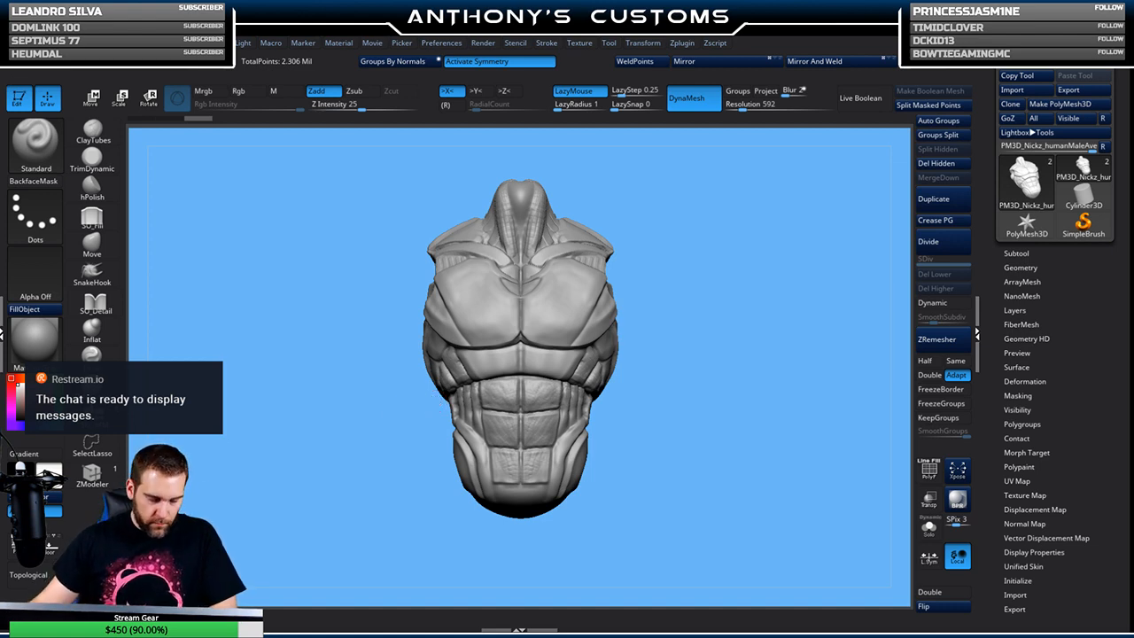
key("ctrl")
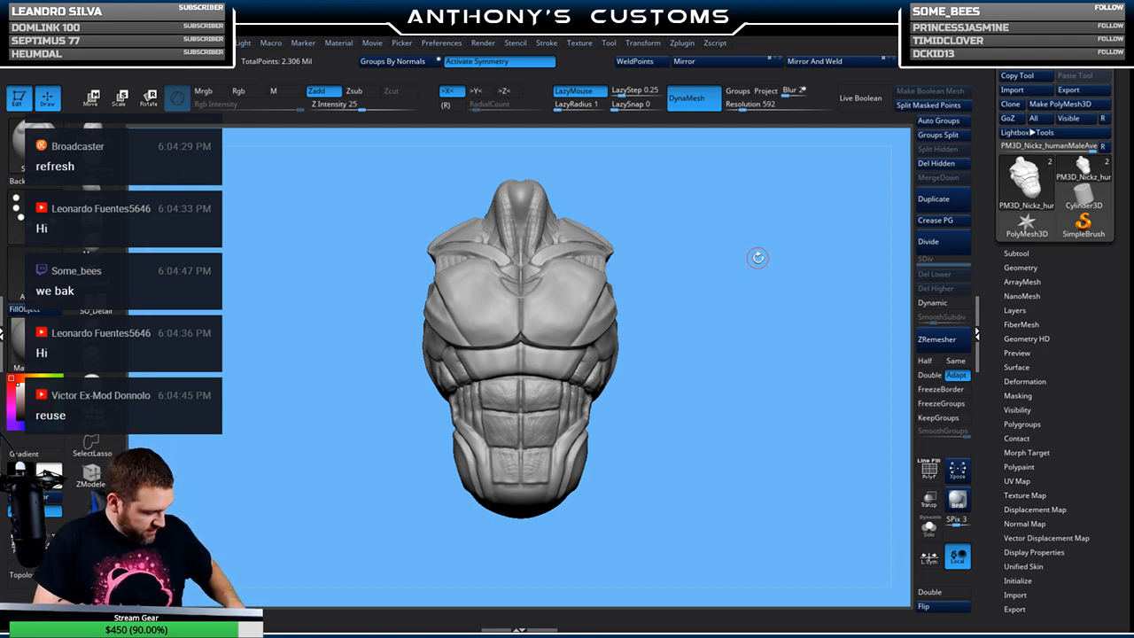
mouse_move(754, 286)
left_mouse_down()
mouse_move(726, 375)
mouse_move(736, 377)
mouse_move(620, 427)
mouse_move(696, 389)
mouse_move(701, 374)
left_mouse_up()
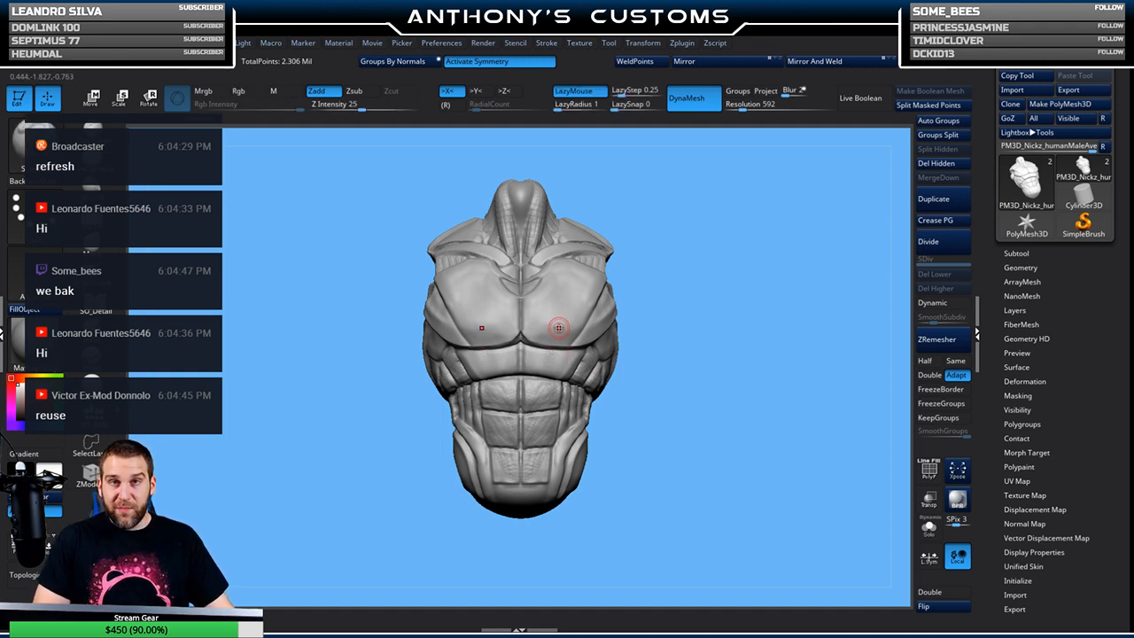
left_click_drag(683, 394, 758, 414)
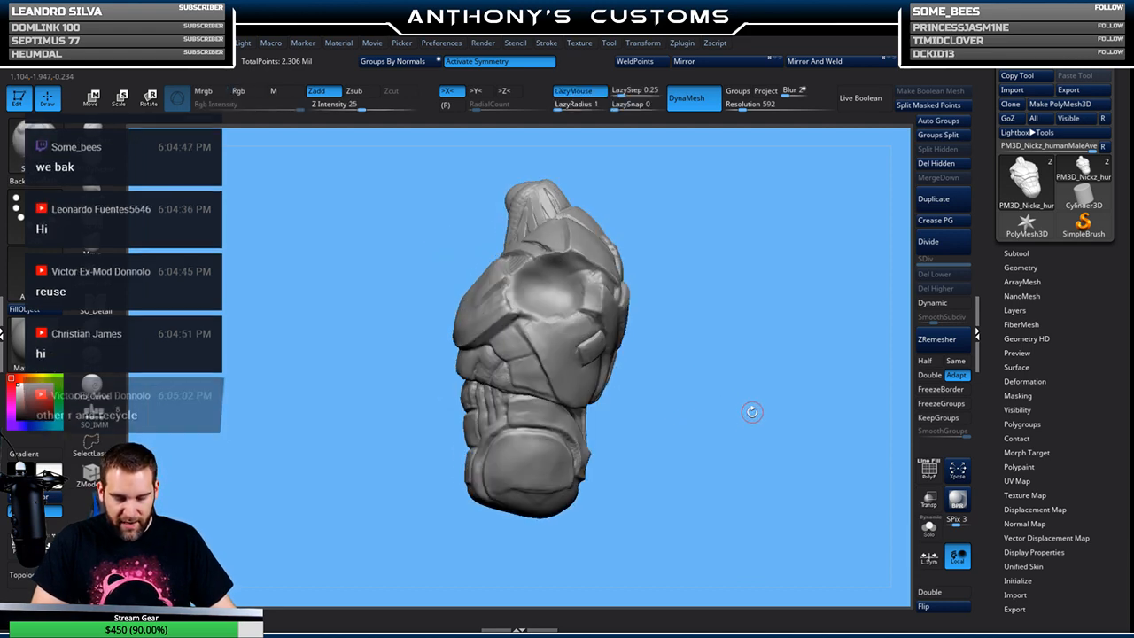
left_click_drag(741, 419, 726, 424)
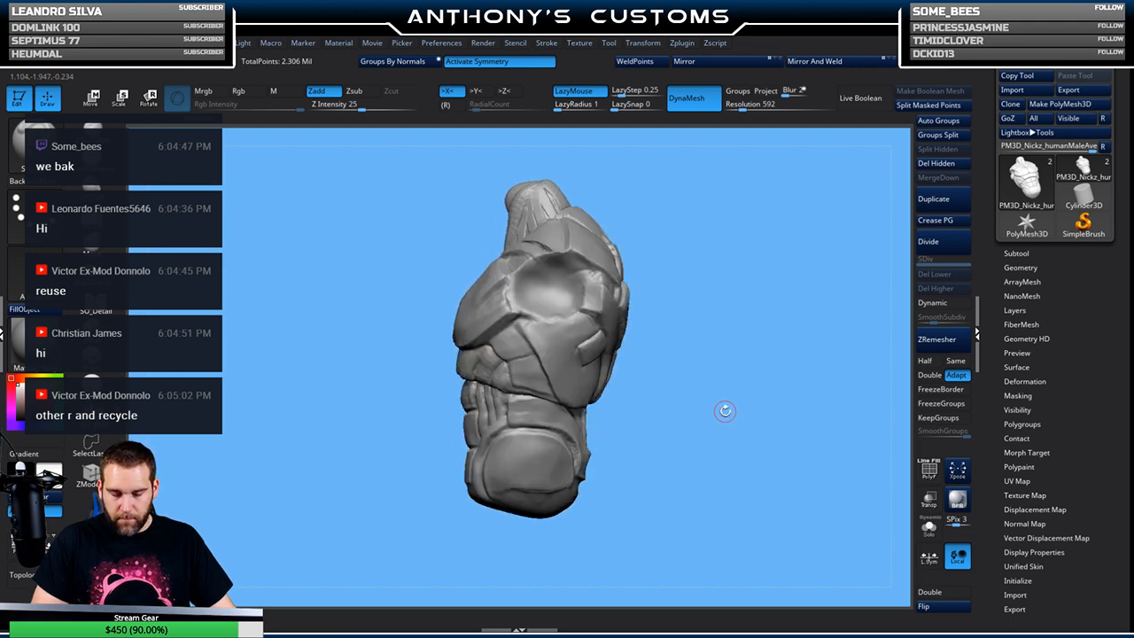
left_click_drag(686, 378, 733, 373)
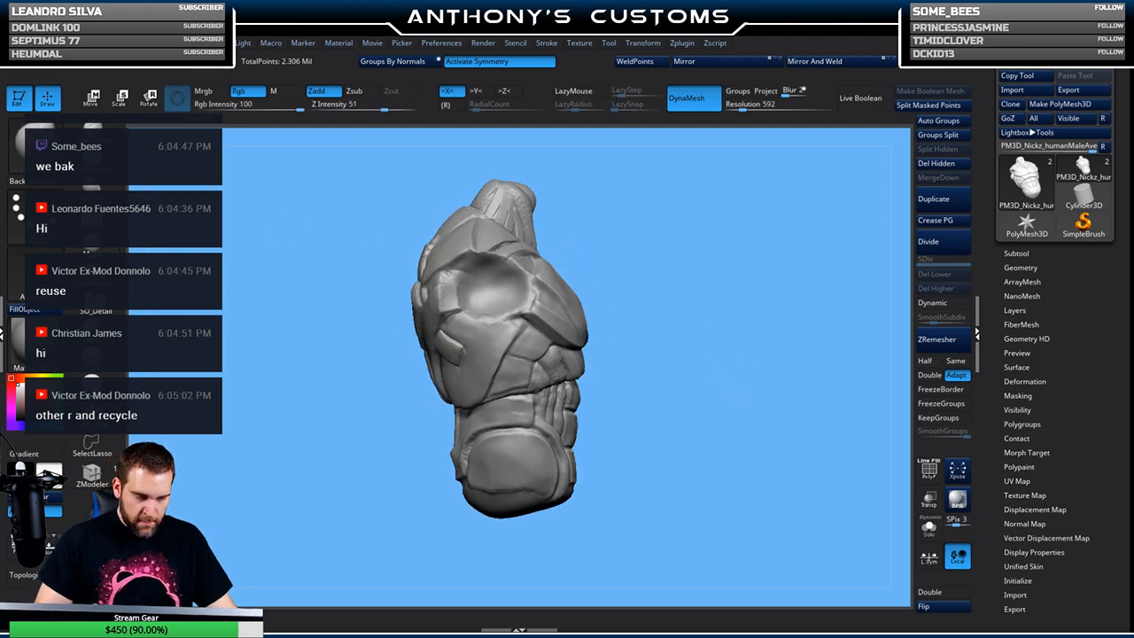
Enlarge the brush draw size to about 163
key("space")
left_click_drag(687, 351, 709, 351)
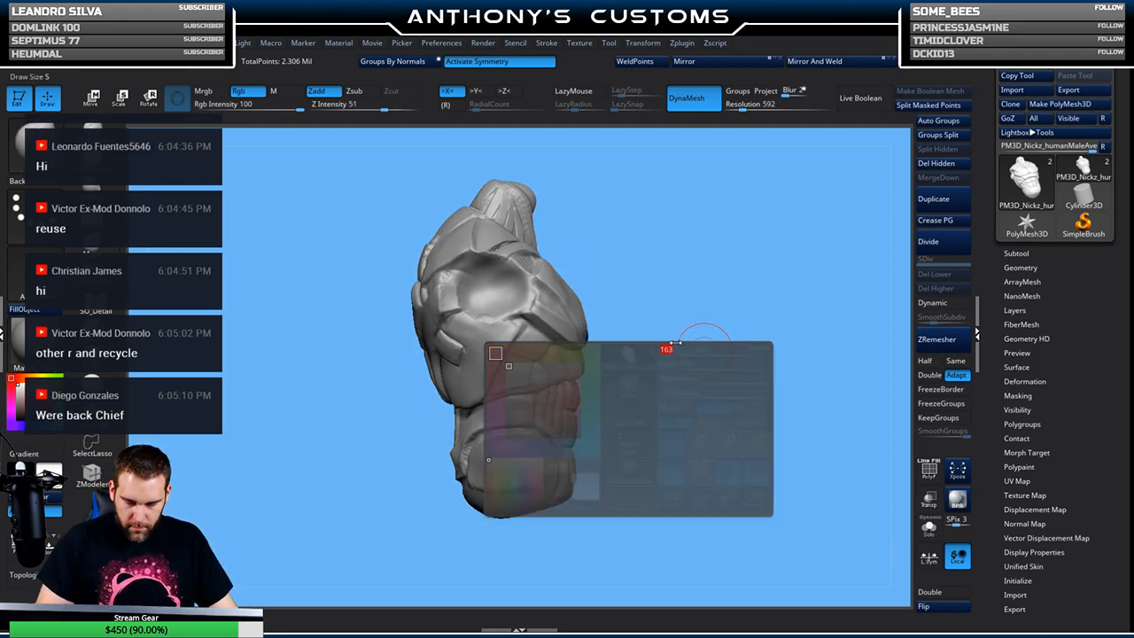
key("space")
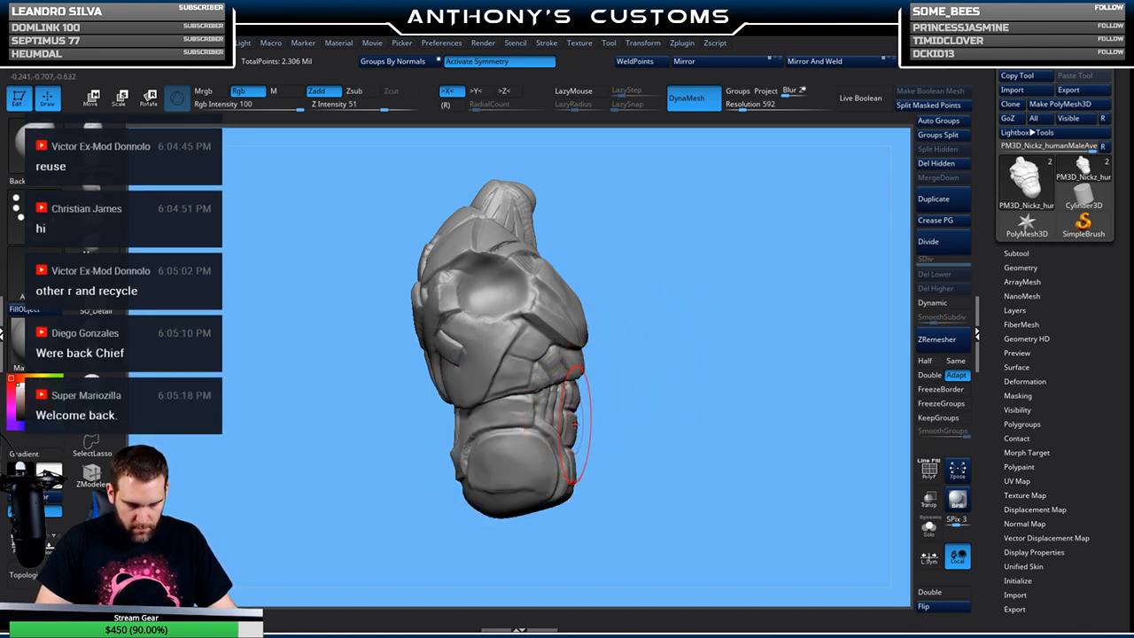
Split the torso mesh into separate subtools by polygroup and make the abdomen piece active
left_click(944, 134)
left_click(899, 158)
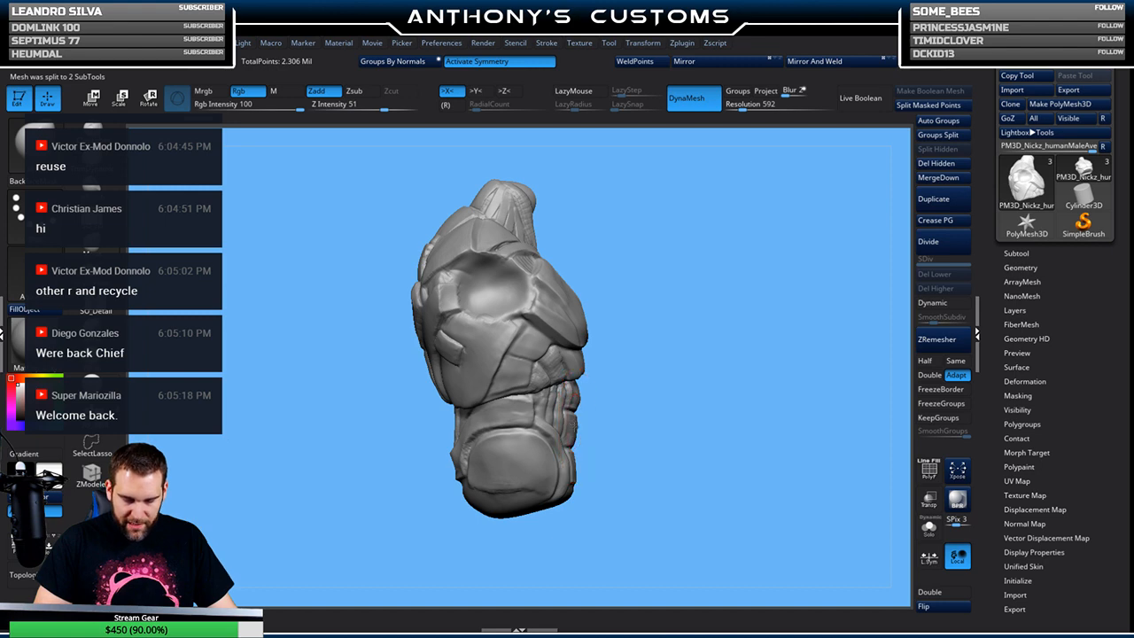
left_click(570, 424, "alt")
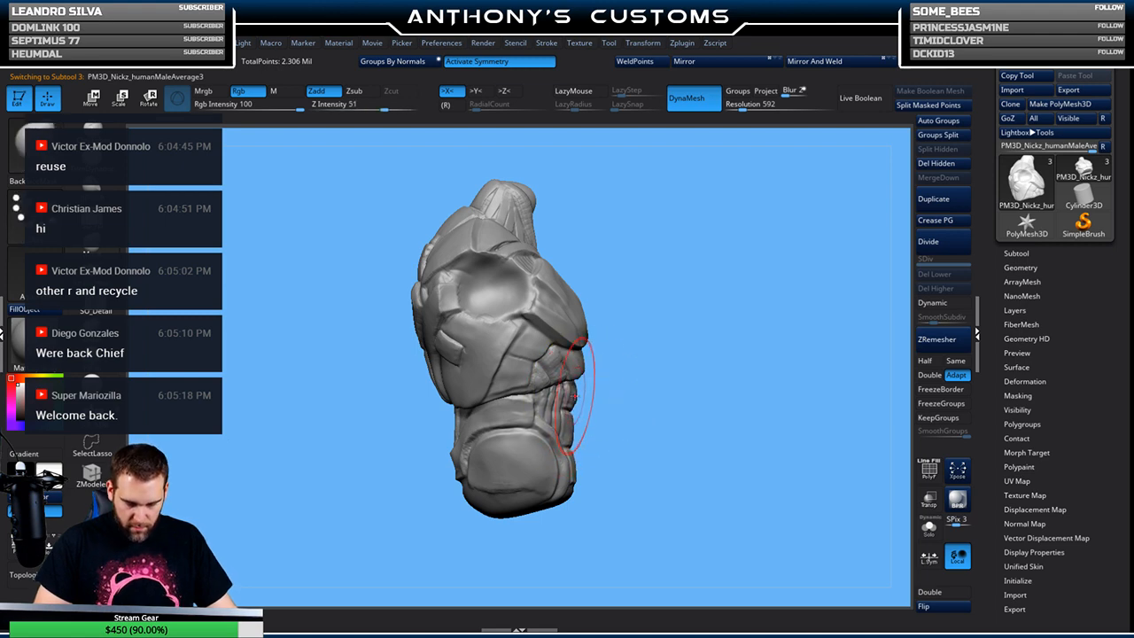
Examine the split torso from below, from the side and from the front
mouse_move(683, 329)
left_mouse_down()
mouse_move(749, 398)
mouse_move(779, 292)
mouse_move(663, 328)
left_mouse_up()
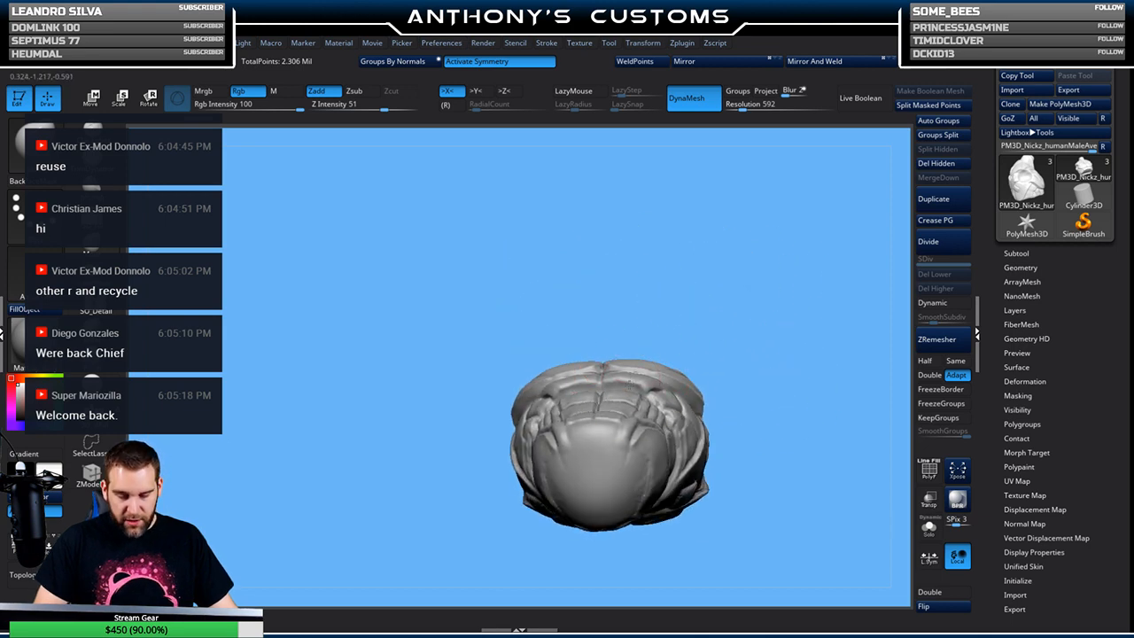
mouse_move(711, 284)
left_mouse_down()
mouse_move(718, 354)
mouse_move(735, 278)
left_mouse_up()
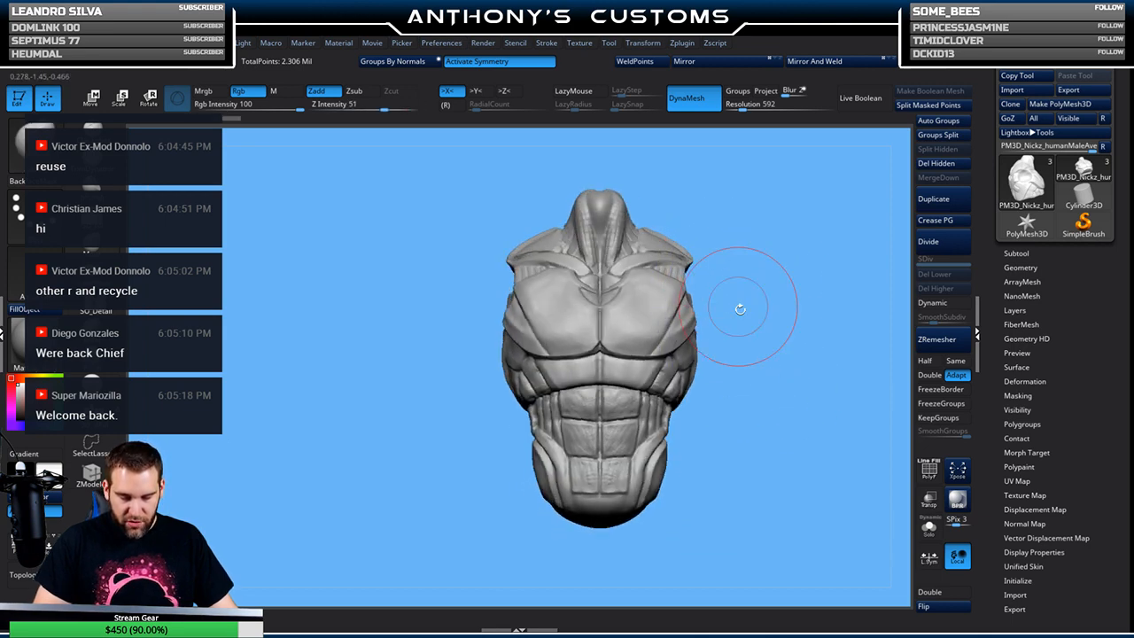
left_click_drag(744, 410, 734, 349)
key("shift")
mouse_move(830, 417)
left_mouse_down()
mouse_move(610, 443)
mouse_move(629, 422)
mouse_move(618, 436)
left_mouse_up()
mouse_move(658, 398)
left_mouse_down()
mouse_move(702, 411)
mouse_move(713, 363)
mouse_move(741, 393)
mouse_move(732, 434)
left_mouse_up()
mouse_move(679, 385)
left_mouse_down()
mouse_move(724, 398)
mouse_move(734, 317)
mouse_move(749, 364)
mouse_move(730, 378)
left_mouse_up()
mouse_move(738, 316)
left_mouse_down()
mouse_move(744, 333)
mouse_move(733, 333)
left_mouse_up()
key("space")
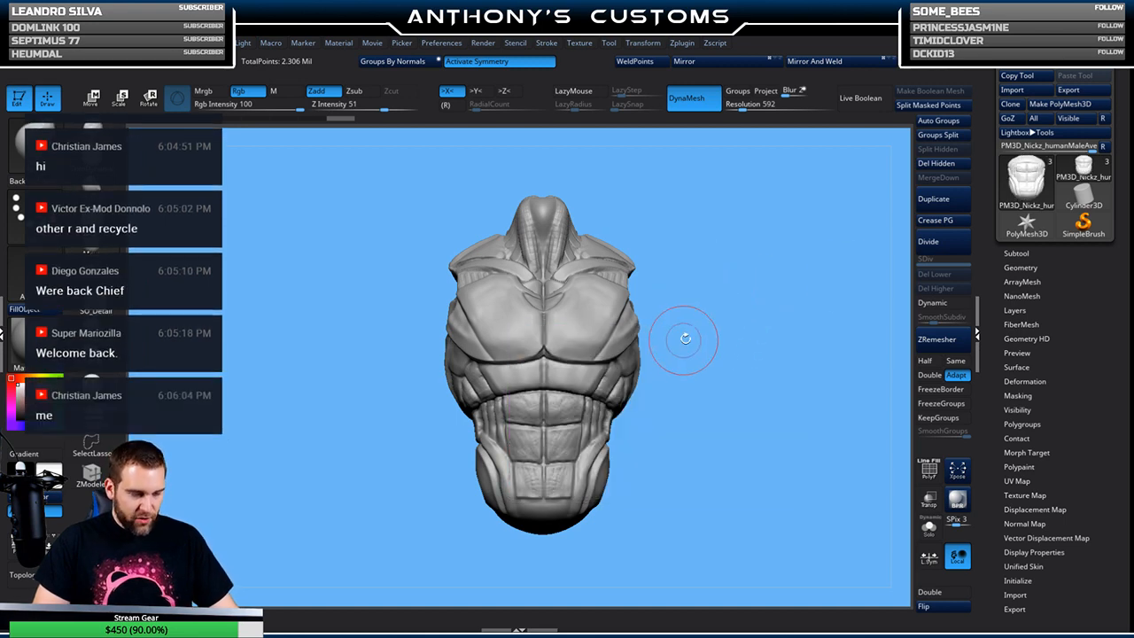
Make the chest subtool active and hide the abdomen subtool
left_click(1017, 253)
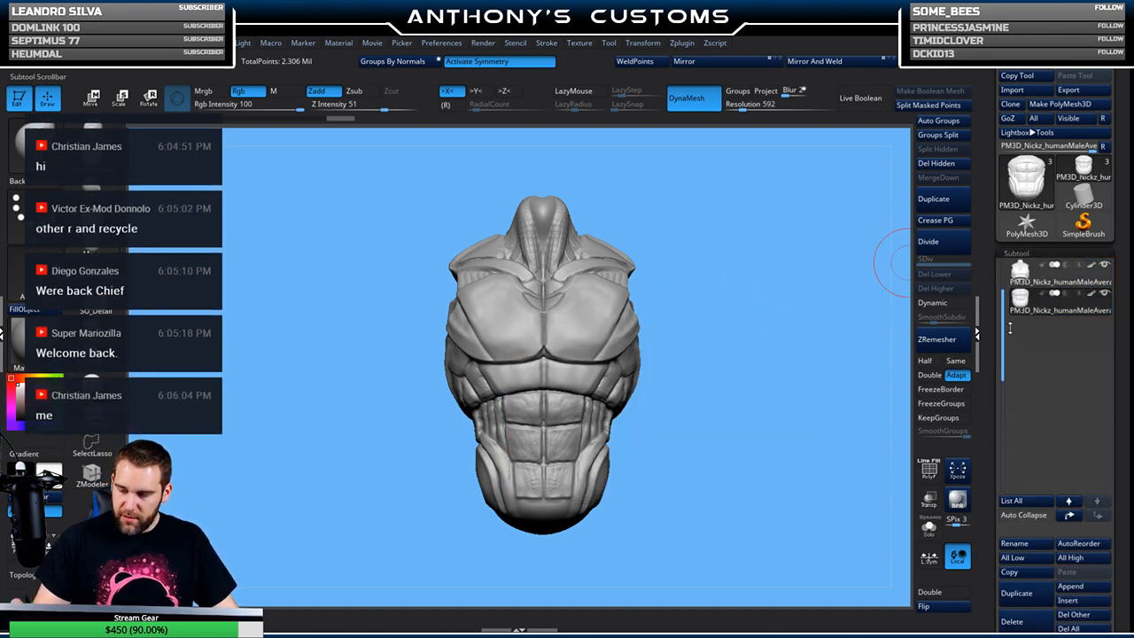
left_click(1028, 301)
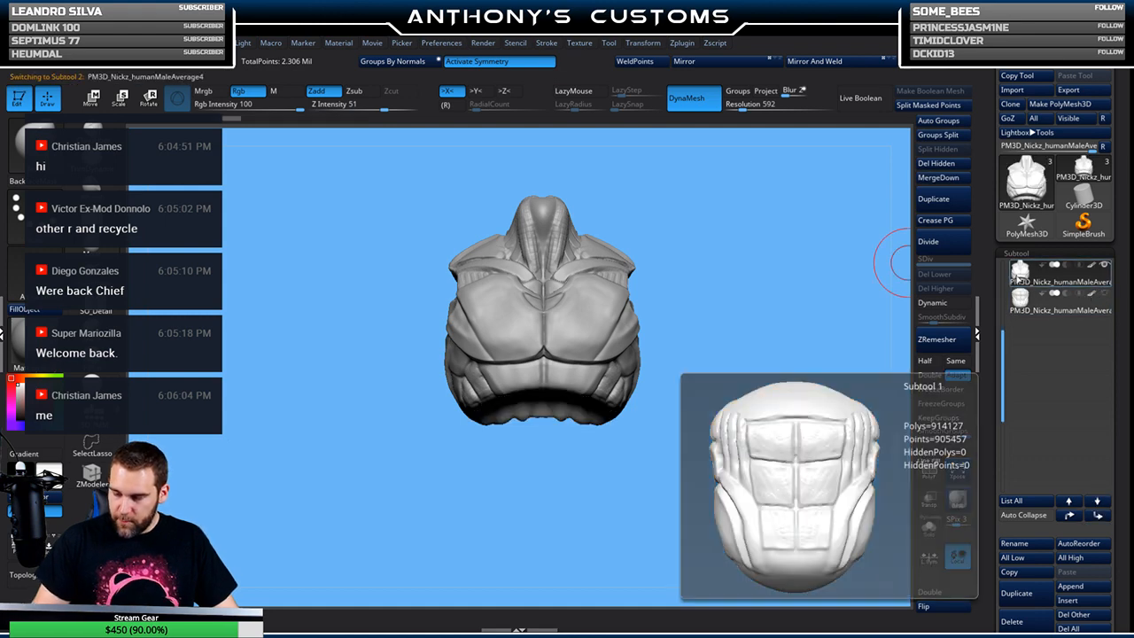
mouse_move(751, 355)
left_mouse_down("alt")
mouse_move(765, 337)
mouse_move(763, 396)
left_mouse_up("alt")
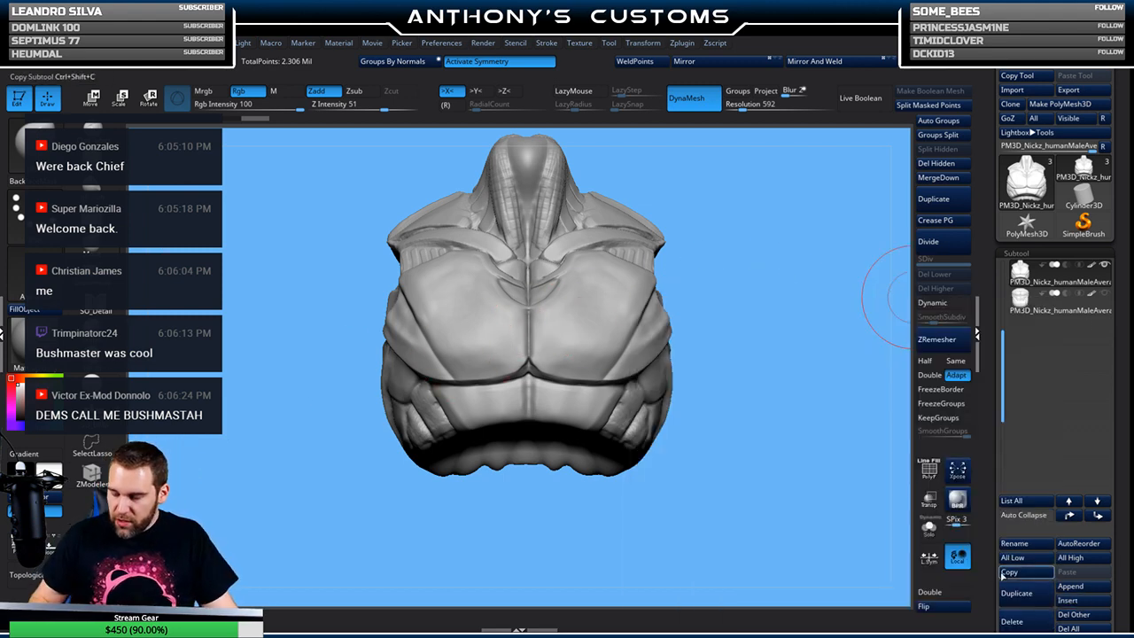
Insert a ZSphere as a new subtool directly after the chest subtool
left_click(1072, 600)
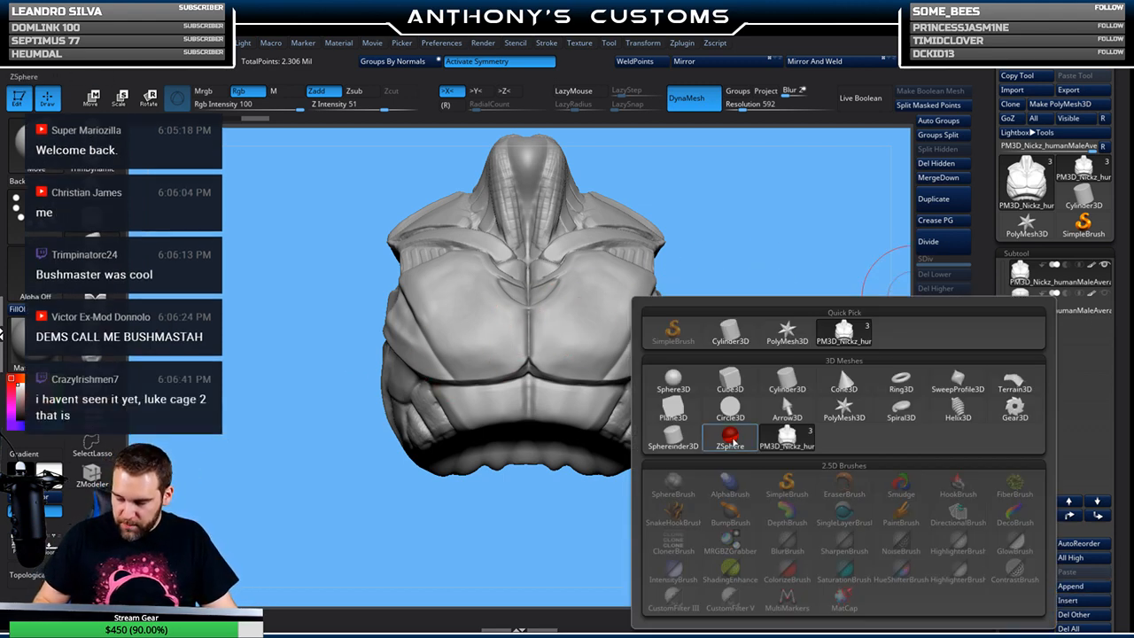
left_click(730, 437)
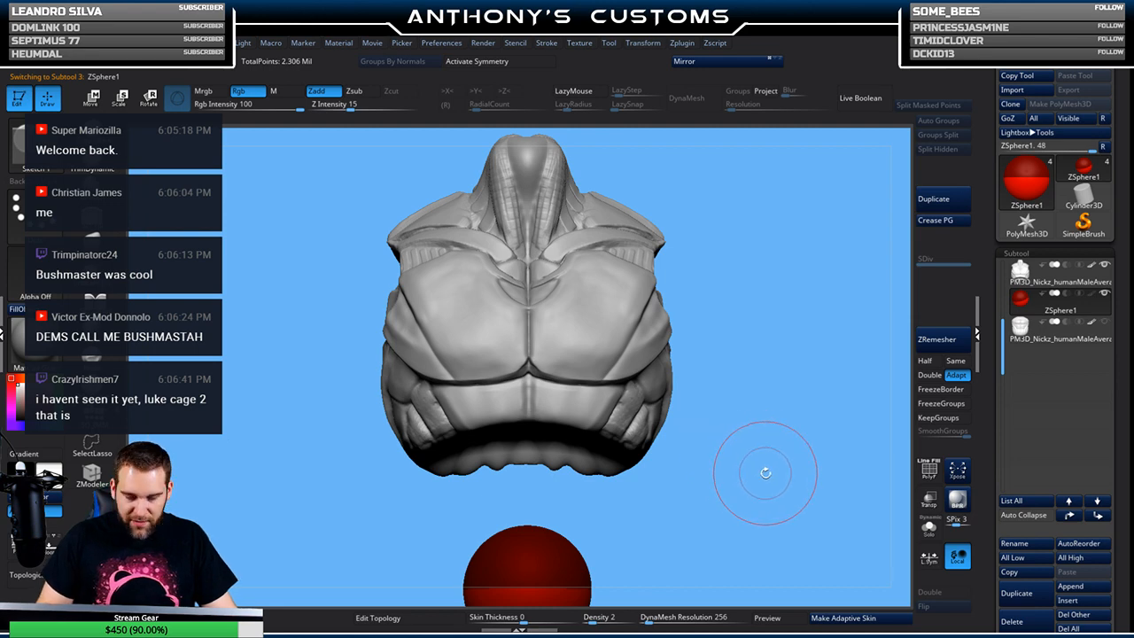
left_click_drag(759, 473, 771, 484)
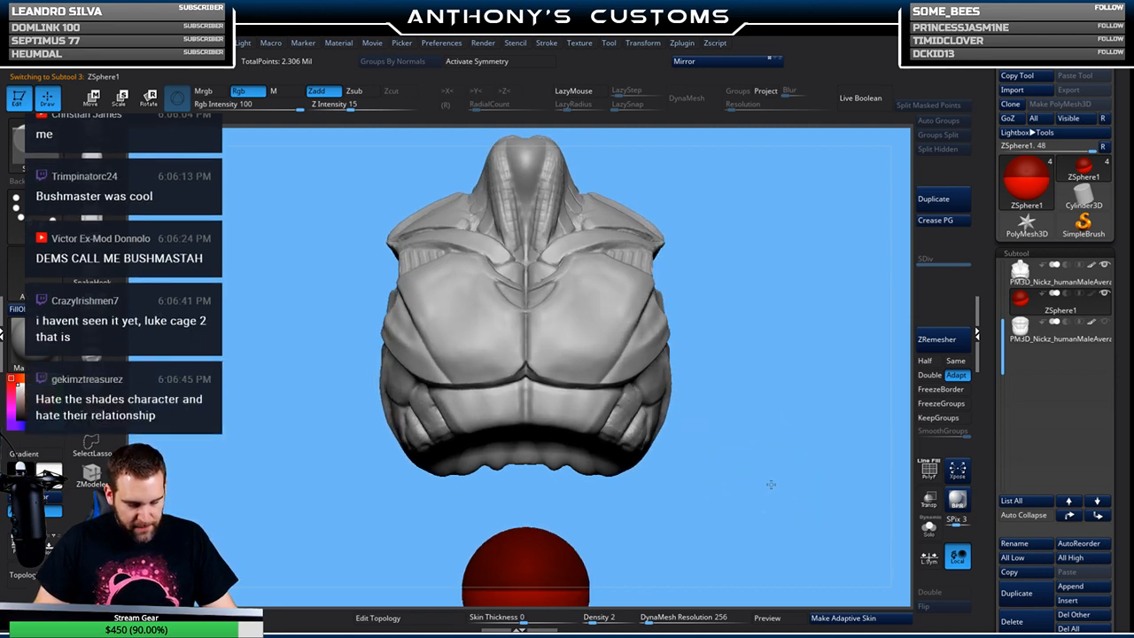
left_click_drag(776, 472, 794, 441, "alt")
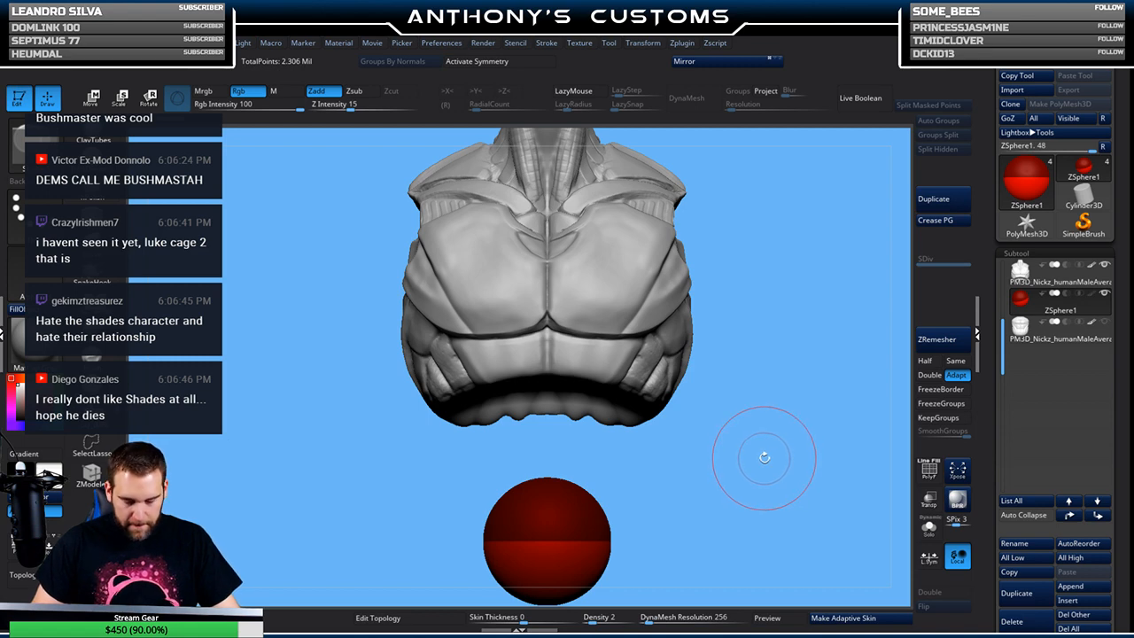
Turn on Edit Topology for the ZSphere with Density 1 and DynaMesh Resolution 0, and activate X symmetry
left_click(419, 618)
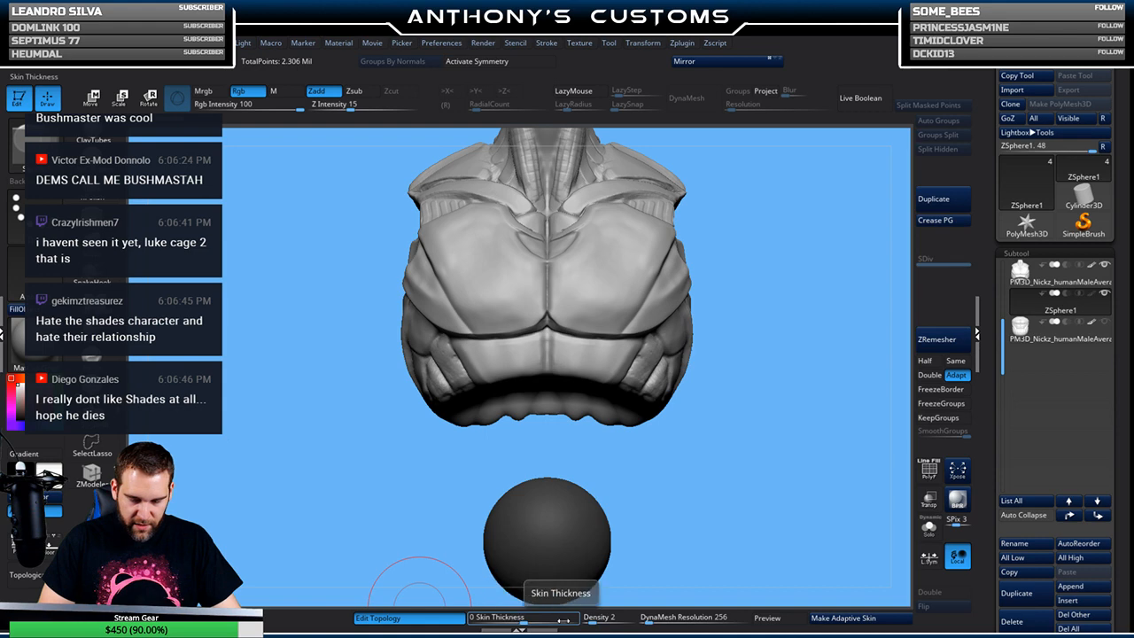
left_click_drag(593, 618, 582, 619)
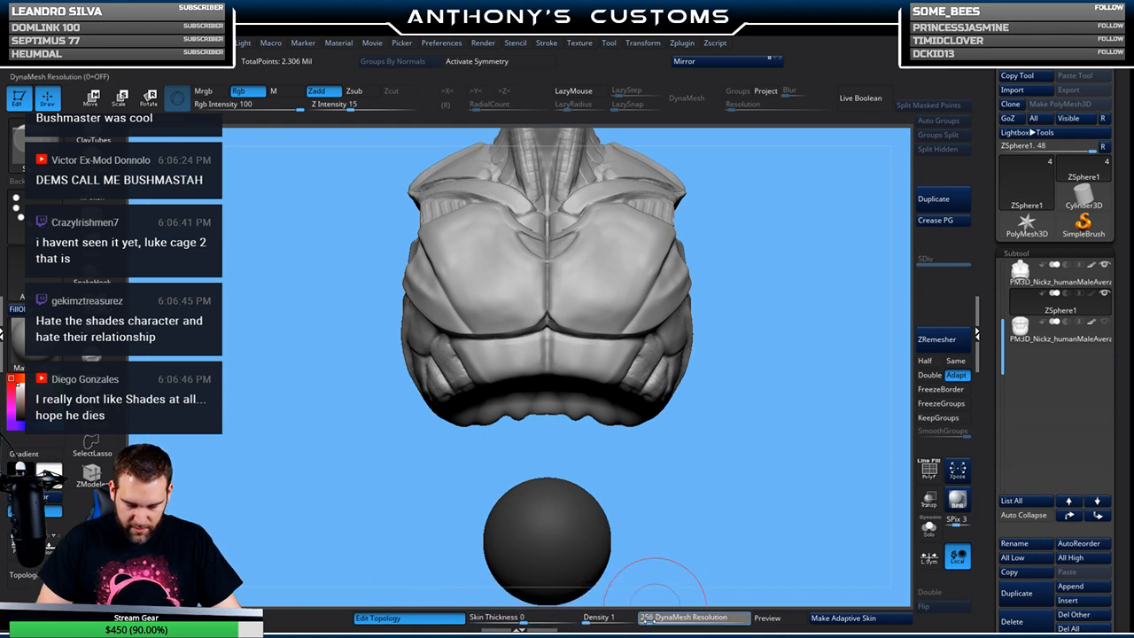
left_click(533, 63)
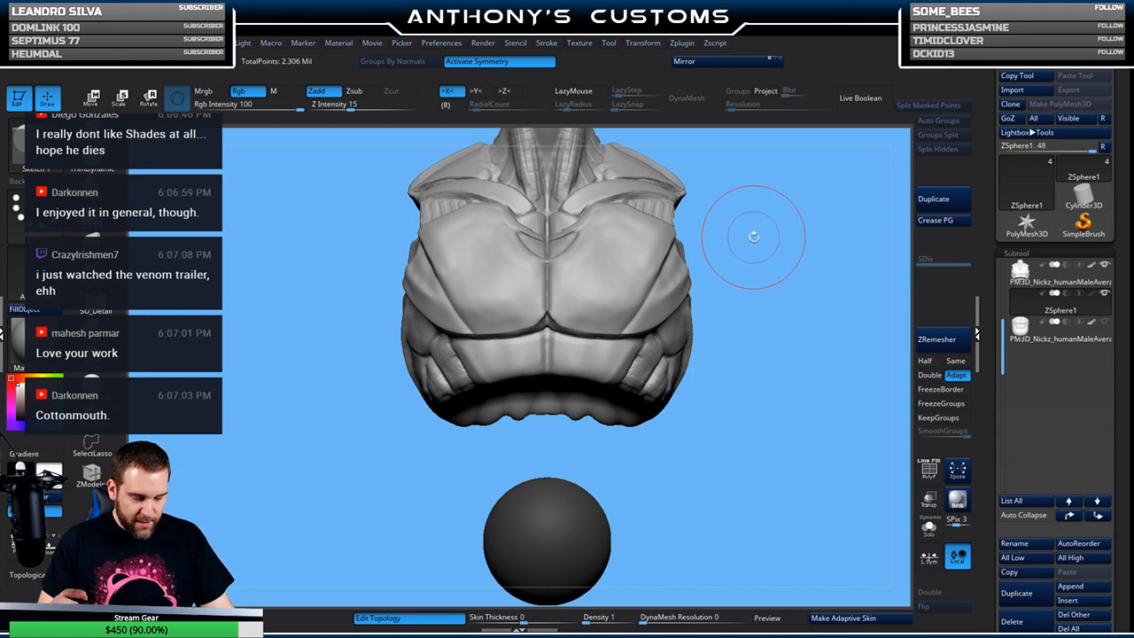
Reduce the draw size and lay topology points from the chest's centre line outward along the pectoral's lower edge
key("space")
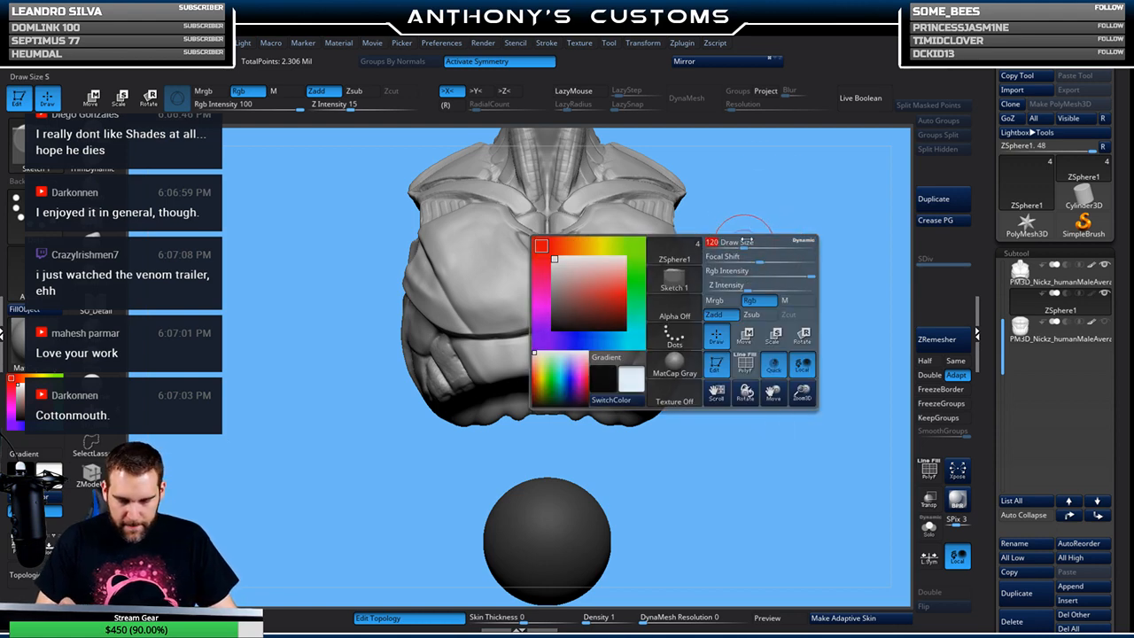
left_click_drag(760, 241, 784, 258)
left_click_drag(781, 302, 687, 208)
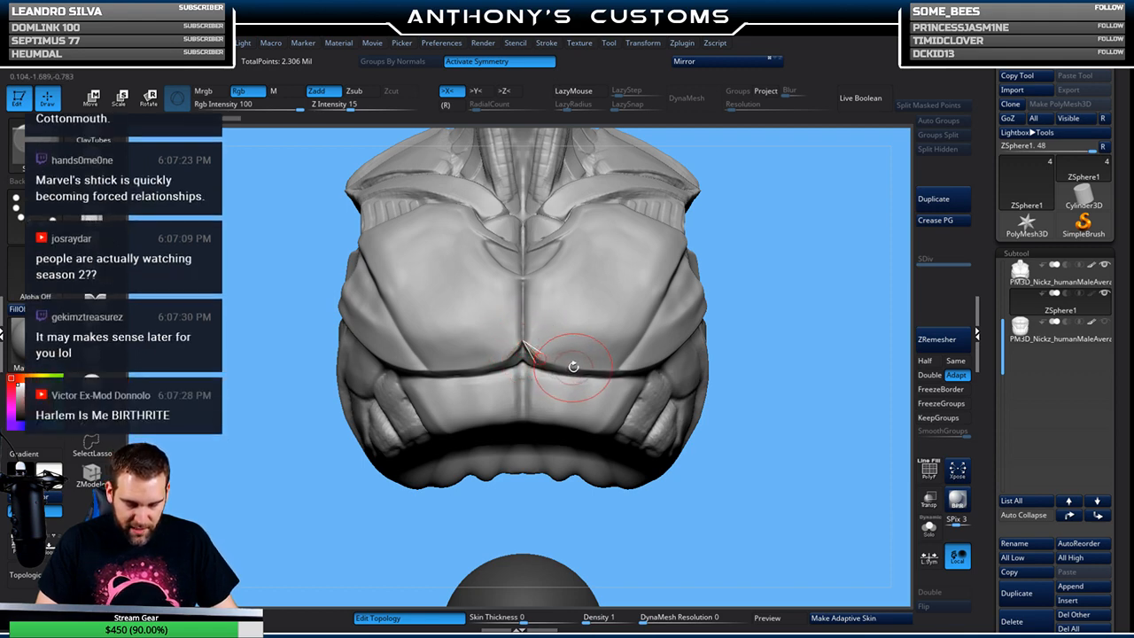
left_click(619, 367)
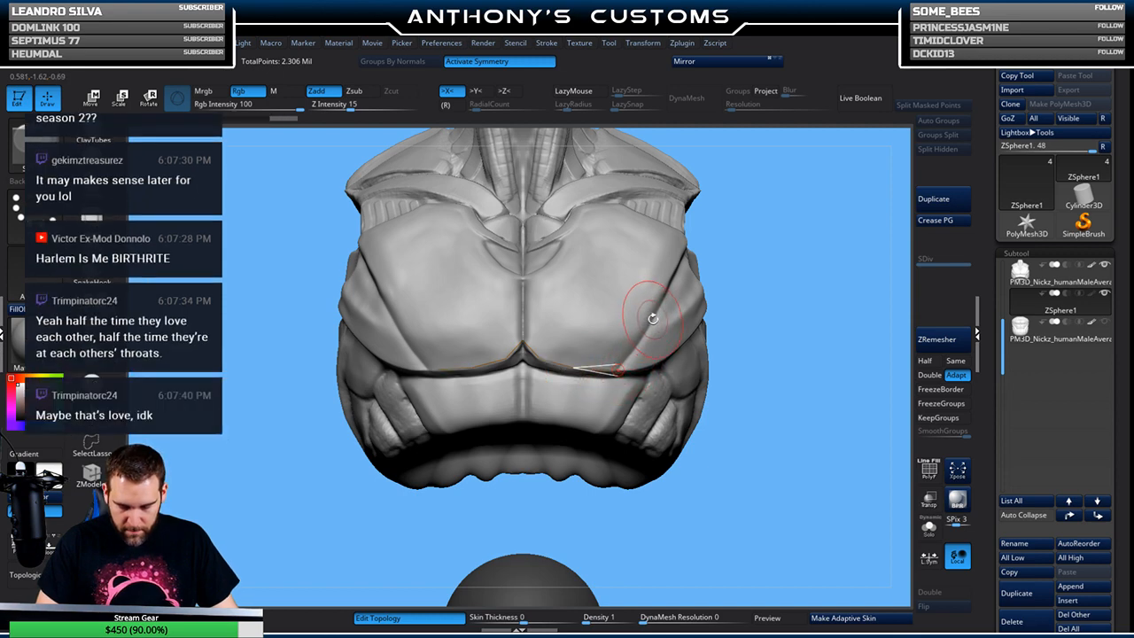
Add a second row of topology points above the pectoral's lower edge and connect it into a strip of quads reaching the centre line
mouse_move(793, 271)
left_mouse_down()
mouse_move(750, 265)
mouse_move(760, 275)
mouse_move(790, 262)
left_mouse_up()
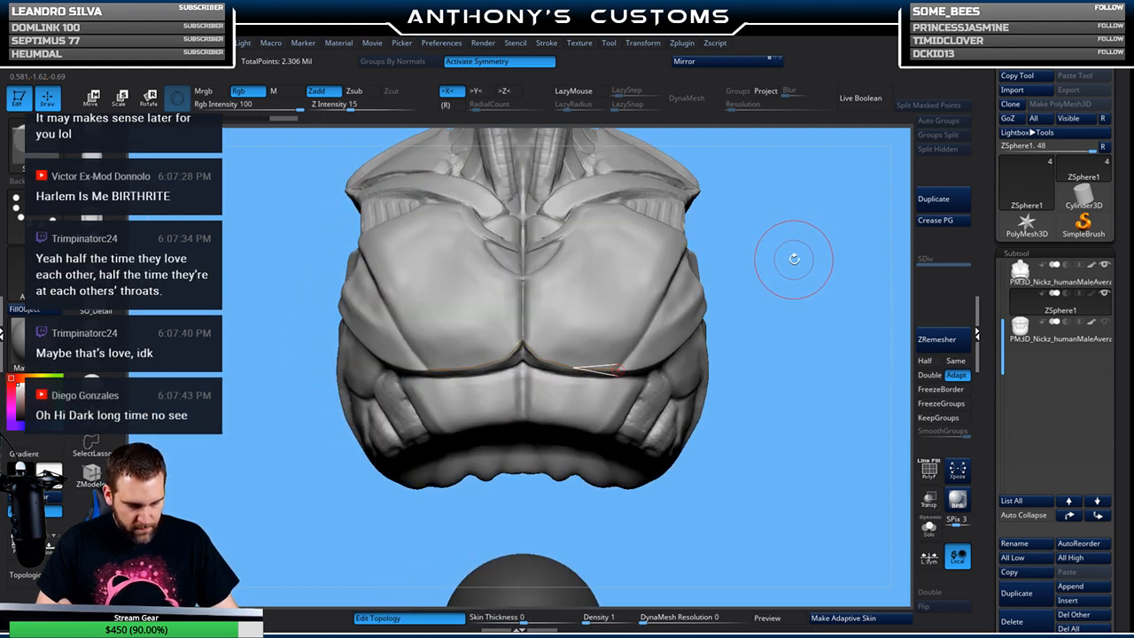
left_click_drag(637, 338, 579, 338)
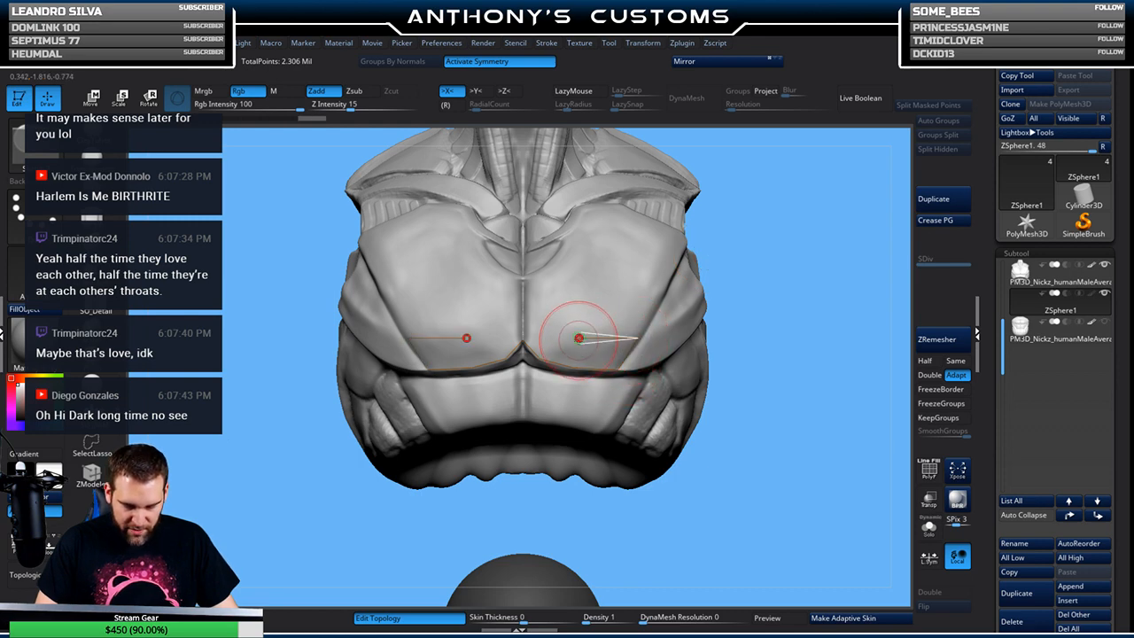
left_click(573, 368)
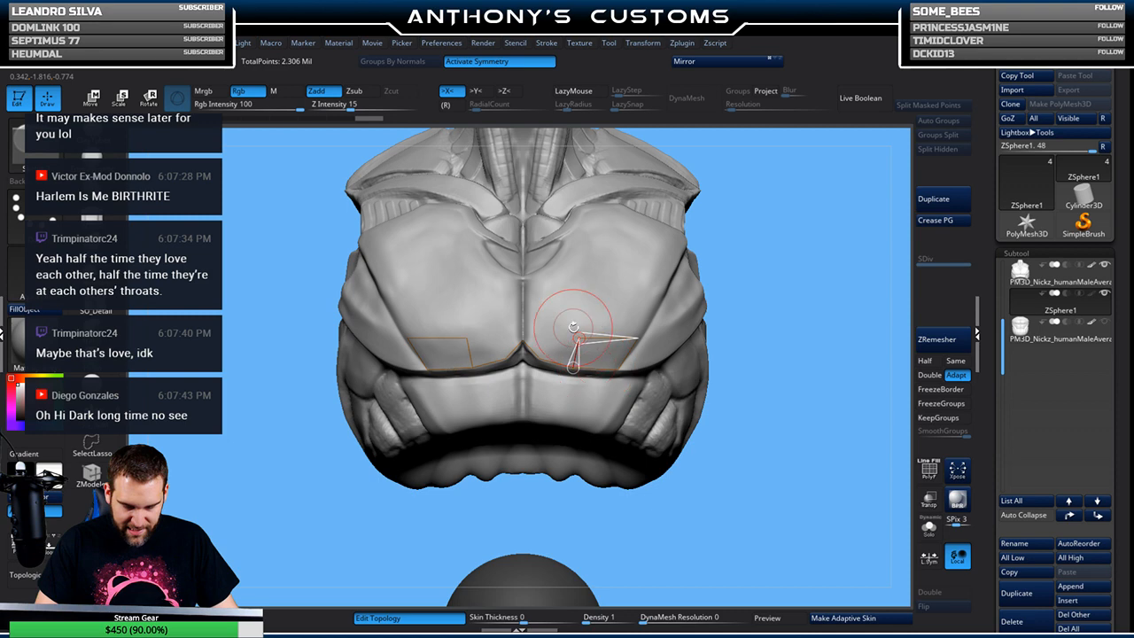
left_click(553, 331)
left_click(540, 357)
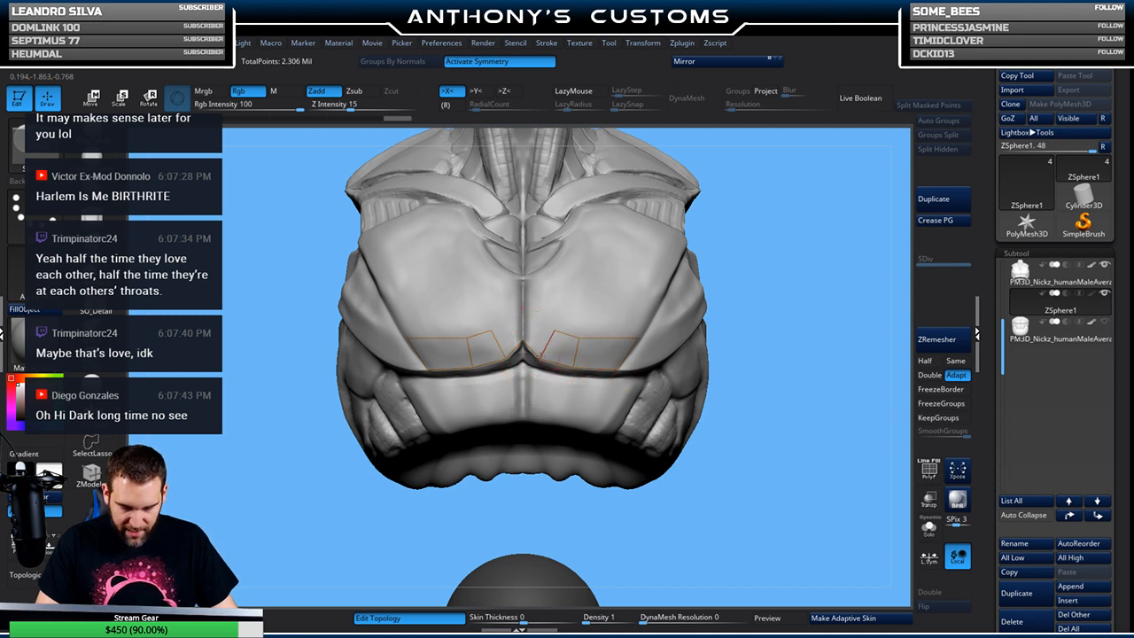
left_click(523, 315)
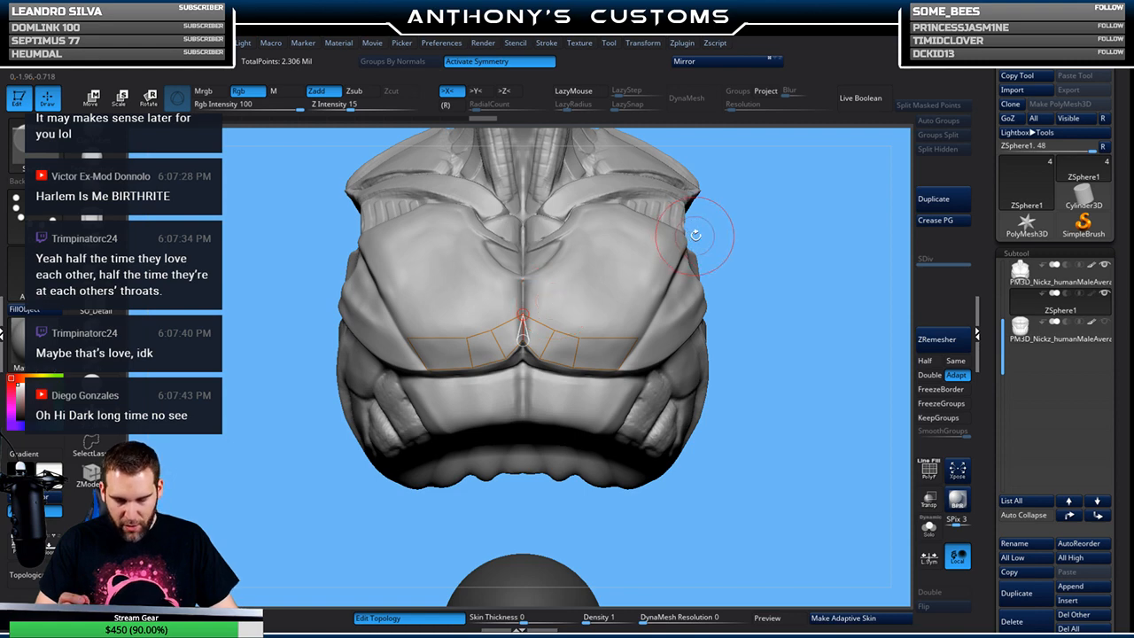
Move the strip's dividing edge between the two outer quads farther outward to even out their widths
key("space")
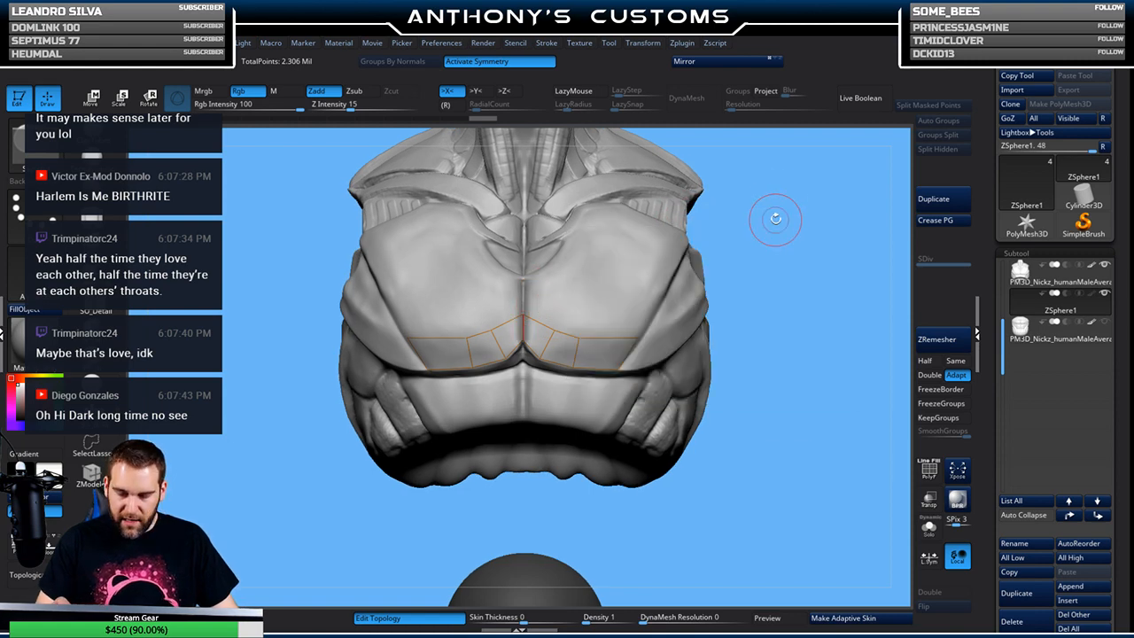
key("w")
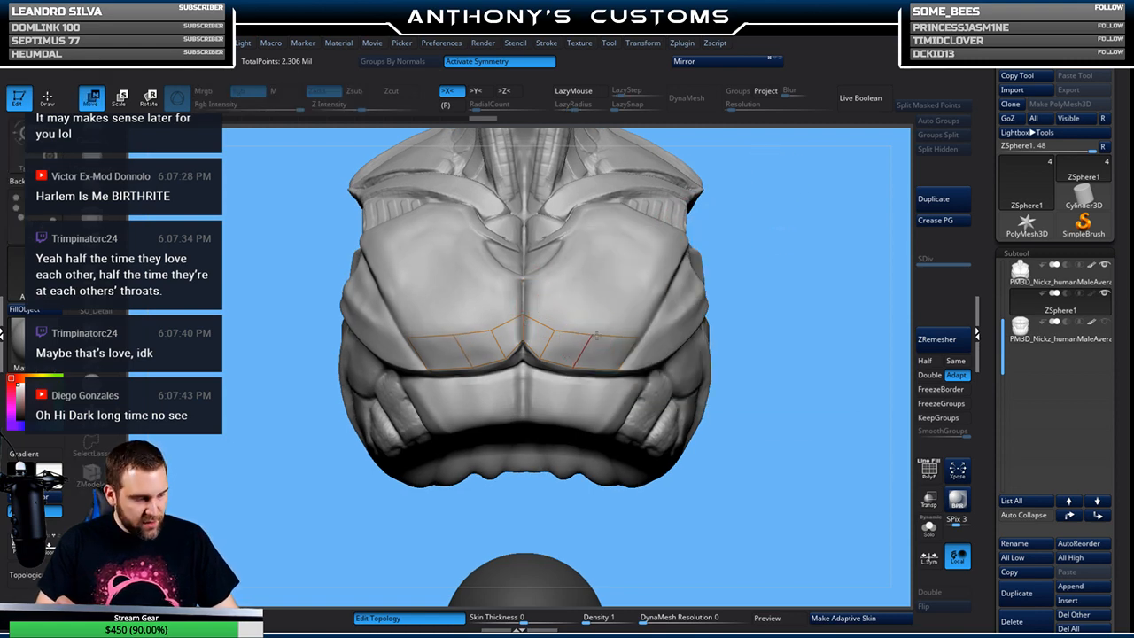
left_click_drag(575, 365, 584, 368)
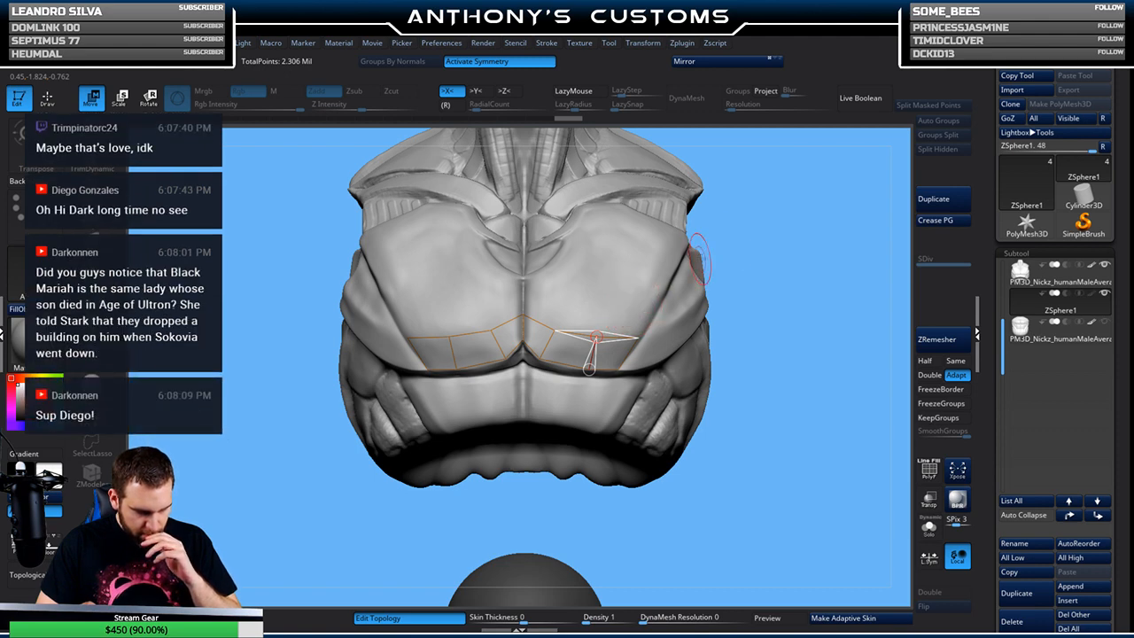
key("q")
mouse_move(775, 264)
left_mouse_down()
mouse_move(786, 254)
mouse_move(753, 259)
mouse_move(776, 255)
left_mouse_up()
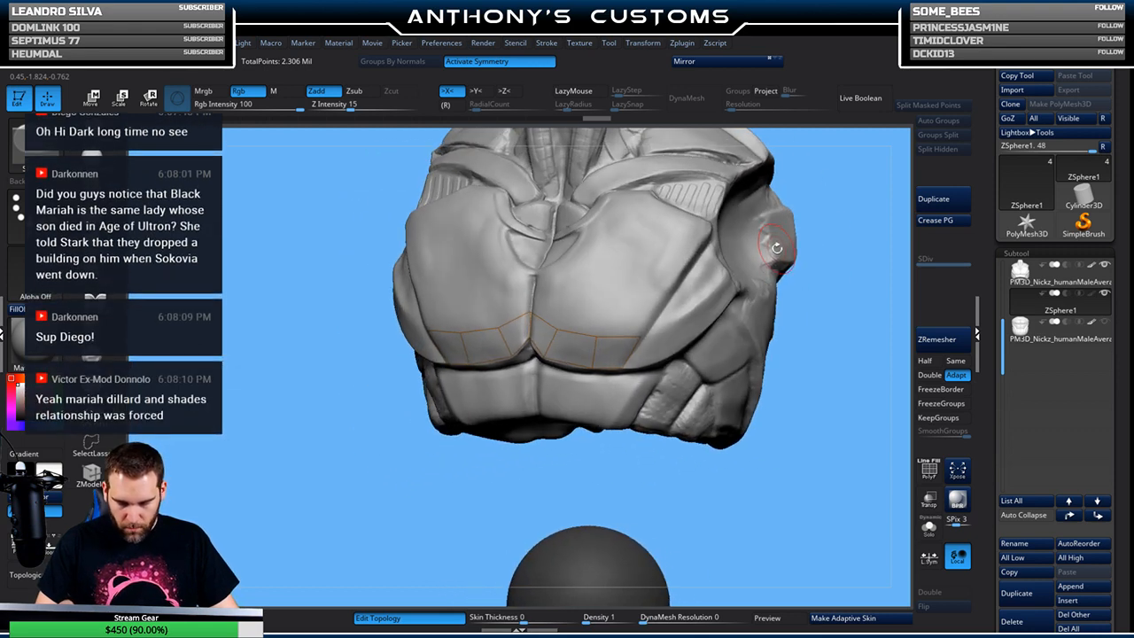
left_click_drag(798, 256, 675, 245)
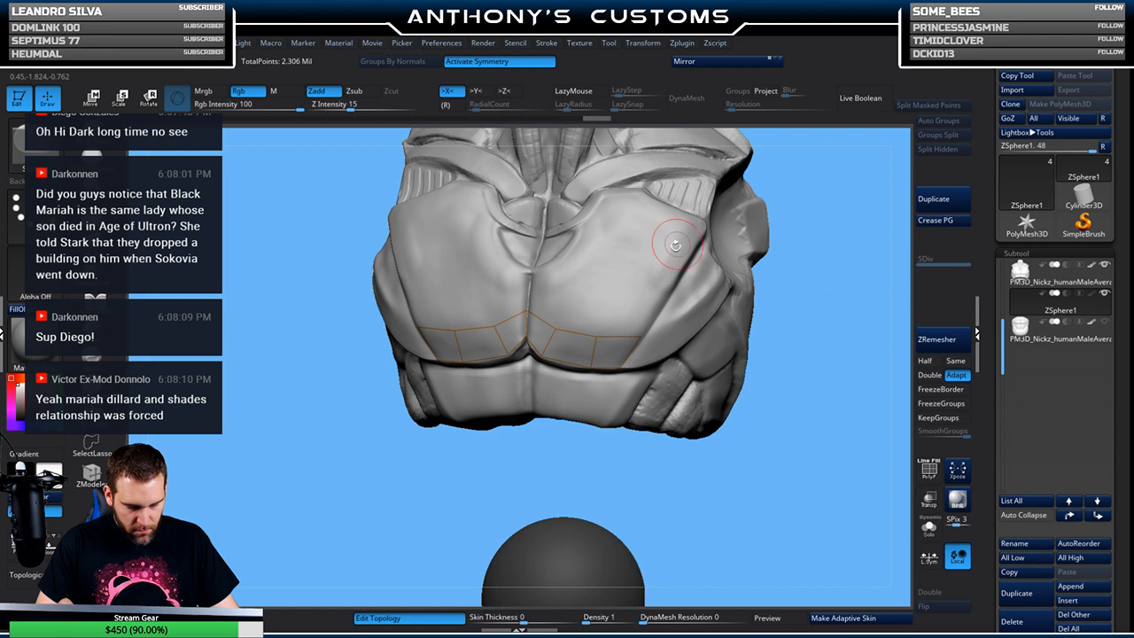
Add a second row of quads above the lower pectoral strip, laying points from the outer edge to the chest's centre line
left_click(641, 337)
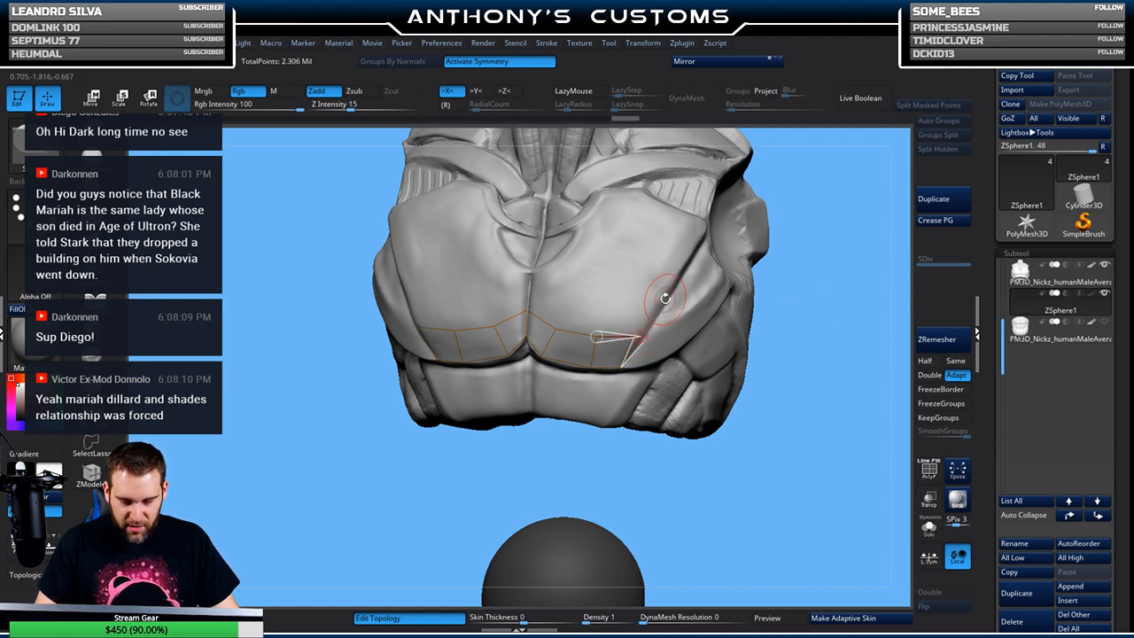
left_click(665, 297)
left_click(605, 293)
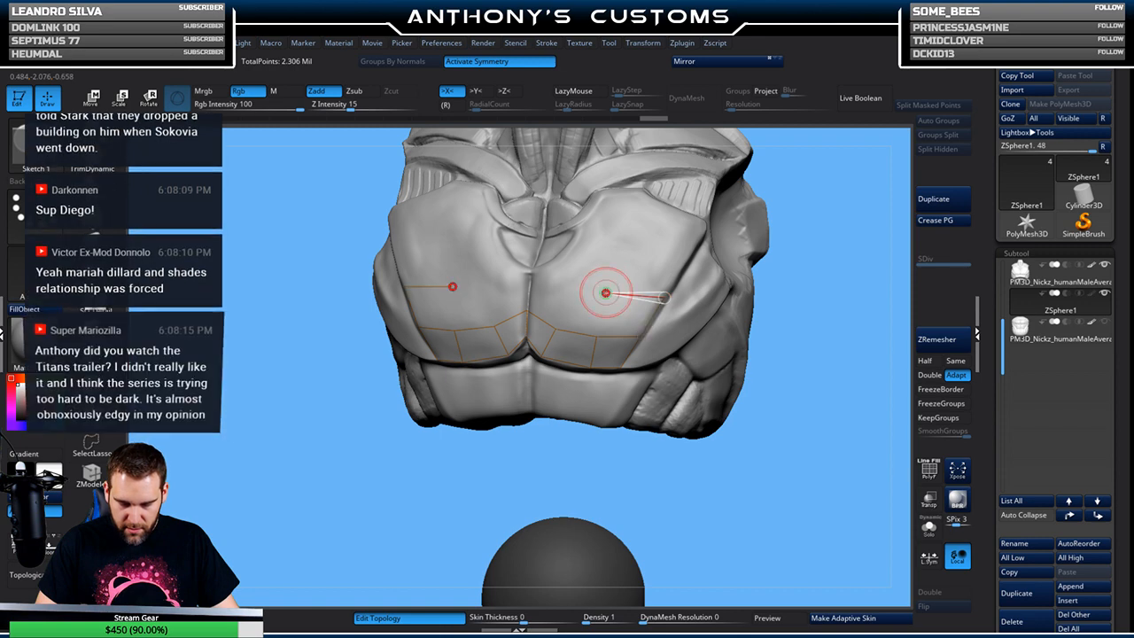
left_click_drag(596, 337, 599, 326)
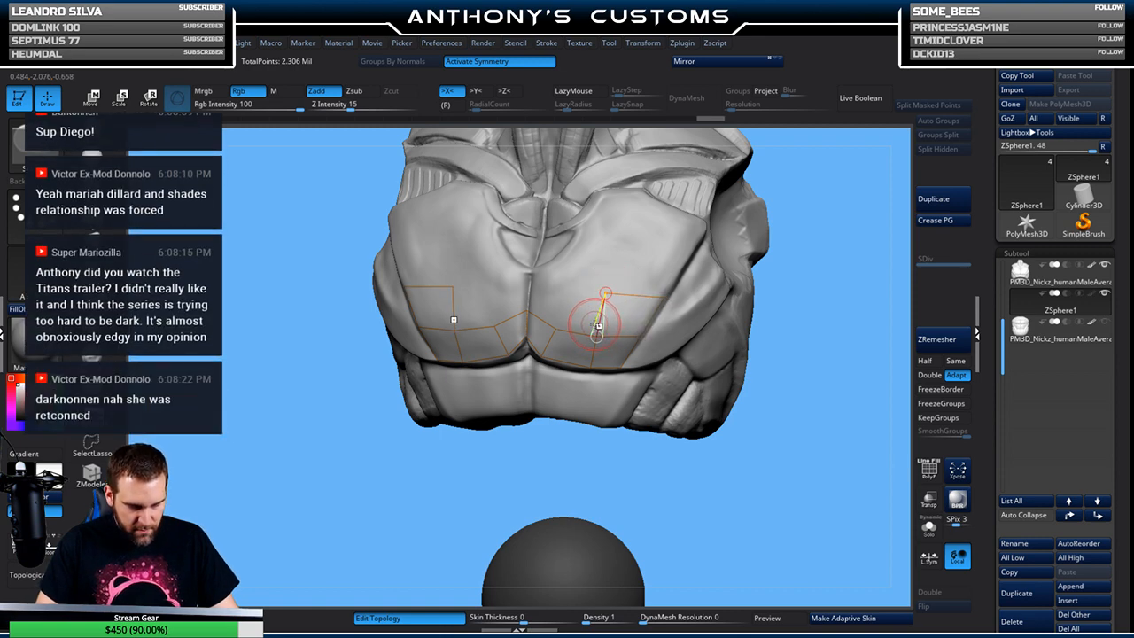
left_click(573, 290)
left_click(556, 329)
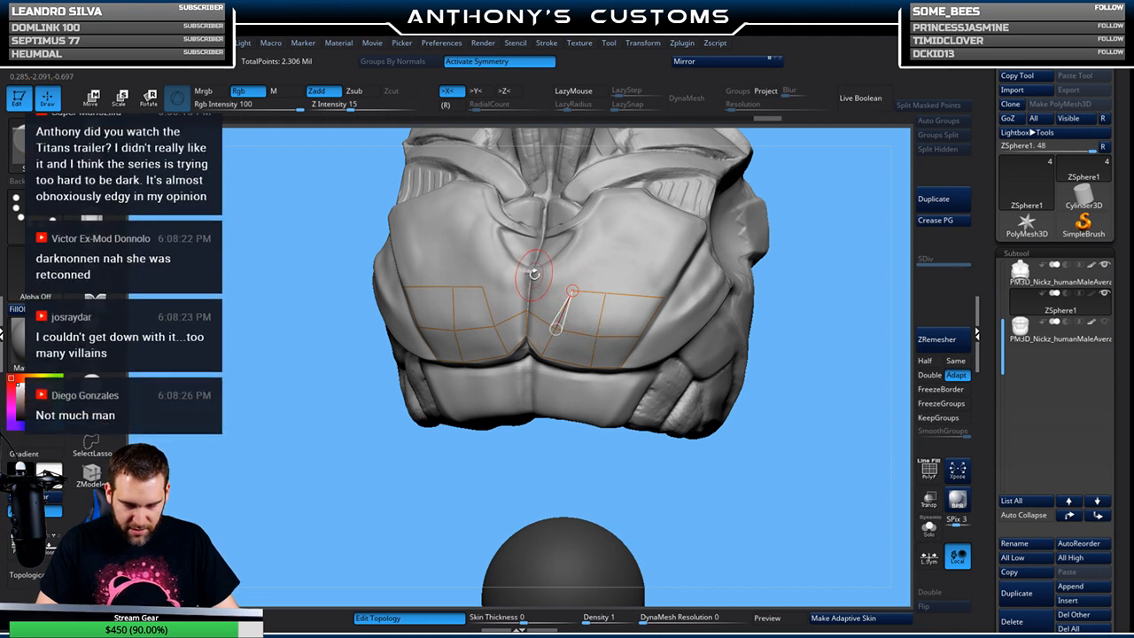
left_click(530, 275)
left_click(527, 309)
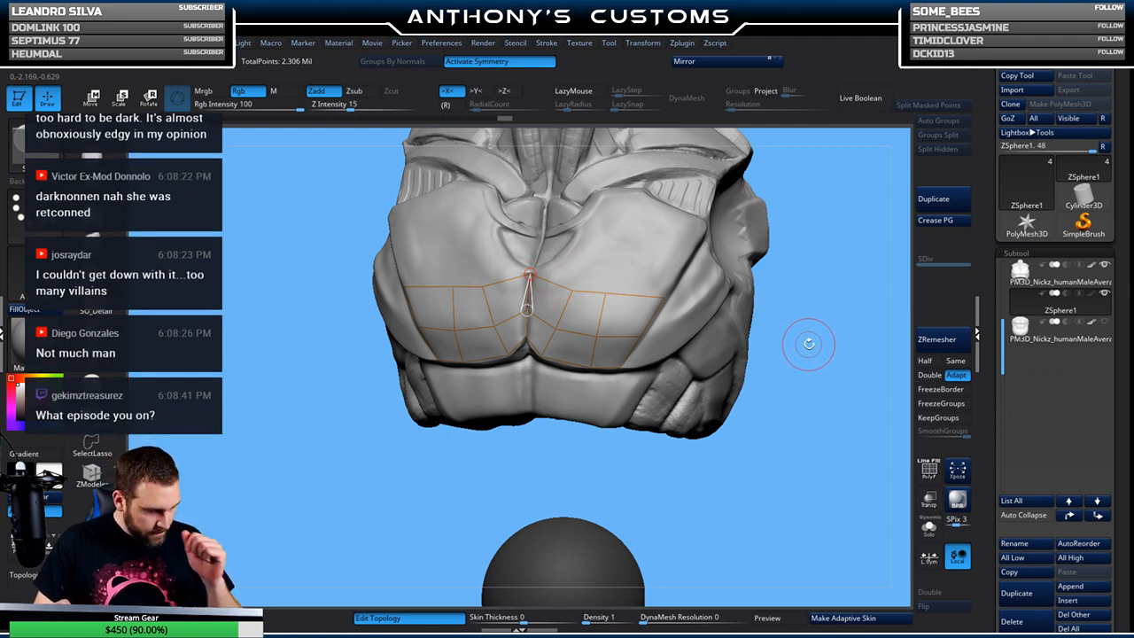
Move the dividing points along the new row's upper edge slightly inward to even out the quad widths
mouse_move(805, 306)
left_mouse_down()
mouse_move(820, 301)
mouse_move(792, 309)
mouse_move(791, 320)
mouse_move(783, 304)
left_mouse_up()
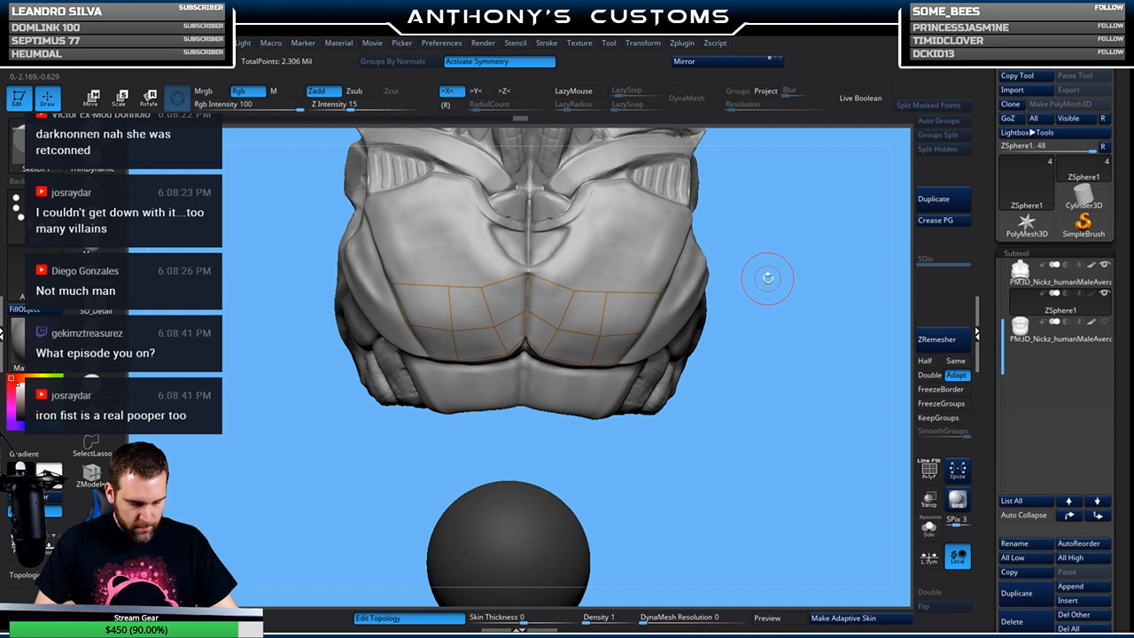
left_click_drag(777, 270, 805, 263)
key("w")
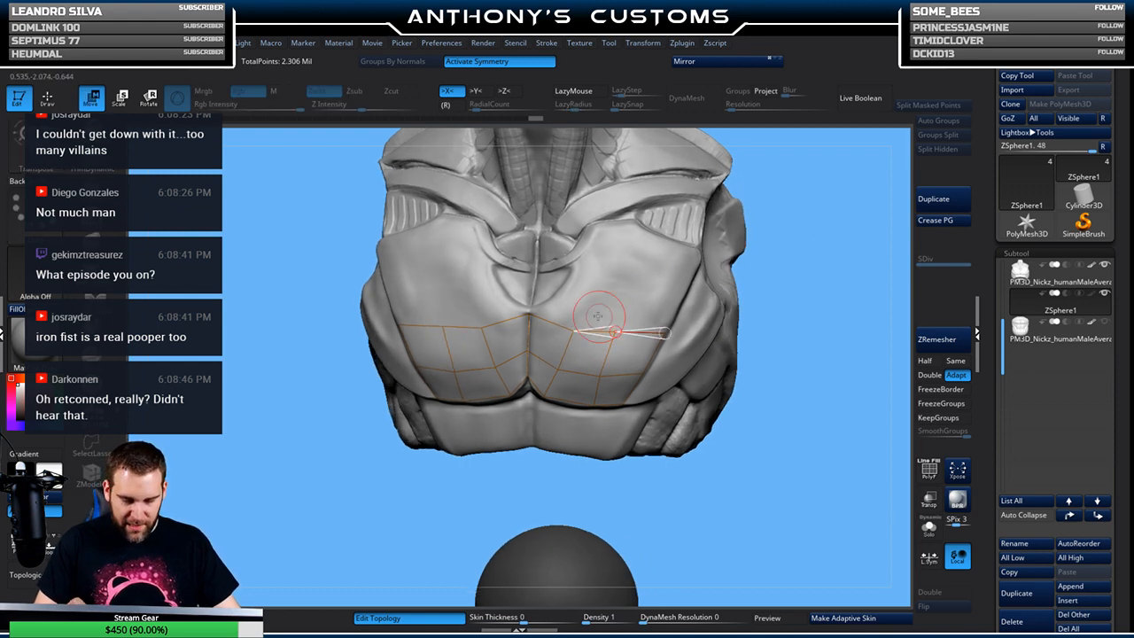
mouse_move(530, 316)
left_mouse_down()
mouse_move(611, 331)
mouse_move(659, 312)
left_mouse_up()
key("q")
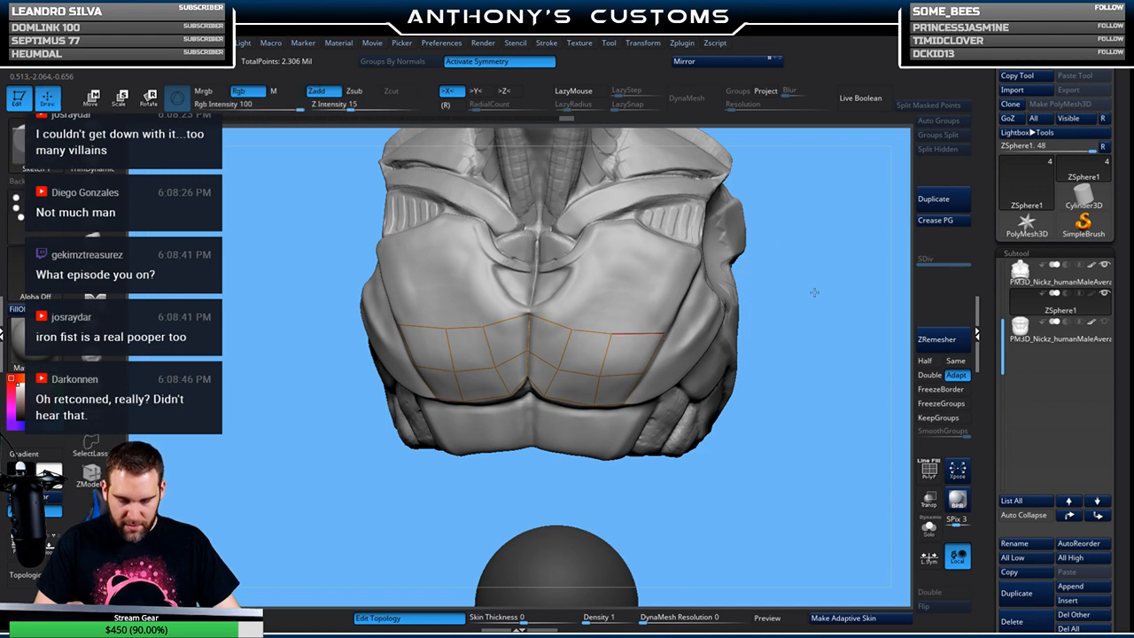
Add a third row of quads across the pectoral to the centre line and move its centre point slightly lower
left_click_drag(819, 283, 802, 278)
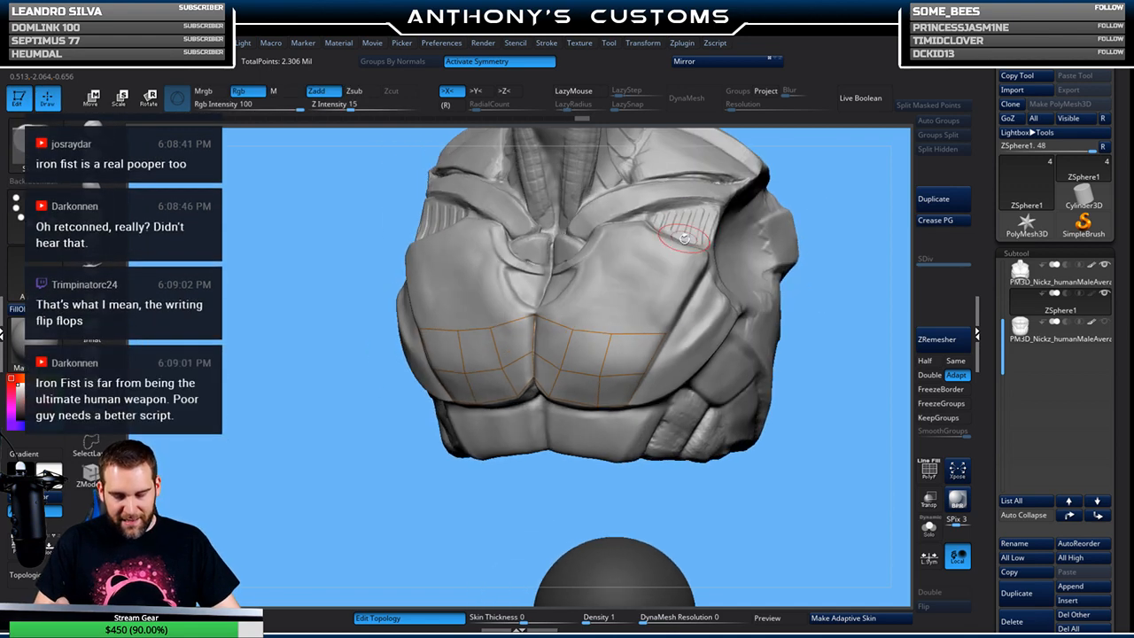
left_click(665, 333)
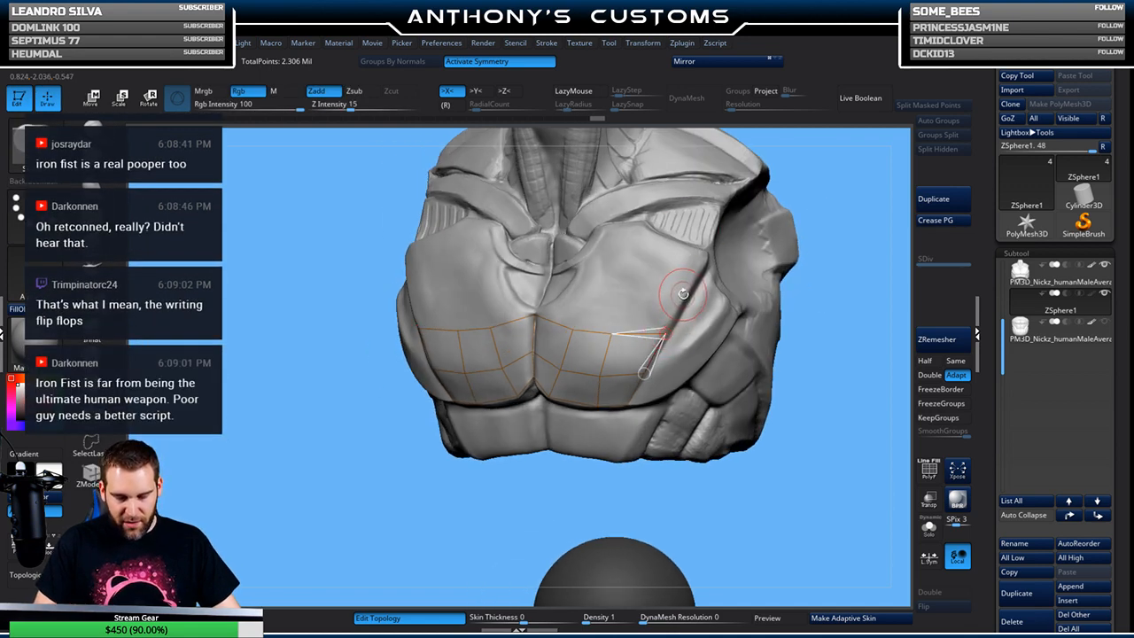
left_click(682, 295)
left_click(629, 289)
left_click(611, 333)
left_click(588, 285)
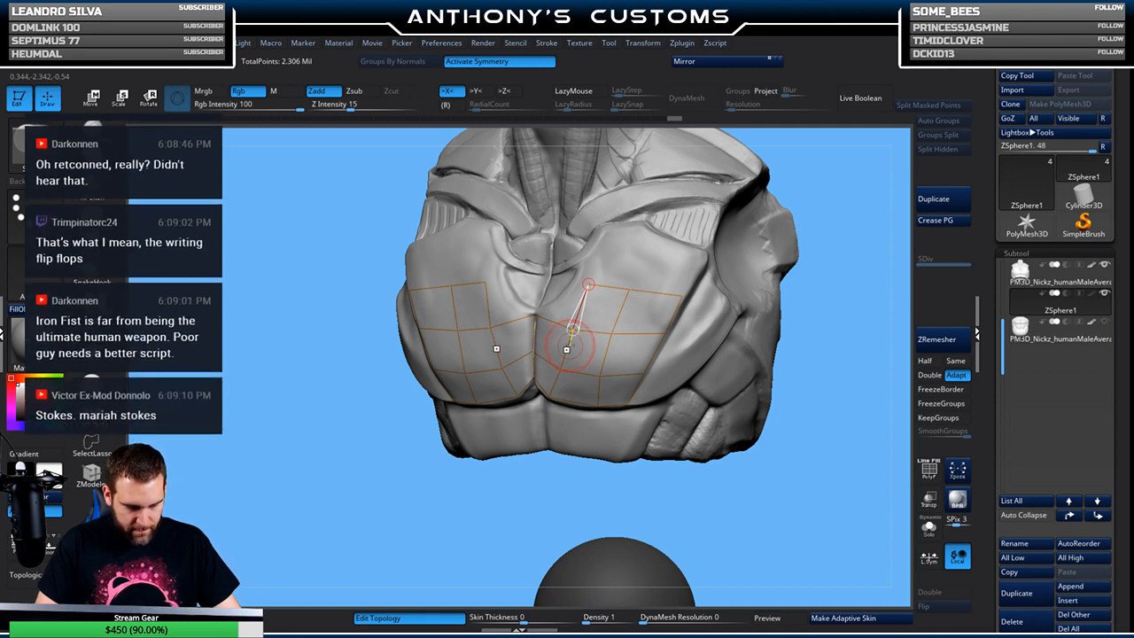
mouse_move(815, 189)
left_mouse_down()
mouse_move(766, 236)
mouse_move(739, 219)
left_mouse_up()
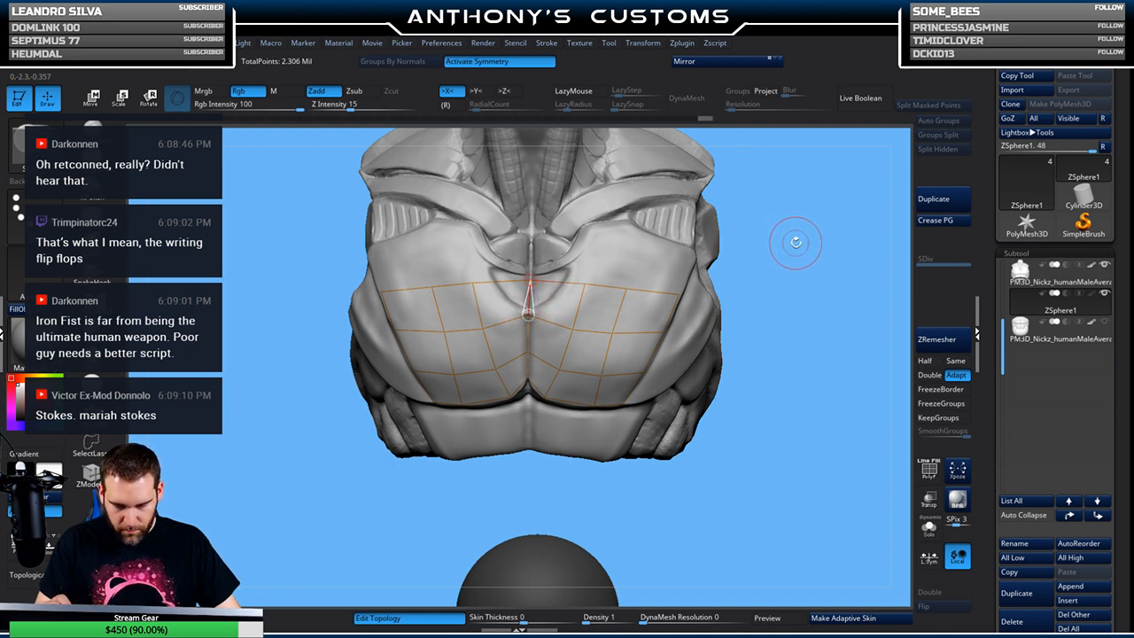
left_click_drag(799, 238, 752, 228)
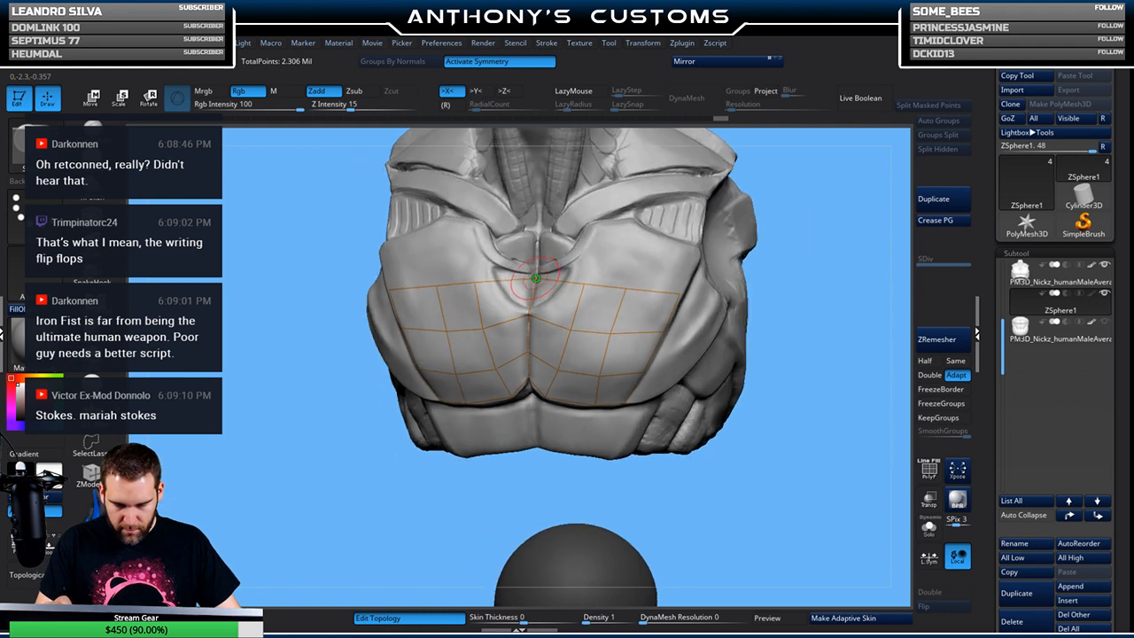
key("w")
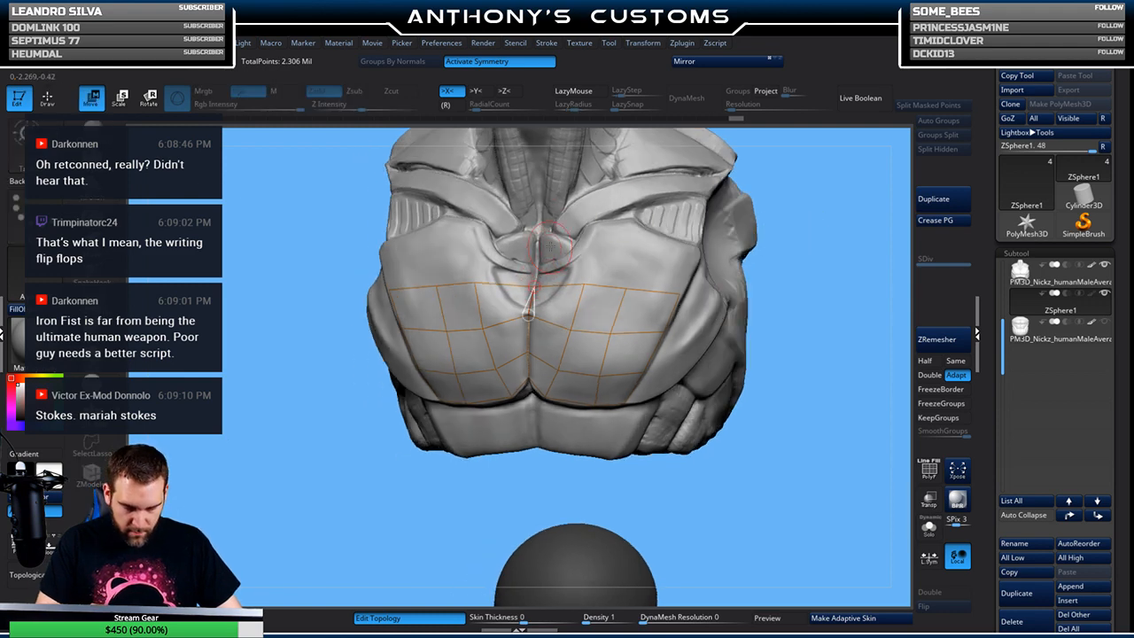
key("q")
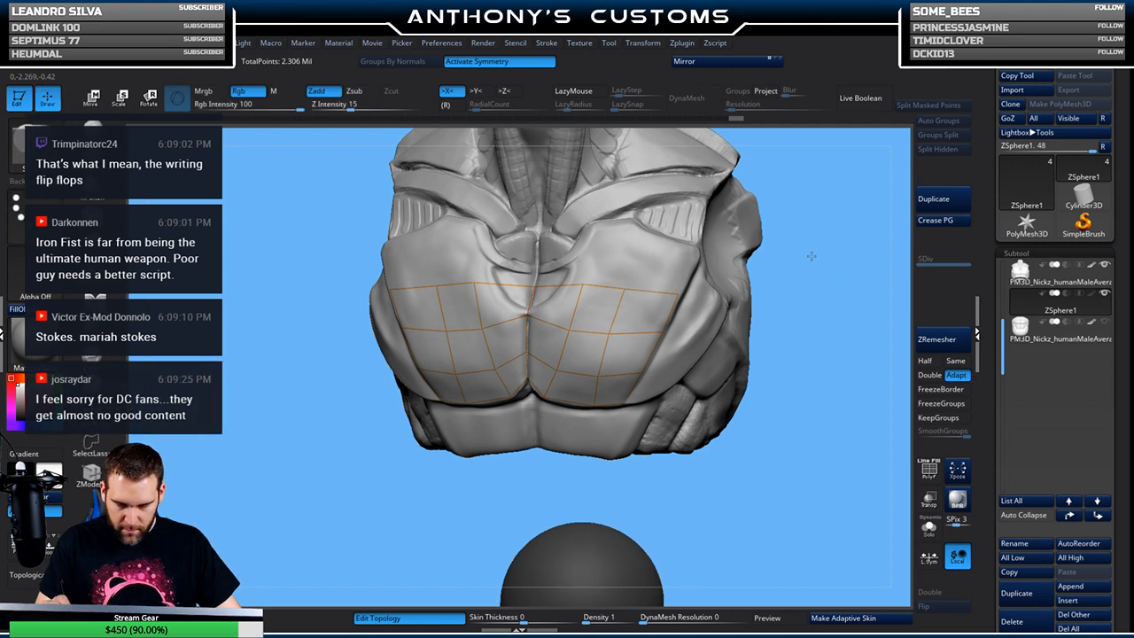
left_click_drag(813, 250, 816, 254)
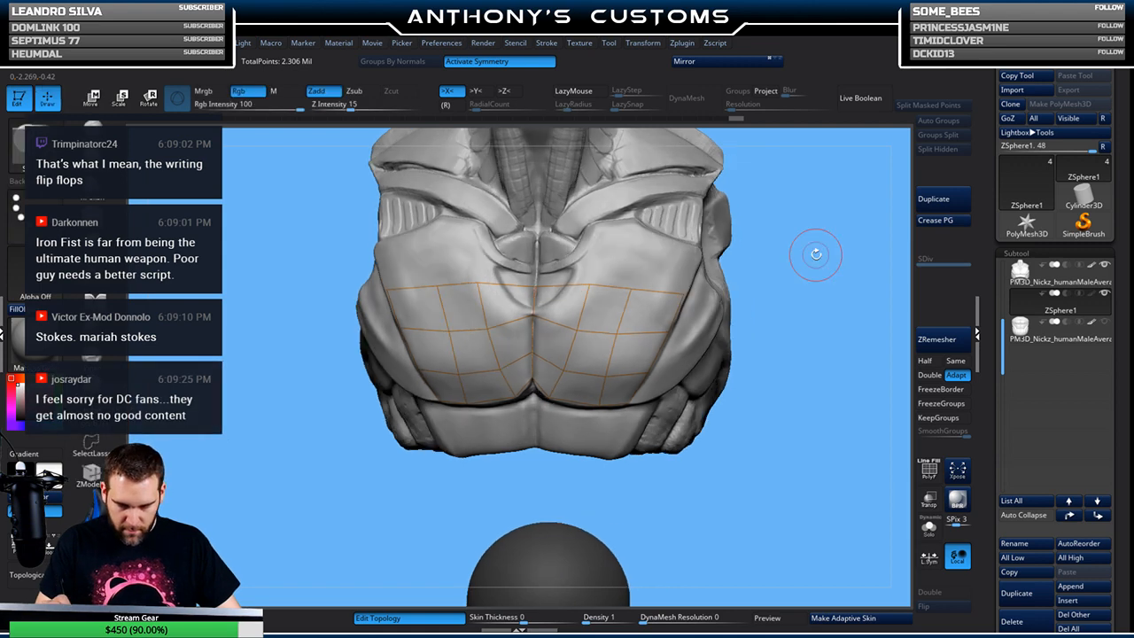
Add a fourth row of quads from the centre line below the collar piece outward to the pectoral's outer edge
left_click(535, 266)
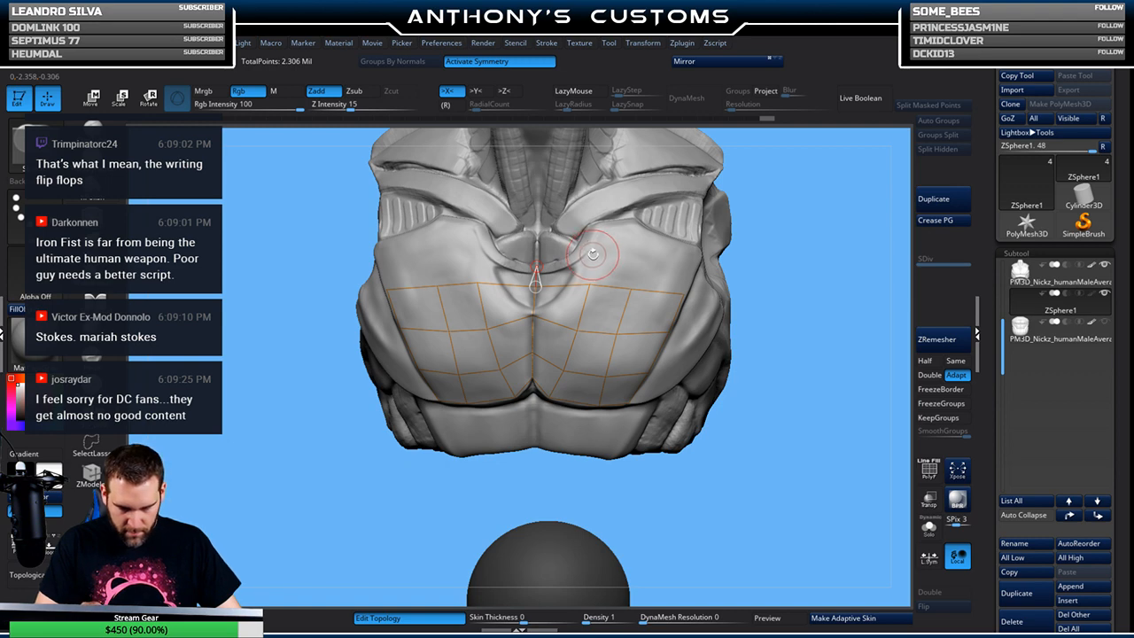
left_click(593, 254)
left_click_drag(593, 254, 589, 284)
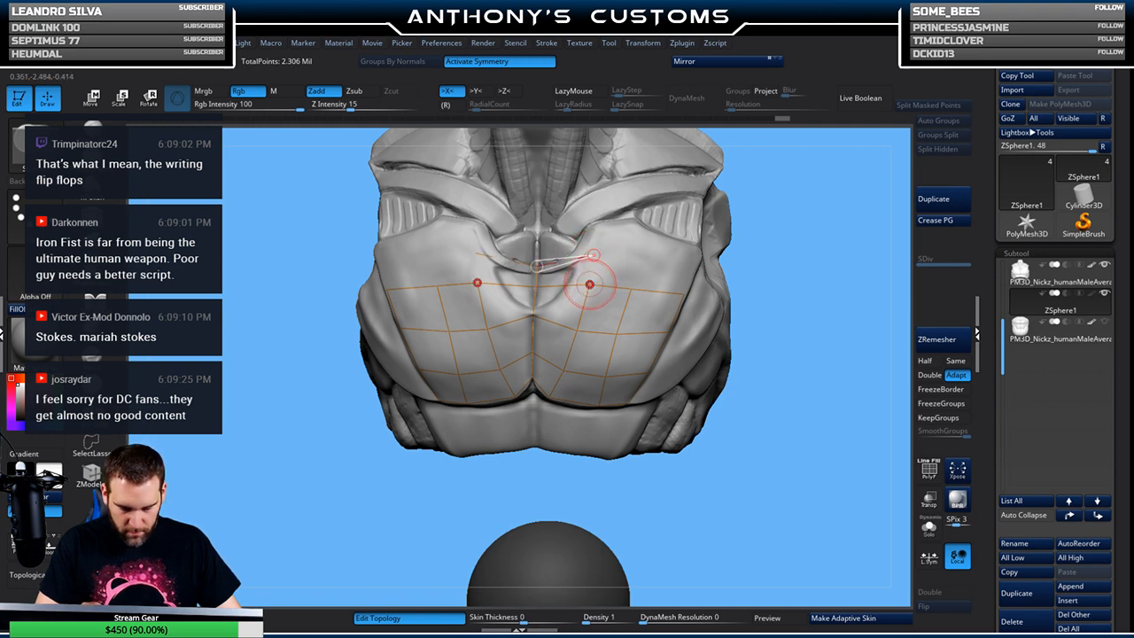
left_click(589, 283)
left_click(637, 258)
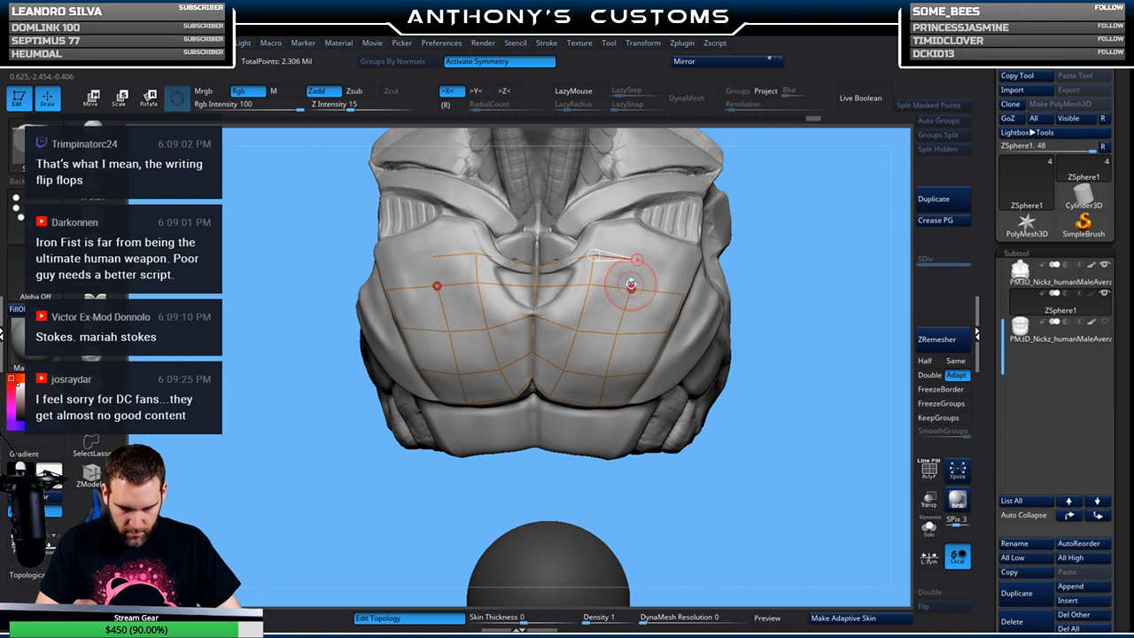
left_click(695, 266)
Cap the outer part of the top row with quads following the pectoral's upper edge below the ribbed shoulder area
left_click(694, 265)
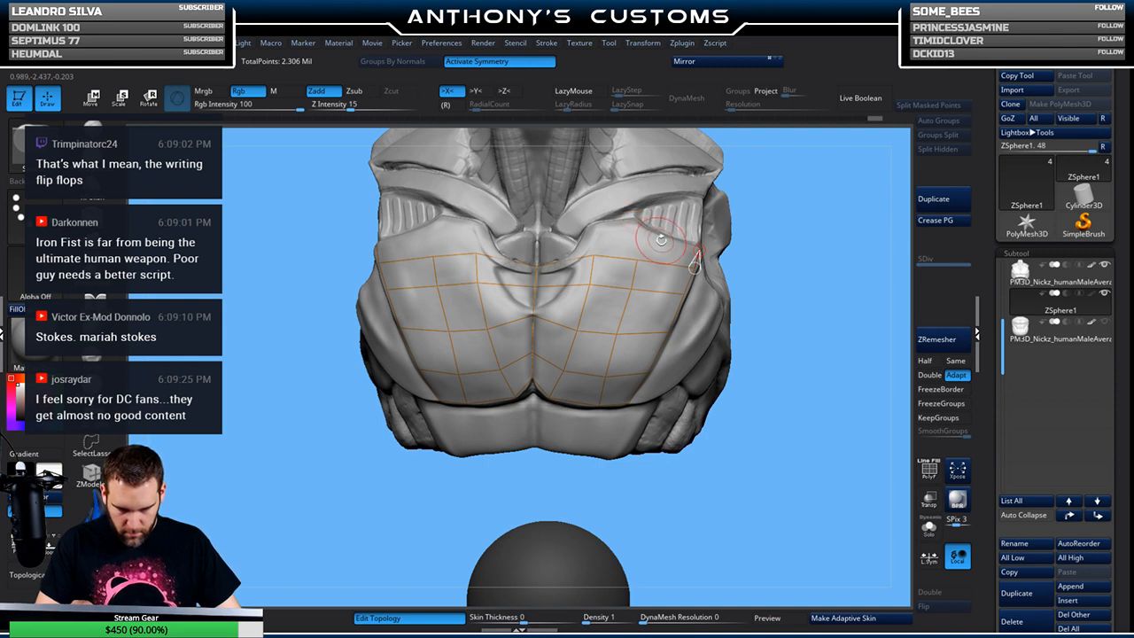
left_click(637, 259)
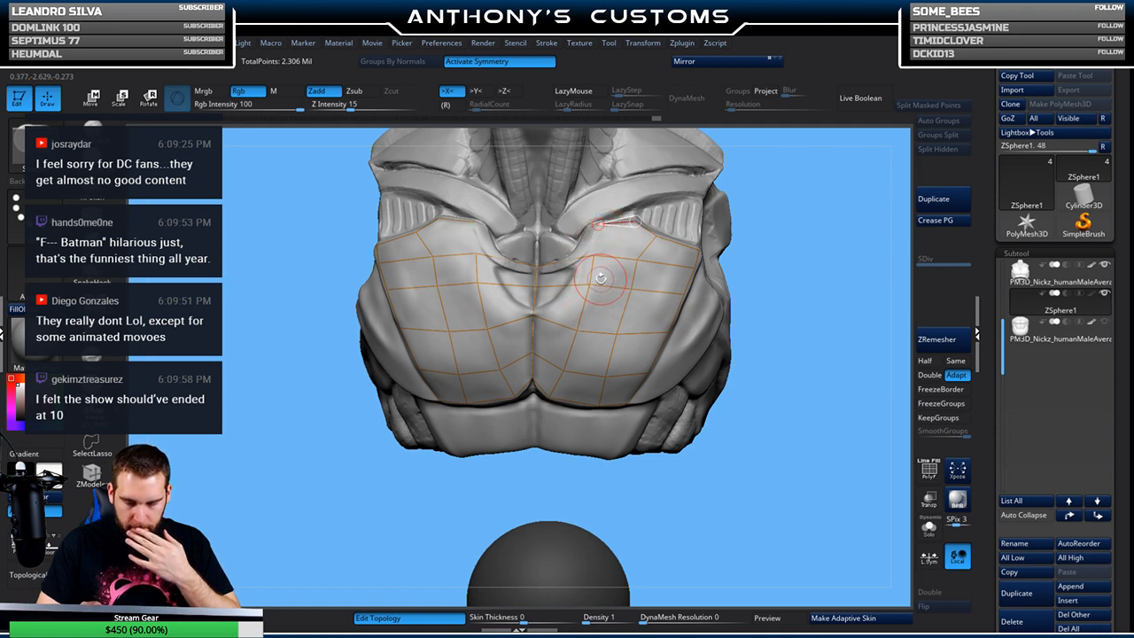
left_click_drag(780, 214, 779, 214)
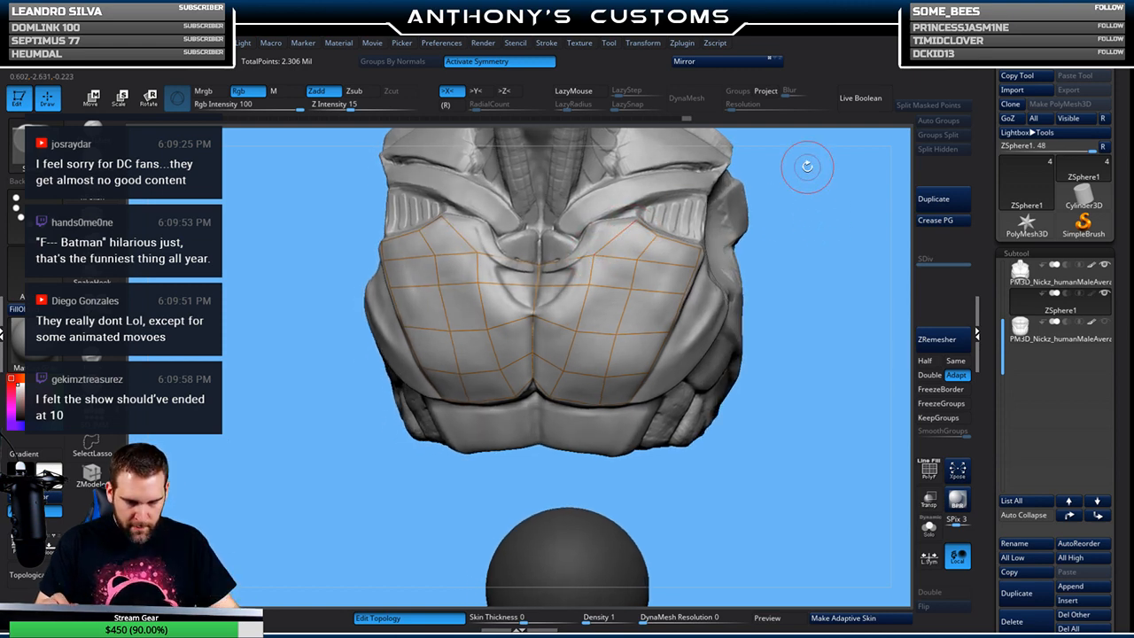
Reduce the draw size and move the points of the chest grid to even out the quads across the pectoral
key("space")
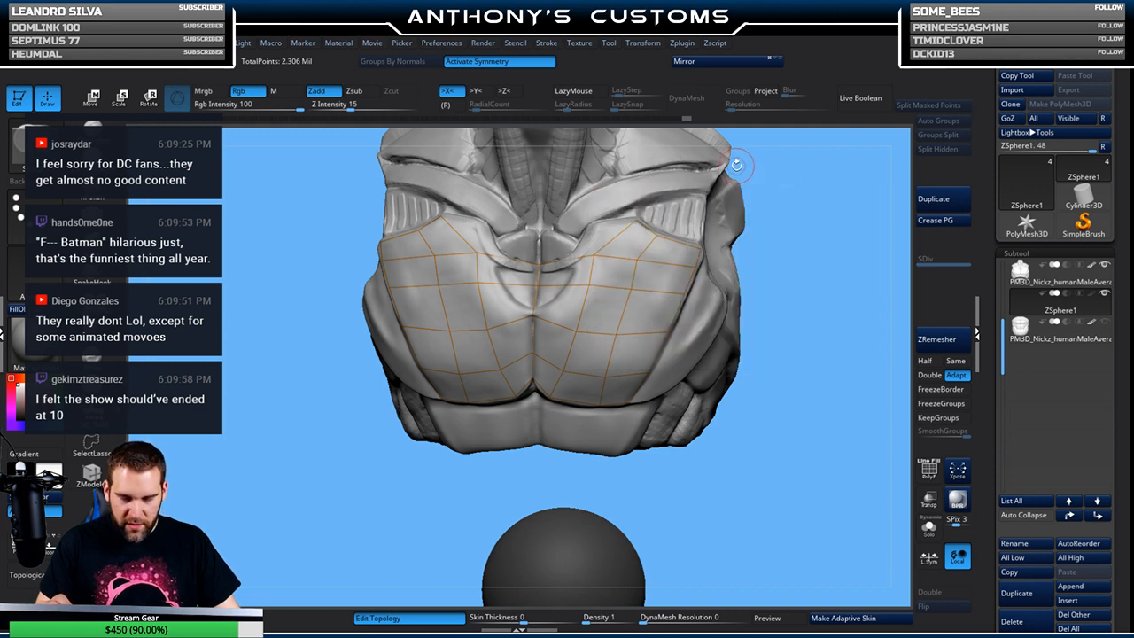
key("w")
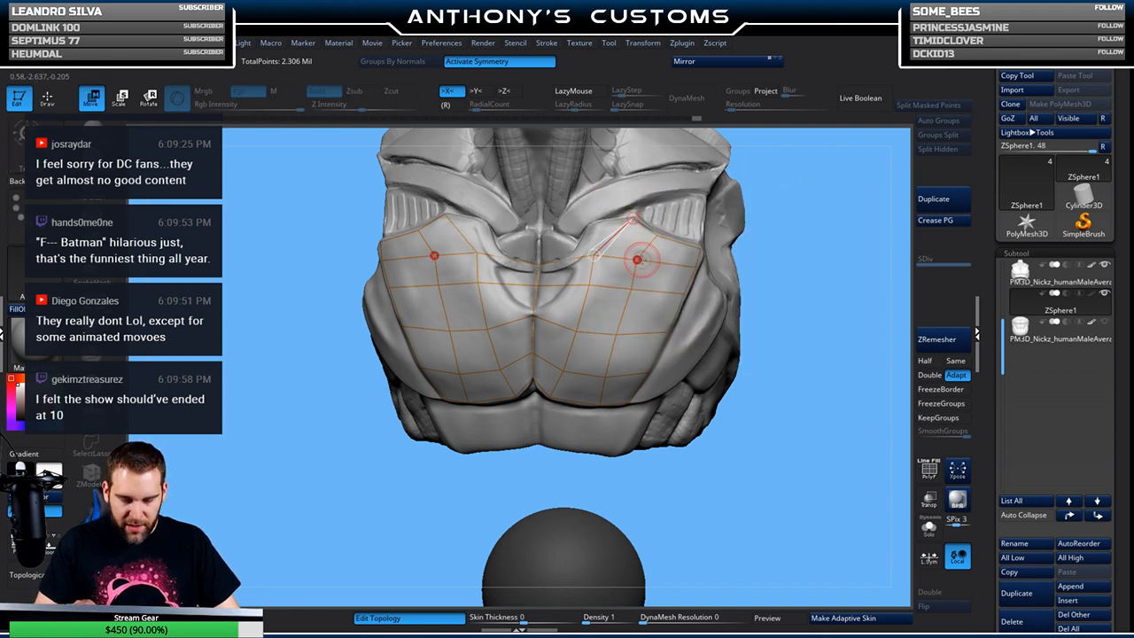
left_click(632, 288)
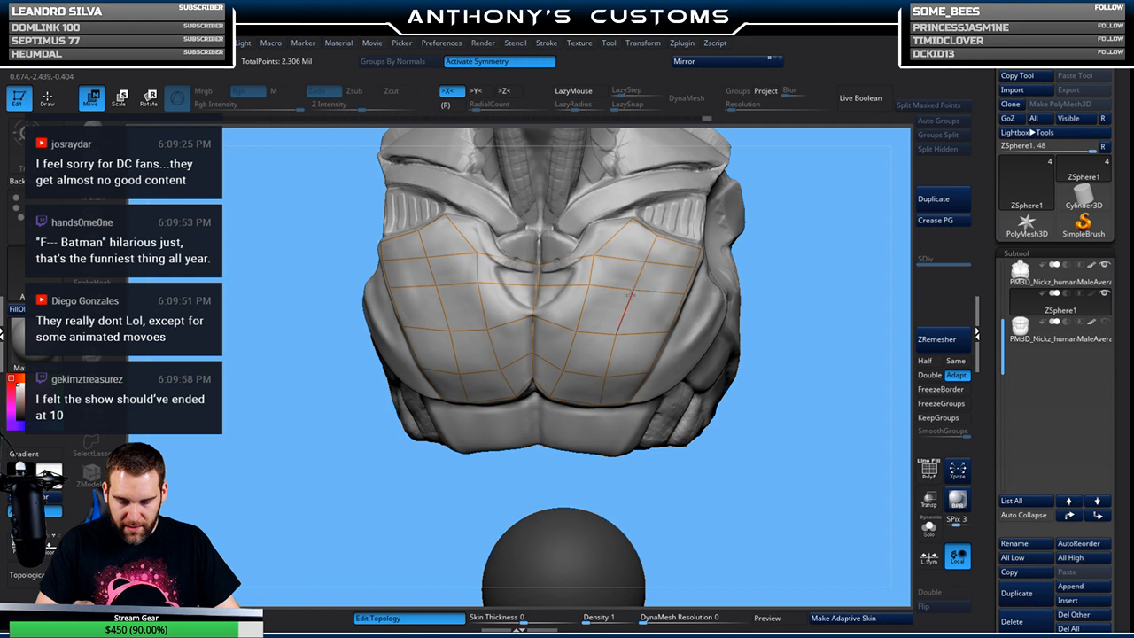
left_click_drag(791, 230, 704, 247)
left_click_drag(833, 220, 829, 255)
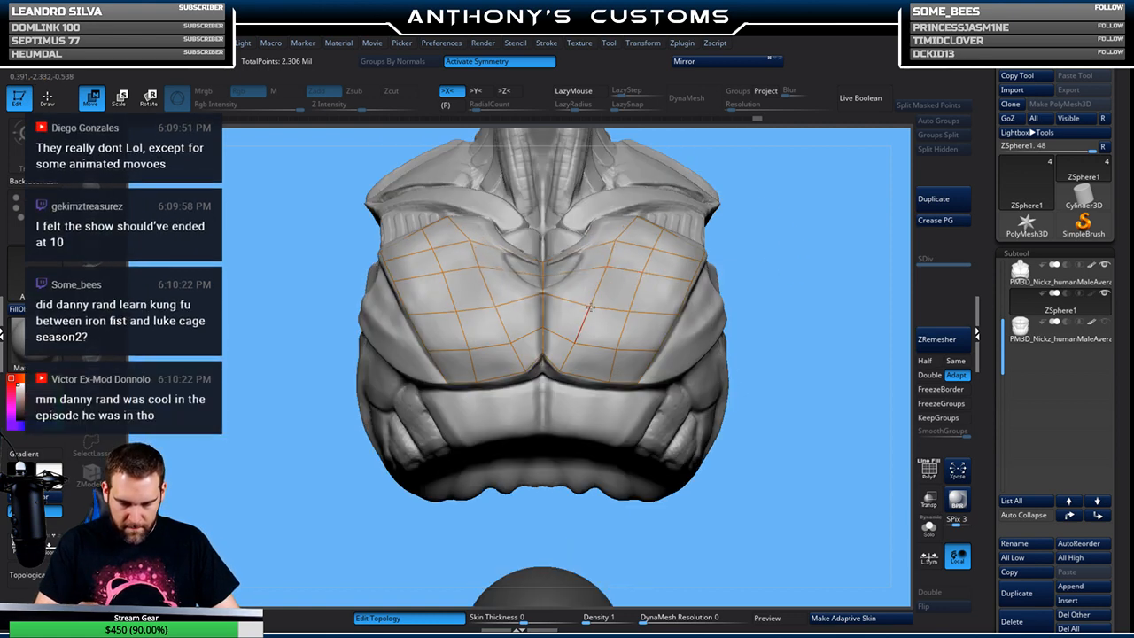
left_click_drag(771, 203, 802, 245)
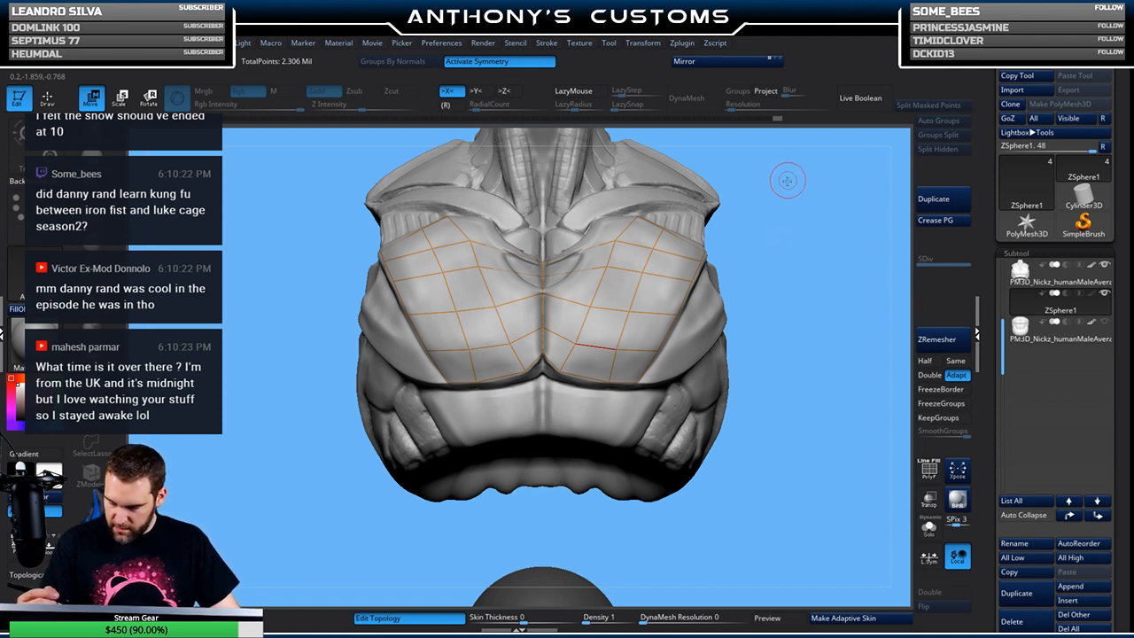
key("q")
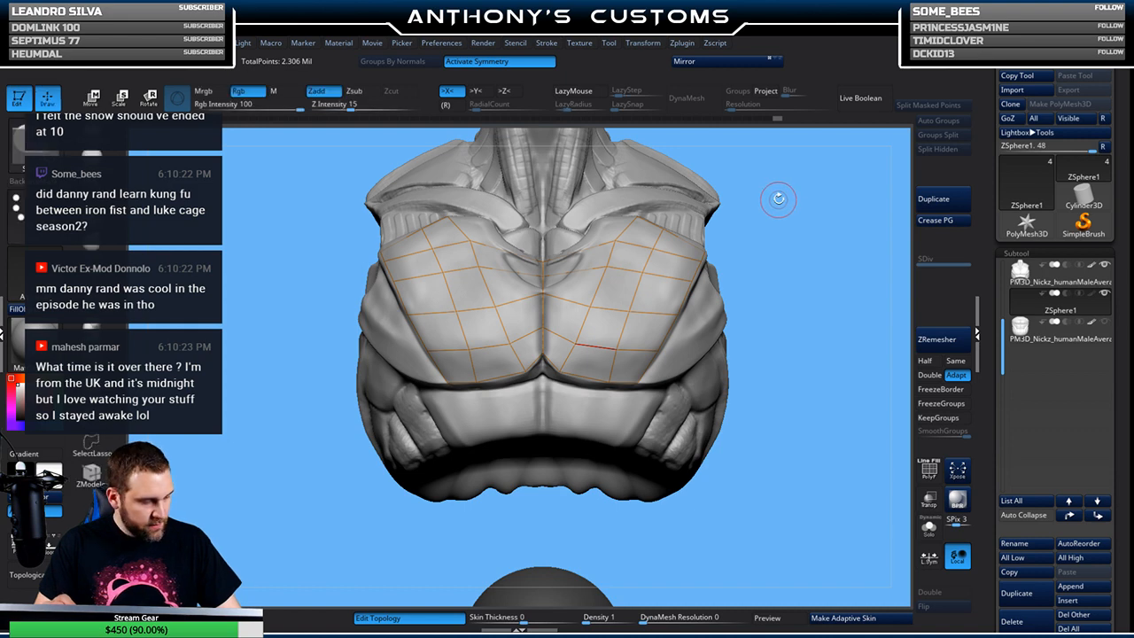
Isolate the ZSphere topology, delete the points on the chest's centre line, and show the other subtools again
left_click(928, 528)
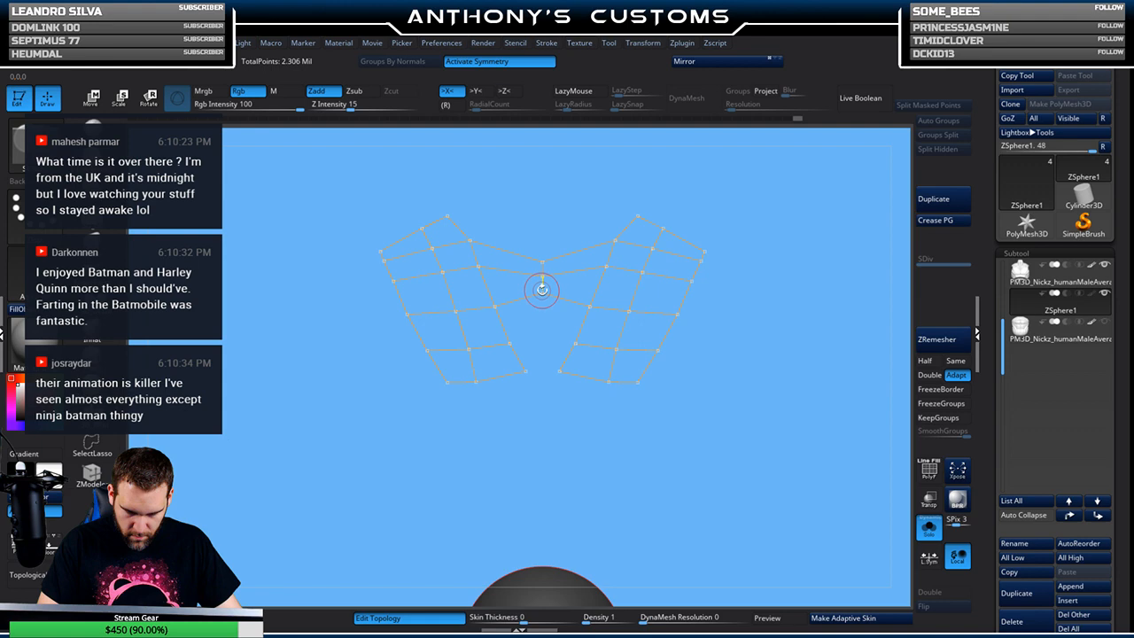
left_click(542, 262, "alt")
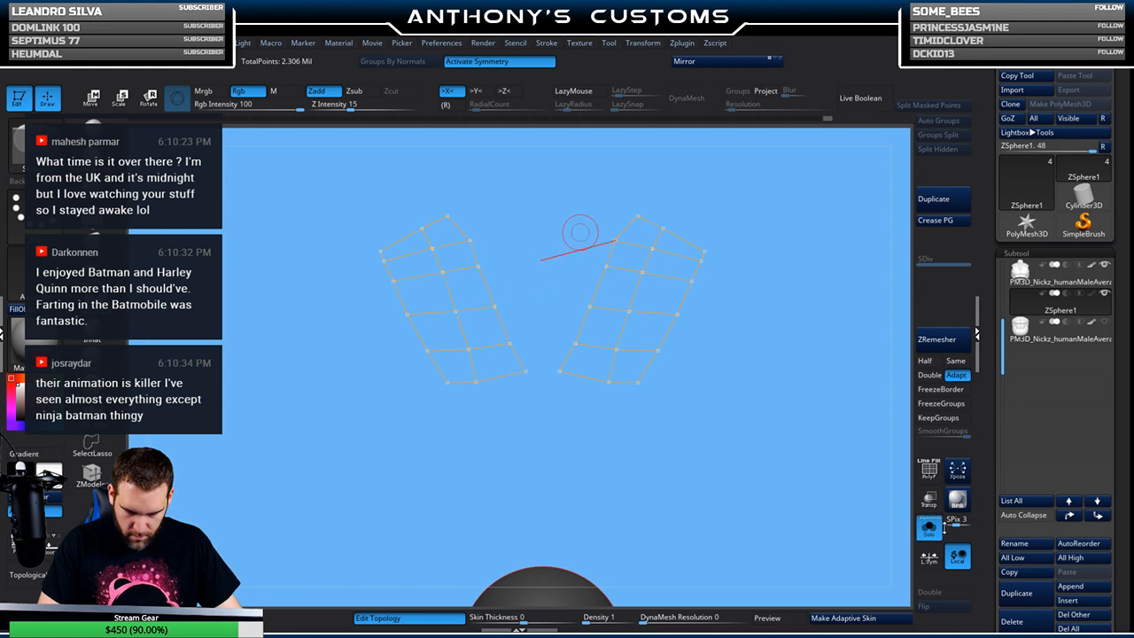
left_click(931, 534)
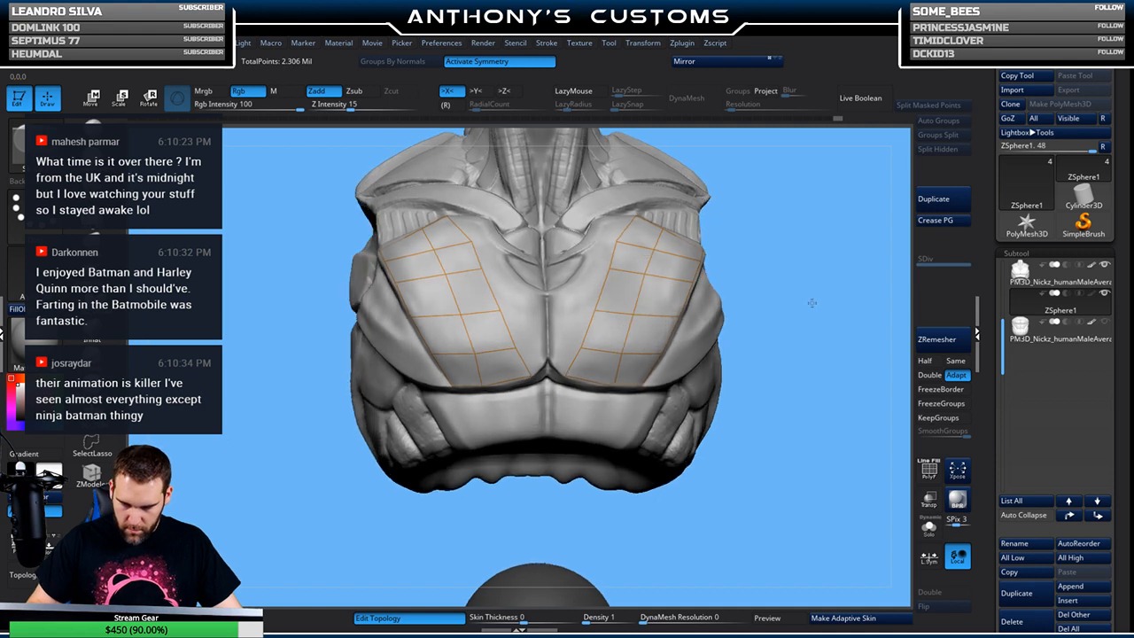
Move the pectoral panel's lower inner points outward to straighten its inner edge, and check the panel's fit from the side
key("w")
left_click_drag(804, 271, 788, 270)
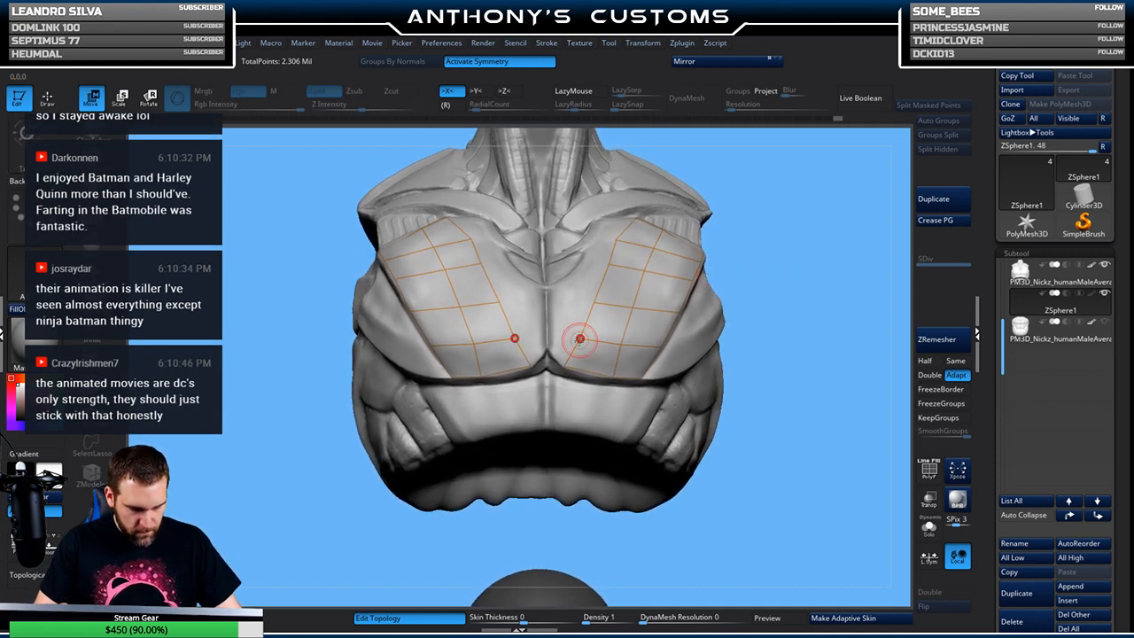
left_click_drag(577, 370, 588, 340)
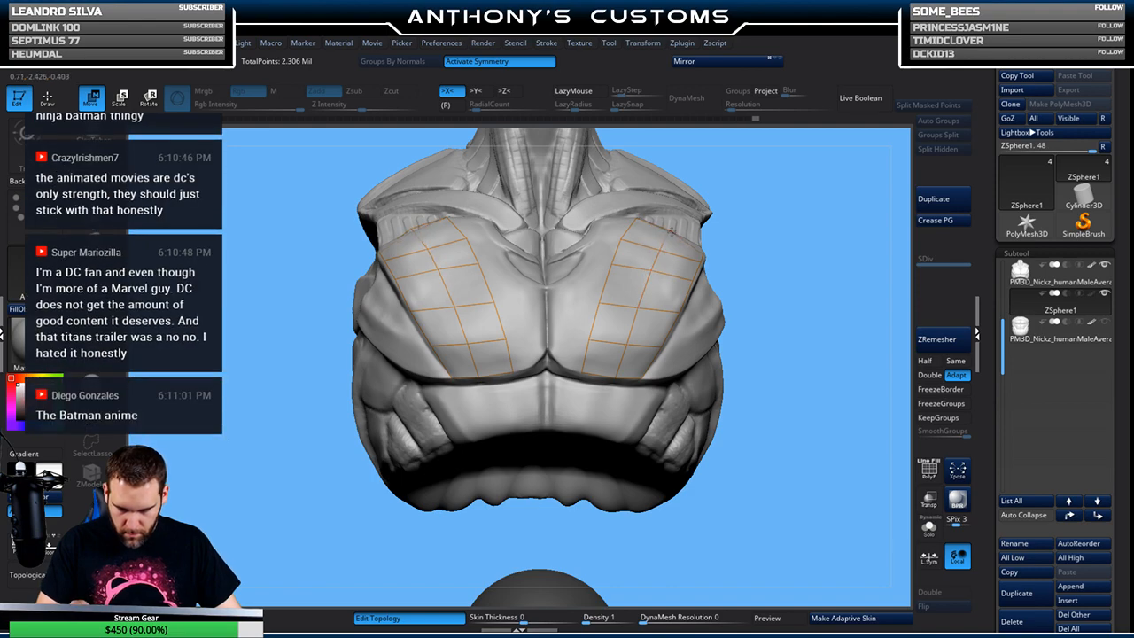
left_click_drag(816, 238, 757, 289)
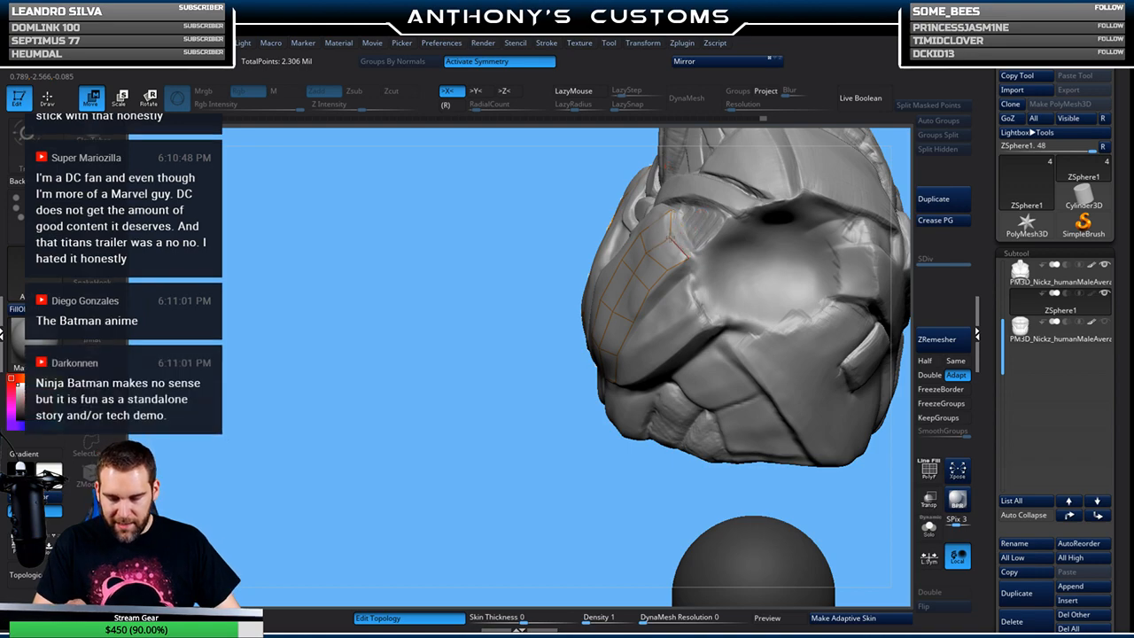
left_click_drag(490, 456, 576, 370)
left_click_drag(798, 256, 817, 324)
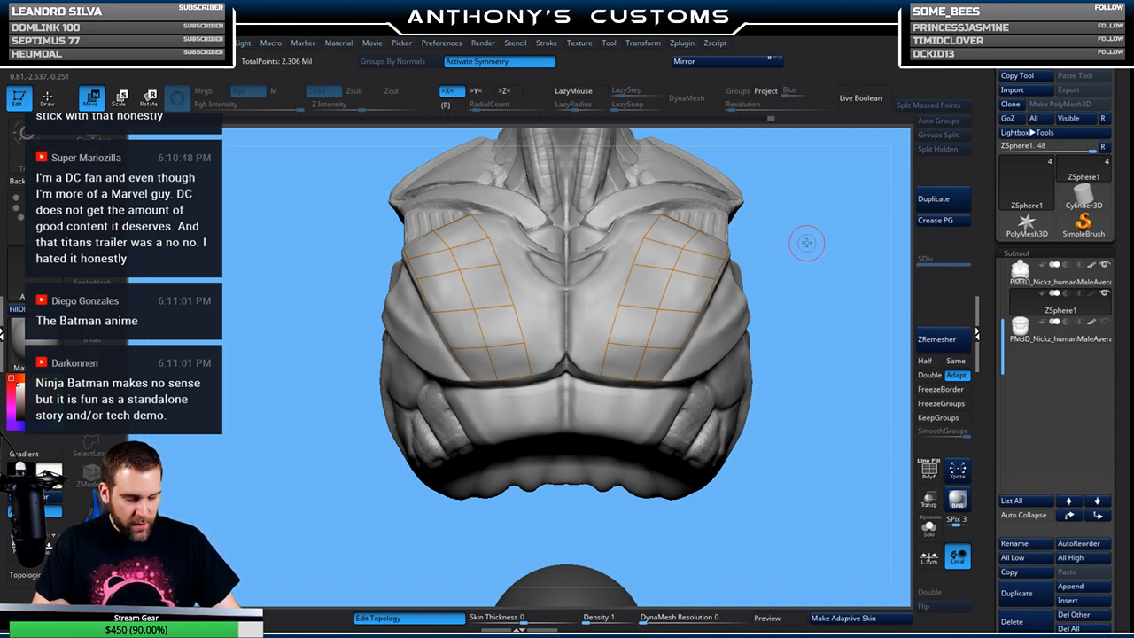
Extend the pectoral panel's upper rows inward with new quads, starting beside the collarbone and following the edge of the sternum area
key("q")
left_click_drag(806, 257, 812, 280)
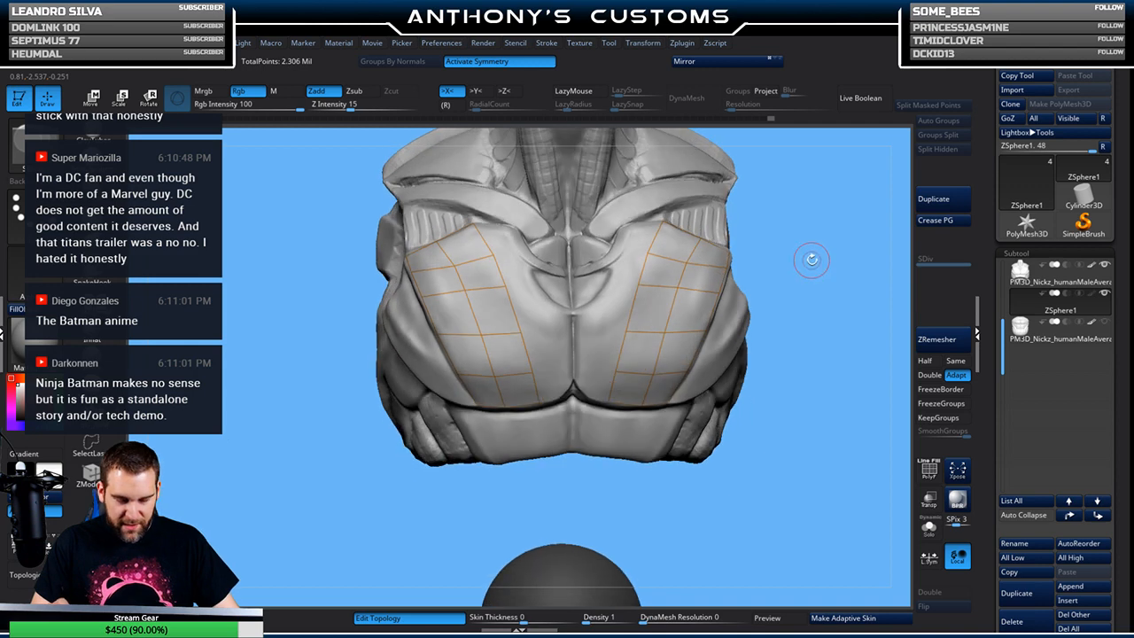
left_click(660, 224)
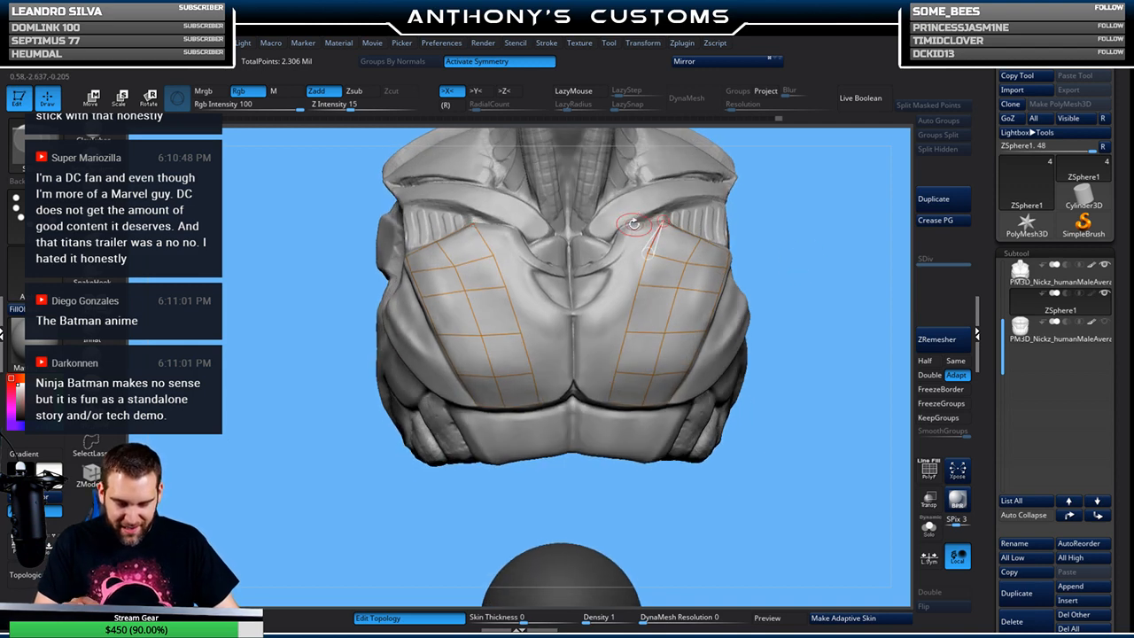
left_click(622, 228)
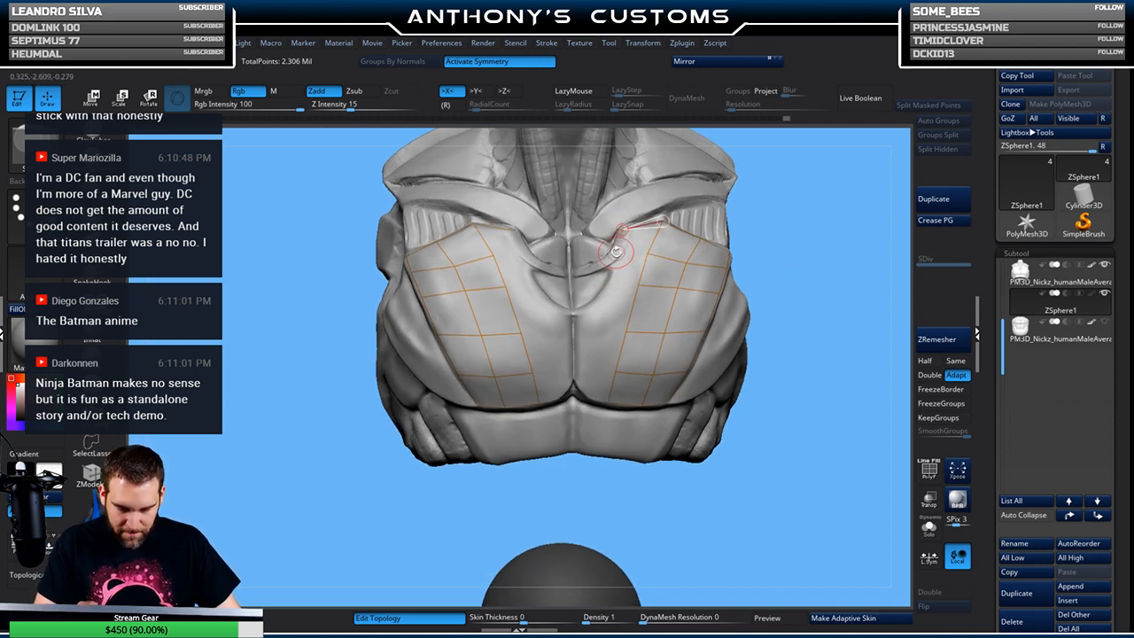
left_click(648, 253)
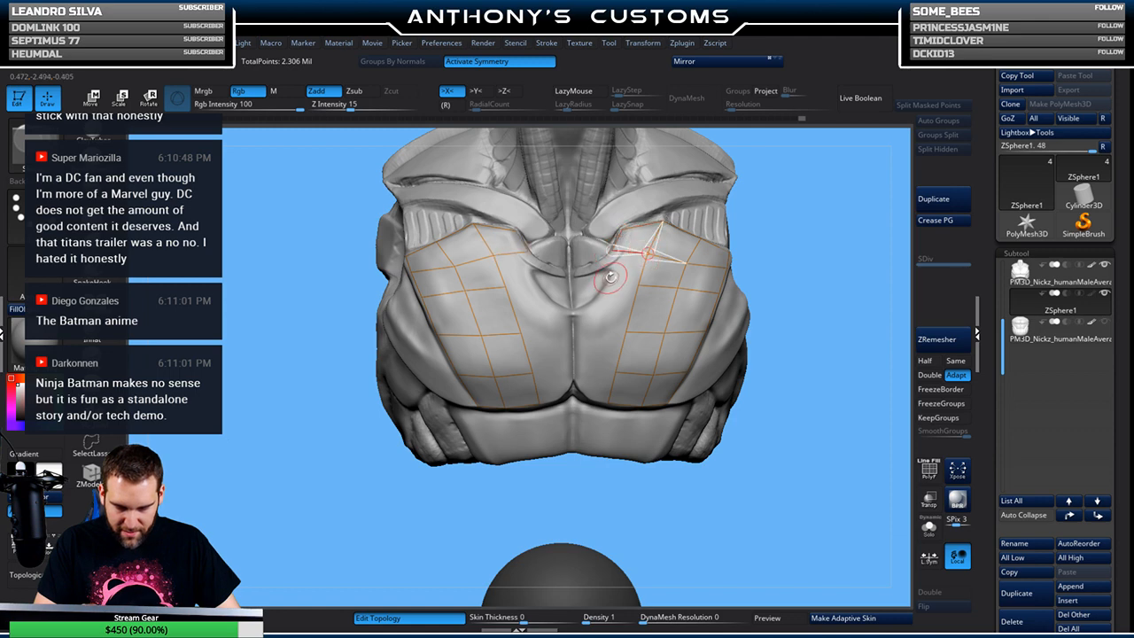
left_click(637, 284)
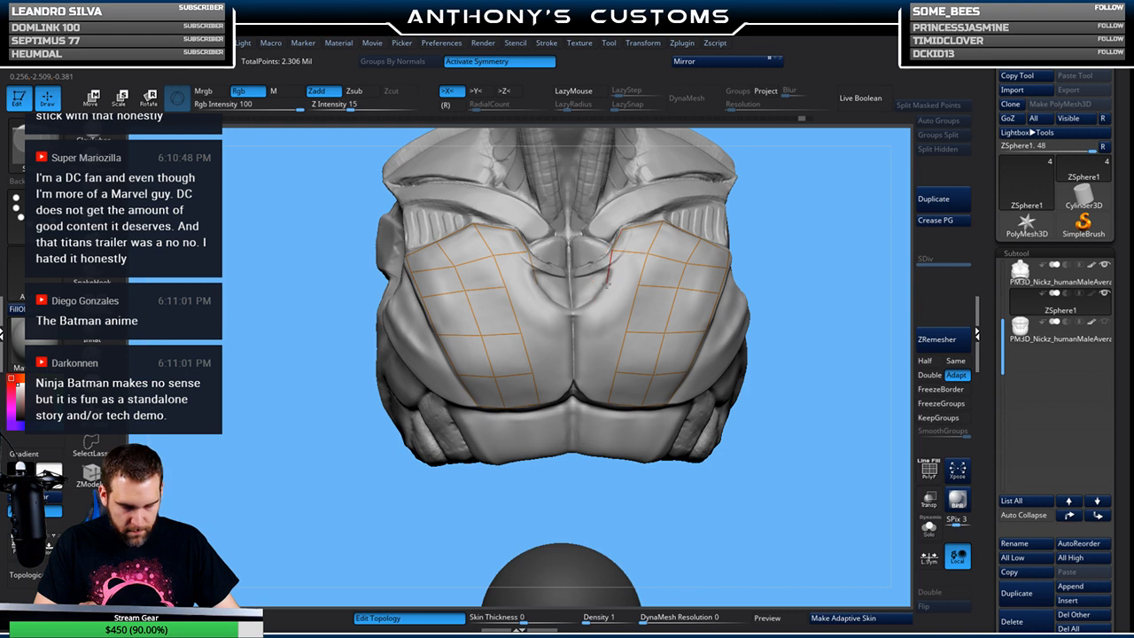
Continue the new inner column of quads down beside the centre line to the notch at the chest's lower edge
left_click(638, 284)
left_click(599, 331)
left_click(625, 331)
left_click(591, 371)
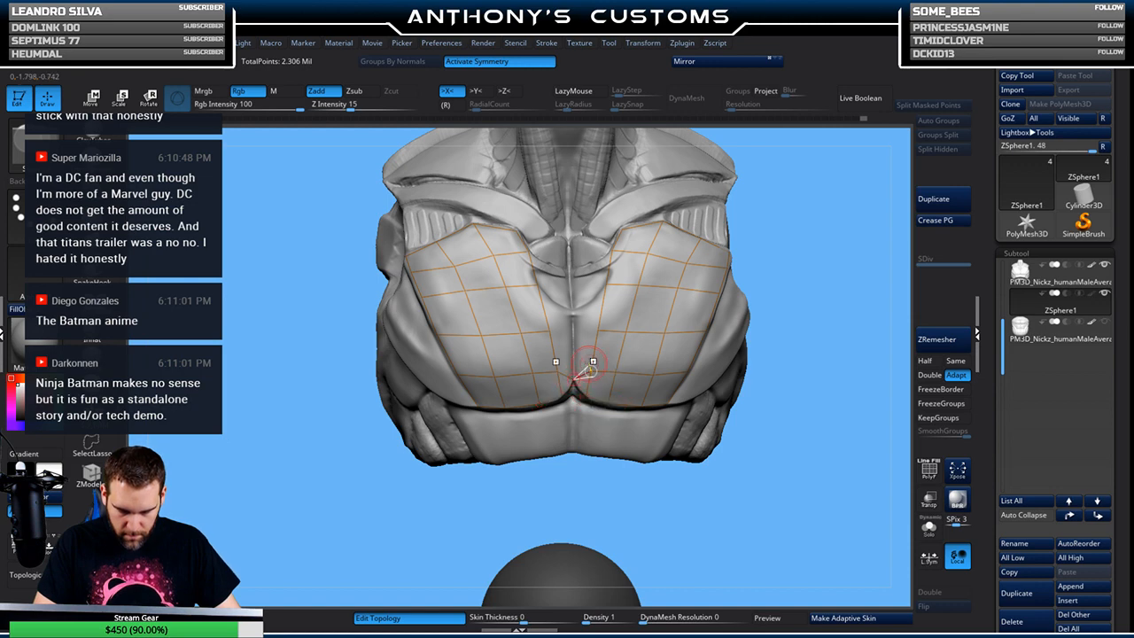
left_click(587, 389)
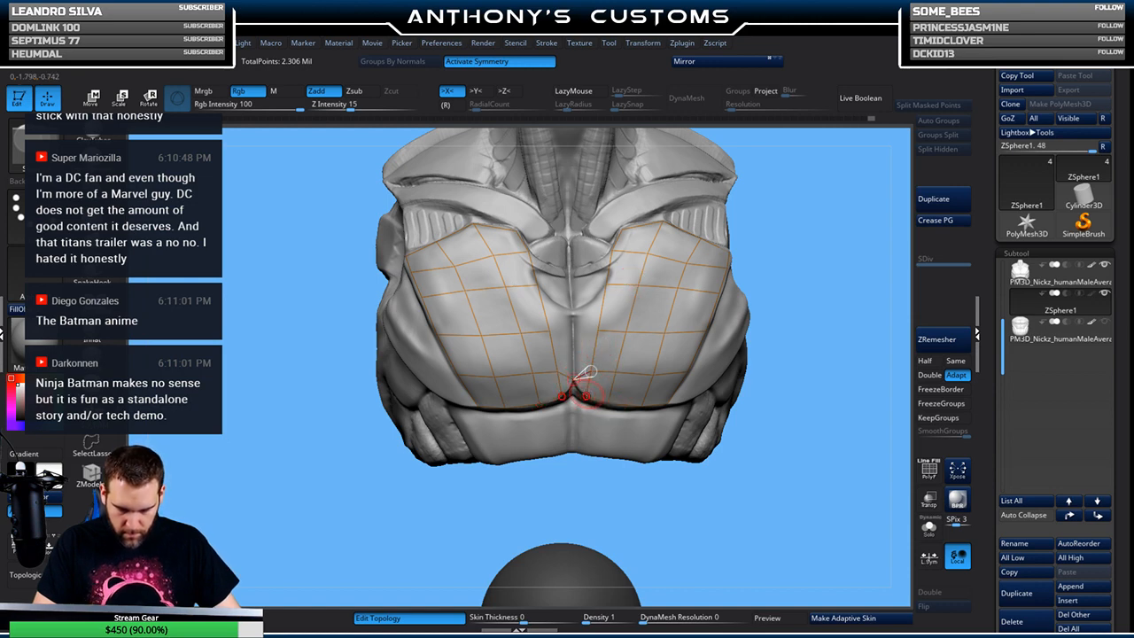
Isolate the ZSphere topology, delete the centre point and the panels' lowest inner corner points, and show the other subtools again
left_click_drag(791, 261, 823, 259)
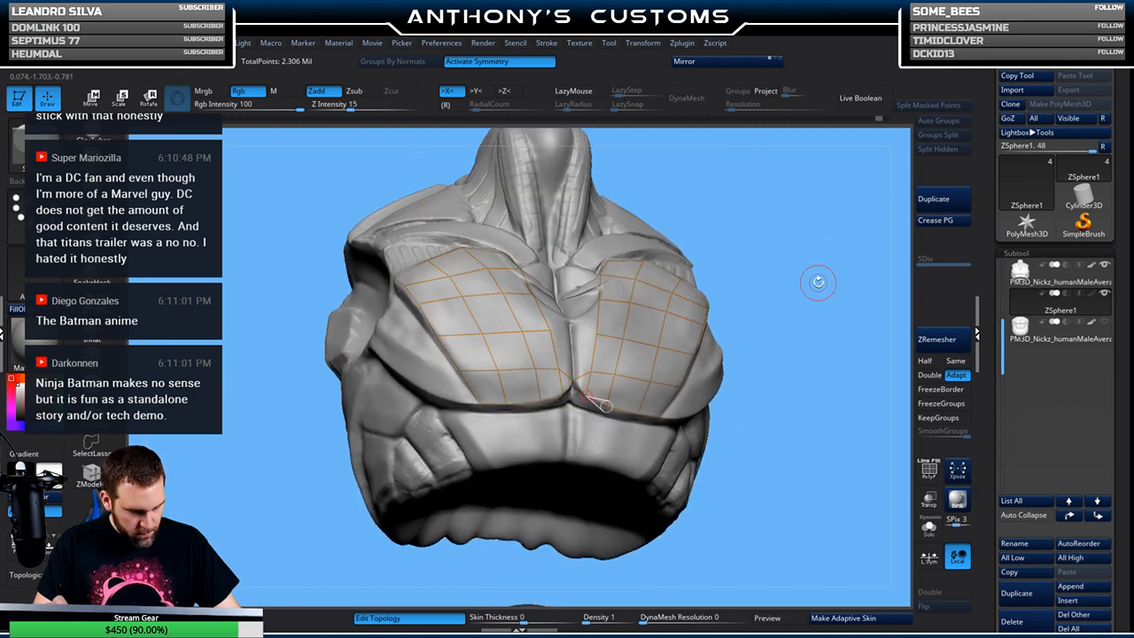
left_click_drag(737, 277, 599, 319)
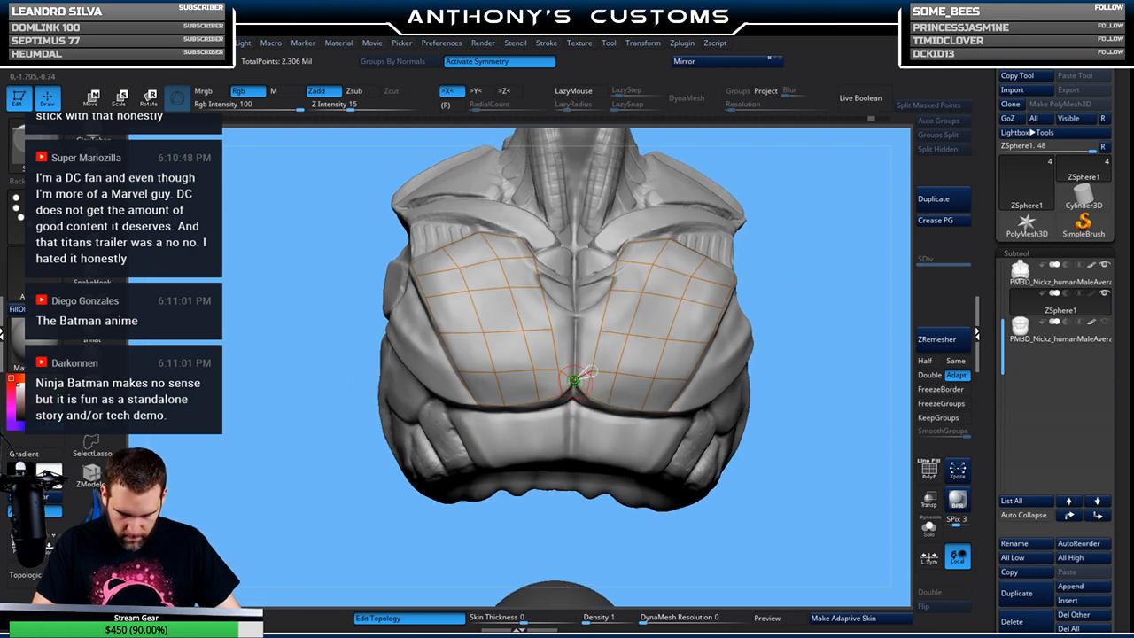
left_click_drag(761, 248, 796, 270)
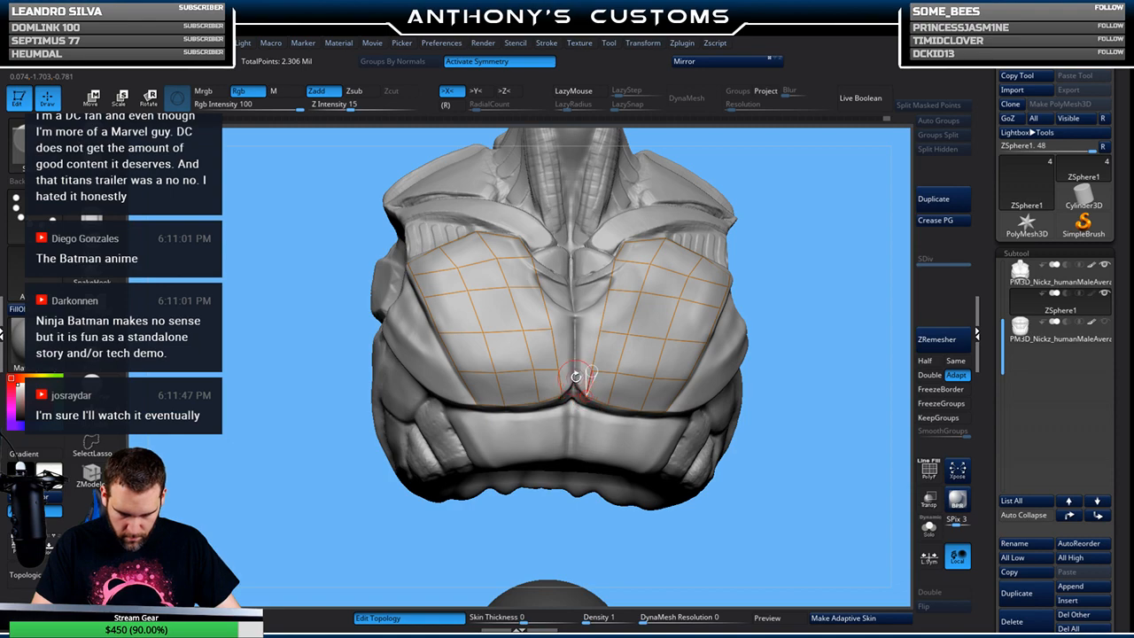
left_click_drag(831, 291, 802, 329)
right_click_drag(623, 302, 546, 366)
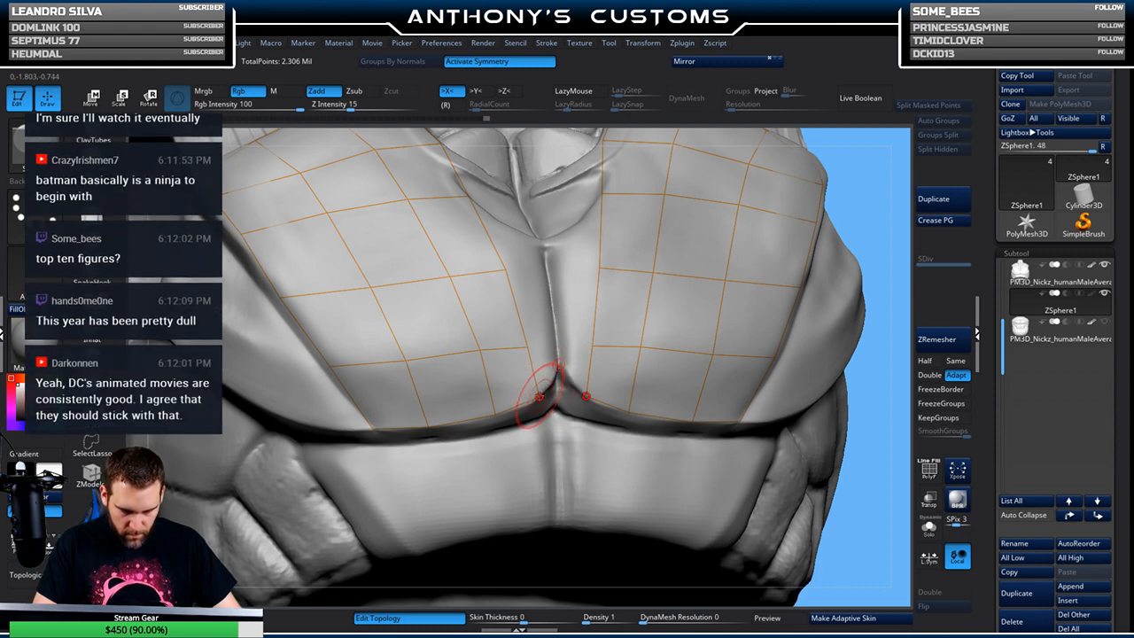
left_click(647, 309)
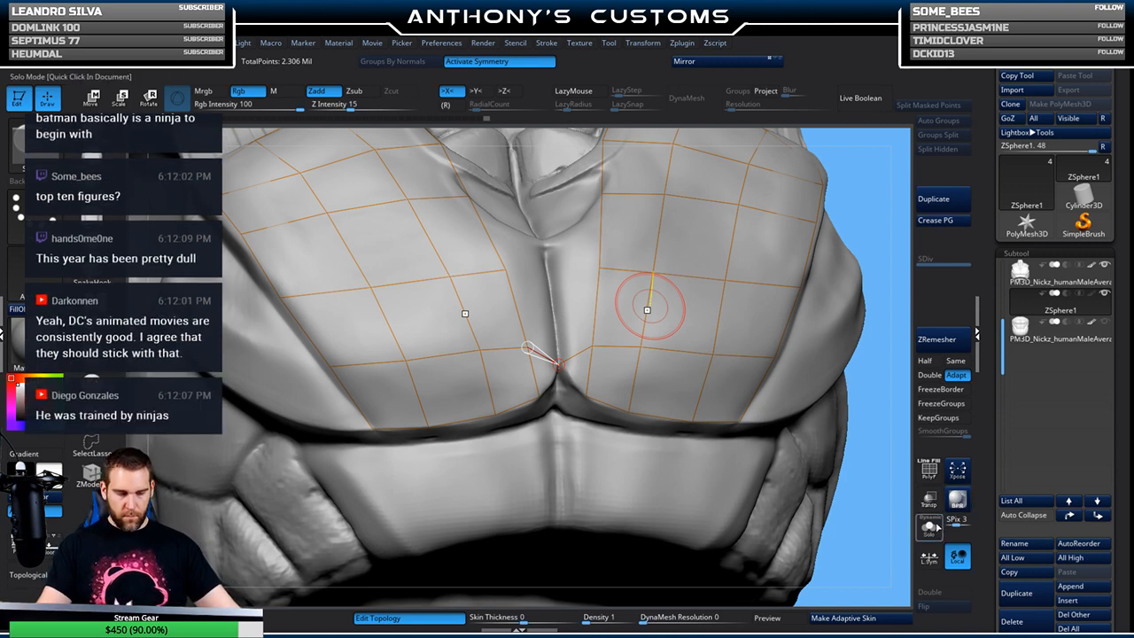
left_click(929, 527)
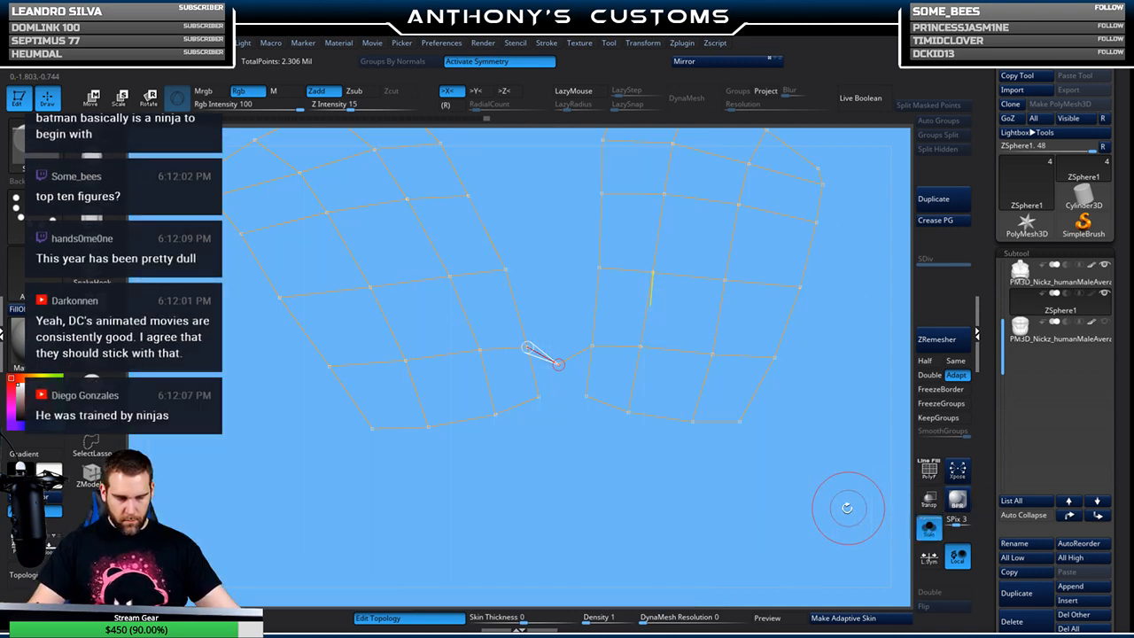
left_click_drag(767, 530, 723, 535)
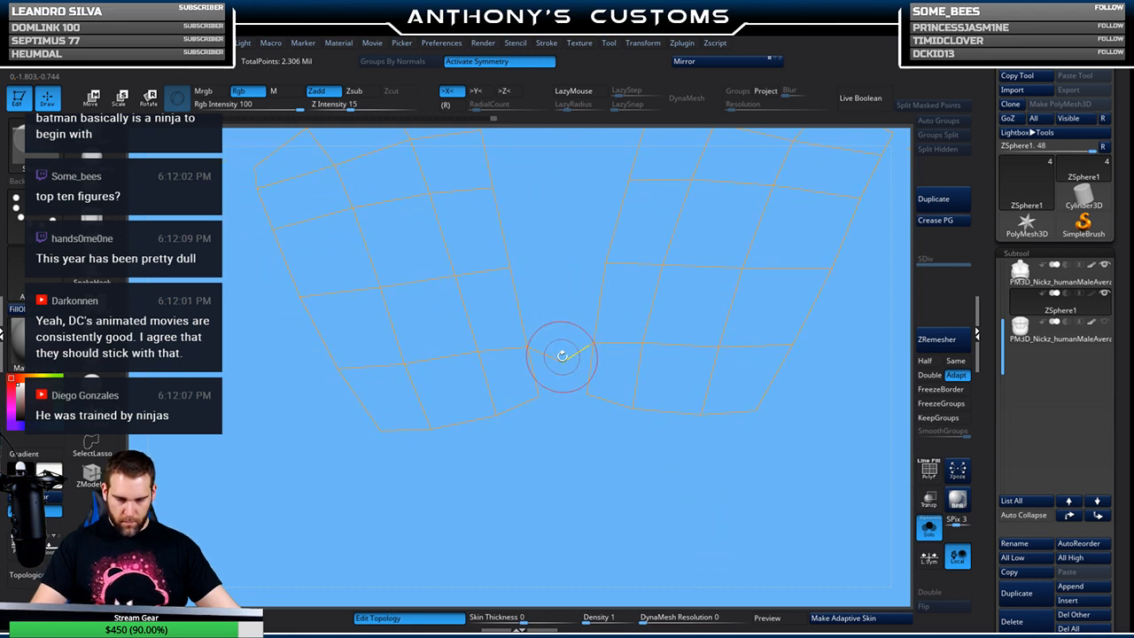
left_click(563, 360)
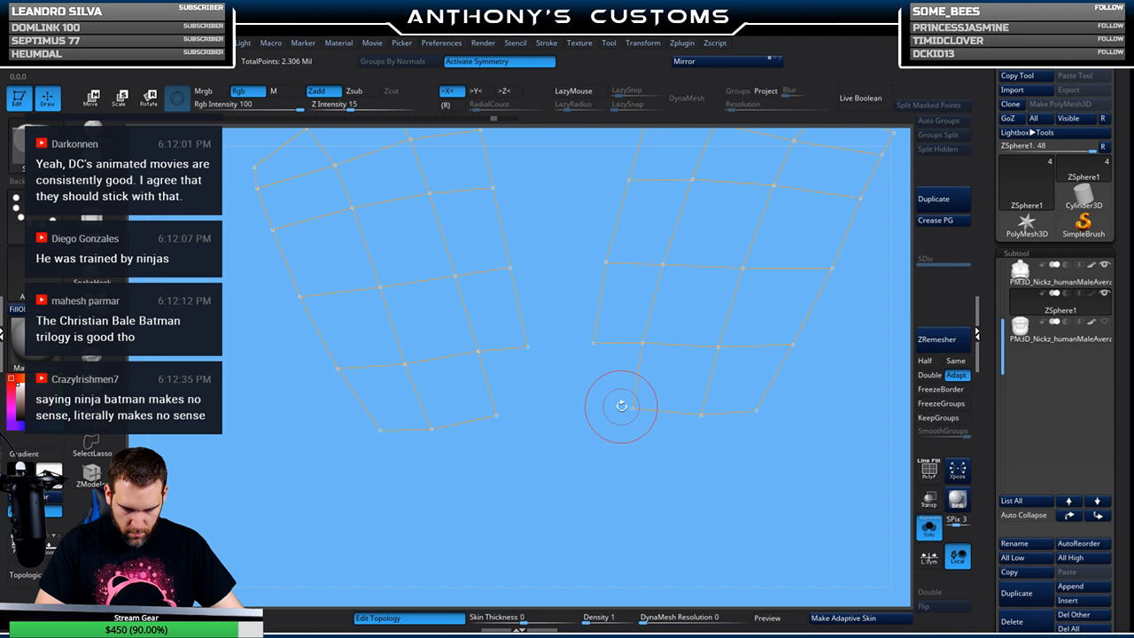
left_click(928, 530)
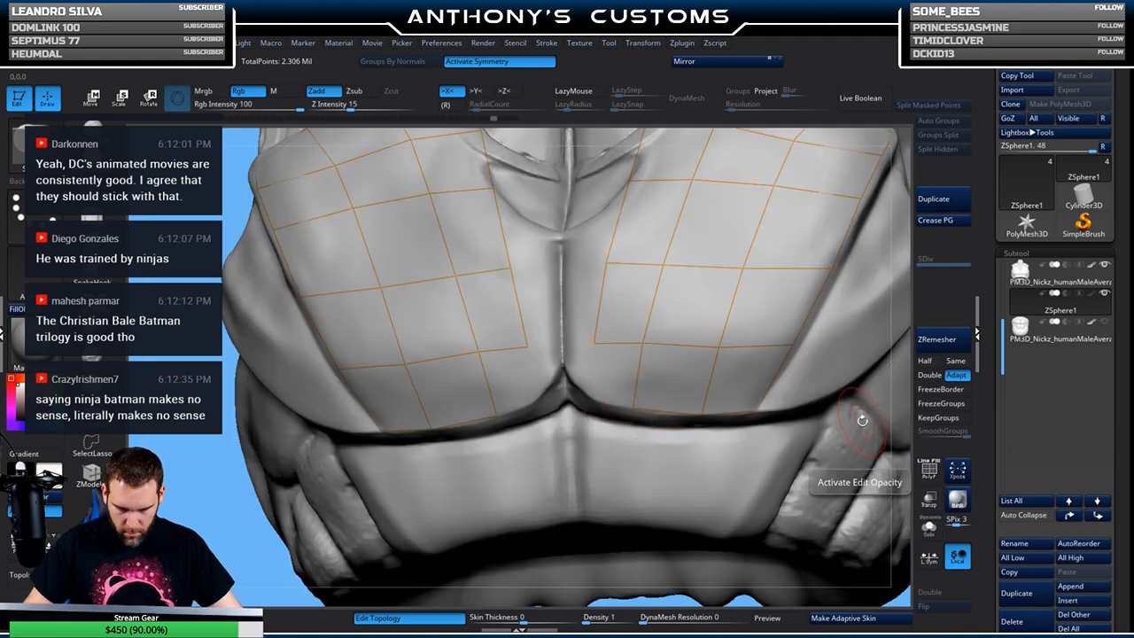
mouse_move(739, 487)
right_mouse_down()
mouse_move(760, 485)
mouse_move(750, 484)
right_mouse_up()
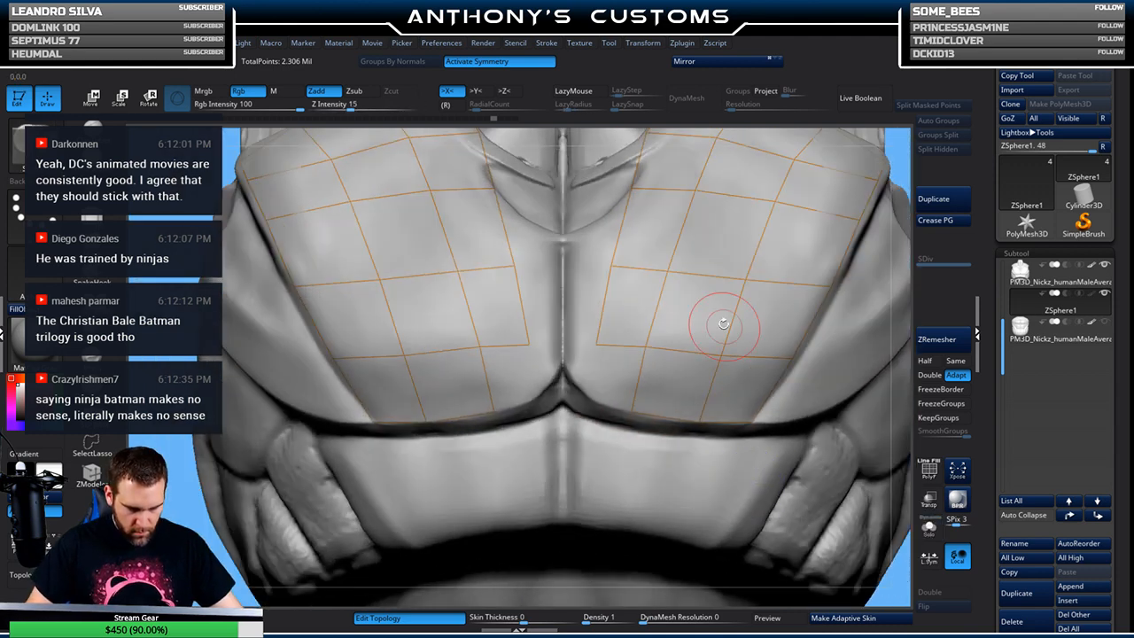
Redraw the lower inner corner quad along the pectoral's bottom edge and undo the point added on the centre line
left_click(493, 411)
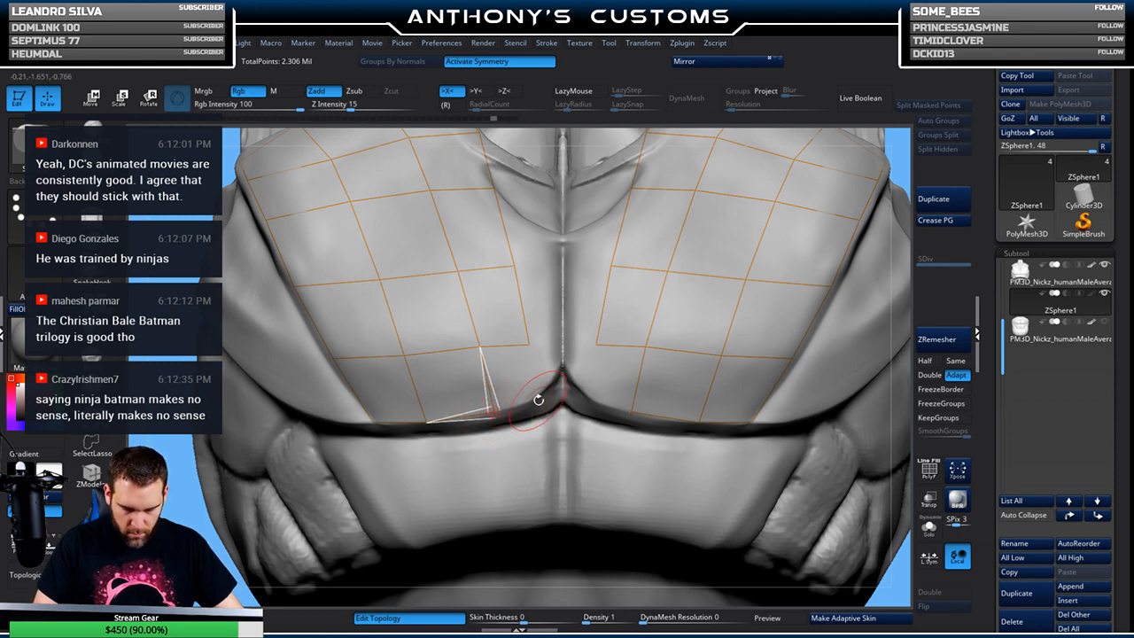
left_click(535, 398)
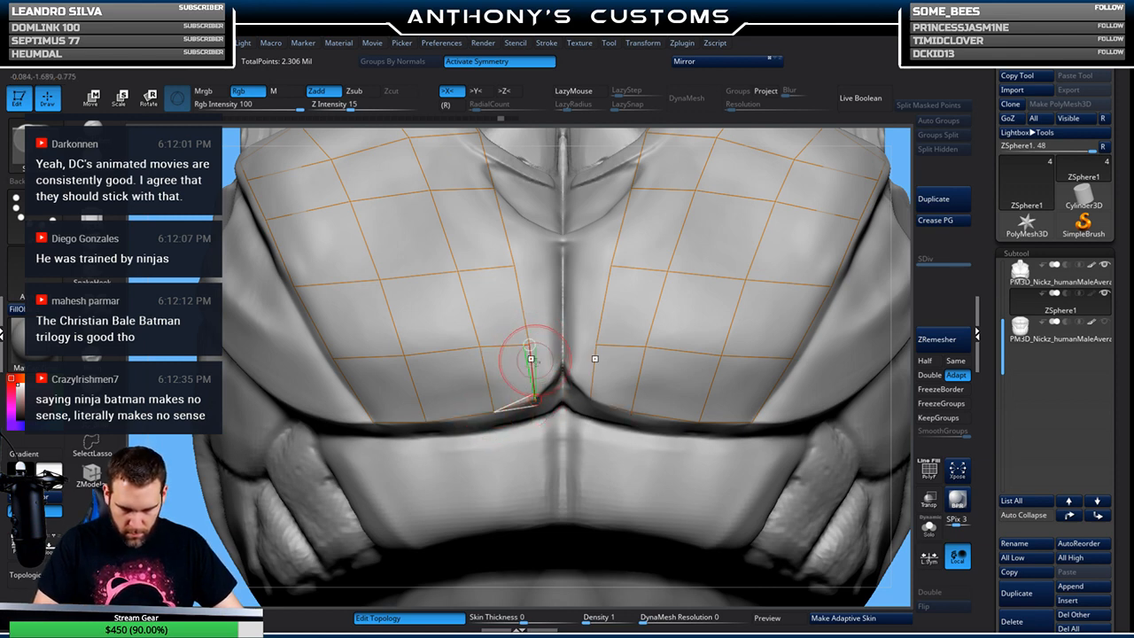
left_click(561, 367)
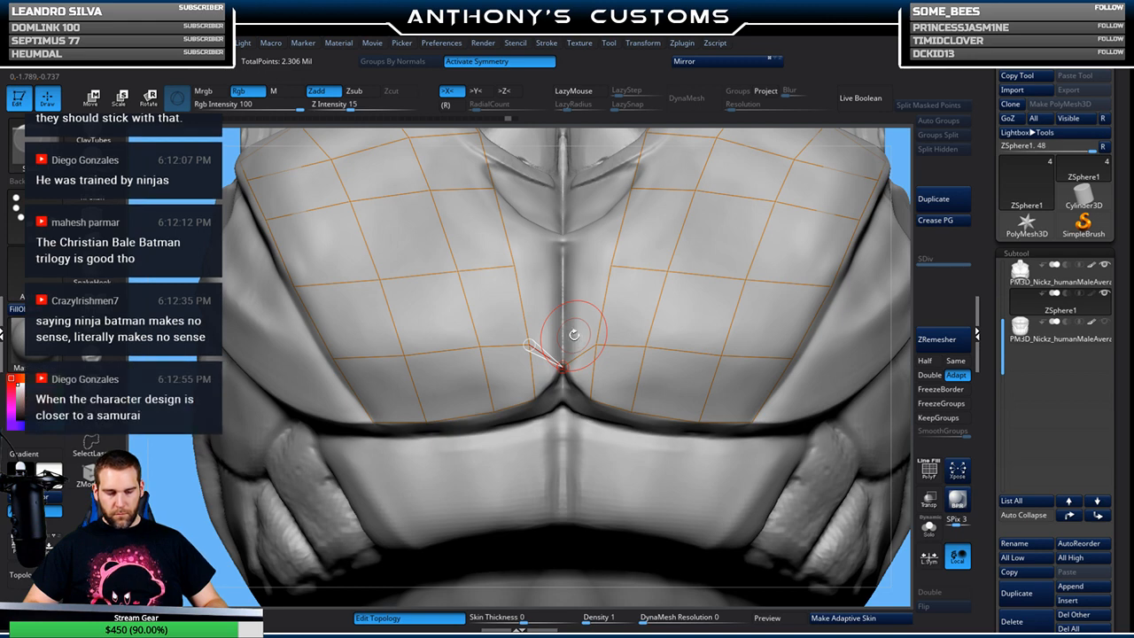
right_click_drag(625, 352, 615, 296)
key("ctrl+z")
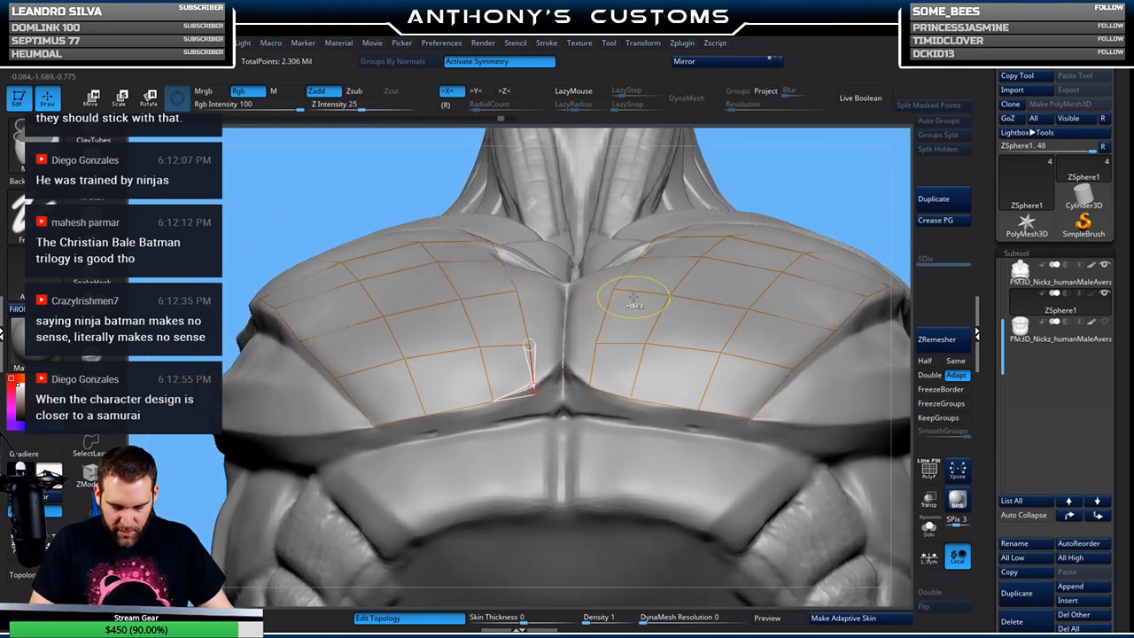
Bridge the bottom row of both panels across the sternum with points on the centre line at the lower notch
left_click(536, 387)
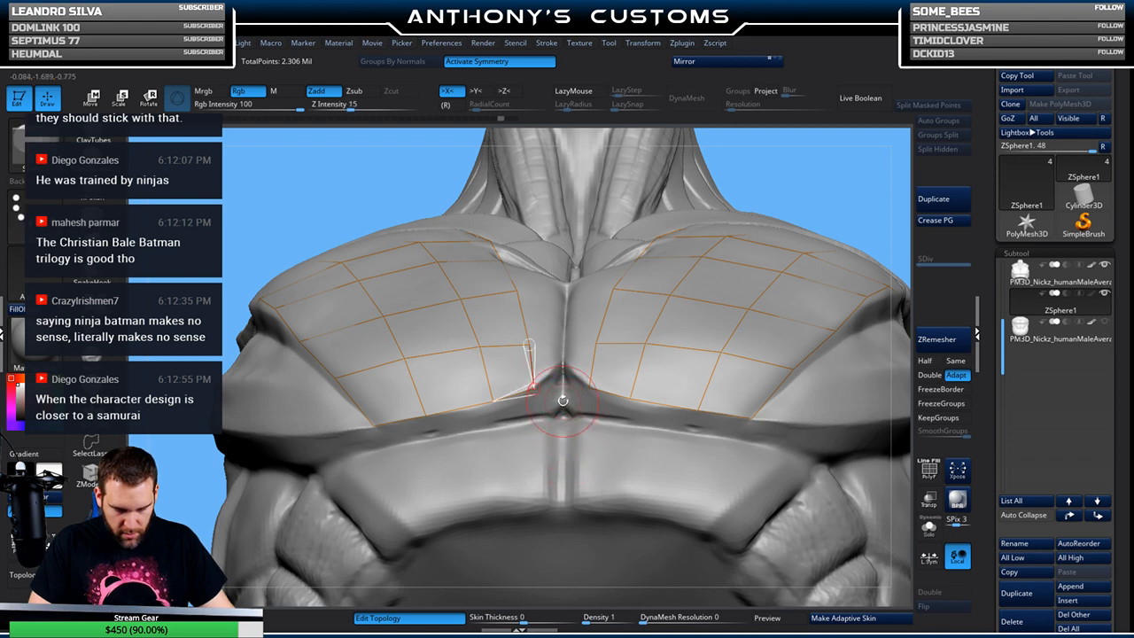
key("w")
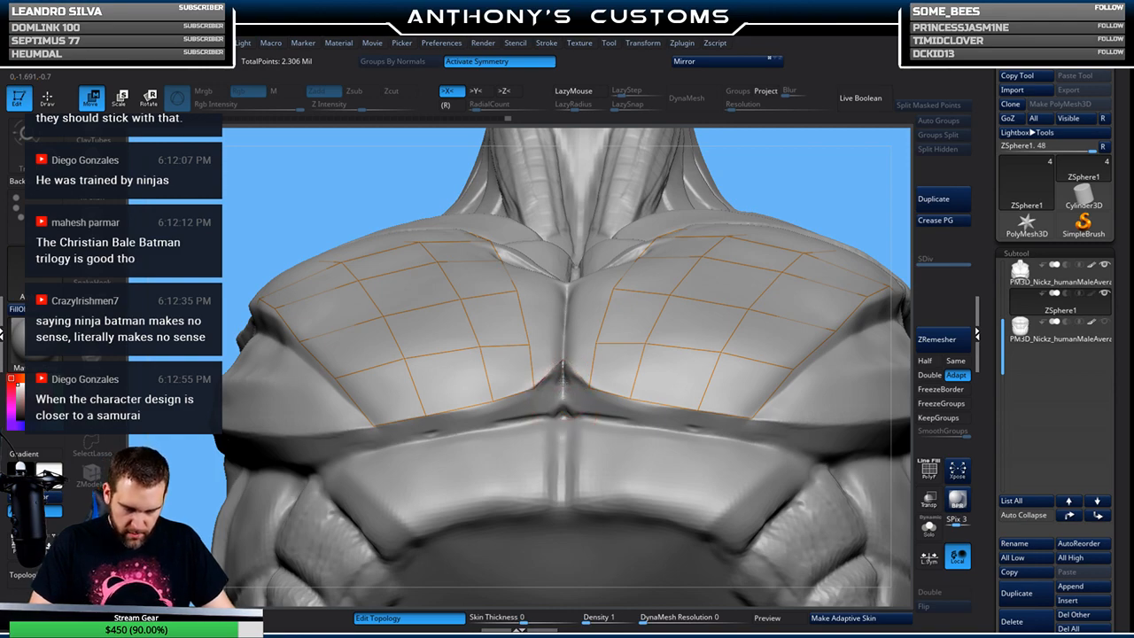
right_click_drag(595, 351, 587, 421)
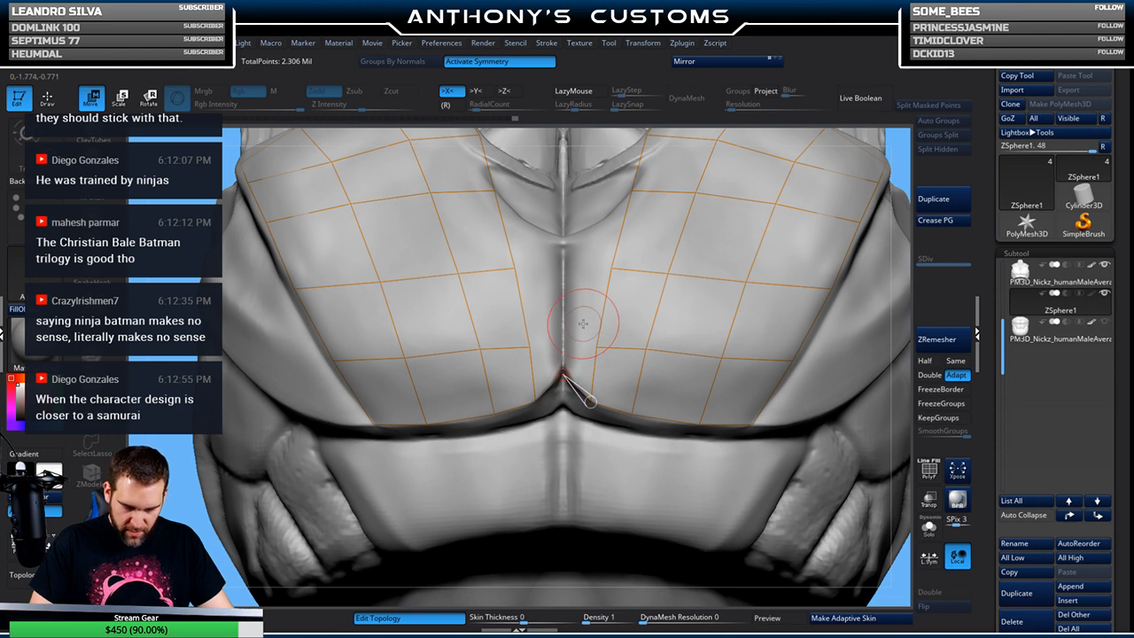
key("q")
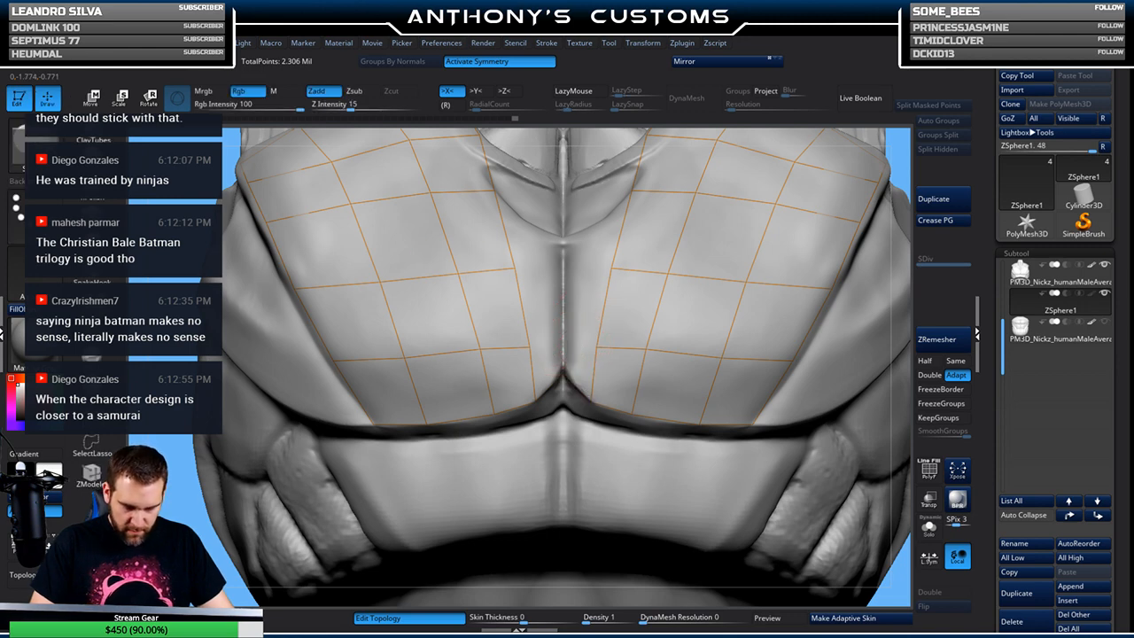
right_click_drag(481, 279, 491, 279)
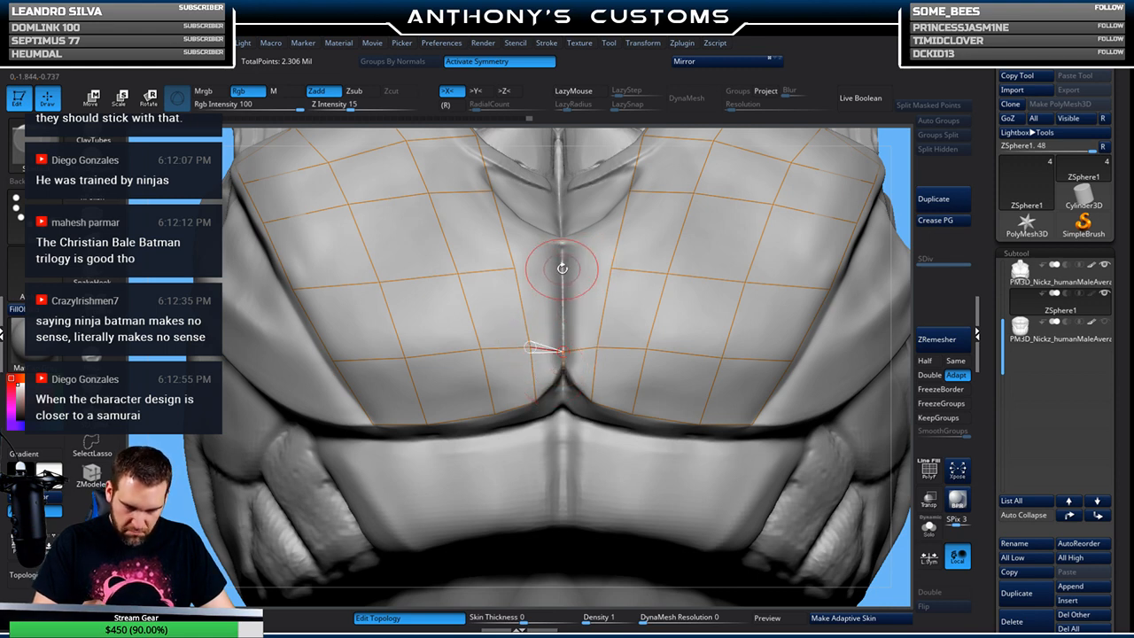
Connect the inner points of the next row up to a new point on the chest's centre line
left_click(515, 267)
left_click(515, 267)
mouse_move(712, 306)
right_mouse_down("alt")
mouse_move(690, 455)
mouse_move(684, 435)
right_mouse_up("alt")
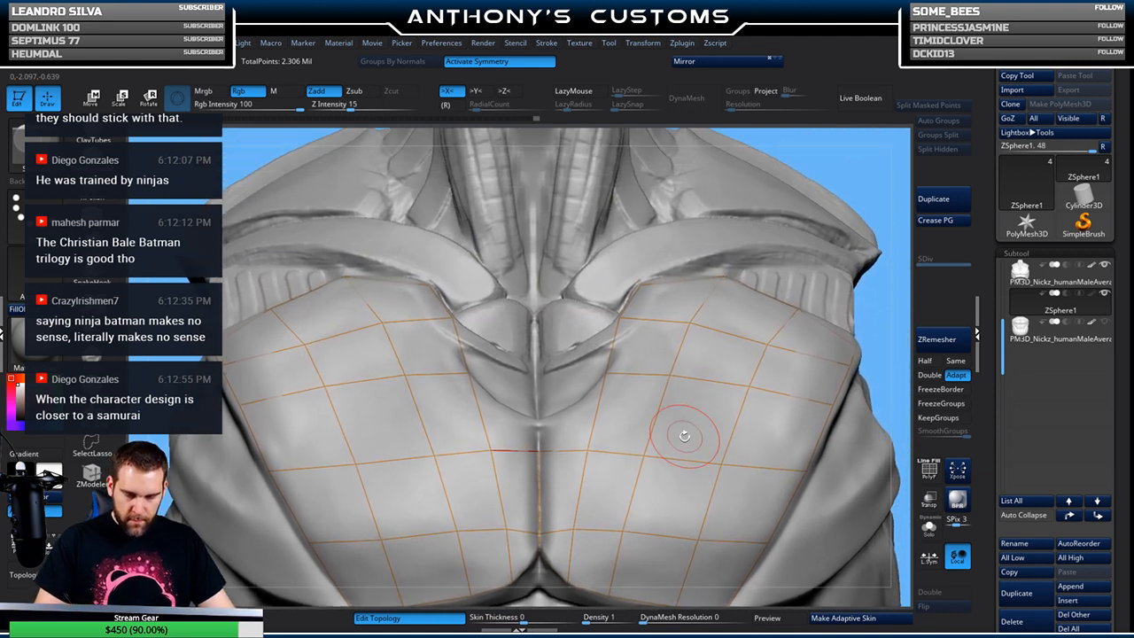
left_click(538, 451)
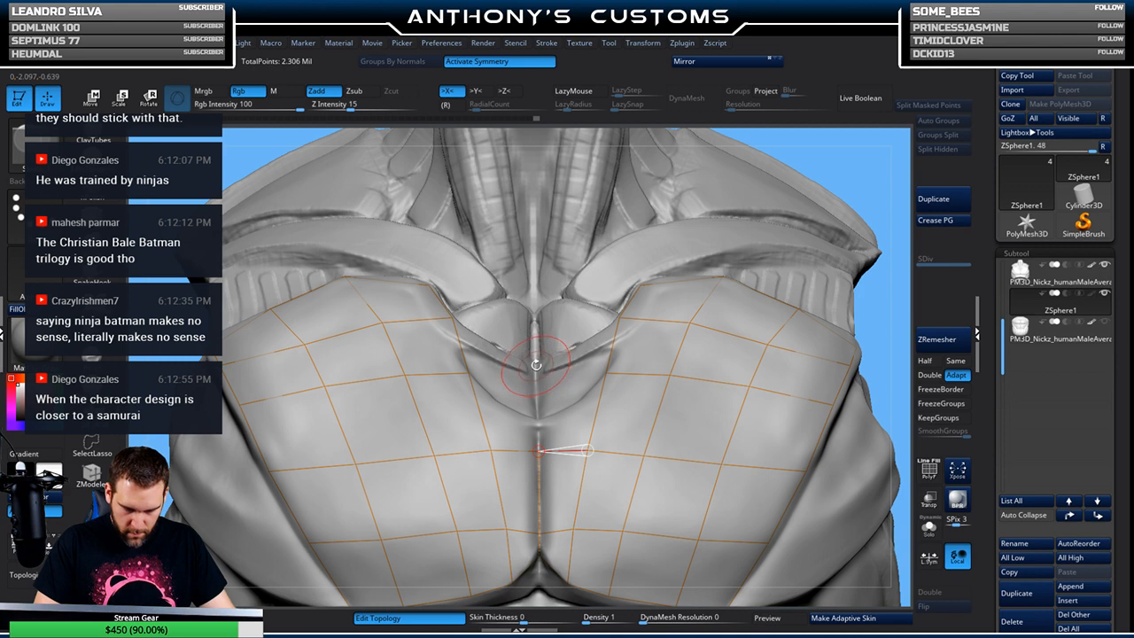
left_click(536, 364)
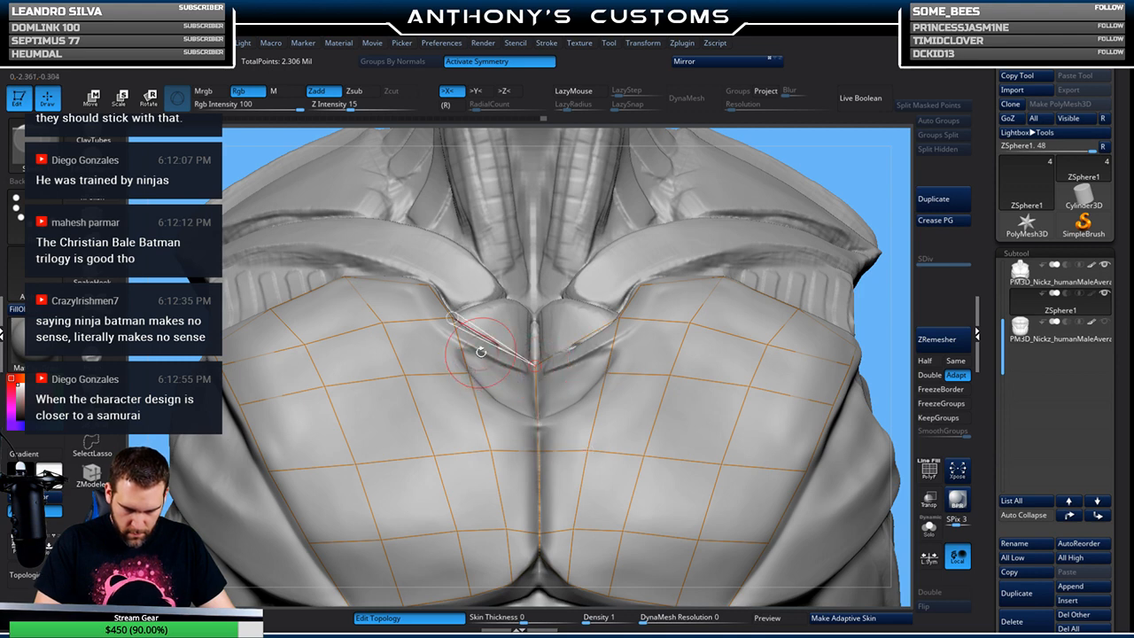
key("ctrl+z")
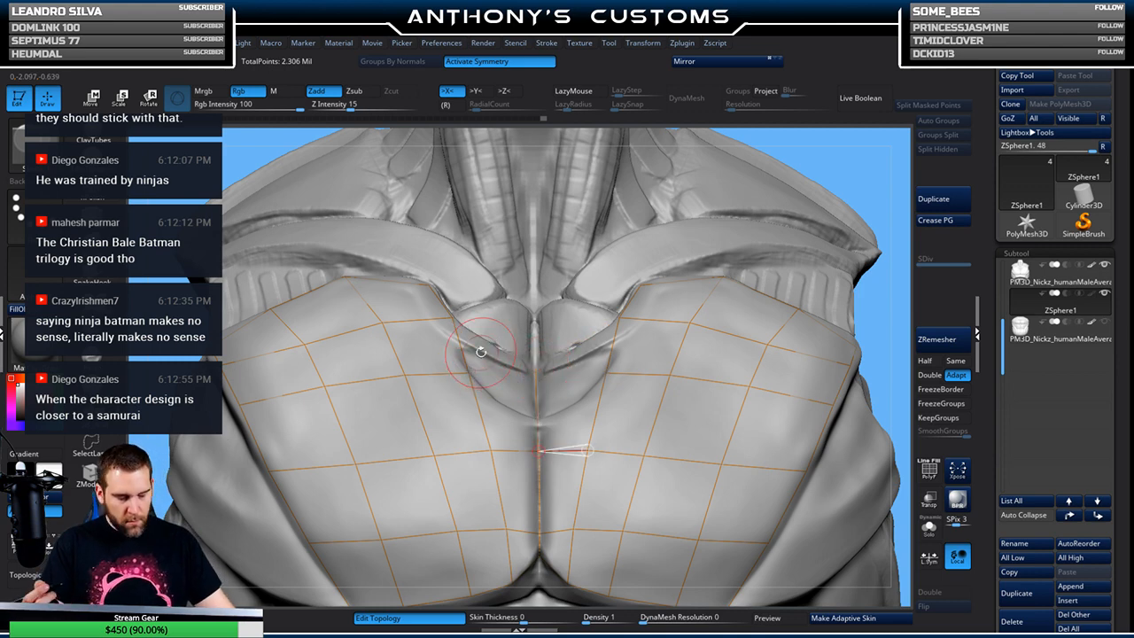
left_click_drag(861, 175, 872, 194)
left_click(927, 529)
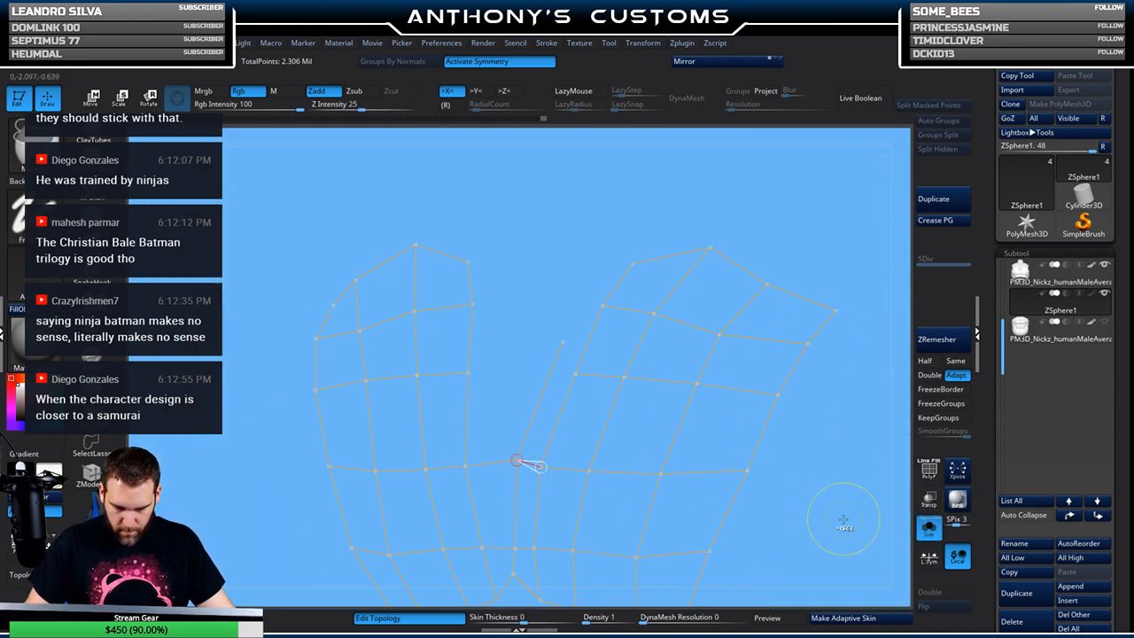
left_click(928, 529)
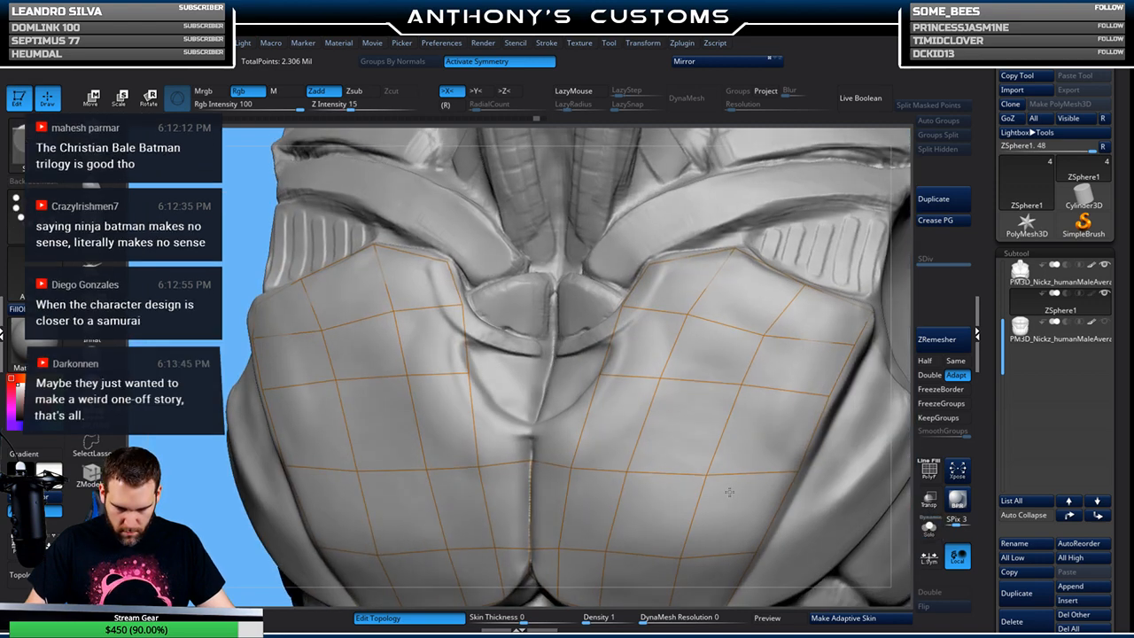
Join the third row's inner points to a centre point just below the sternum plates and link it down the centre line
left_click(604, 374)
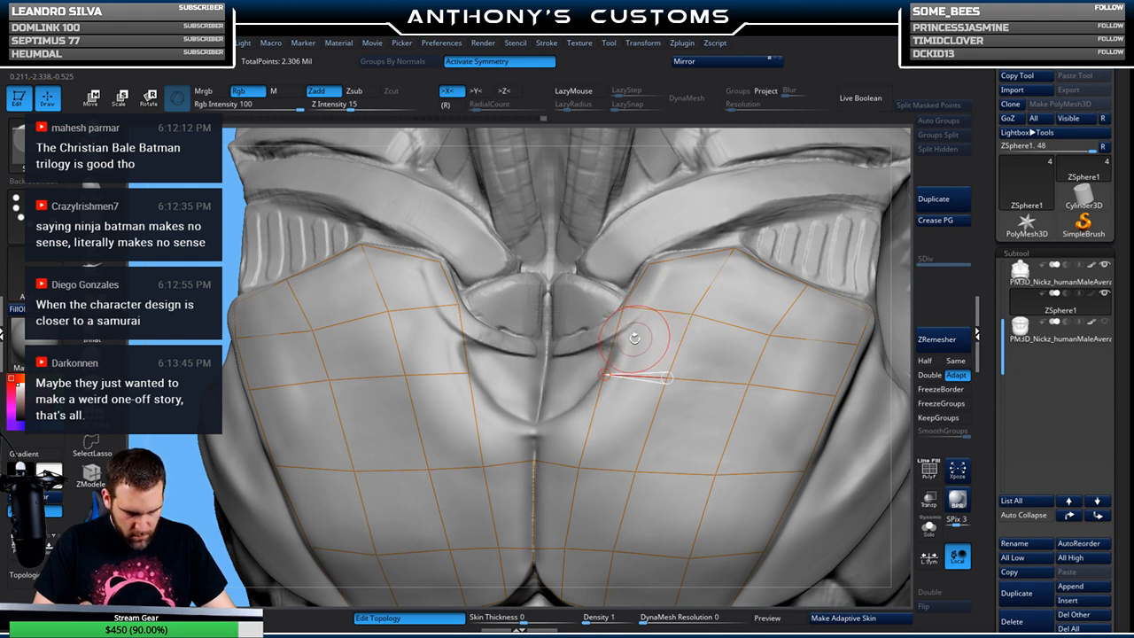
left_click(535, 425)
left_click(535, 460)
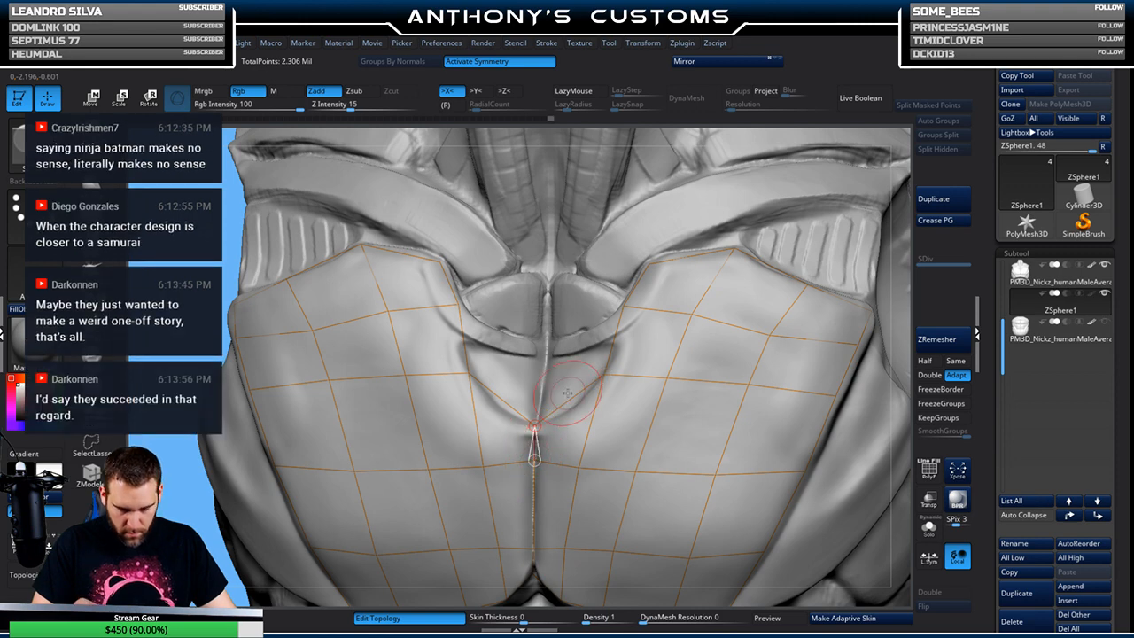
right_click_drag(567, 392, 636, 352)
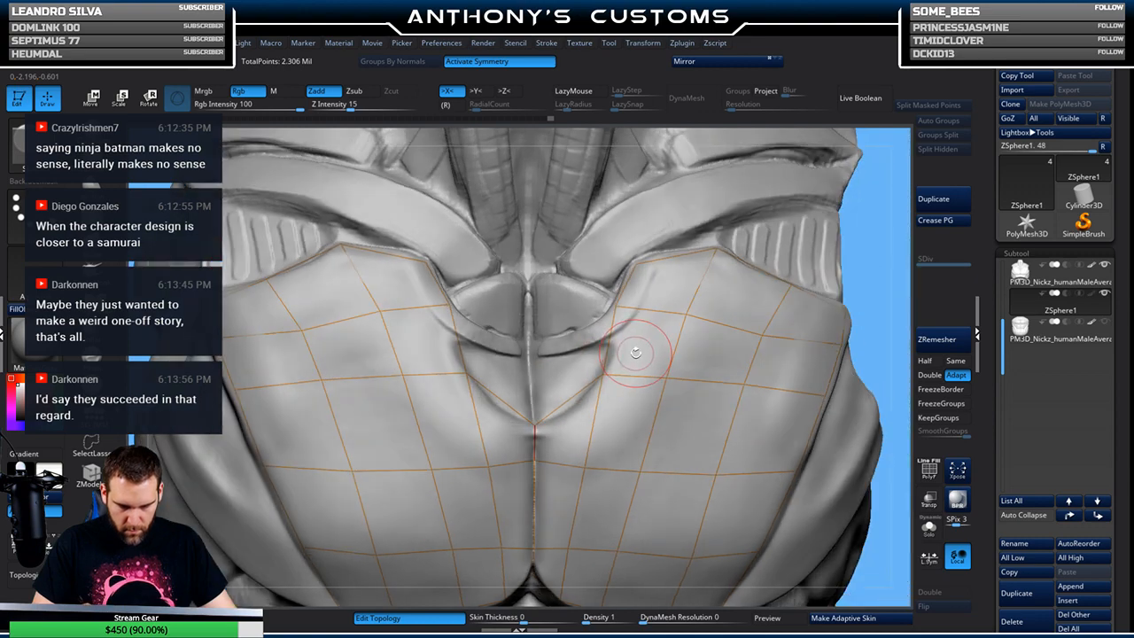
Join the upper row's inner points to a centre point on the sternum plates and link it down to the centre point below
right_click_drag(643, 353, 593, 398)
right_click_drag(595, 397, 616, 387)
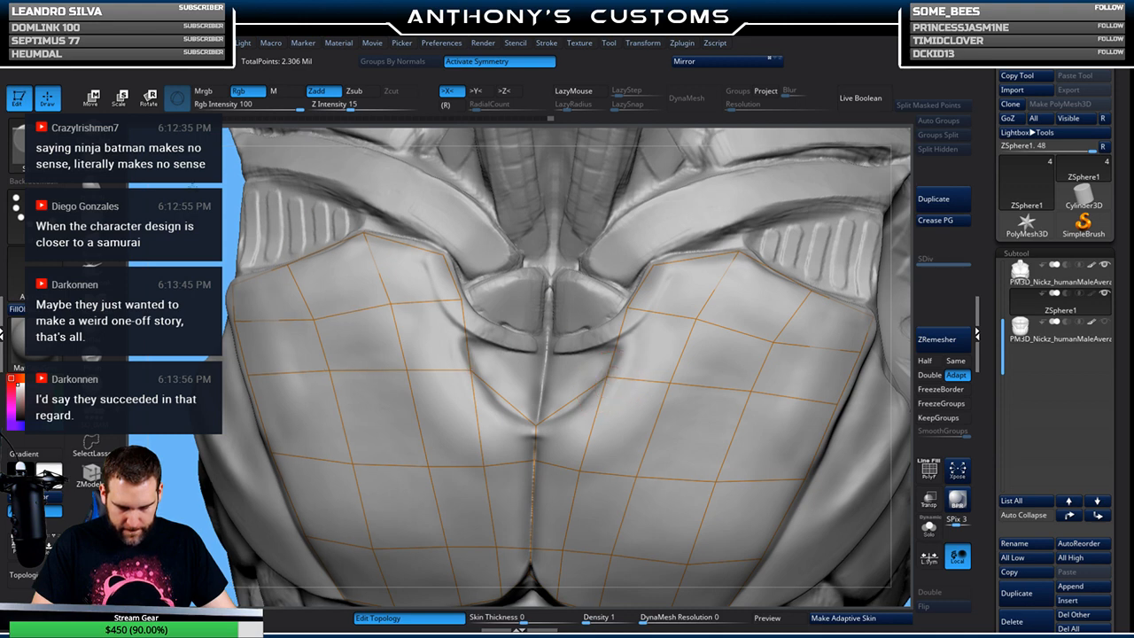
right_click_drag(618, 351, 623, 350)
left_click(628, 308)
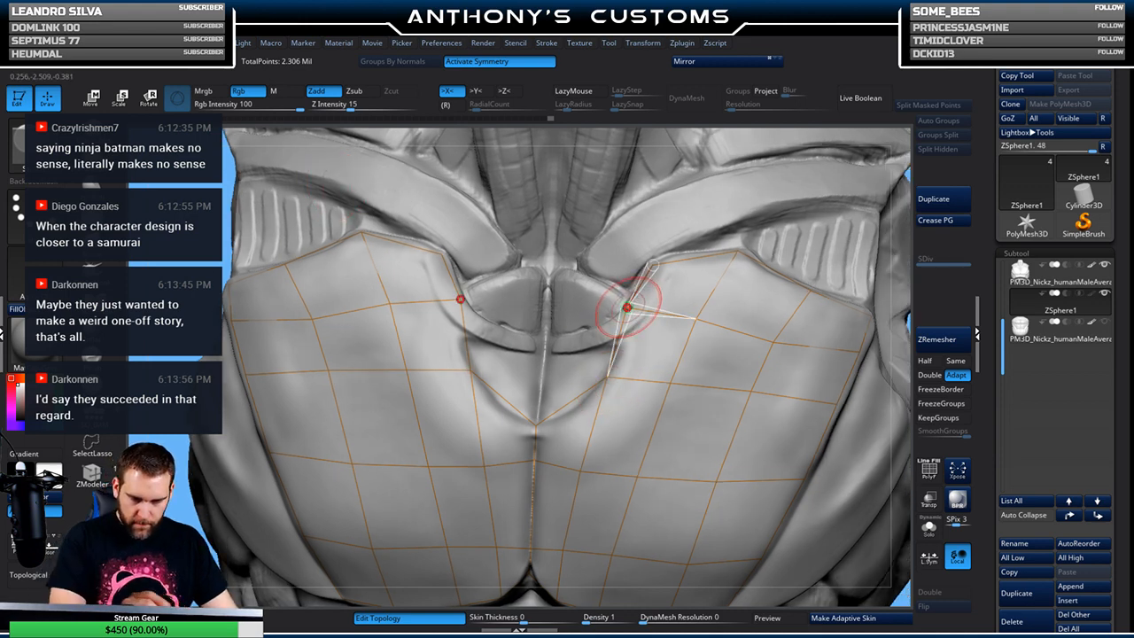
left_click(545, 338)
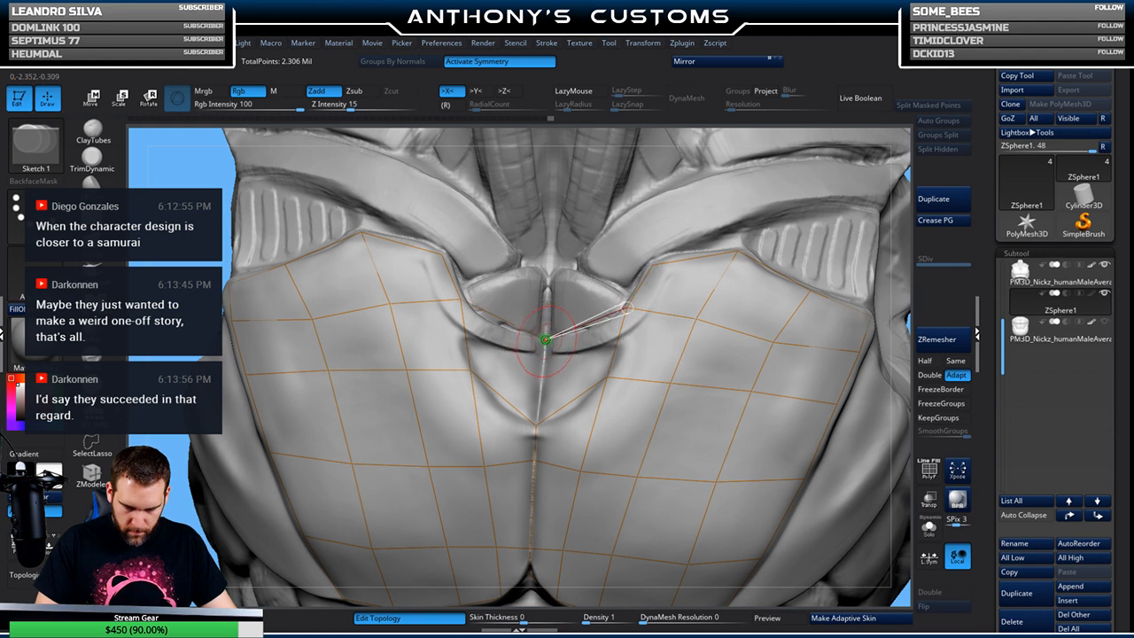
left_click(535, 426)
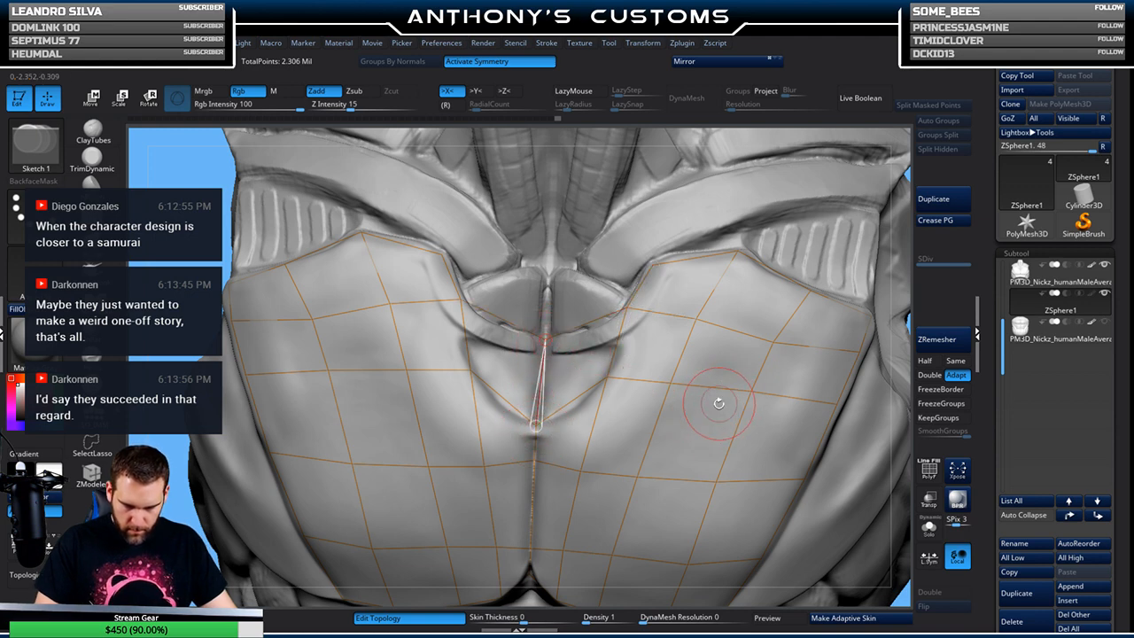
right_click_drag(676, 458, 680, 445)
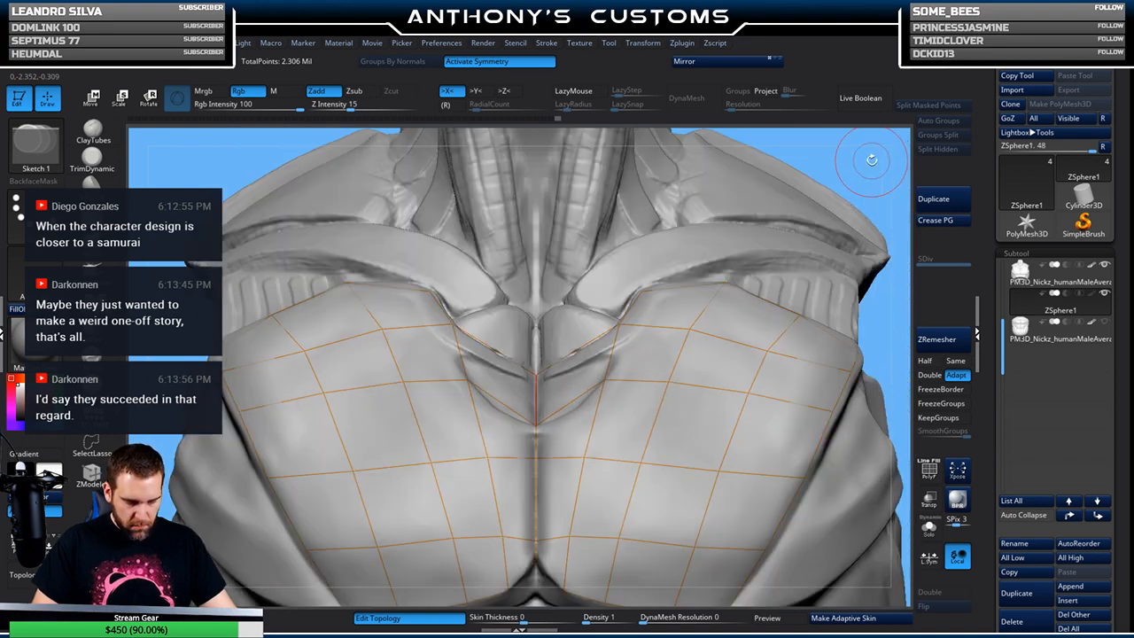
Move the pectoral mesh's outer corner point near the armpit to fit the sculpted edge
right_click_drag(868, 156, 869, 160)
key("w")
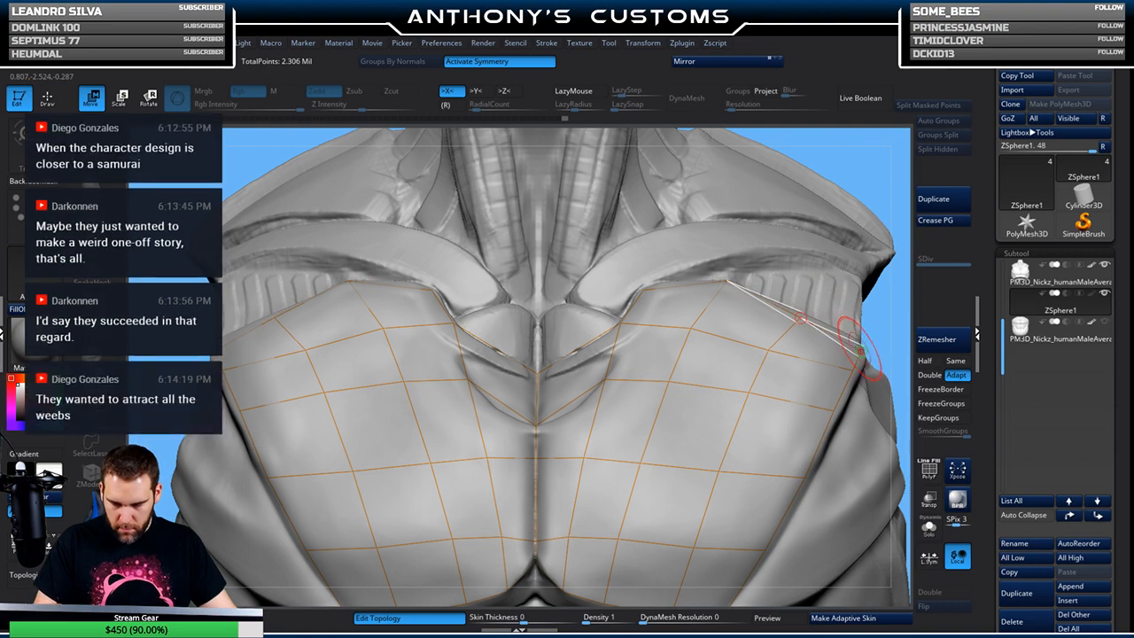
left_click_drag(891, 309, 881, 339)
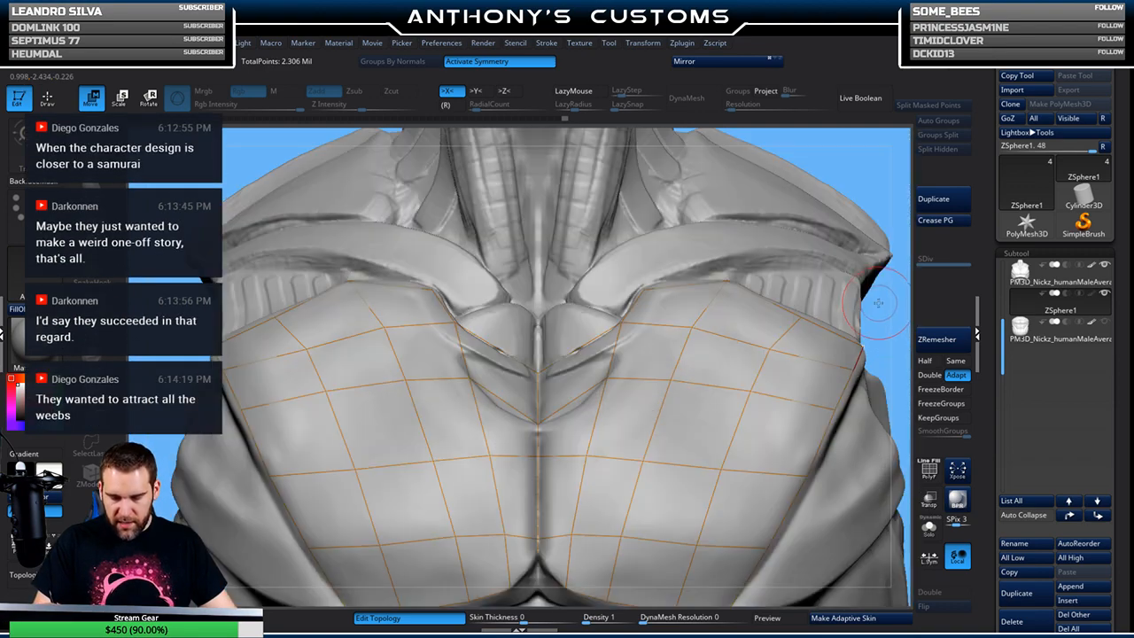
key("f")
left_click_drag(745, 375, 725, 403)
left_click(416, 280)
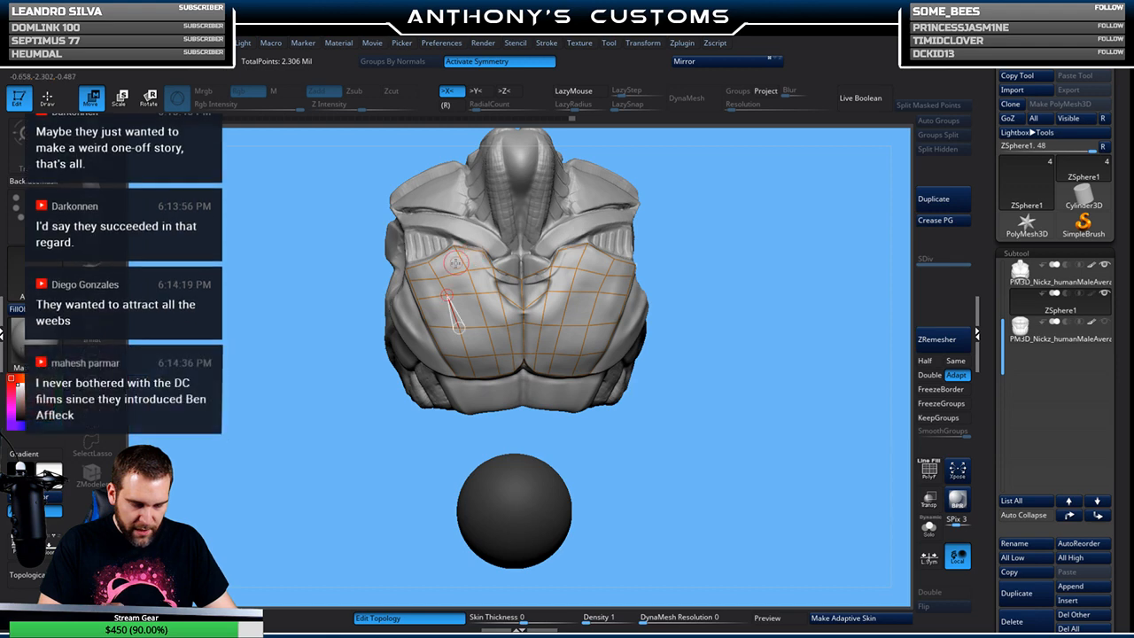
left_click_drag(746, 306, 746, 209)
left_click_drag(785, 253, 788, 333)
left_click_drag(824, 250, 770, 246)
mouse_move(793, 295)
left_mouse_down()
mouse_move(769, 288)
mouse_move(795, 277)
left_mouse_up()
key("q")
mouse_move(832, 377)
left_mouse_down()
mouse_move(833, 412)
mouse_move(802, 390)
mouse_move(794, 365)
left_mouse_up()
left_click(515, 386)
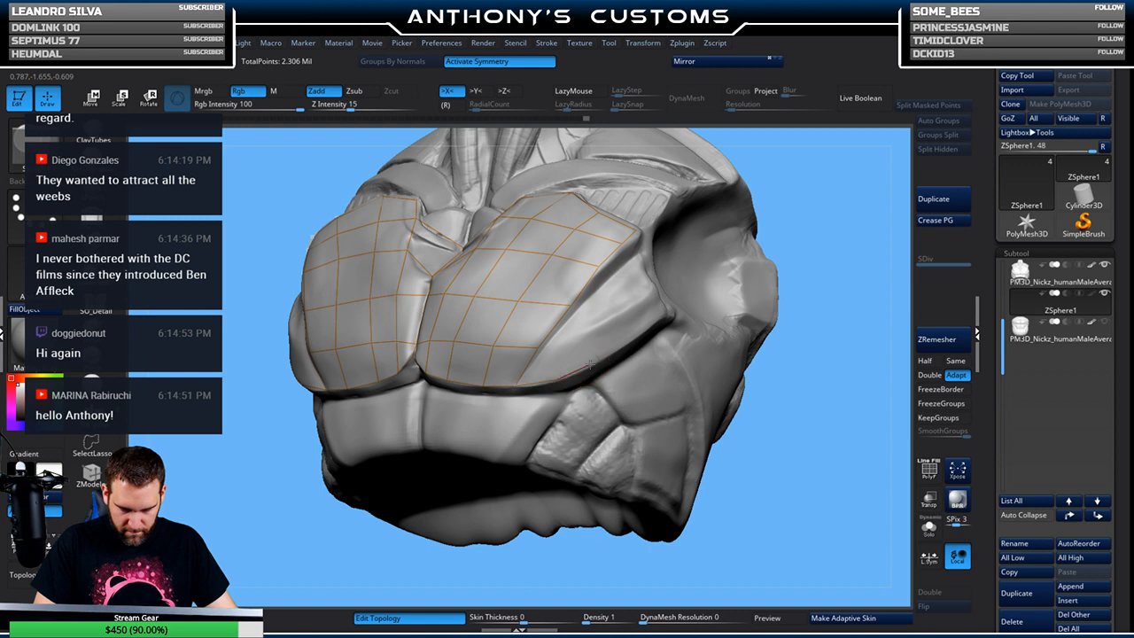
left_click(538, 347)
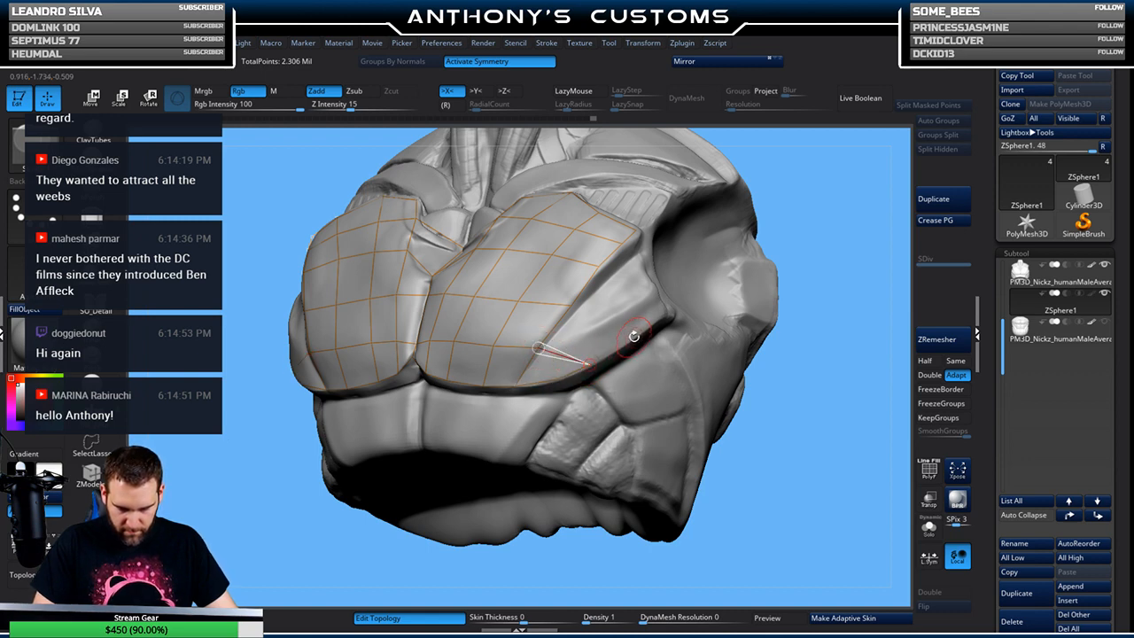
key("ctrl+z")
key("ctrl+z")
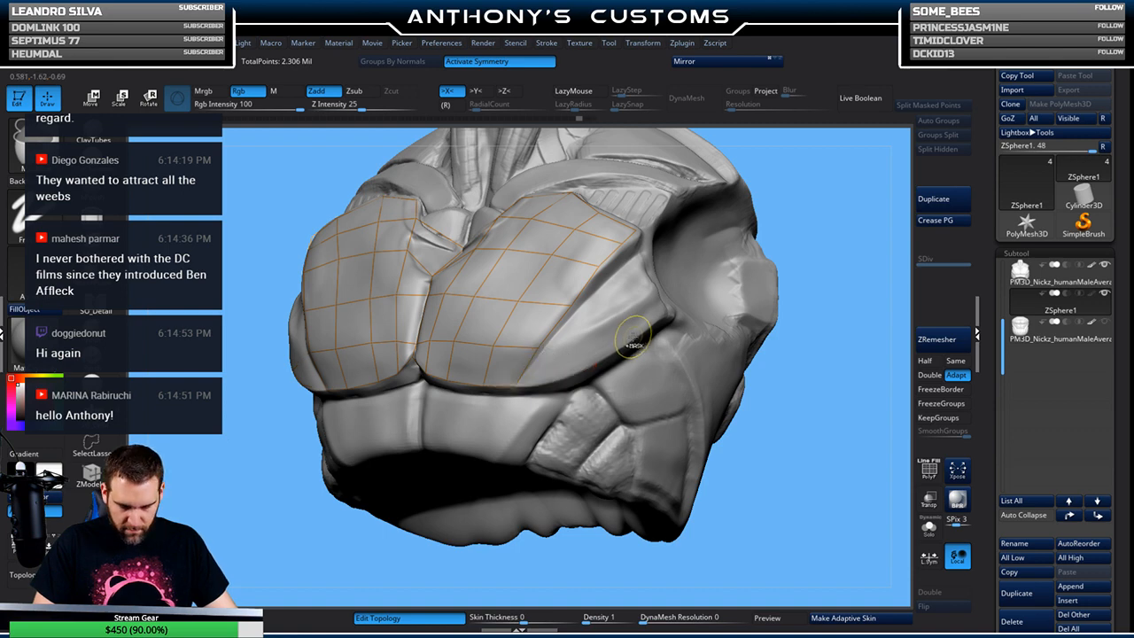
Start a strip of quads along the lower edge of the side plate, working inward from the armpit corner
left_click_drag(842, 232, 662, 285)
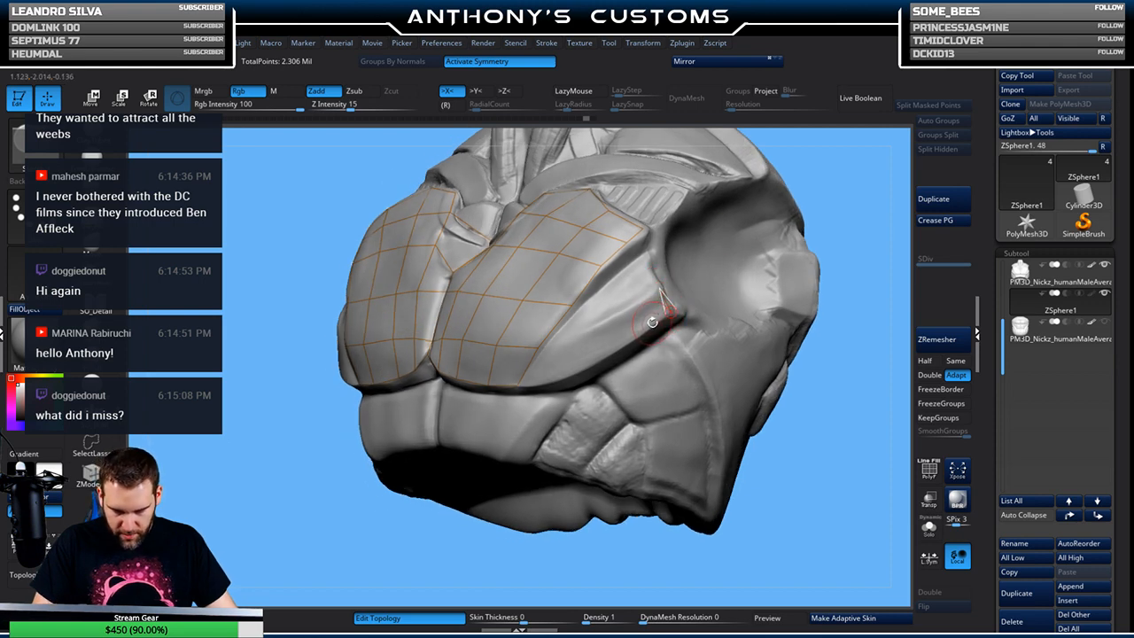
left_click(631, 309)
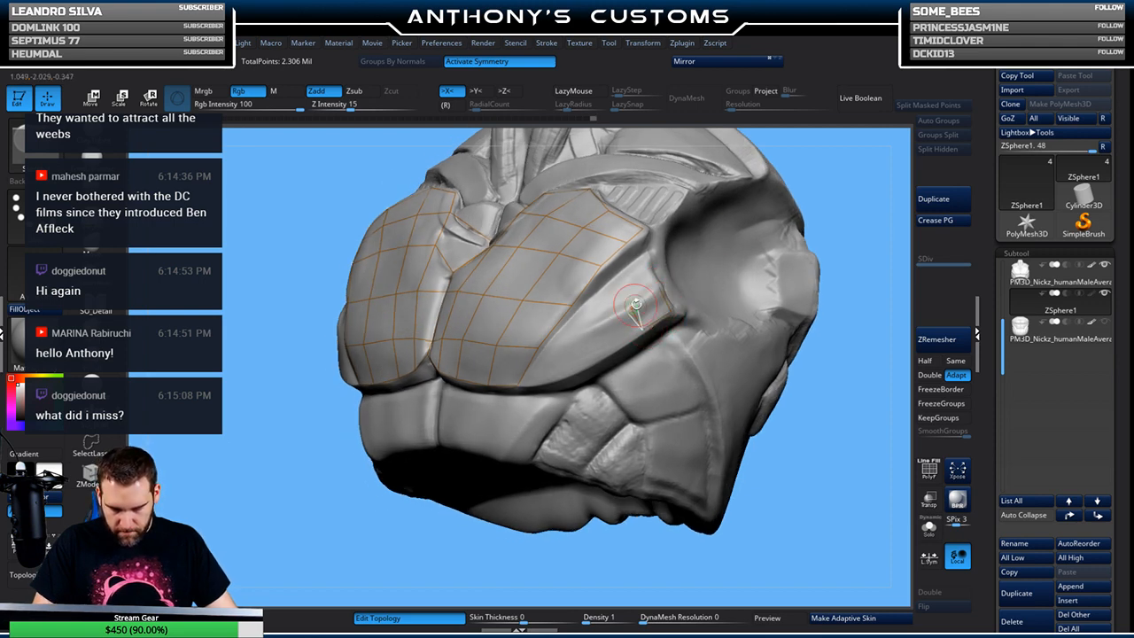
left_click(659, 289)
left_click(630, 307)
left_click(599, 324)
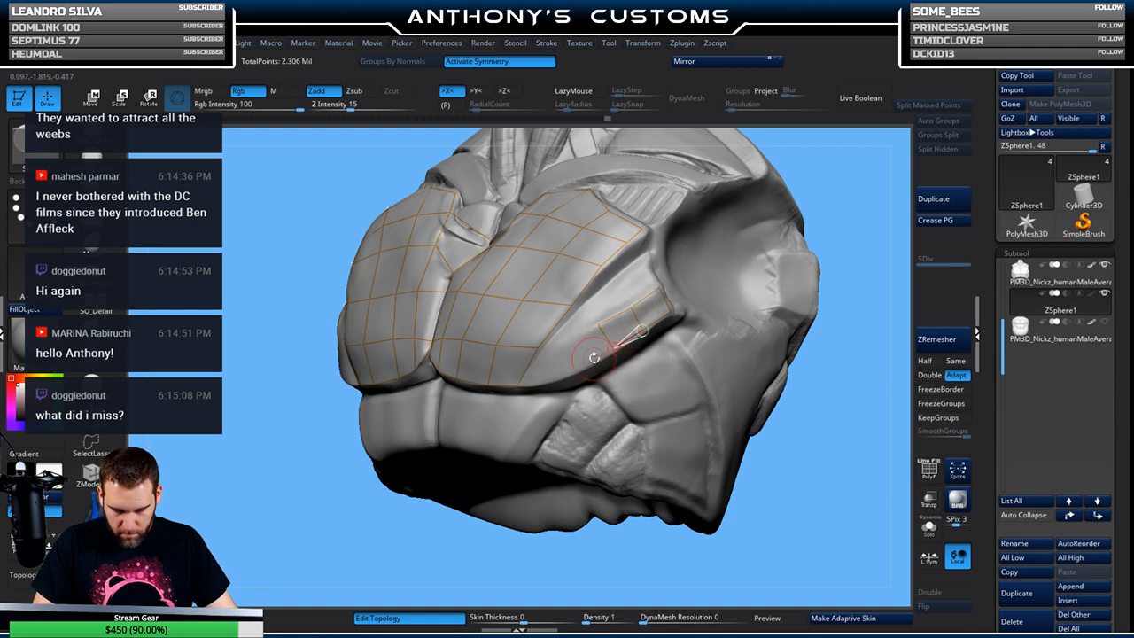
Extend the side strip along the lower edge and join it to the outer bottom corner of the pectoral panel
left_click(598, 325)
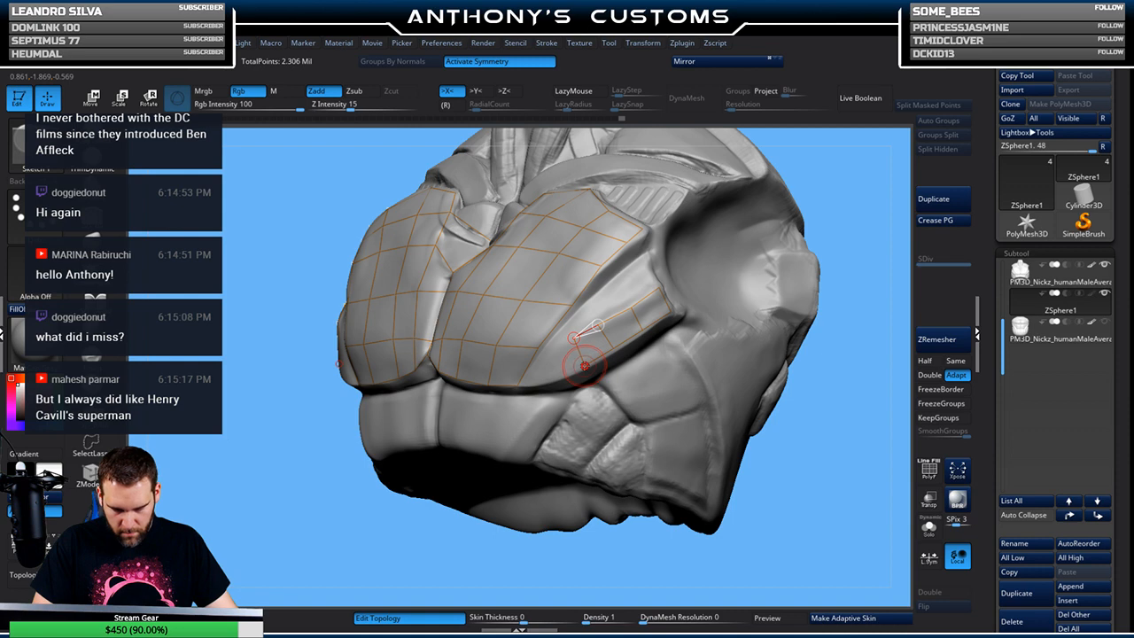
left_click(540, 348)
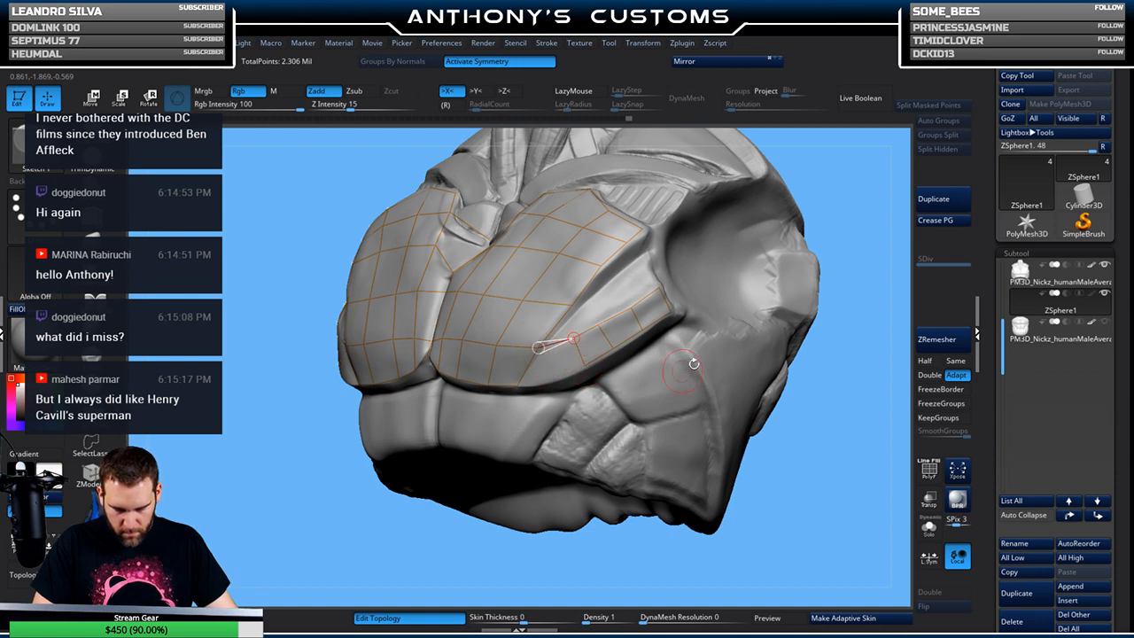
left_click_drag(837, 367, 828, 364)
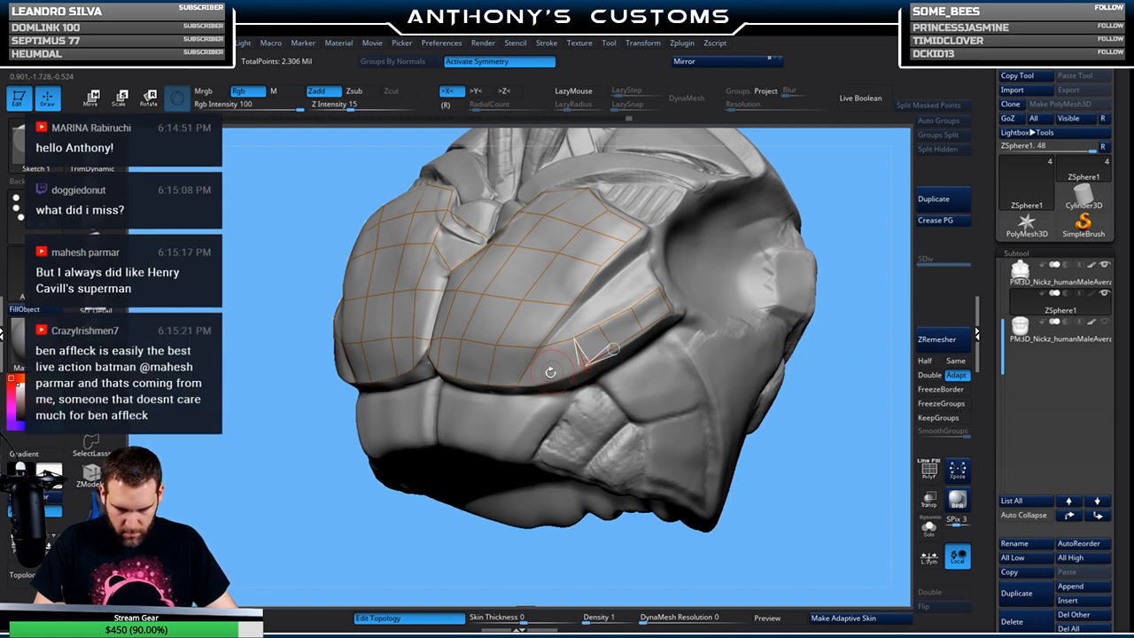
left_click_drag(822, 365, 823, 379)
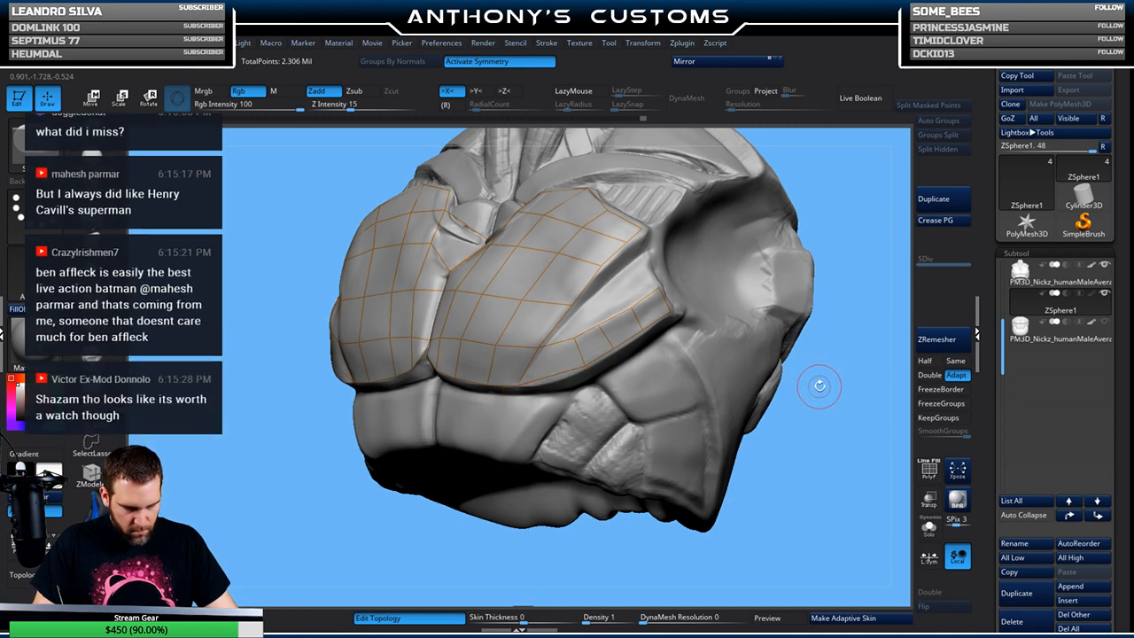
left_click_drag(819, 385, 816, 384)
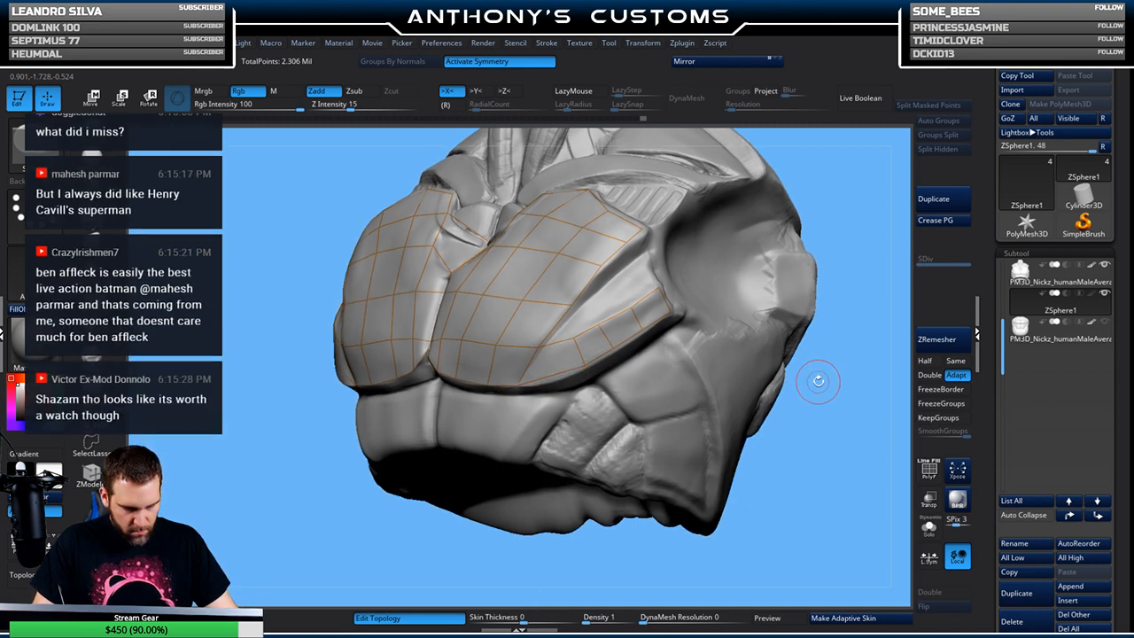
Move the side strip's lower points to space them along the plate's bottom edge, ending in Draw mode
key("w")
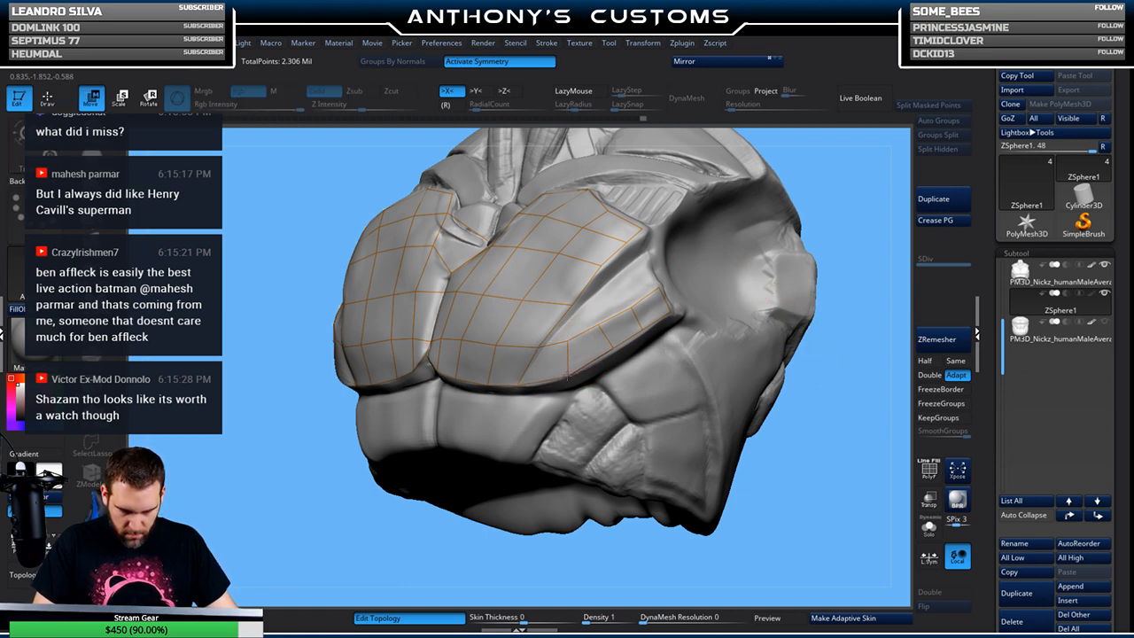
left_click_drag(563, 378, 644, 331)
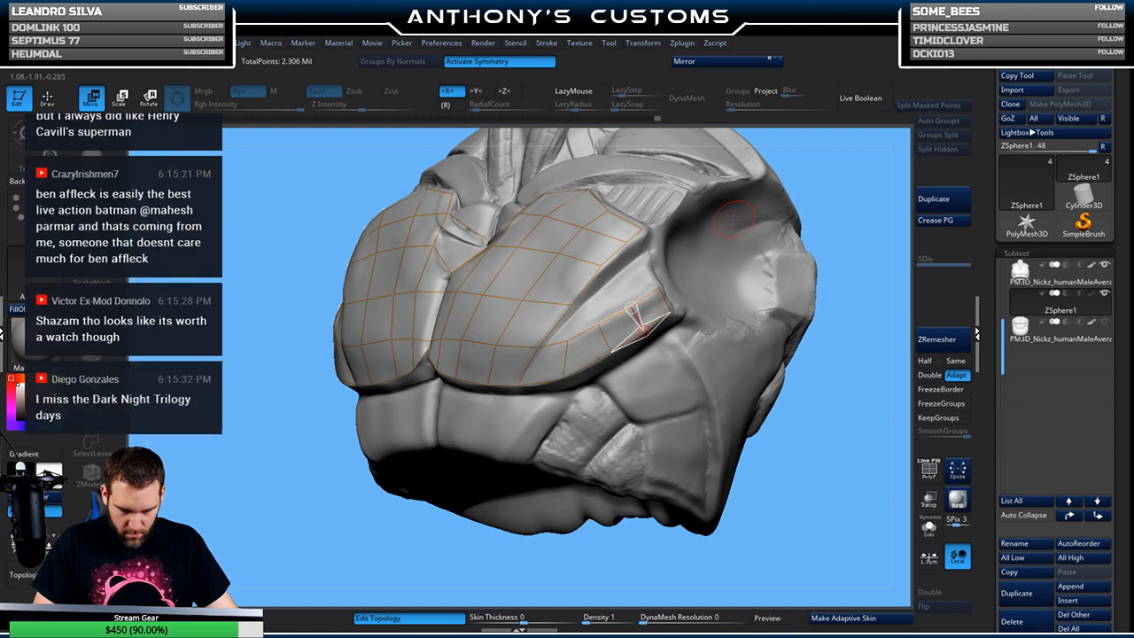
key("q")
left_click_drag(846, 255, 841, 262)
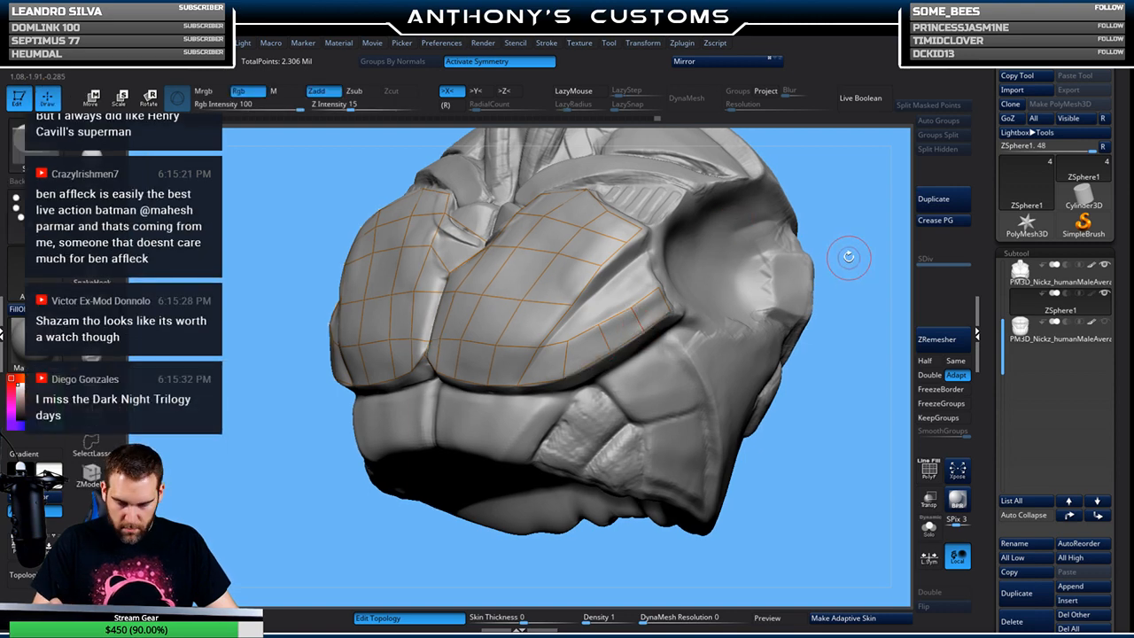
Add a narrow row of quads down the pectoral panel's outer edge into the groove beside the side plate
left_click_drag(815, 392, 800, 340)
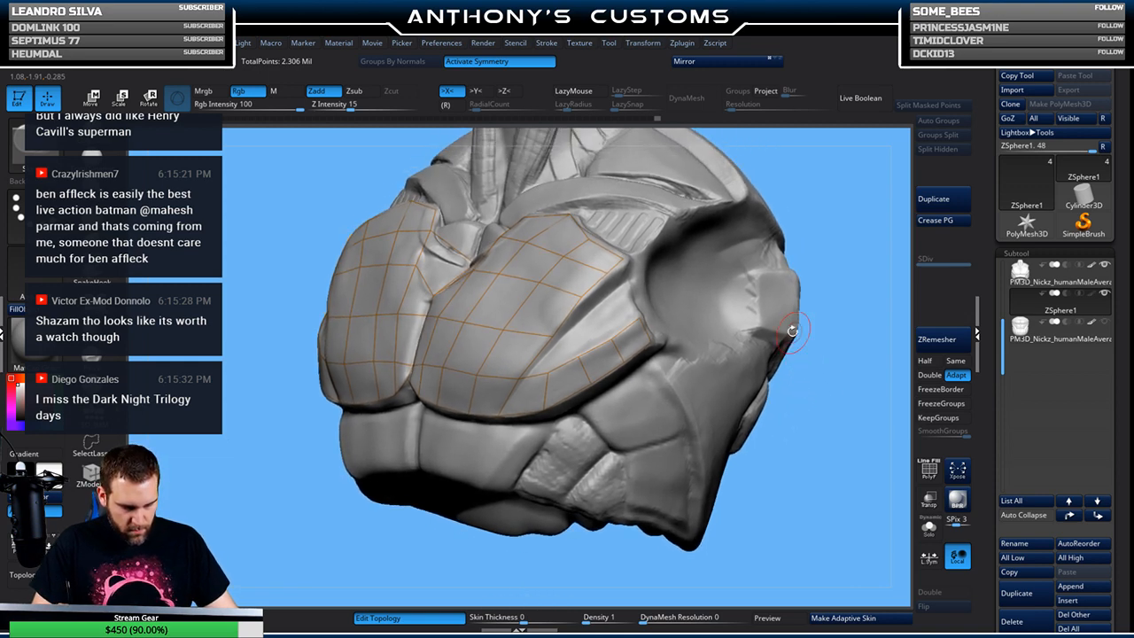
left_click_drag(779, 240, 782, 184)
left_click(625, 259)
left_click(634, 279)
left_click(610, 274)
left_click(583, 299)
left_click(561, 337)
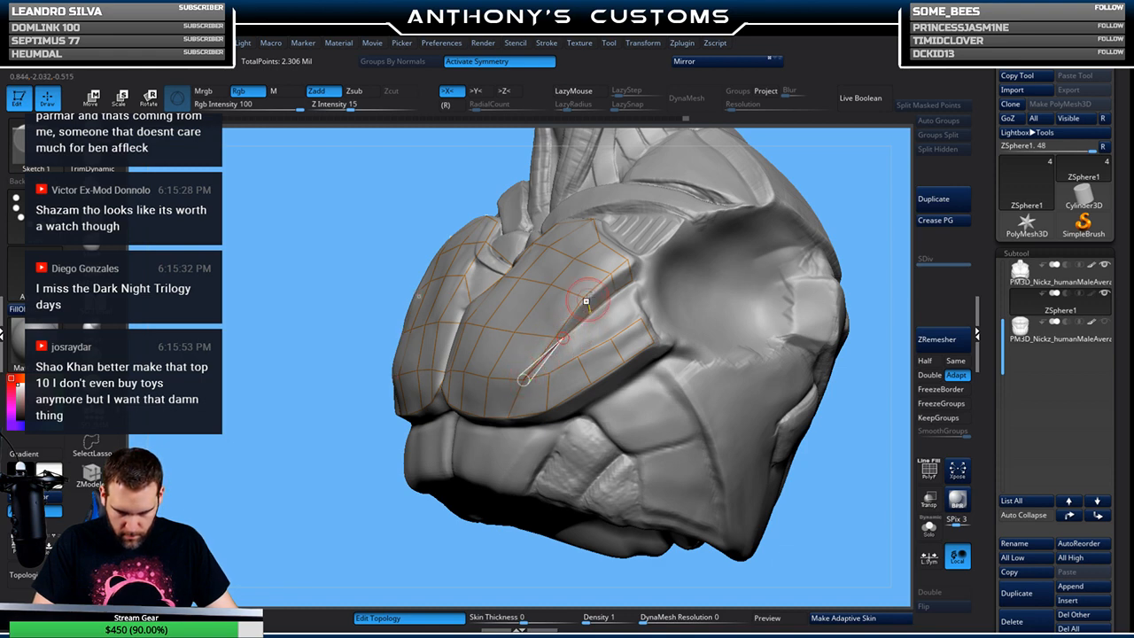
Bridge the groove row to the side strip with quads up to the armpit corner
left_click_drag(830, 186, 852, 189)
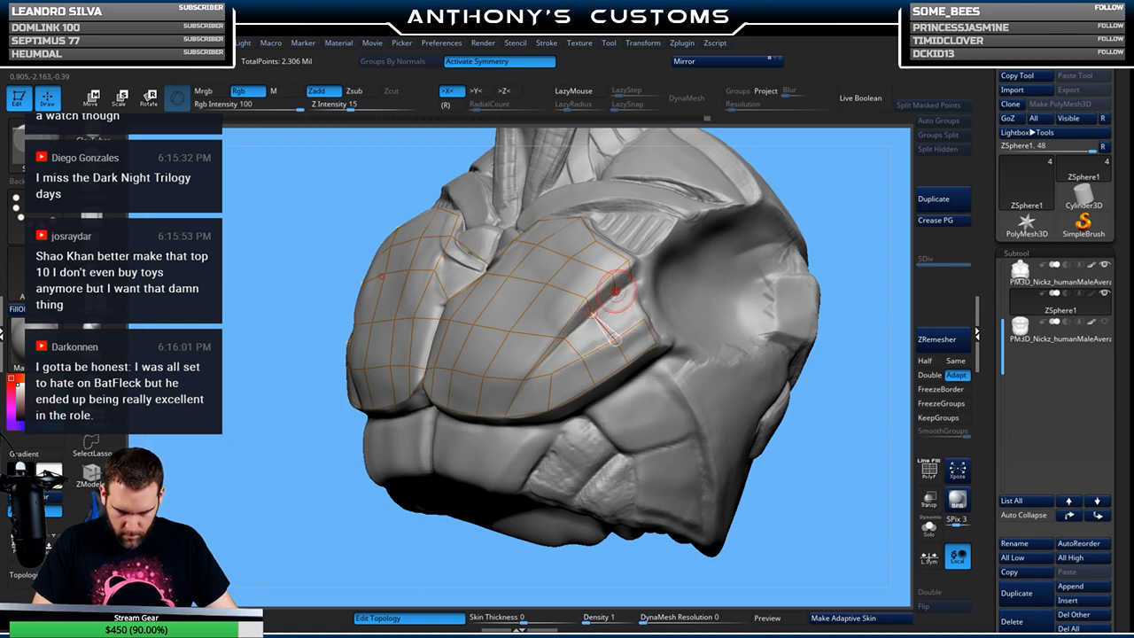
left_click(644, 318)
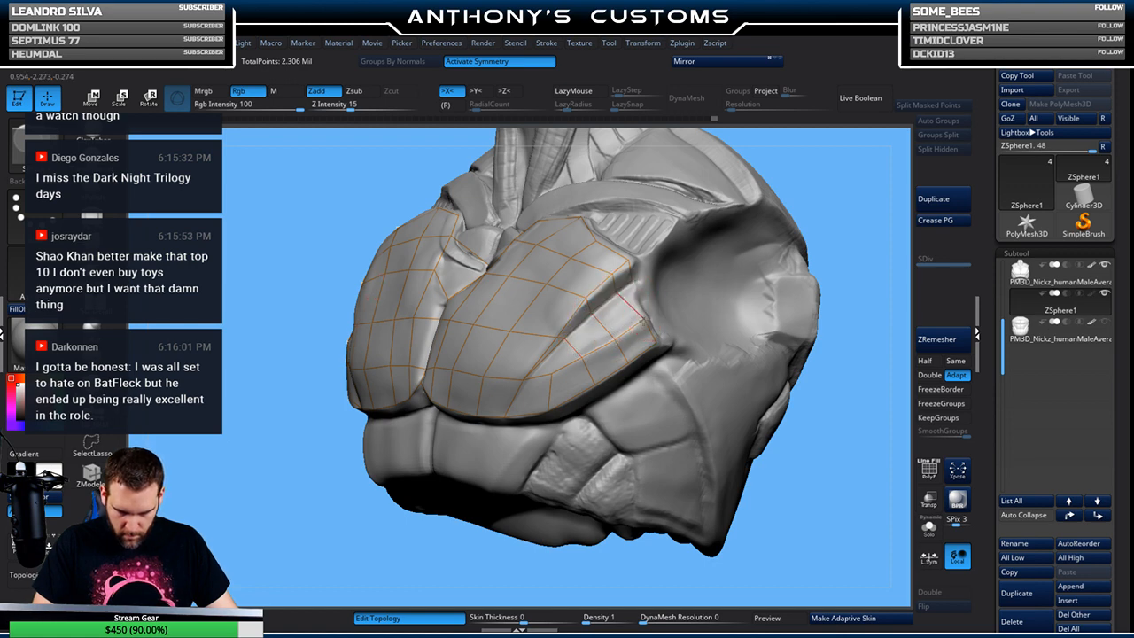
left_click(632, 280)
left_click(644, 318)
Nudge the point near the groove's lower end slightly outward, ending in Draw mode
left_click_drag(837, 214, 812, 256)
left_click_drag(805, 301, 746, 264)
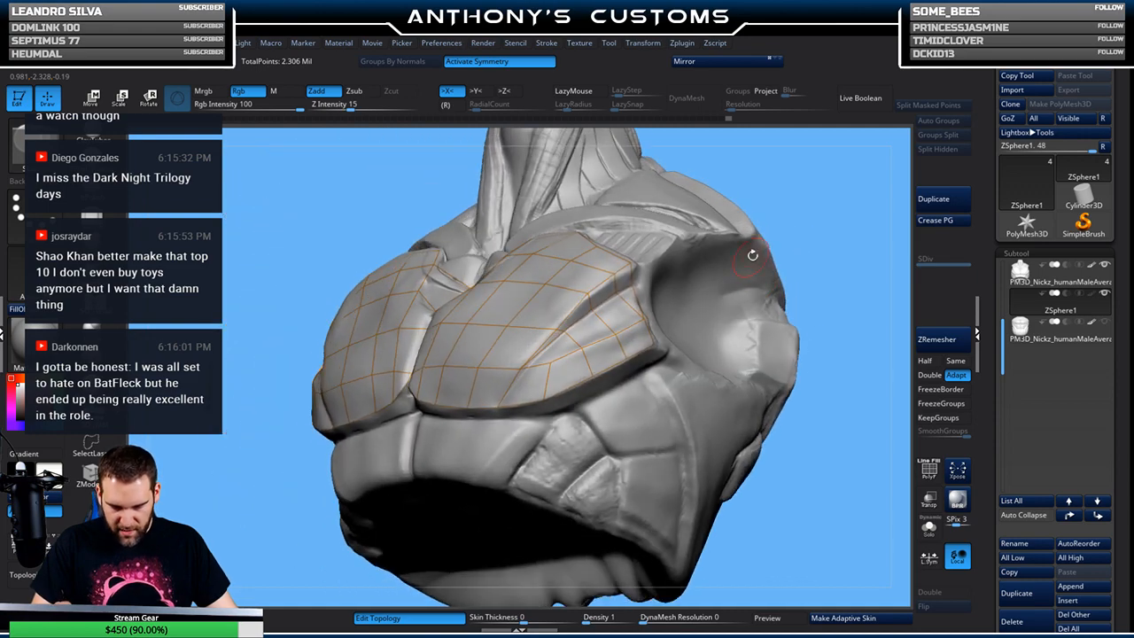
key("w")
left_click_drag(519, 369, 525, 369)
key("q")
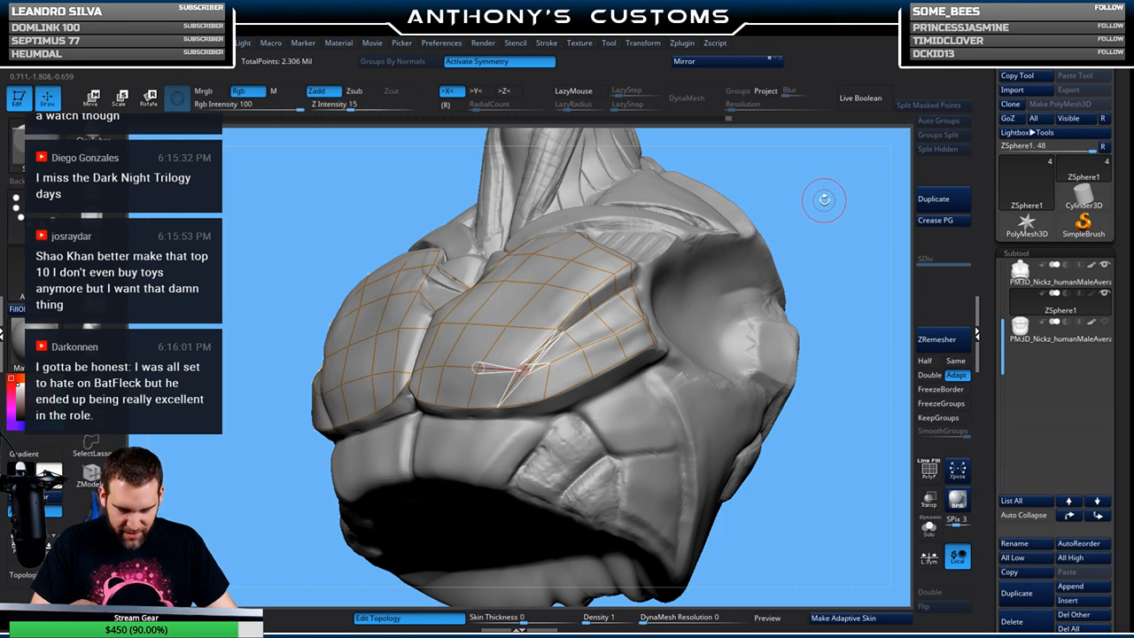
Save the project and turn topology editing back on for the ZSphere mesh
key("ctrl+s")
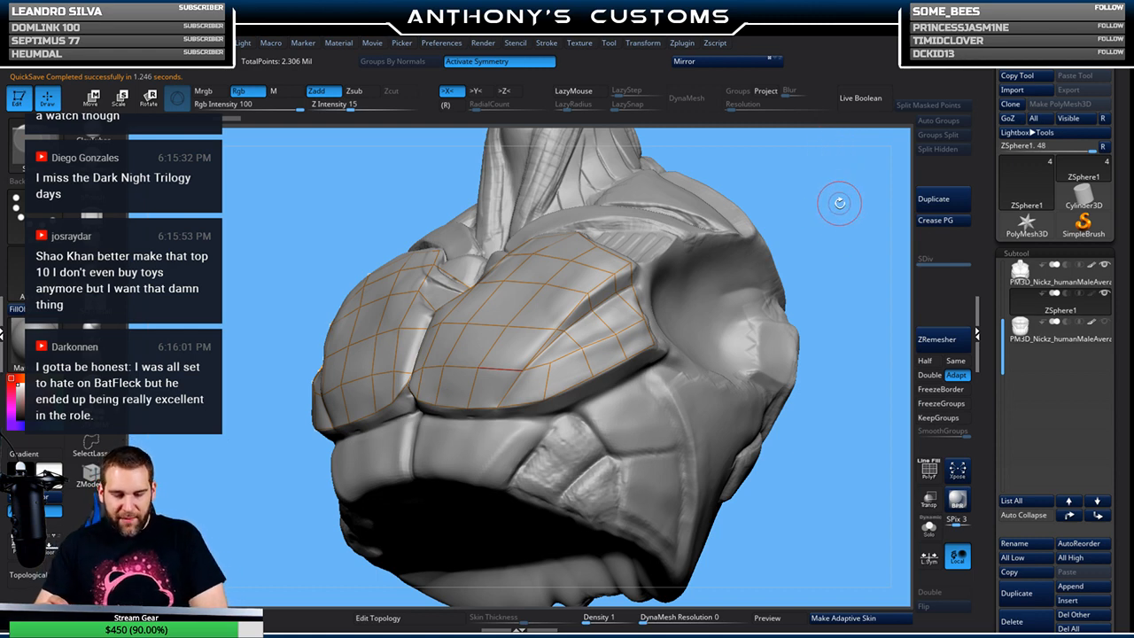
left_click_drag(815, 208, 836, 218)
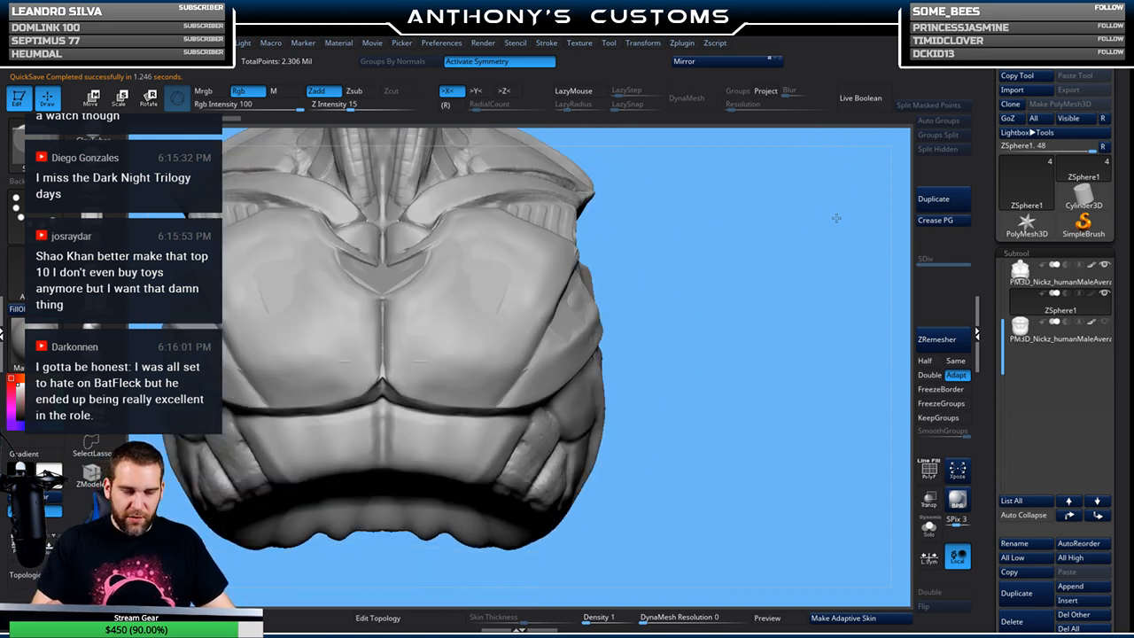
left_click(412, 617)
mouse_move(700, 332)
left_mouse_down()
mouse_move(818, 304)
mouse_move(796, 363)
mouse_move(799, 327)
mouse_move(765, 321)
mouse_move(760, 297)
mouse_move(814, 315)
mouse_move(801, 336)
left_mouse_up()
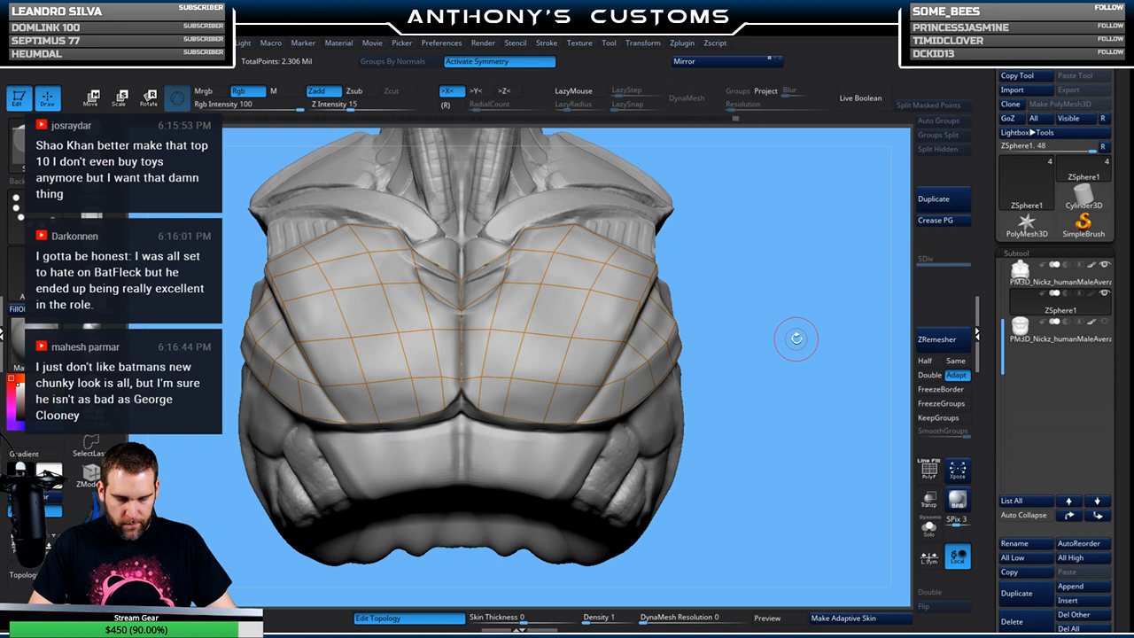
Preview the adaptive skin of the chest topology and isolate it from the other subtools
key("a")
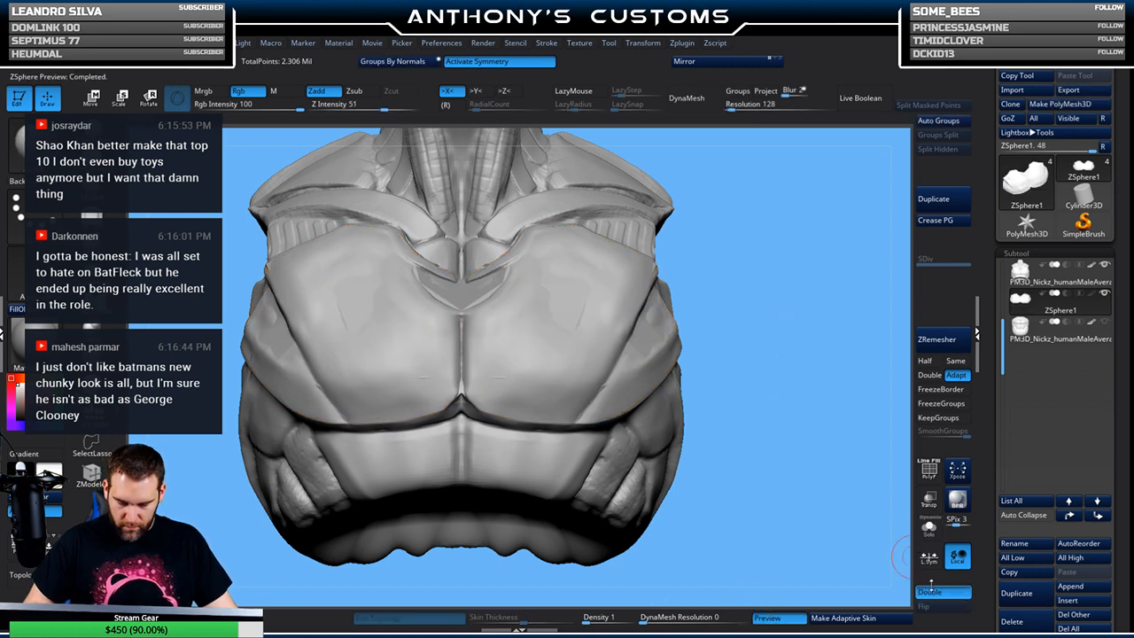
left_click(928, 529)
left_click_drag(894, 499, 835, 457)
Make an adaptive skin from the ZSphere topology and insert the Skin_ZSphere1 mesh as a new subtool
left_click(843, 618)
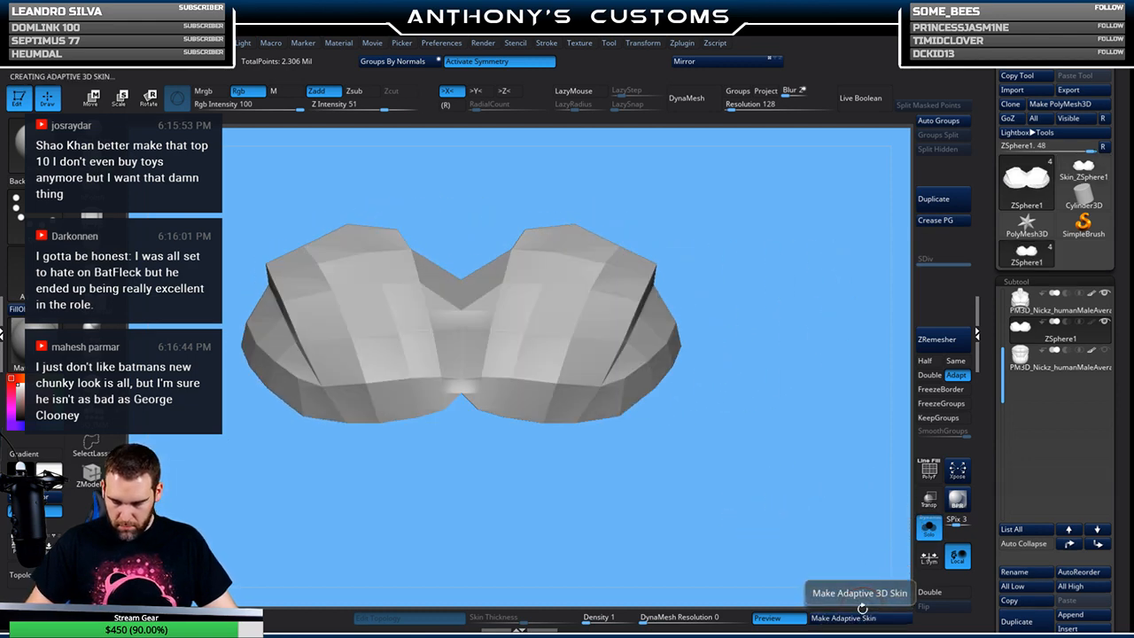
left_click(1069, 624)
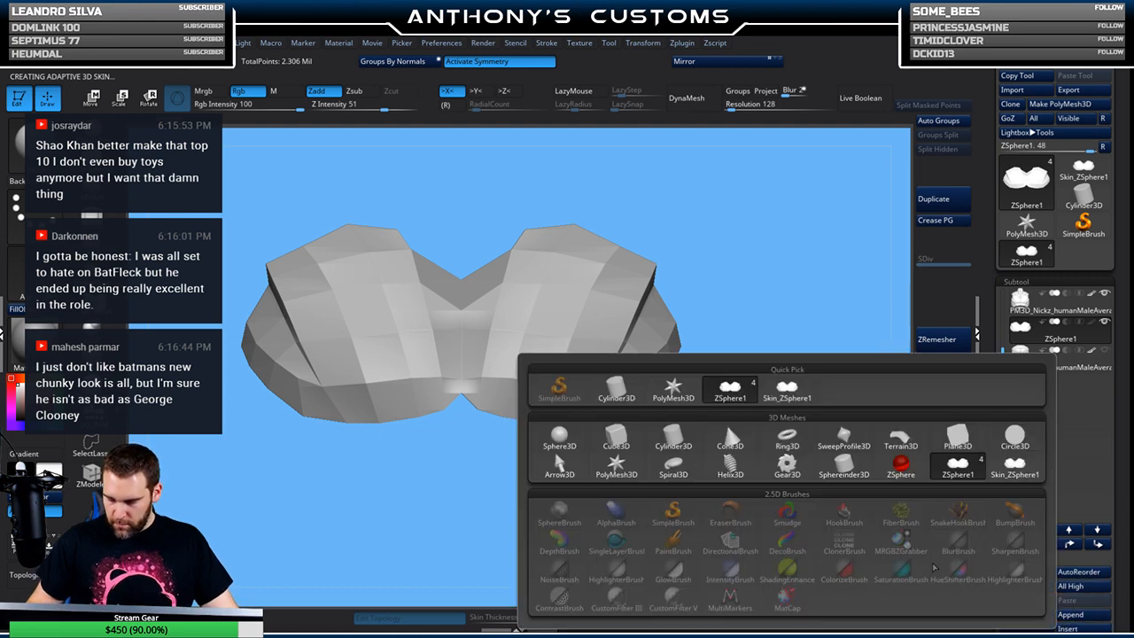
left_click(1014, 465)
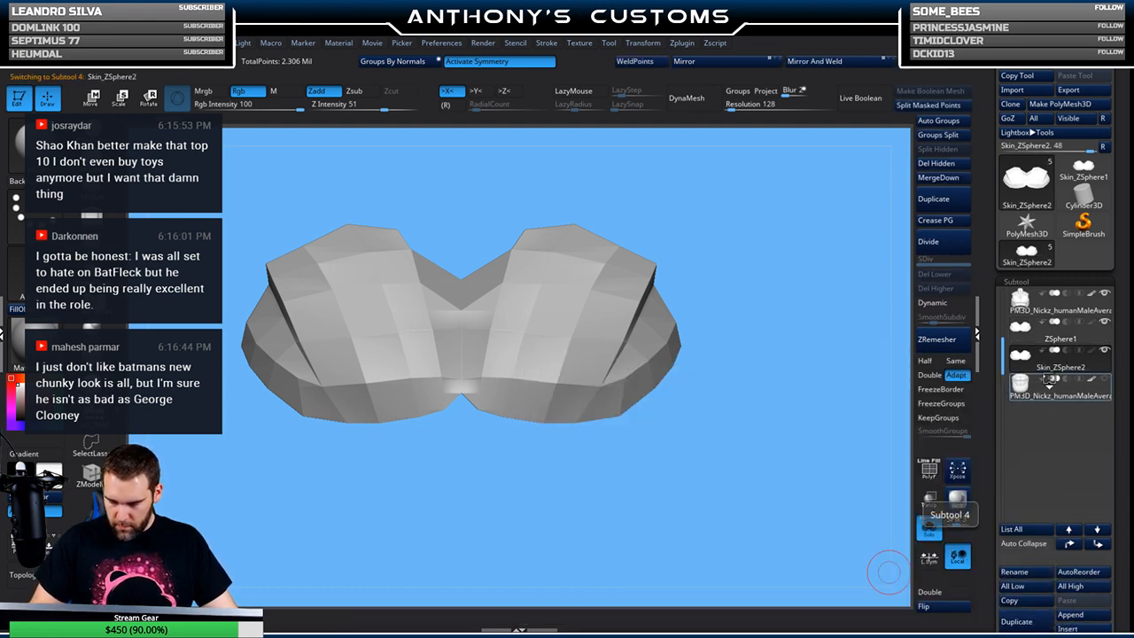
Delete the ZSphere1 subtool, keeping the Skin_ZSphere2 mesh
left_click(1092, 342)
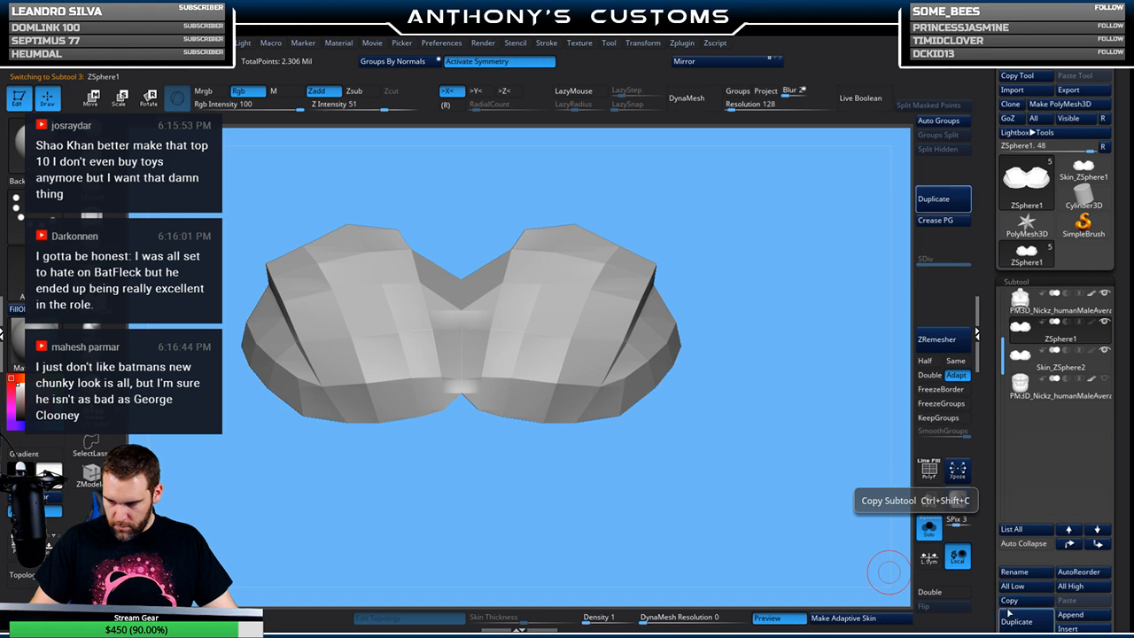
scroll(1112, 544, "down", 3)
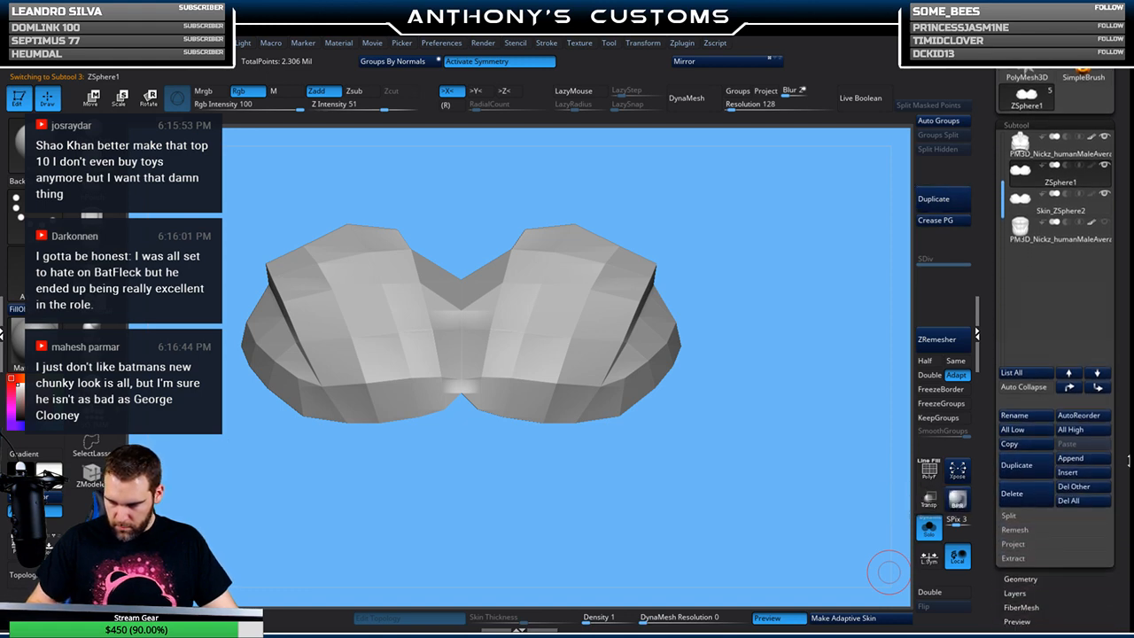
left_click(1019, 487)
left_click(919, 523)
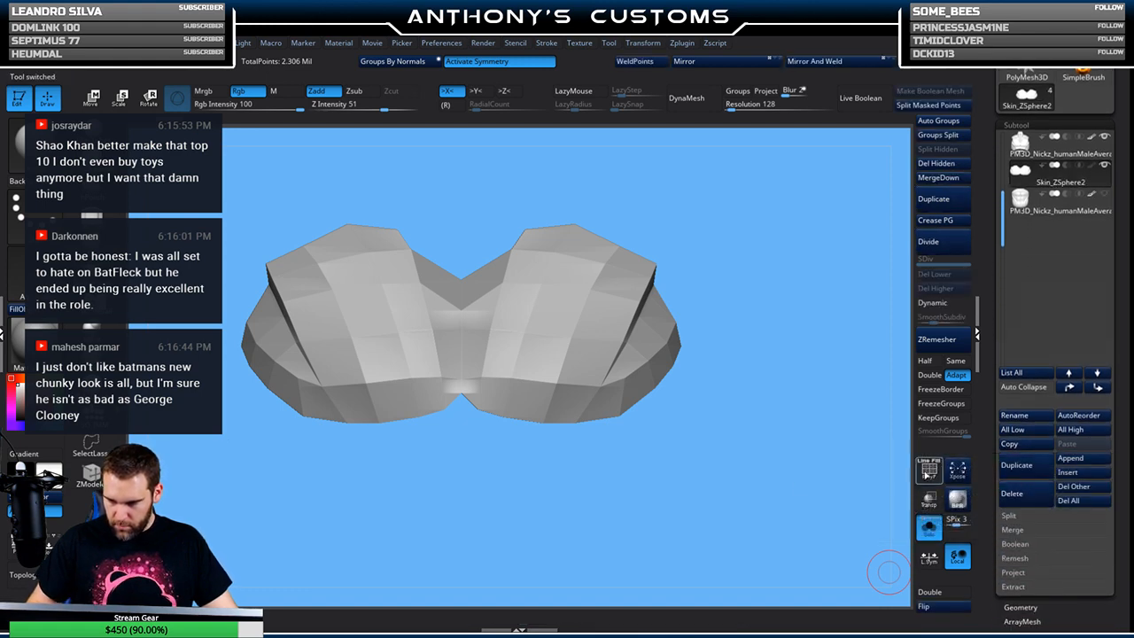
Show the wireframe and thicken the chest skin into a solid shell with ZModeler QMesh targeting Polygroup All
left_click(927, 470)
mouse_move(610, 472)
left_mouse_down()
mouse_move(624, 489)
mouse_move(663, 484)
left_mouse_up()
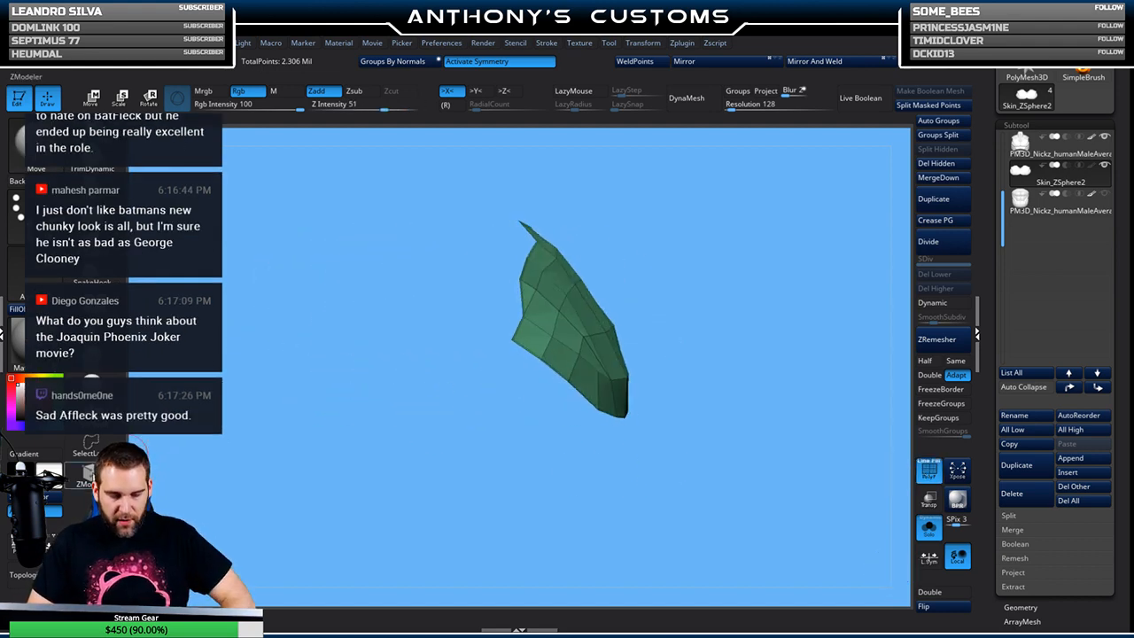
left_click(91, 476)
mouse_move(611, 230)
left_mouse_down()
mouse_move(700, 271)
mouse_move(693, 262)
left_mouse_up()
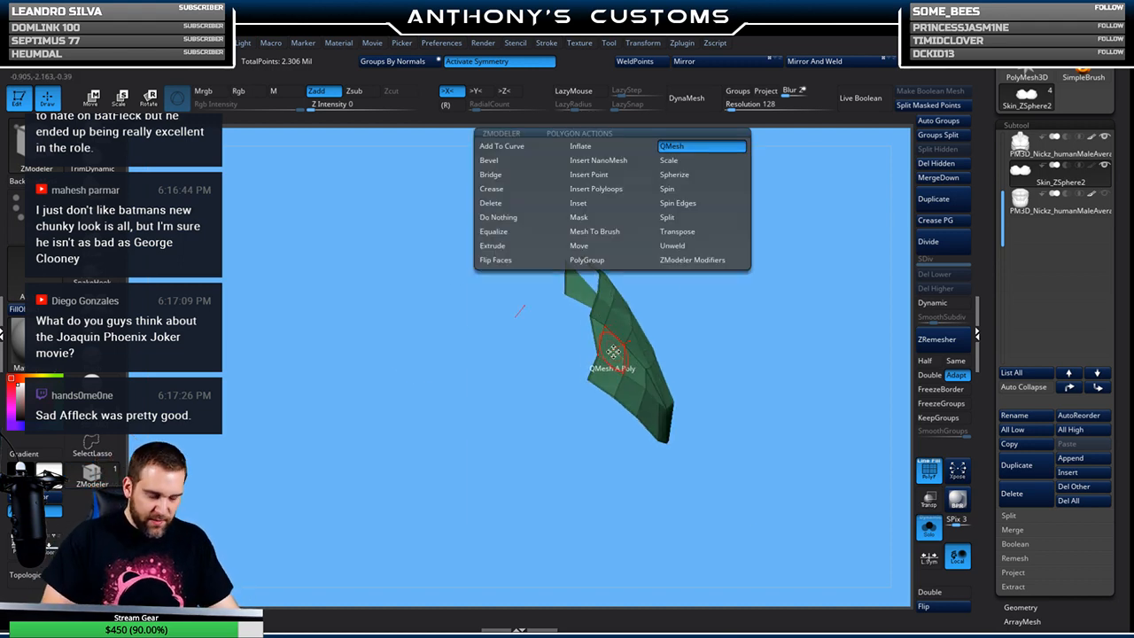
key("space")
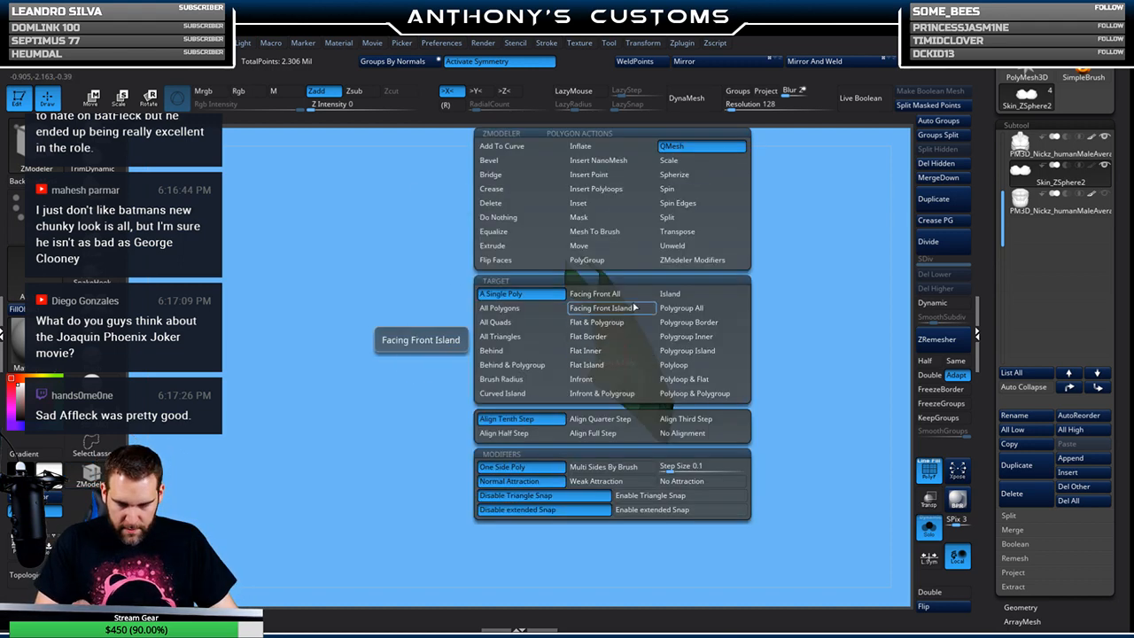
left_click(697, 306)
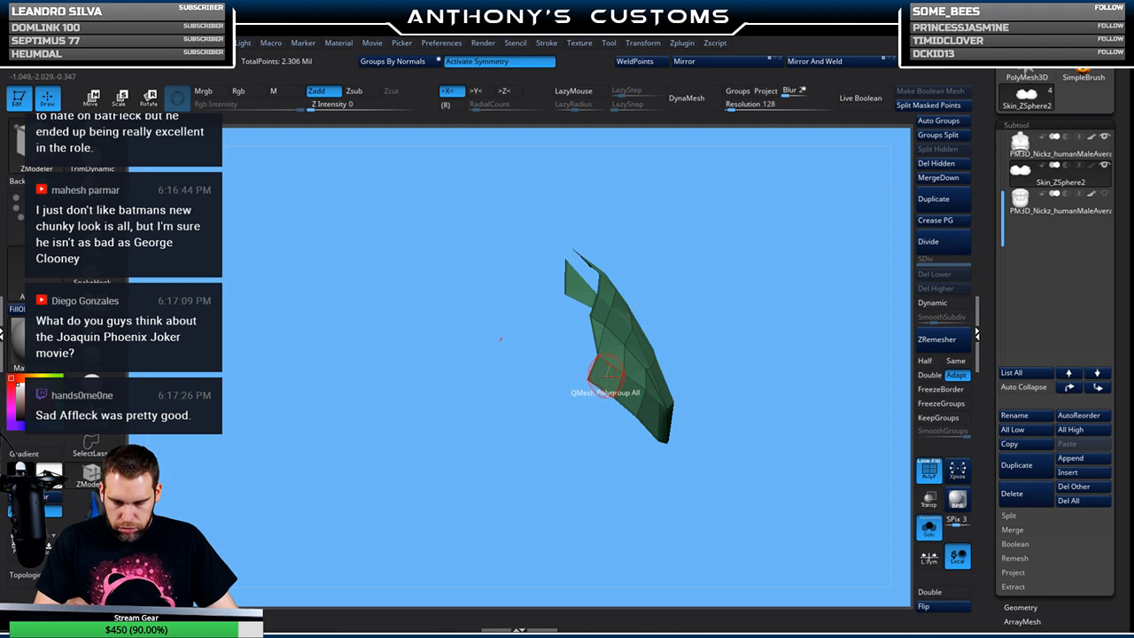
left_click_drag(608, 379, 658, 286)
Flip the normals of the thickened chest shell and check its outer surface
mouse_move(828, 297)
left_mouse_down()
mouse_move(753, 314)
mouse_move(752, 303)
left_mouse_up()
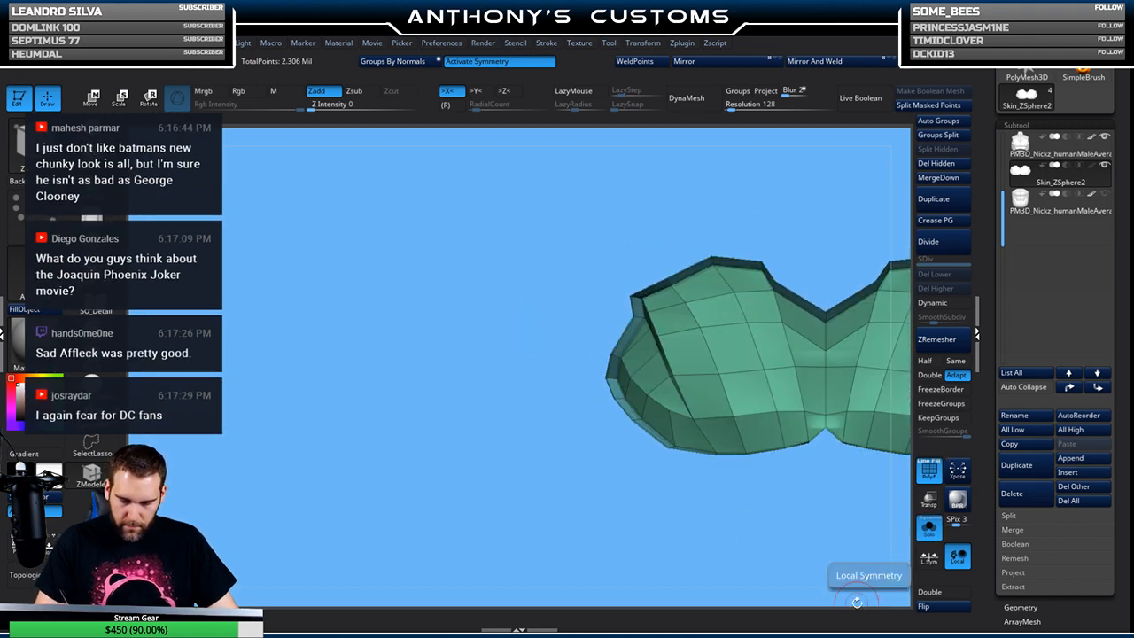
left_click(944, 609)
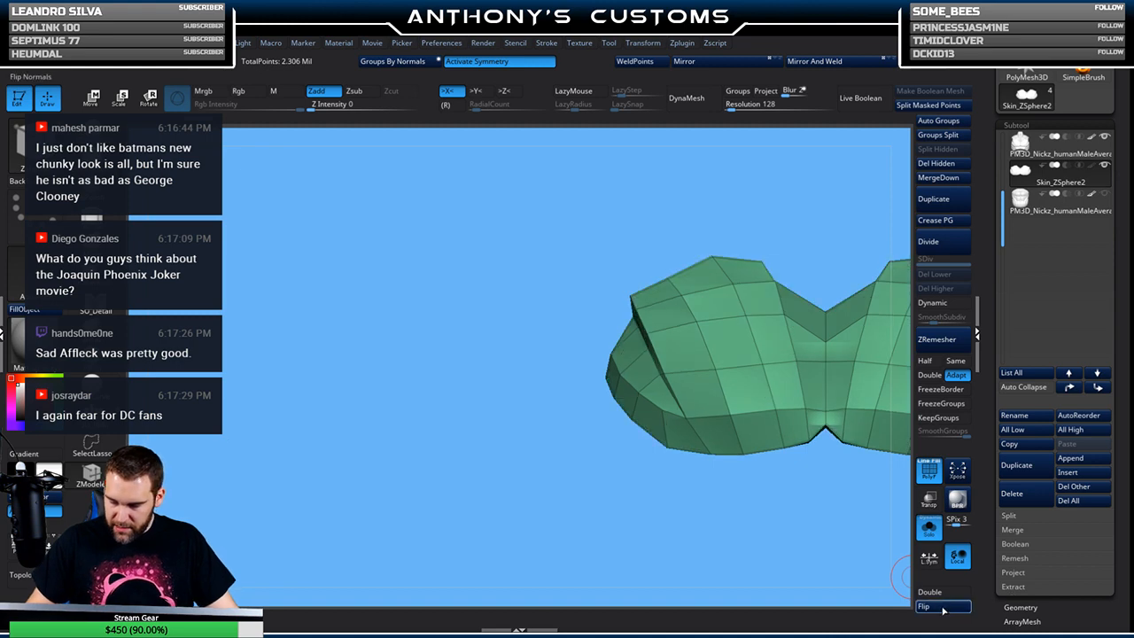
left_click_drag(831, 518, 617, 528, "alt")
key("shift+f")
key("shift+f")
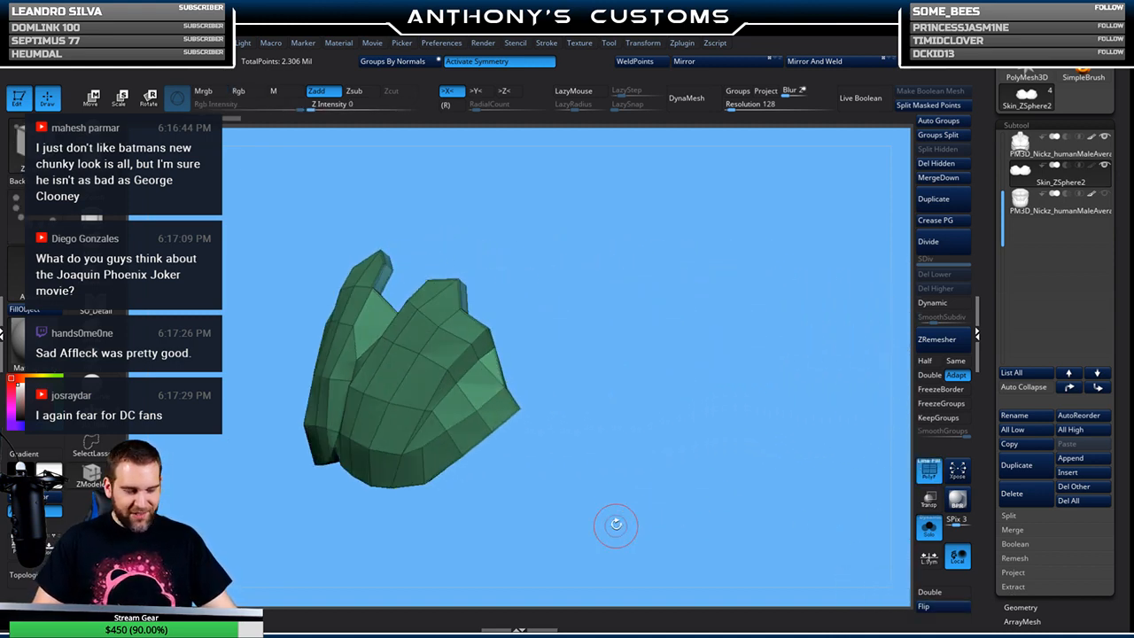
Set the ZModeler edge action to Crease and crease the rim edges around the chest shell, including the side plates and centre notches
left_click_drag(591, 341, 709, 308)
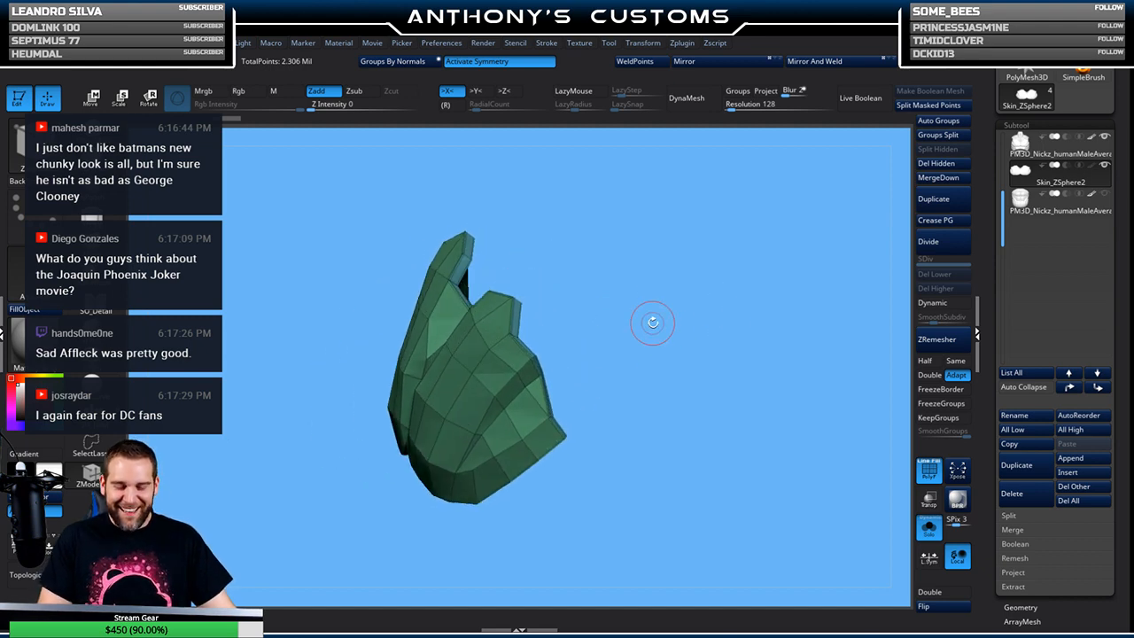
key("space")
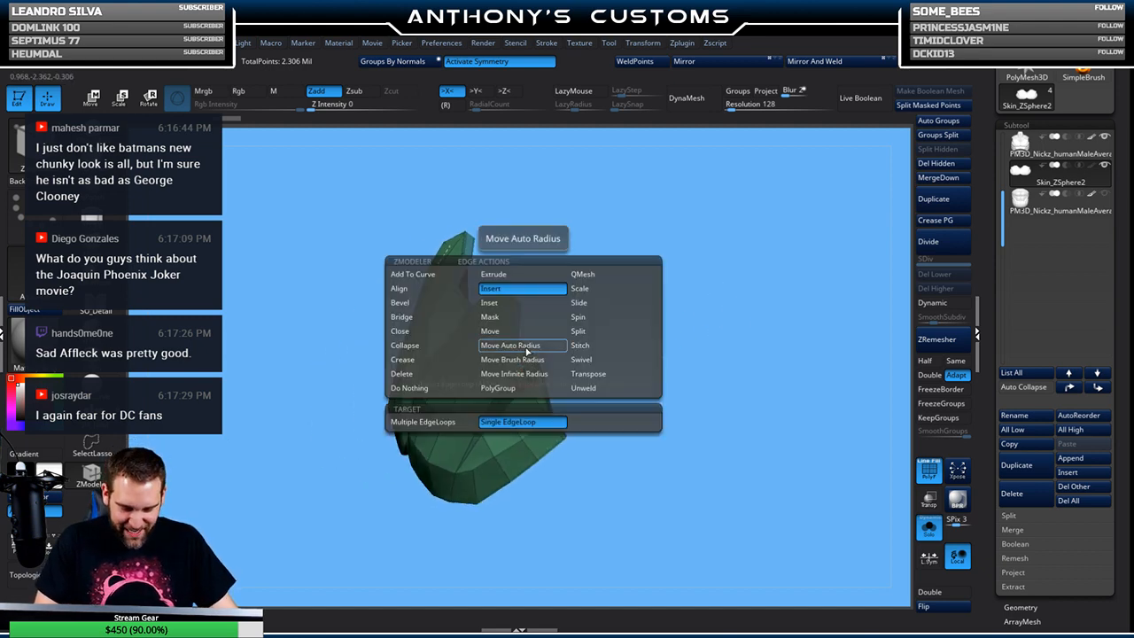
left_click(431, 361)
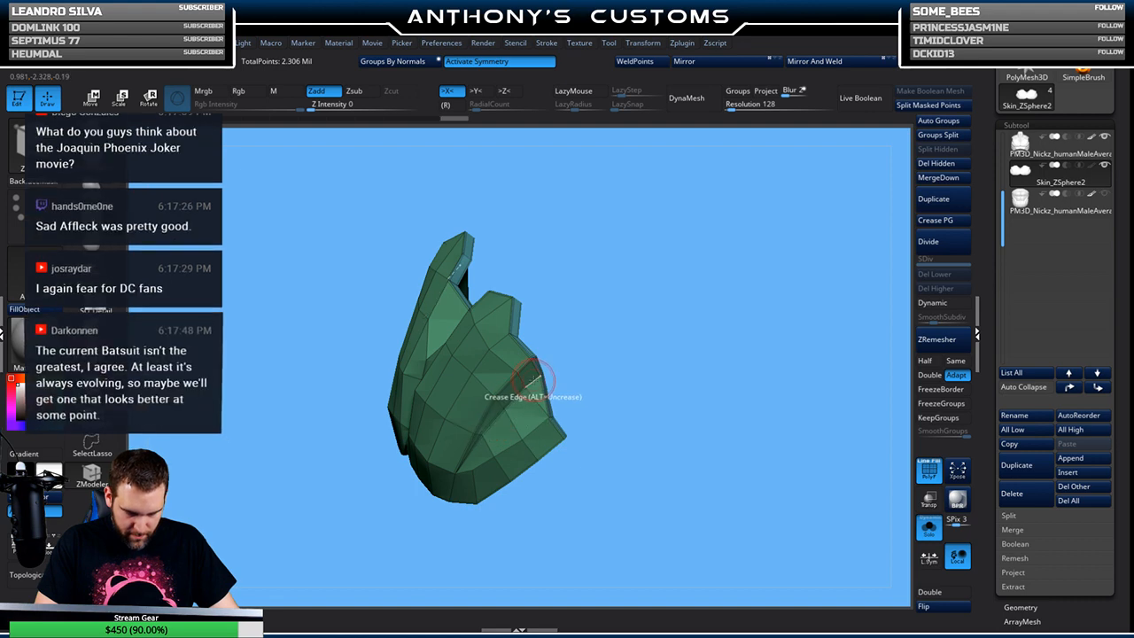
left_click_drag(562, 359, 477, 359)
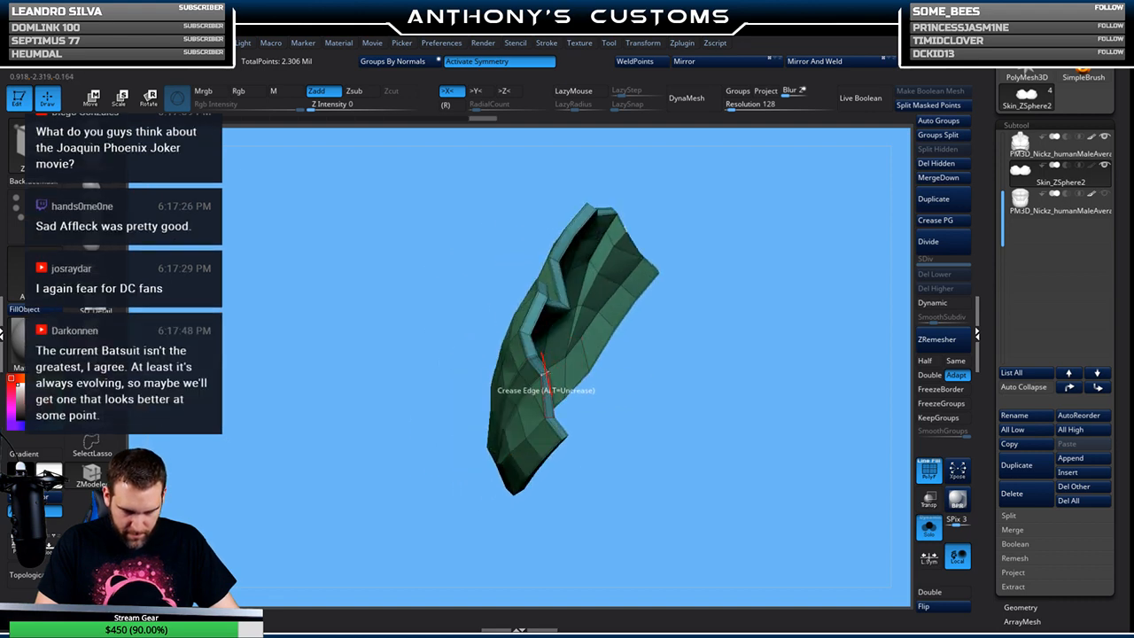
left_click_drag(609, 342, 566, 341)
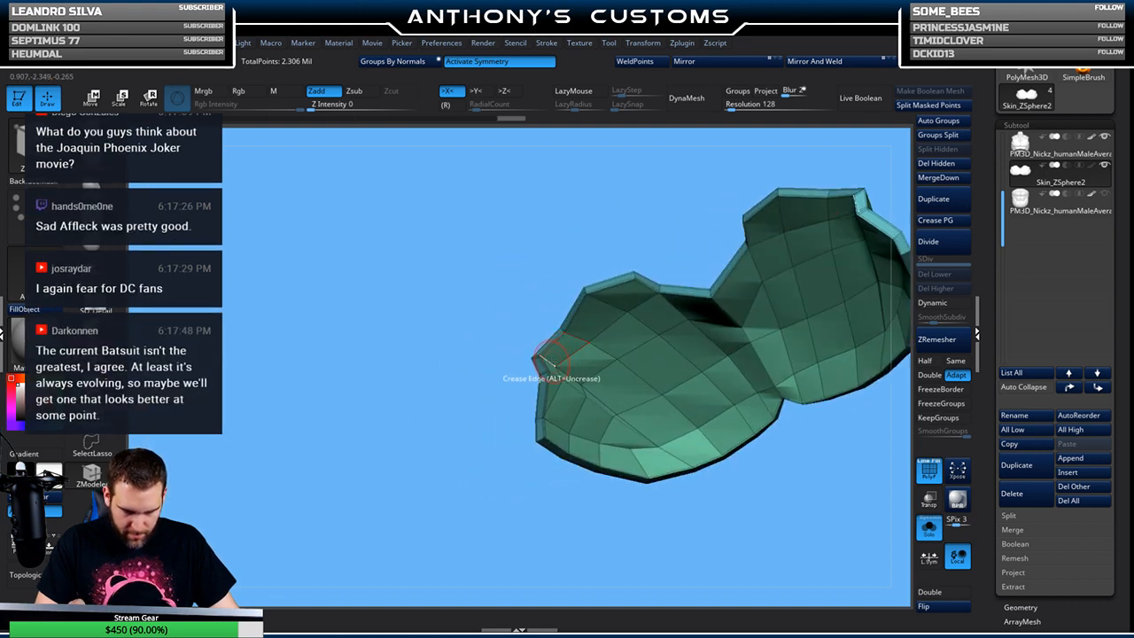
left_click_drag(451, 497, 469, 328)
left_click_drag(676, 338, 675, 363, "alt")
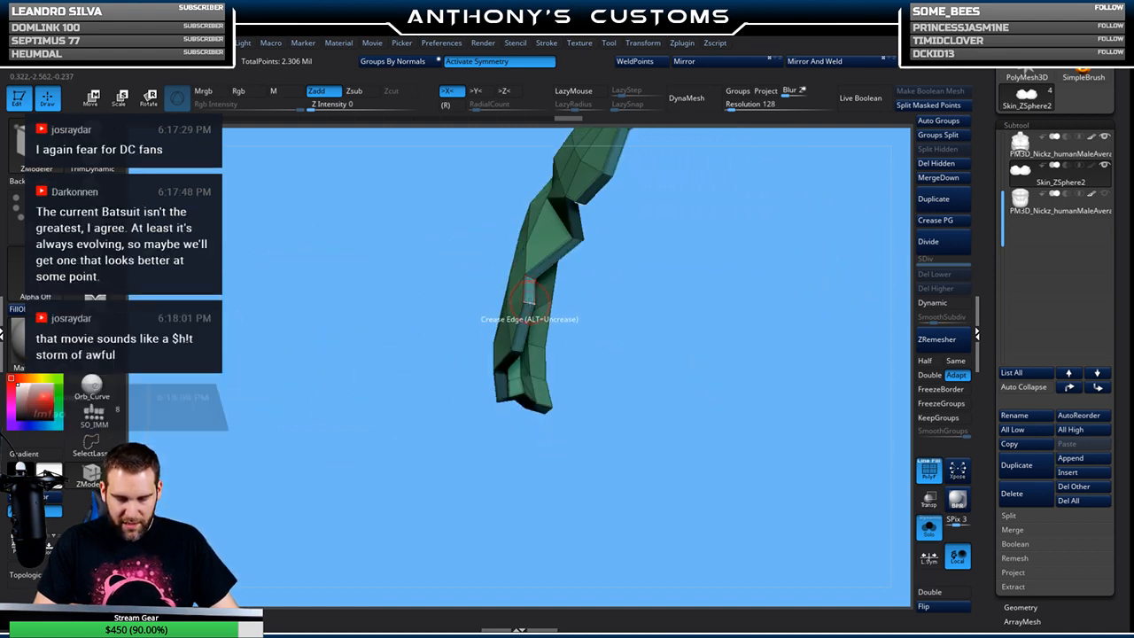
left_click_drag(561, 289, 791, 276)
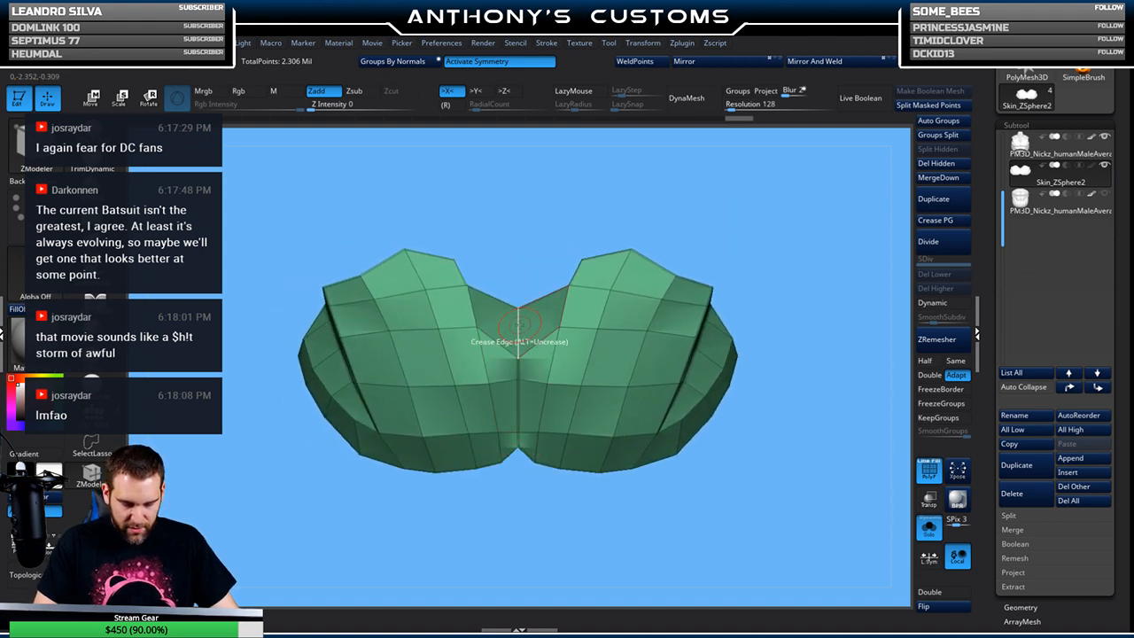
left_click_drag(546, 253, 564, 375)
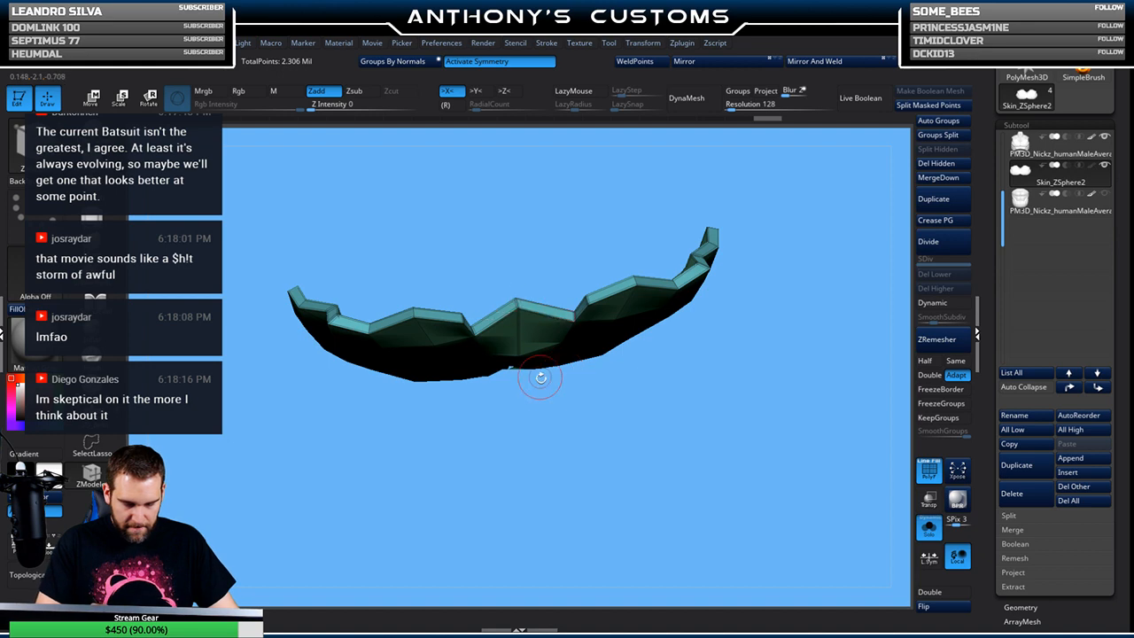
left_click_drag(561, 464, 532, 259)
left_click_drag(518, 437, 533, 367)
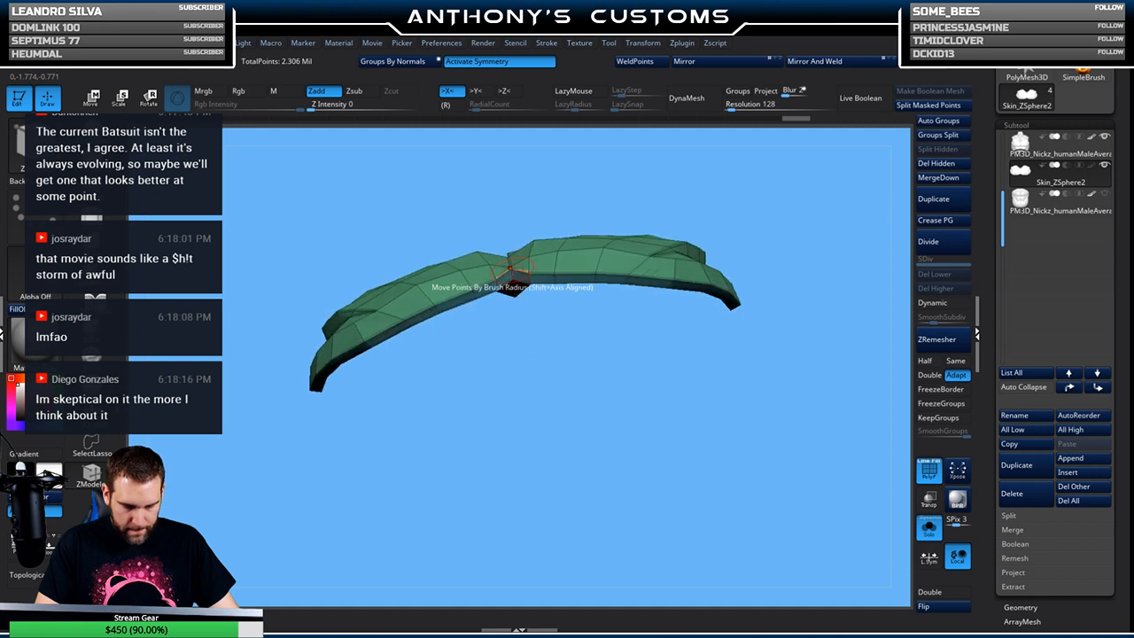
left_click_drag(523, 276, 591, 461)
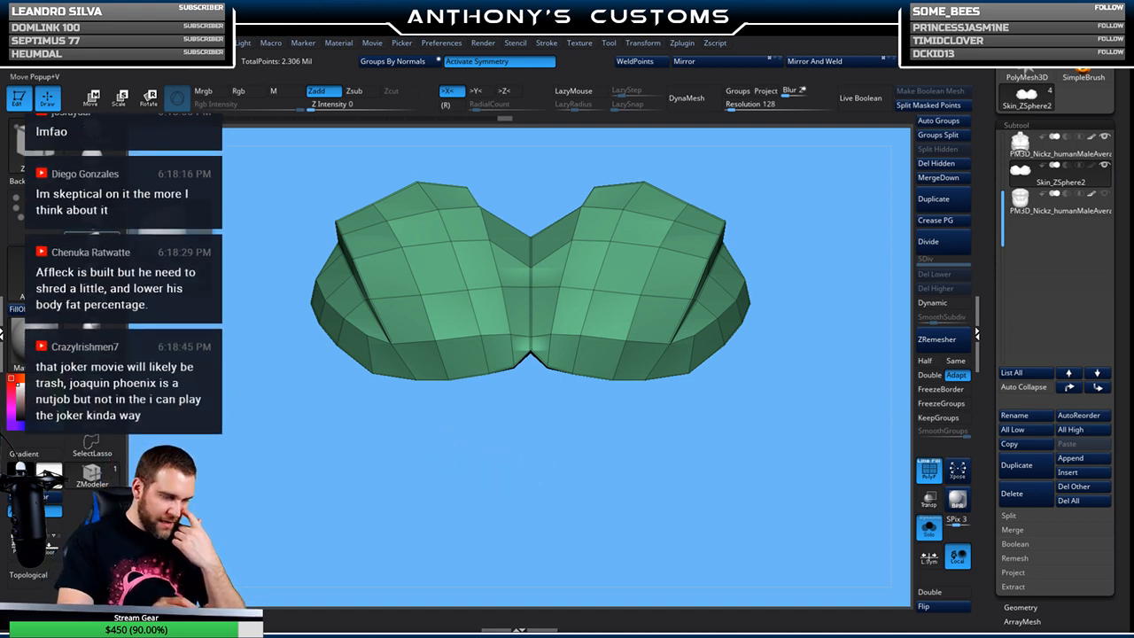
Pull the centre of the neckline notch outward with the Move brush so the V becomes shallower and flows into both halves
left_click_drag(274, 256, 545, 282)
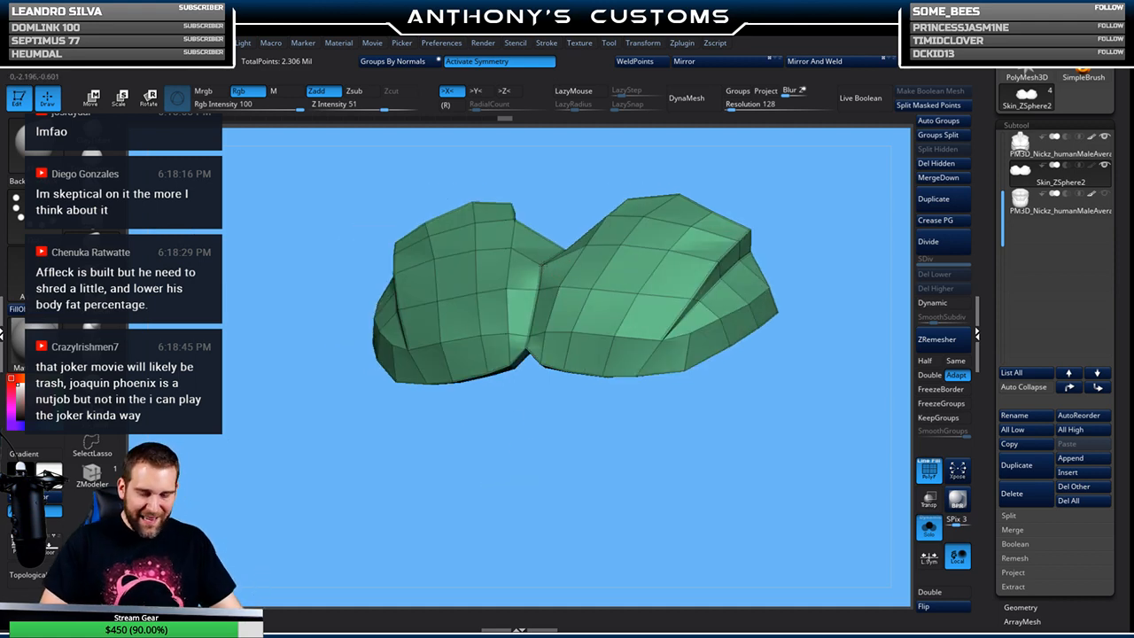
left_click_drag(588, 197, 580, 350)
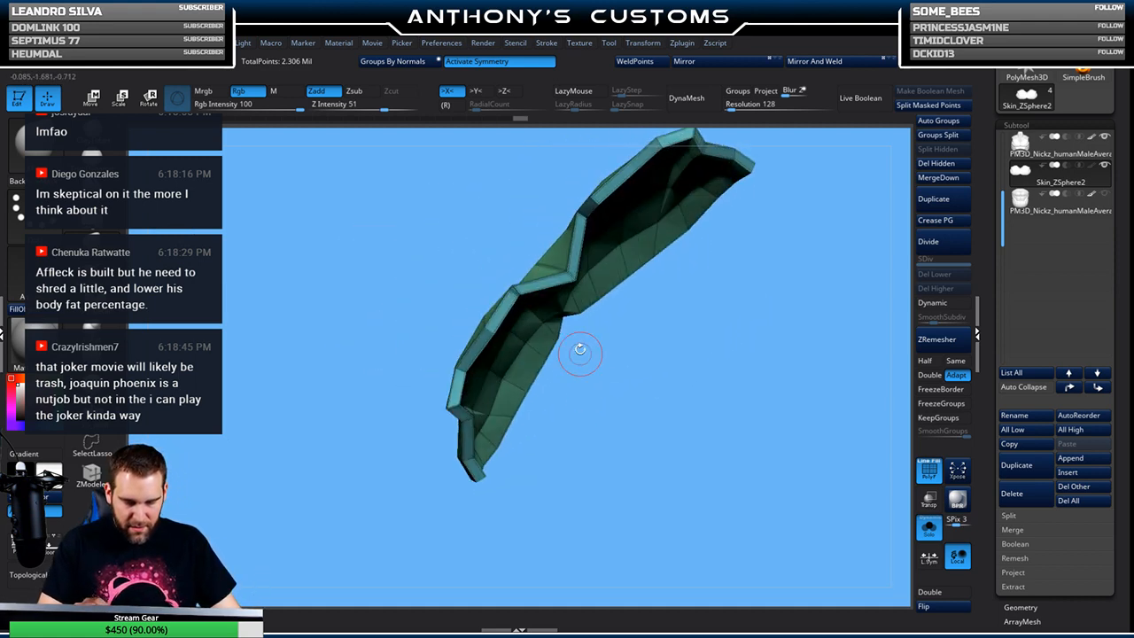
left_click_drag(567, 272, 552, 259)
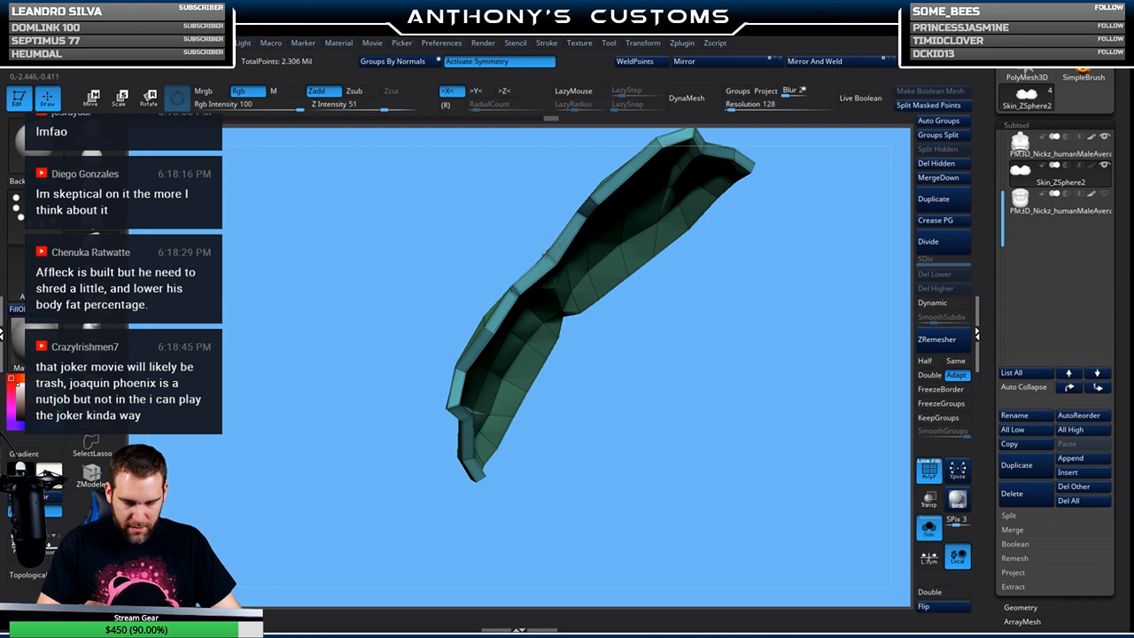
left_click_drag(545, 253, 556, 263)
left_click_drag(618, 302, 567, 507)
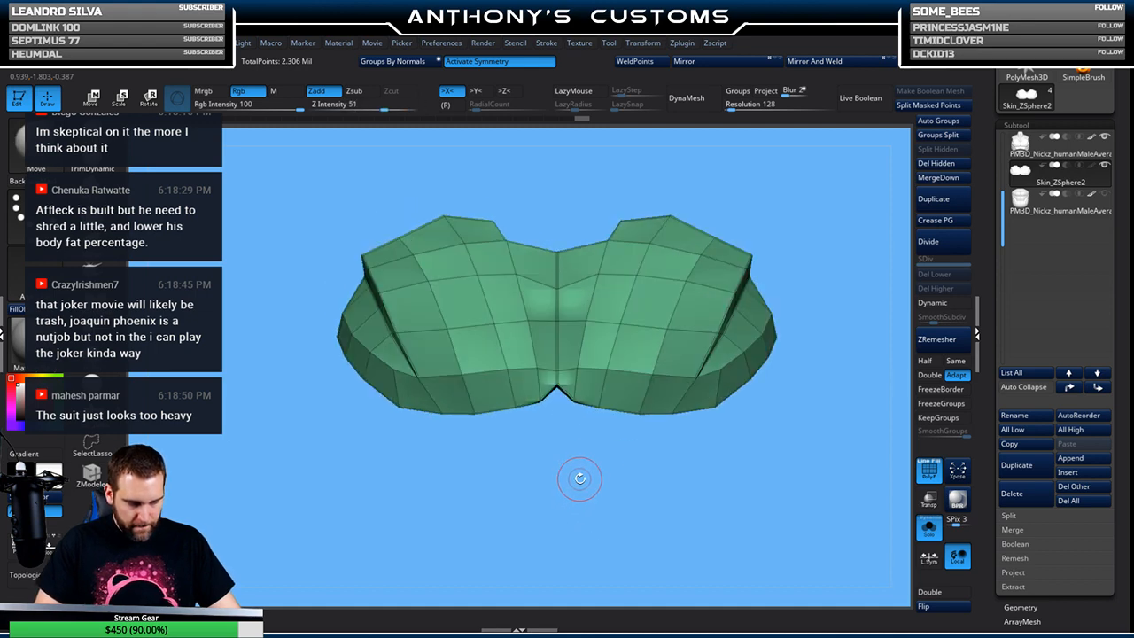
left_click_drag(576, 451, 574, 469)
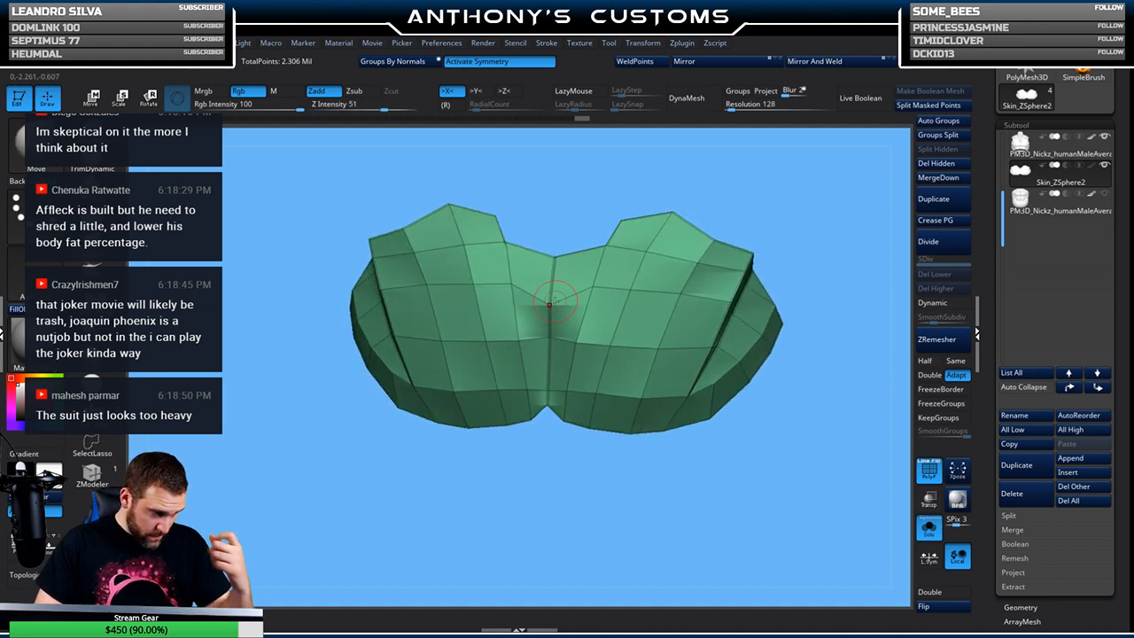
left_click_drag(768, 193, 712, 197)
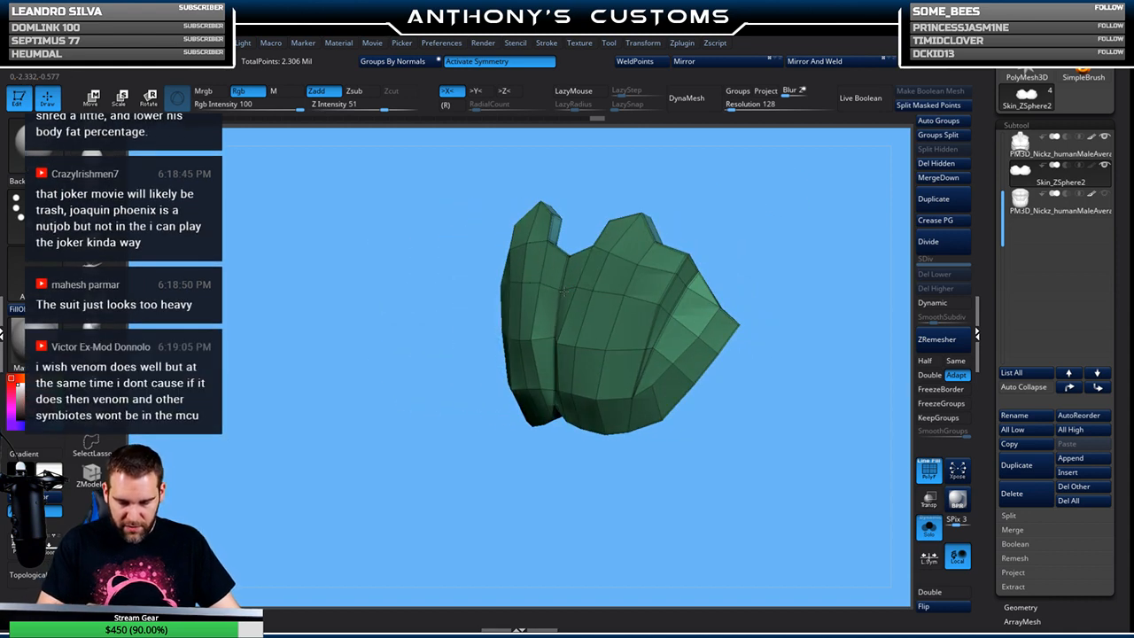
left_click_drag(753, 224, 736, 421)
Turn on dynamic subdivision for the chest shell and hide the wireframe
left_click(935, 304)
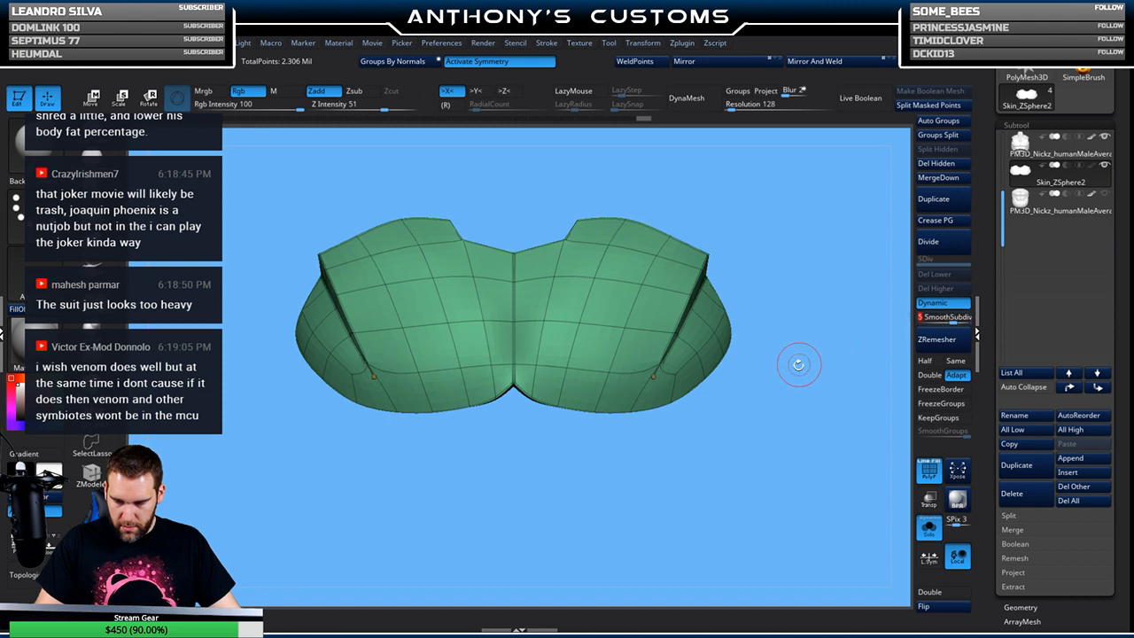
left_click_drag(811, 356, 782, 432)
key("shift+f")
left_click_drag(748, 398, 767, 461)
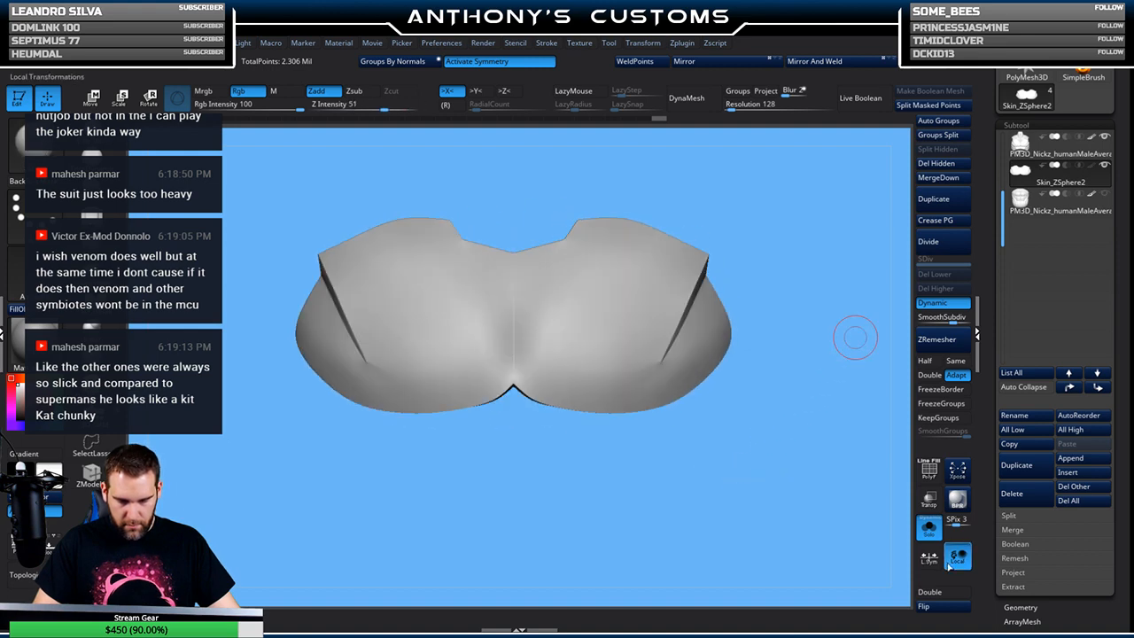
Compare the smoothed chest shell against the full torso, ending with it isolated and its wireframe shown
left_click(929, 530)
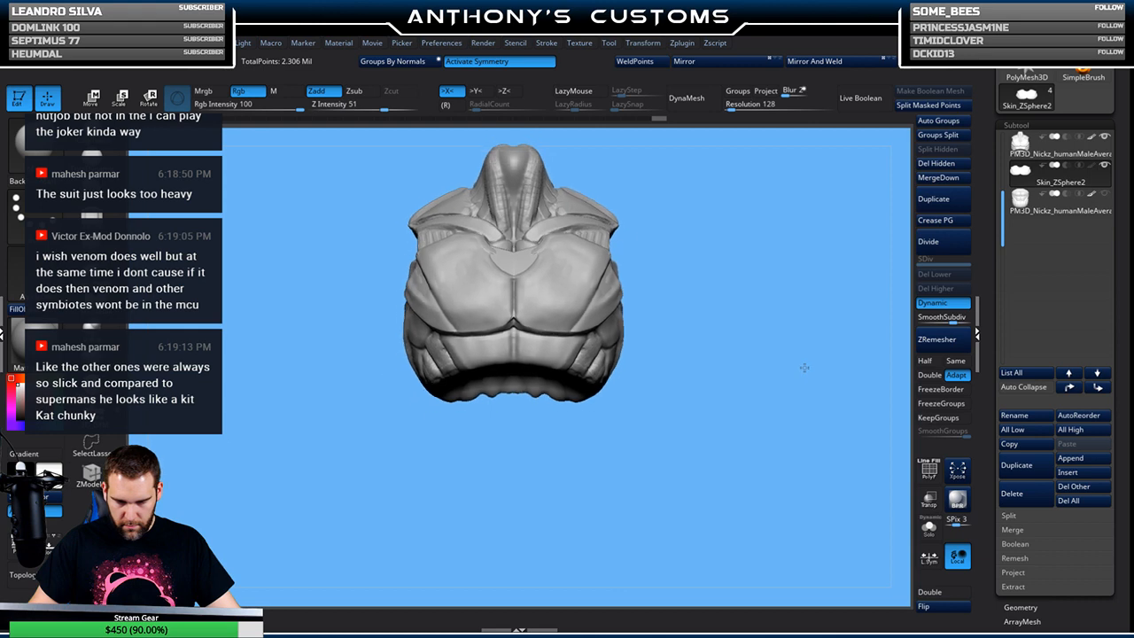
left_click(928, 532)
left_click(929, 532)
left_click(930, 531)
key("shift+f")
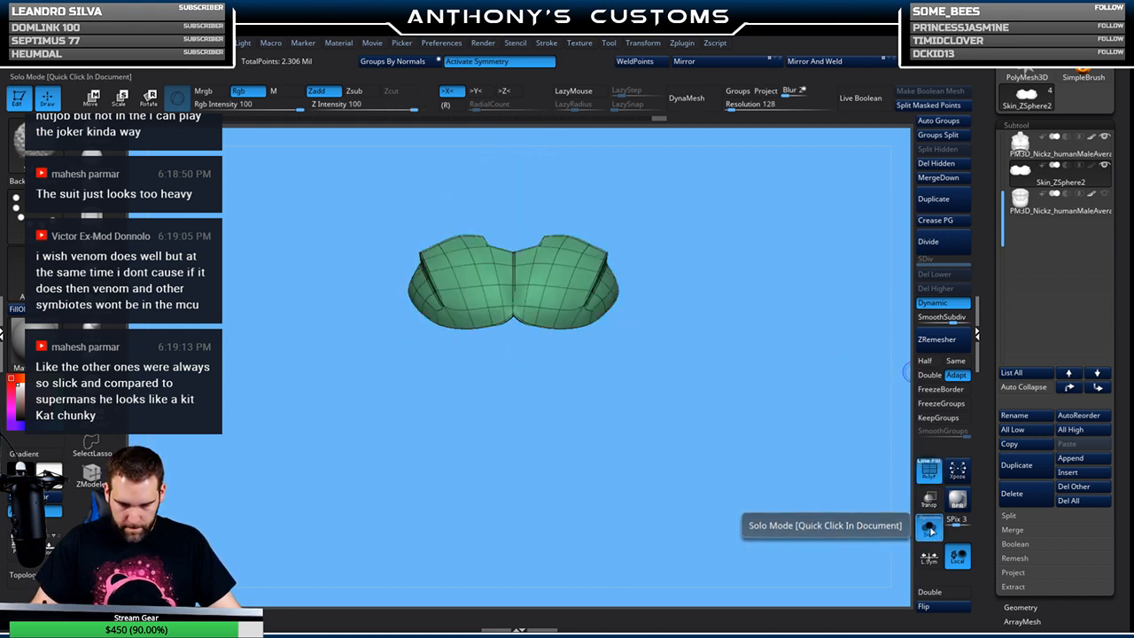
Try to reshape the lower centre notch by masking everything around it and moving its edges with the gizmo, with the mask cleared at the end
key("f")
left_click_drag(641, 571, 549, 448)
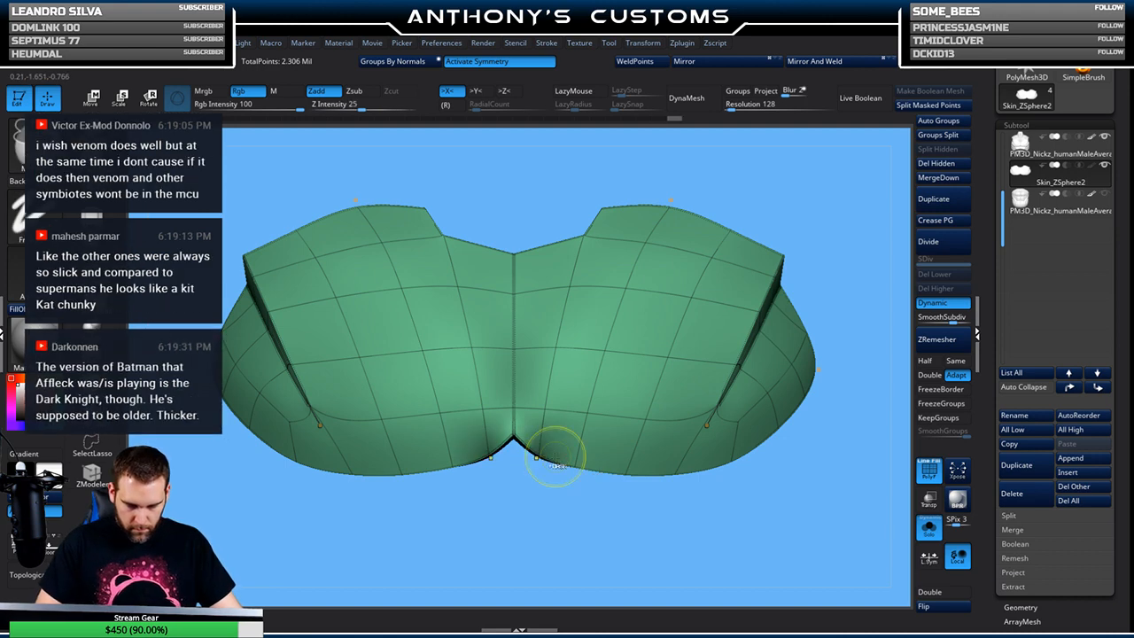
left_click(561, 495, "ctrl")
key("w")
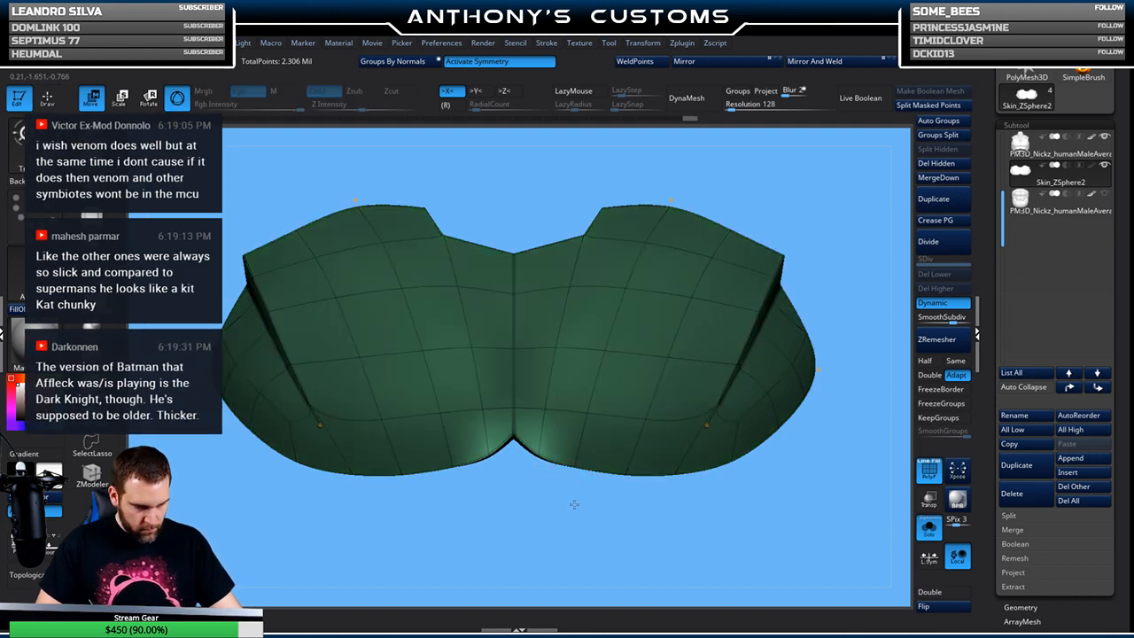
left_click(536, 457)
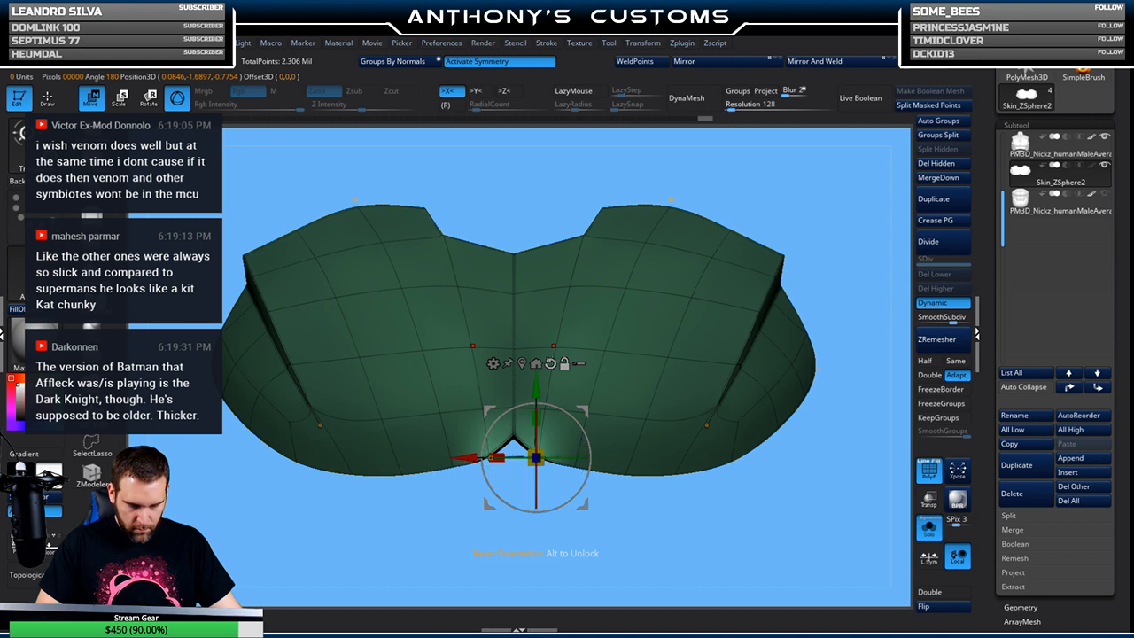
left_click_drag(541, 531, 573, 512)
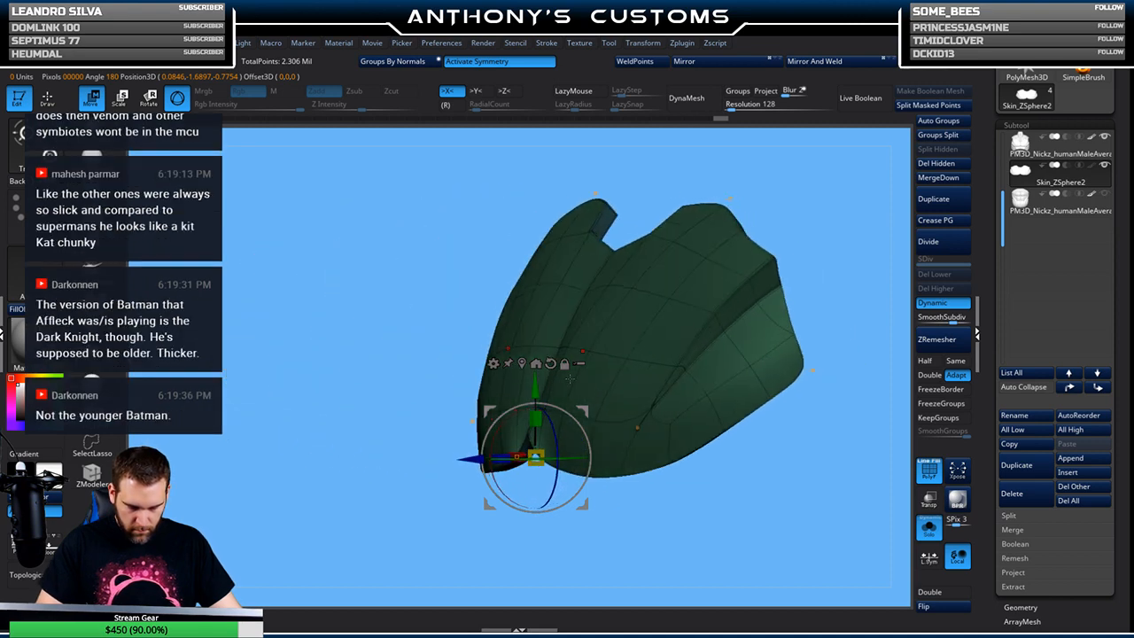
left_click_drag(582, 413, 578, 428, "alt")
left_click_drag(610, 529, 655, 302)
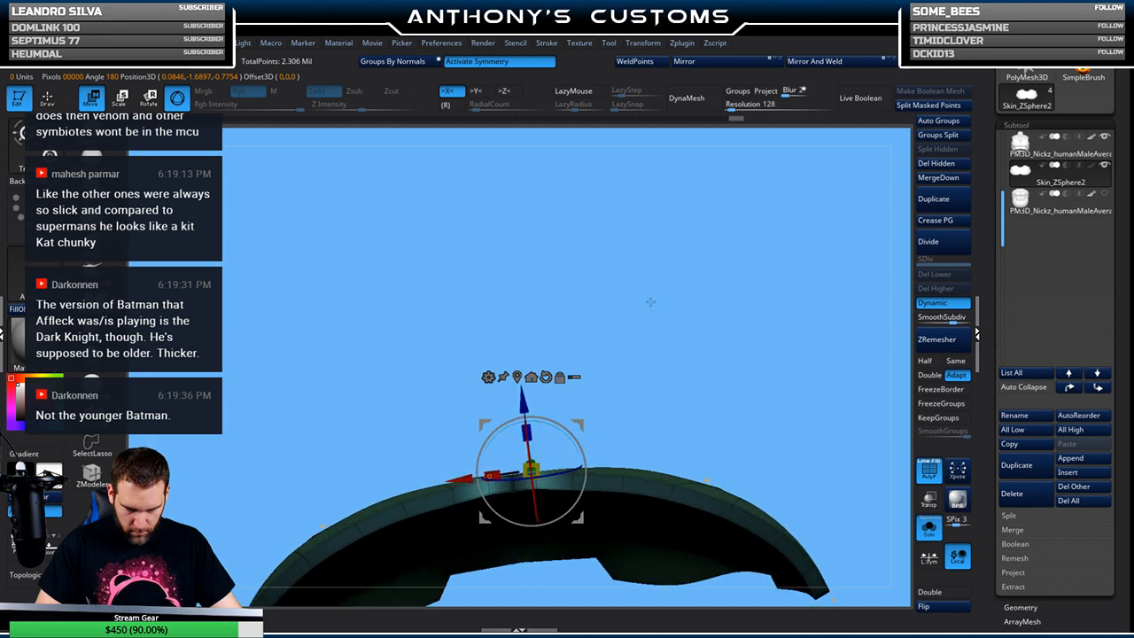
left_click_drag(522, 398, 520, 409, "alt")
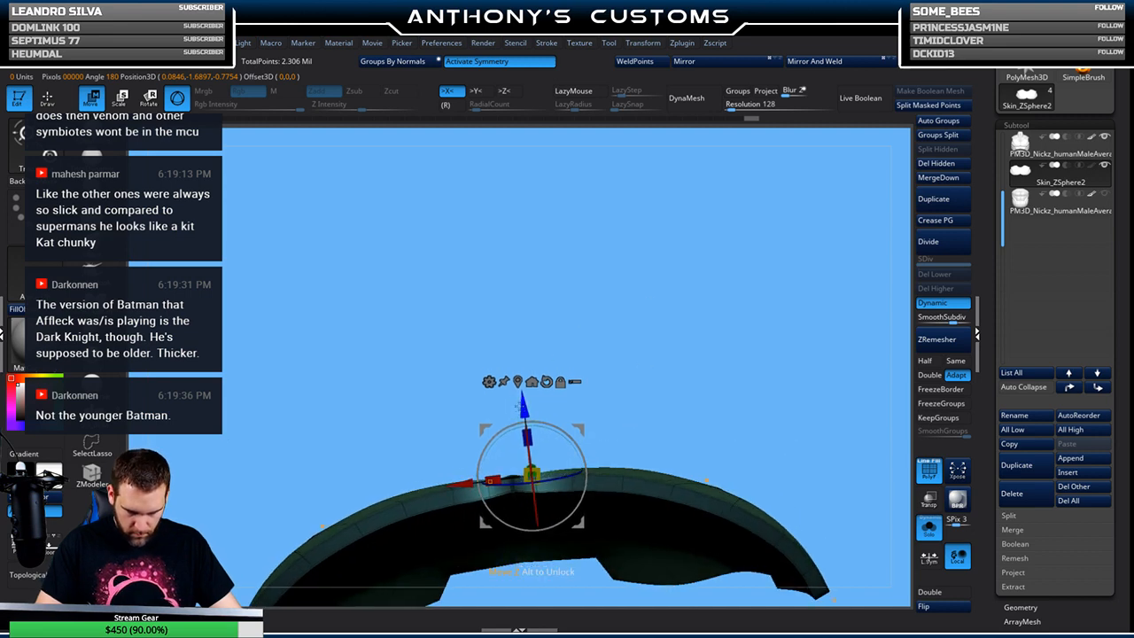
left_click_drag(723, 294, 730, 418)
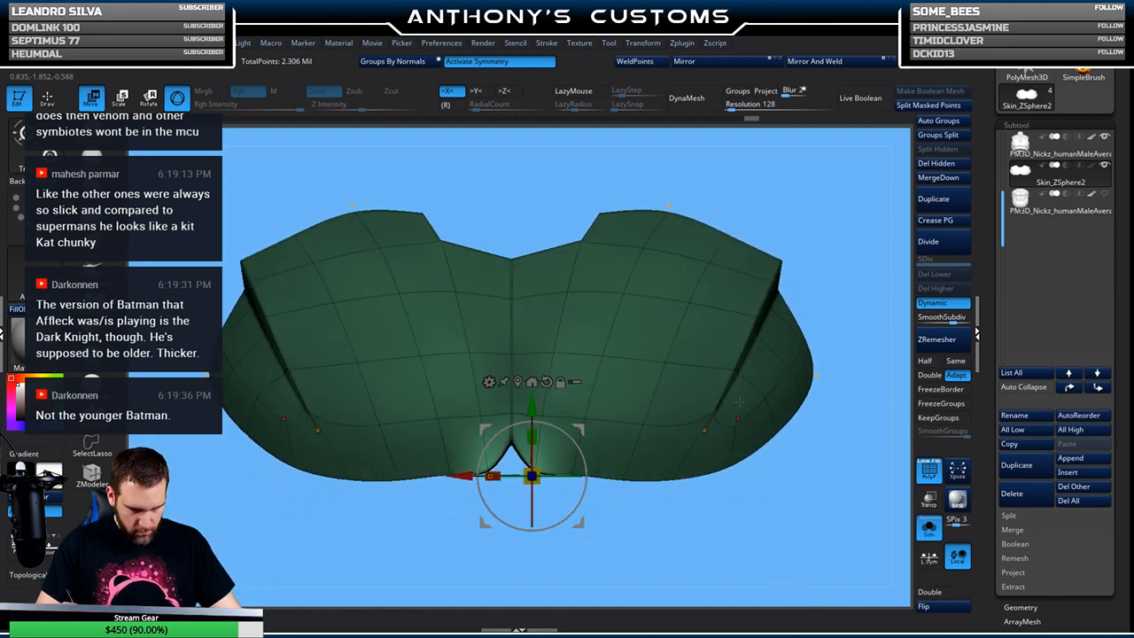
key("q")
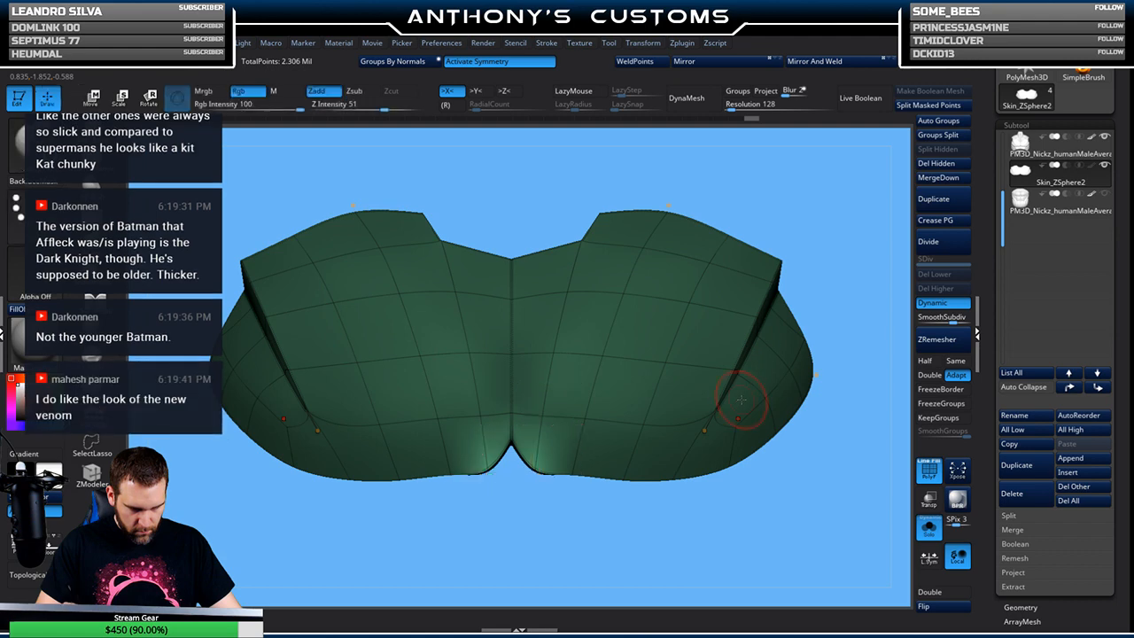
left_click(663, 506, "ctrl")
left_click(659, 517, "ctrl")
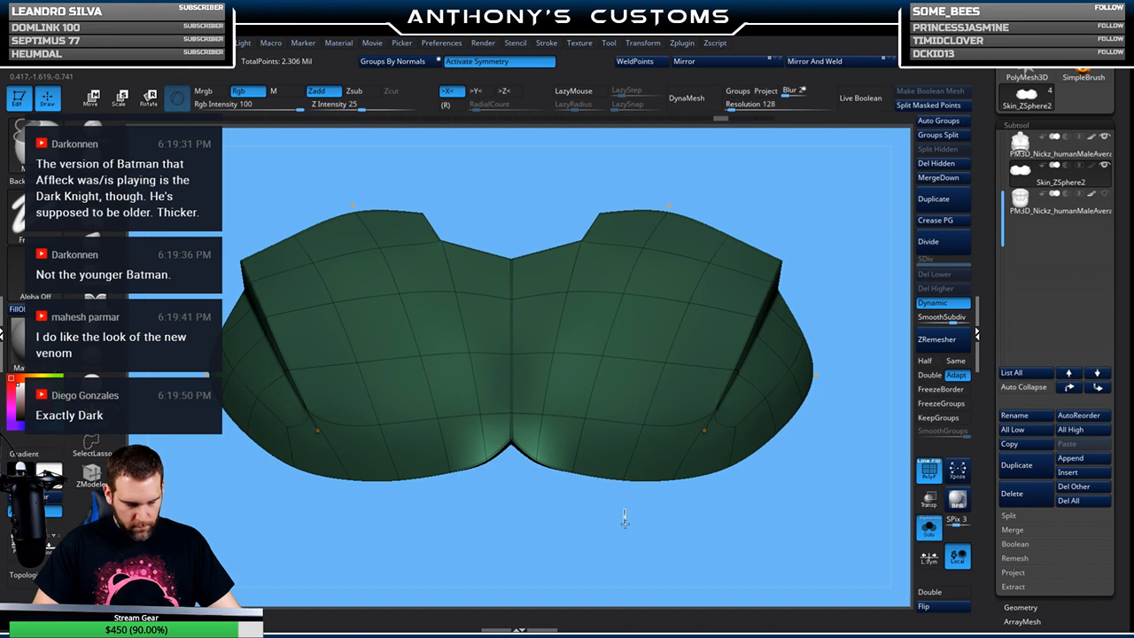
left_click_drag(622, 516, 628, 517, "ctrl")
Crease the edge loops running down both sides of the chest shell's centreline with ZModeler
left_click(92, 473)
mouse_move(520, 548)
left_mouse_down()
mouse_move(523, 531)
mouse_move(500, 535)
mouse_move(532, 509)
left_mouse_up()
key("space")
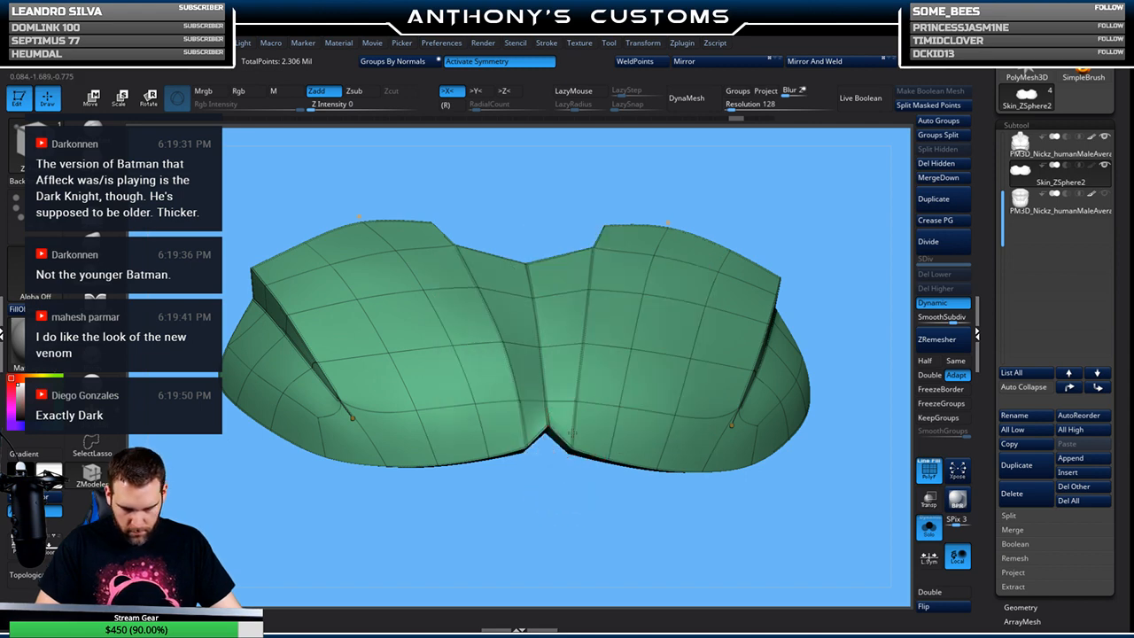
left_click_drag(567, 487, 565, 452)
left_click(396, 350)
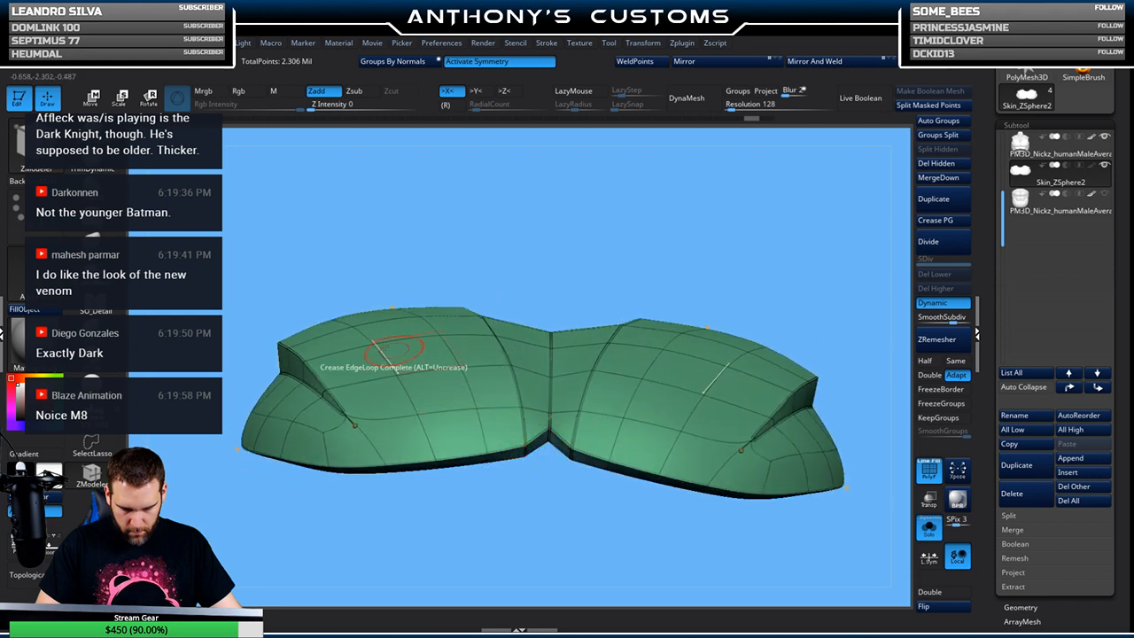
Adjust the creased edges on both sides of the lower centre notch with the Move brush
left_click(92, 188)
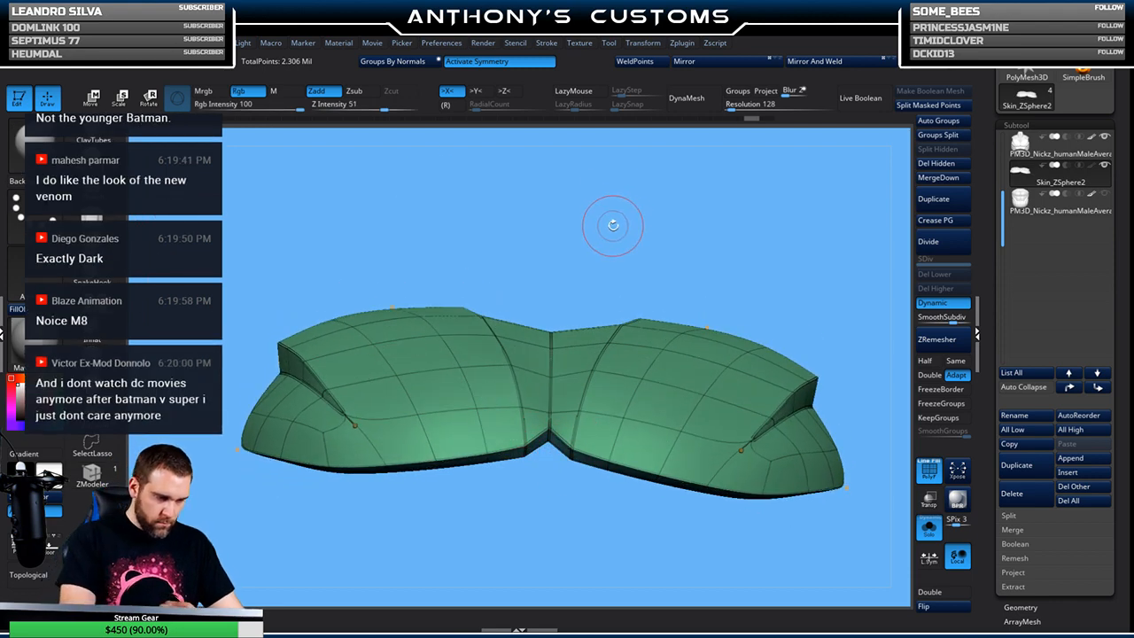
key("space")
mouse_move(613, 228)
left_mouse_down()
mouse_move(642, 232)
mouse_move(608, 225)
mouse_move(610, 200)
mouse_move(601, 229)
left_mouse_up()
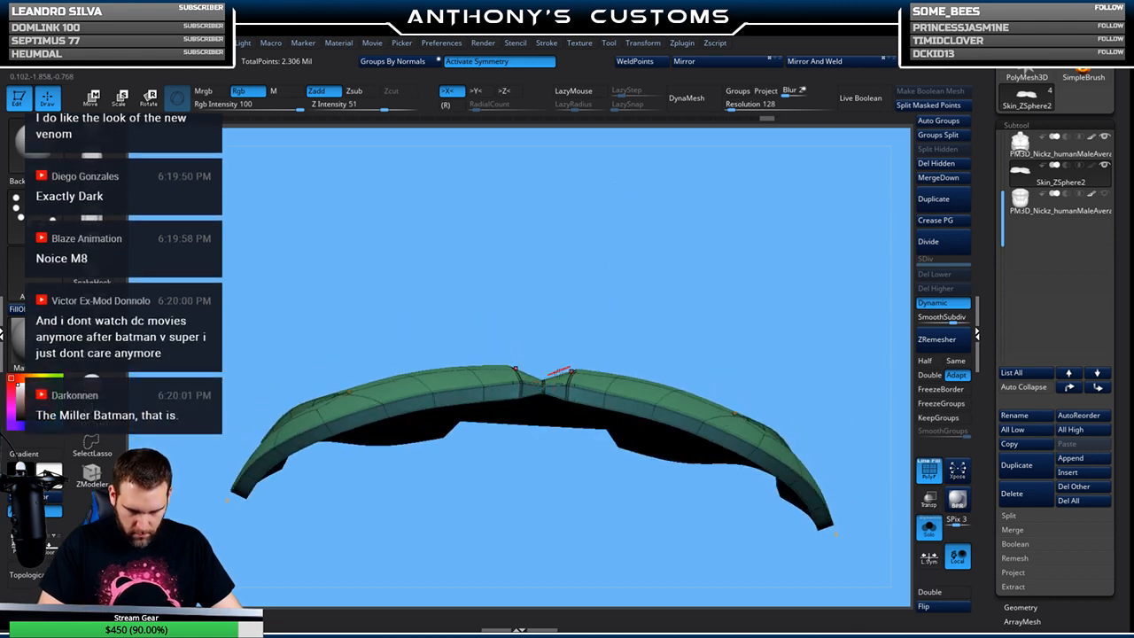
left_click_drag(616, 296, 624, 400)
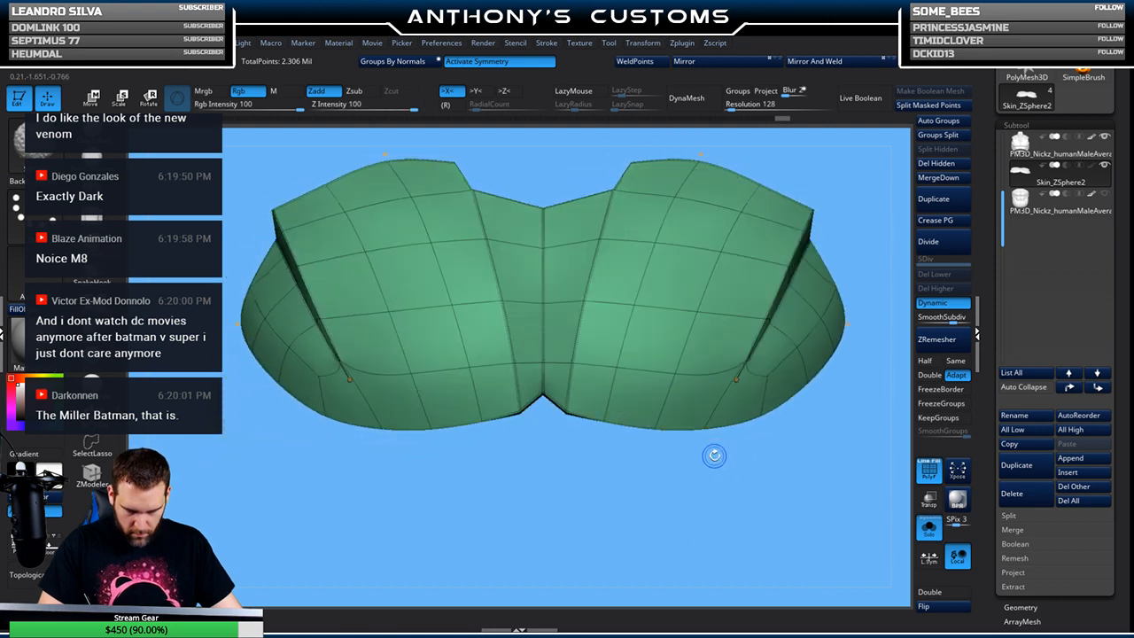
Compare the chest shell's creased centre band with the full torso, ending with the shell isolated and its wireframe shown
key("shift+f")
left_click_drag(693, 494, 702, 464)
left_click_drag(742, 407, 735, 447)
left_click(930, 531)
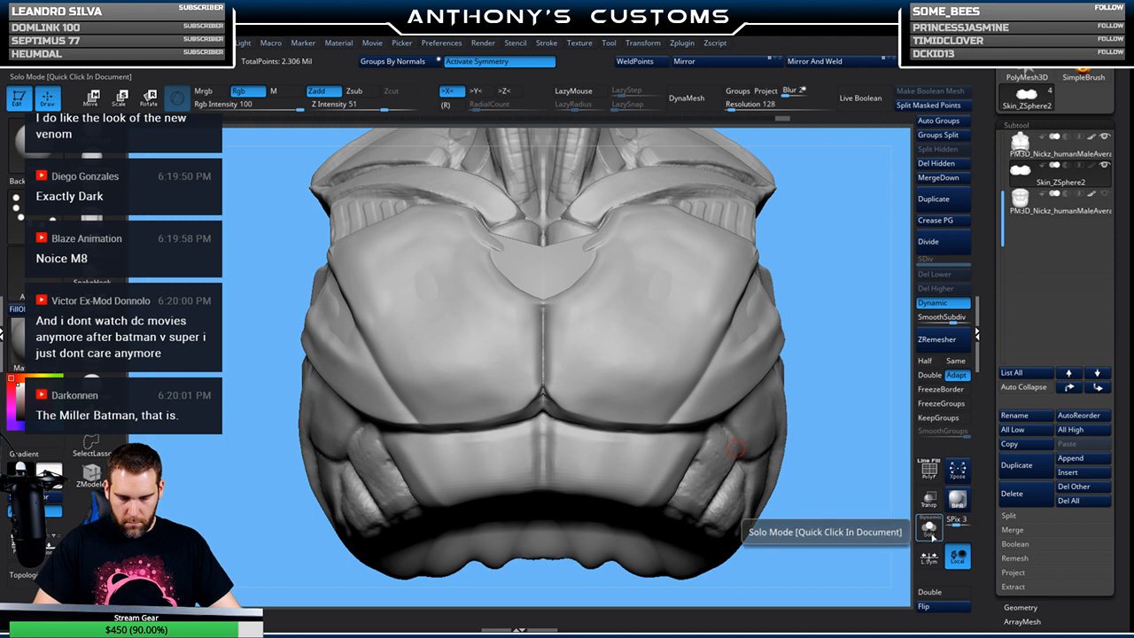
left_click(930, 531)
left_click(930, 532)
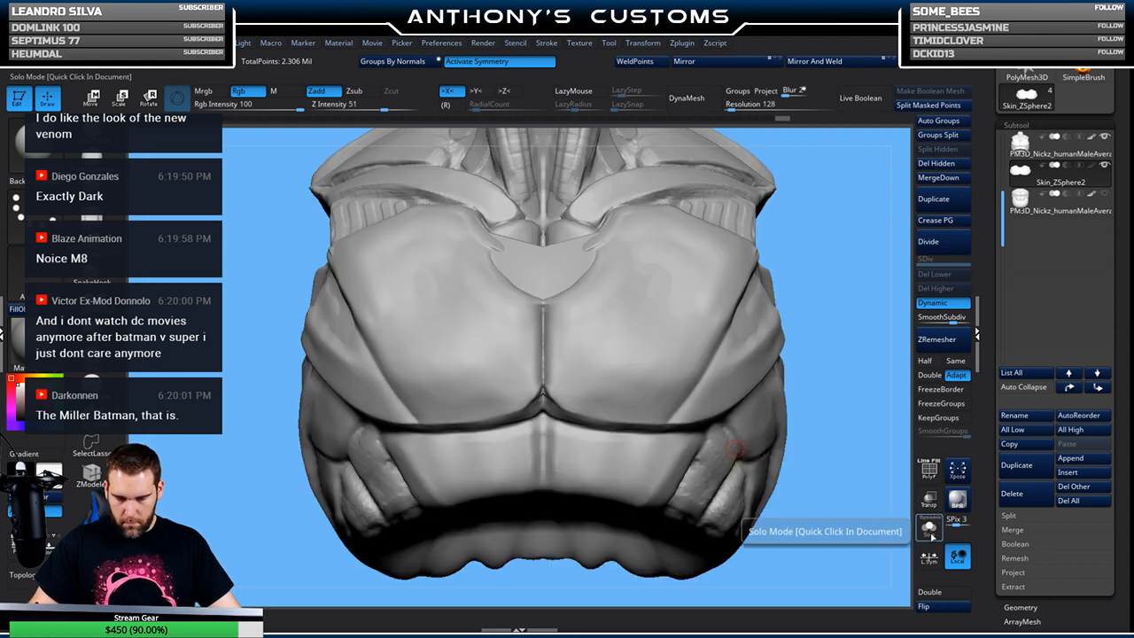
left_click(930, 531)
left_click_drag(732, 451, 800, 473)
key("shift+f")
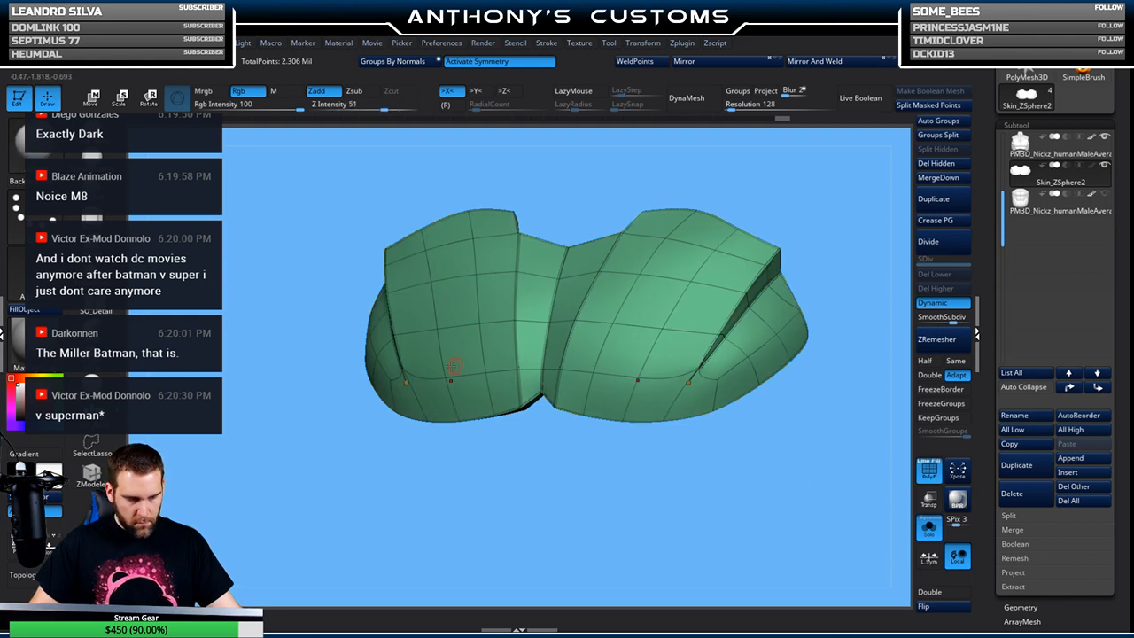
Turn off dynamic subdivision and crease the edges from each side fold to the lower rim and along the side plates' lower band with ZModeler
left_click(948, 303)
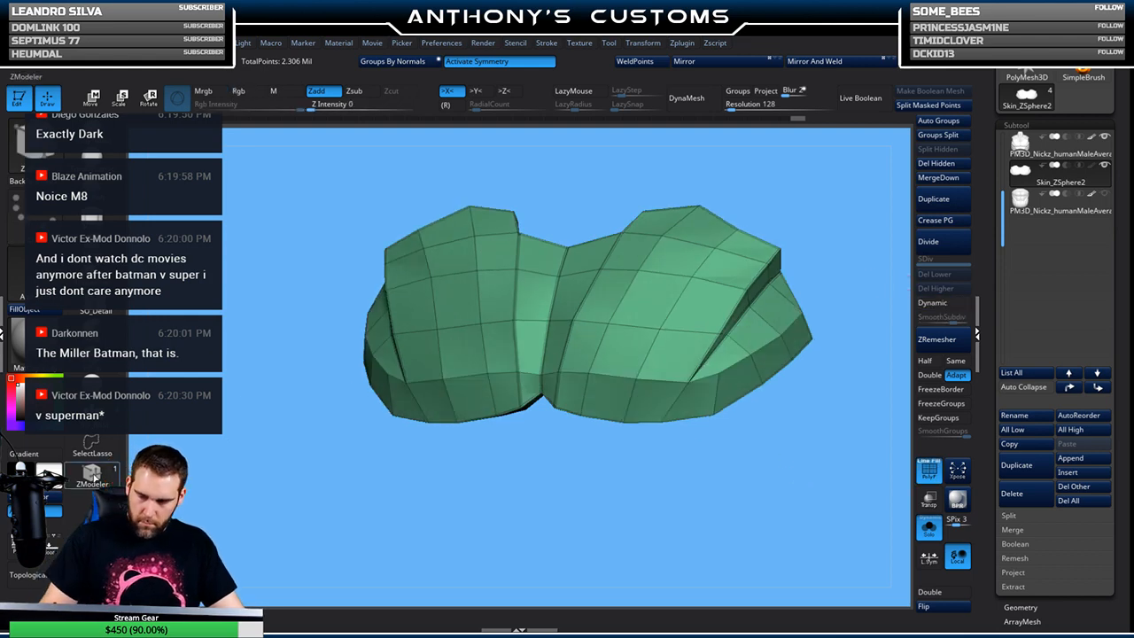
key("space")
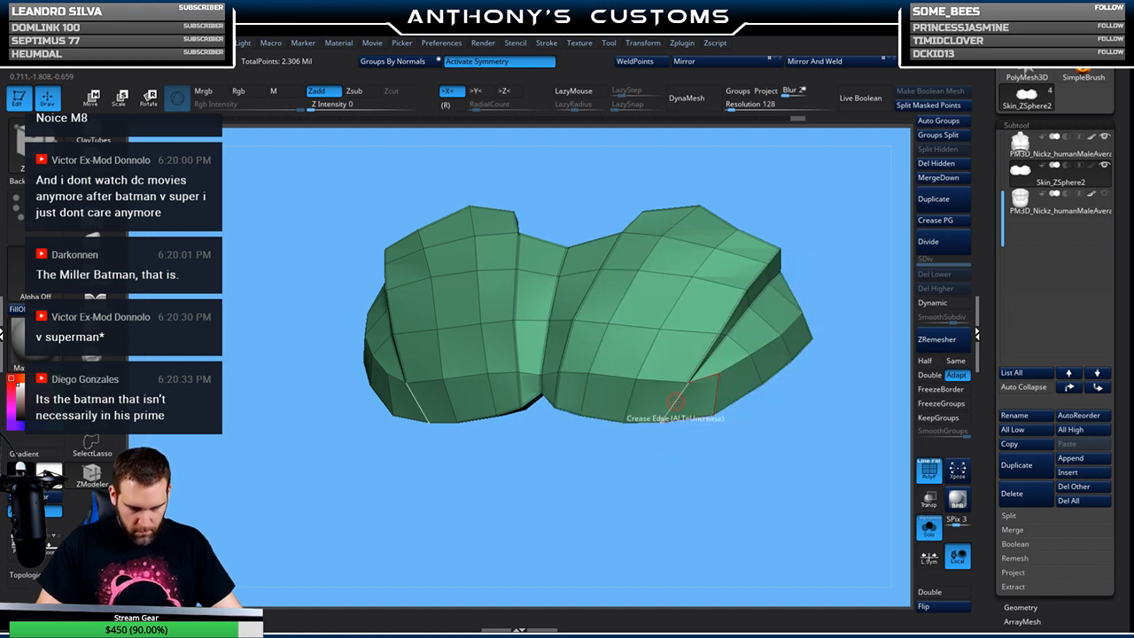
left_click_drag(681, 474, 749, 328)
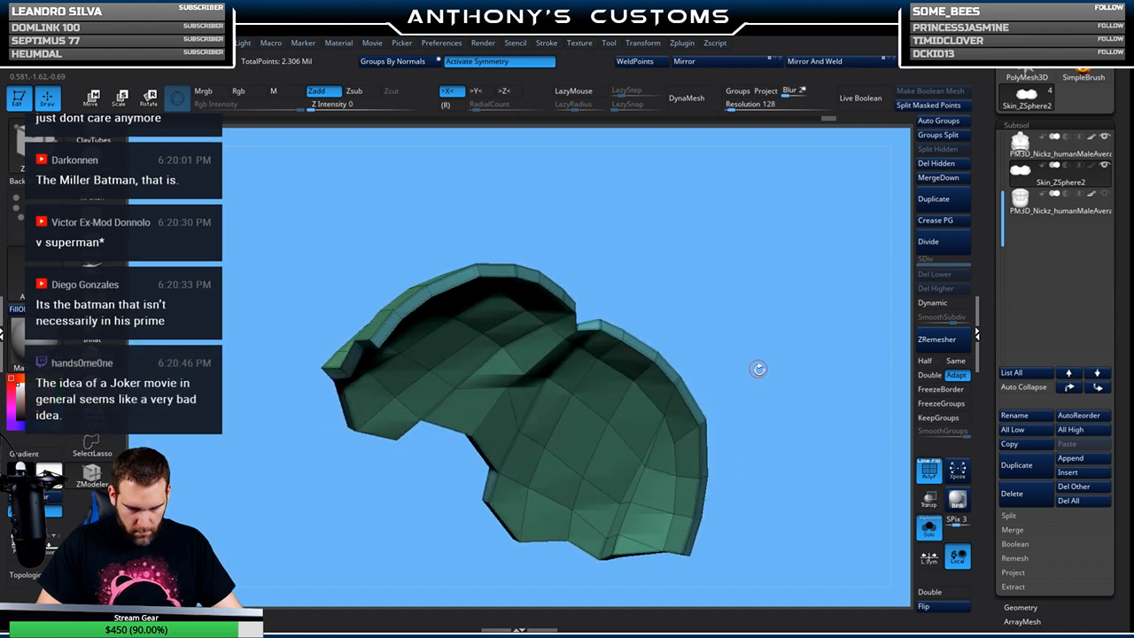
left_click_drag(758, 369, 850, 358)
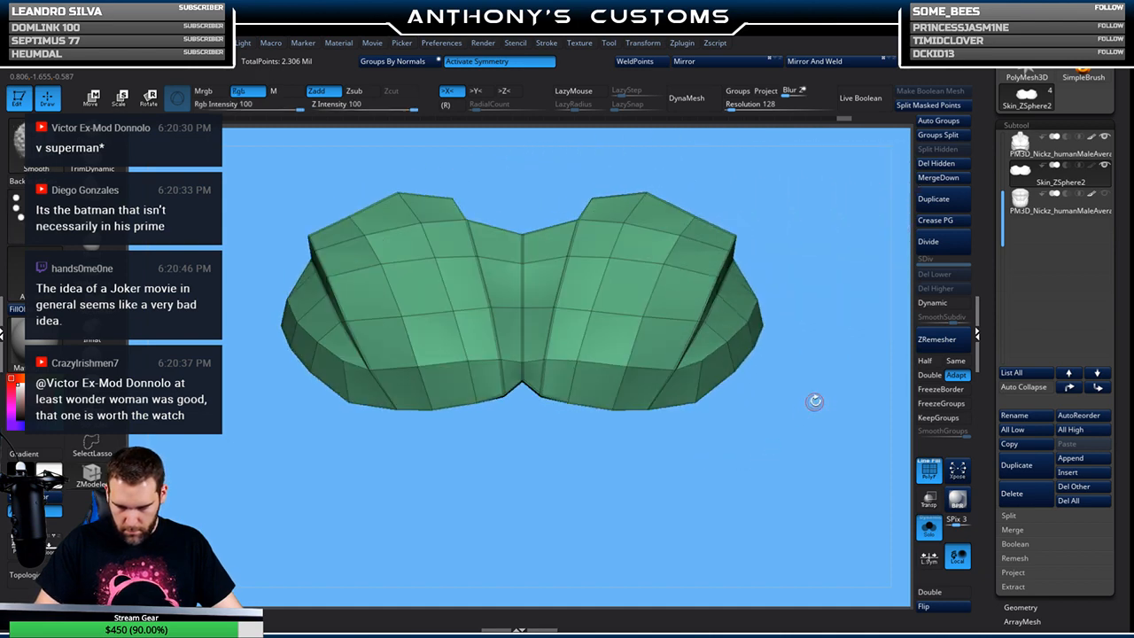
Turn on dynamic subdivision, hide the wireframe and check the newly creased side plates against the torso
left_click(941, 305)
left_click_drag(824, 463, 709, 465)
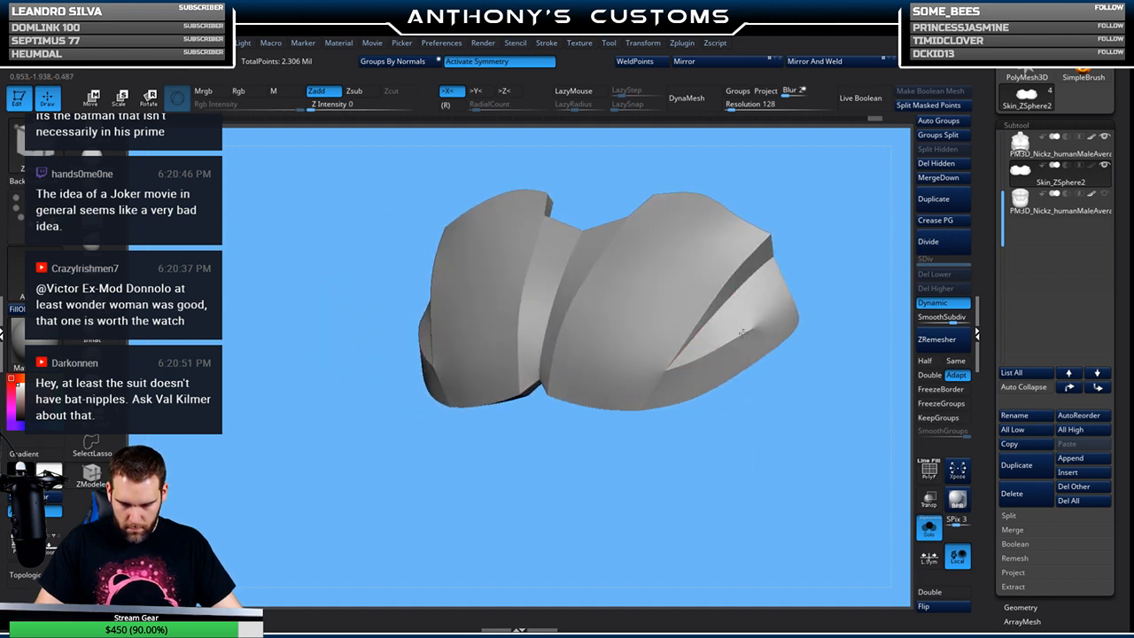
left_click_drag(776, 401, 810, 300)
left_click_drag(761, 380, 844, 335)
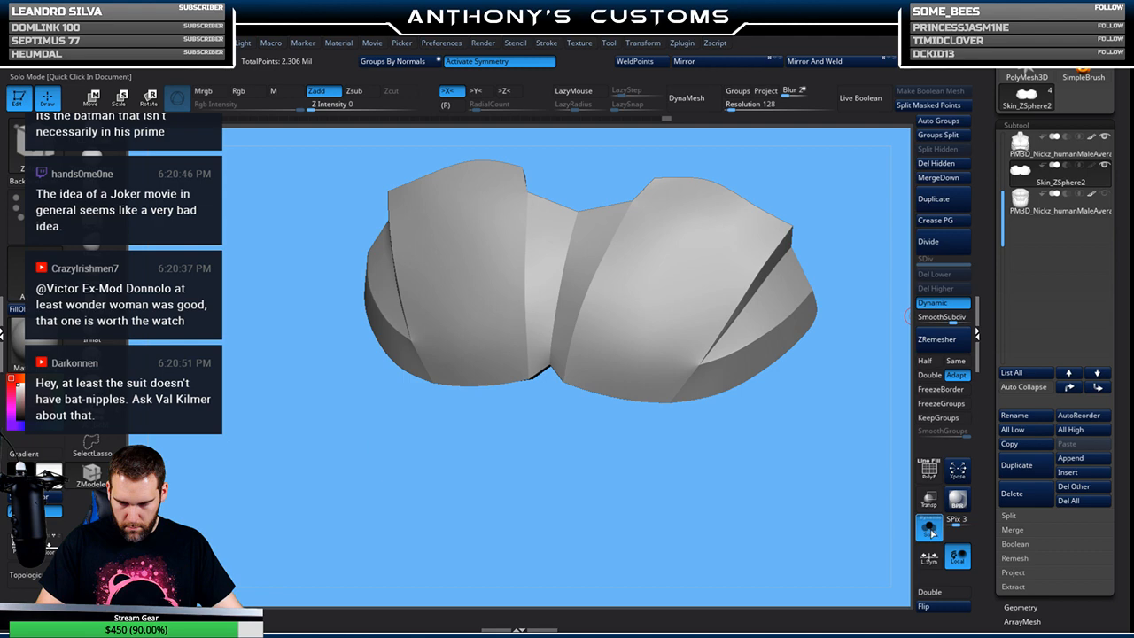
left_click(928, 530)
left_click_drag(863, 534, 843, 530)
left_click(928, 528)
Crease the remaining edges at the side plates' outer corners with dynamic subdivision temporarily off
left_click_drag(853, 486, 683, 337)
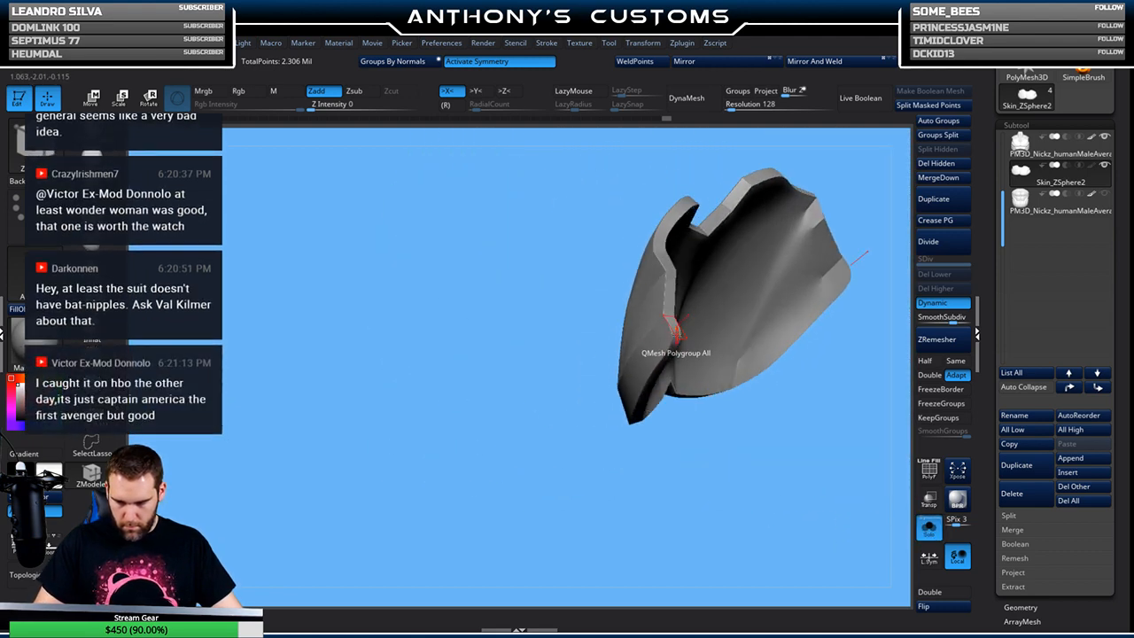
key("shift+d")
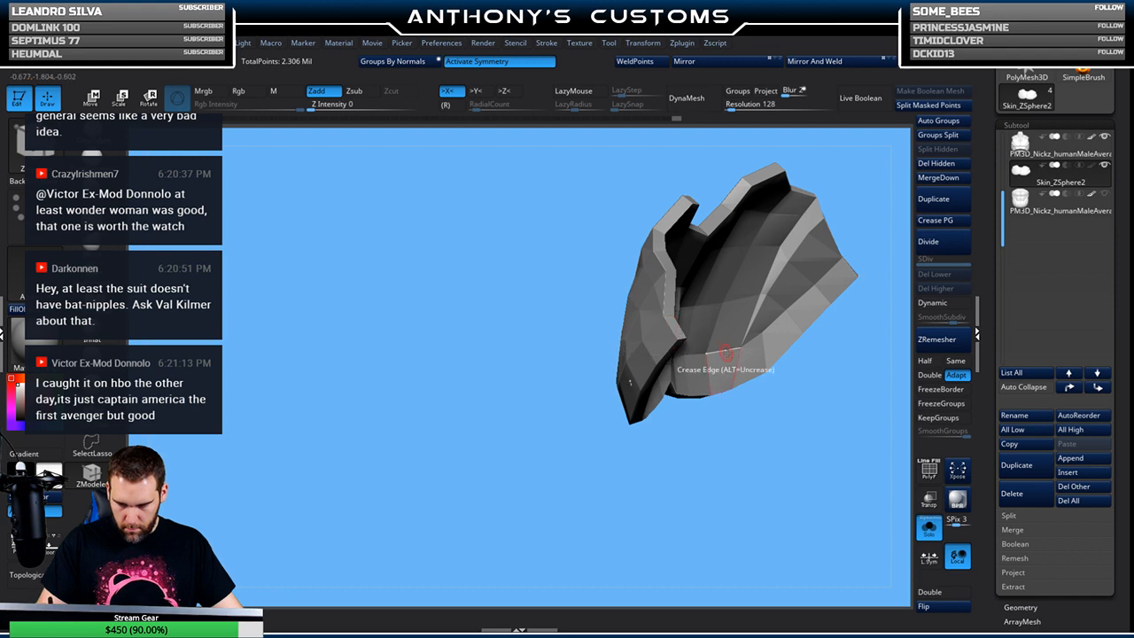
left_click(942, 305)
left_click_drag(860, 385, 790, 444)
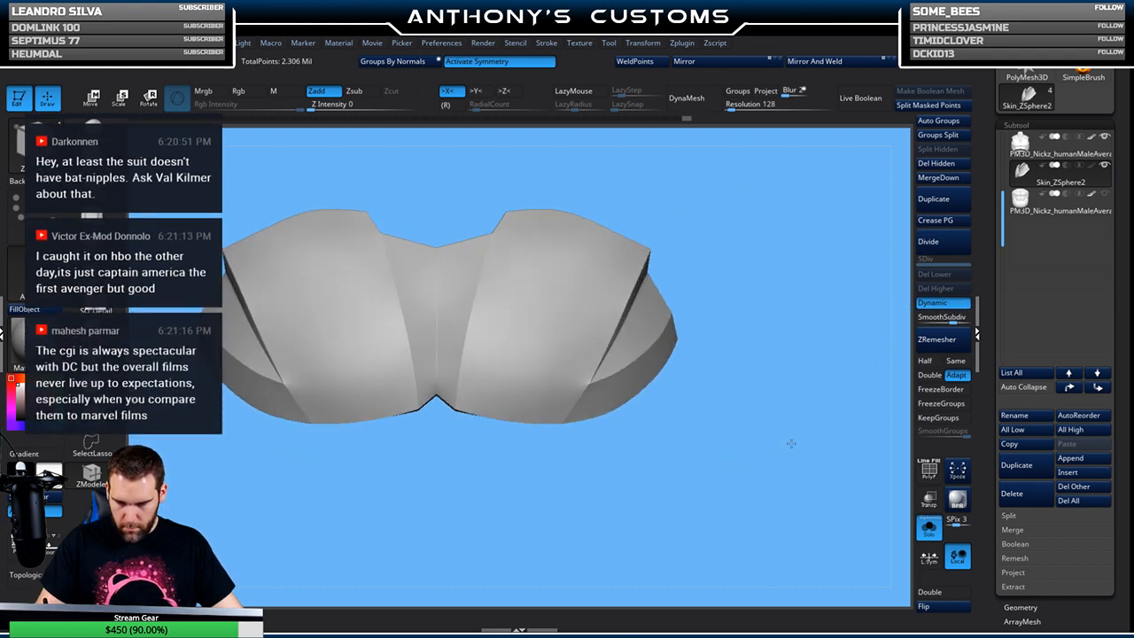
Frame the smoothed chest shell and compare it repeatedly with the full torso, ending with the shell isolated
key("f")
key("shift+f")
key("shift+f")
left_click(929, 528)
left_click(928, 528)
left_click(928, 528)
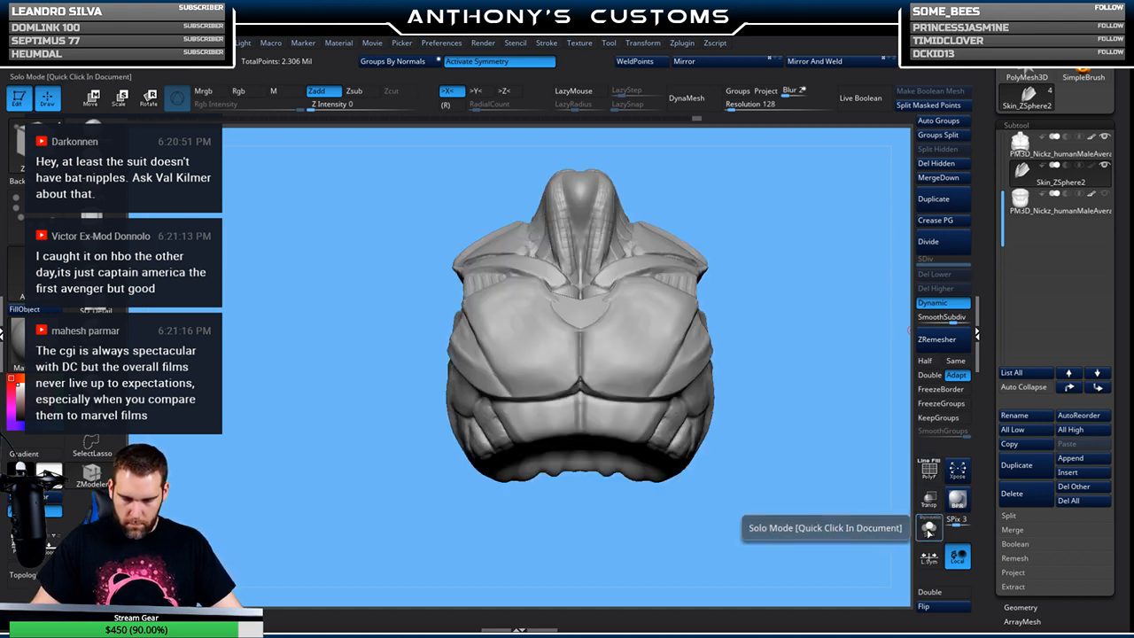
left_click(928, 528)
left_click(928, 528)
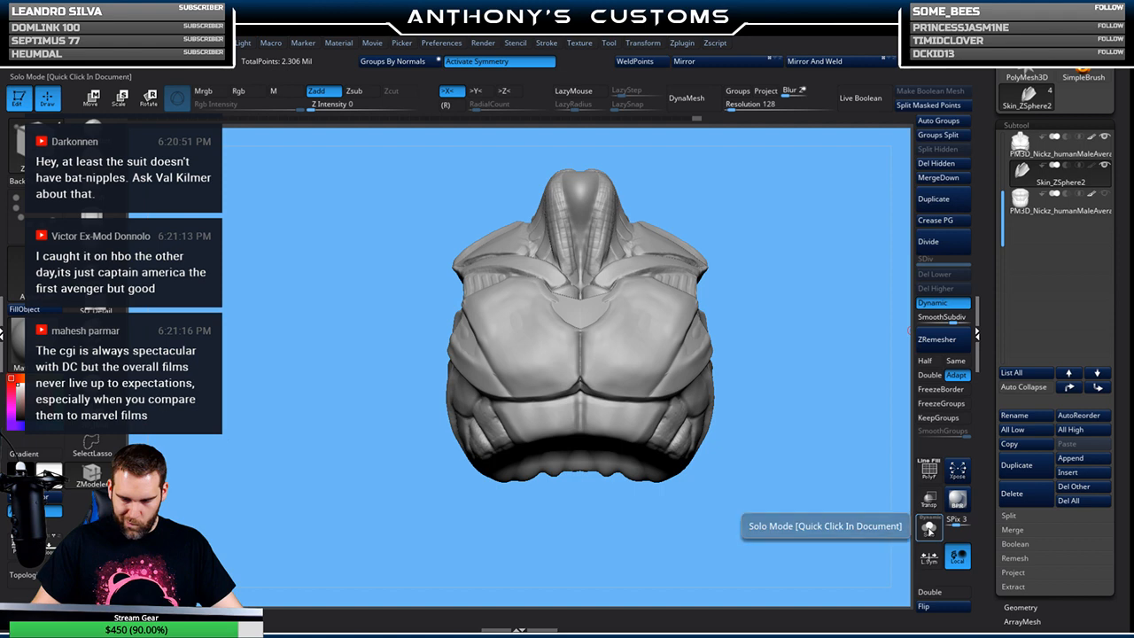
left_click(928, 528)
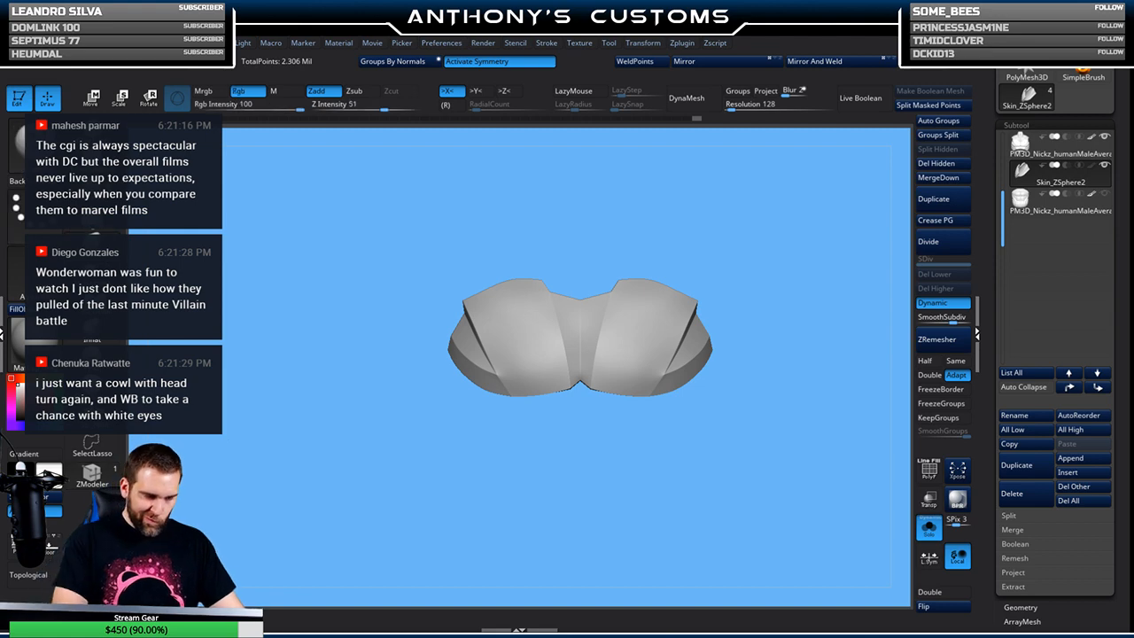
Examine the chest shell's side plates, folds and underside from several angles, with and without the wireframe
mouse_move(701, 466)
left_mouse_down()
mouse_move(717, 461)
mouse_move(703, 503)
mouse_move(697, 485)
left_mouse_up()
key("space")
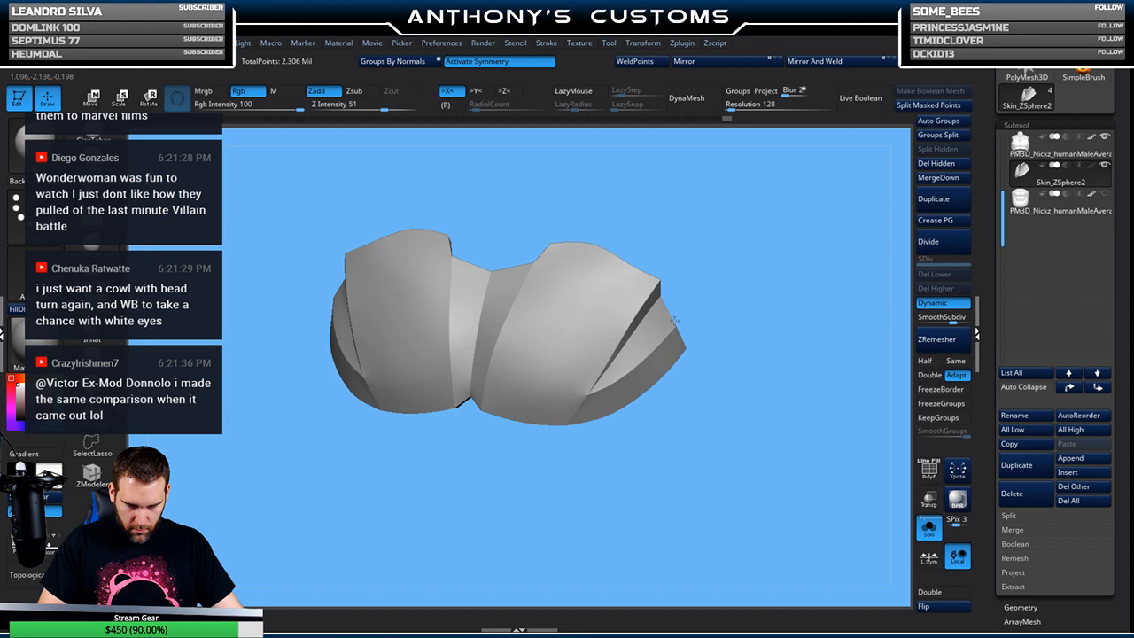
left_click_drag(747, 413, 750, 382)
left_click_drag(661, 418, 631, 395)
key("shift+f")
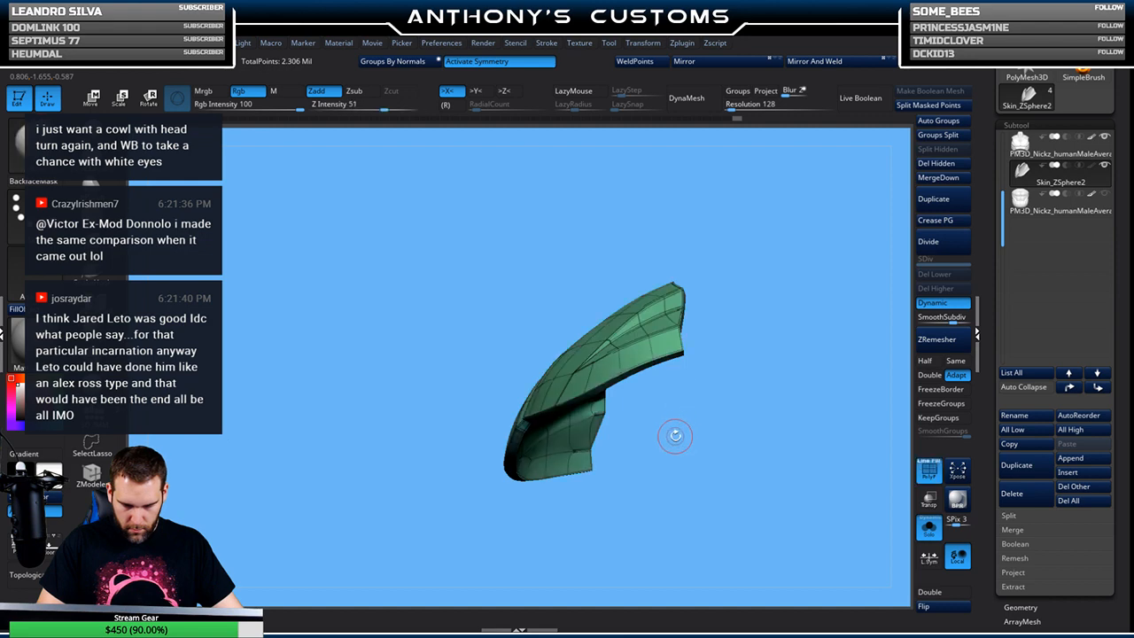
left_click_drag(678, 435, 614, 383)
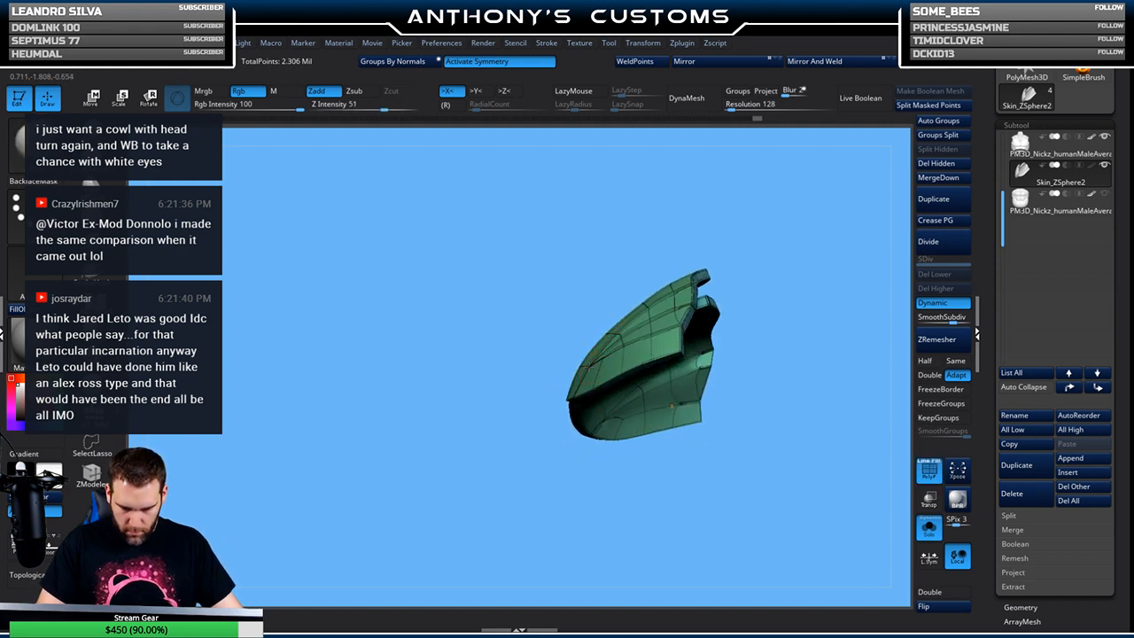
left_click_drag(595, 384, 653, 469)
key("shift+f")
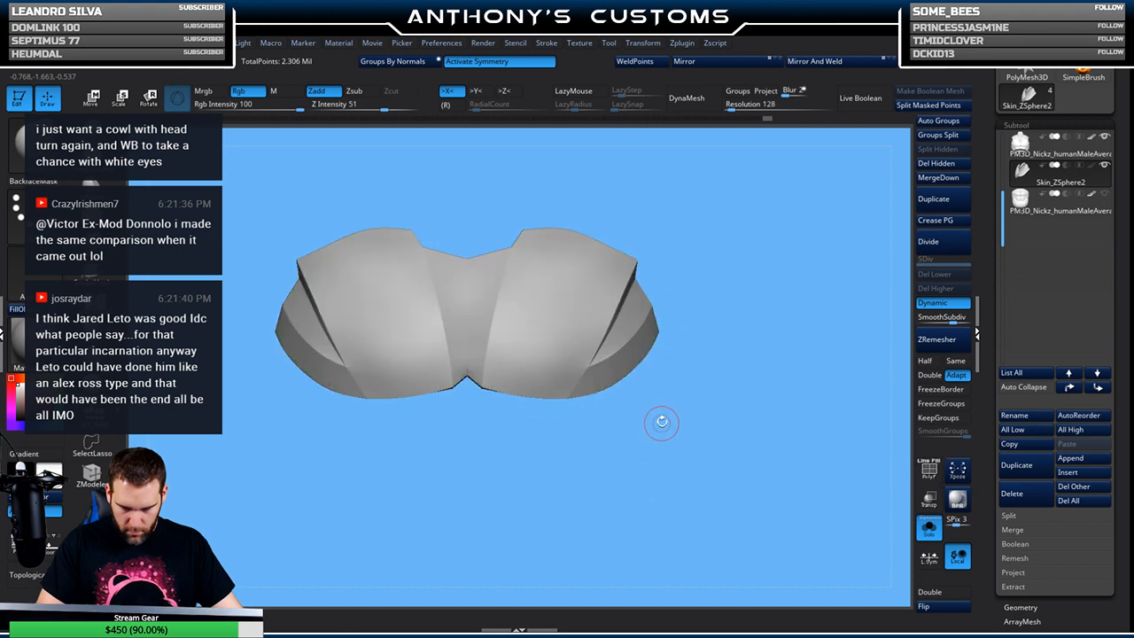
left_click_drag(696, 371, 696, 348)
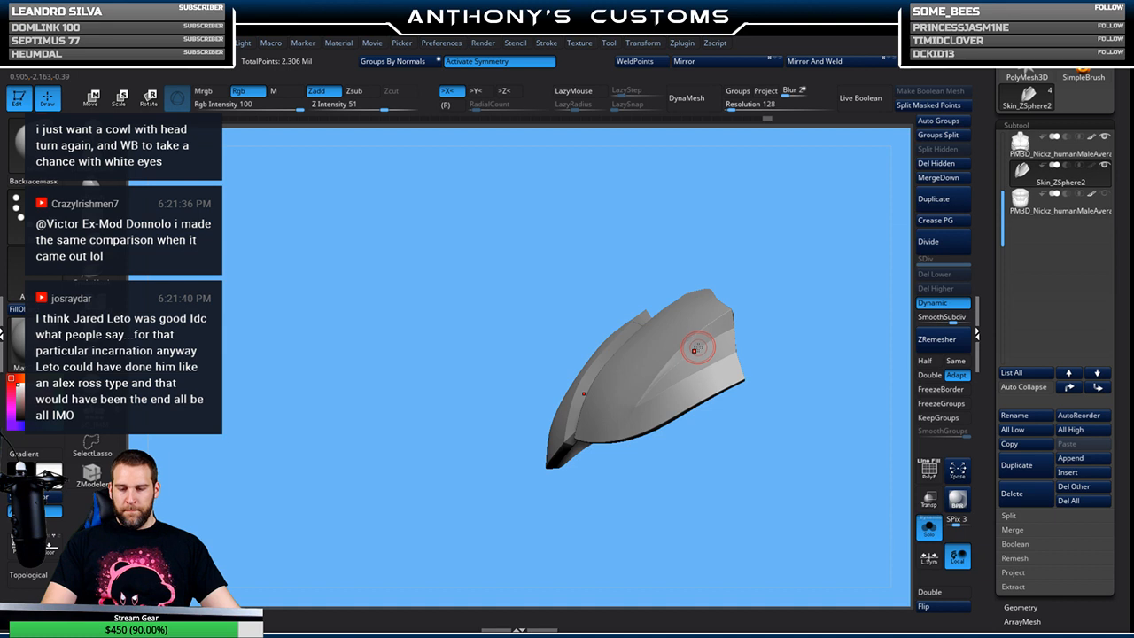
left_click_drag(725, 431, 736, 398)
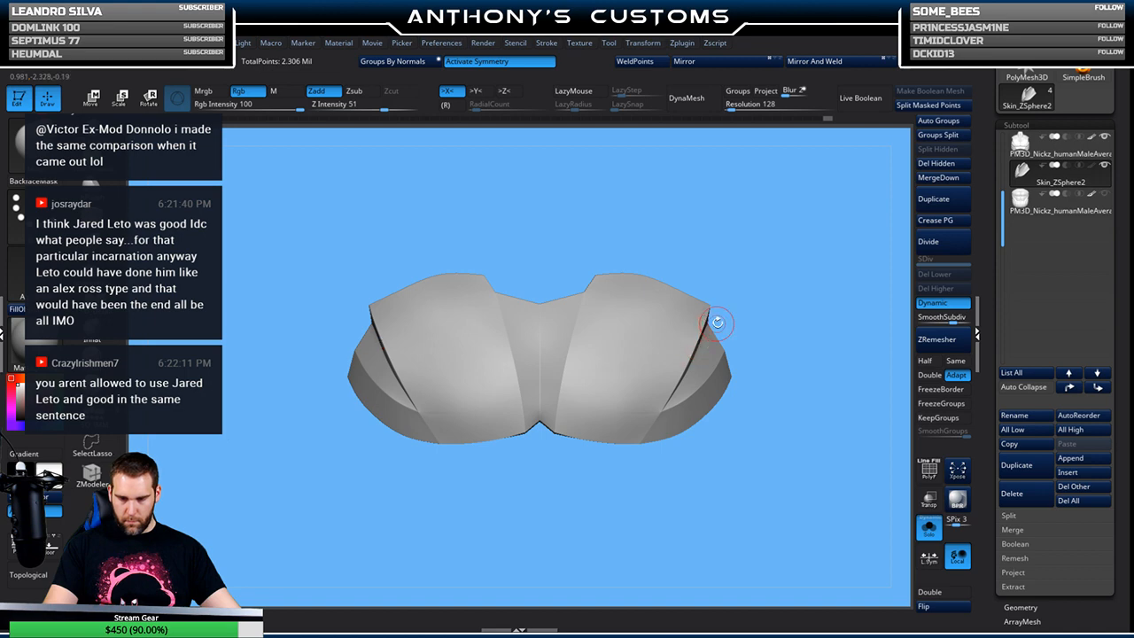
Inspect the isolated chest shell's form and edge flow from the front, with and without the wireframe
key("shift+f")
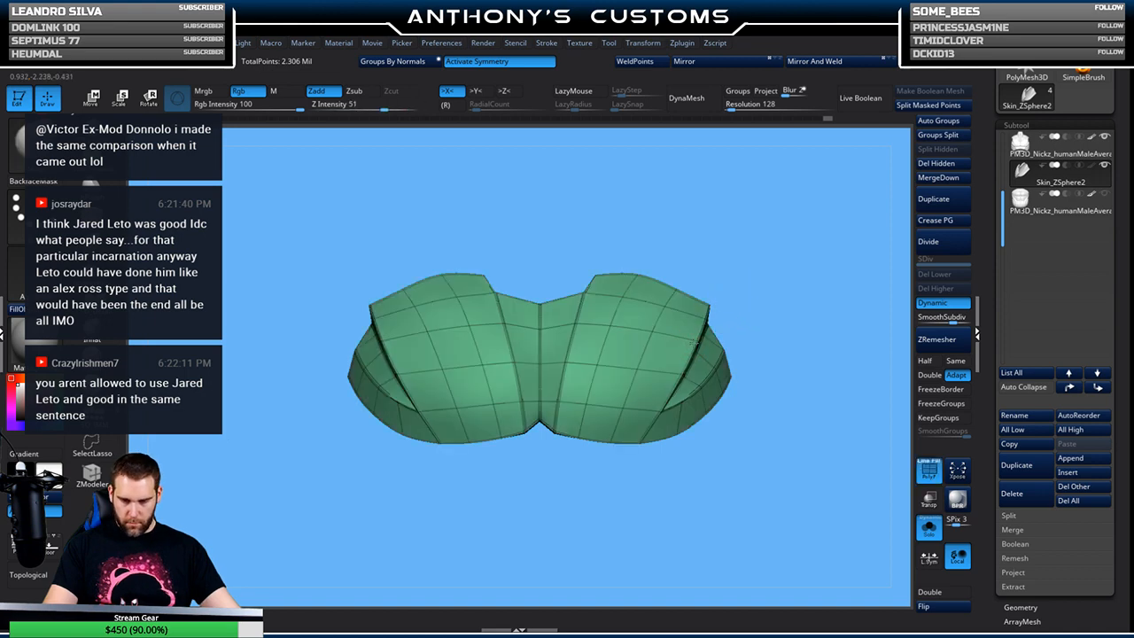
key("shift+f")
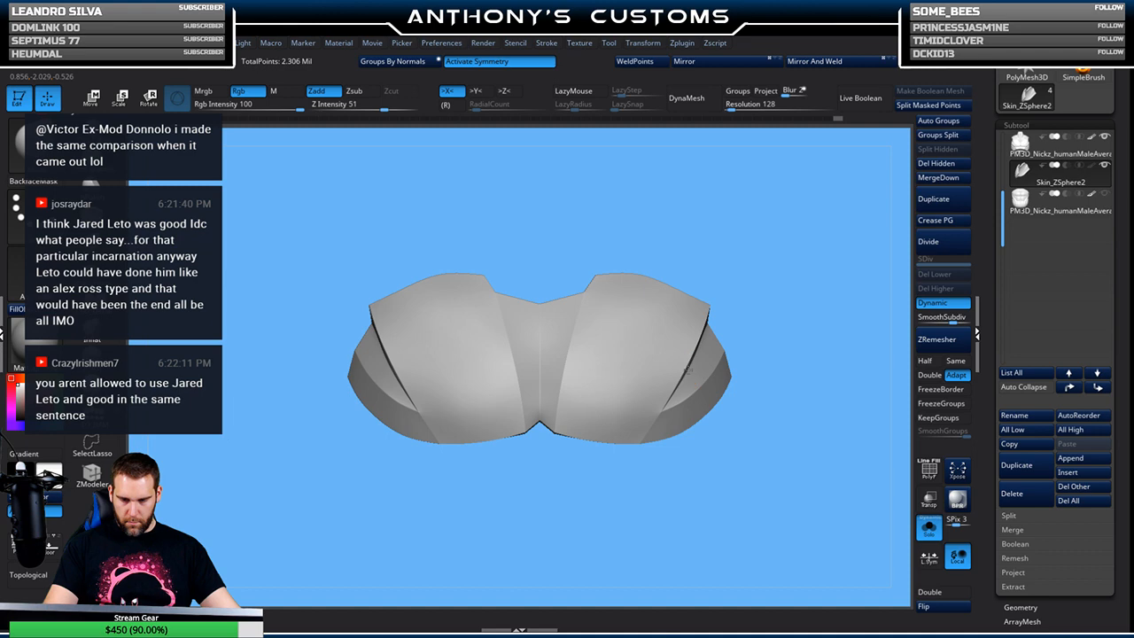
left_click_drag(769, 411, 821, 430)
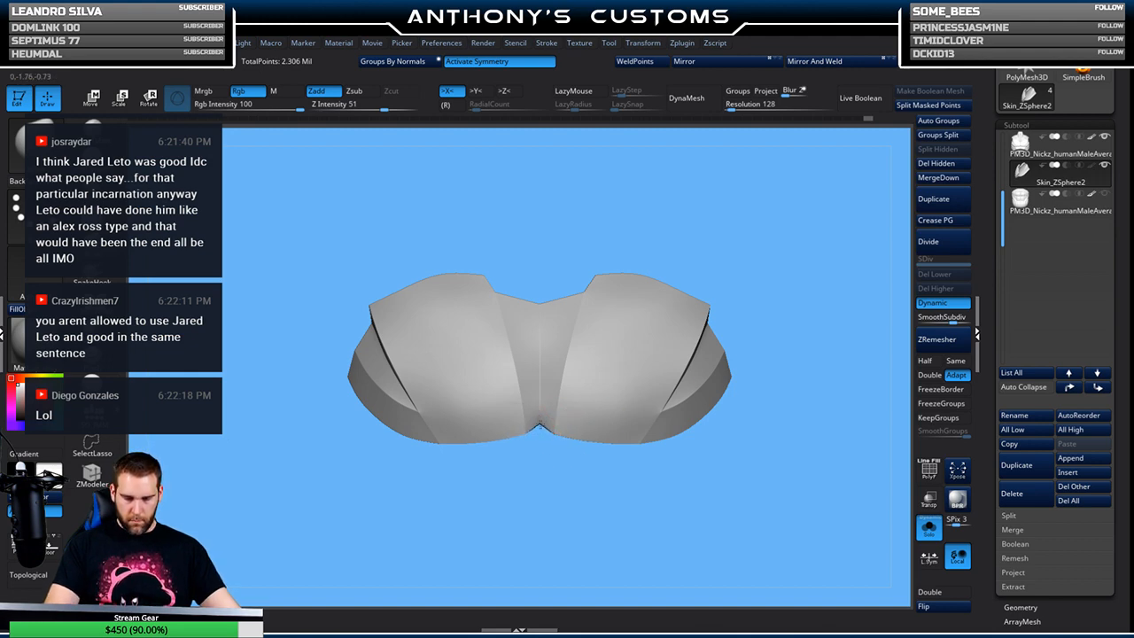
left_click_drag(582, 473, 602, 427)
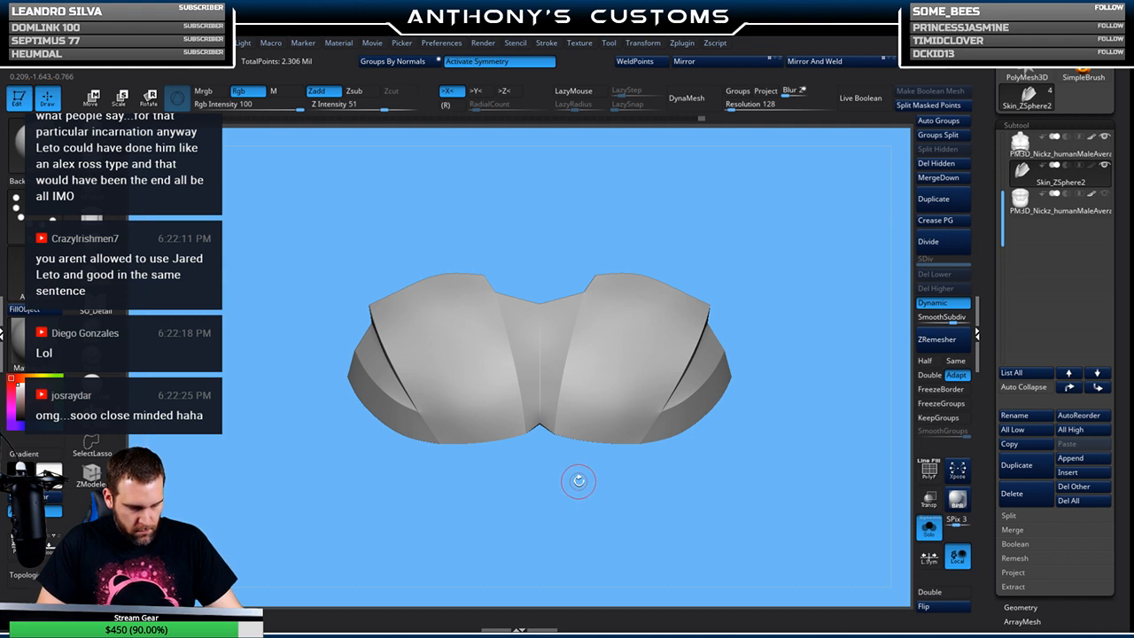
key("shift+f")
mouse_move(574, 505)
left_mouse_down("alt")
mouse_move(561, 469)
mouse_move(579, 486)
left_mouse_up("alt")
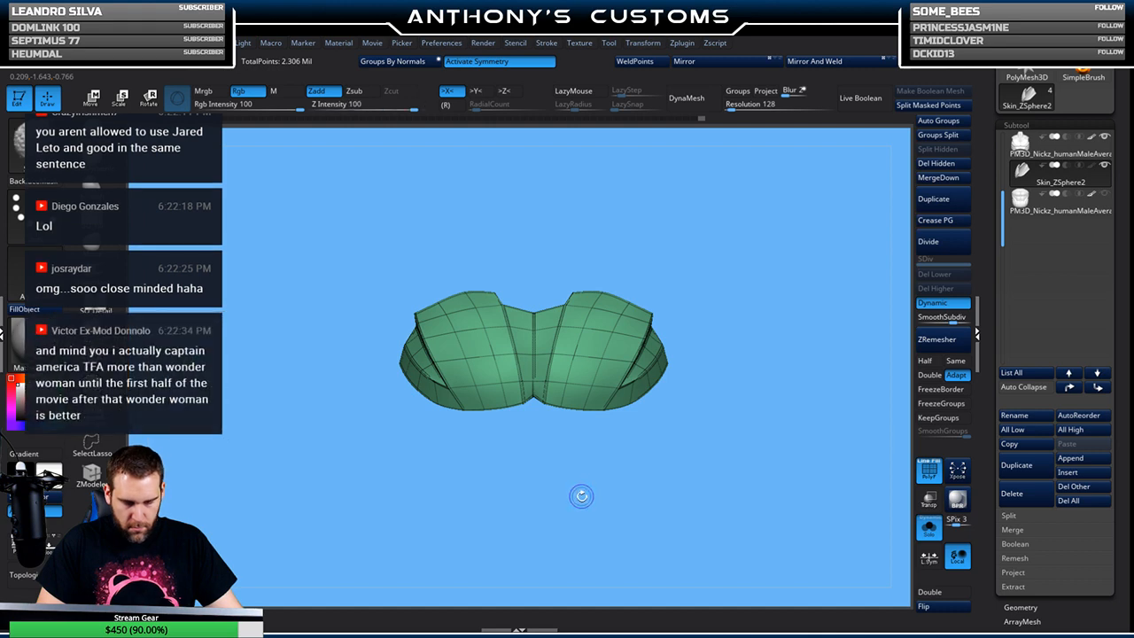
key("shift+f")
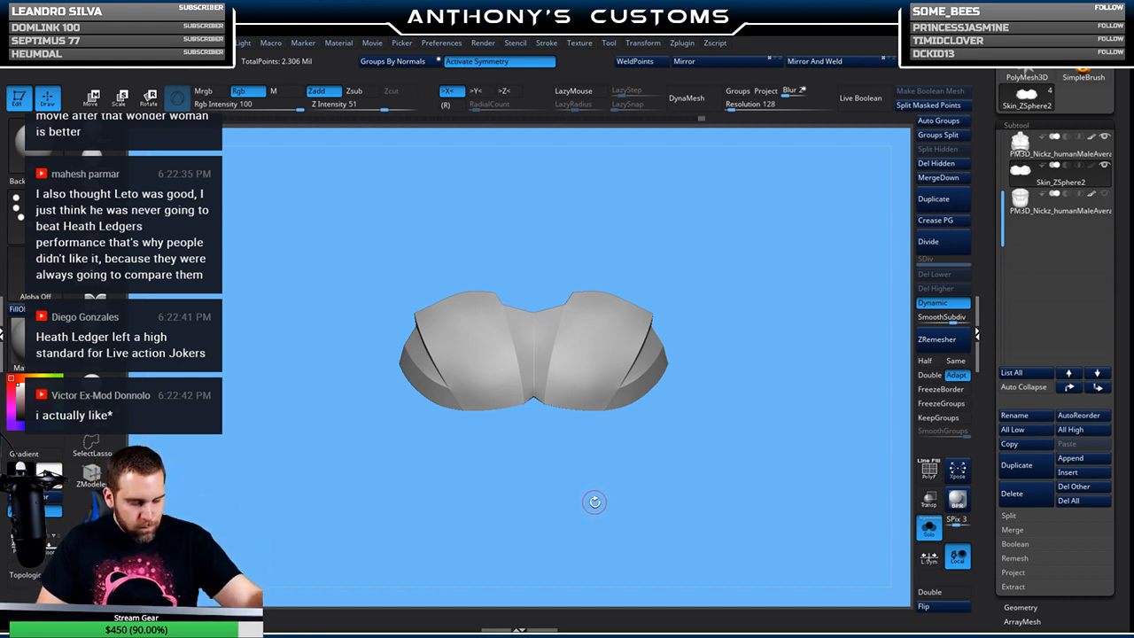
Bring back the torso as the active subtool, hide the chest shell and insert a ZSphere subtool
key("ctrl+shift+s")
mouse_move(756, 416)
left_mouse_down()
mouse_move(772, 410)
mouse_move(746, 412)
left_mouse_up()
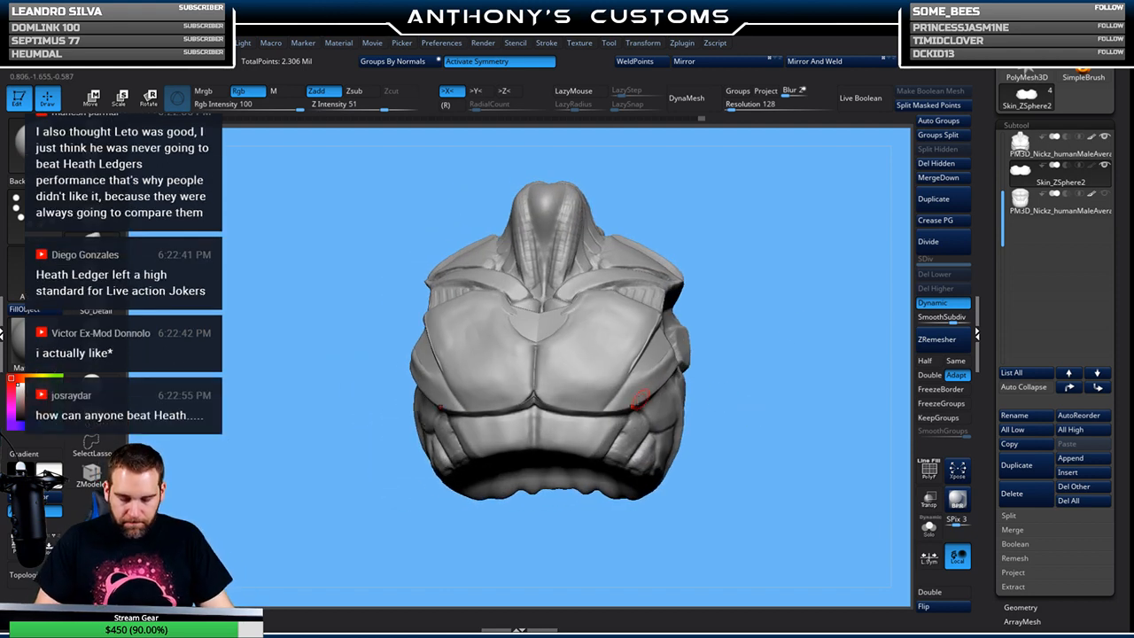
left_click(583, 437, "alt")
left_click(1105, 165)
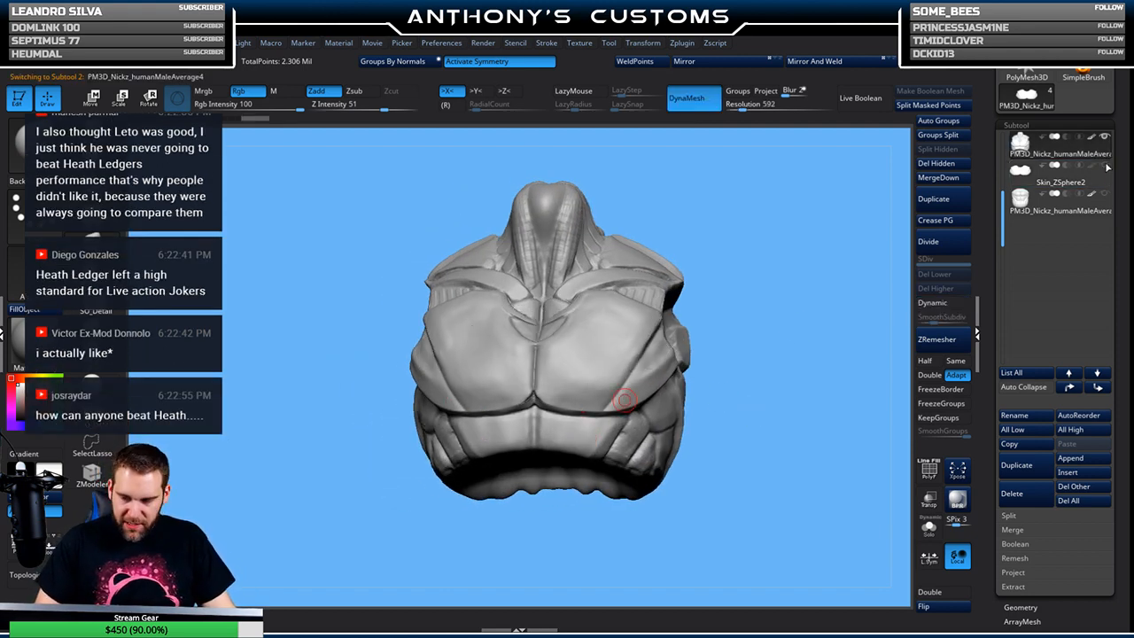
left_click(1067, 472)
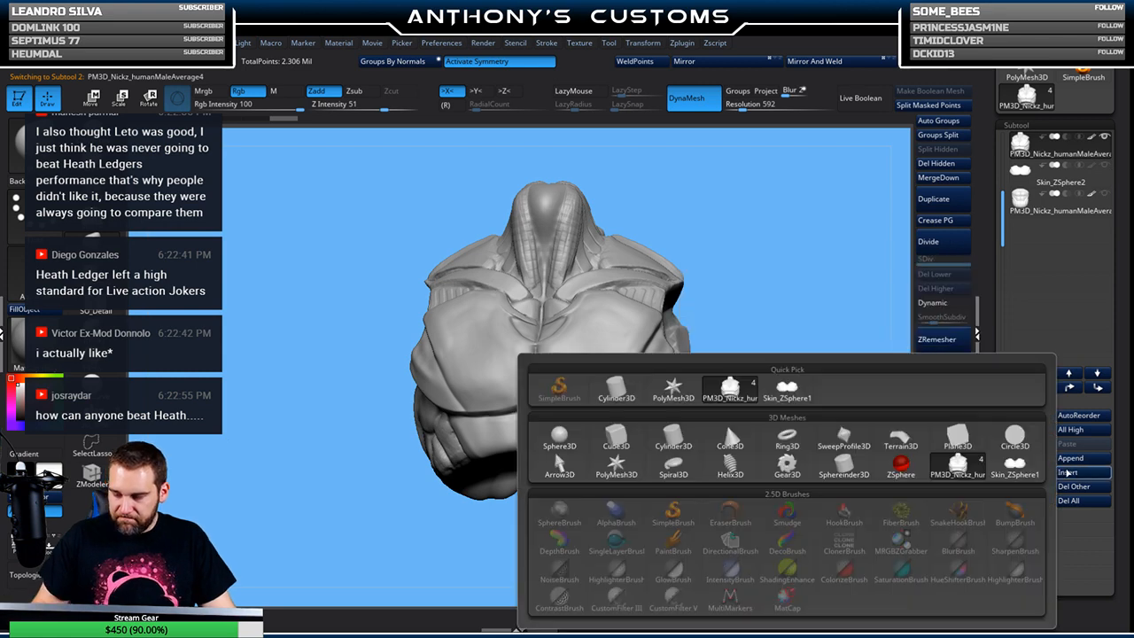
left_click(900, 467)
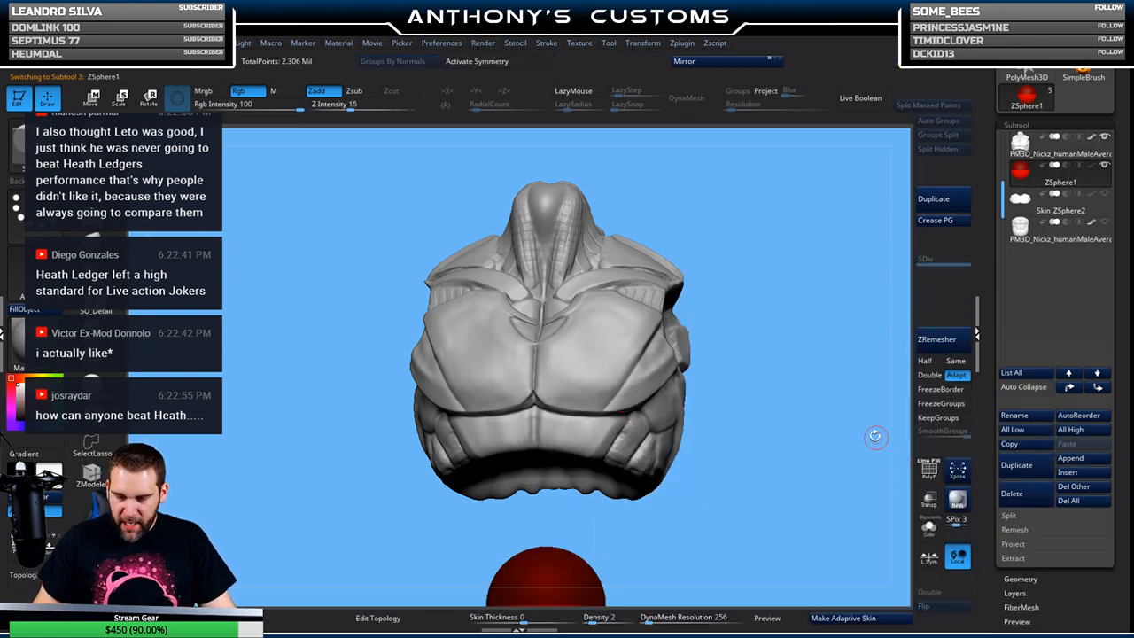
Enable topology editing on the ZSphere with density 1, DynaMesh resolution 0 and X symmetry
left_click(409, 619)
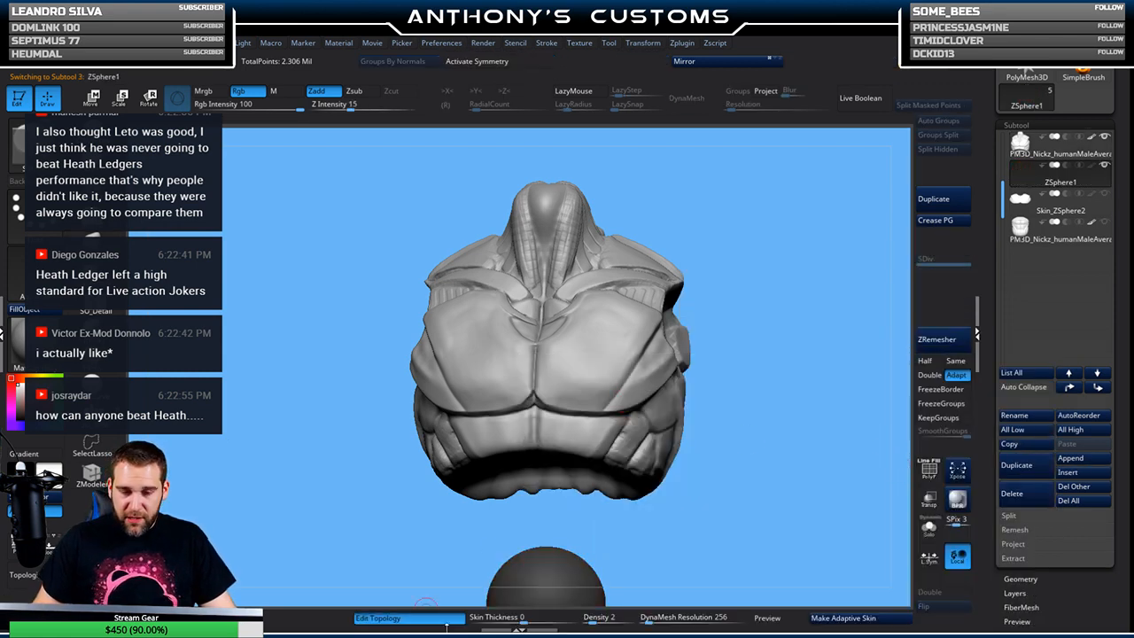
left_click(592, 620)
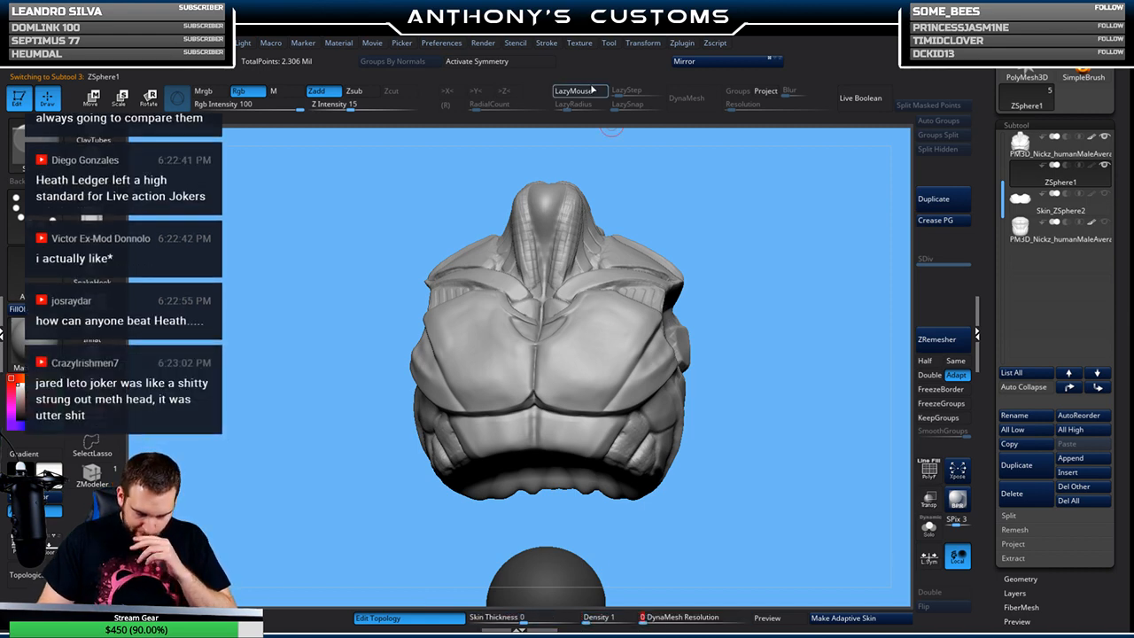
key("x")
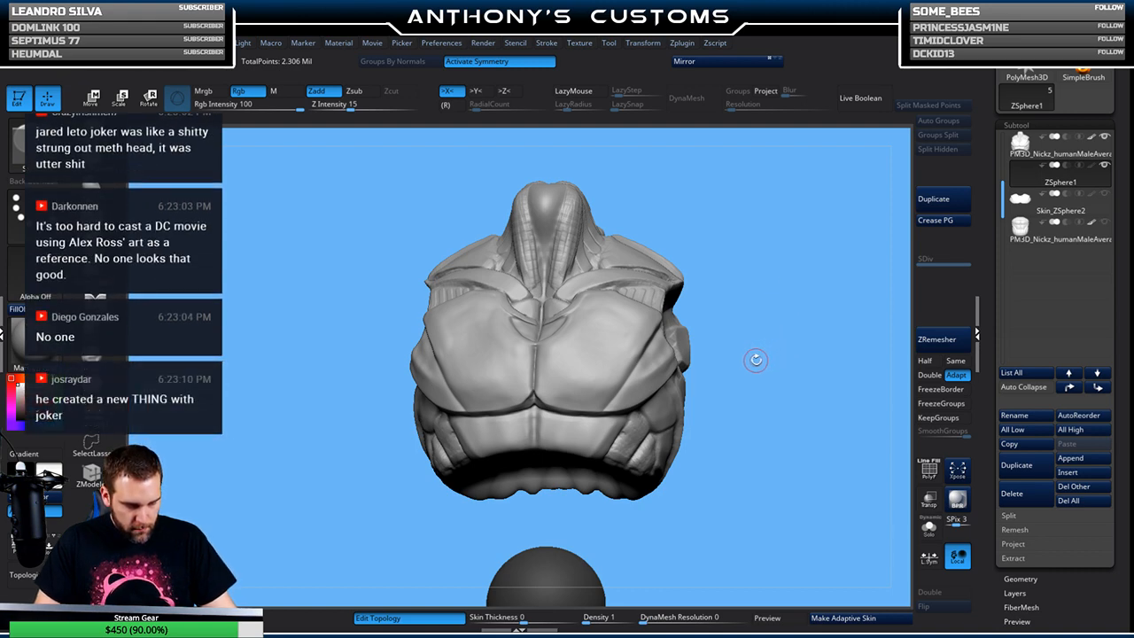
Draw a narrow mirrored strip of topology along the upper abdomen's centre line, up to the chest notch
left_click_drag(765, 417, 746, 418)
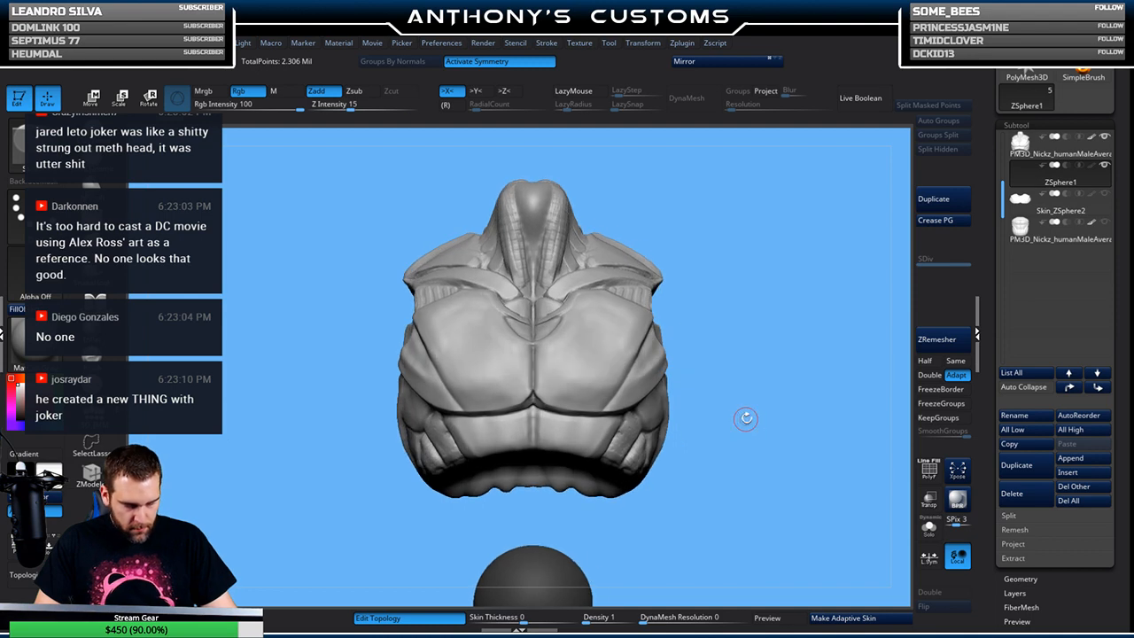
left_click_drag(782, 361, 811, 330, "alt")
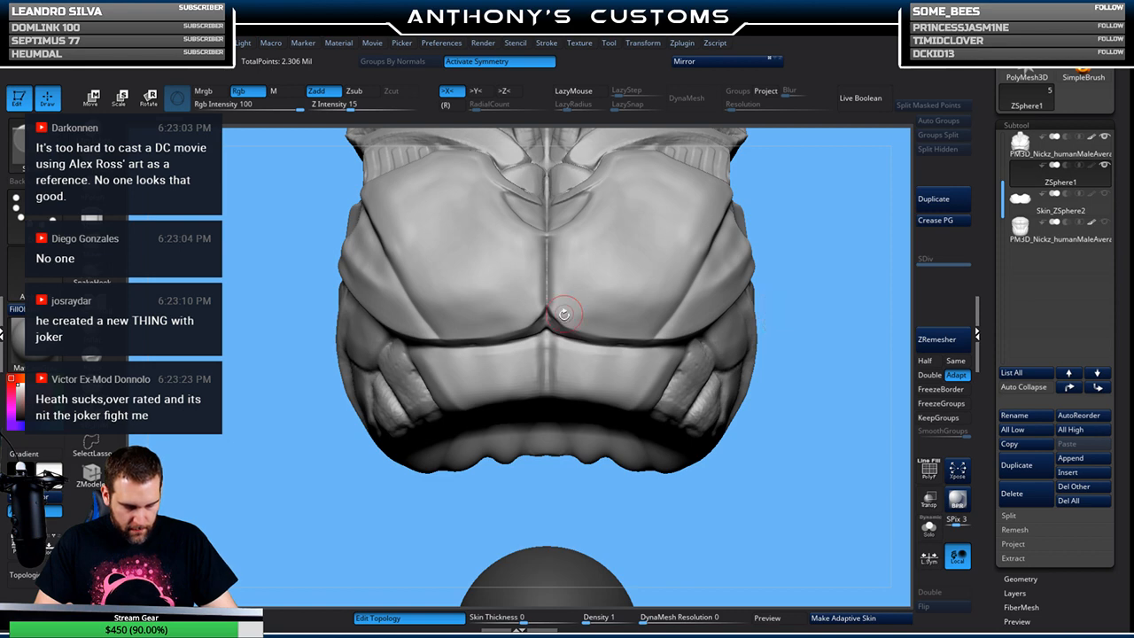
mouse_move(617, 485)
left_mouse_down()
mouse_move(658, 399)
mouse_move(634, 434)
left_mouse_up()
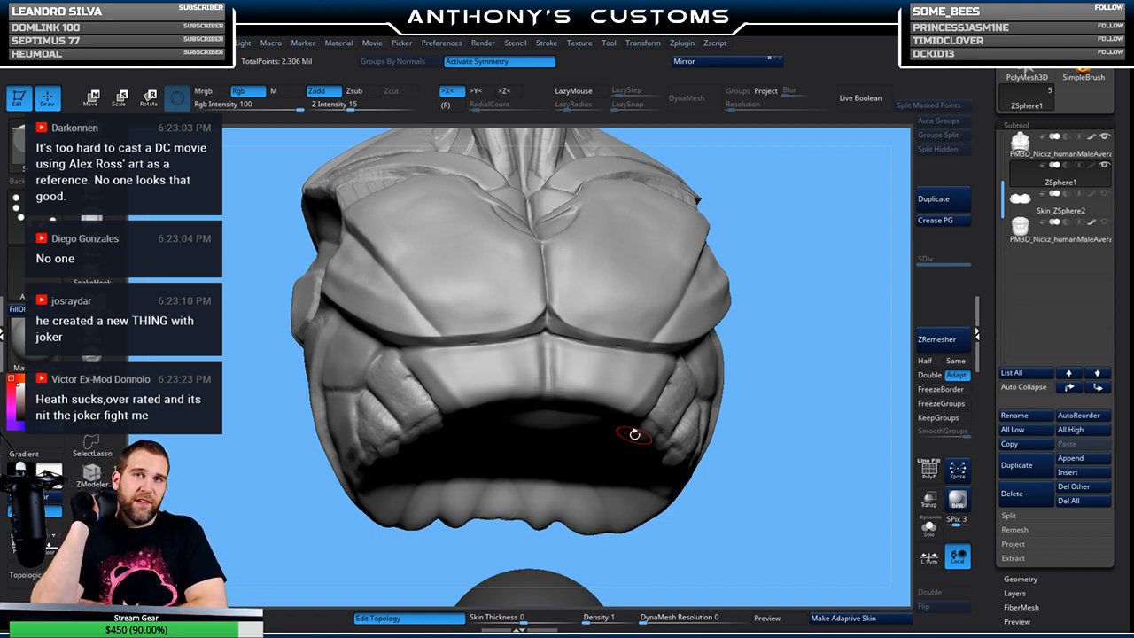
left_click_drag(634, 434, 761, 285)
left_click_drag(405, 483, 471, 496)
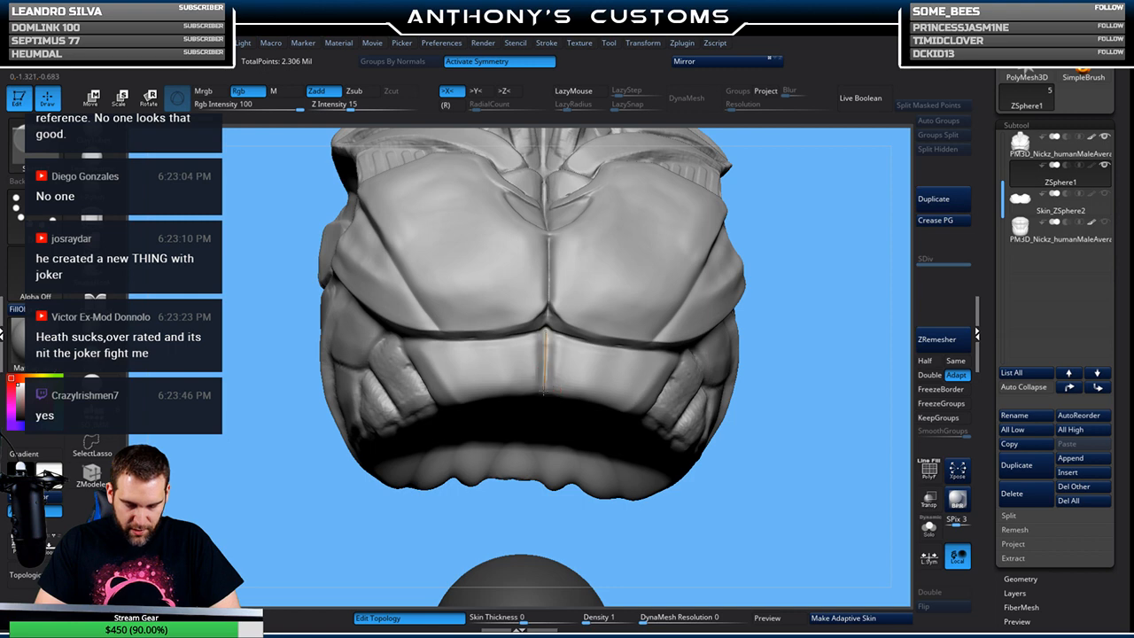
left_click(553, 391)
left_click(556, 361)
left_click(546, 360)
left_click(547, 329)
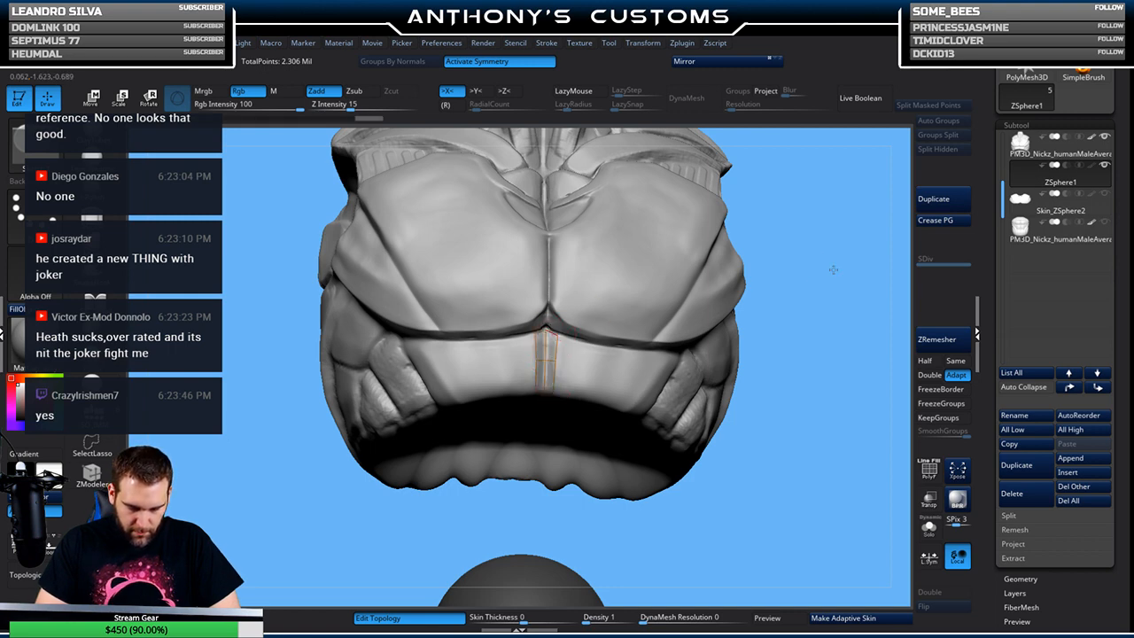
Extend the mirrored topology outward from the centre strip with two columns of quads below the chest plates
left_click_drag(832, 269, 746, 259)
left_click(608, 347)
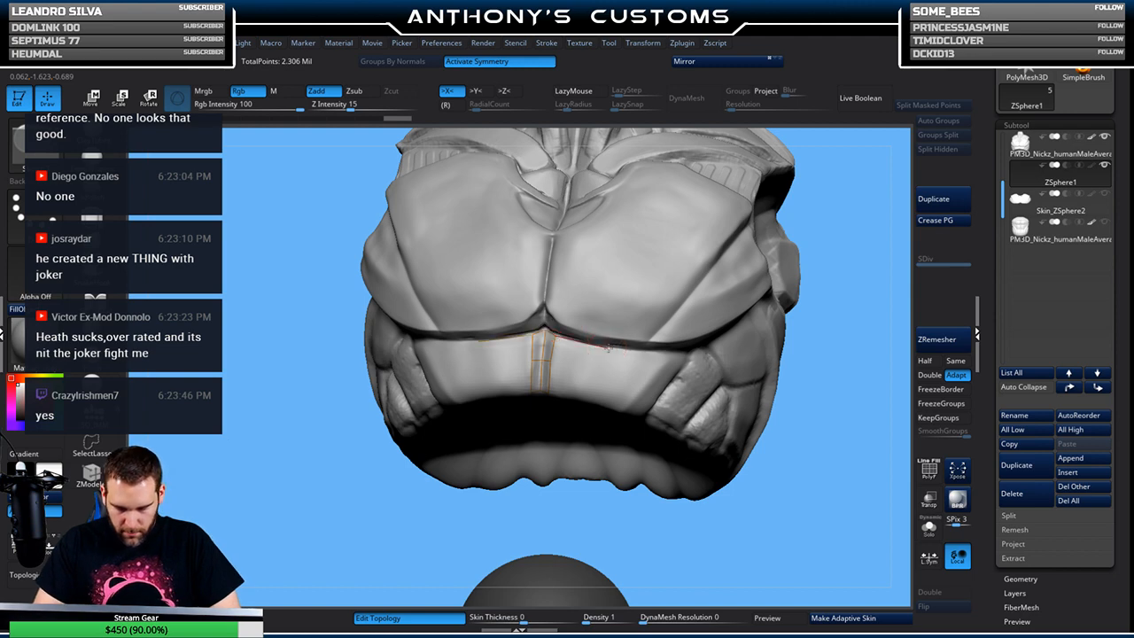
left_click(601, 372)
left_click(550, 362)
left_click(549, 393)
left_click(592, 398)
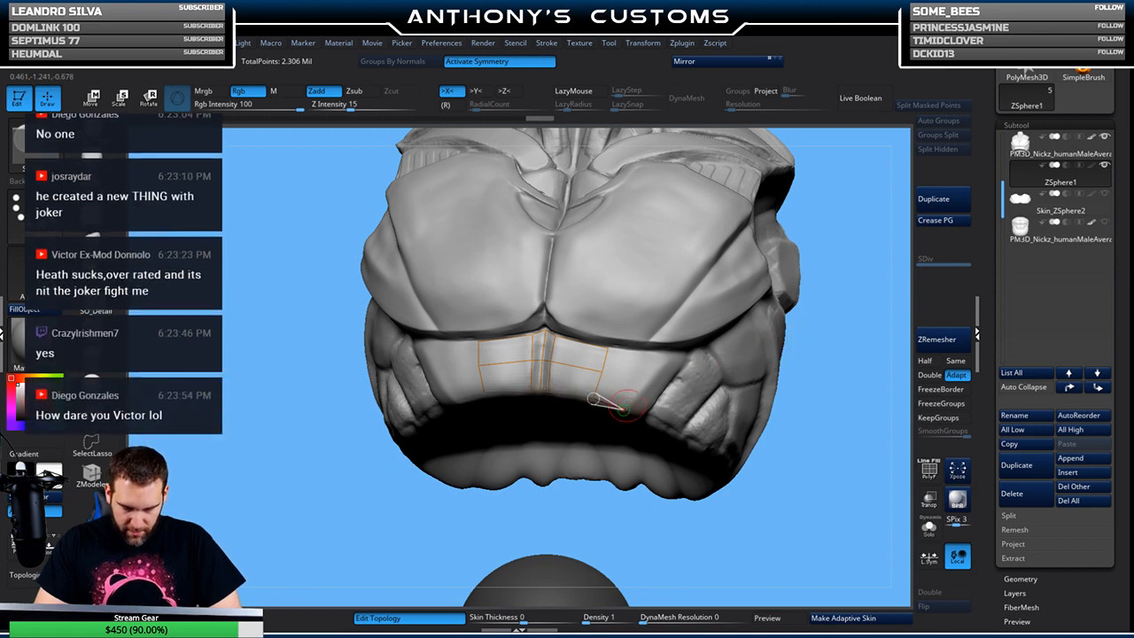
left_click(620, 366)
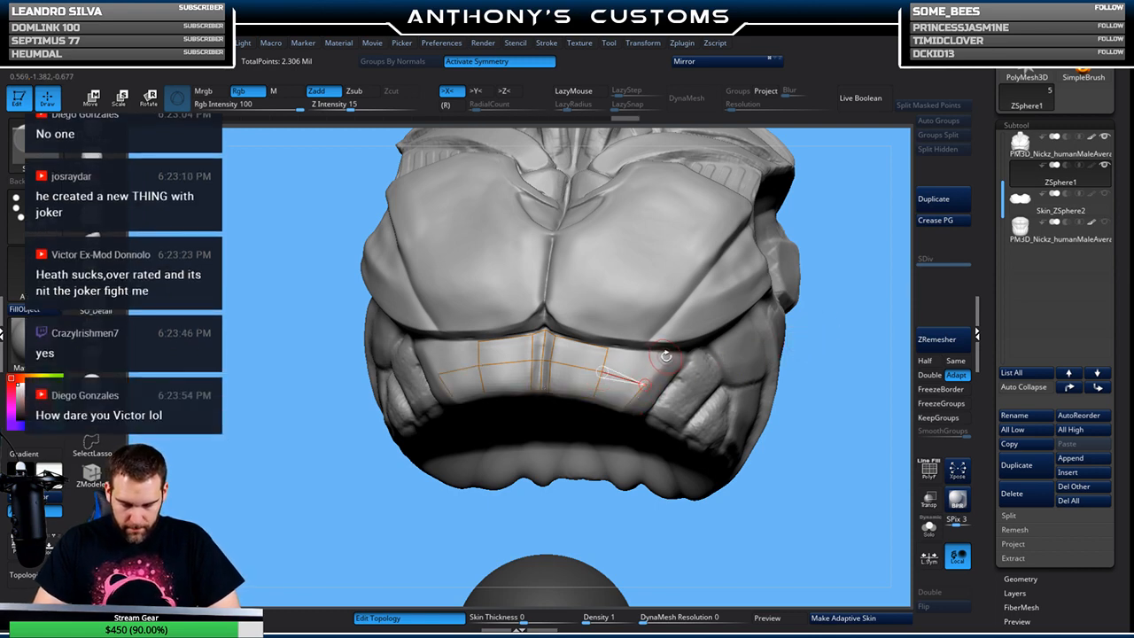
left_click(666, 354)
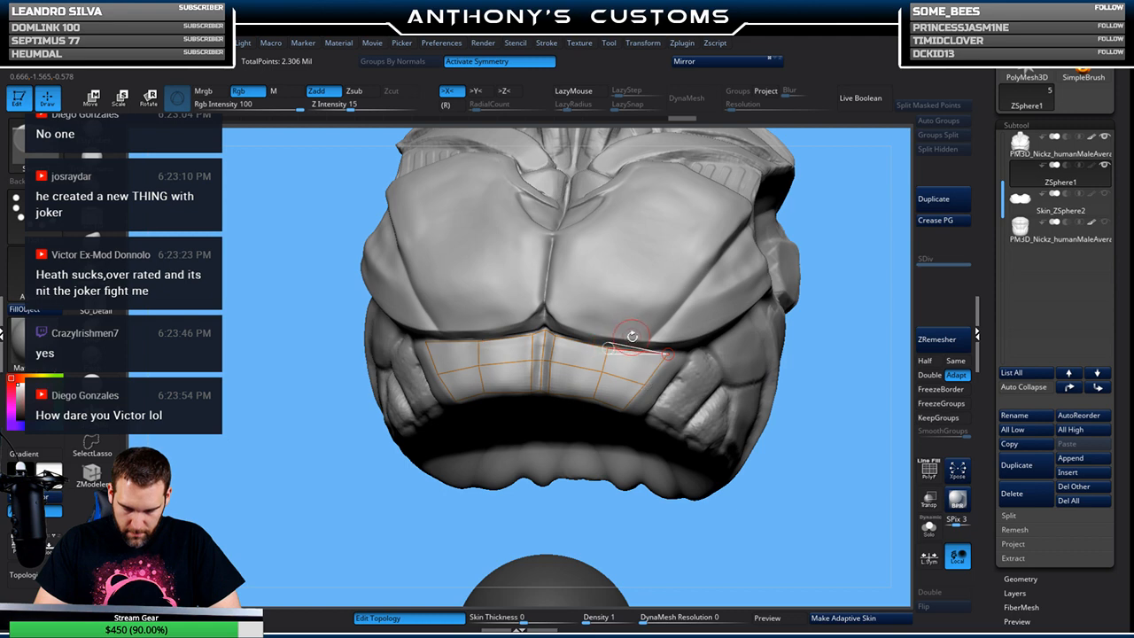
Add a narrow end column of quads along the outer edges of the upper abdominal panel
left_click_drag(828, 408, 780, 403)
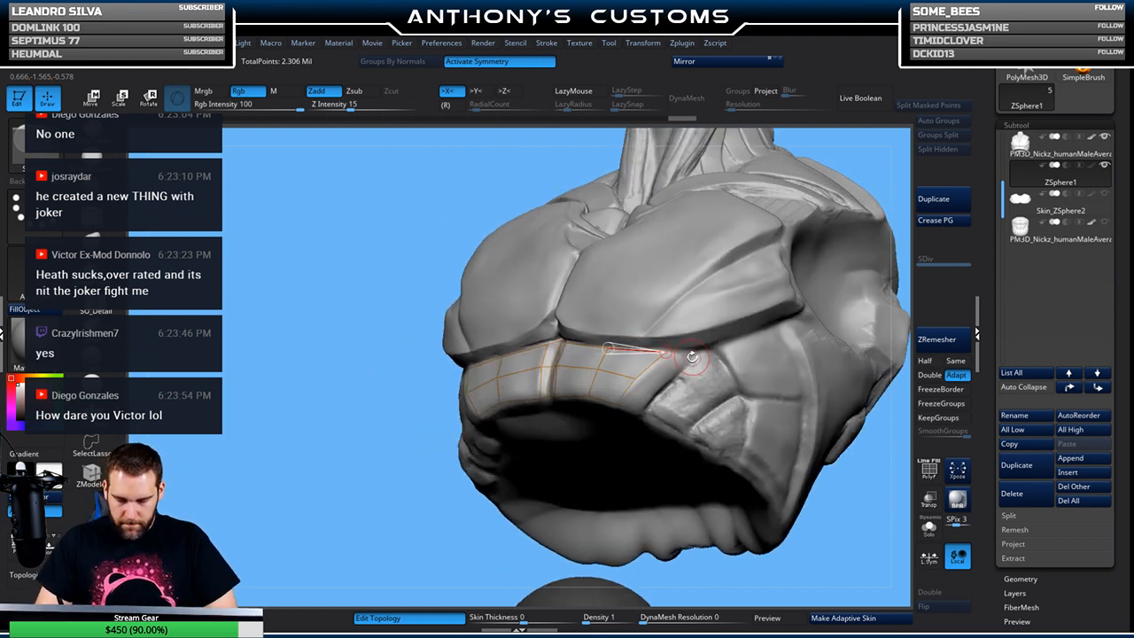
left_click(663, 384)
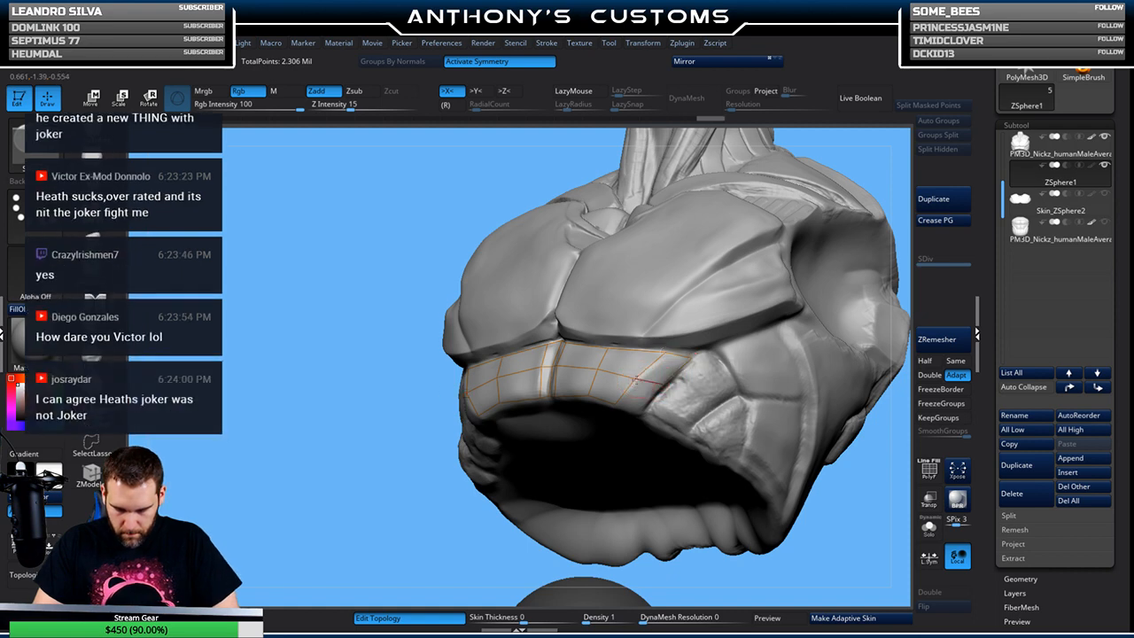
left_click(633, 381)
left_click(641, 412)
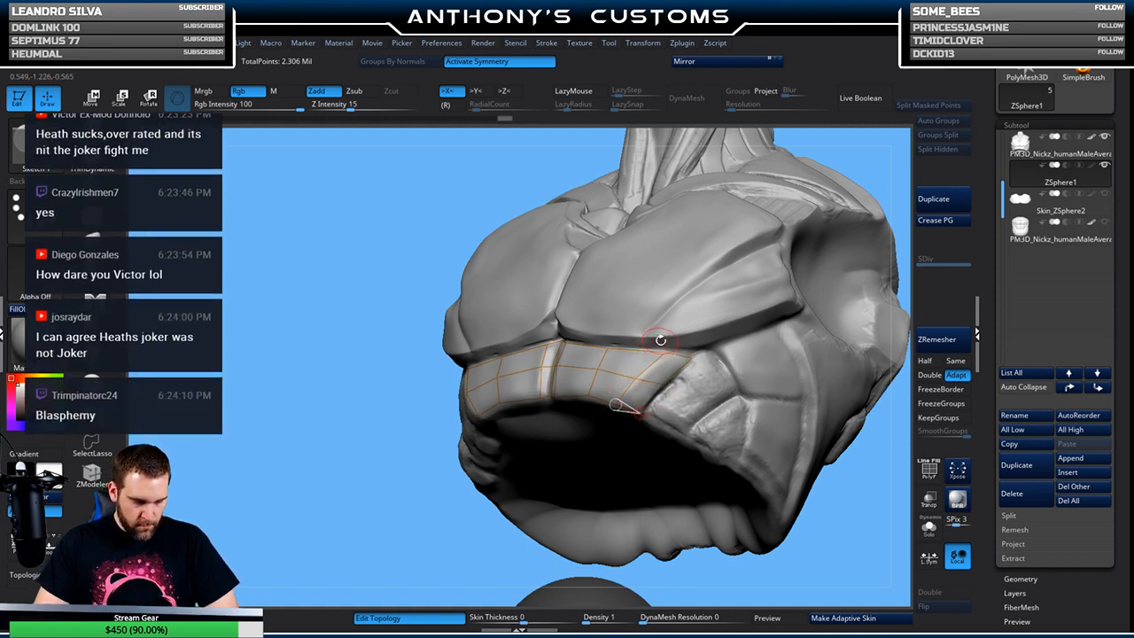
Preview the abdominal topology in solo view and make an adaptive skin from it
left_click_drag(843, 528, 827, 490)
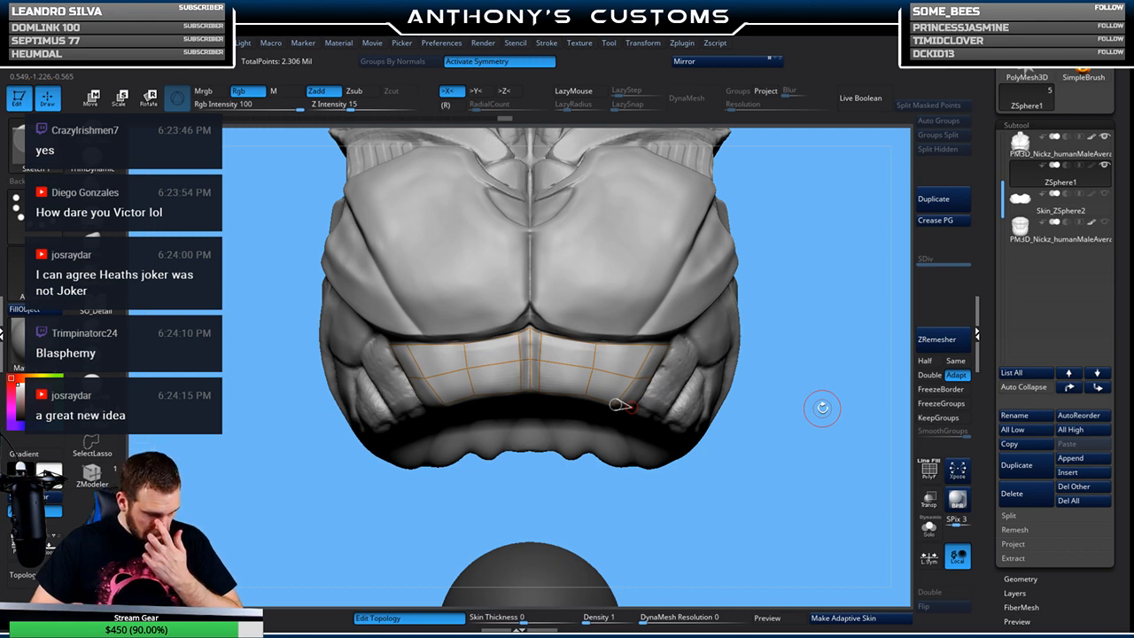
left_click_drag(801, 391, 842, 357)
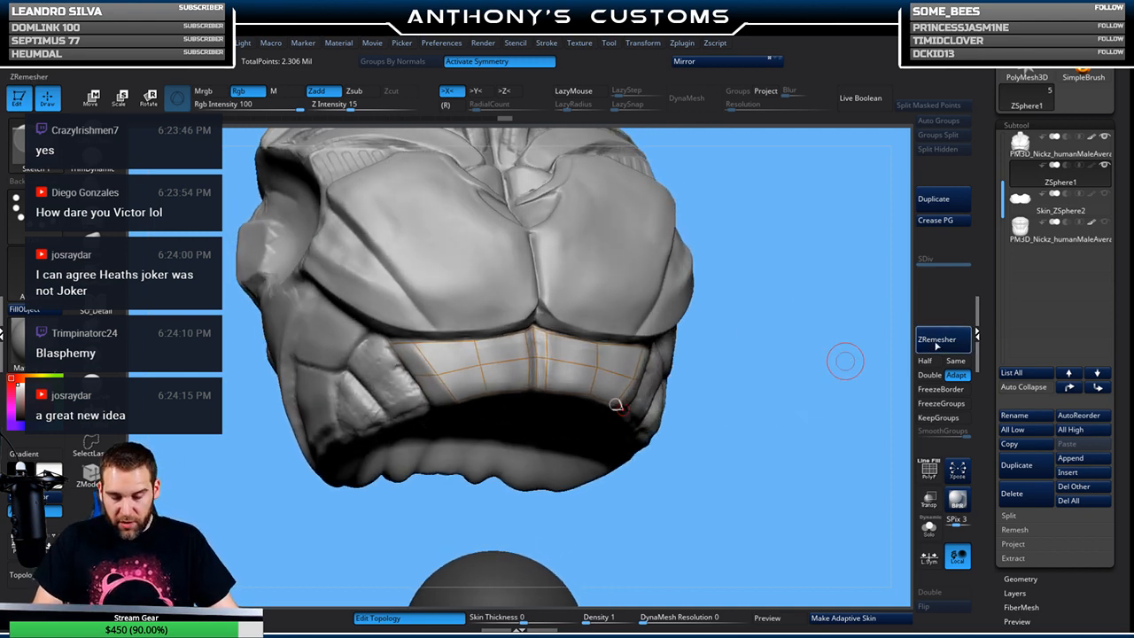
left_click_drag(803, 500, 824, 460)
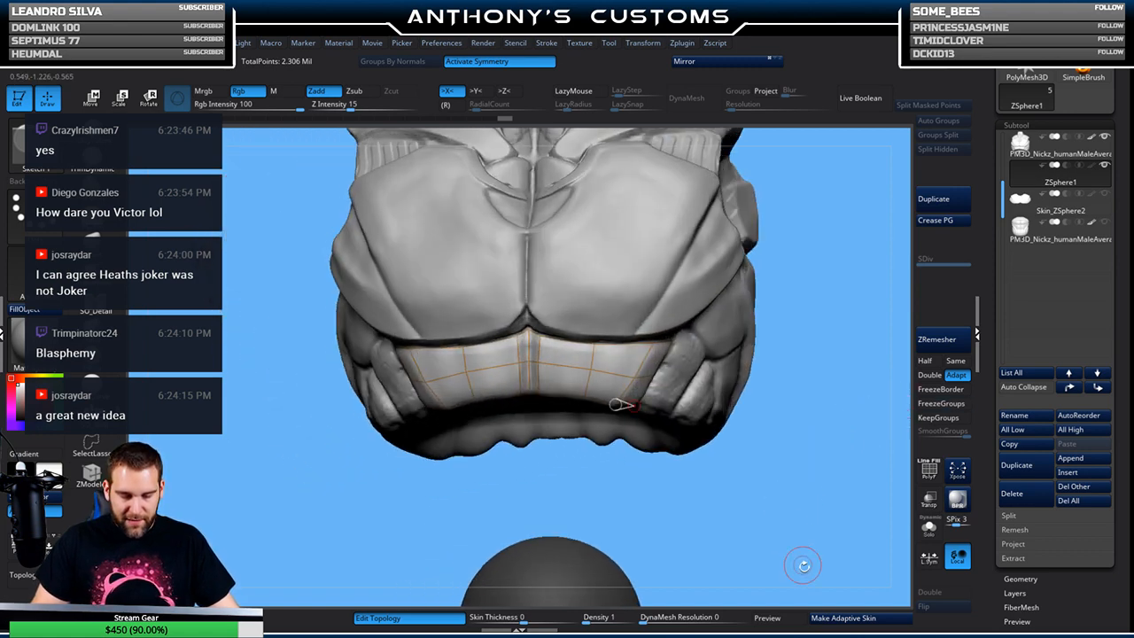
left_click(767, 618)
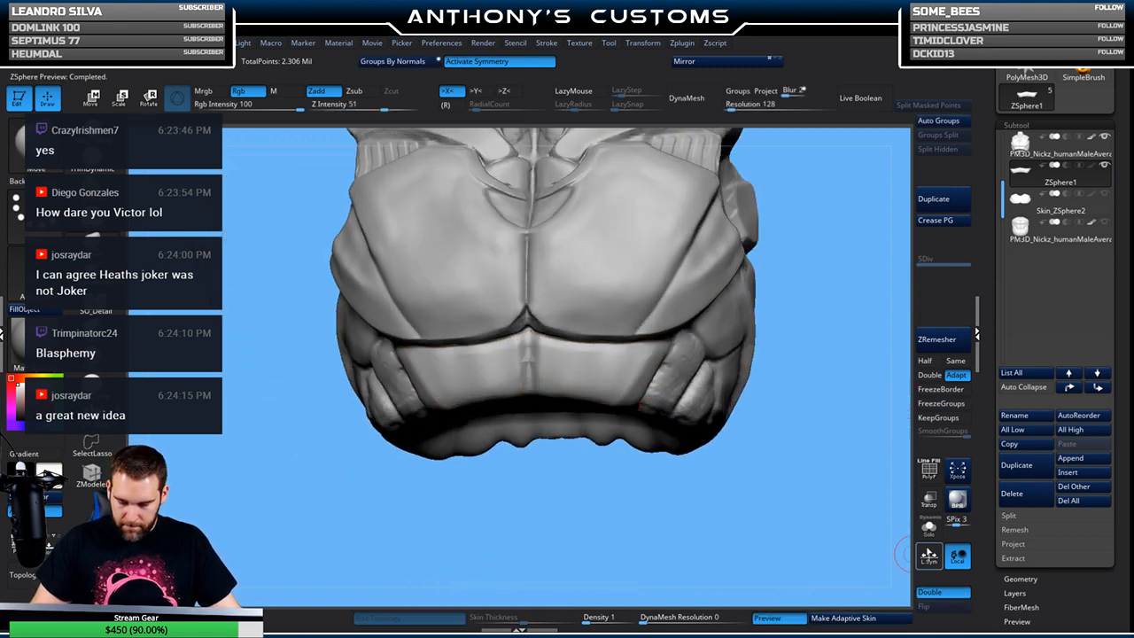
left_click(928, 526)
left_click(833, 619)
Insert the new abdominal skin as a subtool and delete the ZSphere1 source subtool
left_click(1065, 462)
left_click(1066, 472)
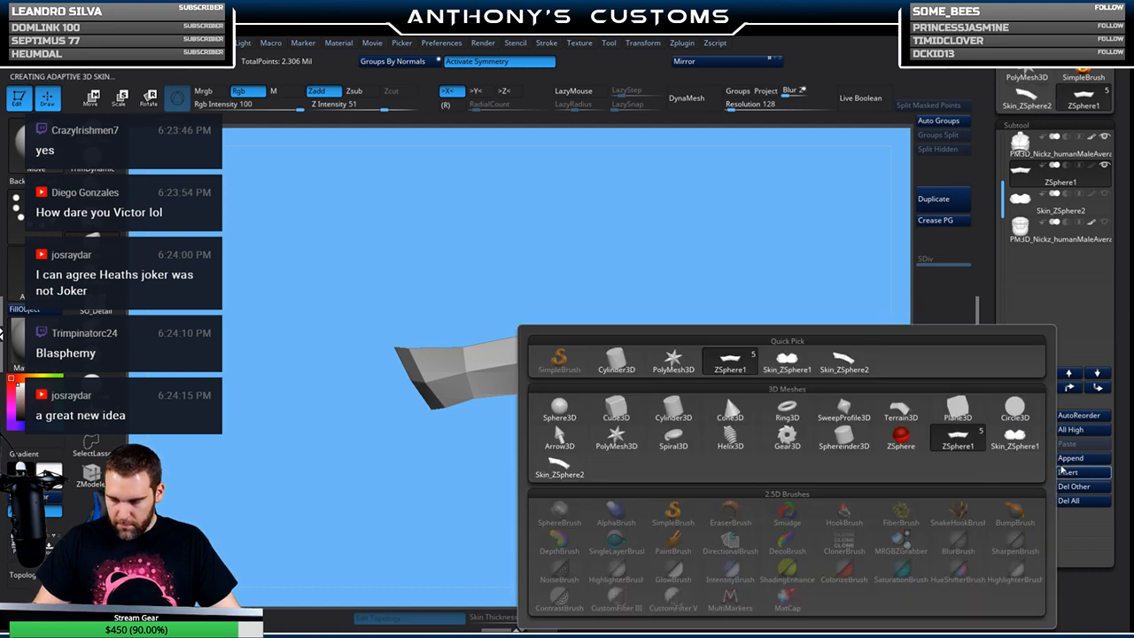
left_click(558, 467)
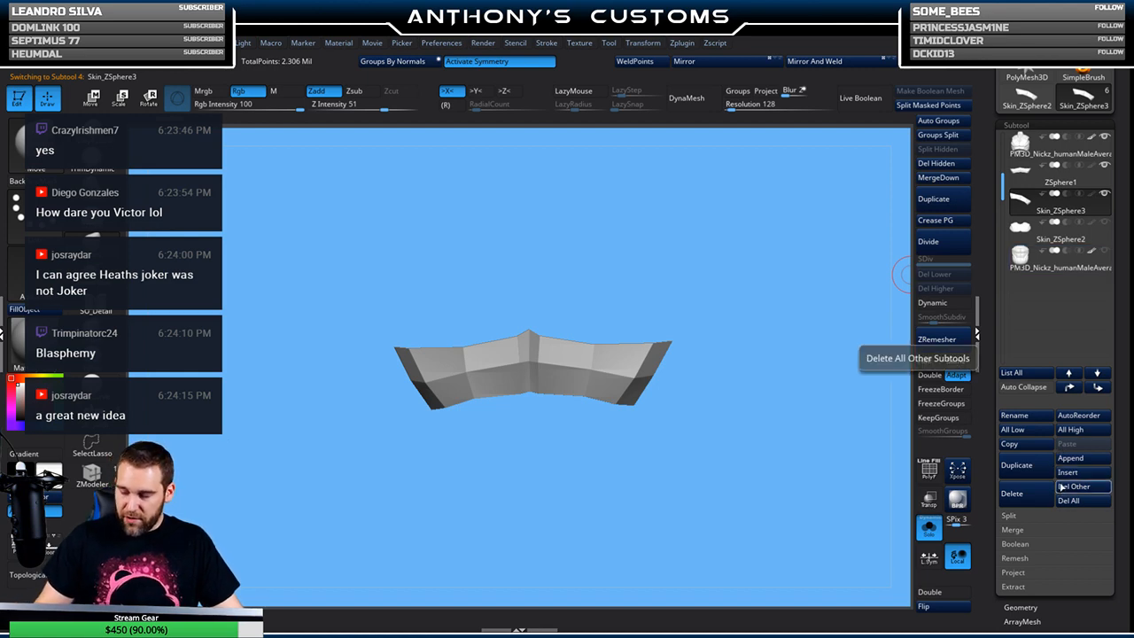
left_click(1056, 183)
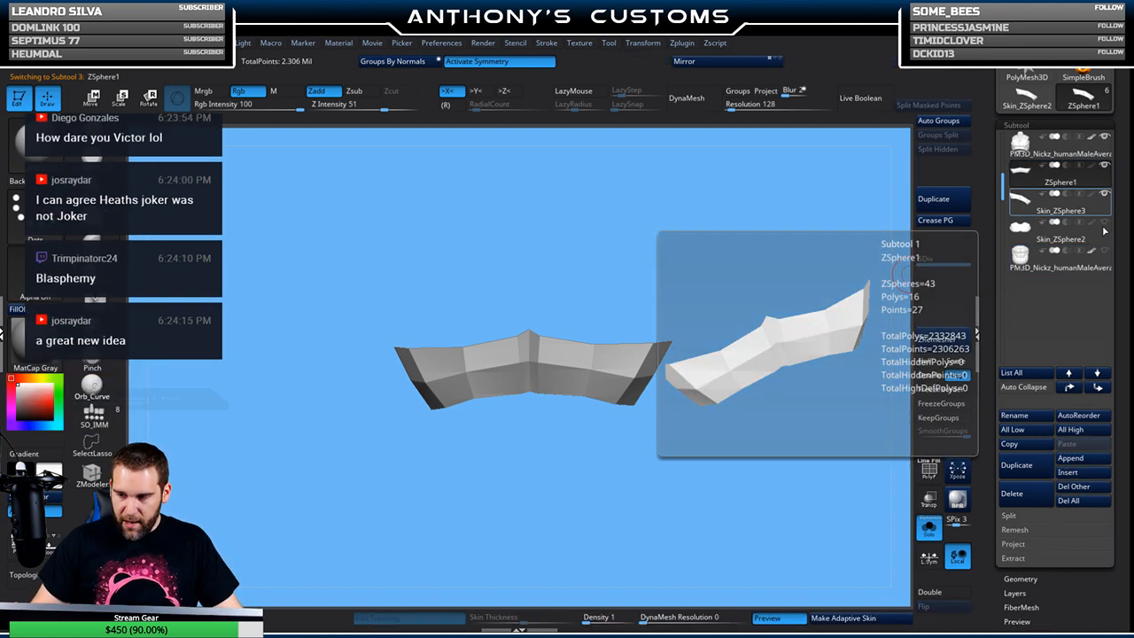
left_click(1015, 496)
left_click(937, 519)
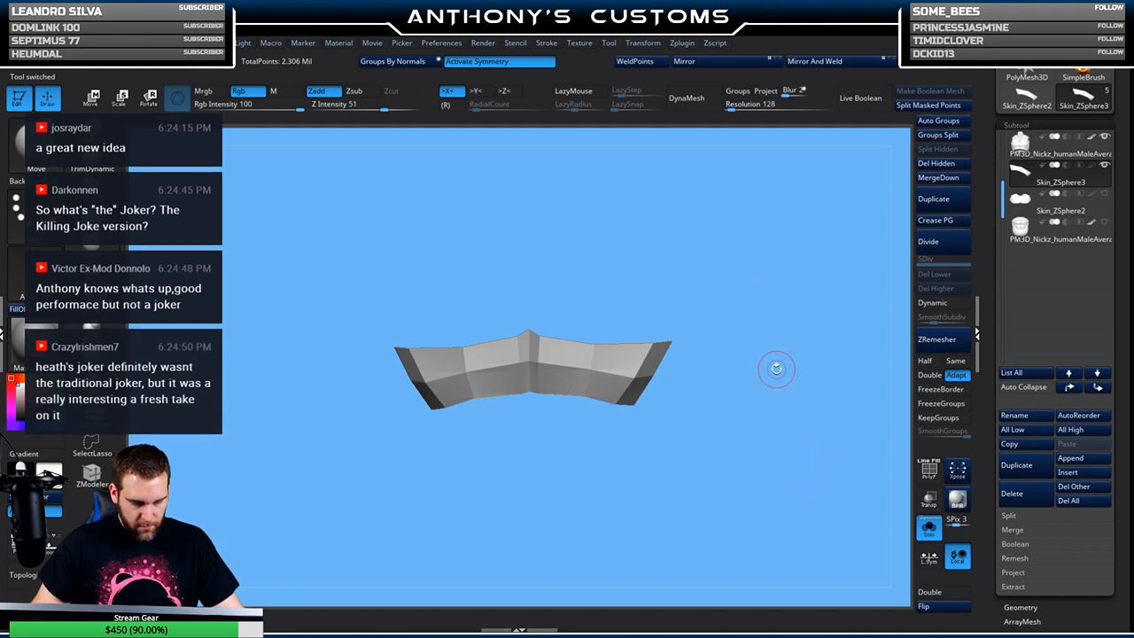
Give the abdominal skin thickness by extruding its polygons with the ZModeler brush, wireframe shown
mouse_move(760, 416)
left_mouse_down()
mouse_move(721, 455)
mouse_move(746, 418)
mouse_move(735, 484)
mouse_move(703, 510)
left_mouse_up()
key("b")
key("z")
key("m")
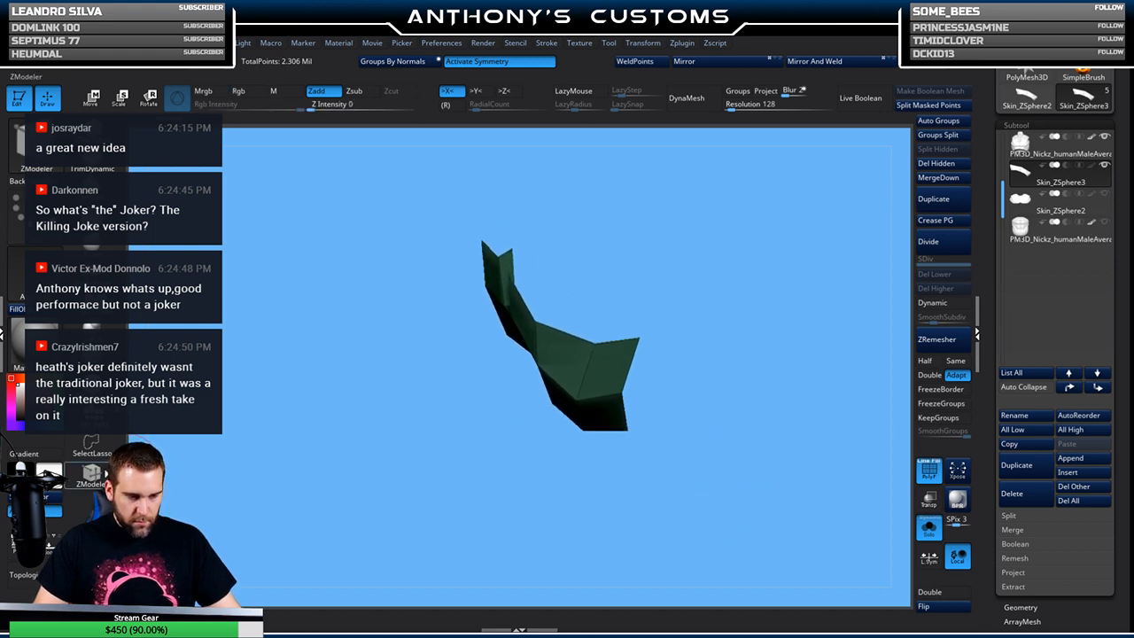
left_click_drag(561, 362, 597, 352)
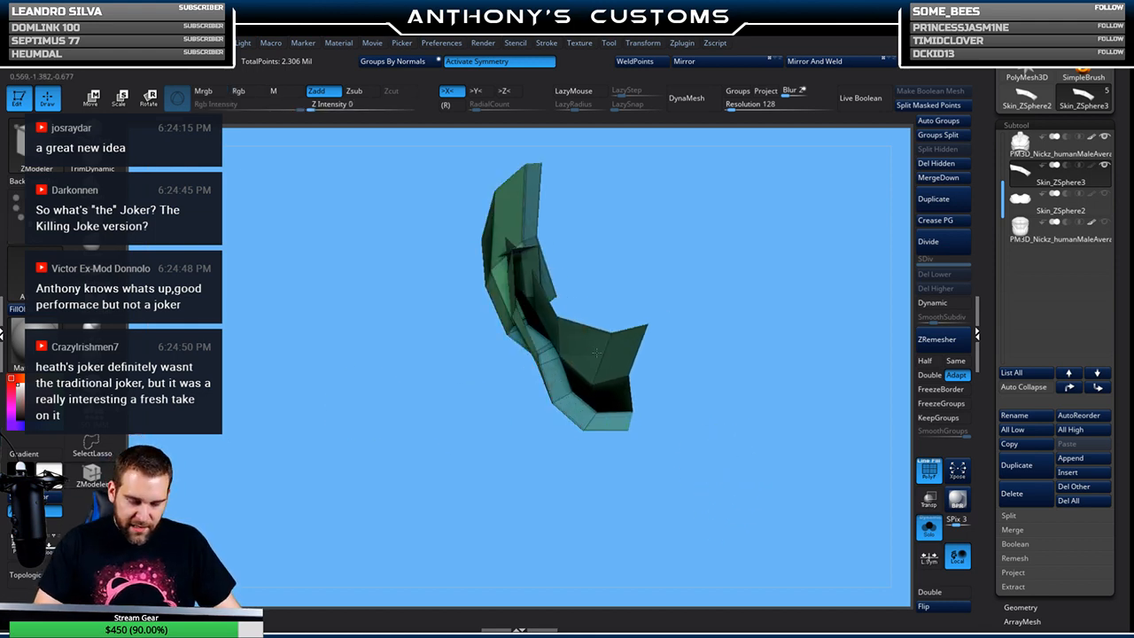
Flip the surface normals of the thickened abdominal plate so its outer faces point outward
left_click_drag(724, 318, 831, 342)
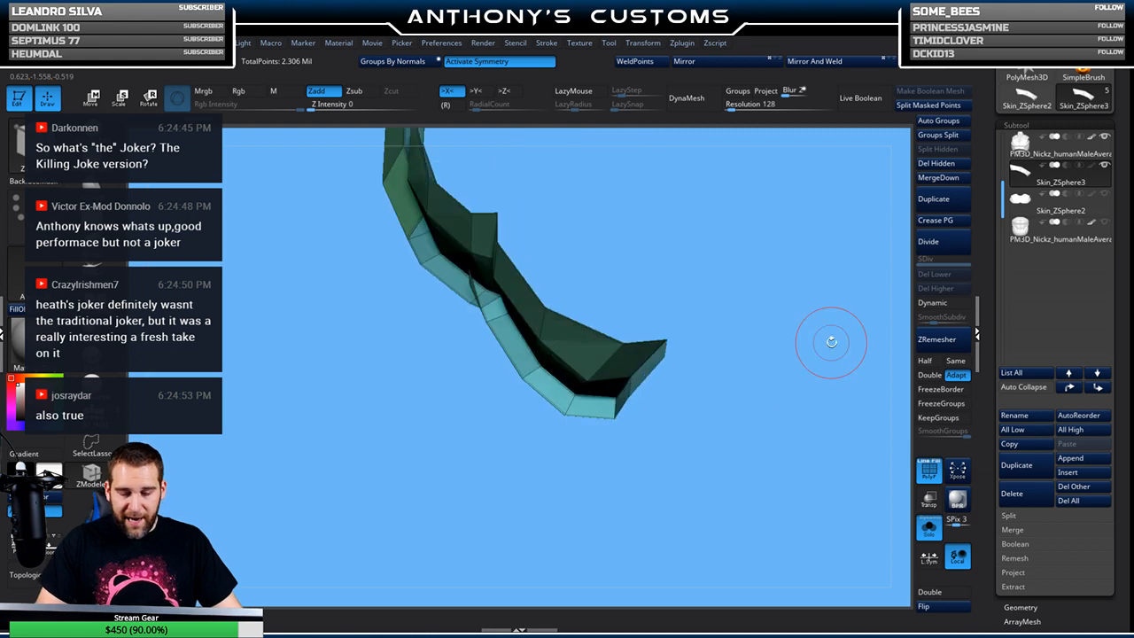
left_click(932, 607)
left_click_drag(894, 558, 803, 380)
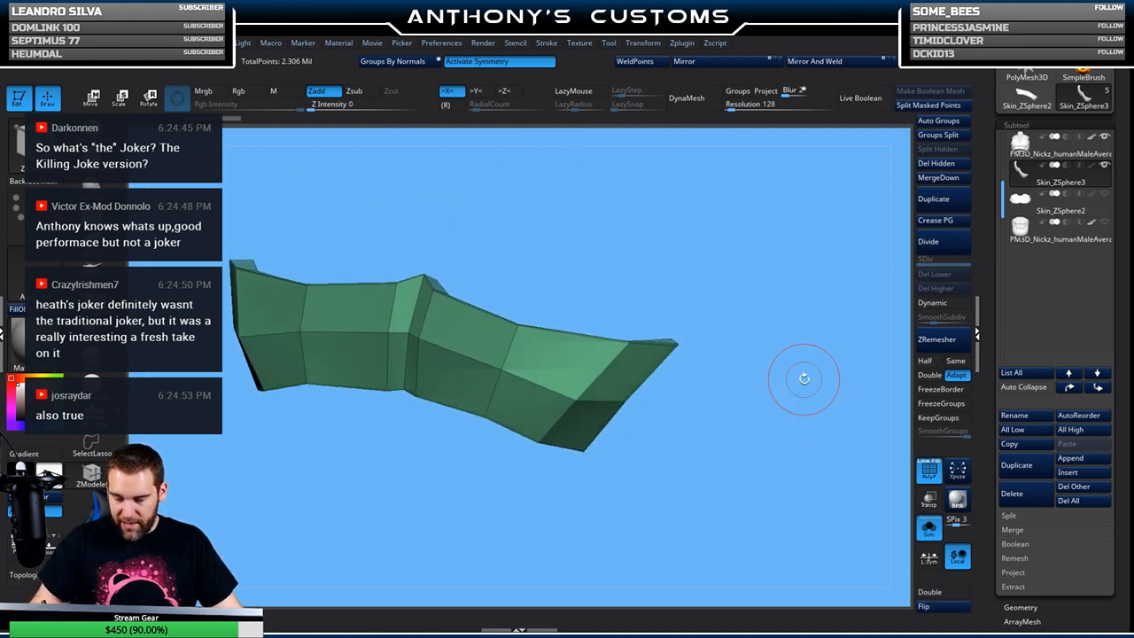
Crease the complete edge loops along the abdominal plate's borders and centre ridge with ZModeler, using EdgeLoop Complete as the target
mouse_move(747, 427)
left_mouse_down()
mouse_move(719, 459)
mouse_move(705, 425)
left_mouse_up()
left_click_drag(710, 350, 712, 382)
left_click_drag(701, 266, 720, 428)
left_click_drag(719, 427, 673, 337)
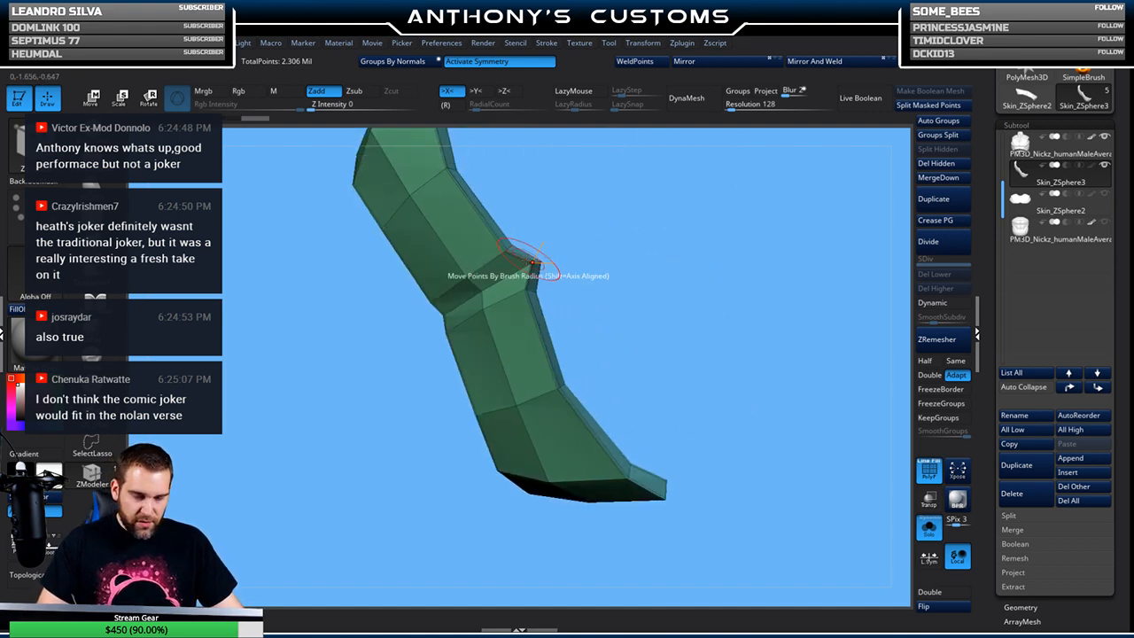
key("space")
left_click(430, 433)
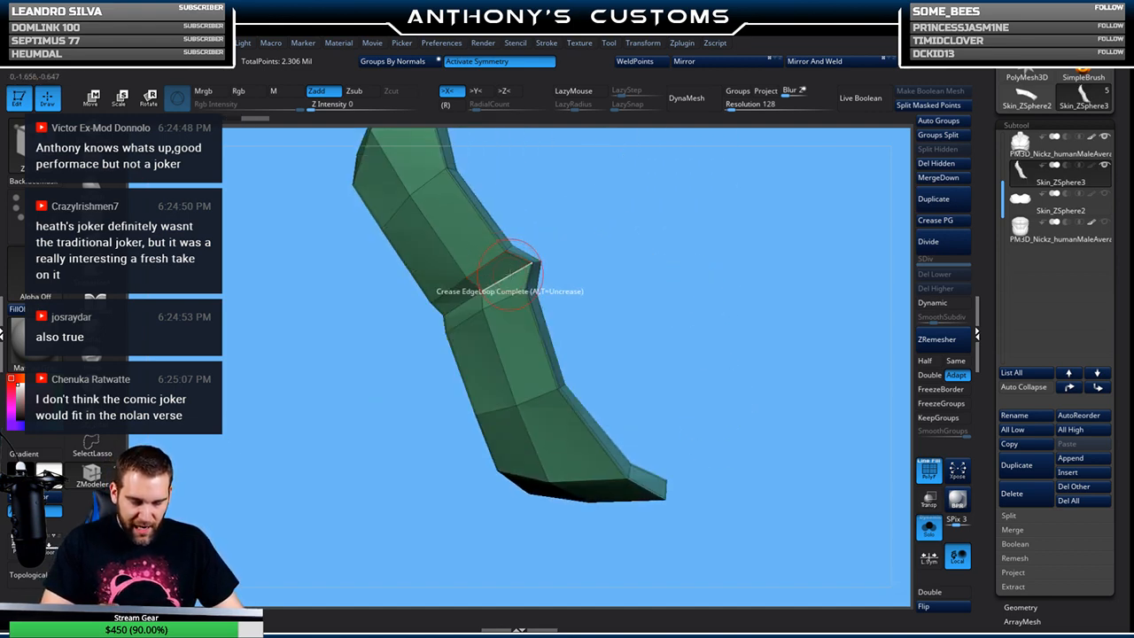
mouse_move(599, 260)
left_mouse_down()
mouse_move(567, 272)
mouse_move(583, 267)
left_mouse_up()
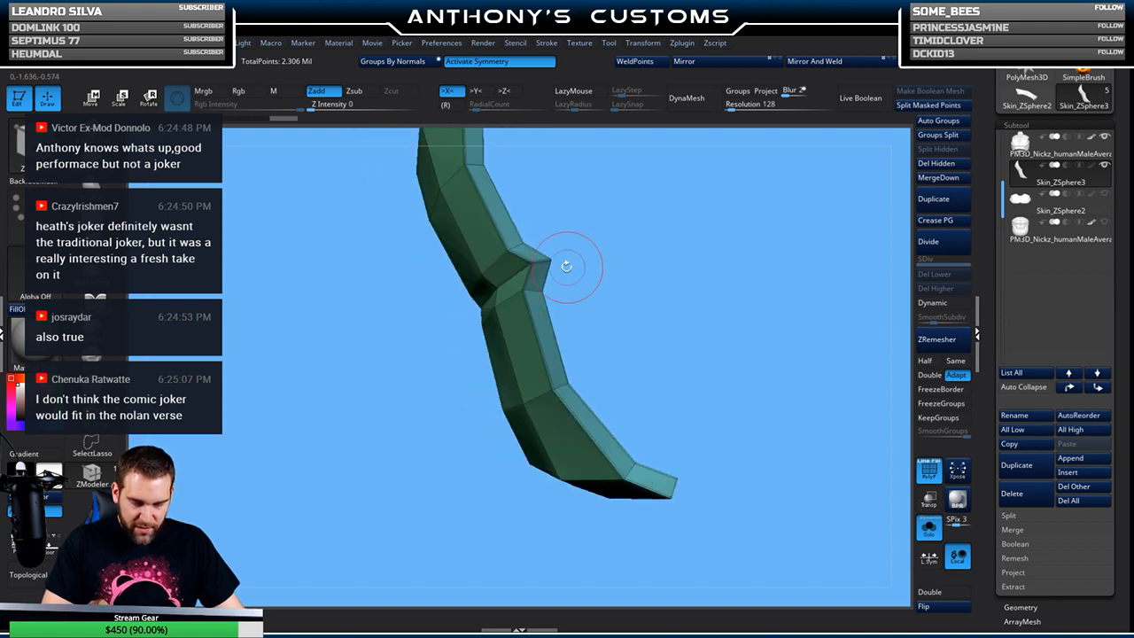
Crease the remaining individual edges of the abdominal plate with the ZModeler crease target set to Edge
left_click_drag(658, 313, 629, 282)
key("space")
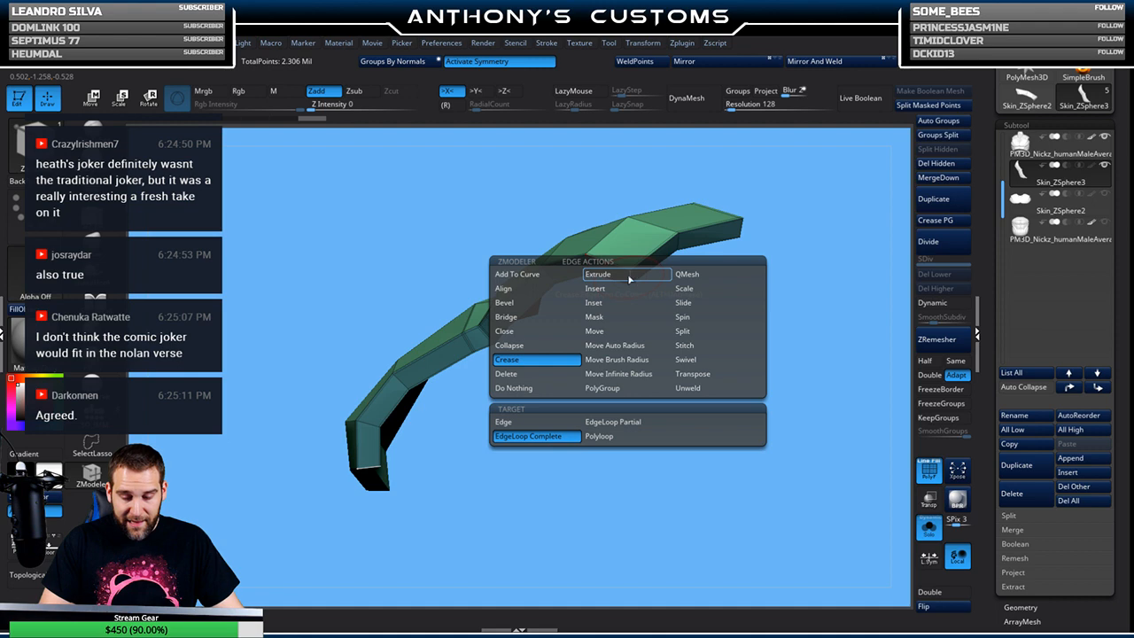
left_click(539, 424)
mouse_move(655, 370)
left_mouse_down()
mouse_move(658, 443)
mouse_move(539, 309)
mouse_move(644, 444)
mouse_move(590, 392)
mouse_move(588, 417)
mouse_move(597, 397)
mouse_move(567, 432)
mouse_move(582, 398)
left_mouse_up()
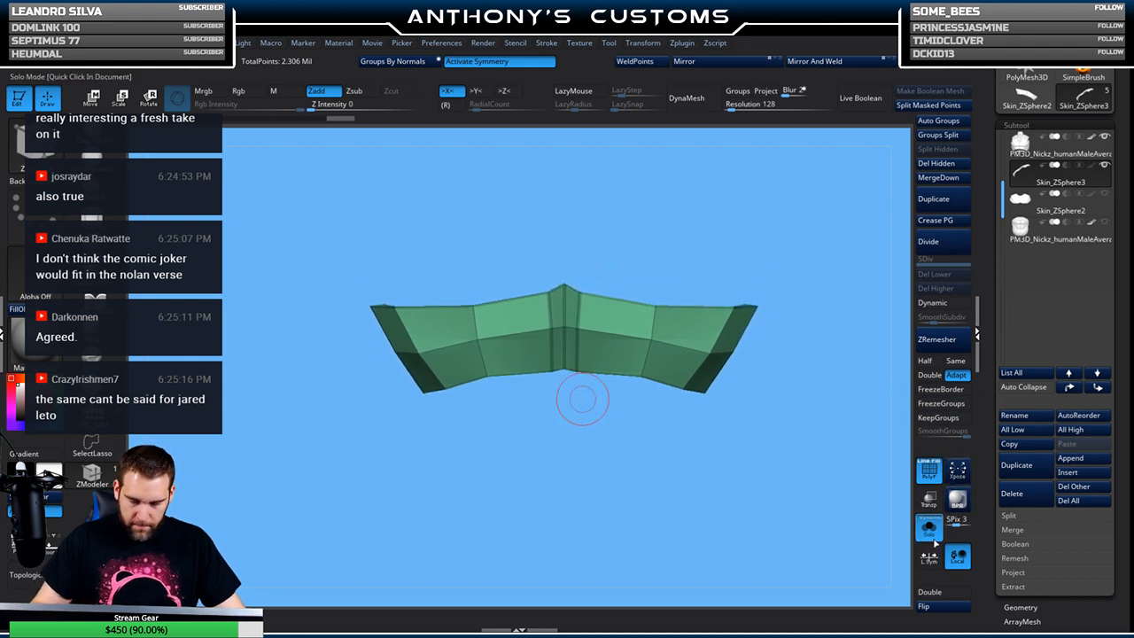
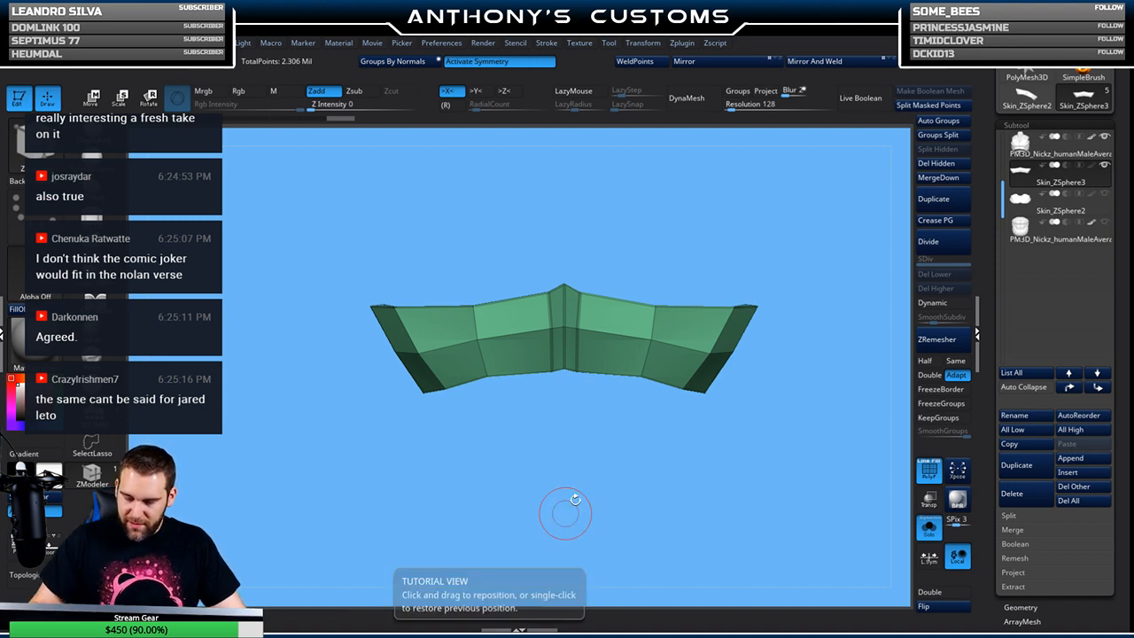
Turn on dynamic subdivision for the abdominal plate and leave solo view
left_click(957, 306)
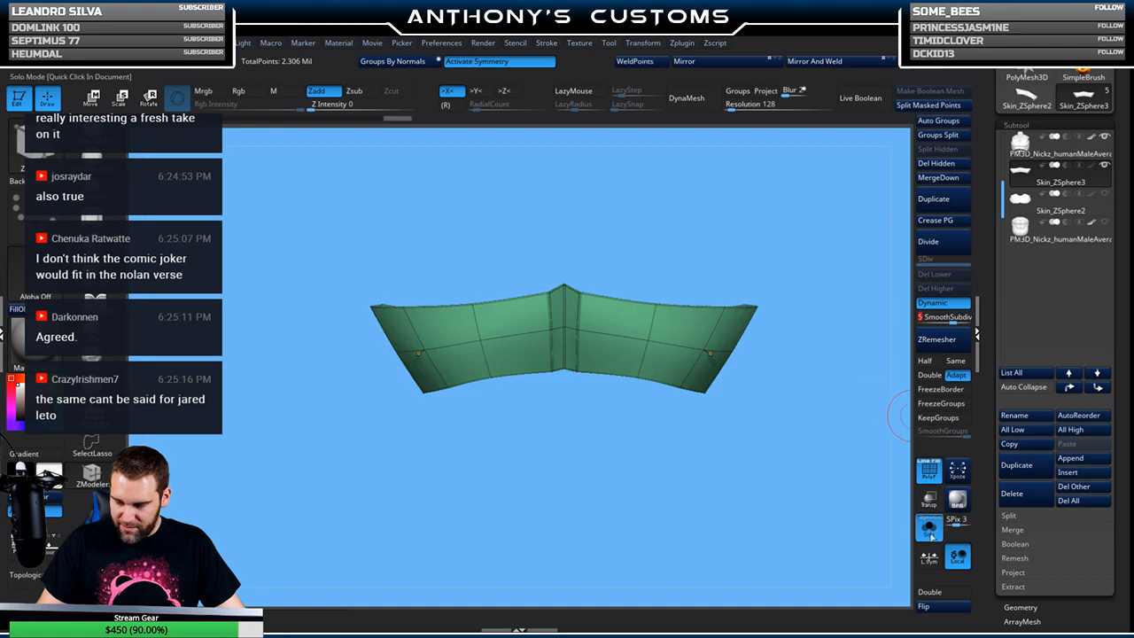
left_click(929, 536)
mouse_move(794, 530)
left_mouse_down()
mouse_move(771, 548)
mouse_move(802, 523)
left_mouse_up()
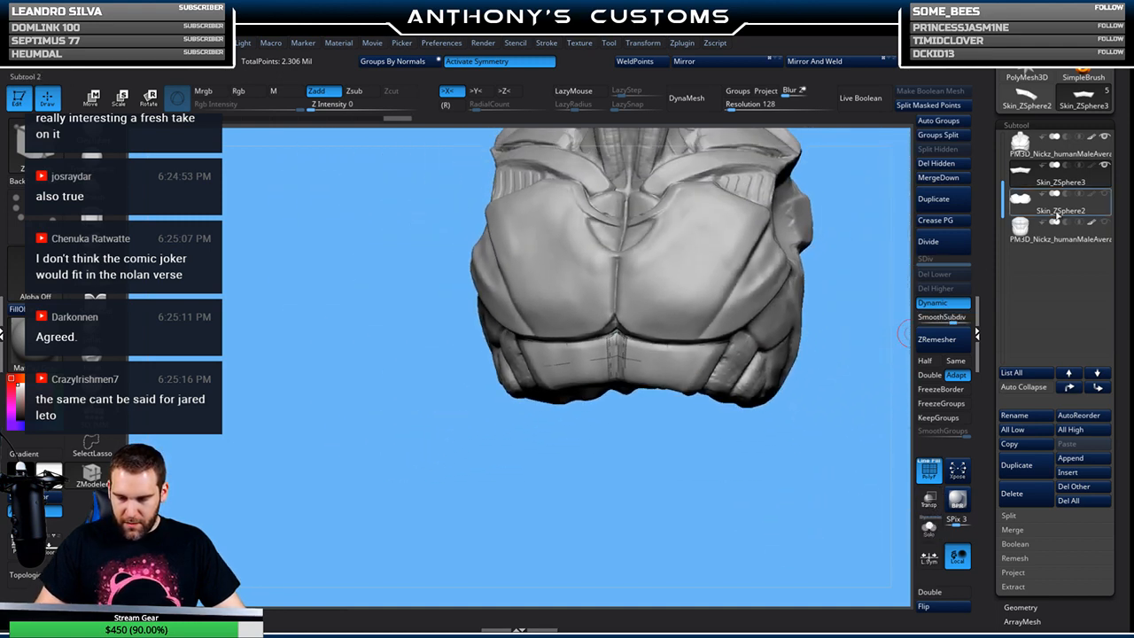
Hide the sculpted torso and show the Skin_ZSphere2 chest shell together with the abdominal plate
left_click(1104, 140)
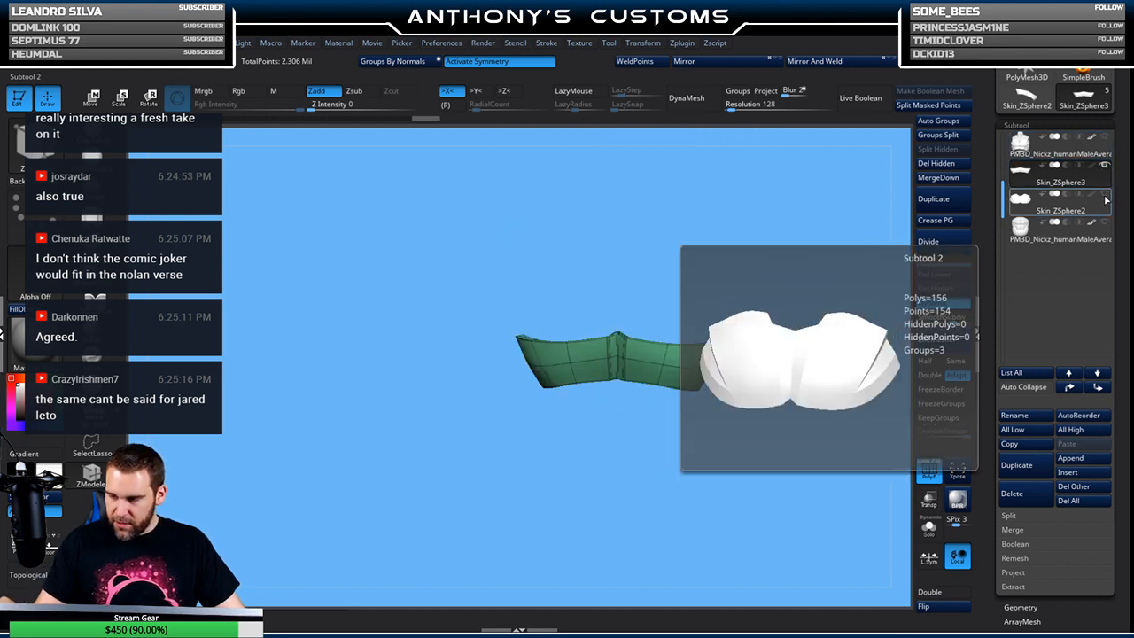
left_click(1105, 195)
left_click_drag(882, 293, 718, 452)
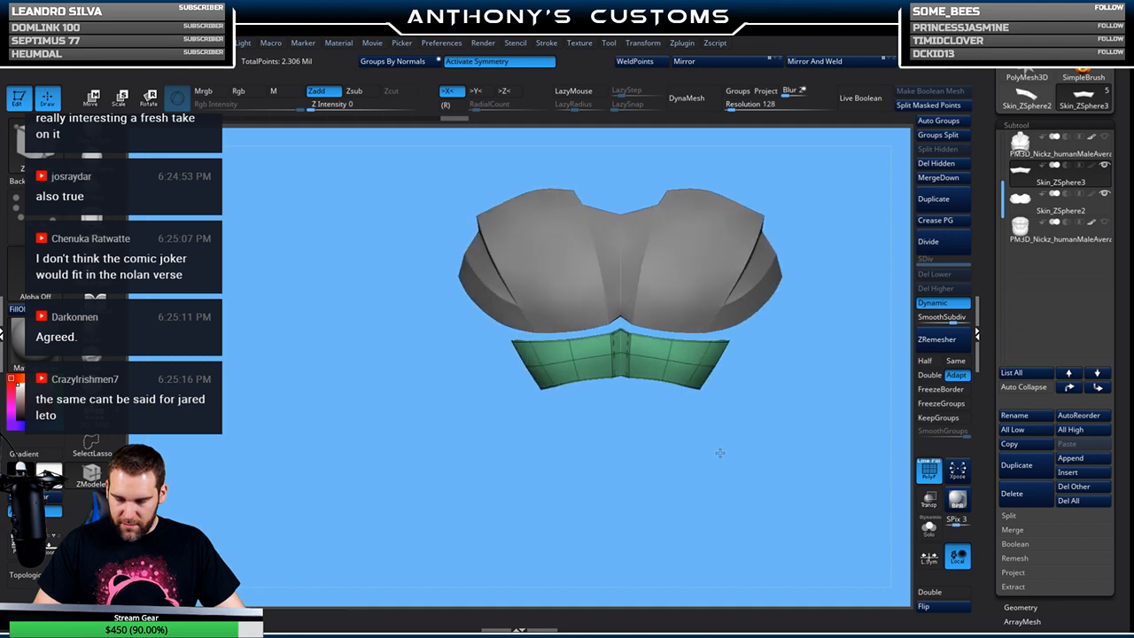
left_click_drag(774, 387, 735, 335, "alt")
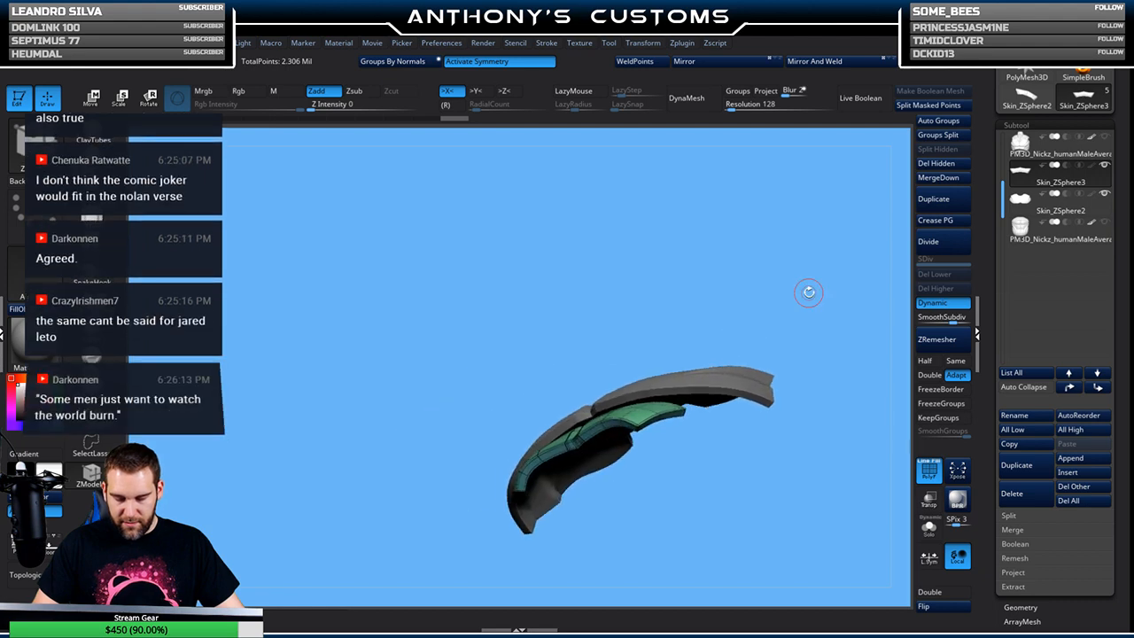
Examine how the chest shell and abdominal plate fit together, with the torso shown and hidden and the wireframe on and off
left_click(1106, 139)
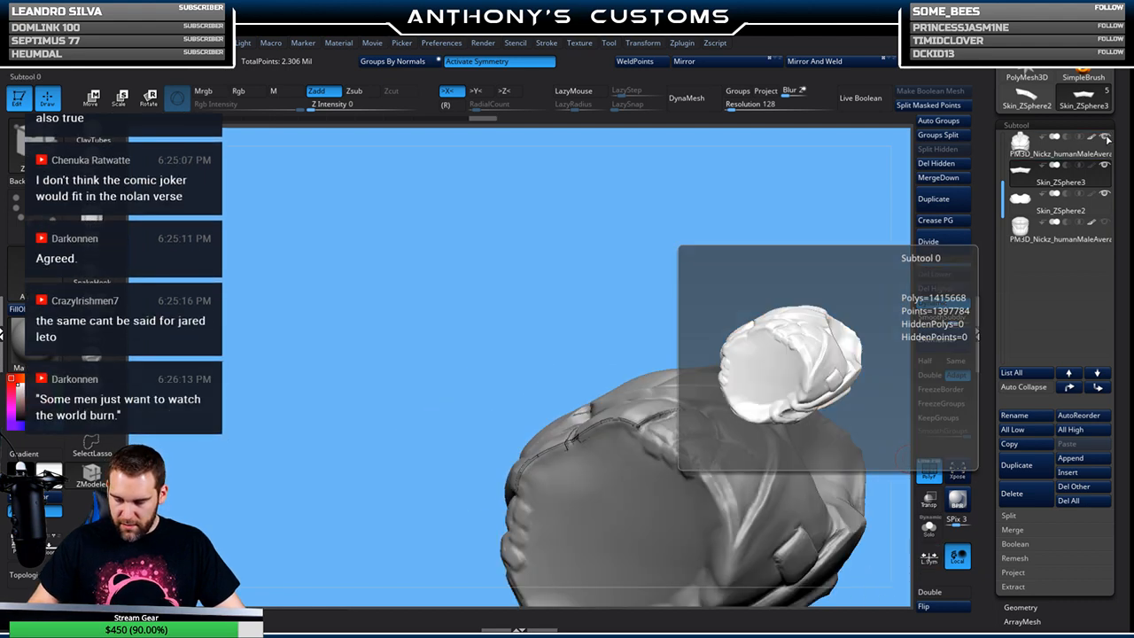
left_click(1106, 138)
left_click(1108, 129)
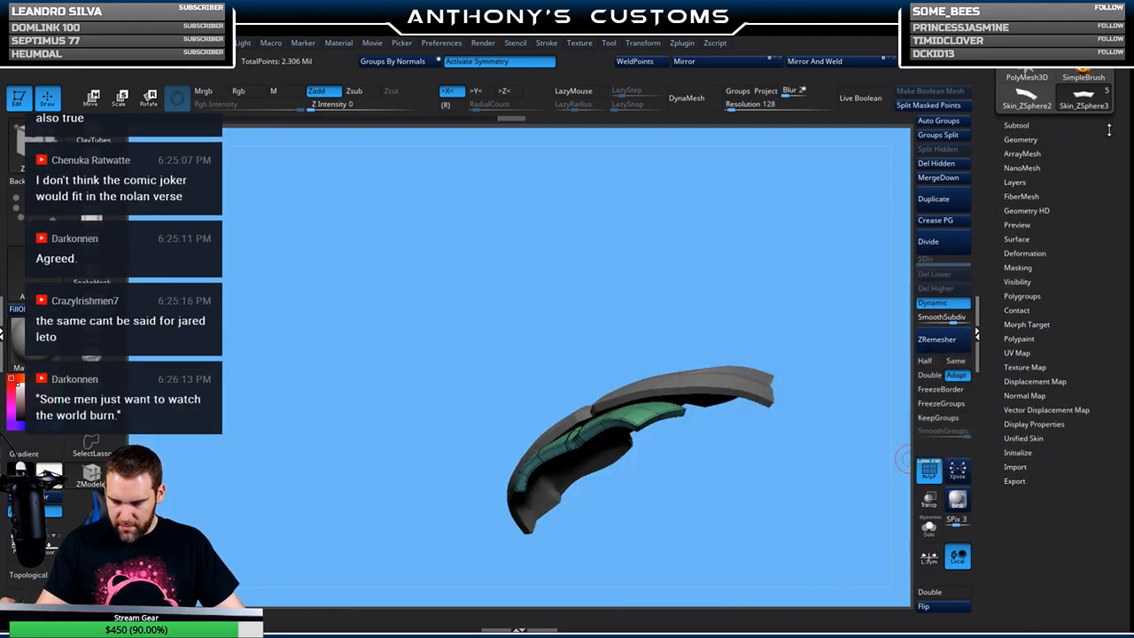
left_click(1110, 129)
left_click_drag(855, 377, 812, 281)
left_click(1074, 153)
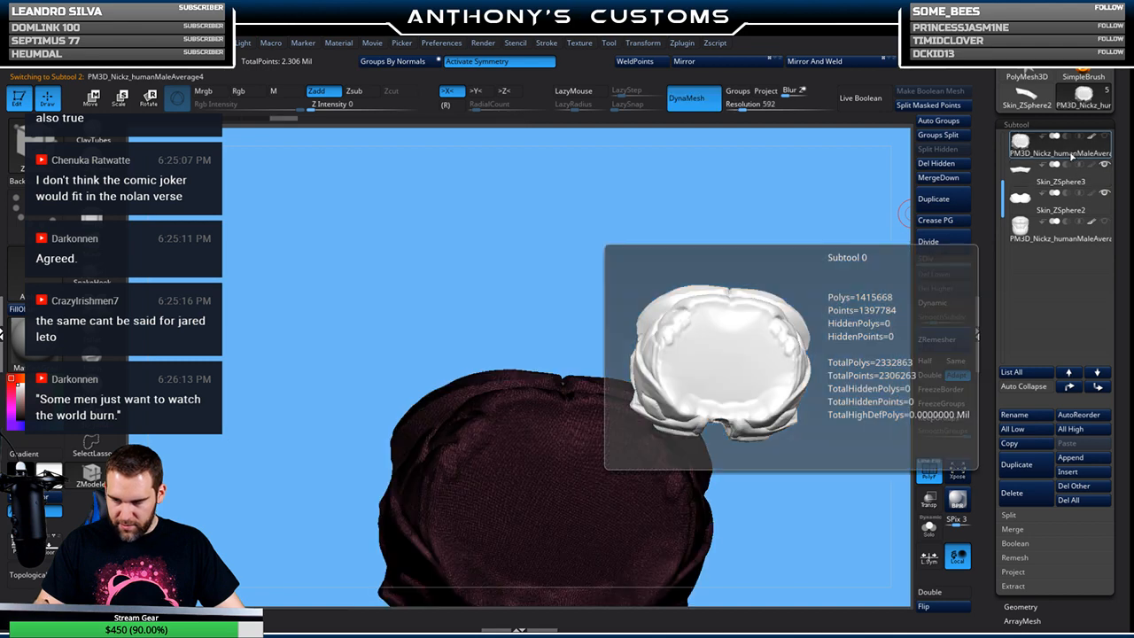
left_click_drag(785, 345, 878, 287)
key("shift+f")
left_click(1039, 171)
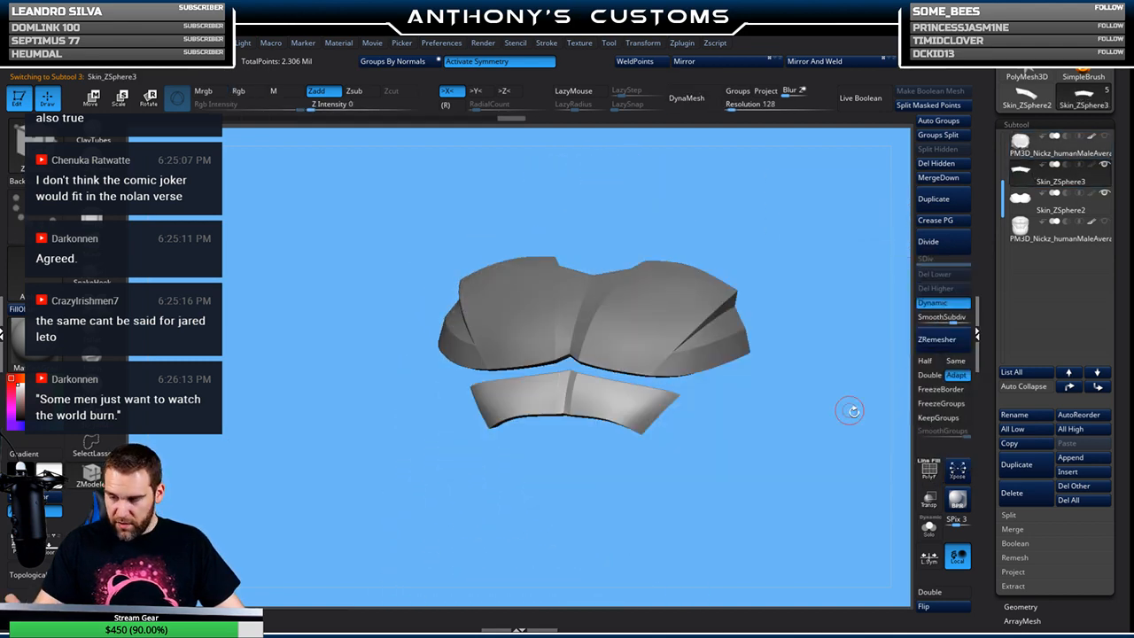
key("shift+f")
Crease the edge loops bordering the abdominal plate's end columns and check the shading with and without the wireframe
left_click_drag(744, 438, 735, 412)
mouse_move(654, 409)
left_mouse_down()
mouse_move(684, 428)
mouse_move(635, 412)
left_mouse_up()
key("space")
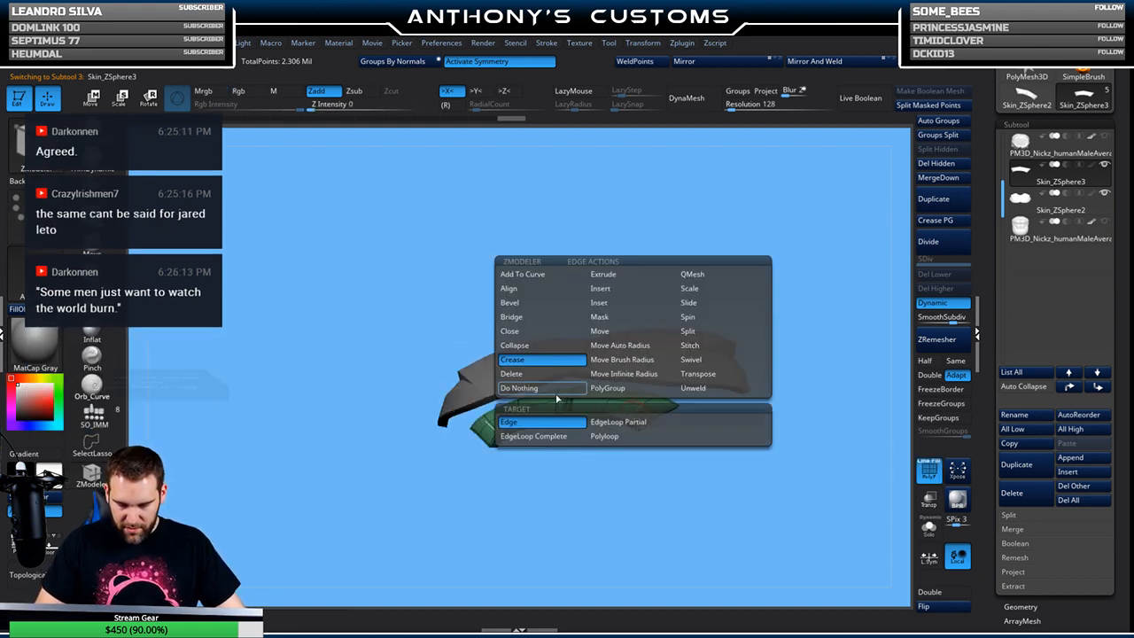
left_click(559, 429)
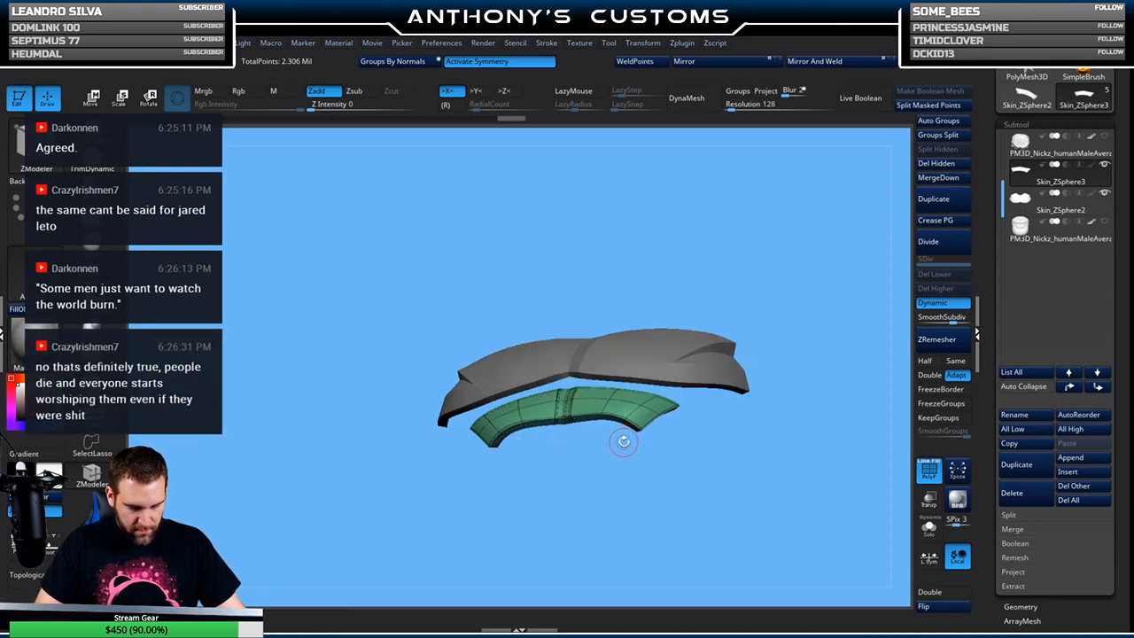
left_click_drag(660, 431, 699, 468)
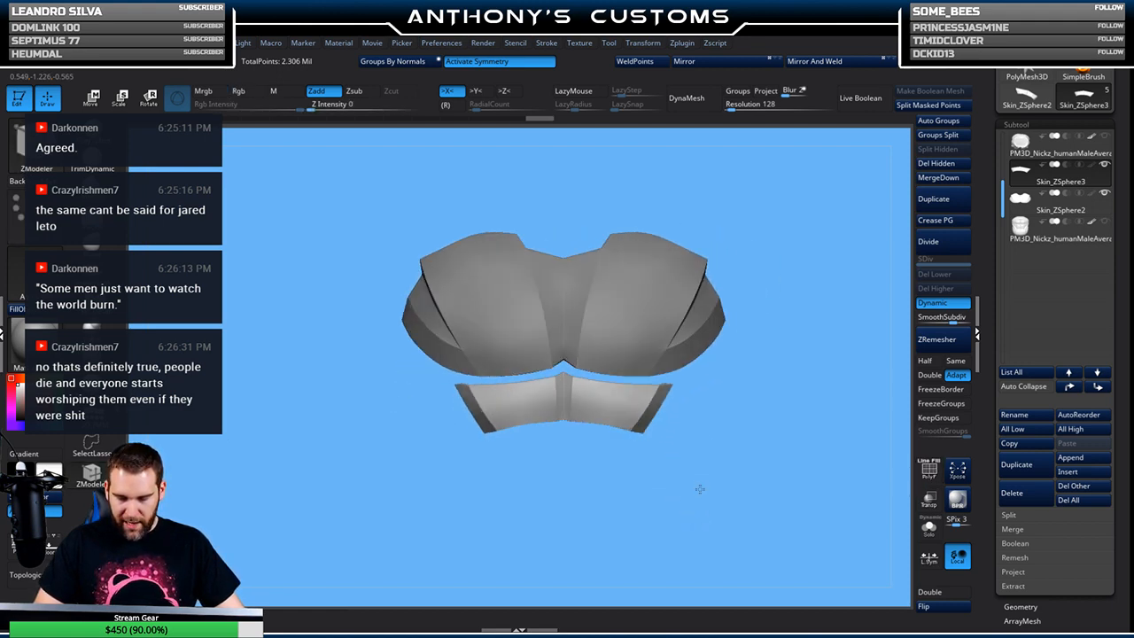
key("shift+f")
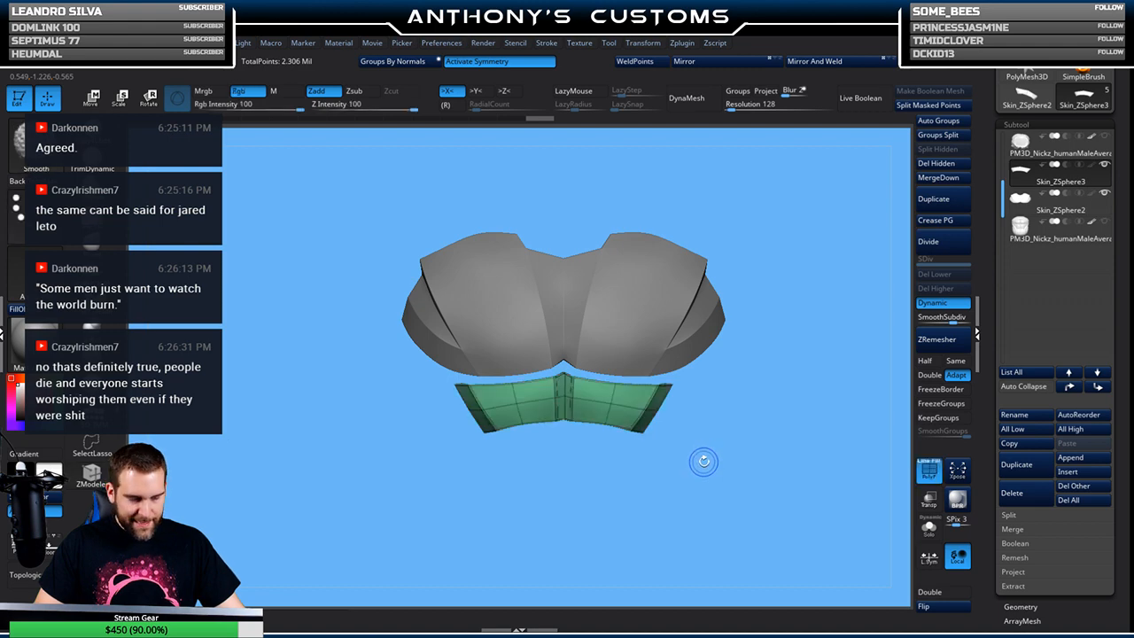
key("shift+f")
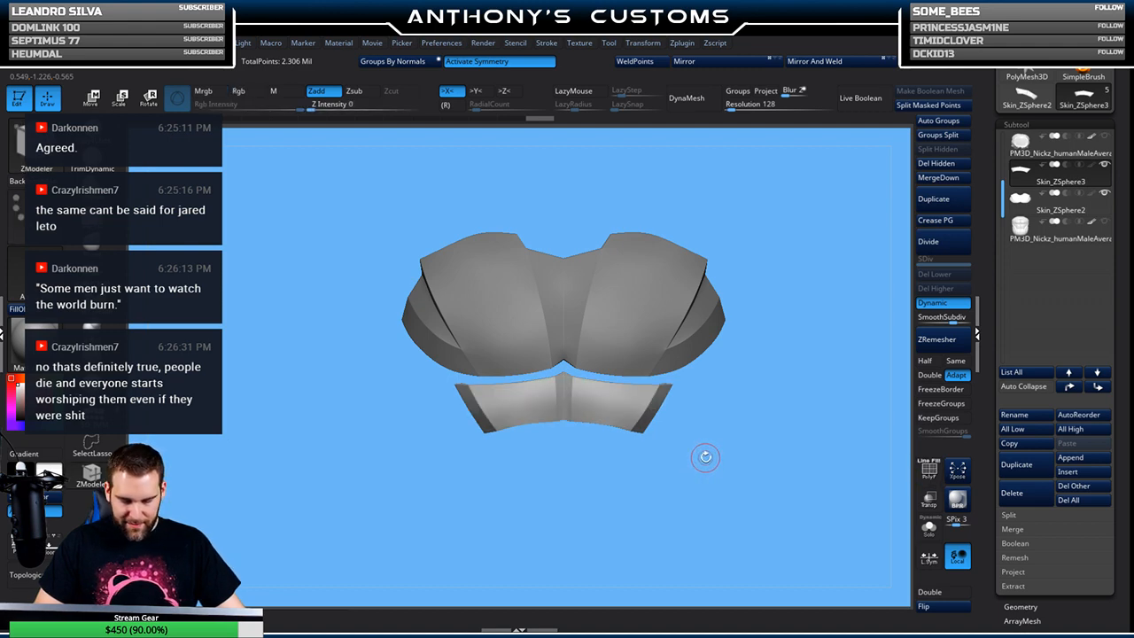
key("shift+f")
Mask the abdominal plate's lower part with MaskLasso and move its unmasked upper edge up beneath the chest shell
key("ctrl")
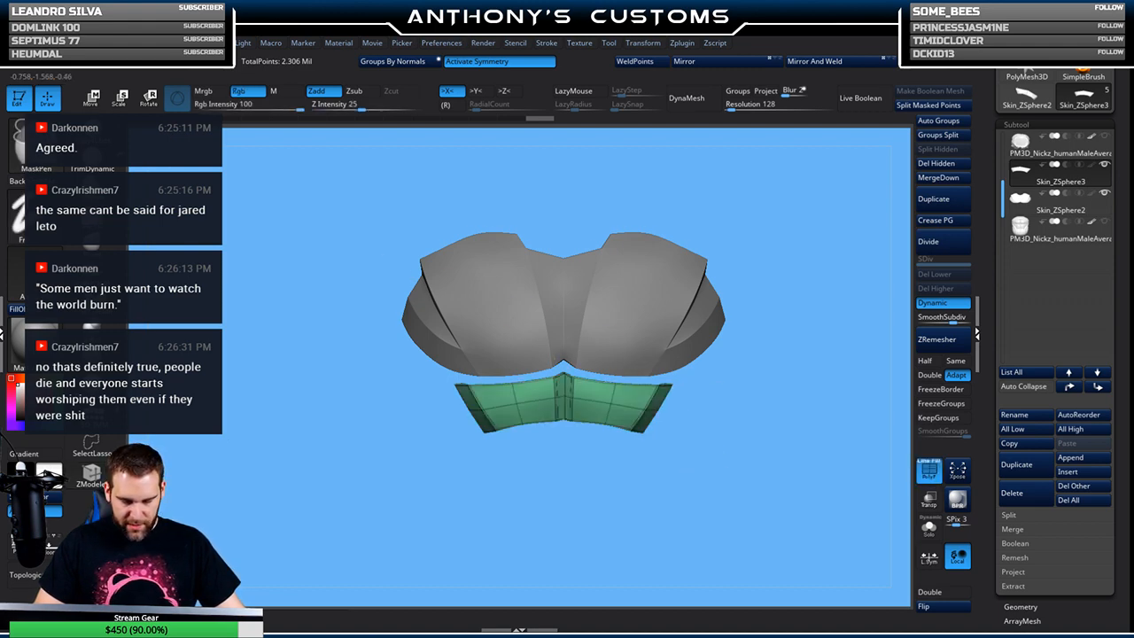
left_click(26, 145, "ctrl")
left_click(240, 209, "ctrl")
mouse_move(784, 348)
left_mouse_down("ctrl")
mouse_move(671, 391)
mouse_move(427, 393)
mouse_move(442, 356)
left_mouse_up("ctrl")
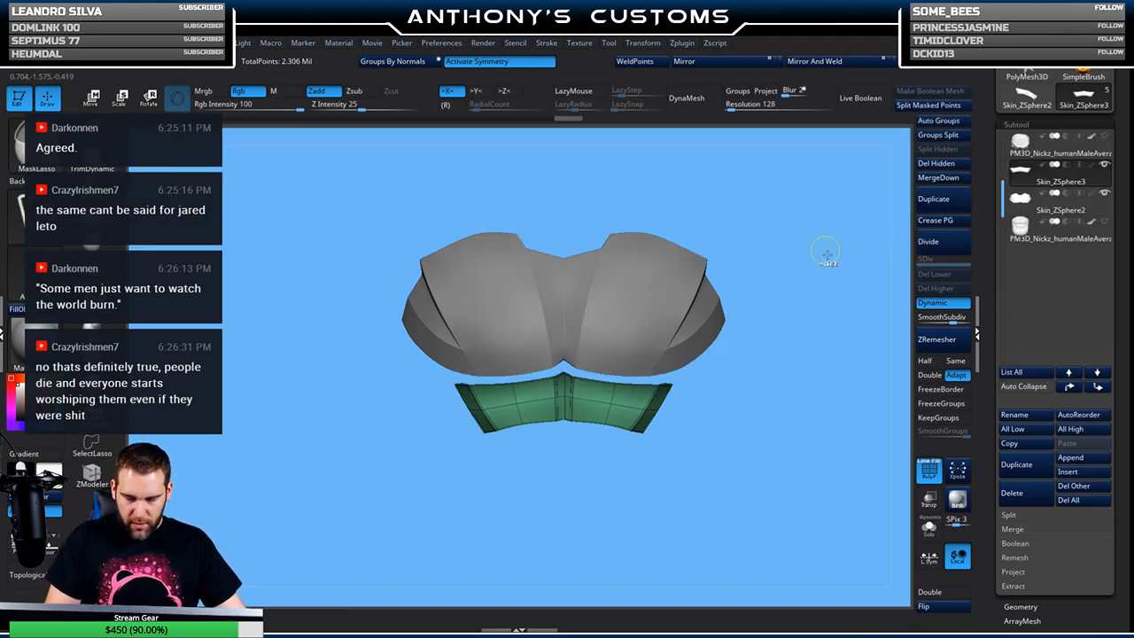
key("w")
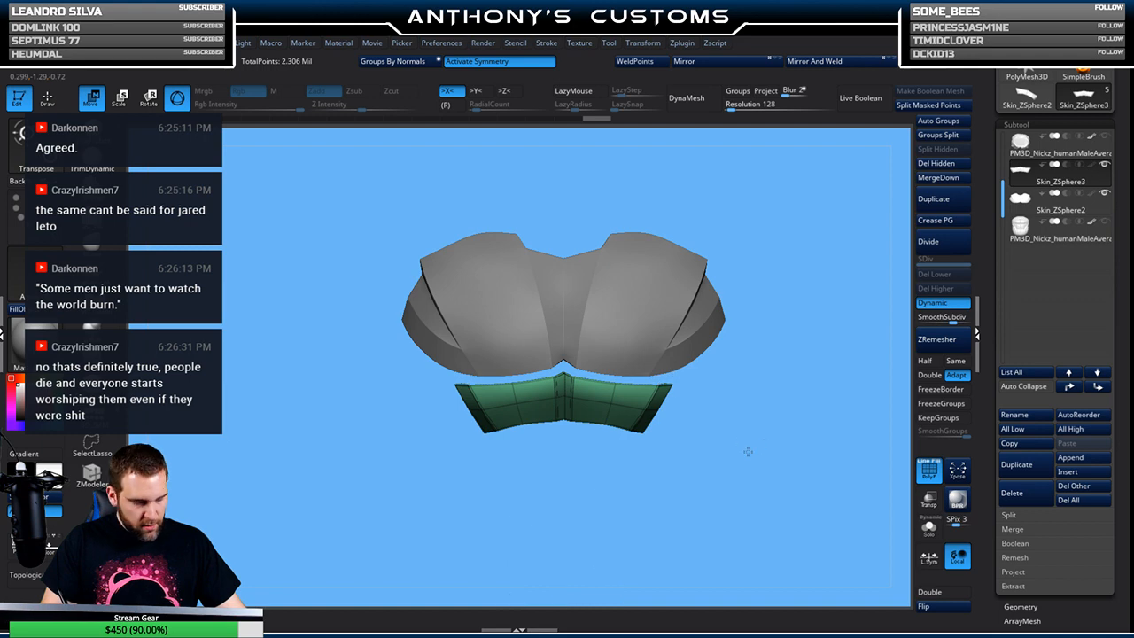
left_click_drag(760, 447, 698, 455)
left_click_drag(560, 543, 560, 534)
left_click_drag(658, 426, 735, 392)
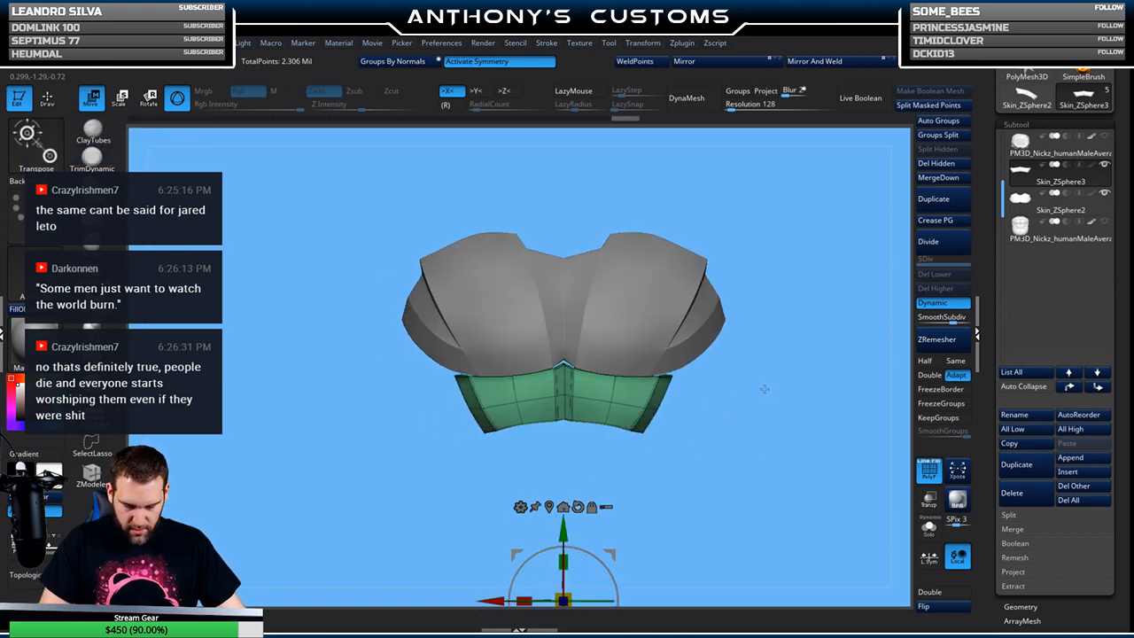
Mask the upper part of the Skin_ZSphere2 chest shell, move its lower edge down about 0.045, and clear the mask
key("alt+Down")
mouse_move(775, 372)
left_mouse_down("shift")
mouse_move(620, 353)
mouse_move(450, 350)
mouse_move(438, 478)
mouse_move(468, 504)
left_mouse_up("shift")
left_click(782, 413, "ctrl")
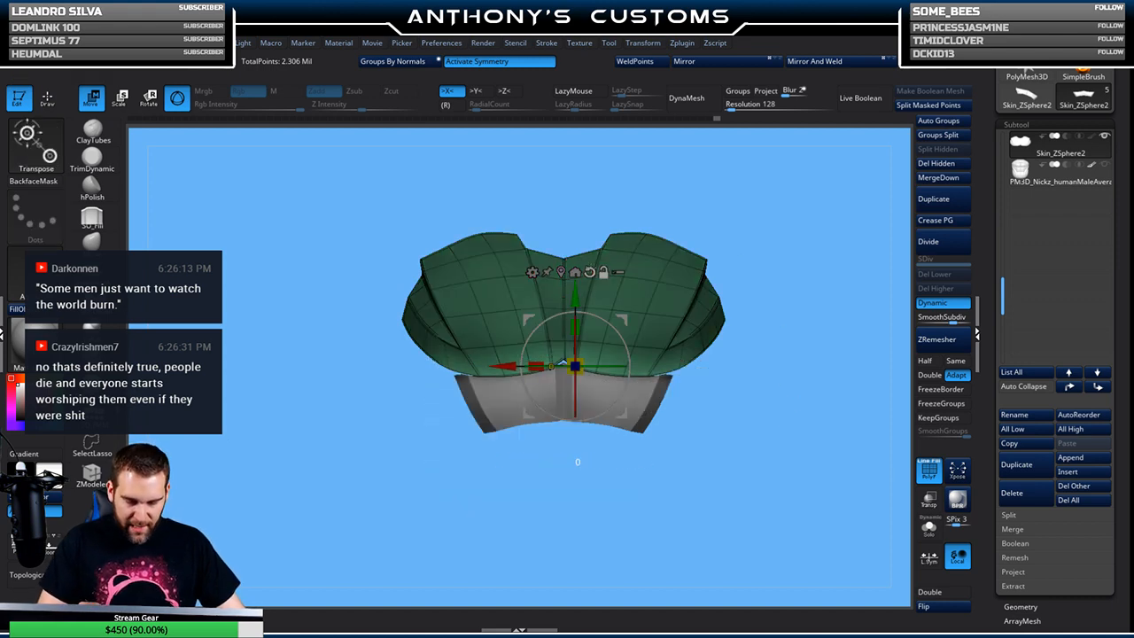
left_click_drag(562, 363, 559, 370)
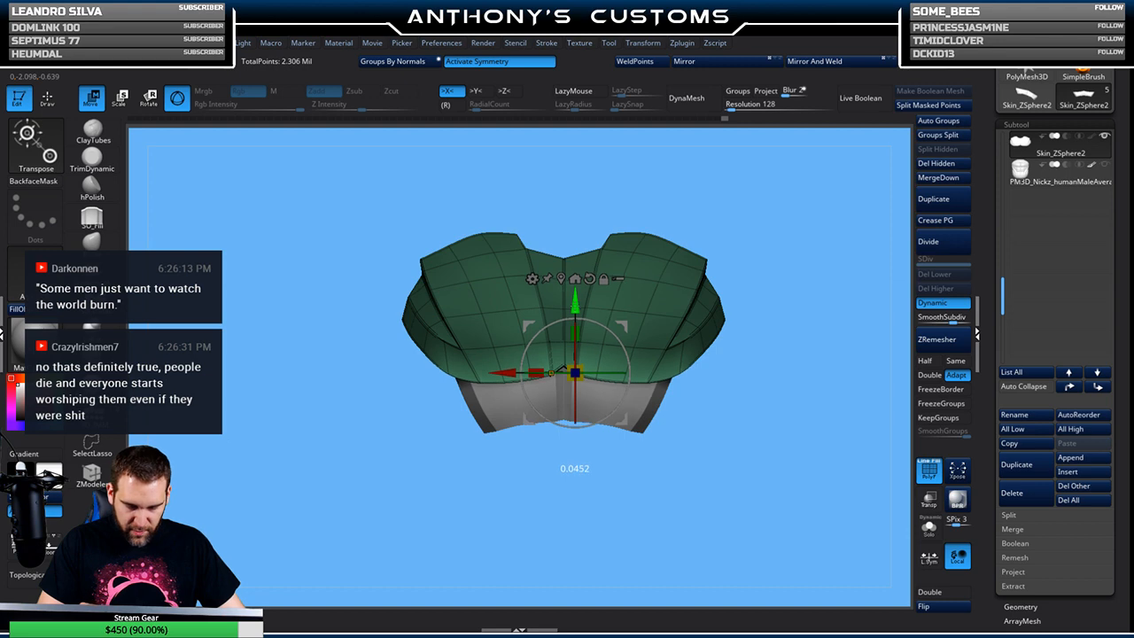
key("q")
mouse_move(798, 350)
left_mouse_down("ctrl")
mouse_move(788, 434)
mouse_move(759, 351)
mouse_move(779, 448)
mouse_move(770, 321)
left_mouse_up("ctrl")
Adjust the chest shell's lower centre edge against the abdominal plate with the Move brush and save the project
key("b")
key("m")
key("v")
left_click_drag(630, 238, 783, 317)
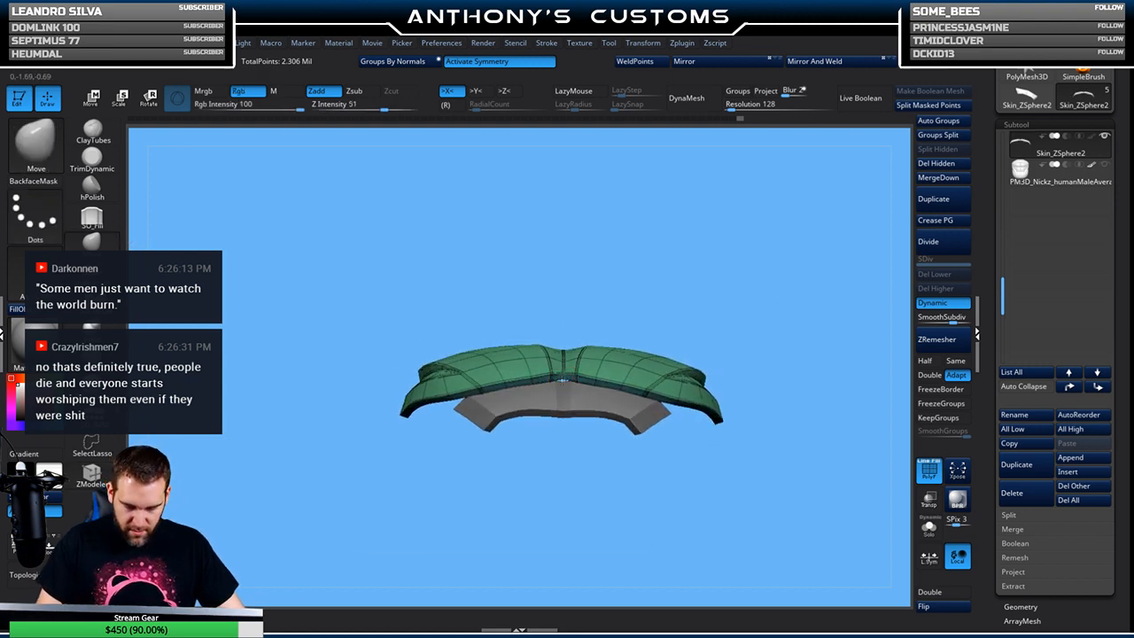
key("space")
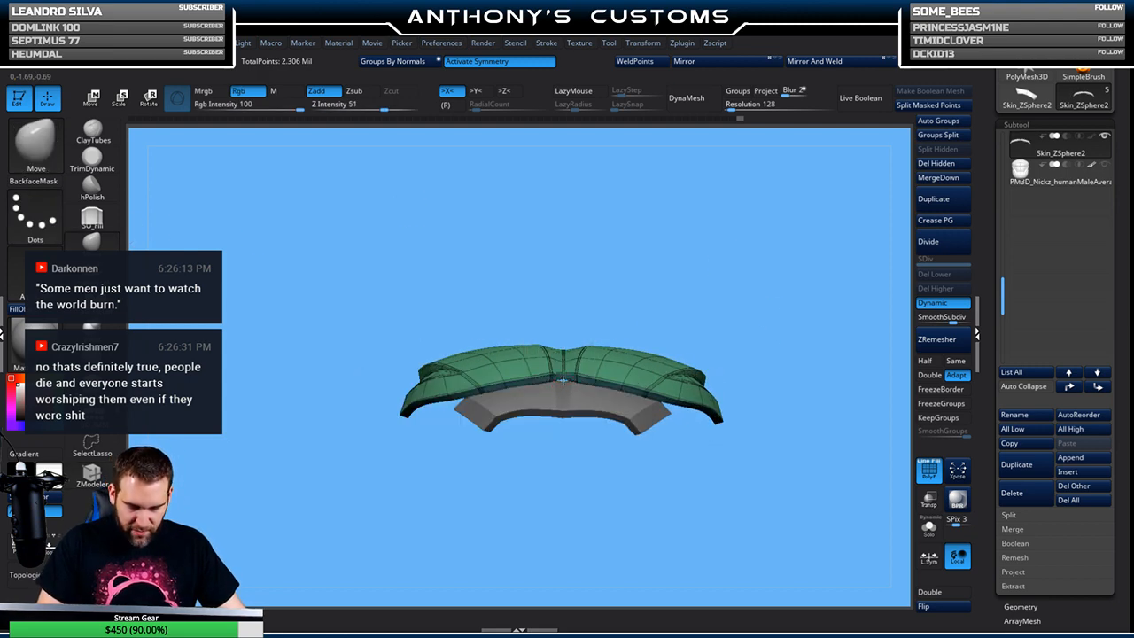
mouse_move(756, 323)
left_mouse_down()
mouse_move(787, 332)
mouse_move(777, 380)
mouse_move(777, 285)
mouse_move(713, 263)
left_mouse_up()
key("shift+f")
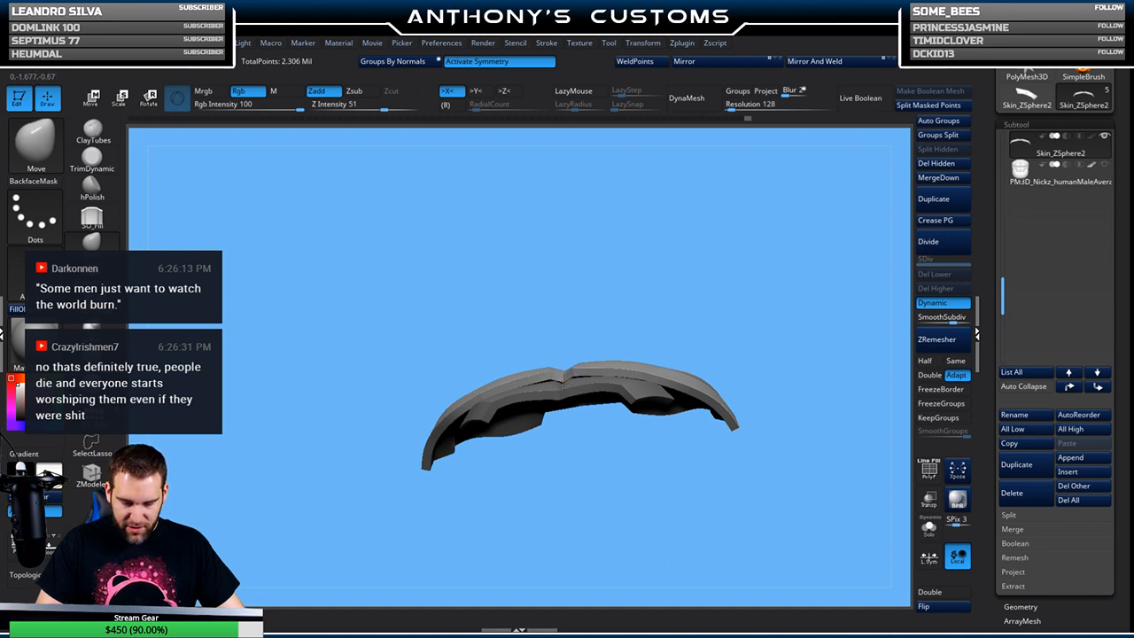
key("ctrl+s")
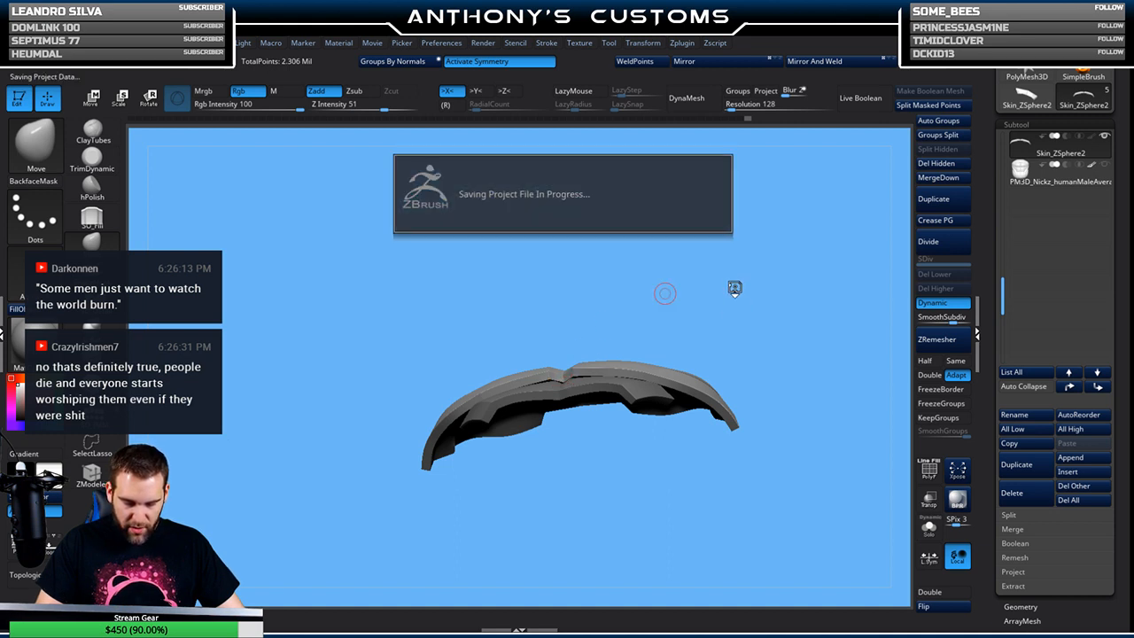
Inspect the overlapping armour plates from the front and side, and show the sculpted torso again
left_click_drag(775, 324, 748, 427)
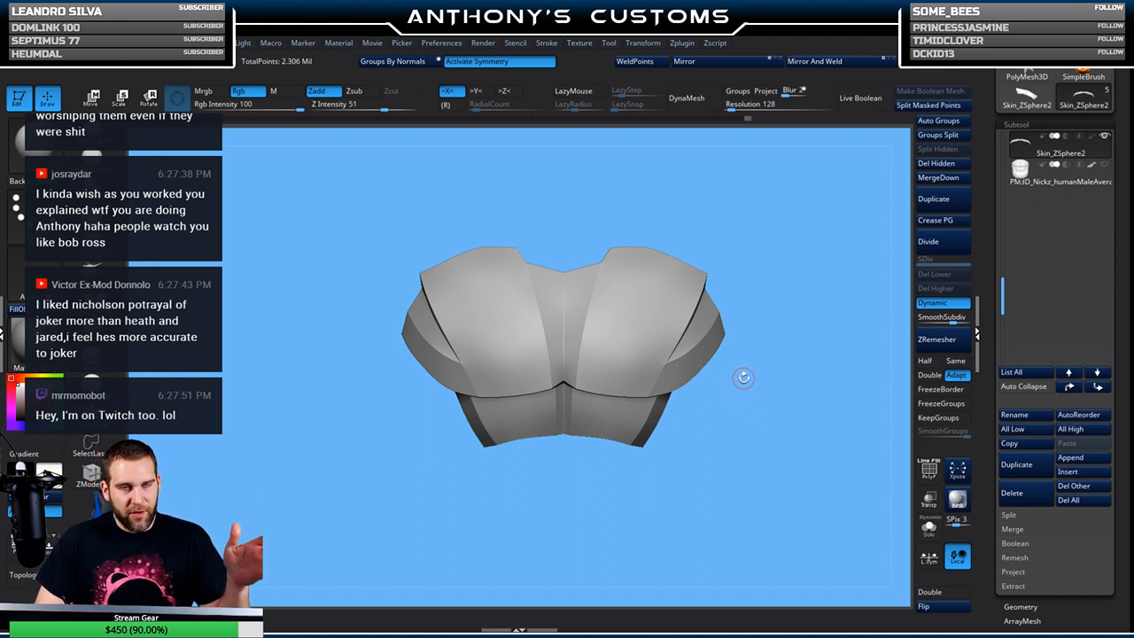
left_click_drag(713, 428, 748, 461)
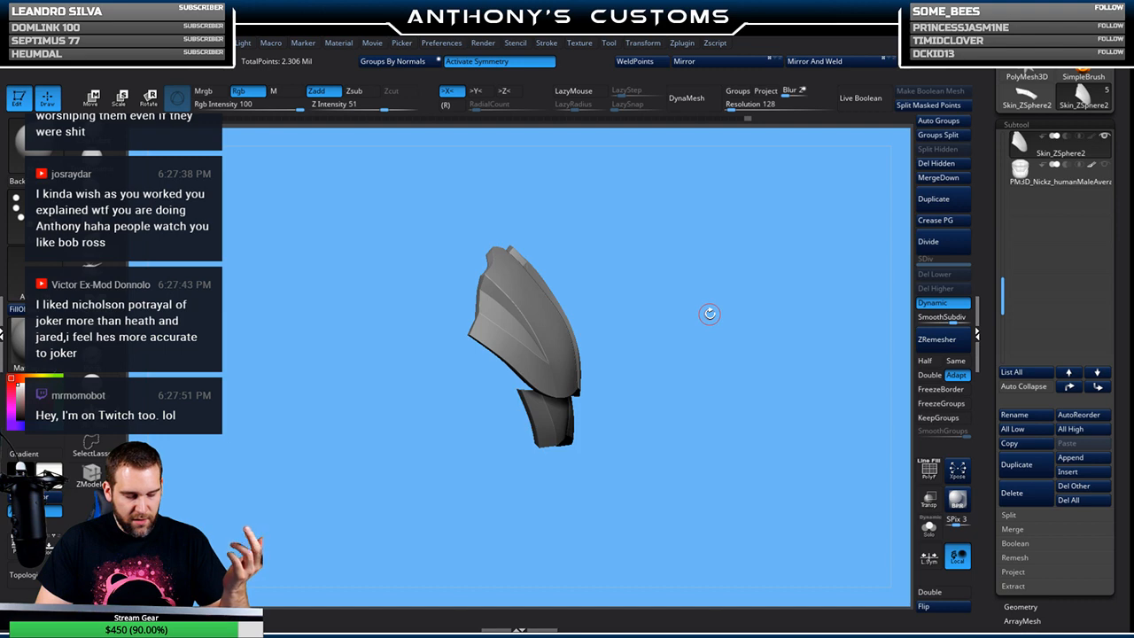
left_click_drag(709, 308, 825, 392)
left_click_drag(1002, 288, 1002, 189)
left_click(1104, 136)
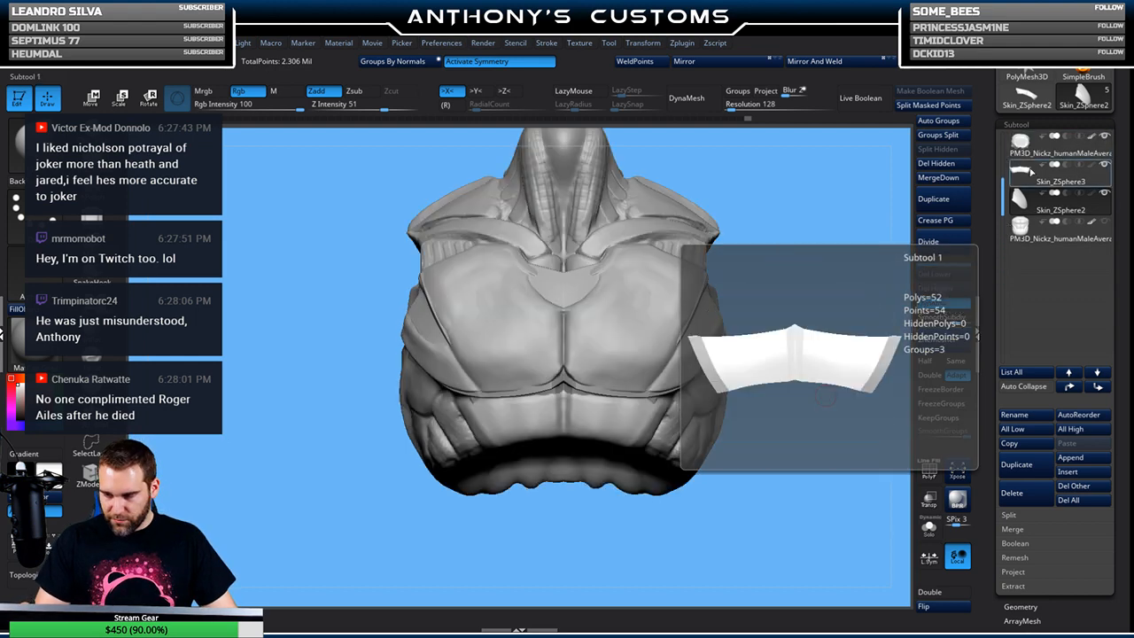
Insert a ZSphere subtool after the Skin_ZSphere2 chest shell and enable Edit Topology with X symmetry
left_click_drag(700, 532, 622, 482)
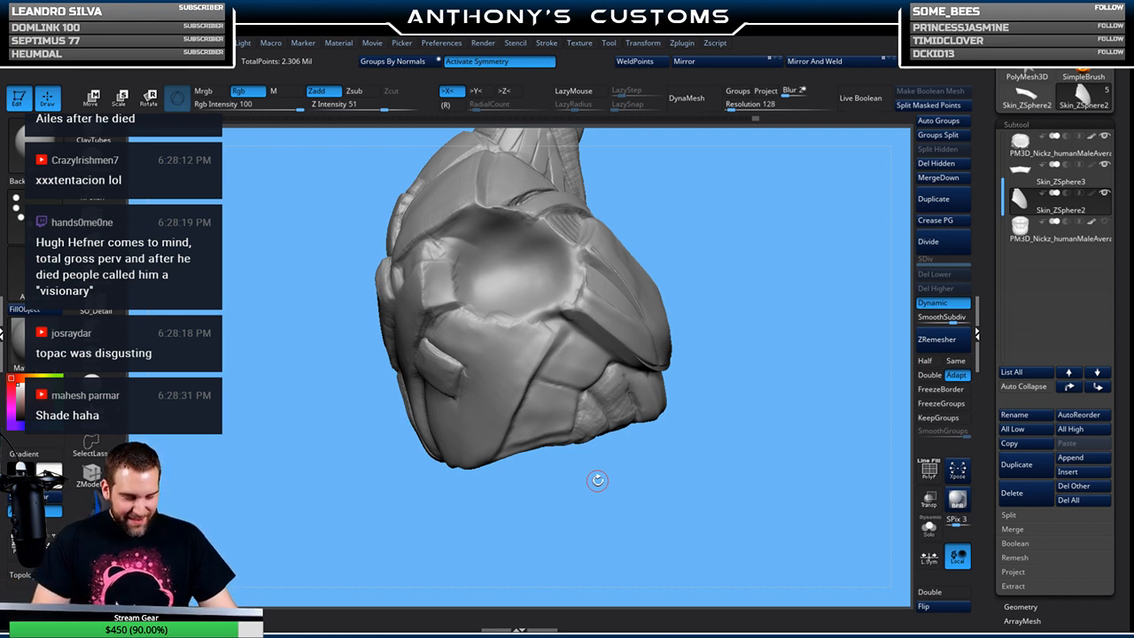
left_click_drag(597, 480, 567, 519)
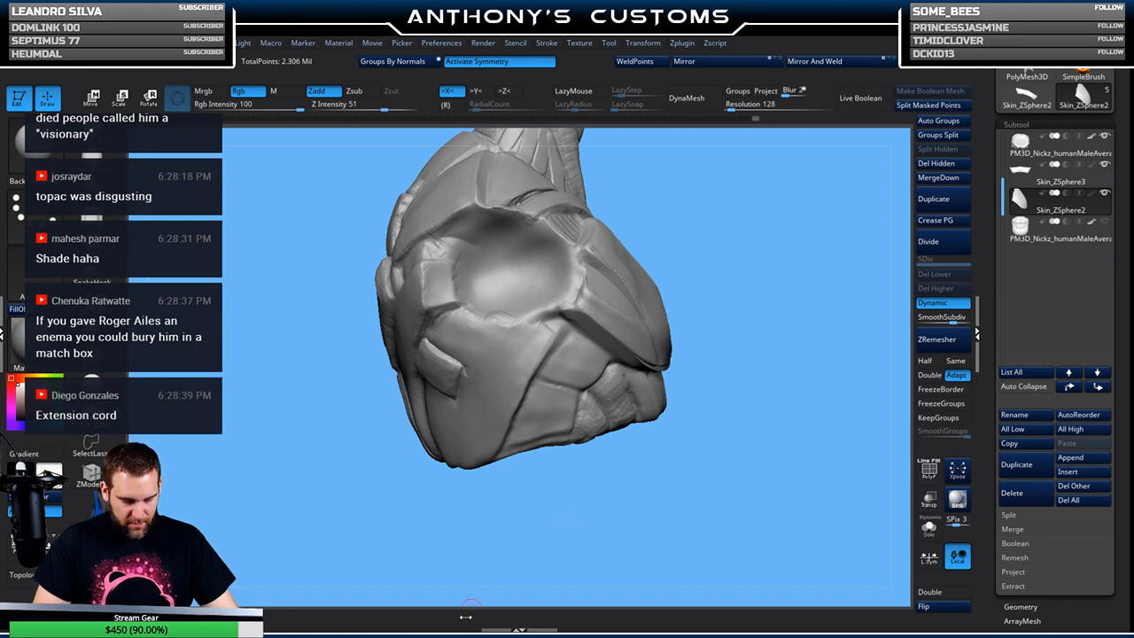
left_click(1082, 475)
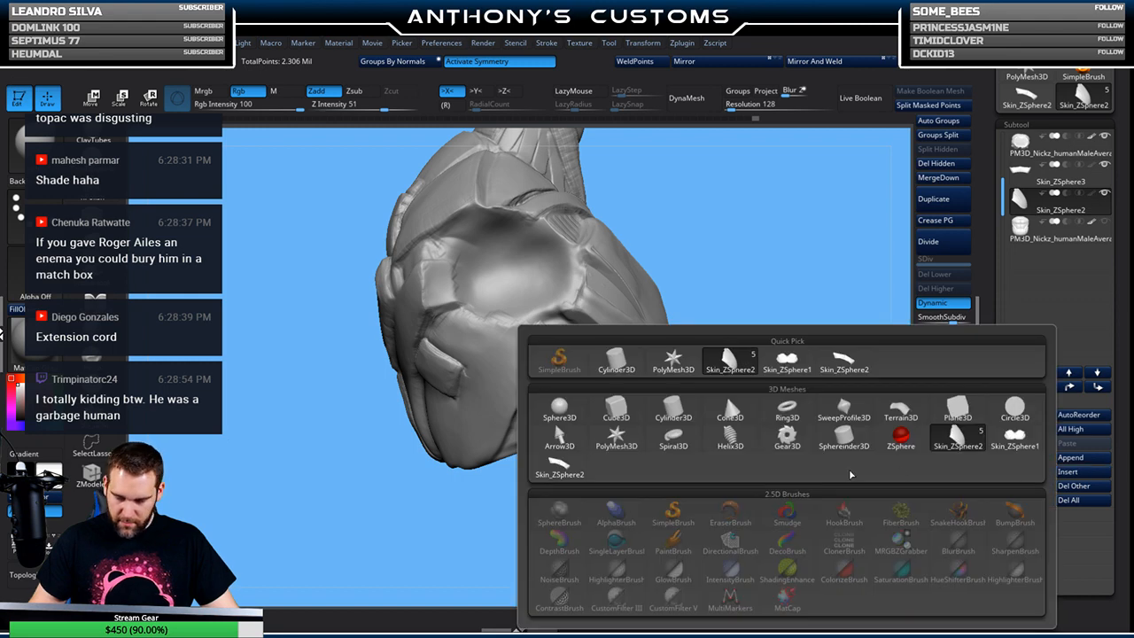
left_click(900, 435)
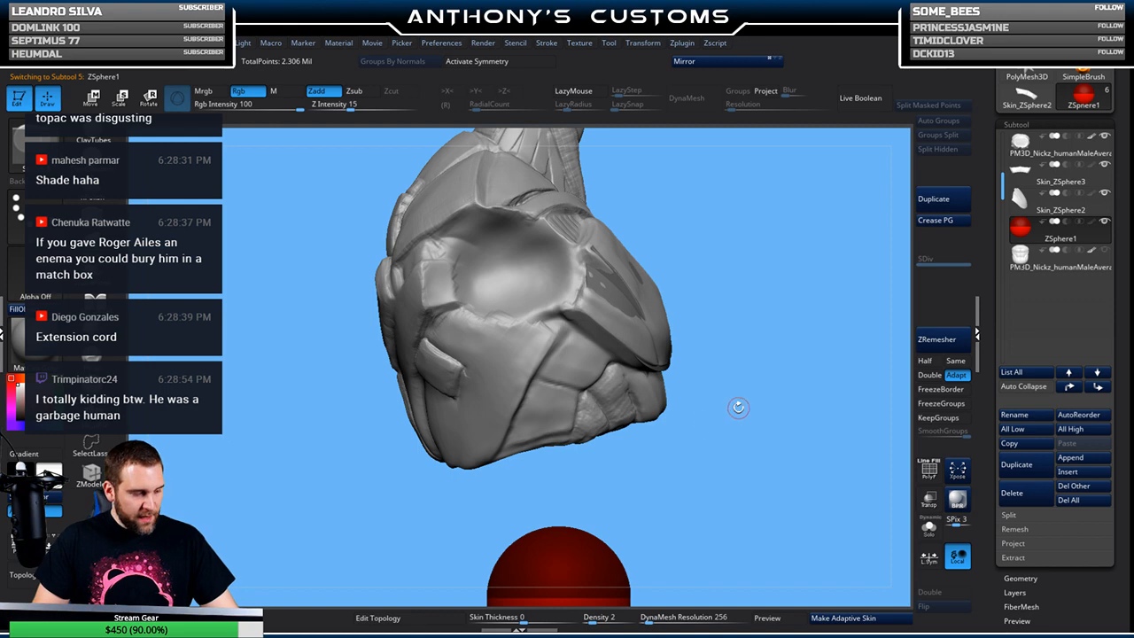
left_click(436, 625)
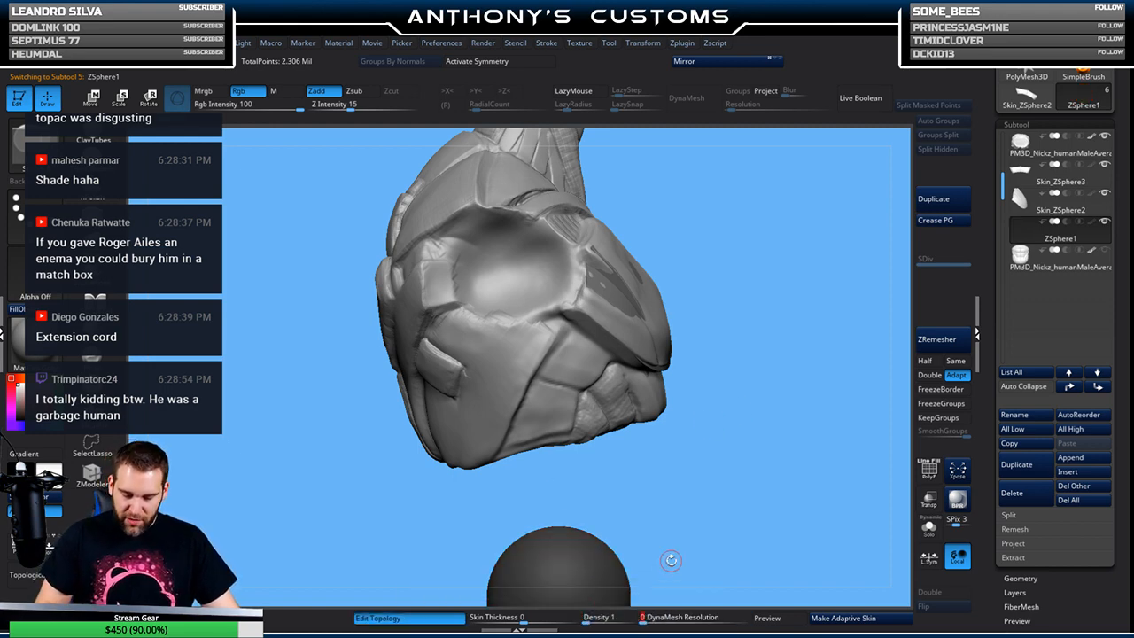
key("x")
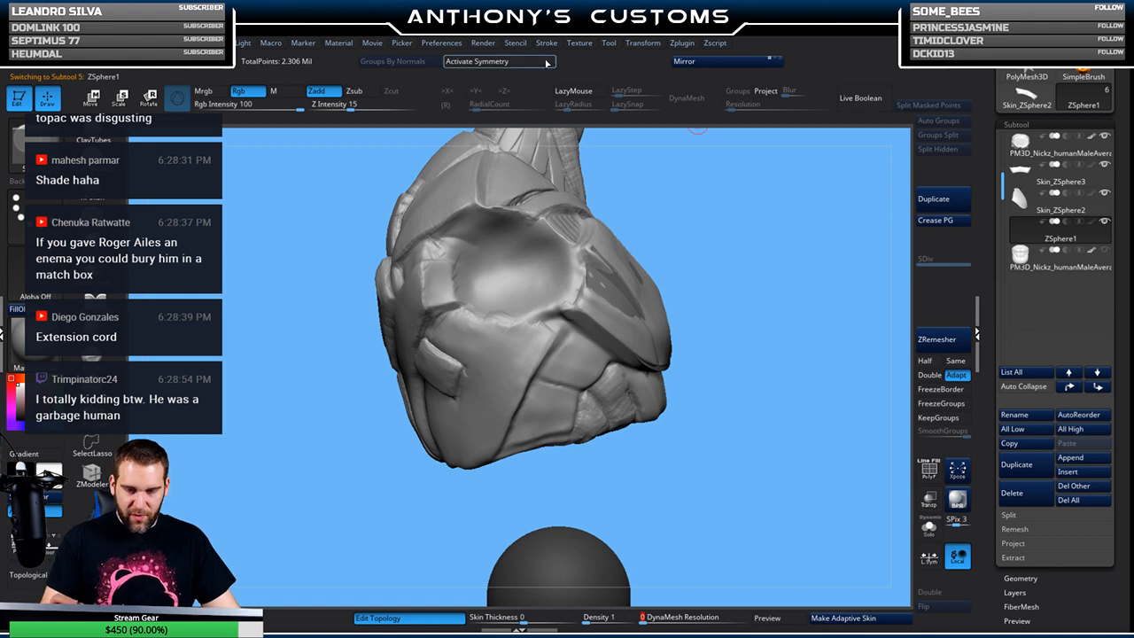
mouse_move(754, 327)
left_mouse_down()
mouse_move(848, 298)
mouse_move(779, 276)
mouse_move(536, 252)
left_mouse_up()
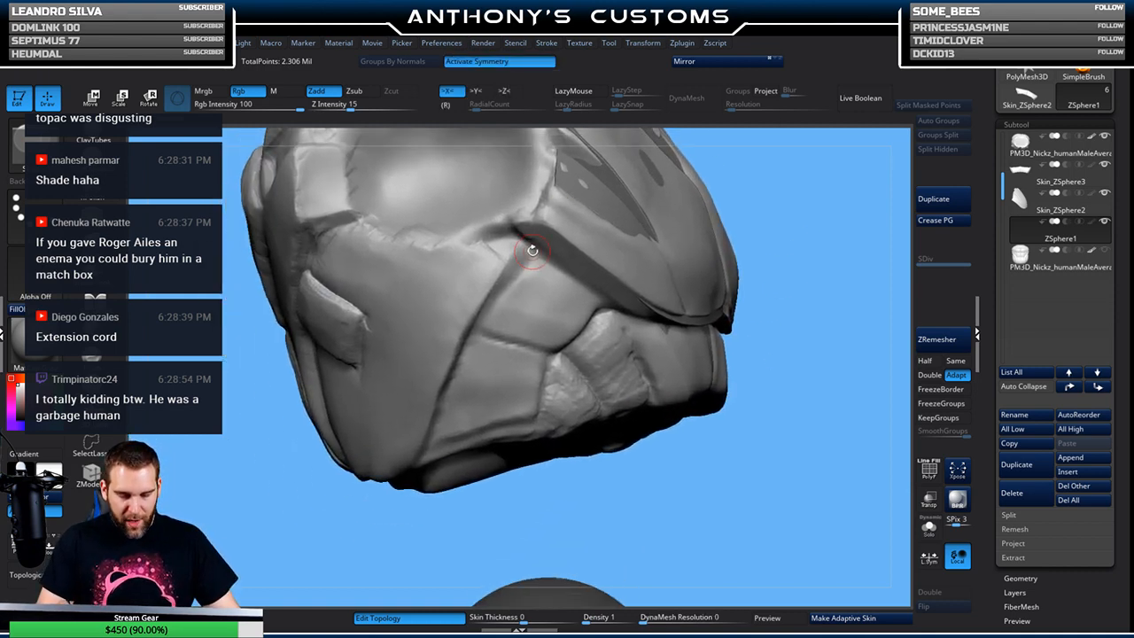
Draw a two-by-two grid of topology quads over the upper side panel just below the chest shell
left_click(570, 275)
left_click(598, 306)
left_click(555, 350)
left_click(520, 338)
left_click(545, 308)
left_click(581, 327)
left_click(568, 275)
left_click(511, 285)
left_click(531, 250)
left_click(481, 326)
left_click(520, 337)
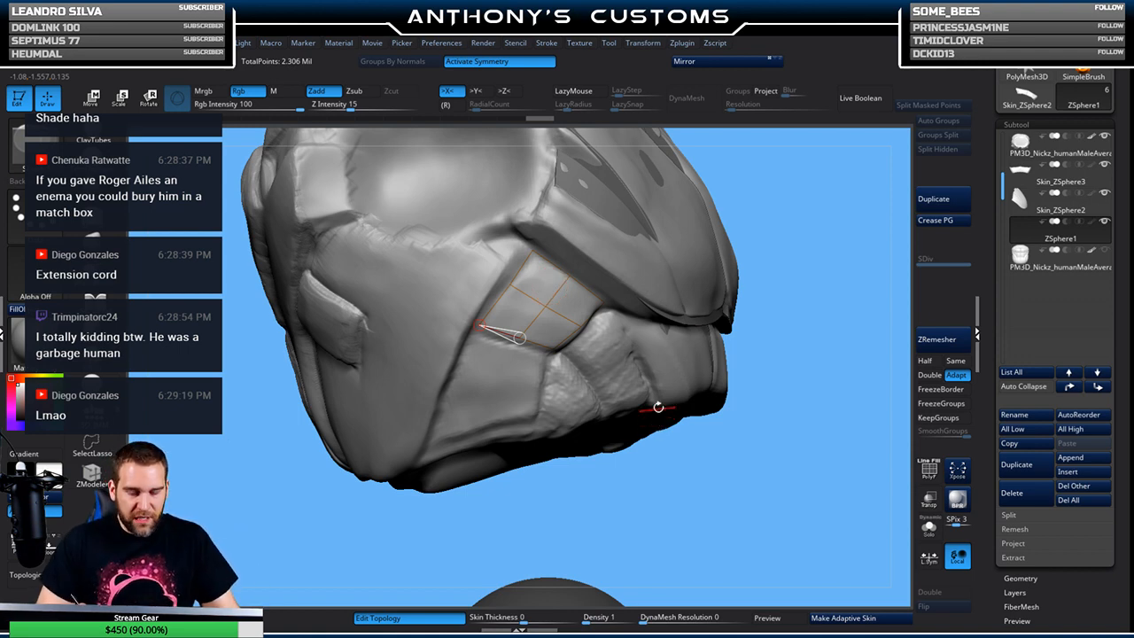
Draw the front half of a narrow topology strip along the grid's lower edge, following the groove below the upper side panel
mouse_move(800, 247)
left_mouse_down()
mouse_move(784, 249)
mouse_move(800, 236)
left_mouse_up()
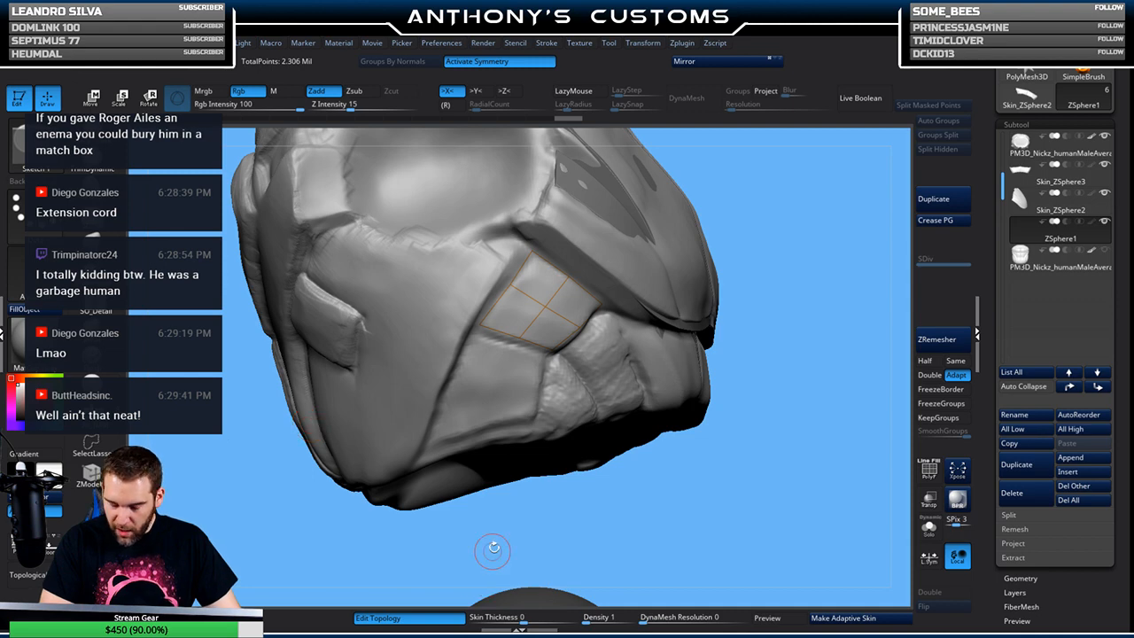
left_click_drag(779, 230, 671, 227)
left_click_drag(519, 338, 517, 342)
mouse_move(810, 246)
left_mouse_down()
mouse_move(790, 240)
mouse_move(785, 253)
mouse_move(785, 236)
mouse_move(785, 260)
mouse_move(791, 217)
mouse_move(791, 368)
left_mouse_up()
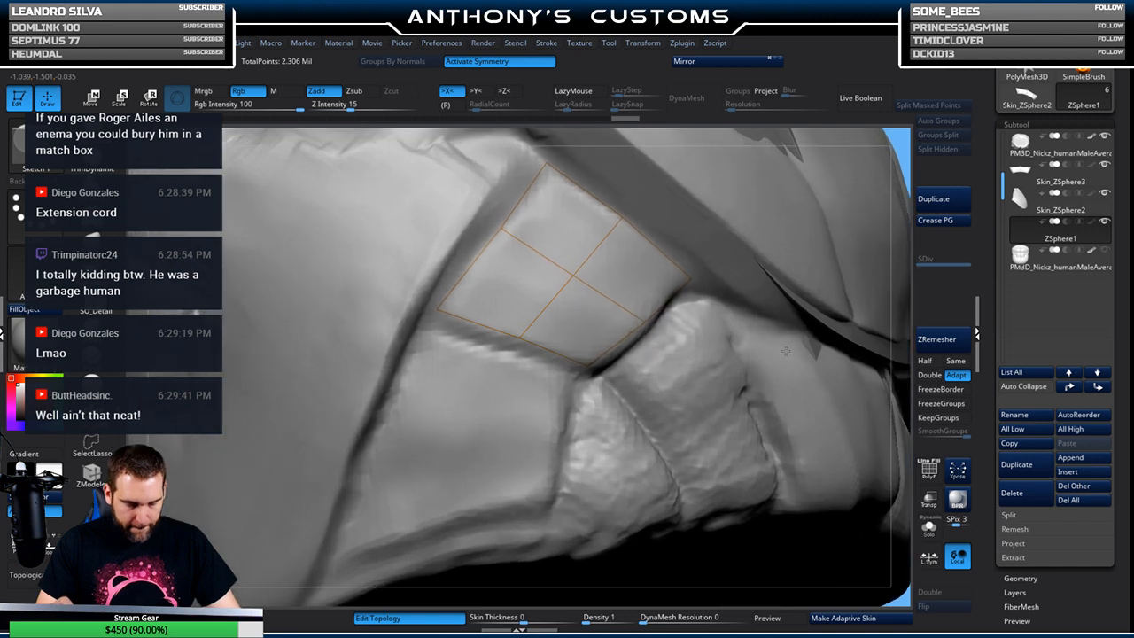
left_click(514, 349)
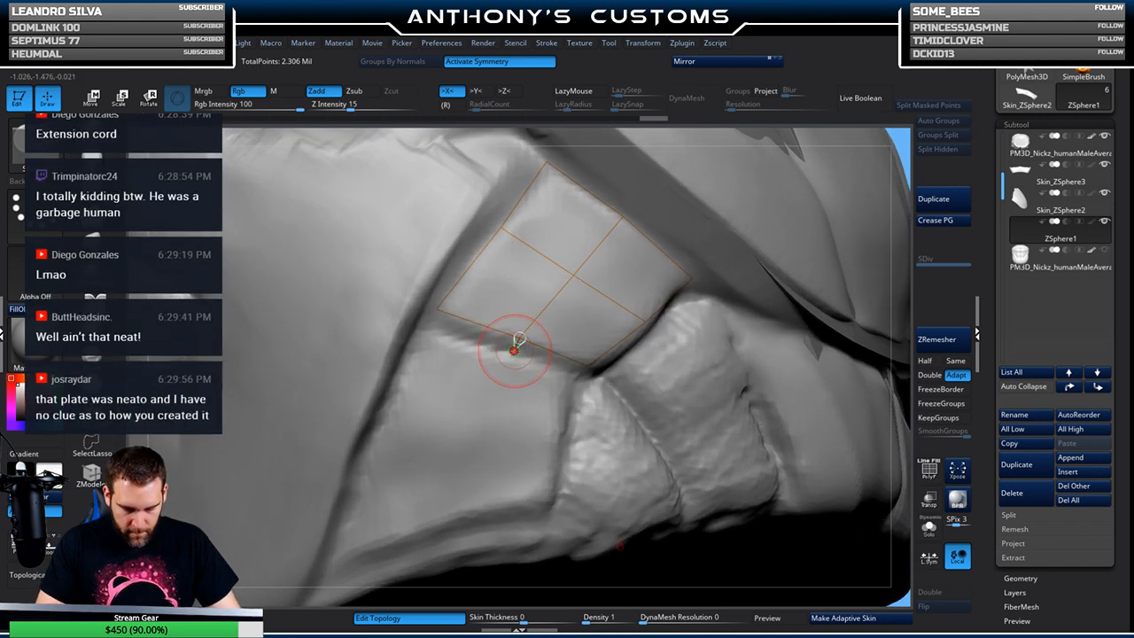
left_click(576, 375)
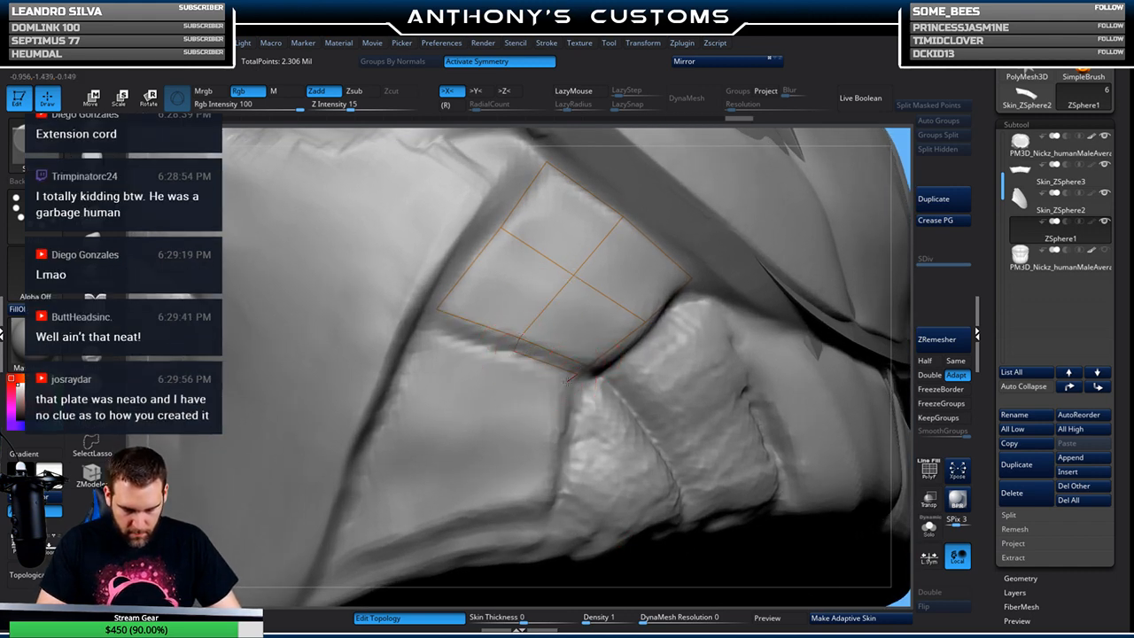
left_click(512, 356)
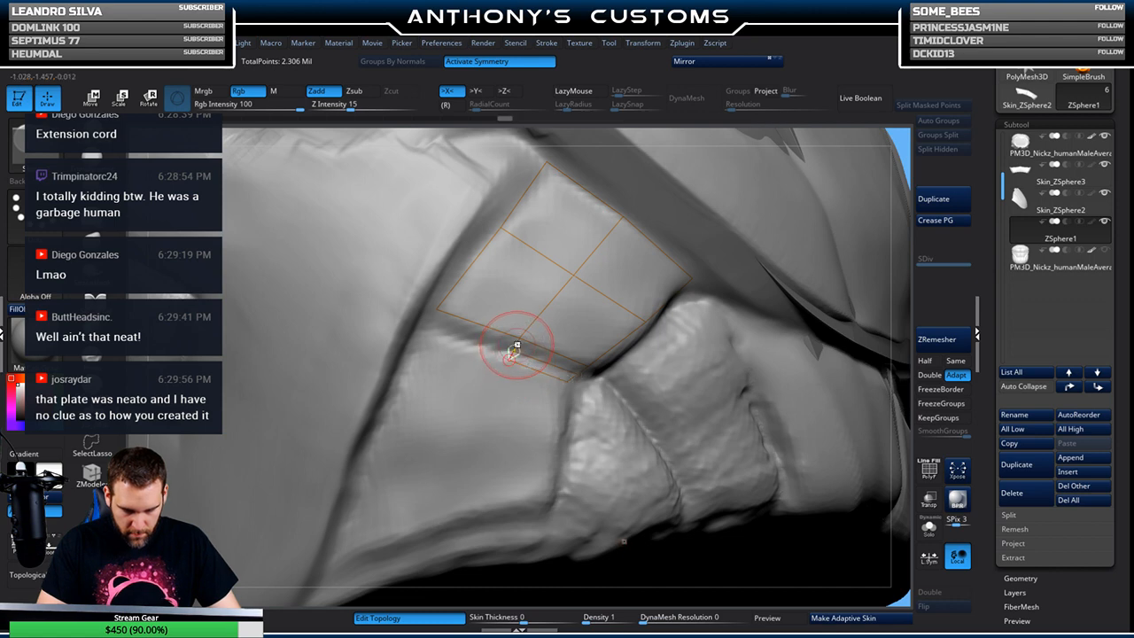
left_click(435, 312)
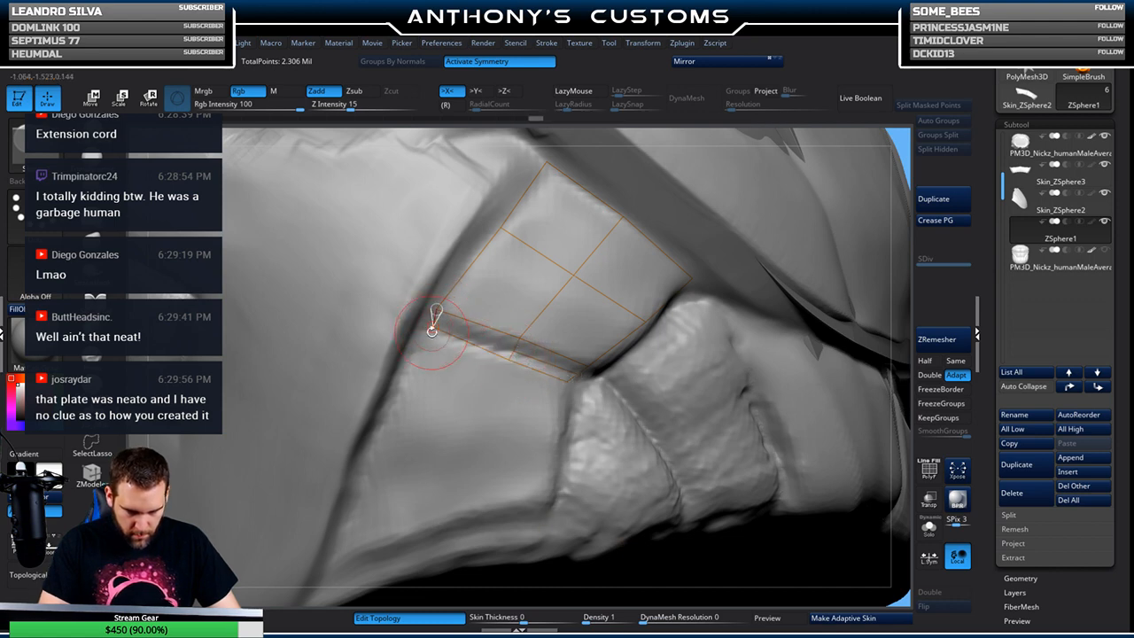
left_click(431, 332)
left_click(507, 359)
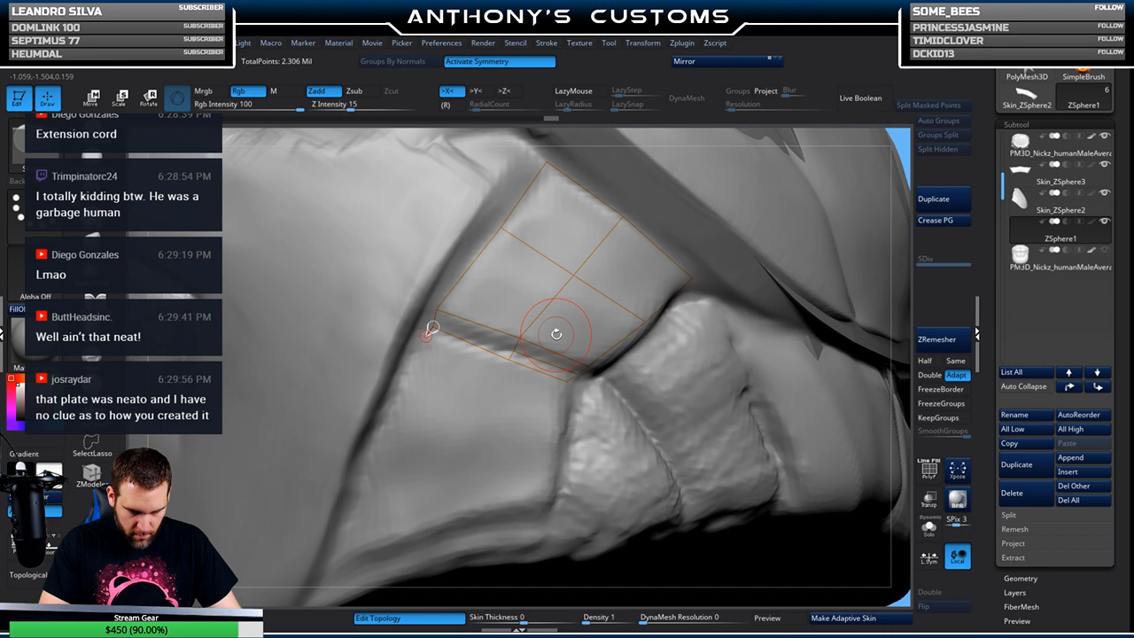
key("ctrl+z")
key("ctrl+z")
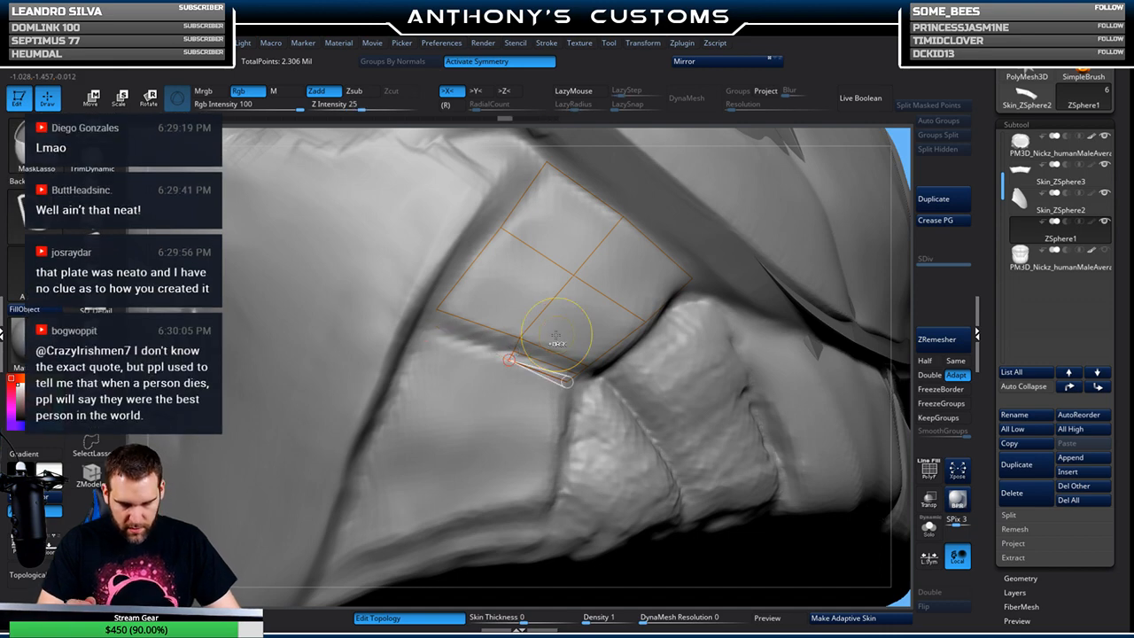
left_click(516, 346)
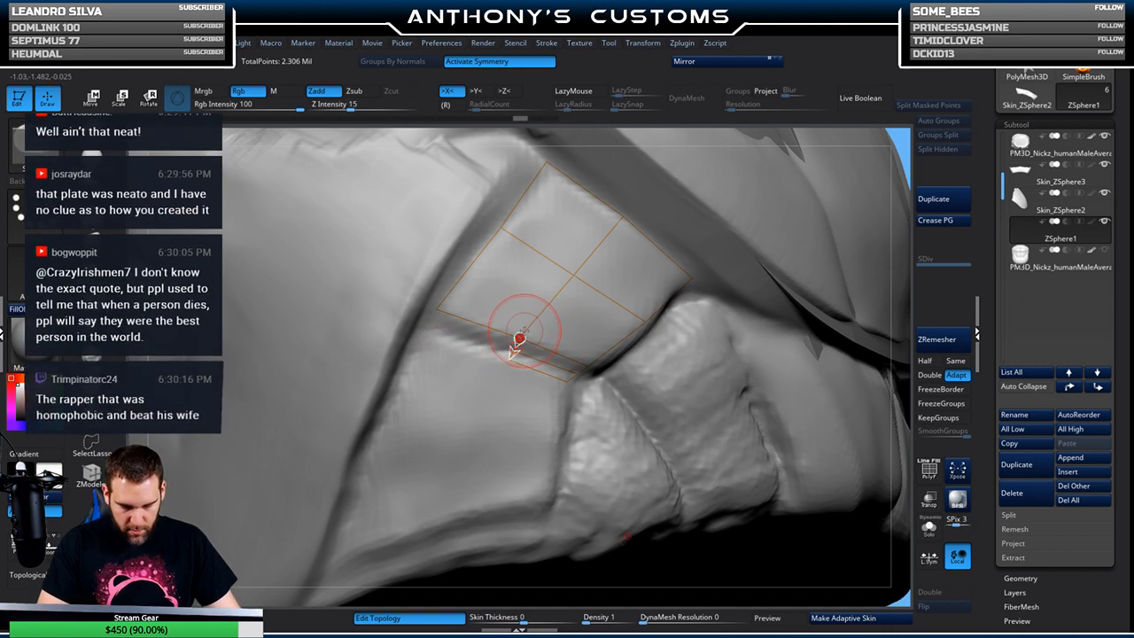
left_click(431, 325)
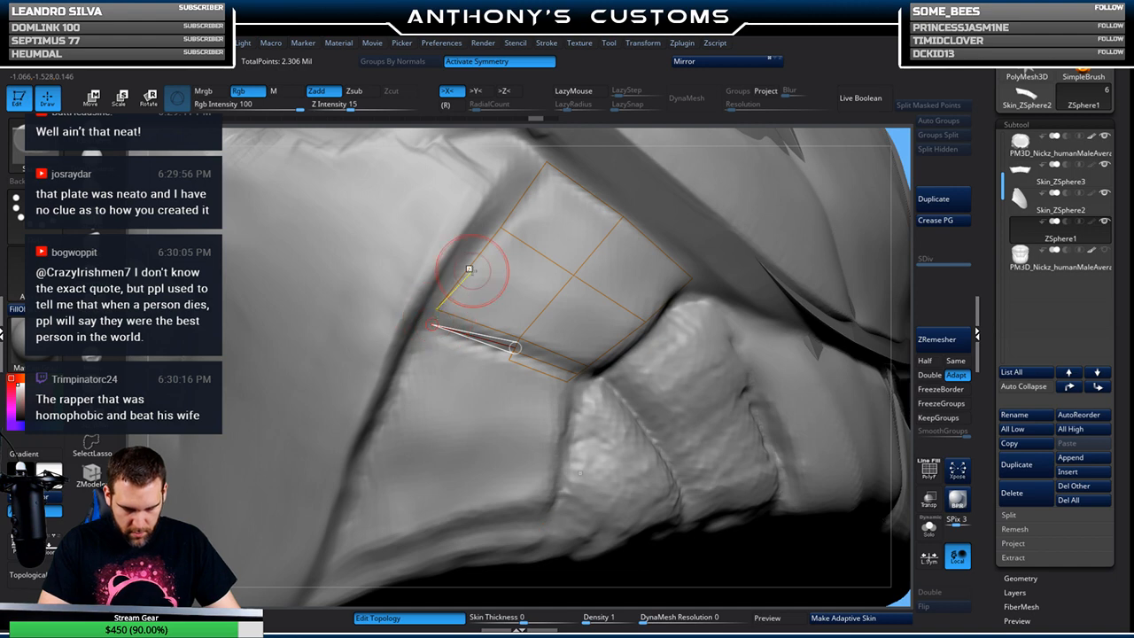
key("ctrl+z")
key("ctrl+z")
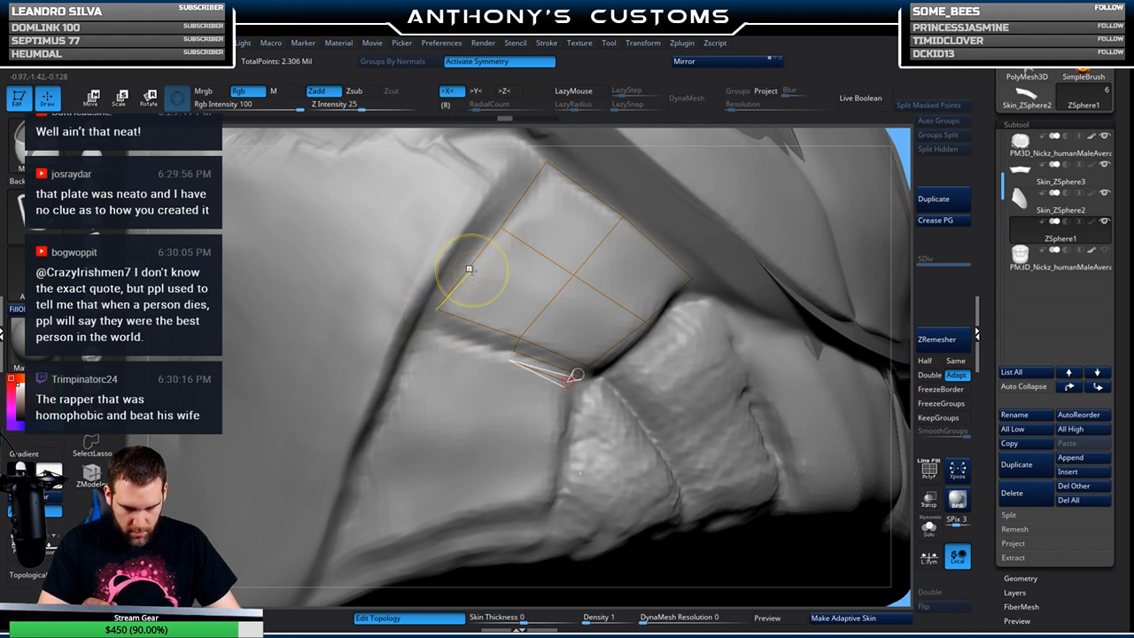
key("ctrl+z")
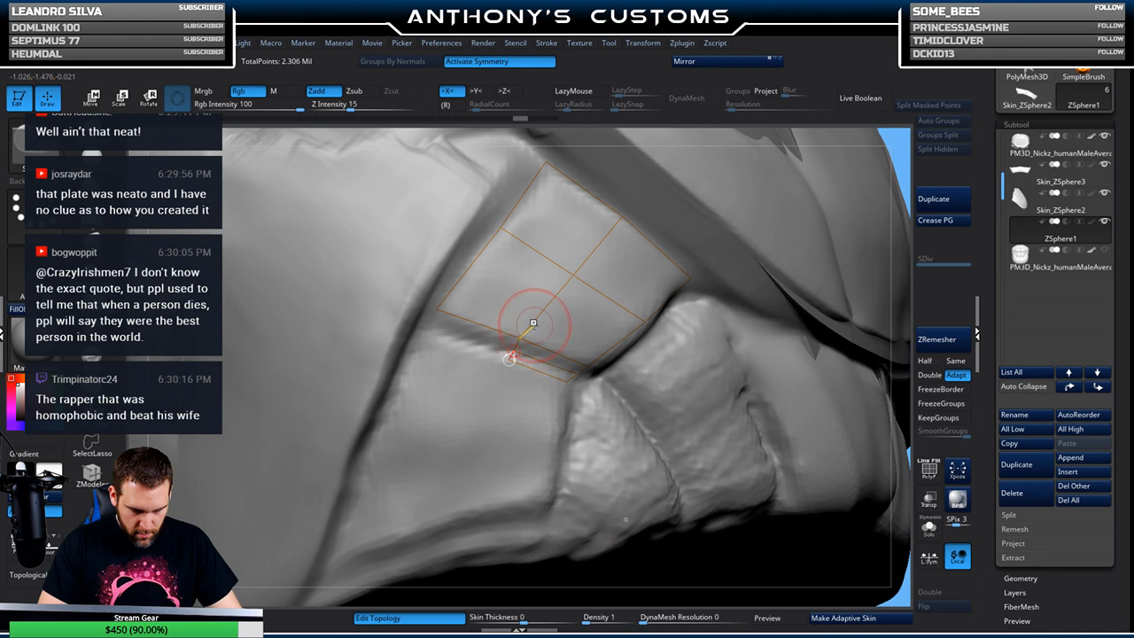
Extend the narrow strip to the grid's rear corner and draw four topology quads below it over the lower side panel
left_click_drag(512, 352, 433, 325)
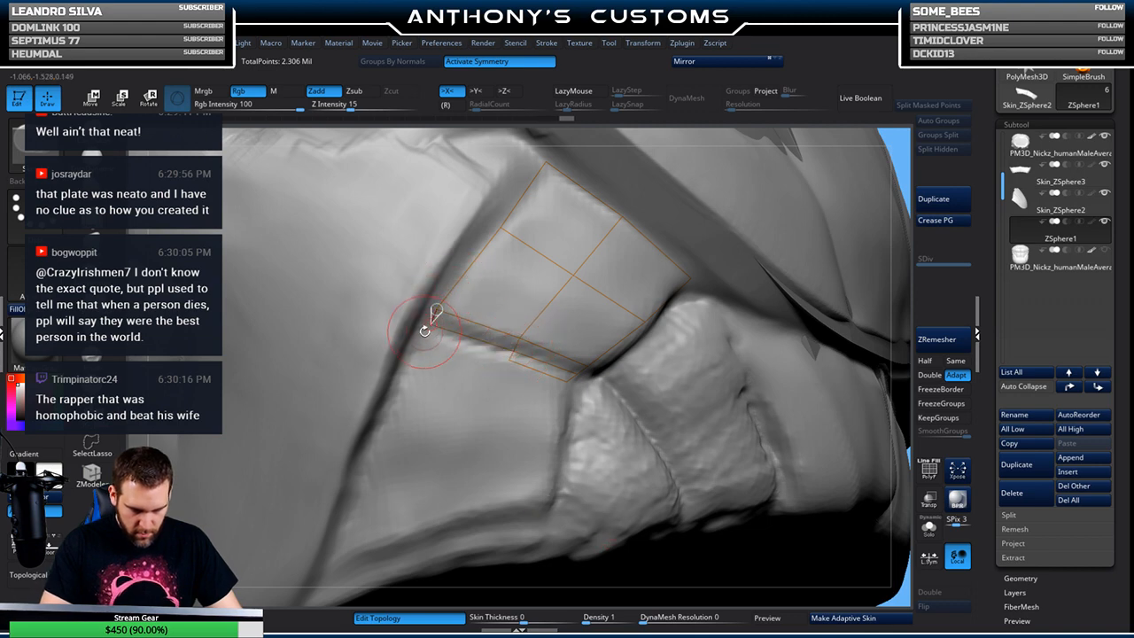
left_click_drag(507, 358, 424, 334)
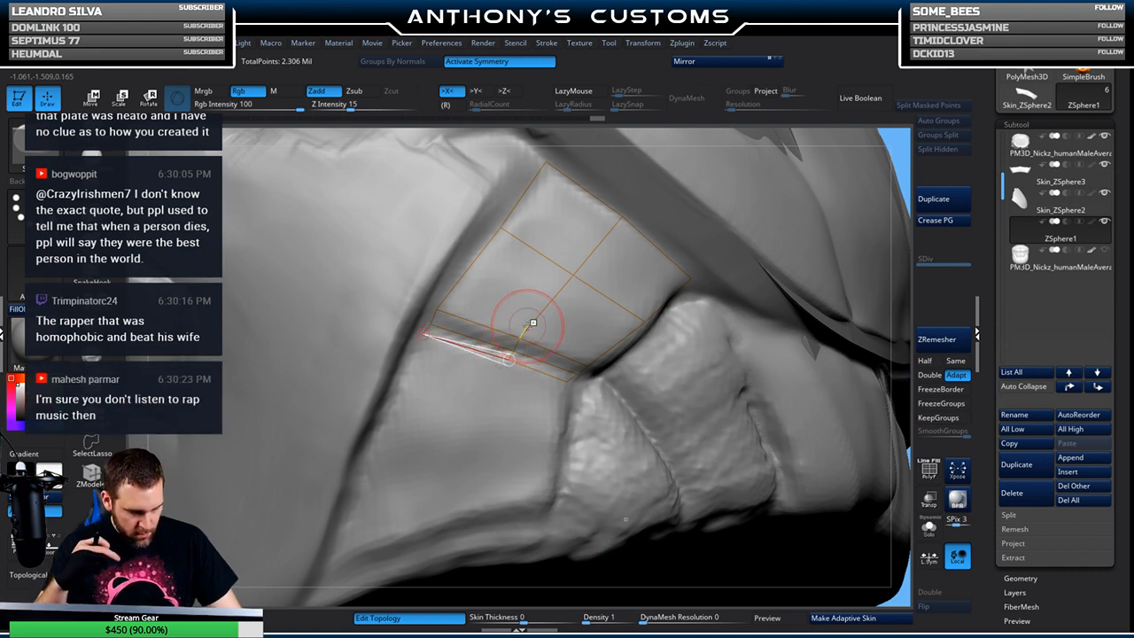
key("f")
key("f")
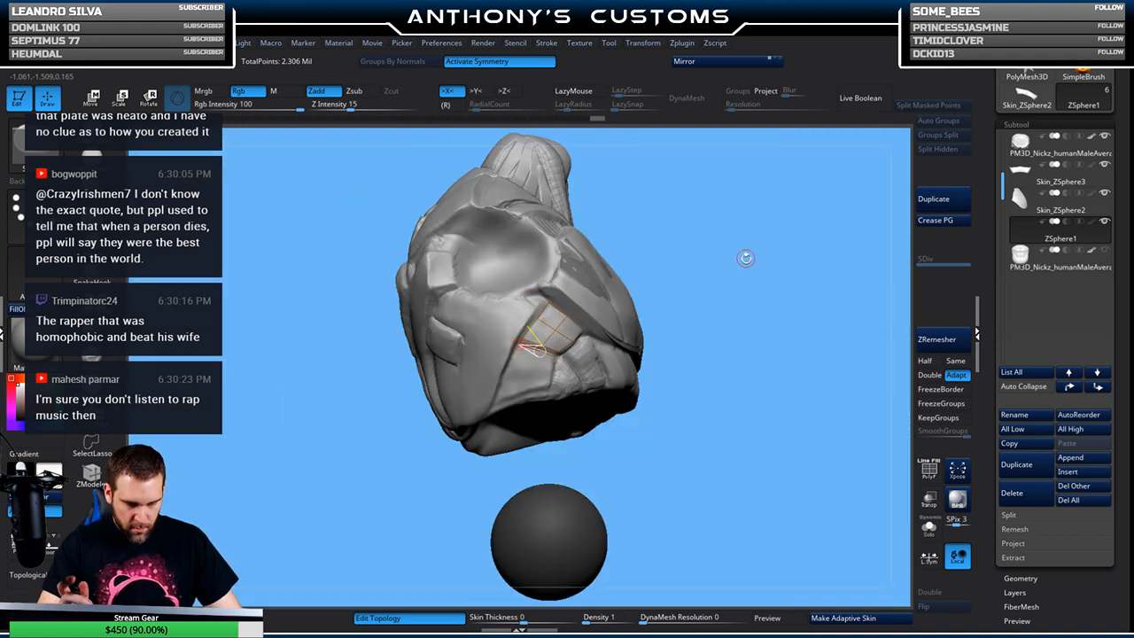
left_click_drag(757, 256, 736, 437, "alt")
left_click_drag(804, 330, 826, 271, "alt")
left_click(534, 342)
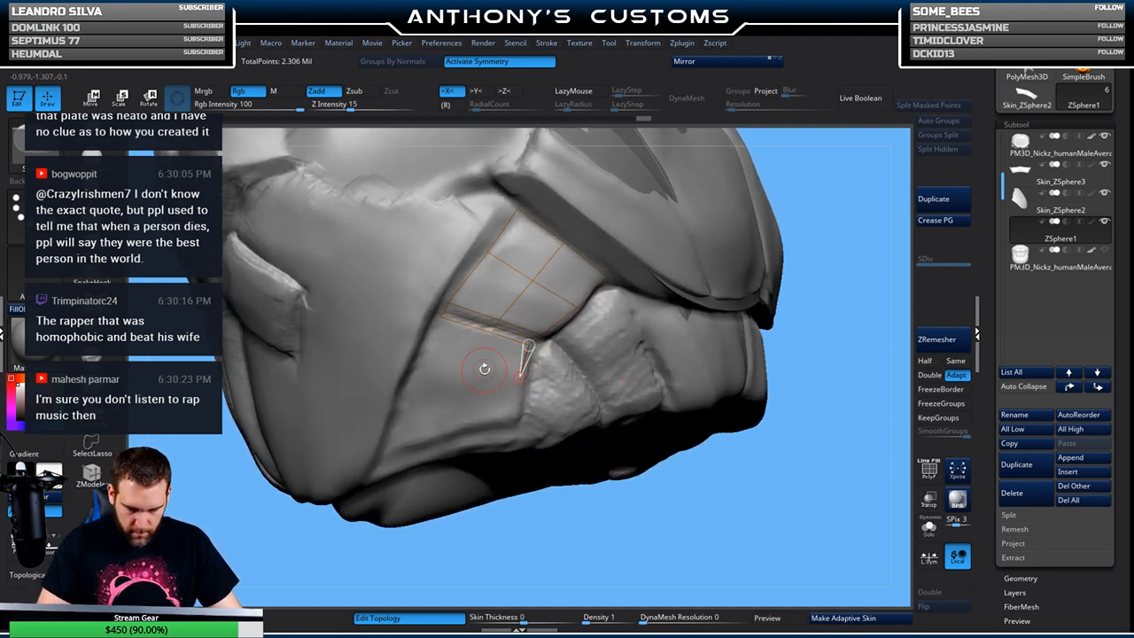
left_click(470, 372)
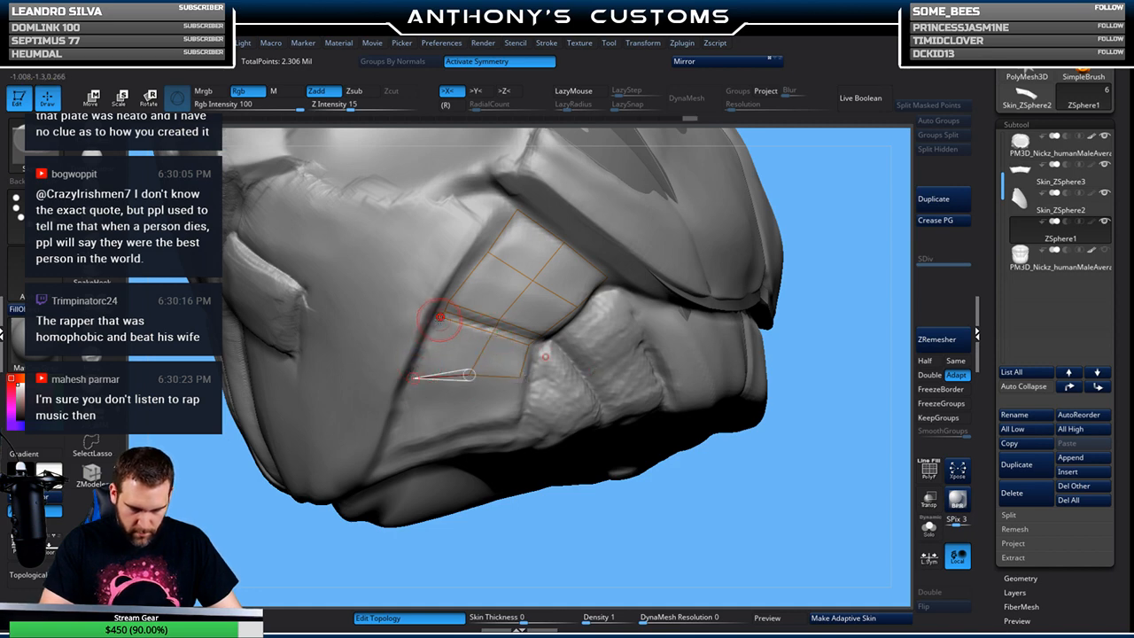
left_click(387, 450)
left_click(462, 426)
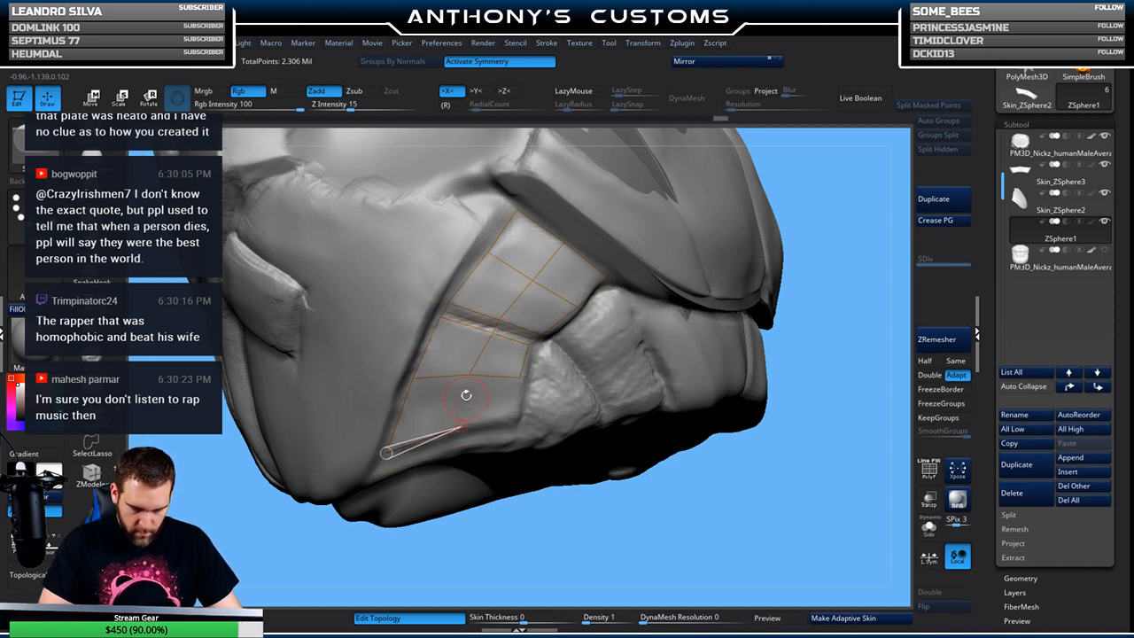
left_click(515, 419)
left_click(520, 379)
Isolate the drawn side topology, preview its surface, and make an adaptive skin from it with density 1
left_click_drag(828, 300, 811, 285)
left_click(933, 534)
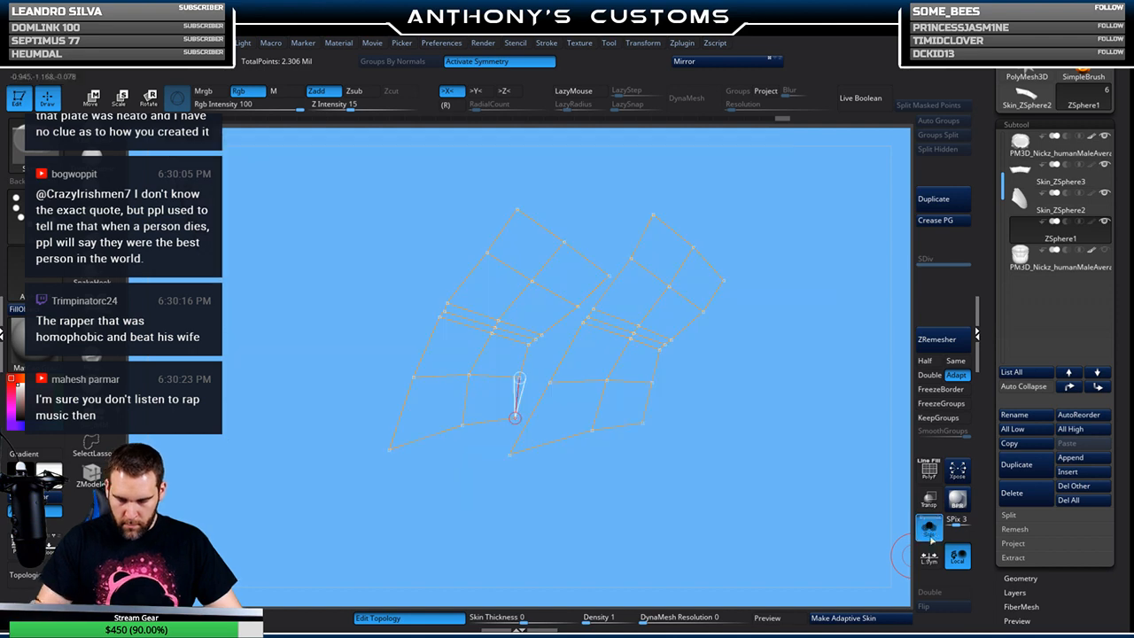
left_click(784, 617)
left_click(936, 591)
left_click_drag(835, 519, 774, 543)
left_click(932, 592)
left_click(932, 591)
key("a")
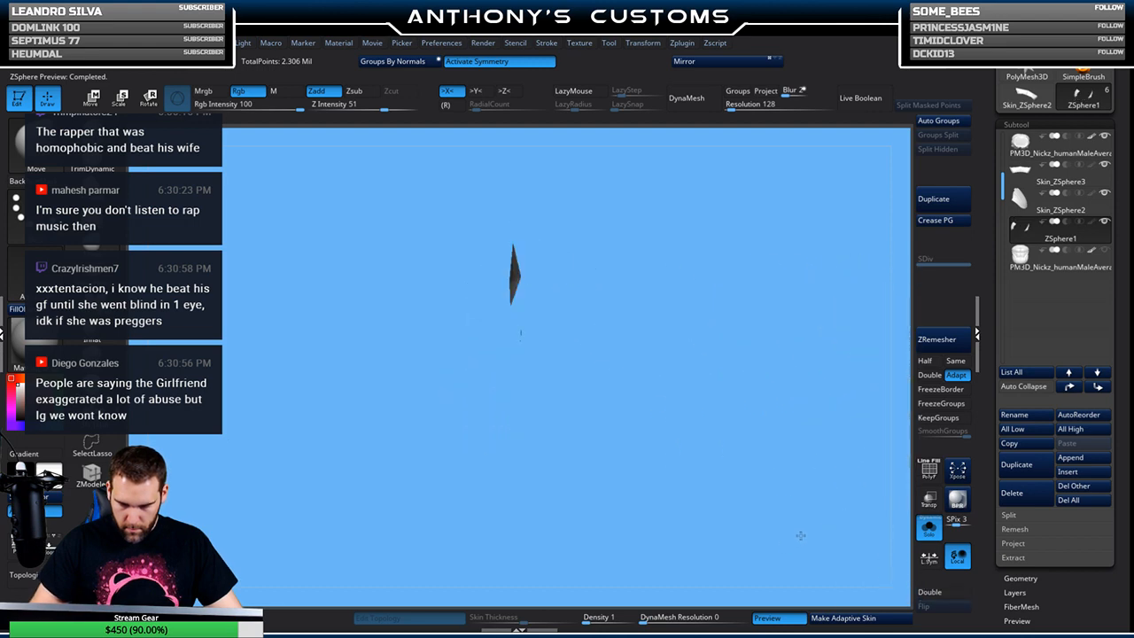
key("shift+a")
left_click(858, 617)
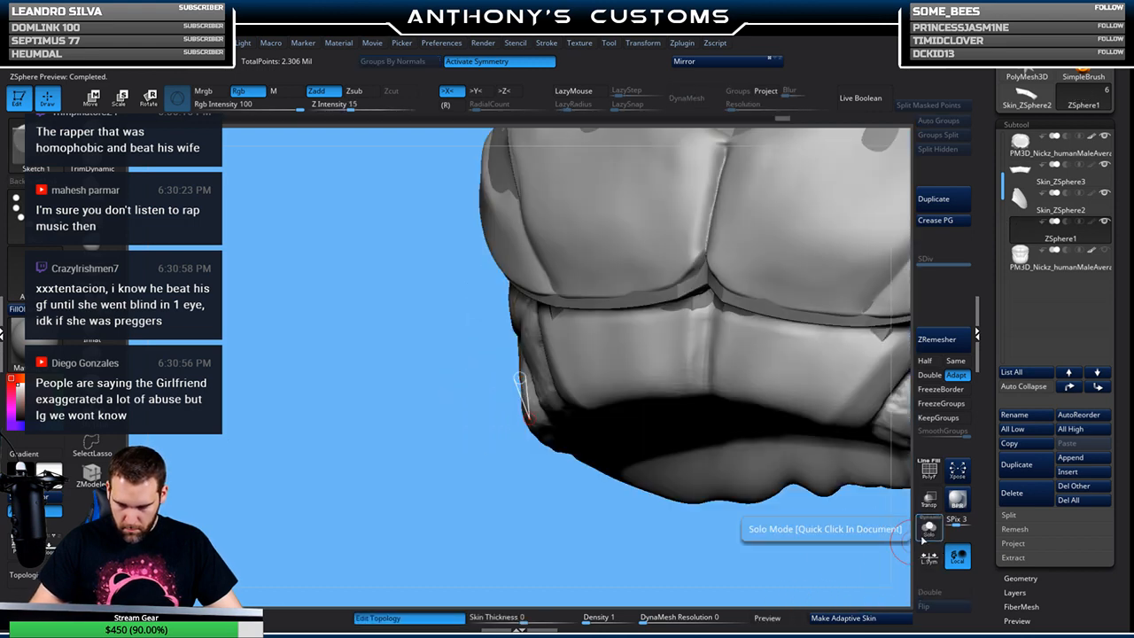
Insert the new adaptive skin as a subtool after ZSphere1 and delete the ZSphere1 subtool
left_click(1073, 488)
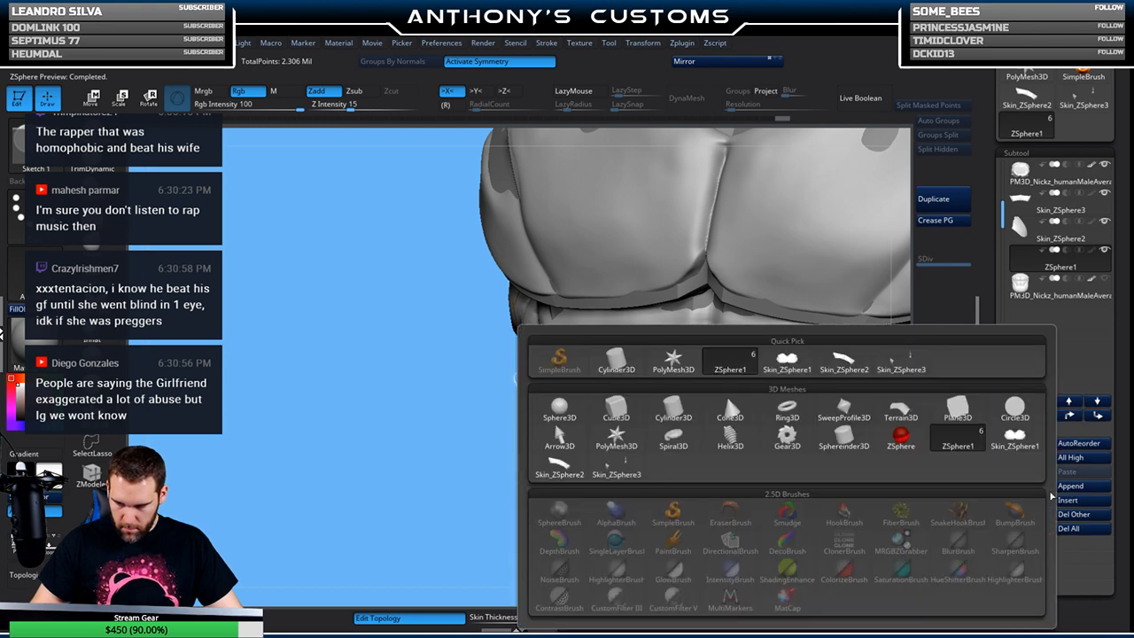
left_click(604, 459)
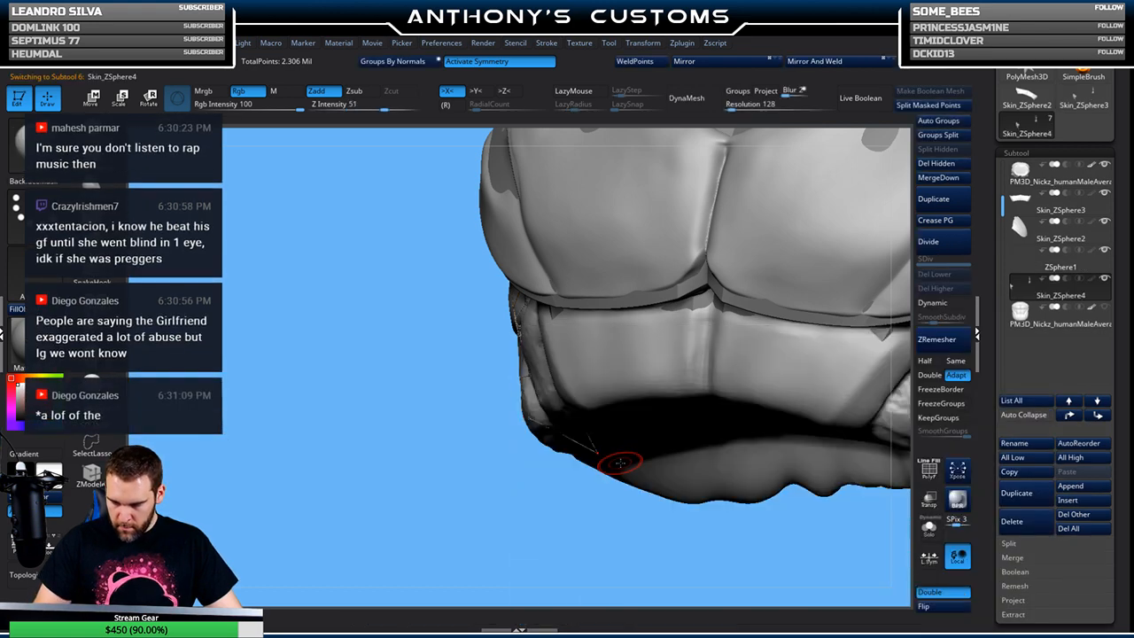
left_click(1011, 521)
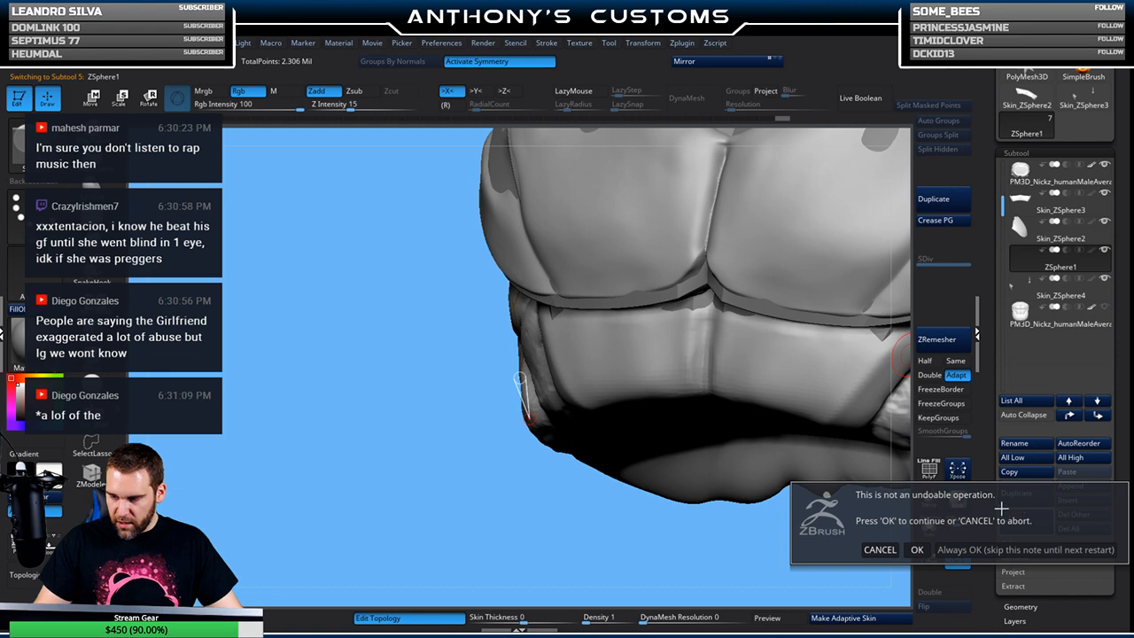
left_click(926, 547)
Isolate the Skin_ZSphere4 side plates and display their polyframe
left_click_drag(674, 549, 838, 457)
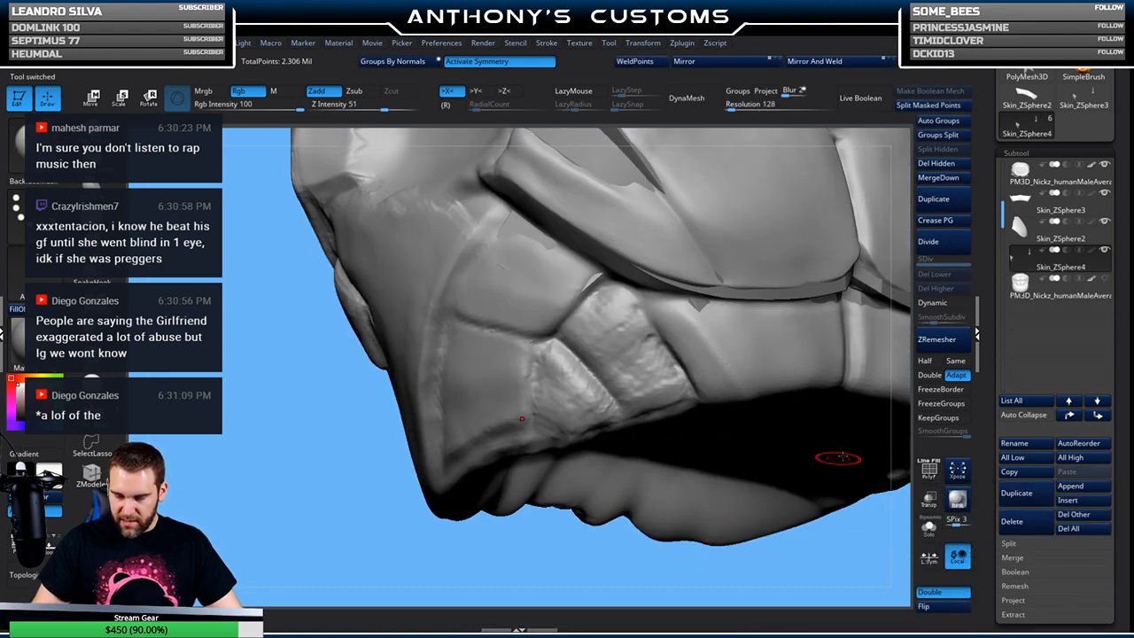
left_click(929, 528)
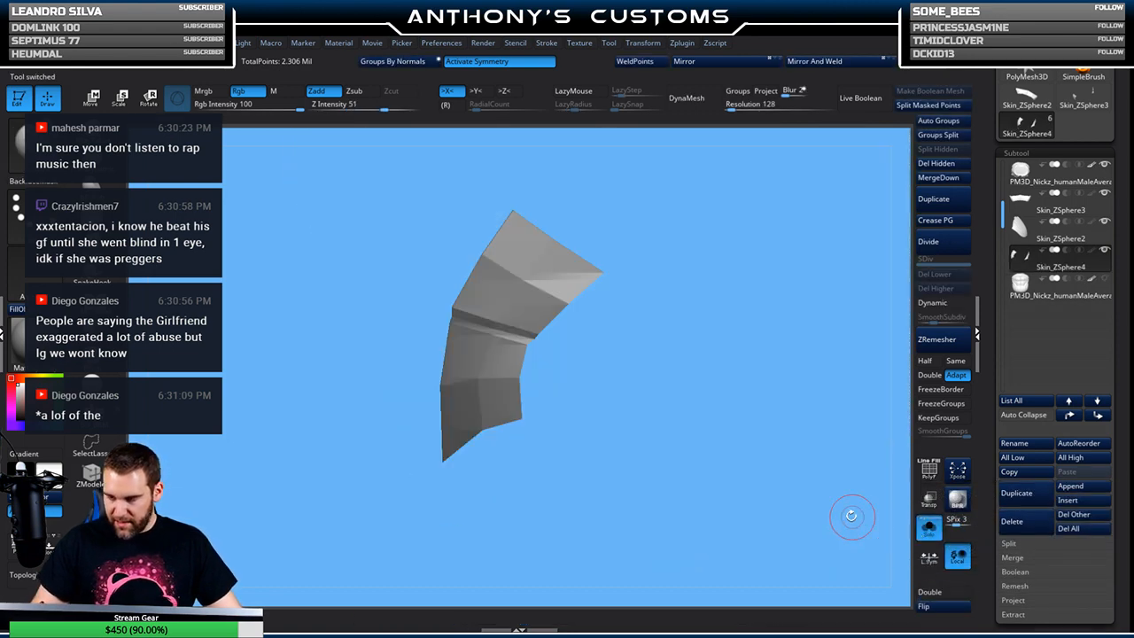
left_click_drag(767, 476, 777, 478)
key("shift+f")
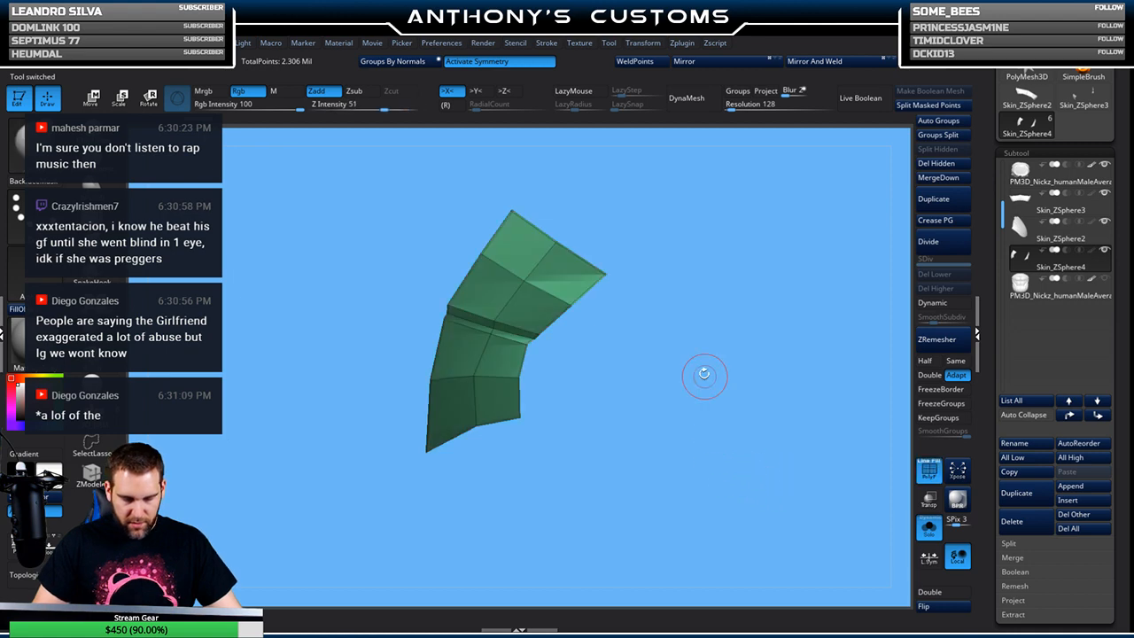
Reduce the Move brush's draw size and pull the side plate's lower outer corner and outer edge points outward
left_click_drag(676, 375, 686, 437, "alt")
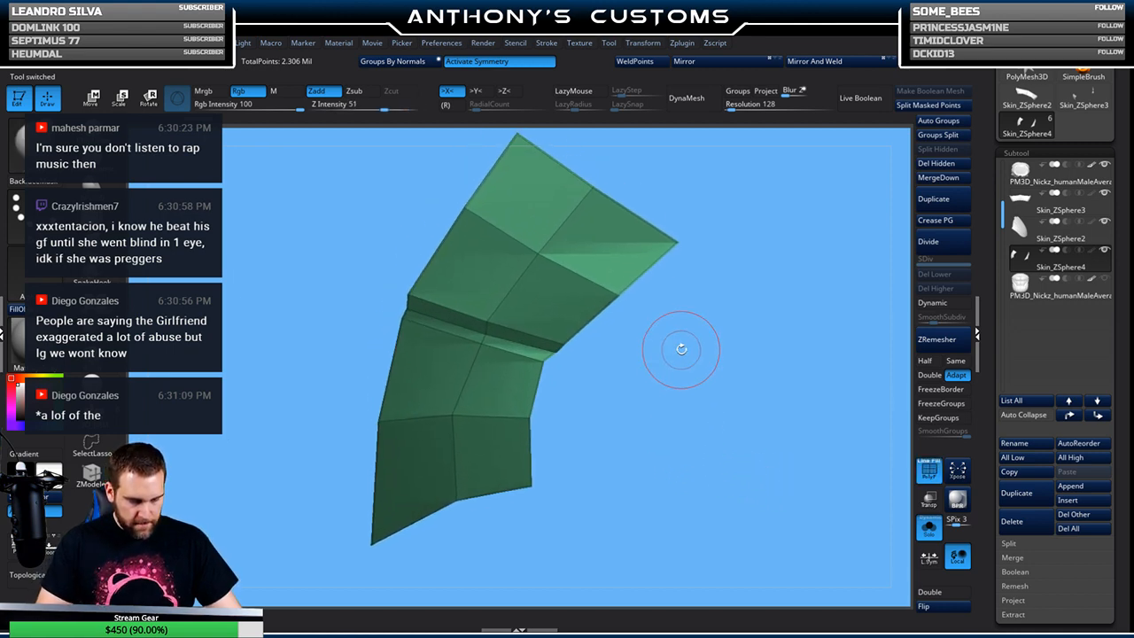
key("space")
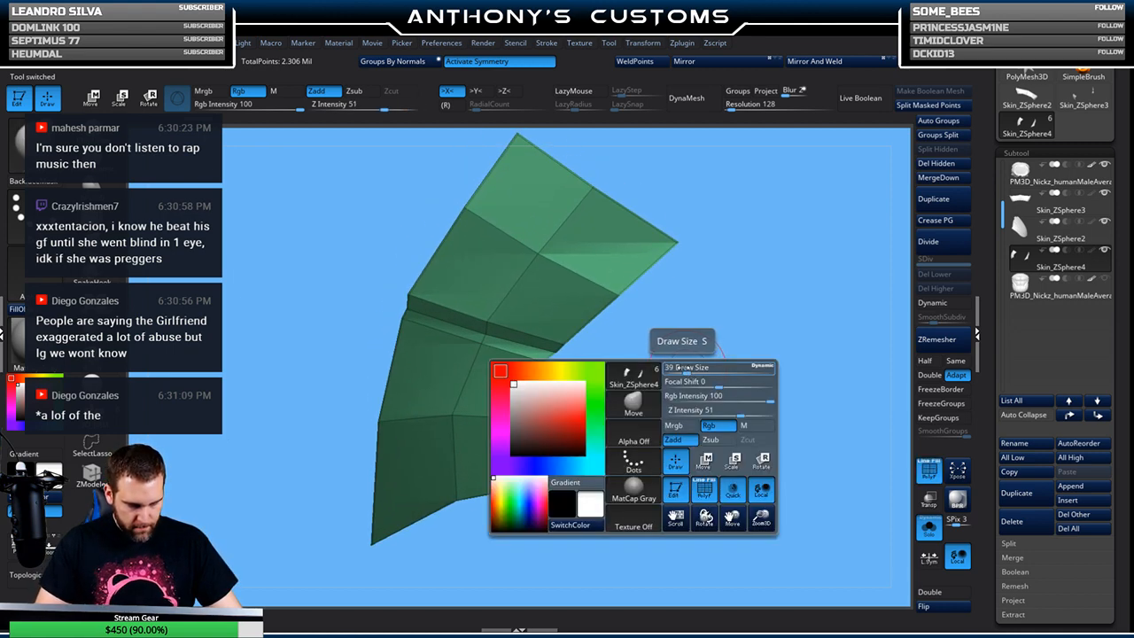
left_click(681, 368)
mouse_move(687, 354)
left_mouse_down()
mouse_move(713, 334)
mouse_move(682, 306)
mouse_move(653, 307)
mouse_move(727, 322)
mouse_move(710, 331)
mouse_move(701, 317)
left_mouse_up()
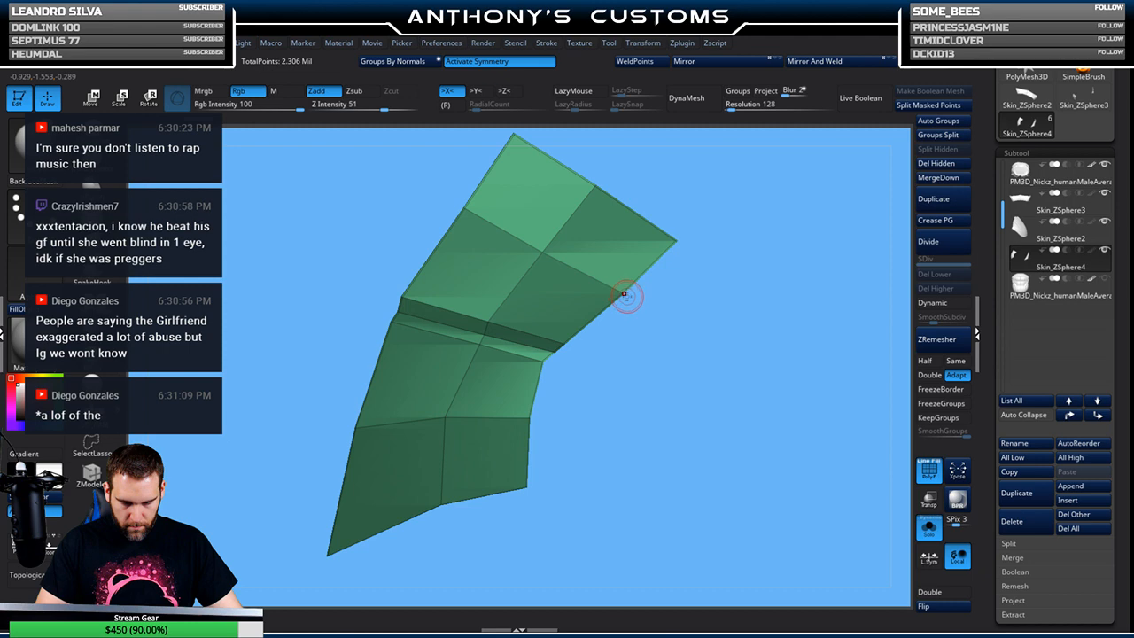
Thicken the side plates with ZModeler's QMesh action applied to the whole polygroup
left_click(91, 474)
mouse_move(682, 423)
left_mouse_down()
mouse_move(691, 388)
mouse_move(681, 365)
left_mouse_up()
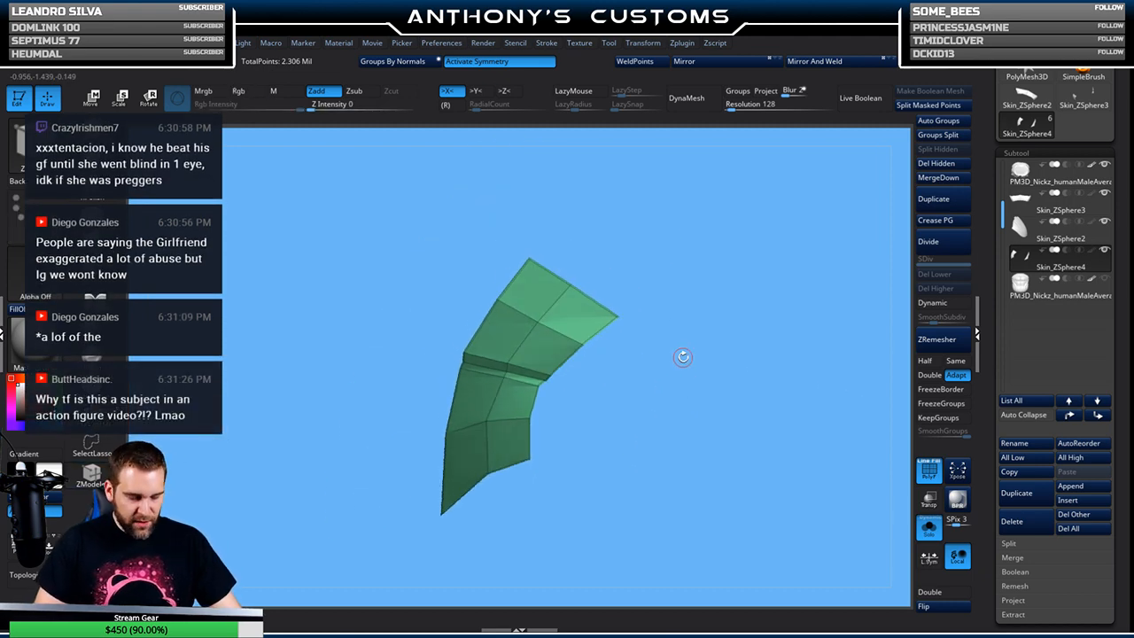
key("space")
left_click(590, 322)
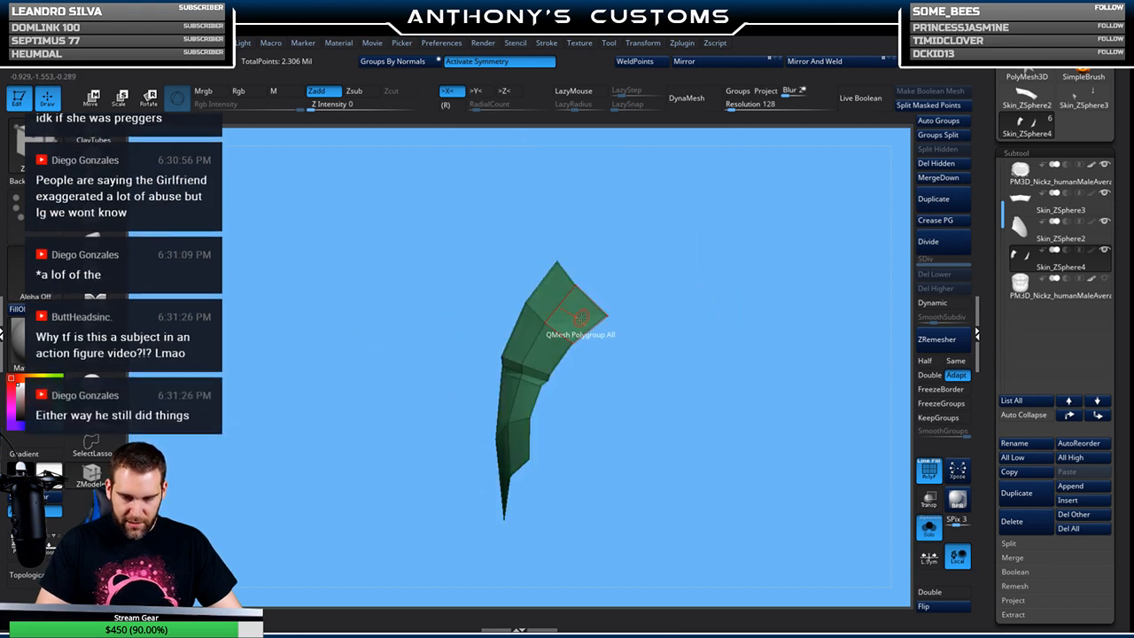
left_click_drag(583, 320, 660, 316)
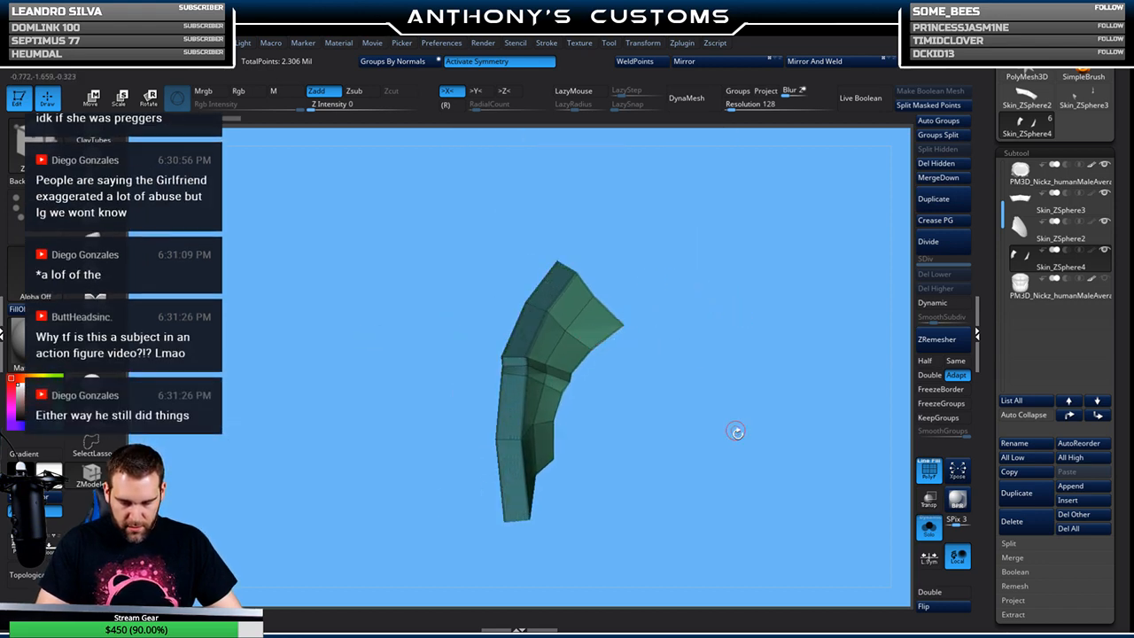
Compare the thickened side plates with the torso, isolate them again, and flip their inverted normals
left_click(929, 527)
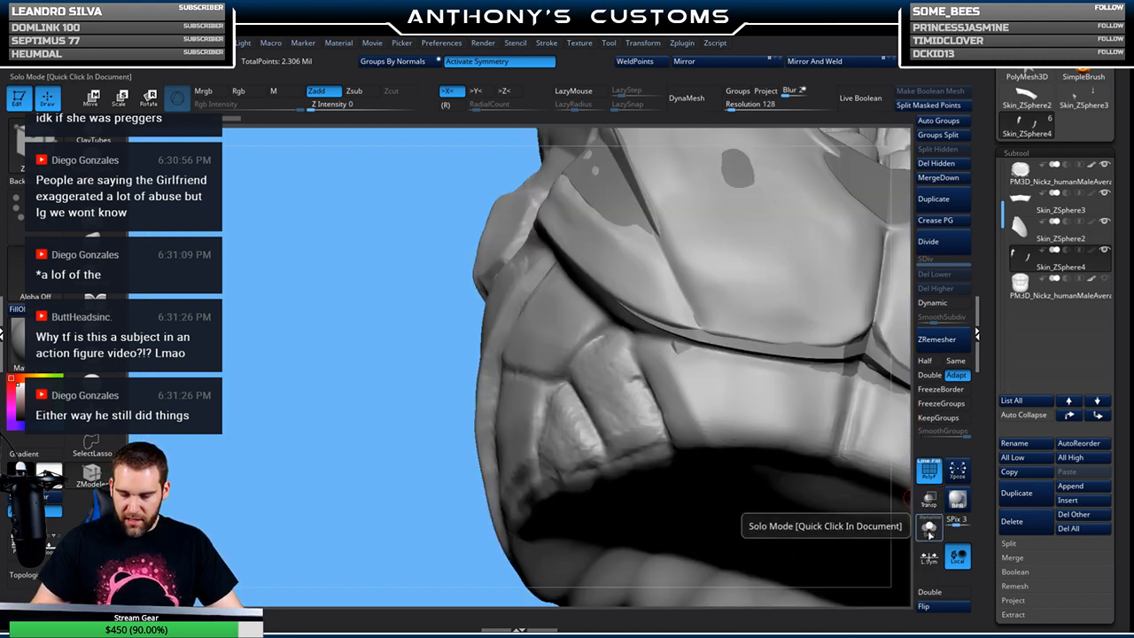
left_click(929, 527)
left_click_drag(843, 484, 897, 452)
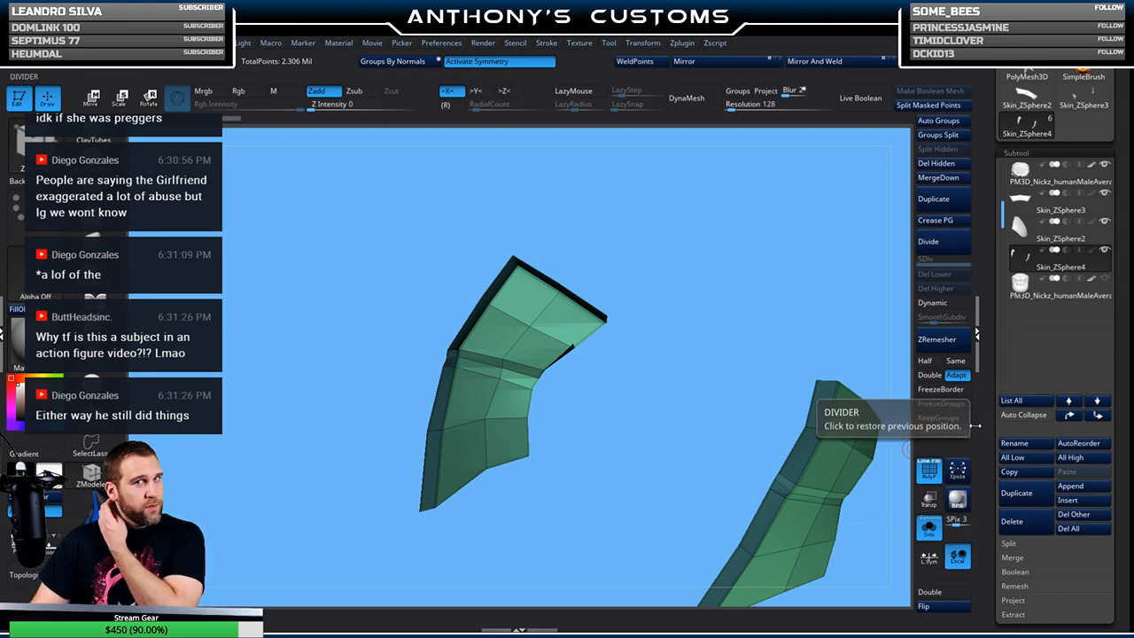
left_click(929, 592)
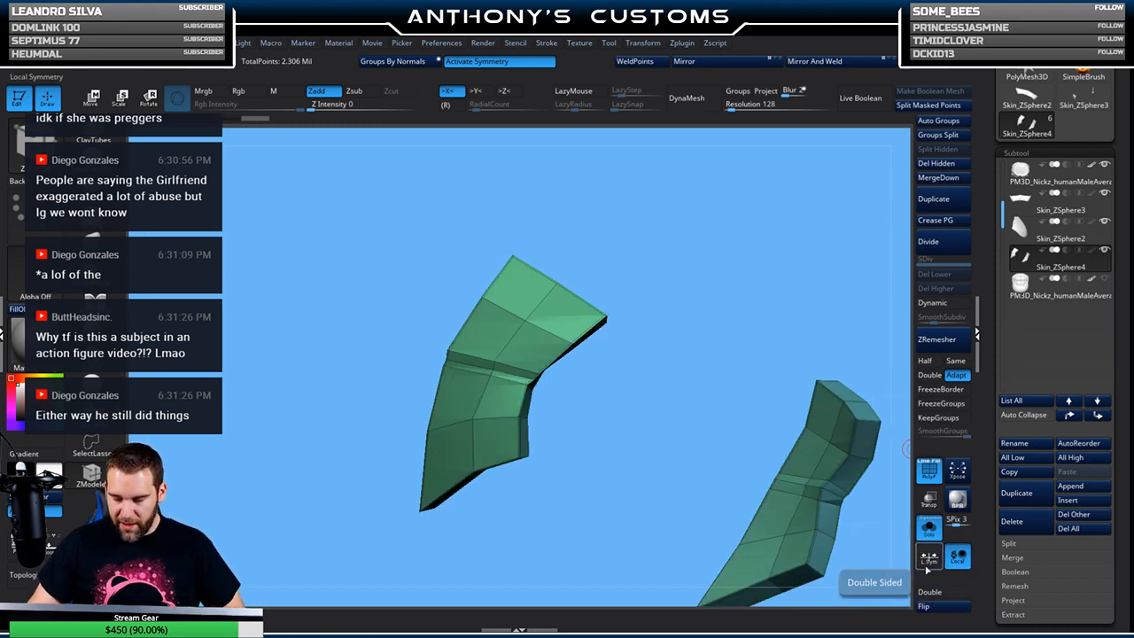
Crease the complete edge loops of the side plates, including those along the raised step, with ZModeler
left_click_drag(707, 320, 700, 370)
key("space")
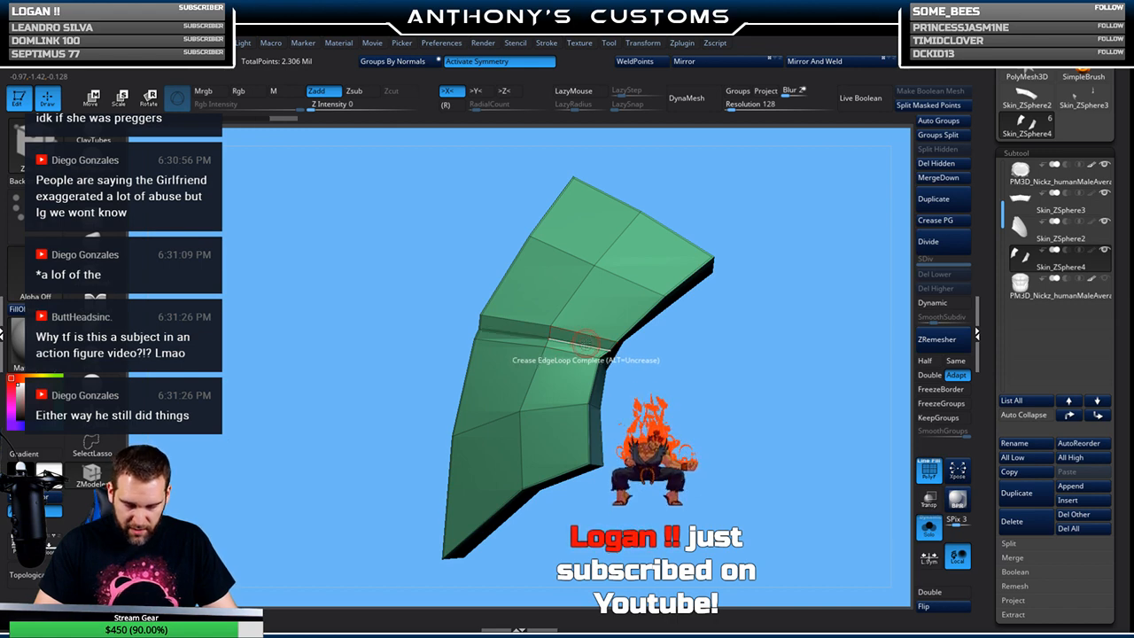
left_click_drag(648, 348, 643, 407)
Change the ZModeler crease target to a single edge and crease the short thickness edges at the plates' corners
key("space")
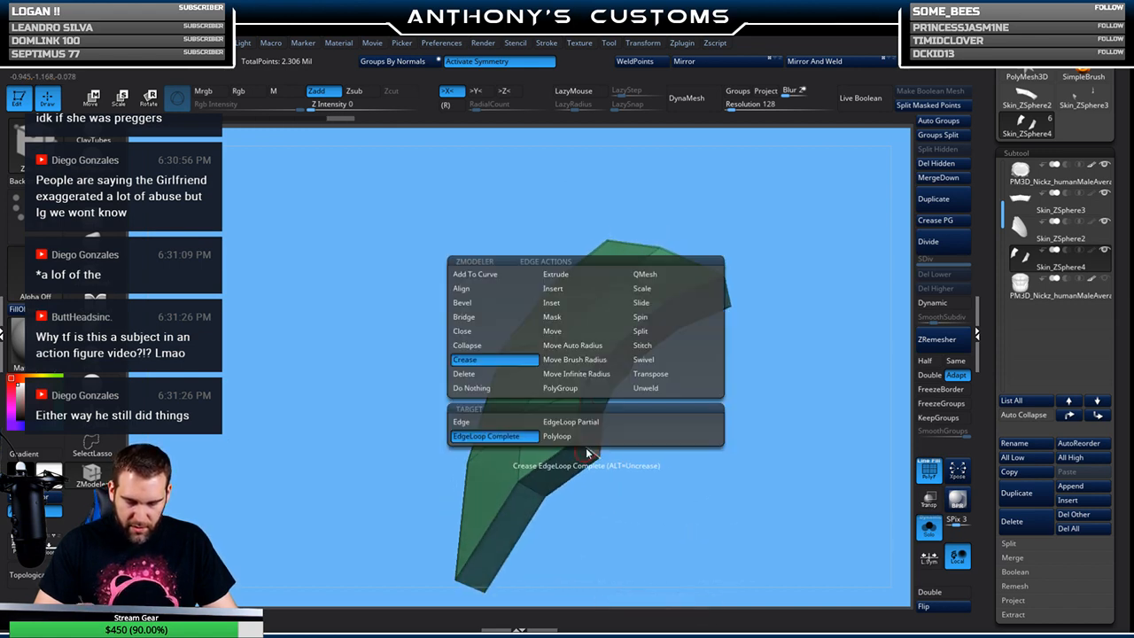
left_click(529, 418)
left_click_drag(739, 332, 743, 287)
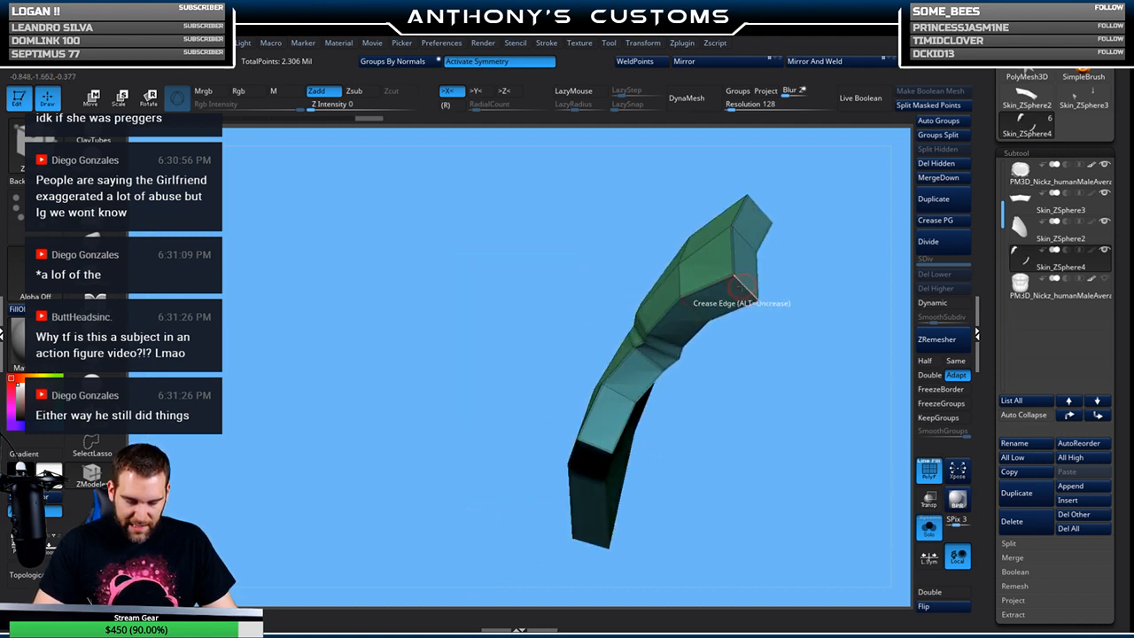
left_click_drag(733, 390, 785, 305)
left_click_drag(755, 359, 798, 310)
mouse_move(736, 373)
left_mouse_down()
mouse_move(663, 450)
mouse_move(723, 394)
mouse_move(683, 456)
mouse_move(807, 274)
left_mouse_up()
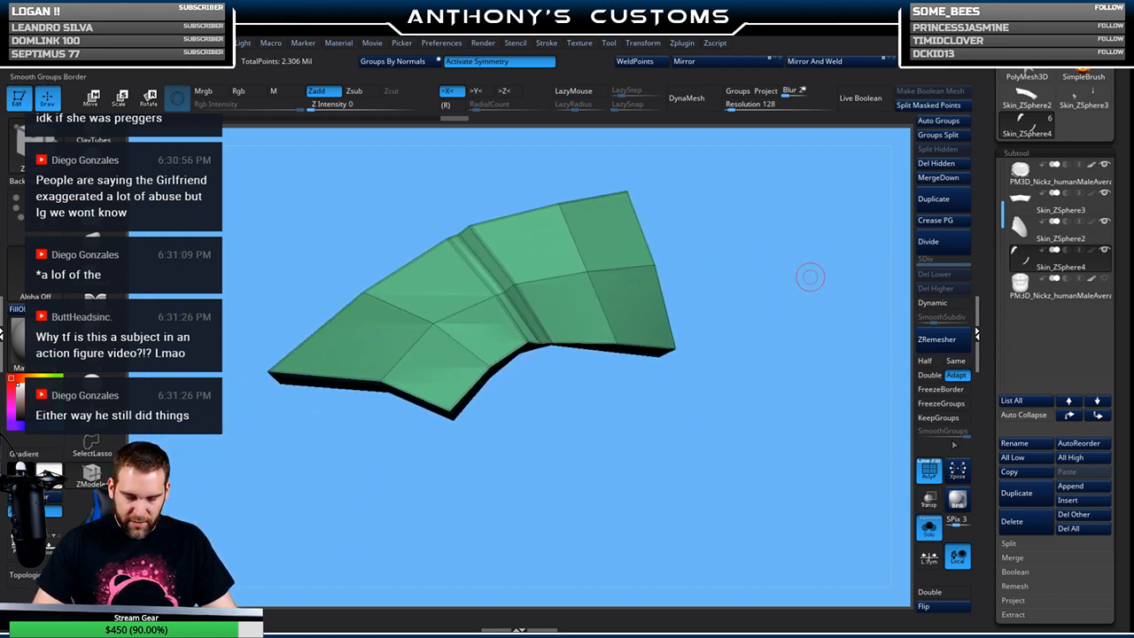
Turn on dynamic subdivision for the side plates and refine their inner edge and corner points with the Move brush
left_click(932, 302)
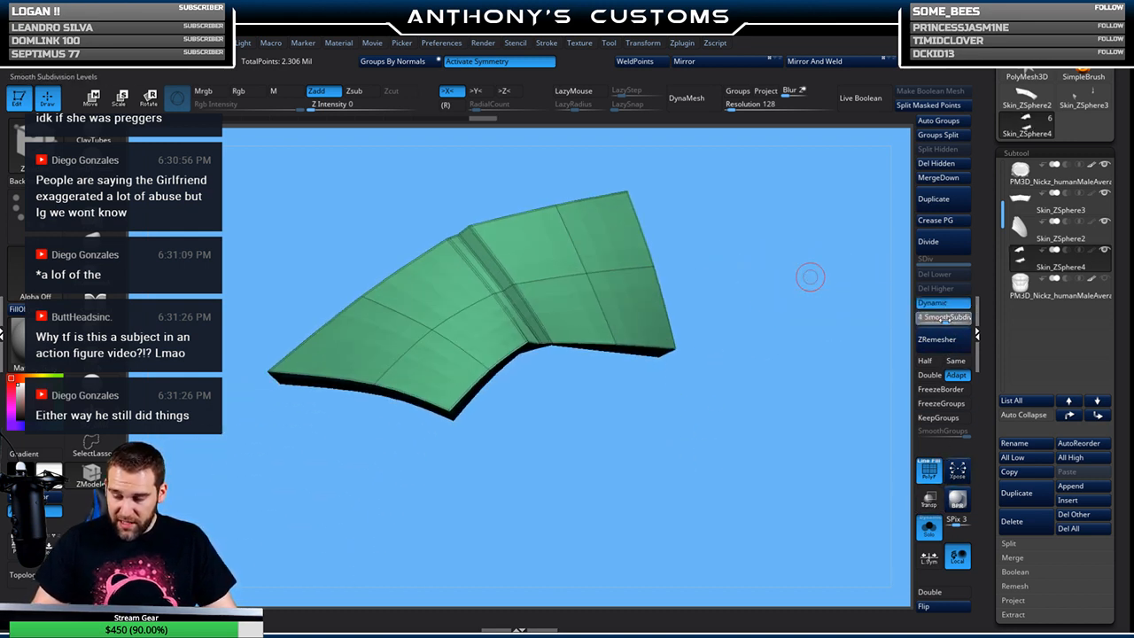
left_click_drag(809, 277, 652, 410)
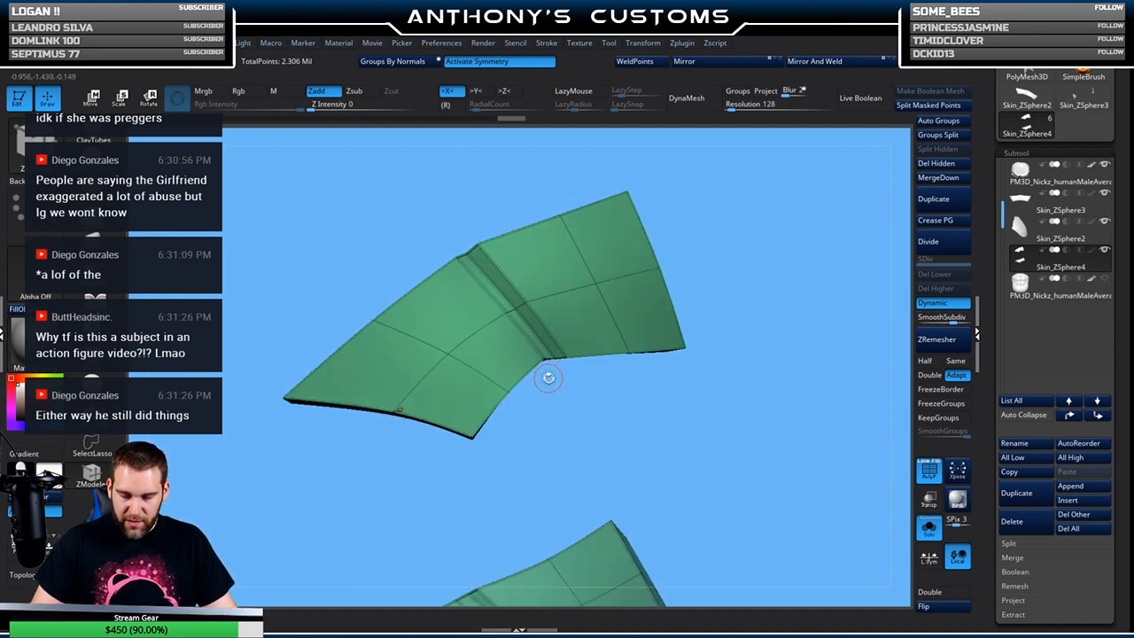
left_click_drag(547, 374, 542, 372)
left_click(97, 240)
left_click_drag(603, 418, 591, 390)
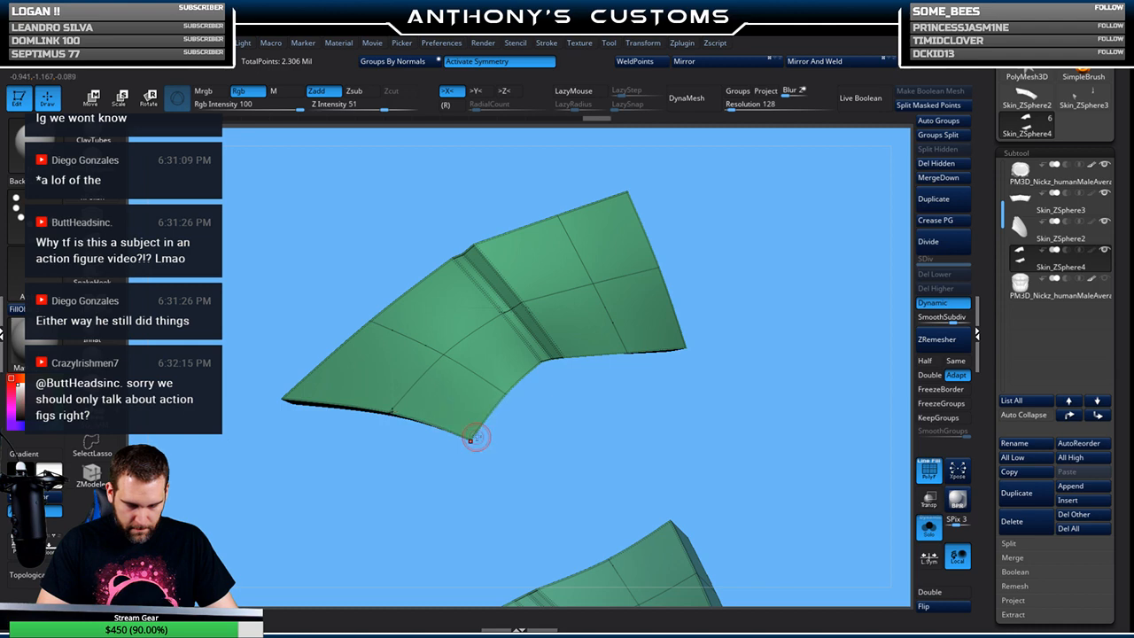
left_click_drag(683, 341, 726, 394)
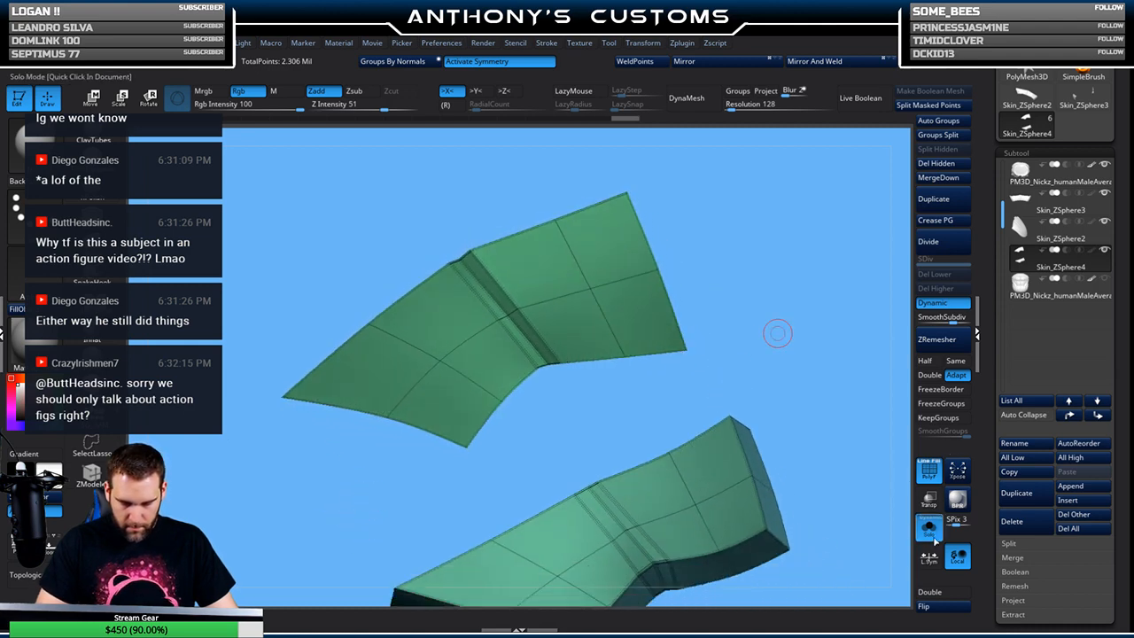
Show all subtools again, select the sculpted torso mesh, and turn off the polyframe
left_click(929, 529)
left_click_drag(757, 504, 693, 425, "alt")
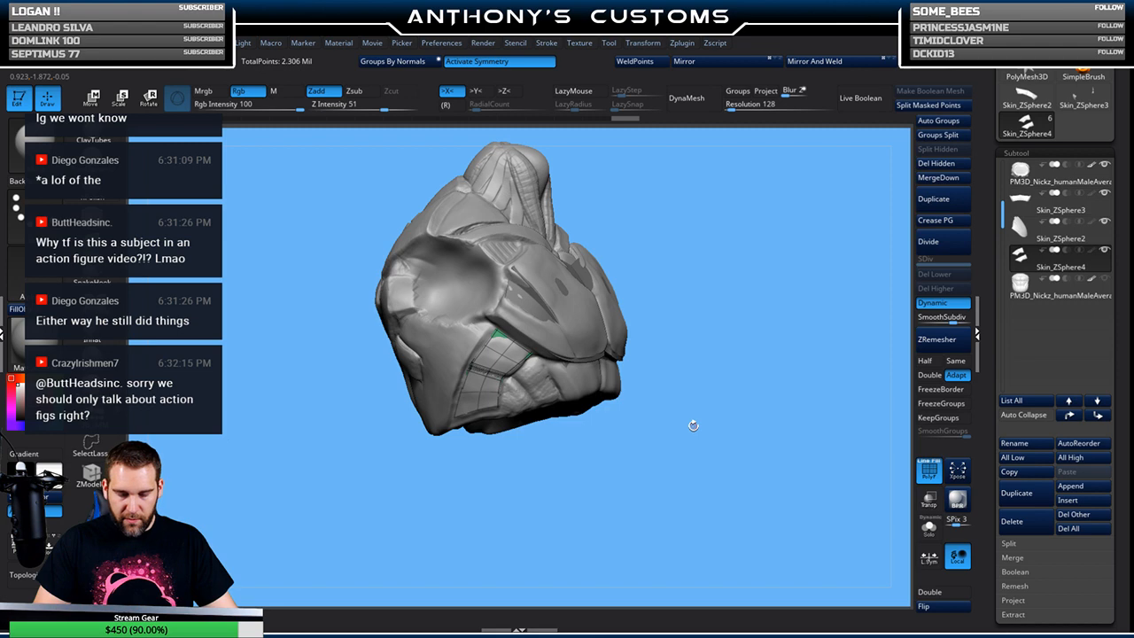
left_click_drag(635, 341, 558, 403)
left_click(550, 401, "alt")
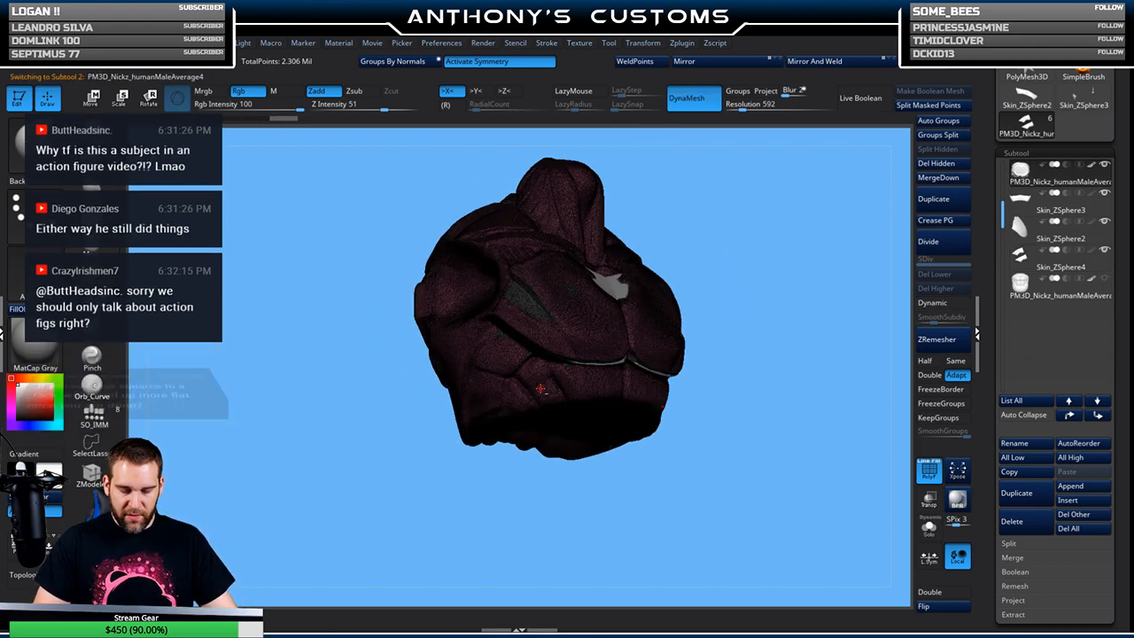
key("shift+f")
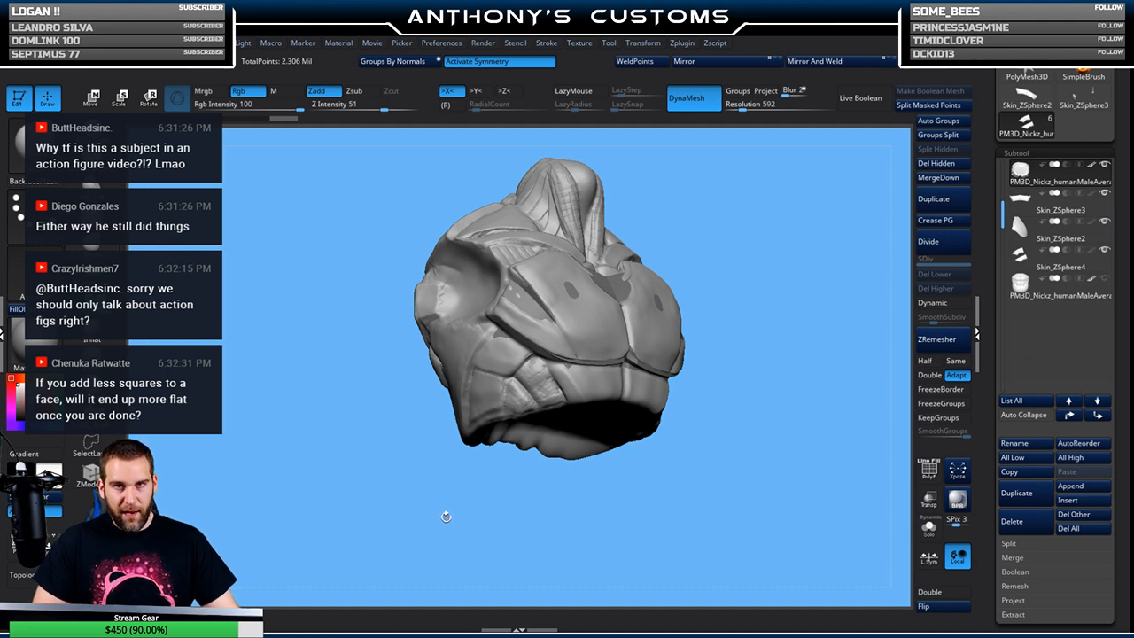
left_click_drag(743, 420, 731, 445, "alt")
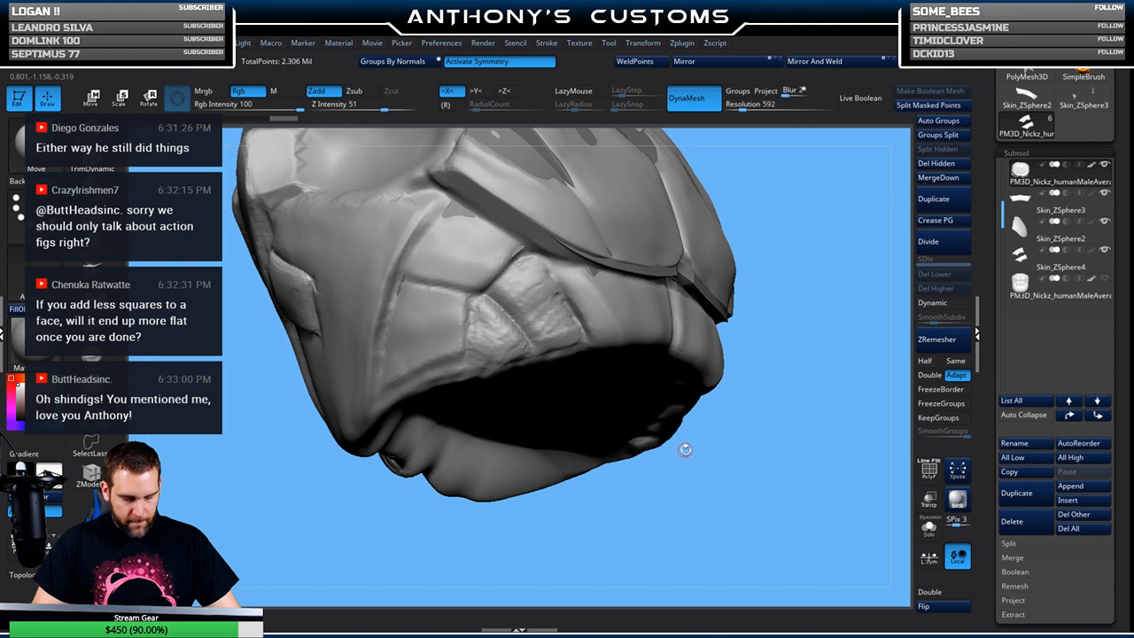
left_click_drag(655, 490, 705, 496)
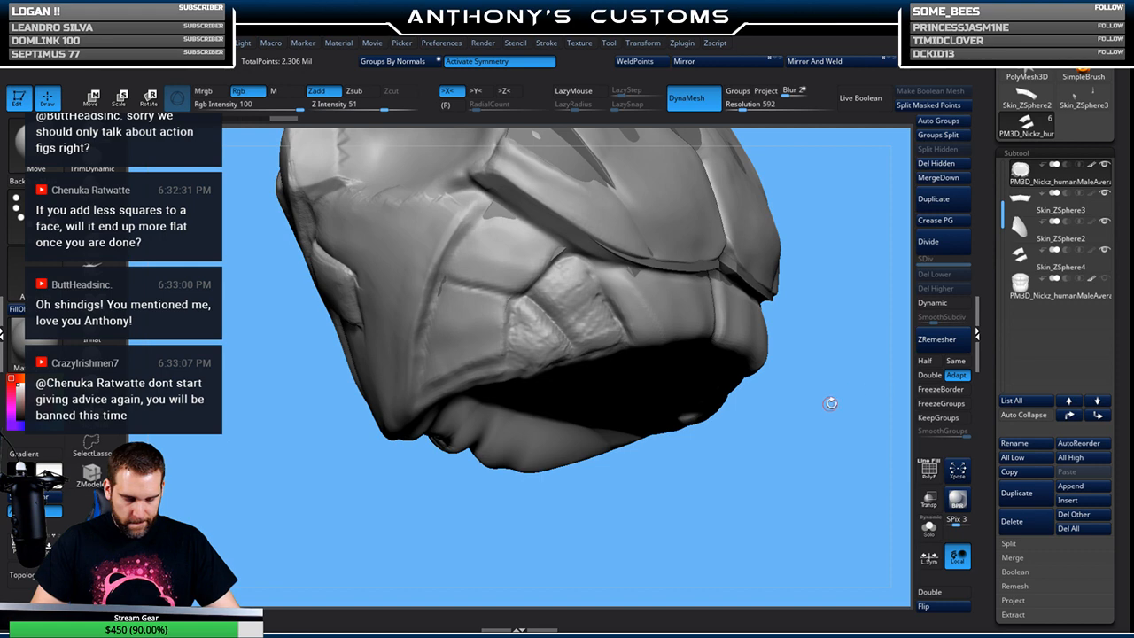
Insert a ZSphere subtool after the torso and enable topology editing with density 1, DynaMesh resolution 0 and X symmetry
left_click(1072, 502)
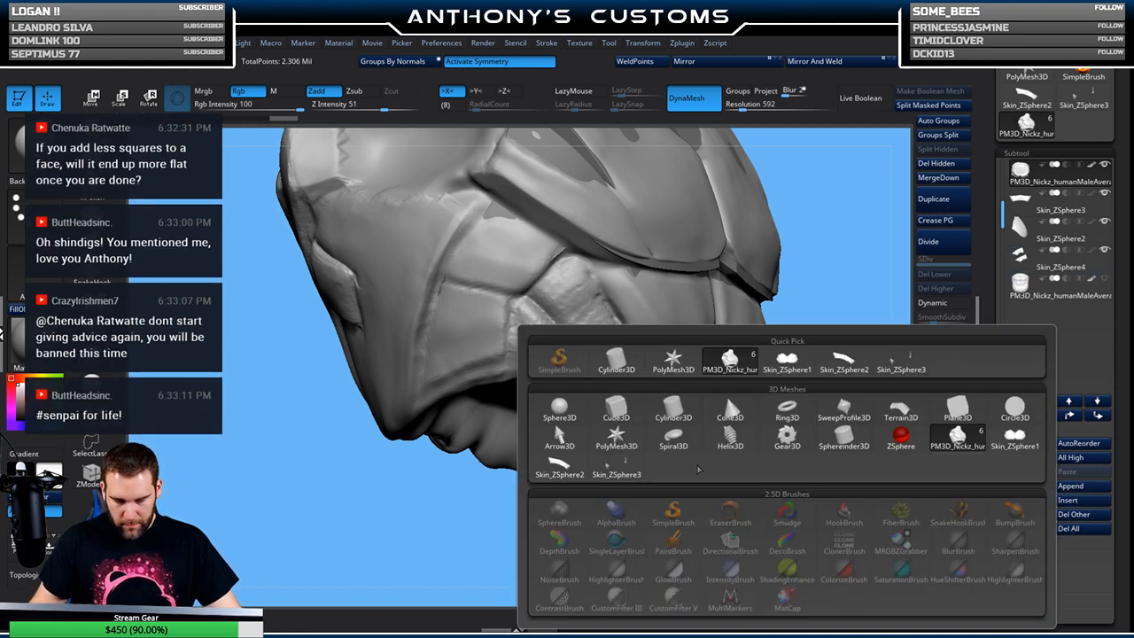
left_click(894, 438)
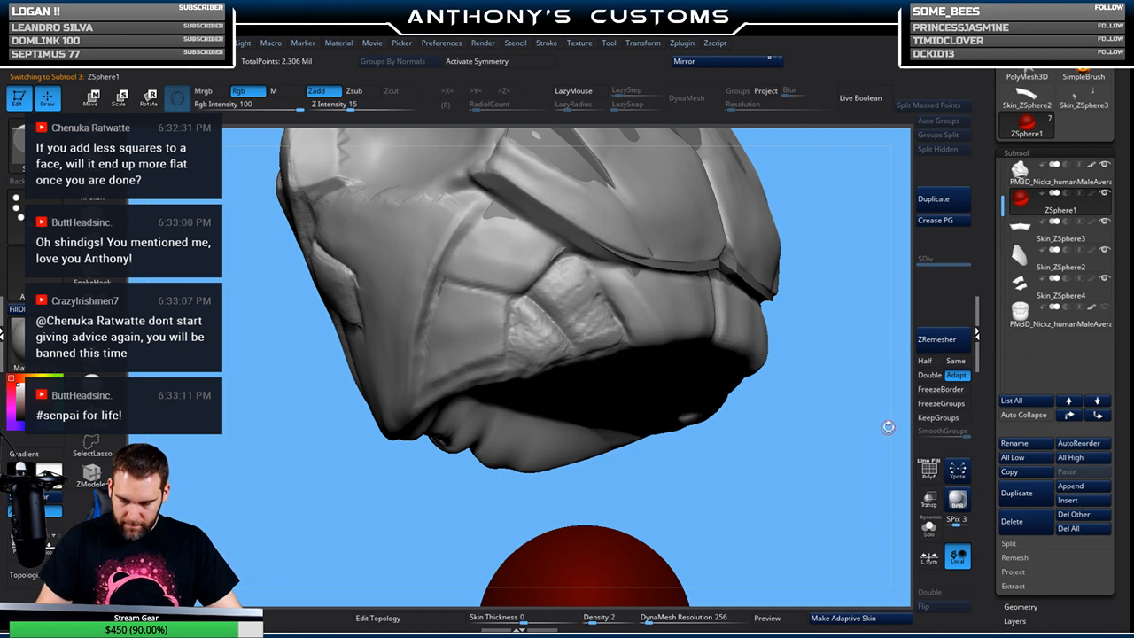
left_click(432, 618)
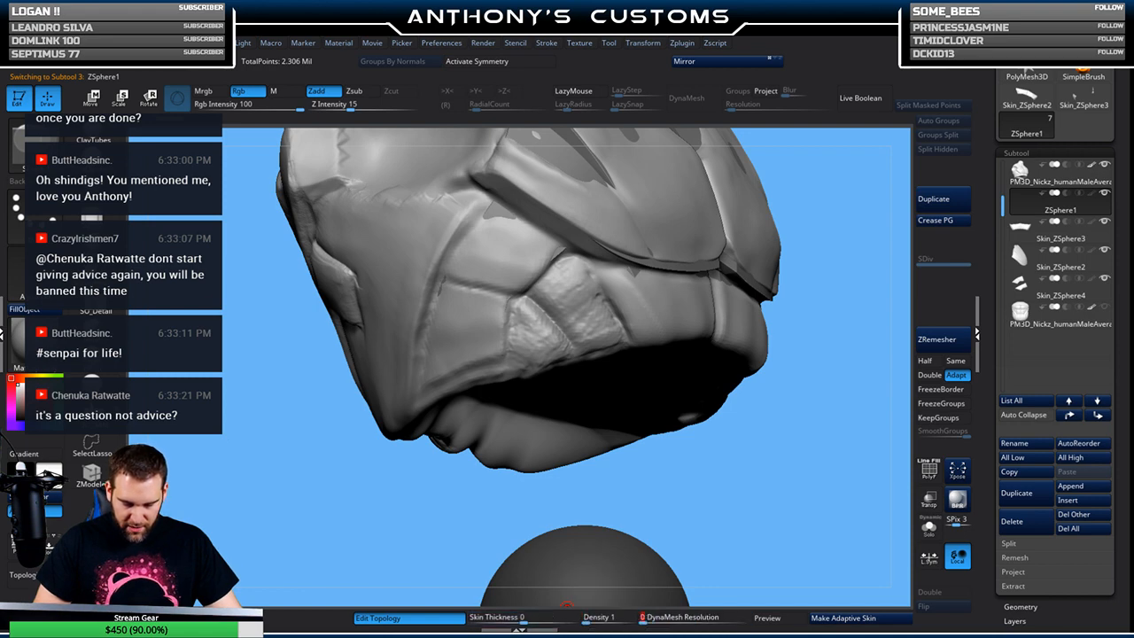
left_click(501, 61)
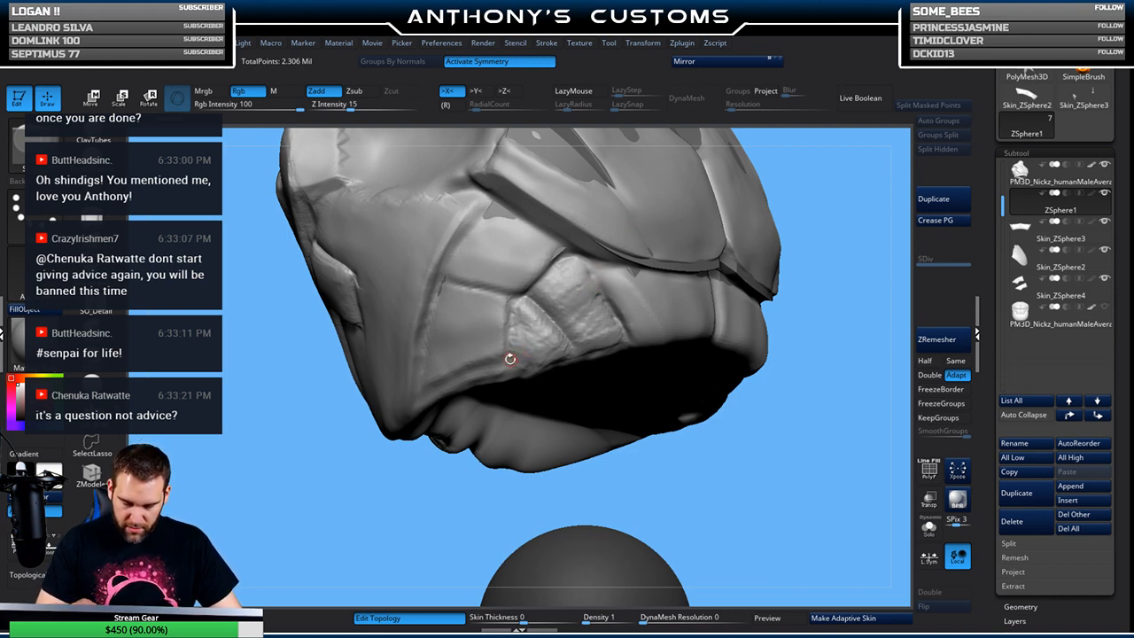
Draw a grid of mirrored topology quads over the small triangular panel beside the lower side plate
left_click(517, 304)
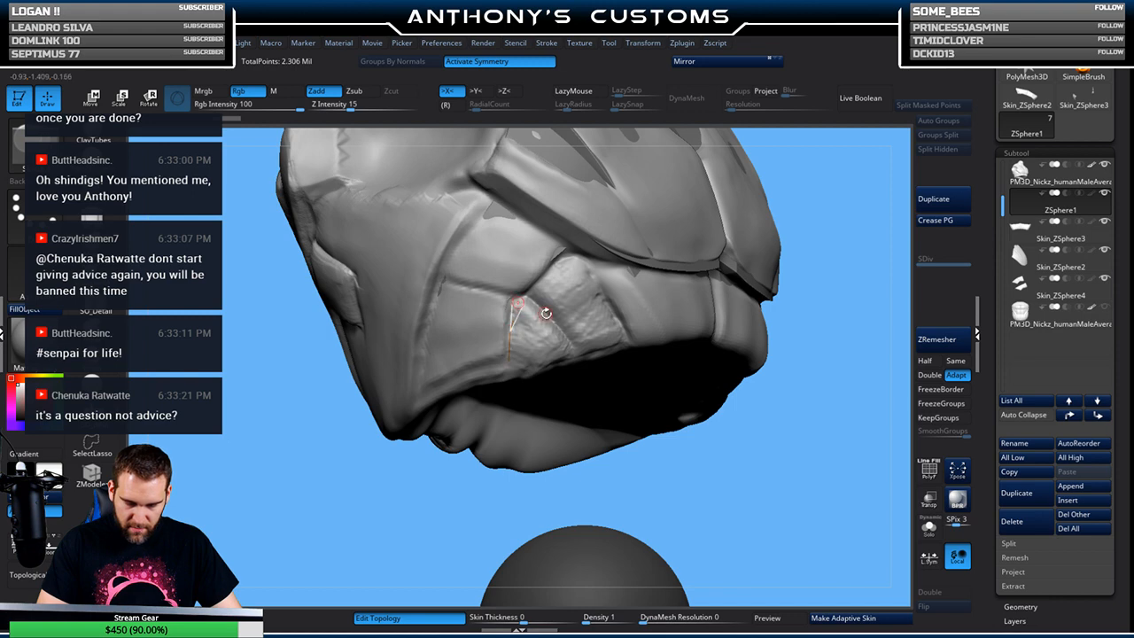
left_click(542, 322)
left_click(547, 356)
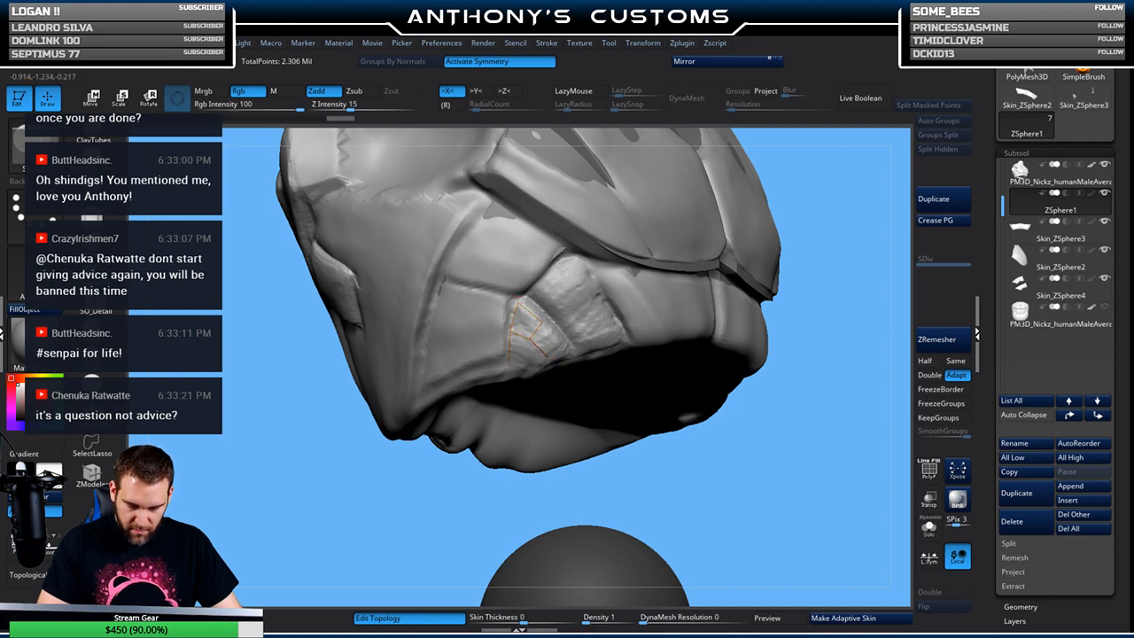
left_click(519, 361)
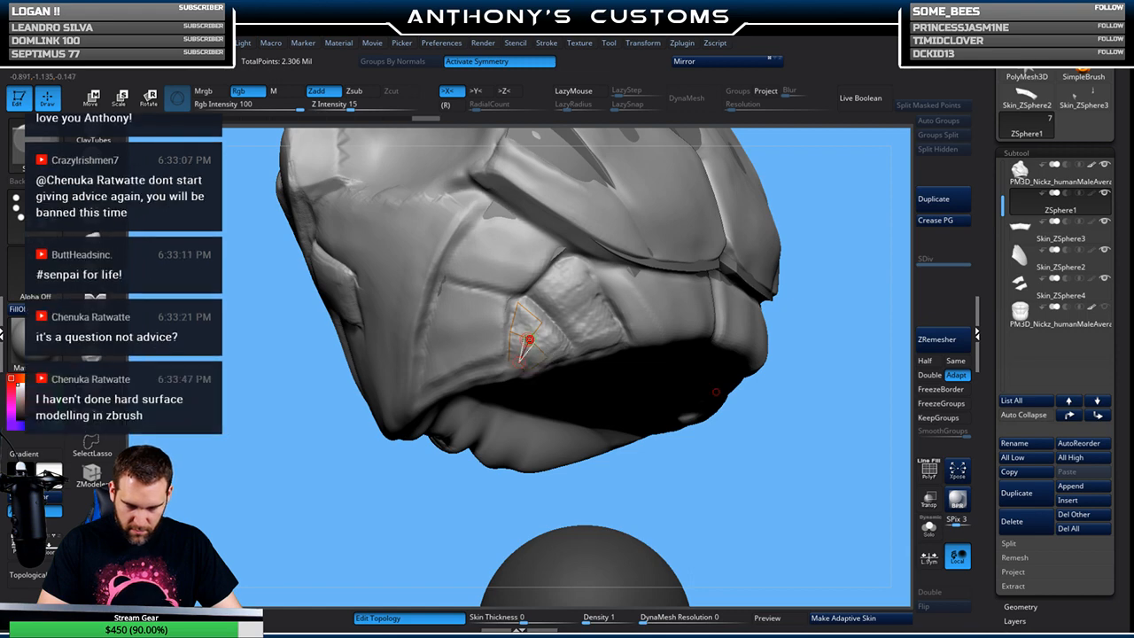
left_click_drag(429, 529, 405, 519)
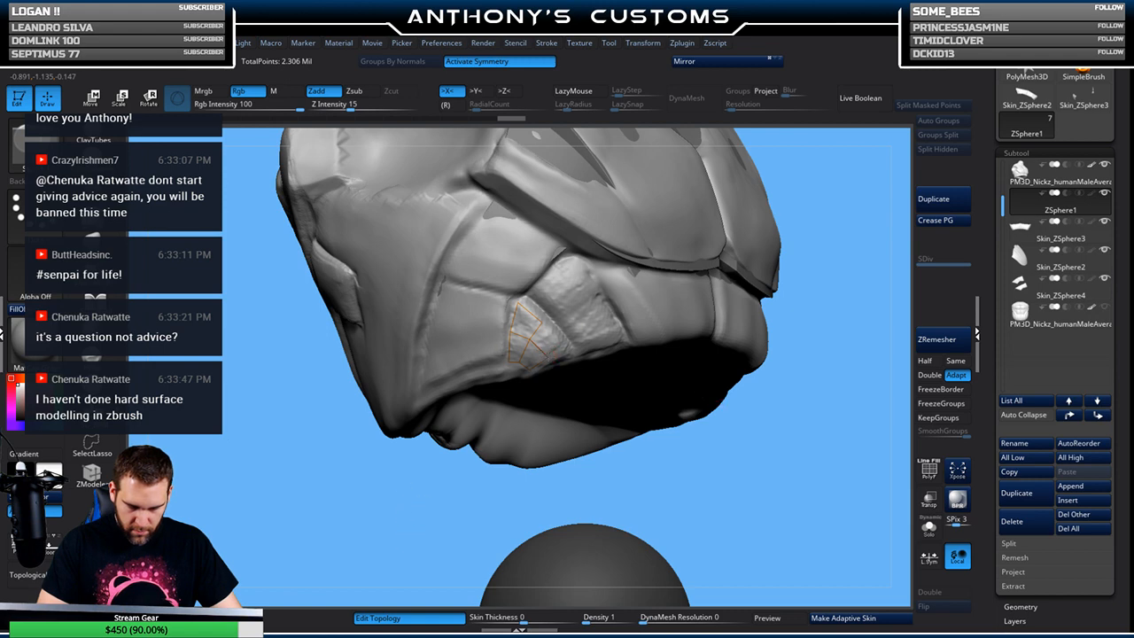
left_click(548, 357)
left_click(547, 318)
left_click_drag(777, 373, 800, 364)
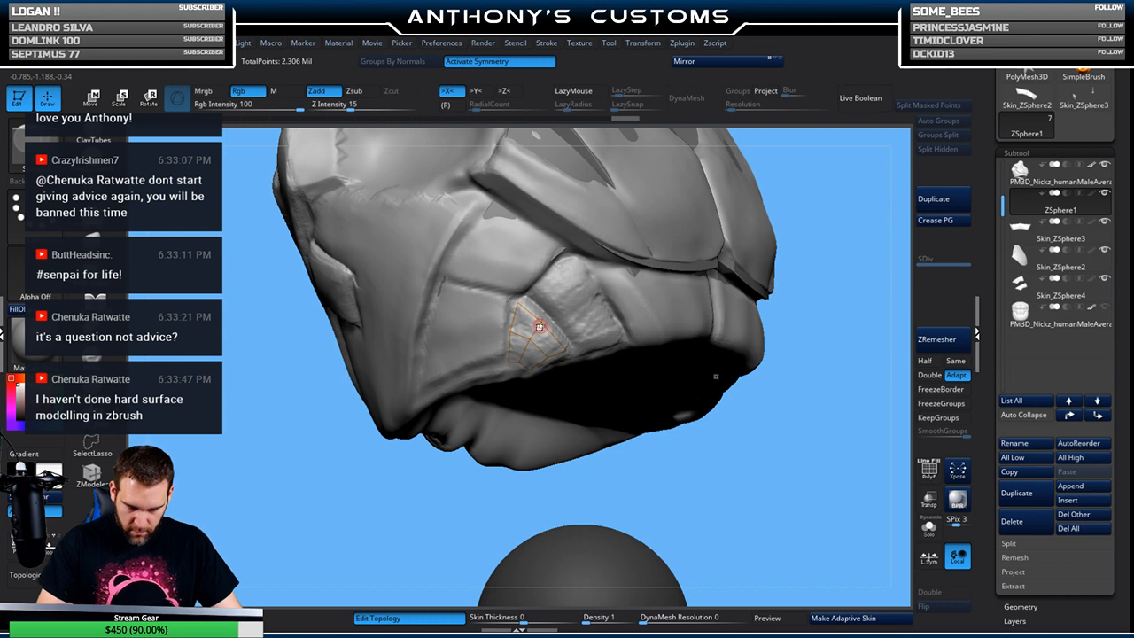
Add a narrow strip of topology quads along the triangular panel's diagonal edge facing the abdominal plate
left_click(549, 319)
left_click(529, 296)
left_click(520, 302)
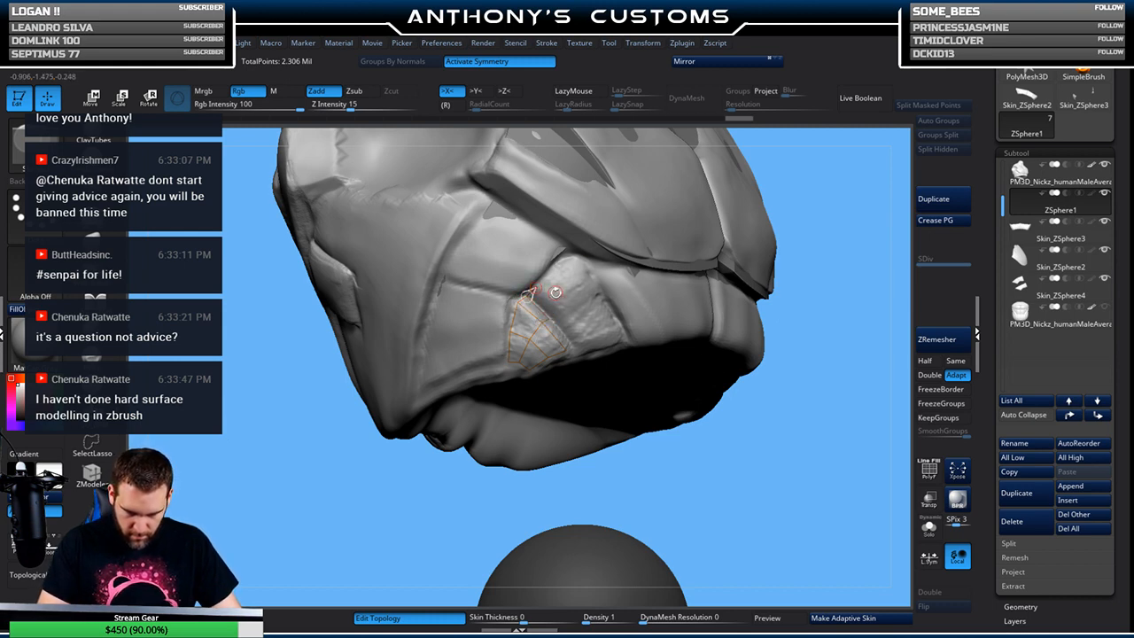
left_click(582, 343)
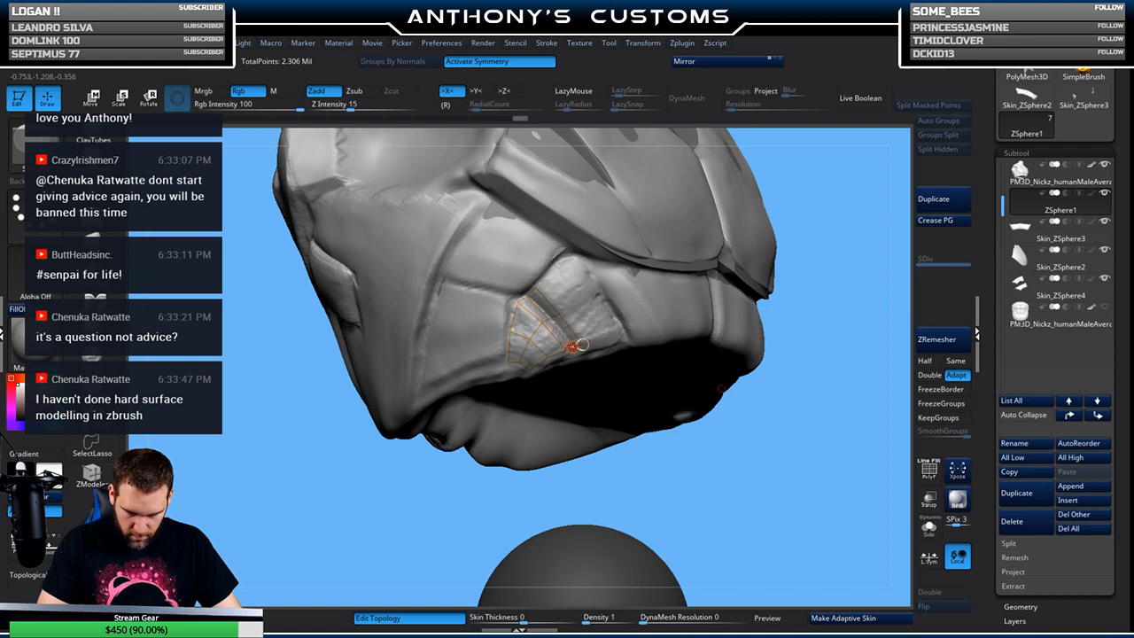
left_click(551, 318)
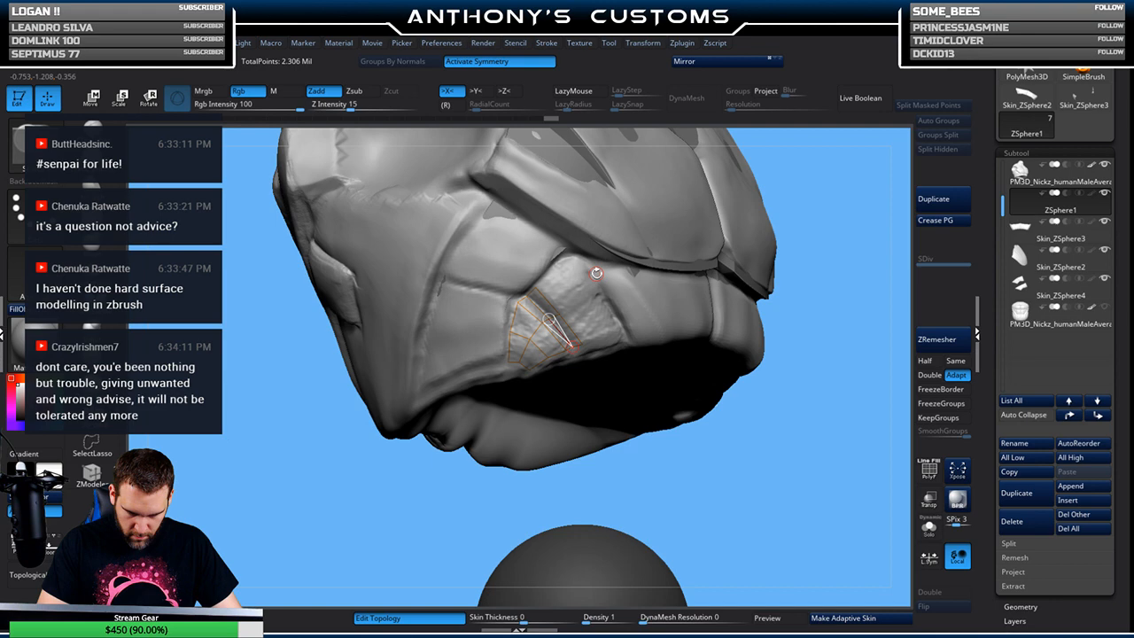
left_click_drag(797, 378, 797, 387)
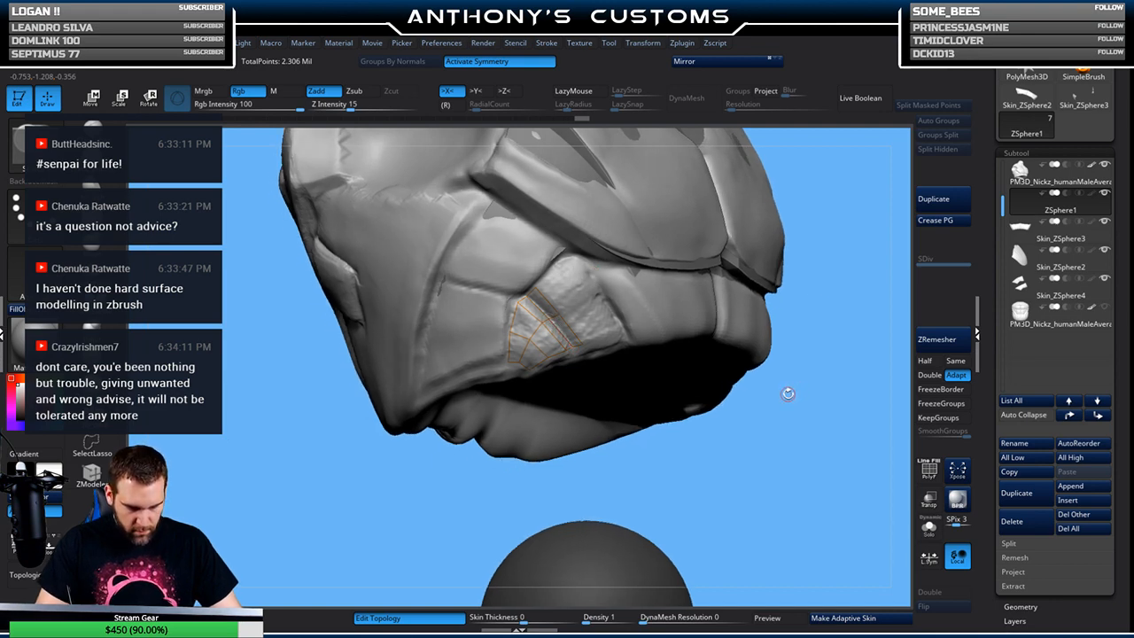
Extend the mirrored topology from the narrow strip across the rough rectangular panel, using lower and upper rows of quads
mouse_move(784, 394)
left_mouse_down()
mouse_move(746, 441)
mouse_move(715, 353)
left_mouse_up()
left_click(579, 305)
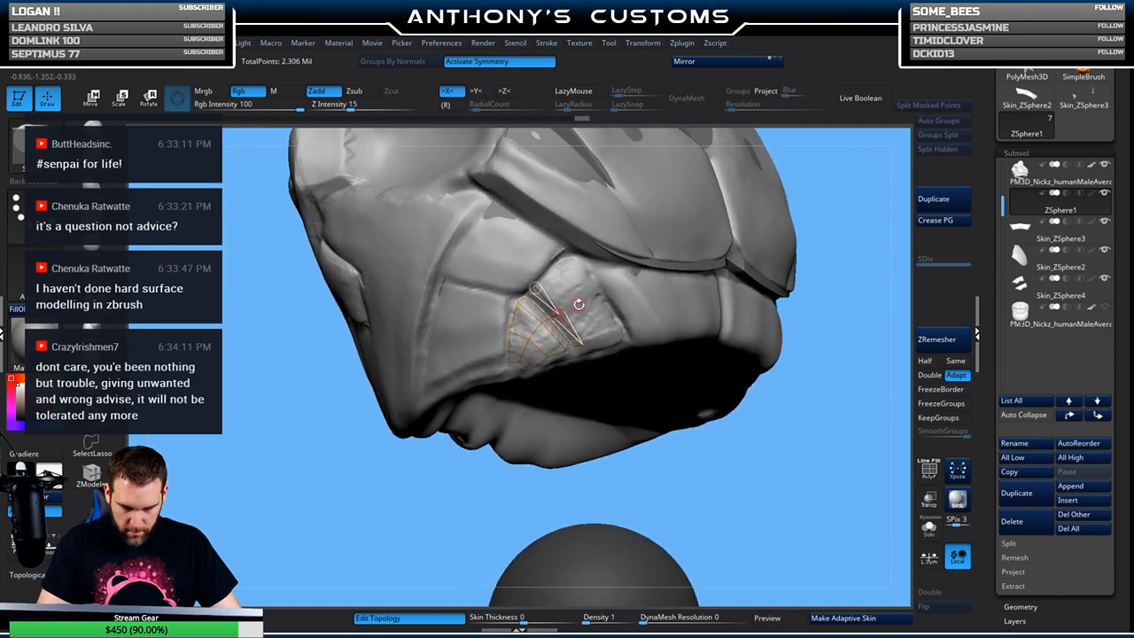
left_click(601, 294)
left_click(624, 334)
left_click(592, 338)
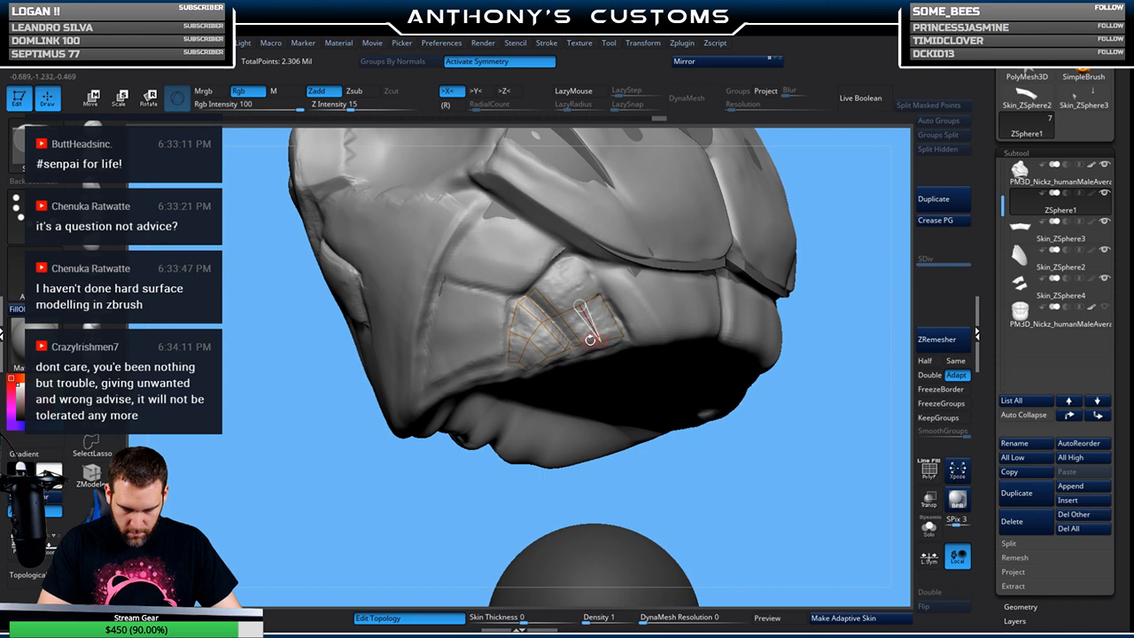
left_click(581, 346)
left_click_drag(837, 259, 841, 255)
left_click(579, 305)
left_click(555, 270)
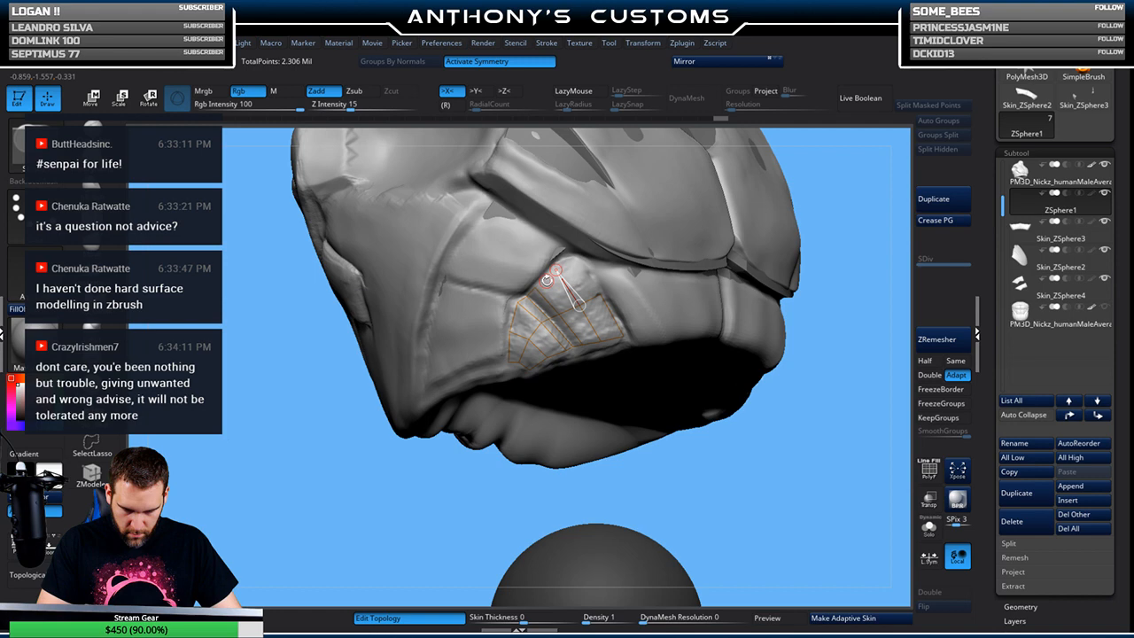
left_click(601, 292)
Preview the ZSphere topology as a mesh in isolation and make an adaptive skin from it
left_click_drag(822, 439, 815, 457)
left_click(777, 618)
left_click(928, 528)
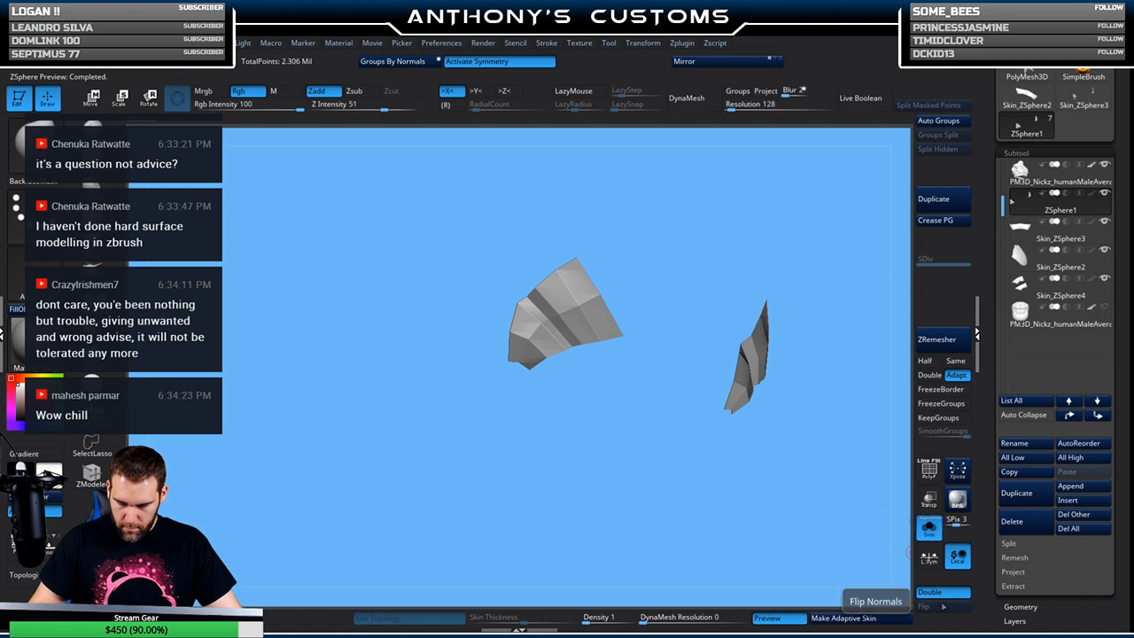
mouse_move(835, 554)
left_mouse_down()
mouse_move(779, 580)
mouse_move(827, 550)
left_mouse_up()
left_click(833, 617)
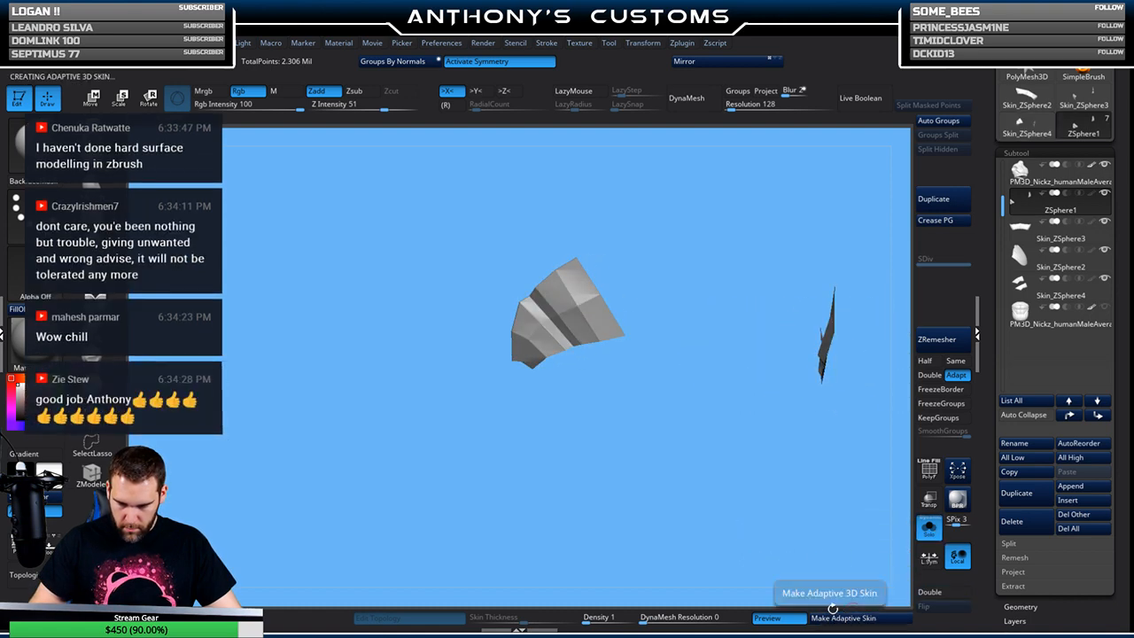
Insert the new adaptive skin as a subtool and delete the ZSphere1 source subtool
left_click(1069, 500)
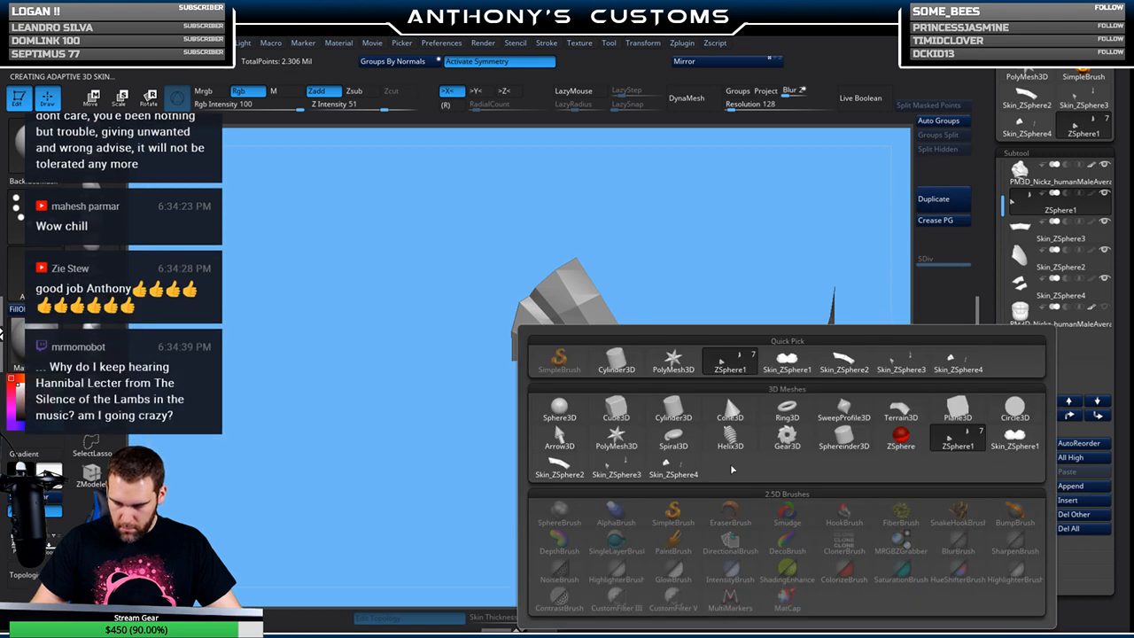
left_click(675, 465)
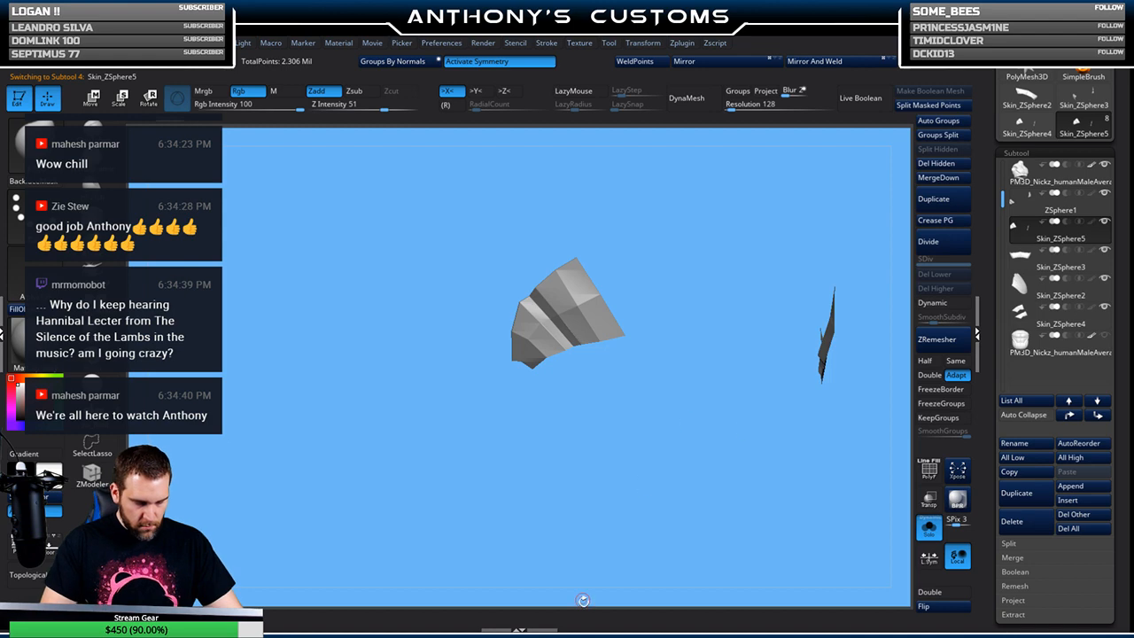
left_click(928, 527)
left_click(928, 527)
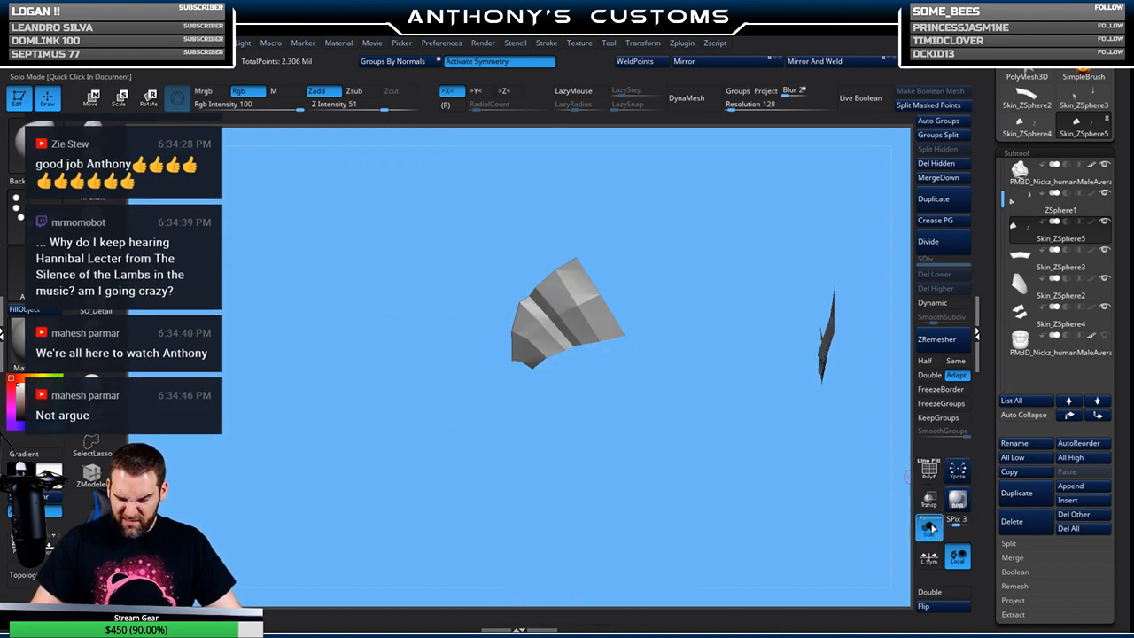
left_click(1093, 210)
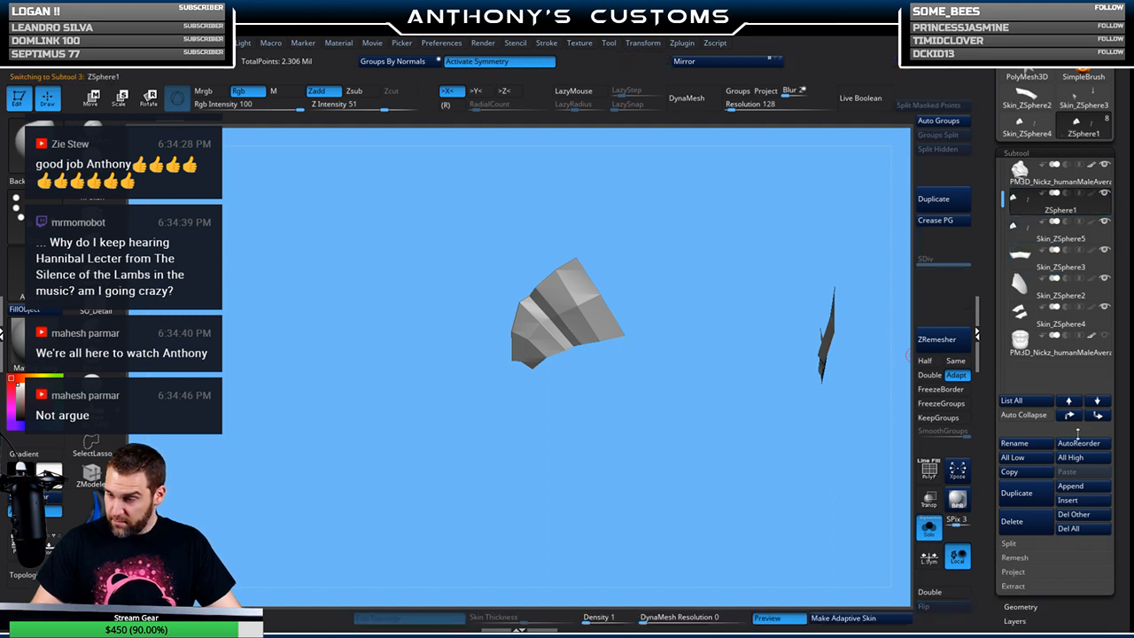
left_click(1011, 520)
left_click(917, 548)
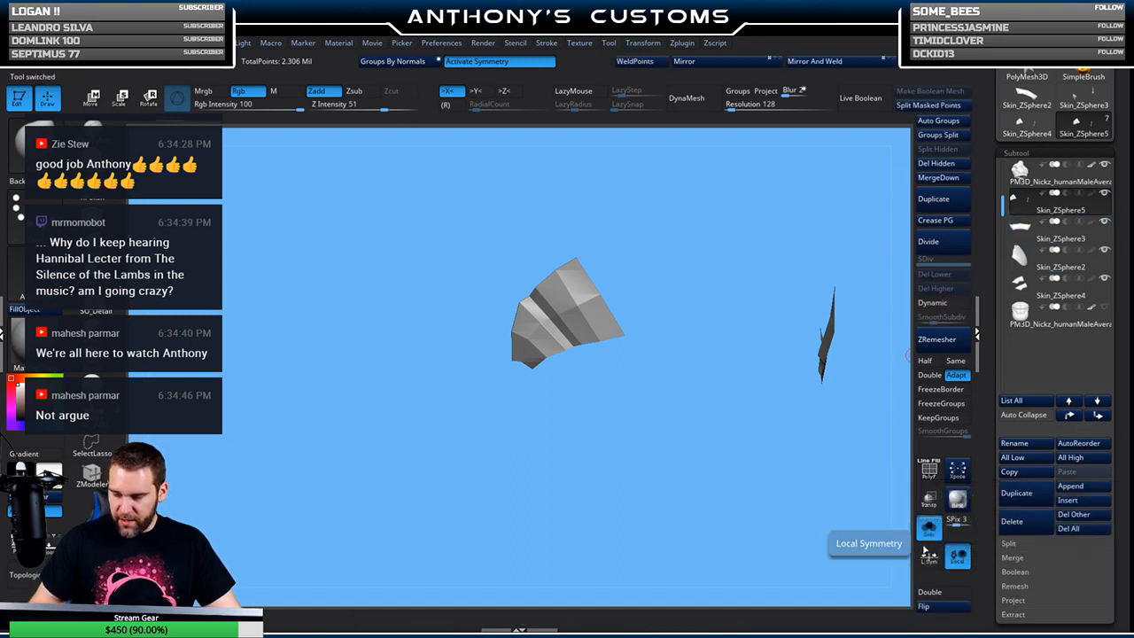
Use ZModeler Stitch to weld the two nearly coincident points at the lower end of the narrow strip
mouse_move(683, 423)
left_mouse_down()
mouse_move(712, 444)
mouse_move(698, 399)
mouse_move(711, 504)
mouse_move(696, 496)
mouse_move(698, 471)
mouse_move(682, 474)
mouse_move(696, 443)
mouse_move(672, 472)
left_mouse_up()
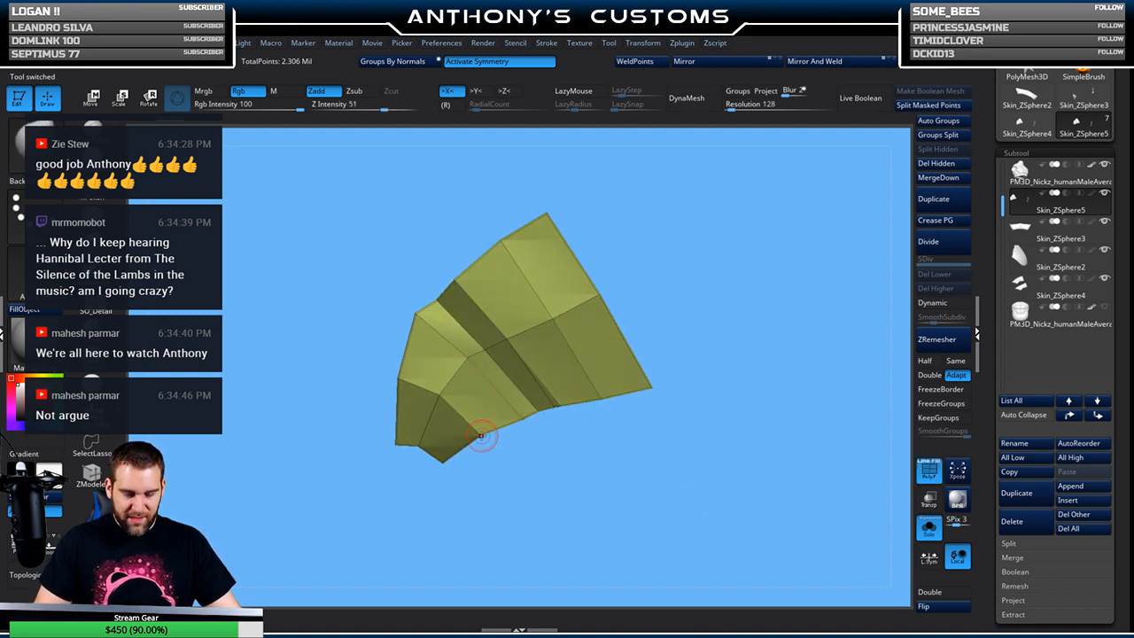
left_click_drag(620, 483, 609, 360)
left_click_drag(717, 332, 607, 468, "alt")
left_click_drag(550, 492, 634, 470)
key("space")
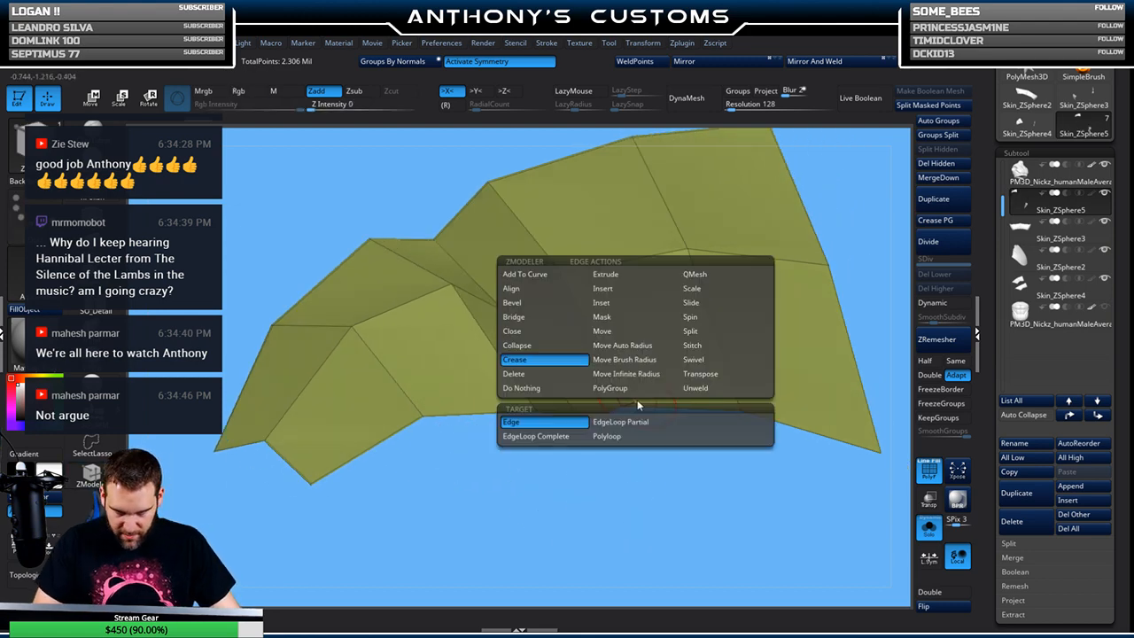
key("space")
left_click(720, 402)
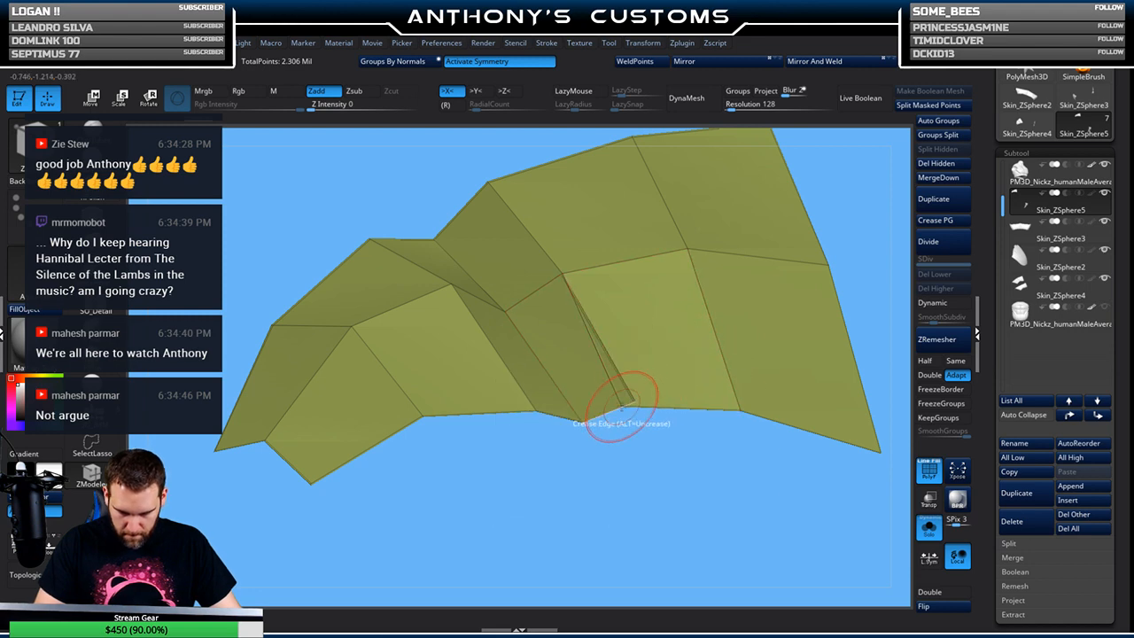
left_click(622, 407)
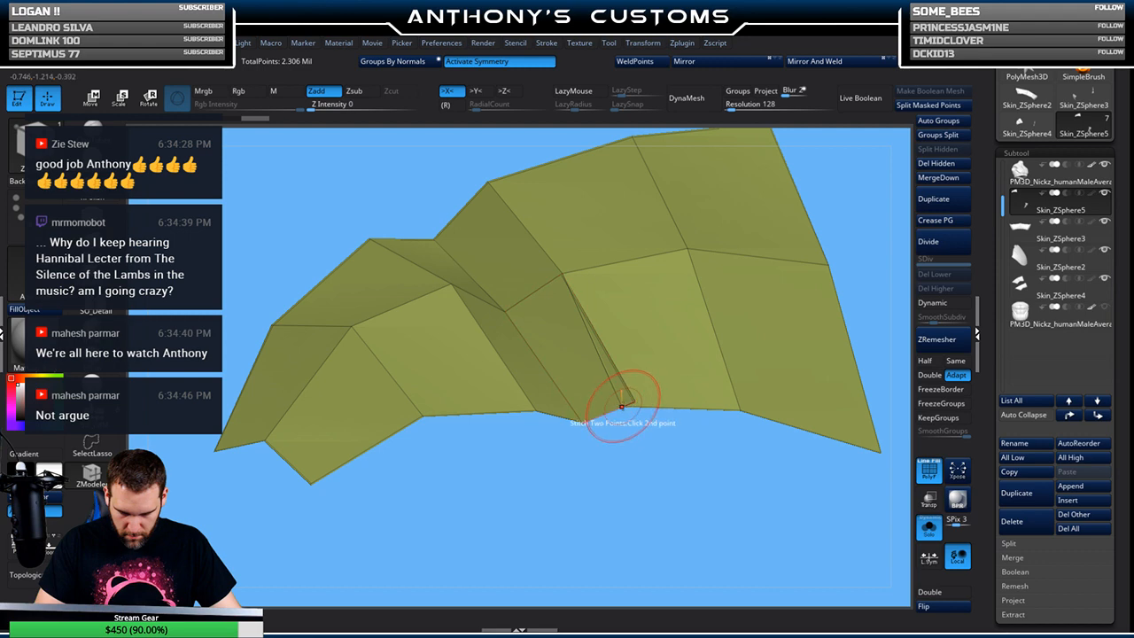
left_click(622, 407)
mouse_move(646, 447)
left_mouse_down()
mouse_move(622, 447)
mouse_move(645, 489)
mouse_move(625, 452)
left_mouse_up()
Thicken the whole side panel with the ZModeler QMesh polygon action targeting Polygroup All
key("space")
left_click(506, 428)
left_click(570, 390)
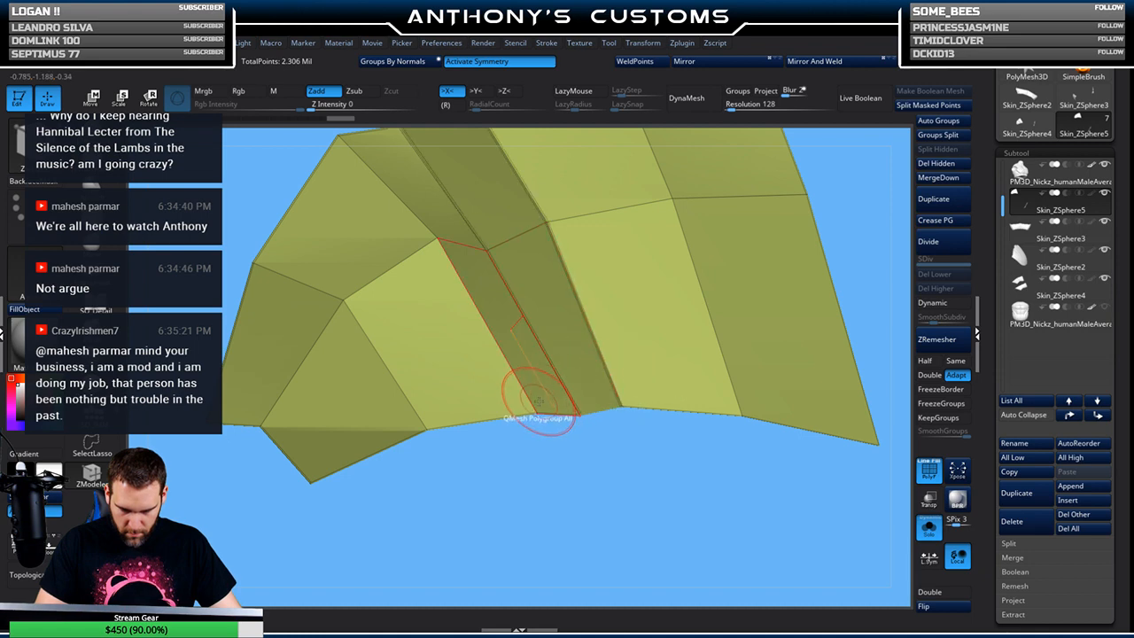
mouse_move(567, 470)
left_mouse_down()
mouse_move(586, 445)
mouse_move(576, 417)
mouse_move(561, 471)
mouse_move(559, 456)
mouse_move(550, 461)
mouse_move(560, 475)
left_mouse_up()
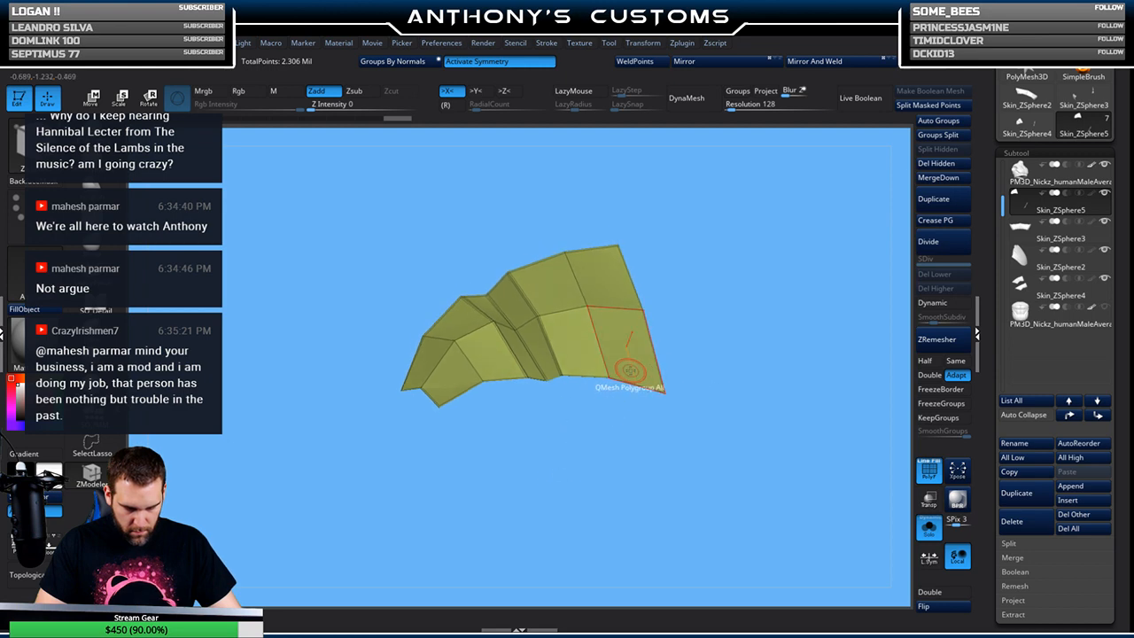
key("space")
left_click_drag(629, 370, 662, 352)
left_click_drag(687, 268, 686, 317)
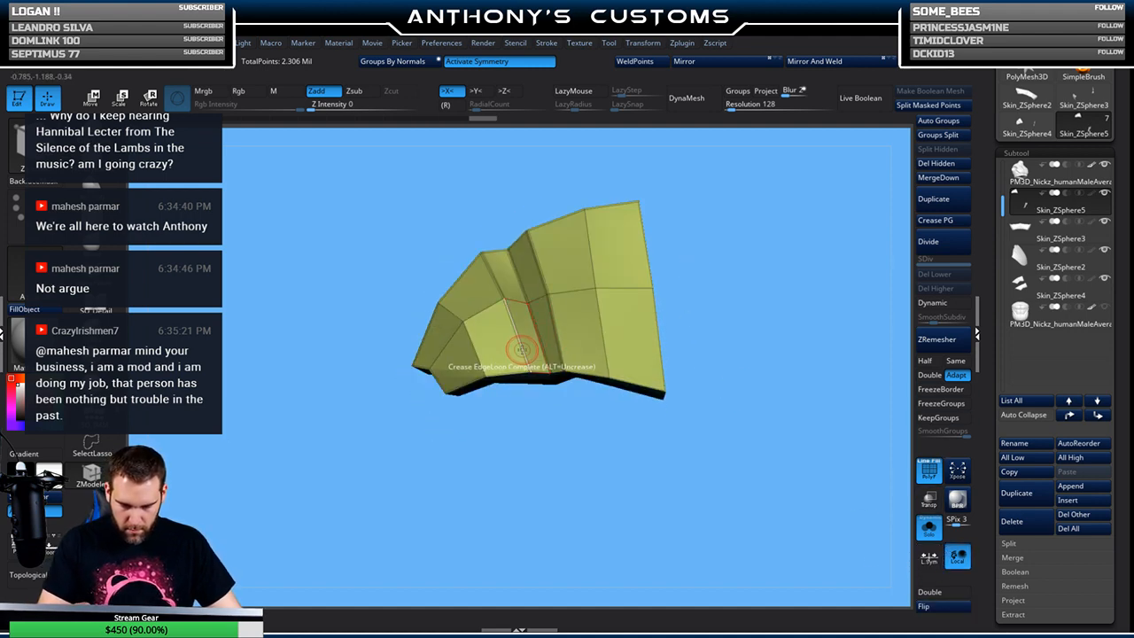
Crease the thickened panel's border edges with the EdgeLoop Partial target and enable dynamic subdivision
left_click_drag(487, 421, 434, 403)
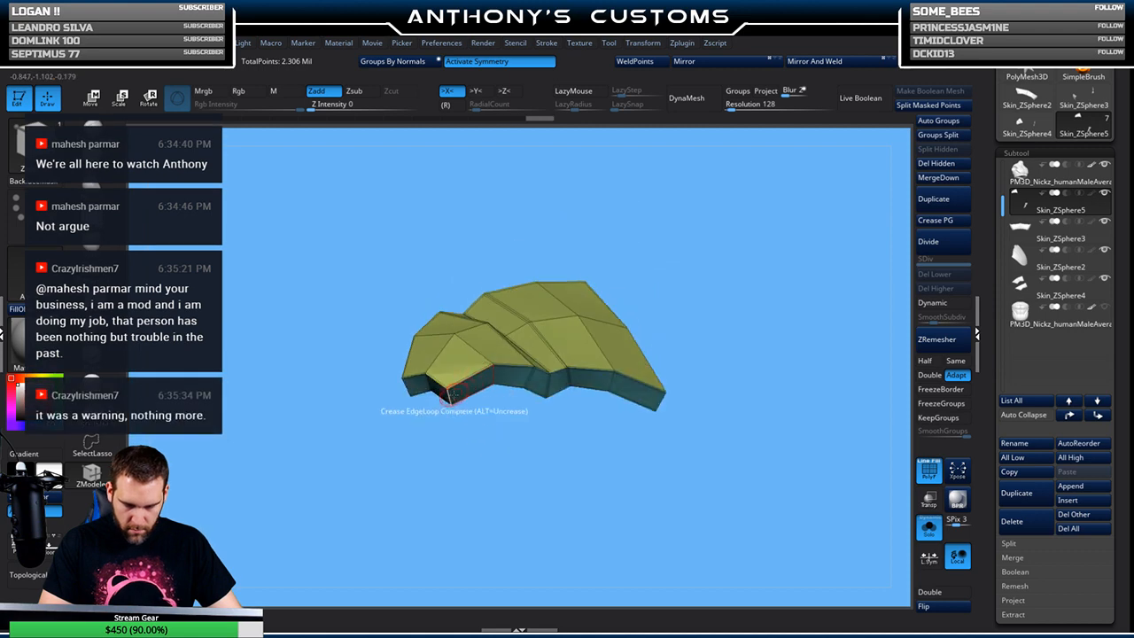
key("space")
left_click(396, 425)
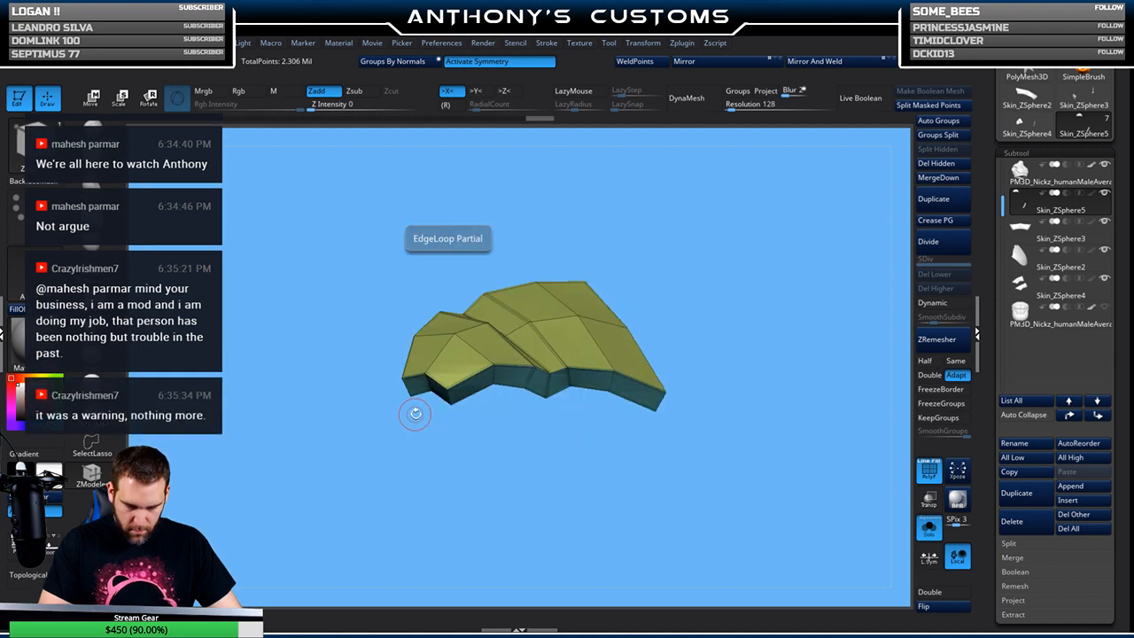
left_click_drag(643, 453, 679, 430)
left_click(600, 324)
key("d")
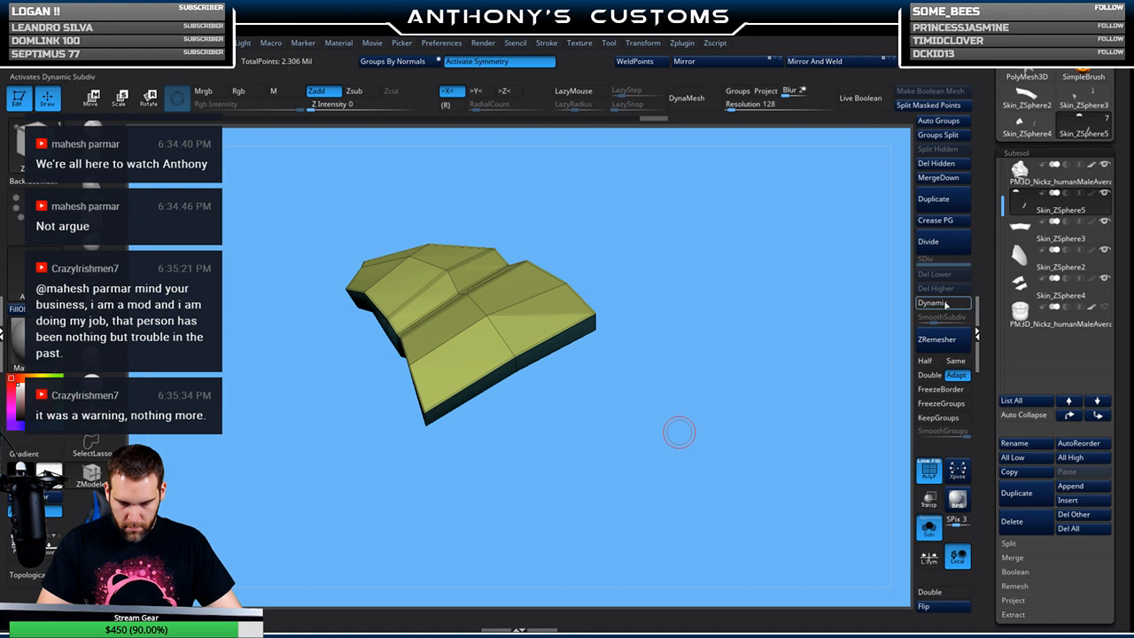
left_click_drag(679, 432, 759, 443)
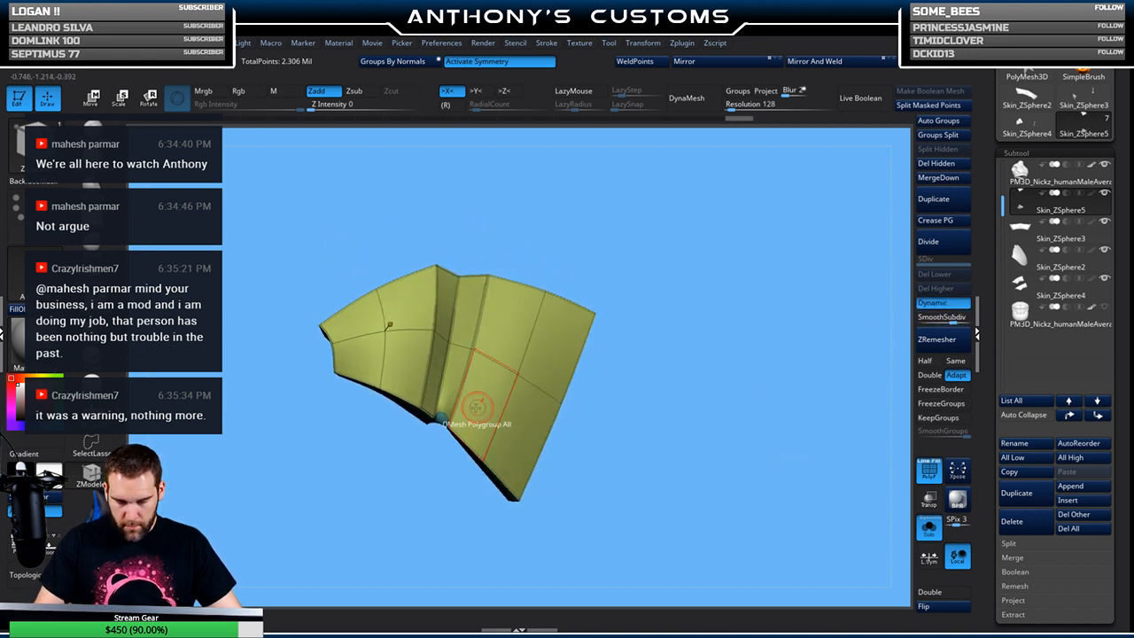
left_click_drag(641, 411, 677, 376)
Show all subtools without polyframe and examine the armour pieces with the sculpted torso temporarily hidden
left_click(928, 527)
right_click_drag(791, 466, 603, 168, "ctrl")
left_click(1104, 165)
left_click_drag(808, 266, 716, 477)
left_click(1105, 165)
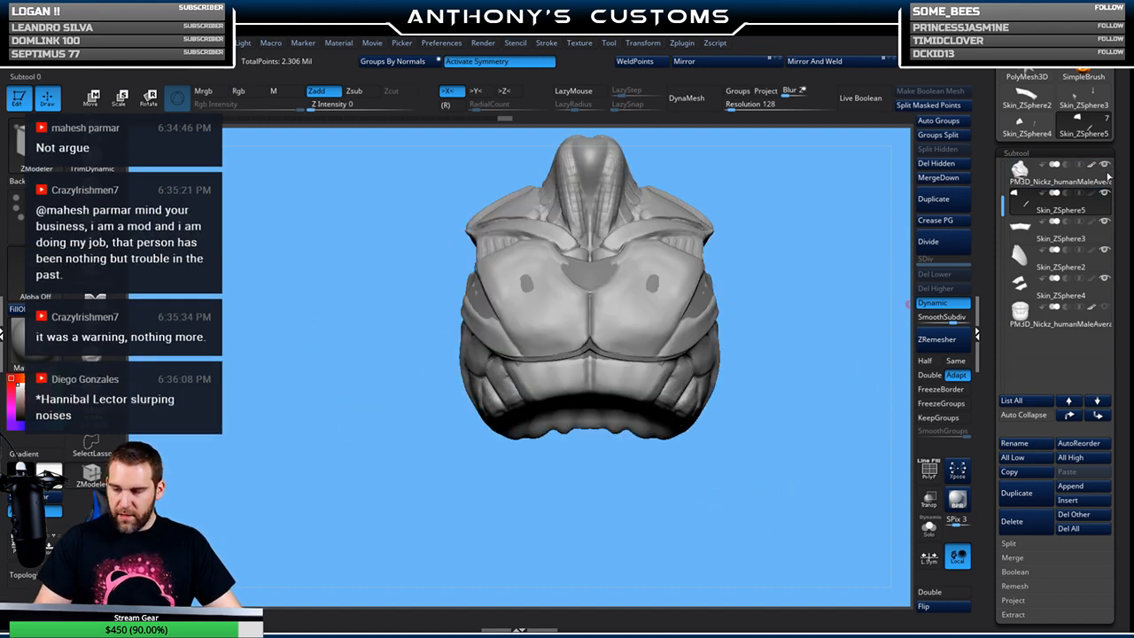
mouse_move(1090, 201)
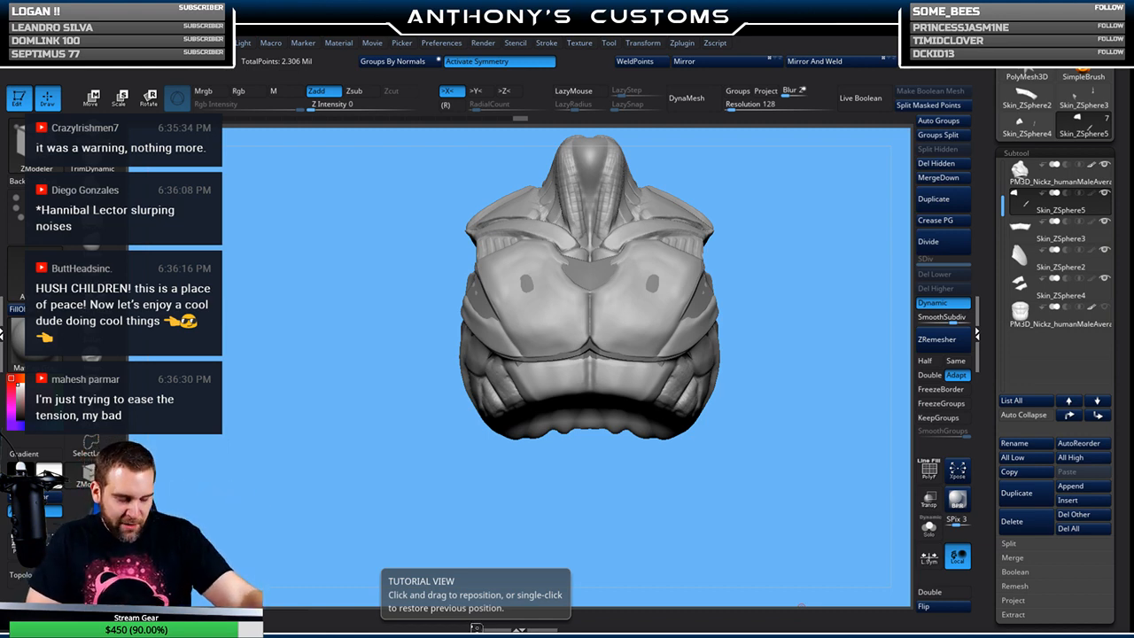
Insert a ZSphere subtool after the sculpted torso and enable topology editing with density 1, DynaMesh resolution 0 and X symmetry
mouse_move(637, 467)
left_mouse_down()
mouse_move(658, 487)
mouse_move(680, 484)
mouse_move(661, 479)
mouse_move(685, 468)
left_mouse_up()
mouse_move(649, 410)
left_mouse_down()
mouse_move(653, 458)
mouse_move(594, 466)
mouse_move(625, 443)
mouse_move(669, 465)
mouse_move(650, 458)
mouse_move(620, 478)
mouse_move(629, 483)
mouse_move(625, 465)
left_mouse_up()
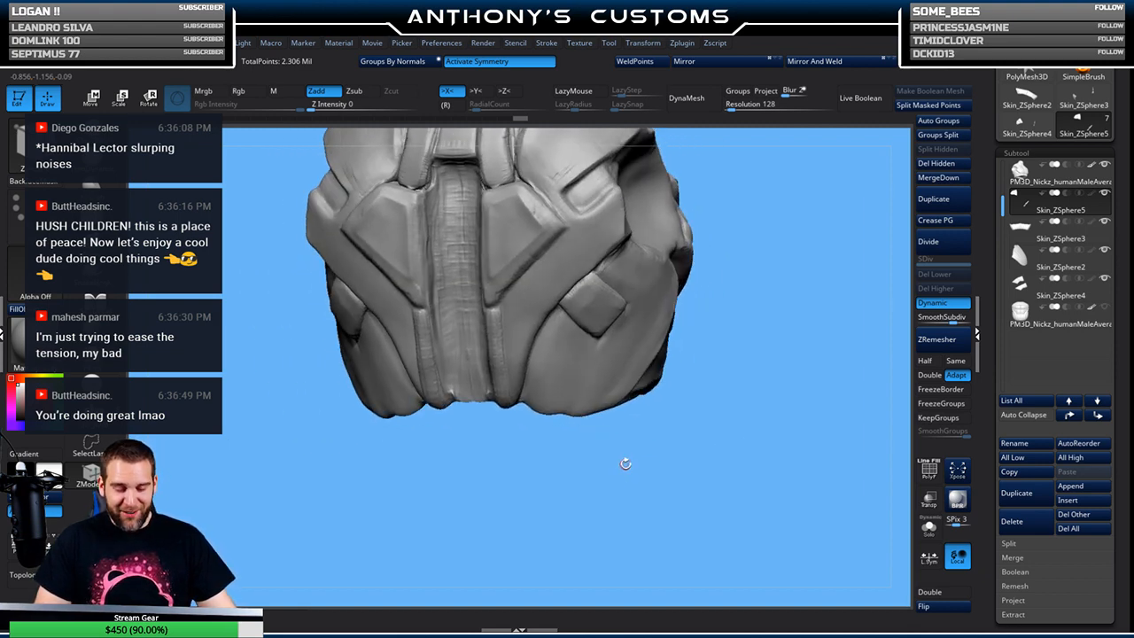
mouse_move(603, 458)
left_mouse_down()
mouse_move(609, 474)
mouse_move(610, 459)
mouse_move(592, 460)
left_mouse_up()
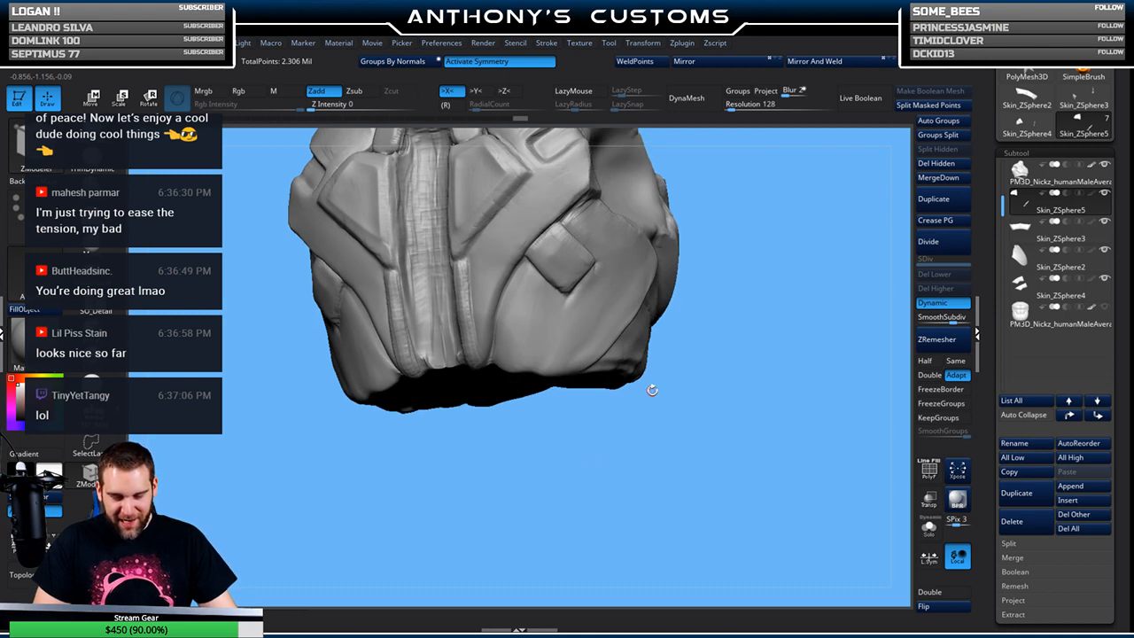
left_click(1066, 180)
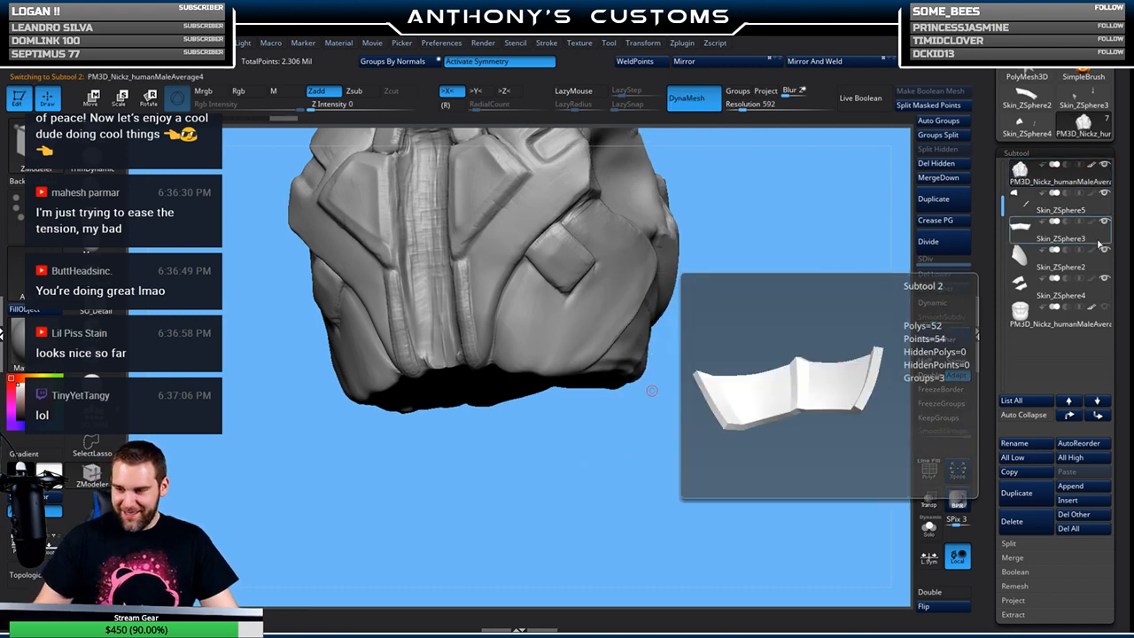
left_click(1065, 500)
left_click(901, 435)
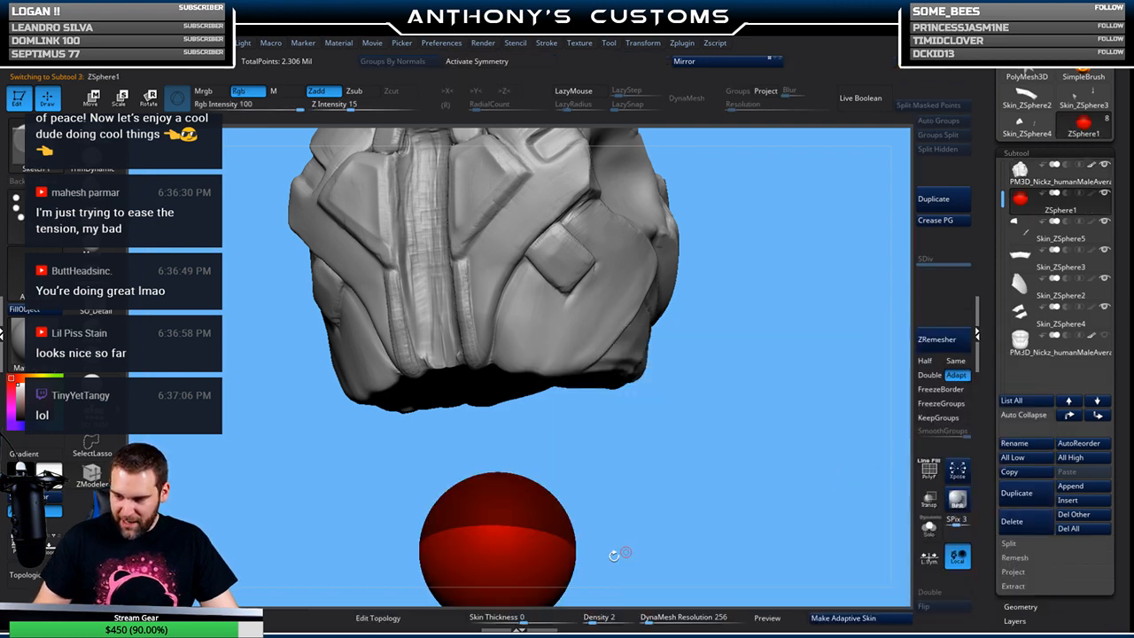
left_click(429, 623)
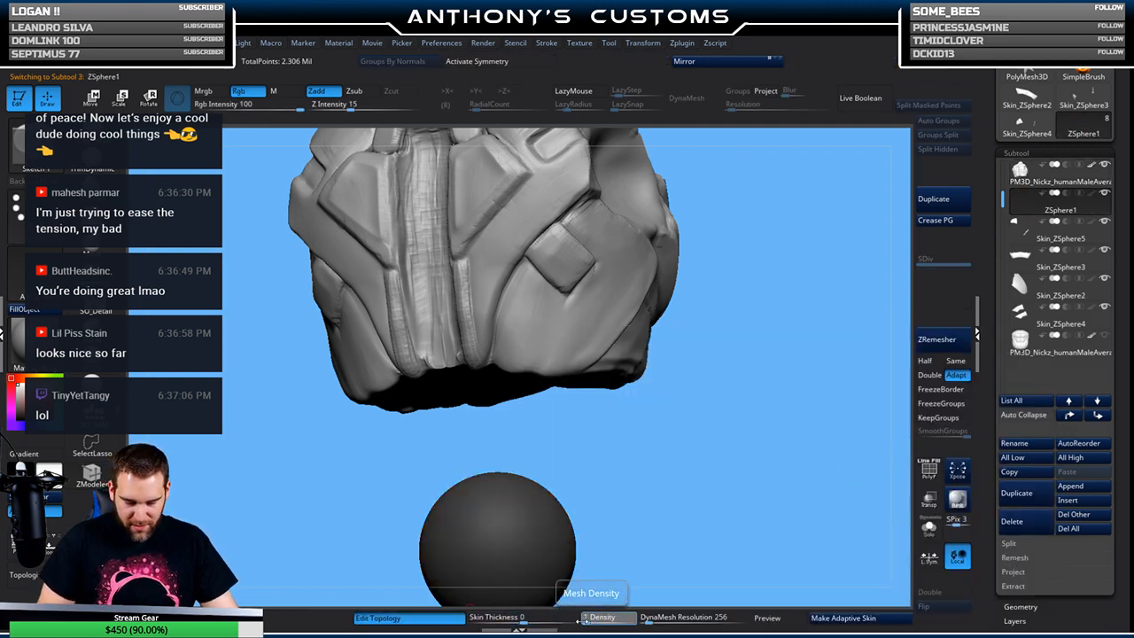
left_click_drag(708, 617, 631, 618)
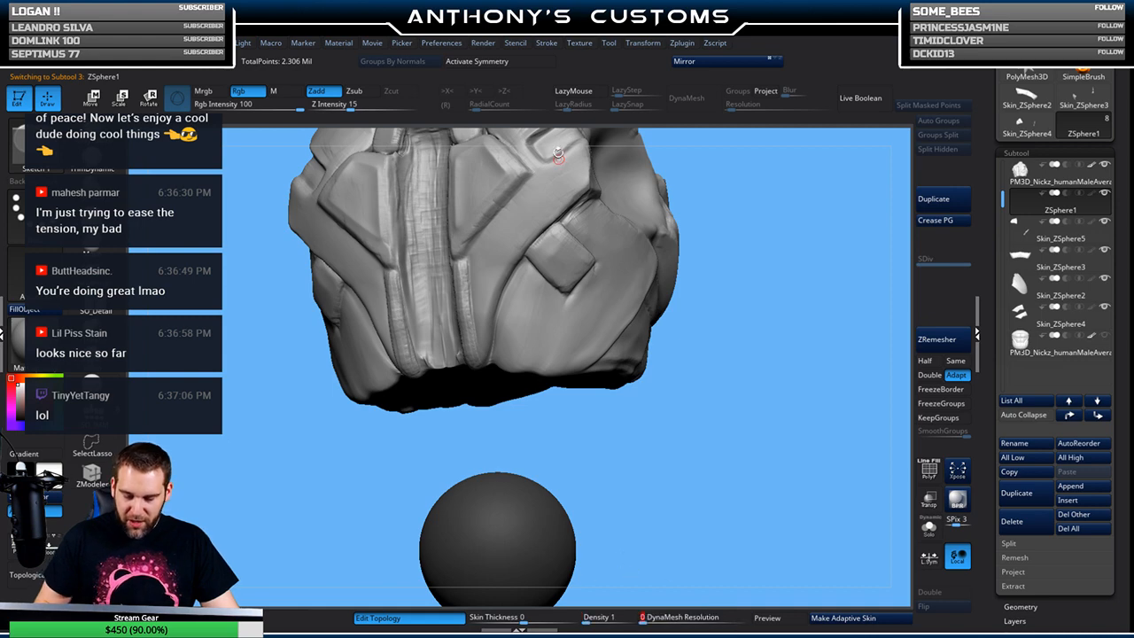
left_click(486, 62)
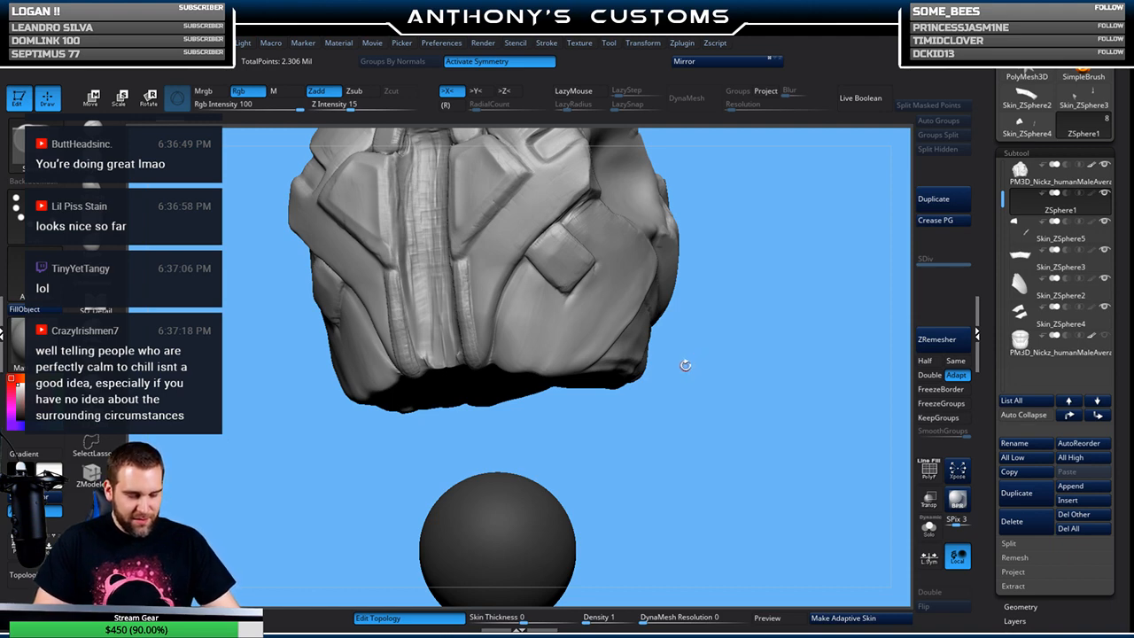
Begin the ZSphere topology on the torso's lower side panel with two adjoining quads along its diagonal edge
mouse_move(654, 442)
left_mouse_down()
mouse_move(602, 445)
mouse_move(661, 435)
mouse_move(642, 432)
left_mouse_up()
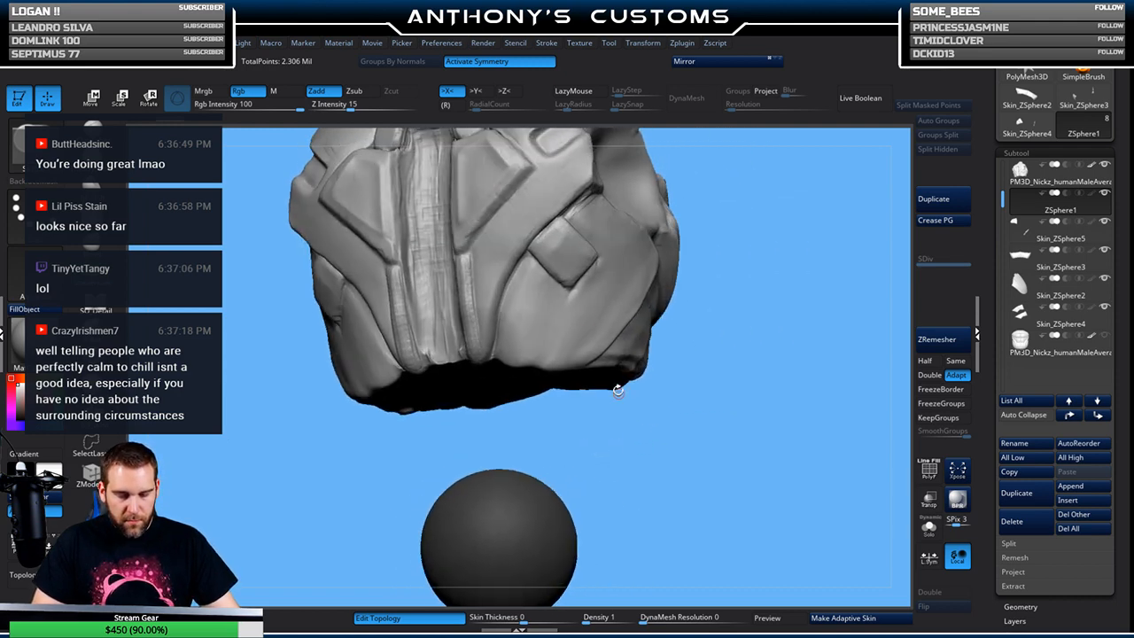
mouse_move(545, 437)
left_mouse_down()
mouse_move(527, 349)
mouse_move(584, 407)
mouse_move(560, 425)
mouse_move(562, 277)
left_mouse_up()
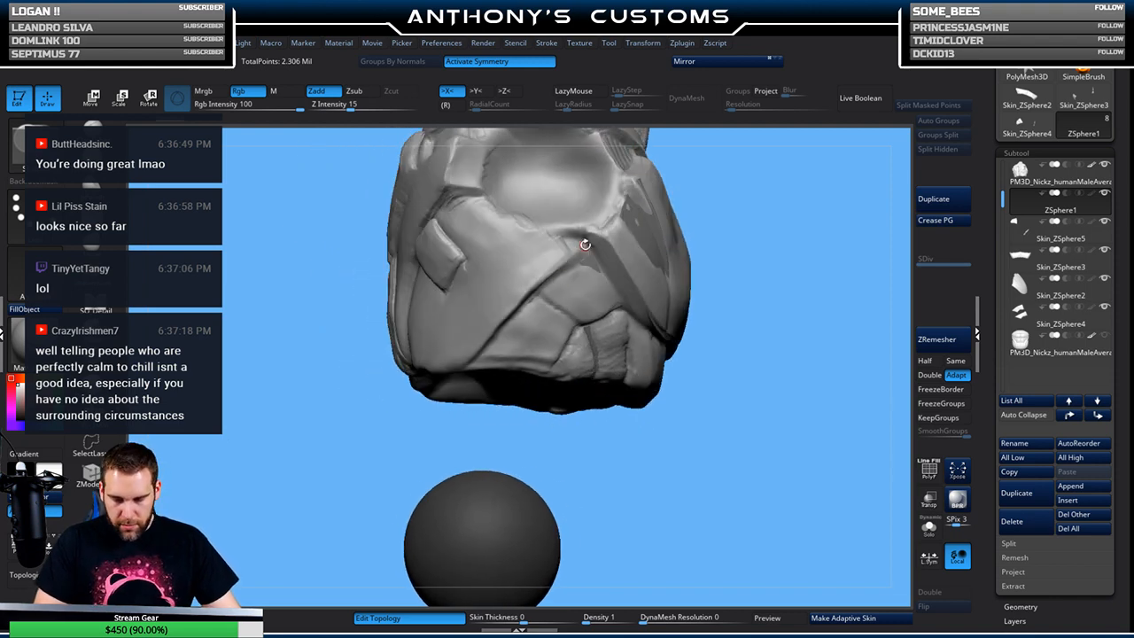
left_click_drag(798, 235, 762, 211)
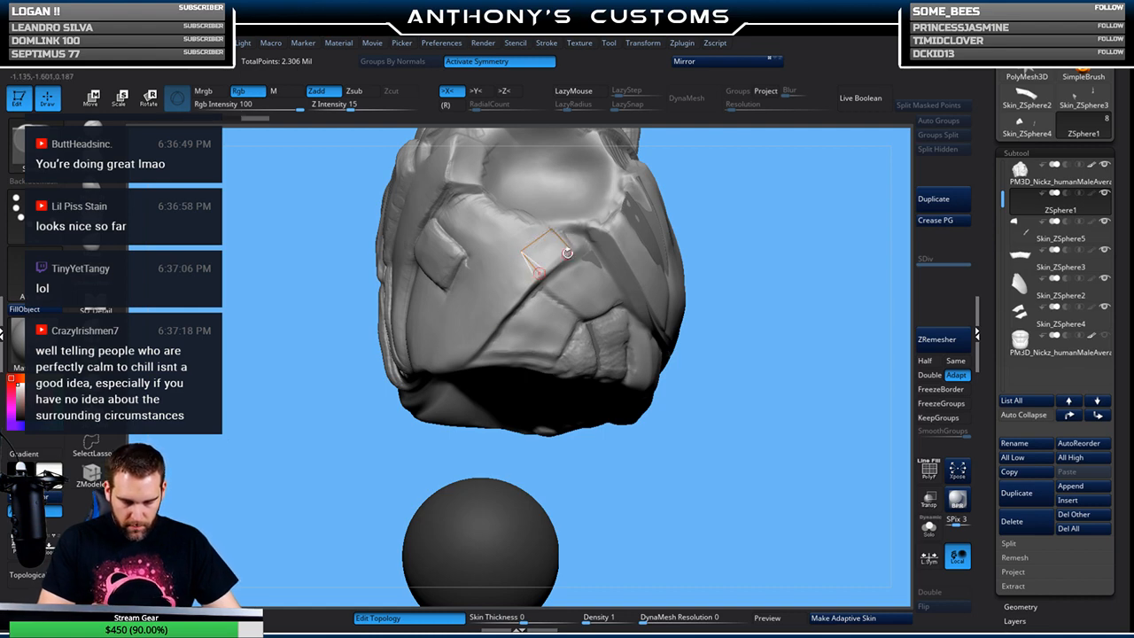
left_click_drag(727, 212, 726, 205)
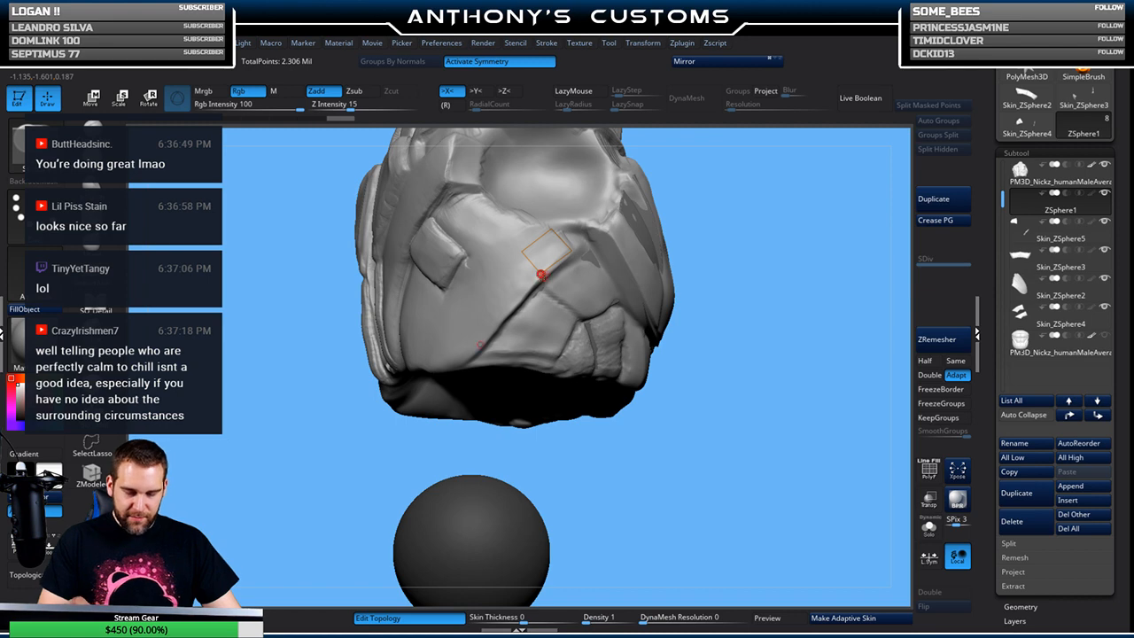
left_click(514, 304)
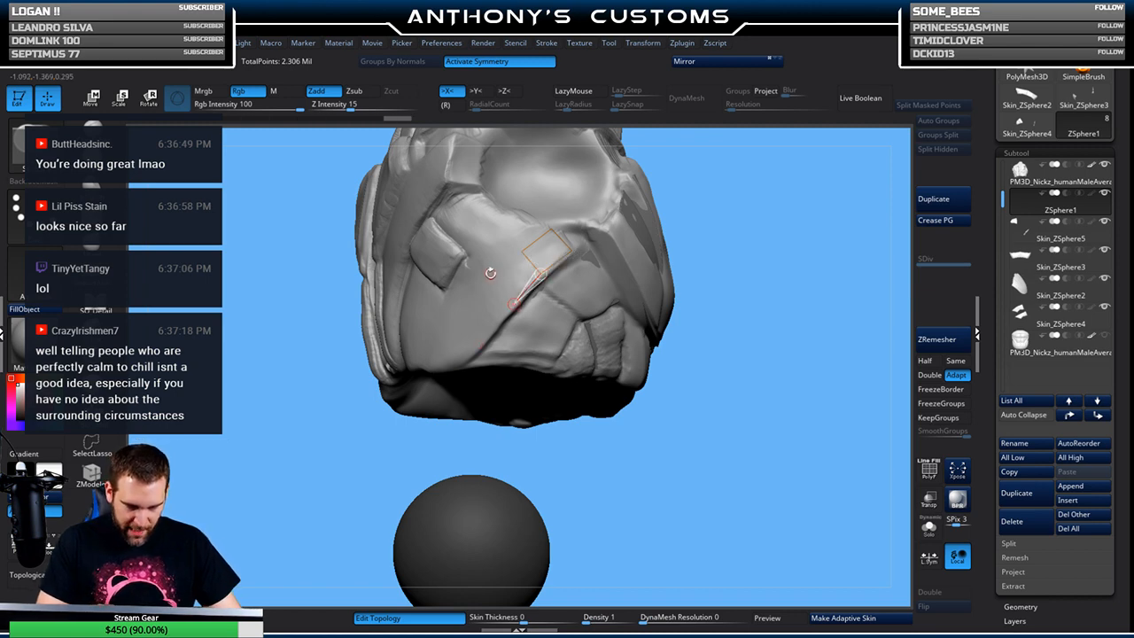
left_click(488, 275)
left_click(522, 252)
Extend the quad strip along the panel's diagonal edge down to the torso's bottom rim
left_click_drag(702, 223, 696, 182)
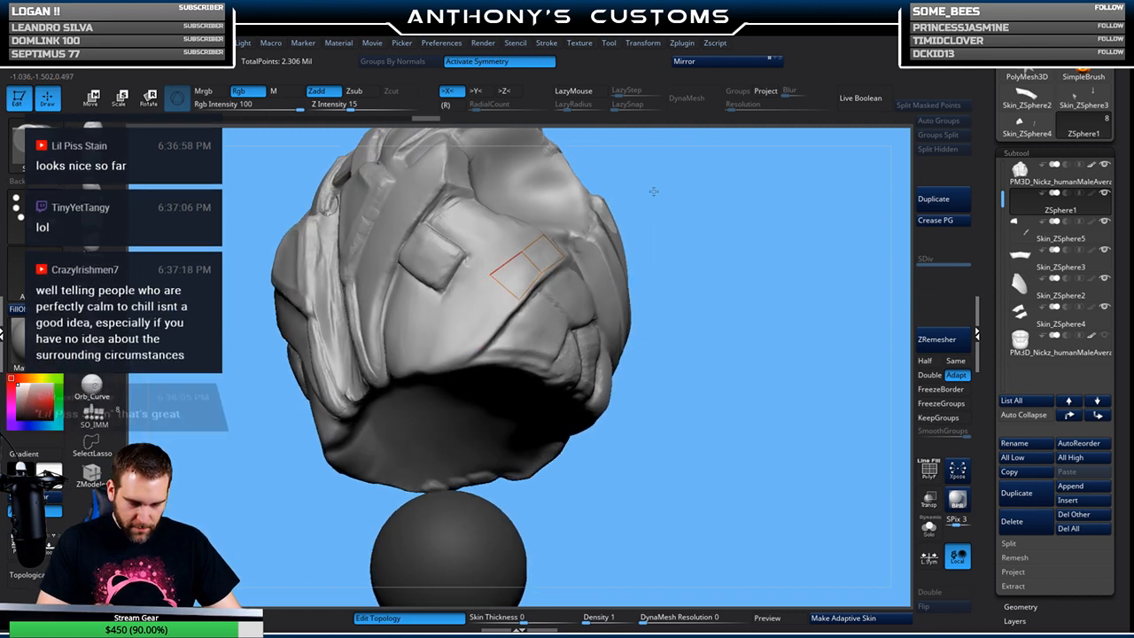
left_click(464, 304)
left_click(501, 320)
mouse_move(658, 187)
left_mouse_down()
mouse_move(718, 266)
mouse_move(771, 268)
mouse_move(771, 235)
mouse_move(782, 241)
left_mouse_up()
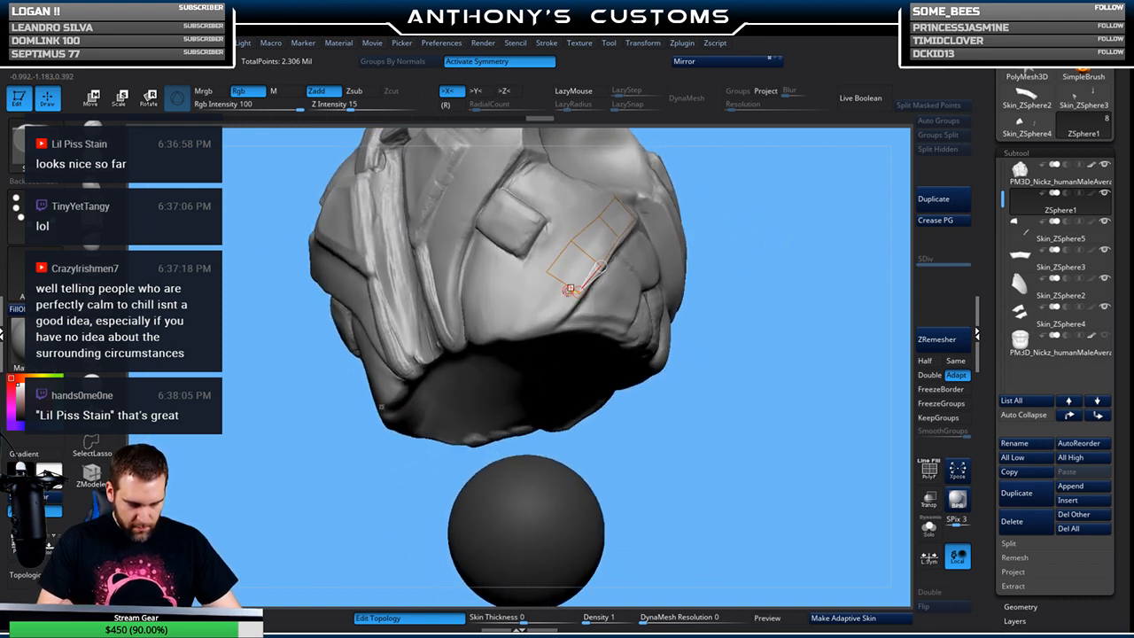
left_click(553, 326)
left_click(525, 304)
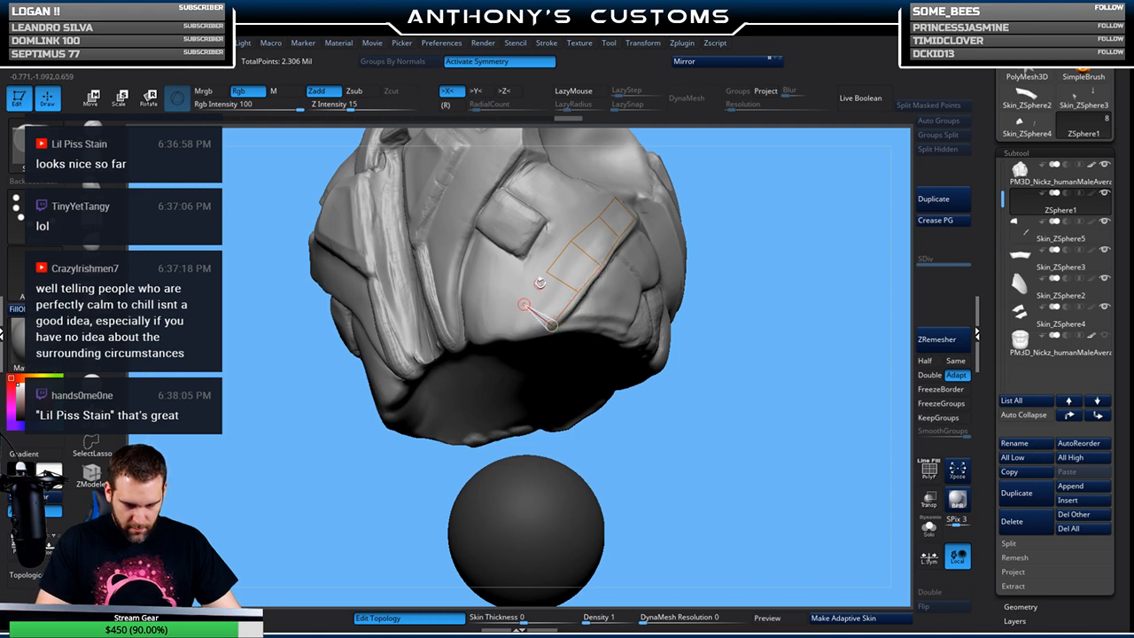
left_click(546, 272)
Draw a second row of quads alongside the diagonal strip, from its lower end up to the panel's upper edge
left_click_drag(740, 264, 746, 255)
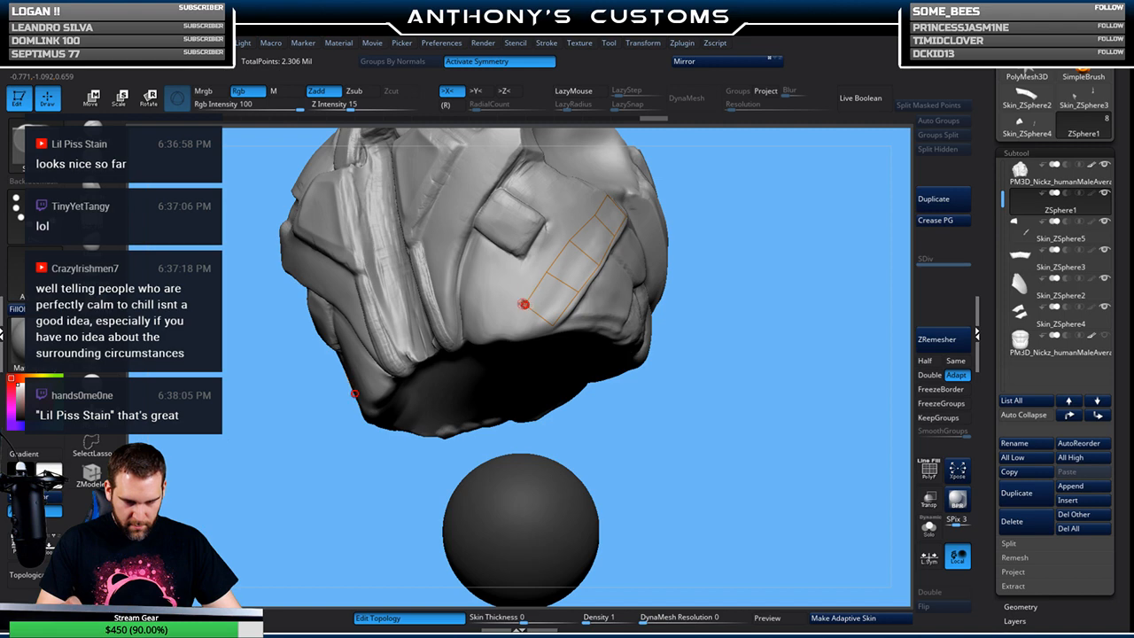
left_click(495, 289)
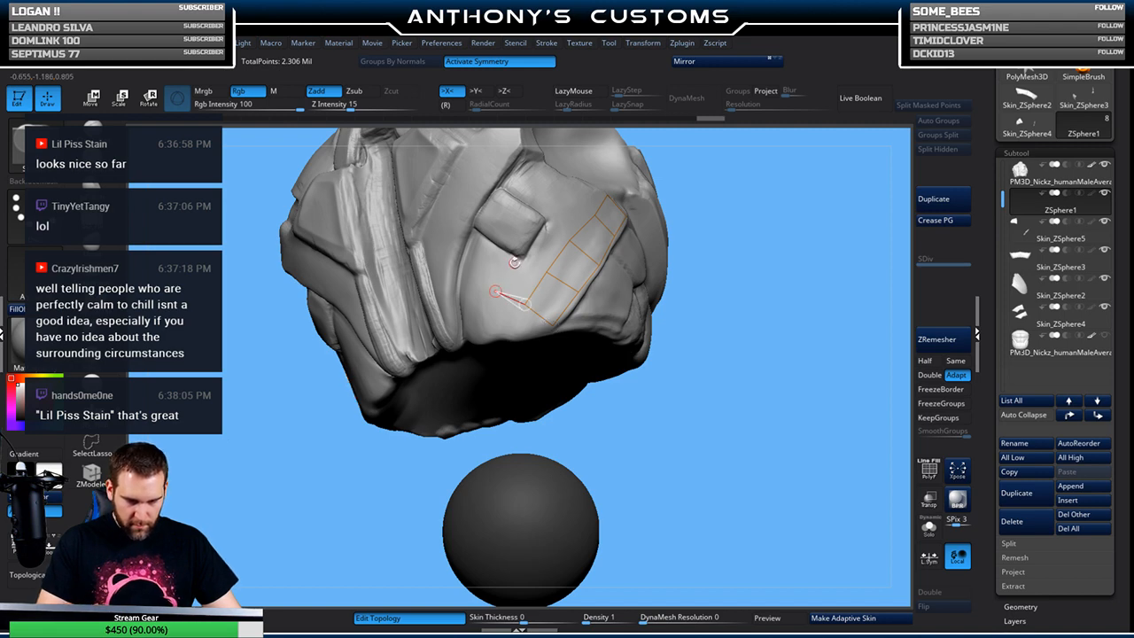
left_click(514, 259)
left_click(547, 271)
left_click(525, 230)
left_click(569, 239)
left_click(556, 194)
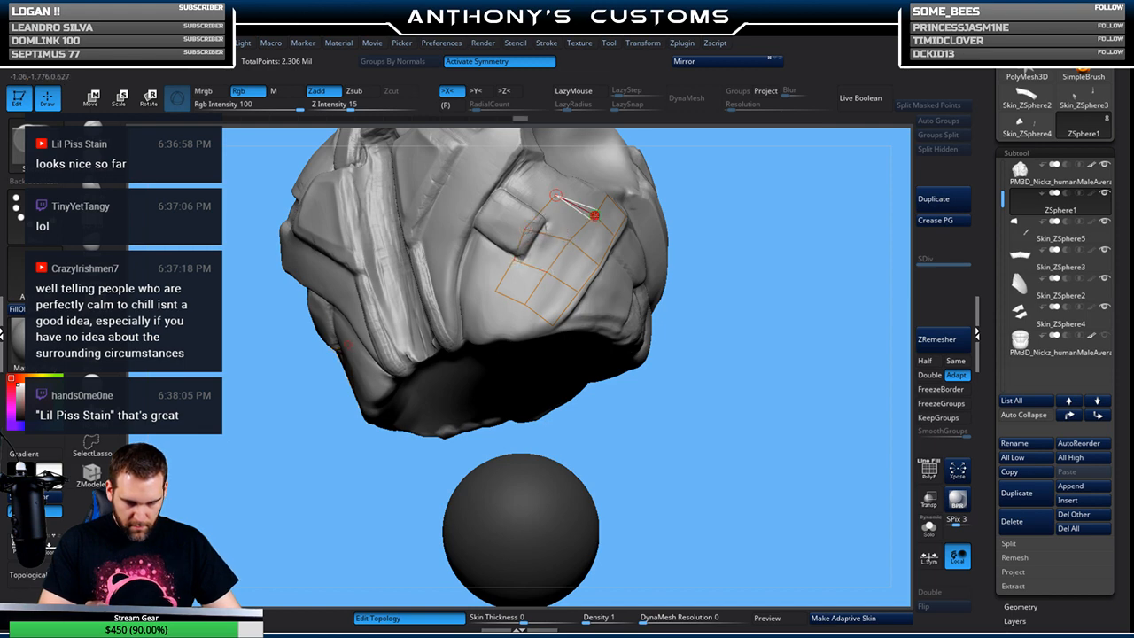
left_click_drag(673, 158, 700, 188)
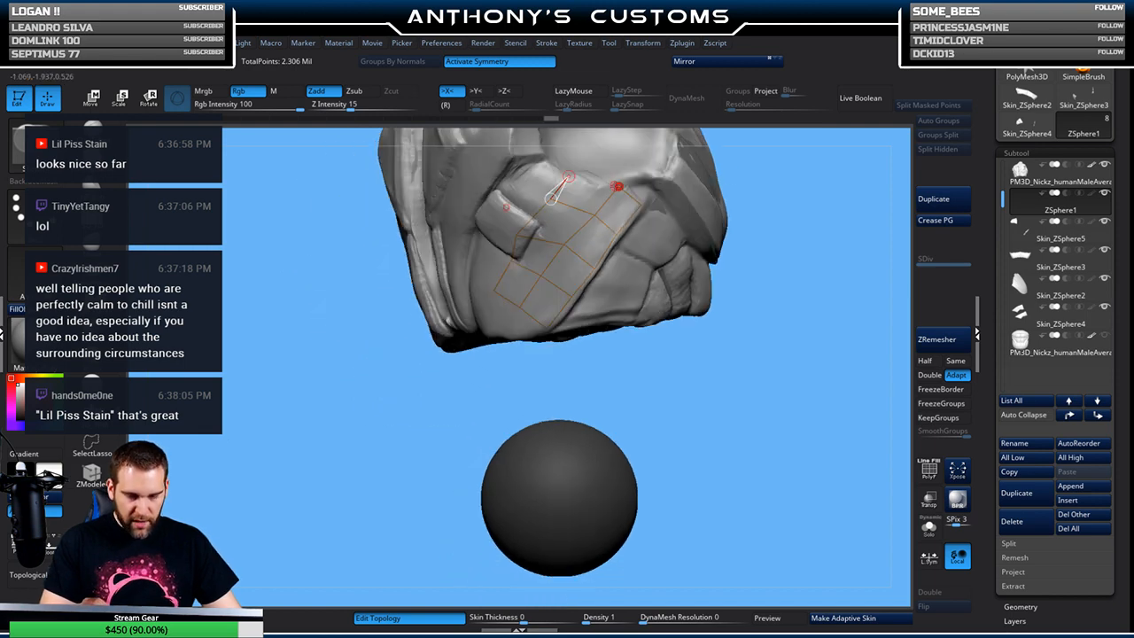
left_click(618, 185)
left_click_drag(806, 180, 686, 152)
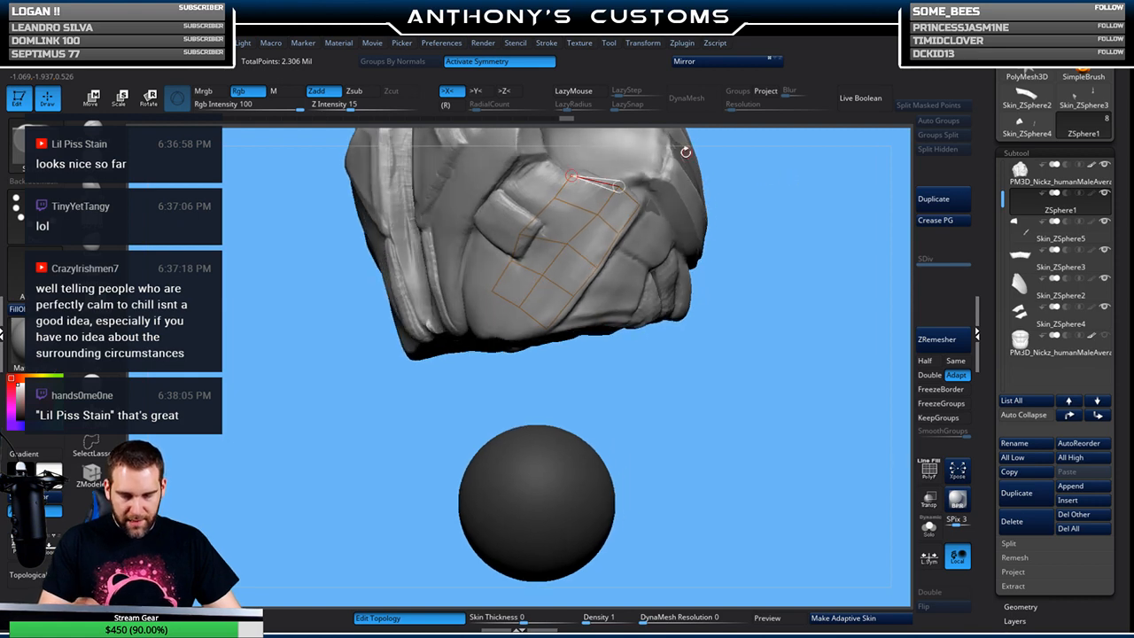
Add a third row of quads over the raised square patch, following the panel's front edge
left_click_drag(818, 174, 748, 225)
left_click(544, 226)
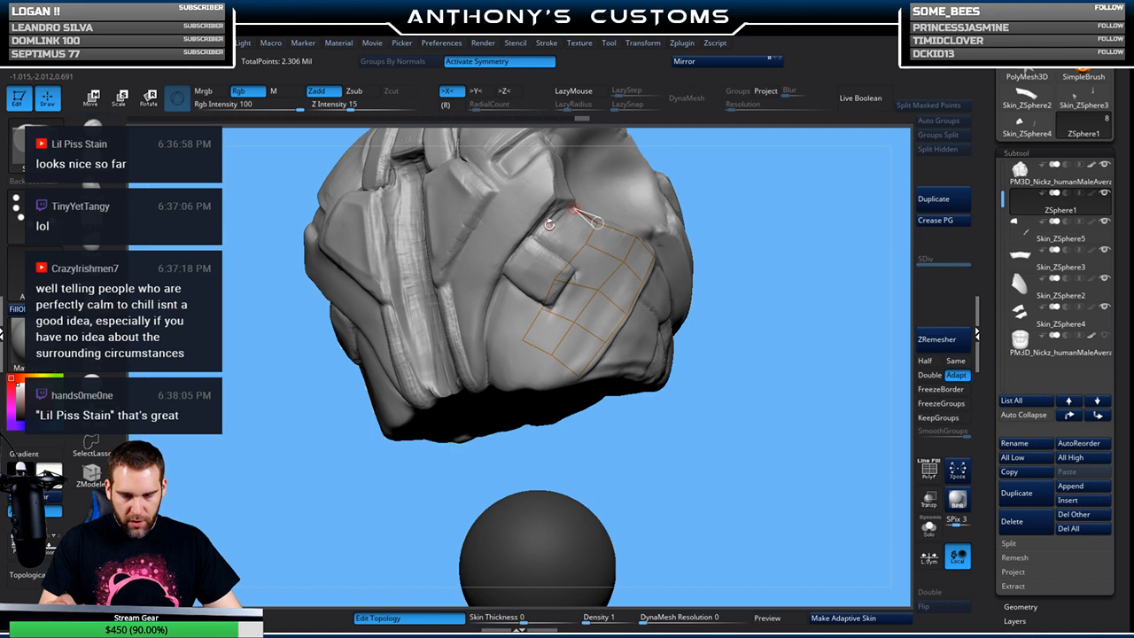
left_click(585, 243)
left_click(500, 287)
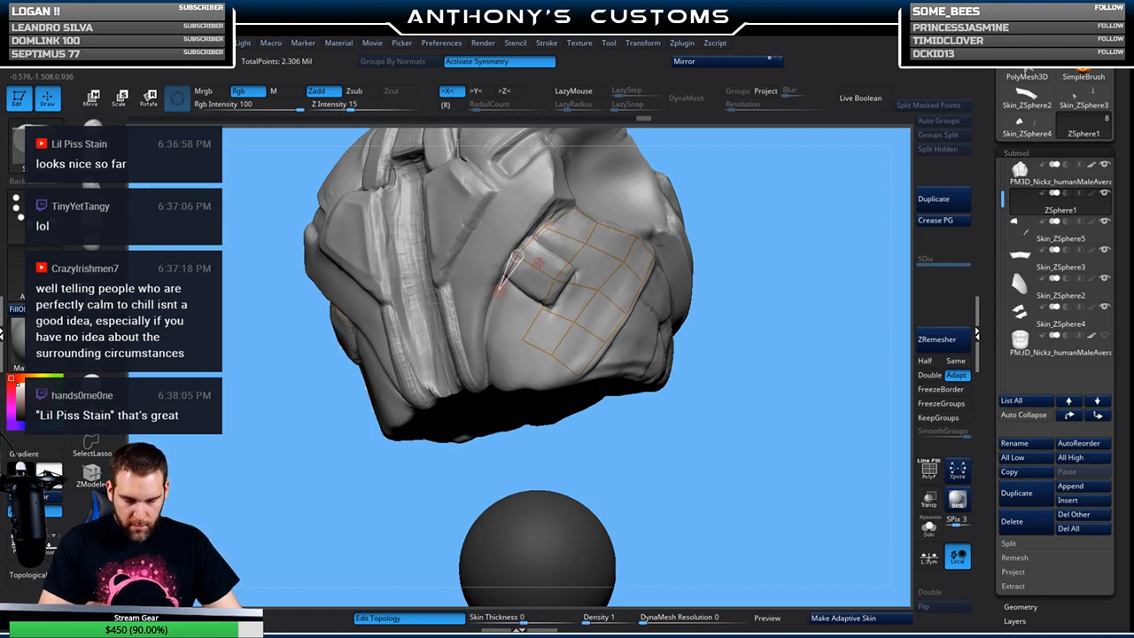
left_click(541, 307)
left_click(532, 324)
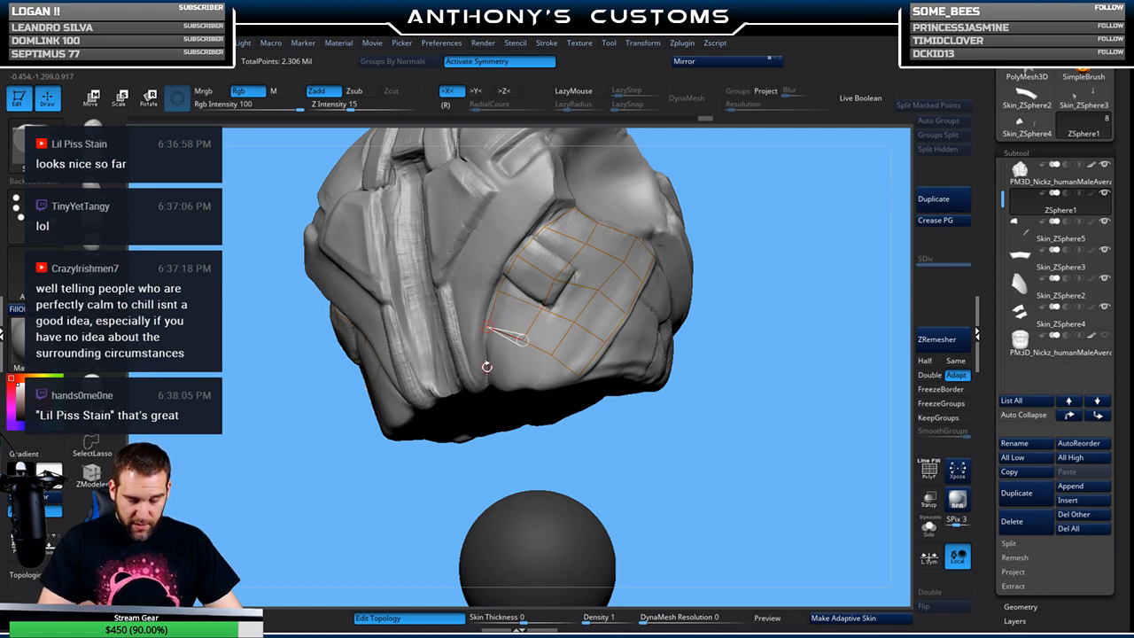
Fill the panel's lower front corner with quads down to the torso's bottom rim
left_click(538, 372)
left_click(551, 356)
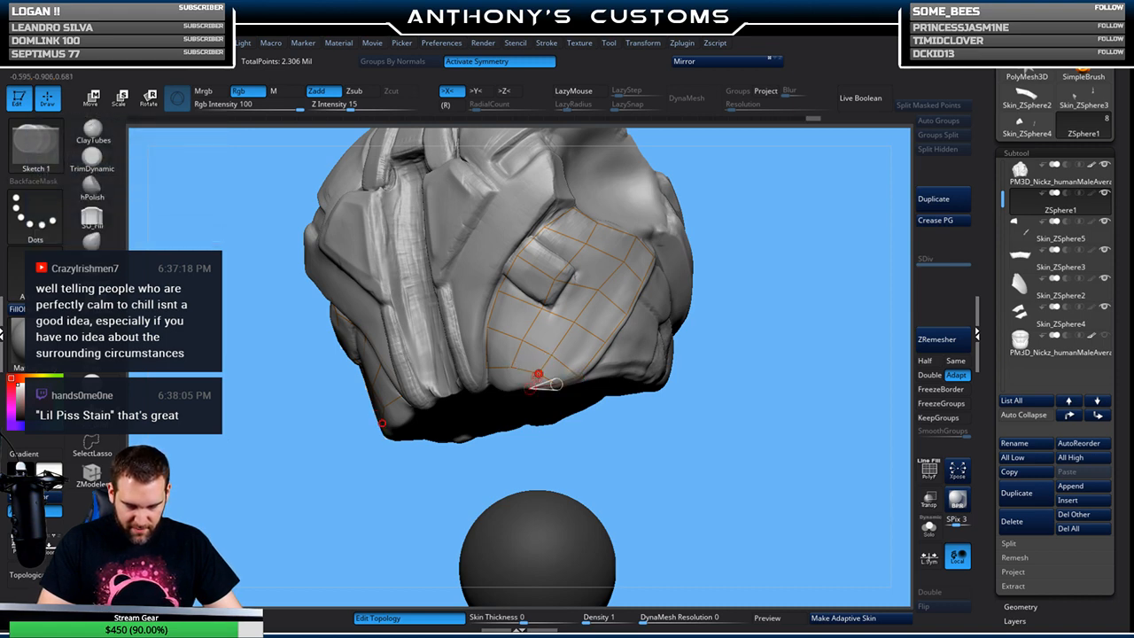
left_click(511, 366)
left_click(509, 389)
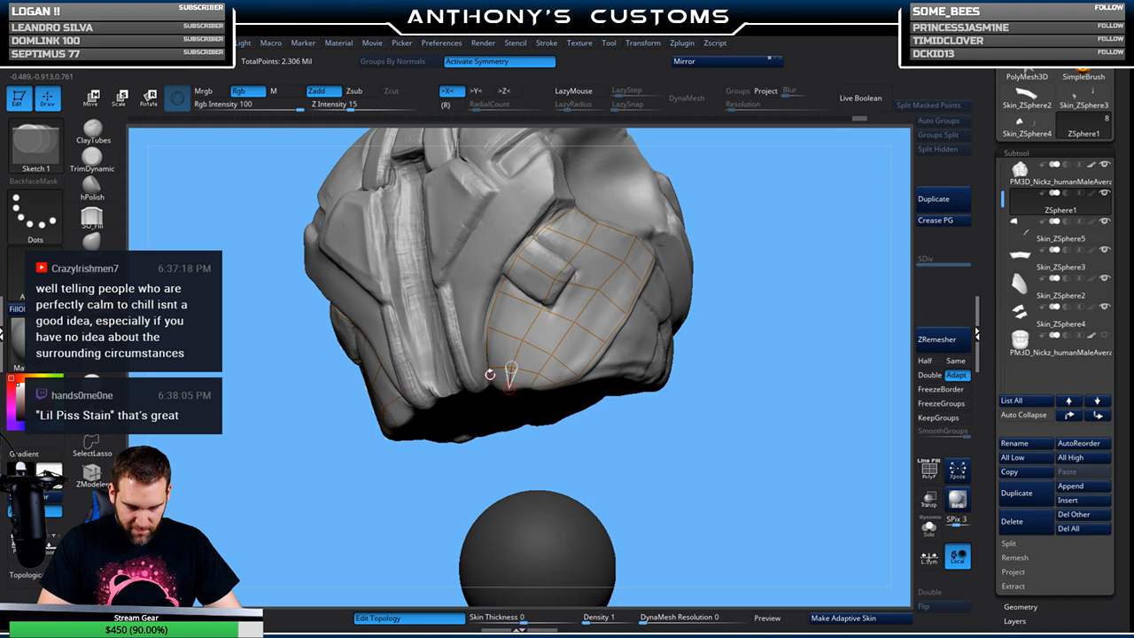
left_click(487, 385)
left_click_drag(486, 371, 822, 282)
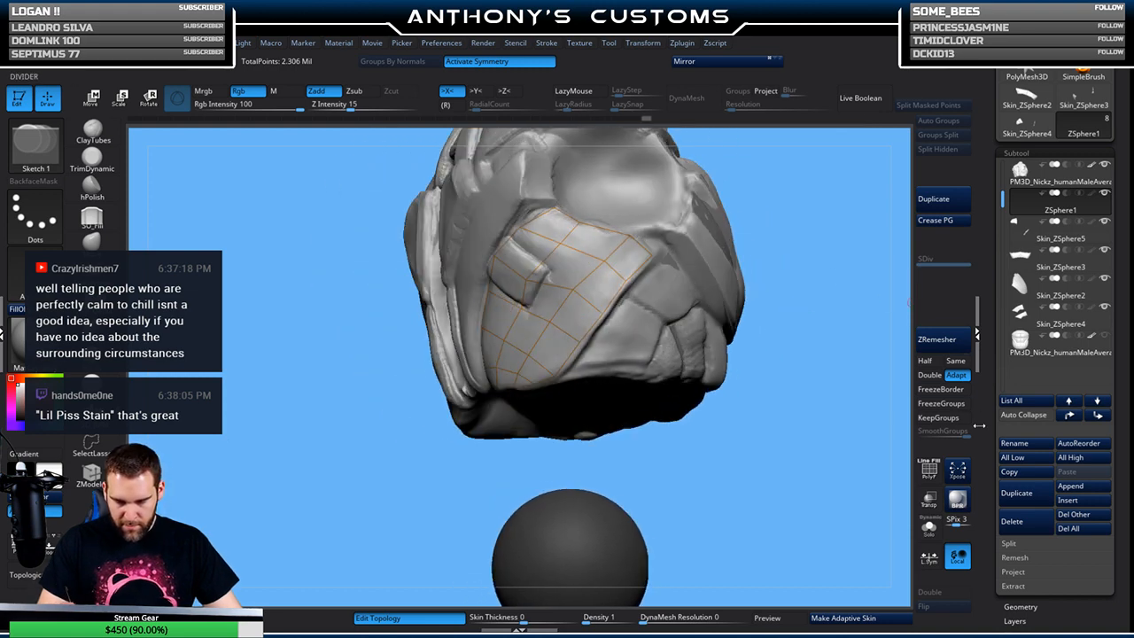
Make an adaptive skin from the side panel topology and insert Skin_ZSphere6 as a subtool below the ZSphere
left_click(843, 617)
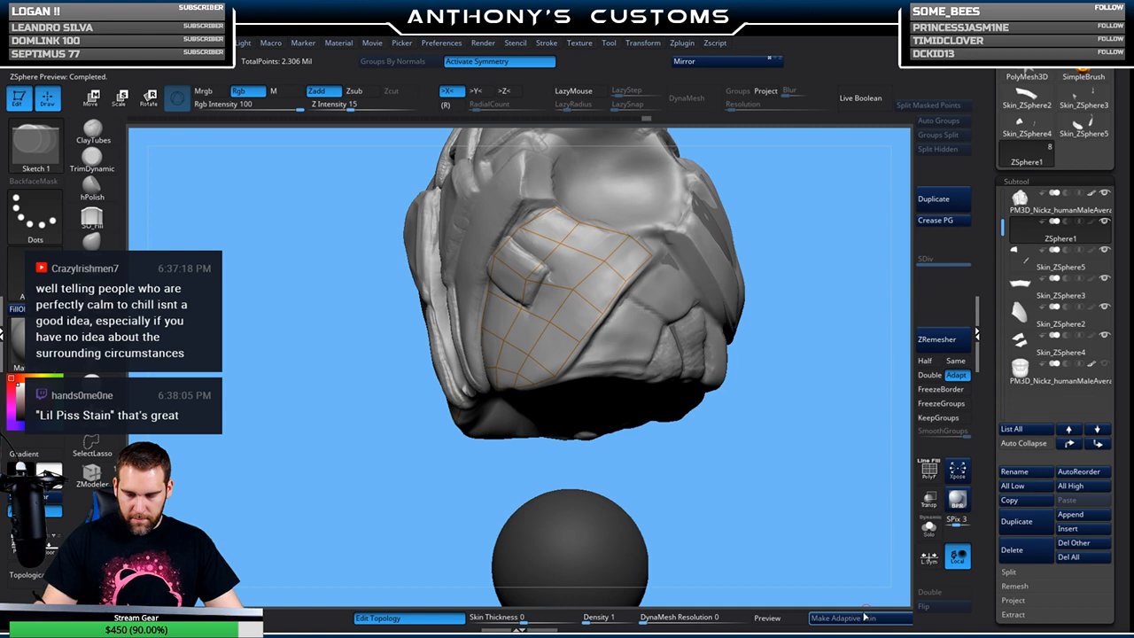
left_click(1068, 528)
left_click(730, 468)
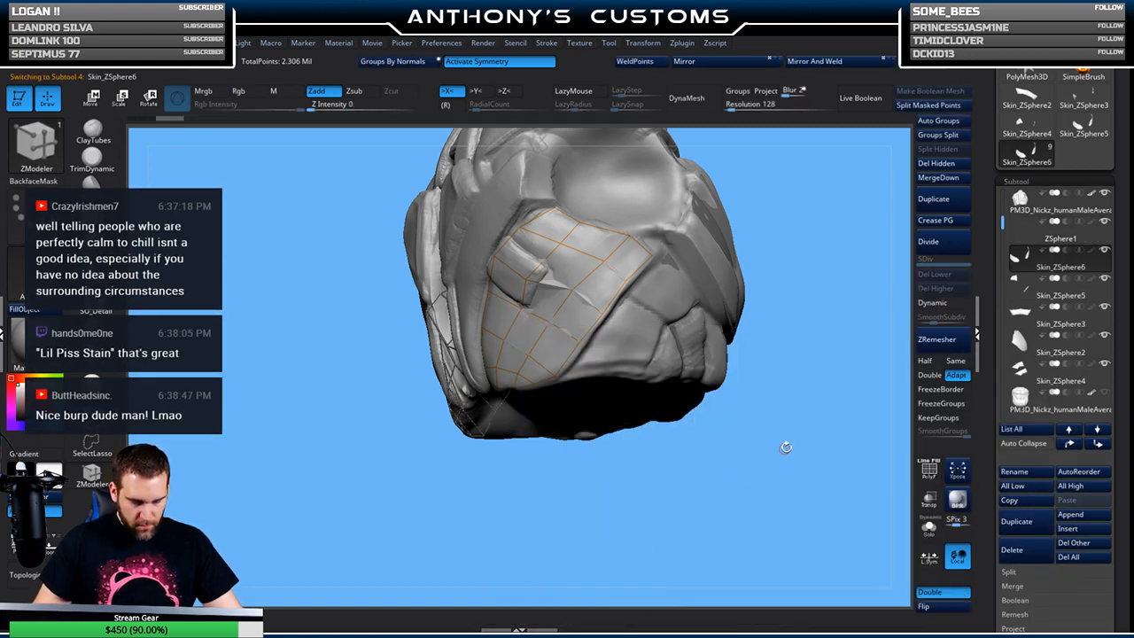
Delete the ZSphere1 subtool that holds the drawn topology, keeping the inserted skin
left_click(1059, 234)
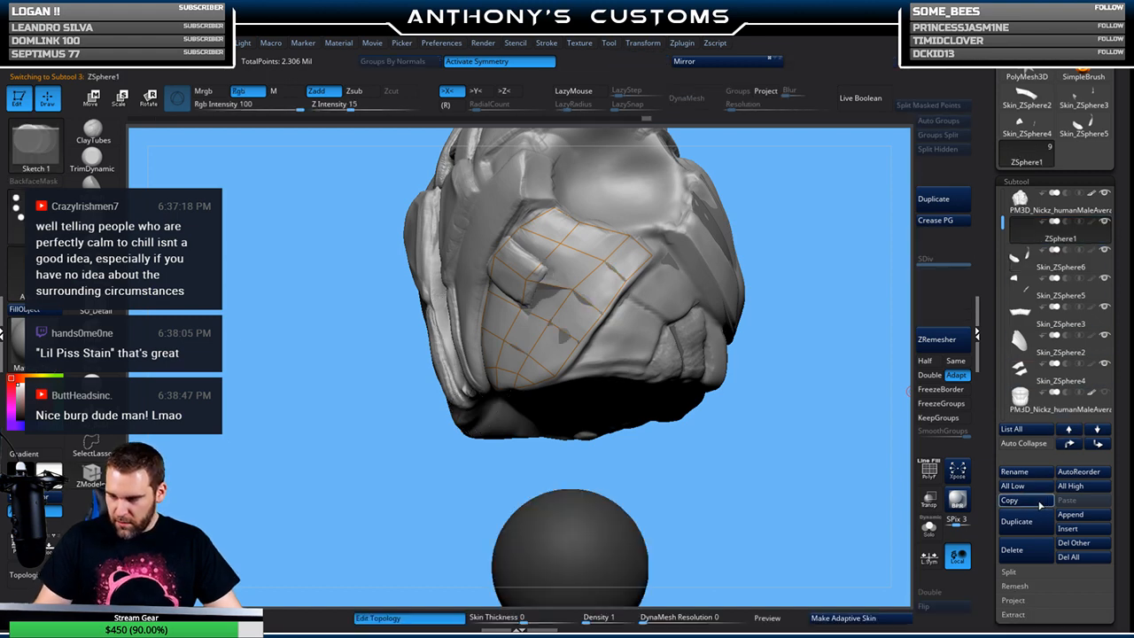
left_click(1011, 550)
left_click(921, 572)
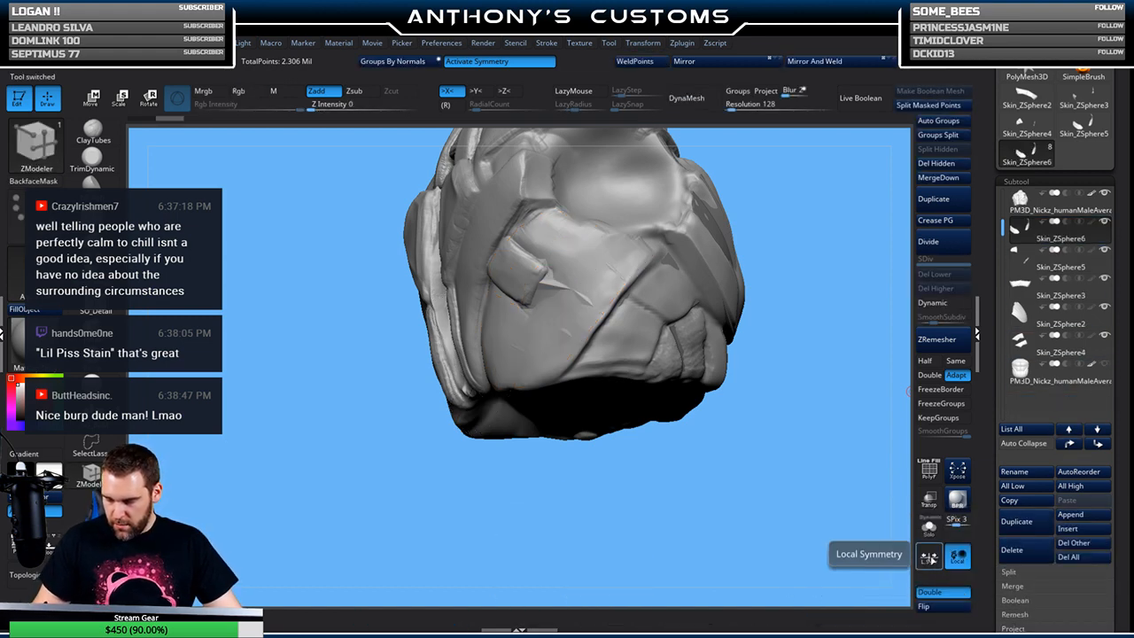
Isolate the Skin_ZSphere6 subtool and reshape the curved low-poly panel with the Move brush
left_click(928, 527)
left_click_drag(729, 458, 704, 283)
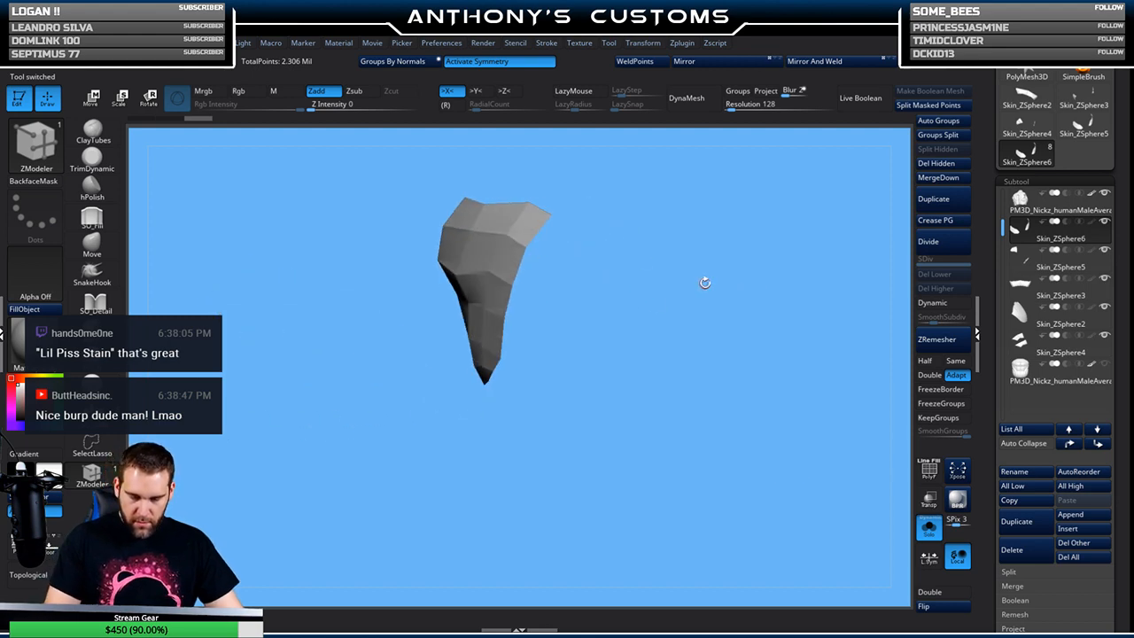
left_click(98, 252)
left_click_drag(661, 239, 698, 260)
left_click_drag(613, 259, 680, 243)
left_click_drag(612, 274, 528, 282)
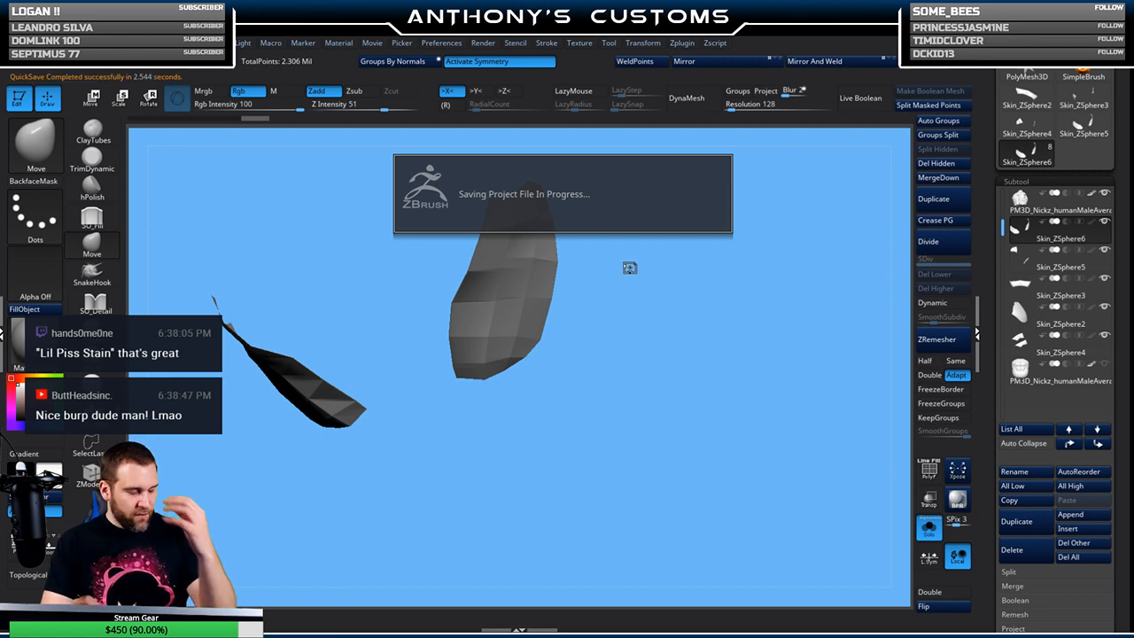
left_click_drag(647, 241, 597, 316)
right_click(674, 261)
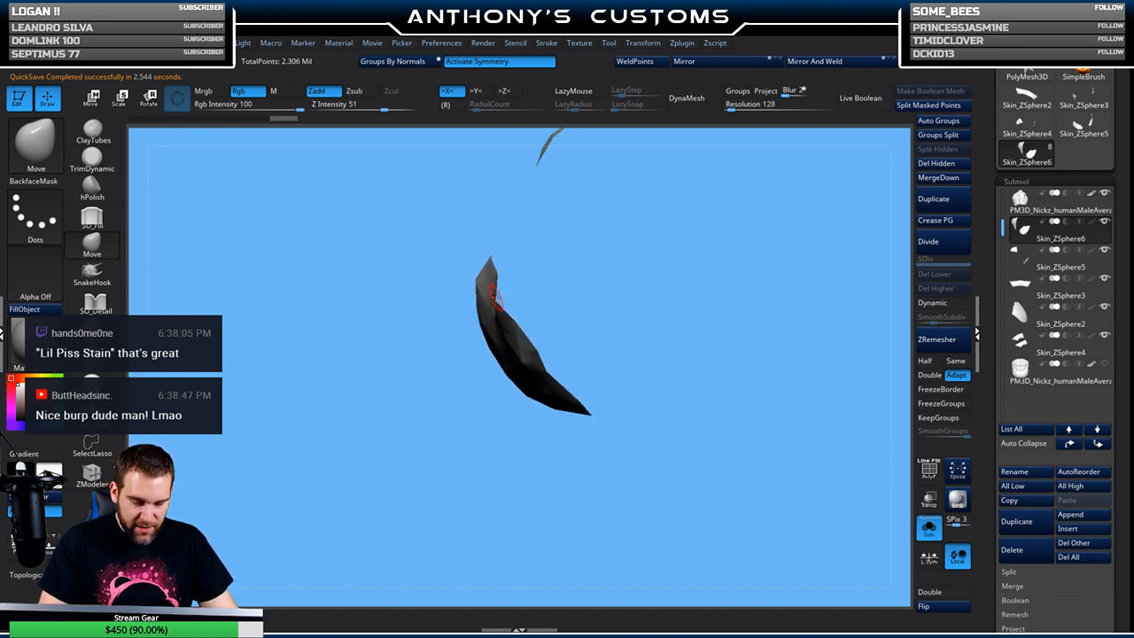
left_click_drag(540, 329, 579, 285)
left_click_drag(530, 351, 590, 258)
left_click_drag(640, 355, 587, 332)
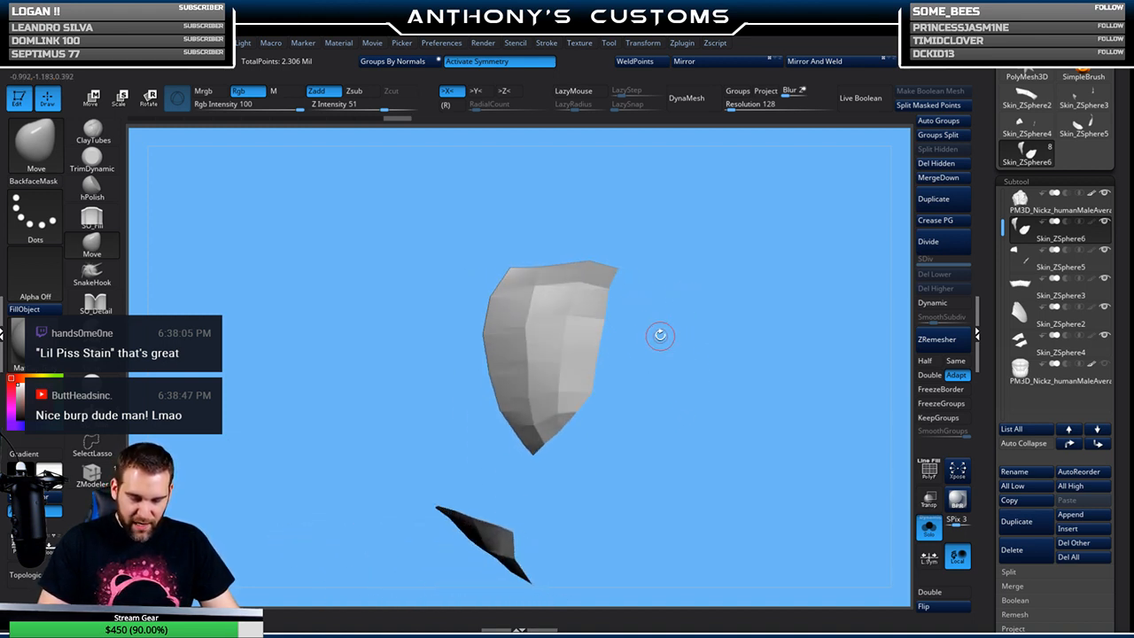
left_click_drag(519, 359, 597, 234)
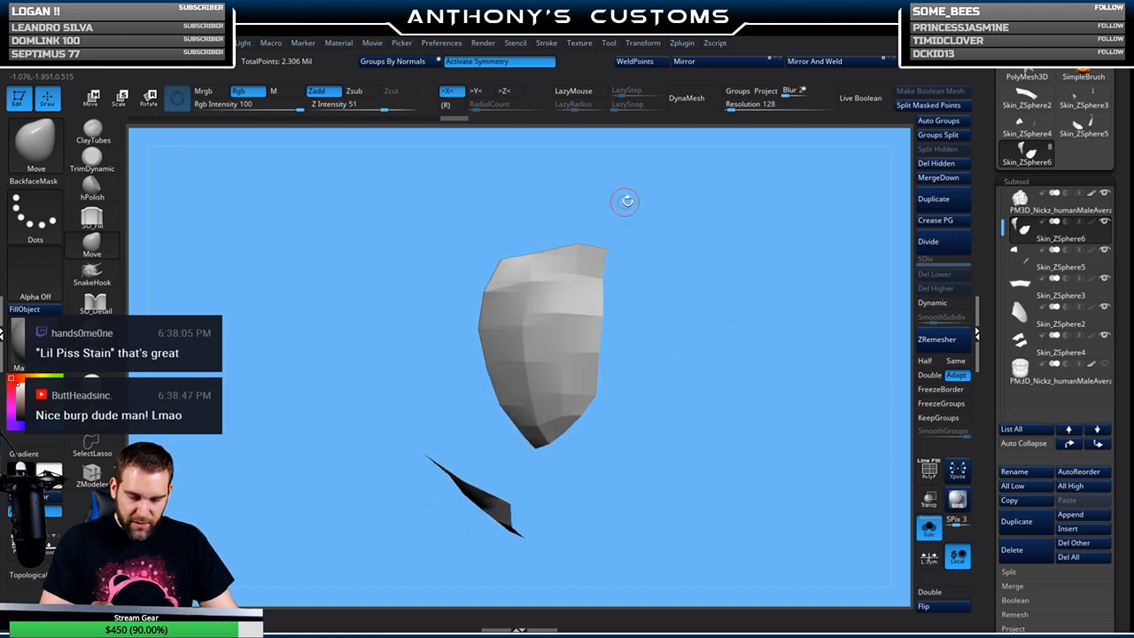
Compare the panel with the full torso, isolate it again and adjust its upper edge with the Move brush
left_click(928, 528)
left_click_drag(764, 278, 778, 323)
left_click(928, 528)
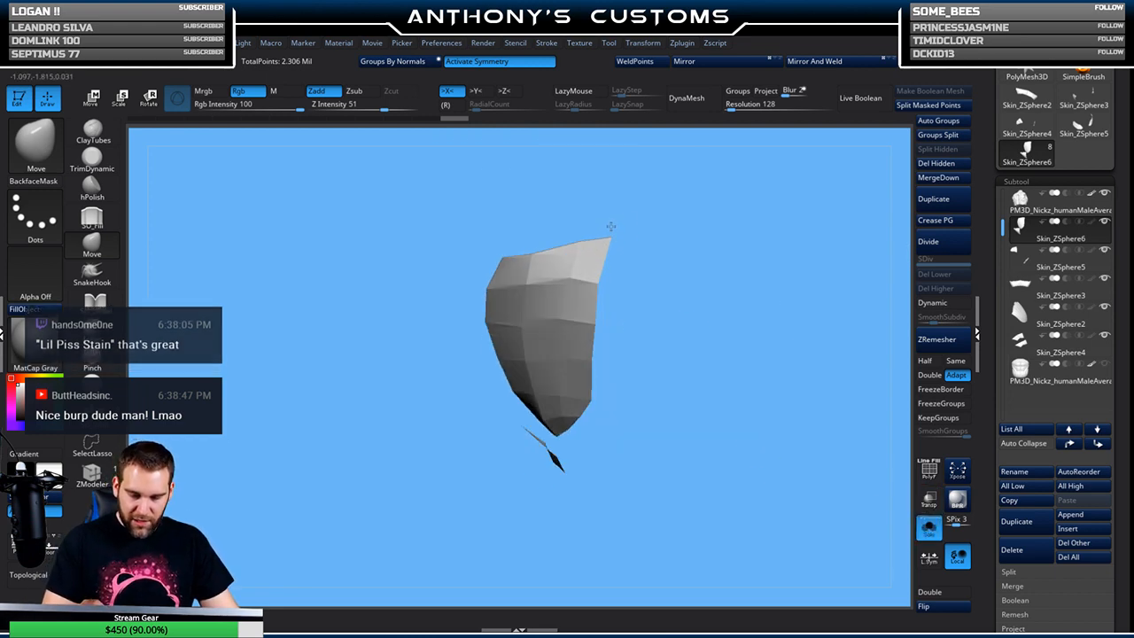
left_click_drag(624, 260, 573, 266)
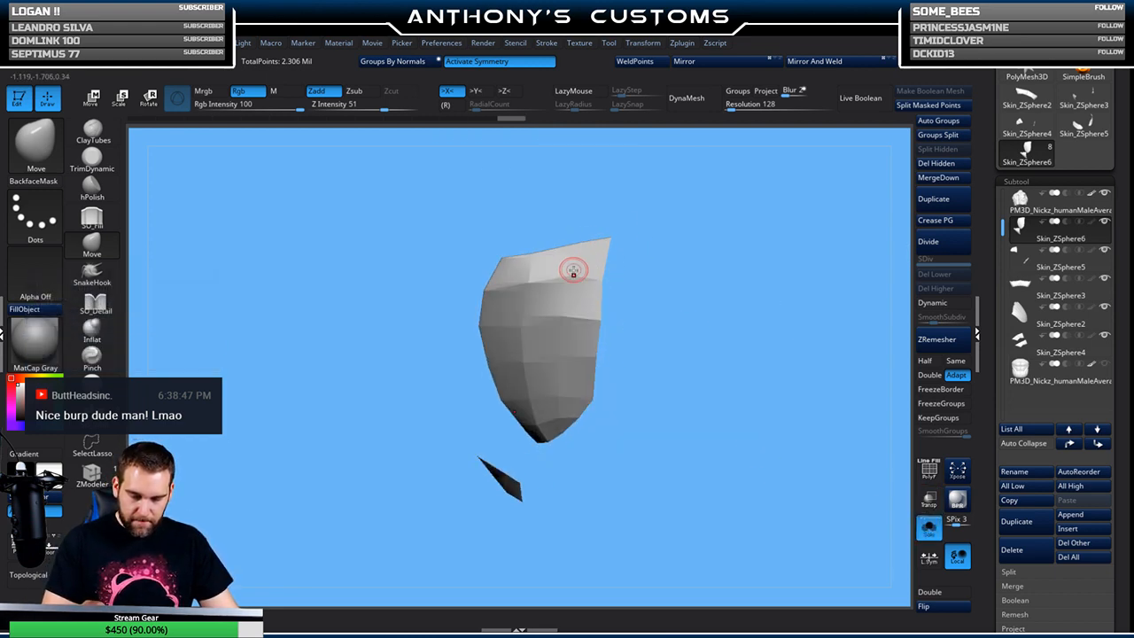
left_click_drag(627, 257, 679, 240)
mouse_move(637, 370)
left_mouse_down()
mouse_move(599, 371)
mouse_move(628, 405)
mouse_move(591, 430)
mouse_move(653, 374)
left_mouse_up()
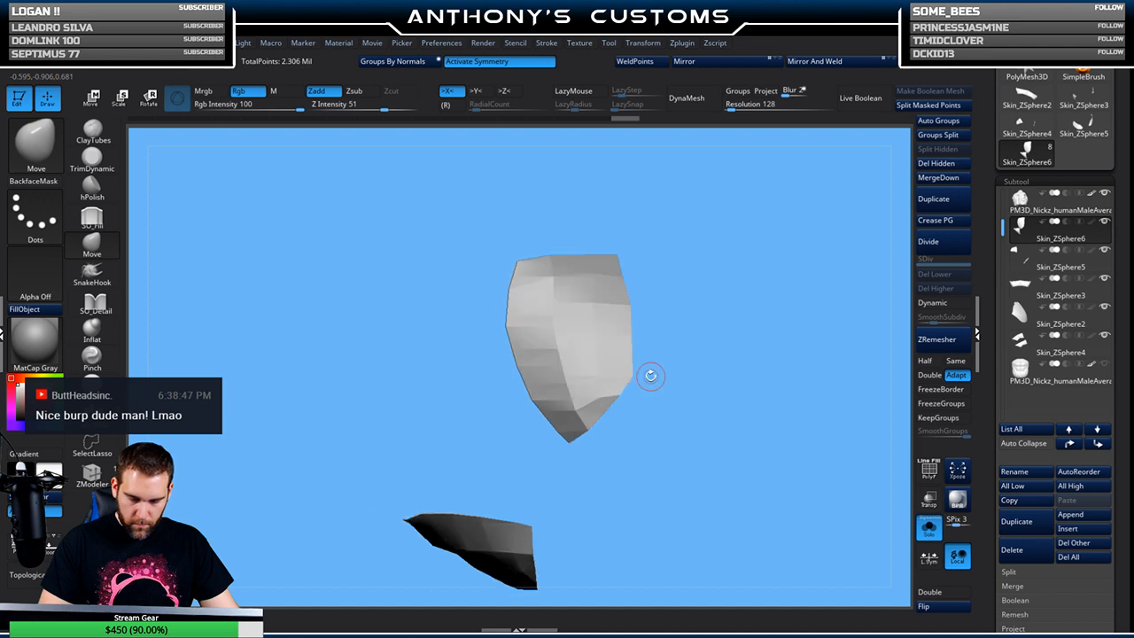
Show the polygon wireframe and refine the flow of the panel's vertices with the Move brush
key("shift+f")
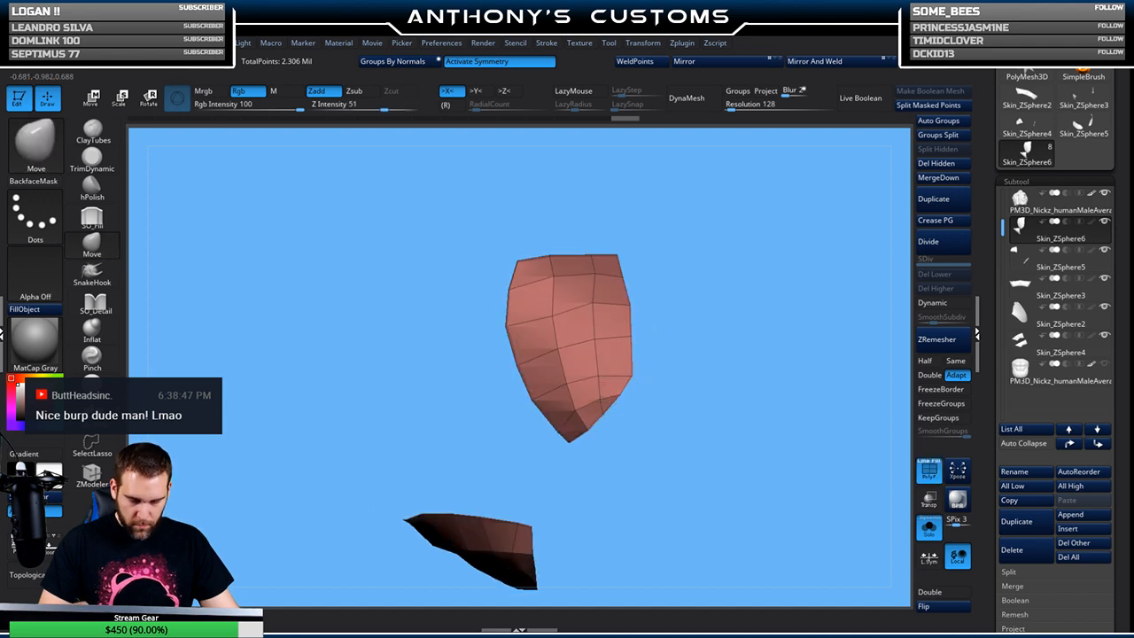
left_click_drag(706, 343, 741, 347)
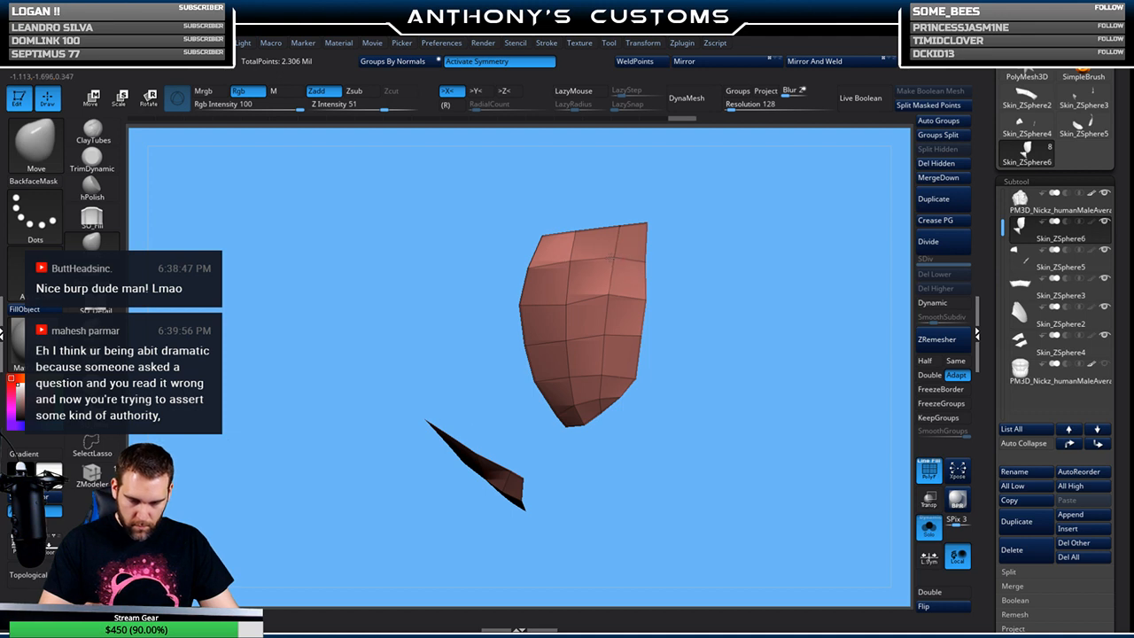
mouse_move(739, 274)
left_mouse_down()
mouse_move(725, 283)
mouse_move(732, 267)
left_mouse_up()
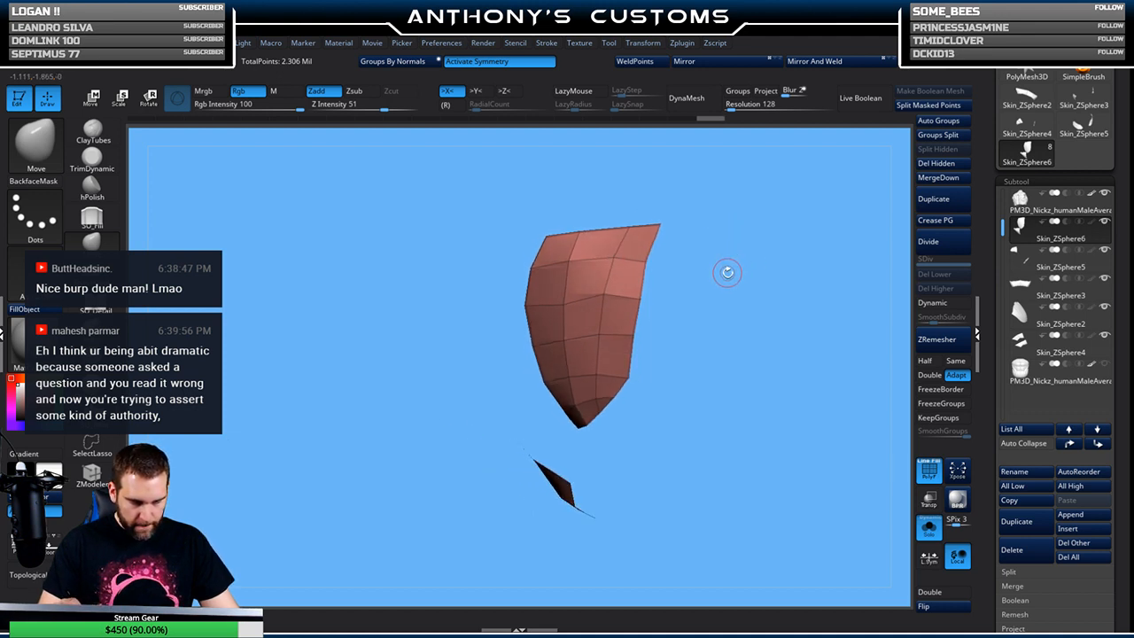
left_click_drag(728, 274, 529, 417)
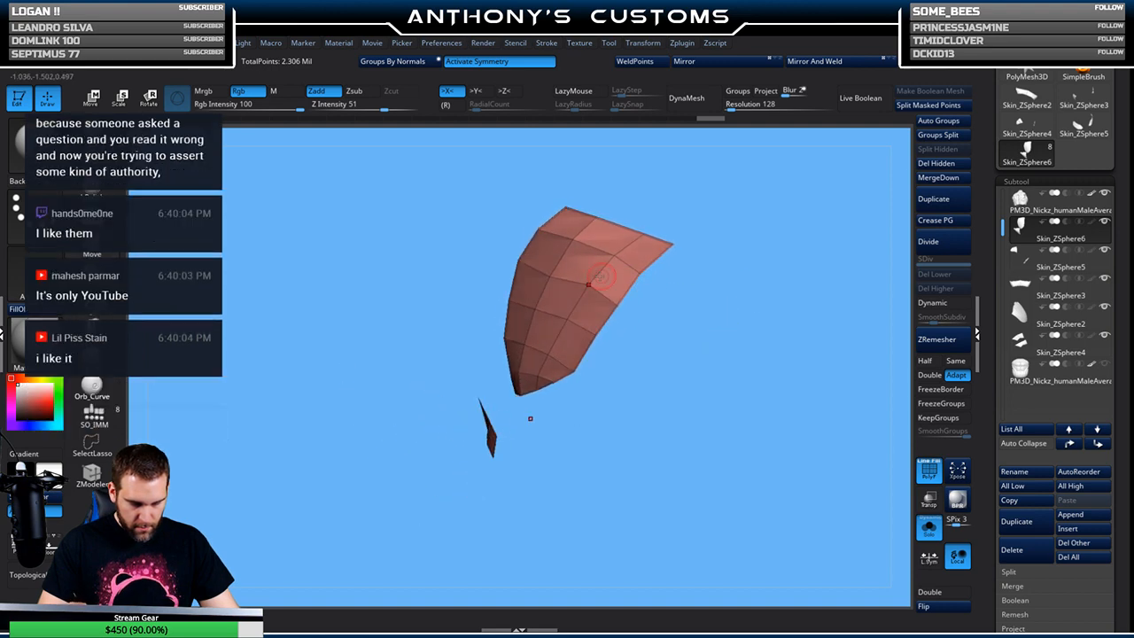
left_click_drag(639, 336, 637, 355)
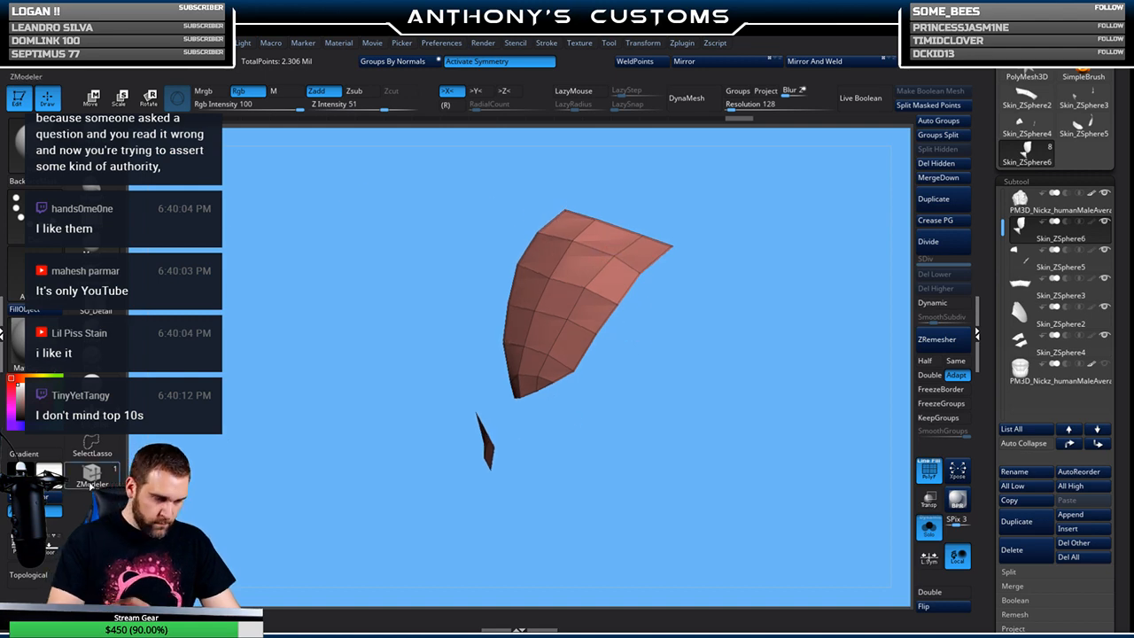
Extrude the panel into a thick shell with ZModeler and flip its normals
mouse_move(676, 322)
left_mouse_down()
mouse_move(617, 277)
mouse_move(617, 292)
mouse_move(656, 312)
left_mouse_up()
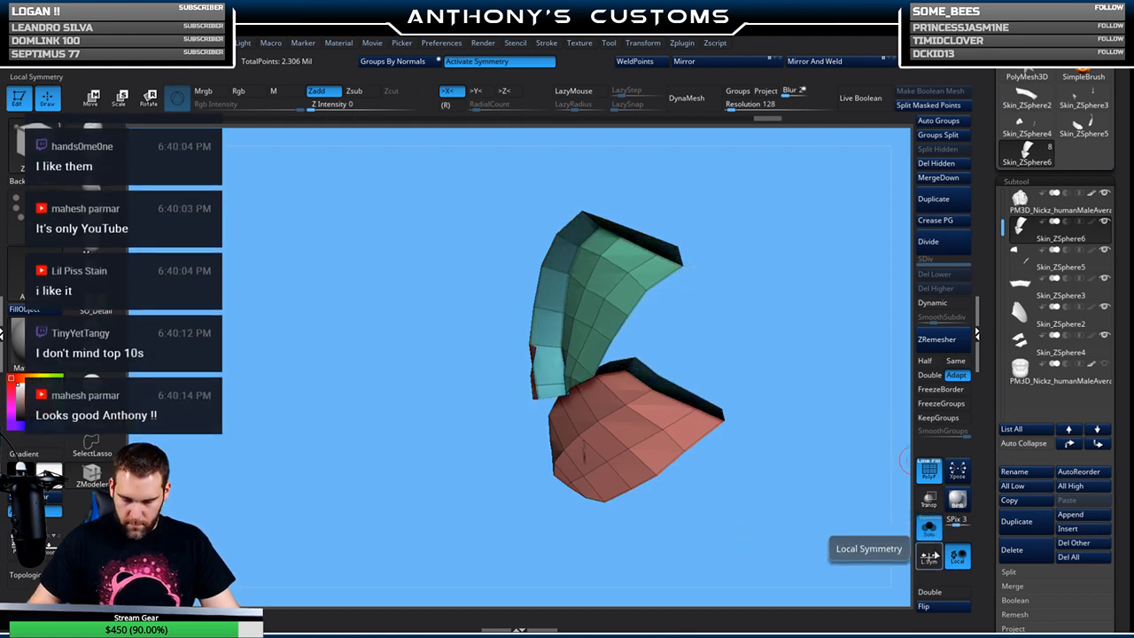
left_click(935, 607)
mouse_move(888, 523)
left_mouse_down()
mouse_move(806, 517)
mouse_move(842, 463)
mouse_move(782, 408)
mouse_move(797, 523)
mouse_move(838, 511)
mouse_move(658, 299)
mouse_move(670, 246)
mouse_move(689, 305)
mouse_move(681, 201)
left_mouse_up()
Crease the thickened panel's border edges with the ZModeler Crease action and turn on Dynamic Subdivision with SmoothSubdiv 4
key("space")
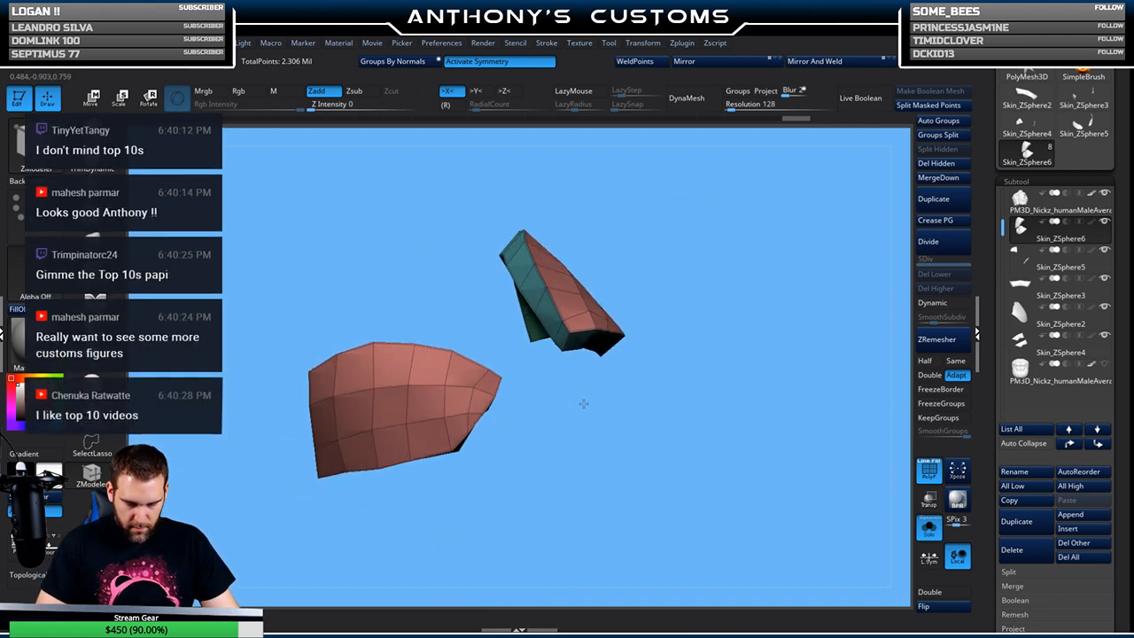
left_click_drag(584, 404, 582, 395)
left_click(576, 332)
mouse_move(636, 349)
left_mouse_down()
mouse_move(644, 320)
mouse_move(590, 418)
mouse_move(531, 451)
left_mouse_up()
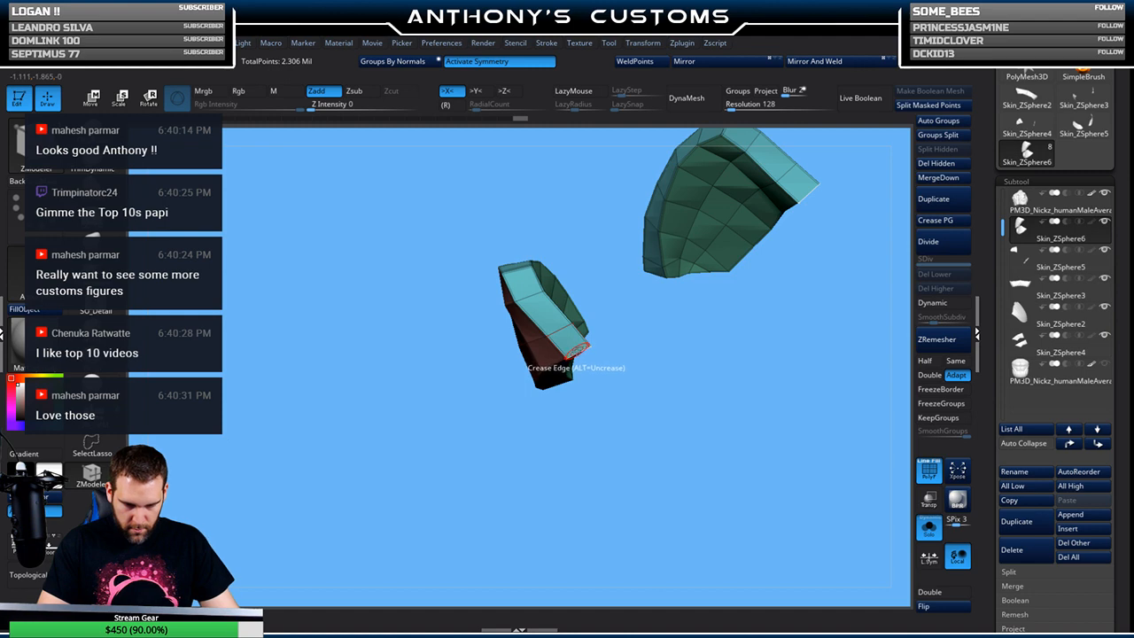
left_click_drag(607, 382, 703, 335)
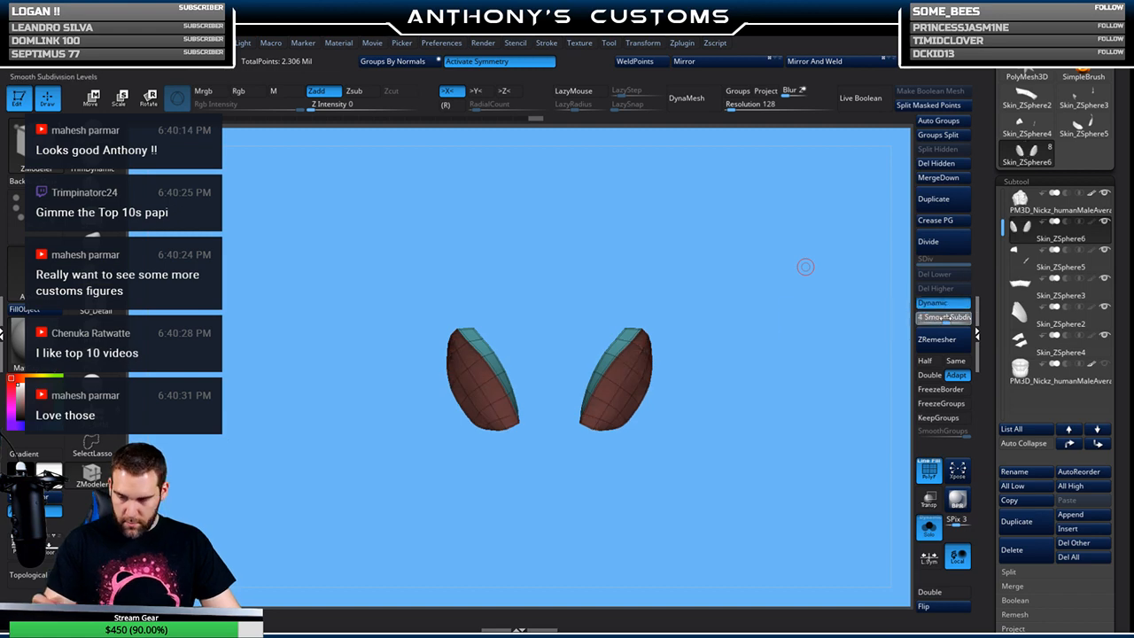
left_click_drag(853, 354, 841, 412)
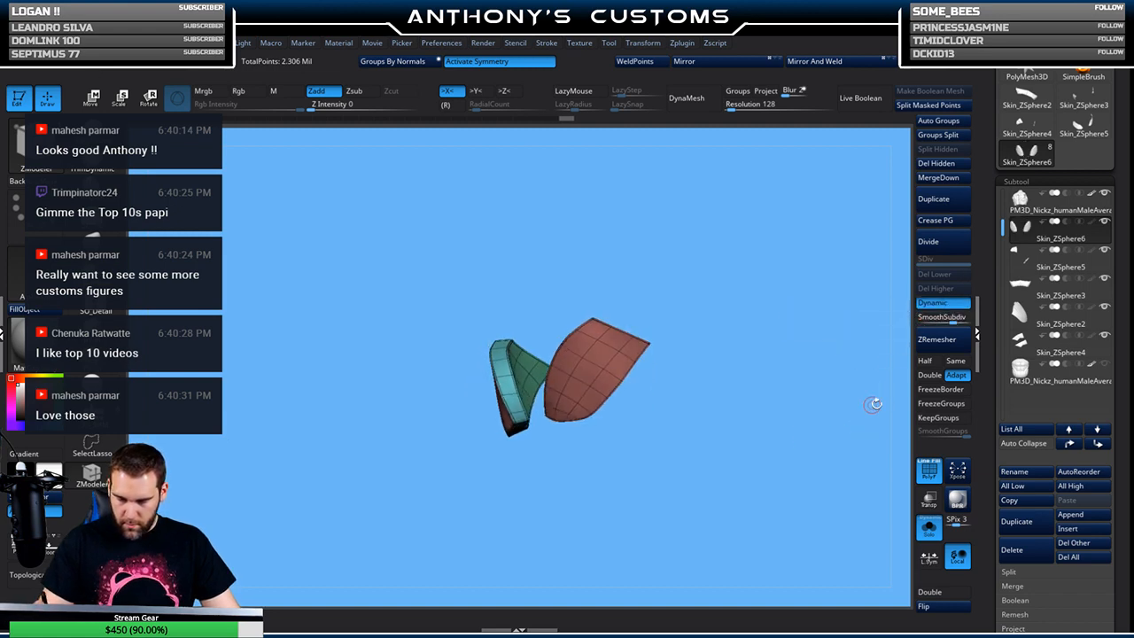
Bring back all subtools, make the sculpted torso active and insert a ZSphere as a new subtool
left_click(928, 529)
mouse_move(809, 520)
left_mouse_down()
mouse_move(815, 458)
mouse_move(843, 488)
mouse_move(842, 504)
mouse_move(817, 522)
left_mouse_up()
left_click_drag(757, 420, 732, 445, "alt")
left_click(477, 284, "alt")
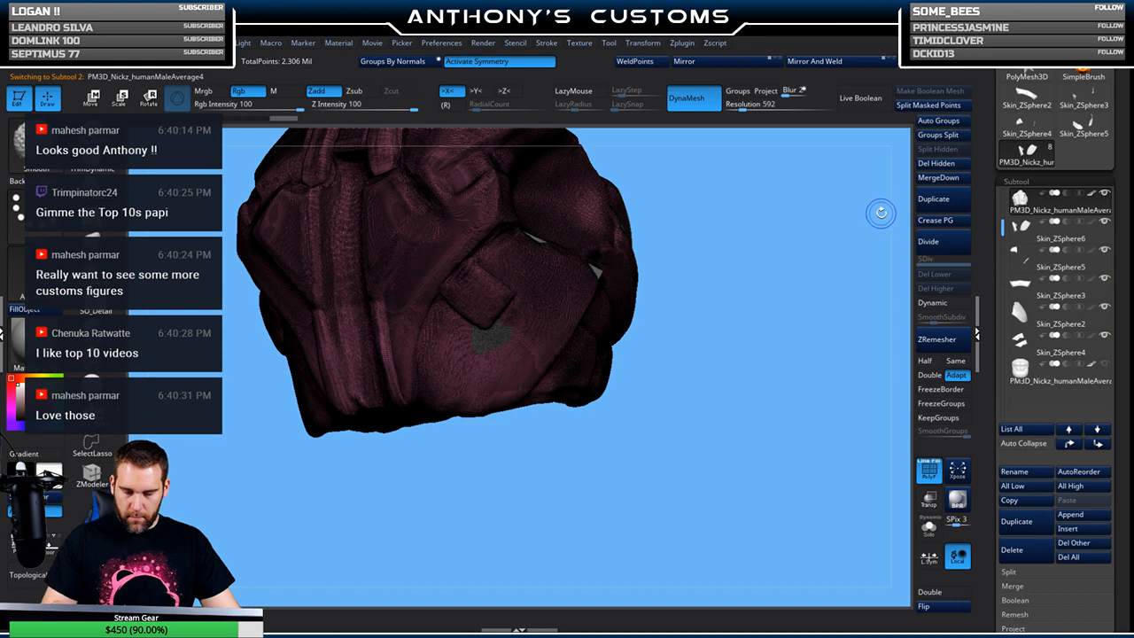
left_click(1080, 529)
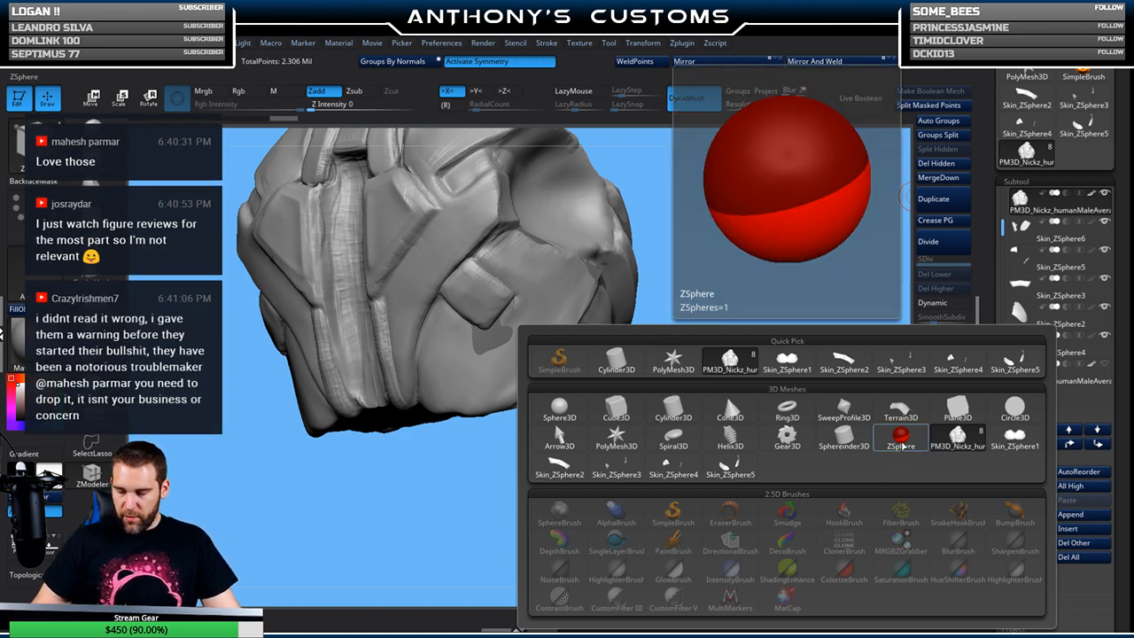
left_click(901, 447)
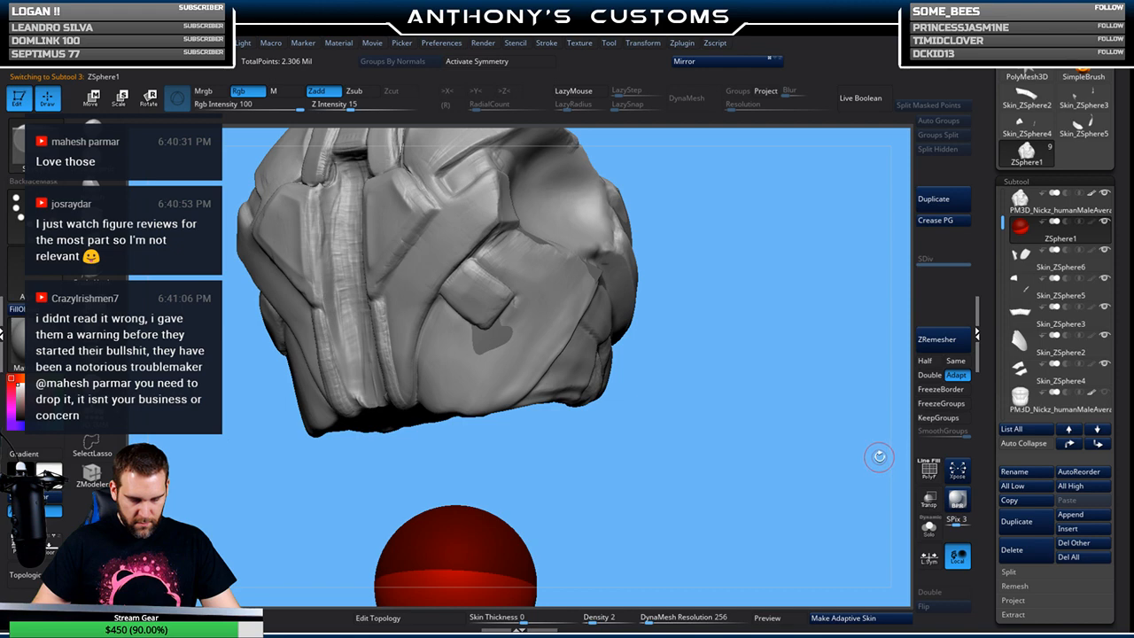
Turn on Edit Topology for the ZSphere with Density 1, DynaMesh Resolution 0 and X symmetry
left_click(390, 617)
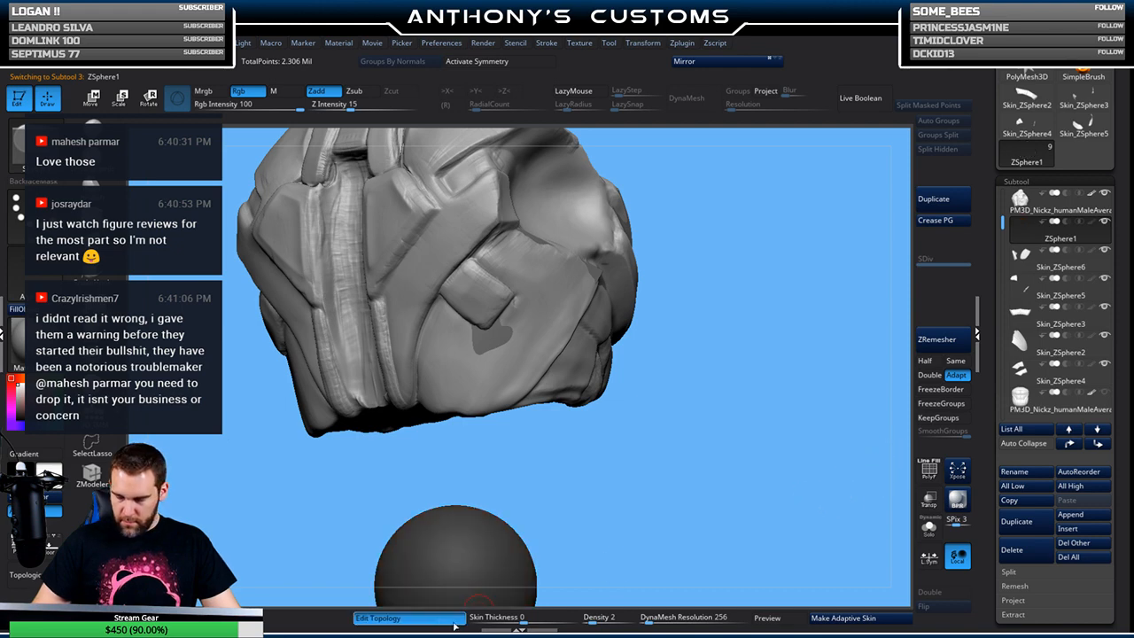
left_click(587, 620)
left_click(643, 620)
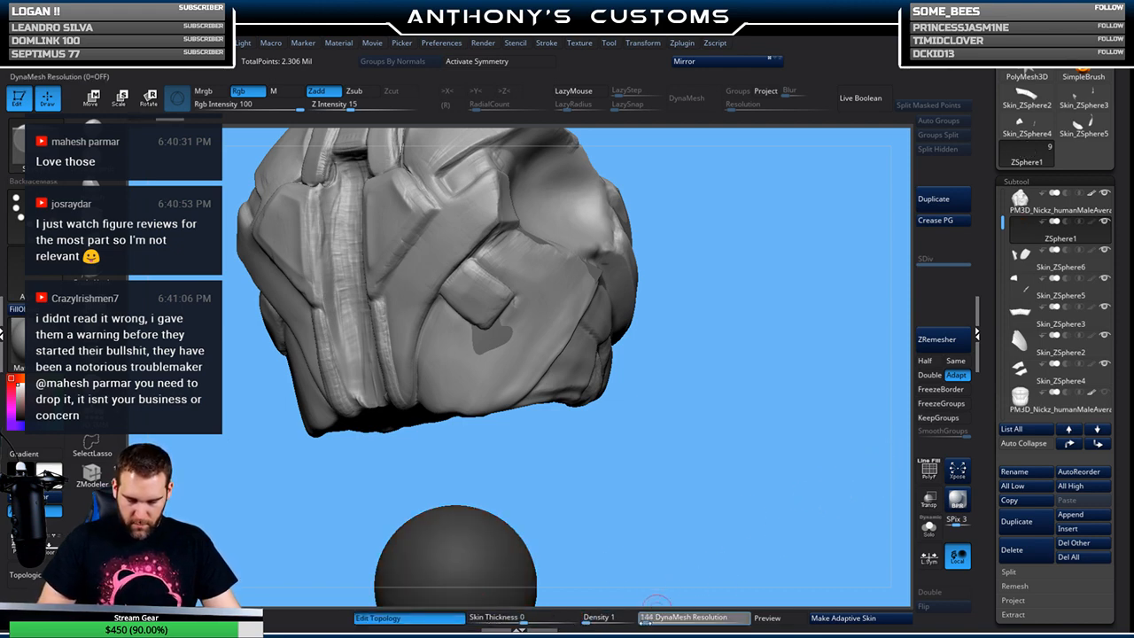
key("x")
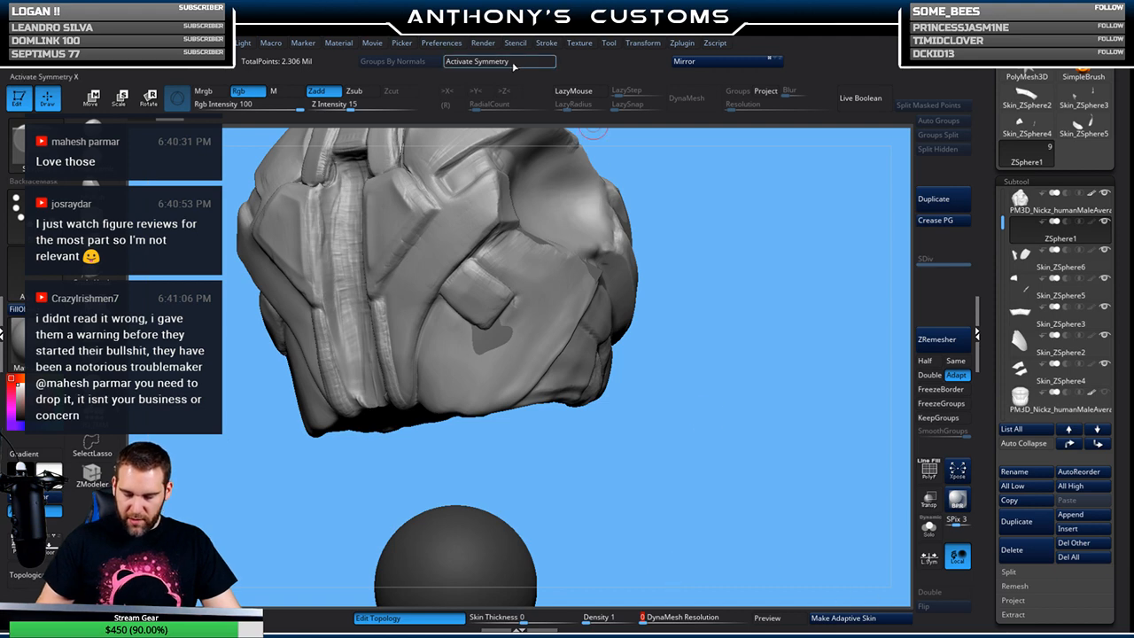
Draw a two-by-two grid of topology quads over the raised square pad on the torso
left_click_drag(696, 293, 759, 177)
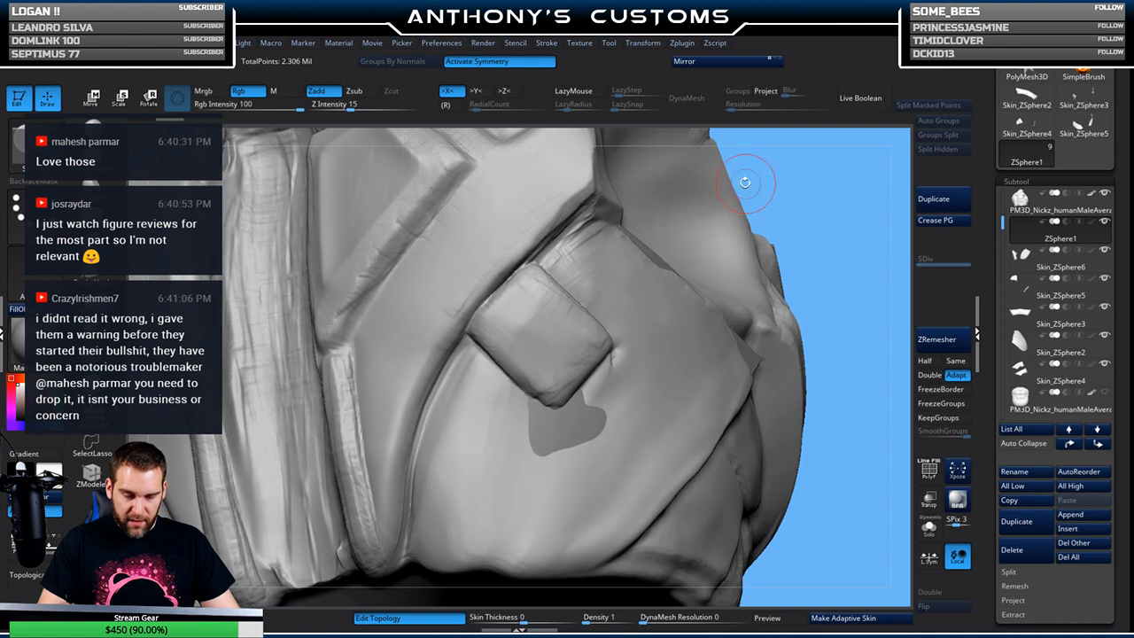
left_click(541, 334)
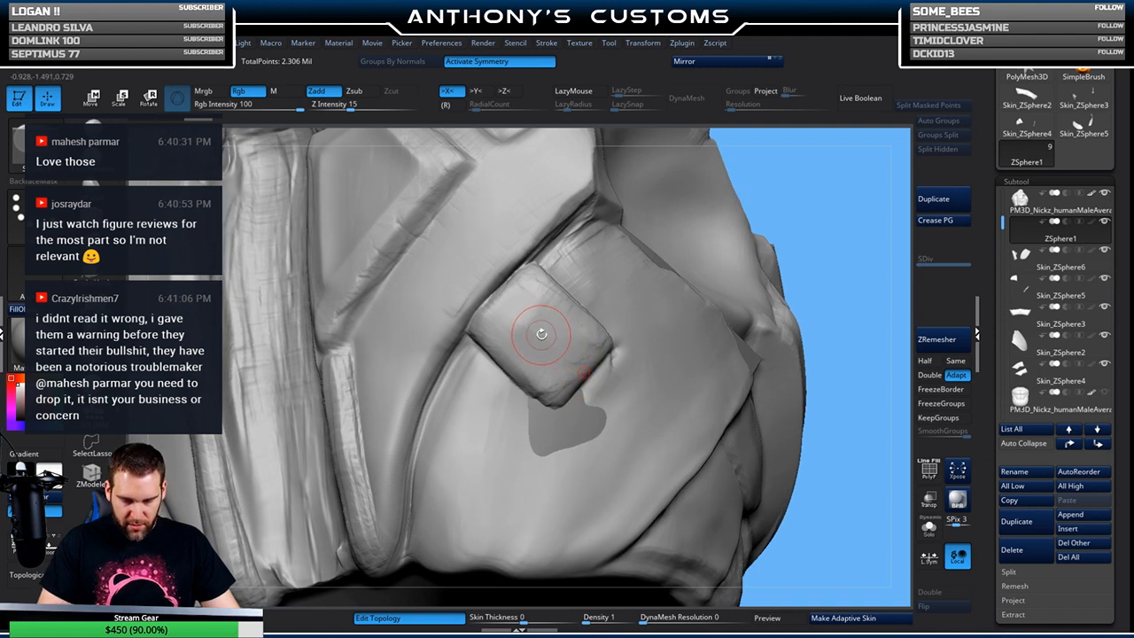
left_click(572, 305)
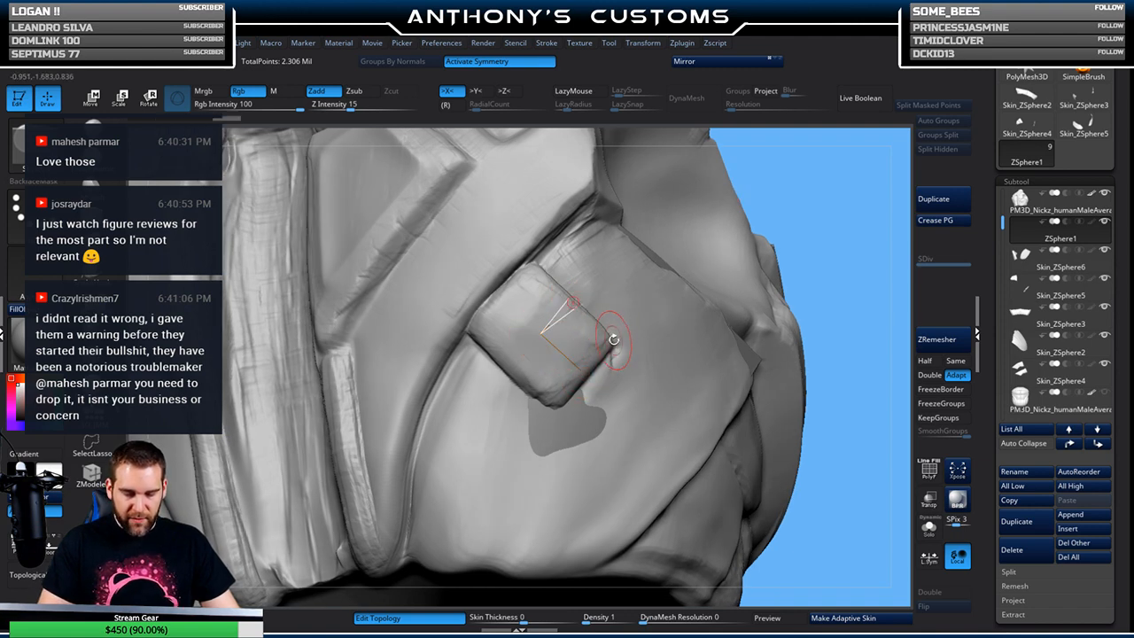
left_click(609, 342)
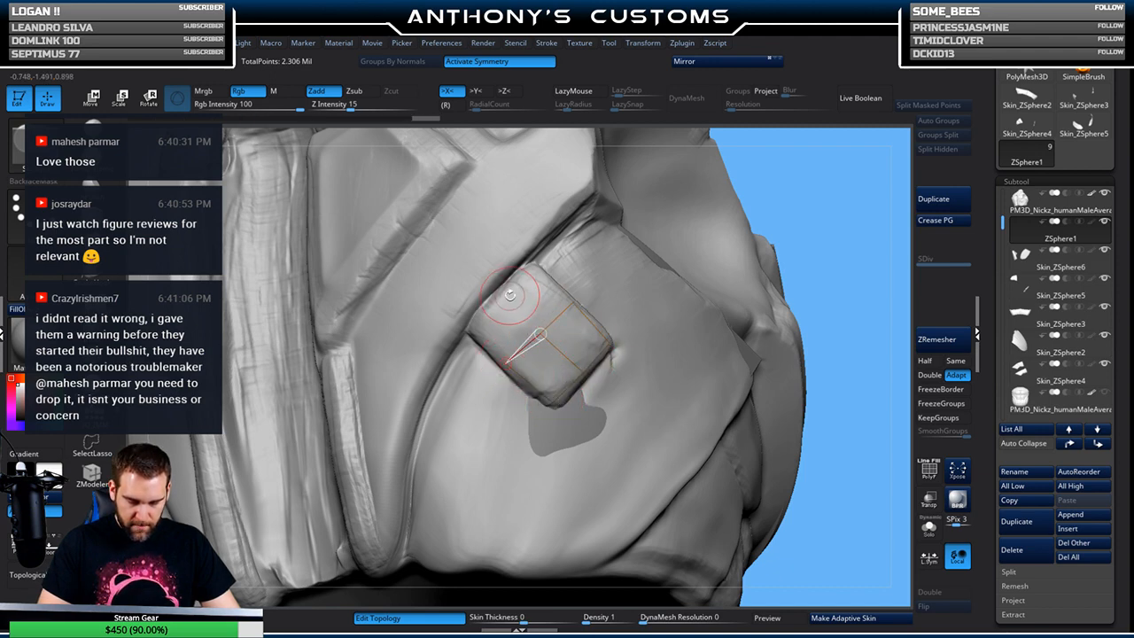
left_click(498, 294)
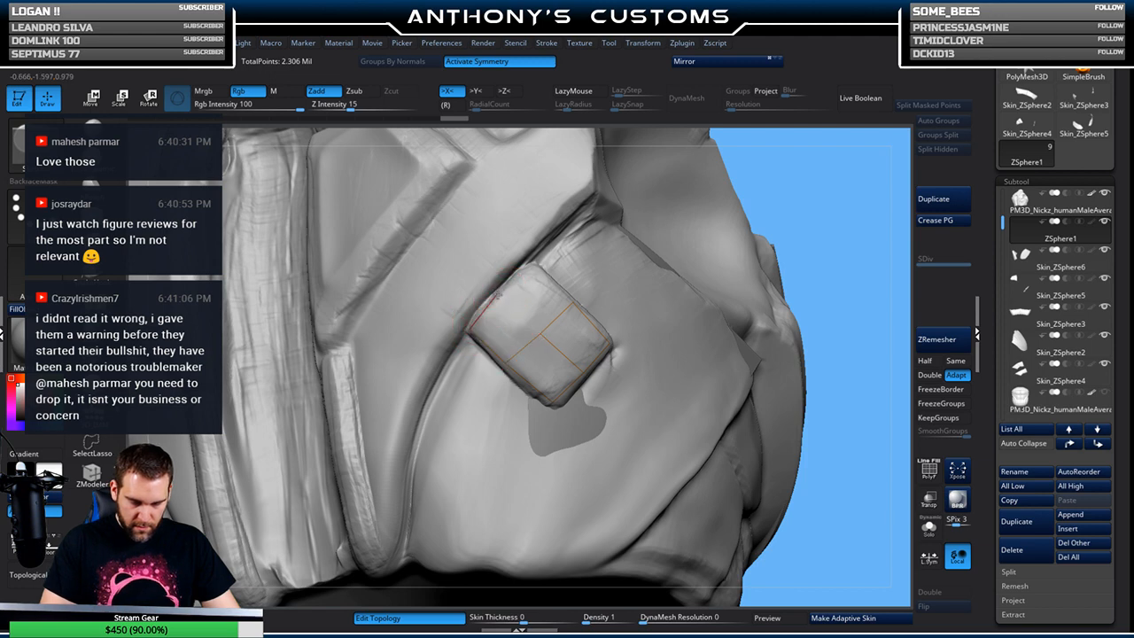
left_click(573, 302)
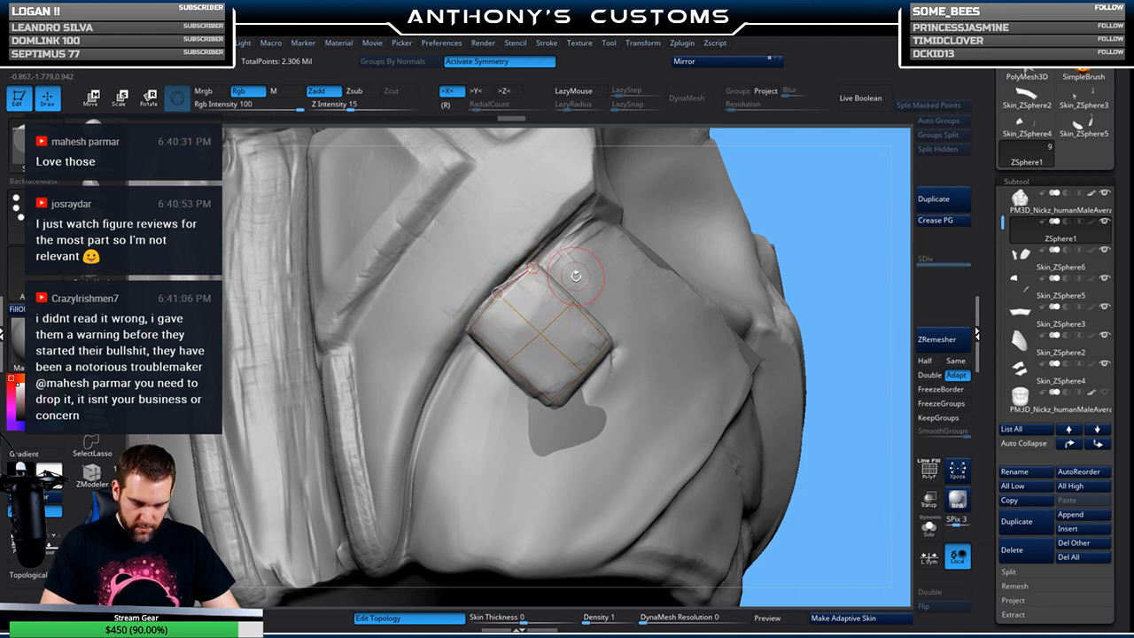
left_click(532, 267)
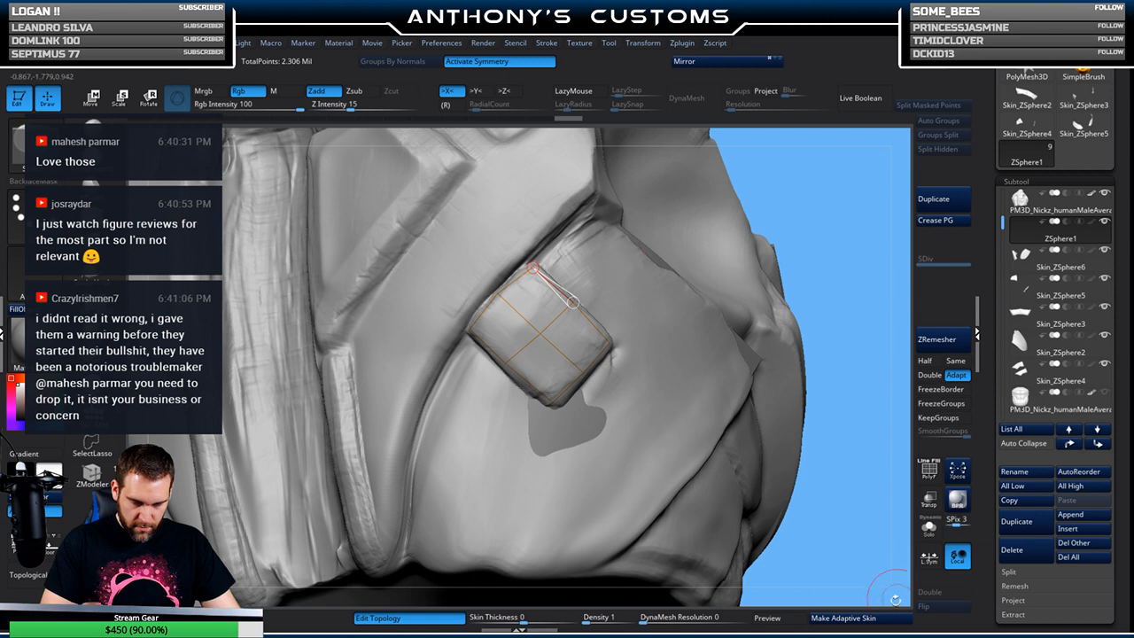
Make an adaptive skin from the drawn topology and insert the resulting Skin_ZSphere6 mesh as a subtool
left_click(842, 618)
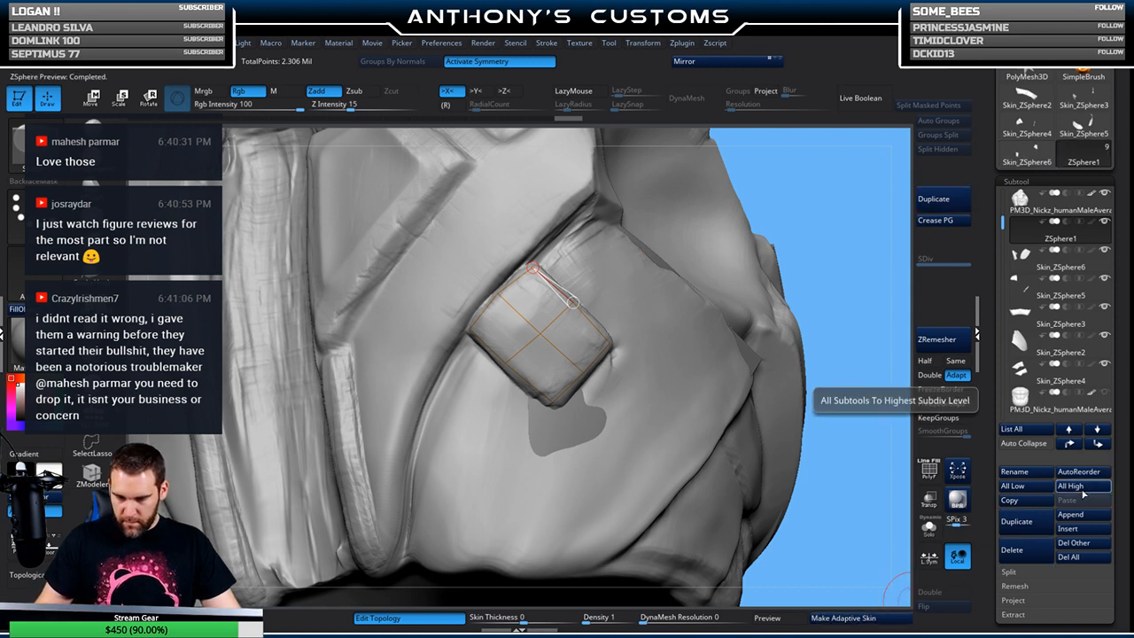
left_click(1068, 528)
mouse_move(617, 475)
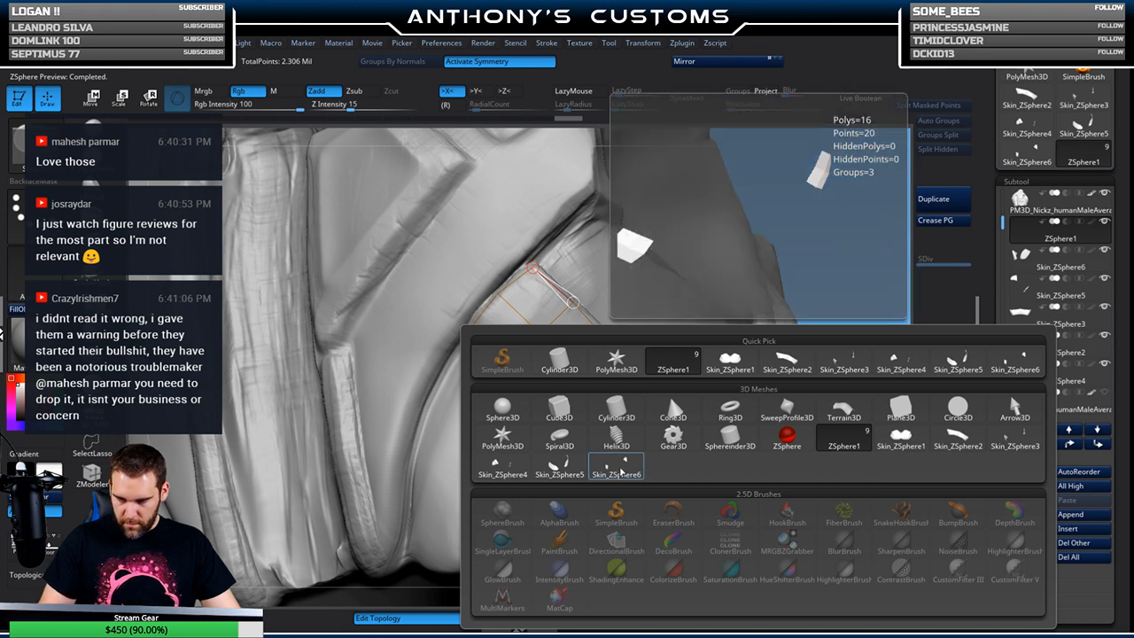
left_click(619, 471)
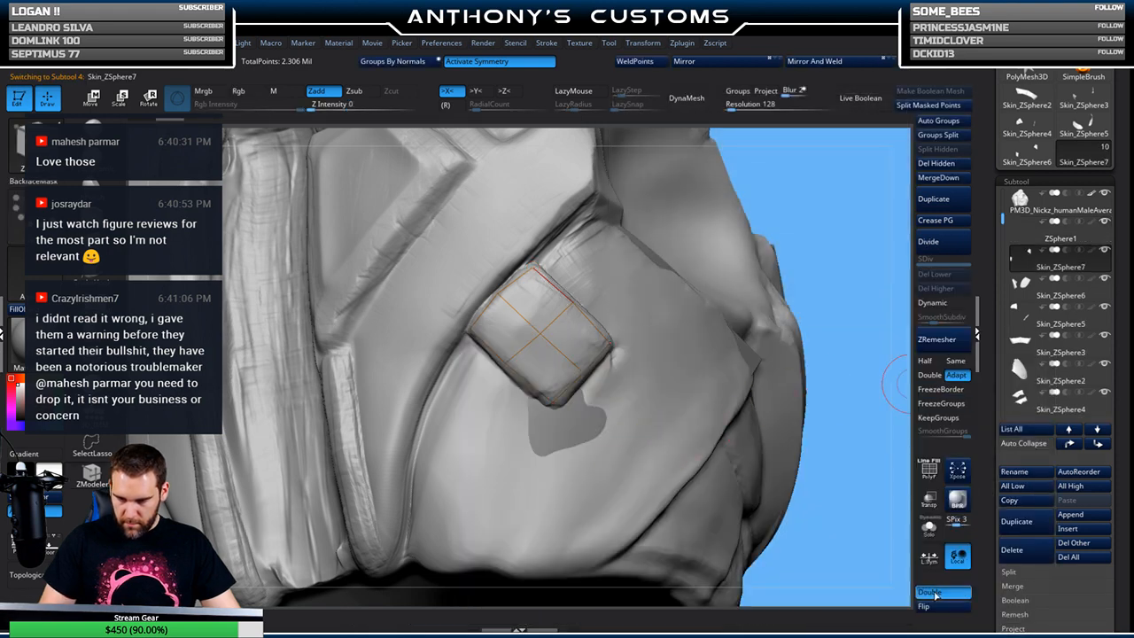
Isolate the new square patch subtool, display its polygon wireframe and frame it up close
left_click(928, 528)
mouse_move(864, 532)
left_mouse_down()
mouse_move(747, 532)
mouse_move(792, 534)
mouse_move(757, 455)
mouse_move(732, 496)
mouse_move(789, 496)
mouse_move(736, 395)
mouse_move(711, 452)
mouse_move(714, 550)
left_mouse_up()
key("shift+f")
left_click_drag(716, 426, 747, 454, "alt")
left_click_drag(710, 385, 740, 356, "alt")
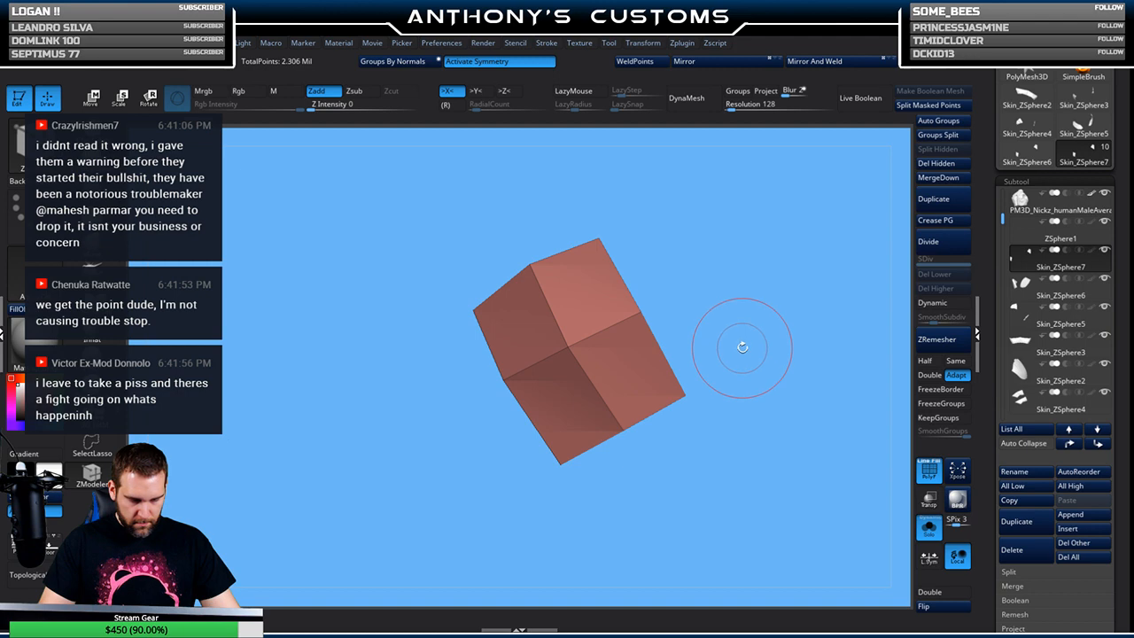
Reduce the square patch to its outer faces by grouping it by normals and isolating that polygroup, and mirror and weld it across X
key("space")
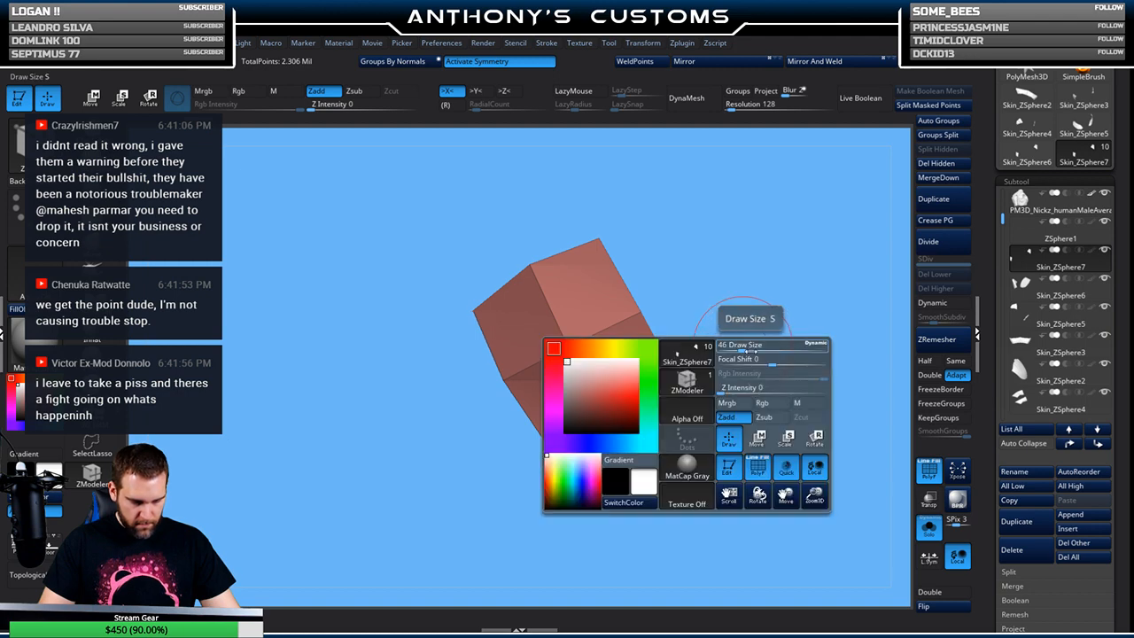
left_click(413, 58)
mouse_move(763, 355)
left_mouse_down()
mouse_move(682, 359)
mouse_move(759, 354)
left_mouse_up()
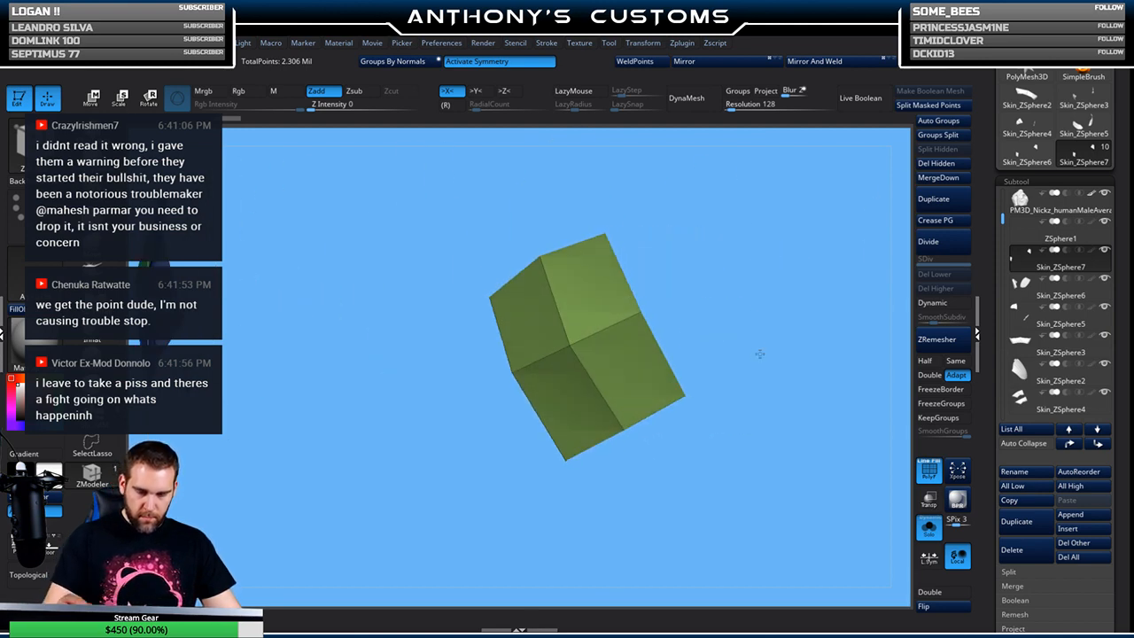
left_click(571, 347, "ctrl+shift")
left_click_drag(777, 431, 727, 447)
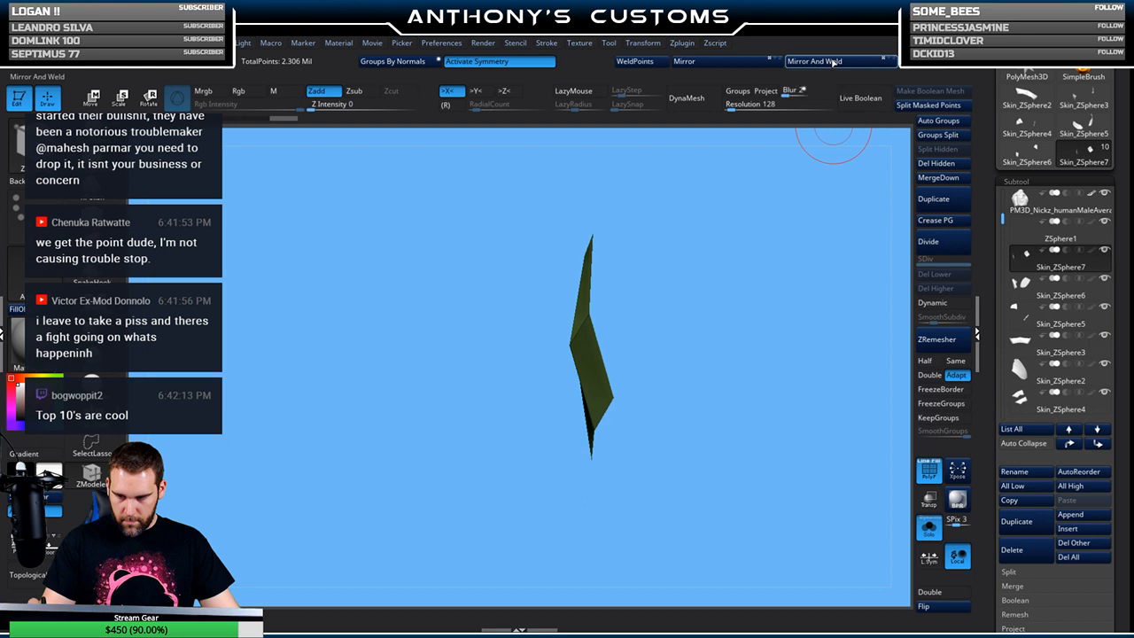
Show the whole torso again and delete the used ZSphere1 subtool
left_click(932, 528)
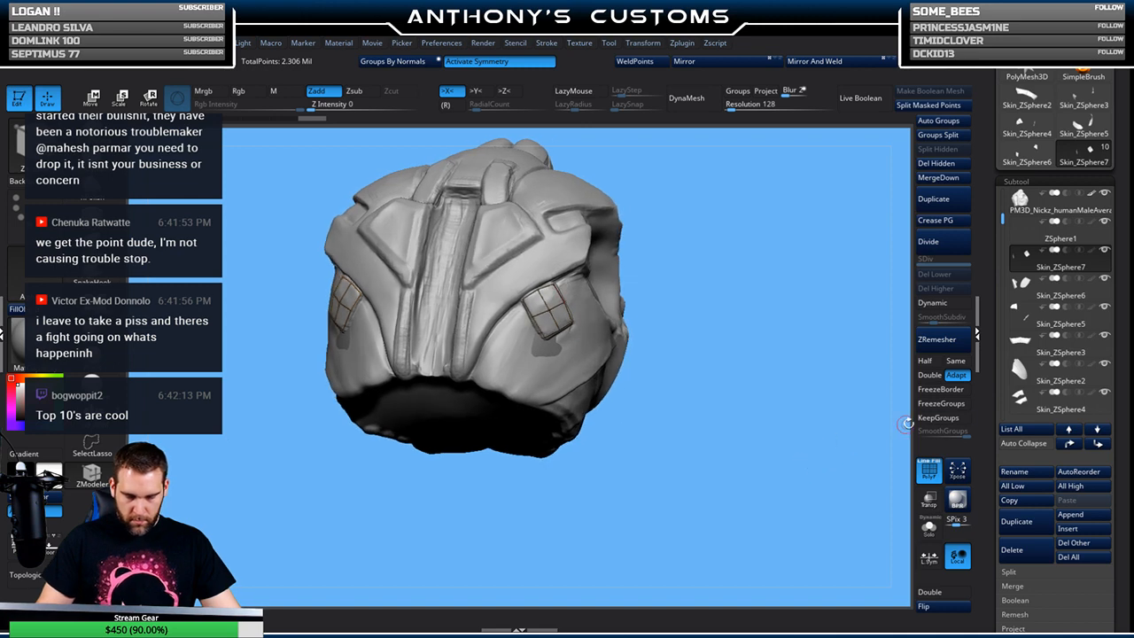
mouse_move(1054, 402)
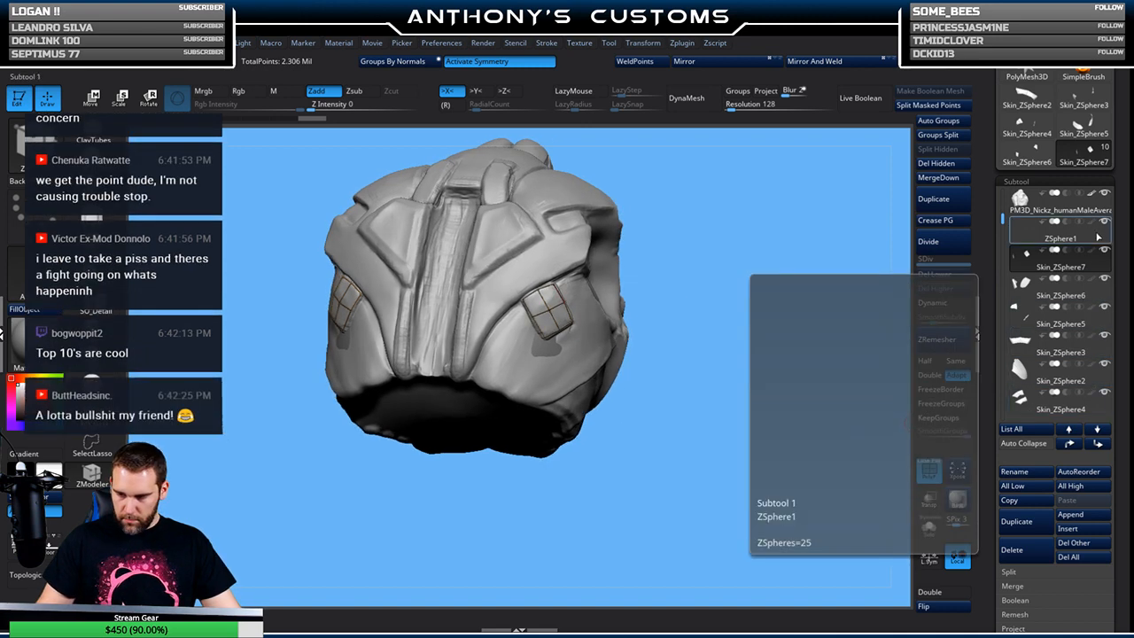
left_click(1058, 235)
left_click(1012, 549)
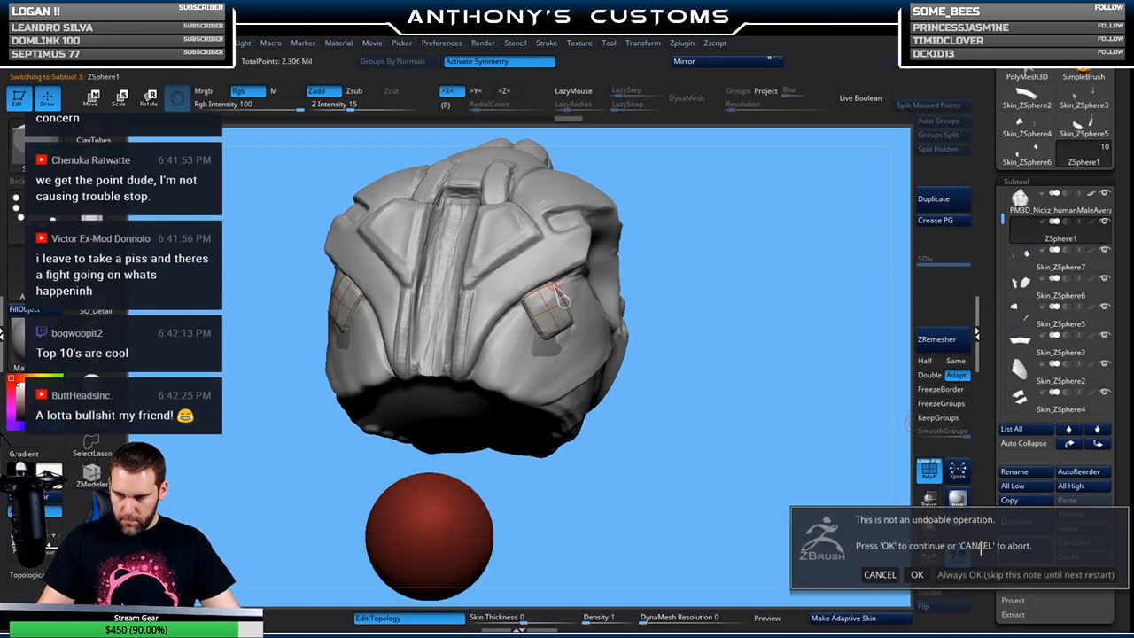
left_click(917, 574)
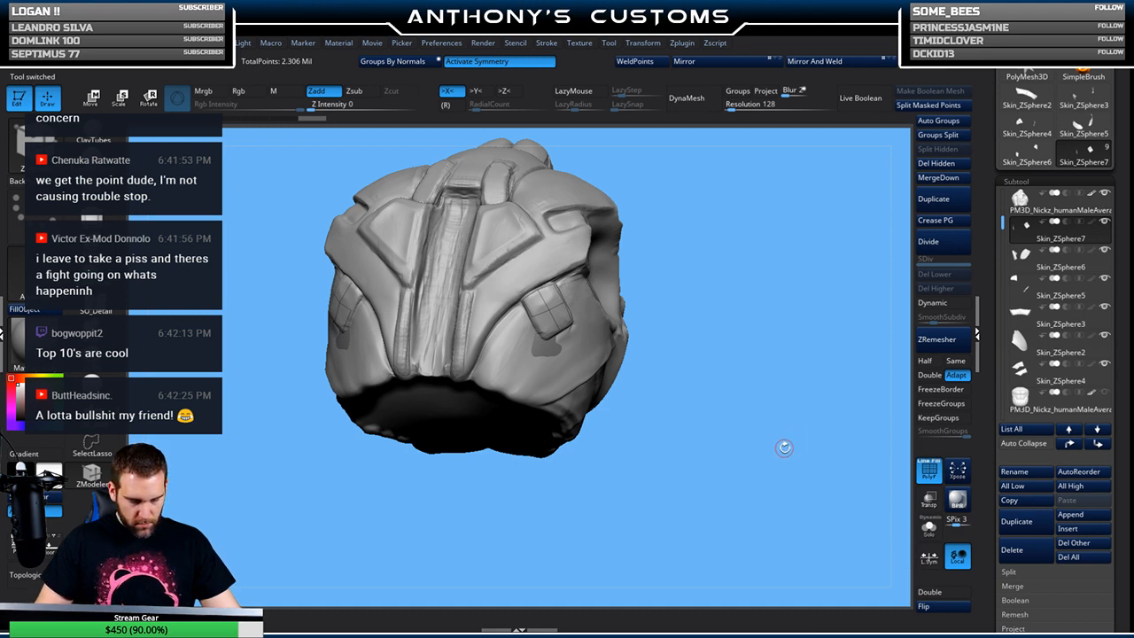
Select the torso subtool, hide the polygon wireframe and insert a fresh ZSphere beneath it
mouse_move(795, 452)
left_mouse_down()
mouse_move(792, 470)
mouse_move(812, 491)
mouse_move(801, 469)
mouse_move(736, 468)
mouse_move(795, 474)
left_mouse_up()
left_click_drag(736, 312, 776, 410, "alt")
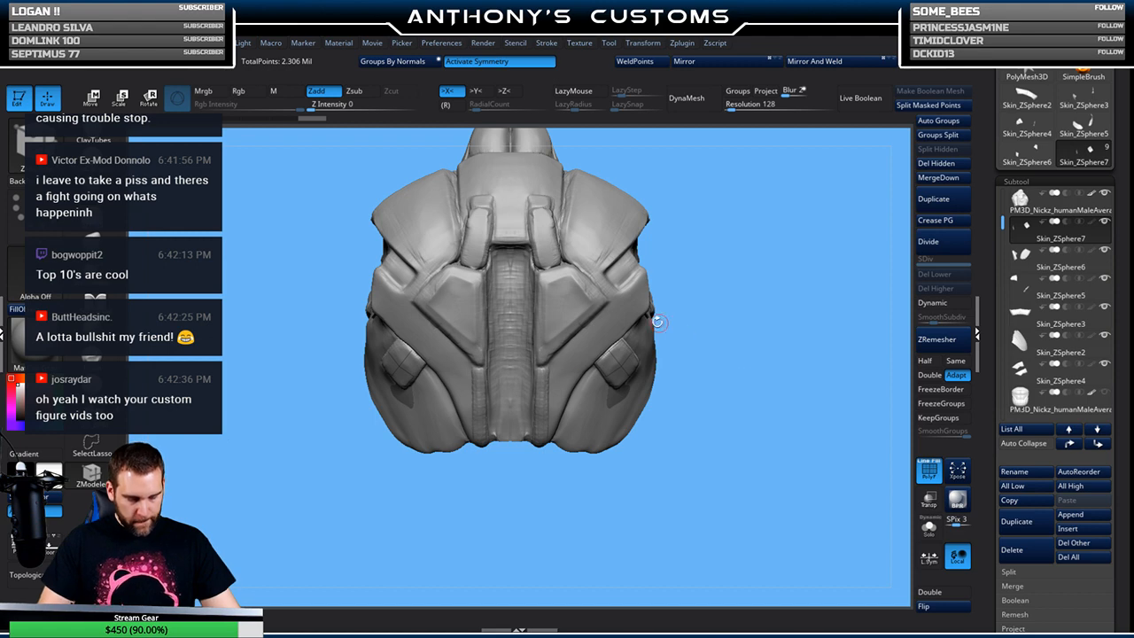
left_click(568, 366, "alt")
key("shift+f")
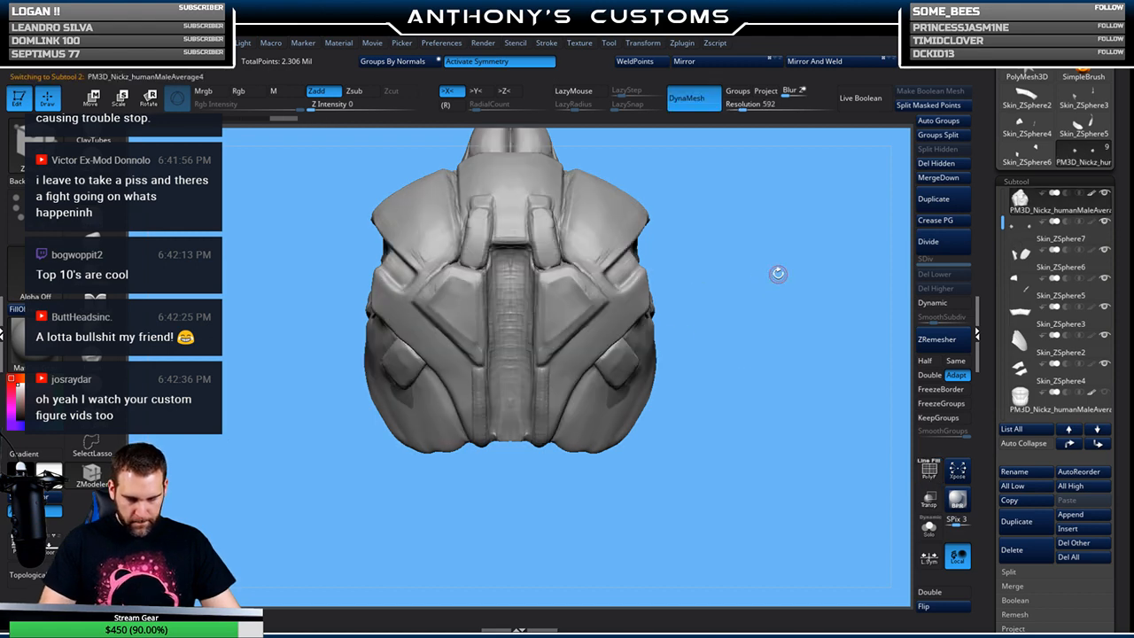
left_click(1081, 532)
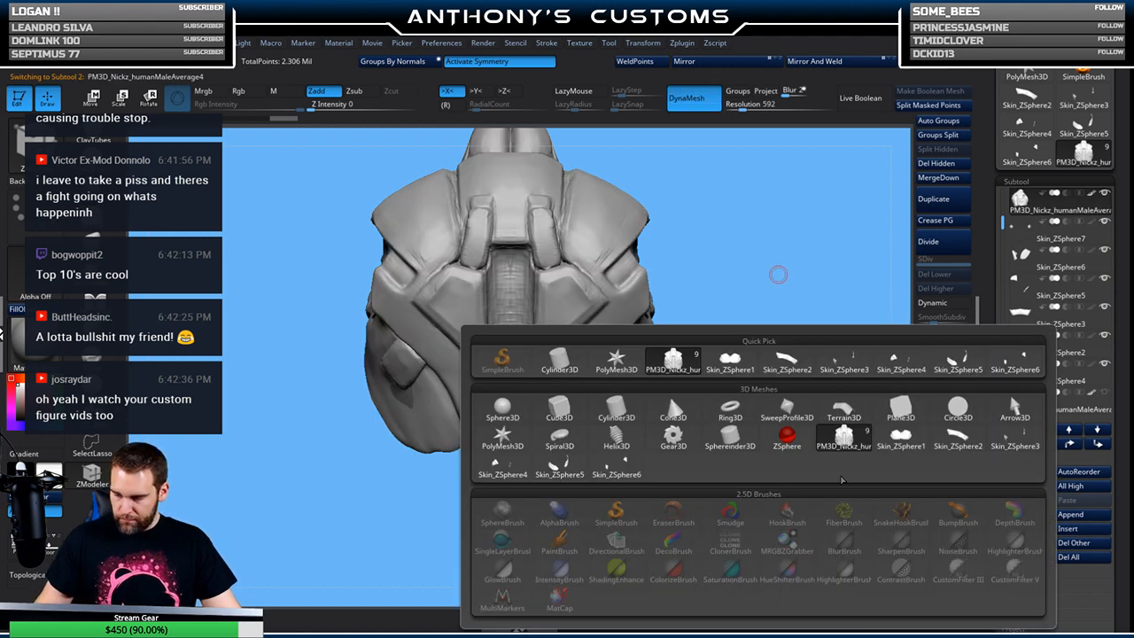
left_click(786, 434)
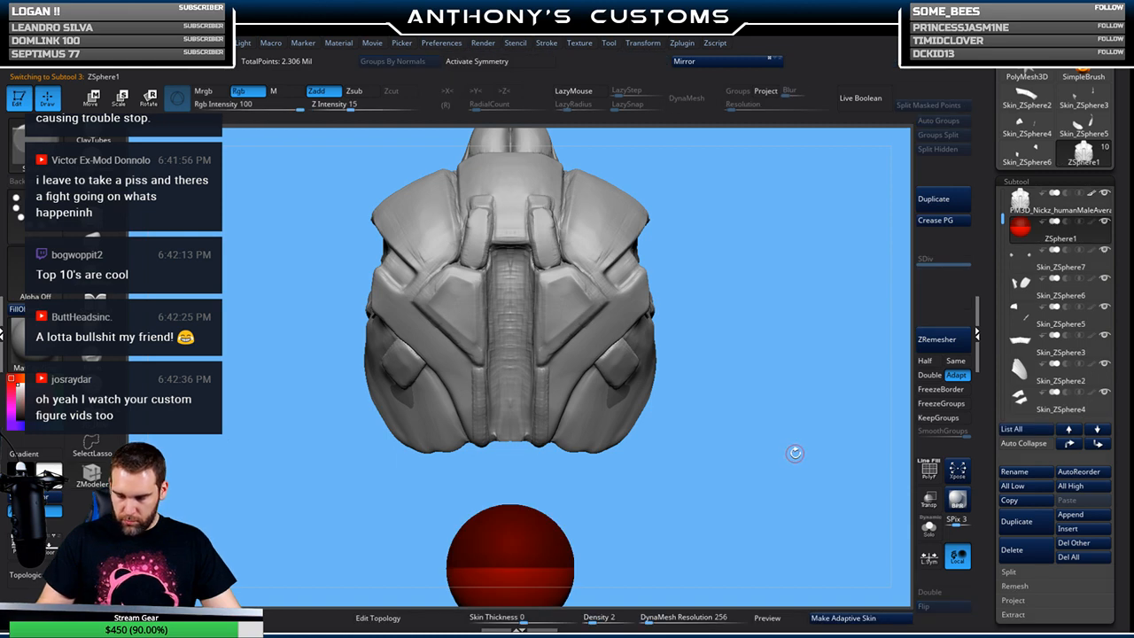
Isolate the Skin_ZSphere7 subtool, extrude its square patches into thick panels and flip their normals
mouse_move(1026, 318)
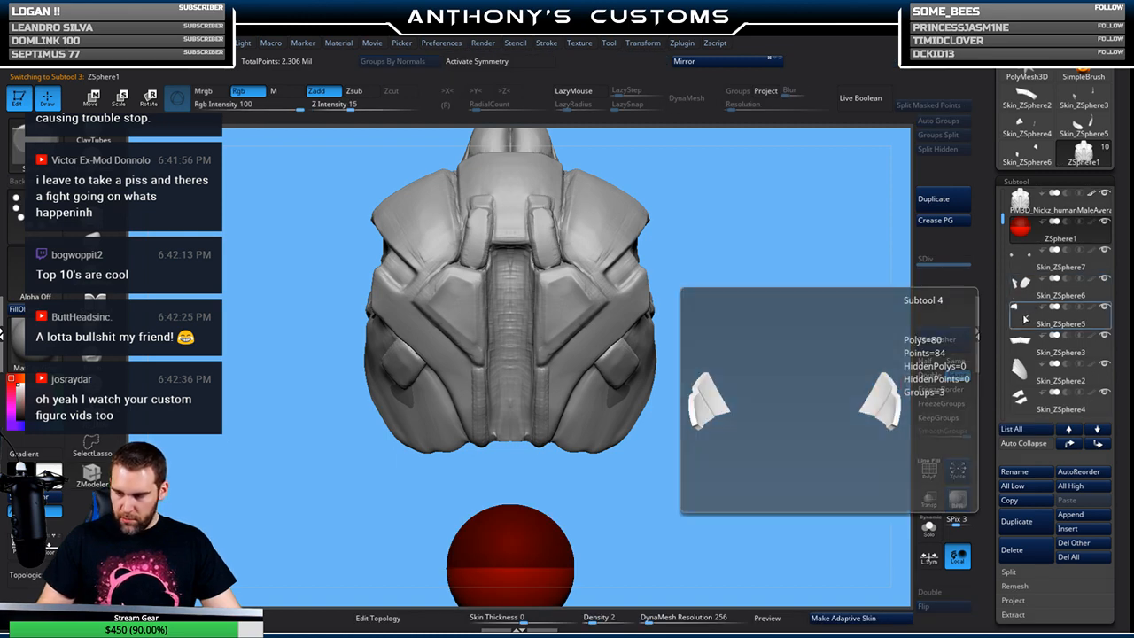
left_click(1029, 265)
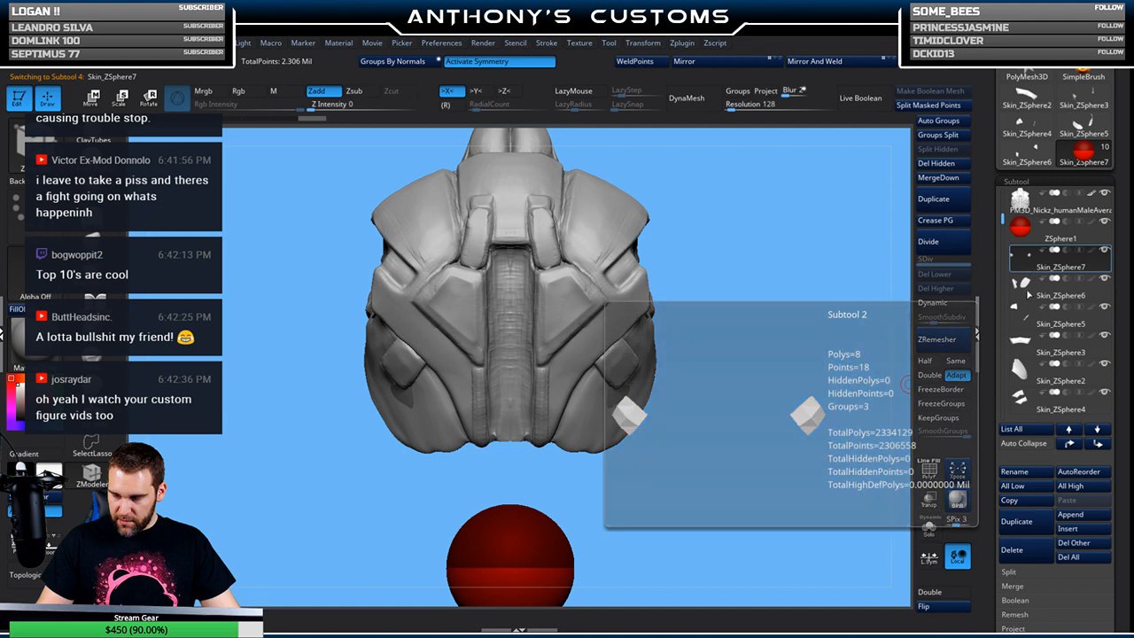
left_click(928, 529)
left_click_drag(789, 450, 650, 318)
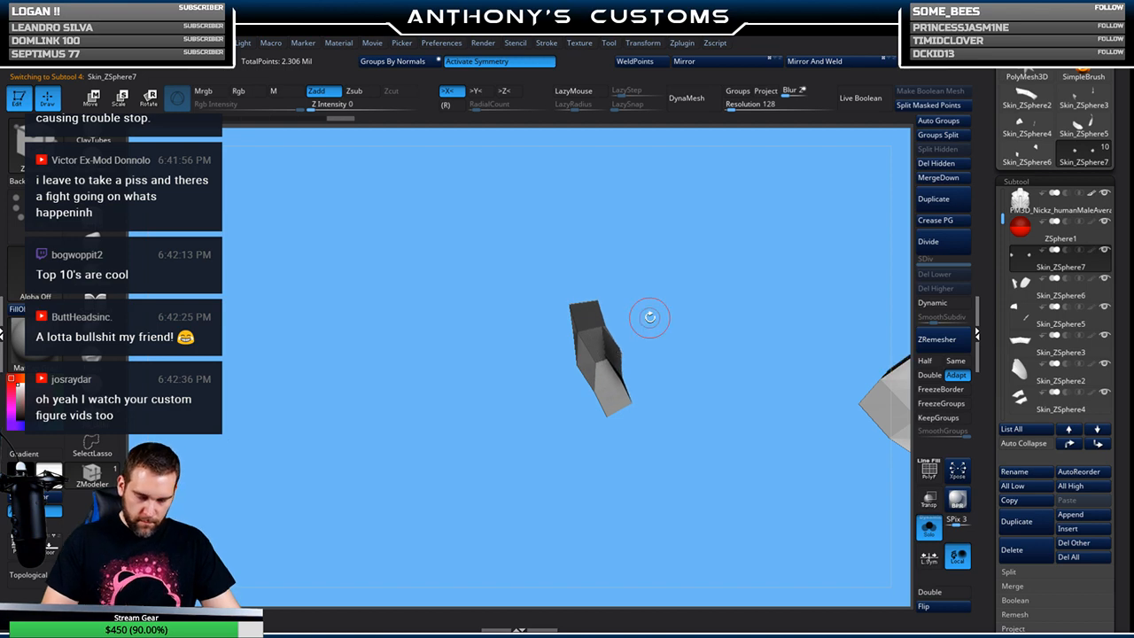
left_click(934, 609)
left_click_drag(789, 526, 778, 442)
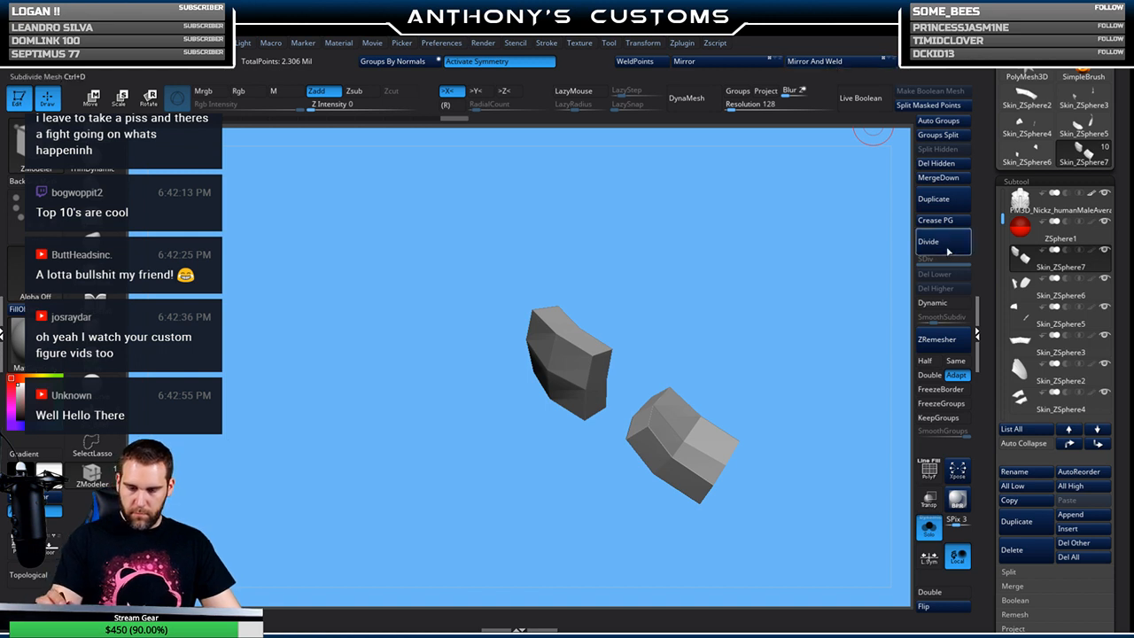
Turn on dynamic subdivision for the thick square panels and bring the other subtools back into view
left_click(932, 302)
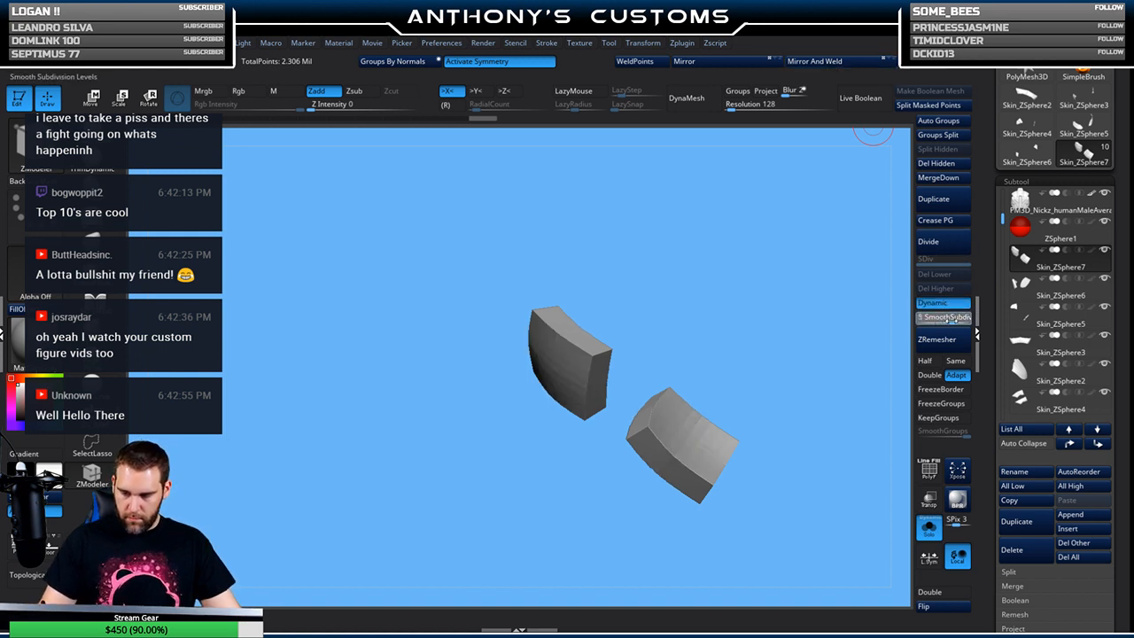
left_click_drag(805, 374, 791, 337, "alt")
left_click(928, 527)
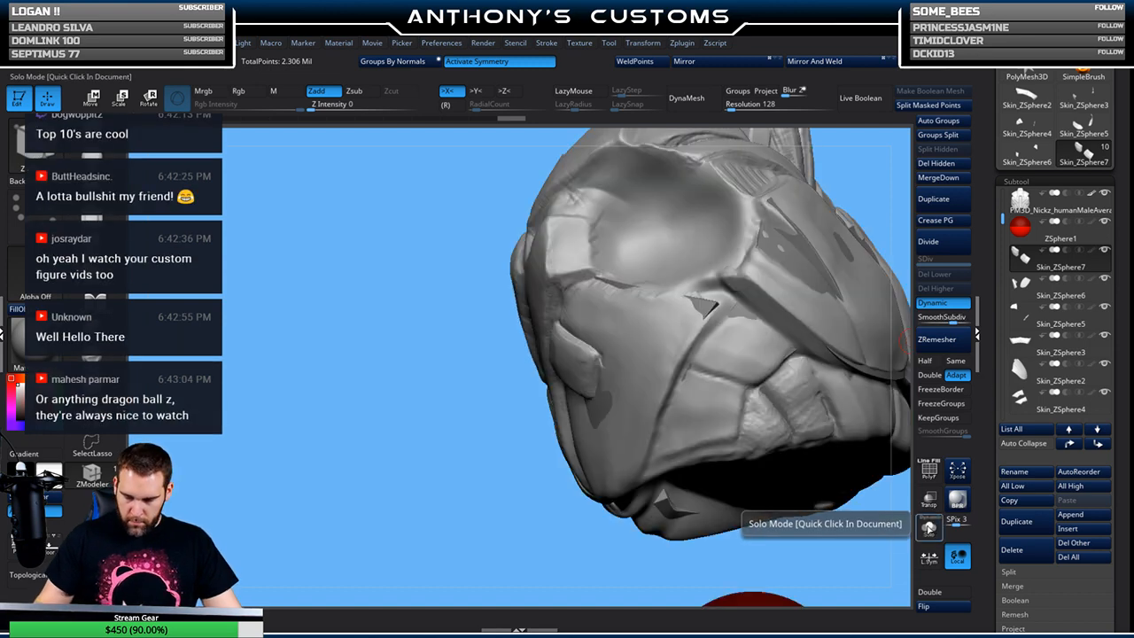
Select the new ZSphere and turn on Edit Topology with Density 1, DynaMesh Resolution 0 and X symmetry
left_click_drag(468, 516, 728, 384)
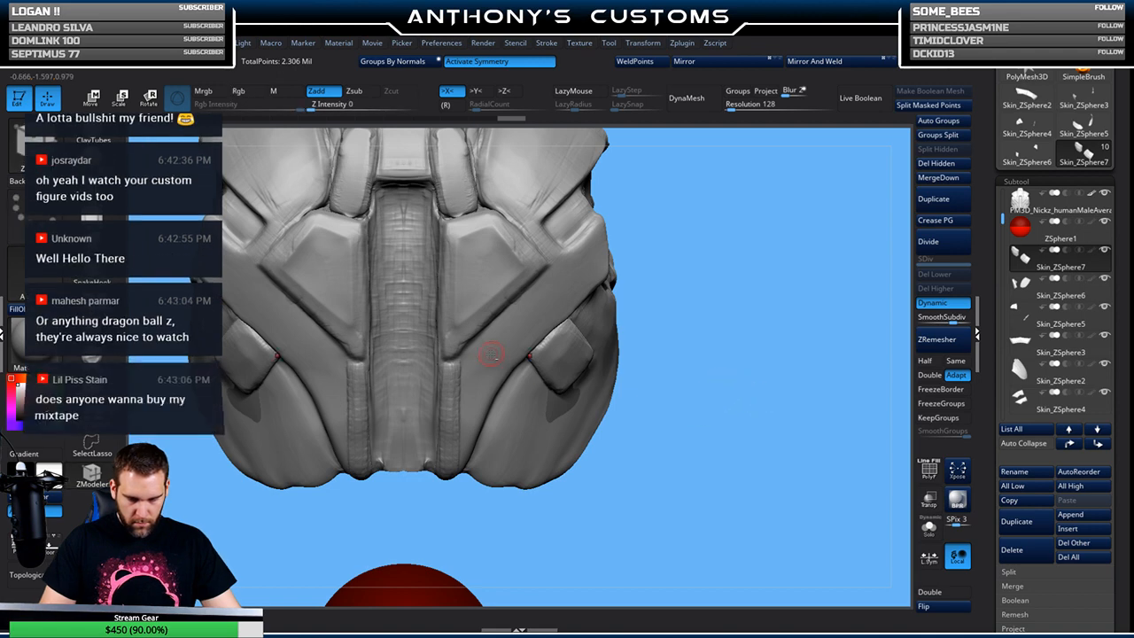
key("Up")
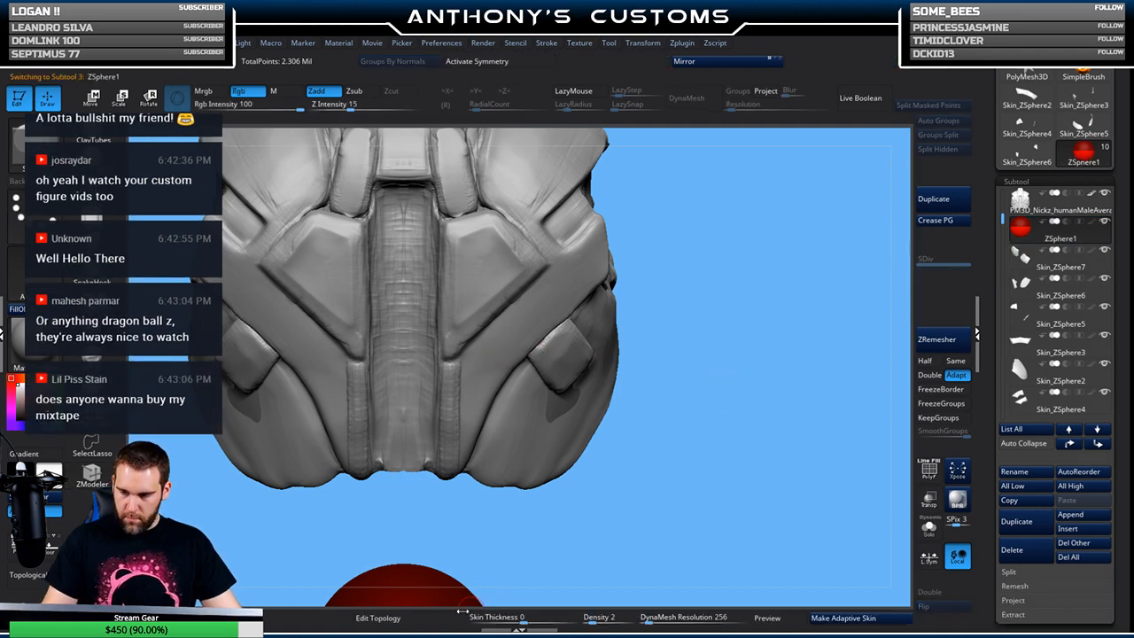
key("shift+a")
left_click_drag(650, 622, 611, 626)
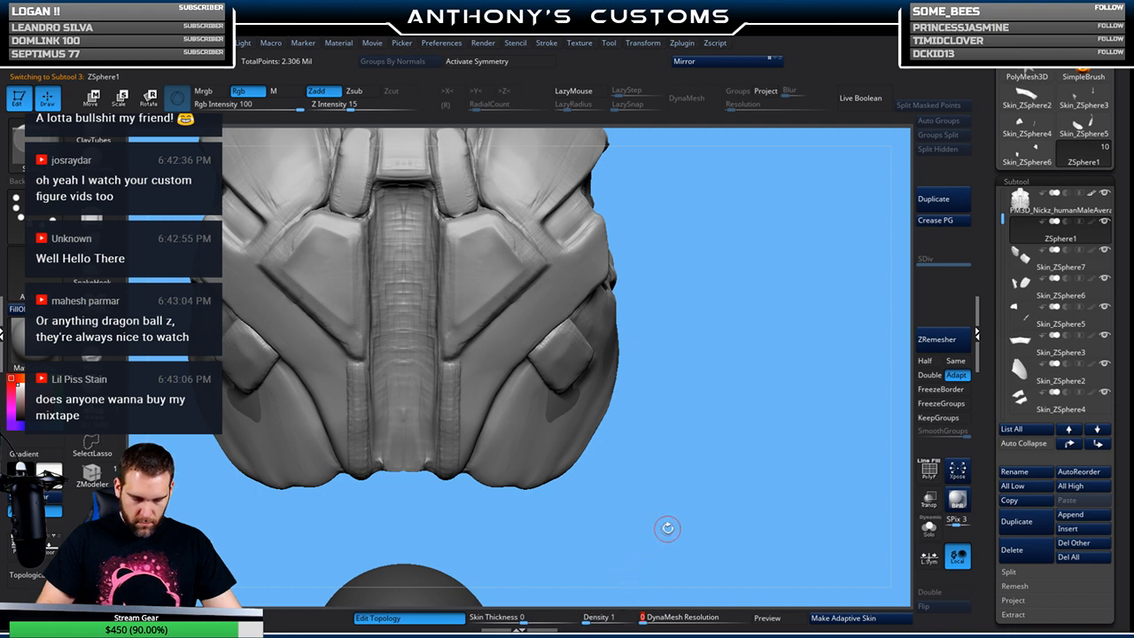
left_click(528, 61)
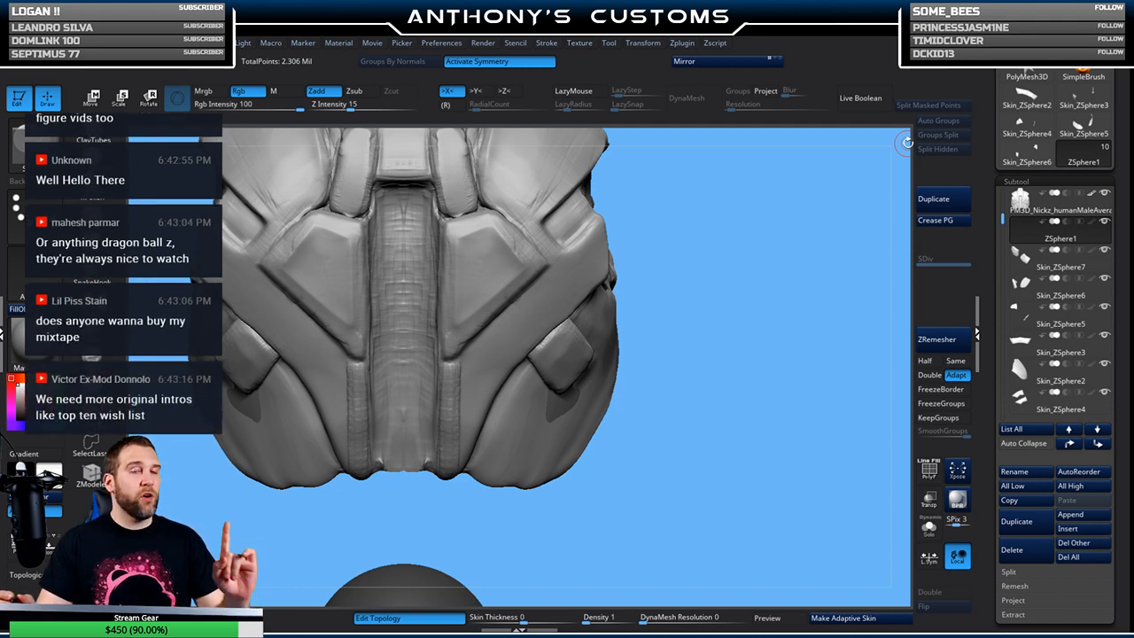
Draw a two-by-two grid of topology quads over the upper outer end of the torso's diagonal strap
left_click_drag(743, 301, 785, 319, "alt")
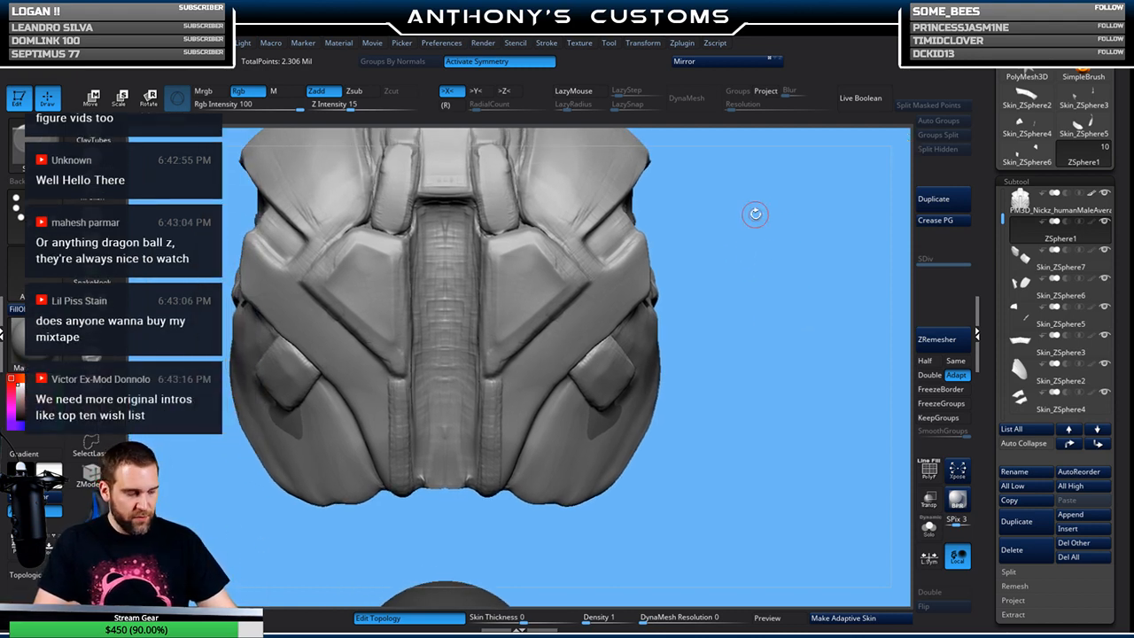
mouse_move(751, 282)
left_mouse_down()
mouse_move(755, 233)
mouse_move(741, 254)
mouse_move(794, 219)
mouse_move(788, 209)
left_mouse_up()
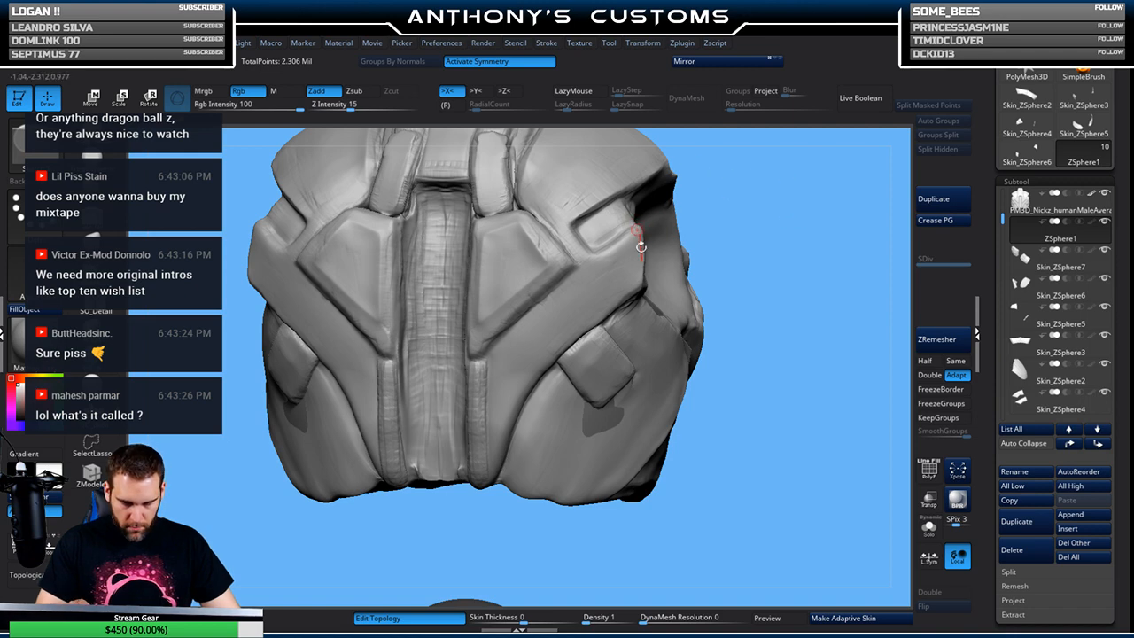
left_click(622, 291)
key("ctrl+z")
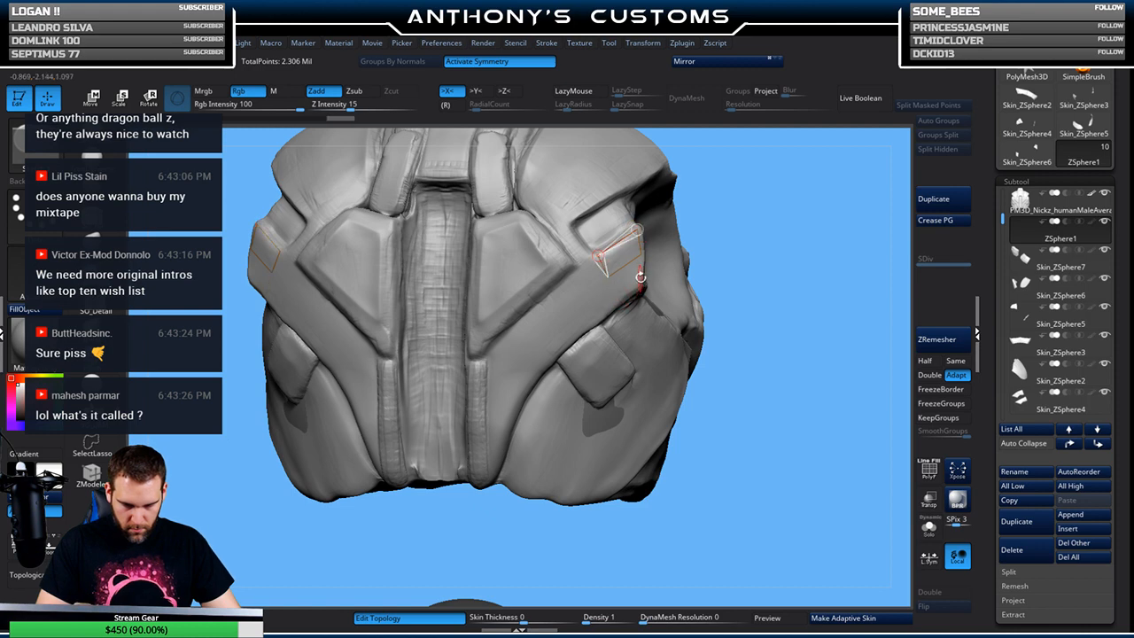
left_click(607, 277)
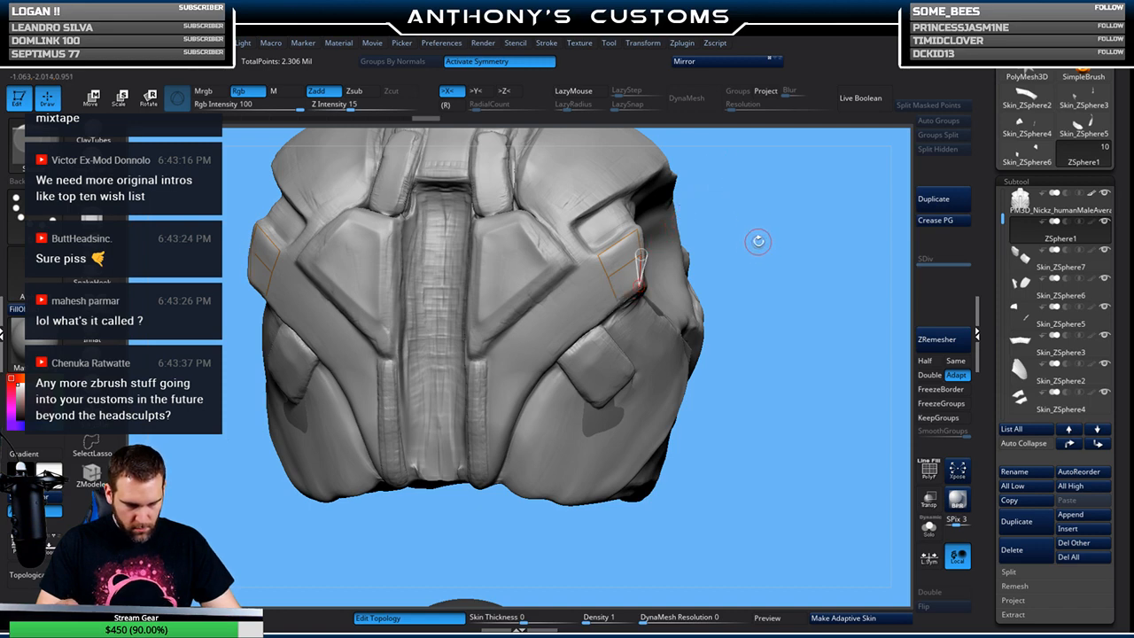
mouse_move(758, 238)
left_mouse_down()
mouse_move(773, 215)
mouse_move(762, 221)
left_mouse_up()
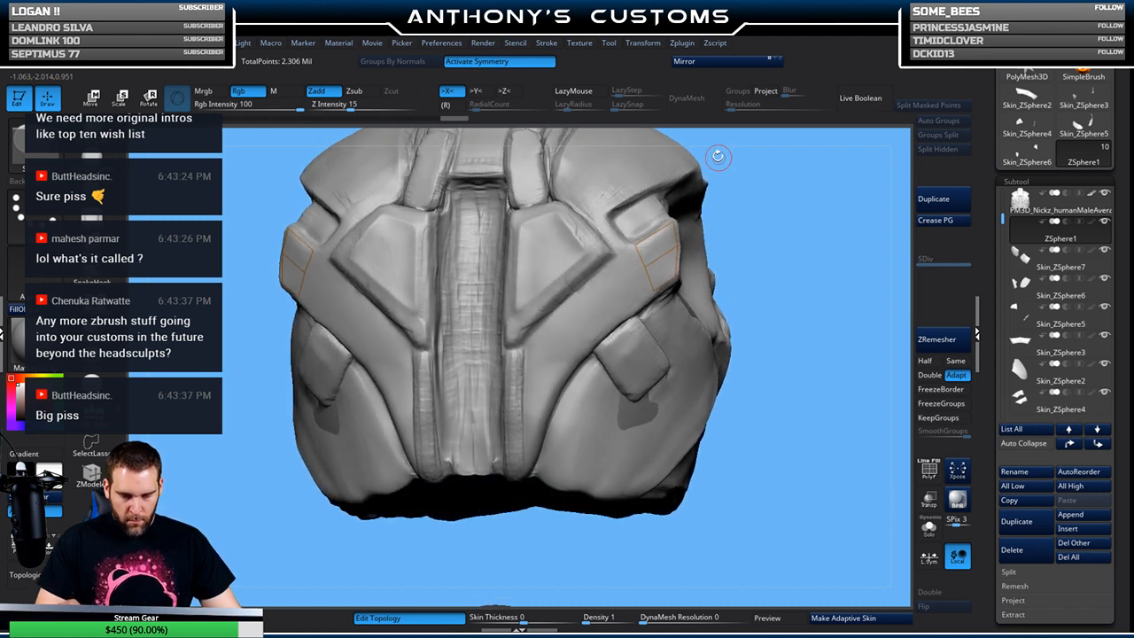
left_click(634, 245)
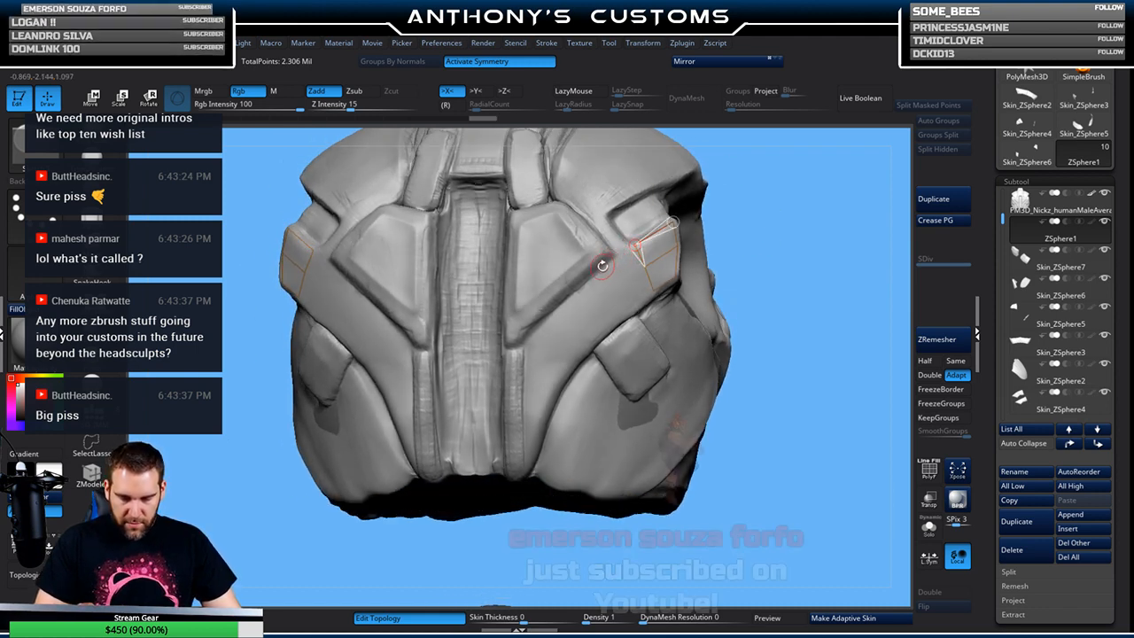
left_click(627, 274)
left_click(632, 304)
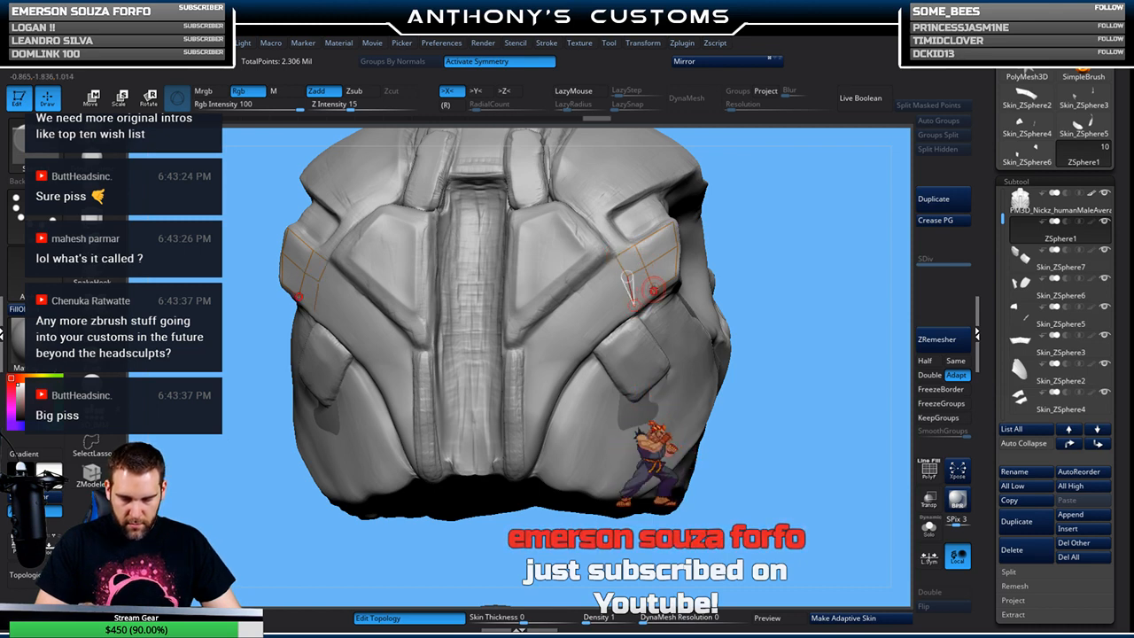
left_click(598, 331)
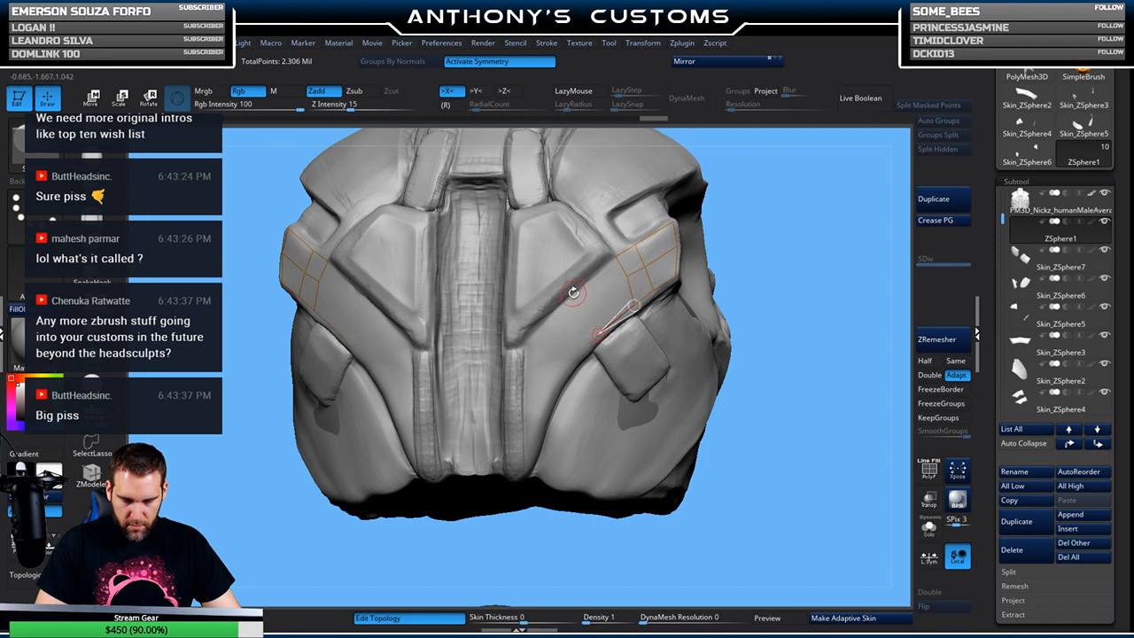
left_click(573, 293)
left_click(617, 256)
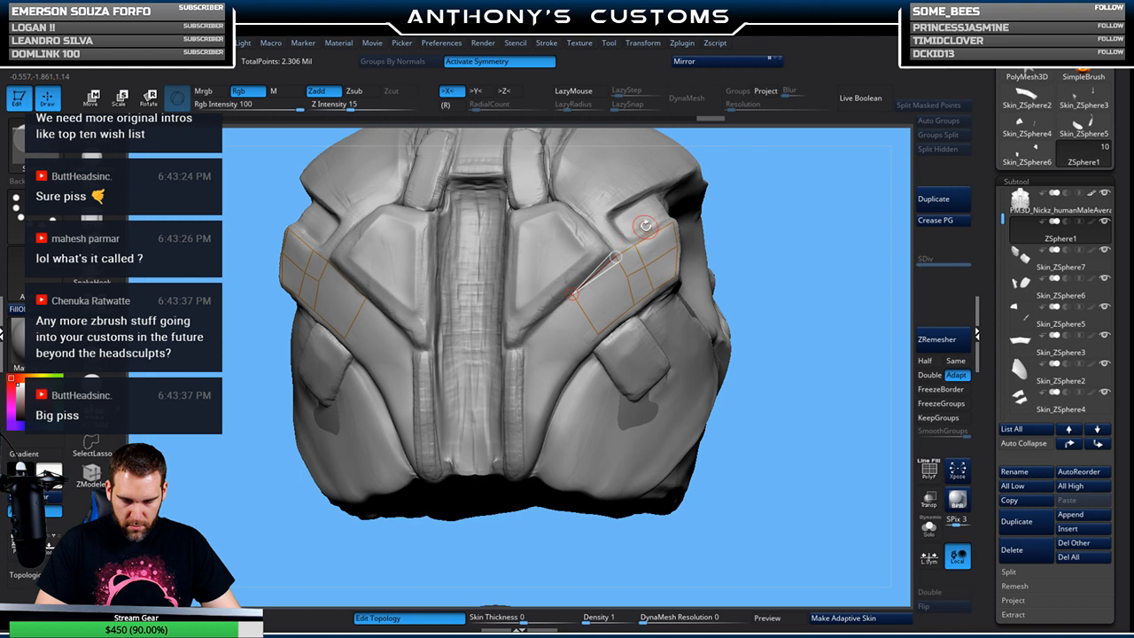
key("ctrl+z")
Extend the strap's topology inward with a pair of quads divided along the strap's centerline
left_click_drag(742, 247, 751, 235)
left_click(599, 333)
left_click(585, 314)
left_click(627, 277)
left_click(568, 298)
left_click(615, 258)
left_click_drag(780, 257, 780, 248)
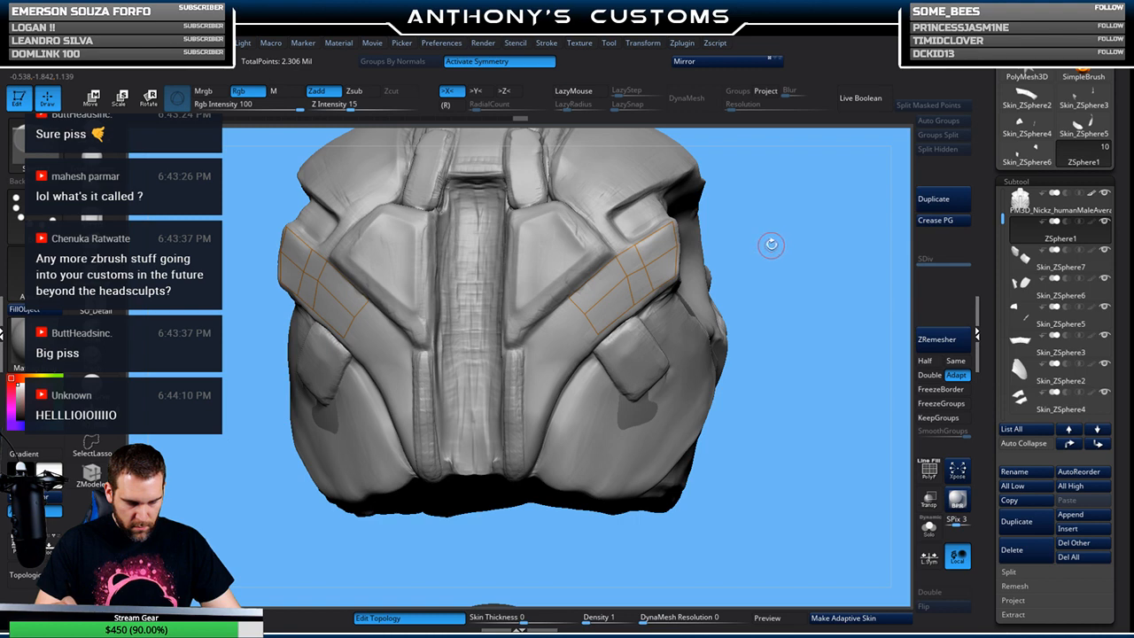
Extend the strap topology inward with another pair of quads reaching the lower inner corner of the adjoining angular chest panel
left_click_drag(766, 232, 769, 212)
left_click(626, 298)
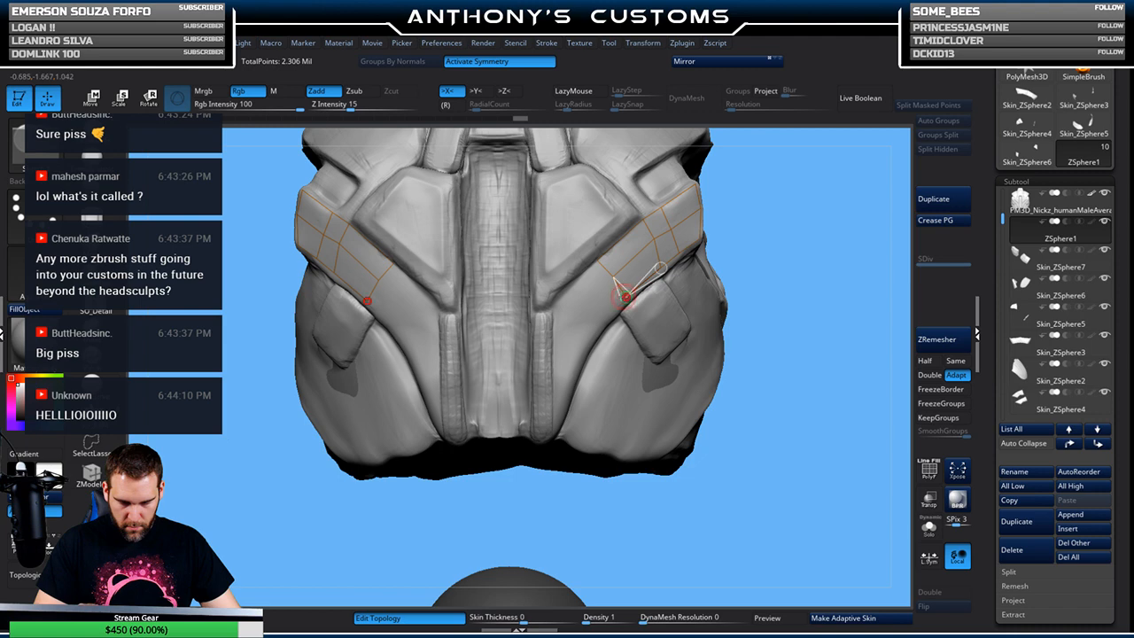
left_click(577, 312)
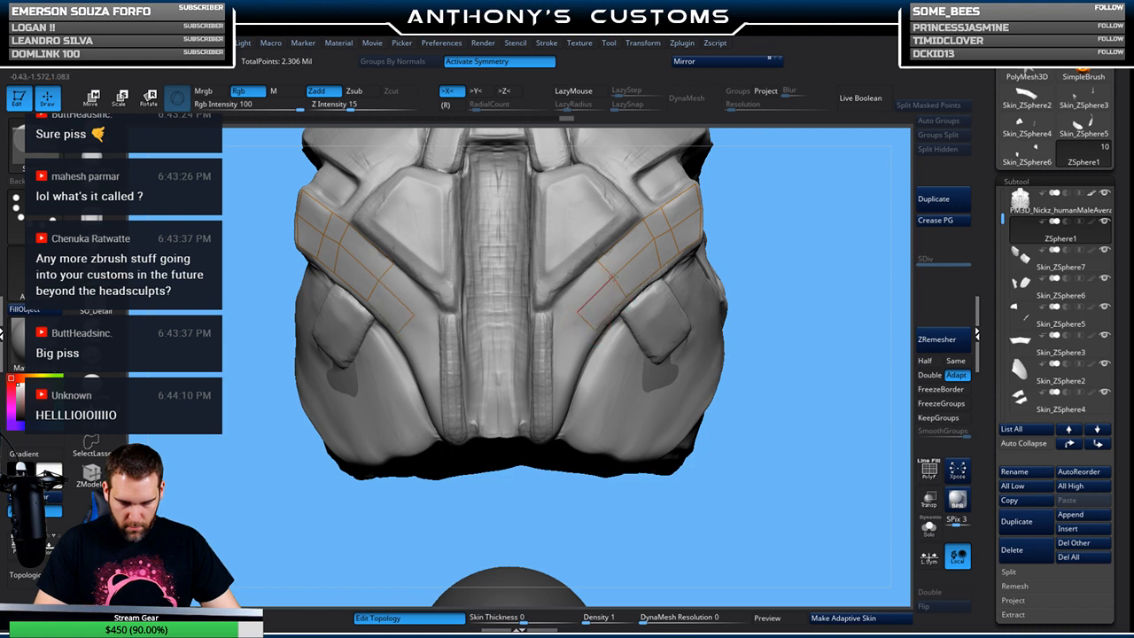
left_click(556, 301)
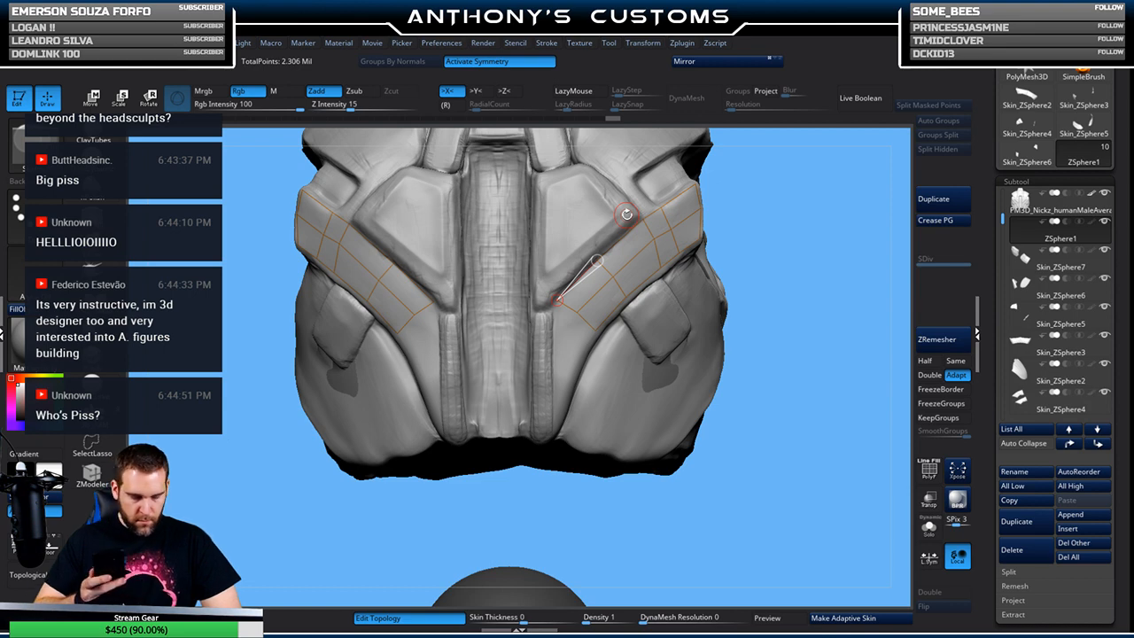
Turn the strap topology downward around its bend with a pair of angled quads beside the vertical center rib
left_click_drag(787, 270, 787, 259)
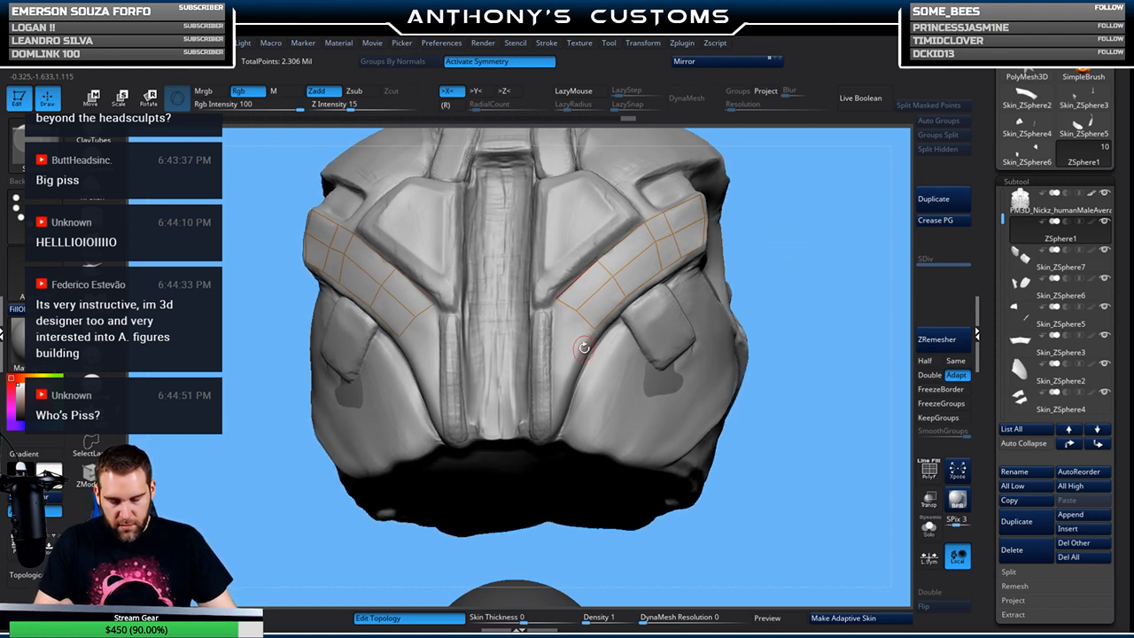
left_click_drag(798, 255, 804, 248)
left_click(576, 309)
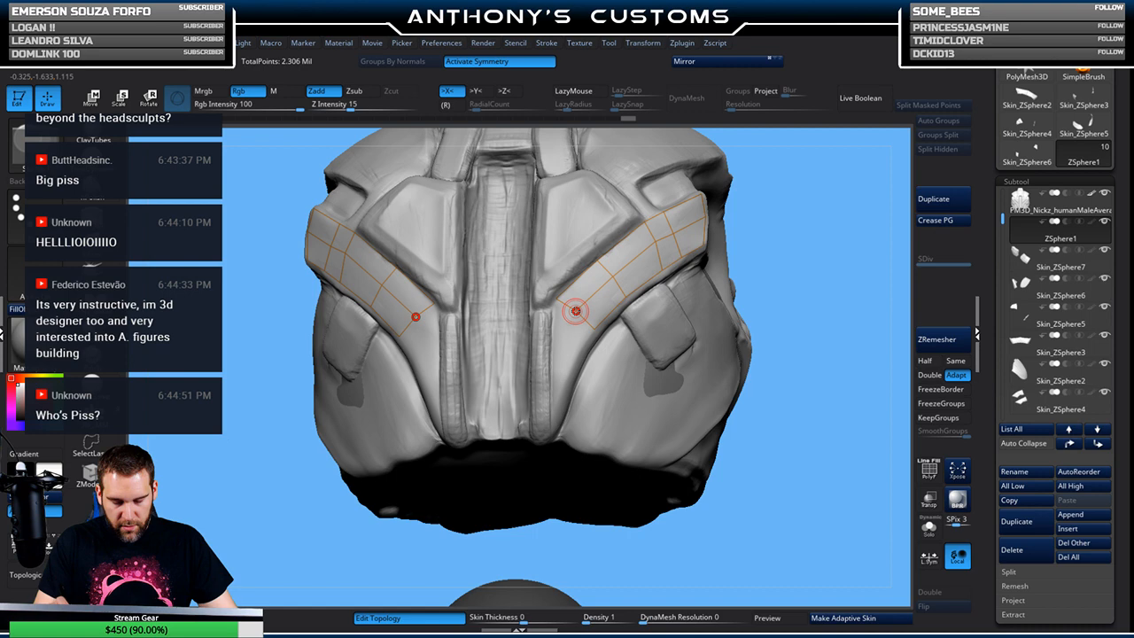
left_click(575, 311)
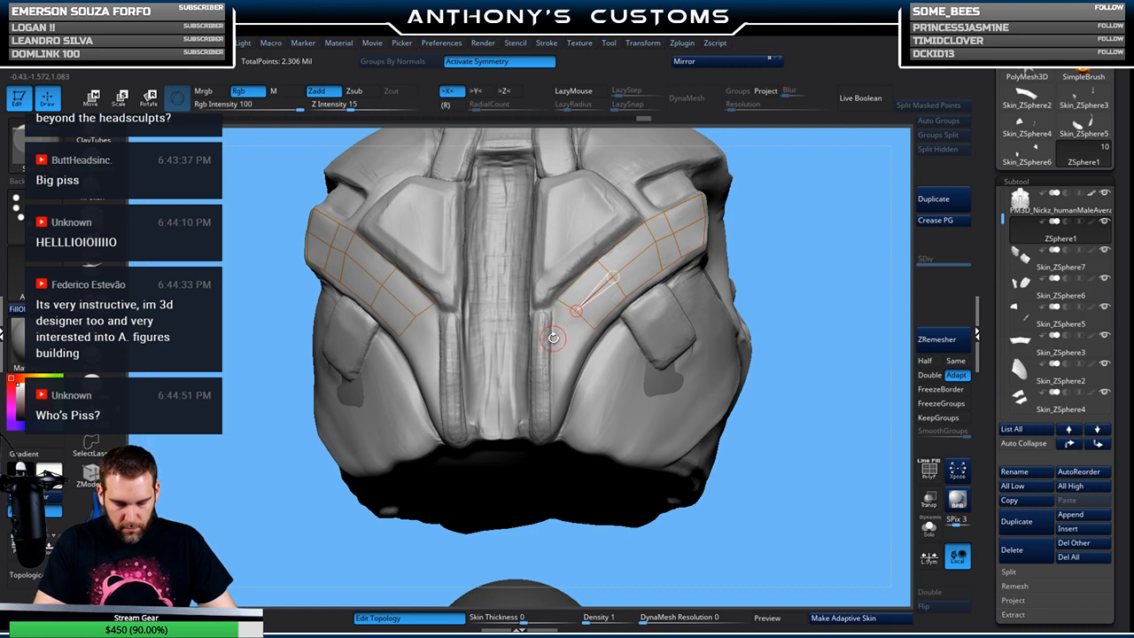
left_click(552, 336)
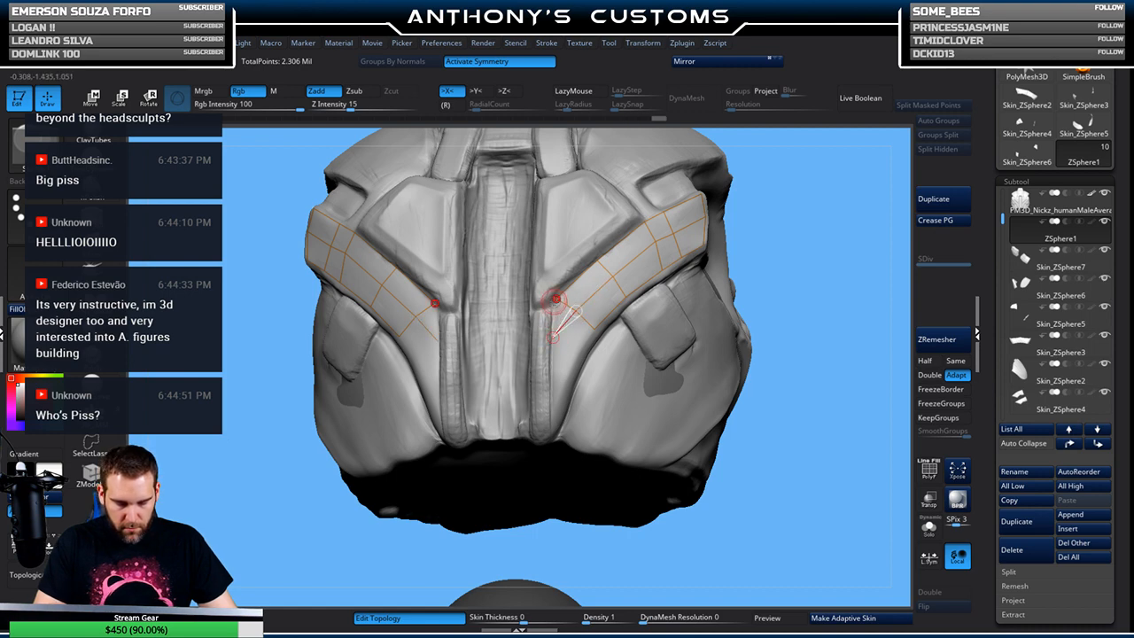
left_click(555, 299)
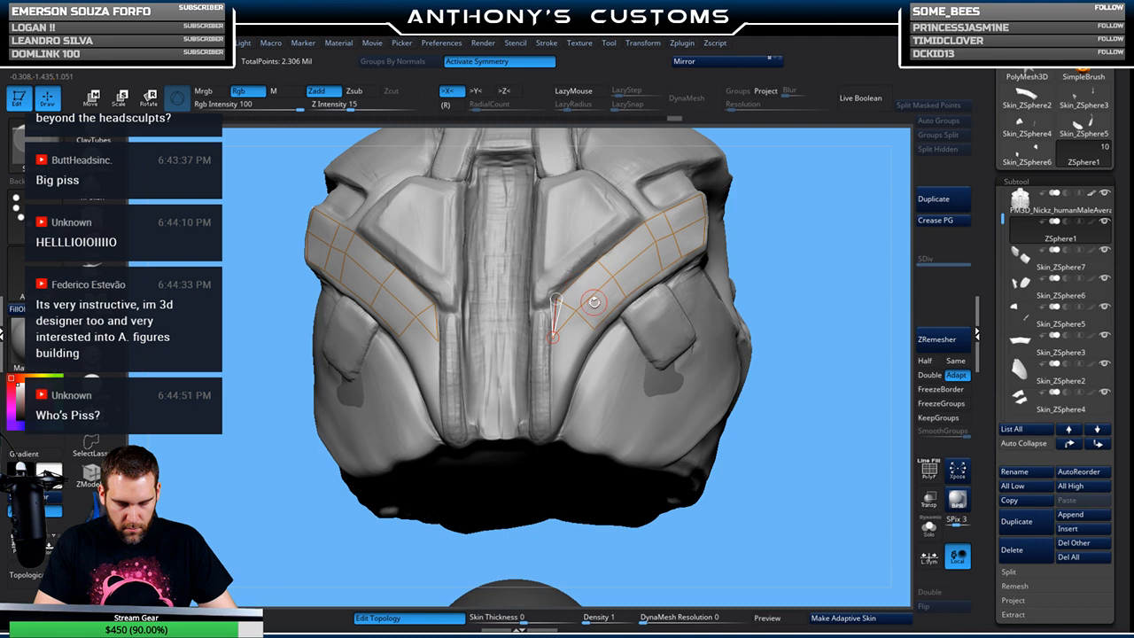
left_click(577, 349)
left_click(594, 329)
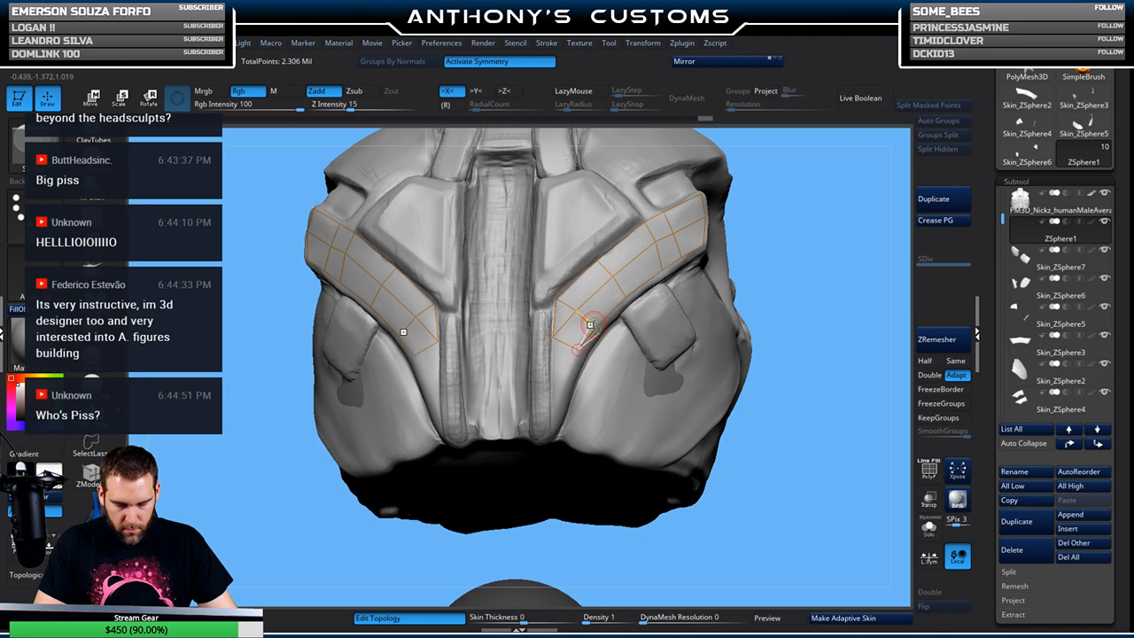
Continue the topology down the narrowing lower leg of the strap, following the vertical rib toward the torso's bottom edge
left_click(554, 375)
left_click(558, 331)
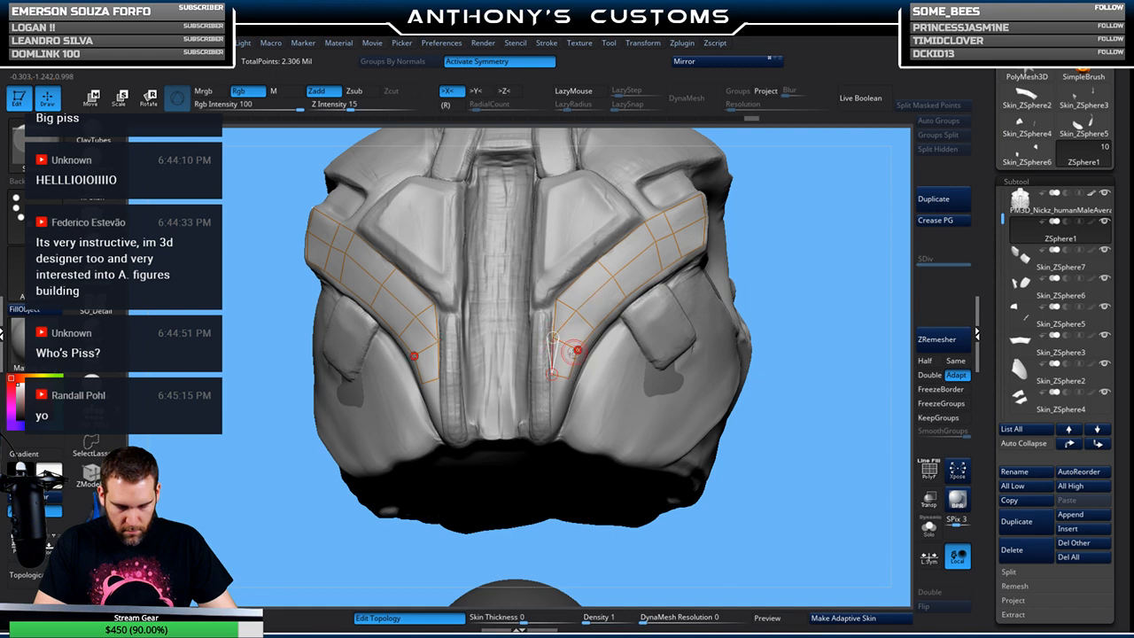
left_click(551, 401)
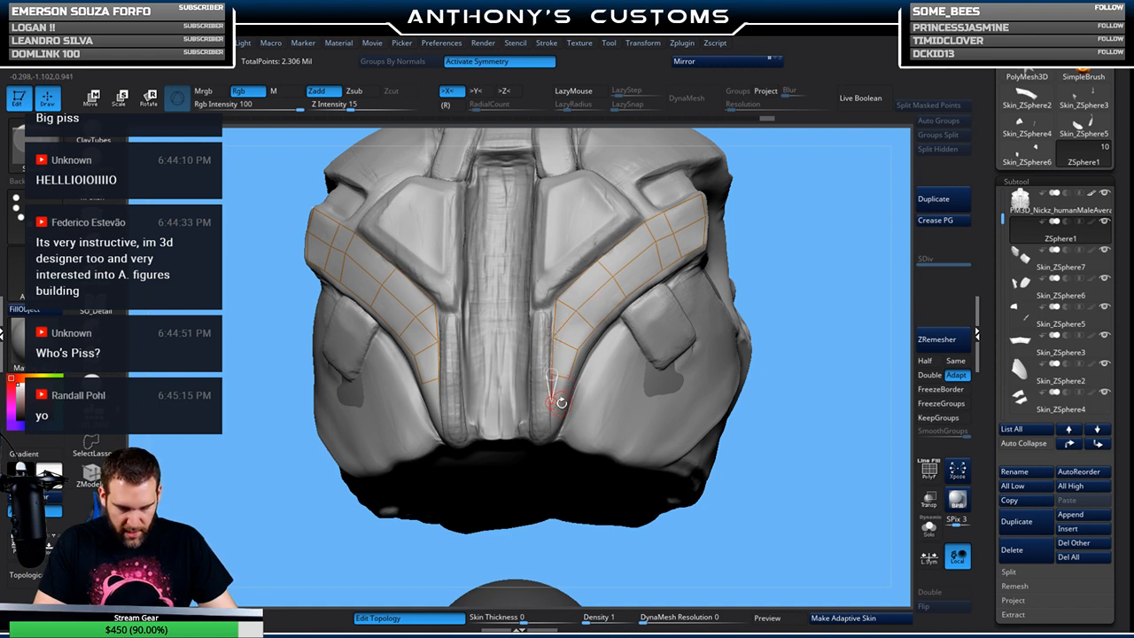
mouse_move(820, 264)
left_mouse_down()
mouse_move(767, 261)
mouse_move(827, 254)
mouse_move(817, 266)
left_mouse_up()
left_click(928, 527)
left_click_drag(795, 451, 736, 466)
left_click(928, 527)
left_click_drag(783, 351, 786, 312)
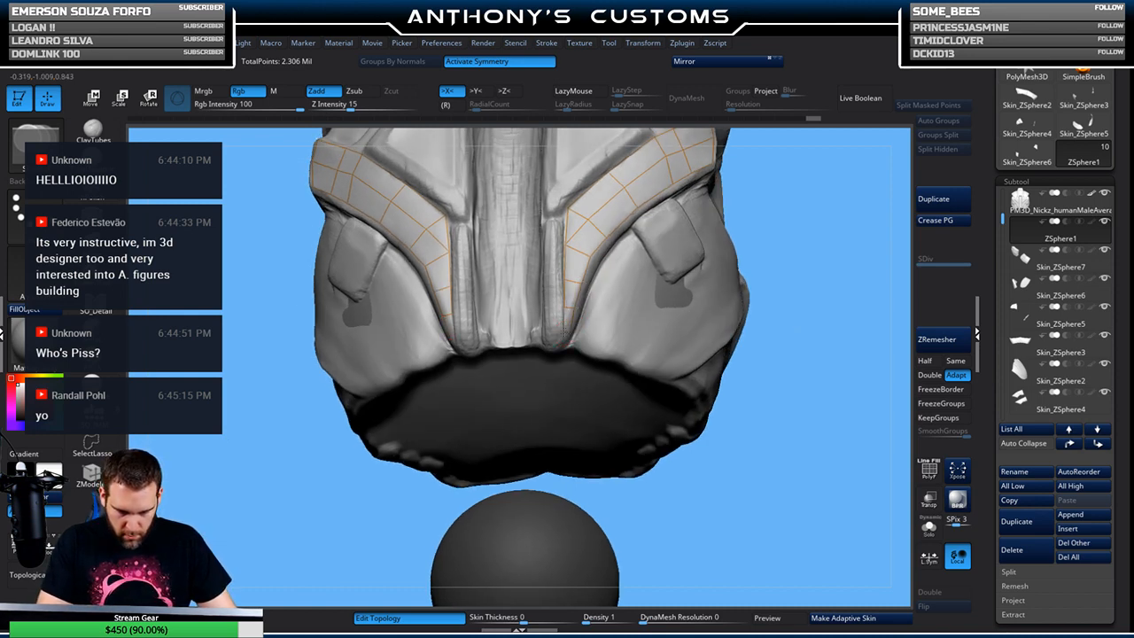
Add topology over the short tab rising from the strap's upper edge, between the angular chest panel and the recessed block
mouse_move(820, 271)
left_mouse_down()
mouse_move(798, 318)
mouse_move(792, 302)
mouse_move(794, 331)
mouse_move(797, 250)
mouse_move(755, 245)
mouse_move(788, 275)
mouse_move(753, 319)
left_mouse_up()
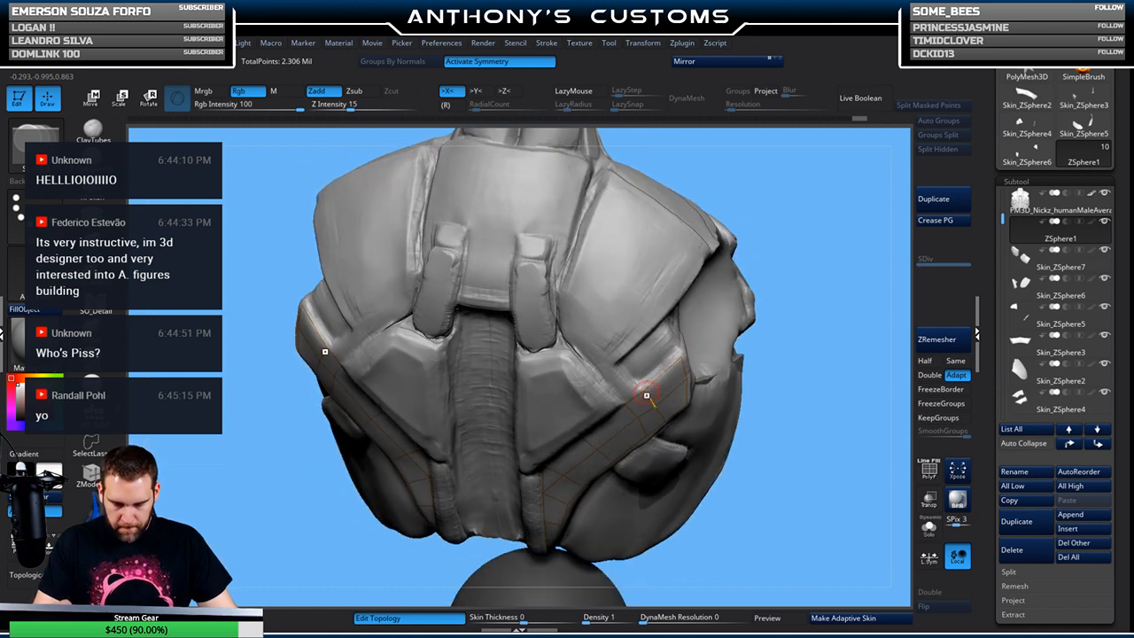
left_click(601, 374)
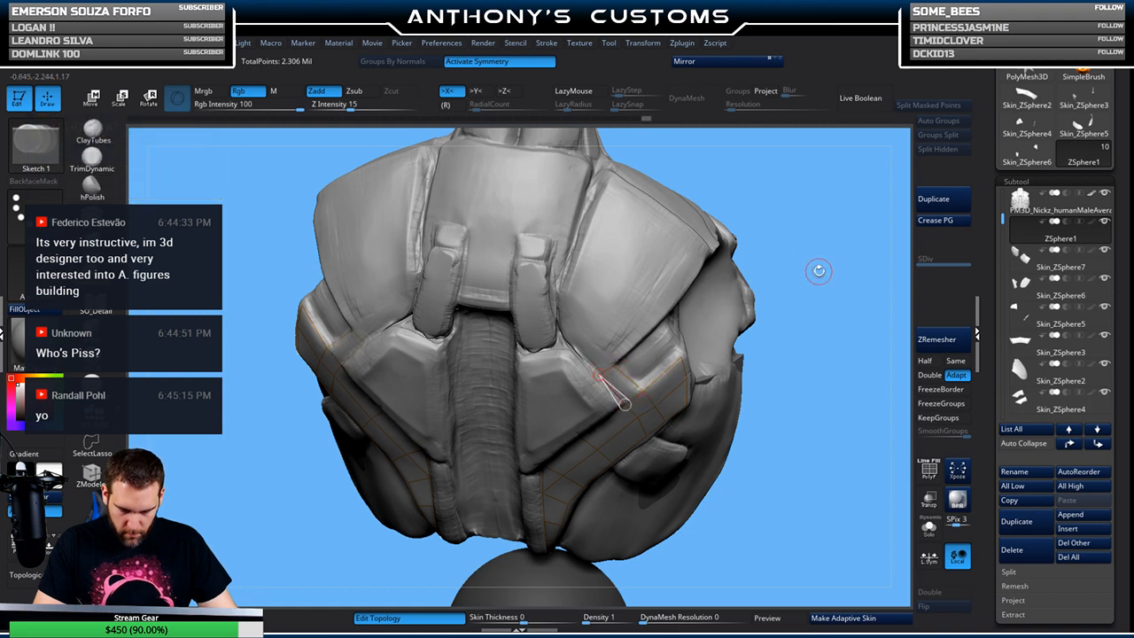
left_click_drag(816, 264, 678, 298)
key("w")
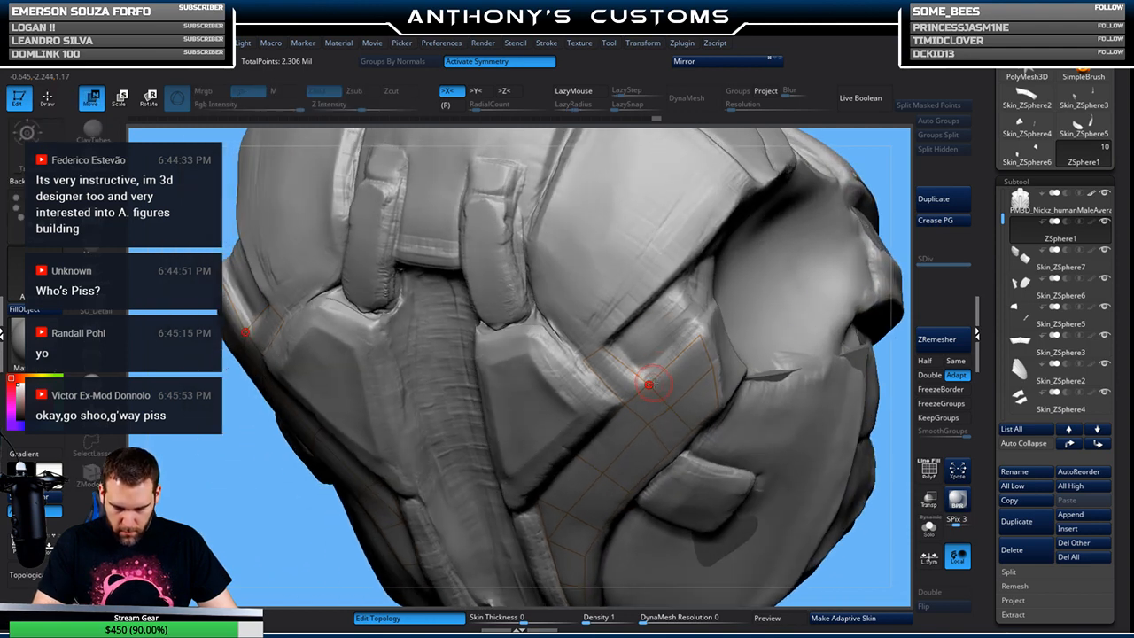
key("q")
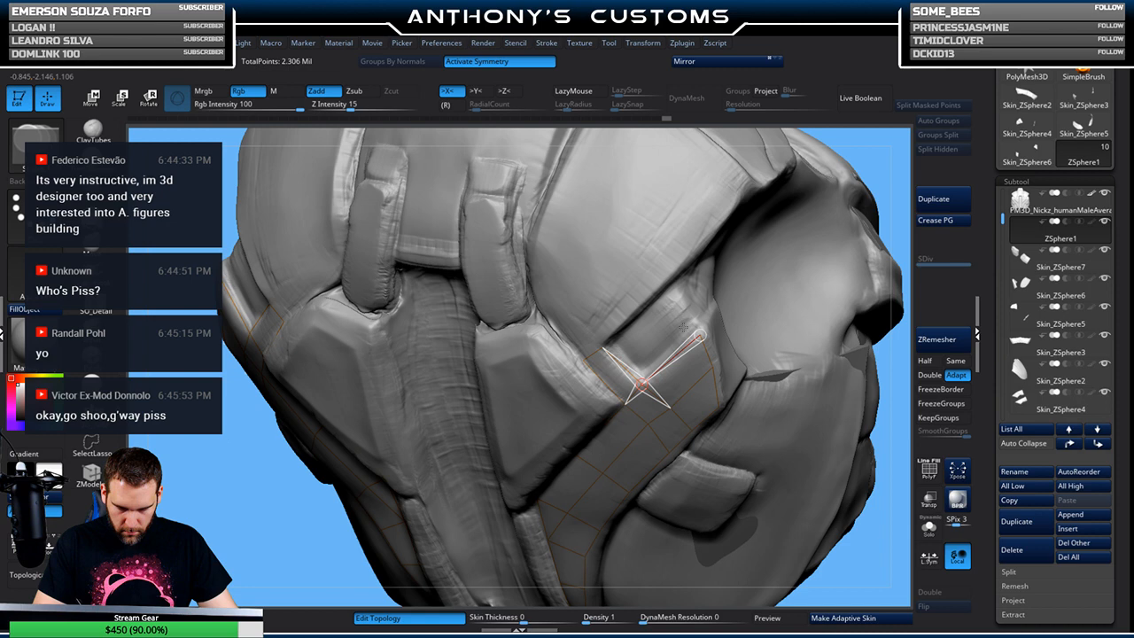
left_click(646, 369)
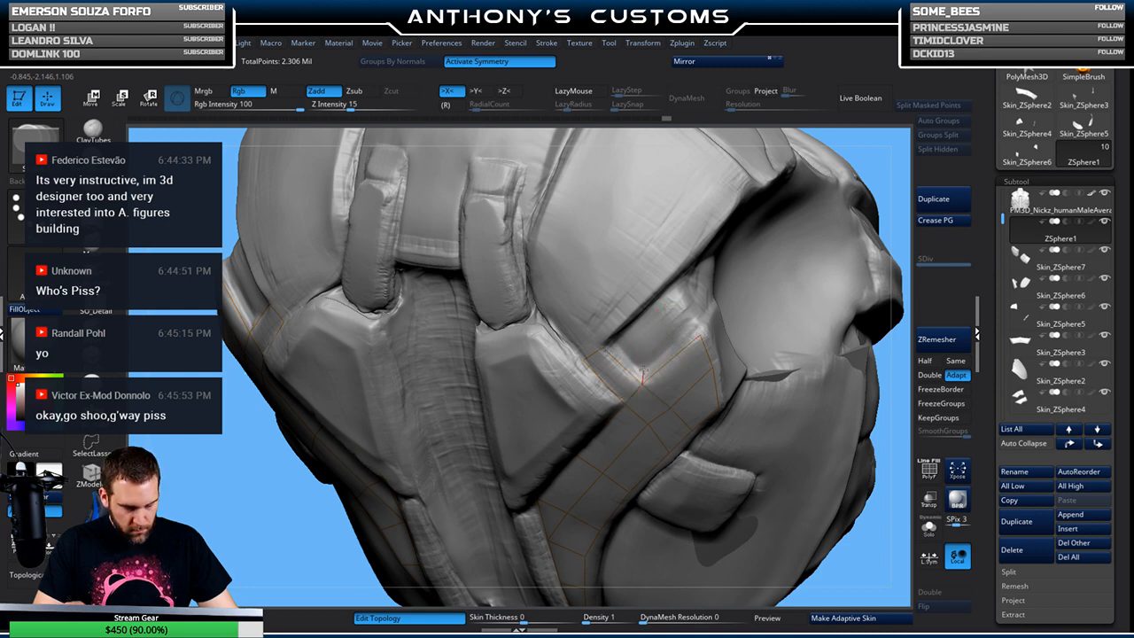
left_click_drag(608, 343, 625, 324)
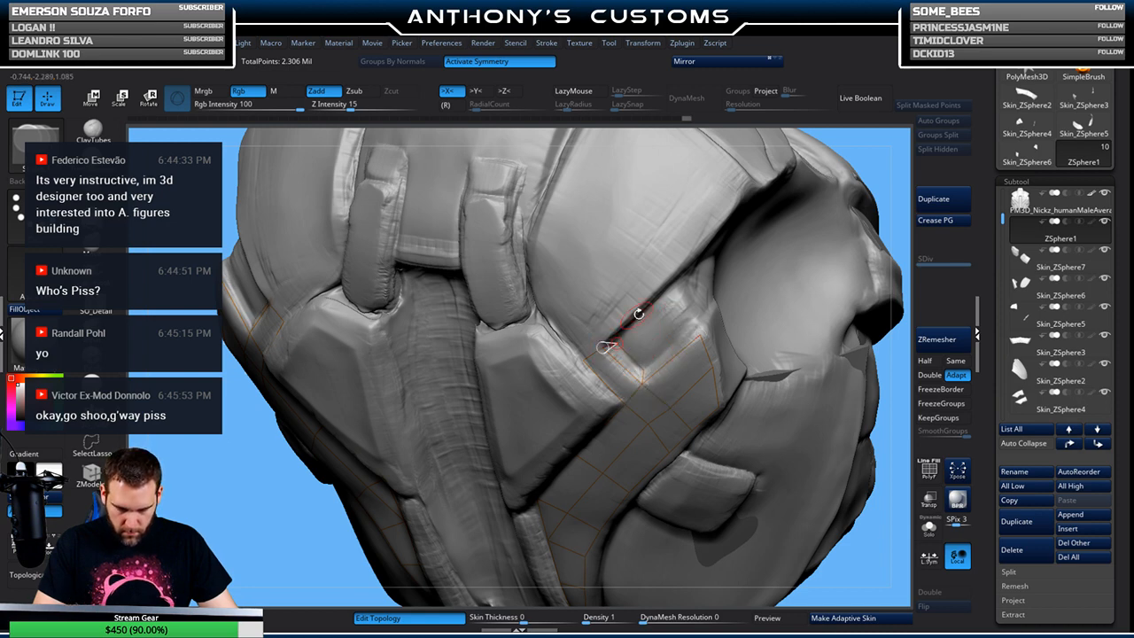
left_click_drag(874, 170, 715, 251)
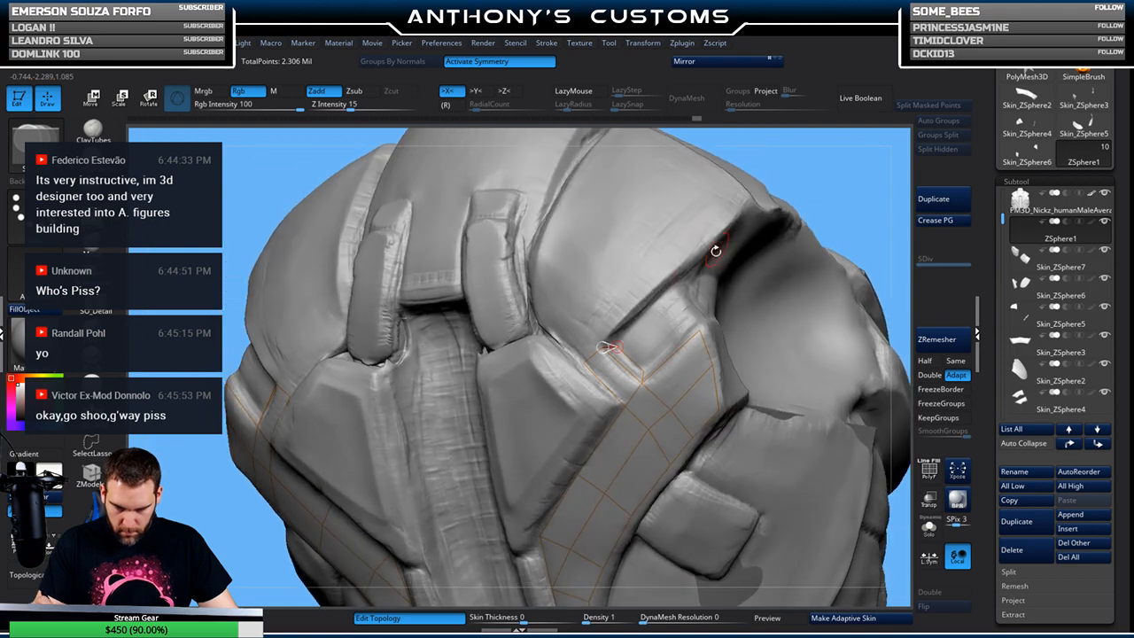
left_click(674, 290)
left_click(694, 319)
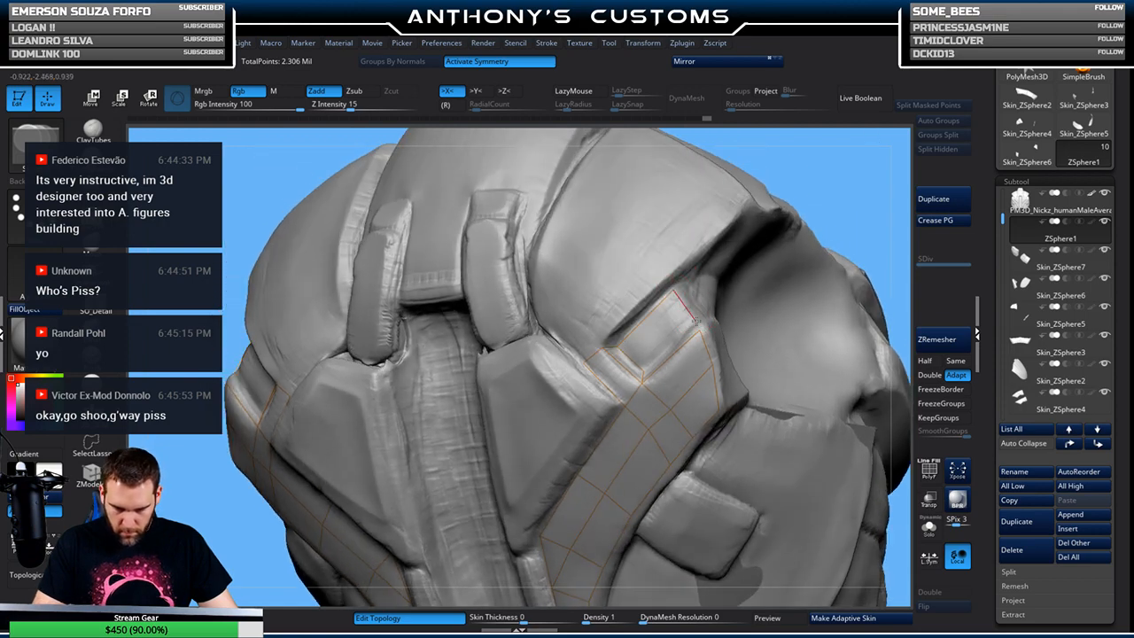
mouse_move(840, 199)
left_mouse_down()
mouse_move(700, 310)
mouse_move(843, 207)
mouse_move(821, 184)
mouse_move(686, 293)
left_mouse_up()
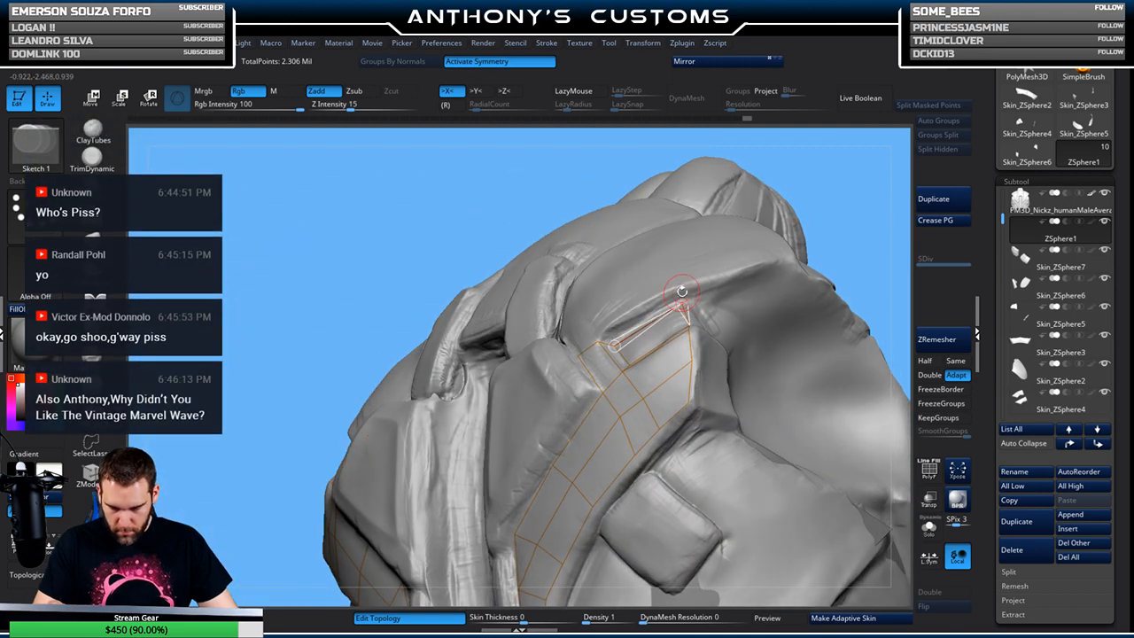
left_click(600, 339)
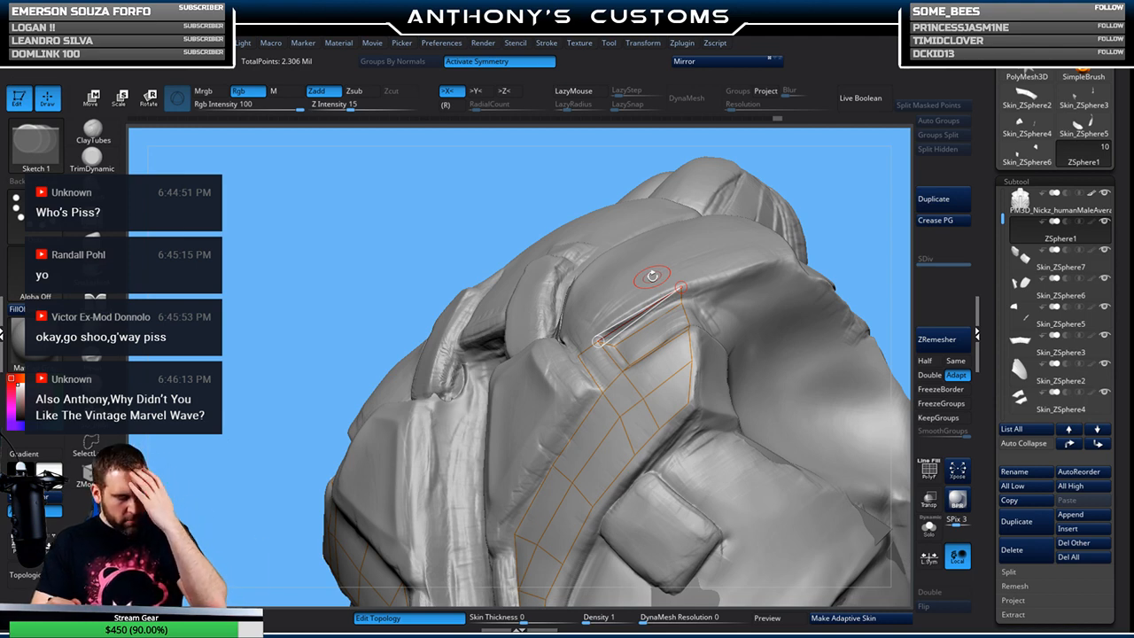
mouse_move(652, 276)
right_mouse_down()
mouse_move(753, 238)
mouse_move(841, 182)
right_mouse_up()
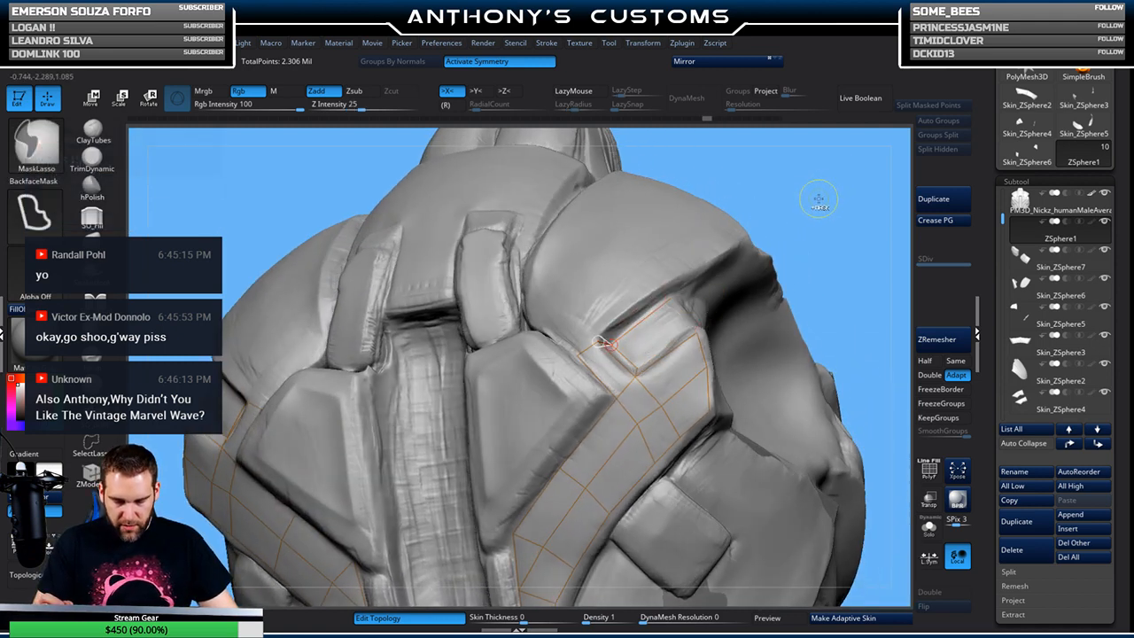
right_click_drag(839, 209, 839, 206)
mouse_move(838, 202)
left_mouse_down()
mouse_move(820, 172)
mouse_move(843, 210)
mouse_move(831, 218)
left_mouse_up()
Divide the quads at the strap's outer end with an extra edge line running across the strap's full width
left_click(636, 369)
left_click(664, 355)
left_click(682, 344)
left_click(685, 386)
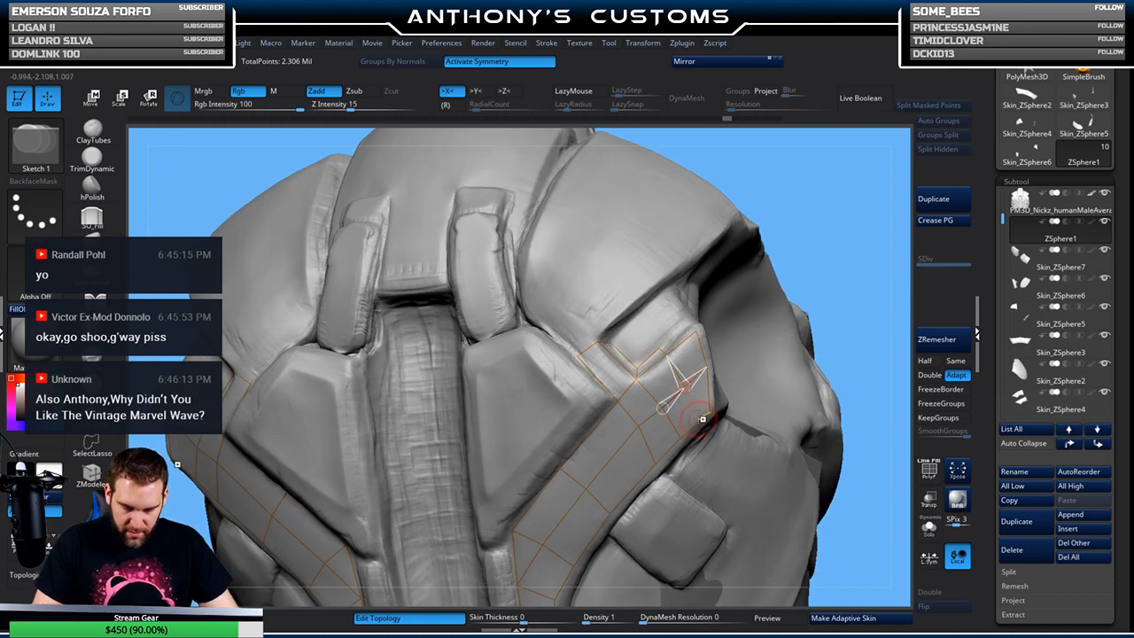
left_click(695, 425)
left_click_drag(839, 224, 830, 211)
Cover the recessed block above the strap with divided quads, connecting them to the strap's outer end and the inner tab
left_click(661, 351)
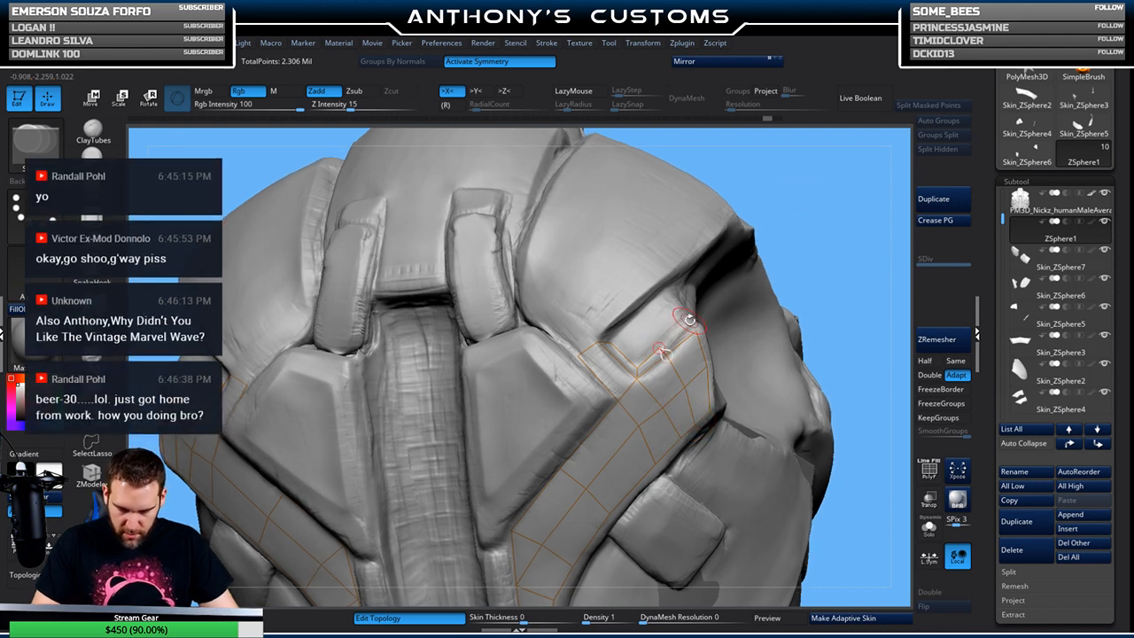
left_click(690, 327)
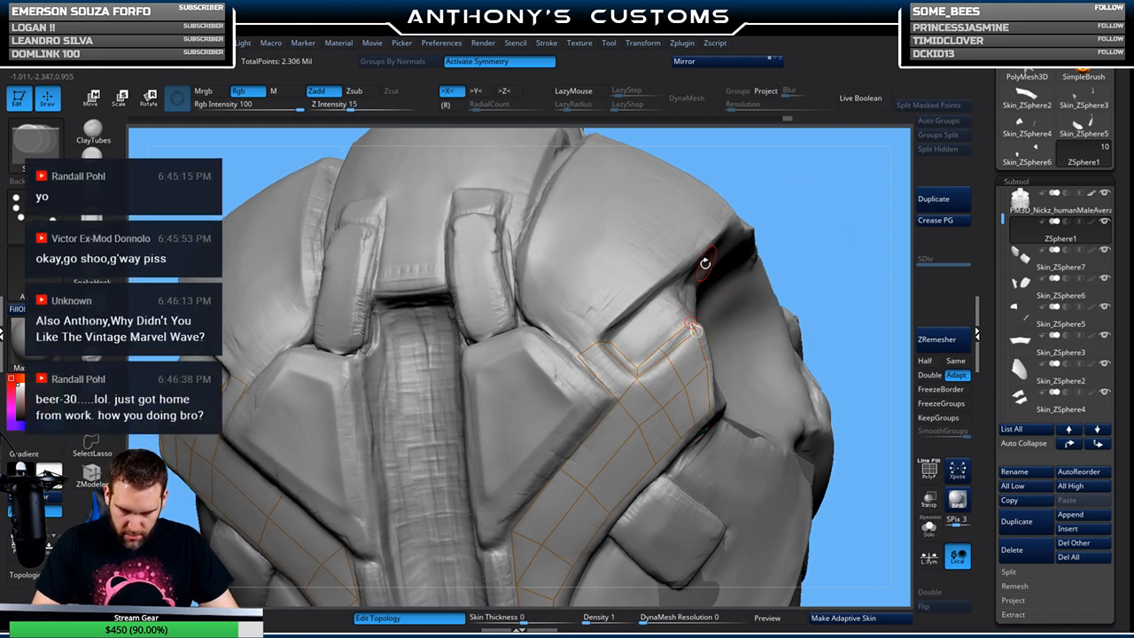
left_click(666, 279)
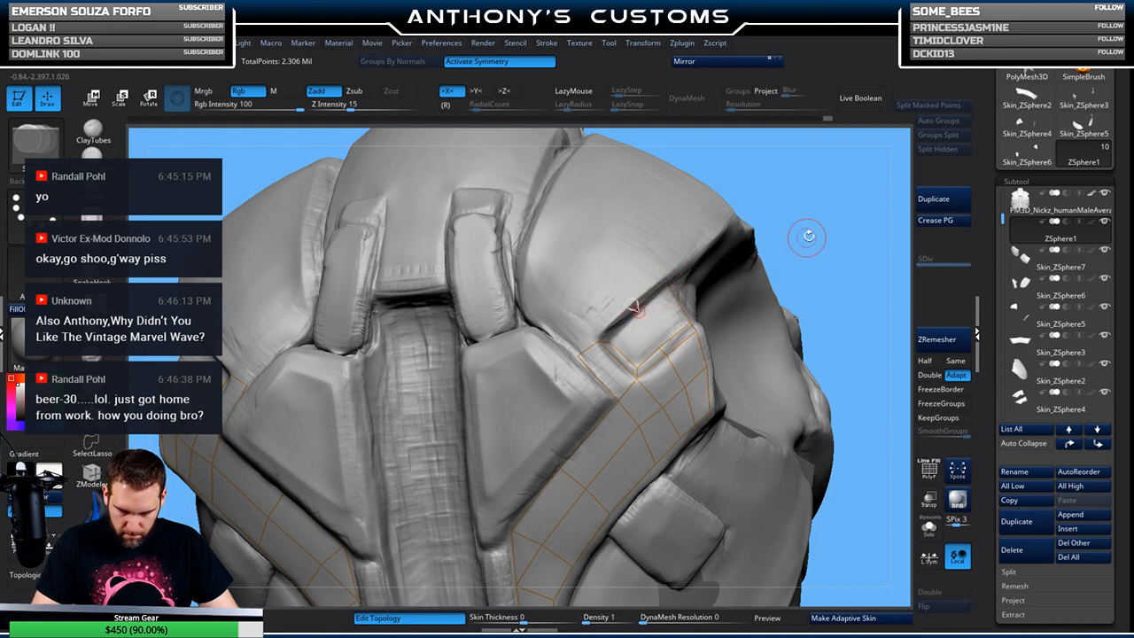
left_click_drag(807, 238, 828, 183)
left_click(680, 300)
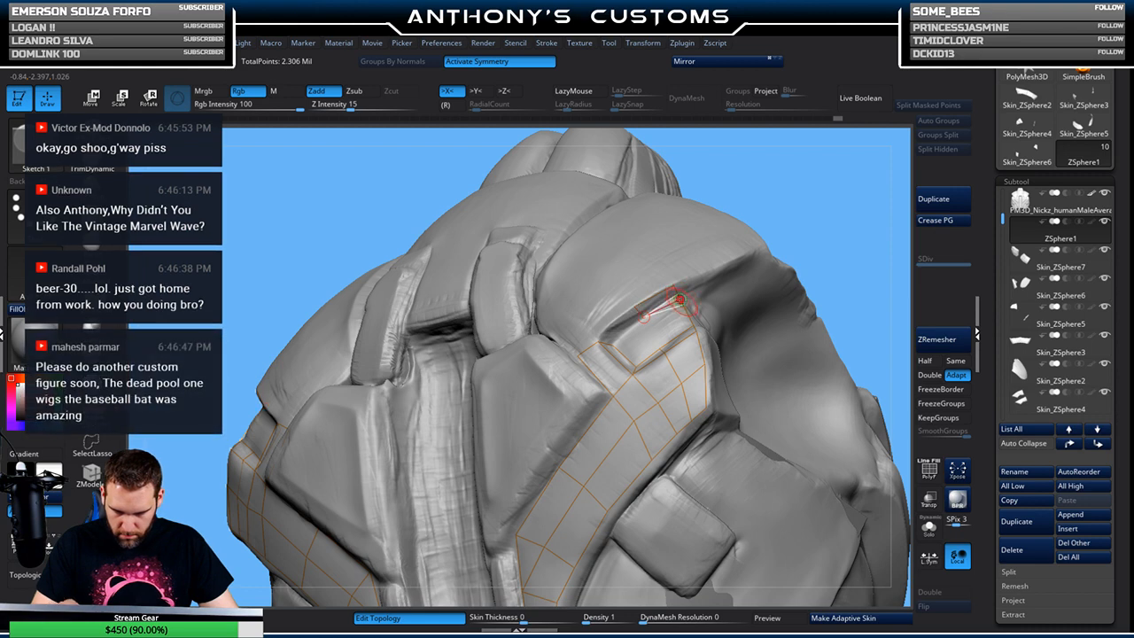
left_click(659, 348)
left_click(646, 324)
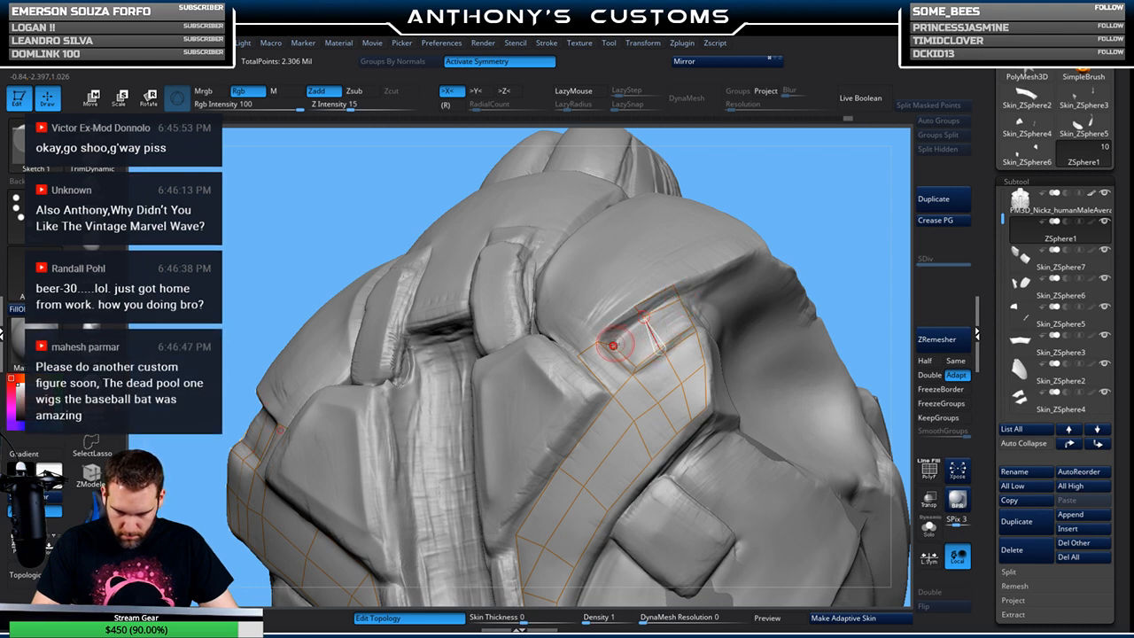
left_click(600, 342)
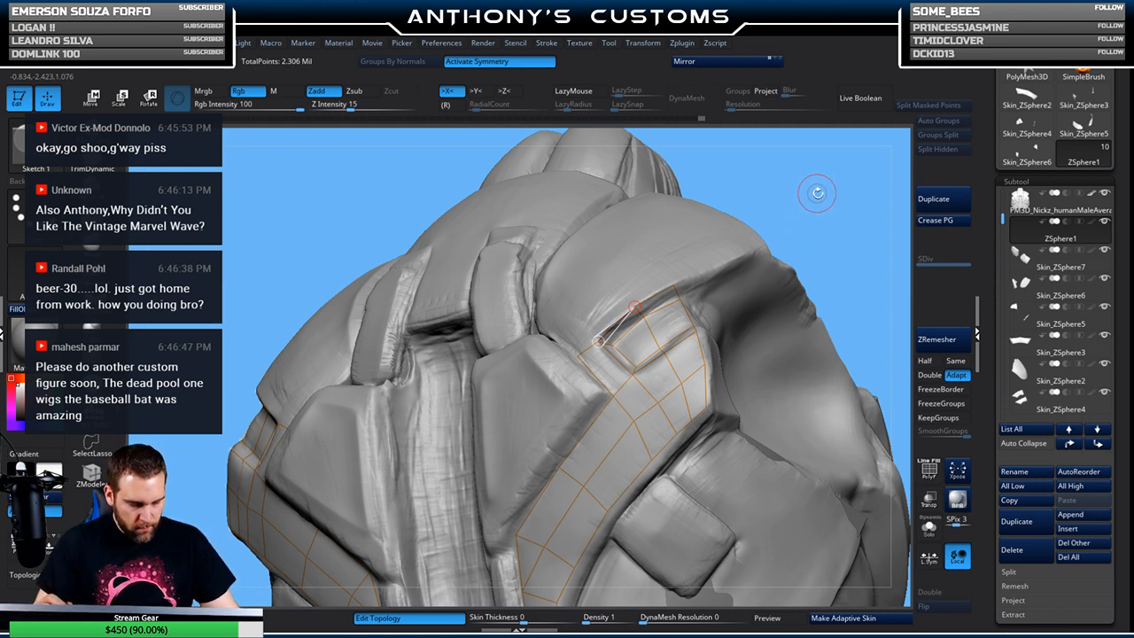
Start the topology on the large upper chest plate with a quad at its lower edge, joined to the recessed block
left_click_drag(808, 202, 793, 189)
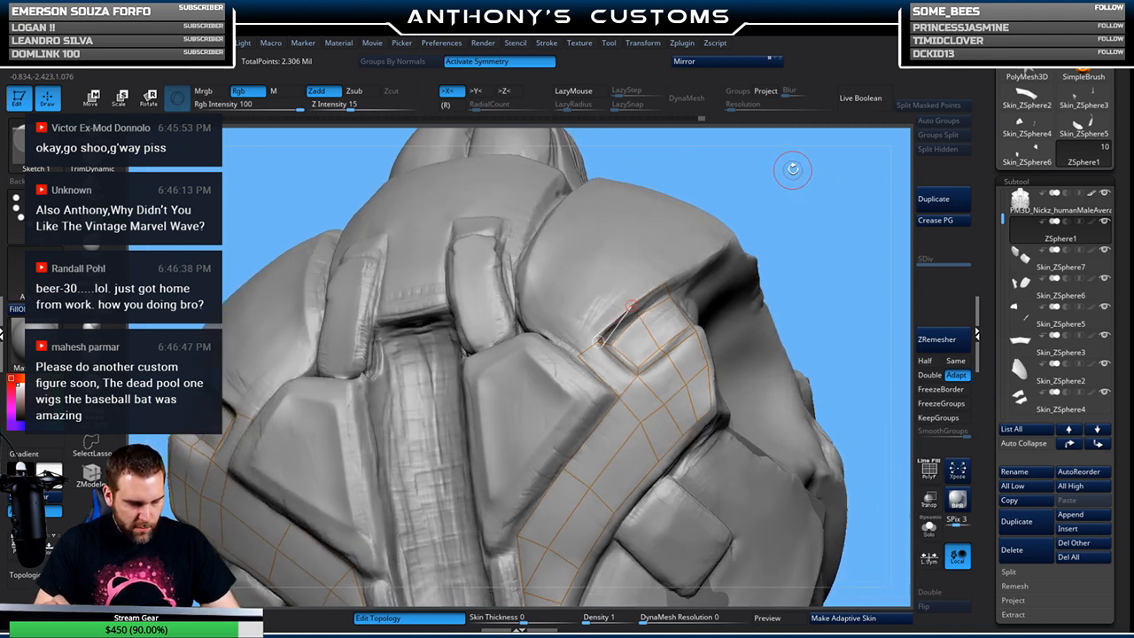
mouse_move(803, 186)
left_mouse_down()
mouse_move(808, 204)
mouse_move(792, 189)
mouse_move(763, 220)
mouse_move(793, 240)
mouse_move(818, 216)
mouse_move(781, 219)
left_mouse_up()
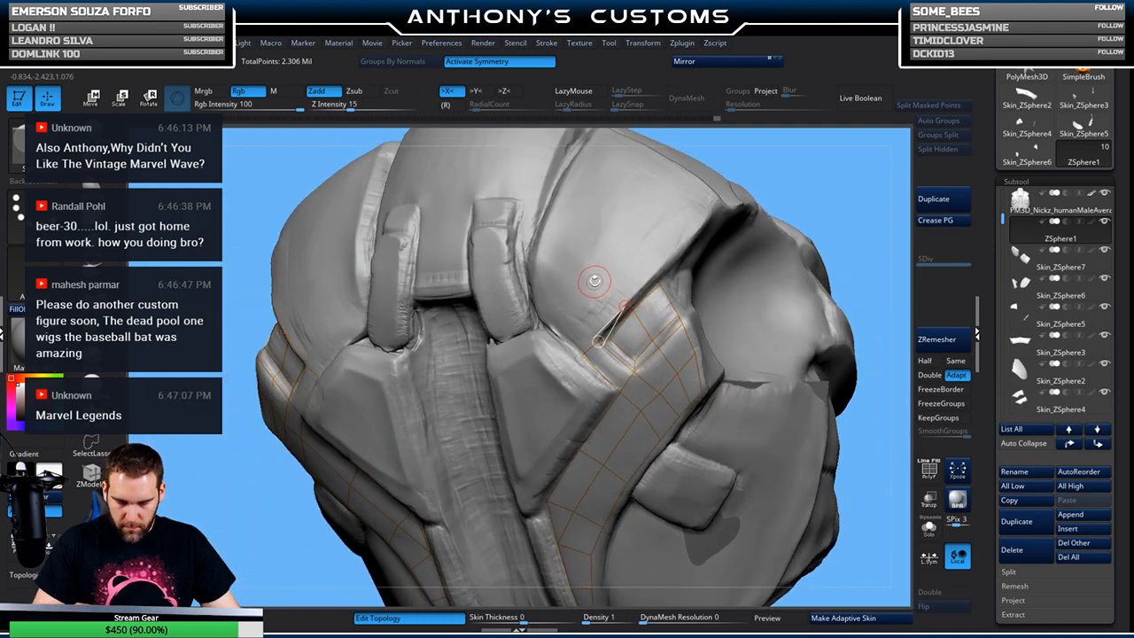
left_click(584, 279)
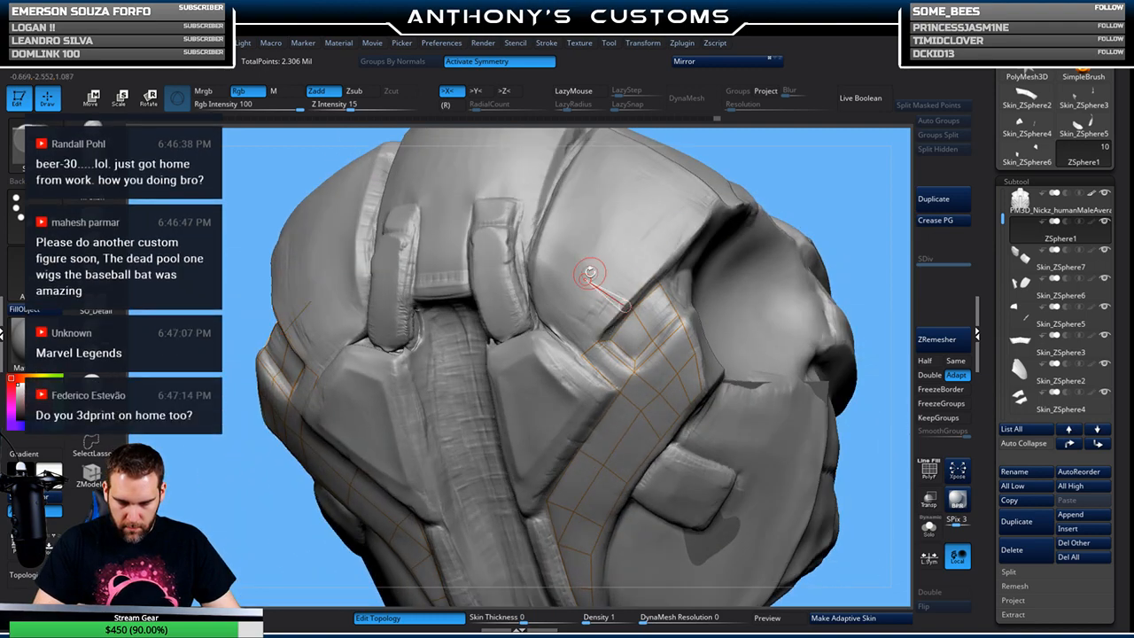
left_click(615, 244)
left_click(654, 276)
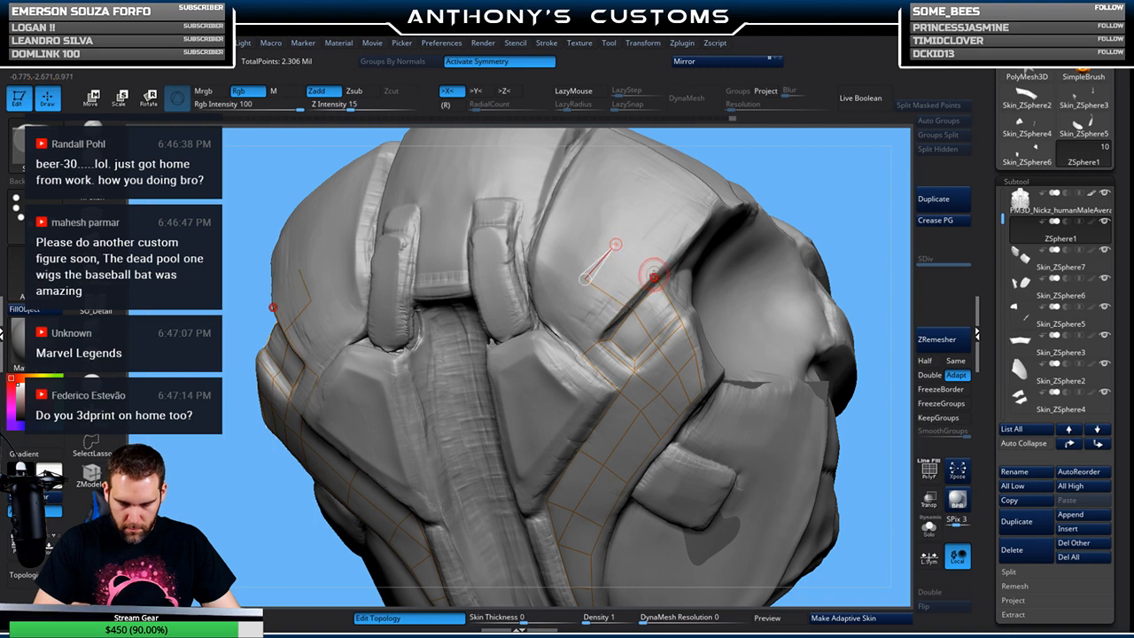
left_click(654, 276)
mouse_move(846, 166)
left_mouse_down()
mouse_move(815, 160)
mouse_move(828, 157)
left_mouse_up()
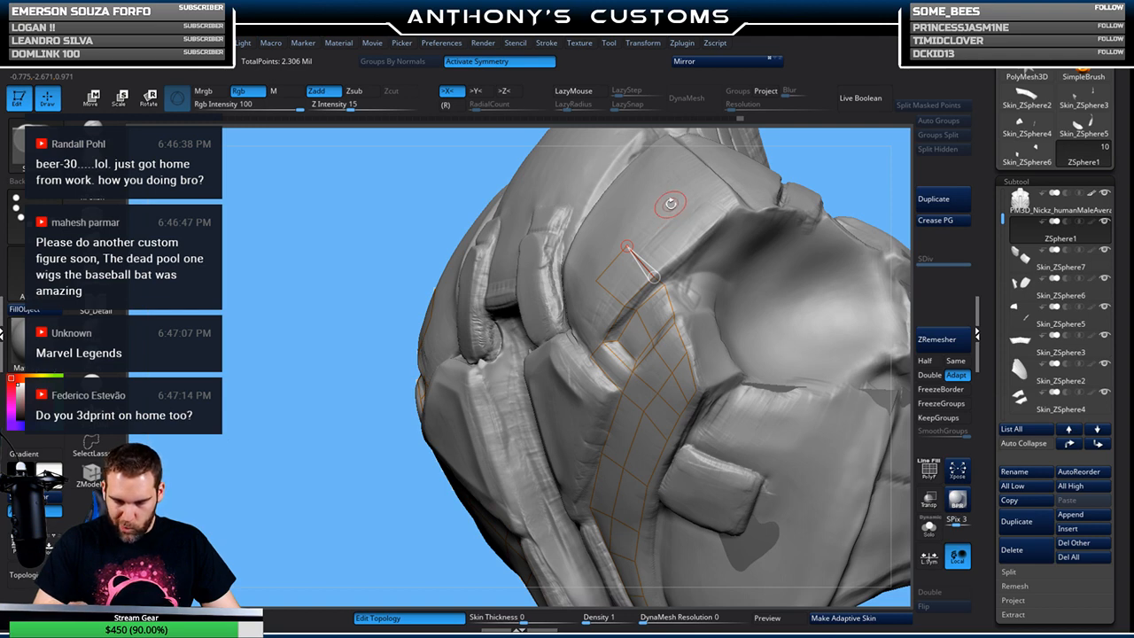
Extend the row of quads along the chest plate's lower edge toward the arm opening
left_click(672, 203)
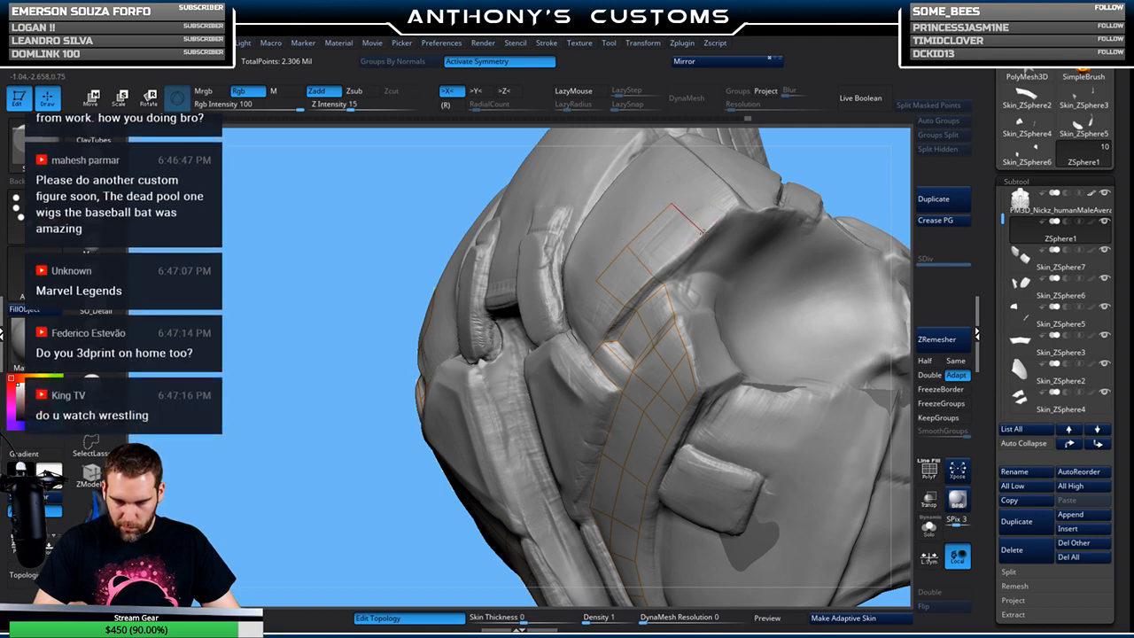
left_click(654, 277)
left_click(739, 203)
right_click_drag(753, 201, 698, 158)
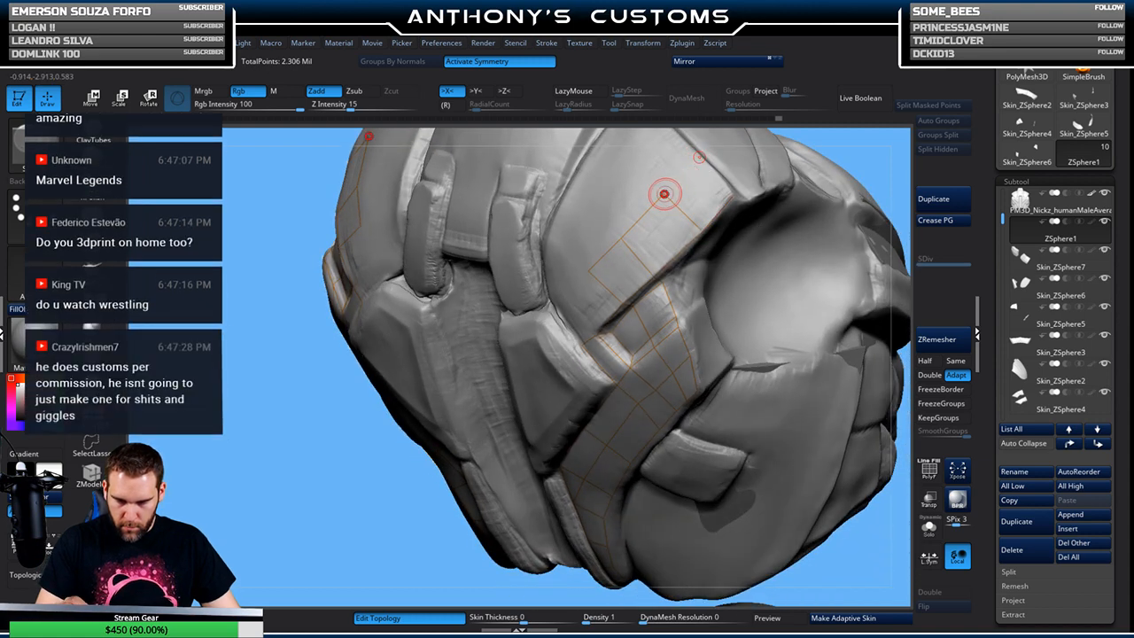
mouse_move(869, 151)
right_mouse_down()
mouse_move(823, 250)
mouse_move(826, 214)
mouse_move(822, 237)
mouse_move(849, 232)
right_mouse_up()
right_click_drag(459, 439, 428, 487)
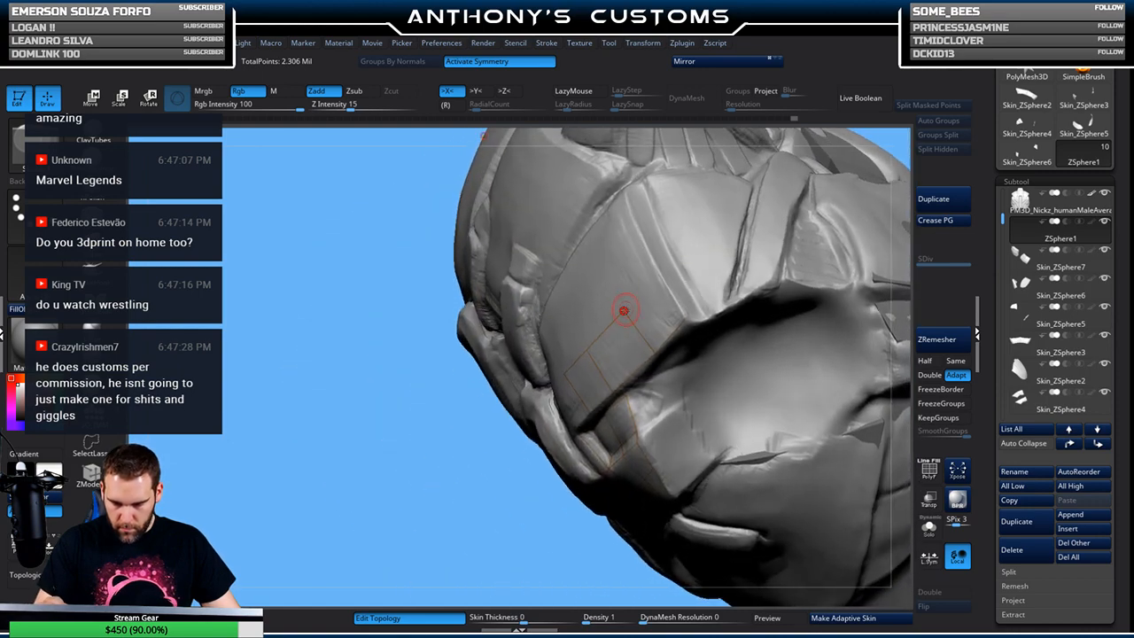
Close the row's last quad at the plate's outer end with the topology isolated, then show the torso again
left_click(658, 276)
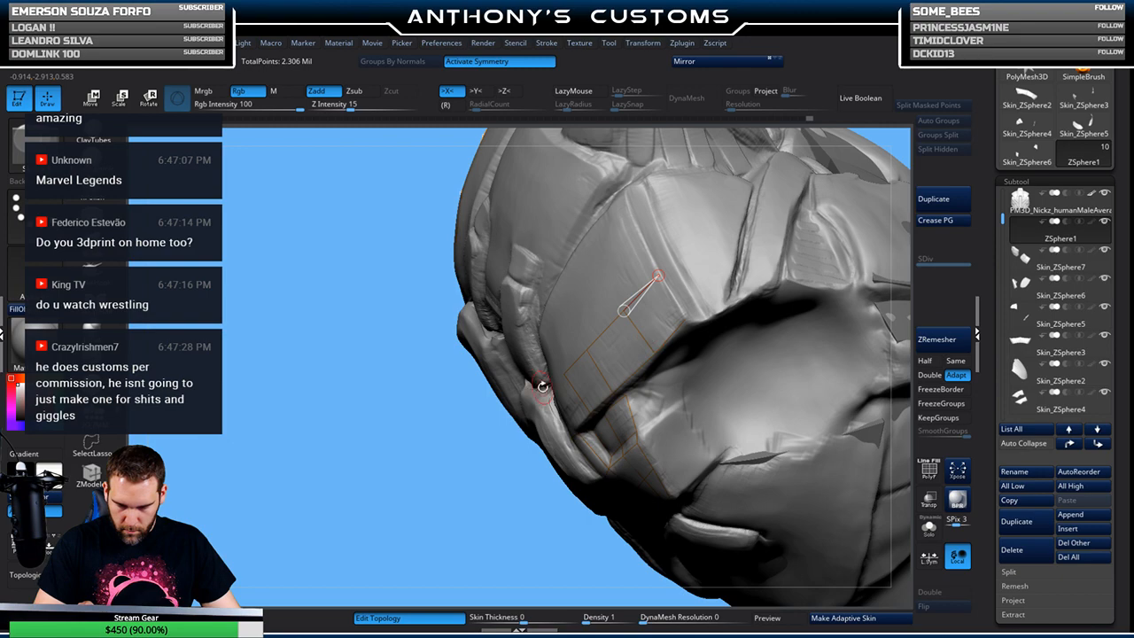
left_click(928, 527)
left_click_drag(819, 514, 675, 253)
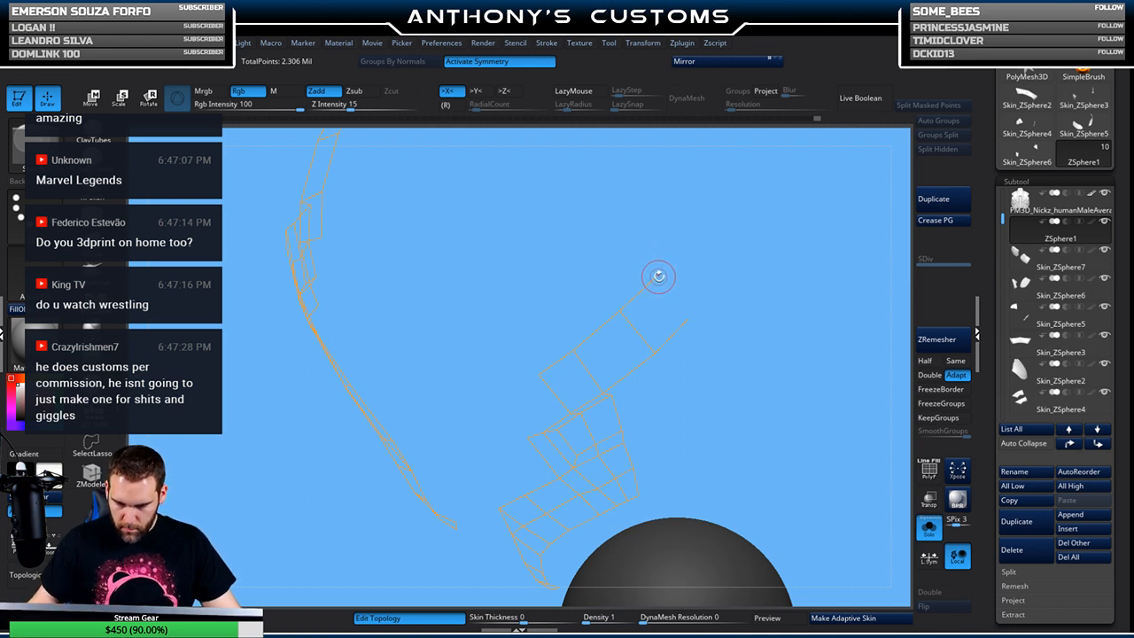
left_click(656, 275)
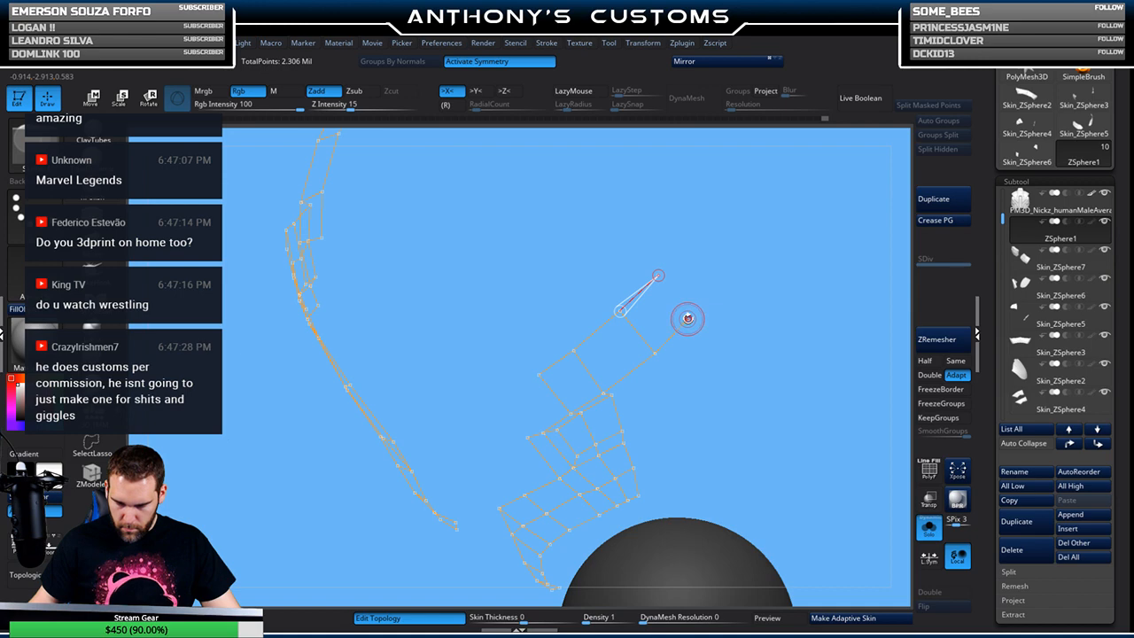
left_click(688, 318)
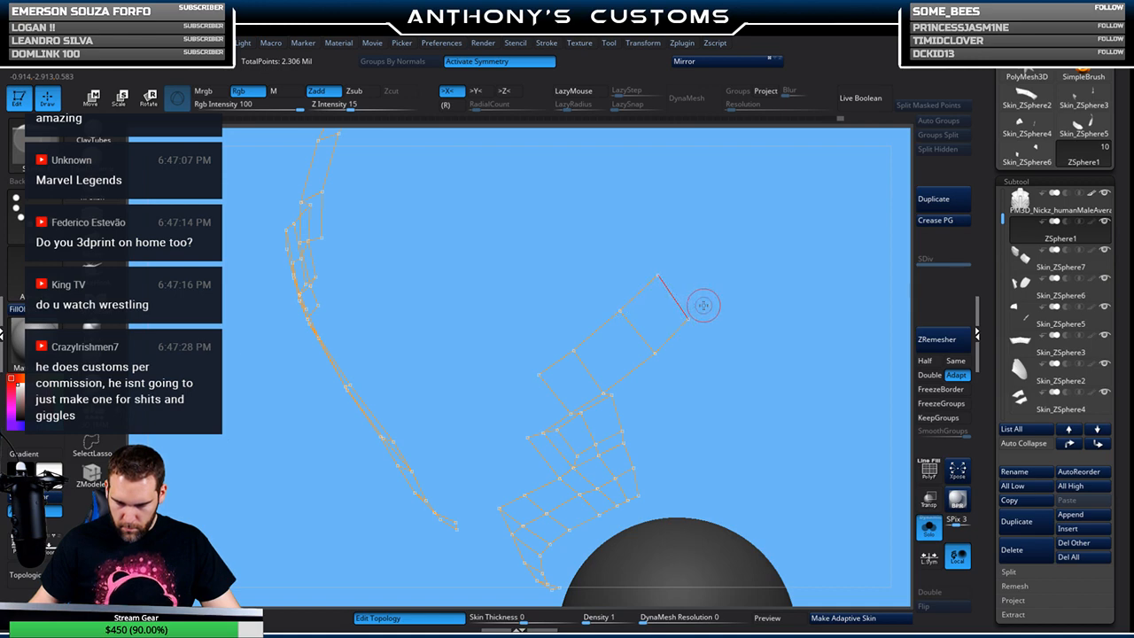
left_click(928, 528)
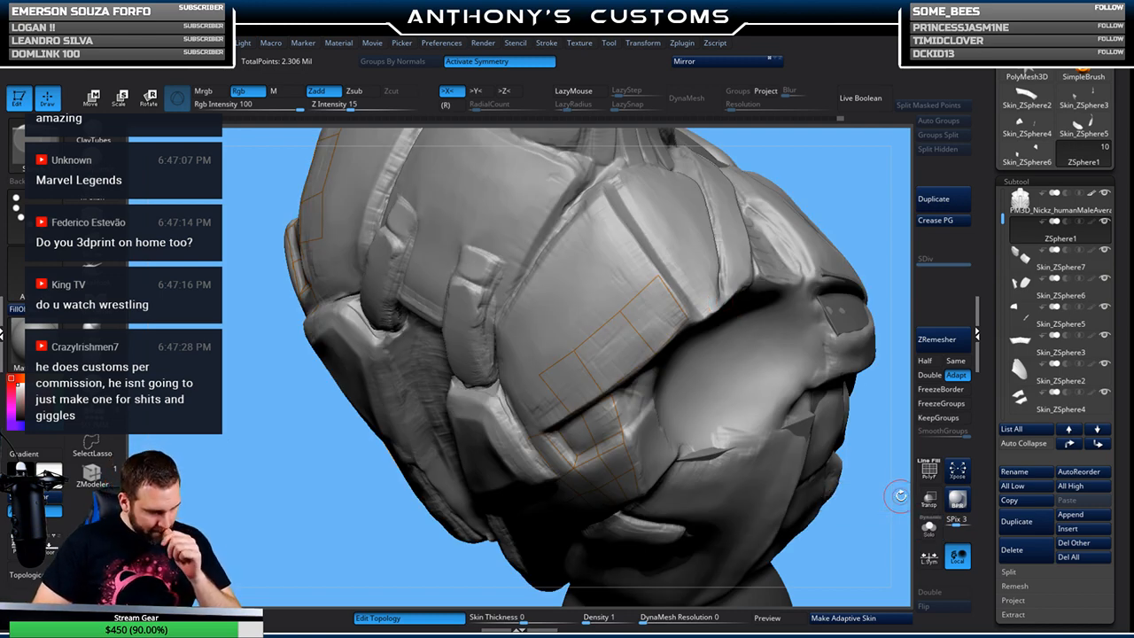
Extend the chest plate's lower row inward with two quads, connecting it to the strap's inner tab
mouse_move(823, 185)
left_mouse_down()
mouse_move(836, 177)
mouse_move(783, 217)
left_mouse_up()
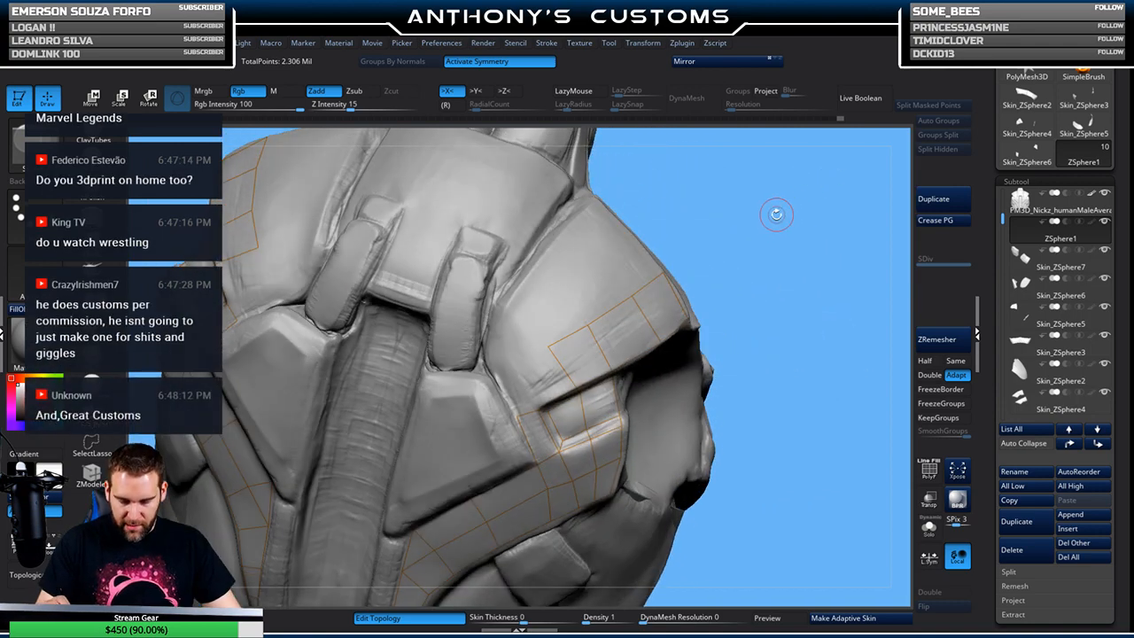
left_click(548, 346)
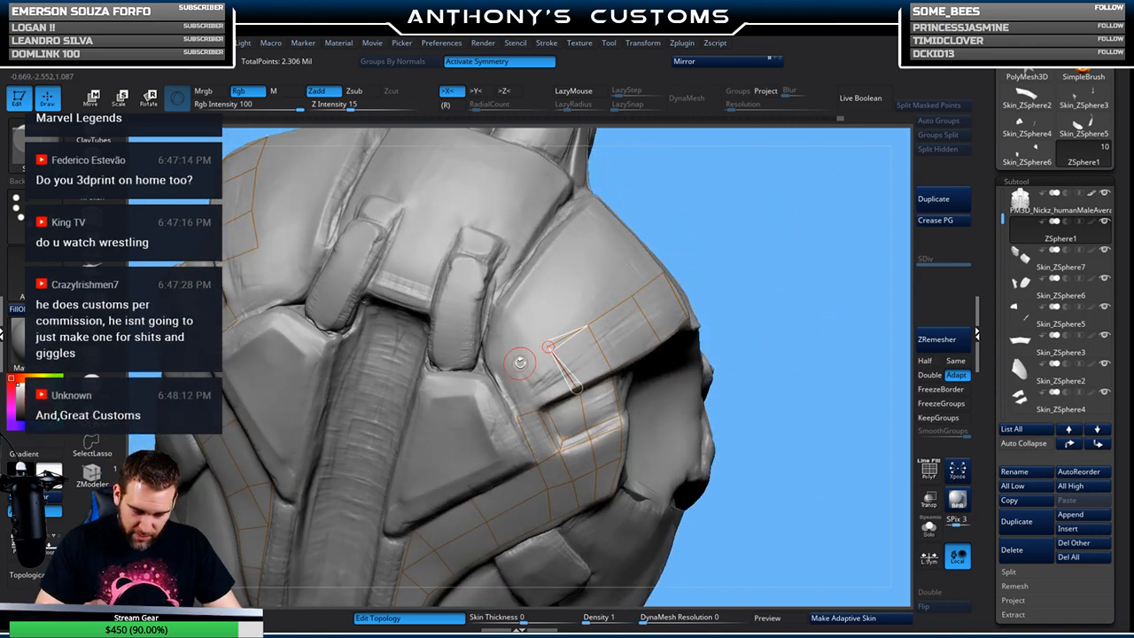
left_click(518, 367)
left_click(537, 410)
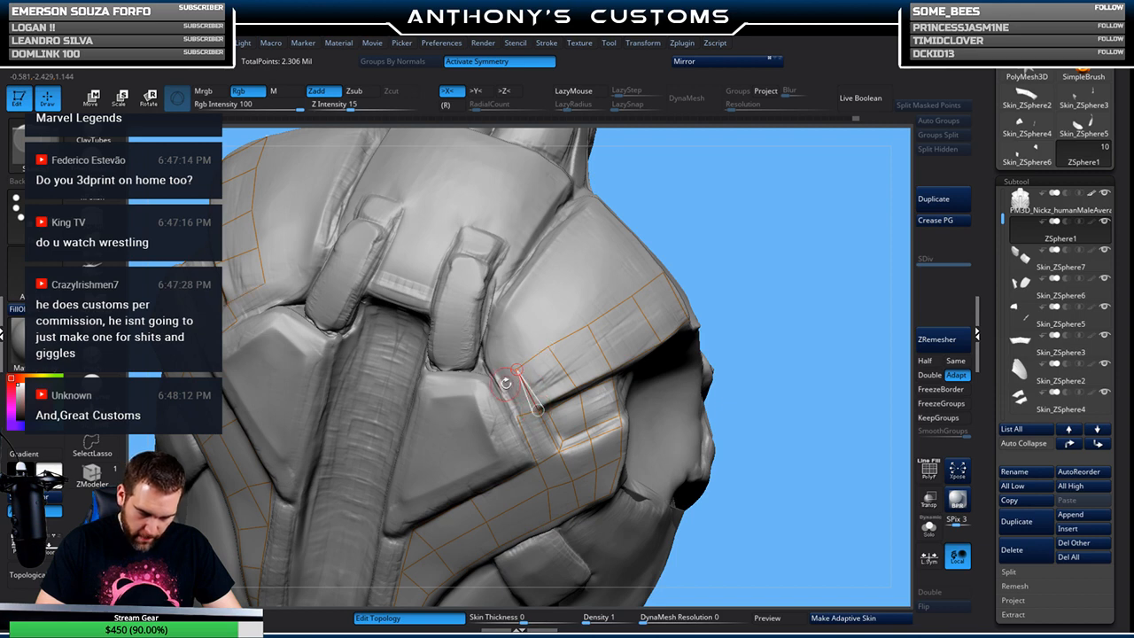
left_click(497, 380)
left_click(516, 416)
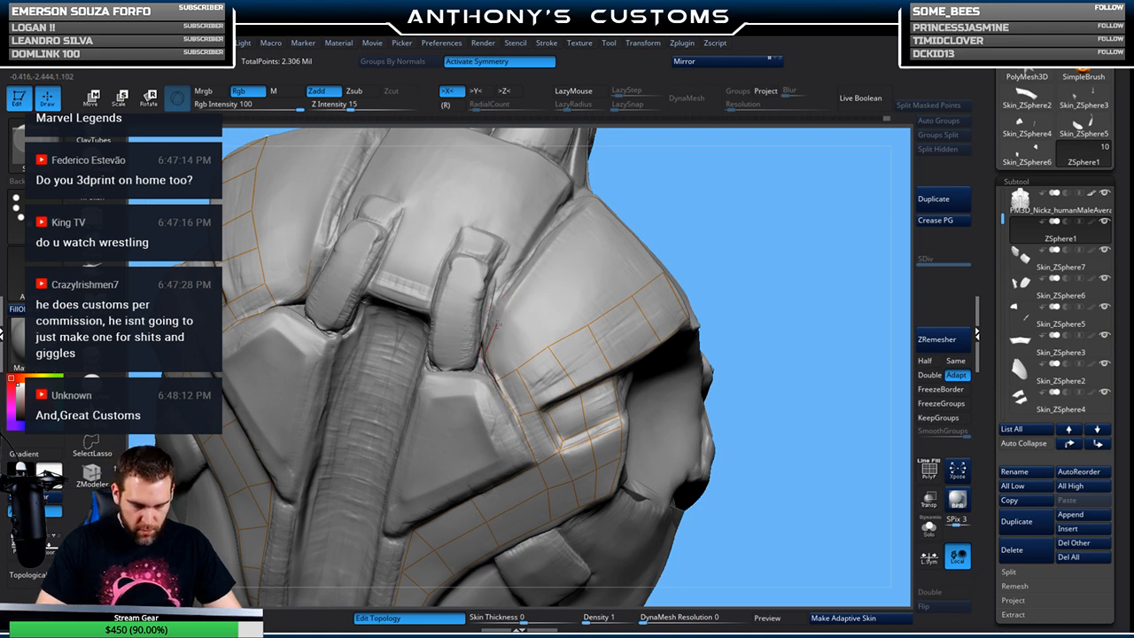
Cover the chest plate's upper part with a second row of quads following its inner edge up to the shoulder
left_click(517, 286)
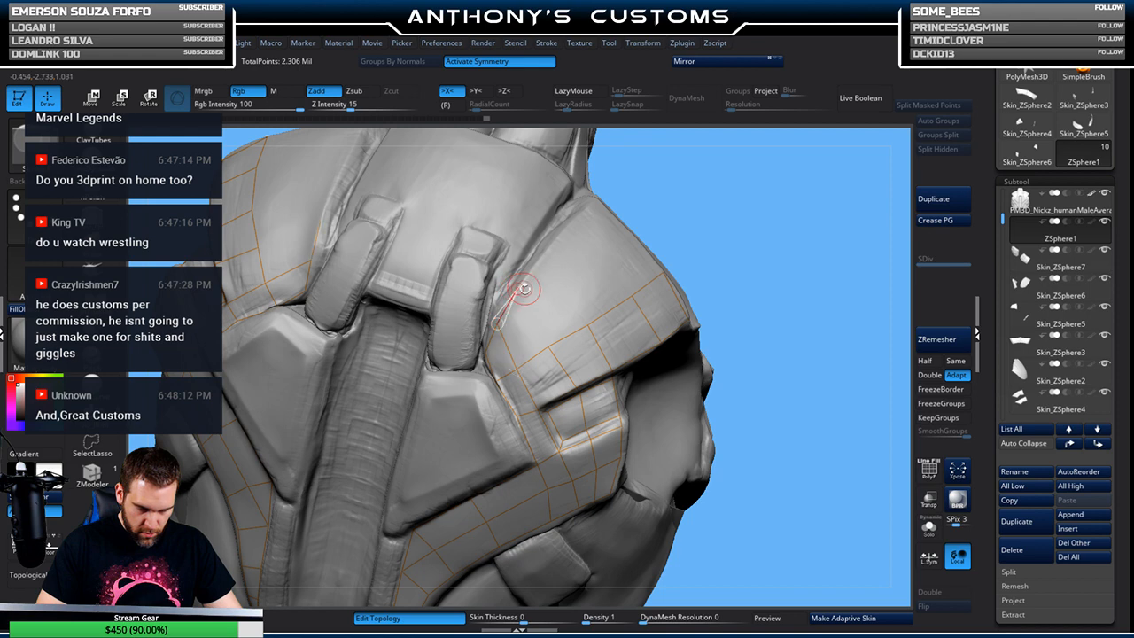
left_click(546, 250)
left_click(585, 324)
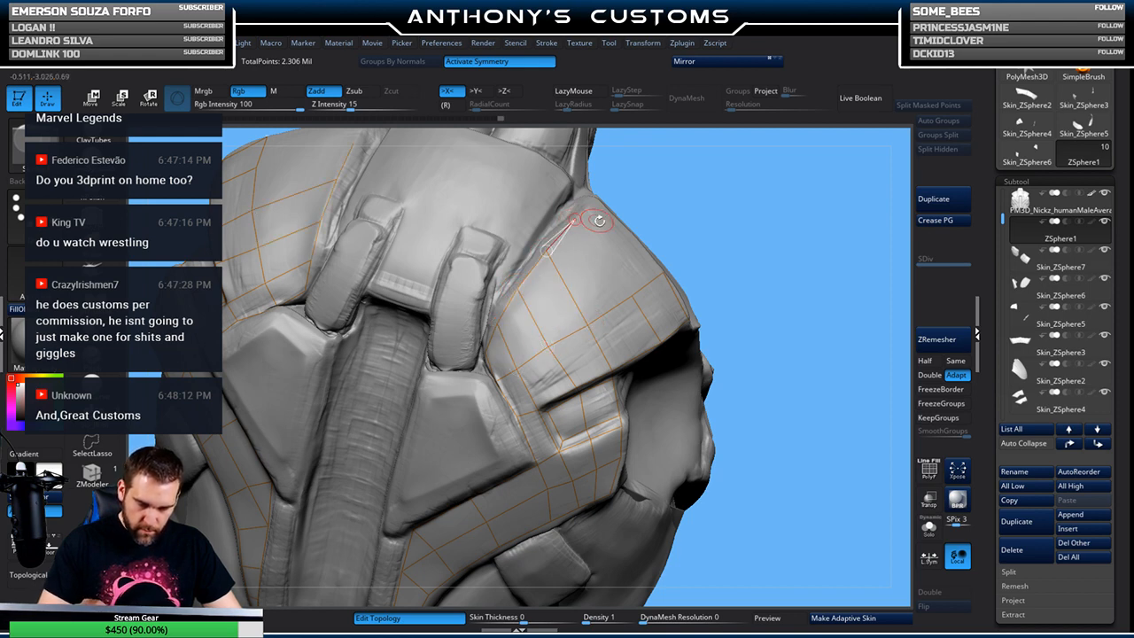
left_click_drag(749, 182, 760, 274)
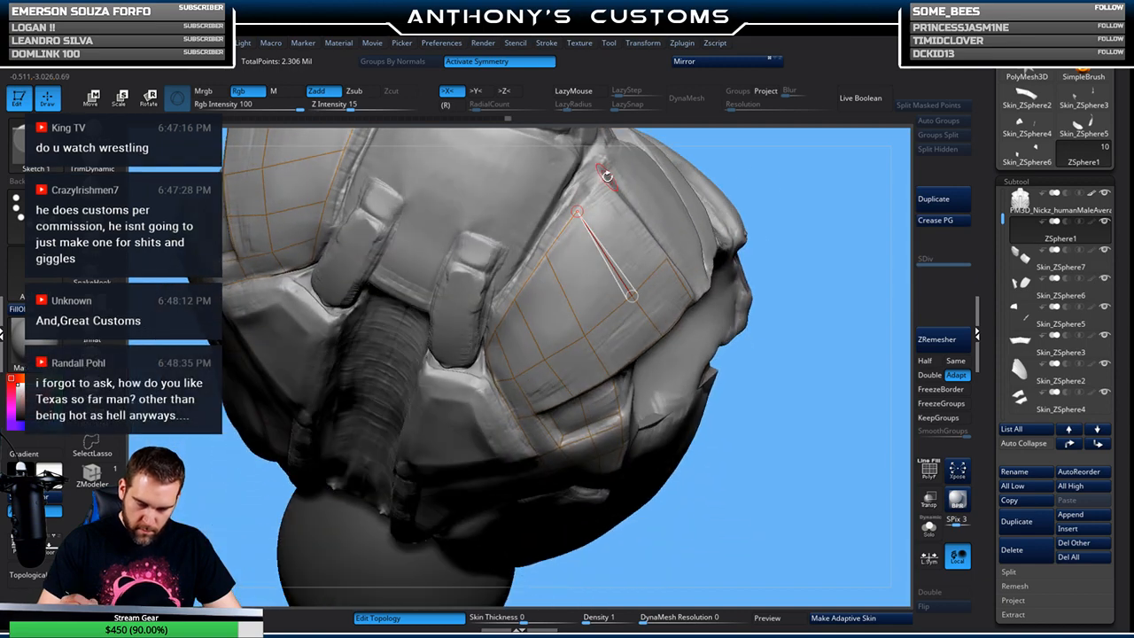
left_click(666, 258)
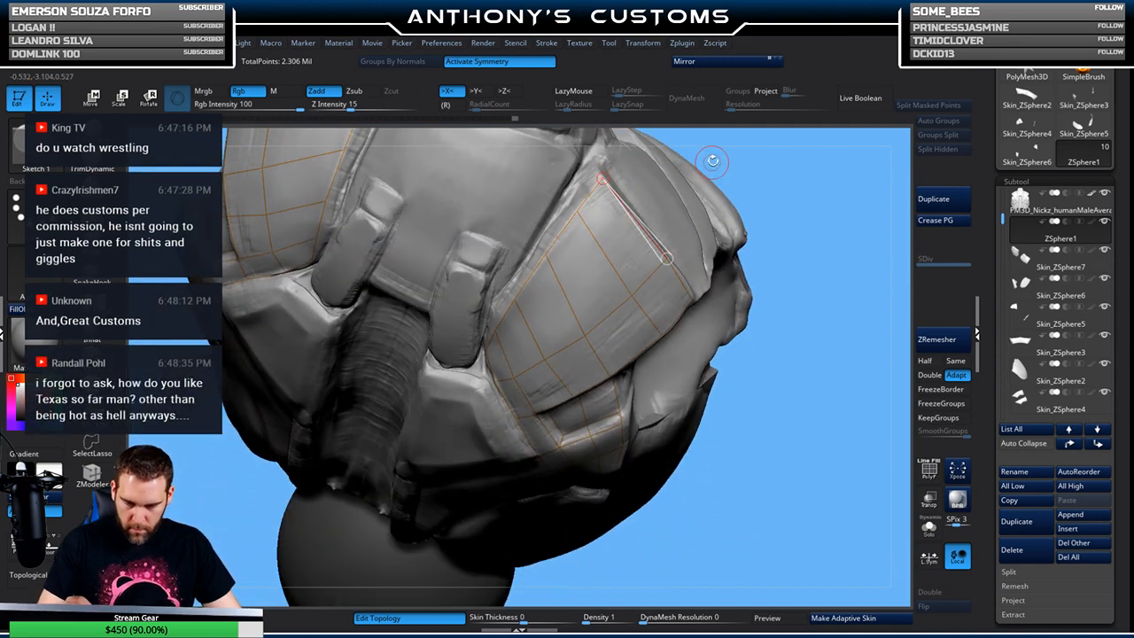
Move the points along the chest plate's middle edge line to even out the two rows of quads
key("w")
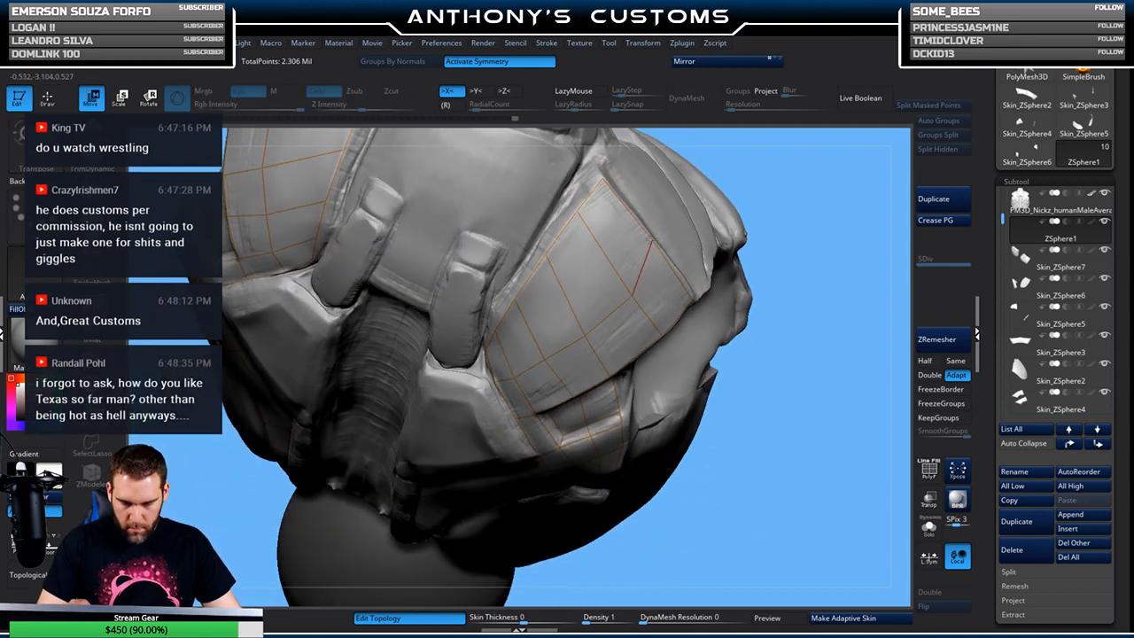
left_click_drag(633, 296, 618, 280)
left_click_drag(584, 337, 576, 322)
left_click_drag(545, 358, 544, 356)
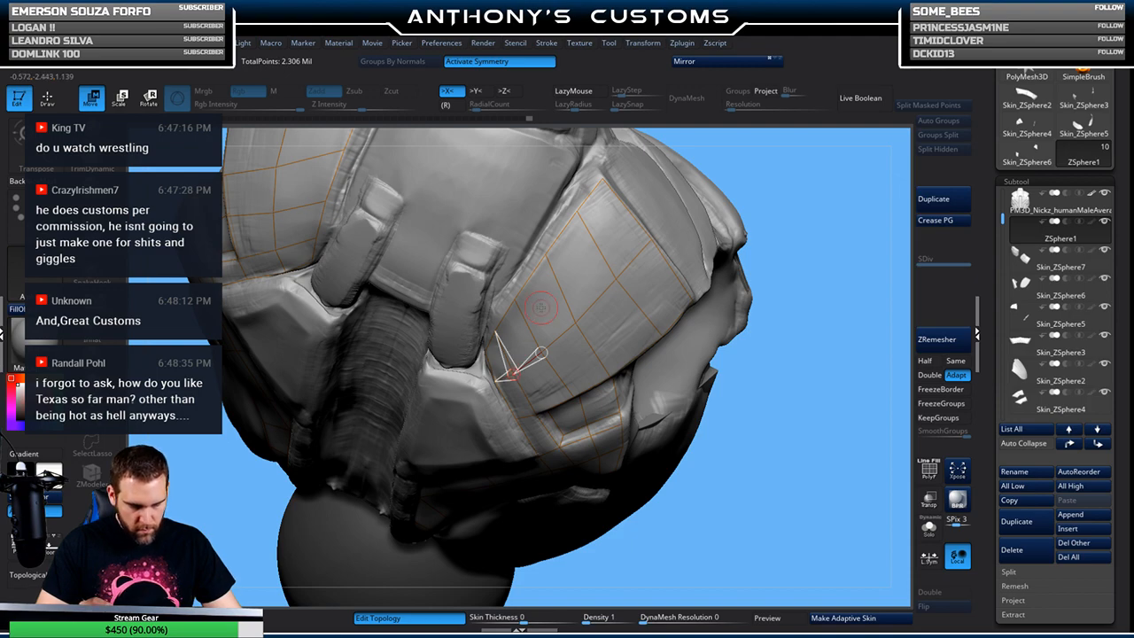
Add a narrow strip of quads down the recessed side of the chest plate's shoulder-side edge
mouse_move(823, 240)
left_mouse_down()
mouse_move(815, 232)
mouse_move(855, 167)
mouse_move(519, 354)
mouse_move(402, 277)
mouse_move(366, 431)
left_mouse_up()
left_click_drag(372, 501, 374, 513)
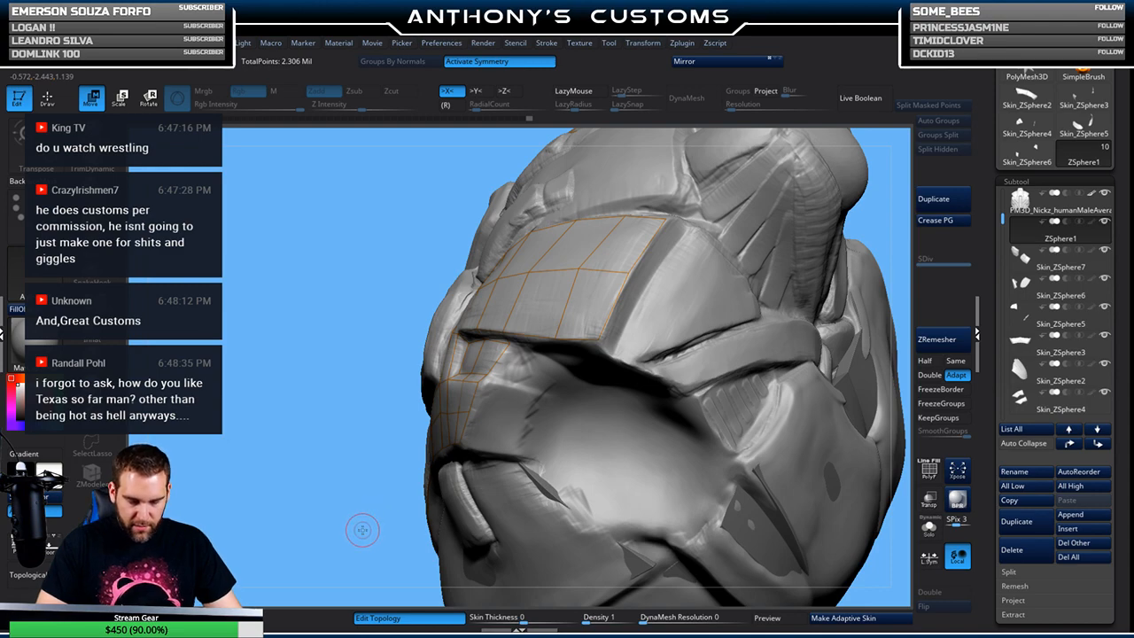
left_click_drag(352, 509, 619, 271)
mouse_move(841, 269)
left_mouse_down()
mouse_move(861, 168)
mouse_move(846, 184)
mouse_move(852, 170)
mouse_move(828, 170)
left_mouse_up()
key("q")
left_click(440, 332)
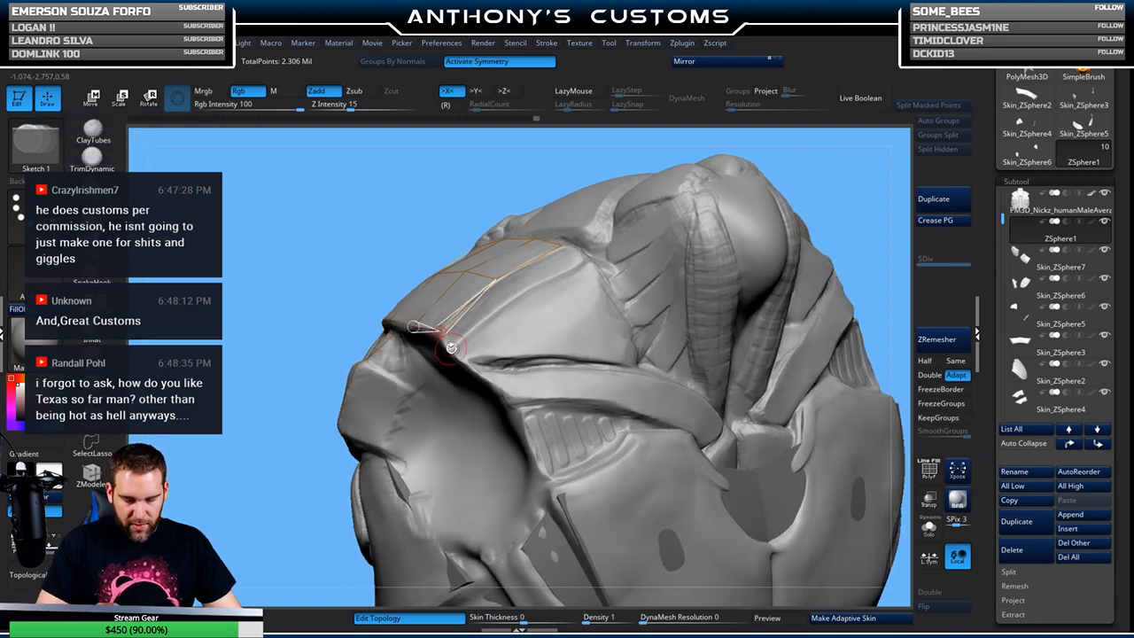
left_click(509, 299)
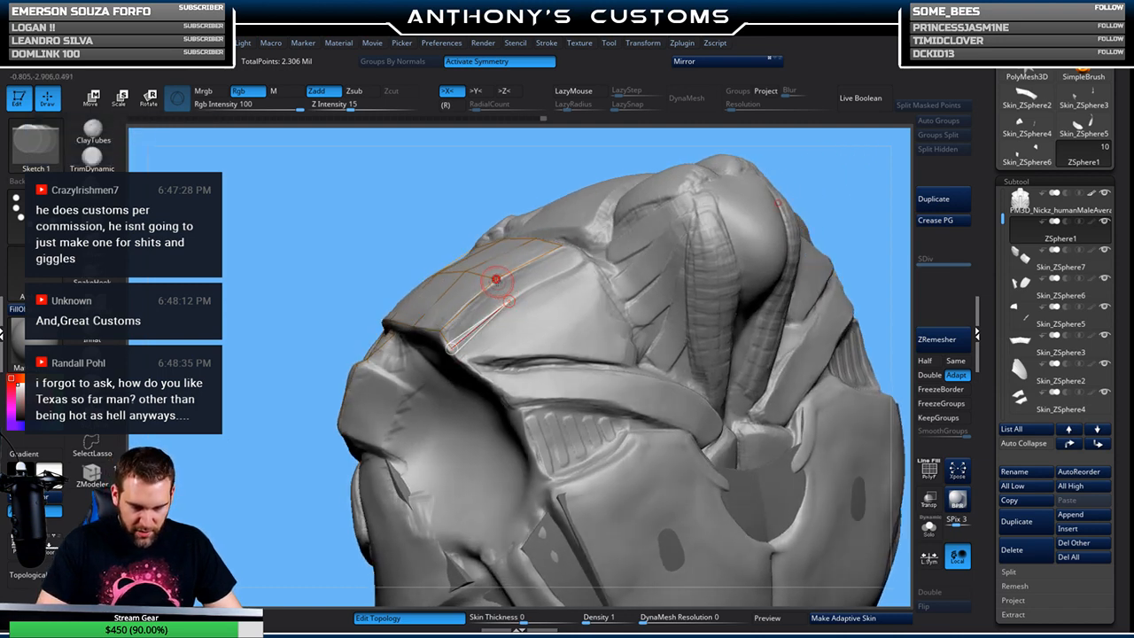
left_click(575, 264)
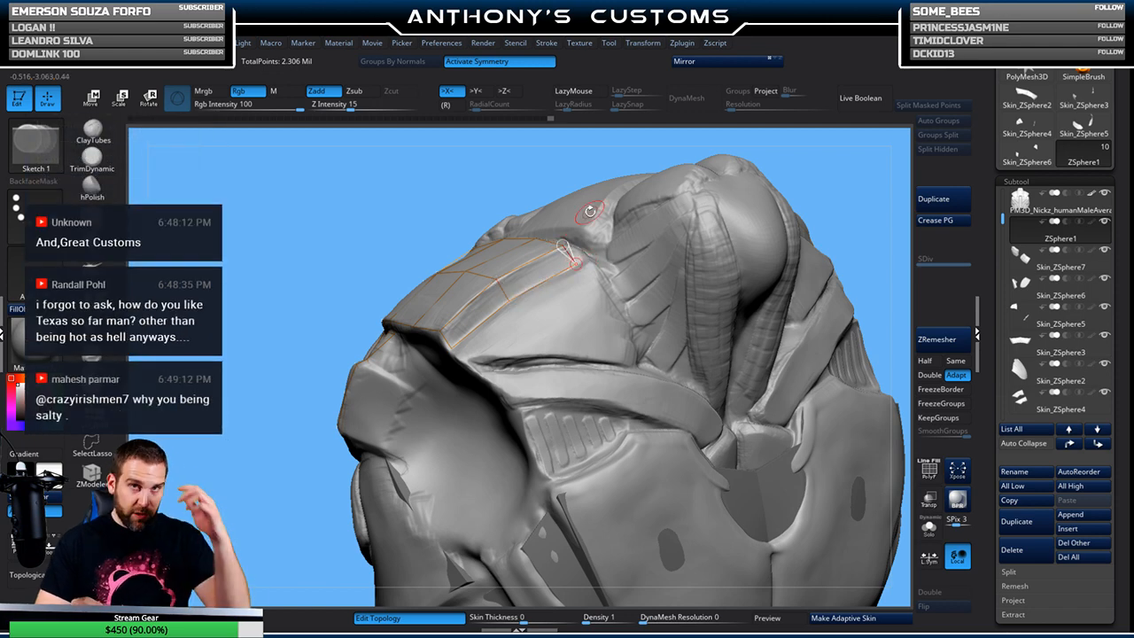
Move the topology points around the recessed block's outer corner to fit the sculpted edges
left_click_drag(834, 174, 839, 181)
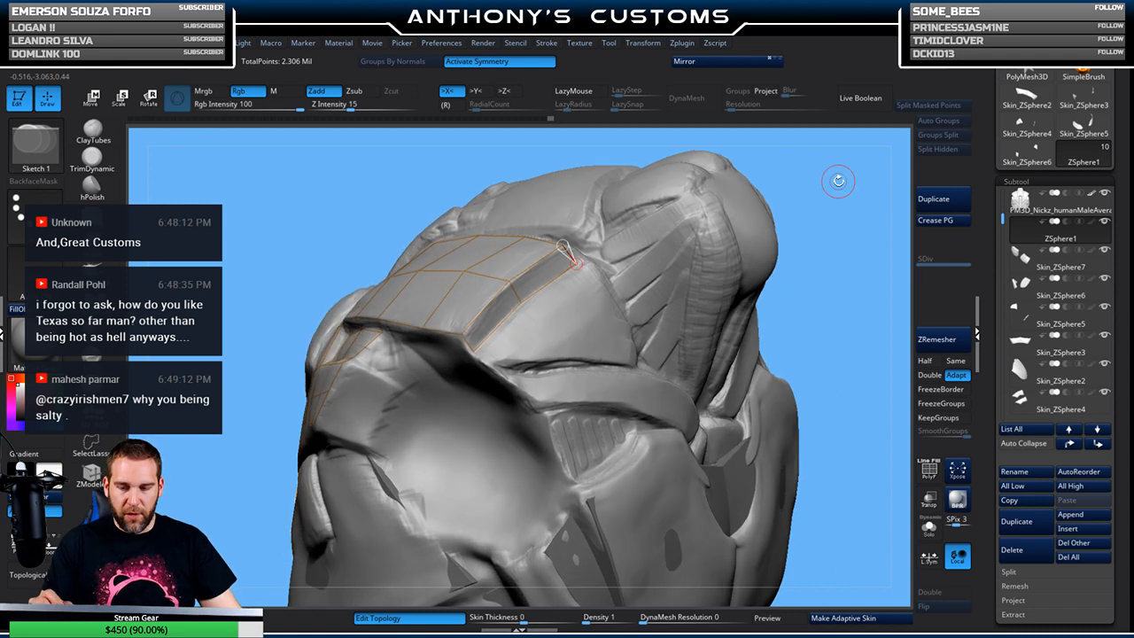
left_click_drag(823, 191, 805, 226)
left_click_drag(782, 336, 769, 222, "alt")
left_click_drag(700, 349, 774, 395)
left_click_drag(793, 238, 782, 213)
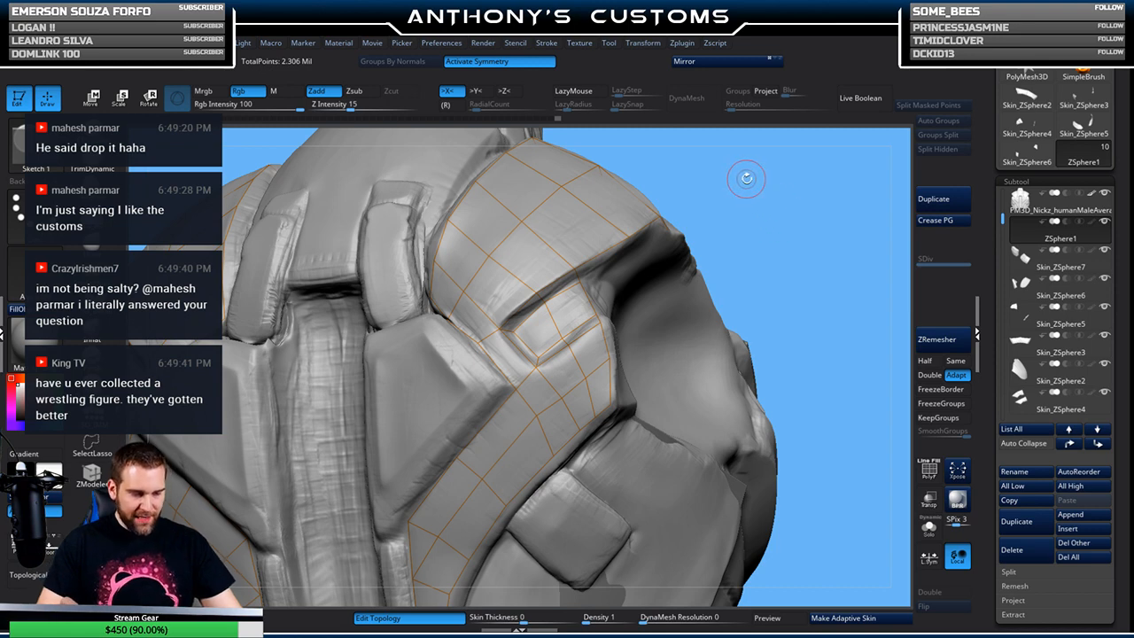
key("w")
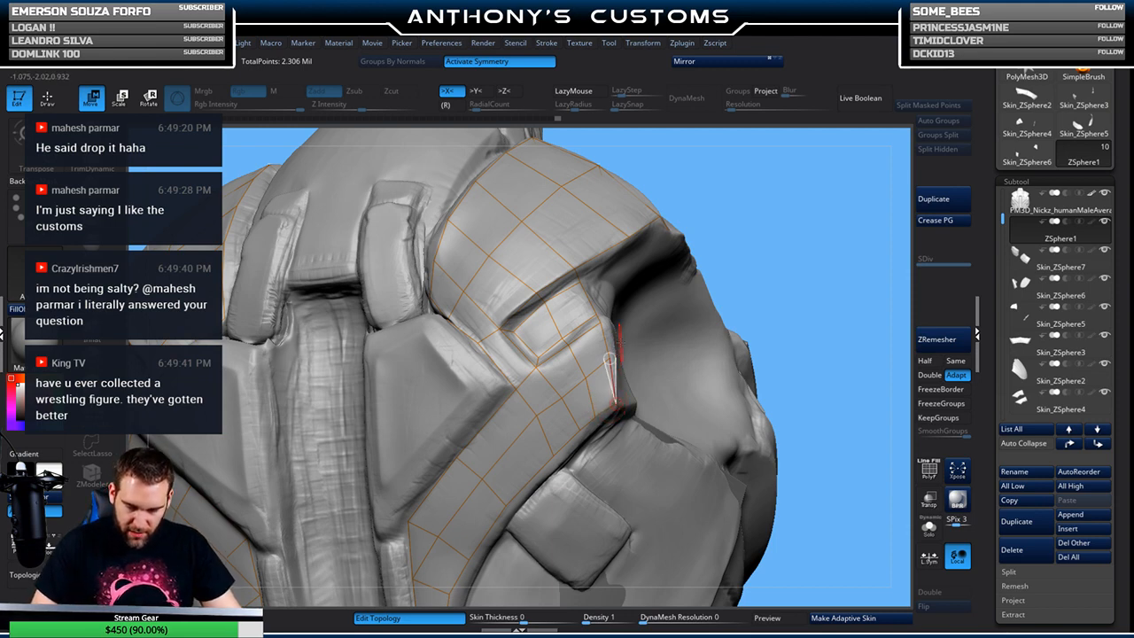
left_click_drag(597, 317, 601, 322)
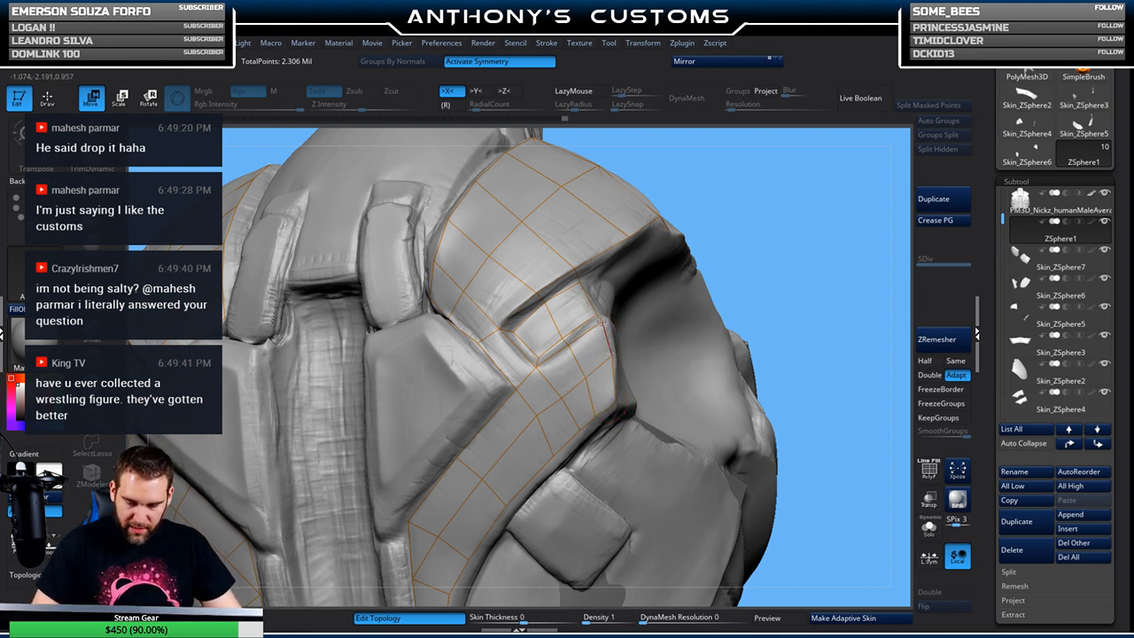
left_click_drag(819, 219, 655, 229)
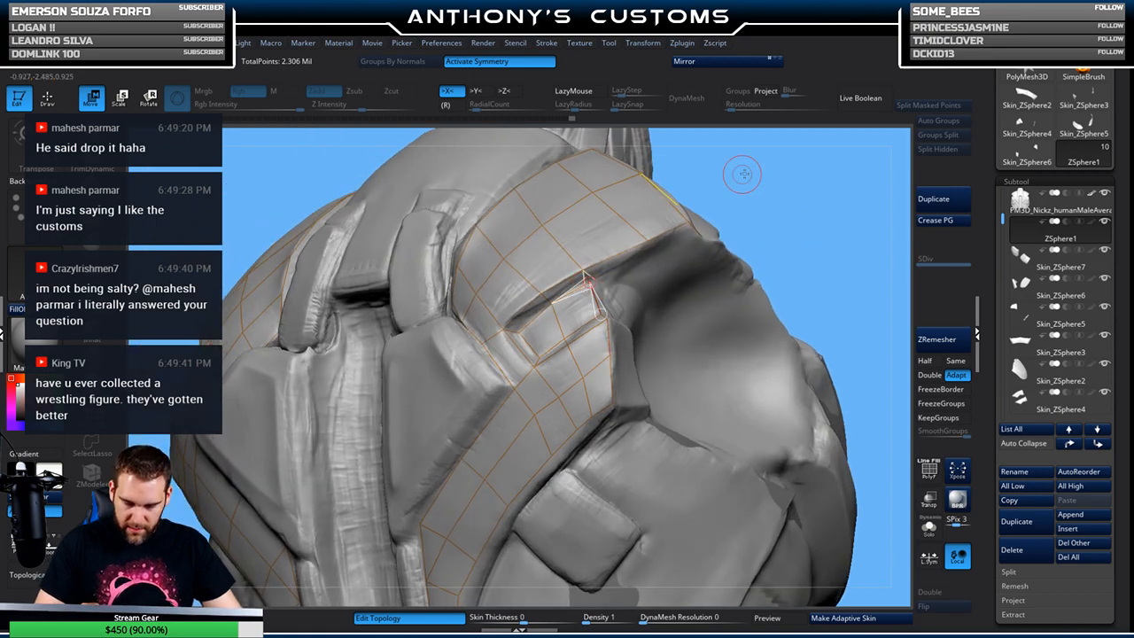
Isolate the topology, preview its mesh and create an adaptive skin from it
left_click_drag(816, 221, 798, 265, "alt")
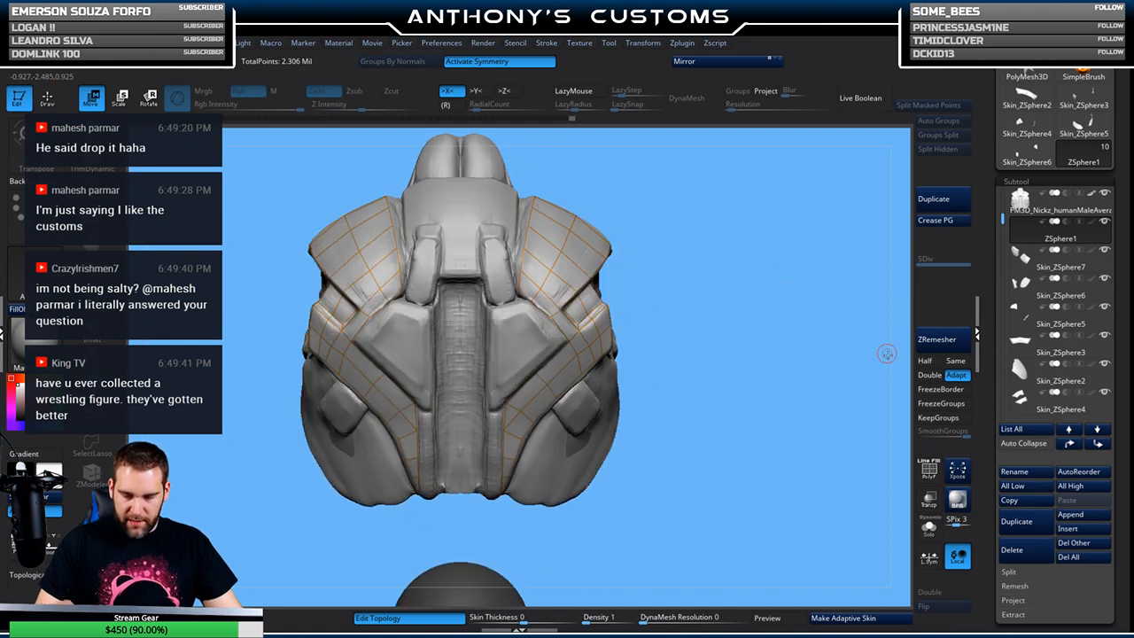
left_click(928, 527)
left_click(783, 618)
mouse_move(823, 547)
left_mouse_down()
mouse_move(801, 536)
mouse_move(818, 530)
left_mouse_up()
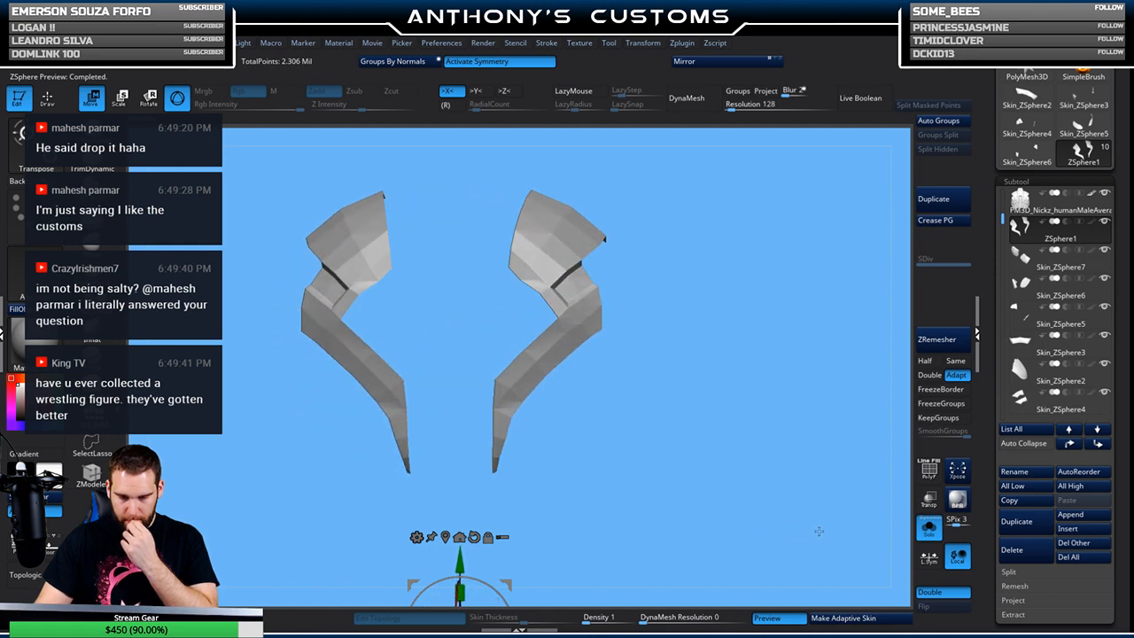
left_click(858, 618)
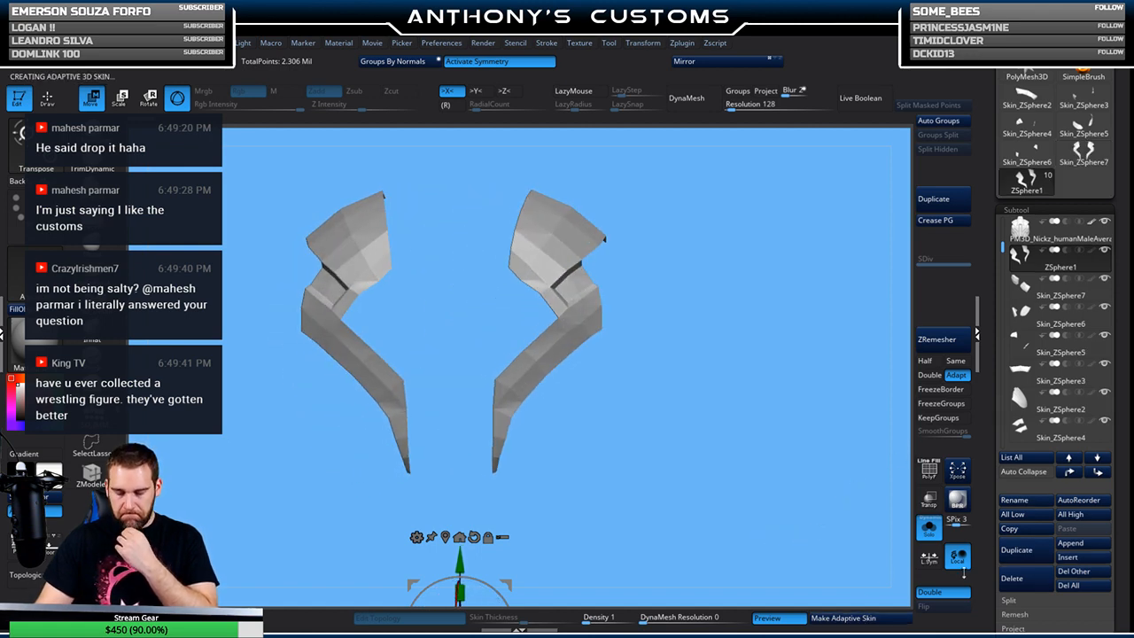
Delete the source ZSphere subtool while keeping its adaptive skin, and save the project
left_click(1066, 557)
left_click(675, 464)
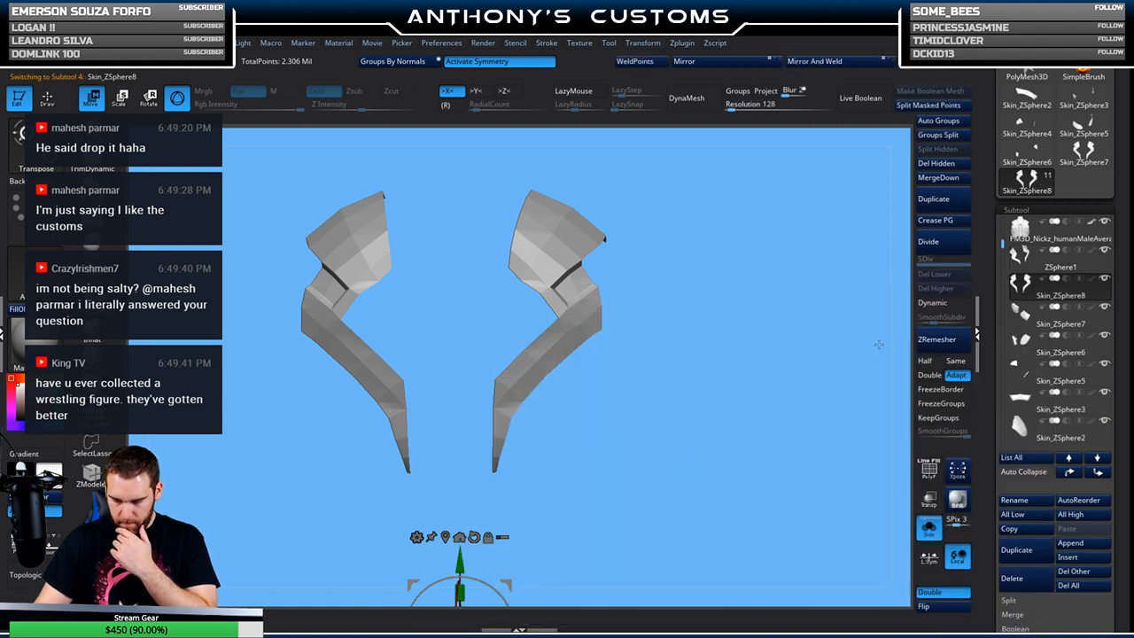
left_click(1012, 578)
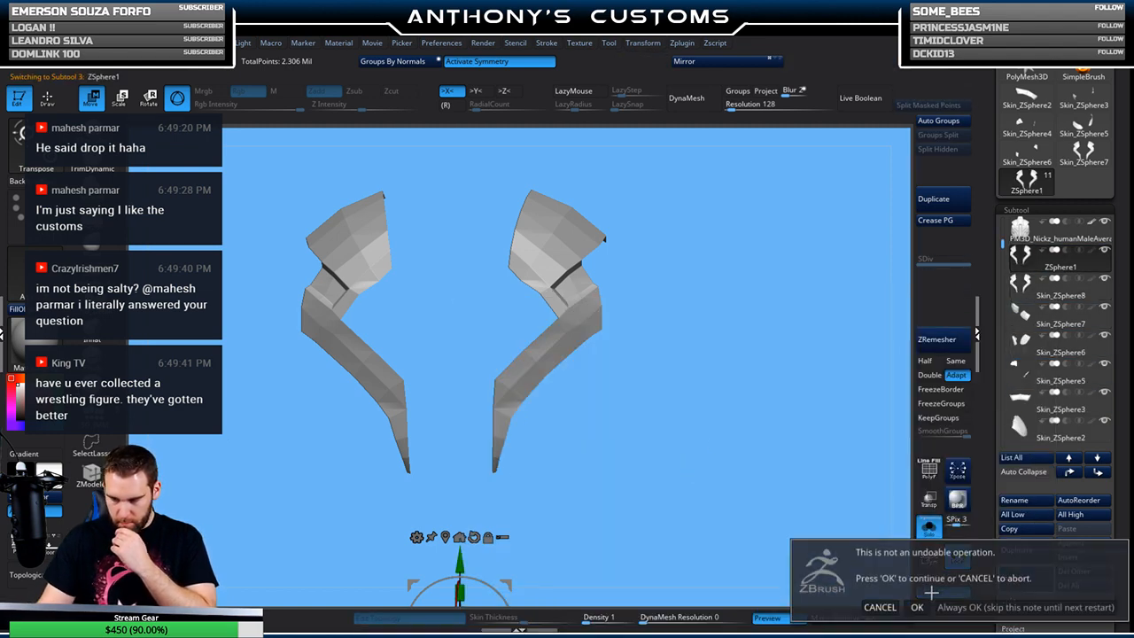
left_click(932, 606)
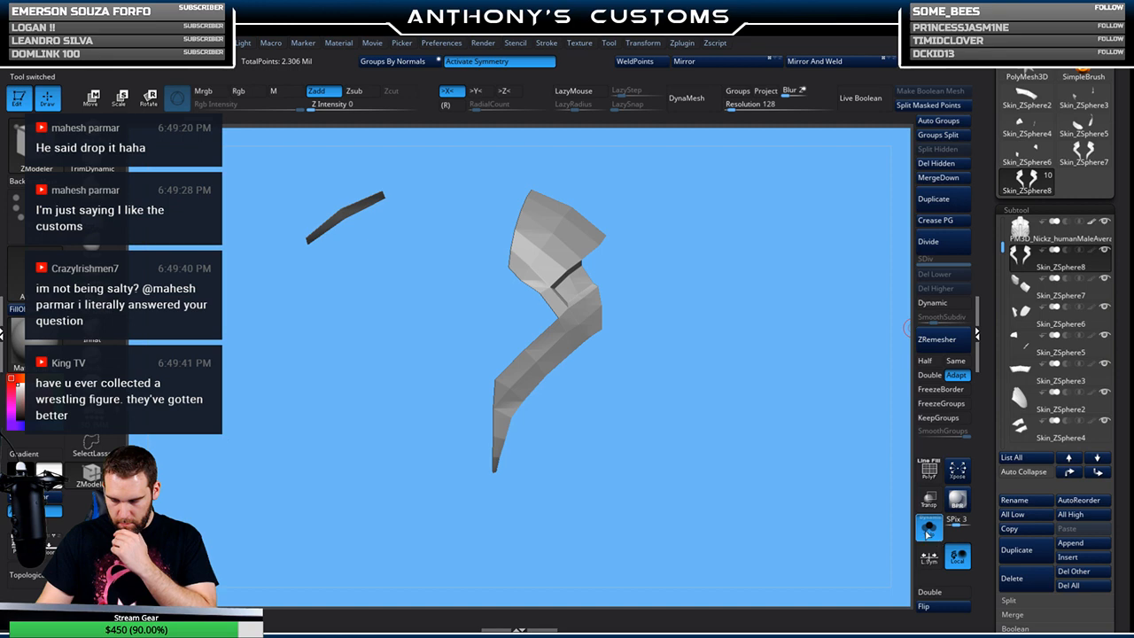
left_click(928, 534)
left_click(929, 535)
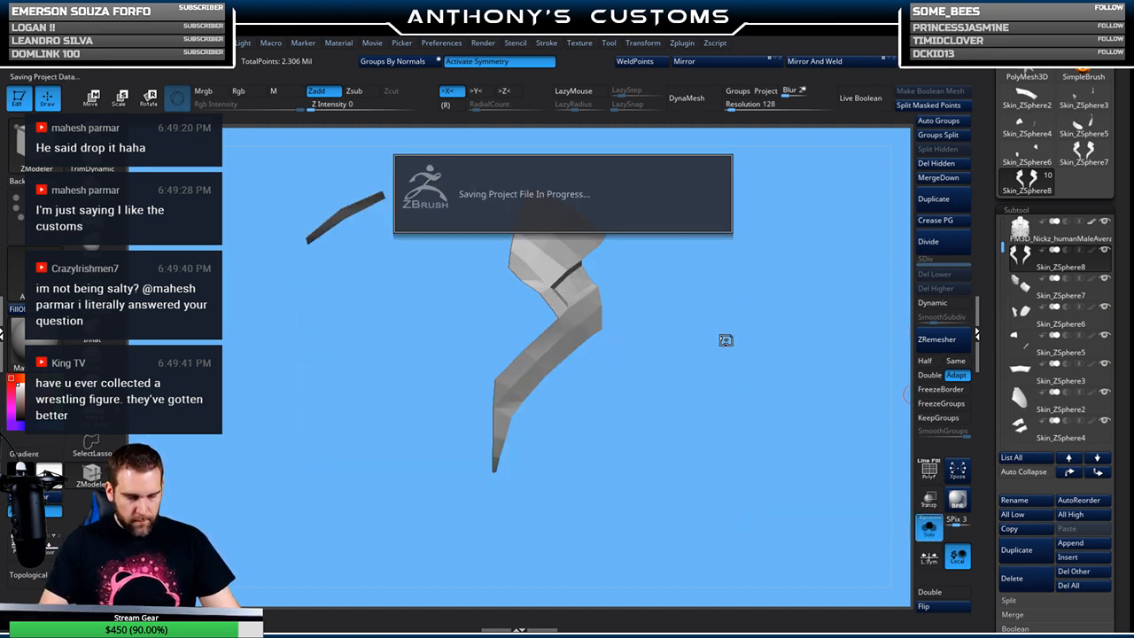
Nudge the points around the upper chest plate's center-side corner with the Move brush to clean up its outline
left_click_drag(723, 342, 730, 463)
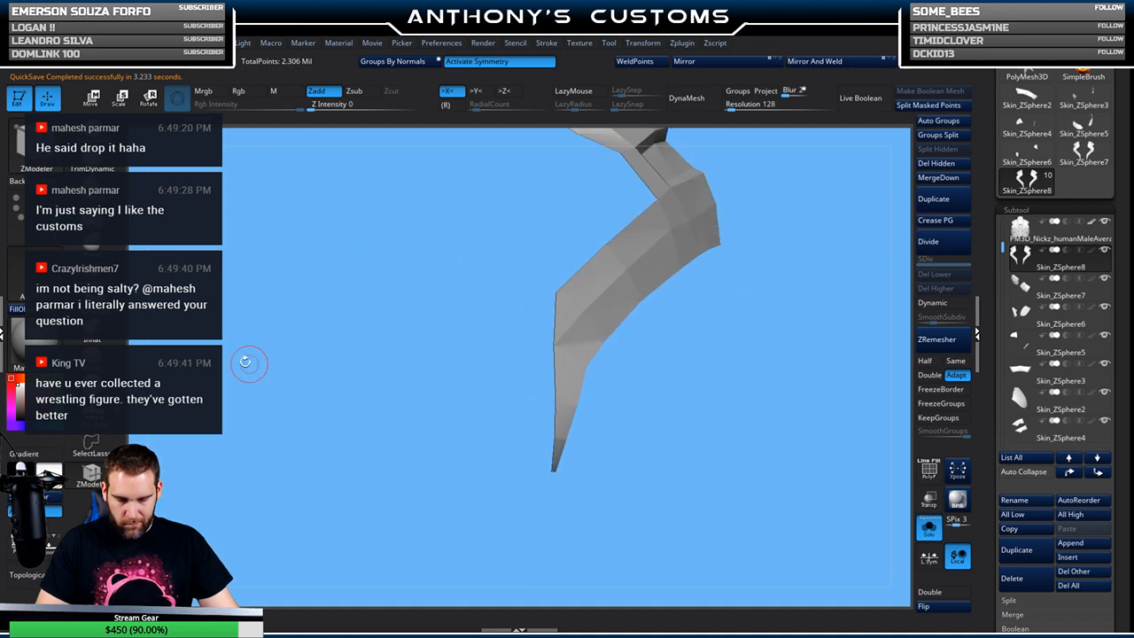
left_click(92, 209)
mouse_move(792, 328)
left_mouse_down("alt")
mouse_move(762, 458)
mouse_move(758, 285)
left_mouse_up("alt")
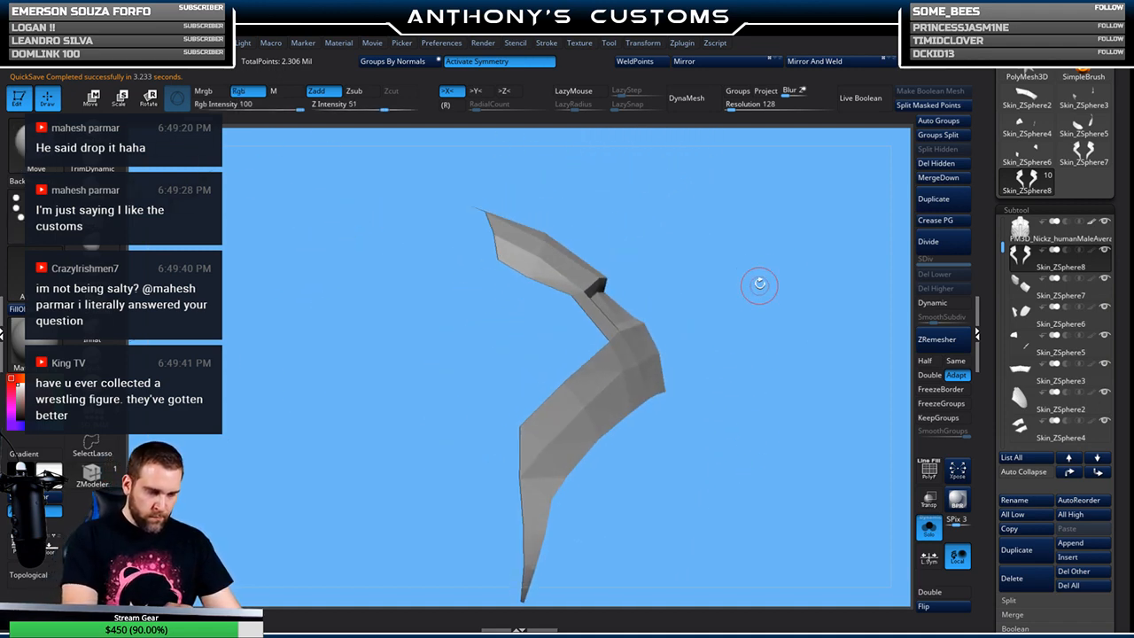
mouse_move(772, 242)
left_mouse_down()
mouse_move(780, 266)
mouse_move(776, 220)
left_mouse_up()
left_click_drag(502, 263, 497, 269)
mouse_move(581, 232)
left_mouse_down()
mouse_move(597, 197)
mouse_move(651, 212)
mouse_move(634, 273)
left_mouse_up()
mouse_move(484, 274)
left_mouse_down()
mouse_move(519, 223)
mouse_move(488, 275)
left_mouse_up()
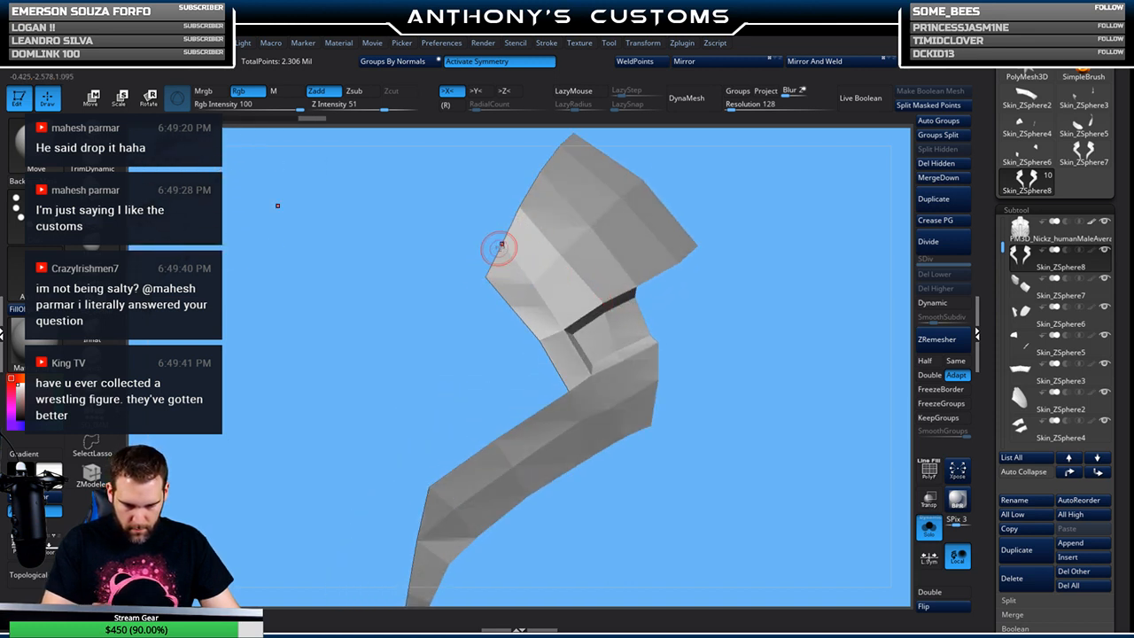
left_click_drag(771, 271, 696, 292)
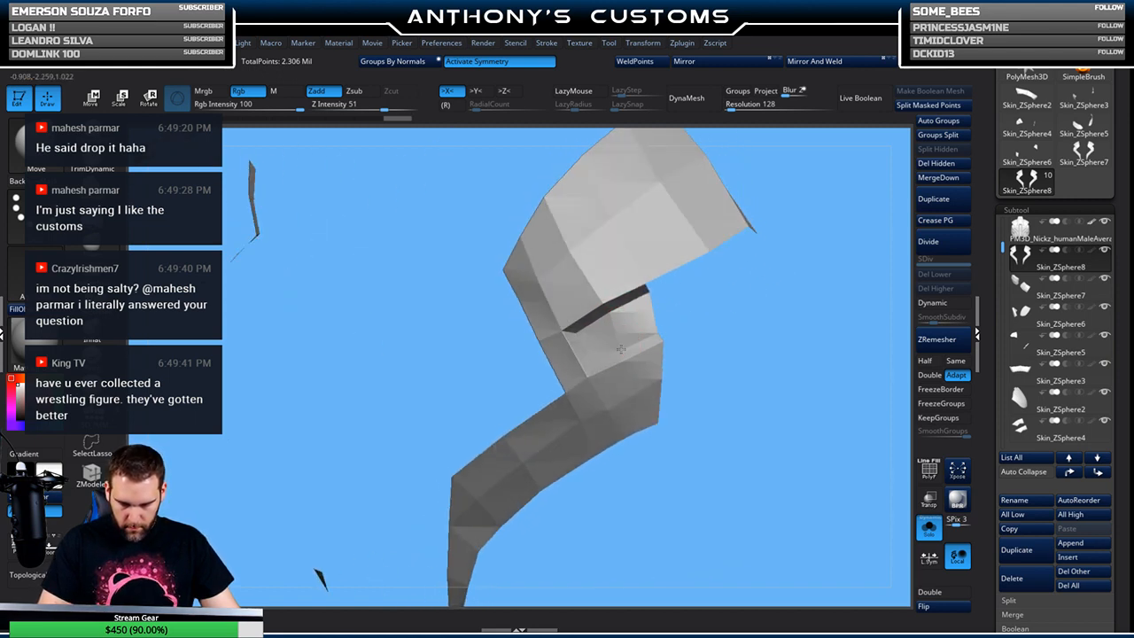
mouse_move(716, 311)
left_mouse_down()
mouse_move(759, 306)
mouse_move(736, 286)
mouse_move(720, 297)
left_mouse_up()
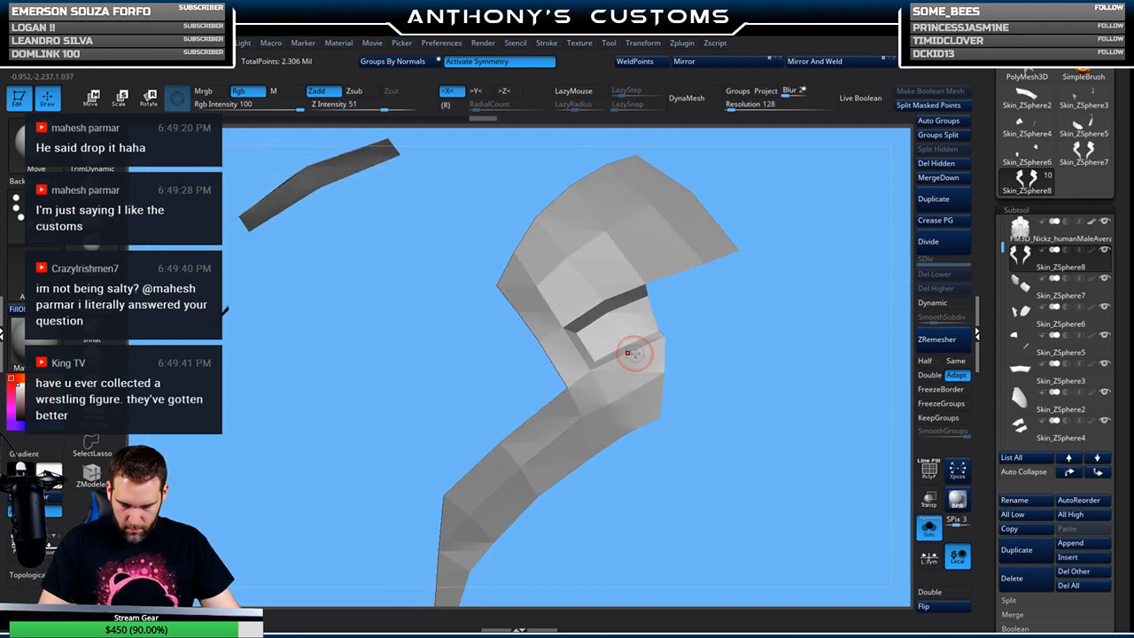
mouse_move(742, 308)
left_mouse_down()
mouse_move(765, 318)
mouse_move(712, 341)
mouse_move(746, 314)
mouse_move(763, 341)
mouse_move(751, 281)
mouse_move(744, 356)
left_mouse_up()
Extrude the chest plate skin into a thick shell with ZModeler and flip its normals
left_click(91, 474)
left_click_drag(676, 333, 649, 329)
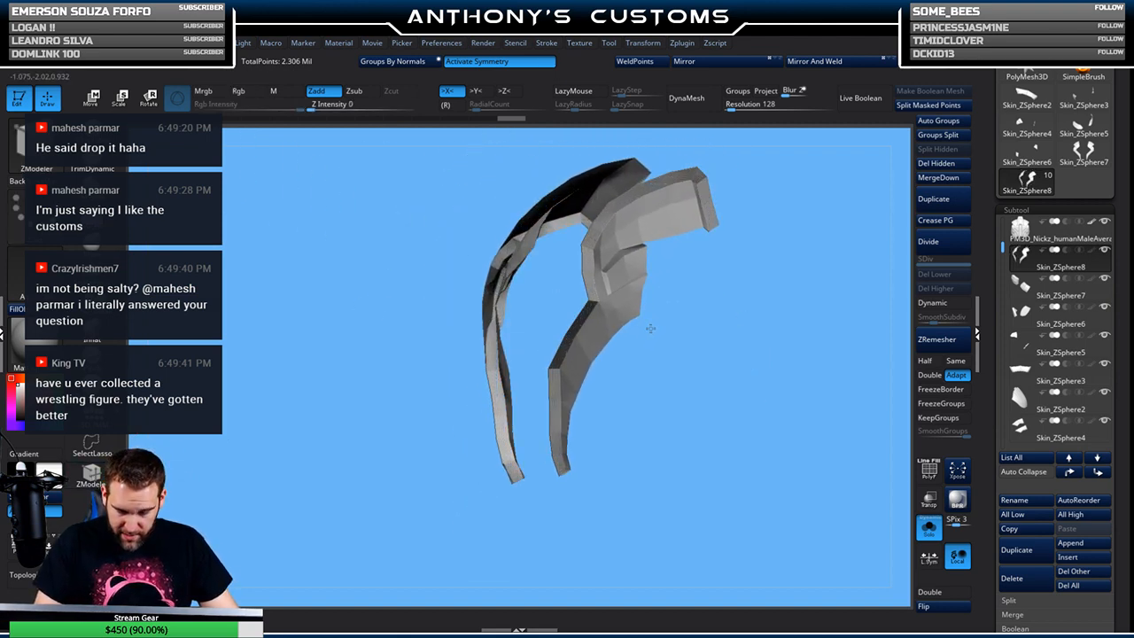
left_click(925, 606)
Examine the thickened chest plates' rims, recessed blocks and lower tips from the front, below and behind
left_click_drag(855, 505, 846, 470)
left_click_drag(756, 349, 416, 377)
left_click_drag(519, 398, 526, 349)
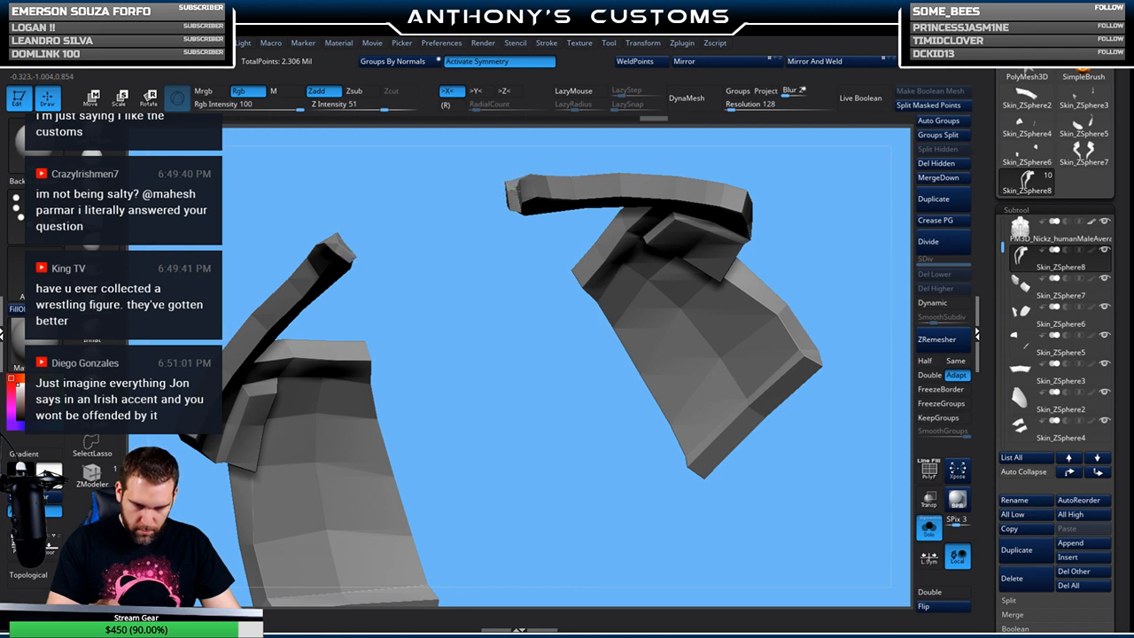
left_click_drag(533, 319, 545, 461)
left_click_drag(585, 339, 569, 410, "alt")
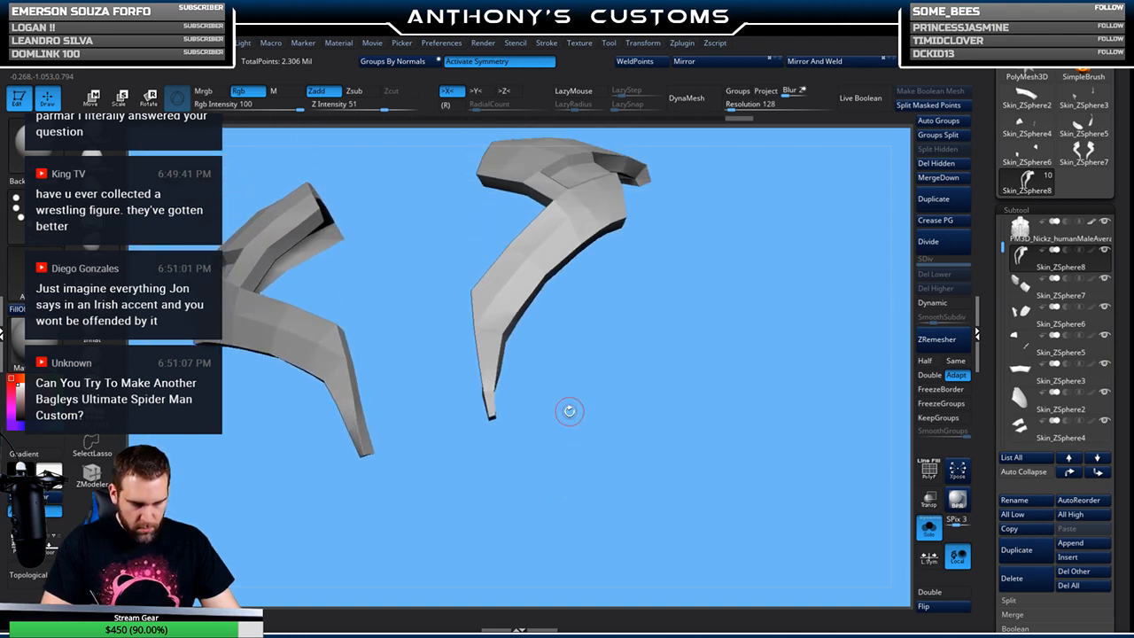
left_click_drag(545, 414, 539, 284)
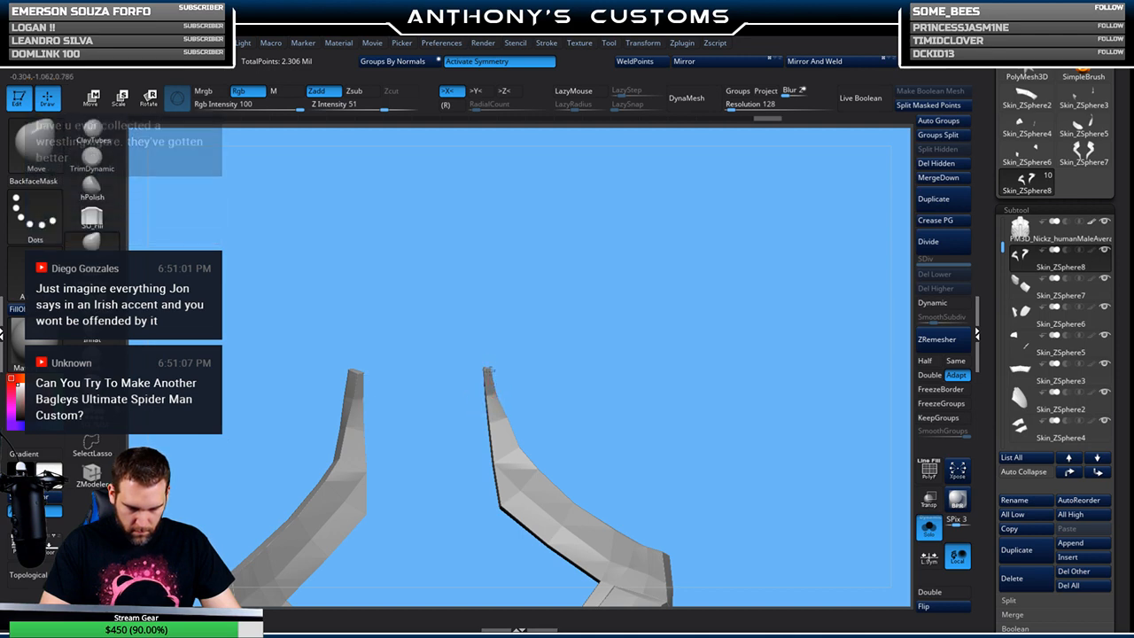
left_click_drag(681, 267, 734, 305)
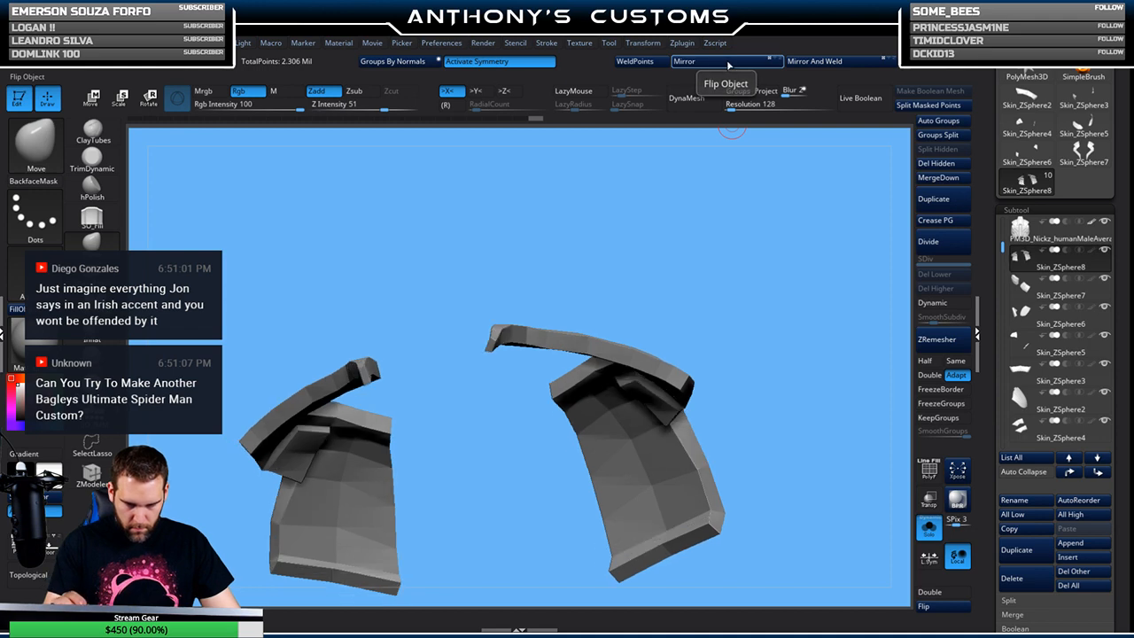
Show the torso, flip the thickened chest plates and apply Mirror And Weld, undoing the first attempt and repeating it
left_click(928, 528)
left_click_drag(811, 328, 804, 355)
left_click(730, 64)
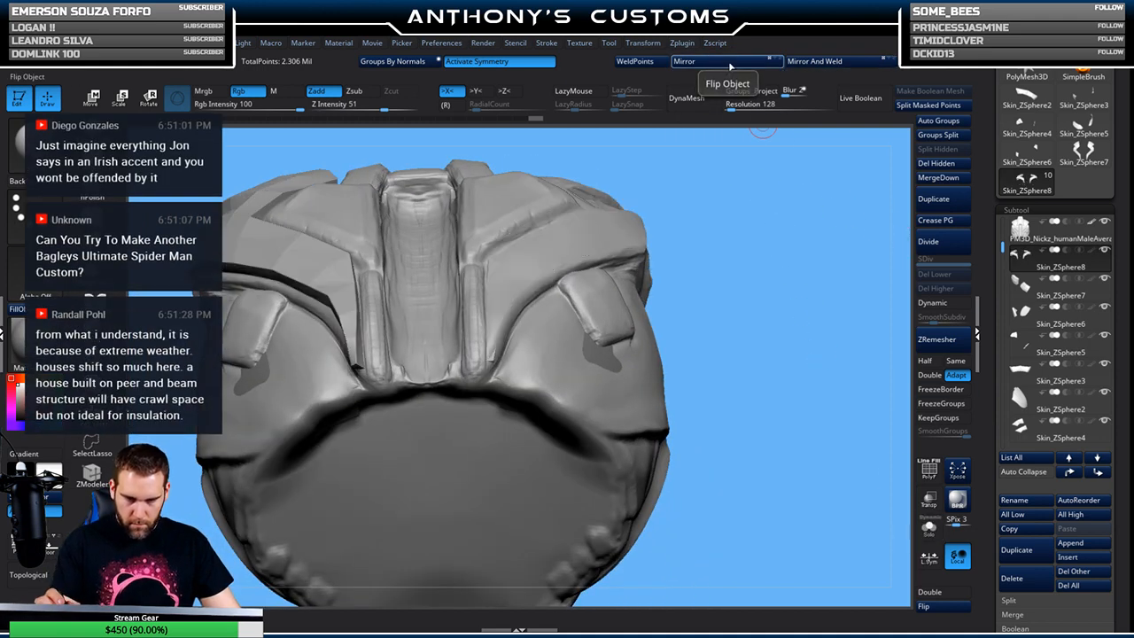
left_click(732, 64)
left_click(833, 61)
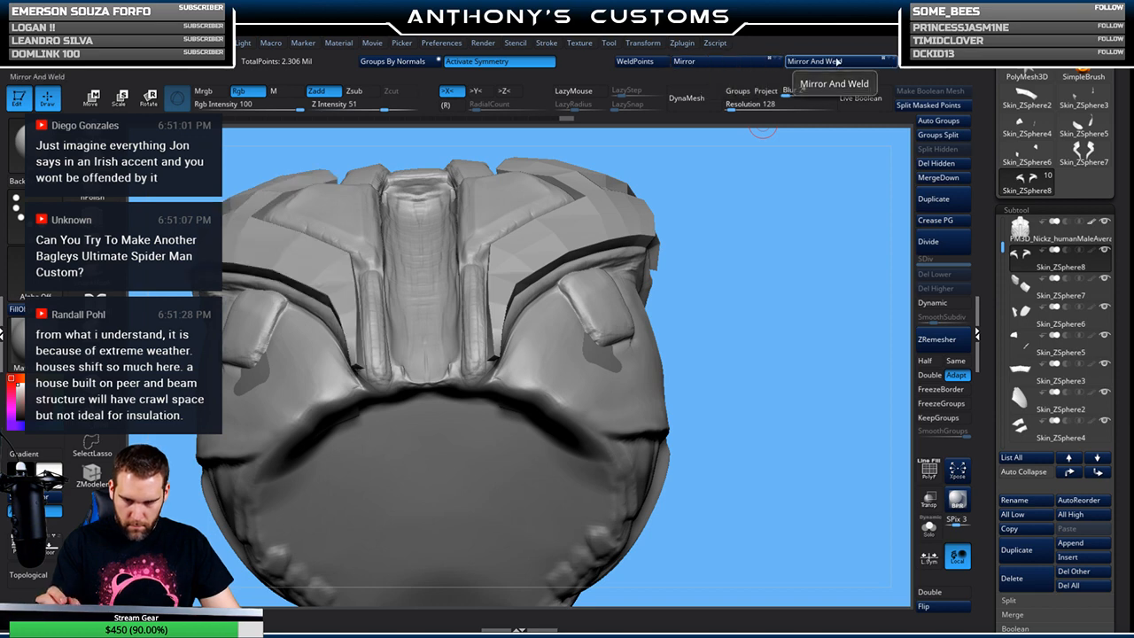
key("ctrl+z")
left_click(830, 61)
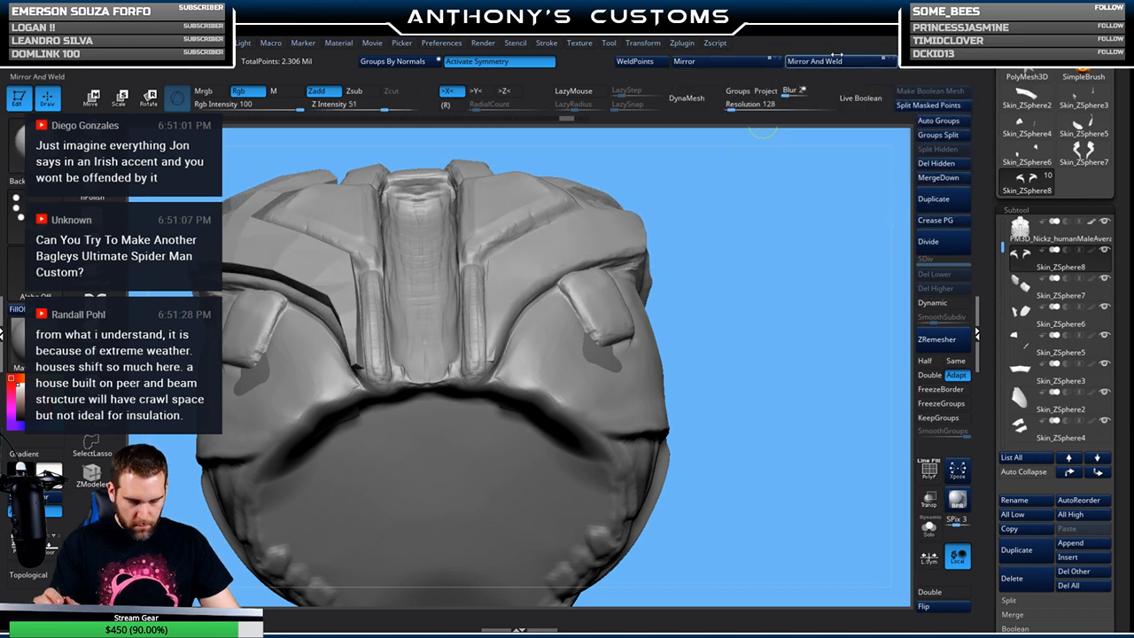
left_click(826, 61)
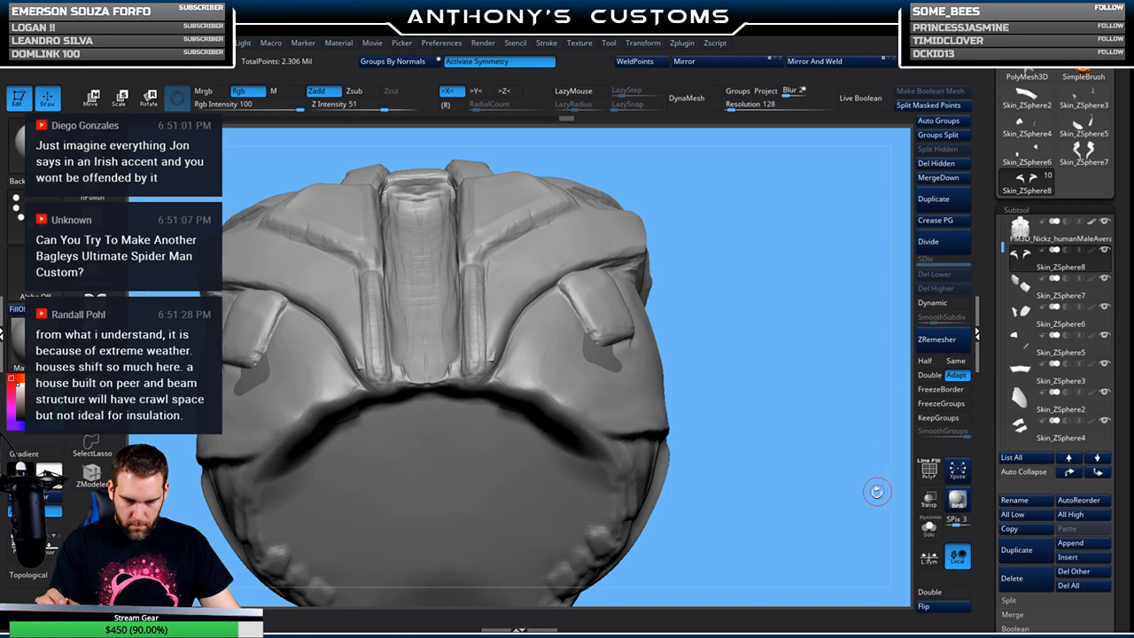
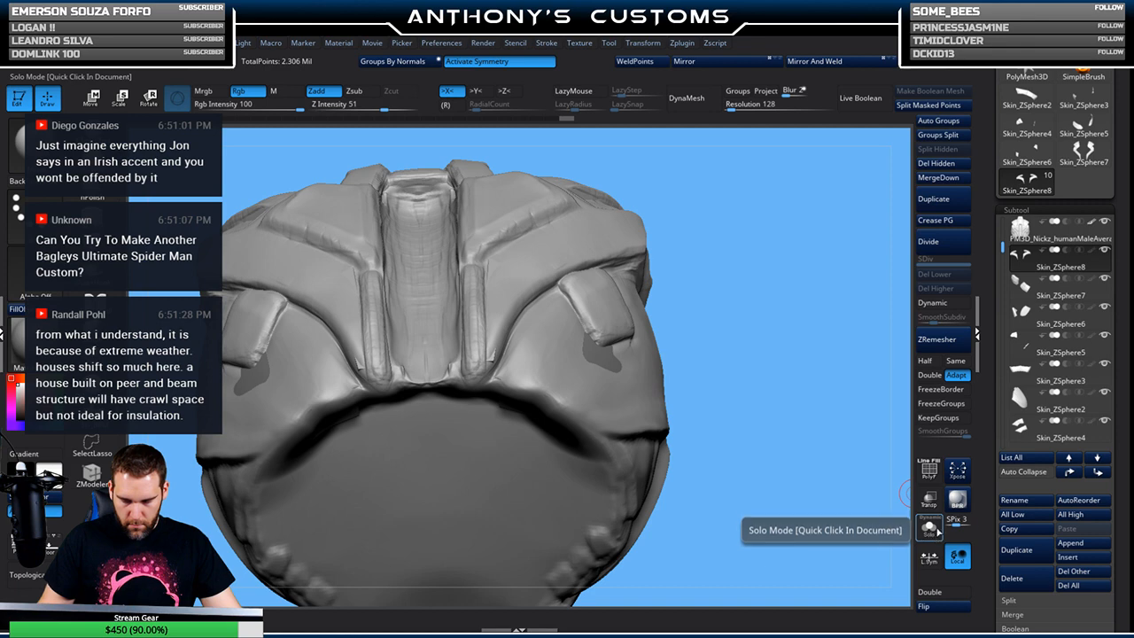
Isolate the chest plates with their wireframe displayed and set ZModeler's edge action to Crease for the recessed block's edges
left_click(930, 530)
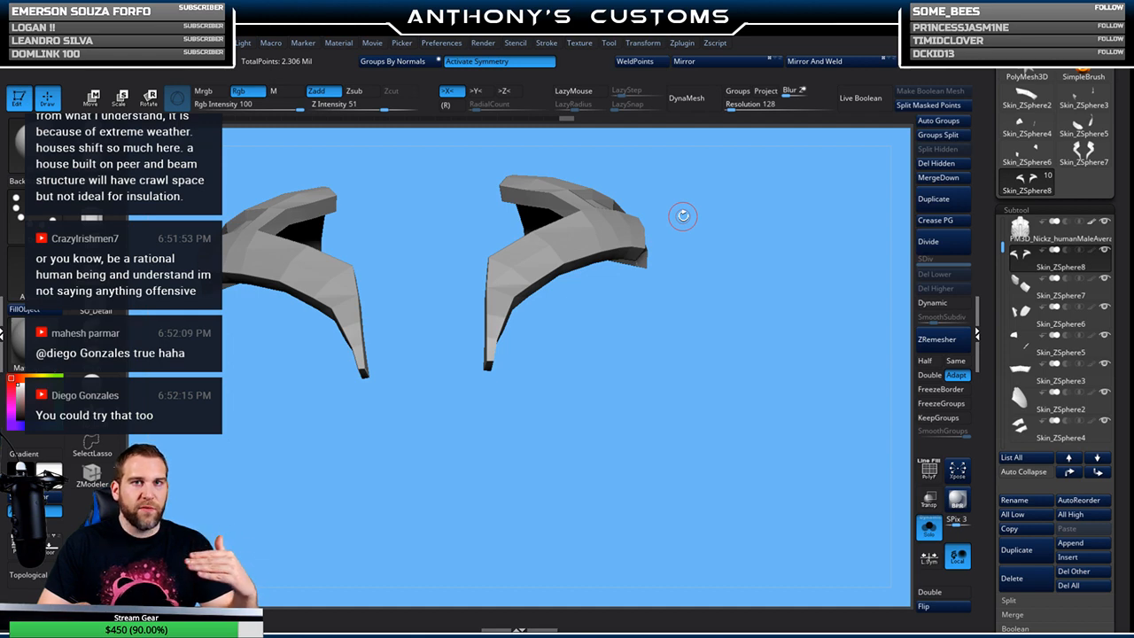
left_click_drag(685, 336, 703, 391)
left_click_drag(714, 293, 779, 384)
key("shift+f")
left_click_drag(761, 337, 767, 364)
left_click_drag(764, 325, 726, 470)
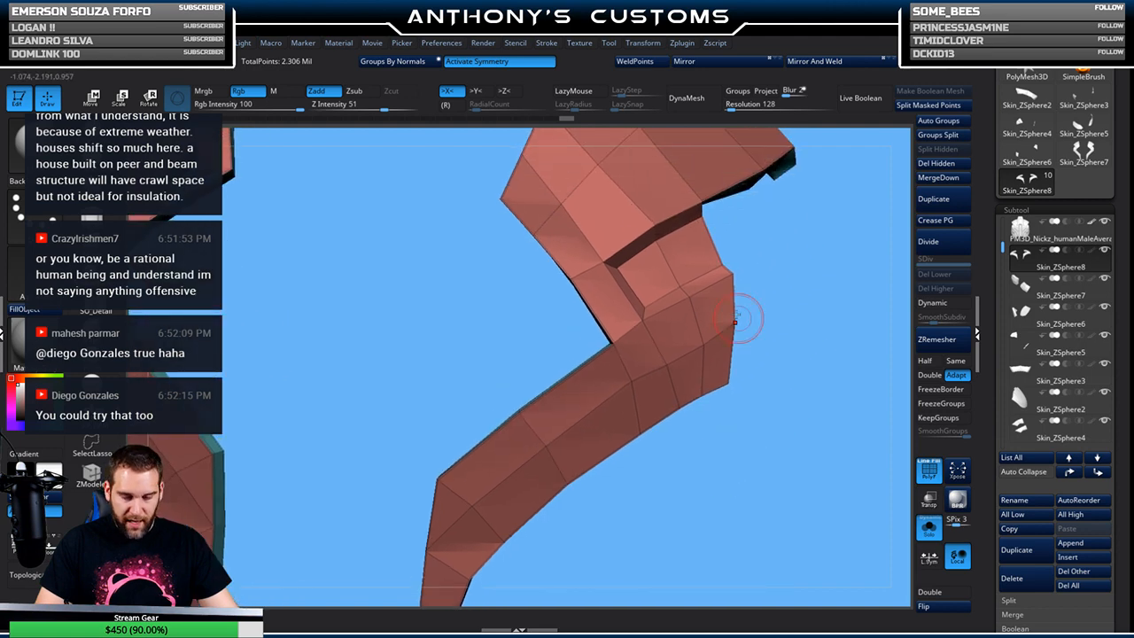
key("b")
key("z")
key("m")
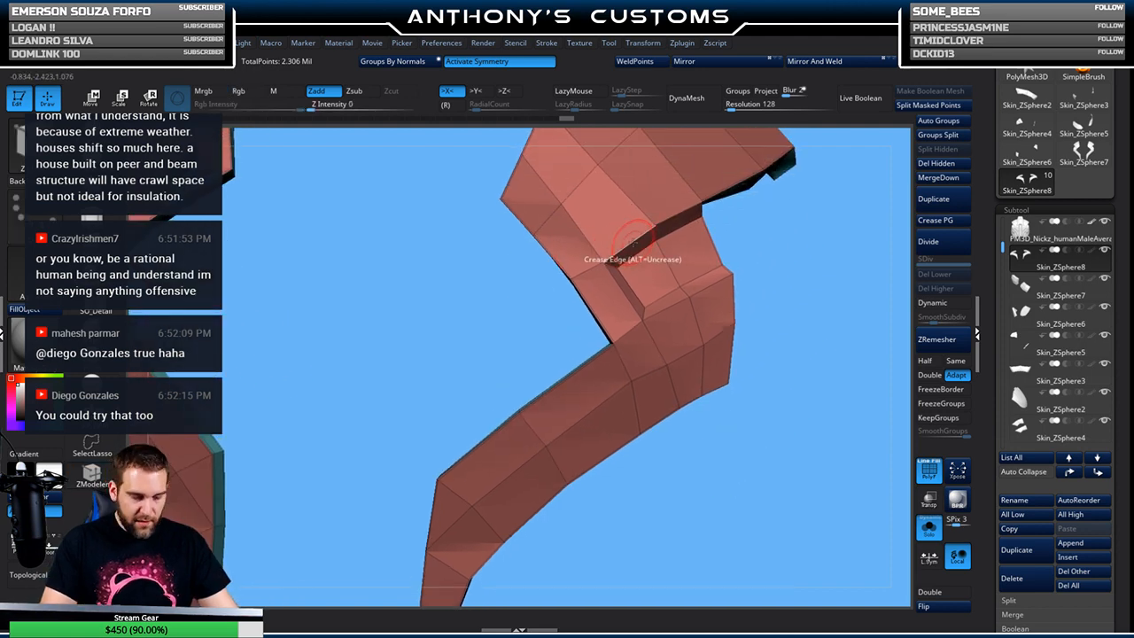
key("space")
left_click(688, 310)
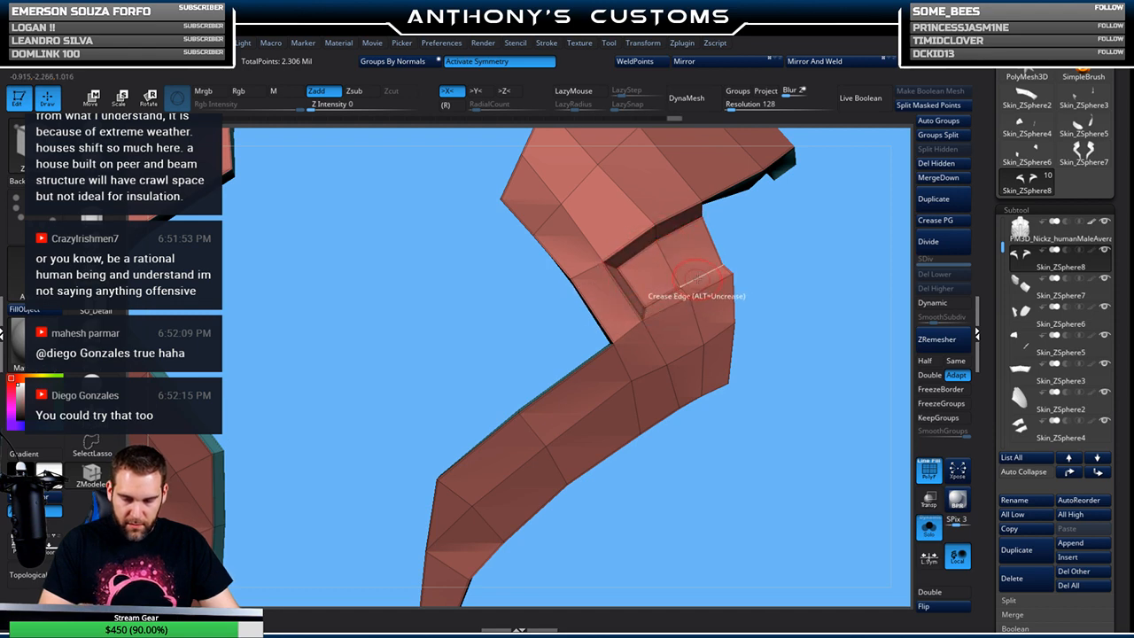
Crease the edges around the recessed block and along the inner and outer rims of the chest plates
left_click_drag(752, 257, 653, 341)
left_click_drag(594, 367, 750, 456)
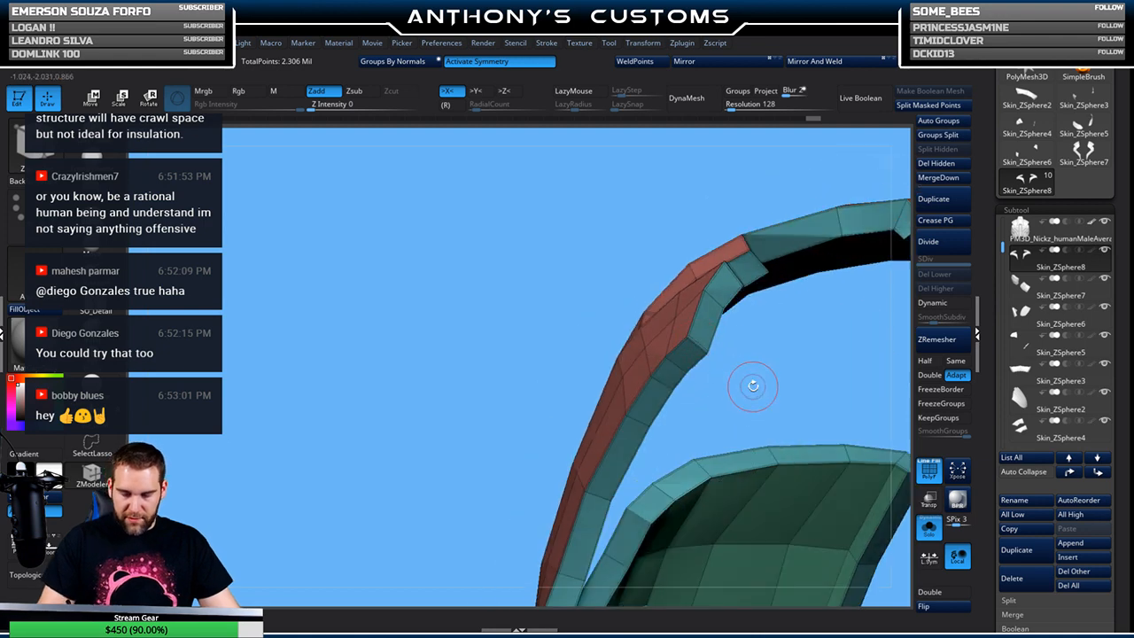
left_click_drag(751, 381, 734, 195, "alt")
left_click_drag(450, 418, 486, 380)
left_click_drag(627, 311, 648, 360)
left_click_drag(747, 271, 754, 325)
left_click_drag(464, 322, 724, 203)
left_click(928, 529)
left_click(928, 529)
left_click_drag(673, 209, 519, 346)
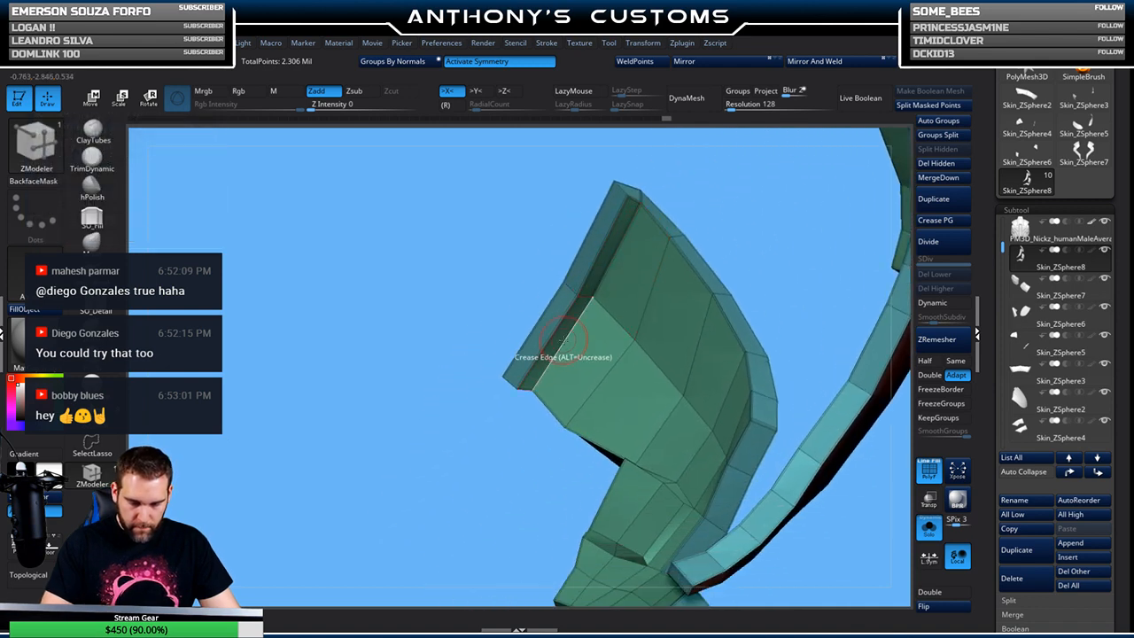
left_click_drag(508, 505, 594, 355)
Turn on dynamic subdivision for the chest plates, adjust its smooth subdivision level and check the shape without the wireframe
left_click_drag(759, 322, 736, 225, "alt")
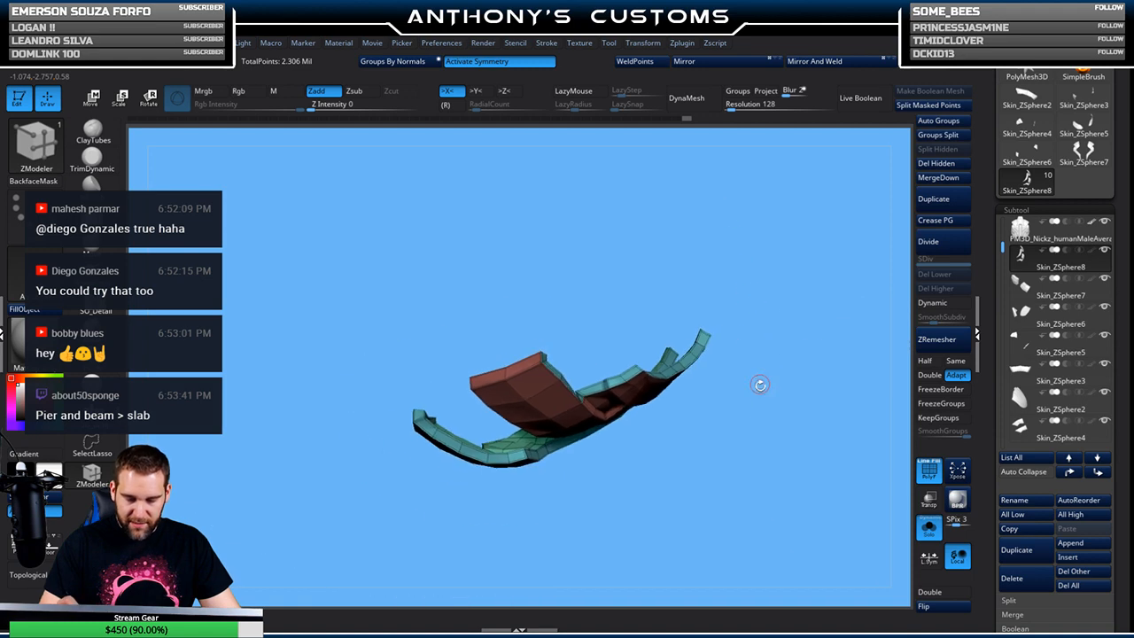
left_click_drag(760, 457, 700, 354)
left_click_drag(794, 400, 757, 404)
left_click_drag(699, 459, 826, 325)
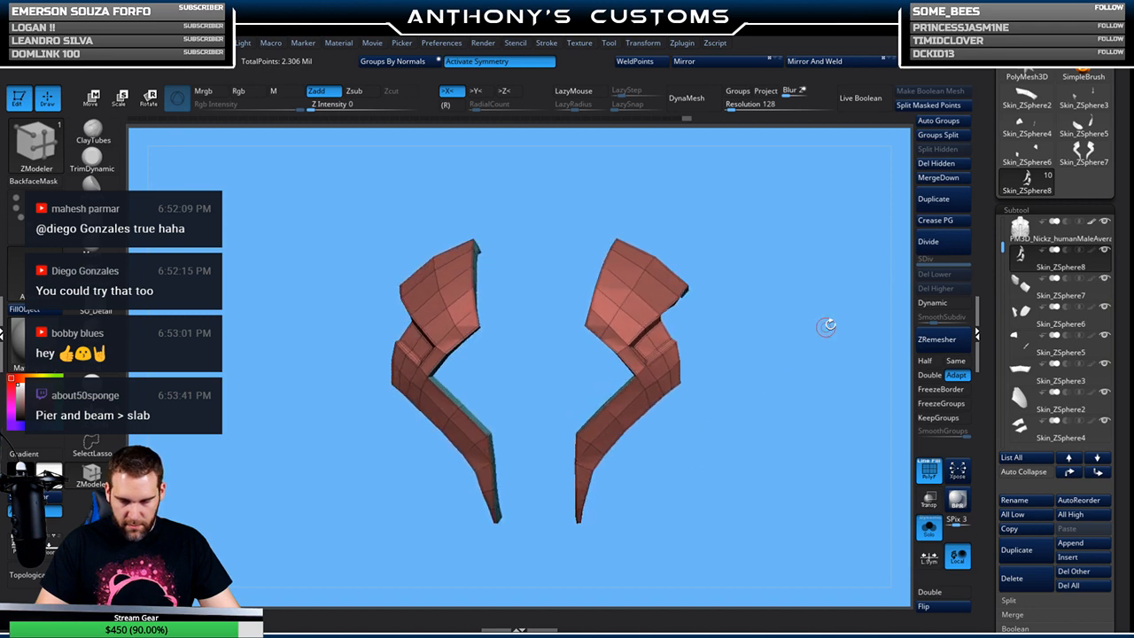
left_click(946, 304)
left_click_drag(949, 322, 953, 321)
key("shift+f")
left_click_drag(755, 440, 710, 378)
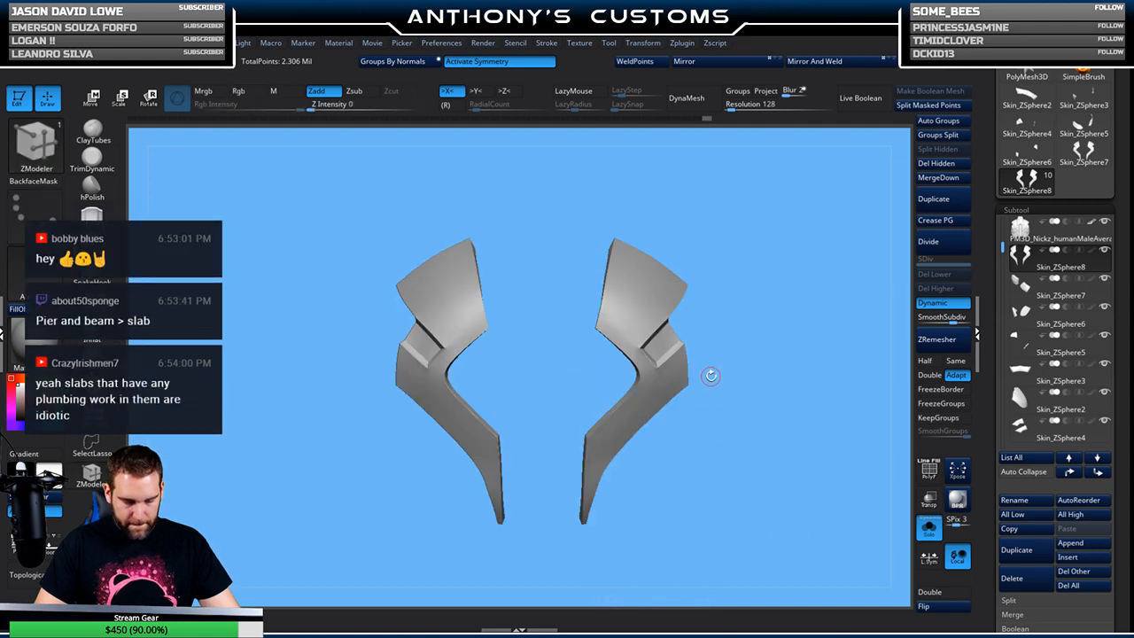
left_click_drag(735, 434, 776, 521)
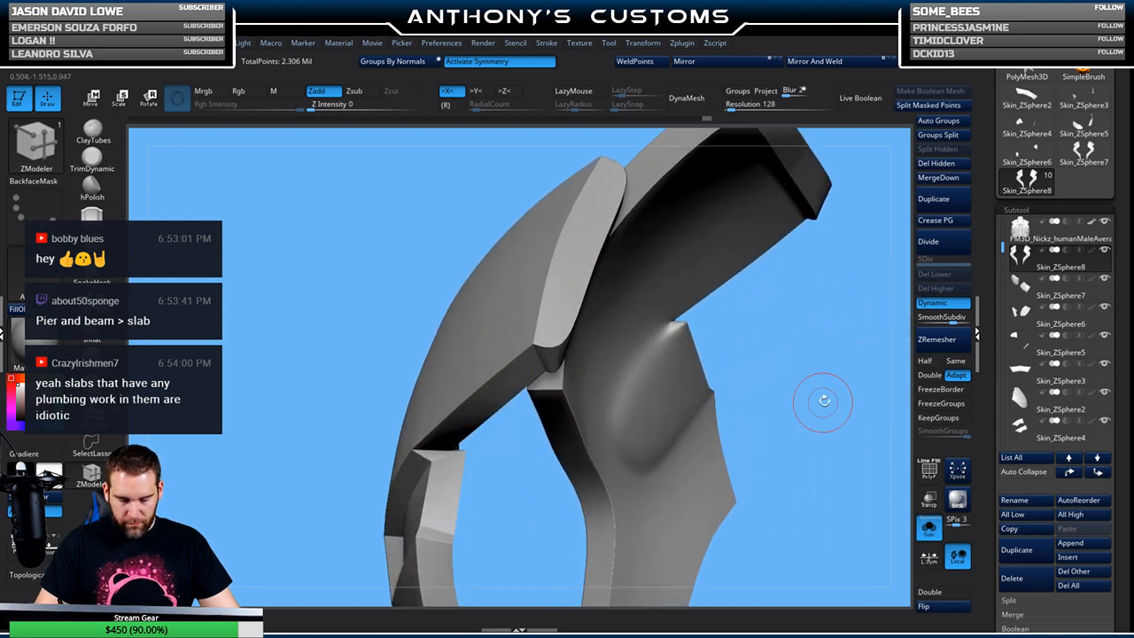
left_click_drag(809, 417, 873, 394)
Compare the back of the recessed block with dynamic subdivision off and on, with the wireframe displayed
left_click(944, 306)
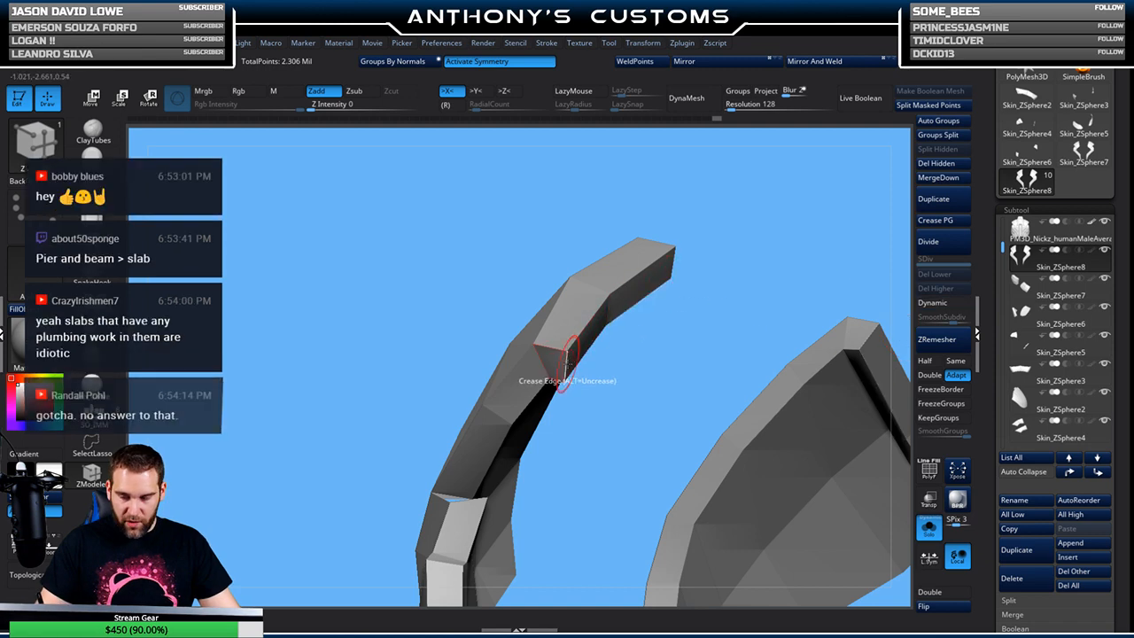
left_click_drag(744, 258, 777, 212)
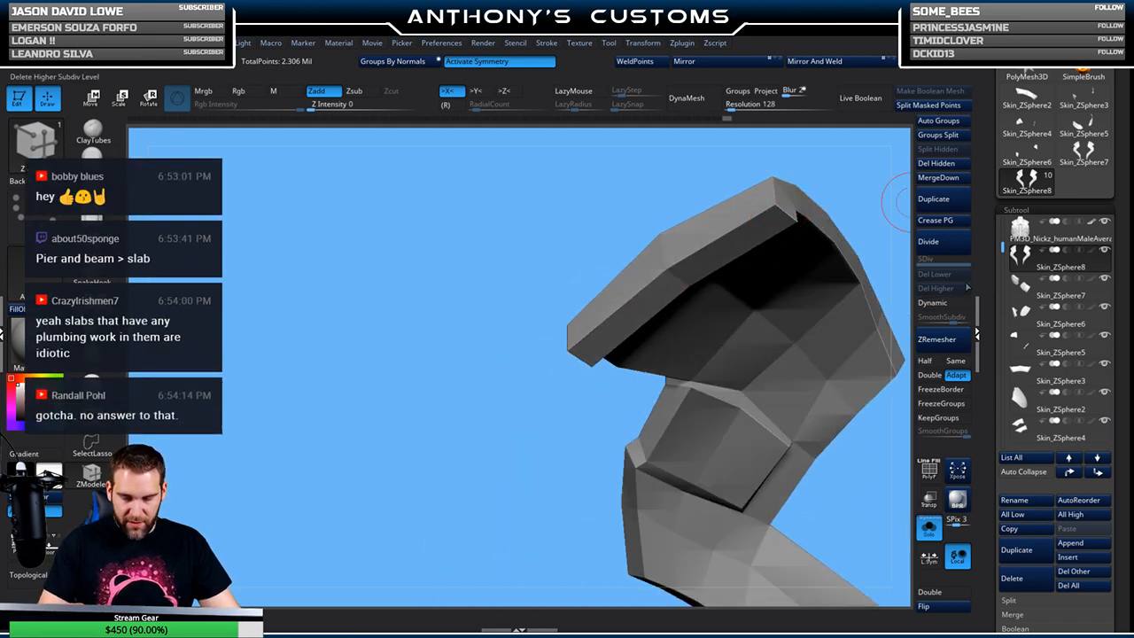
left_click(932, 302)
left_click_drag(489, 473, 753, 324)
key("shift+f")
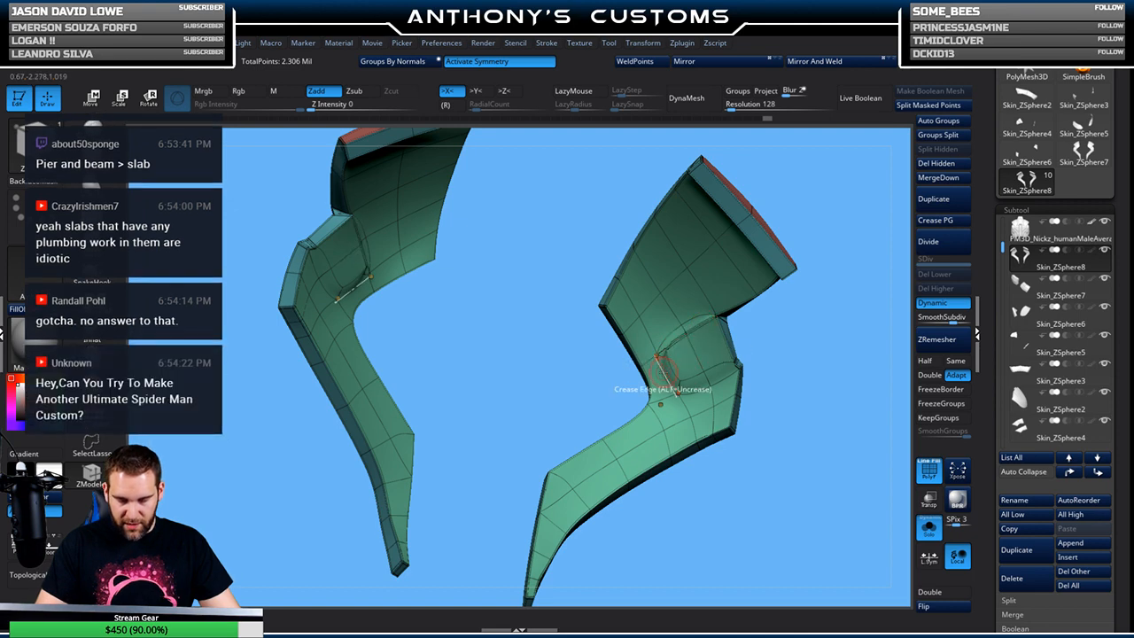
Examine the back of the chest plates' recessed block, including its isolated polygroup, and turn off dynamic subdivision
left_click_drag(763, 348, 804, 331)
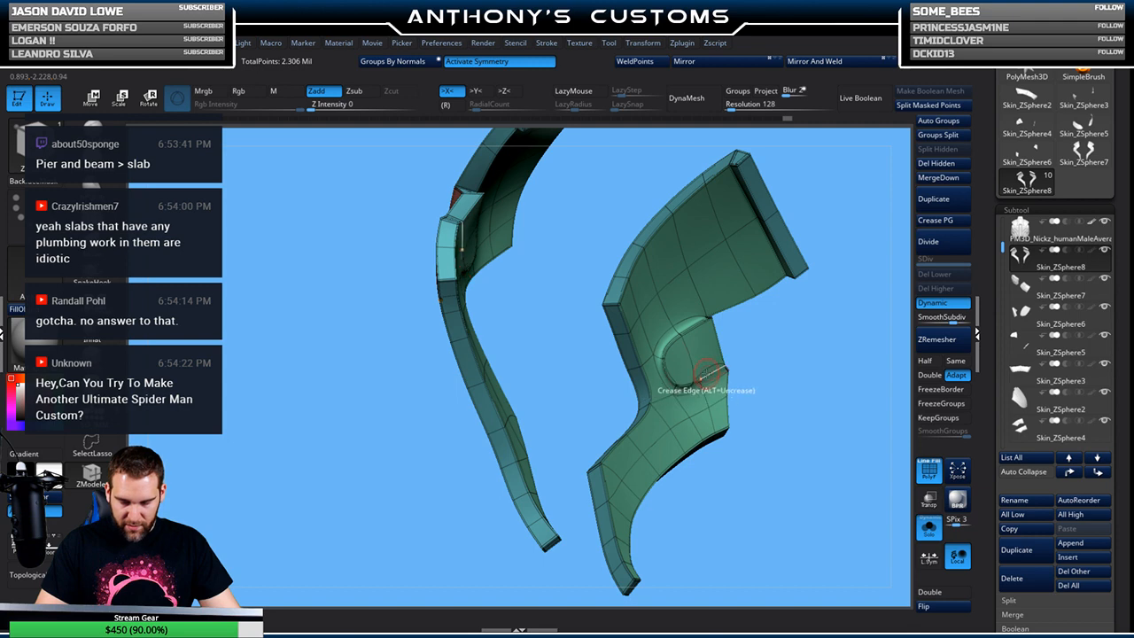
left_click_drag(743, 352, 770, 367)
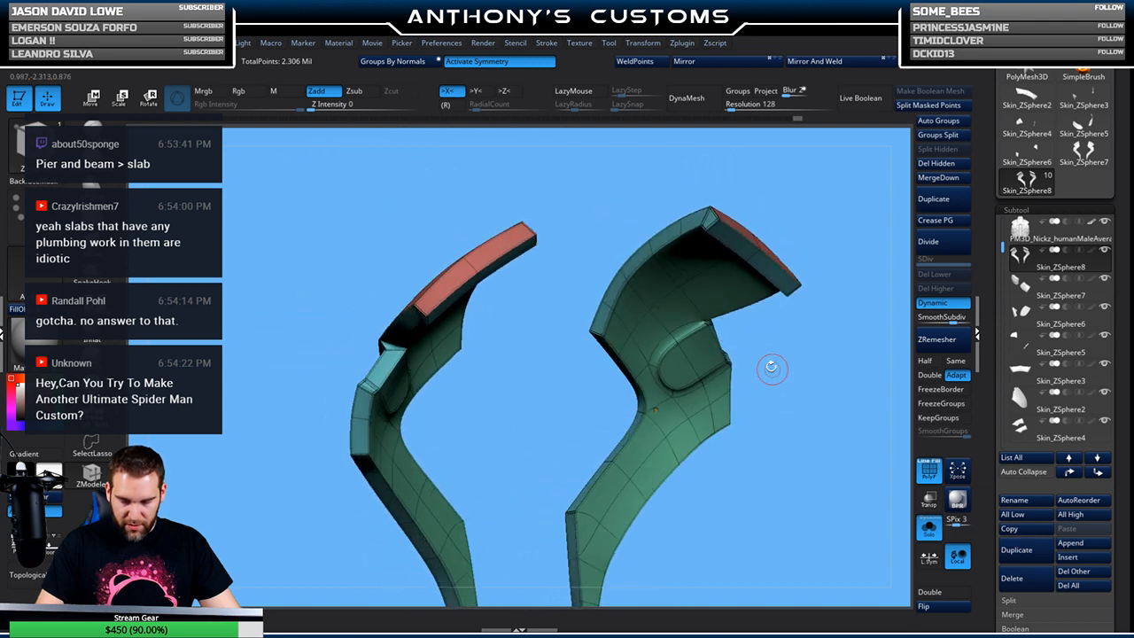
left_click(664, 341)
left_click(656, 378, "ctrl+shift")
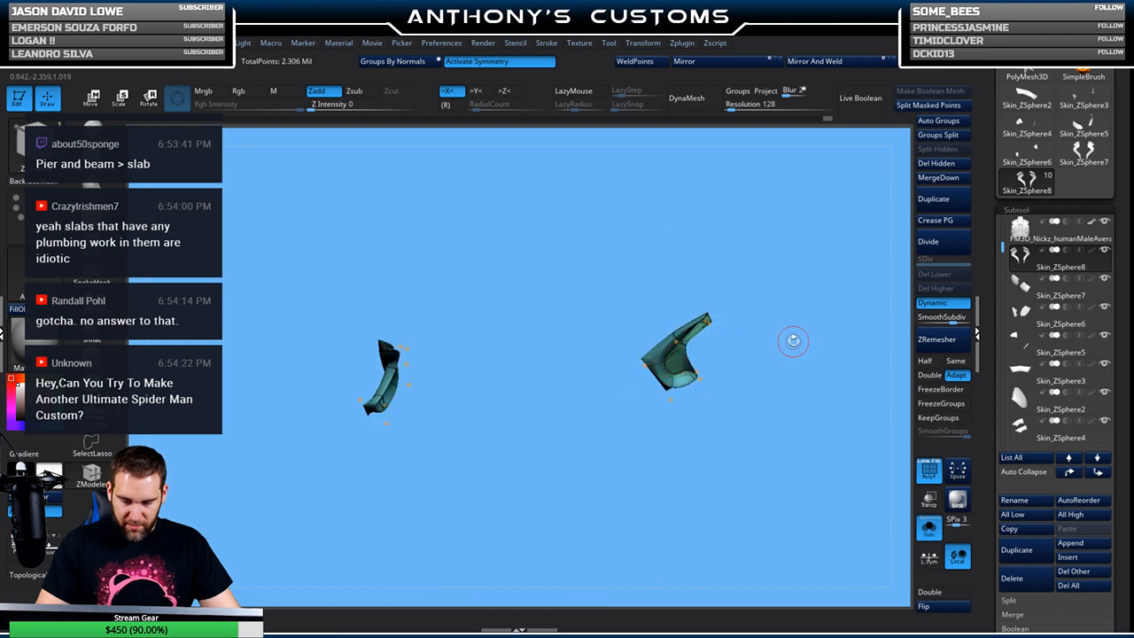
key("f")
key("shift+d")
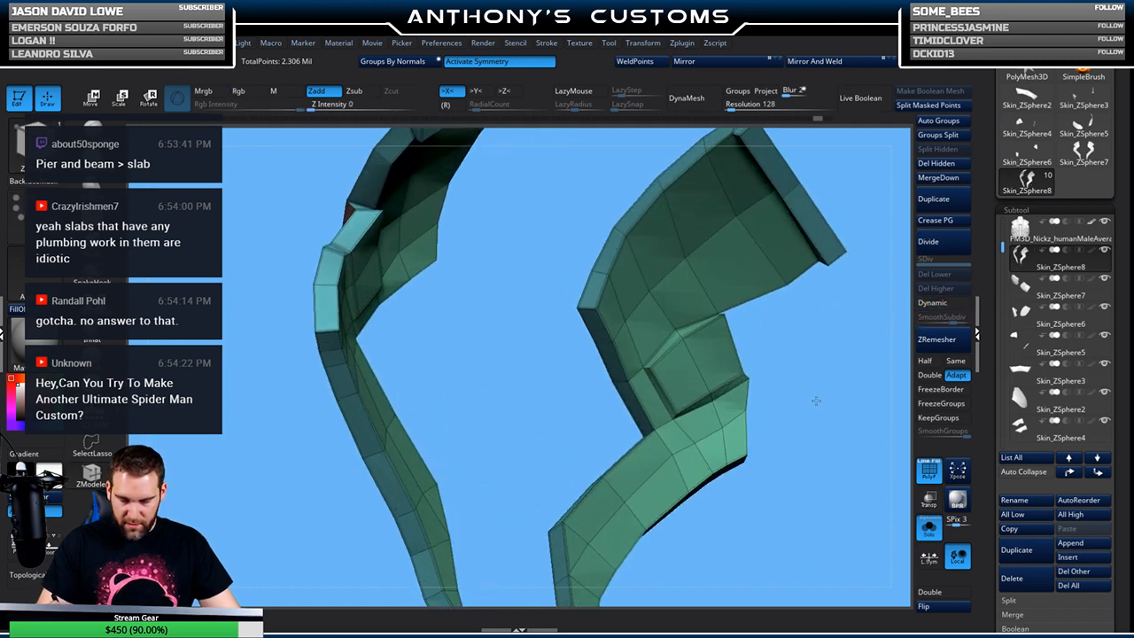
Adjust the back corners of the recessed block on the unsmoothed mesh using a small Move brush, and turn dynamic subdivision back on
left_click_drag(816, 400, 816, 456, "alt")
left_click(657, 395)
left_click(719, 436)
left_click(770, 410)
mouse_move(853, 355)
left_mouse_down()
mouse_move(807, 407)
mouse_move(859, 341)
mouse_move(833, 324)
mouse_move(855, 326)
mouse_move(805, 299)
left_mouse_up()
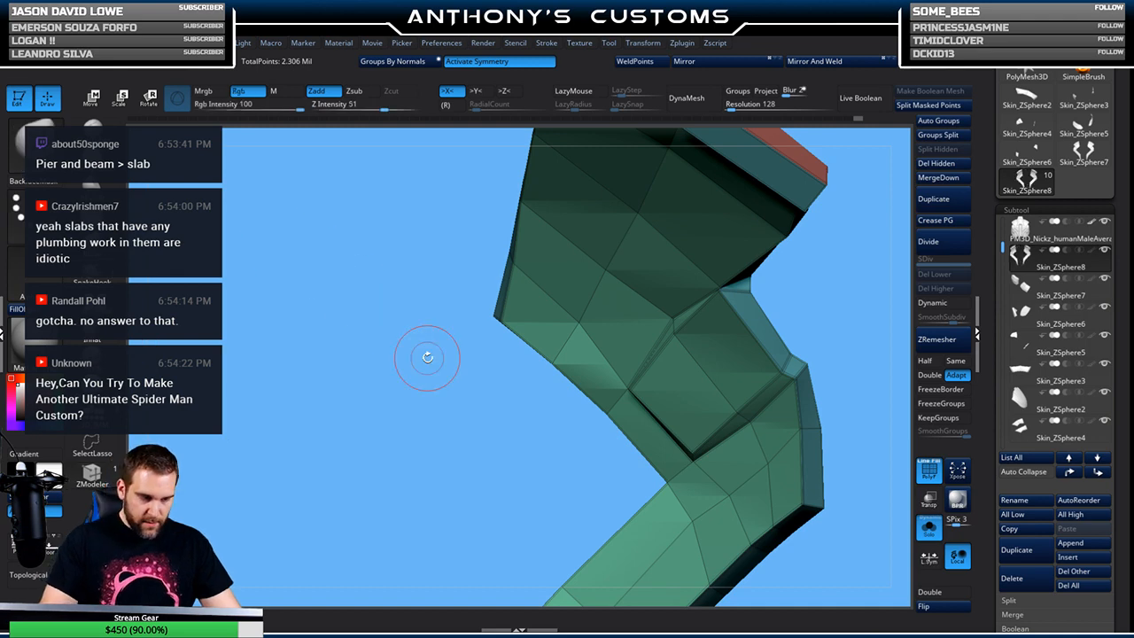
key("space")
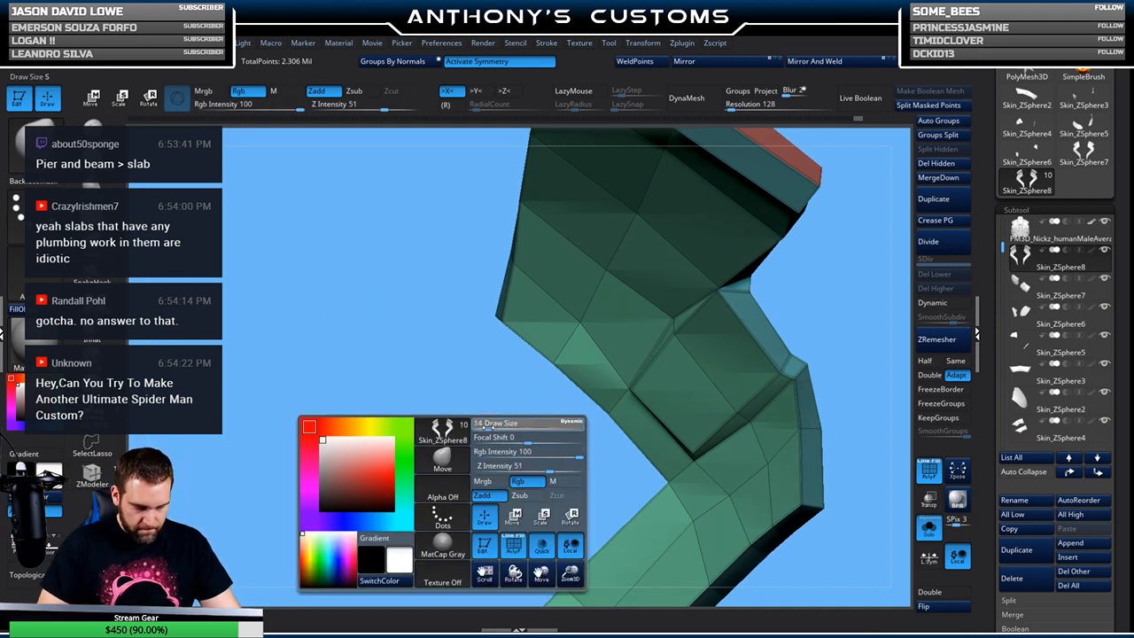
left_click_drag(818, 294, 713, 310)
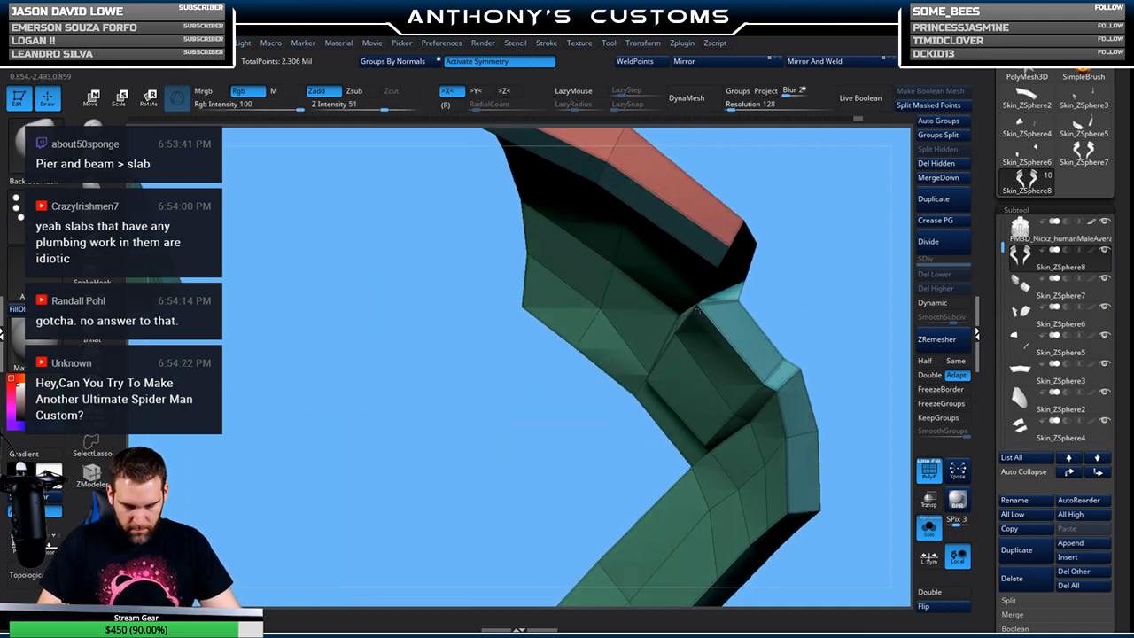
left_click_drag(818, 289, 749, 273)
left_click_drag(823, 267, 521, 519)
key("d")
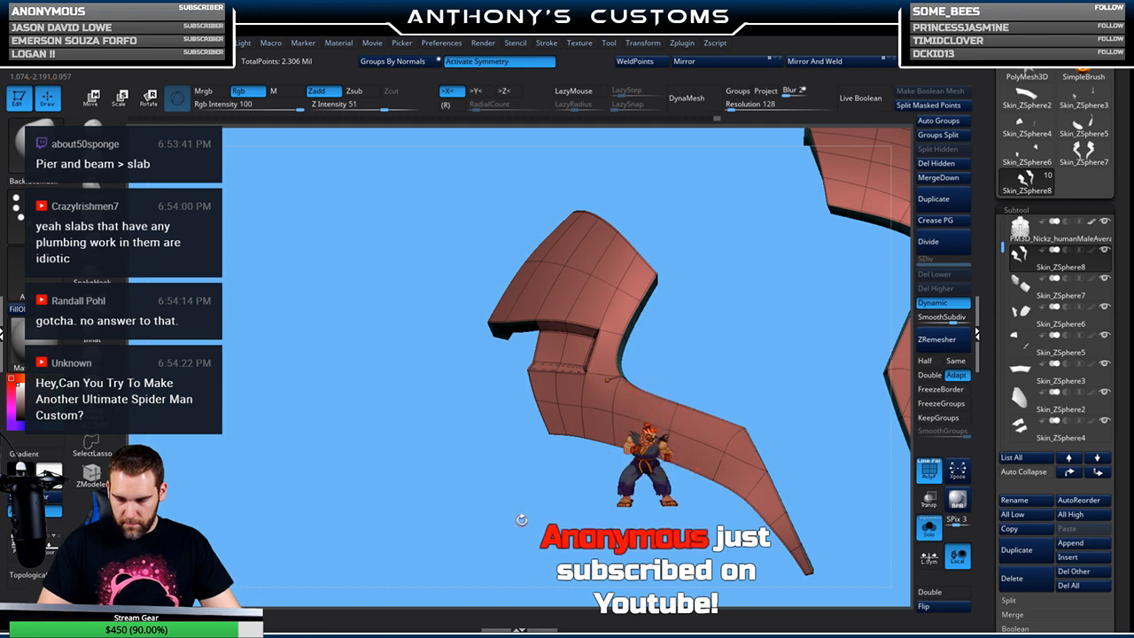
Inspect the smoothed chest plates' inner corner with ZModeler active and compare the isolated plates with the full torso
left_click(932, 534)
left_click(932, 534)
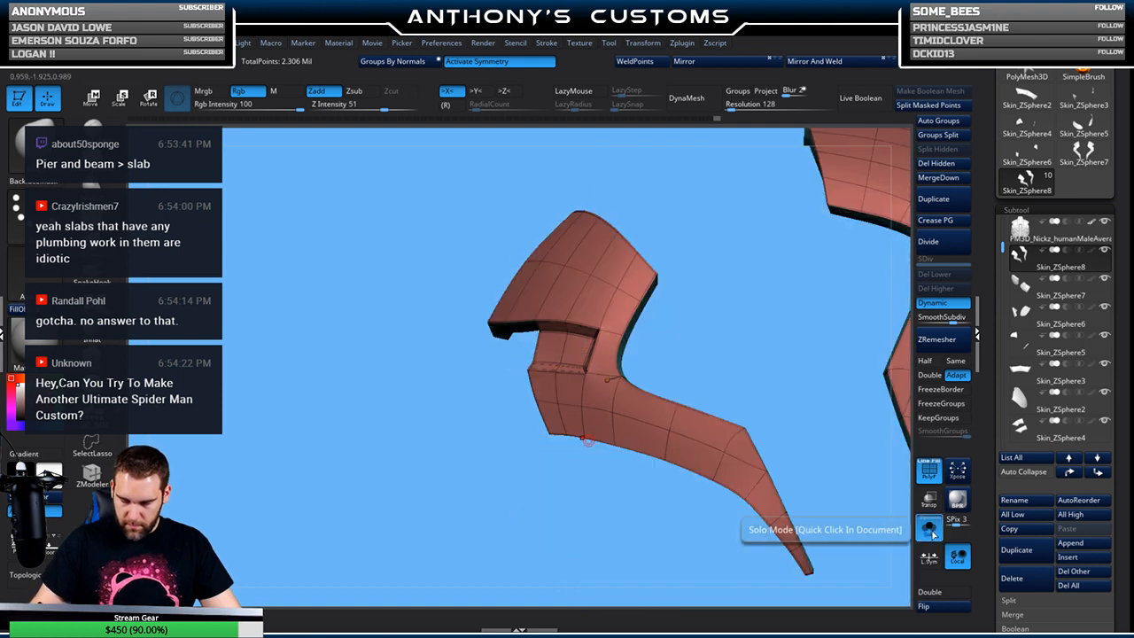
left_click_drag(638, 289, 696, 383)
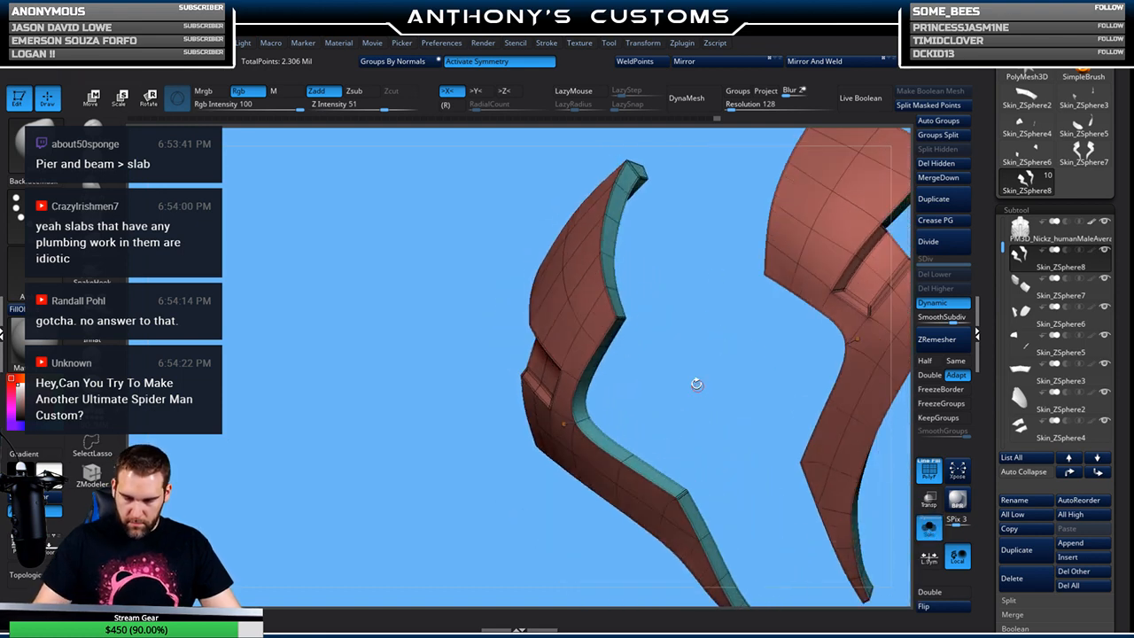
left_click(96, 479)
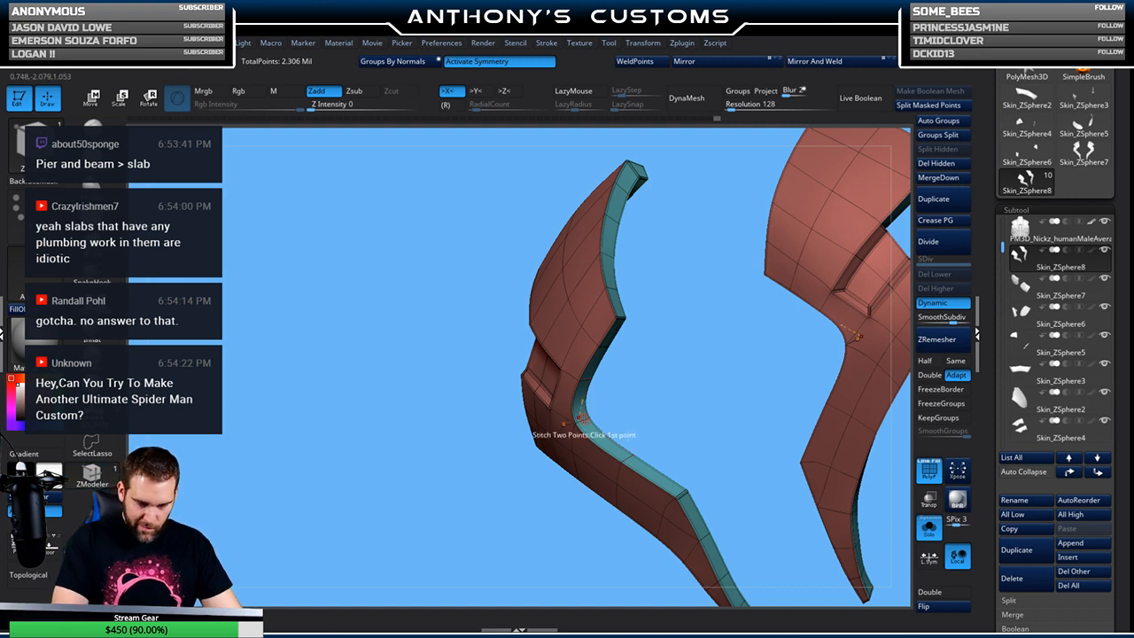
left_click_drag(585, 414, 599, 387)
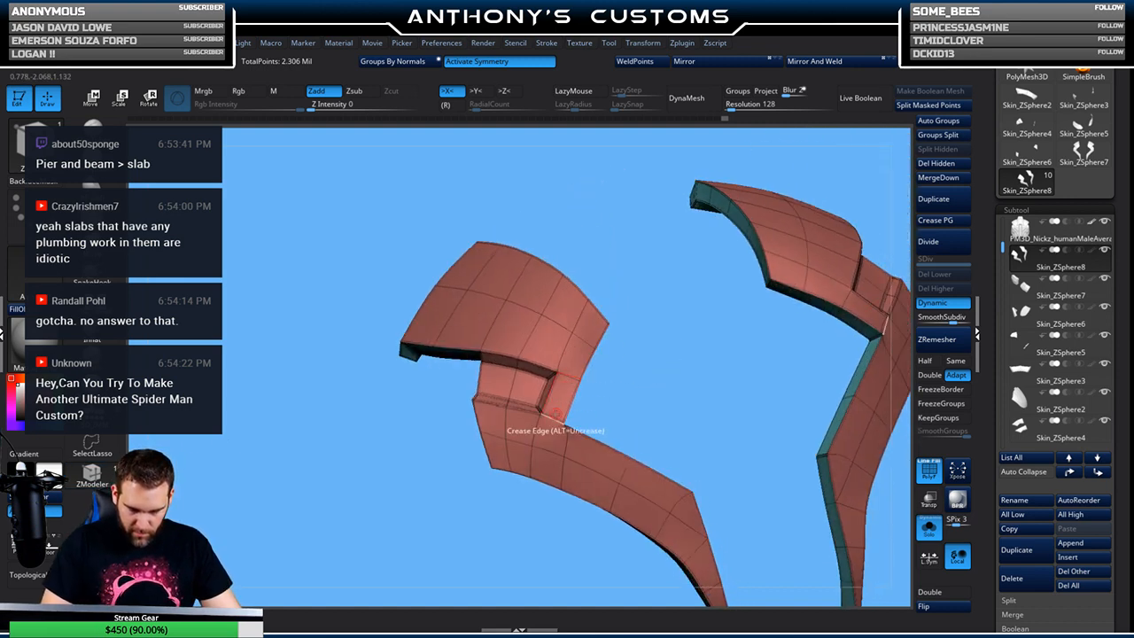
left_click_drag(679, 401, 686, 344)
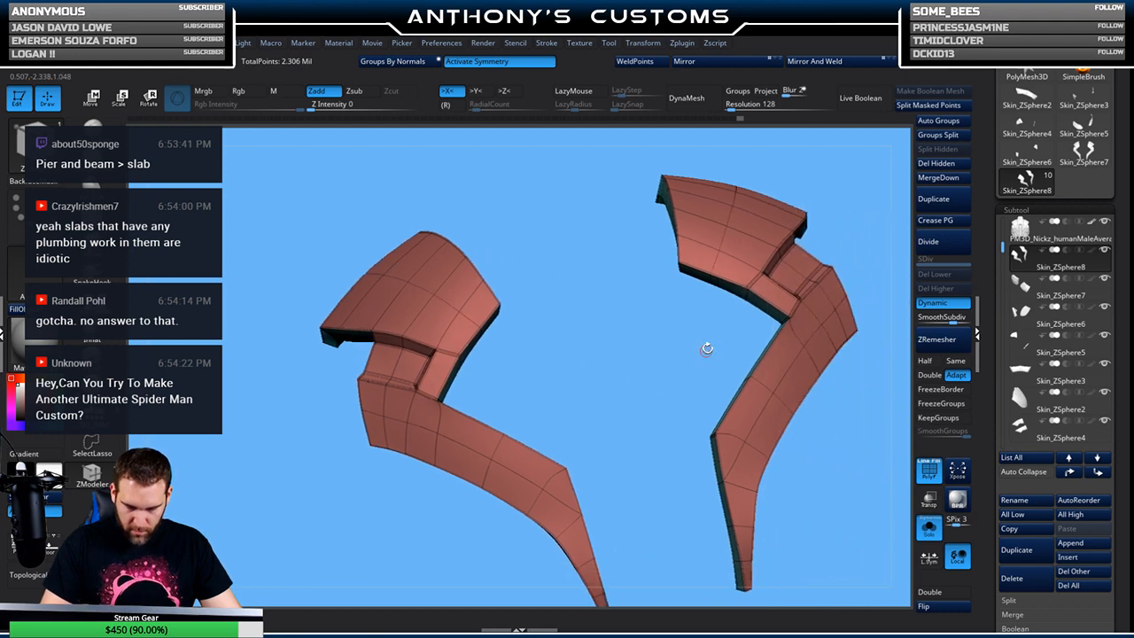
left_click(928, 528)
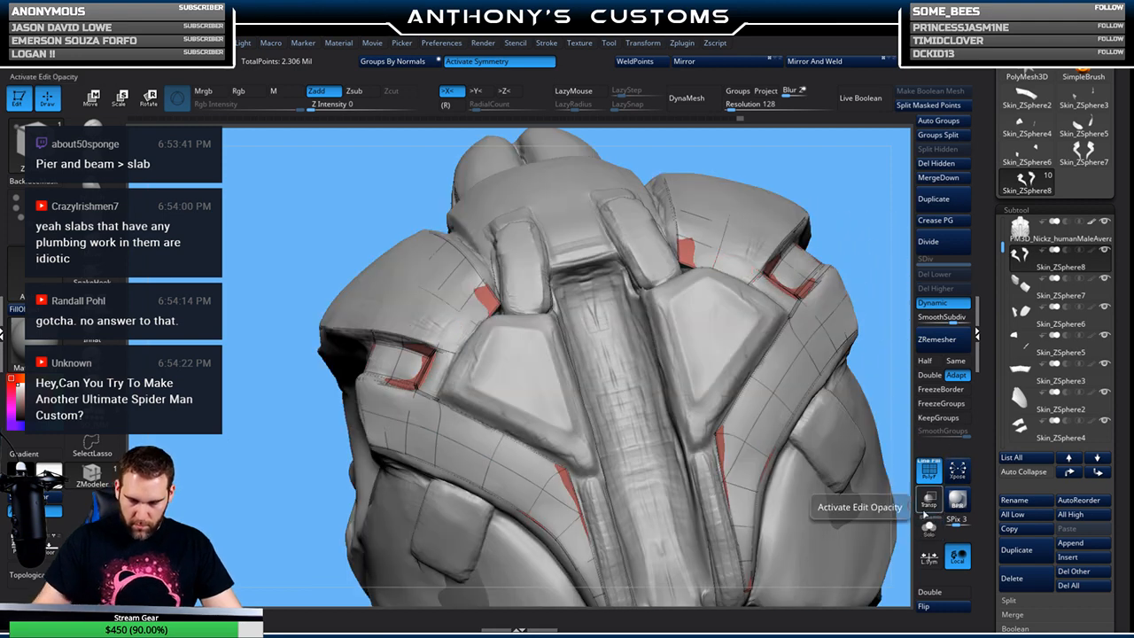
left_click(928, 528)
Hide the wireframe and refine the edges around the recessed block's inner corner with the Move brush
key("shift+f")
left_click_drag(865, 491, 835, 501)
left_click_drag(653, 432, 575, 386)
key("b")
key("m")
key("v")
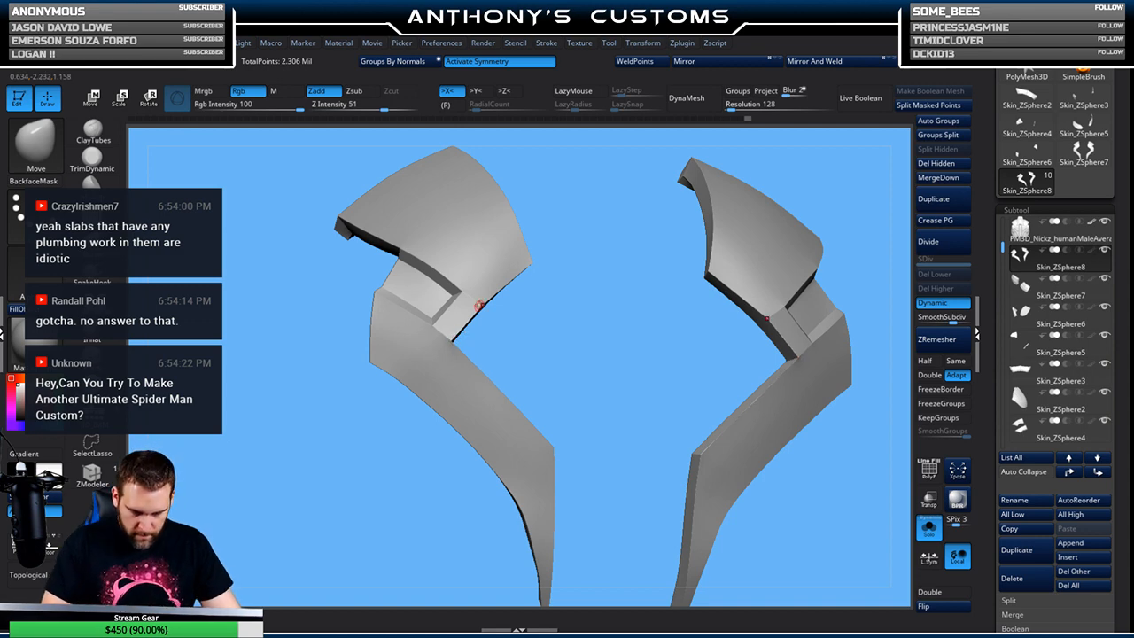
left_click_drag(548, 314, 511, 278)
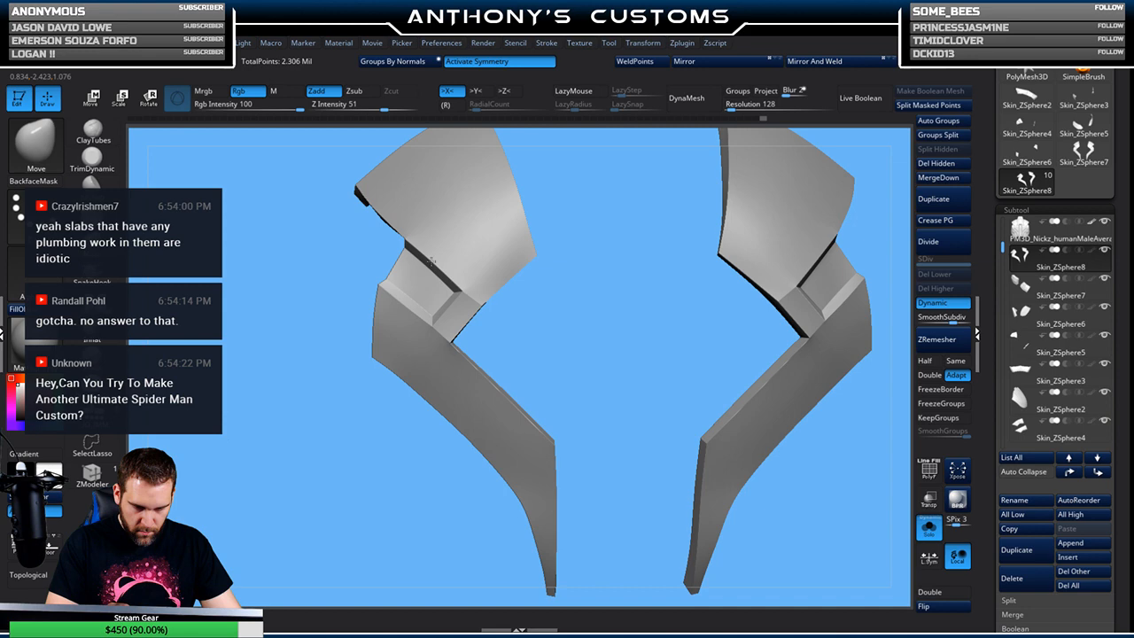
left_click_drag(547, 326, 496, 273)
Display the wireframe and fine-tune the recessed block's edges from the back and front with the Move brush
key("shift+f")
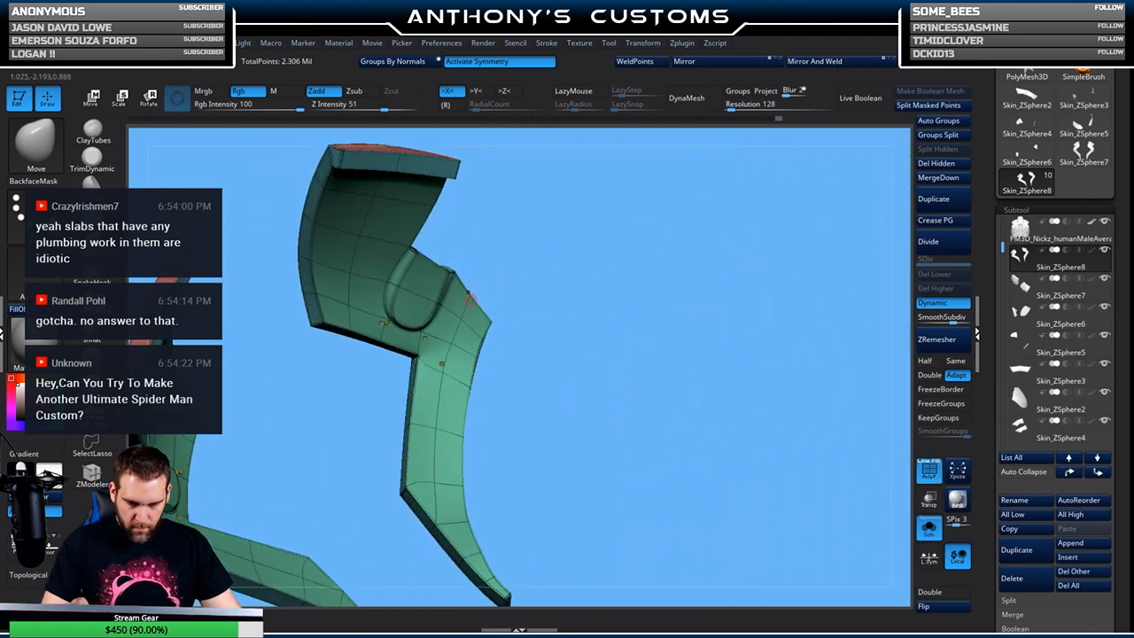
left_click_drag(479, 288, 634, 343)
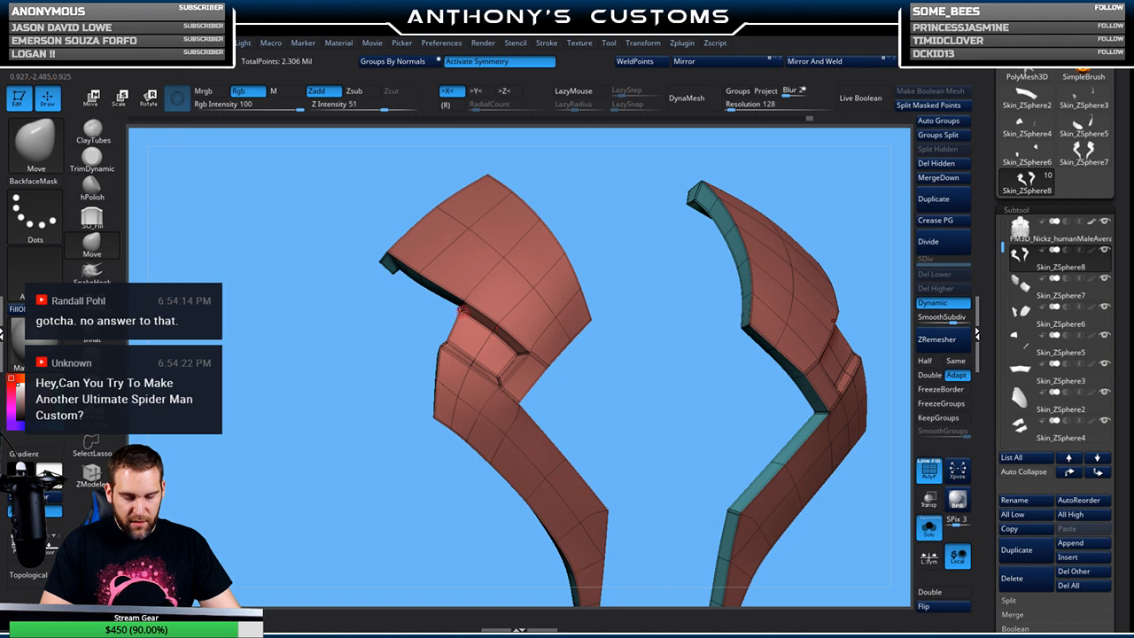
left_click_drag(624, 369, 603, 378)
left_click_drag(476, 351, 732, 423)
left_click_drag(565, 392, 429, 382, "alt")
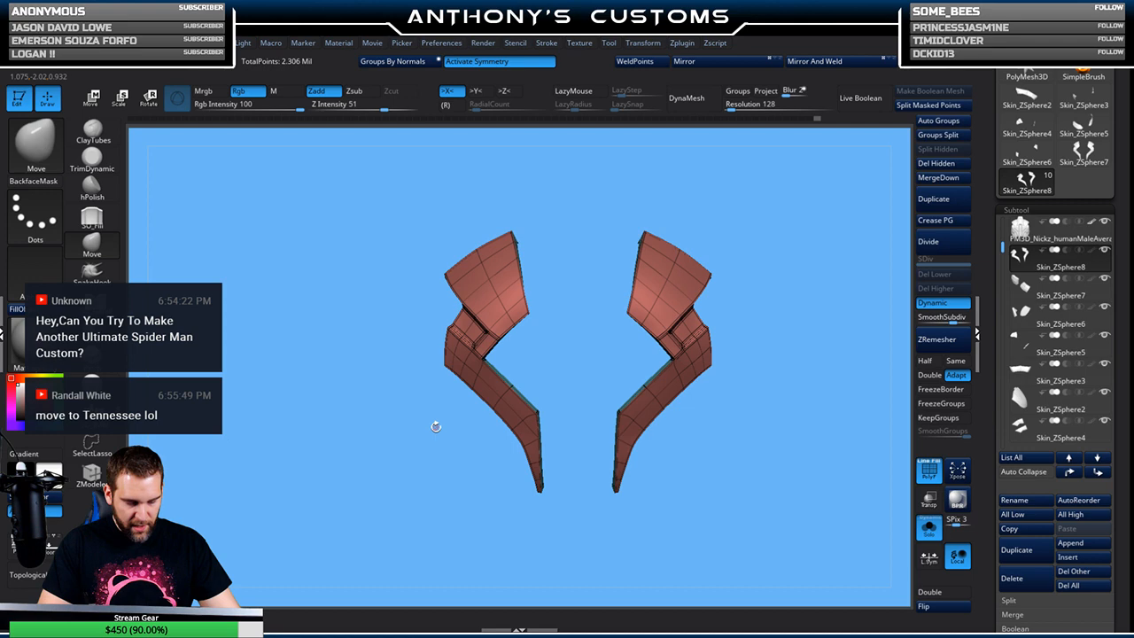
Compare the smoothed chest plates with the sculpted torso by switching between isolated and full views without the wireframe
left_click(928, 529)
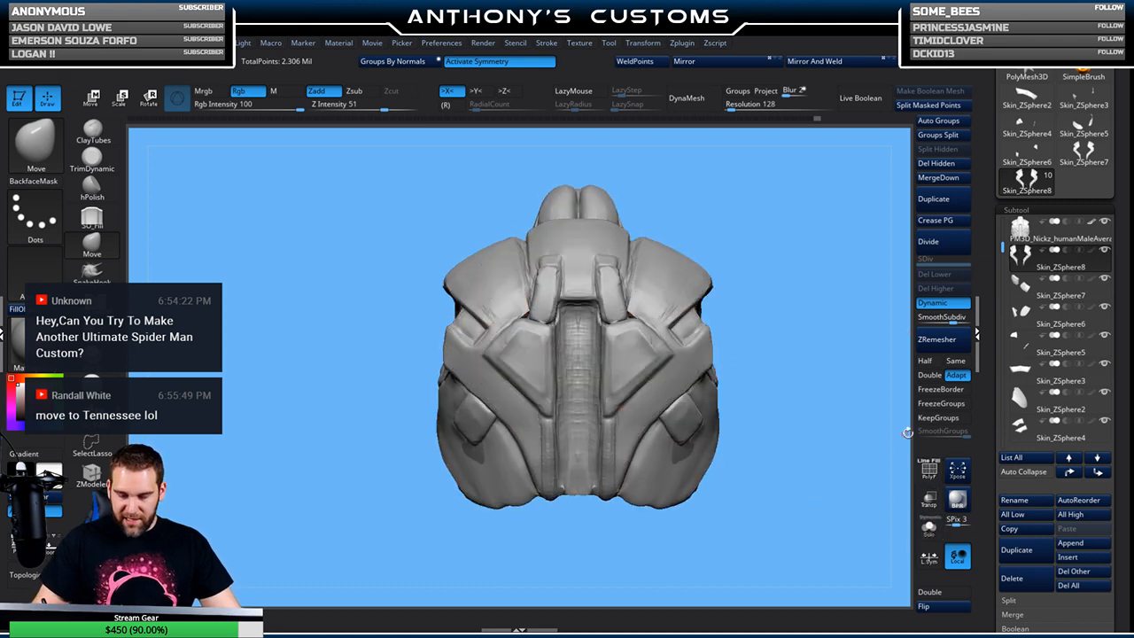
left_click(928, 529)
left_click_drag(824, 512, 771, 489)
left_click_drag(788, 307, 679, 398, "alt")
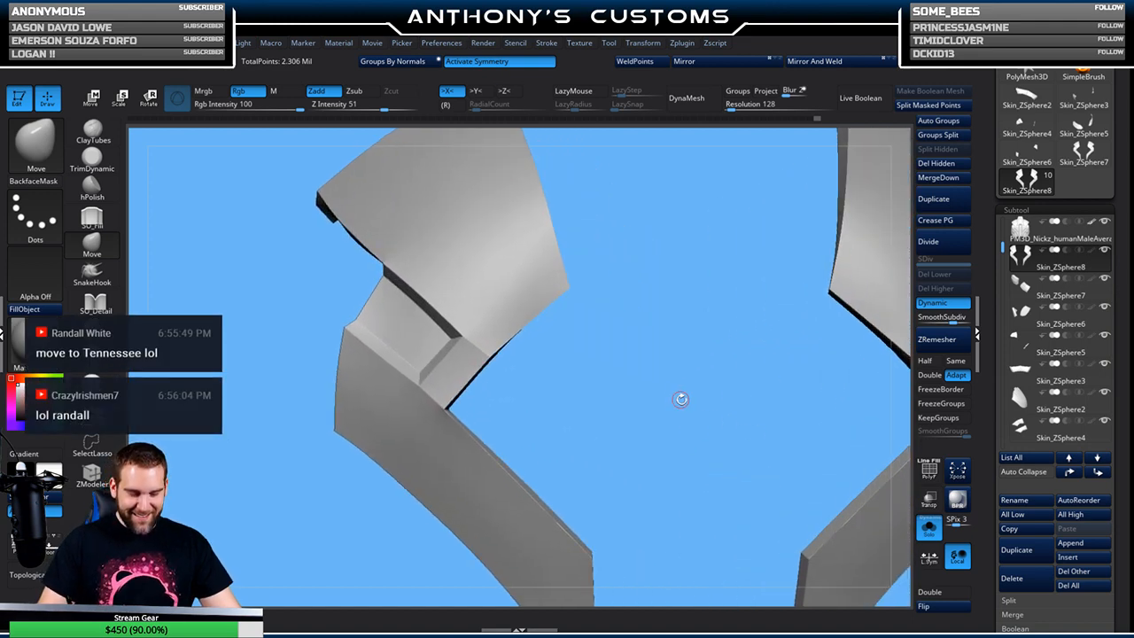
left_click(928, 529)
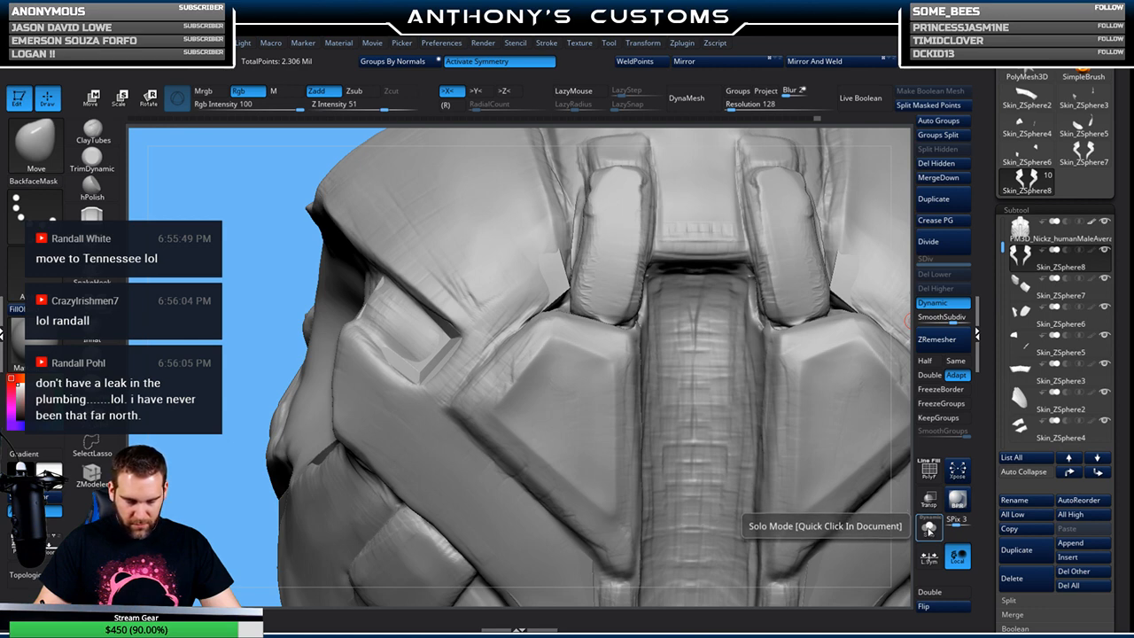
left_click(929, 528)
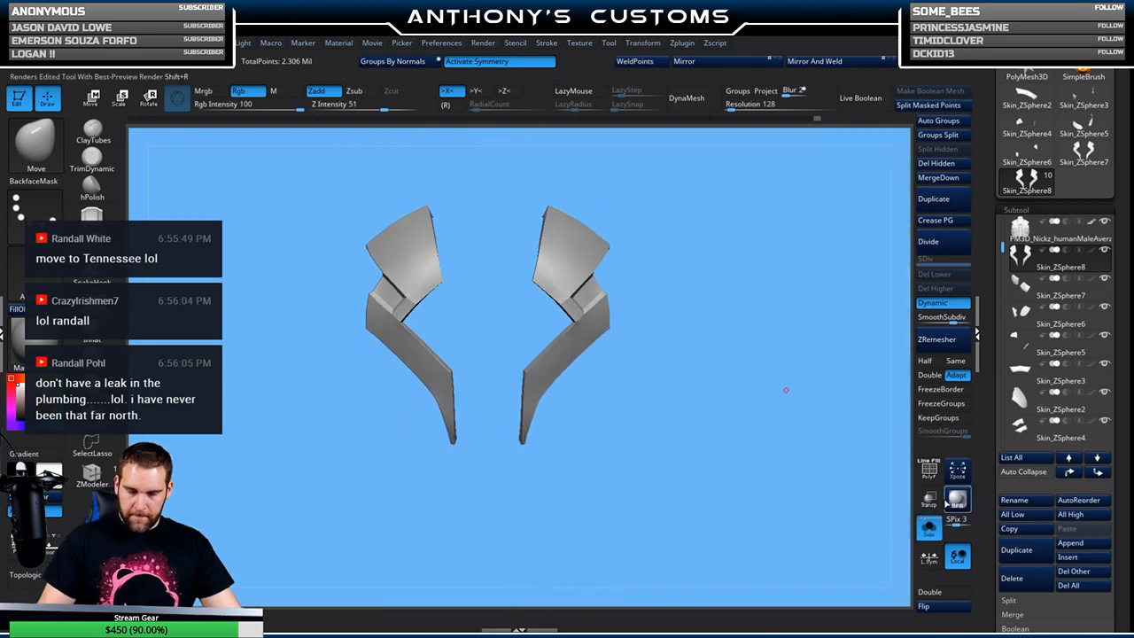
left_click(928, 528)
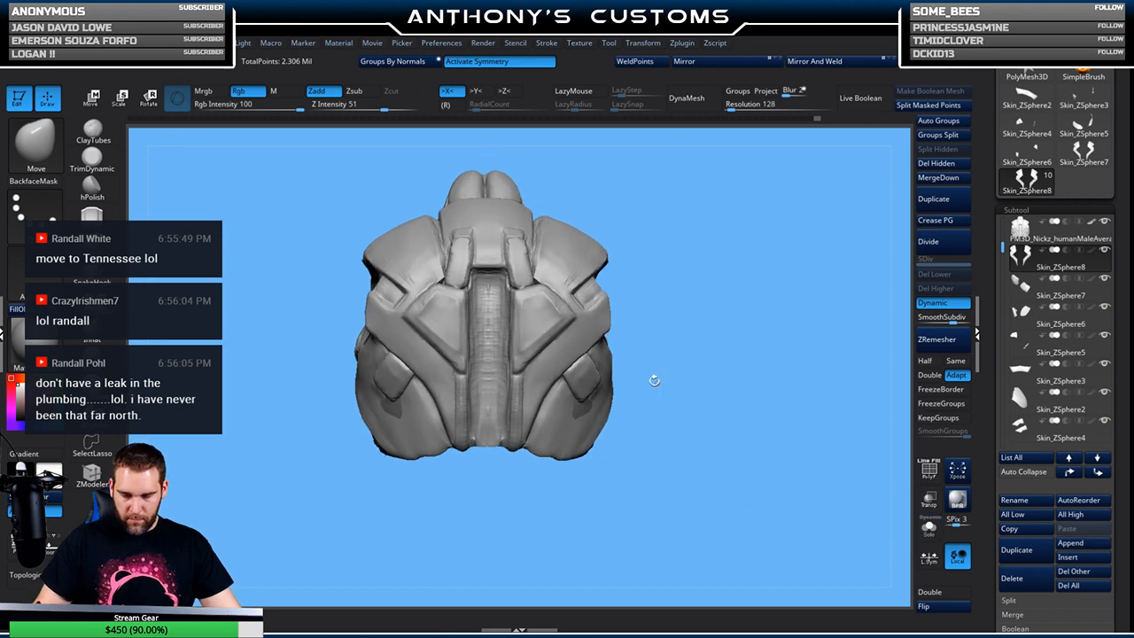
Select the torso subtool, insert a ZSphere subtool after it, and enable X symmetry and Edit Topology
left_click(543, 318, "alt")
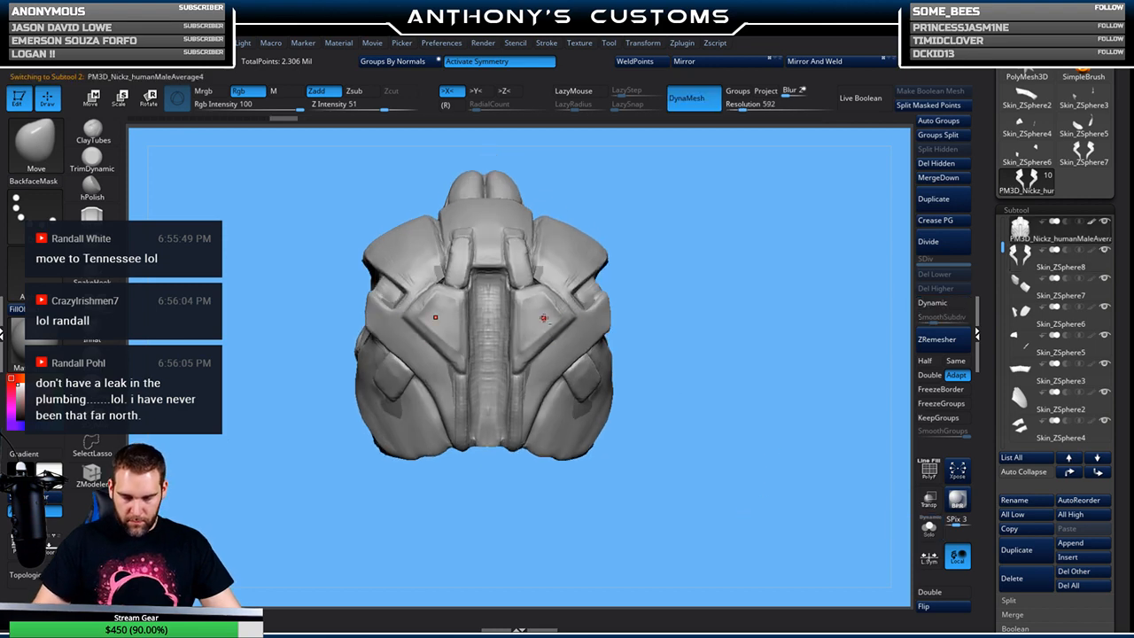
left_click(1075, 558)
left_click(855, 438)
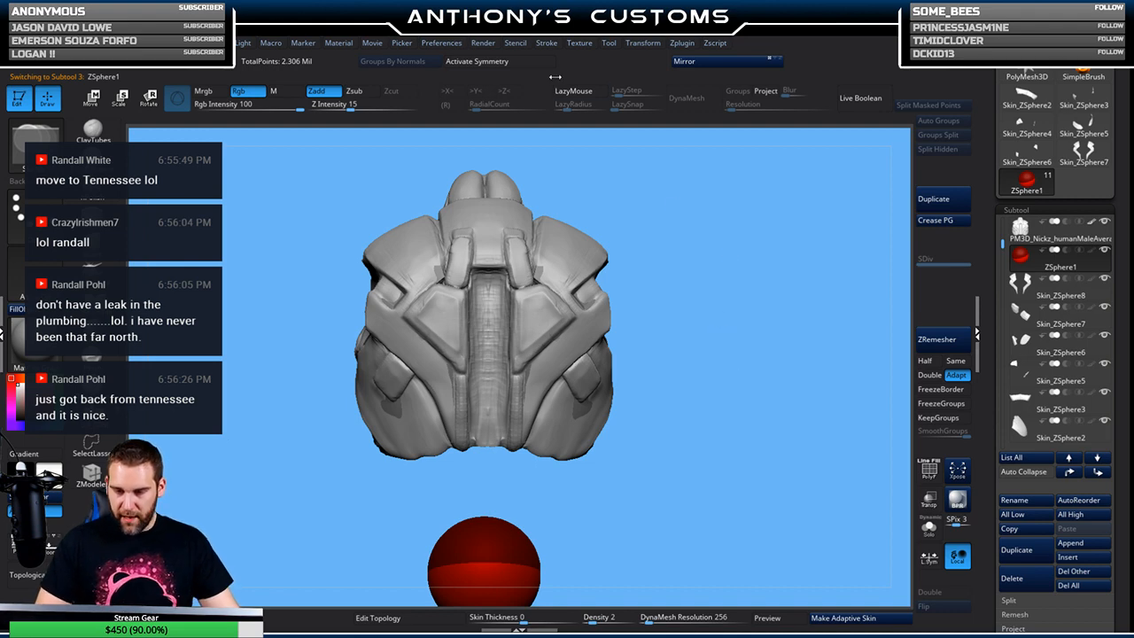
key("x")
left_click(407, 620)
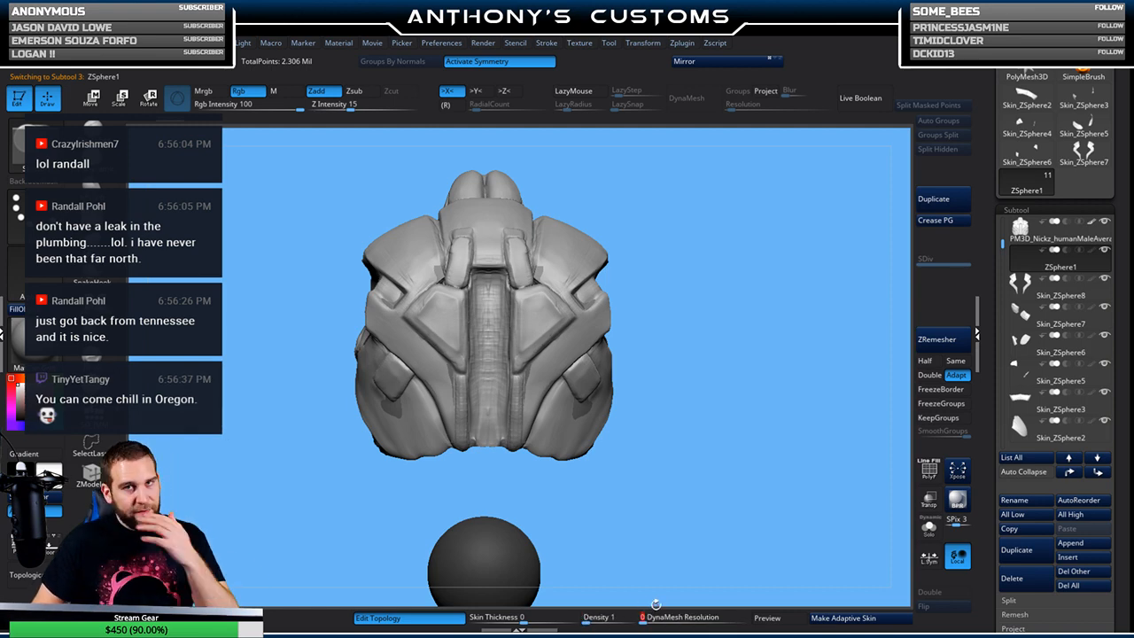
Draw a mirrored grid of topology quads across the raised front faces of the angular pads beside the central spine
left_click_drag(718, 321, 726, 299, "alt")
left_click_drag(726, 359, 732, 446, "alt")
left_click_drag(754, 276, 782, 286, "alt")
left_click_drag(778, 243, 783, 259, "alt")
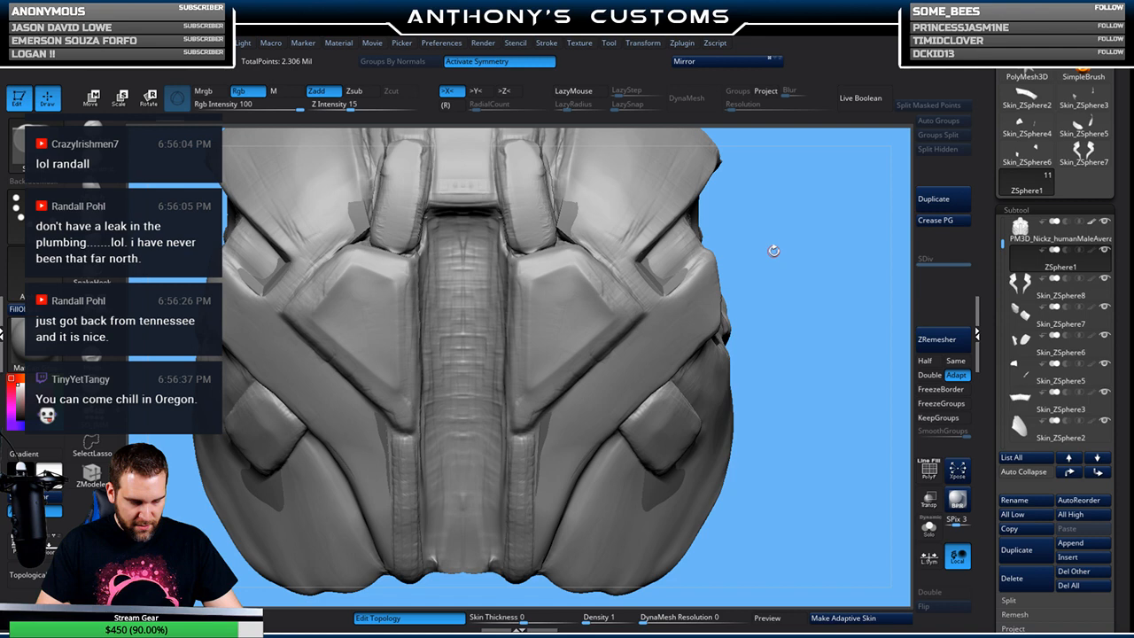
left_click_drag(780, 250, 783, 238)
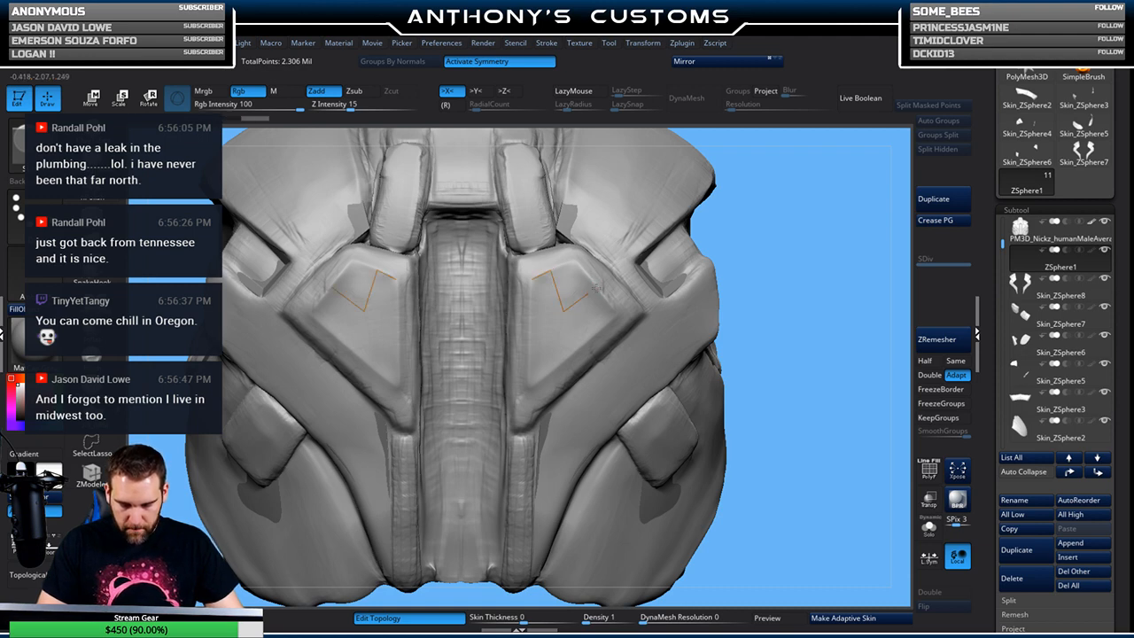
left_click(596, 287)
left_click(562, 267)
left_click(618, 312)
left_click(577, 343)
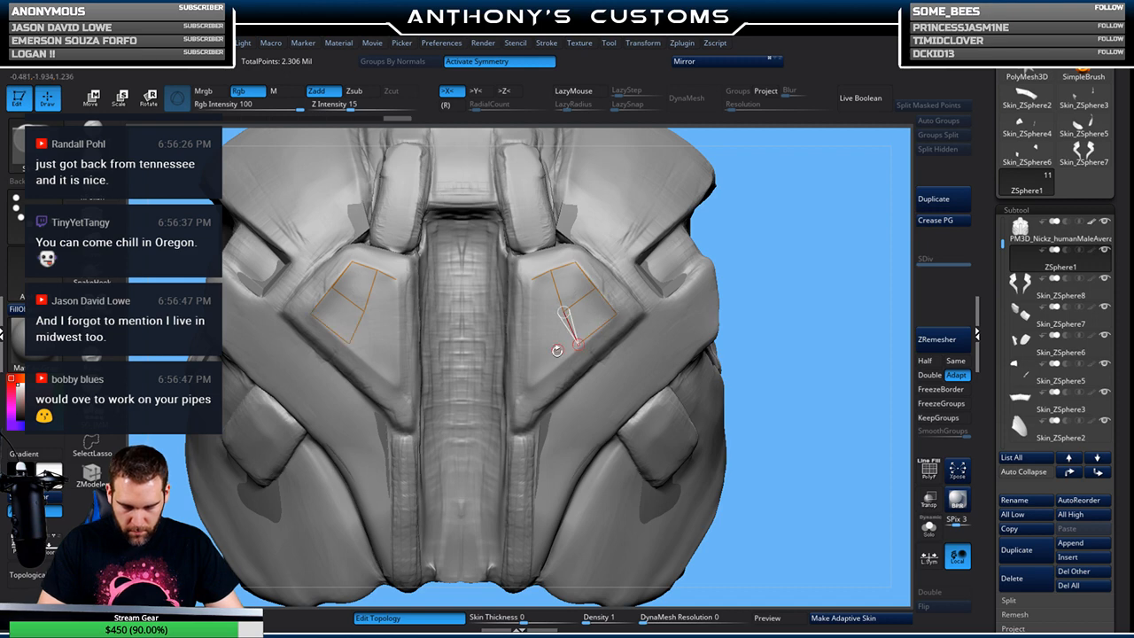
left_click(528, 382)
left_click(530, 332)
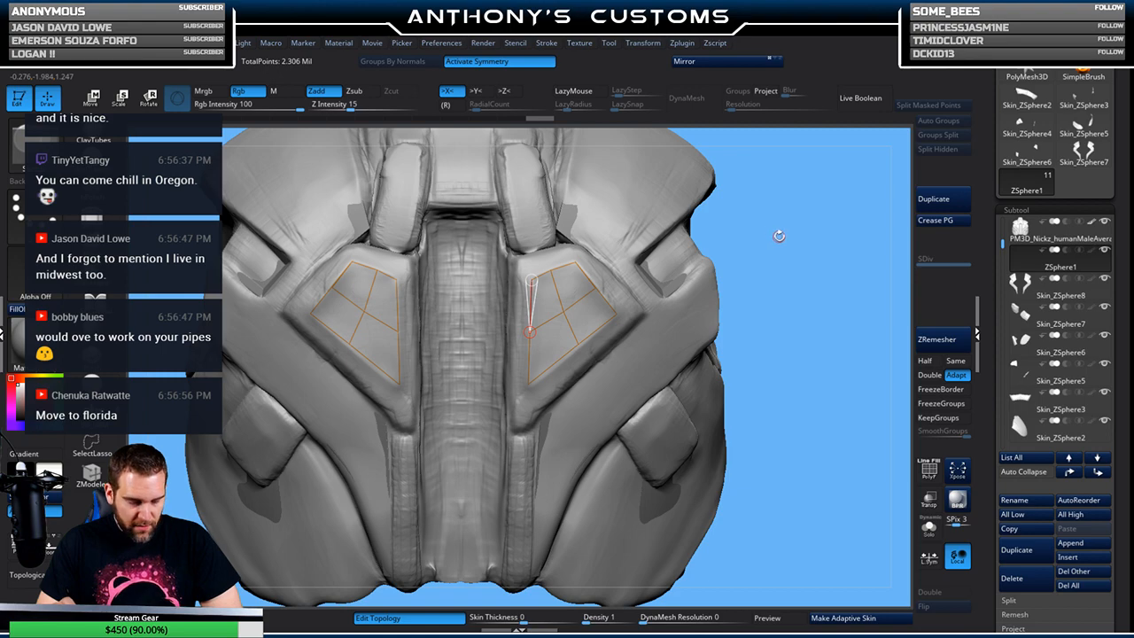
Try to extend the topology grid from the pads' front faces onto their upper bevels
left_click_drag(777, 231, 817, 257)
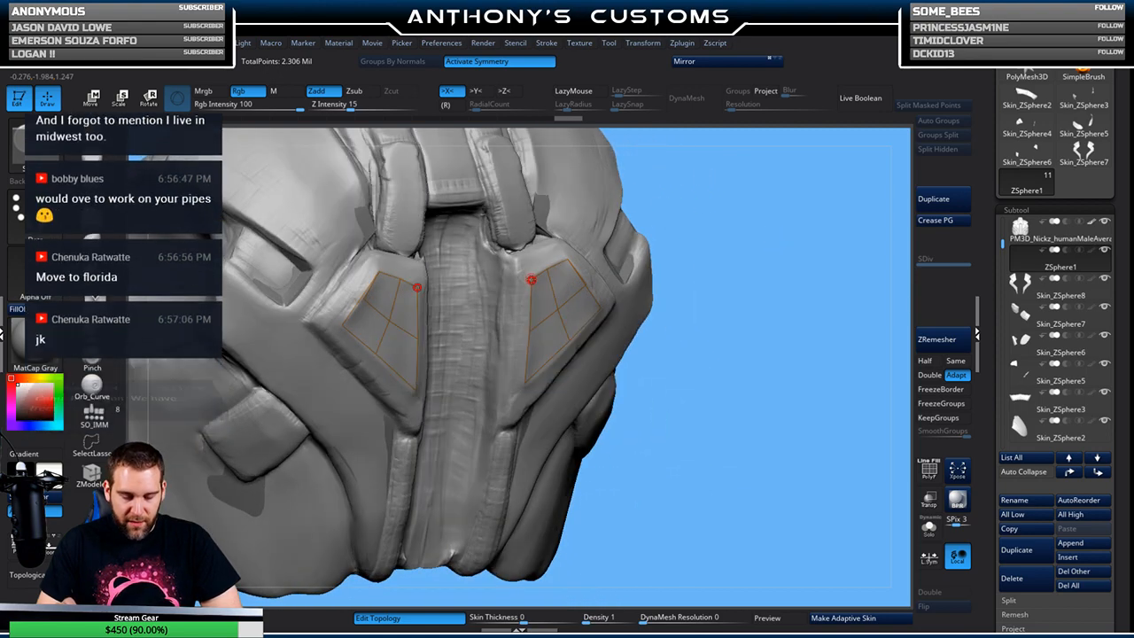
left_click_drag(596, 188, 581, 215)
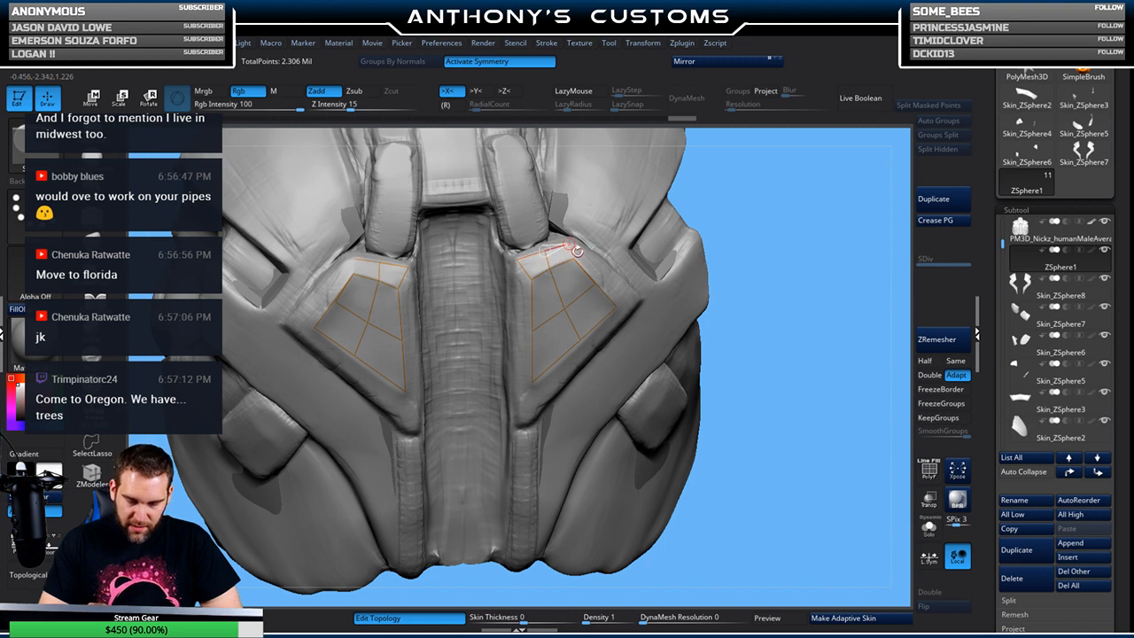
left_click_drag(788, 229, 814, 243)
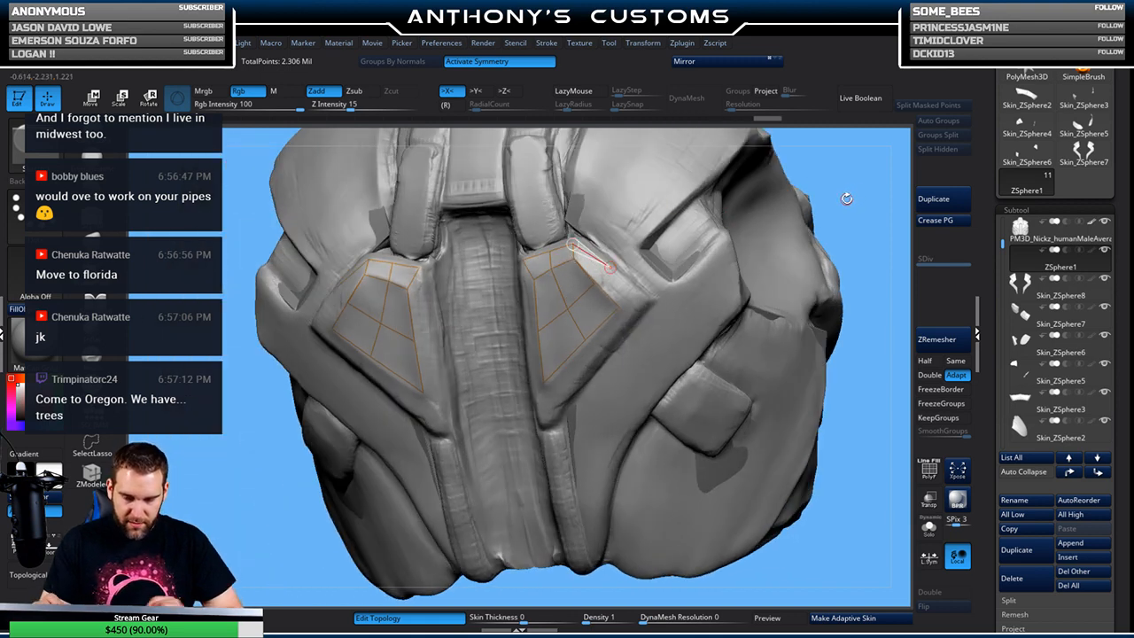
Delete the topology points on the pads' upper bevels and along the inner and lower parts of the grid
left_click(572, 244, "alt")
left_click(551, 253, "alt")
left_click(538, 333, "alt")
left_click(543, 382, "alt")
left_click(572, 341, "alt")
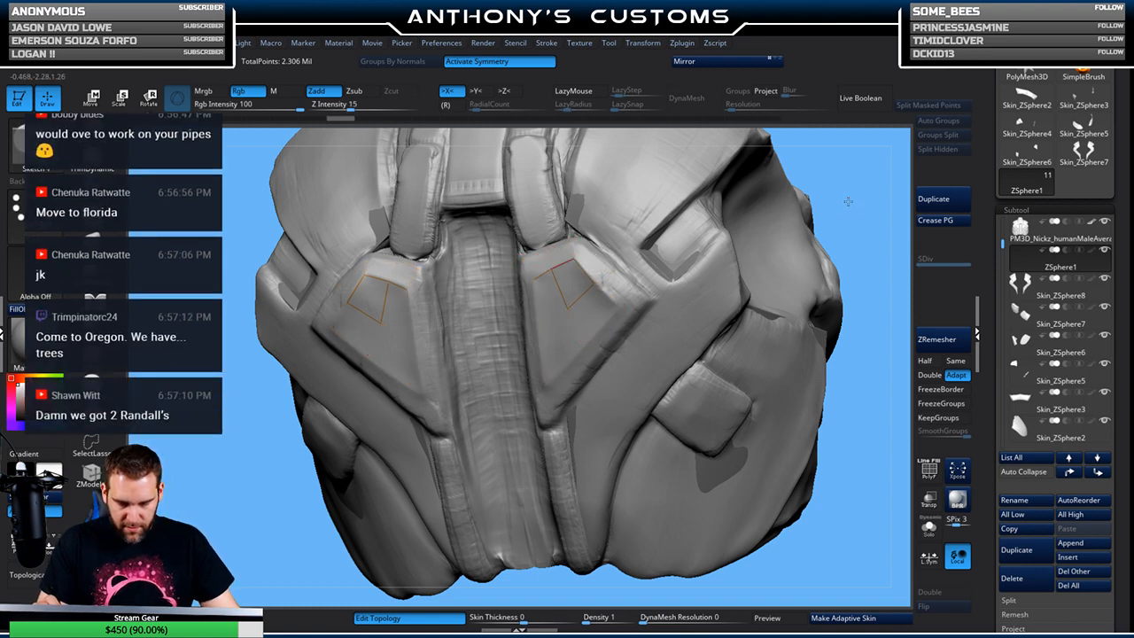
Extend the mirrored topology grid outward and downward until quads cover the pads' raised front faces
left_click_drag(845, 206, 795, 205)
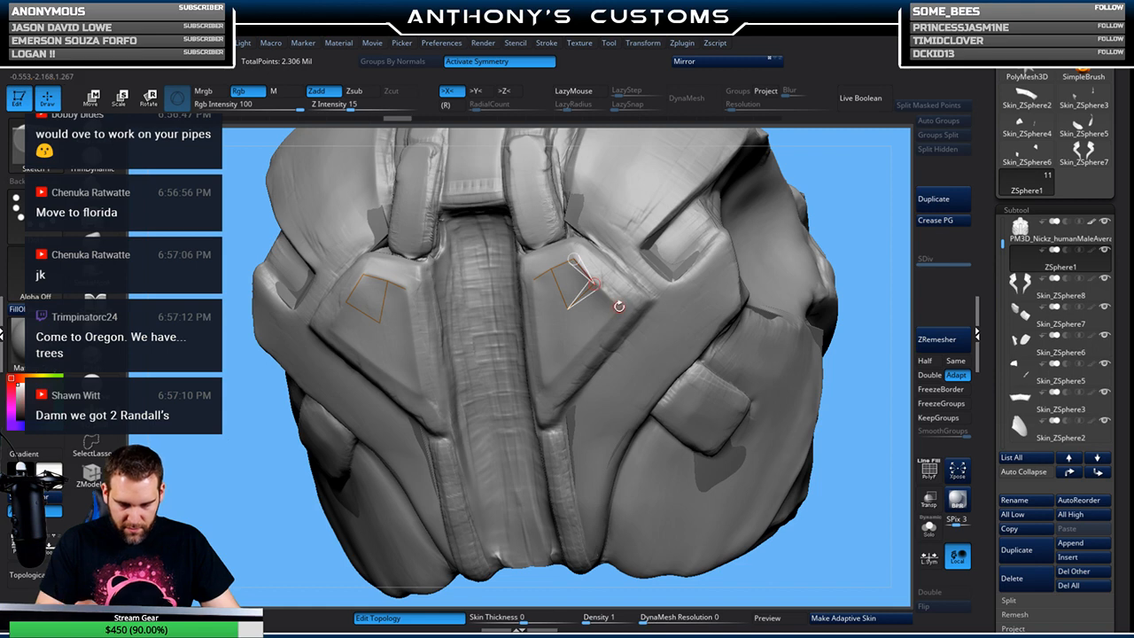
left_click(573, 305)
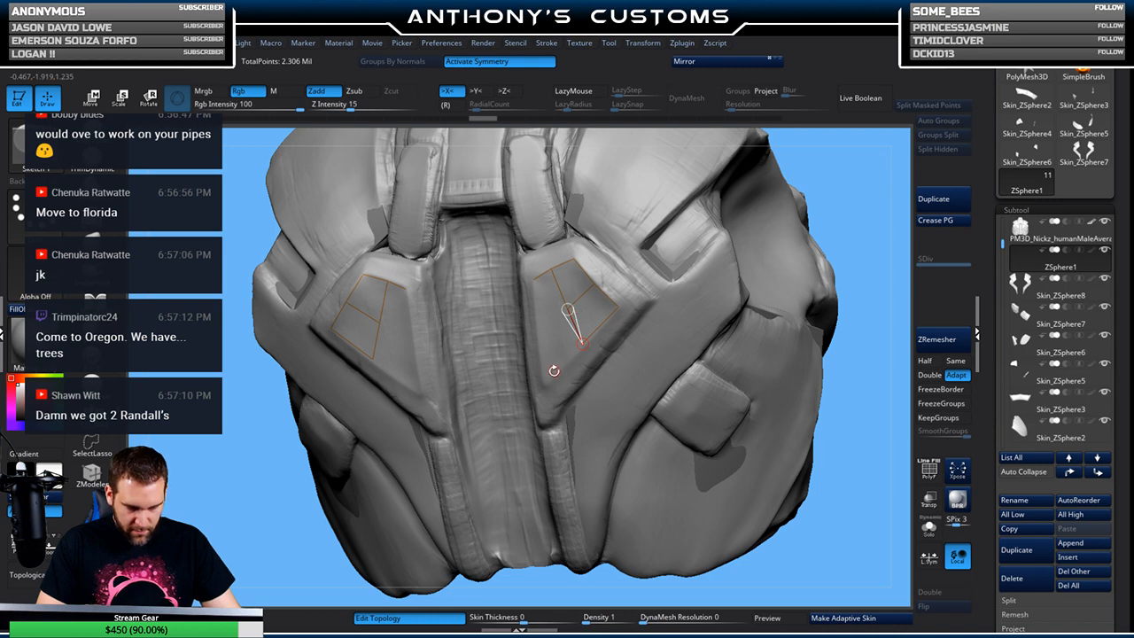
left_click(581, 343)
key("ctrl+z")
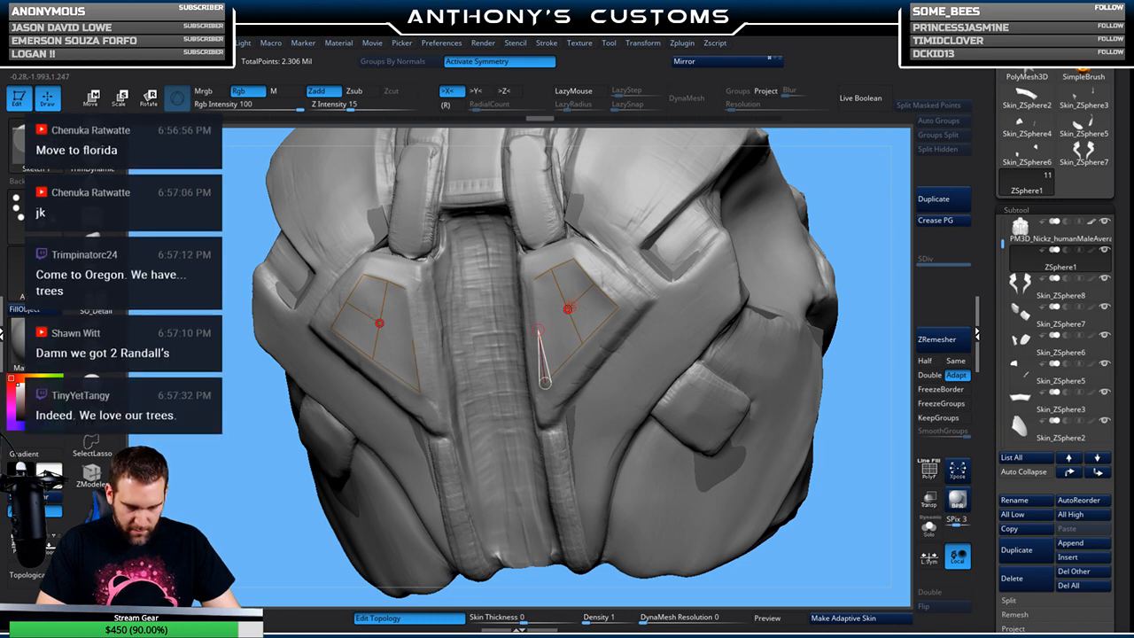
left_click(568, 309)
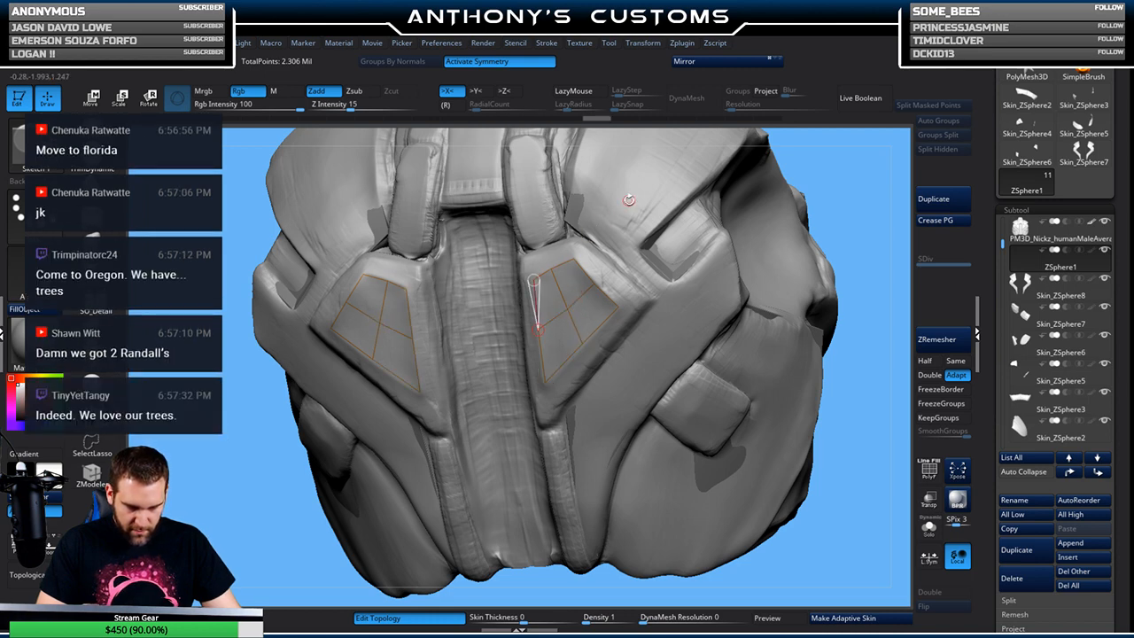
Add mirrored topology quads over the pads' upper bevels and down the inner bevels to the lower tips
mouse_move(829, 203)
left_mouse_down()
mouse_move(837, 188)
mouse_move(824, 186)
left_mouse_up()
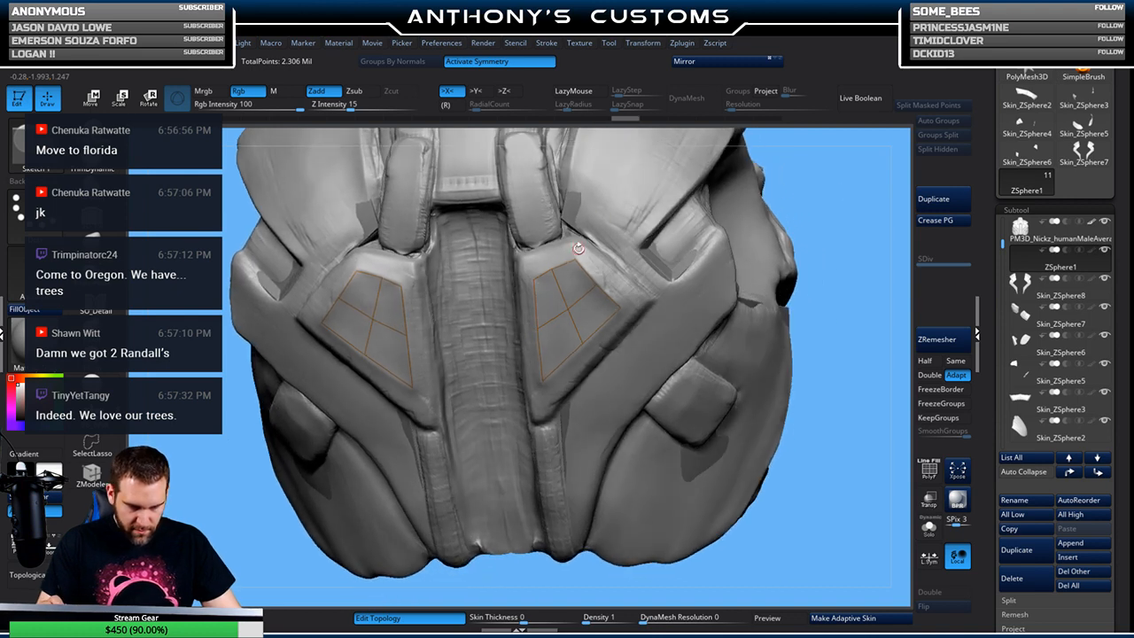
left_click(576, 260)
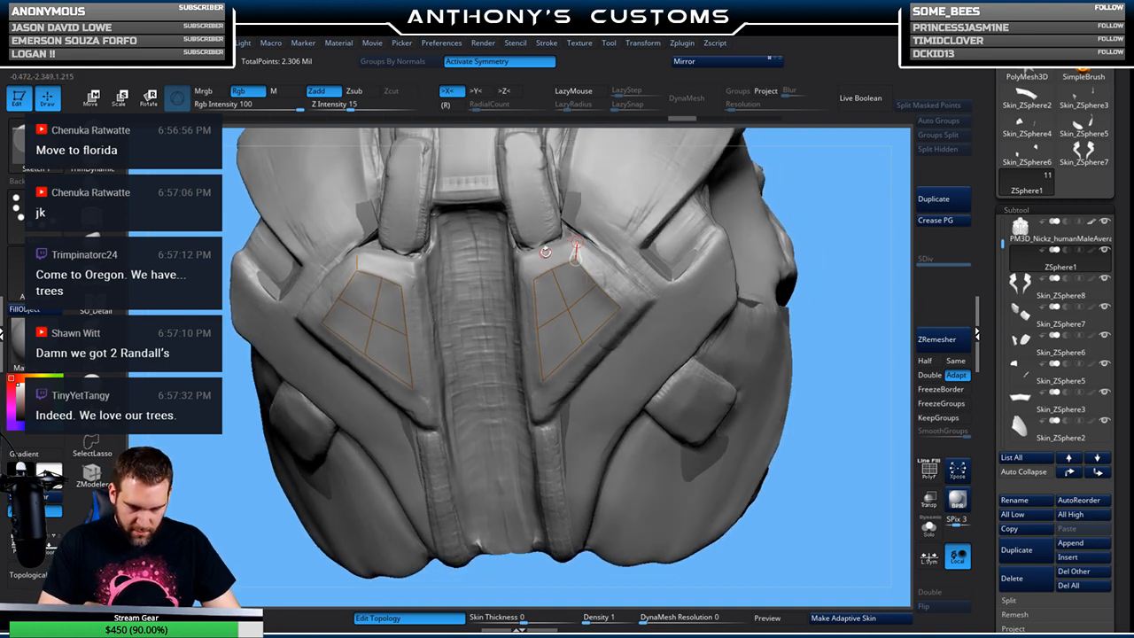
left_click(549, 255)
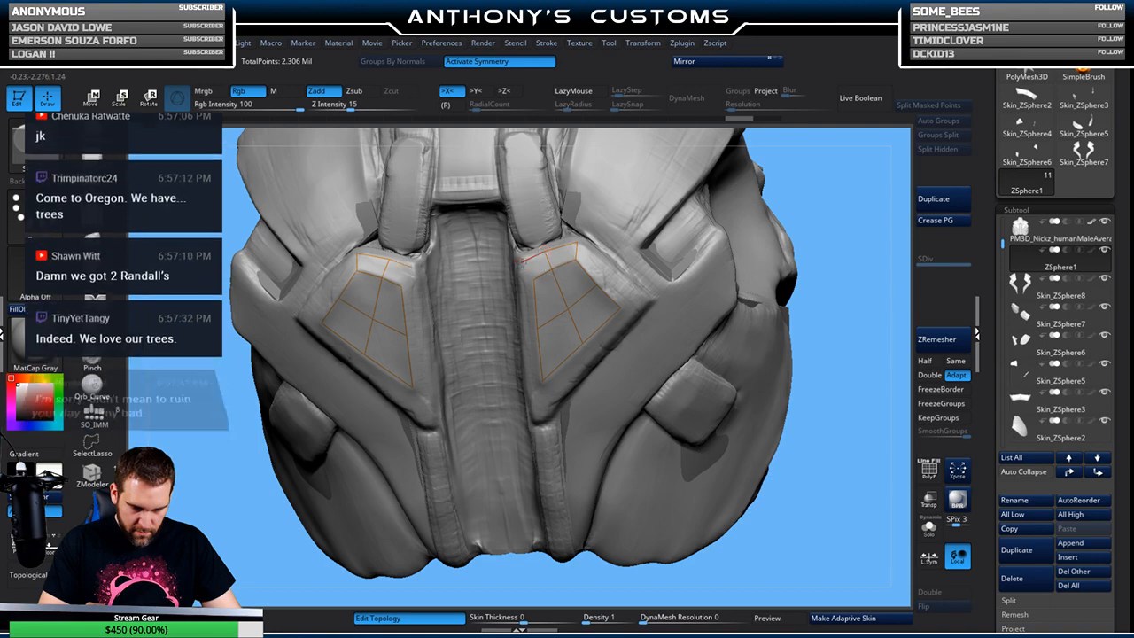
mouse_move(784, 212)
left_mouse_down()
mouse_move(798, 208)
mouse_move(782, 191)
left_mouse_up()
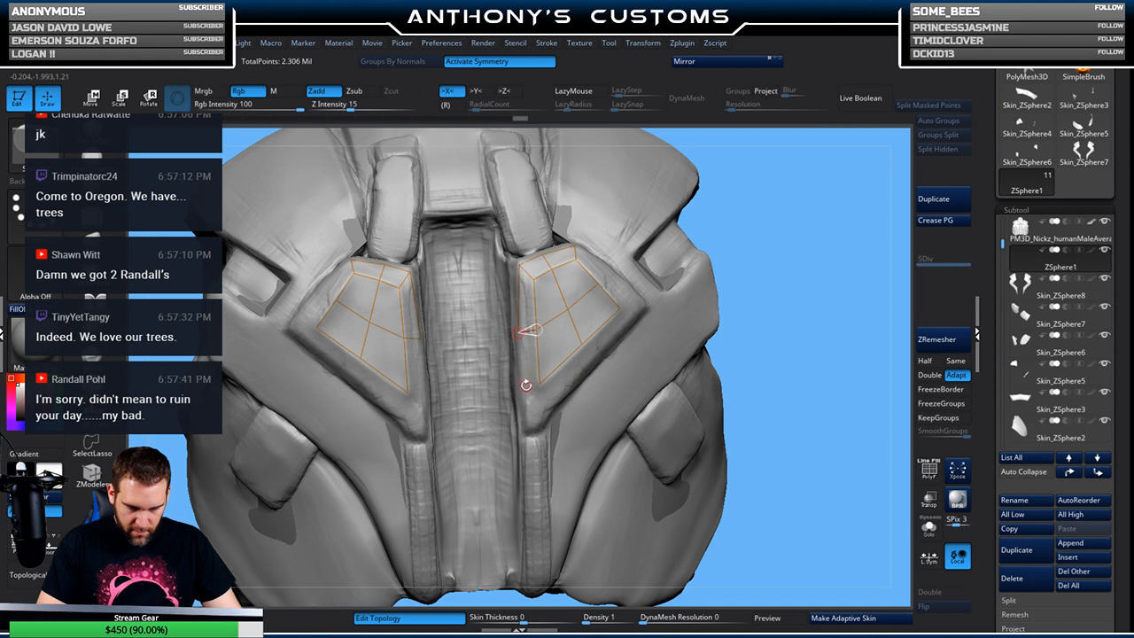
left_click_drag(748, 256, 752, 239)
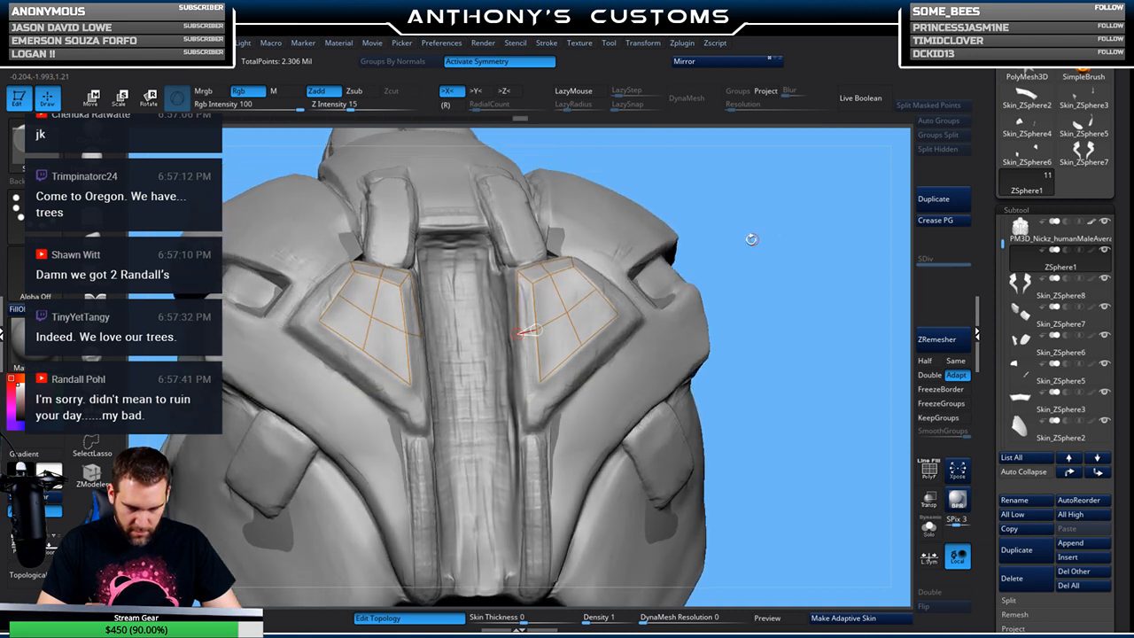
left_click(540, 383)
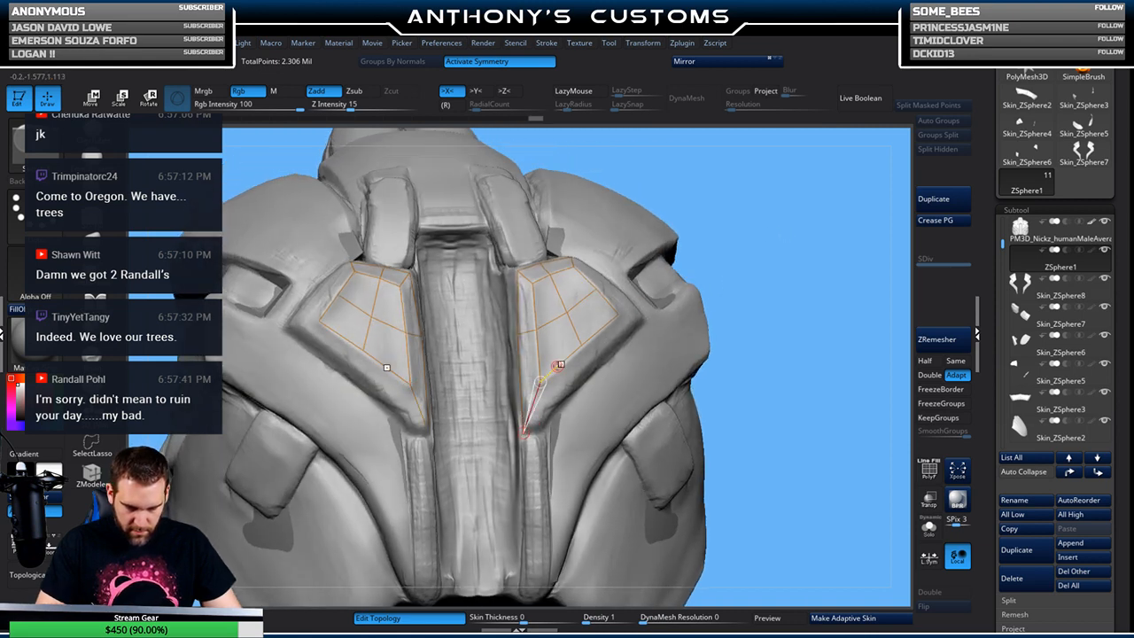
Add mirrored topology quads over the pads' lower and outer bevels, closing the rim of the grid
left_click_drag(800, 245, 691, 281)
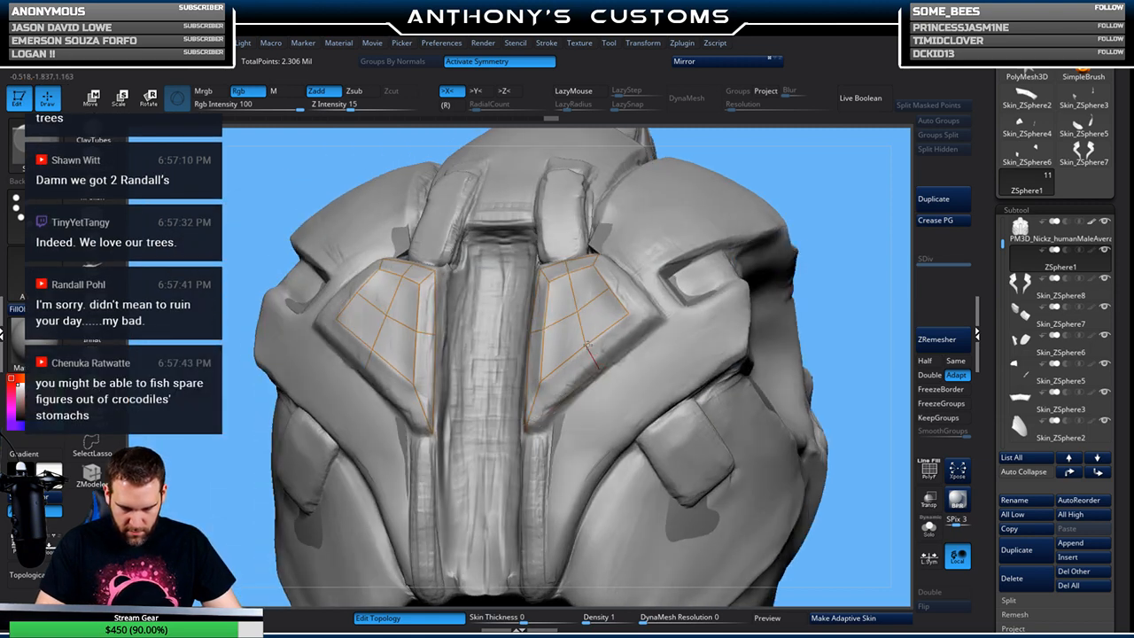
left_click(631, 315)
mouse_move(801, 179)
left_mouse_down()
mouse_move(798, 210)
mouse_move(801, 196)
left_mouse_up()
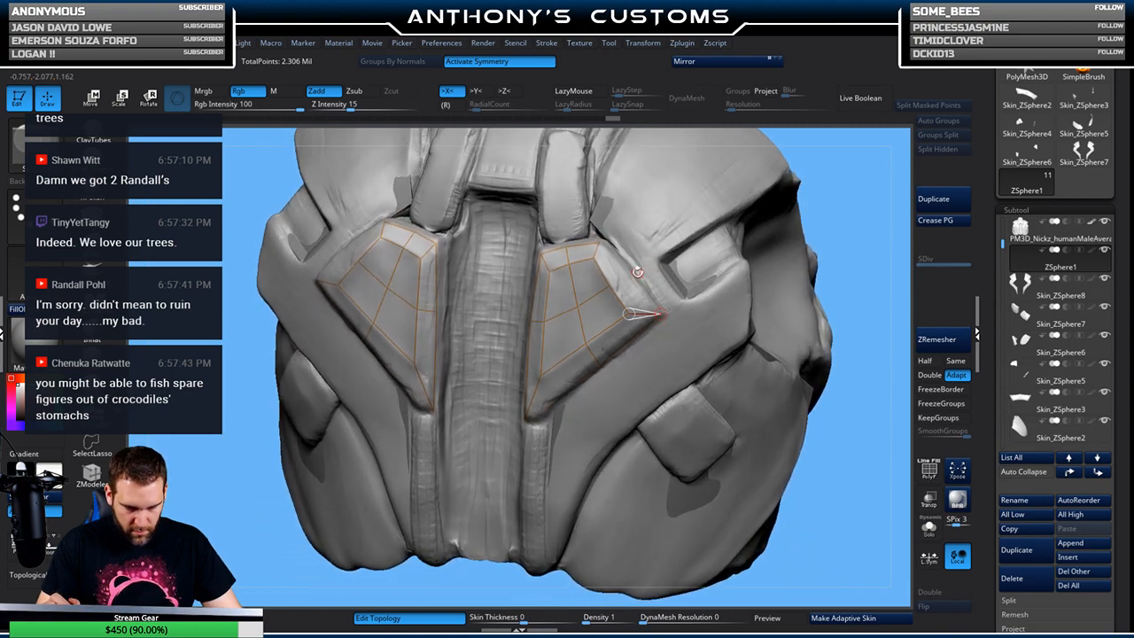
left_click(613, 285)
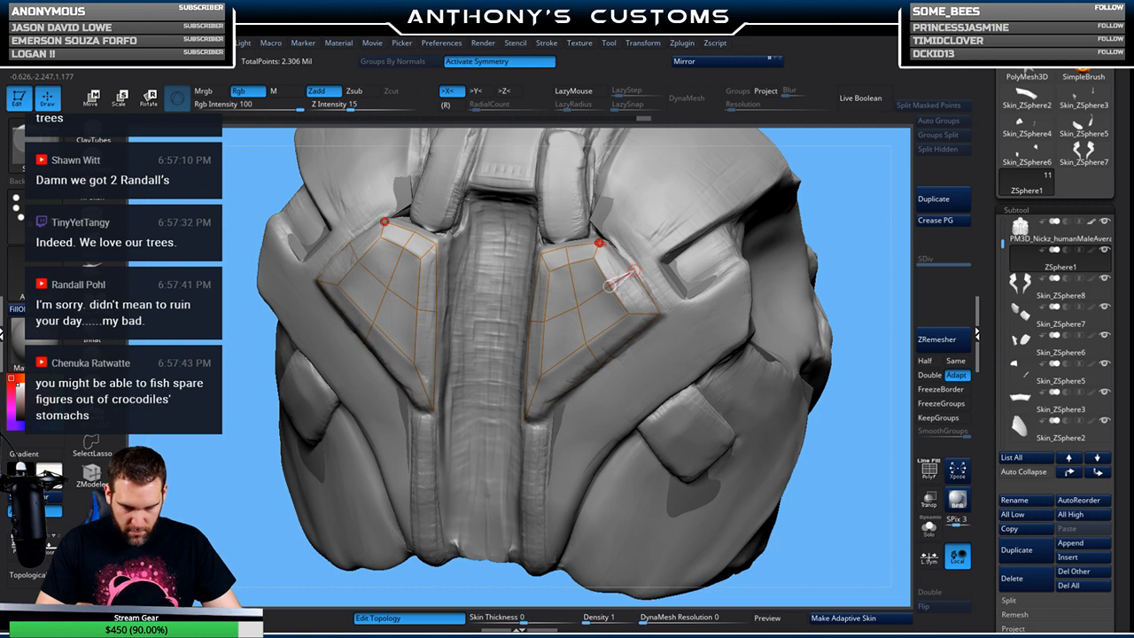
Move the topology points along the pads' upper edges to fit the outer rim of the sculpted bevels
mouse_move(791, 157)
left_mouse_down()
mouse_move(847, 199)
mouse_move(809, 223)
left_mouse_up()
key("w")
left_click_drag(599, 233, 596, 259)
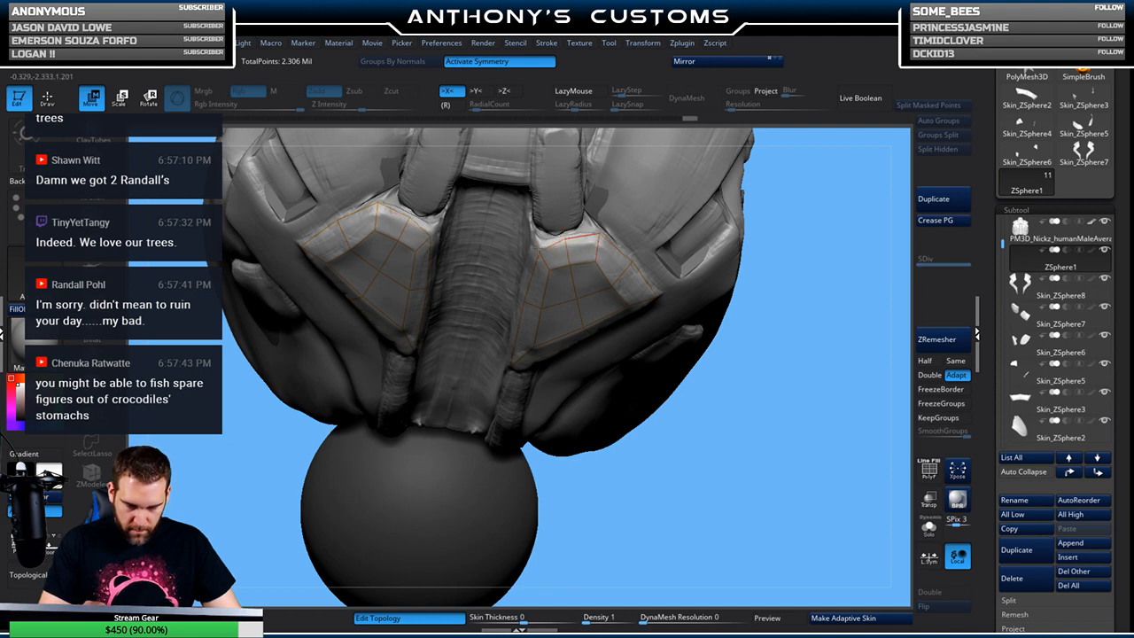
left_click_drag(565, 239, 525, 302)
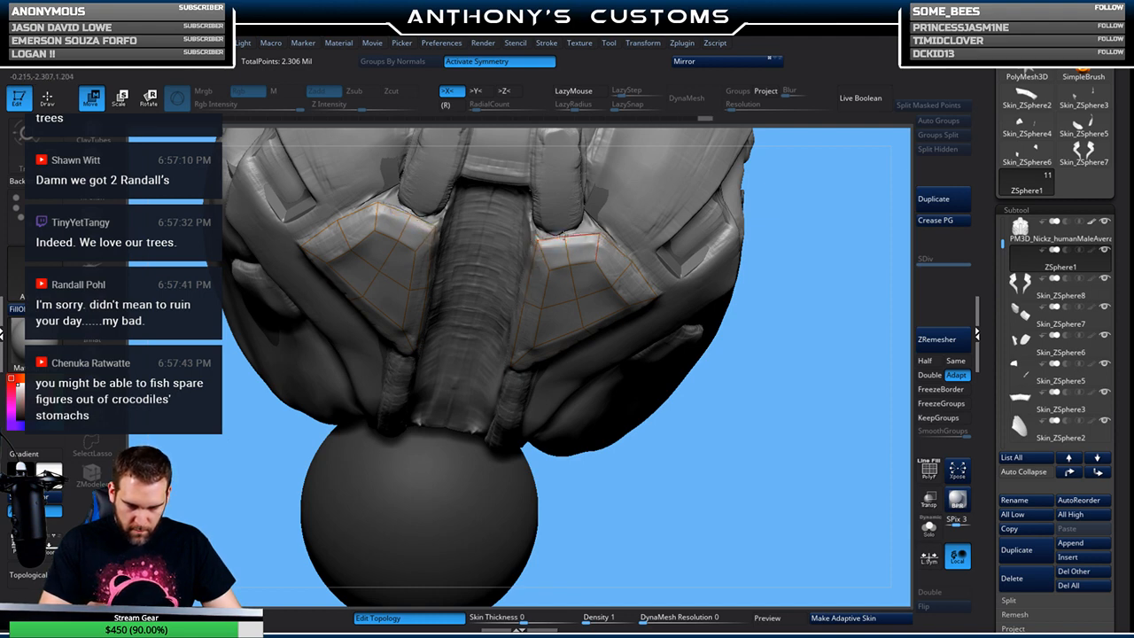
left_click_drag(599, 232, 596, 262)
left_click_drag(789, 373, 855, 222)
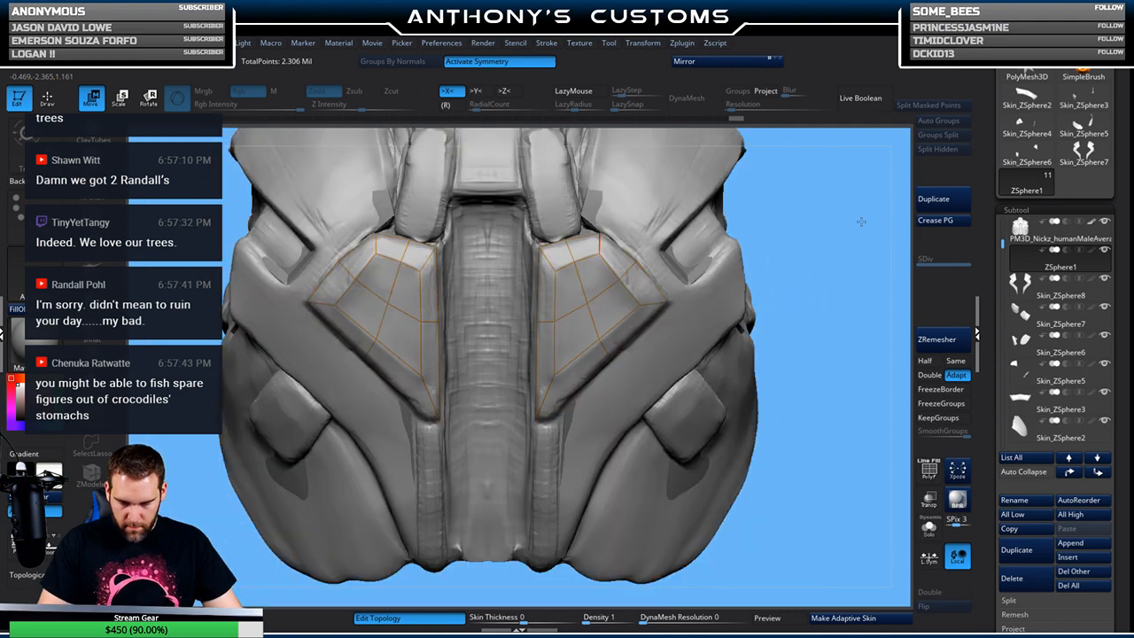
Make an adaptive skin from the pad topology and insert it as a subtool after the ZSphere
left_click(863, 613)
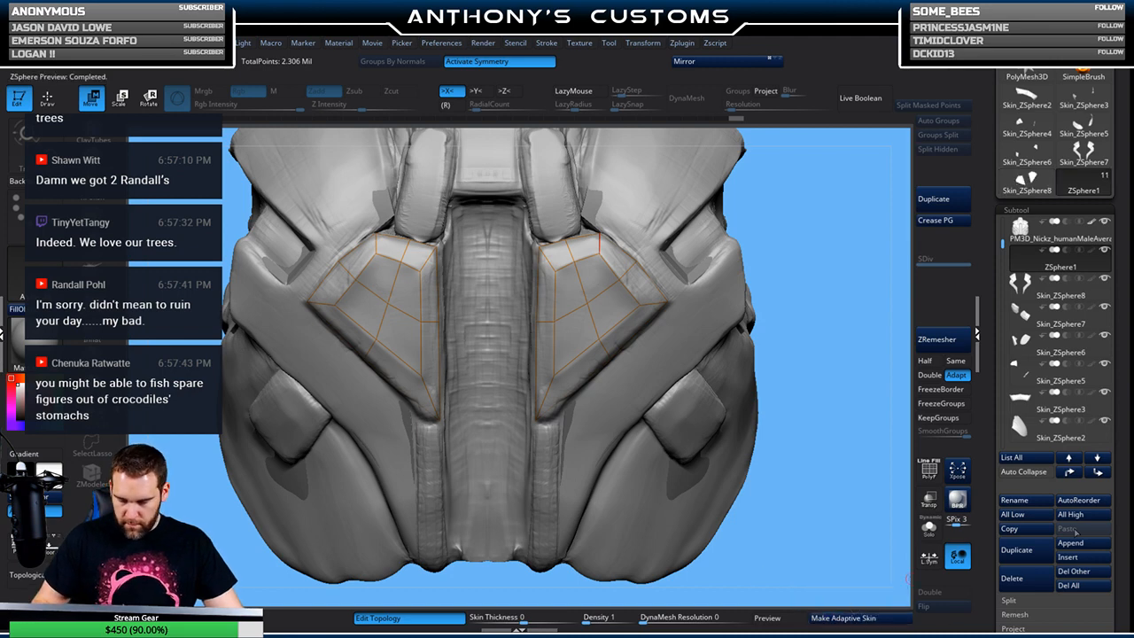
left_click(1076, 556)
left_click(789, 470)
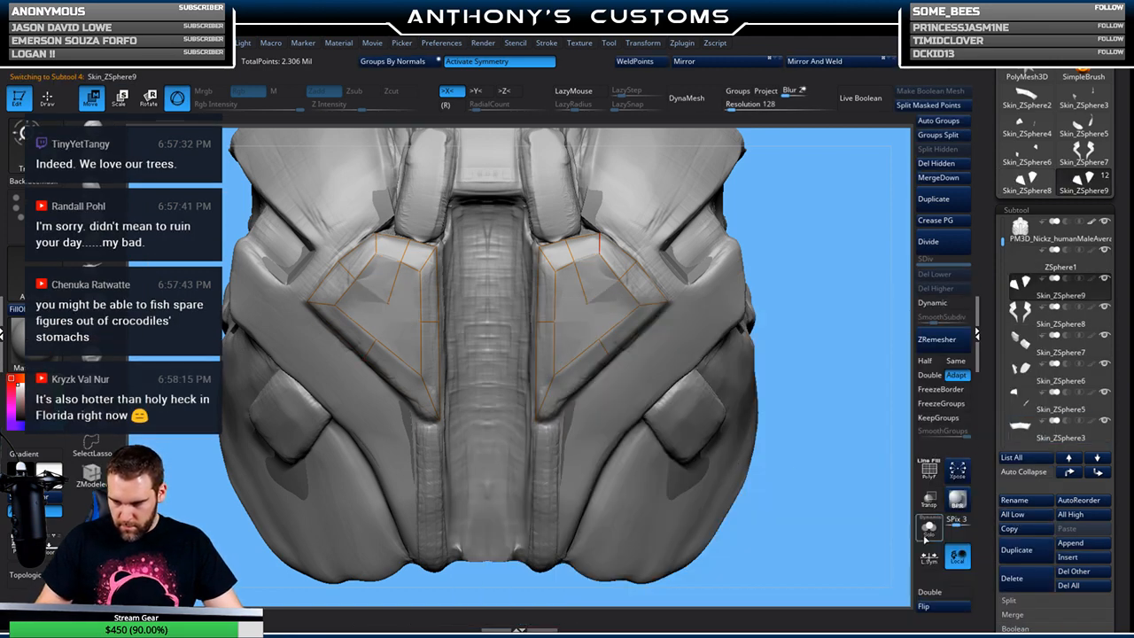
Delete the ZSphere subtool and solo the new pad skin
left_click(1060, 266)
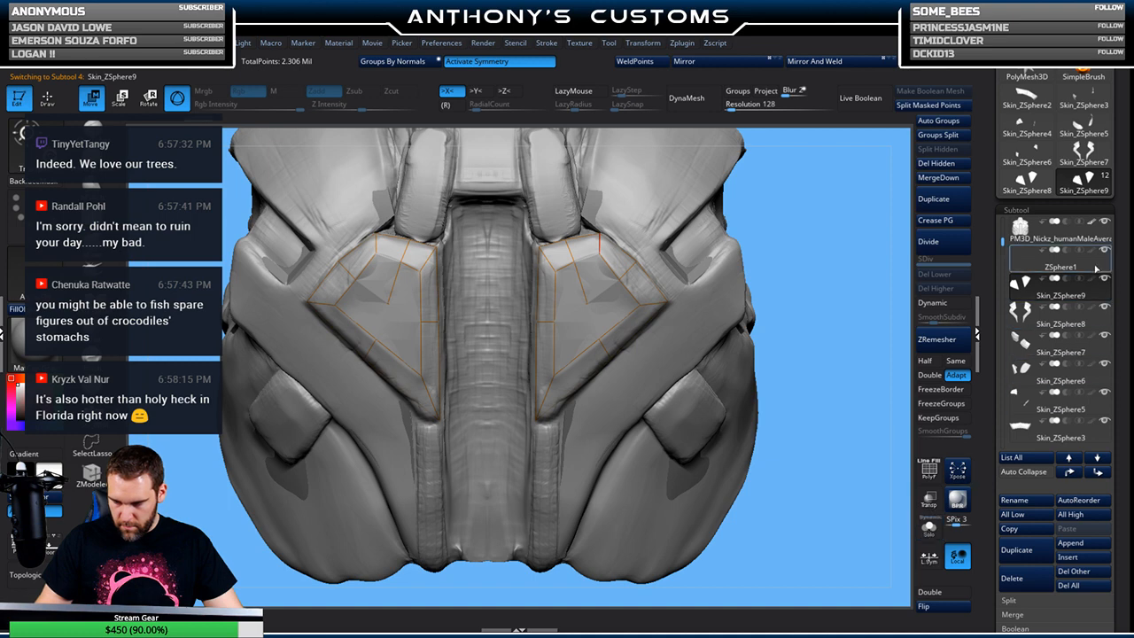
left_click(1046, 587)
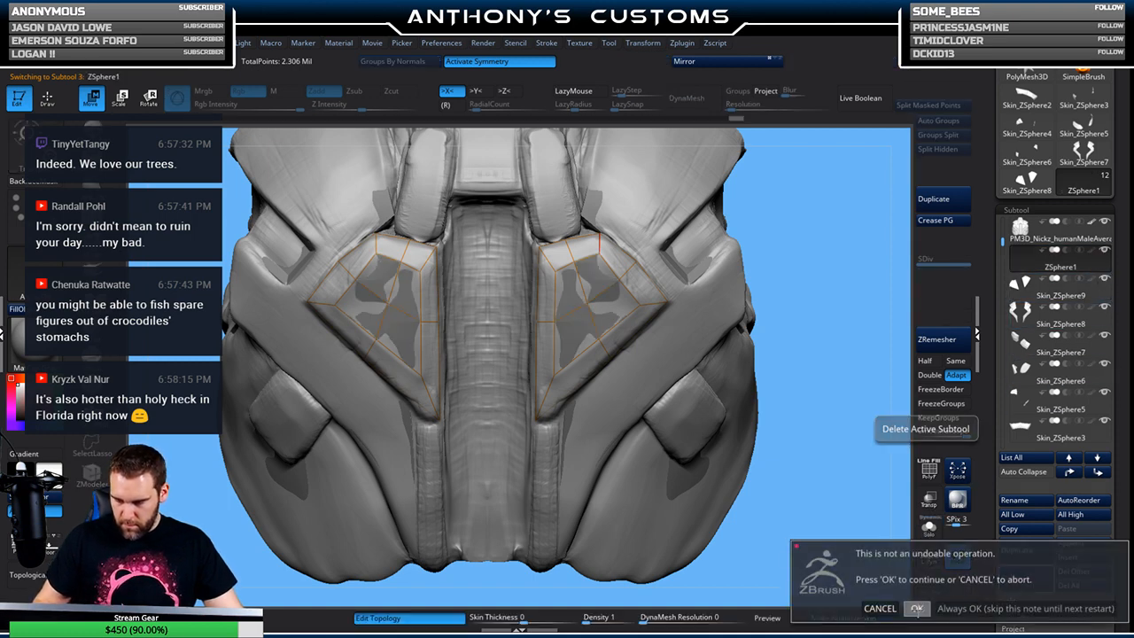
left_click(916, 609)
left_click(930, 529)
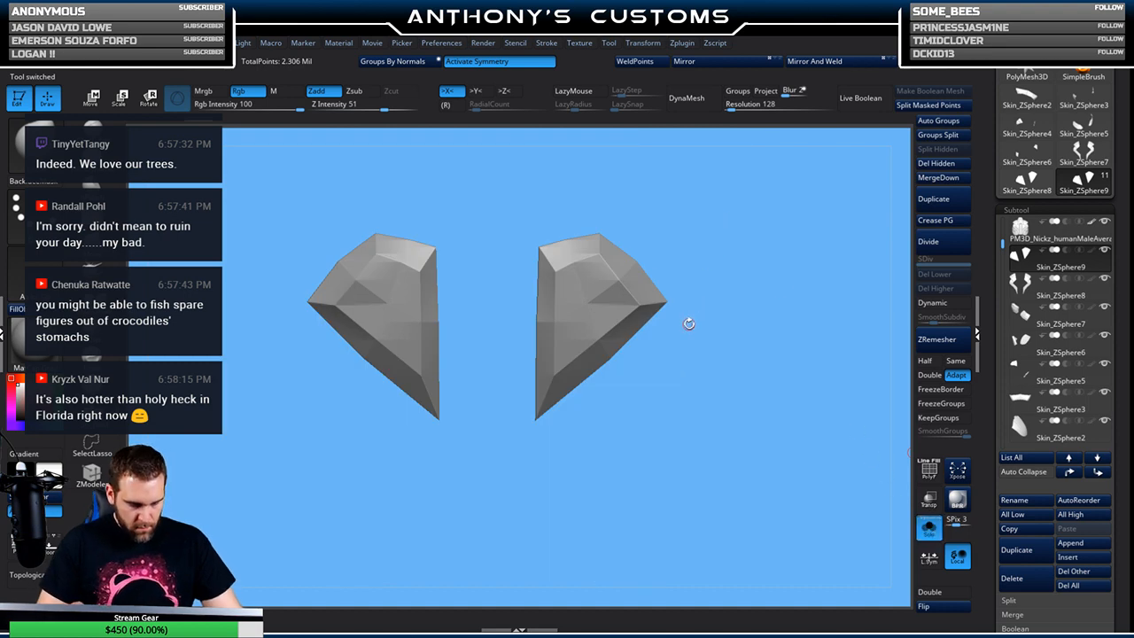
Choose the ZModeler brush and display the PolyFrame on the isolated pads
left_click_drag(620, 443, 637, 438, "alt")
key("shift+f")
key("shift+f")
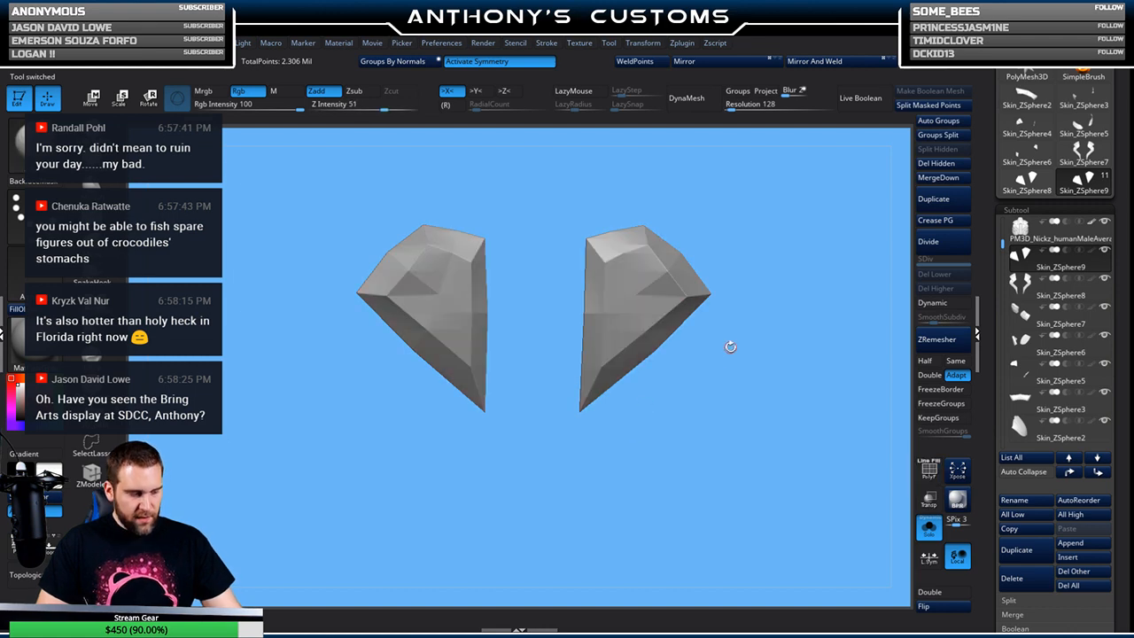
left_click_drag(706, 367, 701, 438, "alt")
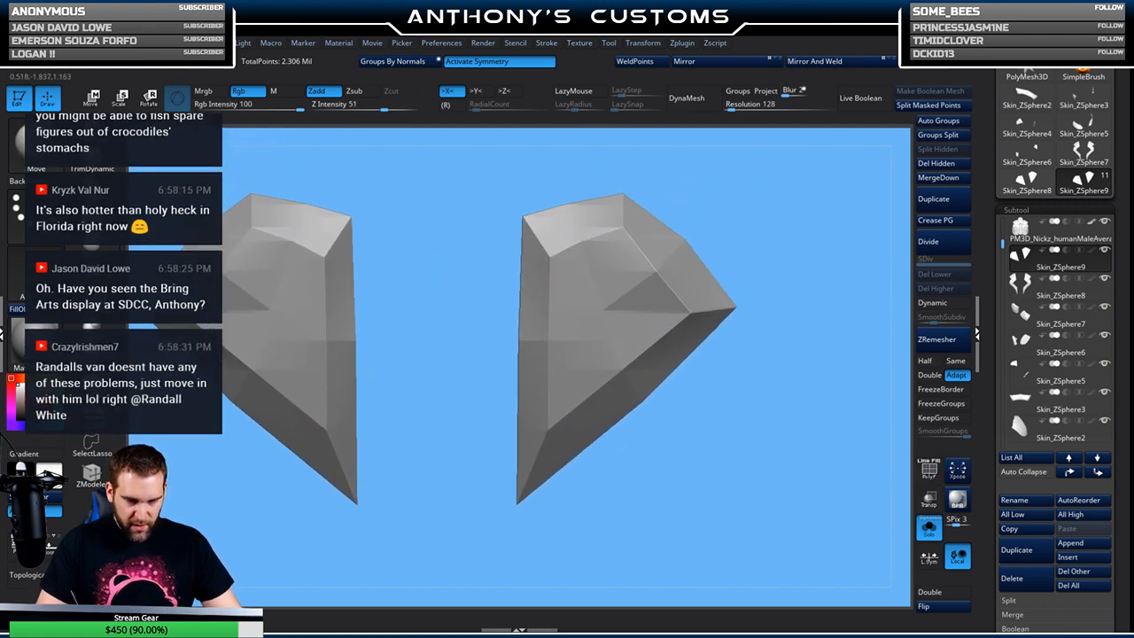
left_click(93, 473)
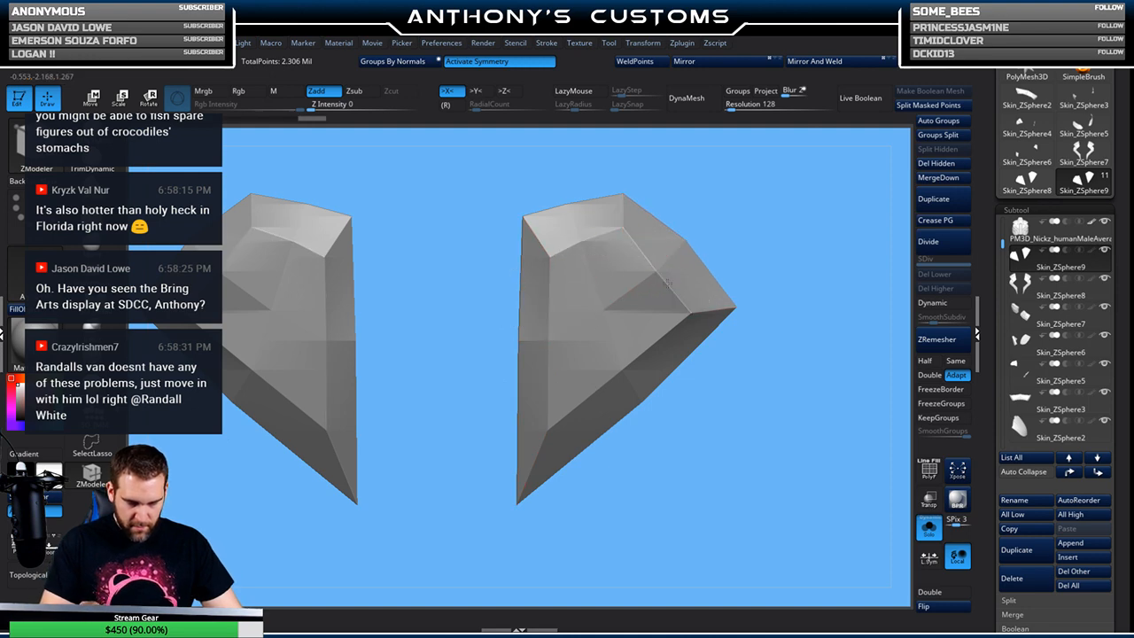
key("shift+f")
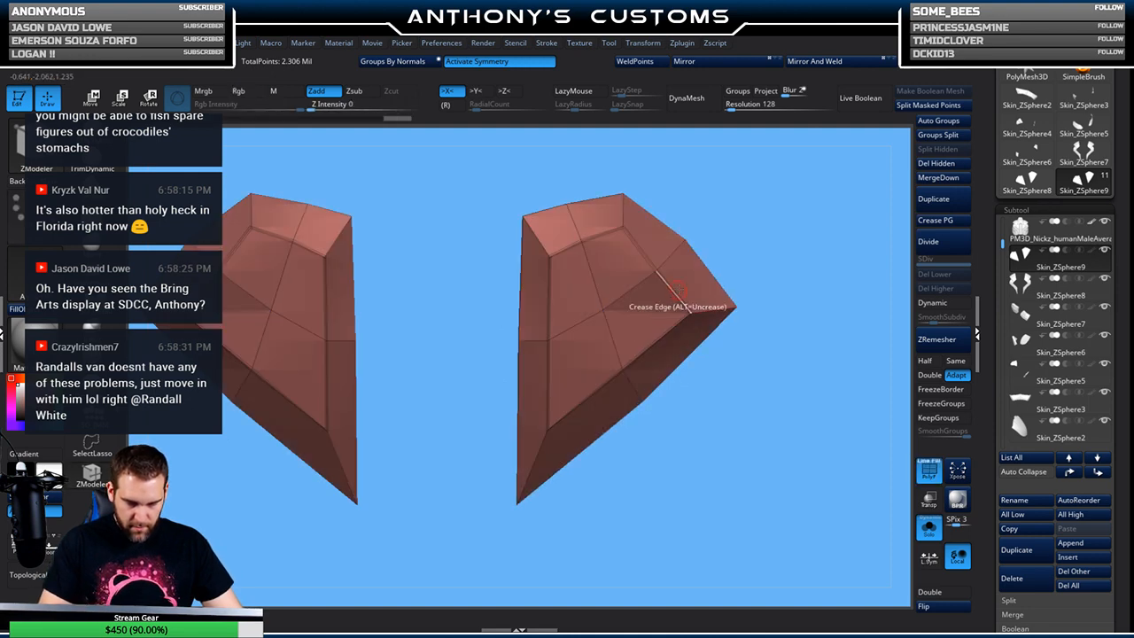
Try to thicken the pads by extruding their polygons with ZModeler, and undo the attempts
left_click(539, 241)
left_click(713, 310)
mouse_move(779, 268)
left_mouse_down()
mouse_move(795, 264)
mouse_move(767, 283)
mouse_move(753, 259)
left_mouse_up()
left_click(726, 269)
key("space")
left_click_drag(703, 288, 729, 306)
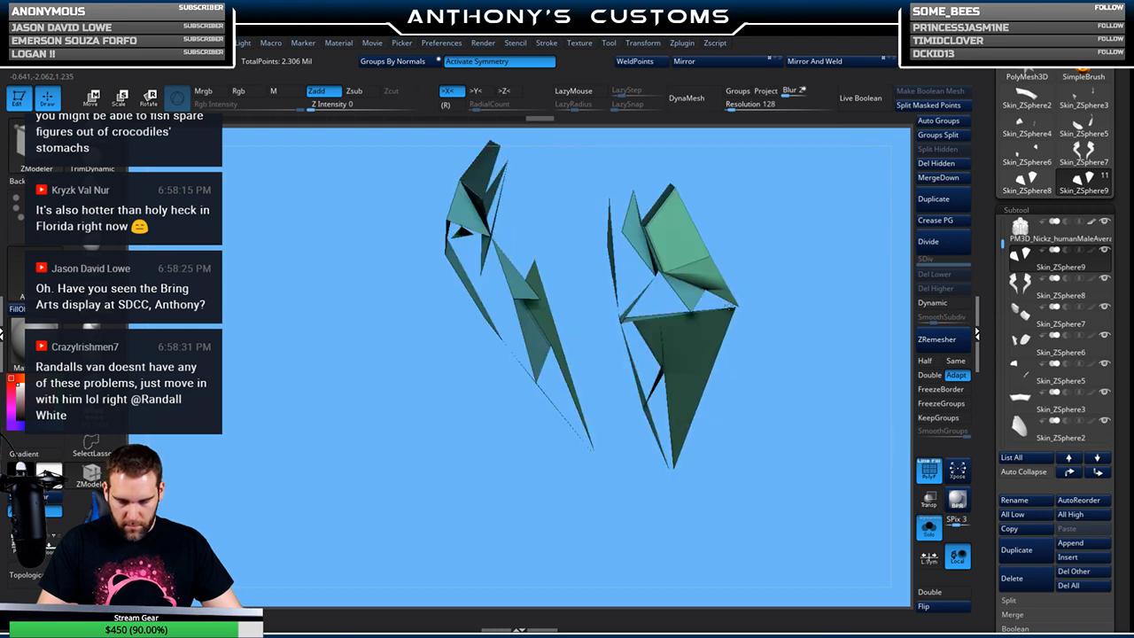
key("ctrl+z")
left_click_drag(789, 284, 805, 227)
left_click_drag(702, 295, 701, 284)
left_click_drag(796, 245, 841, 229)
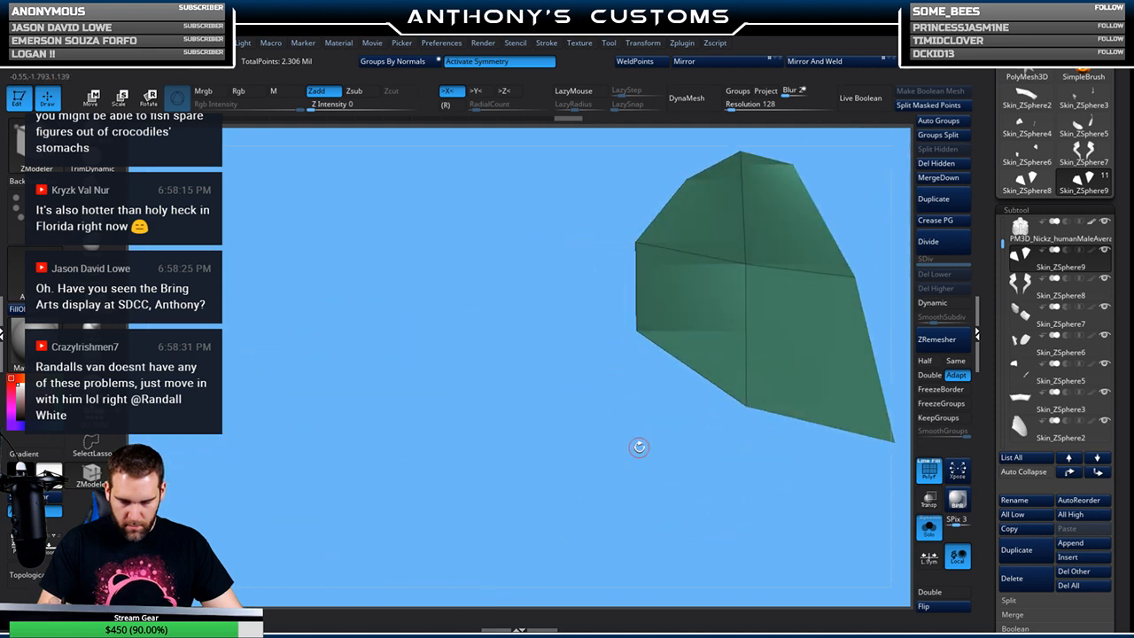
key("ctrl+z")
left_click_drag(643, 460, 608, 431)
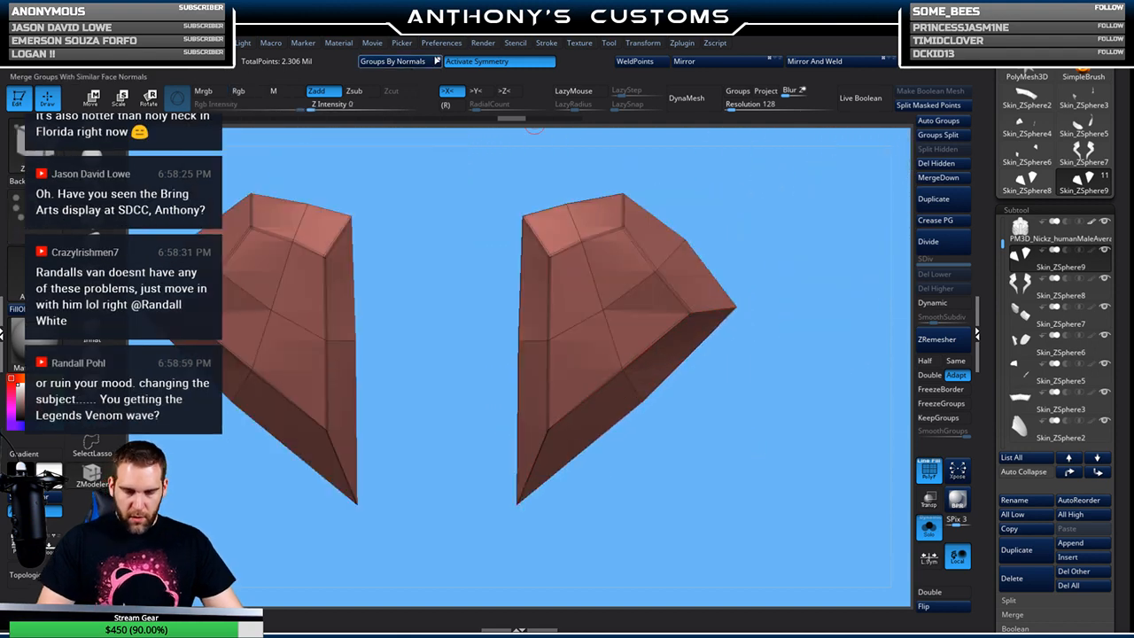
Isolate one pad using polygroups made with Groups By Normals and rebuild its counterpart with Mirror And Weld
left_click(420, 59)
left_click_drag(804, 250, 604, 311)
key("ctrl+shift")
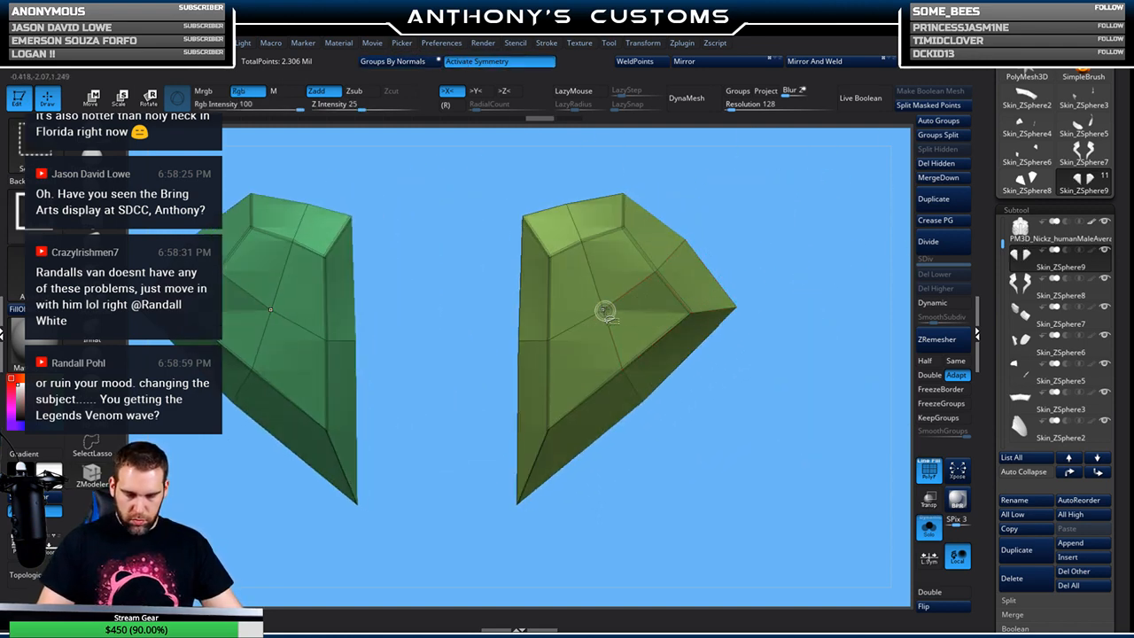
left_click(602, 312, "ctrl+shift")
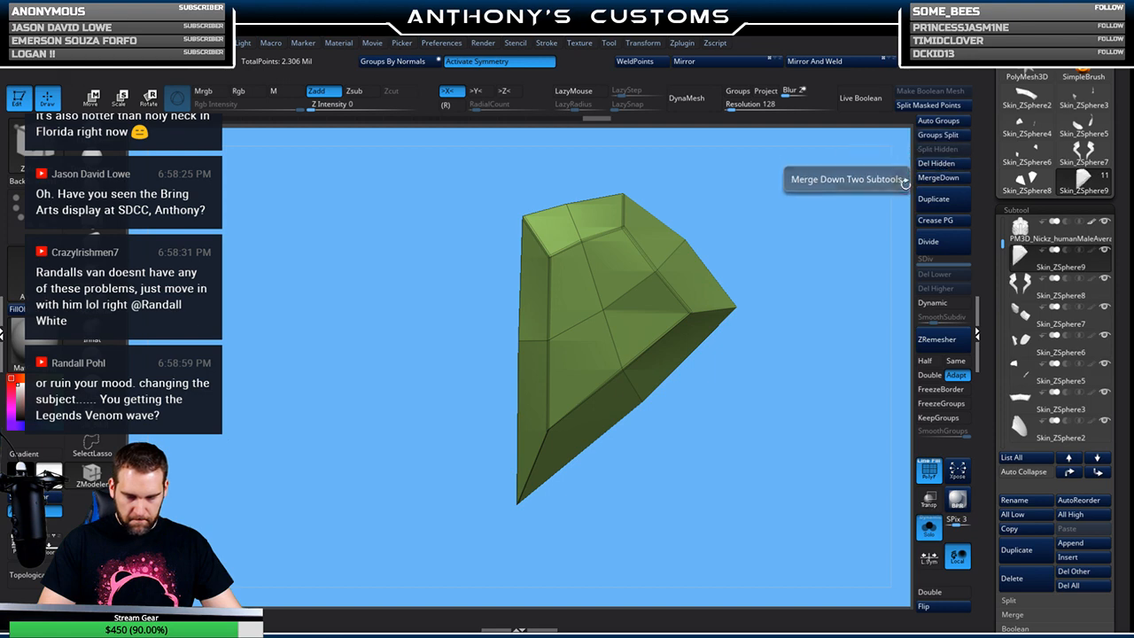
left_click(816, 61)
Extrude the pads' polygroups with QMesh to give them thickness, and flip the mesh normals
left_click_drag(782, 246, 728, 268)
mouse_move(660, 271)
left_mouse_down()
mouse_move(633, 274)
mouse_move(665, 248)
left_mouse_up()
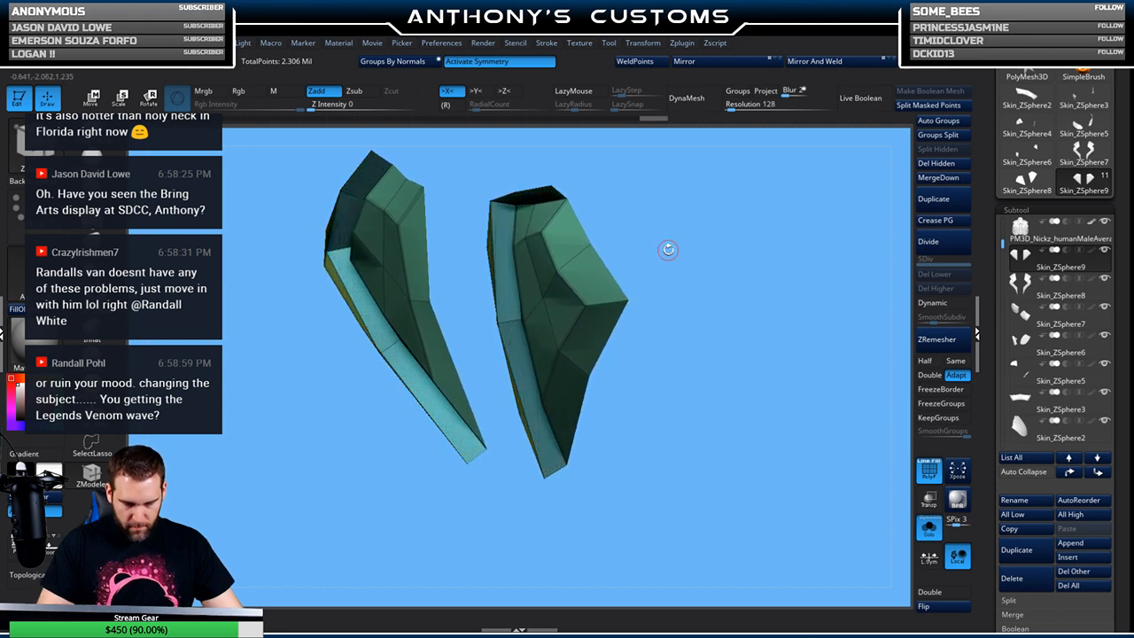
left_click(925, 606)
Crease the thickened pads' border edges with ZModeler's Crease edge action targeting EdgeLoop Complete
left_click_drag(741, 392, 709, 316)
key("space")
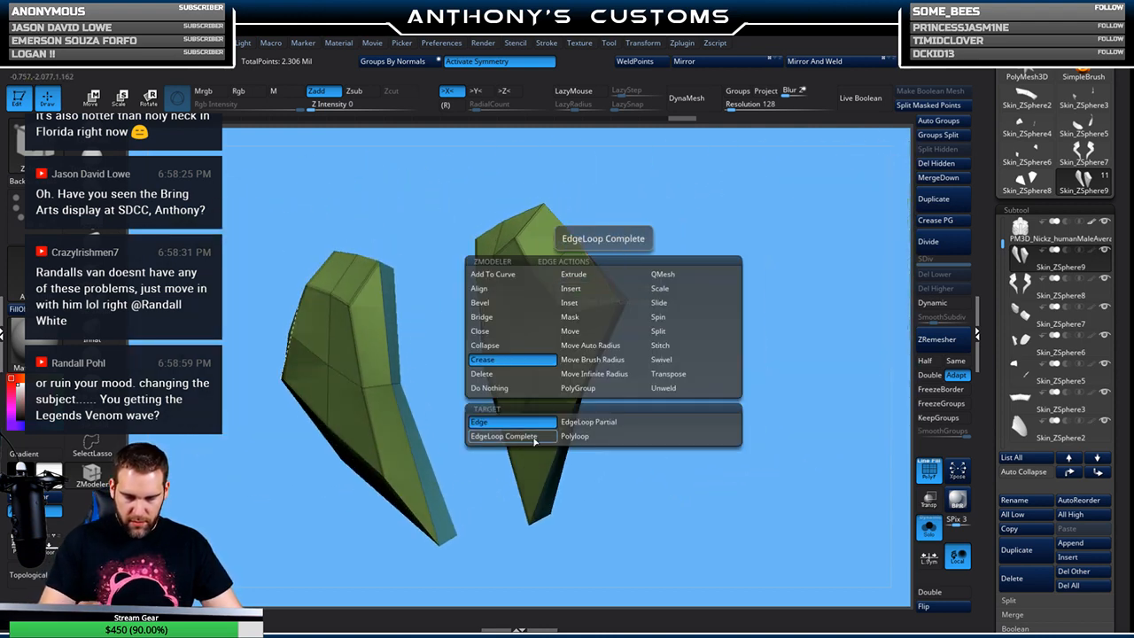
left_click_drag(718, 241, 697, 268)
key("space")
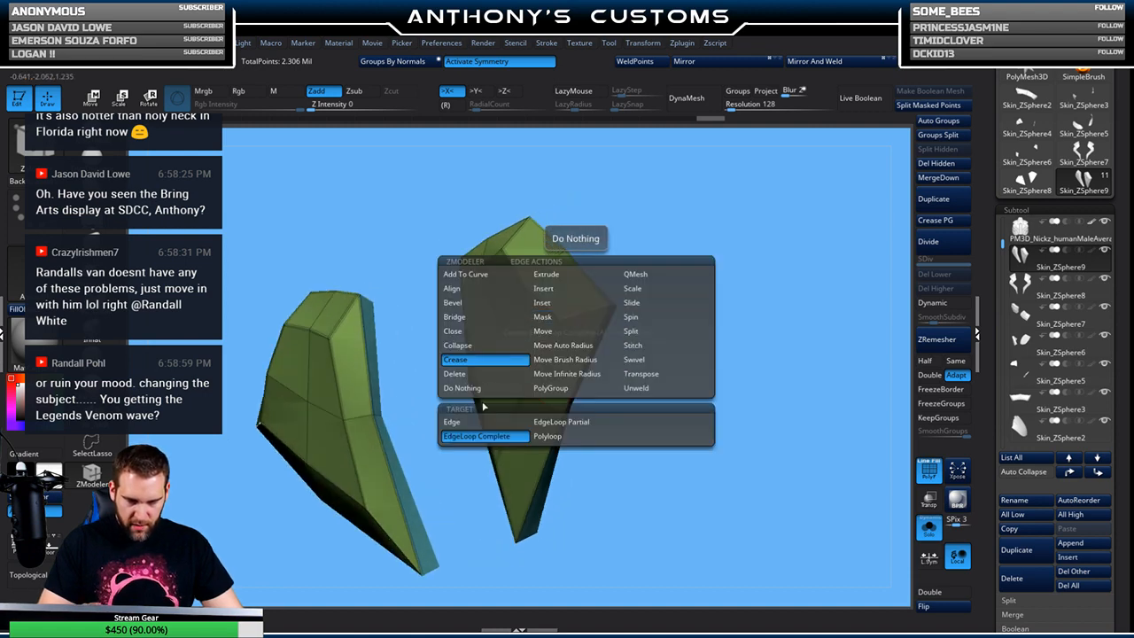
left_click_drag(636, 299, 749, 252)
key("space")
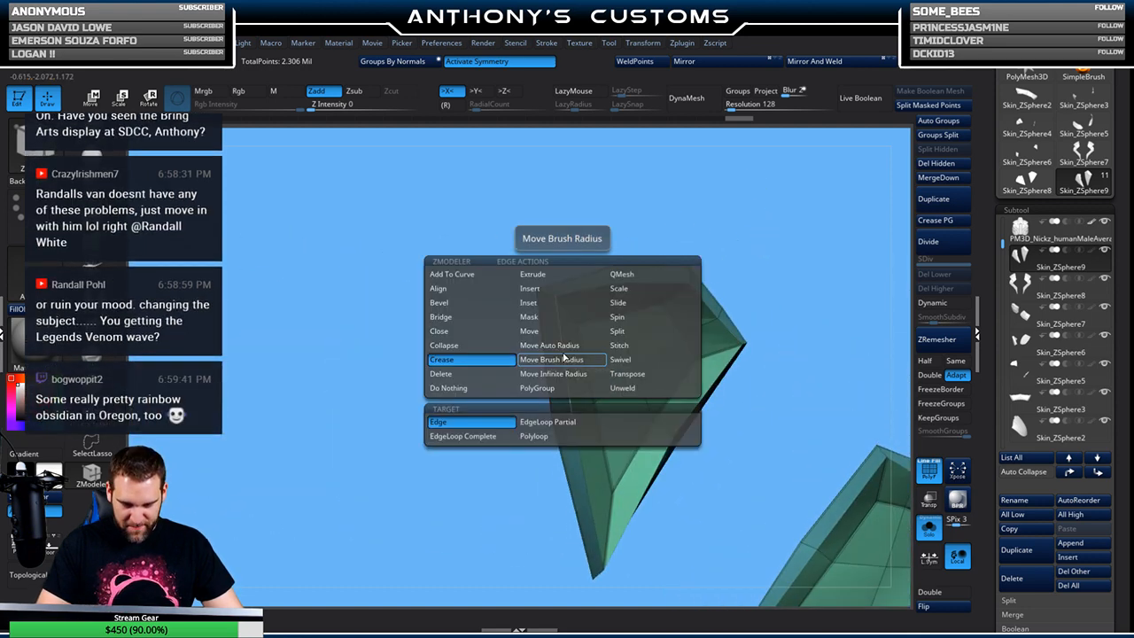
left_click(478, 436)
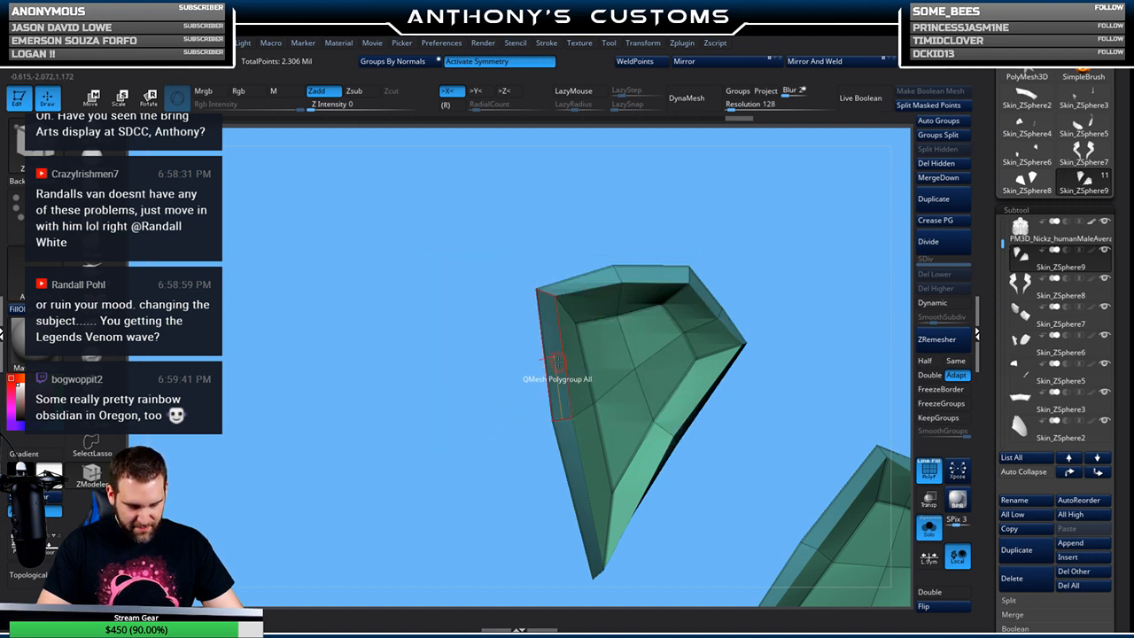
mouse_move(769, 276)
left_mouse_down()
mouse_move(785, 274)
mouse_move(802, 329)
mouse_move(873, 287)
mouse_move(736, 381)
mouse_move(788, 365)
left_mouse_up()
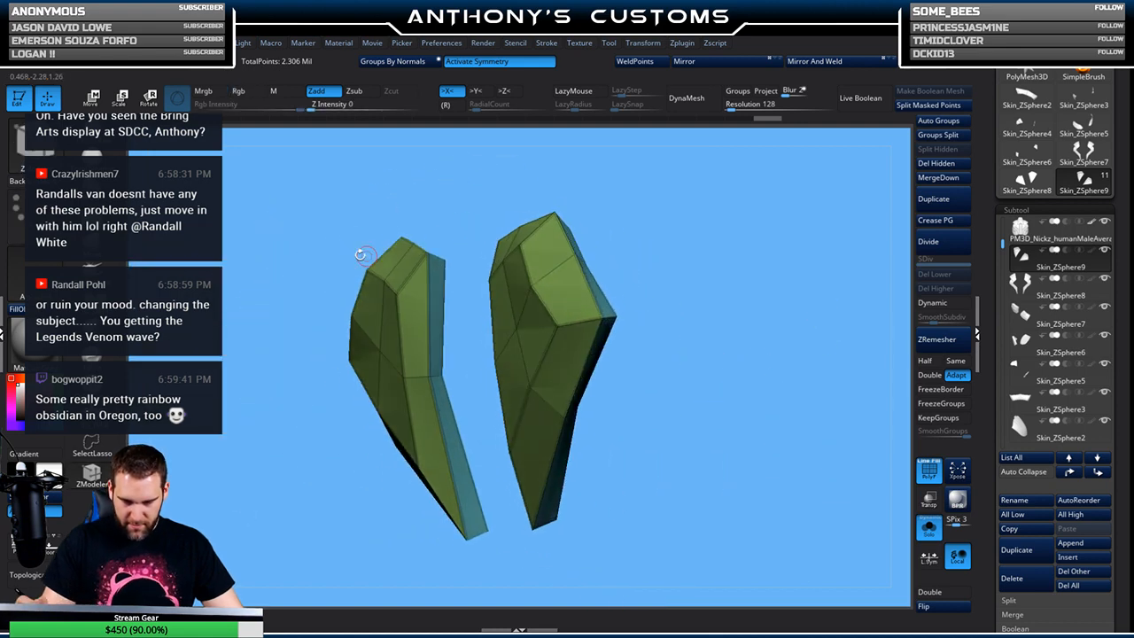
Choose the Move brush and adjust corner points along the rims of the thickened pads
key("b")
key("m")
key("v")
mouse_move(689, 284)
left_mouse_down()
mouse_move(702, 287)
mouse_move(566, 330)
left_mouse_up()
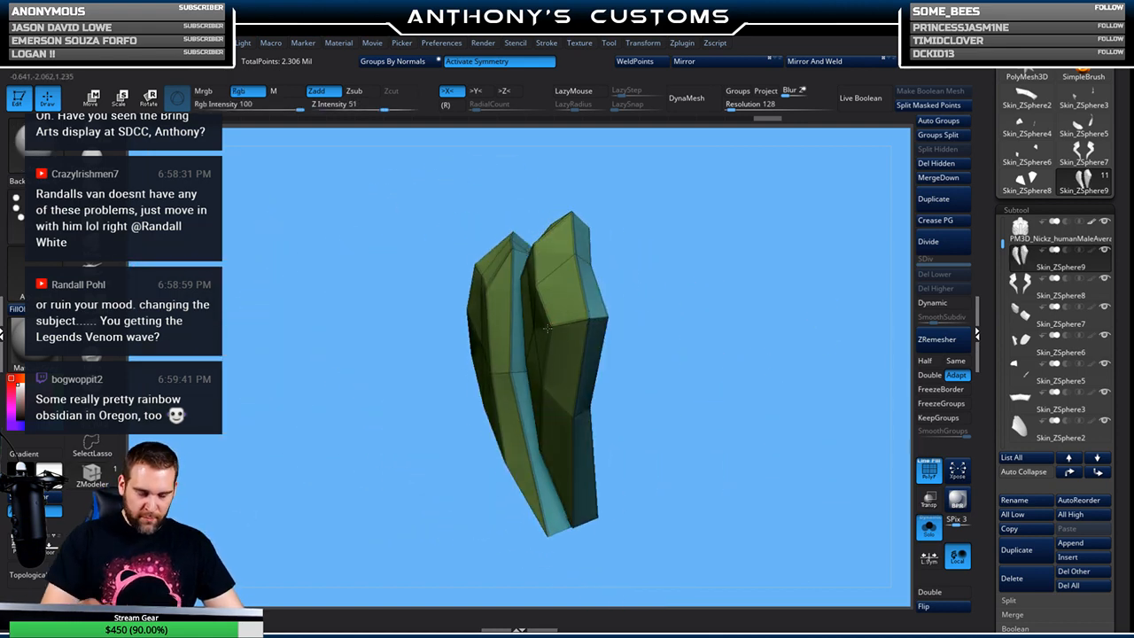
left_click_drag(636, 249, 685, 320)
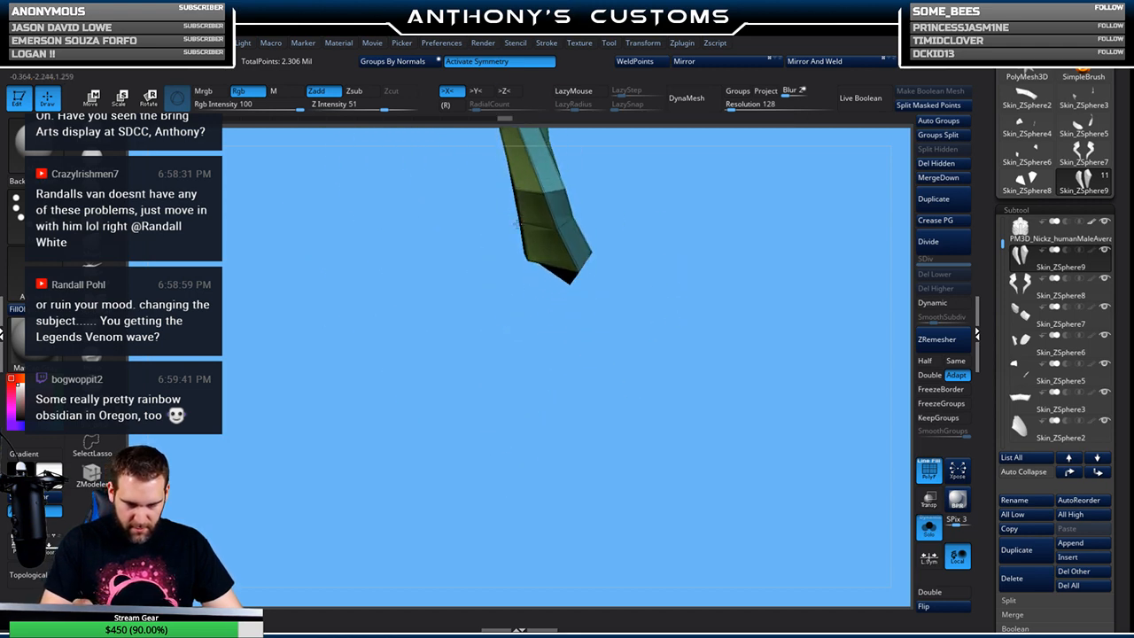
left_click_drag(601, 178, 628, 302)
left_click_drag(576, 266, 617, 307)
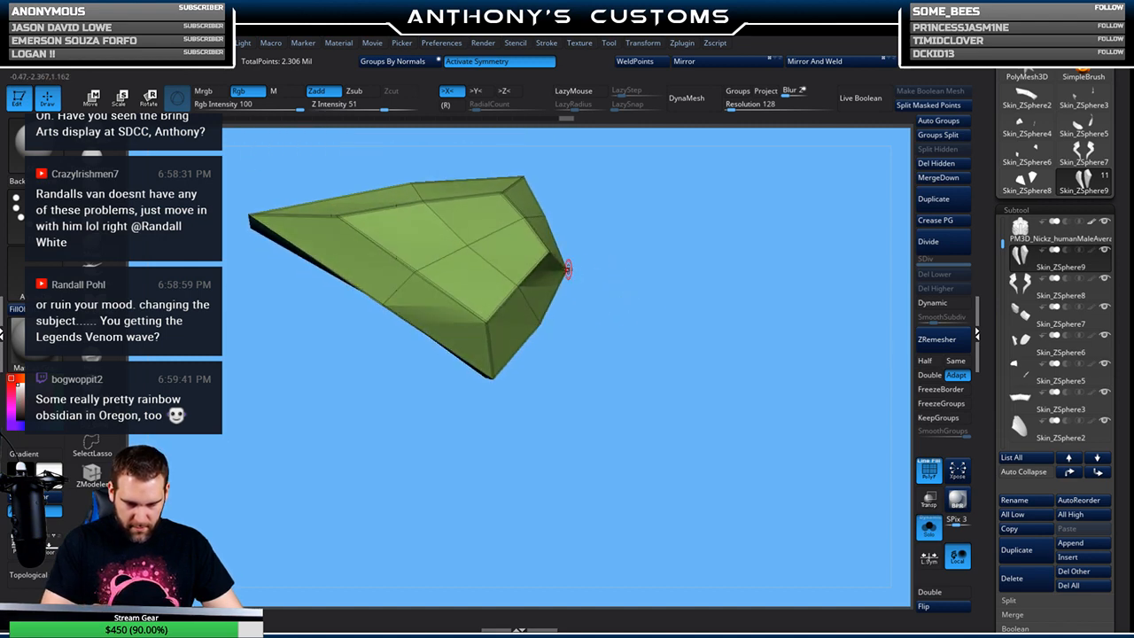
mouse_move(534, 311)
left_mouse_down()
mouse_move(619, 309)
mouse_move(535, 254)
mouse_move(604, 245)
mouse_move(524, 295)
left_mouse_up()
left_click(524, 295)
Refine the pads' silhouette by nudging their outer, lower and upper corner points with the Move brush
left_click_drag(660, 281, 727, 269)
mouse_move(694, 227)
left_mouse_down()
mouse_move(723, 191)
mouse_move(553, 317)
left_mouse_up()
left_click(541, 335)
mouse_move(717, 254)
left_mouse_down()
mouse_move(782, 362)
mouse_move(758, 363)
mouse_move(796, 309)
left_mouse_up()
left_click_drag(737, 438, 768, 455, "alt")
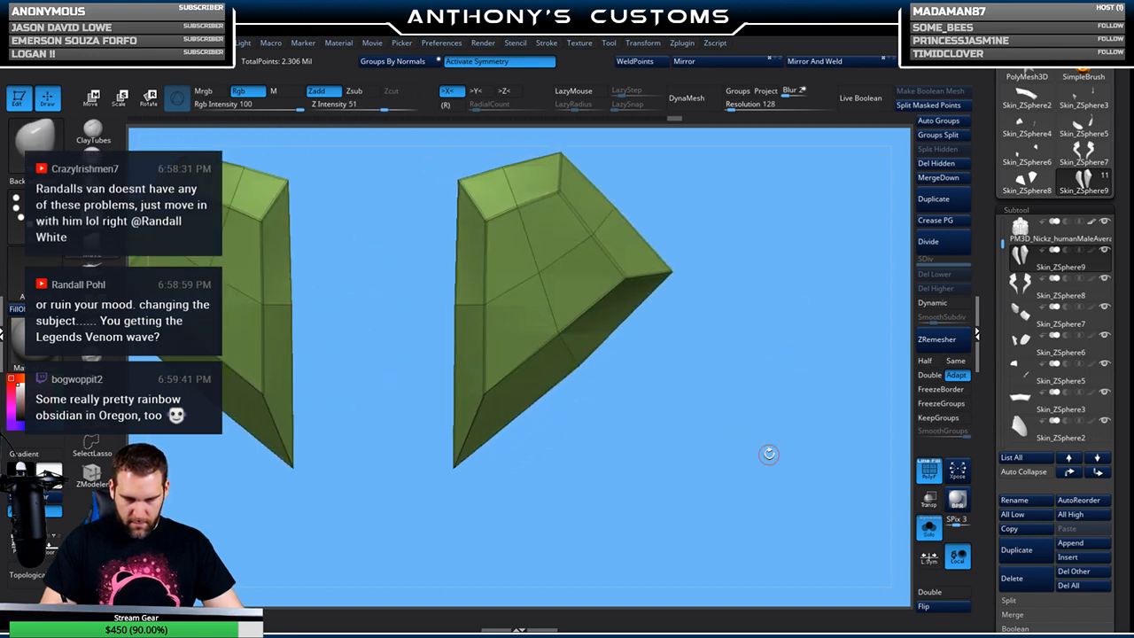
left_click_drag(577, 365, 573, 361)
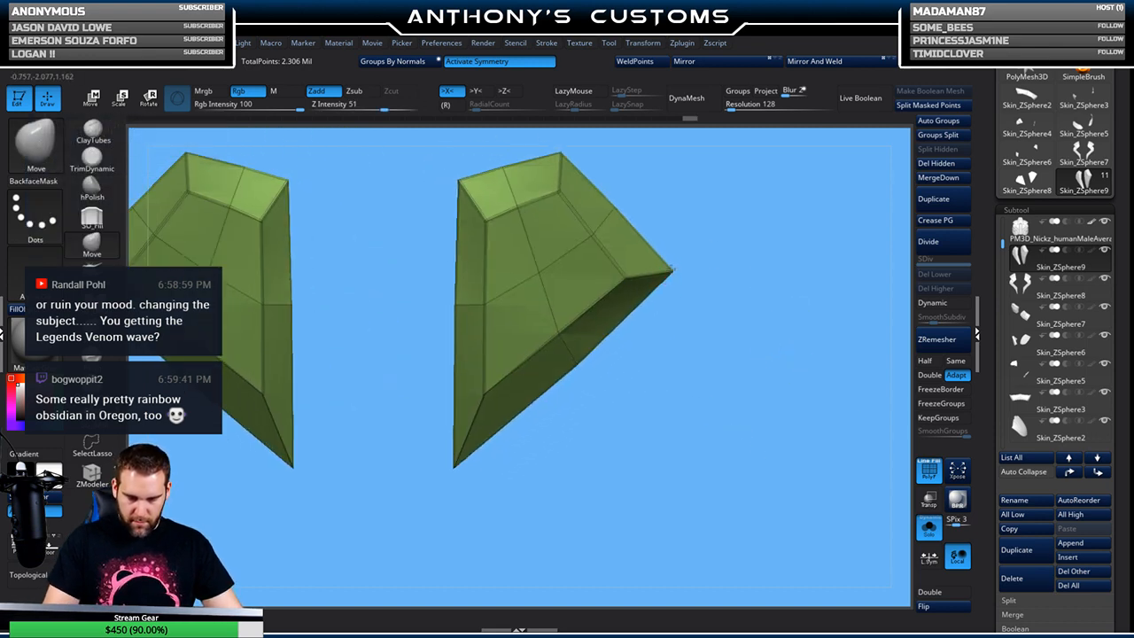
left_click_drag(560, 152, 562, 147)
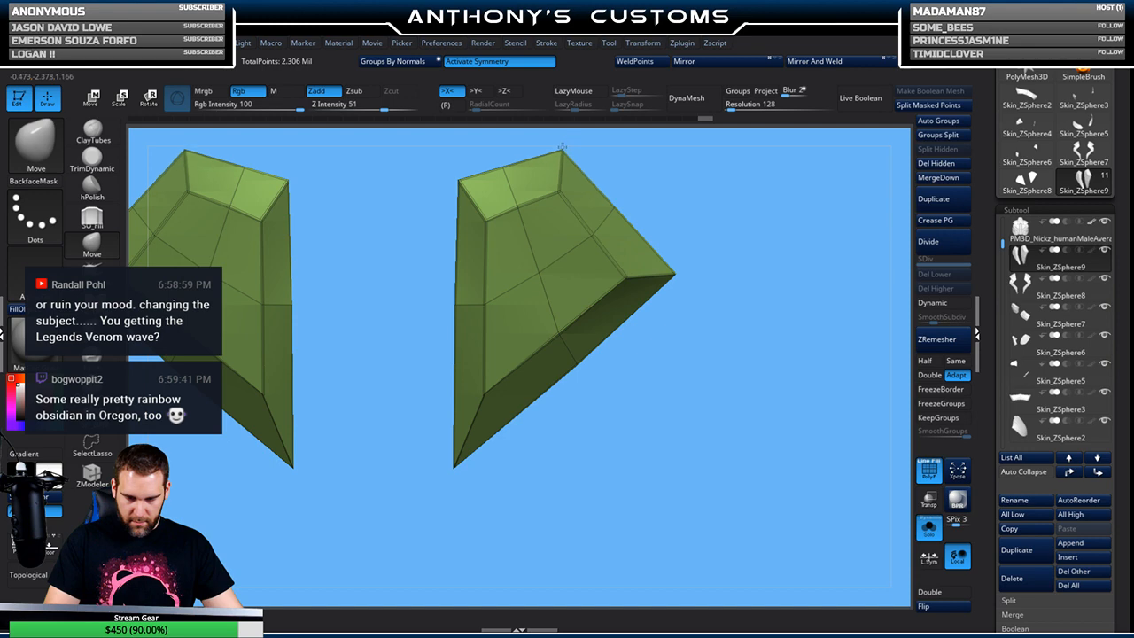
Turn on Dynamic subdivision for the pads and exit Solo mode to check them against the torso
left_click(932, 302)
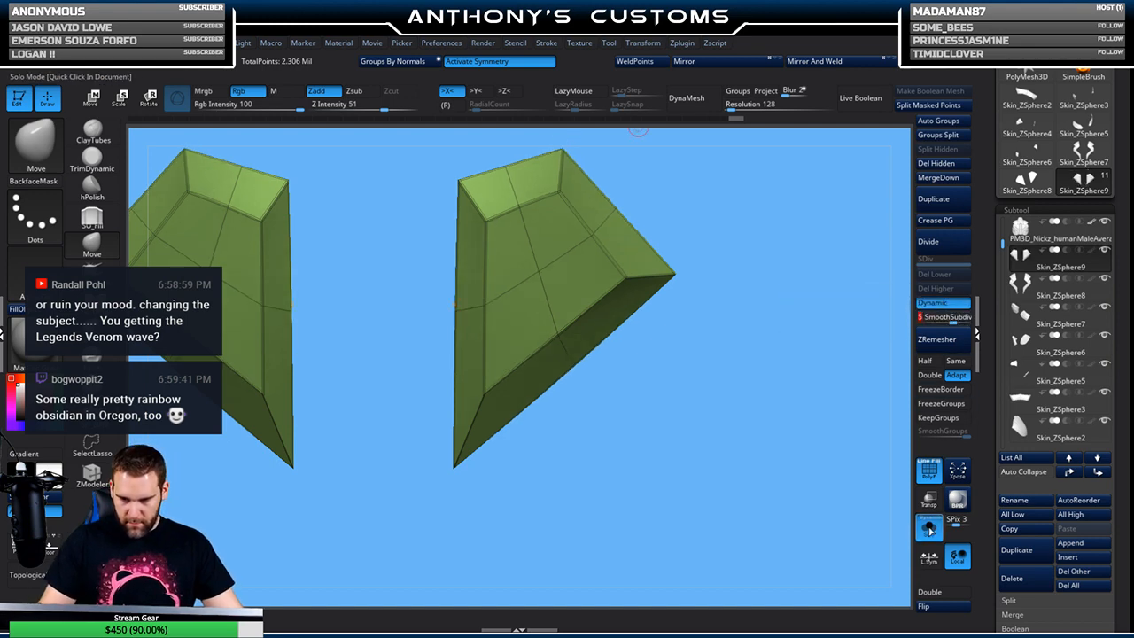
left_click(928, 526)
left_click_drag(865, 407, 691, 333, "alt")
left_click_drag(791, 376, 690, 368)
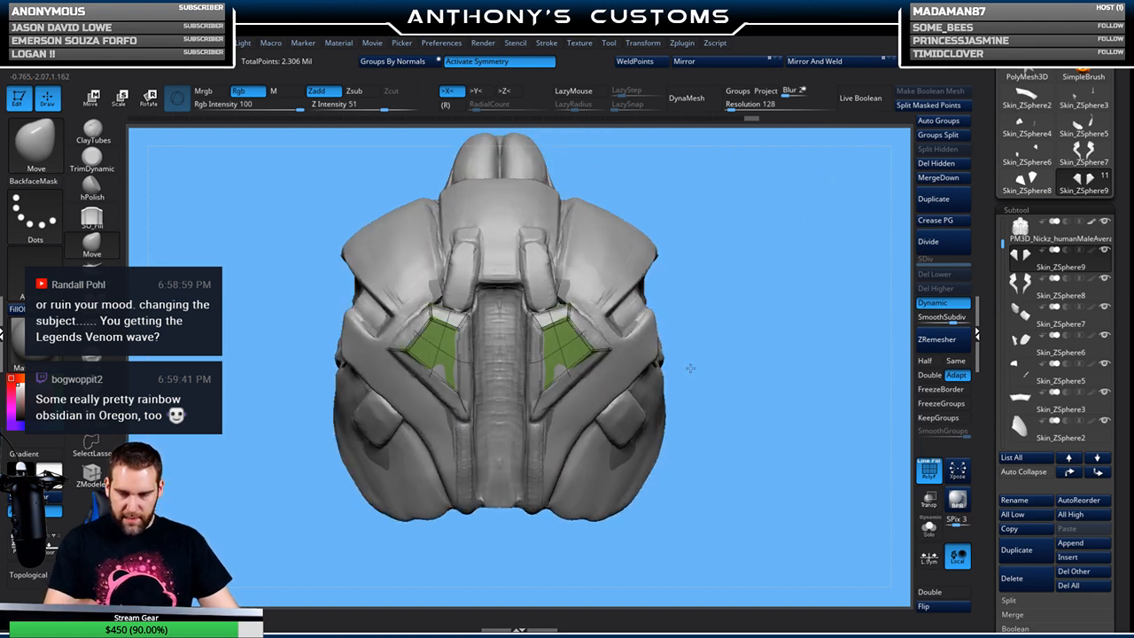
left_click_drag(725, 282, 742, 342, "alt")
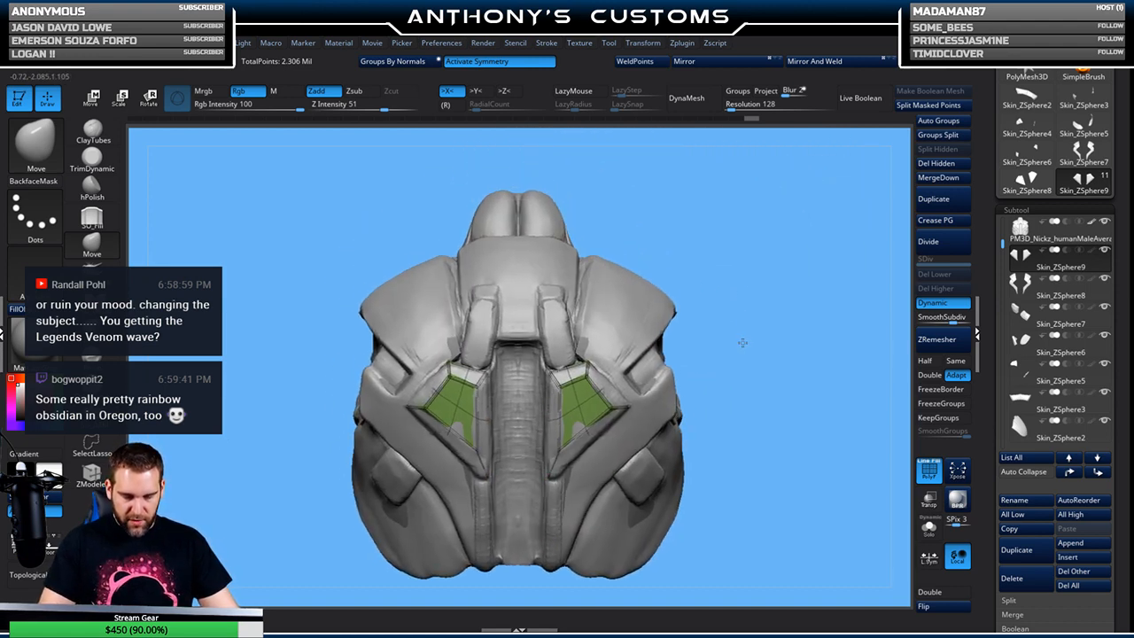
left_click_drag(752, 288, 693, 281)
key("shift")
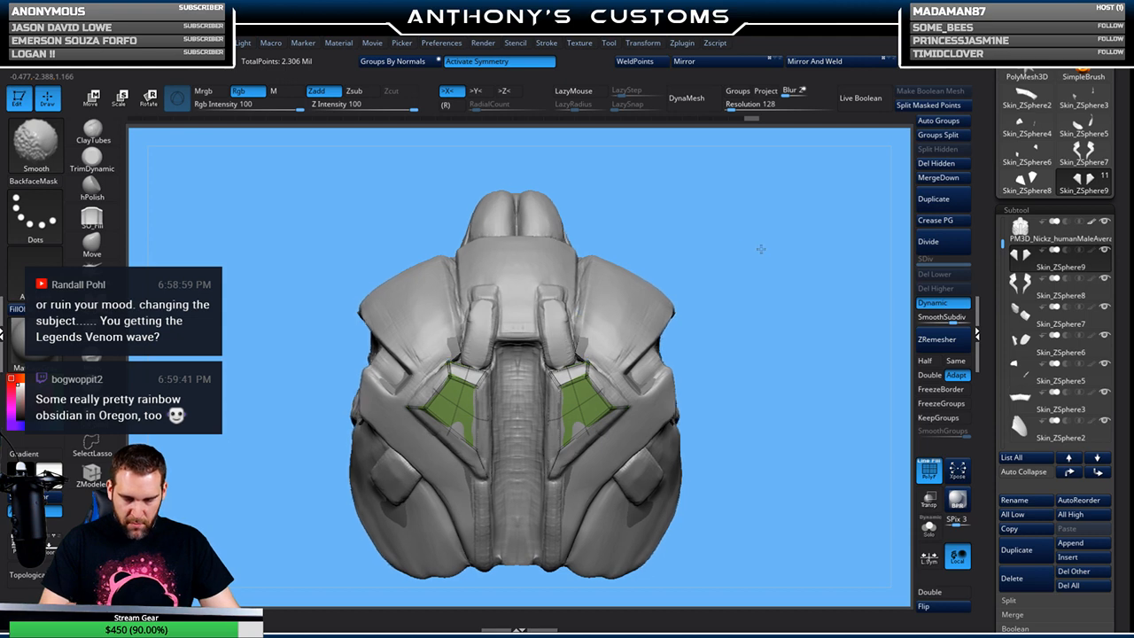
Select the torso subtool, hide the PolyFrame and insert a new ZSphere beneath it in the subtool list
left_click(559, 331, "alt")
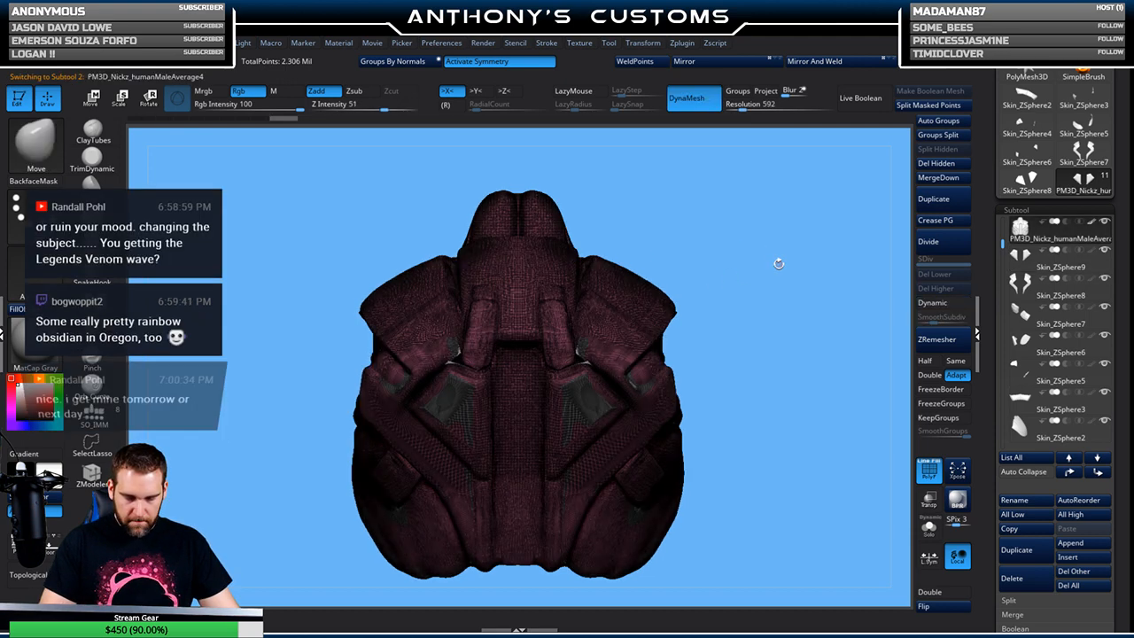
key("shift+f")
left_click_drag(773, 291, 775, 314, "alt")
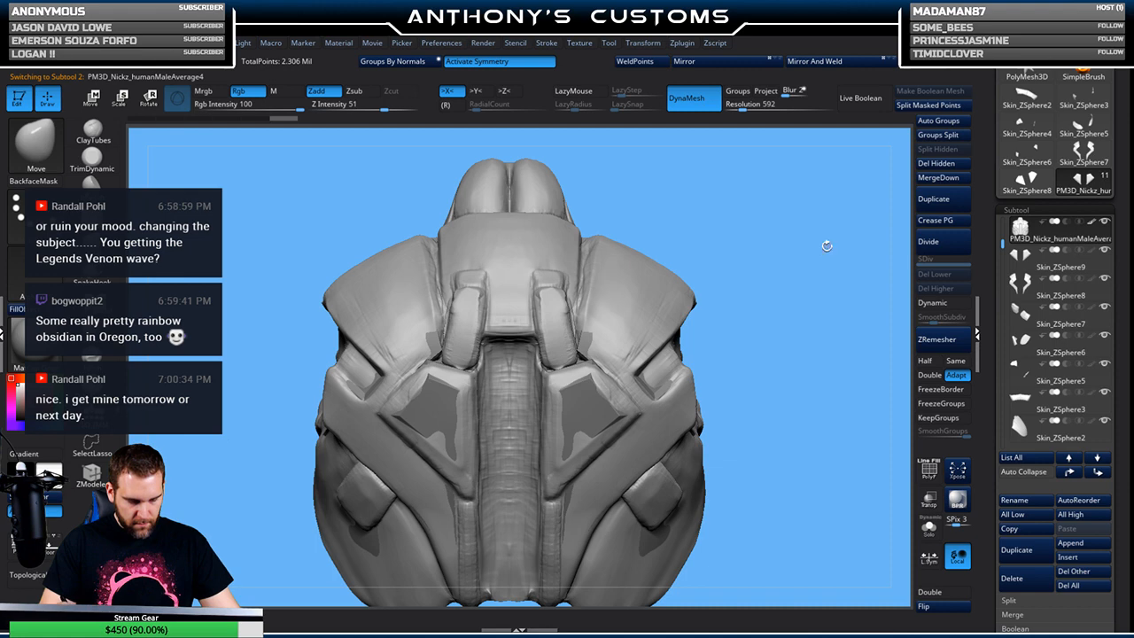
left_click(1077, 557)
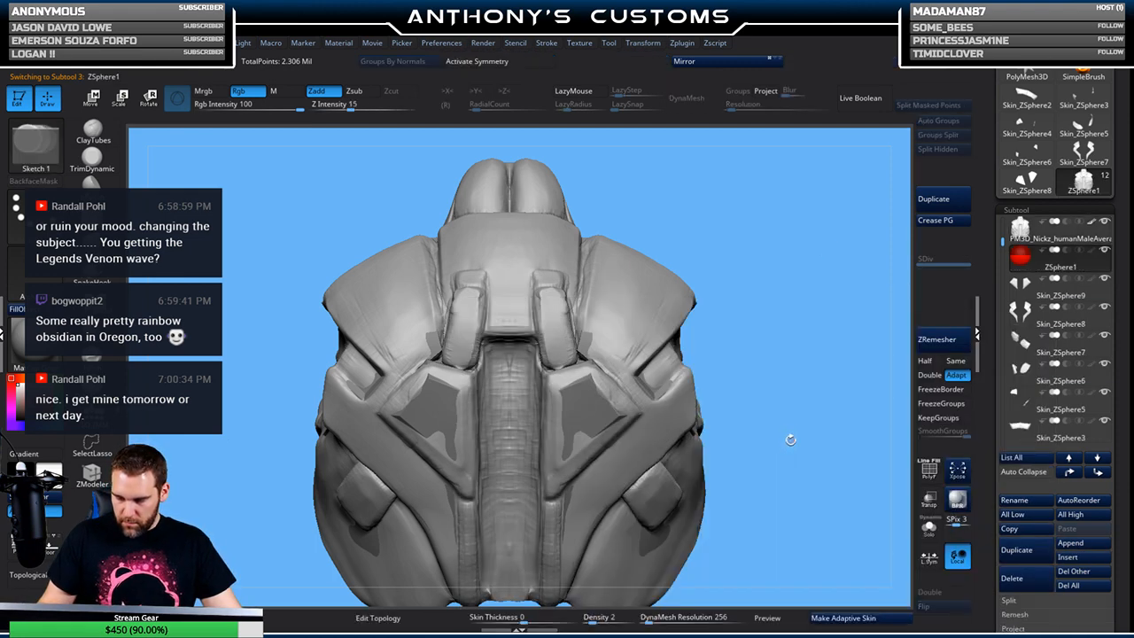
Enable Edit Topology on the new ZSphere with Density 1 and DynaMesh Resolution 0
left_click(592, 620)
type("1")
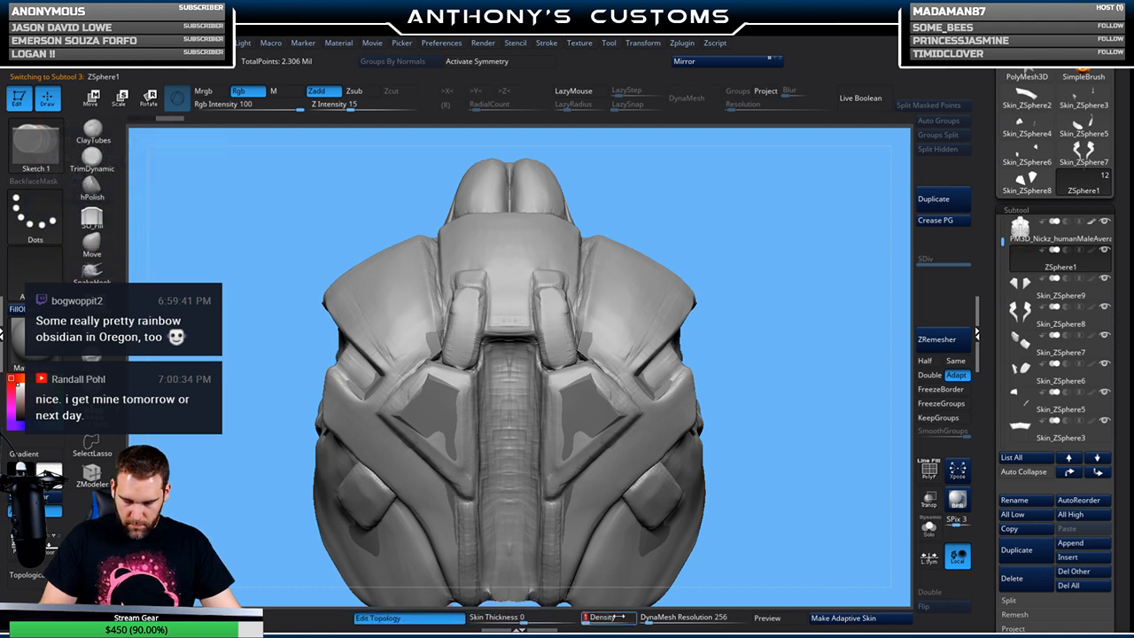
key("Tab")
type("0")
key("Return")
Lay out two columns of topology faces over the lower part of one raised strap beside the spine, undoing the surplus point
left_click_drag(763, 227, 765, 266, "alt")
left_click_drag(797, 212, 682, 172)
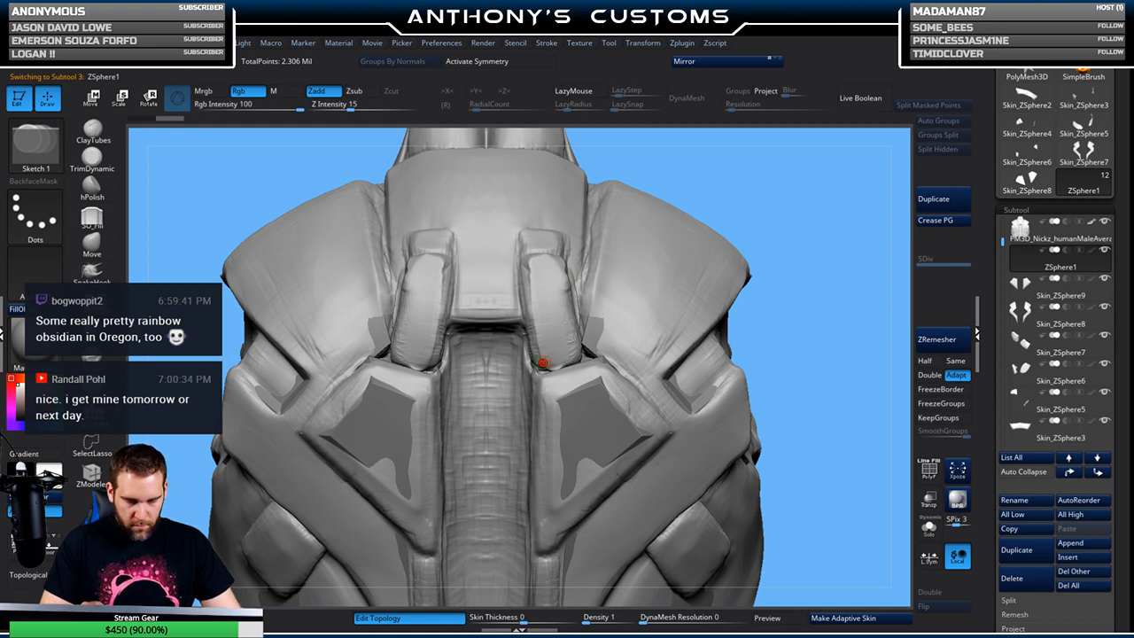
left_click(569, 311)
left_click(553, 312)
left_click(560, 361)
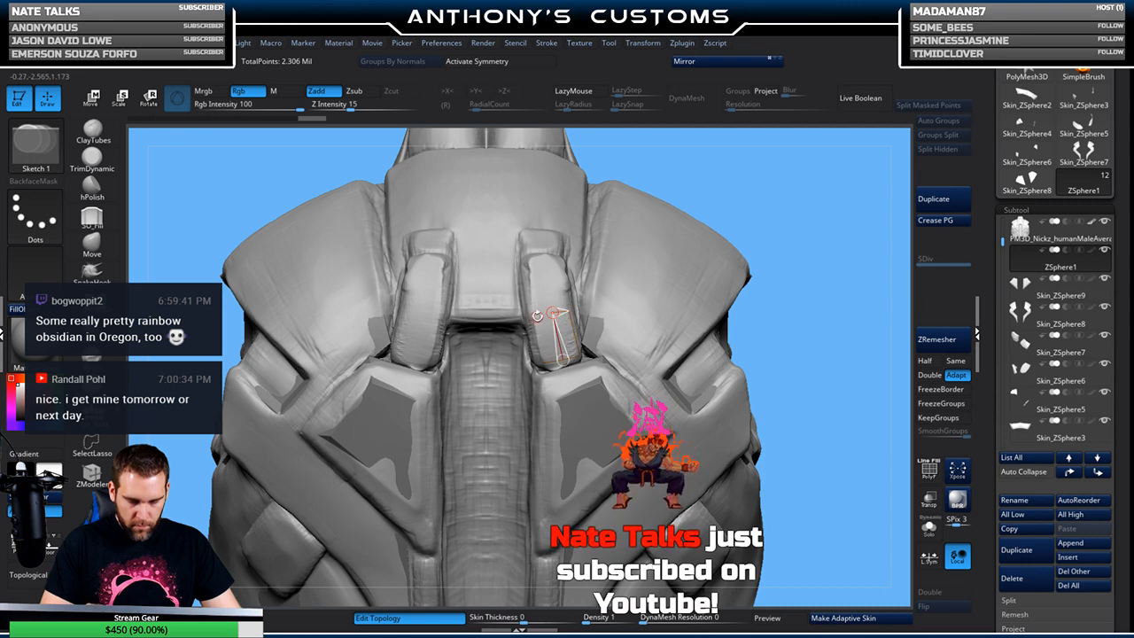
left_click(536, 315)
left_click(542, 363)
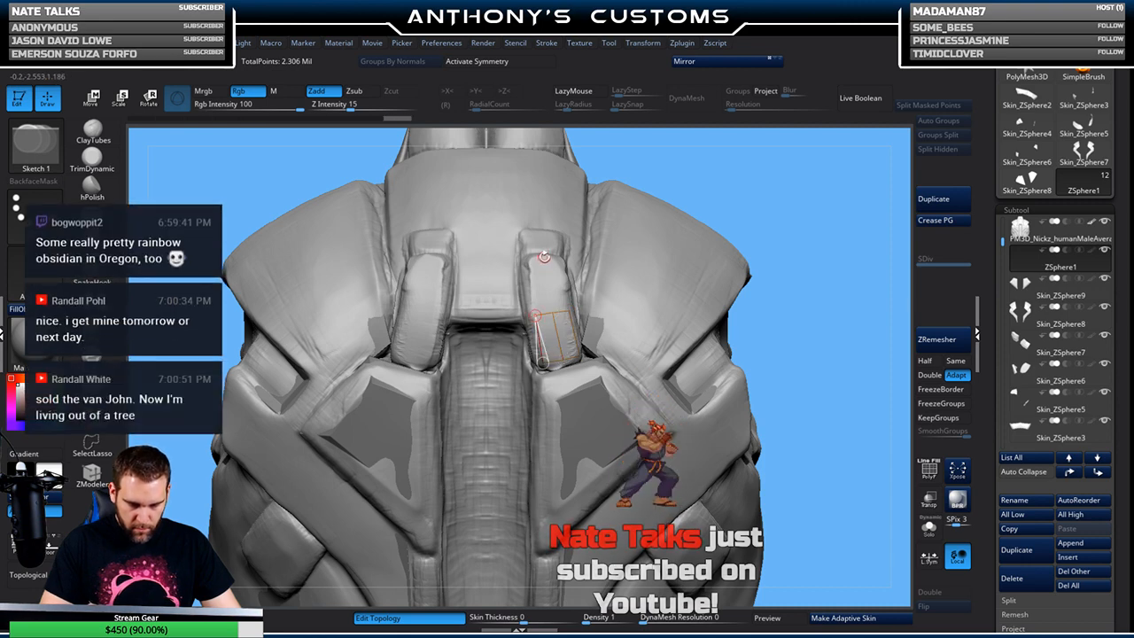
key("ctrl")
key("ctrl+z")
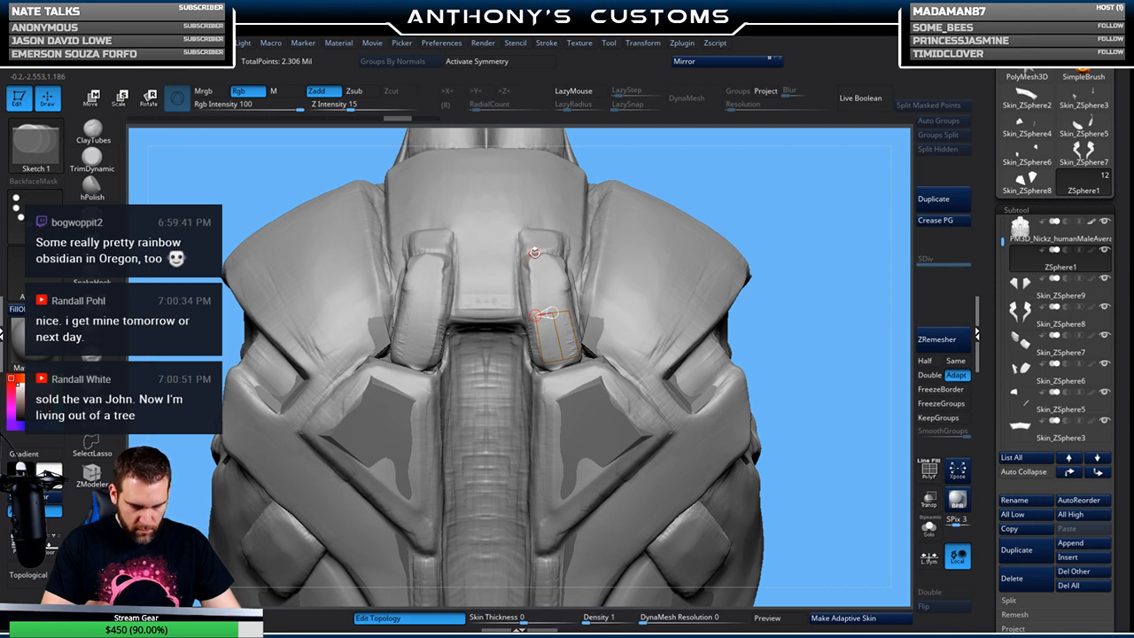
Extend the two-column topology up the strap to its upper bend
left_click(542, 257)
left_click(551, 311)
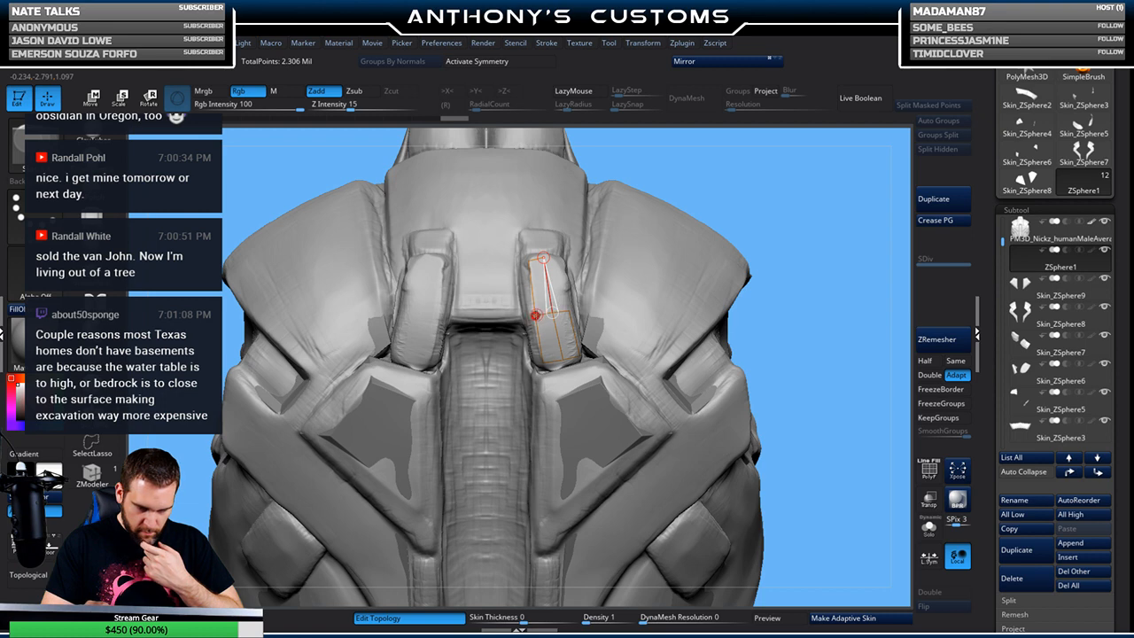
left_click(562, 259)
left_click(569, 310)
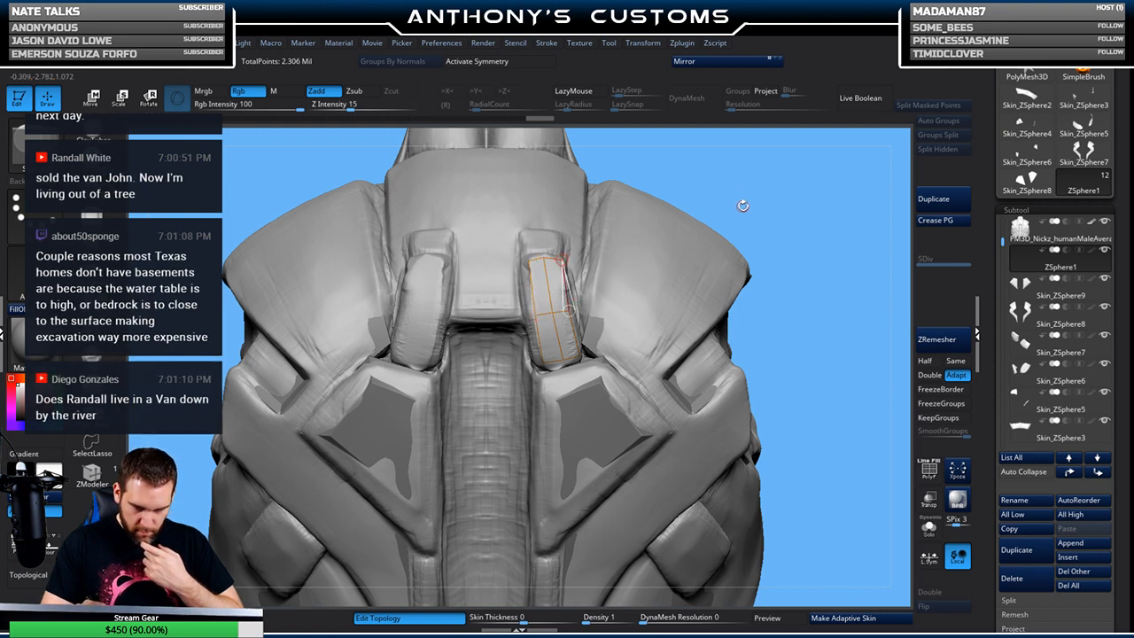
left_click(770, 208)
Continue the topology over the strap's upper bend to its top end
left_click_drag(781, 205, 785, 288)
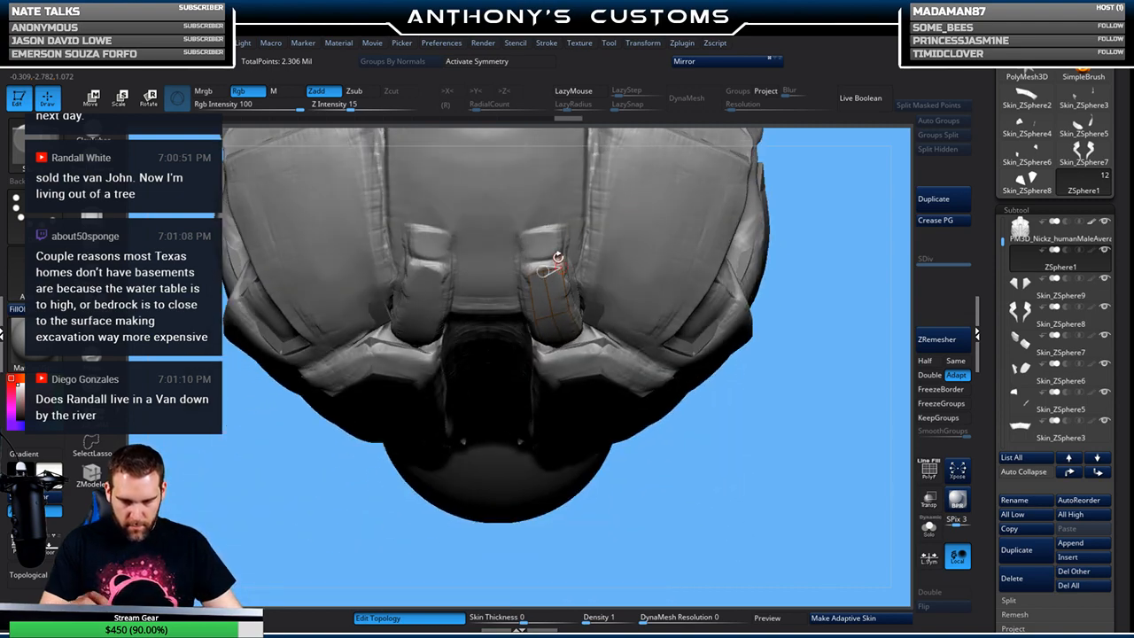
left_click(555, 257)
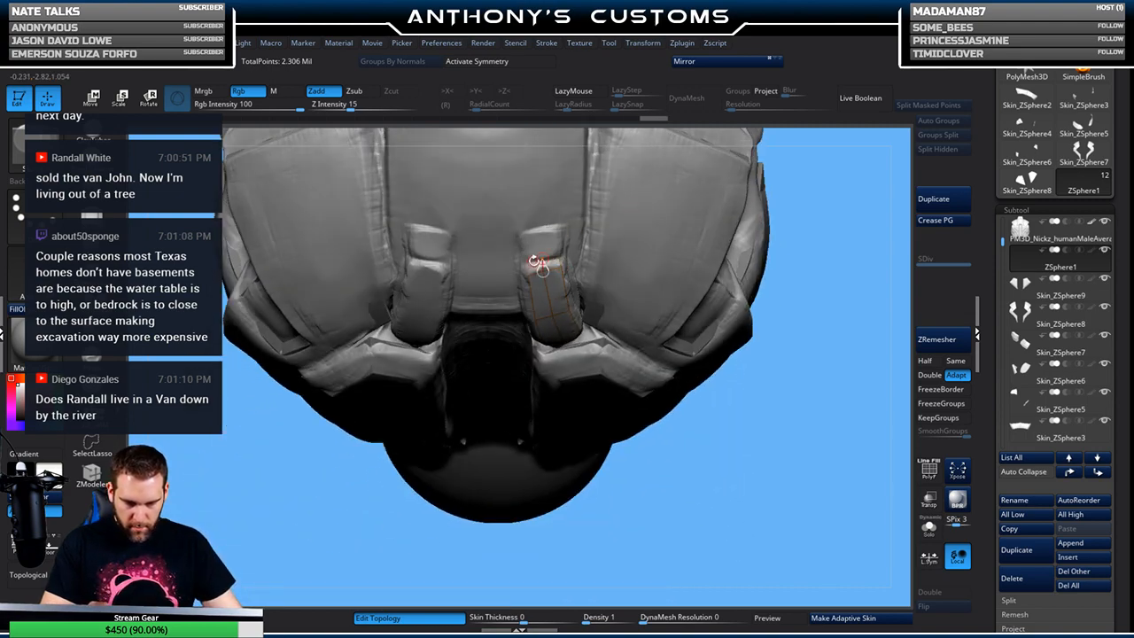
left_click(537, 259)
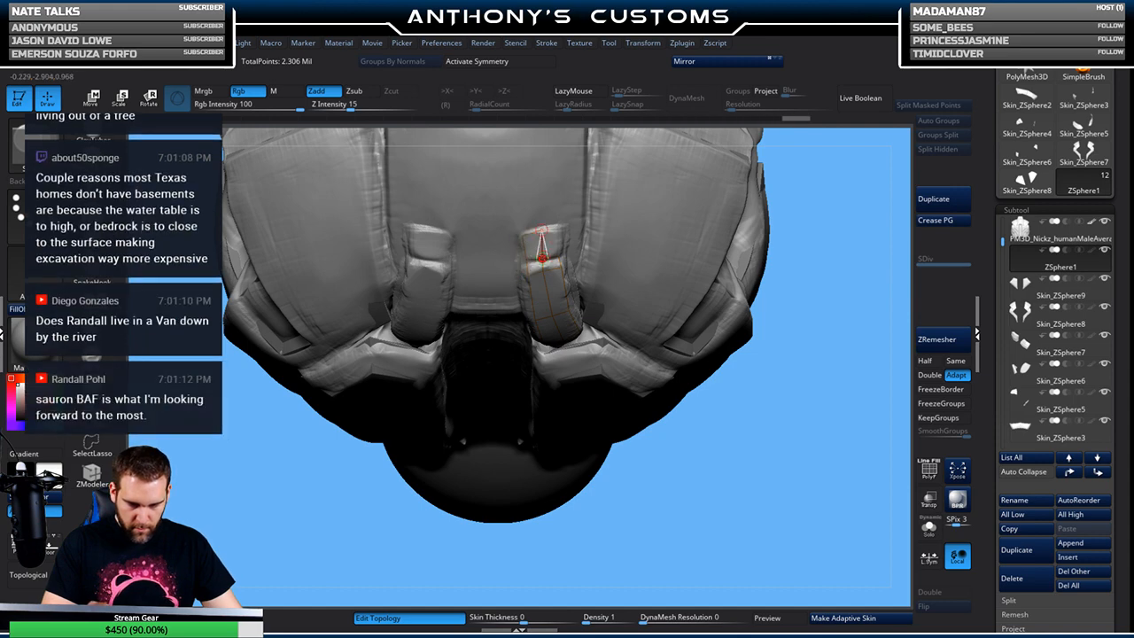
left_click(560, 228)
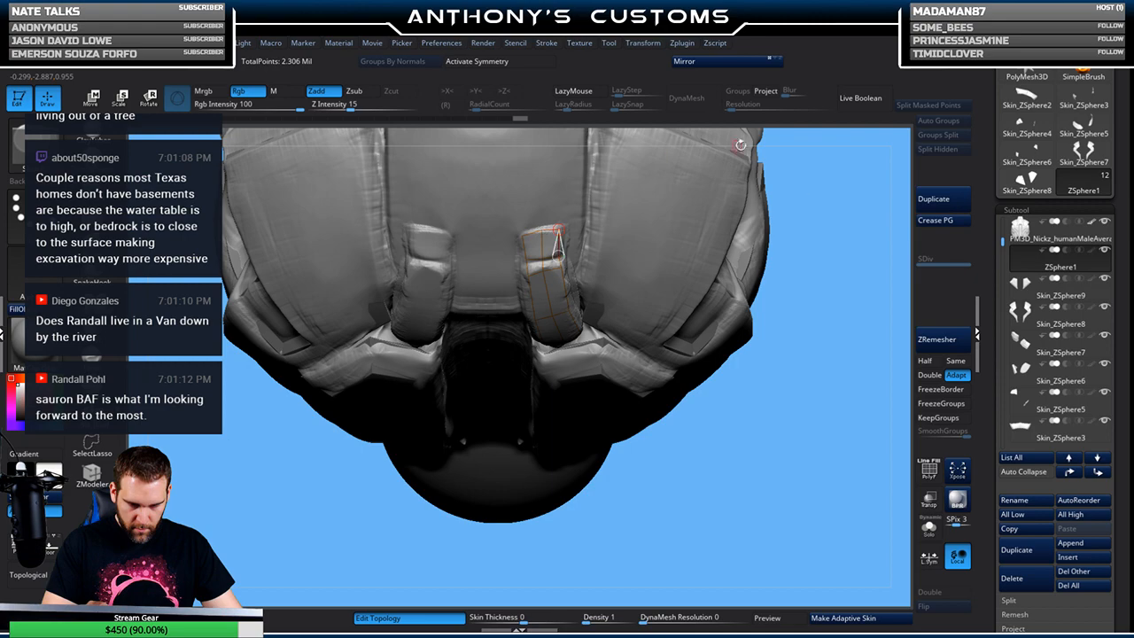
left_click_drag(825, 265, 817, 227)
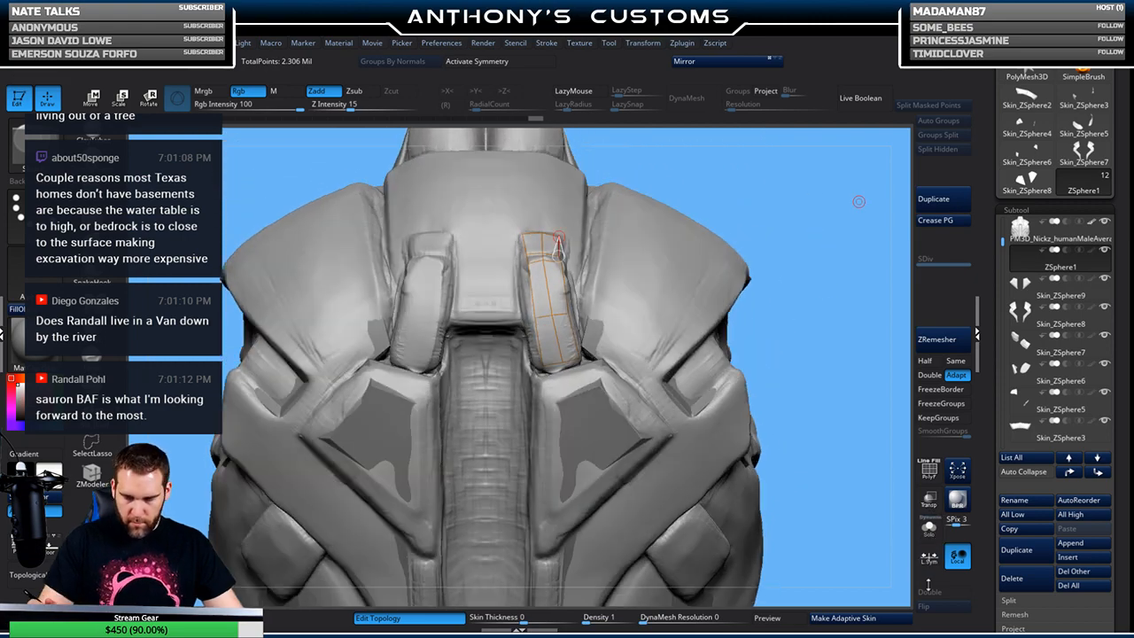
Preview the strap's skin, generate it with Make Adaptive Skin and insert the resulting mesh as a subtool
left_click(783, 619)
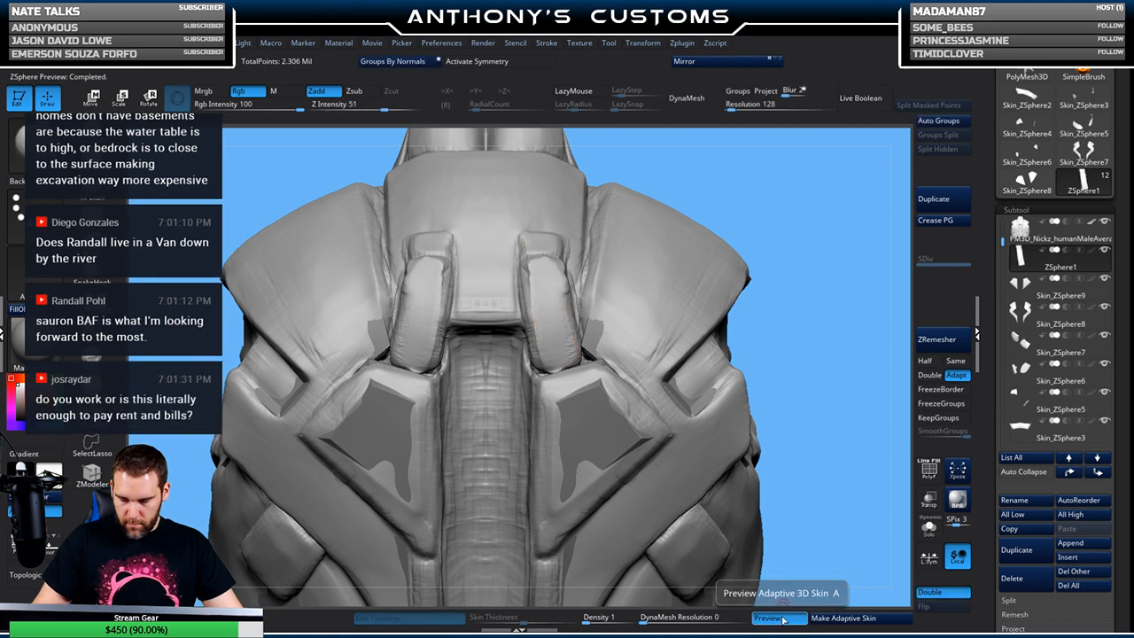
left_click(783, 619)
left_click(842, 618)
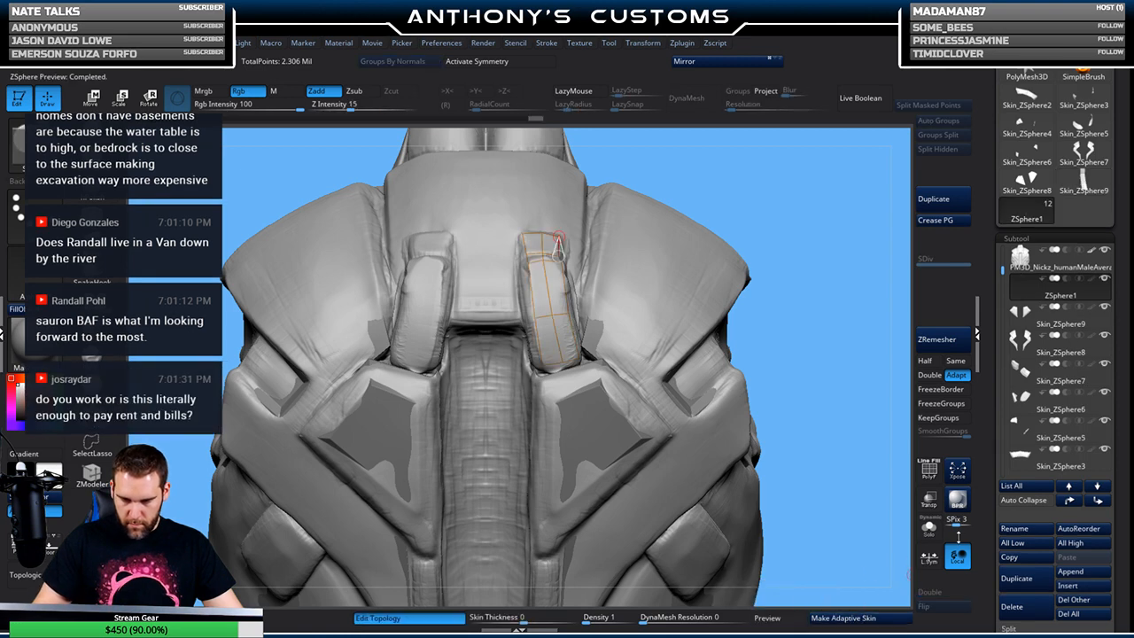
left_click(1058, 584)
left_click(786, 450)
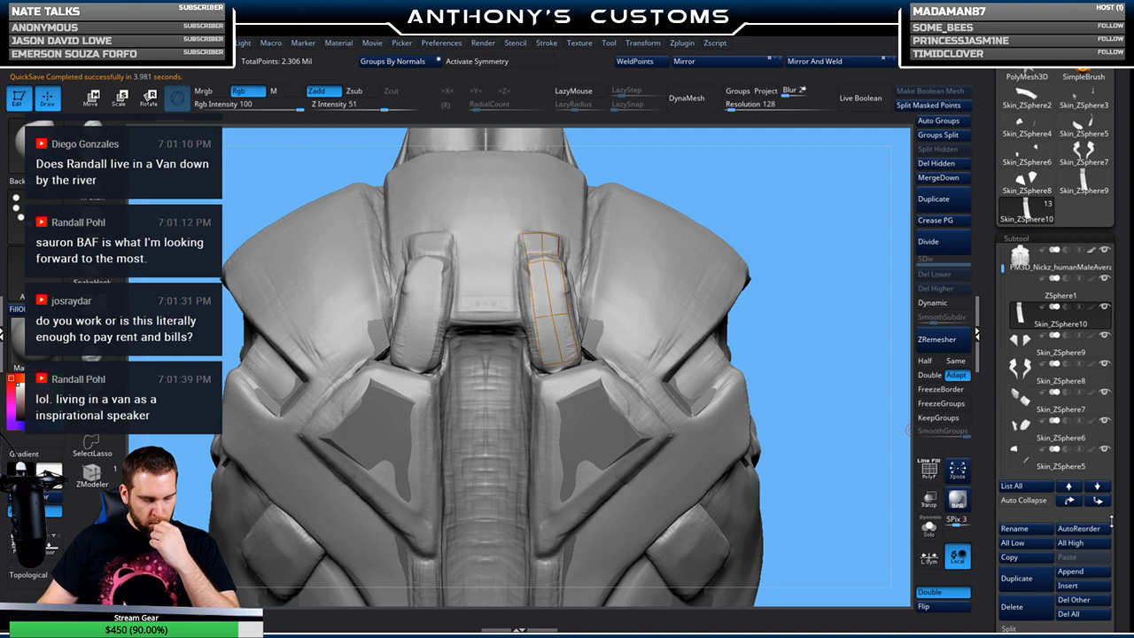
Delete the ZSphere1 subtool used for the strap's topology
left_click(1093, 295)
left_click(1011, 606)
left_click(909, 618)
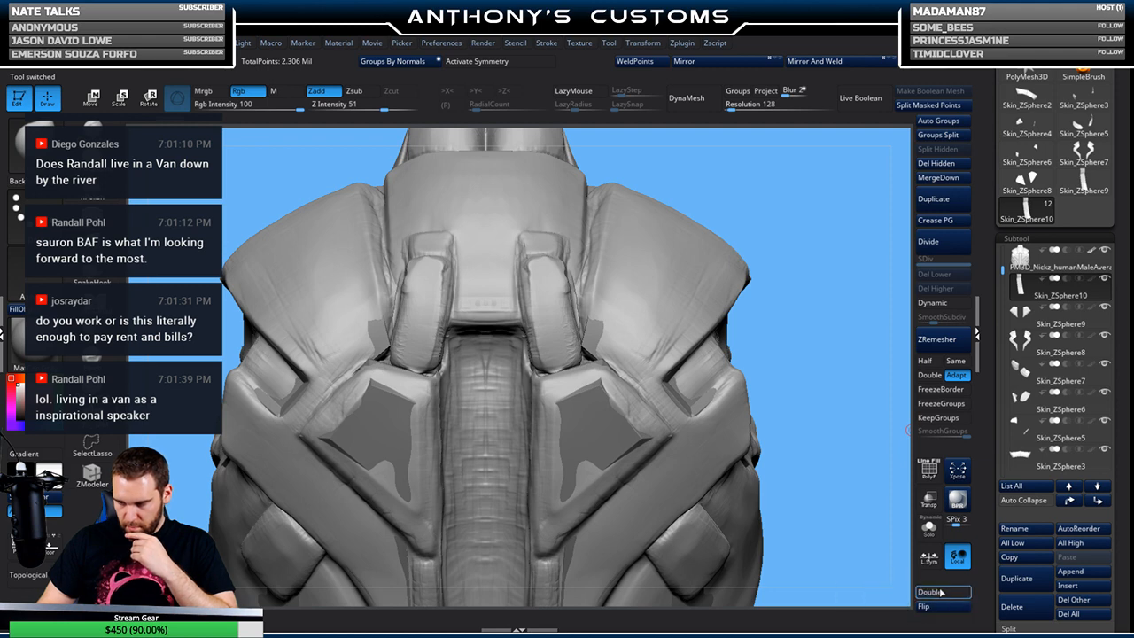
Isolate the strap skin in Solo mode and create its counterpart with Mirror And Weld
left_click(928, 528)
left_click_drag(642, 511, 566, 517)
left_click_drag(639, 511, 714, 514)
left_click(814, 61)
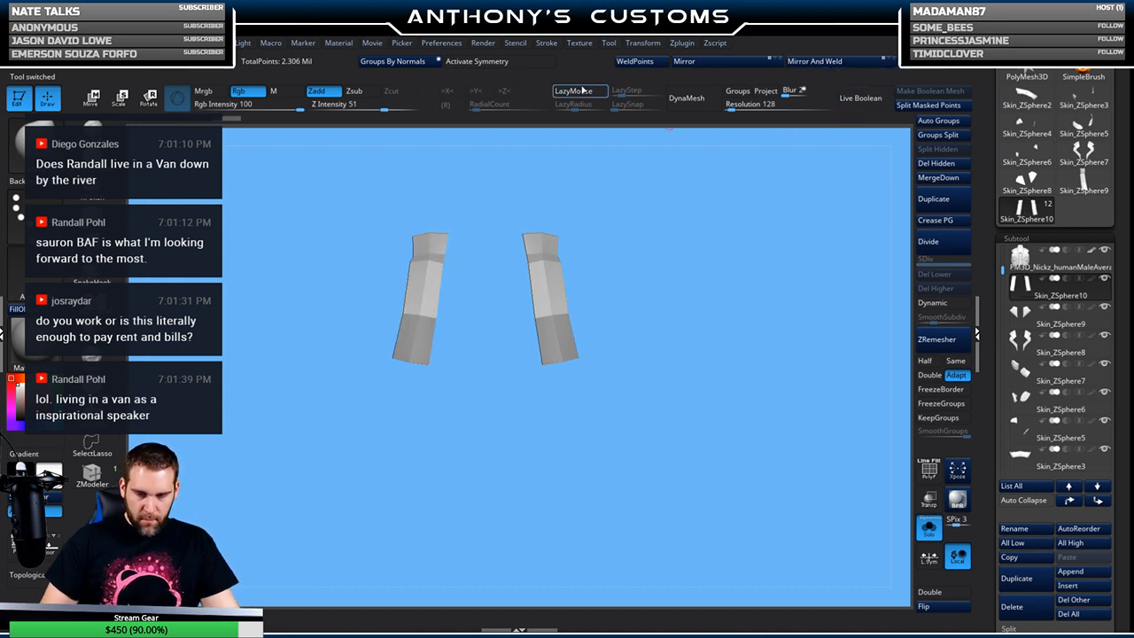
Activate X symmetry and adjust the shape of both straps around their bends and ends
left_click(483, 61)
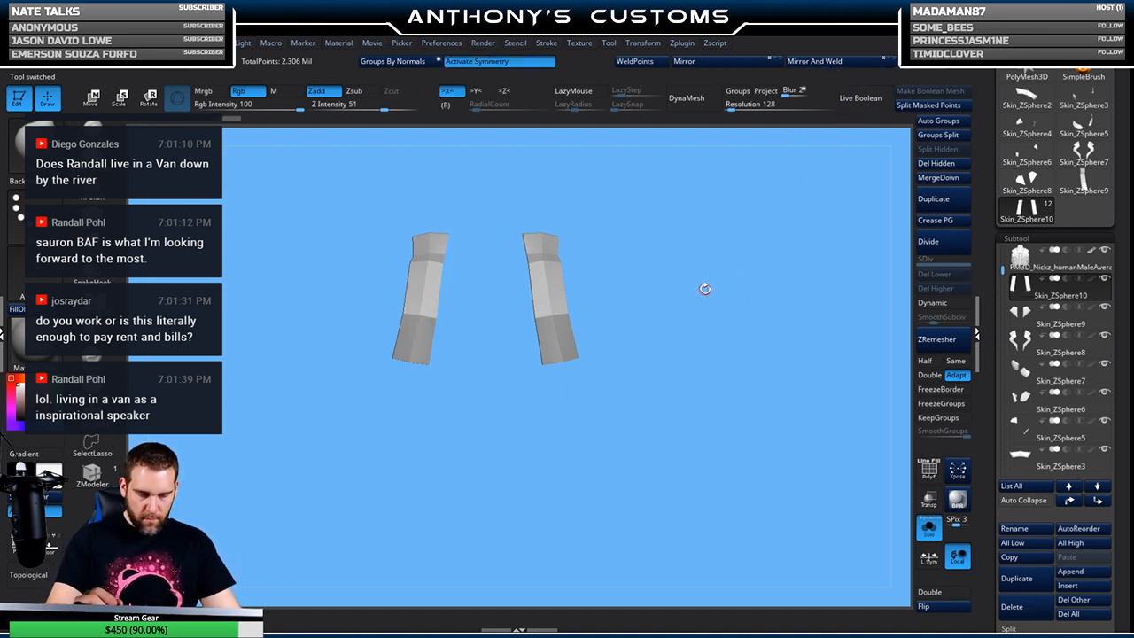
left_click_drag(698, 274, 755, 360)
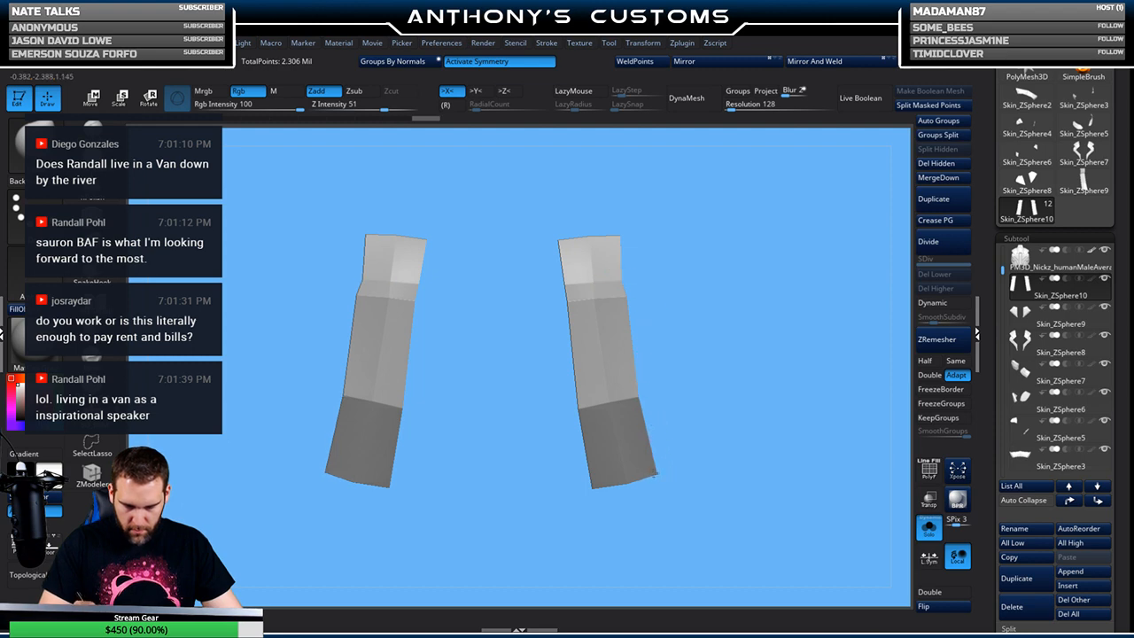
left_click_drag(722, 333, 692, 290)
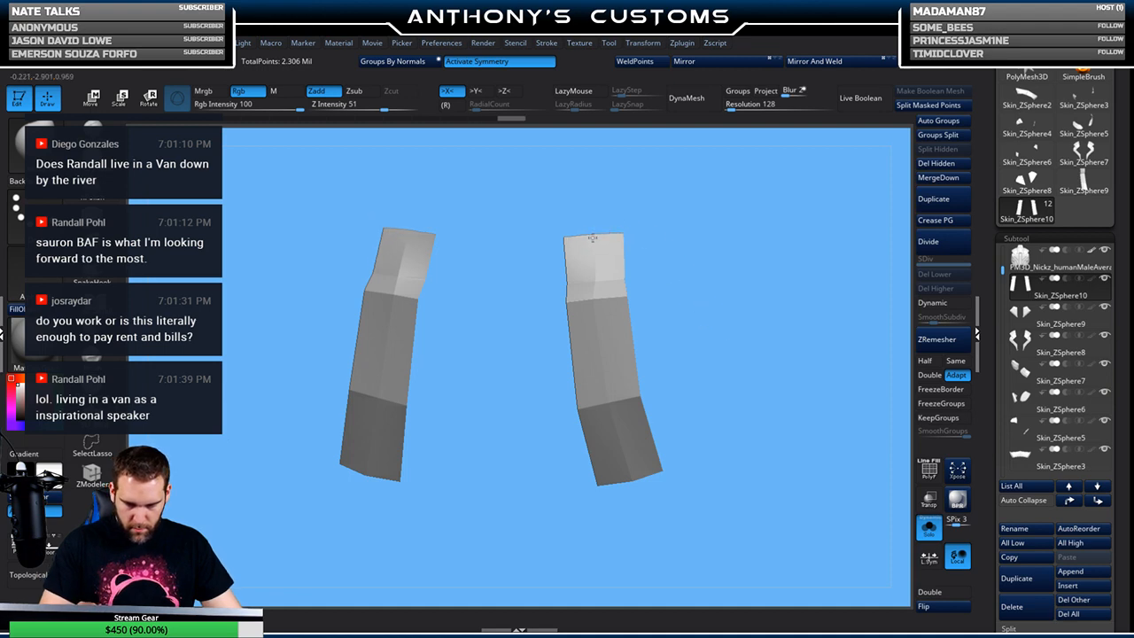
left_click_drag(662, 254, 693, 296)
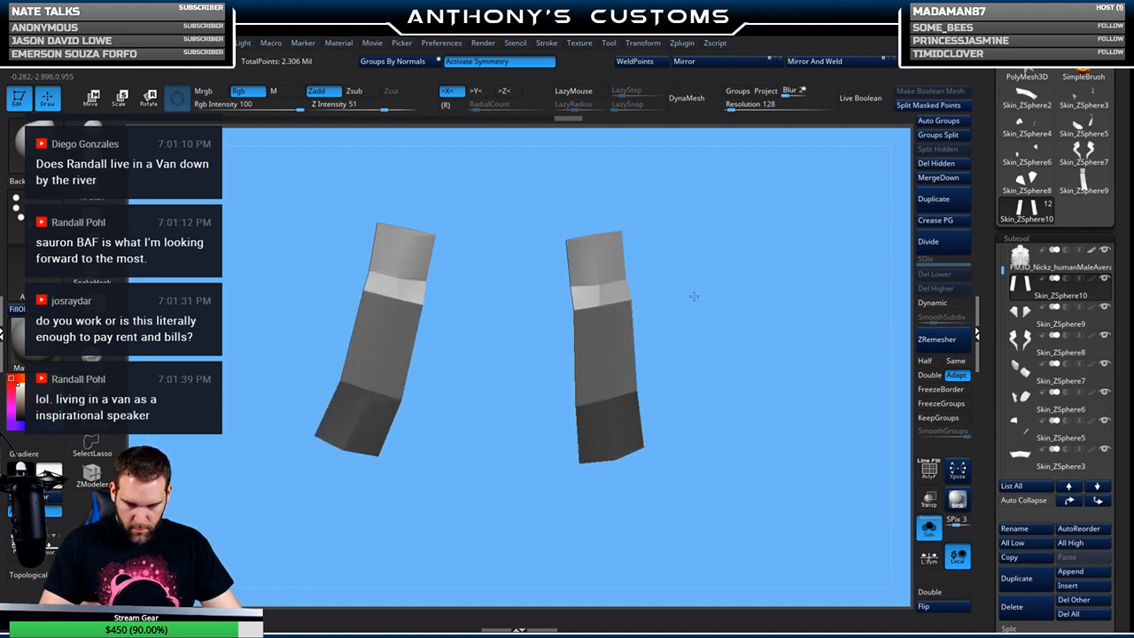
left_click_drag(595, 285, 656, 343)
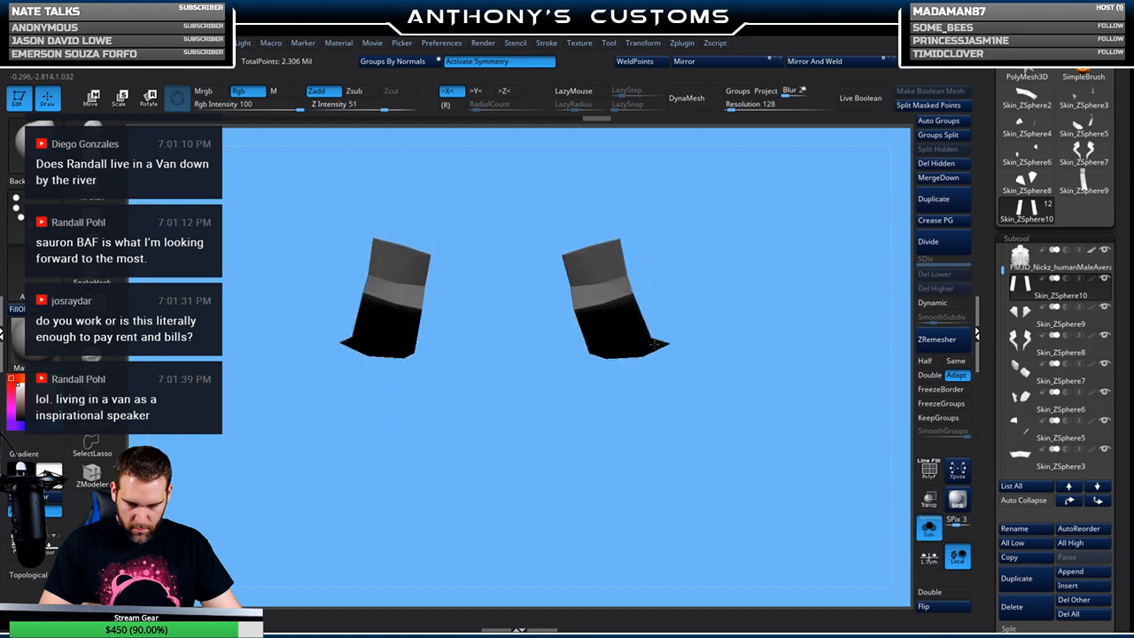
left_click_drag(649, 267, 615, 215)
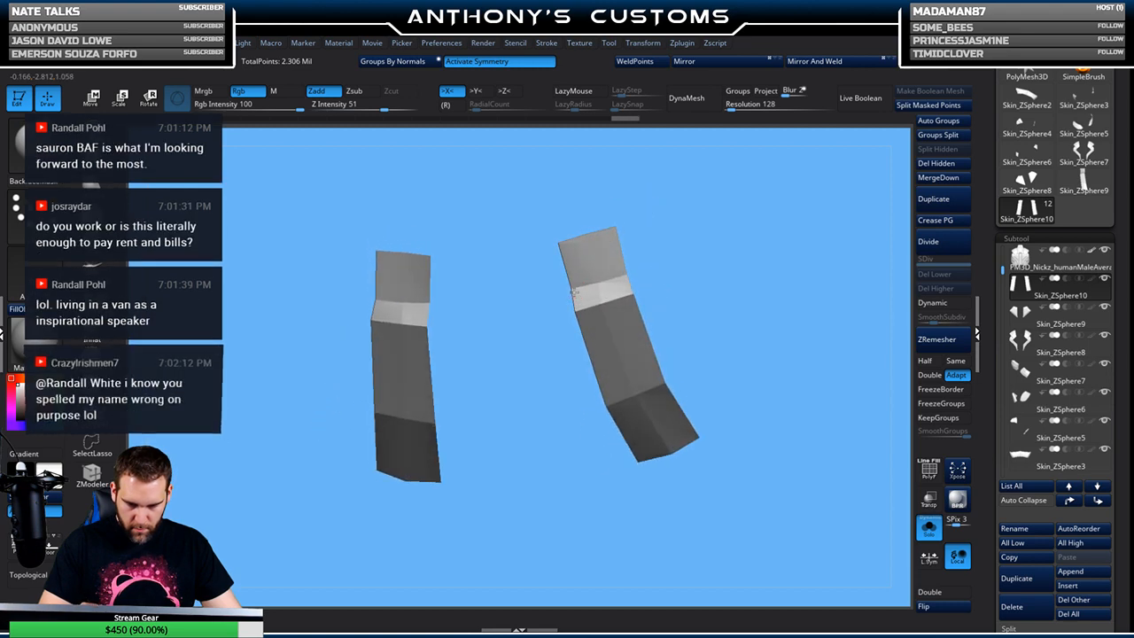
left_click_drag(598, 283, 703, 261)
Extrude both strap surfaces into thick pieces with ZModeler and flip their normals
mouse_move(722, 302)
left_mouse_down("alt")
mouse_move(703, 261)
mouse_move(711, 287)
left_mouse_up("alt")
left_click(92, 474)
left_click_drag(263, 355, 714, 274)
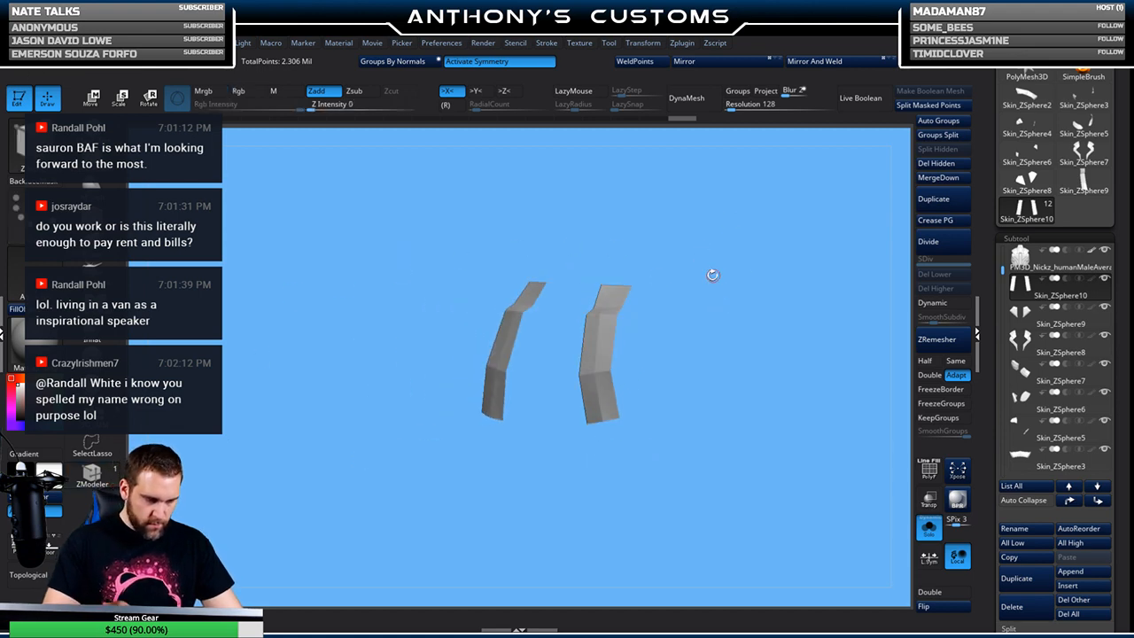
left_click_drag(627, 294, 643, 301)
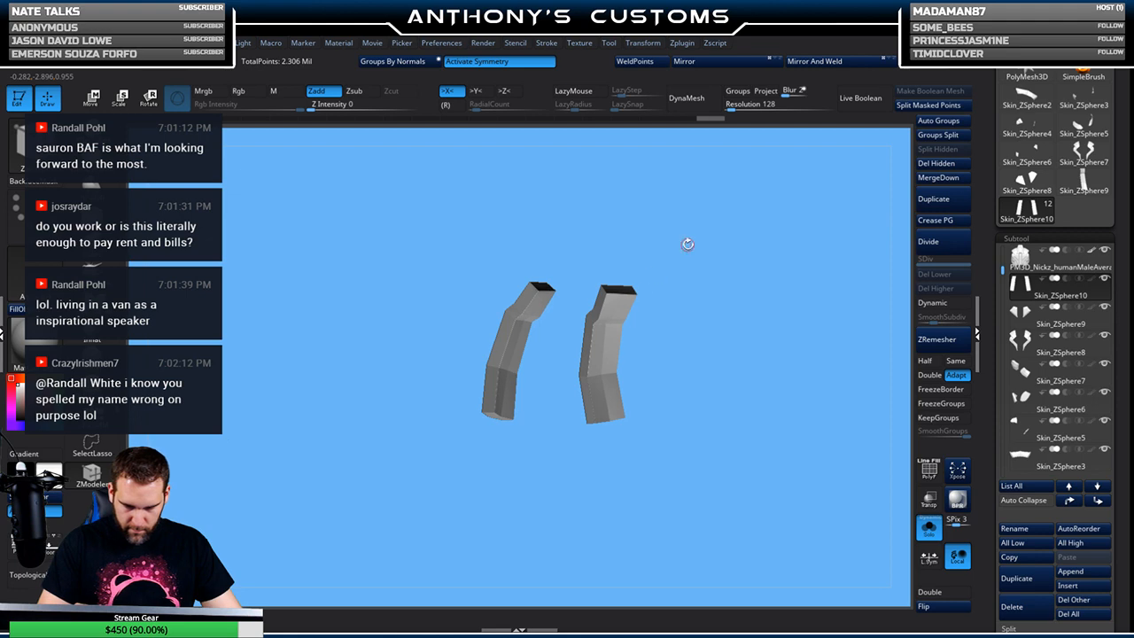
left_click(927, 605)
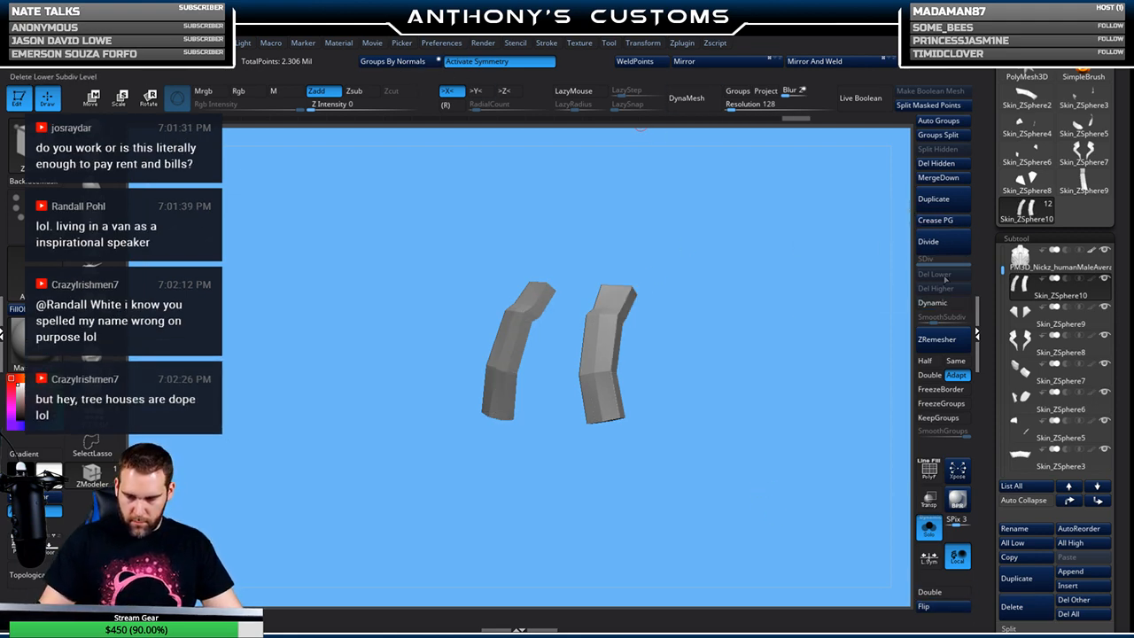
Smooth the straps with Dynamic subdivision, check their wireframe, and bring the other subtools back into view
left_click(937, 303)
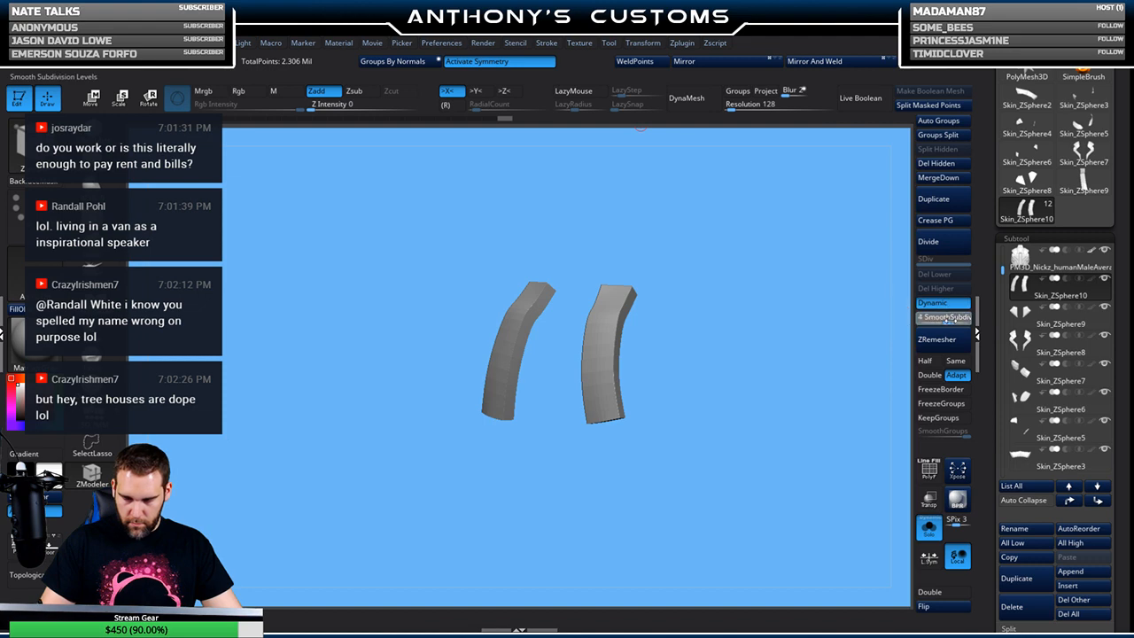
key("shift+f")
left_click_drag(694, 284, 687, 256)
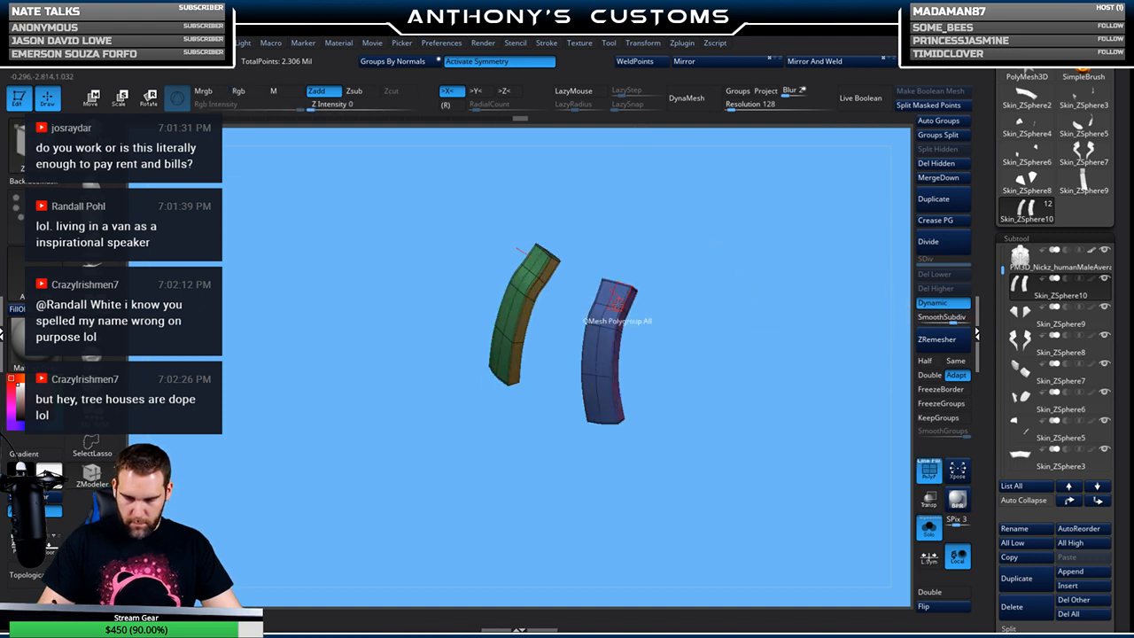
left_click(611, 308)
left_click_drag(704, 342, 757, 283)
left_click(927, 529)
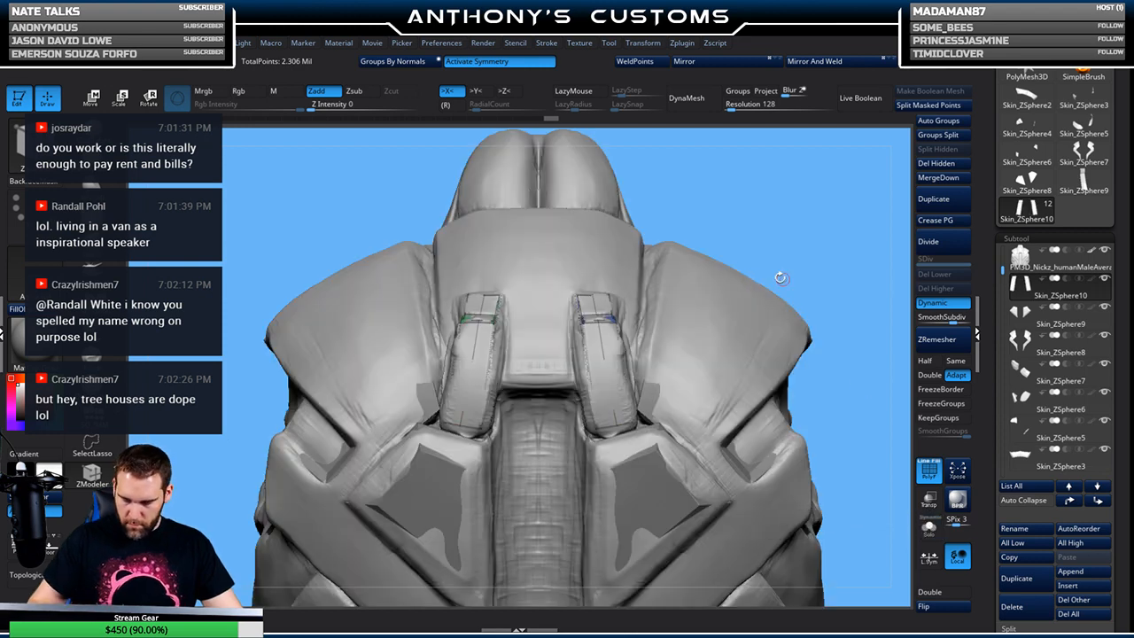
Select the torso subtool, hide its wireframe and insert a new ZSphere subtool beneath it
left_click(571, 268, "alt")
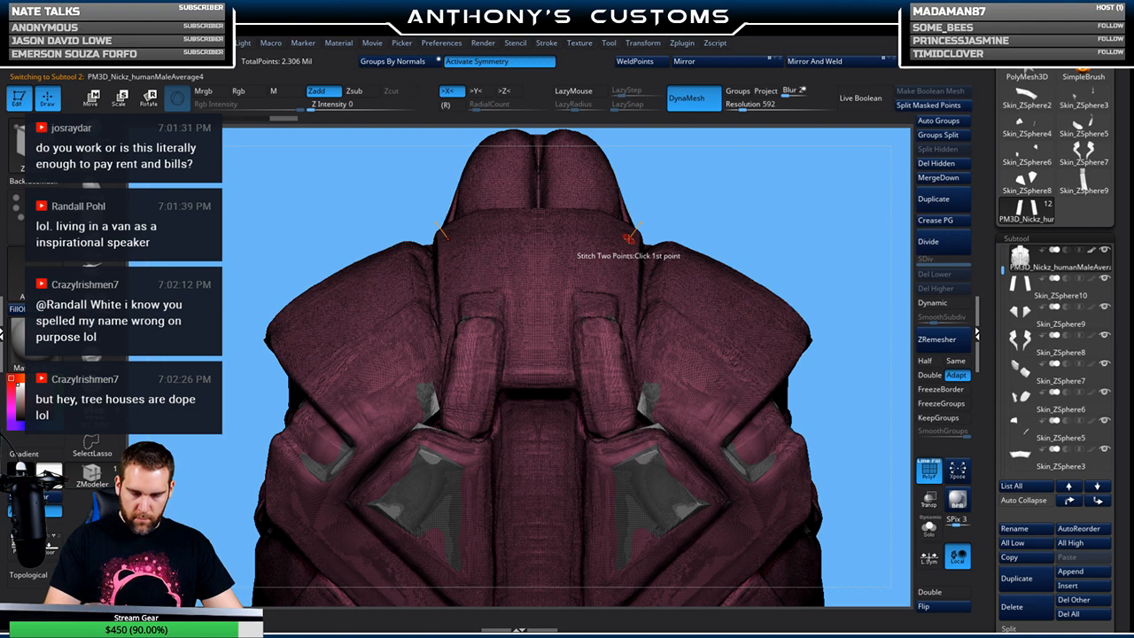
key("shift+f")
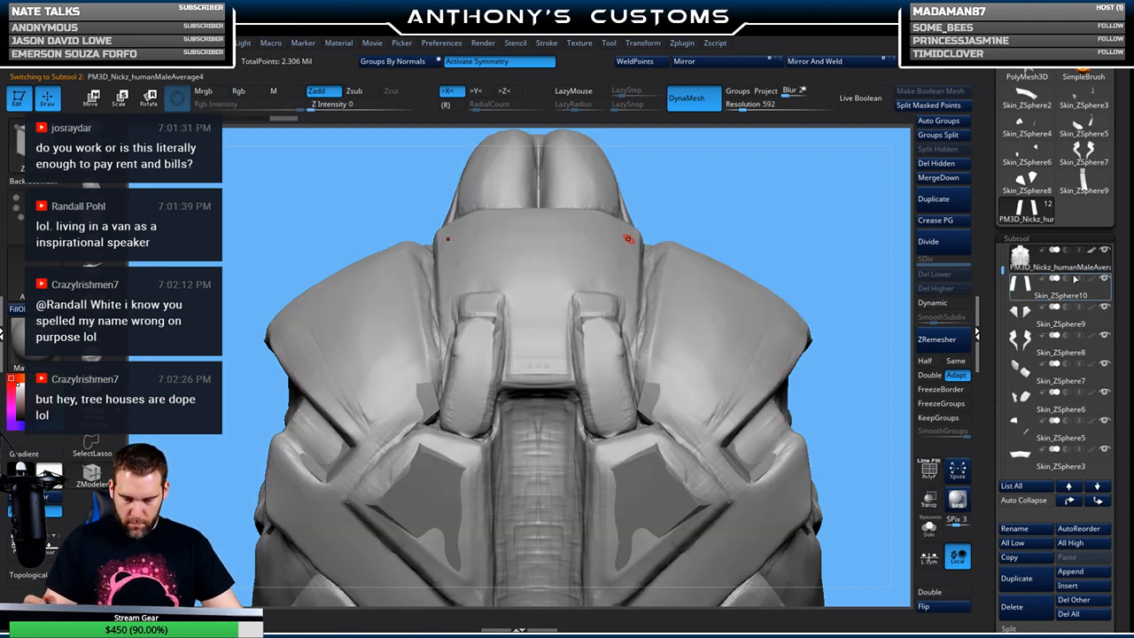
left_click_drag(824, 244, 827, 286)
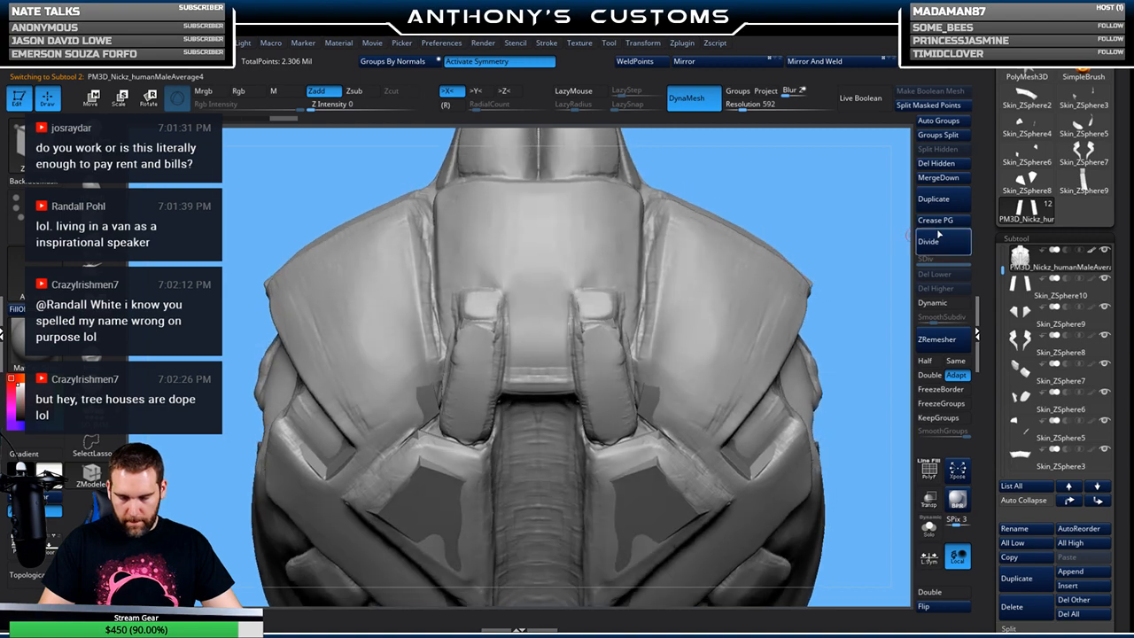
left_click(1075, 590)
left_click(790, 439)
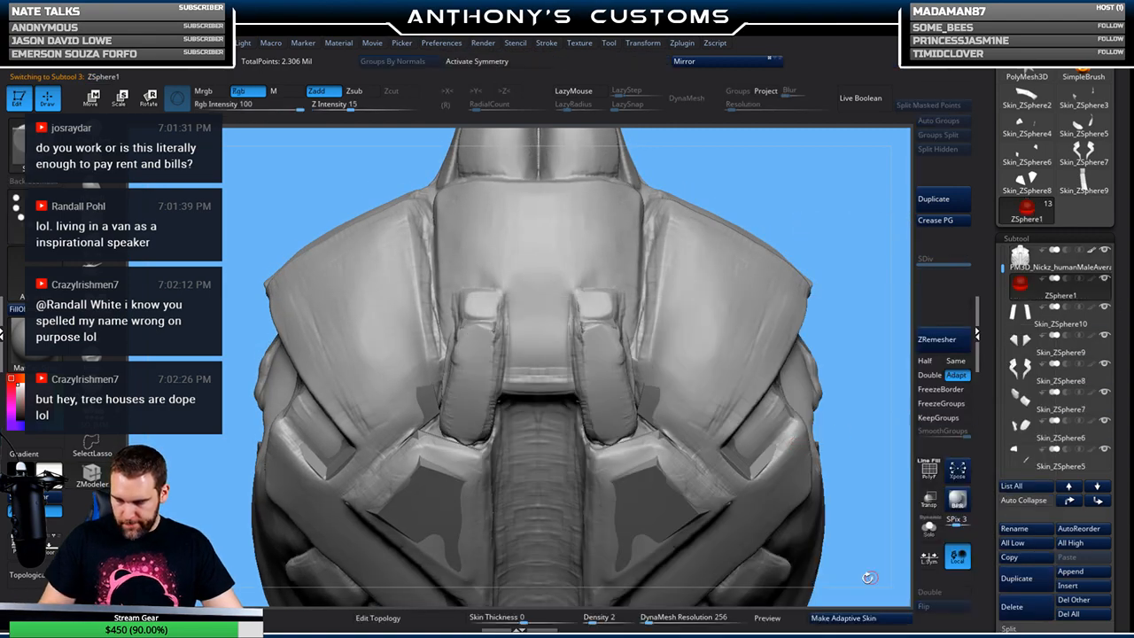
Set up the ZSphere for Edit Topology with Density 1, DynaMesh Resolution 0 and X symmetry
left_click(381, 617)
left_click(590, 617)
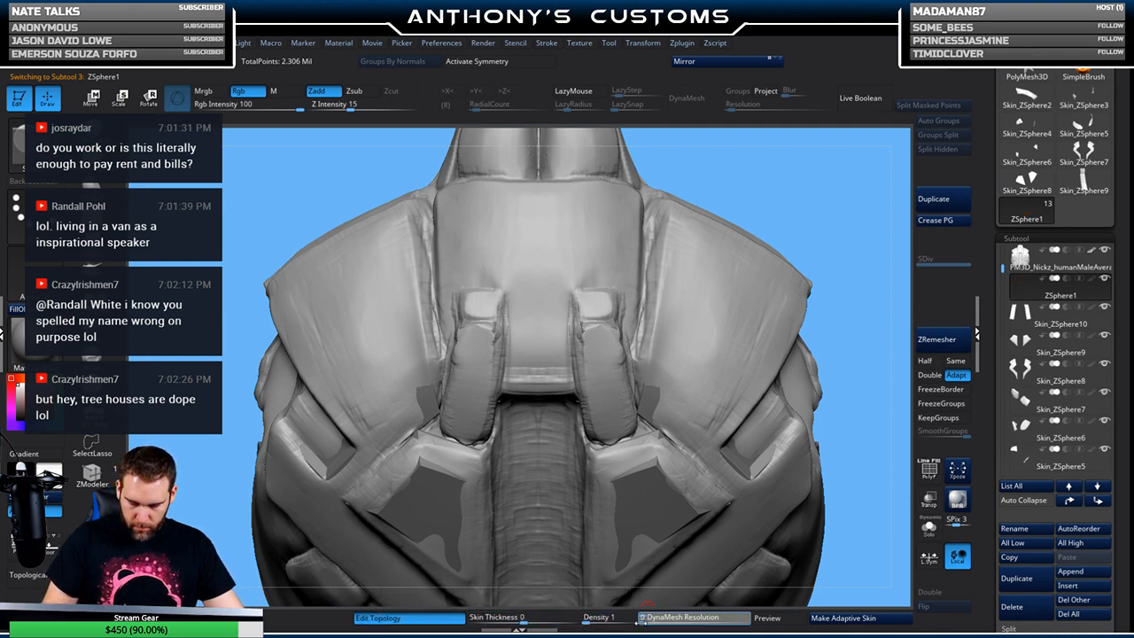
left_click(509, 61)
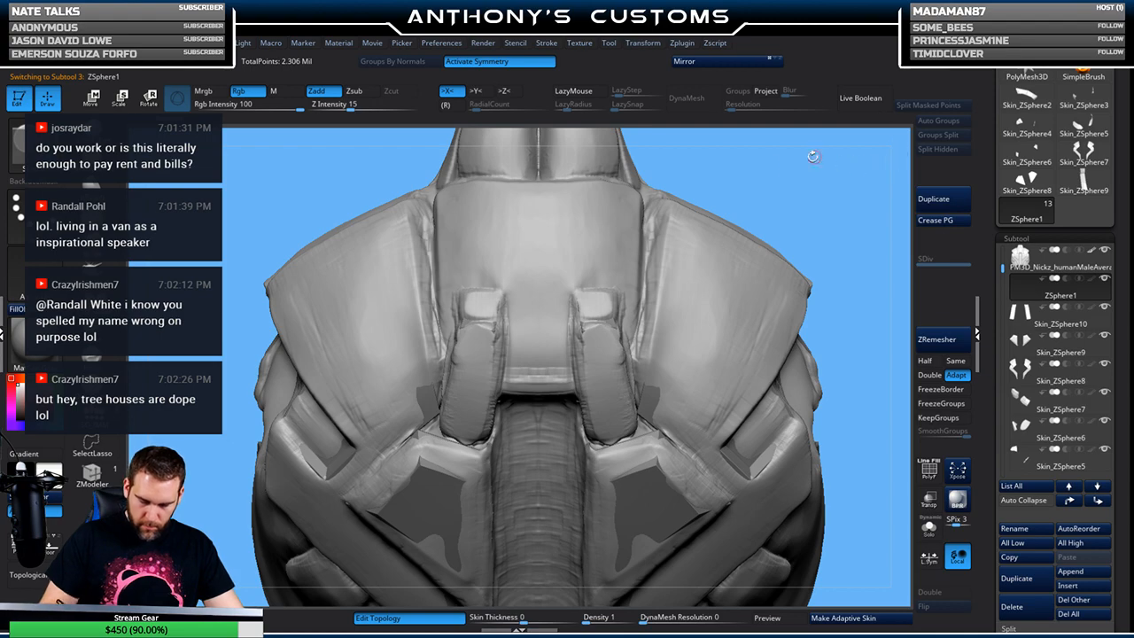
Lay out the lower row of topology over the central back plate, from its midline to the side edges around the straps
mouse_move(834, 205)
left_mouse_down()
mouse_move(853, 193)
mouse_move(842, 193)
mouse_move(873, 195)
mouse_move(822, 194)
left_mouse_up()
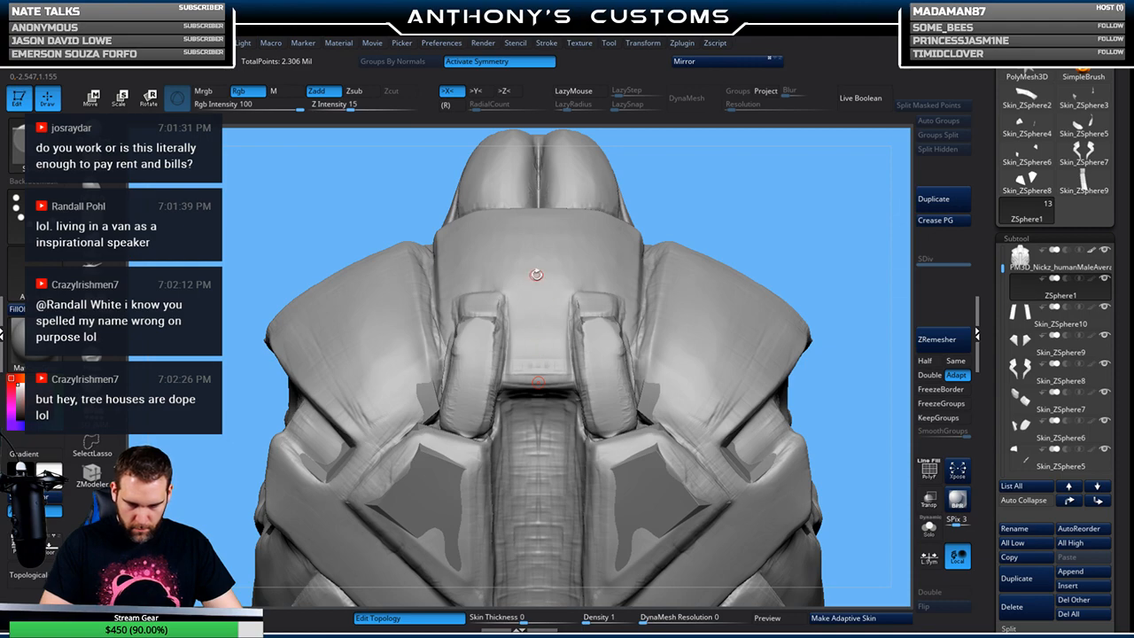
mouse_move(833, 190)
left_mouse_down()
mouse_move(846, 182)
mouse_move(791, 203)
left_mouse_up()
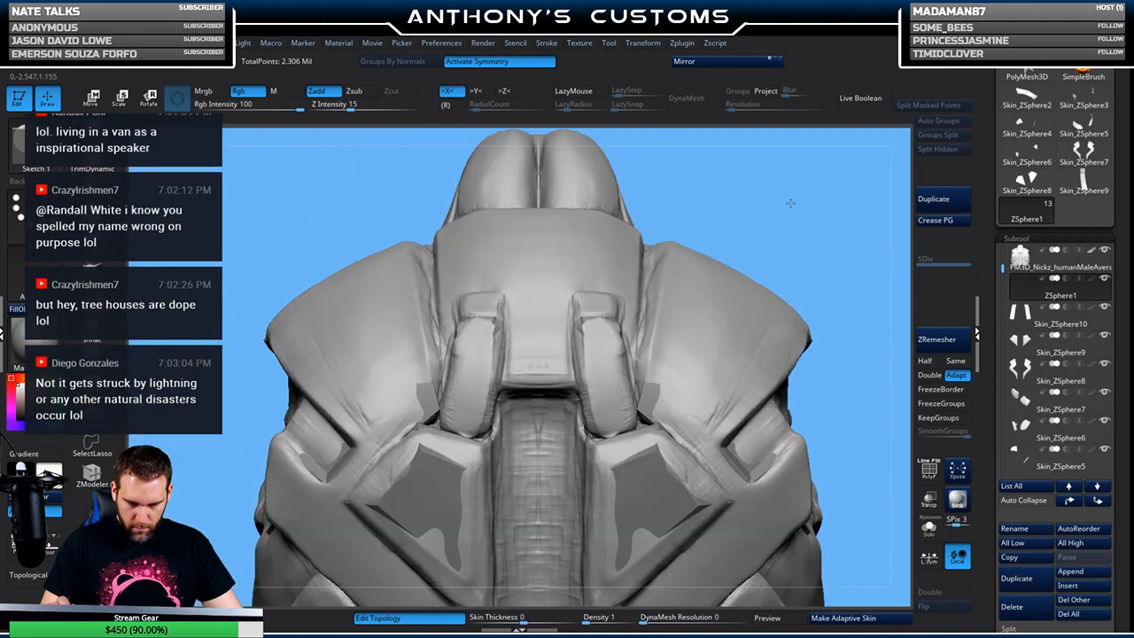
left_click(538, 282)
left_click(633, 281)
left_click_drag(704, 245, 698, 257)
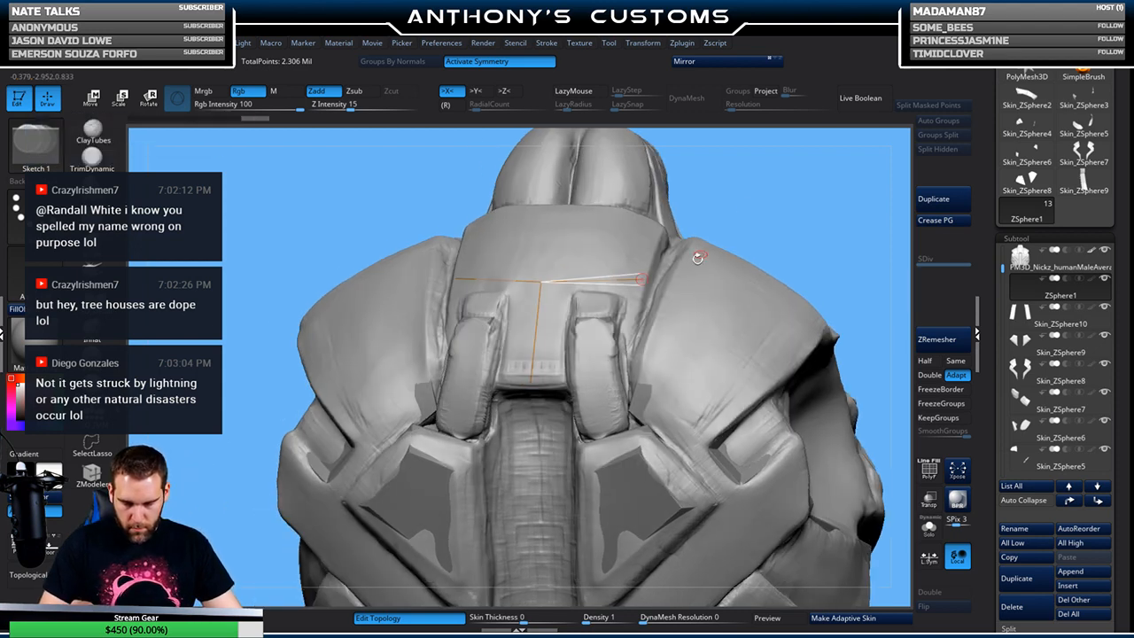
left_click(627, 379)
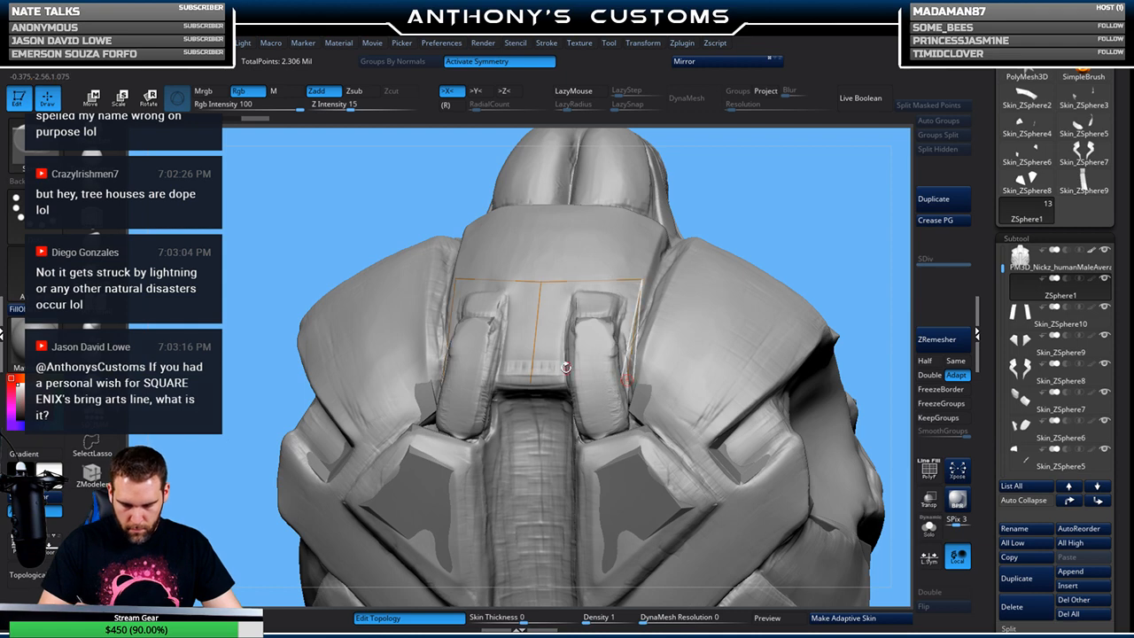
mouse_move(781, 228)
left_mouse_down()
mouse_move(793, 202)
mouse_move(774, 245)
mouse_move(693, 203)
left_mouse_up()
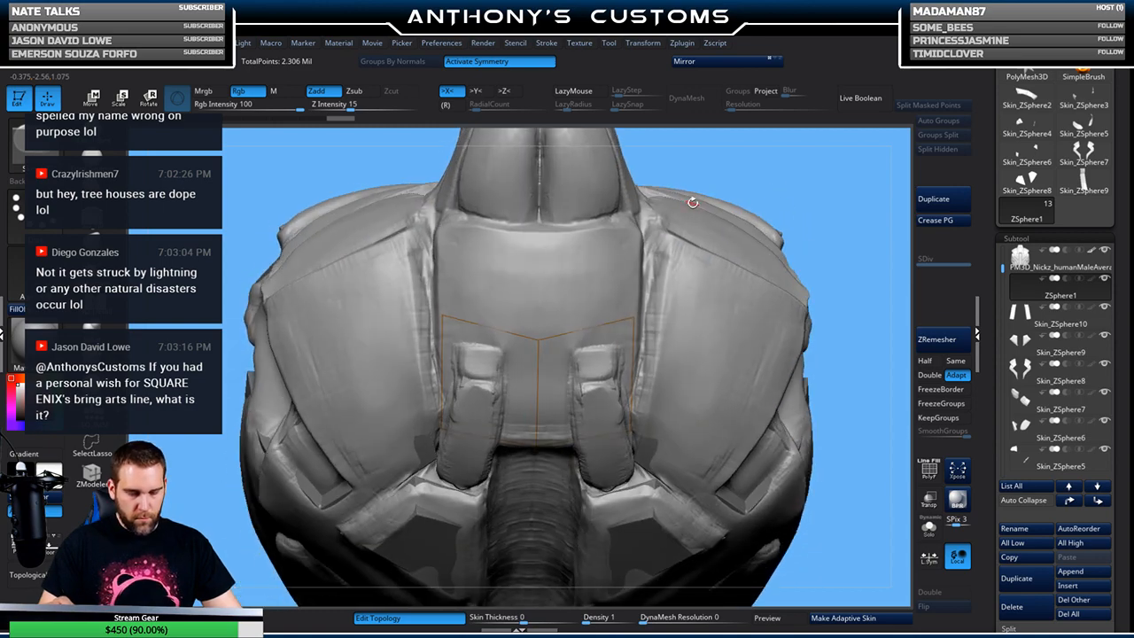
Raise the center point of the topology's upper line and add a second row up to the plate's top edge
key("w")
left_click_drag(538, 340, 538, 318)
key("q")
left_click_drag(797, 177, 781, 176)
left_click_drag(538, 316, 539, 235)
left_click(637, 228)
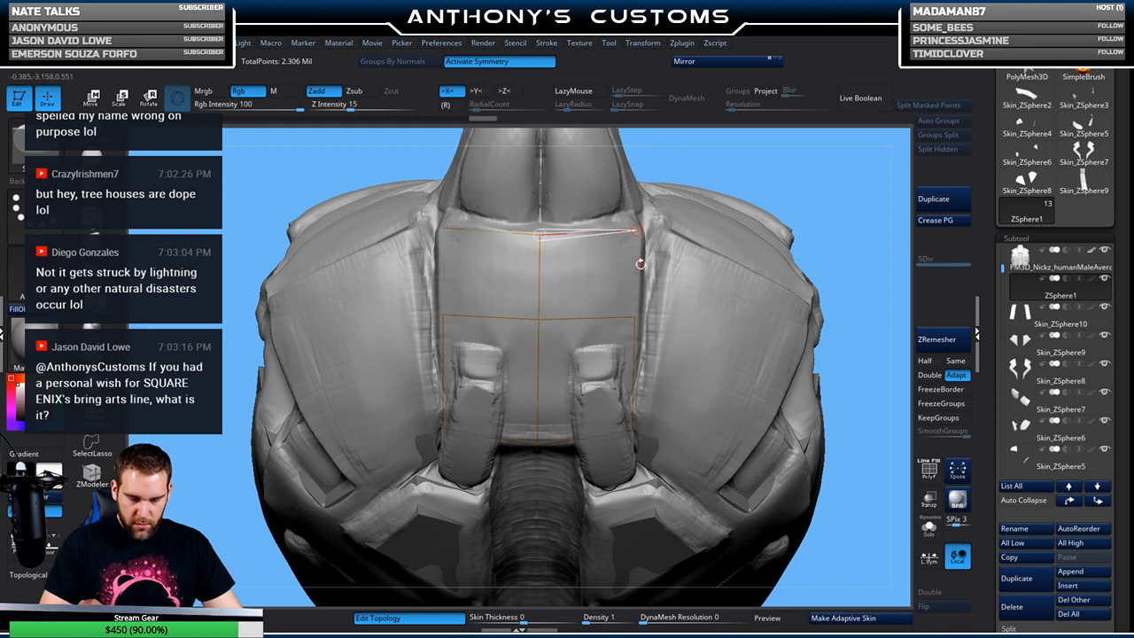
left_click_drag(814, 185, 831, 170)
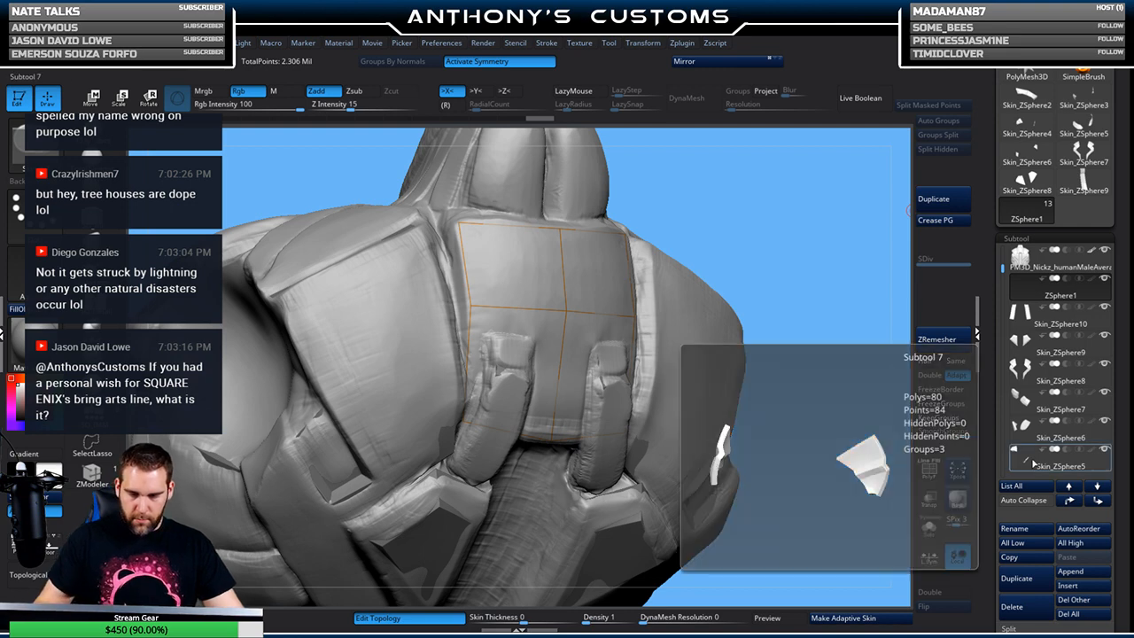
Generate the central plate's mesh with Make Adaptive Skin and insert it as a subtool
left_click(846, 618)
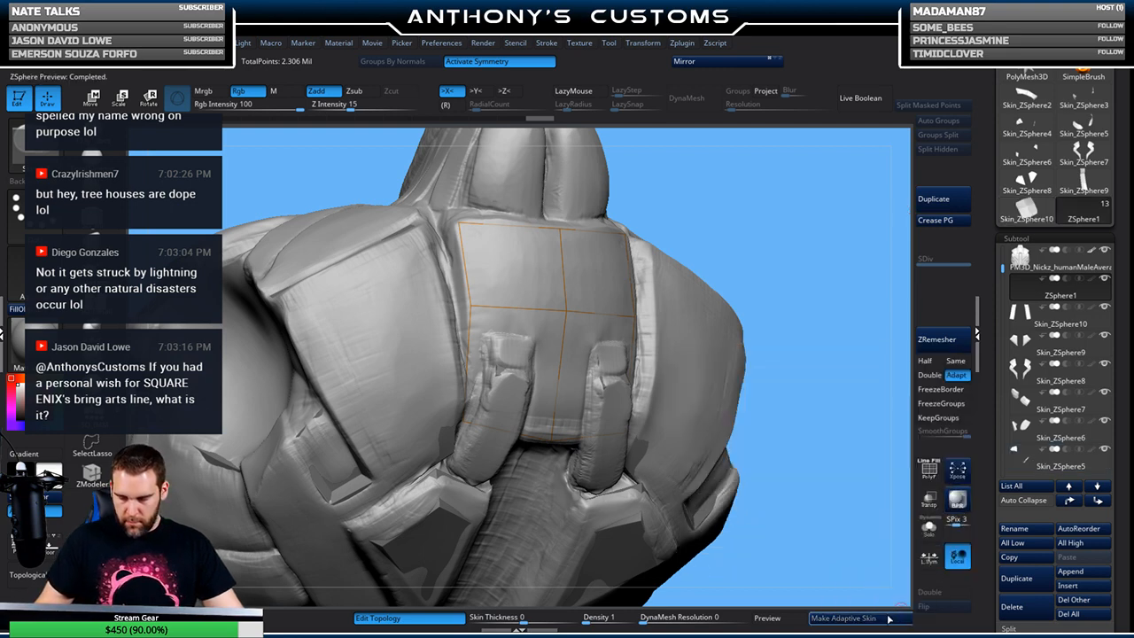
left_click(1068, 586)
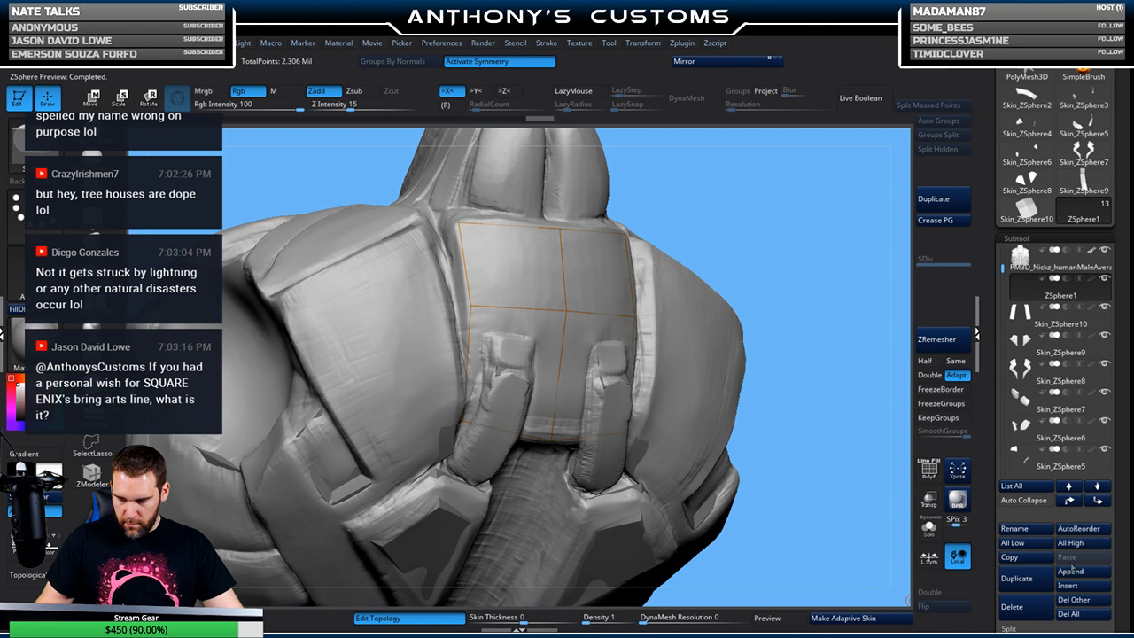
left_click(1068, 585)
left_click(849, 468)
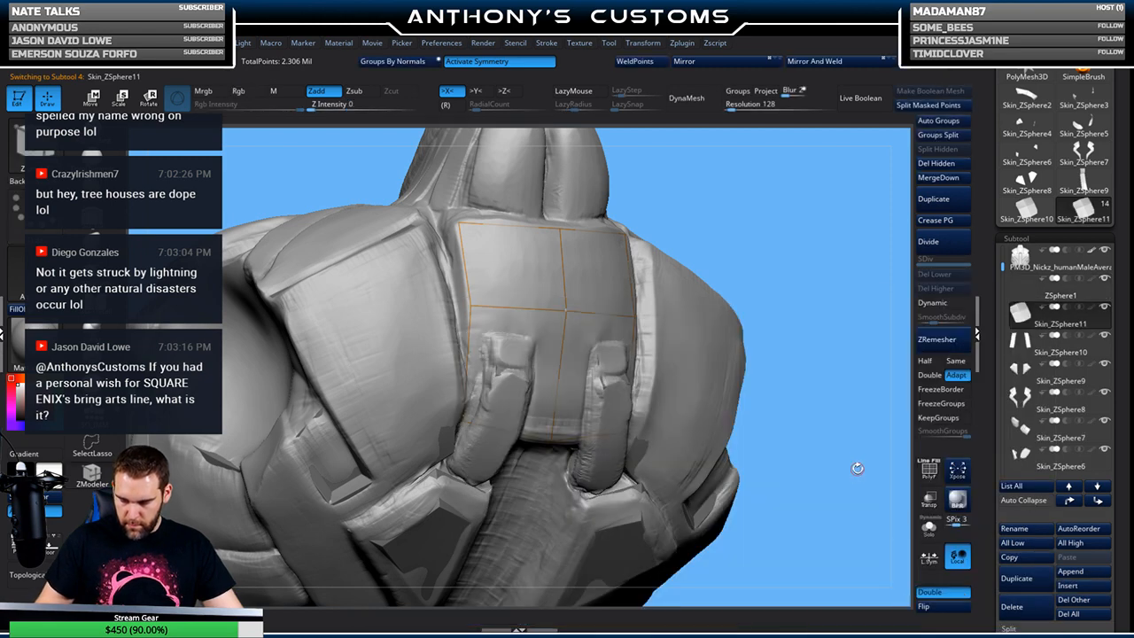
Delete the ZSphere1 subtool, turn off Double display and isolate the new plate skin in Solo mode
left_click(1058, 297)
left_click(1024, 607)
left_click(917, 616)
left_click(948, 592)
left_click(928, 529)
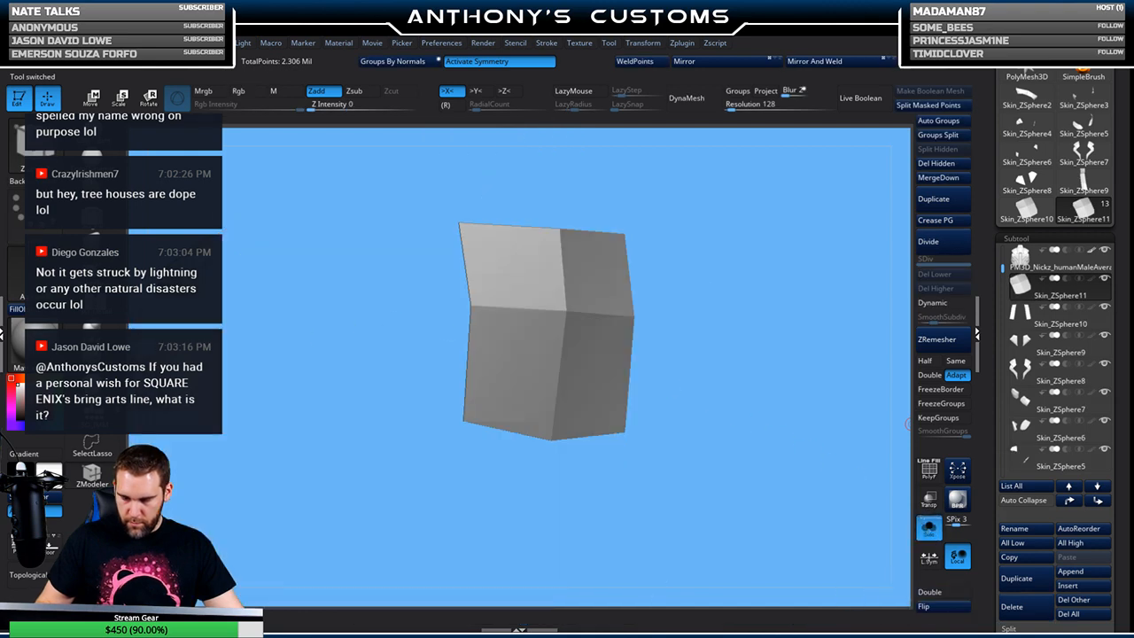
Show the plate's wireframe, regroup it with Groups By Normals, isolate one polygroup and delete the hidden polygons
left_click_drag(499, 391, 489, 404)
key("ctrl+z")
key("shift+f")
left_click_drag(699, 301, 598, 364)
left_click(421, 62)
left_click_drag(497, 177, 566, 199)
left_click_drag(650, 236, 687, 268)
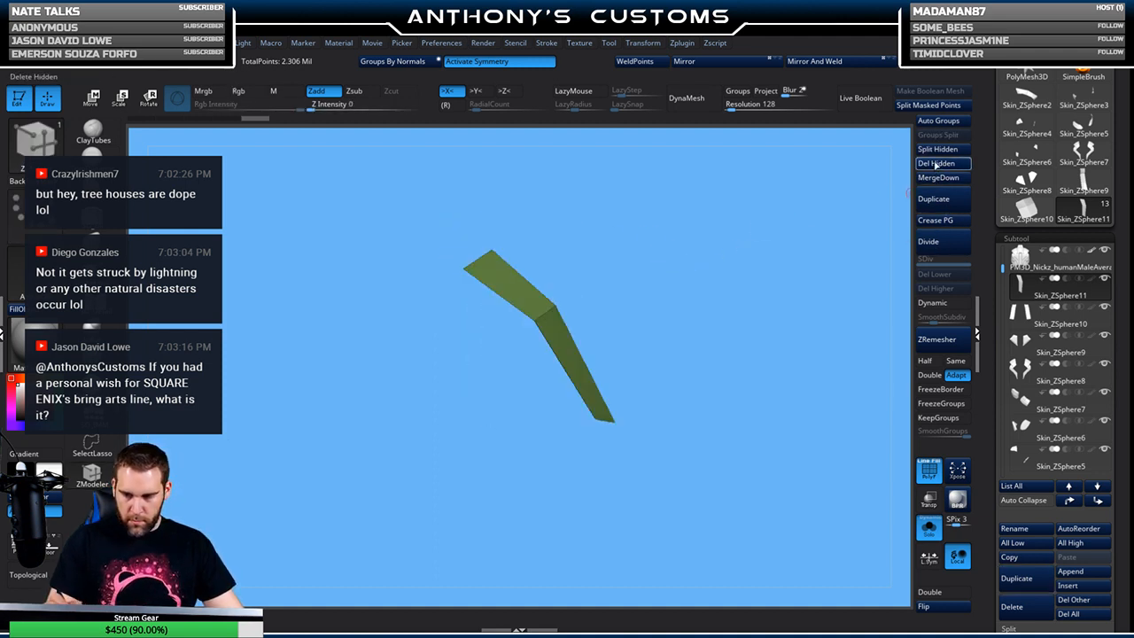
left_click(709, 304, "ctrl+shift")
Extrude the central plate surface into a thick panel with ZModeler and flip its normals
left_click_drag(557, 407, 534, 421)
left_click(936, 606)
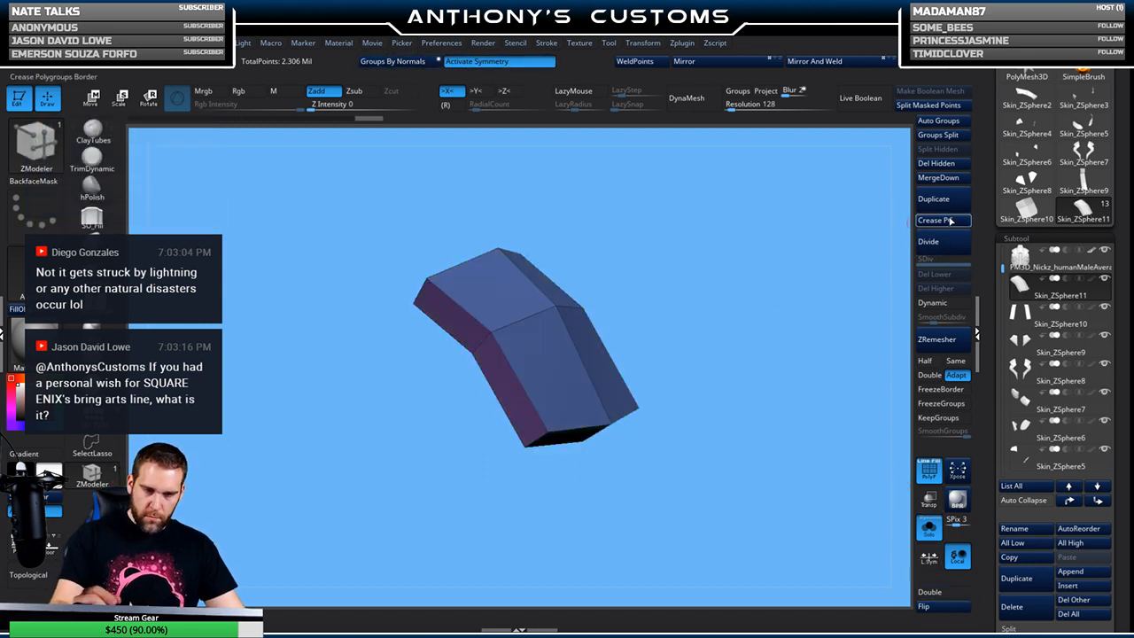
Smooth the thick plate with Dynamic subdivision at SmoothSubdiv 5 and turn off Solo to check it against the whole torso
left_click(932, 303)
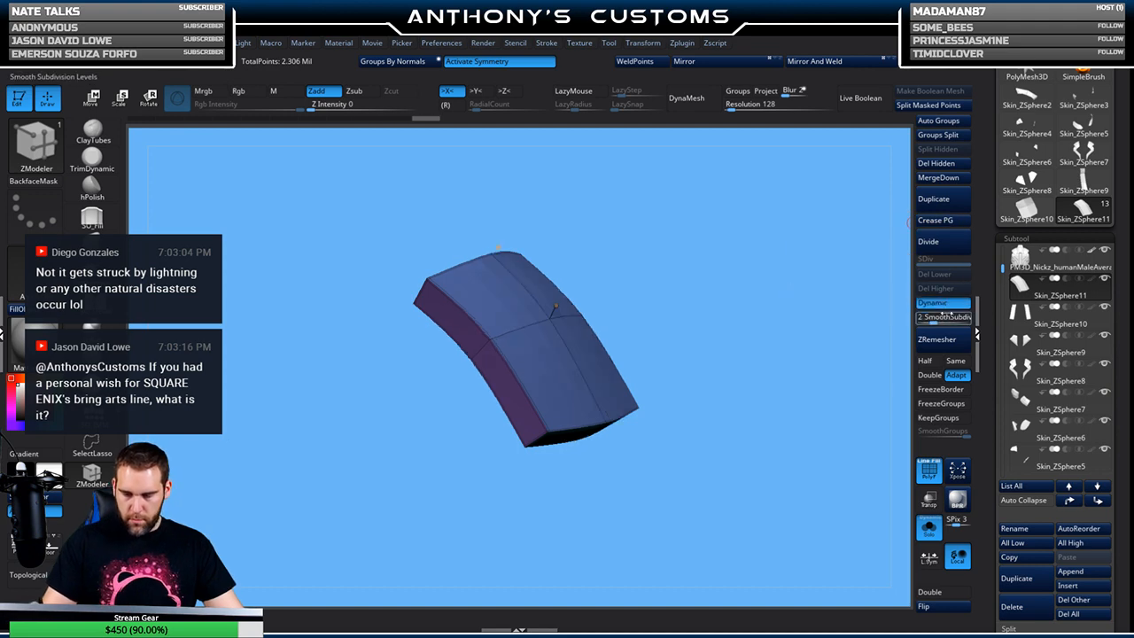
left_click_drag(954, 319, 962, 319)
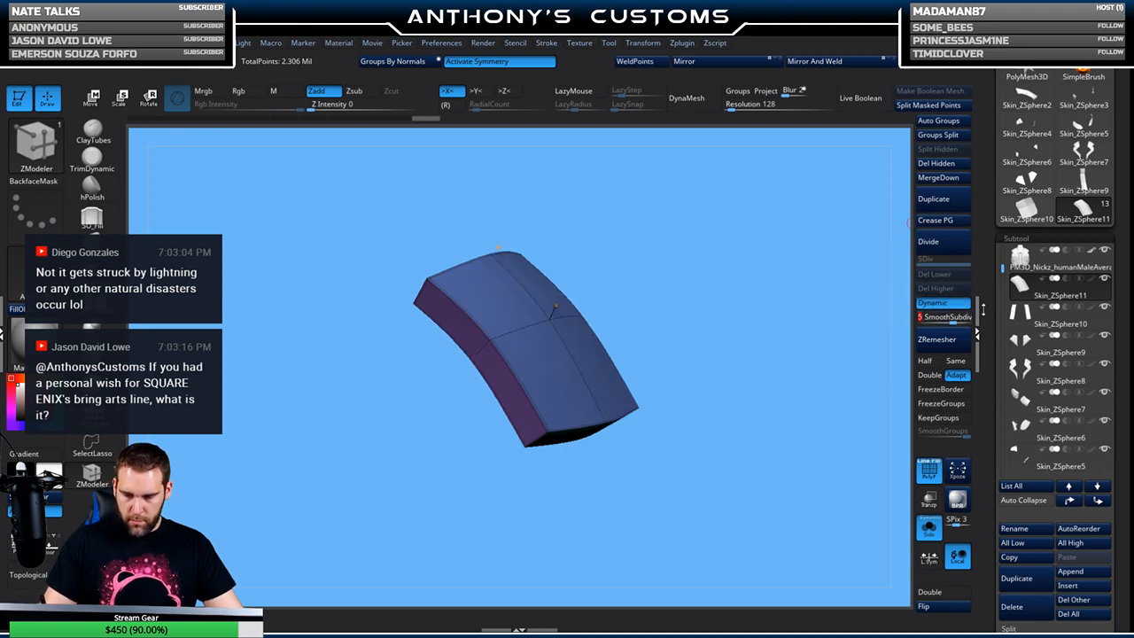
left_click(930, 537)
left_click_drag(844, 484, 859, 383)
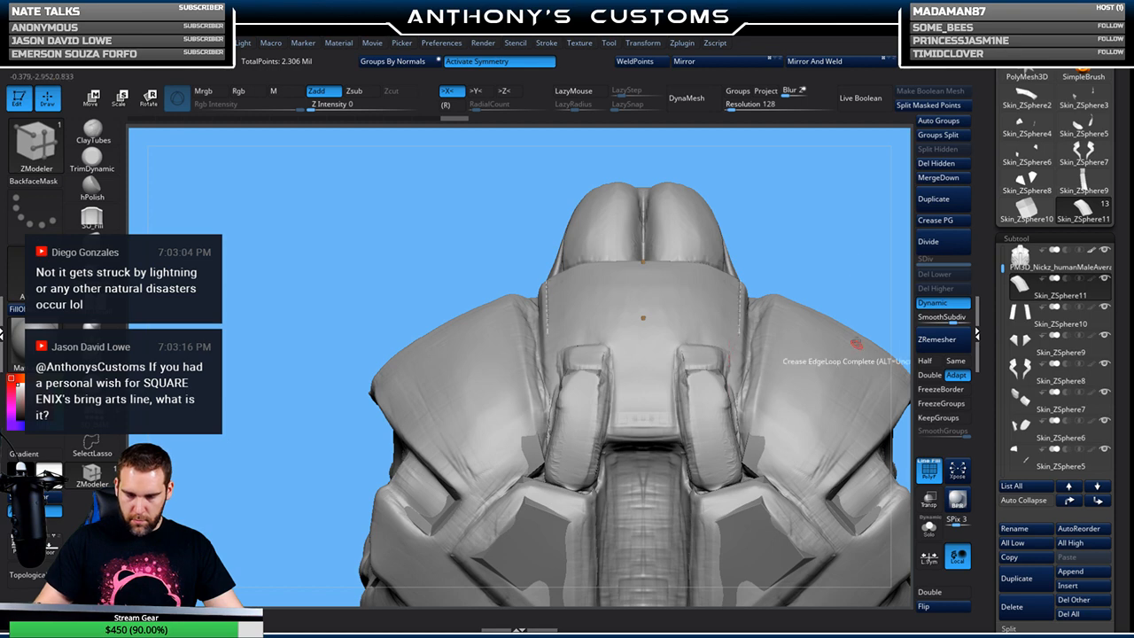
left_click_drag(817, 174, 783, 222, "alt")
left_click_drag(759, 346, 738, 247, "alt")
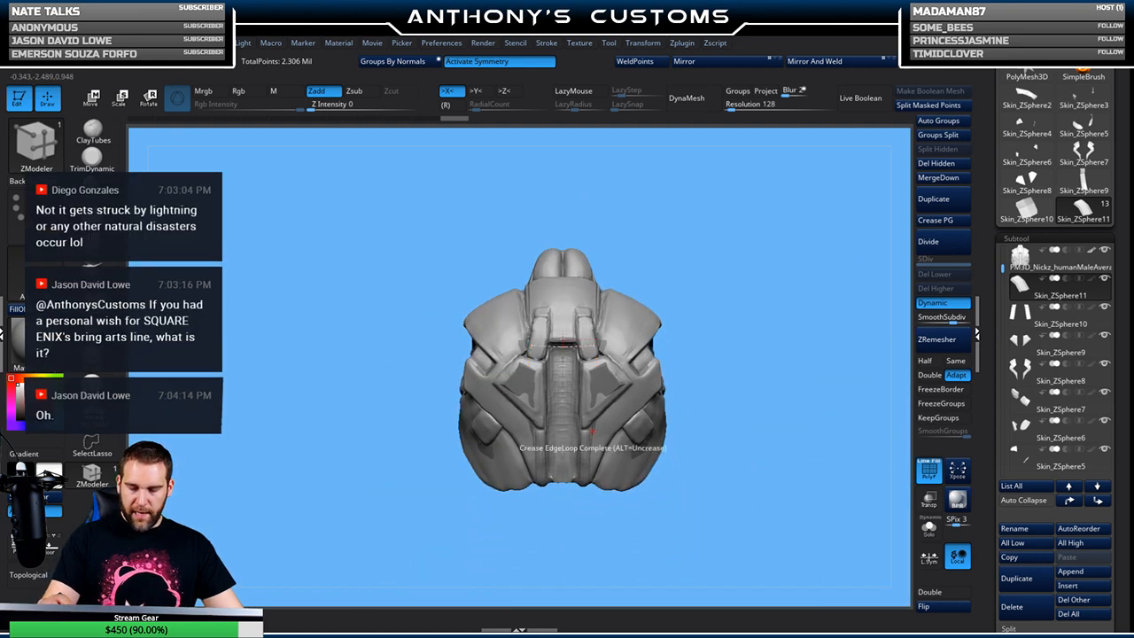
Select the torso subtool, turn off its wireframe and add a new ZSphere subtool directly below it
left_click_drag(791, 347, 809, 285)
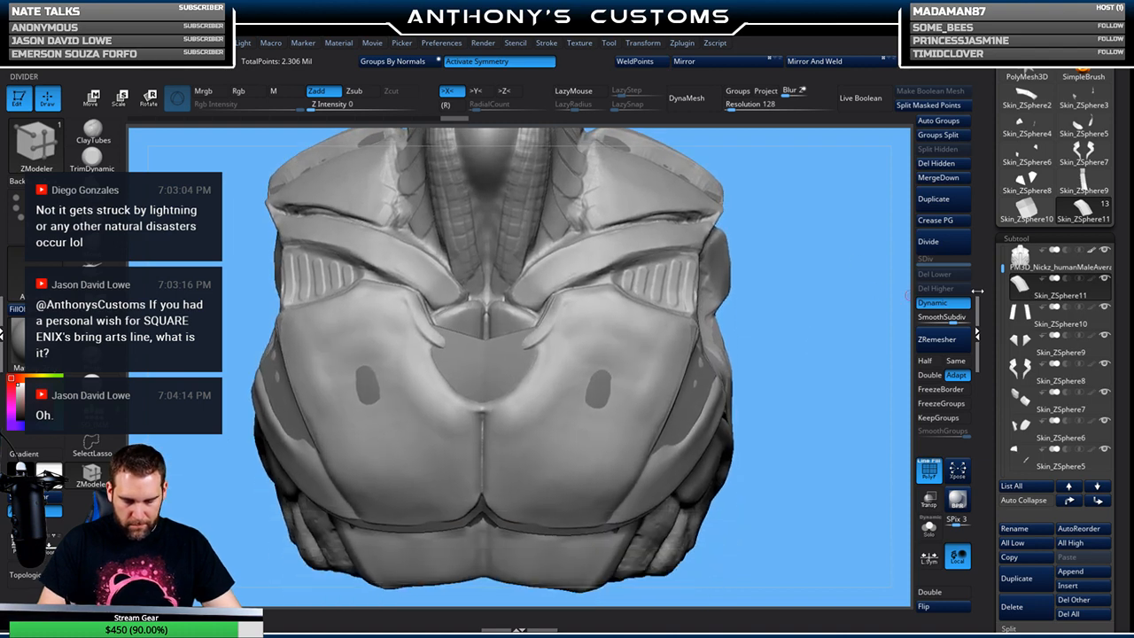
left_click(1054, 259)
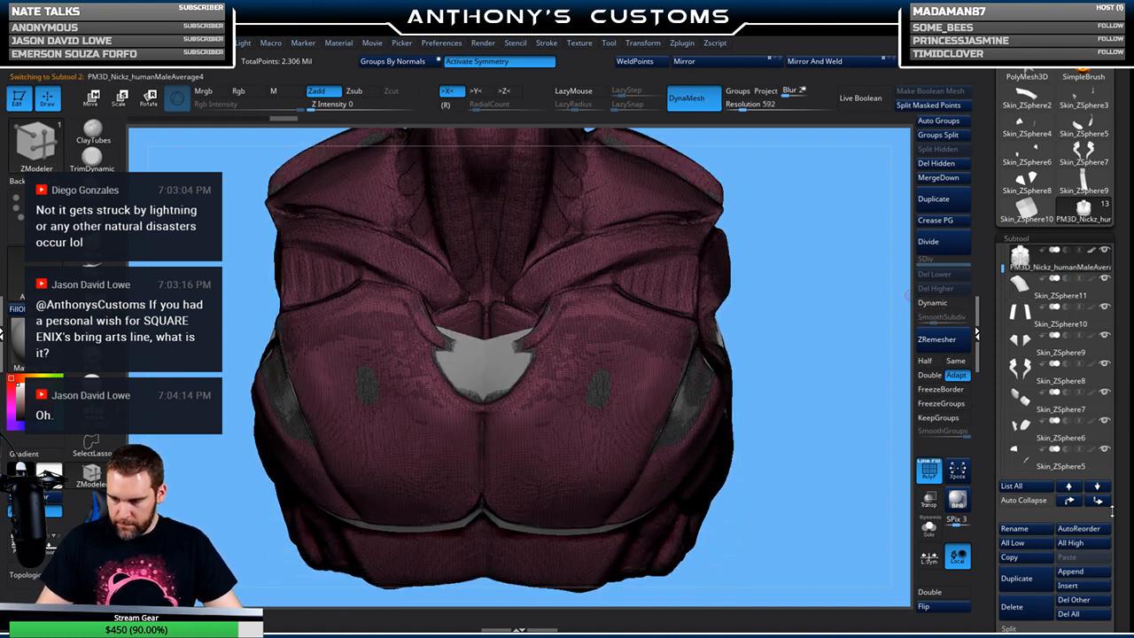
left_click(928, 469)
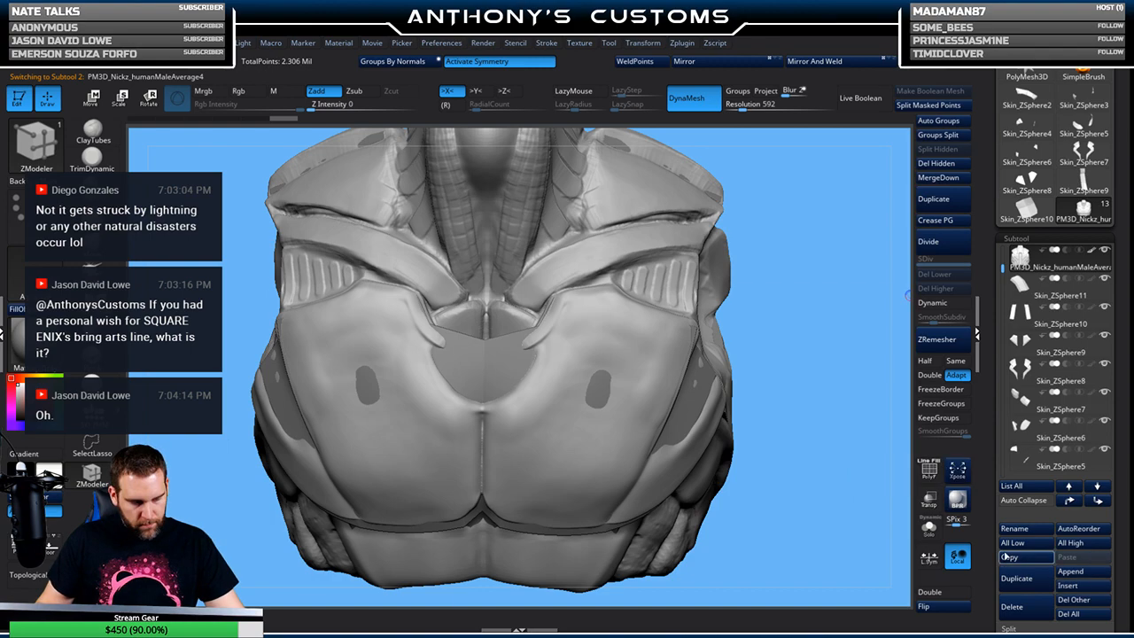
left_click(1072, 571)
left_click(796, 462)
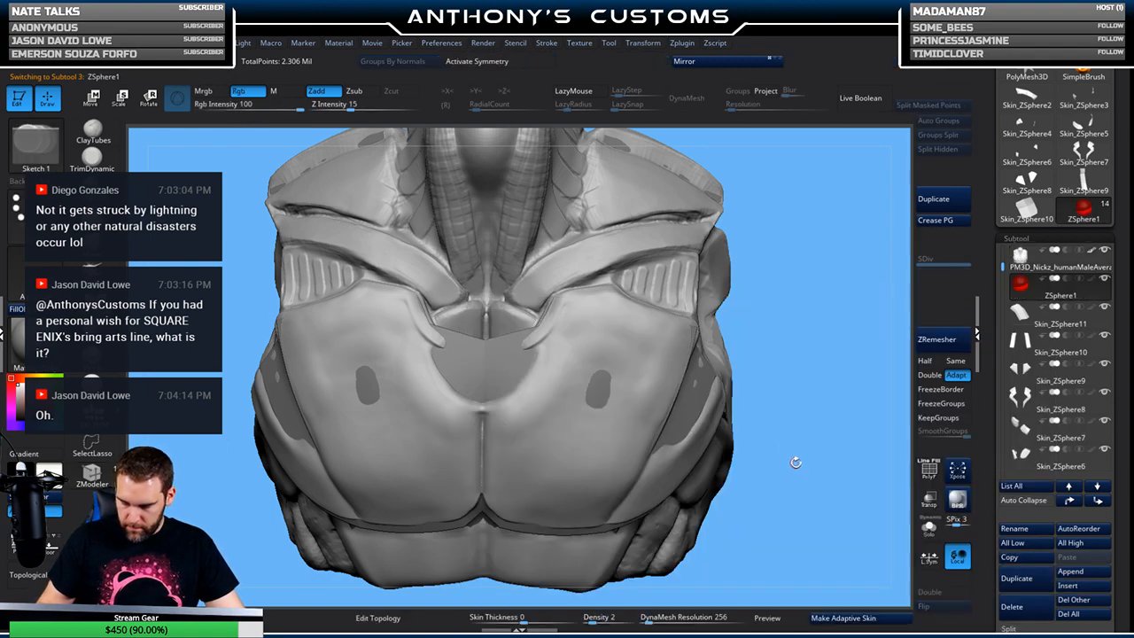
Set the ZSphere's adaptive skin to Density 1 and DynaMesh Resolution 0, and activate X symmetry
left_click_drag(615, 618, 586, 618)
left_click_drag(657, 618, 627, 619)
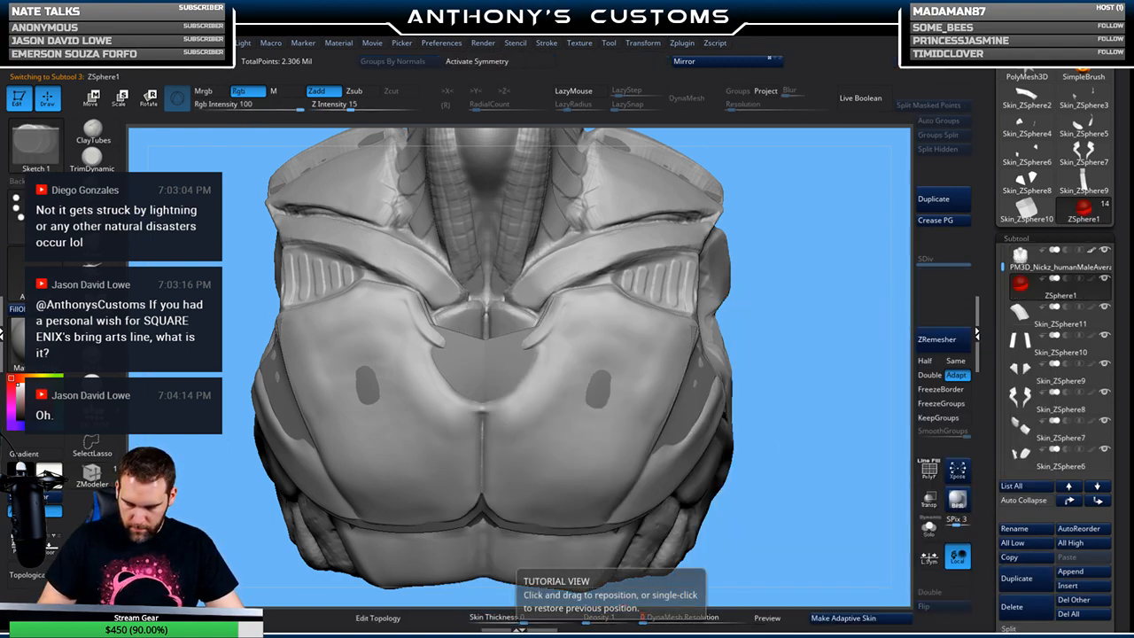
left_click(511, 64)
Activate Edit Topology and start mirrored topology on the two small plates between the straps and the chest opening
left_click_drag(786, 197, 505, 369)
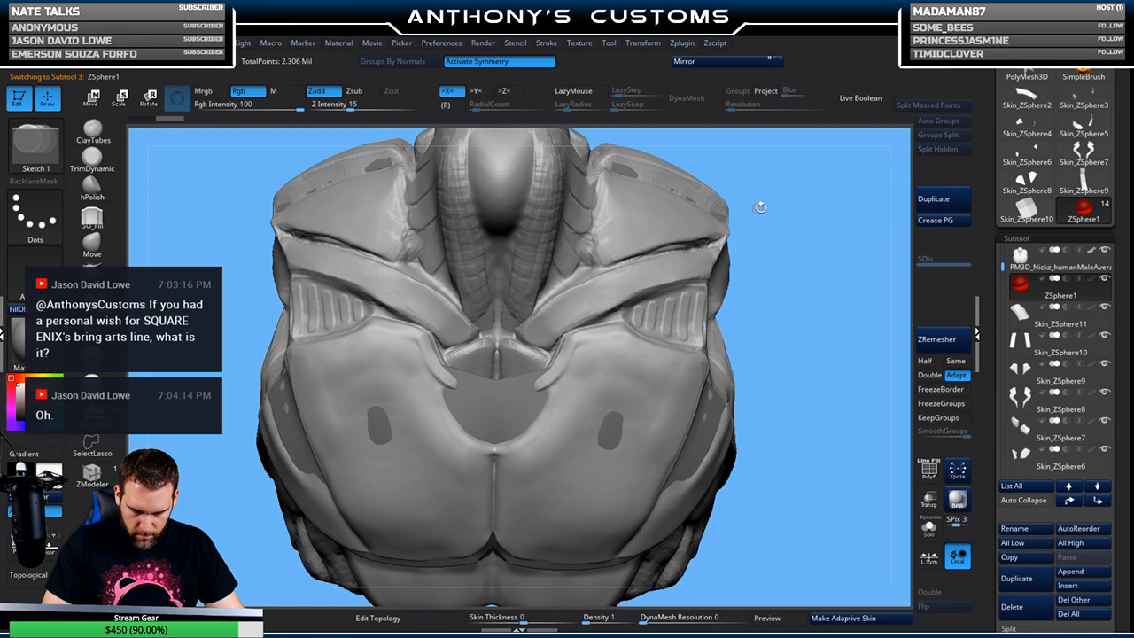
left_click_drag(805, 234, 736, 248, "alt")
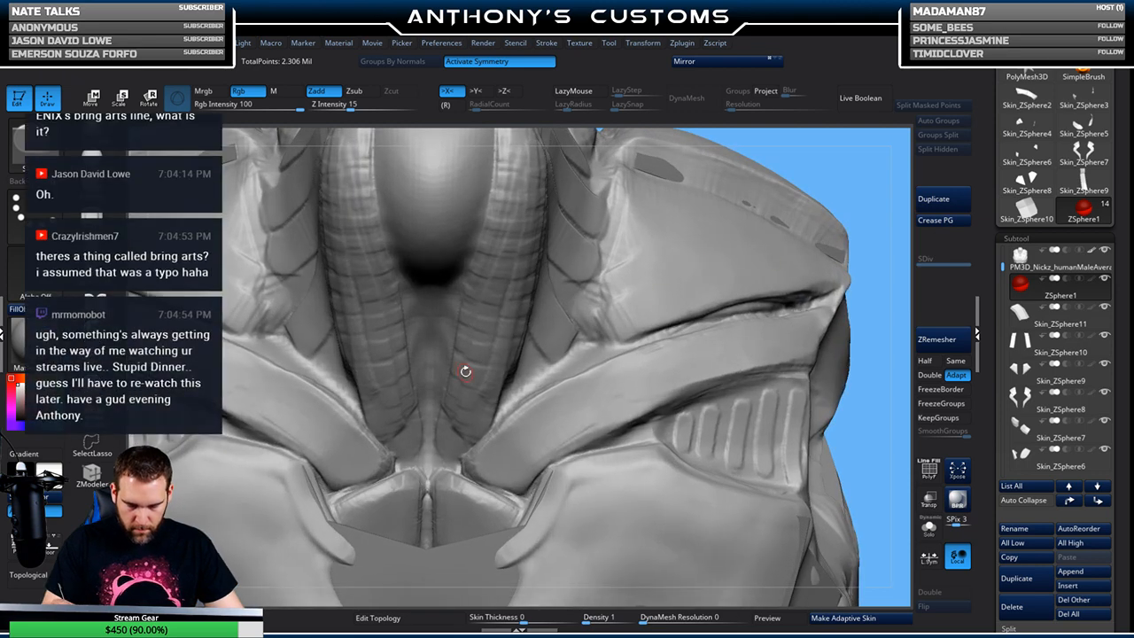
left_click_drag(535, 343, 711, 204, "alt")
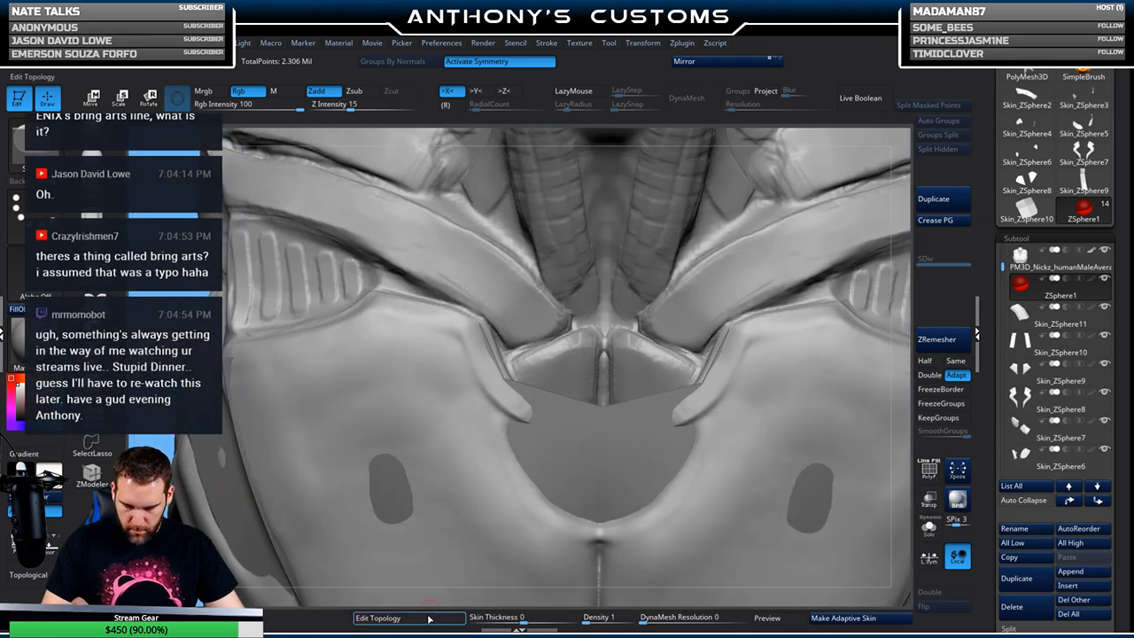
left_click(430, 619)
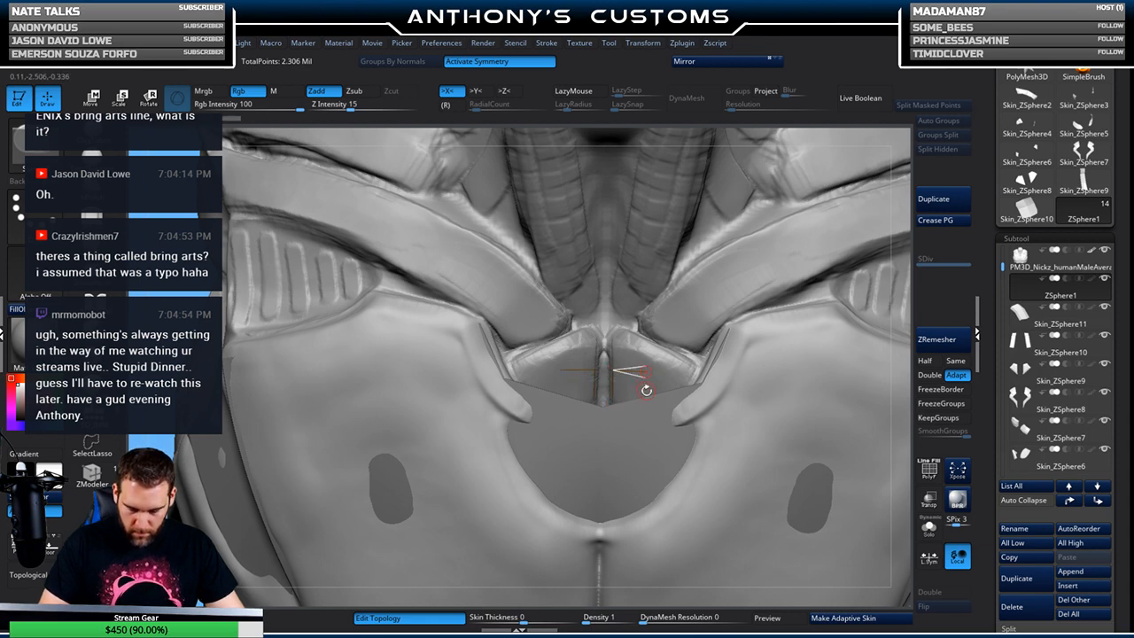
left_click(691, 379)
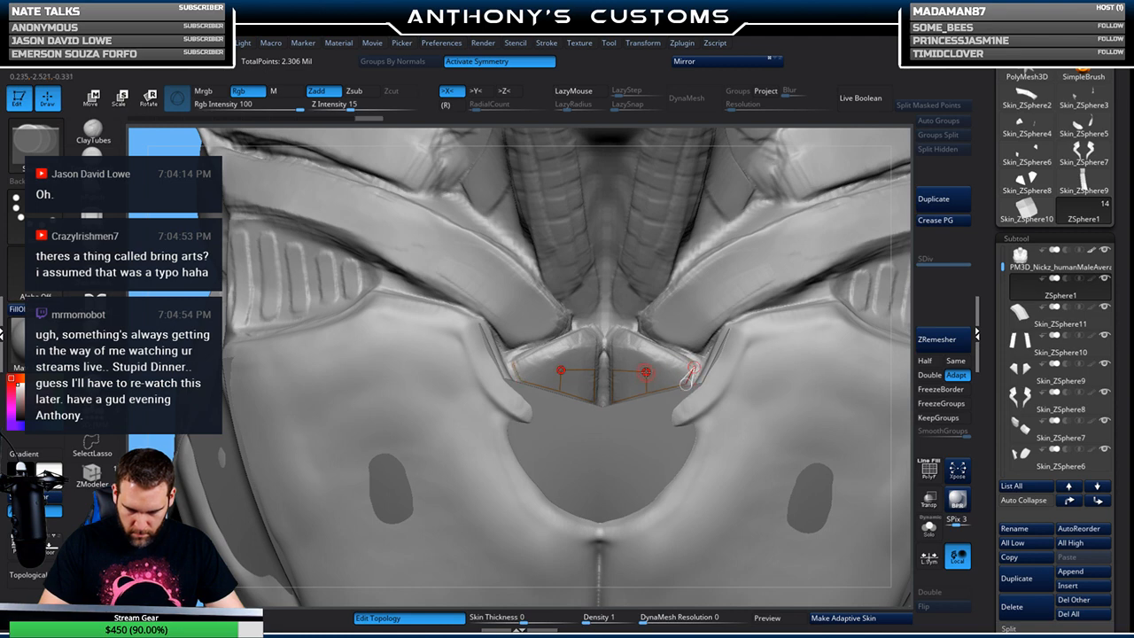
left_click(655, 344)
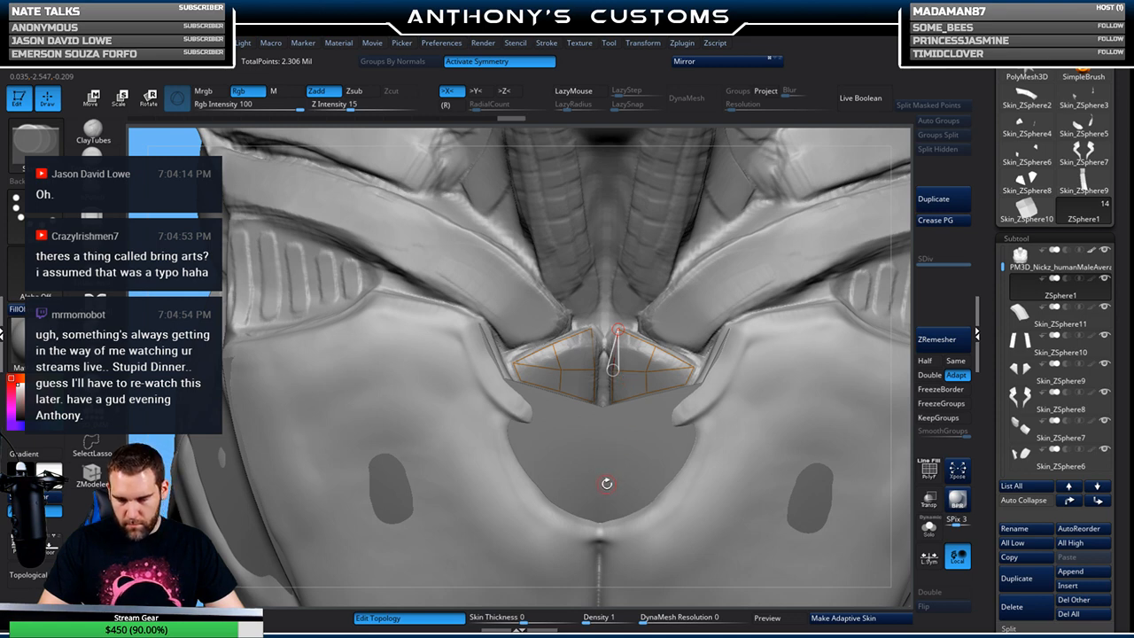
key("ctrl+z")
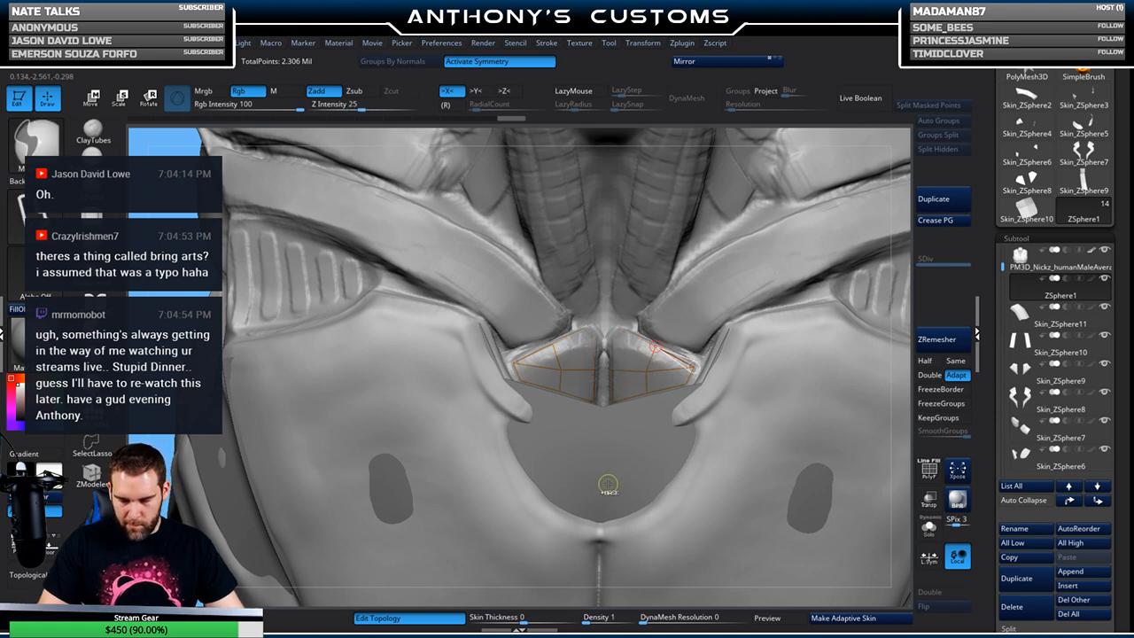
key("ctrl+z")
key("ctrl+z")
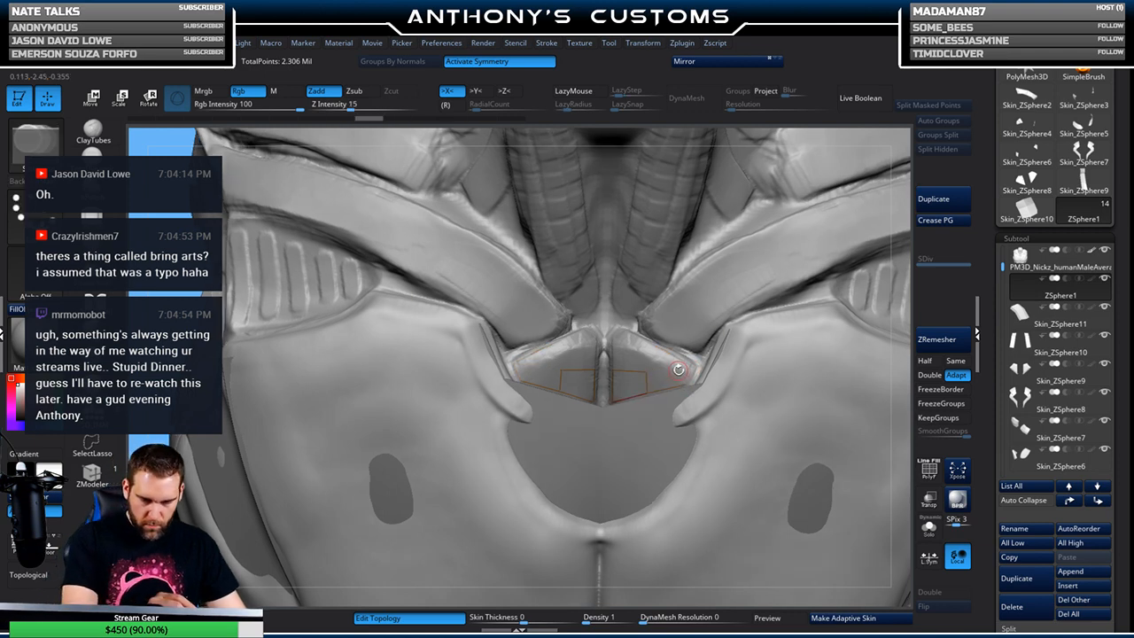
left_click(676, 370)
left_click(647, 372)
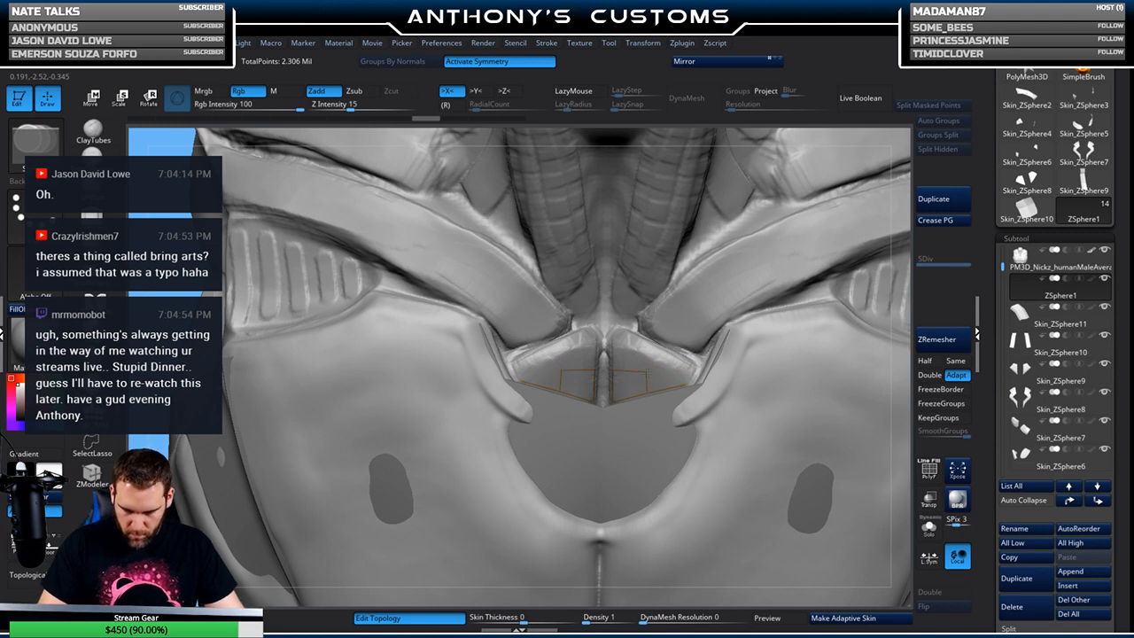
Draw the outer lower faces and the row of faces above them on the two small mirrored plates
left_click(687, 384)
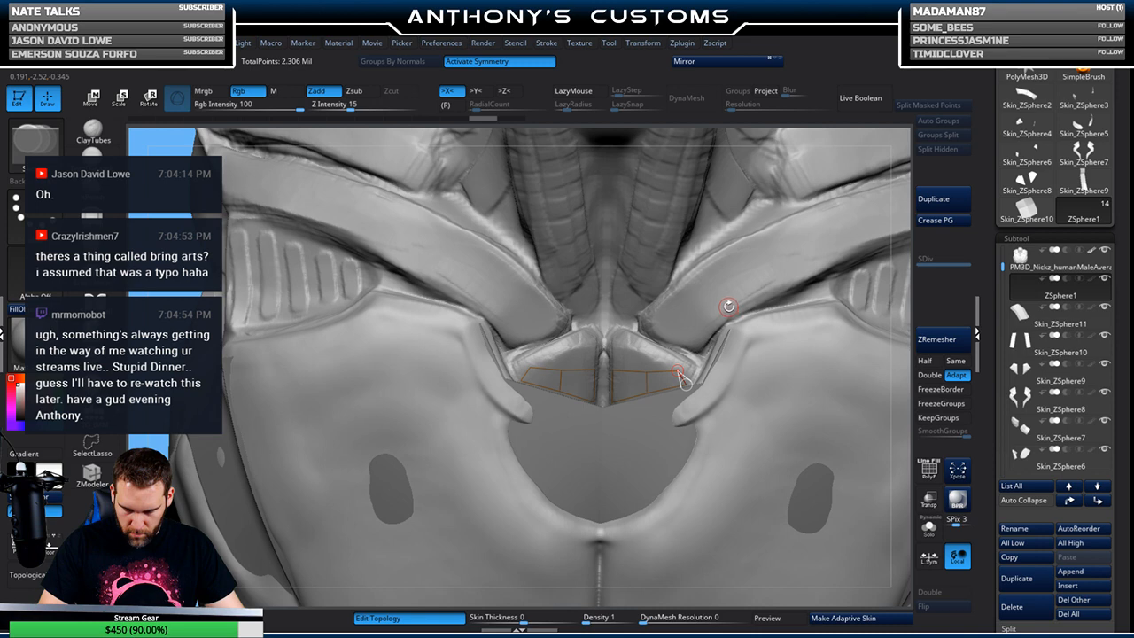
left_click(639, 351)
left_click(647, 371)
left_click(617, 349)
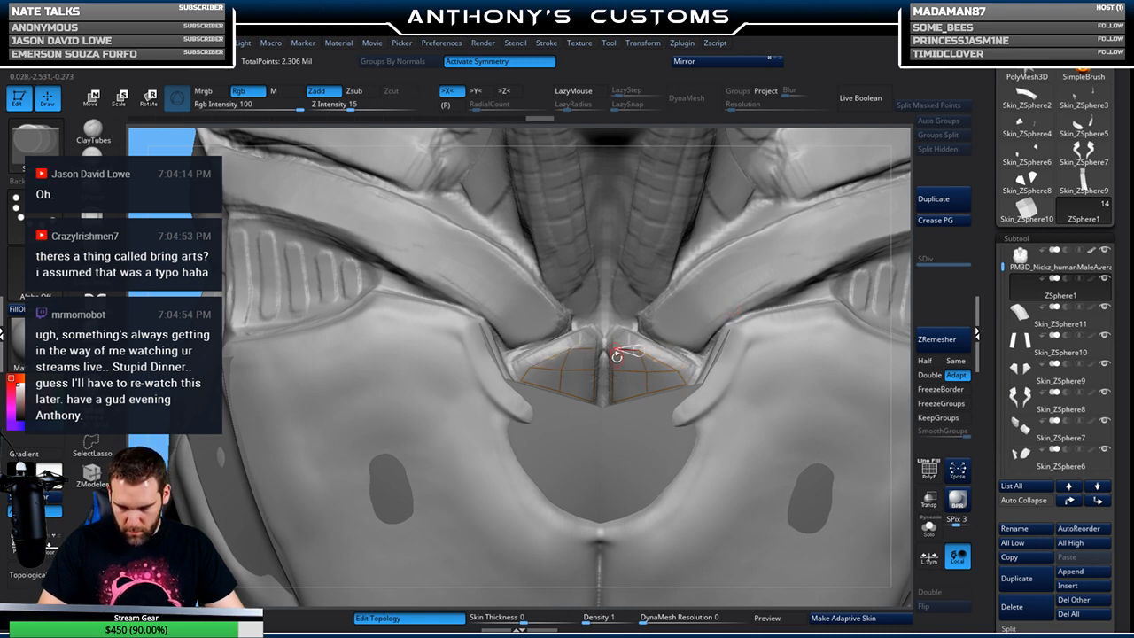
left_click(613, 371)
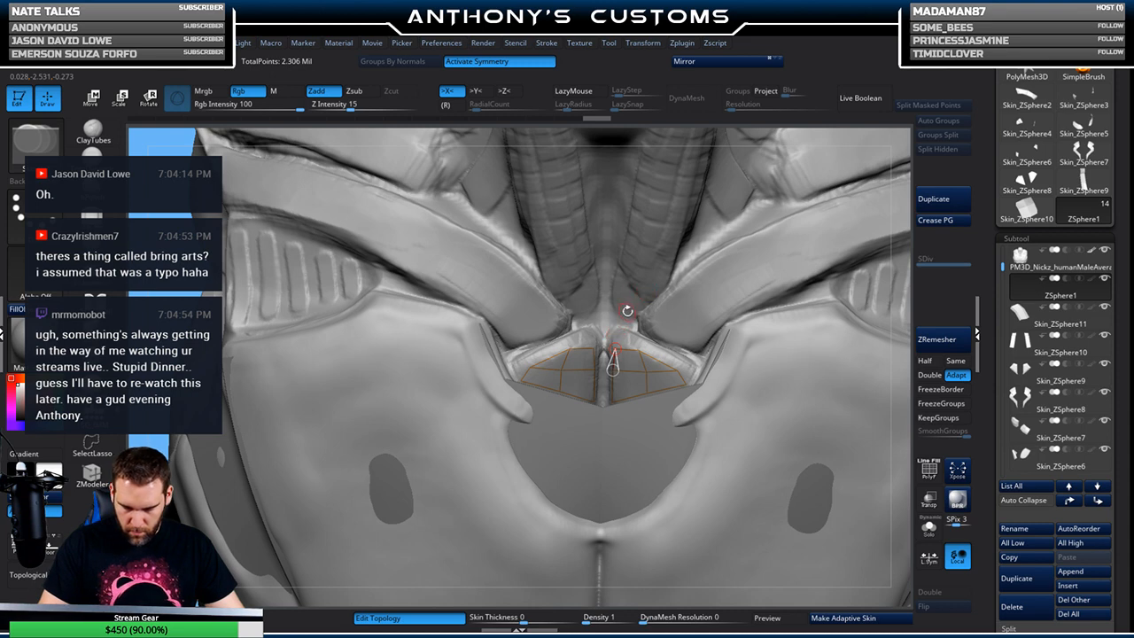
Extend the mirrored topology over the raised upper rim and out to the outer tips of the small plates
left_click(613, 332)
left_click(631, 328)
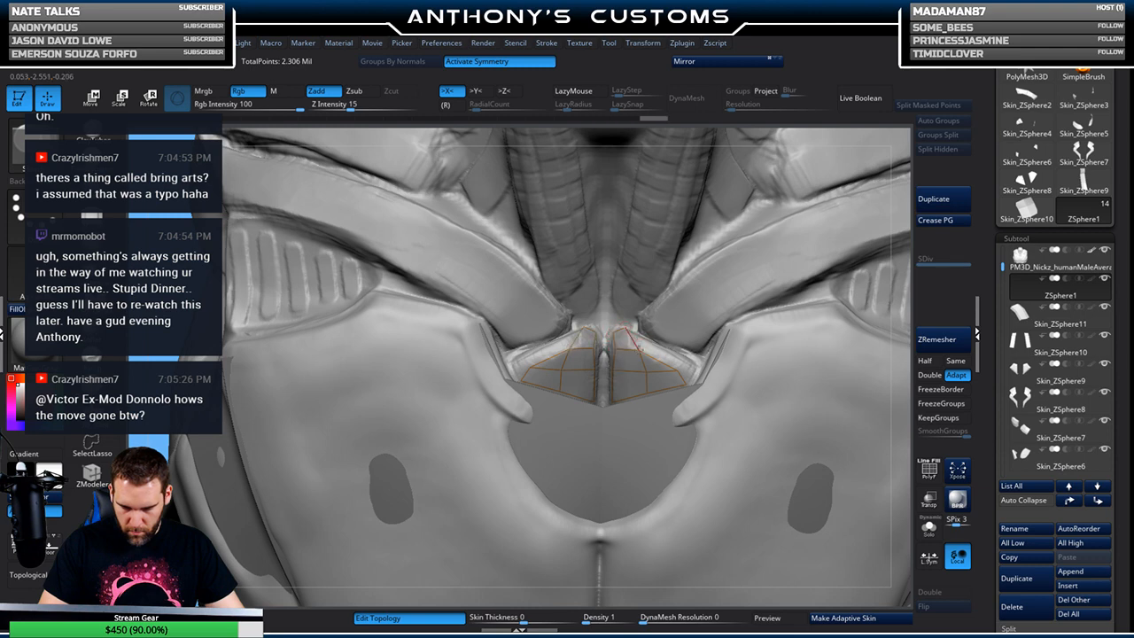
left_click(691, 358)
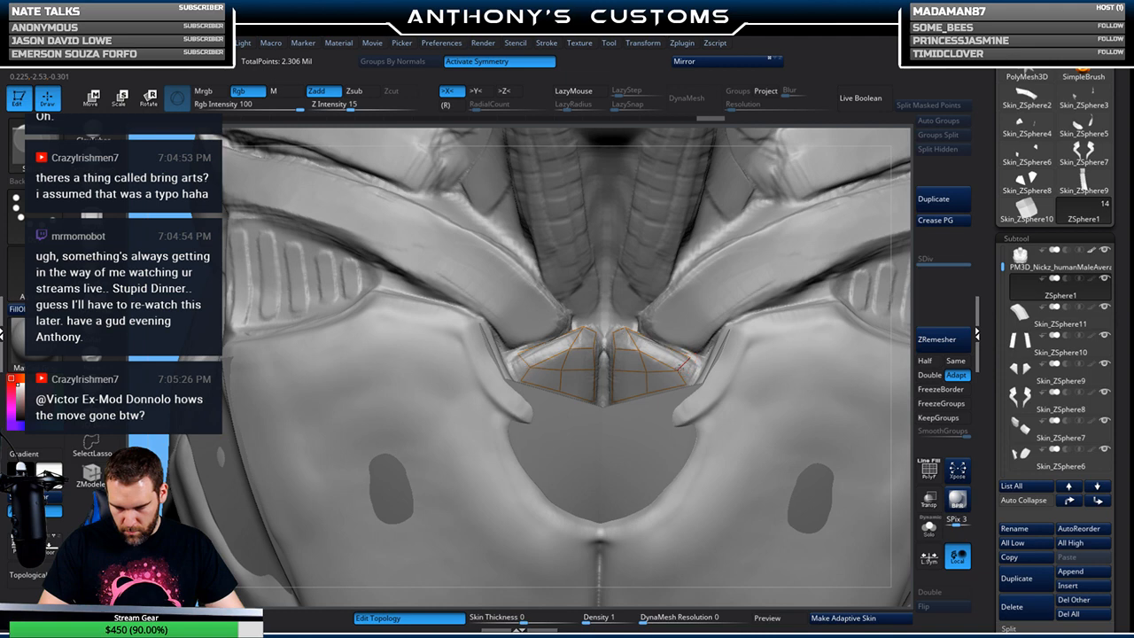
left_click(687, 384)
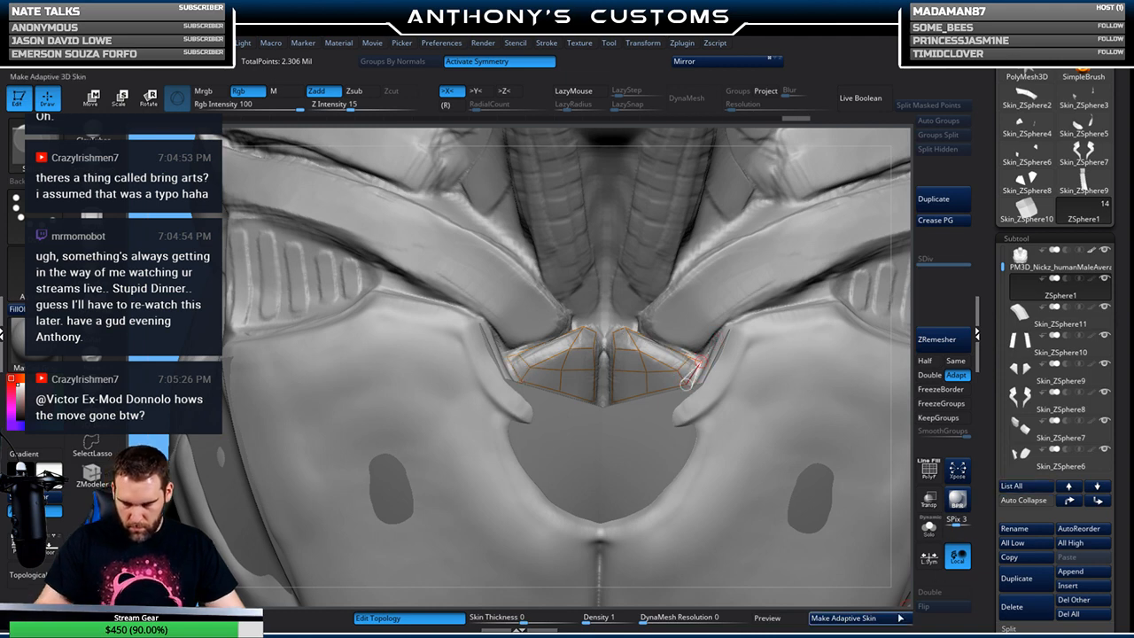
Make an adaptive skin from the ZSphere topology and insert the resulting plate mesh as a subtool
left_click(842, 618)
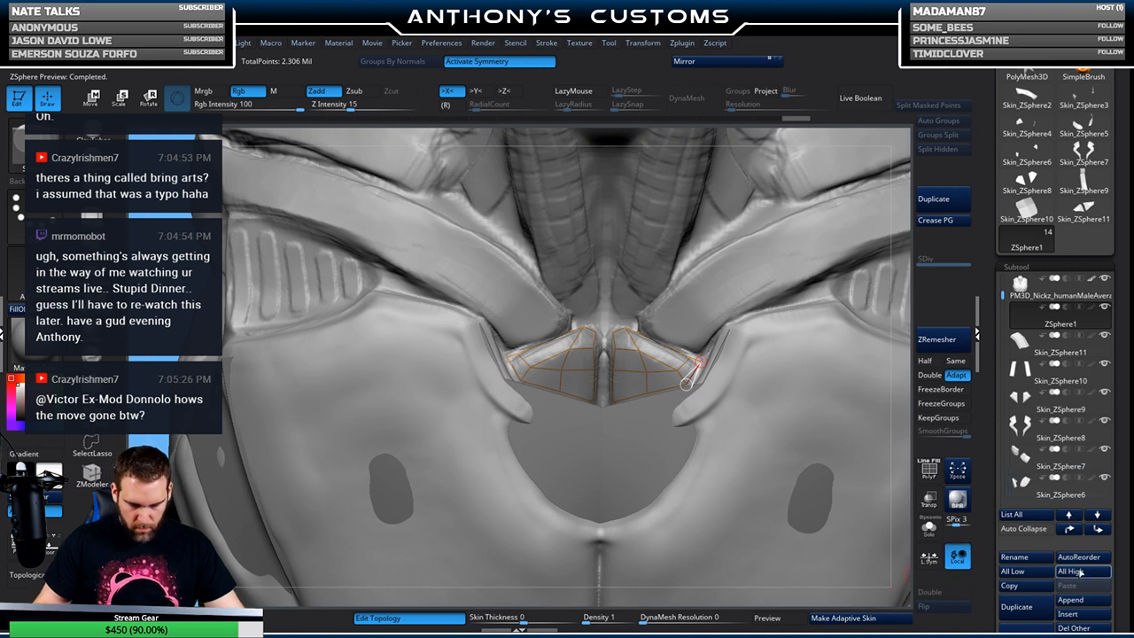
left_click(1067, 613)
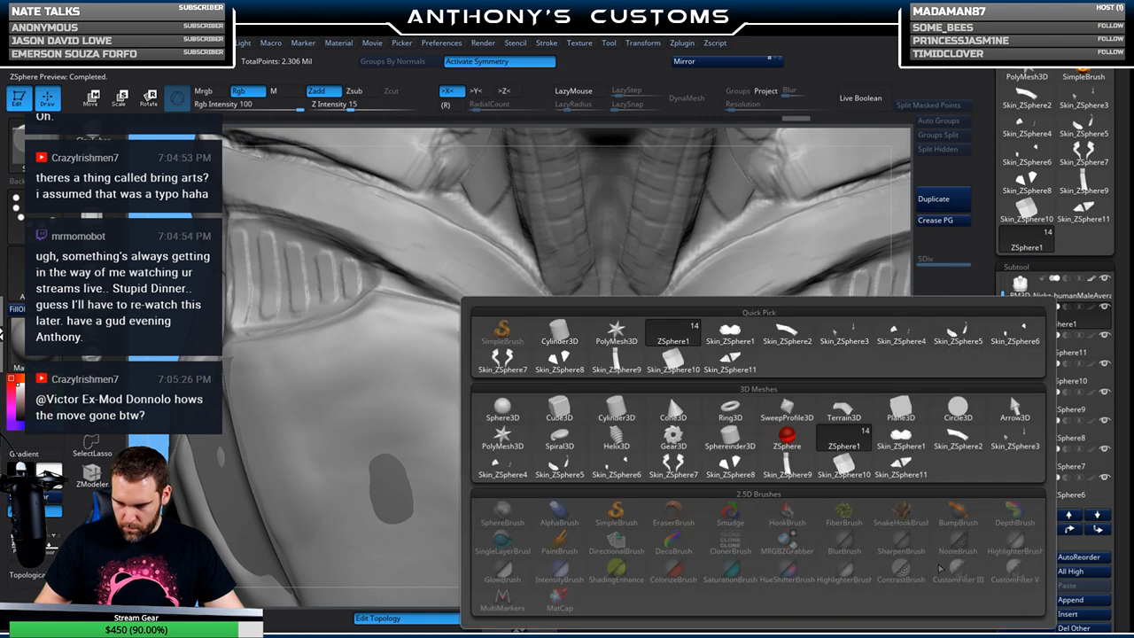
left_click(906, 467)
Delete the ZSphere1 subtool, turn off Double display and isolate the two new plates in Solo mode
left_click(1060, 323)
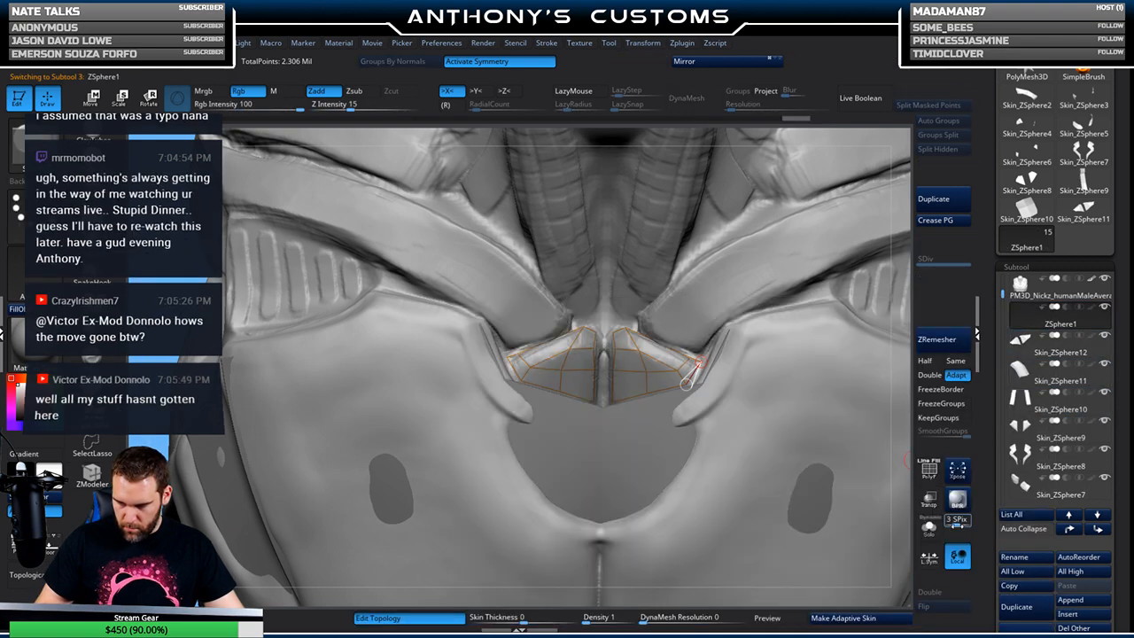
left_click_drag(1121, 521, 1116, 478)
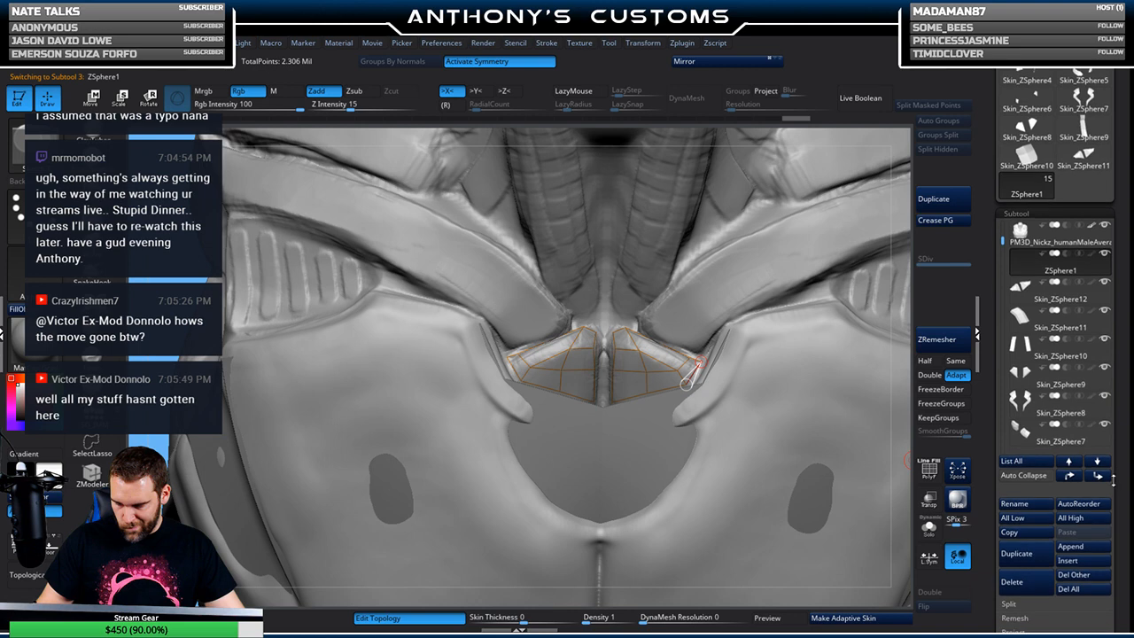
left_click(1030, 588)
left_click(917, 610)
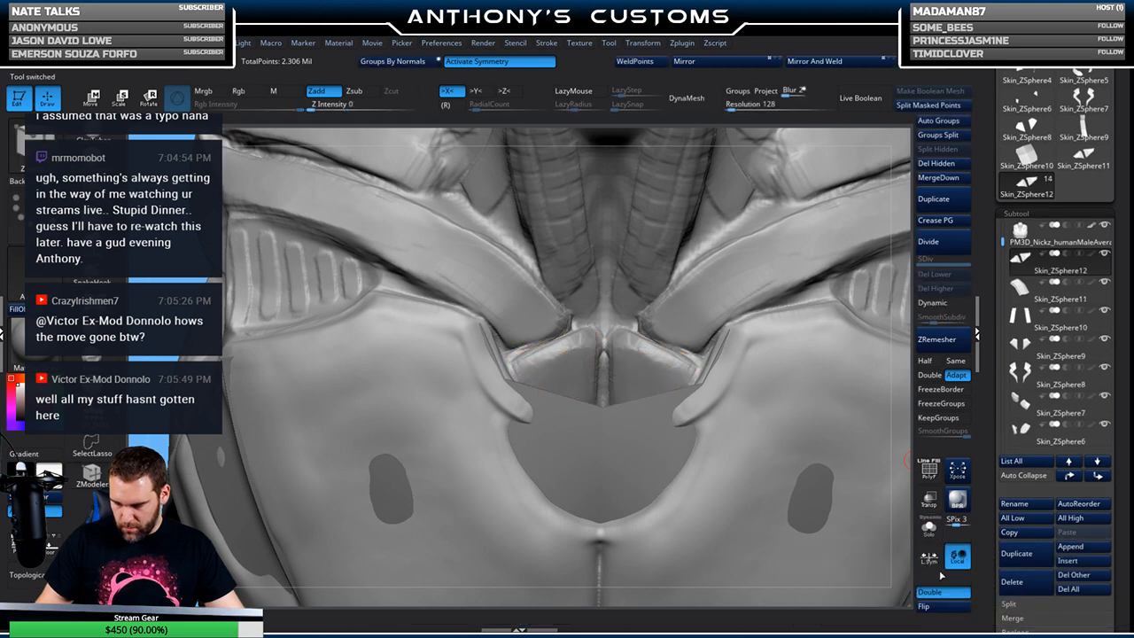
left_click(930, 530)
left_click_drag(749, 316, 775, 309)
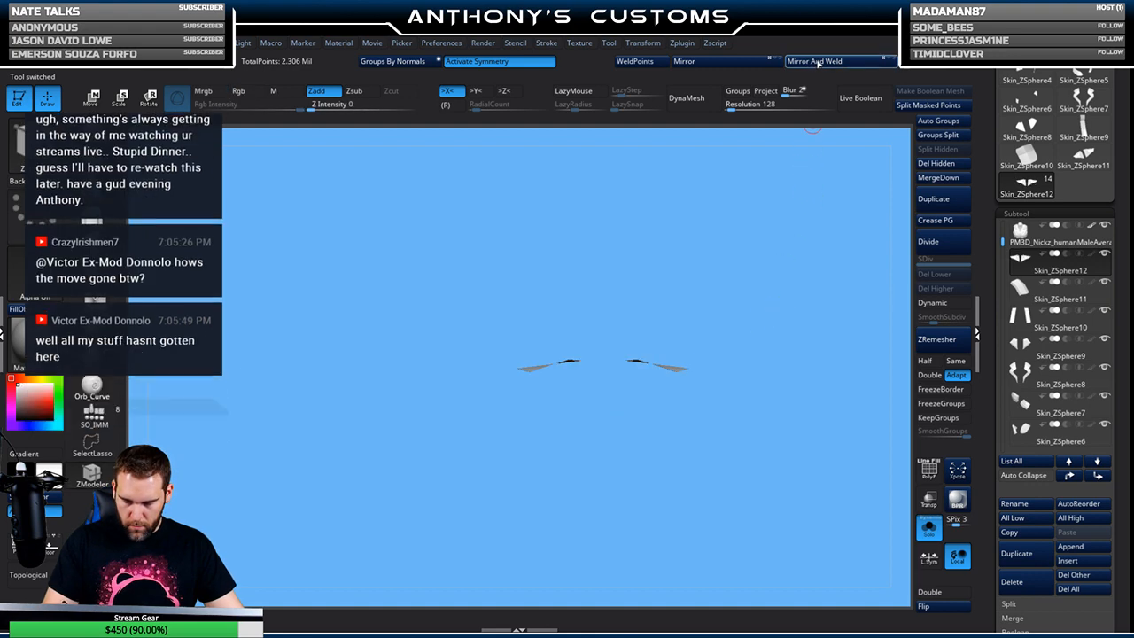
Mirror the plates, apply Mirror And Weld to make both sides match, and show their wireframe
left_click(736, 61)
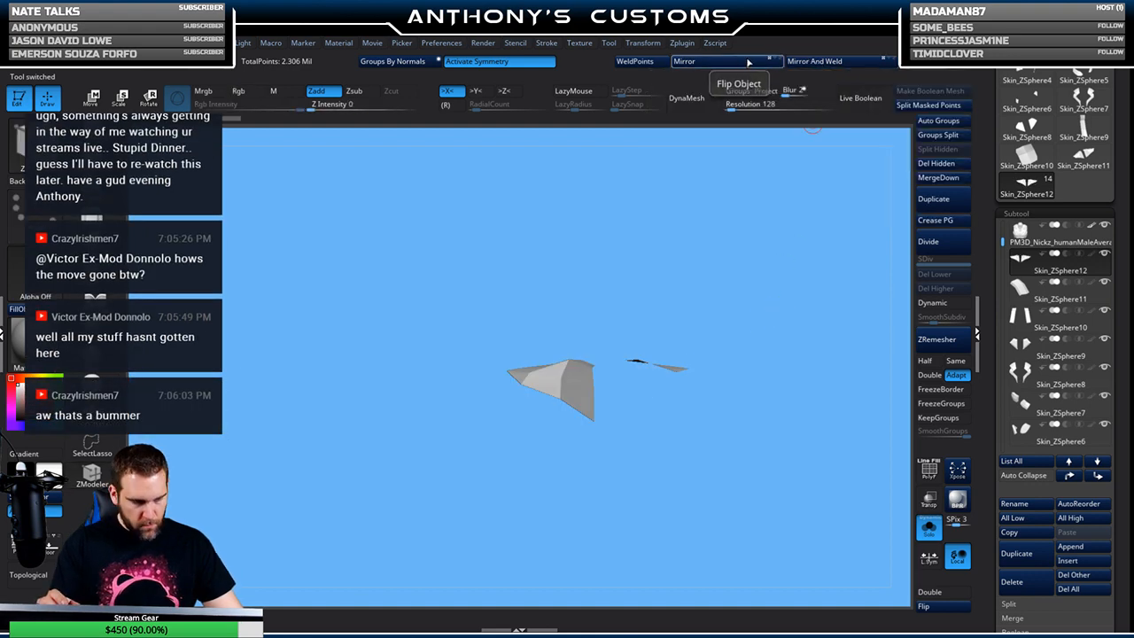
left_click(806, 61)
left_click_drag(779, 293, 756, 377)
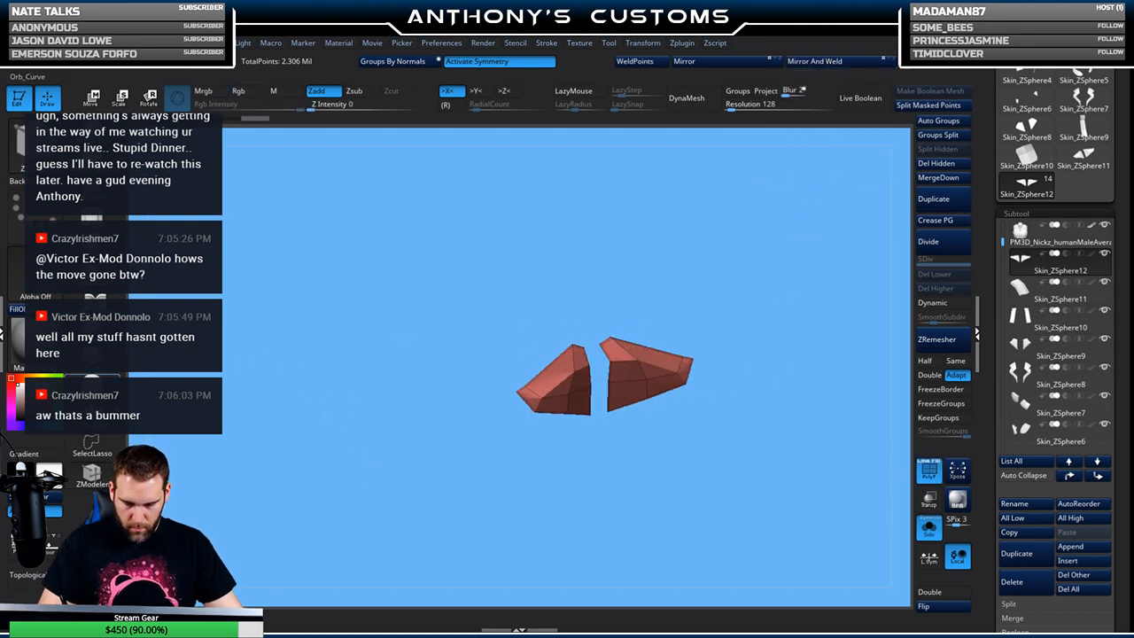
Reposition the vertices along the plates' inner upper edges with the Move brush, checking the shape from several angles
left_click(93, 208)
mouse_move(679, 454)
left_mouse_down()
mouse_move(696, 464)
mouse_move(630, 420)
mouse_move(587, 464)
mouse_move(625, 376)
mouse_move(610, 350)
left_mouse_up()
left_click_drag(666, 440, 645, 390)
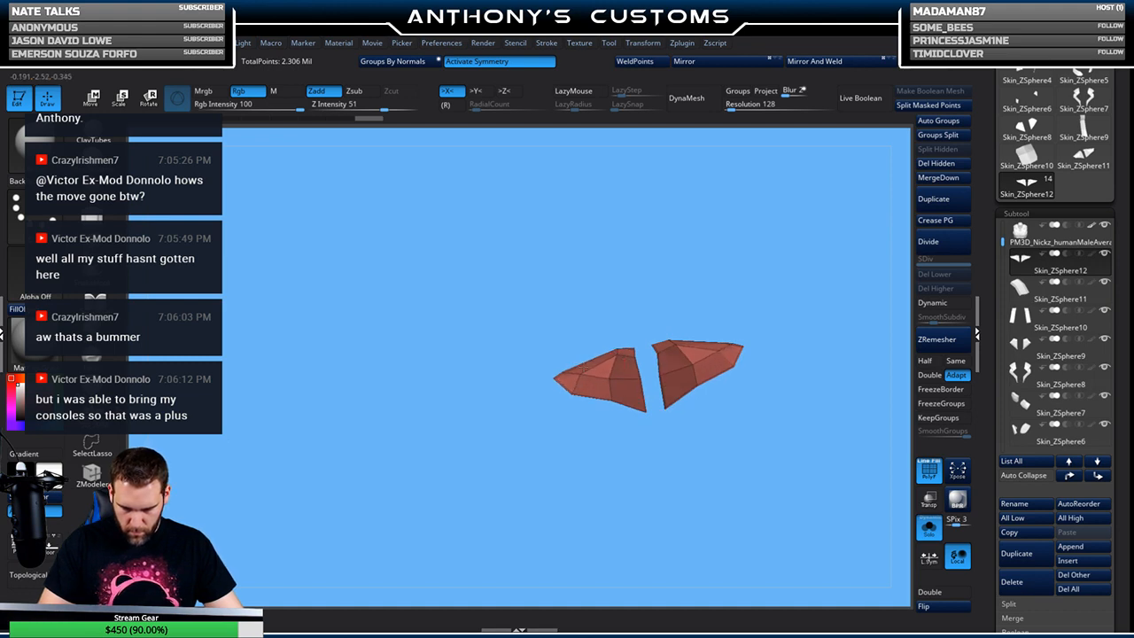
mouse_move(584, 425)
left_mouse_down()
mouse_move(577, 429)
mouse_move(627, 484)
left_mouse_up()
left_click_drag(648, 363, 650, 356)
left_click_drag(653, 461, 654, 430)
left_click_drag(650, 356, 652, 351)
left_click_drag(661, 439, 647, 470)
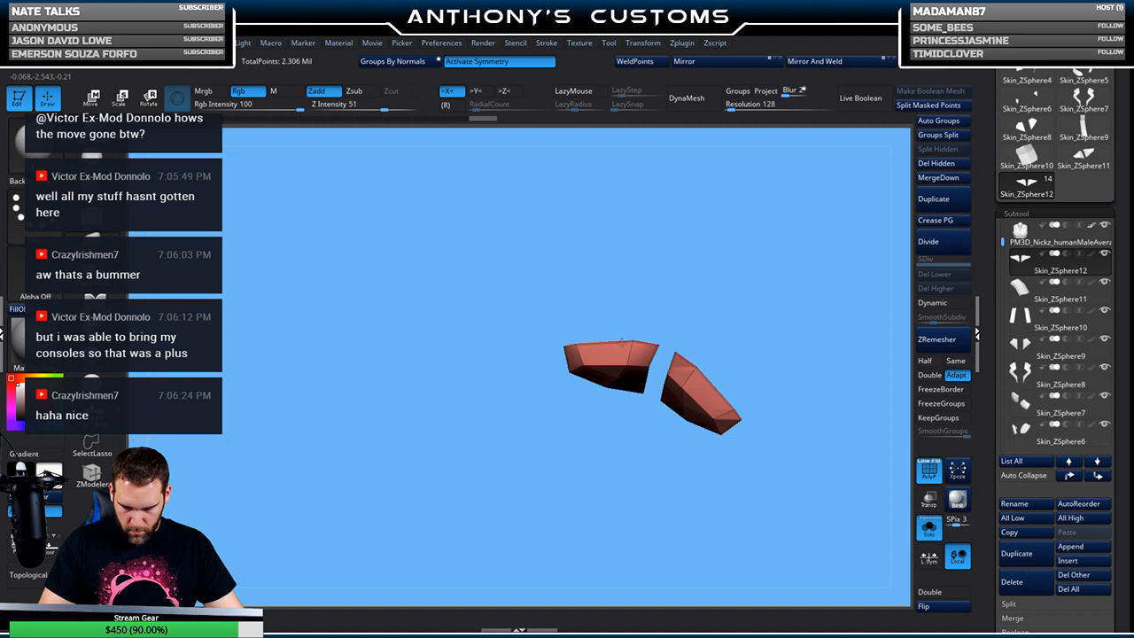
Reshape the two plates' outer tips and centre vertices with the Move brush so the surfaces bend evenly
left_click_drag(704, 309, 707, 242)
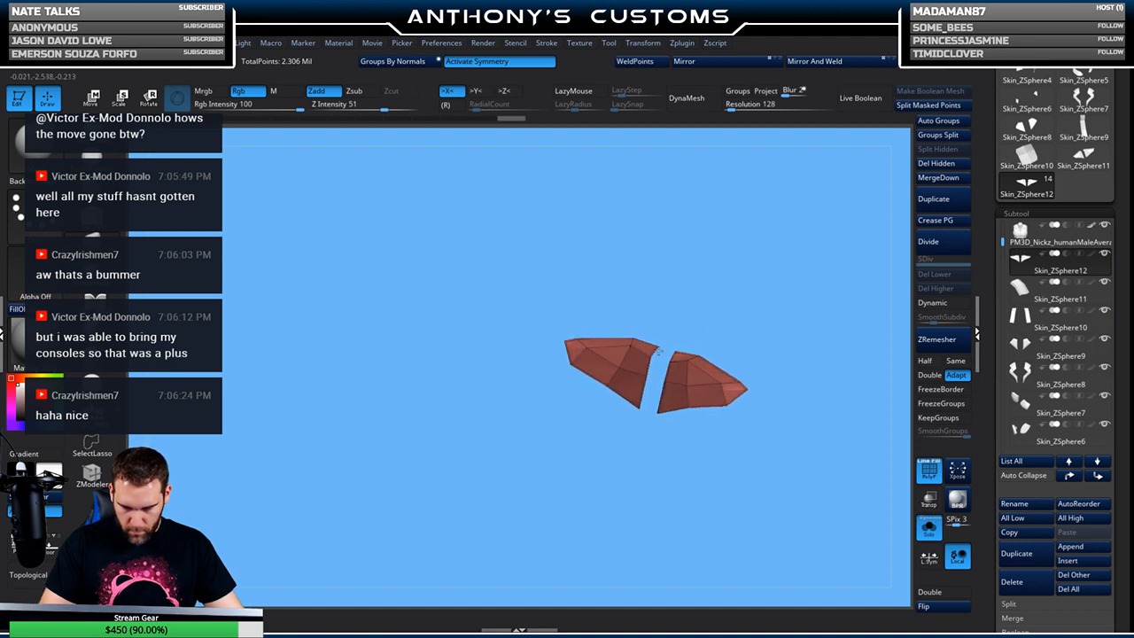
left_click_drag(695, 324, 622, 321)
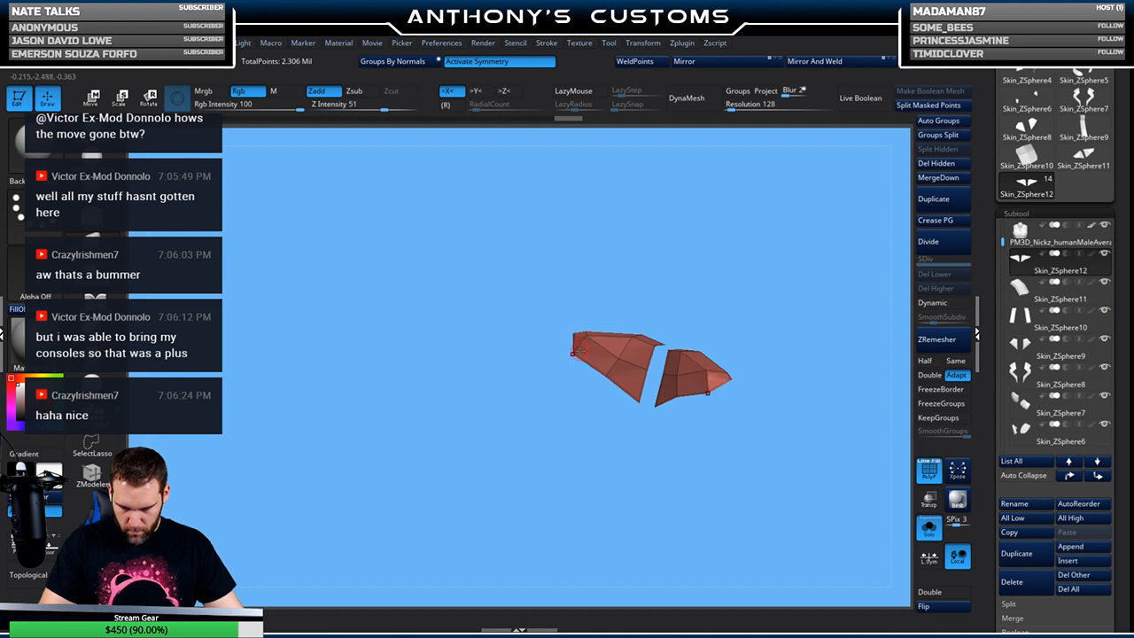
left_click_drag(608, 309, 605, 311)
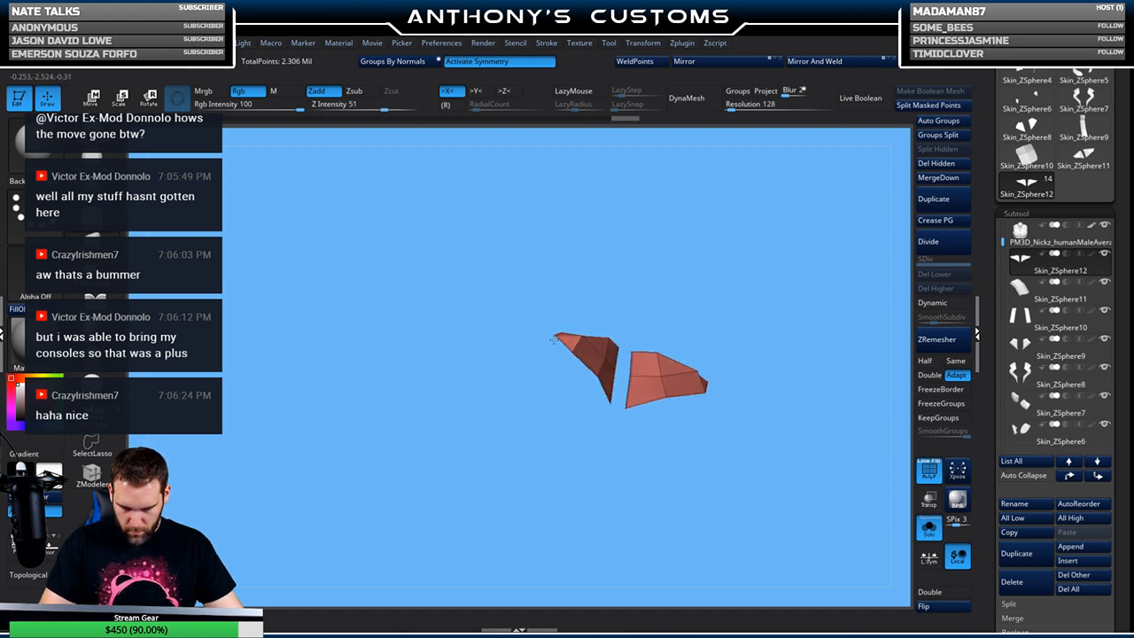
left_click_drag(674, 306, 784, 242)
left_click_drag(644, 357, 645, 356)
left_click_drag(756, 301, 760, 299)
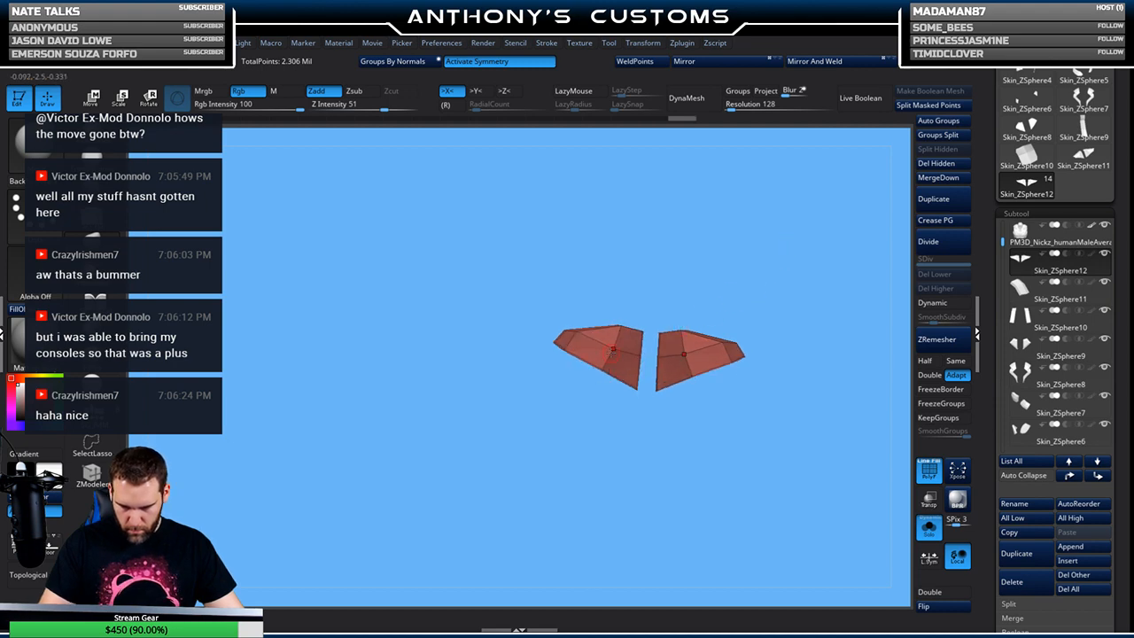
left_click_drag(625, 422, 666, 427)
left_click_drag(684, 381, 683, 376)
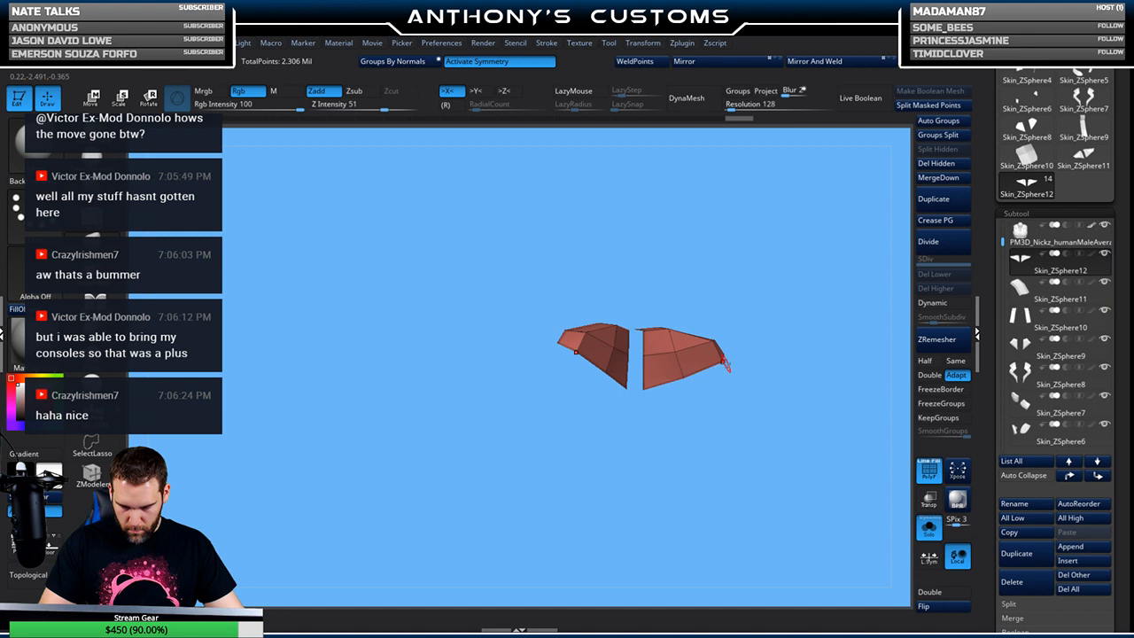
Refine the vertices along the plates' upper and outer edges with the Move brush
left_click_drag(751, 365, 750, 342)
mouse_move(761, 351)
left_mouse_down()
mouse_move(769, 367)
mouse_move(744, 411)
mouse_move(830, 340)
mouse_move(784, 471)
mouse_move(760, 436)
left_mouse_up()
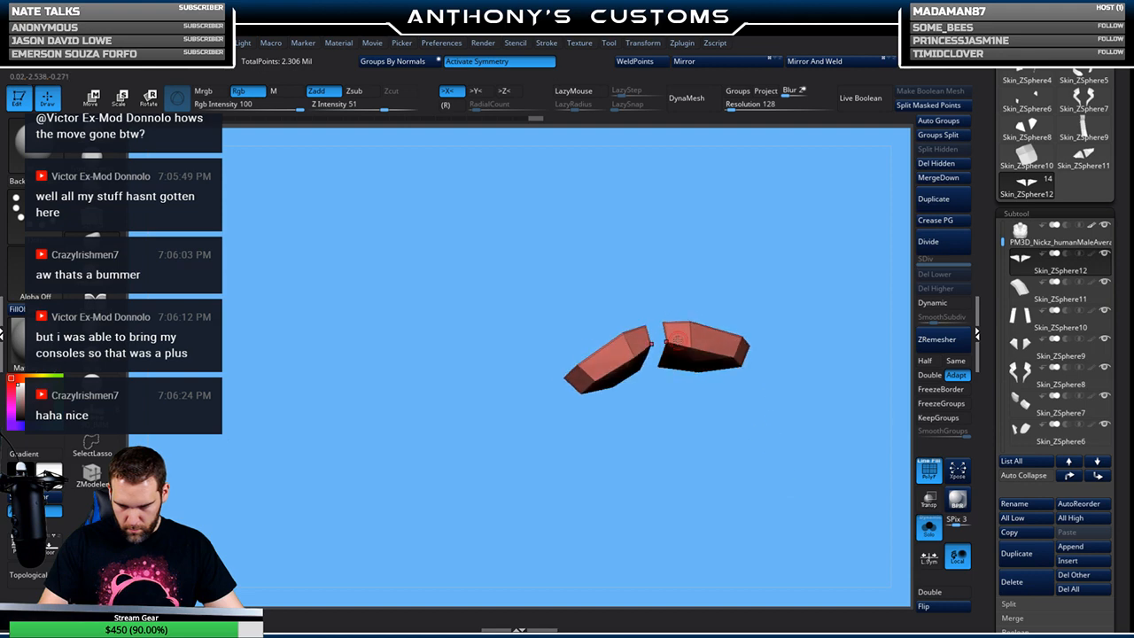
left_click_drag(711, 329, 716, 325)
mouse_move(769, 312)
left_mouse_down()
mouse_move(783, 268)
mouse_move(746, 266)
left_mouse_up()
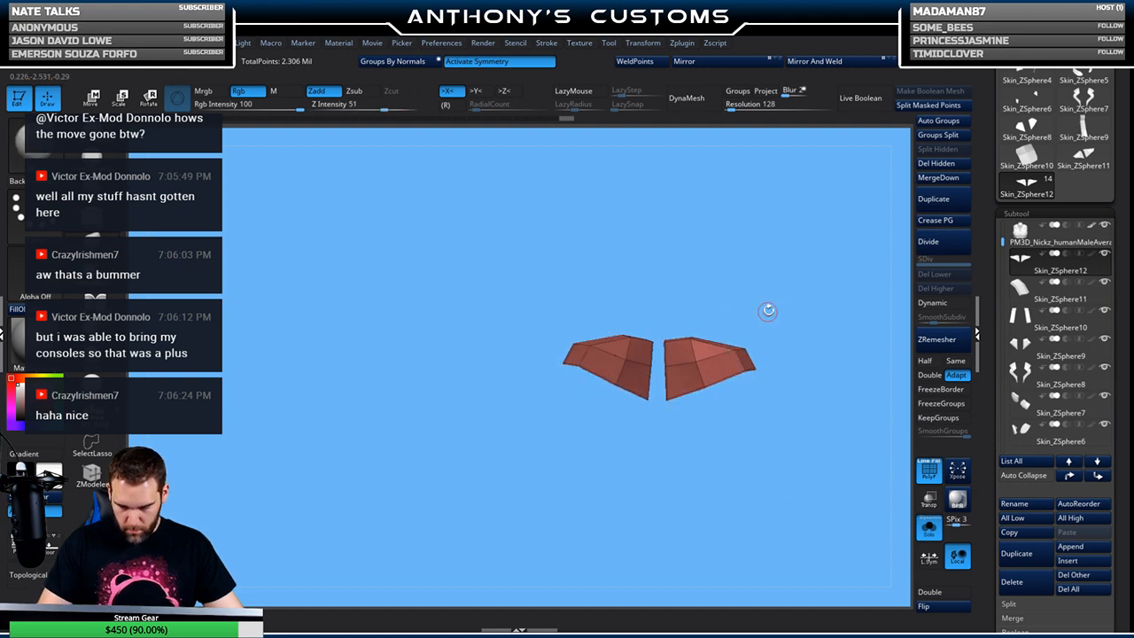
left_click_drag(768, 310, 769, 286)
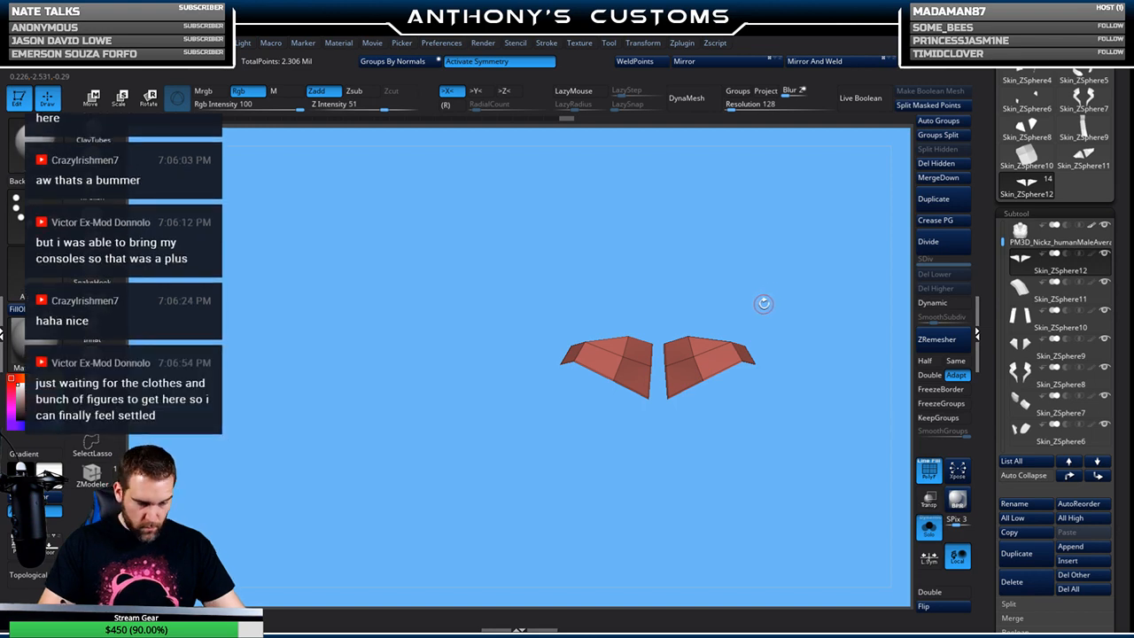
left_click_drag(778, 300, 740, 277, "alt")
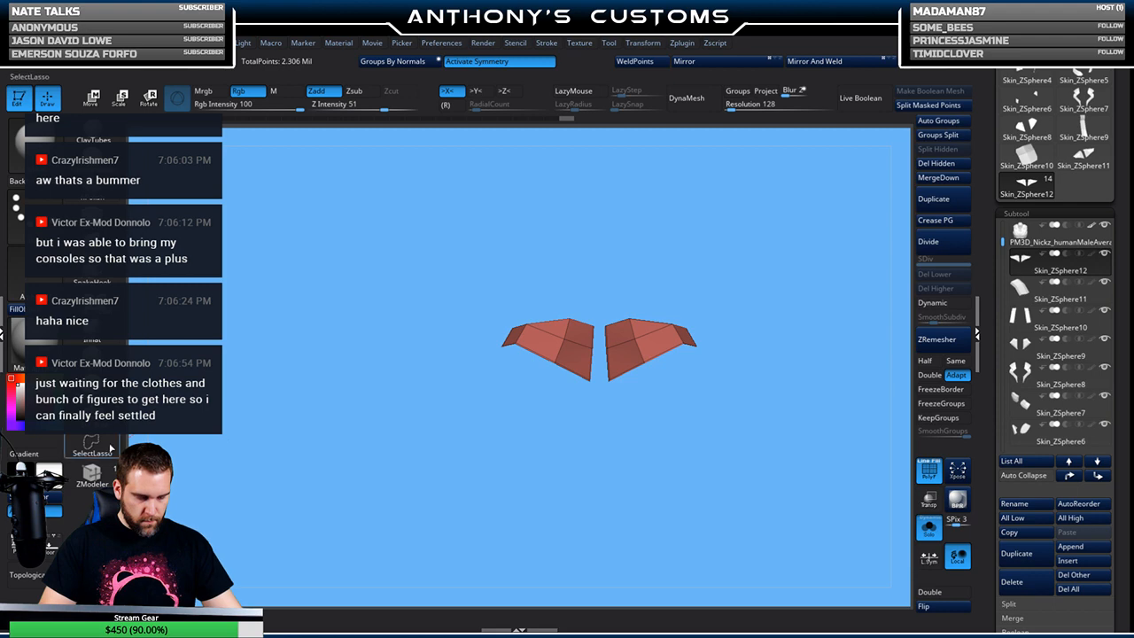
Thicken both plates with the ZModeler QMesh Polygroup All action and flip their normals
key("b")
key("z")
key("m")
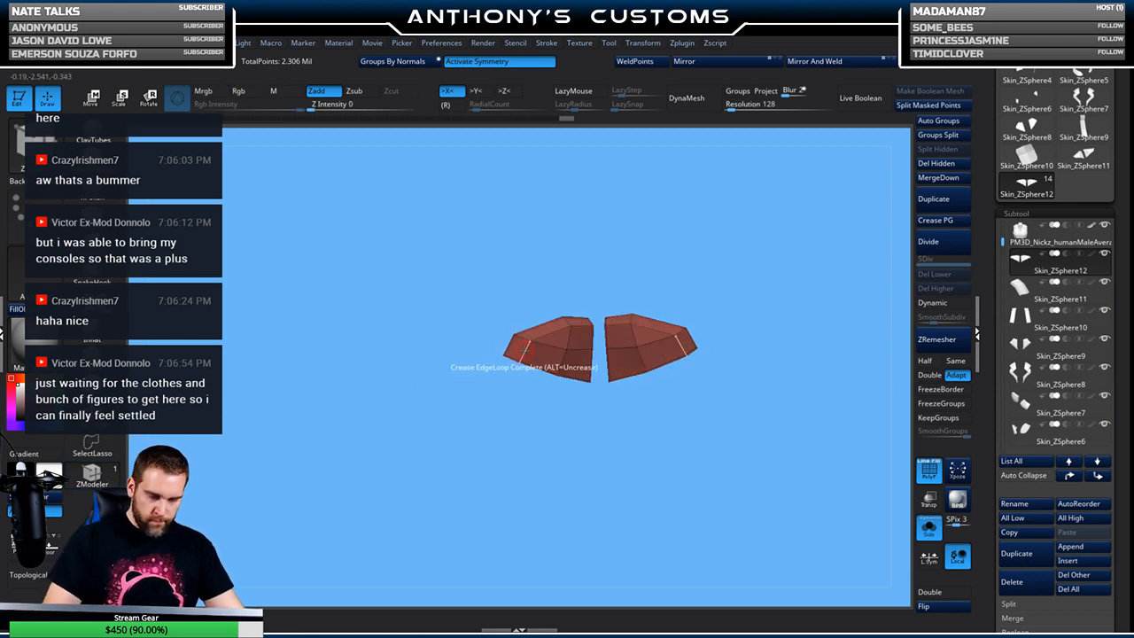
key("space")
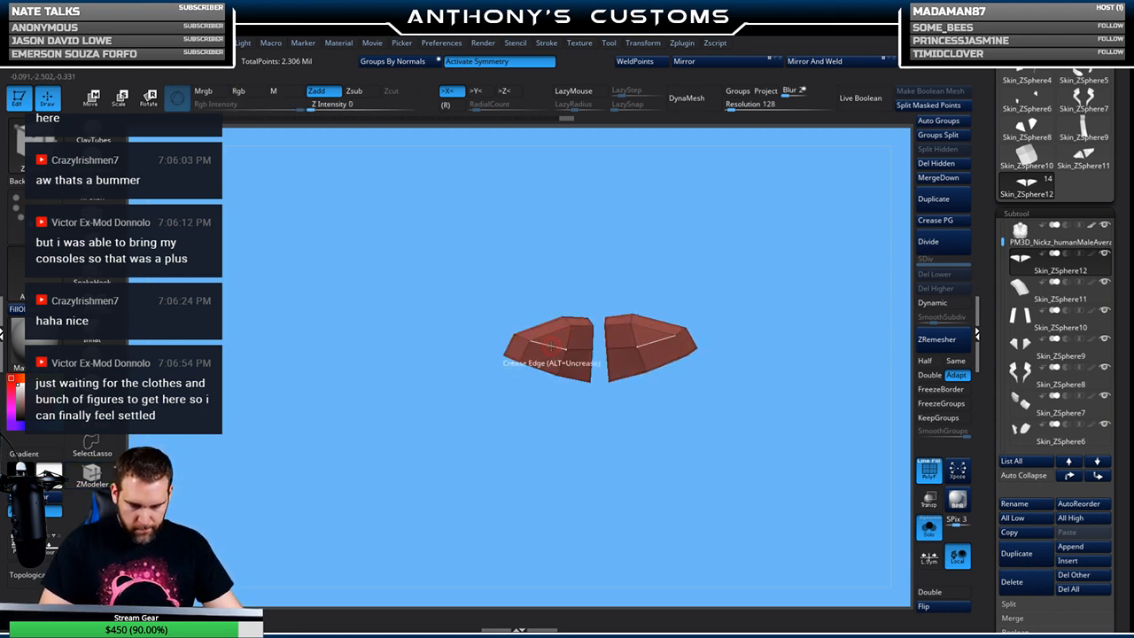
left_click_drag(689, 271, 673, 231)
left_click_drag(769, 498, 694, 465)
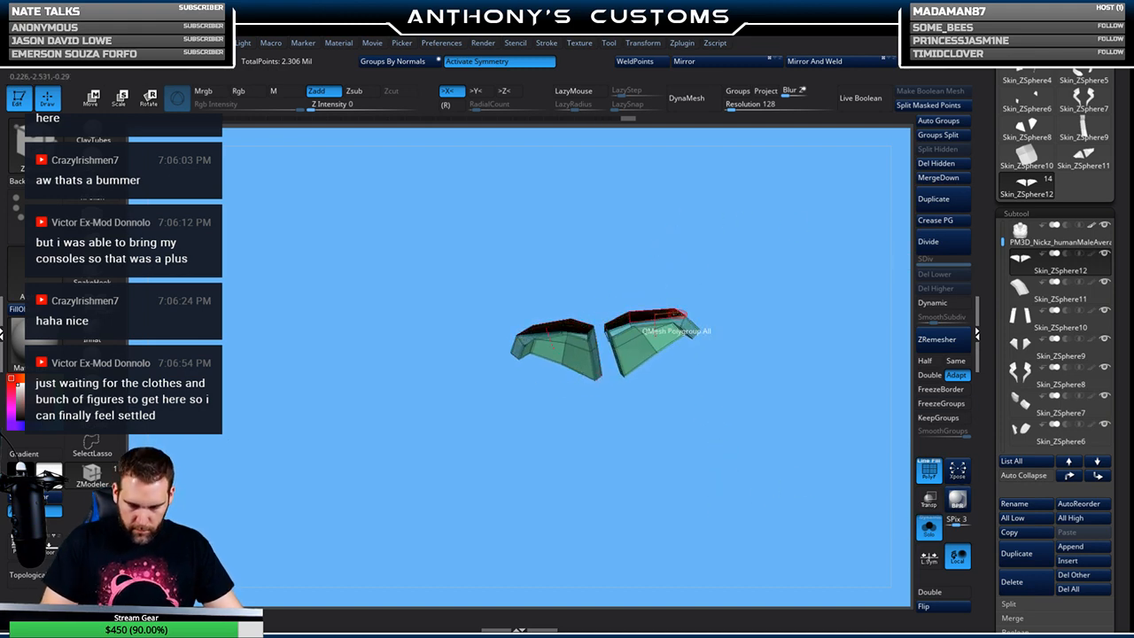
left_click(930, 609)
left_click_drag(800, 298, 780, 368)
left_click_drag(638, 416, 703, 491)
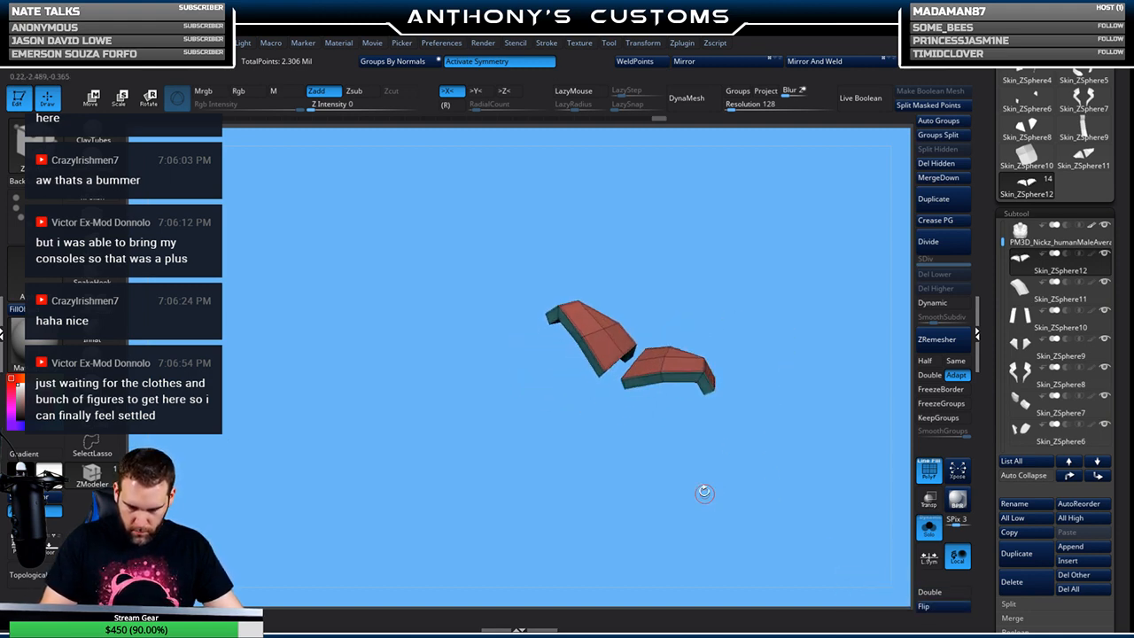
Turn on Dynamic subdivision for the thickened plates and exit Solo mode to show them on the torso
left_click_drag(678, 391, 782, 301)
left_click(748, 358)
mouse_move(742, 463)
left_mouse_down()
mouse_move(719, 452)
mouse_move(773, 436)
left_mouse_up()
left_click(938, 302)
mouse_move(800, 455)
left_mouse_down()
mouse_move(777, 463)
mouse_move(855, 447)
mouse_move(821, 455)
left_mouse_up()
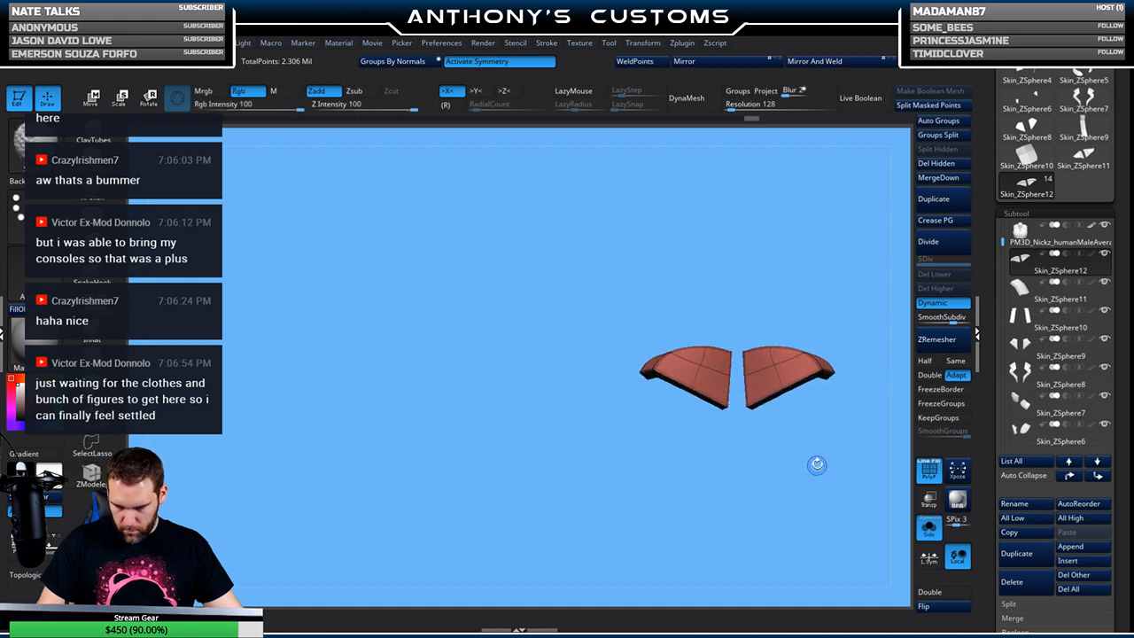
left_click(929, 528)
left_click_drag(804, 502, 635, 386, "alt")
left_click_drag(855, 310, 845, 365, "alt")
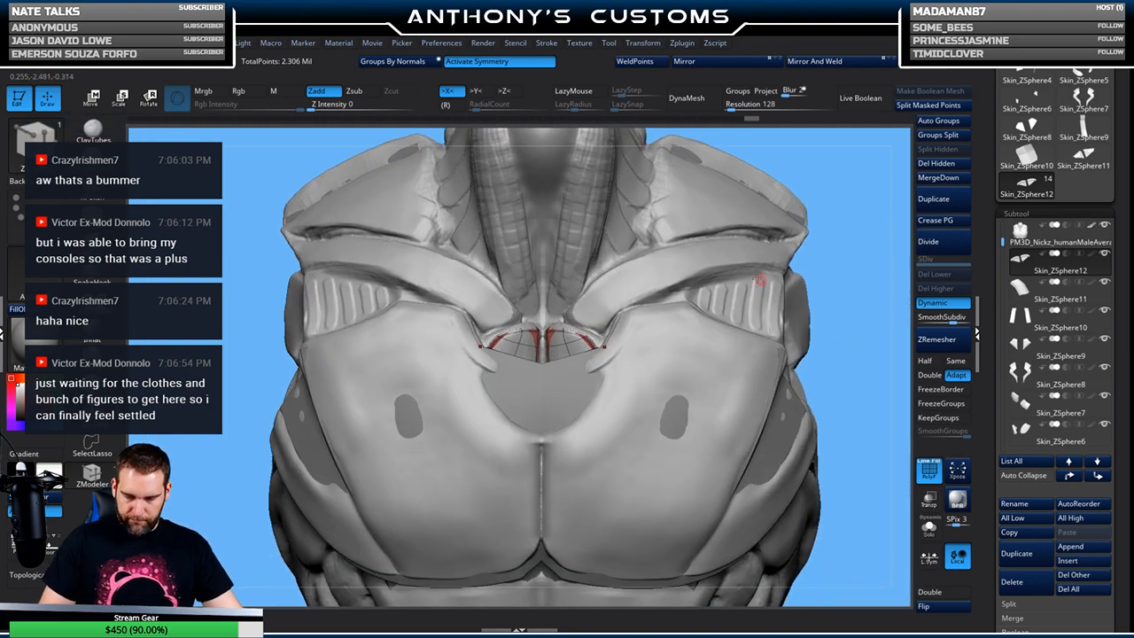
Select the PM3D_Nickz_humanMaleAverage4 torso subtool and insert a new ZSphere below it
left_click(651, 266, "alt")
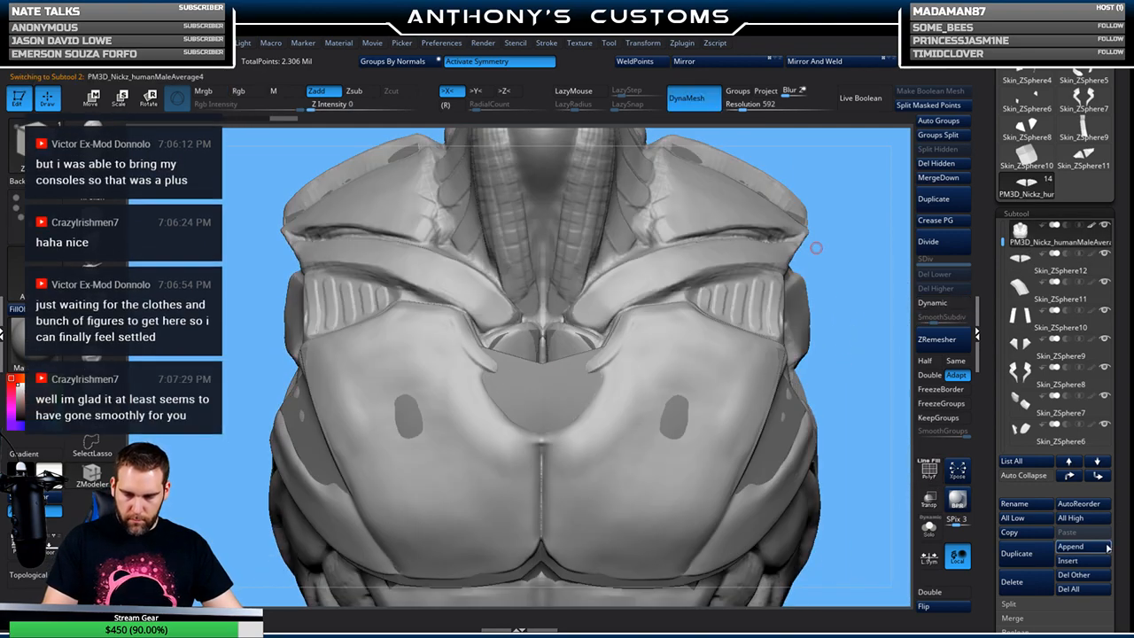
left_click(1082, 562)
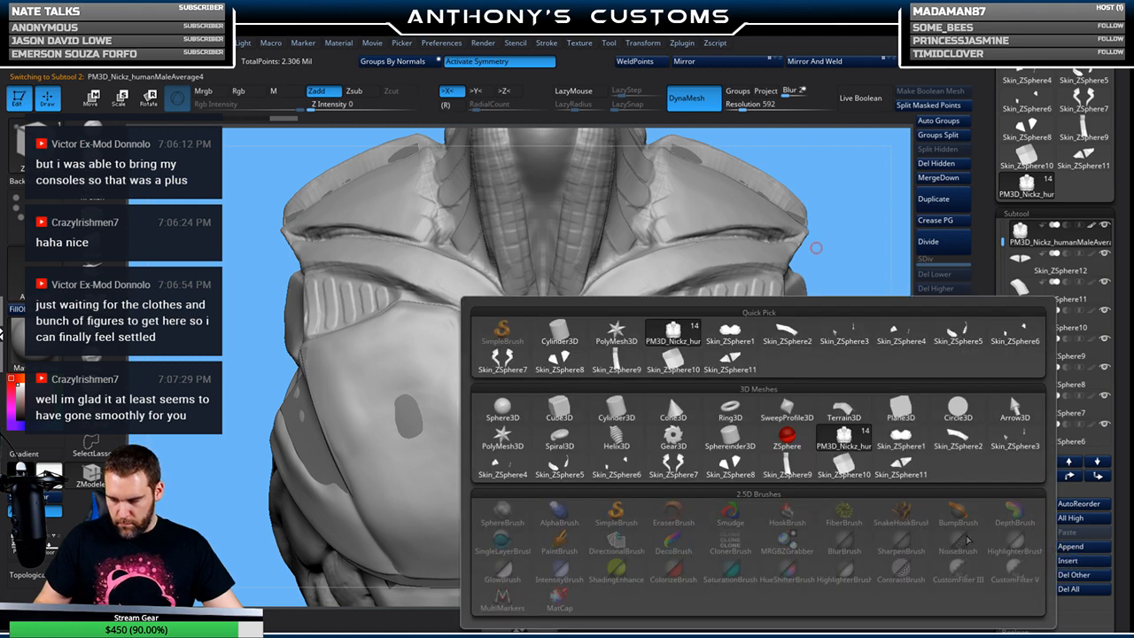
left_click(787, 435)
left_click_drag(857, 390, 777, 342, "alt")
Enable Edit Topology on the ZSphere with Density 1, DynaMesh Resolution 0 and X symmetry active
left_click(399, 618)
left_click(605, 618)
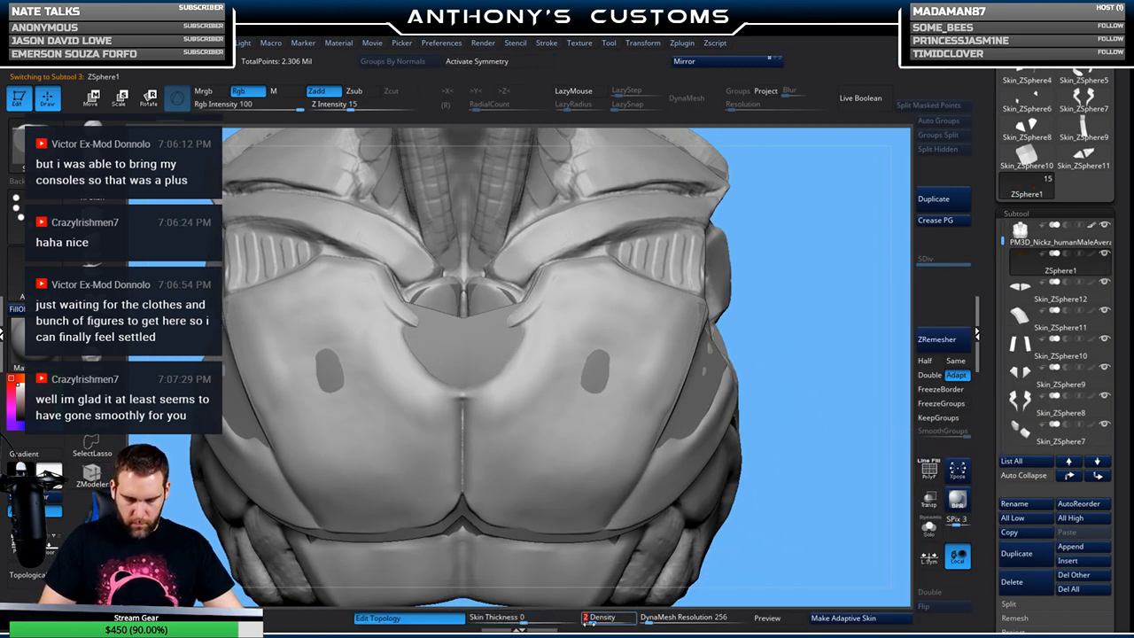
left_click_drag(592, 619, 573, 622)
left_click_drag(653, 622, 638, 621)
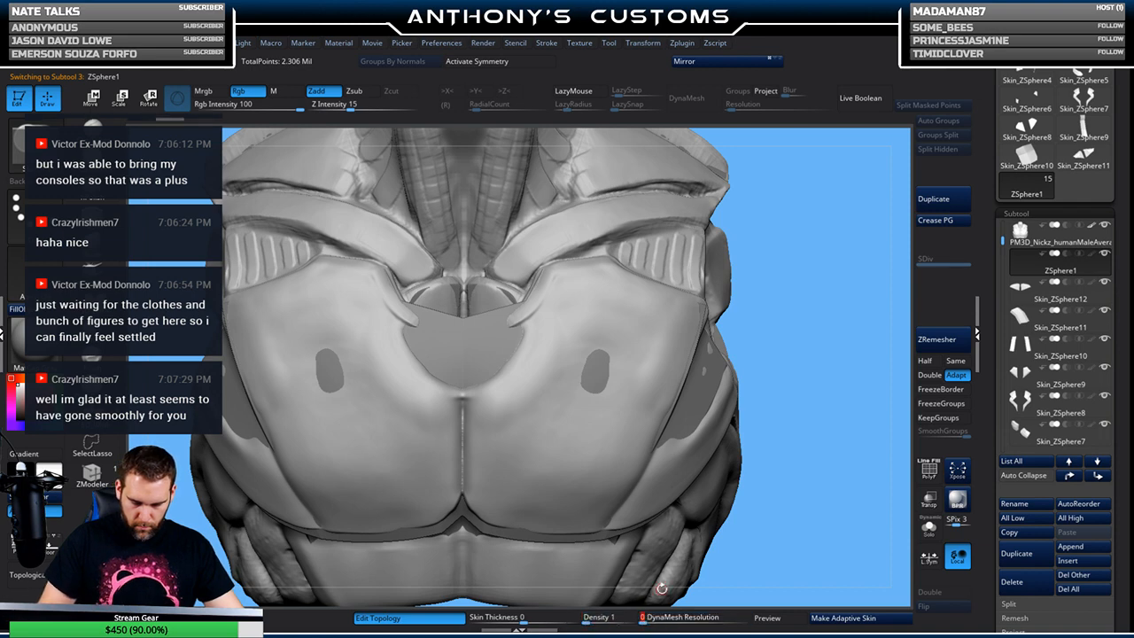
left_click(532, 62)
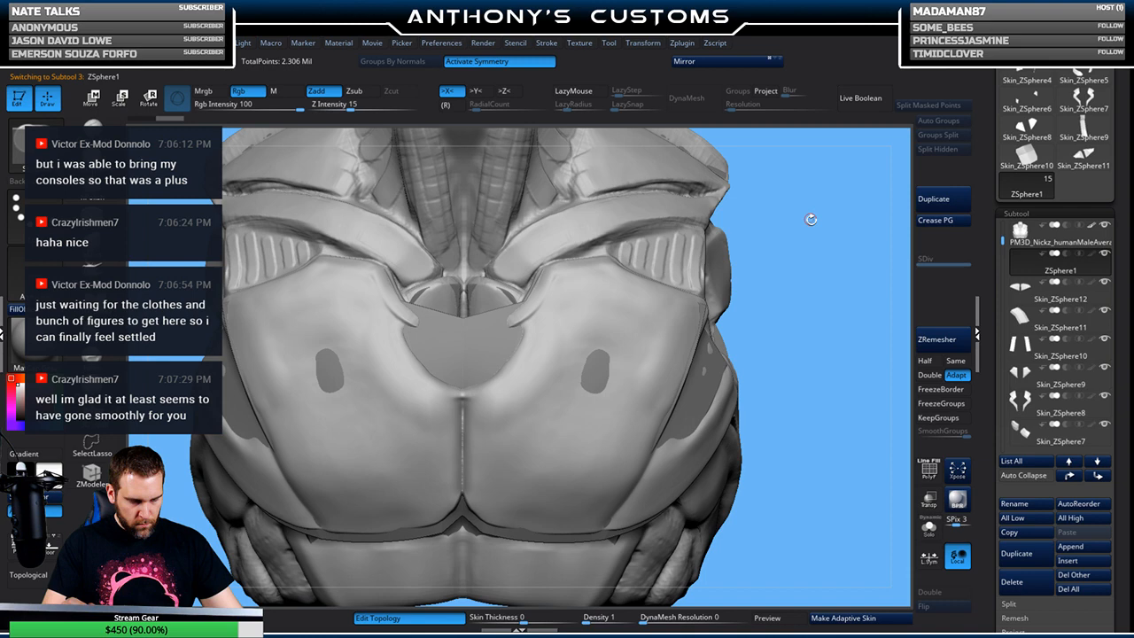
Draw the first topology faces across the inner ends of the collar straps beside the neck
left_click_drag(801, 259, 743, 211)
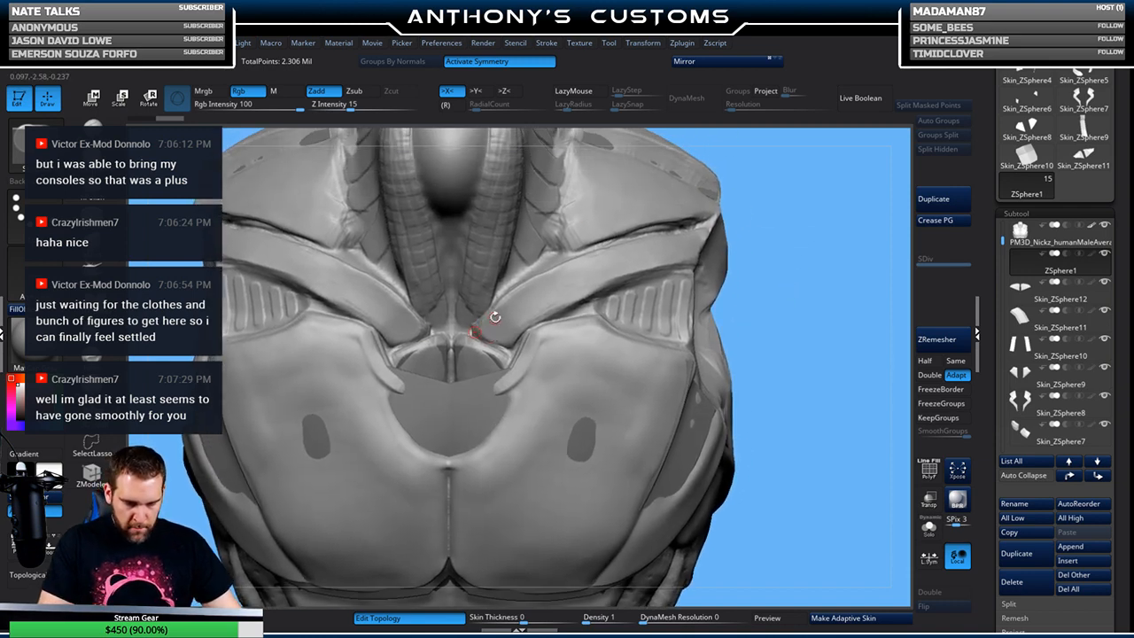
left_click(511, 300)
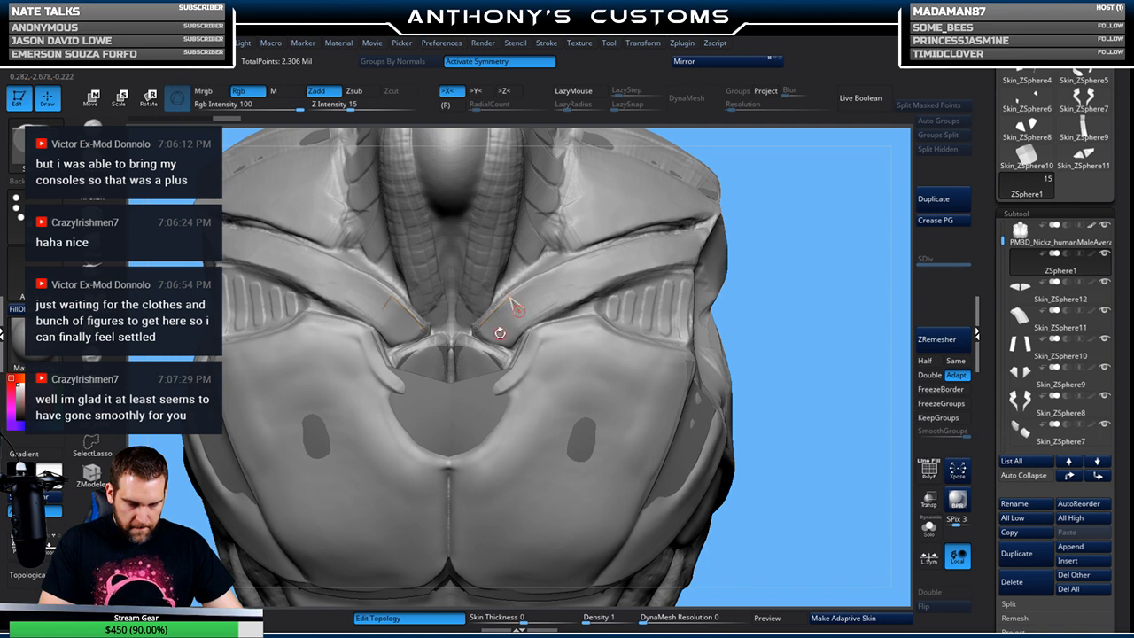
left_click(495, 341)
left_click(477, 331)
left_click(495, 341)
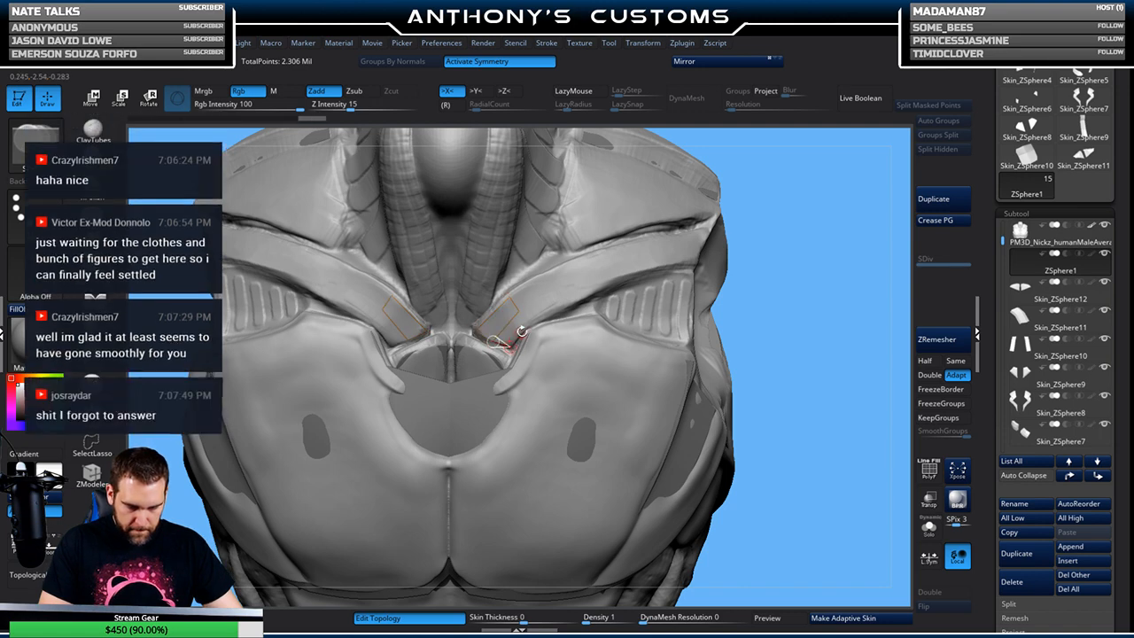
left_click(519, 313)
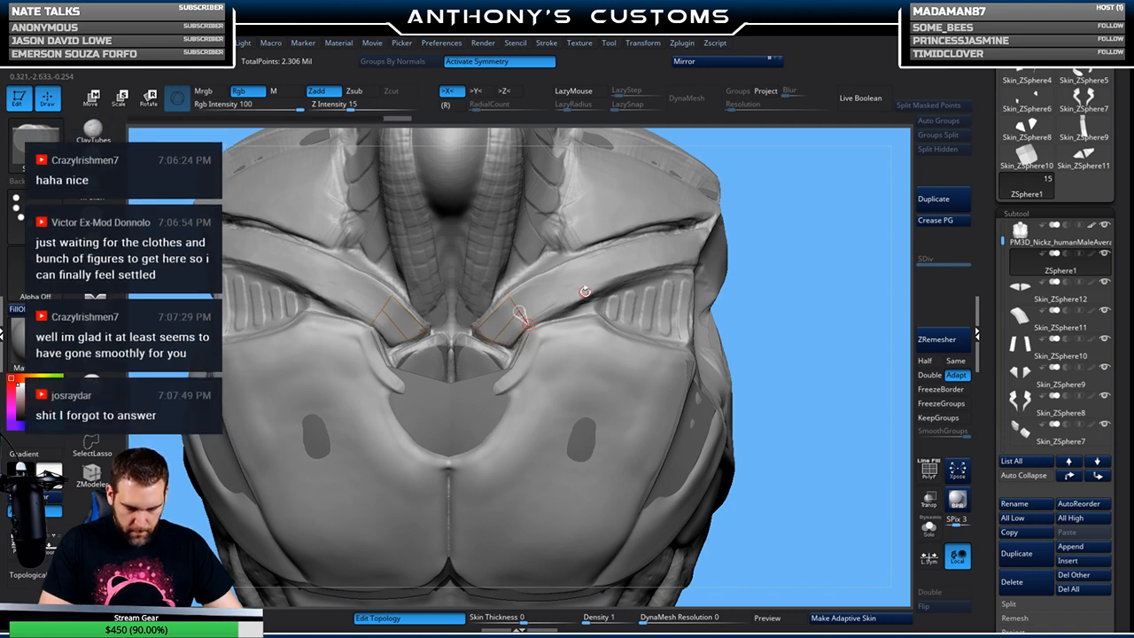
Extend the topology strip outward along the middle of the collar straps with two rows of faces
left_click(576, 261)
left_click(509, 297)
left_click(576, 261)
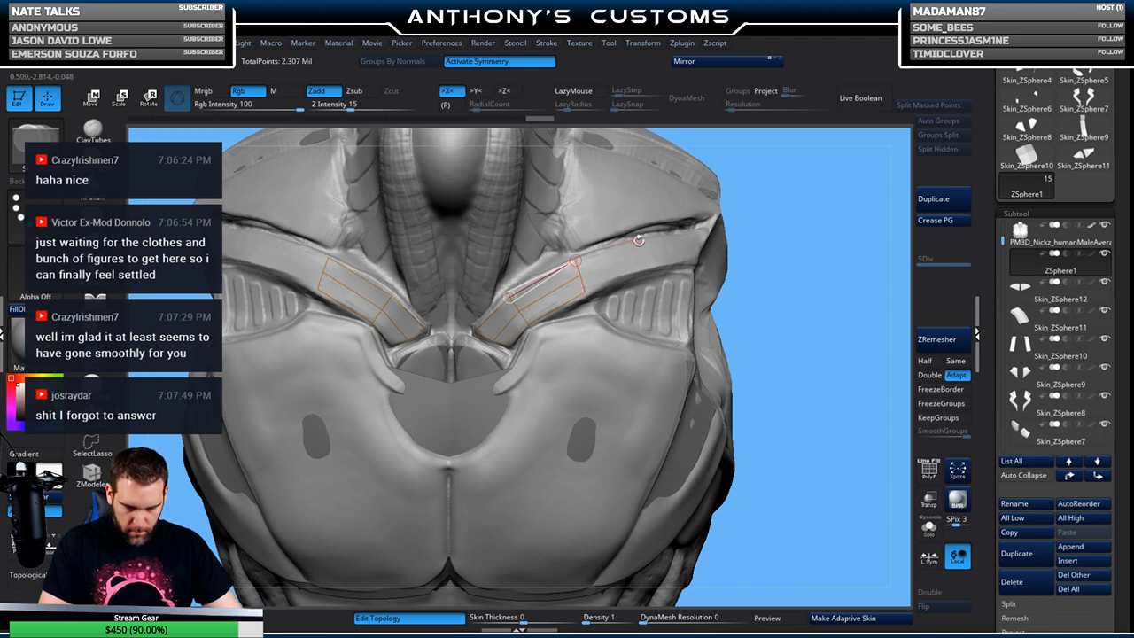
left_click(638, 241)
left_click(644, 254)
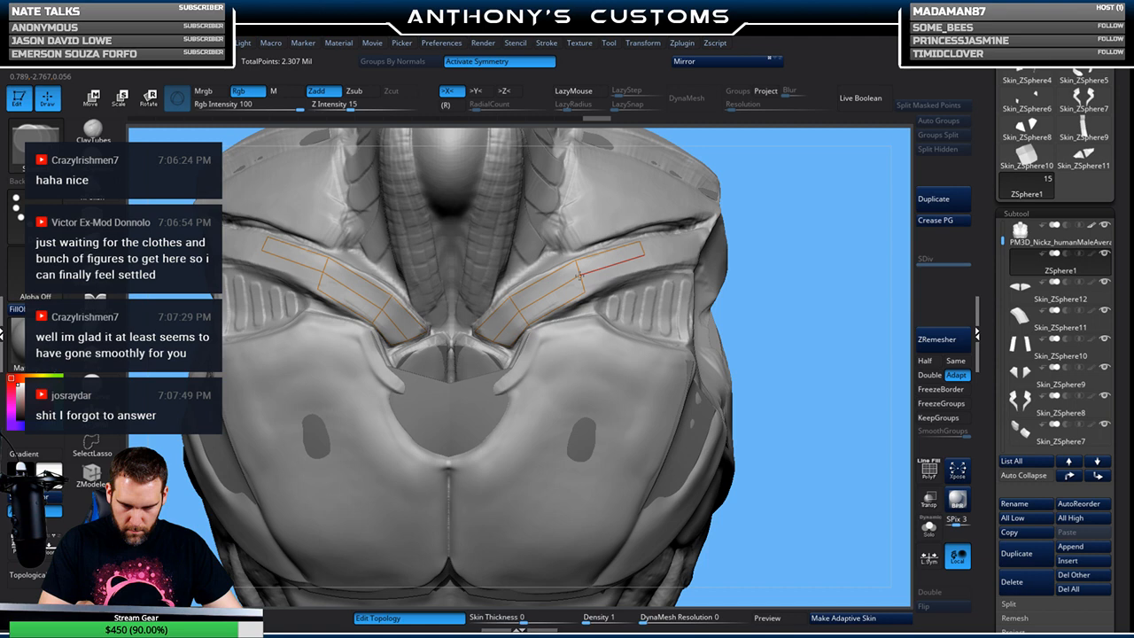
Complete the topology strip out to the shoulder ends of the collar straps
left_click_drag(770, 226, 717, 244)
left_click(710, 251)
left_click(711, 239)
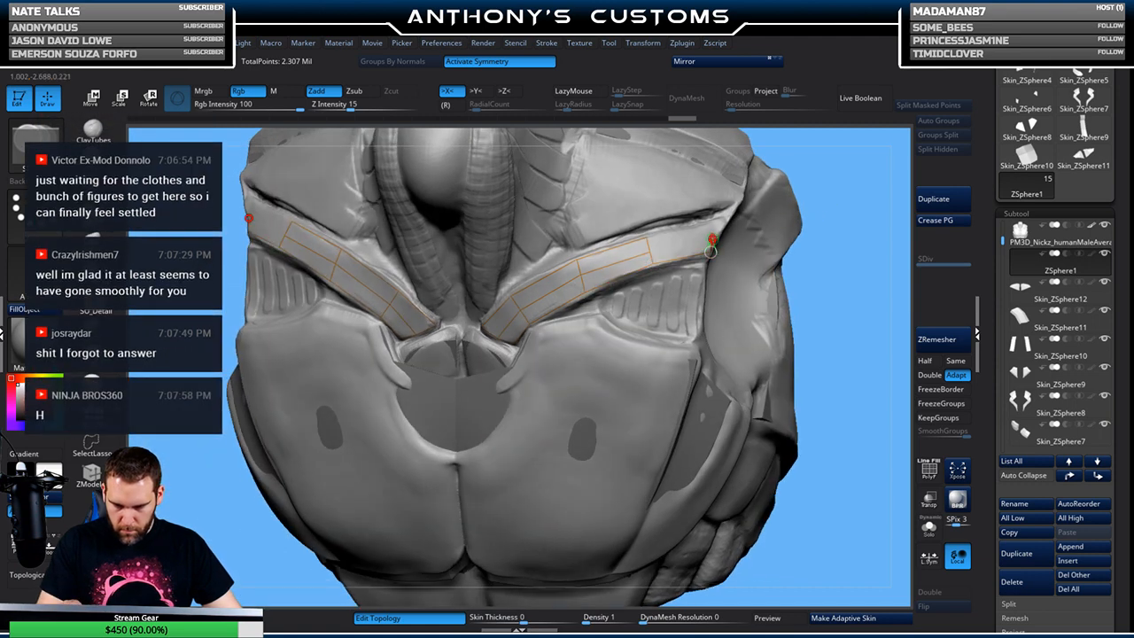
left_click(650, 252)
left_click(723, 221)
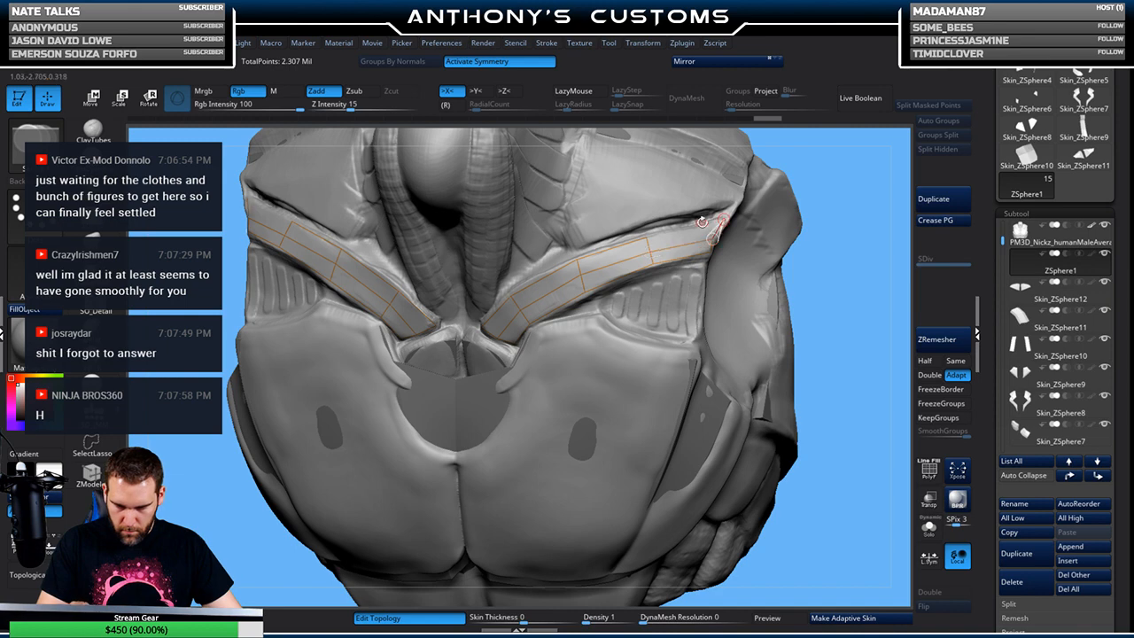
left_click(646, 237)
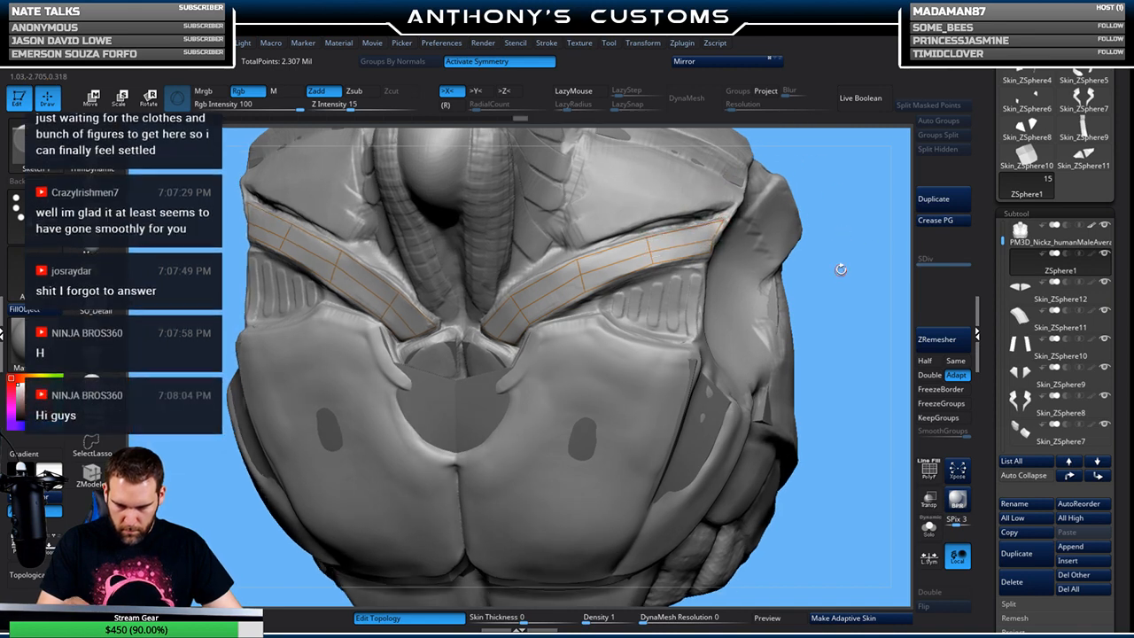
Make an adaptive skin from the collar strap topology and add the resulting mesh as a subtool
left_click(864, 618)
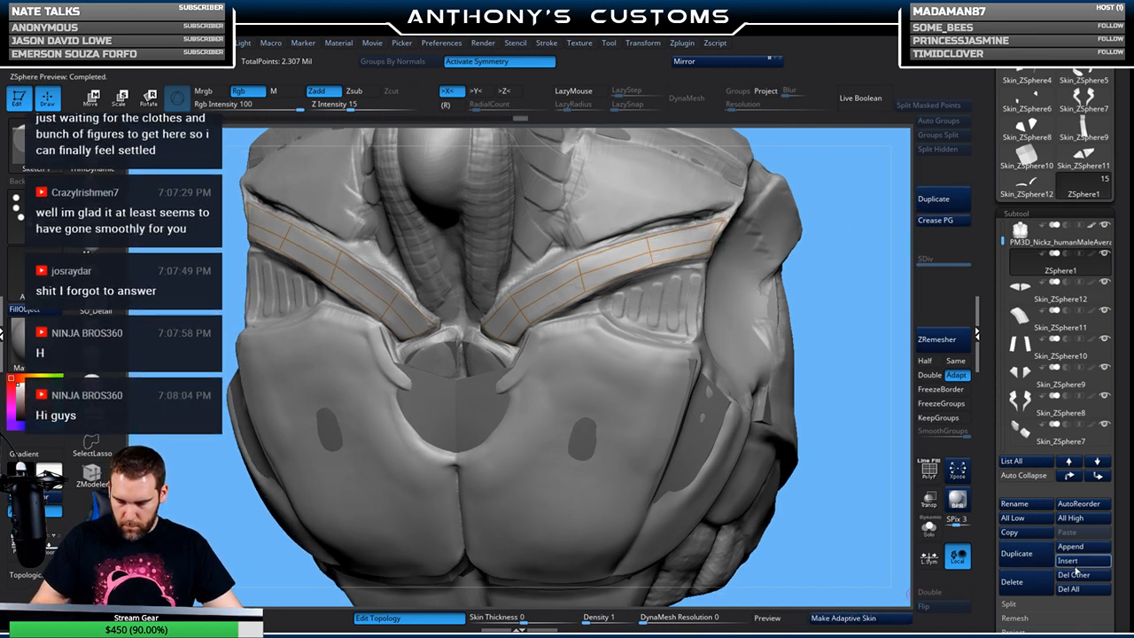
left_click(1070, 547)
left_click(787, 493)
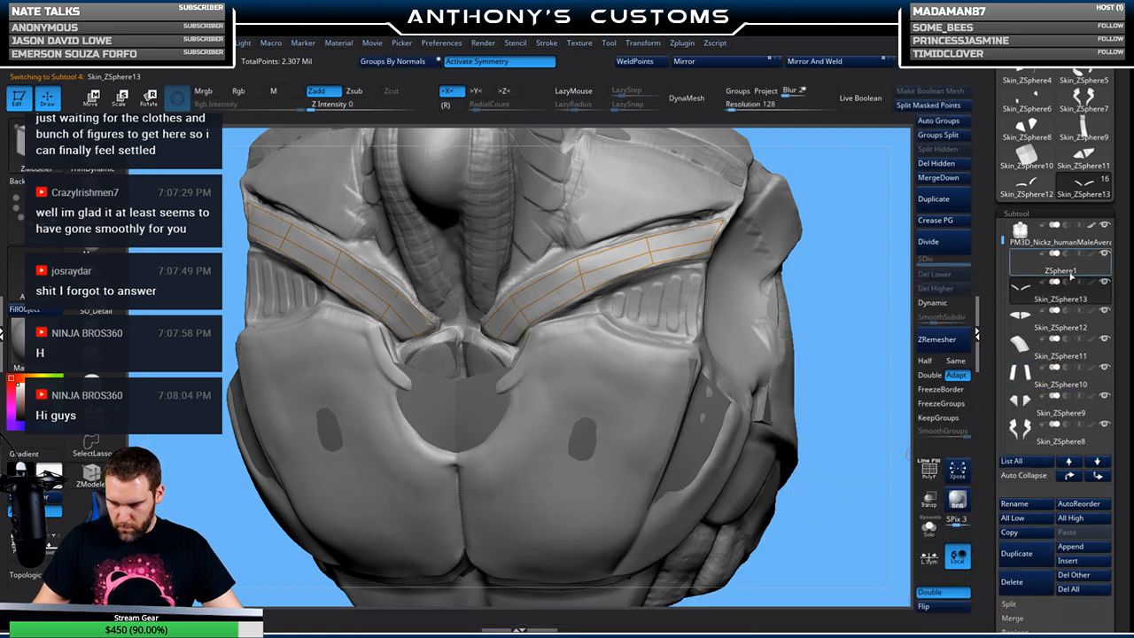
Delete the ZSphere1 subtool and isolate the new collar strips in Solo mode with Double display off
left_click(1012, 581)
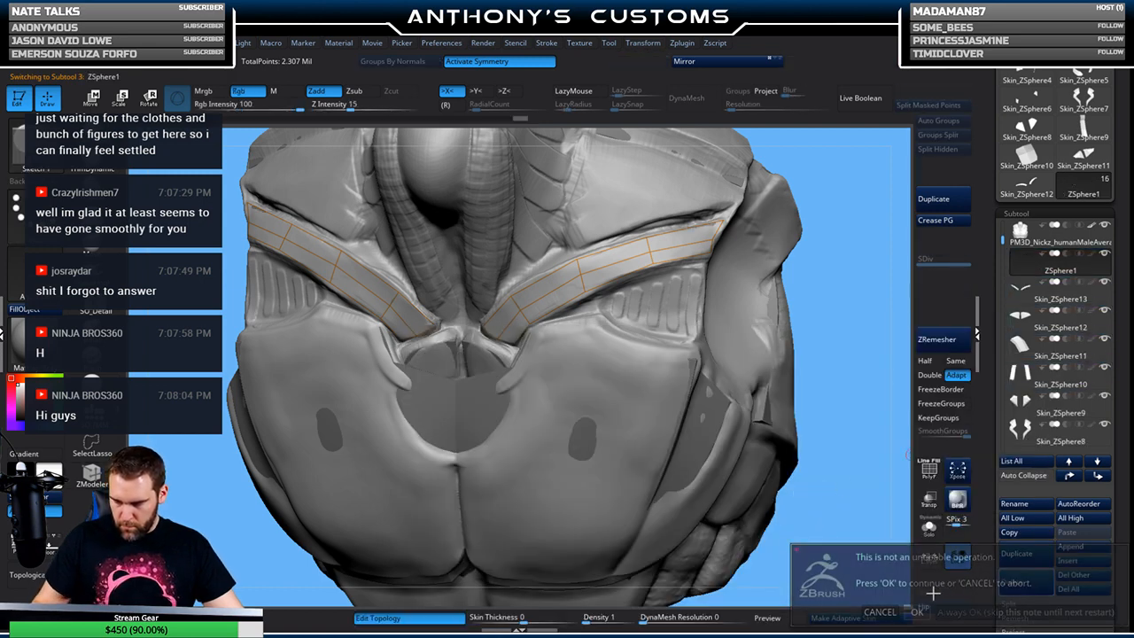
left_click(937, 608)
left_click(930, 530)
left_click_drag(870, 483, 433, 329)
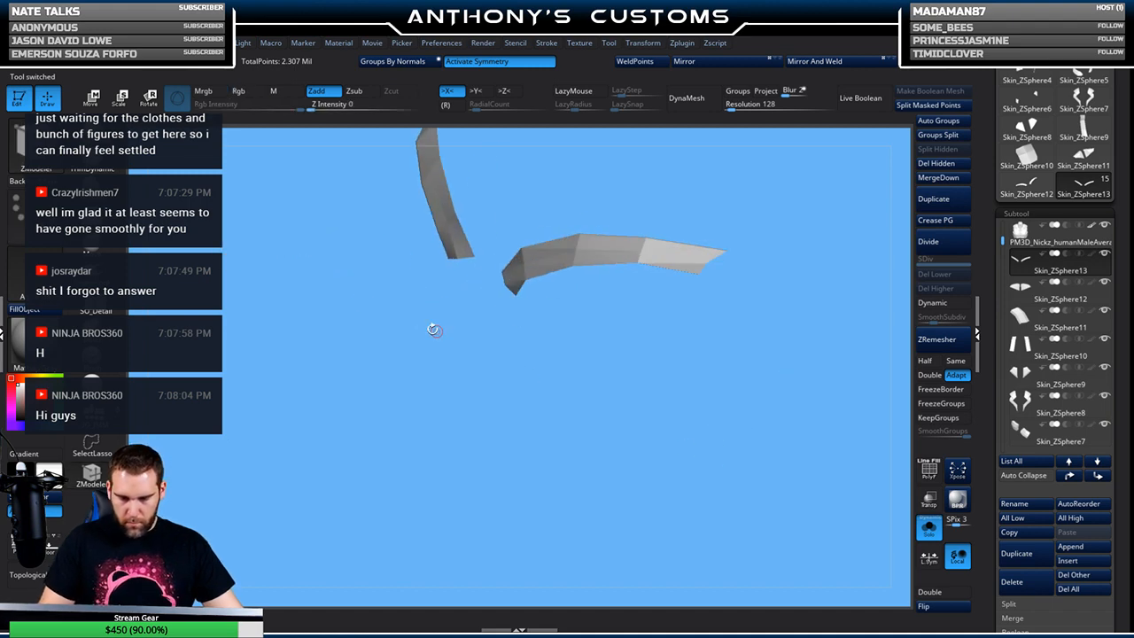
Reshape the inner ends of the collar strips with the Move brush and smooth out their uneven faces
key("b")
key("m")
key("v")
mouse_move(757, 339)
left_mouse_down()
mouse_move(707, 268)
mouse_move(742, 268)
mouse_move(615, 431)
left_mouse_up()
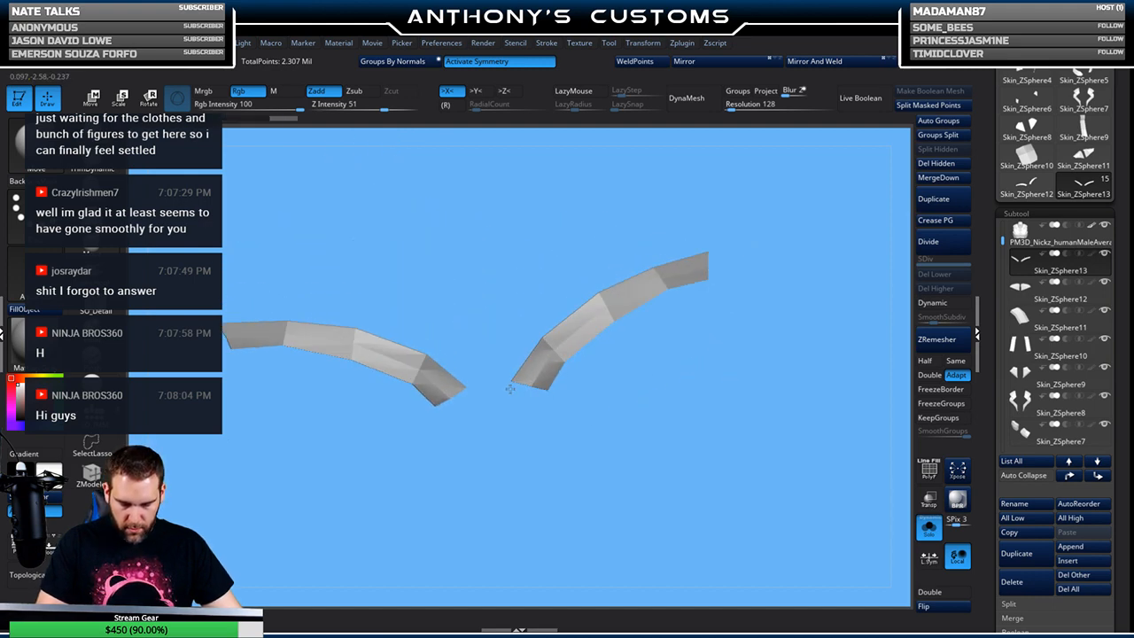
left_click_drag(606, 387, 574, 442)
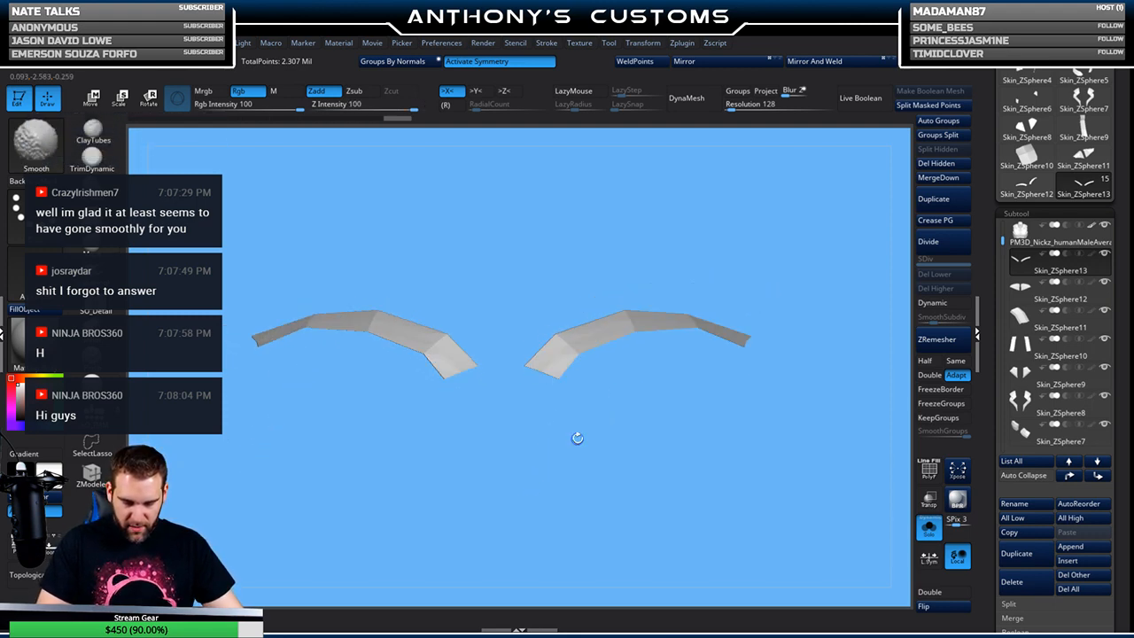
Extrude the collar strips into thick pieces with ZModeler and flip their normals
key("b")
key("z")
key("m")
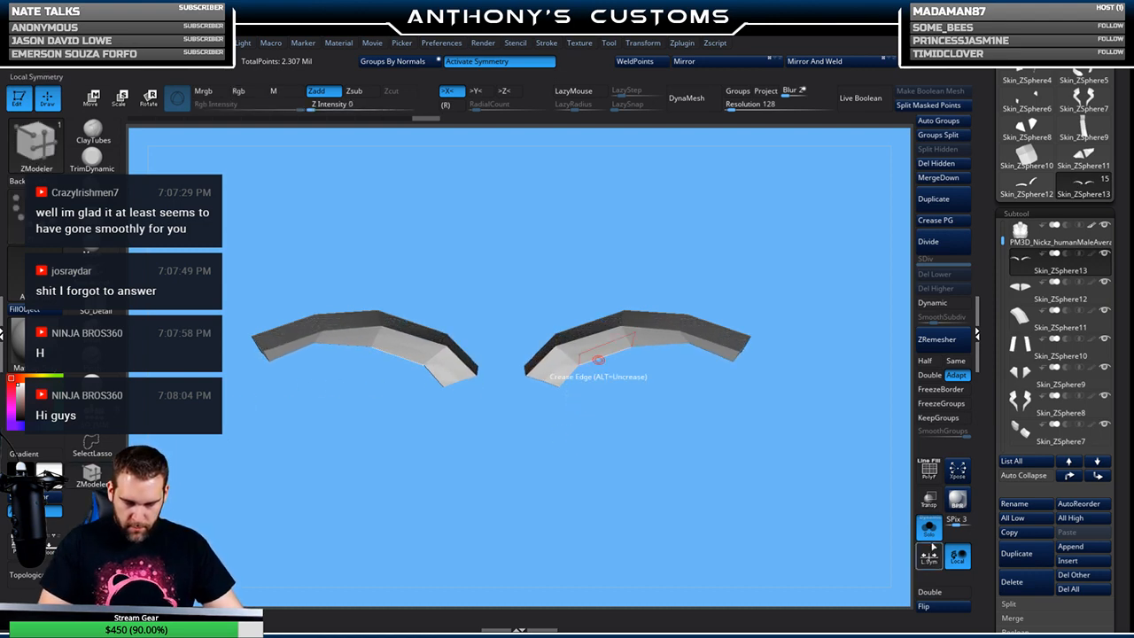
left_click(923, 606)
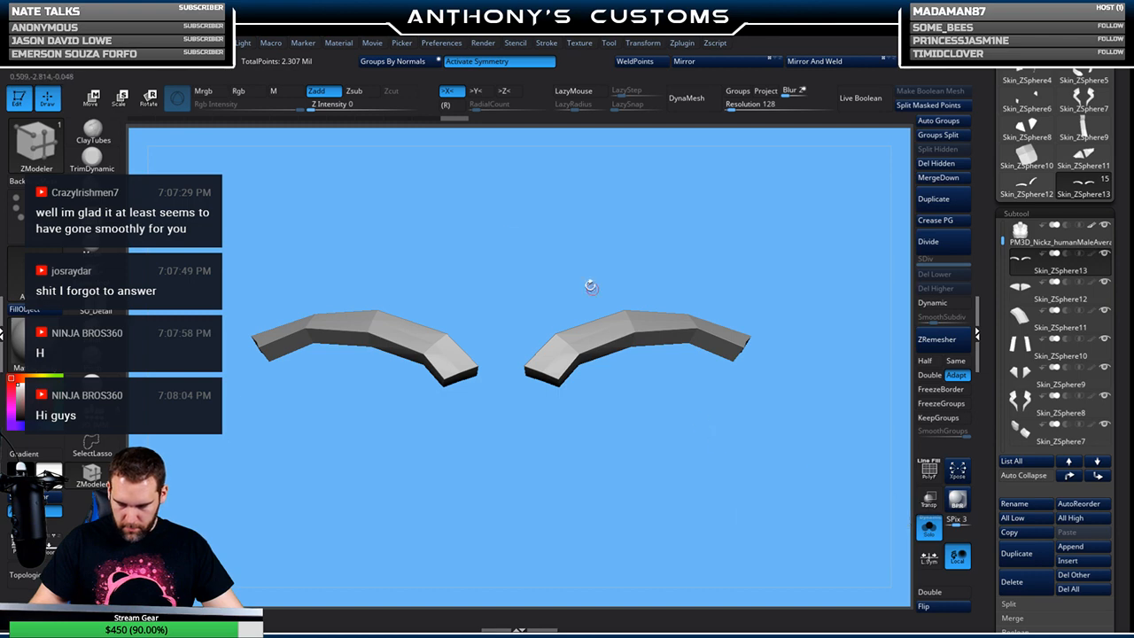
Polygroup the collar strips by normals, turn on dynamic subdivision, and exit Solo mode
left_click(397, 66)
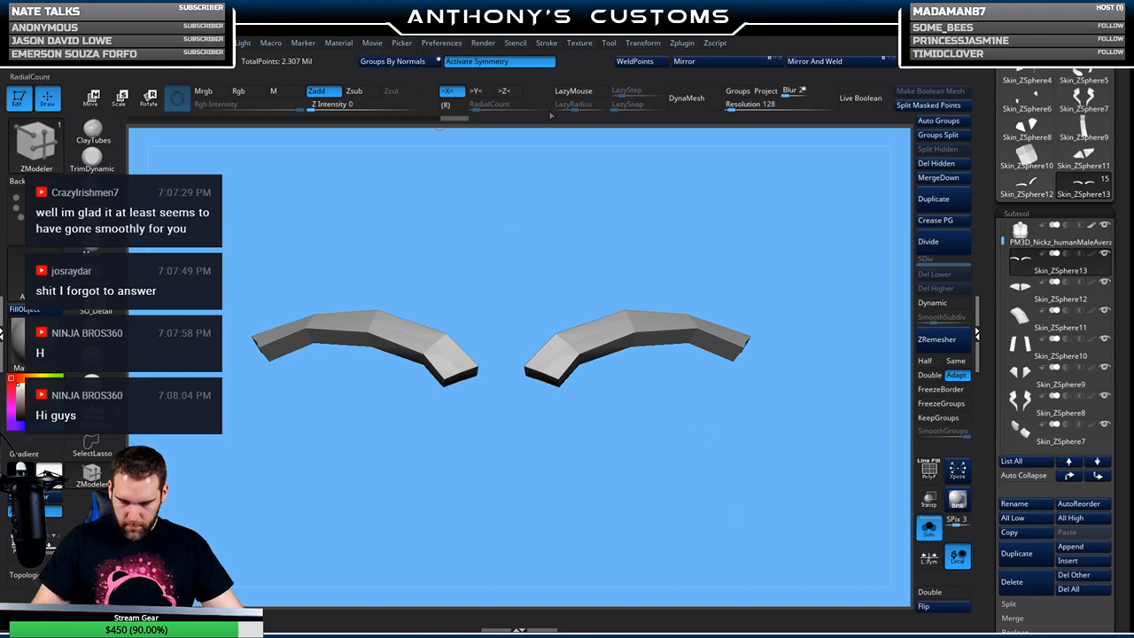
left_click(945, 303)
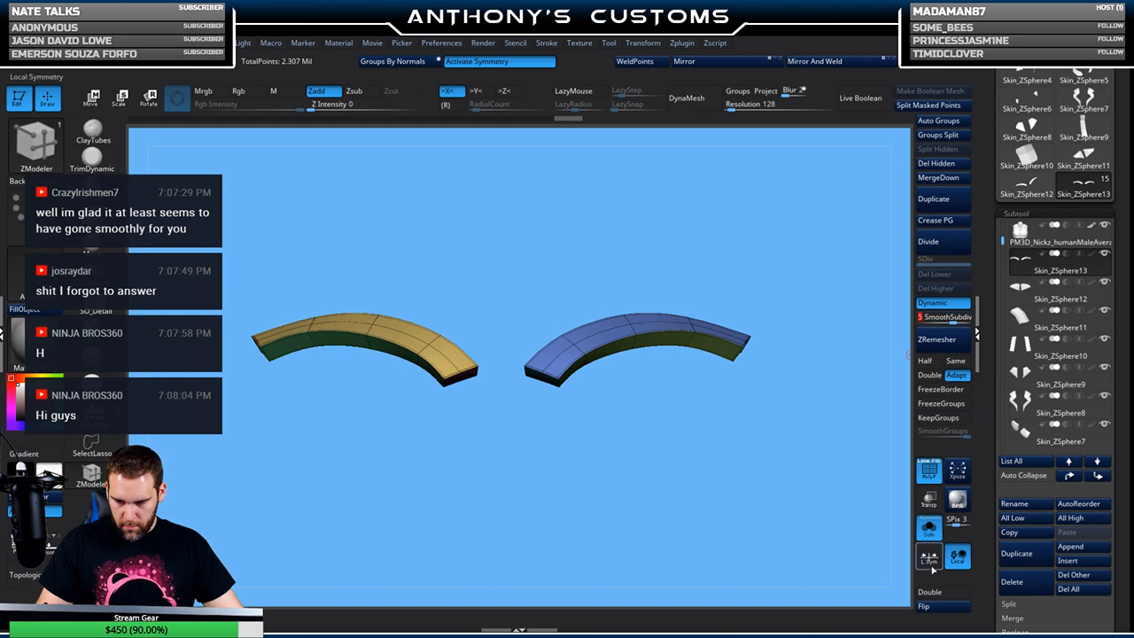
left_click(929, 528)
Insert a ZSphere subtool directly below the torso subtool and activate X symmetry
left_click_drag(832, 339, 767, 421)
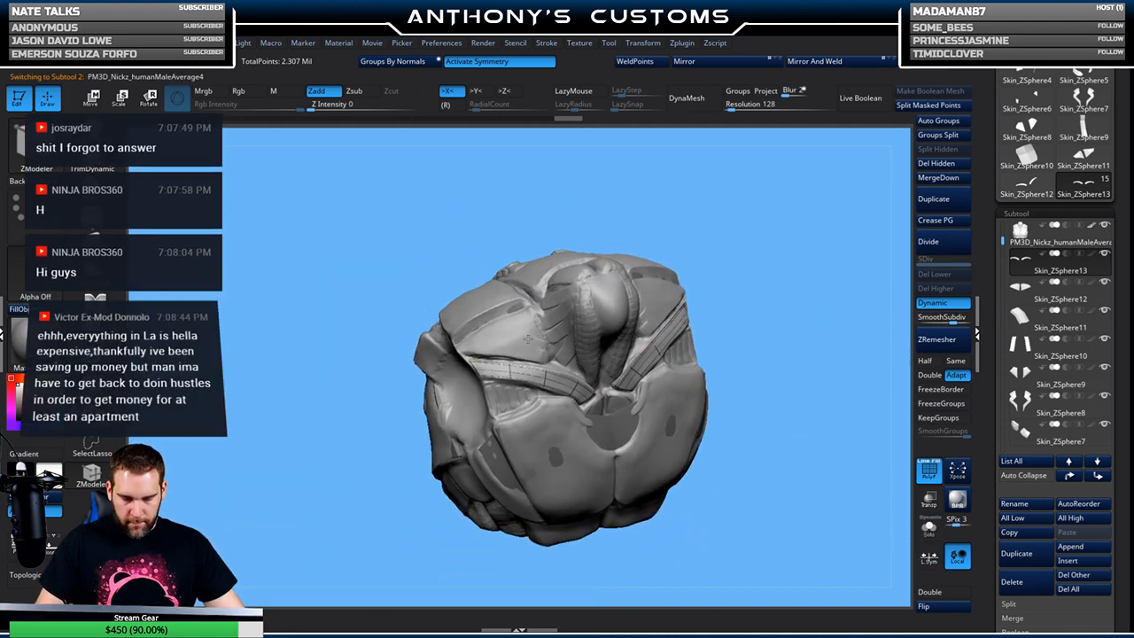
left_click(620, 347, "alt")
mouse_move(794, 350)
left_mouse_down()
mouse_move(792, 365)
mouse_move(790, 343)
left_mouse_up()
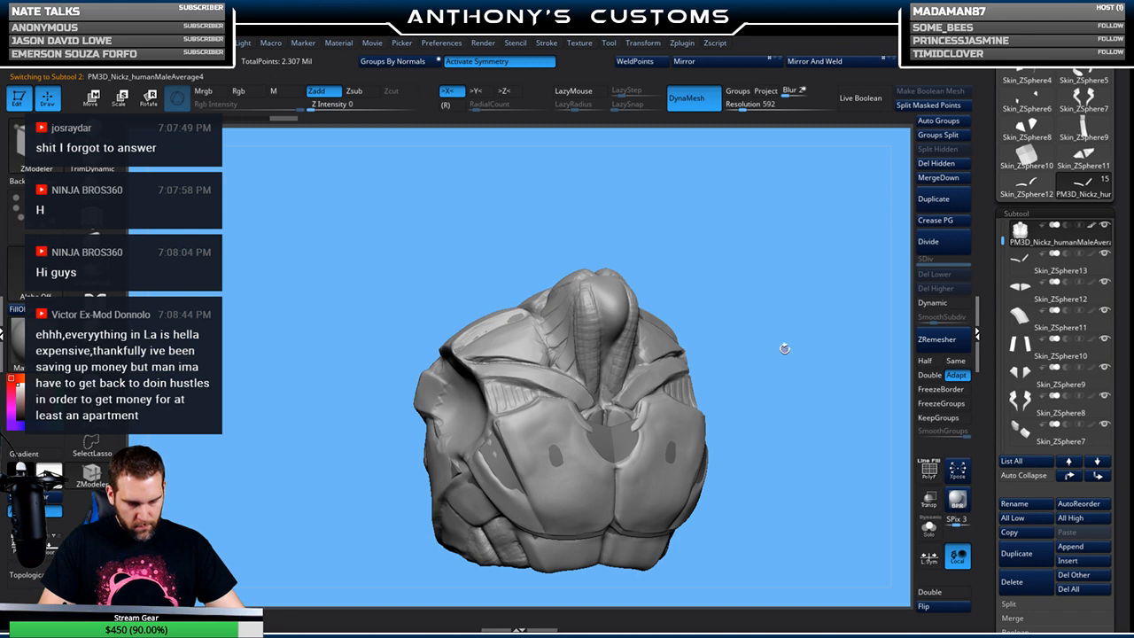
left_click_drag(785, 347, 724, 355)
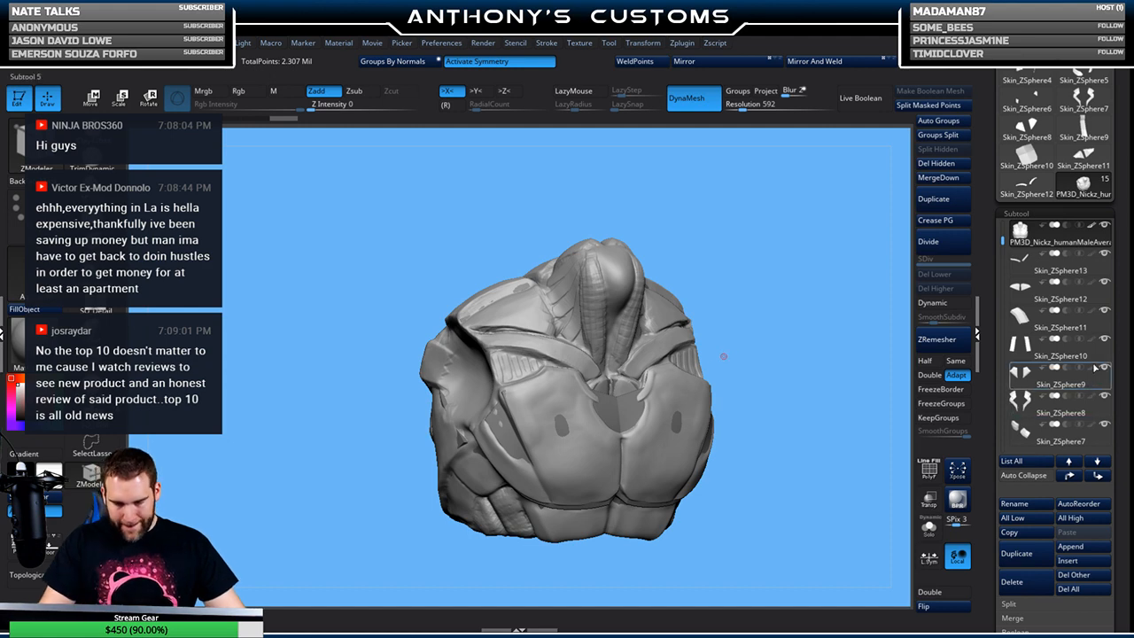
mouse_move(1081, 370)
mouse_move(1080, 343)
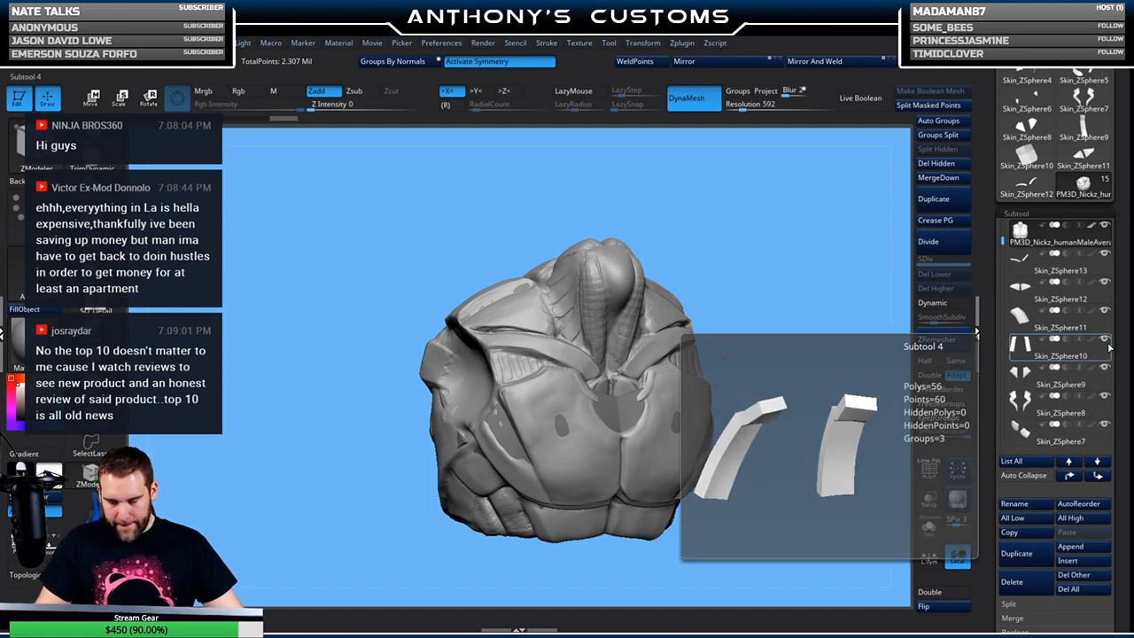
left_click(1067, 560)
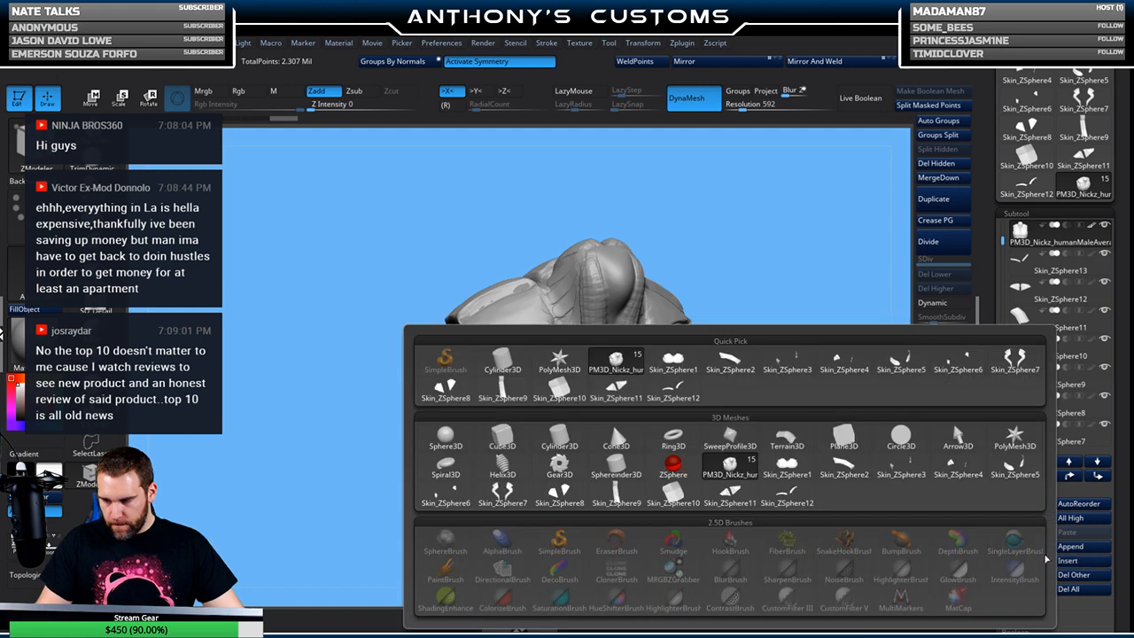
left_click(673, 467)
left_click_drag(607, 619, 631, 621)
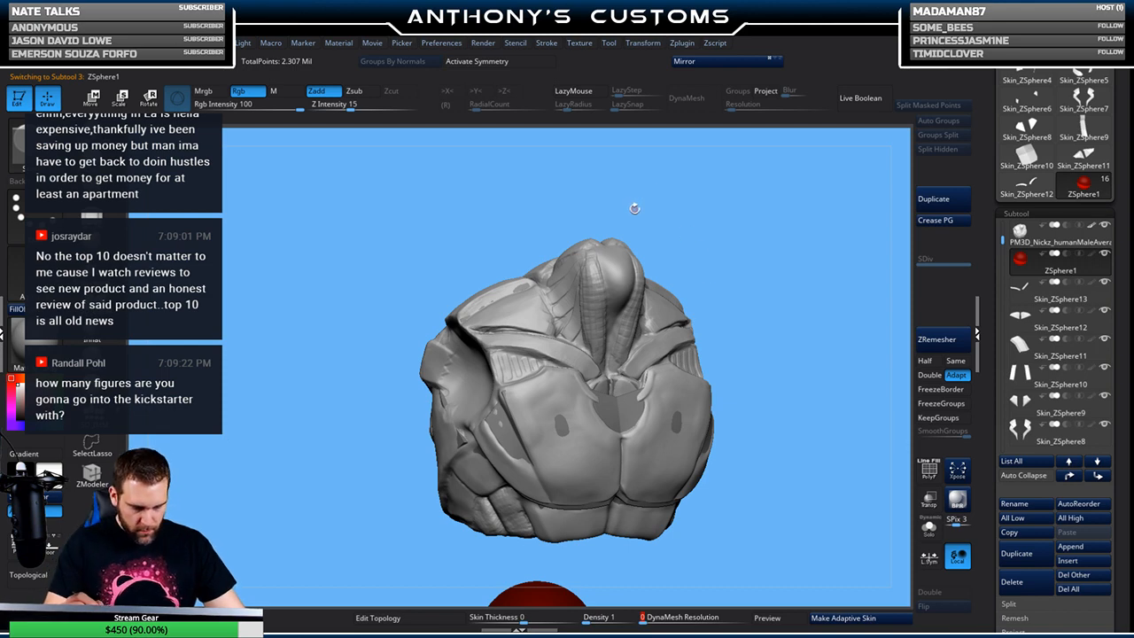
key("x")
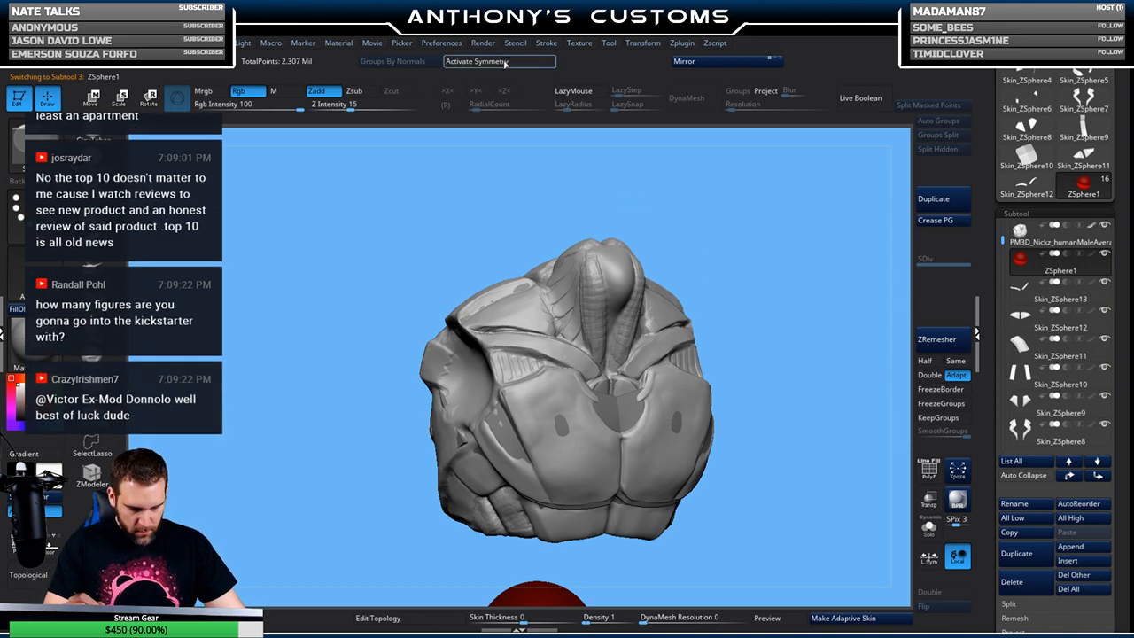
Turn on Edit Topology and place the first points along the upper and inner edges of the triangular plate above the collar strap
left_click_drag(772, 277, 849, 213)
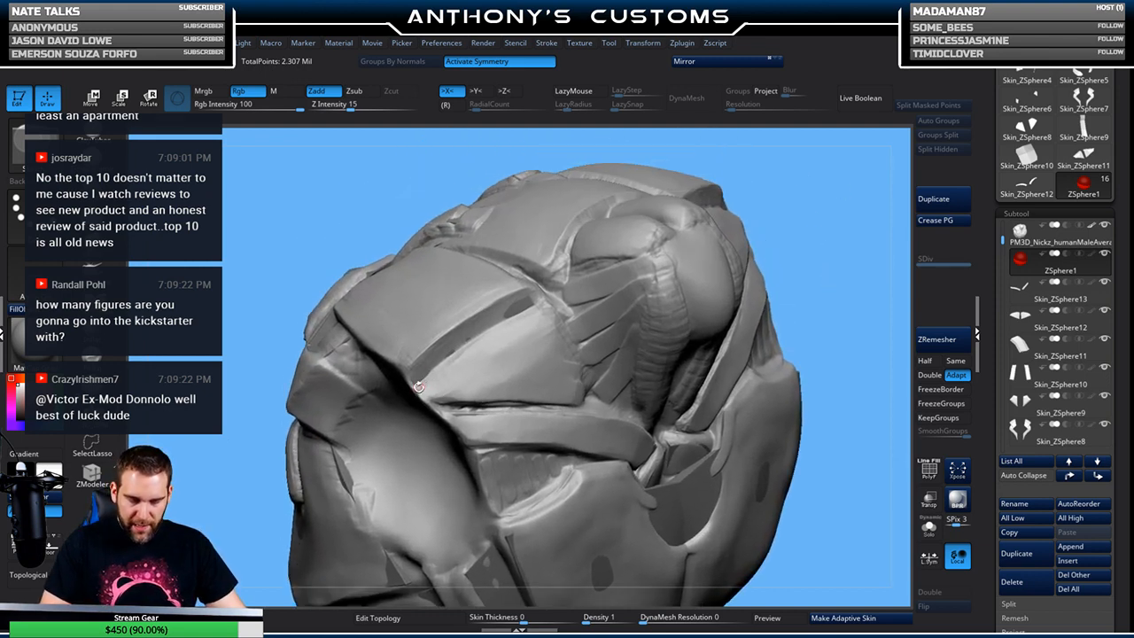
left_click_drag(418, 386, 459, 347)
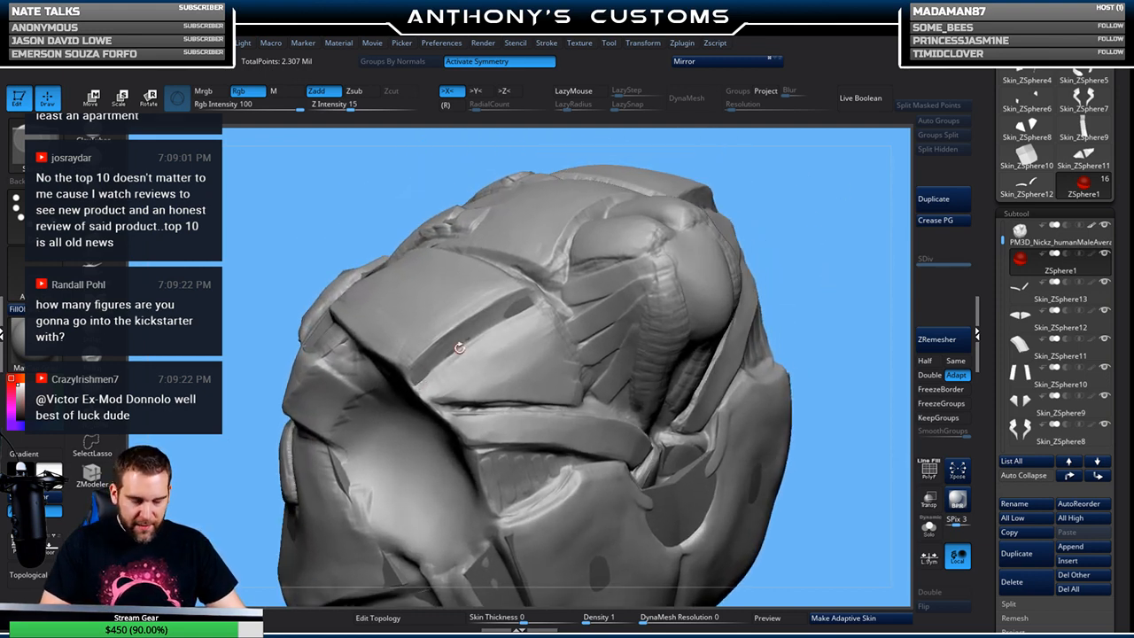
left_click(381, 617)
left_click(418, 388)
left_click(473, 349)
left_click_drag(803, 222, 601, 291)
left_click(570, 347)
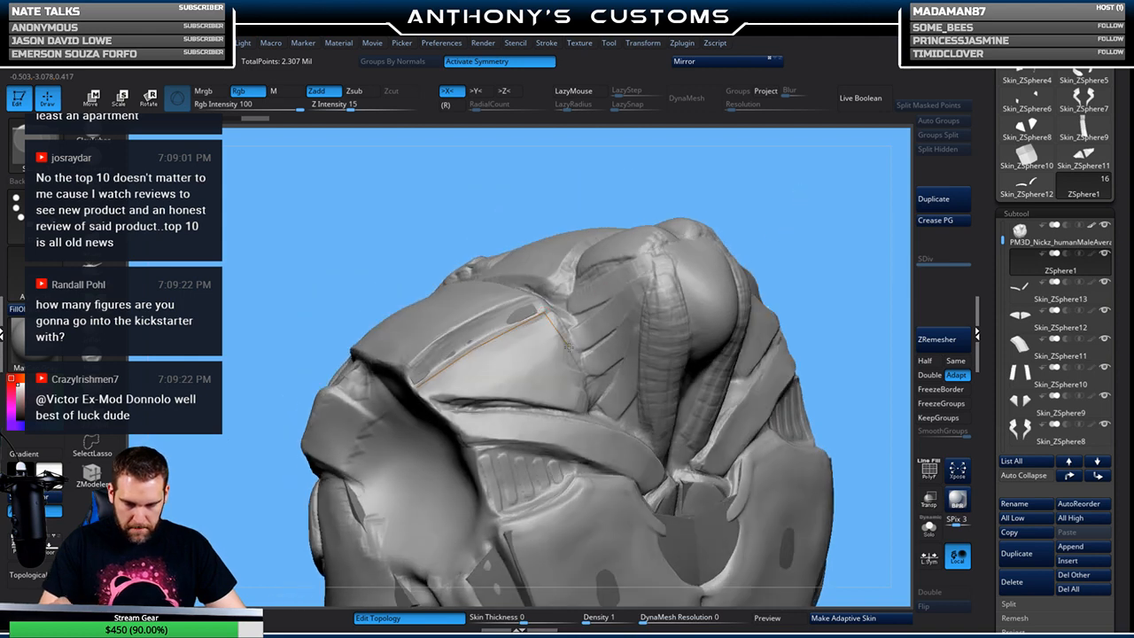
Connect points across the triangular plate and down to its lower corner to fill it with topology faces
left_click(514, 371)
left_click(470, 349)
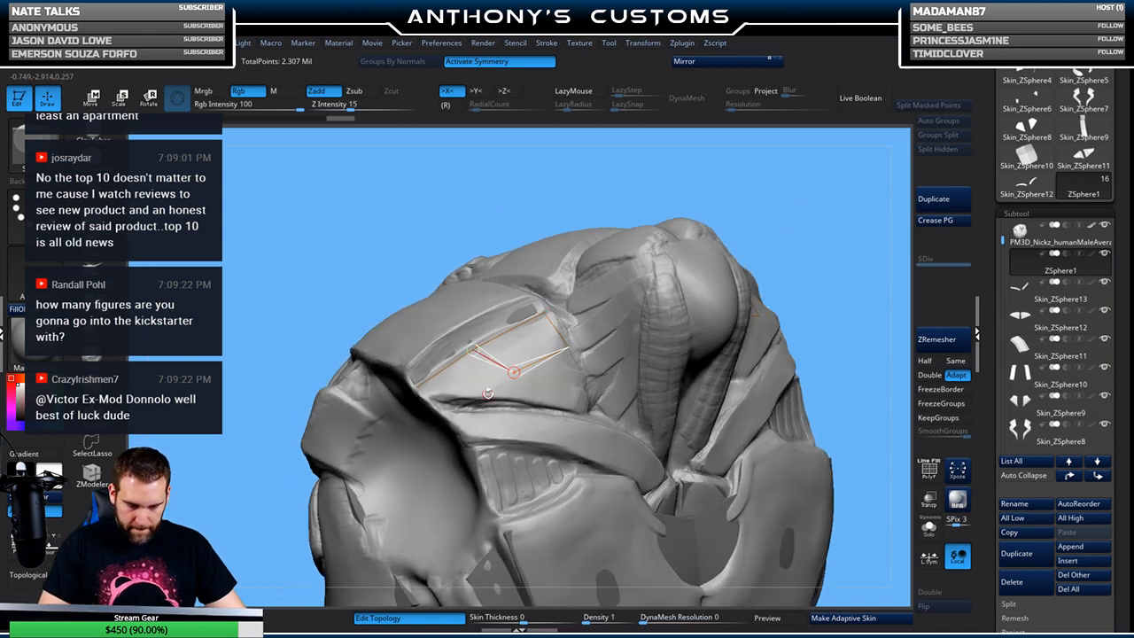
left_click(417, 388)
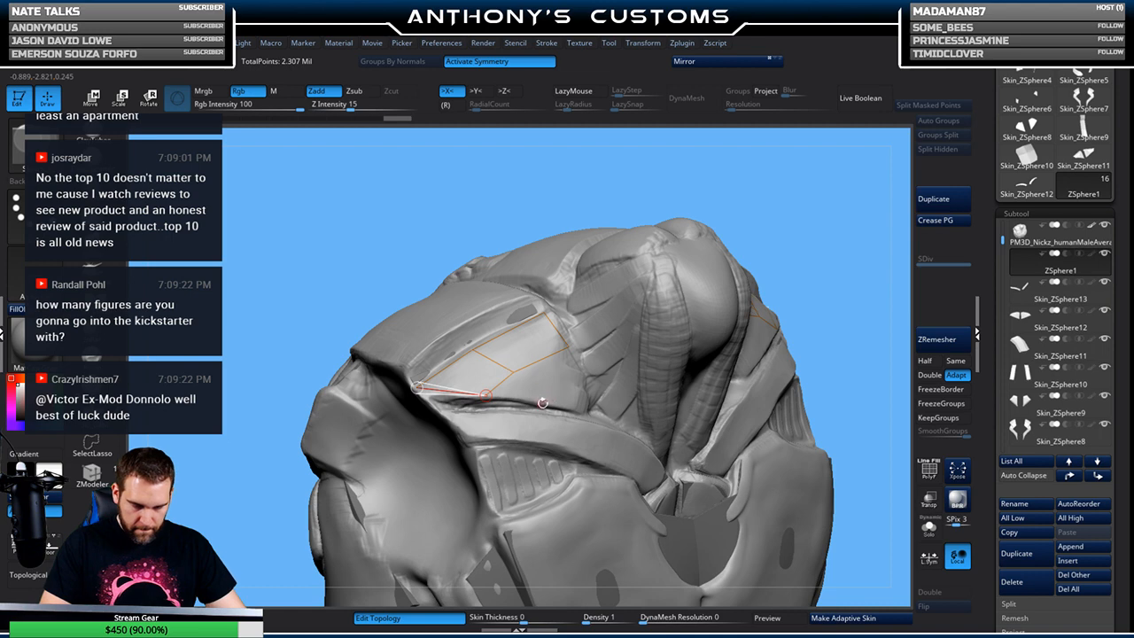
left_click(555, 388)
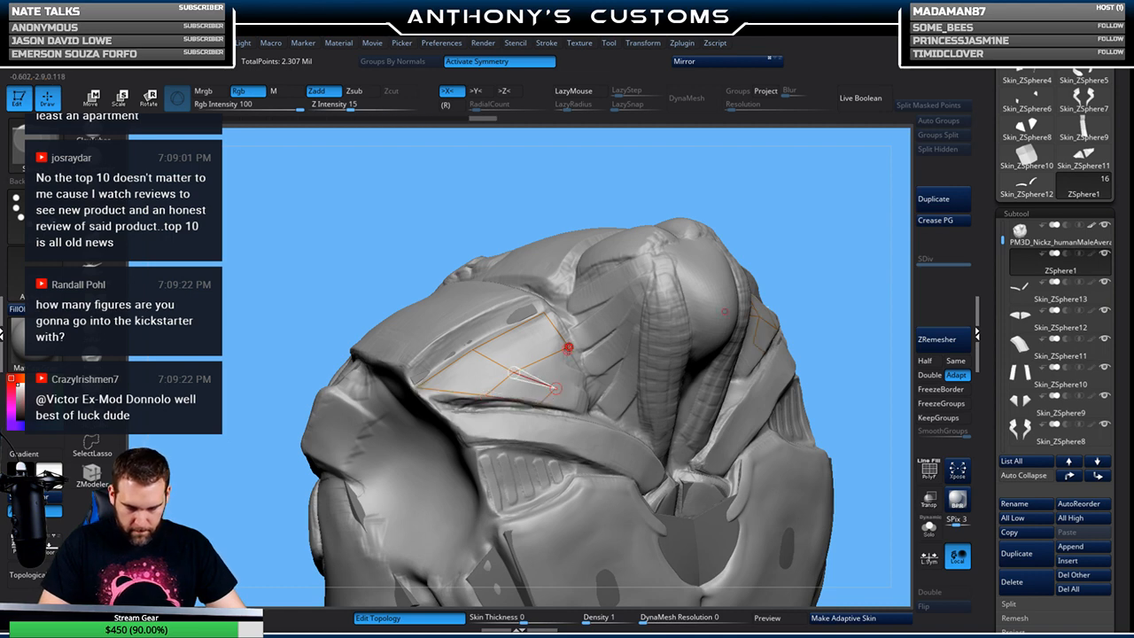
left_click(575, 369)
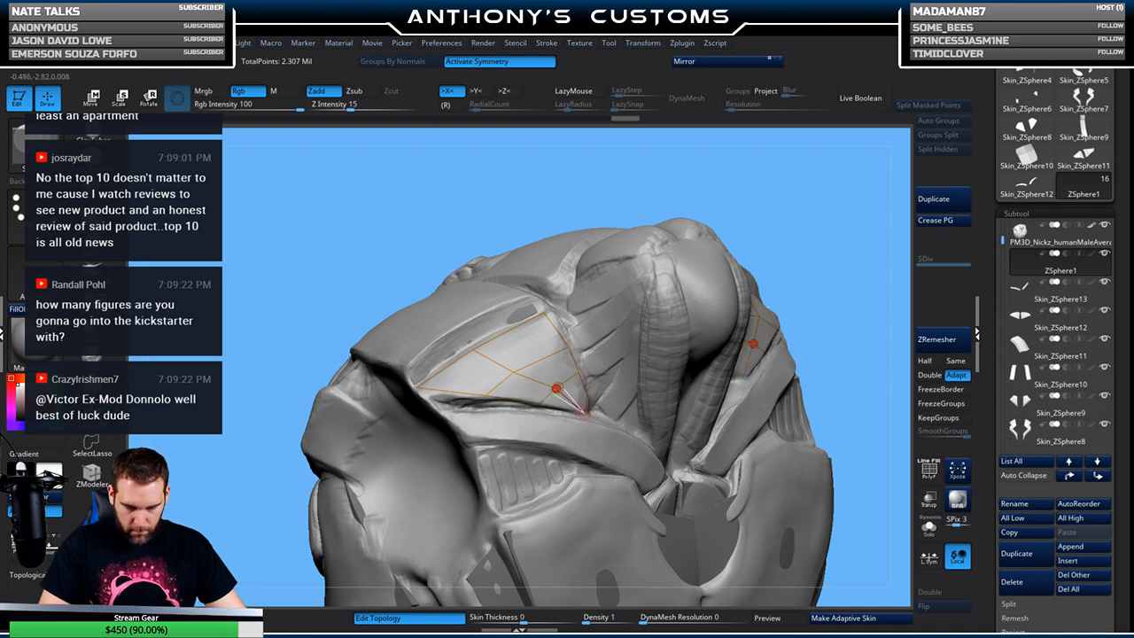
Move the plate's central and inner-edge topology points to even out the faces
left_click_drag(767, 215, 806, 241)
key("w")
left_click_drag(529, 365, 561, 392)
right_click_drag(666, 273, 663, 295)
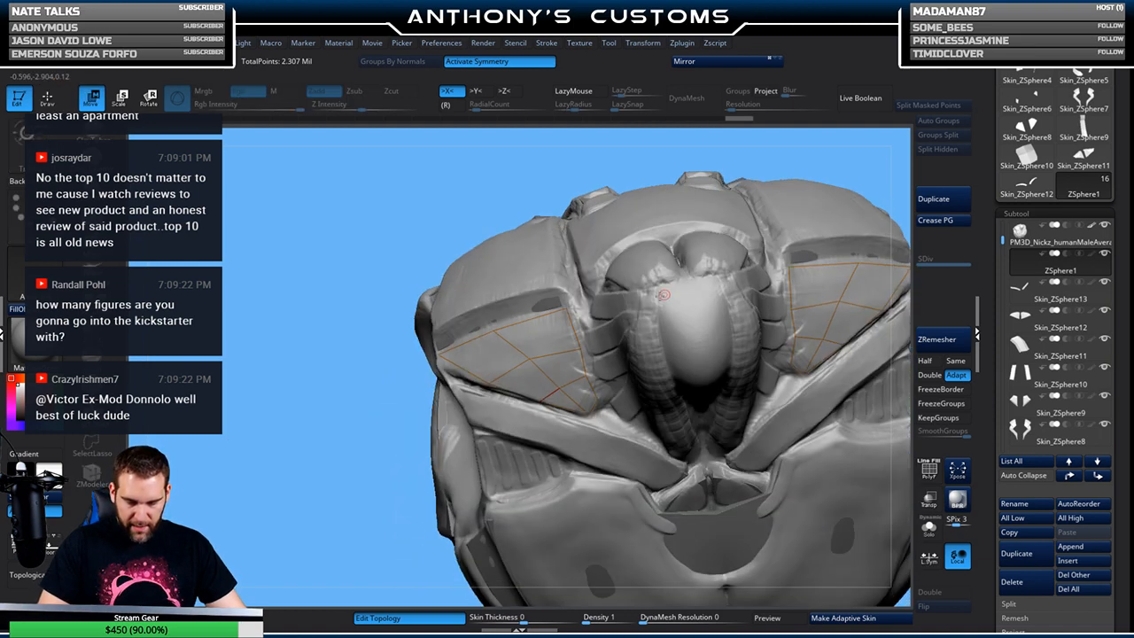
left_click_drag(577, 344, 588, 378)
left_click_drag(361, 527, 465, 403)
left_click_drag(789, 222, 717, 283)
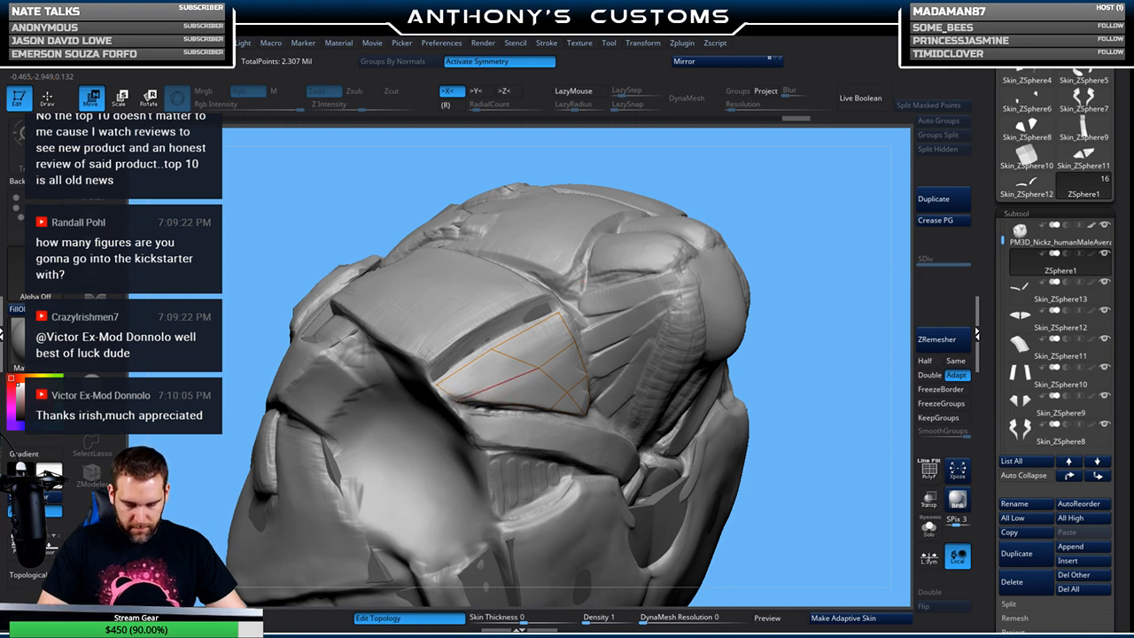
Fine-tune the topology points along the plate's upper edge and near its lower inner corner
left_click(574, 338)
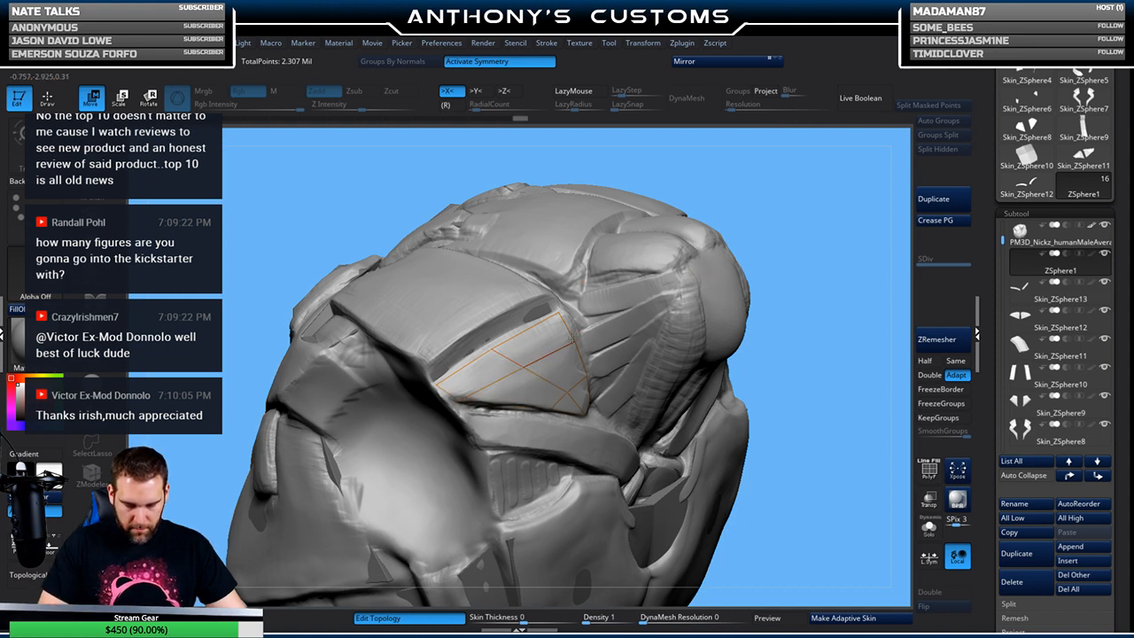
left_click_drag(806, 212, 783, 202)
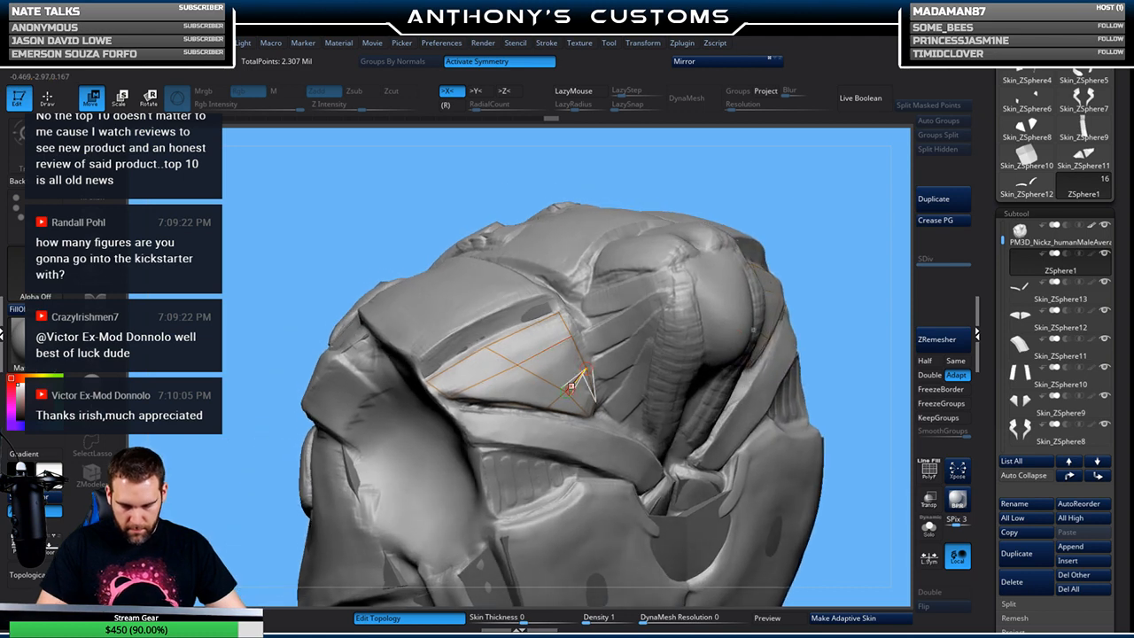
left_click(556, 385)
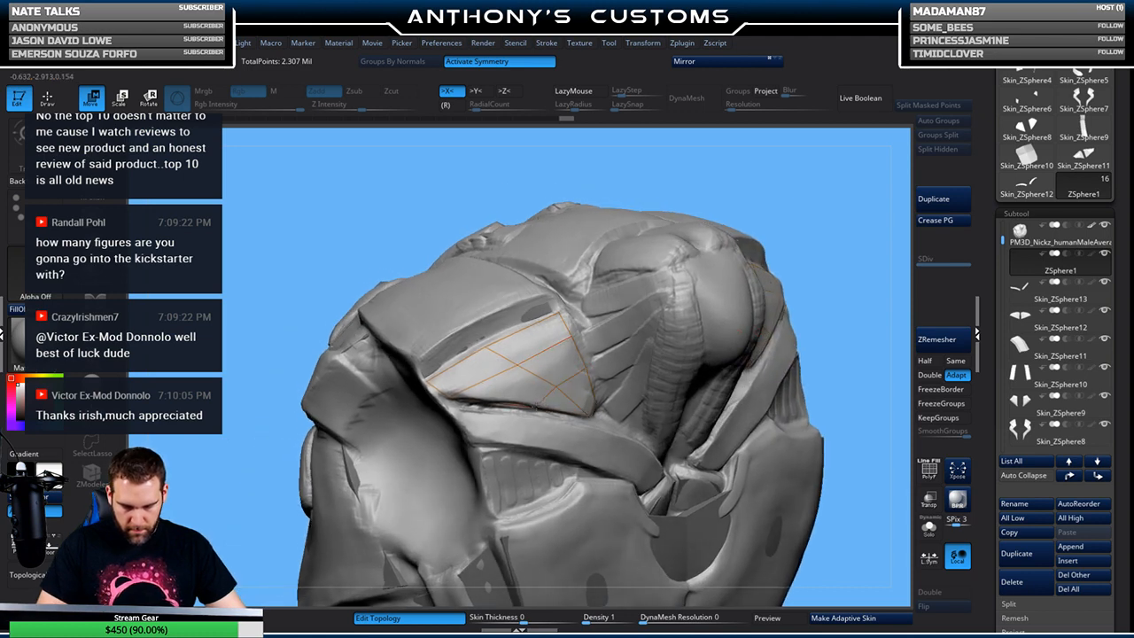
left_click_drag(816, 228, 781, 175)
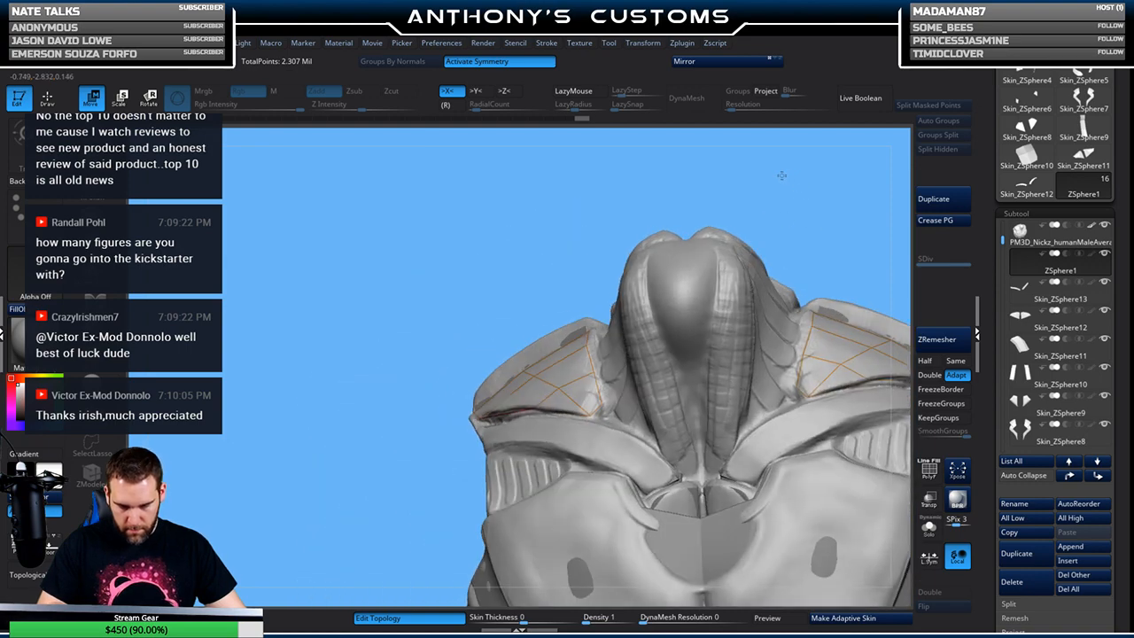
left_click_drag(781, 175, 896, 166)
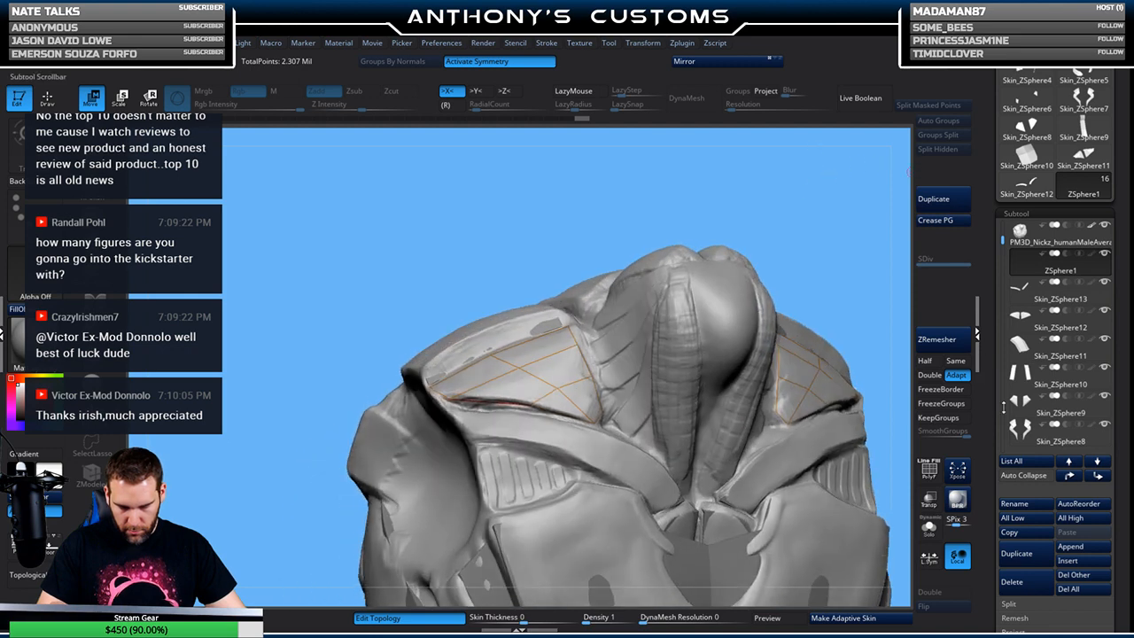
Make an adaptive skin from the triangular plate topology and insert the resulting mesh as a subtool
left_click(880, 618)
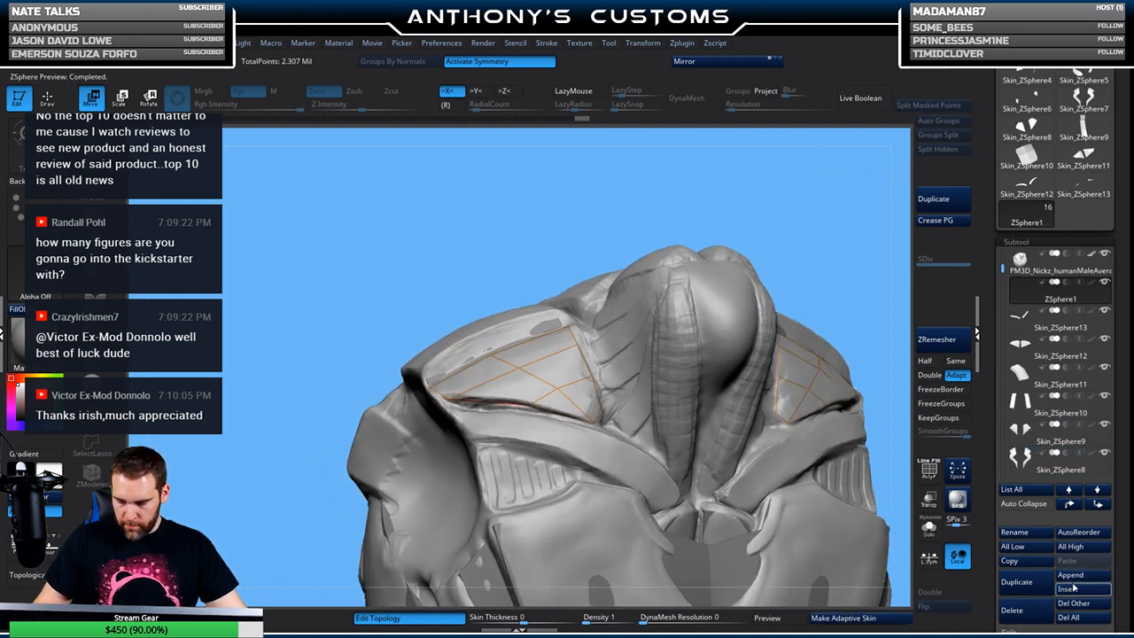
left_click(1072, 588)
left_click(841, 502)
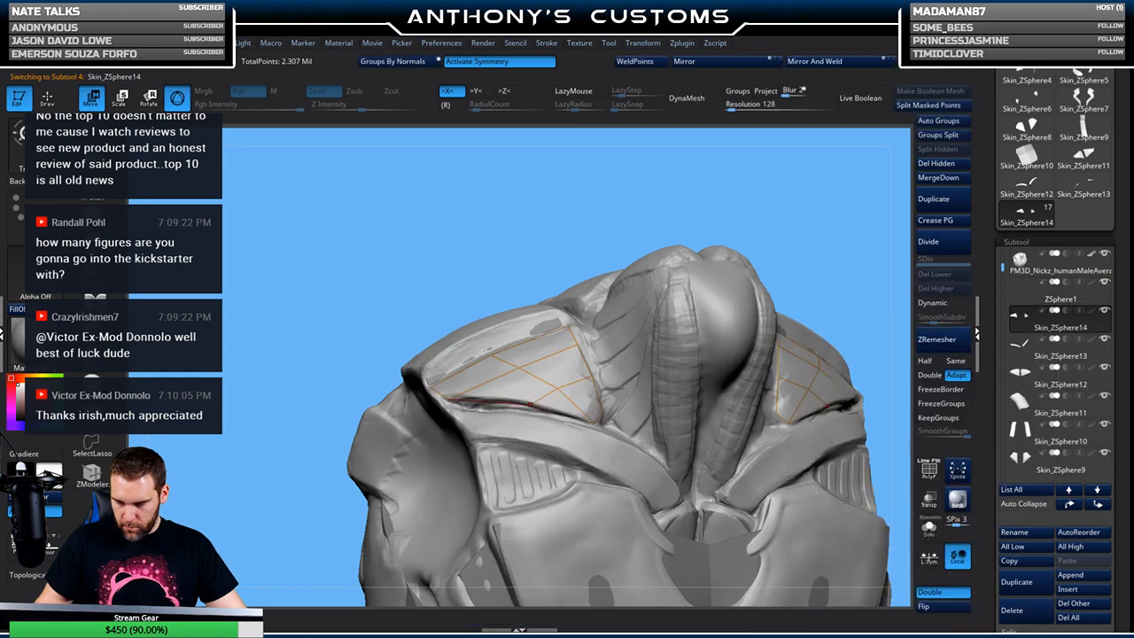
Delete the ZSphere1 subtool and isolate the new triangular plates in Solo mode with Double display off
left_click(1012, 609)
left_click(921, 617)
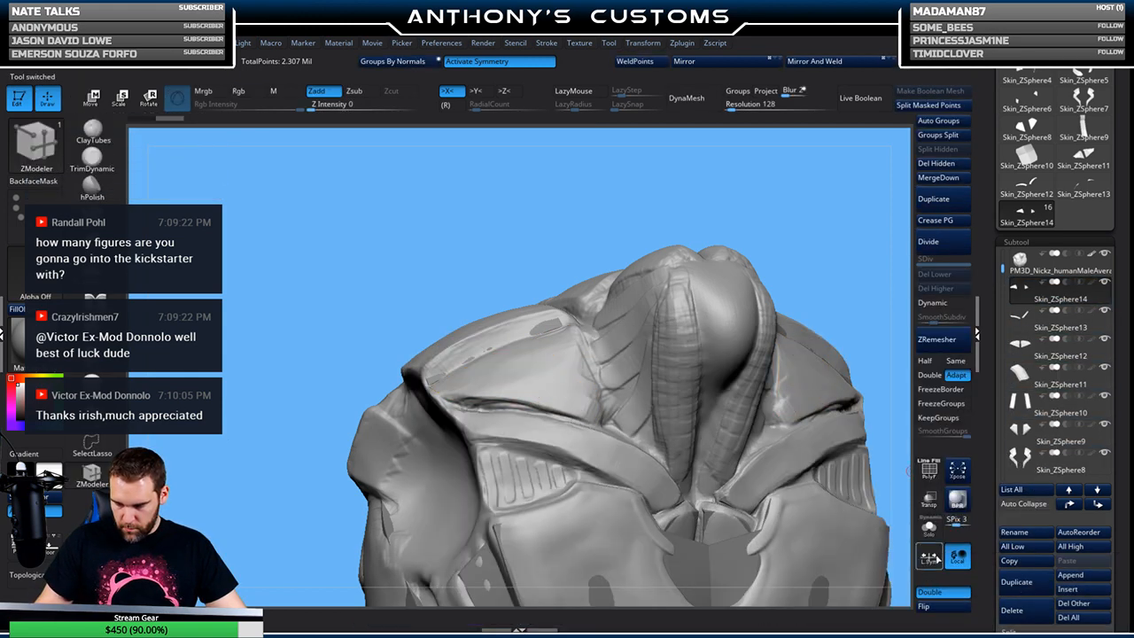
left_click(929, 527)
Show the polyframe, extrude the triangular plates into thick pieces, and flip their normals
left_click_drag(717, 379, 396, 391, "shift")
key("shift+f")
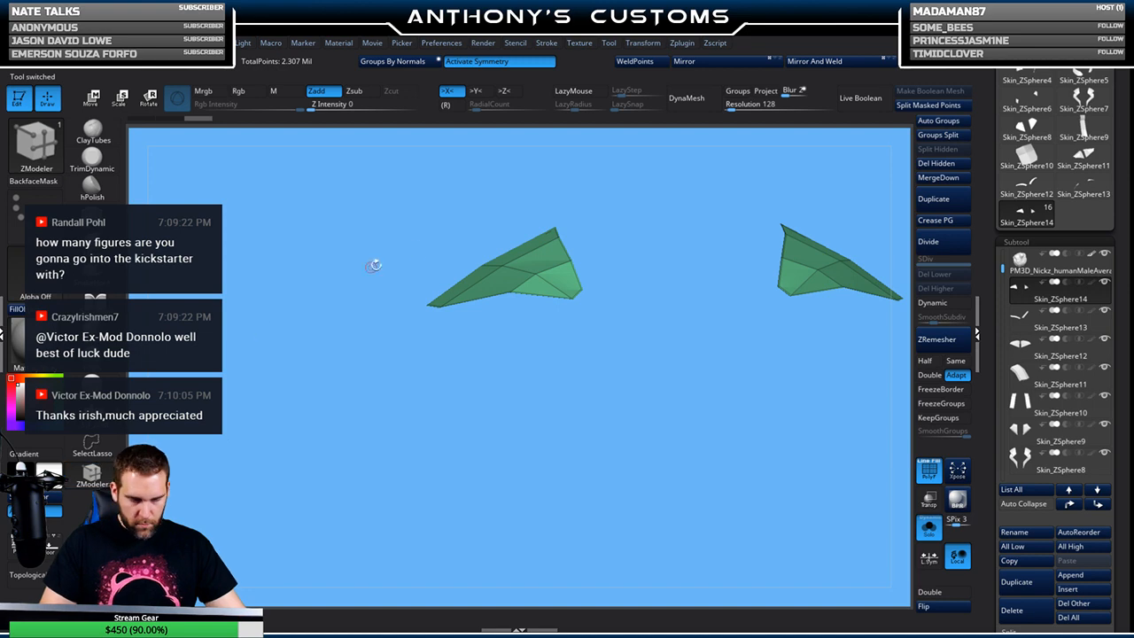
left_click_drag(558, 308, 582, 328)
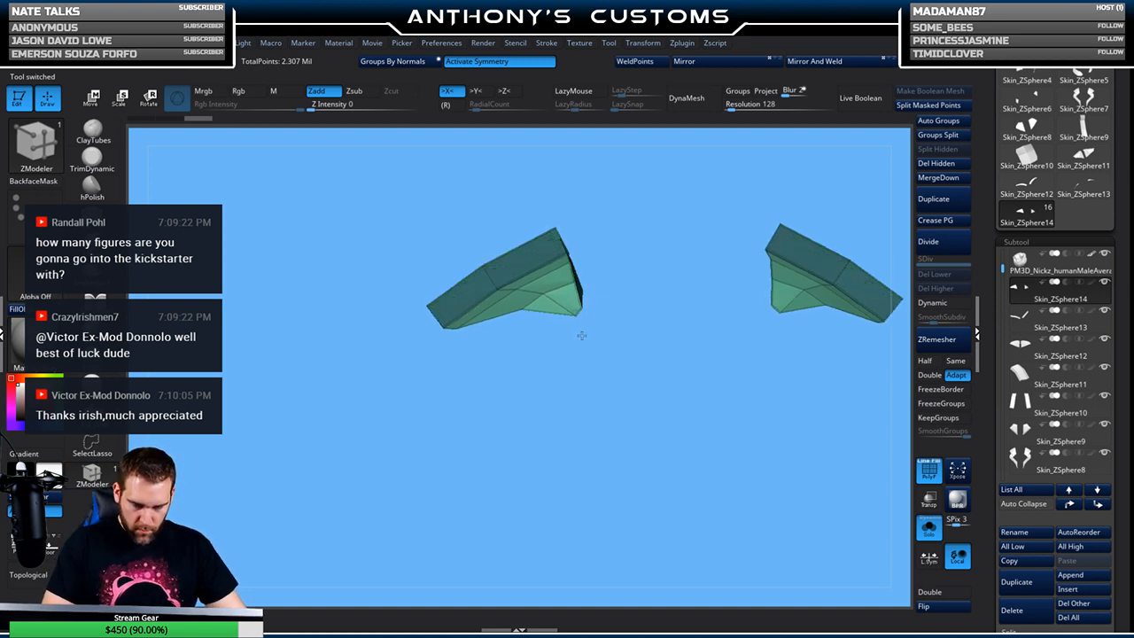
left_click(928, 606)
Polygroup the triangular plates by normals, crease the group borders, and turn on dynamic subdivision
left_click(394, 61)
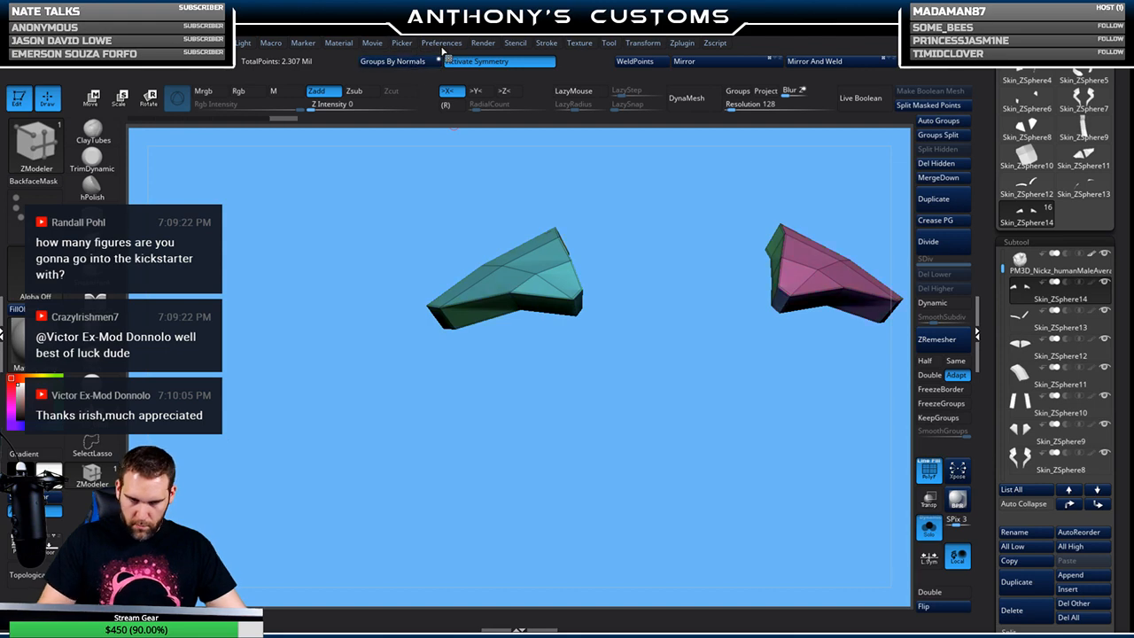
left_click(944, 223)
left_click_drag(768, 399, 782, 419)
left_click(932, 302)
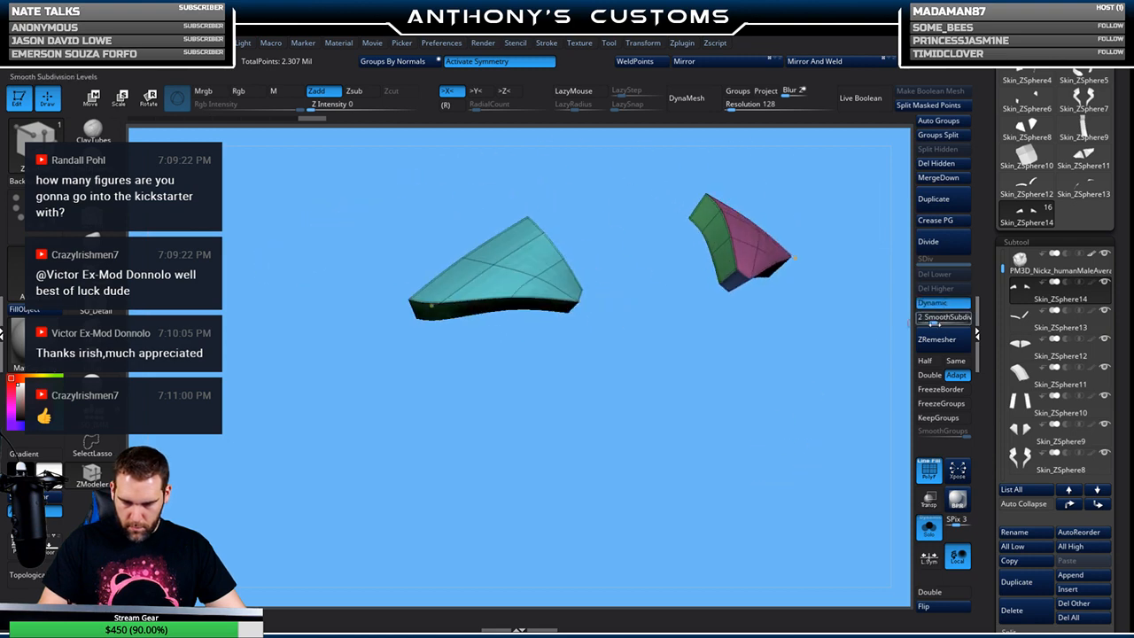
left_click_drag(851, 407, 756, 447)
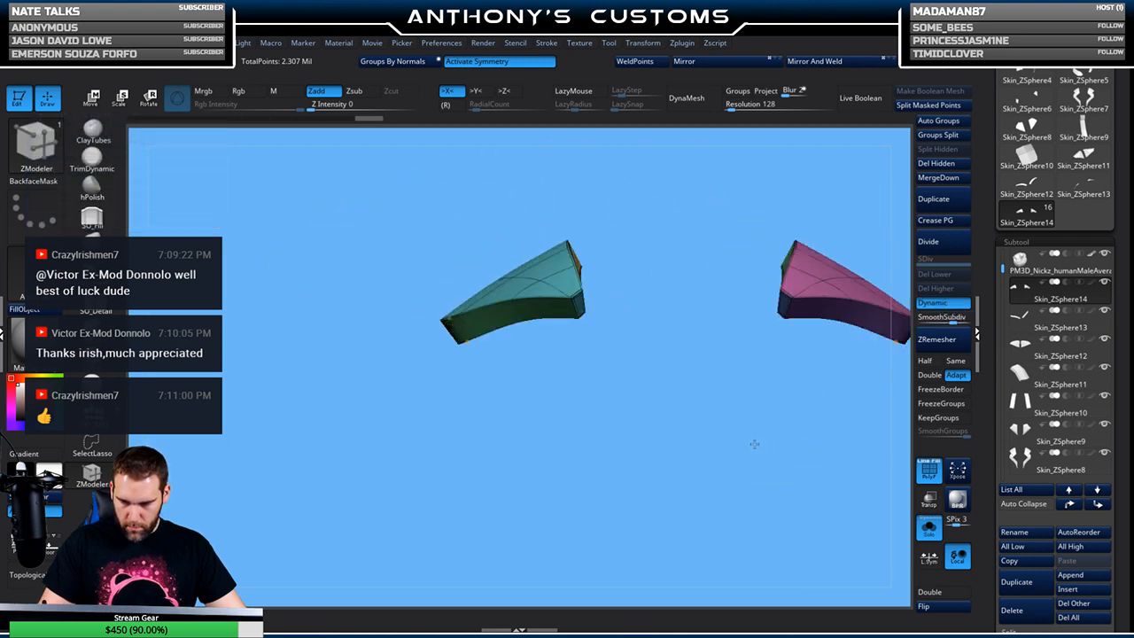
Turn off solo to show the whole torso and insert a Cylinder3D as a new subtool
left_click(928, 527)
left_click_drag(369, 351, 356, 299, "alt")
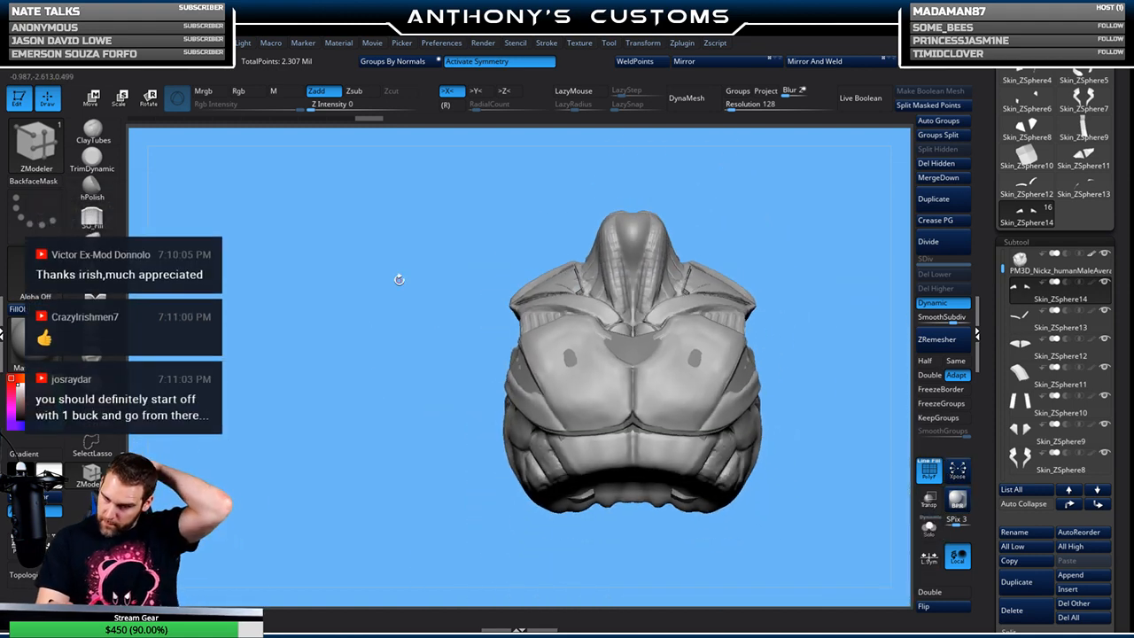
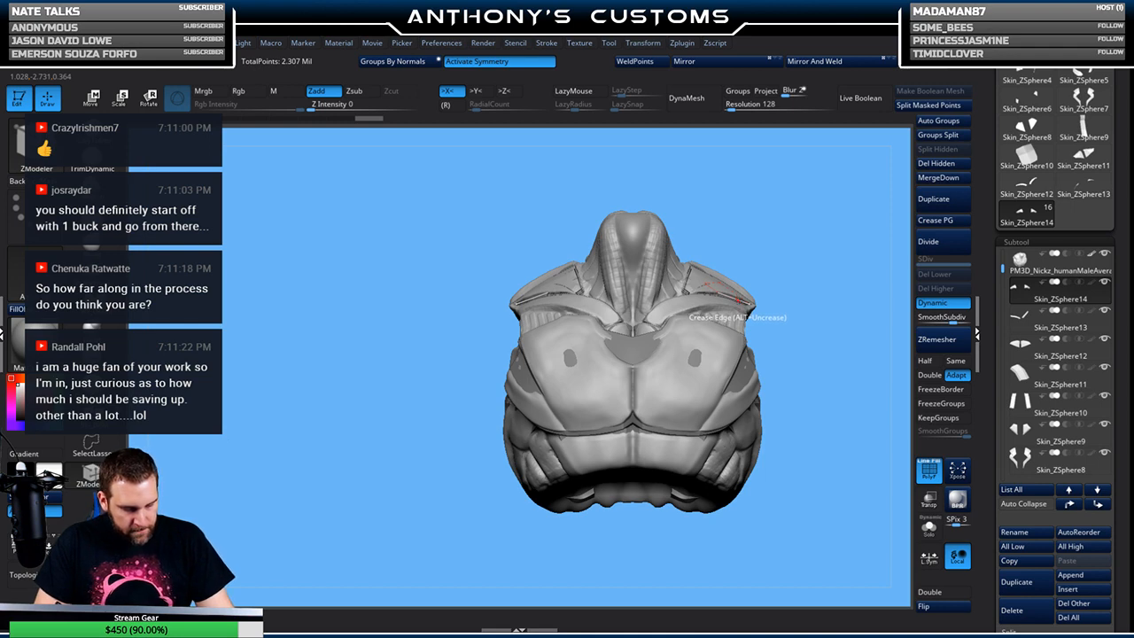
left_click_drag(806, 329, 746, 312)
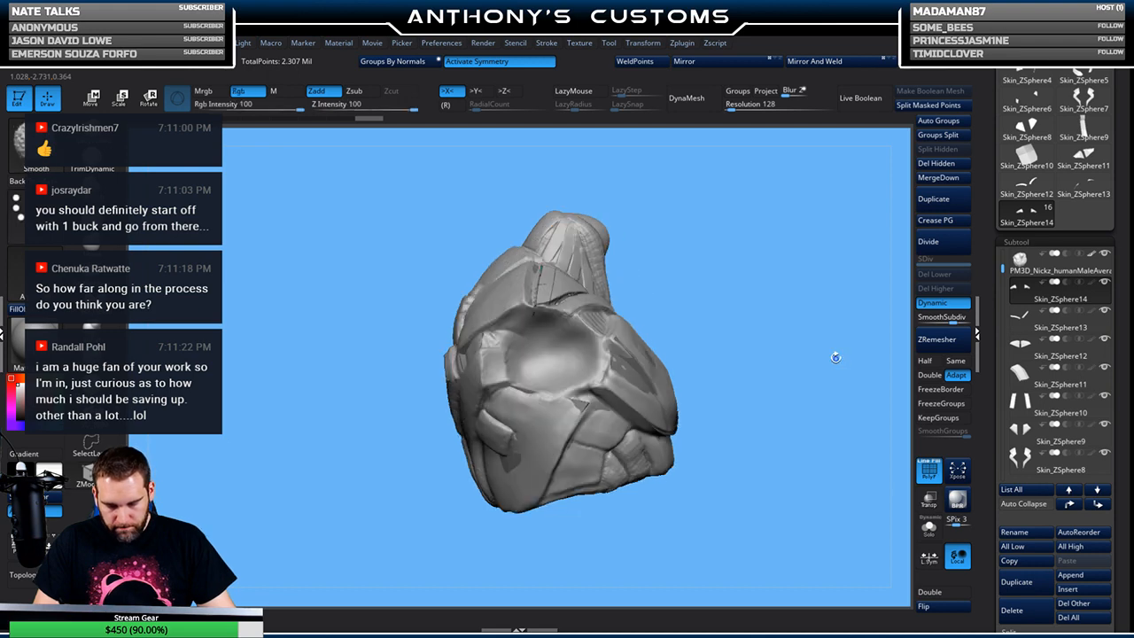
left_click_drag(744, 369, 805, 364)
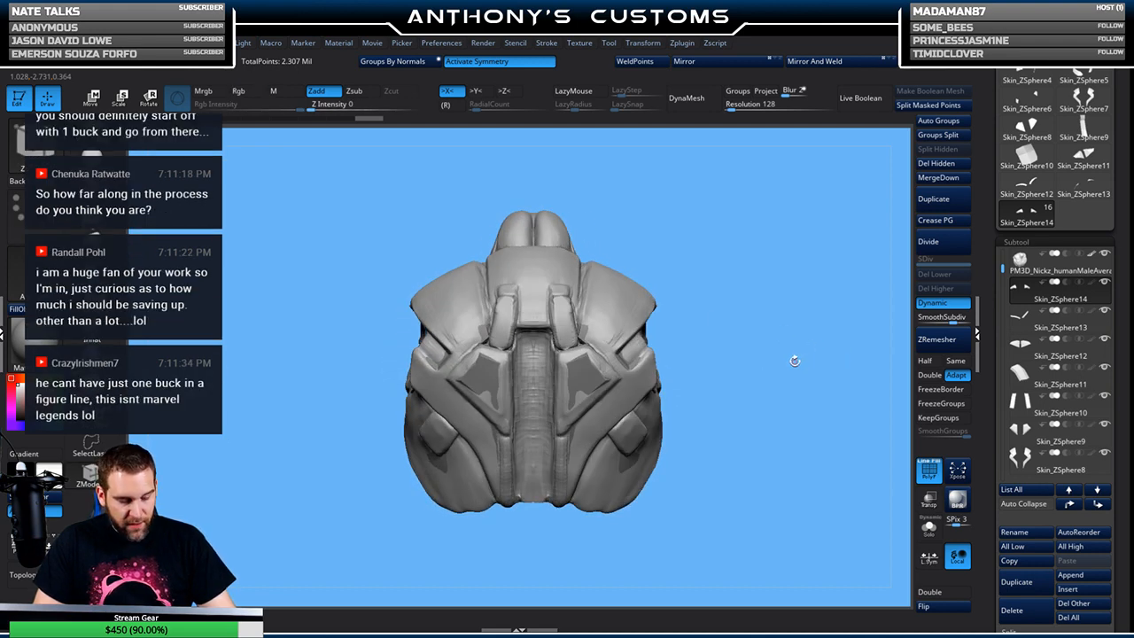
left_click_drag(780, 385, 735, 390)
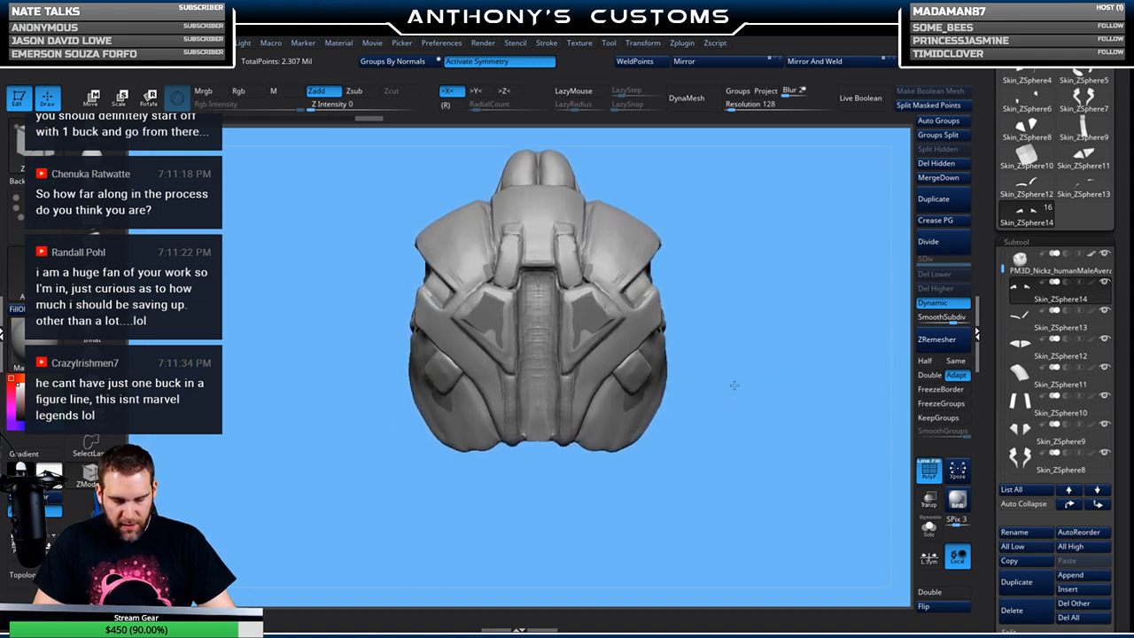
left_click_drag(843, 532, 797, 463)
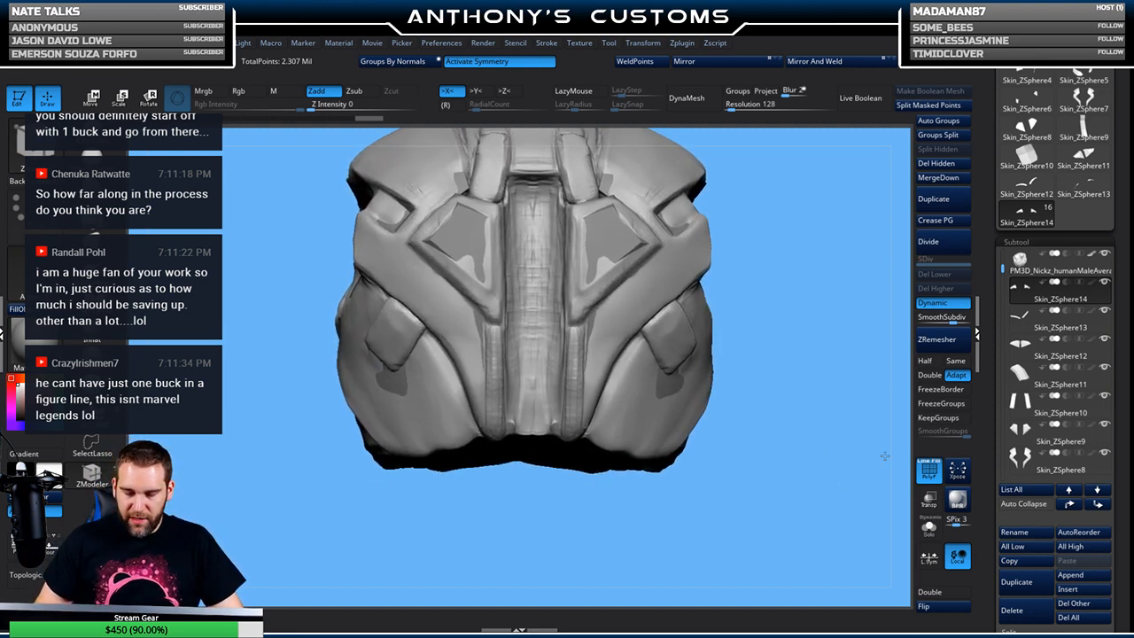
left_click(1082, 592)
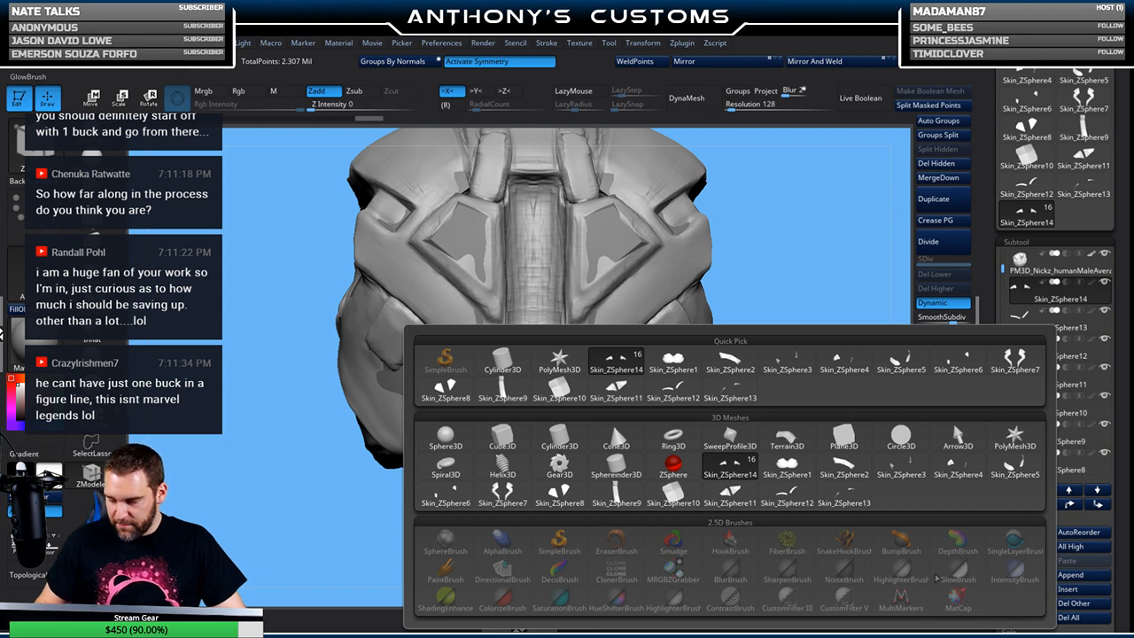
left_click(558, 448)
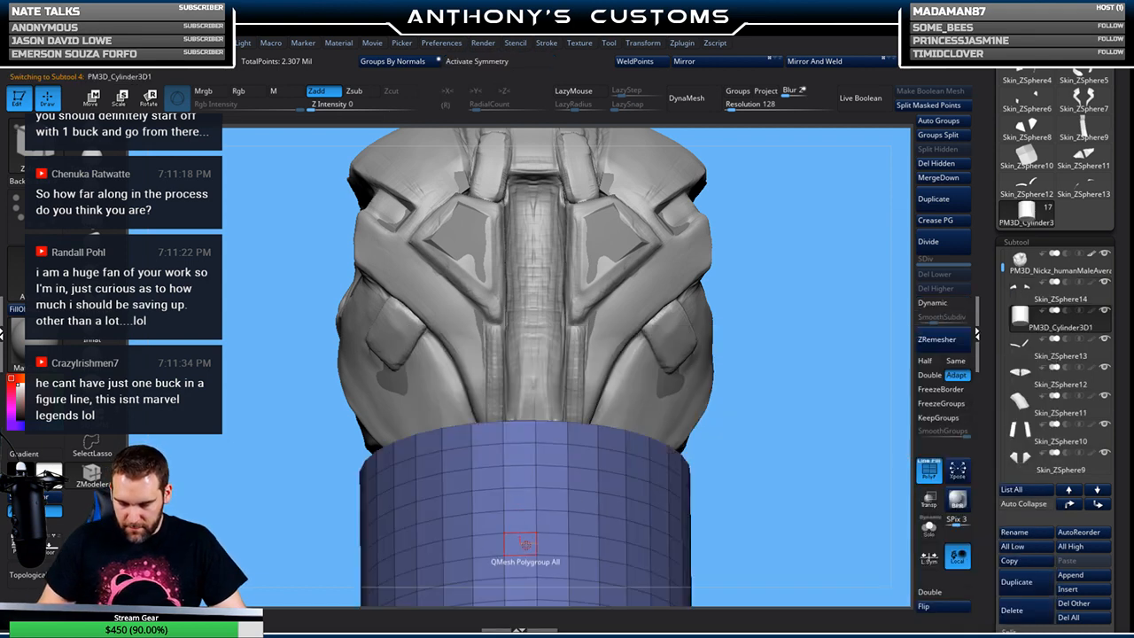
Reconfigure the cylinder's segment divisions and inner cap rings with the gizmo's parametric deformer handles
key("w")
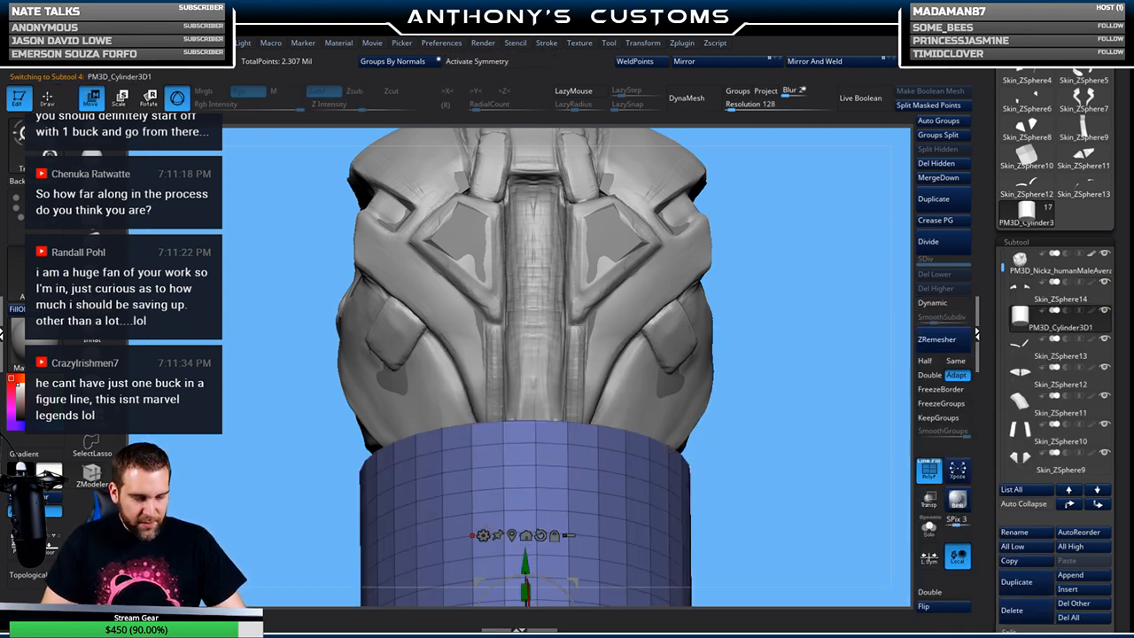
left_click(483, 536)
left_click(547, 462)
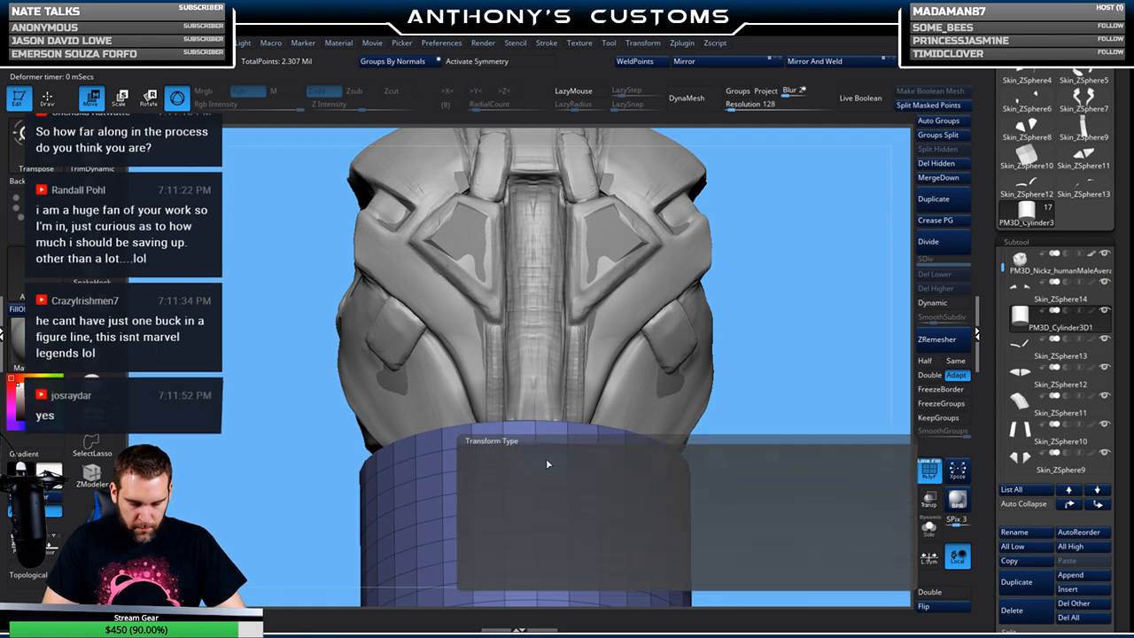
left_click_drag(766, 463, 762, 356, "alt")
left_click_drag(734, 415, 749, 449)
left_click_drag(459, 517, 468, 518)
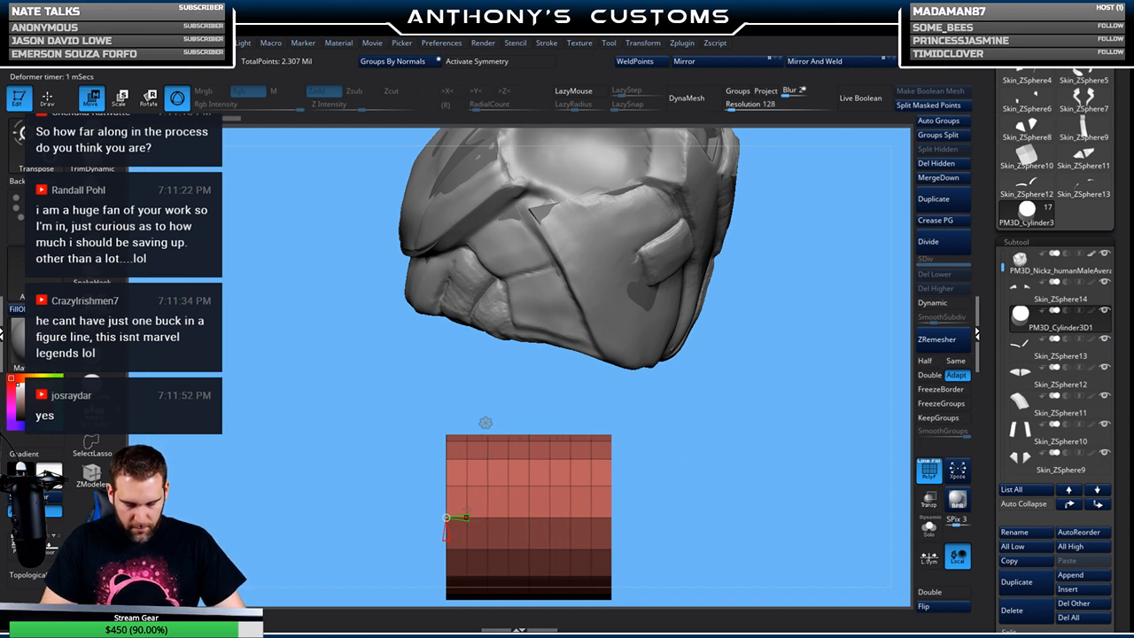
mouse_move(673, 440)
left_mouse_down()
mouse_move(682, 456)
mouse_move(682, 414)
mouse_move(684, 430)
left_mouse_up()
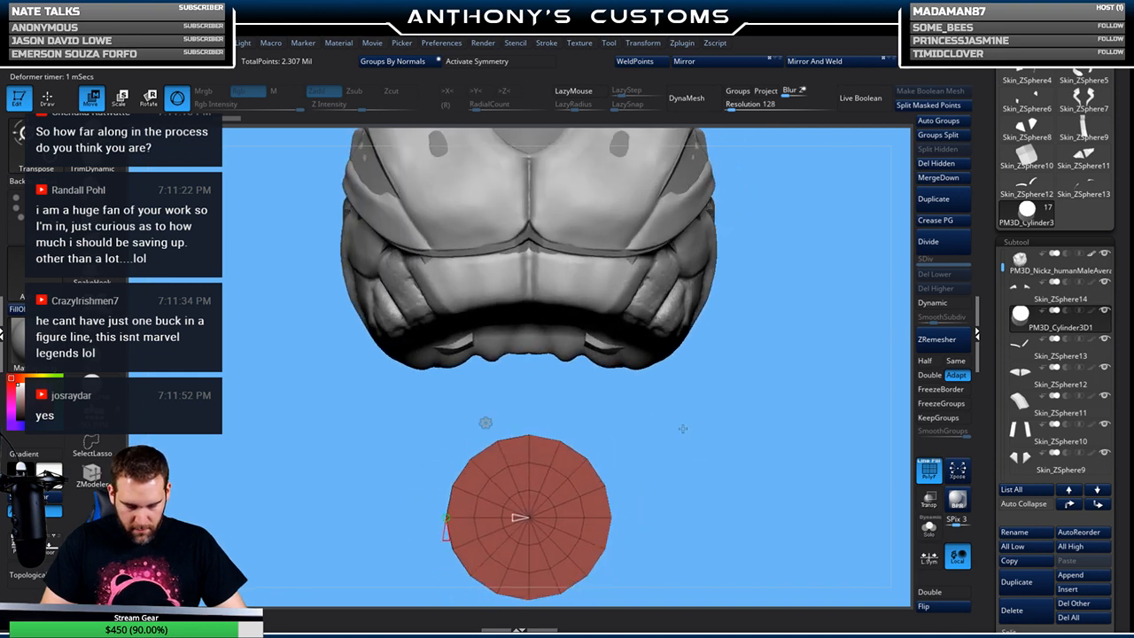
left_click_drag(452, 548, 445, 526)
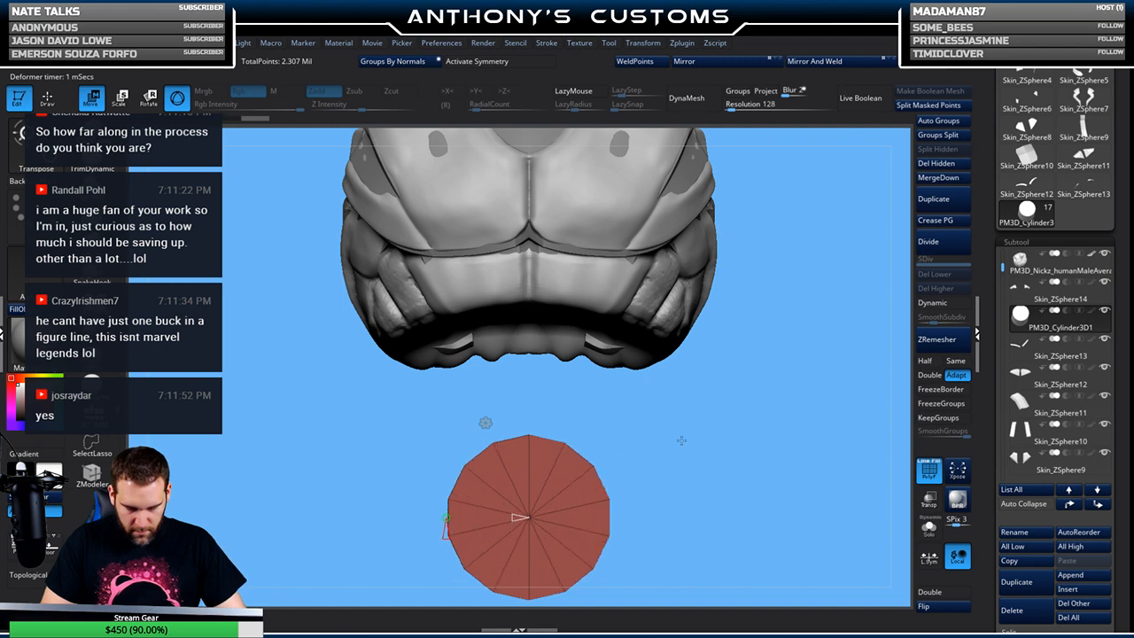
left_click_drag(519, 518, 501, 523)
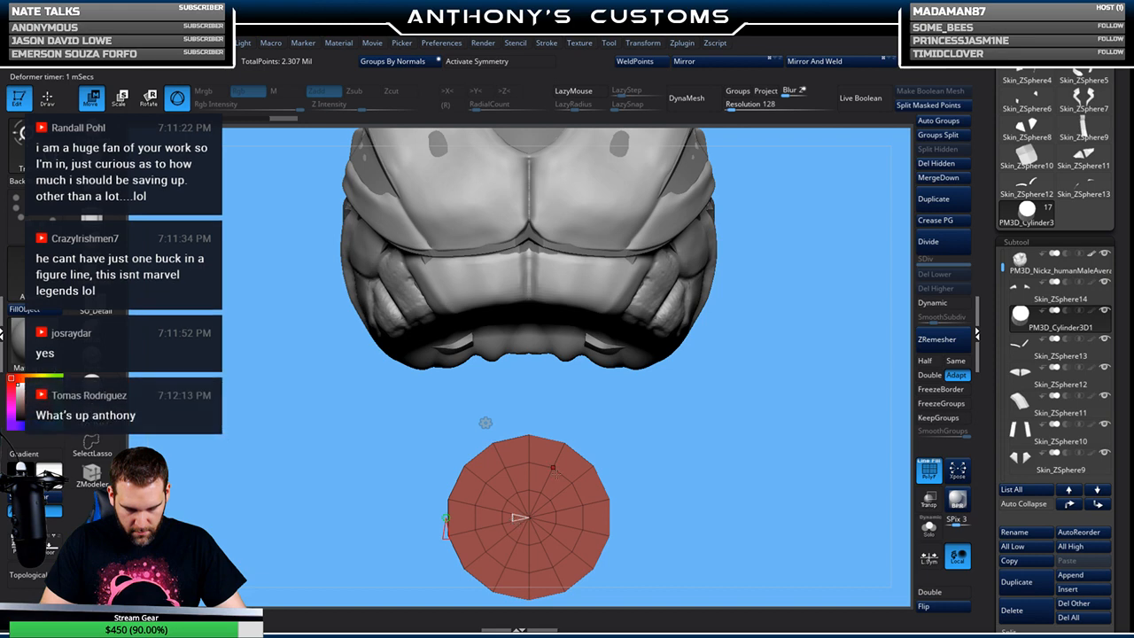
key("q")
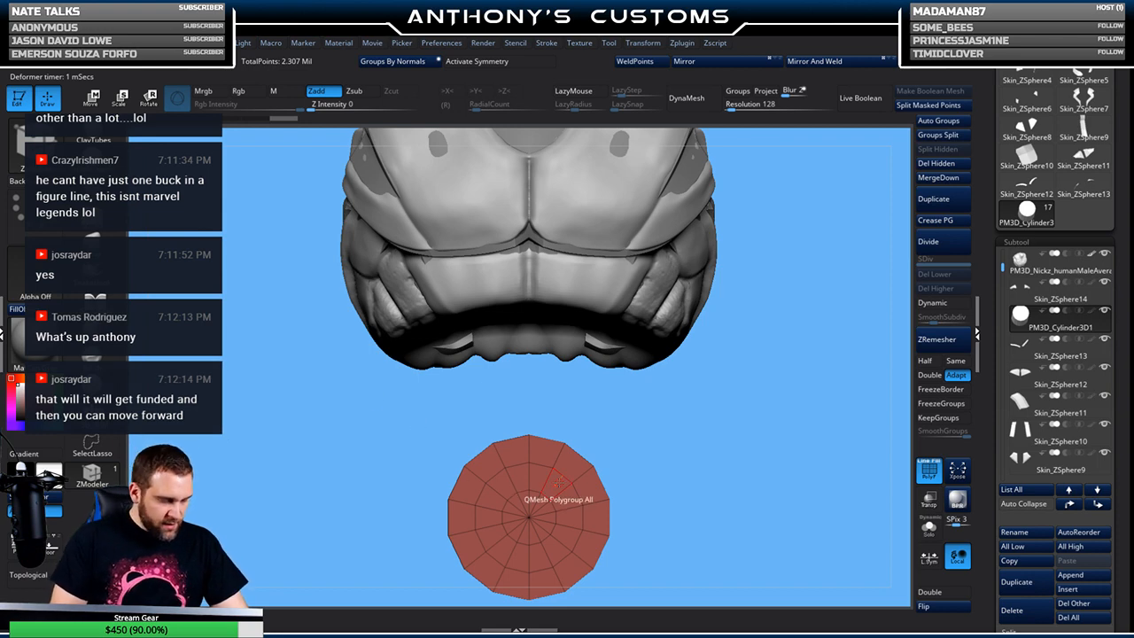
Remove the surplus edge loop from the cylinder's cap with ZModeler's Insert EdgeLoop action and save the project
key("space")
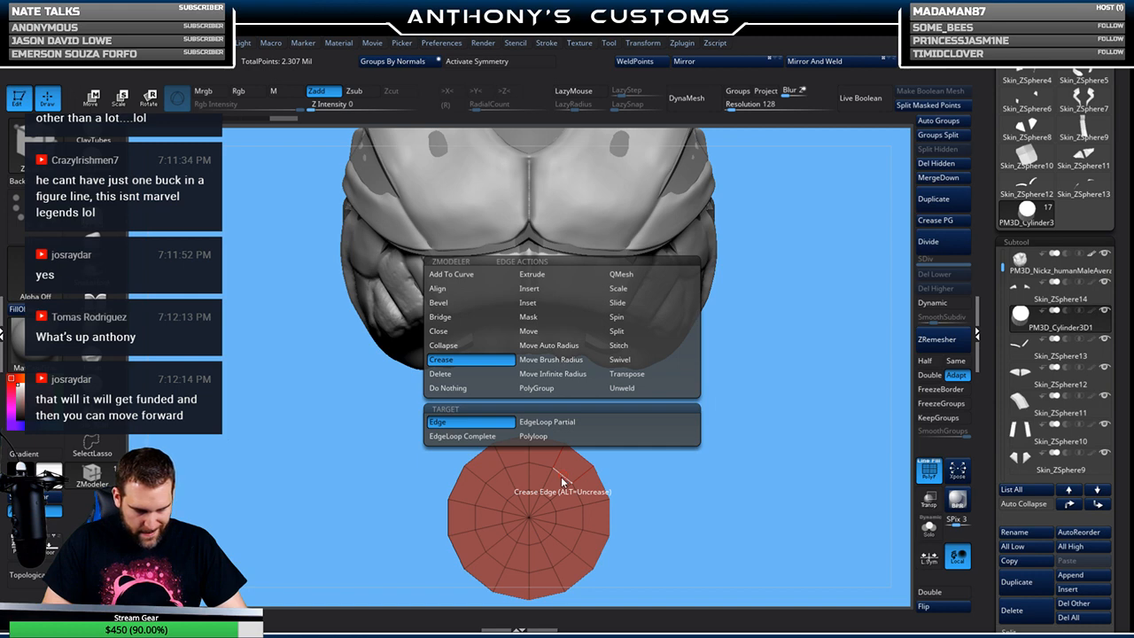
left_click(544, 291)
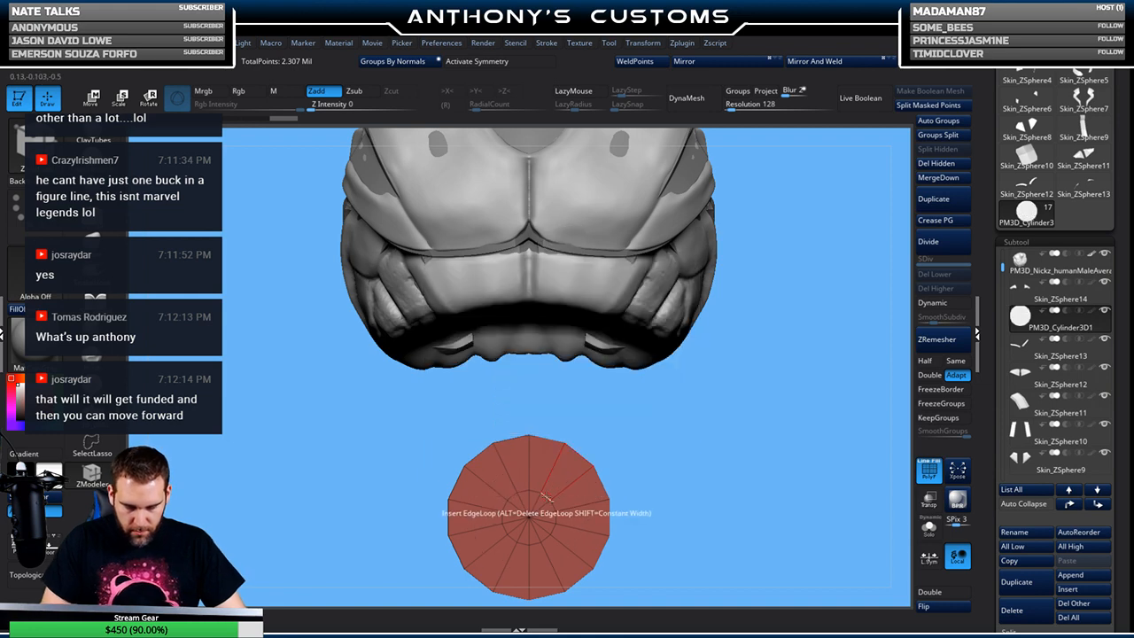
left_click_drag(755, 422, 717, 397)
key("ctrl+s")
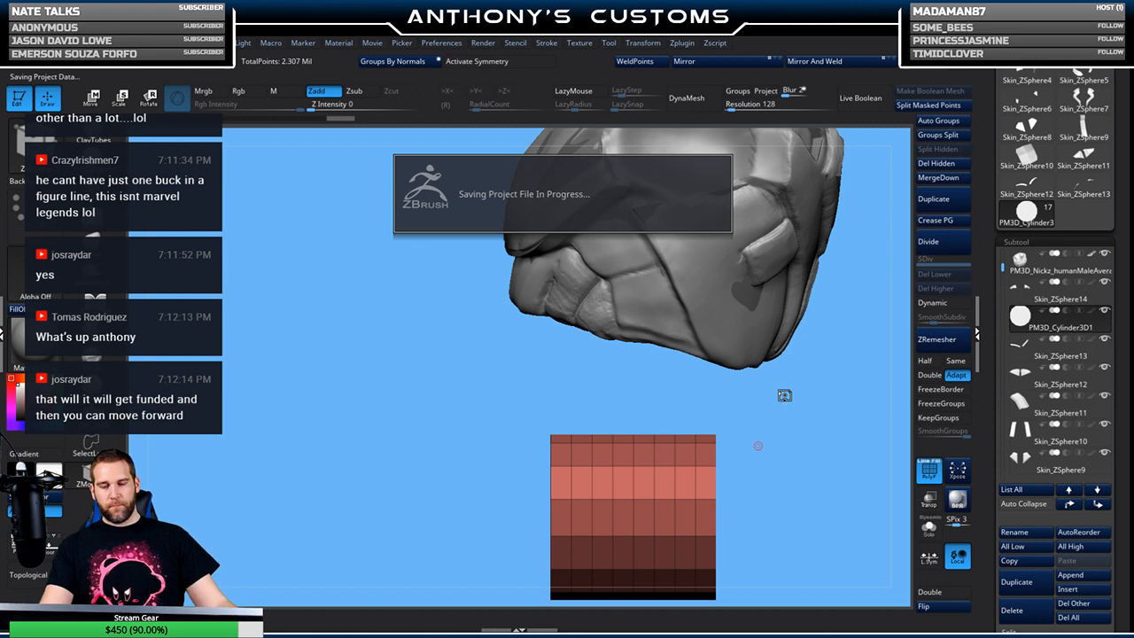
Stretch the cylinder into a slimmer rod, and crease its polygroup borders after grouping the faces by normals
left_click_drag(784, 396, 784, 393, "alt")
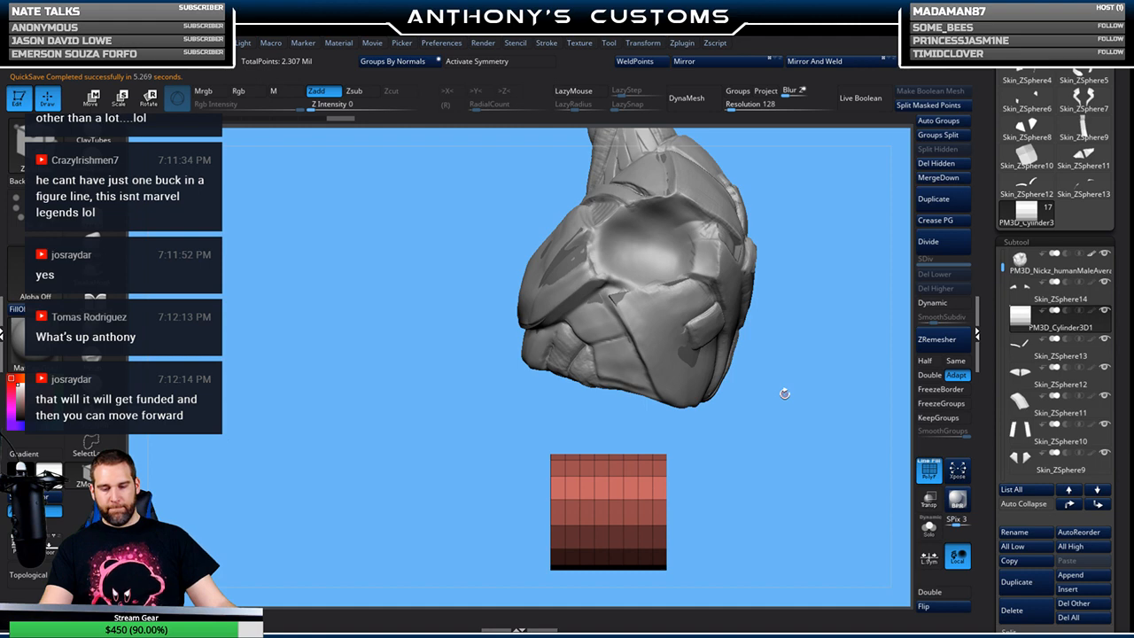
key("w")
left_click_drag(570, 512, 349, 537)
left_click_drag(608, 512, 575, 538)
left_click(398, 62)
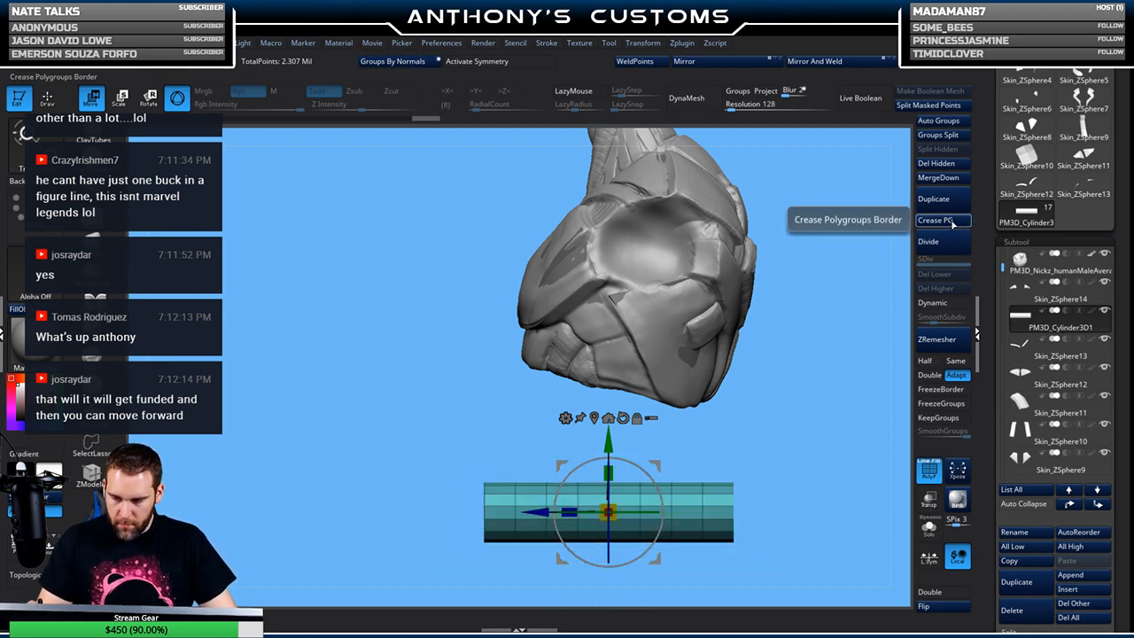
left_click(950, 224)
Scale the rod down and place it upright over the vertical strip beside the spine on the lower back
left_click_drag(779, 426, 757, 429)
left_click_drag(612, 510, 599, 536)
left_click_drag(747, 440, 724, 453)
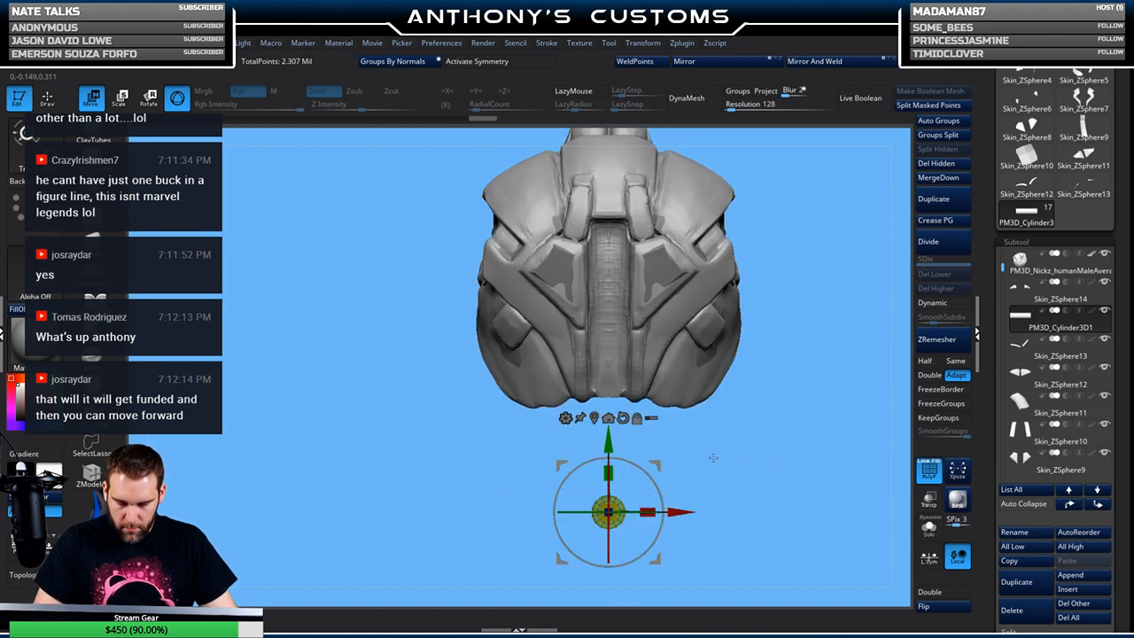
left_click_drag(609, 487, 612, 612)
left_click_drag(759, 446, 712, 451, "alt")
left_click_drag(609, 470, 637, 334)
left_click_drag(744, 424, 671, 400, "alt")
left_click_drag(673, 498, 741, 505)
left_click_drag(649, 382, 849, 372)
left_click_drag(779, 532, 487, 494)
left_click_drag(598, 359, 590, 375)
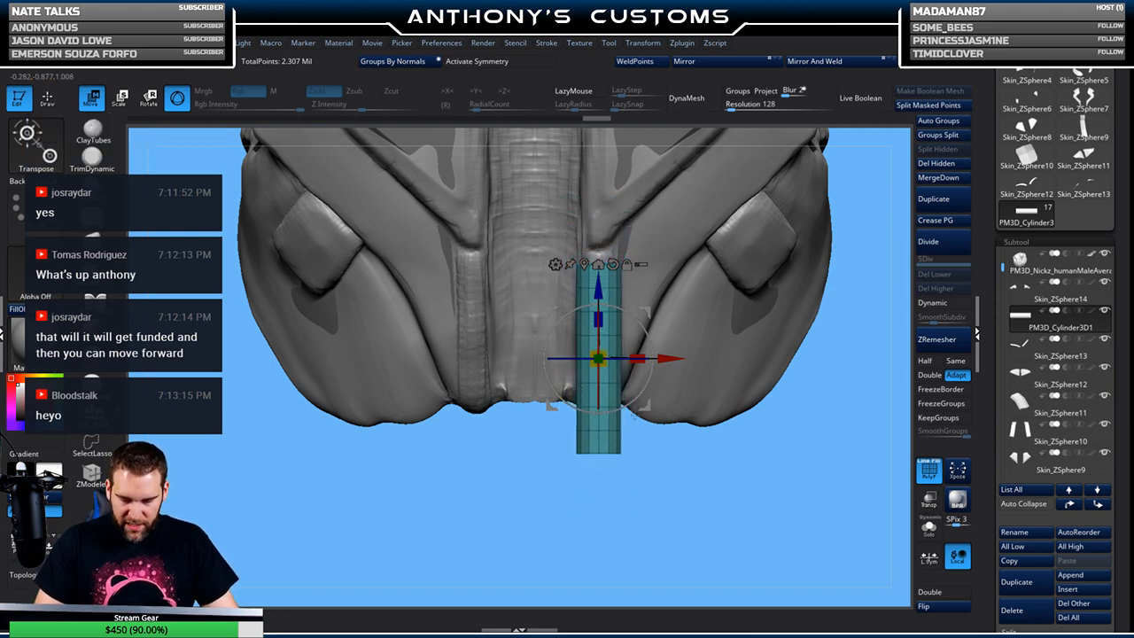
Adjust the rod's length and thickness to match the strip beside the spine, and move it against the back
left_click_drag(598, 311, 598, 303)
left_click_drag(625, 490, 705, 481)
left_click_drag(623, 388, 623, 388)
left_click_drag(787, 372, 588, 383)
left_click_drag(567, 516, 642, 381)
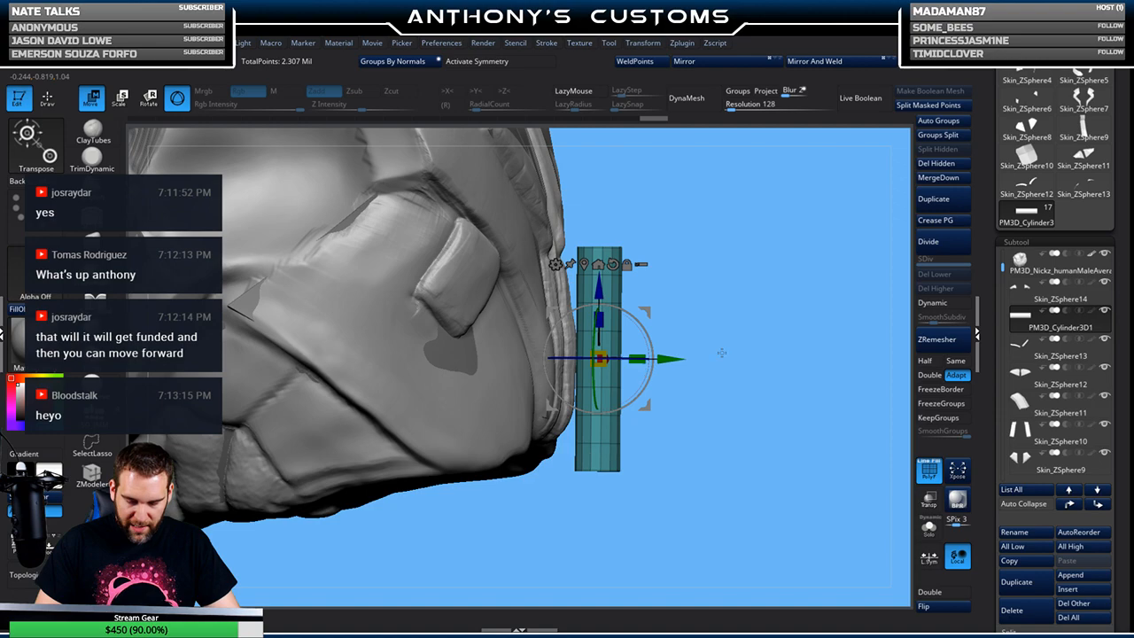
left_click_drag(671, 358, 657, 359)
left_click_drag(837, 349, 757, 320)
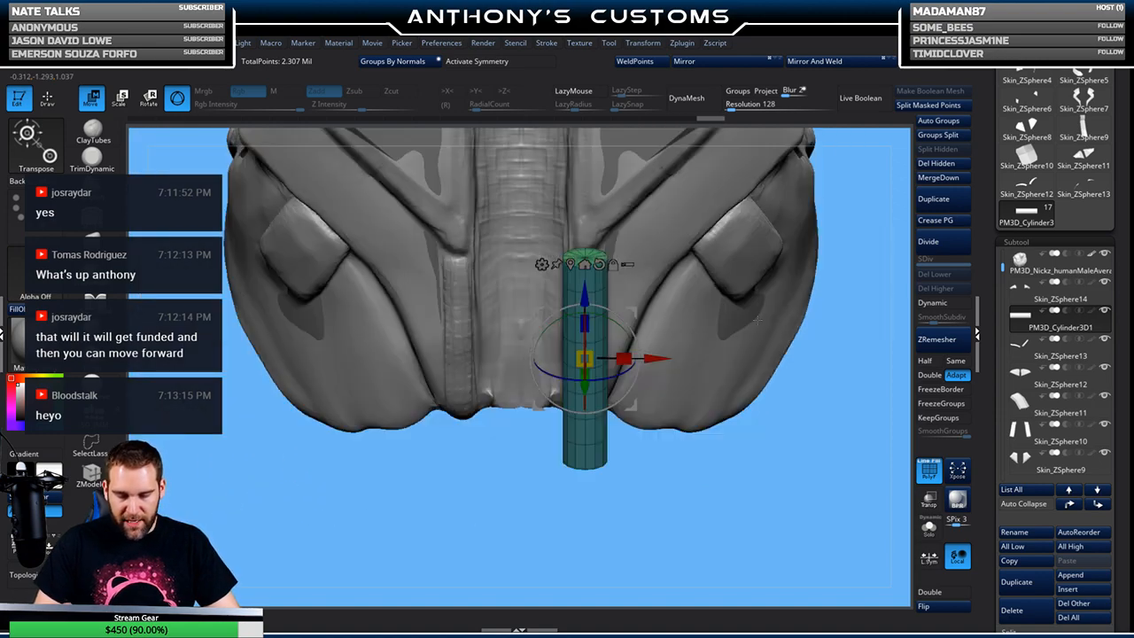
left_click_drag(585, 360, 581, 367)
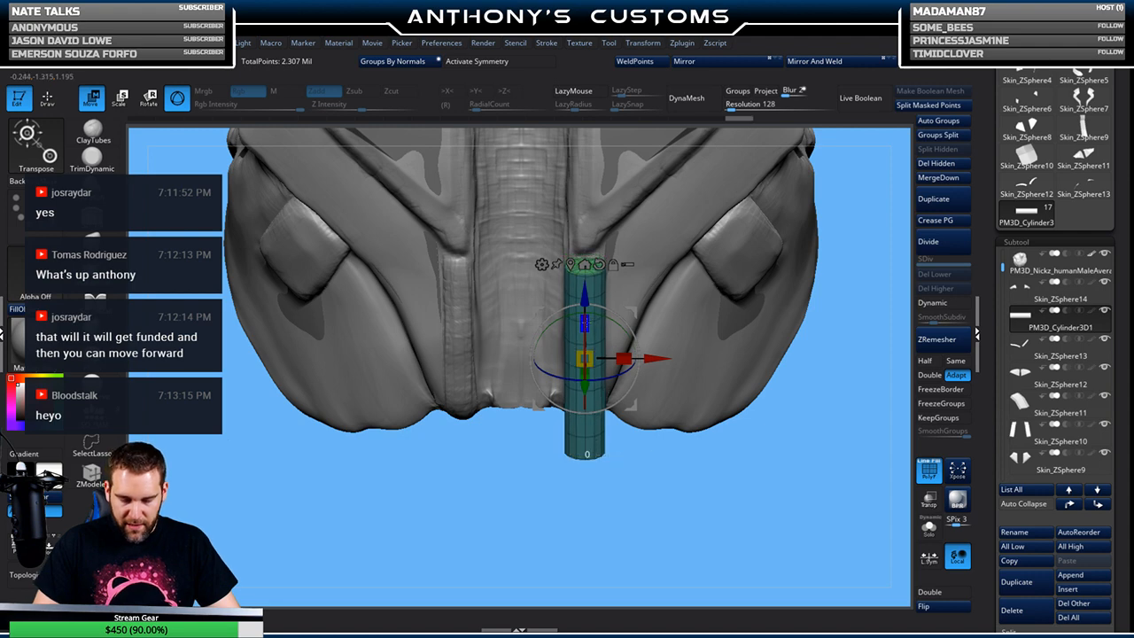
left_click_drag(584, 324, 585, 314)
Tilt the rod so it follows the slope of the lower back
left_click_drag(557, 519, 590, 489)
left_click_drag(711, 380, 709, 381)
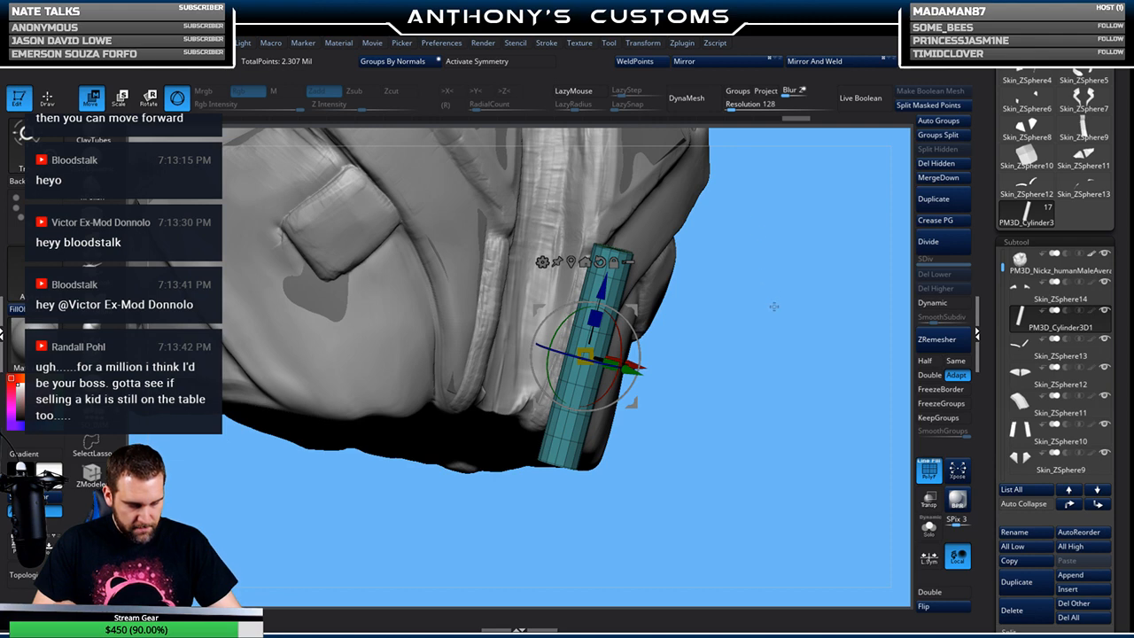
left_click_drag(778, 302, 742, 337)
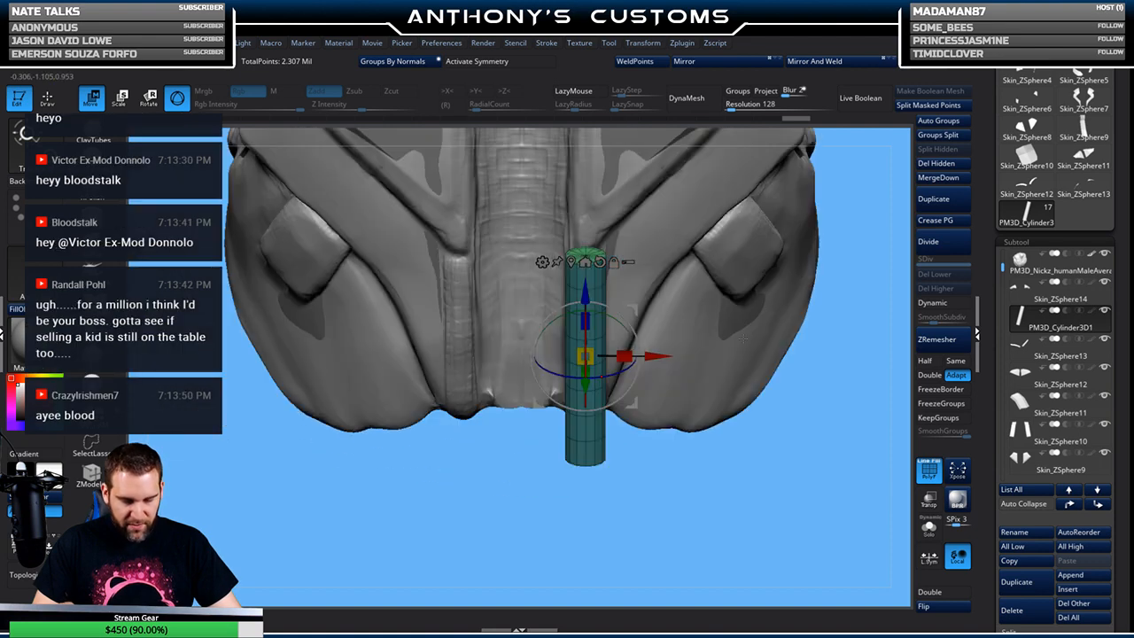
left_click_drag(604, 487, 597, 472)
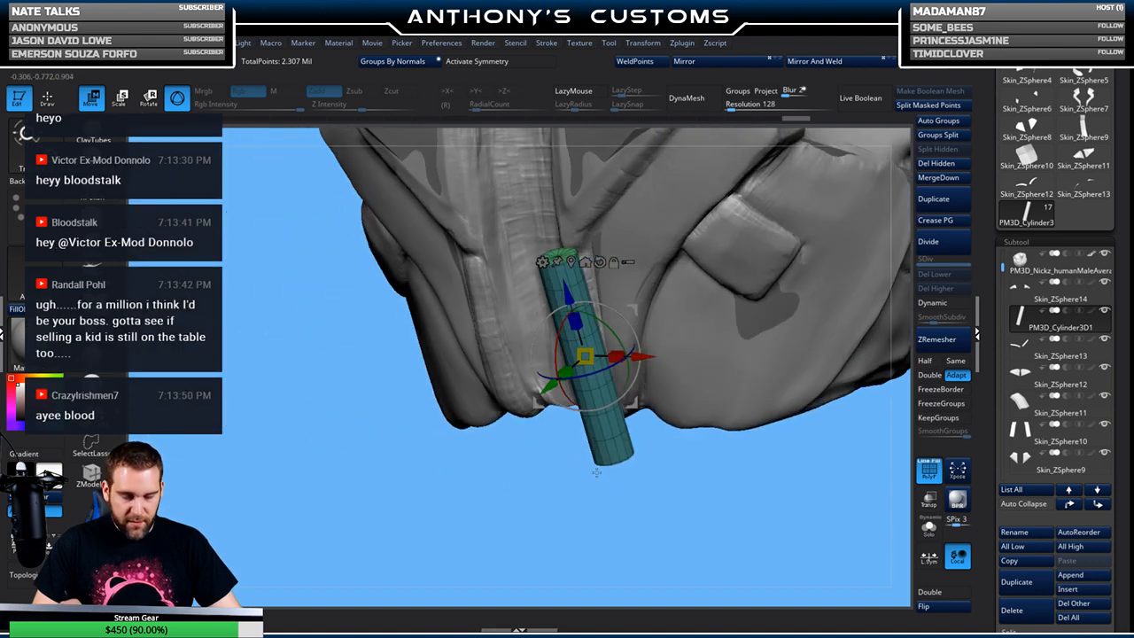
Add a curve deformer to the rod and shift its upper, middle and lower points to follow the lower back's contour
left_click(542, 262)
left_click(657, 299)
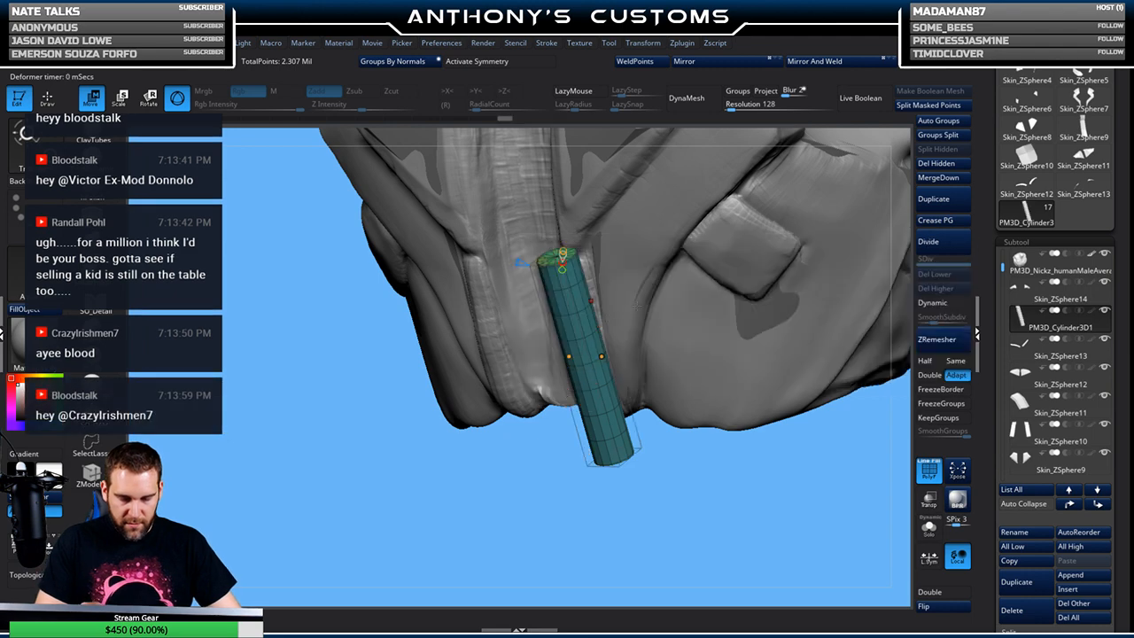
left_click_drag(523, 503, 510, 492)
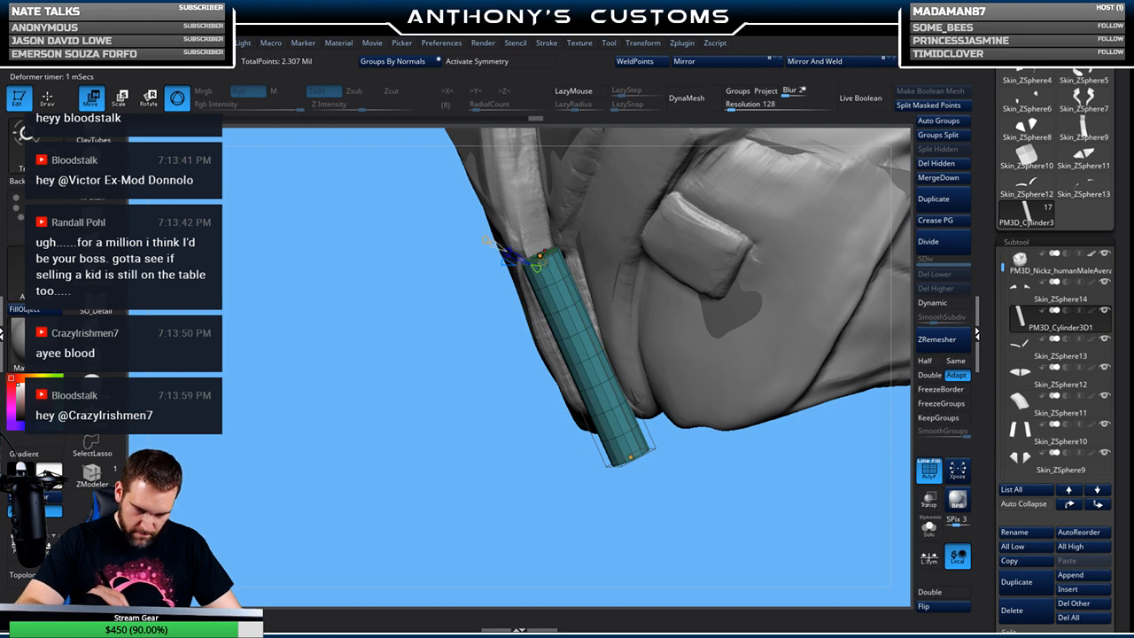
left_click_drag(518, 474, 515, 432)
left_click_drag(547, 248, 578, 236)
left_click_drag(634, 457, 660, 436)
left_click_drag(602, 346, 609, 341)
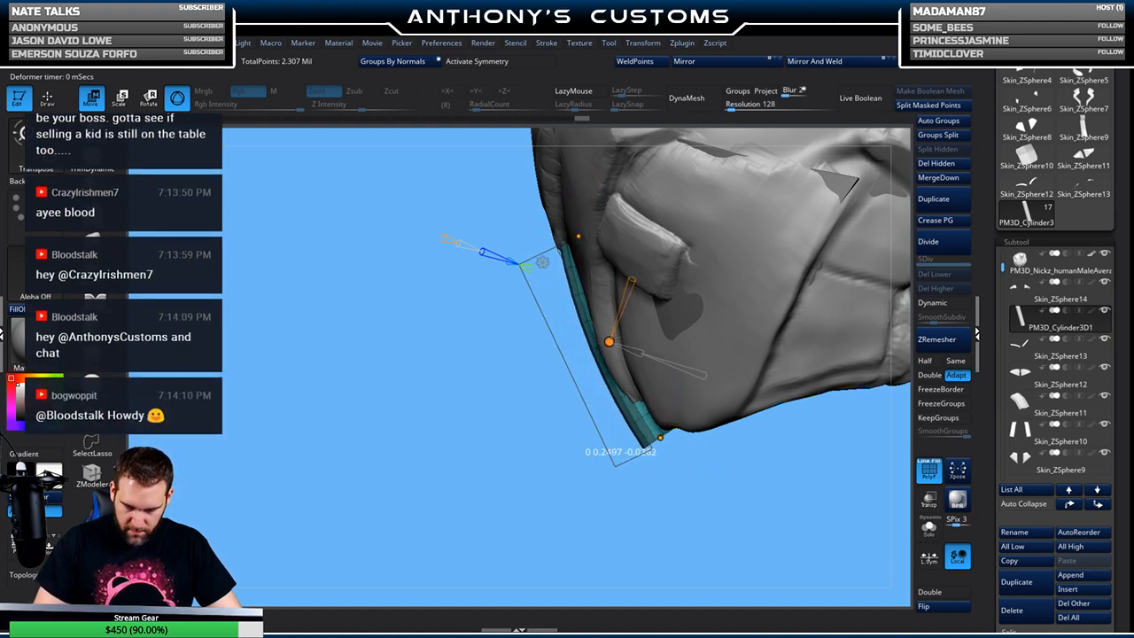
left_click_drag(579, 236, 585, 232)
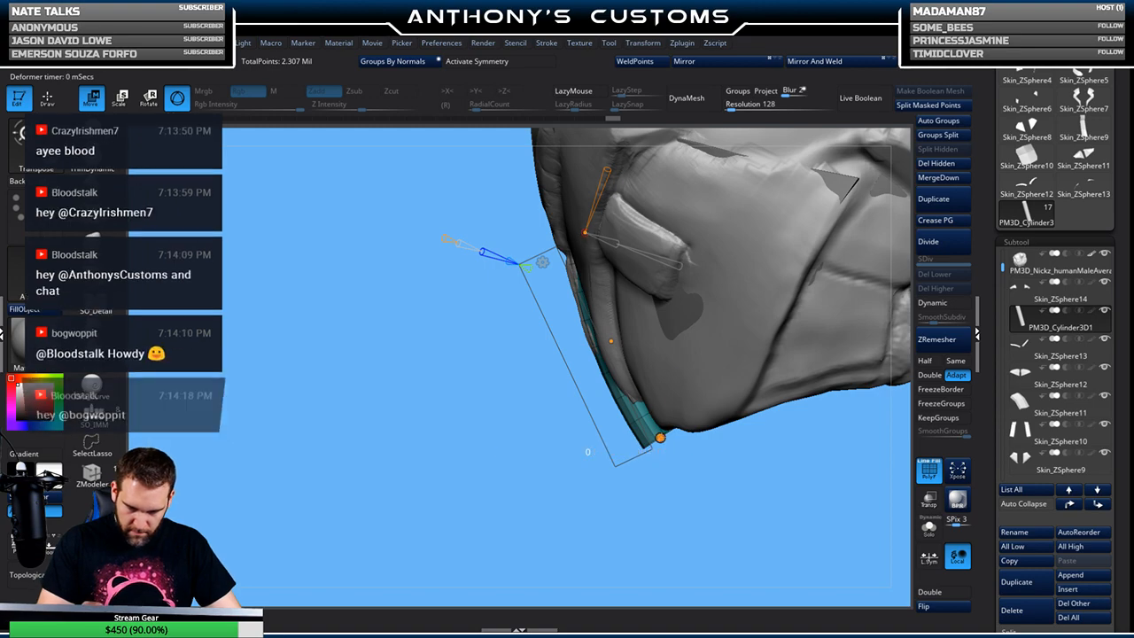
left_click_drag(660, 436, 663, 428)
Mirror and weld the bent rod to the other side of the spine and activate dynamic subdivision
left_click_drag(626, 508, 679, 514)
left_click_drag(616, 479, 625, 465)
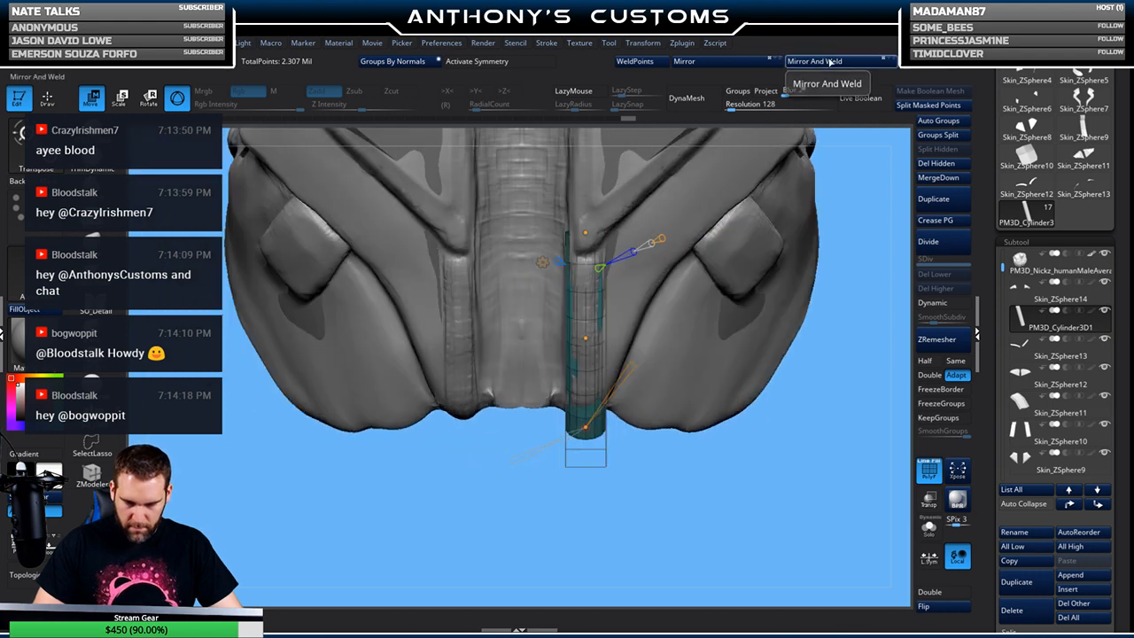
left_click(810, 61)
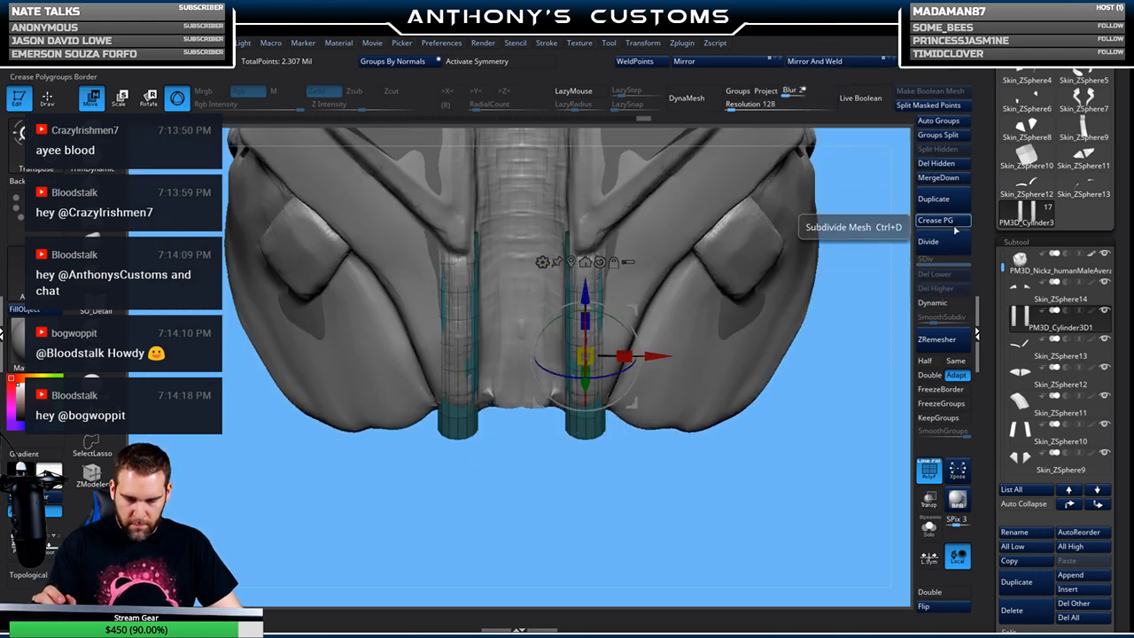
left_click(951, 303)
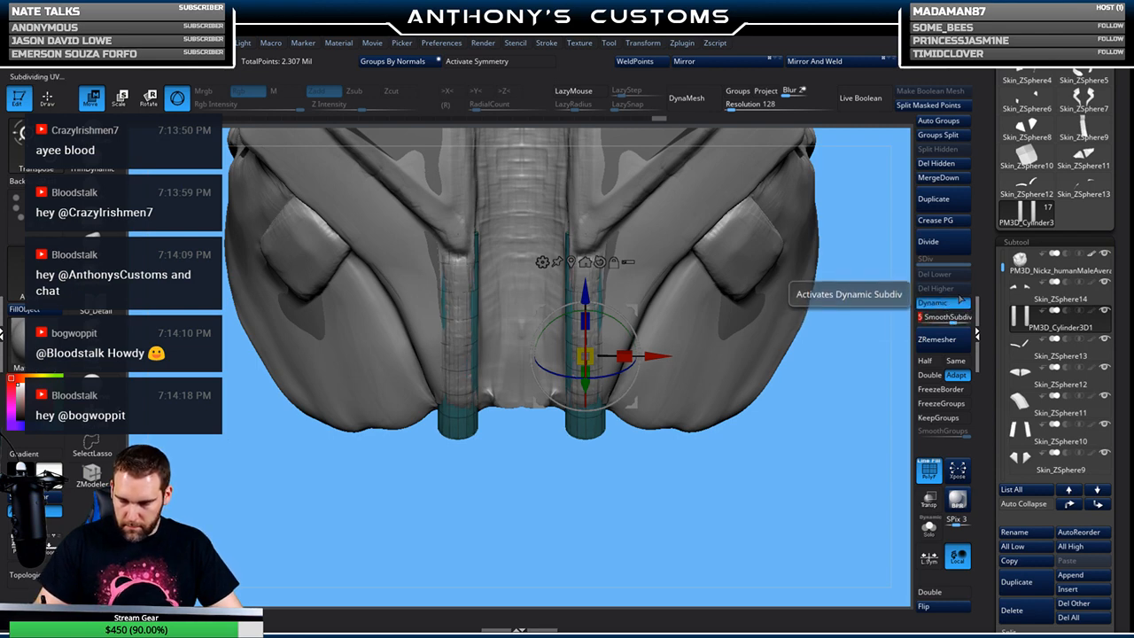
Insert a Cylinder3D as a new subtool below the mirrored curved rods
key("q")
left_click_drag(781, 476, 799, 400, "alt")
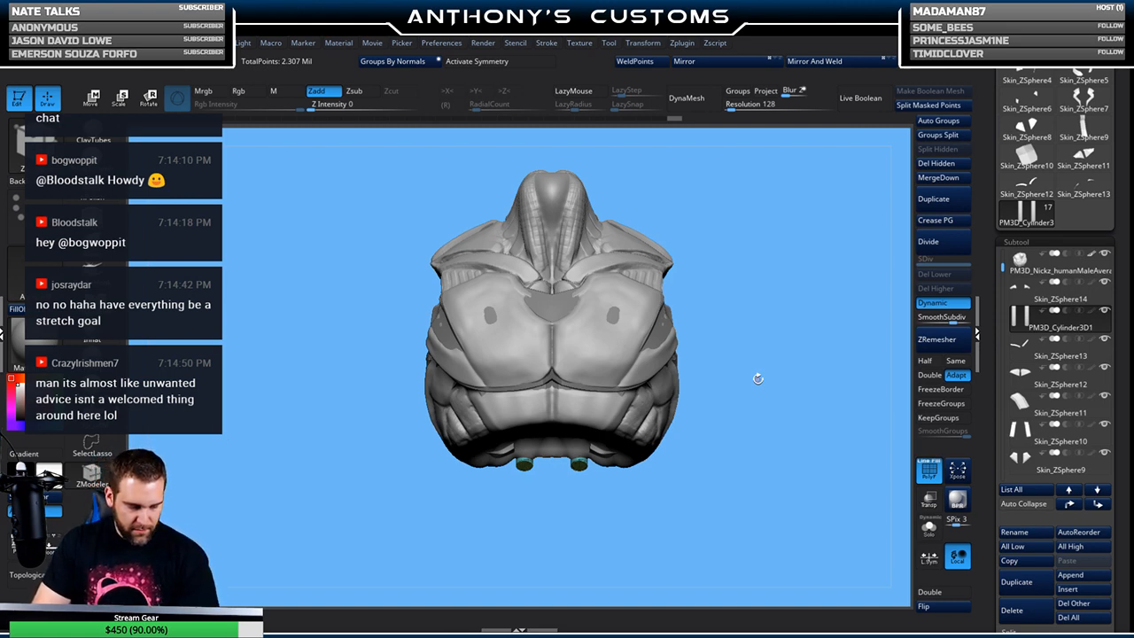
mouse_move(765, 345)
left_mouse_down()
mouse_move(762, 382)
mouse_move(777, 381)
mouse_move(751, 399)
mouse_move(755, 415)
mouse_move(766, 387)
mouse_move(792, 390)
mouse_move(775, 359)
mouse_move(717, 362)
mouse_move(746, 357)
mouse_move(728, 321)
left_mouse_up()
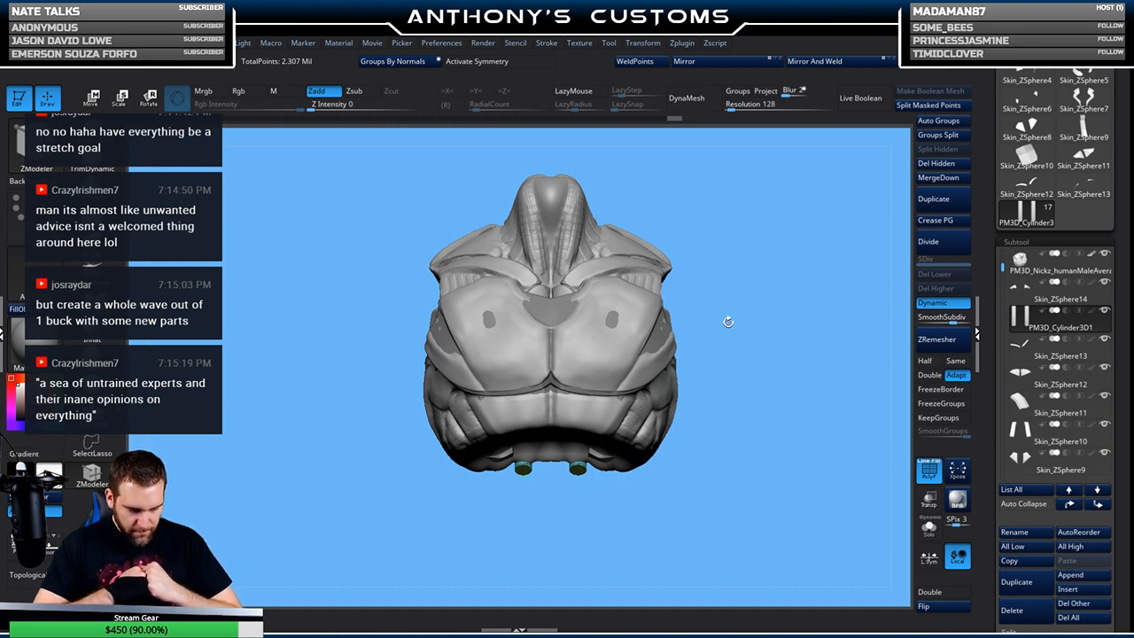
left_click_drag(766, 275, 725, 306)
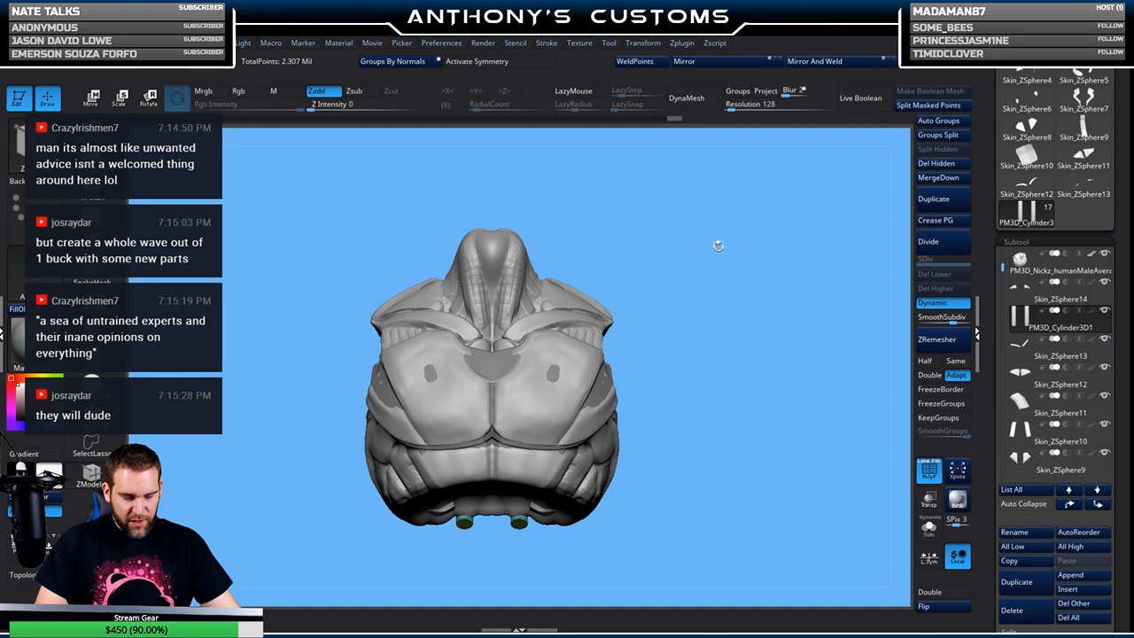
left_click(1069, 589)
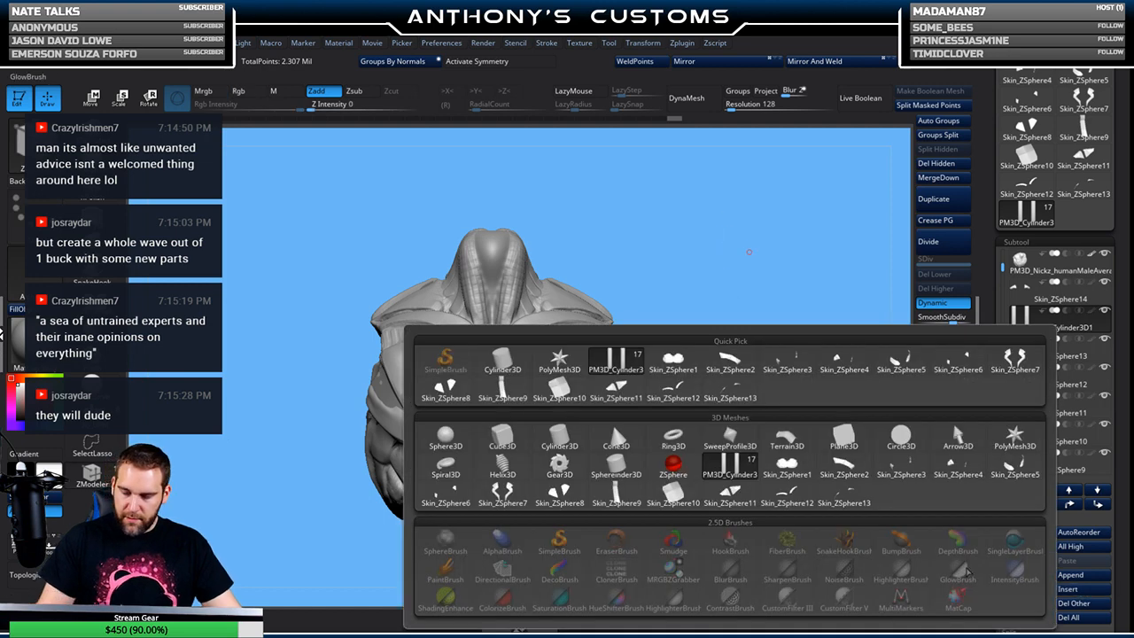
left_click(559, 442)
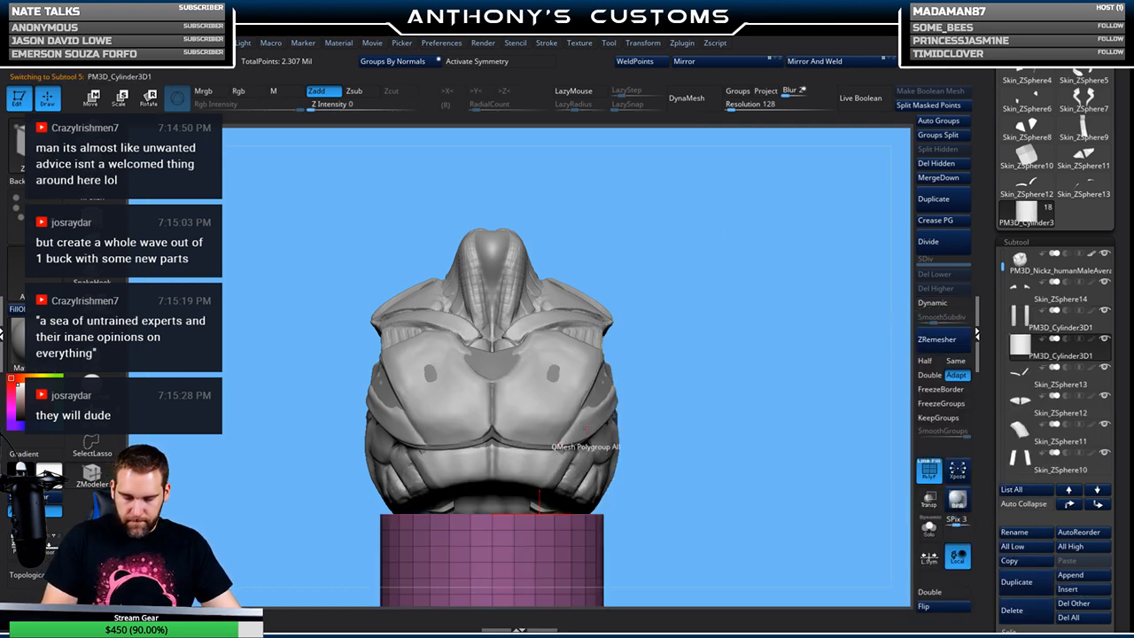
Convert the inserted mesh to the gizmo's low-poly Cylinder 3D primitive and rotate it 90 degrees so it stands upright
key("w")
left_click(449, 536)
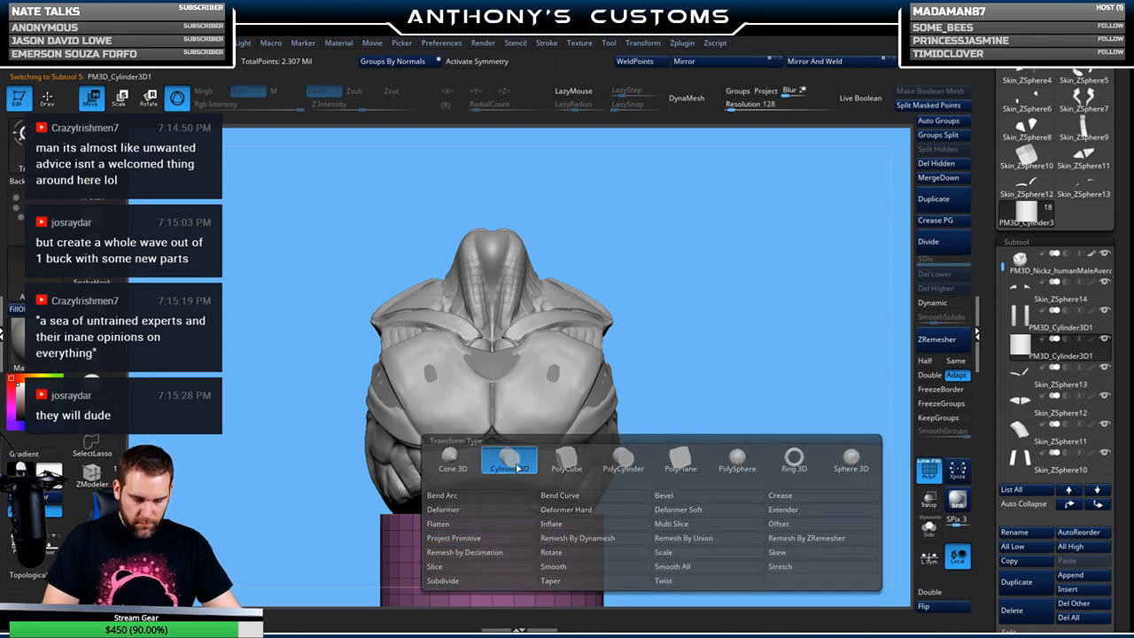
left_click(511, 459)
left_click_drag(686, 449, 705, 316, "alt")
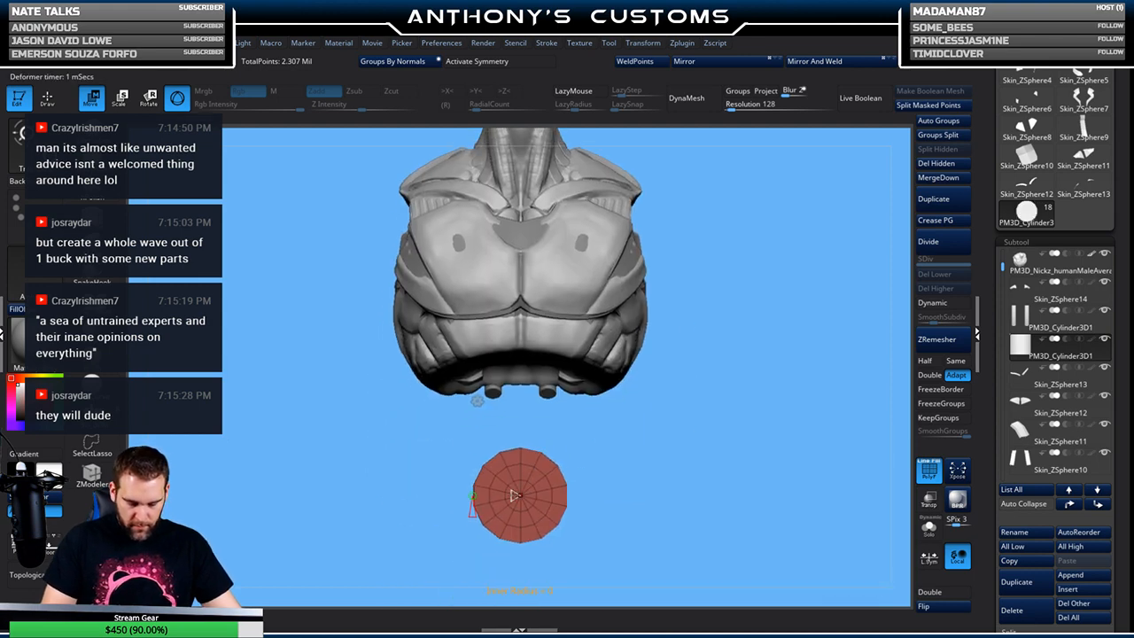
left_click_drag(571, 443, 657, 437)
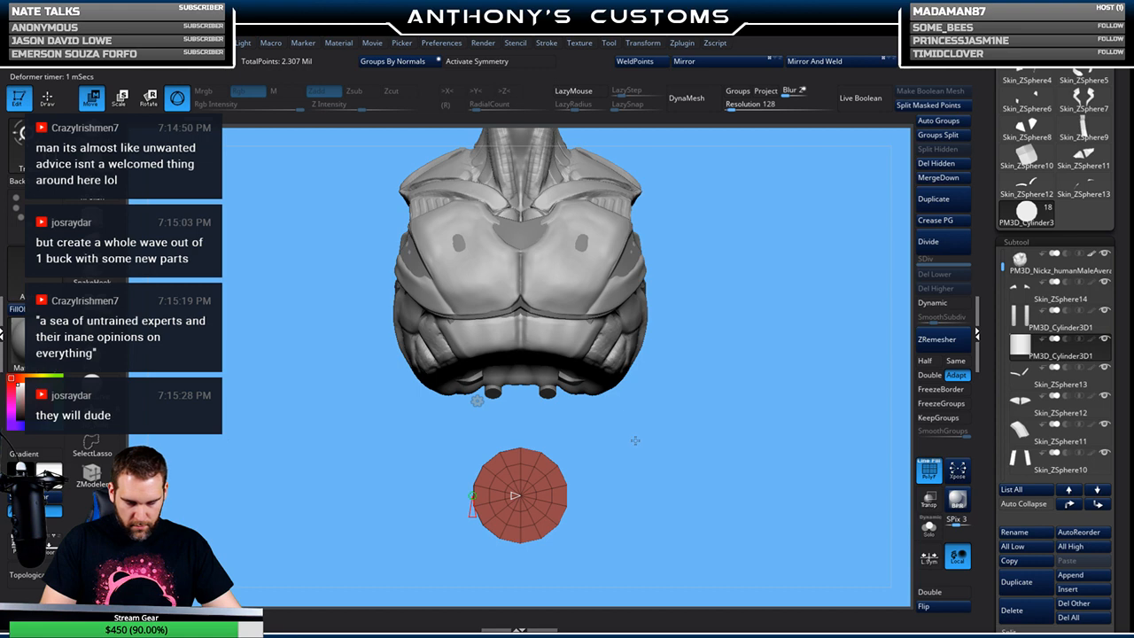
key("y")
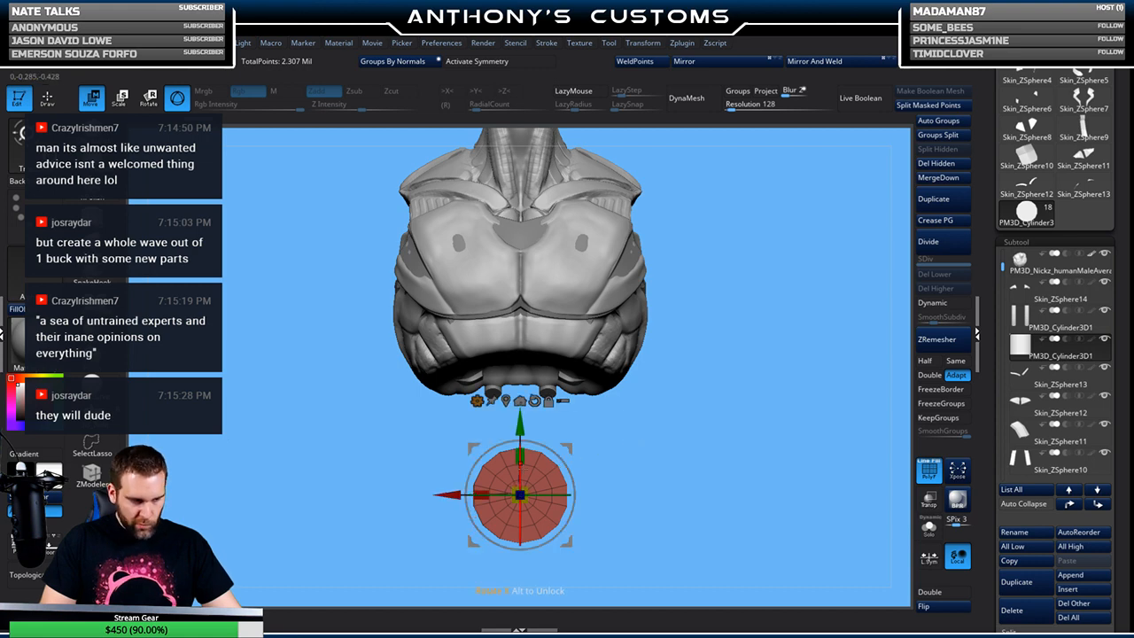
left_click_drag(518, 477, 520, 402, "shift")
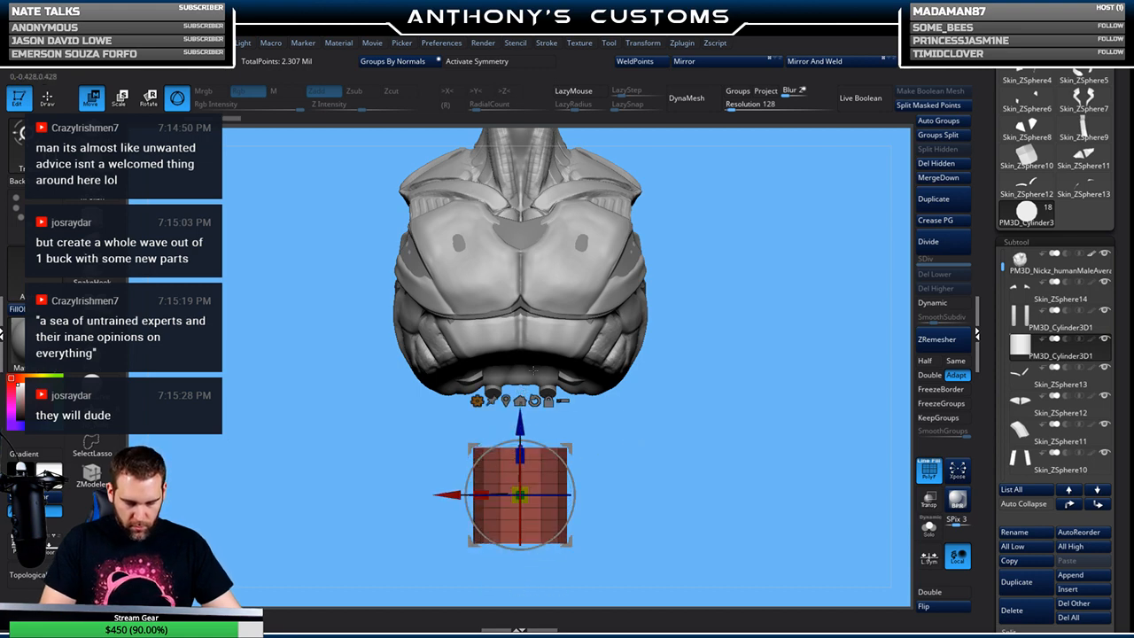
key("q")
Crease the complete edge loop around the rim of the cylinder's lower end with ZModeler
left_click_drag(653, 354, 642, 418)
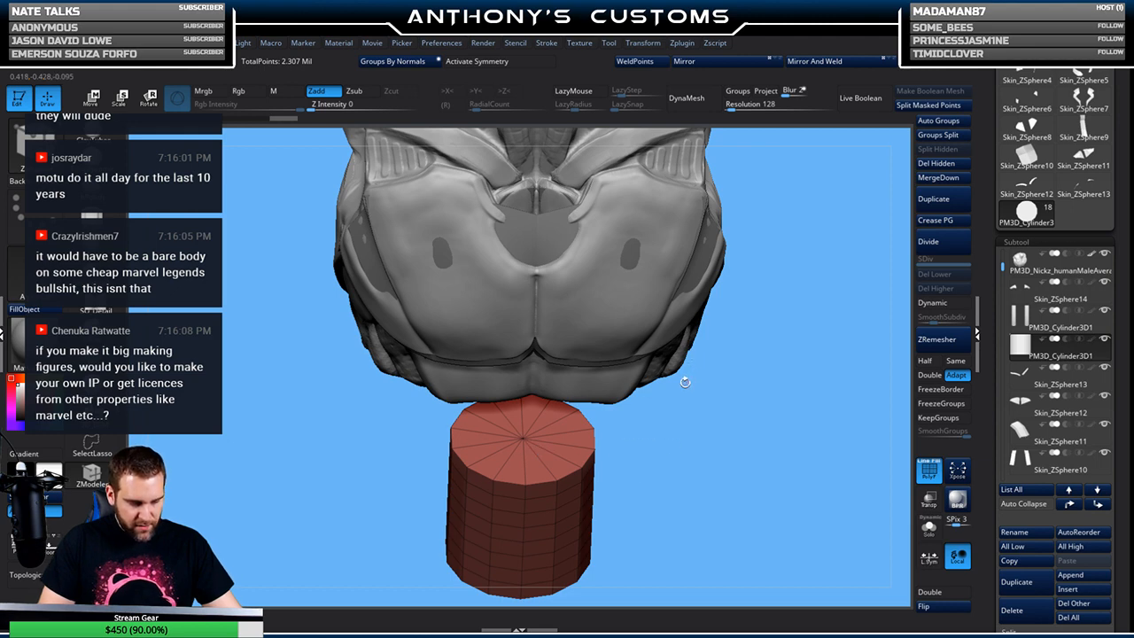
left_click_drag(684, 459, 749, 303)
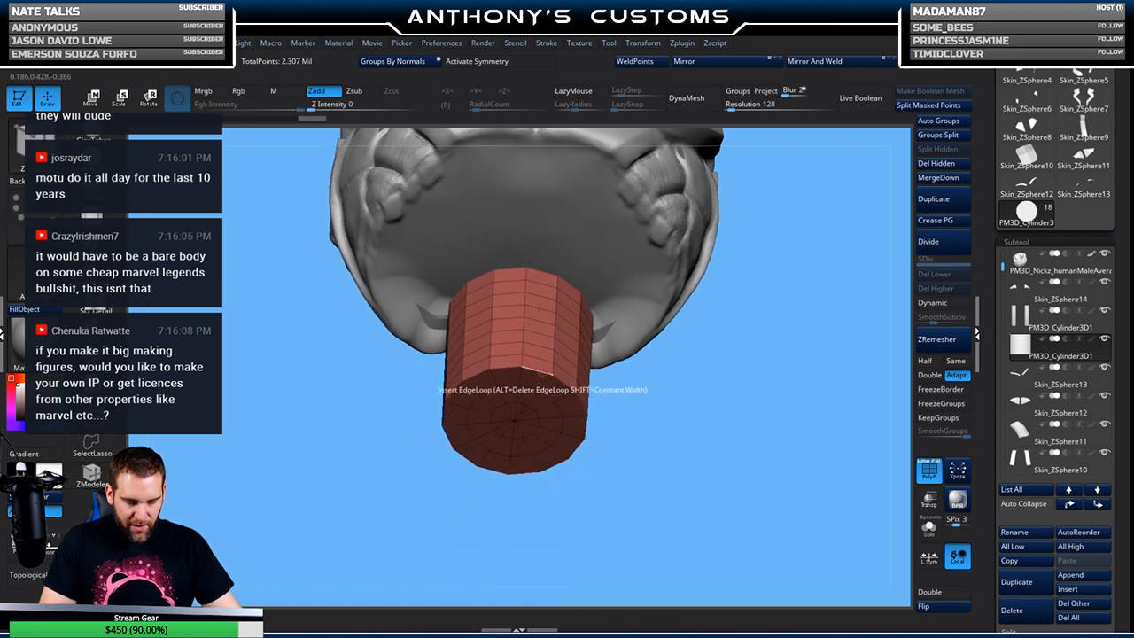
key("space")
left_click(468, 360)
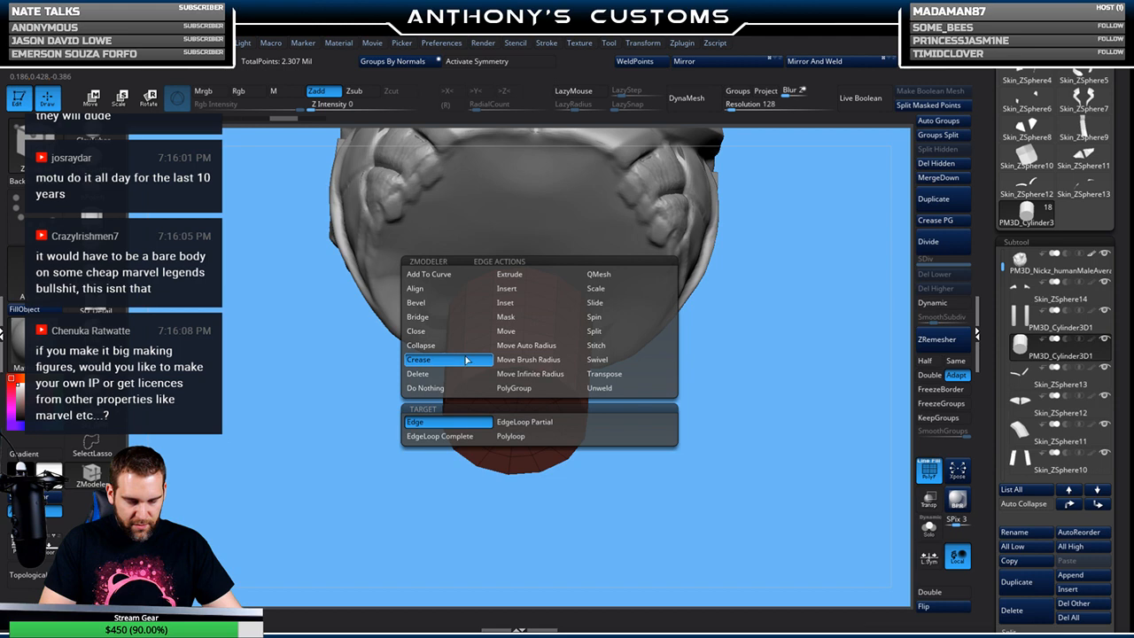
left_click(468, 435)
left_click(537, 370)
Switch the ZModeler edge action to Insert and delete the concentric edge loops on the cylinder's lower cap
left_click_drag(620, 407, 613, 332)
key("space")
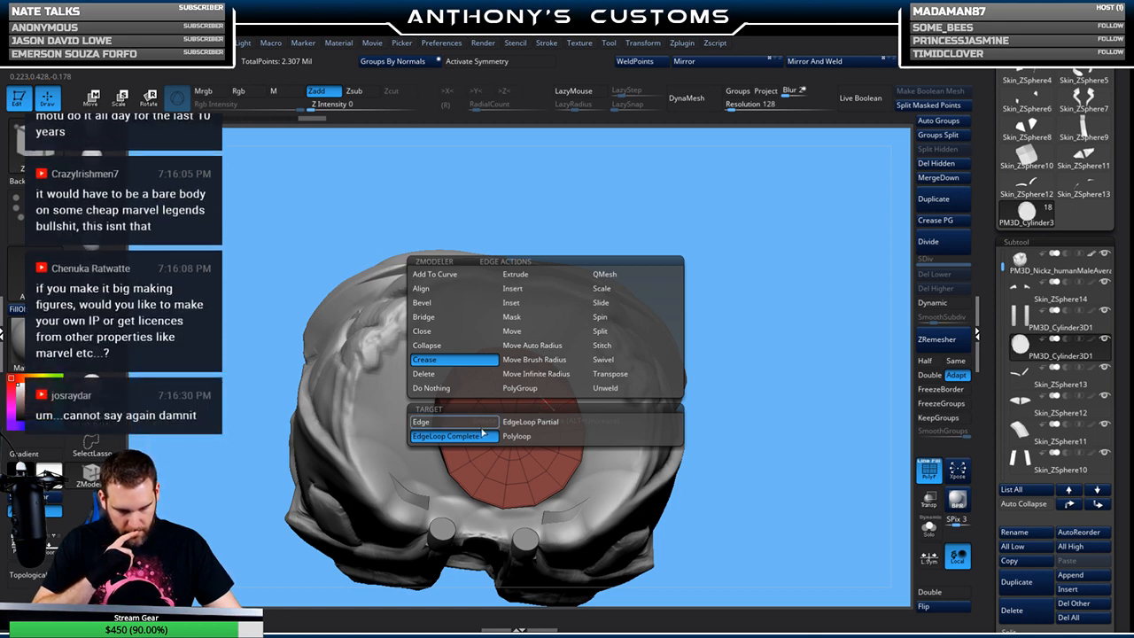
left_click(453, 422)
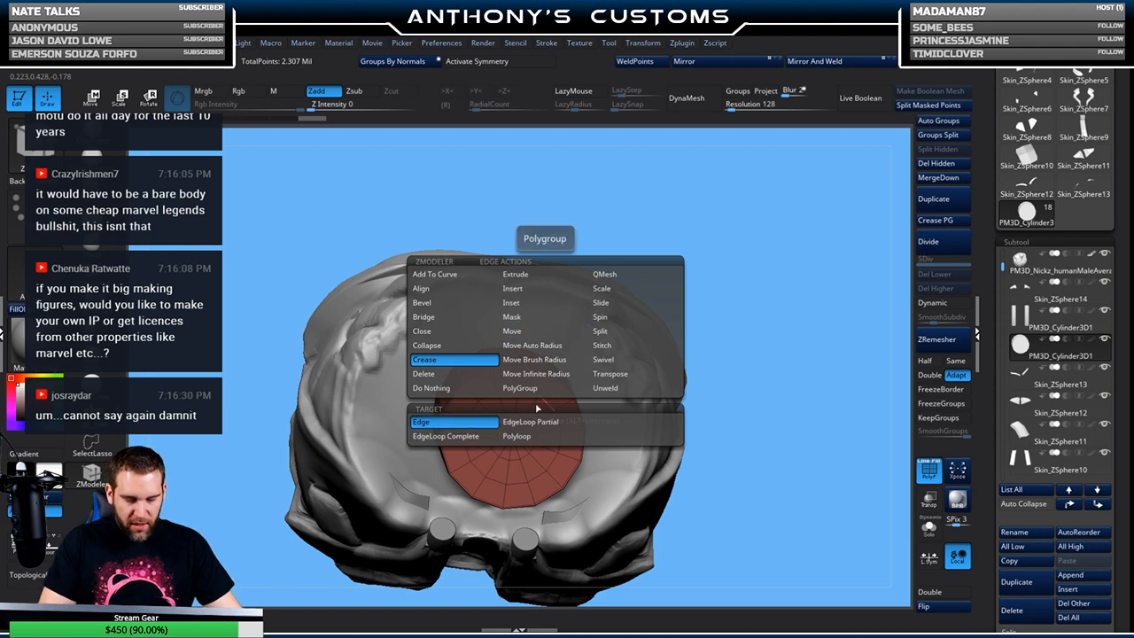
left_click(531, 288)
left_click(565, 303)
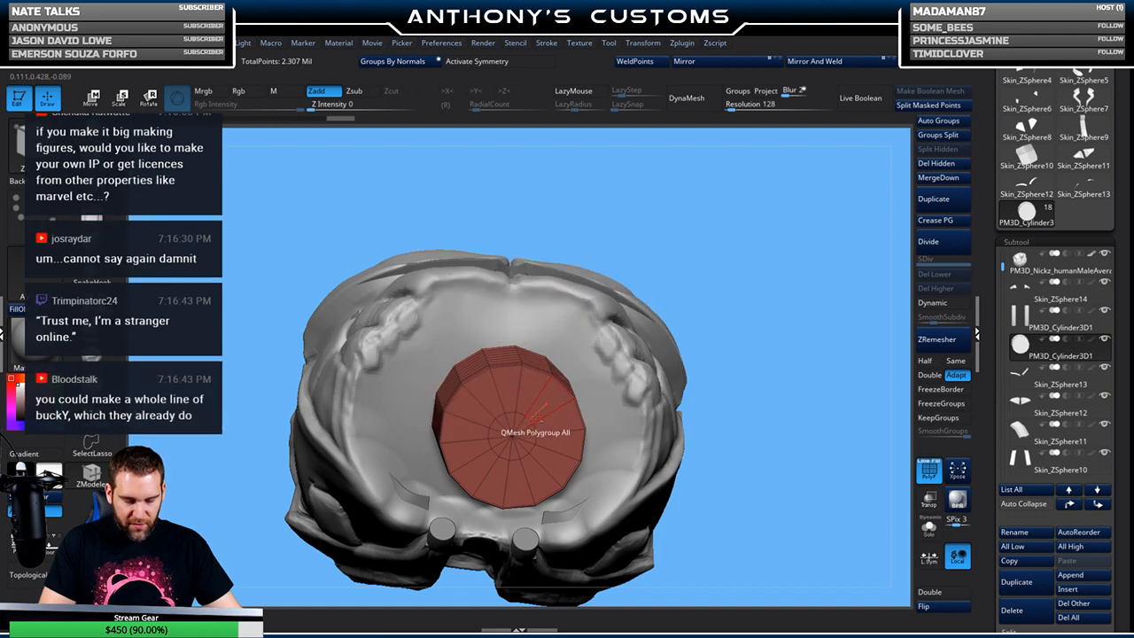
Try to assign a new polygroup to the cylinder, using the Island target and then the Polyloop target
left_click_drag(762, 266, 638, 266)
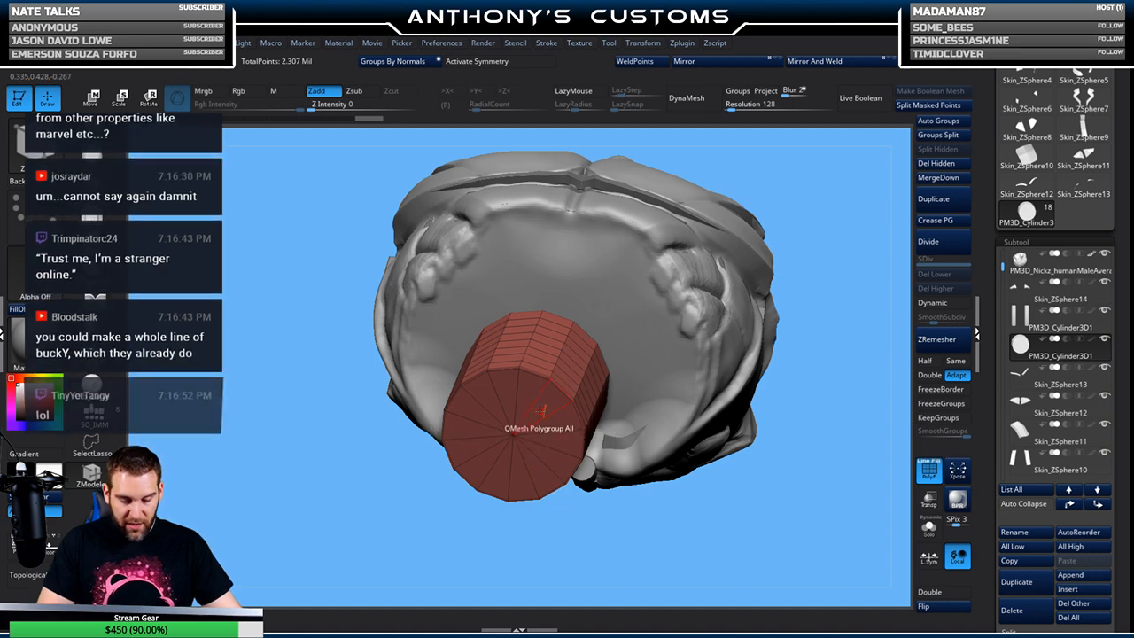
key("space")
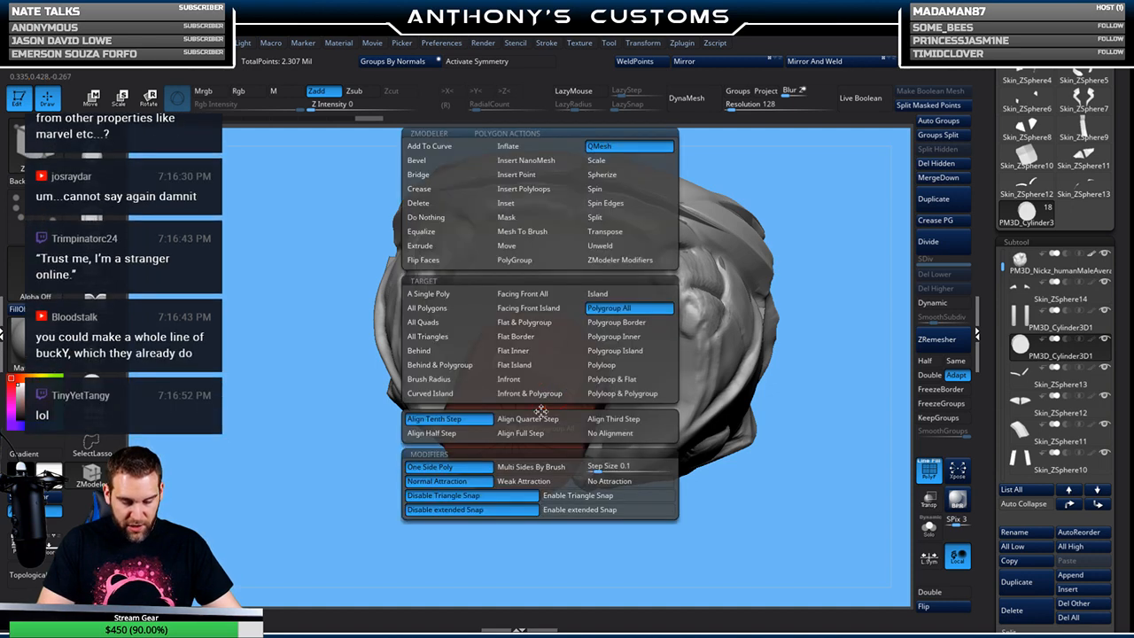
left_click(559, 263)
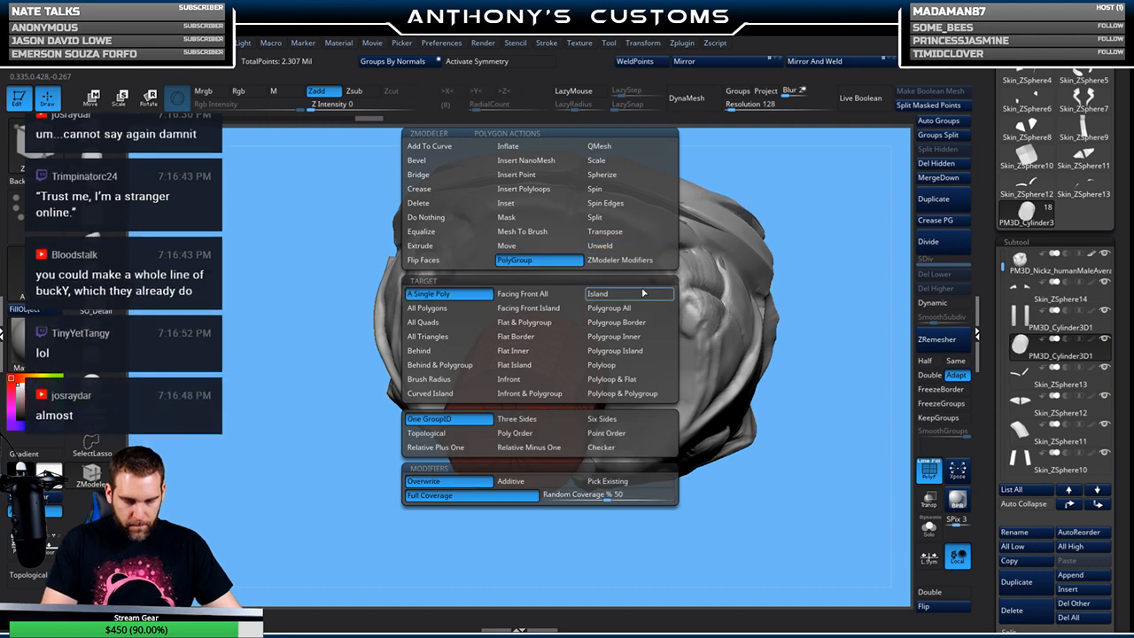
left_click(631, 293)
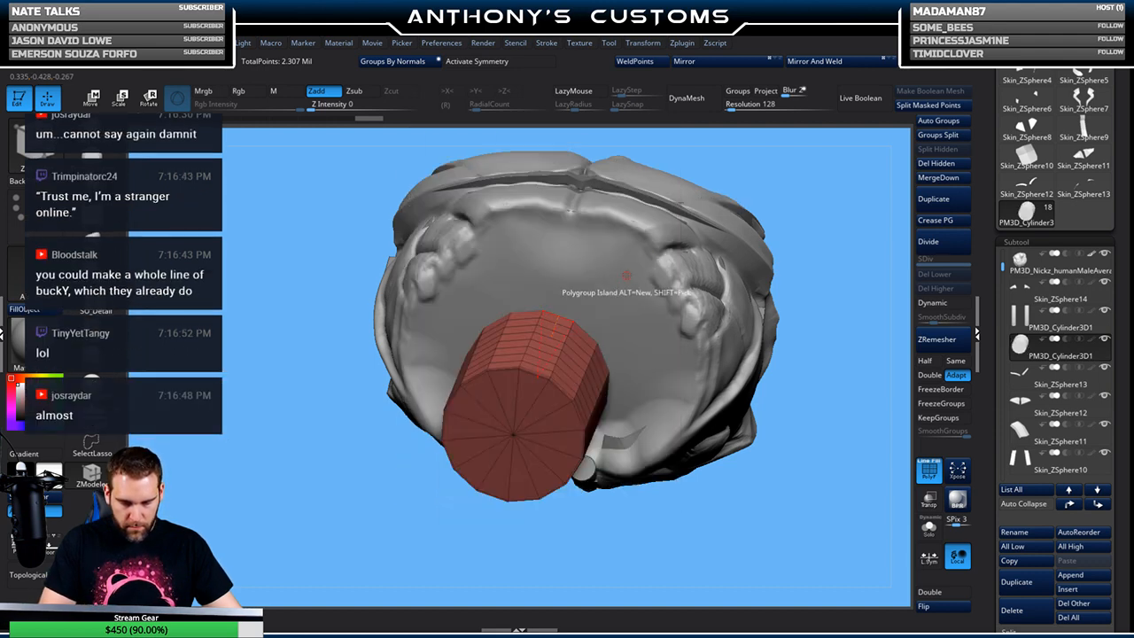
left_click(551, 401)
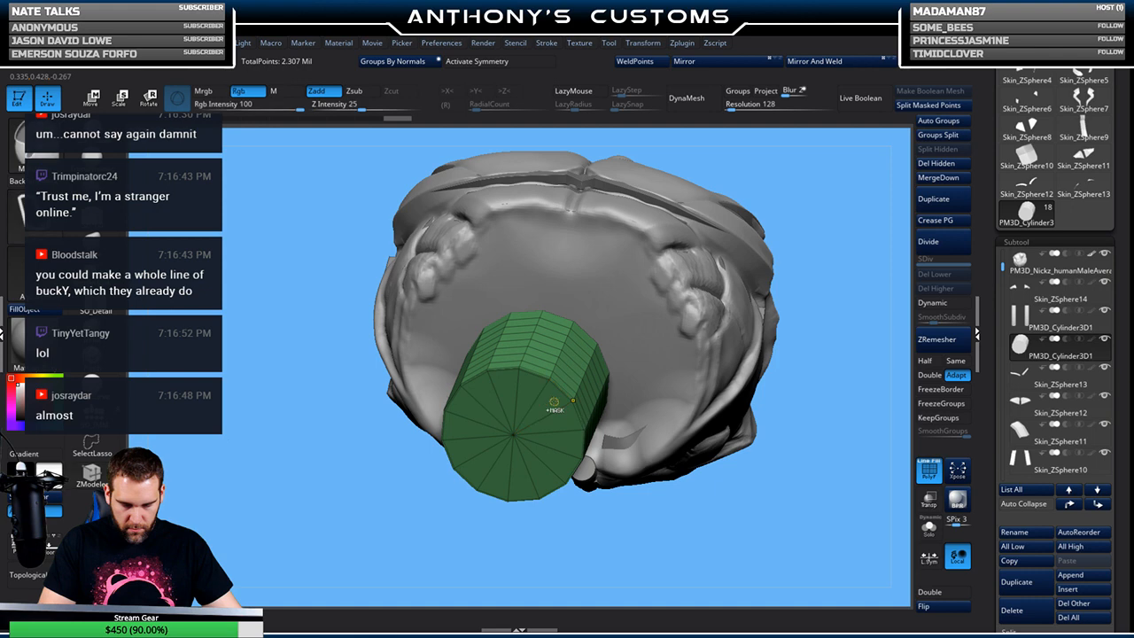
key("space")
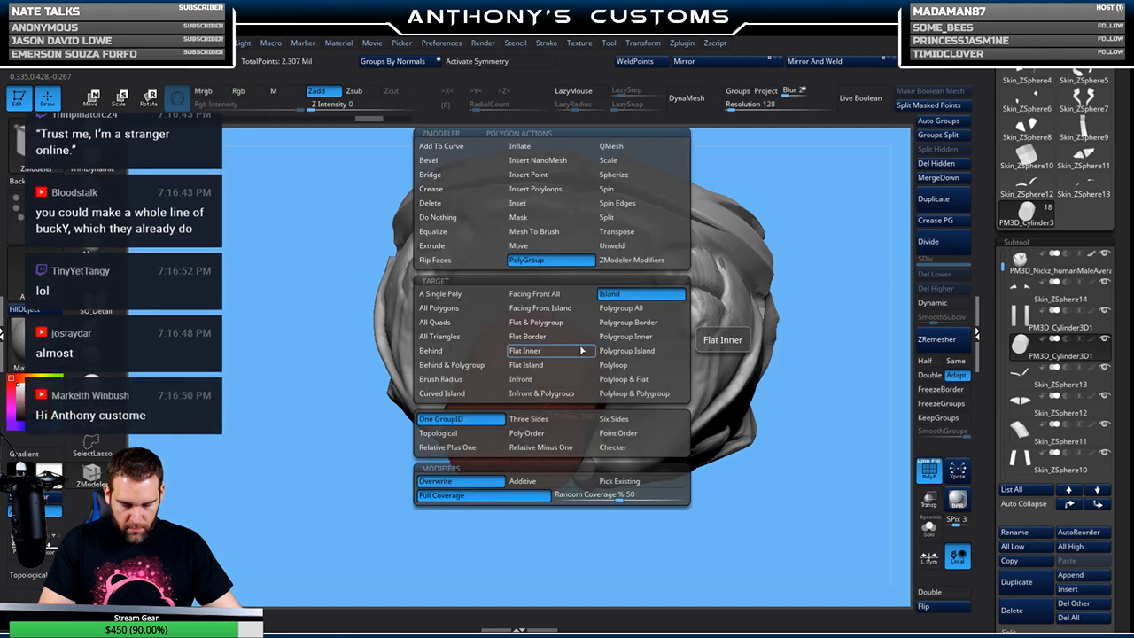
left_click(629, 366)
left_click_drag(749, 470, 709, 365)
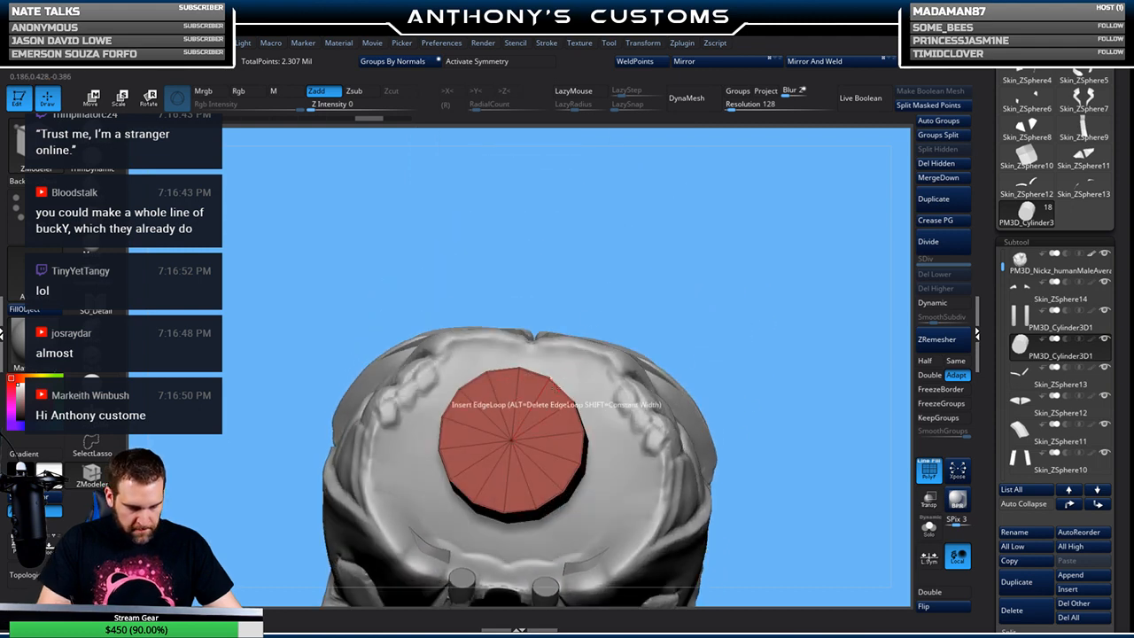
left_click(529, 422)
Stretch the cylinder vertically to about 3.5 times its height
left_click_drag(744, 303, 700, 381)
key("w")
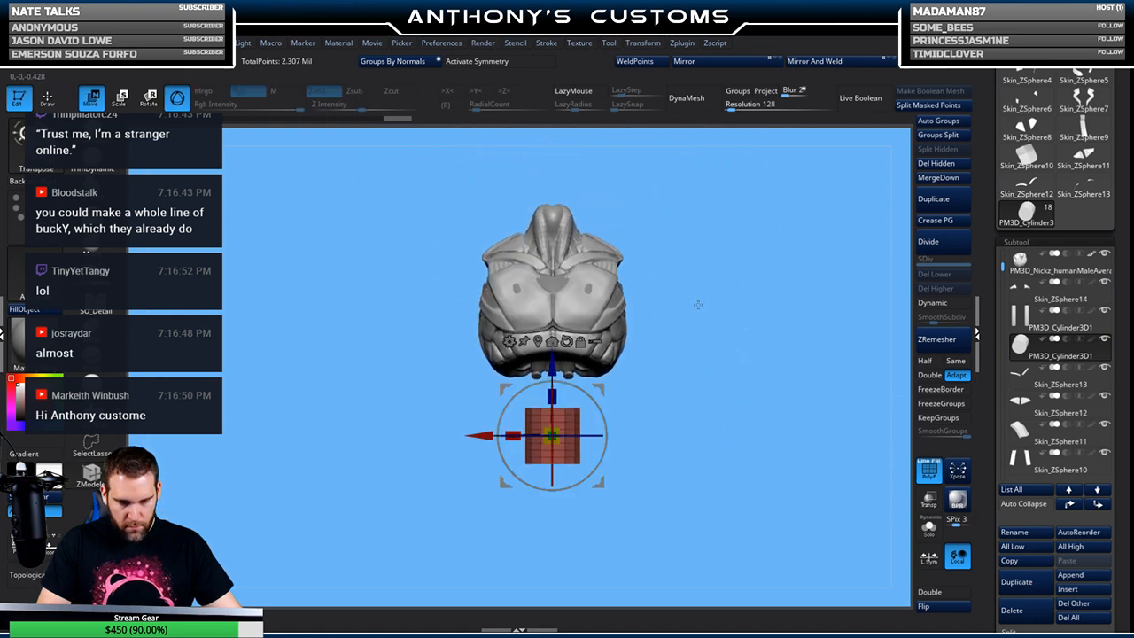
left_click_drag(558, 393, 555, 313)
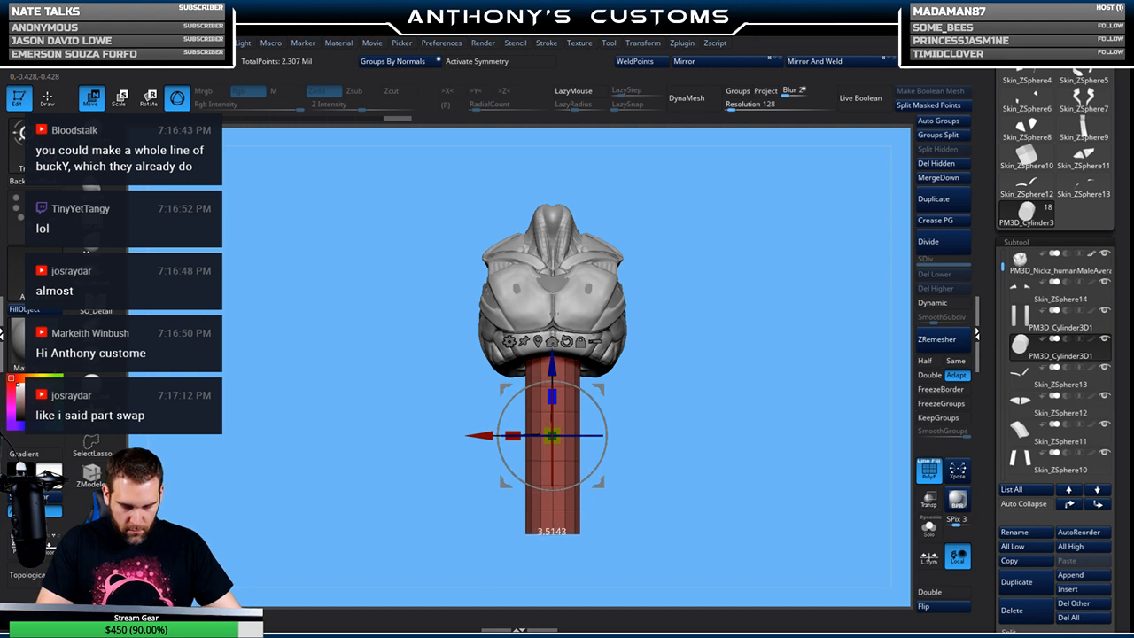
Move the cylinder out in front of the torso's chest and try a smaller size
left_click_drag(677, 408, 715, 406)
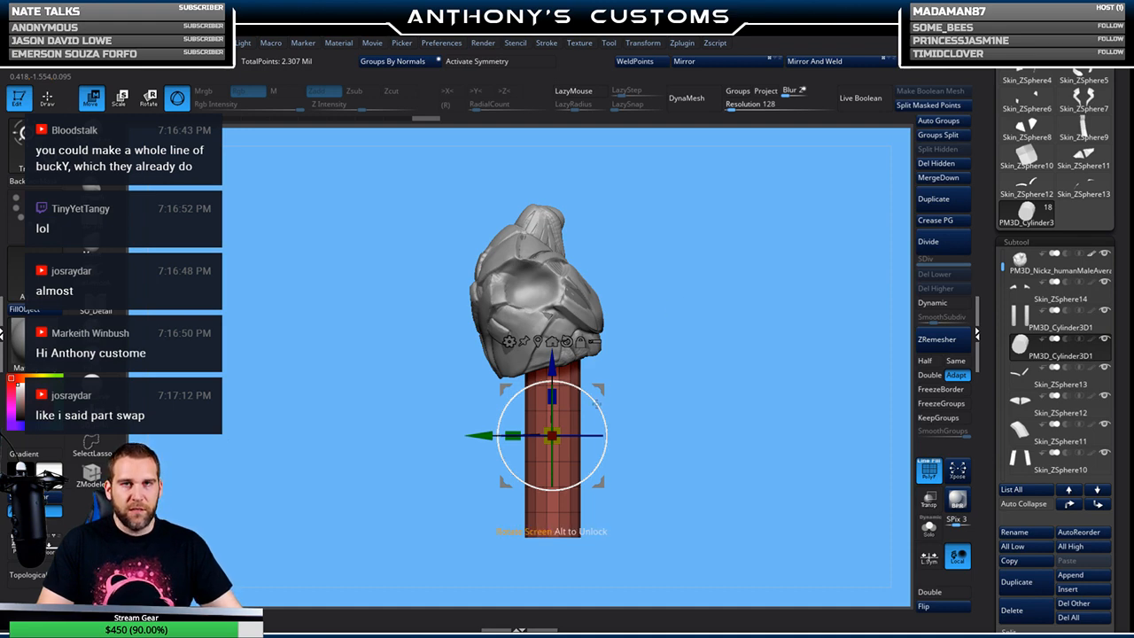
left_click_drag(595, 405, 570, 464)
left_click_drag(744, 298, 729, 368, "alt")
left_click_drag(555, 354, 541, 373)
left_click_drag(754, 289, 624, 305)
left_click_drag(610, 457, 611, 500, "alt")
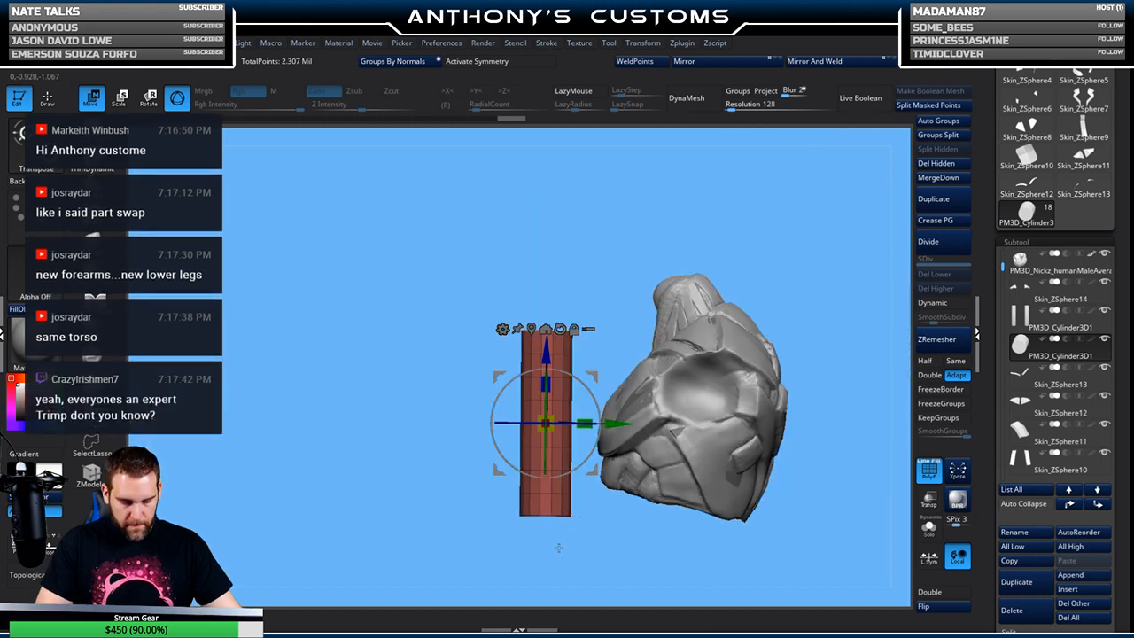
Undo the last size change, scale the cylinder uniformly to about 0.46, and move it up beside the neck
key("ctrl+z")
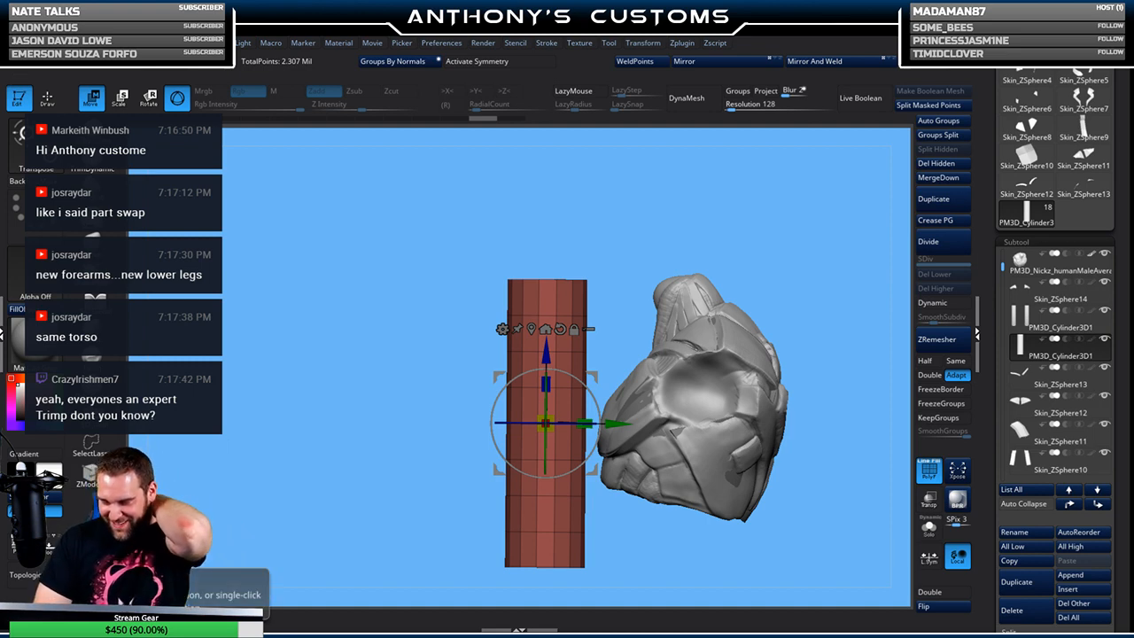
left_click_drag(741, 218, 782, 214)
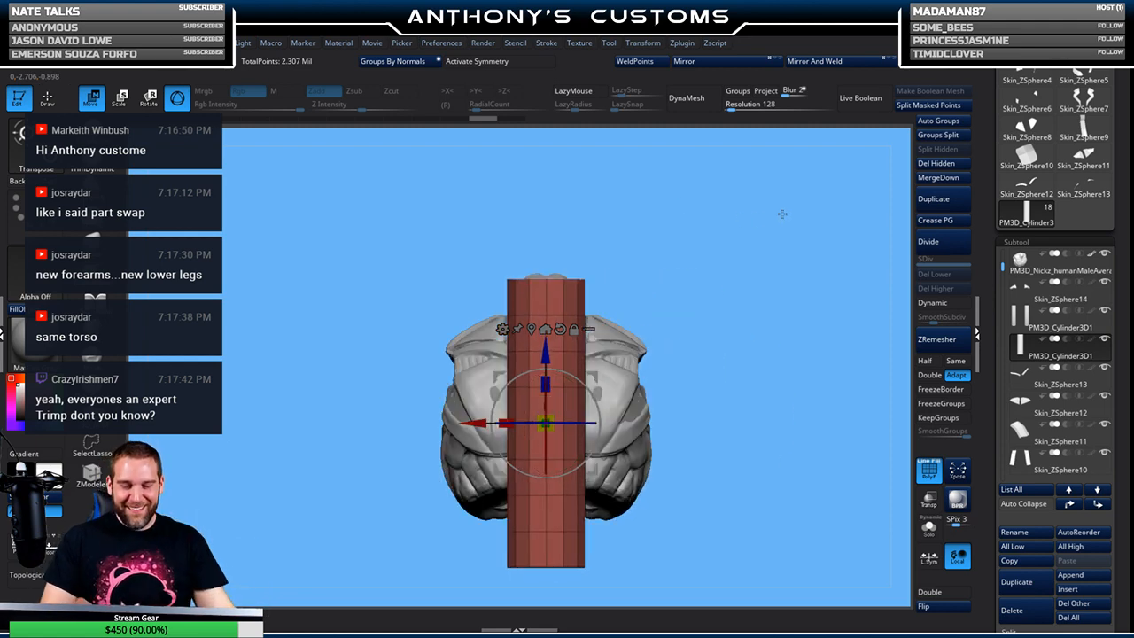
left_click_drag(545, 423, 521, 462)
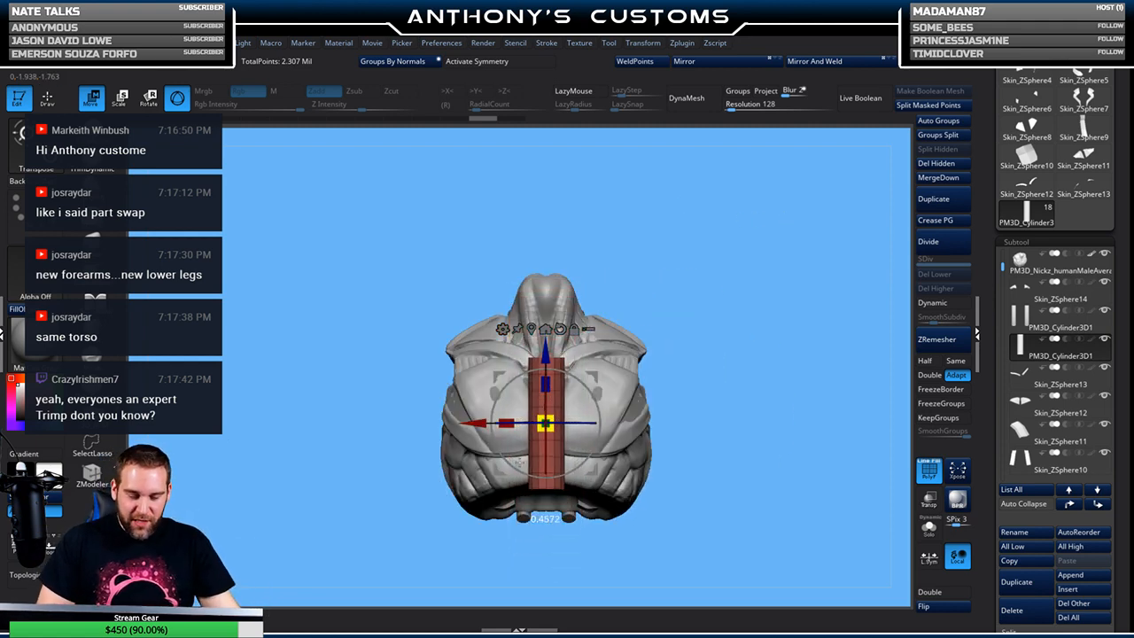
left_click_drag(593, 376, 616, 271)
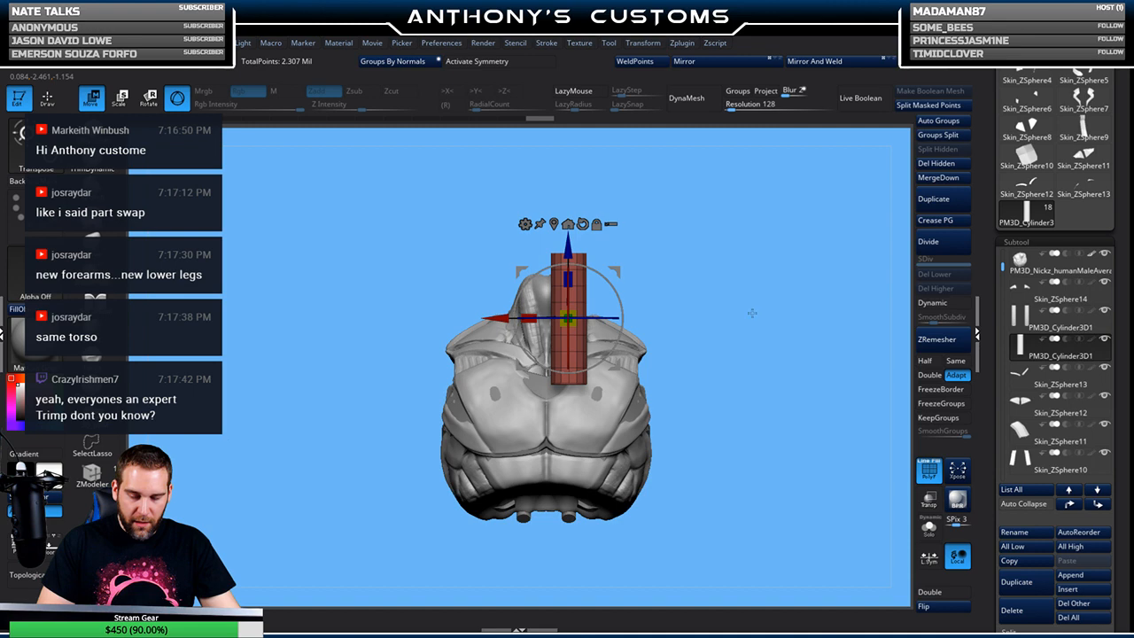
Reduce the cylinder's size further and move it back toward the side of the neck
left_click_drag(751, 313, 735, 424, "alt")
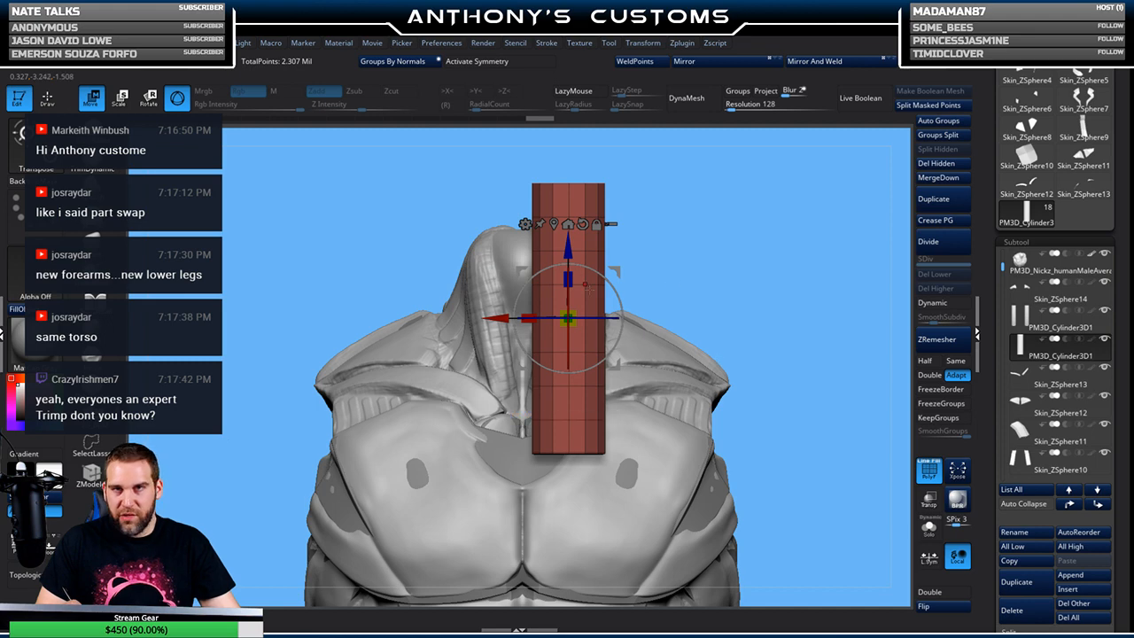
mouse_move(757, 237)
left_mouse_down()
mouse_move(721, 250)
mouse_move(763, 249)
left_mouse_up()
left_click_drag(568, 280, 614, 292)
left_click_drag(737, 241, 371, 478)
left_click_drag(619, 342, 649, 342)
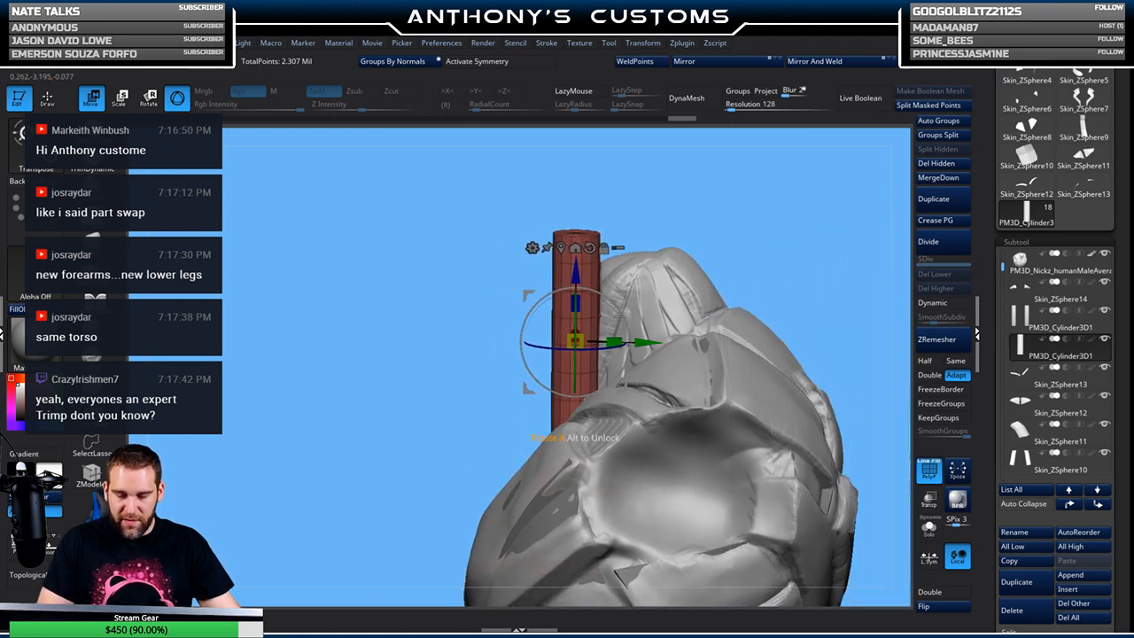
Tilt the cylinder to follow the slant of the neck, nudge it closer, and make it slightly thinner
left_click_drag(618, 306, 626, 320)
left_click_drag(793, 225, 821, 221)
left_click_drag(738, 280, 612, 328)
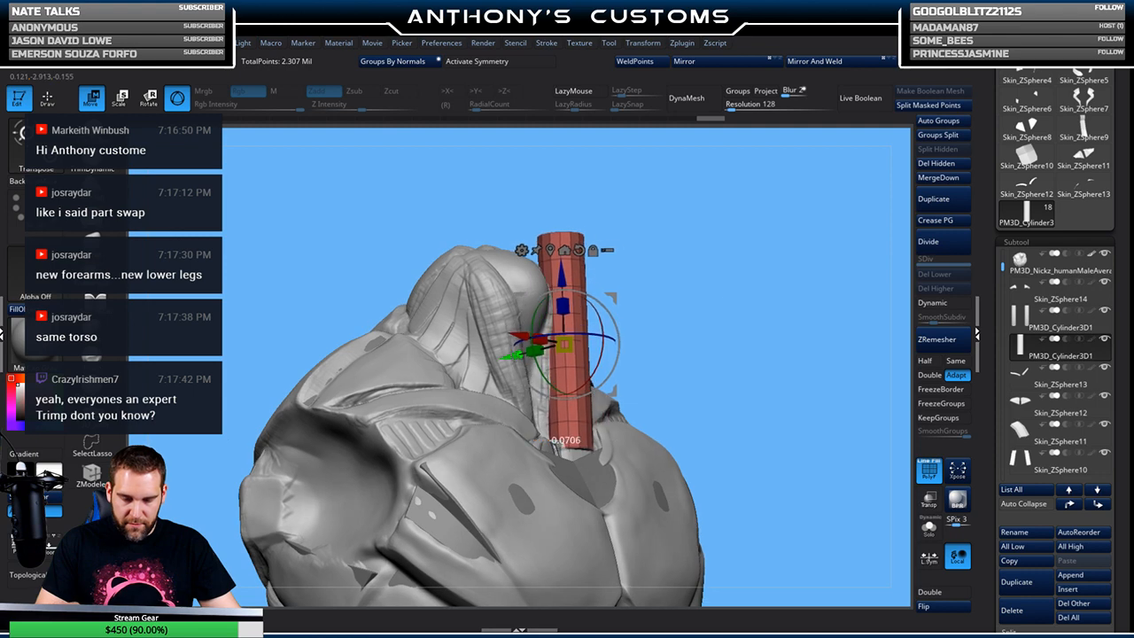
mouse_move(737, 284)
left_mouse_down()
mouse_move(720, 260)
mouse_move(733, 249)
mouse_move(732, 275)
left_mouse_up()
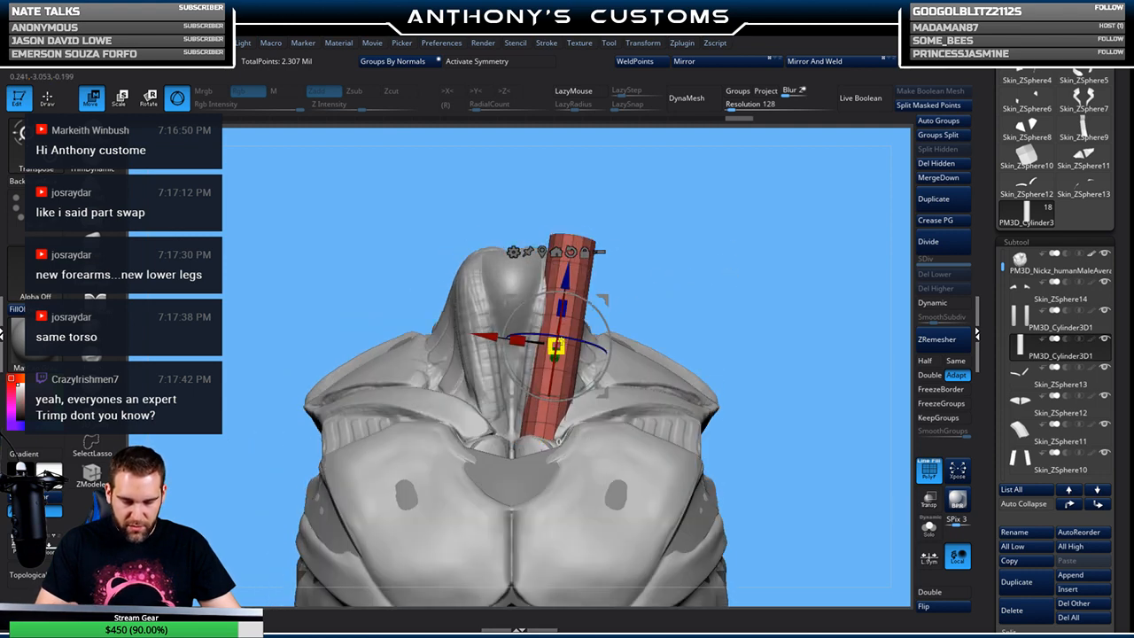
left_click_drag(556, 346, 554, 356)
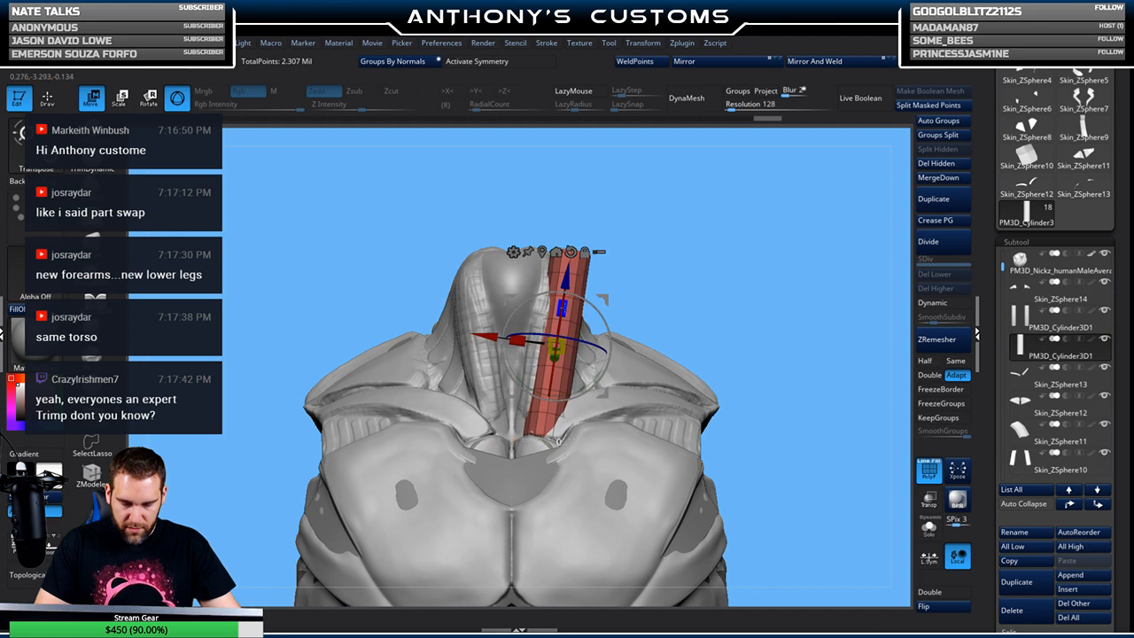
Lengthen the cylinder slightly along its own axis and shift it front-to-back along the side of the neck
left_click_drag(761, 268, 671, 264)
left_click_drag(565, 307, 569, 296)
mouse_move(772, 241)
left_mouse_down()
mouse_move(810, 248)
mouse_move(770, 244)
left_mouse_up()
left_click_drag(625, 289, 735, 277)
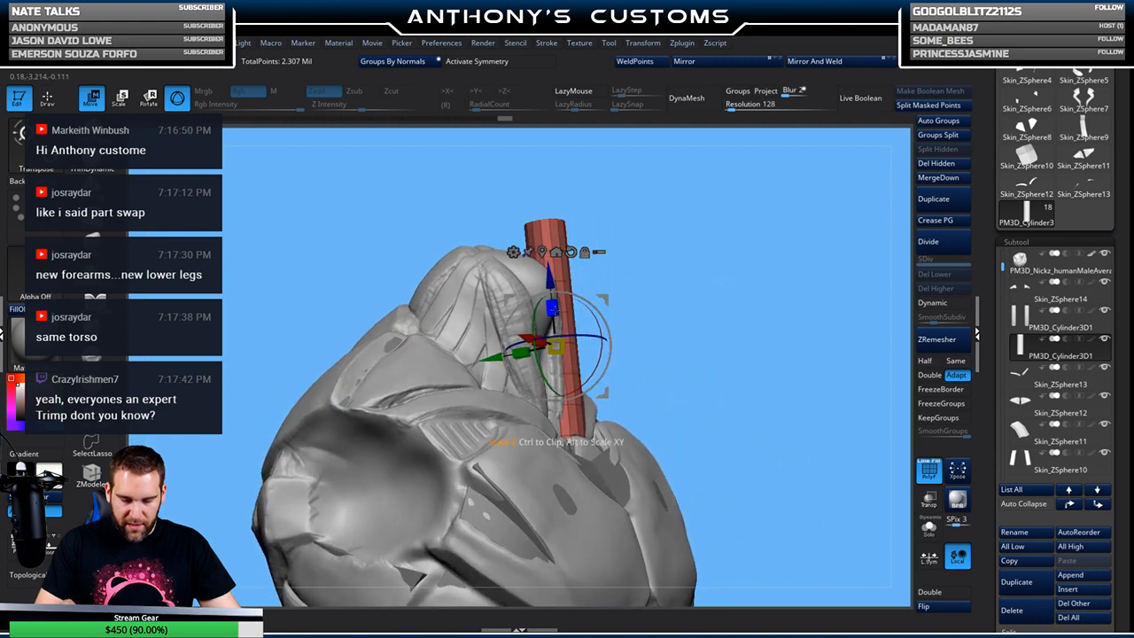
left_click_drag(495, 358, 490, 359)
left_click_drag(744, 287, 726, 283)
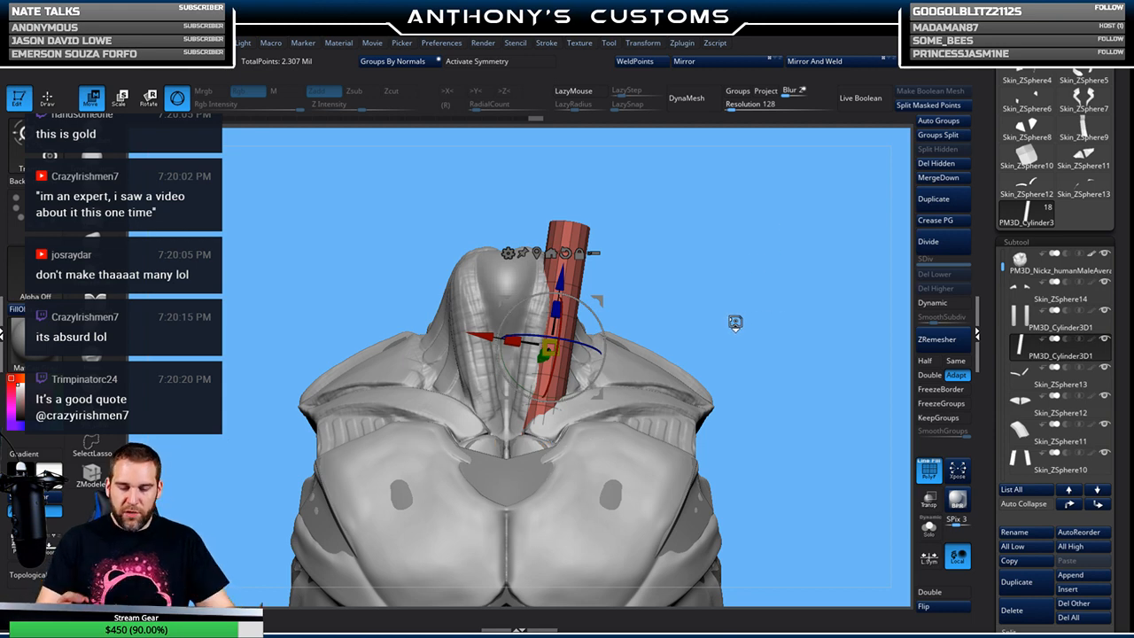
Tilt the cylinder a little more and move it sideways toward the center of the neck
left_click_drag(731, 321, 788, 286)
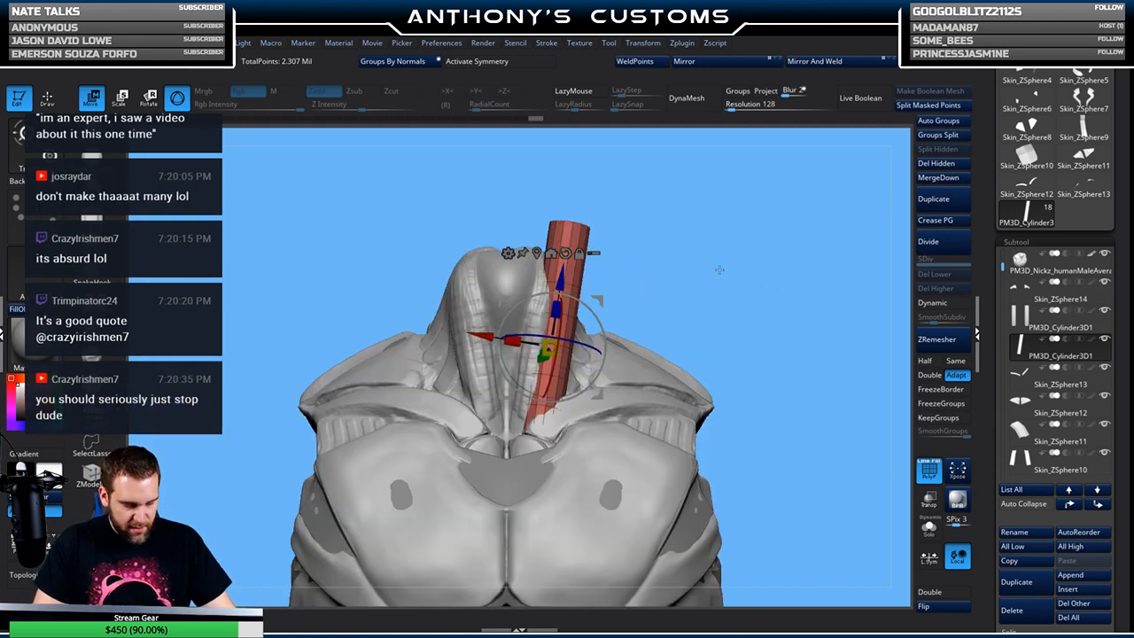
left_click_drag(576, 304, 580, 307)
left_click_drag(482, 333, 479, 332)
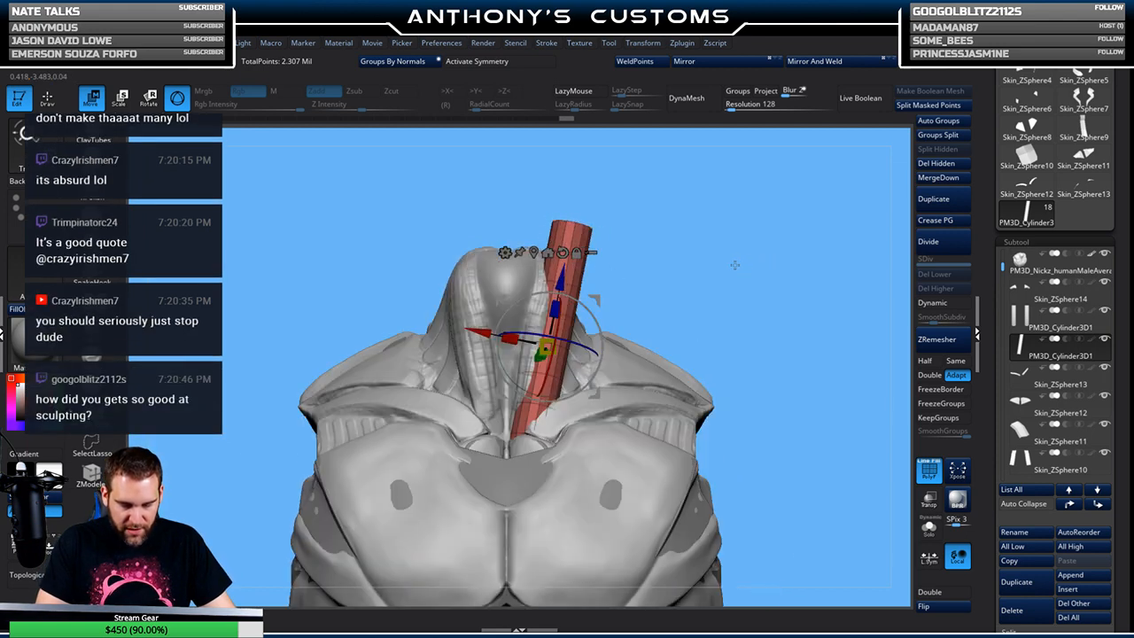
left_click_drag(737, 264, 733, 259)
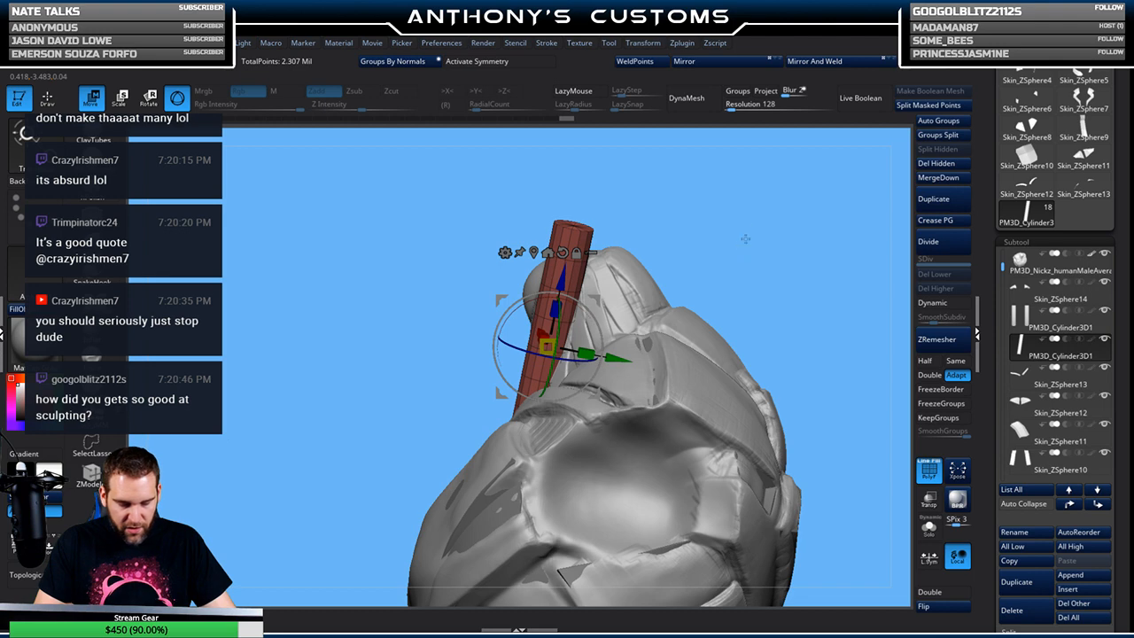
left_click_drag(768, 214, 749, 236)
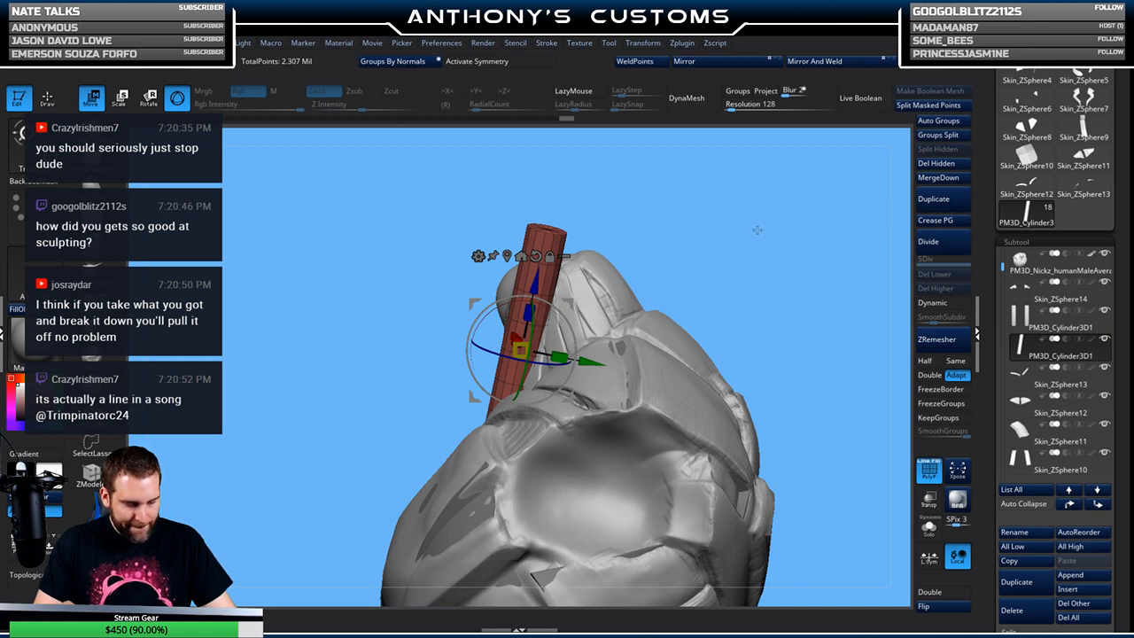
left_click_drag(732, 257, 744, 252)
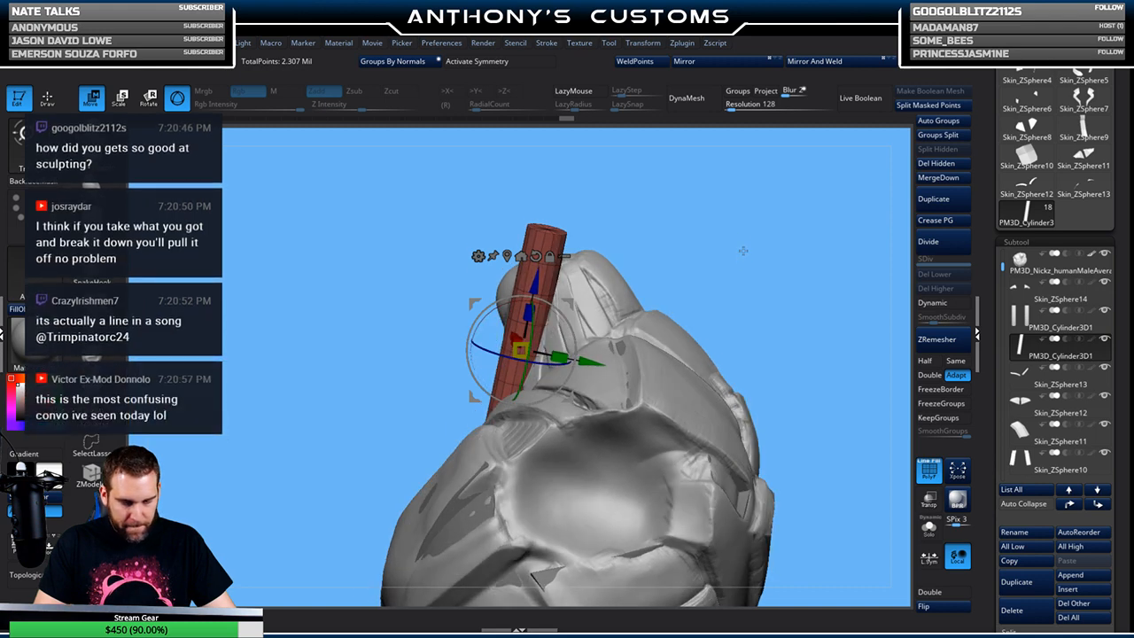
Turn on dynamic subdivision for the neck cylinder to smooth it
mouse_move(748, 247)
left_mouse_down()
mouse_move(723, 260)
mouse_move(759, 303)
mouse_move(772, 303)
left_mouse_up()
left_click_drag(792, 165, 773, 303)
left_click(453, 214)
left_click(944, 317)
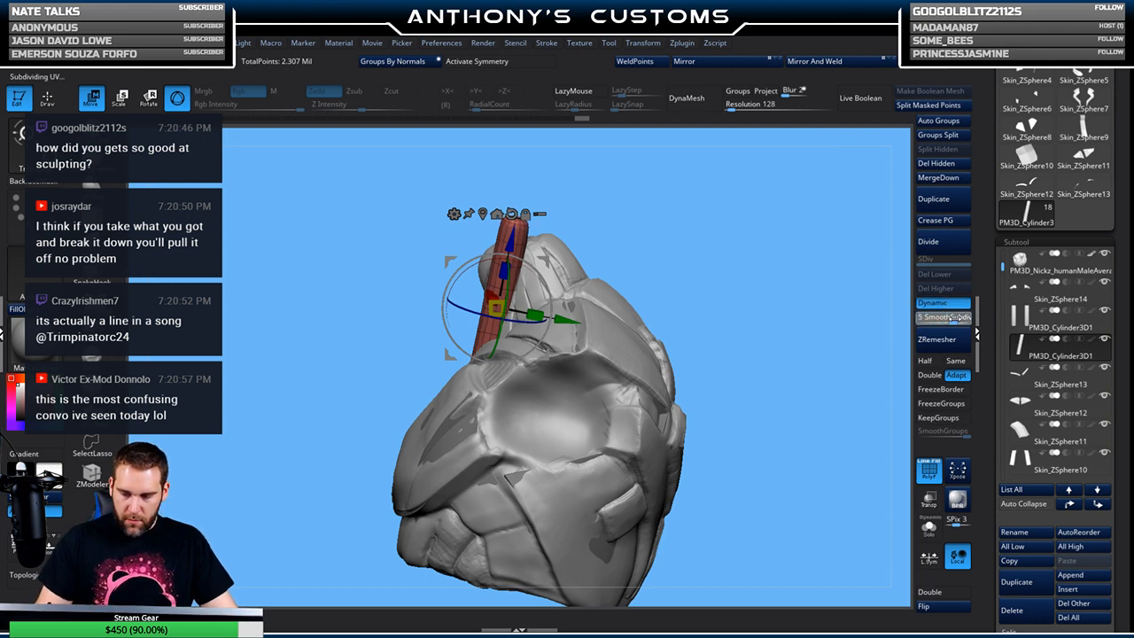
Shorten the smoothed cylinder slightly and nudge it closer against the neck
left_click_drag(858, 334, 776, 383)
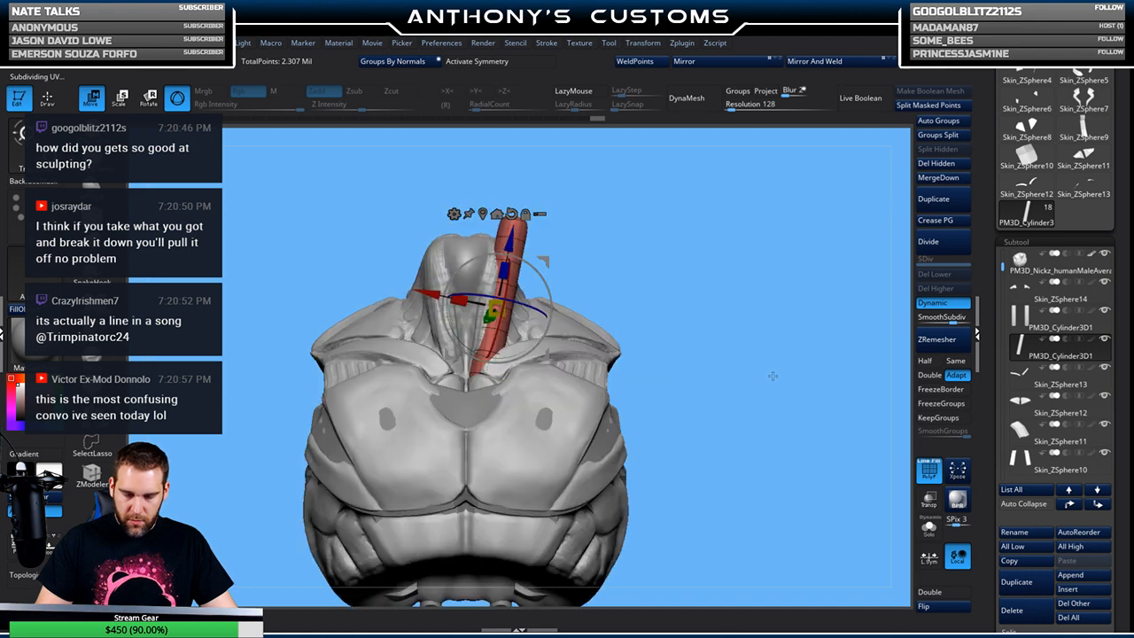
left_click_drag(496, 309, 493, 311)
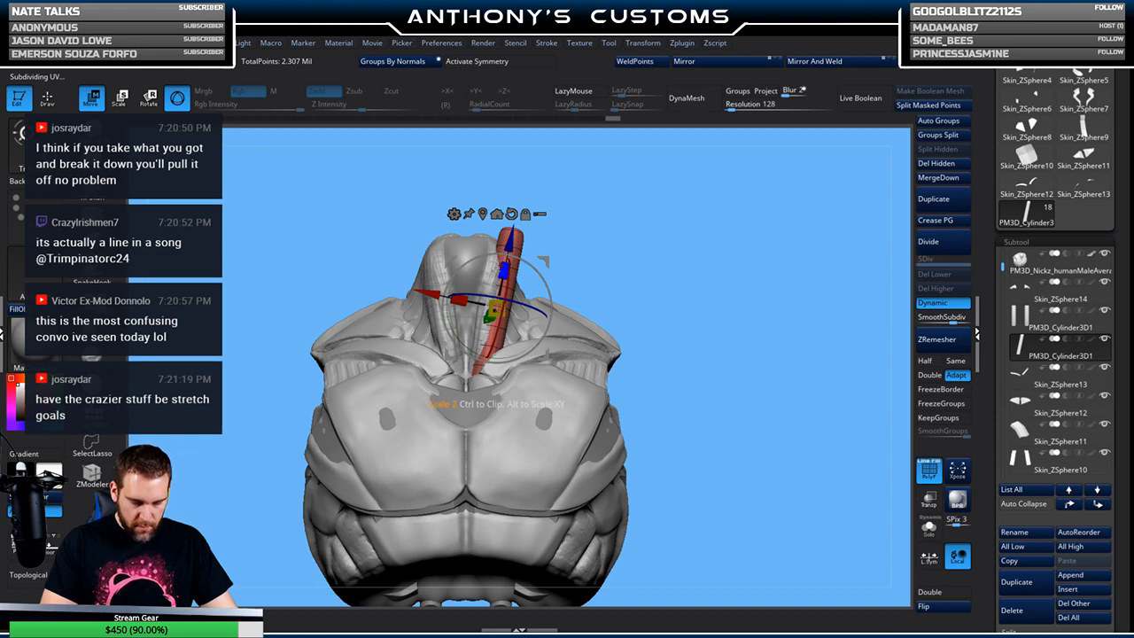
left_click_drag(494, 309, 492, 310, "ctrl")
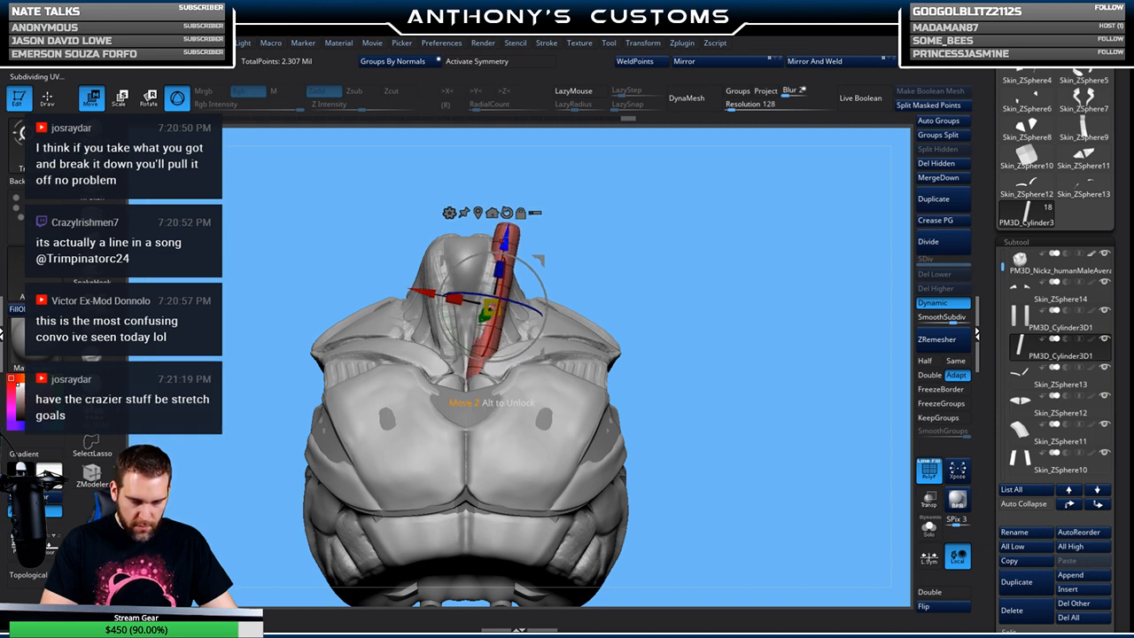
Apply a bend curve deformer with symmetry off to the cylinder and bend its upper end back over the neck
mouse_move(720, 246)
left_mouse_down()
mouse_move(690, 245)
mouse_move(702, 230)
mouse_move(747, 259)
mouse_move(695, 207)
left_mouse_up()
key("q")
key("w")
left_click(449, 212)
left_click(572, 248)
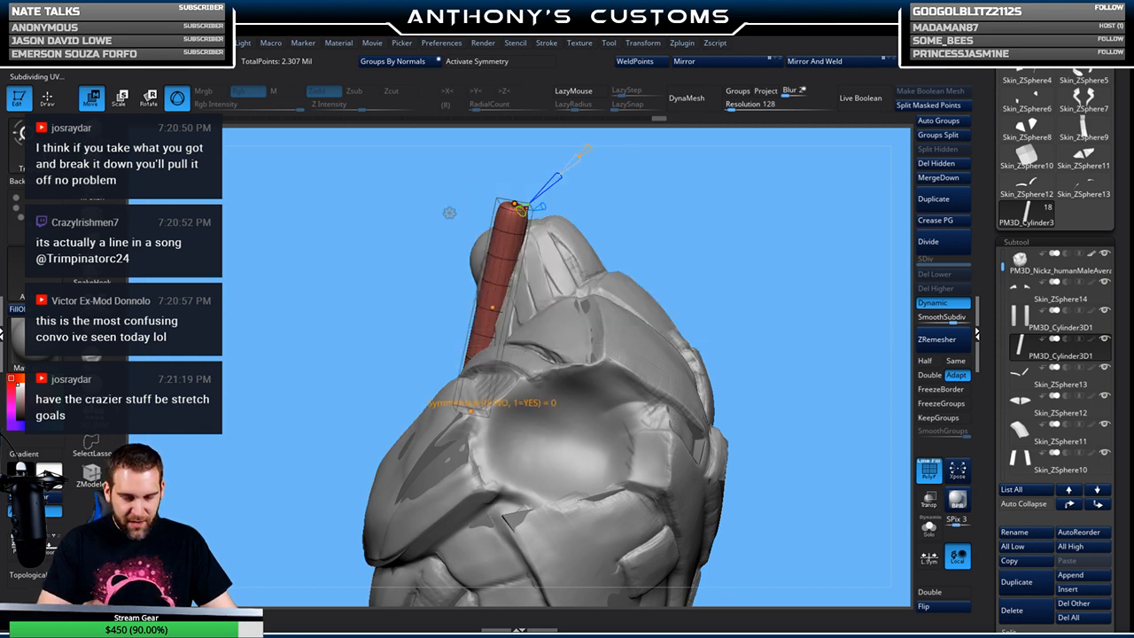
left_click_drag(513, 204, 547, 207)
left_click_drag(684, 254, 673, 358)
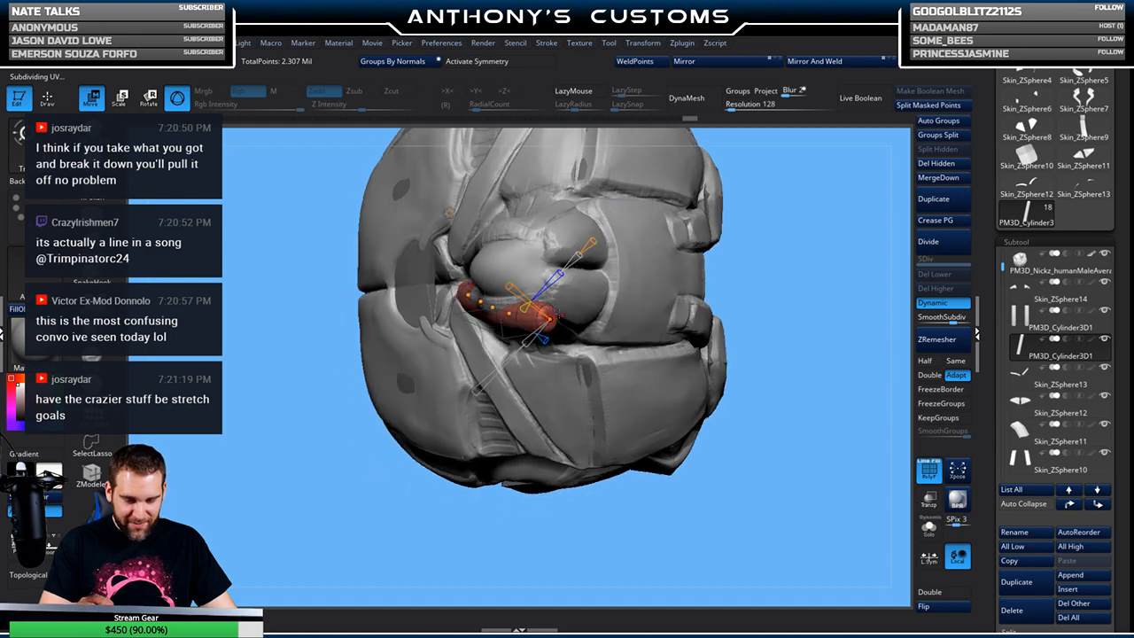
left_click_drag(792, 260, 633, 198)
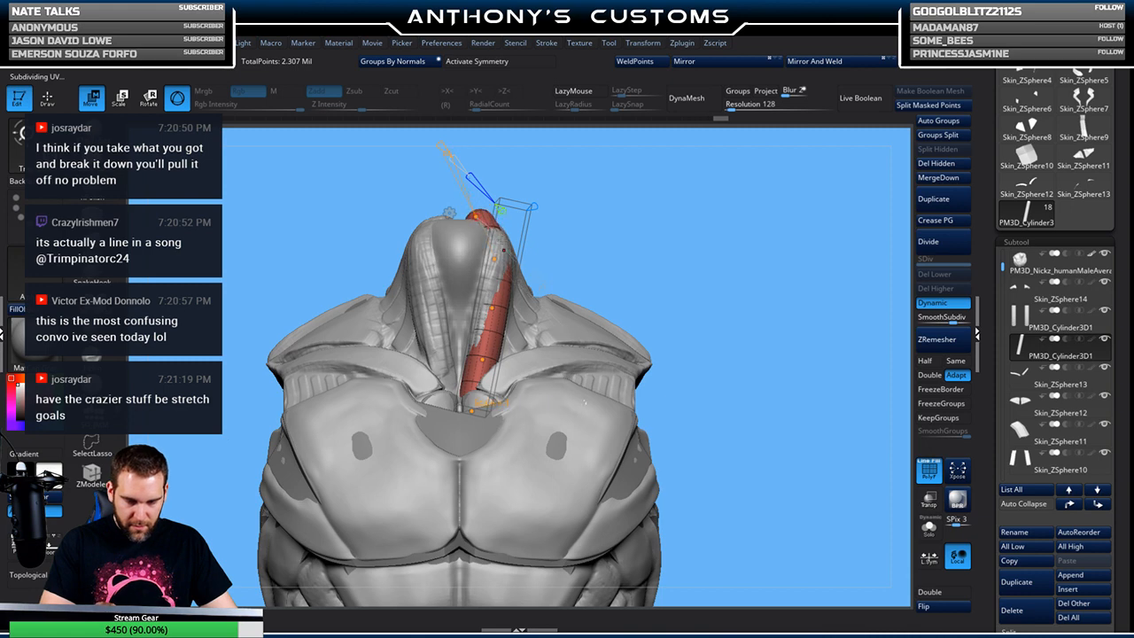
Shift the bend curve's middle and lower points inward so the cylinder follows the front of the neck
left_click_drag(492, 307, 488, 307)
left_click_drag(482, 359, 479, 358)
left_click_drag(647, 237, 620, 248)
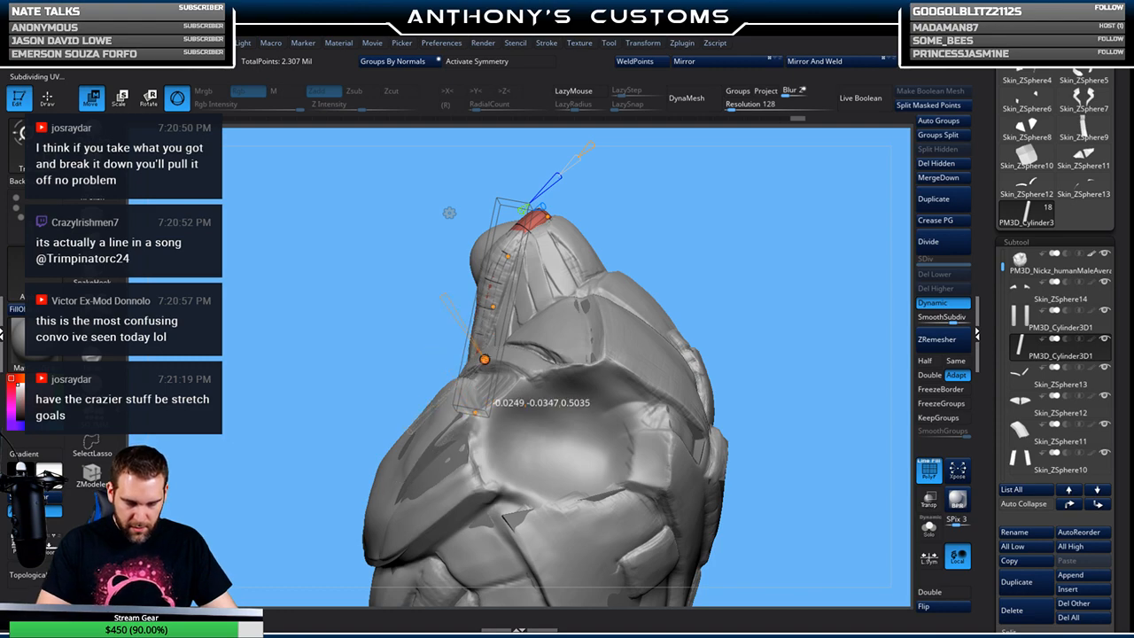
Lower the bend curve's upper end onto the top of the neck and reduce the curve to three control points
left_click_drag(727, 235, 636, 260)
left_click_drag(594, 141, 554, 133)
left_click_drag(553, 219, 555, 230)
left_click_drag(627, 209, 675, 240)
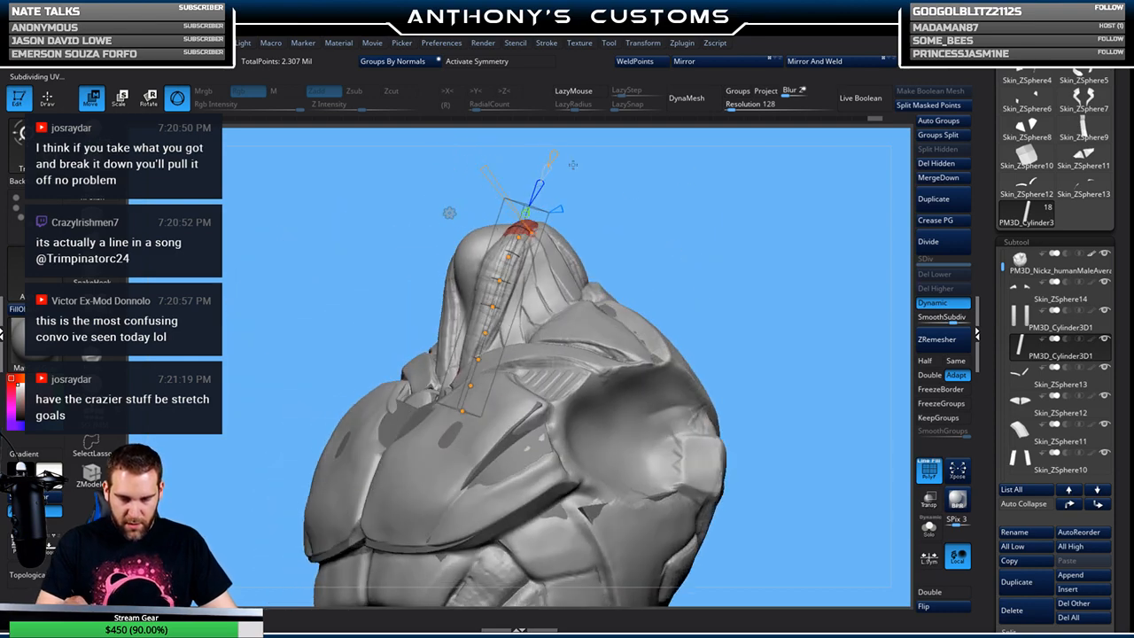
left_click_drag(554, 153, 552, 157)
left_click_drag(635, 212, 598, 216)
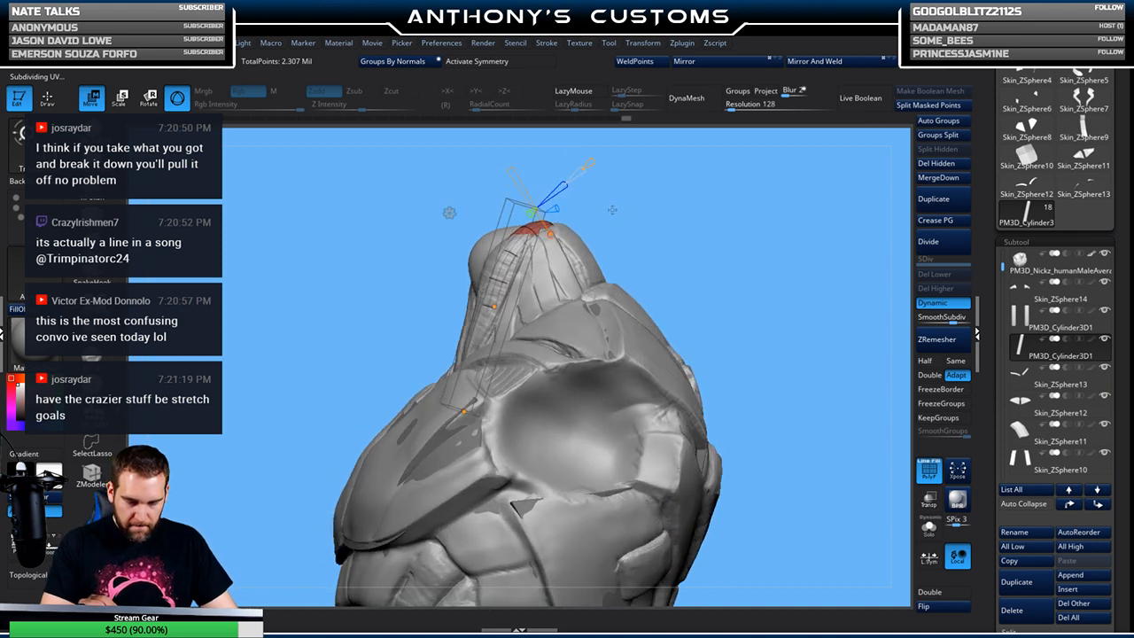
Pull the bend curve's middle forward, refine it with five control points to fit the neck, and finish the deformation
left_click_drag(494, 307, 490, 305)
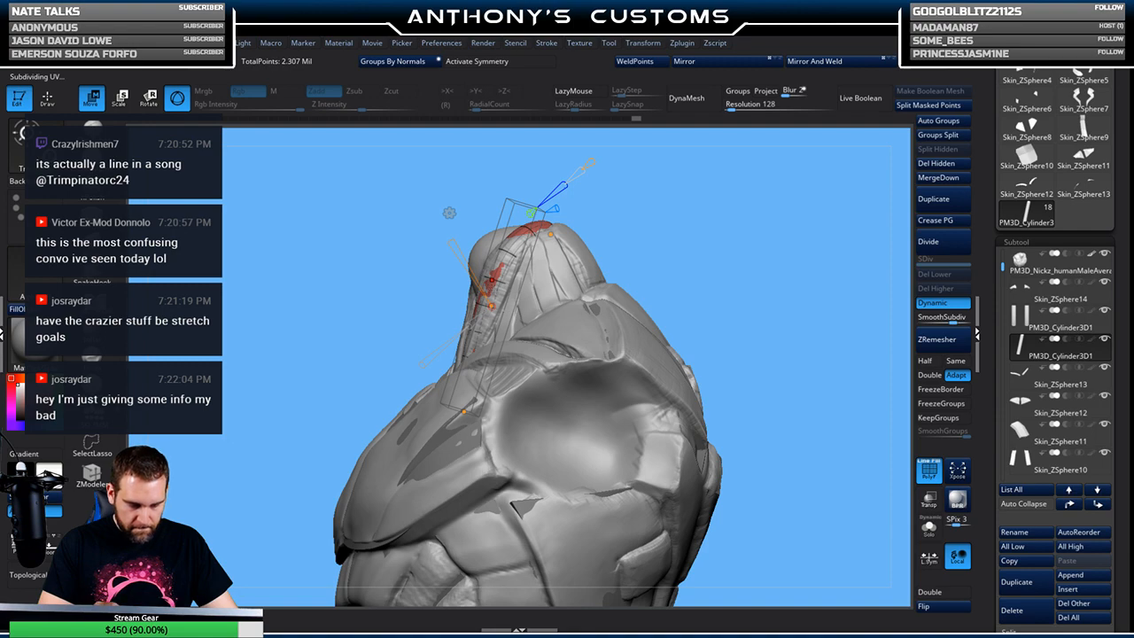
left_click_drag(637, 193, 593, 140)
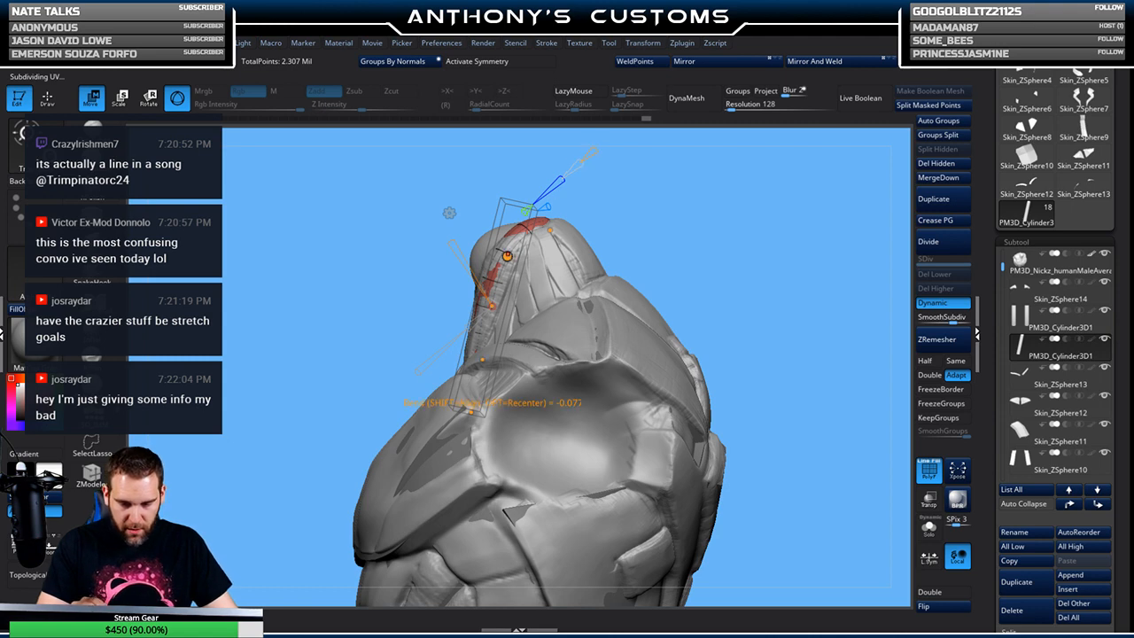
left_click_drag(671, 216, 616, 216)
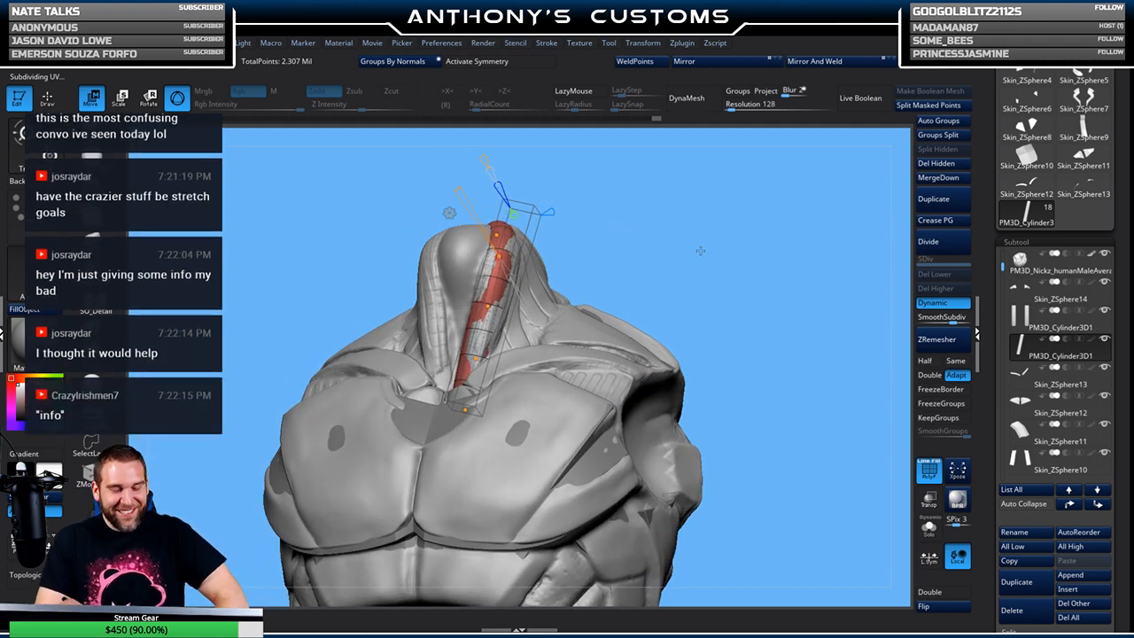
left_click_drag(699, 251, 693, 242, "shift")
key("q")
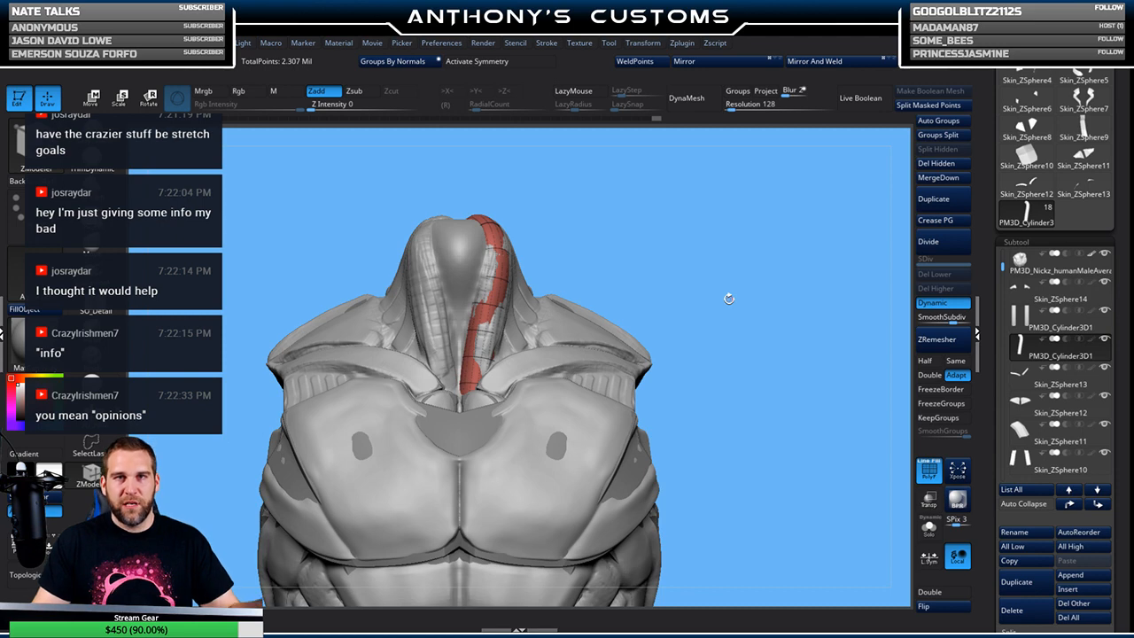
Mirror and weld the bent cylinder to create a matching piece on the opposite side of the neck
left_click(691, 62)
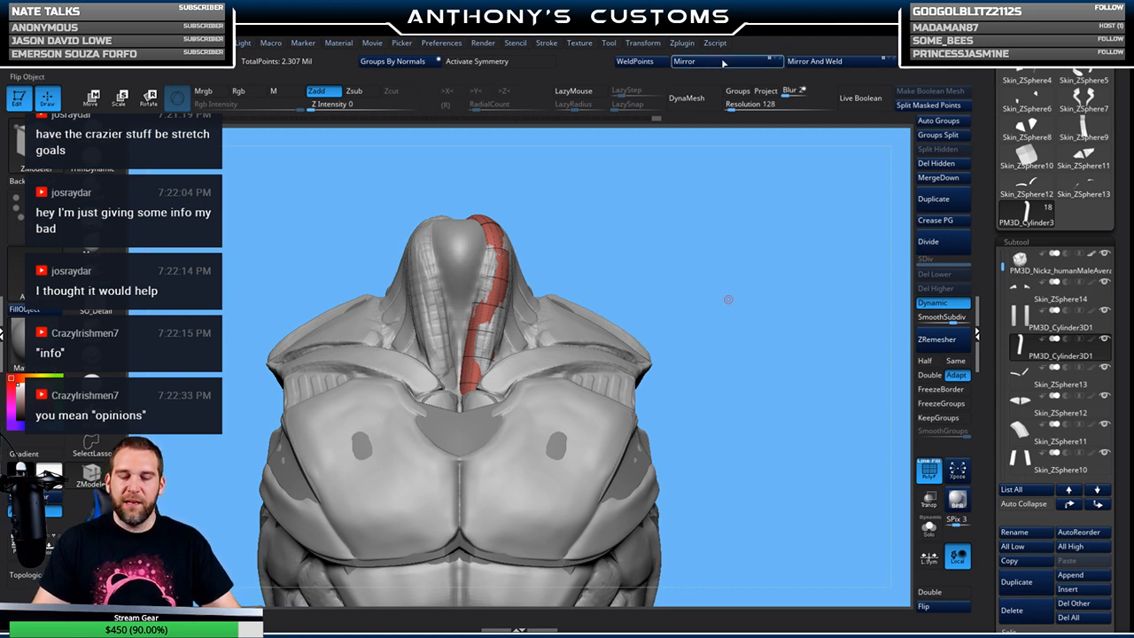
left_click(828, 62)
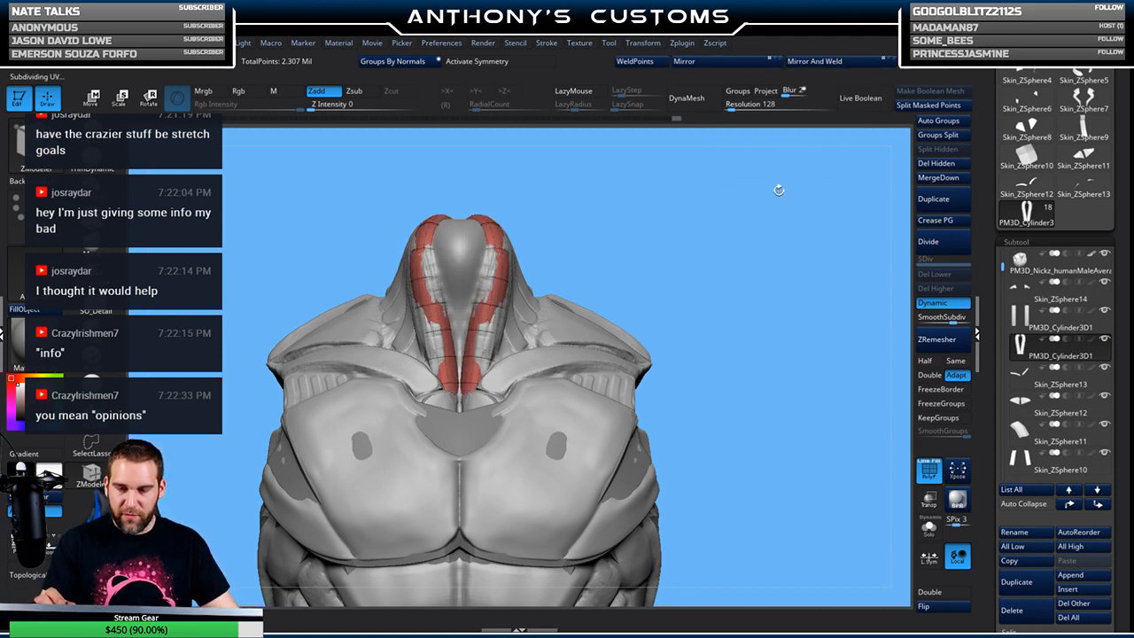
left_click_drag(753, 199, 802, 222)
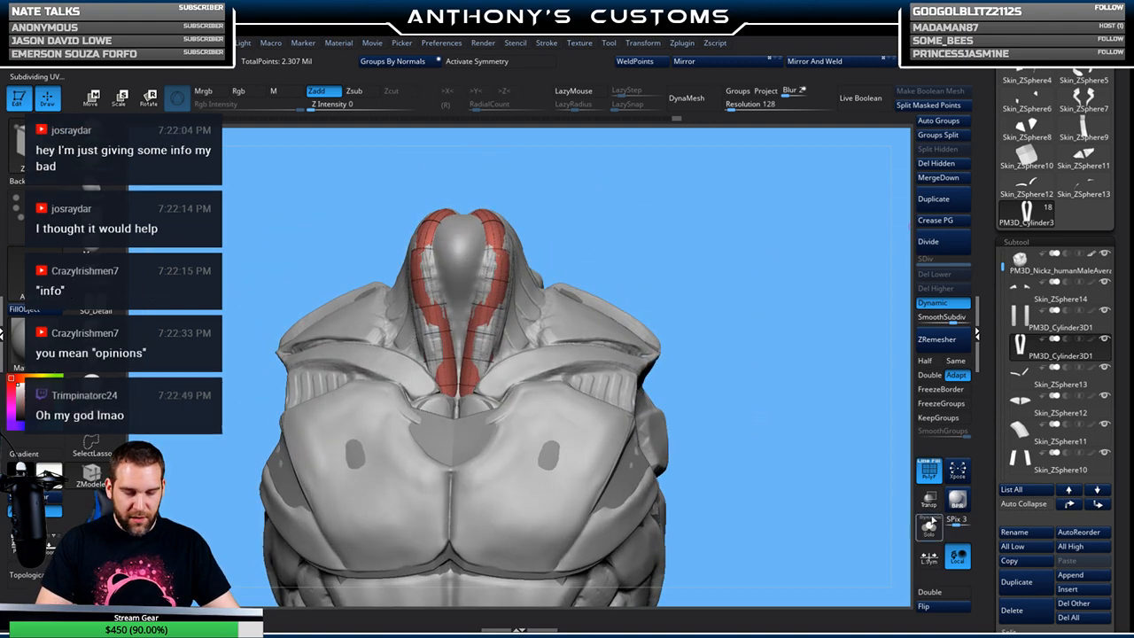
Hide the torso sculpt, turn off the polygon wireframe display, and examine the armor and neck pieces on their own
left_click(1104, 254)
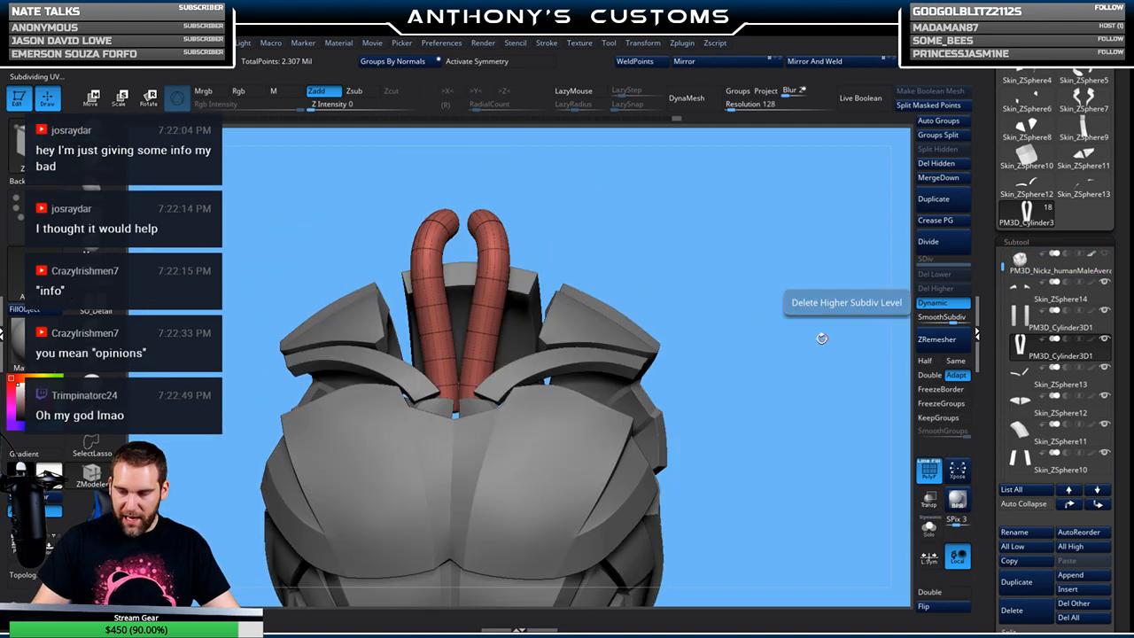
key("shift+f")
left_click_drag(738, 374, 753, 412)
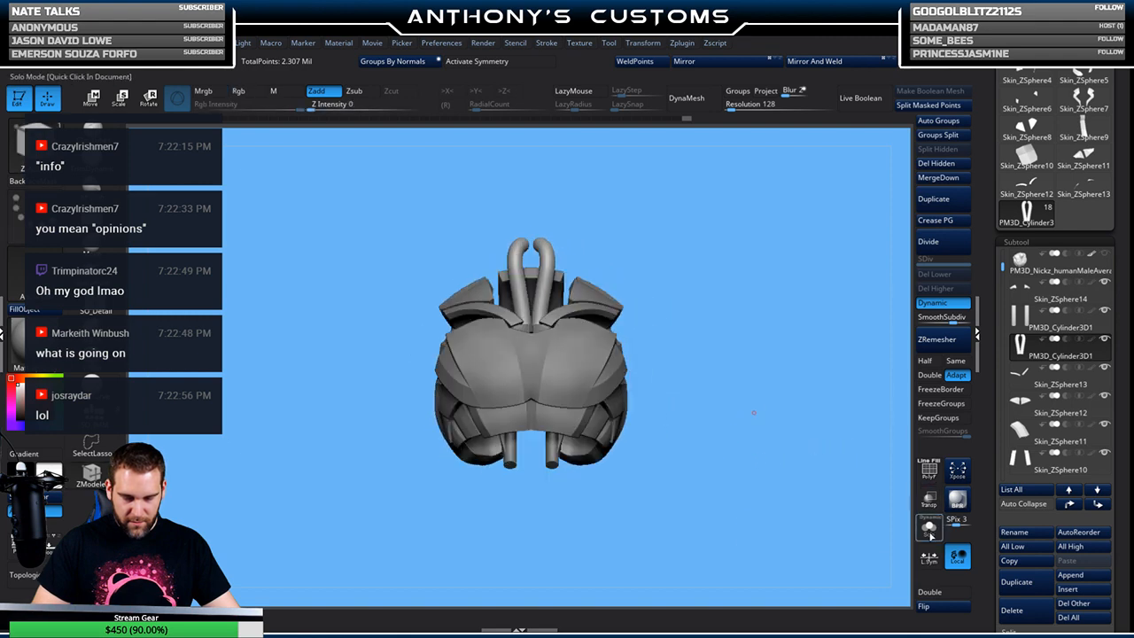
mouse_move(1051, 406)
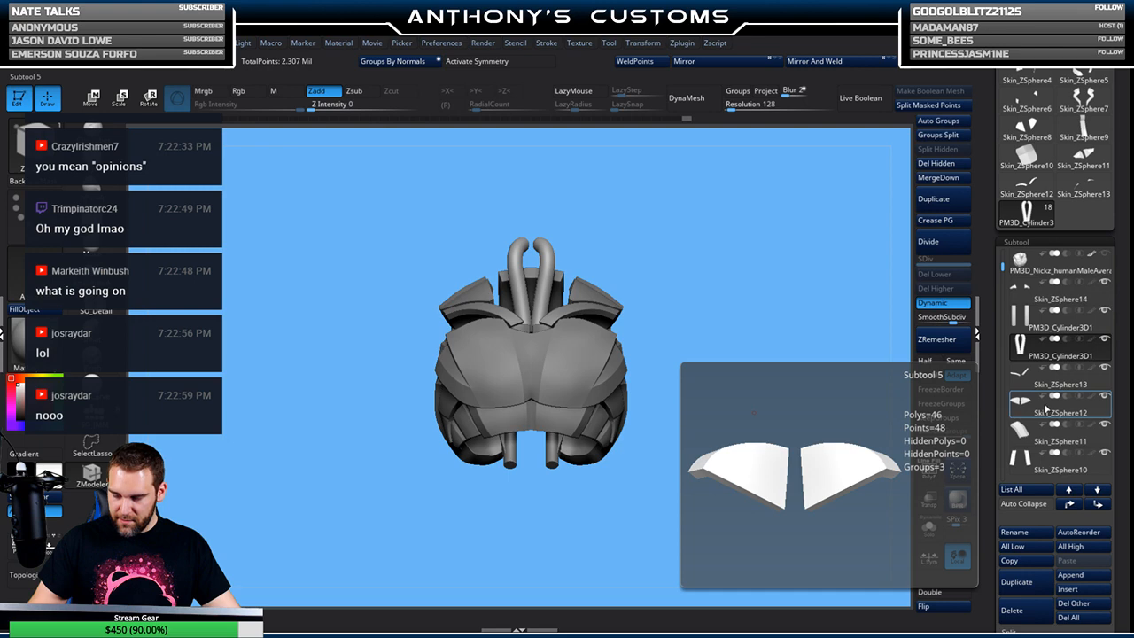
Show the torso sculpt again and examine its side and back for the remaining details
left_click(1103, 254)
left_click_drag(733, 473, 701, 415)
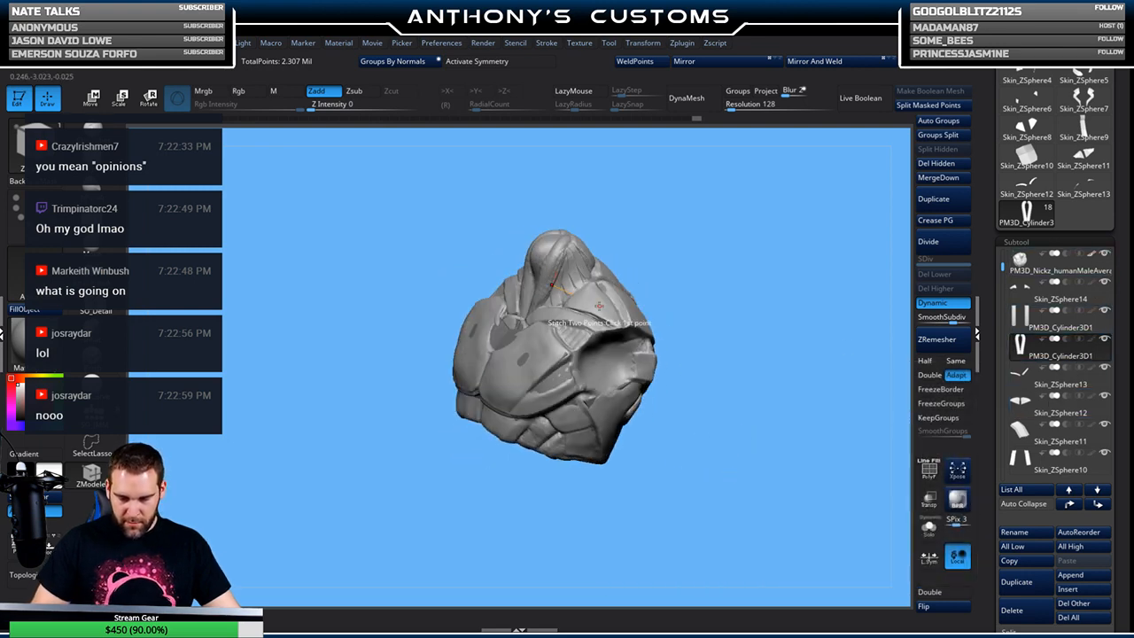
left_click(1103, 256)
left_click(1103, 255)
left_click_drag(776, 383, 704, 400)
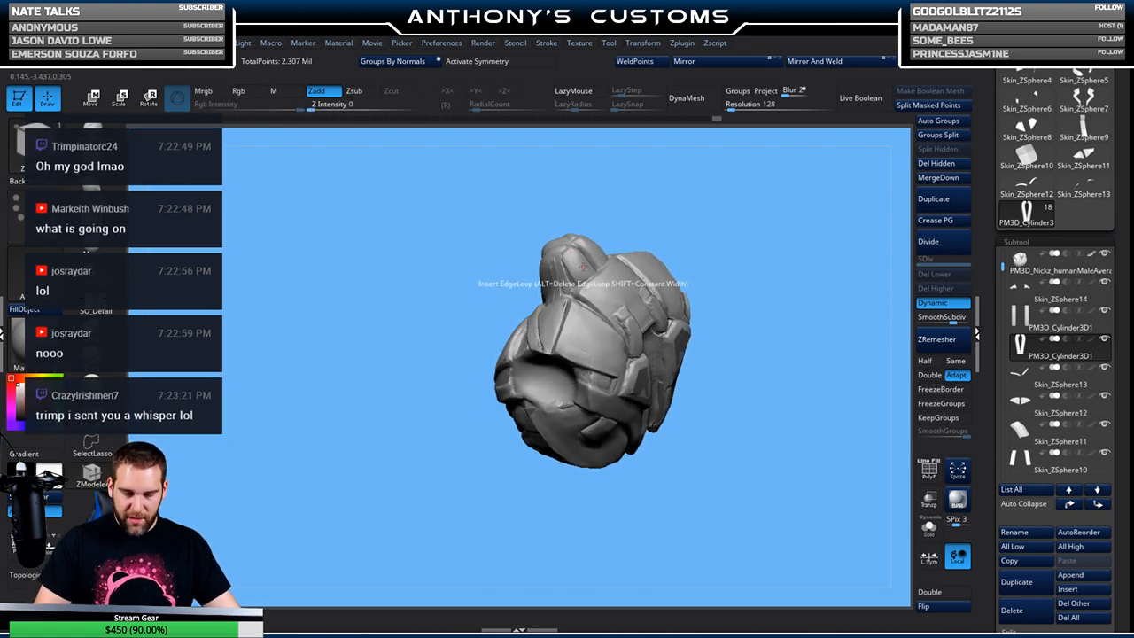
mouse_move(756, 316)
left_mouse_down()
mouse_move(752, 342)
mouse_move(767, 294)
mouse_move(757, 313)
left_mouse_up()
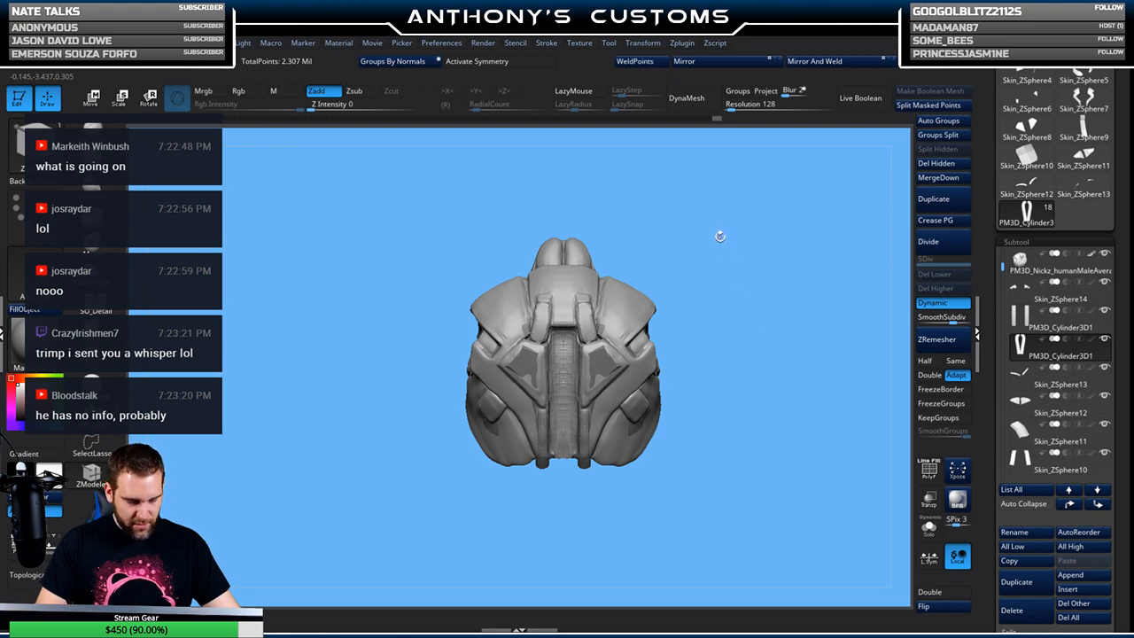
left_click_drag(733, 287, 695, 392)
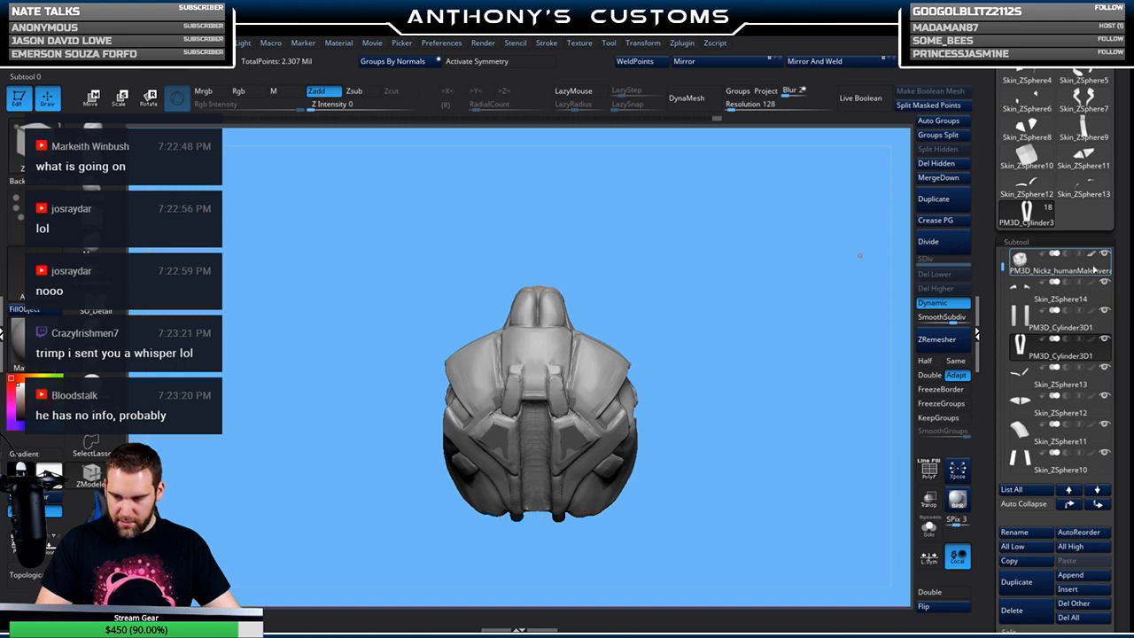
Insert a new cylinder as a separate subtool for the next detail on the torso
left_click(1071, 590)
left_click(559, 438)
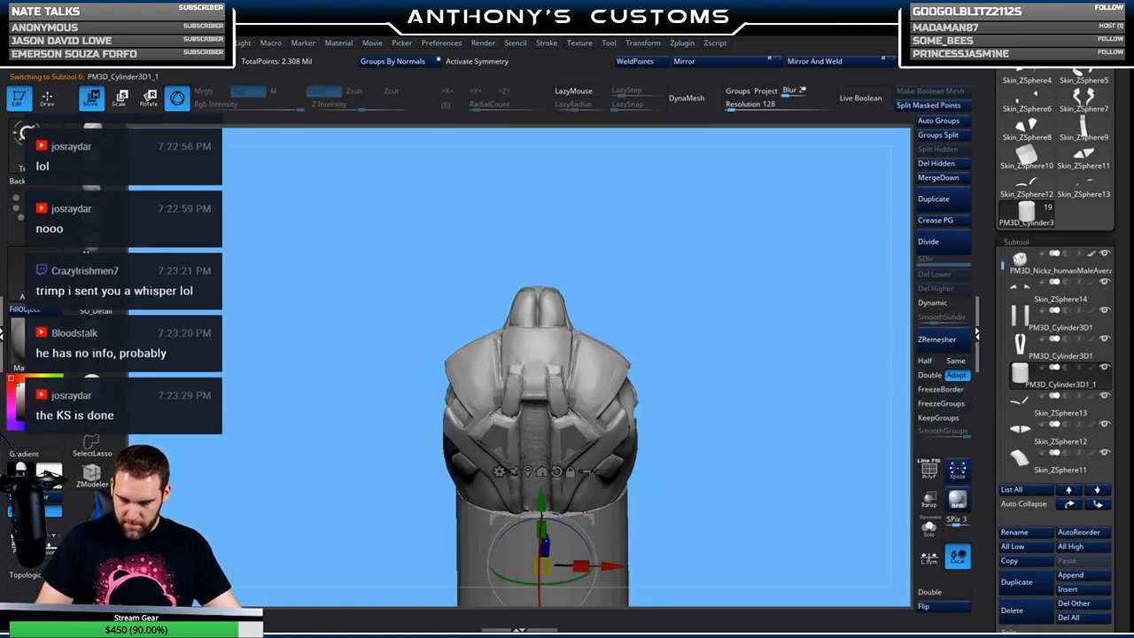
Quick-save the project with the new cylinder in place below the torso
left_click_drag(710, 404, 714, 341, "alt")
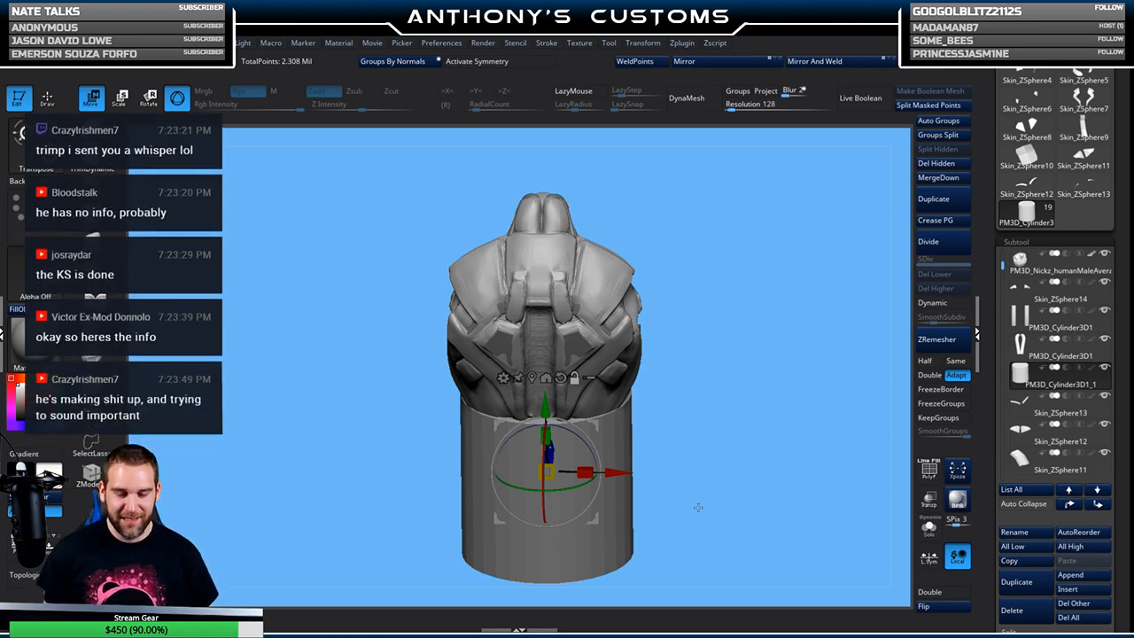
left_click_drag(731, 255, 719, 326)
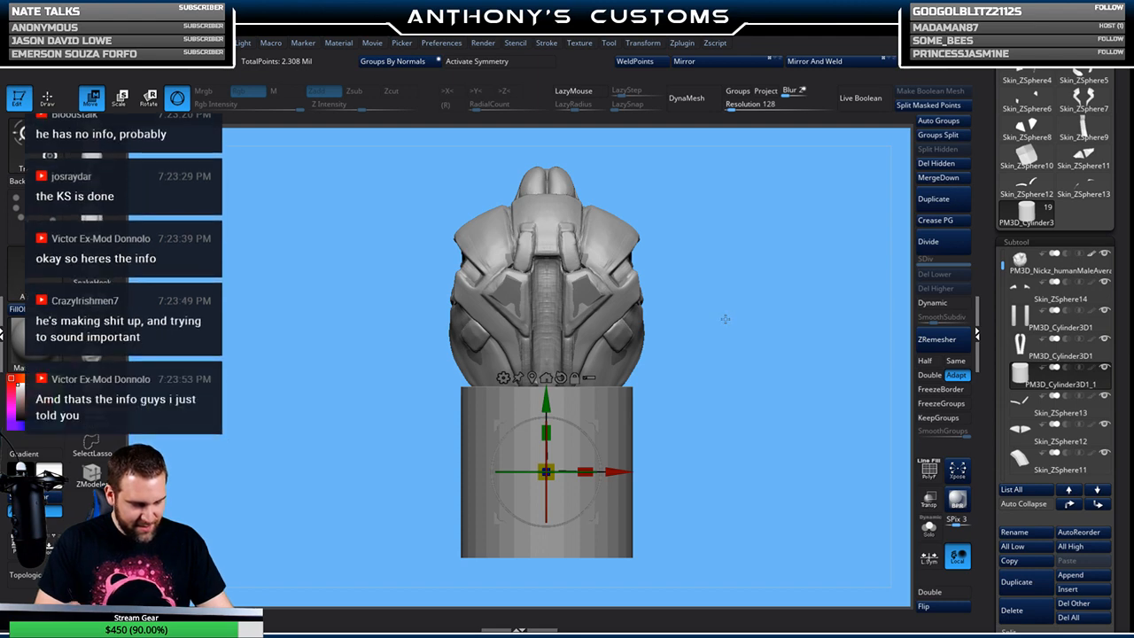
key("ctrl+s")
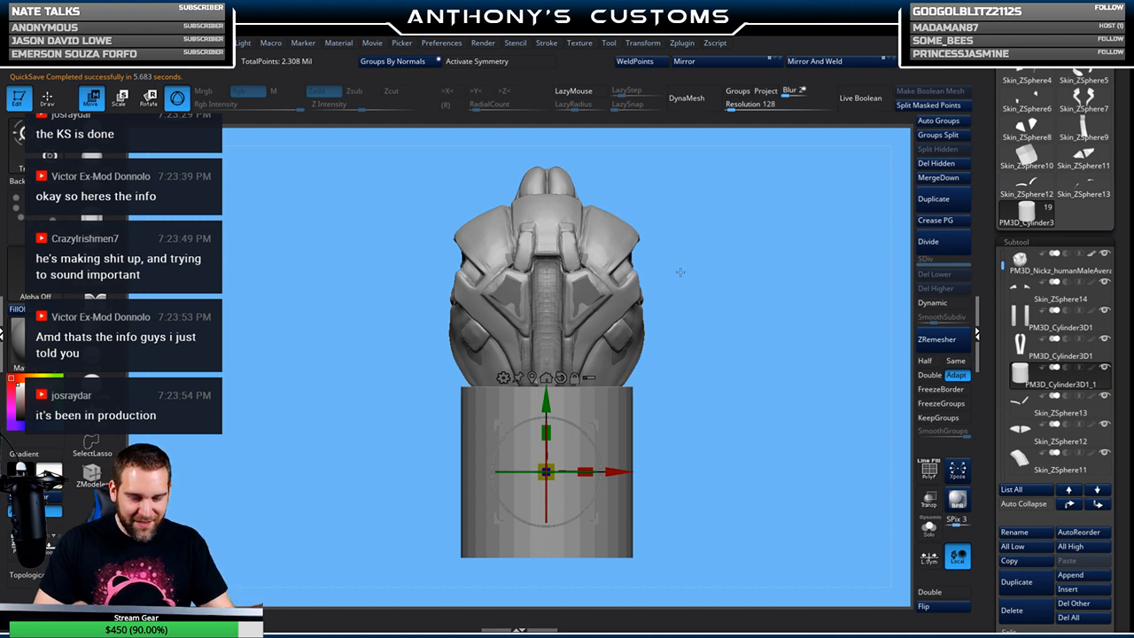
key("x")
left_click_drag(617, 471, 718, 471)
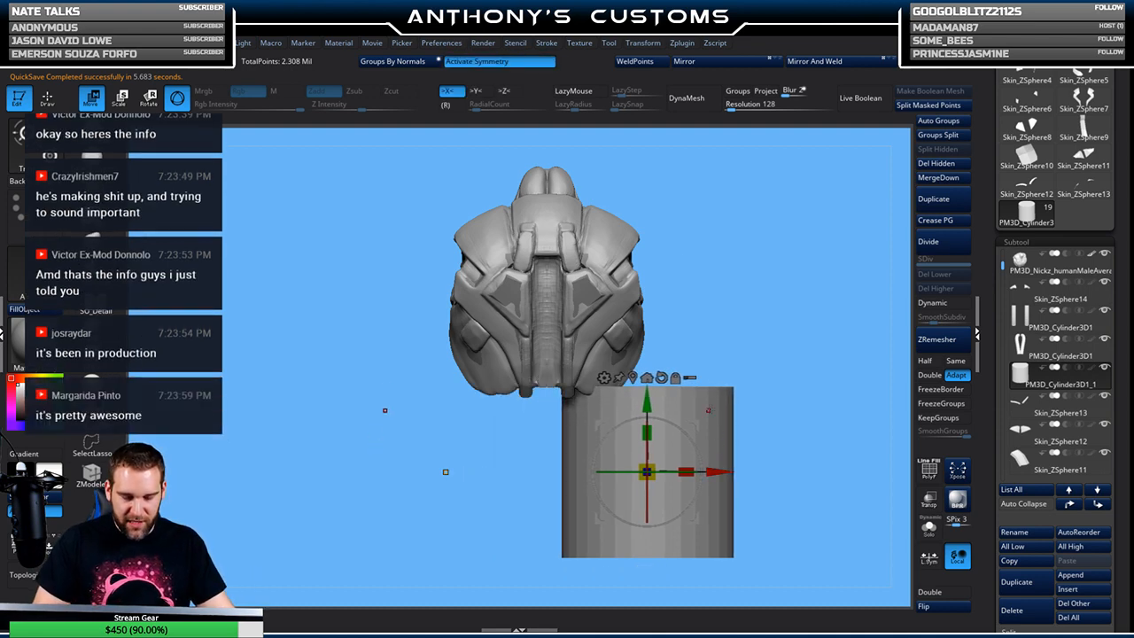
left_click_drag(646, 472, 609, 469)
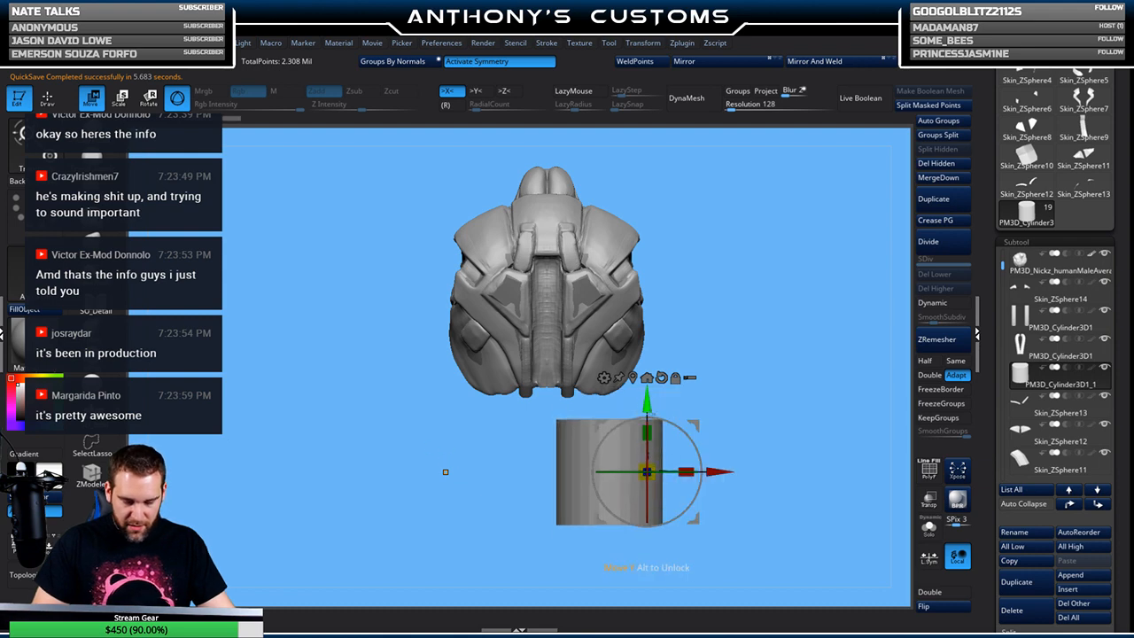
left_click(603, 377)
left_click(717, 414)
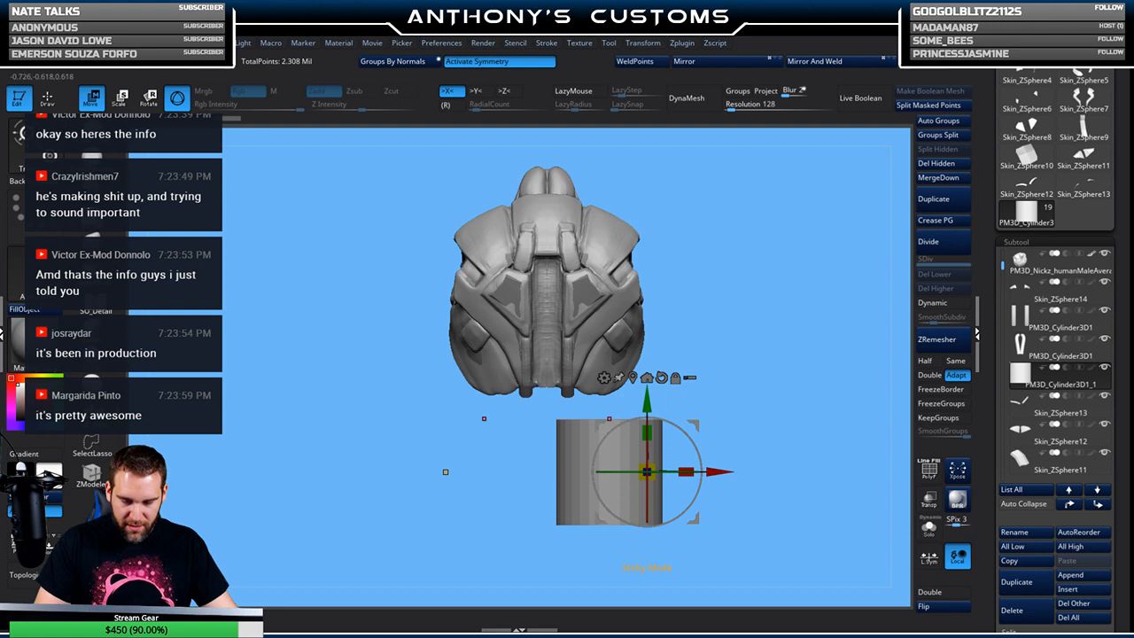
left_click(603, 378)
left_click(675, 377)
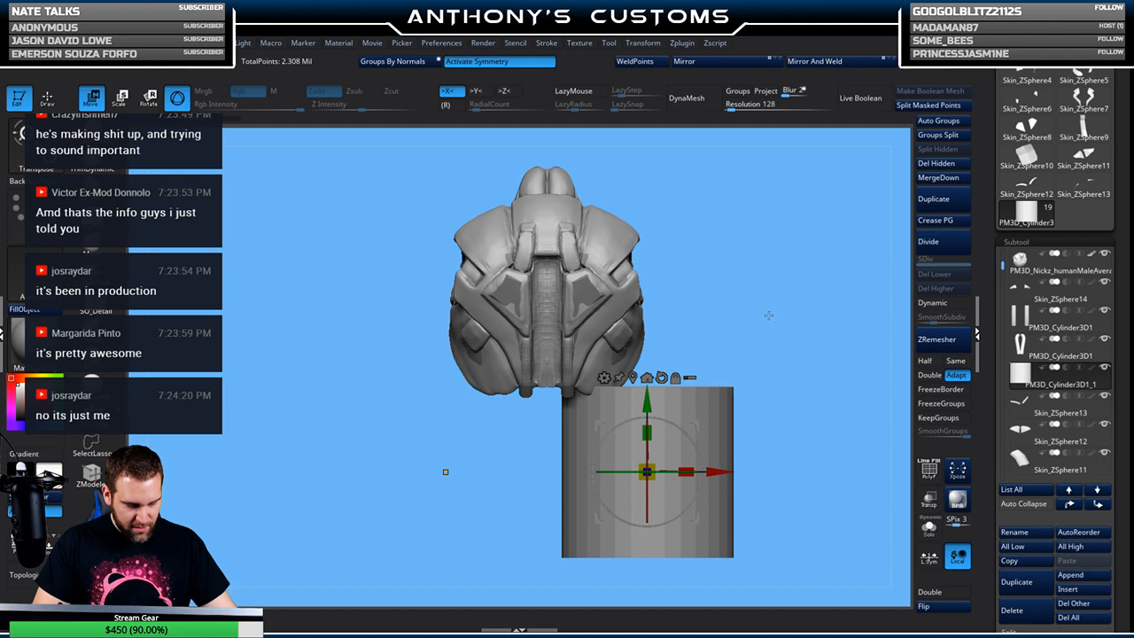
key("ctrl+z")
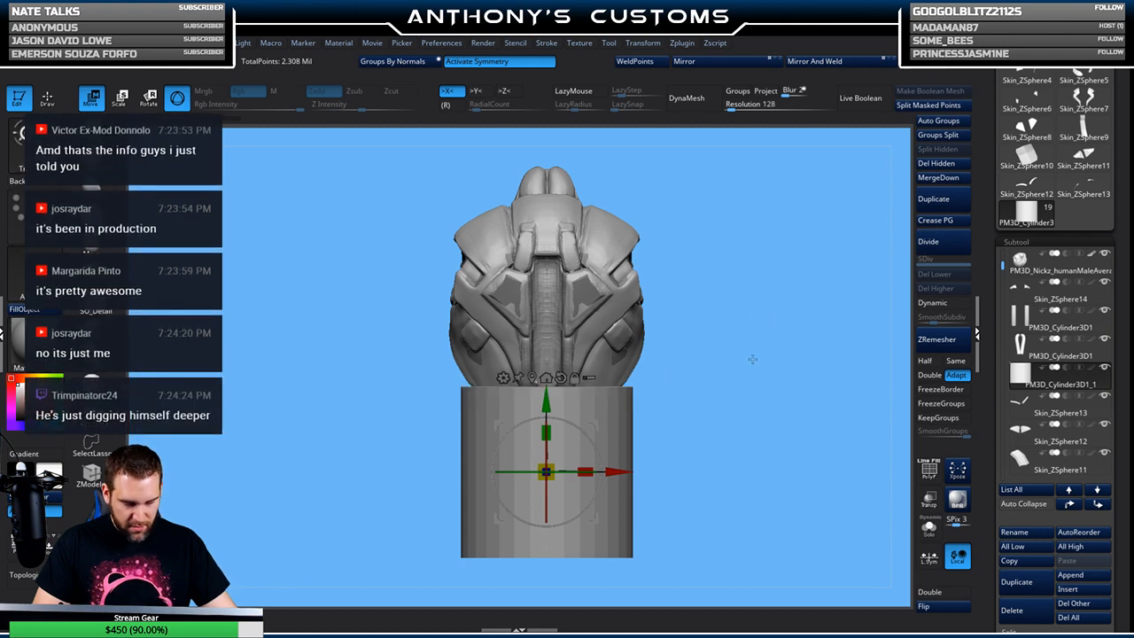
Replace the inserted cylinder with a Cylinder 3D gizmo primitive and show its polygon wireframe
left_click(503, 378)
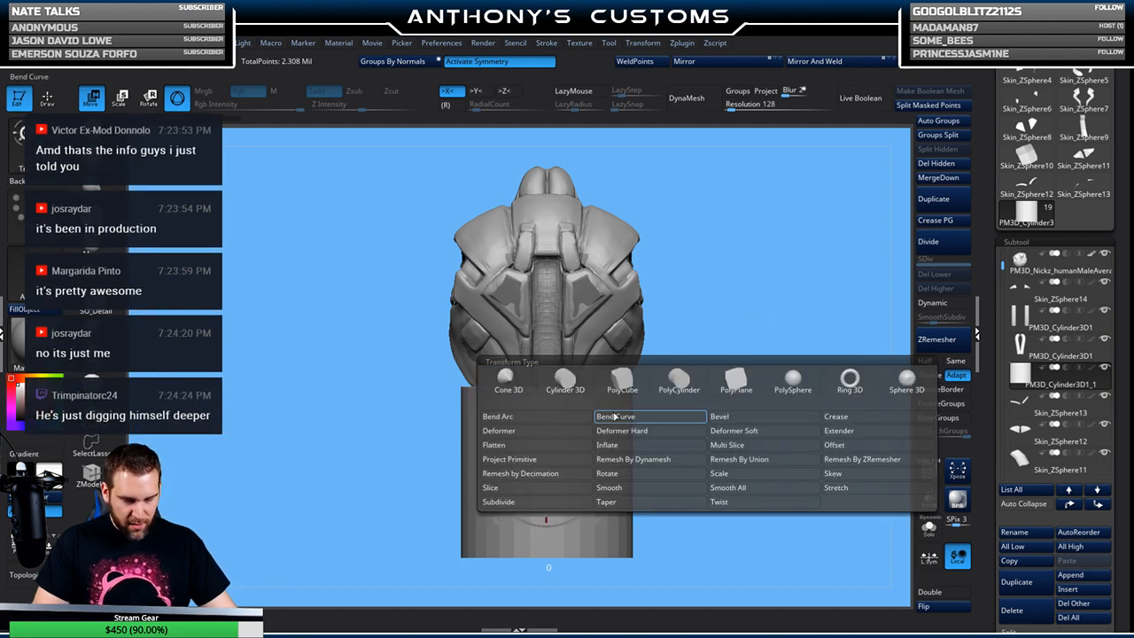
left_click(577, 390)
key("shift+f")
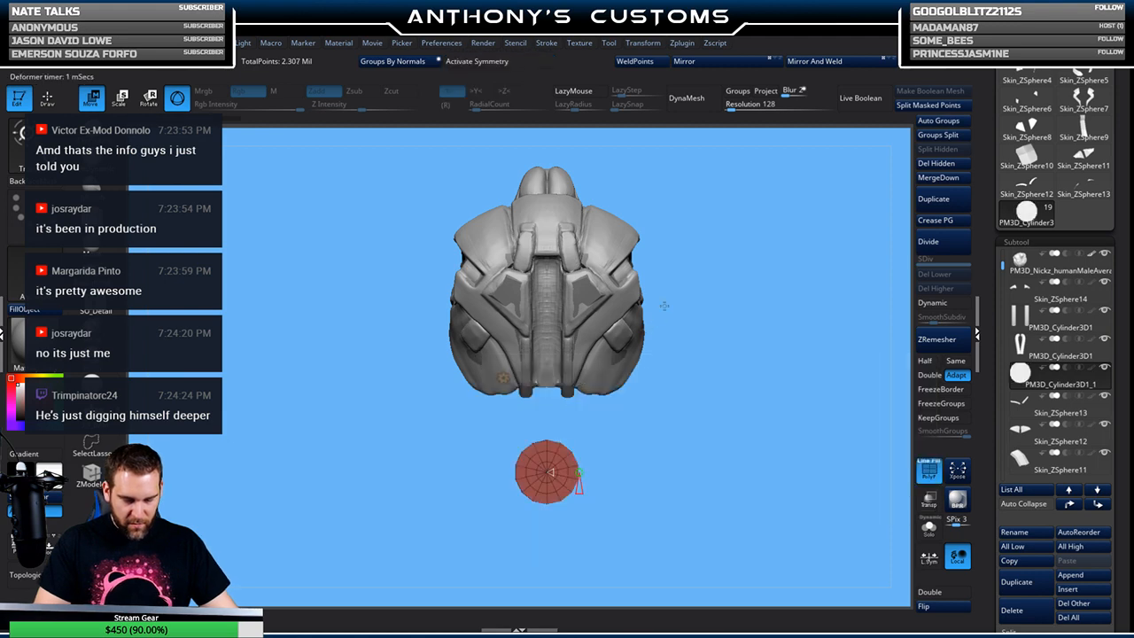
left_click_drag(726, 358, 706, 425, "alt")
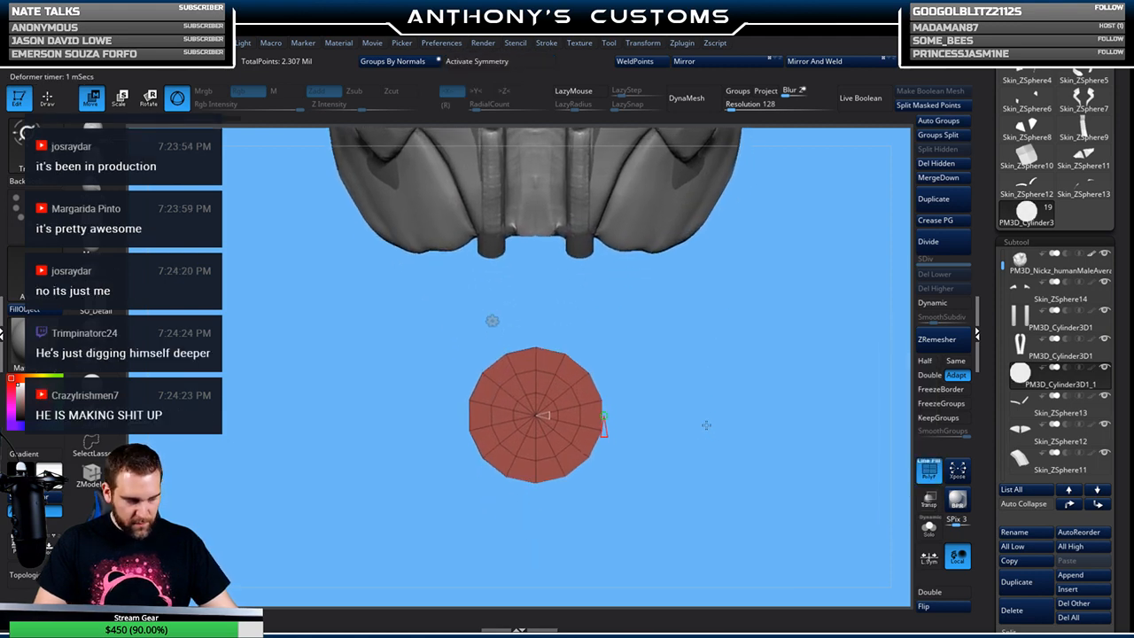
Delete the inner edge loops on the cylinder's caps with ZModeler and assign polygroups by normals
key("q")
left_click_drag(689, 388, 685, 481, "alt")
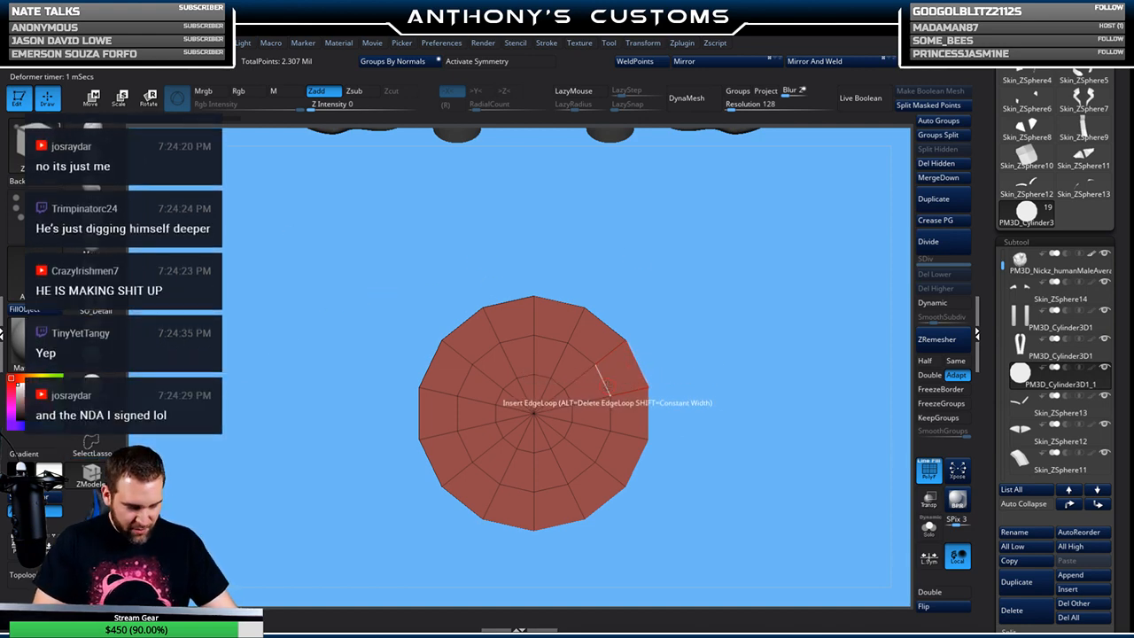
key("space")
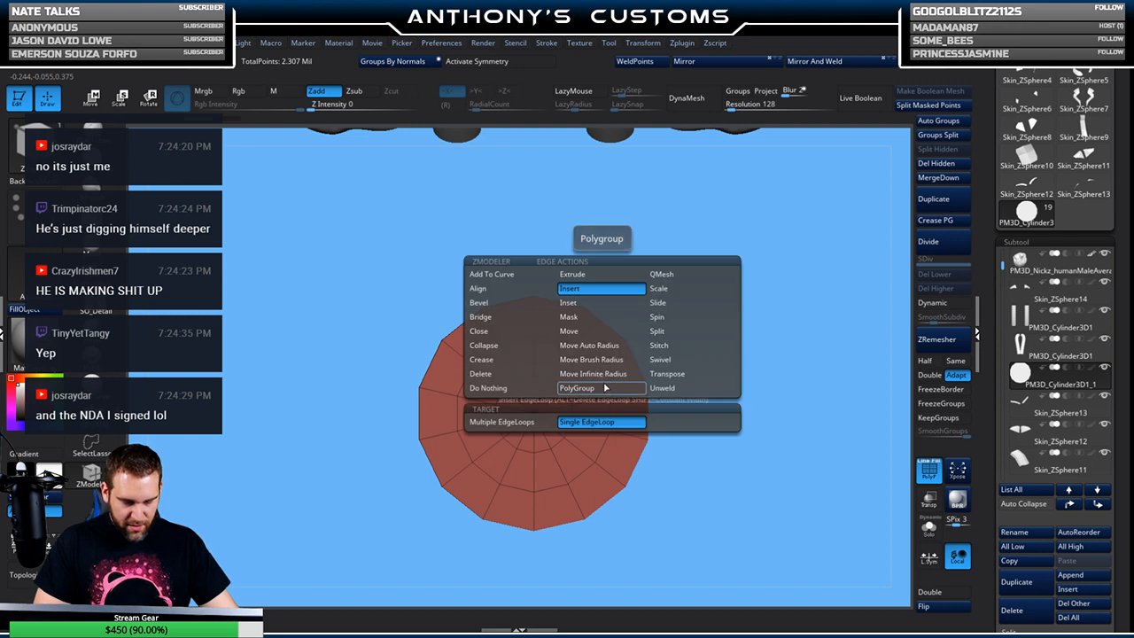
left_click(568, 397, "alt")
left_click_drag(767, 339, 643, 339)
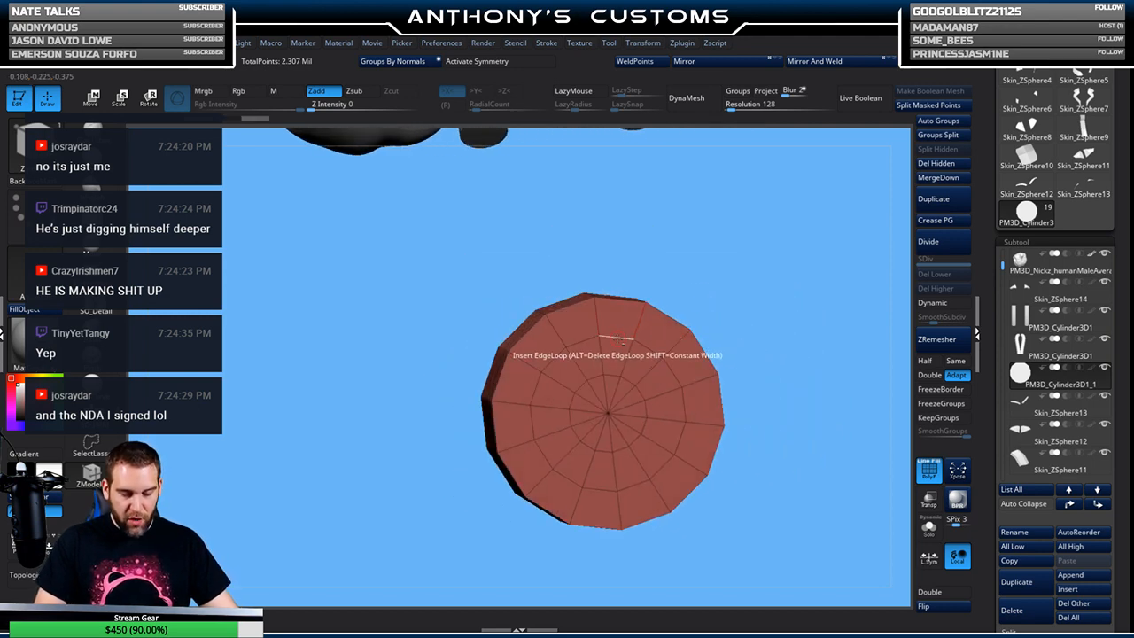
left_click_drag(637, 266, 729, 263)
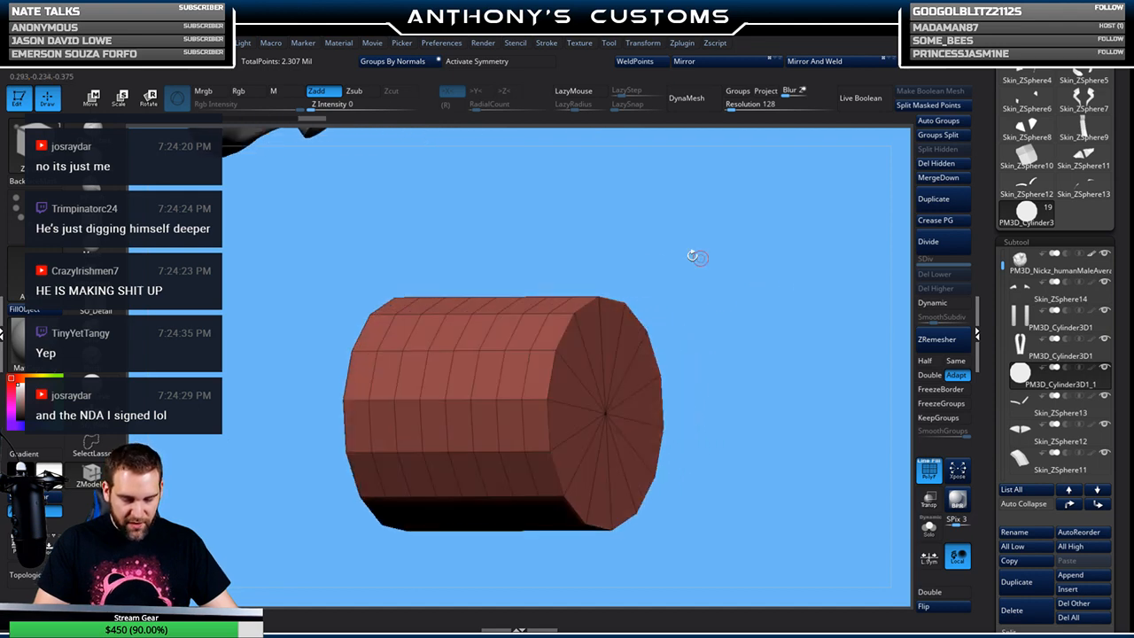
left_click(425, 59)
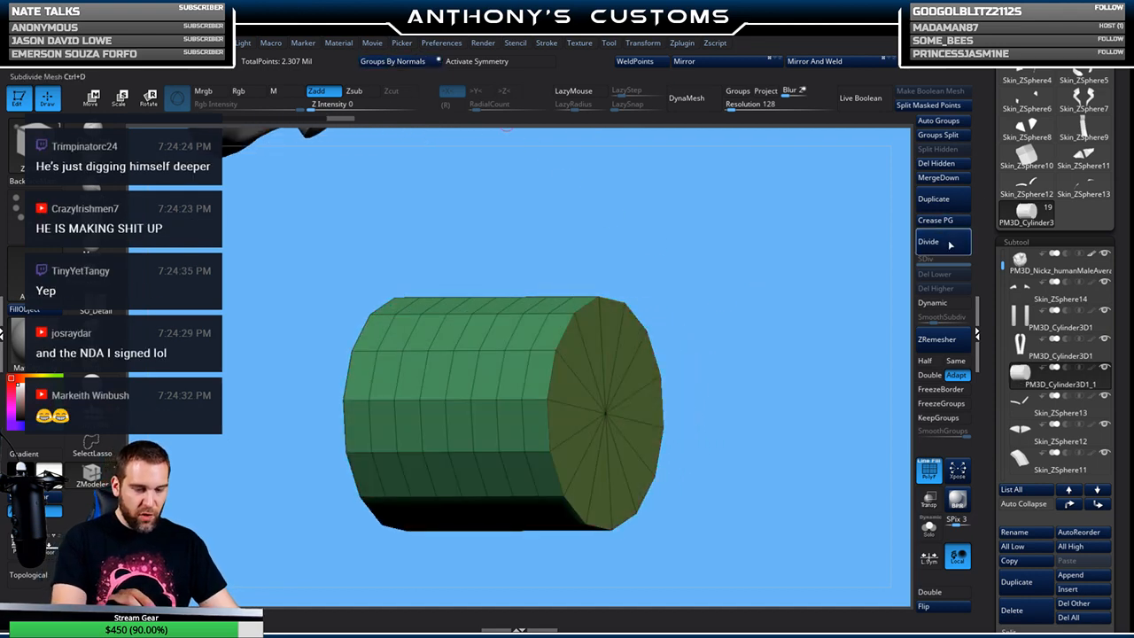
Rotate the cylinder upright and stretch it into a longer, slimmer shape
left_click_drag(809, 256, 815, 336)
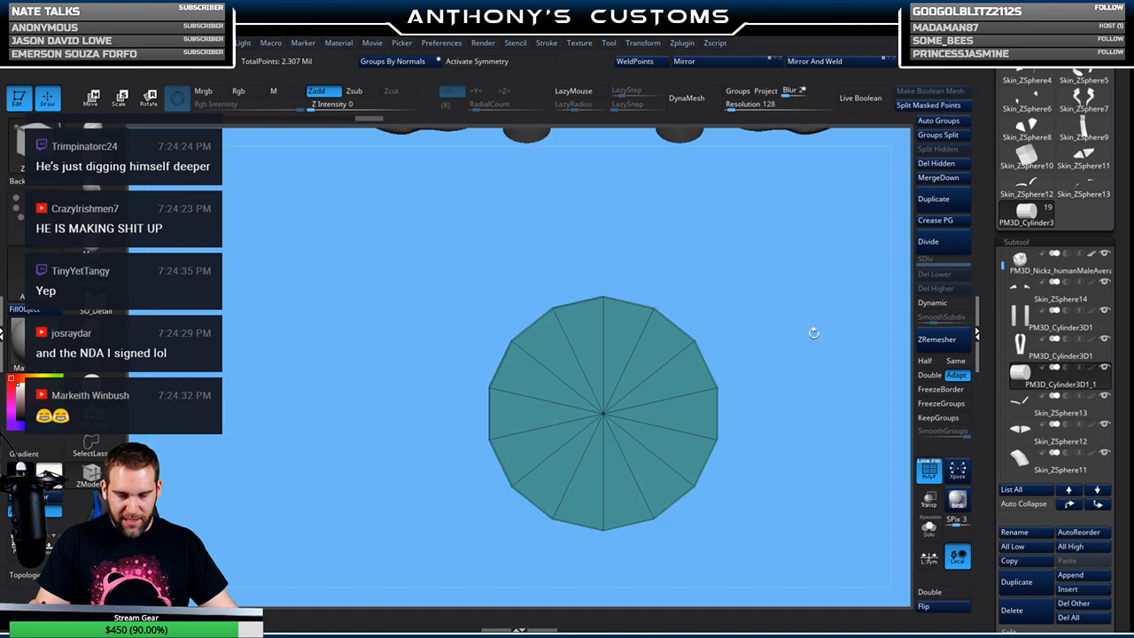
left_click_drag(799, 378, 774, 314, "alt")
mouse_move(749, 367)
left_mouse_down("alt")
mouse_move(703, 406)
mouse_move(713, 395)
mouse_move(698, 395)
mouse_move(721, 388)
mouse_move(708, 389)
mouse_move(735, 421)
mouse_move(741, 397)
mouse_move(769, 388)
mouse_move(751, 361)
left_mouse_up("alt")
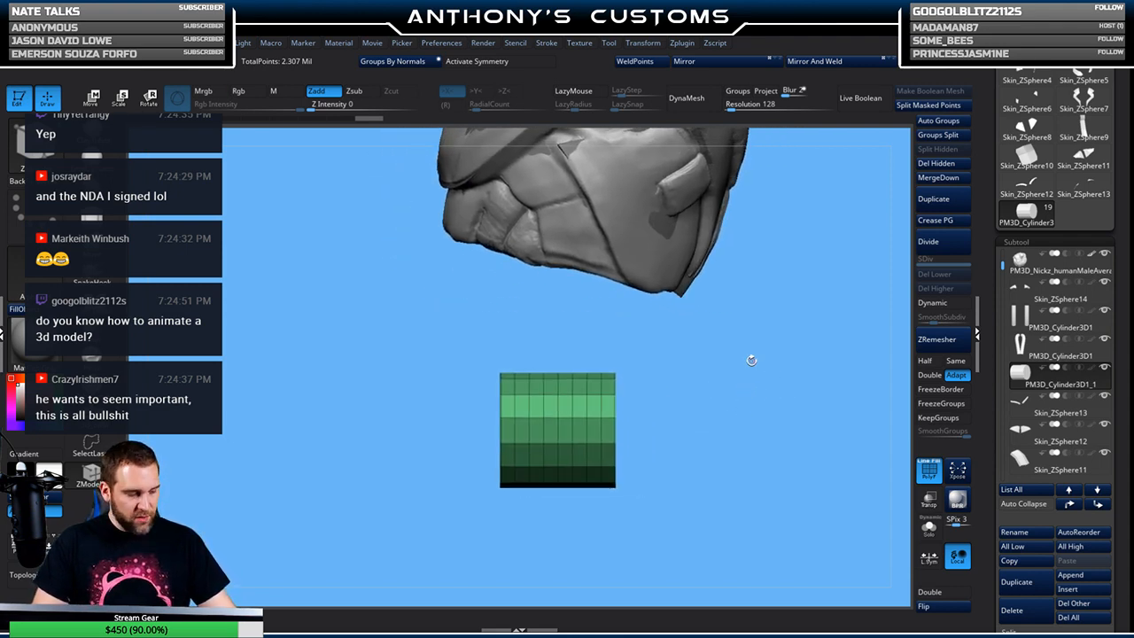
key("w")
mouse_move(604, 475)
left_mouse_down()
mouse_move(569, 494)
mouse_move(605, 474)
left_mouse_up()
left_click_drag(564, 373, 564, 298)
left_click_drag(757, 388, 723, 383)
left_click_drag(717, 422, 716, 392, "alt")
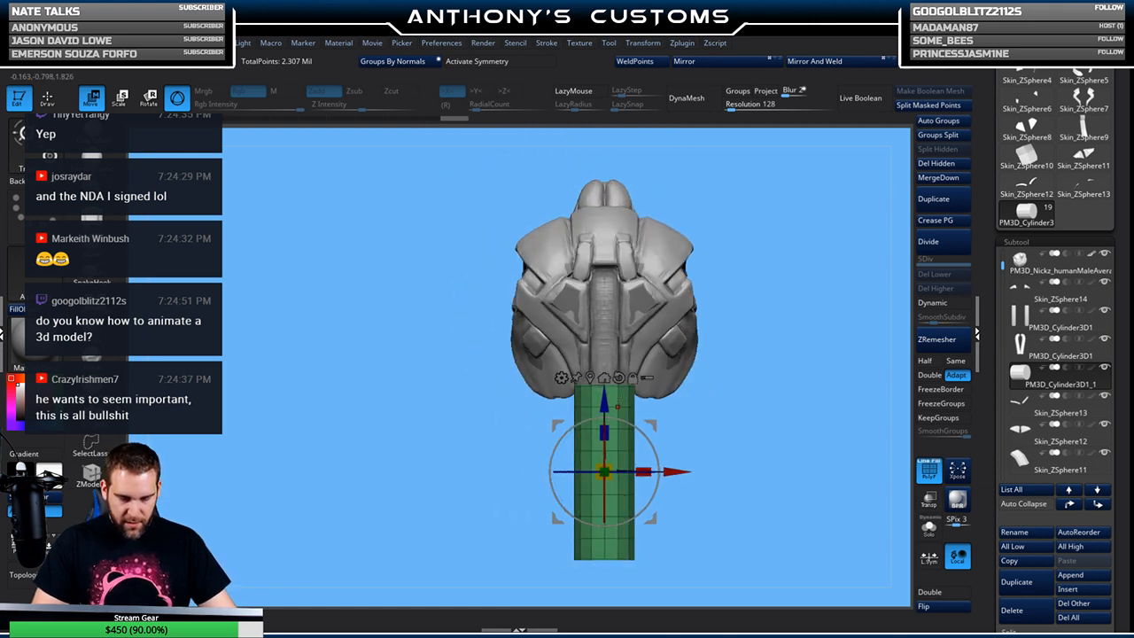
Move the cylinder up toward the neck, scale it down and tilt it to follow the neck's slope
left_click_drag(672, 435, 678, 208)
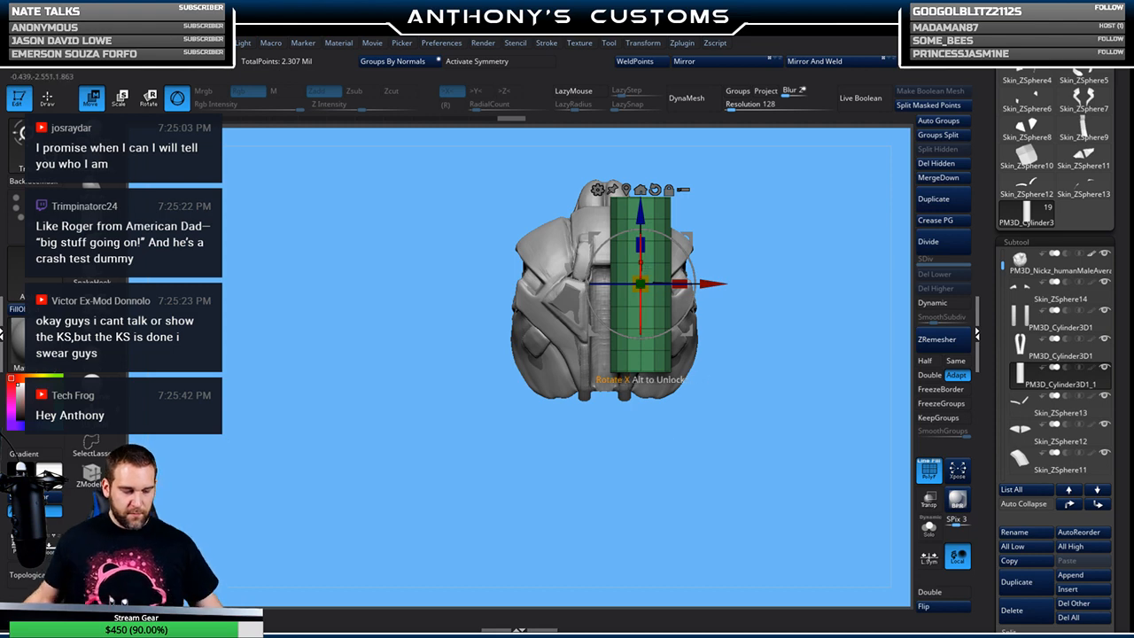
left_click_drag(640, 284, 611, 306)
left_click_drag(778, 328, 719, 374, "alt")
left_click_drag(563, 372, 562, 377)
left_click_drag(666, 296, 742, 311, "shift")
left_click_drag(659, 343, 641, 268)
left_click_drag(749, 289, 645, 291)
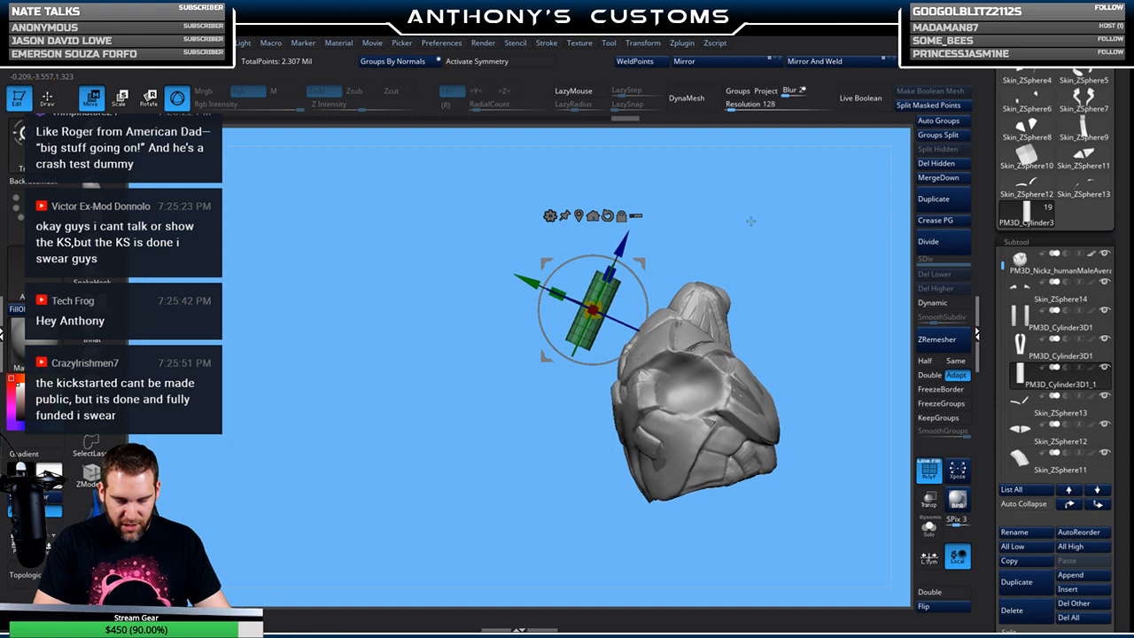
Fit the tilted cylinder against one side of the neck and fine-tune its position and angle
left_click_drag(770, 221, 689, 225, "alt")
left_click_drag(560, 268, 719, 328)
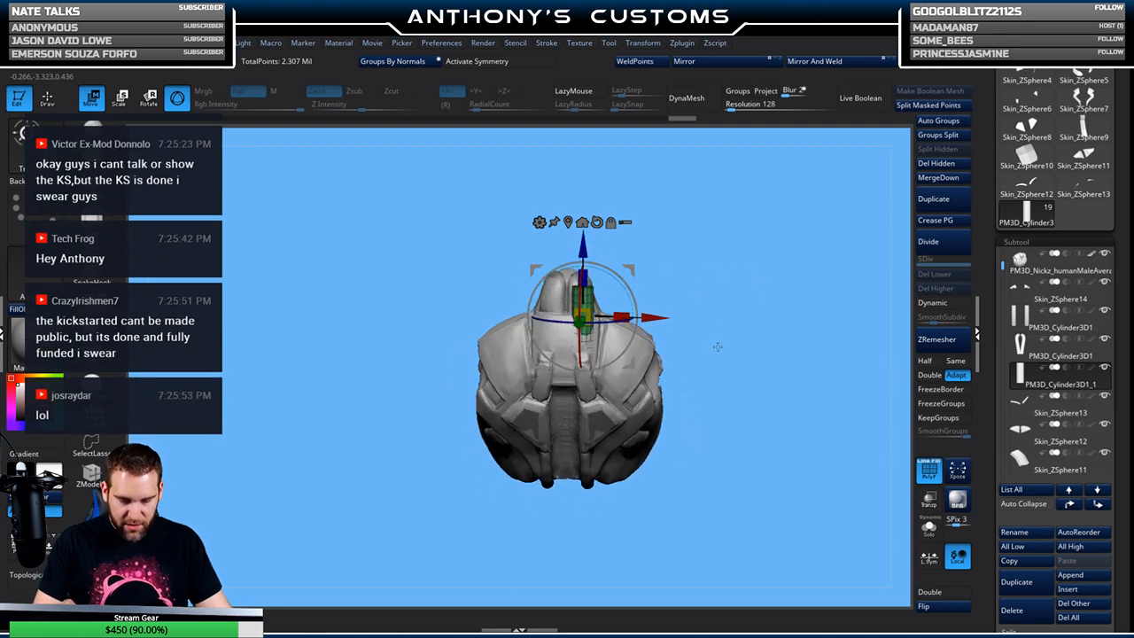
left_click_drag(684, 269, 705, 277)
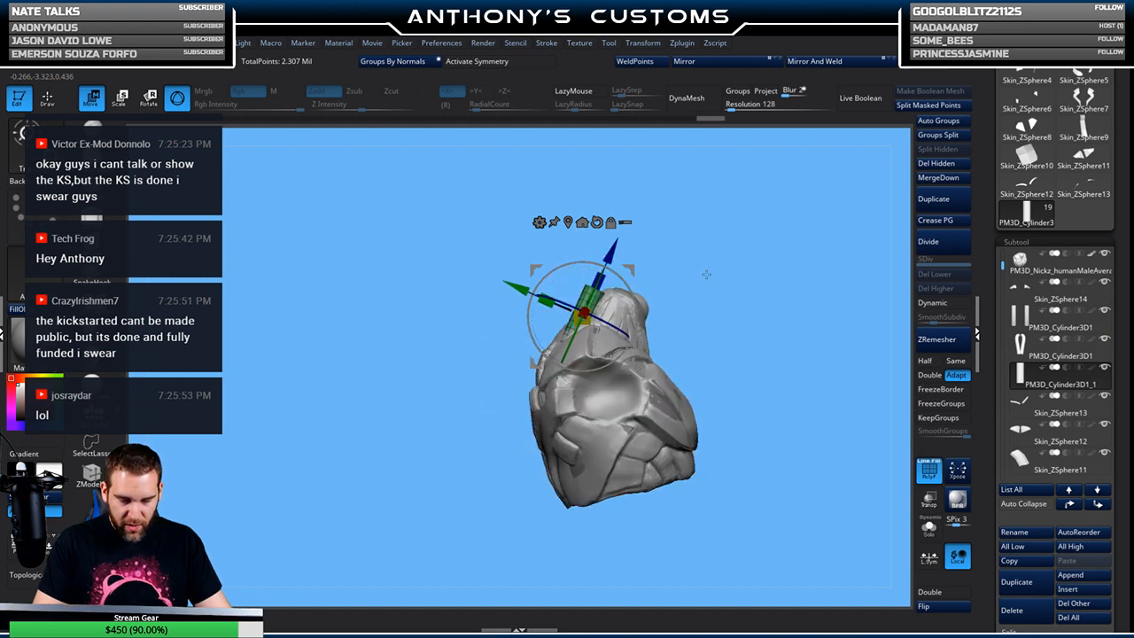
left_click_drag(631, 269, 645, 265)
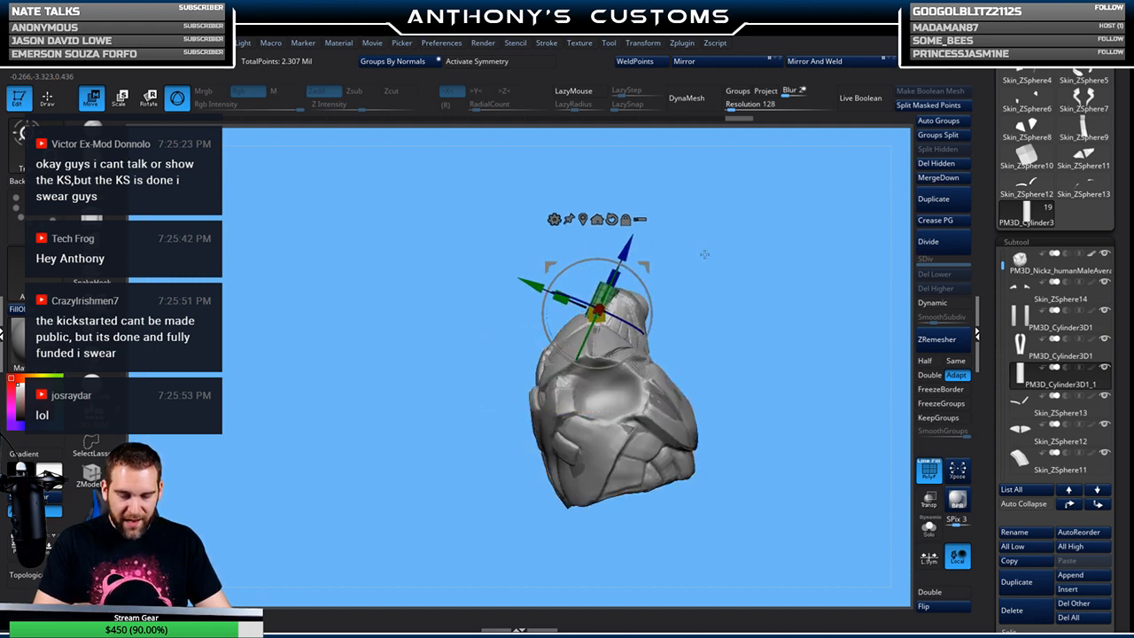
left_click_drag(644, 282, 724, 259)
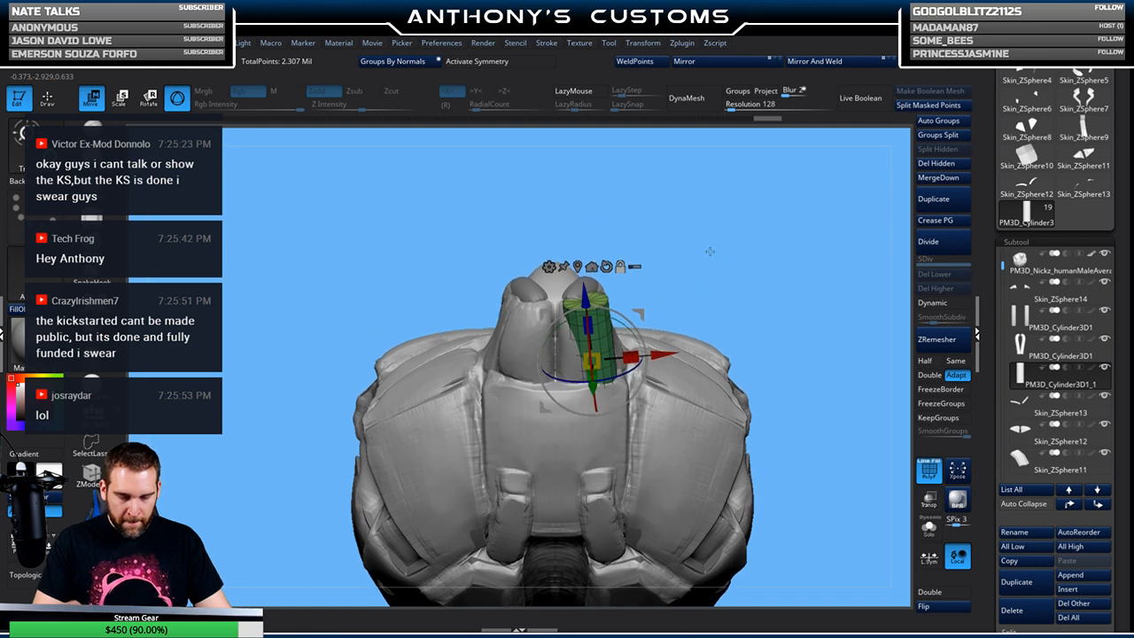
left_click_drag(623, 322, 617, 321)
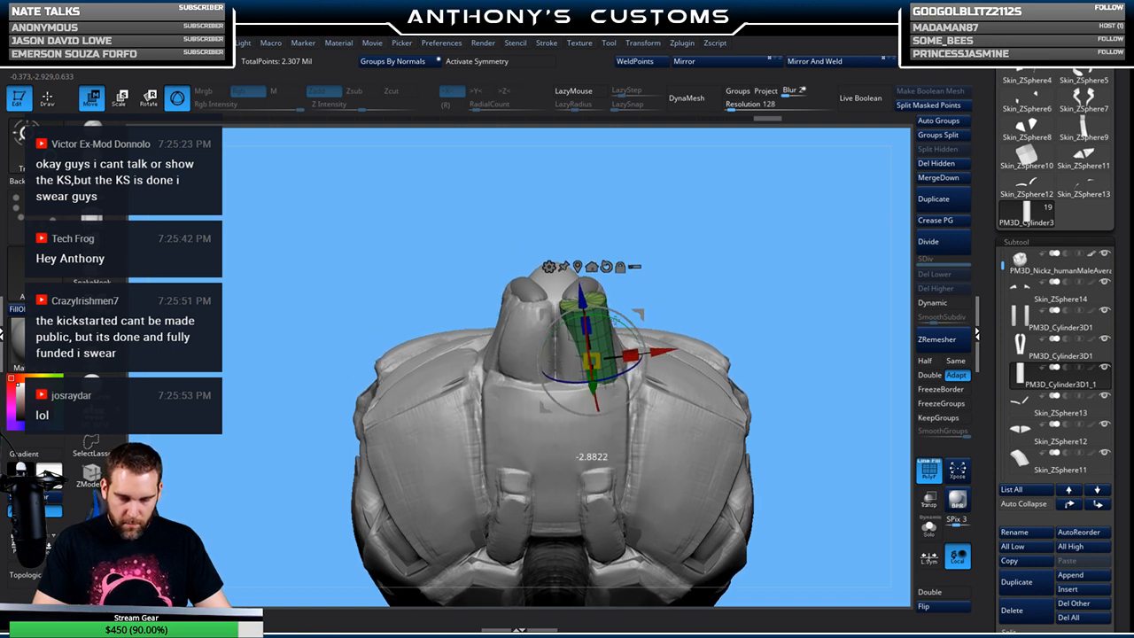
left_click_drag(620, 264, 730, 293)
Crease the complete edge loop at the cylinder's lower end and turn on Dynamic Subdiv to smooth the piece
key("q")
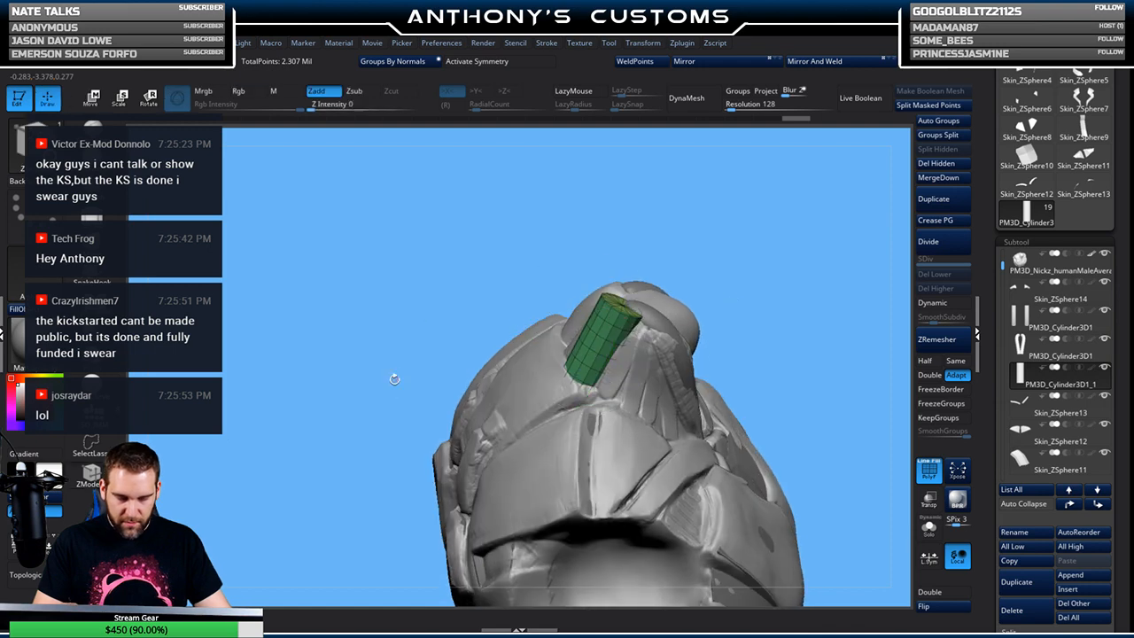
left_click_drag(752, 264, 753, 321)
key("space")
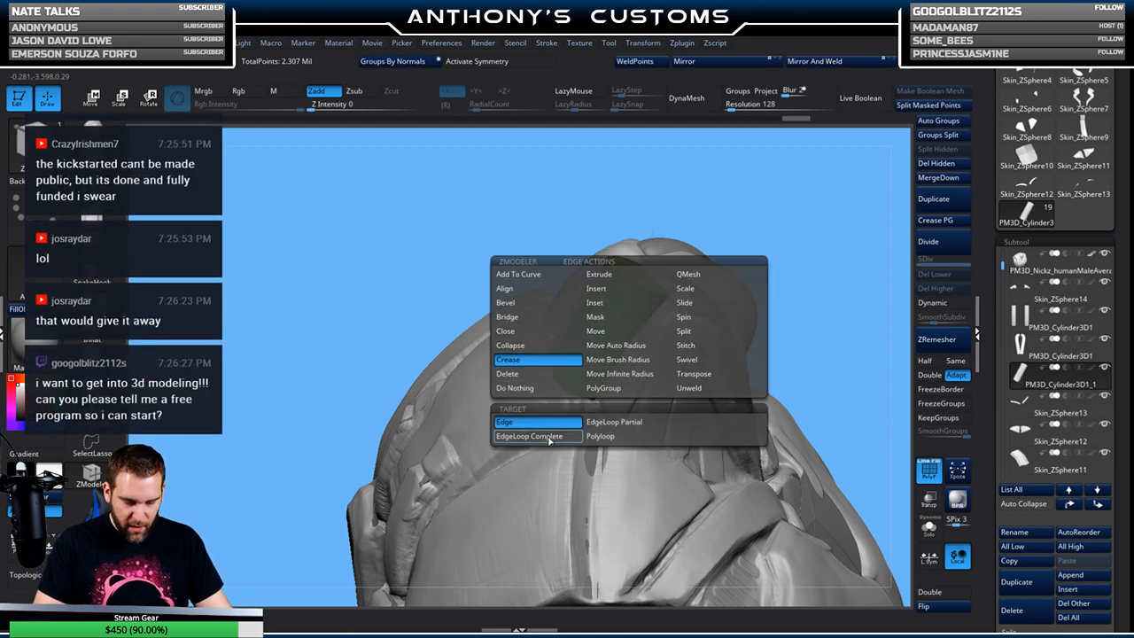
left_click(529, 436)
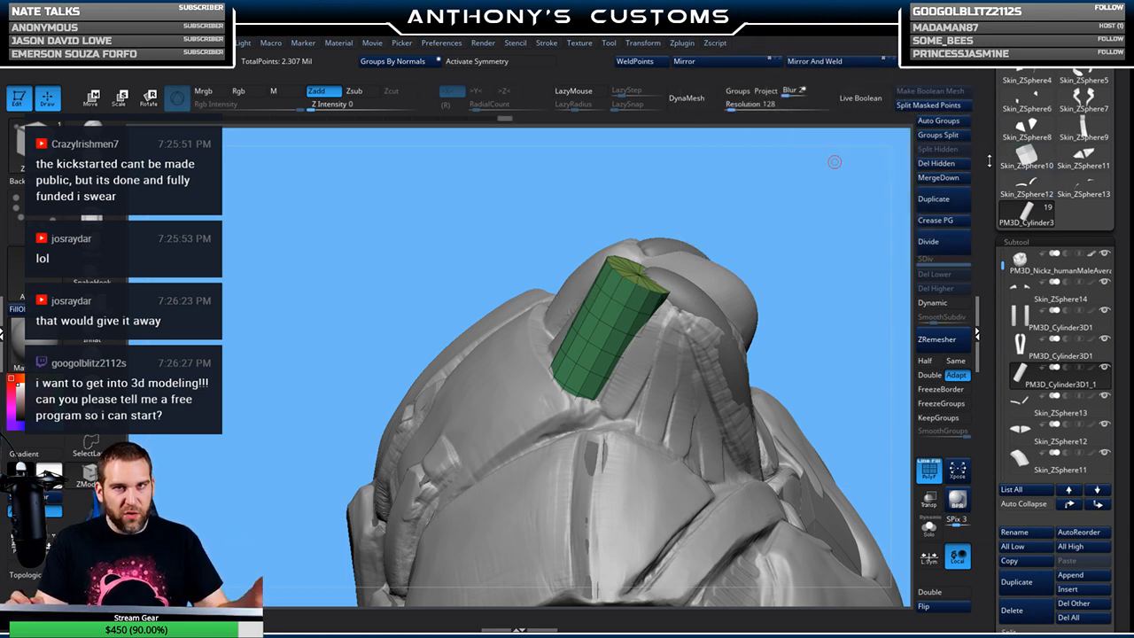
mouse_move(1000, 157)
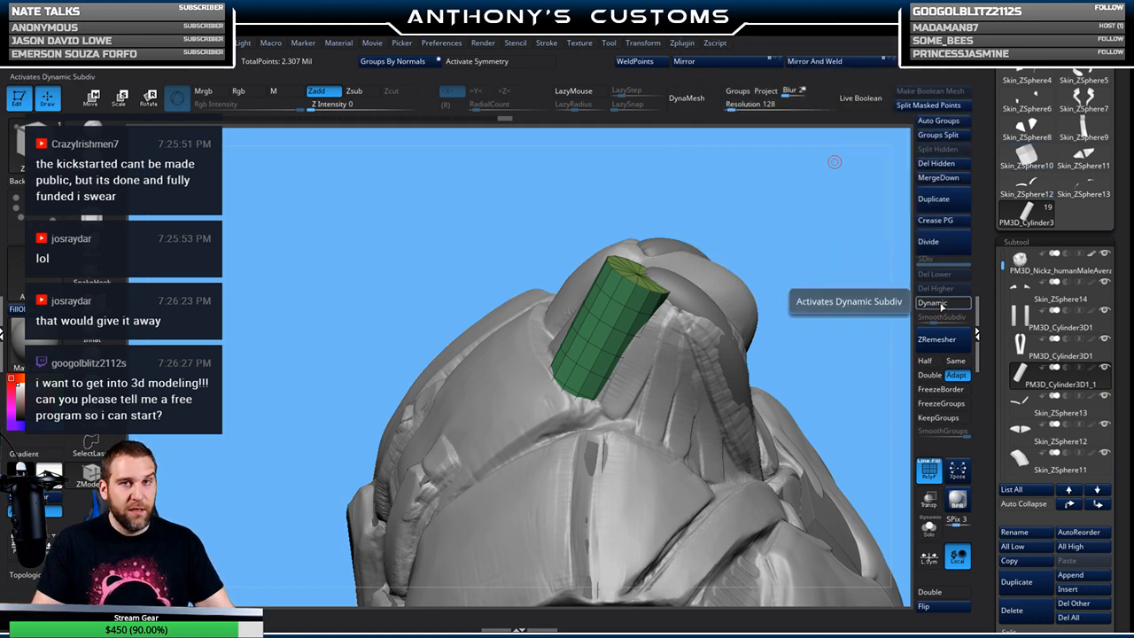
left_click(932, 302)
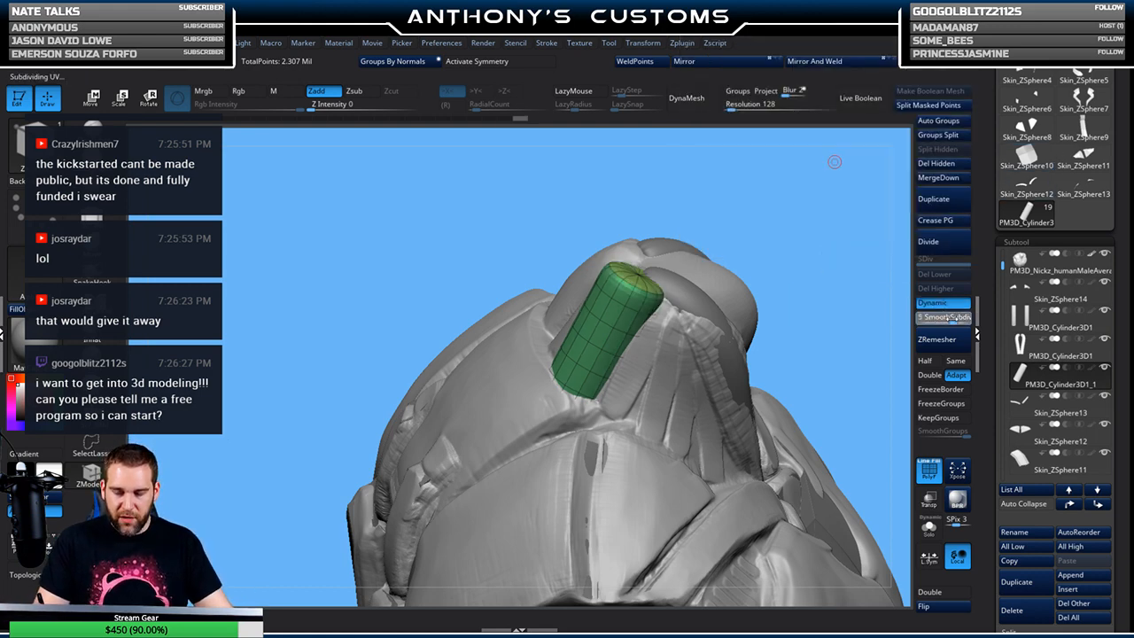
left_click(953, 317)
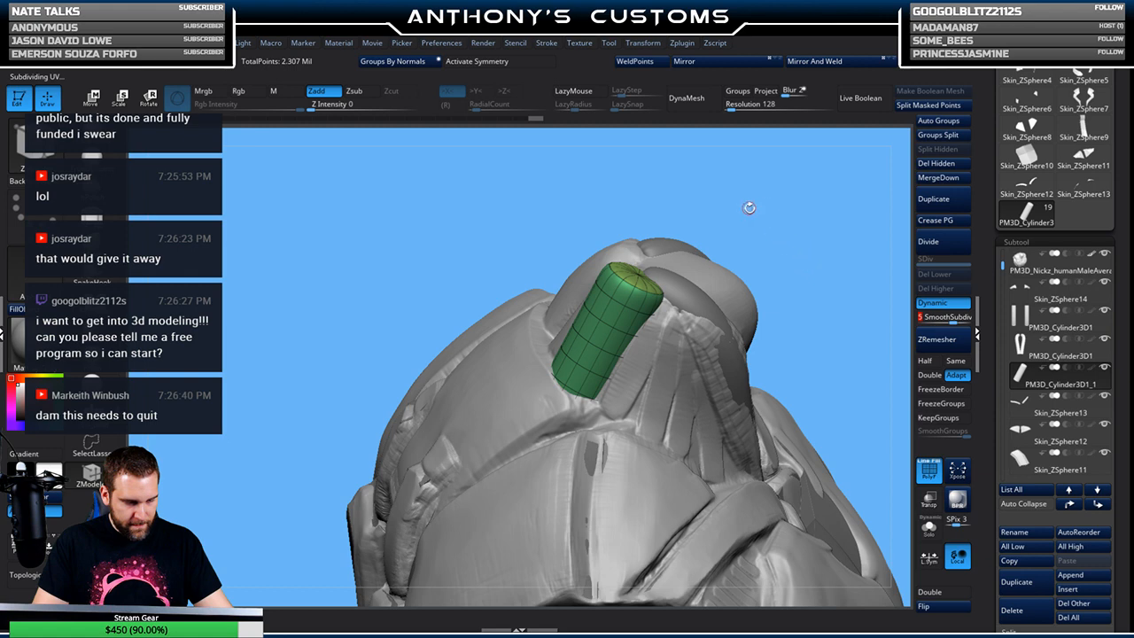
Apply a Bend Curve deformer to the neck cylinder and pull its upper end in against the neck
left_click_drag(768, 213, 803, 210)
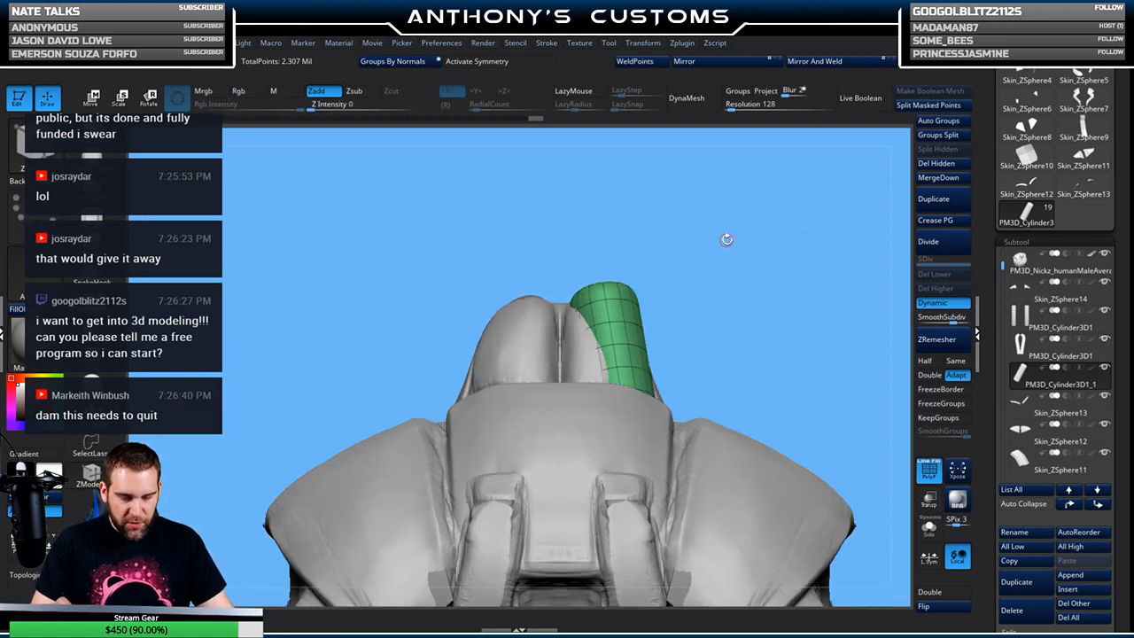
key("w")
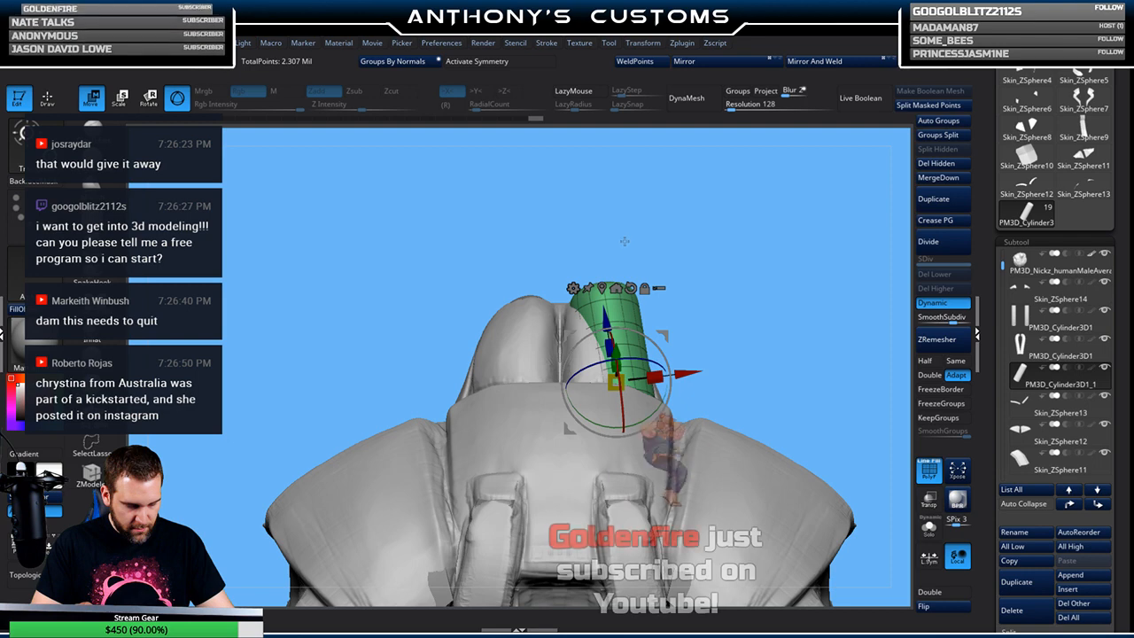
left_click(573, 288)
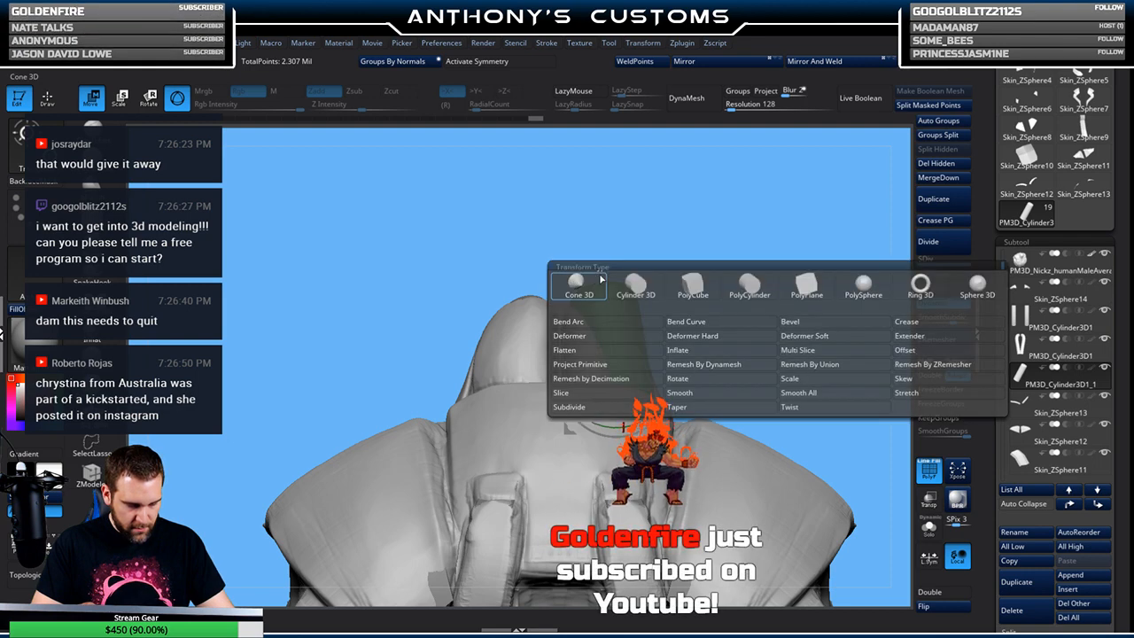
left_click(679, 321)
left_click_drag(764, 230, 716, 241)
left_click_drag(612, 187, 612, 189)
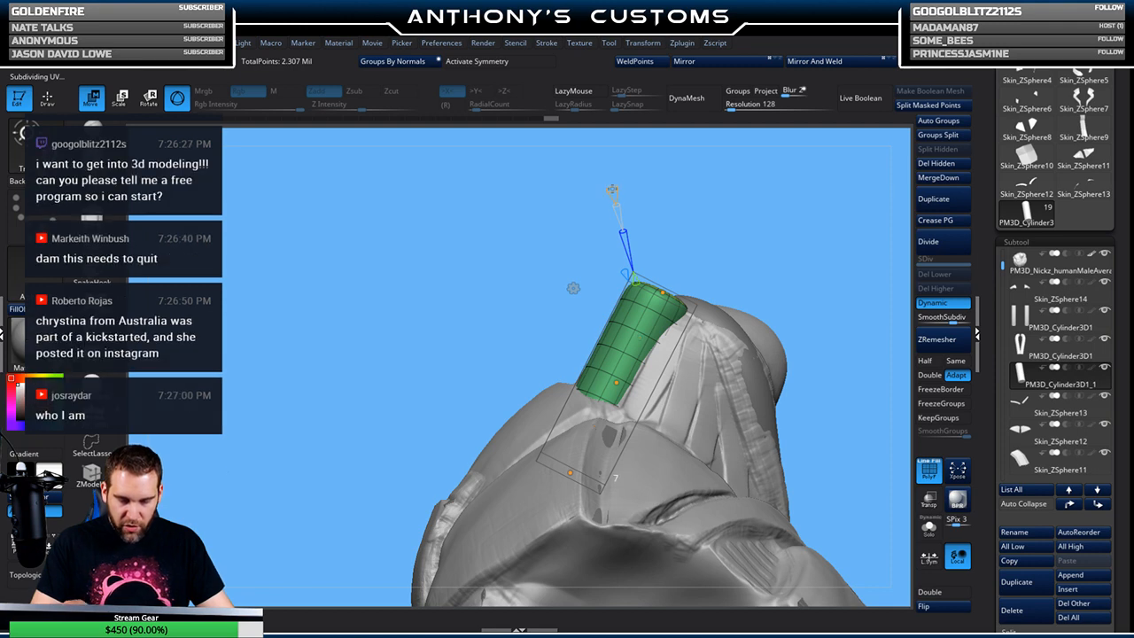
left_click_drag(665, 292, 686, 306)
left_click_drag(743, 232, 822, 236)
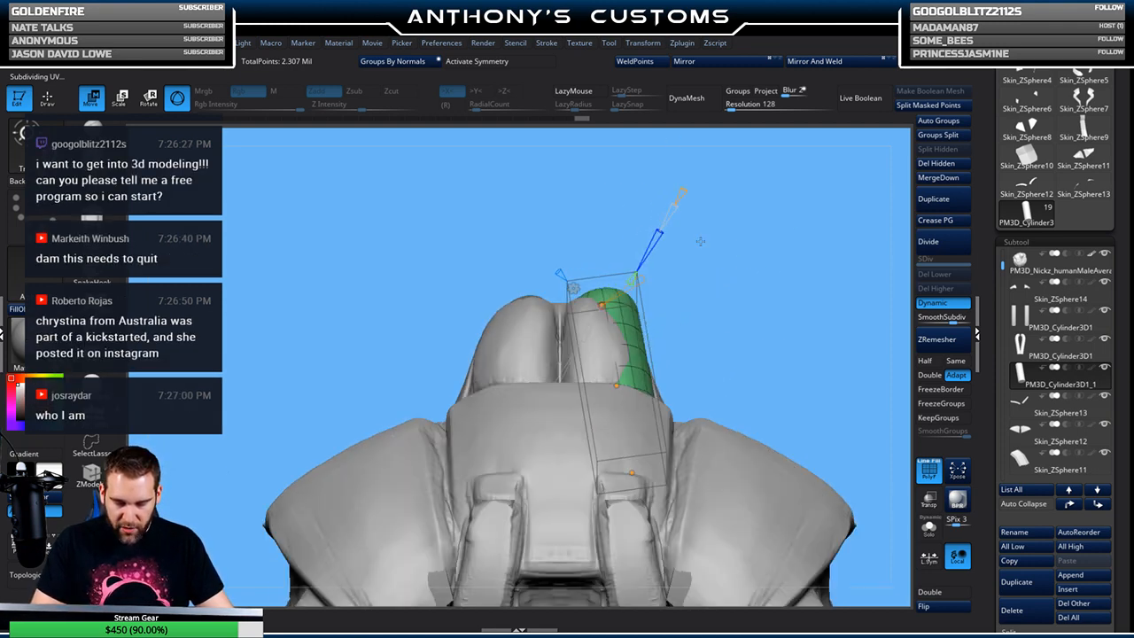
left_click_drag(601, 304, 580, 311)
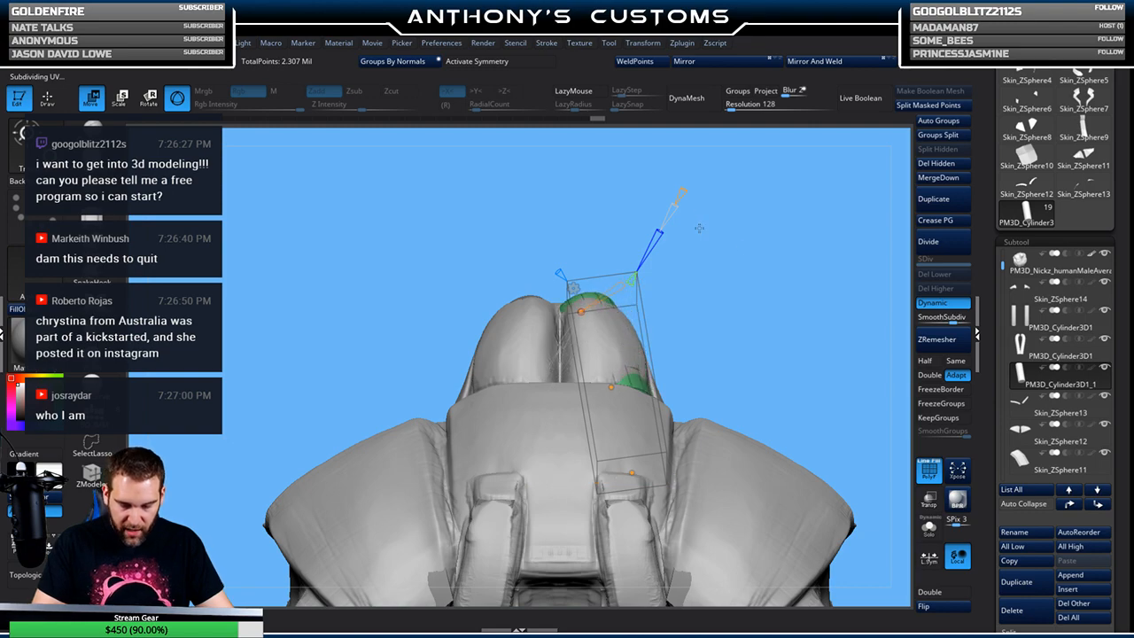
Reposition the bend curve's middle and lower points so the cylinder hugs the side of the neck
left_click_drag(769, 295, 714, 346)
left_click_drag(623, 387, 625, 376)
left_click_drag(569, 472, 599, 420)
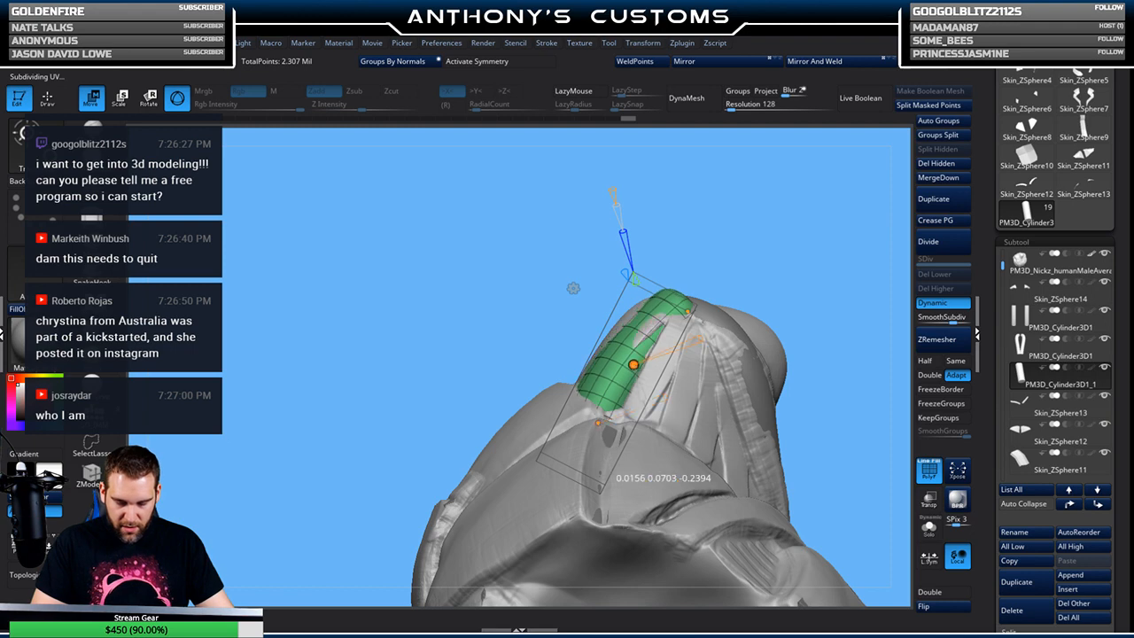
left_click_drag(567, 255, 820, 244)
left_click_drag(615, 359, 608, 363)
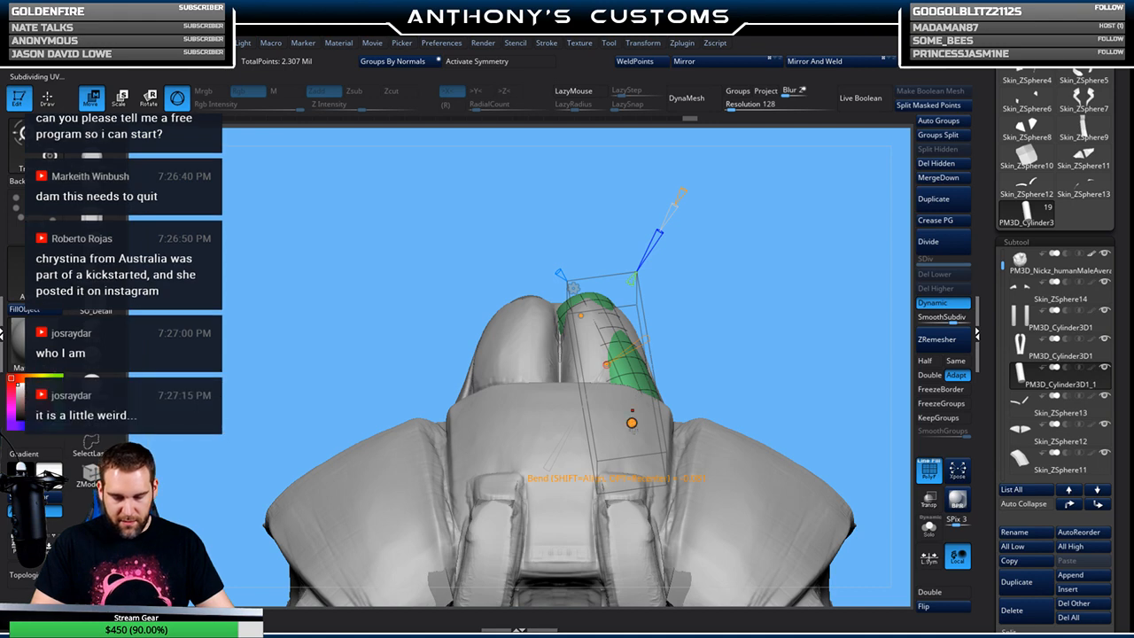
left_click_drag(631, 423, 624, 423)
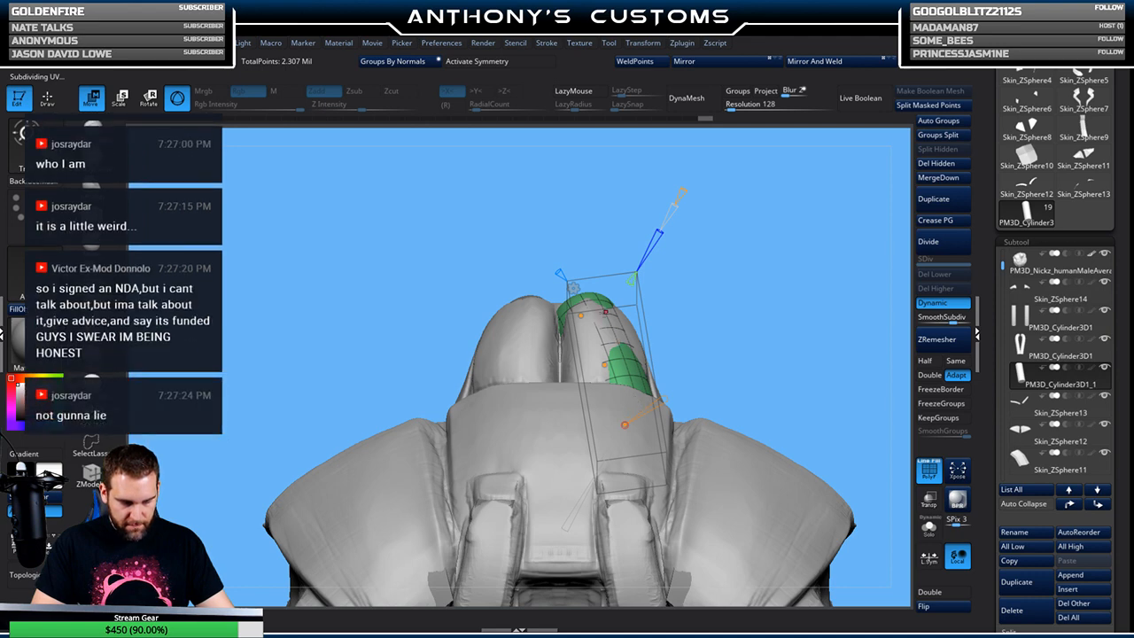
Add control points to the bend curve and refine how the cylinder's upper end curves over the neck
left_click_drag(649, 302, 758, 440)
left_click_drag(869, 237, 875, 202)
left_click_drag(580, 316, 586, 310)
left_click_drag(780, 276, 725, 287)
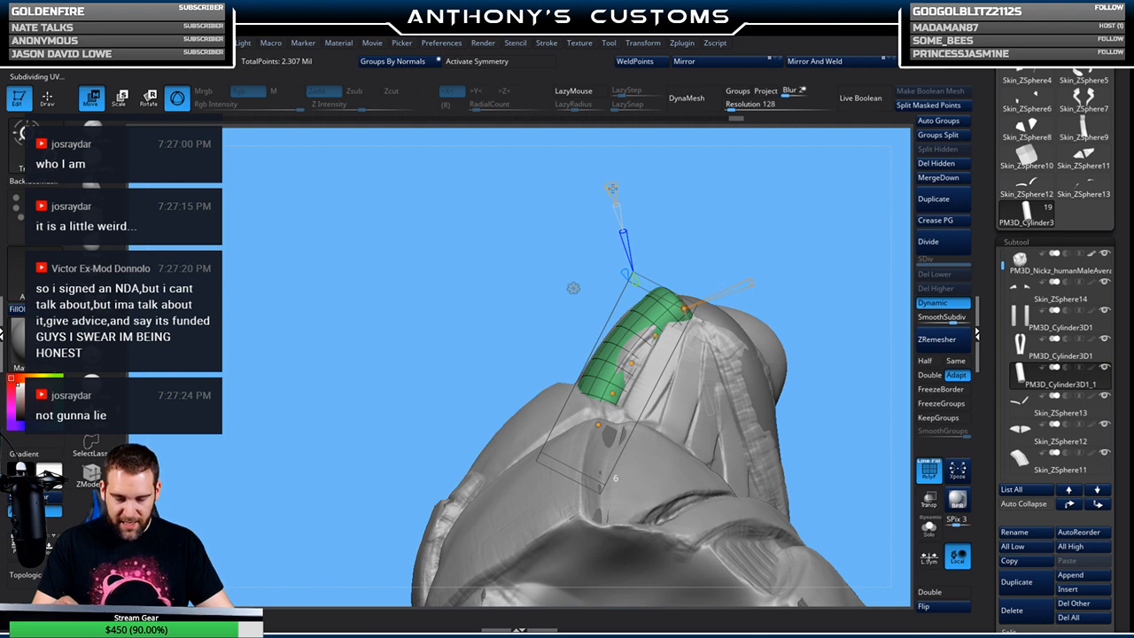
left_click_drag(685, 309, 685, 324)
mouse_move(700, 226)
left_mouse_down()
mouse_move(700, 337)
mouse_move(696, 354)
mouse_move(683, 354)
left_mouse_up()
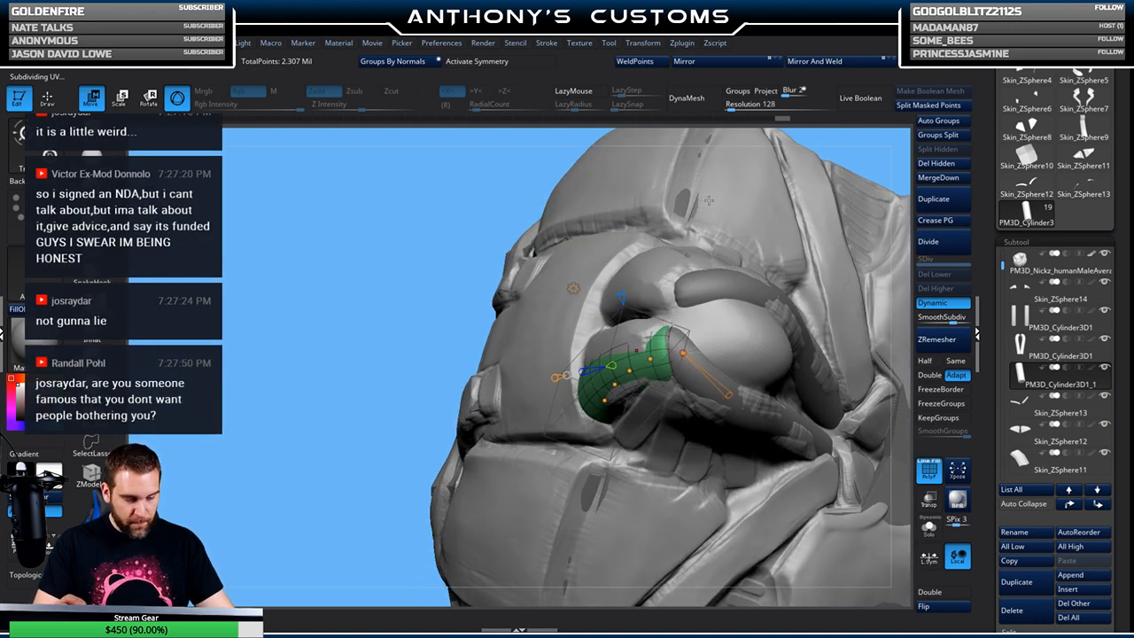
left_click_drag(454, 362, 476, 298)
Copy the bent cylinder to the opposite side of the neck with Mirror And Weld
left_click_drag(768, 216, 799, 223)
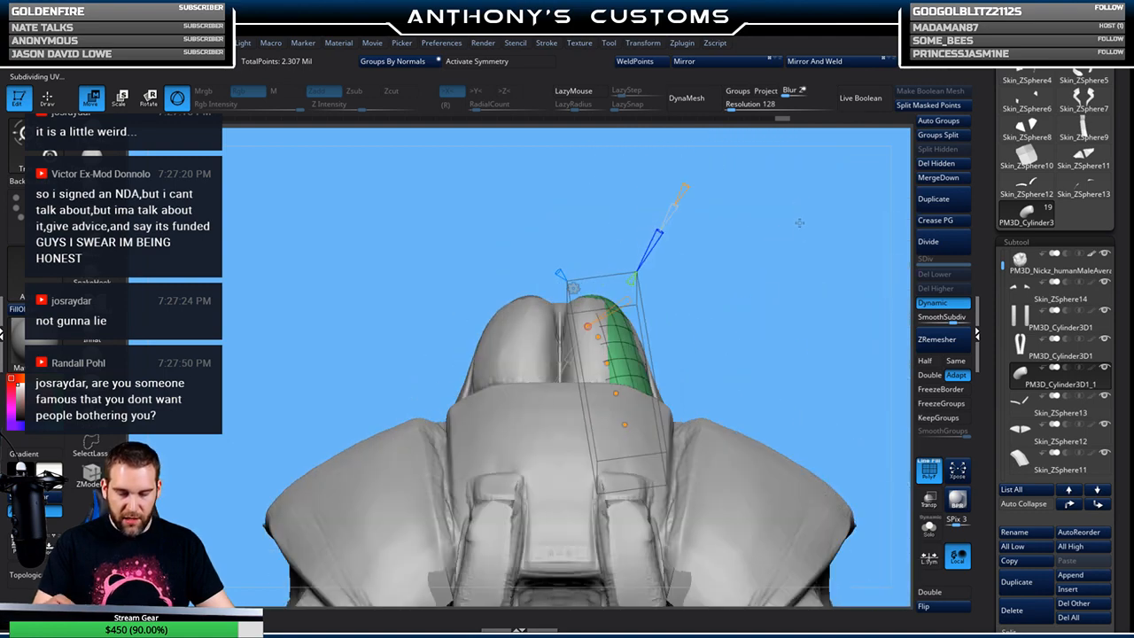
left_click(832, 63)
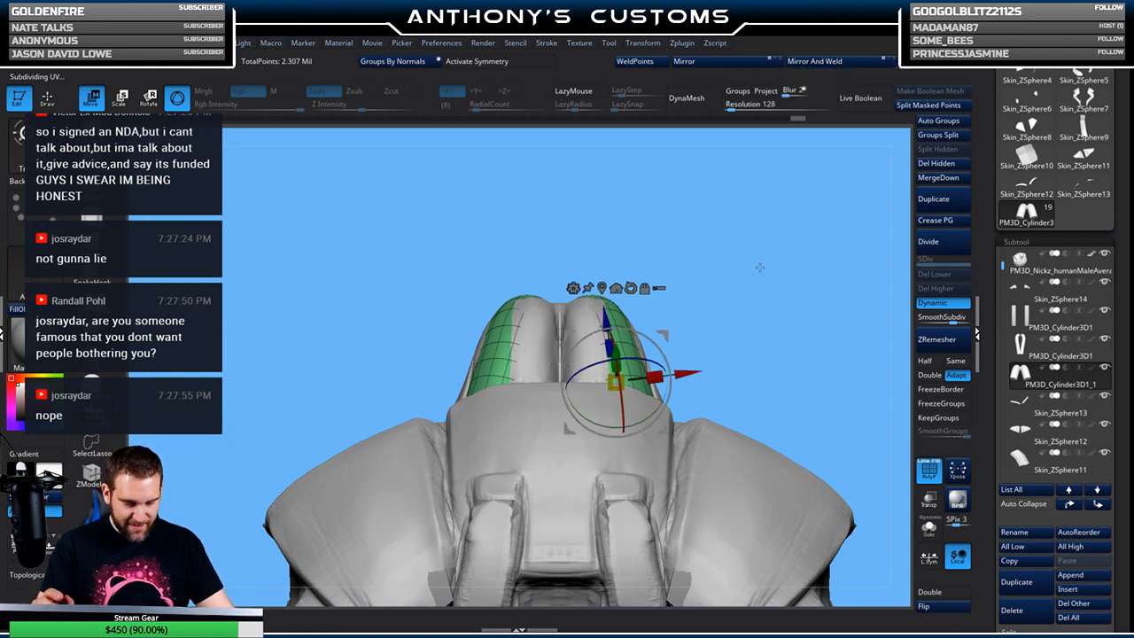
Examine how the mirrored neck pieces fit the torso from several angles
key("q")
mouse_move(719, 280)
left_mouse_down()
mouse_move(765, 283)
mouse_move(791, 240)
left_mouse_up()
left_click_drag(739, 303, 776, 318)
mouse_move(800, 275)
left_mouse_down()
mouse_move(755, 287)
mouse_move(730, 228)
mouse_move(747, 222)
mouse_move(761, 253)
mouse_move(771, 238)
mouse_move(769, 260)
mouse_move(763, 248)
left_mouse_up()
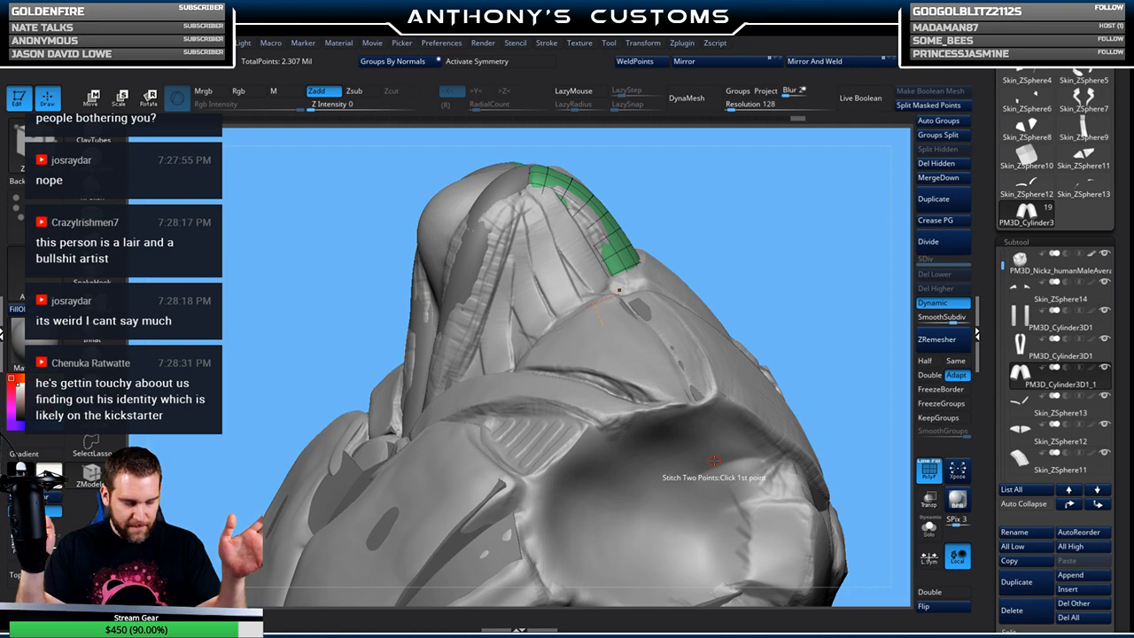
left_click_drag(764, 216, 760, 177)
left_click_drag(733, 258, 733, 226)
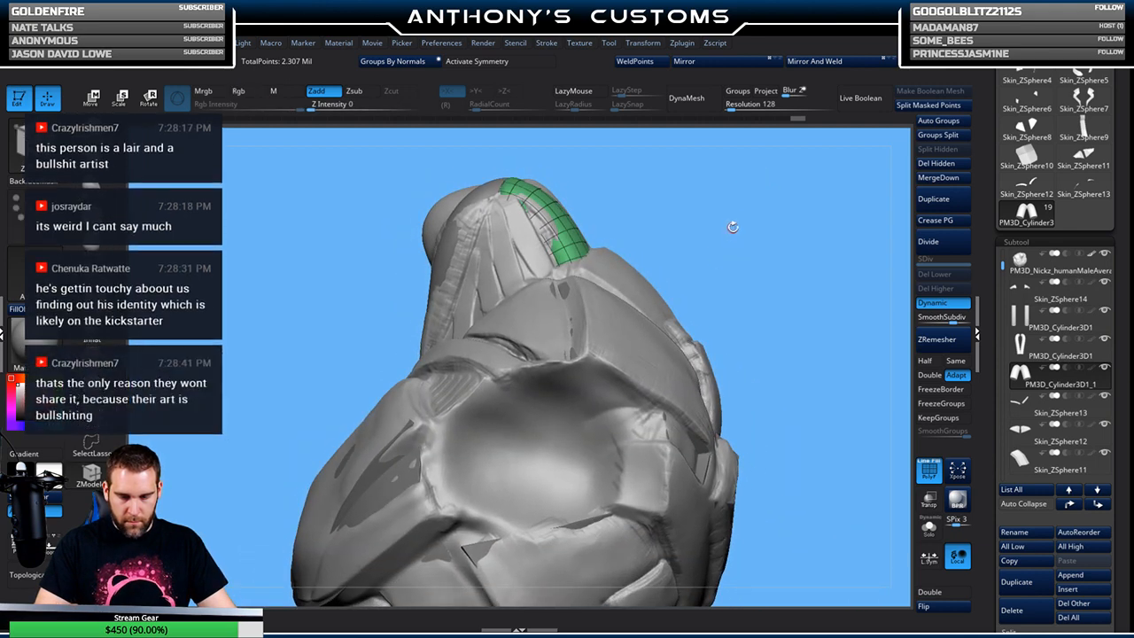
left_click_drag(731, 246, 749, 239)
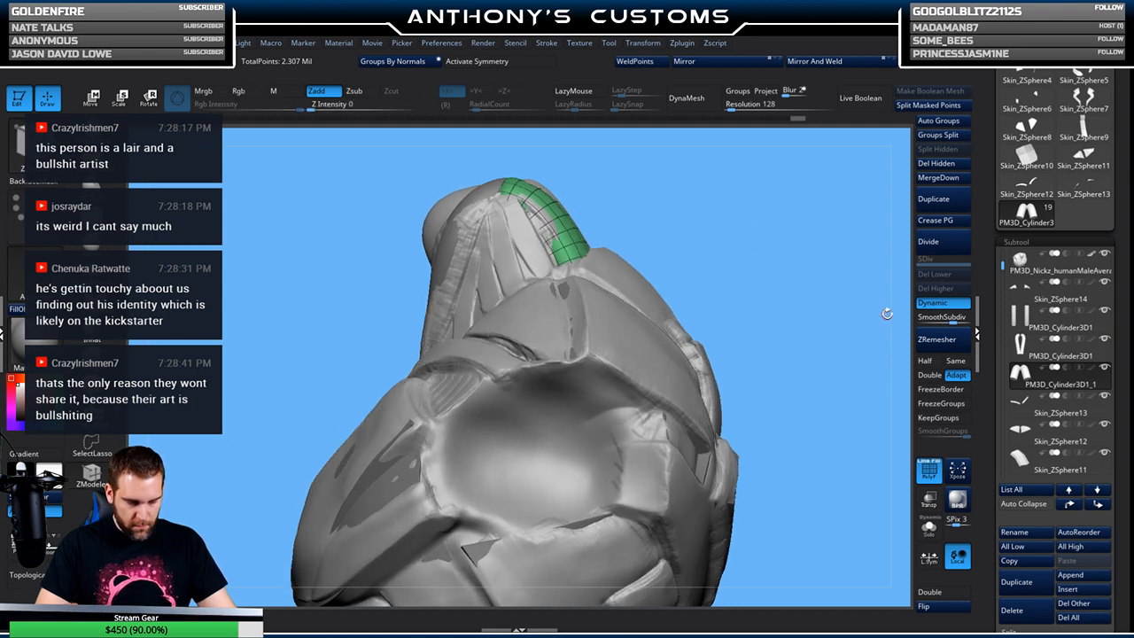
Insert a new Cylinder3D subtool and isolate it
left_click(1067, 588)
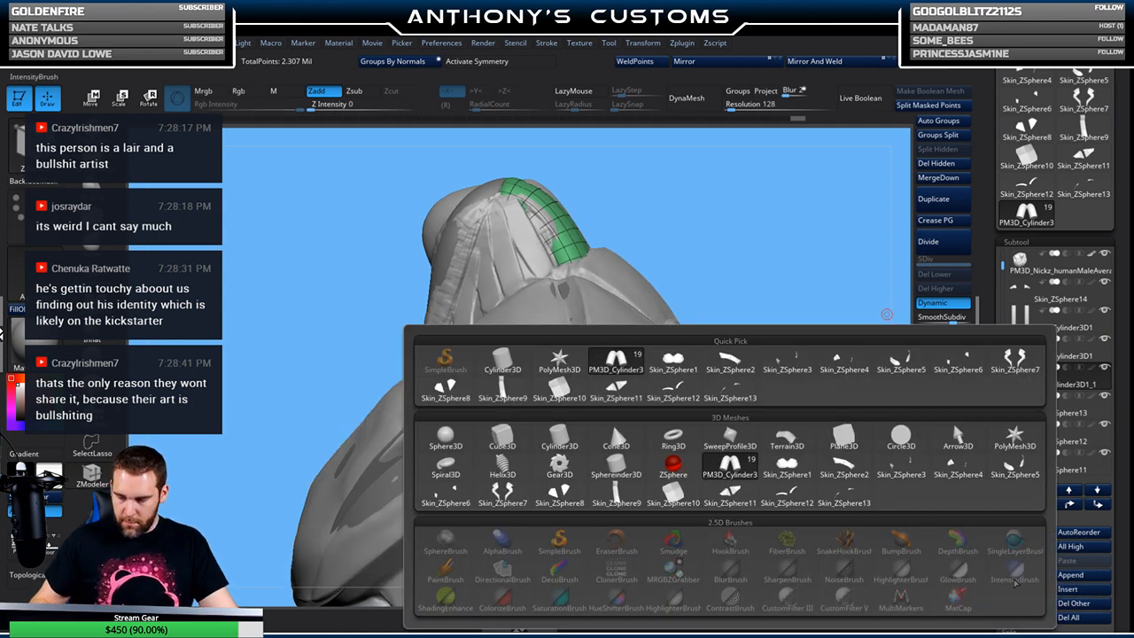
left_click(556, 435)
key("w")
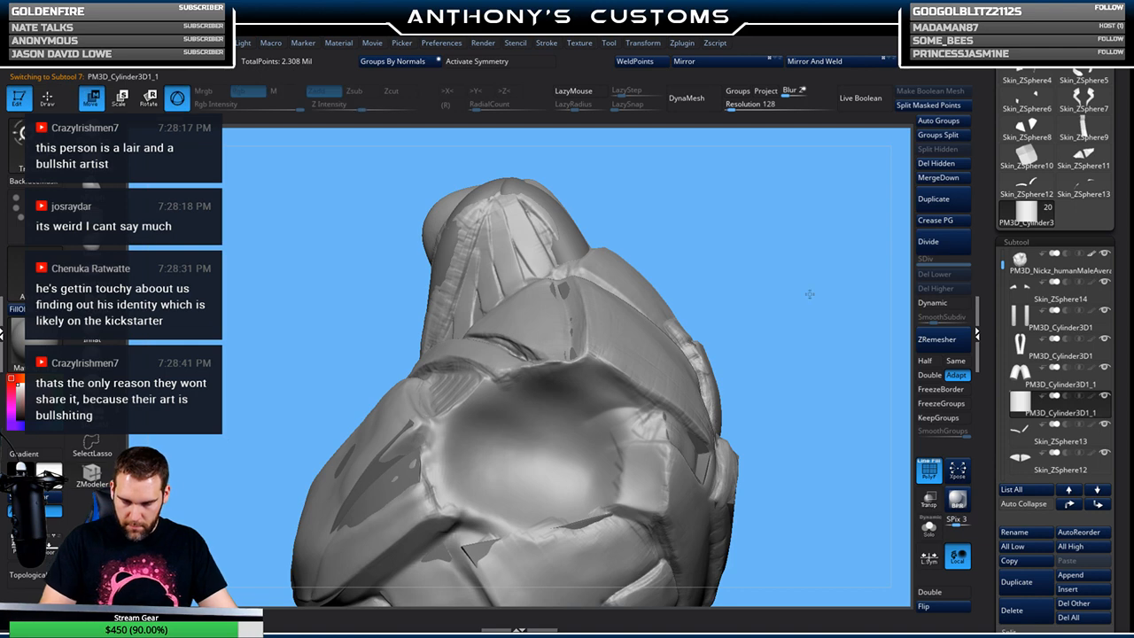
left_click(928, 529)
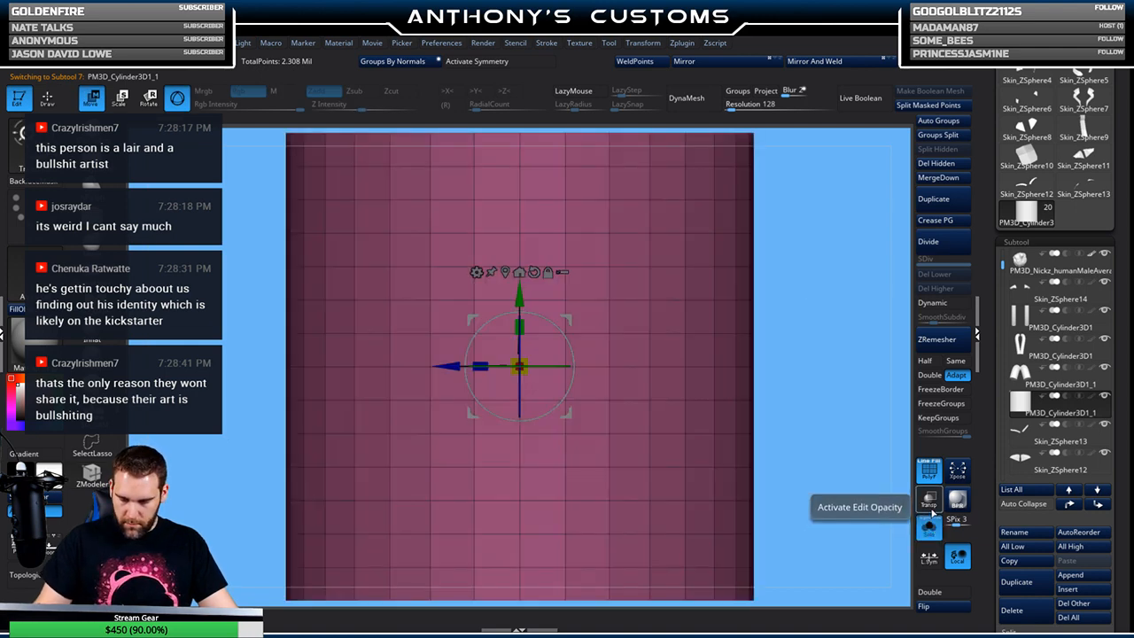
left_click(477, 271)
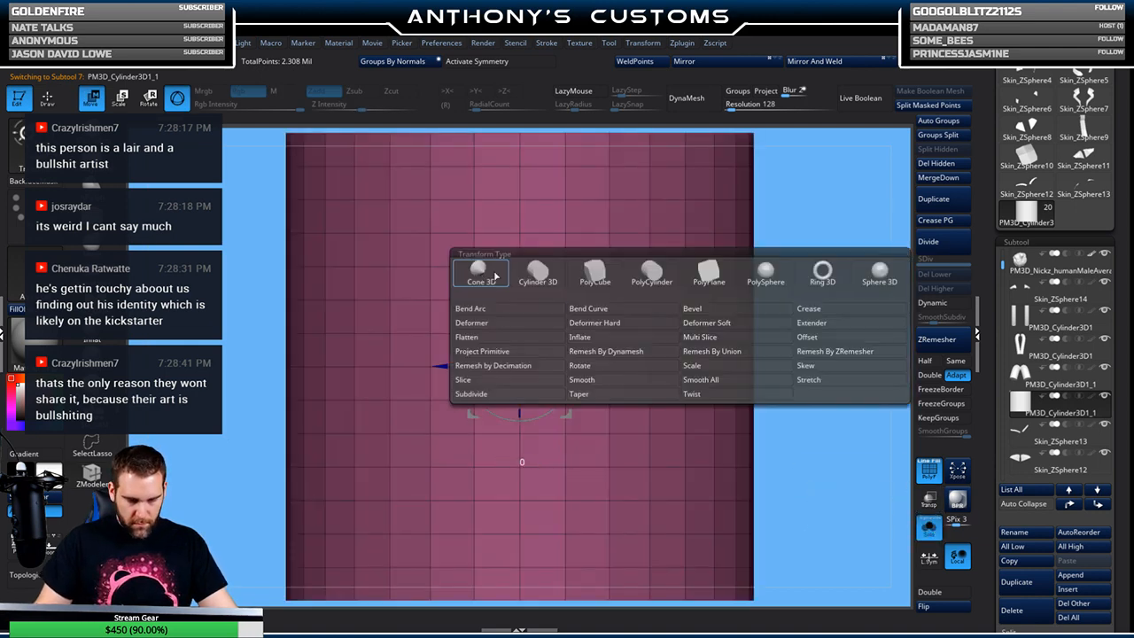
left_click(604, 311)
key("ctrl+z")
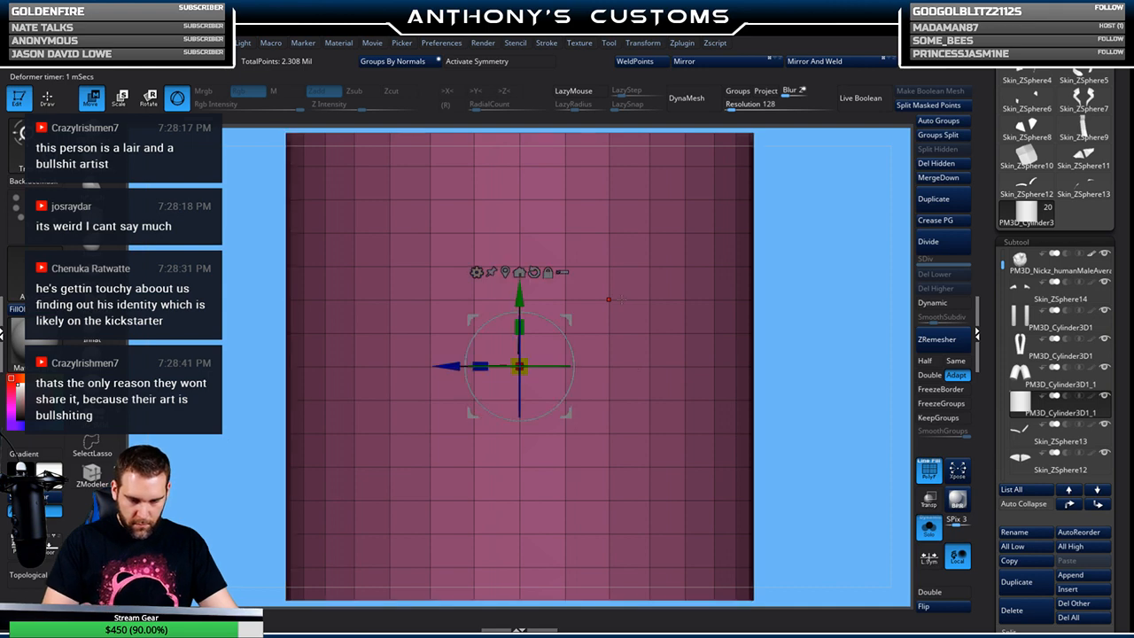
Turn the inserted mesh into an adjustable low-poly Cylinder 3D primitive and reset its mesh orientation
left_click(477, 272)
left_click(548, 276)
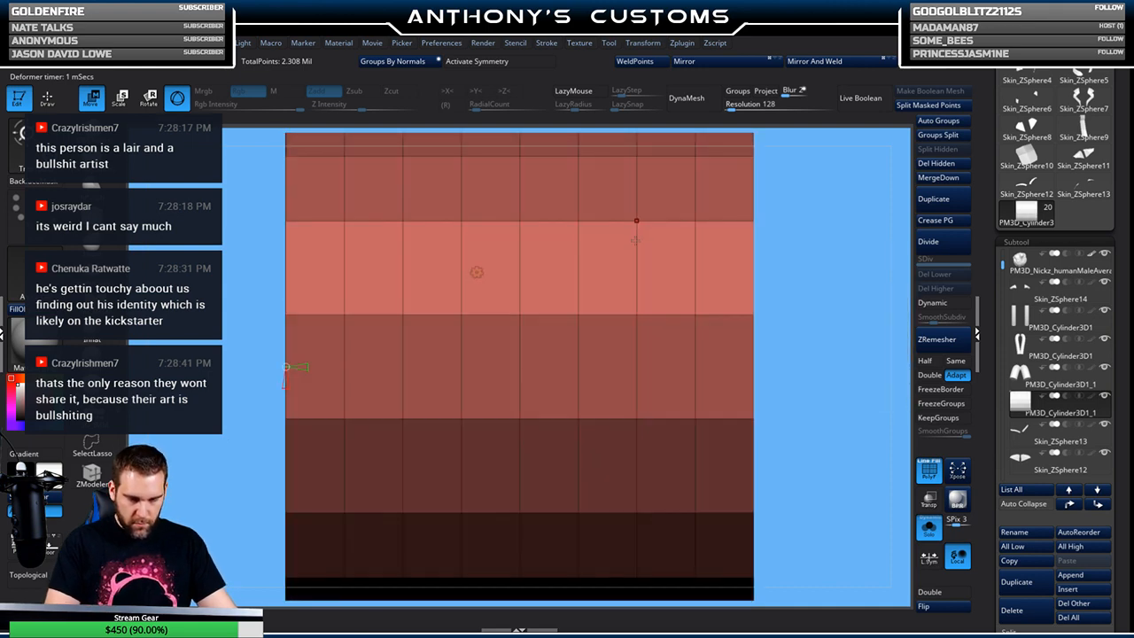
left_click_drag(766, 287, 765, 258, "alt")
left_click_drag(568, 343, 509, 331)
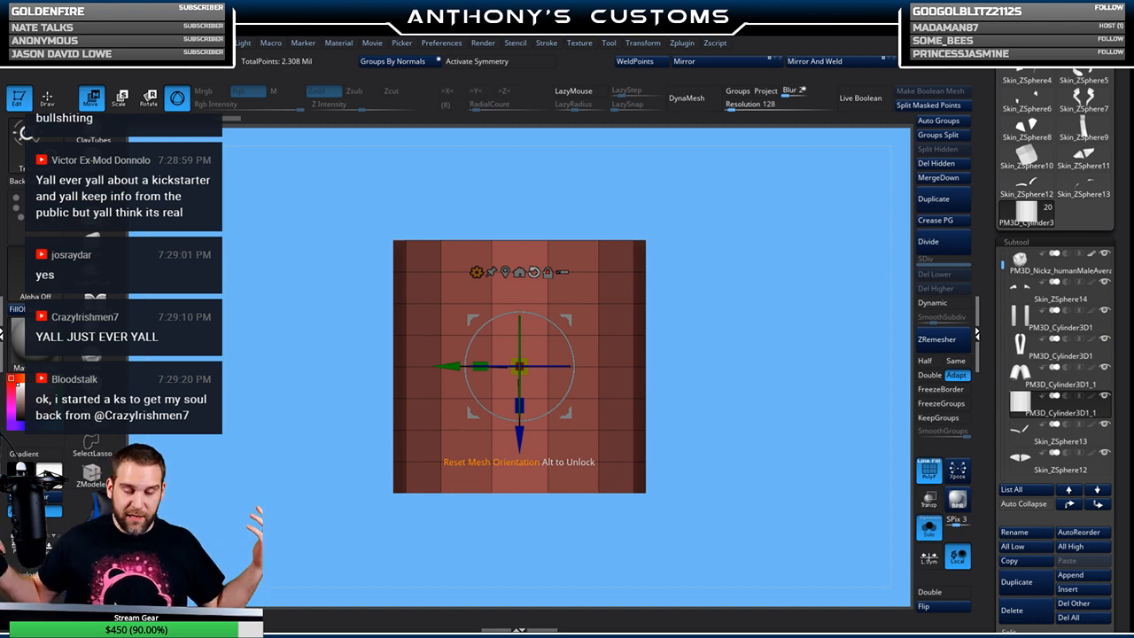
mouse_move(718, 319)
left_mouse_down()
mouse_move(731, 386)
mouse_move(713, 371)
left_mouse_up()
Set the ZModeler edge action to Insert and regroup the isolated cylinder's polygons by normals
key("q")
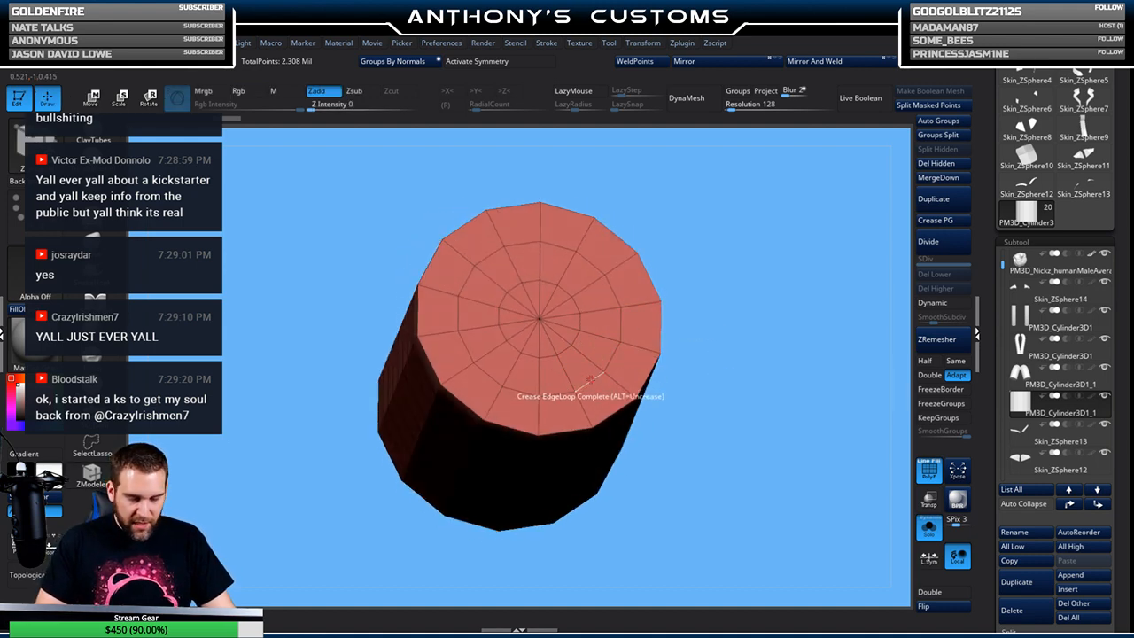
key("space")
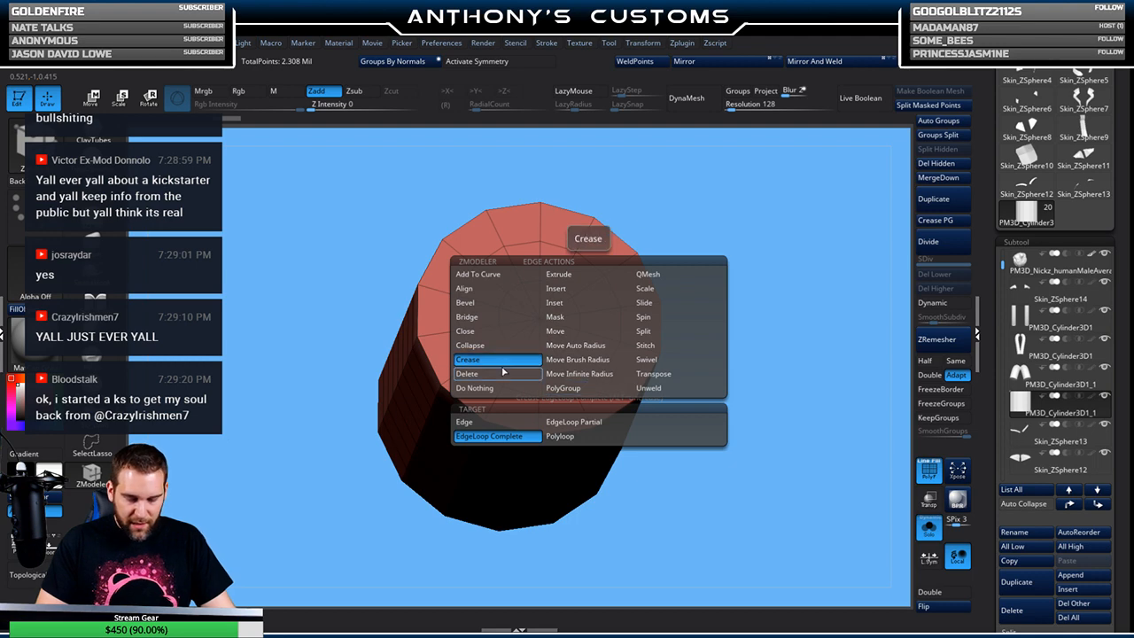
left_click(578, 289)
left_click_drag(751, 361, 709, 261)
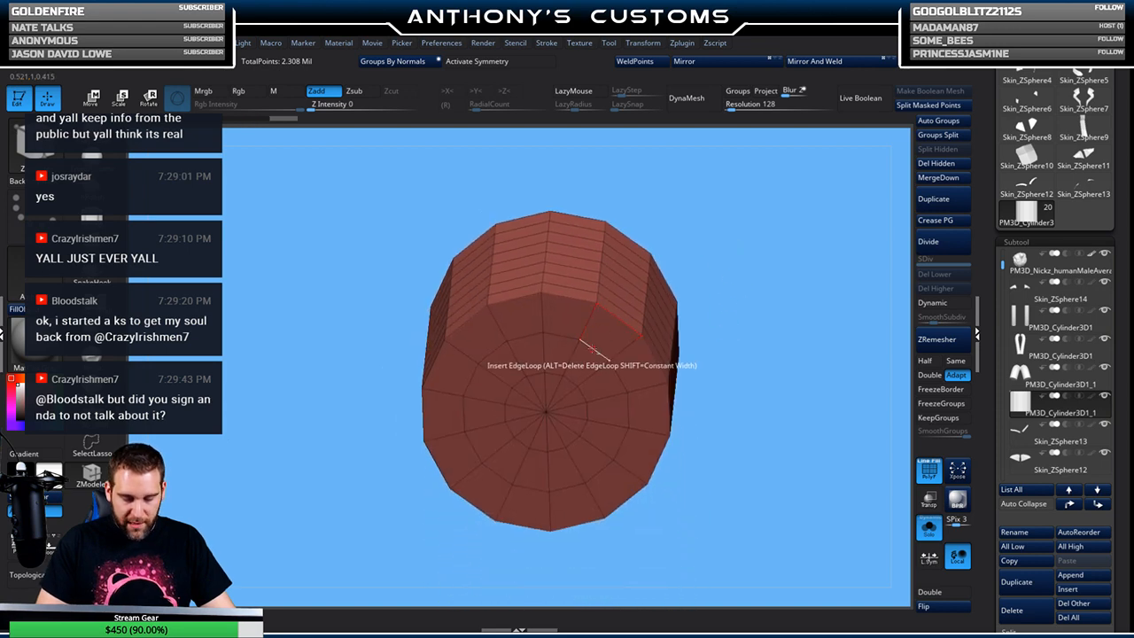
left_click_drag(705, 302, 774, 333)
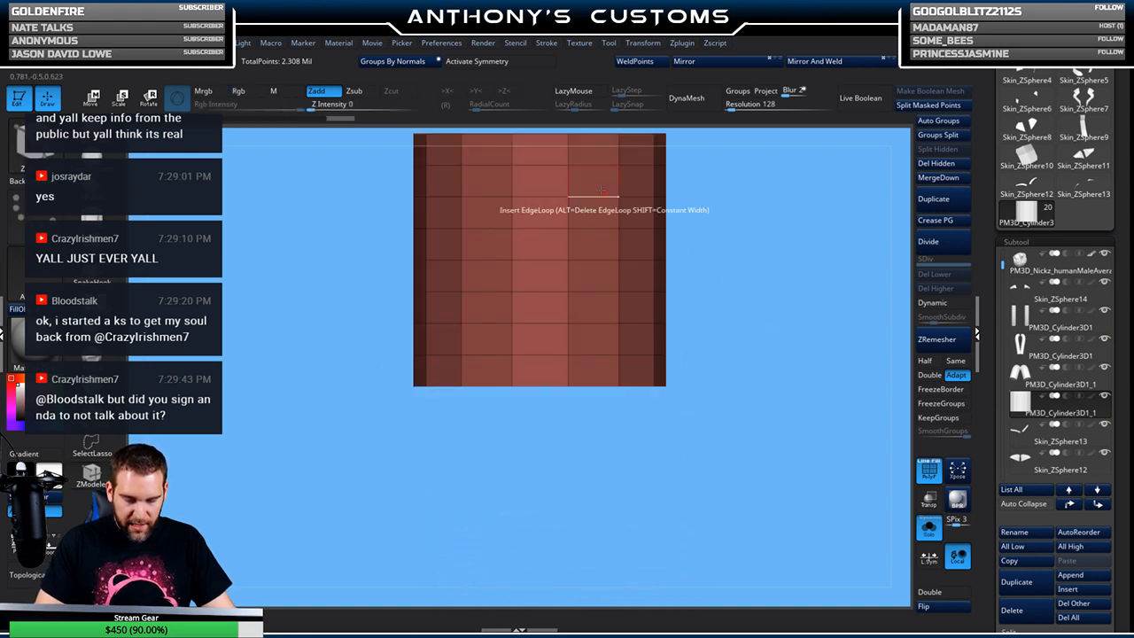
left_click(378, 64)
left_click_drag(862, 282, 840, 332, "alt")
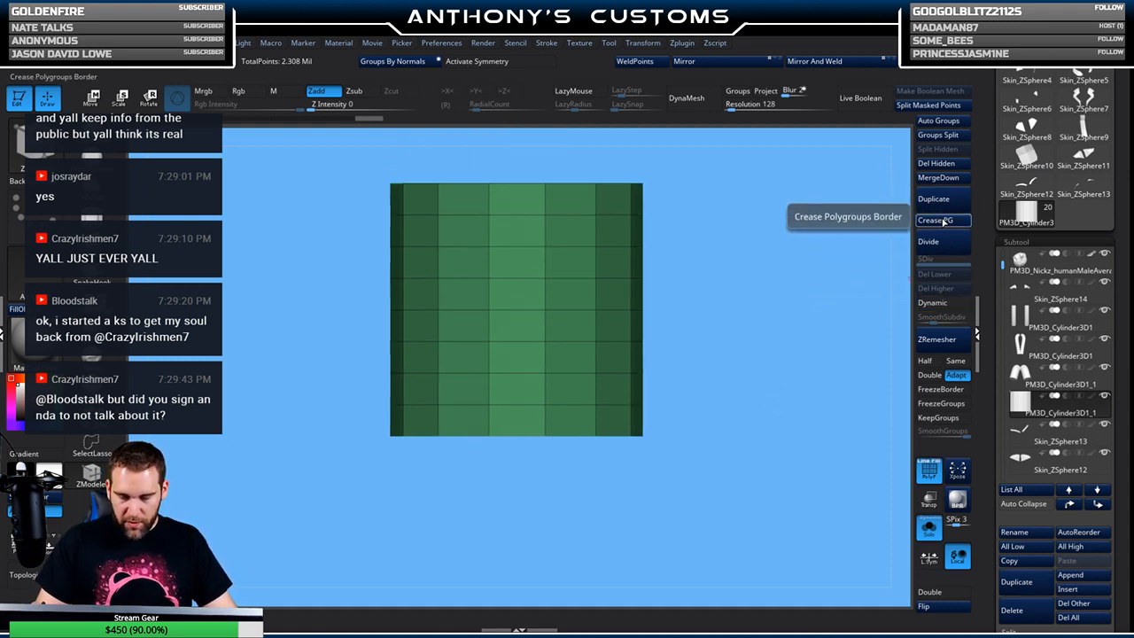
Bring the torso back into view, stretch the new cylinder into a longer shape and shift it sideways
left_click_drag(787, 325, 756, 362)
left_click_drag(765, 411, 791, 263, "alt")
key("alt+s")
mouse_move(785, 321)
left_mouse_down()
mouse_move(735, 408)
mouse_move(734, 387)
left_mouse_up()
key("w")
mouse_move(521, 490)
left_mouse_down()
mouse_move(521, 536)
mouse_move(521, 464)
mouse_move(511, 493)
left_mouse_up()
left_click_drag(611, 438, 670, 441)
left_click_drag(521, 448, 630, 449)
left_click_drag(619, 561, 767, 551)
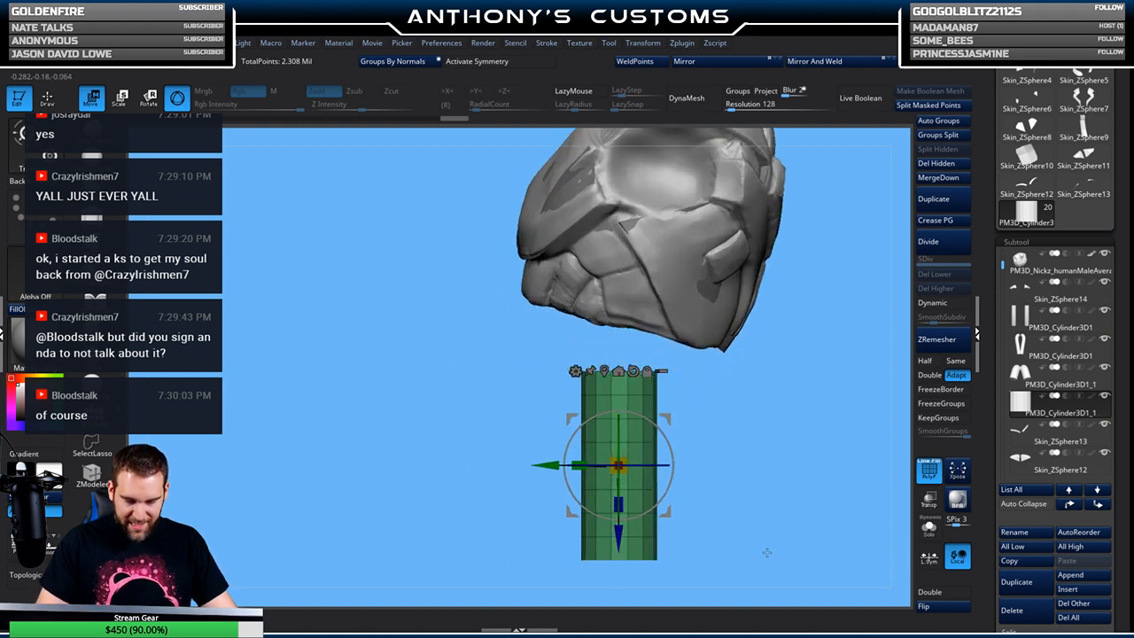
Raise the cylinder clear beside the torso and reshape it into a slim upright rod
left_click_drag(765, 466, 615, 488, "alt")
left_click_drag(468, 558, 467, 259)
left_click_drag(726, 381, 726, 634, "alt")
left_click_drag(465, 443, 467, 440)
left_click_drag(465, 483, 465, 519)
left_click_drag(694, 328, 722, 329)
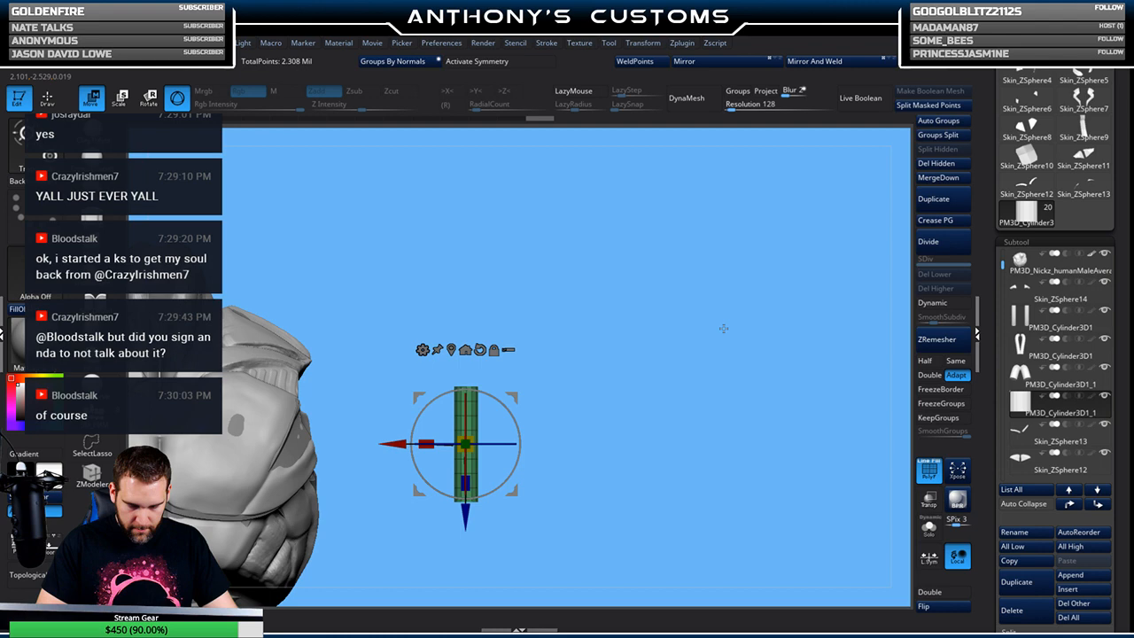
left_click_drag(551, 386, 725, 343, "alt")
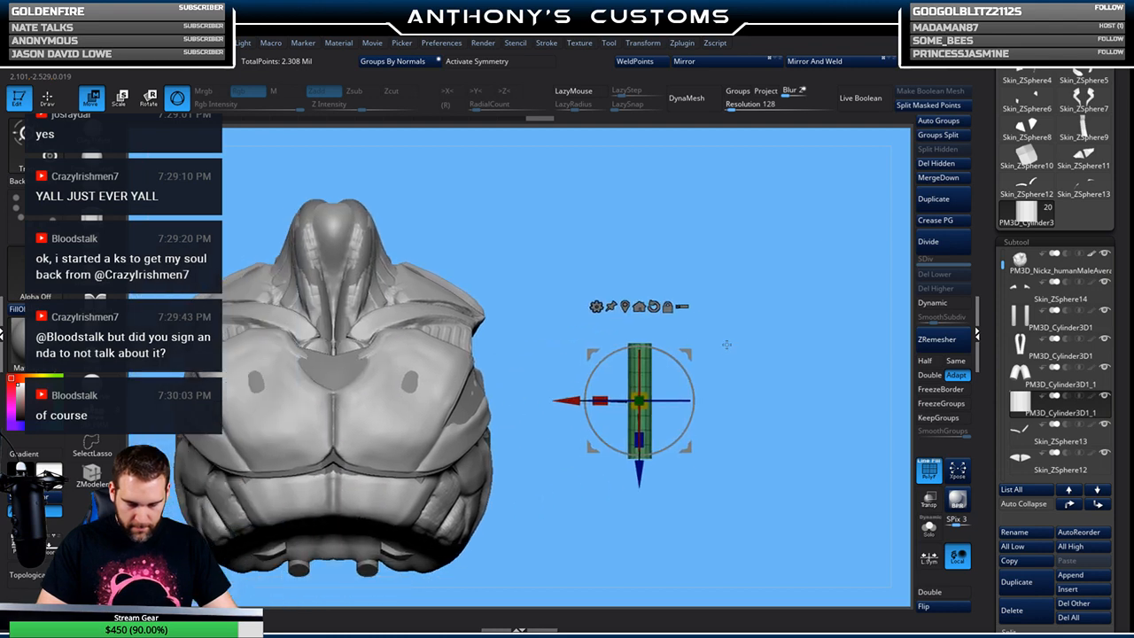
Turn on Dynamic Subdiv for the rod with SmoothSubdiv at 5 and move it up beside the neck
left_click(942, 304)
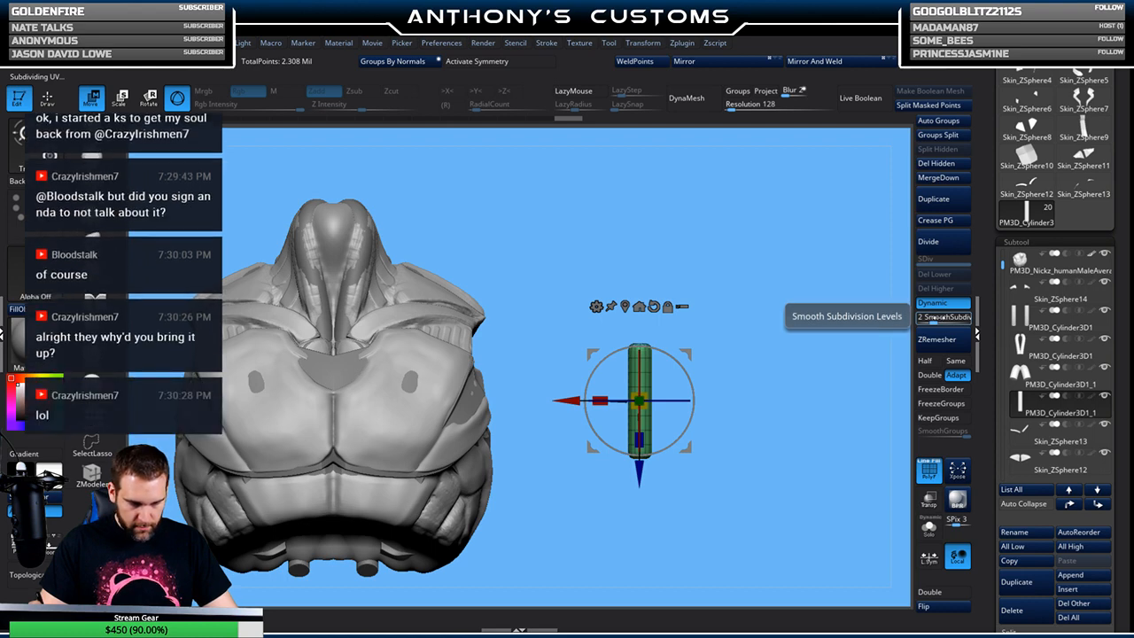
left_click_drag(941, 317, 946, 316)
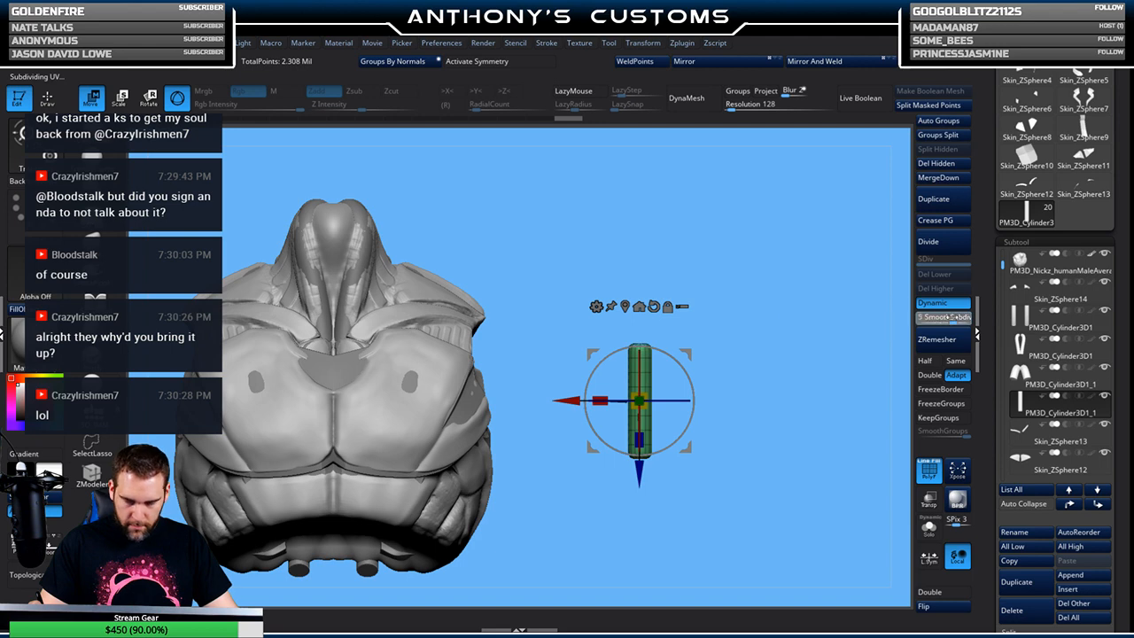
left_click_drag(754, 332, 790, 342, "shift")
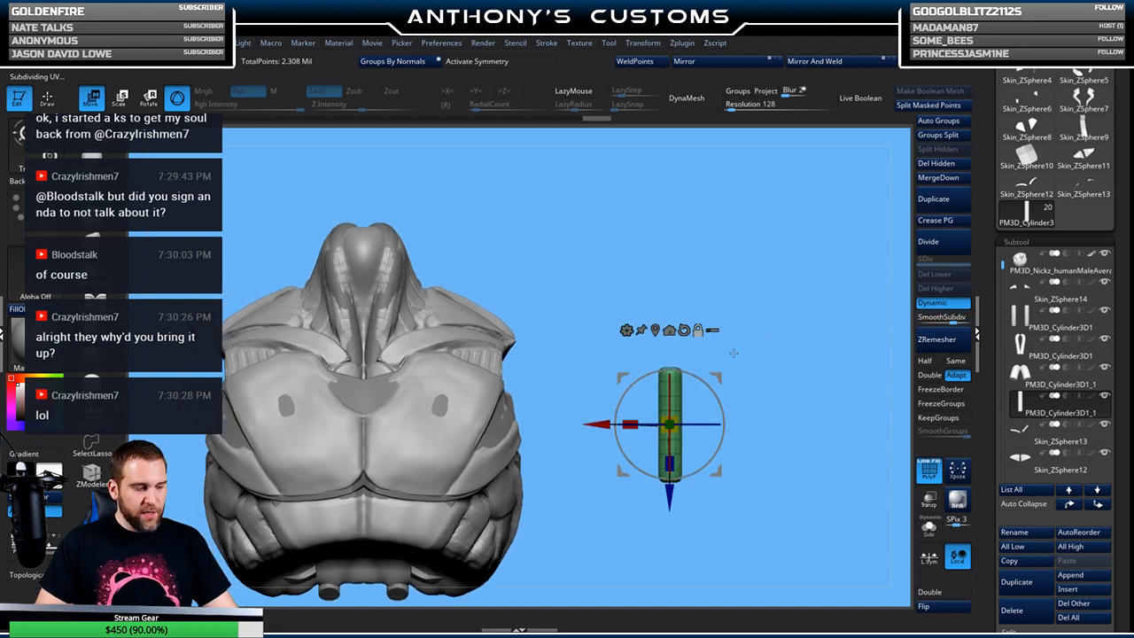
left_click_drag(717, 379, 593, 221)
left_click_drag(679, 287, 764, 328, "alt")
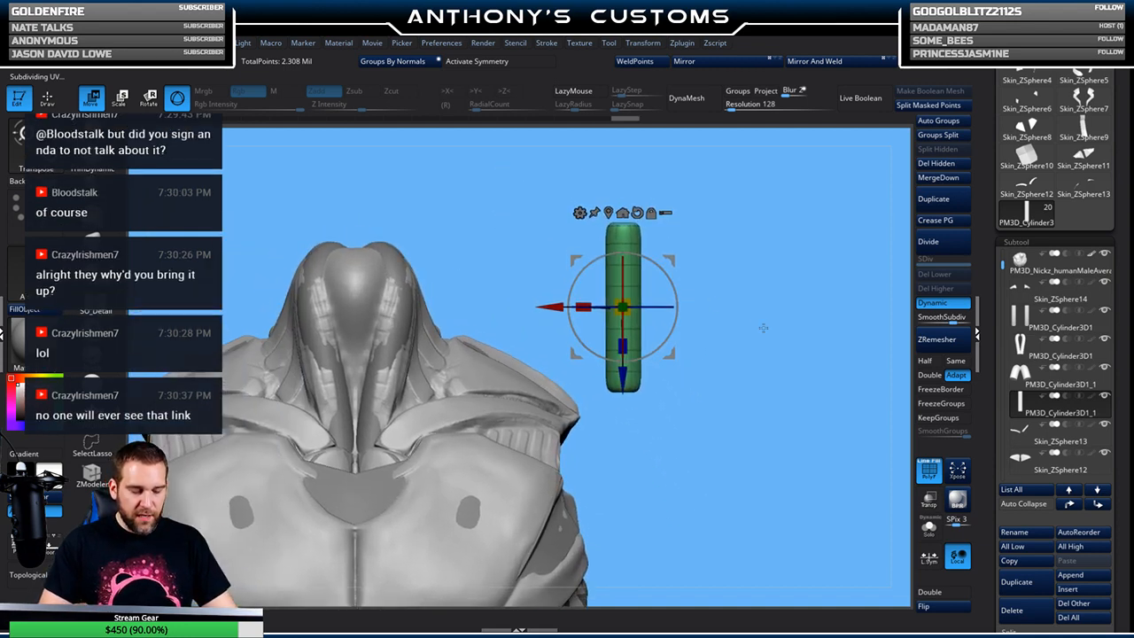
Move the upright rod down and sideways until it sits against the side of the neck
left_click_drag(667, 259, 649, 268)
left_click(547, 226)
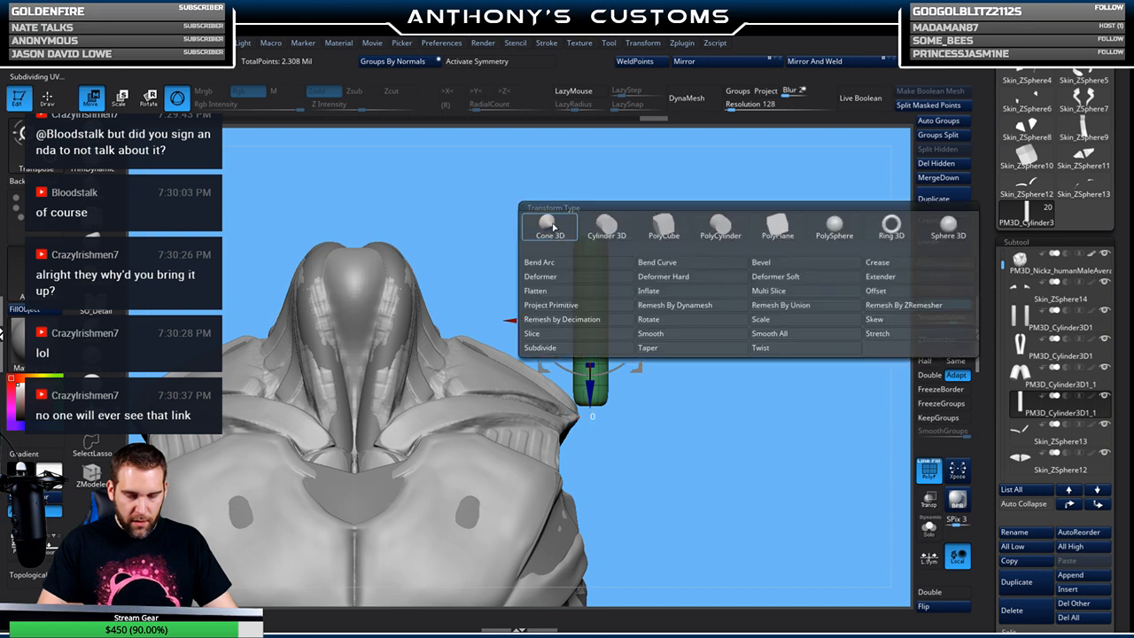
left_click(673, 260)
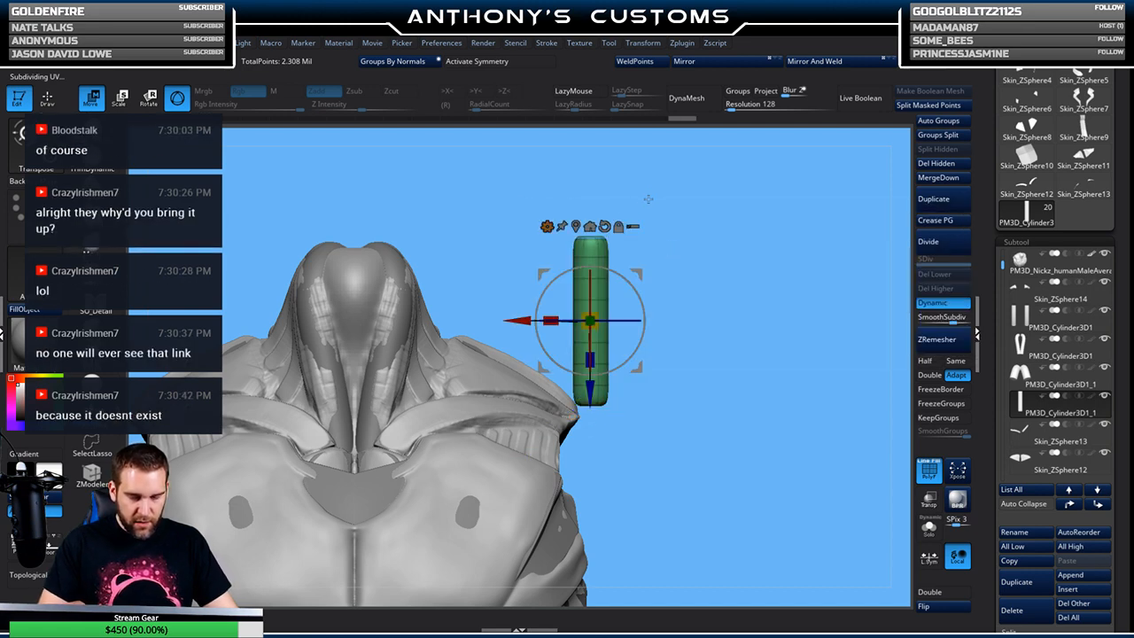
left_click_drag(518, 460, 526, 436)
left_click_drag(517, 321, 371, 321)
left_click_drag(638, 286, 635, 283)
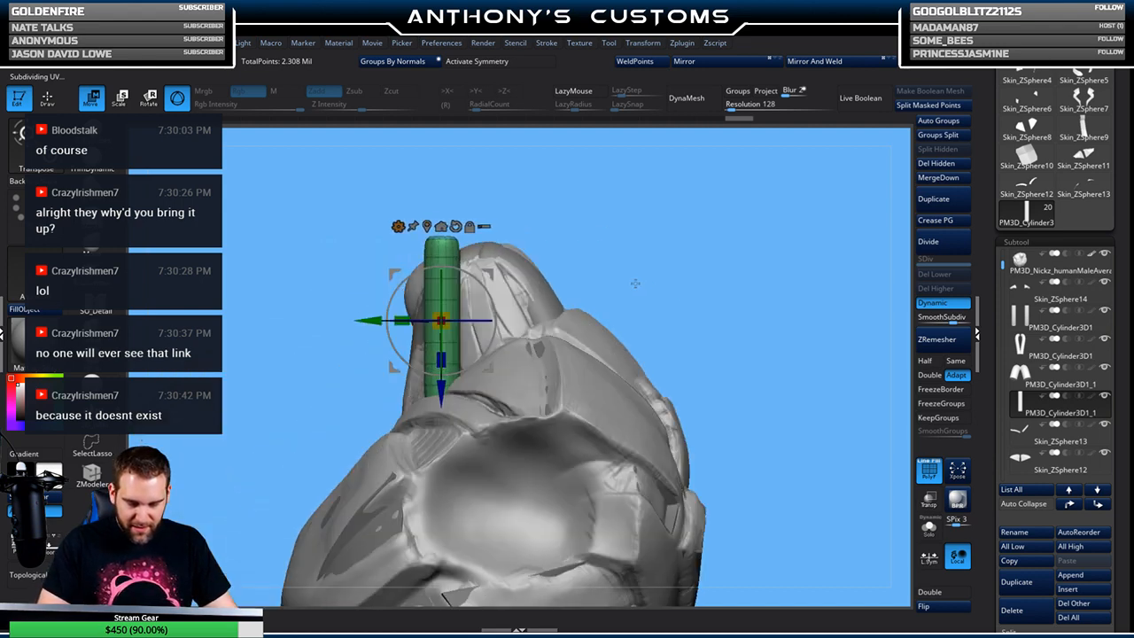
Shift the rod back, tilt it to follow the neck's slope, and tuck it in against the neck
left_click_drag(698, 239, 713, 266)
left_click_drag(534, 268, 679, 237)
left_click_drag(376, 337, 349, 347)
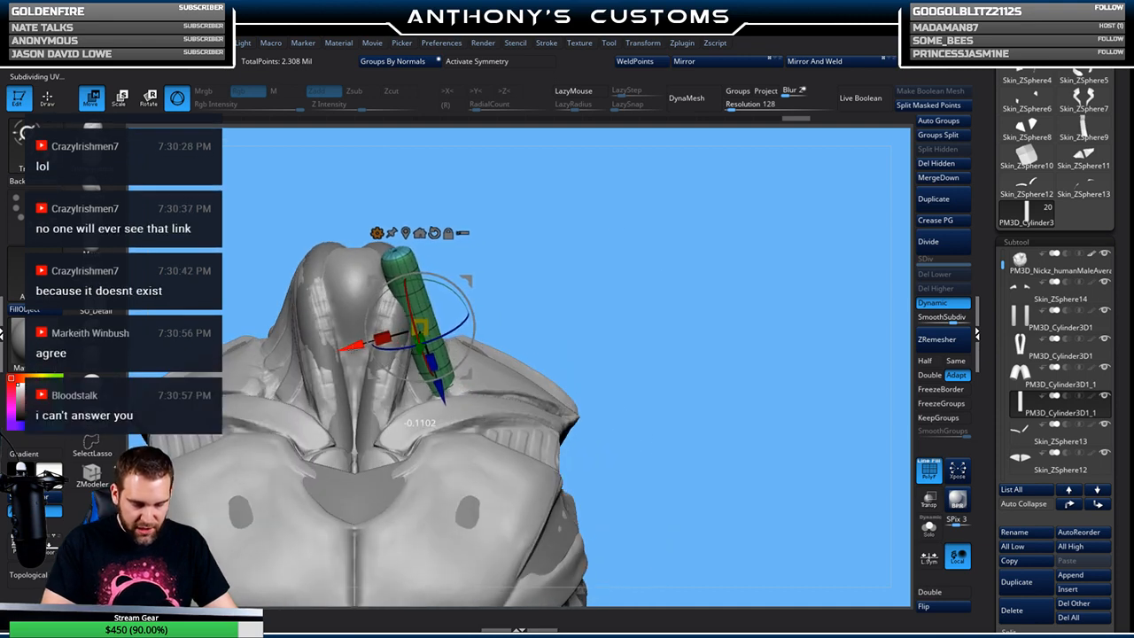
left_click_drag(600, 235, 508, 237)
left_click_drag(672, 205, 676, 286)
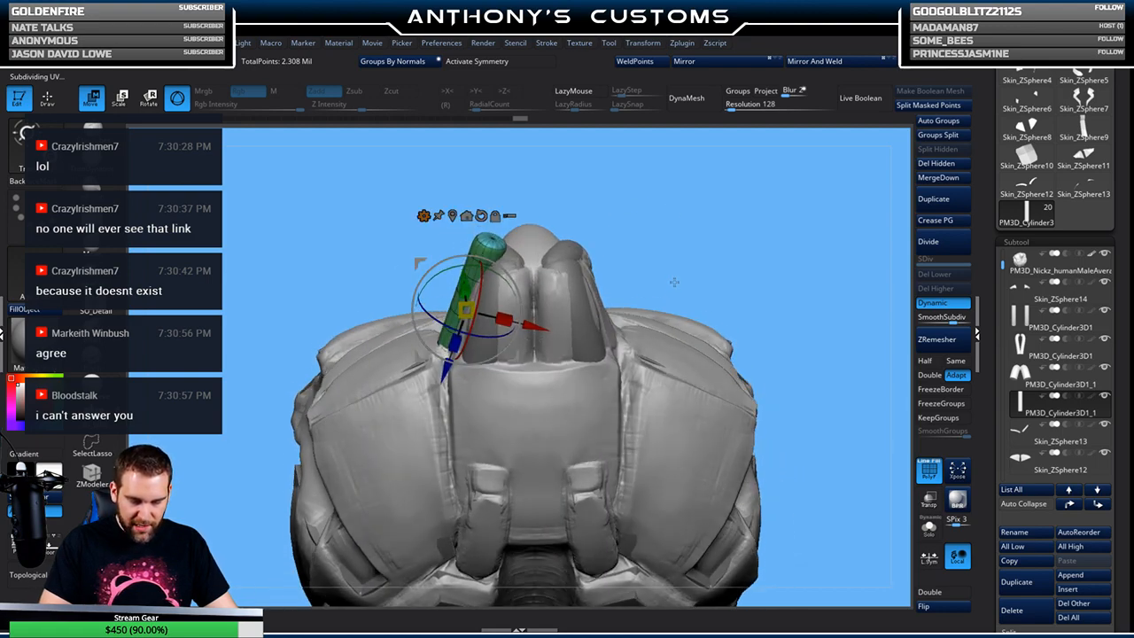
left_click_drag(466, 310, 463, 313)
left_click_drag(614, 232, 513, 262)
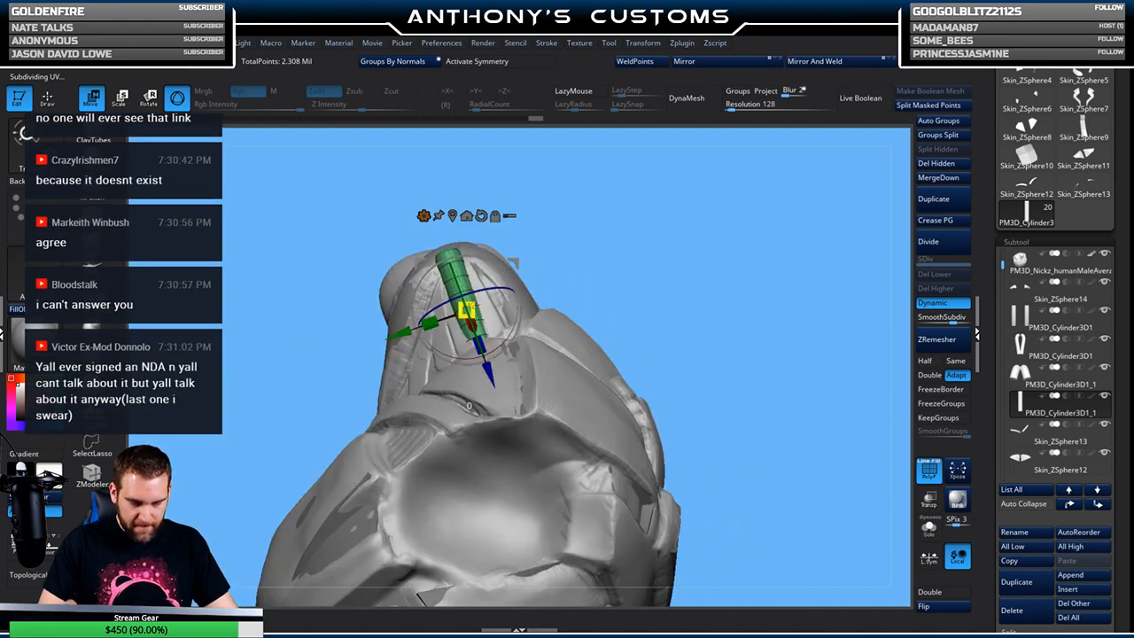
left_click_drag(589, 242, 531, 276)
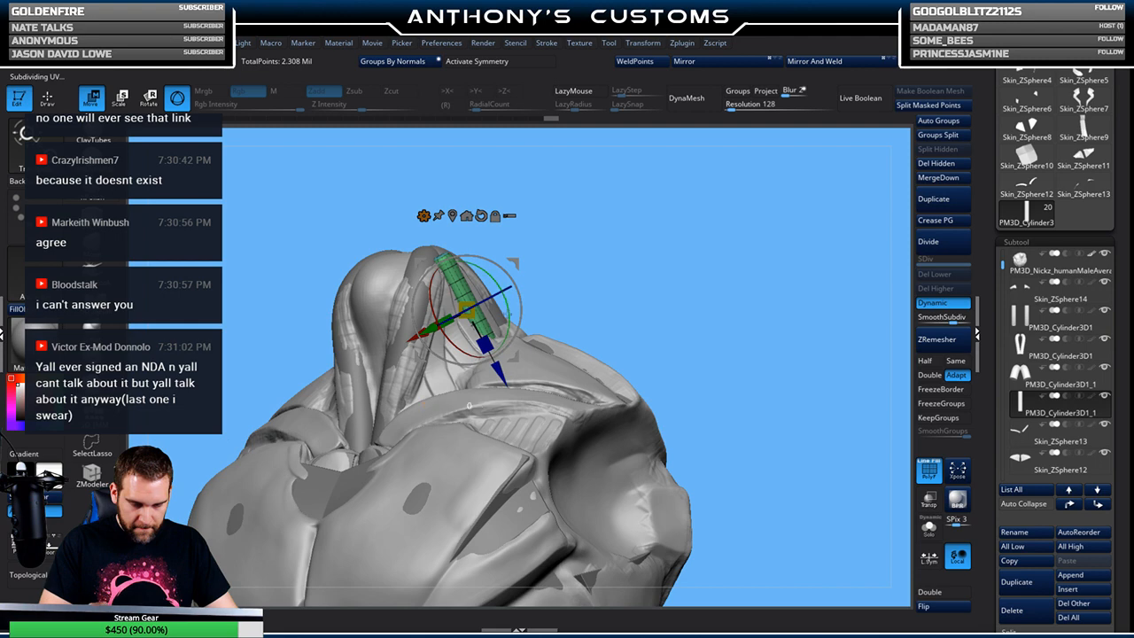
Apply the Bend Curve deformer to the tilted rod and pull its upper control point in toward the neck
left_click_drag(567, 327, 637, 248)
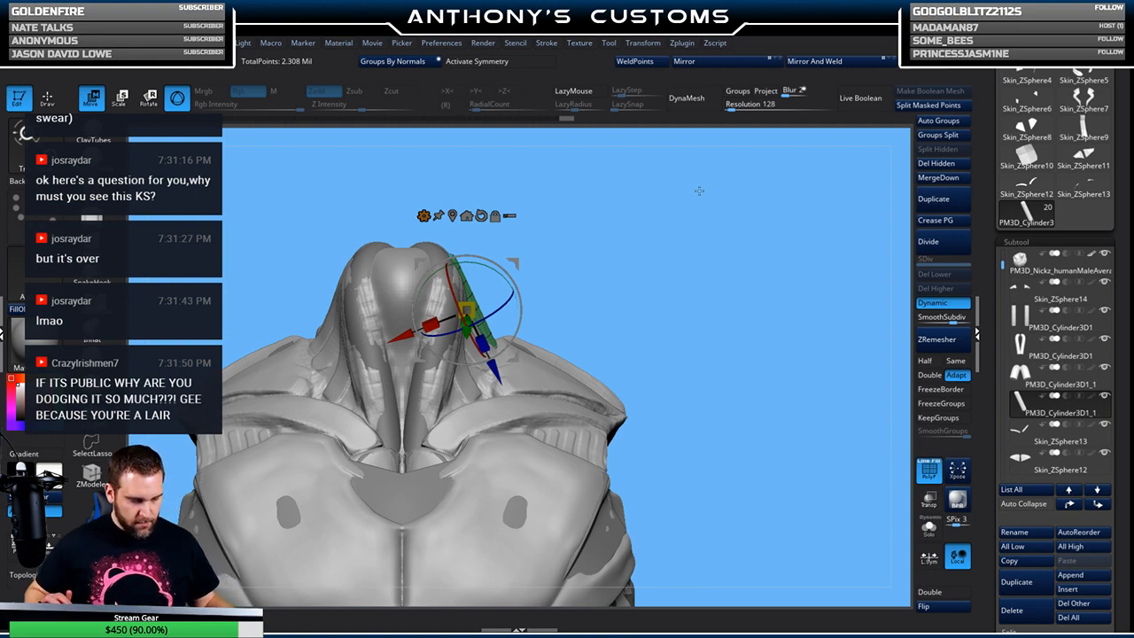
left_click_drag(673, 313, 700, 231)
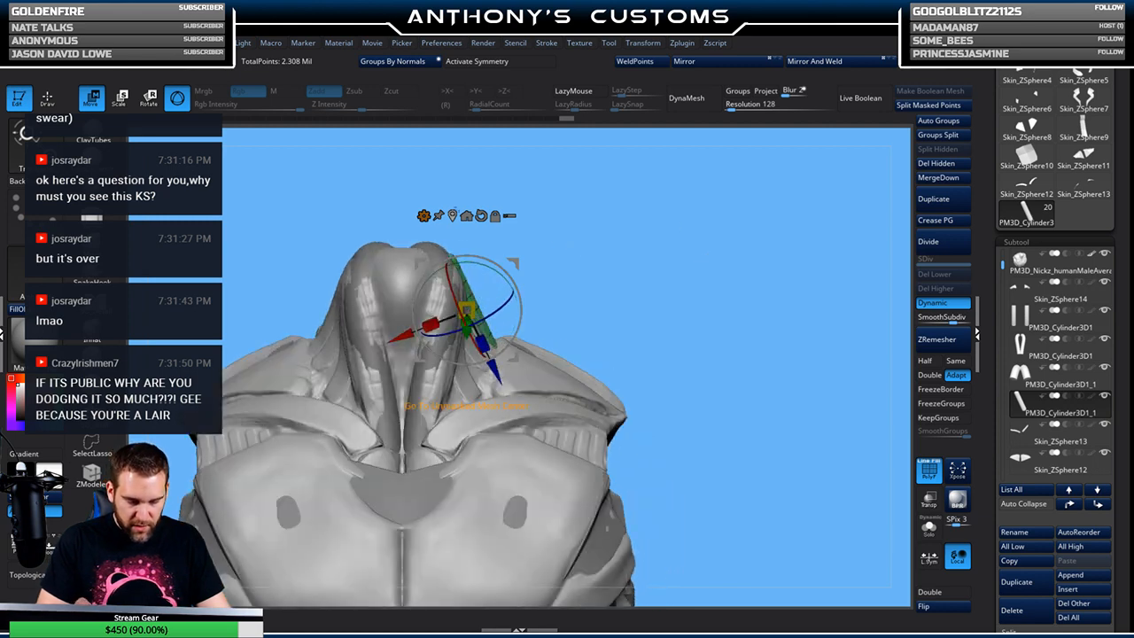
left_click(423, 215)
left_click(533, 269)
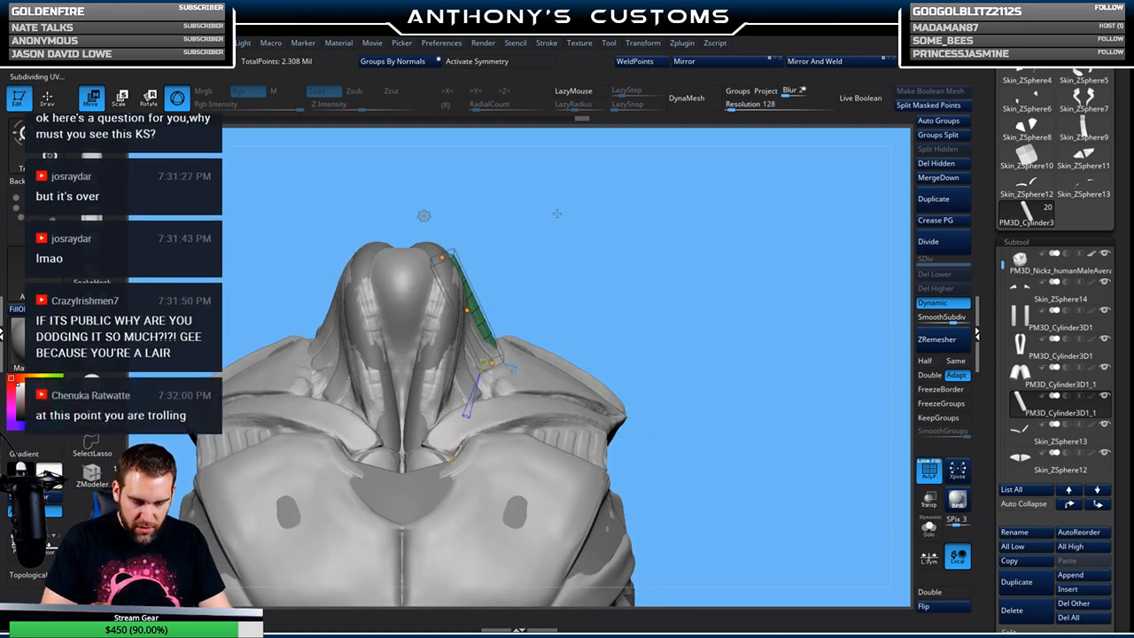
left_click_drag(442, 257, 435, 261)
left_click_drag(642, 289, 604, 266)
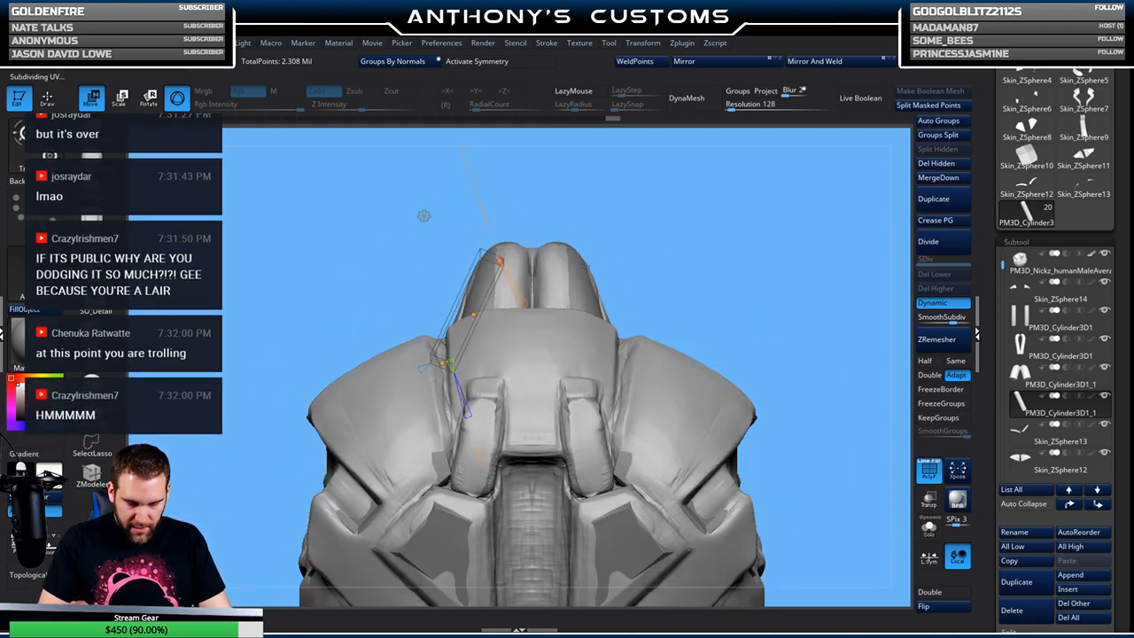
mouse_move(684, 250)
left_mouse_down()
mouse_move(735, 268)
mouse_move(734, 251)
mouse_move(682, 287)
left_mouse_up()
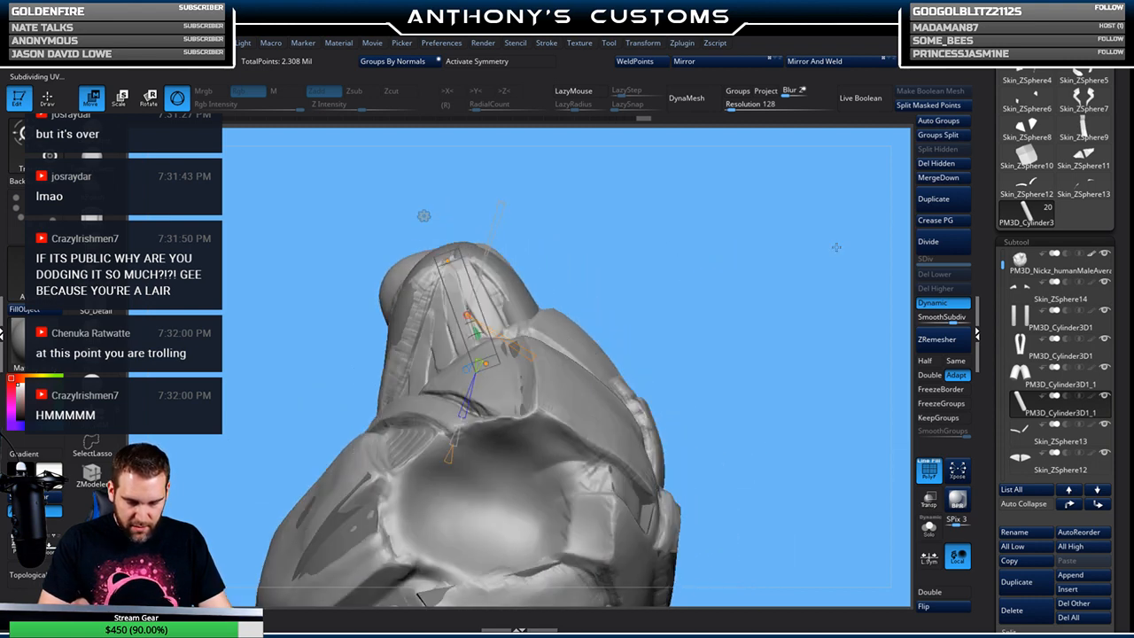
Hide the sculpted torso subtool and bend the rod's lower end outward with its lower and middle control points
left_click(1104, 256)
left_click_drag(694, 272, 704, 306)
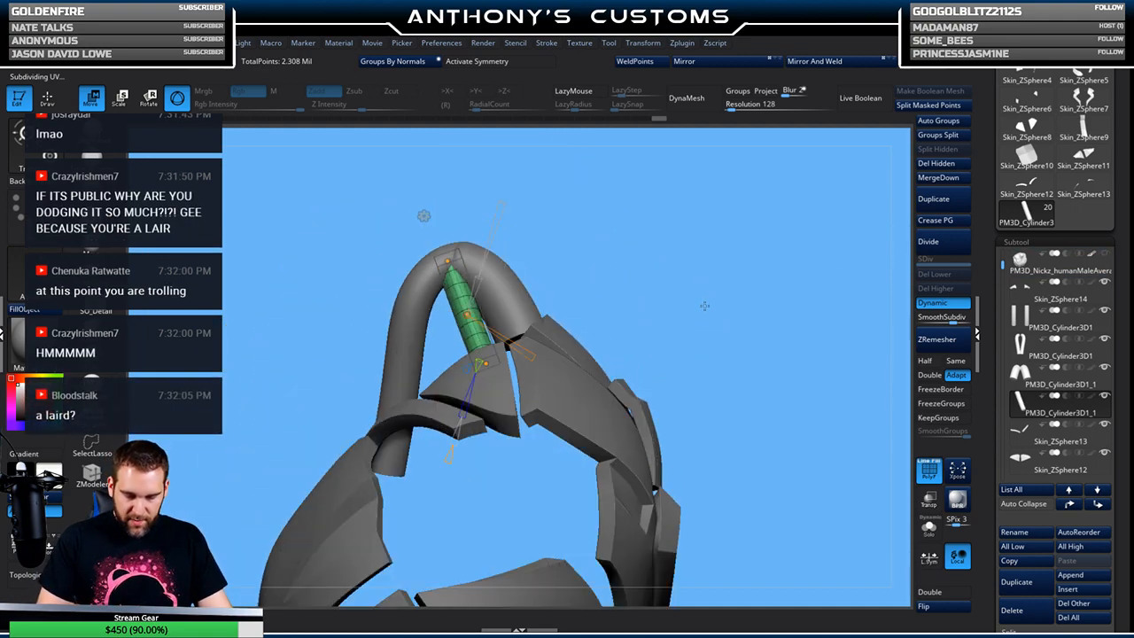
left_click_drag(680, 241, 719, 268)
left_click_drag(488, 363, 500, 370)
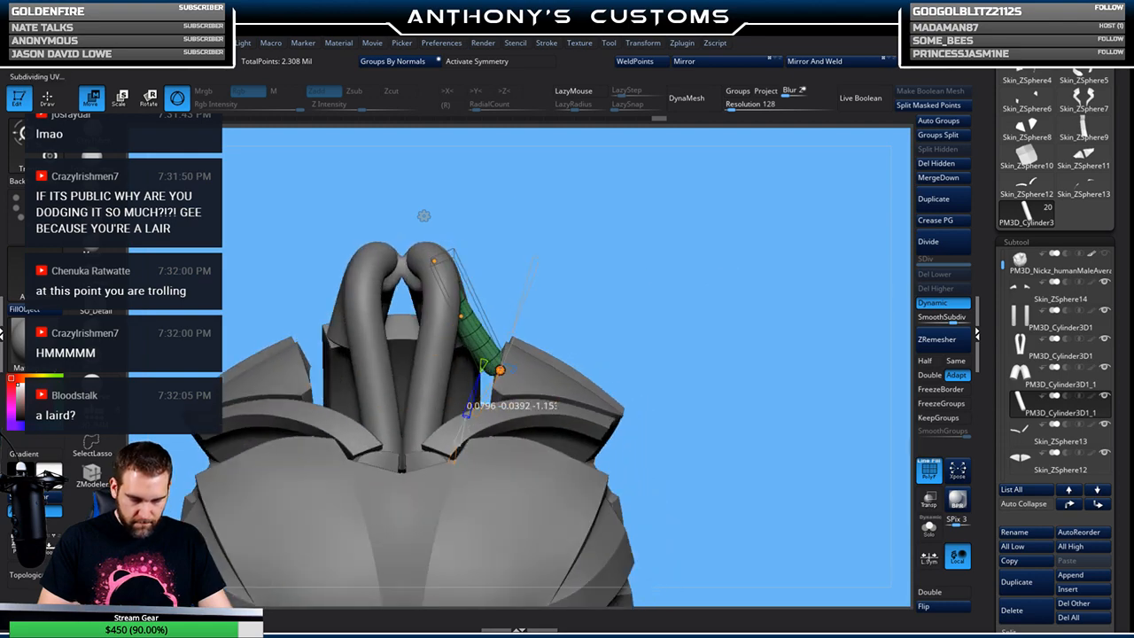
left_click_drag(461, 316, 461, 320)
Shift the rod's lower curve point toward the back and adjust the middle point to match in side view
left_click_drag(691, 289, 473, 313)
left_click_drag(377, 288, 654, 255)
left_click_drag(649, 213, 720, 240)
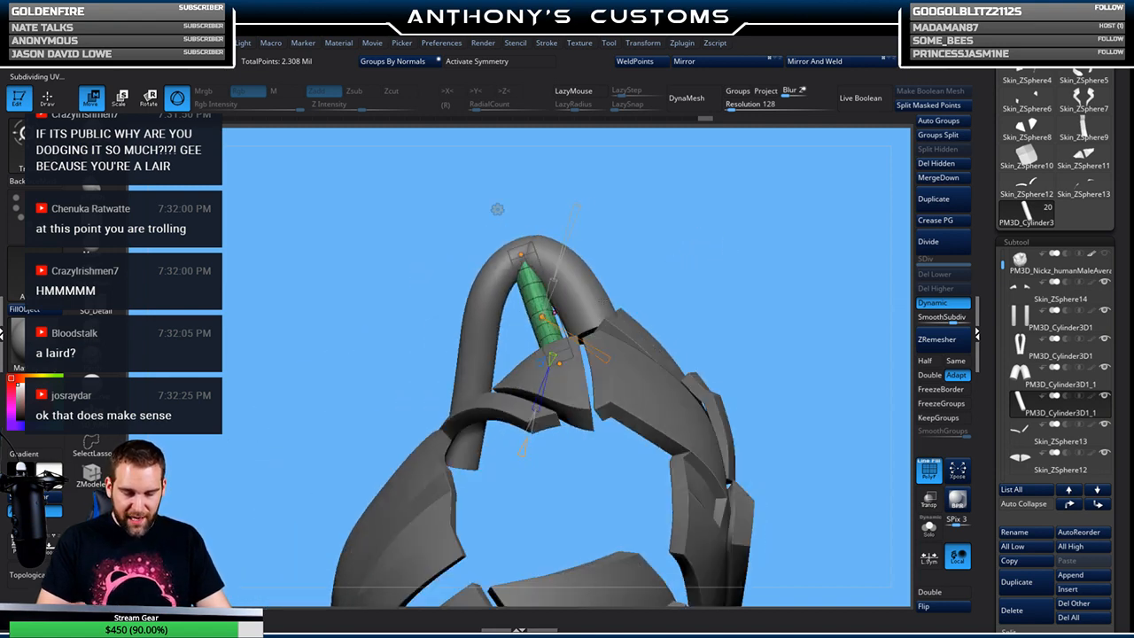
left_click_drag(621, 282, 721, 267)
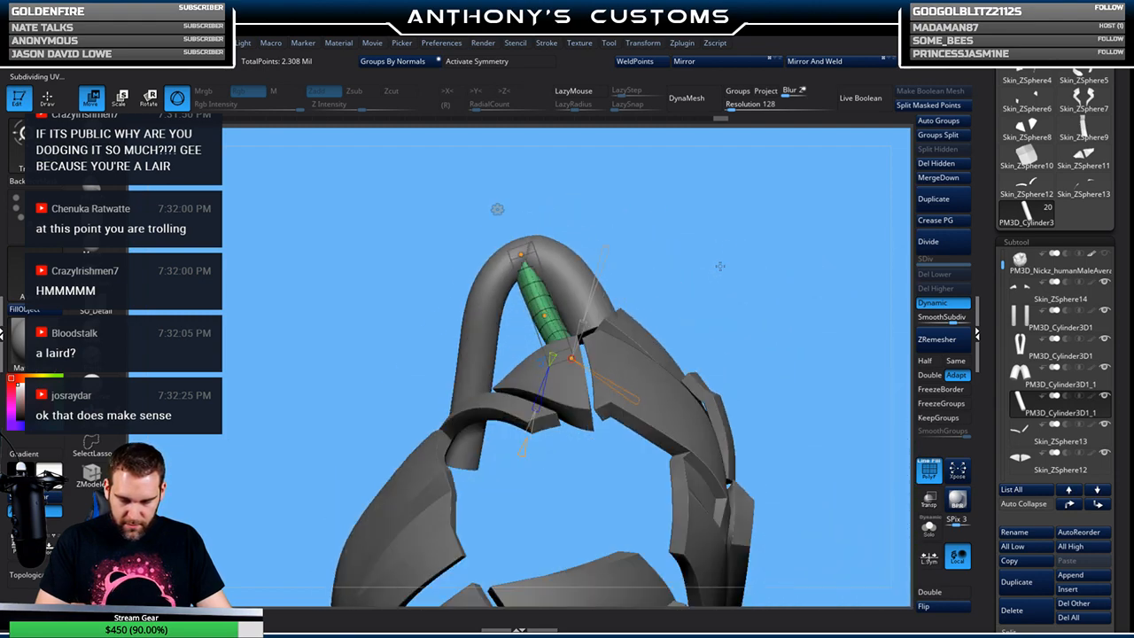
left_click_drag(544, 315, 547, 314)
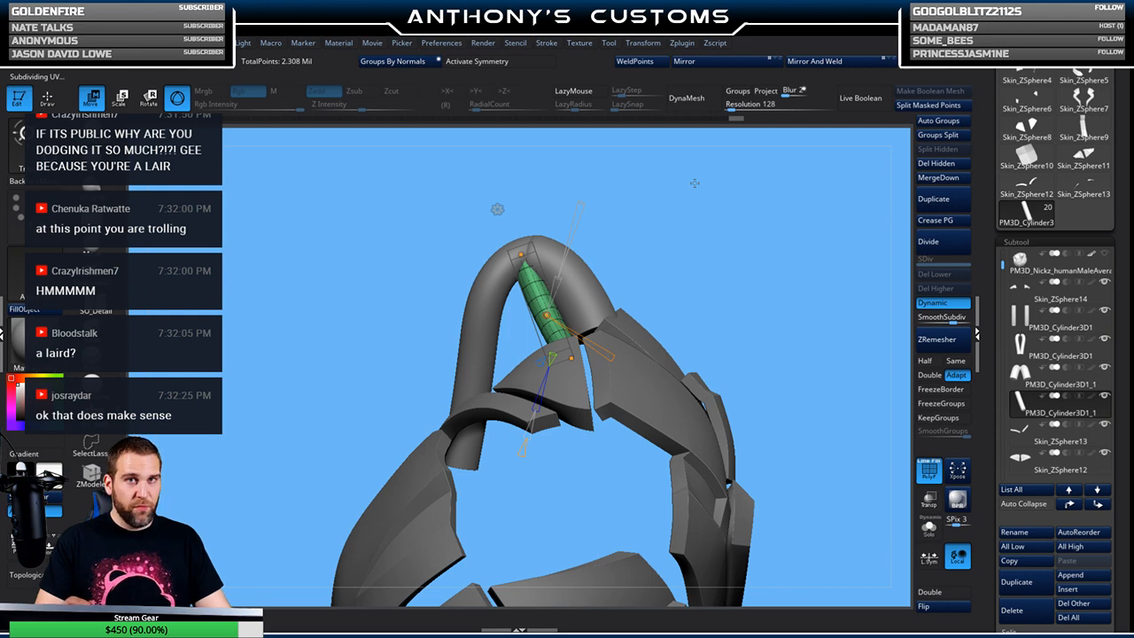
Adjust the rod's upper curve point under the bent neck cylinder and finish the Bend Curve deformation
left_click_drag(714, 268, 779, 259)
left_click_drag(508, 255, 502, 255)
left_click_drag(737, 261, 681, 240)
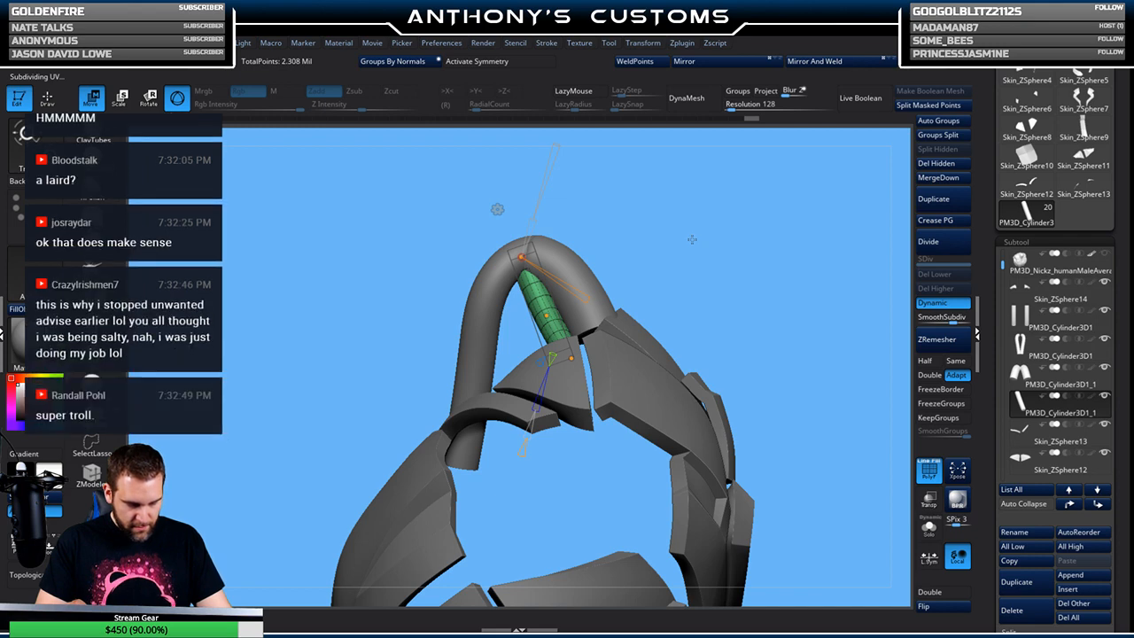
left_click_drag(702, 256, 734, 257)
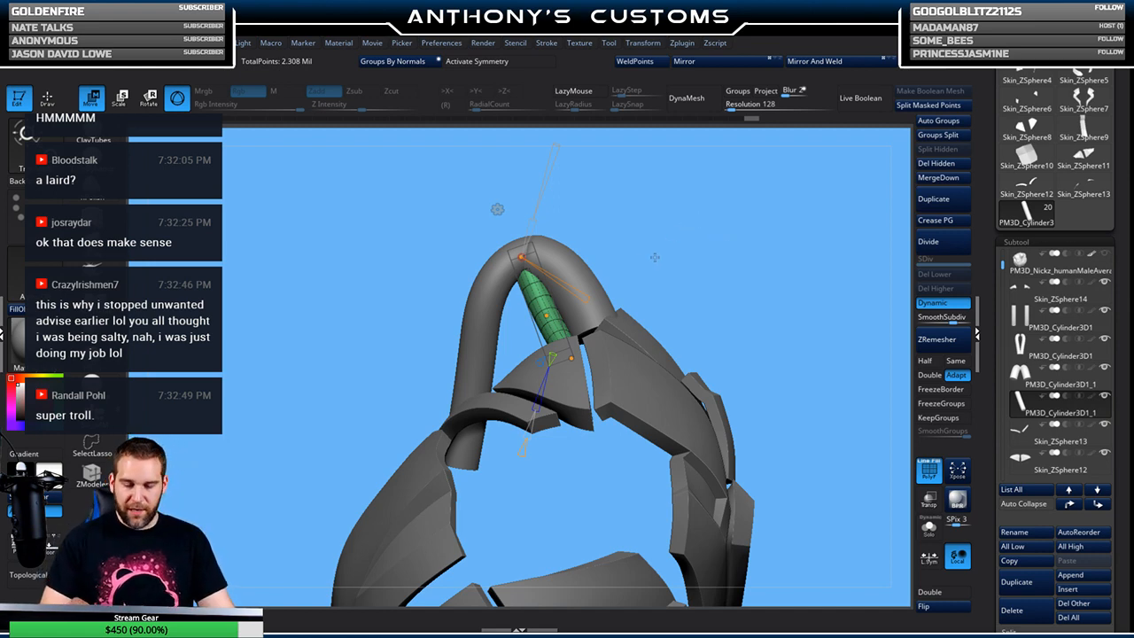
key("y")
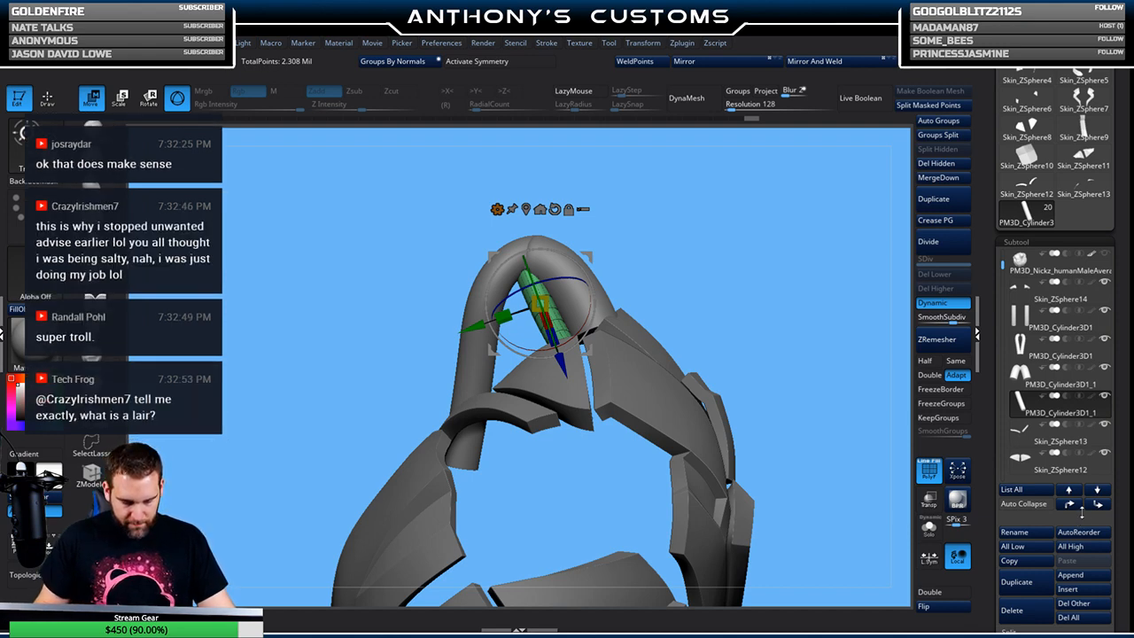
Duplicate the bent rod and move the copy forward beside the original under the neck cylinder
left_click(1021, 583)
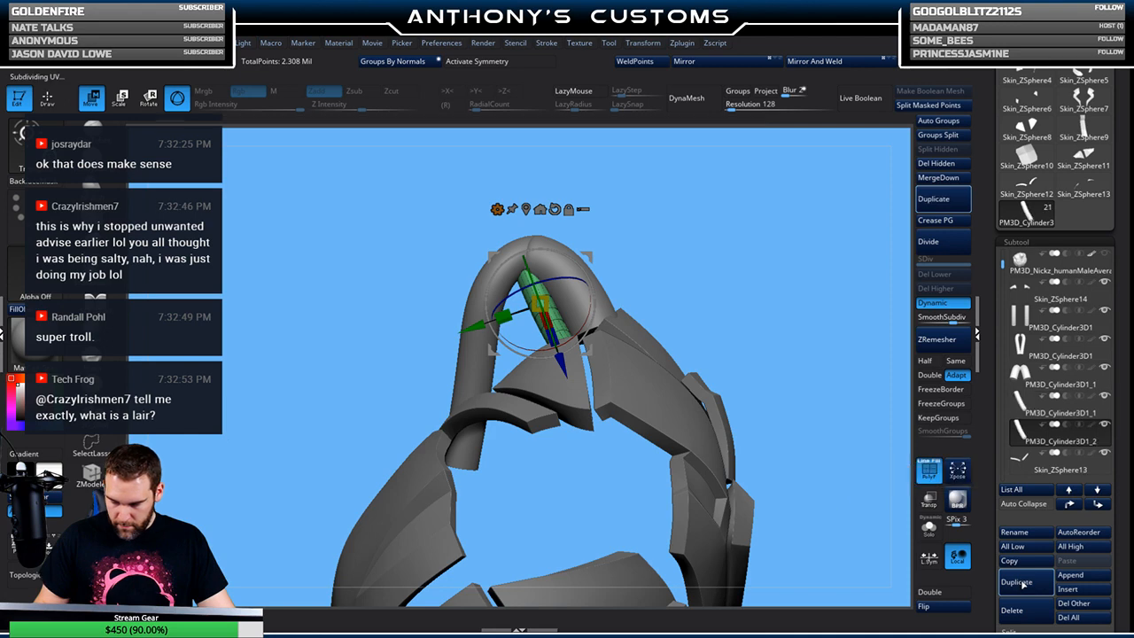
left_click_drag(470, 335, 446, 350)
left_click_drag(699, 234, 713, 265)
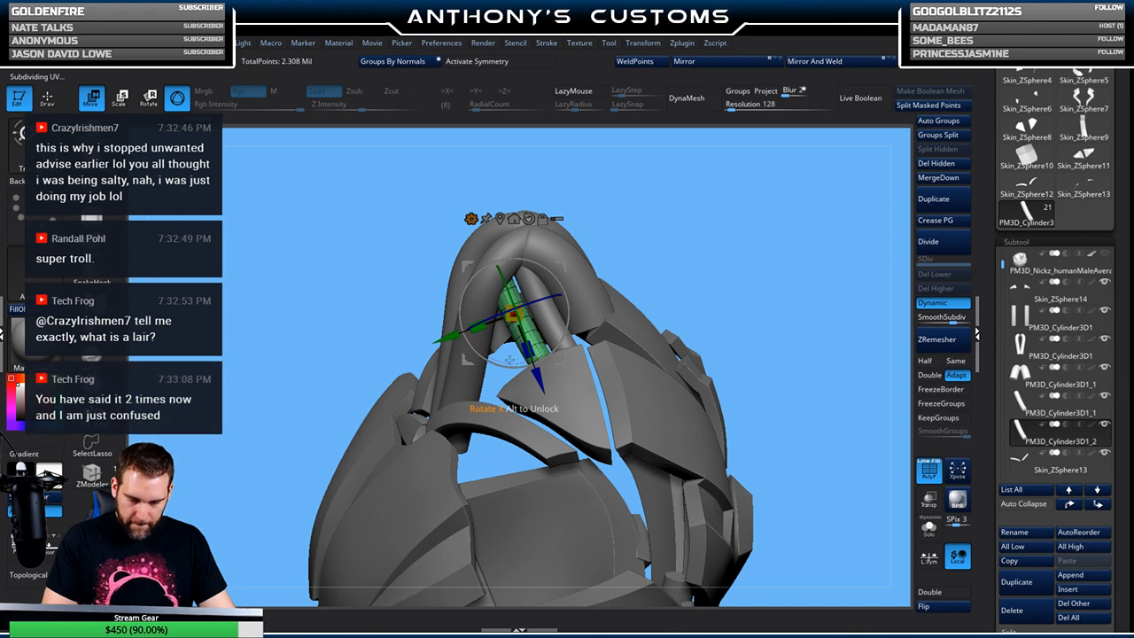
left_click_drag(700, 259, 662, 207)
left_click_drag(775, 210, 780, 226)
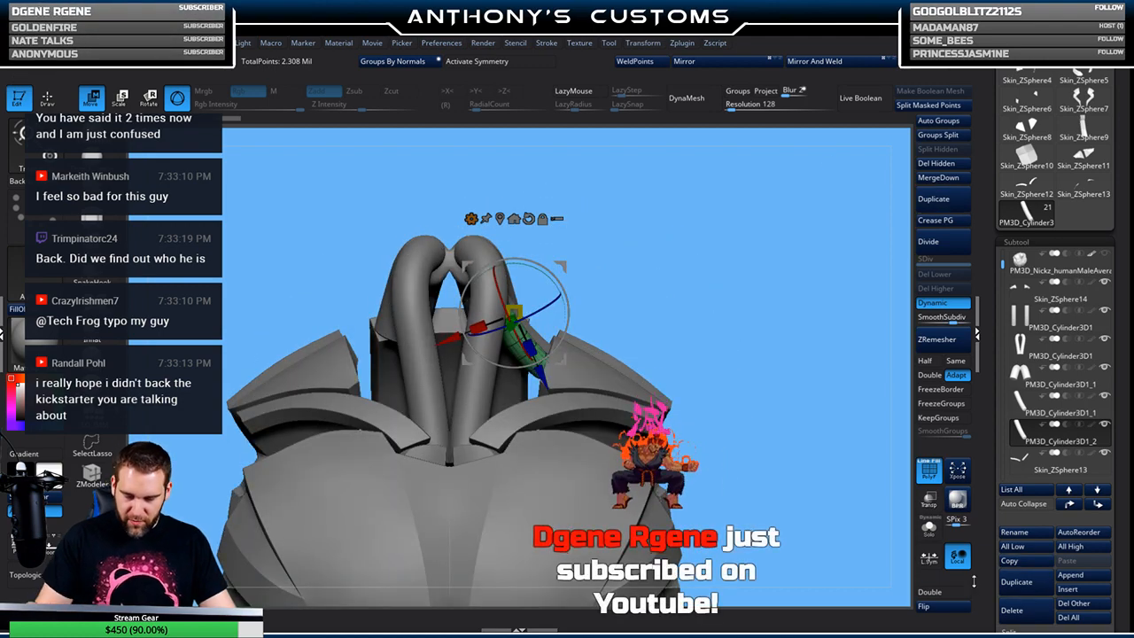
Check the copied rod against the torso sculpt and rotate and nudge it to a more upright angle
left_click(1105, 255)
left_click_drag(788, 332, 837, 312)
left_click(1105, 254)
left_click_drag(540, 351, 544, 343)
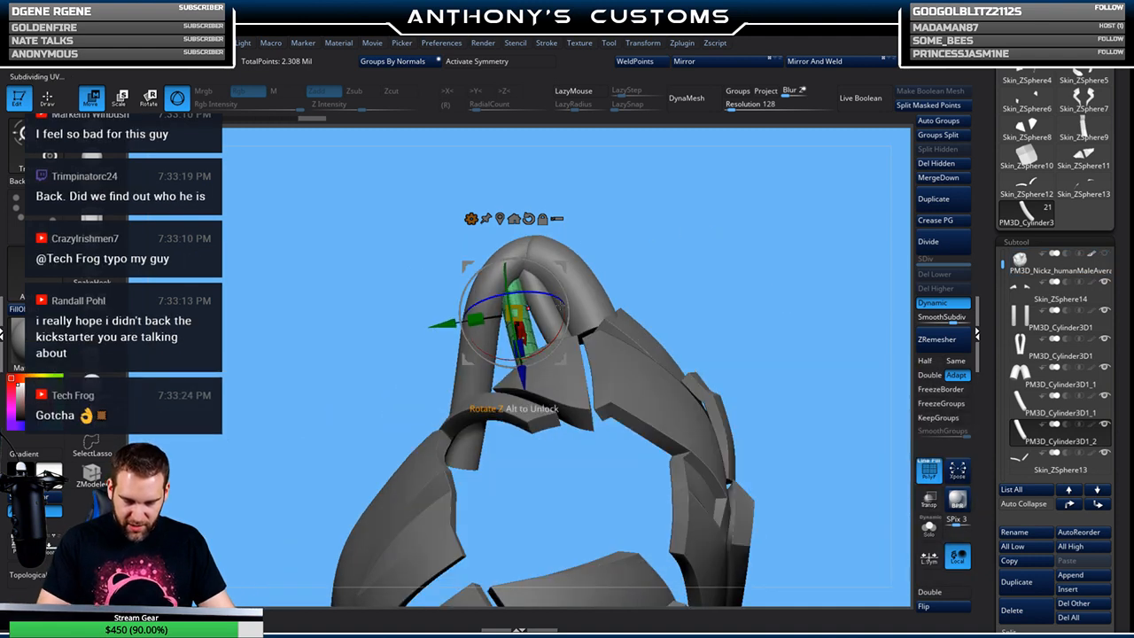
left_click_drag(562, 267, 558, 275)
left_click_drag(654, 264, 708, 222)
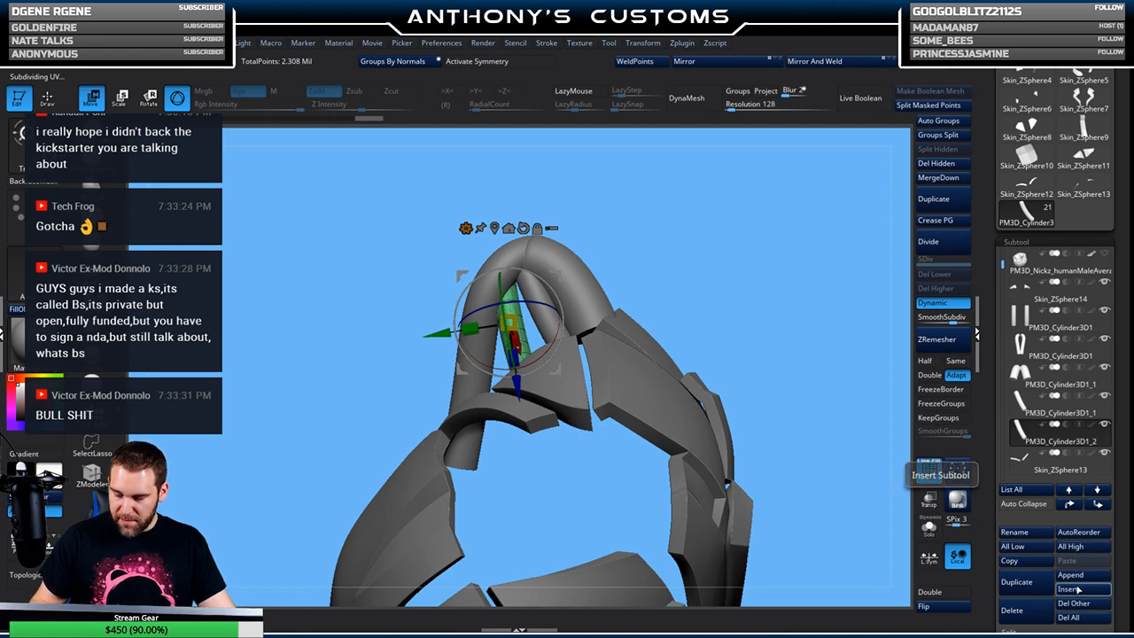
Duplicate the second rod, move the copy forward and down toward the collar, and rotate it to fit
left_click(1024, 582)
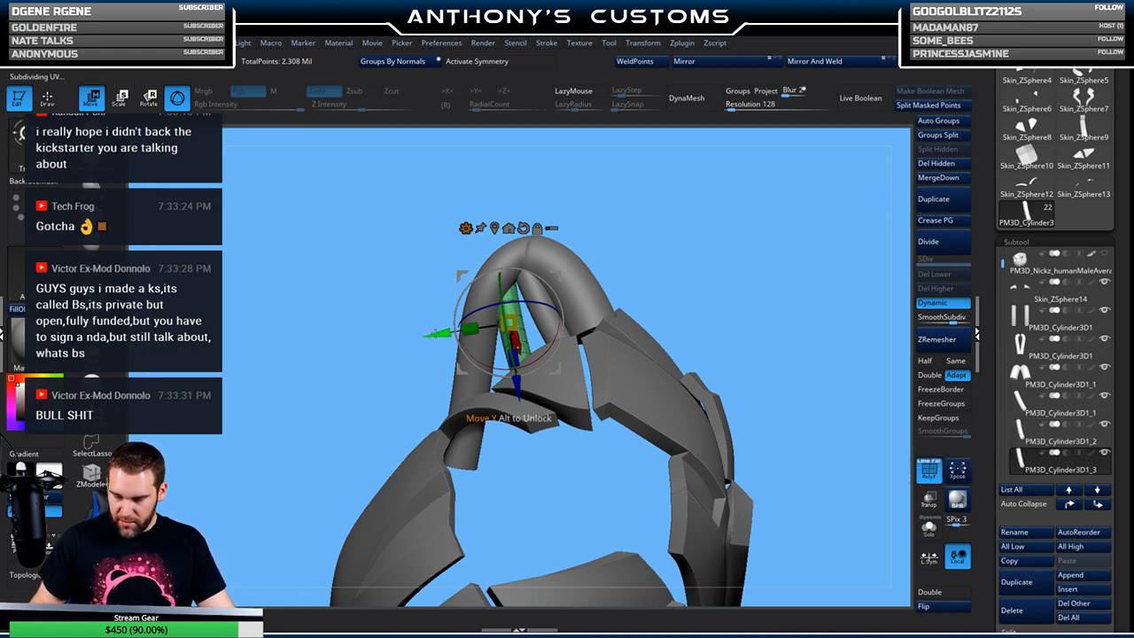
left_click_drag(435, 341, 414, 346)
left_click_drag(698, 261, 564, 295)
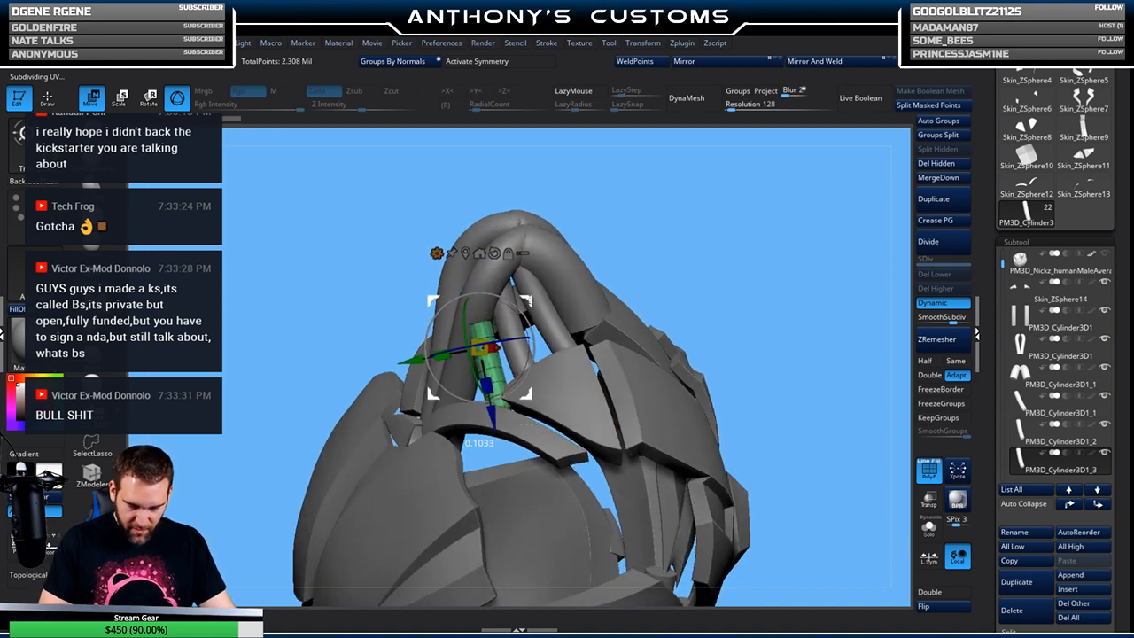
left_click_drag(694, 235, 577, 248)
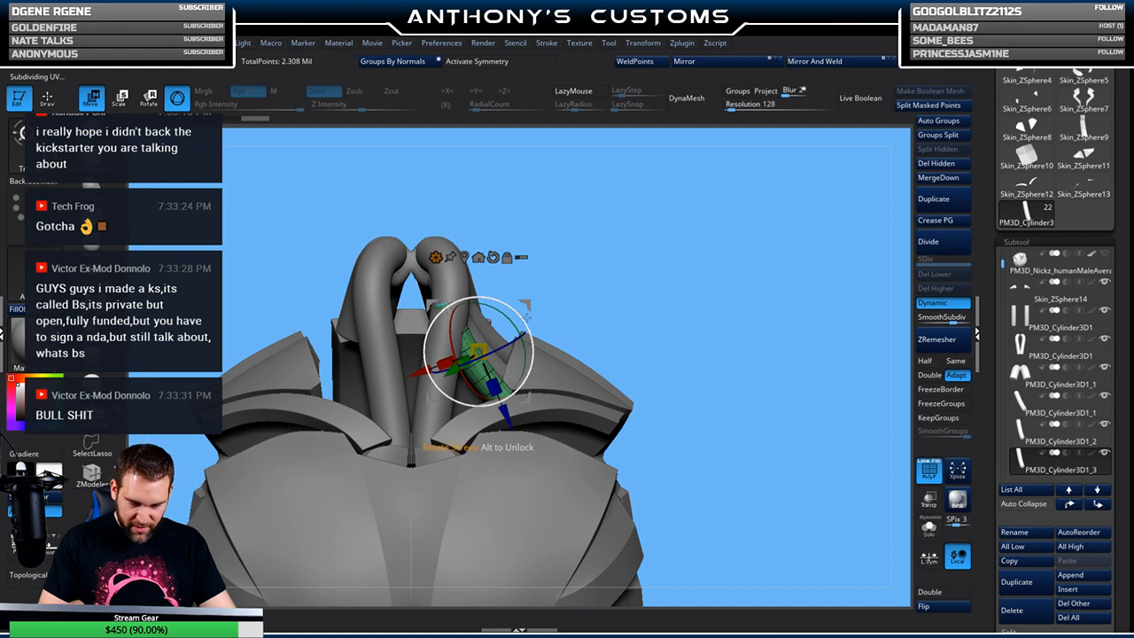
mouse_move(638, 252)
left_mouse_down()
mouse_move(702, 251)
mouse_move(656, 264)
left_mouse_up()
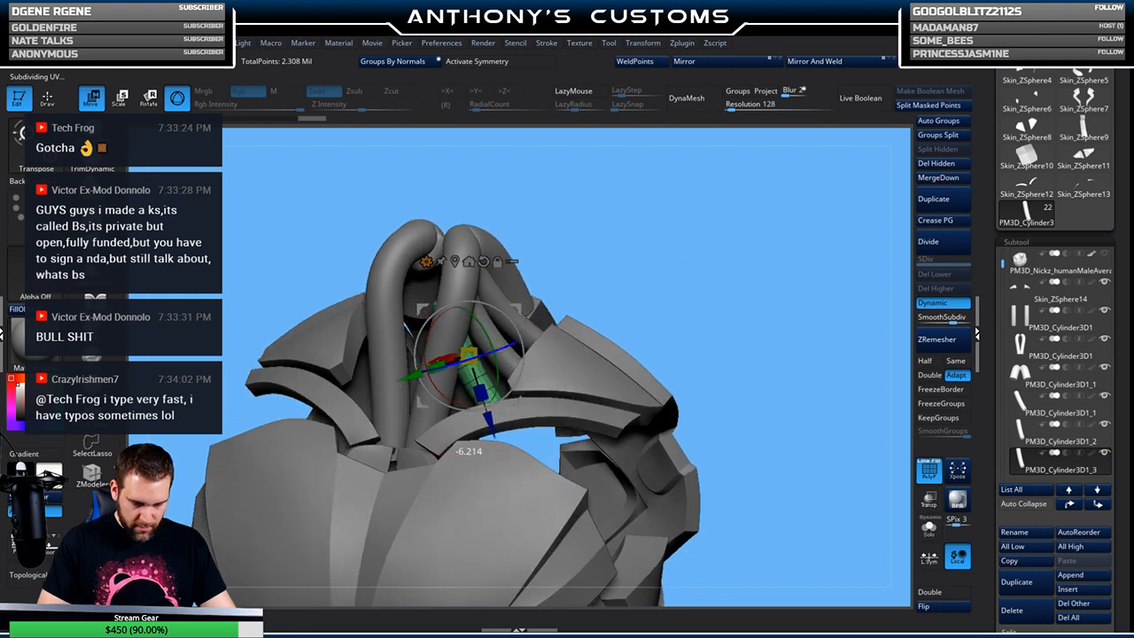
mouse_move(665, 274)
left_mouse_down()
mouse_move(663, 390)
mouse_move(664, 271)
mouse_move(608, 264)
mouse_move(679, 261)
mouse_move(625, 266)
mouse_move(666, 264)
left_mouse_up()
Realign the gizmo on the front rod and nudge the rod into place behind the front neck cylinder
key("q")
key("w")
left_click_drag(467, 441, 470, 441)
left_click_drag(441, 384, 440, 384)
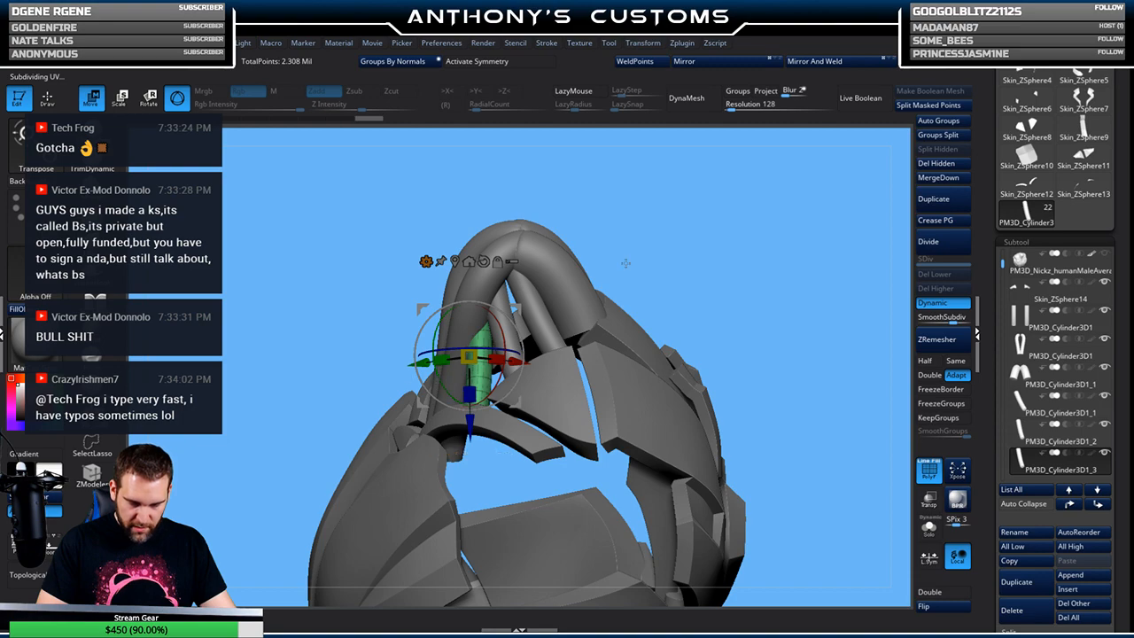
left_click_drag(681, 240, 696, 265)
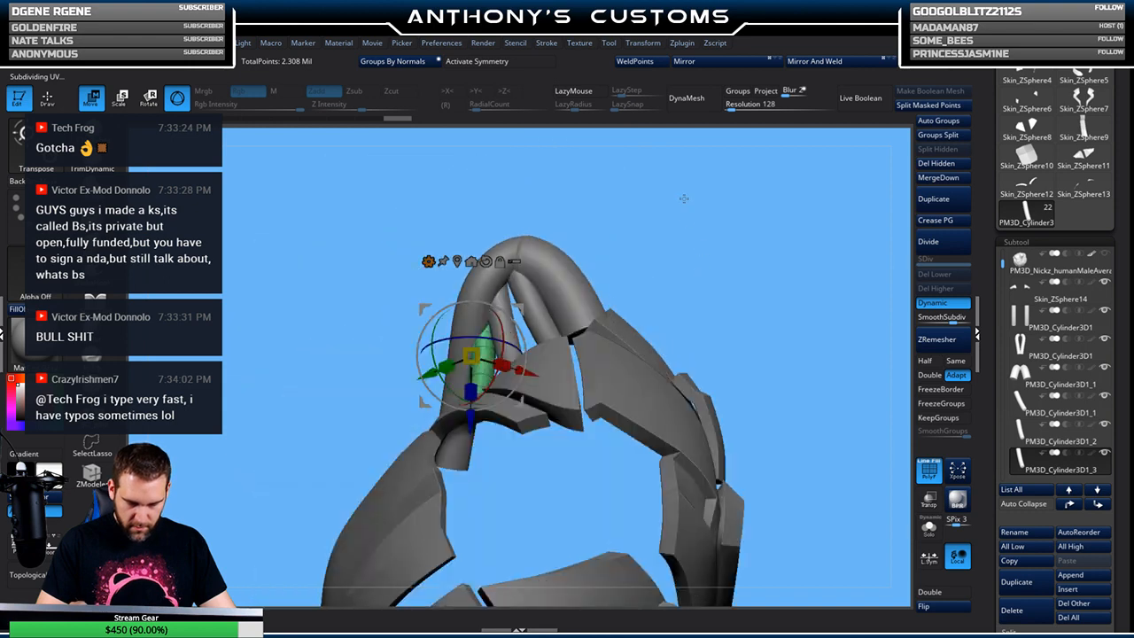
Select the middle rod and rotate it slightly to even its angle between the front and rear rods
key("q")
left_click(499, 328, "alt")
key("w")
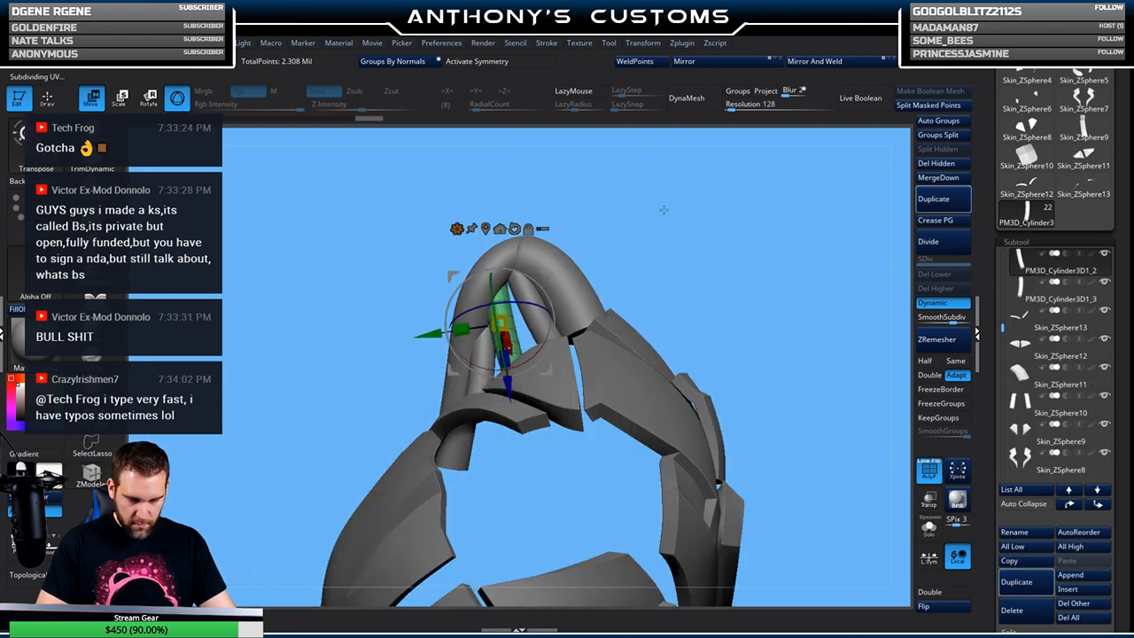
left_click_drag(595, 213, 592, 258)
left_click_drag(514, 316, 516, 317)
left_click_drag(688, 228, 628, 255)
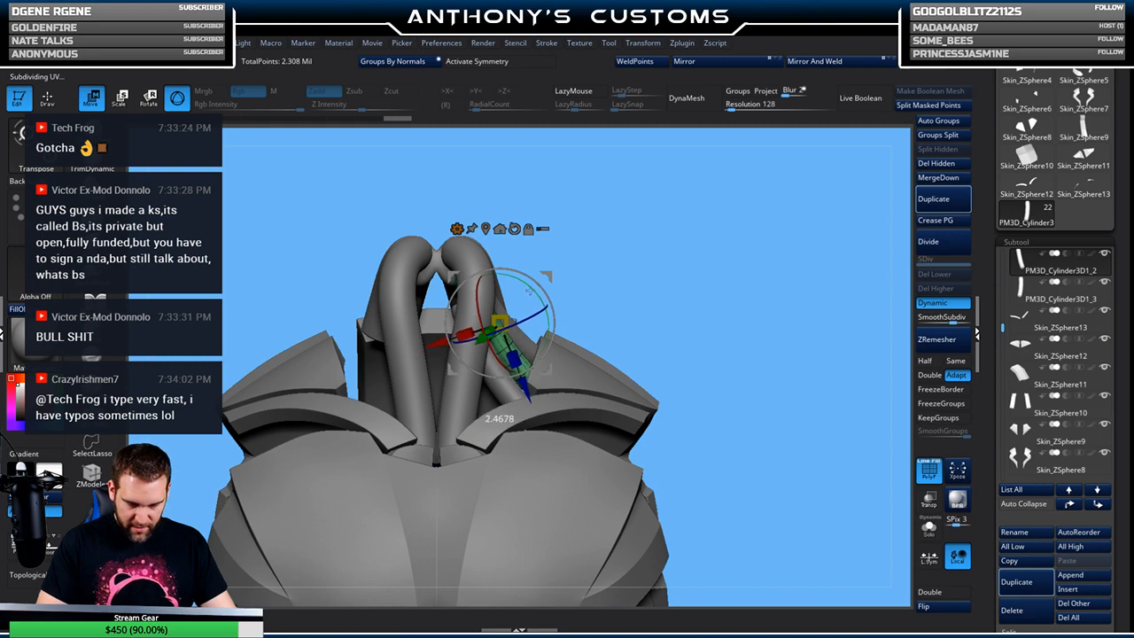
Check the middle neck rod from above and the front, and adjust its position between the neighbouring rods
key("q")
mouse_move(711, 199)
left_mouse_down()
mouse_move(698, 243)
mouse_move(711, 220)
mouse_move(739, 383)
mouse_move(723, 340)
mouse_move(630, 260)
left_mouse_up()
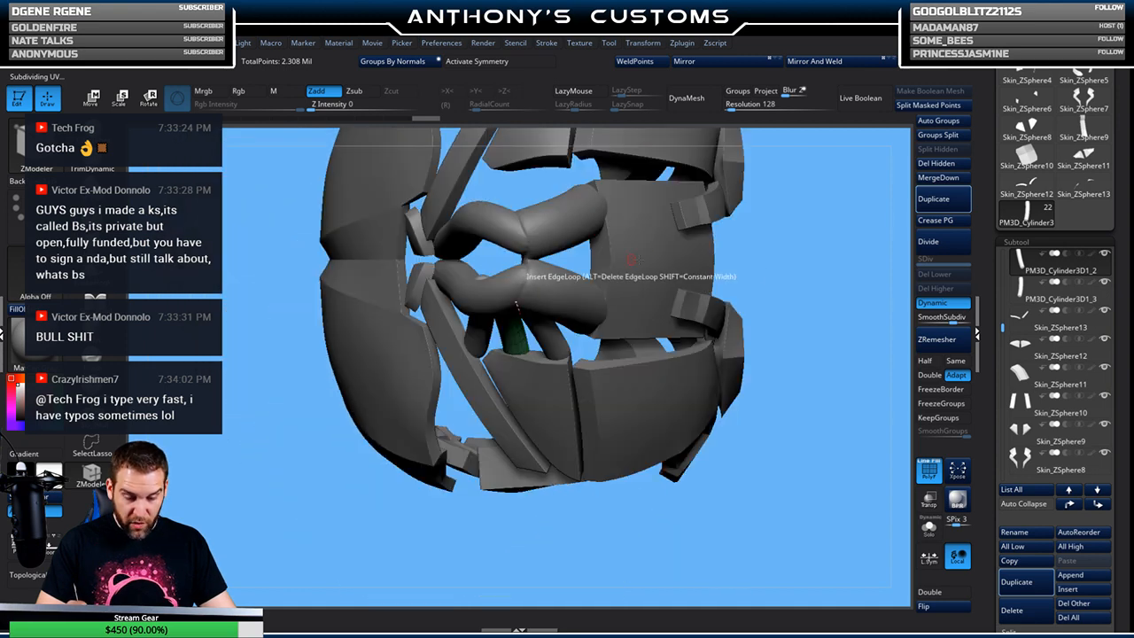
left_click_drag(784, 303, 776, 204)
key("w")
left_click_drag(719, 231, 731, 271)
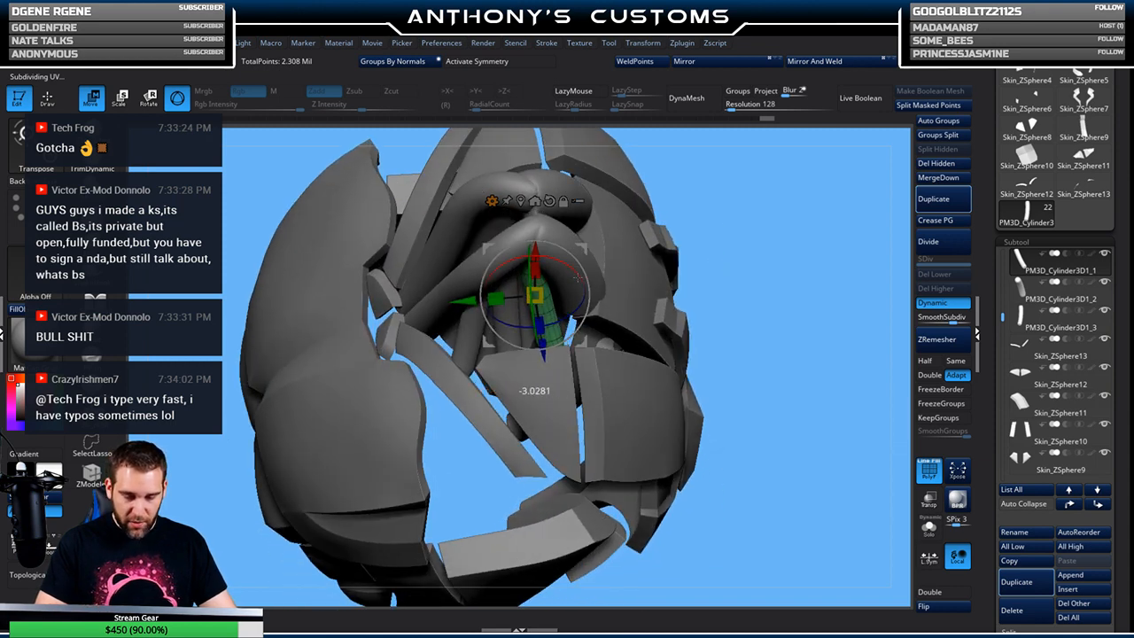
mouse_move(764, 223)
left_mouse_down()
mouse_move(772, 230)
mouse_move(756, 240)
mouse_move(752, 286)
mouse_move(754, 240)
mouse_move(726, 232)
mouse_move(729, 180)
mouse_move(725, 222)
mouse_move(529, 317)
left_mouse_up()
key("q")
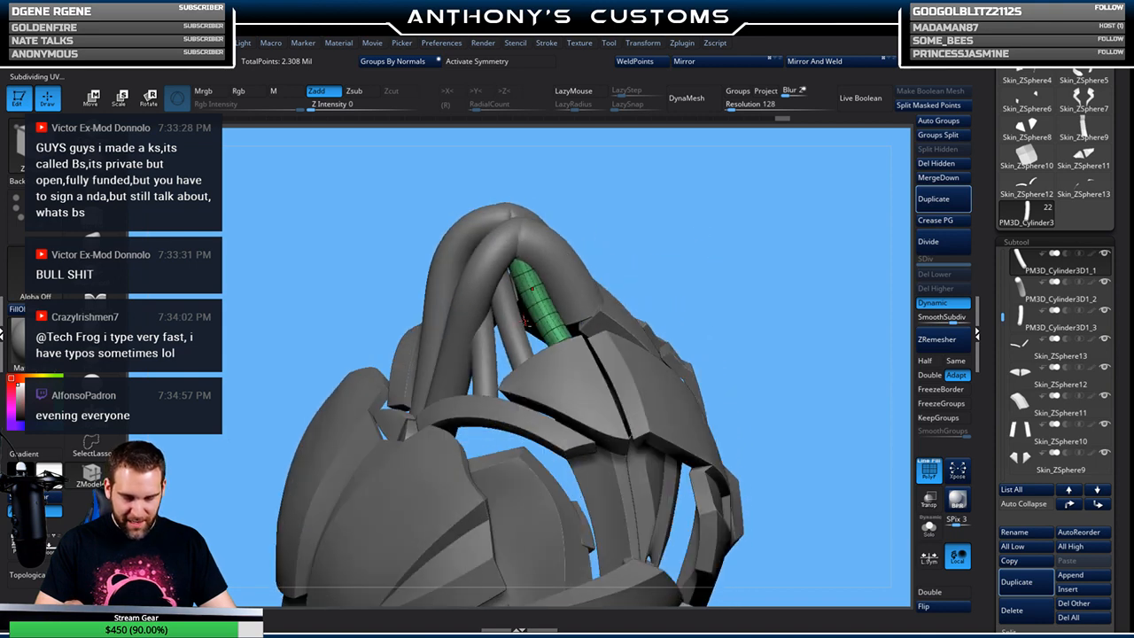
Select the adjacent neck rod, fine-tune its placement against the large neck cylinders, and save the project
left_click(514, 329, "alt")
left_click_drag(697, 233, 689, 221)
key("w")
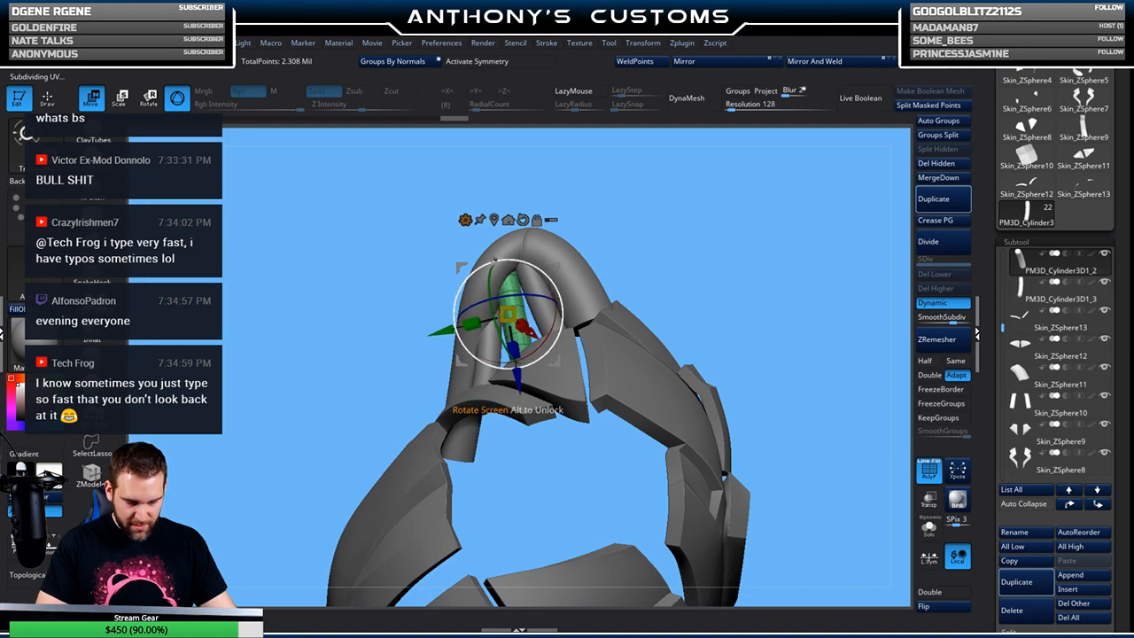
mouse_move(642, 235)
left_mouse_down()
mouse_move(762, 301)
mouse_move(700, 256)
mouse_move(716, 229)
mouse_move(713, 192)
left_mouse_up()
key("q")
key("ctrl+s")
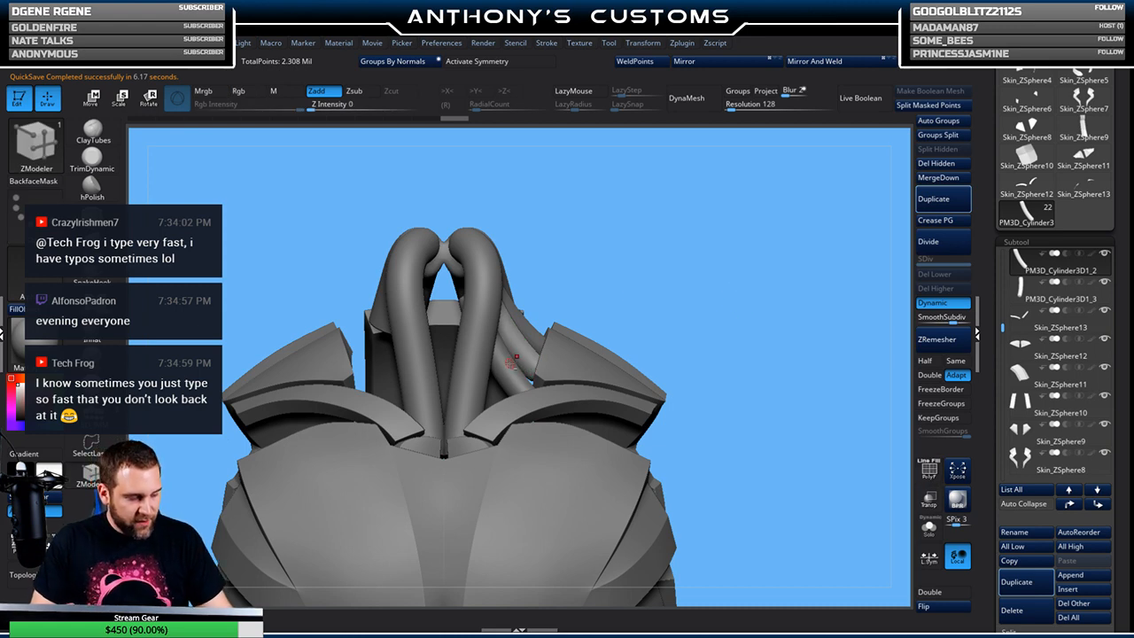
Mirror and weld each slim neck rod so that matching rods appear on the opposite side of the neck
left_click(814, 62)
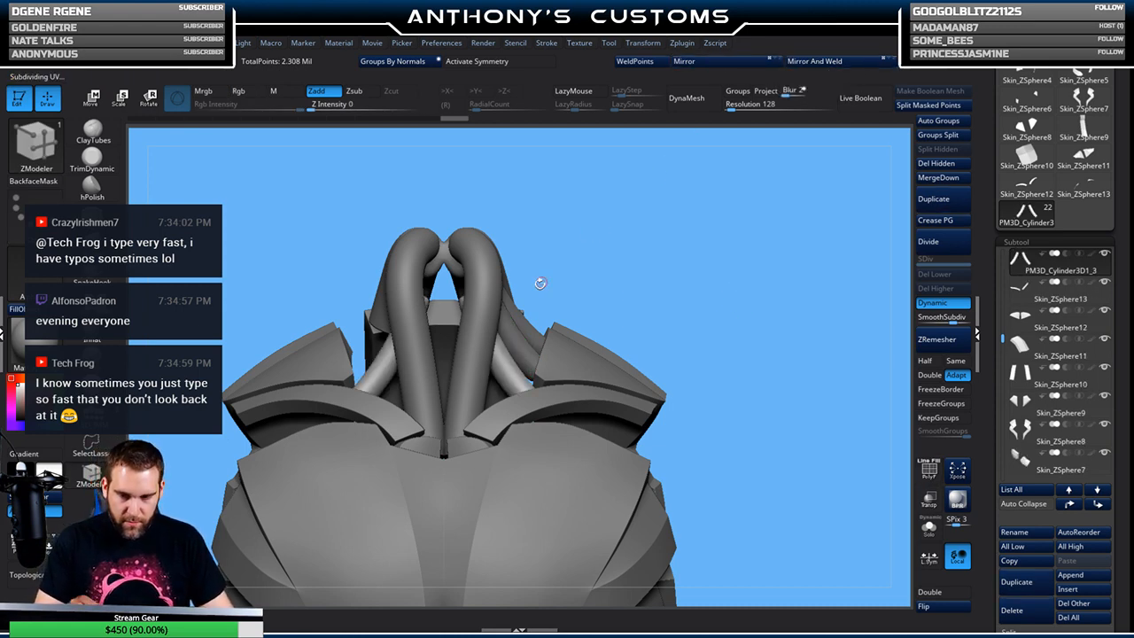
key("ctrl+shift+d")
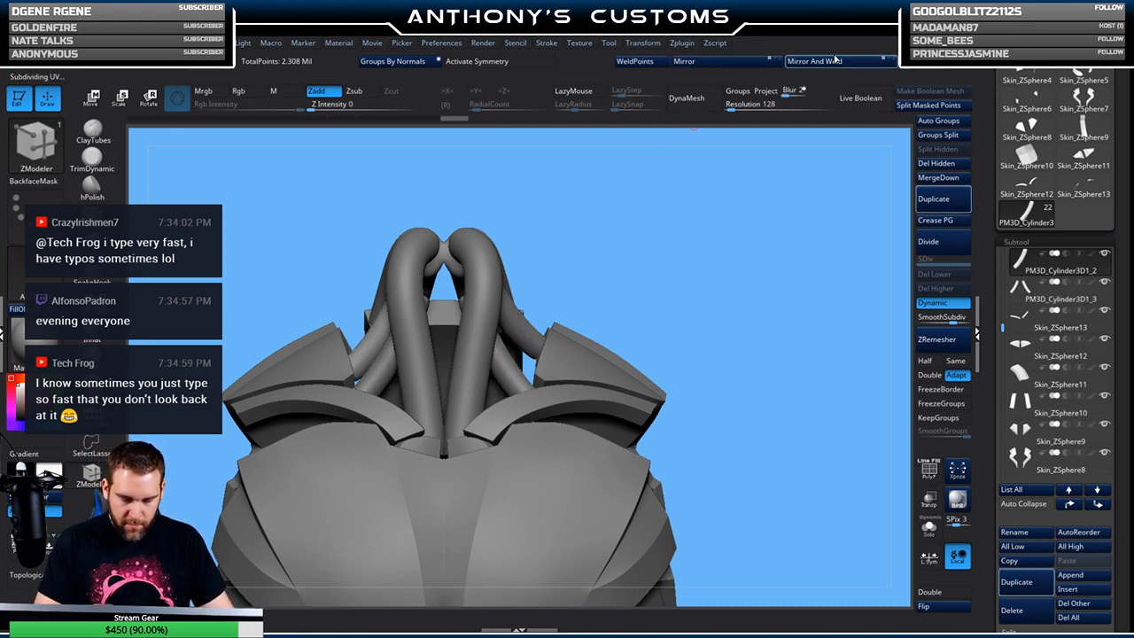
left_click_drag(703, 212, 534, 299)
left_click(534, 298, "alt")
left_click(725, 63)
left_click(837, 62)
left_click_drag(774, 321, 723, 163, "alt")
left_click_drag(698, 393, 771, 387)
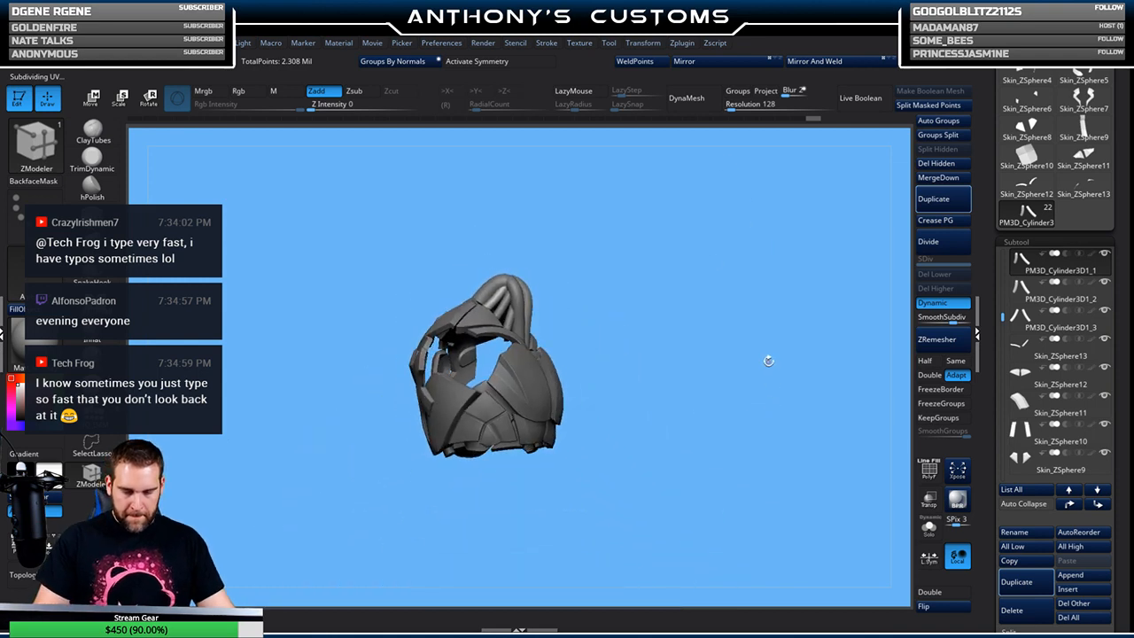
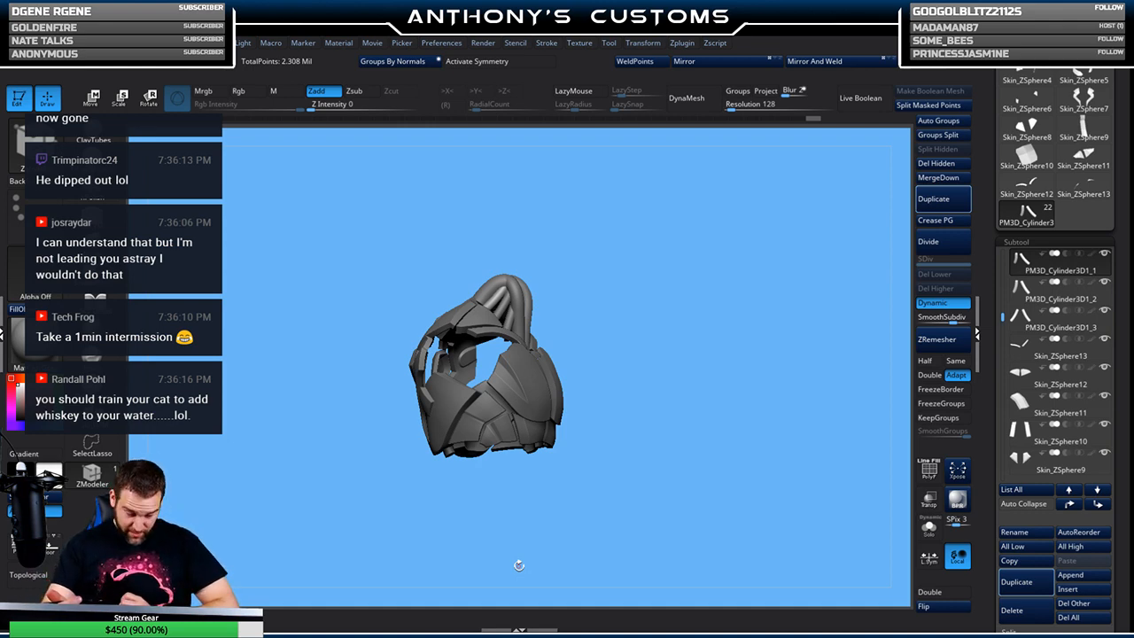
Select the thick rear neck cylinders, adjust their shape with the Move brush, and mirror and weld them
left_click_drag(673, 433, 761, 405)
left_click_drag(712, 325, 715, 372)
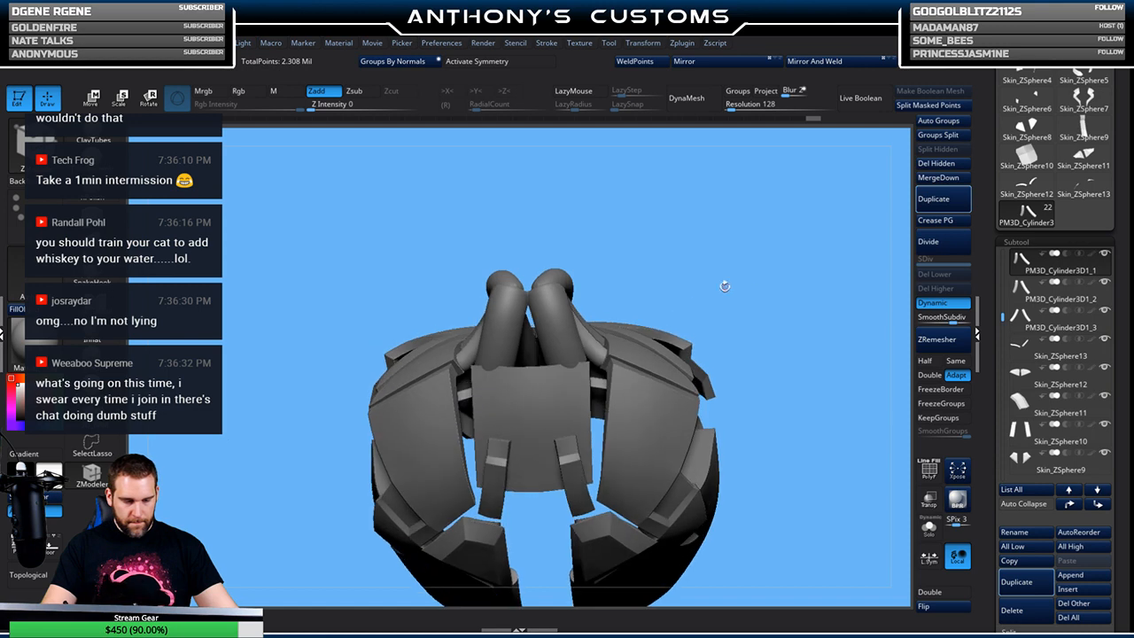
left_click(567, 338)
left_click(558, 344, "alt")
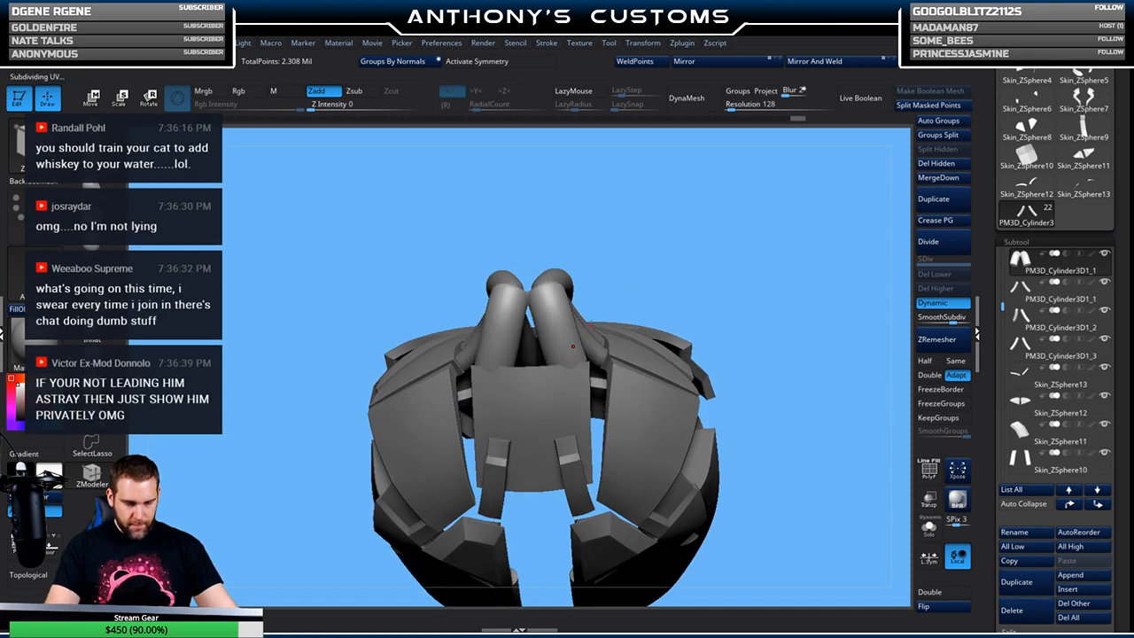
left_click_drag(726, 284, 756, 287)
key("space")
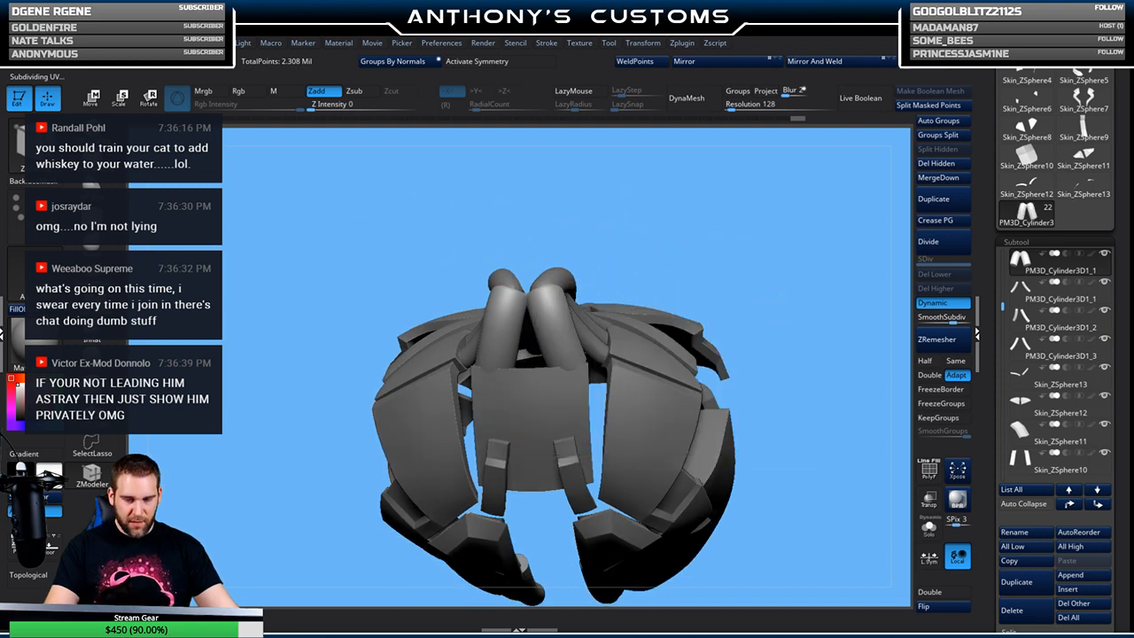
left_click(248, 91)
key("shift+f")
mouse_move(737, 271)
left_mouse_down()
mouse_move(681, 251)
mouse_move(752, 243)
mouse_move(748, 289)
mouse_move(764, 302)
mouse_move(726, 265)
left_mouse_up()
key("space")
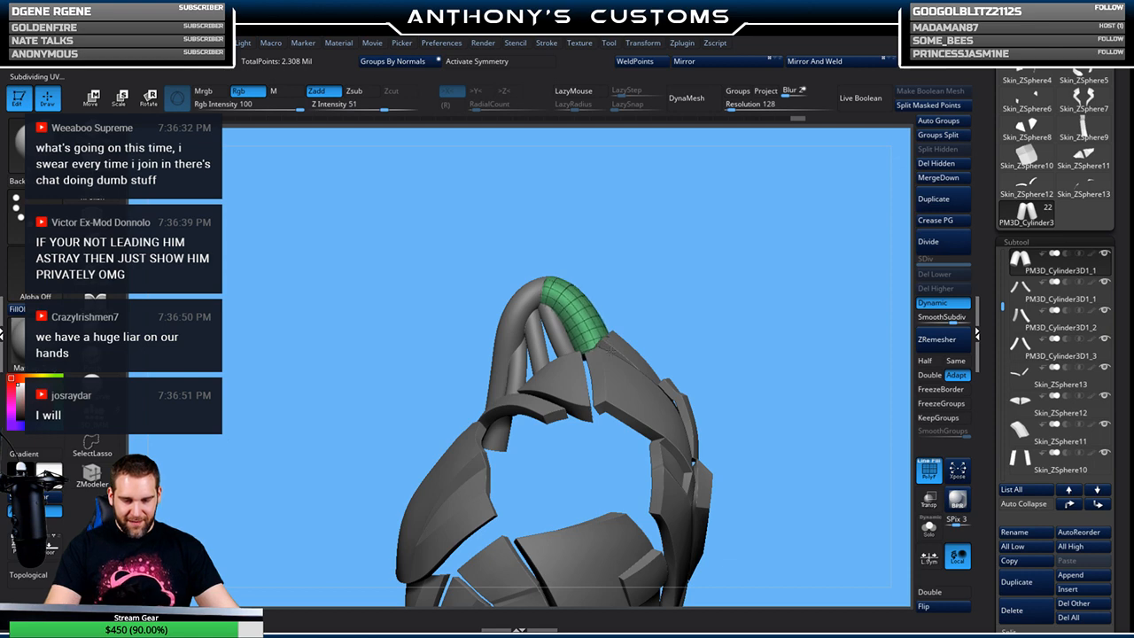
mouse_move(709, 278)
left_mouse_down()
mouse_move(793, 293)
mouse_move(762, 266)
left_mouse_up()
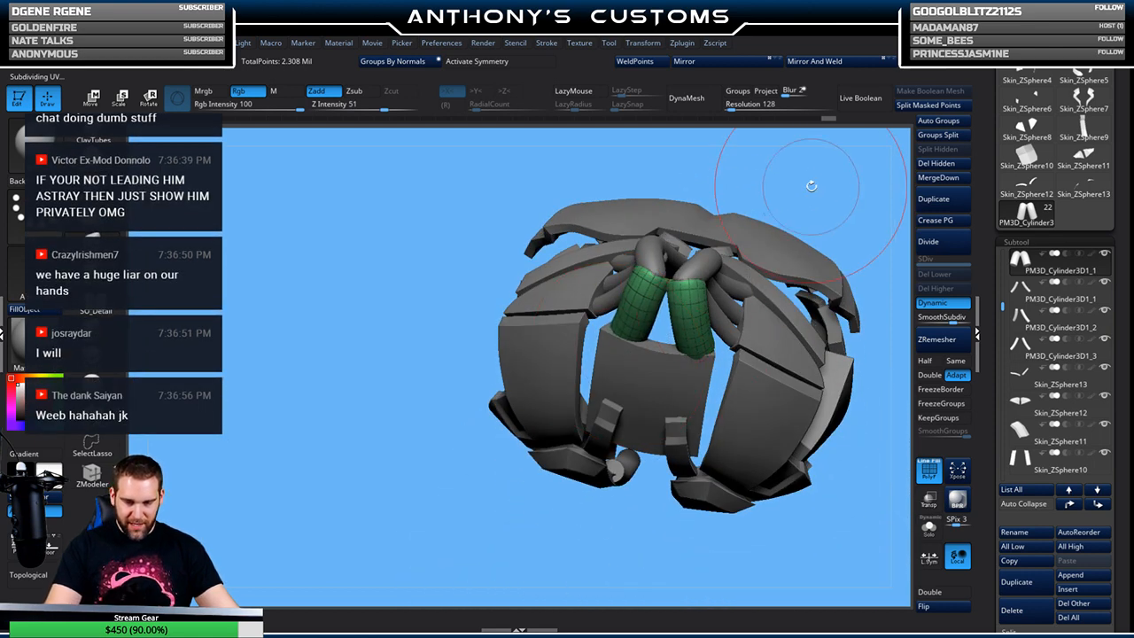
left_click(833, 64)
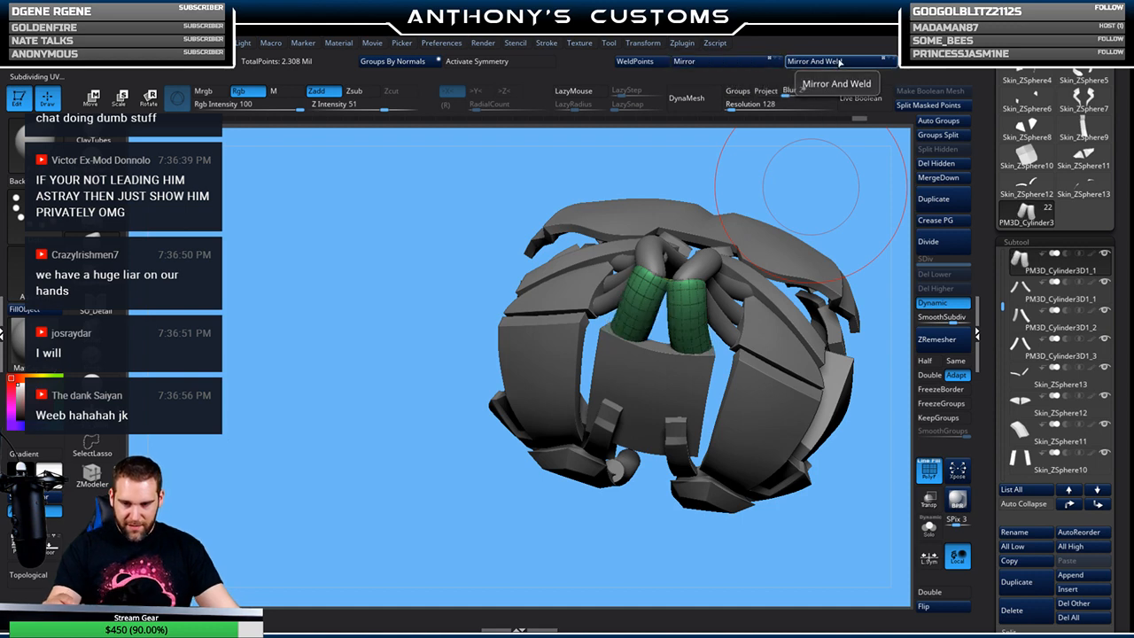
Examine the neck cylinders from the front and side, comparing them with the torso sculpt by toggling its visibility
mouse_move(863, 207)
left_mouse_down()
mouse_move(847, 152)
mouse_move(824, 219)
mouse_move(802, 199)
mouse_move(824, 253)
mouse_move(779, 286)
mouse_move(780, 266)
mouse_move(754, 253)
mouse_move(734, 266)
left_mouse_up()
key("space")
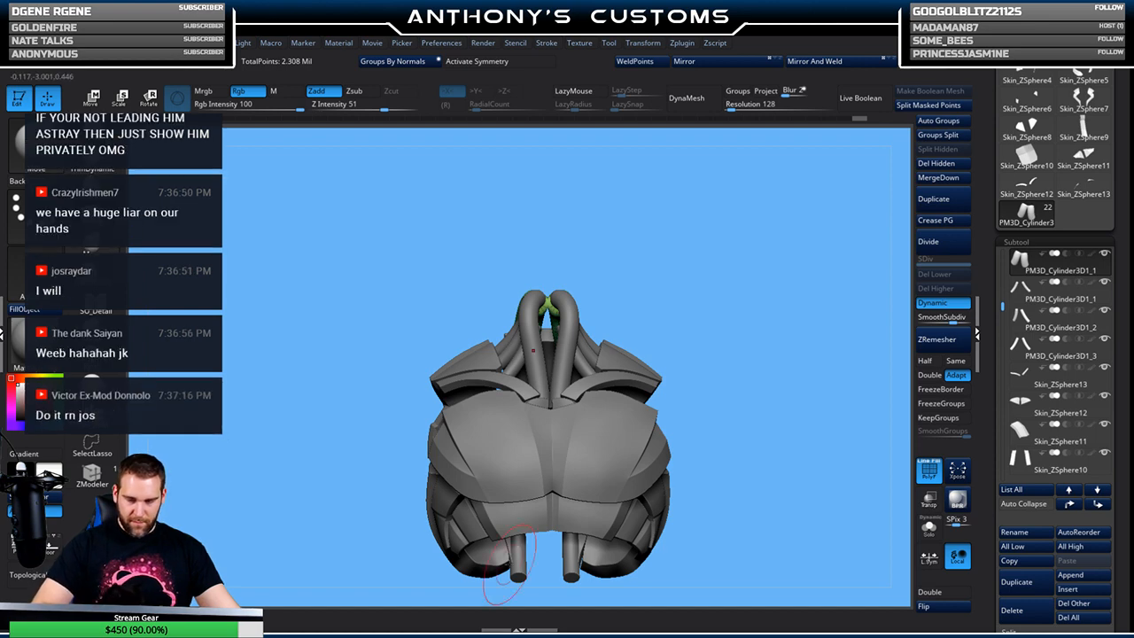
left_click_drag(790, 413, 718, 482)
left_click_drag(718, 514, 786, 503)
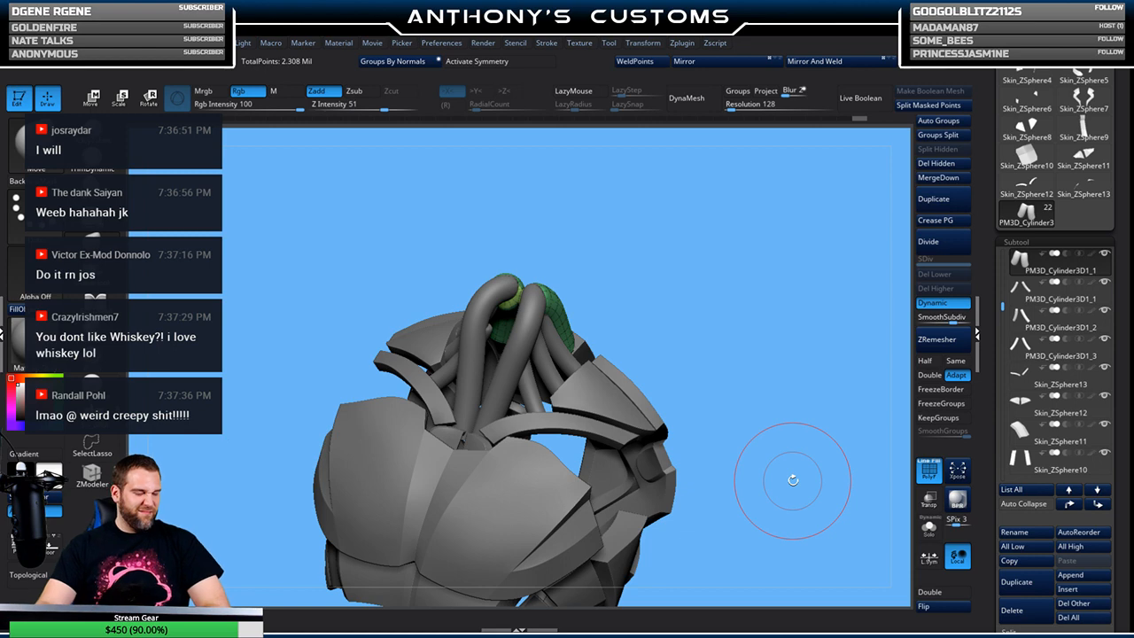
left_click_drag(744, 405, 732, 383, "shift")
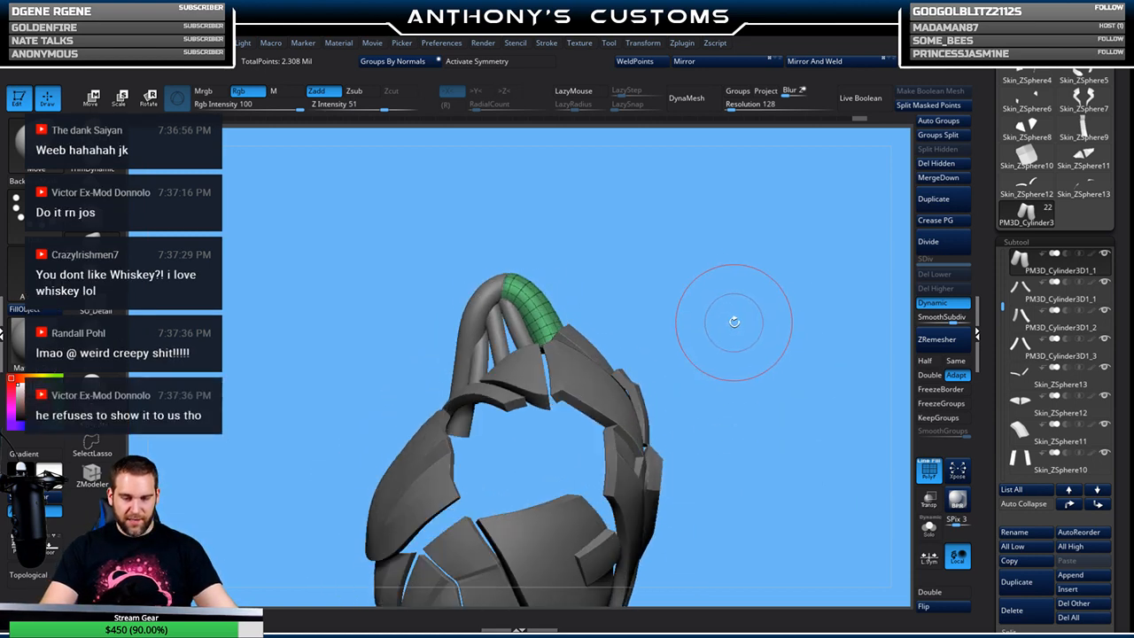
left_click_drag(748, 397, 797, 372)
left_click_drag(1001, 308, 1002, 252)
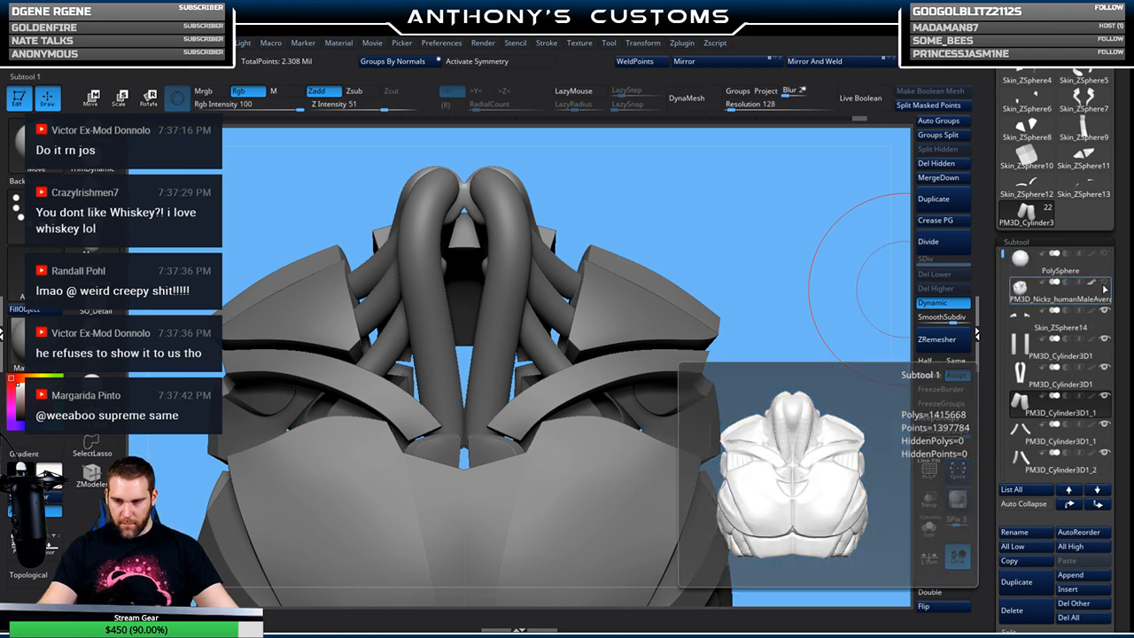
left_click(1103, 284)
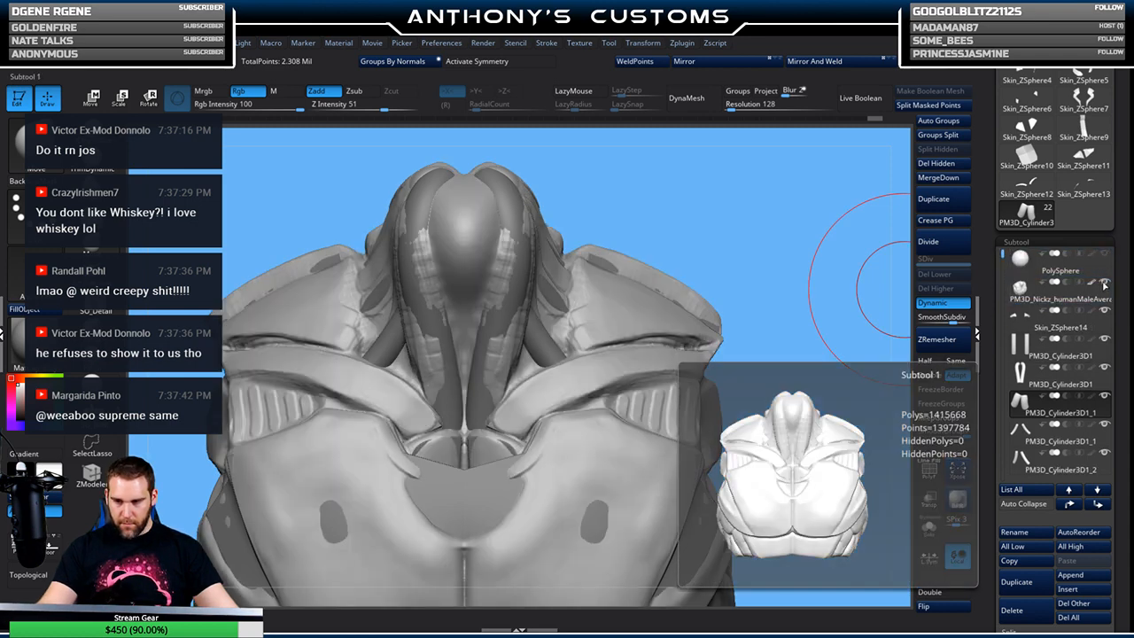
left_click(1104, 284)
left_click(1102, 285)
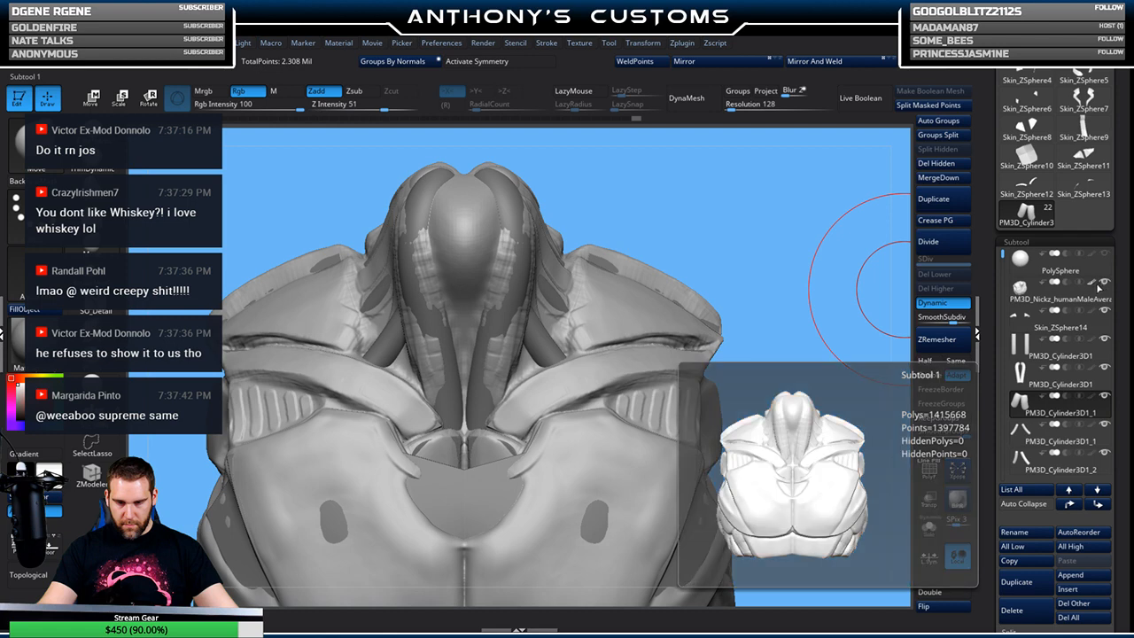
left_click(1103, 284)
mouse_move(863, 331)
left_mouse_down()
mouse_move(815, 369)
mouse_move(612, 358)
left_mouse_up()
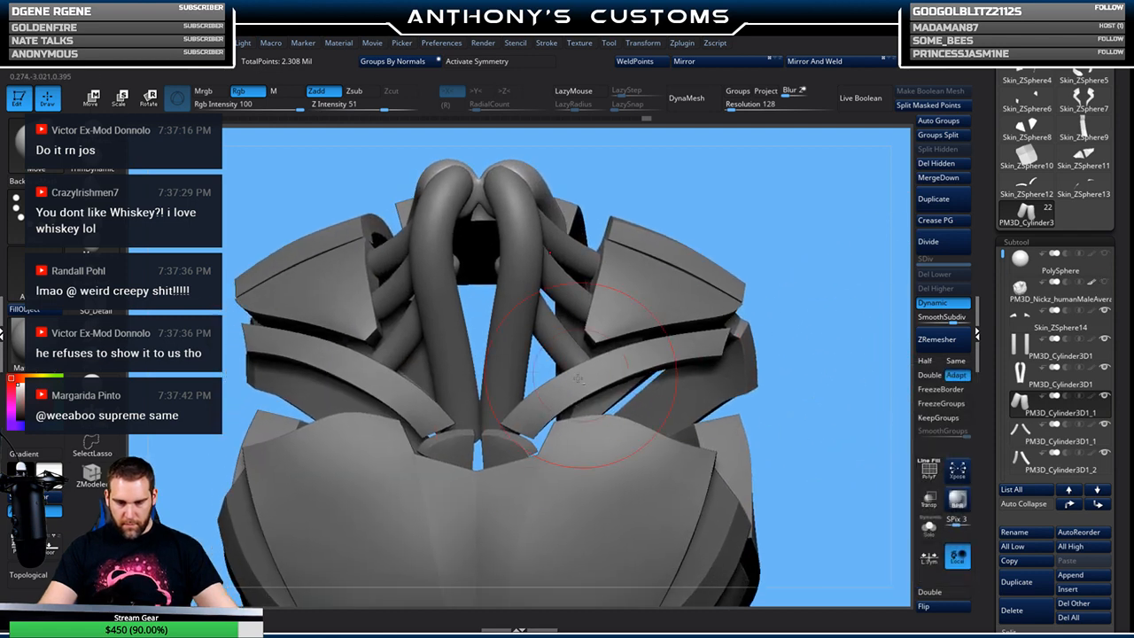
Select the curved collar strips below the neck rods and set the ZModeler polygon action to Scale with target Polygroup All
left_click(527, 422, "alt")
left_click_drag(808, 316, 820, 282)
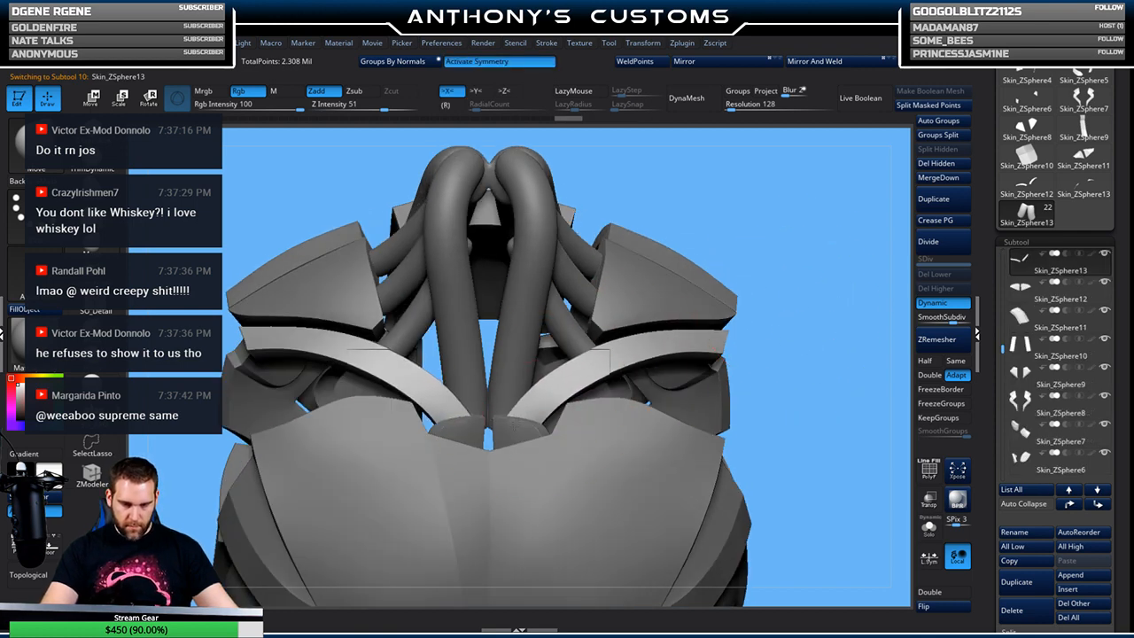
left_click_drag(833, 307, 771, 317)
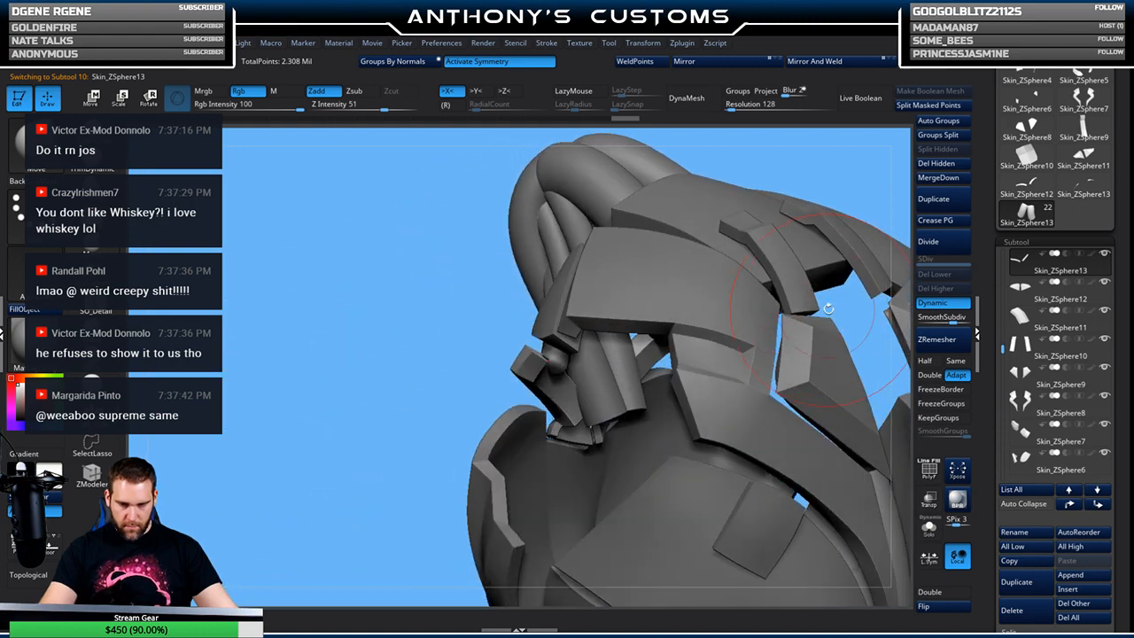
mouse_move(693, 407)
left_mouse_down()
mouse_move(679, 450)
mouse_move(347, 407)
left_mouse_up()
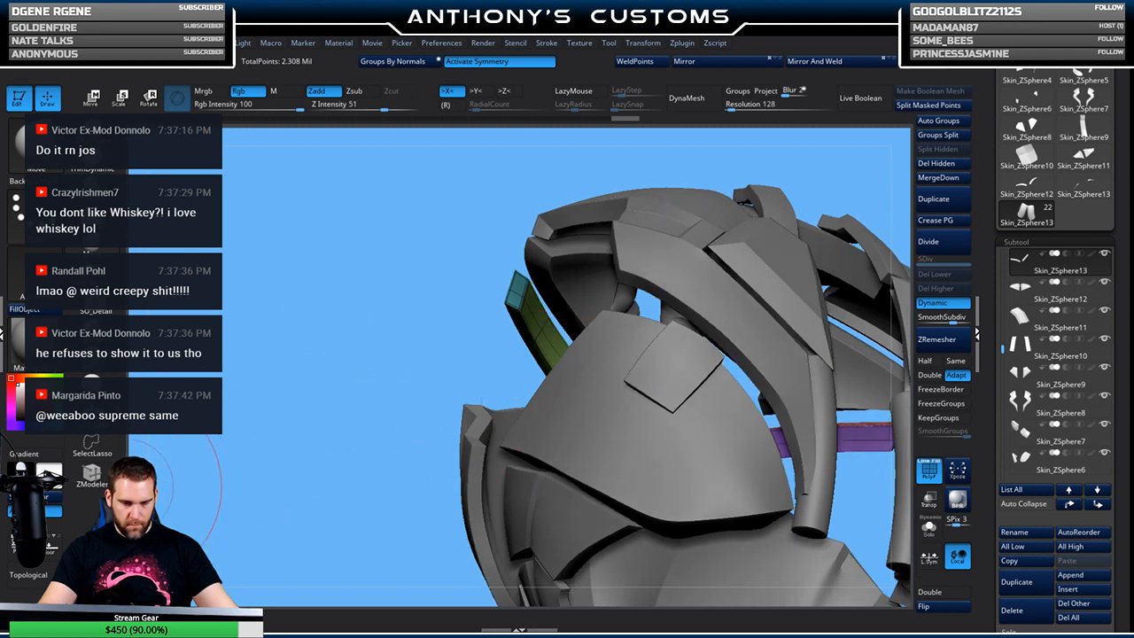
key("space")
mouse_move(405, 339)
left_mouse_down()
mouse_move(384, 341)
mouse_move(427, 359)
mouse_move(473, 290)
left_mouse_up()
left_click_drag(481, 416, 549, 383)
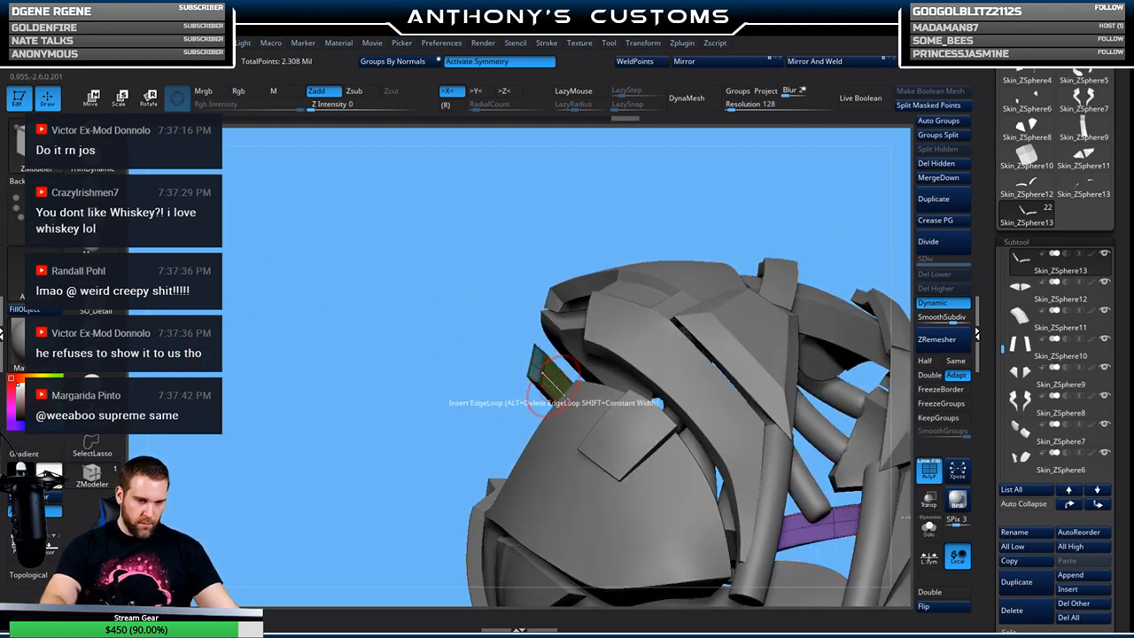
key("space")
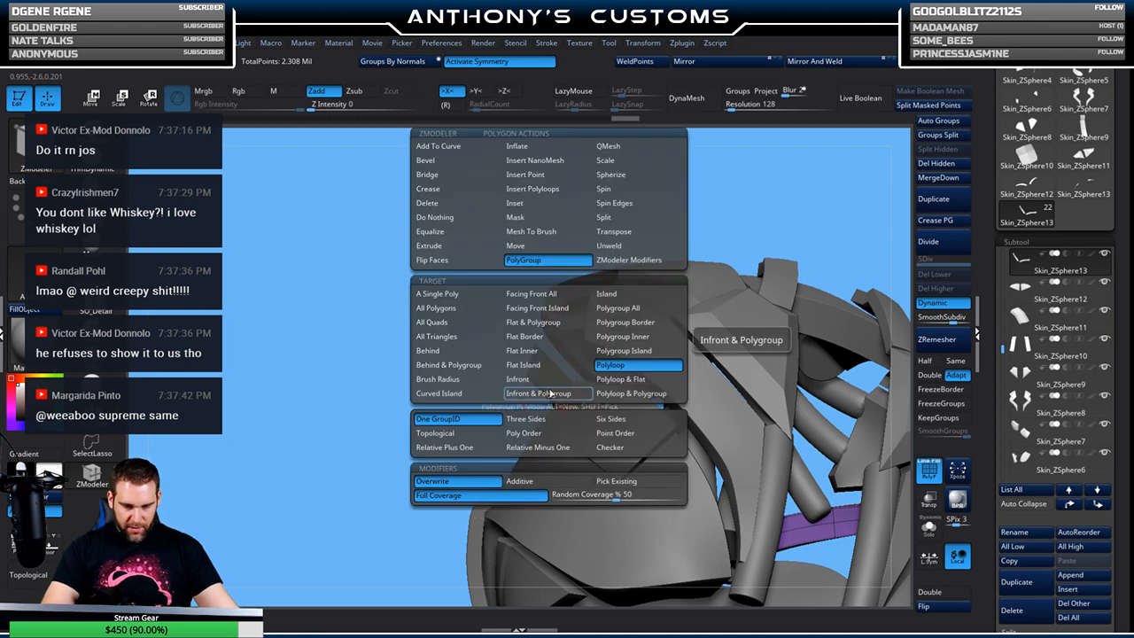
left_click(625, 162)
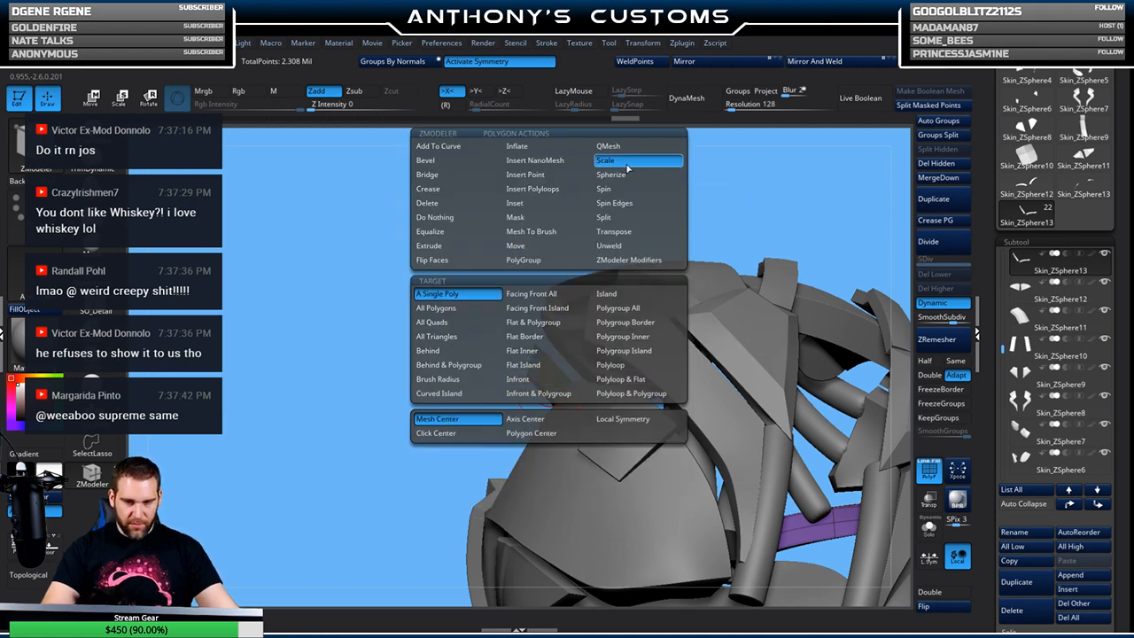
left_click(637, 309)
Mirror and weld the collar strips, and set the polygroup scaling to use Polygon Center
left_click_drag(763, 212, 814, 118)
left_click(827, 62)
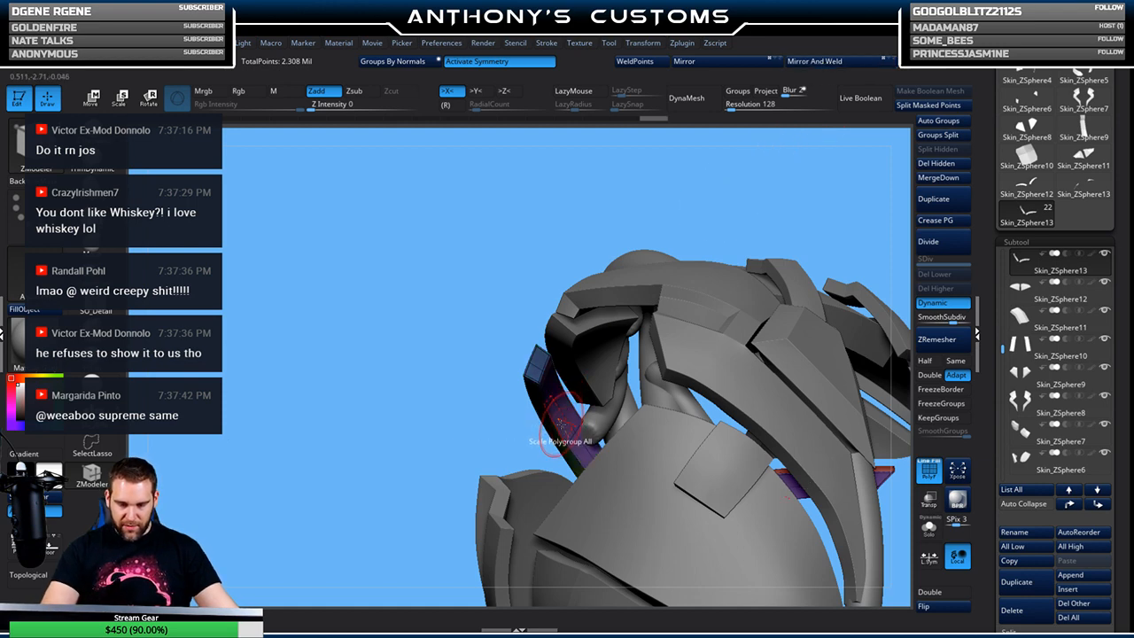
key("space")
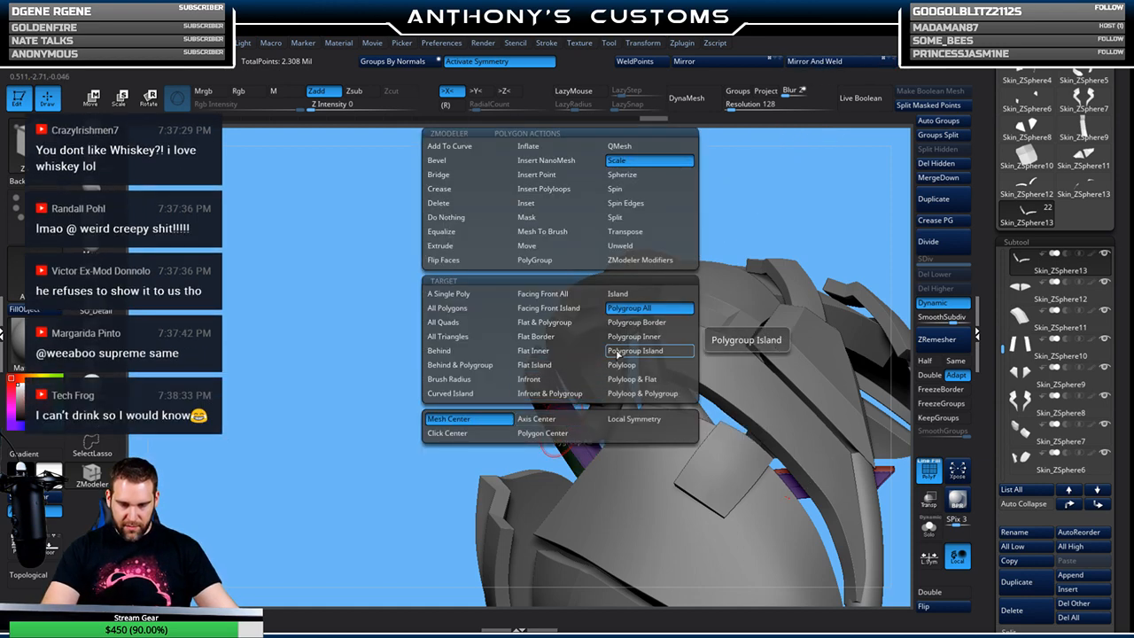
left_click(567, 432)
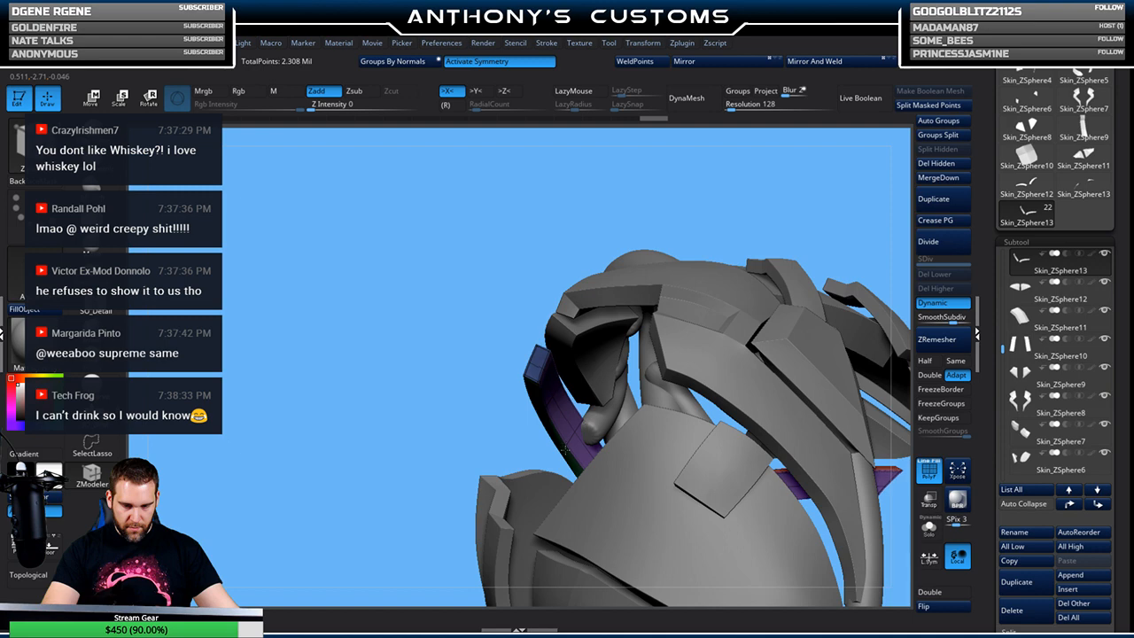
left_click_drag(504, 412, 620, 343)
left_click_drag(824, 198, 801, 221)
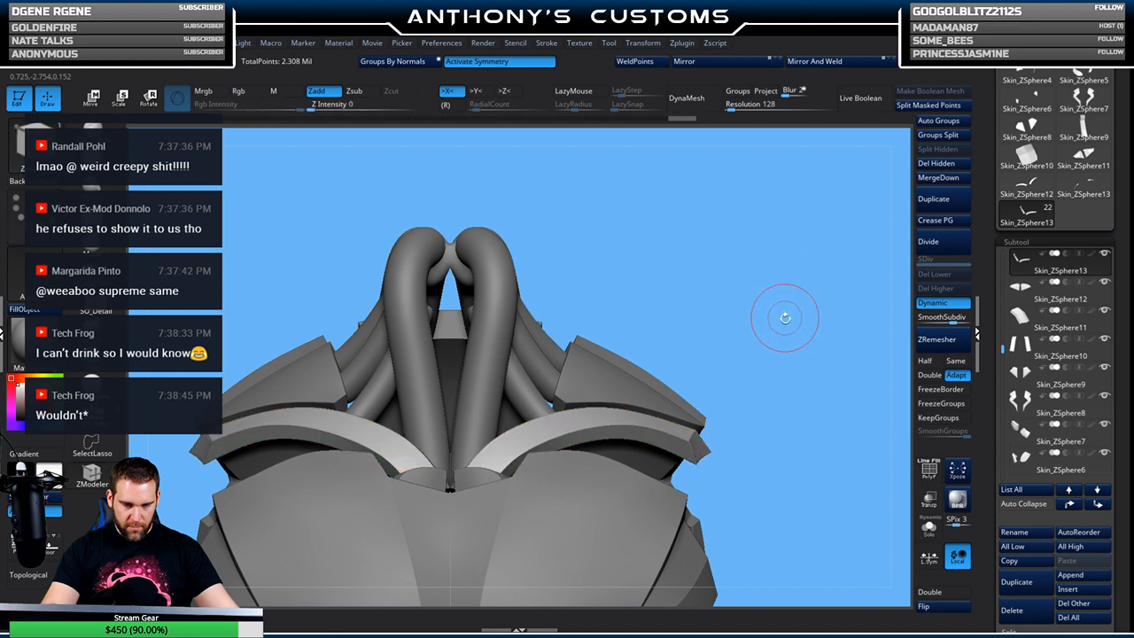
Show the polyframe on the curved collar strips and set the ZModeler polygon action to QMesh with target Polygroup All
left_click_drag(777, 336, 797, 309, "alt")
key("space")
key("shift+f")
left_click_drag(843, 342, 706, 298)
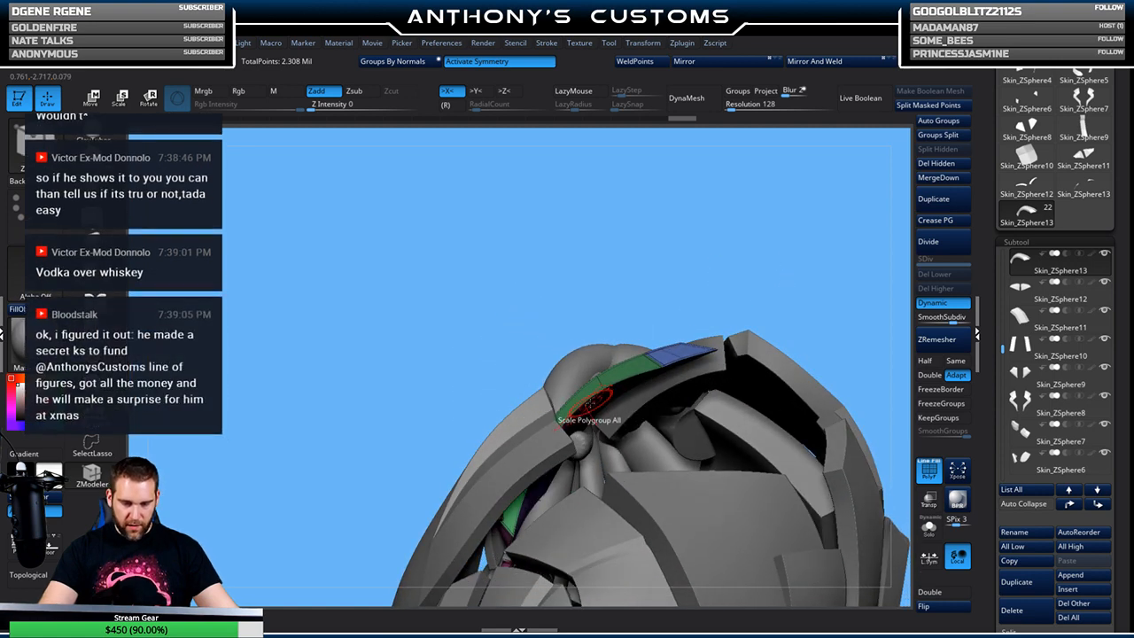
left_click_drag(693, 268, 614, 368)
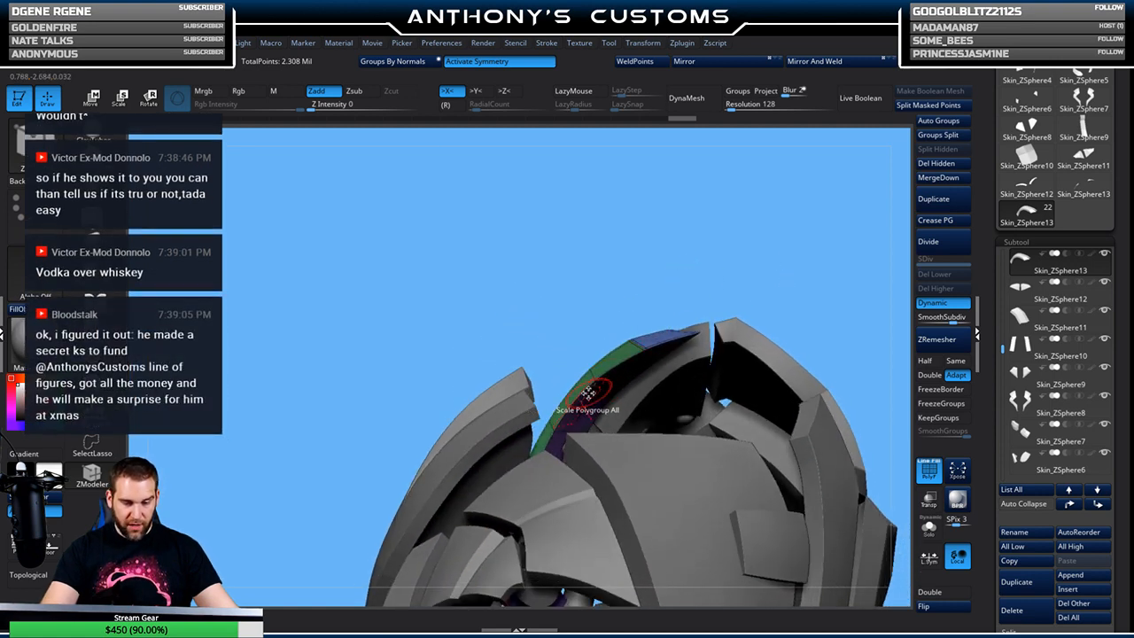
key("space")
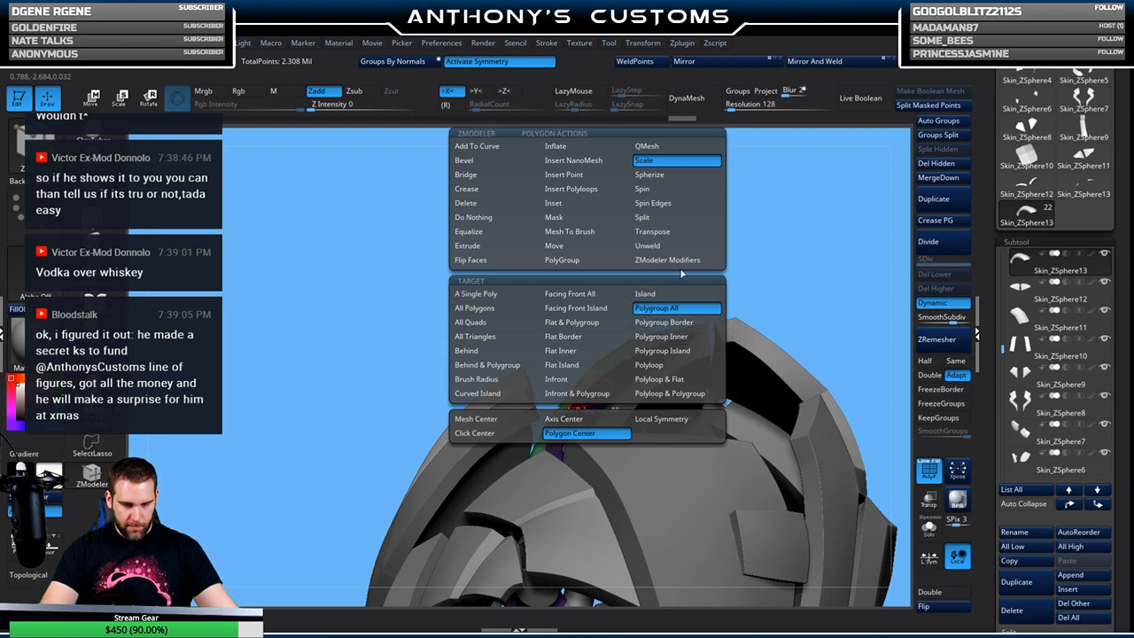
left_click(644, 147)
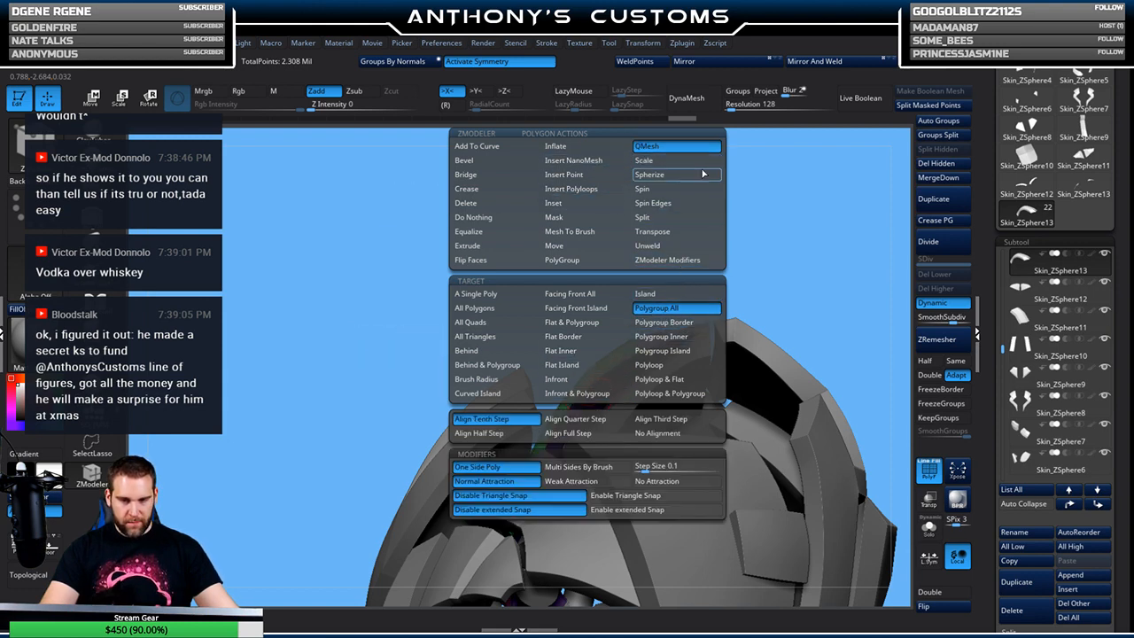
left_click_drag(611, 372, 830, 256)
Select the two small center pieces below the collar strips, center the Gizmo on their mesh, and adjust their position
left_click_drag(797, 329, 775, 394)
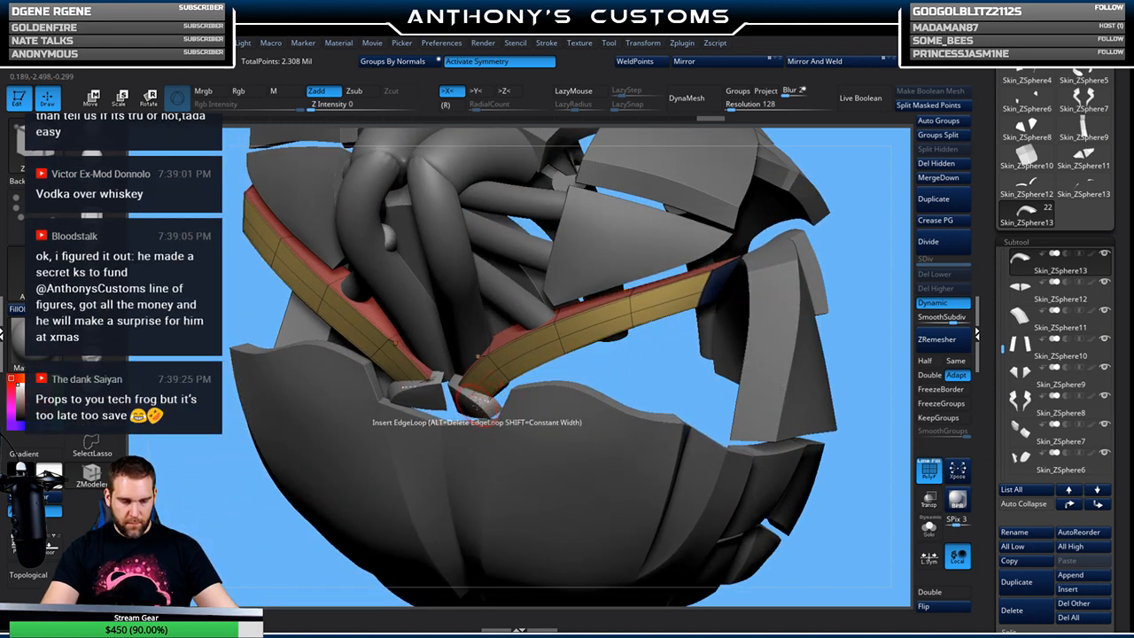
left_click(478, 408, "alt")
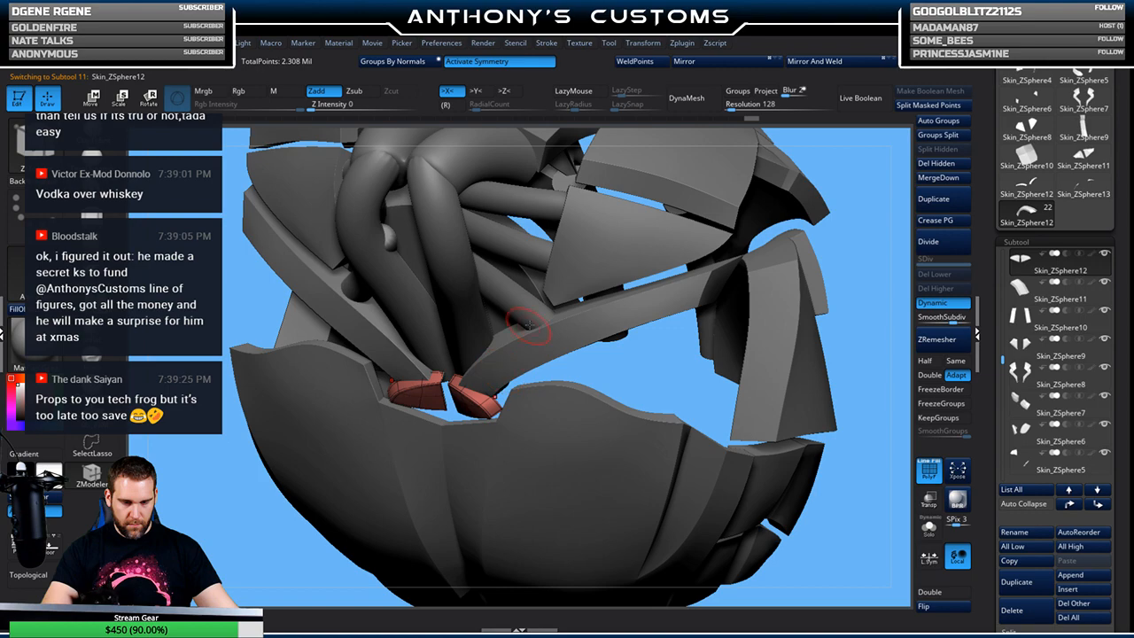
mouse_move(865, 324)
left_mouse_down()
mouse_move(856, 280)
mouse_move(861, 344)
mouse_move(826, 304)
mouse_move(757, 382)
mouse_move(813, 369)
mouse_move(824, 276)
mouse_move(825, 295)
mouse_move(772, 307)
mouse_move(808, 316)
left_mouse_up()
key("space")
mouse_move(659, 351)
left_mouse_down()
mouse_move(732, 316)
mouse_move(801, 326)
left_mouse_up()
key("w")
key("f")
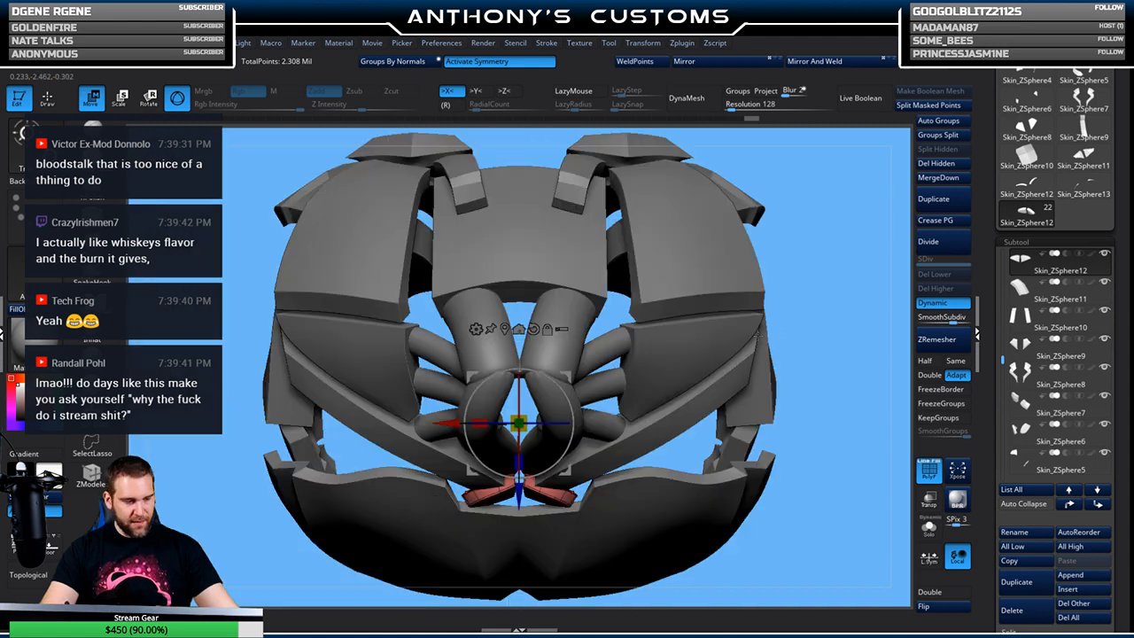
left_click_drag(815, 330, 700, 213)
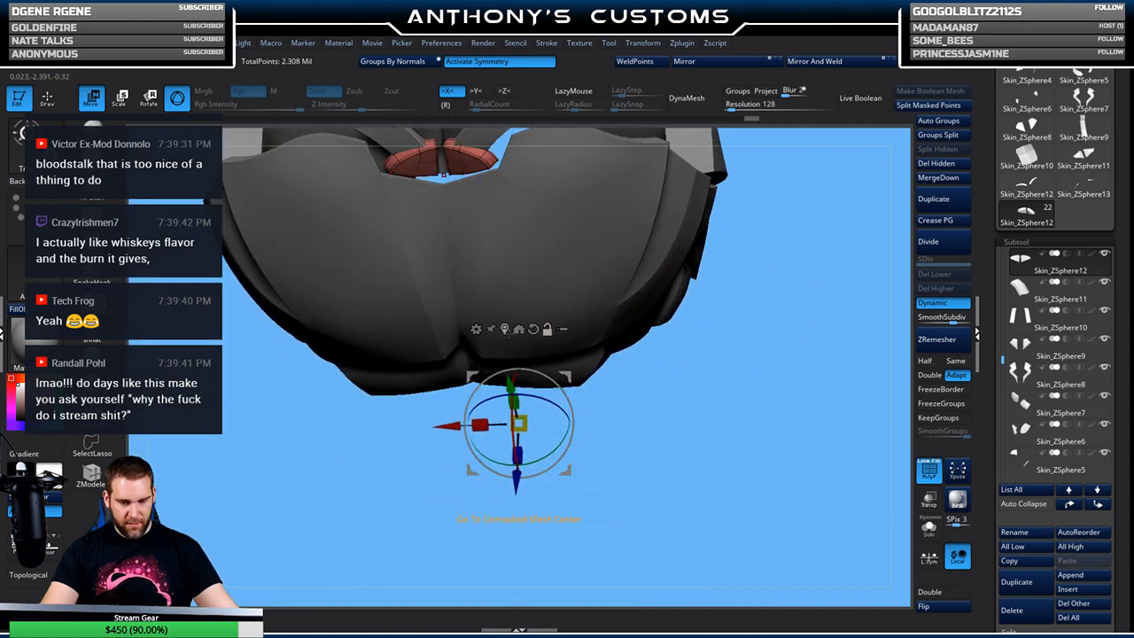
left_click(519, 328)
left_click_drag(771, 327, 779, 487)
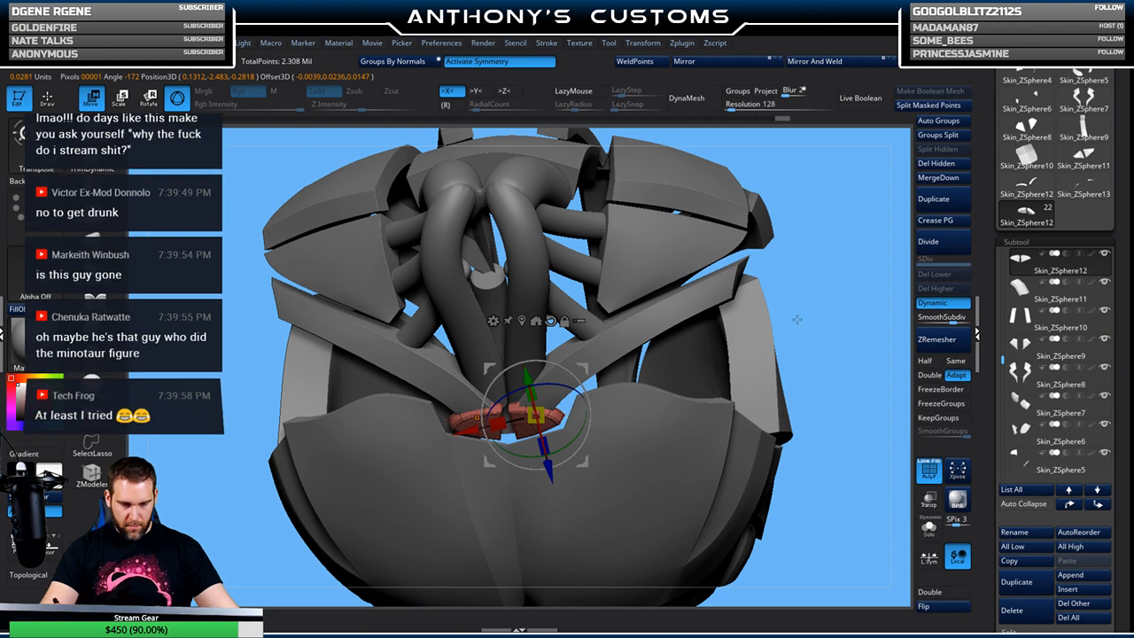
key("q")
Isolate the large chest plate, thicken it by applying QMesh to its inner polygroup, and show the other armor pieces again
left_click_drag(804, 282, 788, 372)
left_click(629, 450, "alt")
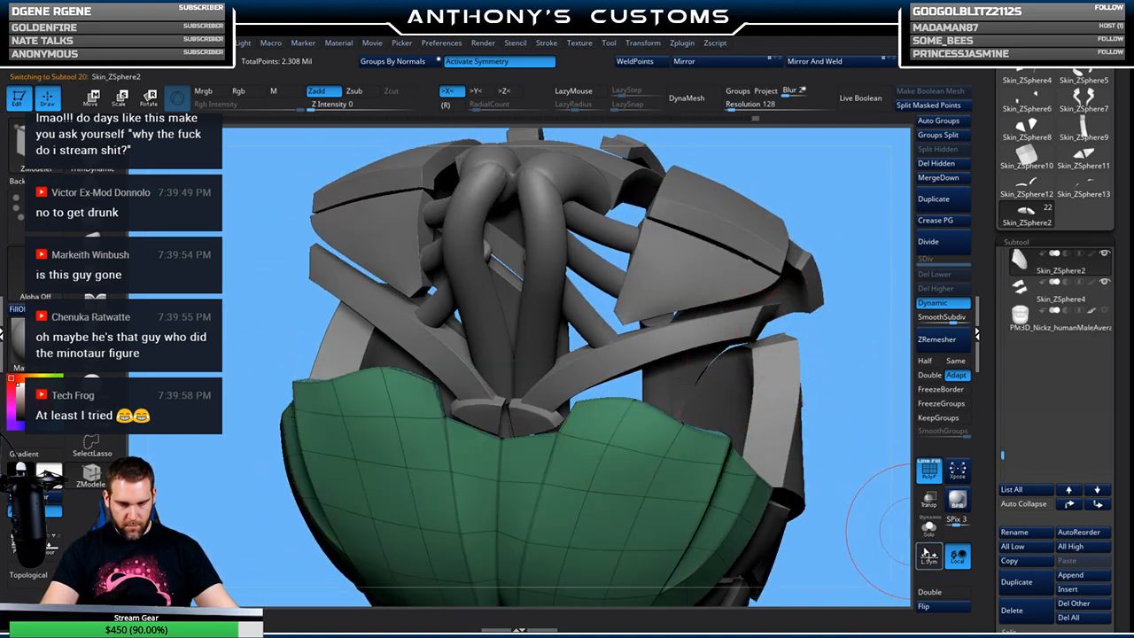
left_click(928, 529)
mouse_move(872, 542)
left_mouse_down()
mouse_move(836, 519)
mouse_move(797, 537)
mouse_move(801, 418)
mouse_move(794, 456)
left_mouse_up()
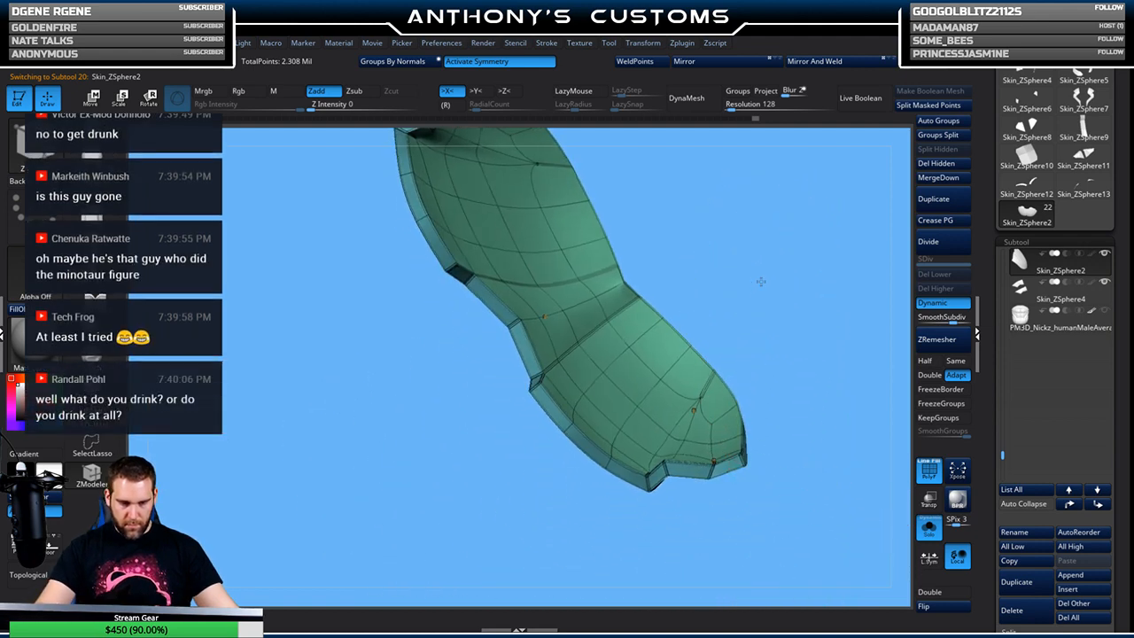
left_click_drag(580, 372, 603, 353)
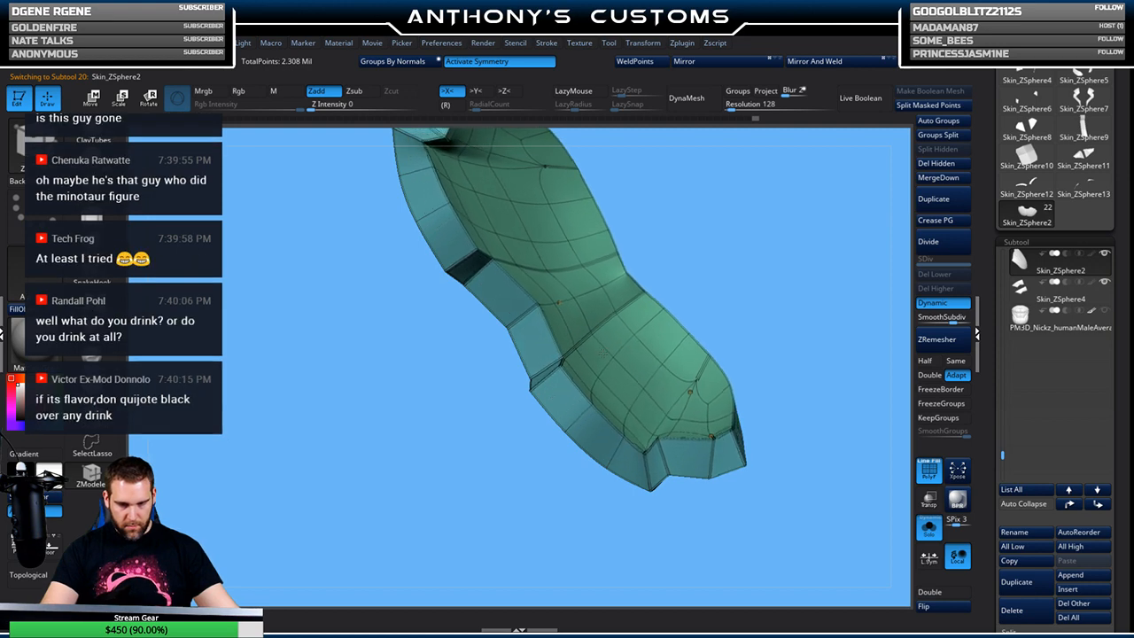
mouse_move(741, 331)
left_mouse_down()
mouse_move(783, 392)
mouse_move(804, 386)
mouse_move(810, 358)
left_mouse_up()
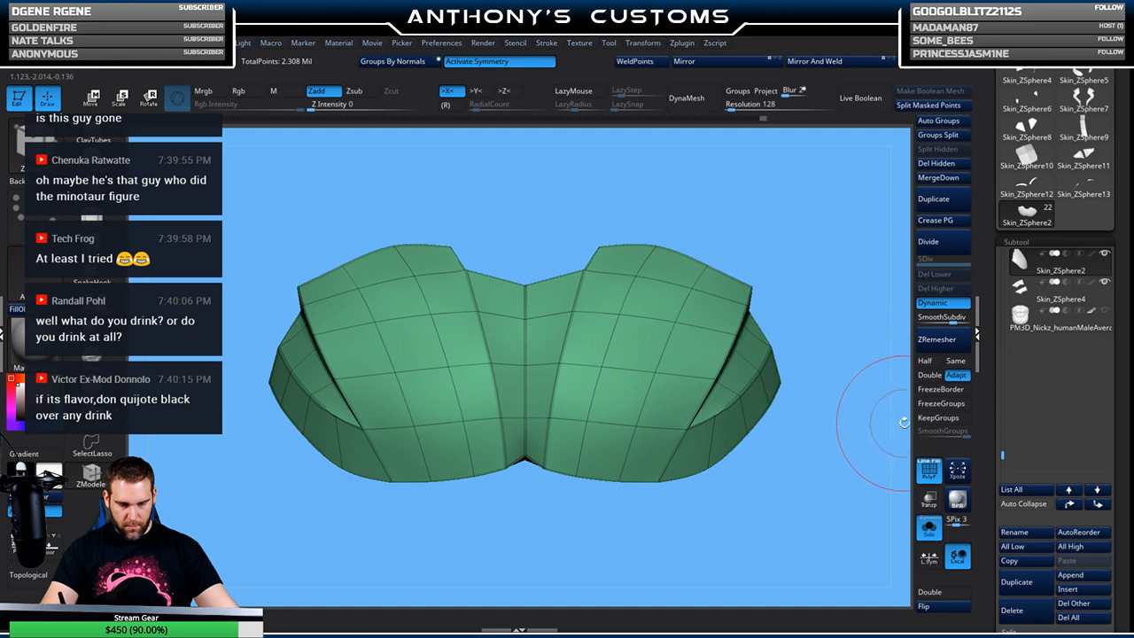
left_click(927, 529)
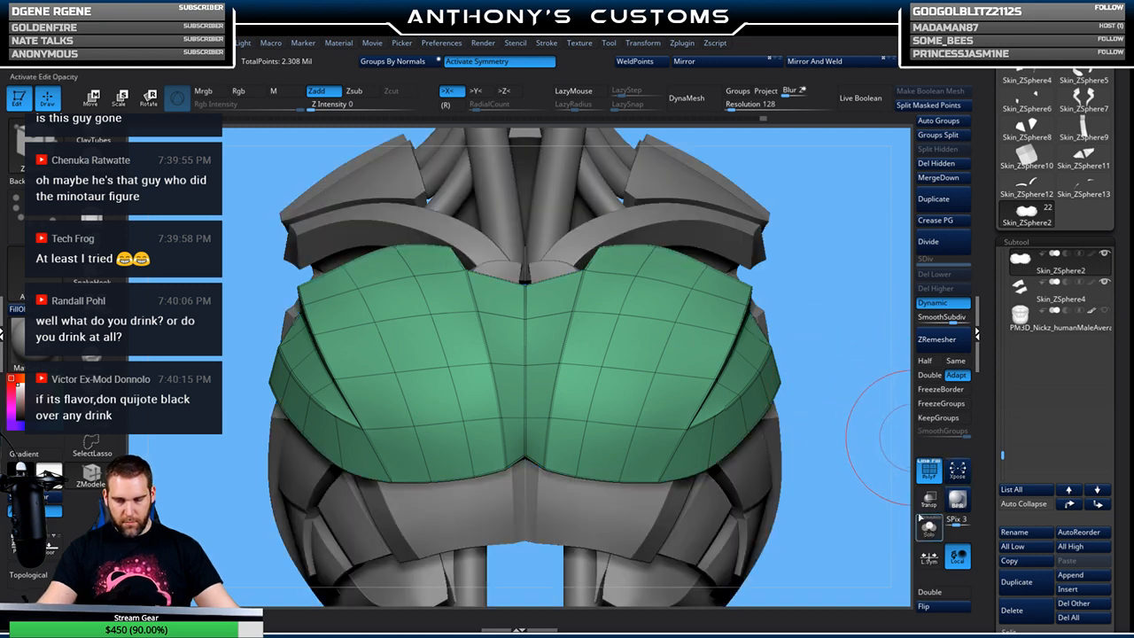
mouse_move(846, 327)
left_mouse_down()
mouse_move(848, 405)
mouse_move(801, 411)
mouse_move(802, 365)
left_mouse_up()
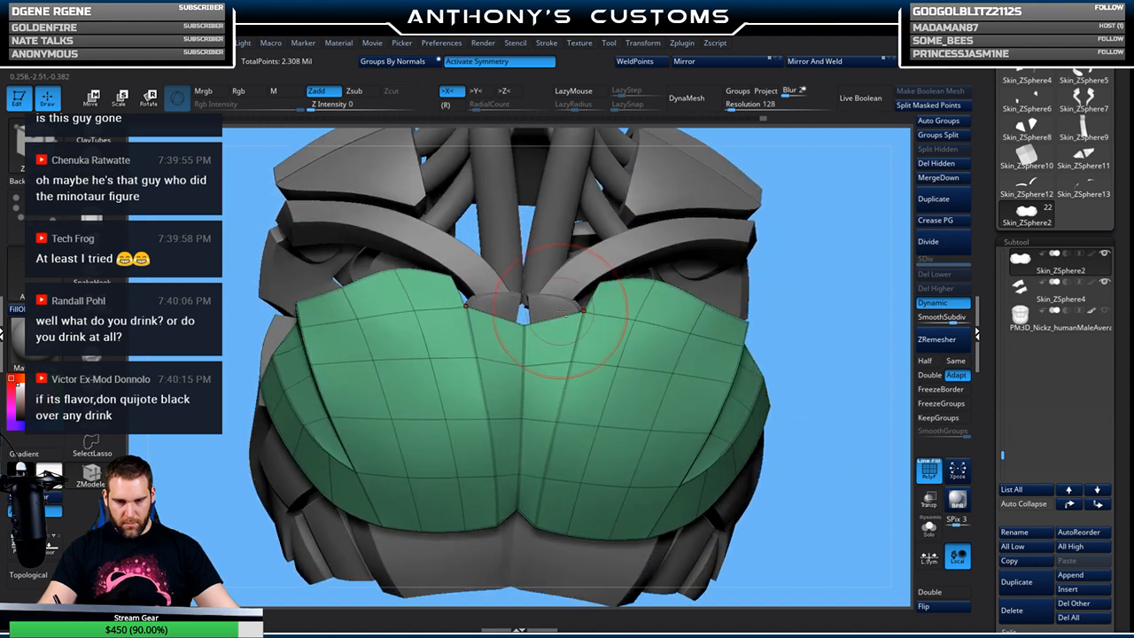
Turn on local symmetry for the two small collar center pieces, then rotate and slightly enlarge them with the Gizmo
left_click(559, 312, "alt")
key("w")
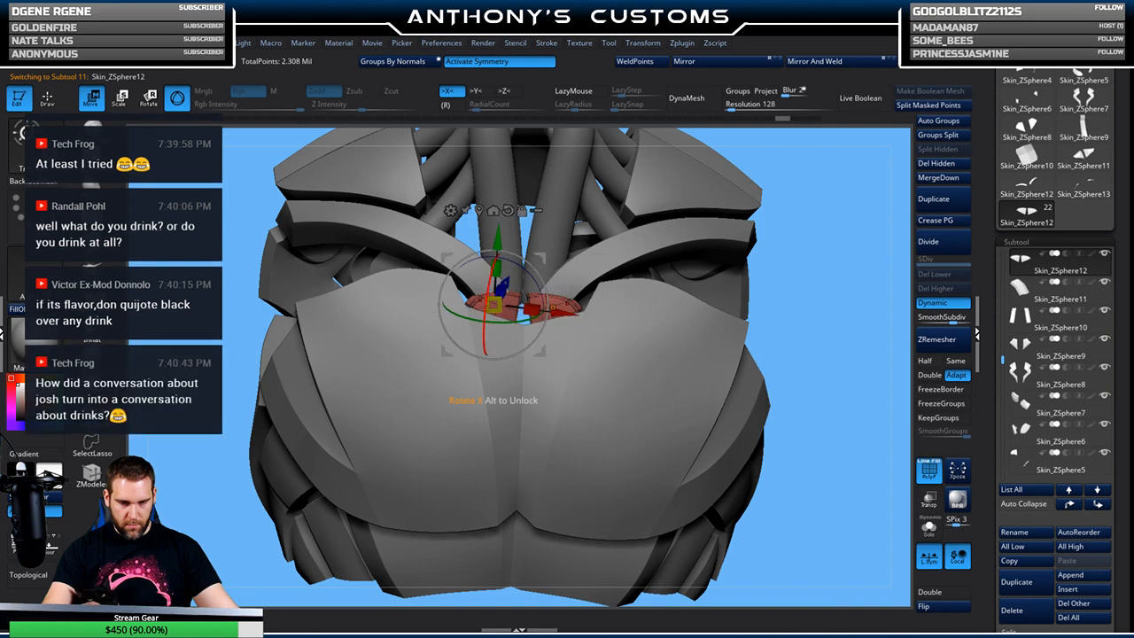
left_click_drag(804, 236, 816, 264)
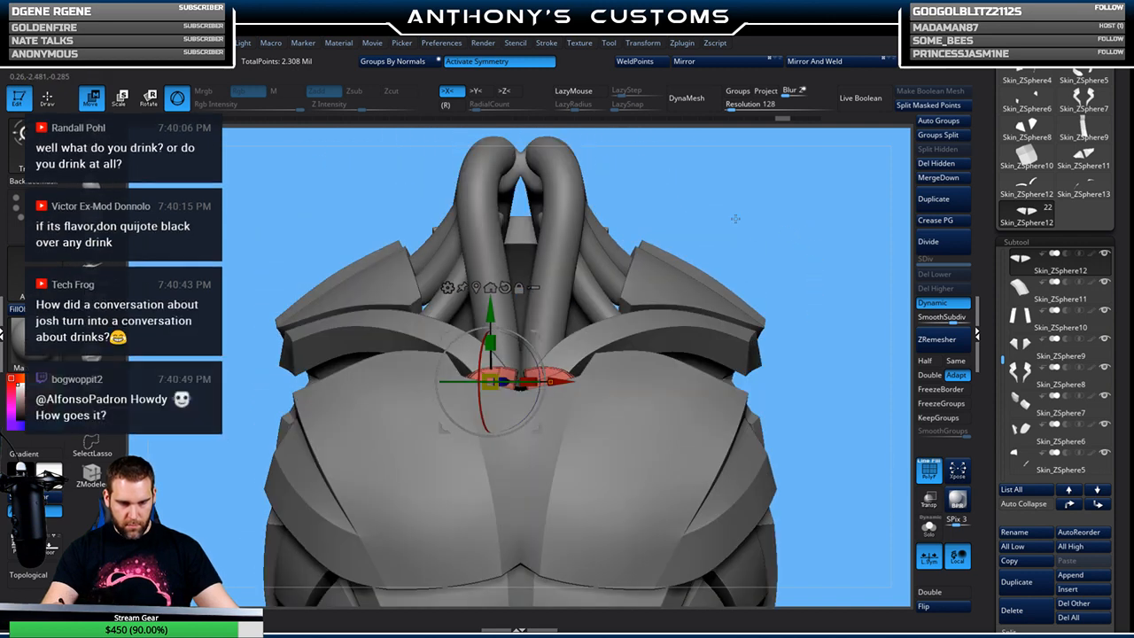
left_click_drag(749, 229, 747, 290)
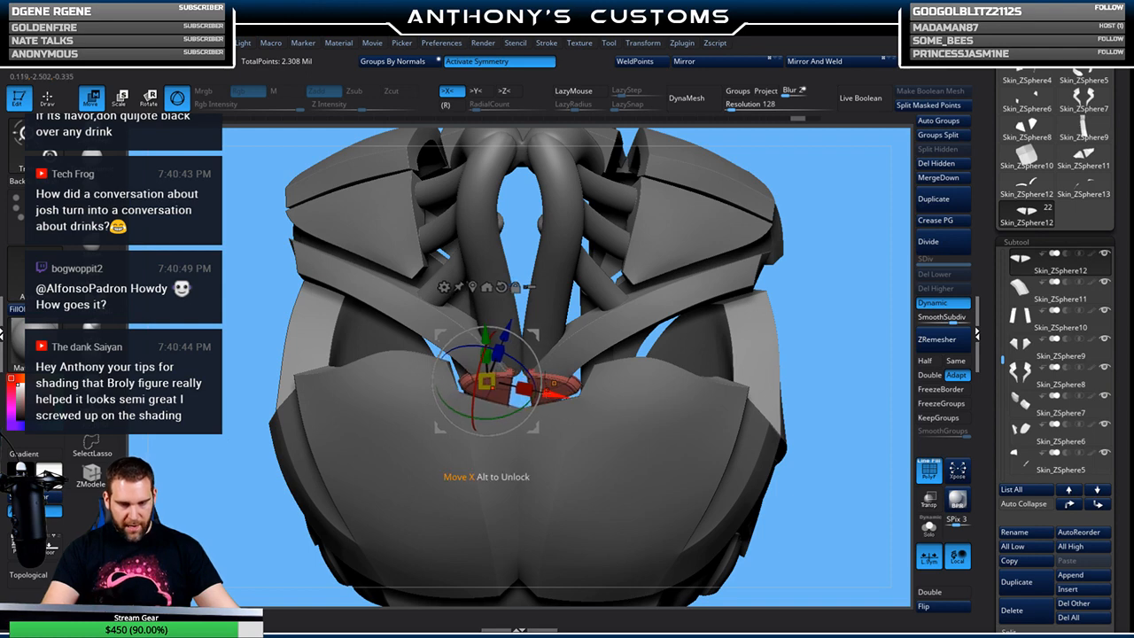
left_click_drag(507, 415, 525, 396)
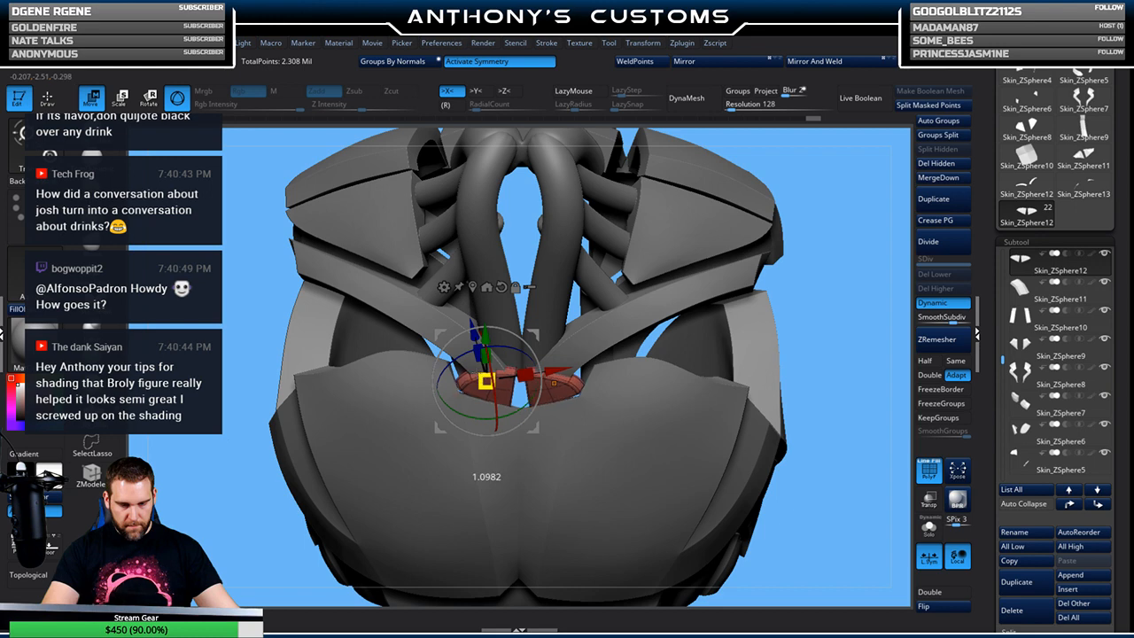
left_click_drag(802, 285, 825, 274)
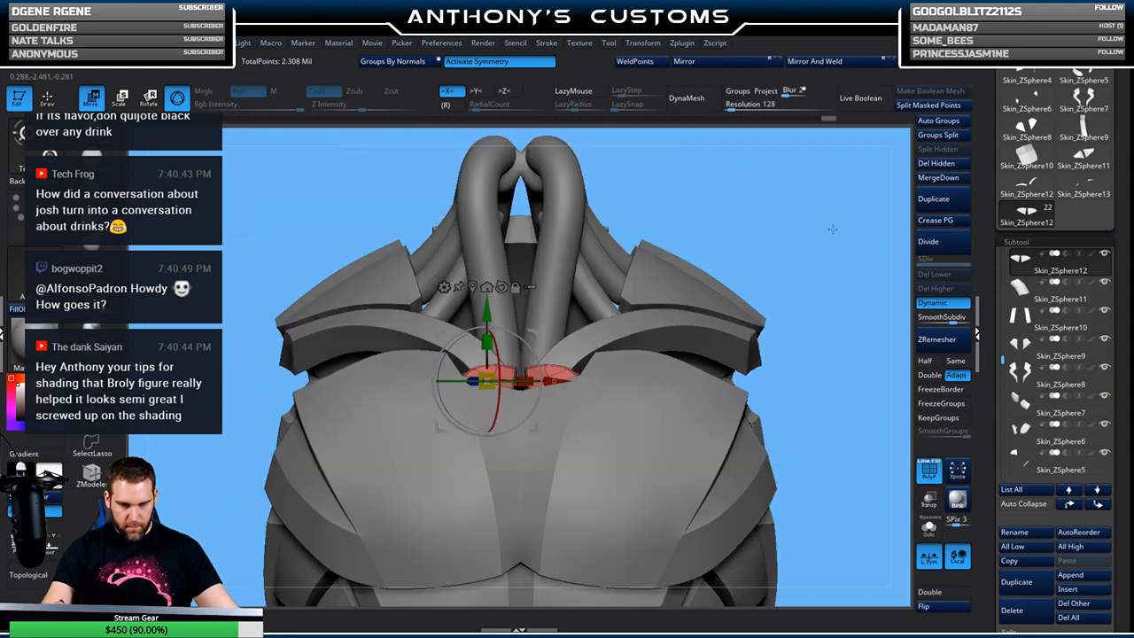
key("q")
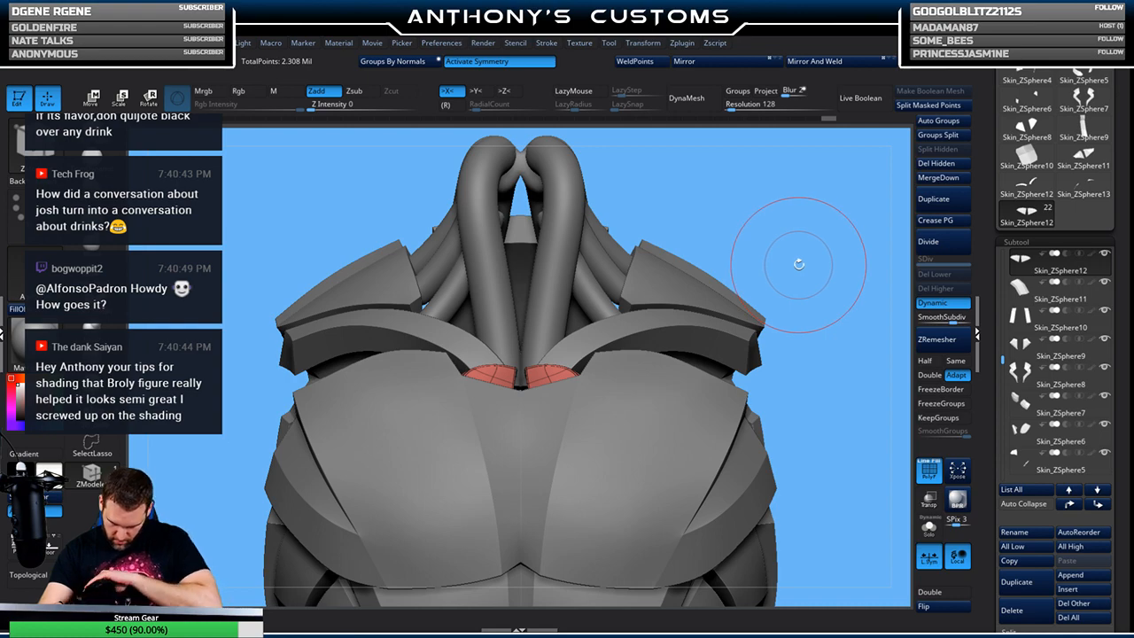
Reshape the outer corners and inner edges of the two small collar center pieces with the Move brush, reducing its draw size
mouse_move(827, 227)
left_mouse_down()
mouse_move(830, 352)
mouse_move(839, 305)
mouse_move(821, 270)
mouse_move(821, 390)
left_mouse_up()
key("space")
left_click_drag(782, 336, 774, 308)
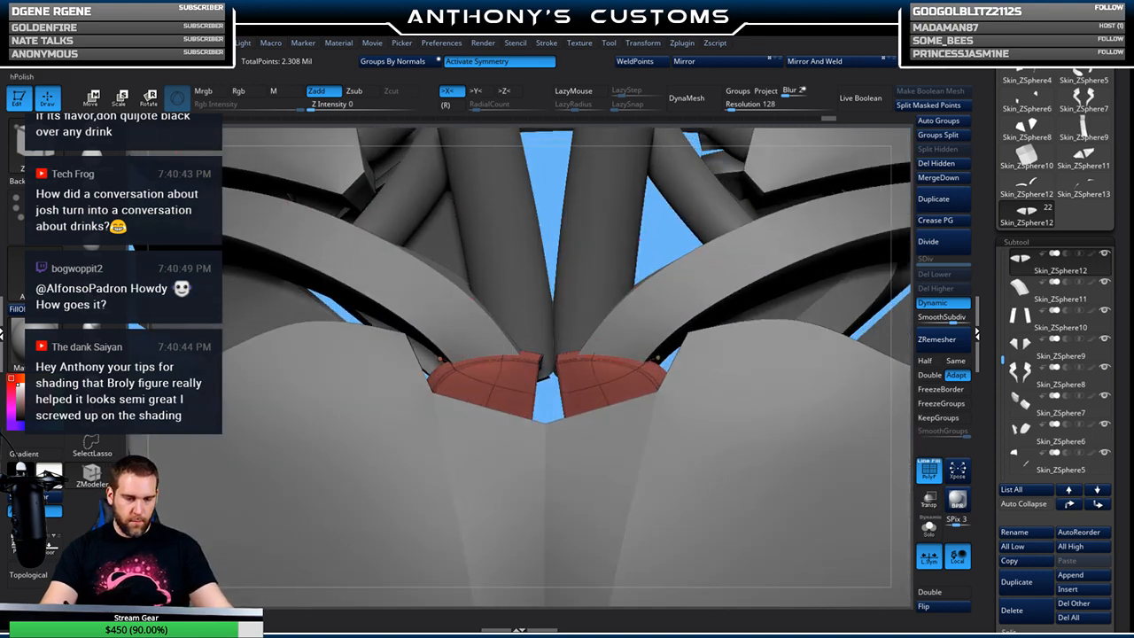
key("b")
key("m")
key("v")
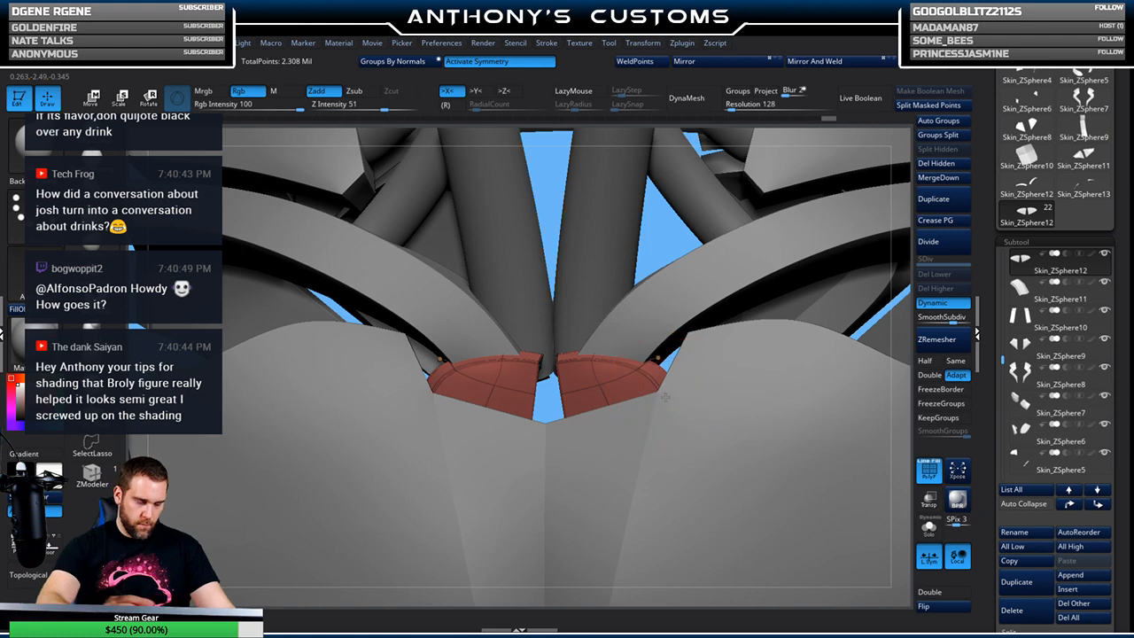
left_click_drag(672, 404, 673, 404)
right_click_drag(684, 393, 687, 414)
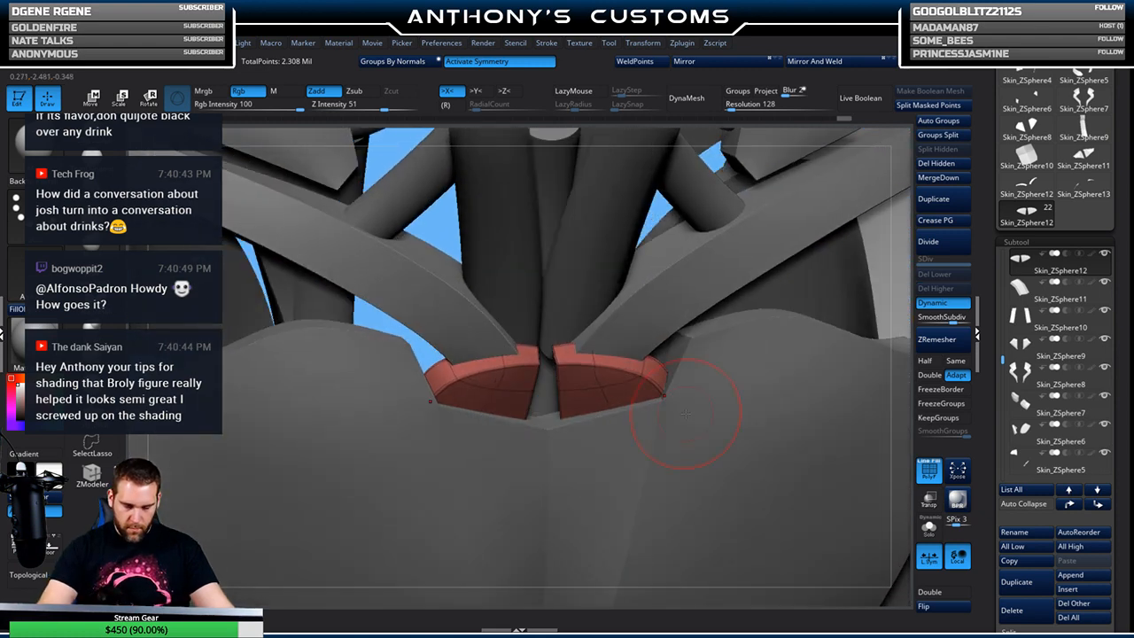
mouse_move(663, 398)
right_mouse_down()
mouse_move(693, 352)
mouse_move(669, 396)
right_mouse_up()
right_click_drag(557, 409, 572, 406)
key("space")
left_click_drag(574, 410, 551, 411)
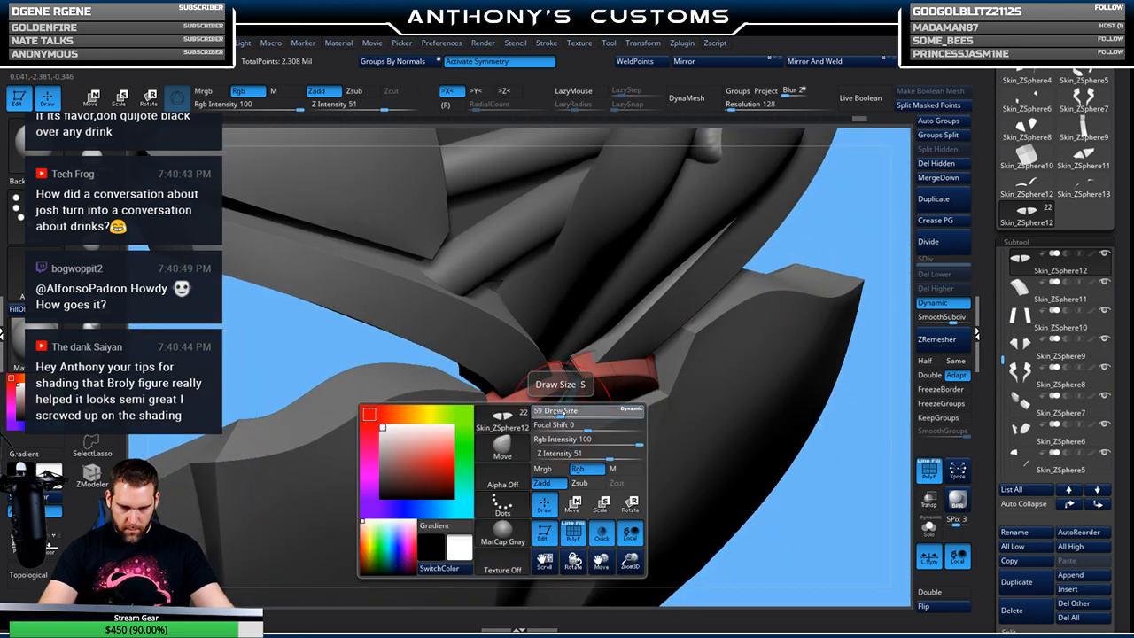
right_click_drag(574, 403, 563, 414)
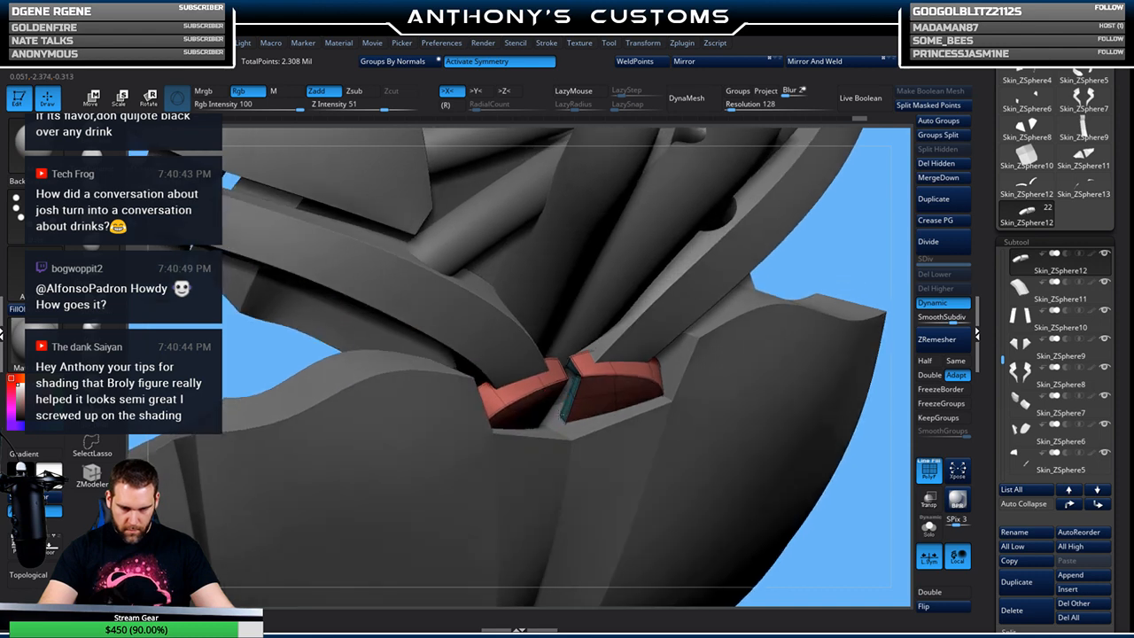
Isolate the two center pieces and use ZModeler to merge each one's inner corner point into the neighboring rim point
left_click(929, 528)
right_click_drag(836, 486, 579, 526)
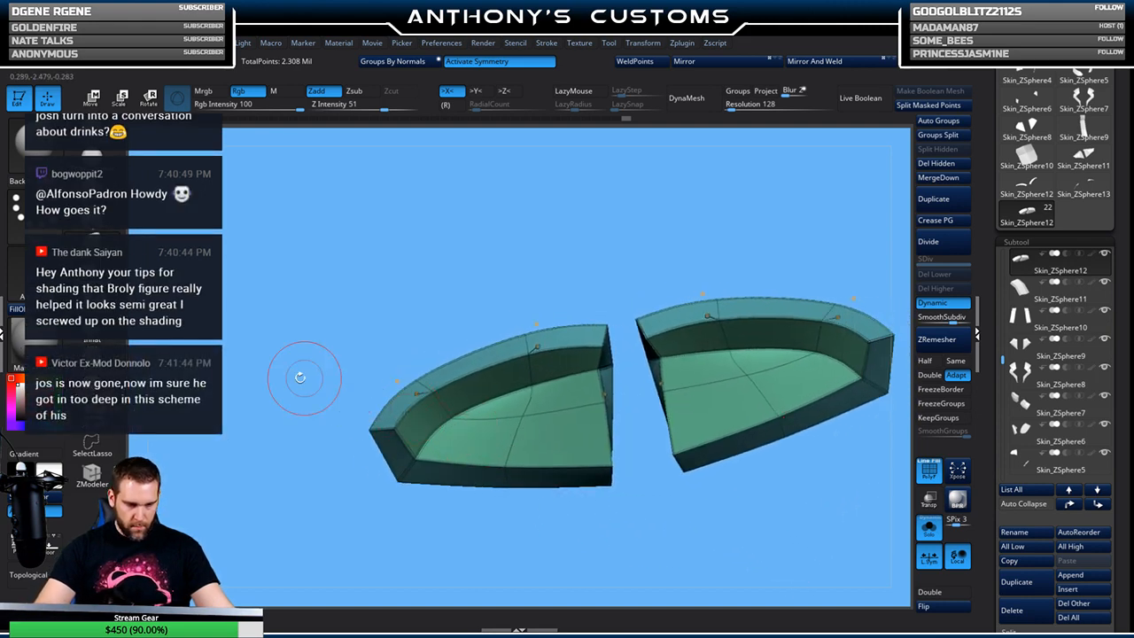
left_click(91, 478)
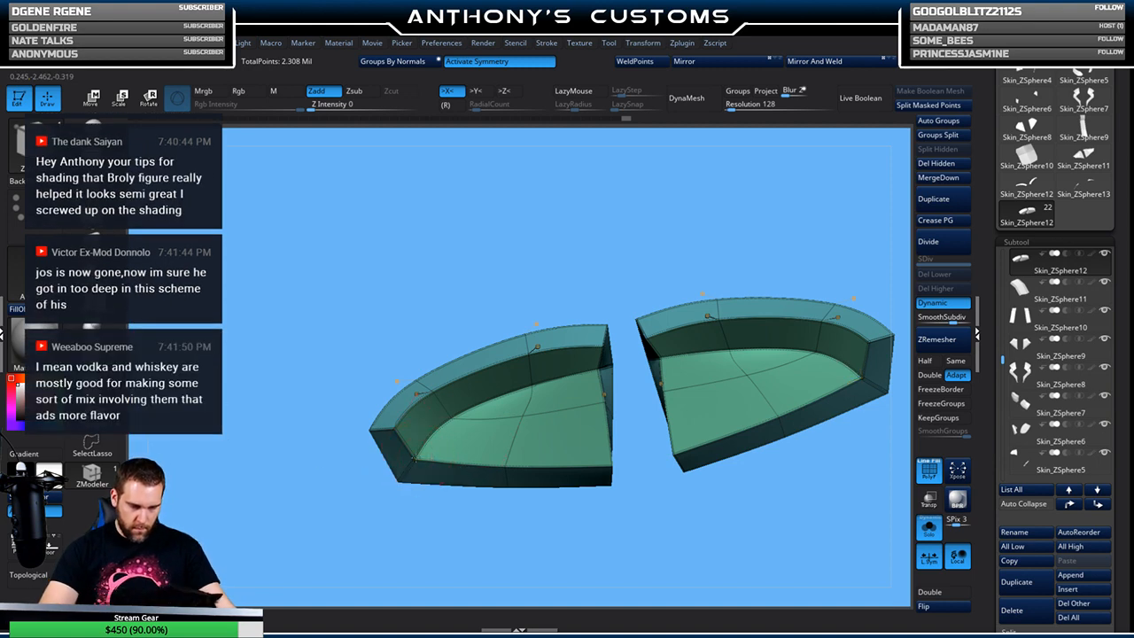
left_click(413, 458)
left_click(395, 429)
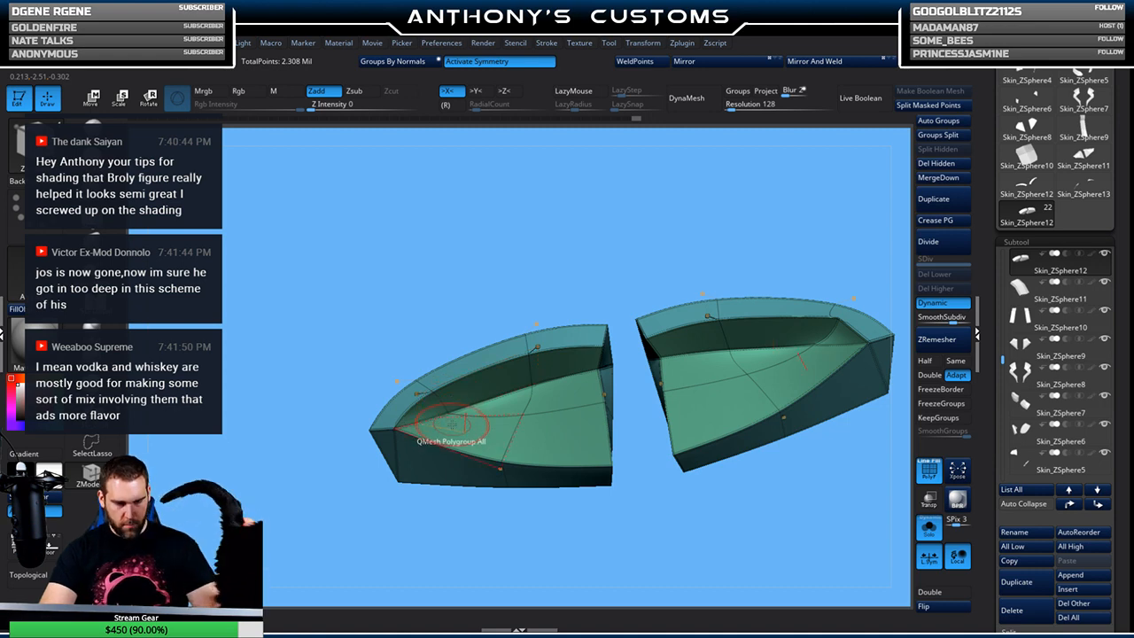
Turn off dynamic subdivision on the two center pieces and check their fit against the surrounding collar, rods and chest plate
left_click(929, 529)
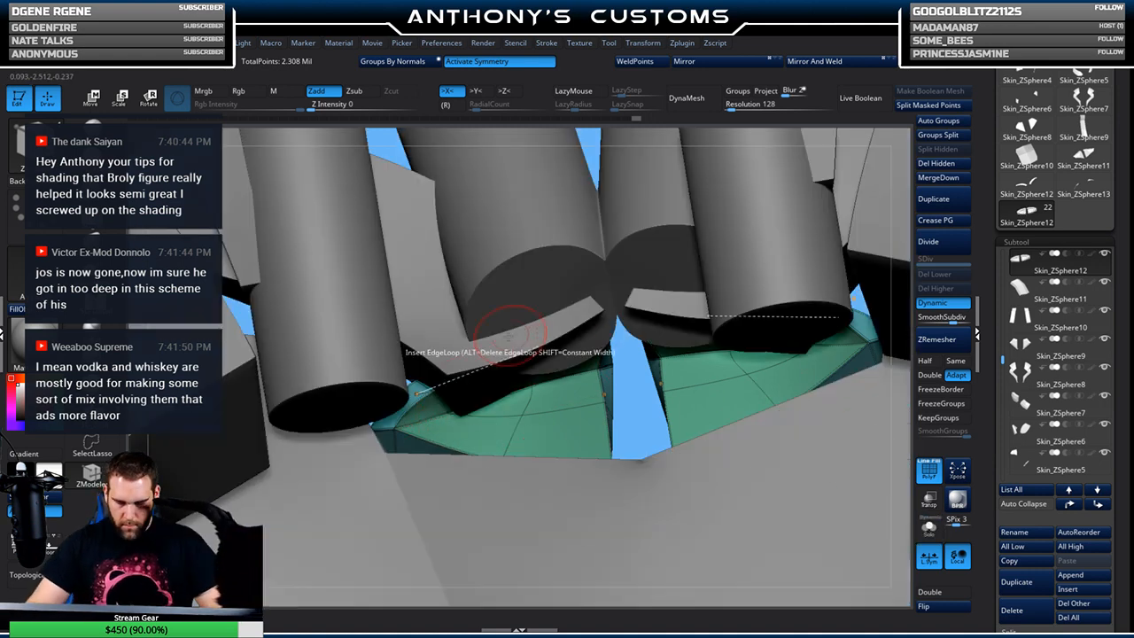
left_click(929, 528)
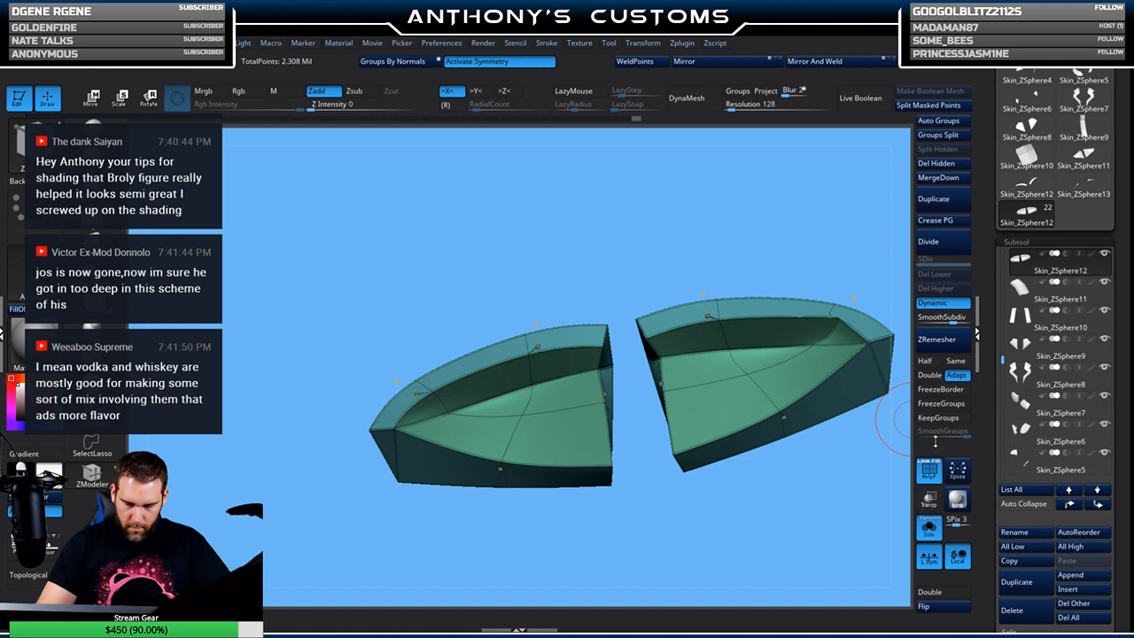
left_click(932, 303)
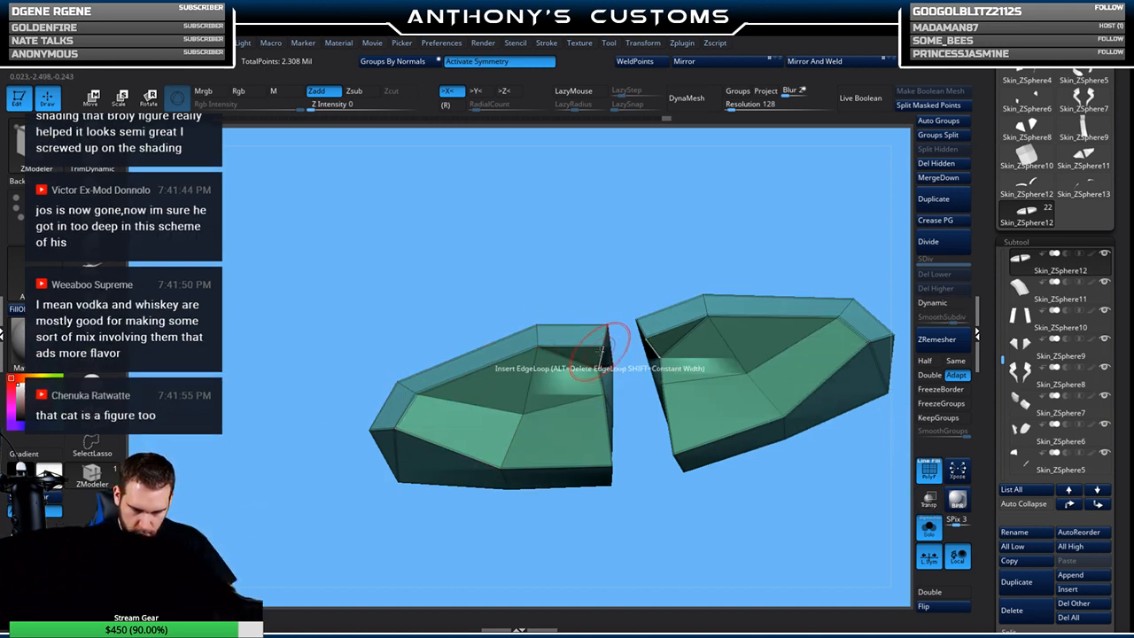
left_click(929, 531)
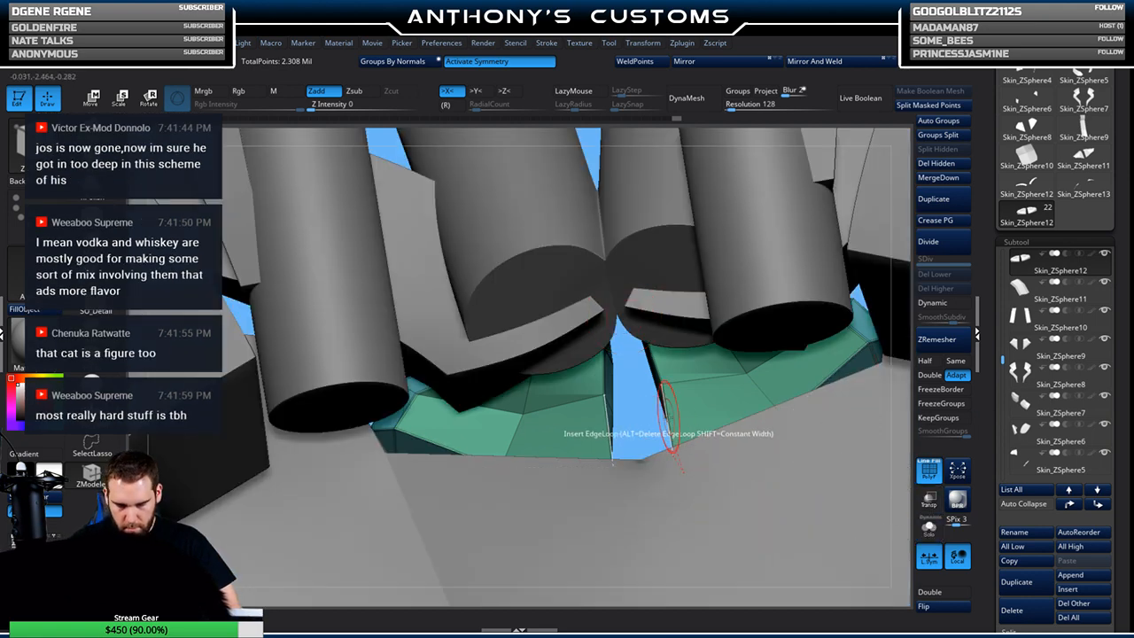
left_click_drag(661, 430, 672, 424)
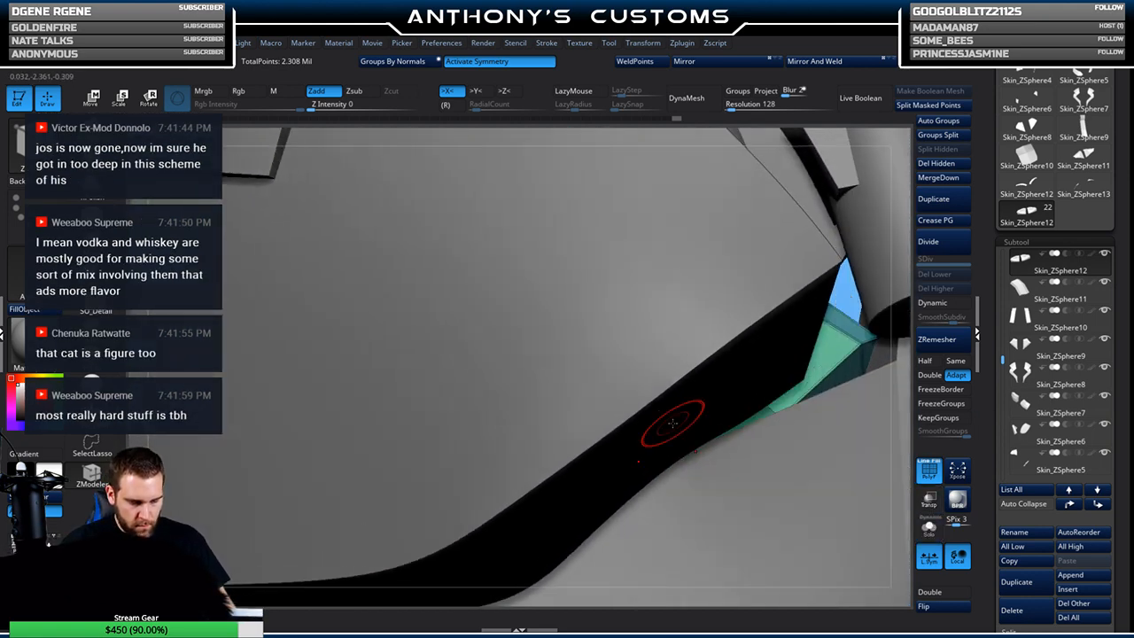
right_click_drag(667, 430, 737, 409, "ctrl")
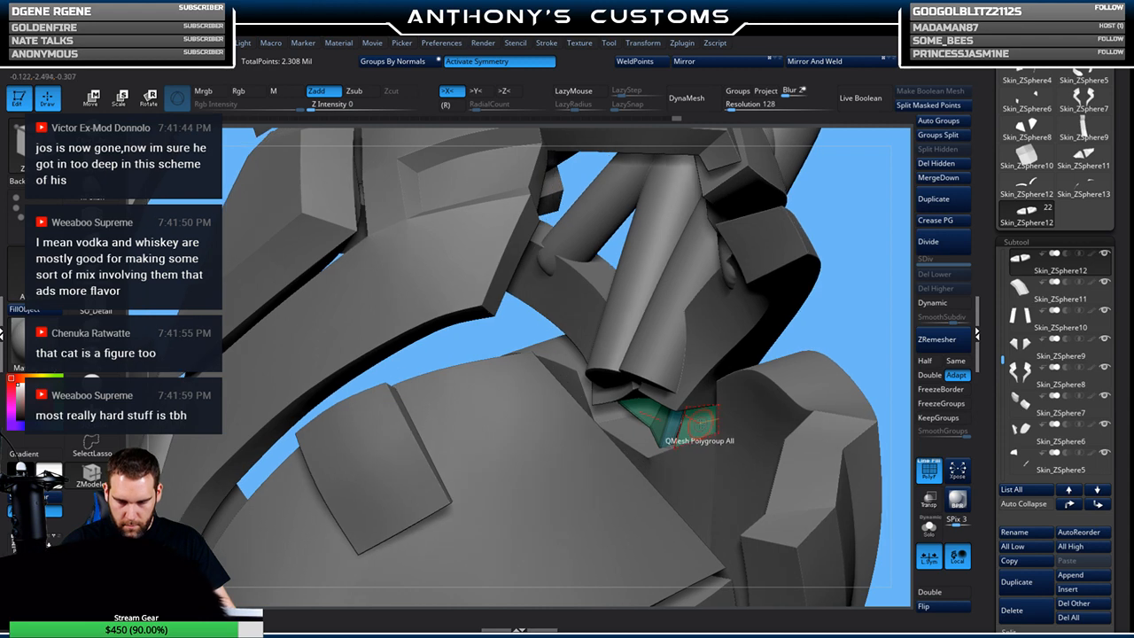
QMesh the inner face polygroup of the two small center pieces to thicken them, and turn on dynamic subdivision
left_click_drag(682, 416, 689, 407)
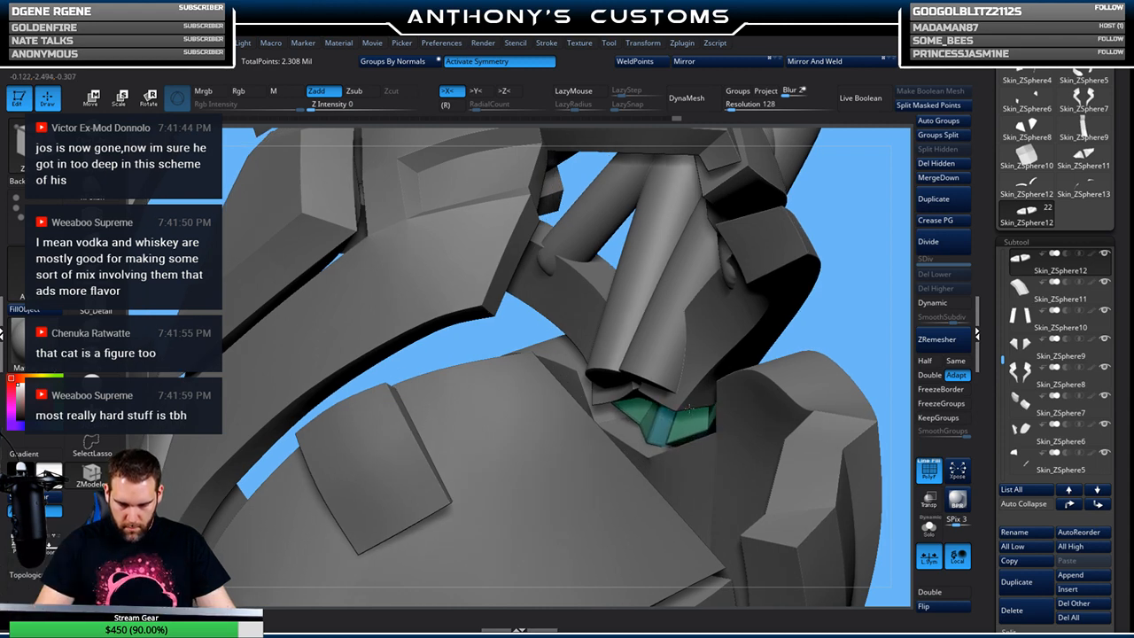
left_click_drag(856, 298, 587, 340)
key("d")
right_click_drag(810, 328, 620, 388)
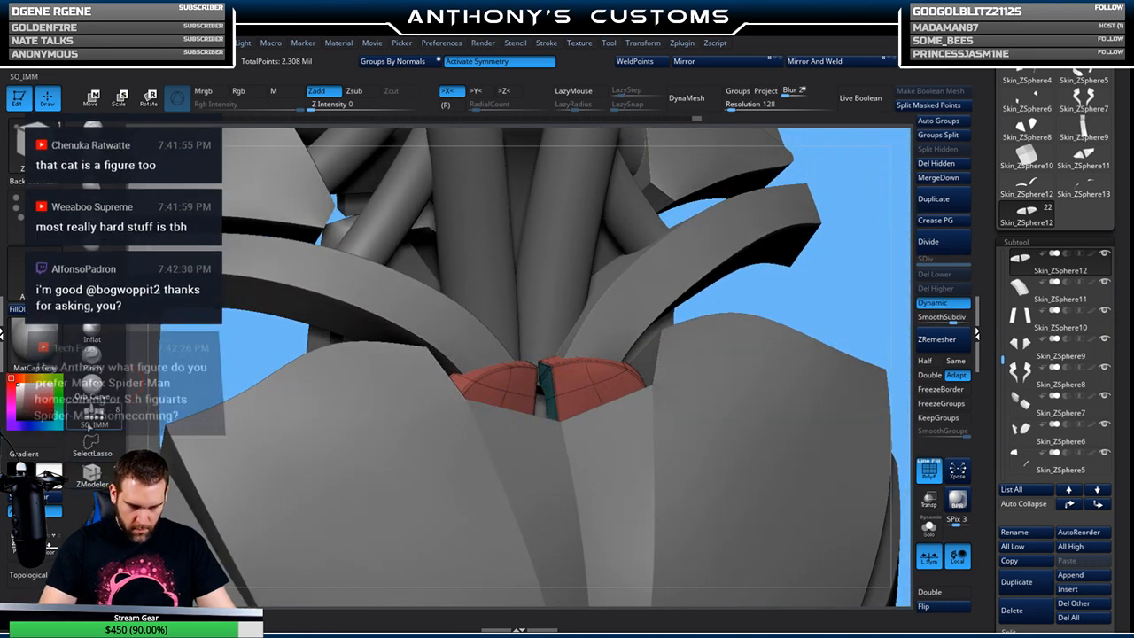
Switch to the Move brush, isolate the two center pieces and examine their thickness, corners and inner edges from several sides
left_click(92, 237)
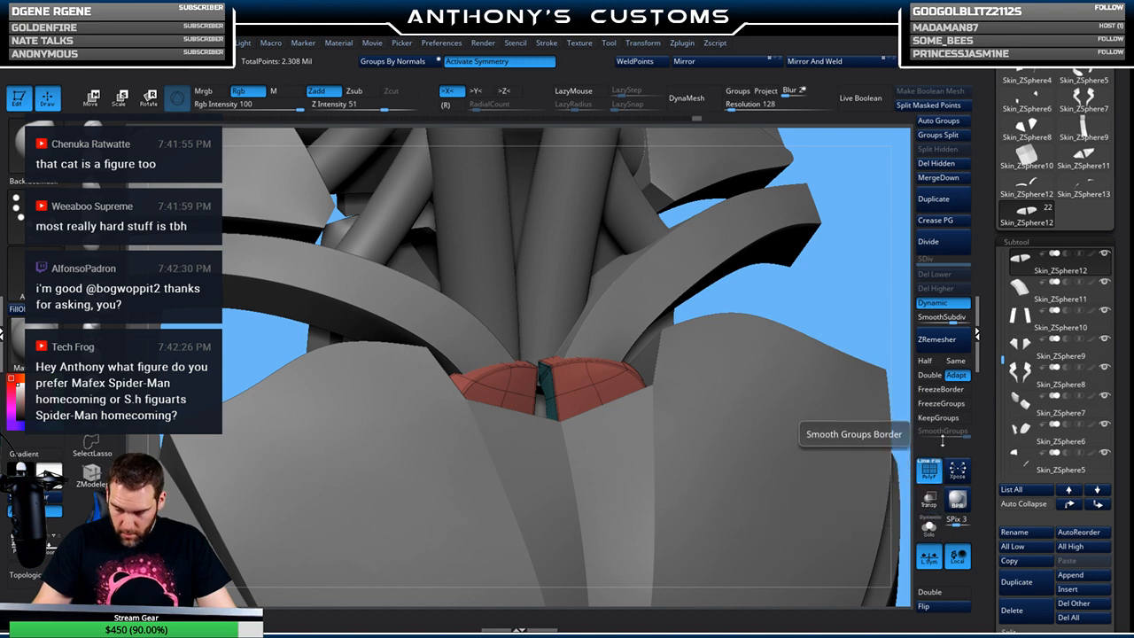
left_click(928, 526)
left_click_drag(680, 304, 635, 334)
left_click_drag(544, 406, 777, 310)
left_click_drag(744, 419, 714, 409)
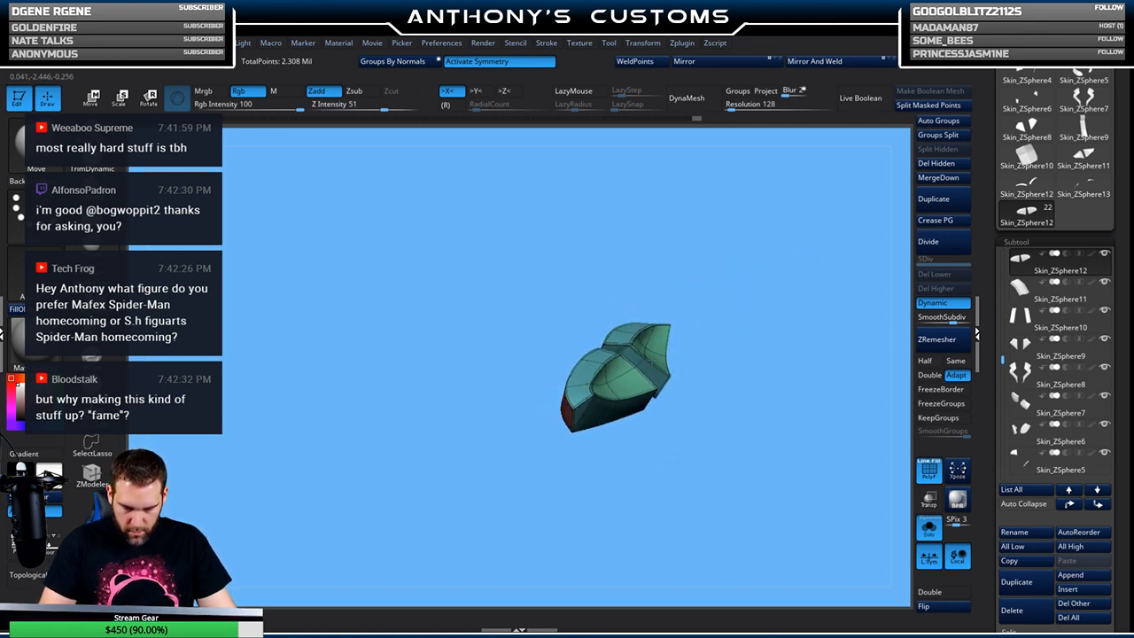
left_click_drag(683, 378, 695, 410)
left_click_drag(604, 342, 704, 408)
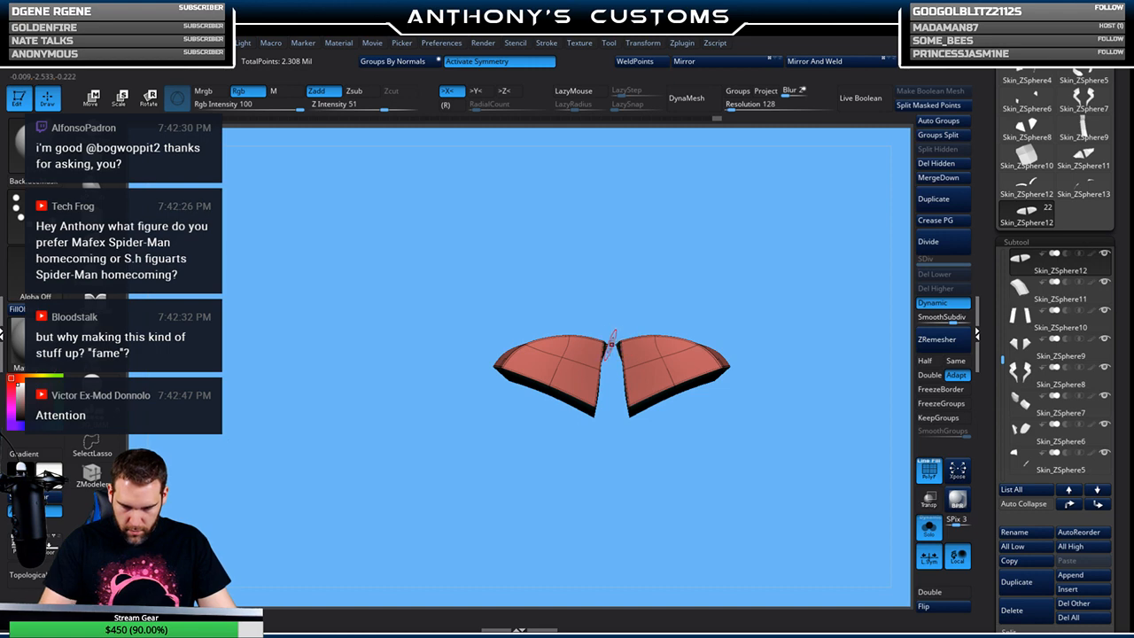
left_click_drag(694, 293, 626, 310)
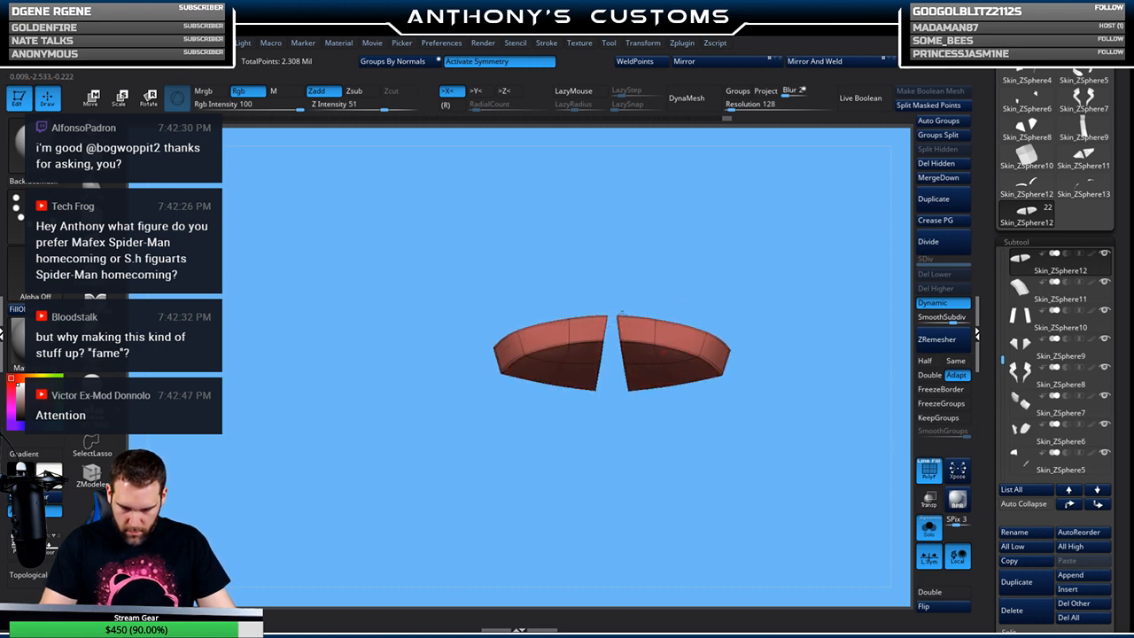
left_click_drag(670, 461, 655, 429)
left_click_drag(674, 380, 685, 348)
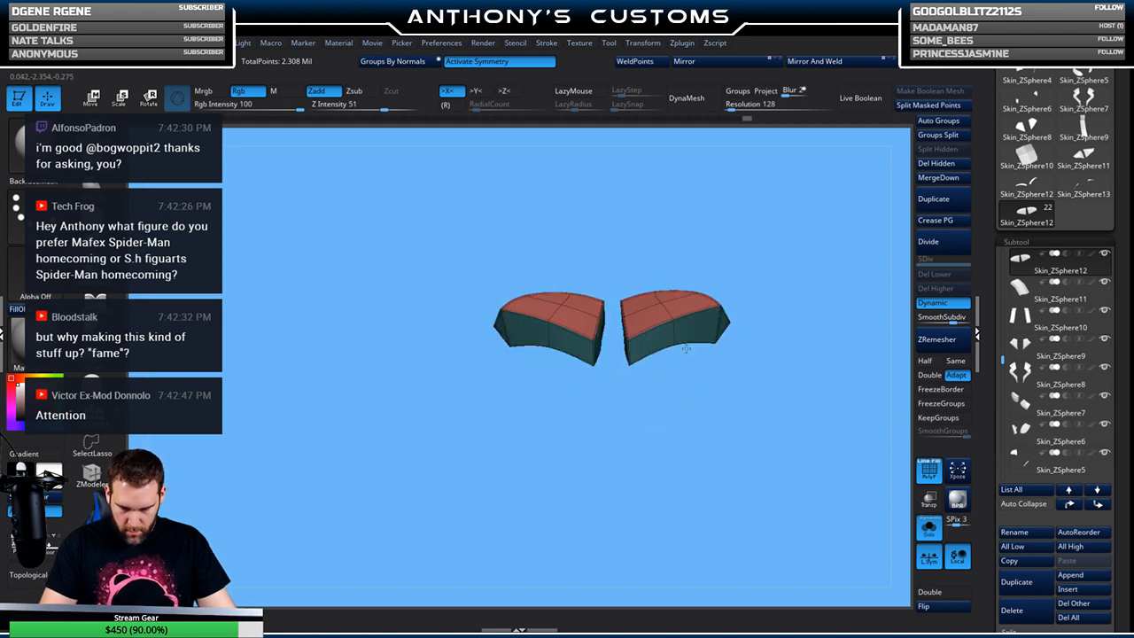
left_click(937, 532)
Select the curved collar strips, fit their inner ends against the center pieces with the Move brush, and hide the polyframe
mouse_move(856, 196)
left_mouse_down()
mouse_move(858, 387)
mouse_move(714, 295)
mouse_move(693, 339)
left_mouse_up()
left_click(714, 295, "alt")
key("space")
key("space")
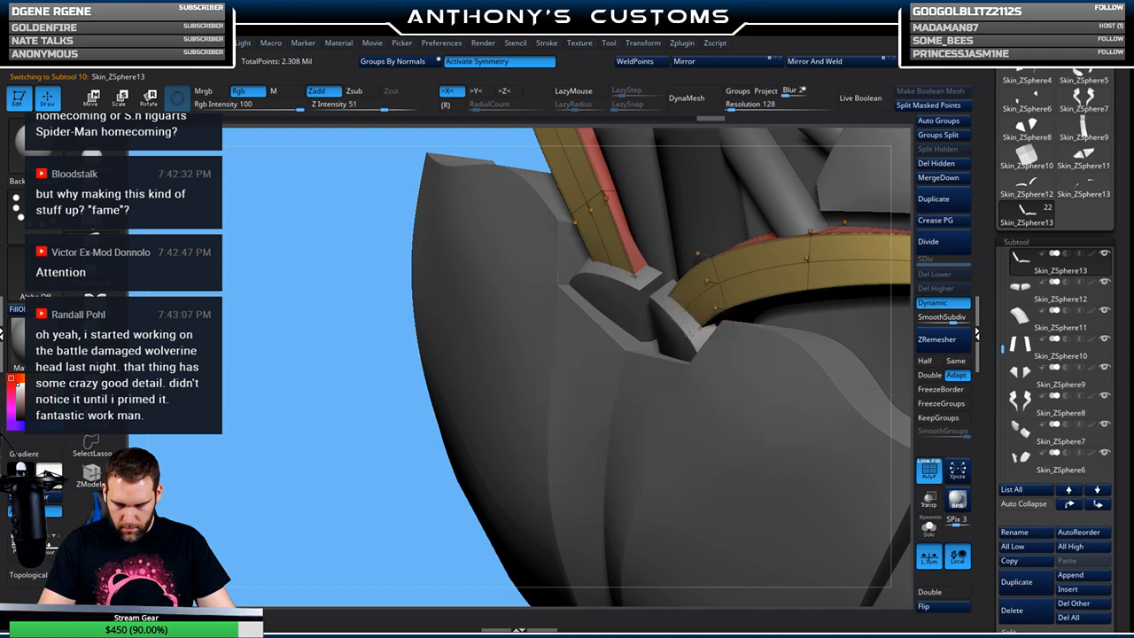
left_click_drag(623, 396, 650, 358)
right_click_drag(639, 397, 624, 334, "ctrl")
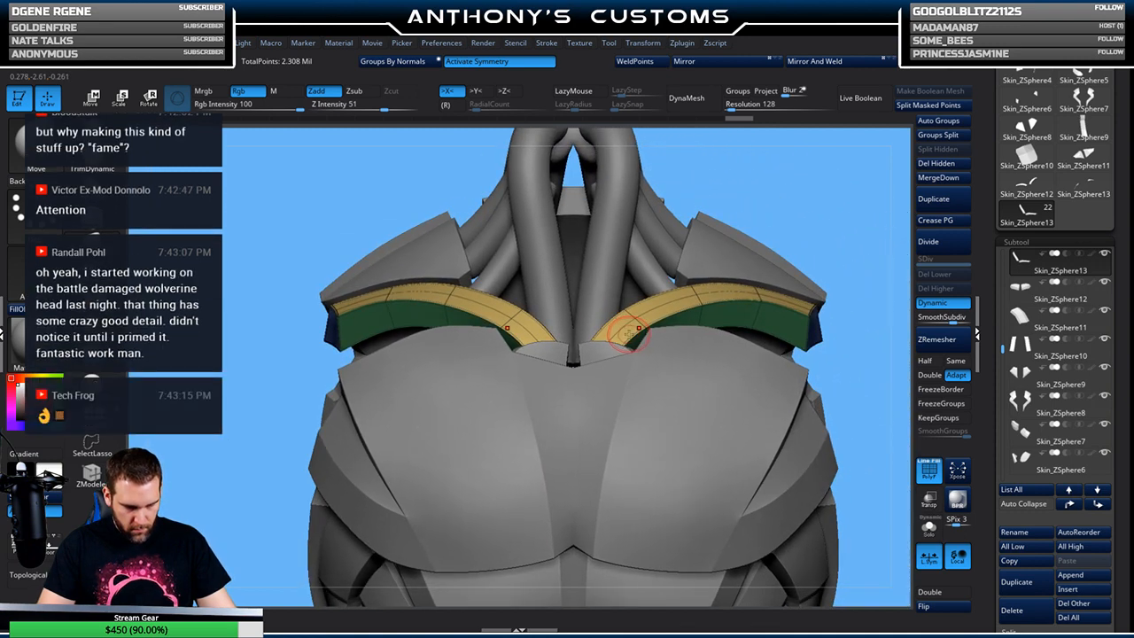
right_click(813, 186)
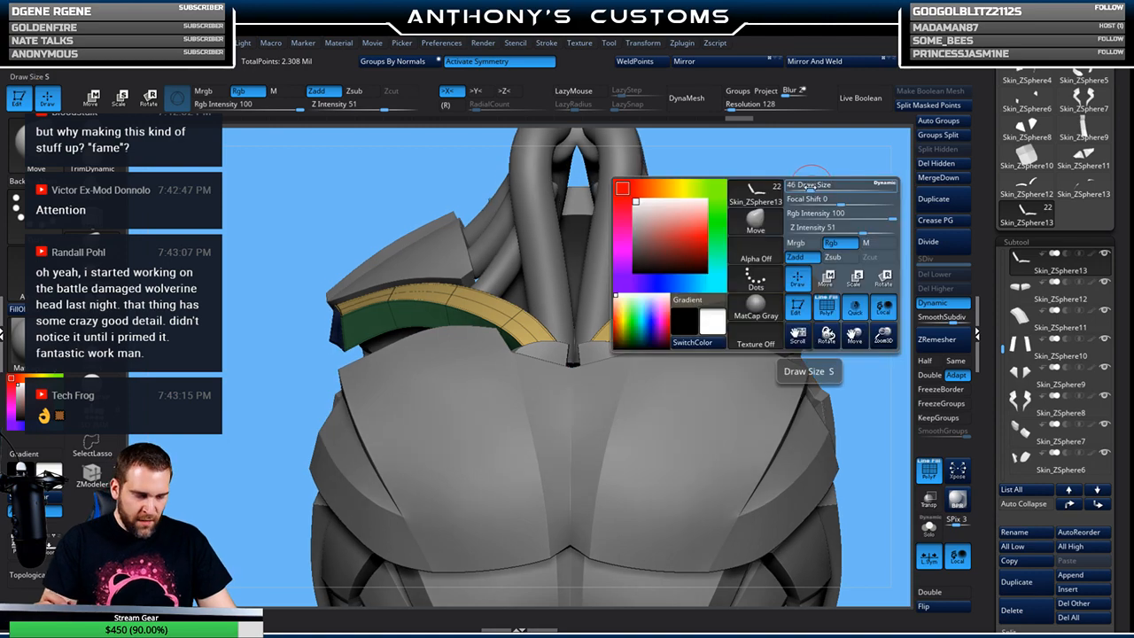
key("shift+f")
right_click_drag(861, 204, 735, 276)
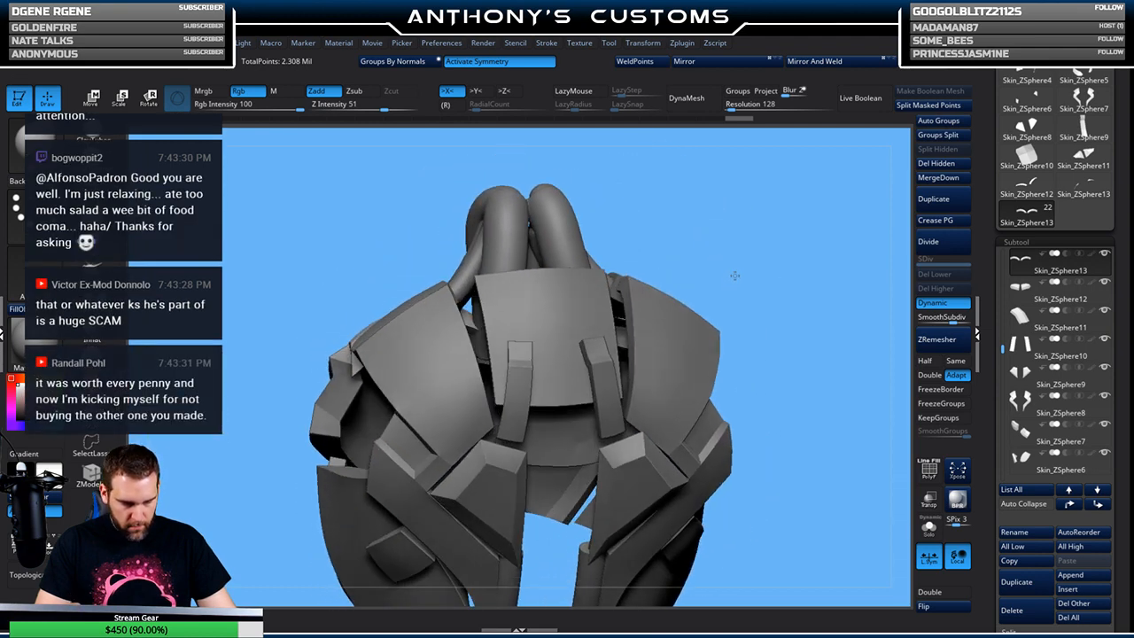
Select the central upper back plate and try scaling its inner face with ZModeler's Scale action on Polygroup All
left_click(556, 309, "alt")
left_click_drag(729, 248, 832, 195)
left_click_drag(815, 393, 744, 172)
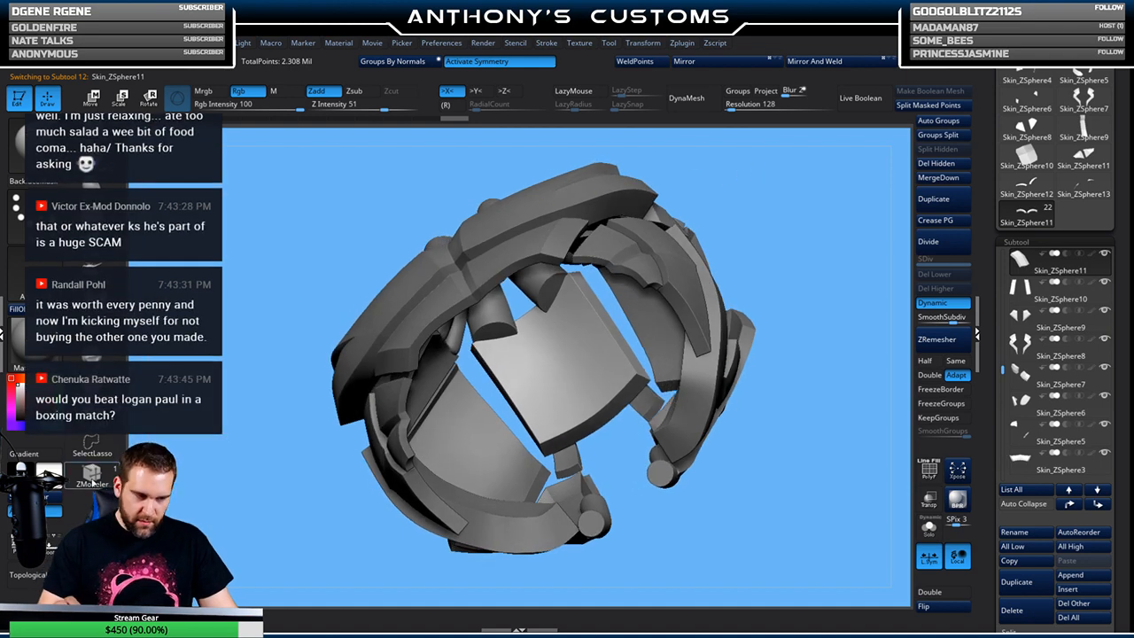
key("b")
key("z")
key("m")
key("space")
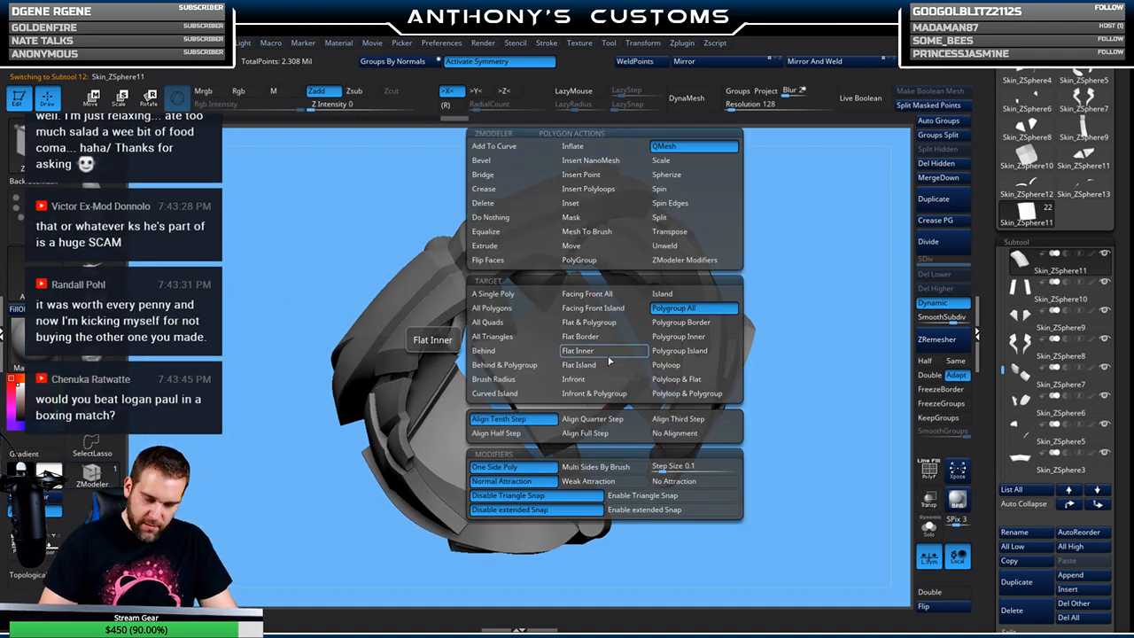
left_click(681, 188)
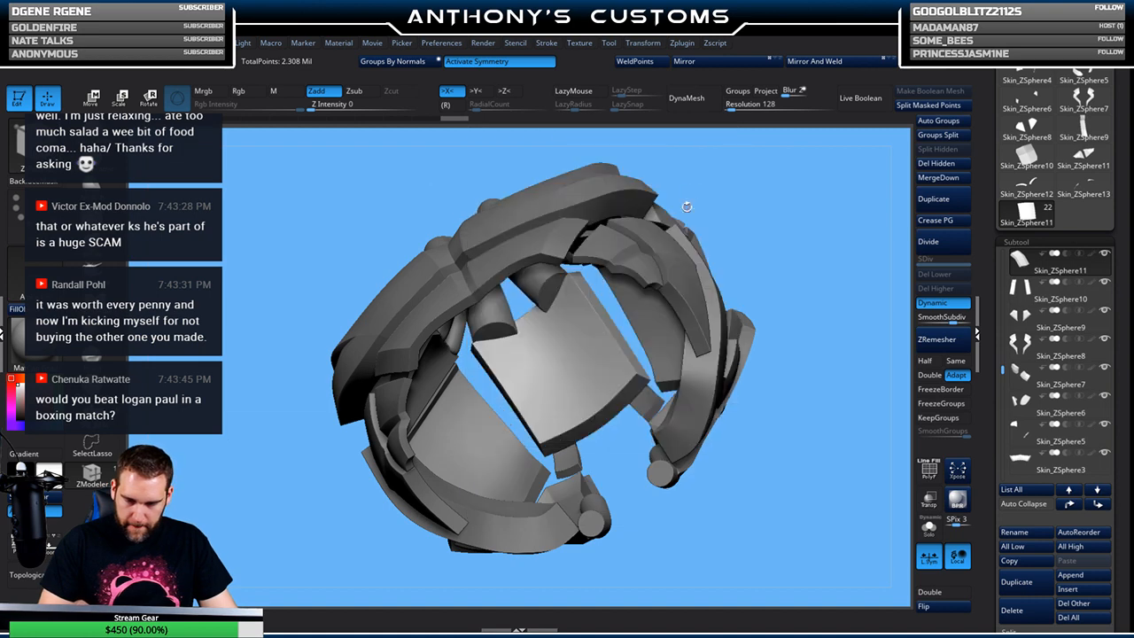
left_click_drag(751, 262, 741, 269)
left_click_drag(611, 376, 618, 391)
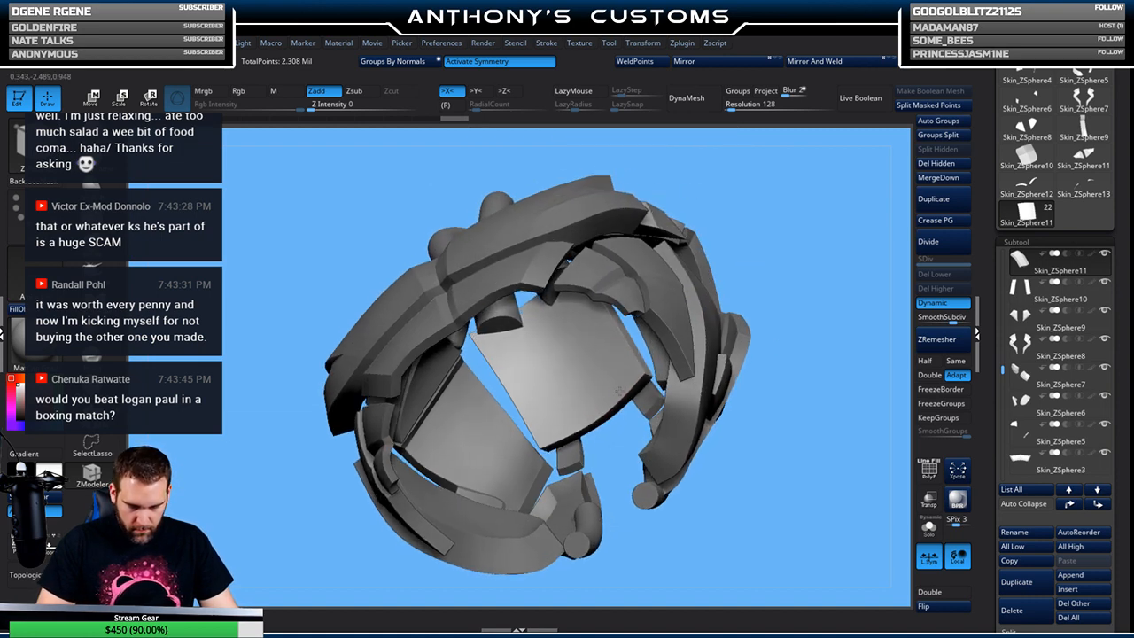
Pull the back plate's inner face inward with QMesh on Polygroup All, undoing the last change
key("space")
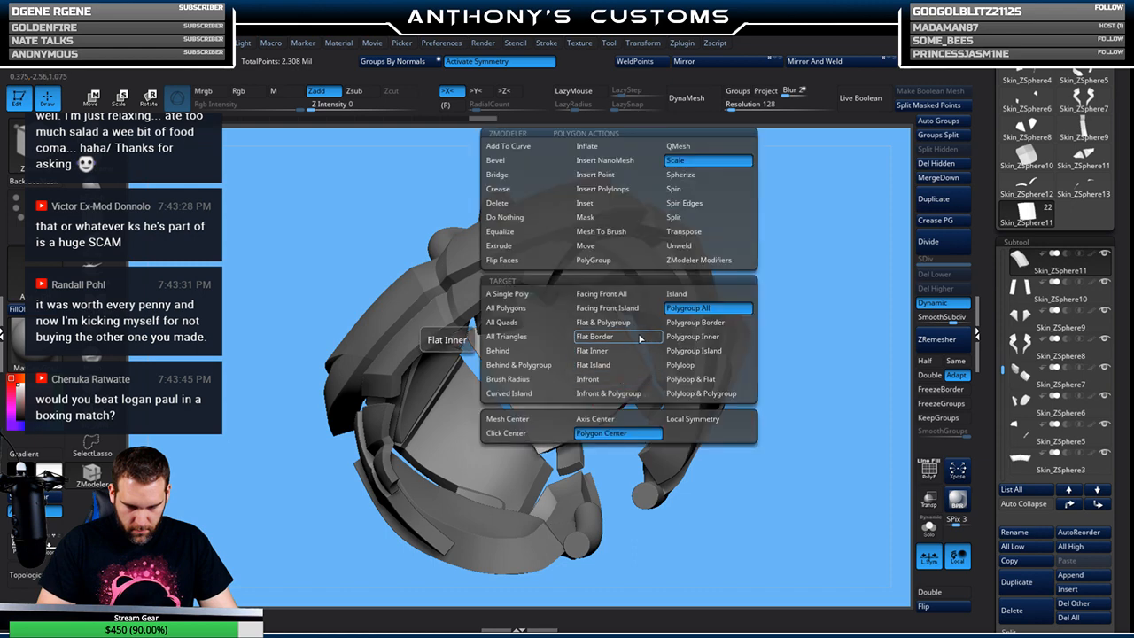
left_click(722, 149)
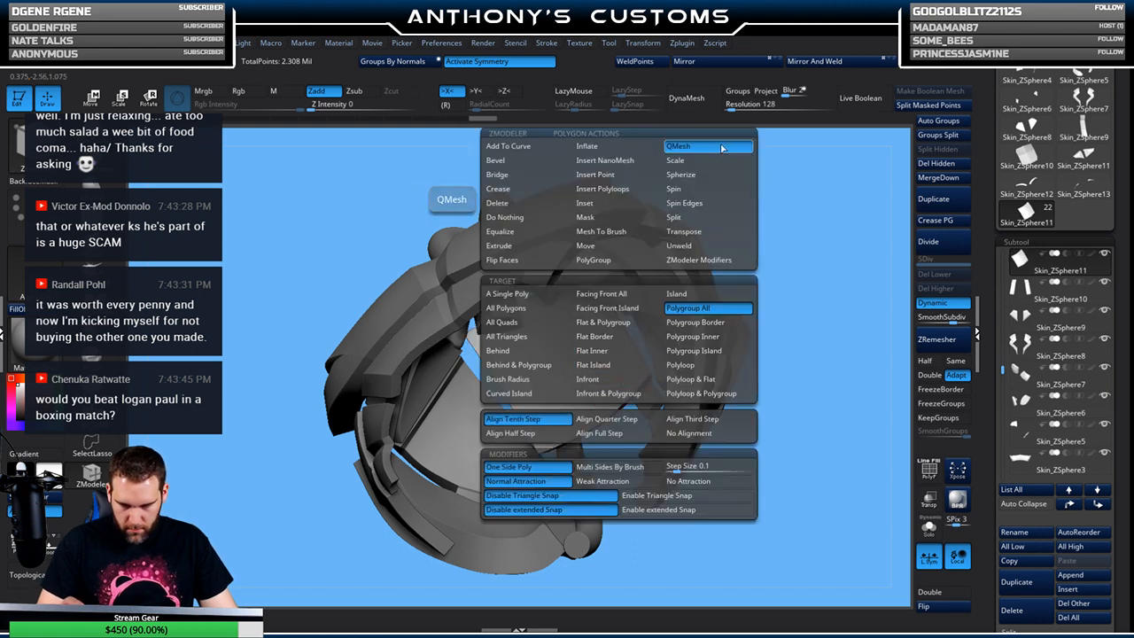
left_click_drag(619, 379, 628, 376)
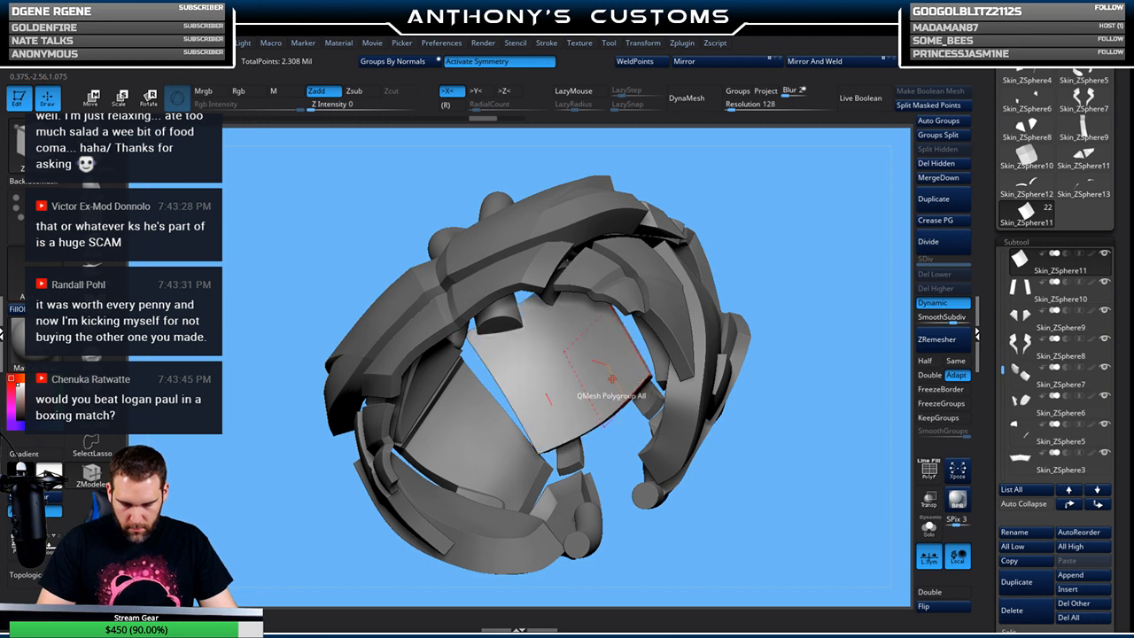
left_click_drag(751, 253, 786, 337)
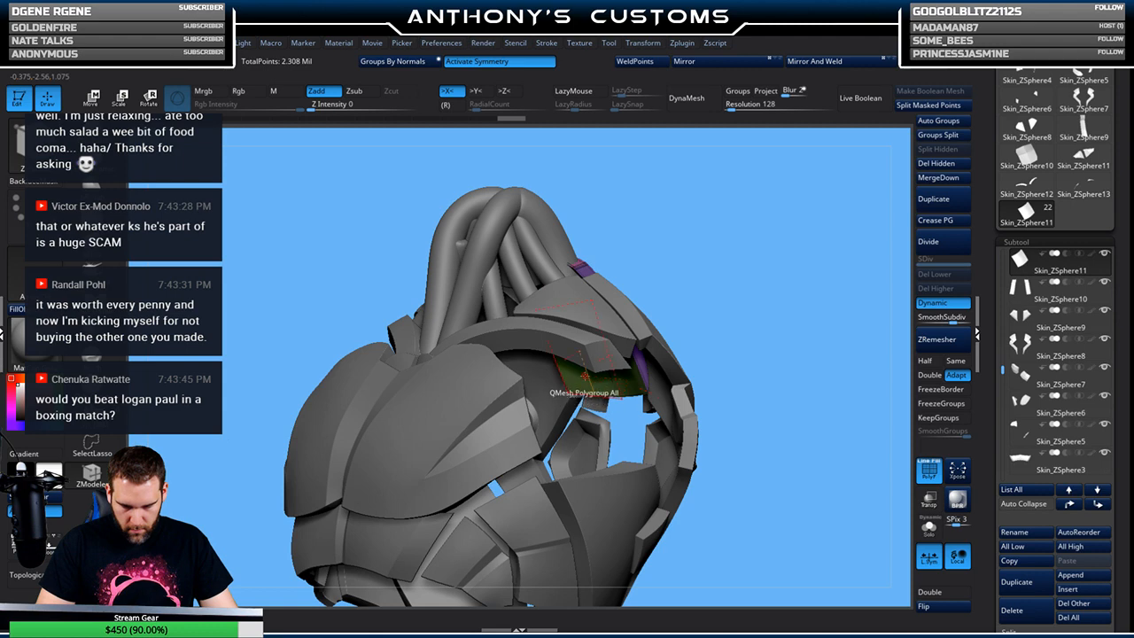
key("ctrl+z")
Scale the central back plate's inner face with ZModeler's Scale action and compare it with the surrounding plates
mouse_move(742, 299)
left_mouse_down()
mouse_move(737, 279)
mouse_move(709, 286)
left_mouse_up()
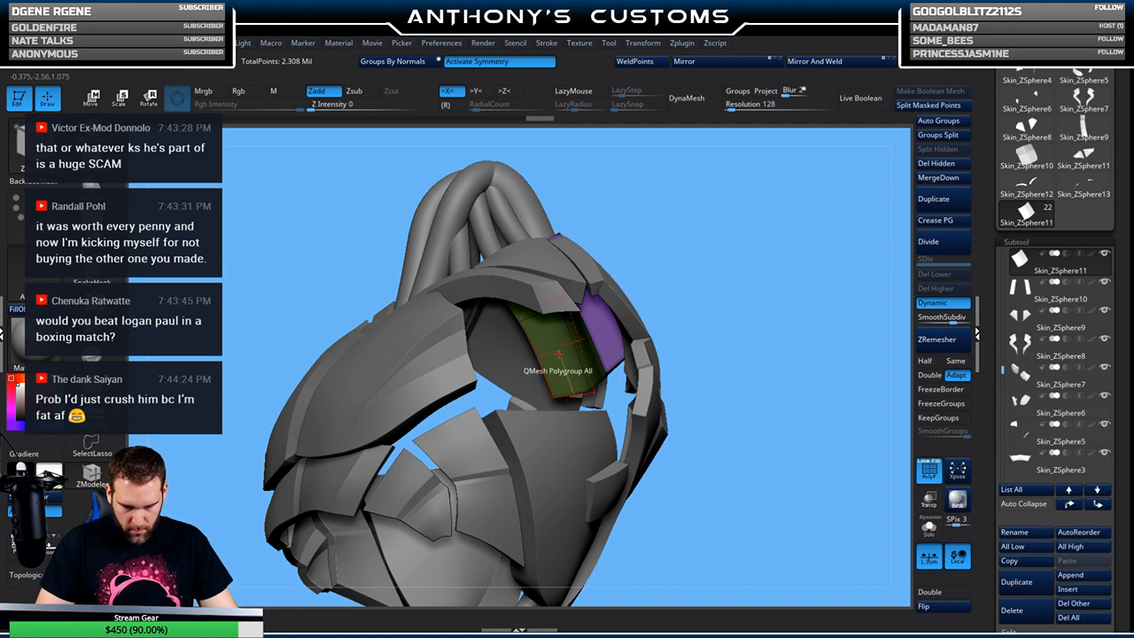
left_click_drag(769, 223, 668, 262)
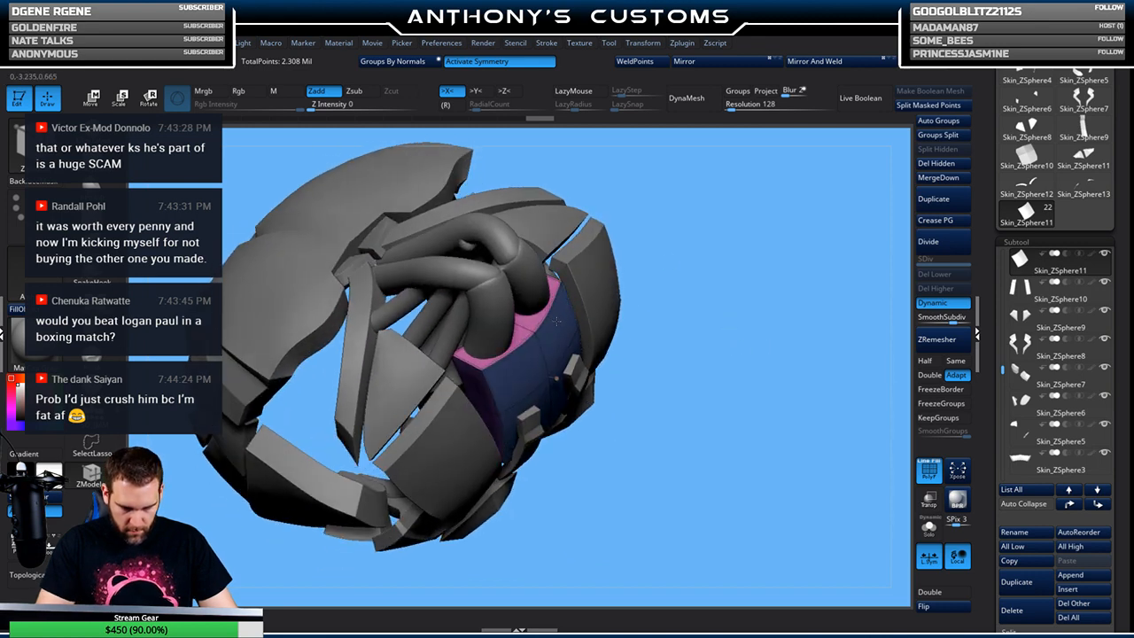
left_click_drag(731, 318, 741, 239)
left_click_drag(719, 313, 572, 331)
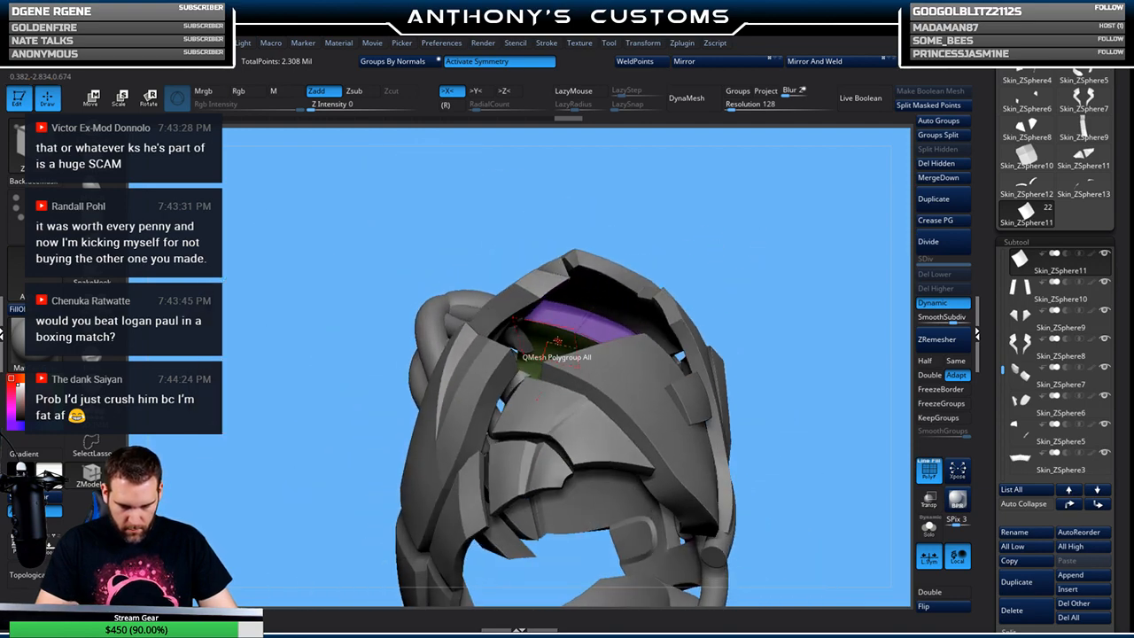
key("space")
left_click(638, 163)
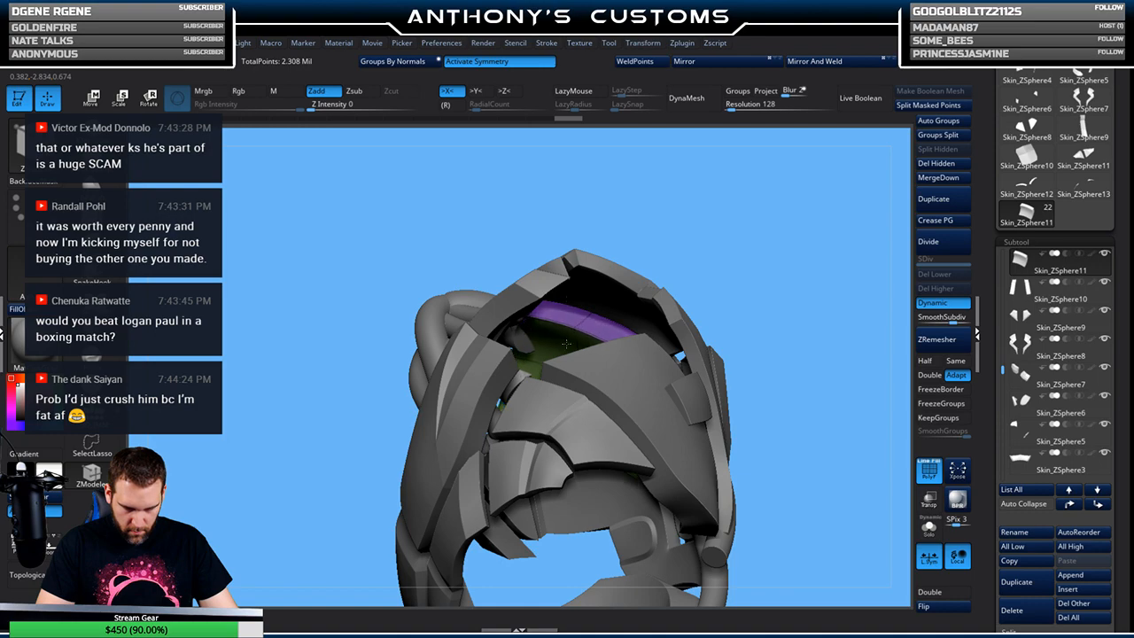
left_click_drag(791, 196, 770, 399)
Select and isolate the two side back plates and thicken them inward with ZModeler on their inner face polygroup
left_click(696, 311, "alt")
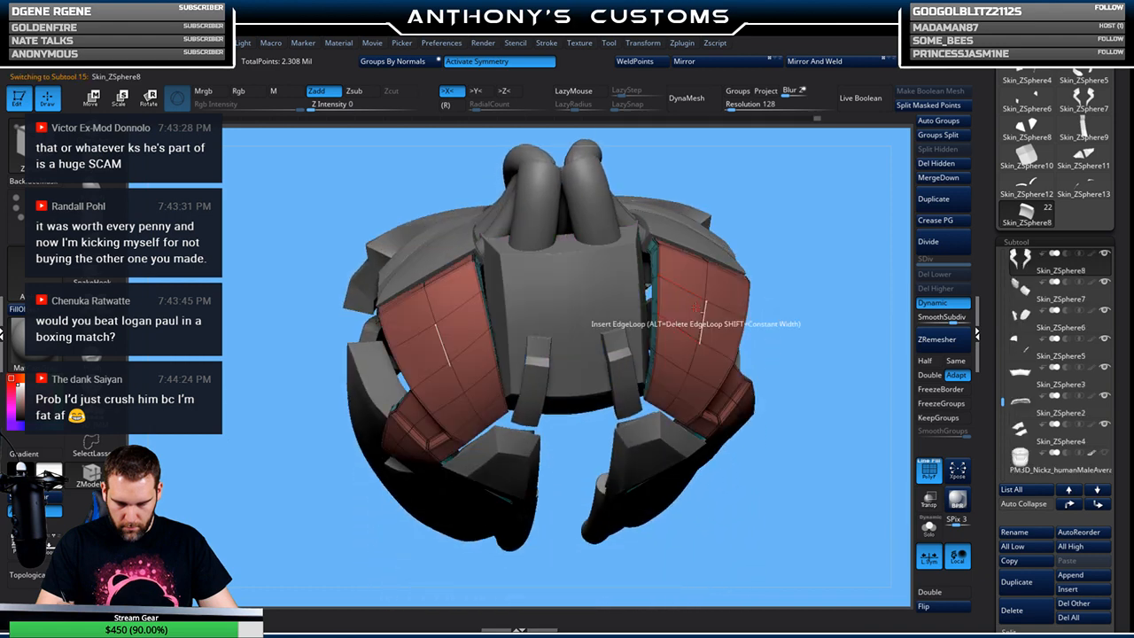
left_click(927, 529)
left_click_drag(804, 309, 734, 263)
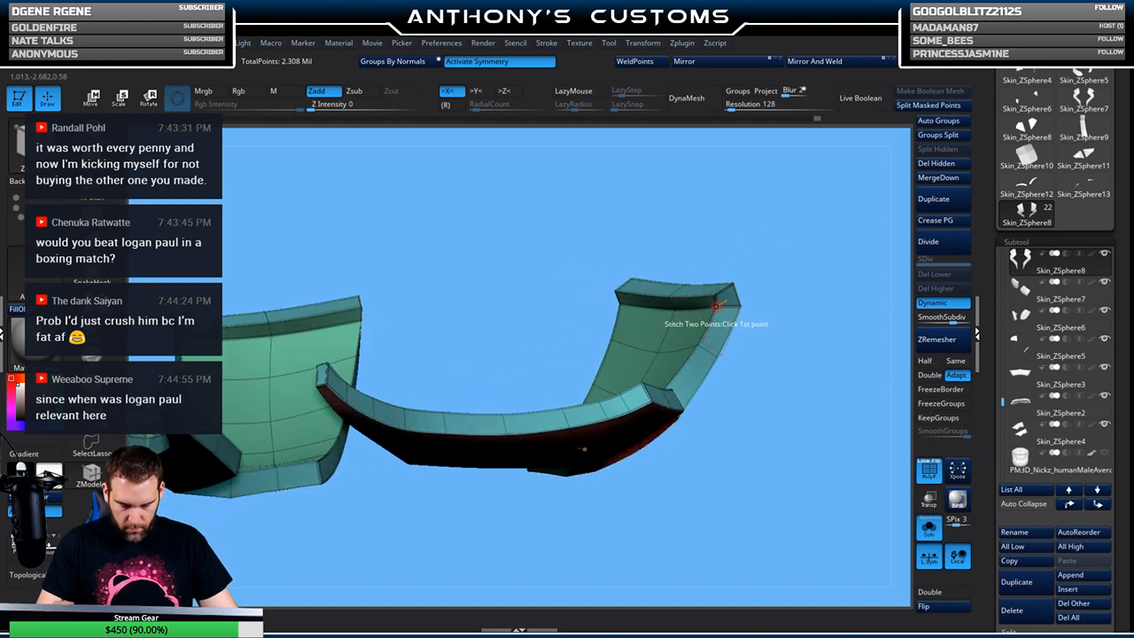
left_click(674, 302)
left_click_drag(711, 271, 734, 253)
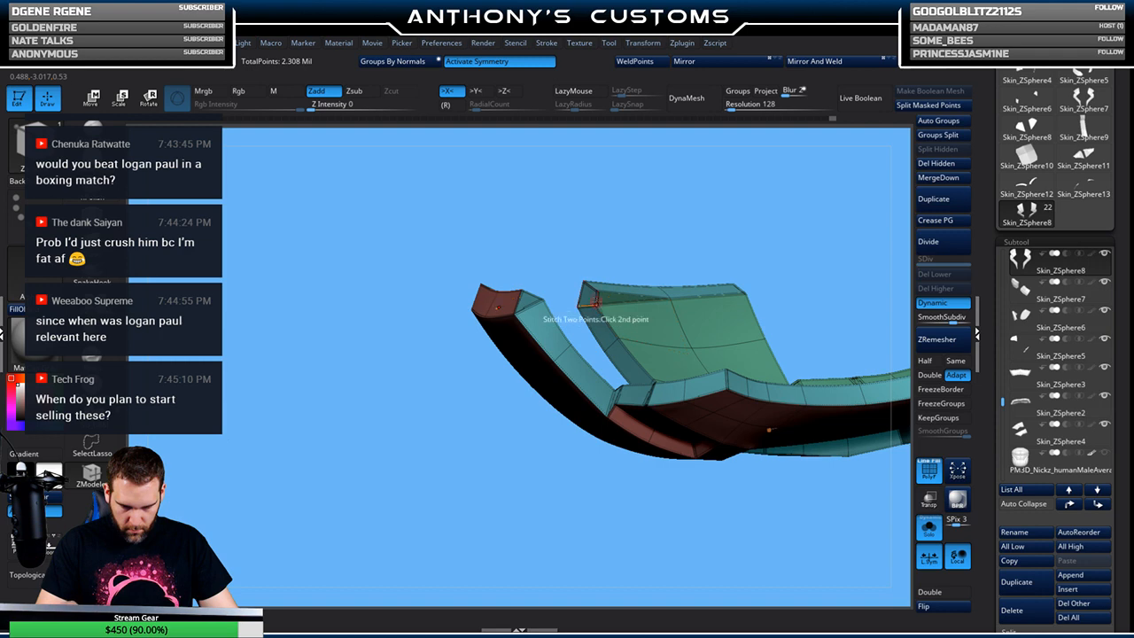
left_click_drag(646, 249, 638, 297)
key("space")
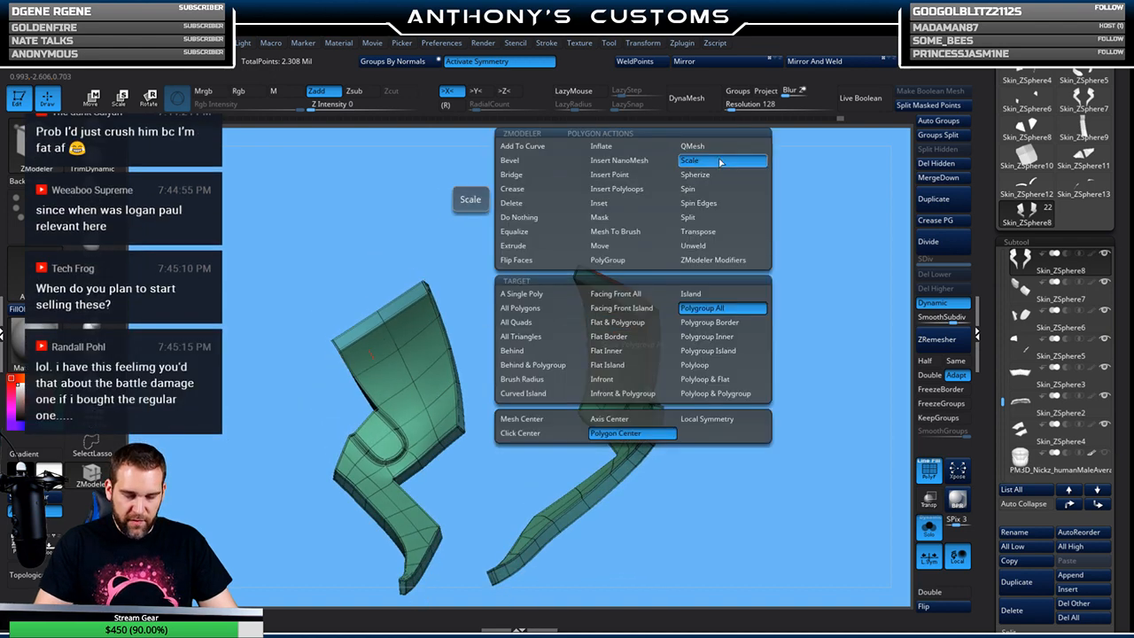
left_click_drag(777, 256, 751, 264)
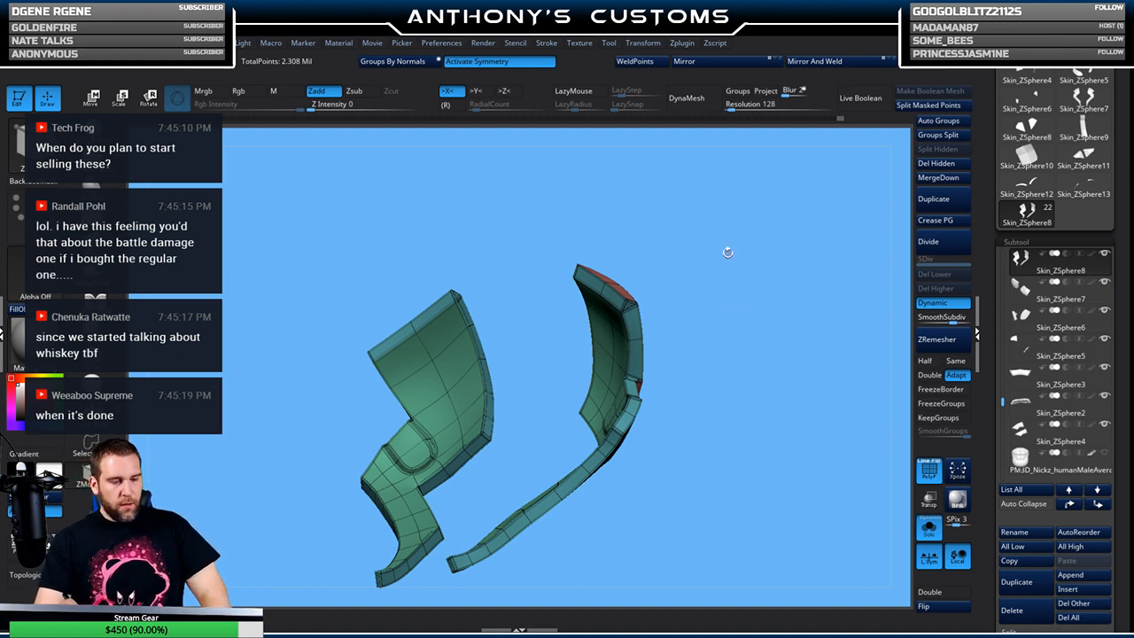
left_click_drag(620, 341, 595, 339)
left_click_drag(657, 204, 780, 292)
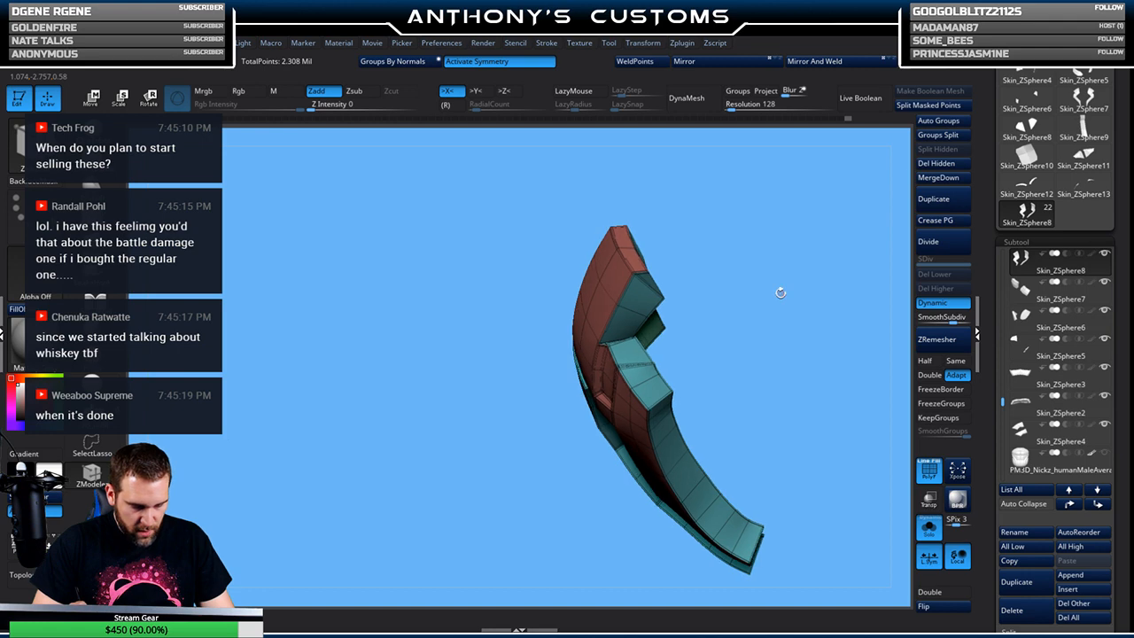
Bring back the other armor pieces and scale the side back plates' inner faces with ZModeler's Scale action
left_click(928, 528)
left_click_drag(496, 473, 461, 381)
left_click_drag(752, 280, 666, 213)
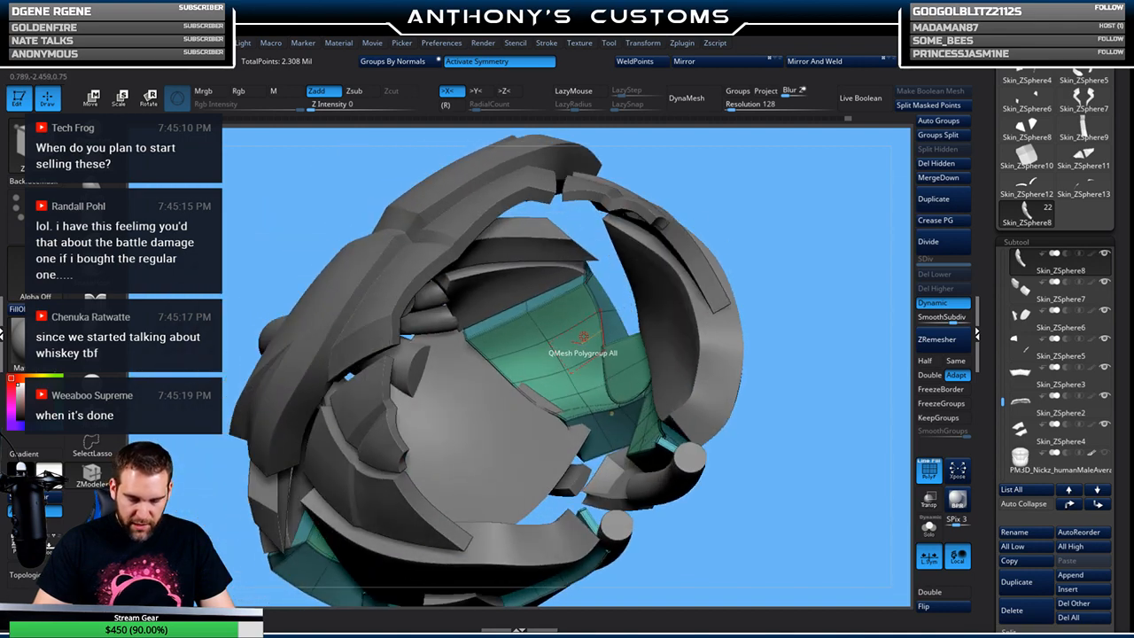
key("space")
left_click(672, 162)
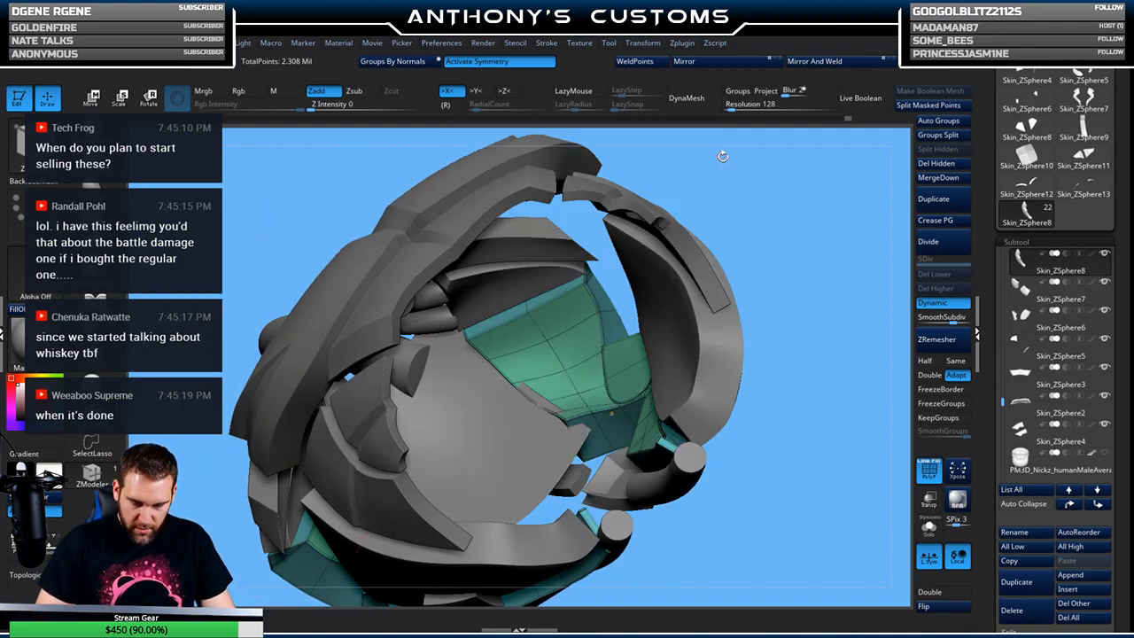
left_click_drag(773, 237, 621, 292)
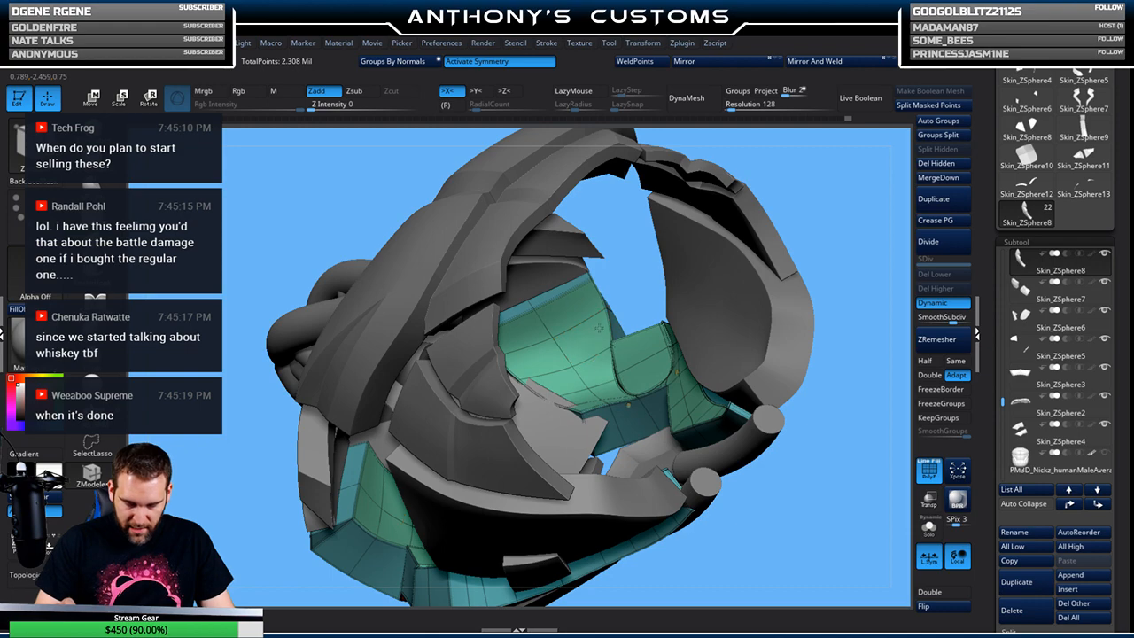
left_click_drag(694, 239, 804, 400)
left_click_drag(837, 351, 751, 234)
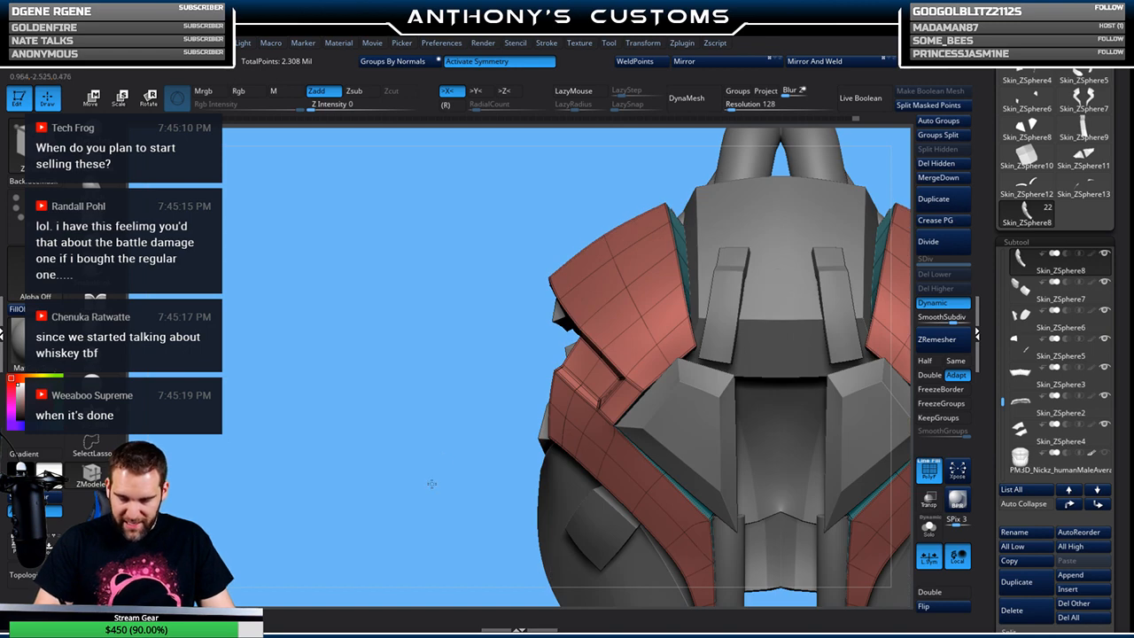
Switch to the Move brush, save the project and view the side back plates' upper edges from above
key("f")
left_click_drag(853, 199, 783, 391)
key("shift+f")
key("space")
key("ctrl+s")
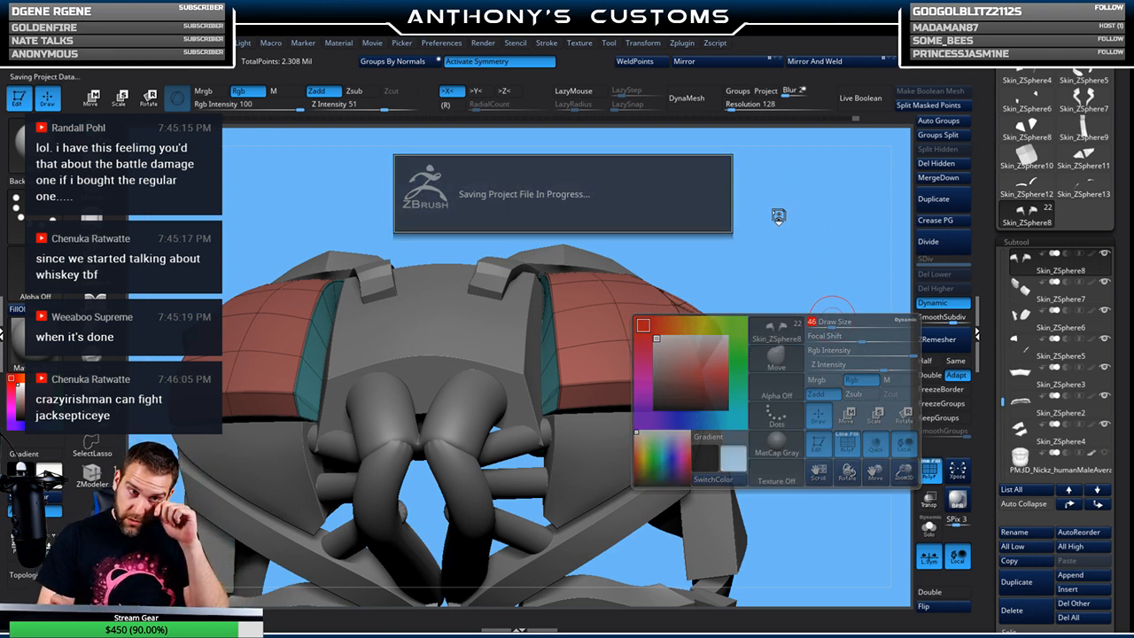
left_click_drag(783, 235, 745, 284)
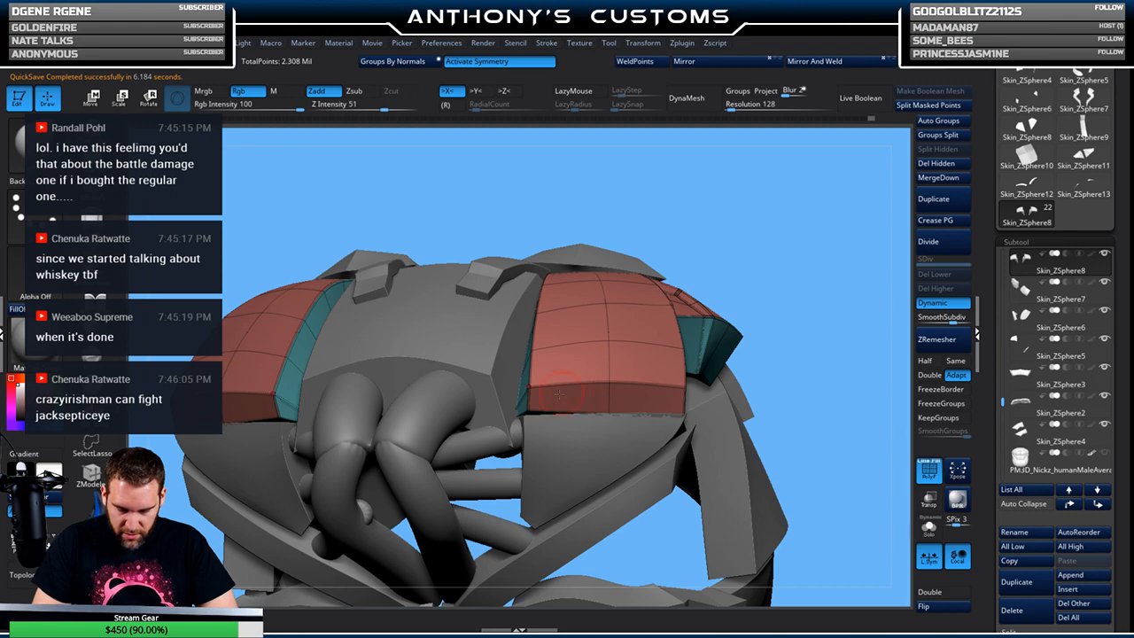
Select the central back plate and inspect it in isolation and against the surrounding armor
left_click_drag(814, 271, 767, 292)
left_click_drag(639, 344, 525, 419)
left_click(502, 400, "alt")
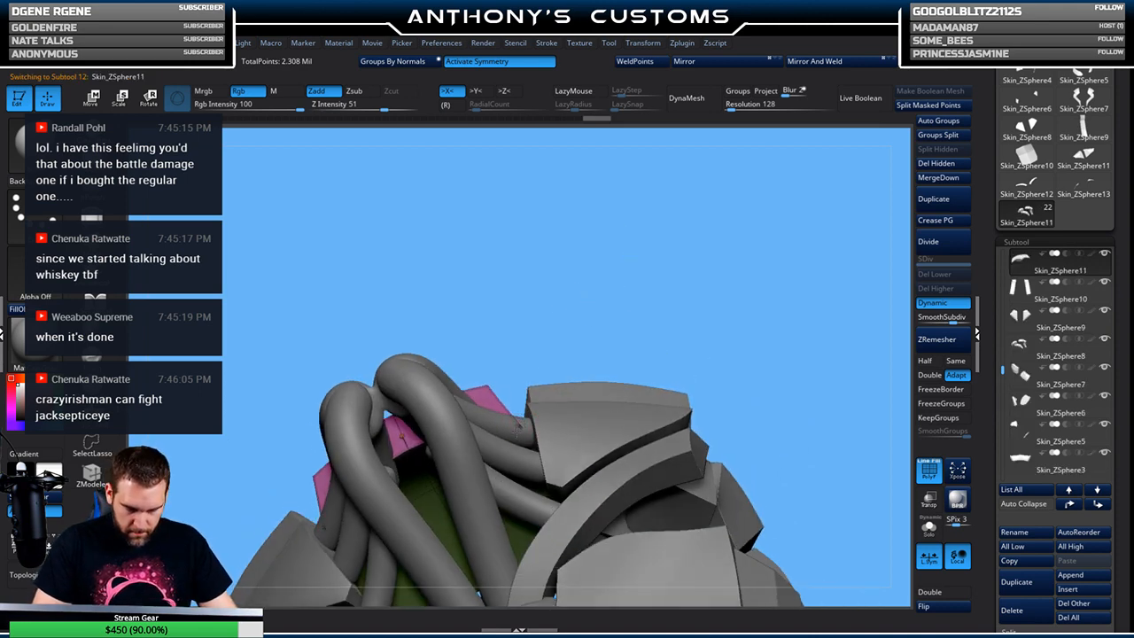
mouse_move(635, 300)
left_mouse_down()
mouse_move(599, 309)
mouse_move(622, 286)
left_mouse_up()
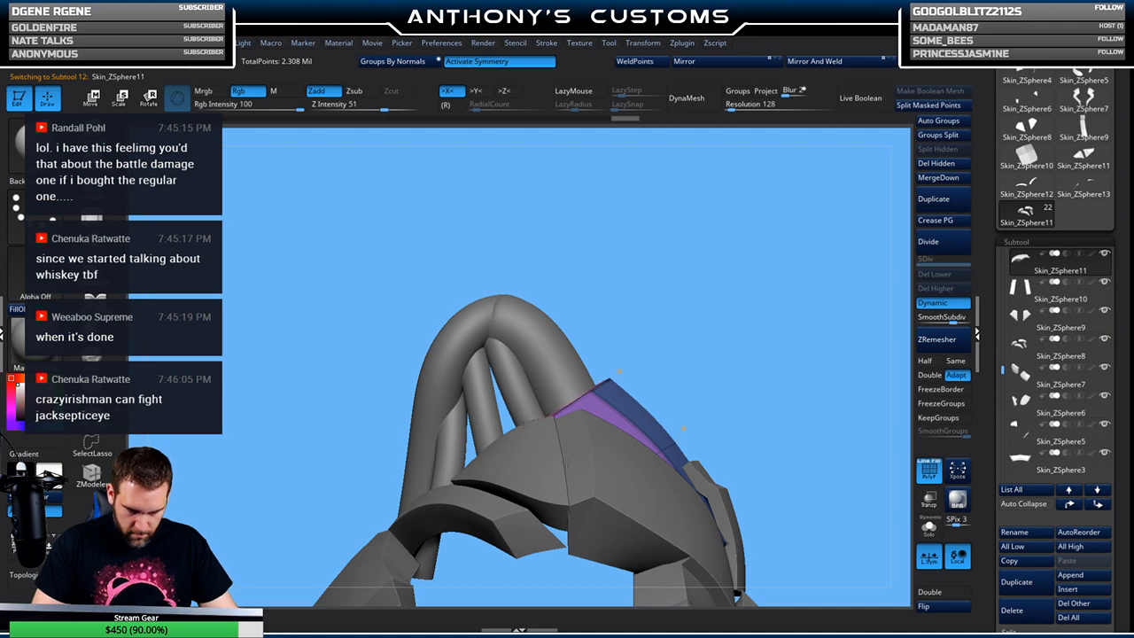
left_click_drag(718, 322, 751, 310)
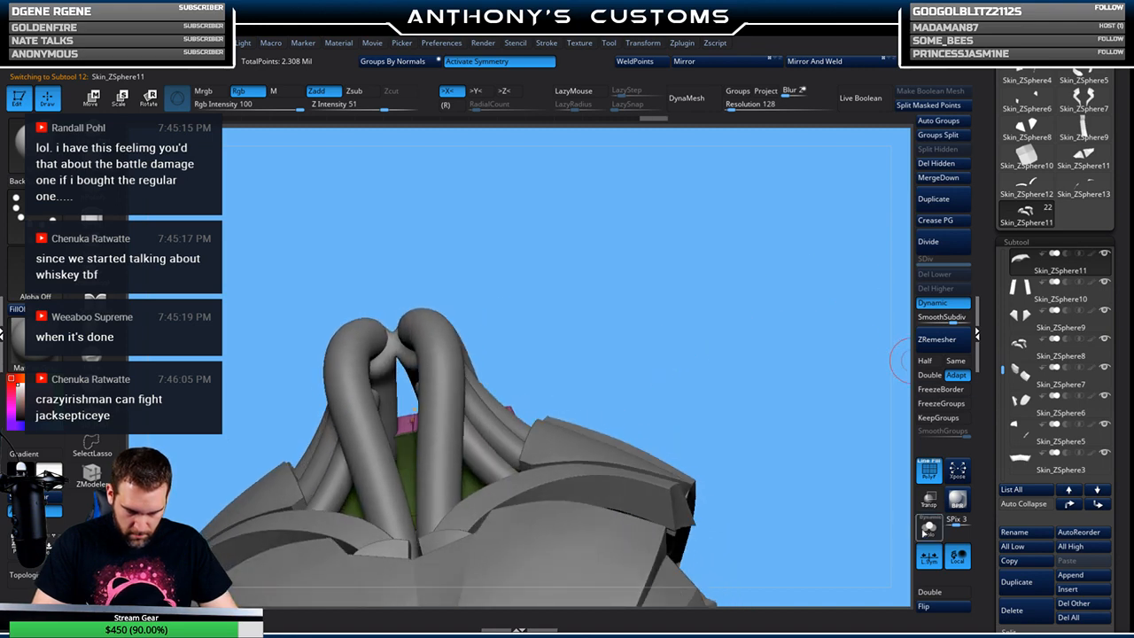
left_click(928, 527)
left_click_drag(803, 488, 760, 494)
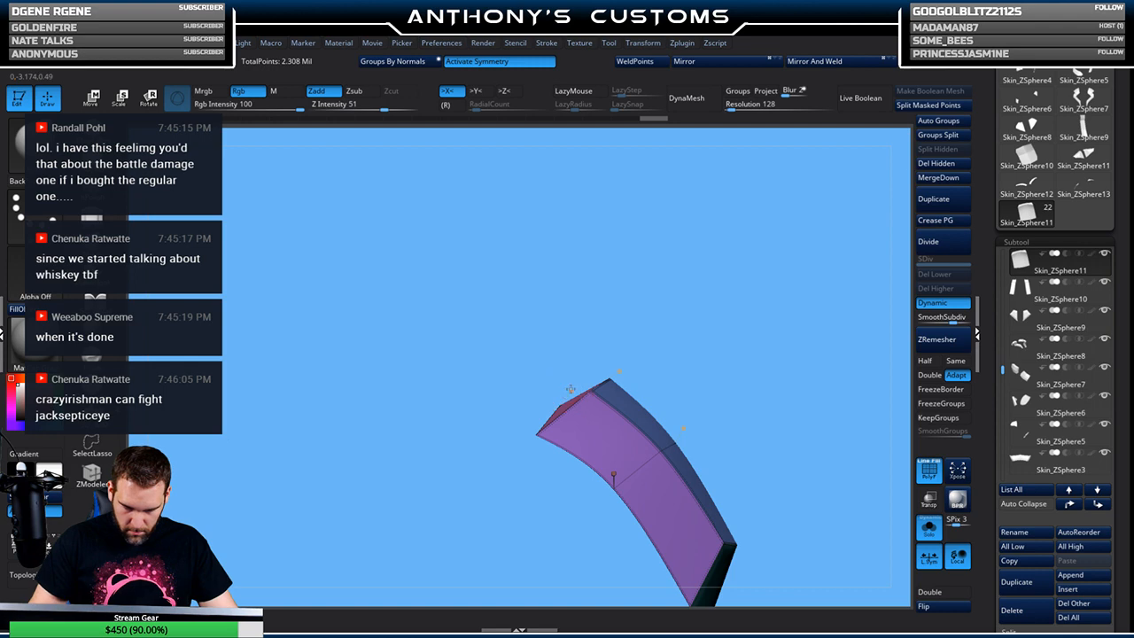
mouse_move(663, 341)
left_mouse_down()
mouse_move(783, 376)
mouse_move(827, 343)
mouse_move(772, 396)
mouse_move(771, 434)
mouse_move(779, 417)
left_mouse_up()
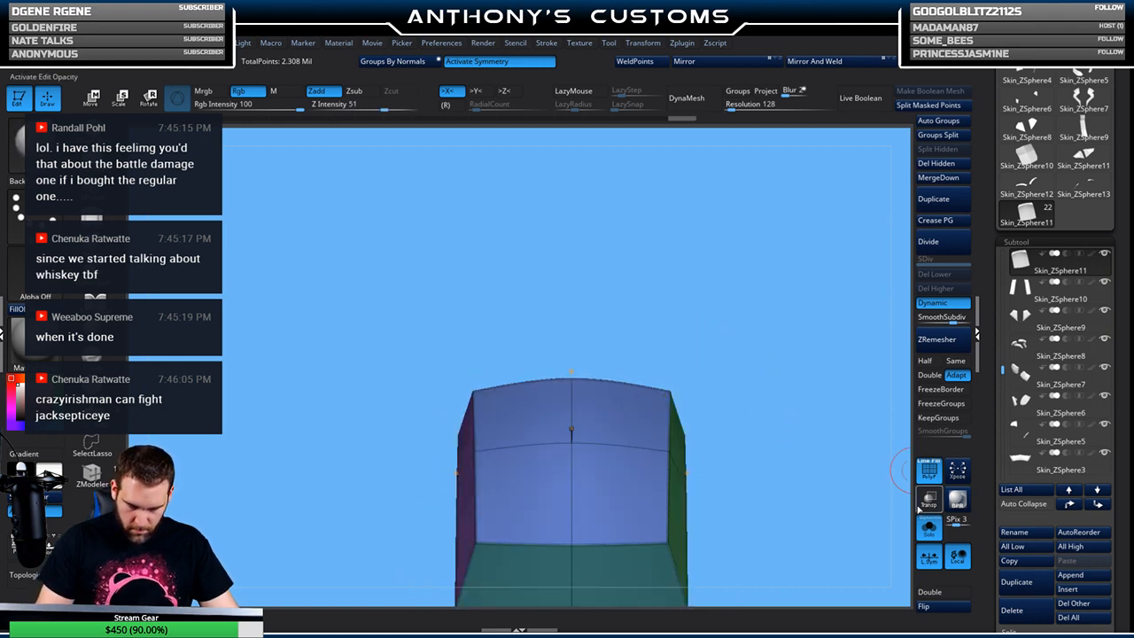
left_click(924, 524)
left_click_drag(772, 323, 742, 242, "alt")
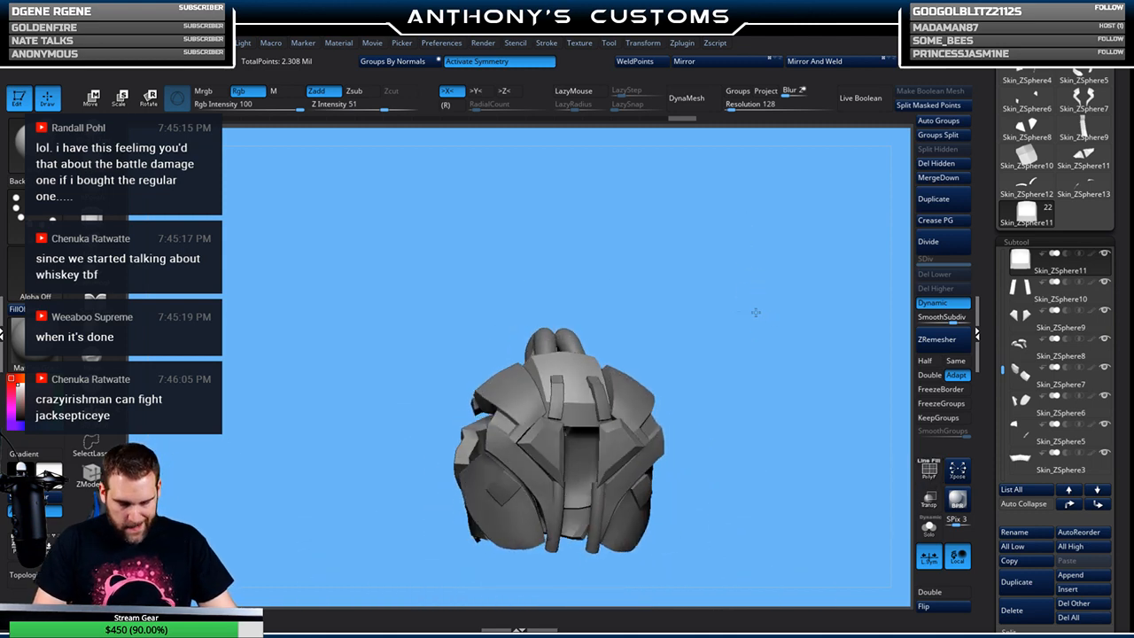
left_click_drag(759, 304, 779, 416, "alt")
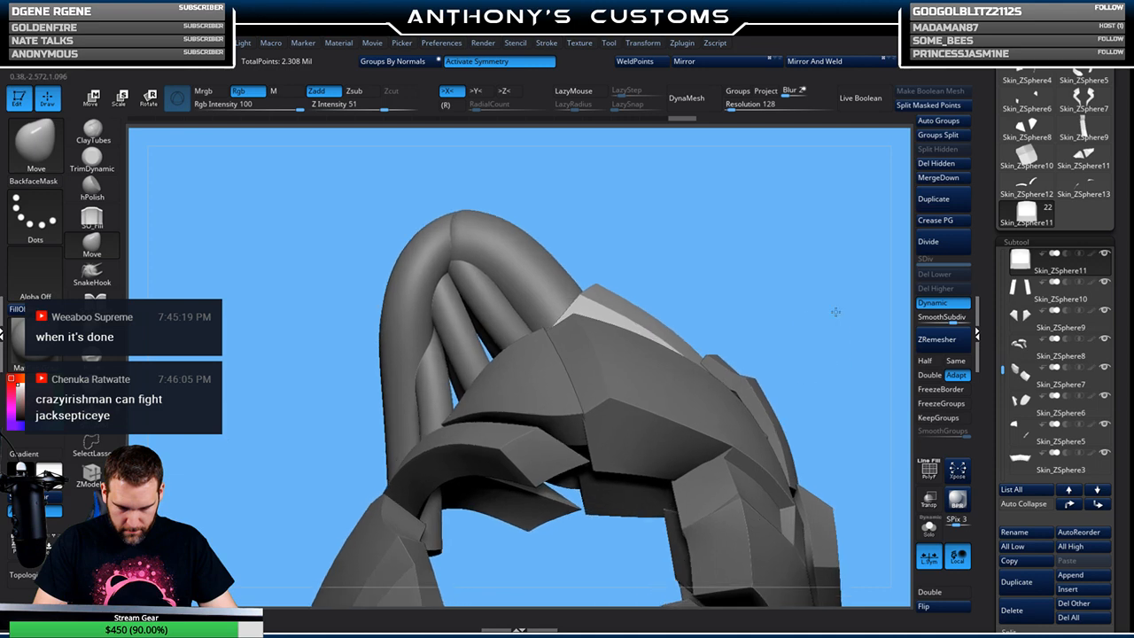
Toggle the torso body's visibility to compare it with the upper armor plates, leaving it hidden
left_click_drag(840, 319, 823, 244, "alt")
left_click_drag(1001, 370, 994, 252)
left_click(1105, 284)
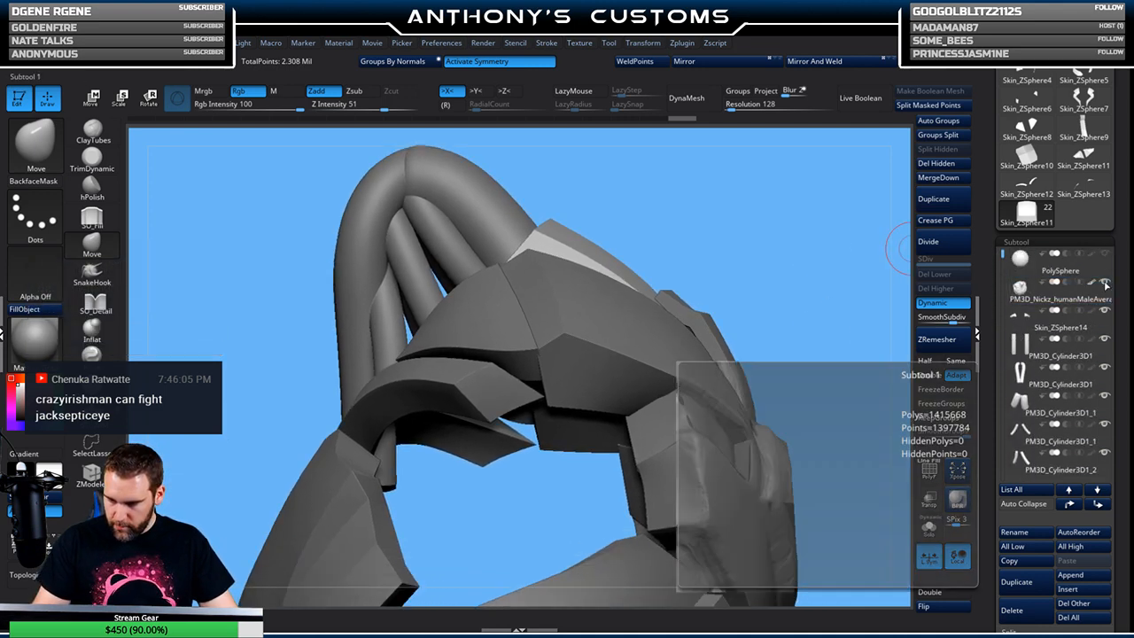
left_click_drag(802, 321, 719, 278)
left_click(1105, 283)
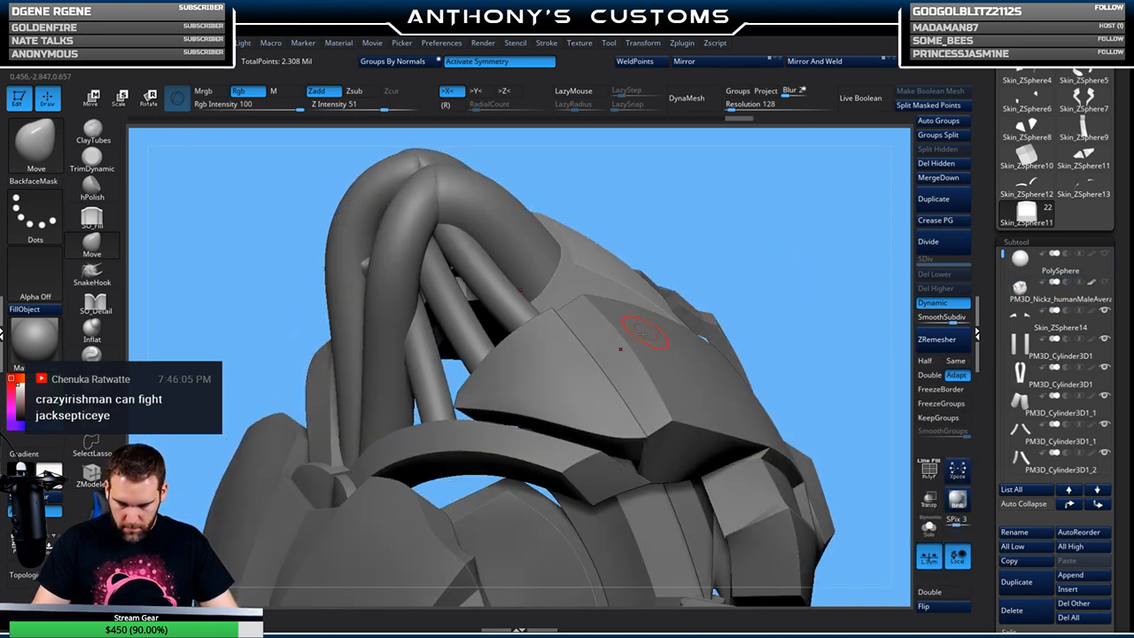
Select the two upper shoulder plates beside the neck cables, set ZModeler's edge target to Edge and isolate the plates
left_click(586, 397, "alt")
mouse_move(774, 260)
left_mouse_down()
mouse_move(792, 242)
mouse_move(785, 252)
left_mouse_up()
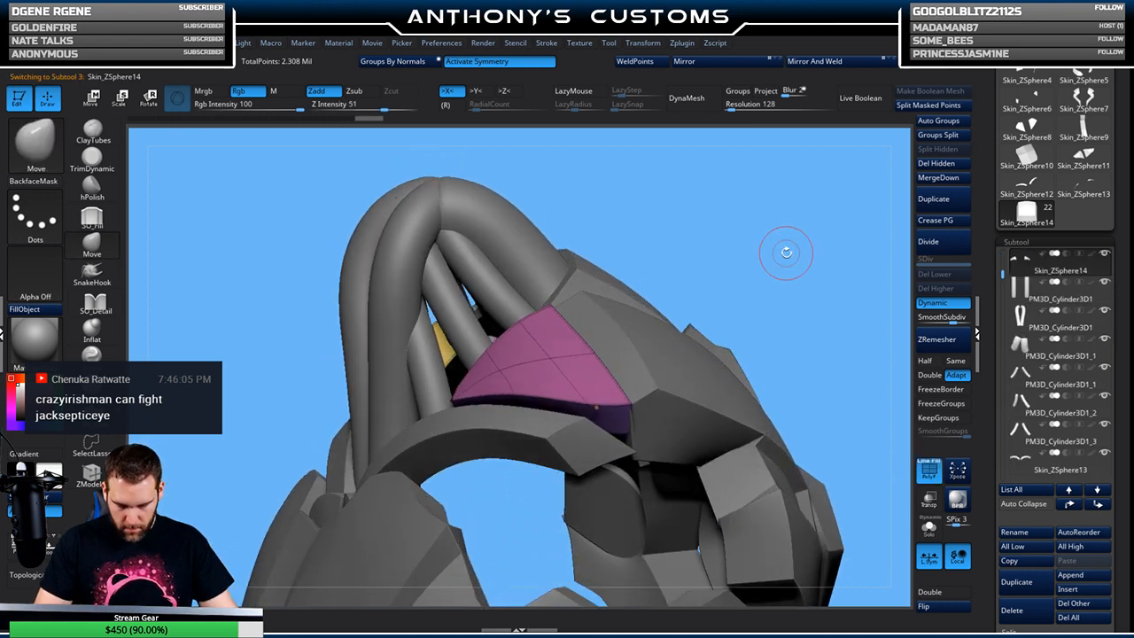
left_click(92, 476)
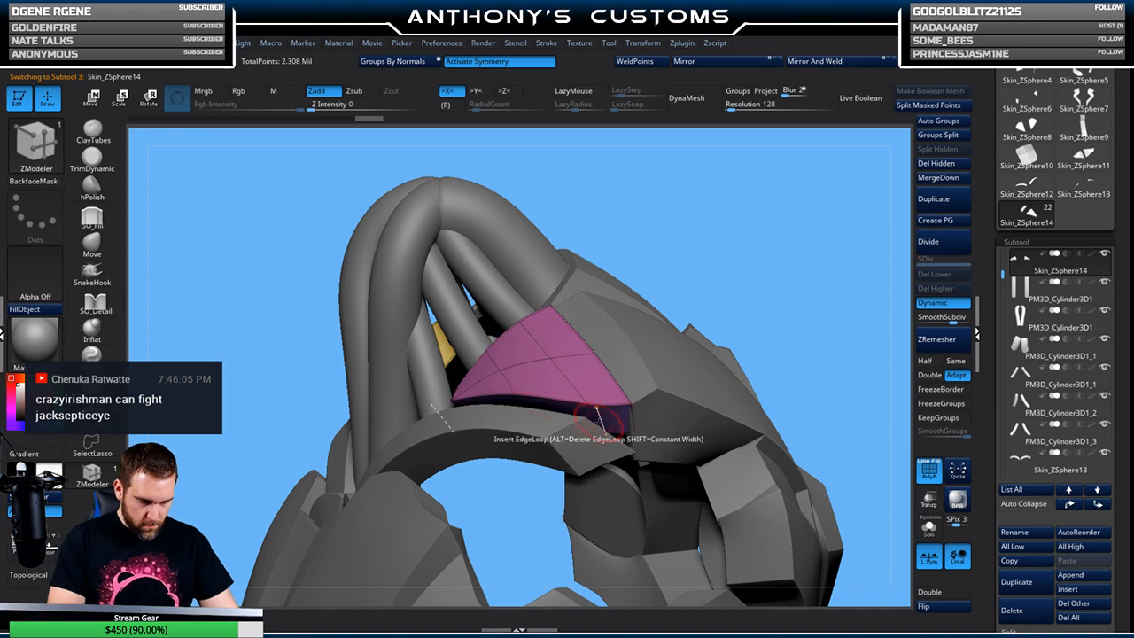
key("space")
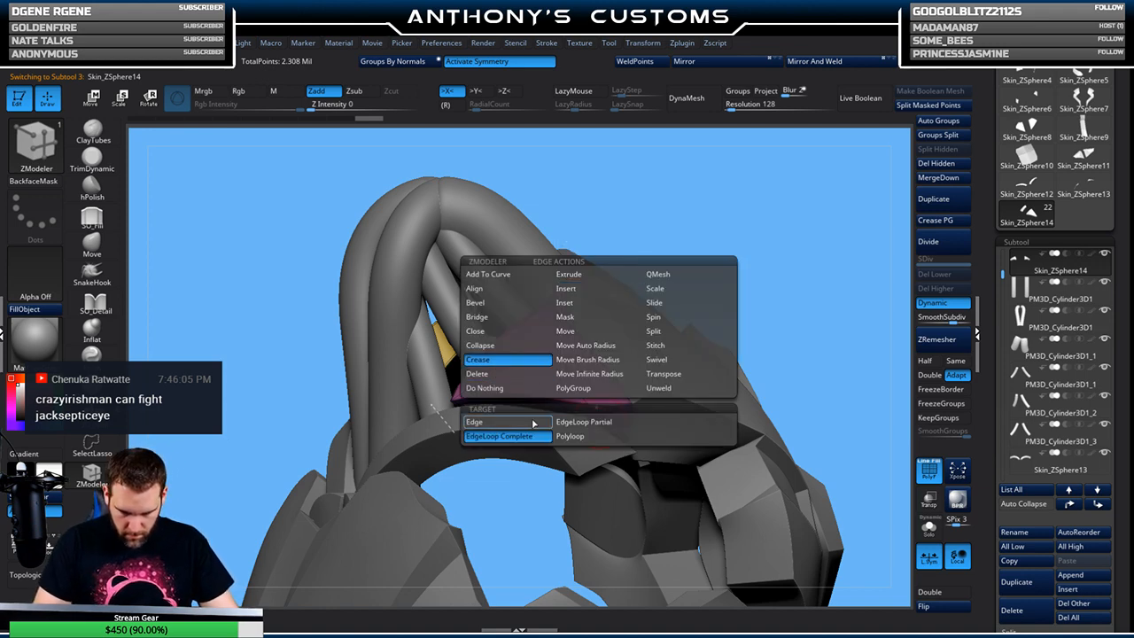
left_click(531, 423)
left_click_drag(809, 282, 895, 306)
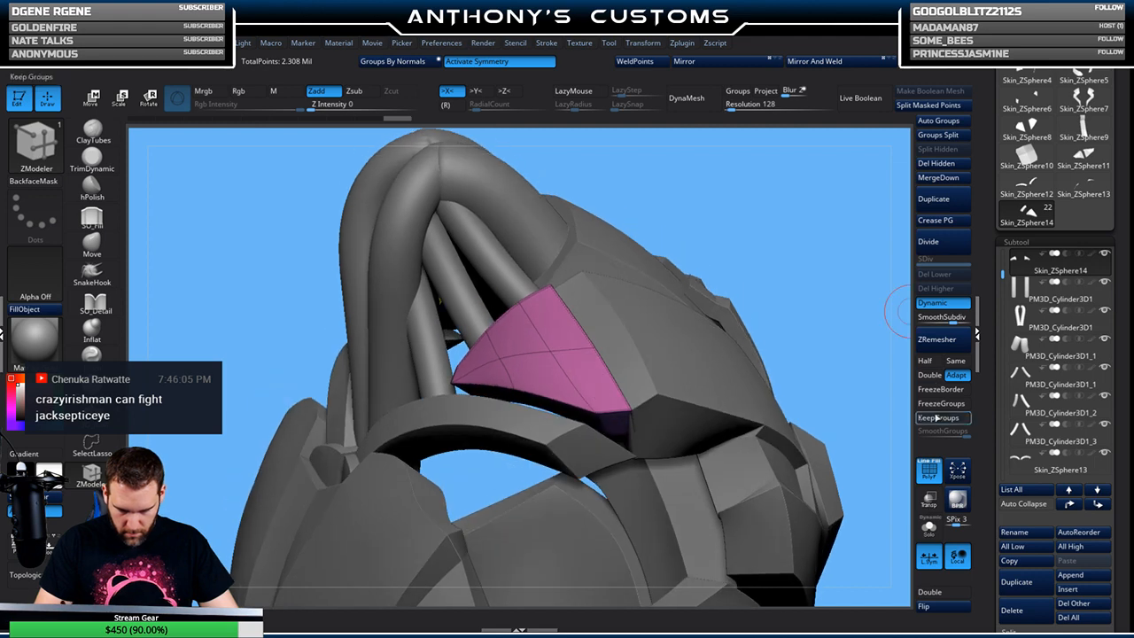
left_click(929, 529)
left_click_drag(810, 458, 706, 345)
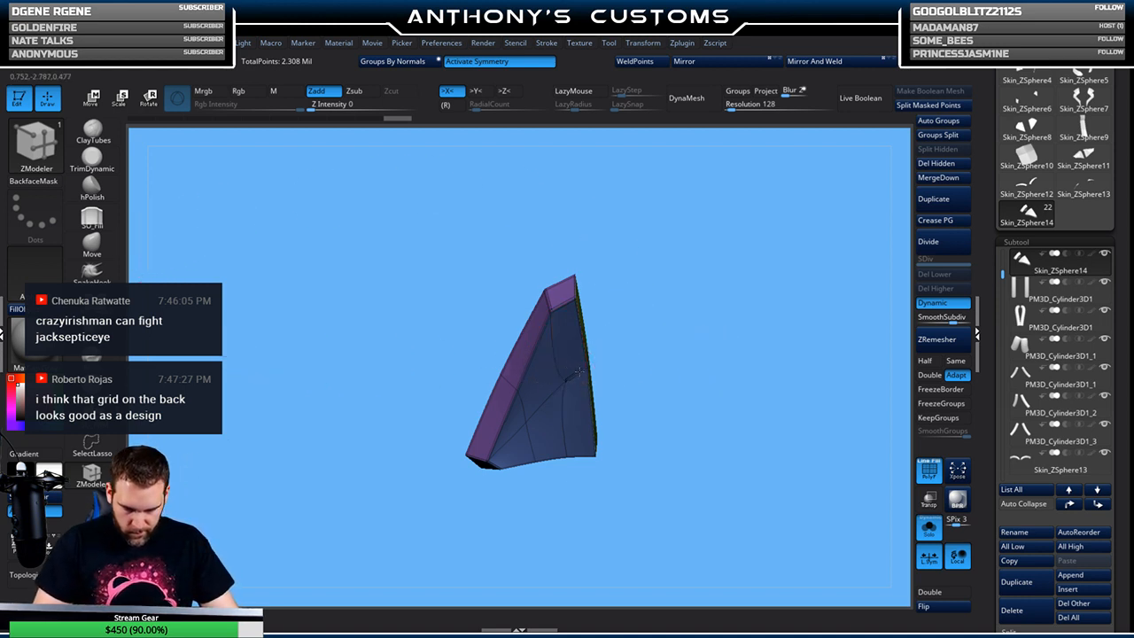
Thicken the isolated shoulder plates inward with a ZModeler polygon action on their inner face polygroup
left_click_drag(576, 357, 597, 365)
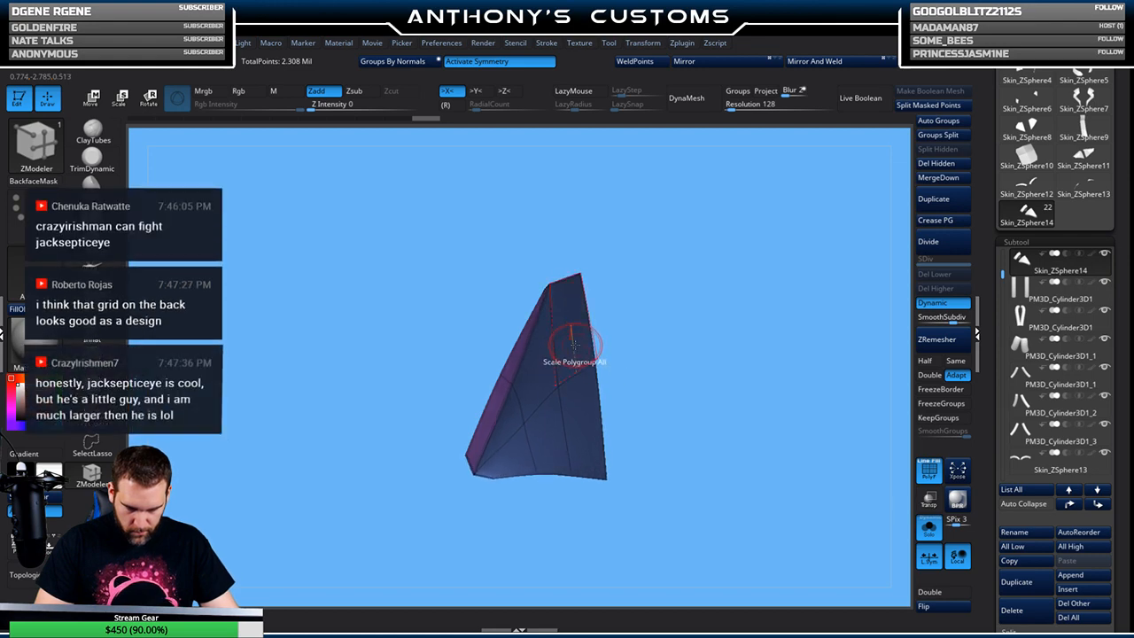
key("space")
left_click(665, 148)
left_click_drag(573, 352, 669, 341)
Reshape the corners of the shoulder plates' inner faces with the Move brush
key("b")
key("m")
key("v")
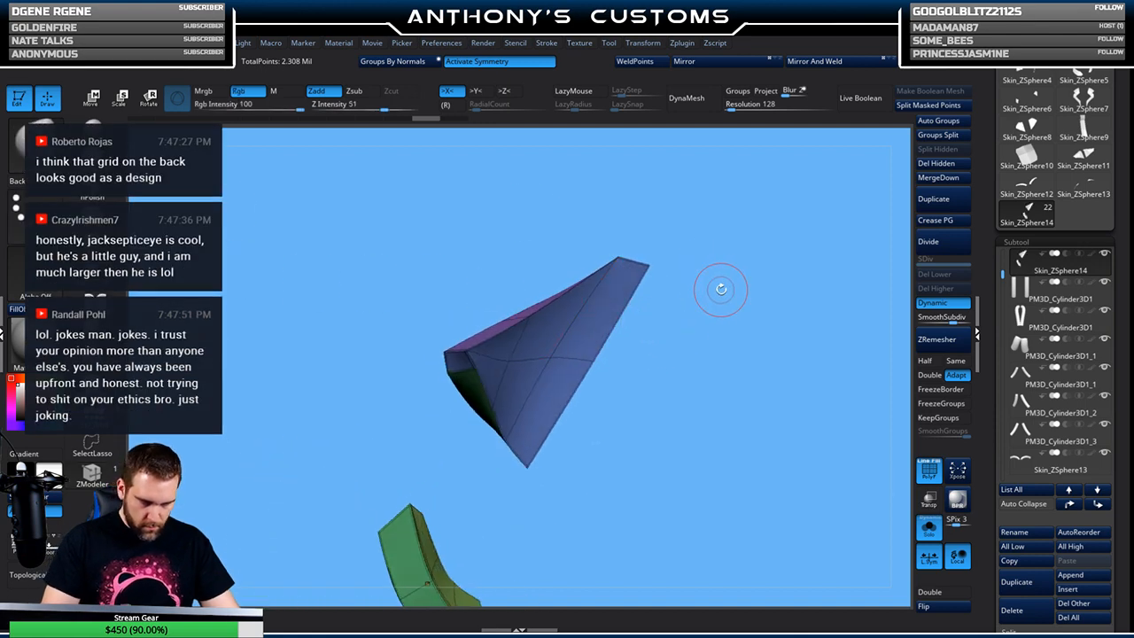
key("space")
left_click_drag(716, 290, 696, 368)
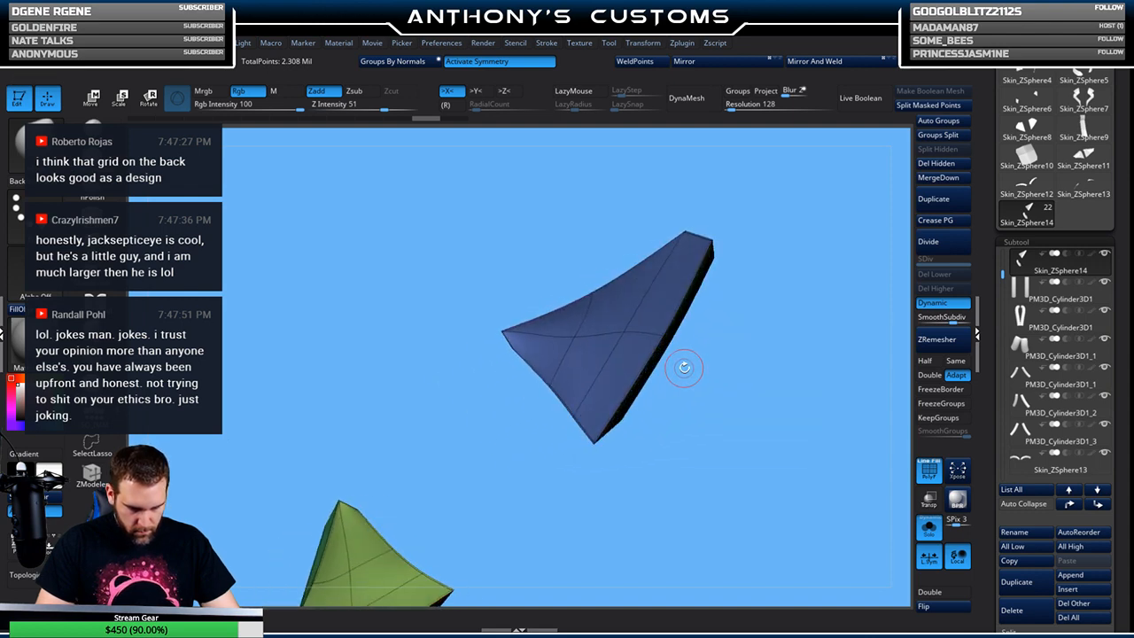
mouse_move(518, 350)
left_mouse_down()
mouse_move(518, 368)
mouse_move(577, 383)
mouse_move(645, 318)
mouse_move(576, 352)
mouse_move(597, 382)
mouse_move(465, 330)
left_mouse_up()
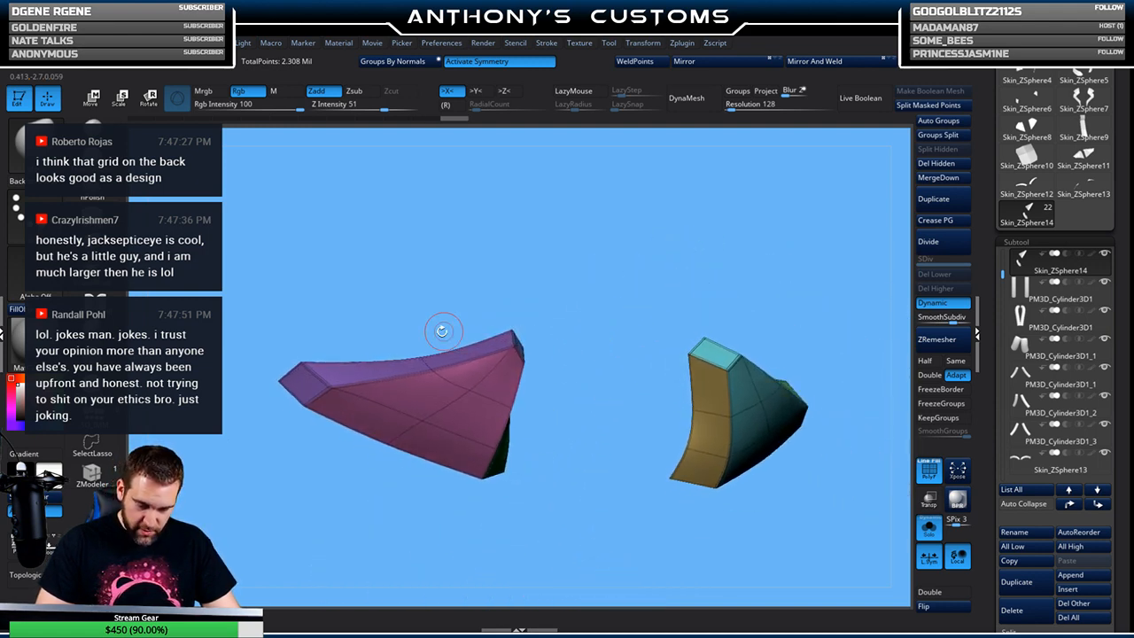
left_click_drag(530, 293, 582, 263)
left_click_drag(433, 330, 521, 313)
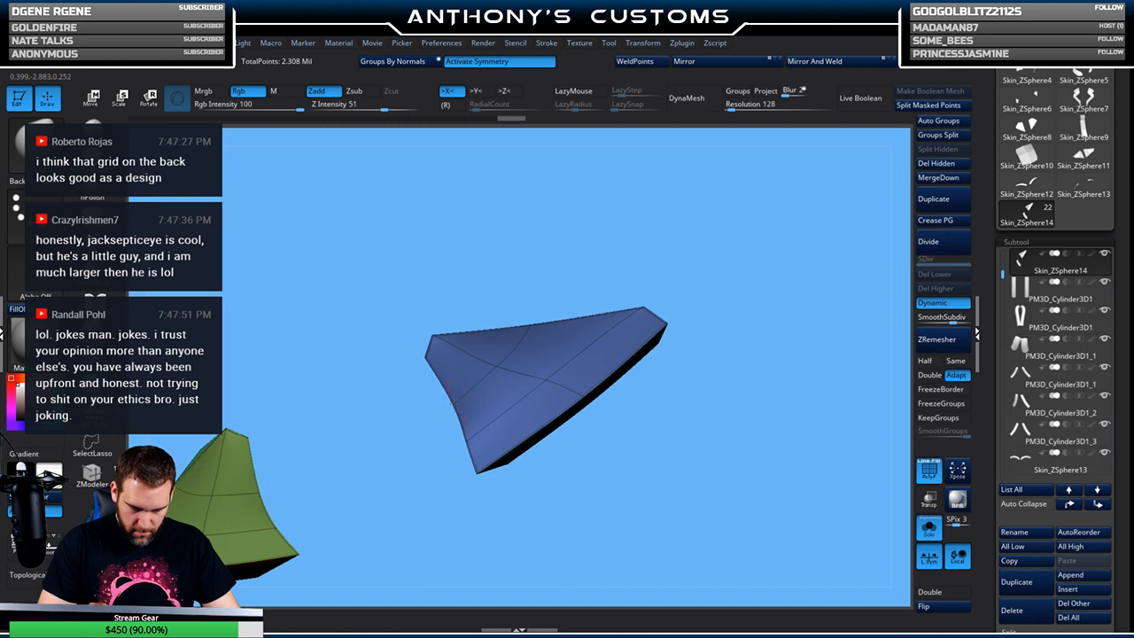
left_click_drag(614, 264, 505, 320)
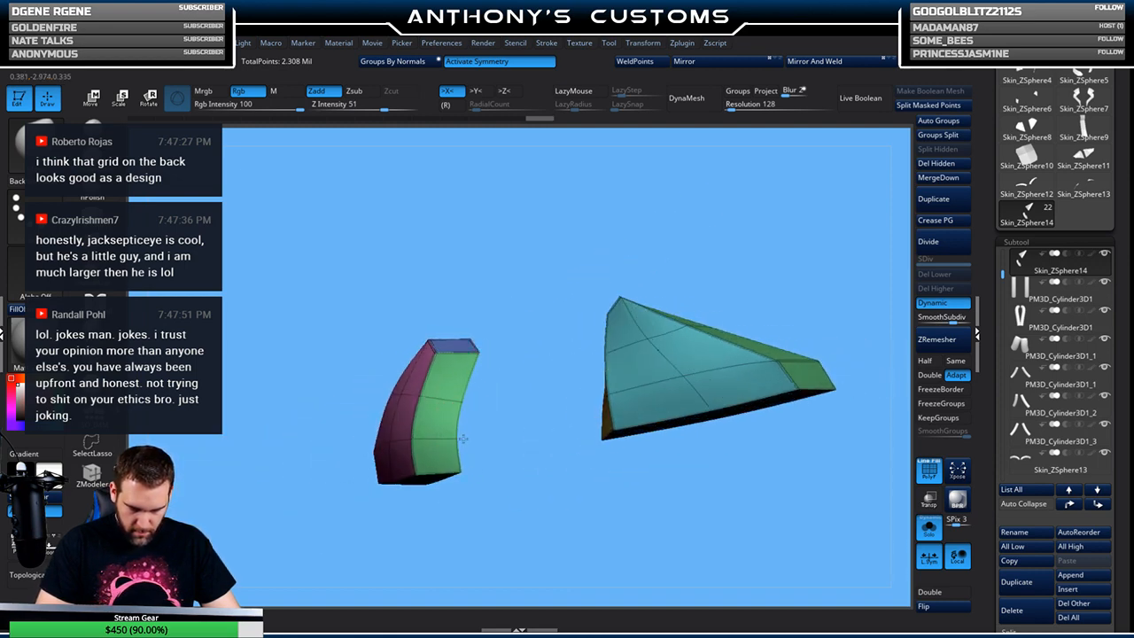
Compare the shoulder plates with the surrounding armor and examine their side walls and inner faces in isolation
left_click(924, 532)
left_click_drag(794, 244, 872, 305)
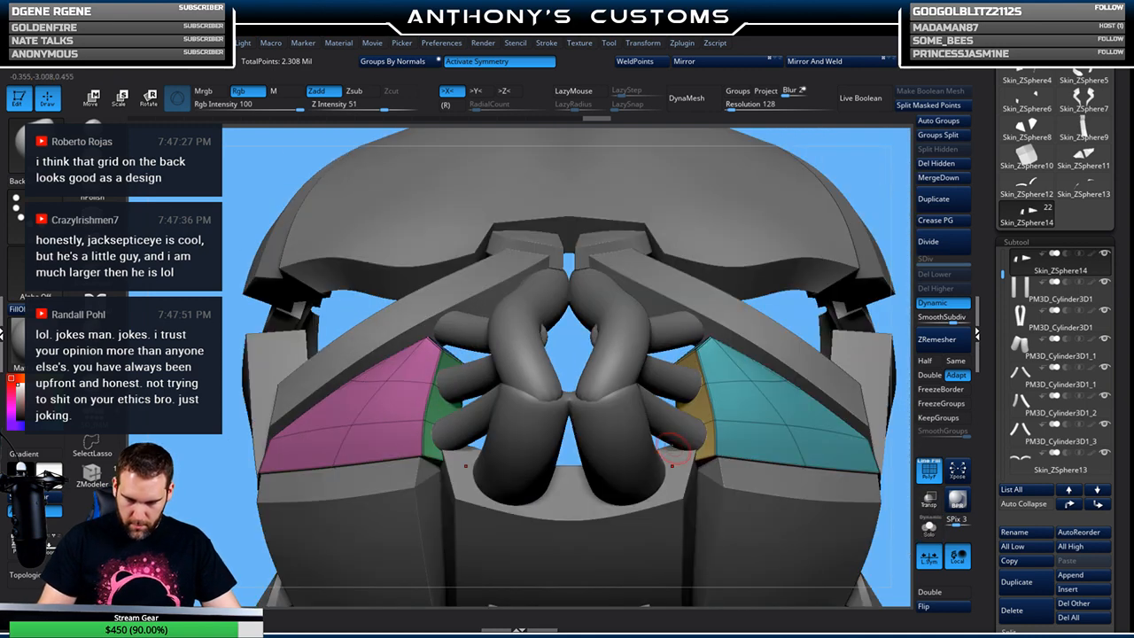
key("f")
left_click_drag(683, 435, 771, 209)
left_click_drag(764, 290, 850, 217, "alt")
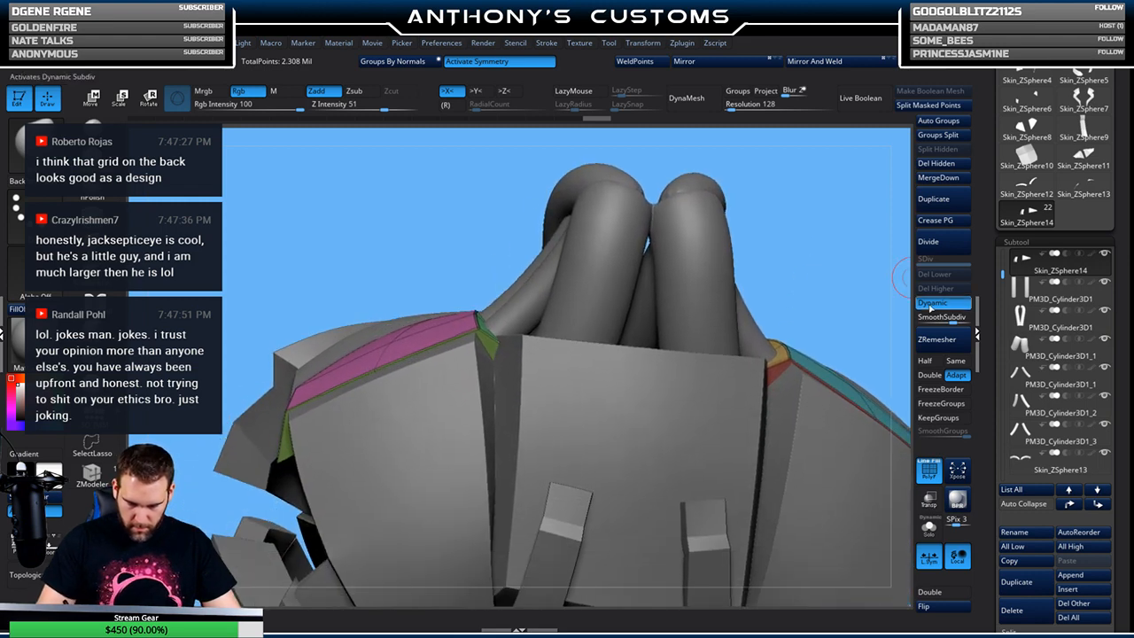
left_click(928, 527)
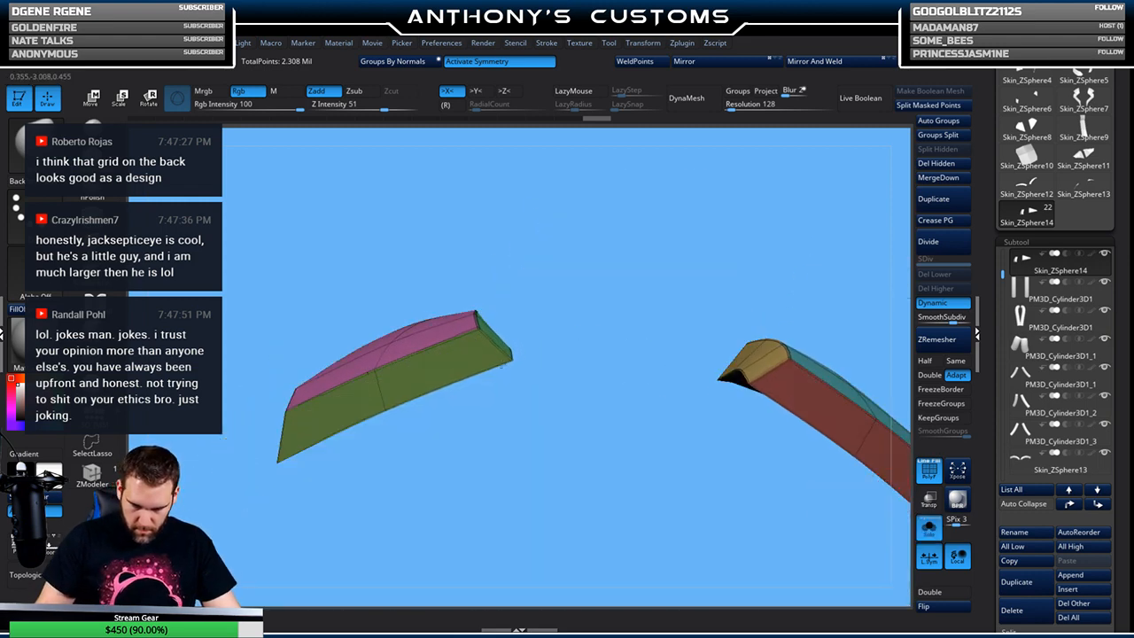
left_click_drag(910, 492, 558, 367)
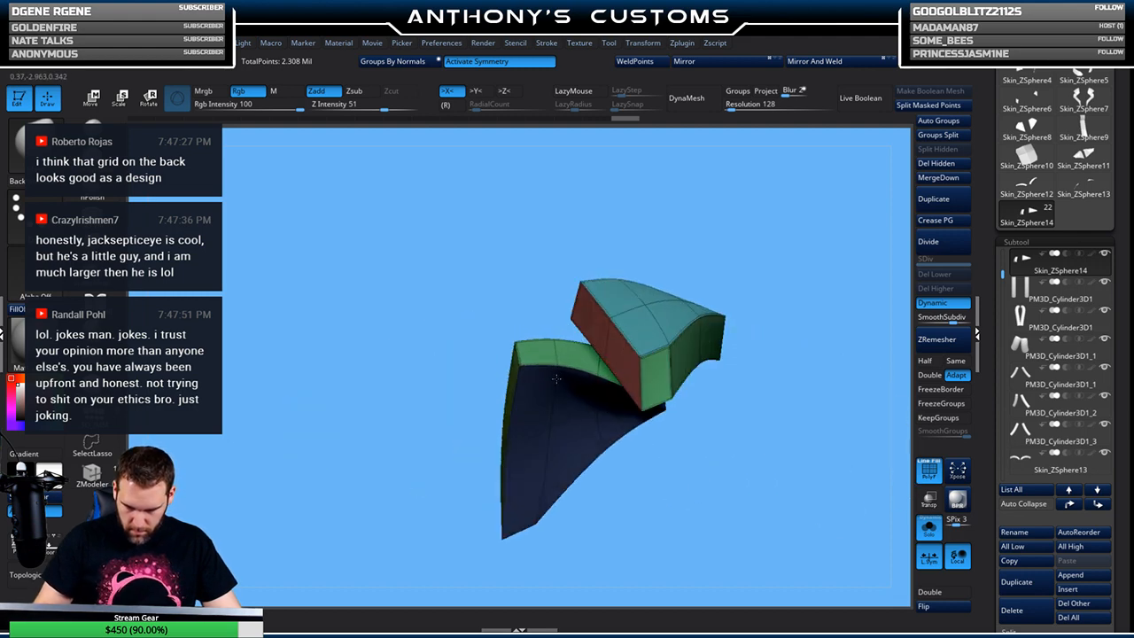
left_click_drag(643, 461, 596, 378)
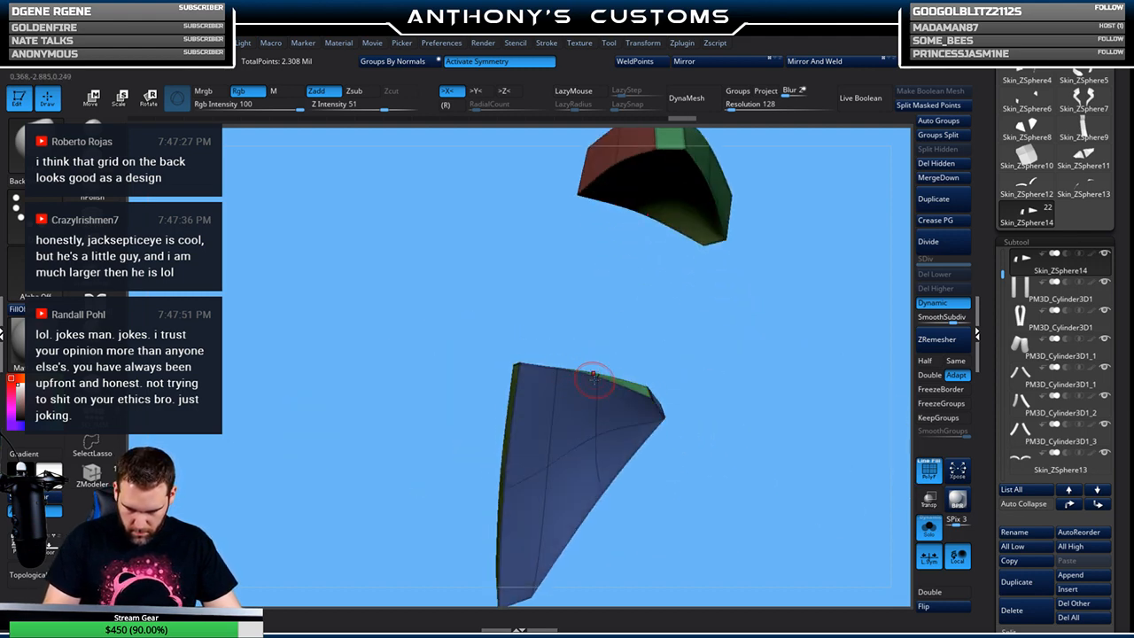
Bring back the other armor pieces and examine the shoulder plates' fit from inside the armor and around their outer corners
left_click(928, 528)
mouse_move(709, 374)
right_mouse_down()
mouse_move(721, 470)
mouse_move(684, 529)
mouse_move(732, 329)
mouse_move(714, 324)
mouse_move(736, 307)
mouse_move(733, 388)
mouse_move(748, 372)
mouse_move(760, 257)
mouse_move(754, 372)
mouse_move(808, 330)
mouse_move(785, 326)
mouse_move(763, 352)
mouse_move(539, 307)
mouse_move(469, 362)
right_mouse_up()
mouse_move(542, 306)
right_mouse_down()
mouse_move(620, 315)
mouse_move(506, 310)
right_mouse_up()
right_click_drag(488, 347, 447, 361)
right_click_drag(524, 330, 549, 266)
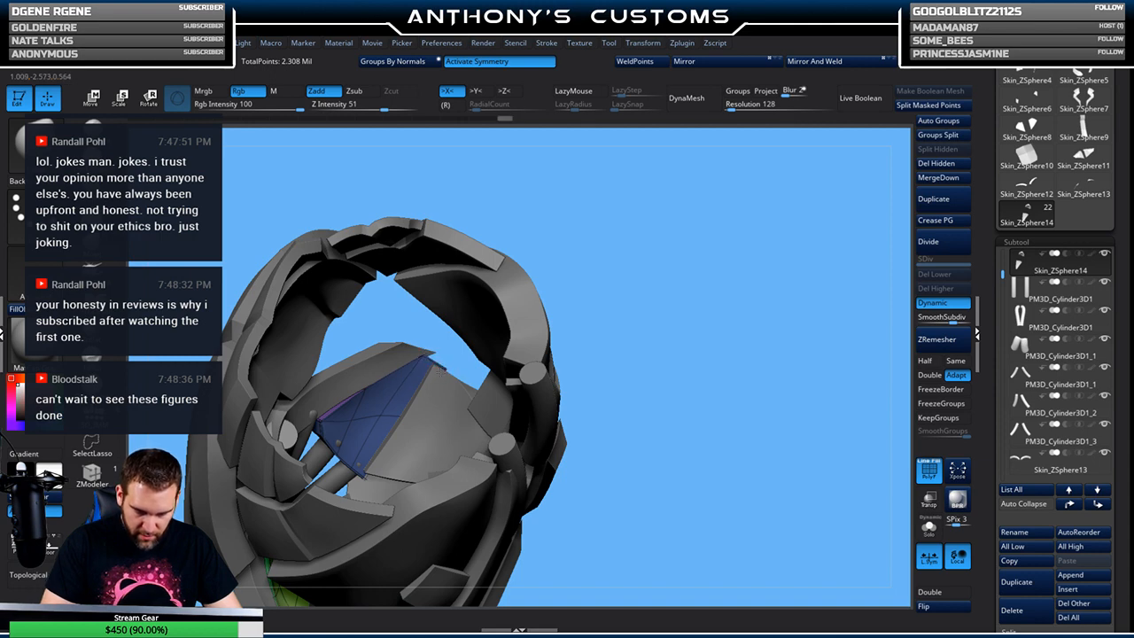
right_click_drag(619, 268, 647, 470, "ctrl")
right_click_drag(465, 301, 455, 315)
key("space")
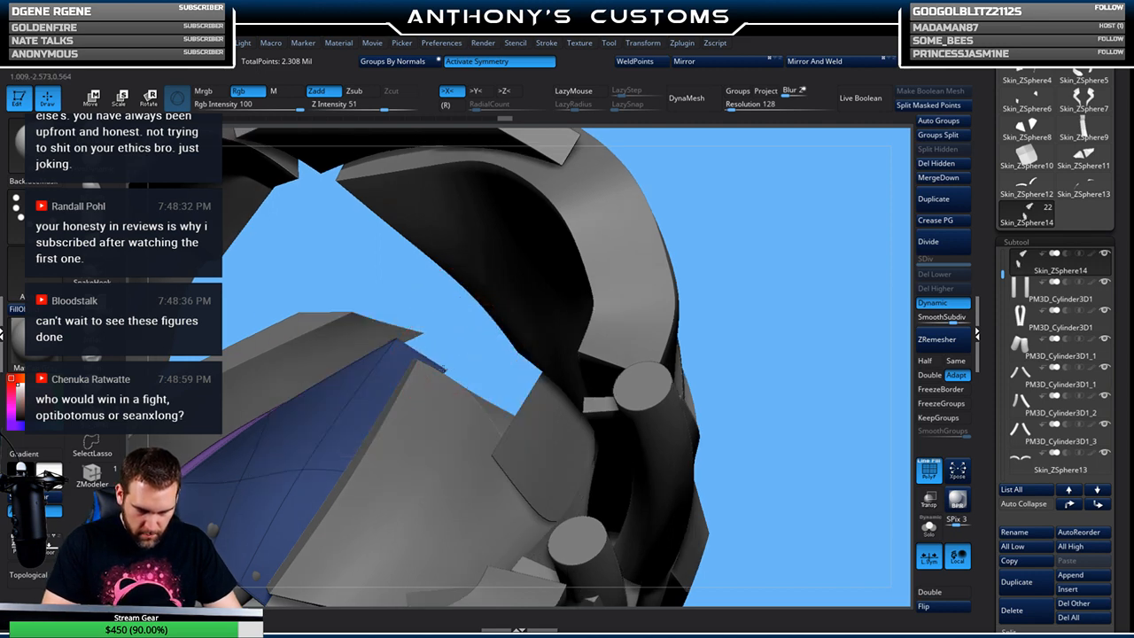
mouse_move(395, 339)
right_mouse_down()
mouse_move(686, 284)
mouse_move(673, 354)
mouse_move(626, 389)
mouse_move(432, 308)
right_mouse_up()
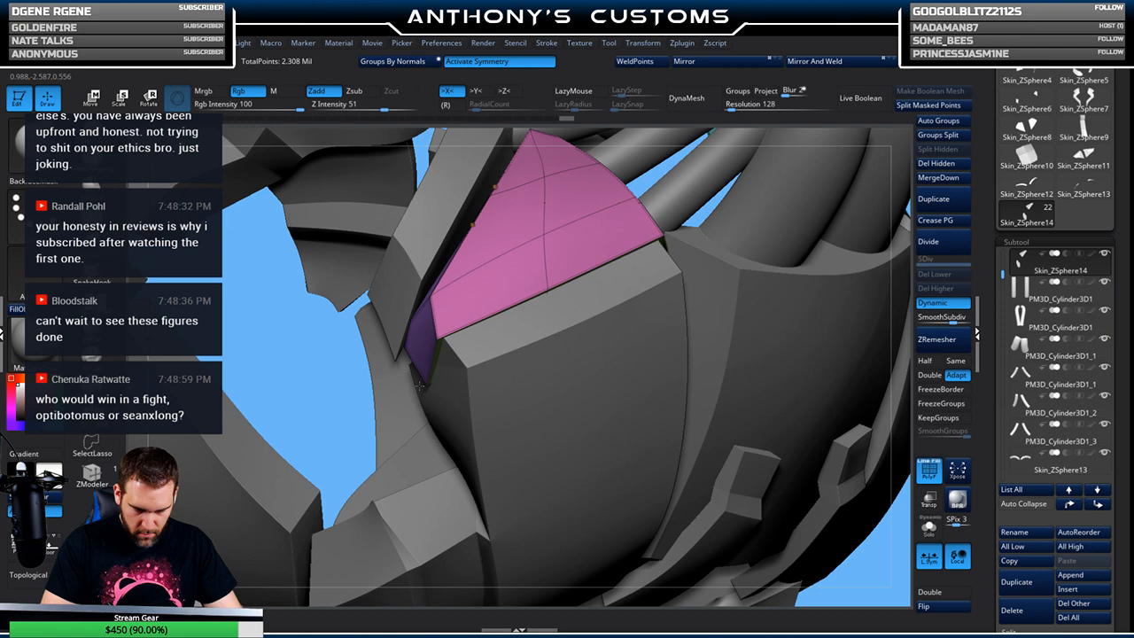
mouse_move(417, 381)
right_mouse_down()
mouse_move(537, 434)
mouse_move(463, 324)
mouse_move(431, 379)
mouse_move(546, 269)
mouse_move(625, 275)
mouse_move(612, 339)
mouse_move(663, 309)
right_mouse_up()
right_click_drag(642, 361, 735, 193, "ctrl")
Adjust the shoulder plates' top faces and outer ends with the Move brush to fit the neighboring plates
key("b")
key("z")
key("m")
key("shift+f")
mouse_move(713, 239)
right_mouse_down()
mouse_move(709, 223)
mouse_move(613, 222)
right_mouse_up()
right_click_drag(551, 278, 641, 239)
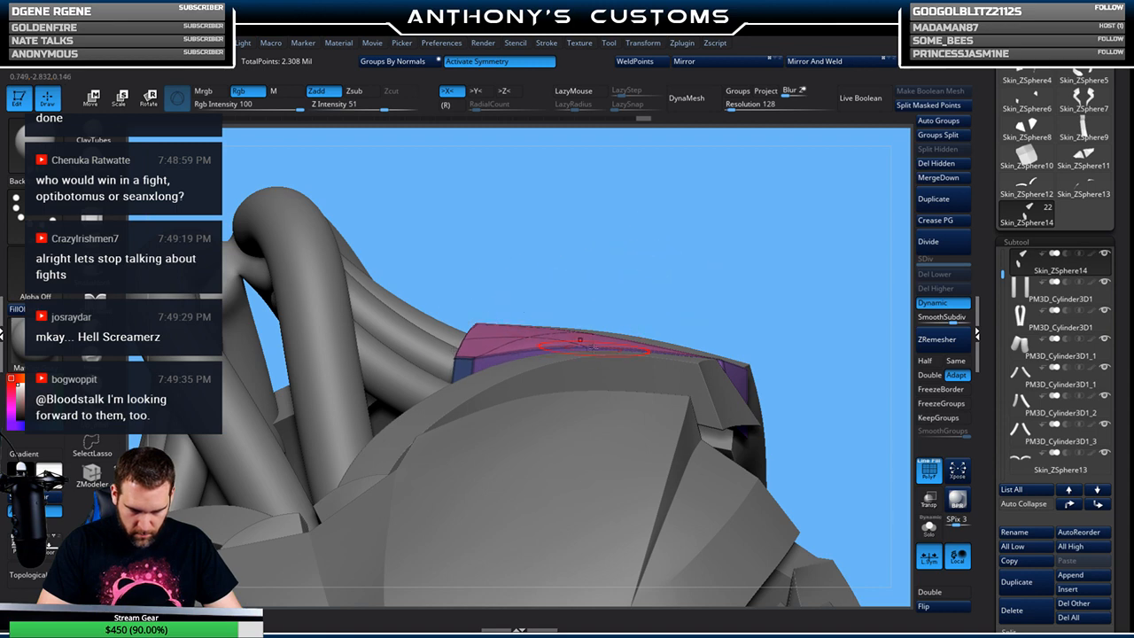
mouse_move(703, 341)
right_mouse_down()
mouse_move(762, 306)
mouse_move(736, 299)
mouse_move(661, 341)
mouse_move(620, 344)
right_mouse_up()
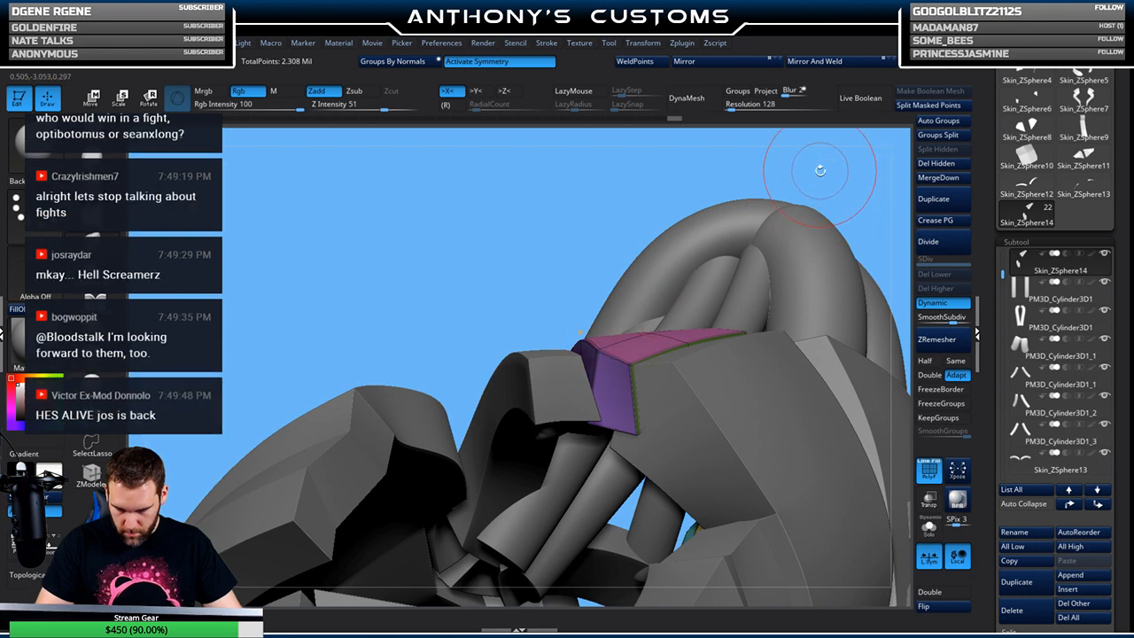
Refine the shoulder plates' front corners beside the neck cables with the Move brush and turn off the polyframe display
left_click_drag(530, 257, 650, 209)
left_click_drag(760, 259, 698, 289)
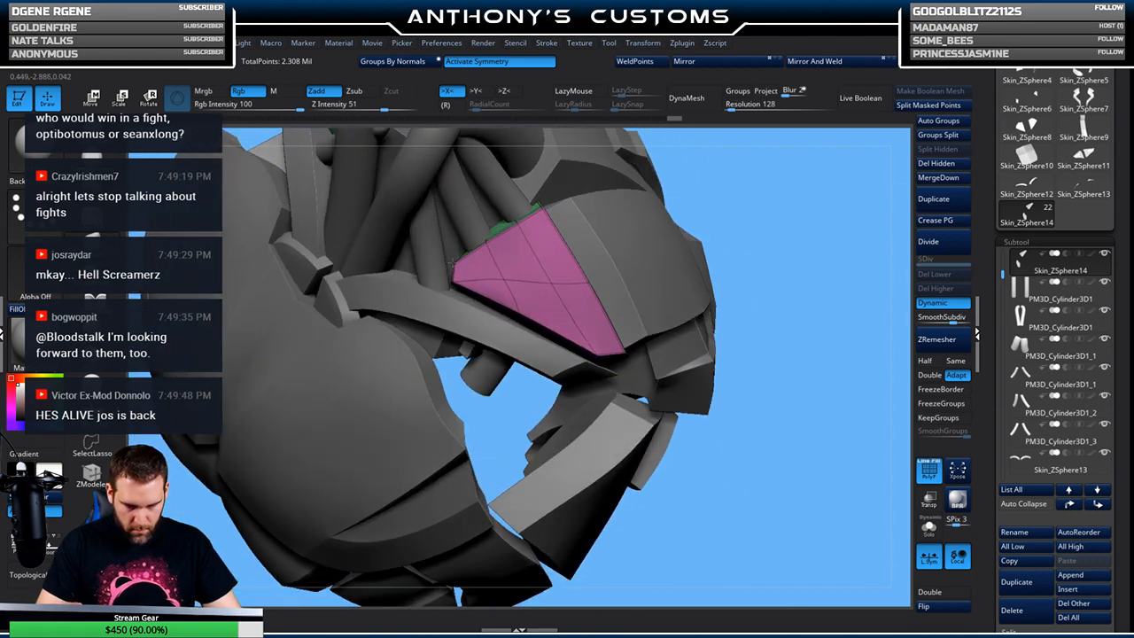
left_click_drag(802, 316, 730, 266)
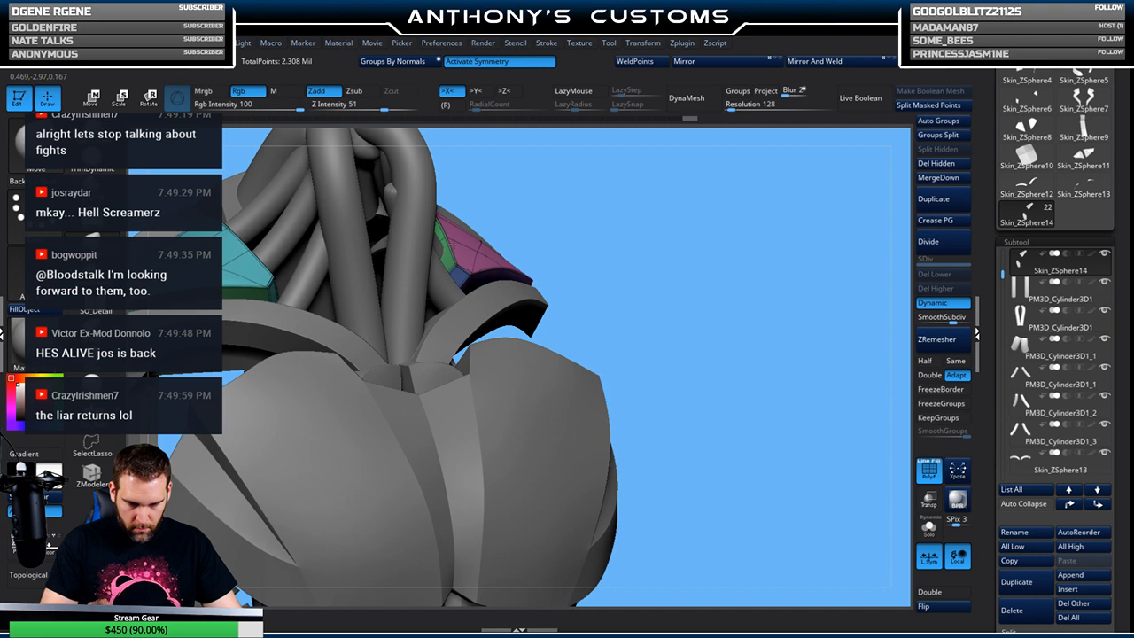
mouse_move(702, 218)
left_mouse_down()
mouse_move(696, 233)
mouse_move(666, 212)
mouse_move(455, 249)
left_mouse_up()
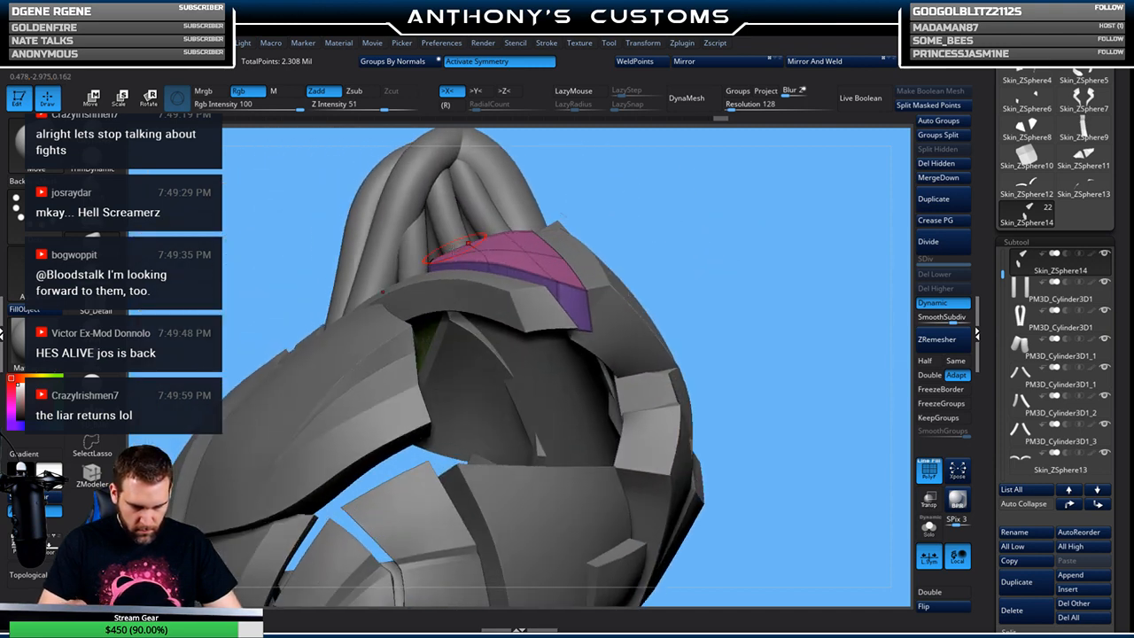
left_click_drag(551, 213, 626, 234)
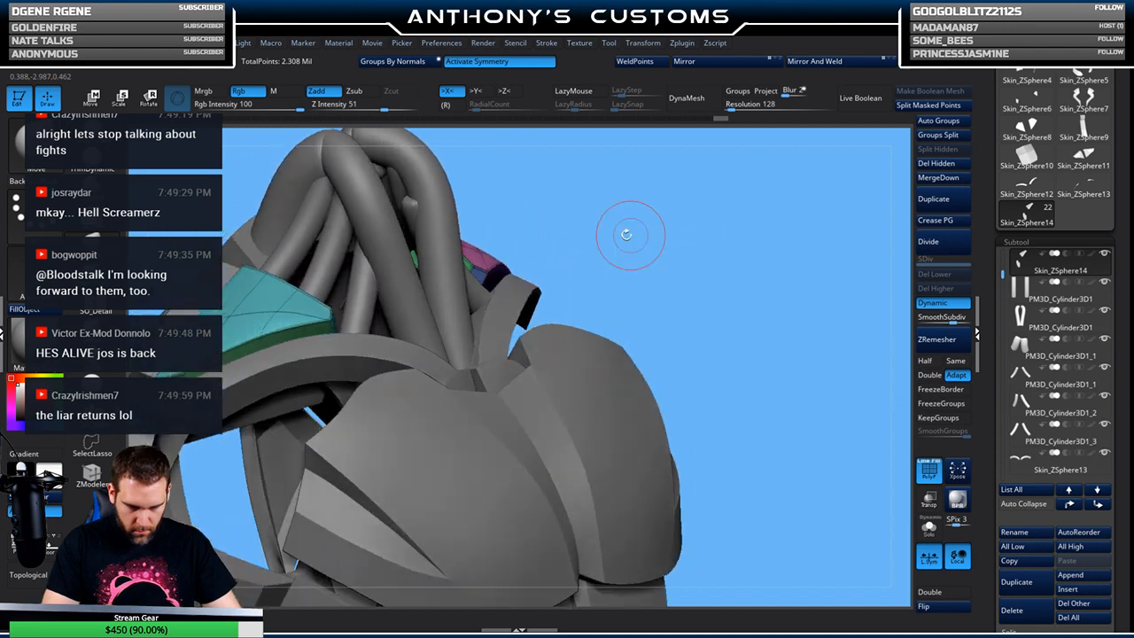
left_click_drag(530, 241, 745, 196)
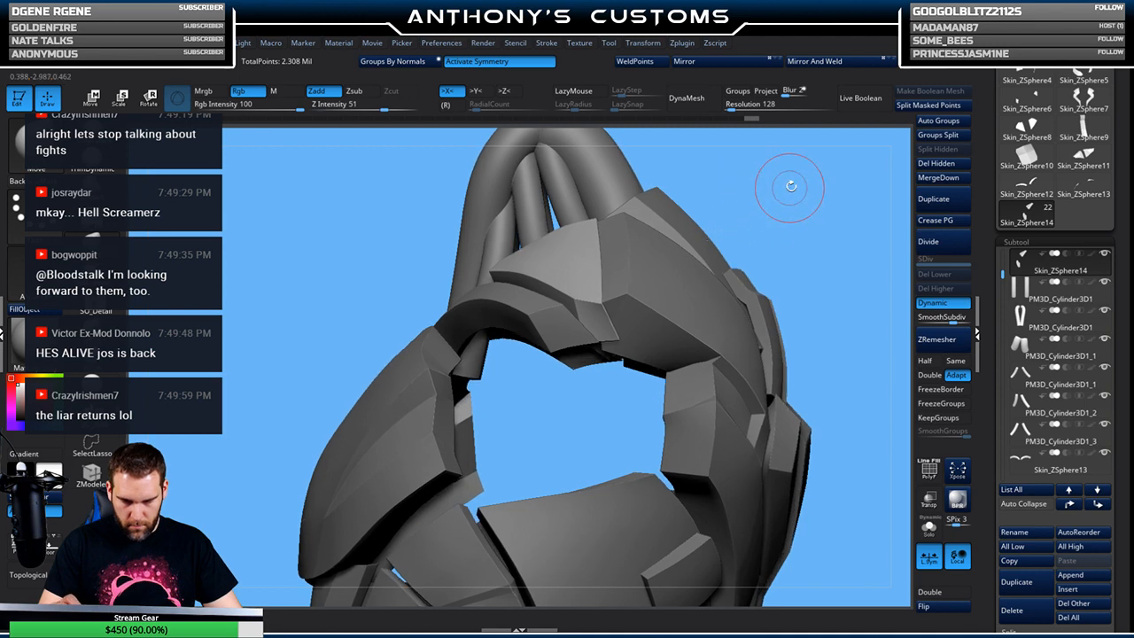
Show and hide the sculpted torso beneath the armor to compare the shoulder plates with the original sculpt
scroll(1070, 242, "up", 2)
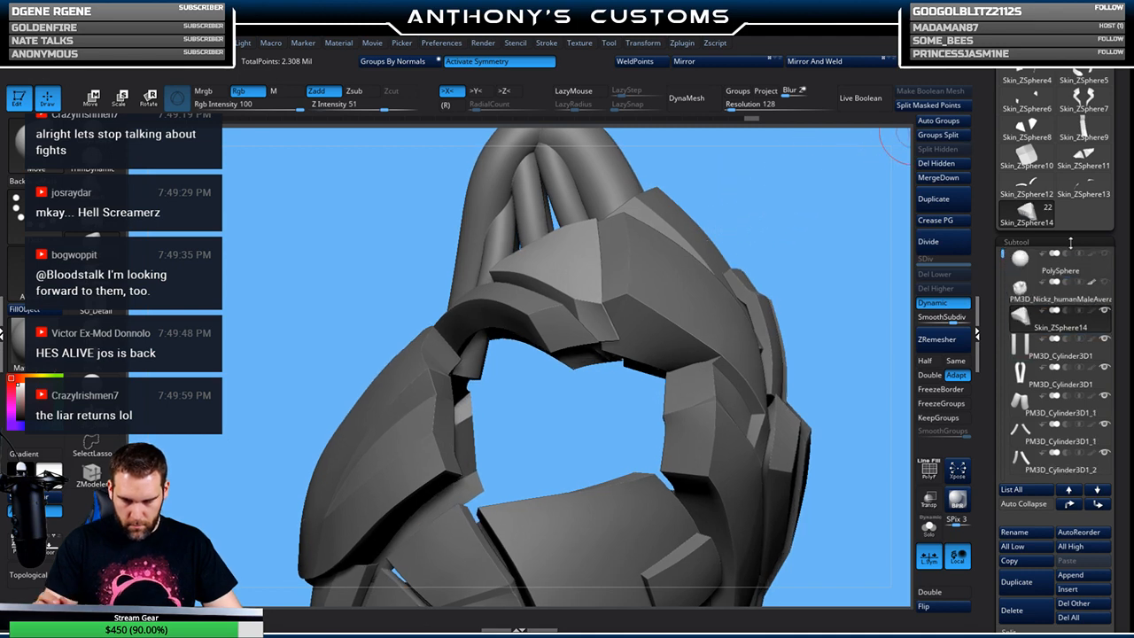
left_click(1104, 284)
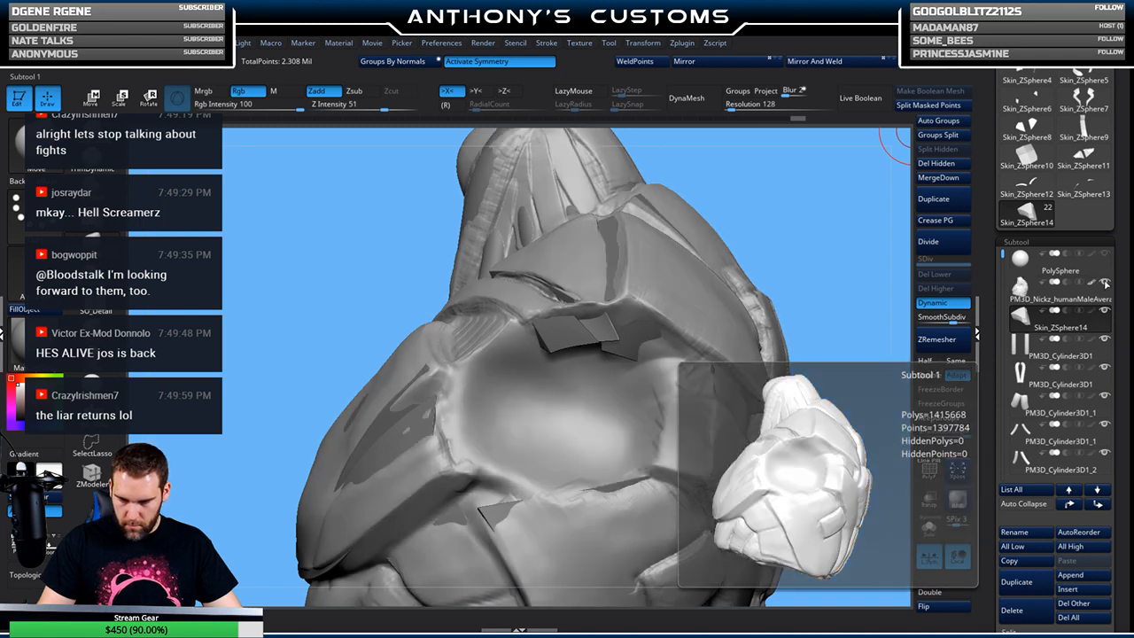
left_click(1103, 284)
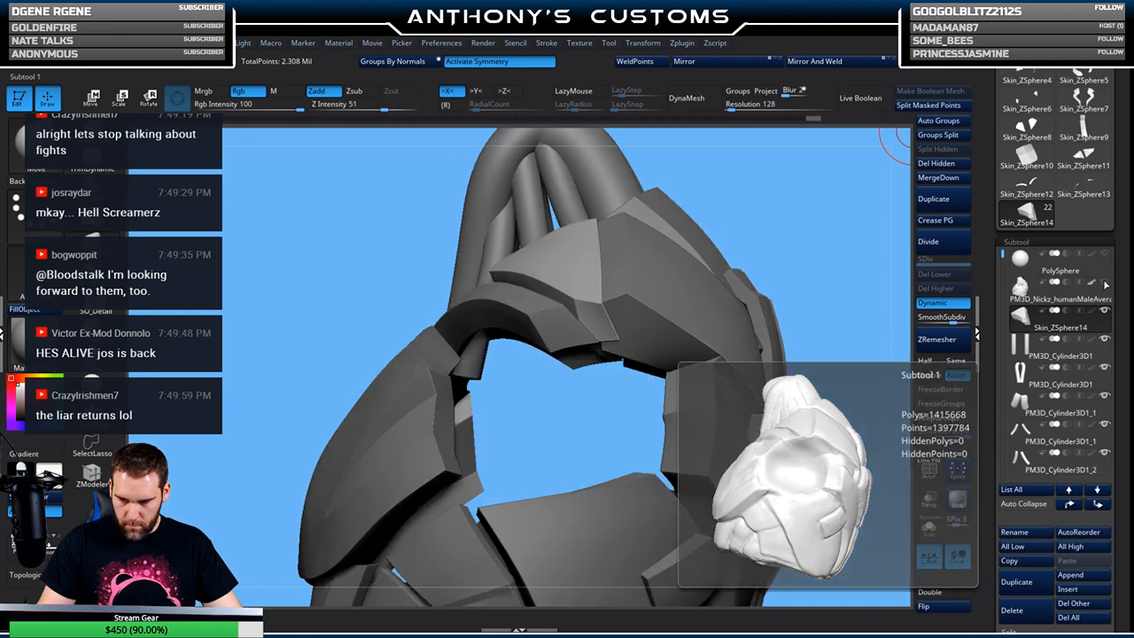
left_click(1103, 284)
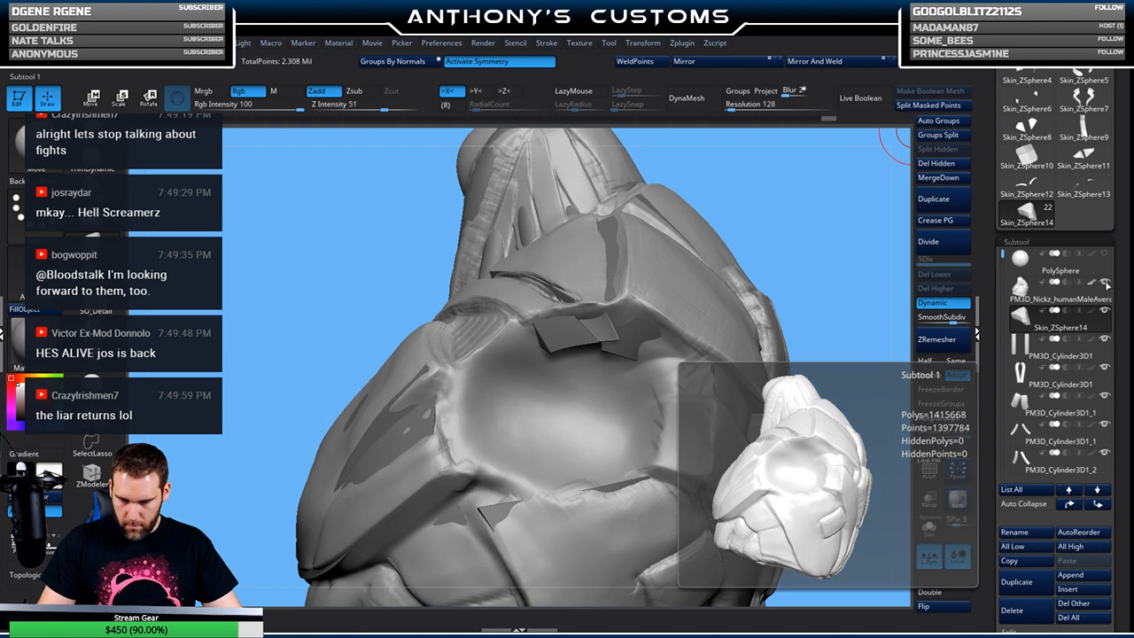
left_click(1103, 283)
mouse_move(809, 233)
left_mouse_down()
mouse_move(824, 228)
mouse_move(811, 224)
left_mouse_up()
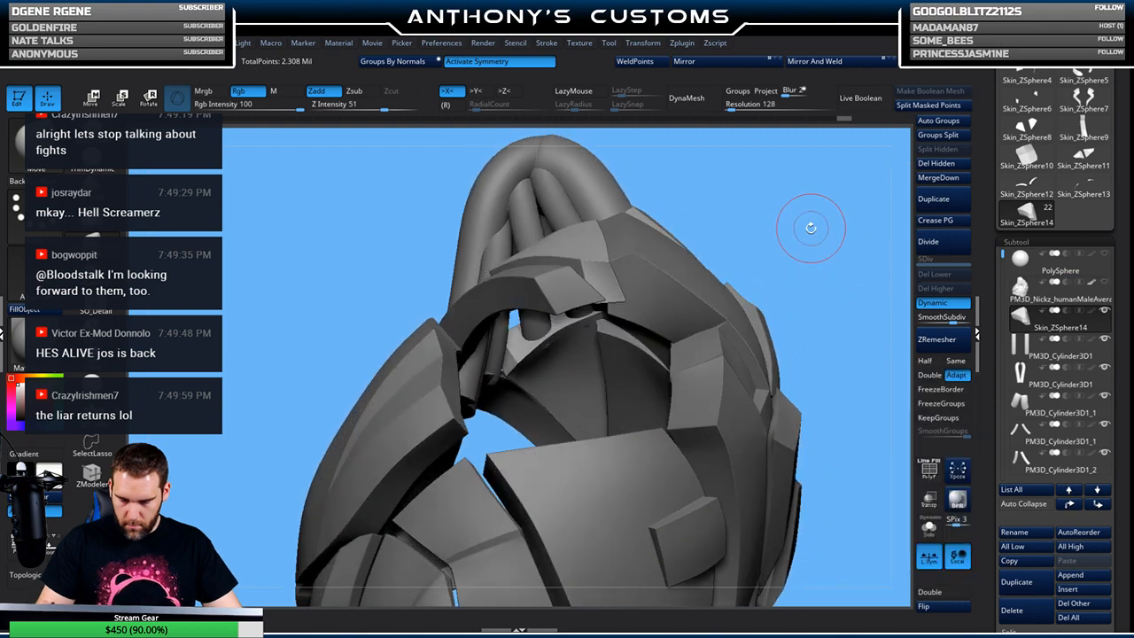
Examine the upper shoulder plates' corners and seams beside the neck cables from the side, back and above
key("space")
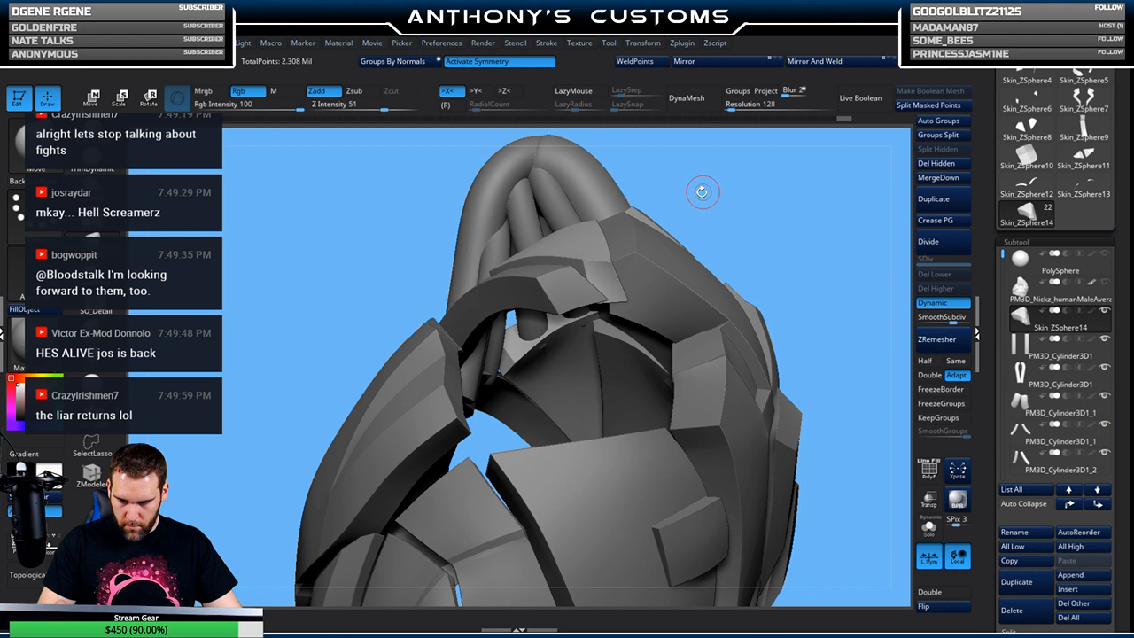
left_click_drag(775, 186, 660, 208)
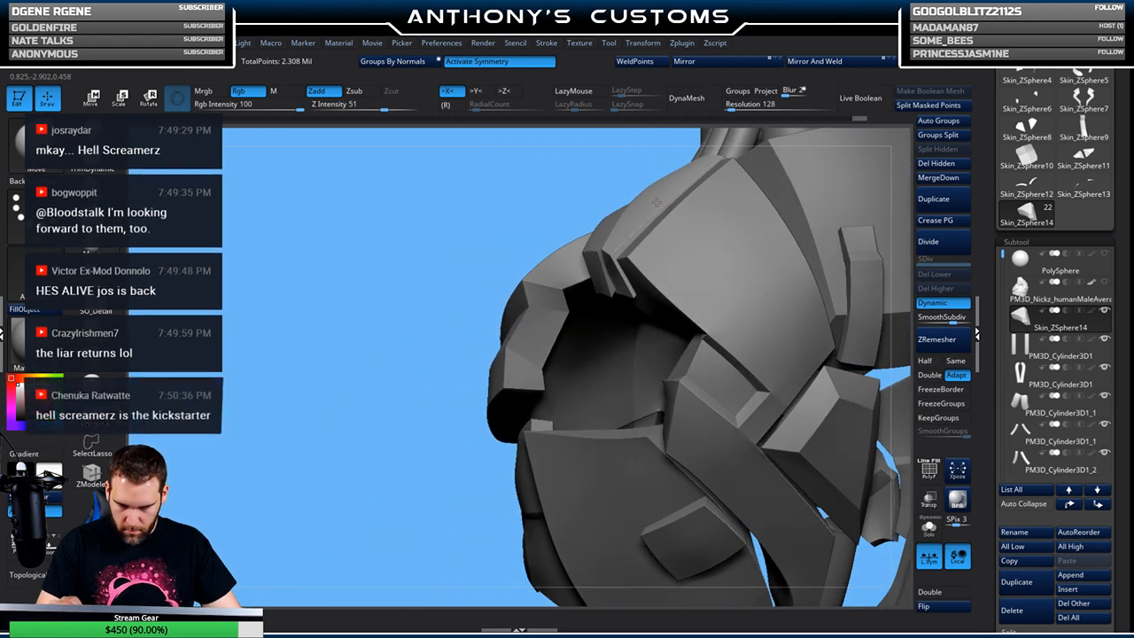
left_click_drag(480, 254, 644, 292)
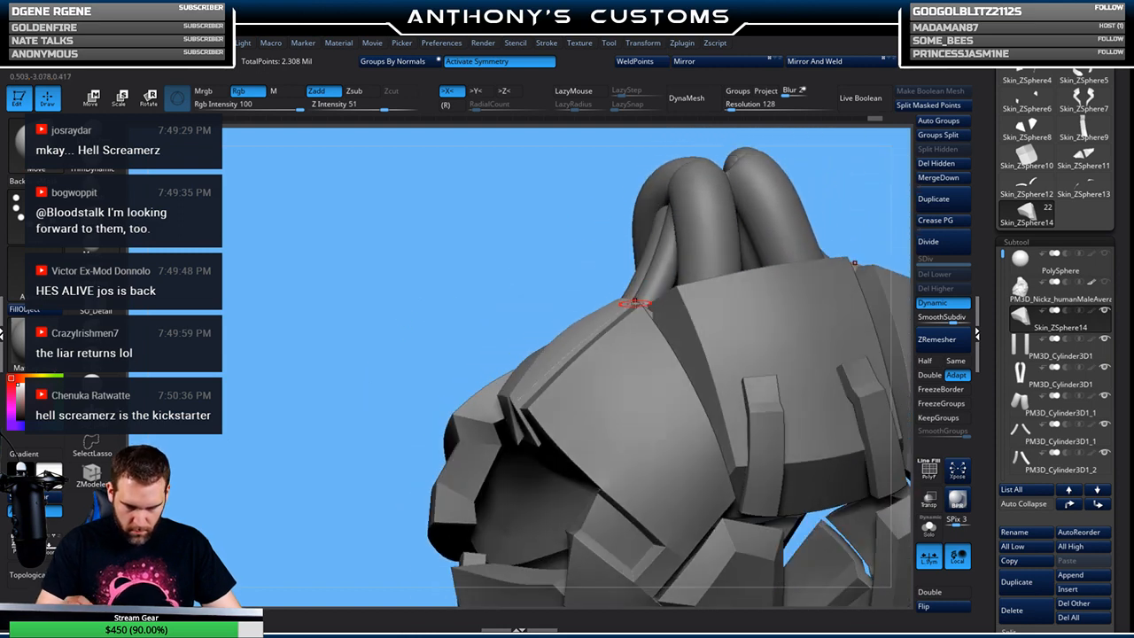
left_click_drag(478, 349, 459, 427)
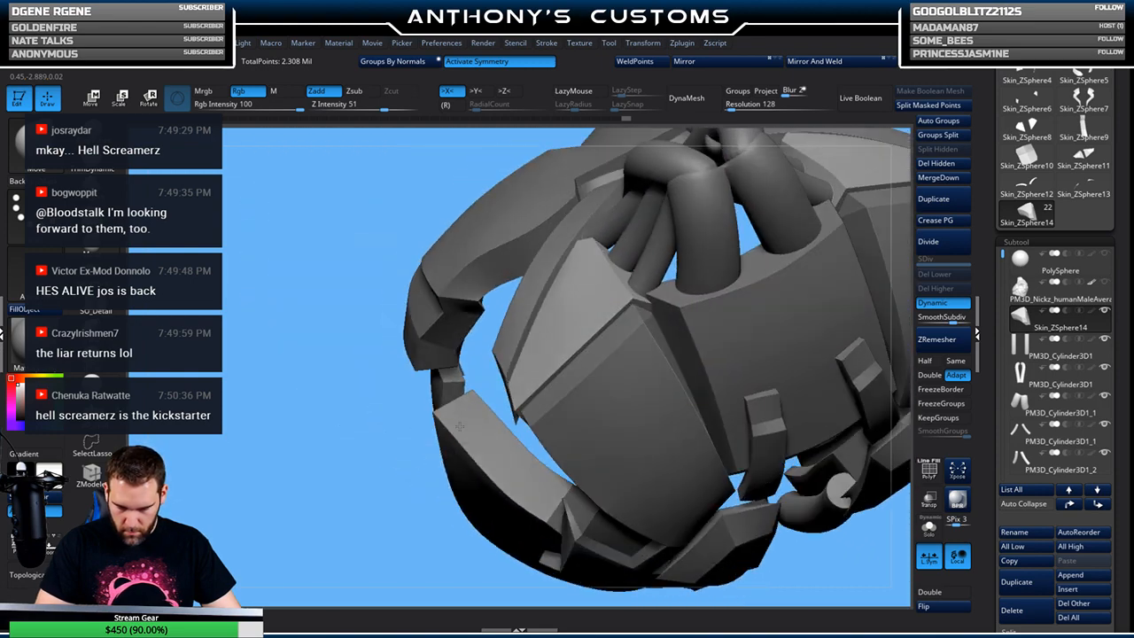
Select the rear shoulder plates, inspect their upper corners in isolation, and bring back the other armor pieces for comparison
left_click(652, 318, "alt")
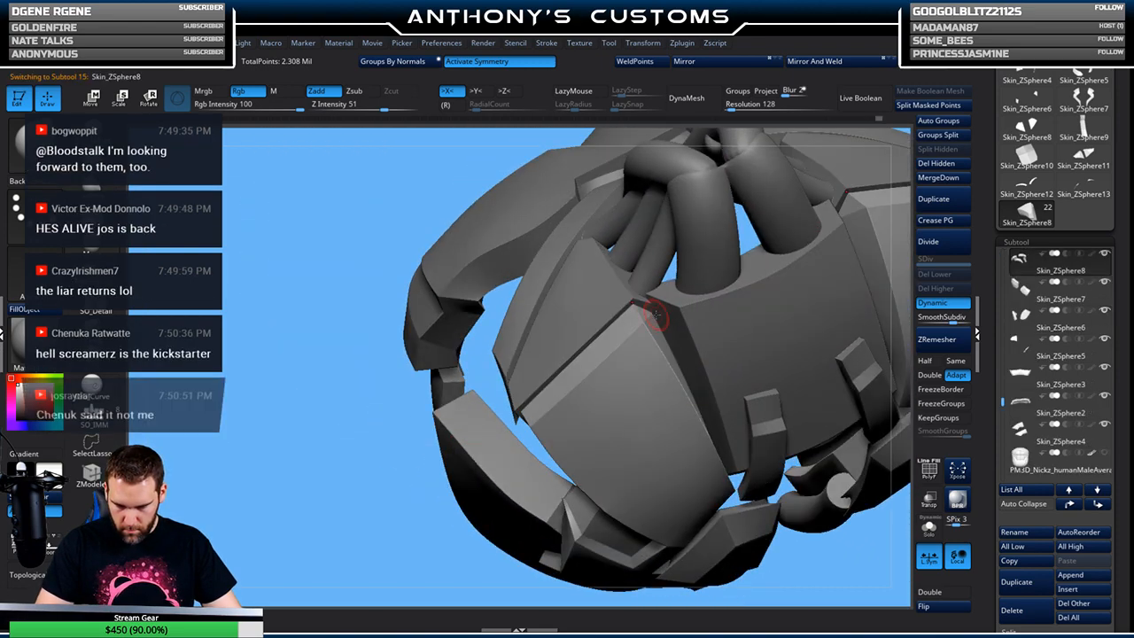
left_click(928, 529)
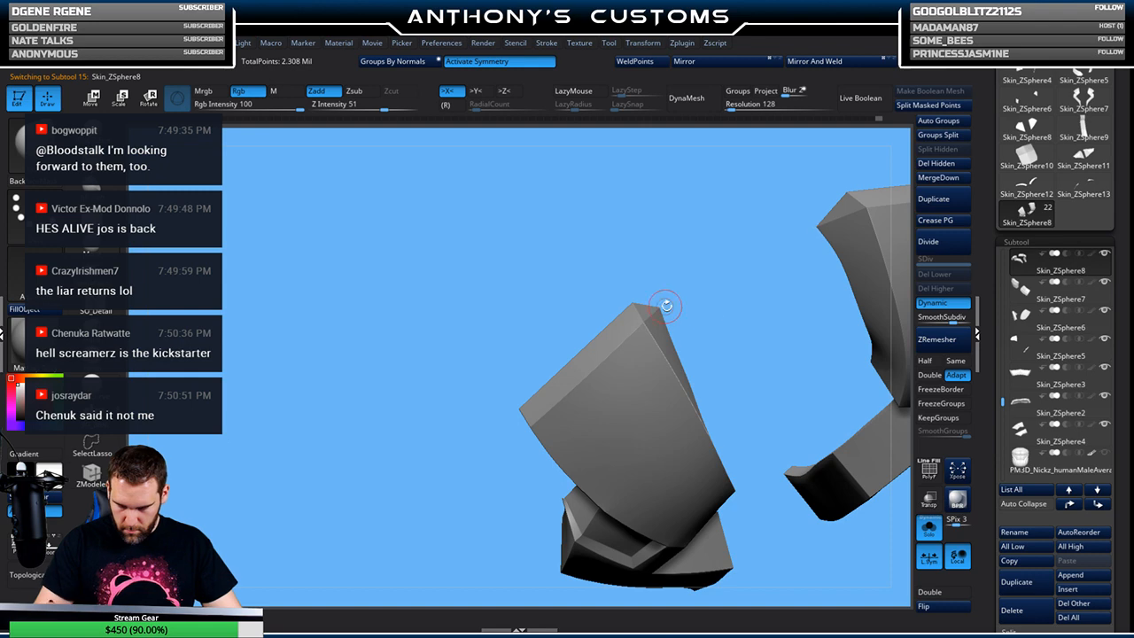
left_click_drag(660, 306, 725, 314)
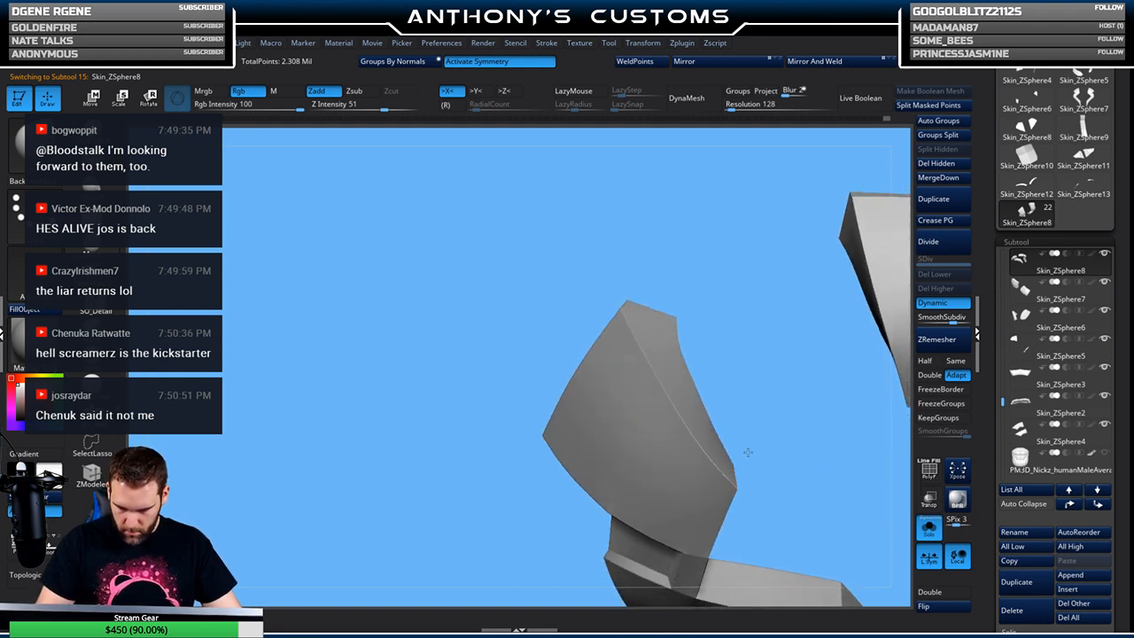
left_click(929, 529)
left_click_drag(835, 506, 724, 359)
left_click_drag(791, 343, 780, 245)
key("space")
left_click_drag(829, 168, 757, 323)
Select the curved collar strips, display their polyframe, and adjust their outer ends with the Move brush
left_click(556, 328, "alt")
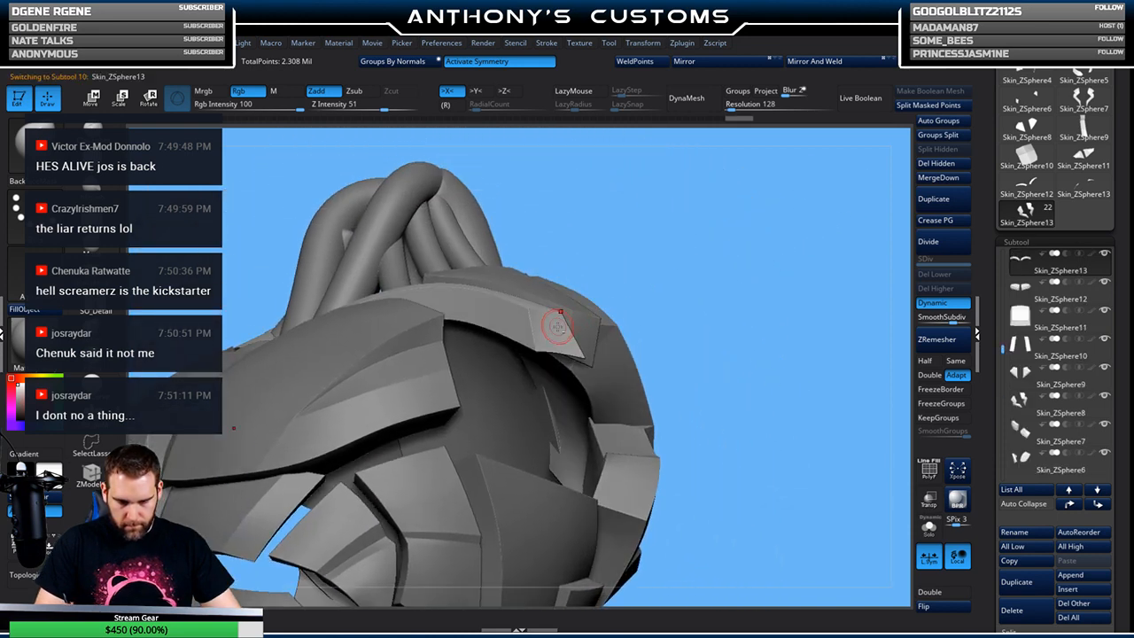
left_click_drag(762, 330, 602, 278)
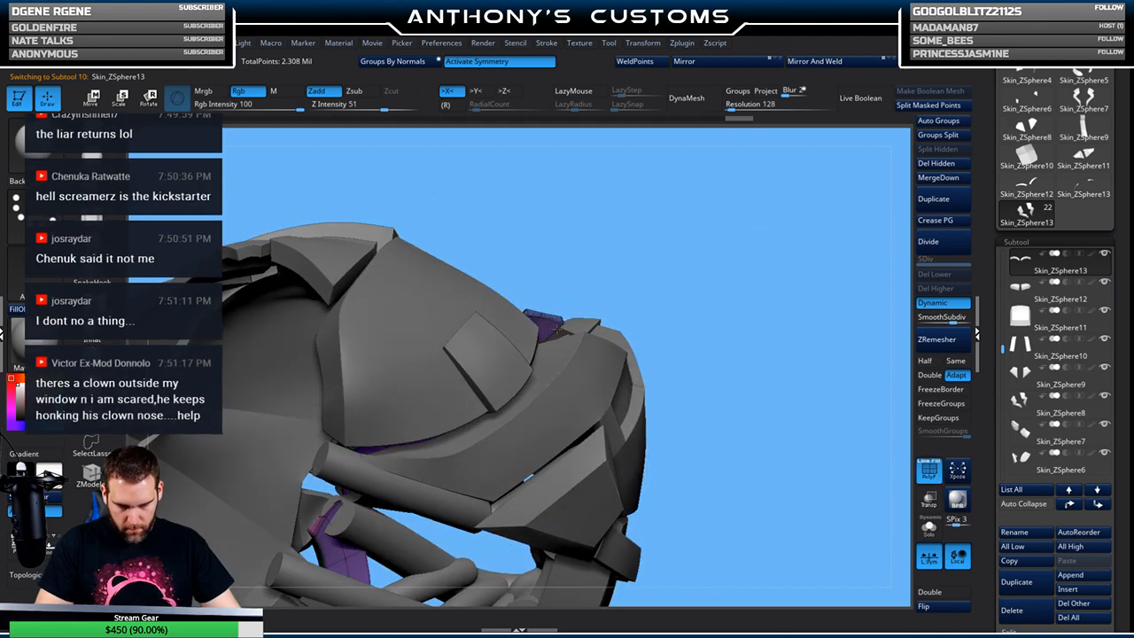
mouse_move(736, 241)
left_mouse_down()
mouse_move(715, 439)
mouse_move(726, 298)
mouse_move(751, 256)
mouse_move(596, 321)
left_mouse_up()
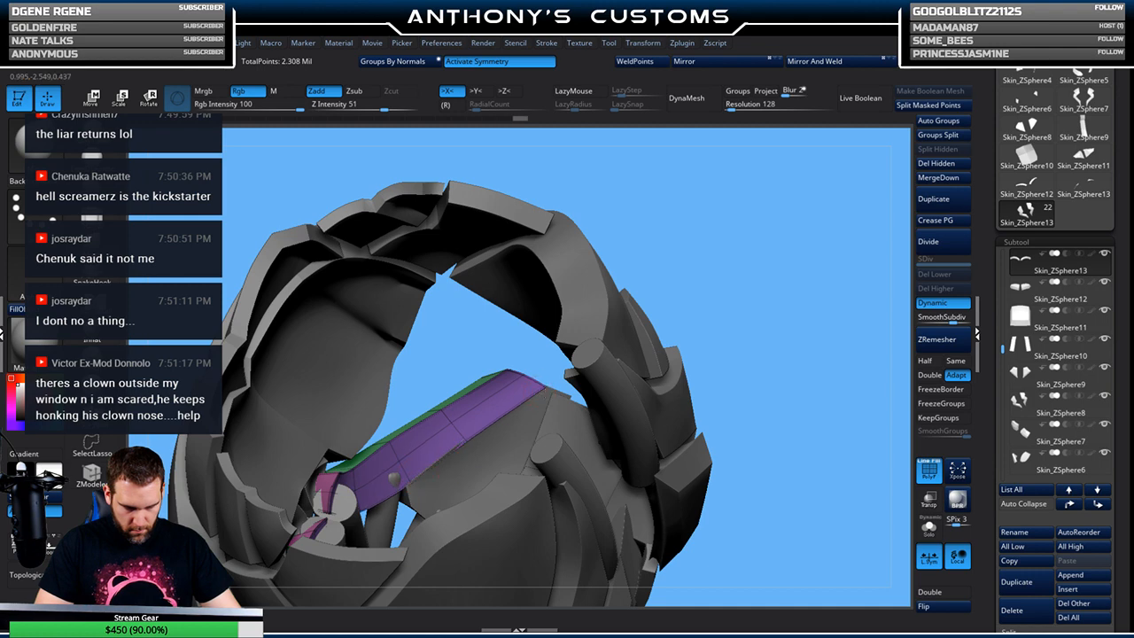
mouse_move(682, 293)
left_mouse_down()
mouse_move(597, 337)
mouse_move(553, 384)
left_mouse_up()
left_click_drag(640, 324, 669, 299)
left_click_drag(542, 387, 545, 386)
left_click_drag(670, 282, 580, 356)
left_click_drag(541, 389, 545, 388)
mouse_move(788, 235)
left_mouse_down()
mouse_move(741, 332)
mouse_move(673, 383)
left_mouse_up()
left_click_drag(747, 243, 779, 256)
Inspect the collar strips in isolation and beside the neighboring armor, with the polyframe hidden for the final check
left_click(928, 527)
mouse_move(463, 460)
left_mouse_down()
mouse_move(595, 450)
mouse_move(496, 452)
mouse_move(619, 401)
mouse_move(554, 410)
mouse_move(551, 389)
left_mouse_up()
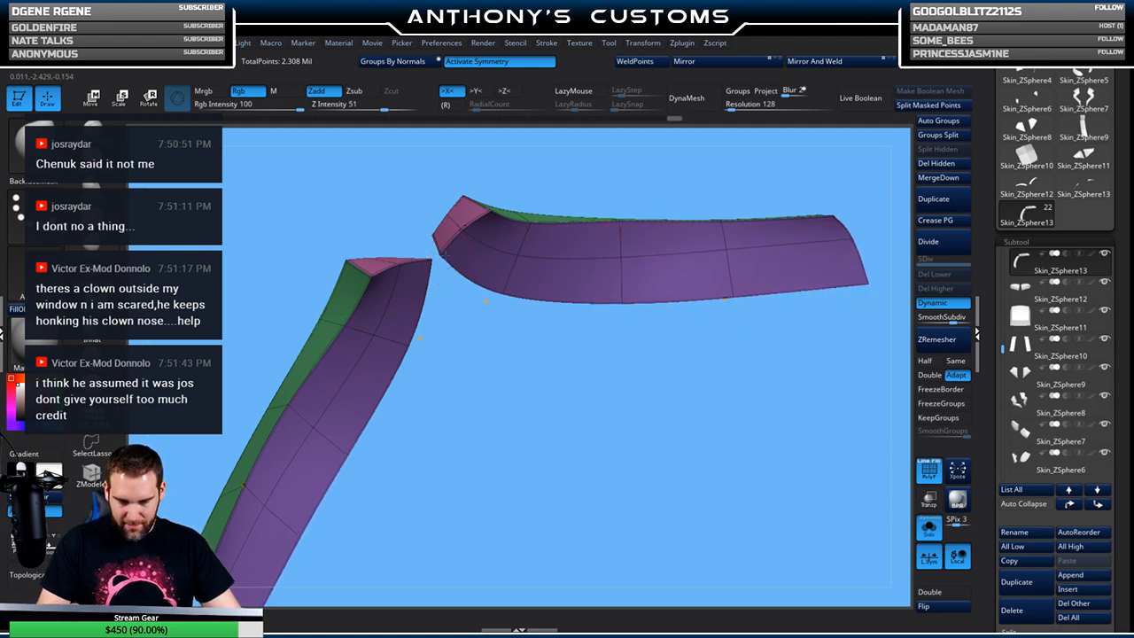
left_click(928, 531)
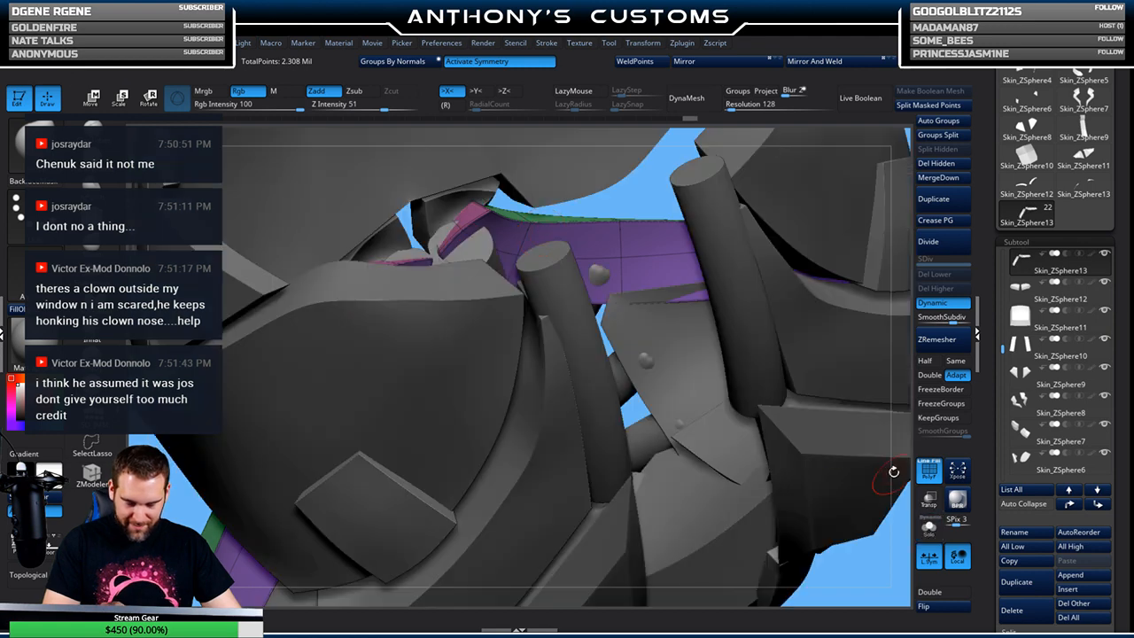
right_click_drag(753, 473, 843, 399, "ctrl")
key("shift+f")
mouse_move(831, 348)
right_mouse_down("alt")
mouse_move(725, 363)
mouse_move(755, 365)
mouse_move(739, 452)
mouse_move(744, 423)
mouse_move(748, 502)
mouse_move(833, 266)
mouse_move(686, 324)
right_mouse_up("alt")
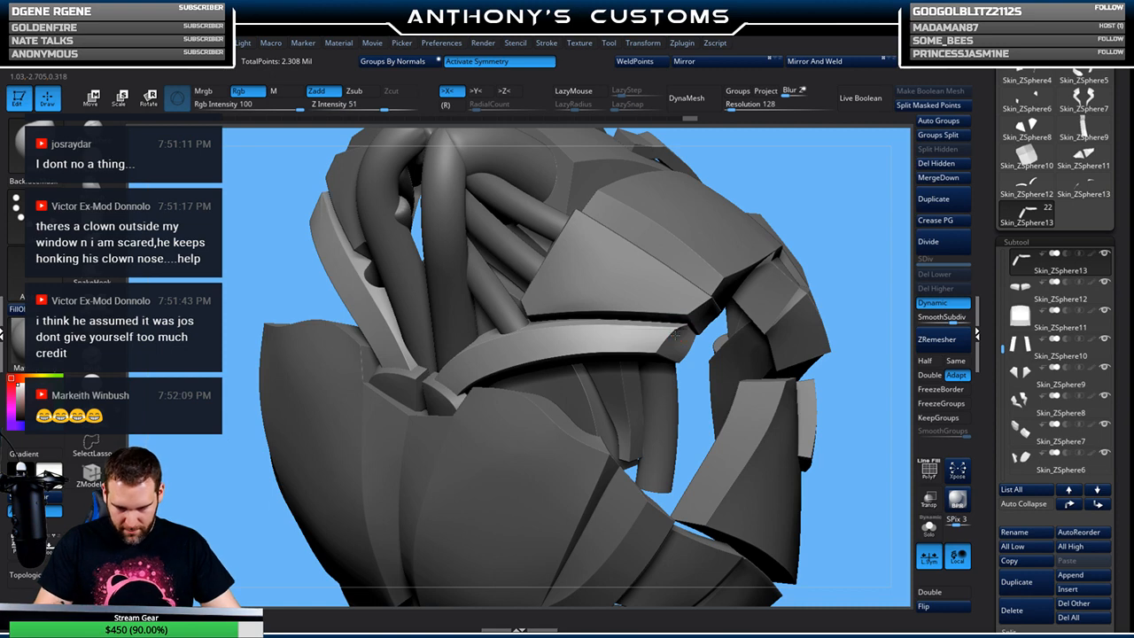
right_click_drag(832, 256, 745, 278)
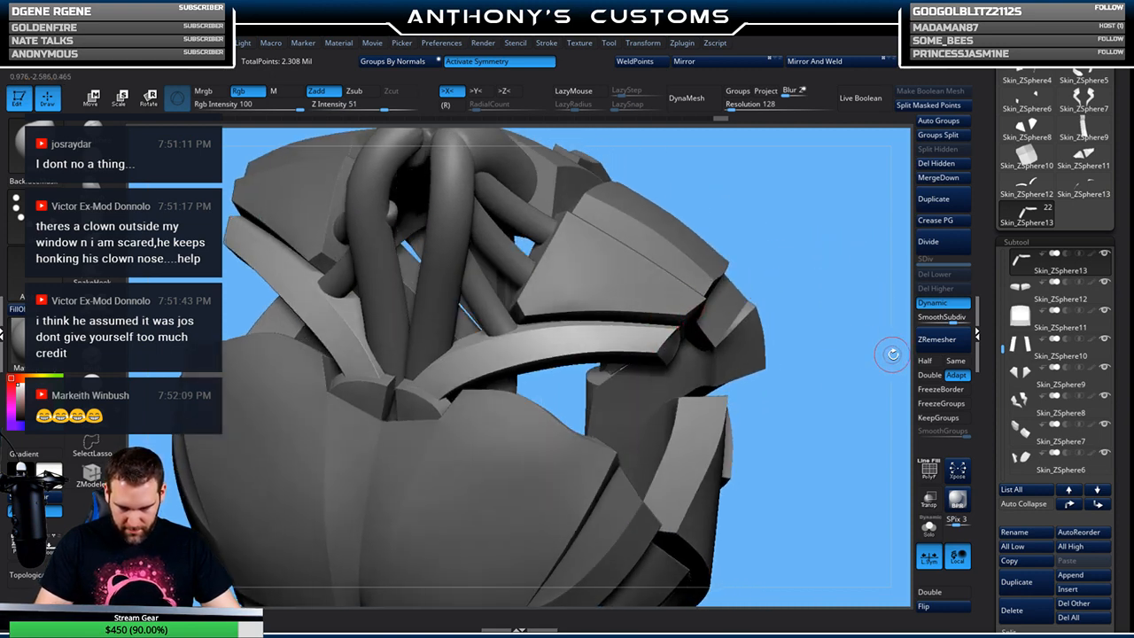
Isolate the collar strips with their polyframe shown and examine their outer ends and undersides
left_click(928, 526)
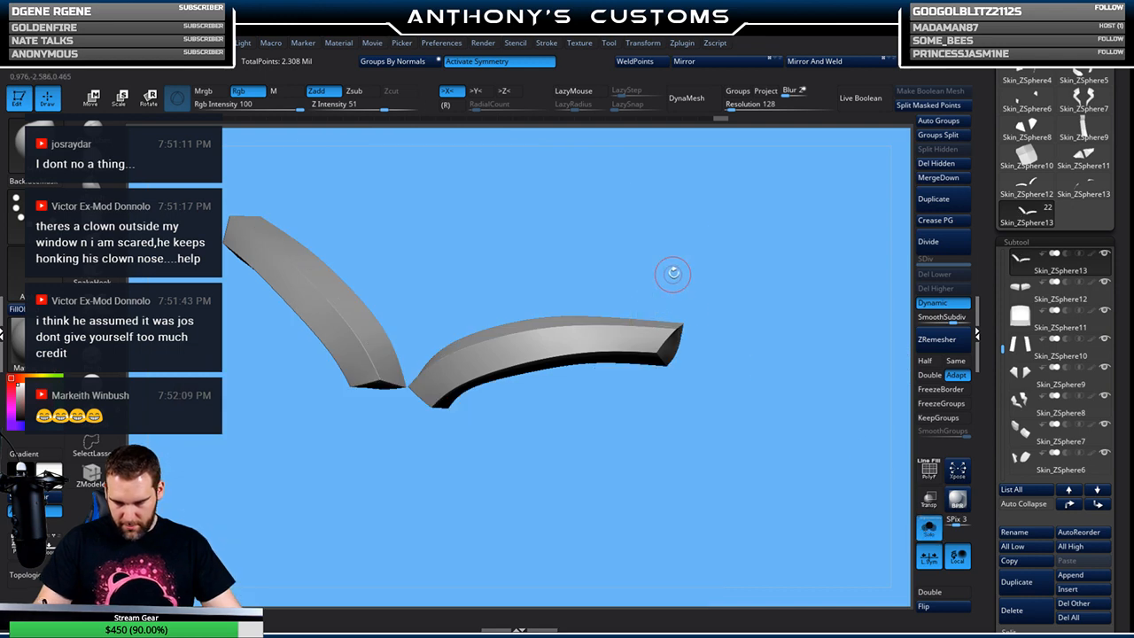
key("shift+f")
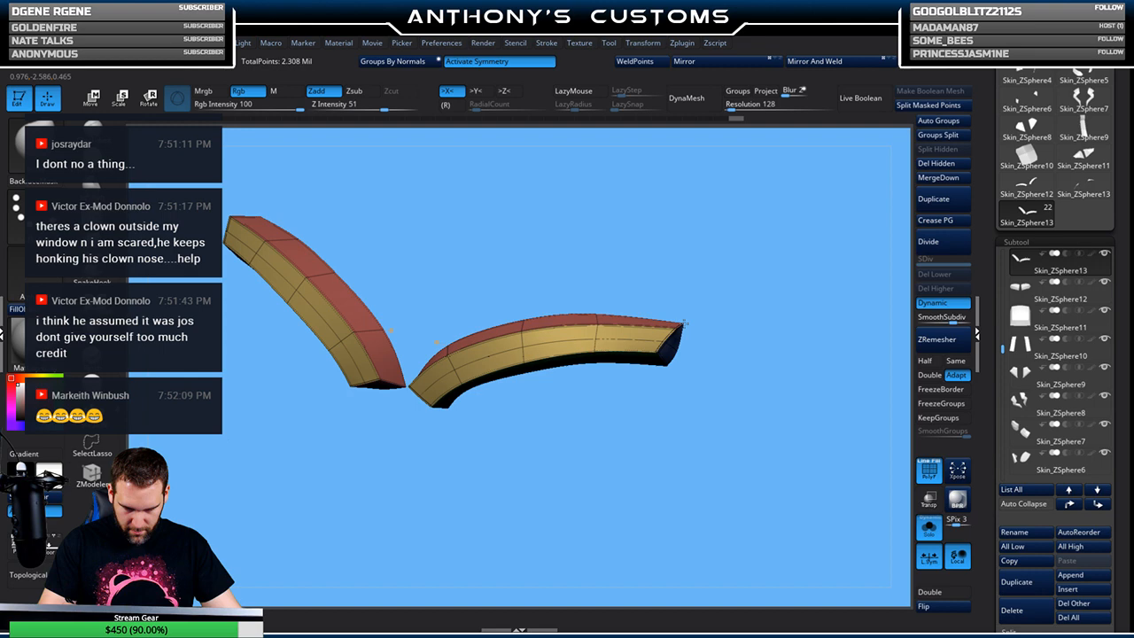
left_click_drag(697, 295, 874, 328)
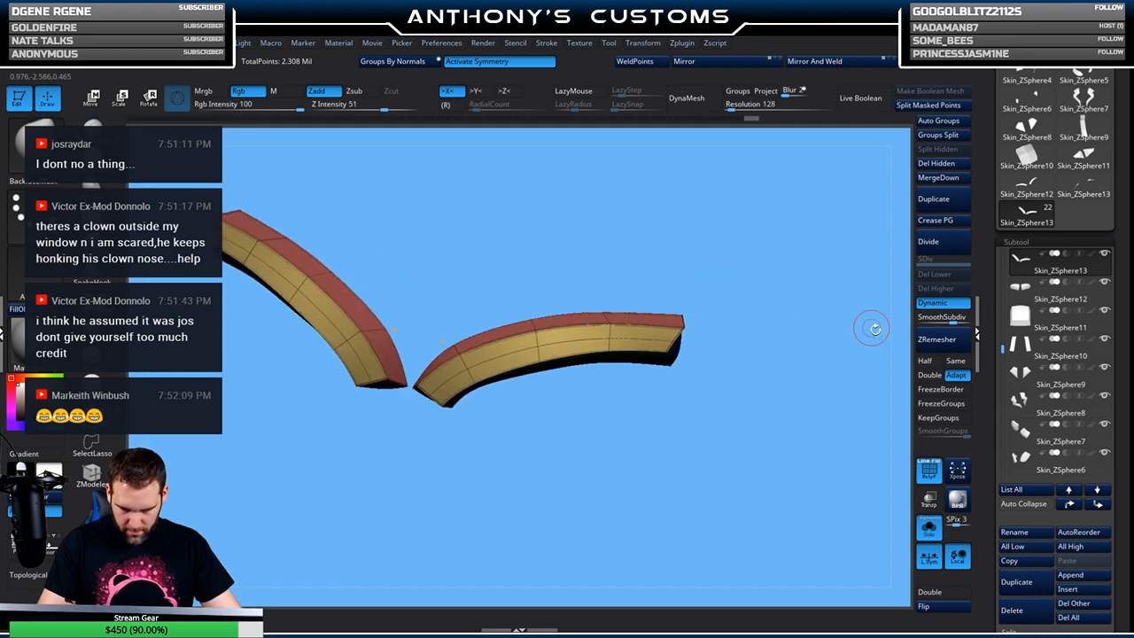
left_click(928, 529)
left_click_drag(885, 496, 850, 337)
left_click(928, 529)
left_click_drag(853, 384, 770, 262)
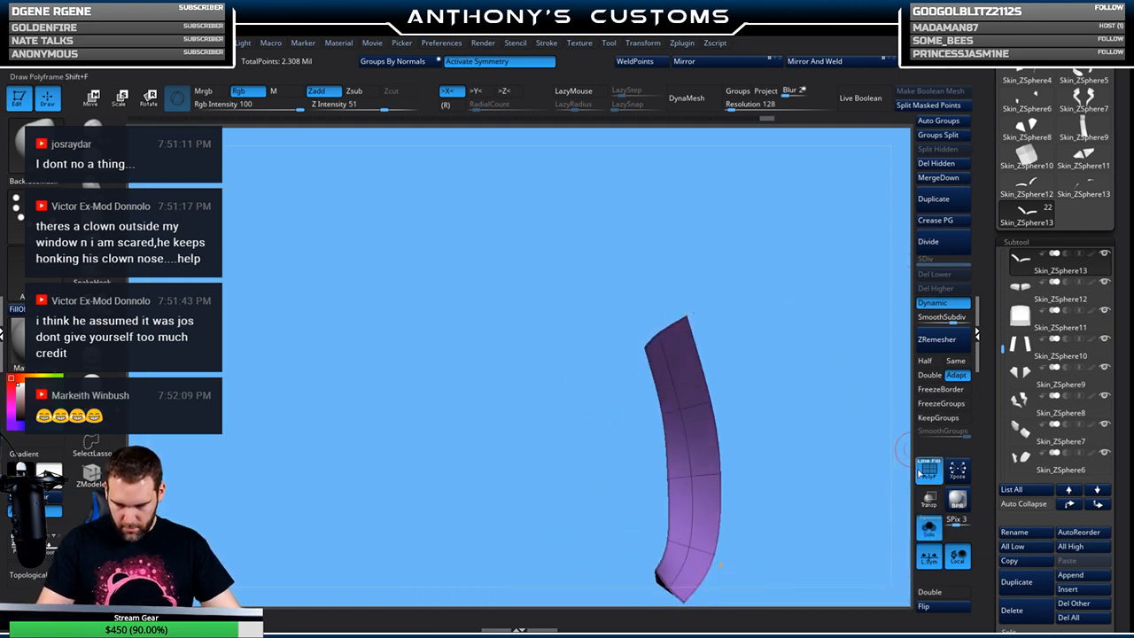
Bring back the full armor and examine the collar strips' fit from the front and back
left_click(927, 529)
left_click_drag(826, 242, 724, 328)
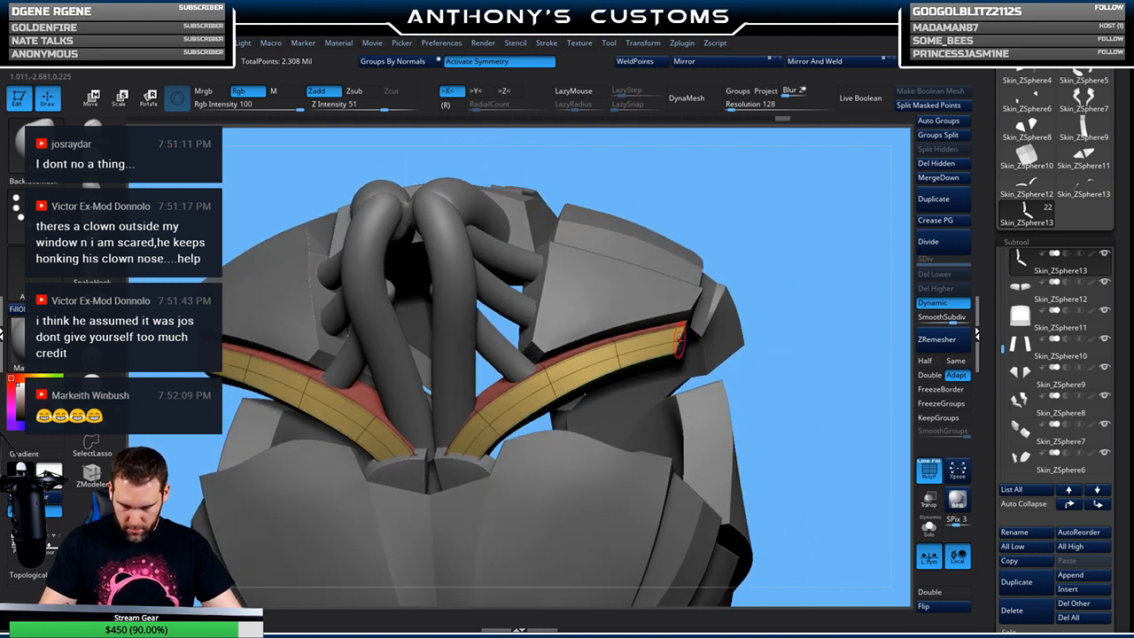
left_click_drag(805, 307, 825, 286)
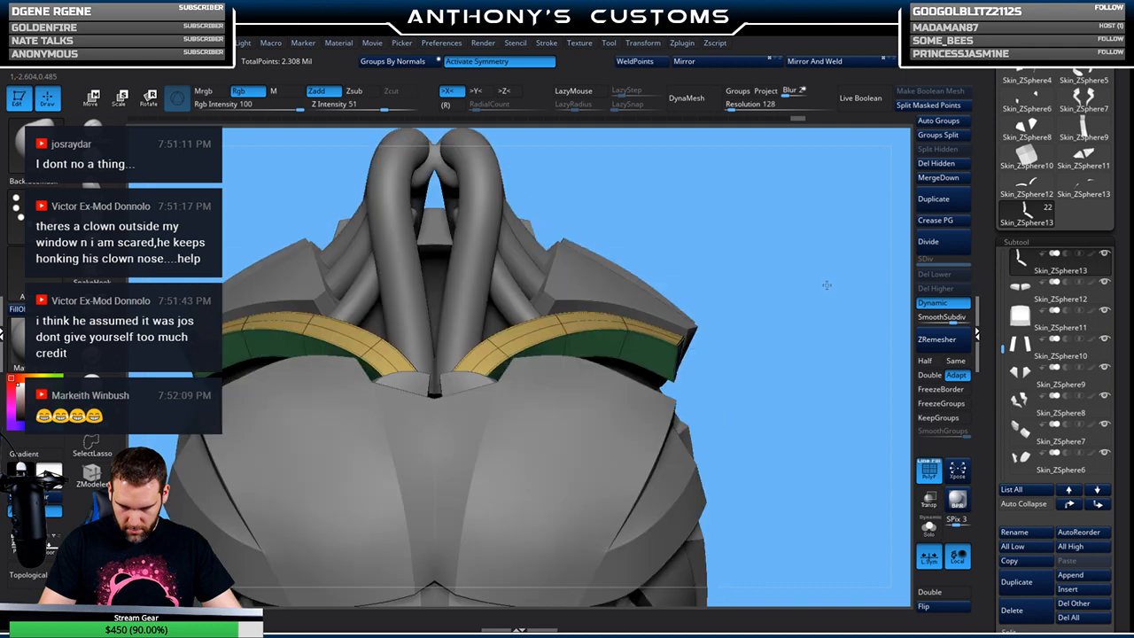
left_click_drag(780, 359, 809, 307, "alt")
left_click_drag(810, 307, 682, 322)
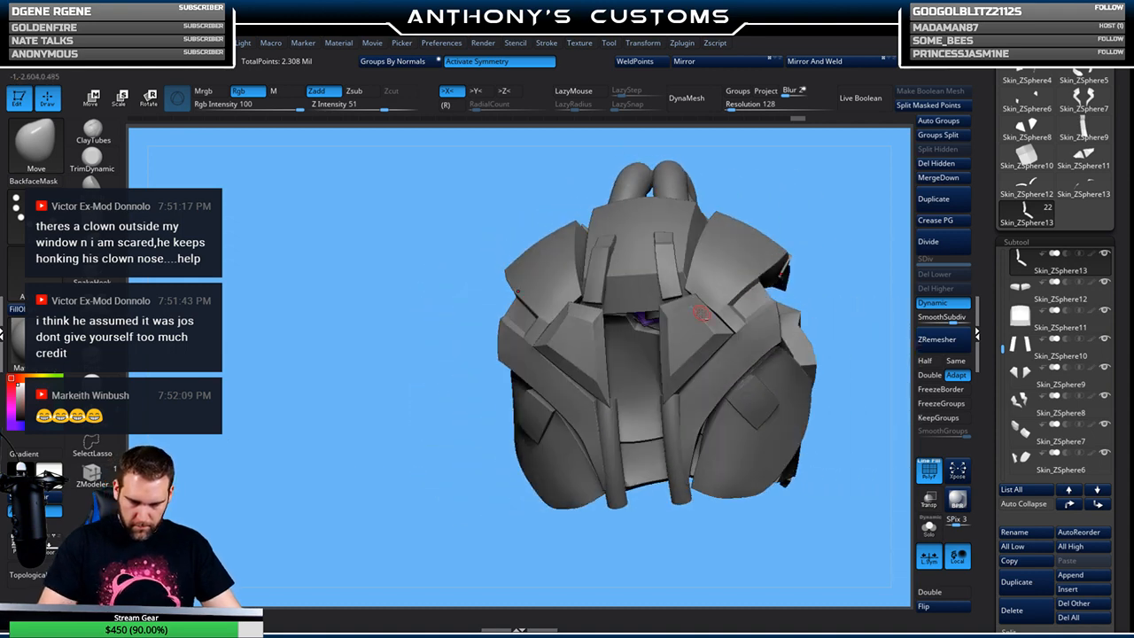
Select the two wedge-shaped back plates, isolate them, and turn off their dynamic subdivision
left_click(686, 321, "alt")
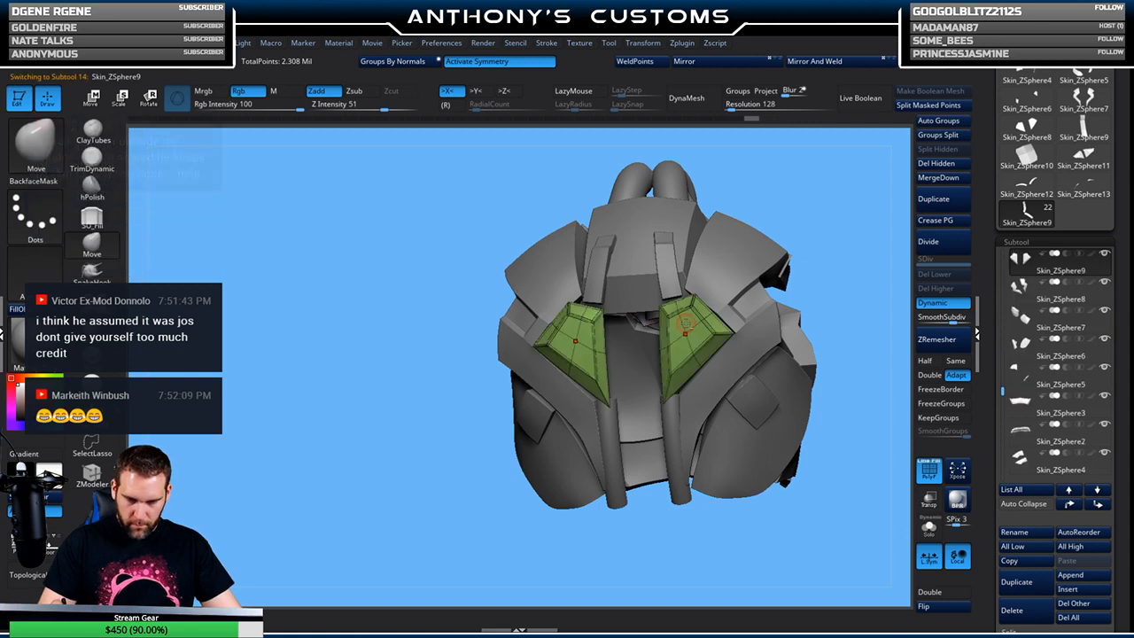
left_click(928, 528)
left_click_drag(871, 470, 613, 455)
left_click_drag(514, 466, 894, 262)
left_click(944, 302)
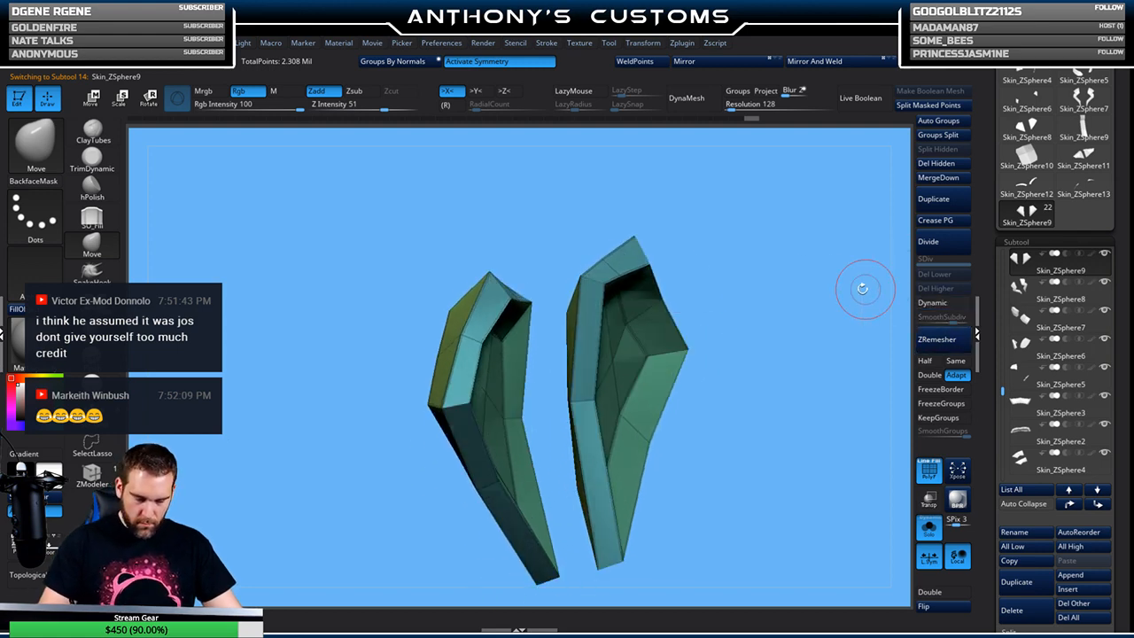
Extrude the wedge-shaped back plates' side walls outward using the ZModeler QMesh polygon action
key("space")
left_click_drag(439, 457, 513, 263)
left_click_drag(496, 417, 508, 328)
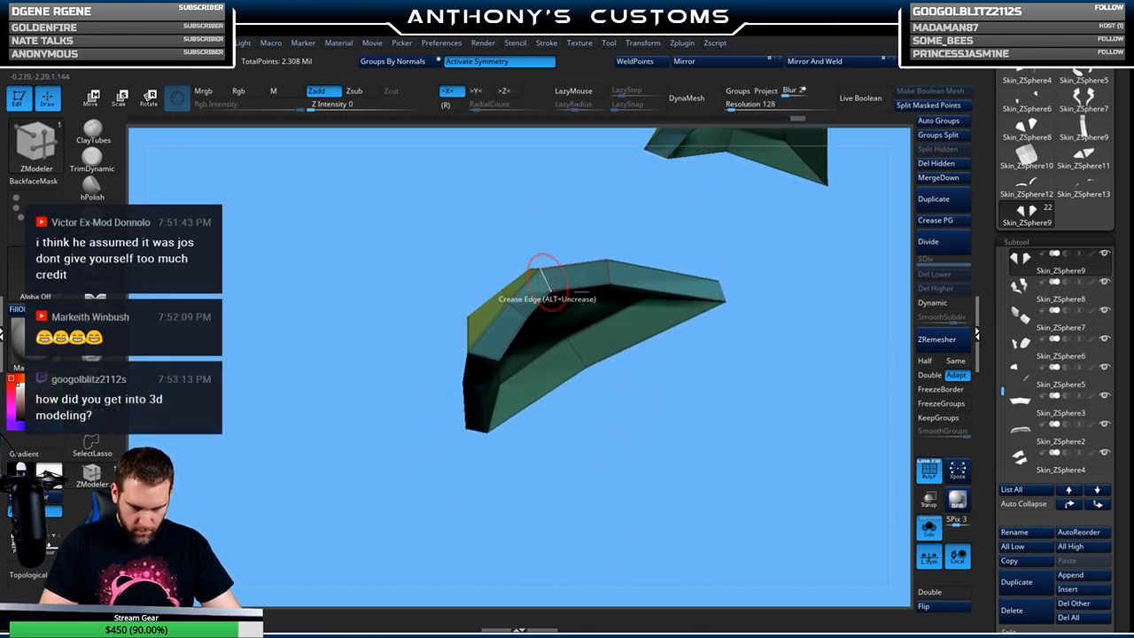
mouse_move(561, 363)
left_mouse_down()
mouse_move(569, 455)
mouse_move(556, 352)
left_mouse_up()
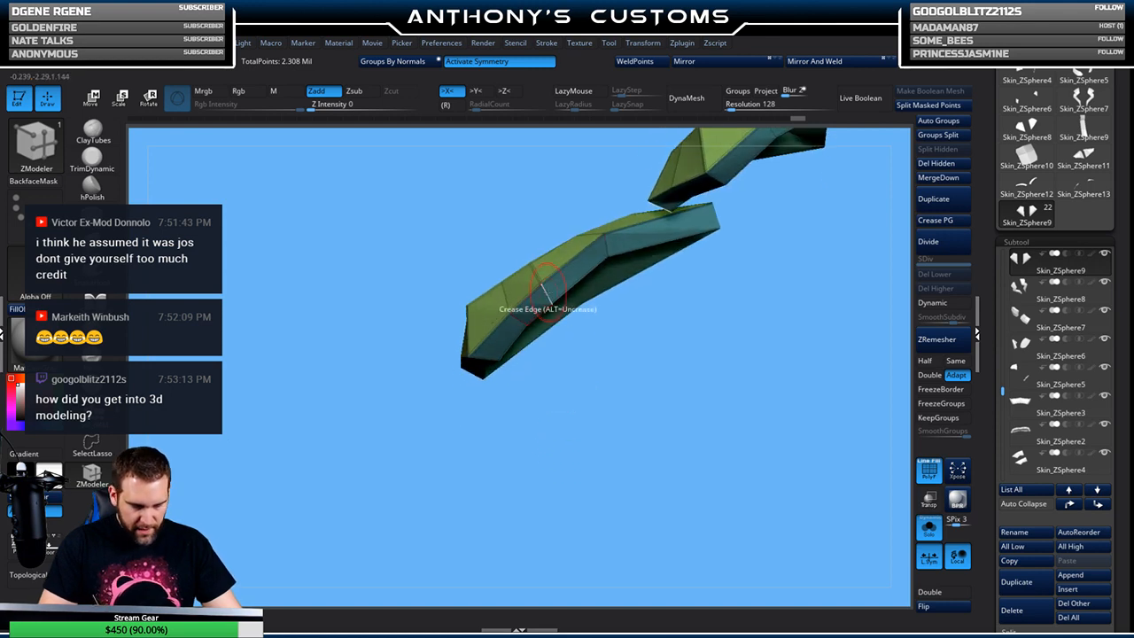
left_click_drag(636, 385, 692, 212)
key("space")
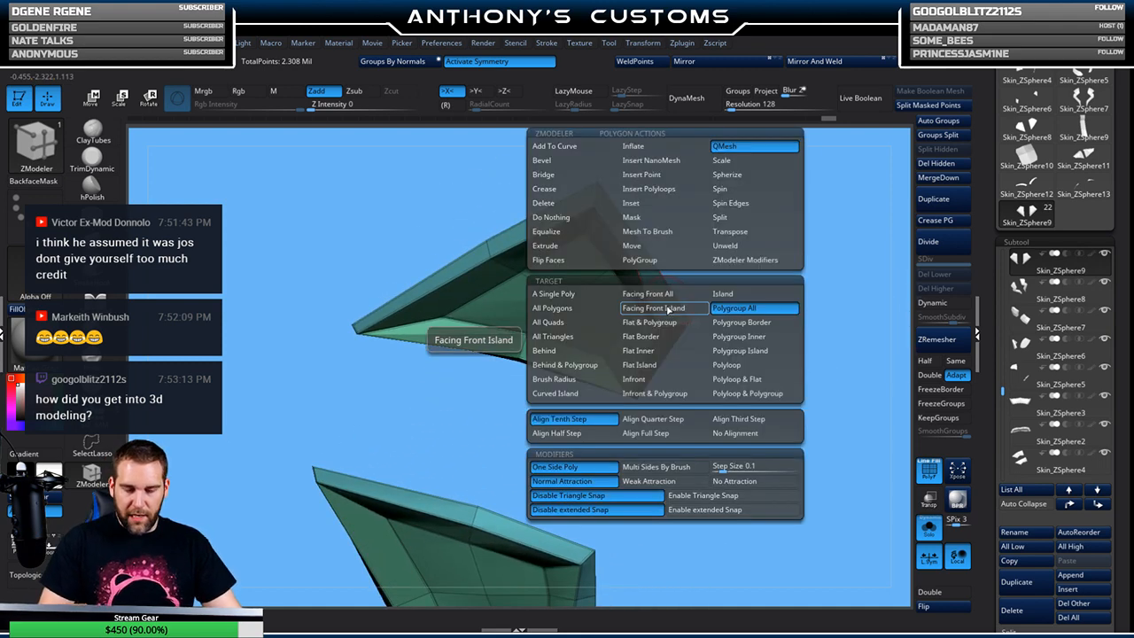
left_click_drag(683, 298, 781, 378)
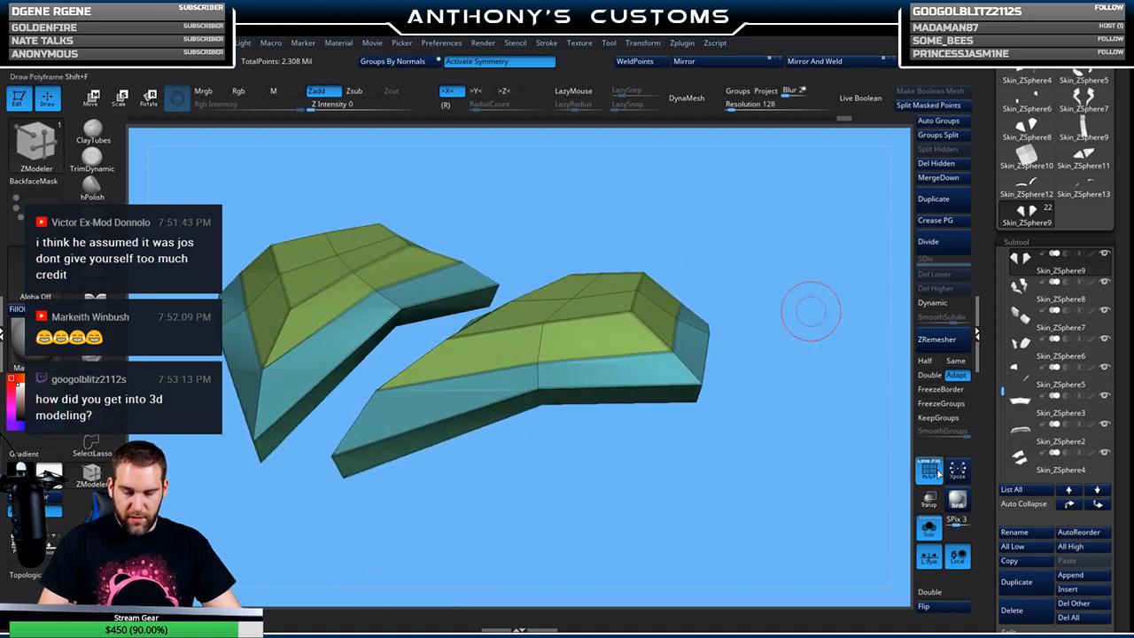
Bring back the other armor pieces, hide the polyframe, and examine how the widened wedge plates sit on the back
left_click(929, 526)
left_click_drag(792, 218, 456, 535)
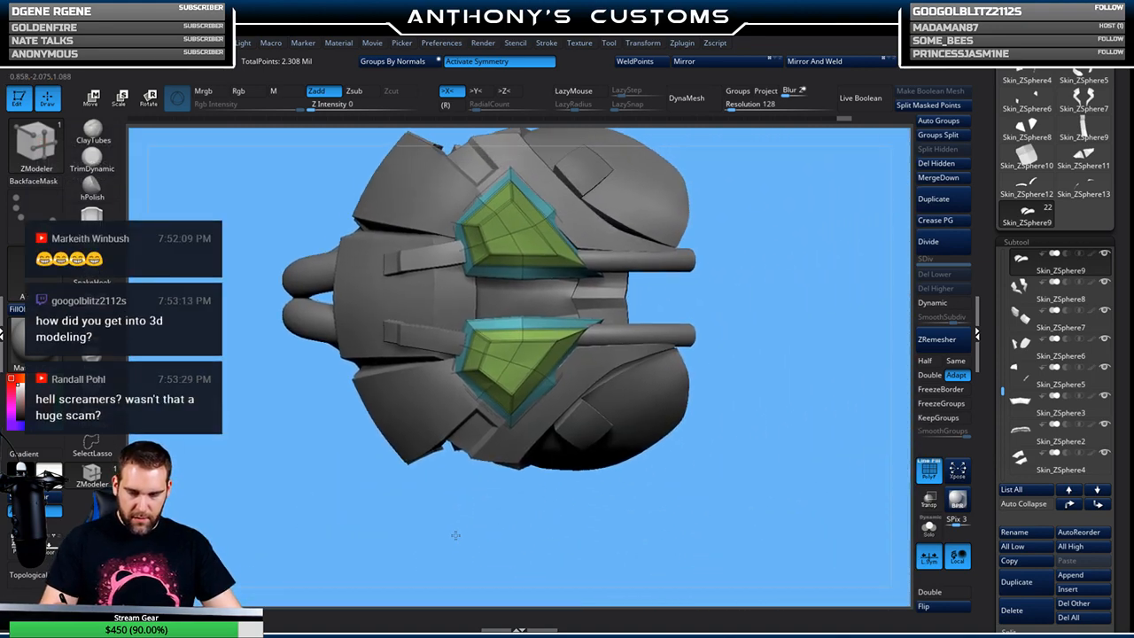
left_click_drag(510, 425, 720, 187)
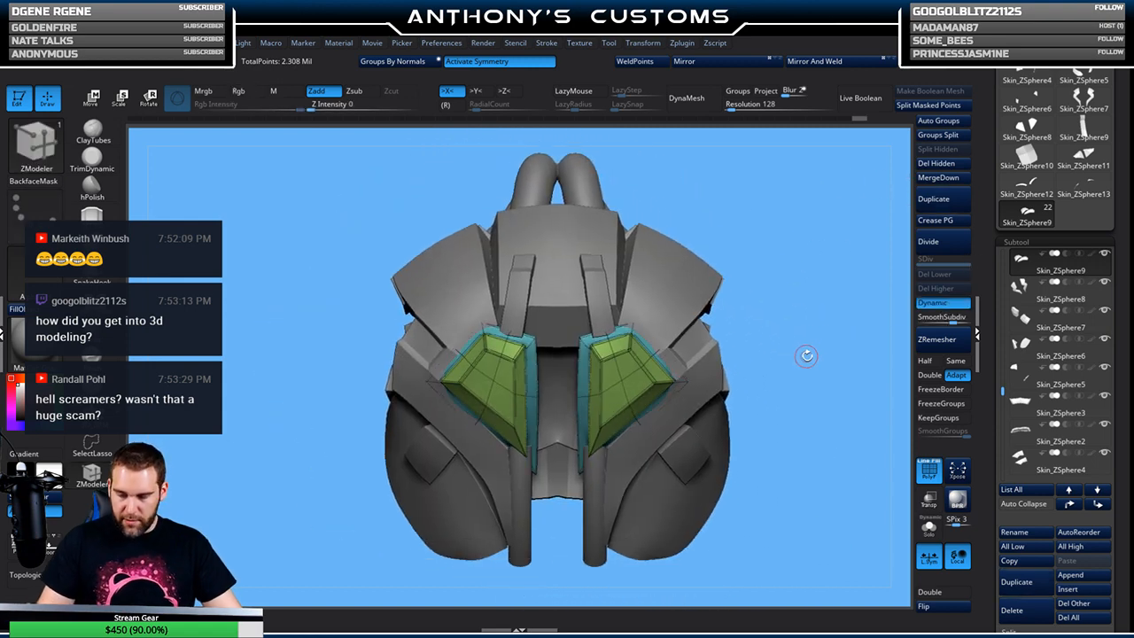
key("shift+f")
left_click_drag(802, 381, 678, 317)
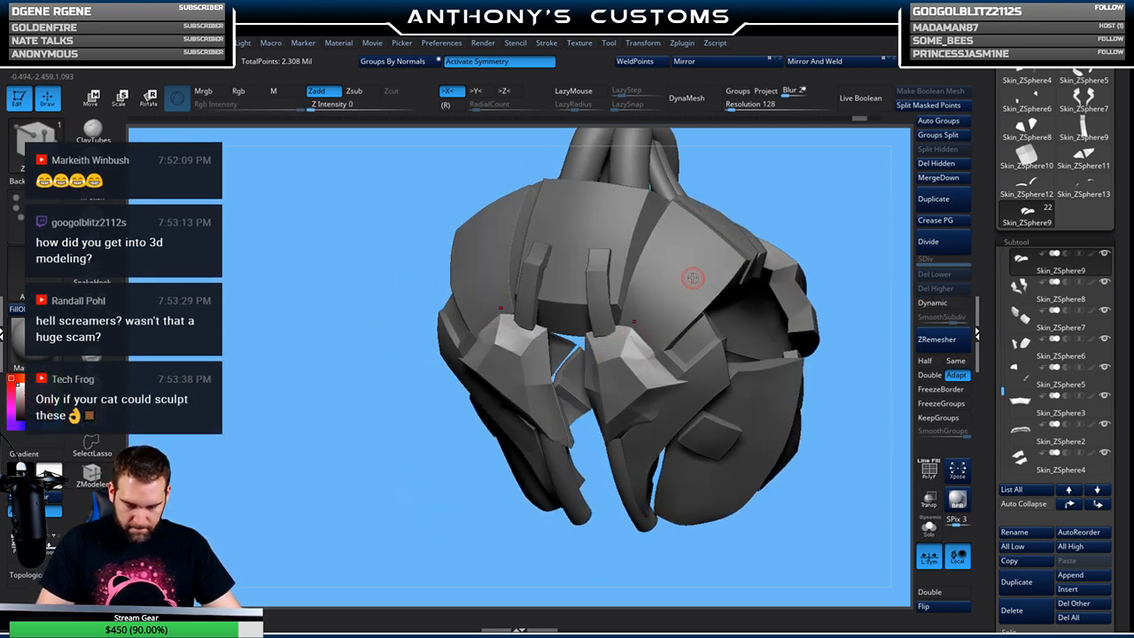
Undo the last widening of the wedge-shaped back plates and flare their side walls outward again while they are isolated
key("ctrl+z")
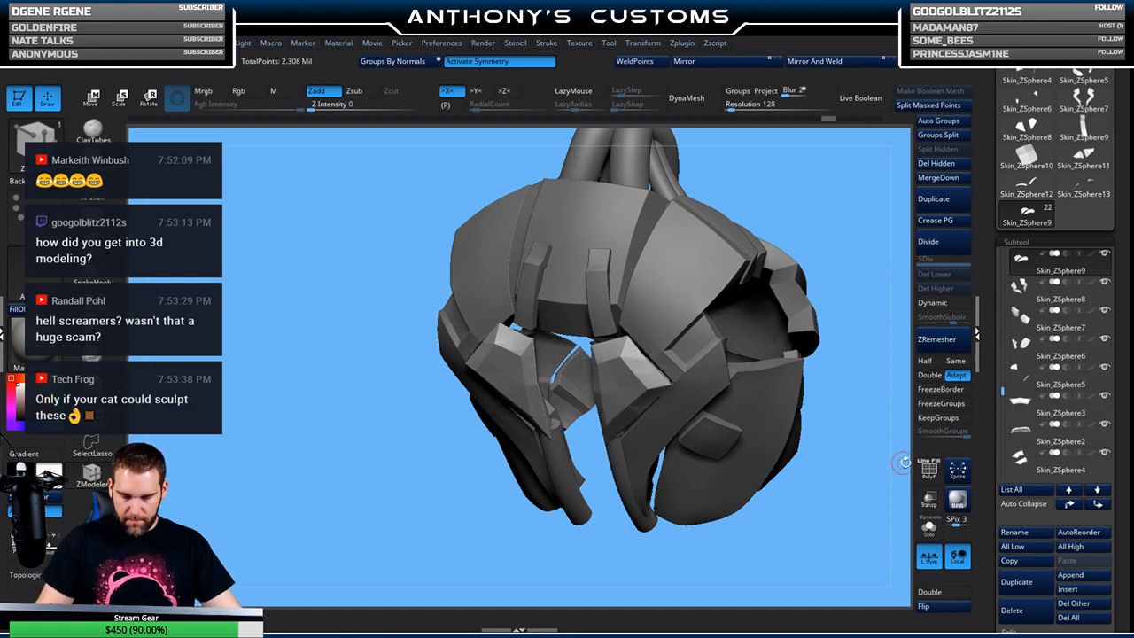
left_click(928, 528)
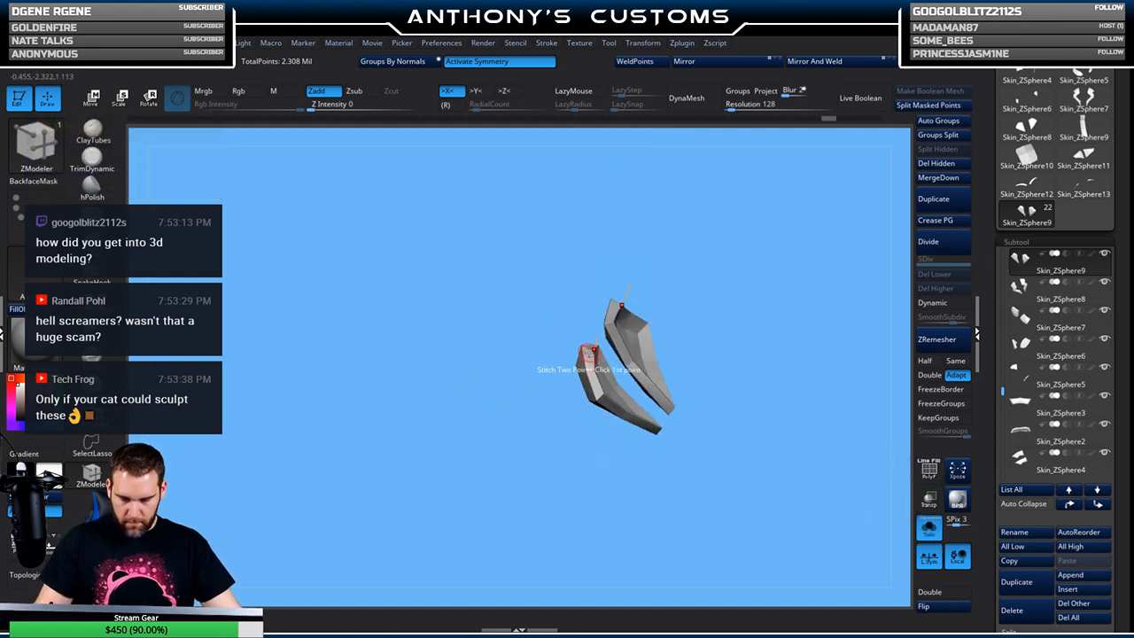
left_click_drag(674, 426, 587, 315)
right_click_drag(548, 357, 571, 328)
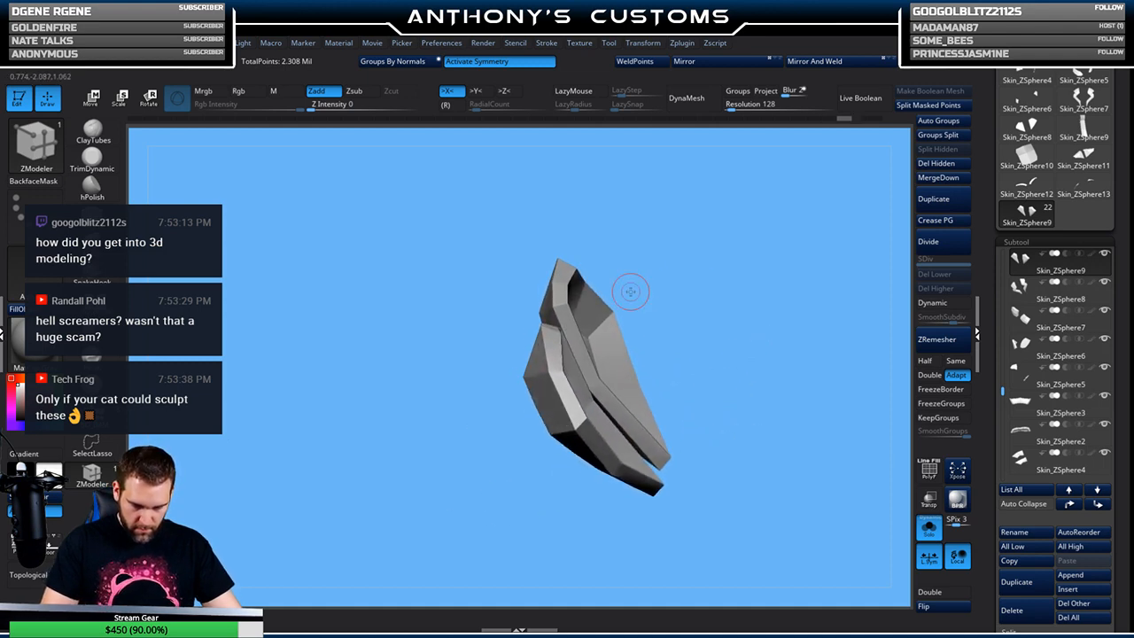
left_click(928, 529)
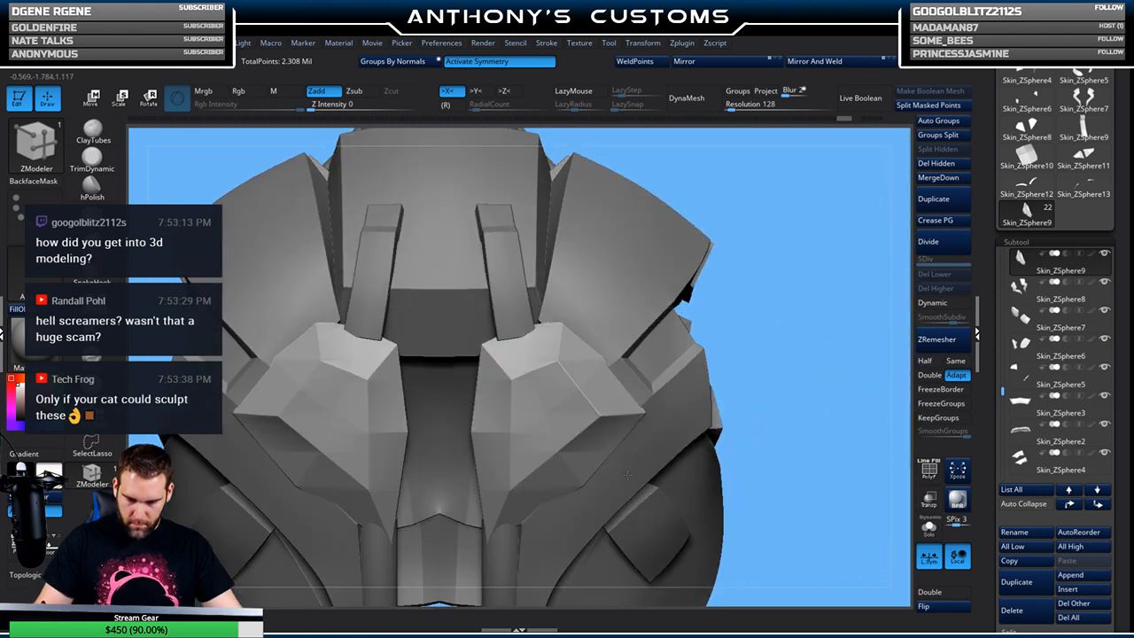
Turn dynamic subdivision back on for the wedge plates and examine their fit across the whole back
left_click(947, 303)
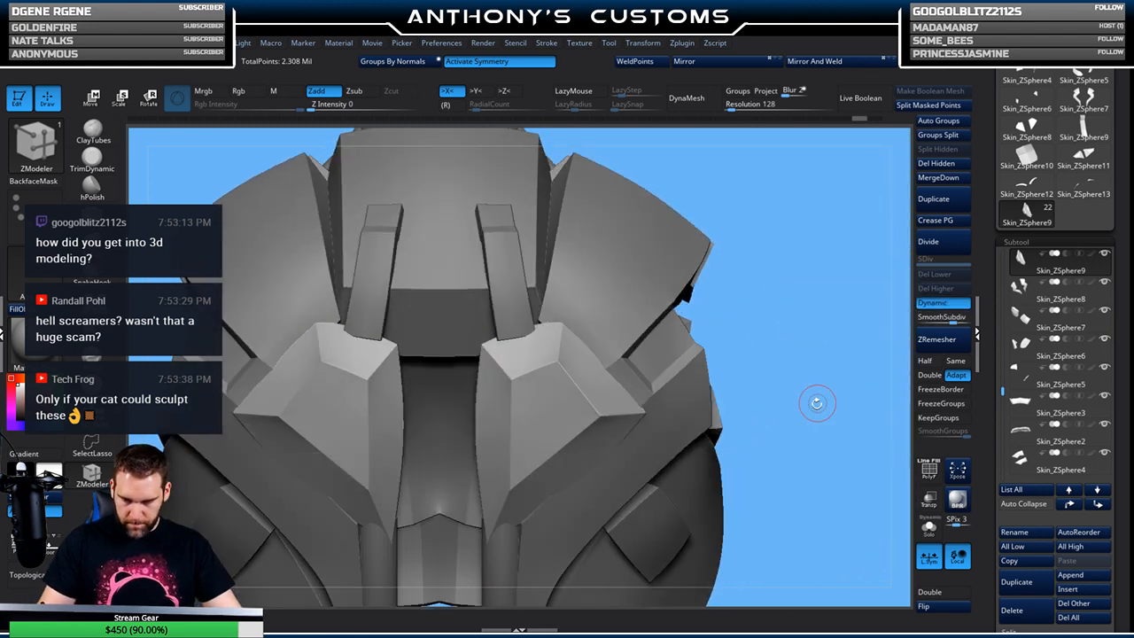
key("f")
left_click_drag(754, 420, 762, 373)
left_click_drag(760, 376, 780, 404)
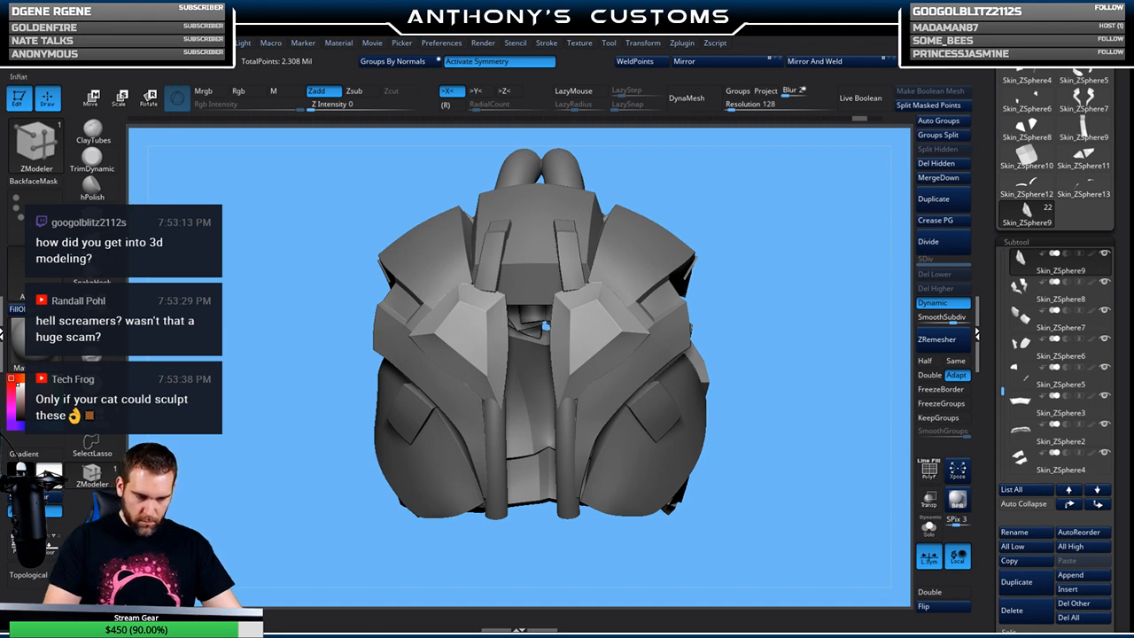
Switch to the Move brush, show the polyframe, and adjust the wedge plates' inner edges against the tubes and neighboring armor
key("b")
key("m")
key("v")
mouse_move(792, 314)
left_mouse_down("alt")
mouse_move(783, 279)
mouse_move(800, 286)
mouse_move(770, 339)
left_mouse_up("alt")
key("space")
left_click(779, 282)
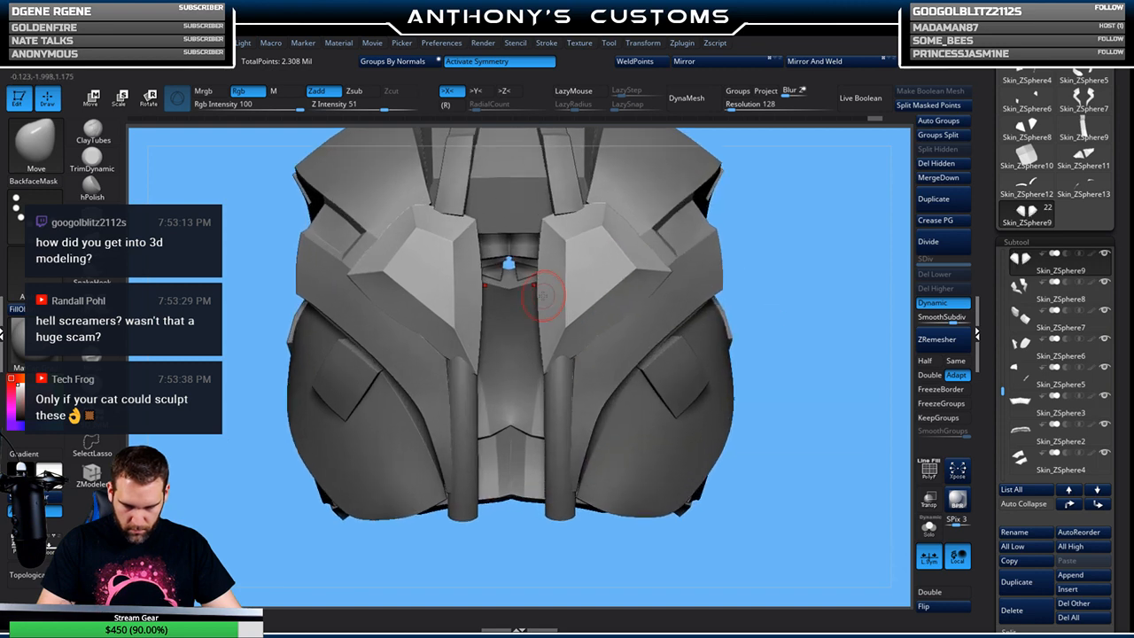
key("shift+f")
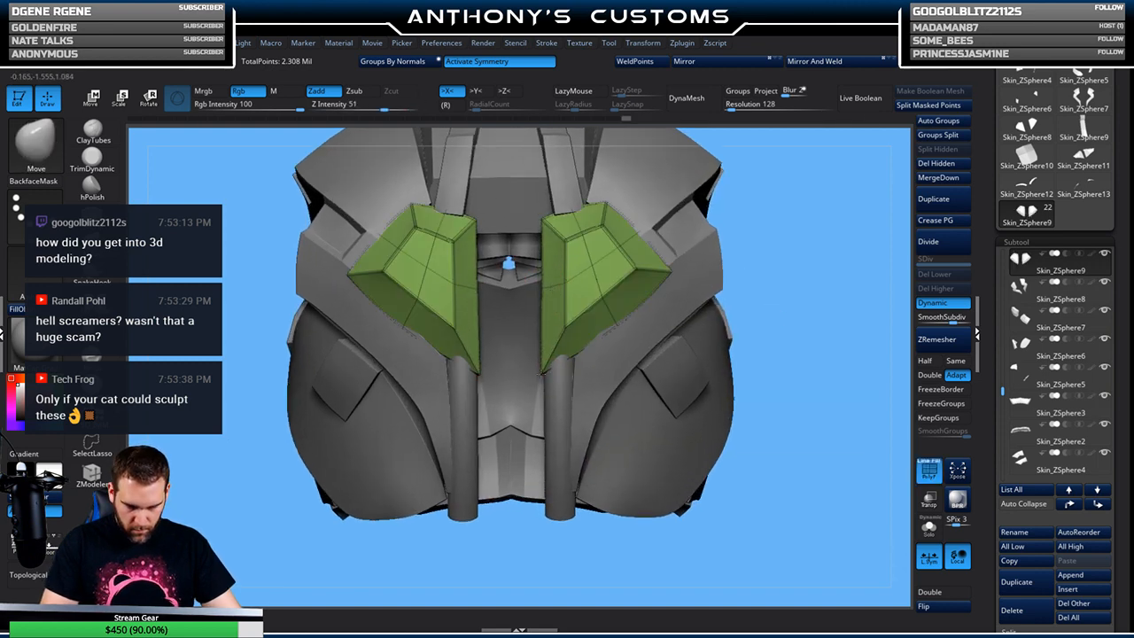
left_click_drag(744, 295, 752, 208)
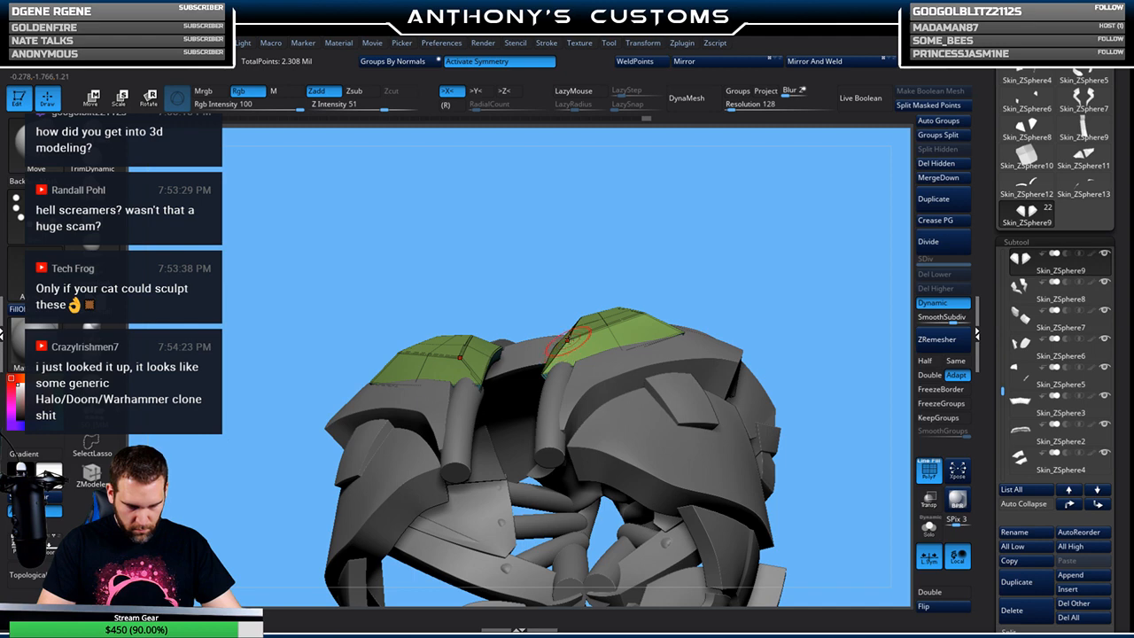
mouse_move(776, 281)
left_mouse_down()
mouse_move(746, 239)
mouse_move(761, 235)
mouse_move(716, 244)
left_mouse_up()
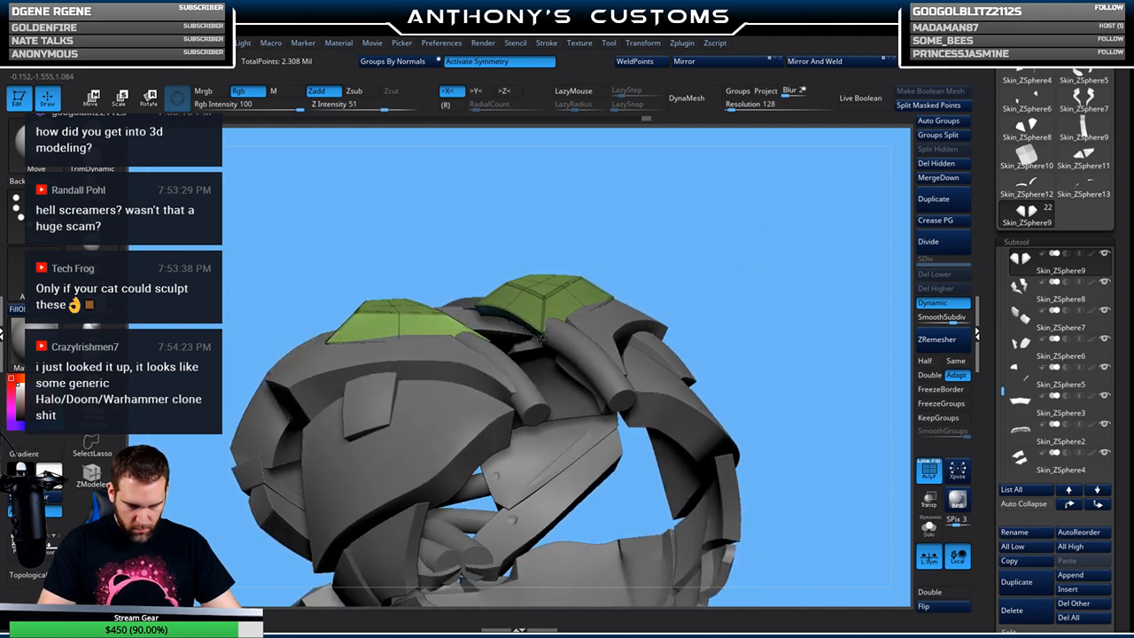
left_click_drag(759, 252, 772, 317)
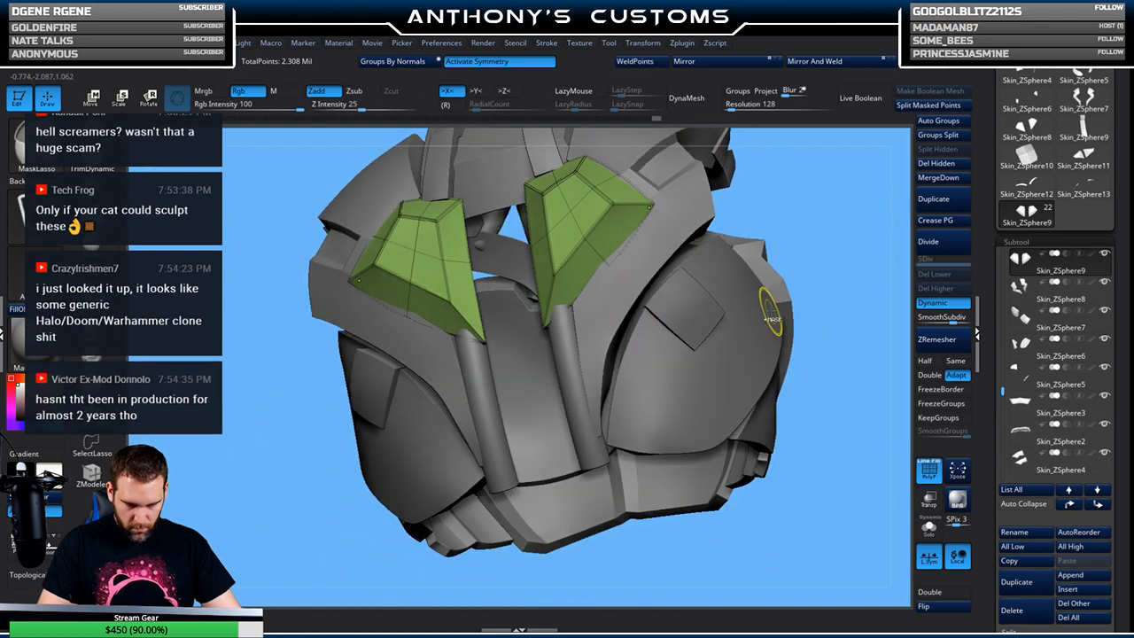
Turn off the wedge plates' dynamic subdivision, isolate them, and switch back to the ZModeler brush facing their hollow undersides
key("shift+d")
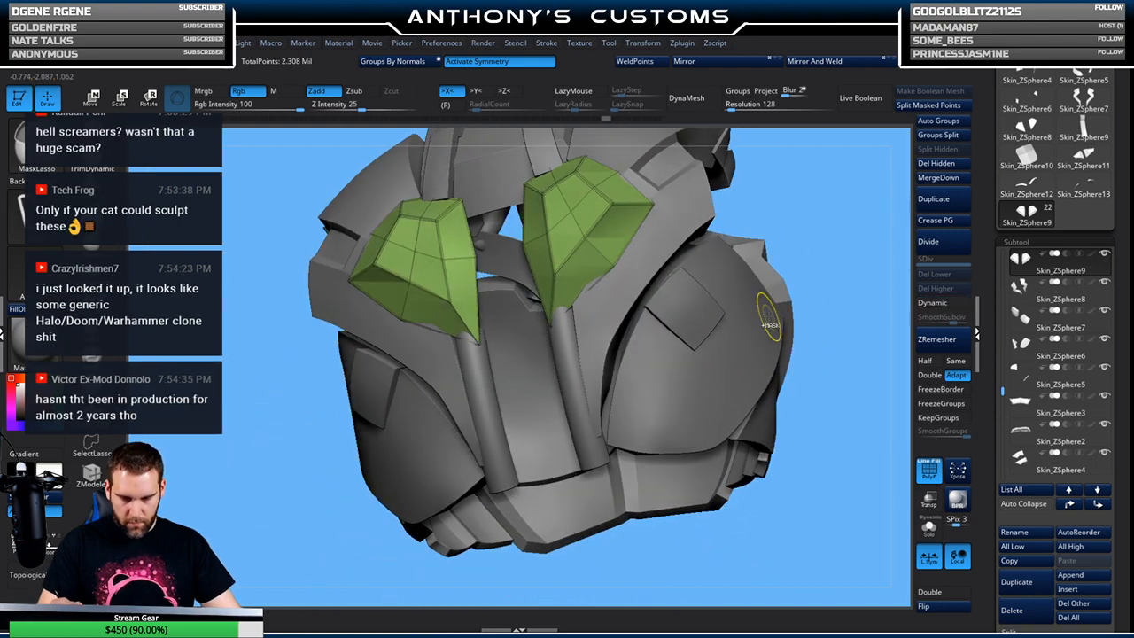
key("ctrl+z")
left_click_drag(843, 263, 700, 270)
left_click(928, 524)
mouse_move(784, 412)
left_mouse_down()
mouse_move(734, 354)
mouse_move(732, 493)
mouse_move(588, 300)
mouse_move(529, 456)
left_mouse_up()
left_click(96, 474)
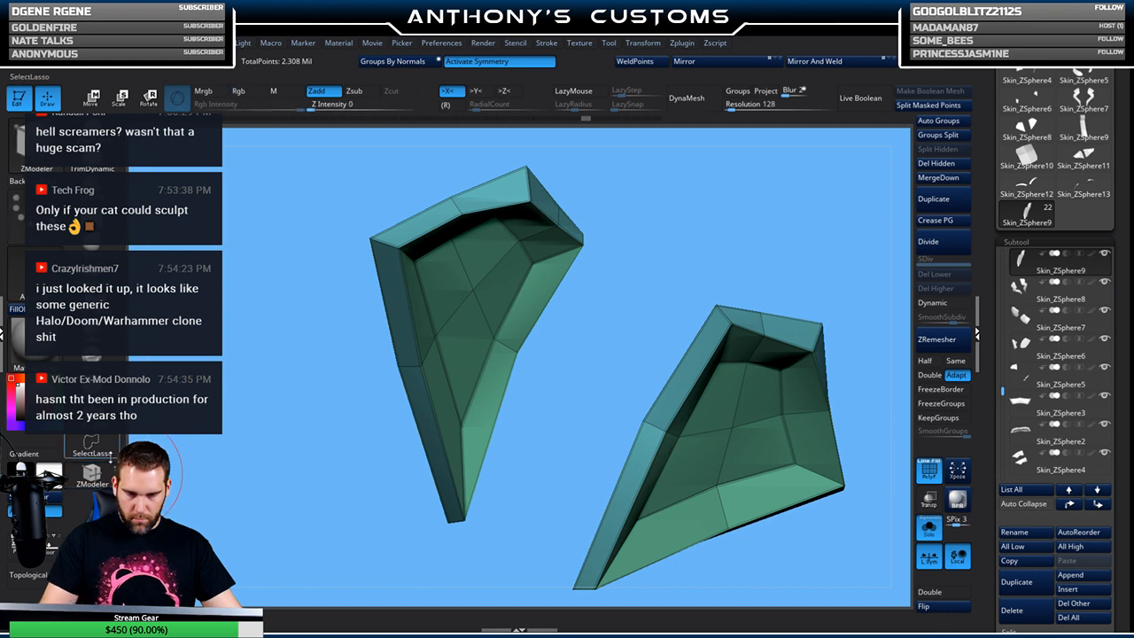
Stitch the inner rim points of the wedge plates' undersides to the matching outer rim points using ZModeler's Stitch Two Points
left_click_drag(619, 241, 645, 252)
left_click_drag(579, 278, 469, 261)
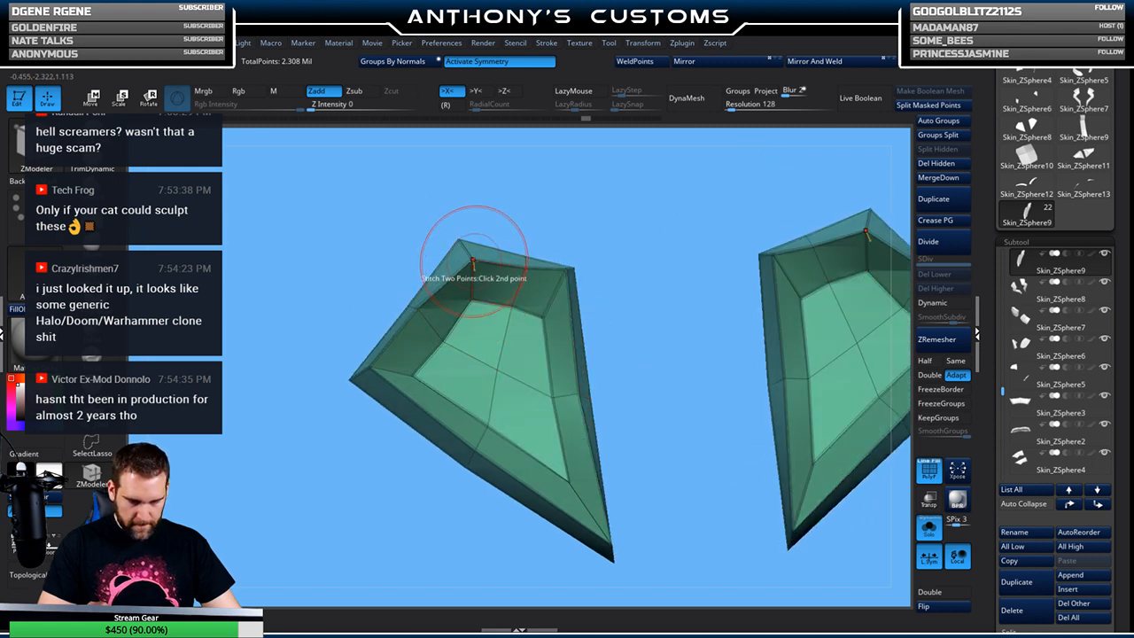
left_click(564, 266)
left_click(567, 481)
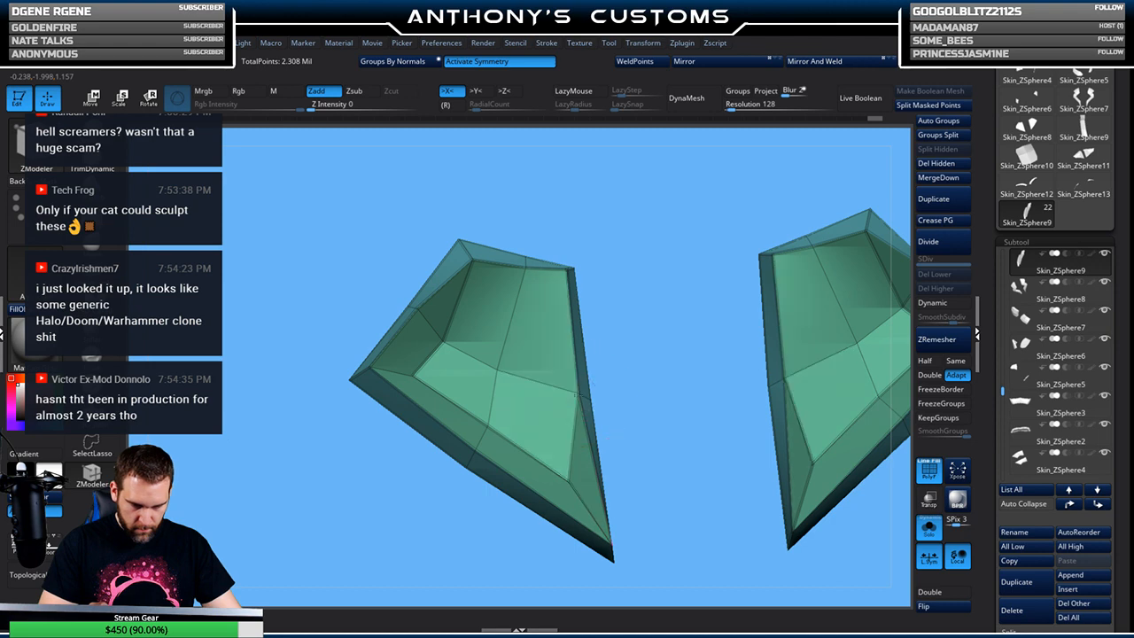
left_click(568, 481)
left_click(611, 542)
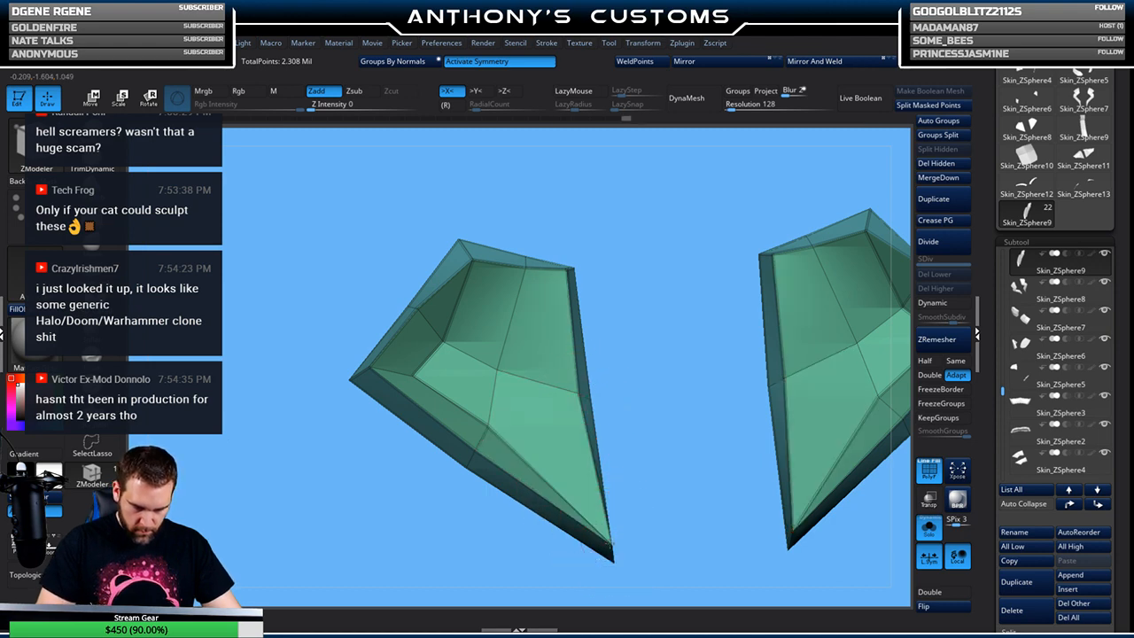
left_click(488, 426)
left_click(476, 449)
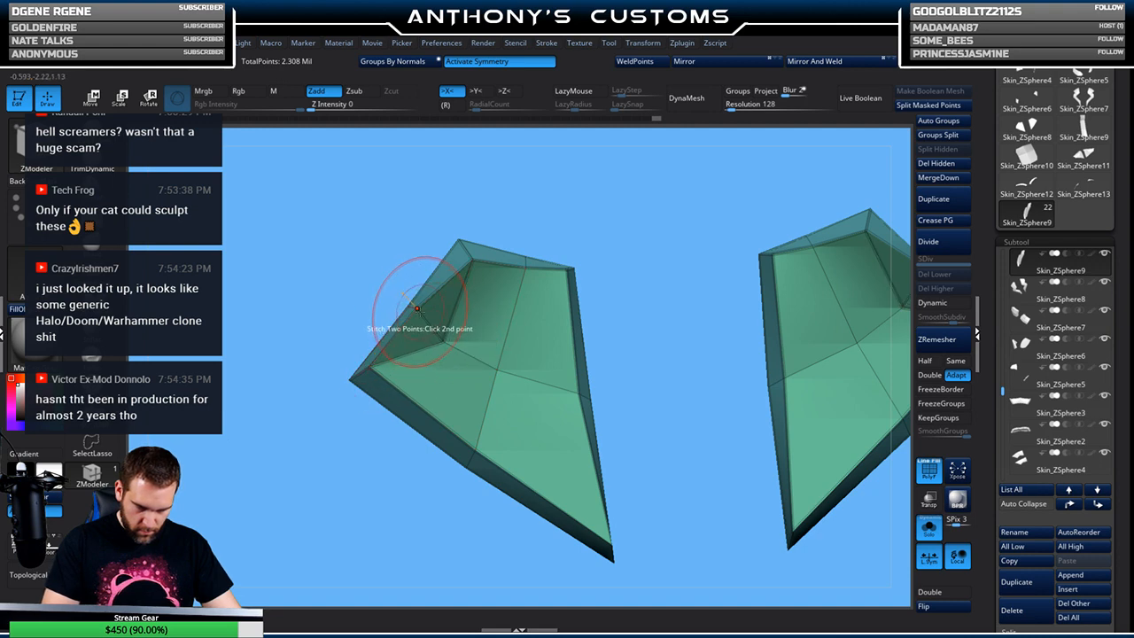
left_click(380, 325)
left_click_drag(643, 250, 653, 354)
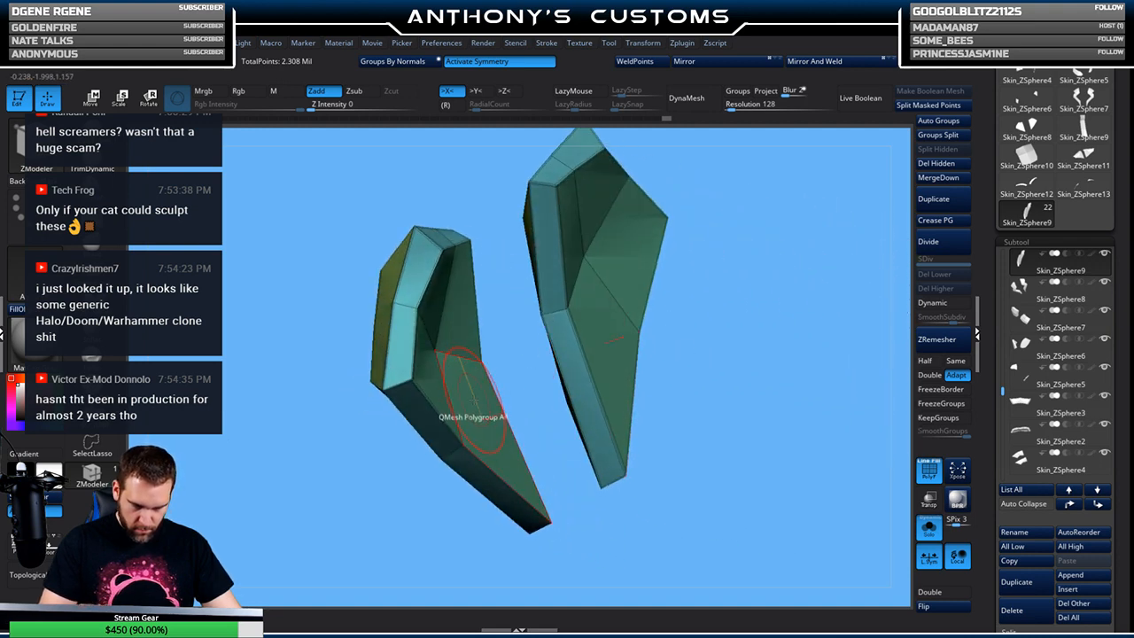
Resize the Move brush and reposition the rim points on the wedge plates' undersides to even out their edges
left_click_drag(471, 389, 530, 303)
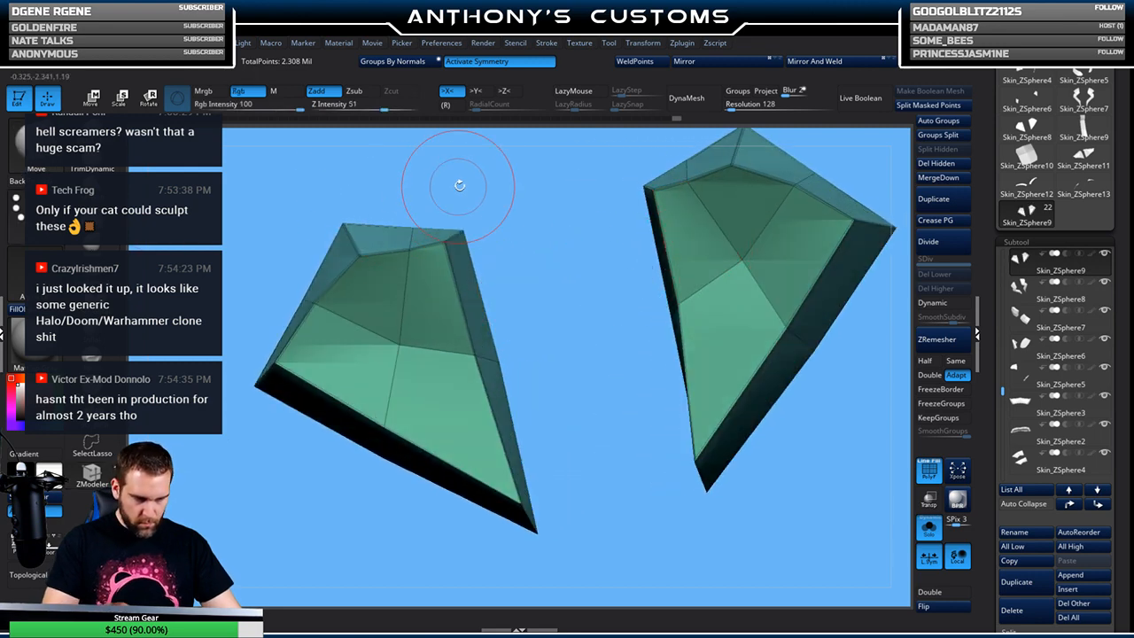
key("space")
left_click_drag(485, 170, 503, 157)
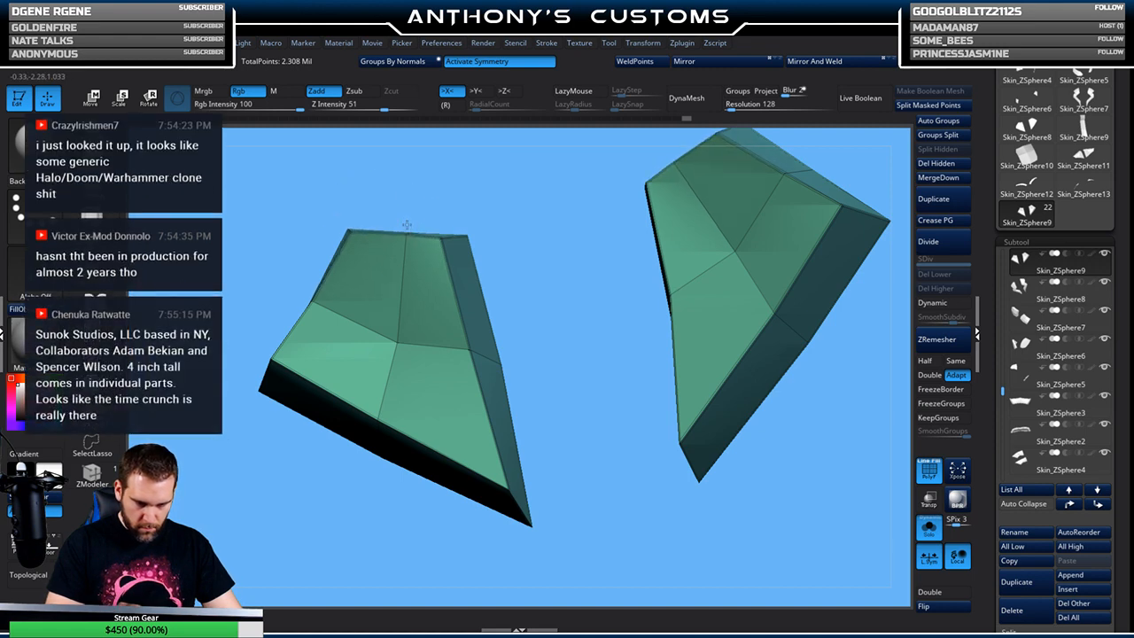
mouse_move(526, 263)
left_mouse_down()
mouse_move(582, 372)
mouse_move(593, 380)
mouse_move(636, 361)
mouse_move(591, 362)
left_mouse_up()
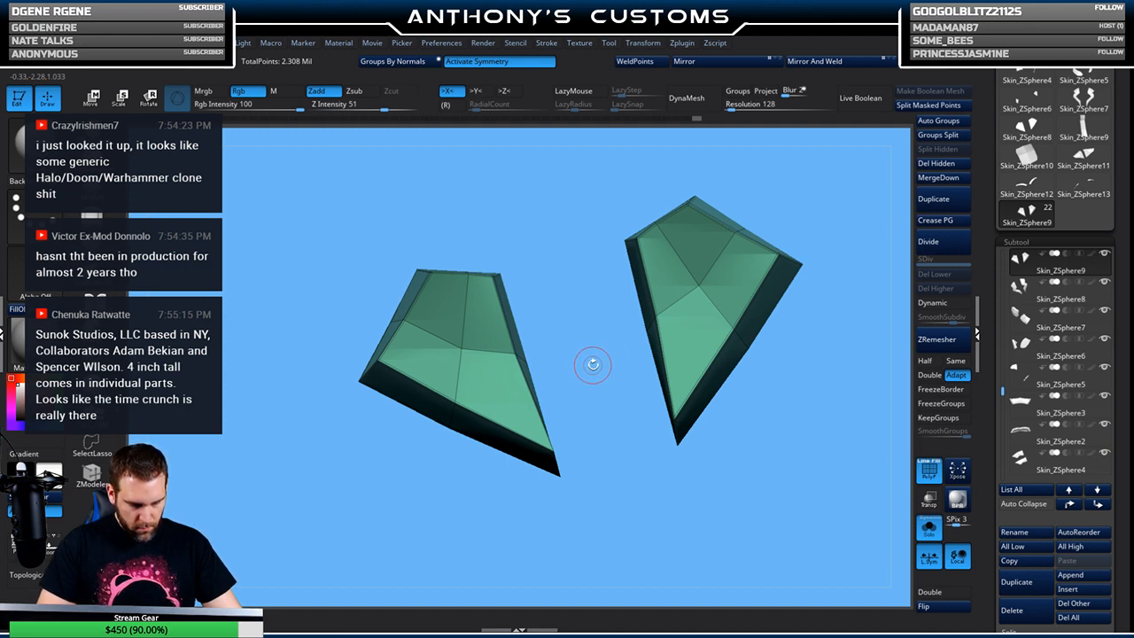
left_click_drag(590, 363, 453, 313)
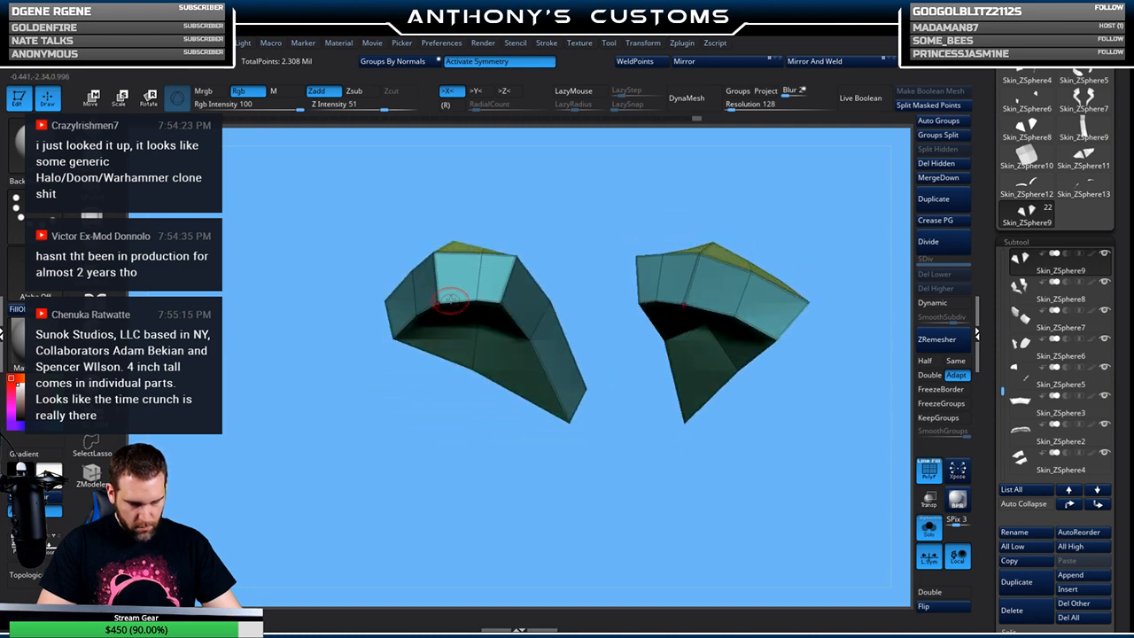
mouse_move(517, 303)
left_mouse_down()
mouse_move(567, 355)
mouse_move(533, 344)
left_mouse_up()
left_click_drag(488, 266, 560, 319)
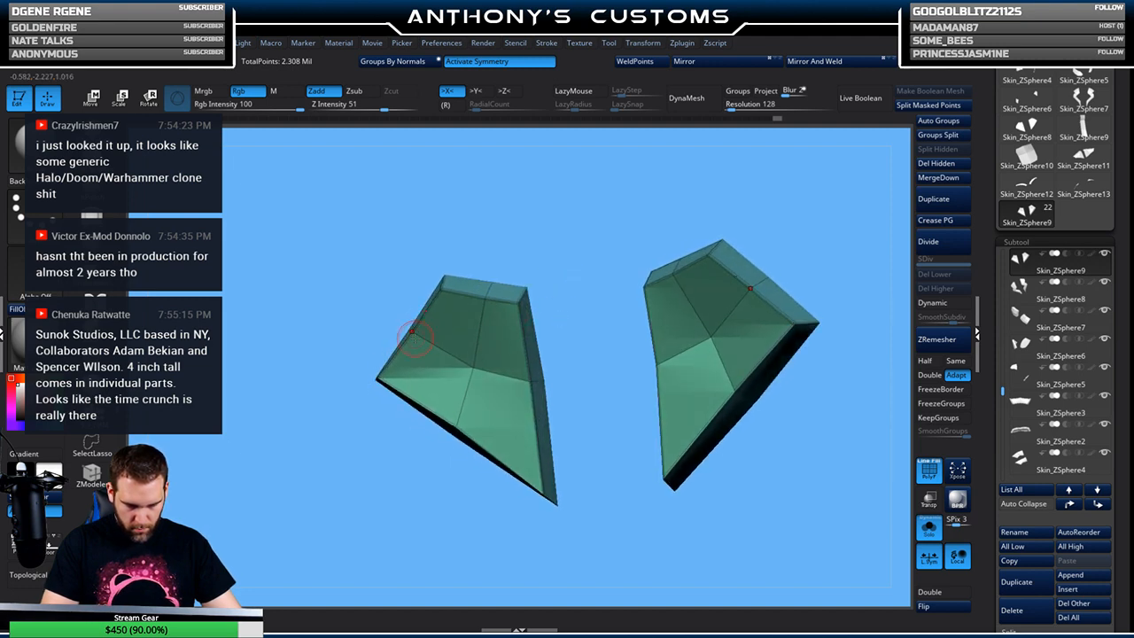
Turn on dynamic subdivision for the paired angular armour plates and turn off Solo to show the surrounding parts
left_click_drag(575, 246, 757, 251)
left_click(943, 302)
left_click_drag(797, 344, 760, 292)
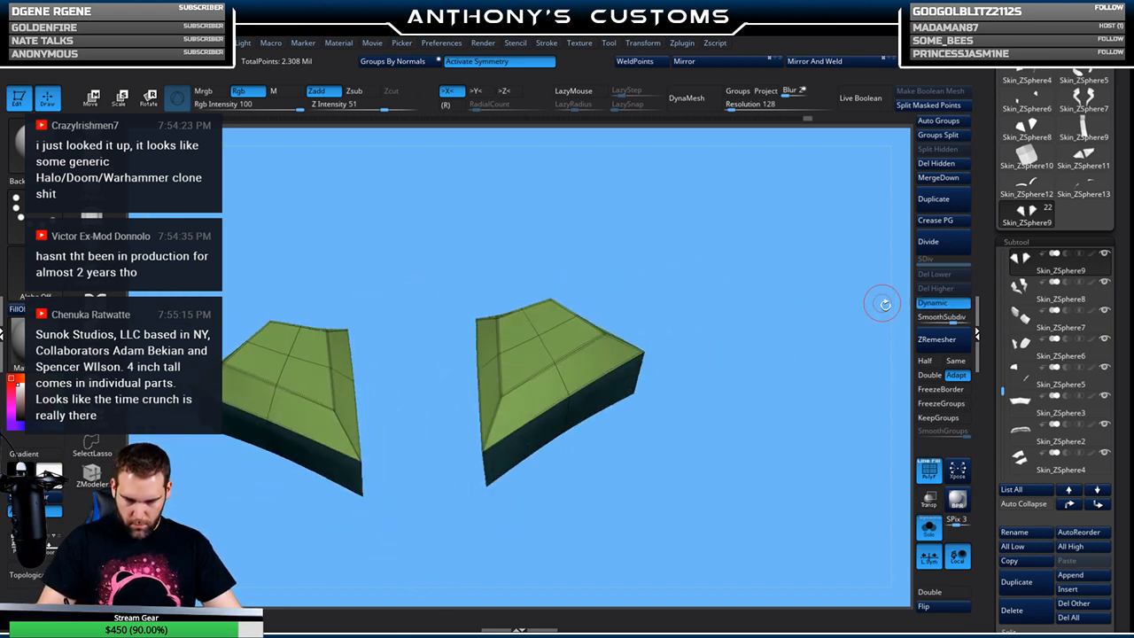
left_click(928, 529)
Reshape the paired plates from the front with the Move brush, extending their lower tips downward
left_click_drag(835, 393, 804, 287)
left_click_drag(748, 322, 712, 260)
key("space")
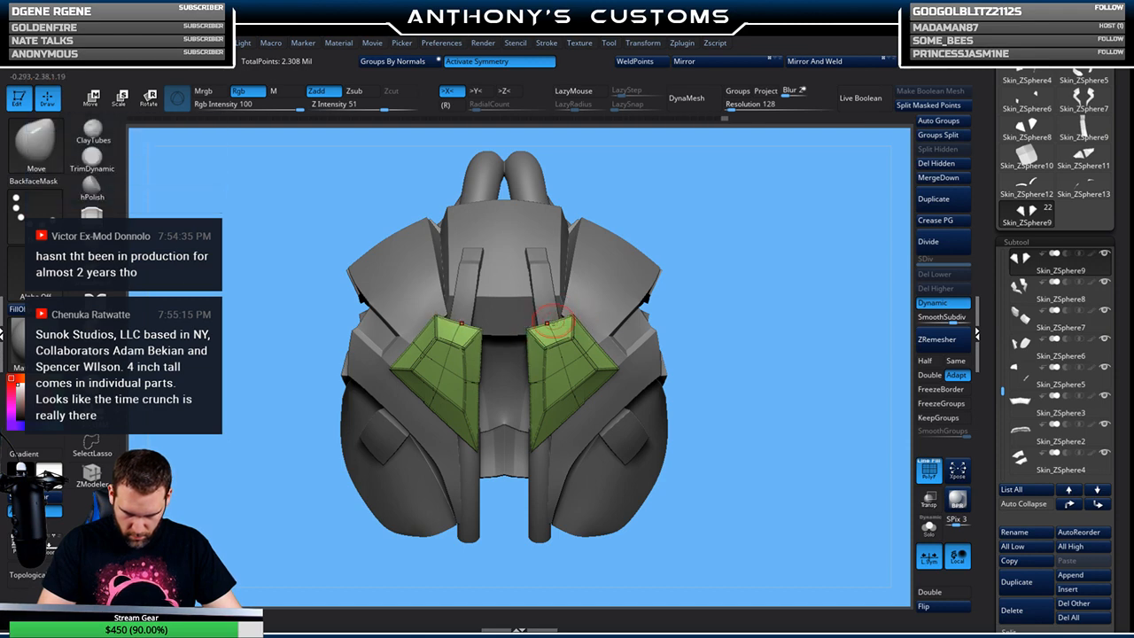
left_click_drag(724, 247, 721, 367)
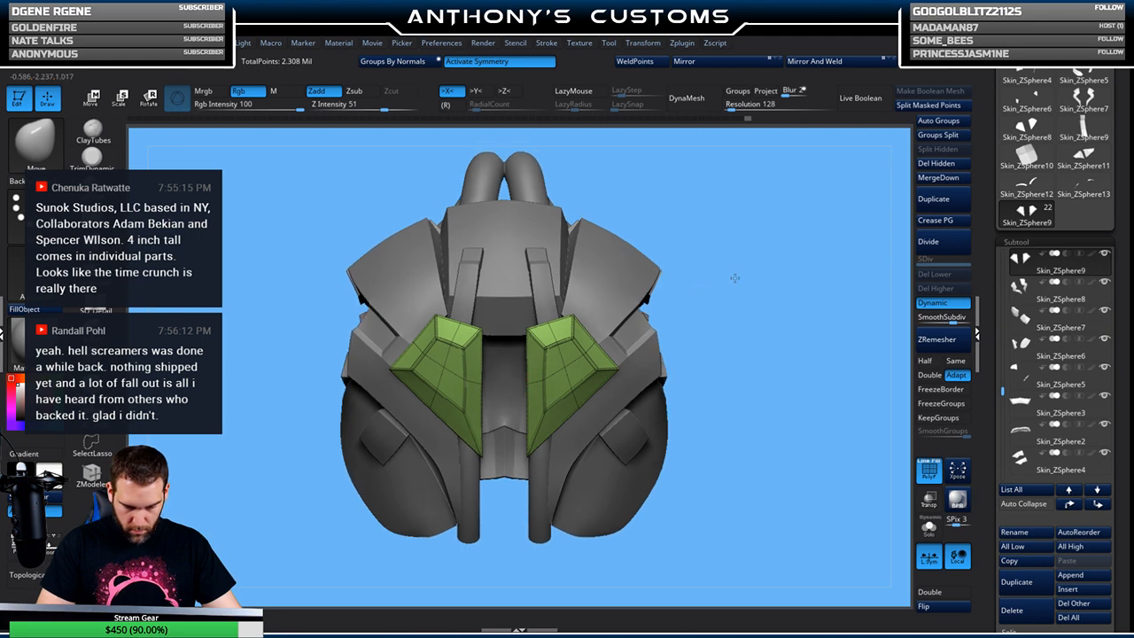
left_click_drag(716, 274, 739, 244)
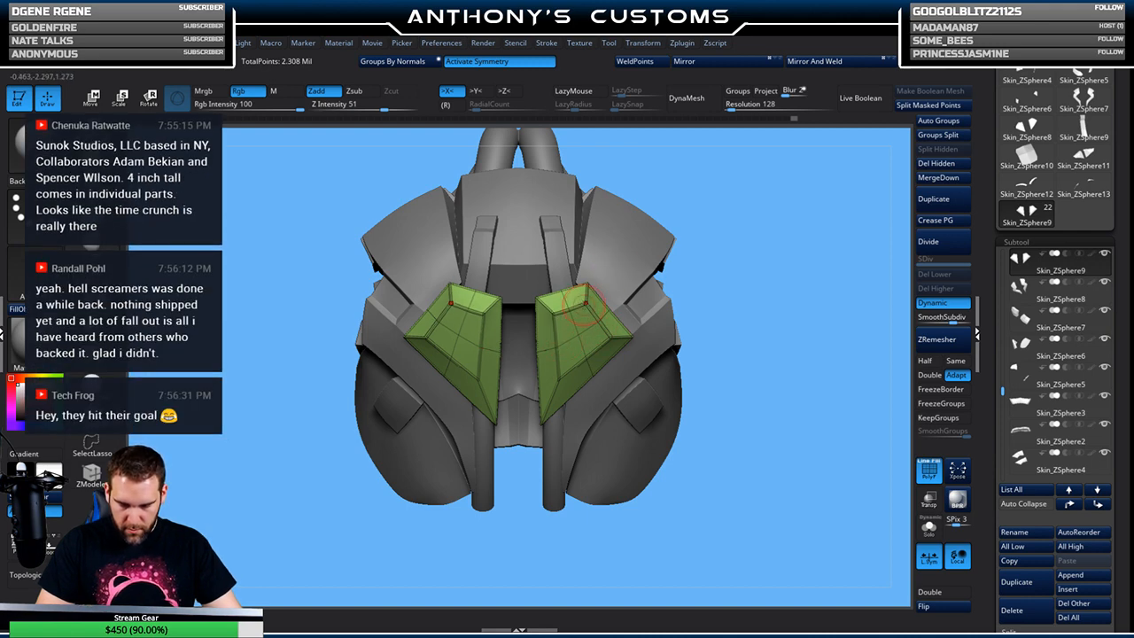
Adjust the plates' upper bevels with the Move brush, checking their fit against the body from the side and above
left_click_drag(755, 270, 591, 257)
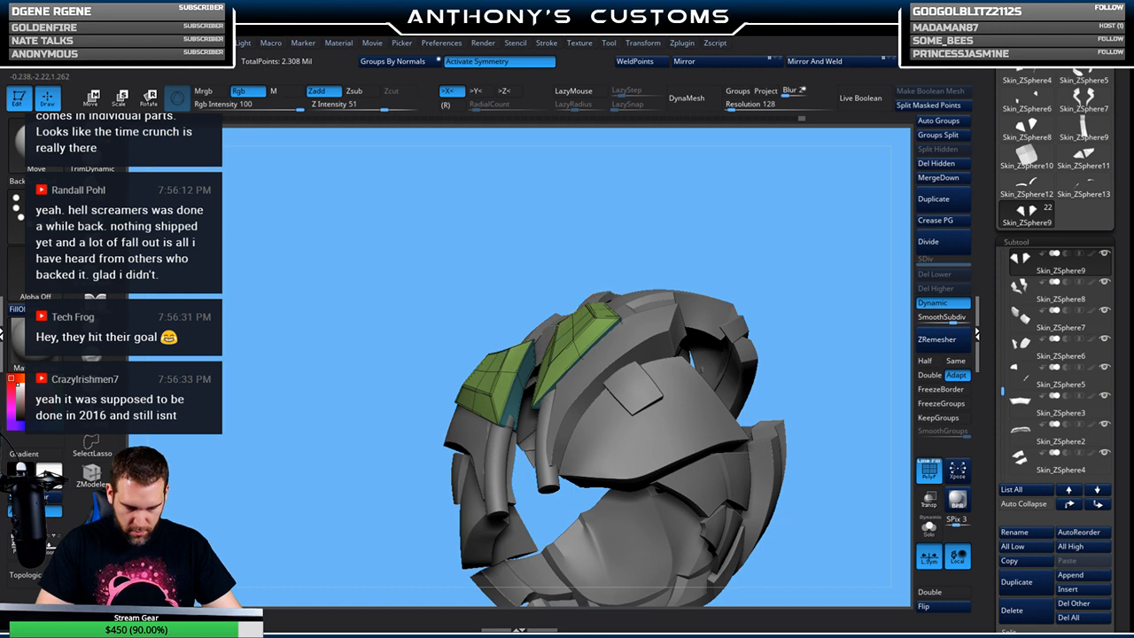
mouse_move(628, 246)
left_mouse_down()
mouse_move(603, 155)
mouse_move(566, 325)
left_mouse_up()
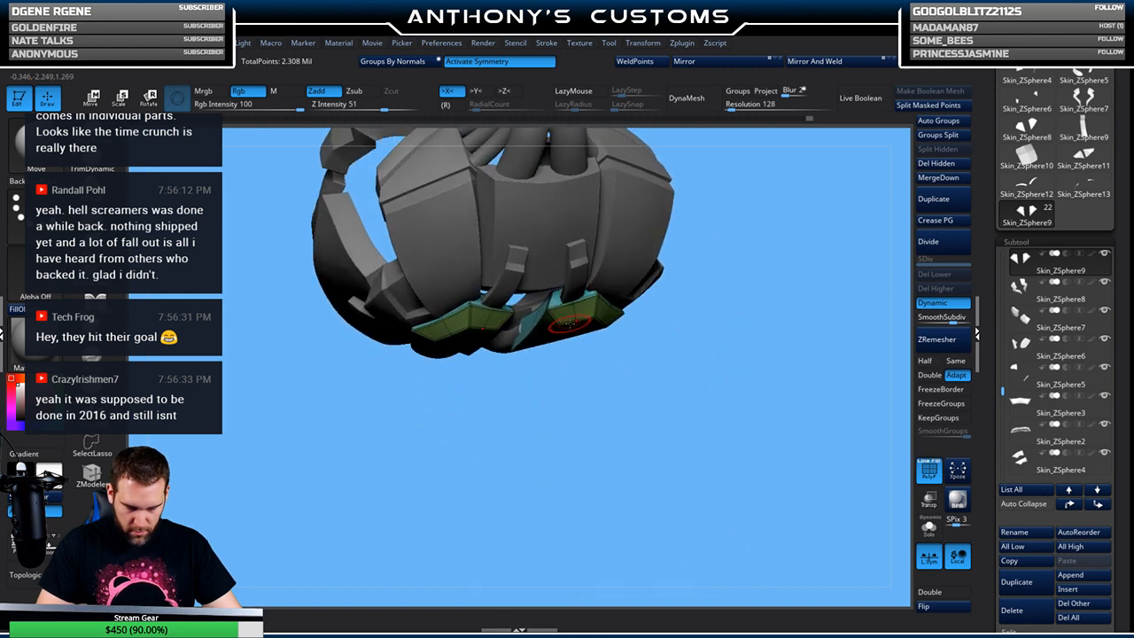
mouse_move(690, 362)
left_mouse_down()
mouse_move(773, 248)
mouse_move(767, 217)
left_mouse_up()
key("space")
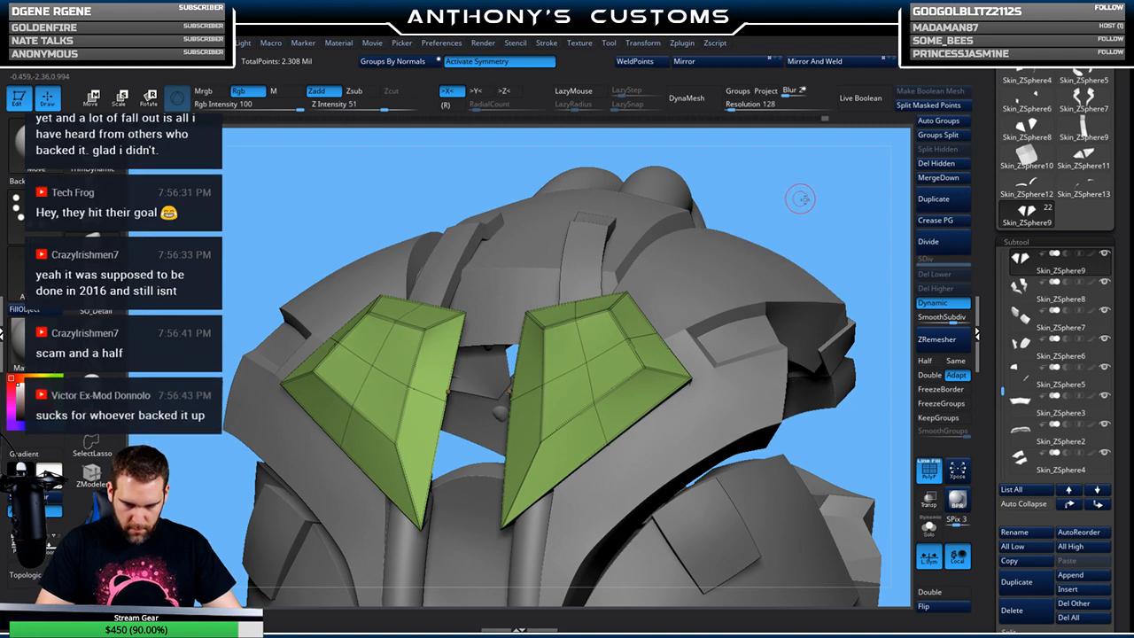
Refine the plates' front faces and bevel corners with the Move brush, checking their profile from the side
left_click_drag(802, 197, 702, 211)
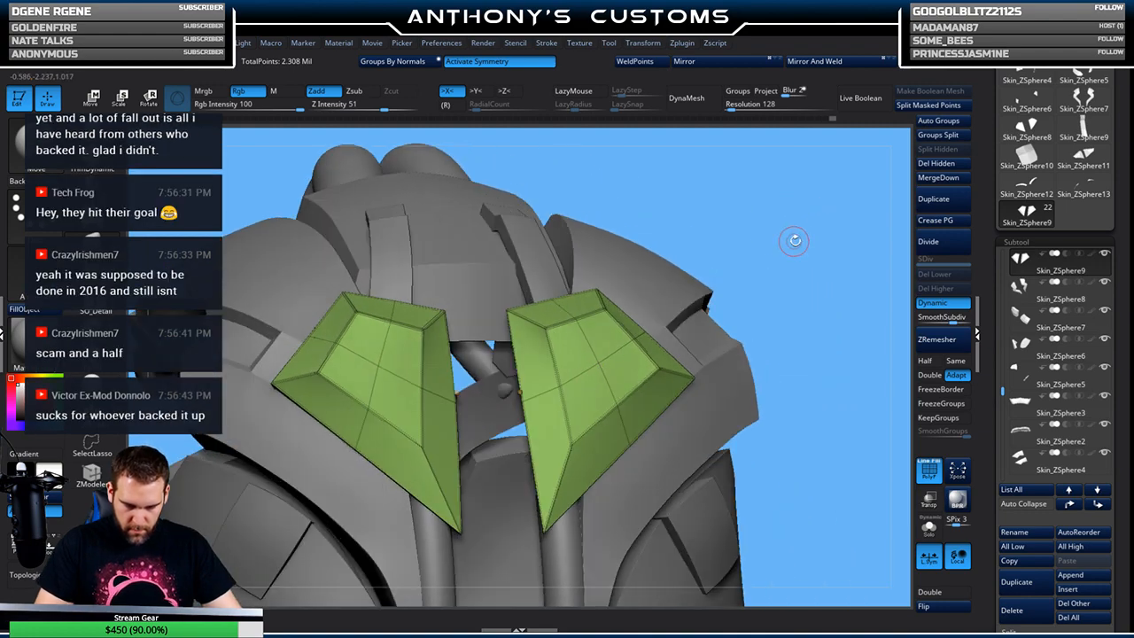
left_click_drag(795, 240, 794, 273)
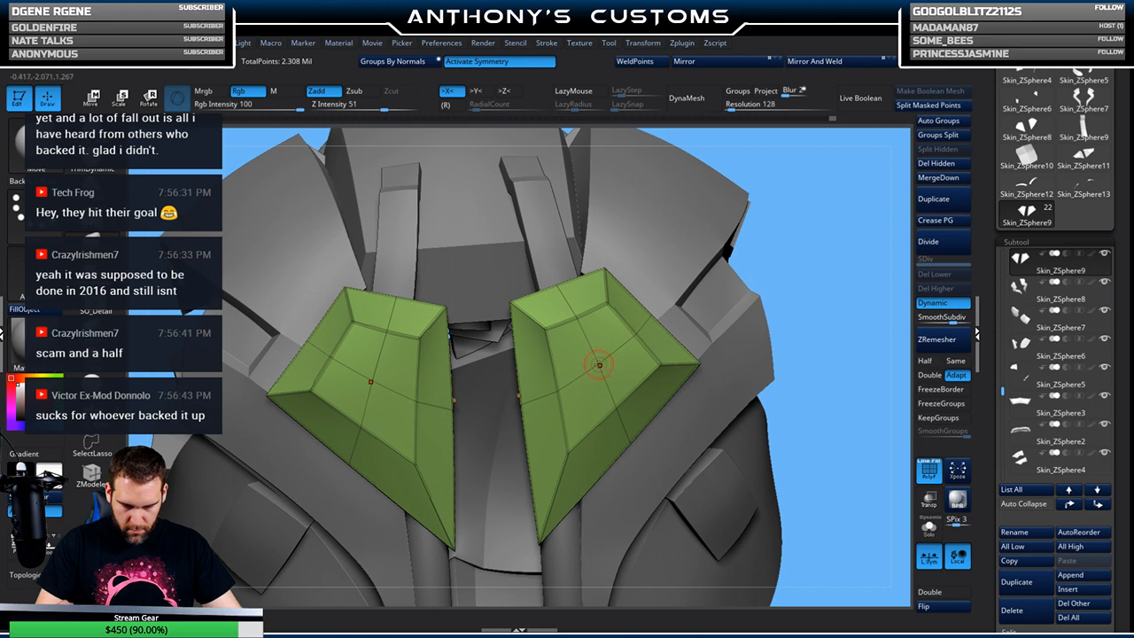
right_click_drag(660, 307, 522, 324)
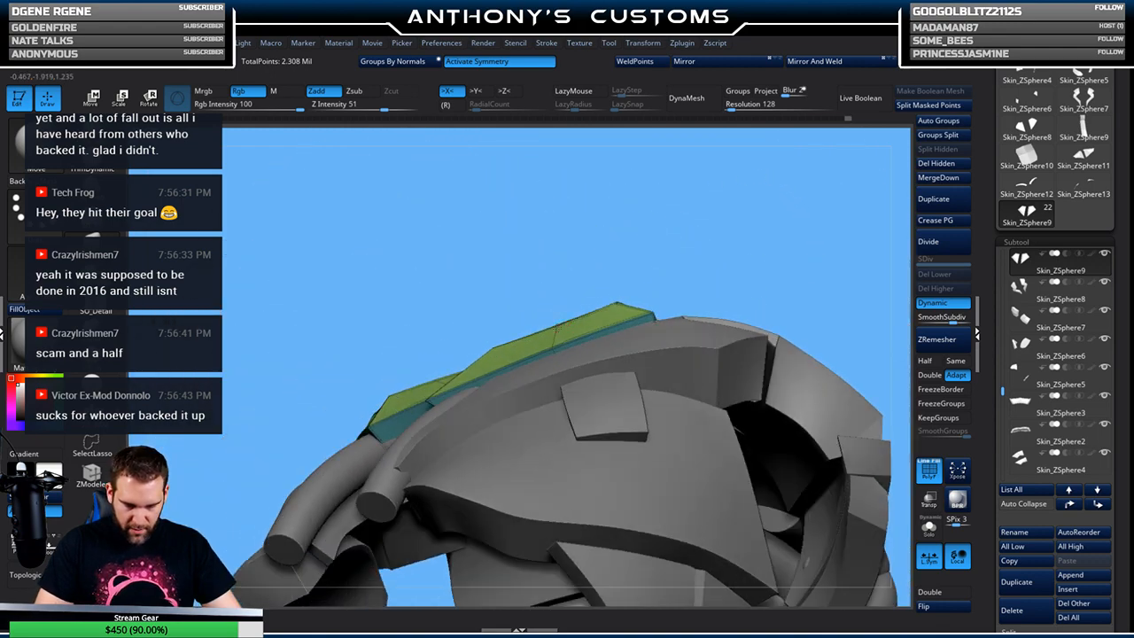
right_click_drag(590, 281, 715, 326)
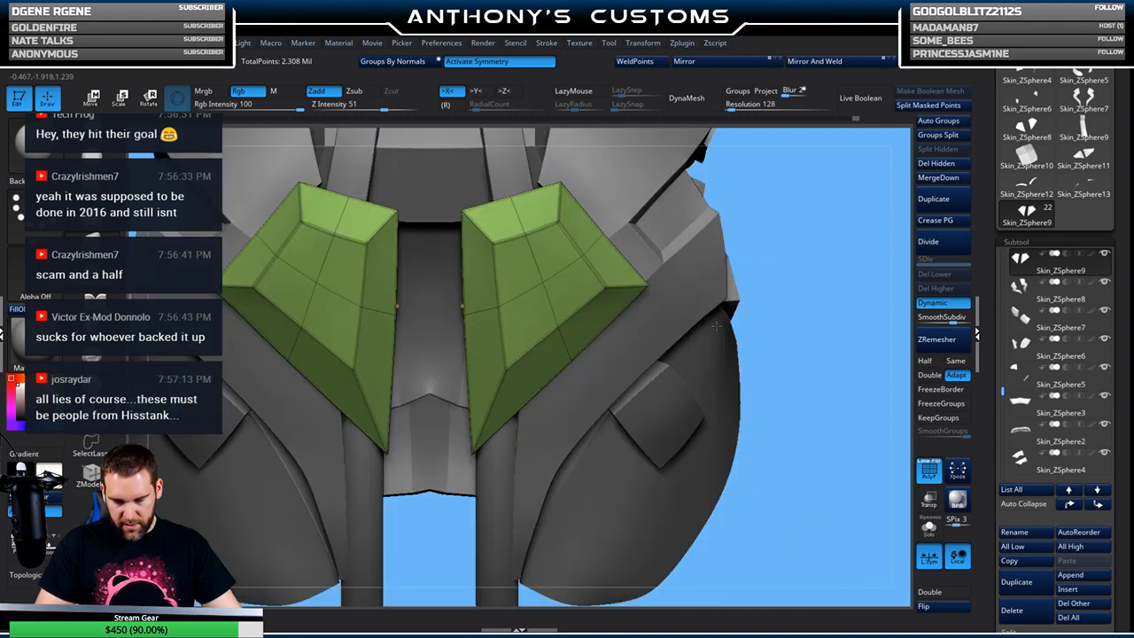
Pull the plates' outer corners slightly outward with the Move brush and save the project
mouse_move(770, 282)
right_mouse_down("ctrl")
mouse_move(795, 275)
mouse_move(769, 286)
mouse_move(781, 298)
right_mouse_up("ctrl")
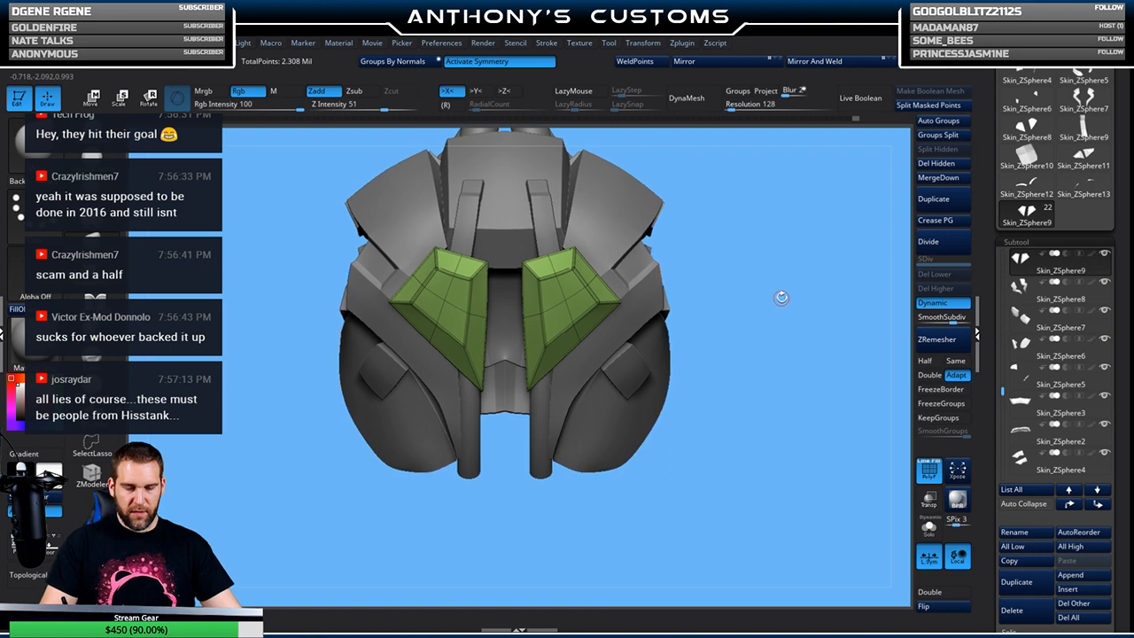
right_click(749, 264)
mouse_move(761, 263)
left_mouse_down()
mouse_move(771, 263)
mouse_move(757, 325)
left_mouse_up()
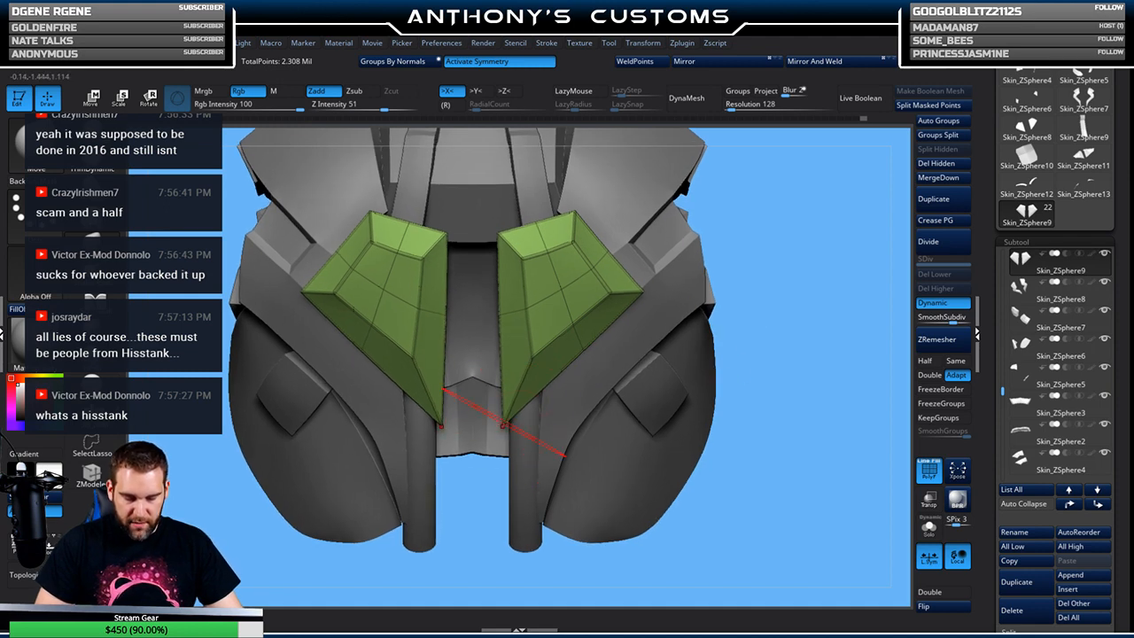
left_click_drag(643, 290, 649, 296)
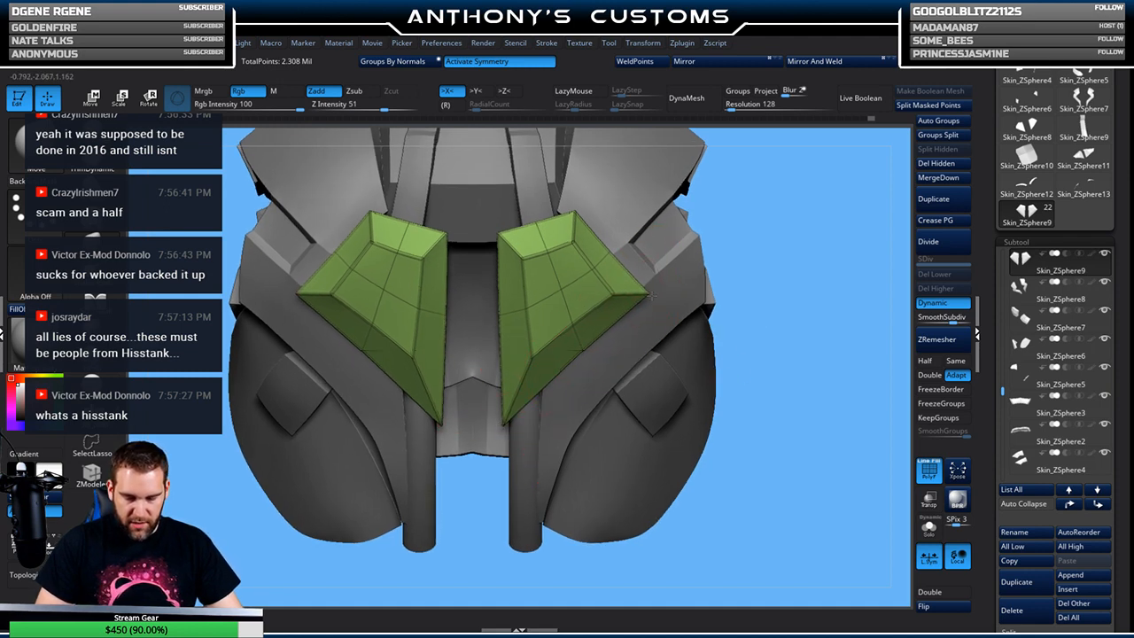
left_click_drag(804, 299, 802, 258)
key("ctrl+s")
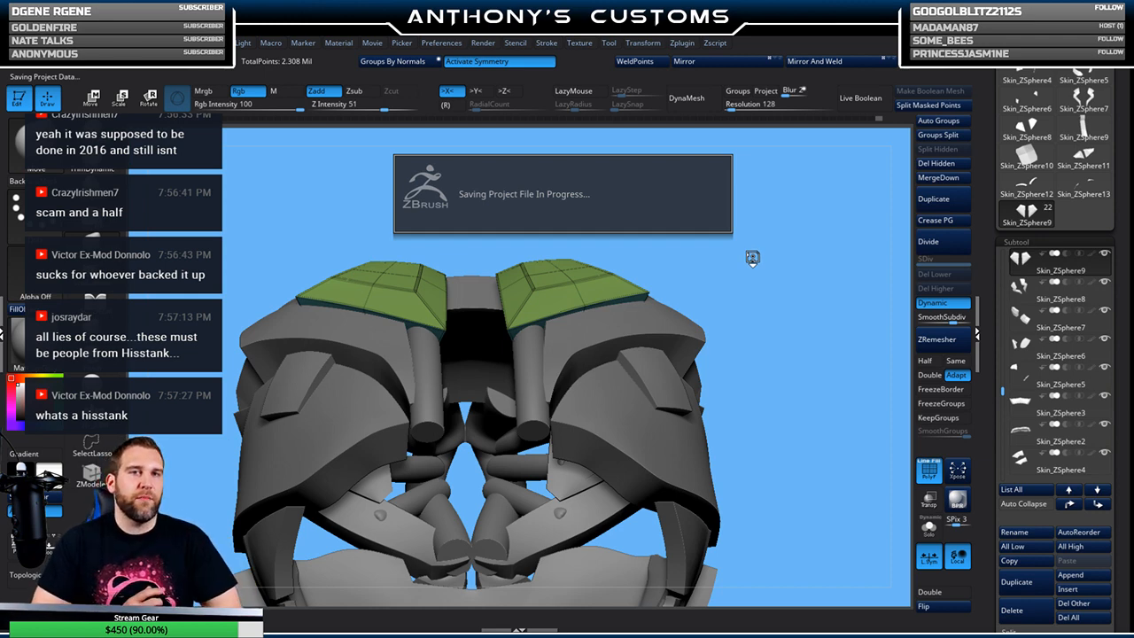
Look over the plates from the front and save the project again
left_click_drag(752, 258, 752, 255)
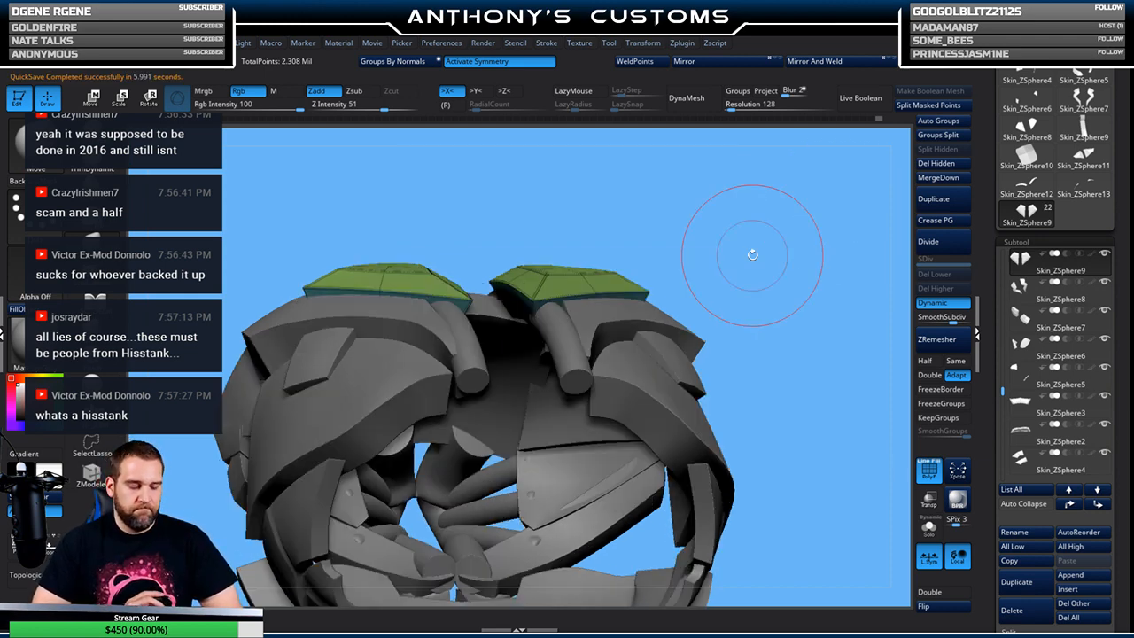
key("space")
left_click_drag(738, 302, 769, 381, "shift")
left_click_drag(768, 332, 772, 415, "alt")
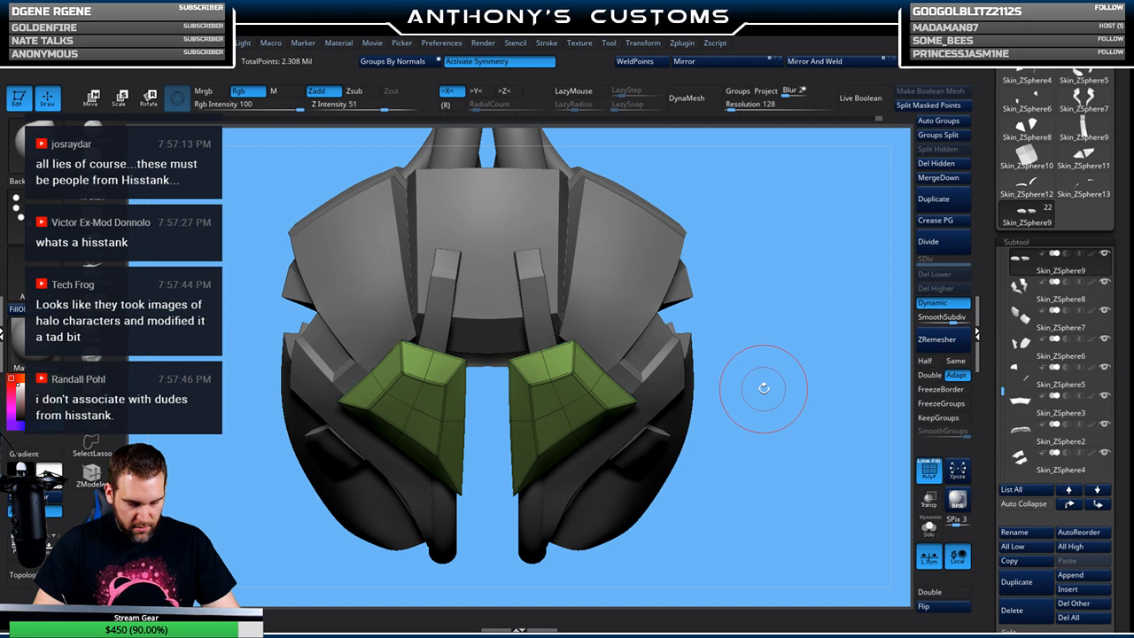
key("ctrl")
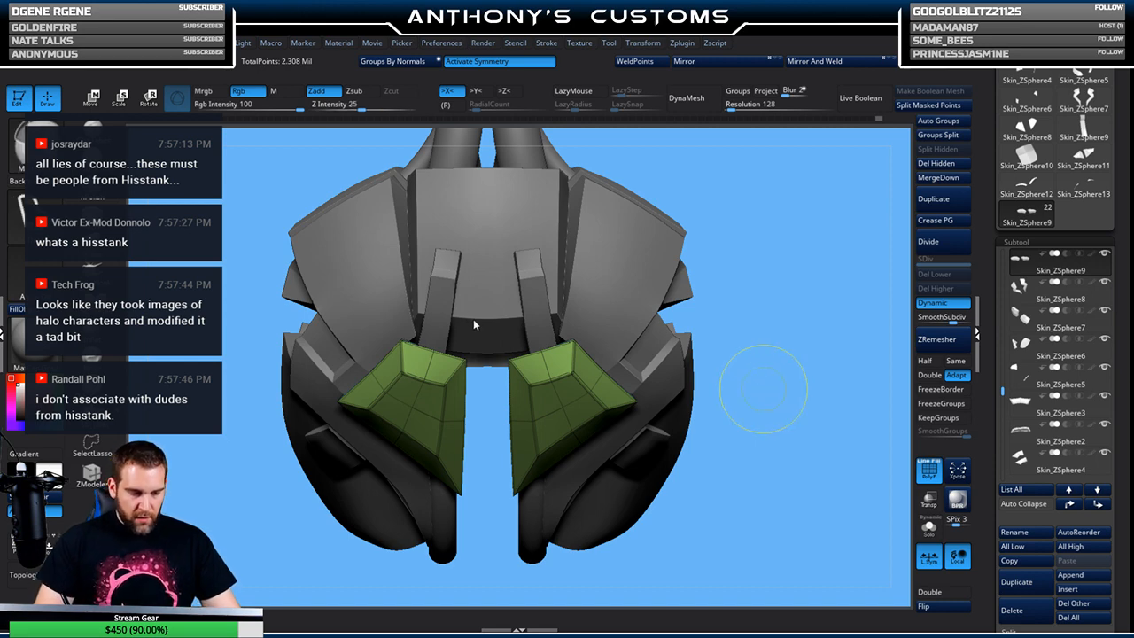
key("ctrl+s")
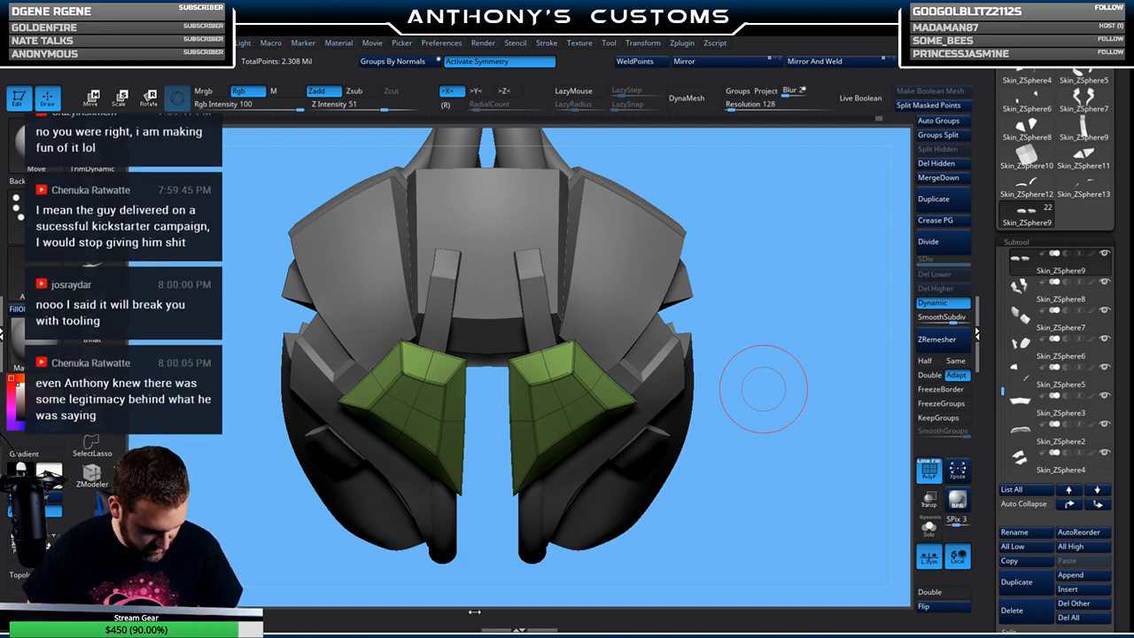
Hide the polyframe wireframe and fine-tune the plates' upper corners with the Move brush
left_click_drag(809, 316, 787, 289)
left_click_drag(721, 271, 769, 258)
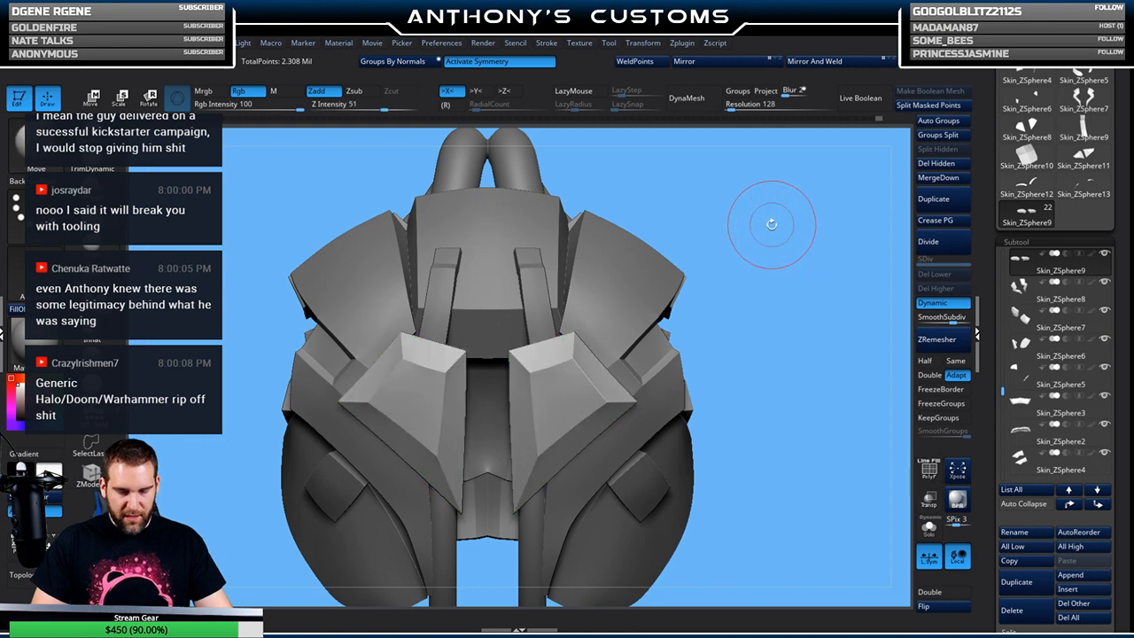
mouse_move(772, 357)
left_mouse_down()
mouse_move(785, 265)
mouse_move(786, 291)
mouse_move(777, 296)
mouse_move(779, 264)
mouse_move(765, 241)
left_mouse_up()
key("space")
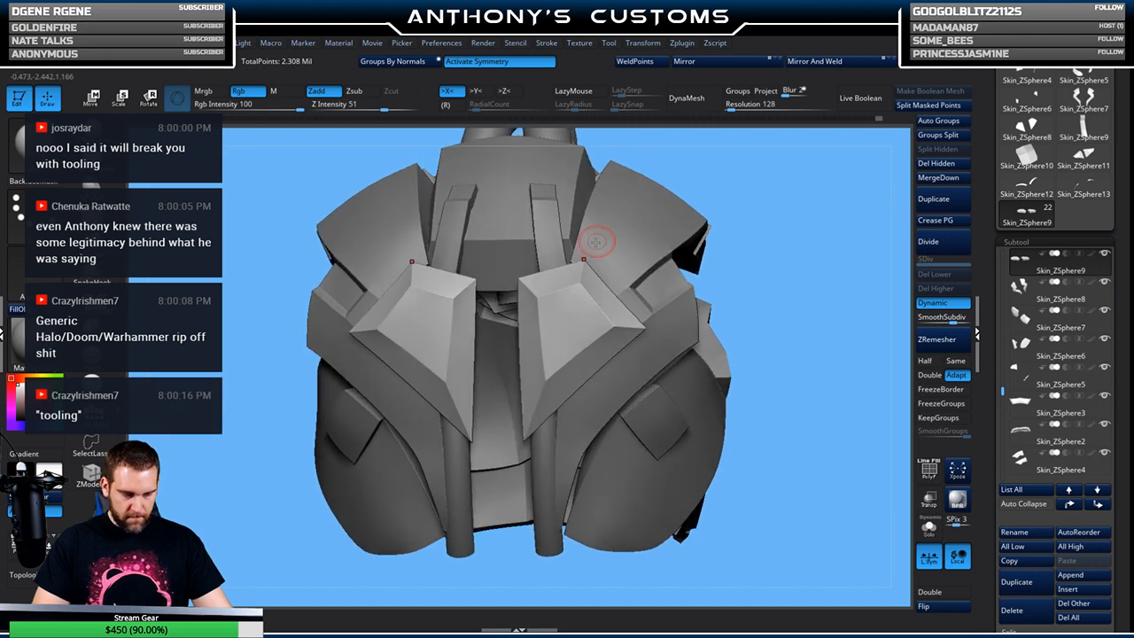
mouse_move(791, 239)
left_mouse_down()
mouse_move(801, 248)
mouse_move(782, 227)
left_mouse_up()
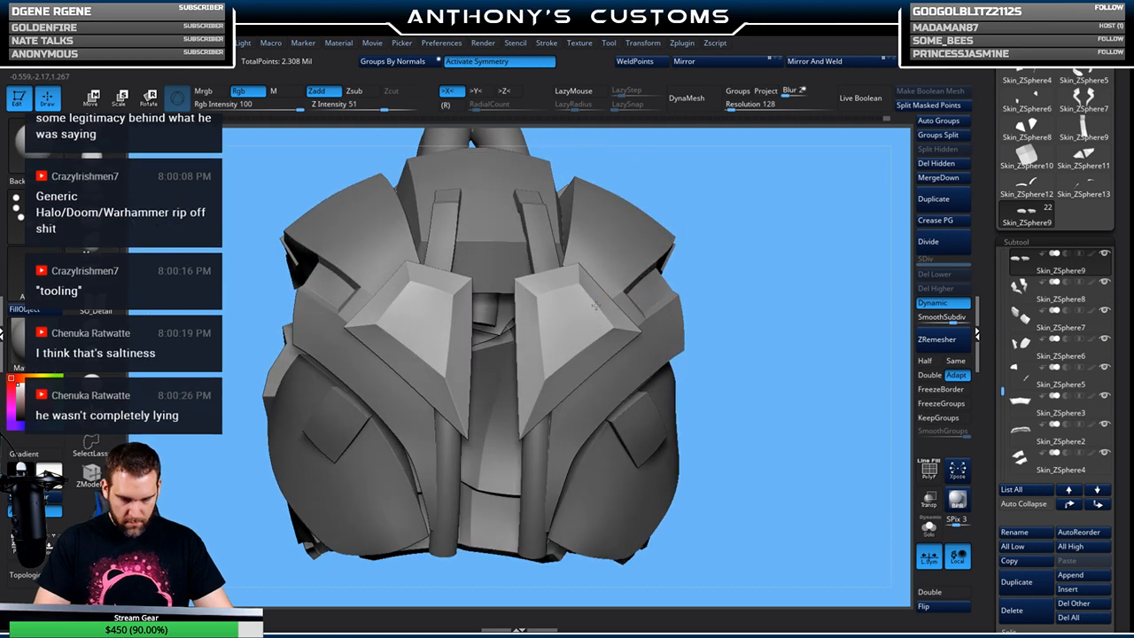
Fine-tune the bevel edges of the plates with the Move brush from both side views
left_click_drag(731, 250, 569, 378)
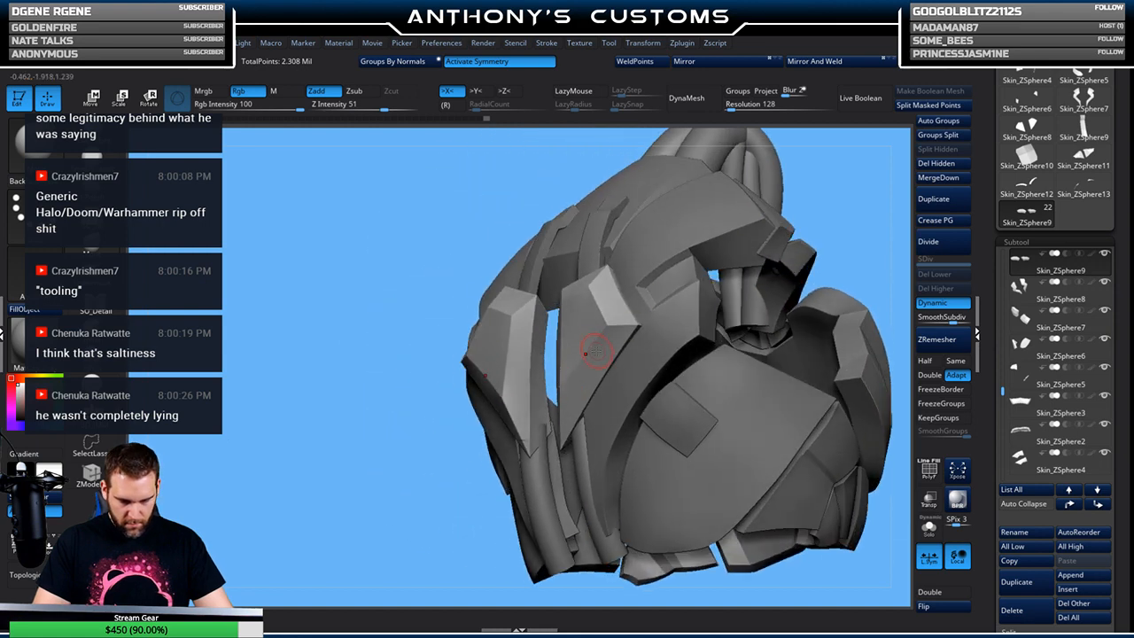
left_click_drag(832, 215, 716, 244)
left_click_drag(681, 289, 706, 376)
left_click_drag(673, 291, 682, 278)
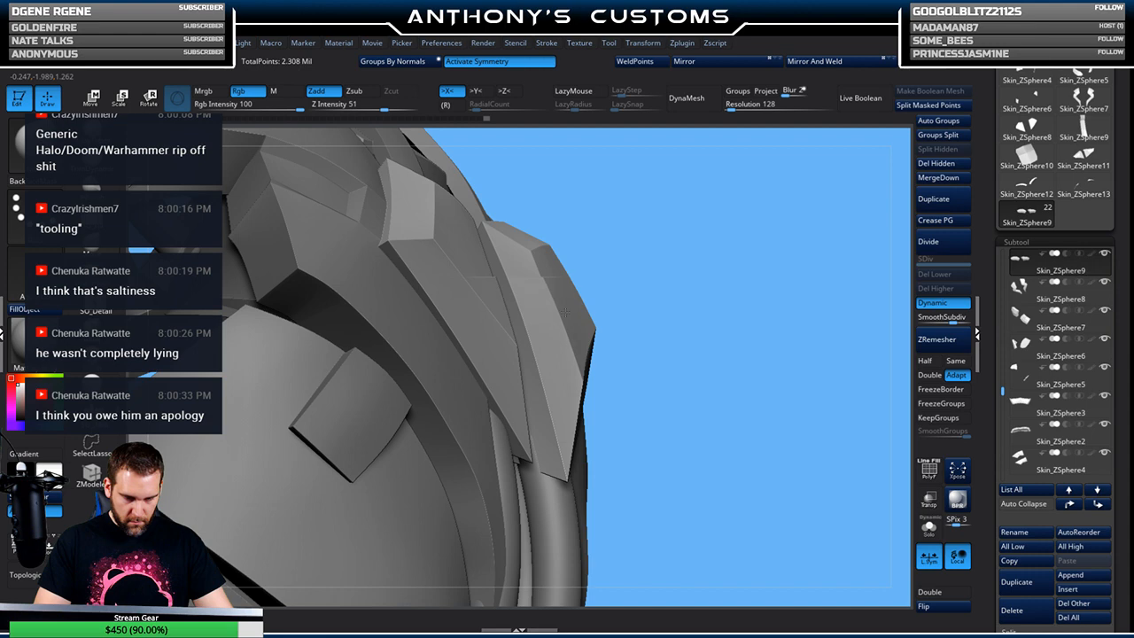
left_click_drag(615, 237, 557, 245)
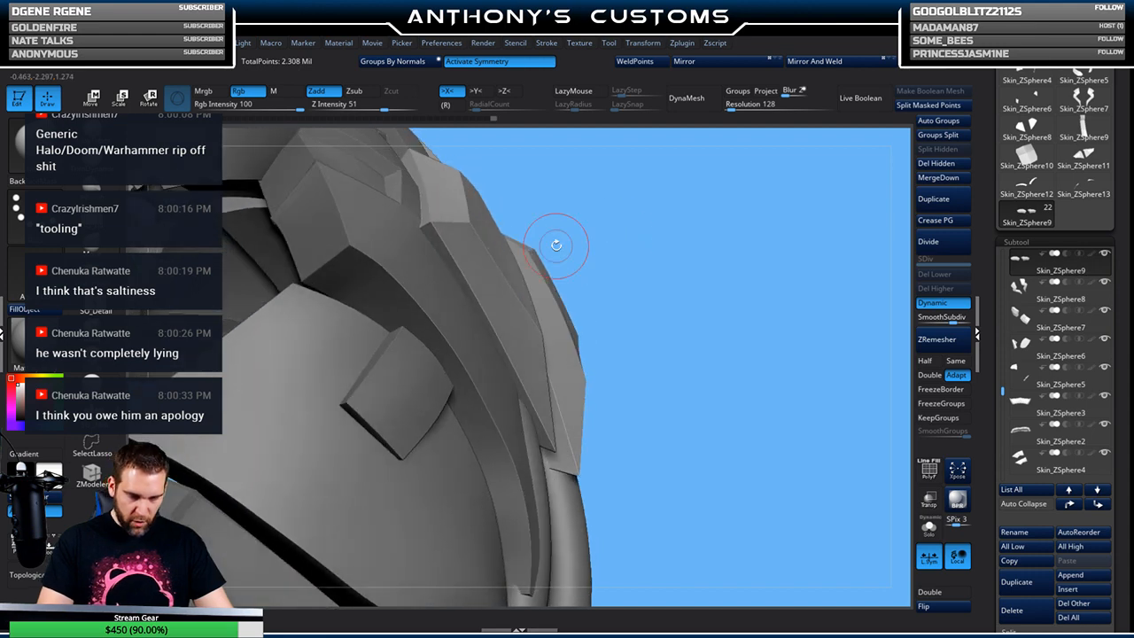
Adjust the plates' raised faces and silhouette with the Move brush, working from below and from the side
left_click_drag(705, 329, 562, 203)
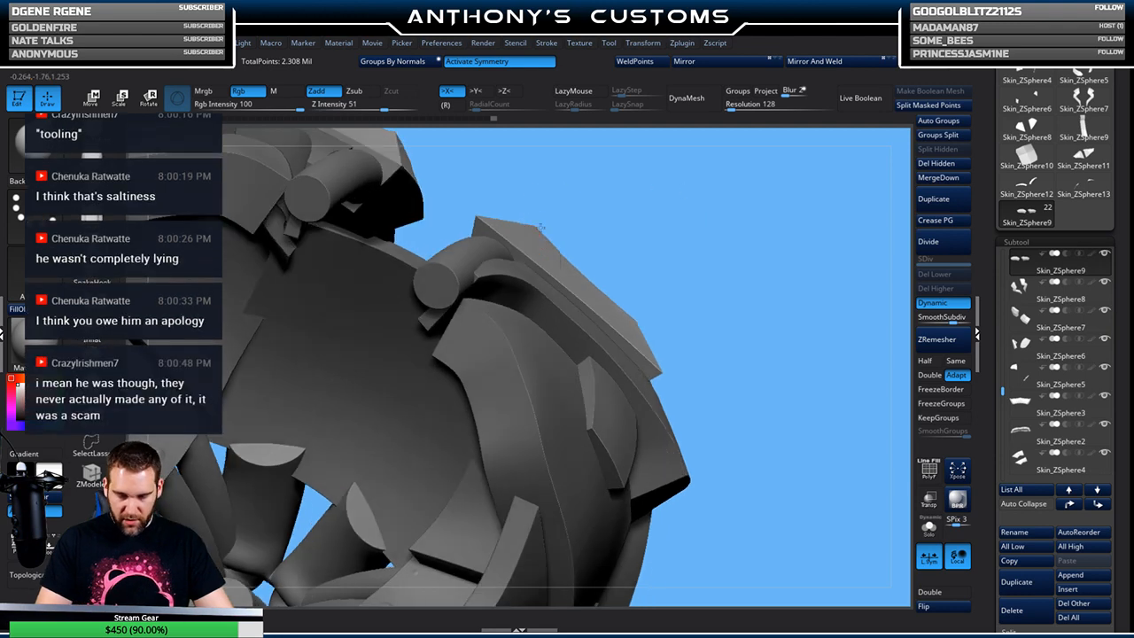
left_click_drag(632, 175, 603, 266)
mouse_move(681, 237)
left_mouse_down()
mouse_move(742, 192)
mouse_move(762, 213)
mouse_move(573, 255)
left_mouse_up()
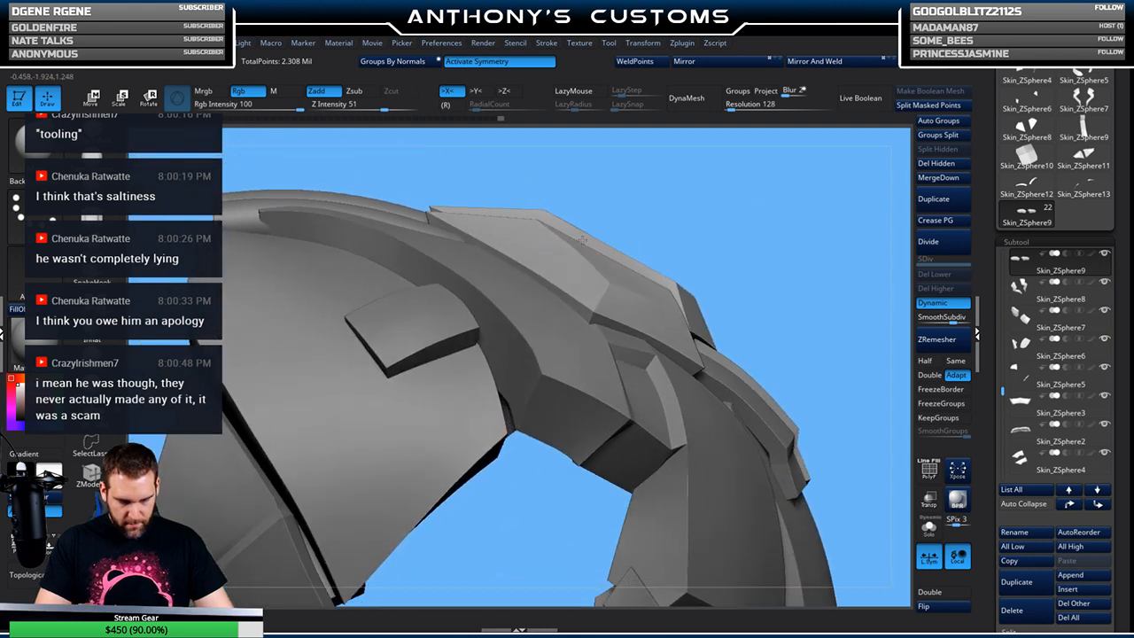
left_click_drag(767, 204, 735, 367)
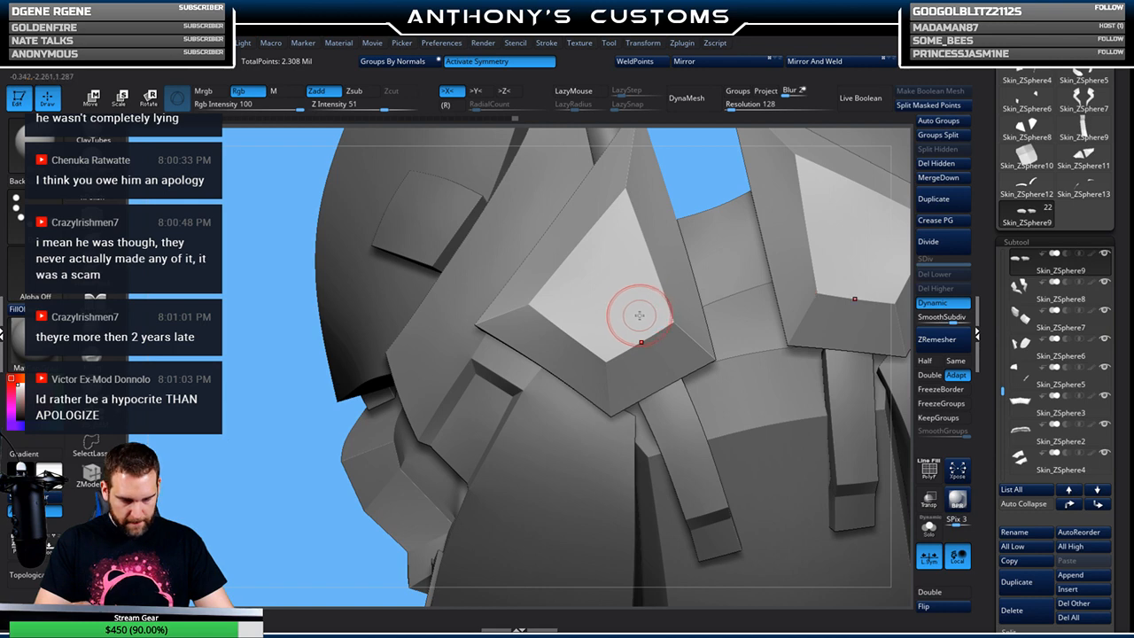
Even out the plates' upper bevels with the Move brush, checking the profile from above and from the side
right_click_drag(633, 307, 659, 238)
right_click_drag(765, 257, 609, 206)
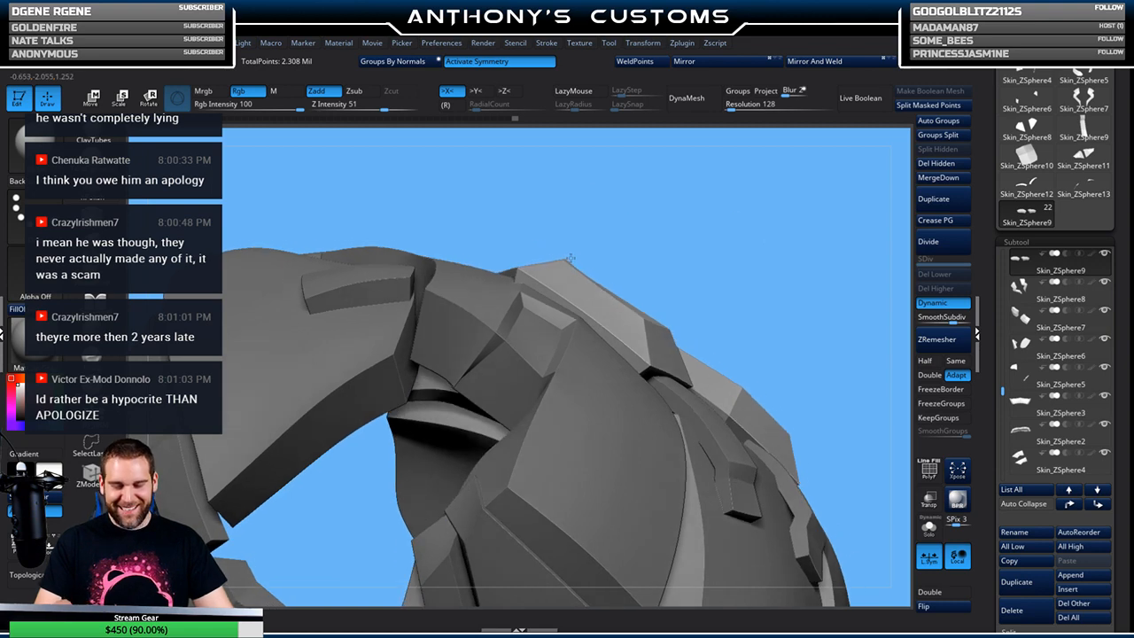
right_click_drag(622, 278, 551, 254)
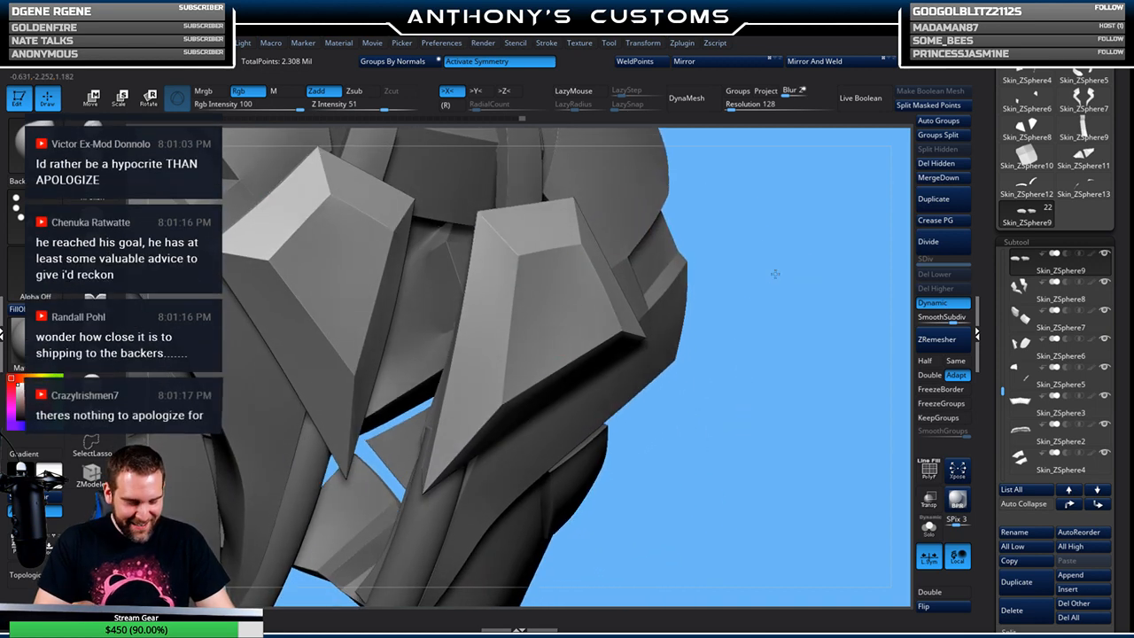
right_click_drag(746, 232, 771, 257)
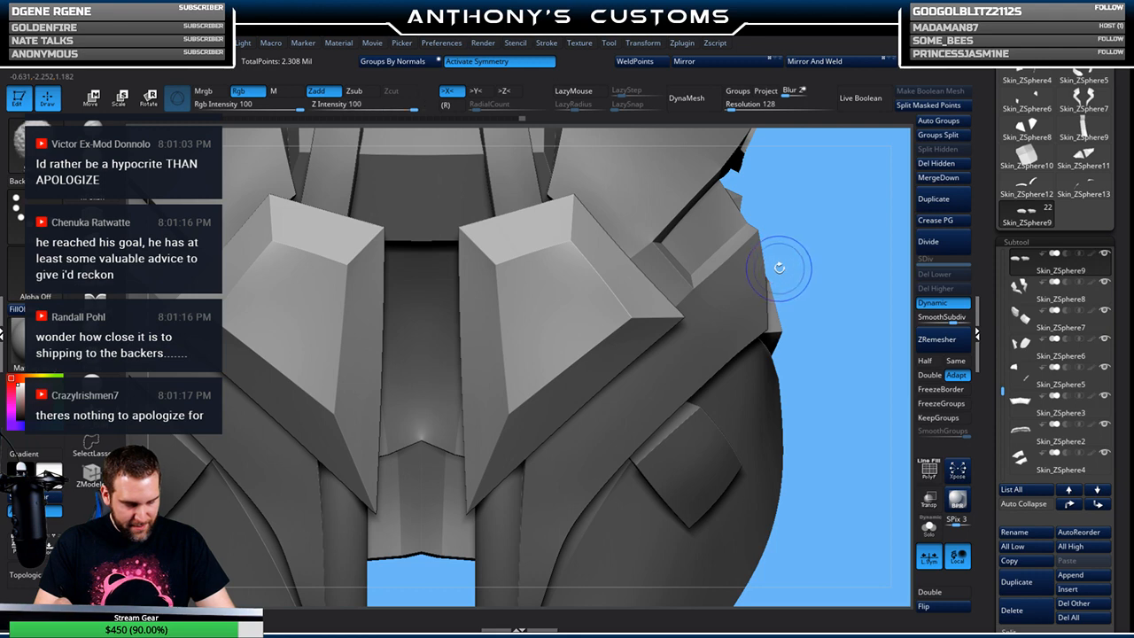
Briefly check the plates' wireframe and make a last Move brush correction to their raised faces and outer bevels
key("shift+f")
key("shift+f")
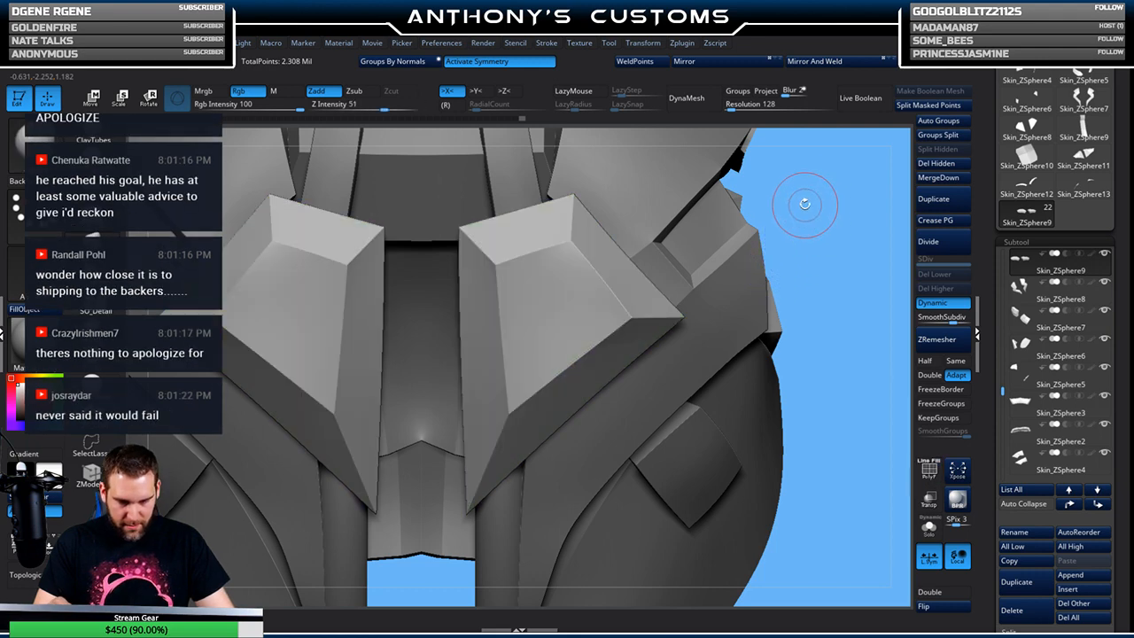
mouse_move(810, 246)
right_mouse_down()
mouse_move(806, 182)
mouse_move(567, 286)
right_mouse_up()
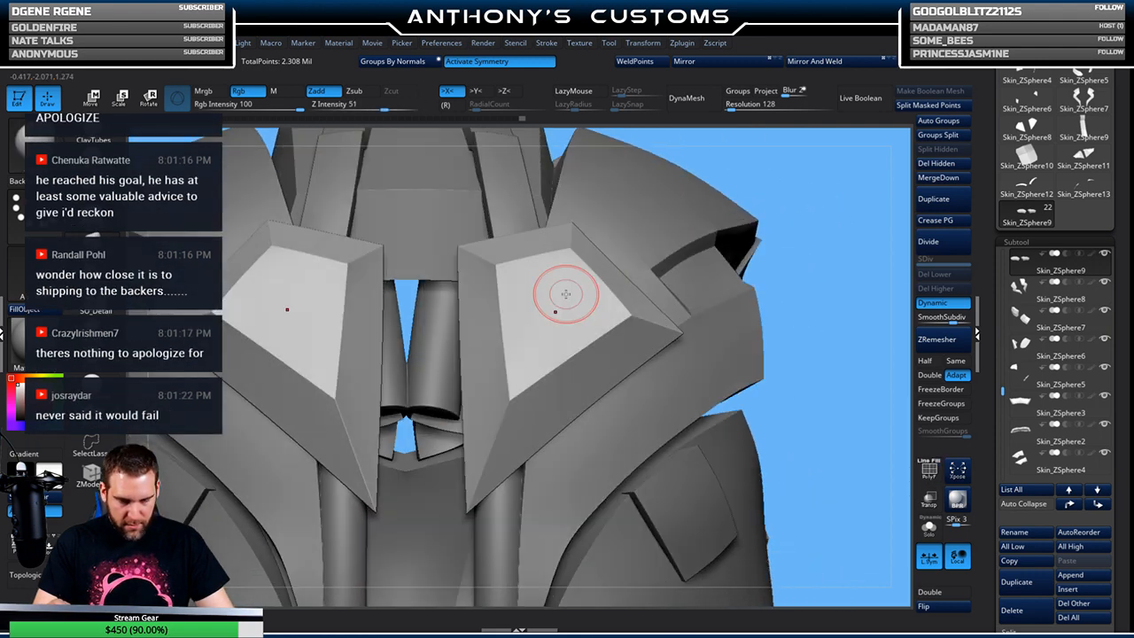
right_click_drag(655, 242, 611, 214)
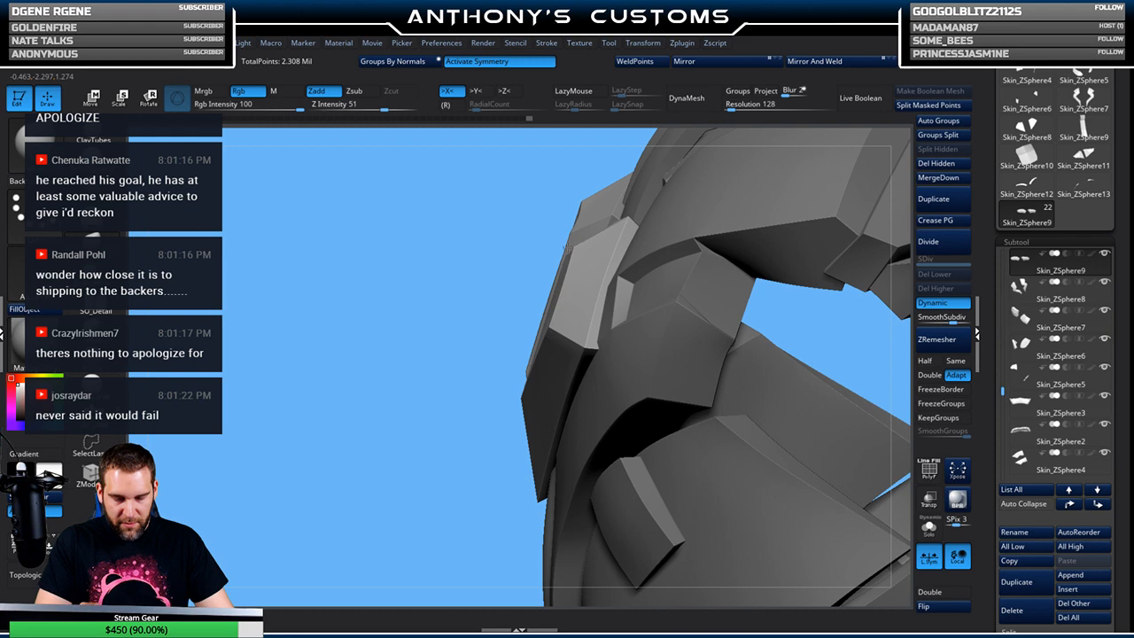
right_click_drag(451, 354, 511, 326)
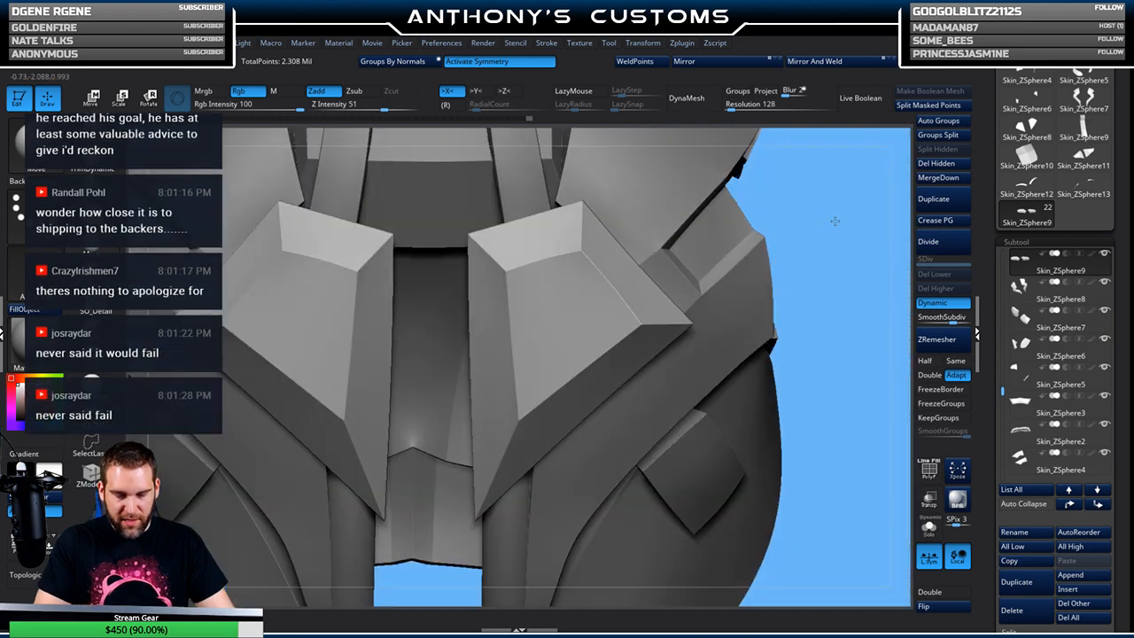
Examine the fit of the paired angular front plates from the side, the front and an angled view
right_click_drag(831, 224, 713, 249)
right_click_drag(646, 281, 600, 293)
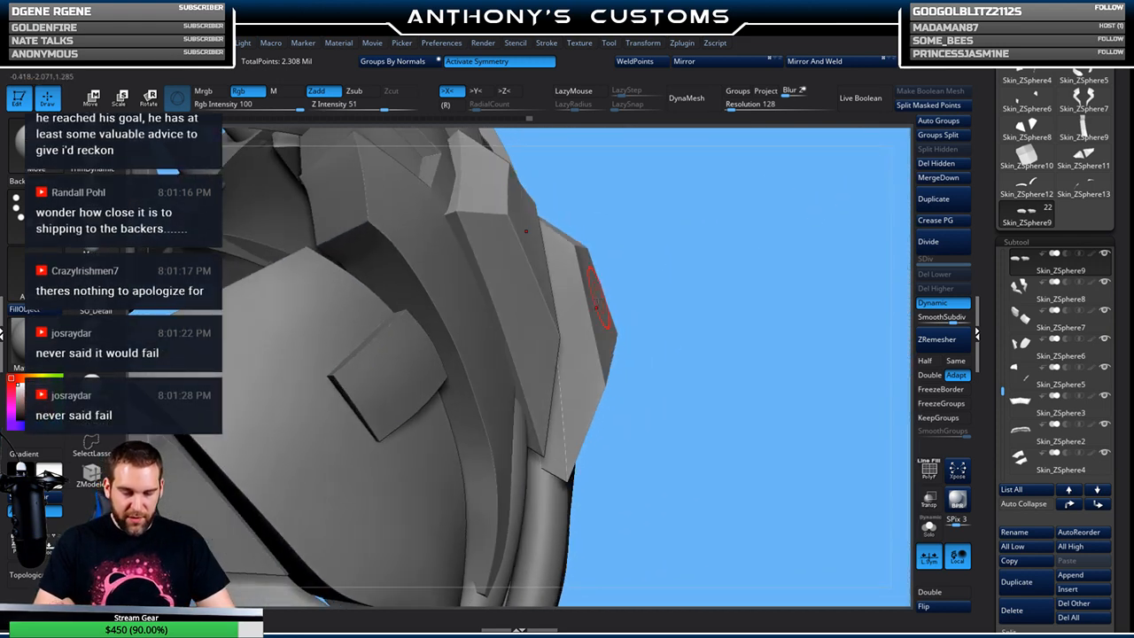
right_click_drag(573, 244, 589, 311)
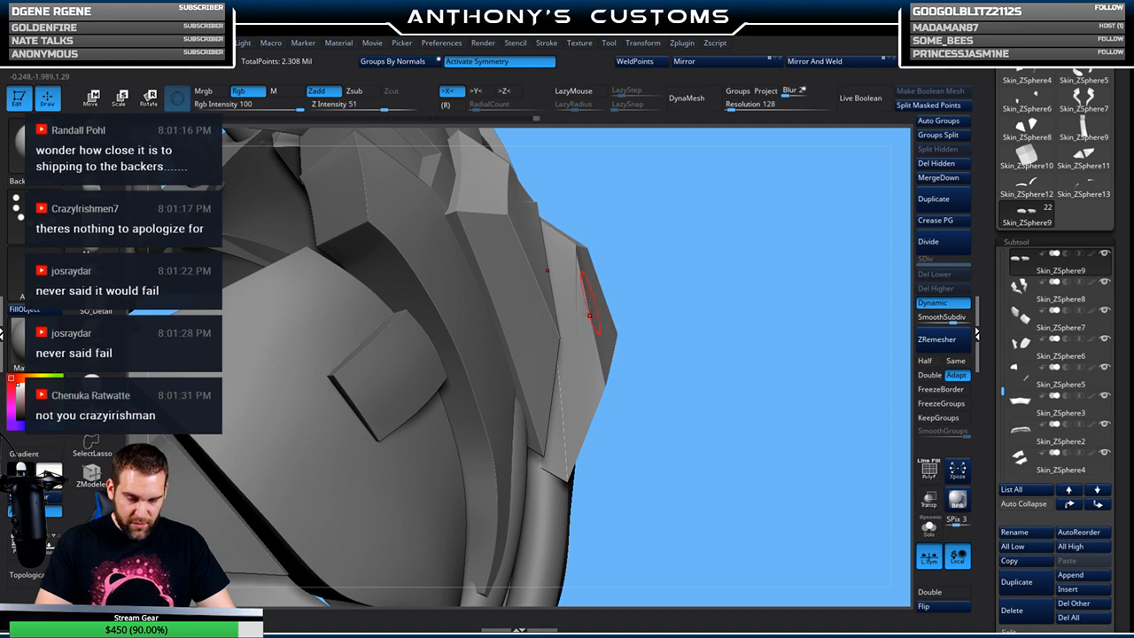
right_click_drag(758, 290, 861, 347)
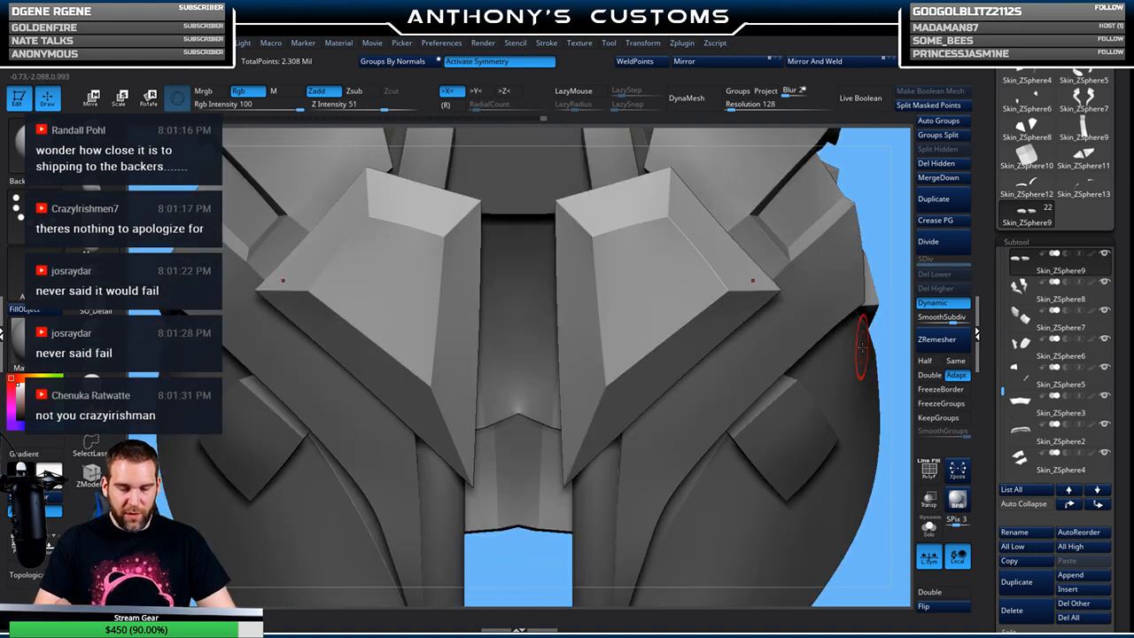
right_click_drag(862, 193, 736, 257, "ctrl")
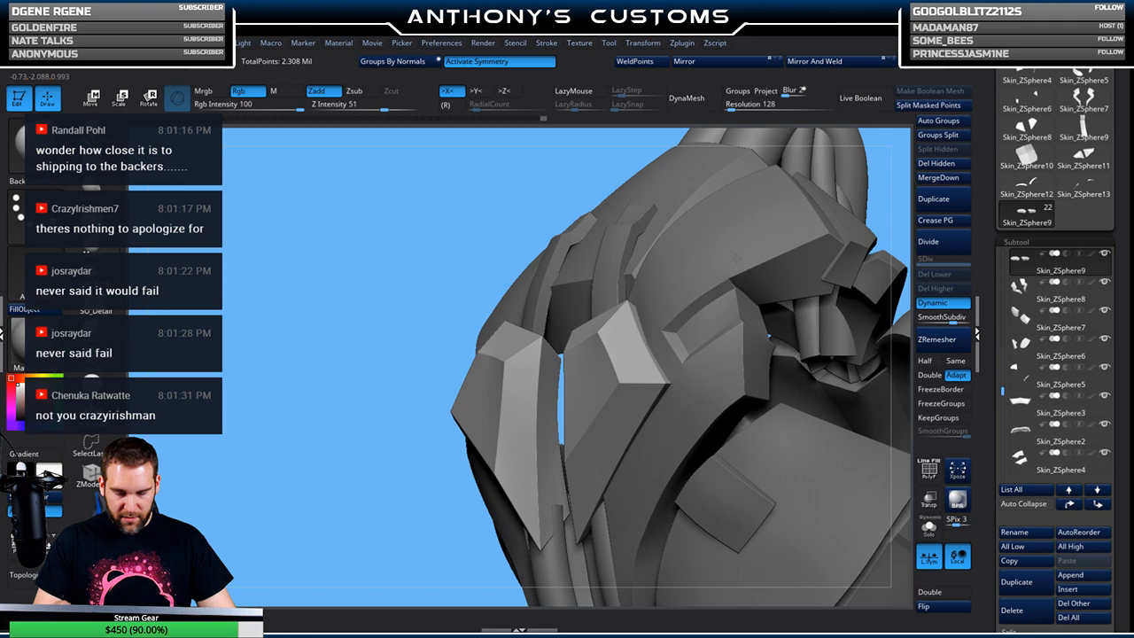
Isolate the curved side armour pieces beside the front plates, examine their edges from several angles, and show the whole model again
left_click(705, 315, "alt")
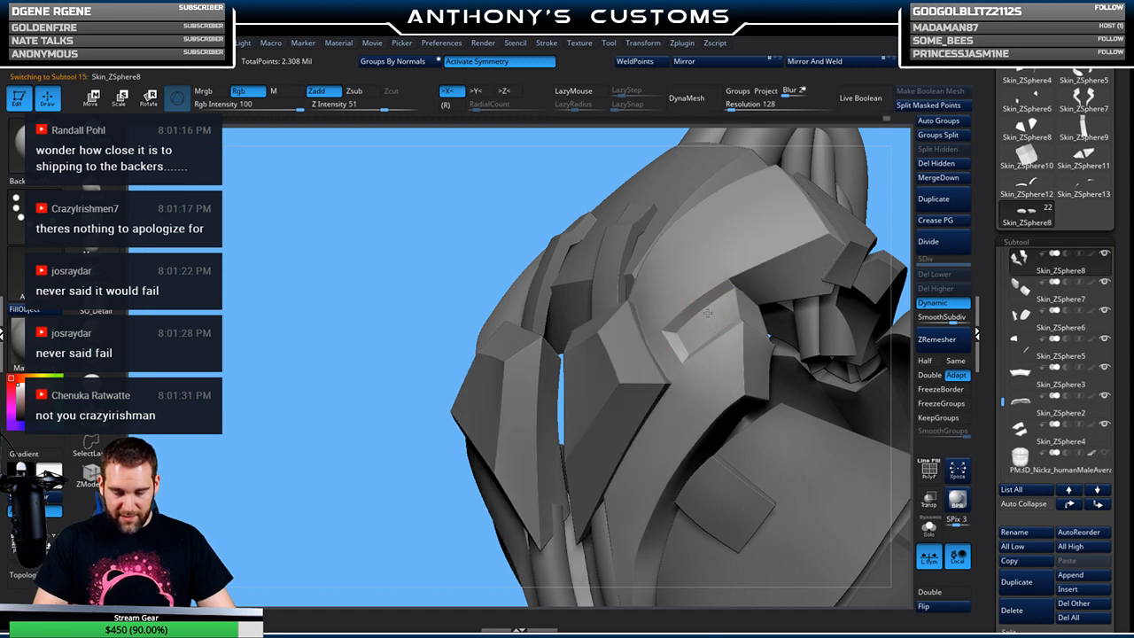
right_click_drag(771, 265, 909, 317)
left_click(928, 528)
right_click_drag(810, 413, 626, 312)
left_click_drag(592, 292, 556, 299)
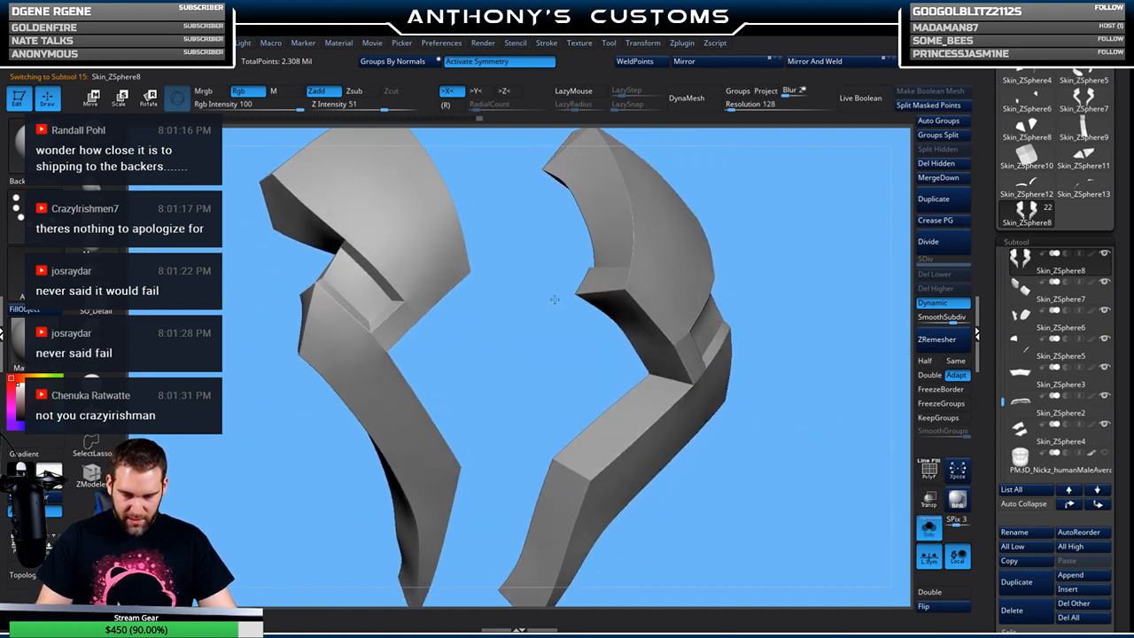
right_click_drag(794, 223, 714, 217)
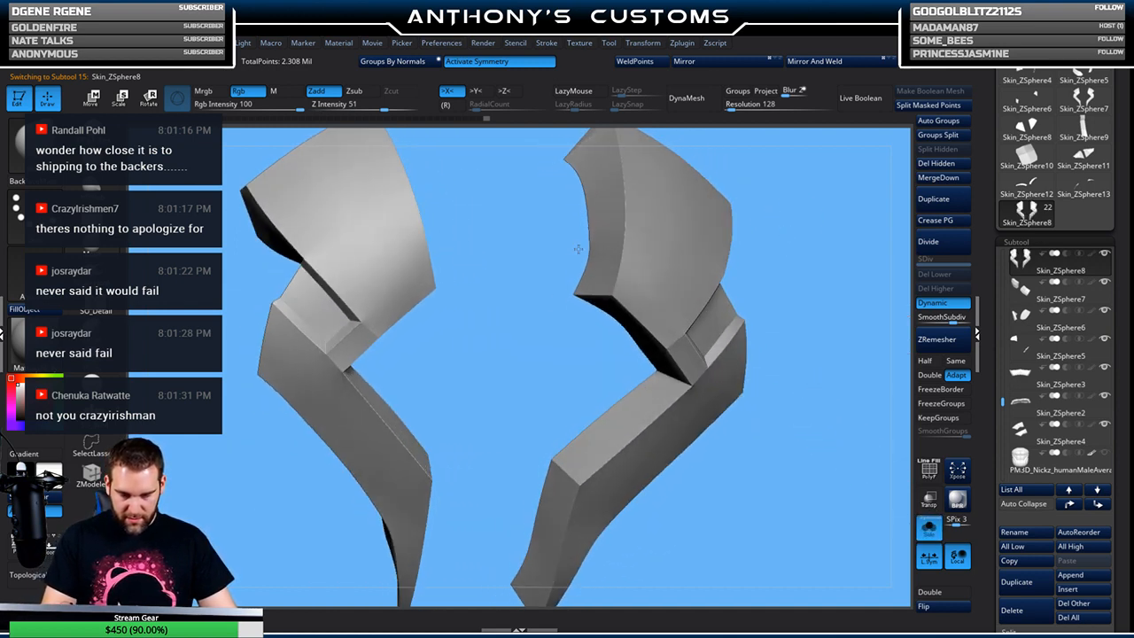
right_click_drag(626, 223, 739, 229)
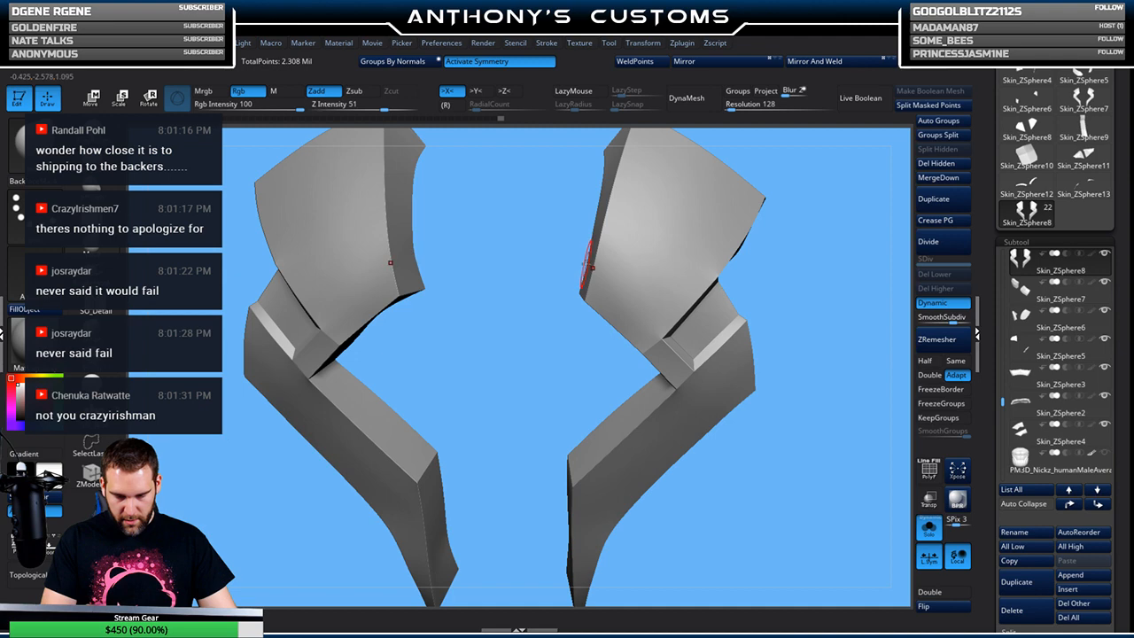
right_click_drag(797, 235, 615, 229)
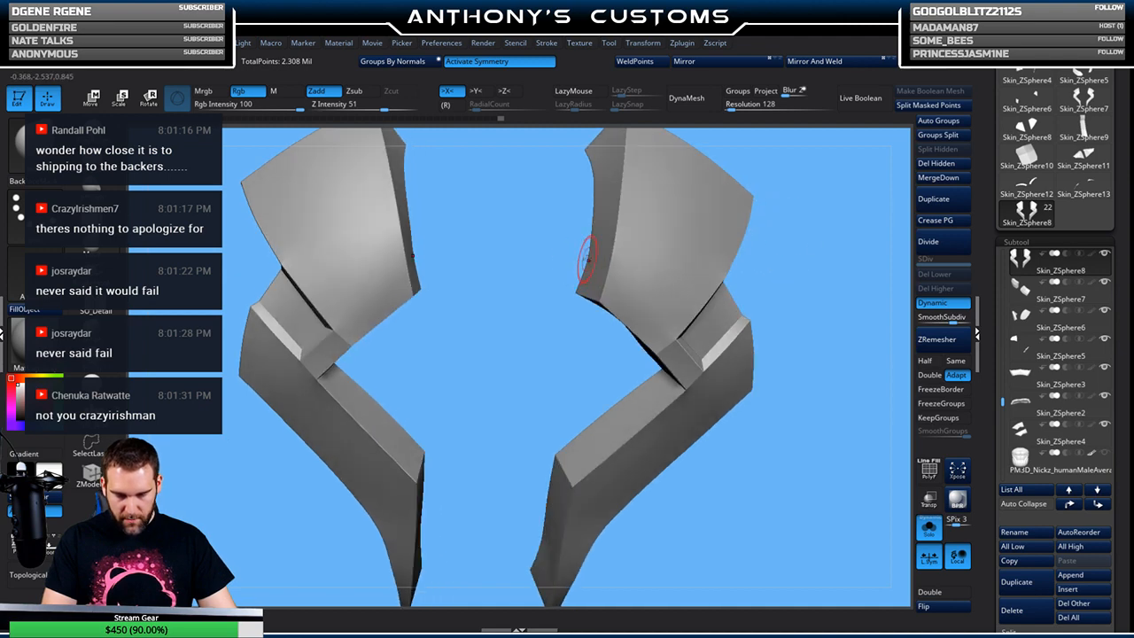
left_click_drag(767, 249, 808, 261)
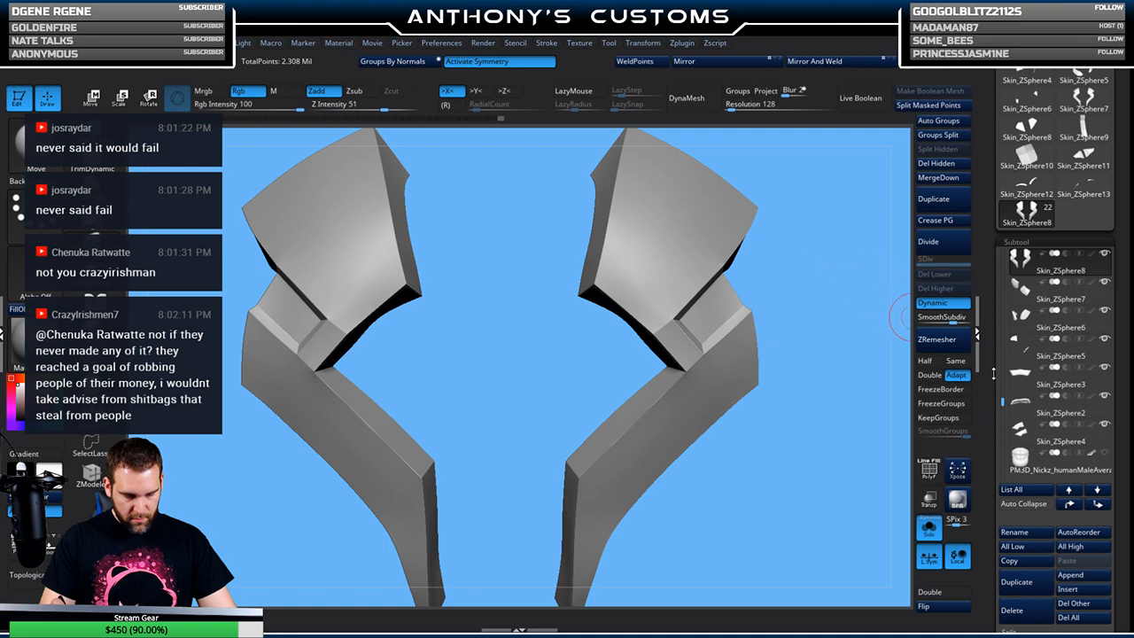
left_click(927, 524)
left_click_drag(859, 451, 840, 468)
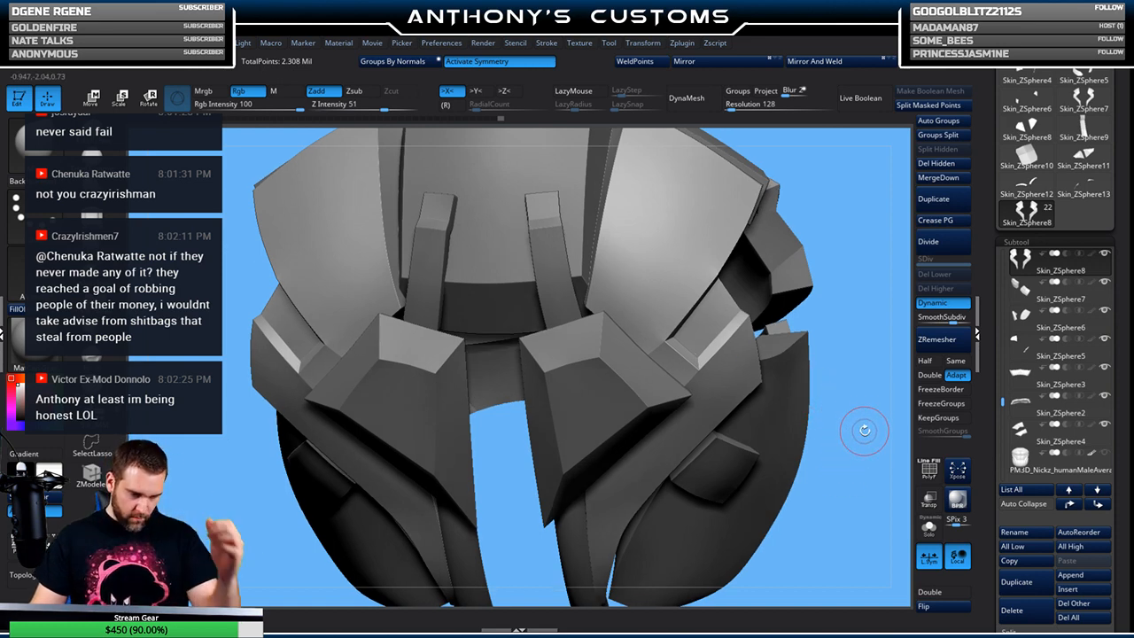
left_click_drag(852, 496, 856, 491)
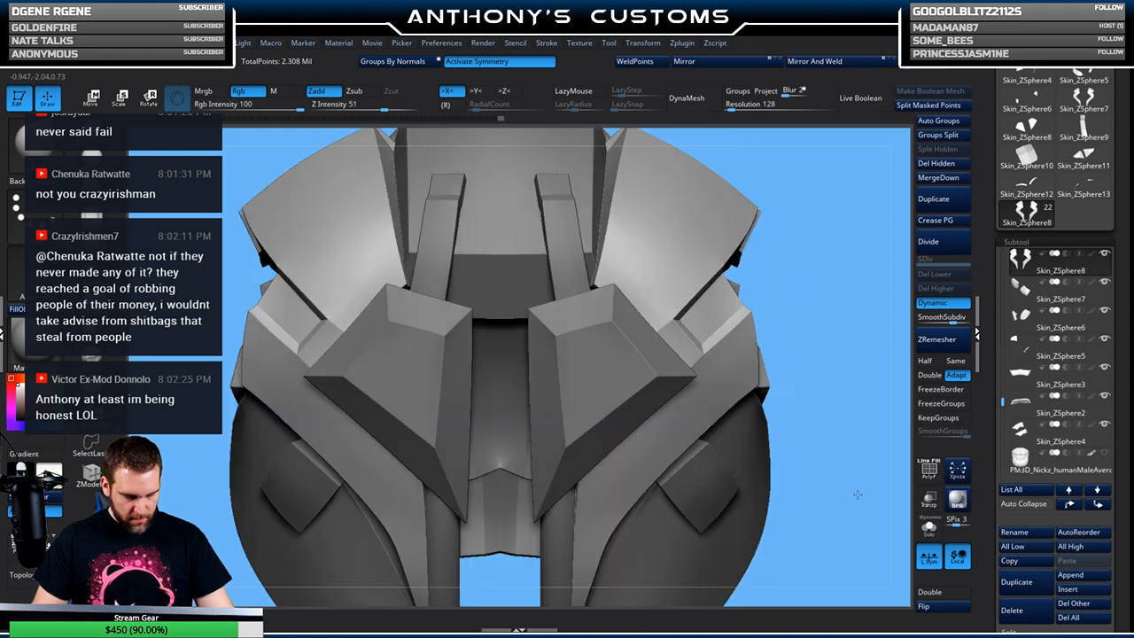
Select the paired front plates, mask them below their upper edges, and try shifting those edges up and inward with the transform gizmo
left_click(592, 327, "alt")
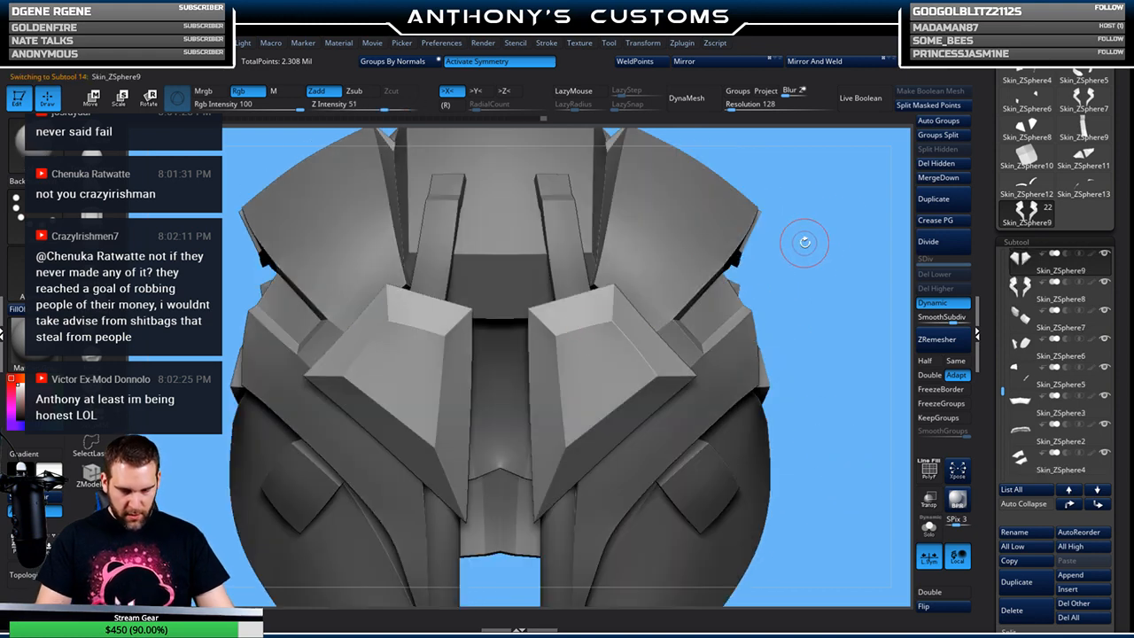
left_click_drag(846, 187, 759, 143, "ctrl")
key("w")
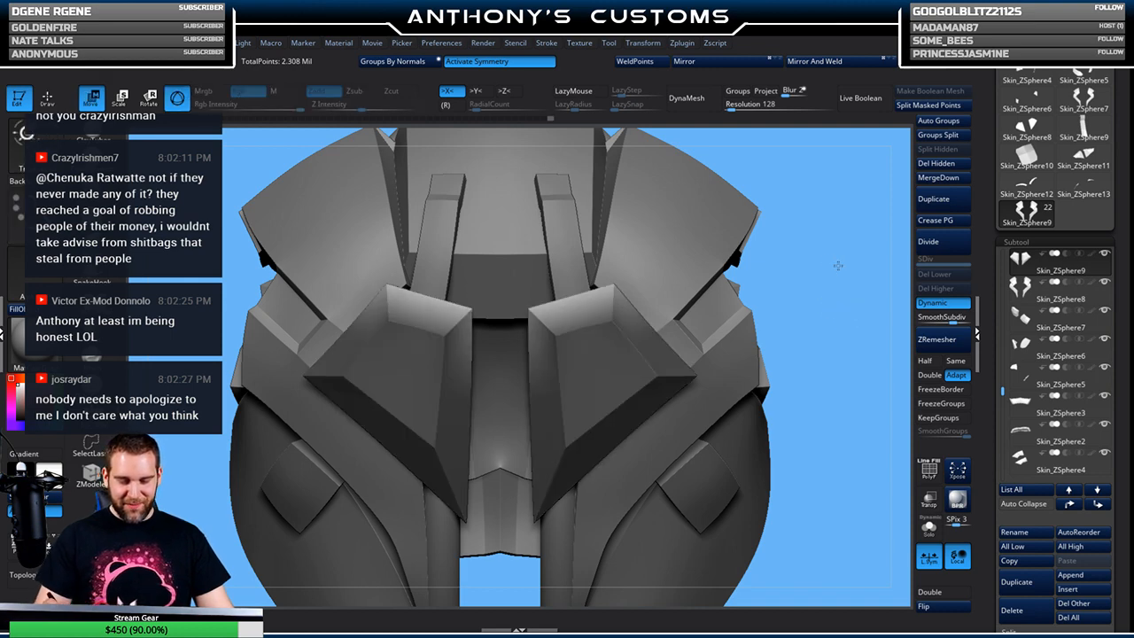
left_click(611, 319)
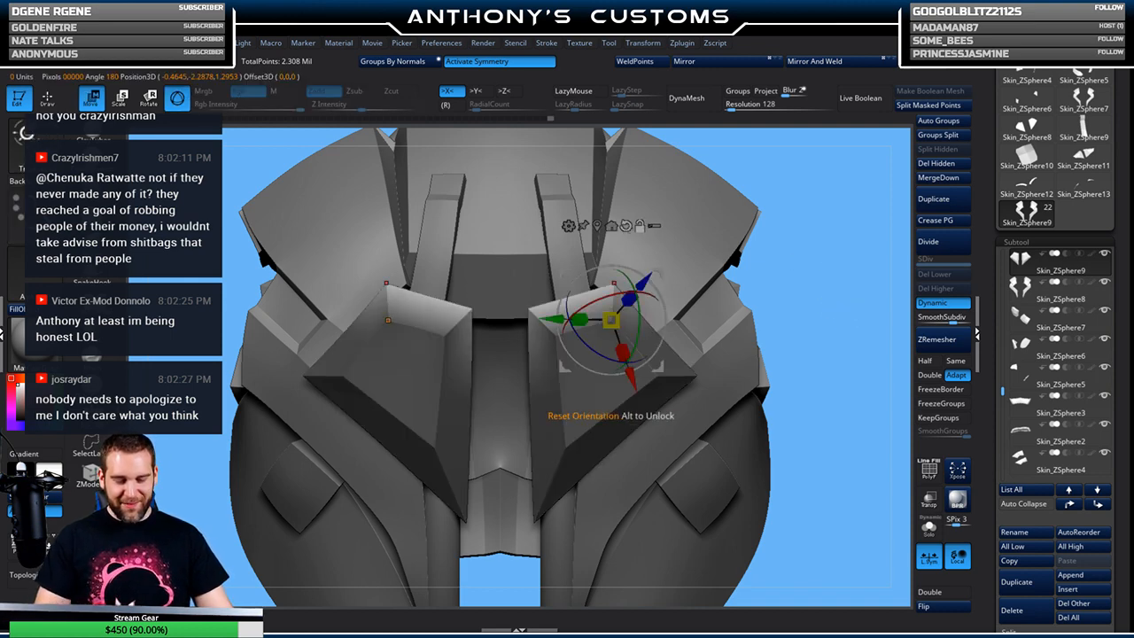
left_click(625, 225)
left_click_drag(611, 319, 601, 304)
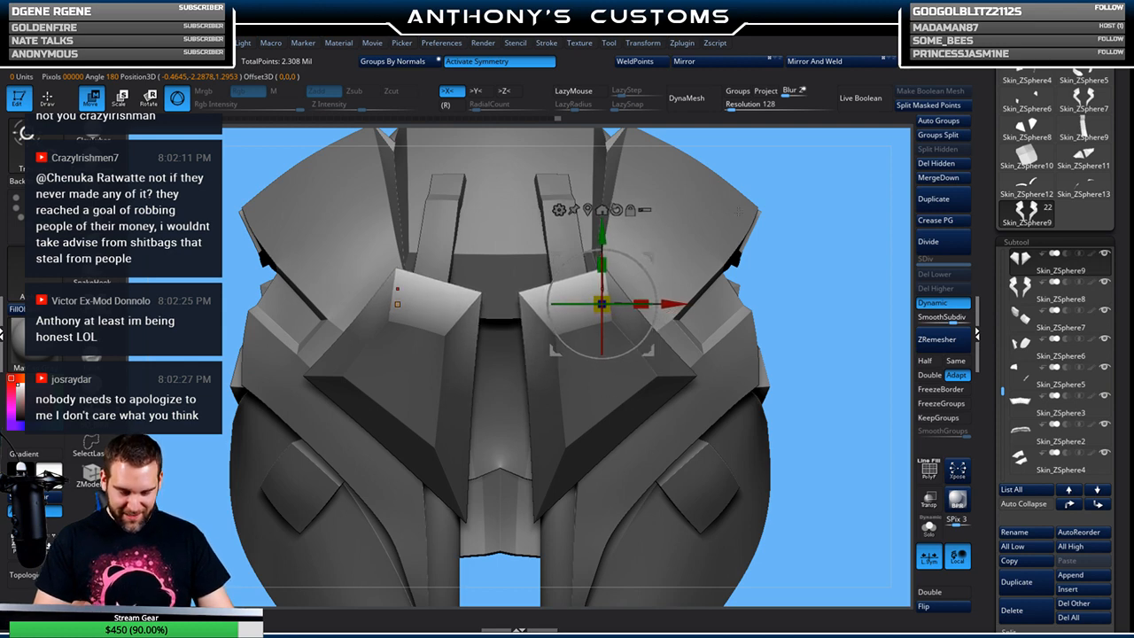
key("q")
left_click_drag(838, 245, 843, 250, "ctrl")
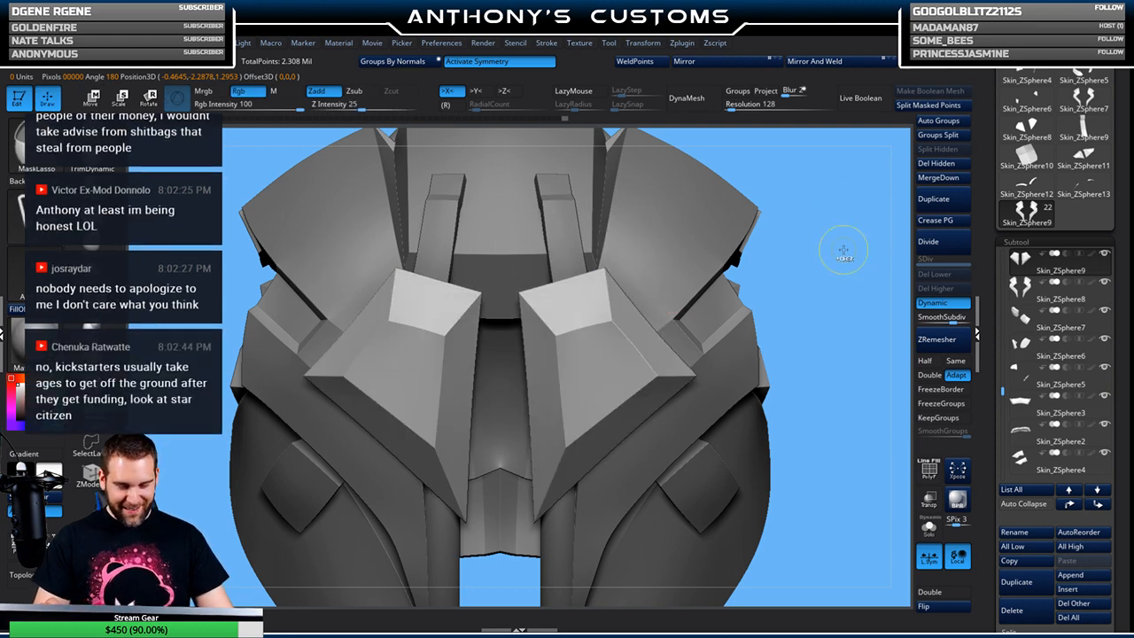
key("ctrl+z")
key("ctrl+z")
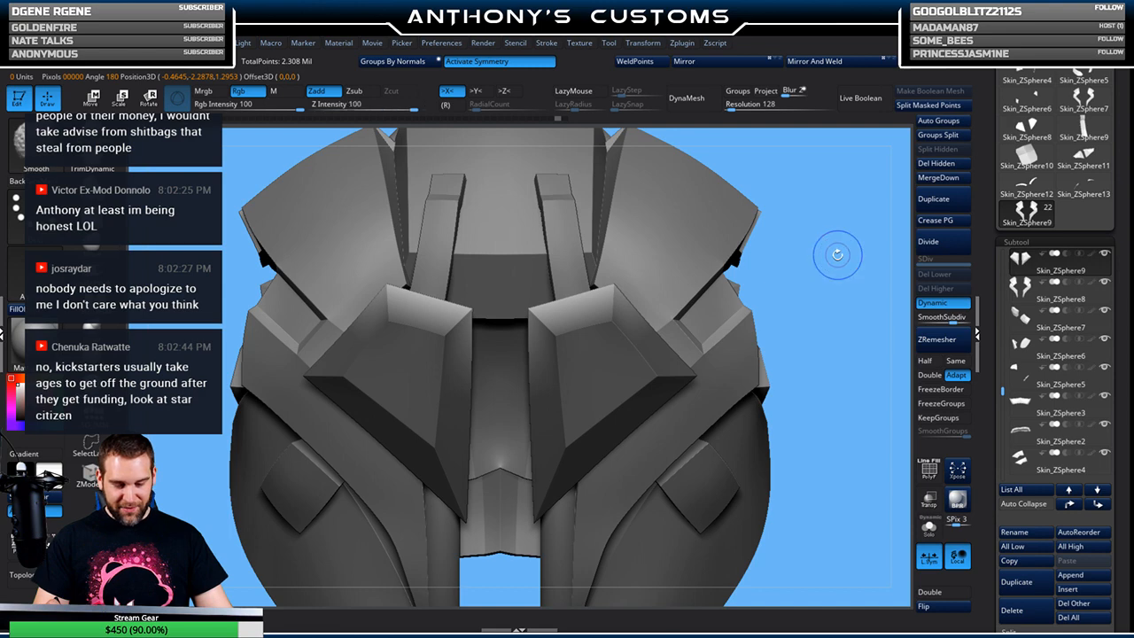
Show the front plates' wireframe, clear their mask, and remove the extra edge loops across their faces with ZModeler
key("shift+f")
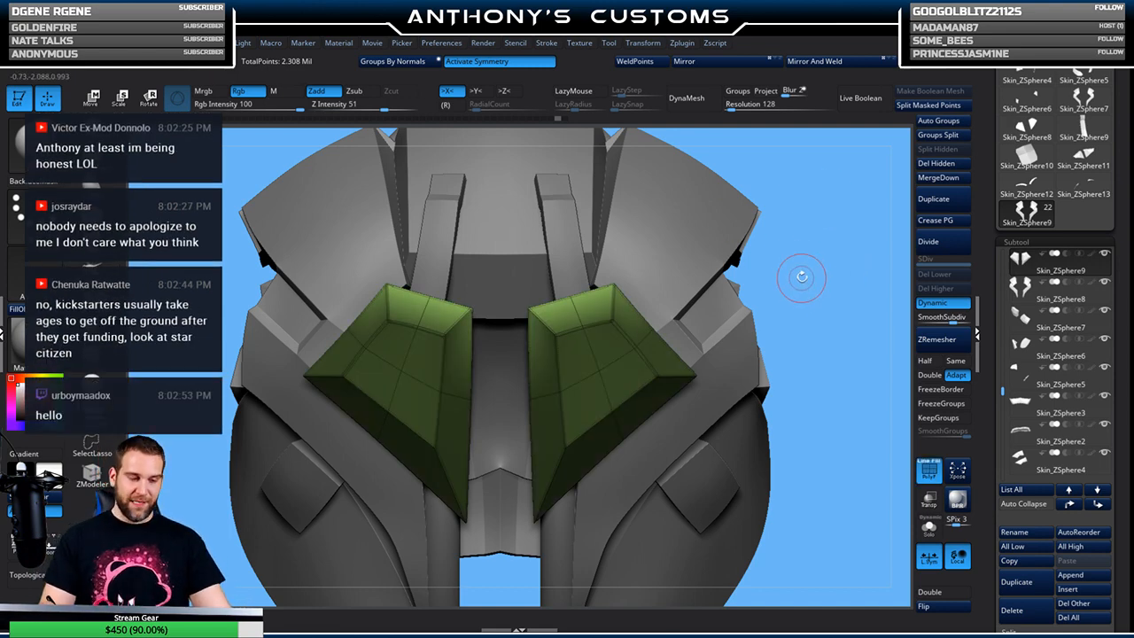
left_click_drag(815, 253, 820, 256, "ctrl")
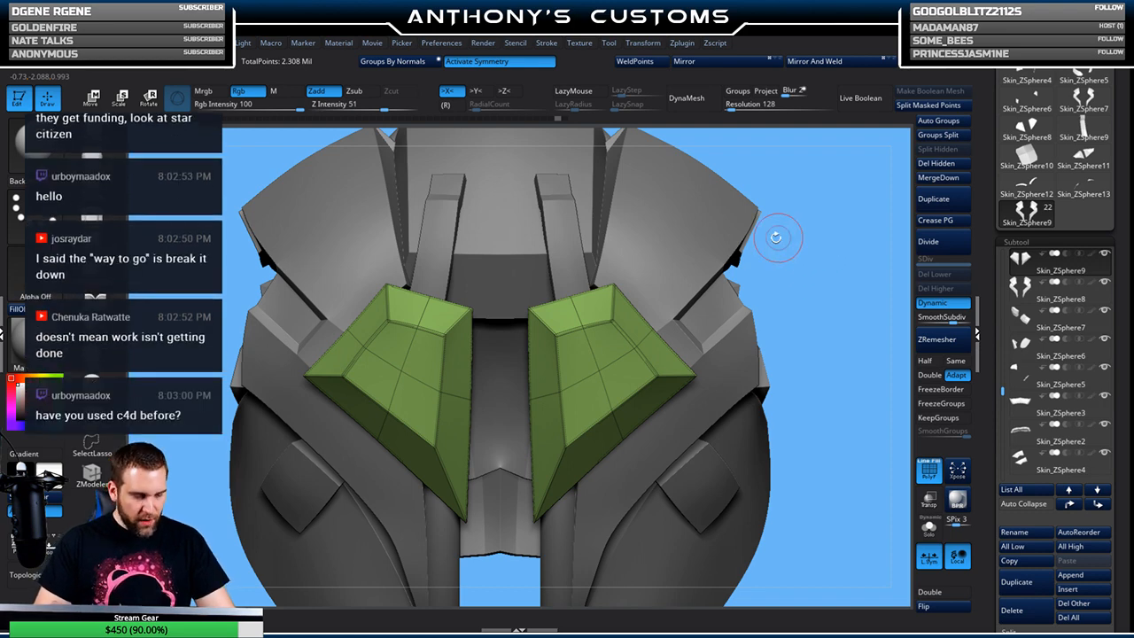
key("b")
key("z")
key("m")
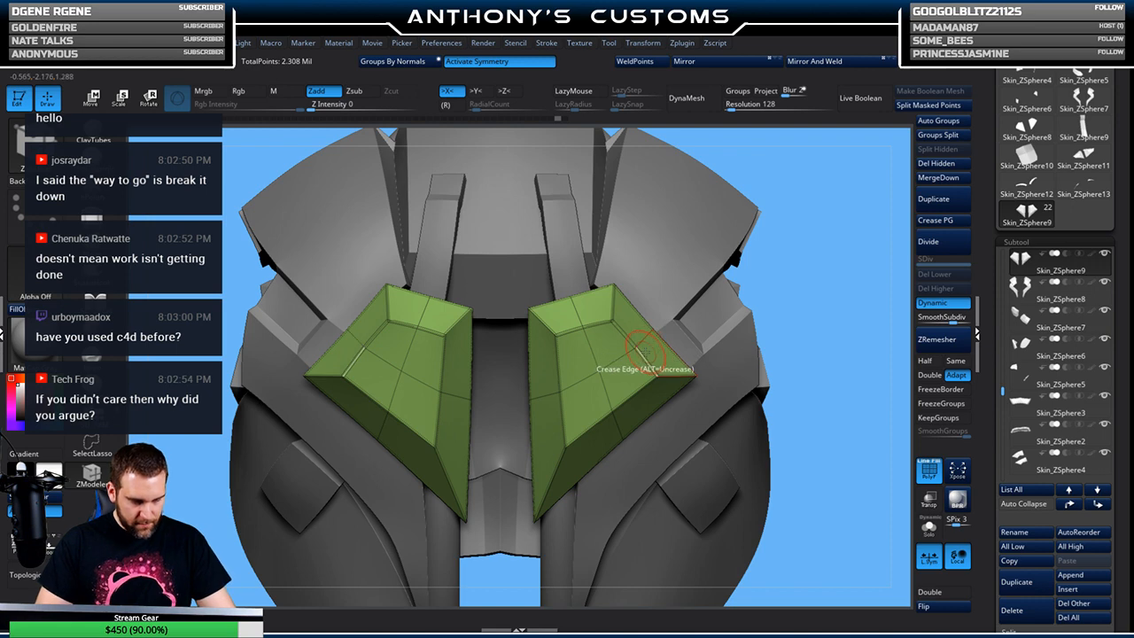
key("space")
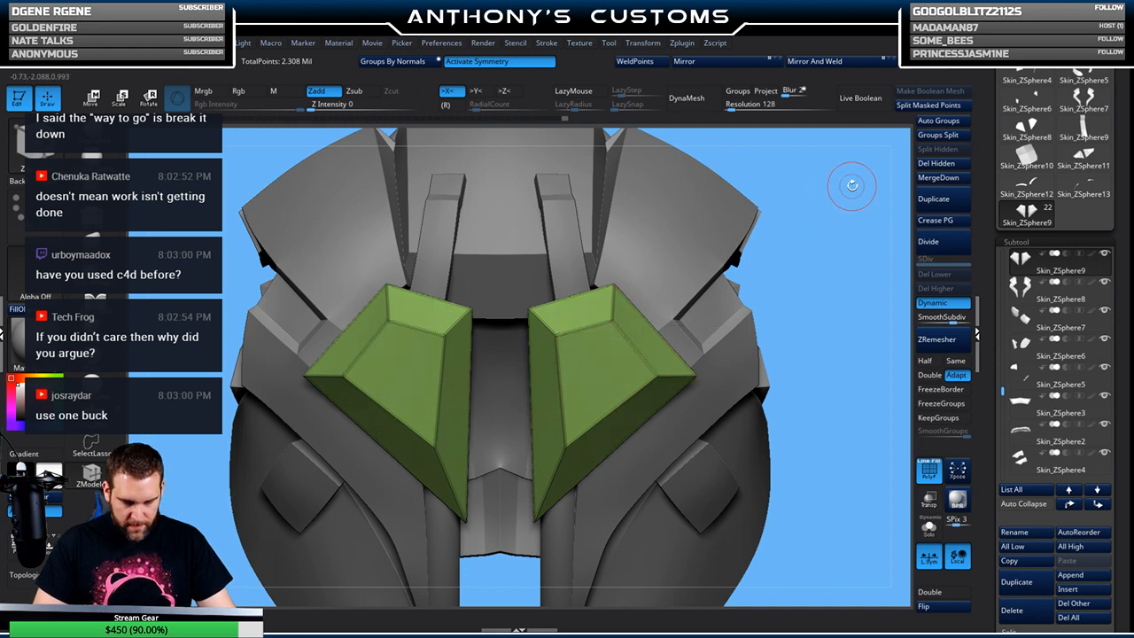
Move the front plates' upper edges up and inward toward the centre with masking and the transform gizmo, leaving the plates unmasked
left_click_drag(815, 267, 817, 270)
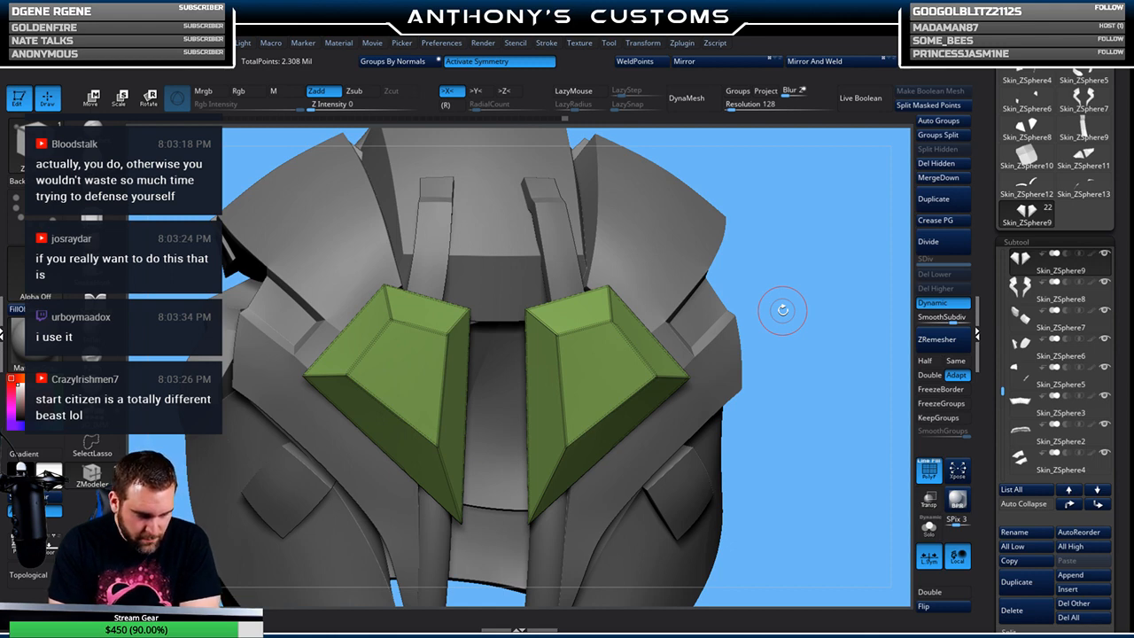
left_click_drag(824, 217, 595, 301)
key("w")
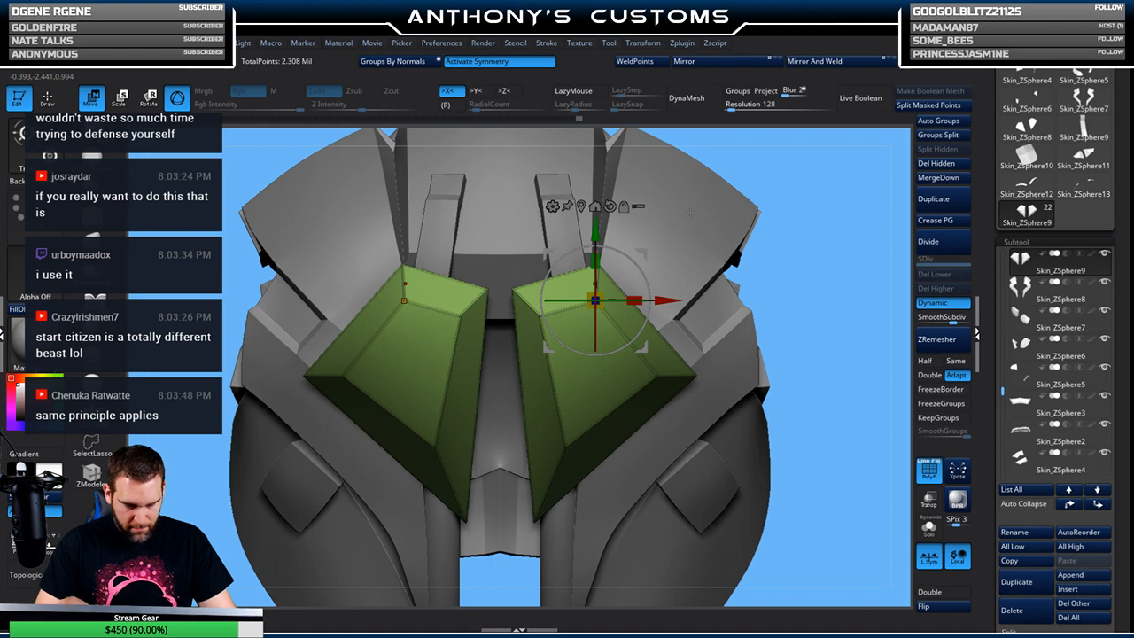
key("q")
mouse_move(815, 195)
left_mouse_down()
mouse_move(816, 280)
mouse_move(795, 199)
mouse_move(775, 279)
left_mouse_up()
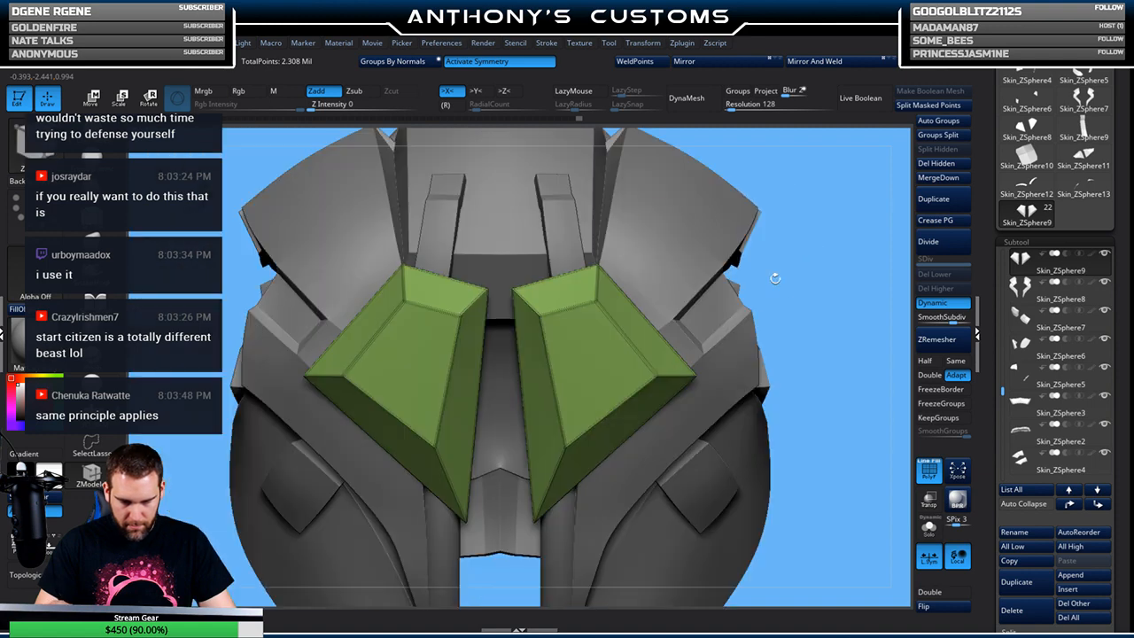
Select the central plate behind the two narrow straps and pull its lower crease downward with the Move brush
left_click(524, 237, "alt")
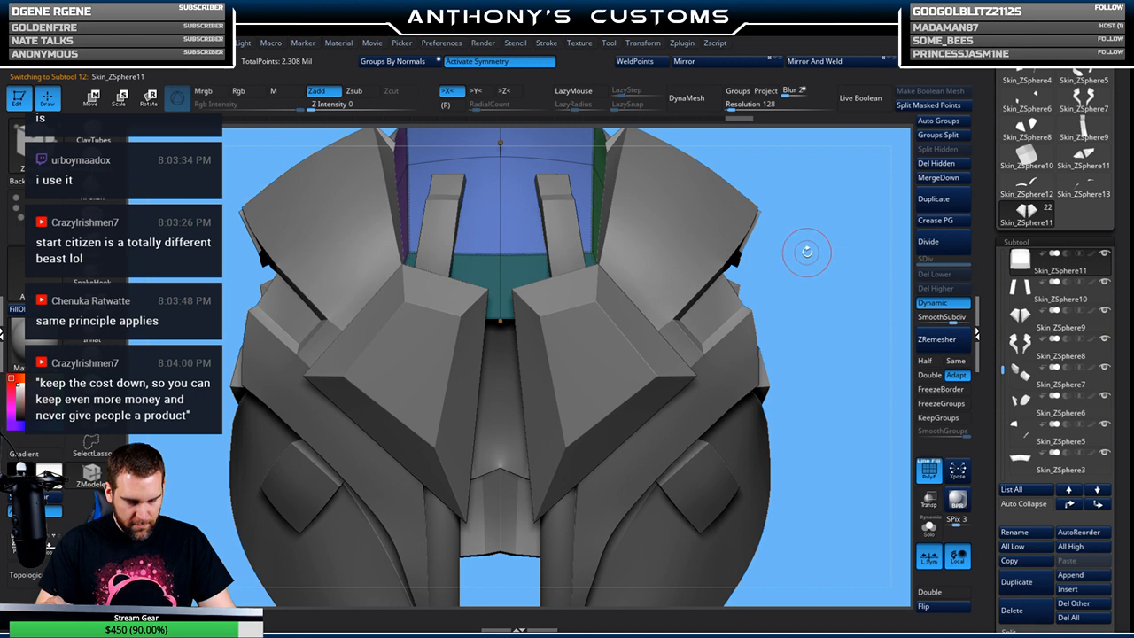
mouse_move(809, 248)
left_mouse_down()
mouse_move(771, 261)
mouse_move(796, 238)
left_mouse_up()
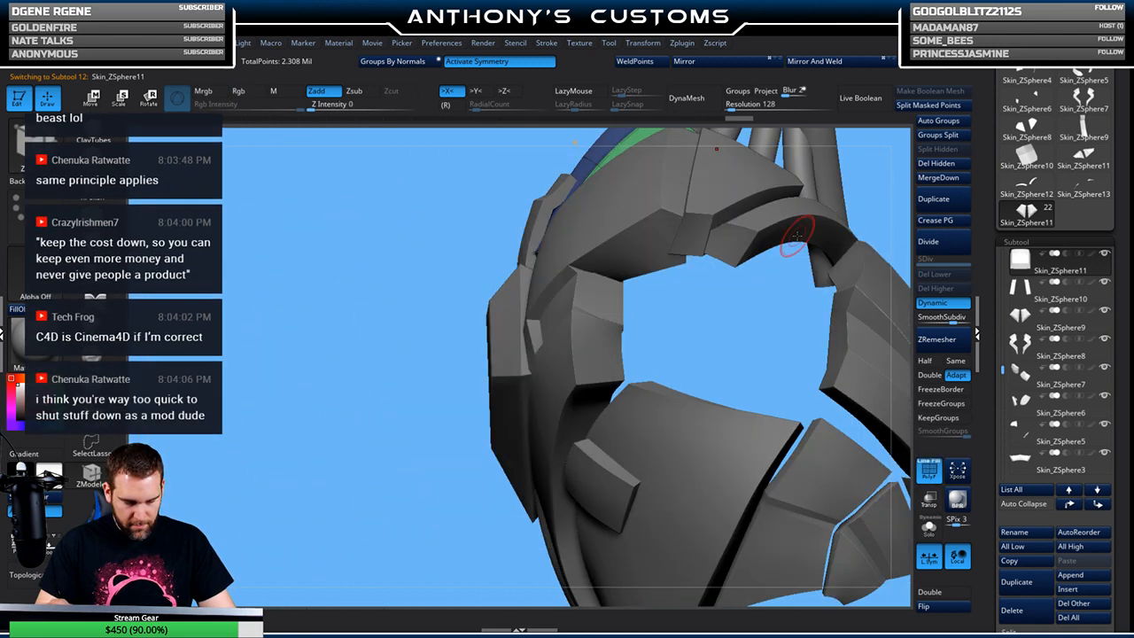
left_click_drag(668, 329, 728, 311)
mouse_move(790, 241)
left_mouse_down()
mouse_move(828, 265)
mouse_move(802, 265)
left_mouse_up()
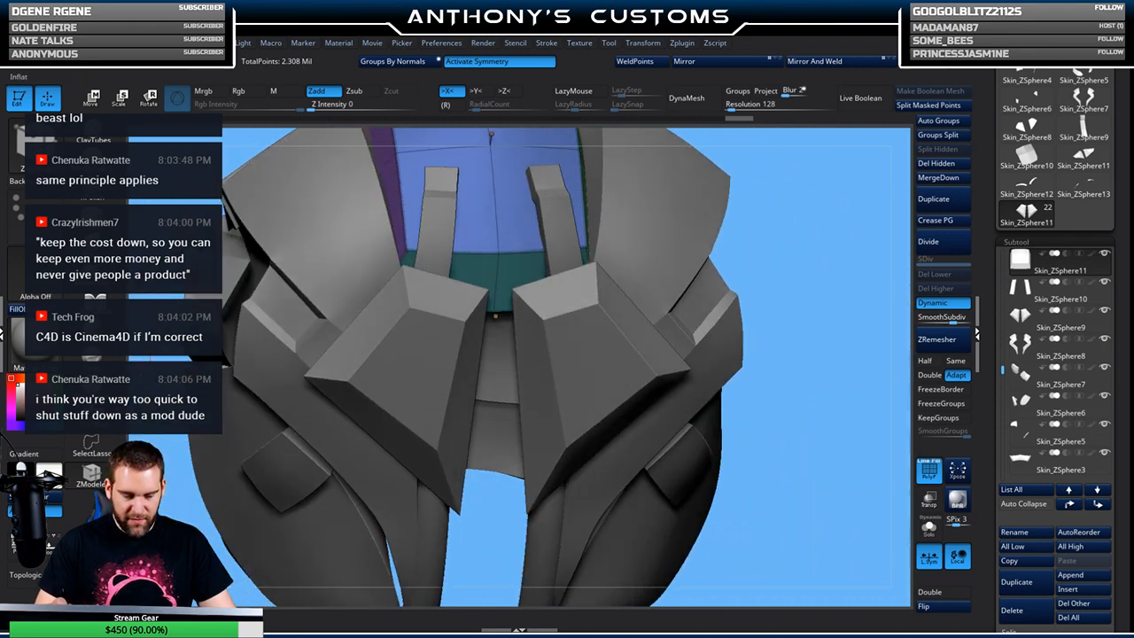
left_click(92, 239)
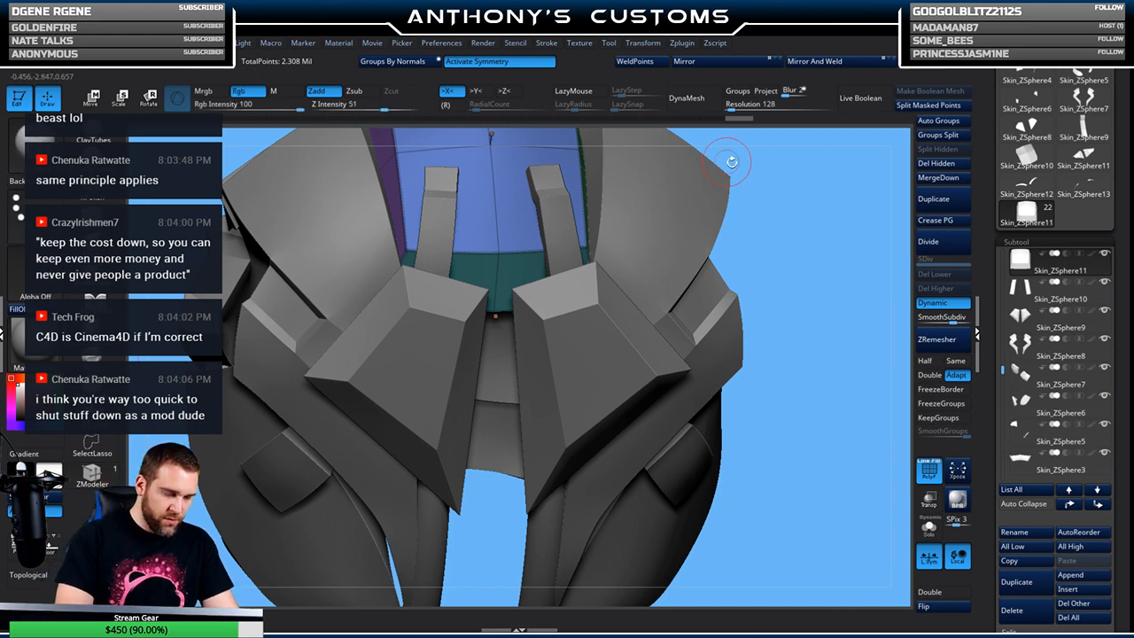
left_click_drag(804, 218, 801, 220, "shift")
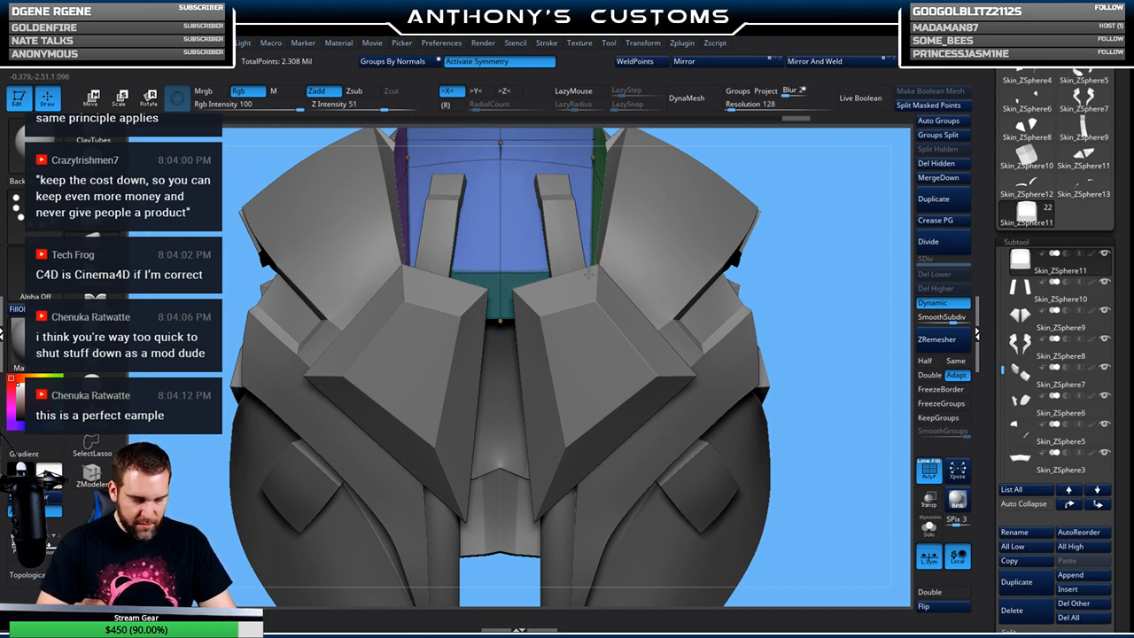
Slide the central plate's complete horizontal edge loop downward toward the tops of the straps with the ZModeler Slide action
left_click_drag(819, 173, 815, 248)
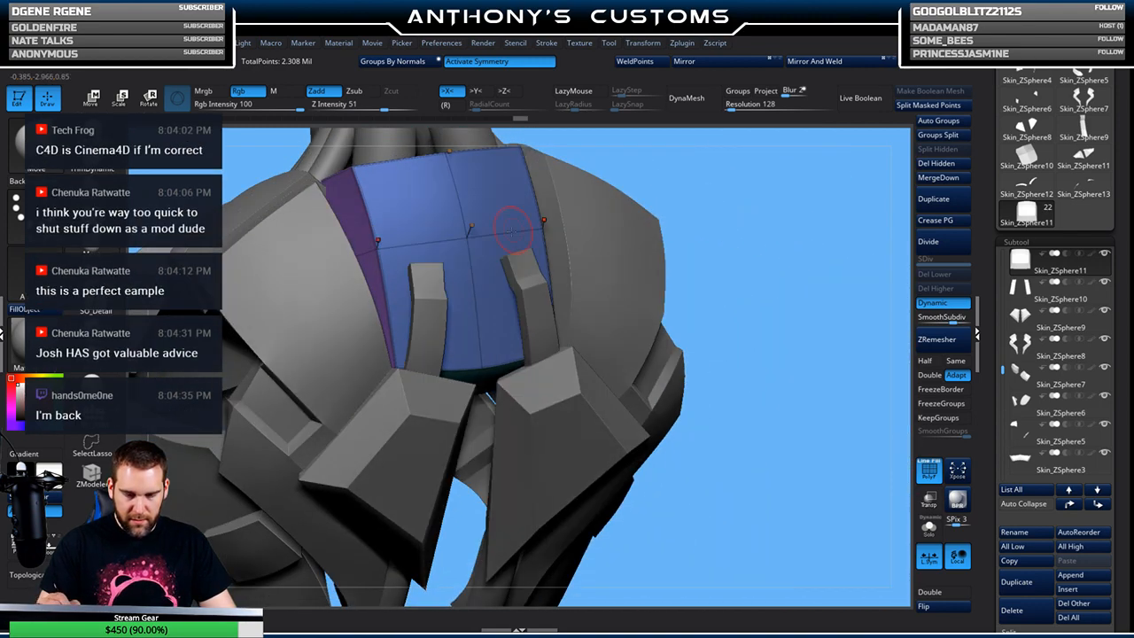
key("b")
key("z")
key("m")
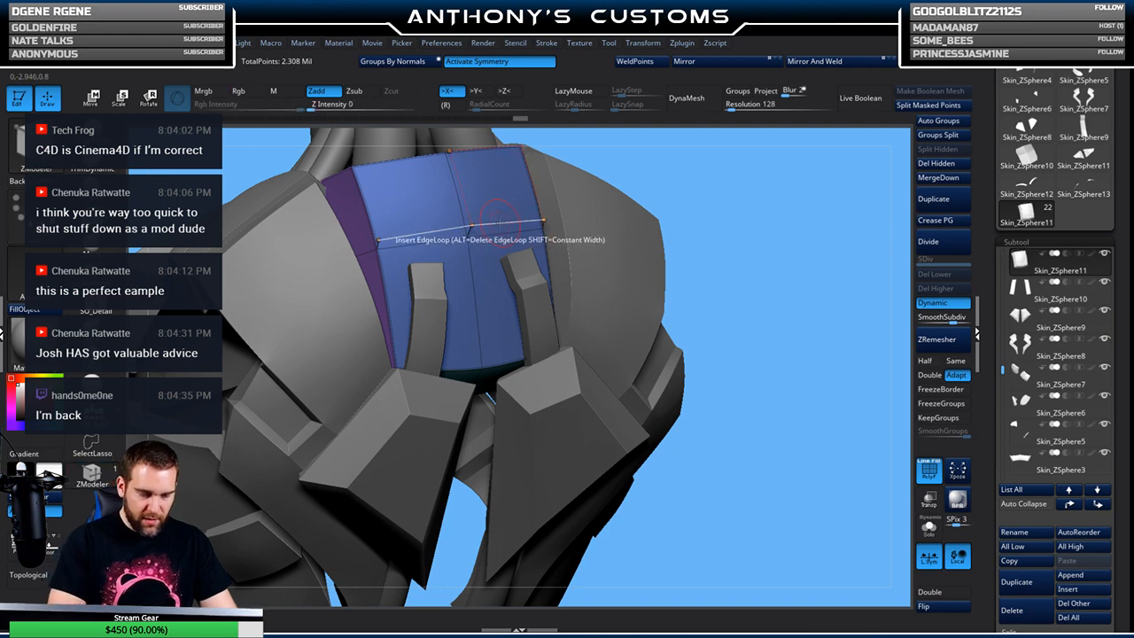
key("space")
left_click(580, 250)
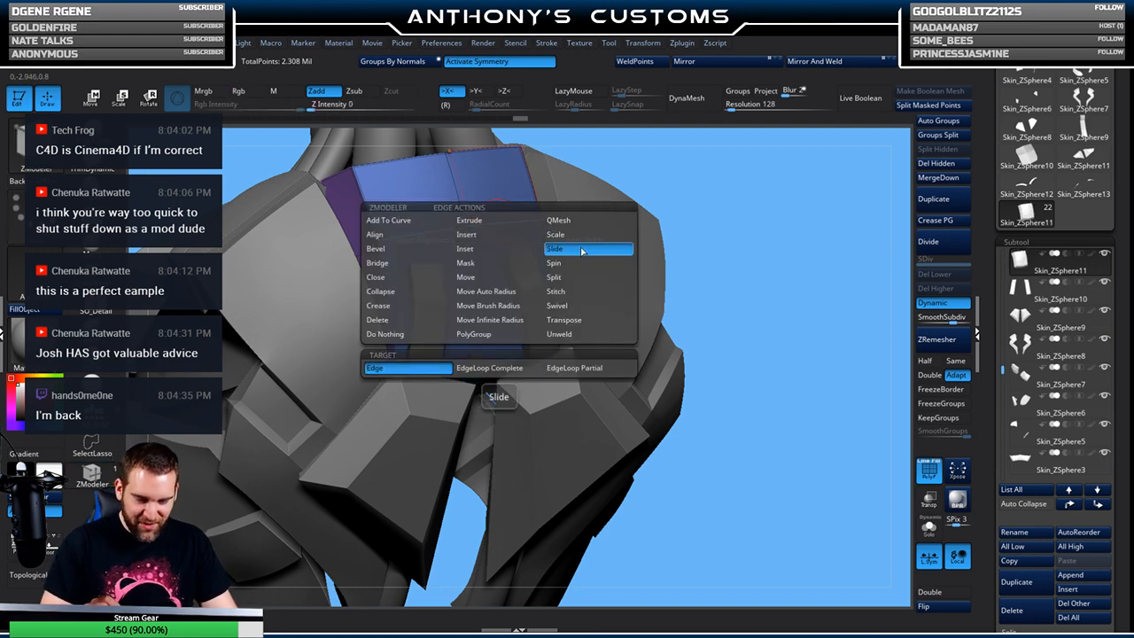
left_click(489, 368)
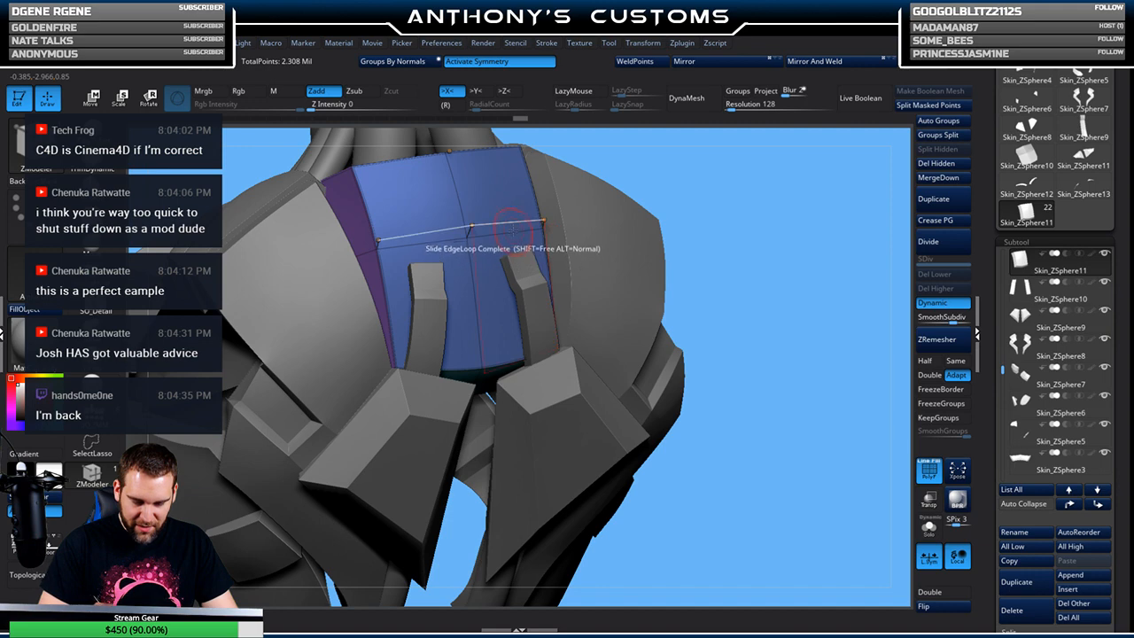
left_click_drag(471, 238, 472, 251)
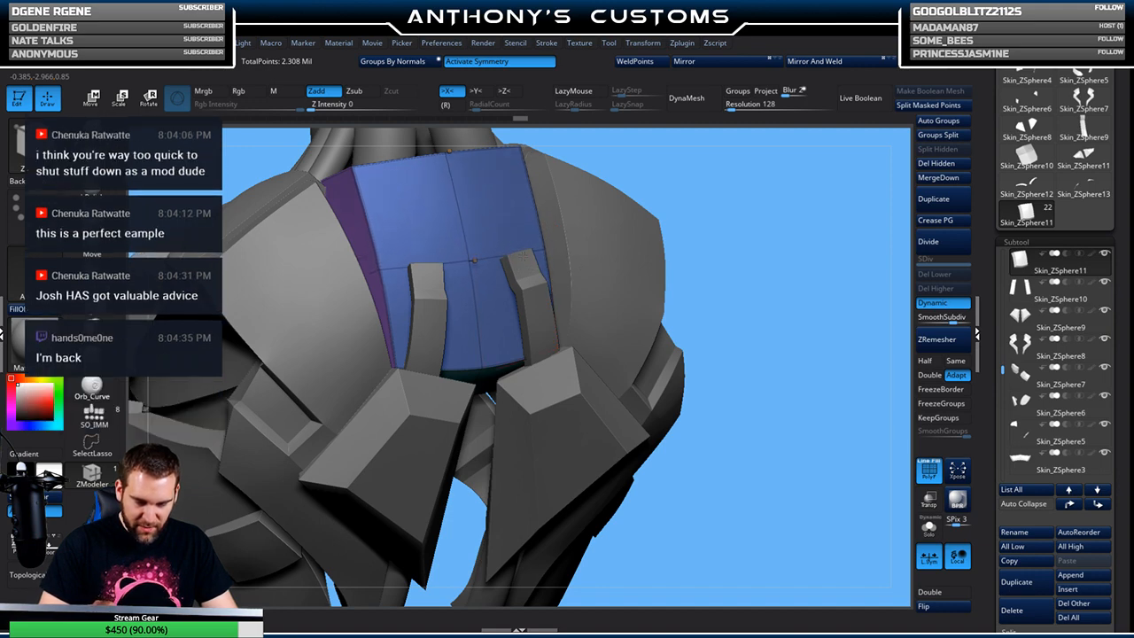
Move the central plate's horizontal crease slightly outward from the body using a mask and the transform gizmo
left_click_drag(737, 203, 755, 182)
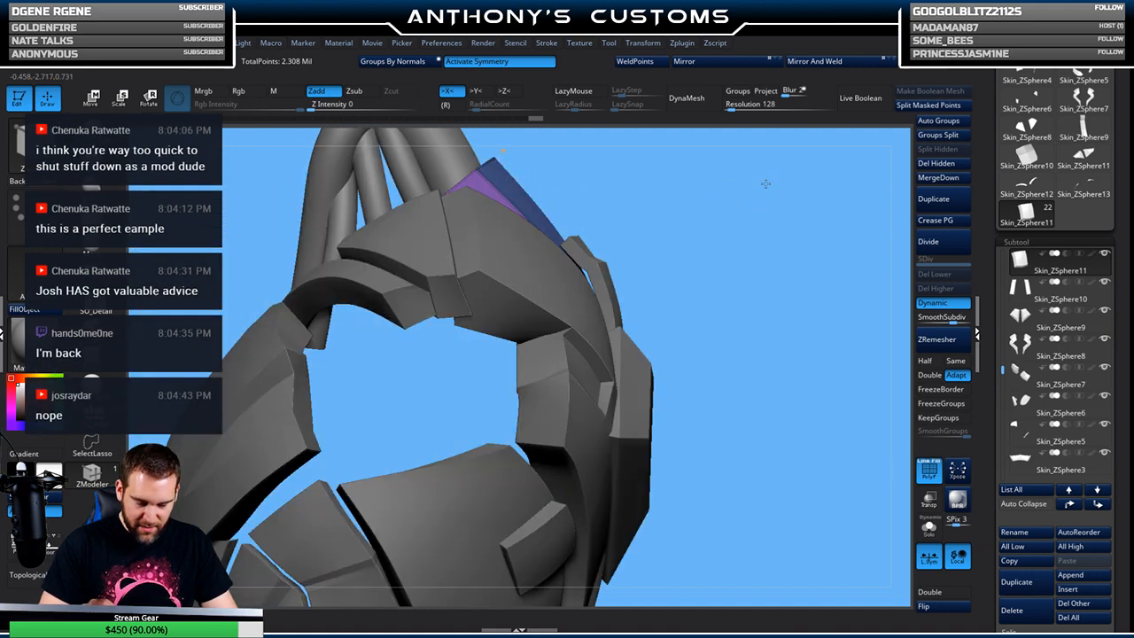
left_click_drag(671, 183, 681, 222)
mouse_move(652, 184)
left_mouse_down("ctrl")
mouse_move(535, 235)
mouse_move(567, 288)
left_mouse_up("ctrl")
key("w")
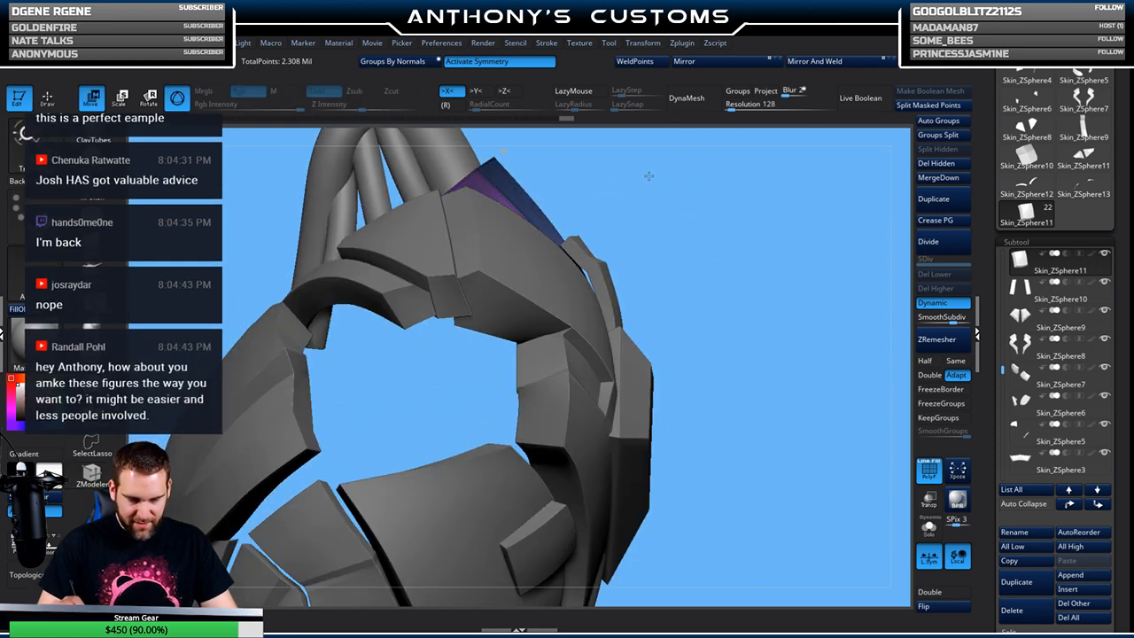
left_click(559, 236)
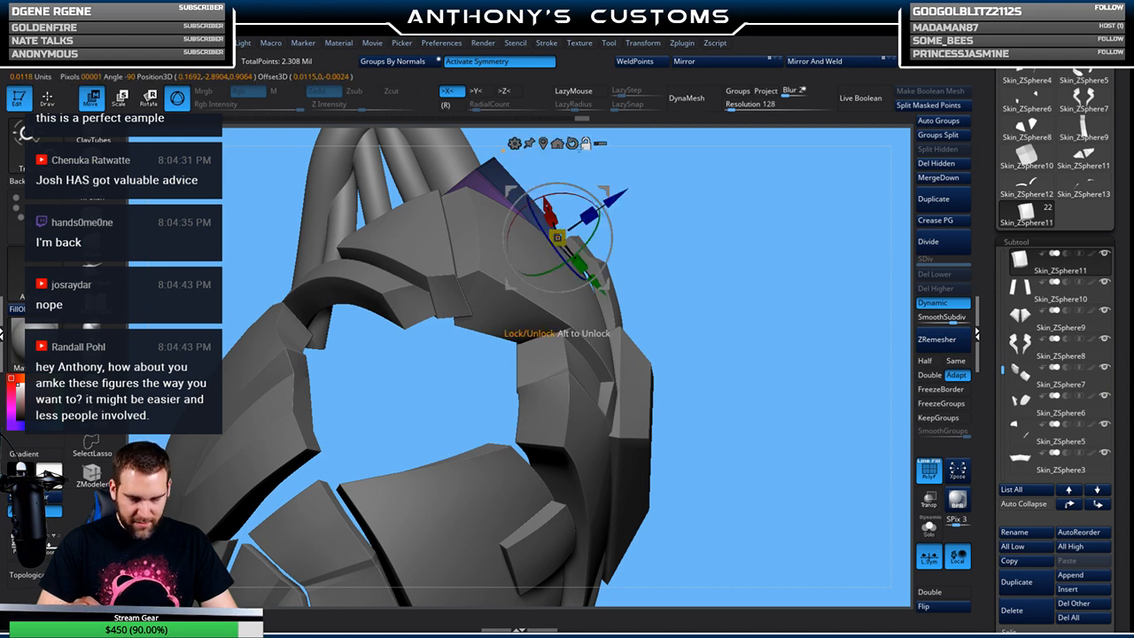
mouse_move(557, 238)
left_mouse_down()
mouse_move(546, 235)
mouse_move(572, 230)
left_mouse_up()
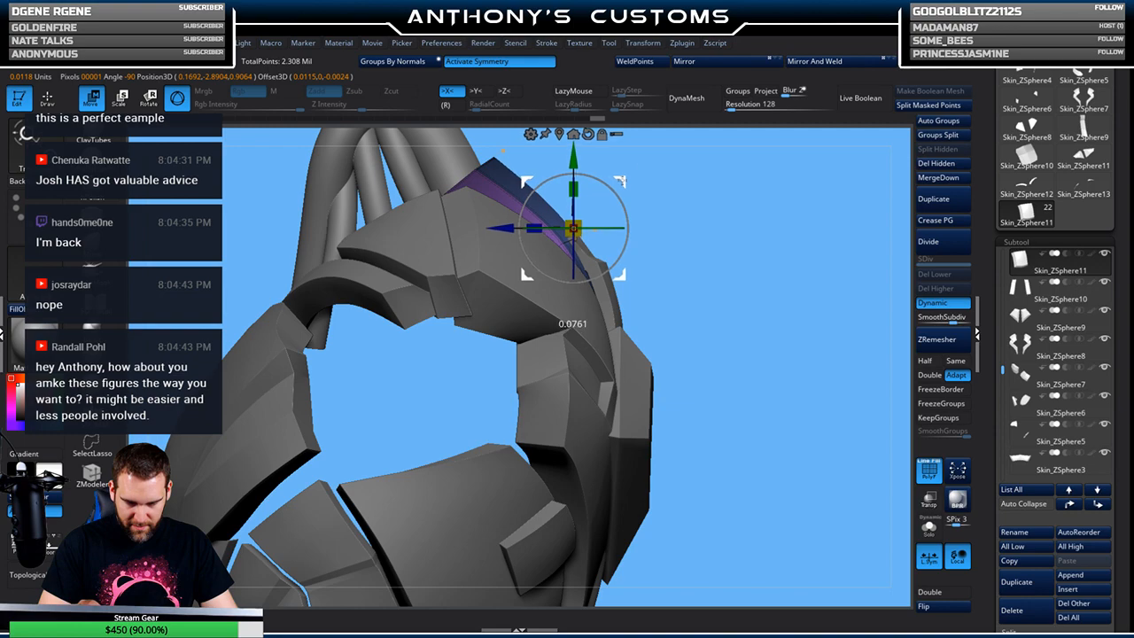
left_click_drag(788, 206, 756, 189)
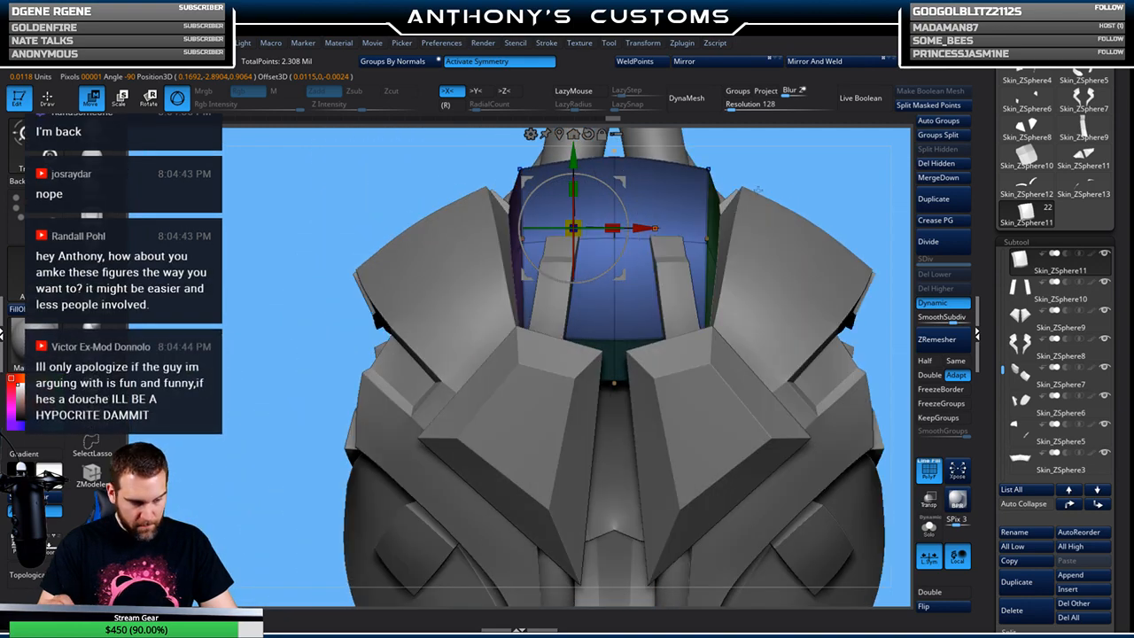
right_click_drag(667, 312, 614, 262, "ctrl")
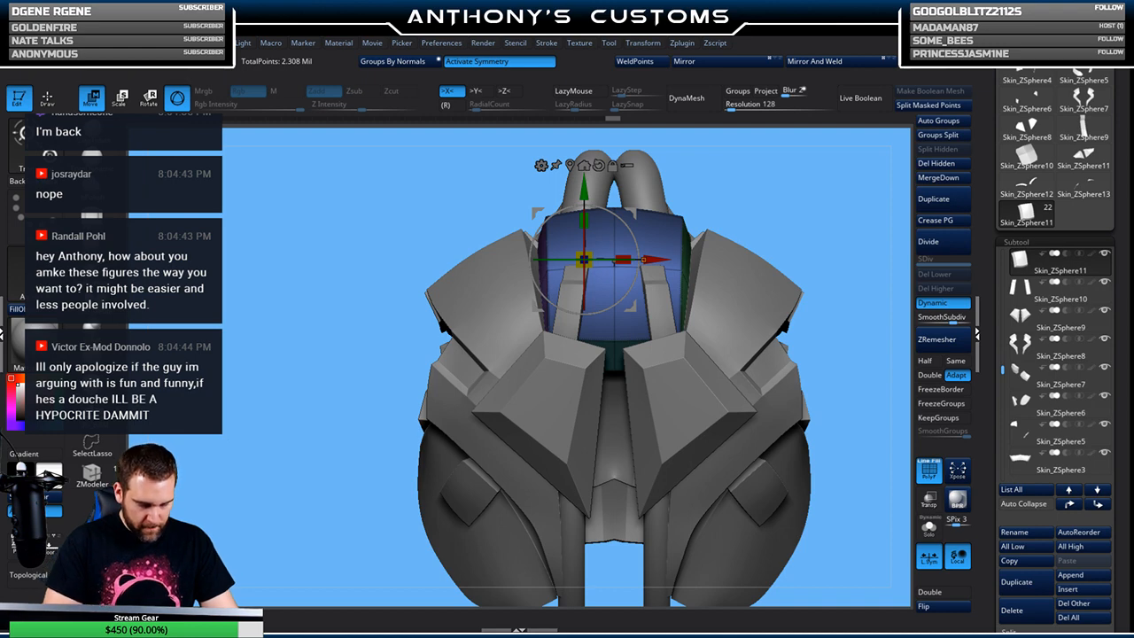
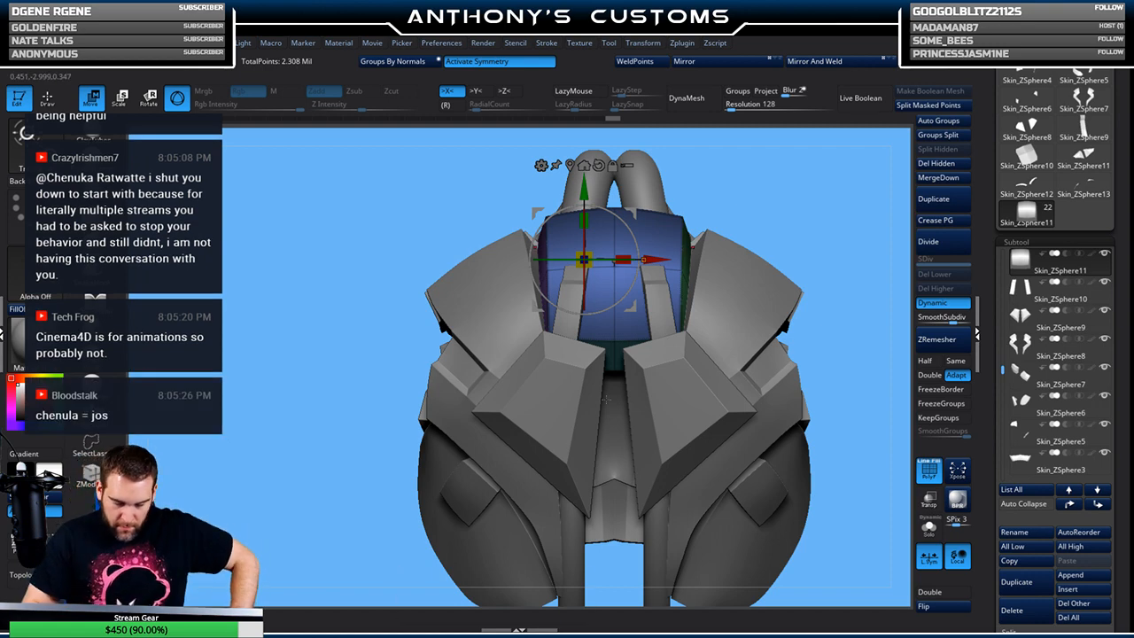
Select the two narrow straps over the central plate and inspect them in isolation before showing the full model again
mouse_move(777, 166)
left_mouse_down()
mouse_move(808, 186)
mouse_move(758, 205)
mouse_move(727, 332)
mouse_move(780, 264)
mouse_move(762, 258)
mouse_move(778, 249)
left_mouse_up()
key("q")
left_click_drag(636, 298, 576, 305)
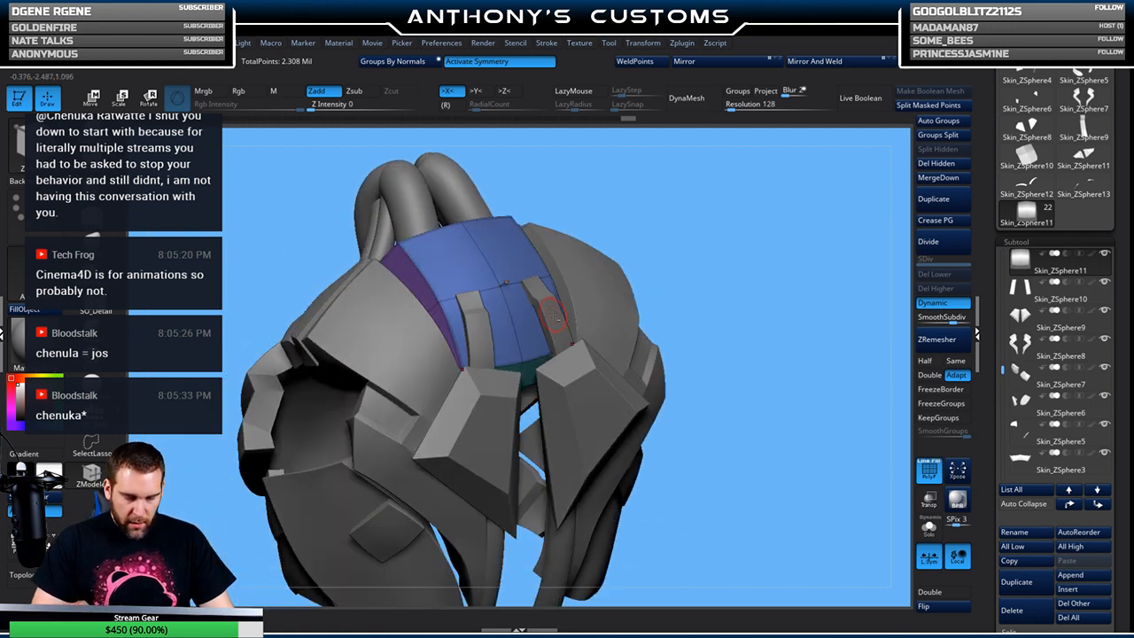
left_click(552, 314, "alt")
left_click(928, 527)
left_click_drag(717, 377, 620, 354)
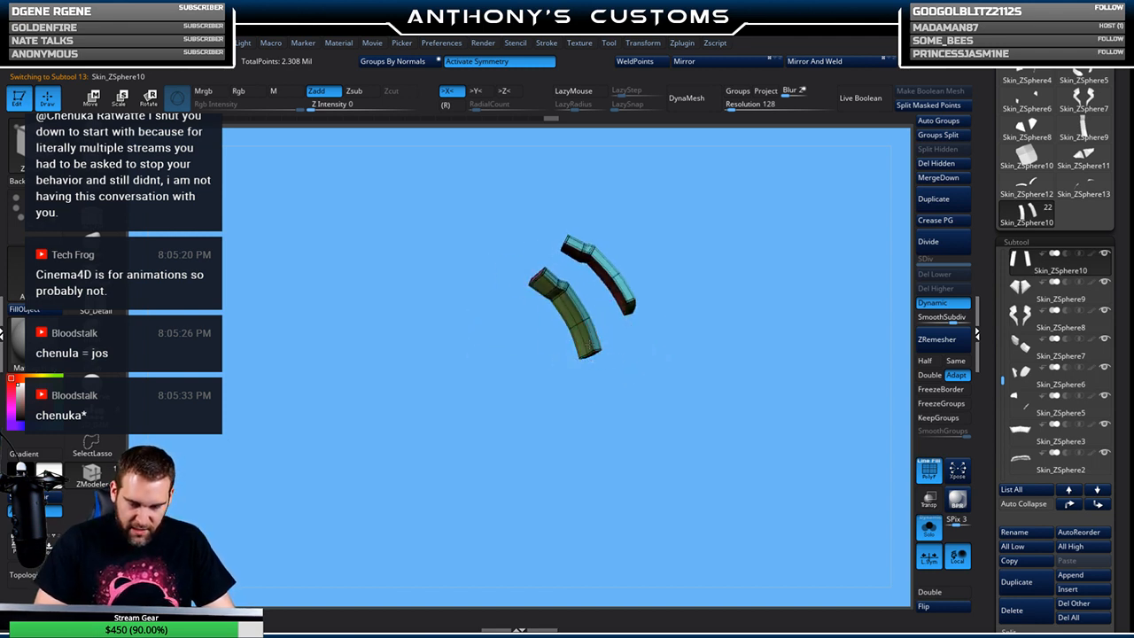
left_click(928, 527)
Hide the wireframe, activate the Move brush, and select the paired angular front plates below the straps
left_click_drag(801, 458, 734, 329)
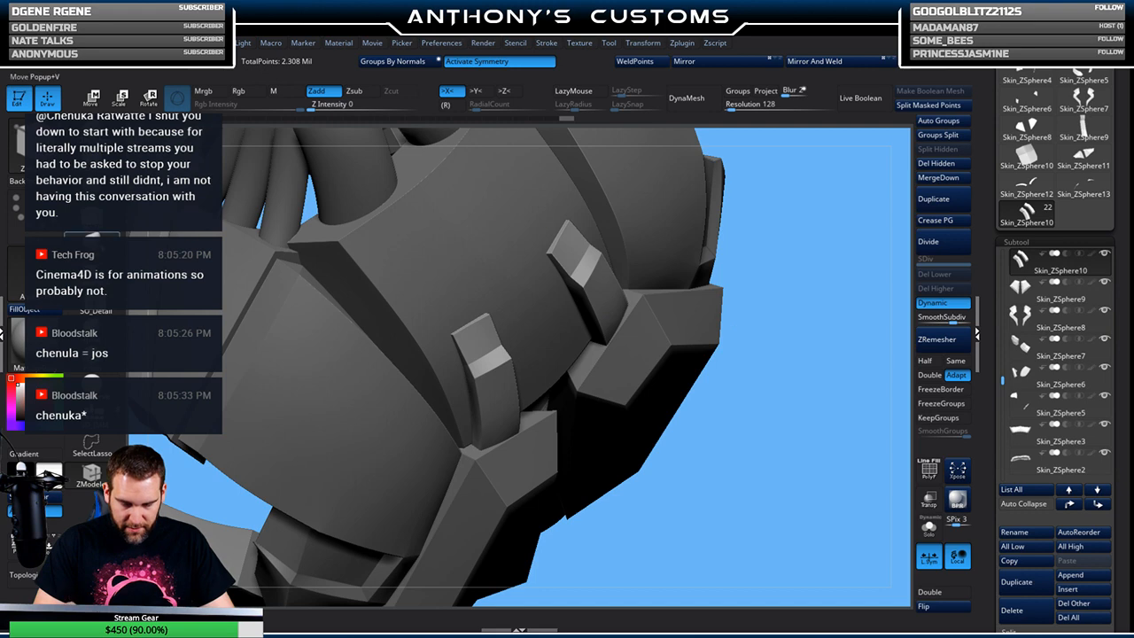
left_click_drag(788, 372, 595, 381)
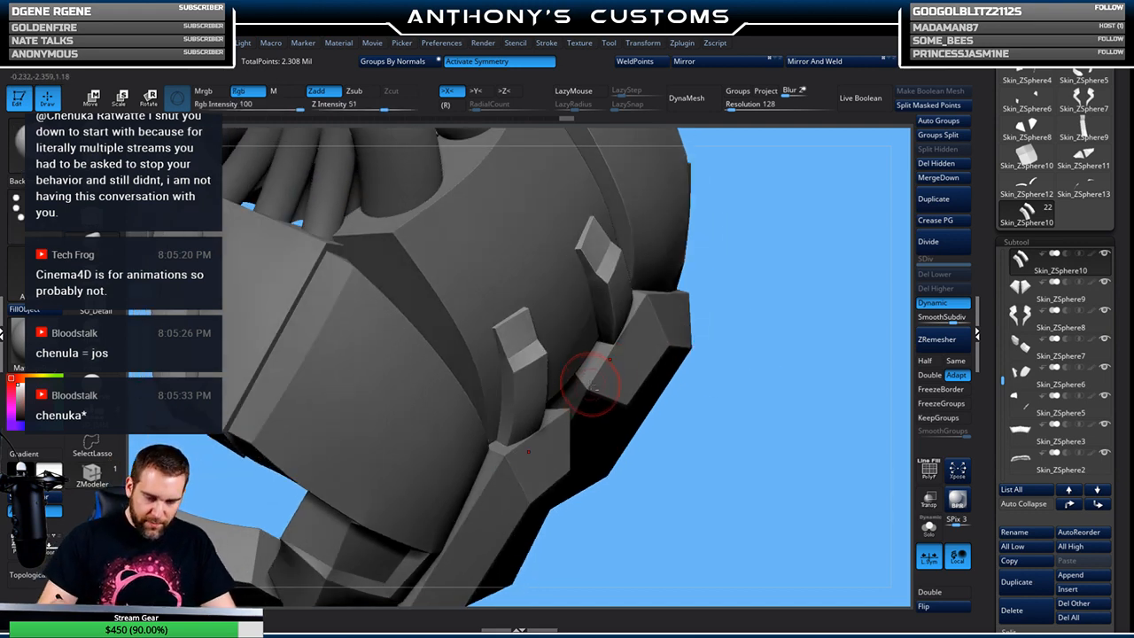
left_click(591, 386, "alt")
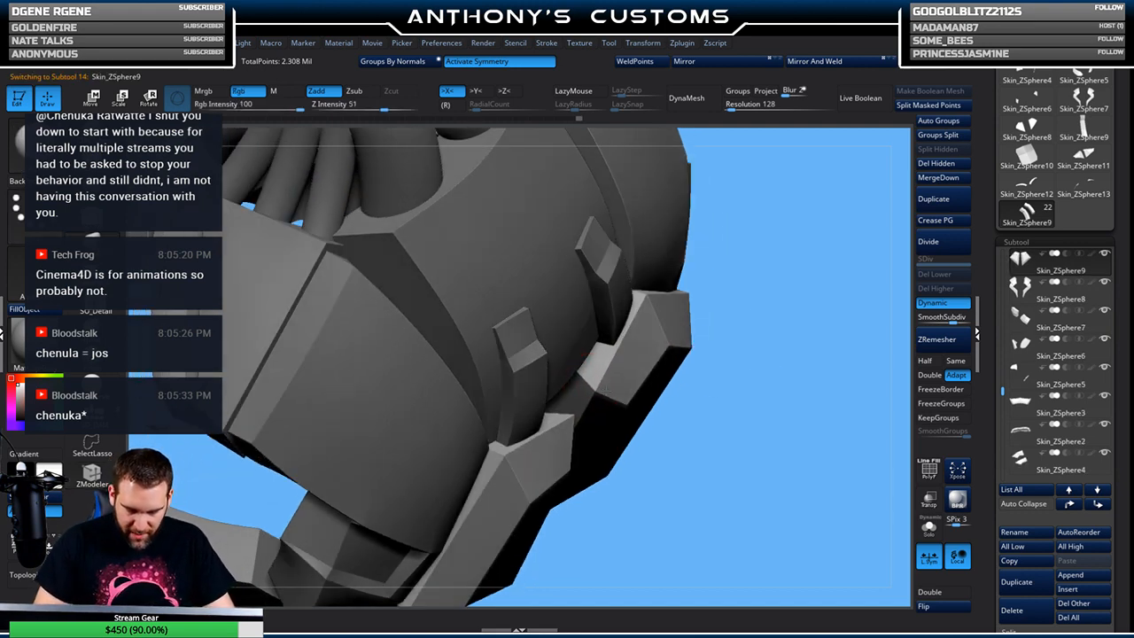
left_click_drag(710, 378, 596, 388)
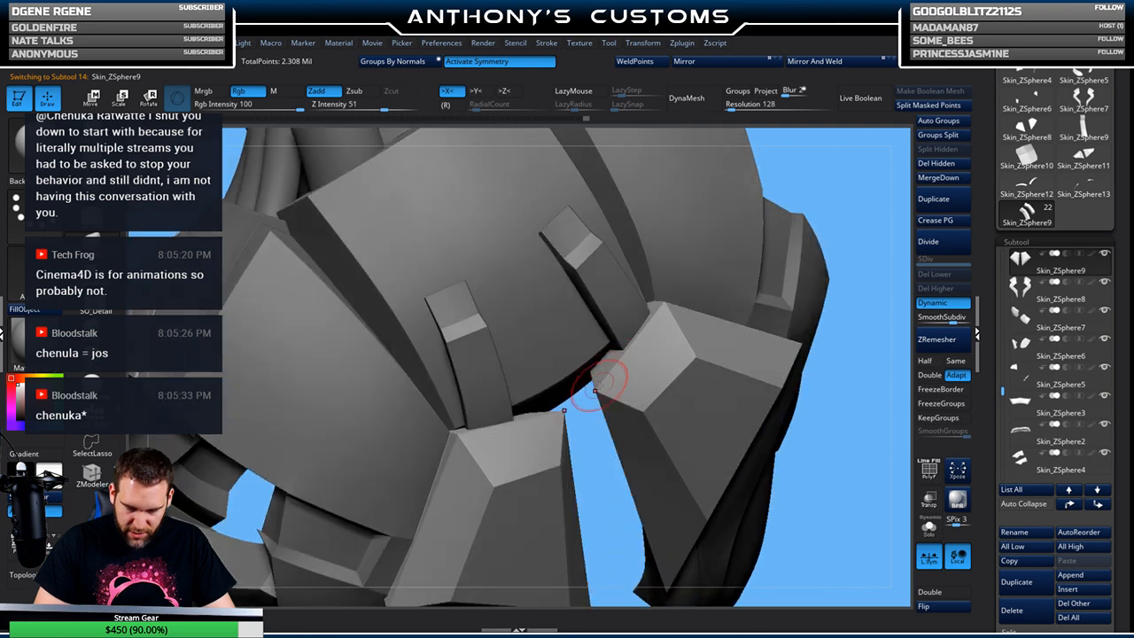
left_click_drag(847, 332, 845, 284)
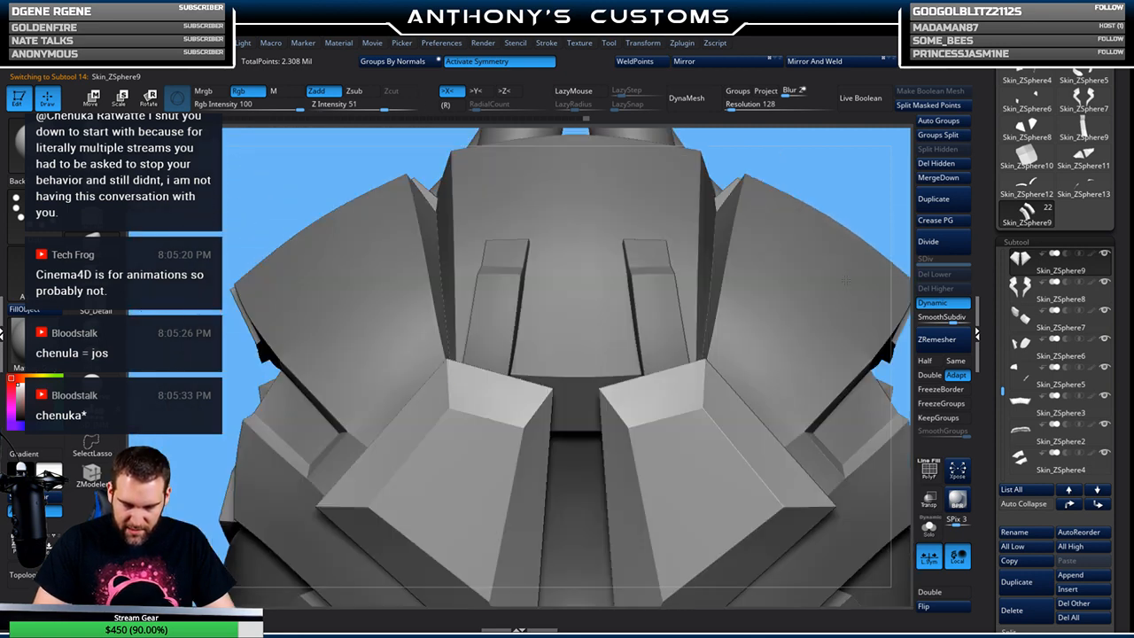
Examine the front plates from several angles, both on the whole body and isolated from the other parts
left_click_drag(833, 202, 676, 185, "alt")
left_click_drag(836, 280, 767, 234, "alt")
left_click_drag(767, 279, 777, 382)
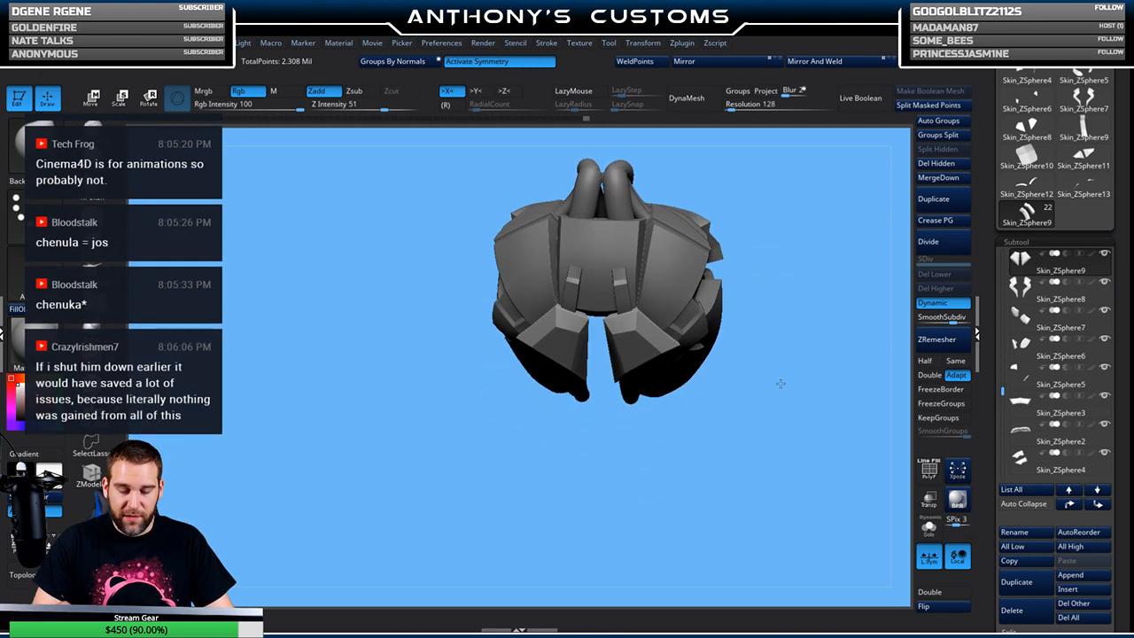
left_click_drag(757, 338, 767, 314)
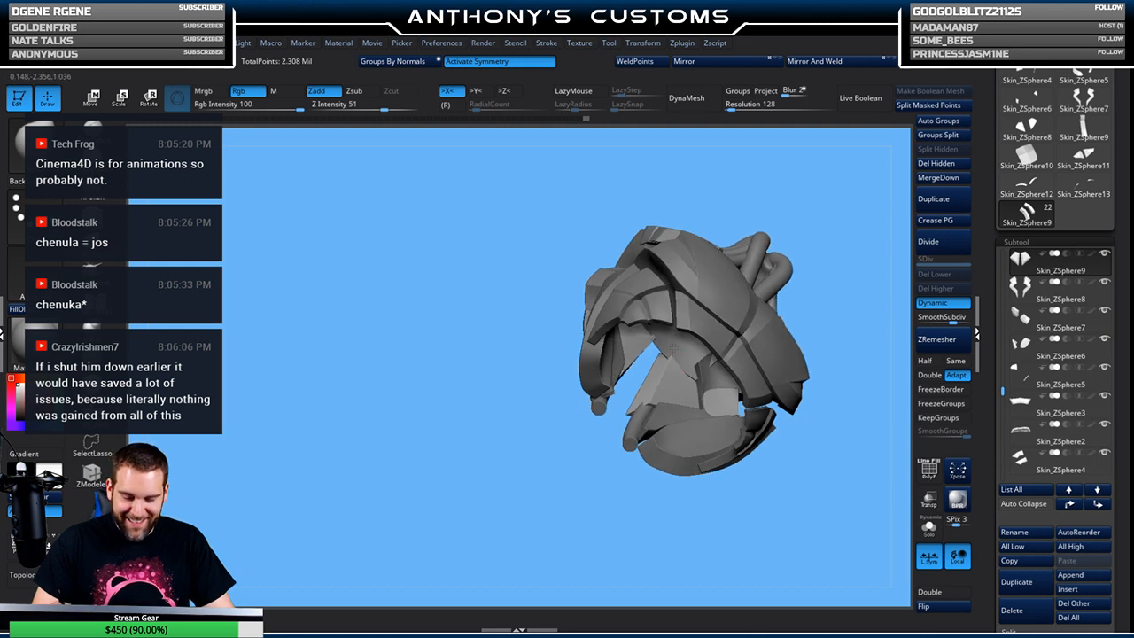
left_click_drag(639, 403, 654, 463)
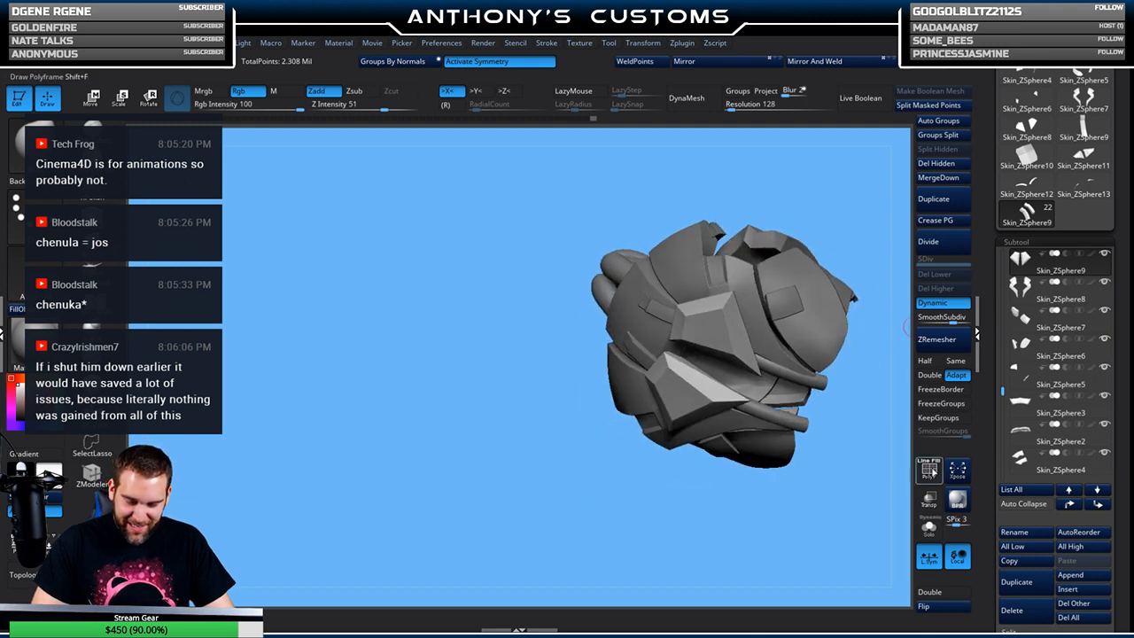
left_click(928, 528)
left_click_drag(784, 531, 672, 332)
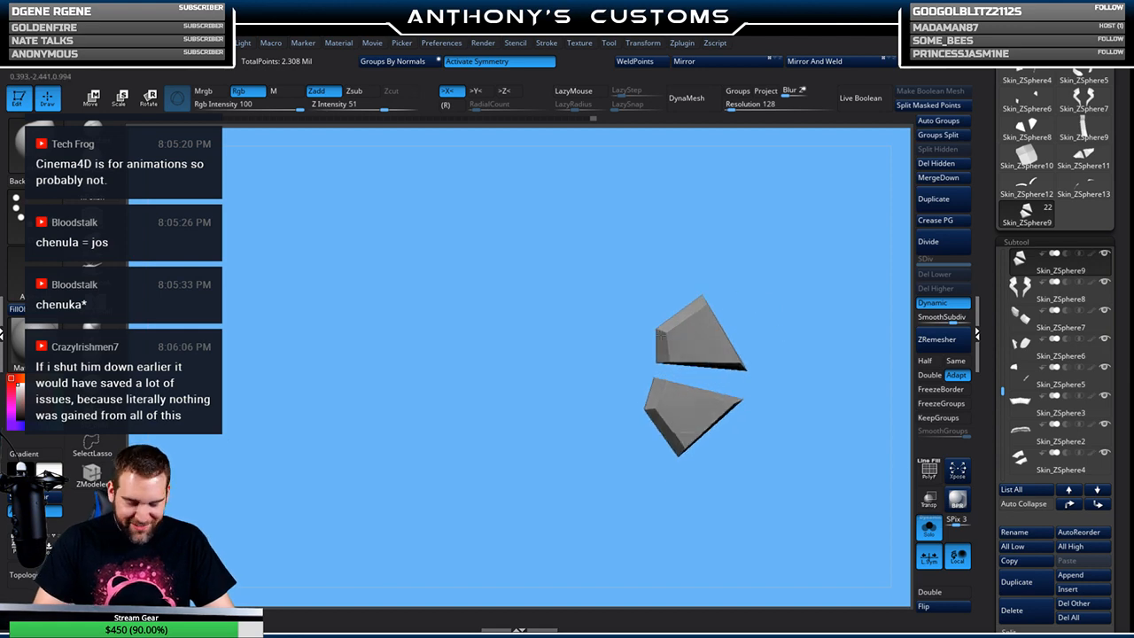
left_click(929, 526)
left_click_drag(692, 546, 728, 263)
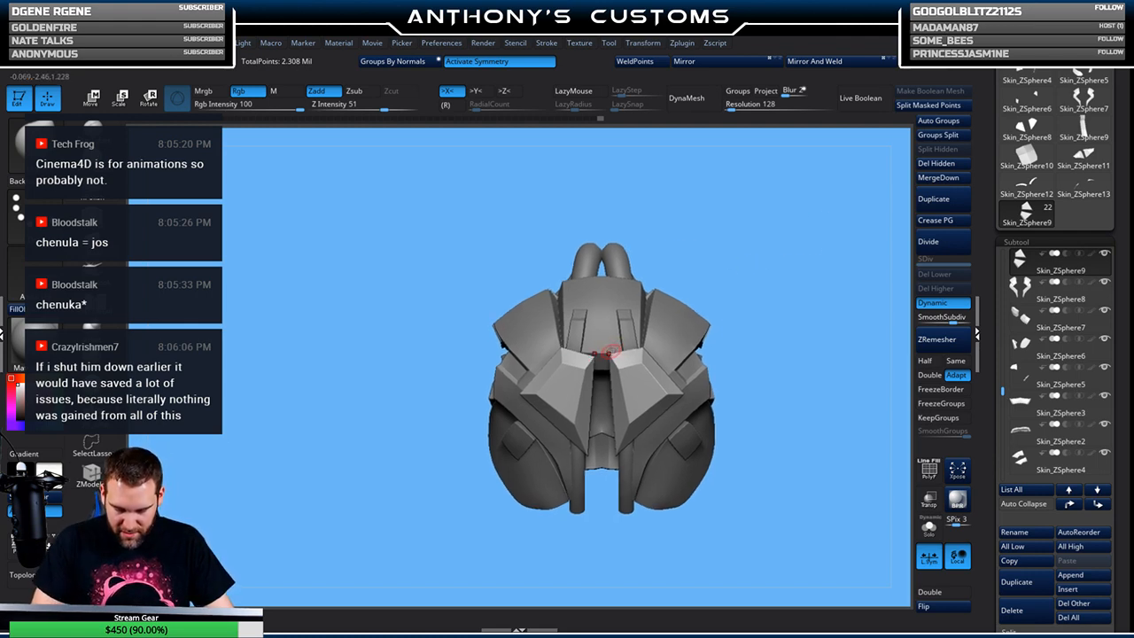
left_click_drag(743, 306, 746, 292)
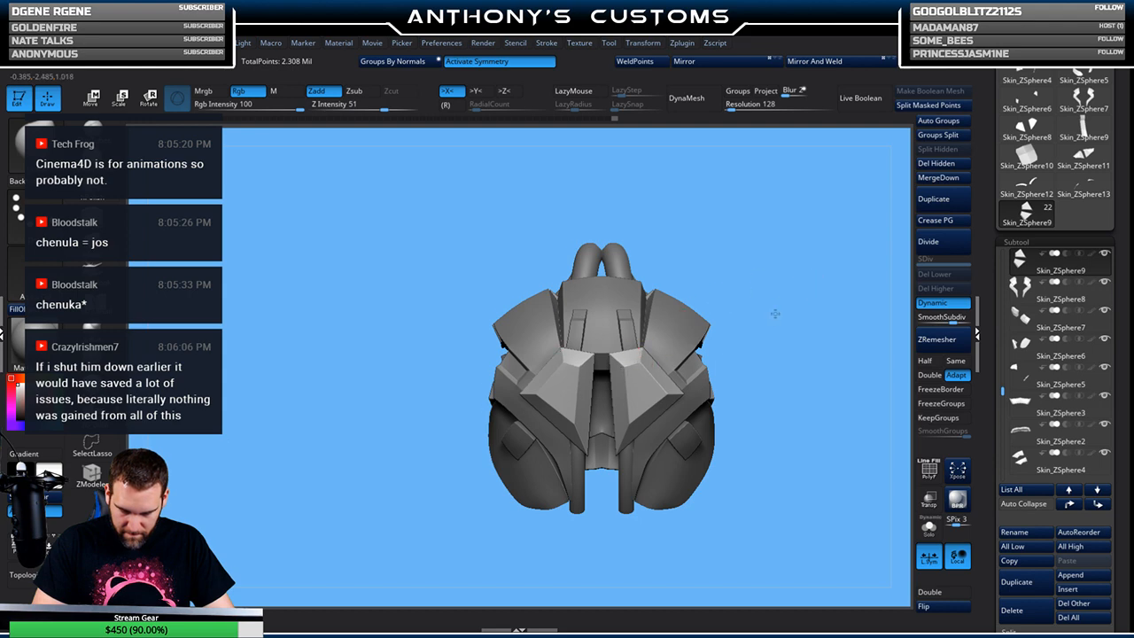
left_click_drag(761, 322, 781, 376)
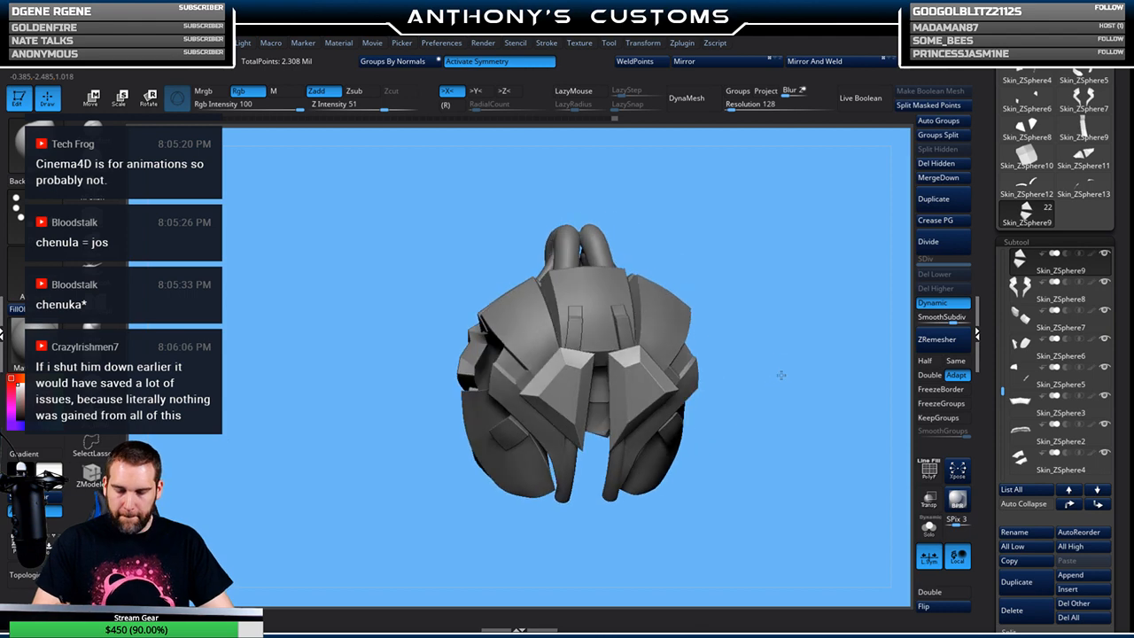
left_click_drag(838, 513, 802, 478)
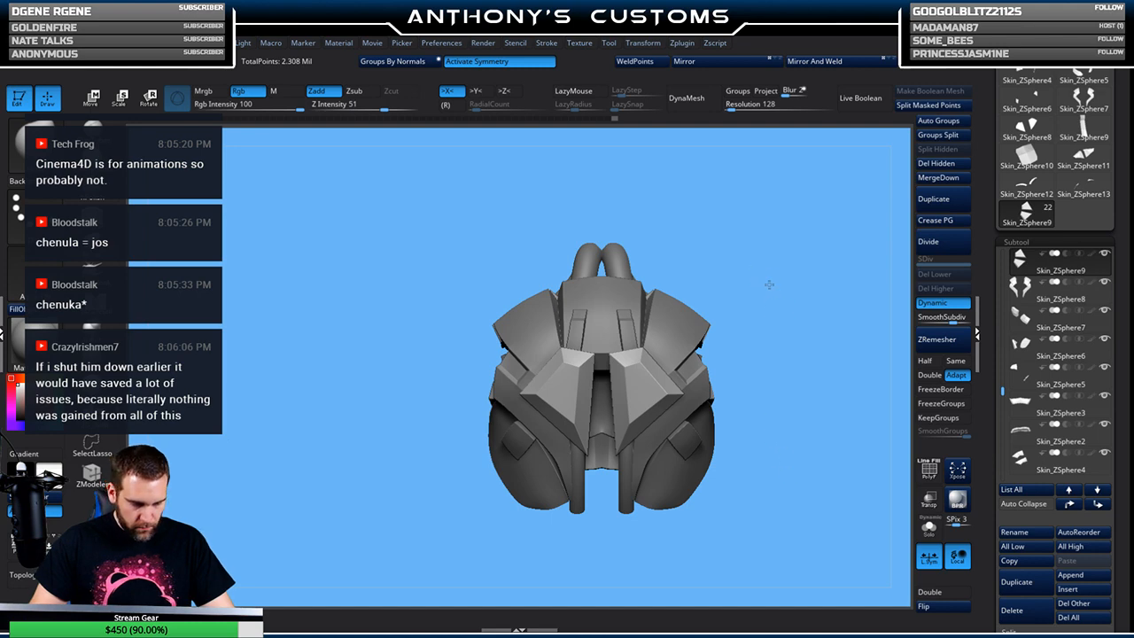
Show the front plates' wireframe and examine how their inner edges sit against the body from the front and the open underside
left_click_drag(761, 226, 772, 305, "alt")
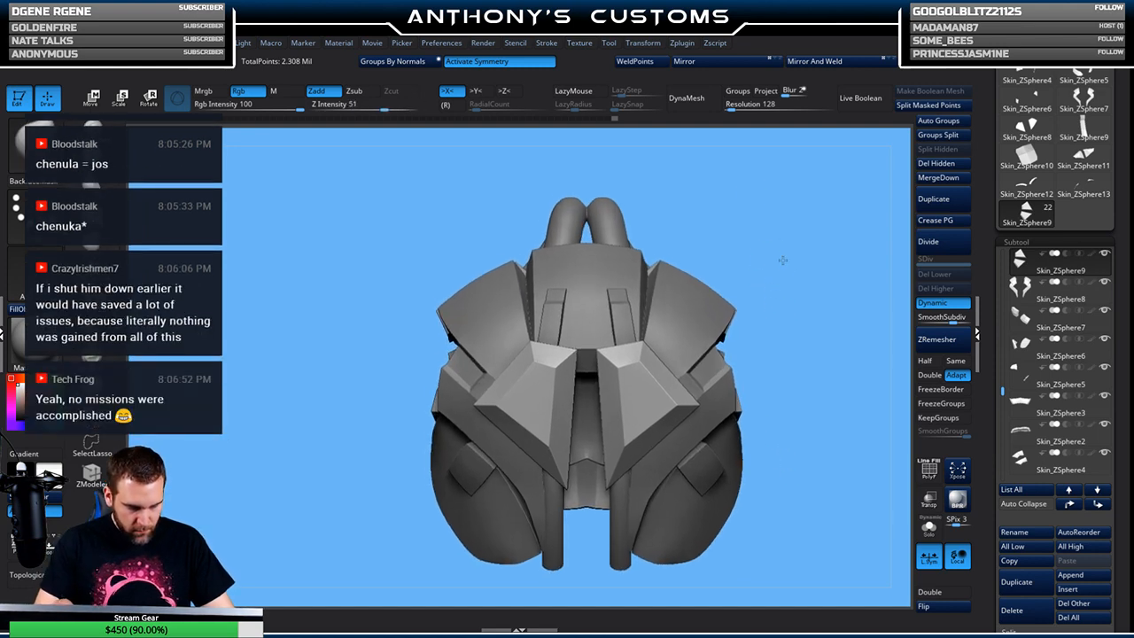
left_click_drag(783, 259, 765, 238, "alt")
left_click_drag(751, 288, 661, 231)
key("shift+f")
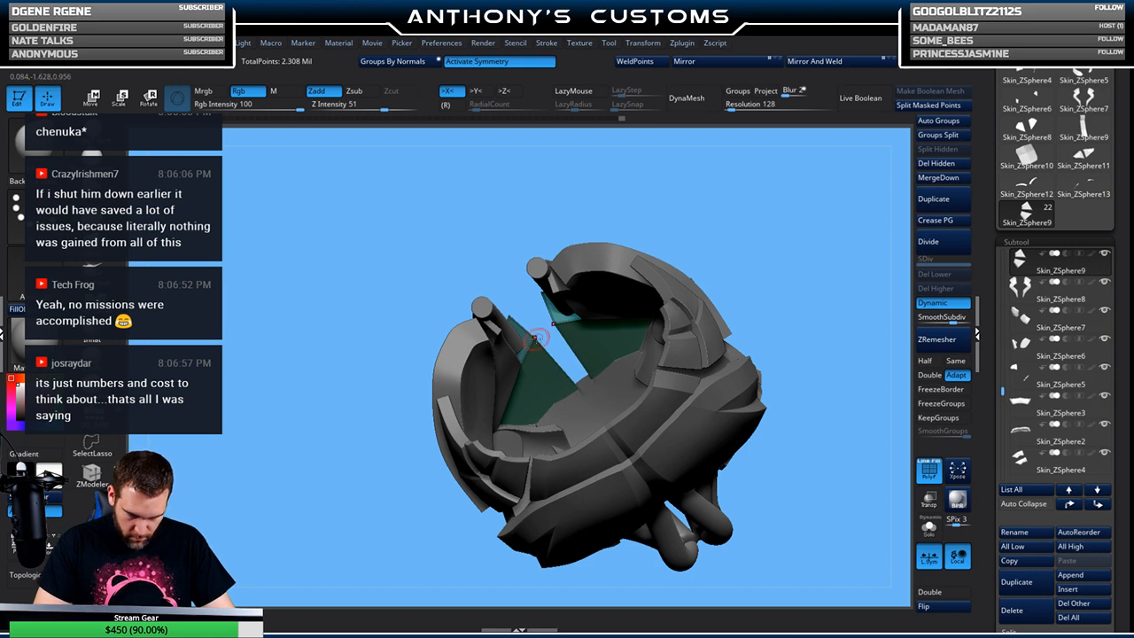
left_click_drag(786, 257, 784, 286)
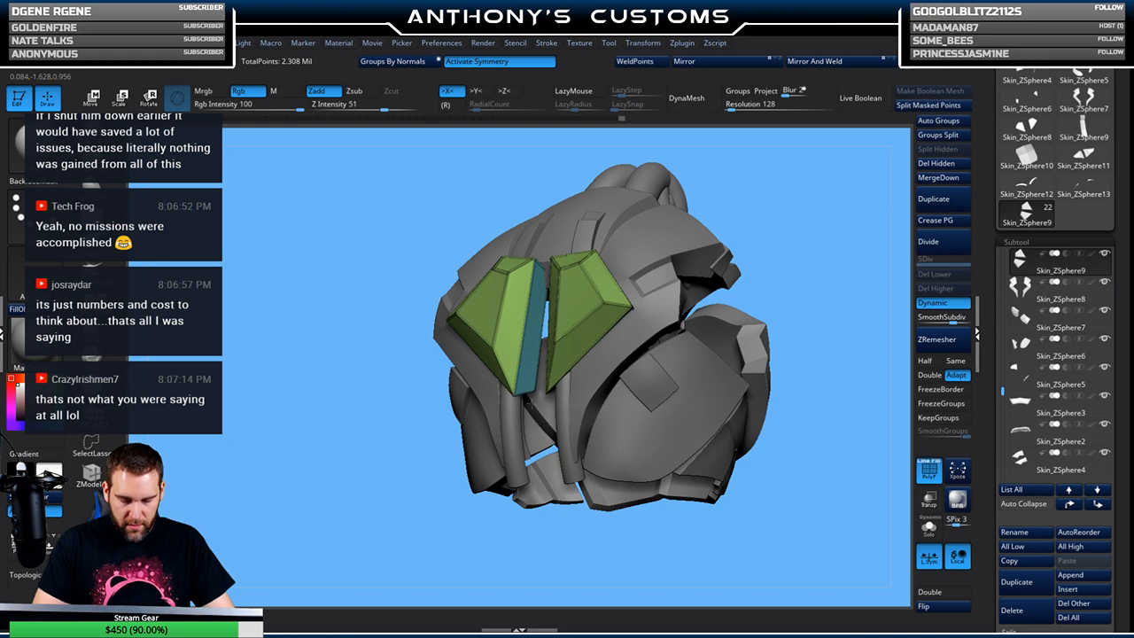
left_click_drag(788, 237, 800, 264, "shift")
left_click_drag(770, 305, 574, 403)
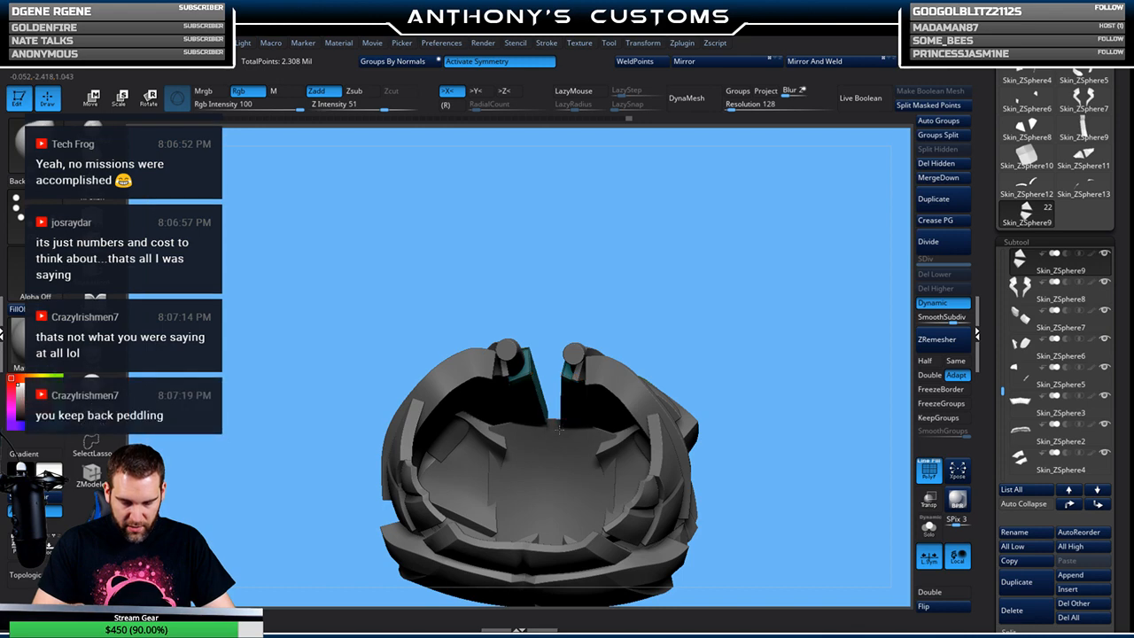
left_click_drag(724, 276, 741, 448)
left_click_drag(743, 352, 738, 250)
left_click_drag(735, 327, 770, 260)
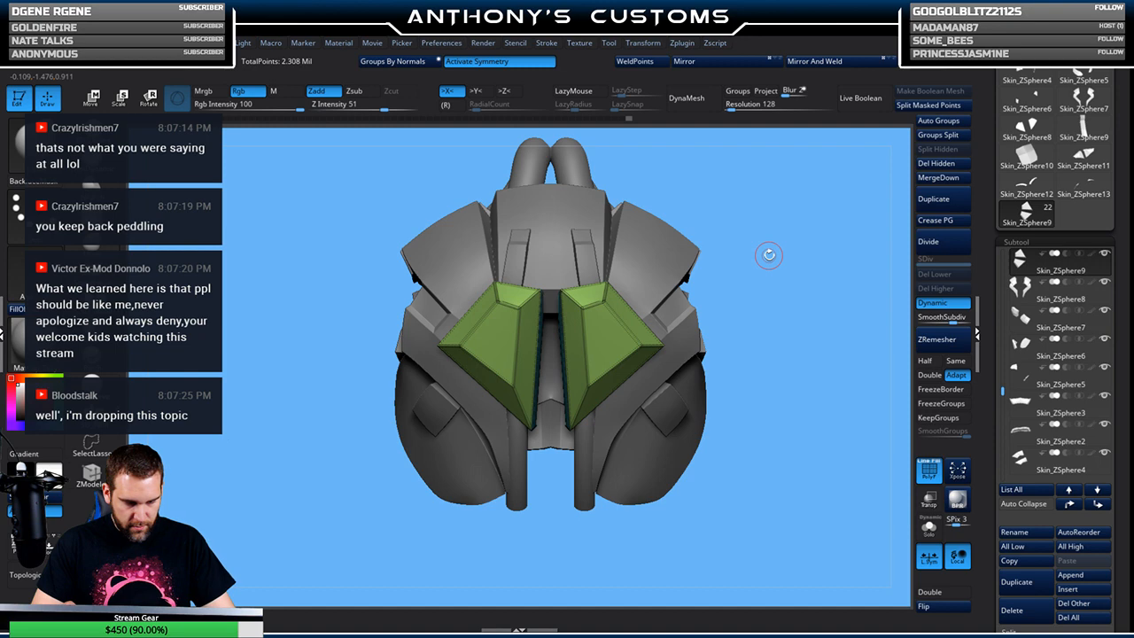
Select the paired curved plates beneath the angular front plates and focus on their lower ends beside the tubes
left_click(608, 413, "alt")
left_click_drag(758, 297, 755, 248)
key("space")
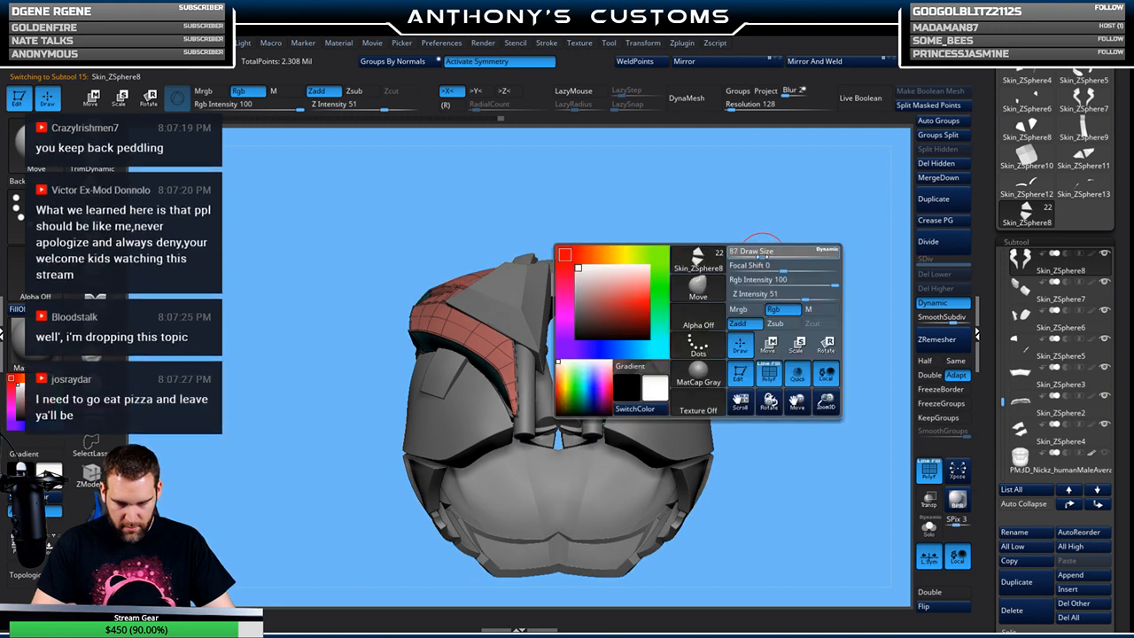
mouse_move(754, 288)
left_mouse_down()
mouse_move(762, 241)
mouse_move(760, 282)
left_mouse_up()
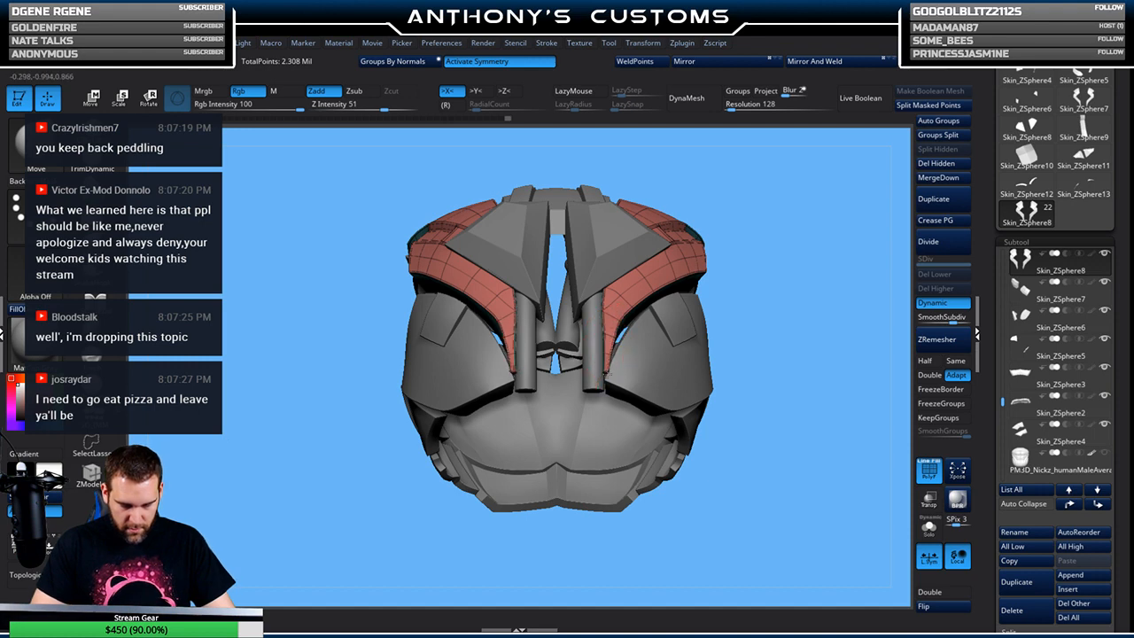
left_click_drag(780, 307, 791, 344)
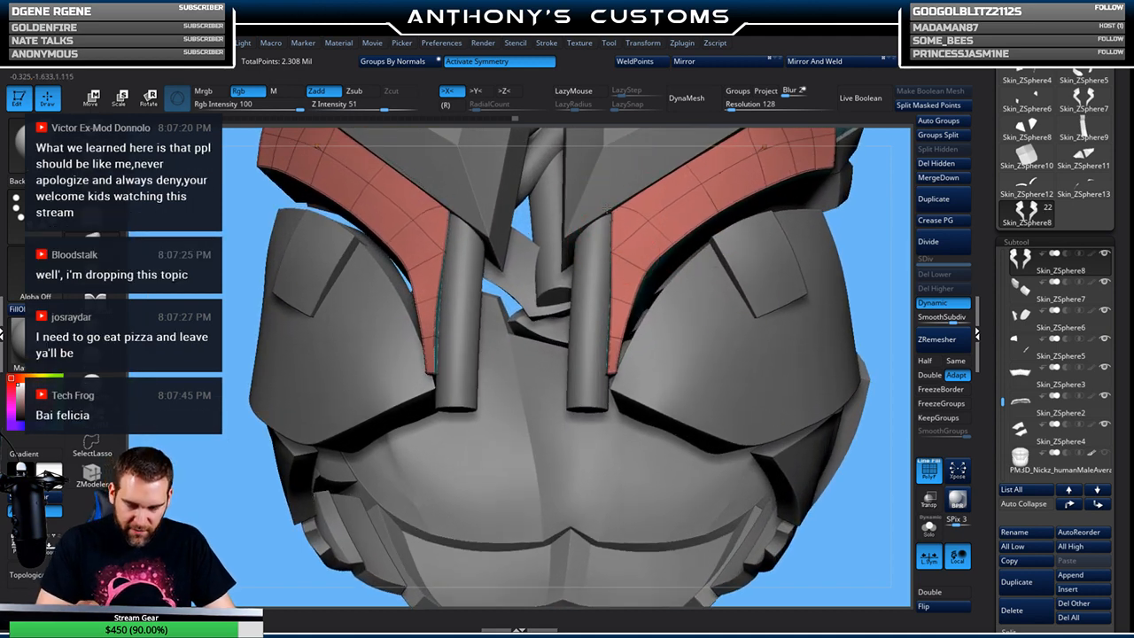
Examine the curved plates' thickness and lower tips against the tubes and adjoining side armour from several low angles
left_click_drag(885, 173, 834, 193)
key("space")
mouse_move(873, 232)
left_mouse_down()
mouse_move(824, 197)
mouse_move(689, 250)
left_mouse_up()
key("space")
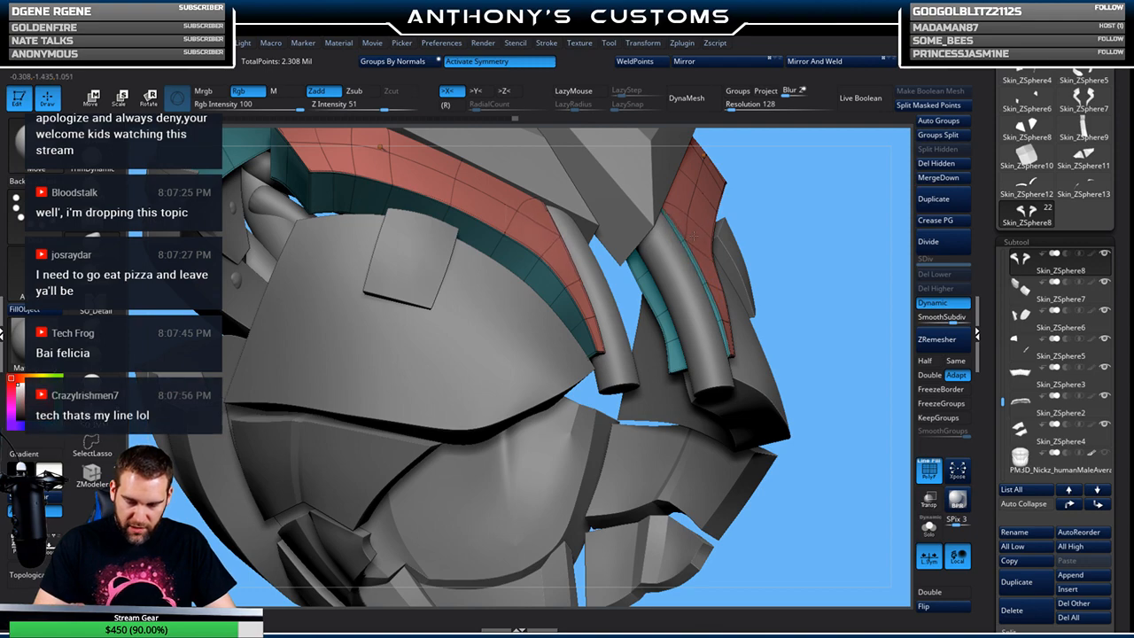
left_click_drag(858, 224, 700, 270)
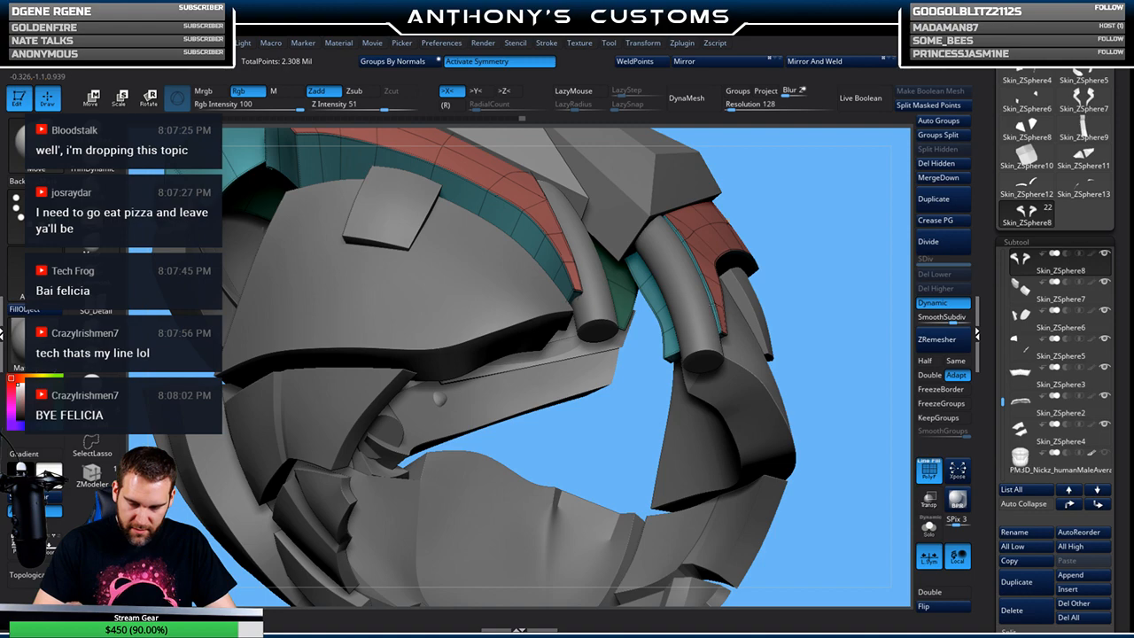
left_click_drag(855, 215, 773, 187)
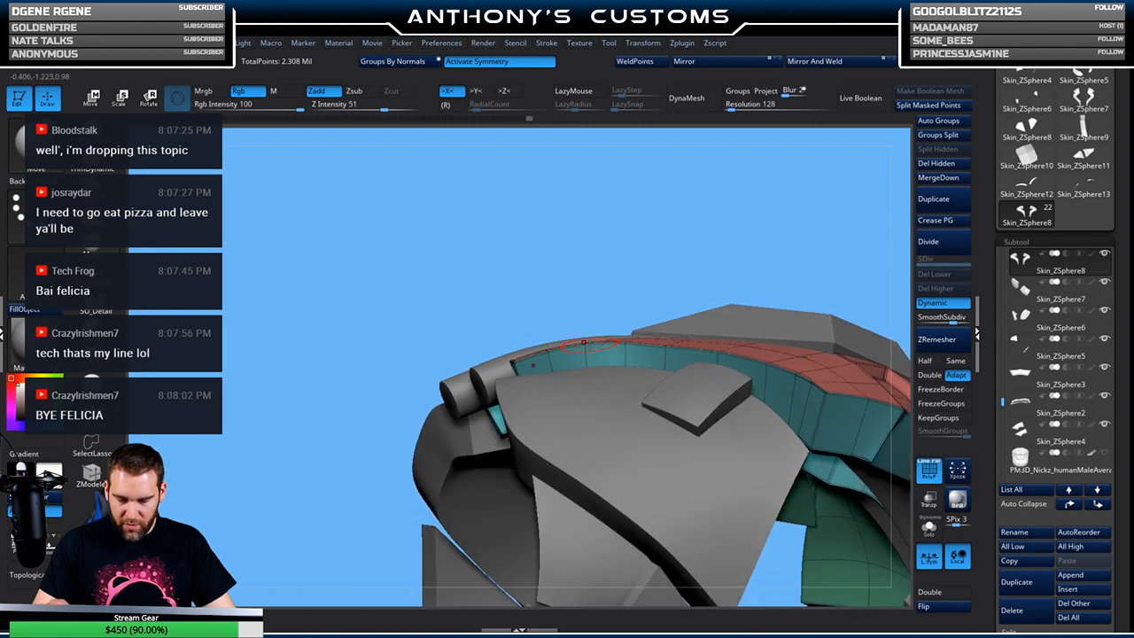
left_click_drag(829, 220, 622, 276)
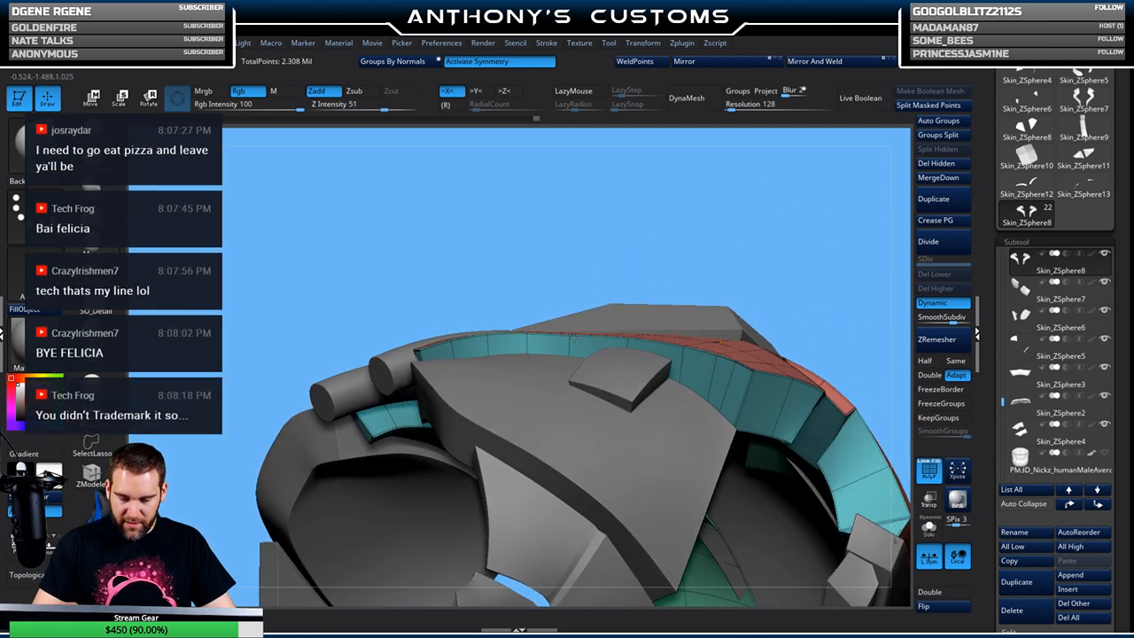
left_click_drag(726, 263, 634, 320)
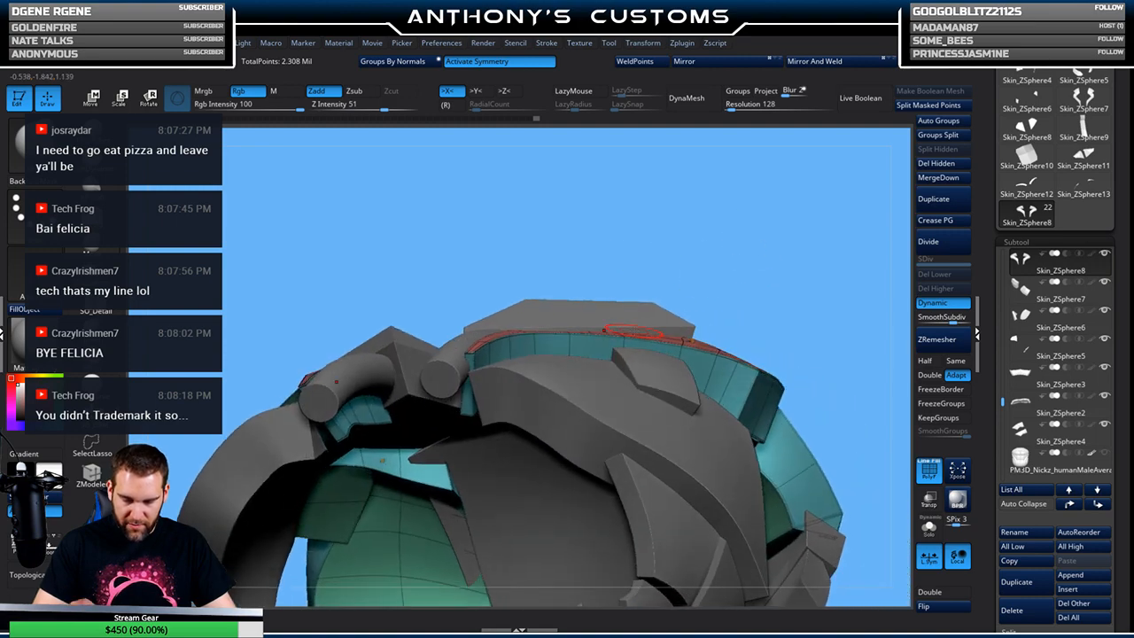
Examine the curved plates' inner faces and outline from the front, the side and the open underside, with and without the wireframe
left_click_drag(792, 227, 803, 290)
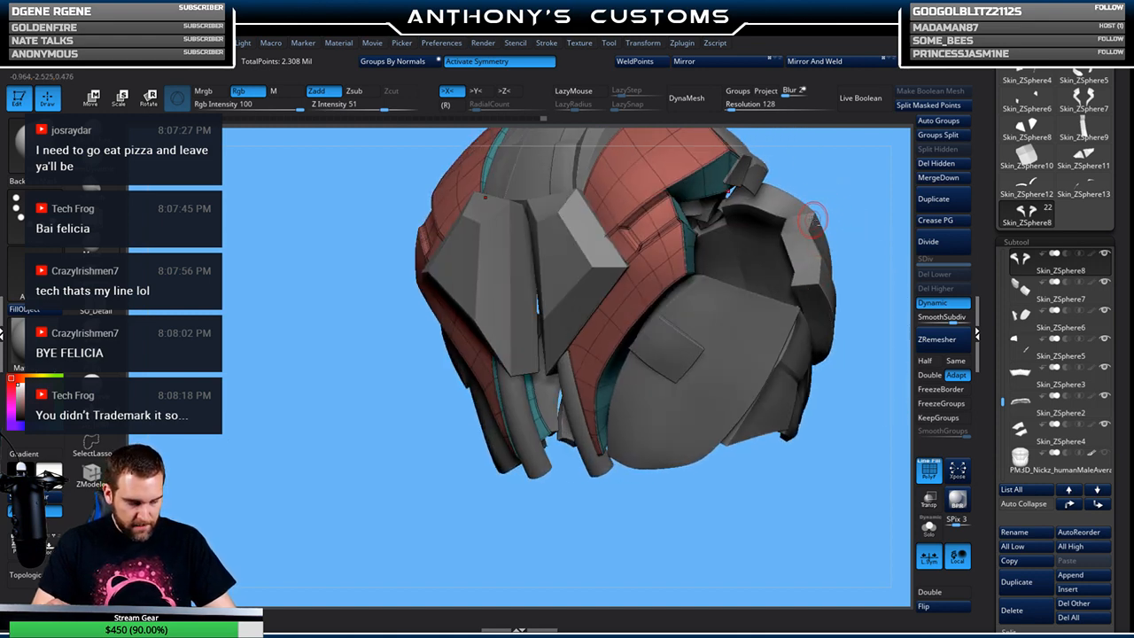
mouse_move(838, 200)
left_mouse_down()
mouse_move(800, 213)
mouse_move(802, 232)
mouse_move(784, 248)
mouse_move(764, 245)
mouse_move(759, 200)
mouse_move(744, 292)
mouse_move(760, 229)
mouse_move(783, 216)
mouse_move(798, 175)
mouse_move(808, 216)
mouse_move(785, 185)
mouse_move(785, 308)
mouse_move(775, 187)
mouse_move(801, 292)
mouse_move(797, 278)
mouse_move(658, 284)
mouse_move(610, 317)
left_mouse_up()
key("shift+f")
key("shift+f")
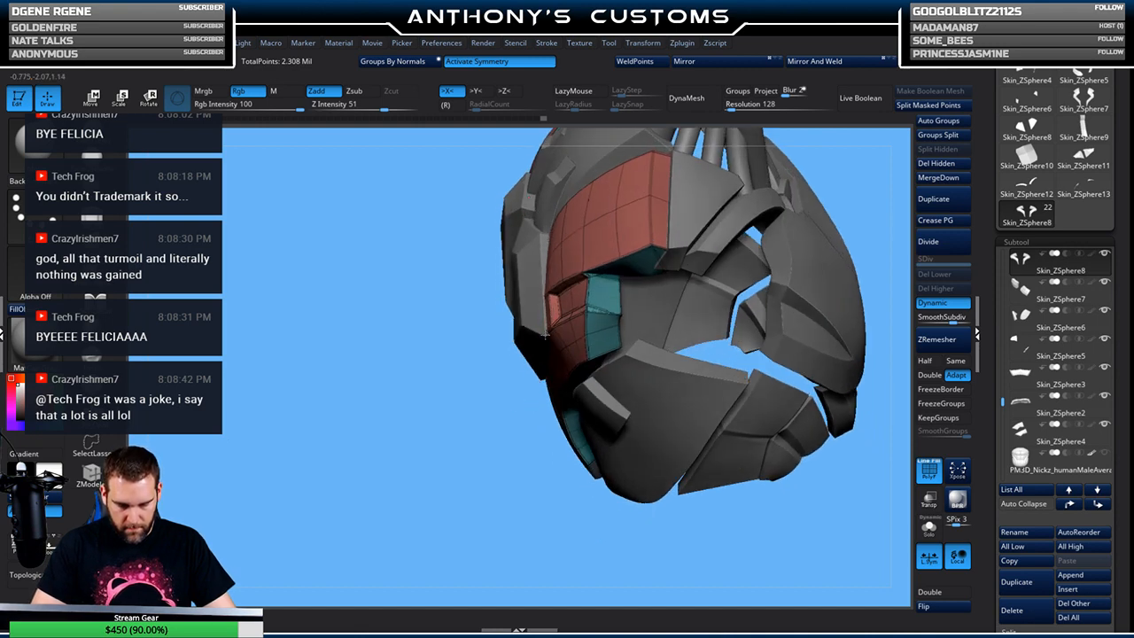
left_click_drag(538, 488, 604, 300)
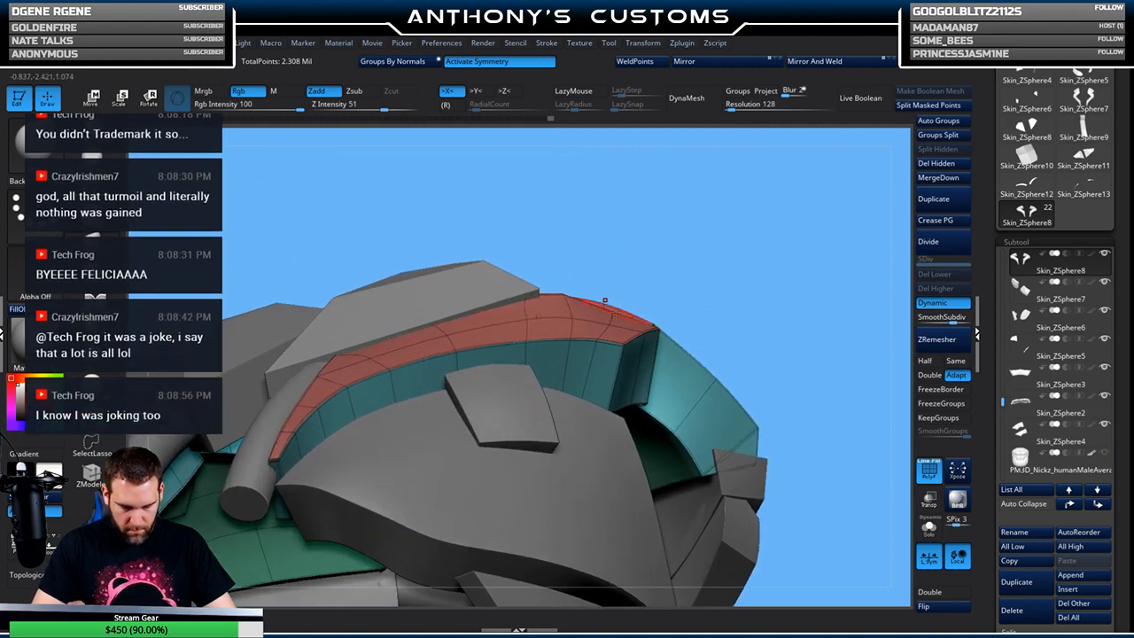
Examine the rectangular recess in the curved plates and the surrounding stepped edge from close up at several angles
mouse_move(664, 261)
left_mouse_down()
mouse_move(680, 265)
mouse_move(732, 190)
mouse_move(722, 234)
mouse_move(664, 290)
left_mouse_up()
key("space")
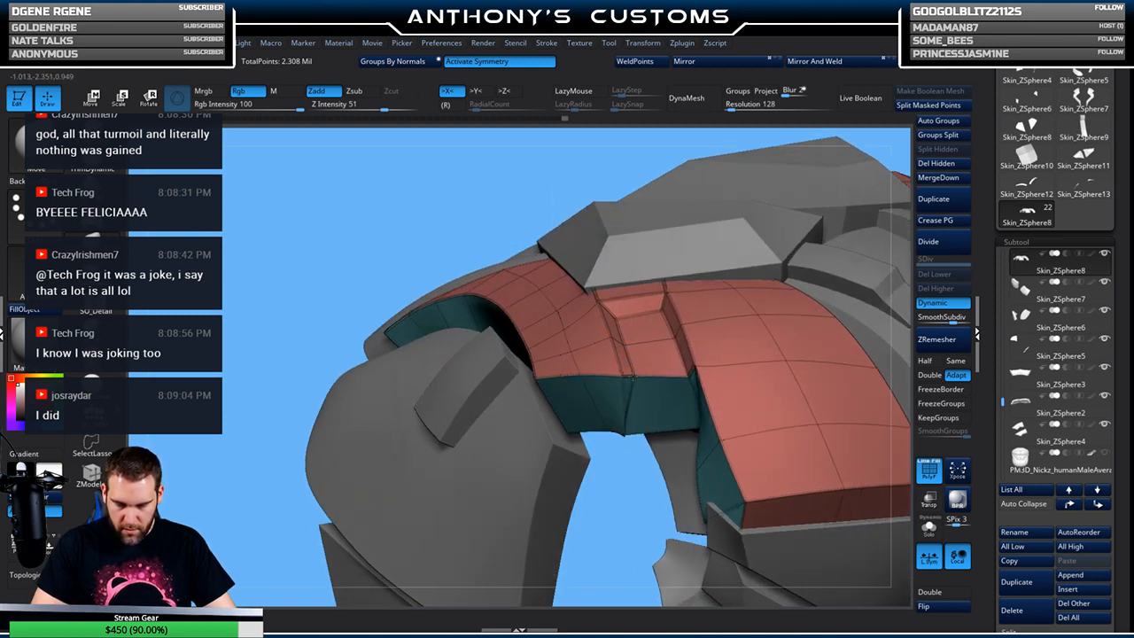
mouse_move(799, 222)
left_mouse_down()
mouse_move(718, 308)
mouse_move(662, 336)
left_mouse_up()
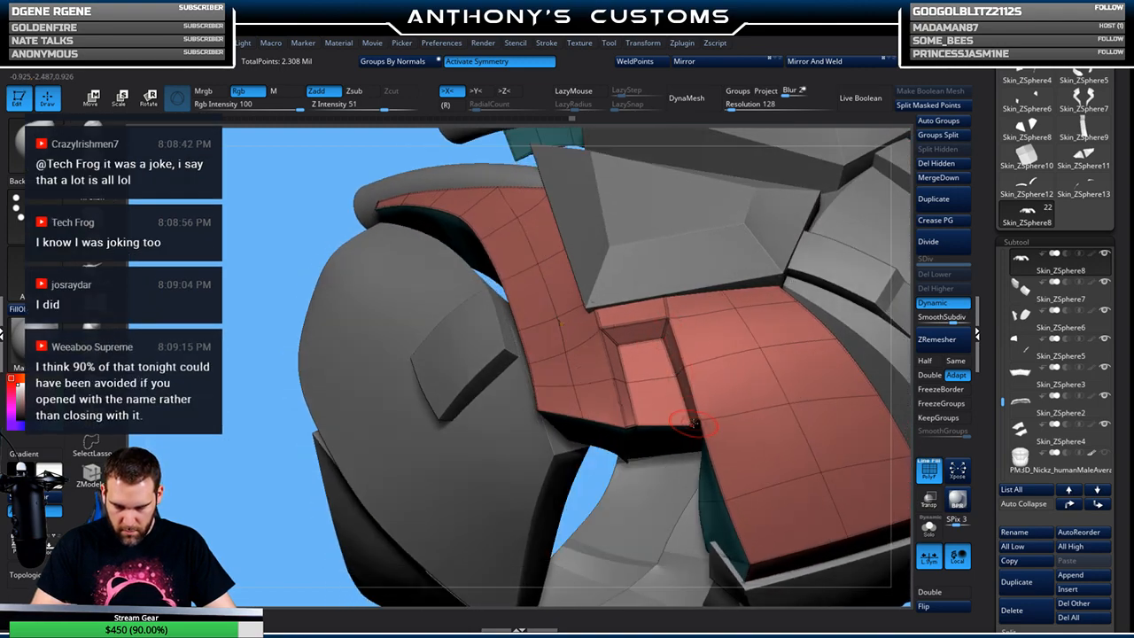
left_click_drag(691, 382, 673, 373)
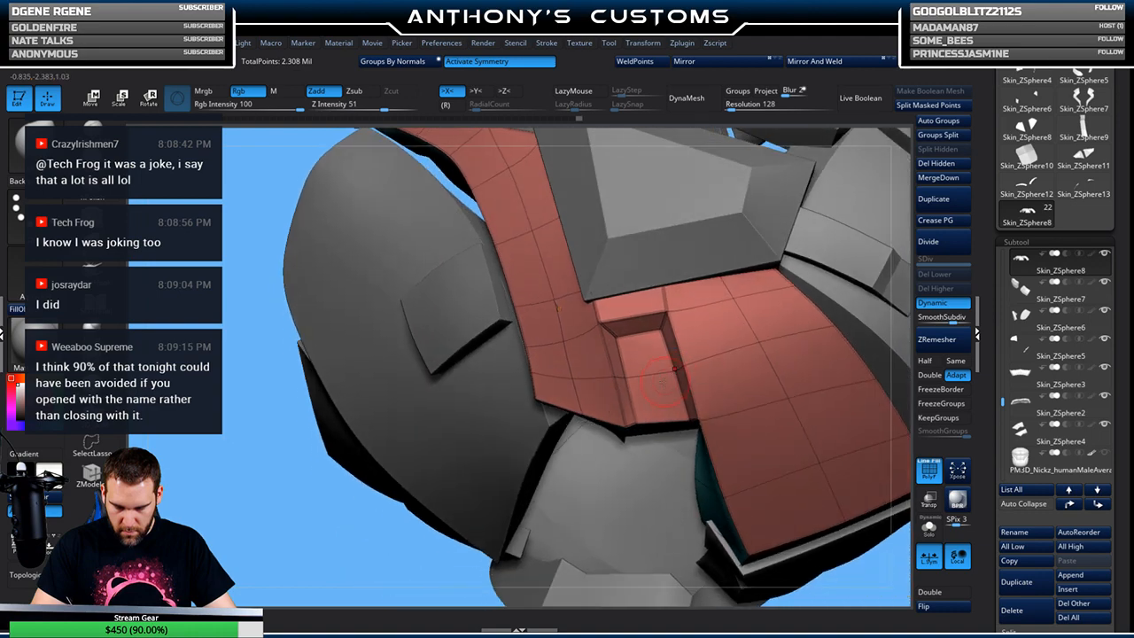
left_click_drag(689, 346, 705, 239)
left_click_drag(815, 190, 767, 266)
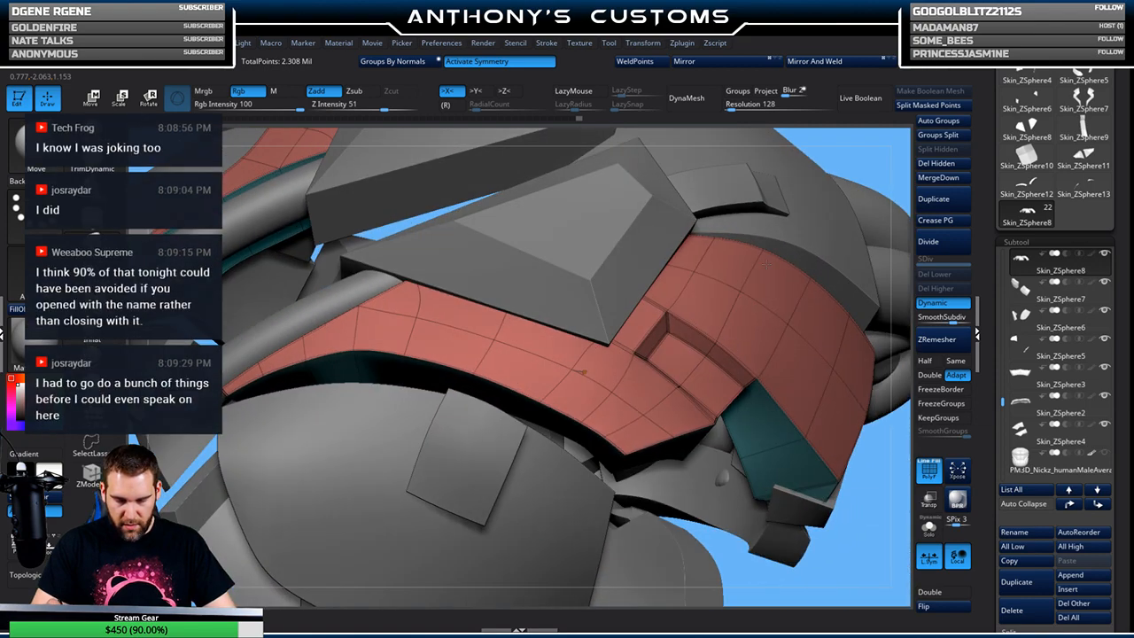
Isolate the curved plates and set the ZModeler edge action to Crease with a single Edge as the target
left_click(928, 529)
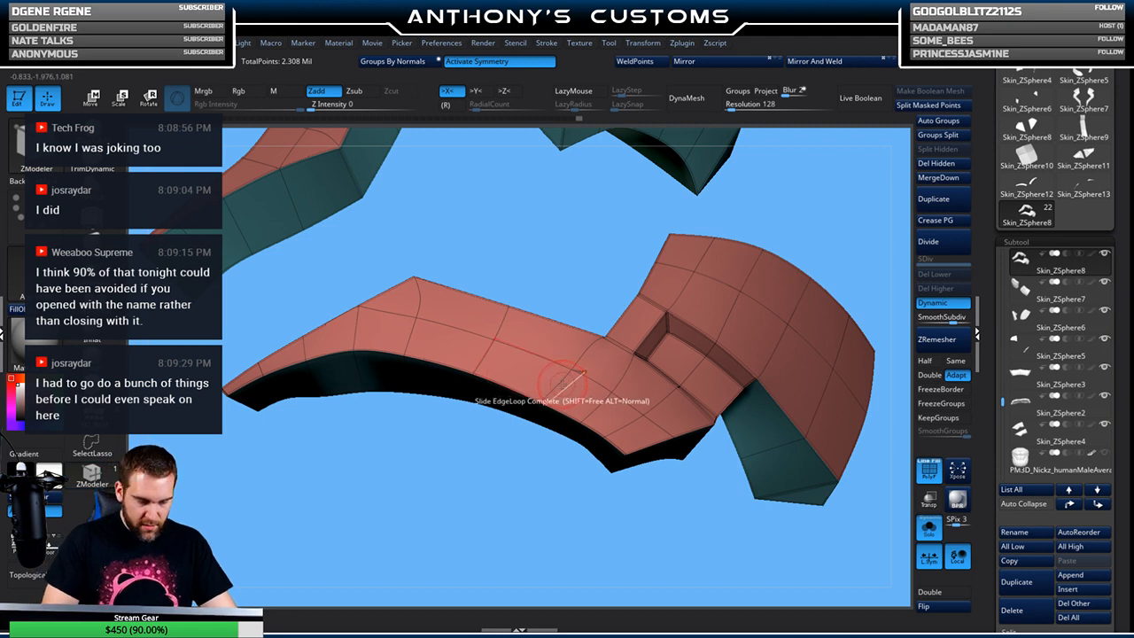
key("space")
left_click(481, 360)
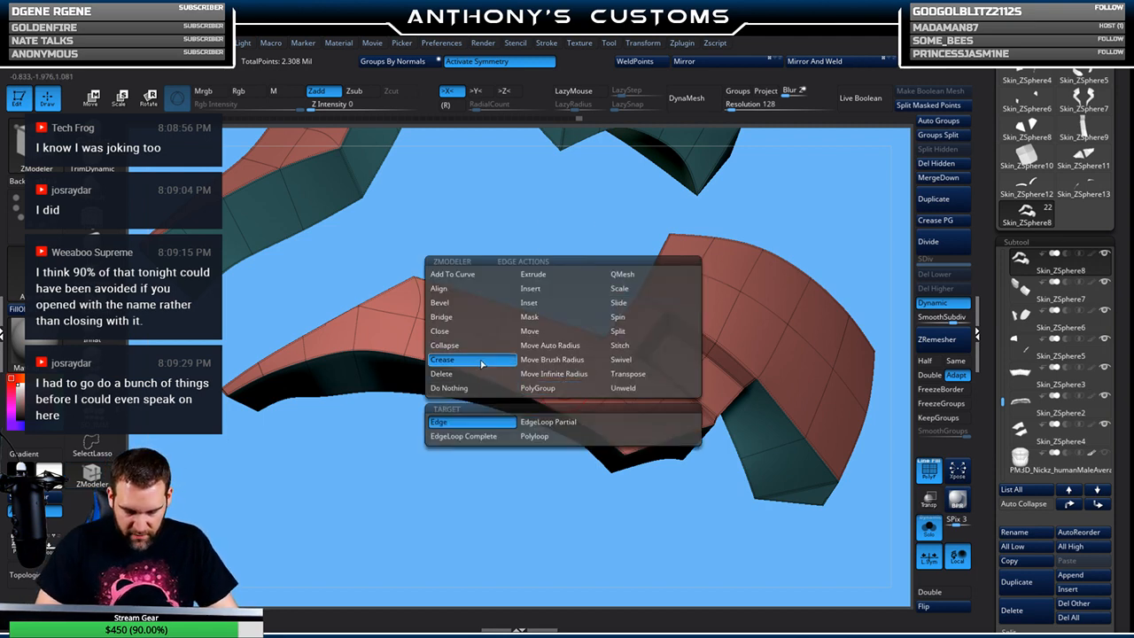
left_click(498, 423)
right_click_drag(564, 403, 745, 363)
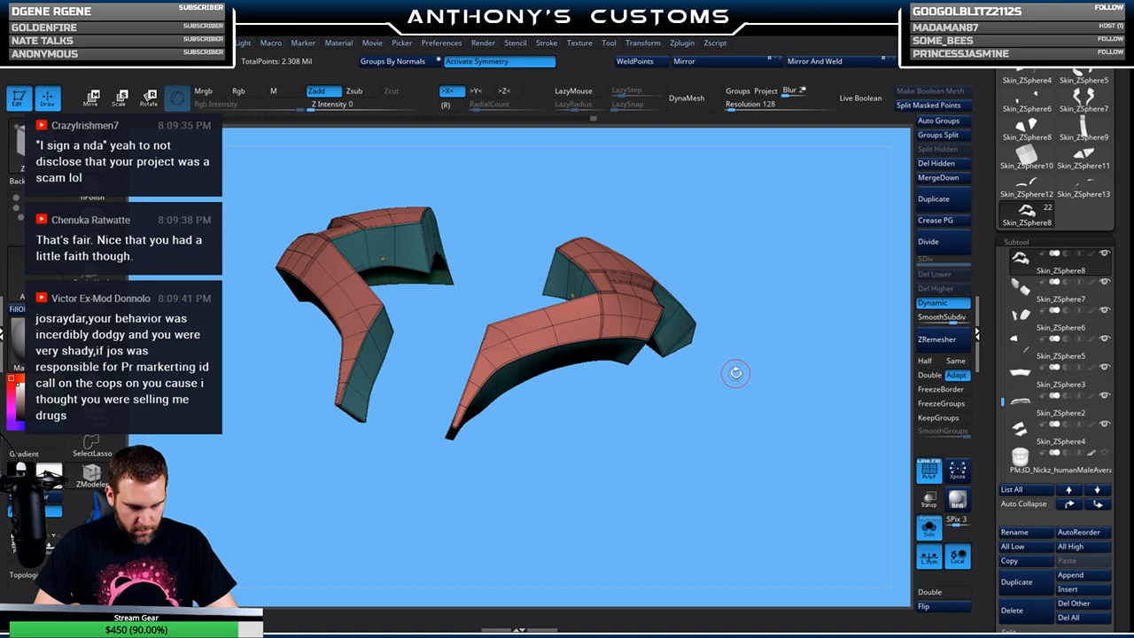
Restore the surrounding parts and compare the curved plates' thickness and edges with the neighbouring armour from the front, side and underside
left_click(929, 527)
right_click_drag(804, 286, 796, 414)
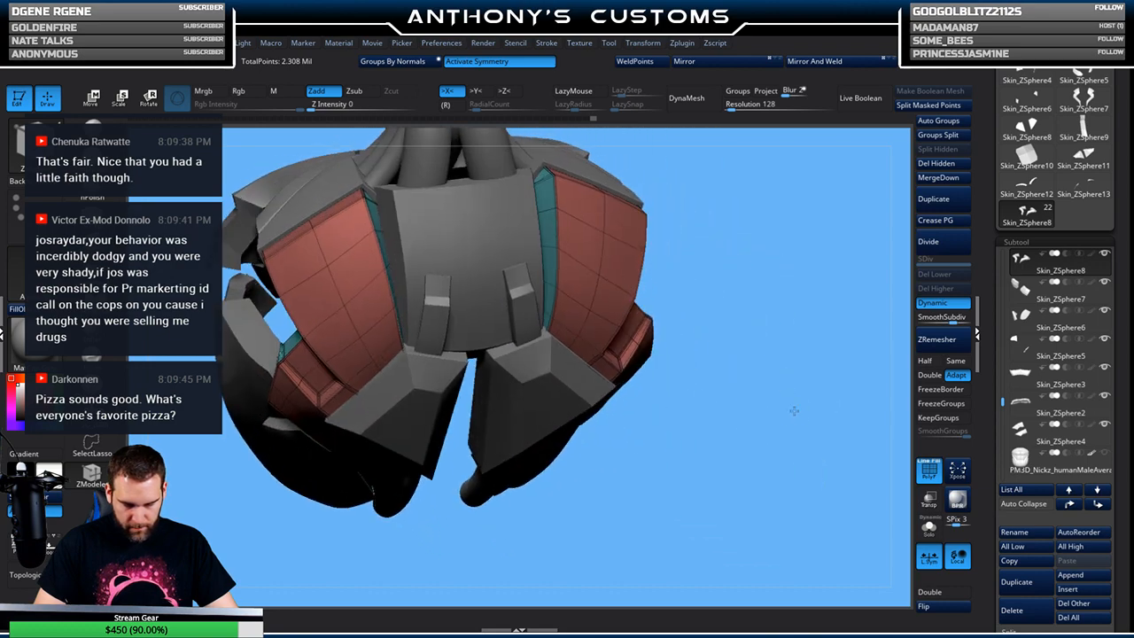
right_click_drag(720, 251, 498, 248)
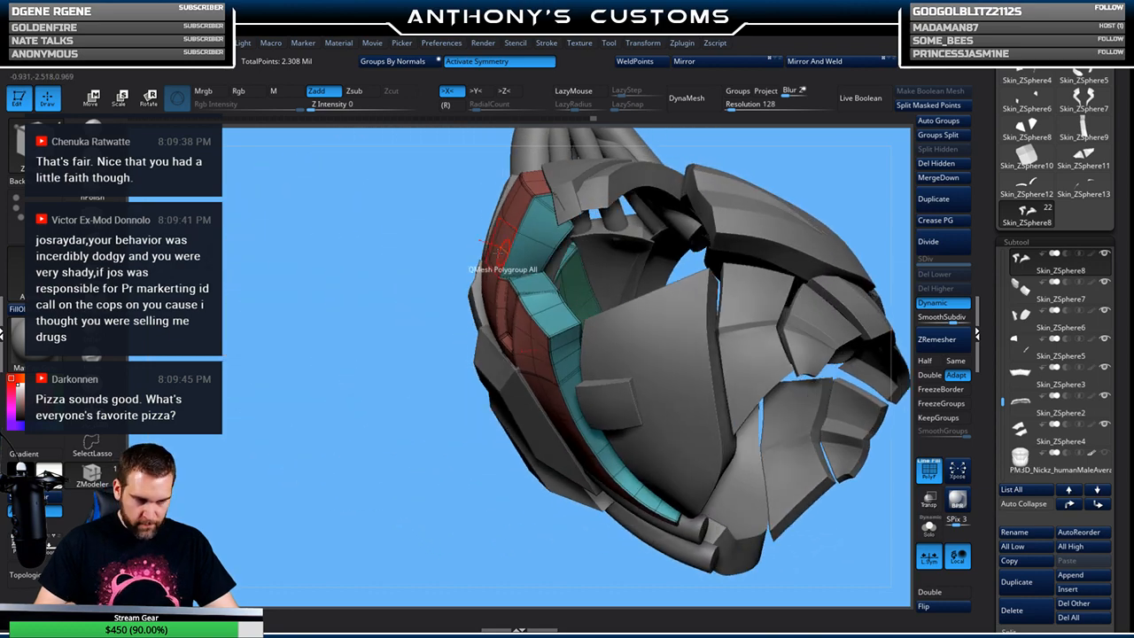
right_click_drag(372, 398, 675, 304)
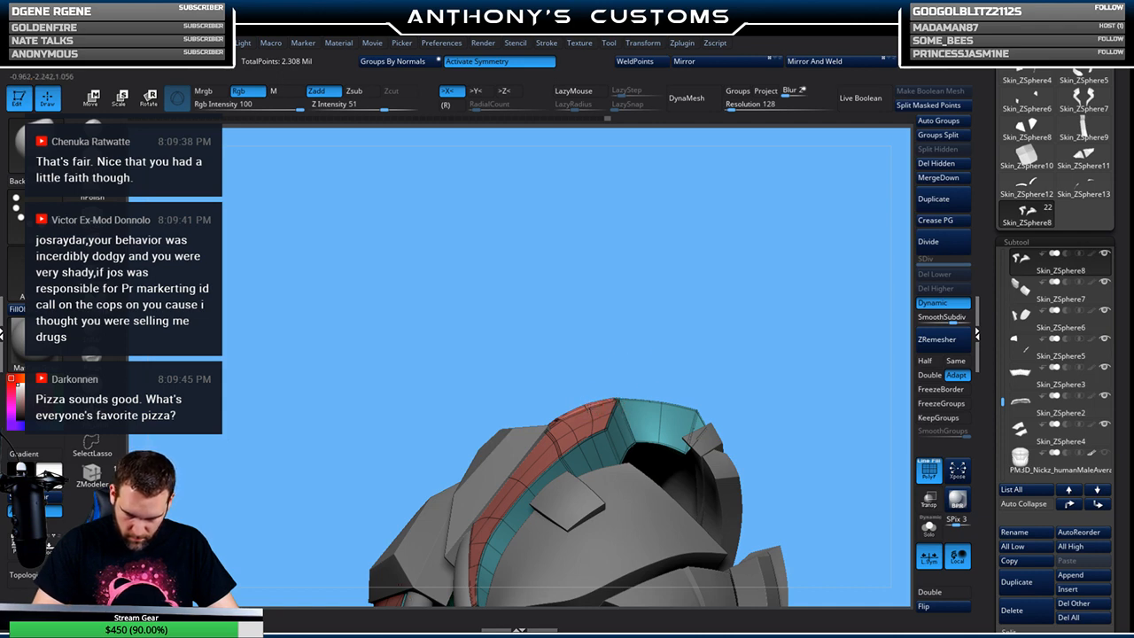
right_click_drag(666, 337, 583, 436)
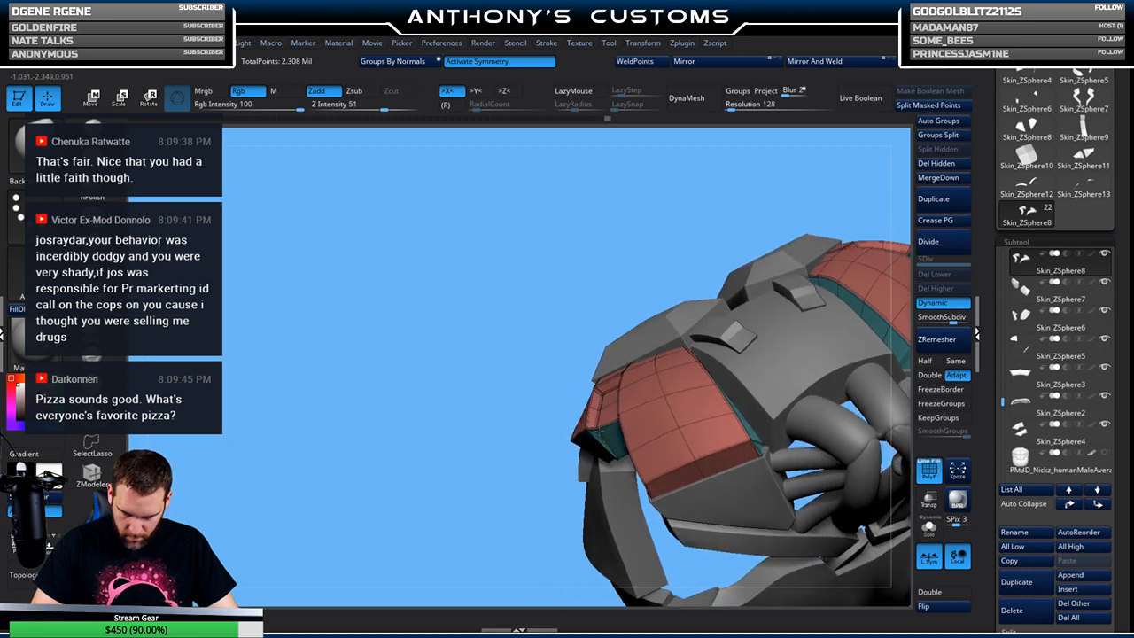
right_click_drag(552, 455, 452, 490)
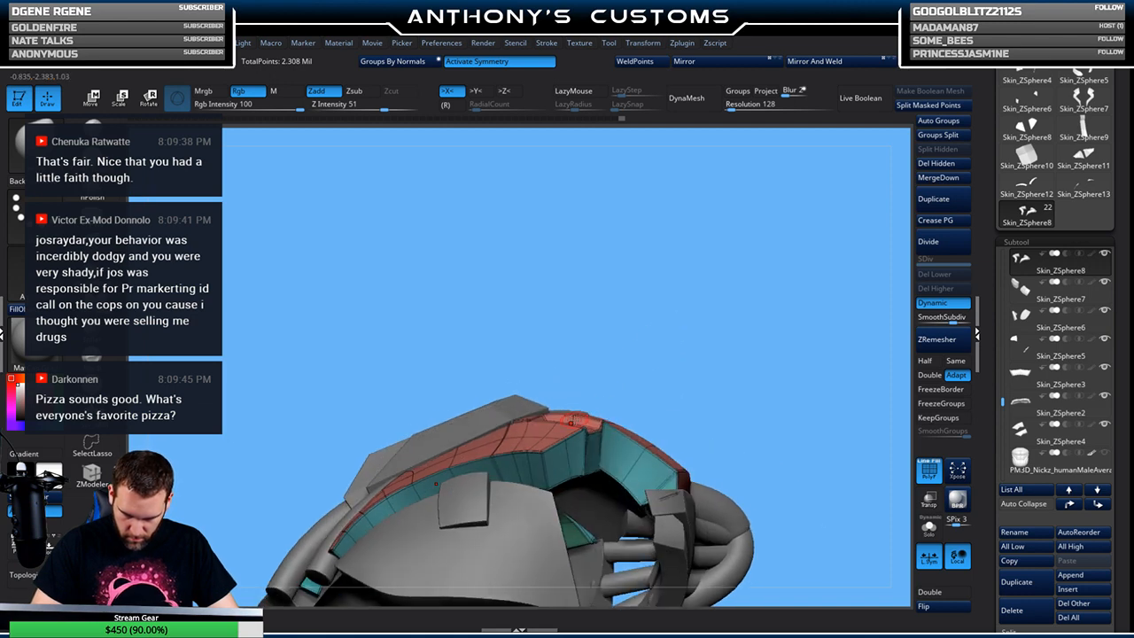
Examine how the curved plates' stepped outer edges line up with the angular front plates and the rounded side plates
right_click_drag(665, 335, 557, 346)
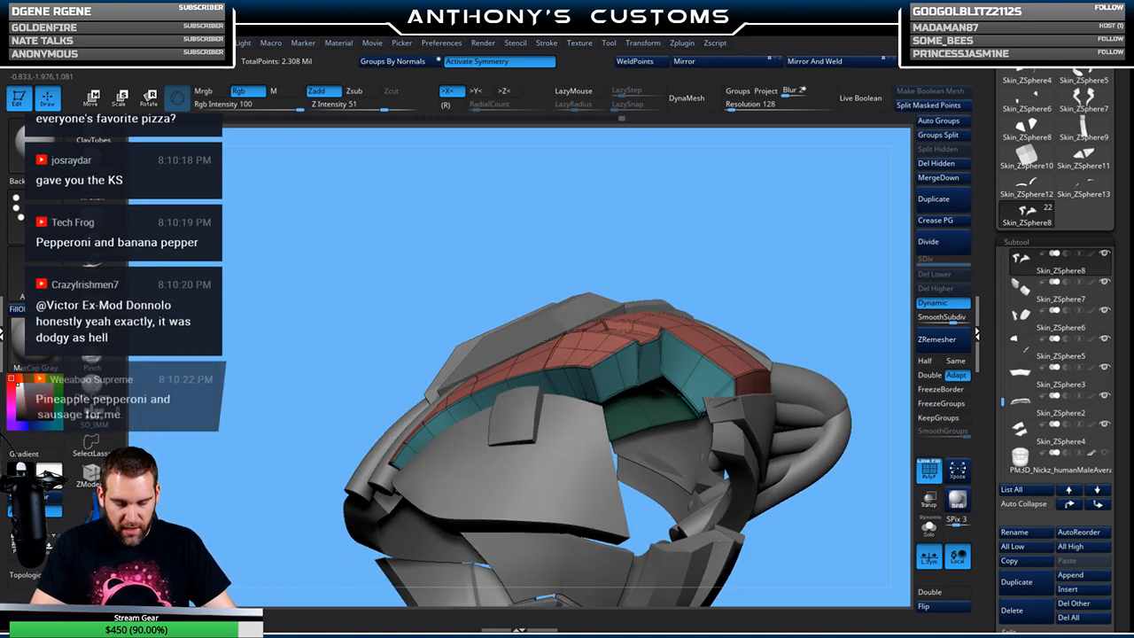
right_click_drag(706, 237, 688, 253)
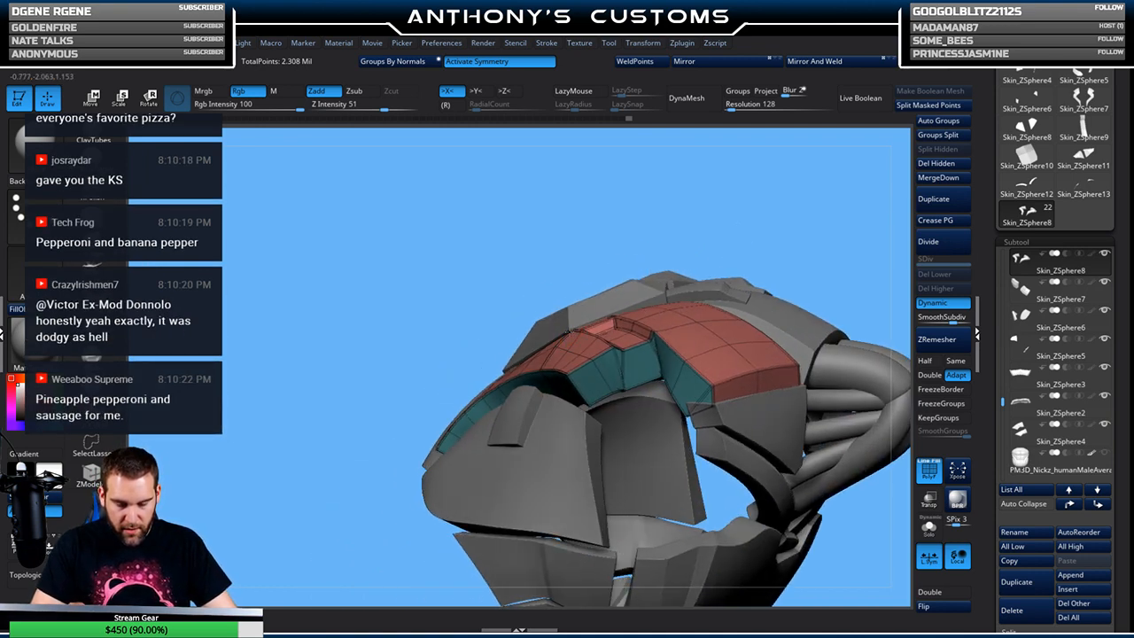
right_click_drag(607, 302, 570, 314)
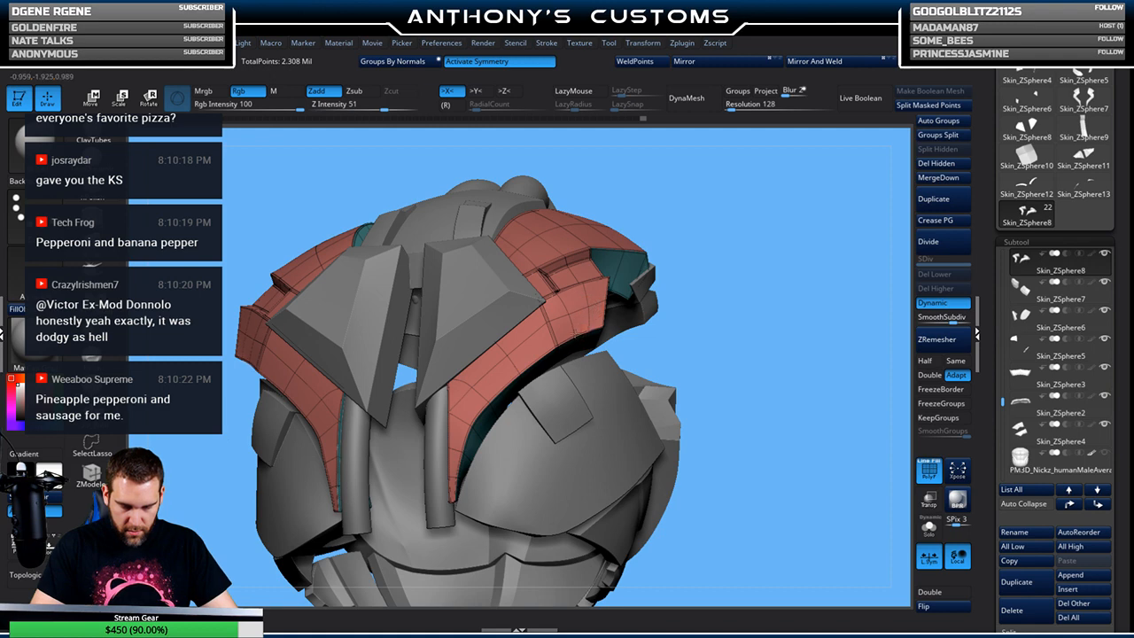
left_click_drag(732, 319, 572, 320)
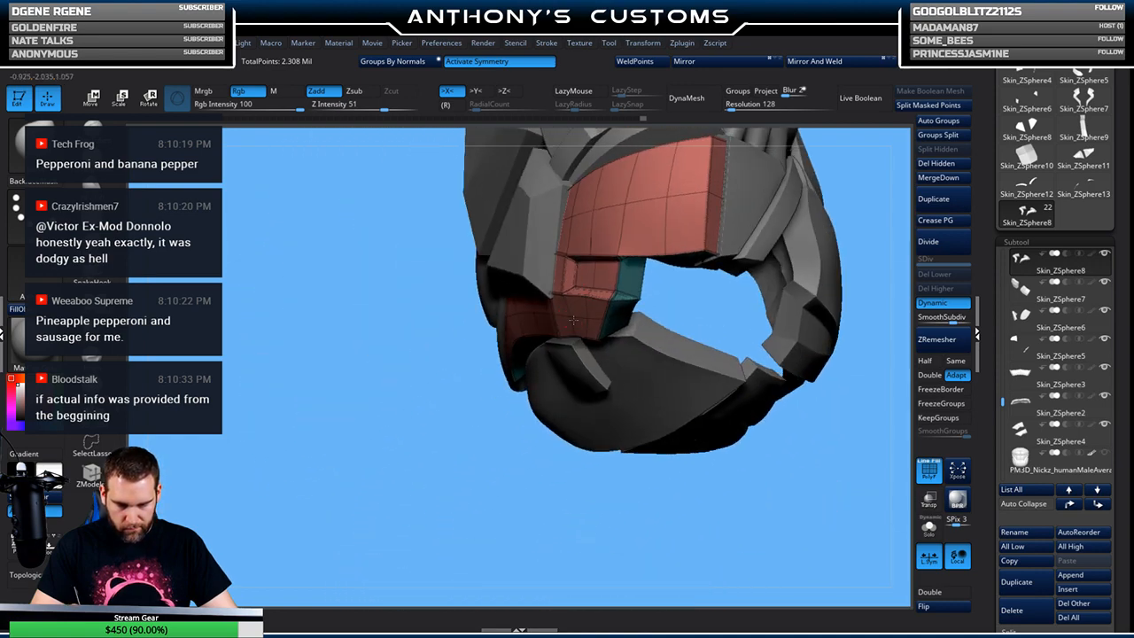
left_click_drag(578, 451, 576, 343)
left_click(576, 344)
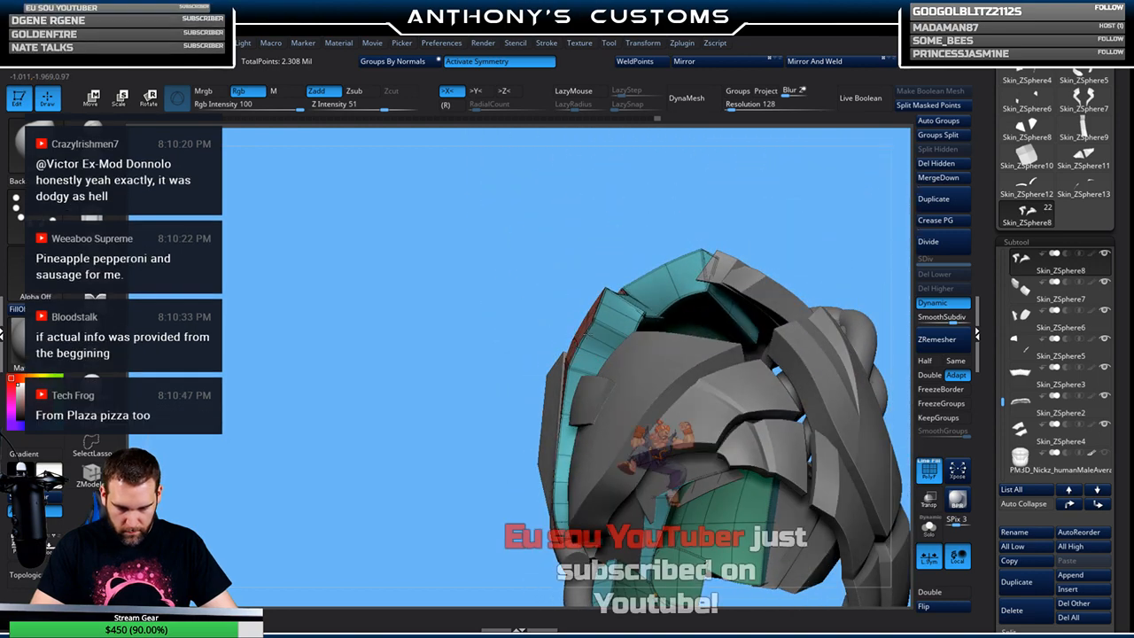
Select the paired plates flanking the upper tubes and inspect them in isolation, then bring the rest of the body back
mouse_move(541, 362)
left_mouse_down()
mouse_move(495, 390)
mouse_move(620, 271)
mouse_move(716, 256)
mouse_move(771, 314)
mouse_move(523, 478)
mouse_move(499, 446)
mouse_move(501, 320)
mouse_move(783, 231)
mouse_move(836, 274)
mouse_move(773, 384)
left_mouse_up()
key("shift+f")
left_click_drag(703, 316, 766, 423)
left_click(574, 245, "alt")
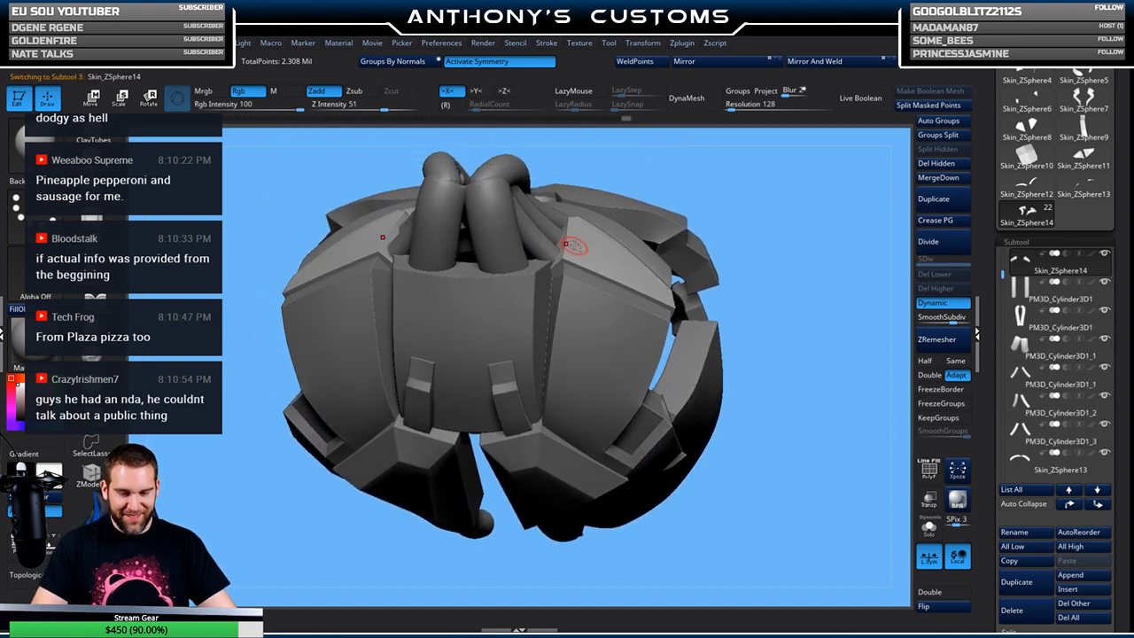
left_click(929, 529)
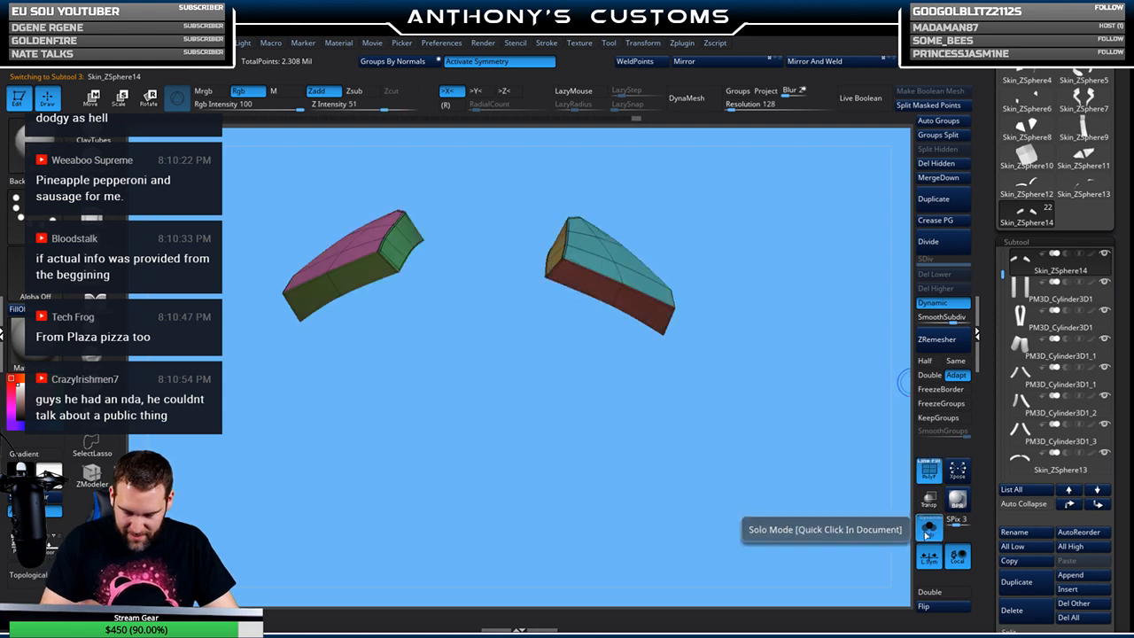
left_click(928, 534)
View the whole body from the side without its wireframe and save the project
left_click_drag(800, 455, 817, 385)
left_click_drag(785, 455, 784, 412, "alt")
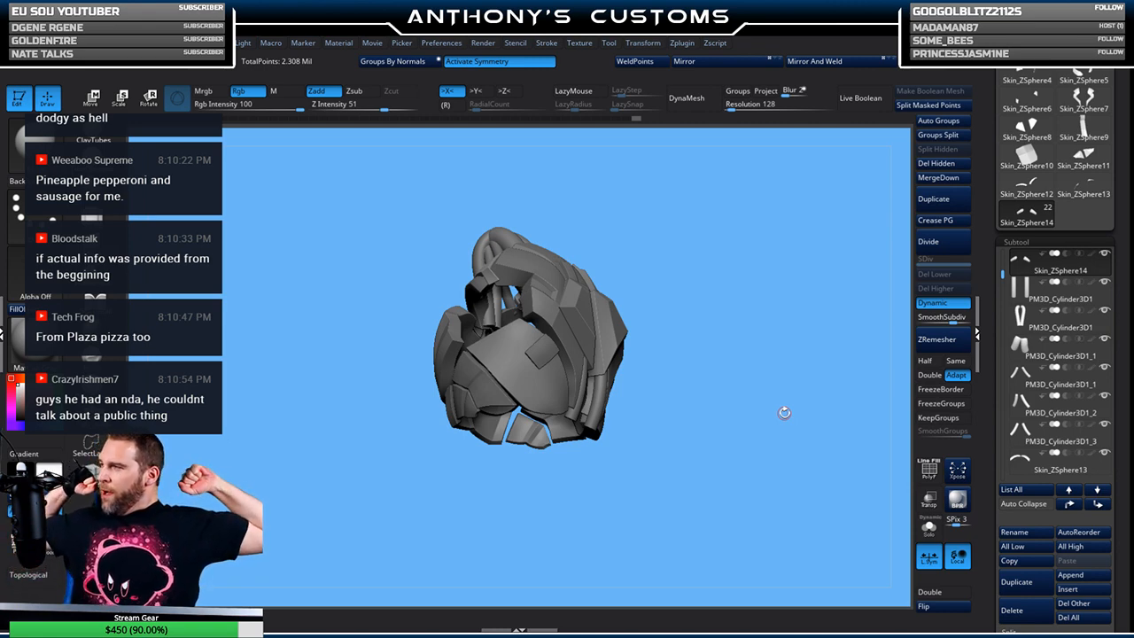
key("shift+f")
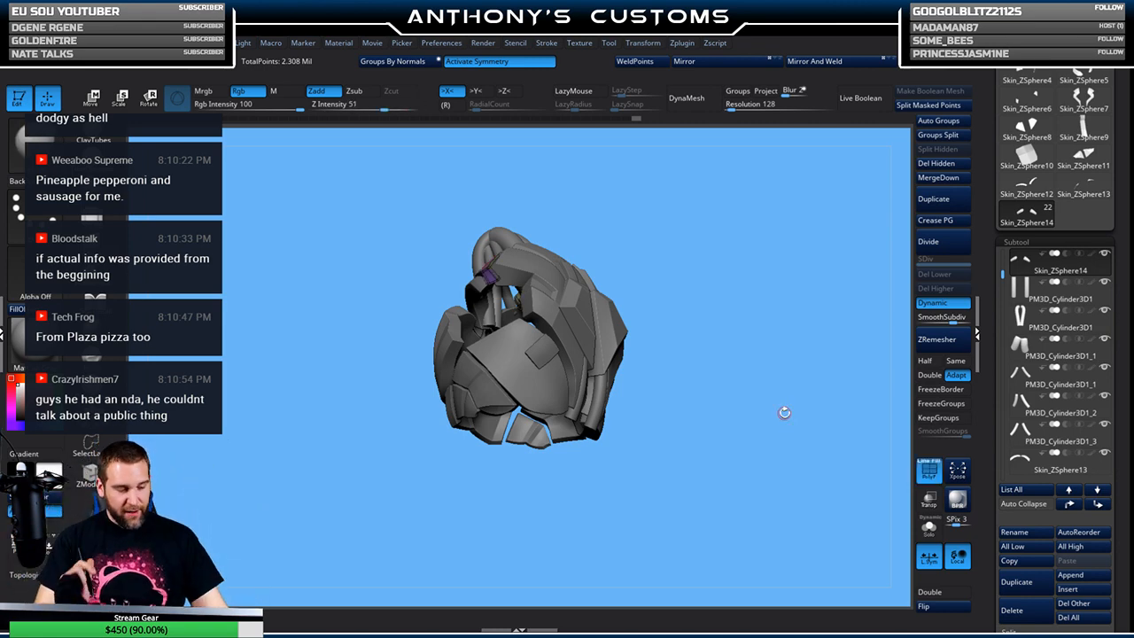
left_click(928, 469)
key("ctrl+s")
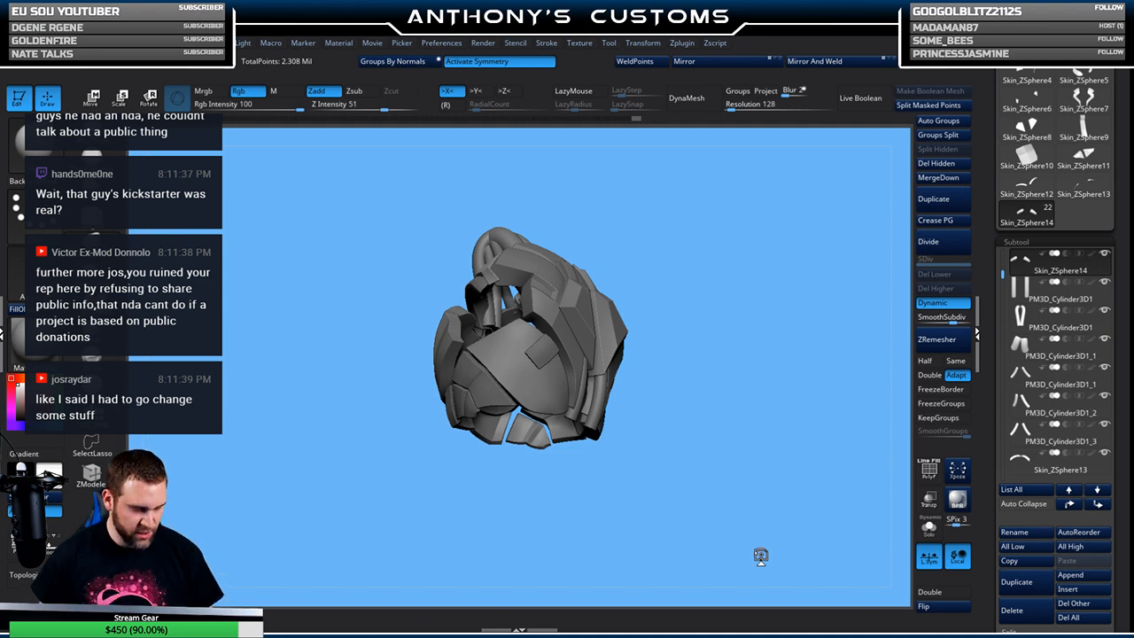
Select the large rounded side plates and examine their wireframe against the curved plates from the front and side
left_click_drag(728, 382, 599, 386)
left_click(598, 385, "alt")
mouse_move(723, 326)
left_mouse_down()
mouse_move(792, 315)
mouse_move(795, 377)
mouse_move(778, 284)
mouse_move(778, 349)
mouse_move(787, 331)
mouse_move(793, 356)
left_mouse_up()
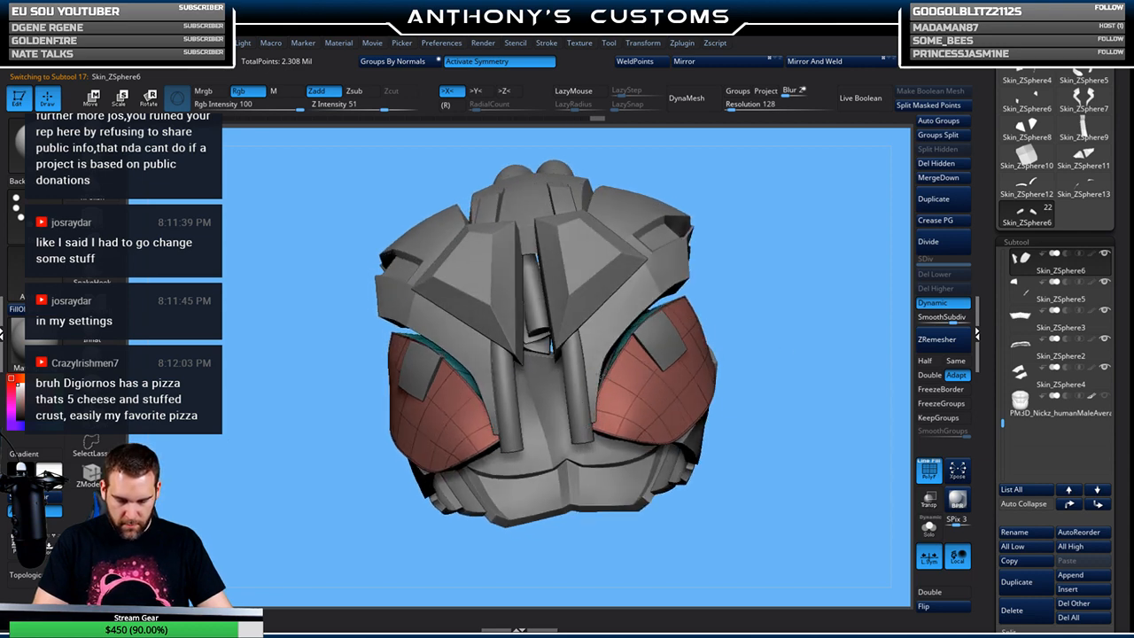
left_click_drag(779, 261, 686, 269)
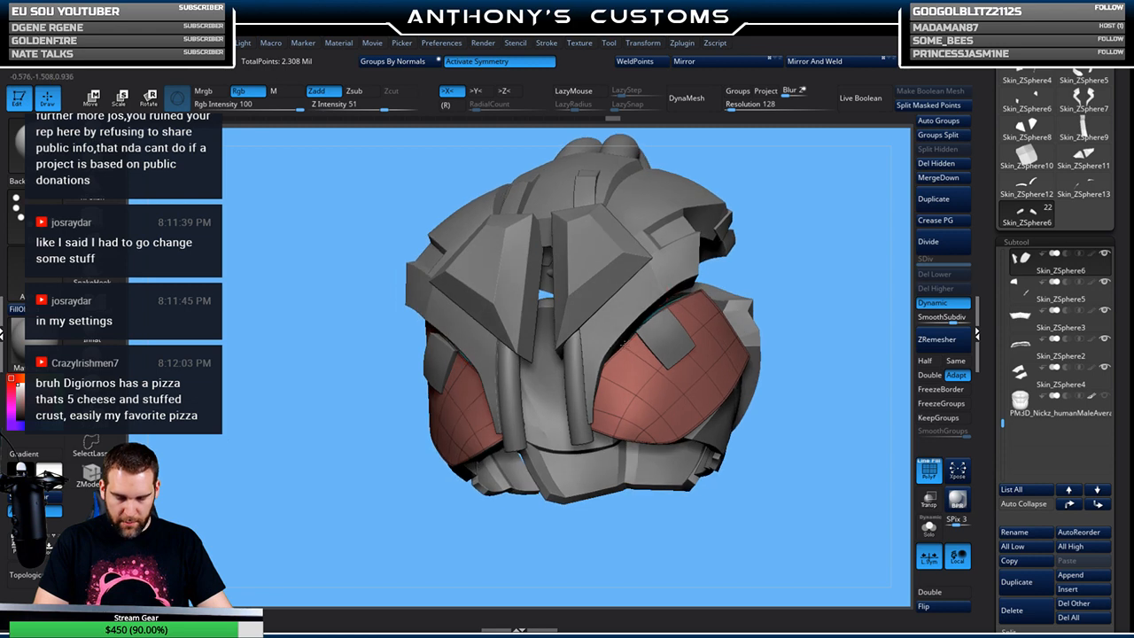
left_click_drag(799, 261, 664, 306)
left_click_drag(807, 236, 650, 311)
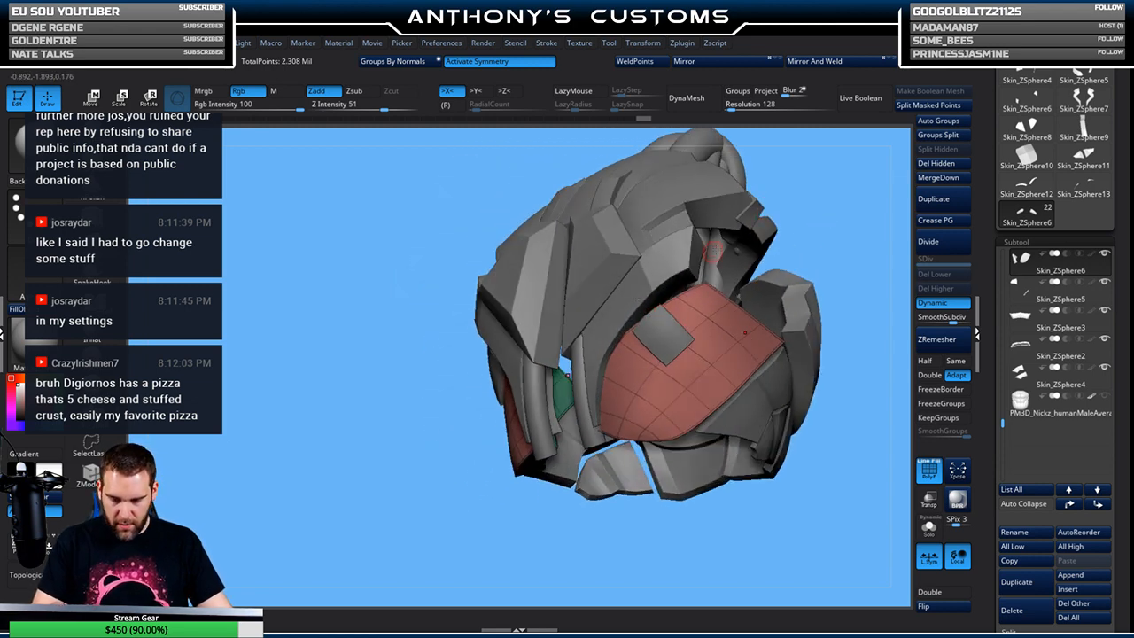
Examine the rounded side plates' lower edges and inner faces from the open underside, then from the front without the wireframe
right_click(817, 215)
left_click_drag(820, 209, 788, 230)
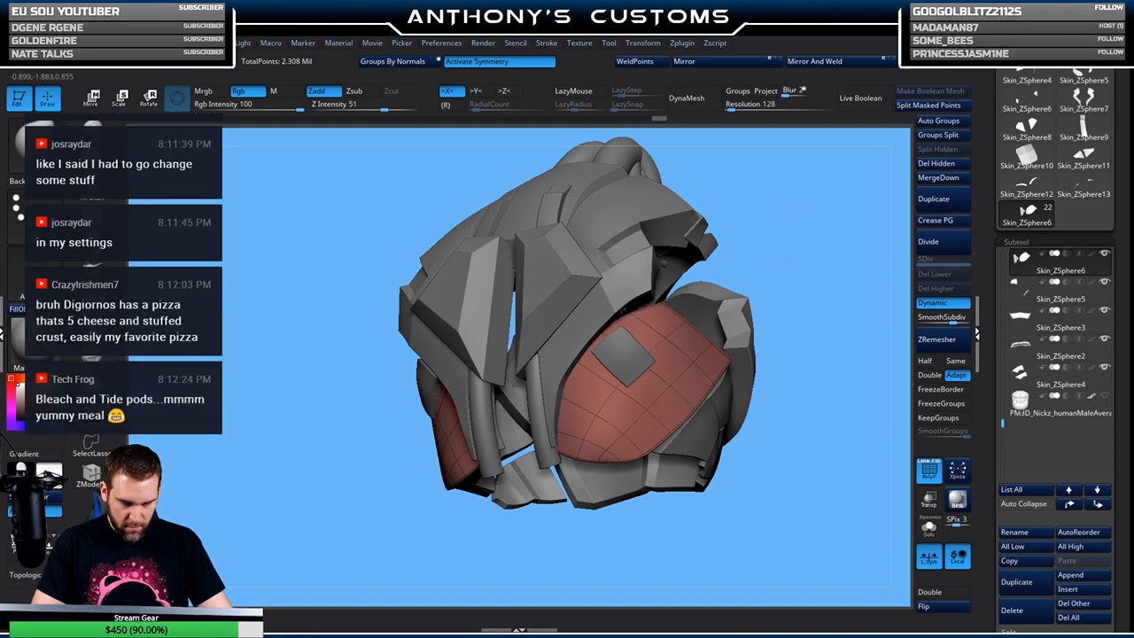
mouse_move(813, 225)
left_mouse_down()
mouse_move(804, 240)
mouse_move(849, 212)
mouse_move(859, 325)
mouse_move(799, 258)
mouse_move(888, 184)
mouse_move(805, 252)
mouse_move(783, 232)
mouse_move(797, 221)
mouse_move(811, 233)
left_mouse_up()
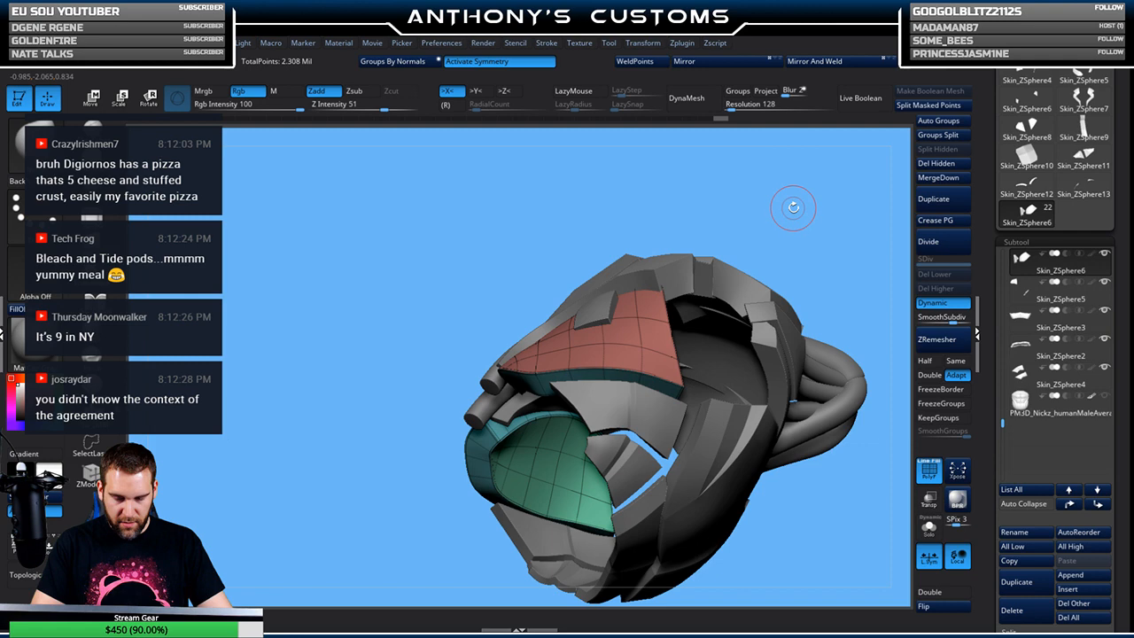
left_click_drag(793, 204, 820, 239)
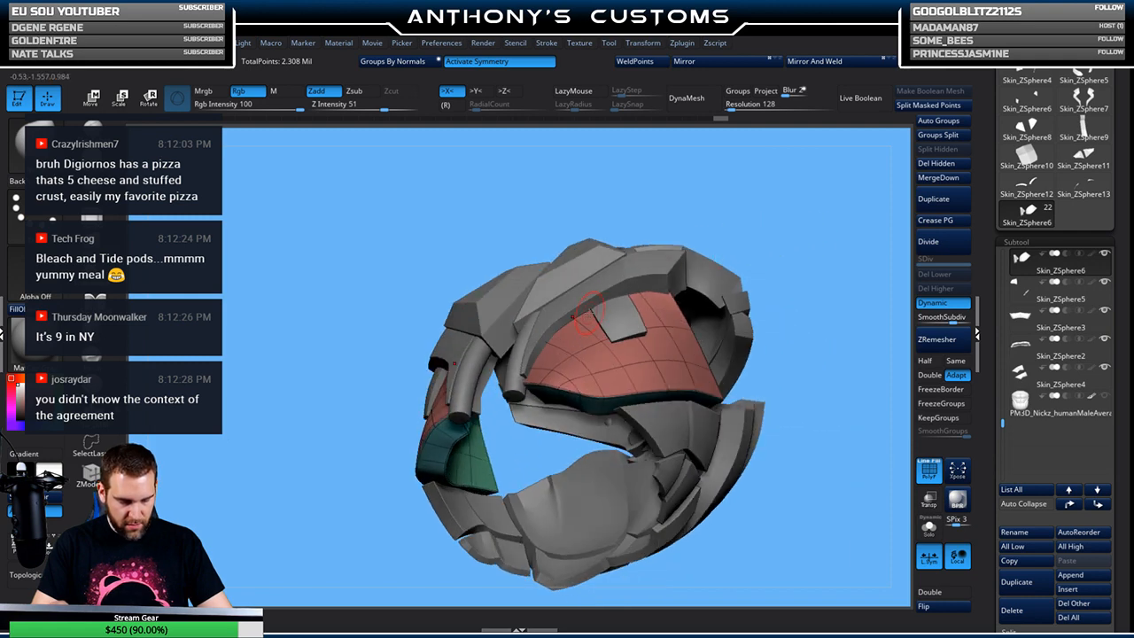
left_click_drag(797, 196, 811, 235)
left_click_drag(802, 196, 791, 191)
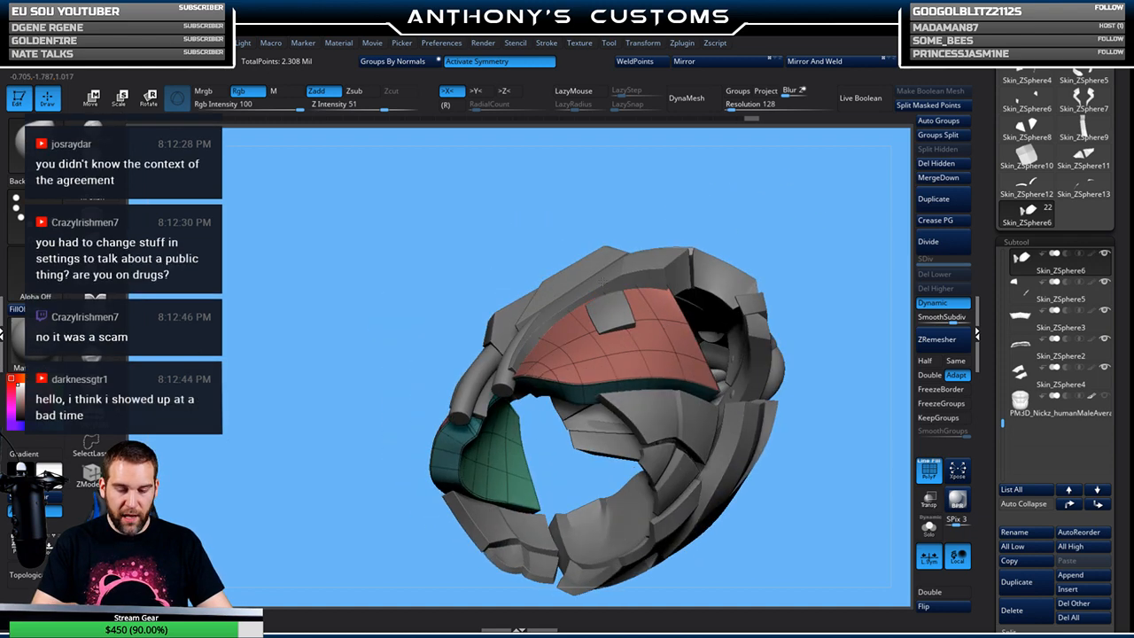
mouse_move(779, 193)
left_mouse_down()
mouse_move(795, 229)
mouse_move(787, 236)
mouse_move(800, 243)
mouse_move(836, 221)
mouse_move(732, 247)
mouse_move(827, 326)
mouse_move(814, 342)
left_mouse_up()
key("shift+f")
left_click_drag(721, 311, 697, 420, "alt")
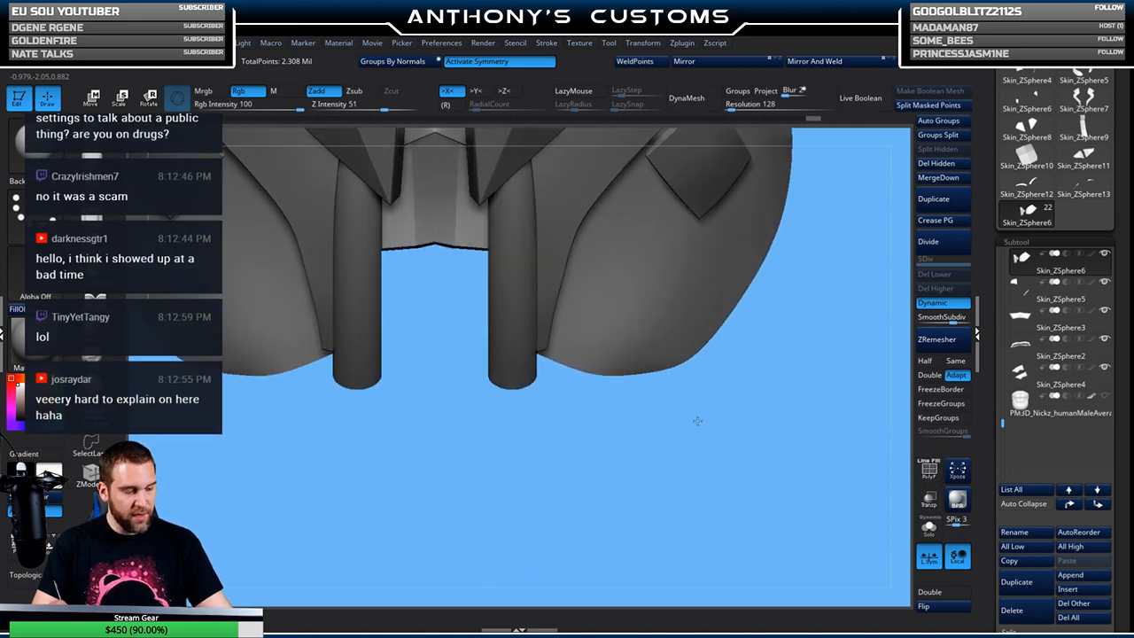
Select the curved plates again, show their wireframe and examine their narrow lower ends between the front tubes and side plates
left_click(560, 214, "alt")
left_click_drag(615, 422, 566, 492, "alt")
key("shift+f")
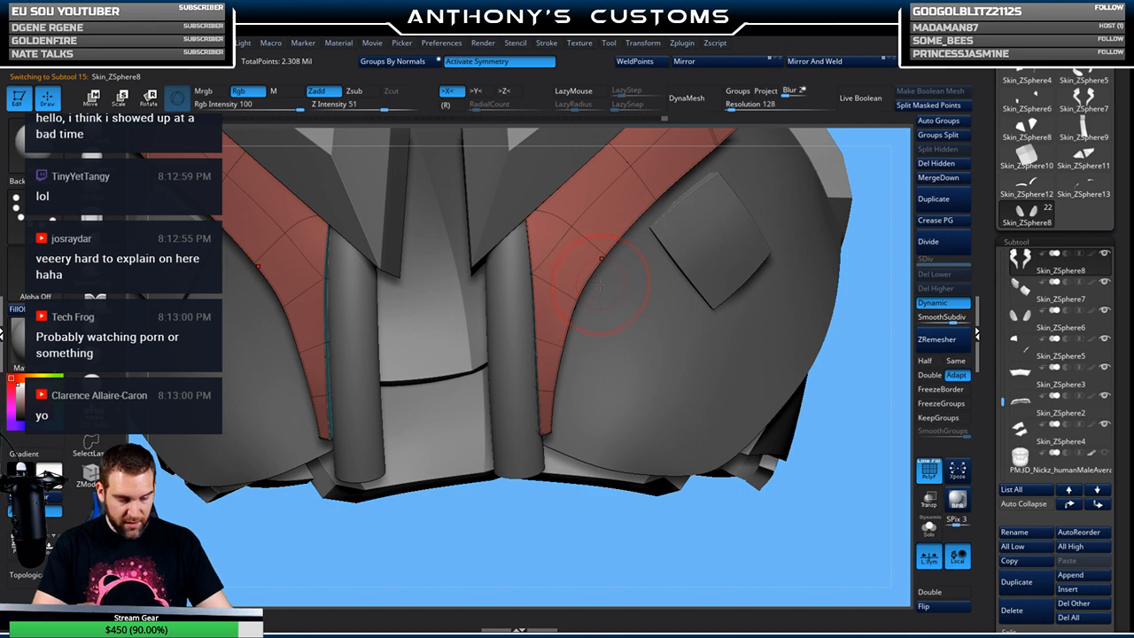
key("shift+f")
left_click_drag(835, 435, 784, 354)
key("shift+f")
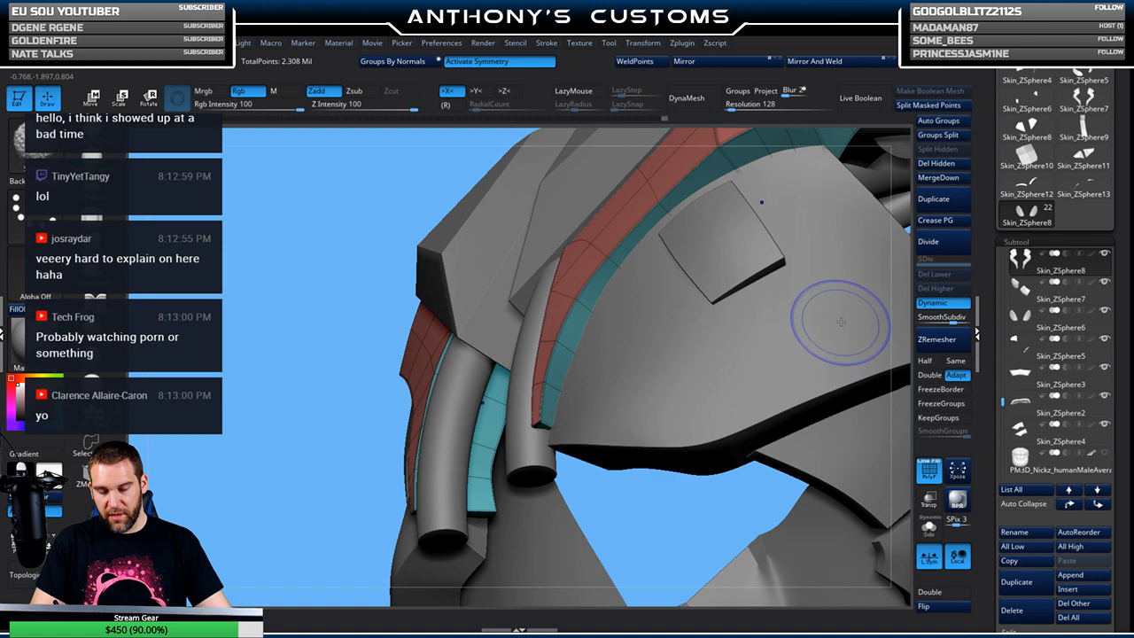
Select the large rounded side plates and examine their wireframe beside the curved plates' lower ends and the front tubes
key("shift+f")
left_click(660, 329, "alt")
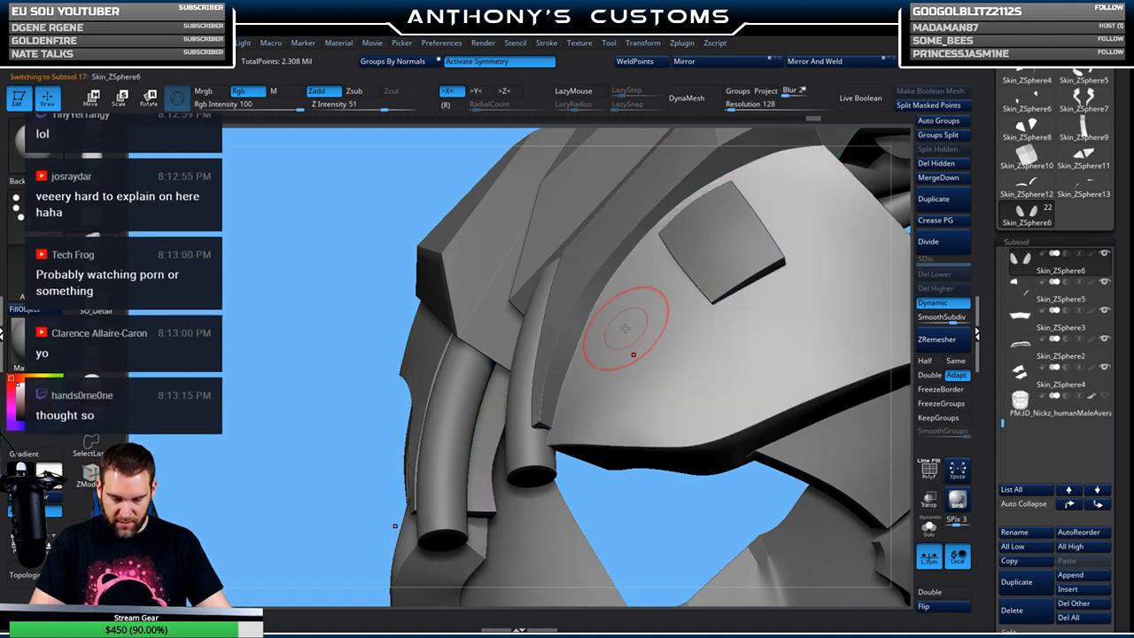
key("shift+f")
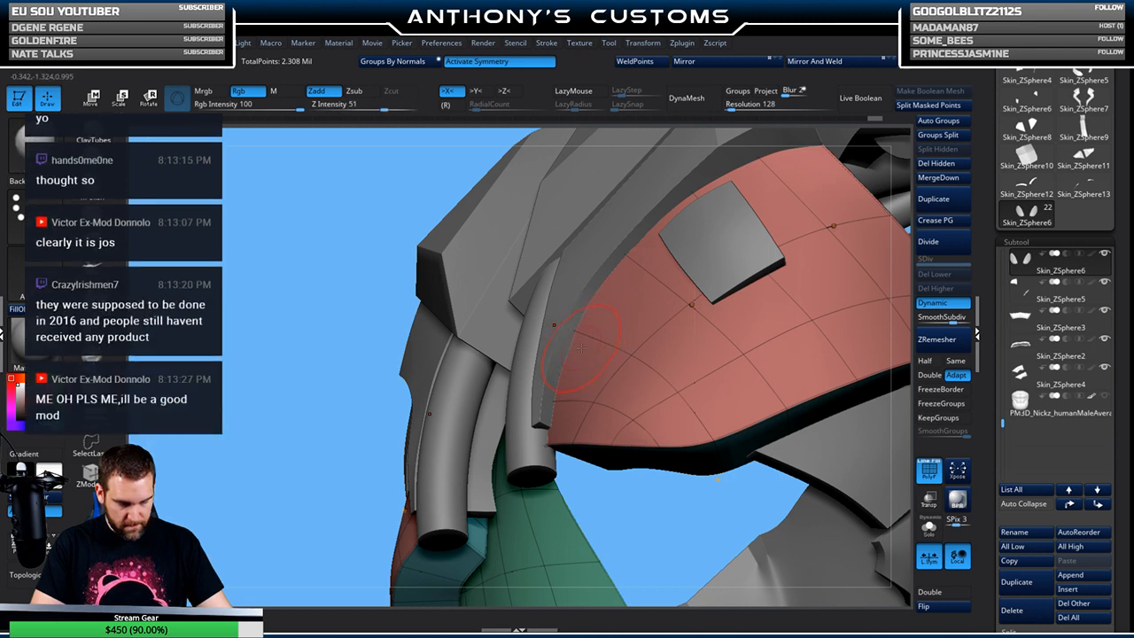
key("shift+f")
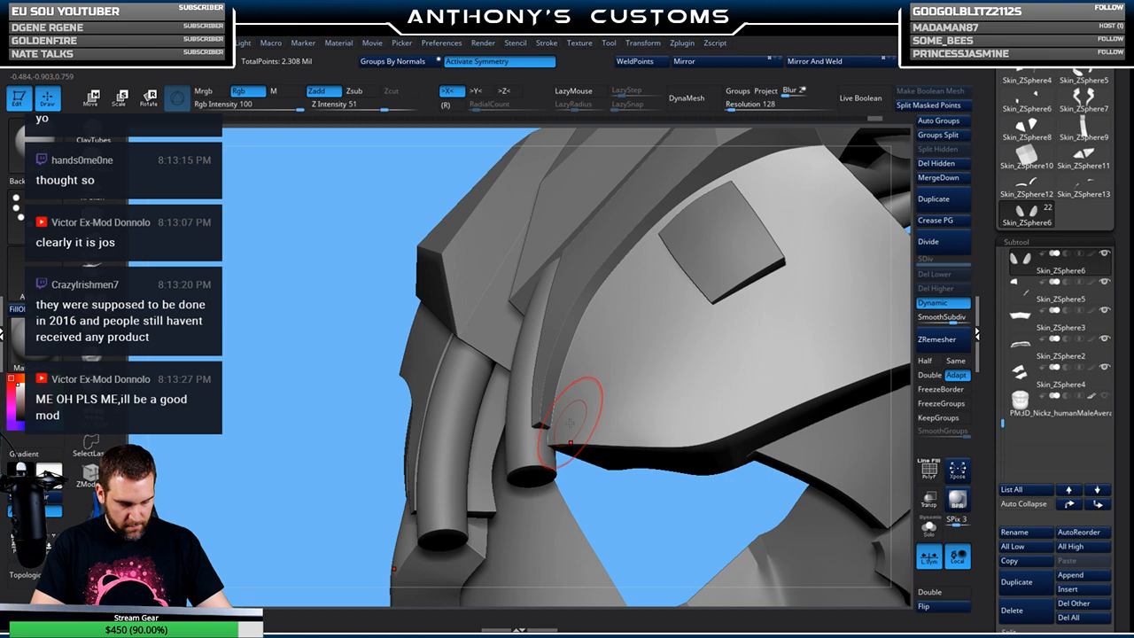
Show the original sculpted body to compare it with the side plates, and hide it again
left_click_drag(868, 265, 520, 416)
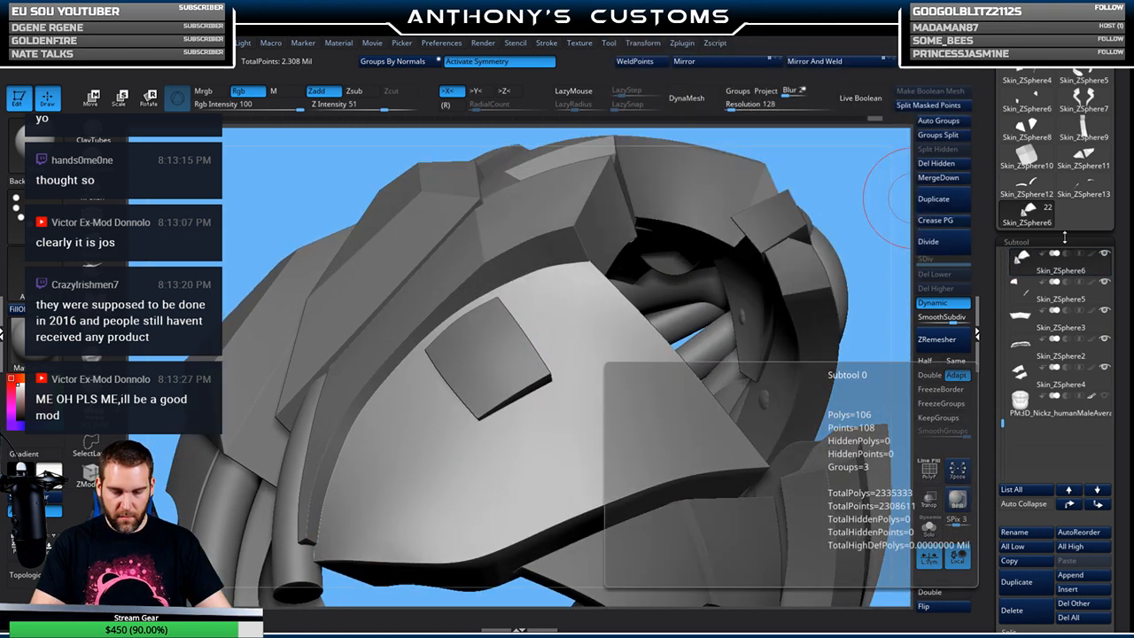
scroll(1054, 293, "down", 5)
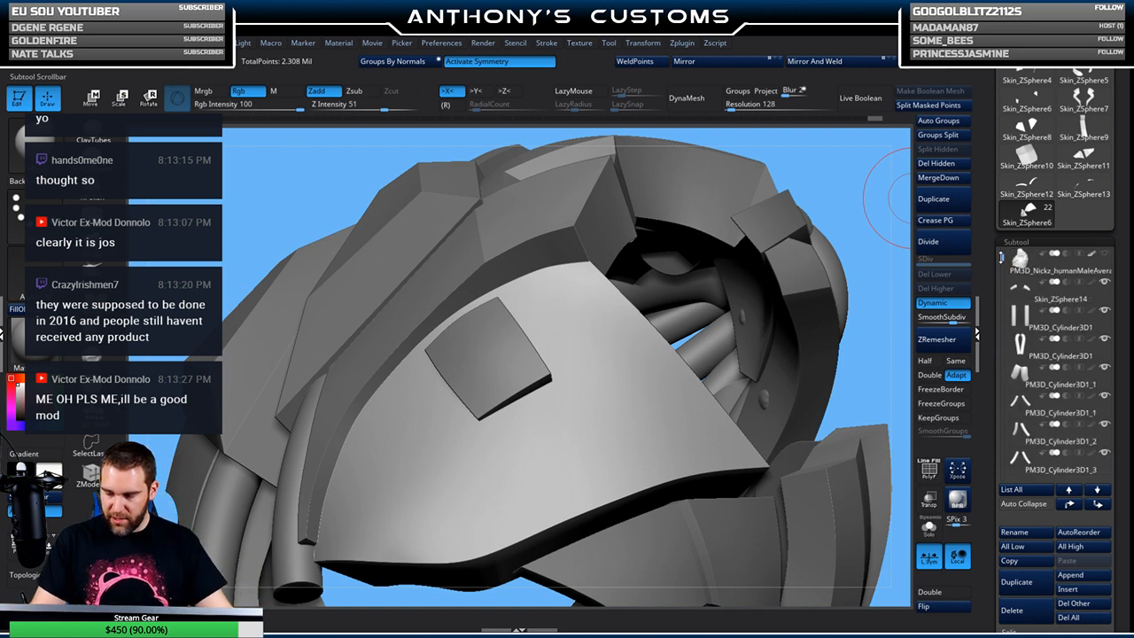
left_click(1099, 255)
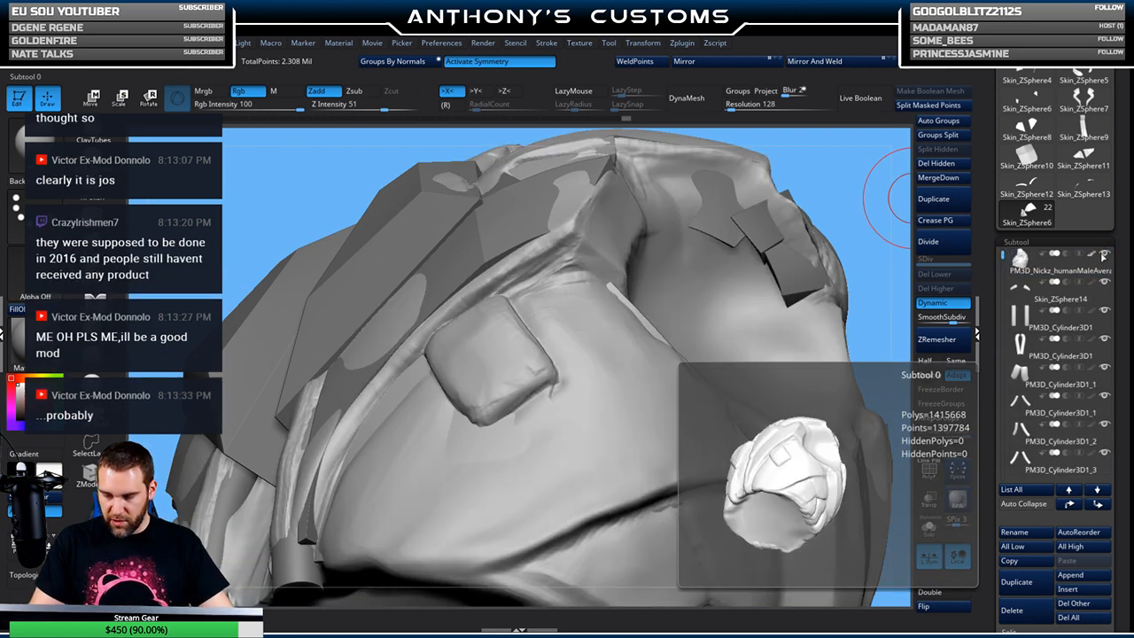
left_click(1105, 255)
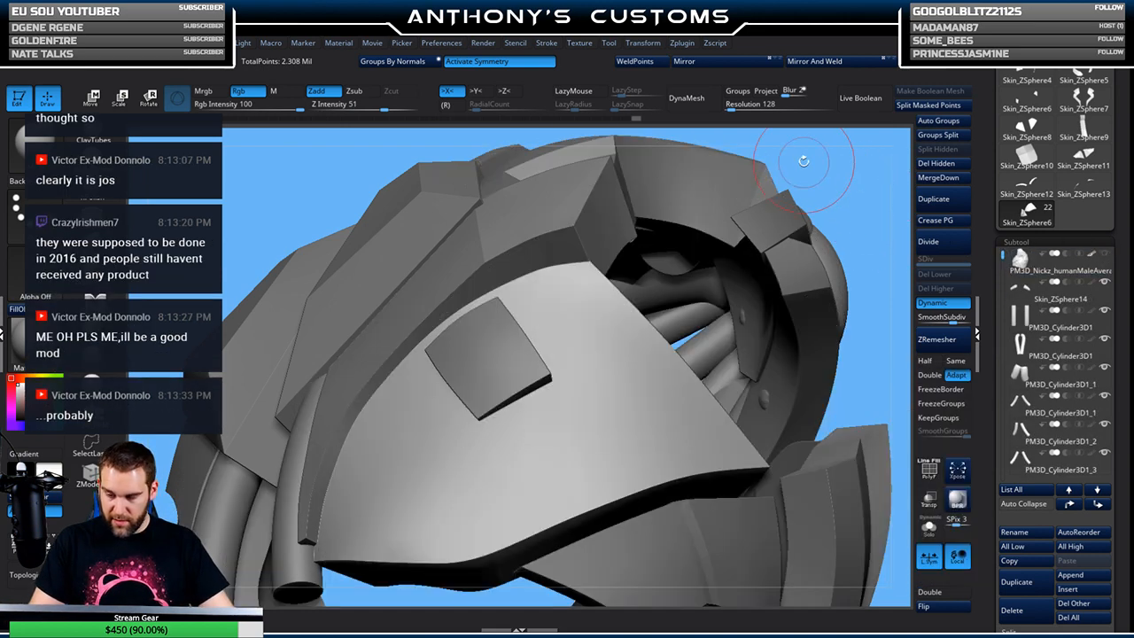
Show the side plates' wireframe and adjust their rear and lower edges with the Move brush from the side and rear
key("shift+f")
left_click_drag(851, 178, 813, 188)
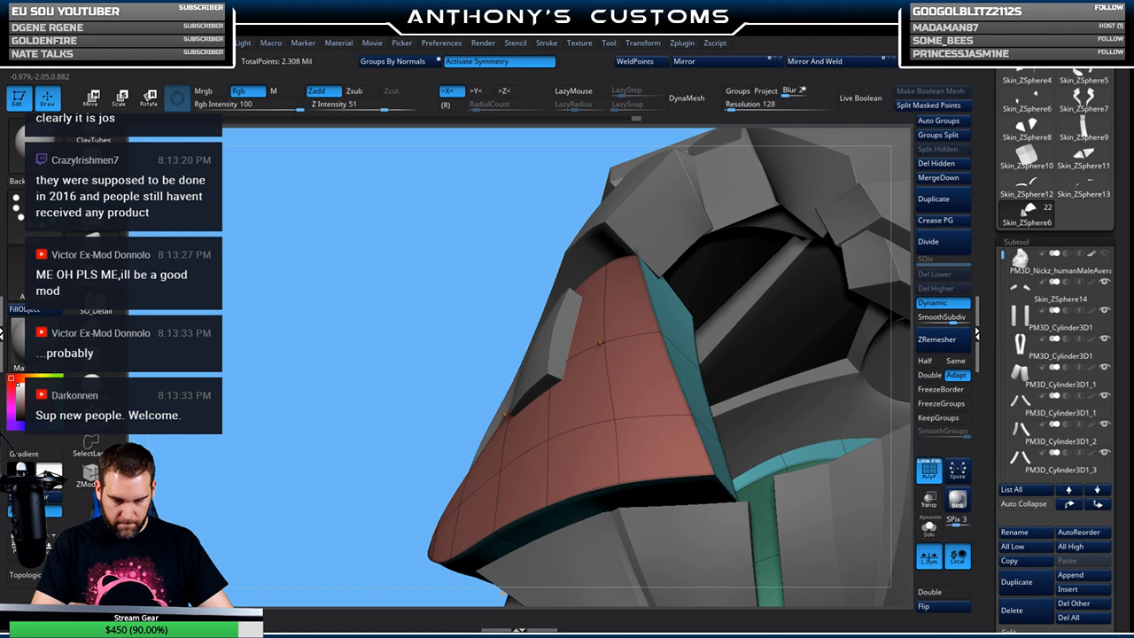
left_click_drag(656, 334, 619, 336)
right_click_drag(723, 357, 611, 374)
left_click_drag(505, 448, 523, 341)
right_click_drag(613, 346, 675, 217)
right_click_drag(618, 313, 587, 340)
left_click_drag(560, 331, 522, 336)
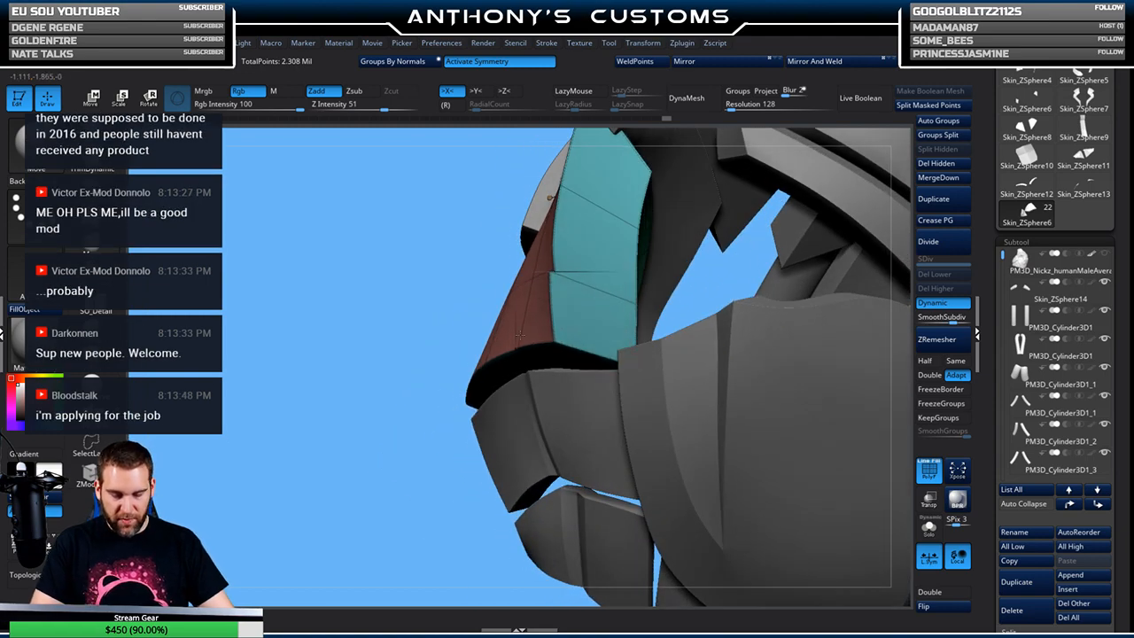
right_click_drag(435, 467, 503, 446)
right_click_drag(769, 234, 731, 221, "ctrl")
key("space")
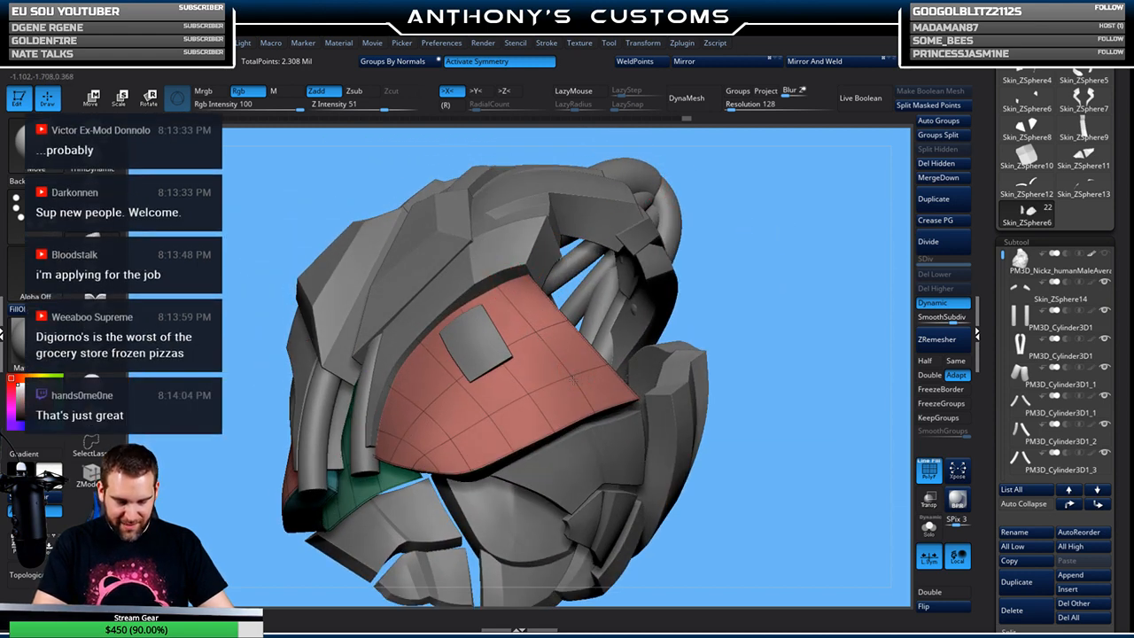
Refine the rounded side plates' outer contour with the Move brush from above and below, and review the fit around the body
left_click_drag(723, 244, 575, 385)
mouse_move(664, 275)
left_mouse_down()
mouse_move(668, 257)
mouse_move(581, 387)
left_mouse_up()
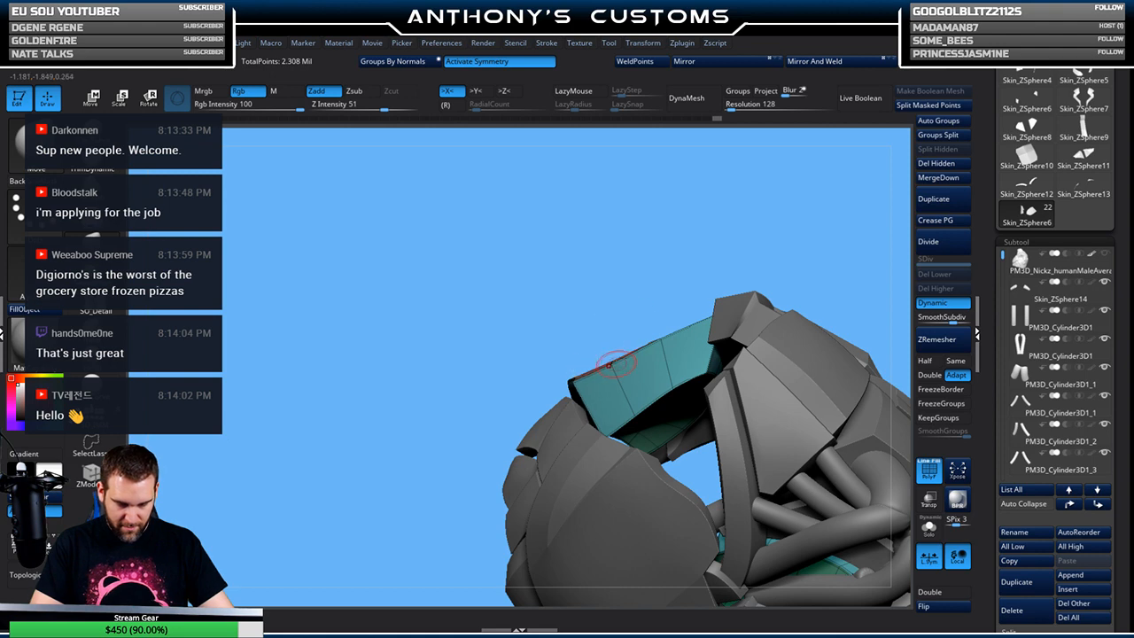
left_click_drag(656, 309, 704, 309)
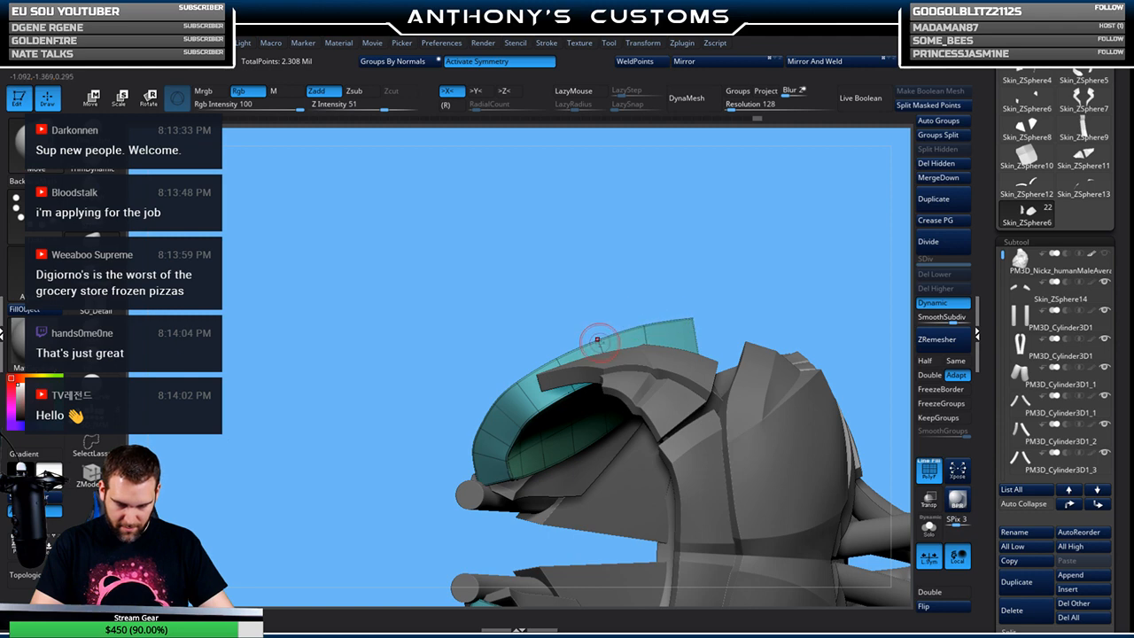
left_click_drag(560, 347, 622, 299)
left_click_drag(827, 209, 643, 259)
left_click_drag(752, 252, 696, 365, "alt")
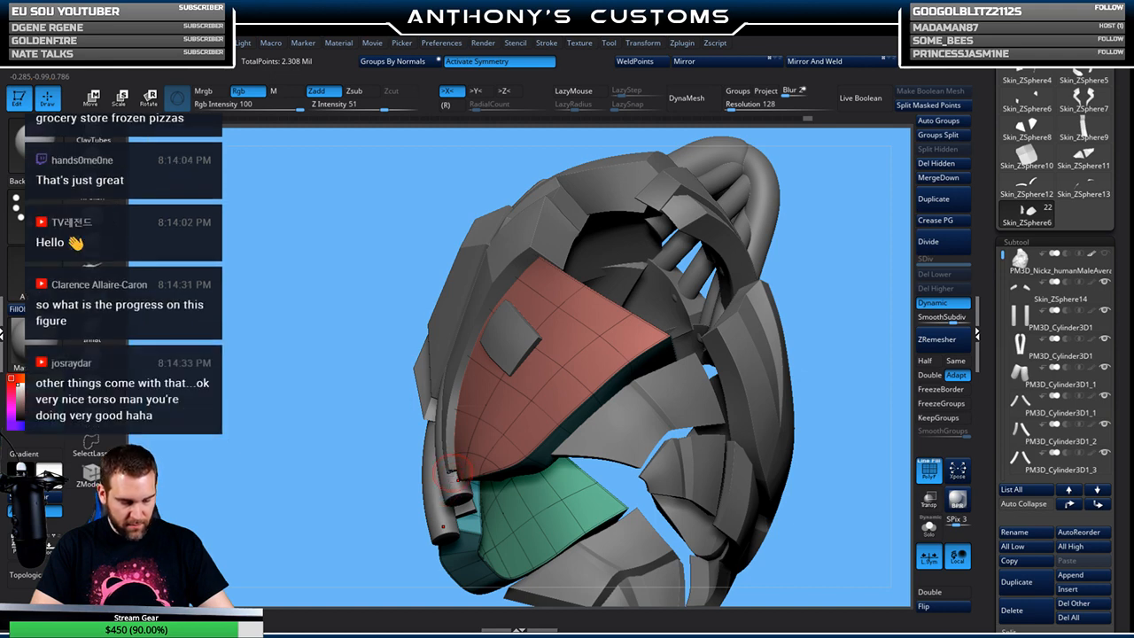
left_click_drag(813, 278, 831, 270)
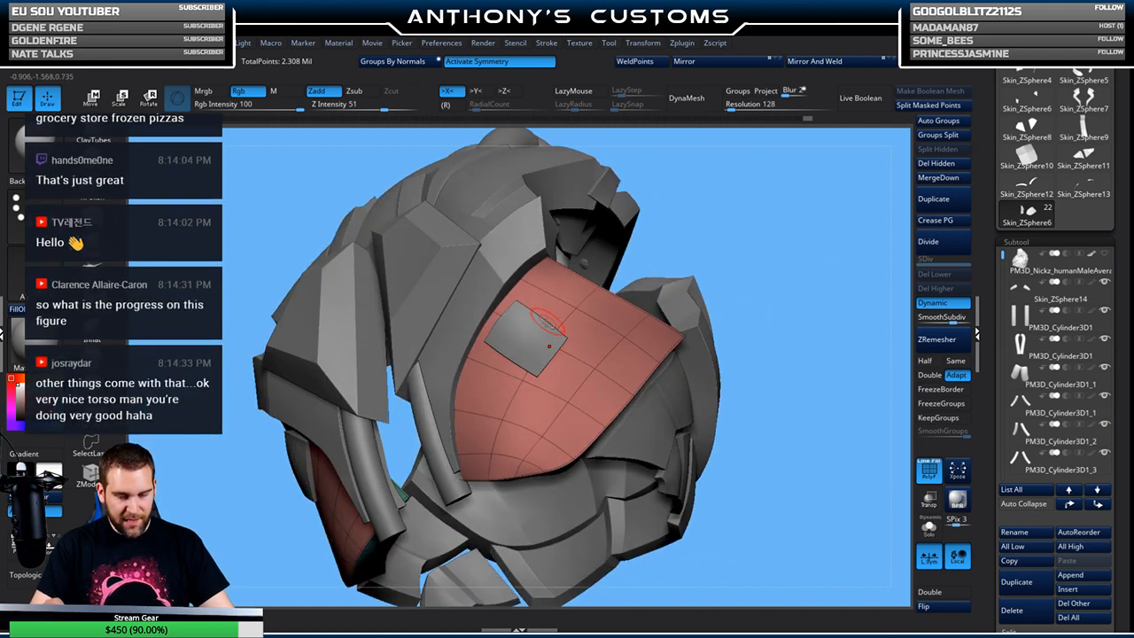
Select the small square plates on the rounded side plates and reposition them slightly with the Move gizmo
left_click(546, 324, "alt")
left_click_drag(746, 241, 803, 181)
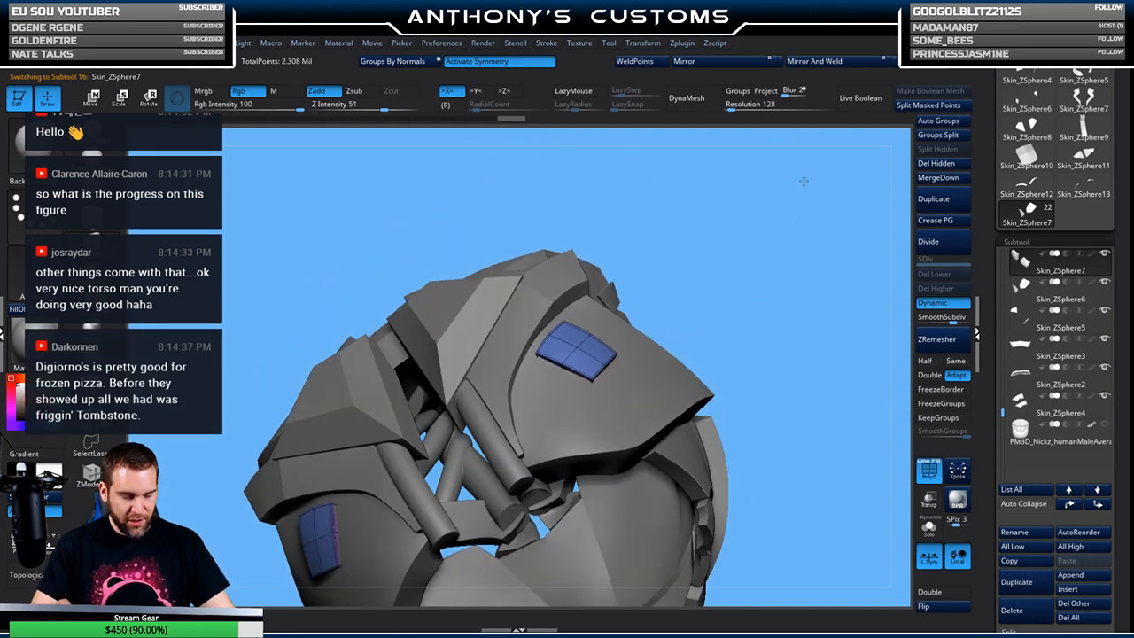
key("w")
left_click_drag(718, 250, 724, 228)
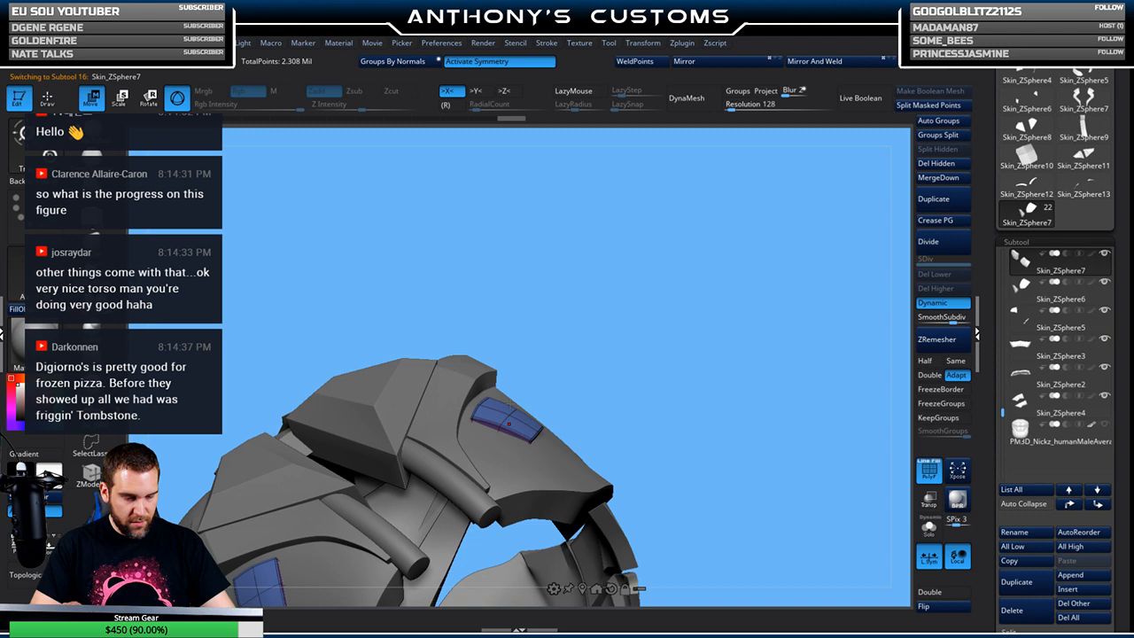
left_click(512, 392)
left_click_drag(535, 343, 532, 340)
Fine-tune the small square plates' placement with the gizmo so they sit against the side plates' curved surface
key("q")
mouse_move(673, 298)
left_mouse_down()
mouse_move(647, 294)
mouse_move(683, 245)
mouse_move(681, 275)
mouse_move(710, 296)
left_mouse_up()
key("w")
left_click_drag(517, 403, 512, 392)
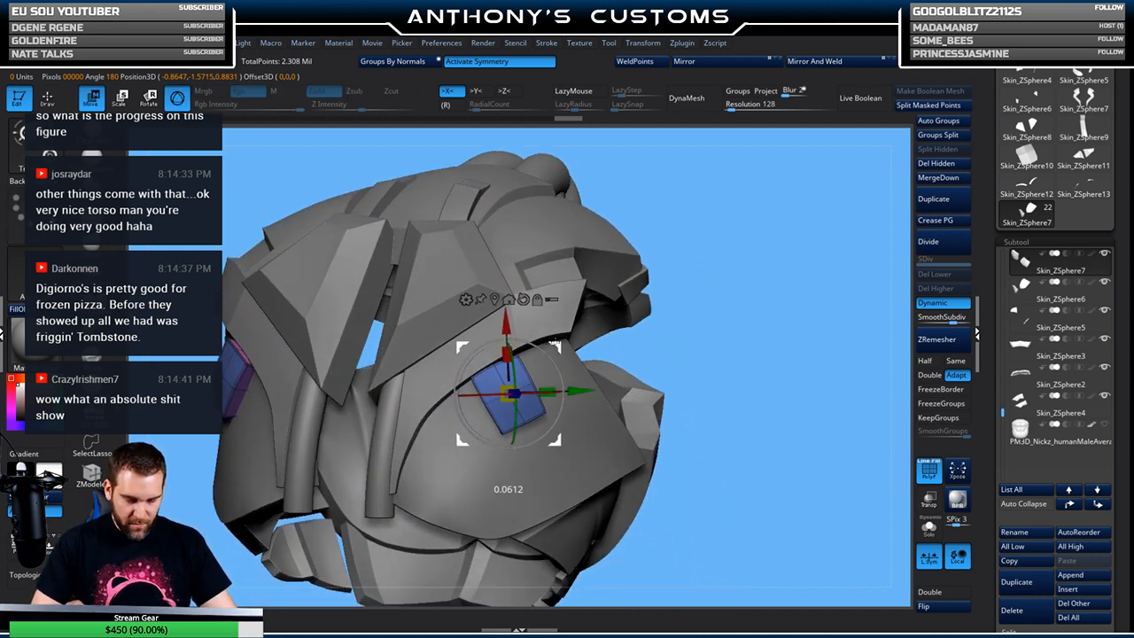
mouse_move(707, 259)
left_mouse_down()
mouse_move(701, 242)
mouse_move(667, 271)
mouse_move(706, 274)
mouse_move(693, 267)
left_mouse_up()
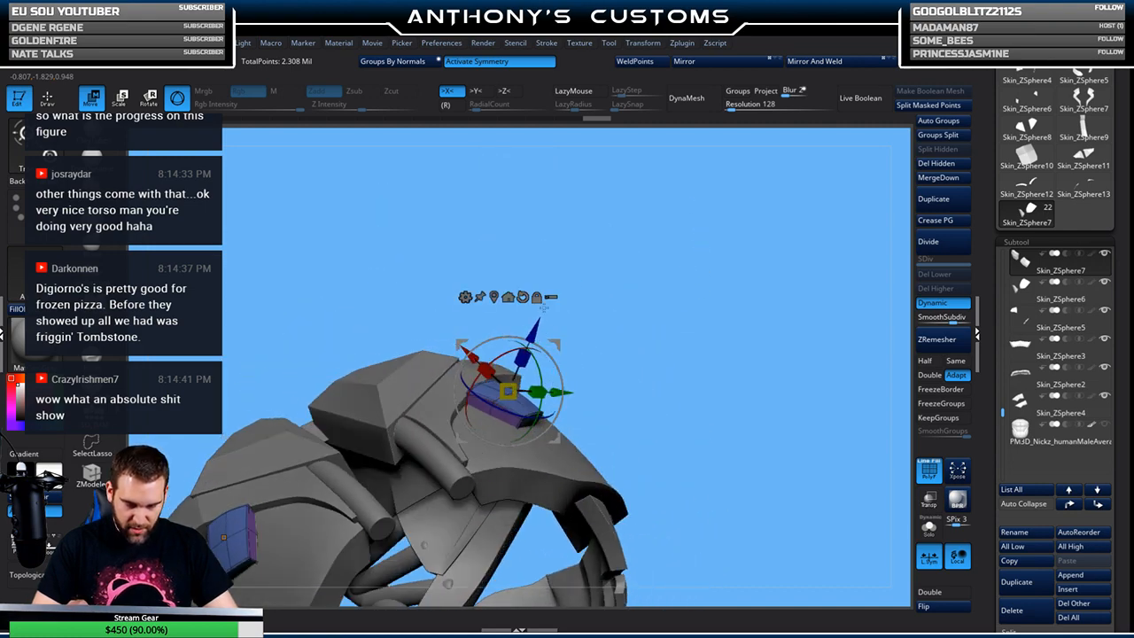
left_click_drag(642, 348, 613, 335)
left_click_drag(560, 385, 561, 387)
left_click_drag(657, 286, 671, 197)
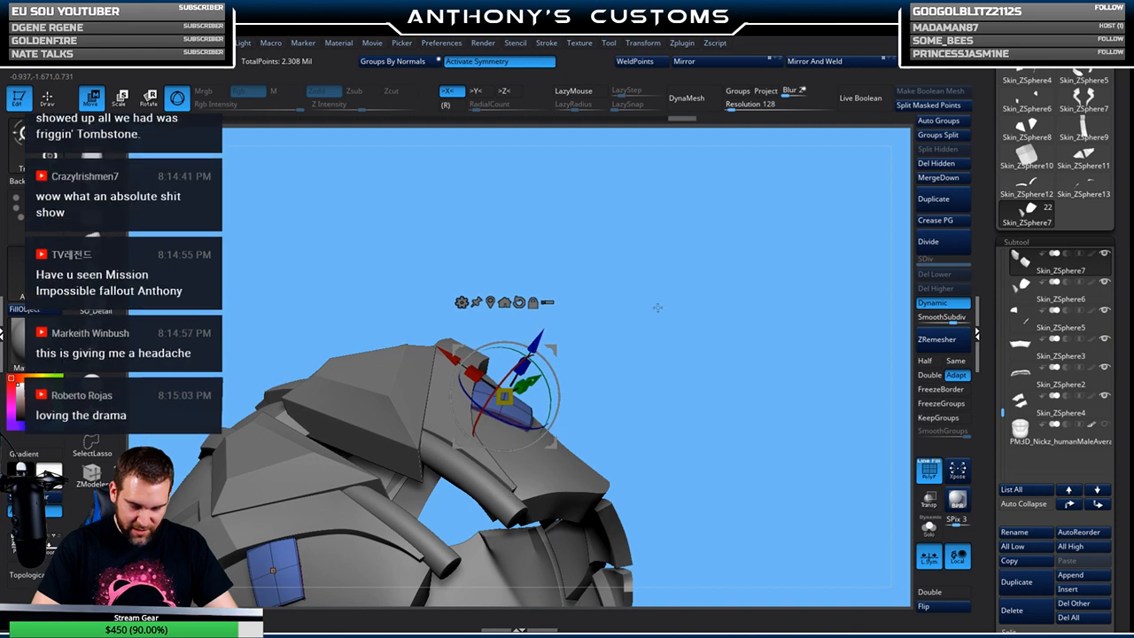
Adjust the small square plates' edges with the Move brush to follow the side plates' curvature
key("q")
mouse_move(611, 221)
left_mouse_down()
mouse_move(662, 265)
mouse_move(679, 412)
mouse_move(671, 325)
mouse_move(723, 231)
mouse_move(567, 262)
mouse_move(585, 271)
mouse_move(576, 267)
mouse_move(610, 254)
left_mouse_up()
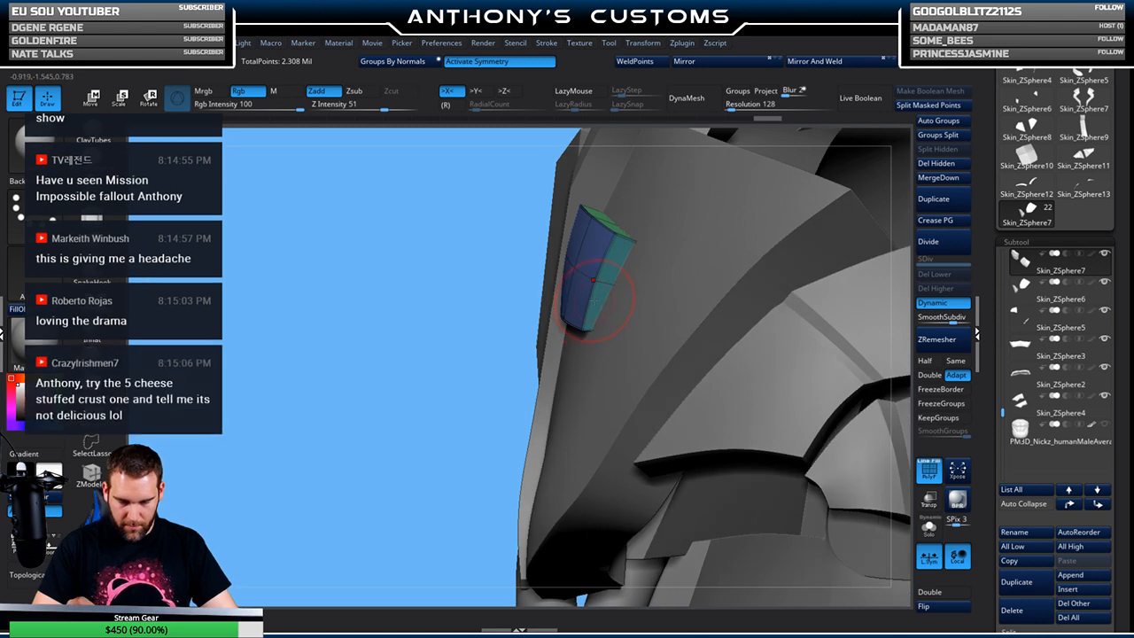
mouse_move(597, 301)
right_mouse_down()
mouse_move(618, 310)
mouse_move(599, 299)
mouse_move(593, 308)
right_mouse_up()
key("space")
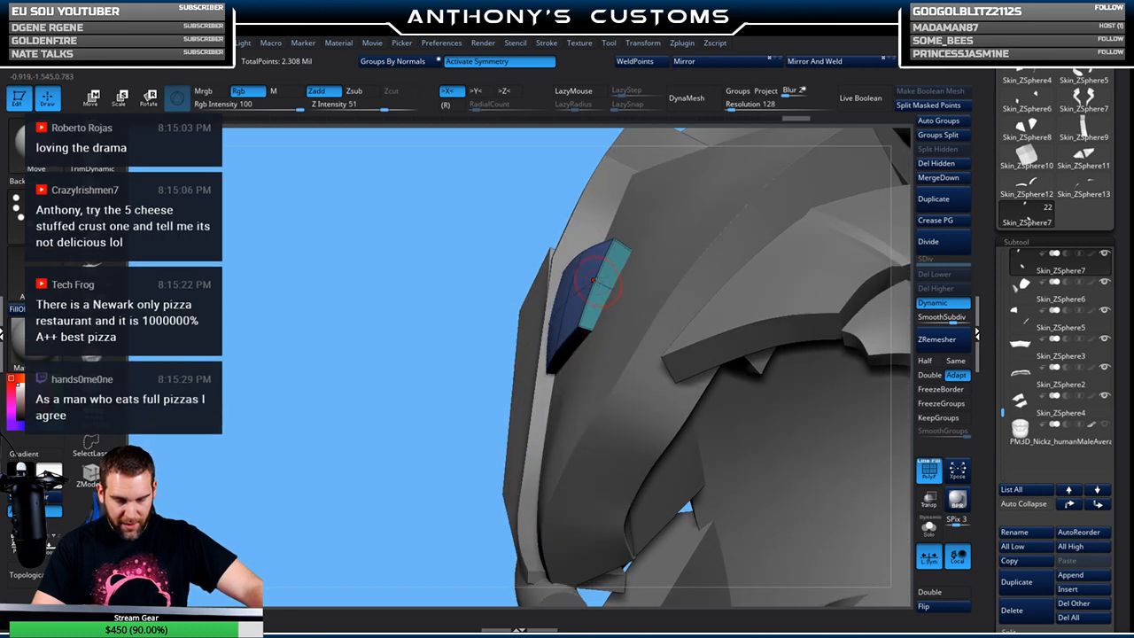
right_click_drag(580, 328, 565, 332)
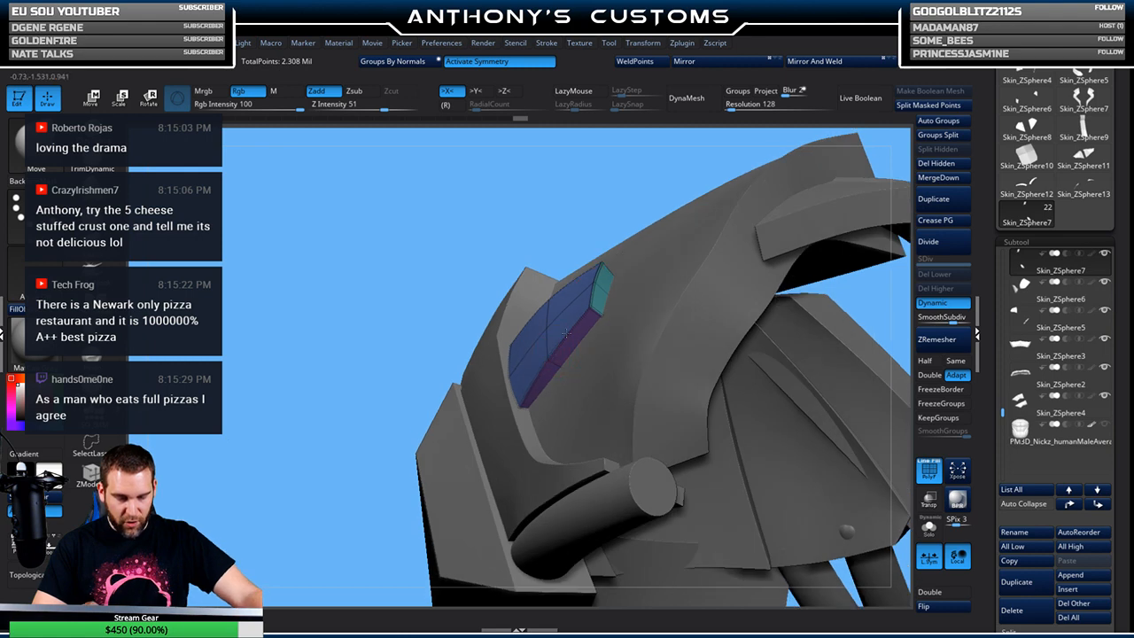
Isolate the small square plates to inspect their inner side and thickness, and bring the whole body back
left_click(928, 527)
right_click_drag(741, 375, 581, 357)
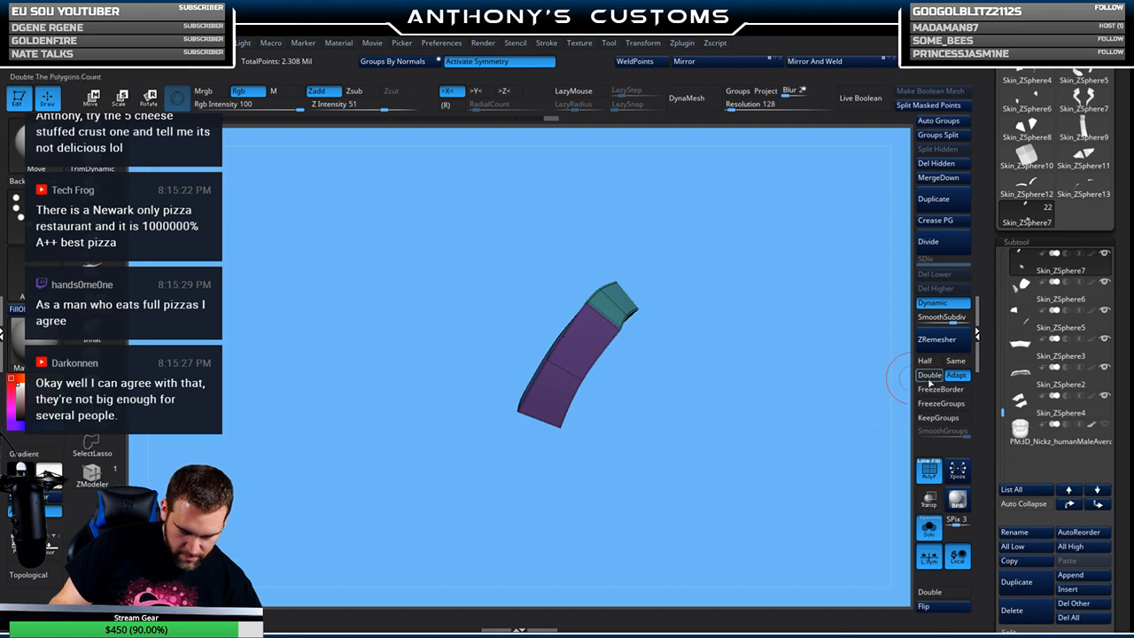
left_click(928, 528)
left_click_drag(756, 358, 536, 341)
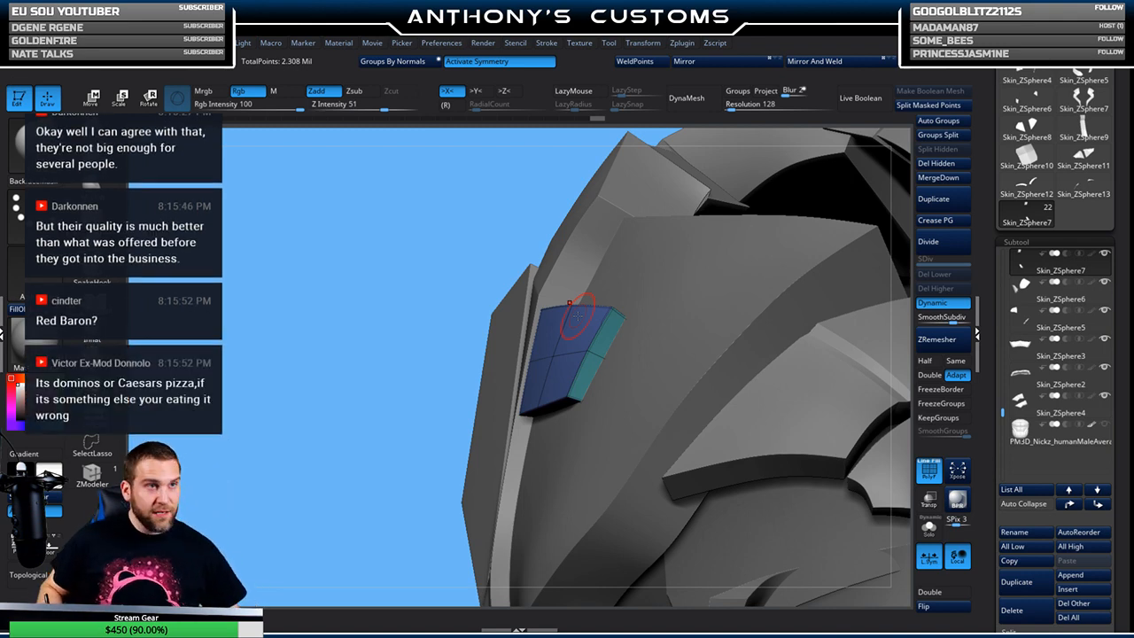
Frame the small square plate closely and refine its corners with the Move brush against the side plate's upper front edge
right_click_drag(432, 408, 469, 506)
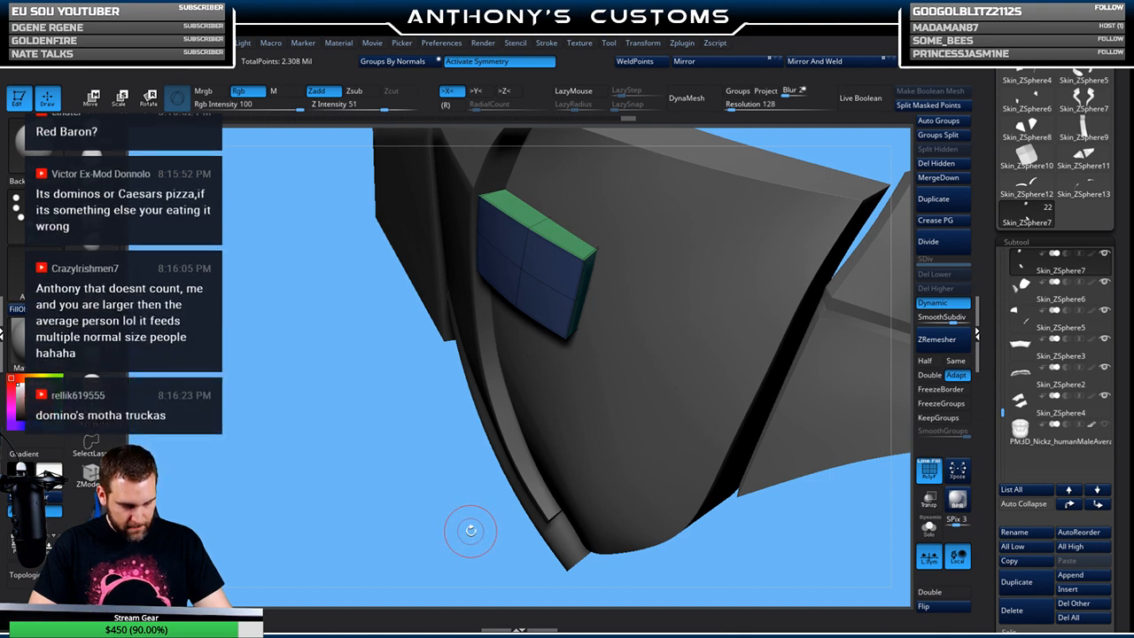
key("f")
key("f")
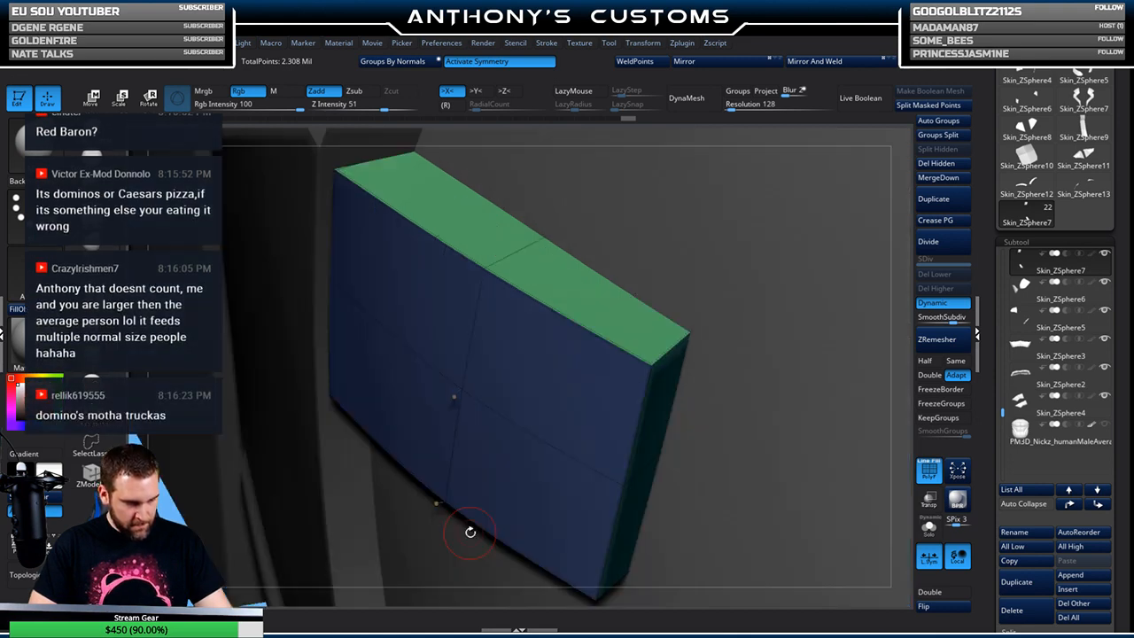
right_click_drag(628, 298, 803, 218)
right_click_drag(800, 268, 801, 425, "ctrl")
right_click_drag(602, 375, 479, 391)
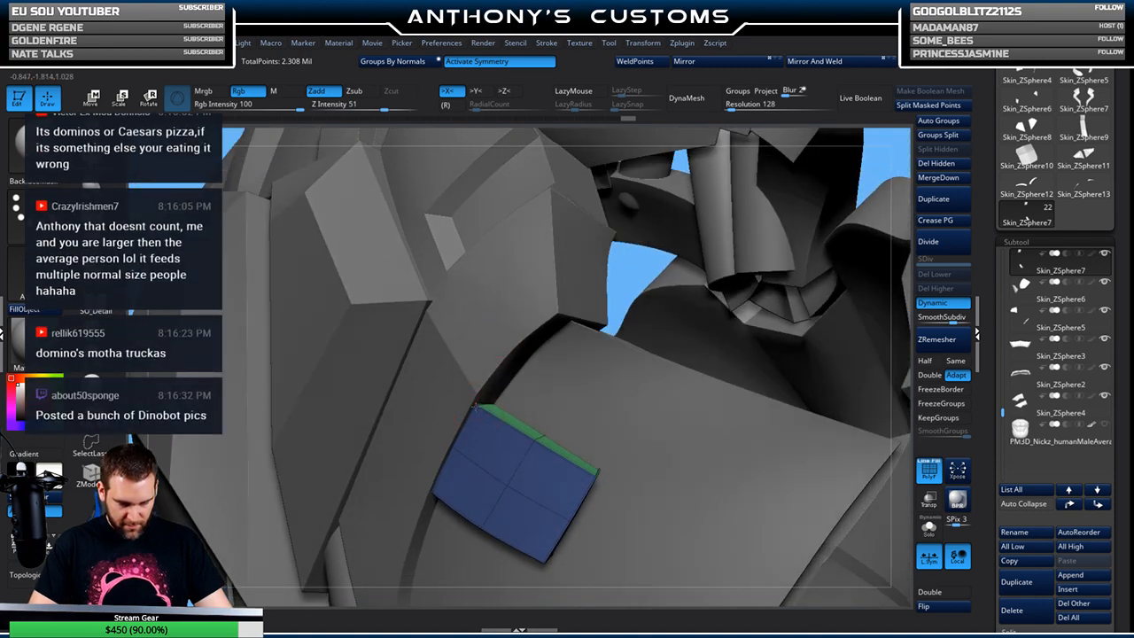
right_click_drag(629, 348, 739, 232)
right_click_drag(701, 307, 617, 365)
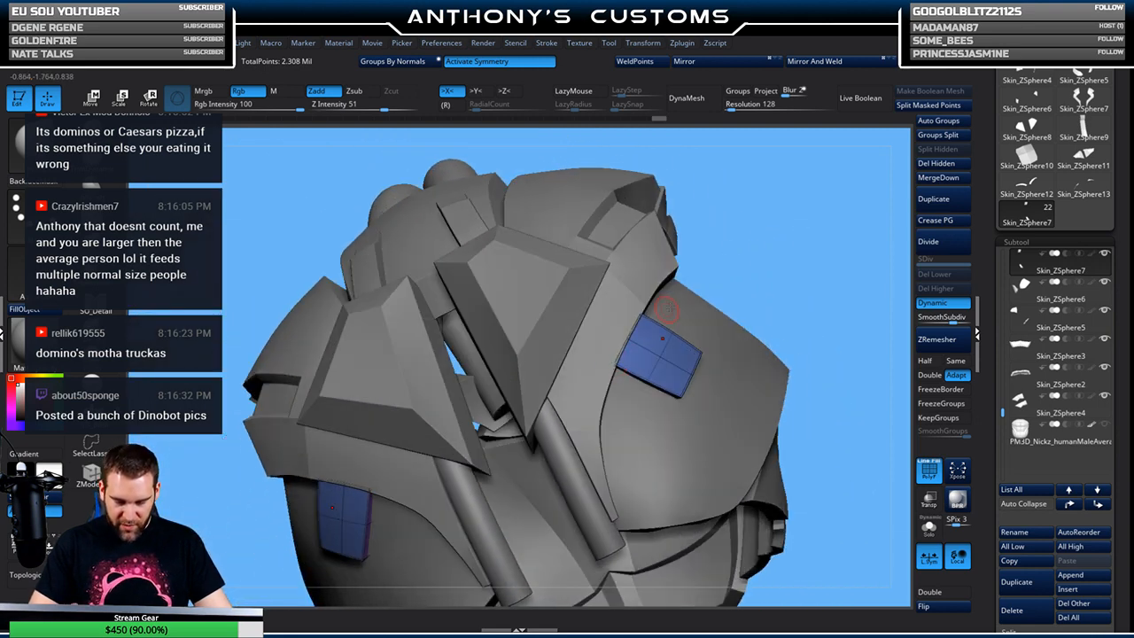
Select the rounded side plates, enlarge the Move brush and adjust their upper front area around the small square plates
right_click_drag(820, 241, 736, 290)
left_click(690, 353, "alt")
key("shift+f")
right_click_drag(581, 418, 490, 485, "alt")
key("space")
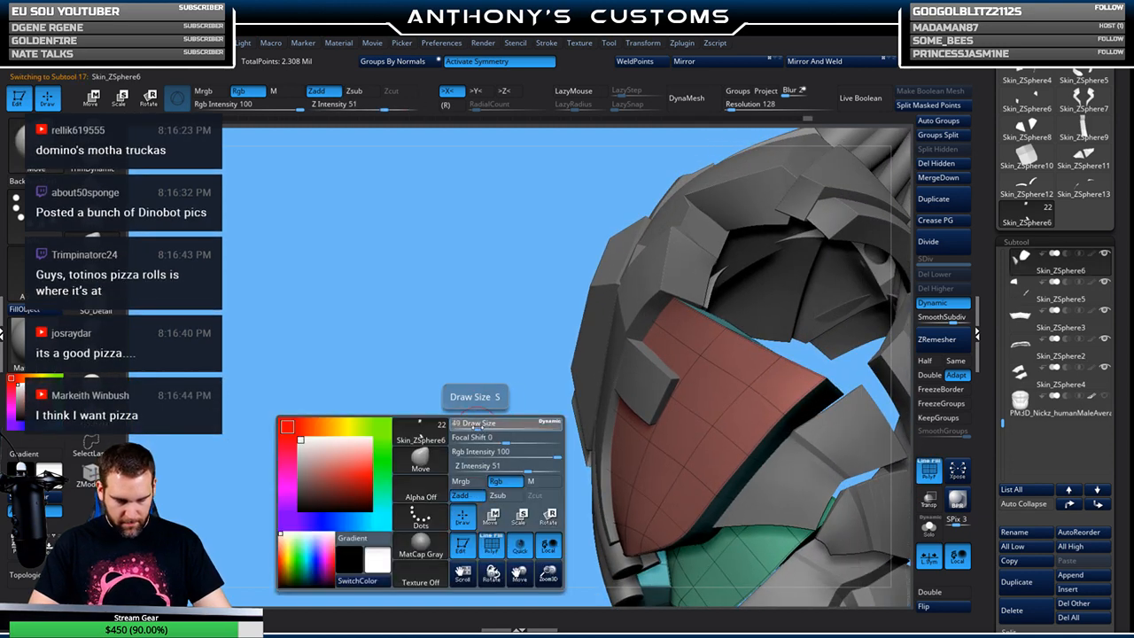
left_click_drag(477, 426, 496, 426)
right_click_drag(517, 402, 475, 381)
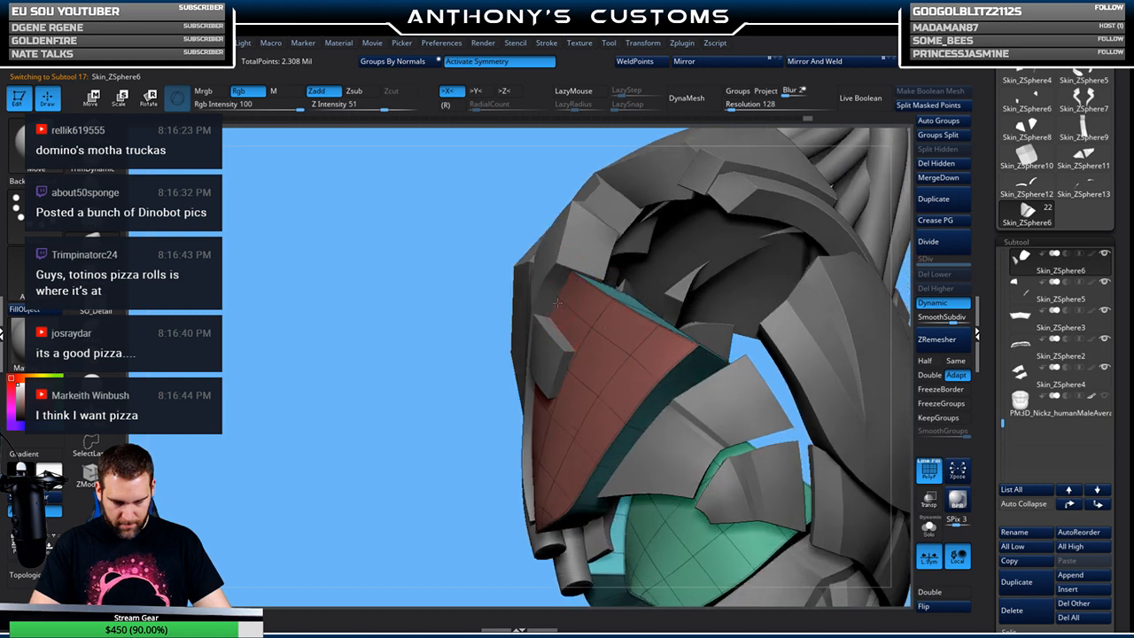
mouse_move(481, 463)
left_mouse_down()
mouse_move(452, 470)
mouse_move(461, 450)
mouse_move(575, 376)
left_mouse_up()
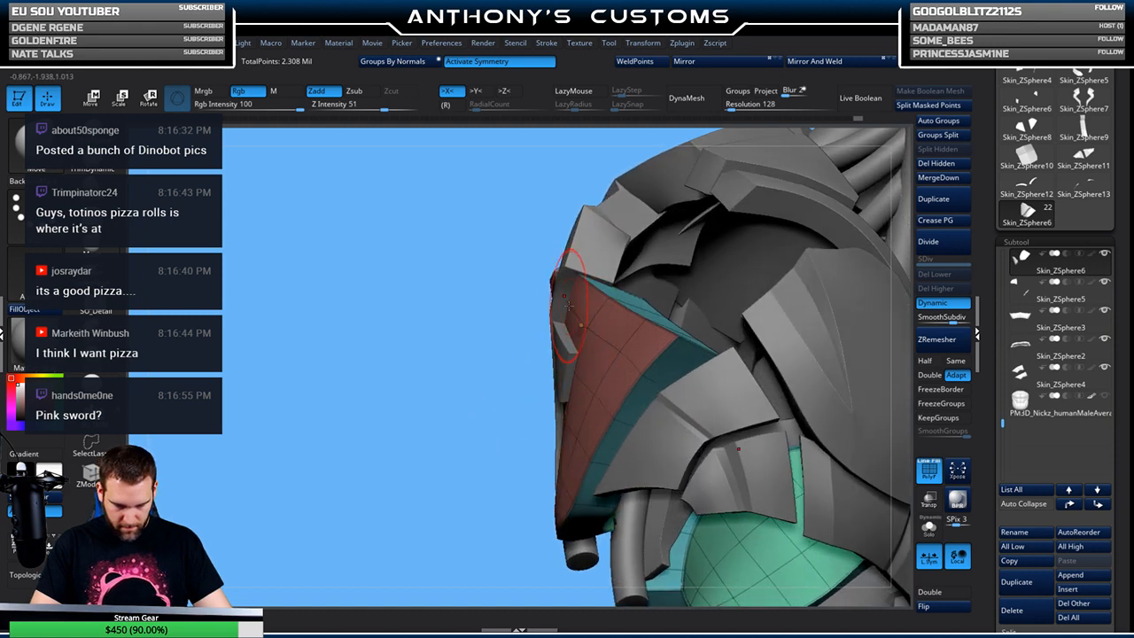
Refine the rounded side plates' surface beside the small square plates, checking the curve from below and the front
mouse_move(516, 398)
left_mouse_down()
mouse_move(824, 218)
mouse_move(812, 325)
left_mouse_up()
left_click_drag(753, 421, 722, 257)
left_click_drag(775, 205, 676, 235)
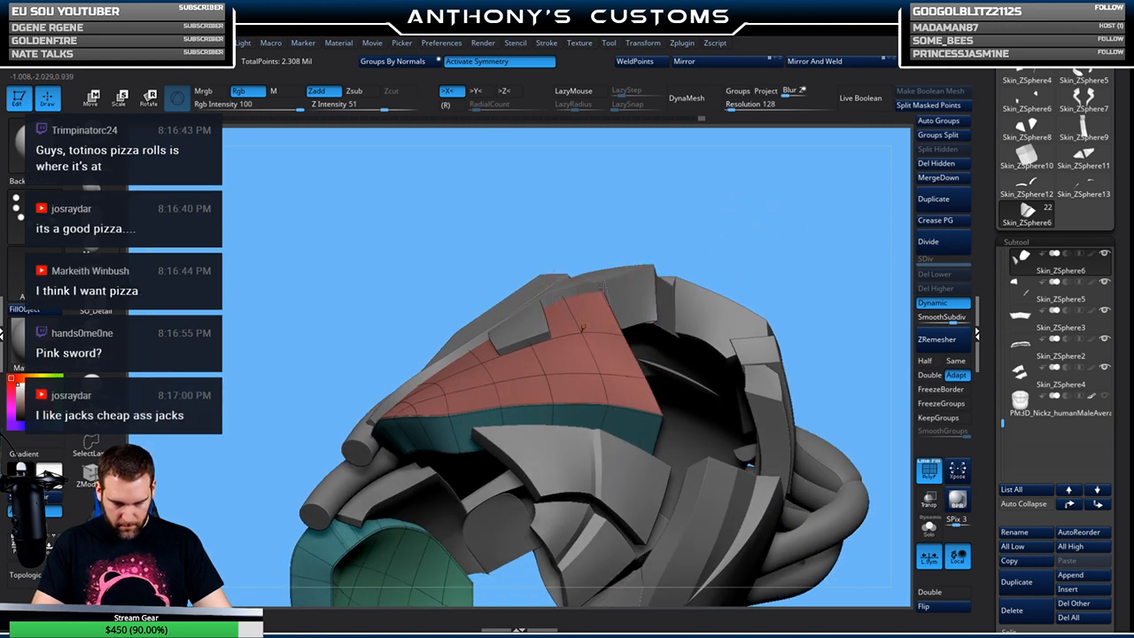
mouse_move(759, 245)
left_mouse_down()
mouse_move(806, 189)
mouse_move(792, 247)
mouse_move(762, 292)
mouse_move(806, 242)
mouse_move(739, 248)
left_mouse_up()
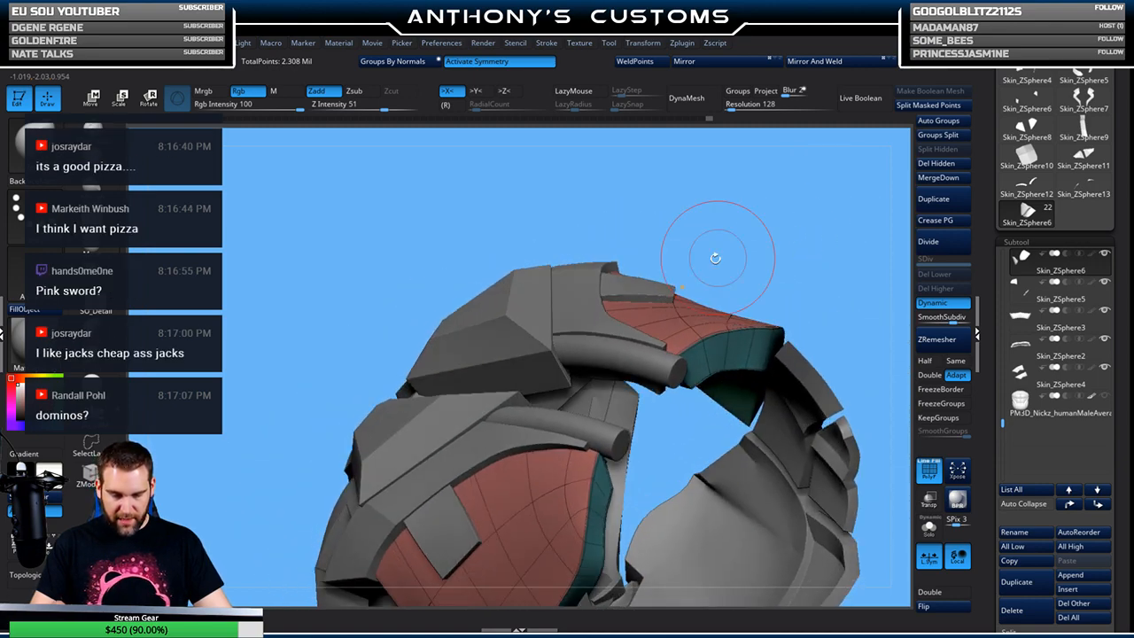
Select the small square plates, isolate them, refine their corners and inner side with a small Move brush, and bring the body back
left_click(634, 292, "alt")
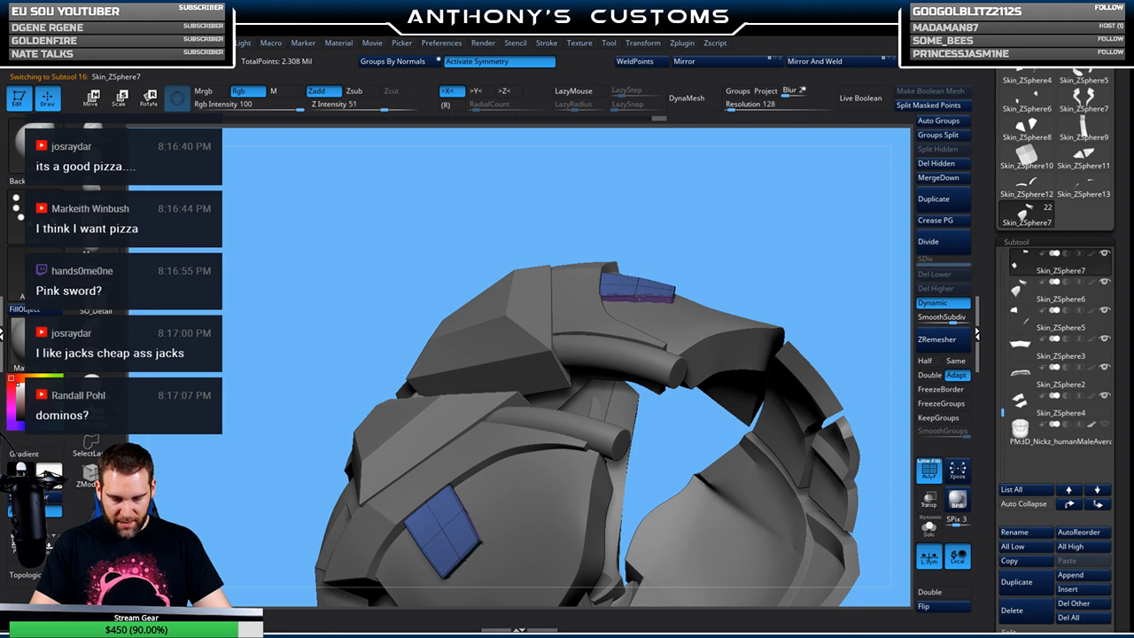
mouse_move(802, 241)
left_mouse_down()
mouse_move(786, 256)
mouse_move(796, 232)
mouse_move(765, 211)
mouse_move(830, 241)
left_mouse_up()
key("space")
left_click_drag(830, 227, 875, 193)
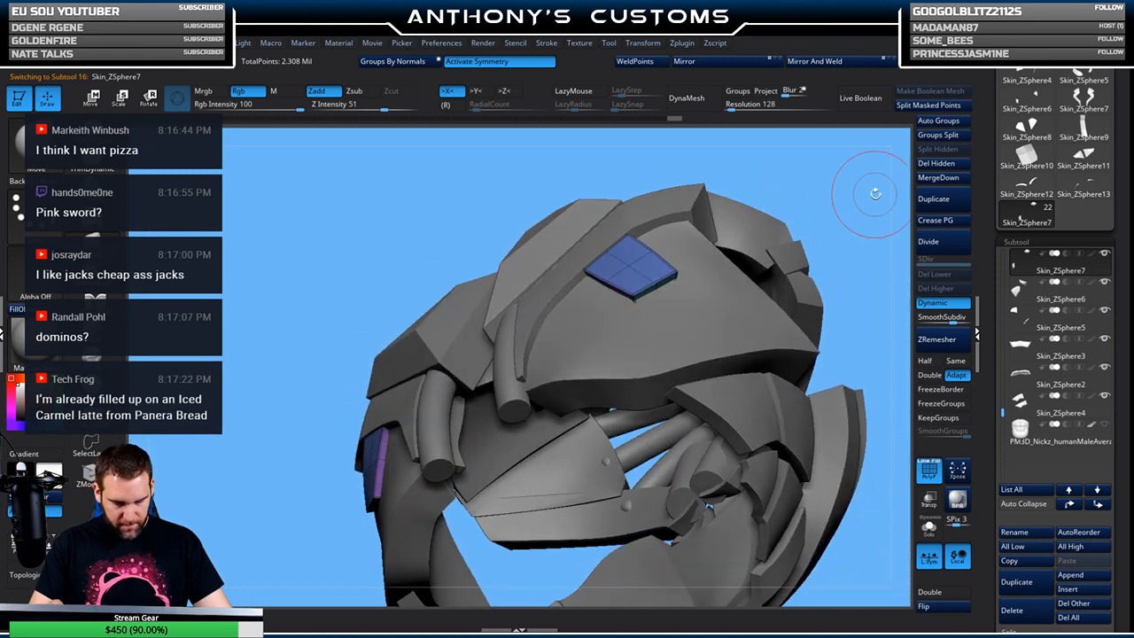
left_click(930, 530)
mouse_move(840, 409)
left_mouse_down()
mouse_move(780, 310)
mouse_move(649, 270)
mouse_move(635, 301)
left_mouse_up()
key("space")
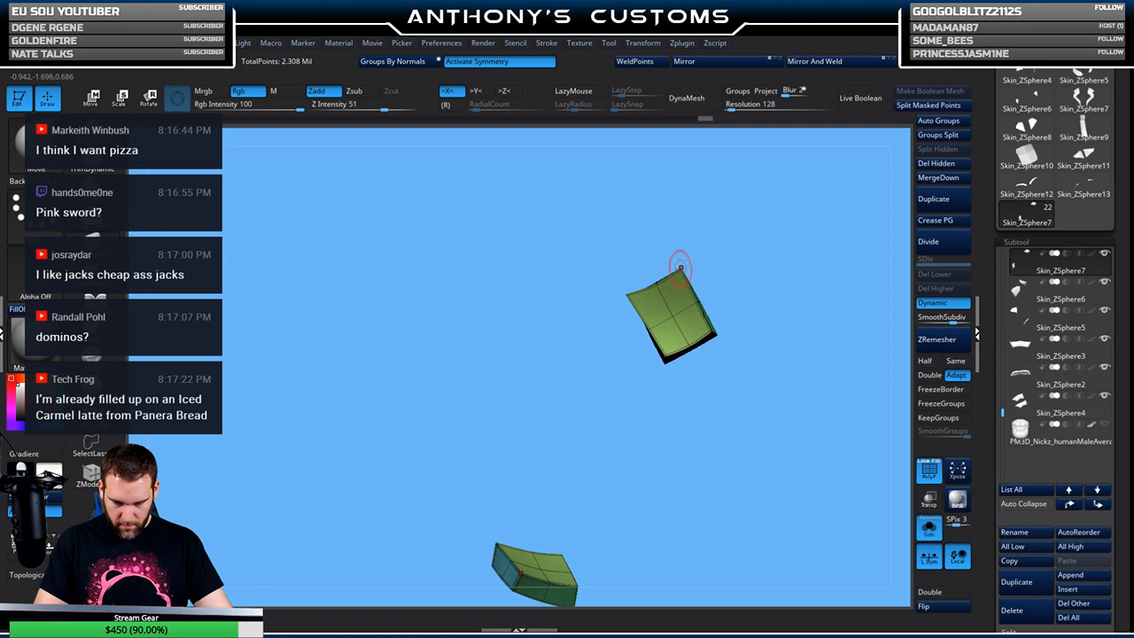
left_click_drag(697, 266, 697, 303)
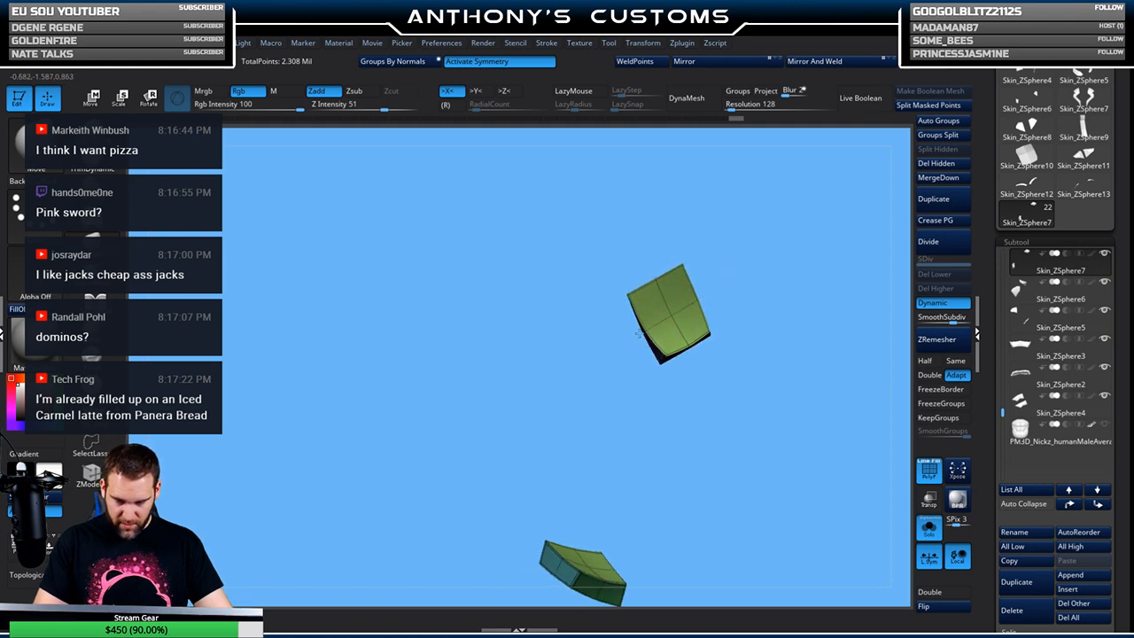
left_click_drag(682, 263, 657, 358)
right_click_drag(714, 327, 713, 328)
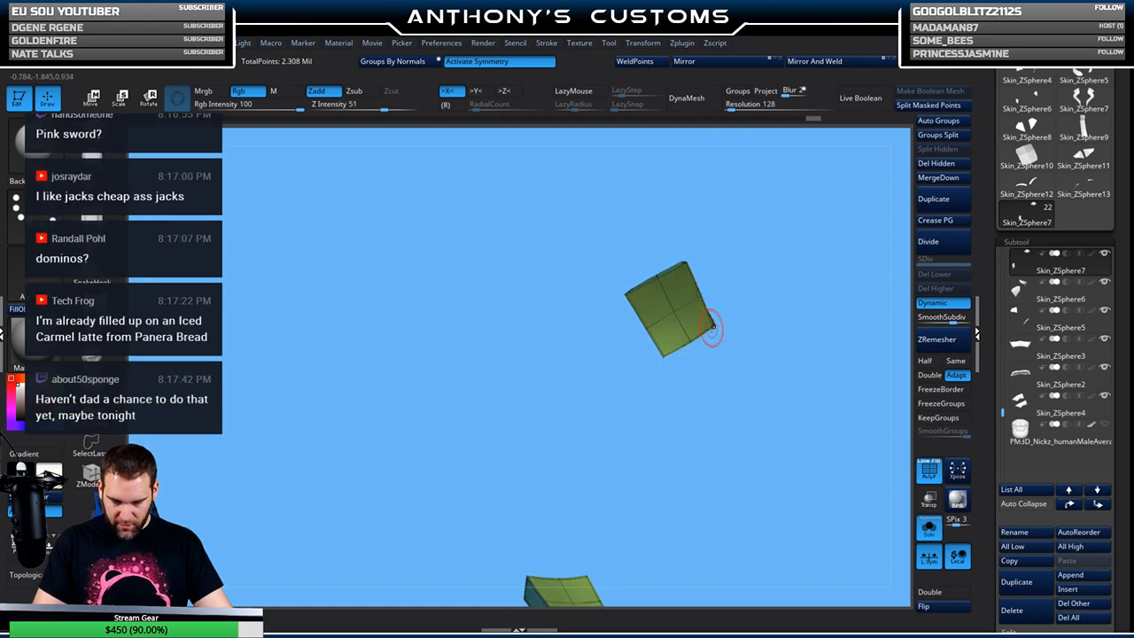
left_click_drag(729, 291, 902, 387)
left_click(928, 529)
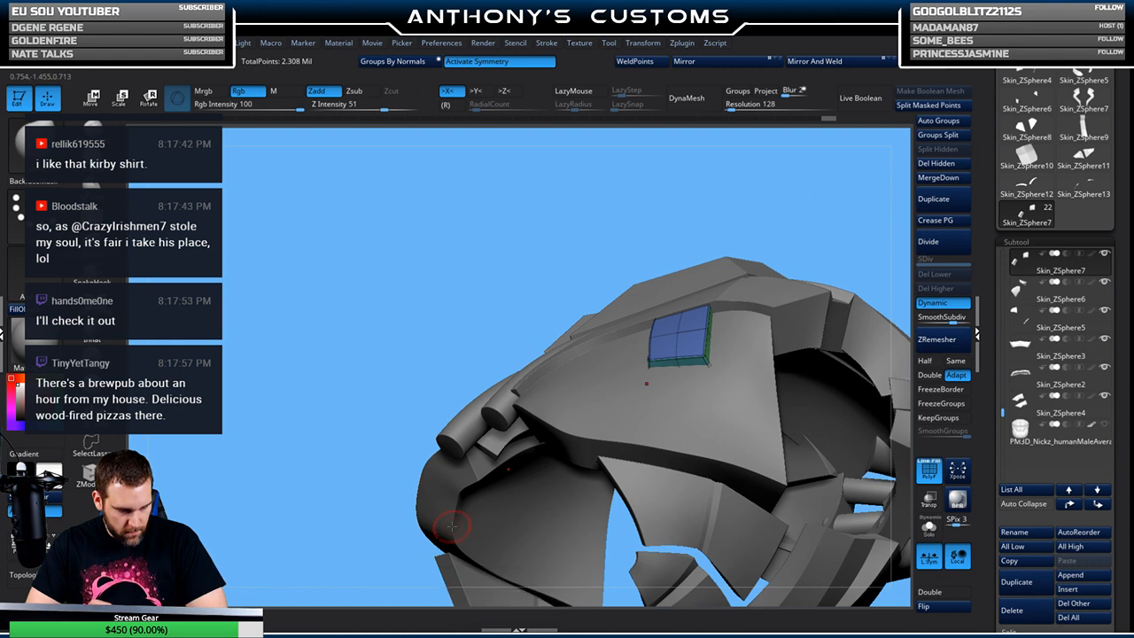
Isolate the small square plates once more, even out their side edges and thickness, and show them against the side plates again
left_click_drag(793, 200, 771, 306)
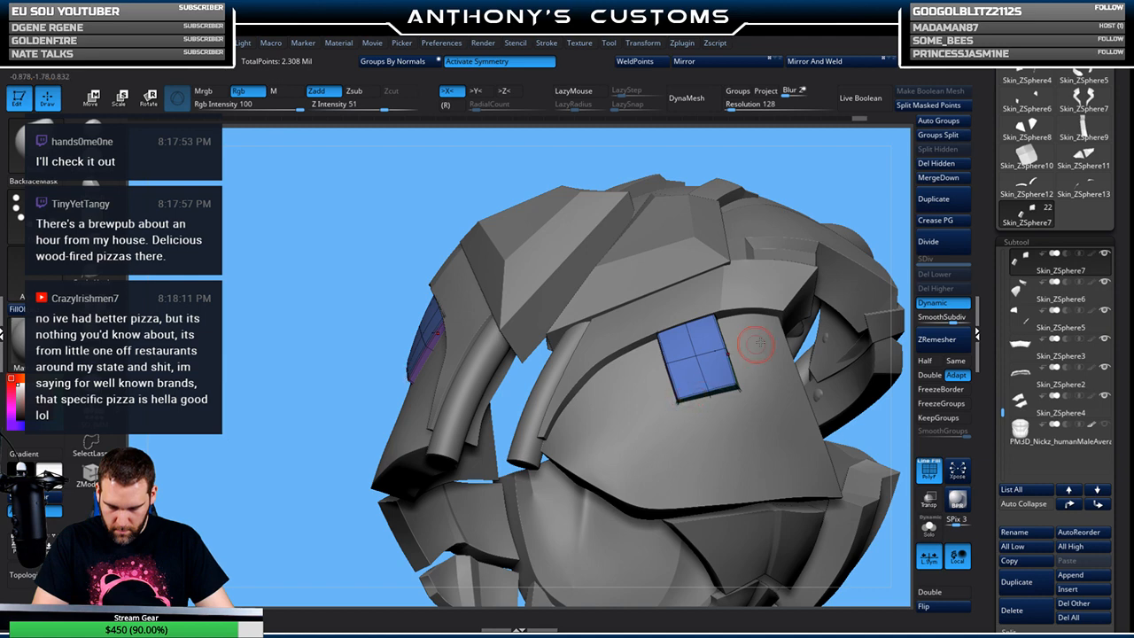
left_click(928, 529)
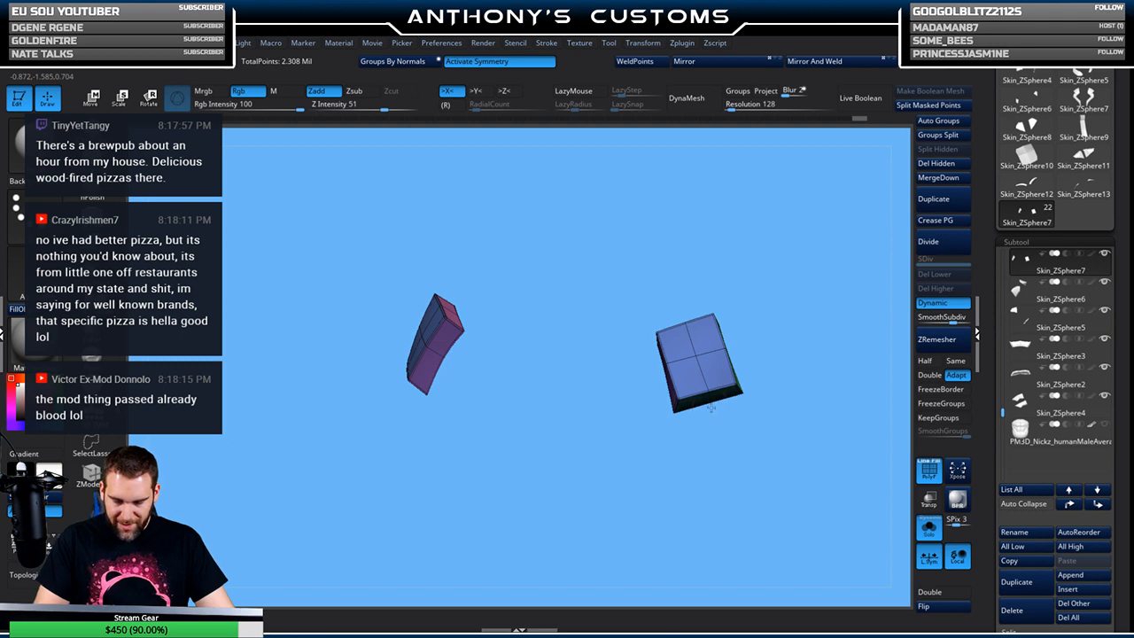
left_click_drag(780, 340, 750, 349)
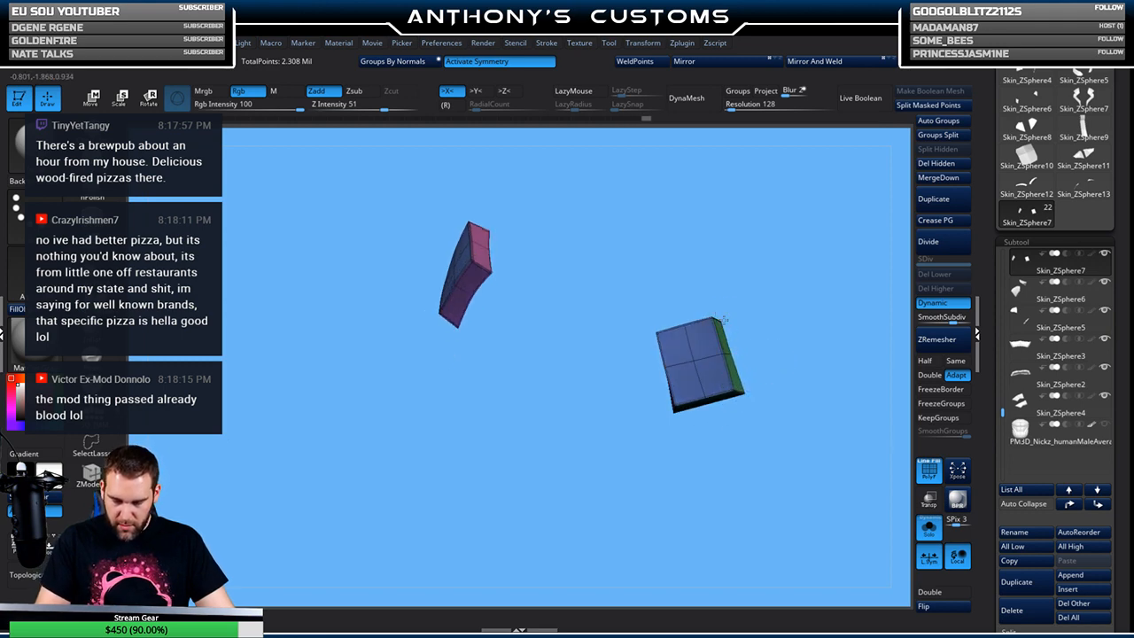
left_click_drag(751, 334, 771, 322)
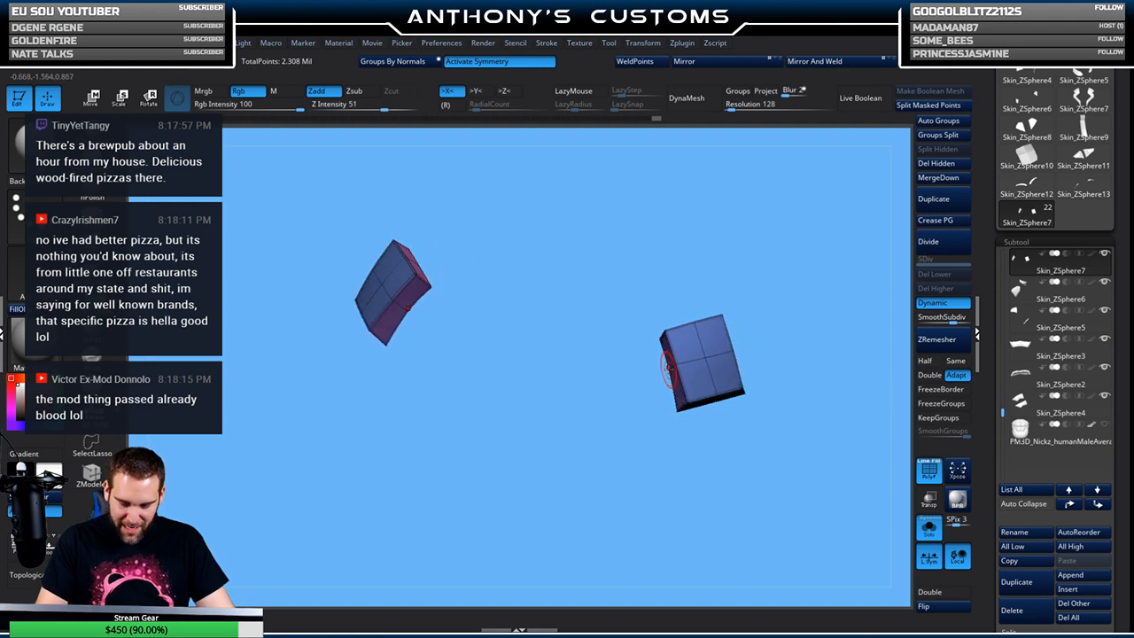
left_click(930, 529)
left_click_drag(834, 357, 732, 350)
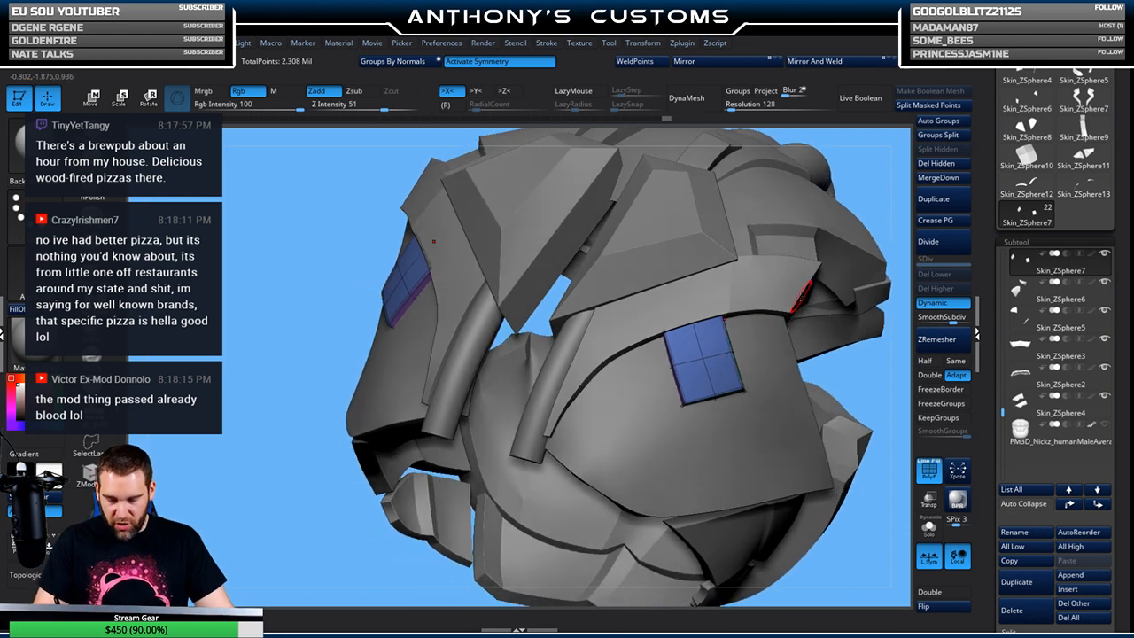
Hide the polyframe, examine the square and side plates from the front and from the side, and show the polyframe again
key("shift+f")
mouse_move(854, 367)
left_mouse_down()
mouse_move(879, 303)
mouse_move(877, 369)
left_mouse_up()
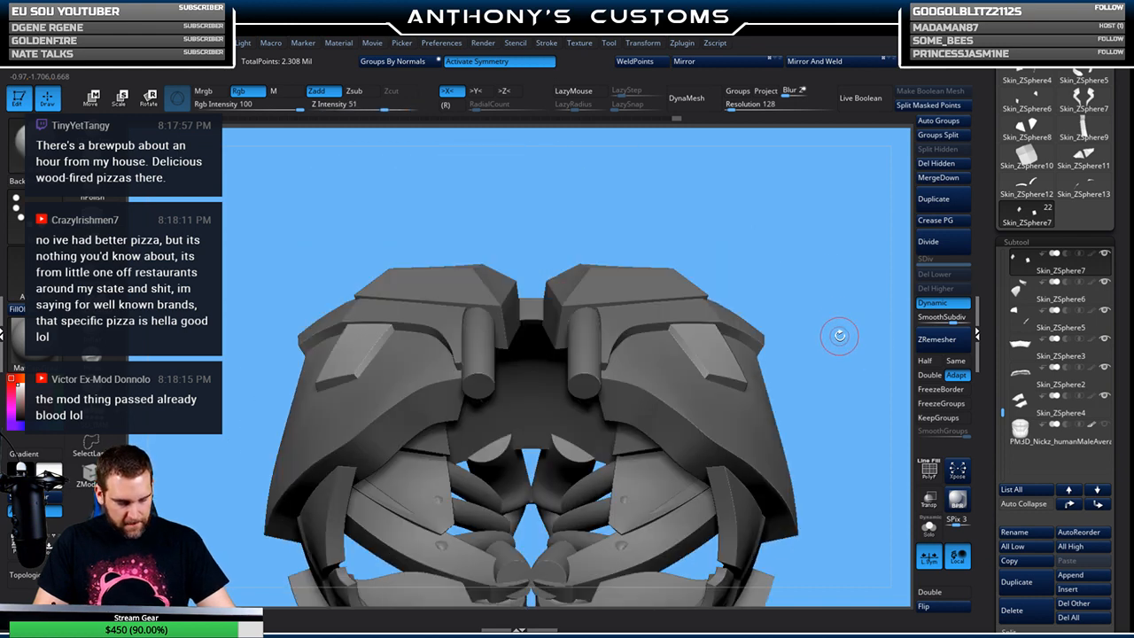
left_click_drag(829, 333, 821, 467, "alt")
left_click_drag(814, 422, 695, 275)
key("shift+f")
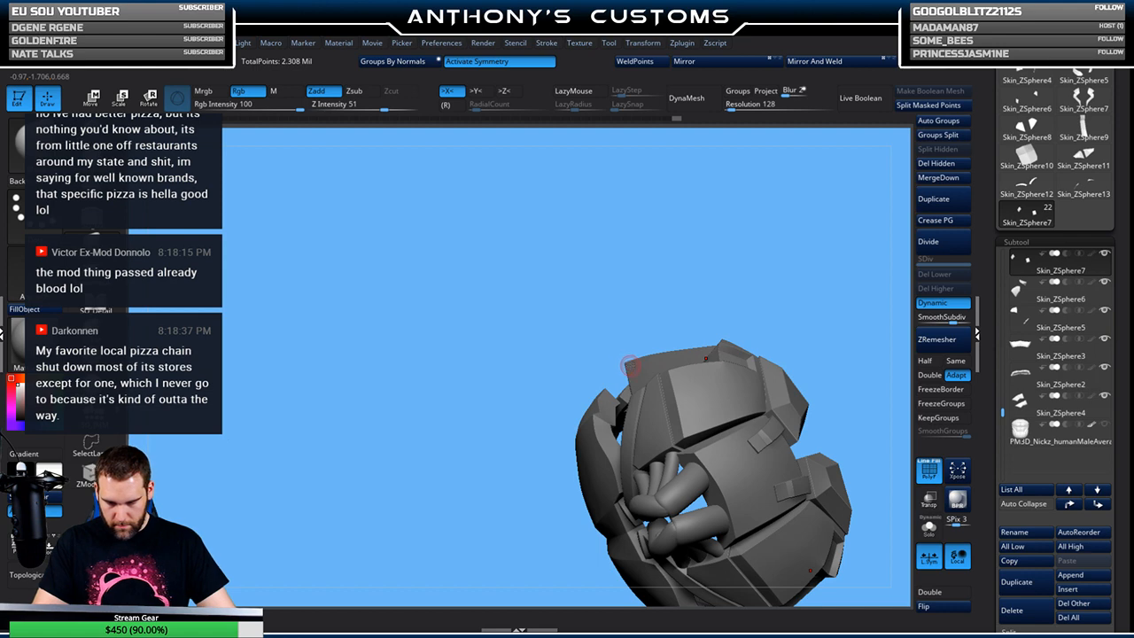
Select the rounded side plates and adjust their lower edge where it meets the plates beneath
left_click(624, 363, "alt")
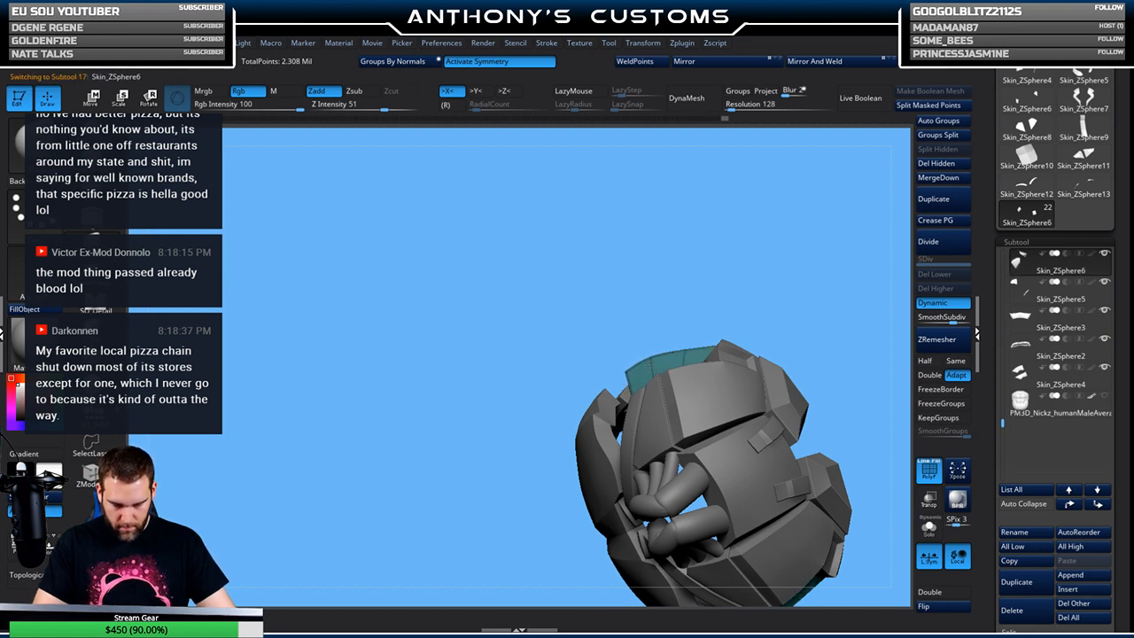
mouse_move(663, 335)
left_mouse_down()
mouse_move(721, 303)
mouse_move(658, 405)
mouse_move(539, 337)
mouse_move(746, 293)
mouse_move(744, 345)
mouse_move(748, 223)
mouse_move(708, 234)
left_mouse_up()
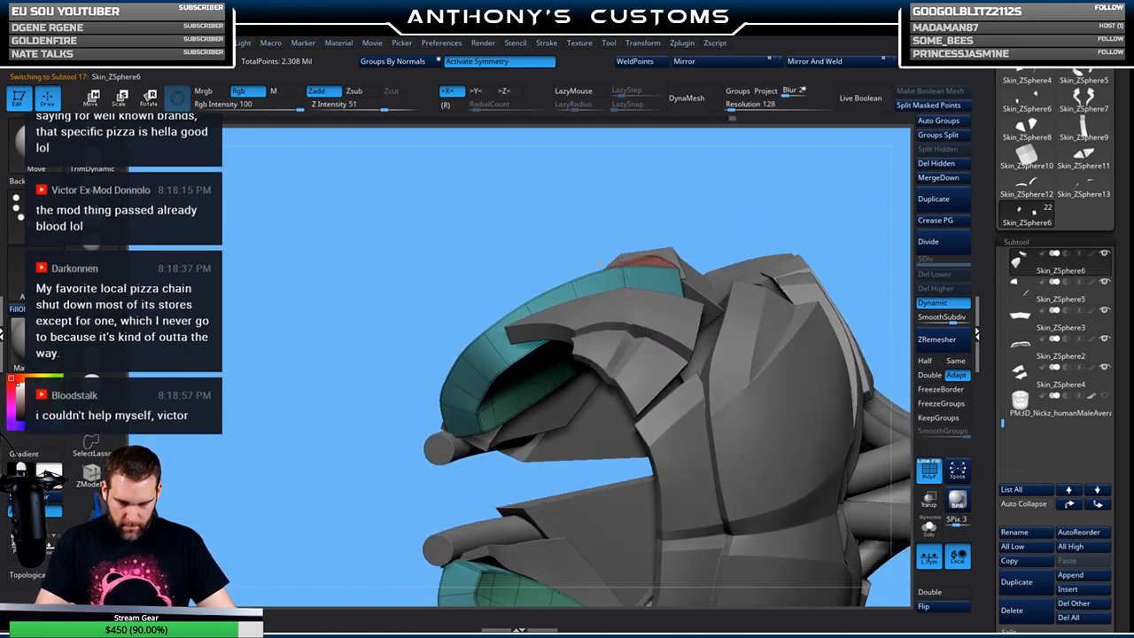
left_click_drag(620, 263, 496, 349)
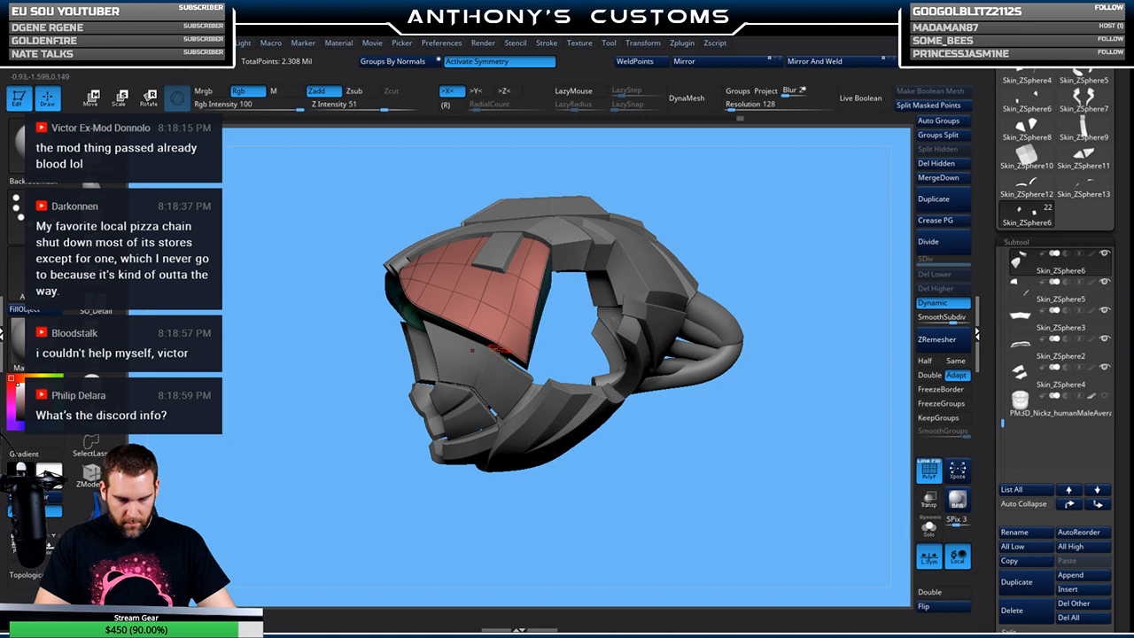
left_click_drag(554, 449, 527, 346)
Select the angled plates beneath the rounded side plates, isolate them to inspect their shape, and bring the whole body back
left_click(522, 346, "alt")
left_click_drag(651, 325, 706, 358, "alt")
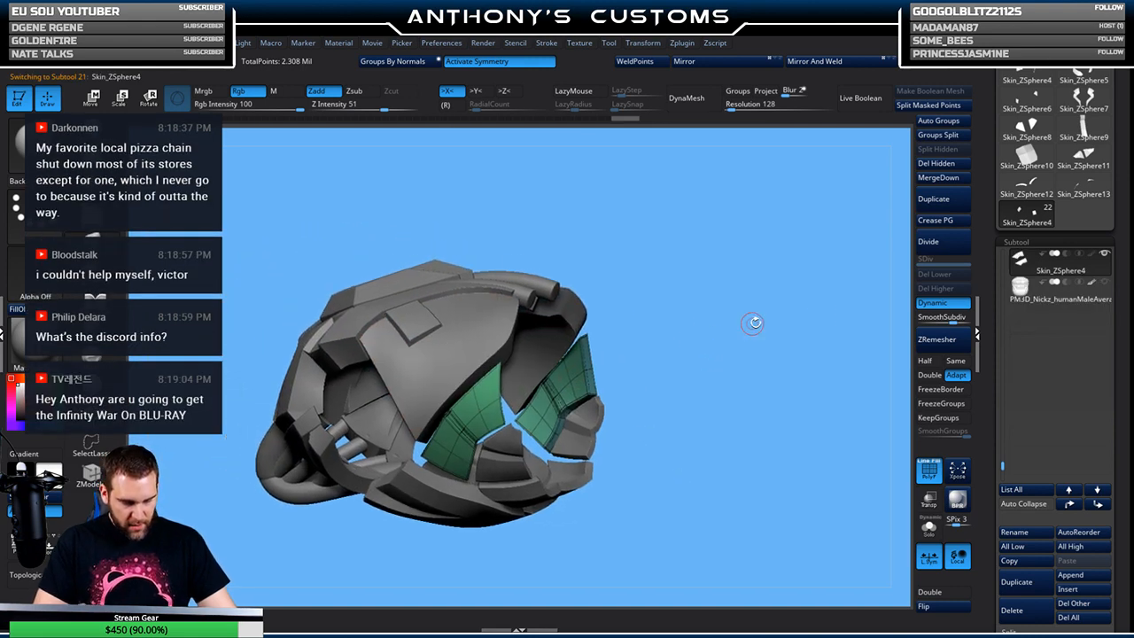
left_click(928, 527)
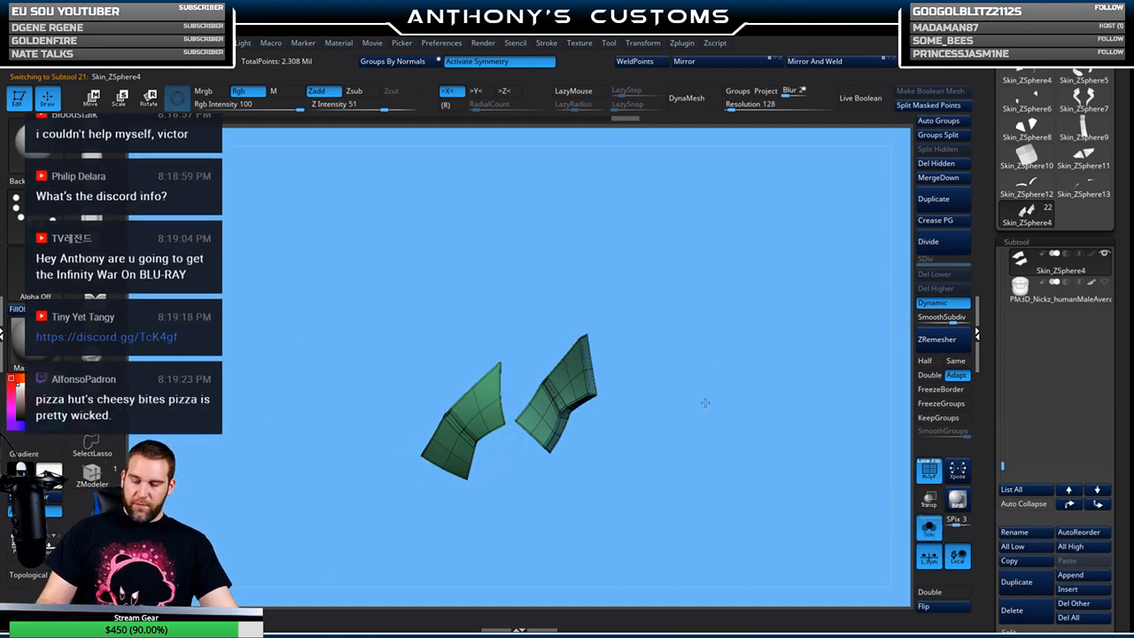
left_click_drag(723, 409, 758, 307)
key("shift+f")
key("shift+f")
key("ctrl+z")
left_click(928, 528)
left_click_drag(853, 431, 770, 473)
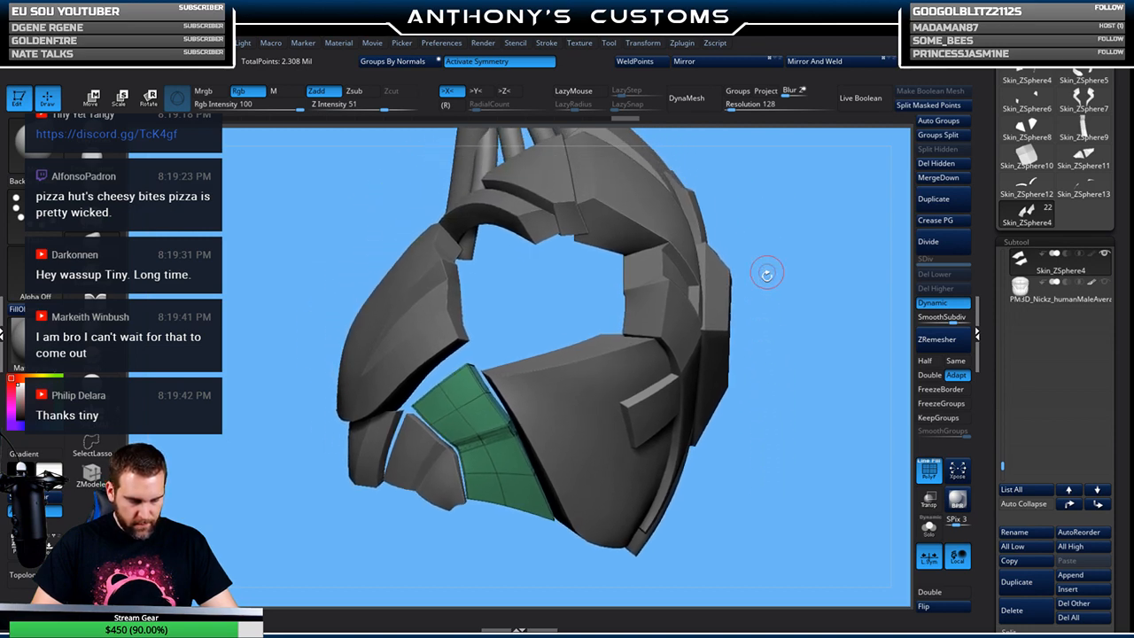
Mask all but the angled plate's edge beside the rounded side plate, centre the gizmo on that edge and move it towards the side plate
left_click_drag(775, 367, 748, 353)
left_click_drag(569, 532, 574, 471, "ctrl+shift")
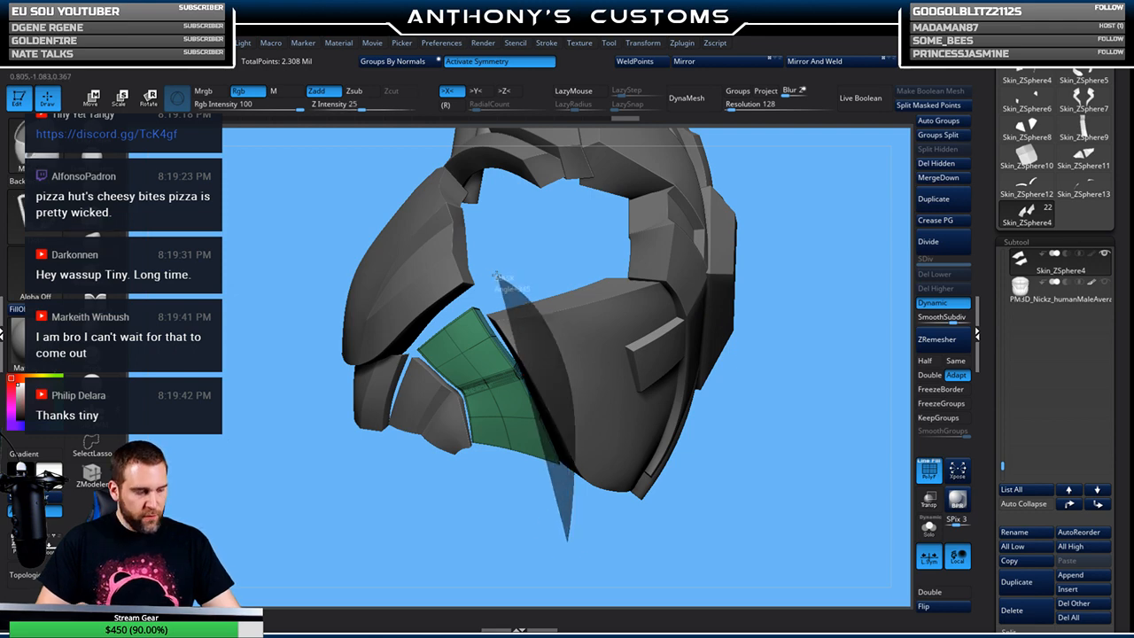
left_click_drag(475, 329, 556, 476, "ctrl")
left_click(595, 531, "ctrl")
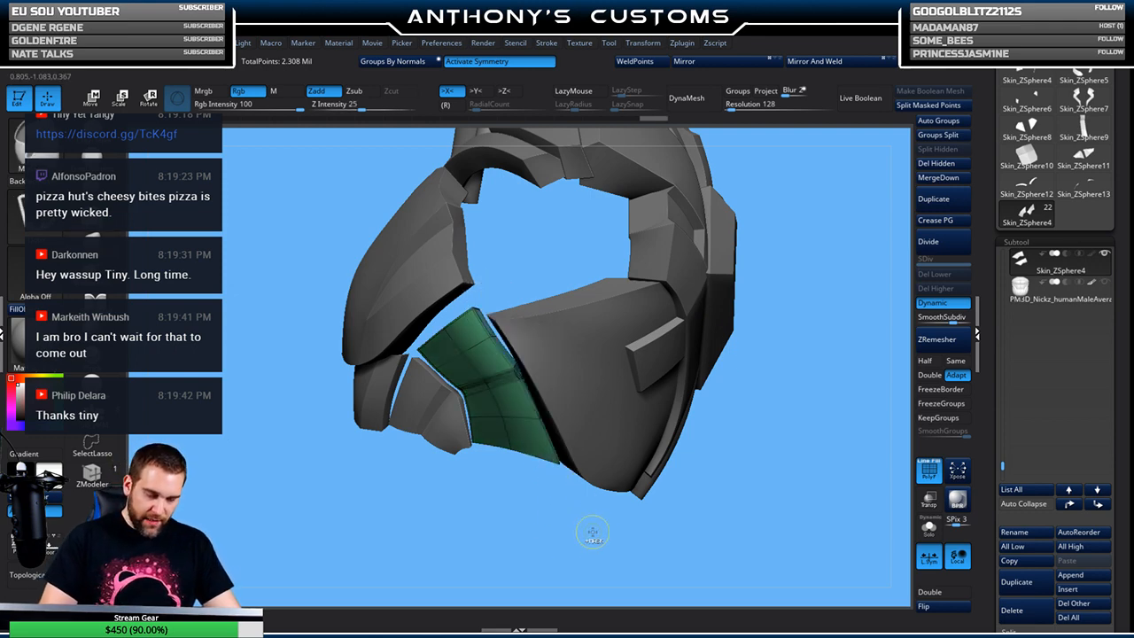
key("w")
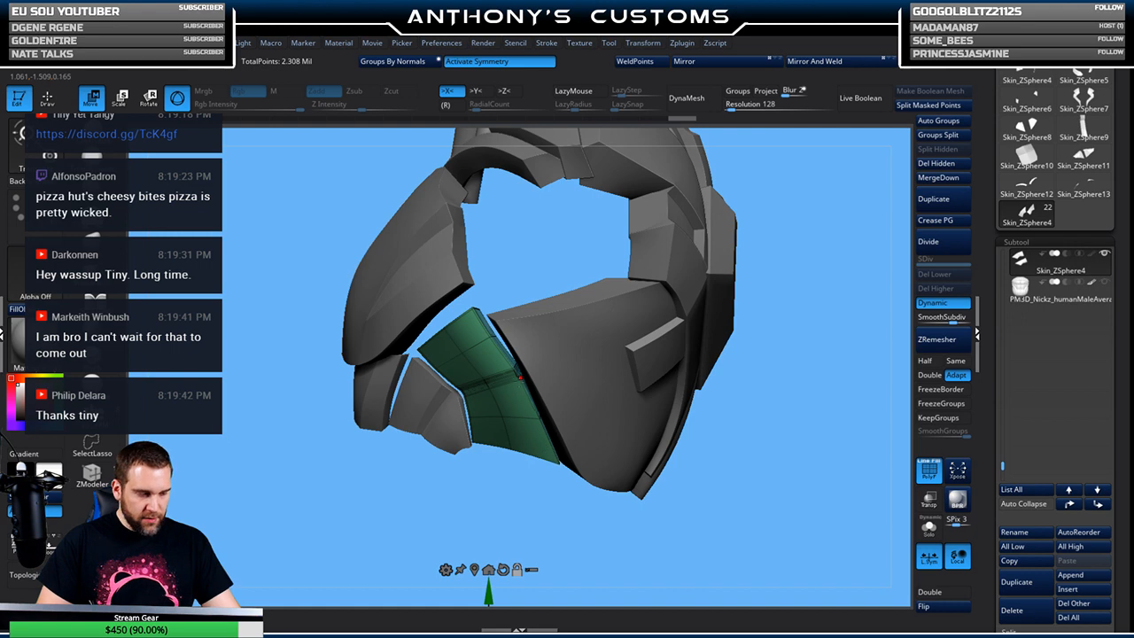
left_click(534, 363, "alt")
left_click(515, 398, "alt")
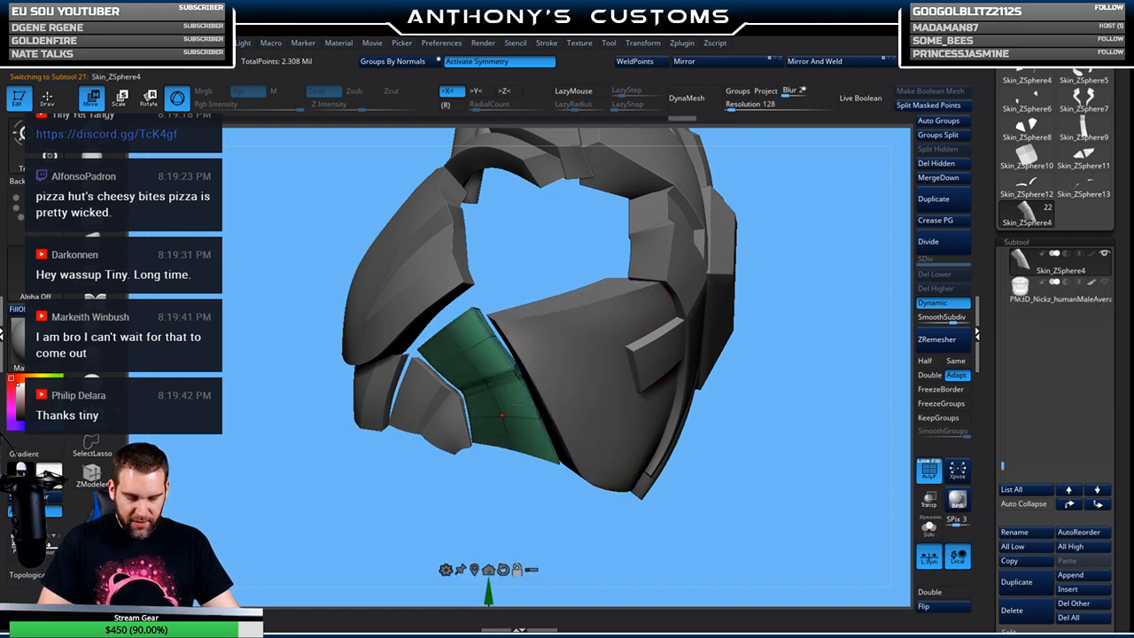
left_click(520, 378)
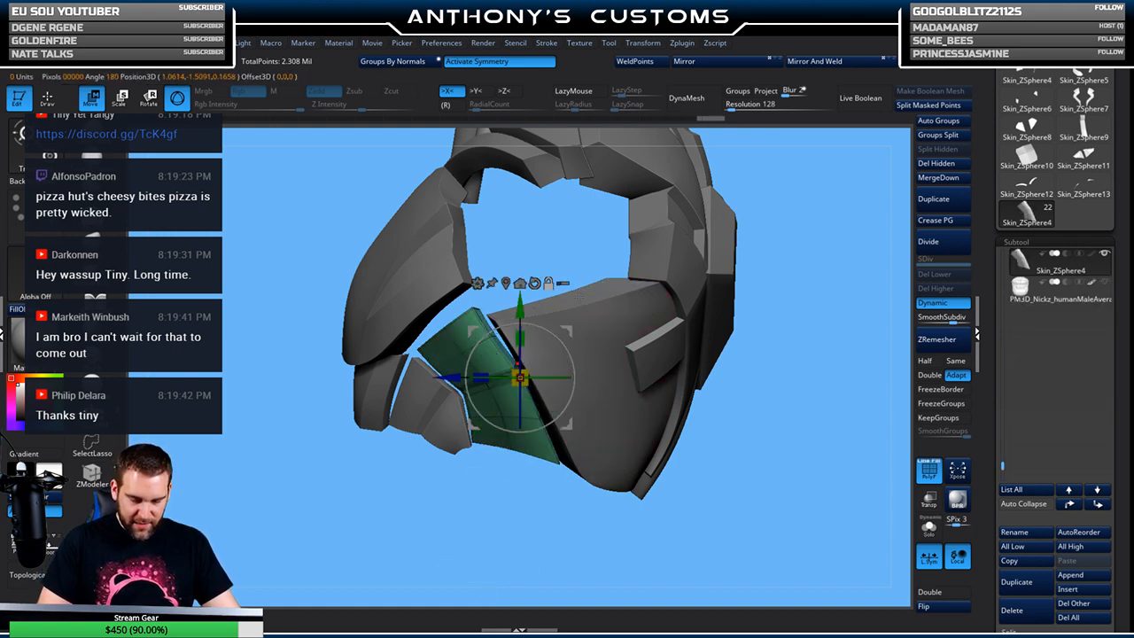
left_click_drag(520, 377, 535, 373)
Return to Draw mode, enlarge the Move brush and refine the angled plates' curve, checking the fit from several sides
mouse_move(545, 526)
left_mouse_down()
mouse_move(661, 460)
mouse_move(714, 359)
mouse_move(729, 367)
mouse_move(688, 326)
mouse_move(715, 332)
mouse_move(640, 297)
left_mouse_up()
key("q")
key("space")
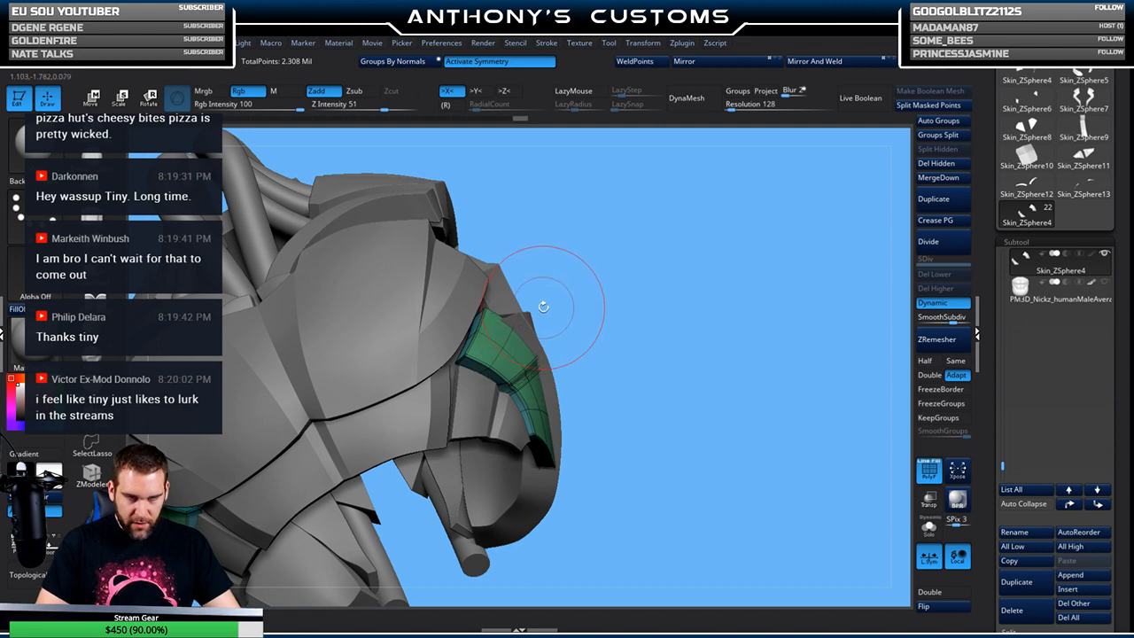
left_click_drag(661, 331, 655, 281)
mouse_move(721, 264)
left_mouse_down()
mouse_move(732, 242)
mouse_move(703, 299)
left_mouse_up()
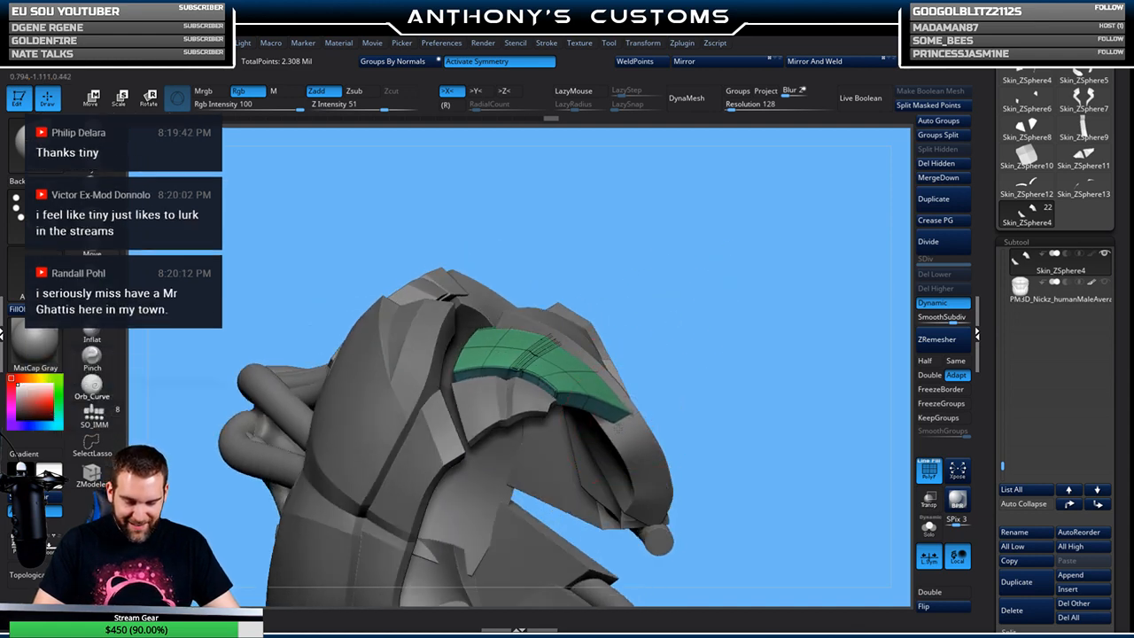
mouse_move(716, 304)
left_mouse_down()
mouse_move(724, 342)
mouse_move(701, 348)
mouse_move(763, 330)
left_mouse_up()
mouse_move(754, 286)
left_mouse_down()
mouse_move(731, 289)
mouse_move(734, 276)
left_mouse_up()
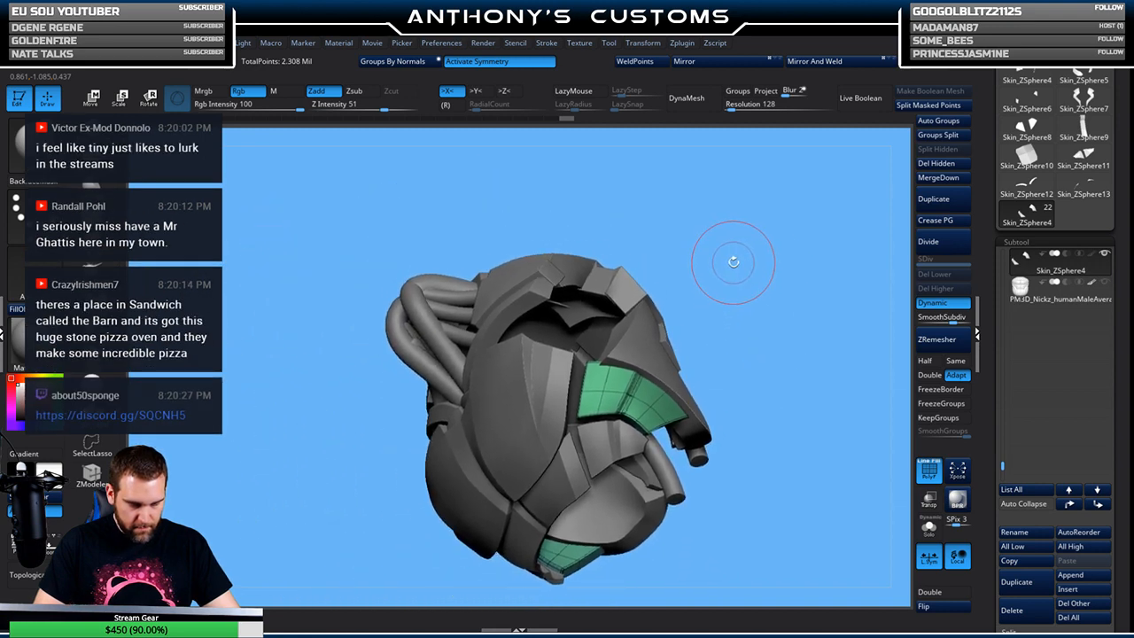
left_click_drag(729, 266, 756, 333)
key("space")
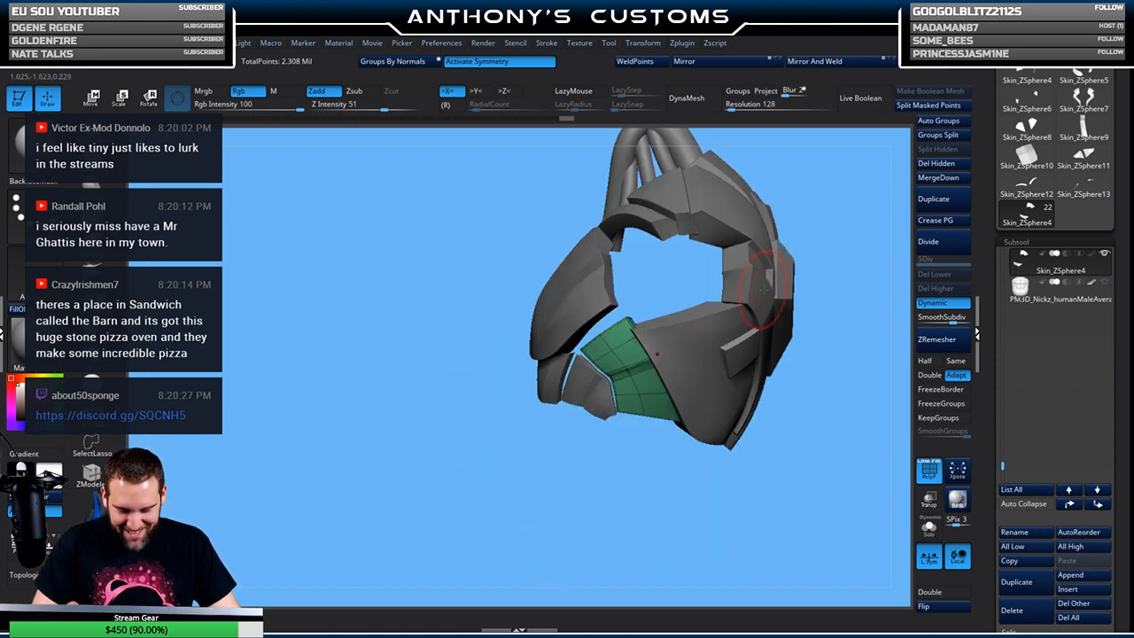
Review the top of the subtool list and examine the angled plates' gaps to the neighbouring plates from the front and below
left_click_drag(803, 446, 890, 418)
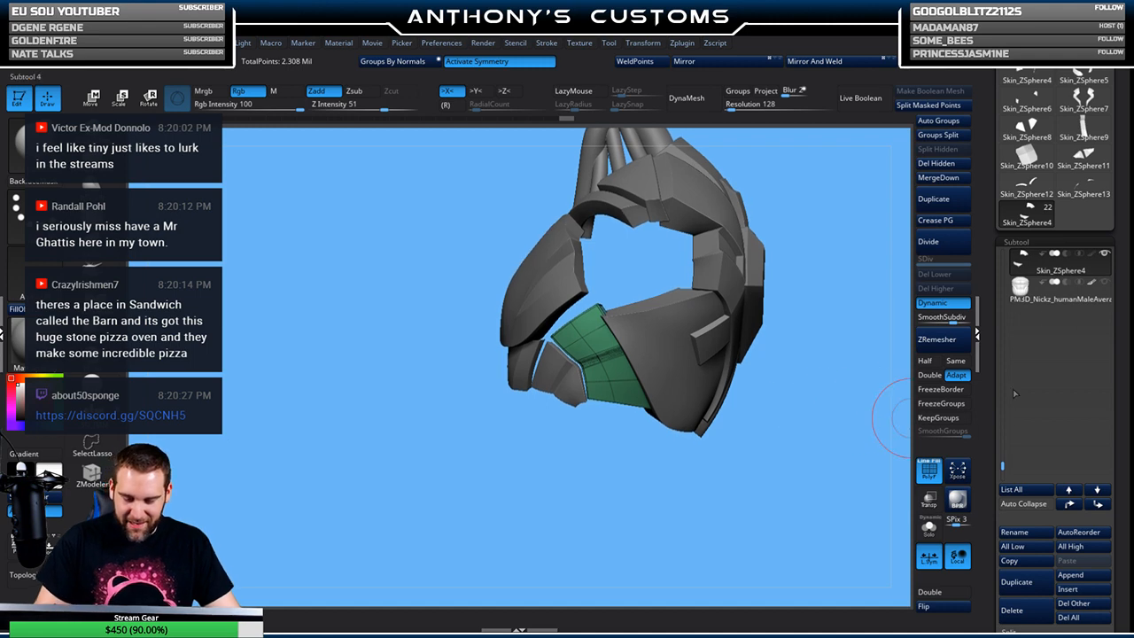
scroll(1019, 363, "up", 5)
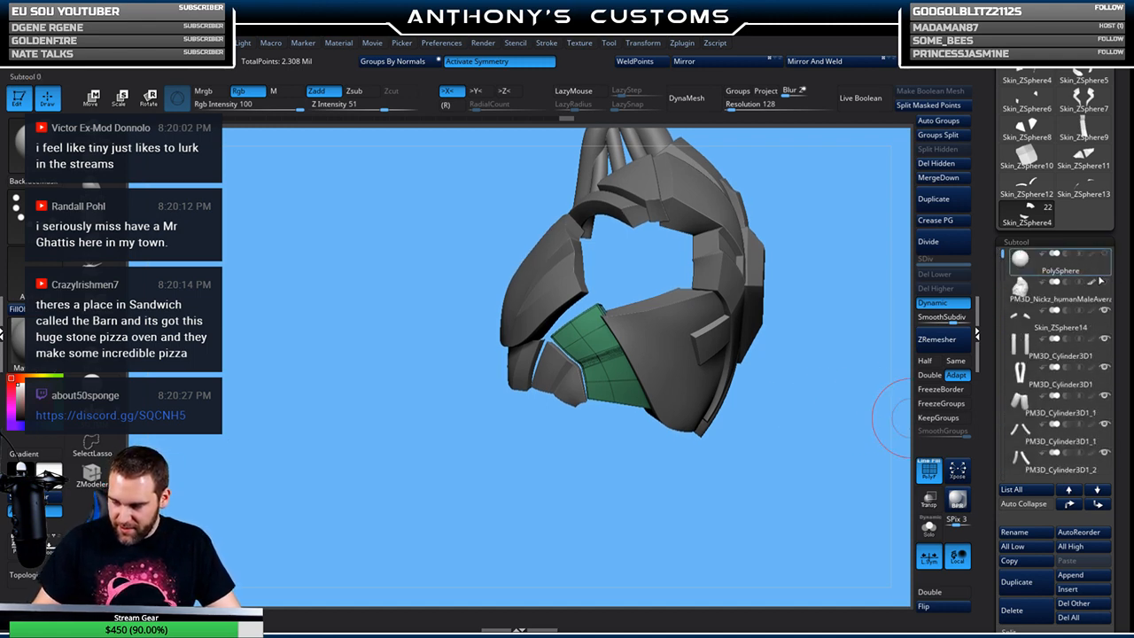
left_click_drag(776, 403, 806, 444)
left_click_drag(804, 229, 785, 259)
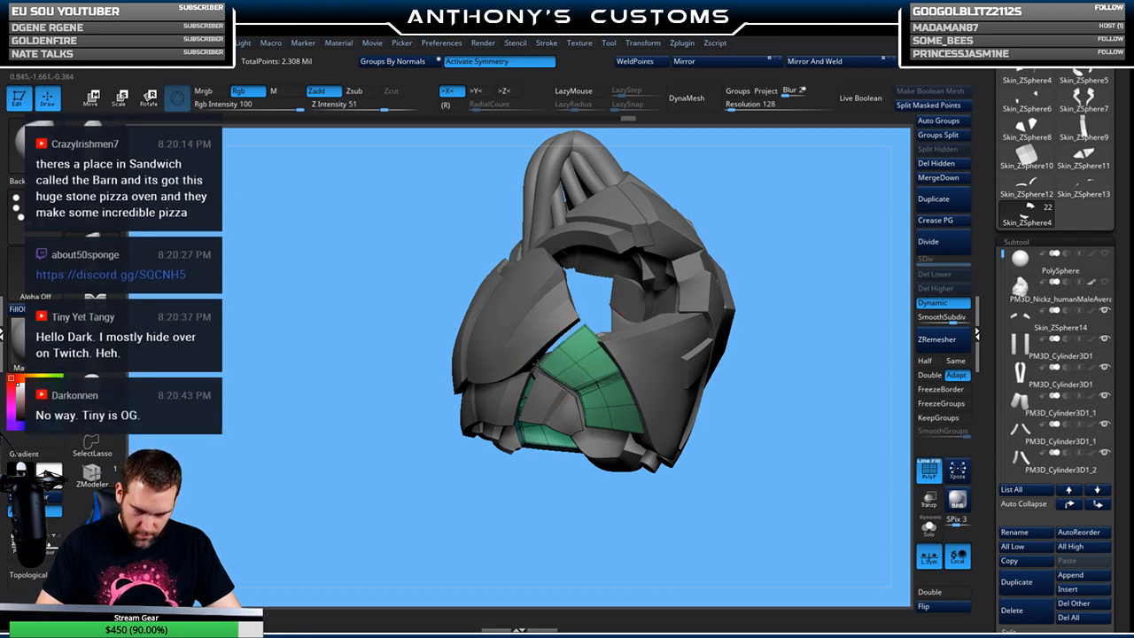
mouse_move(760, 300)
left_mouse_down()
mouse_move(783, 228)
mouse_move(759, 266)
mouse_move(748, 381)
mouse_move(730, 319)
mouse_move(723, 393)
mouse_move(772, 380)
mouse_move(763, 322)
left_mouse_up()
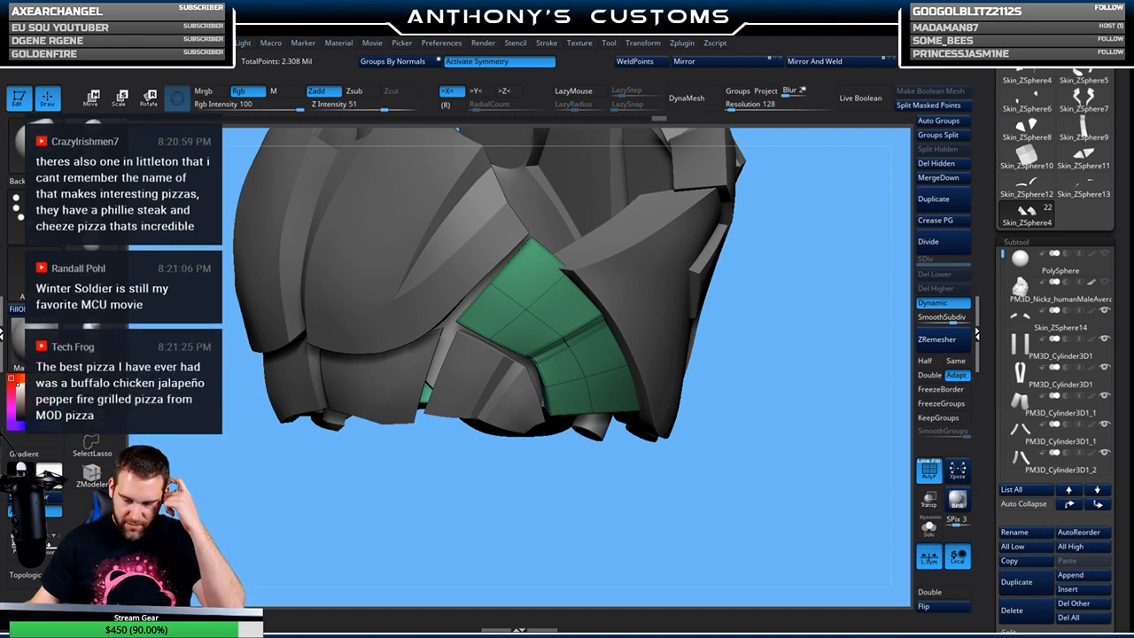
left_click_drag(780, 271, 748, 193)
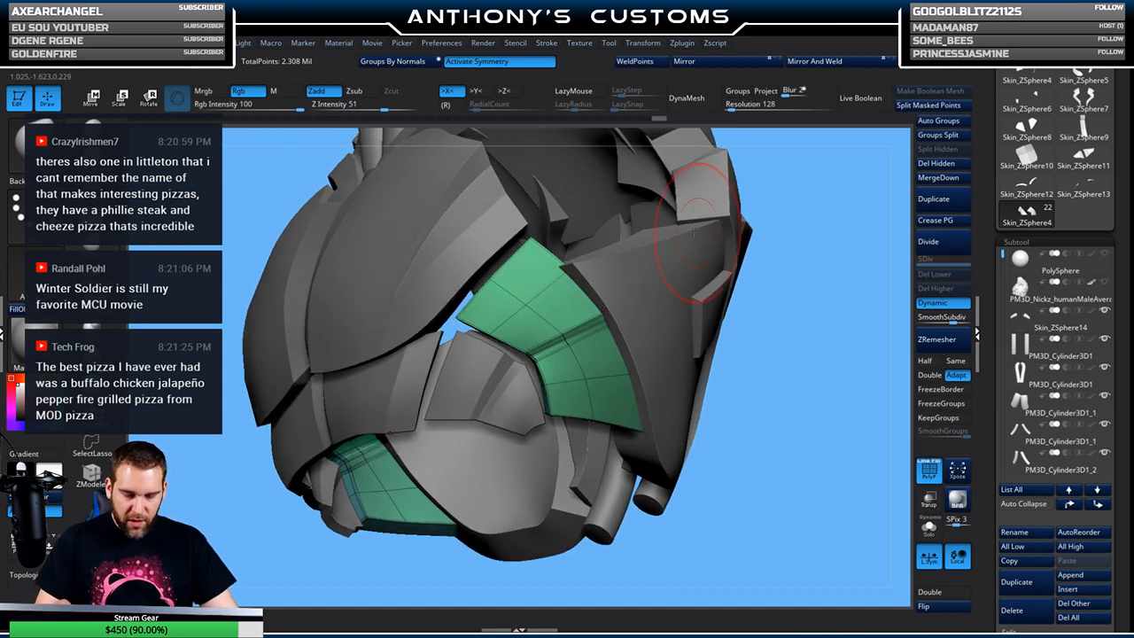
Select the large curved plate and adjust its lower edge with the Move brush where it overlaps the angled plates, checking several sides
left_click(478, 267, "alt")
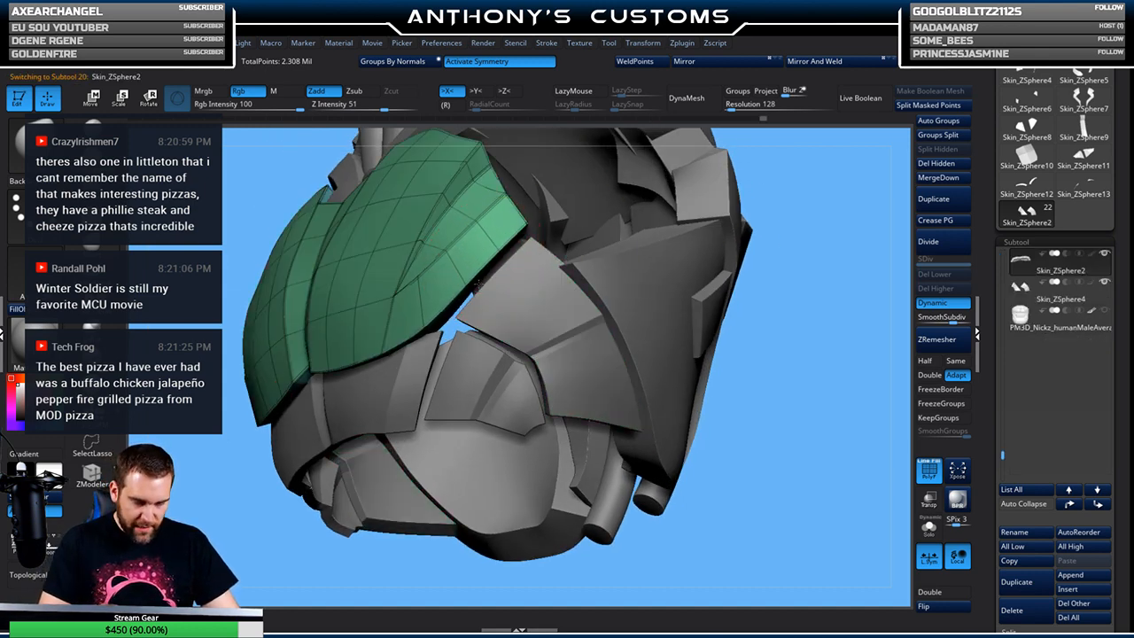
mouse_move(781, 309)
left_mouse_down()
mouse_move(451, 524)
mouse_move(405, 484)
mouse_move(570, 443)
mouse_move(592, 450)
left_mouse_up()
key("space")
left_click_drag(682, 357, 671, 357)
left_click_drag(725, 247, 720, 244)
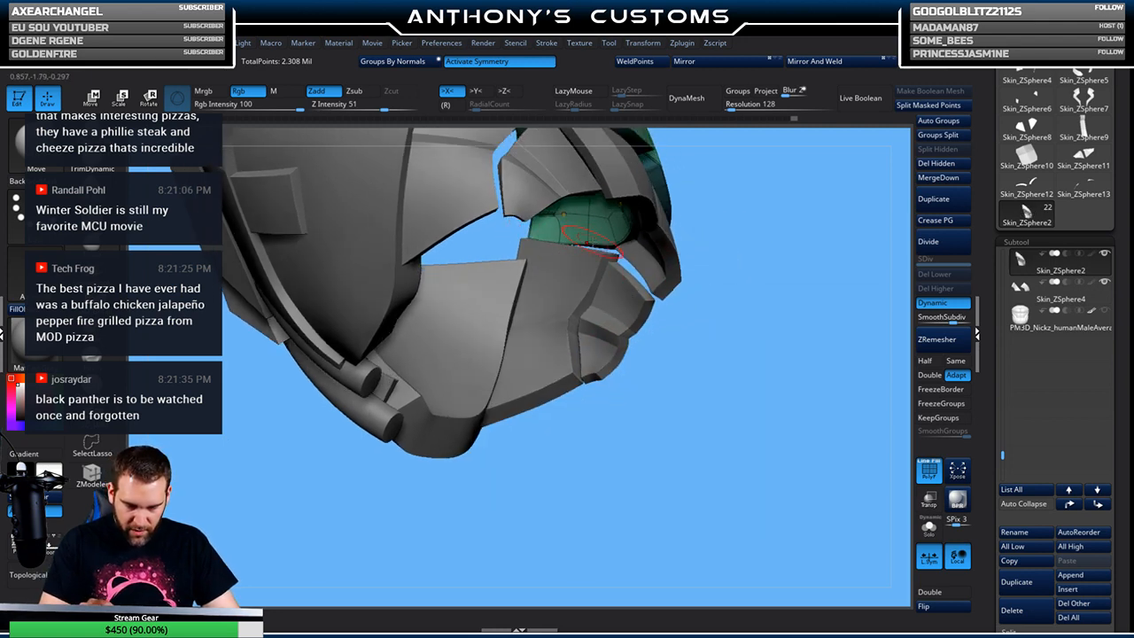
left_click_drag(589, 255, 631, 251)
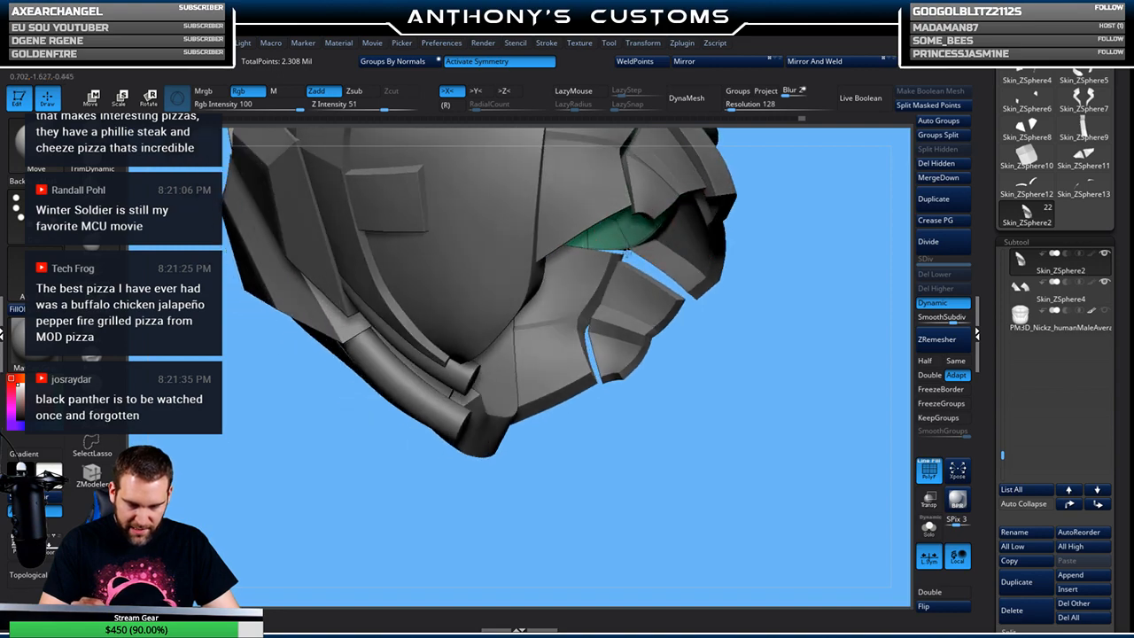
mouse_move(770, 245)
left_mouse_down()
mouse_move(692, 297)
mouse_move(366, 280)
mouse_move(652, 450)
mouse_move(642, 390)
mouse_move(443, 519)
mouse_move(430, 499)
mouse_move(438, 479)
mouse_move(539, 463)
mouse_move(603, 259)
left_mouse_up()
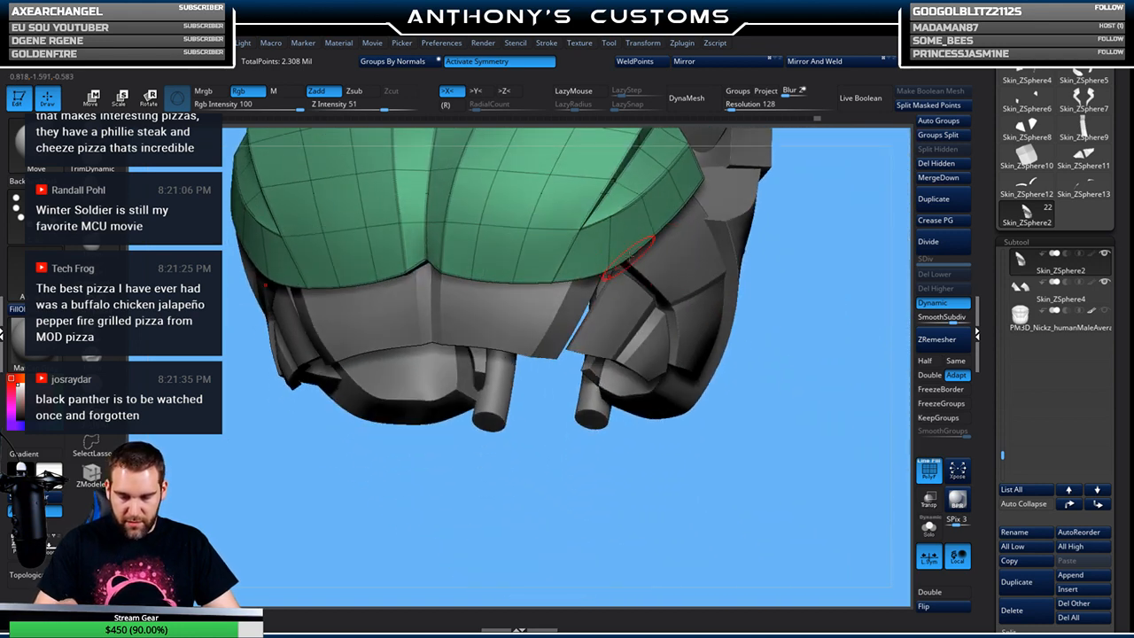
left_click_drag(779, 317, 736, 318, "shift")
left_click_drag(752, 273, 647, 259)
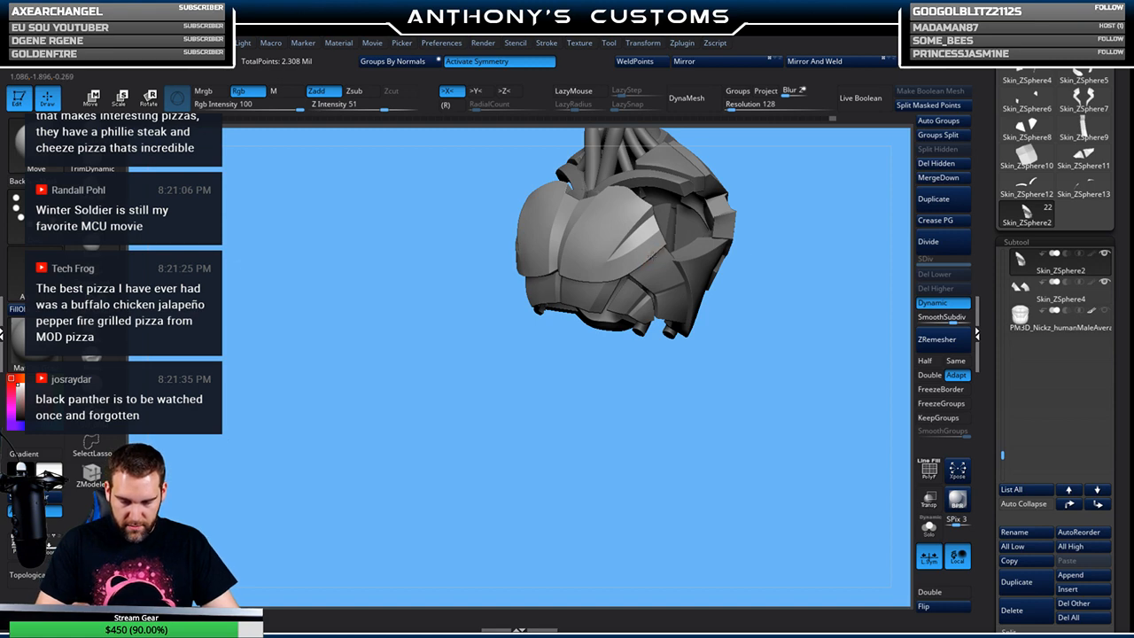
mouse_move(649, 406)
left_mouse_down()
mouse_move(637, 372)
mouse_move(635, 405)
mouse_move(682, 356)
mouse_move(714, 367)
mouse_move(714, 354)
mouse_move(676, 431)
mouse_move(597, 458)
mouse_move(744, 372)
mouse_move(756, 307)
mouse_move(691, 324)
mouse_move(731, 354)
mouse_move(734, 375)
mouse_move(645, 255)
mouse_move(614, 239)
left_mouse_up()
Select the angled plates again and nudge their upper ends and outer curve to fit beneath the large curved plate
left_click(644, 255, "alt")
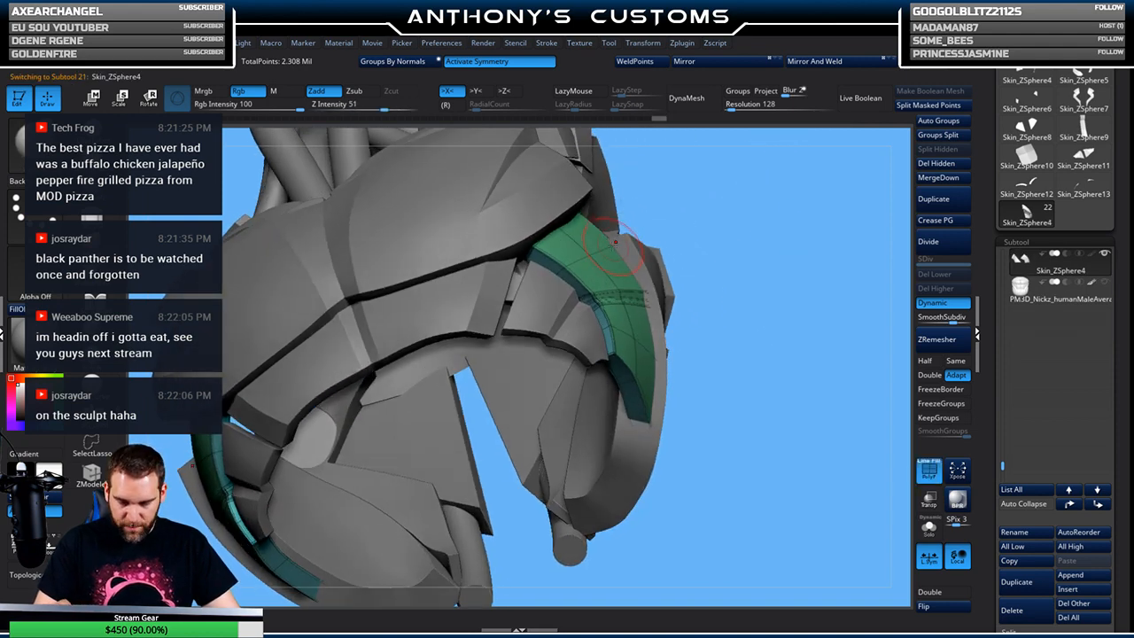
mouse_move(705, 226)
left_mouse_down()
mouse_move(642, 232)
mouse_move(656, 237)
left_mouse_up()
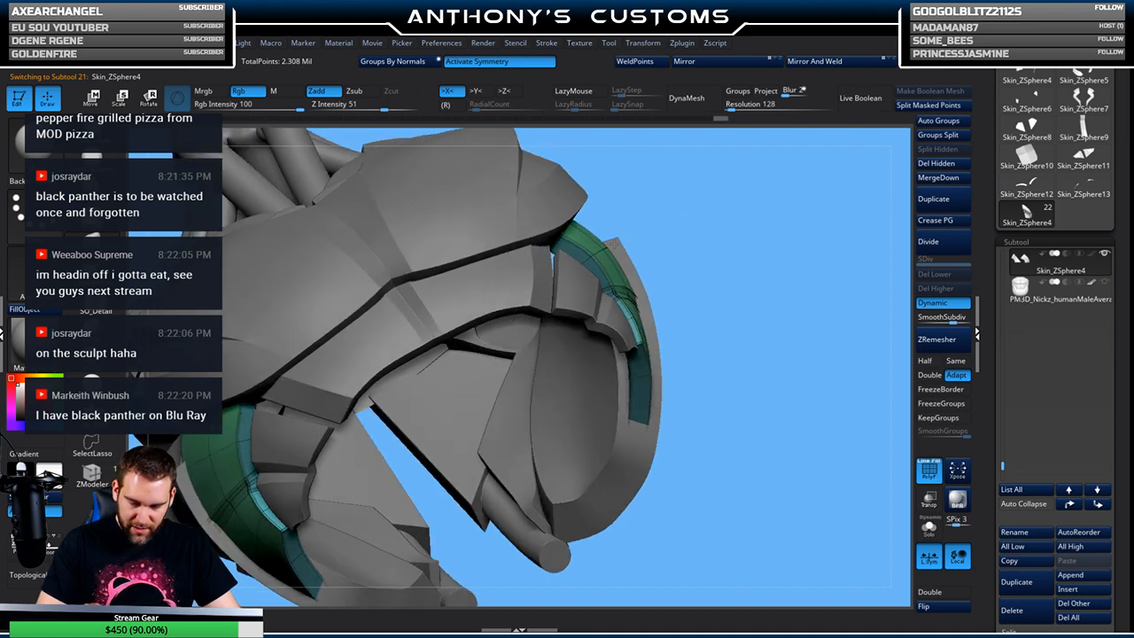
mouse_move(724, 172)
left_mouse_down()
mouse_move(713, 199)
mouse_move(723, 252)
mouse_move(632, 202)
left_mouse_up()
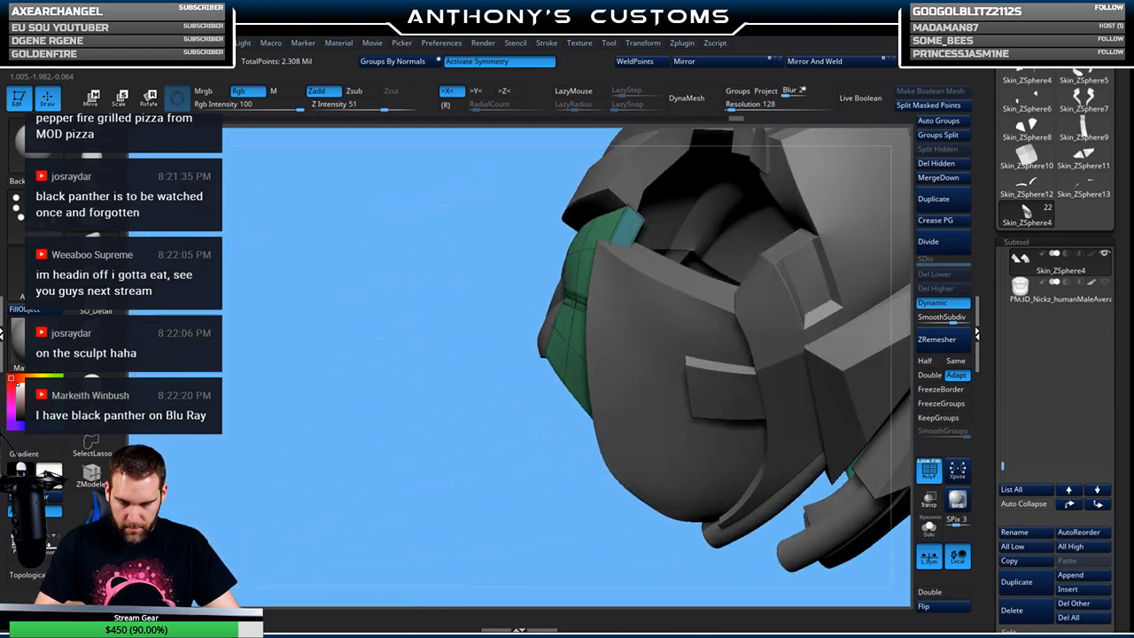
mouse_move(513, 408)
left_mouse_down()
mouse_move(483, 456)
mouse_move(487, 382)
left_mouse_up()
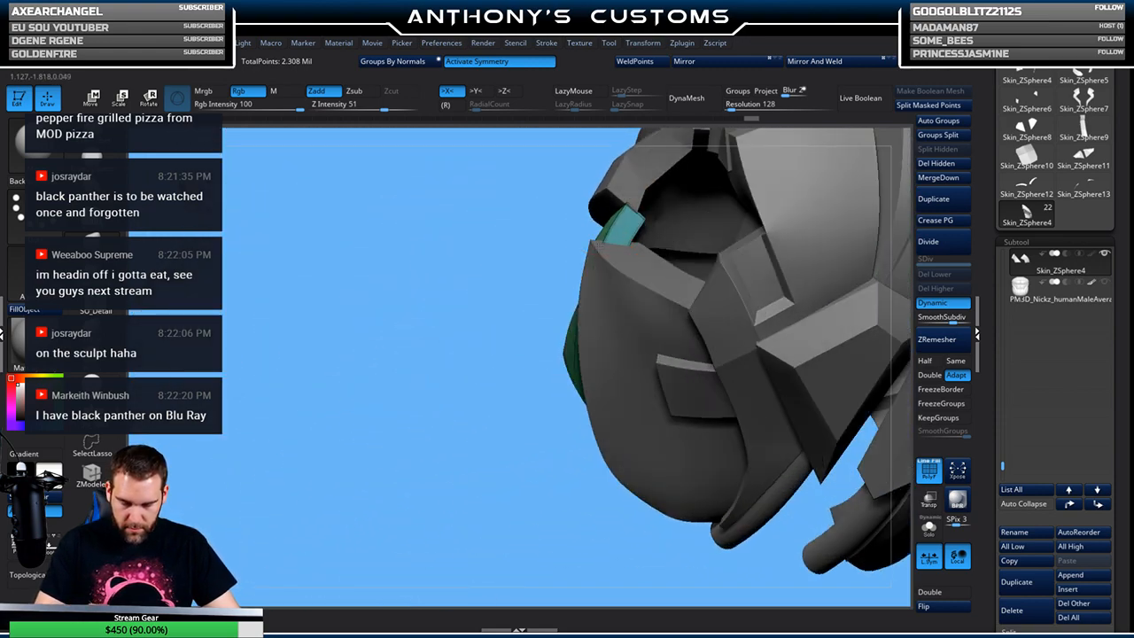
mouse_move(481, 443)
left_mouse_down()
mouse_move(549, 390)
mouse_move(773, 268)
mouse_move(679, 233)
left_mouse_up()
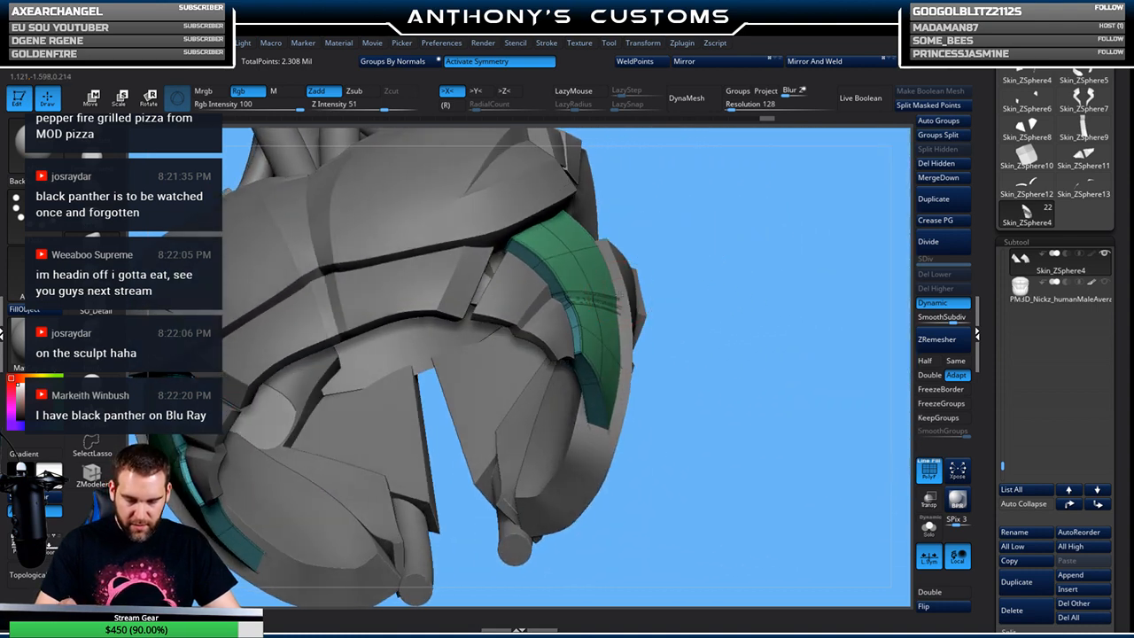
mouse_move(735, 260)
left_mouse_down()
mouse_move(721, 236)
mouse_move(719, 336)
mouse_move(718, 312)
left_mouse_up()
right_click(732, 254)
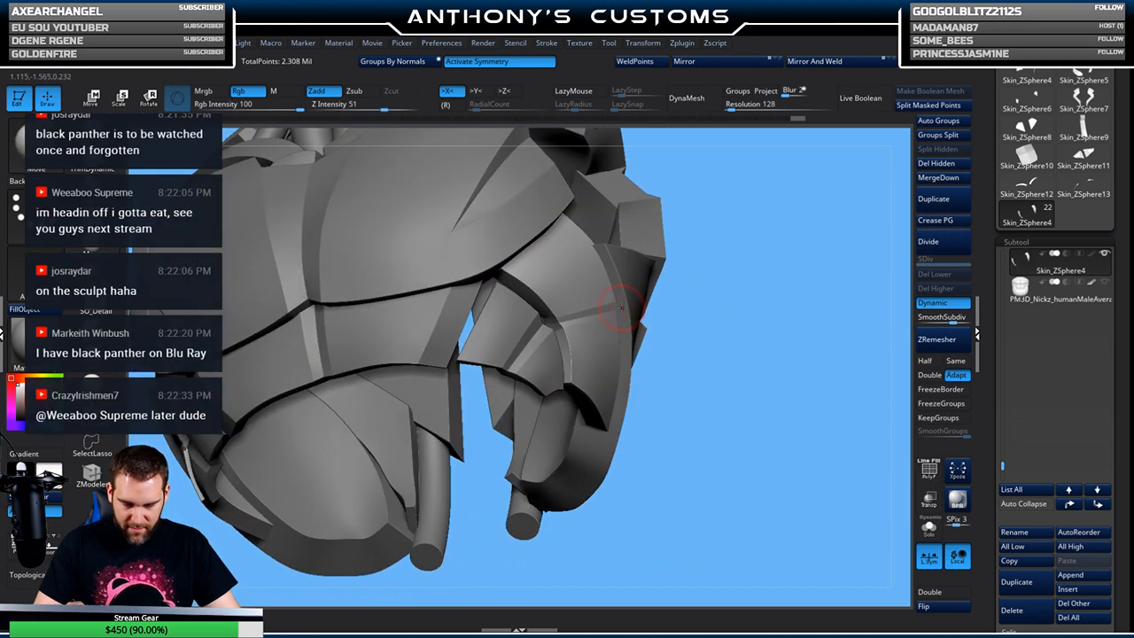
Isolate the angled plates with their wireframe shown, refine the groove across the middle with the Move brush, and save the project
key("shift+f")
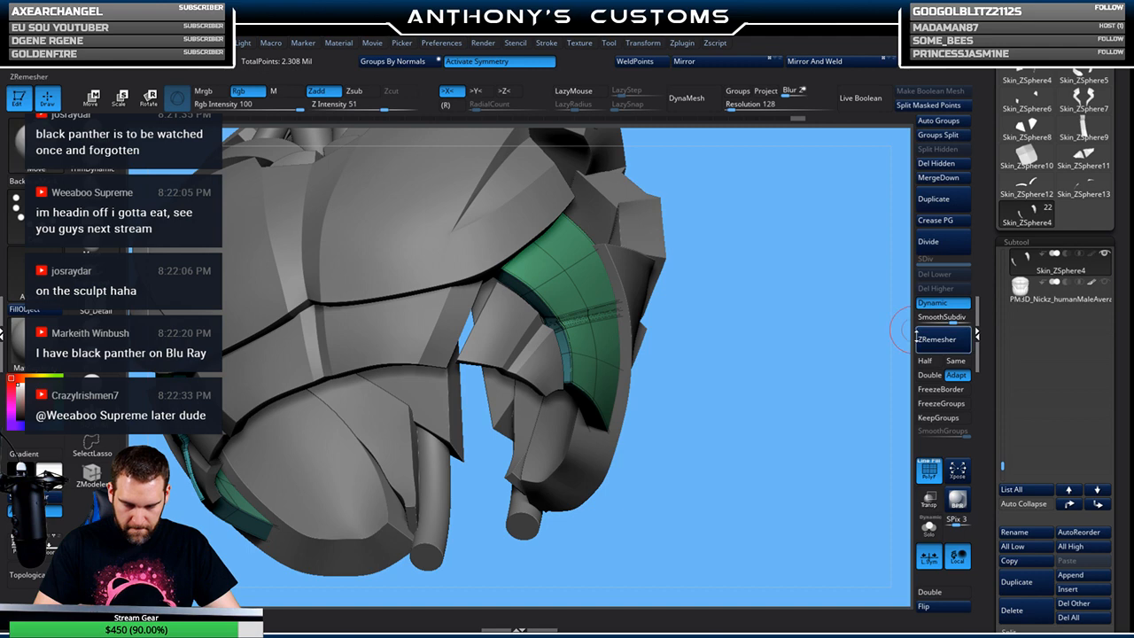
left_click(928, 527)
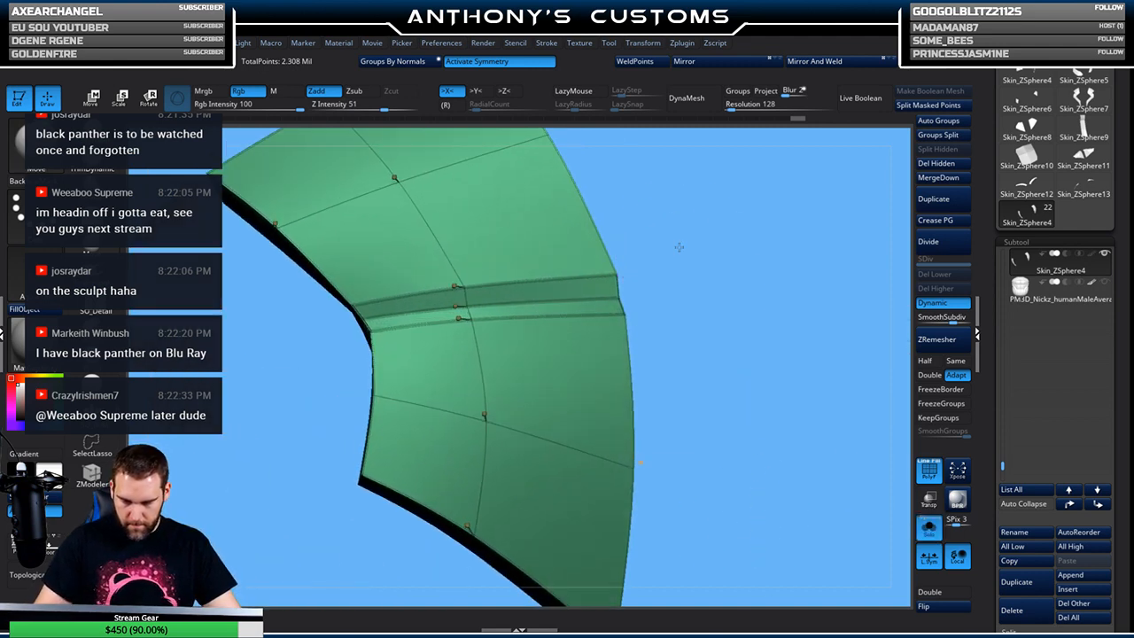
key("space")
mouse_move(700, 247)
left_mouse_down()
mouse_move(676, 250)
mouse_move(618, 299)
left_mouse_up()
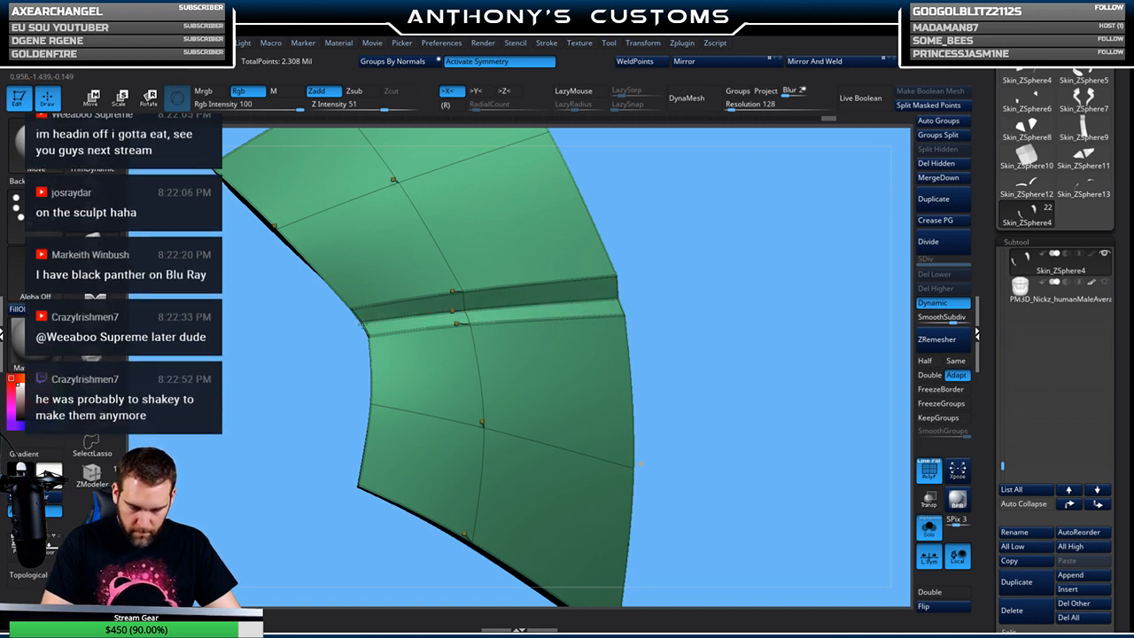
left_click_drag(709, 292, 472, 303)
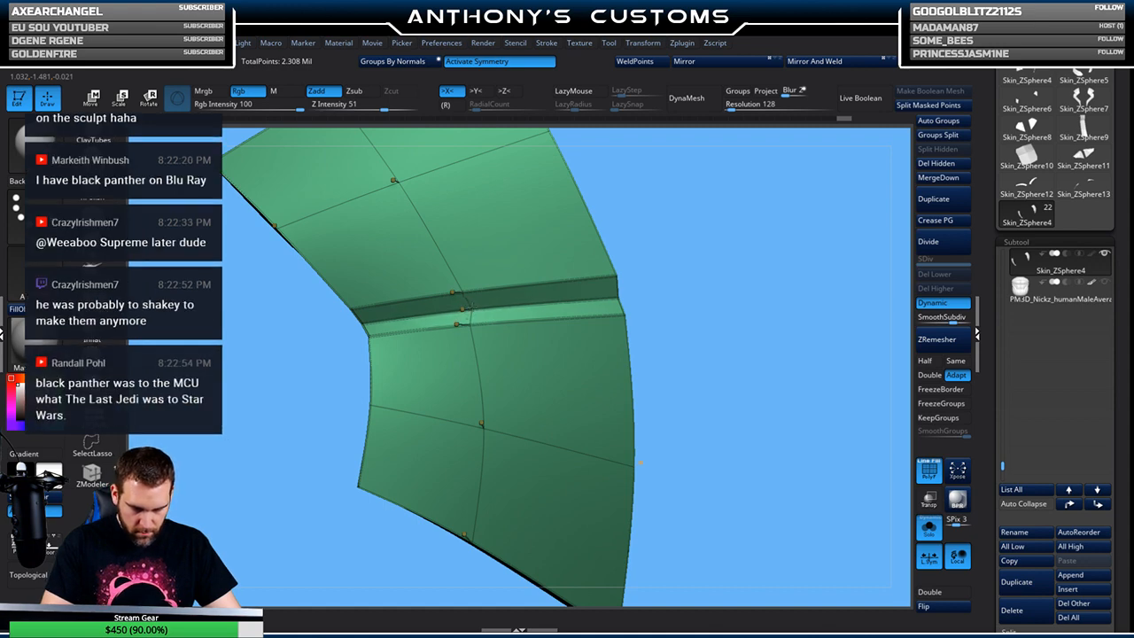
left_click_drag(675, 257, 581, 259)
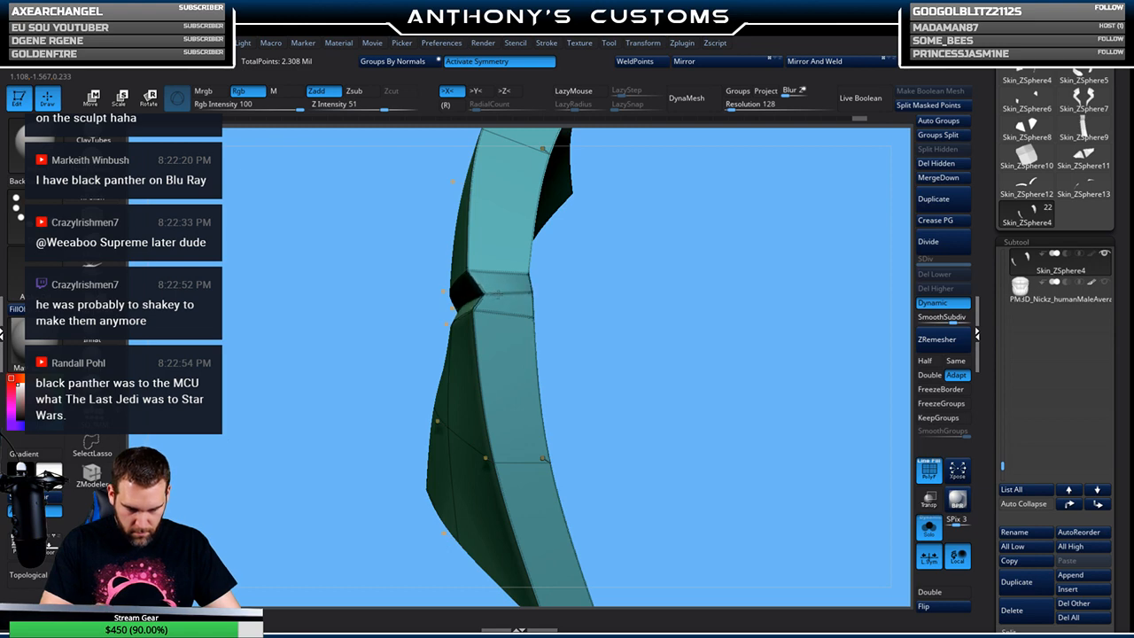
left_click_drag(617, 319, 570, 233)
key("ctrl+s")
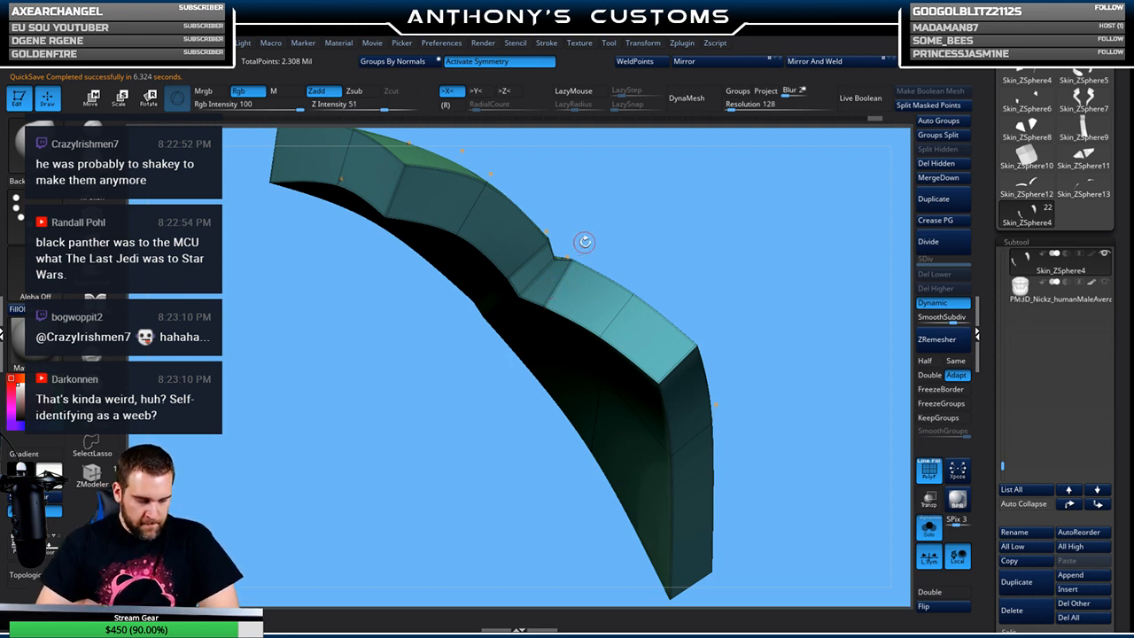
Adjust the groove's points on the angled plate's outer surface, and bring back the whole body without the wireframe
left_click_drag(597, 238, 606, 216)
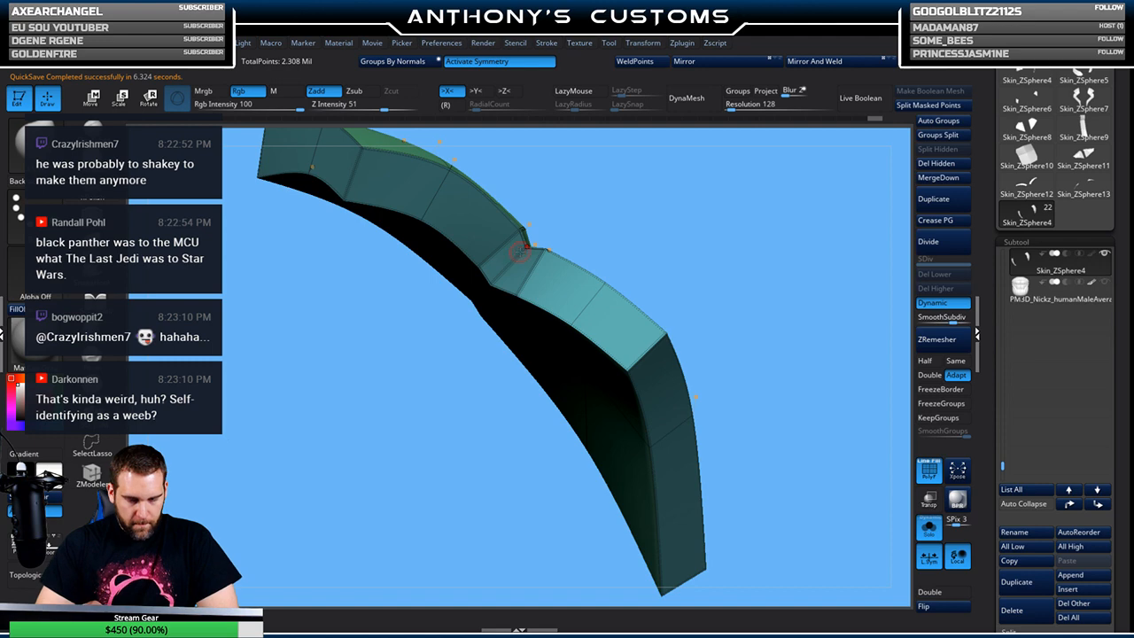
mouse_move(681, 190)
left_mouse_down()
mouse_move(684, 258)
mouse_move(646, 310)
mouse_move(581, 306)
mouse_move(522, 277)
left_mouse_up()
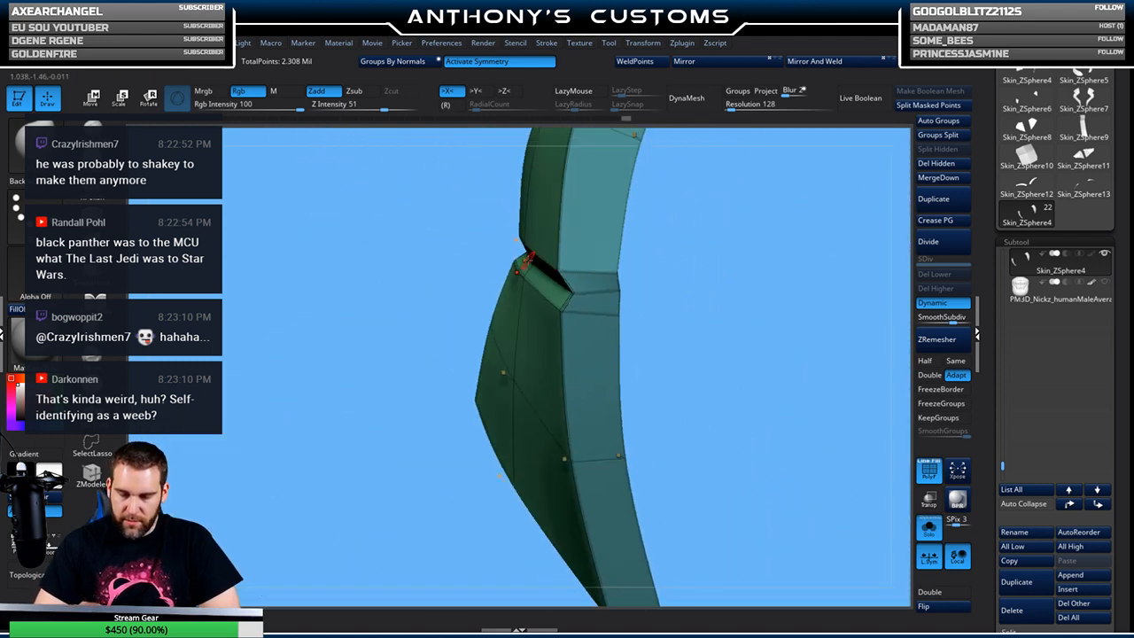
left_click_drag(655, 222, 735, 257)
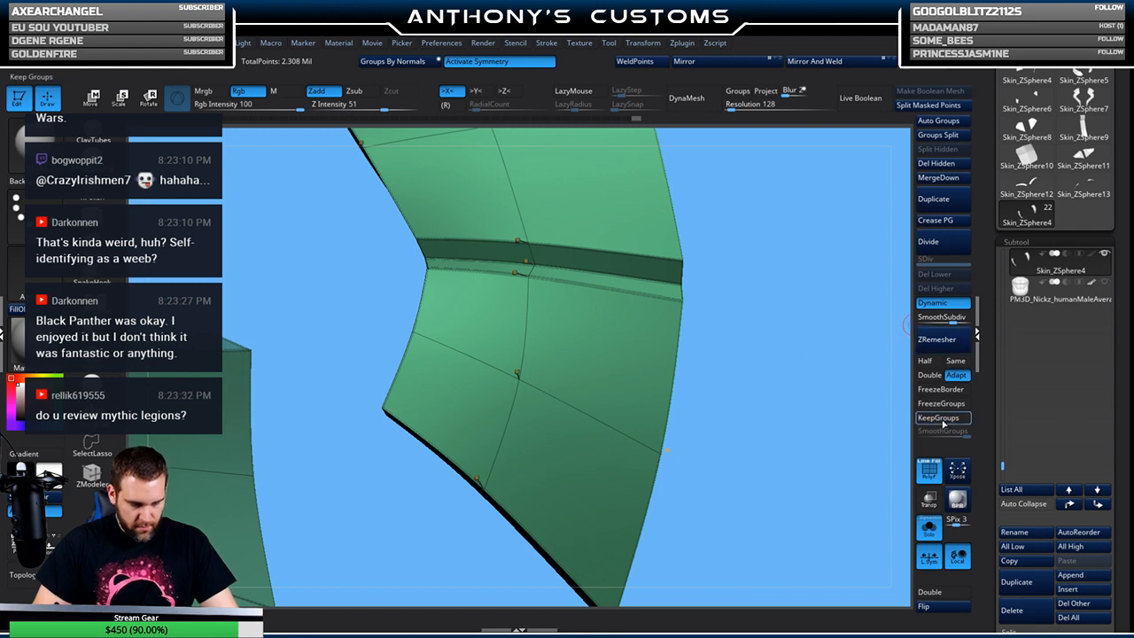
left_click(928, 528)
key("shift+f")
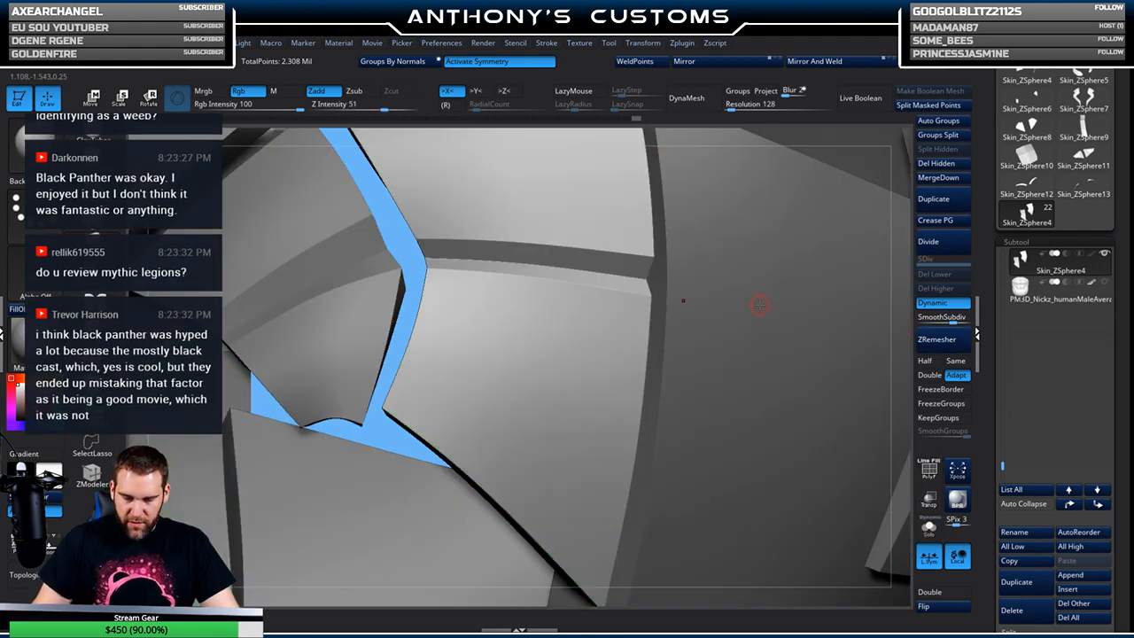
Examine how the angled plates fit their neighbours from the front, side and below, with the wireframe shown again
right_click_drag(766, 279, 763, 286, "ctrl")
right_click_drag(680, 376, 692, 378)
right_click_drag(820, 360, 661, 433)
key("shift+f")
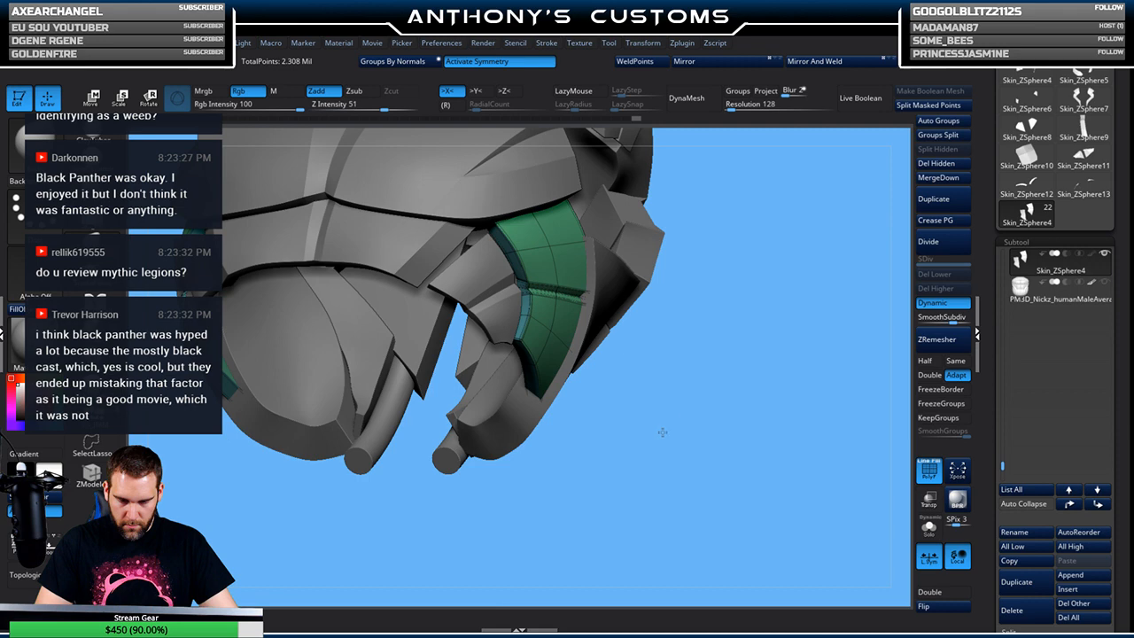
right_click_drag(695, 378, 705, 384)
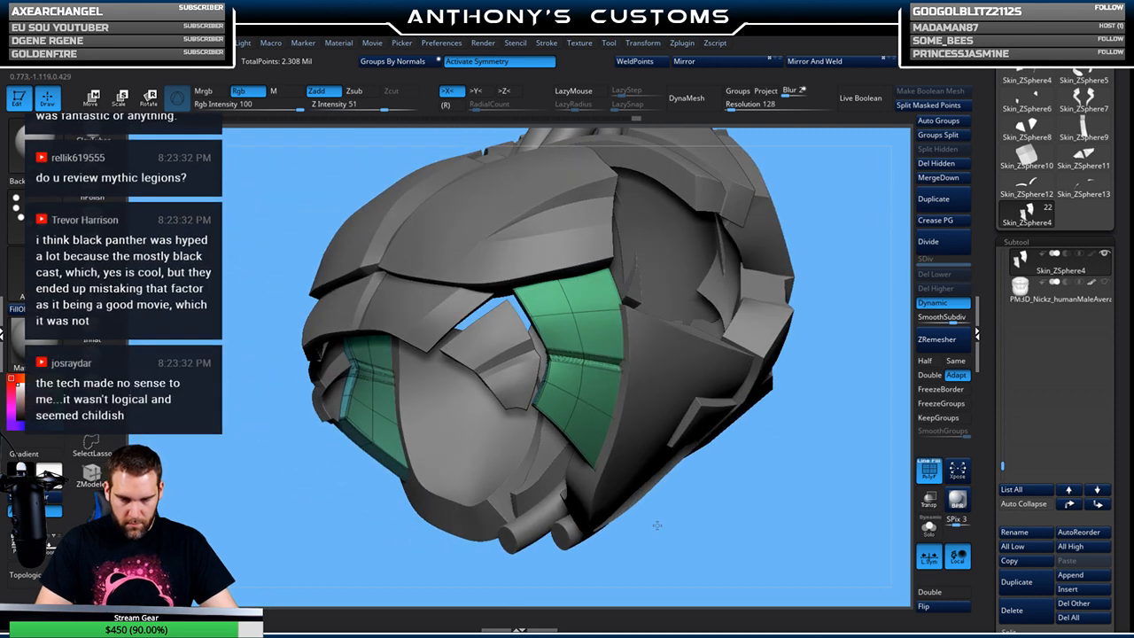
right_click_drag(657, 525, 655, 474)
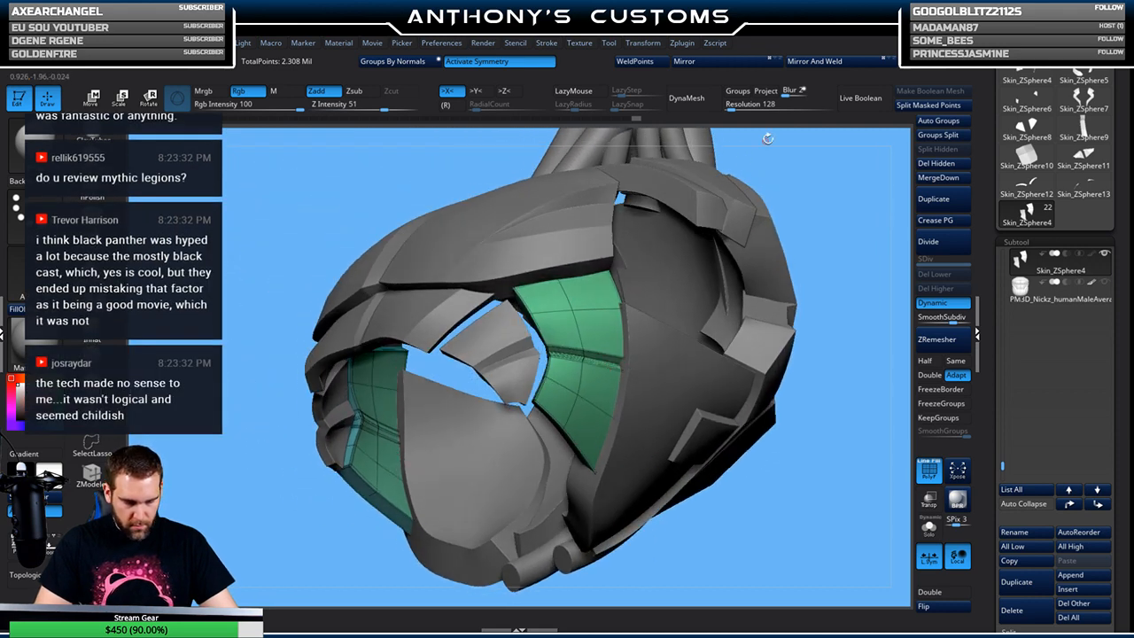
Set the Move brush's draw size to 65, select and isolate the large curved plate to adjust its lower corner, and restore the whole body
right_click(838, 203)
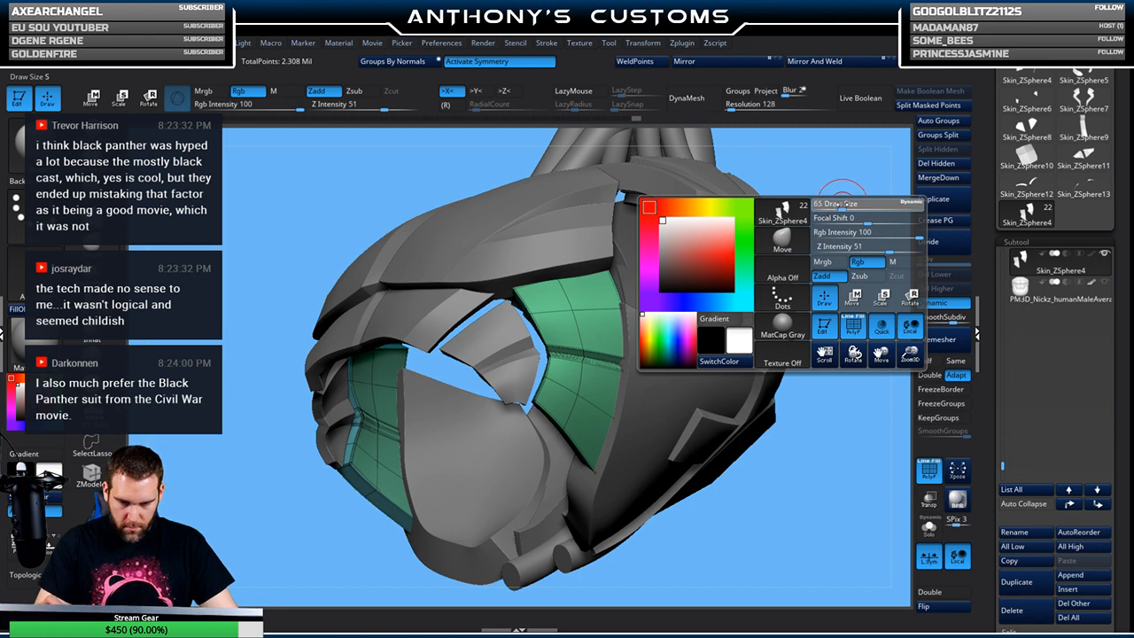
right_click(837, 203)
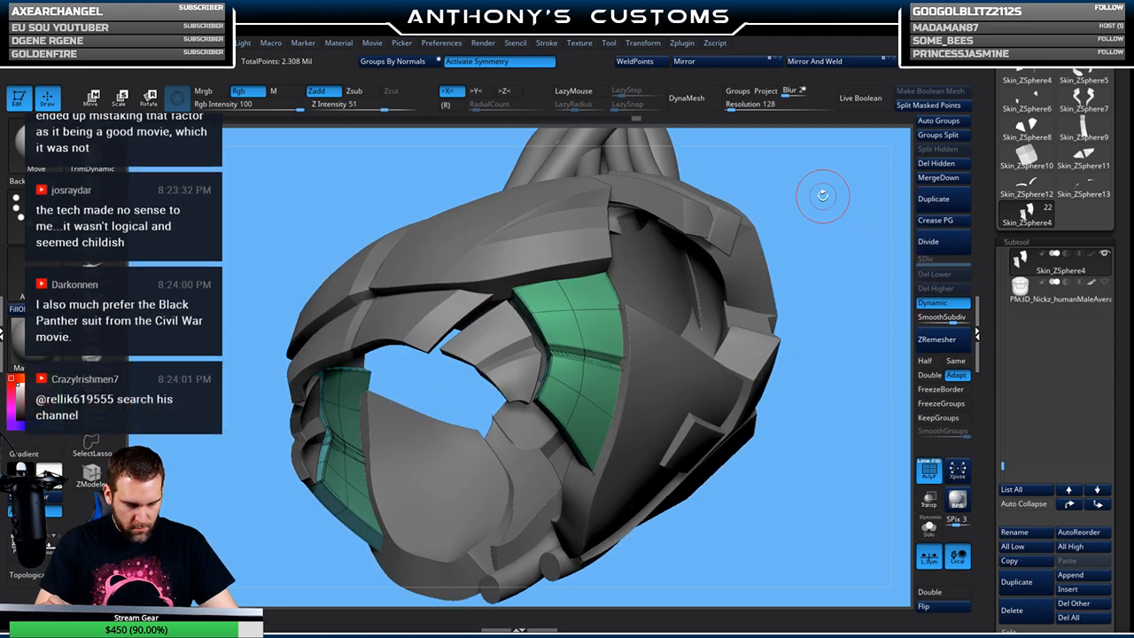
left_click_drag(820, 190, 802, 158)
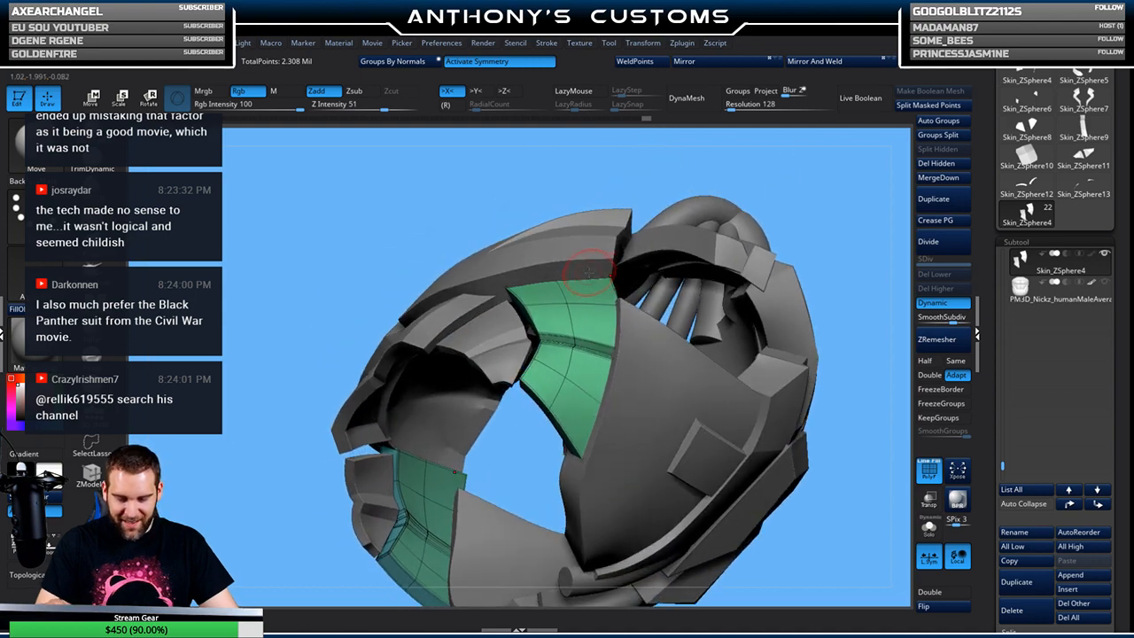
left_click(588, 271, "alt")
left_click_drag(834, 199, 684, 184)
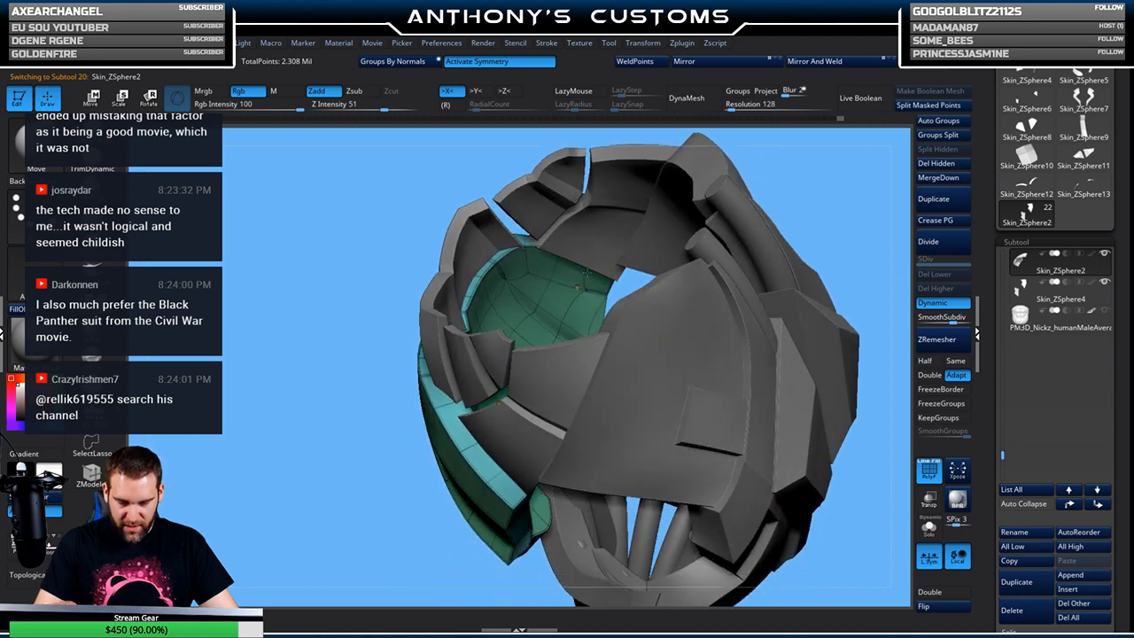
left_click(928, 527)
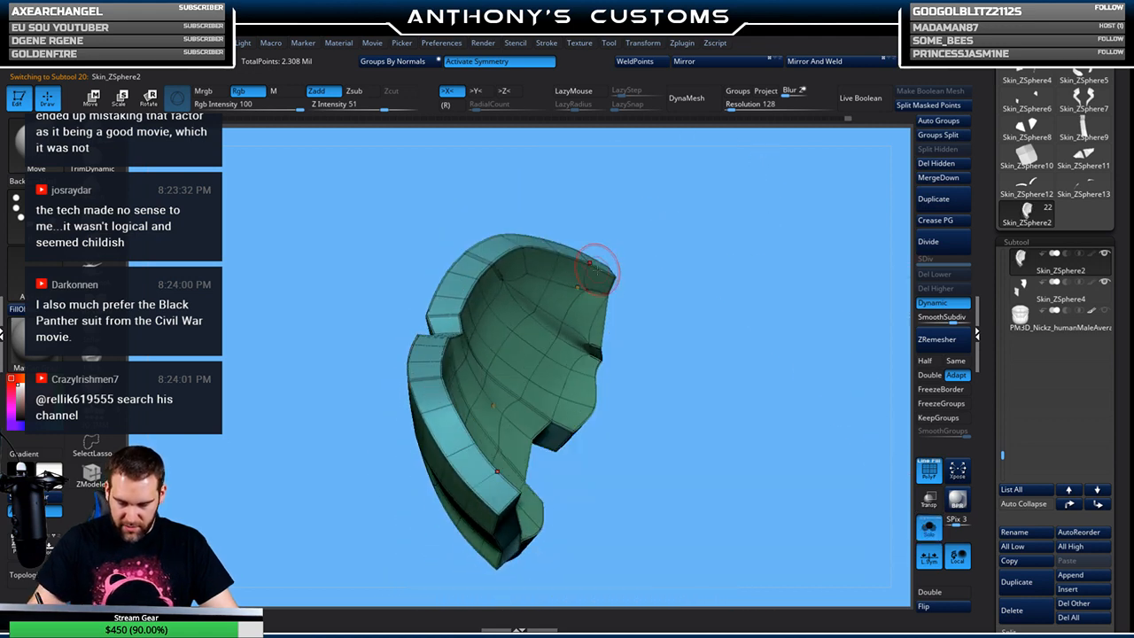
left_click_drag(653, 236, 582, 285)
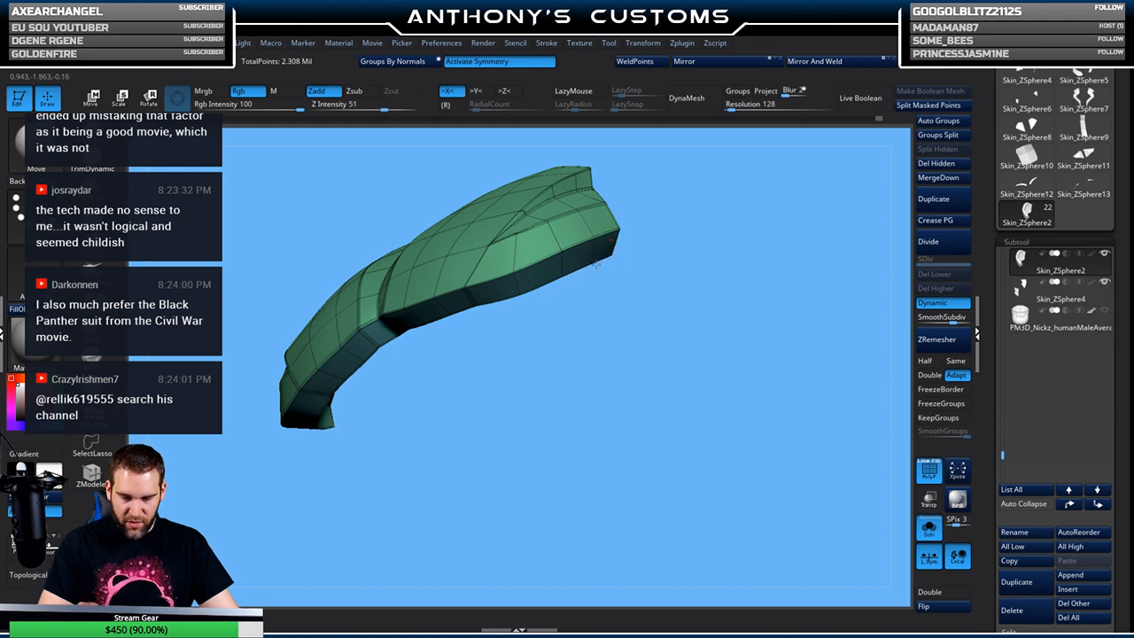
left_click(932, 532)
mouse_move(814, 248)
left_mouse_down()
mouse_move(830, 301)
mouse_move(825, 240)
left_mouse_up()
key("shift+f")
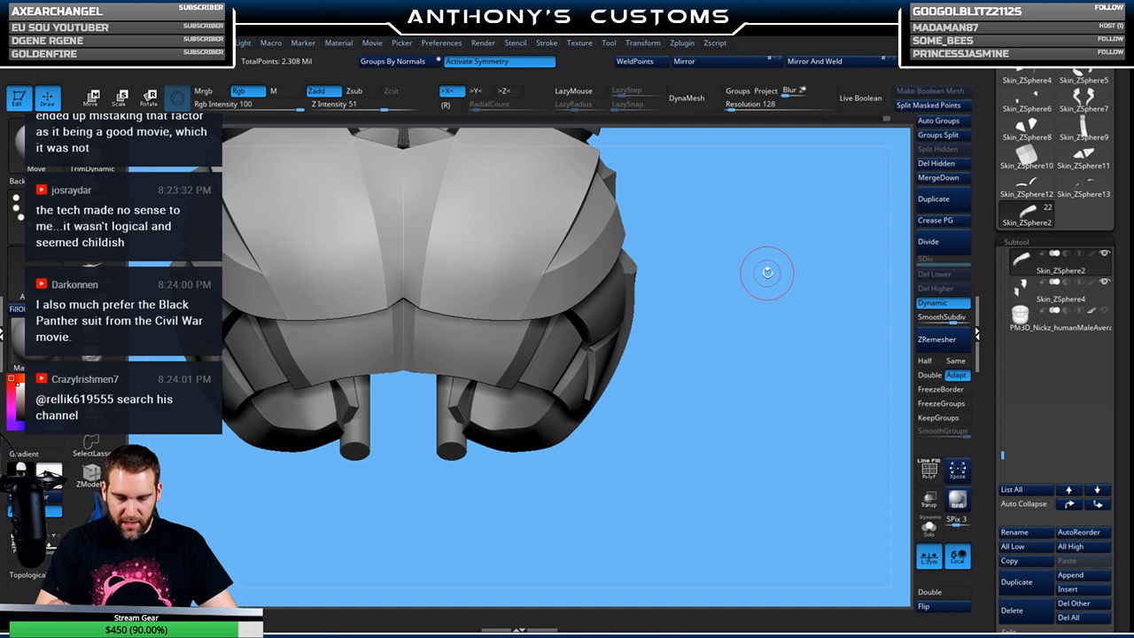
Select the small grooved side plates with their wireframe shown, and set the Move brush's draw size to 51
mouse_move(765, 274)
left_mouse_down()
mouse_move(753, 305)
mouse_move(767, 332)
mouse_move(712, 266)
mouse_move(713, 291)
left_mouse_up()
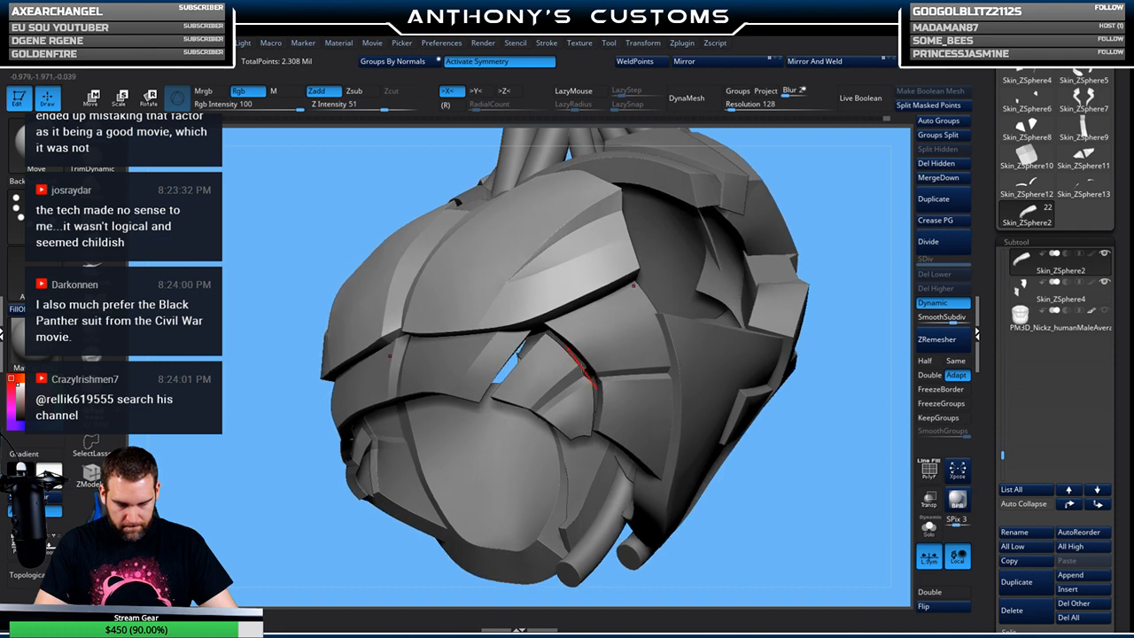
left_click(578, 365, "alt")
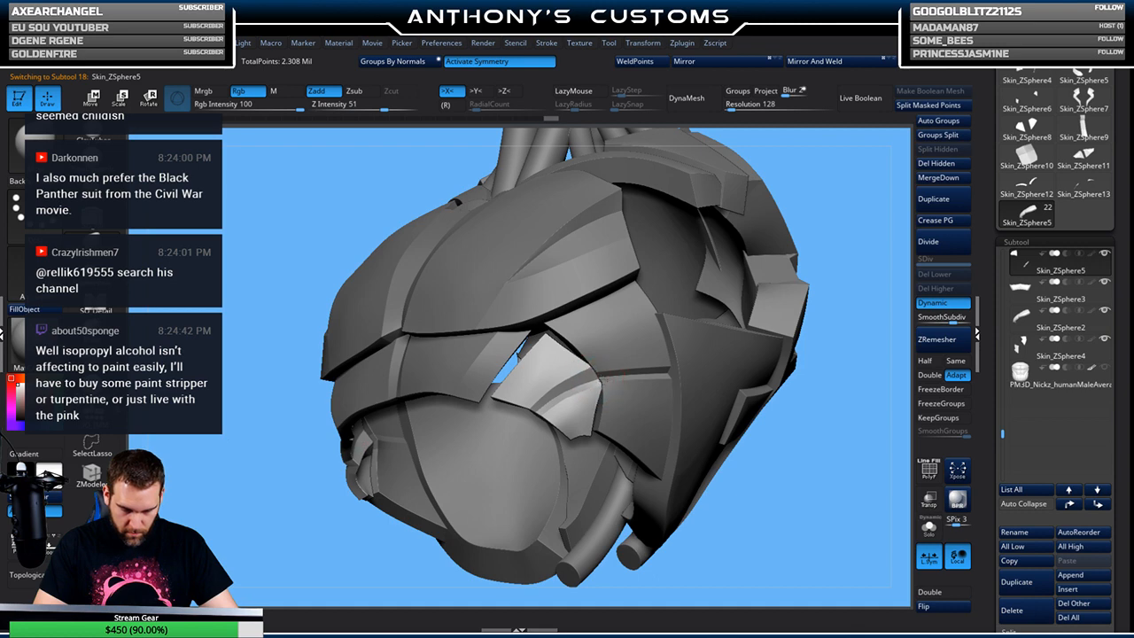
mouse_move(838, 223)
left_mouse_down()
mouse_move(812, 218)
mouse_move(795, 232)
left_mouse_up()
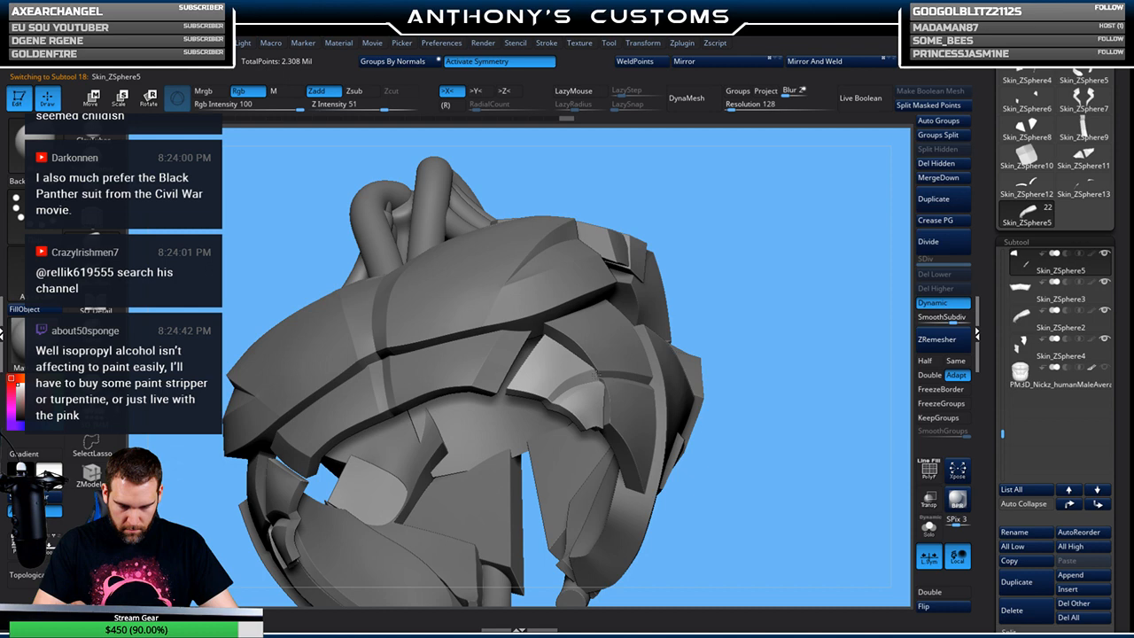
left_click_drag(713, 304, 740, 343)
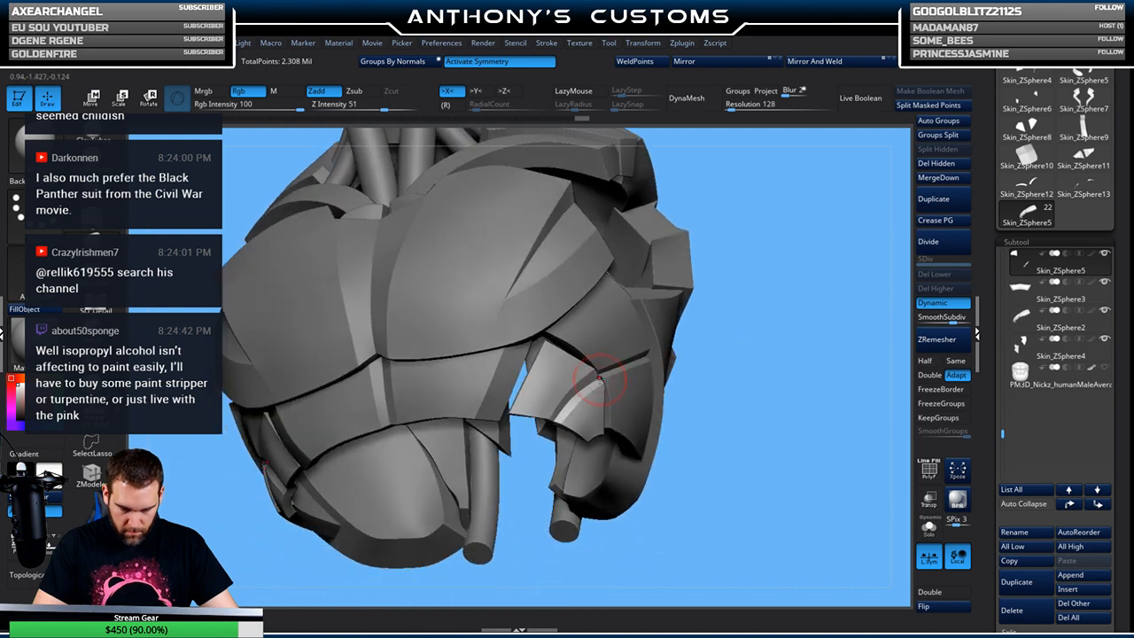
key("space")
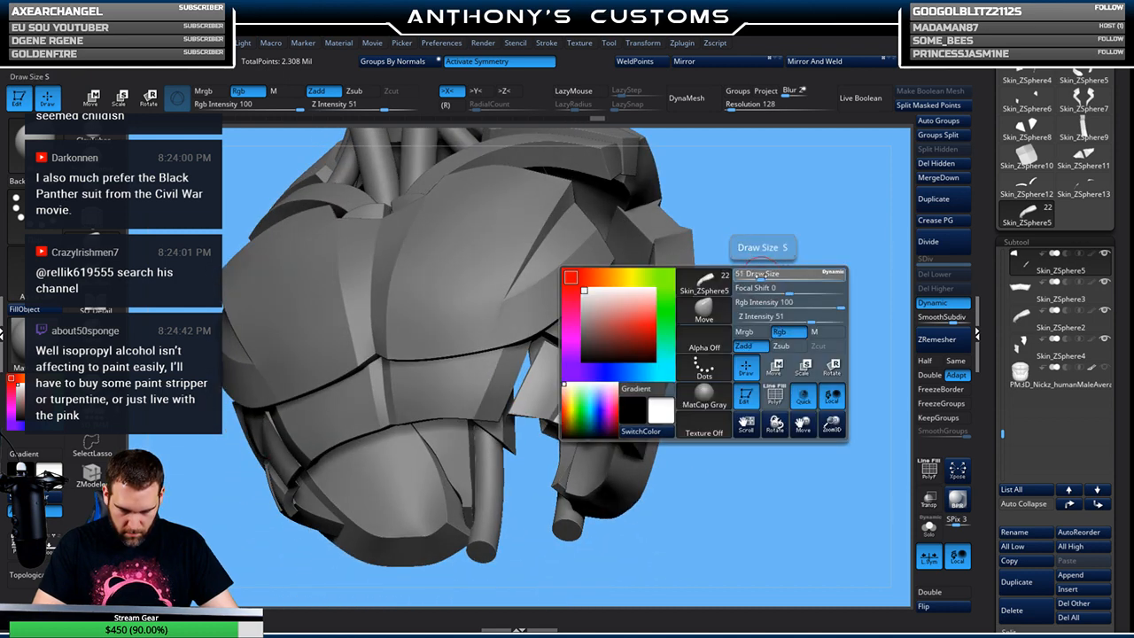
mouse_move(740, 293)
left_mouse_down("alt")
mouse_move(763, 331)
mouse_move(800, 264)
left_mouse_up("alt")
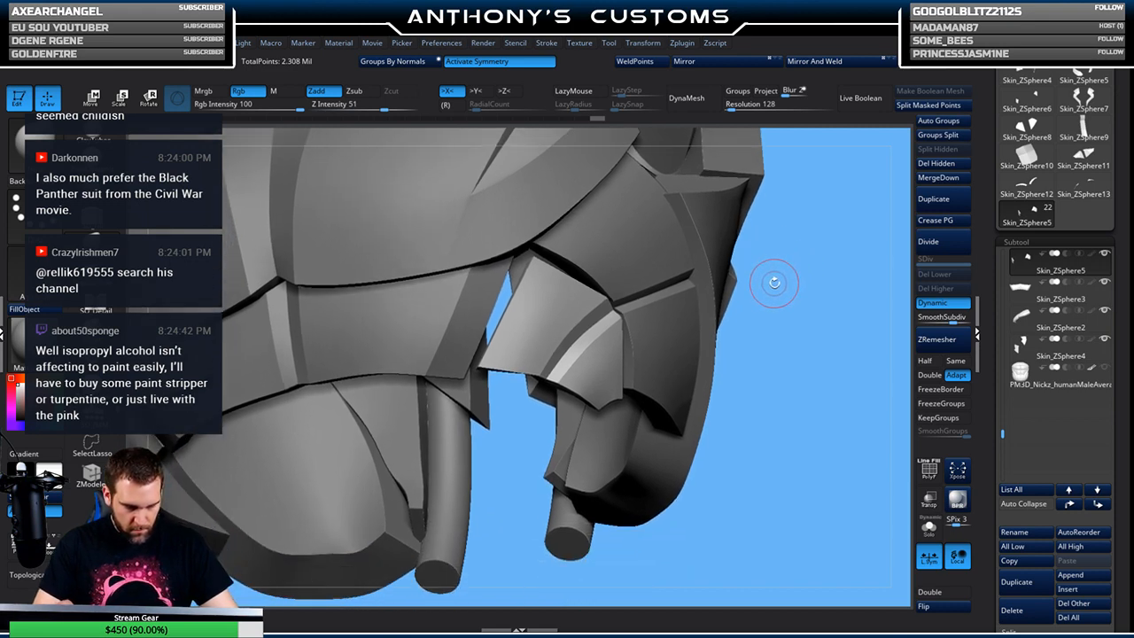
left_click_drag(787, 310, 607, 328)
key("shift+f")
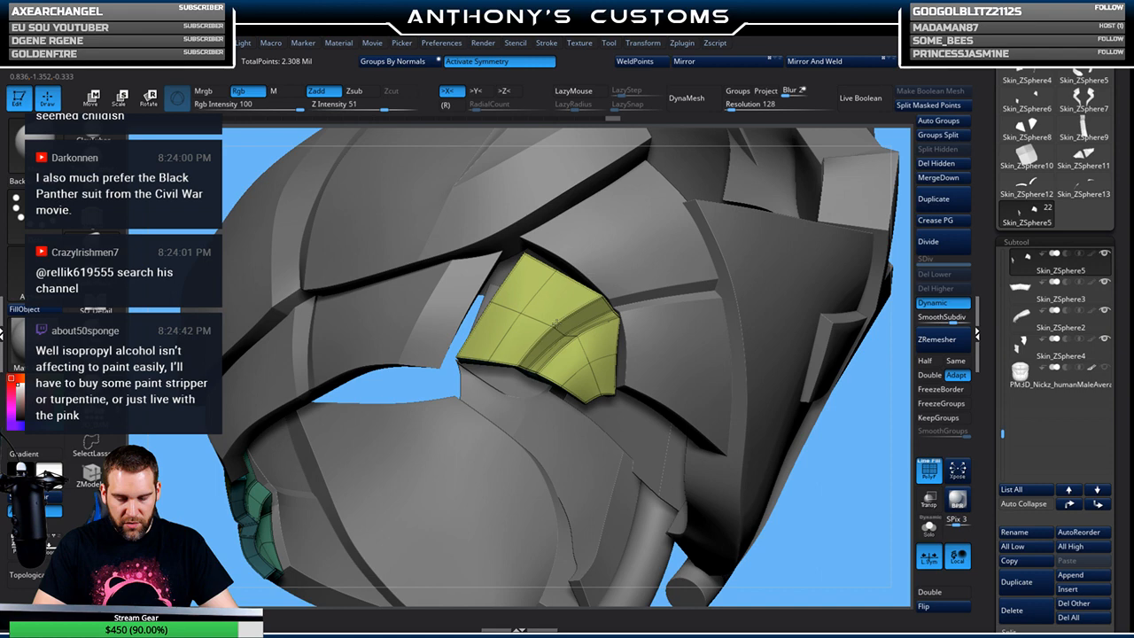
Pull the small grooved plate's upper corner and outer edge out to meet the neighbouring plates, using the Move brush
right_click_drag(574, 370, 602, 375)
mouse_move(626, 317)
left_mouse_down()
mouse_move(617, 316)
mouse_move(624, 310)
left_mouse_up()
mouse_move(641, 290)
right_mouse_down()
mouse_move(691, 298)
mouse_move(611, 306)
right_mouse_up()
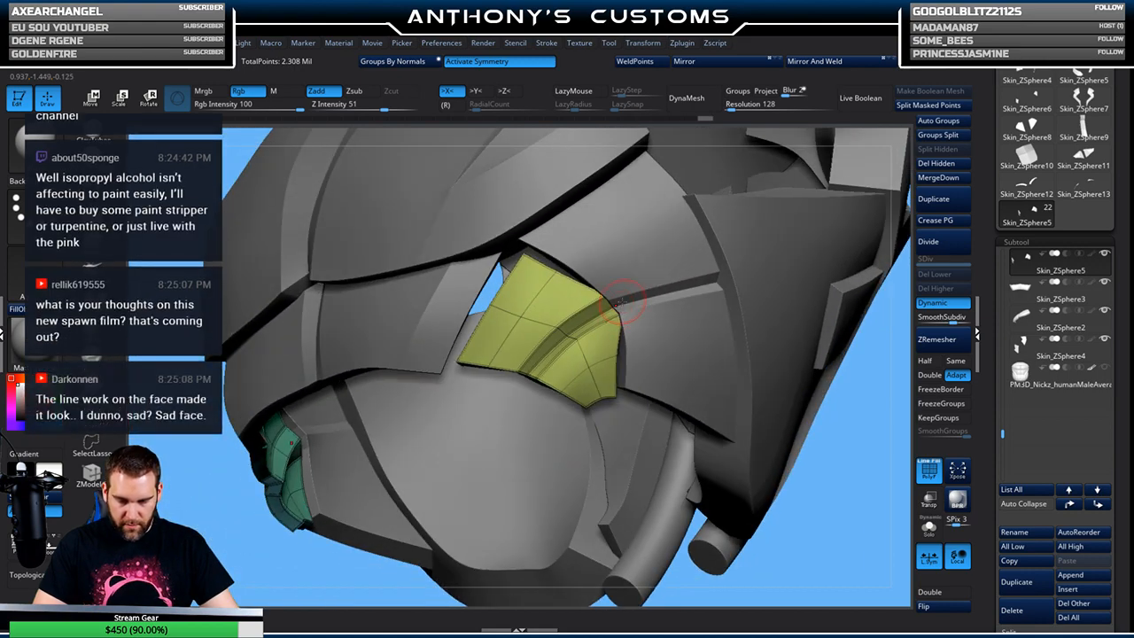
left_click_drag(575, 241, 521, 258)
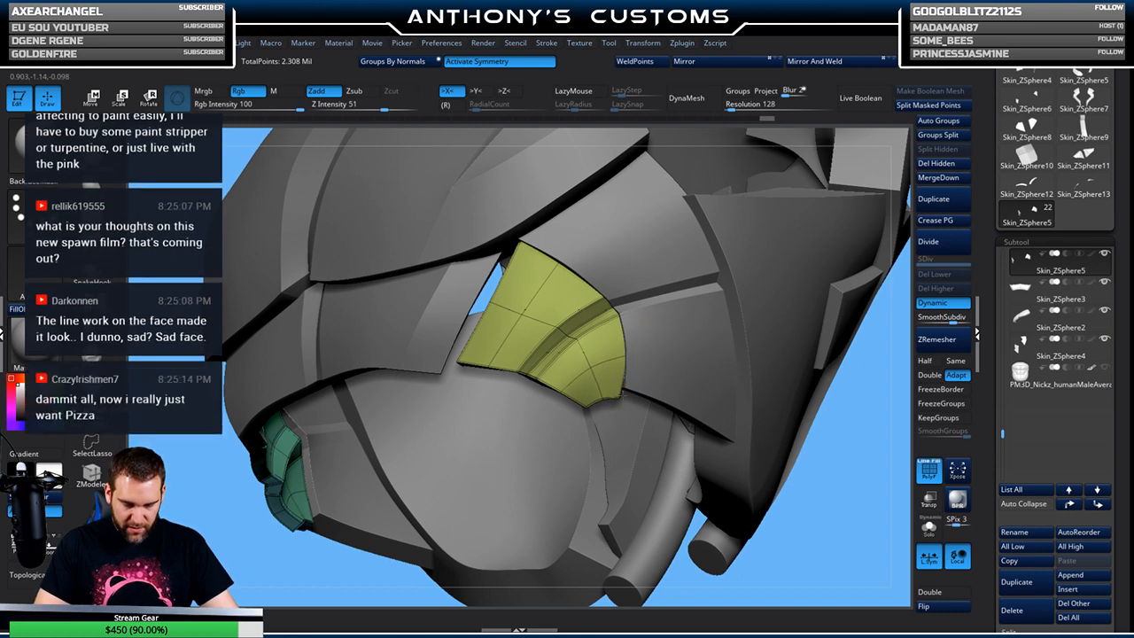
left_click_drag(840, 492, 686, 350)
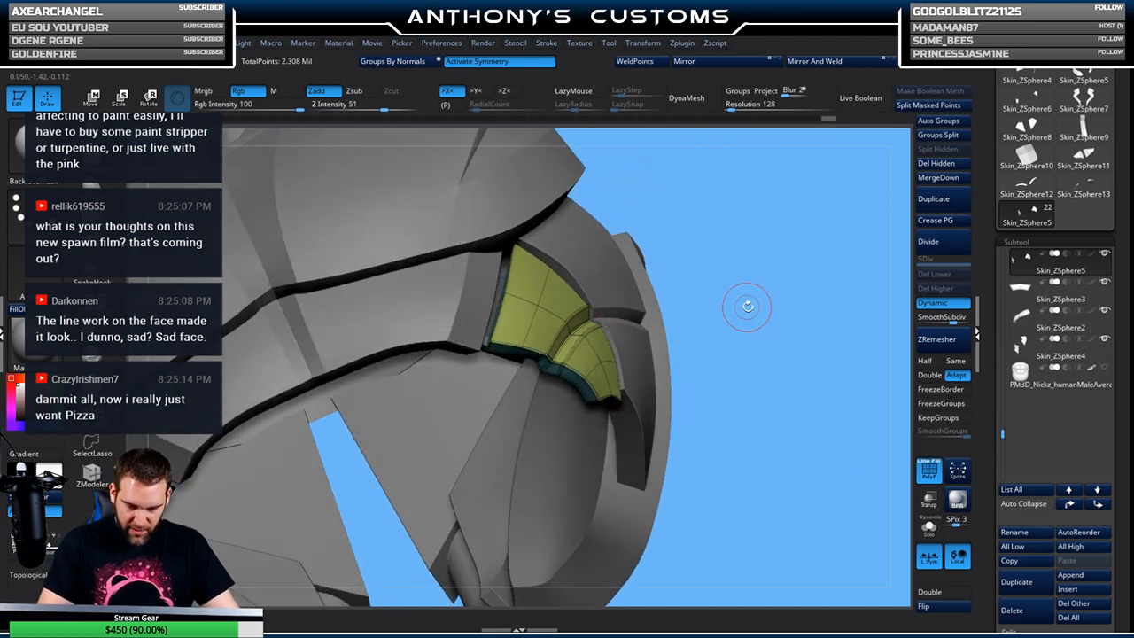
left_click_drag(734, 310, 772, 312)
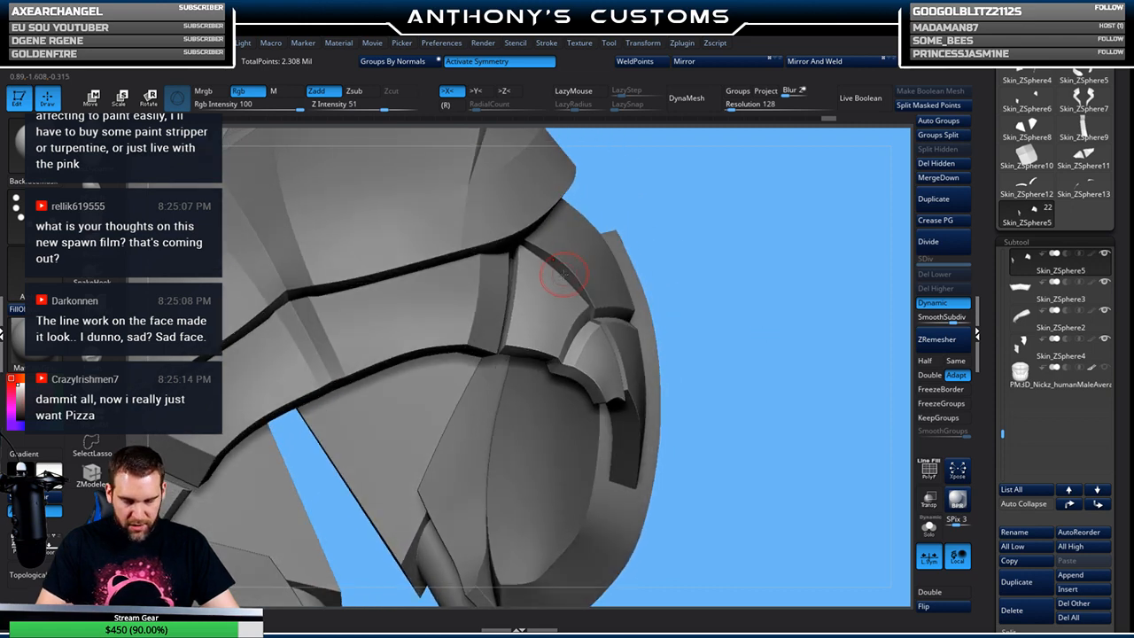
left_click_drag(620, 241, 571, 252)
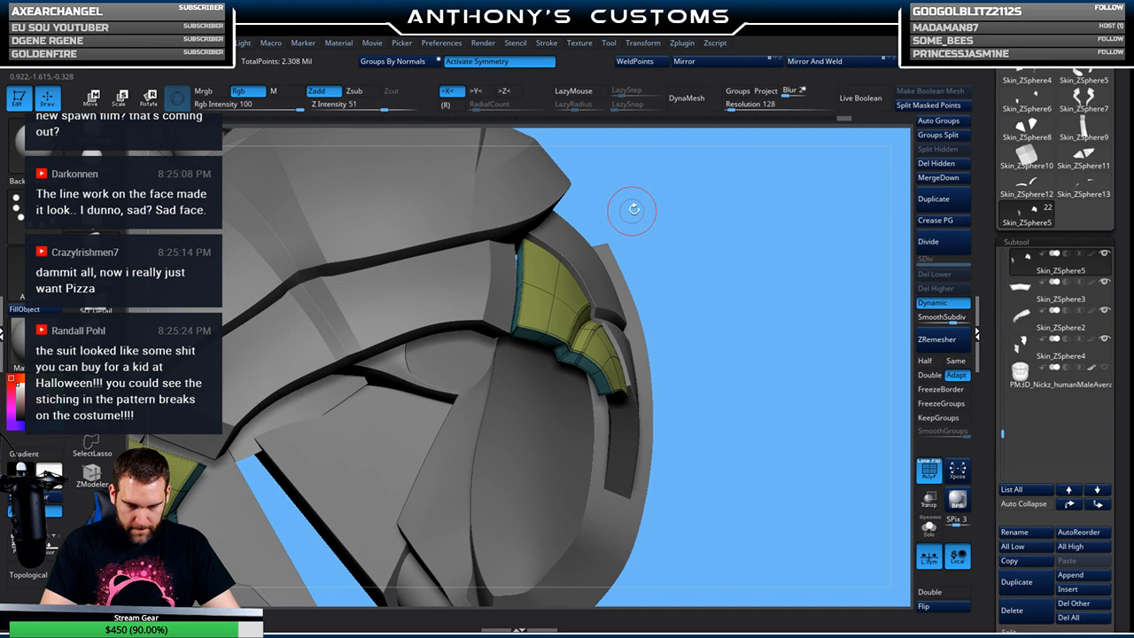
left_click_drag(759, 299, 745, 355)
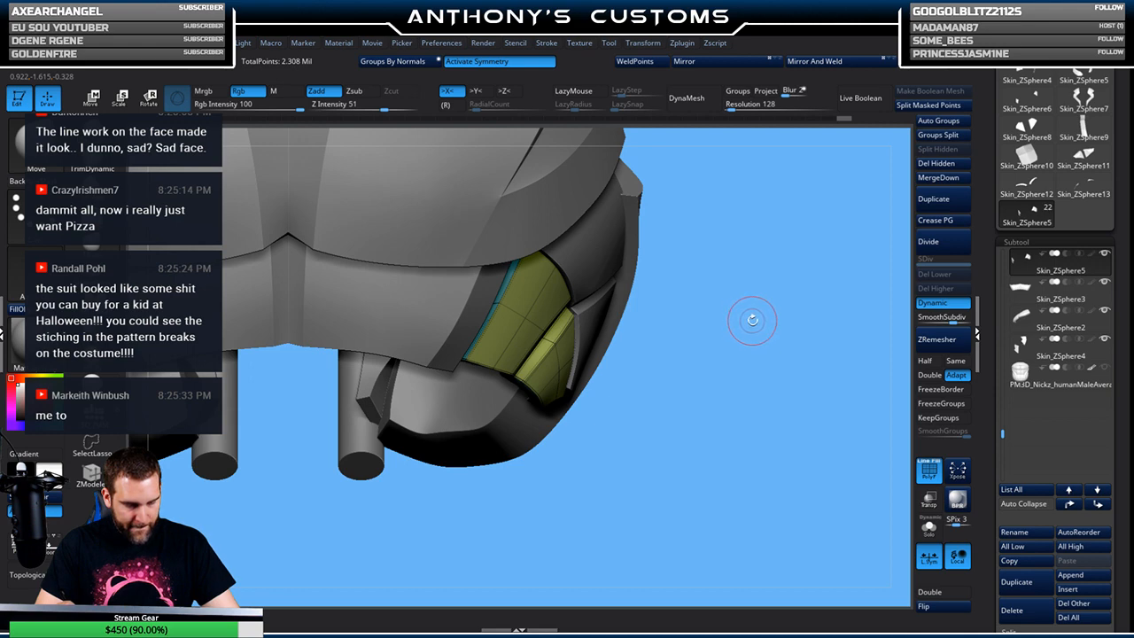
Refine the small plate's outer surface around the groove without the wireframe, checking its fit from the side and below
key("shift")
key("shift+f")
left_click_drag(762, 322, 531, 336)
left_click_drag(619, 451, 602, 290)
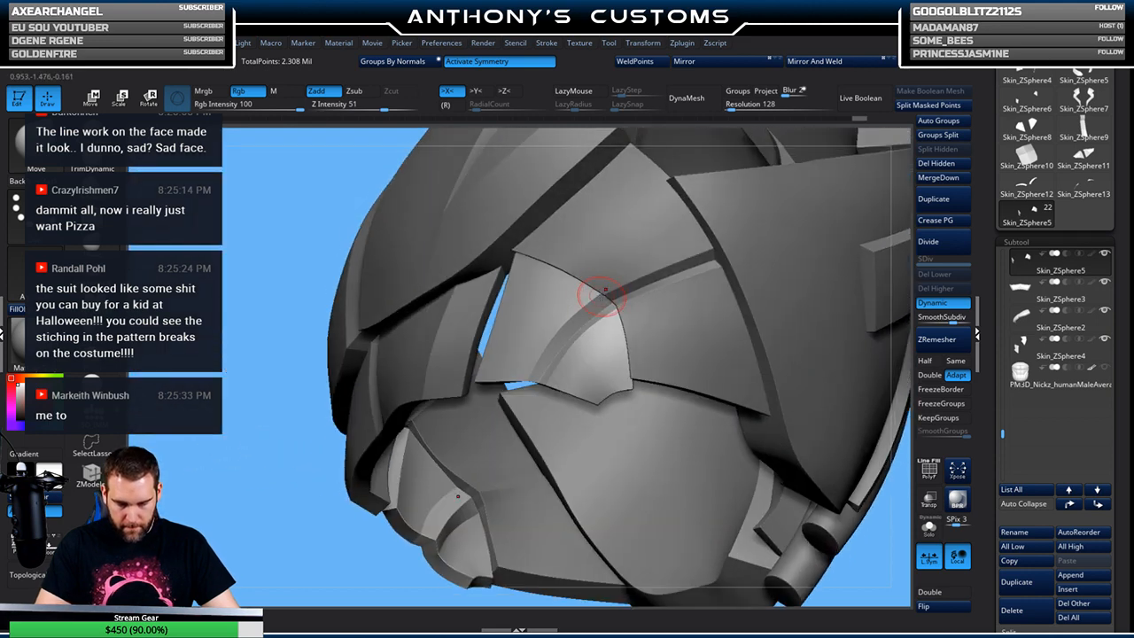
right_click_drag(557, 401, 614, 291)
right_click_drag(708, 275, 688, 223)
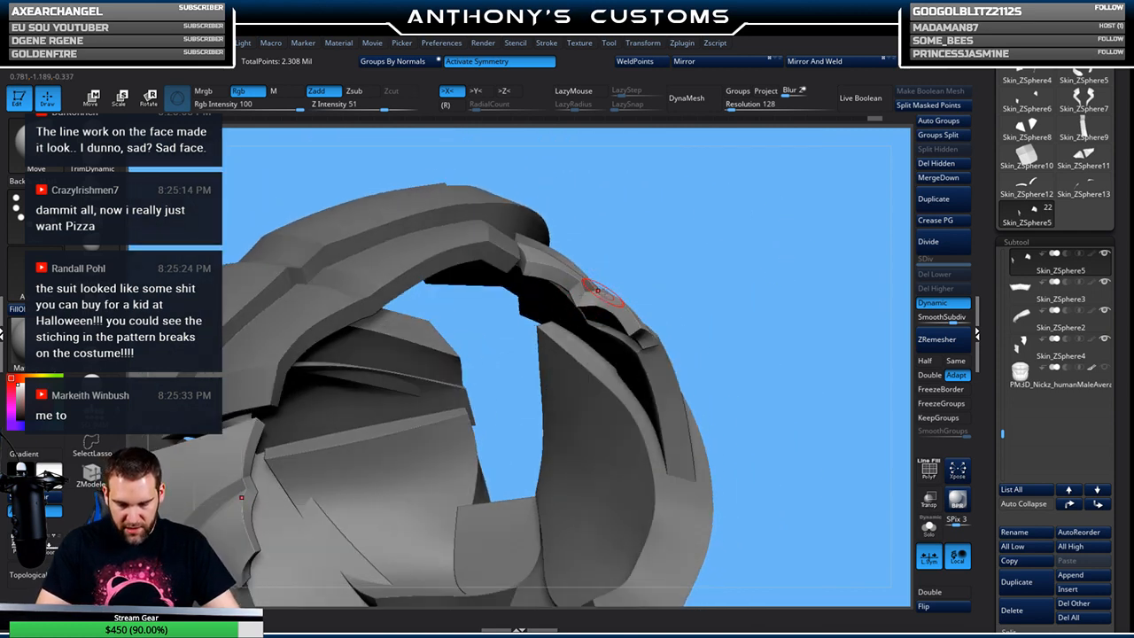
mouse_move(635, 248)
right_mouse_down()
mouse_move(682, 408)
mouse_move(659, 390)
mouse_move(664, 344)
right_mouse_up()
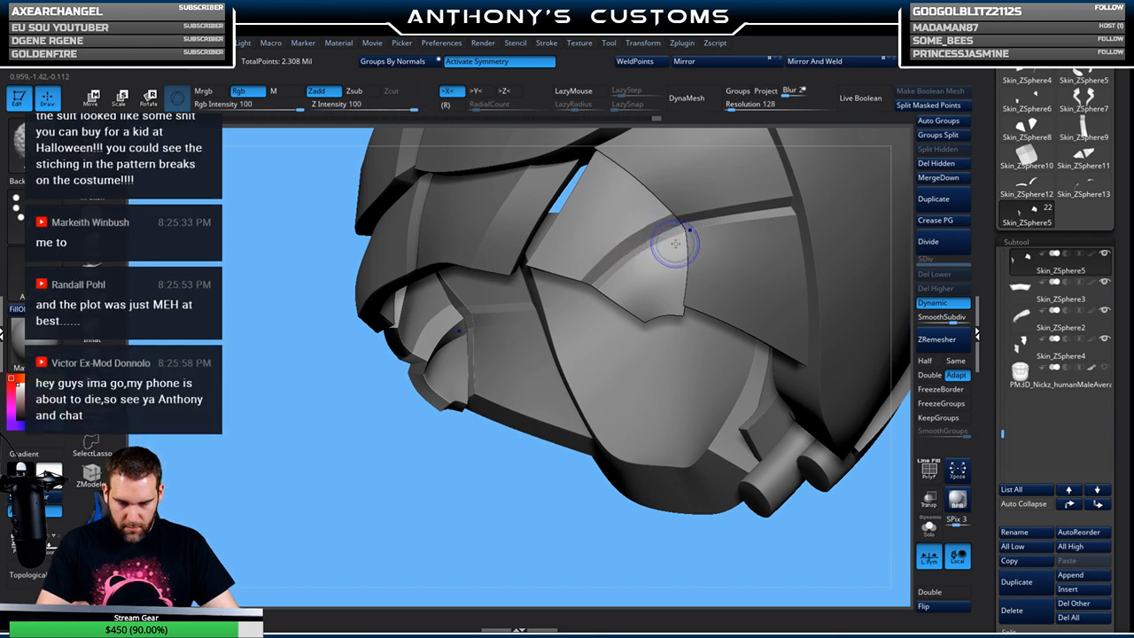
Inspect the small grooved plates in isolation with their wireframe shown, and bring back the whole body
key("shift+f")
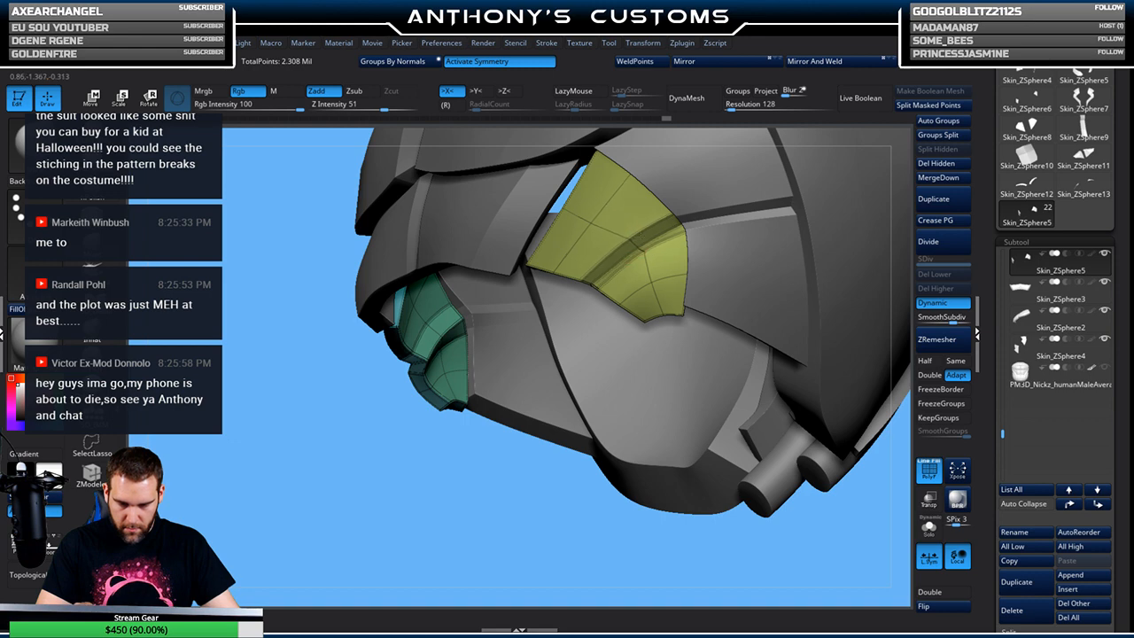
left_click_drag(494, 441, 522, 416)
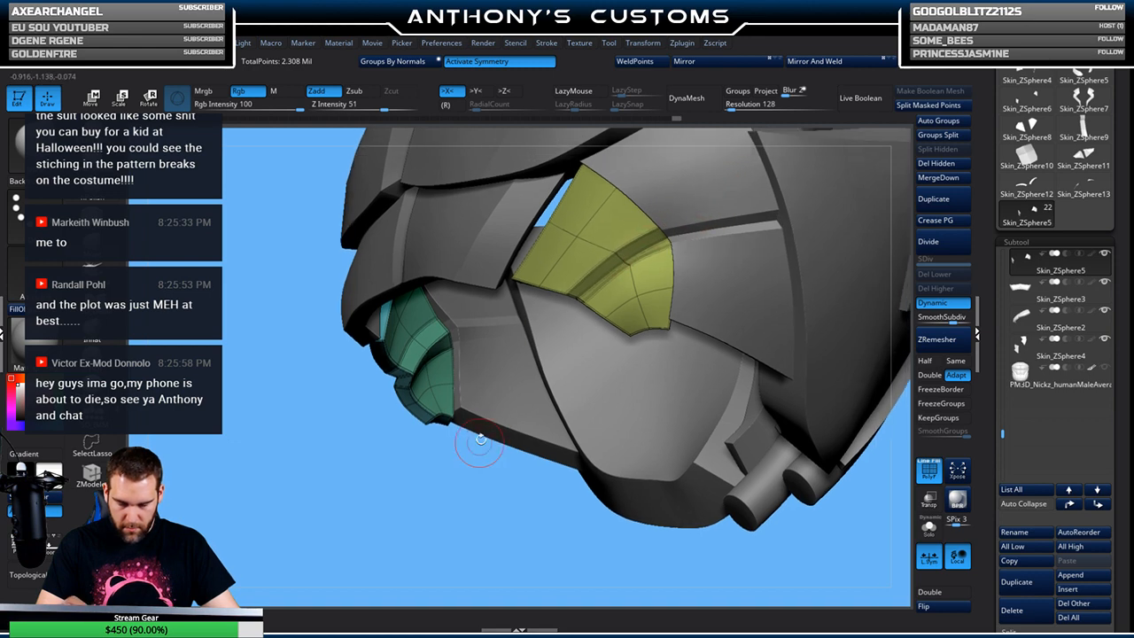
left_click(928, 528)
left_click(928, 528)
left_click(928, 528)
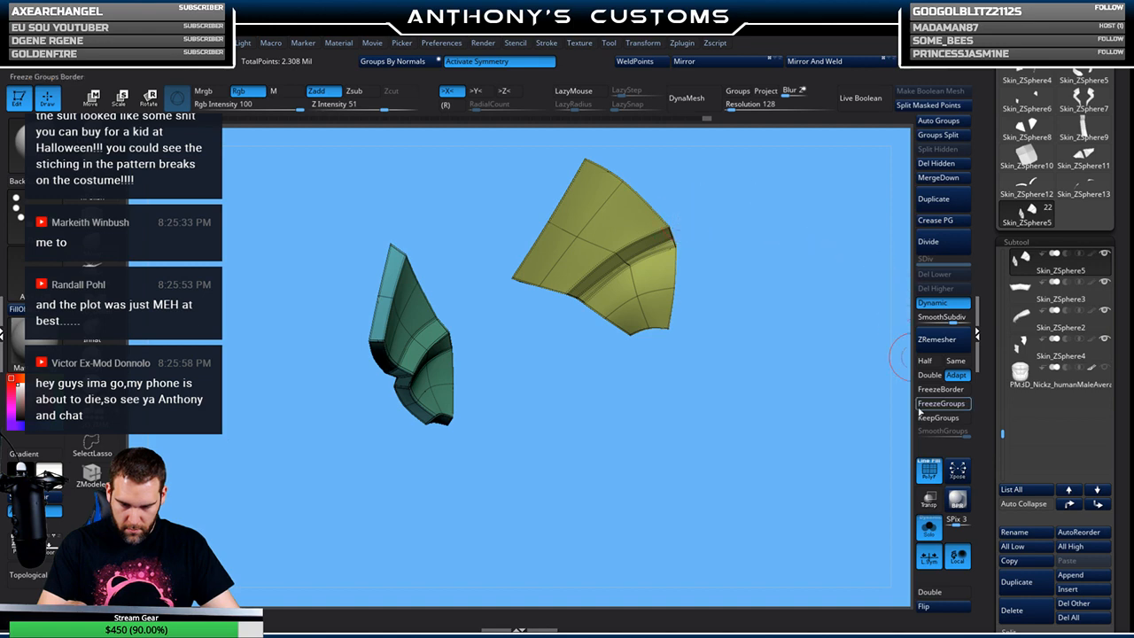
left_click(928, 529)
Move the small grooved plate's inner edge and lower corner up against the adjoining angled lower plate
left_click_drag(460, 522, 499, 443)
left_click_drag(722, 221, 806, 305)
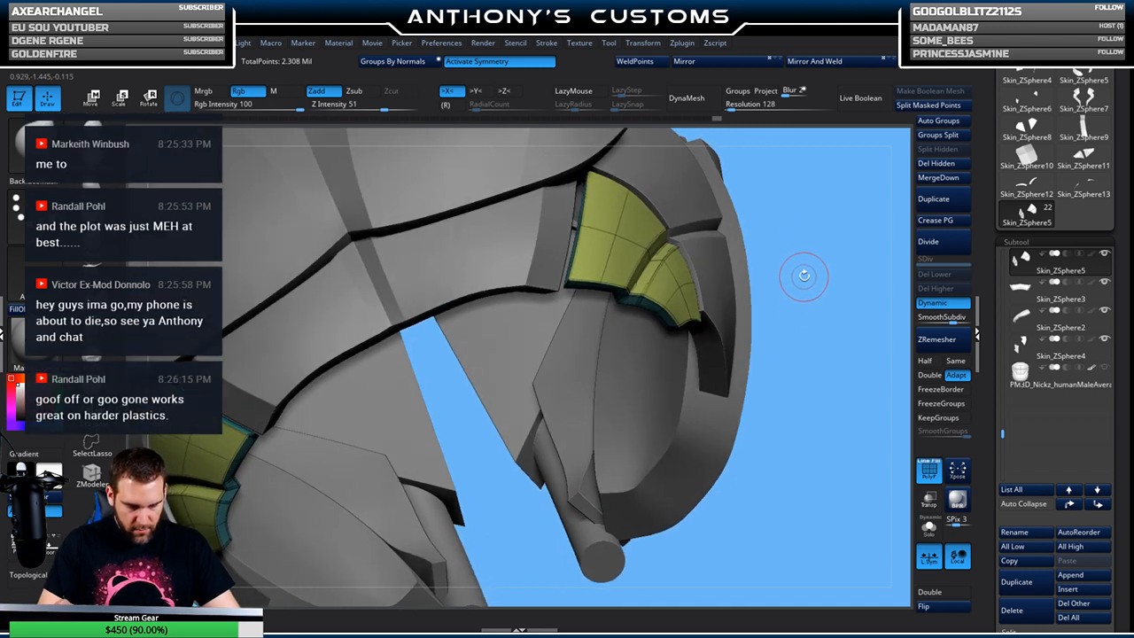
left_click_drag(795, 243, 808, 275)
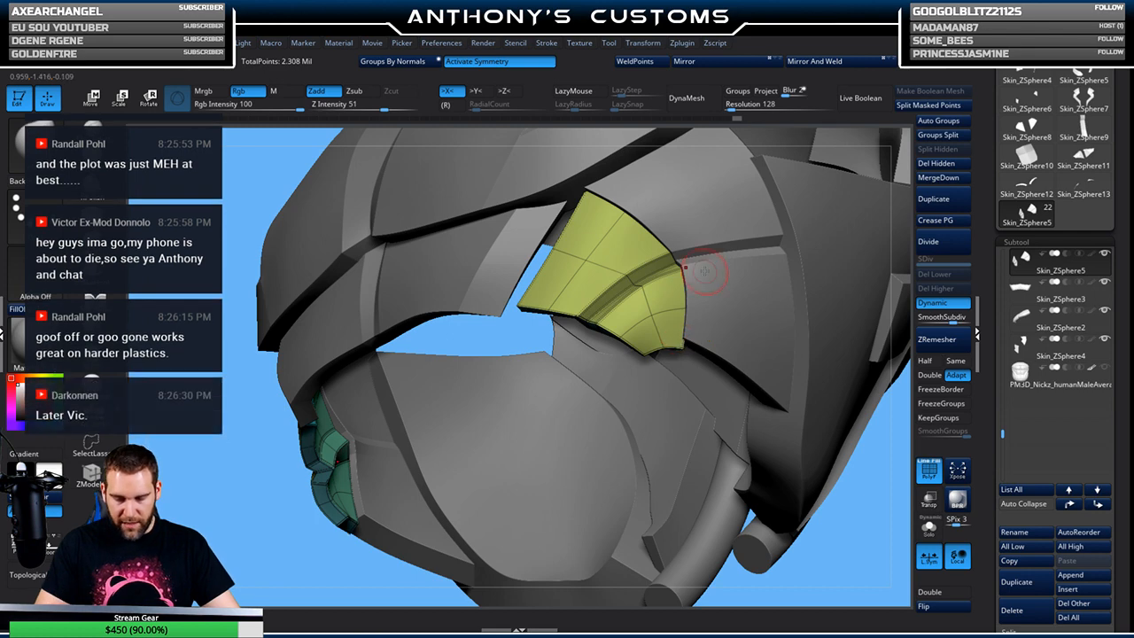
mouse_move(611, 200)
right_mouse_down()
mouse_move(564, 212)
mouse_move(584, 215)
right_mouse_up()
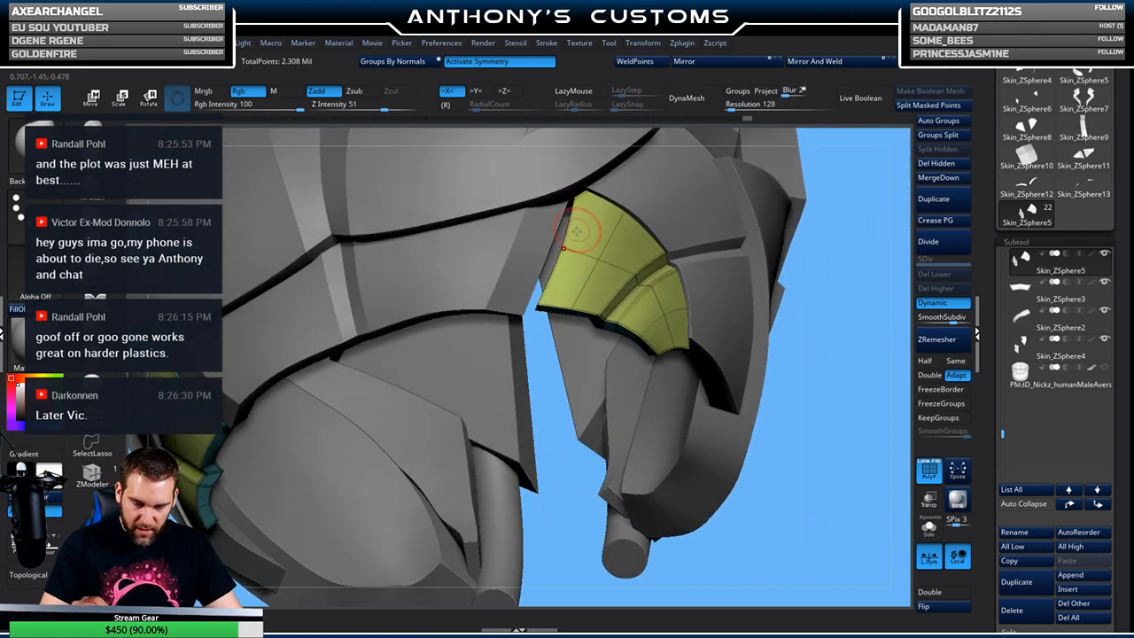
left_click_drag(540, 302, 531, 304)
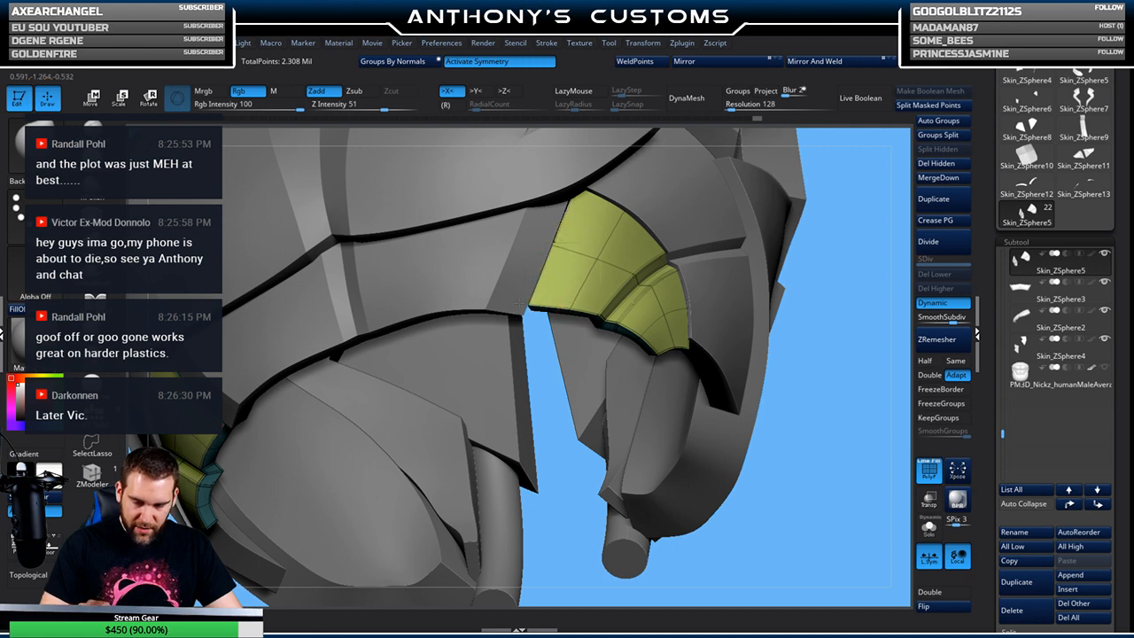
left_click_drag(568, 232, 561, 231)
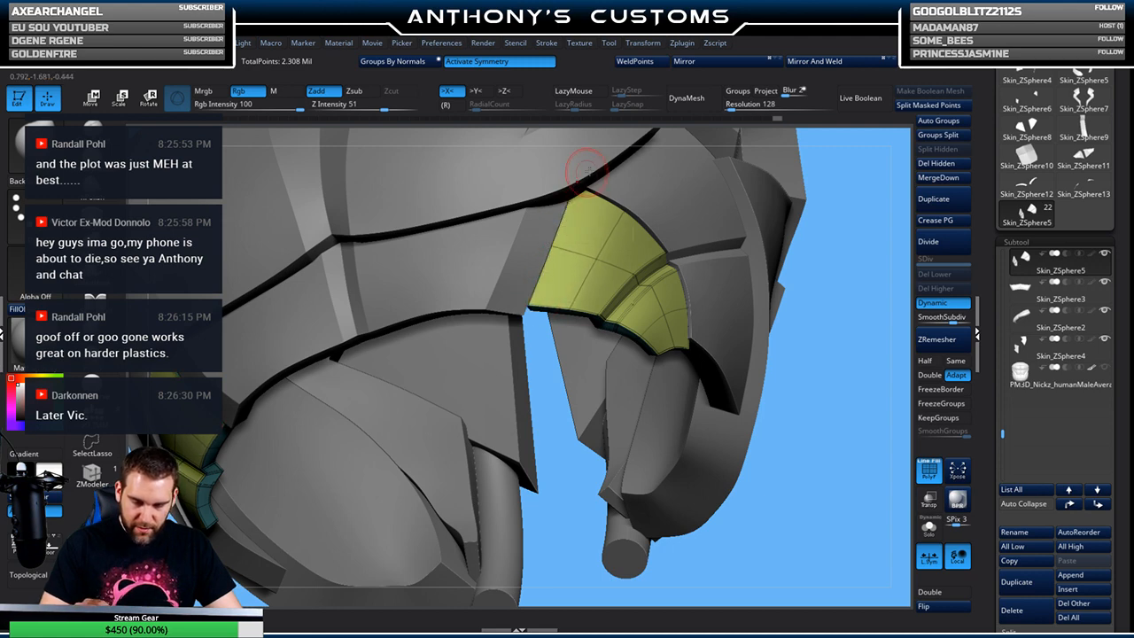
Adjust the edge points on the small grooved plate's inner side from below and behind, and hide the wireframe
right_click_drag(567, 180, 577, 182)
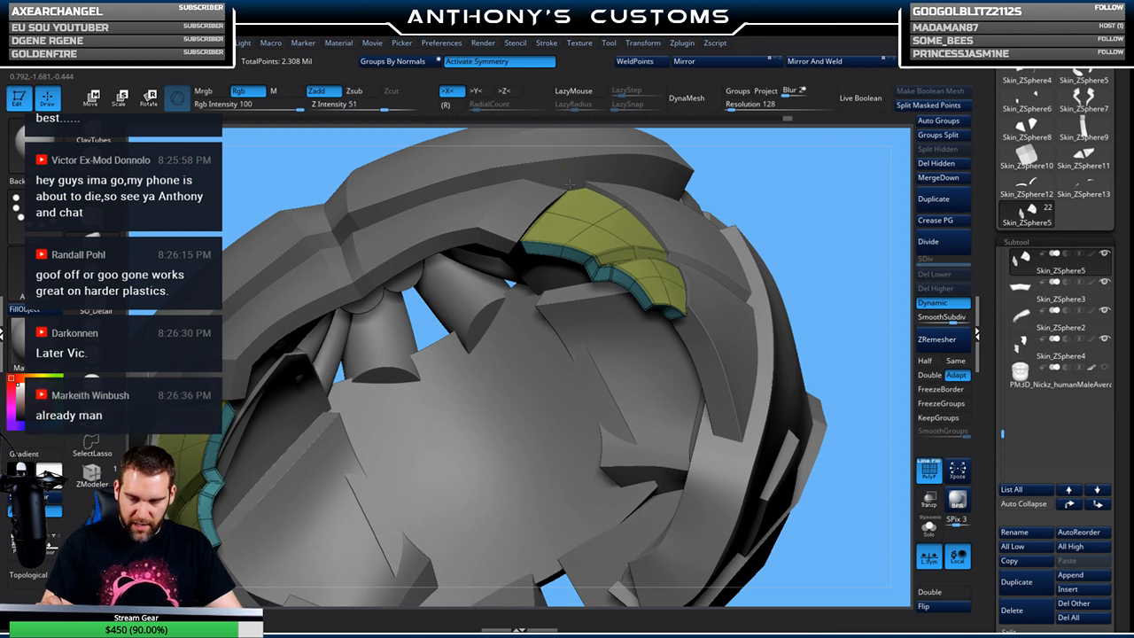
right_click_drag(742, 192, 557, 177)
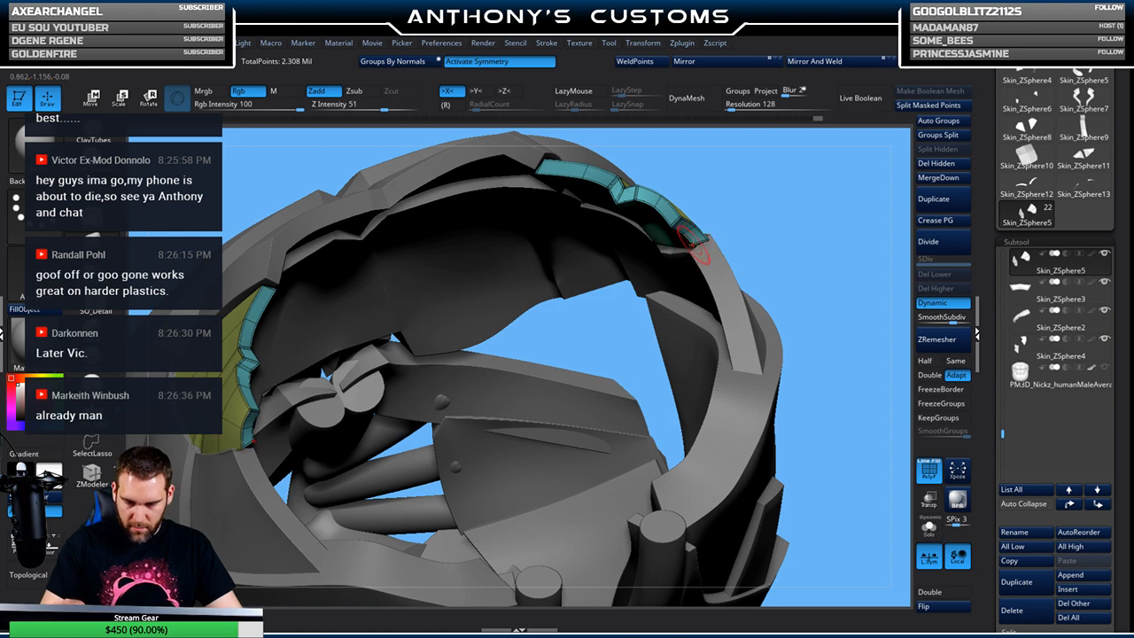
right_click_drag(786, 214, 644, 266)
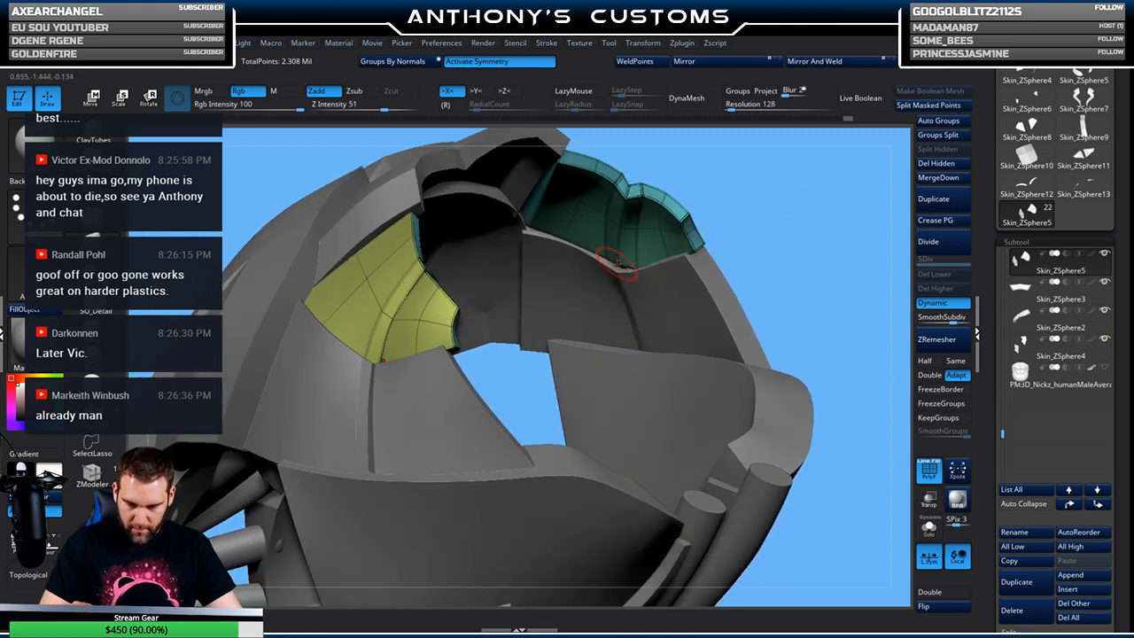
right_click_drag(651, 365, 630, 265)
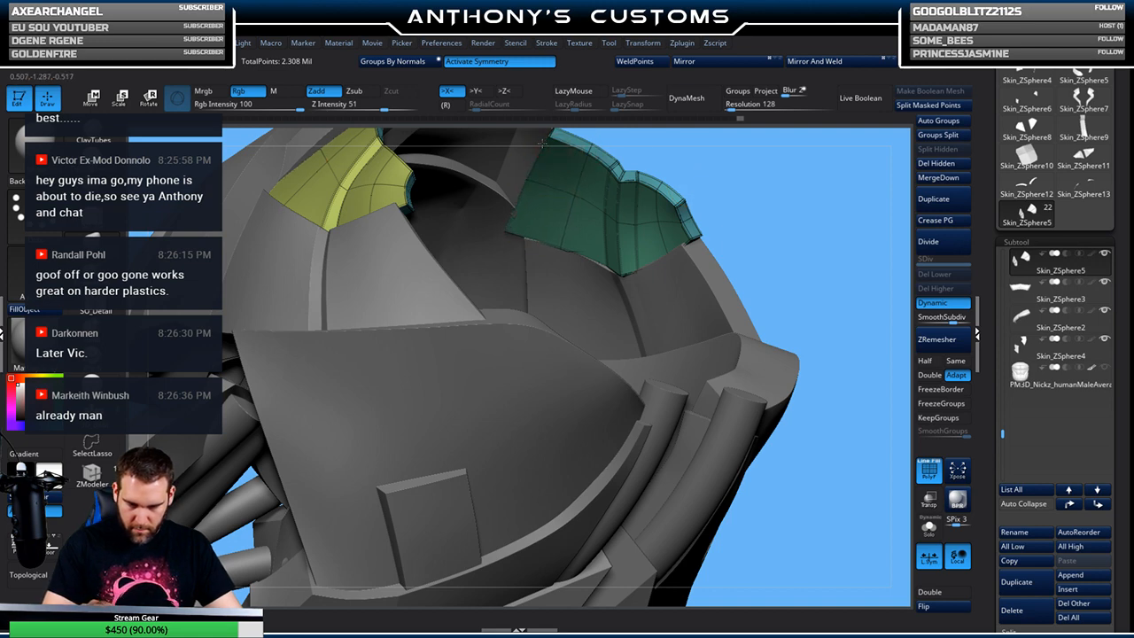
left_click_drag(788, 228, 768, 443)
mouse_move(768, 395)
left_mouse_down("alt")
mouse_move(761, 339)
mouse_move(736, 466)
mouse_move(769, 377)
mouse_move(770, 390)
mouse_move(818, 406)
mouse_move(791, 378)
mouse_move(815, 386)
mouse_move(770, 375)
mouse_move(756, 351)
left_mouse_up("alt")
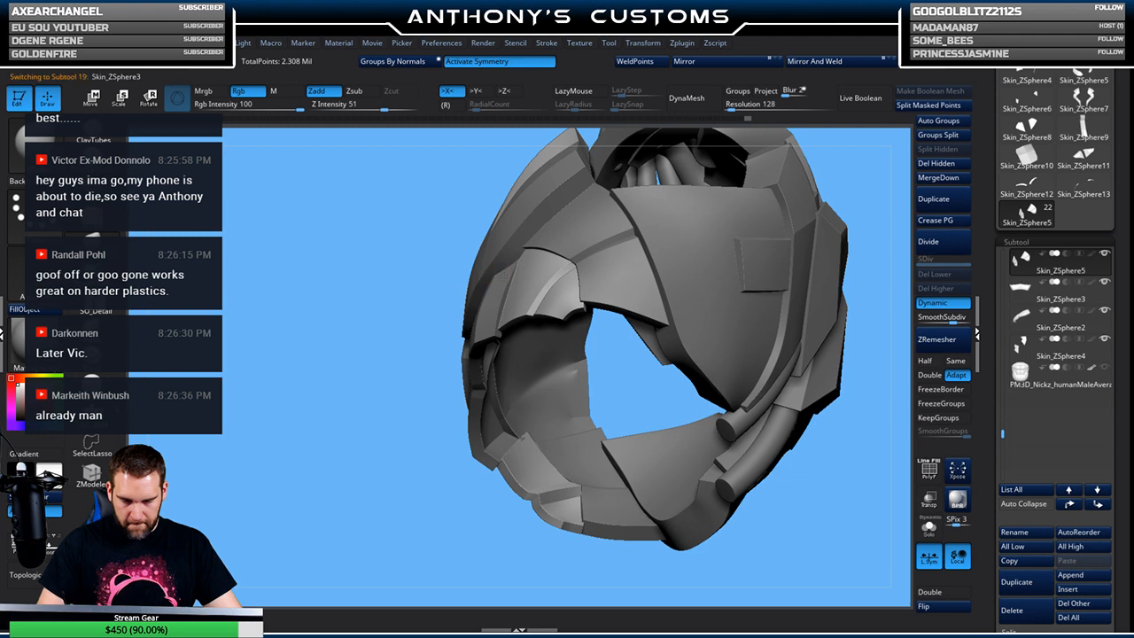
Select the angled lower plates, and switch back to the small grooved plates with their wireframe shown
left_click(516, 260, "alt")
left_click_drag(422, 478, 406, 430)
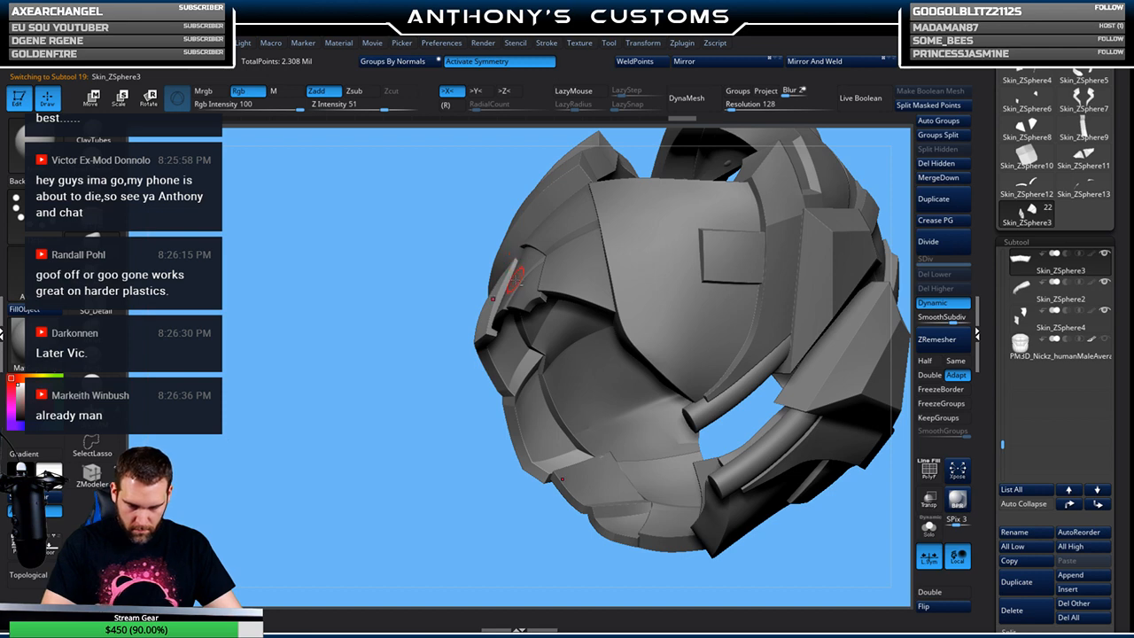
left_click(520, 279, "alt")
key("shift+f")
left_click_drag(430, 449, 423, 508)
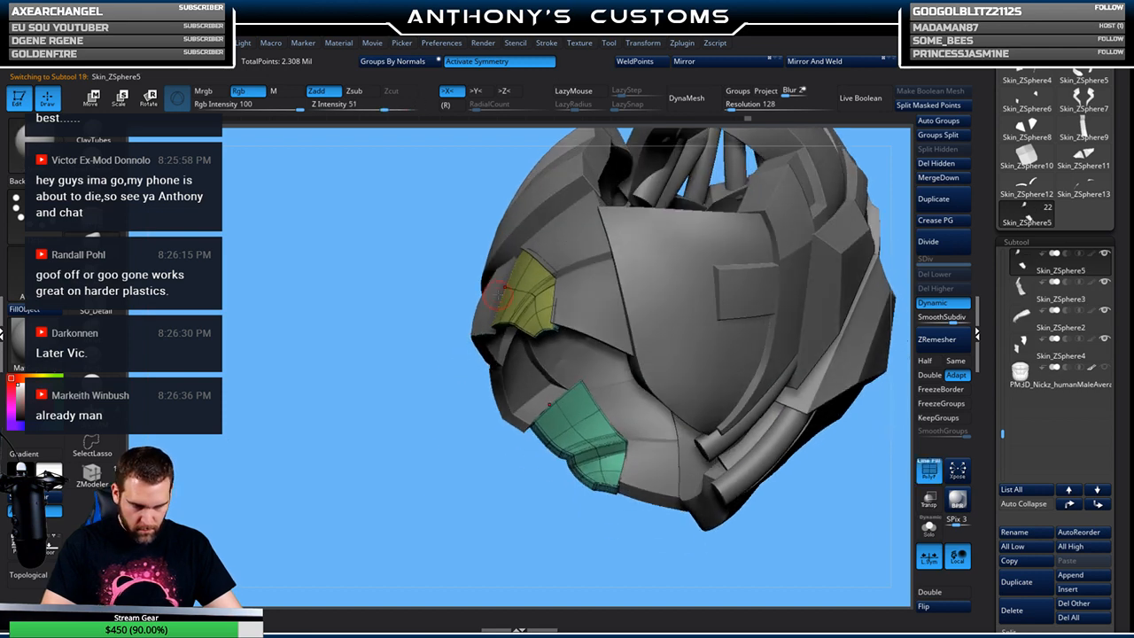
Adjust the small grooved plates' lower inner corner from below, and return to the whole body's front without the wireframe
left_click_drag(467, 392, 533, 394)
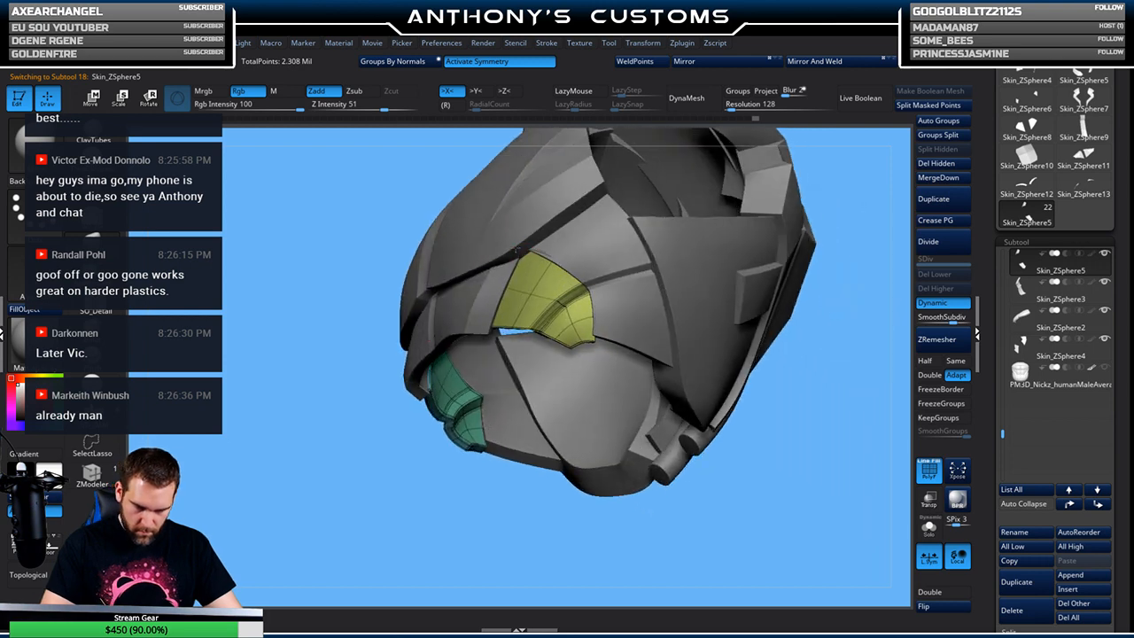
left_click_drag(827, 271, 776, 186)
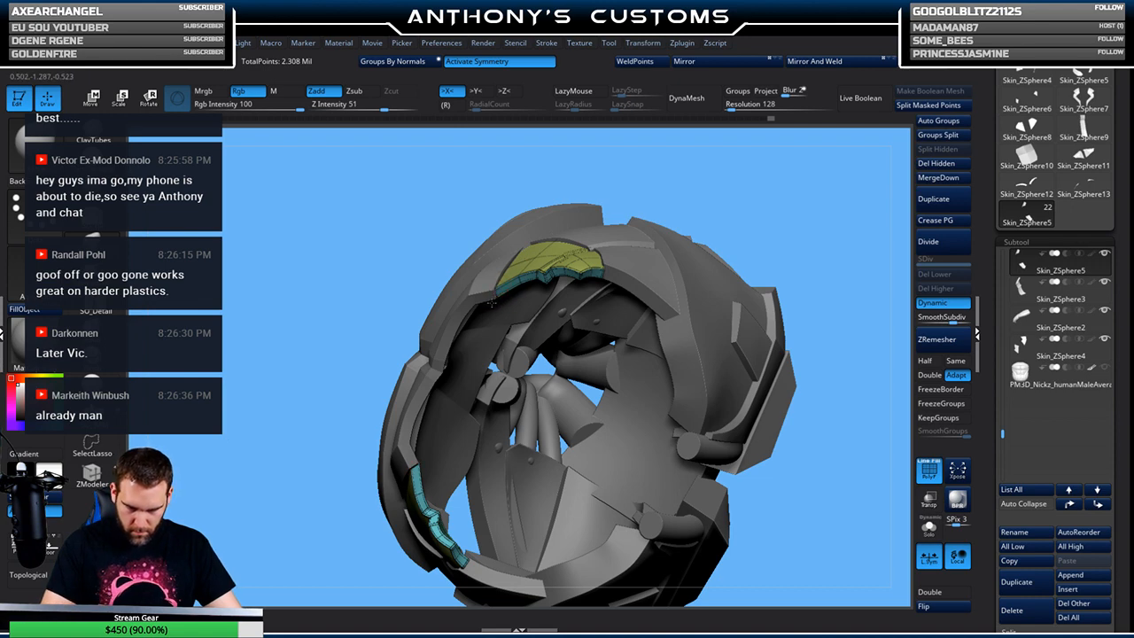
left_click_drag(722, 198, 507, 256)
left_click_drag(657, 188, 802, 379)
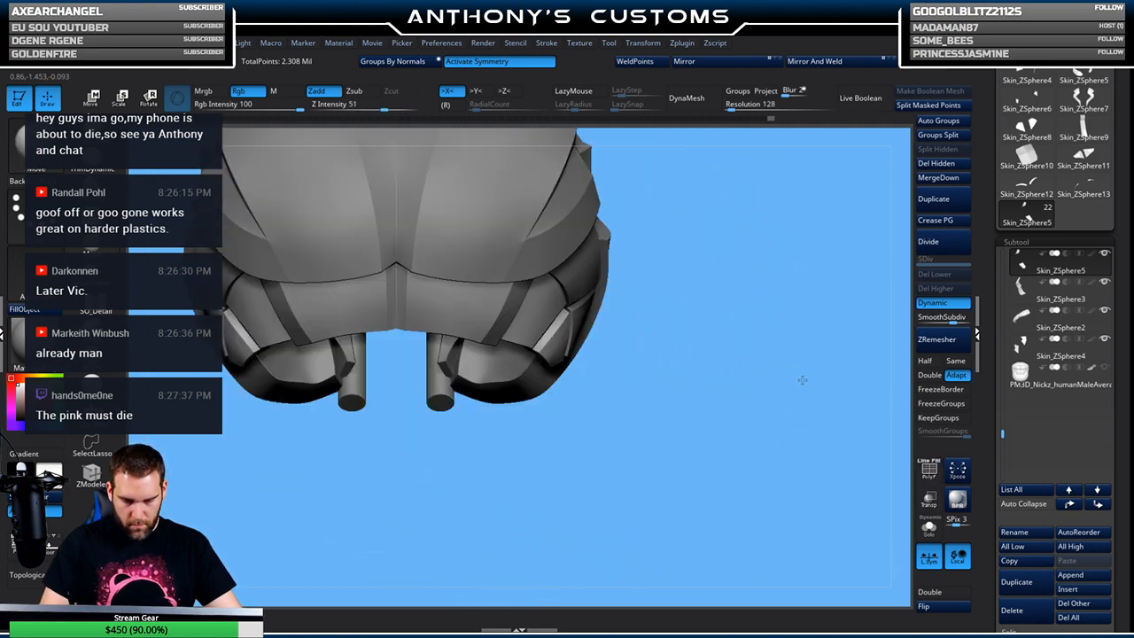
left_click_drag(731, 393, 710, 335, "alt")
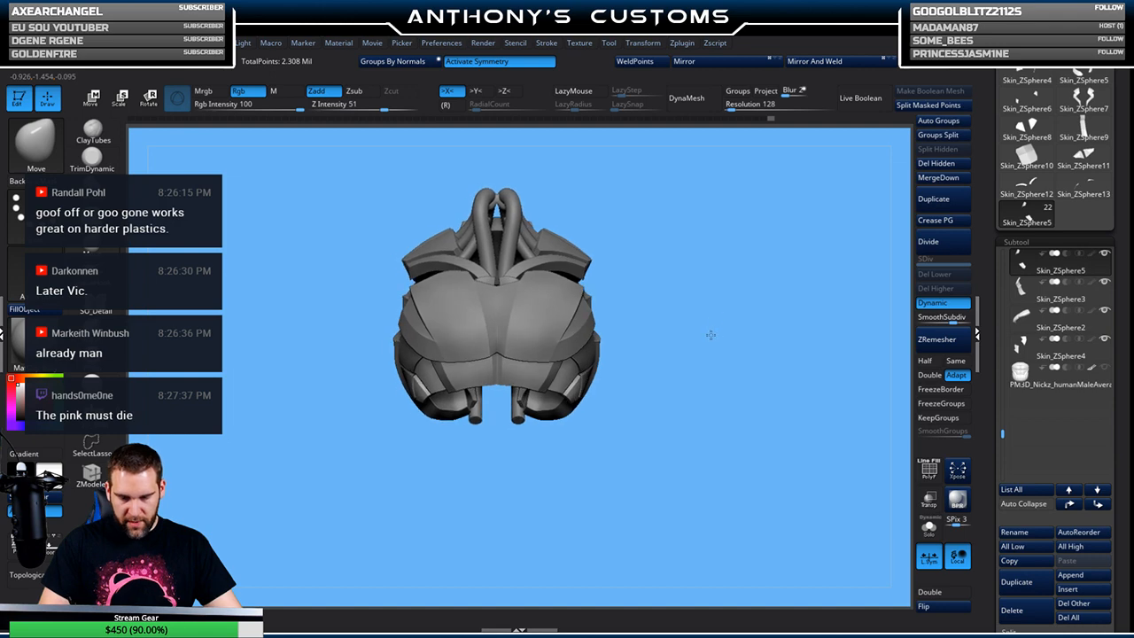
Inspect the body's lower front from below, frame the whole model from the front, and save the project
left_click_drag(752, 387, 648, 311, "alt")
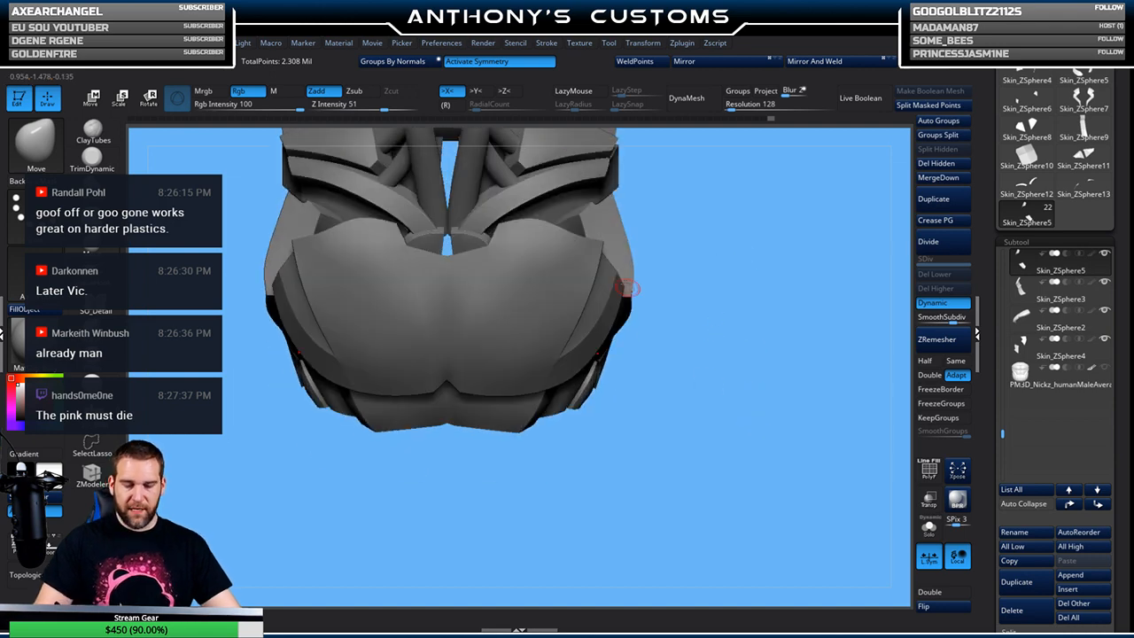
mouse_move(705, 234)
left_mouse_down()
mouse_move(724, 276)
mouse_move(720, 260)
mouse_move(639, 259)
left_mouse_up()
left_click_drag(415, 423, 464, 408)
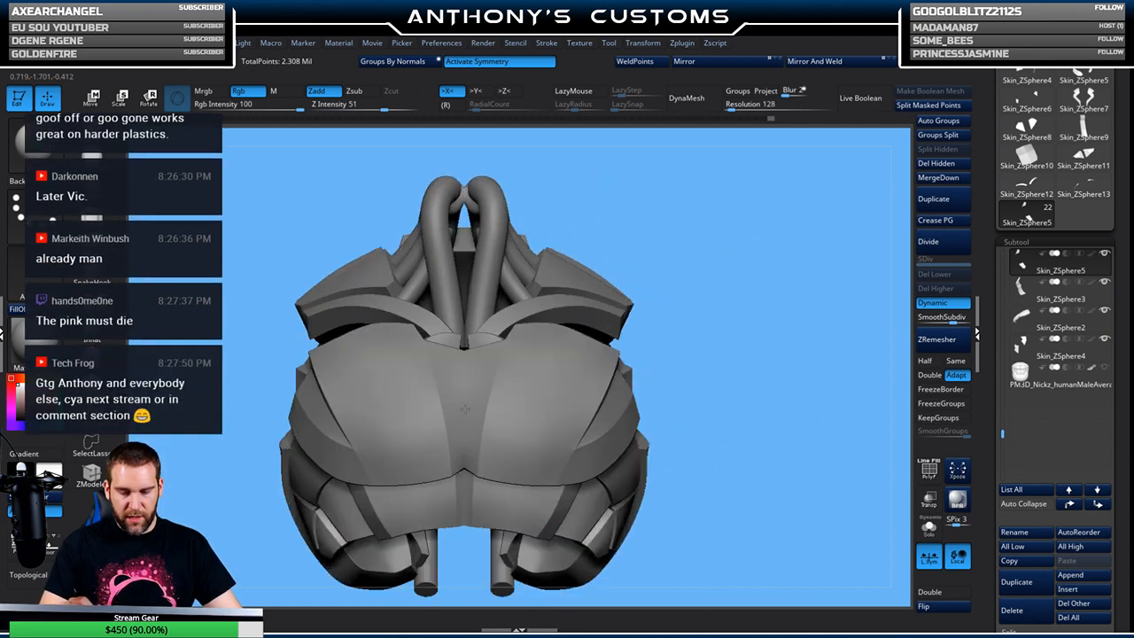
key("shift+f")
key("shift+f")
right_click_drag(493, 330, 547, 390, "alt")
key("f")
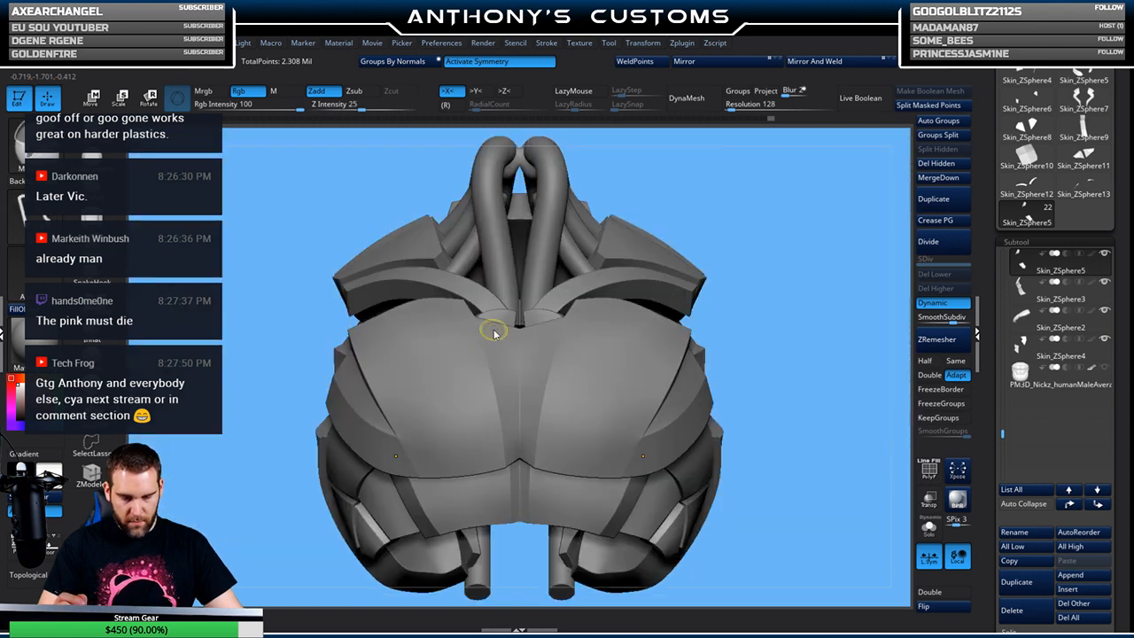
key("ctrl+s")
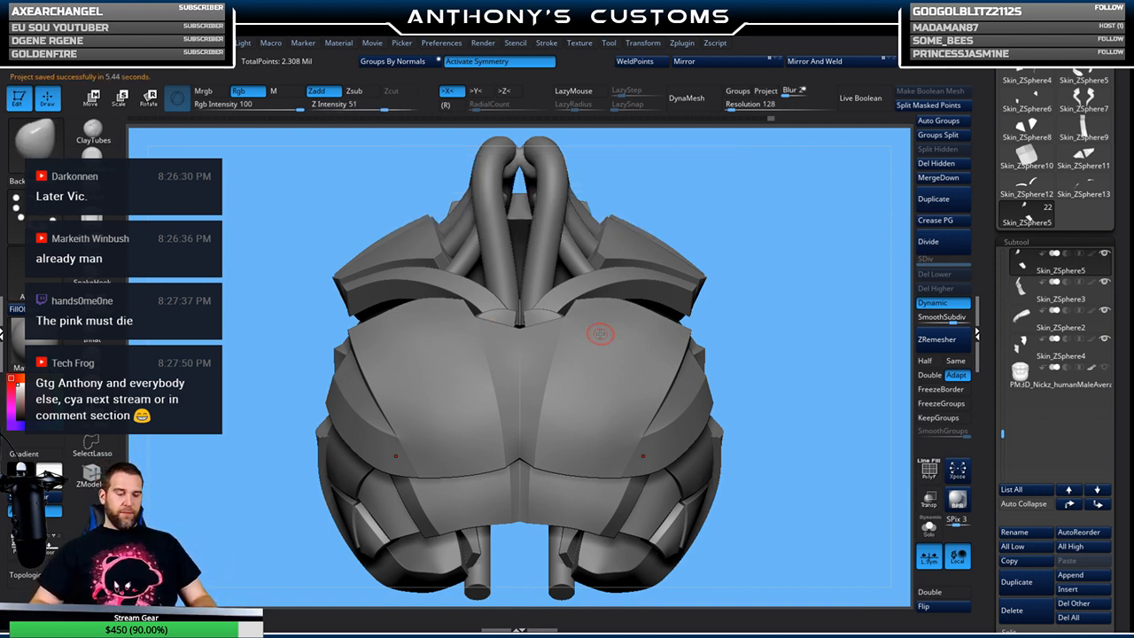
Select the large curved plate, show its wireframe, and adjust the middle of its lower edge from below
left_click_drag(758, 232, 753, 310)
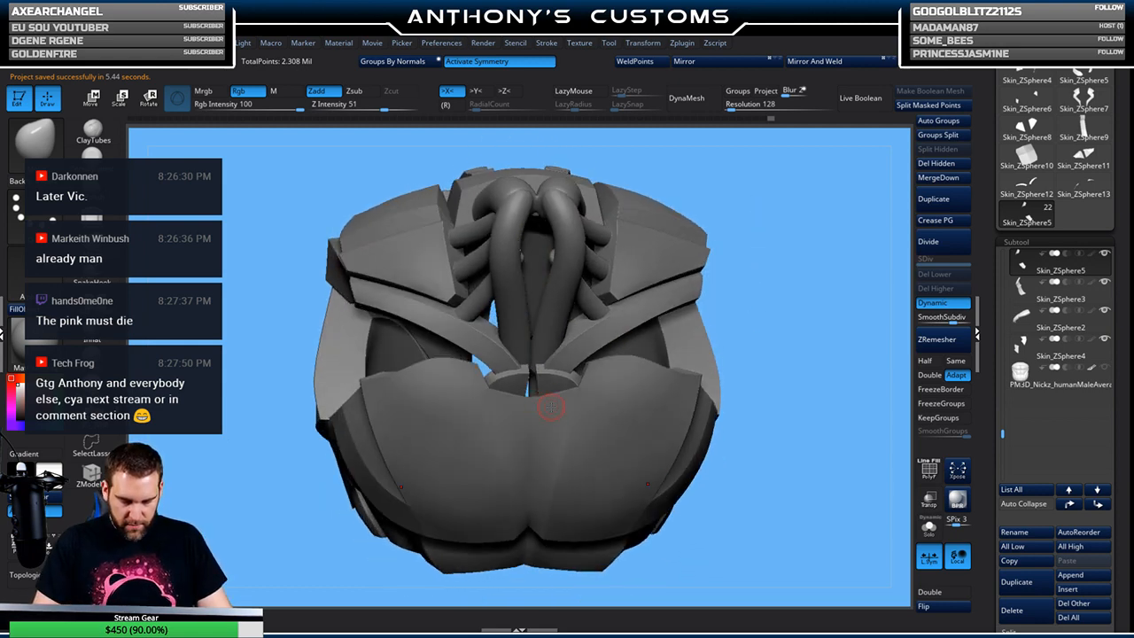
left_click(532, 429, "alt")
key("shift+f")
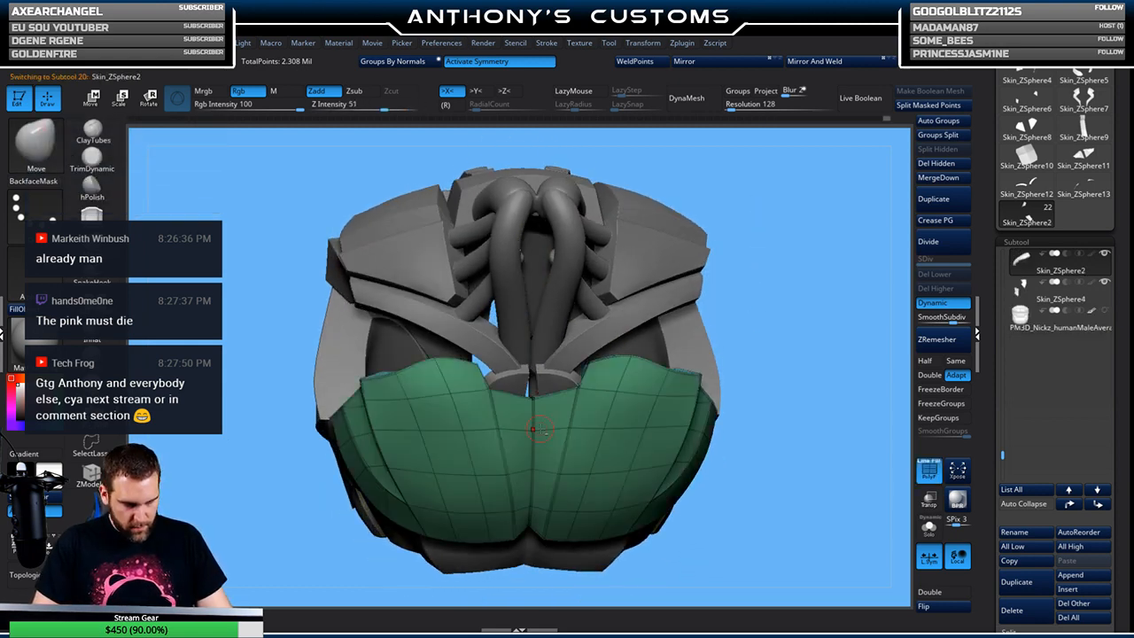
left_click_drag(788, 266, 785, 330)
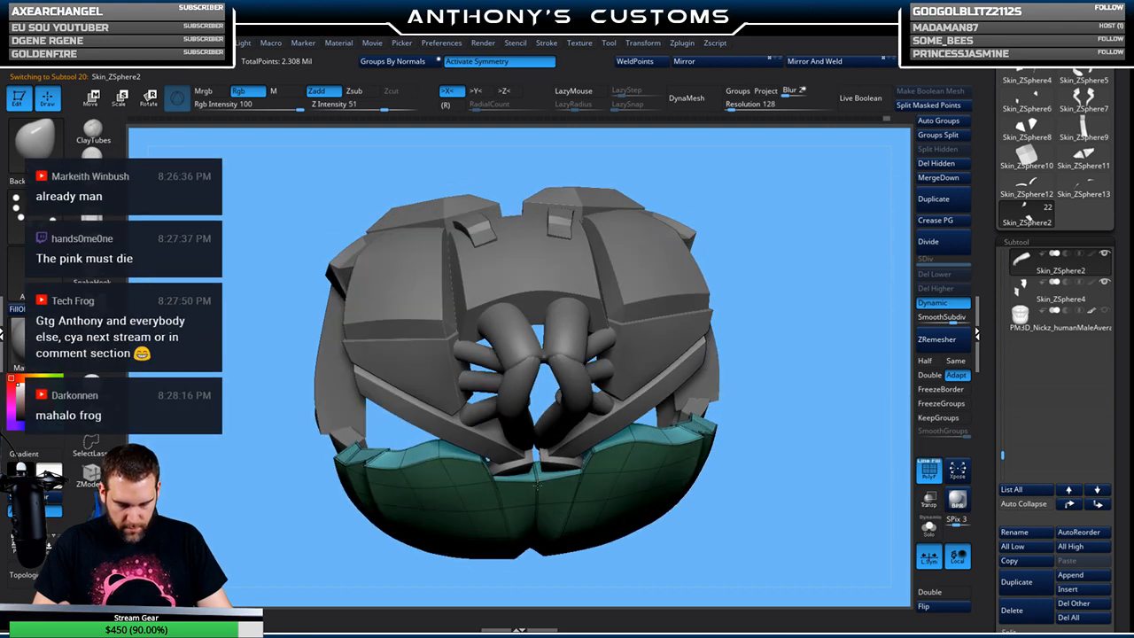
mouse_move(791, 404)
left_mouse_down()
mouse_move(785, 264)
mouse_move(700, 372)
left_mouse_up()
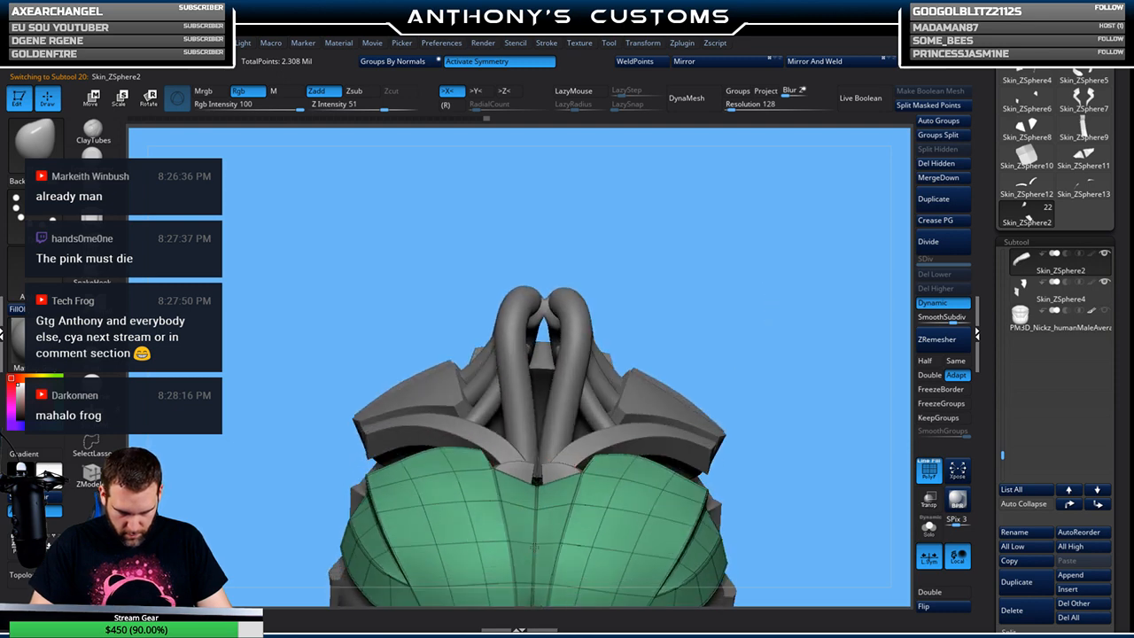
left_click_drag(779, 393, 775, 252)
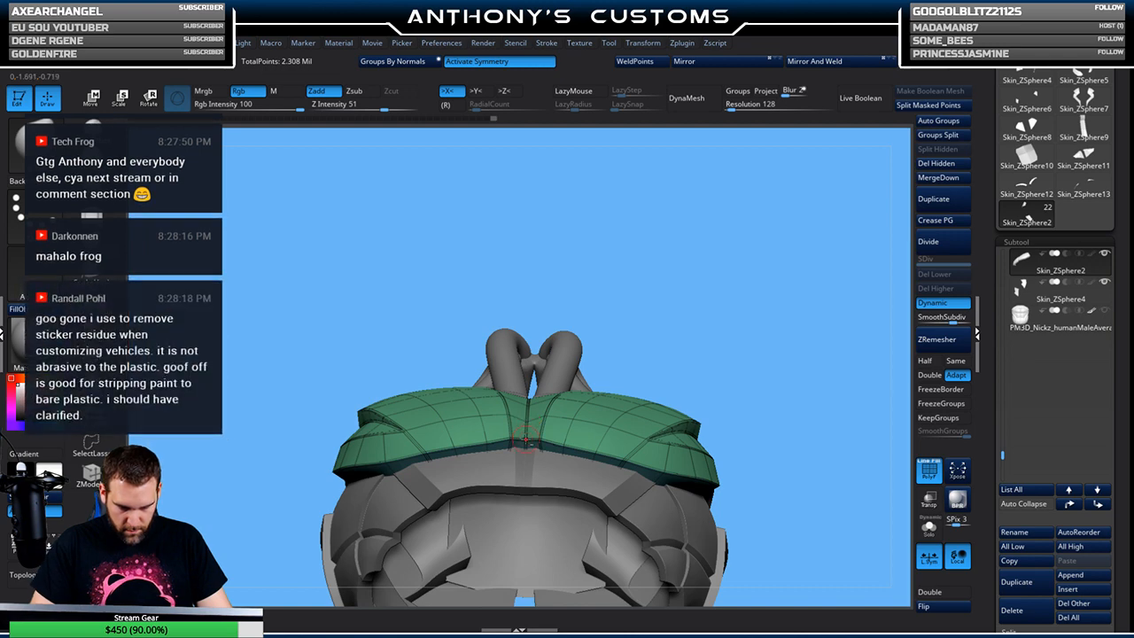
left_click_drag(681, 321, 525, 432)
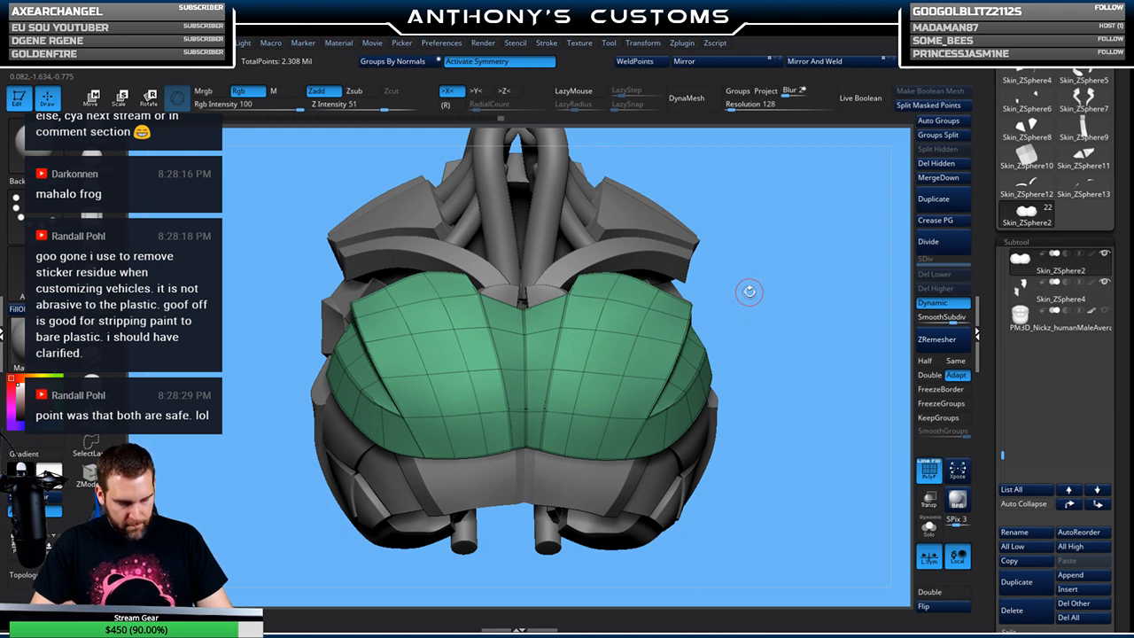
Refine the large curved plate's lower centre point from underneath, and return to the front without the wireframe
left_click_drag(783, 340, 676, 281)
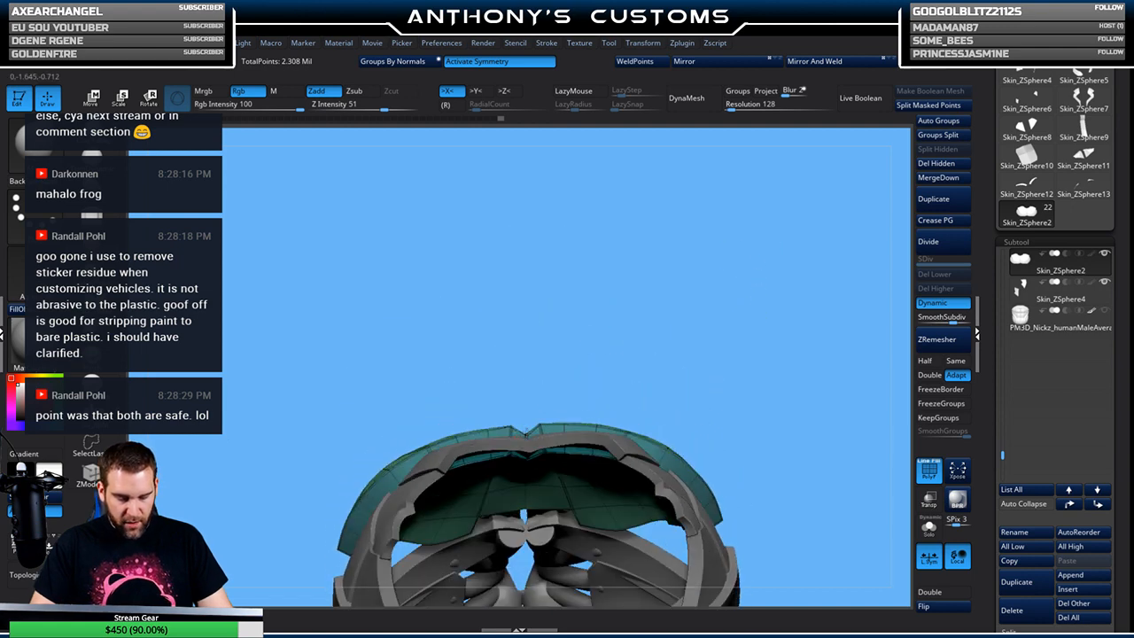
left_click_drag(603, 345, 555, 393)
left_click_drag(526, 434, 563, 426)
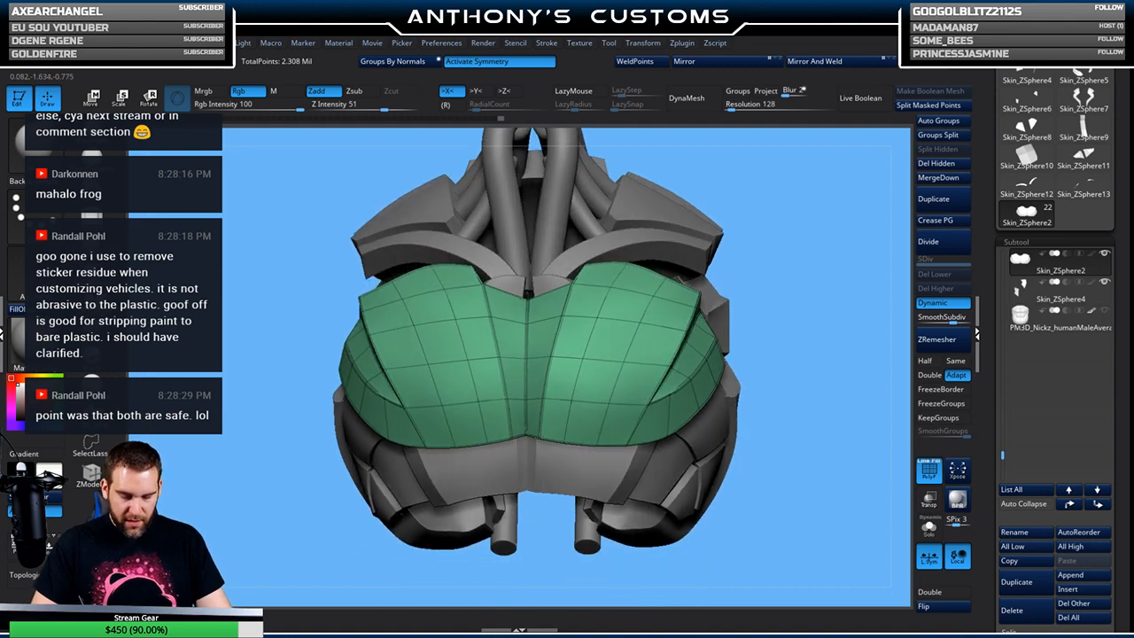
left_click_drag(809, 287, 776, 274)
mouse_move(821, 312)
left_mouse_down()
mouse_move(817, 275)
mouse_move(802, 315)
mouse_move(824, 327)
mouse_move(825, 314)
left_mouse_up()
key("shift+f")
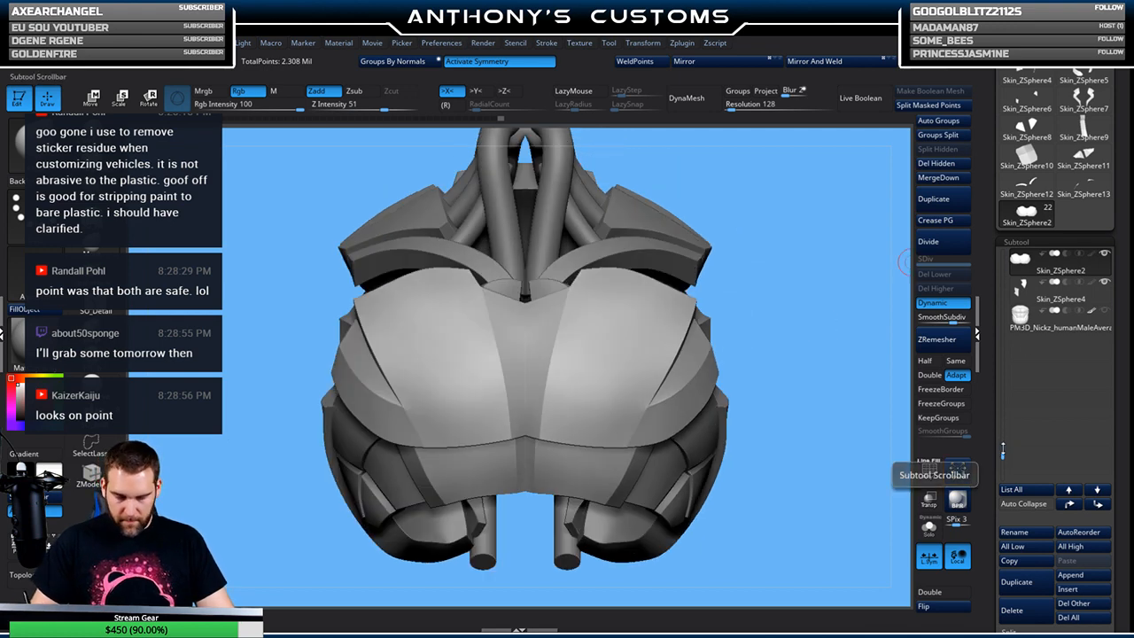
Toggle the original sculpt's visibility to compare it with the hard-surface plates, and leave it hidden
left_click_drag(1003, 449, 1003, 251)
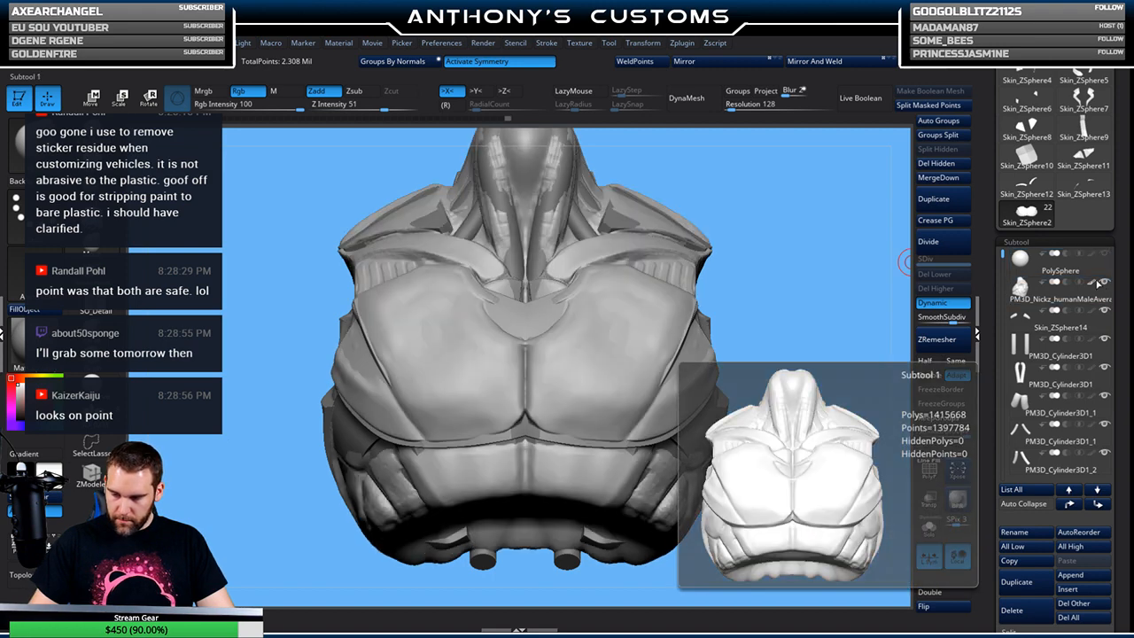
left_click(1101, 284)
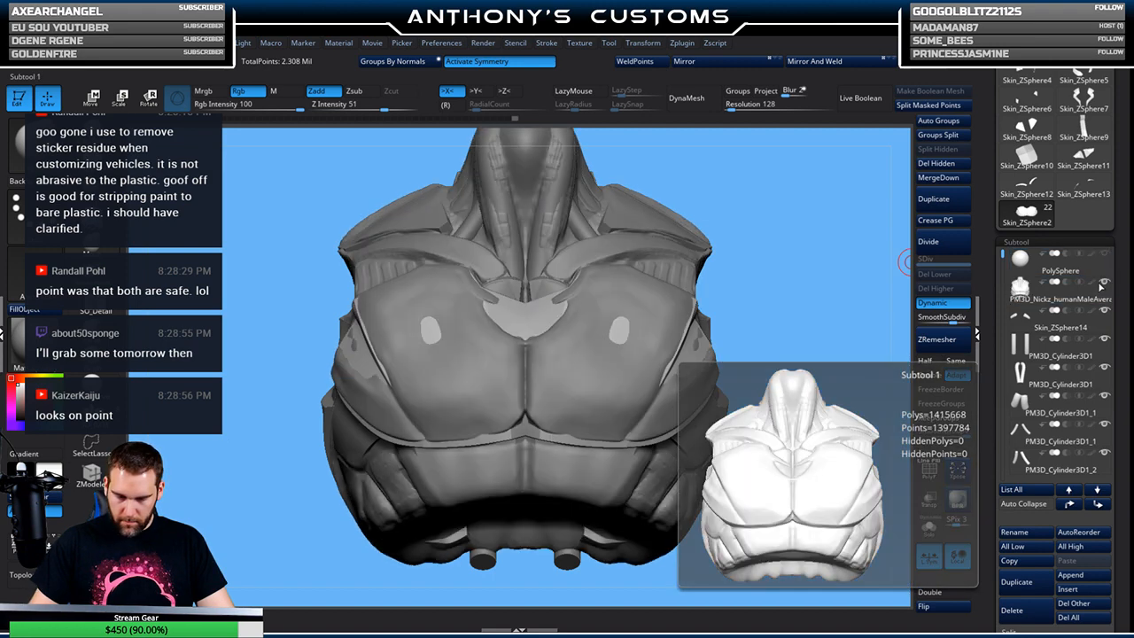
left_click(1102, 284)
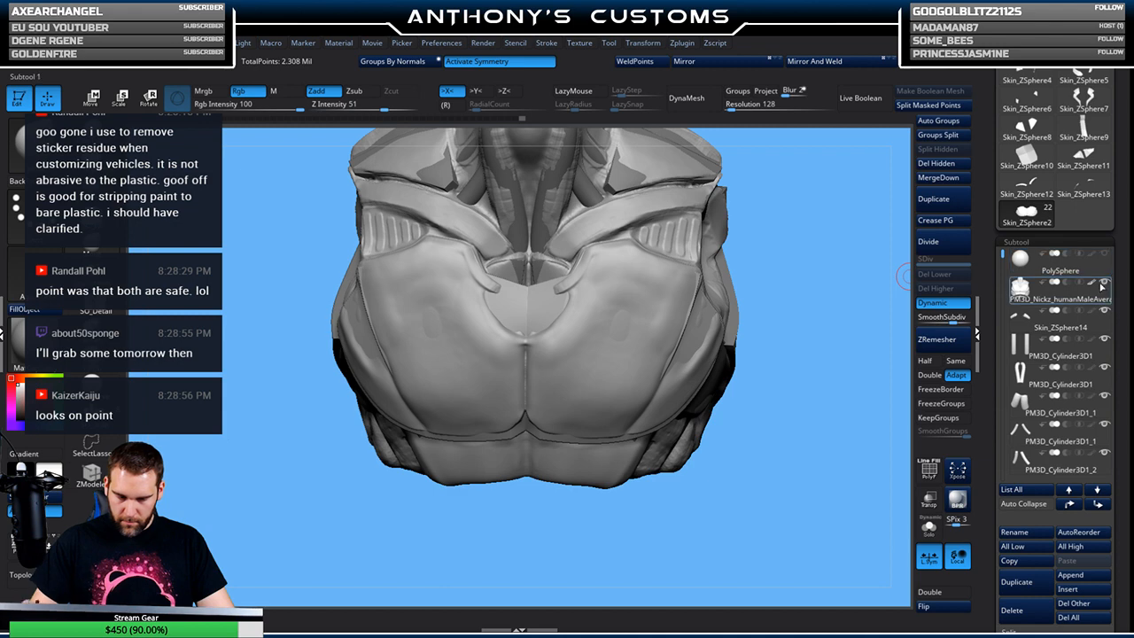
left_click(917, 303)
left_click_drag(903, 277, 777, 360)
Inspect the large curved plate's wireframe from above, switch to the ZModeler brush, and hide the wireframe
key("shift+f")
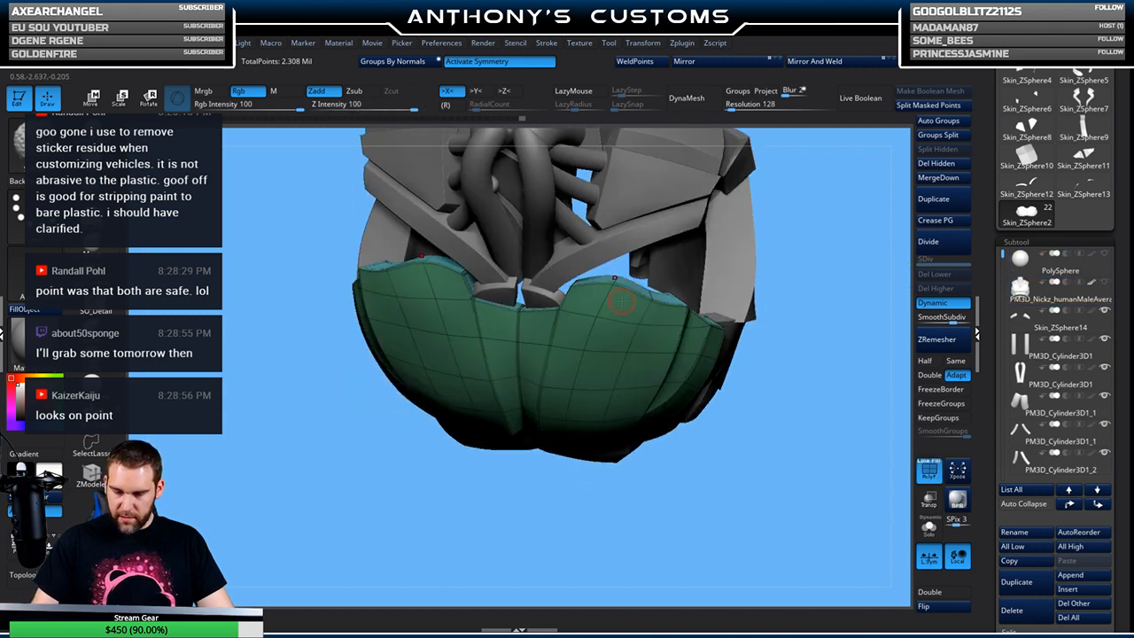
mouse_move(816, 271)
left_mouse_down()
mouse_move(824, 249)
mouse_move(817, 303)
left_mouse_up()
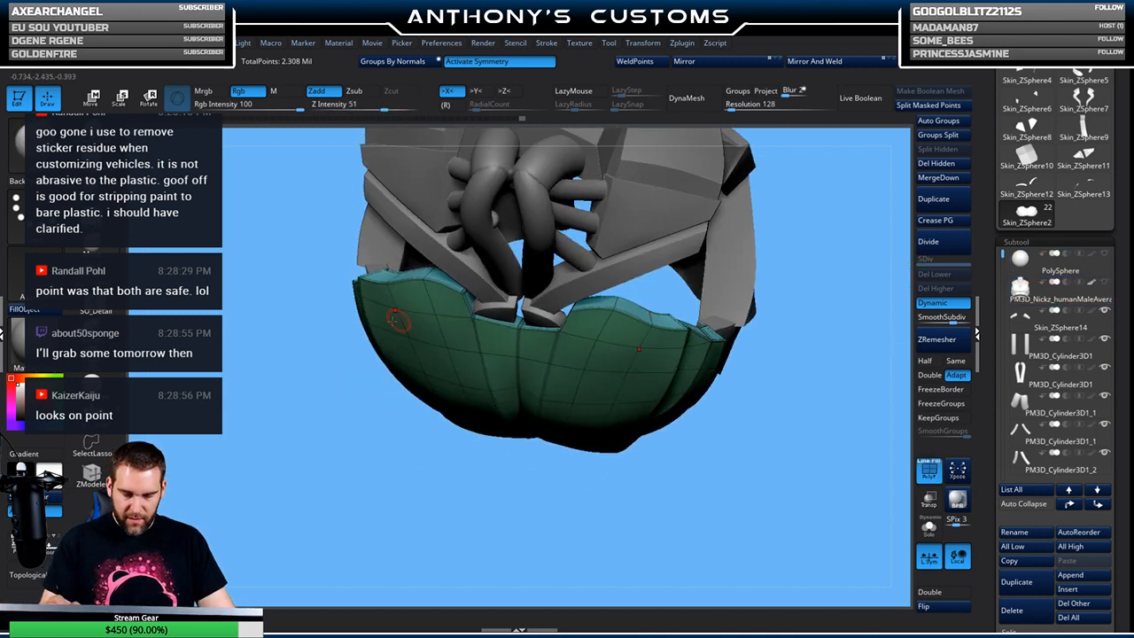
left_click(94, 484)
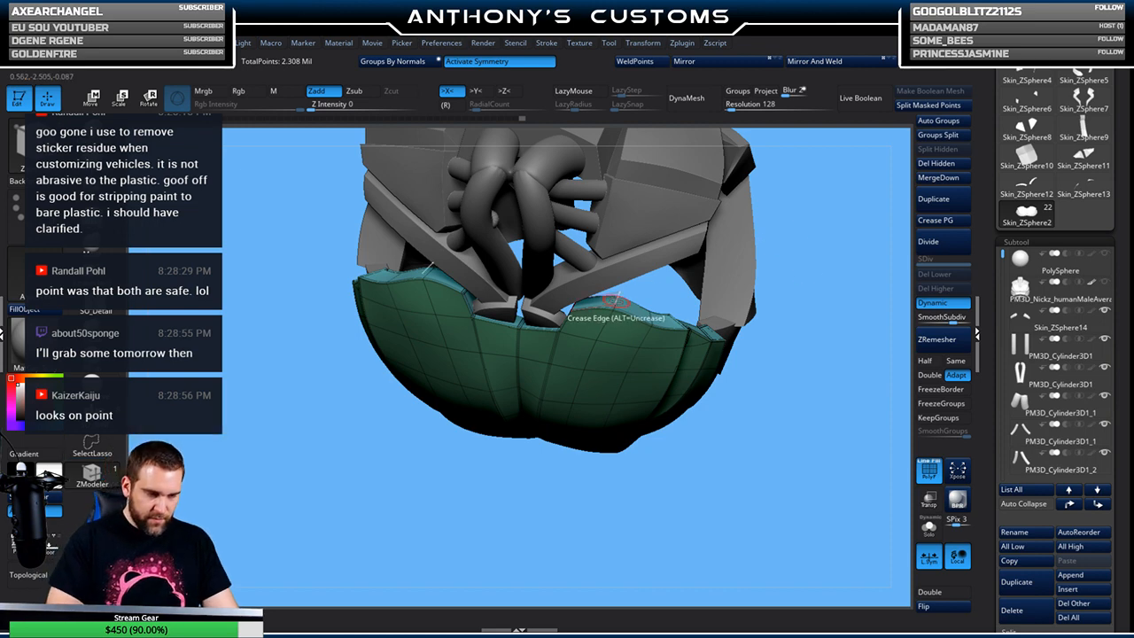
key("shift+f")
mouse_move(800, 322)
left_mouse_down()
mouse_move(804, 216)
mouse_move(800, 332)
mouse_move(810, 323)
left_mouse_up()
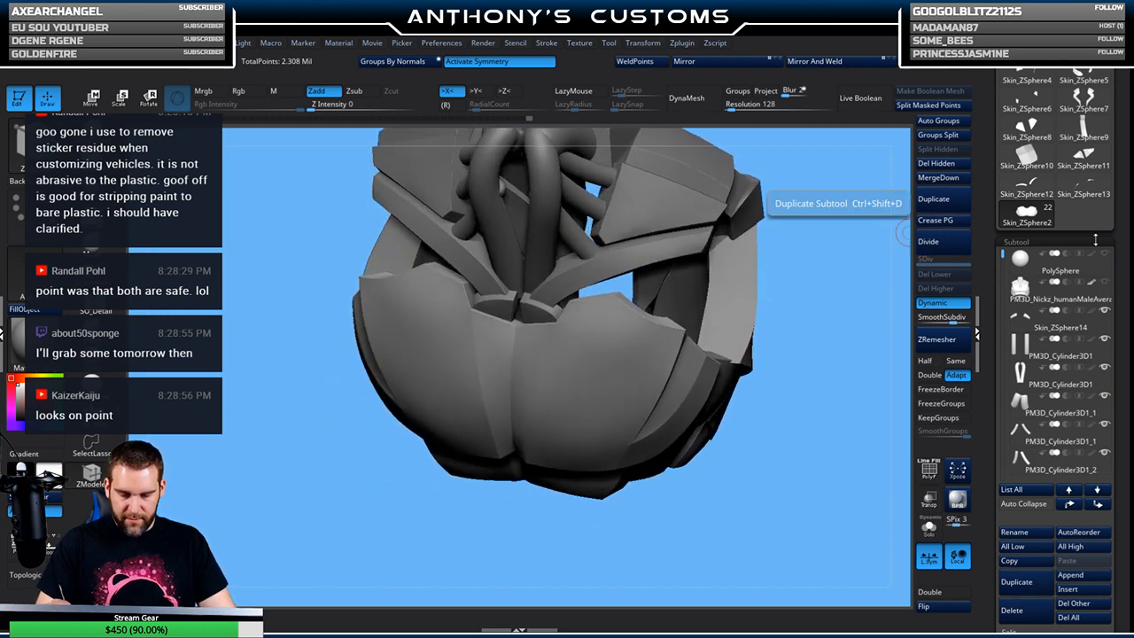
Compare the original sculpt with the new plates from above and from the front by toggling its visibility
left_click(1103, 283)
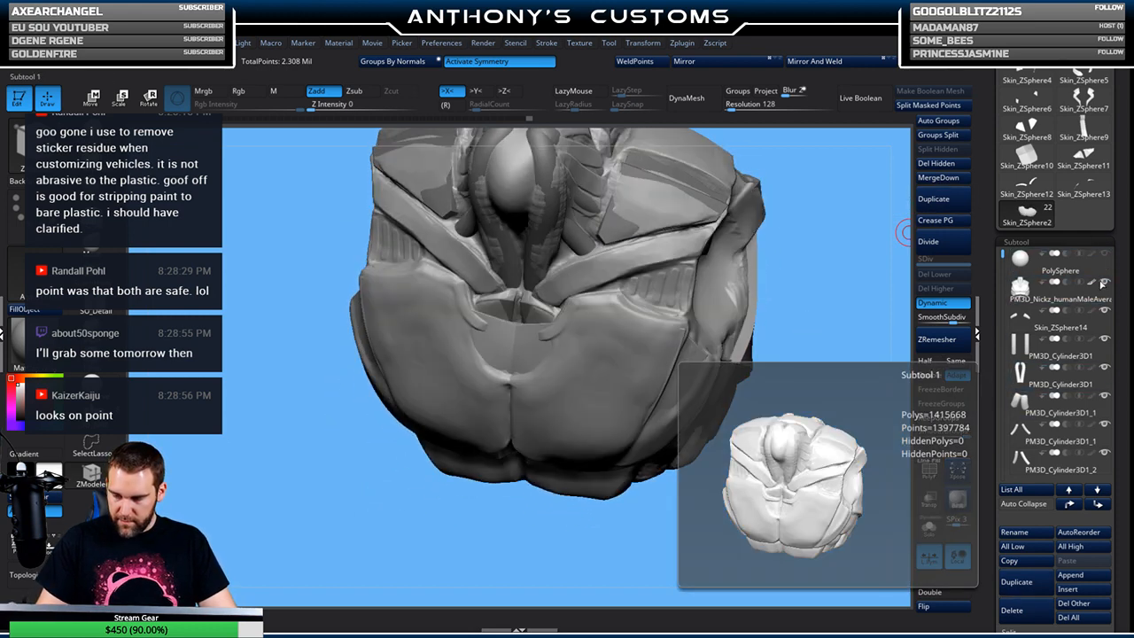
left_click(1104, 283)
left_click(1104, 282)
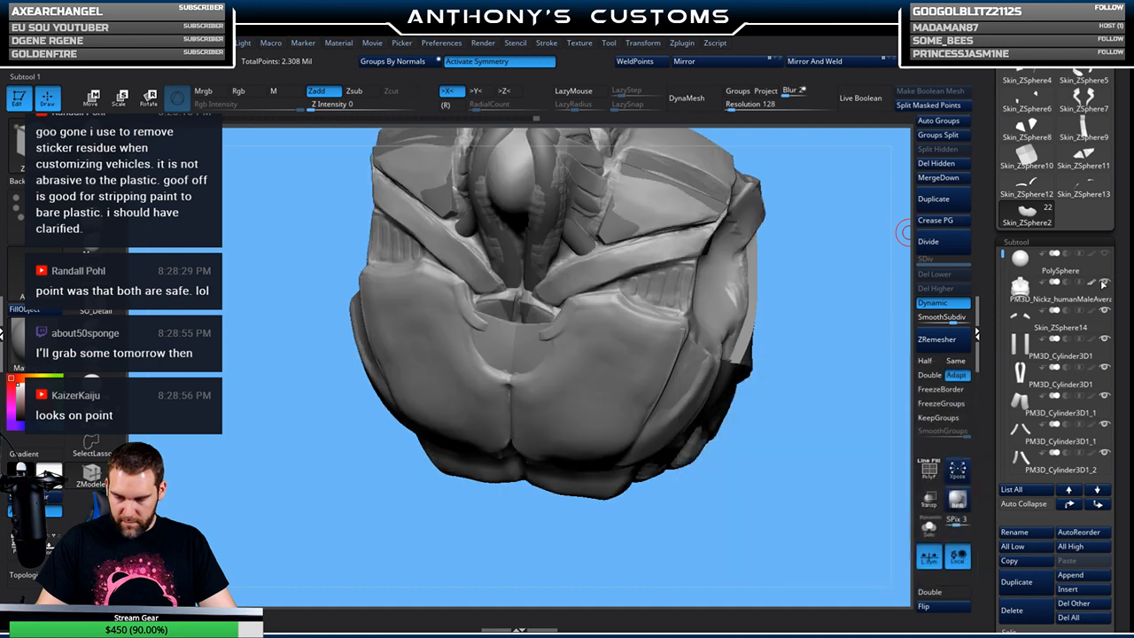
left_click(1102, 283)
left_click_drag(803, 369, 813, 314)
left_click(1104, 284)
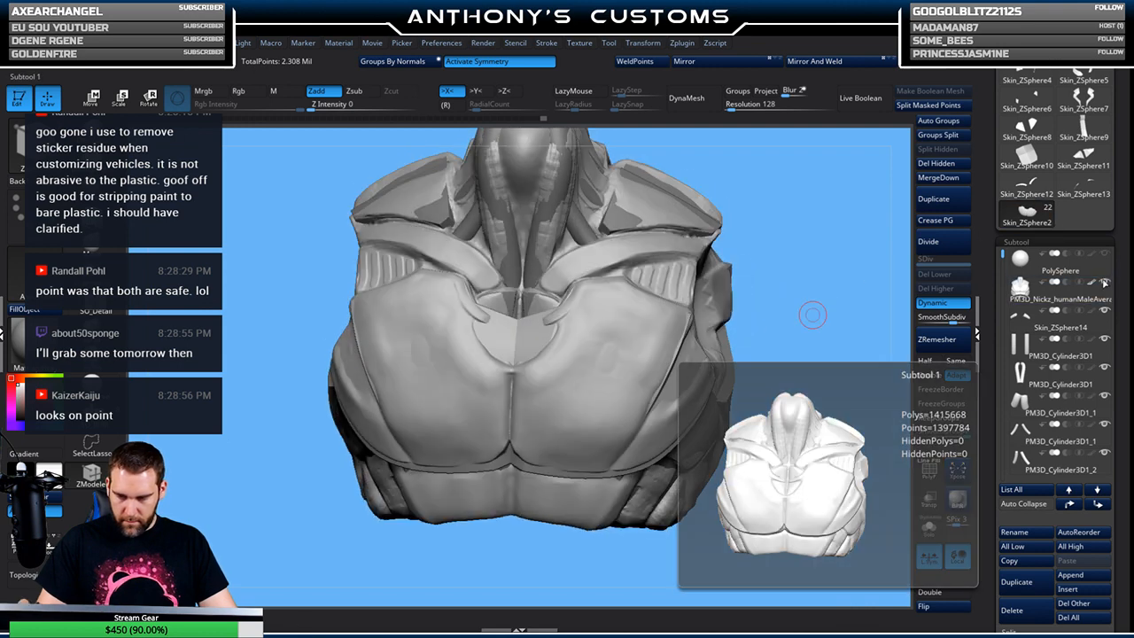
left_click(1104, 283)
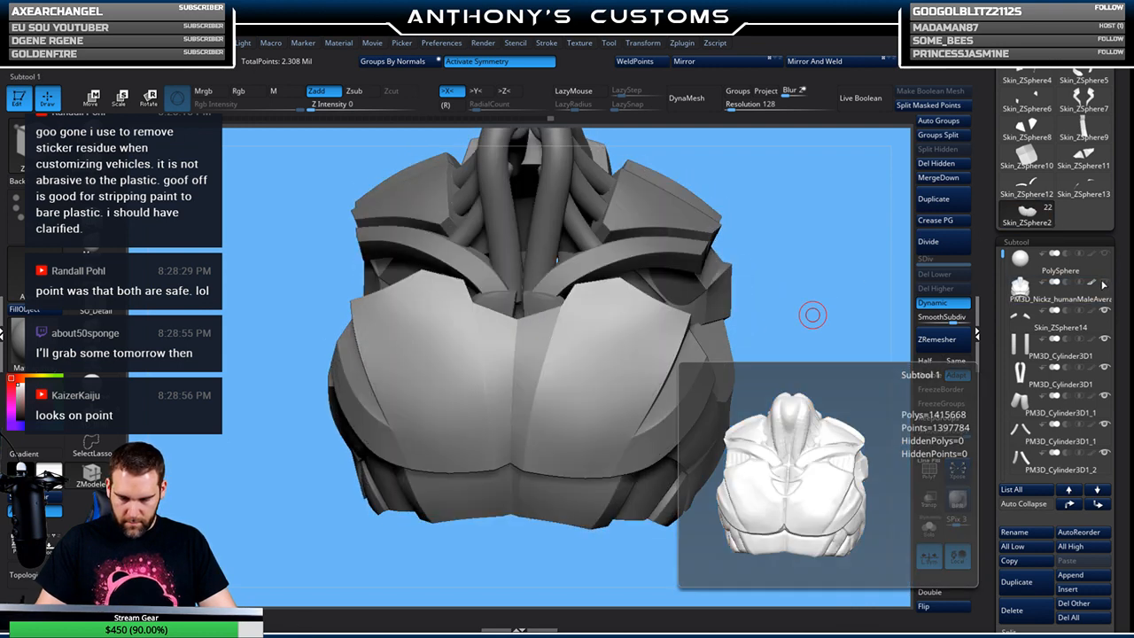
Compare the original sculpt with the new plates from behind, and return to the front with the sculpt hidden
left_click_drag(773, 359, 734, 354)
left_click(1104, 283)
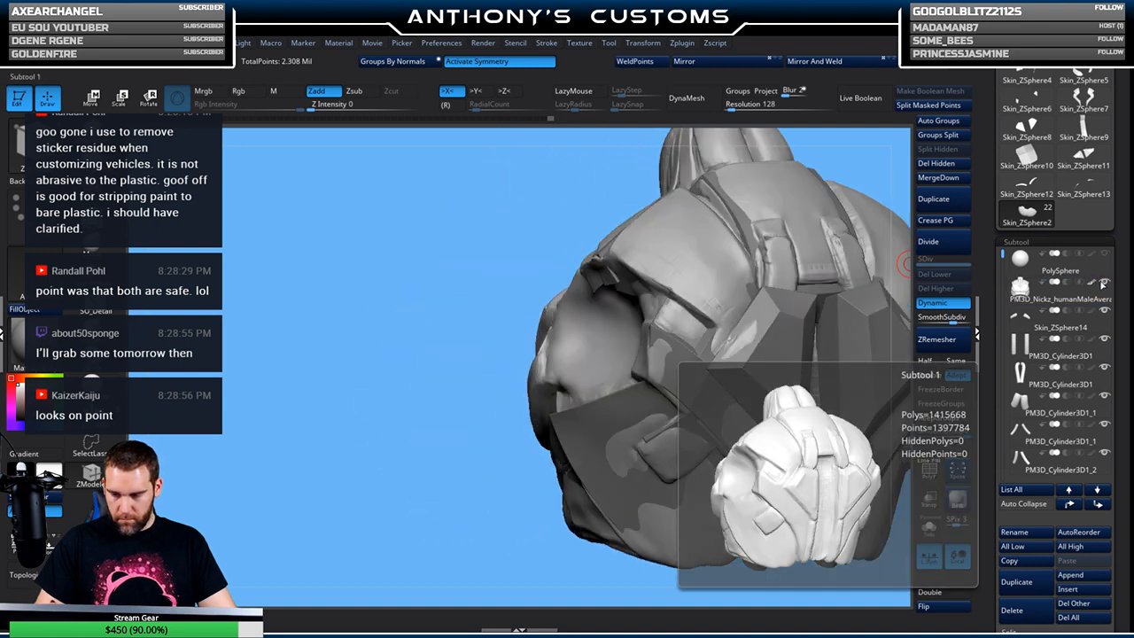
left_click(1102, 283)
left_click(1101, 285)
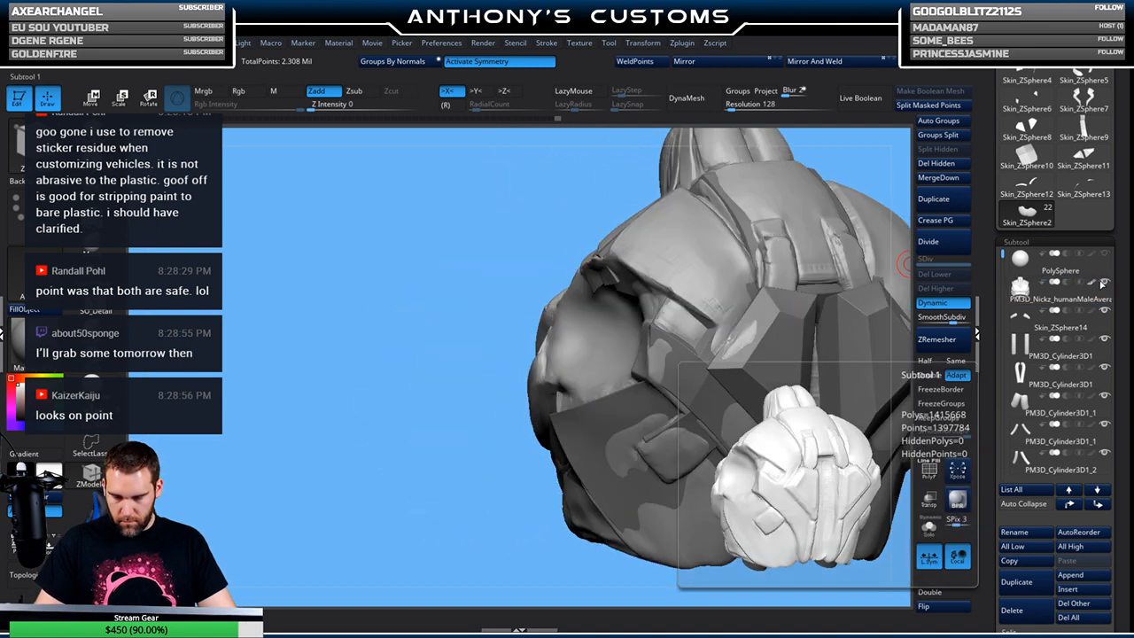
left_click(1102, 284)
left_click_drag(434, 503, 512, 489)
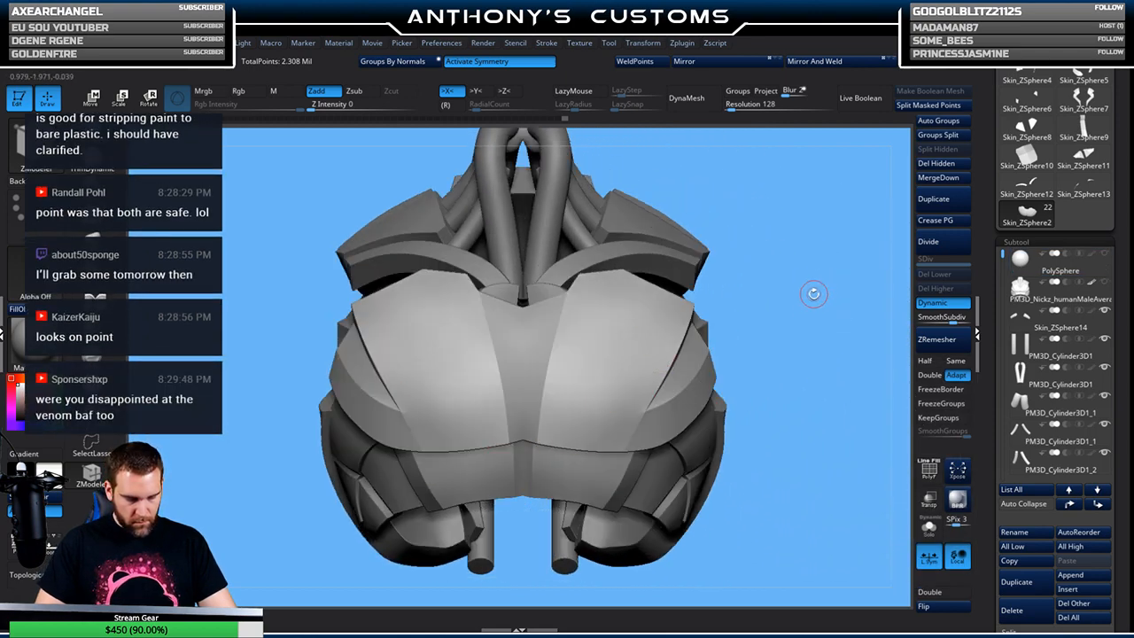
Frame the whole body from the front and save the project again
key("f")
key("f")
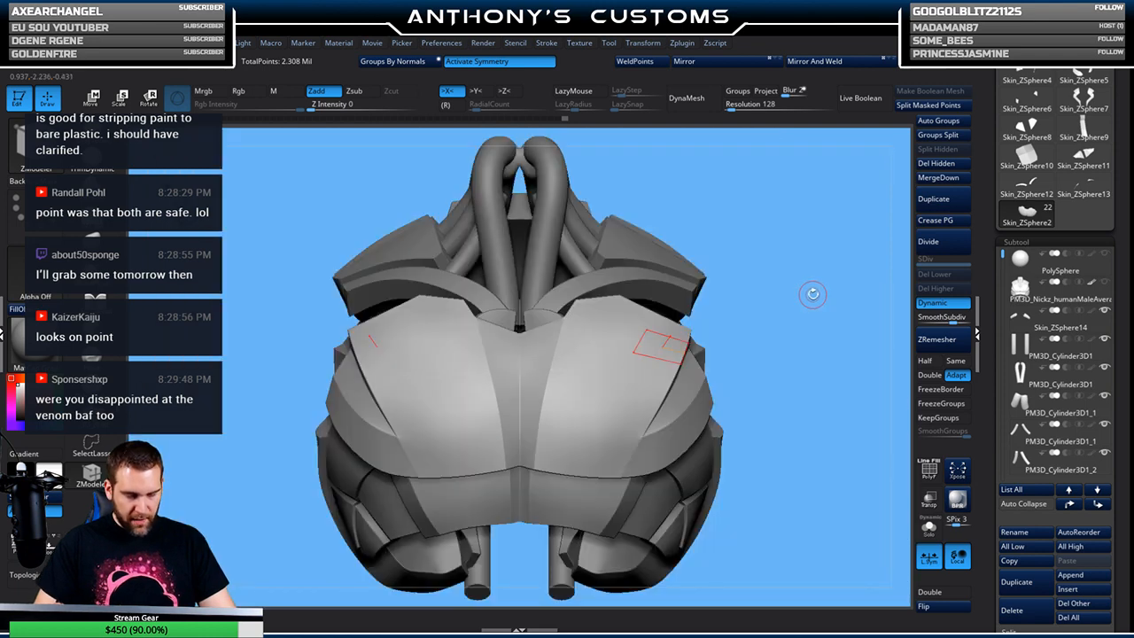
key("ctrl")
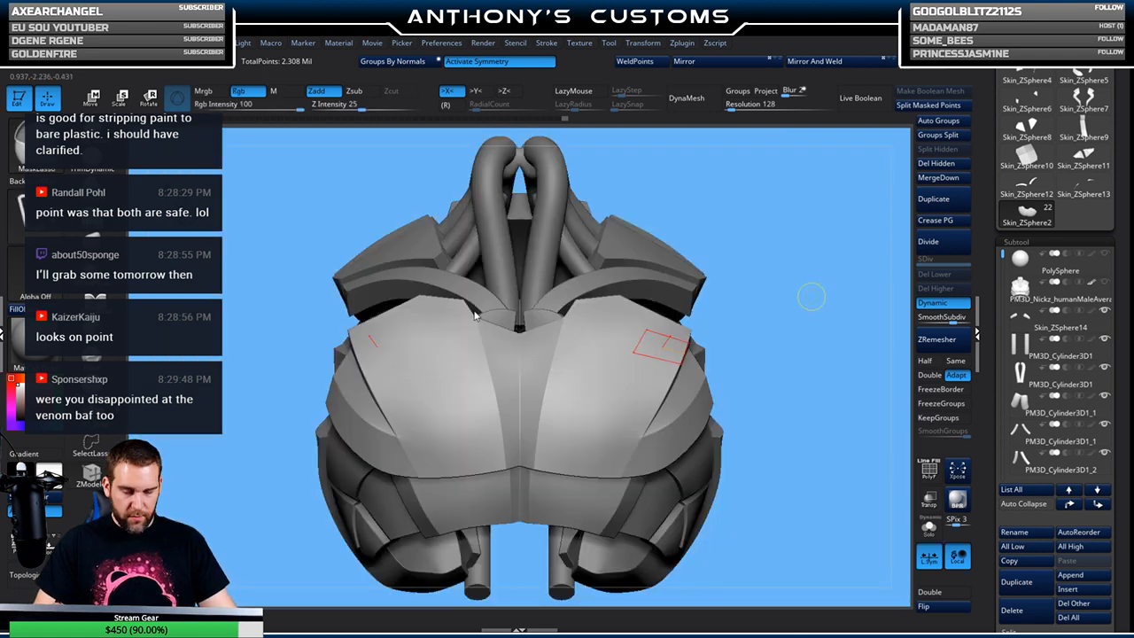
key("ctrl+s")
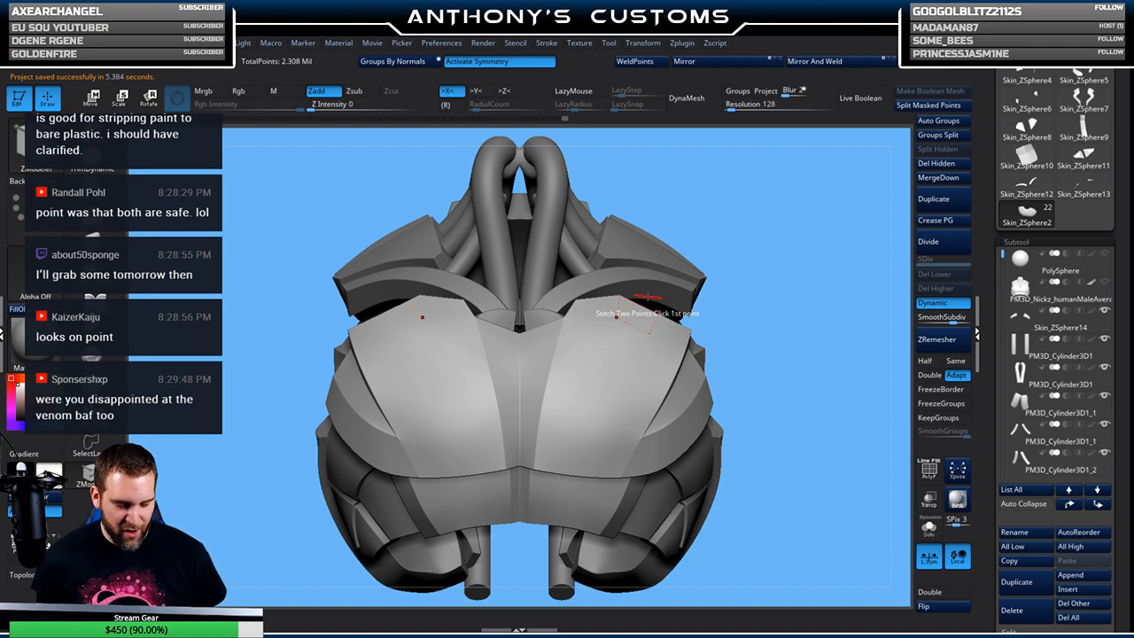
Insert a cube as a new subtool beneath the large curved plate's subtool
left_click_drag(815, 354, 759, 294)
left_click_drag(757, 362, 843, 521)
mouse_move(846, 399)
left_mouse_down()
mouse_move(890, 335)
mouse_move(772, 416)
left_mouse_up()
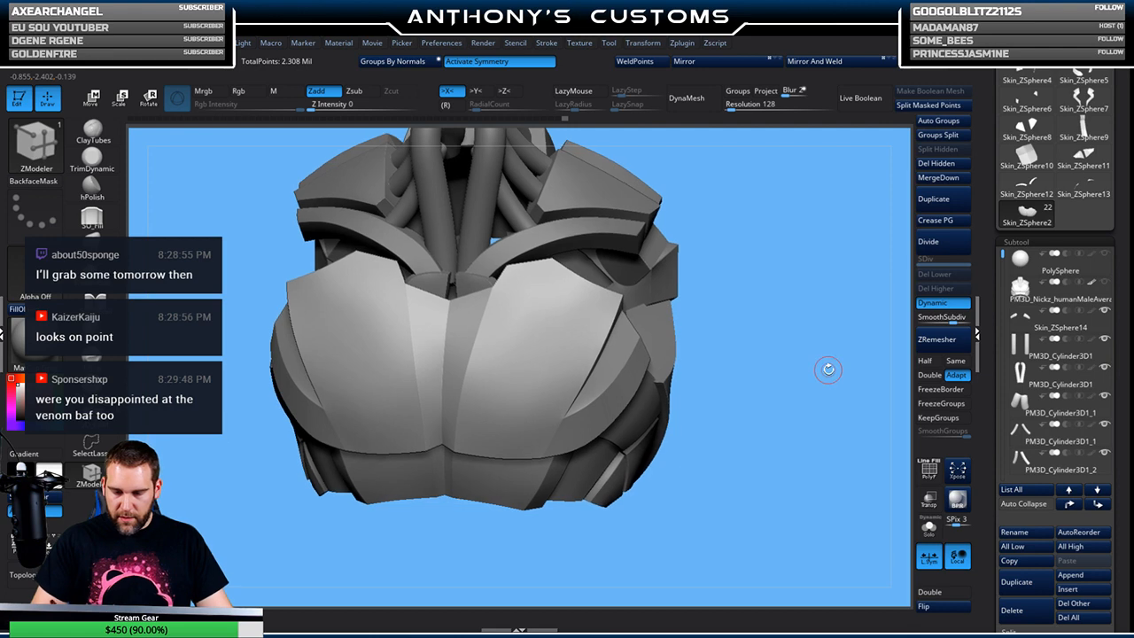
left_click(1068, 588)
left_click(503, 435)
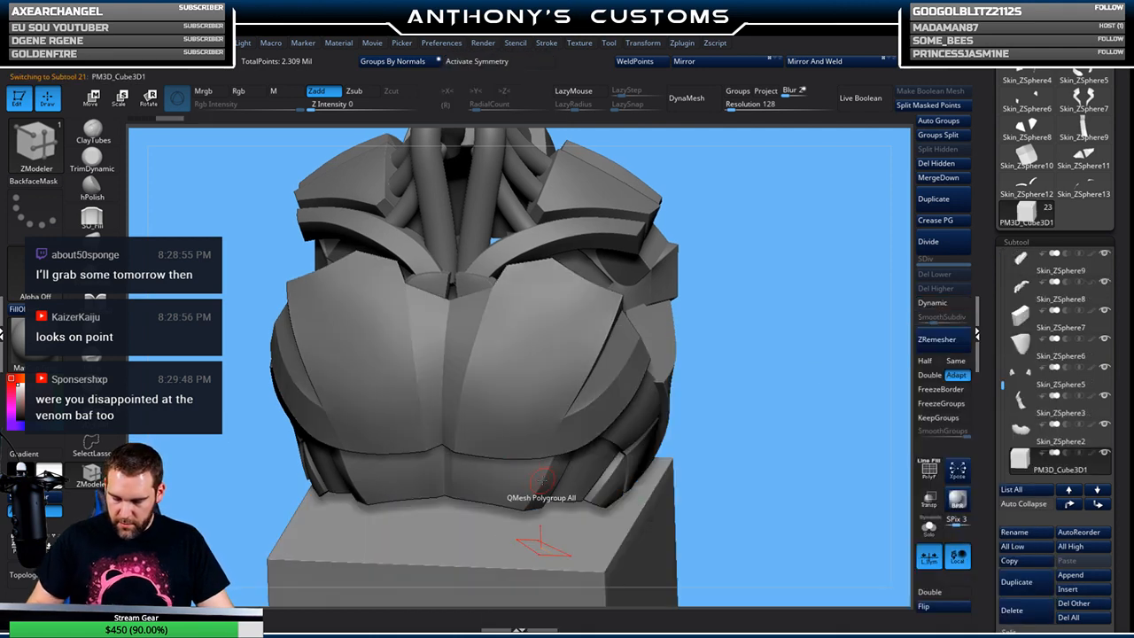
Scale the inserted cube down and move it out beside the body, clear of the plates
key("w")
left_click(432, 576)
left_click(543, 461)
left_click_drag(723, 429, 733, 341, "alt")
left_click_drag(427, 564, 722, 451)
left_click_drag(770, 509, 765, 168)
left_click_drag(776, 362, 677, 470, "alt")
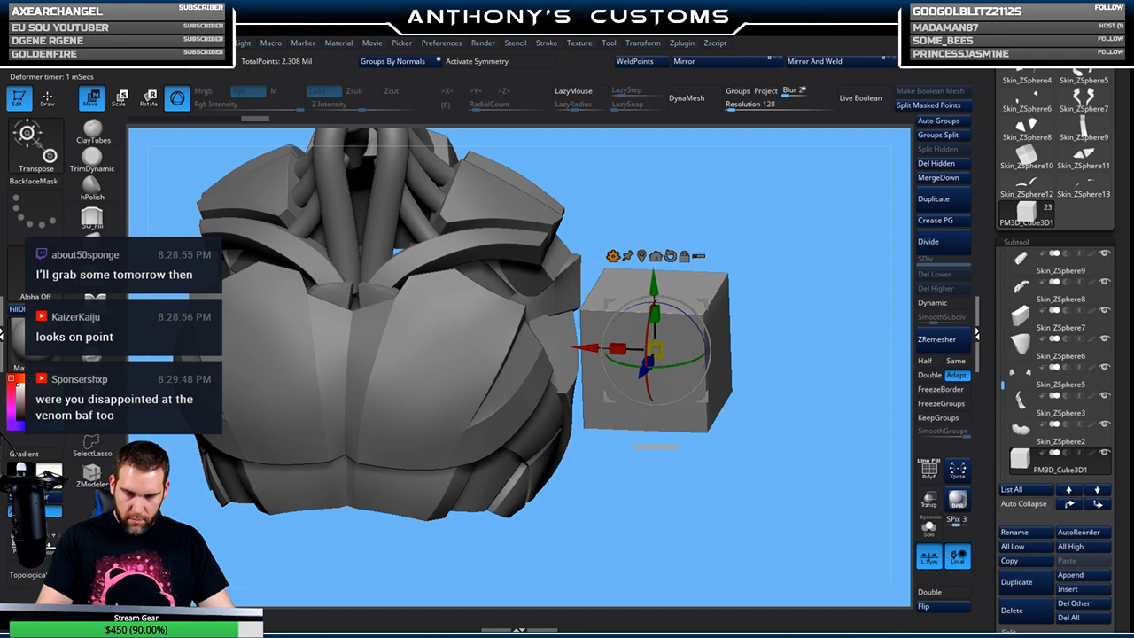
Divide the cube into nine segments across, two high and one deep with its polyframe shown, and flatten it vertically
left_click(613, 256)
left_click(706, 280)
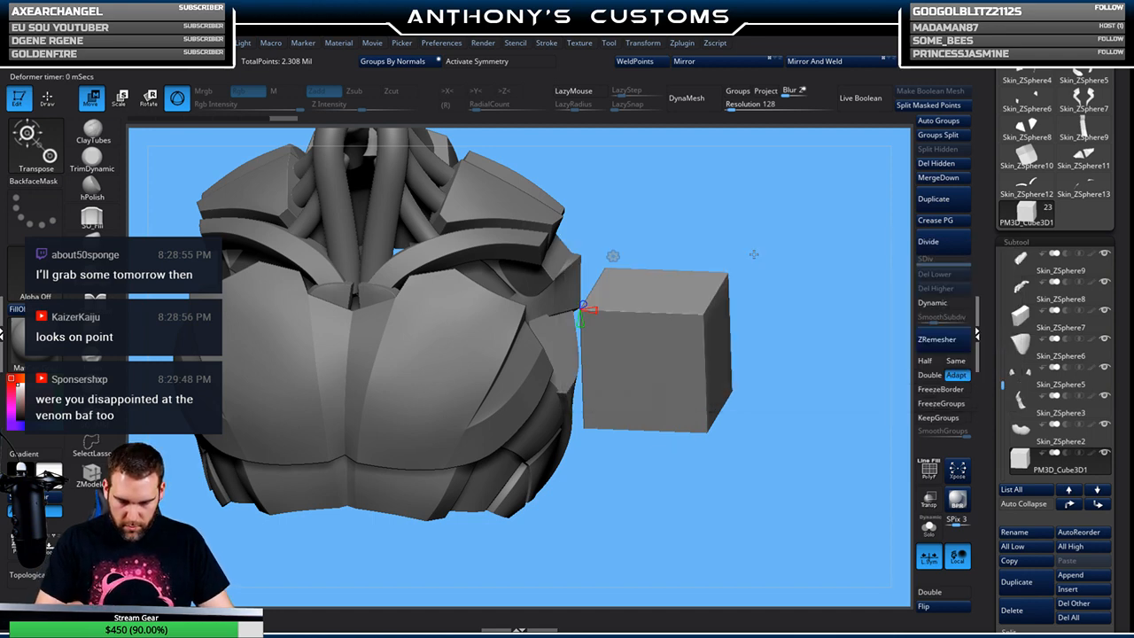
key("shift+f")
left_click_drag(780, 248, 699, 237)
left_click_drag(603, 310, 607, 308)
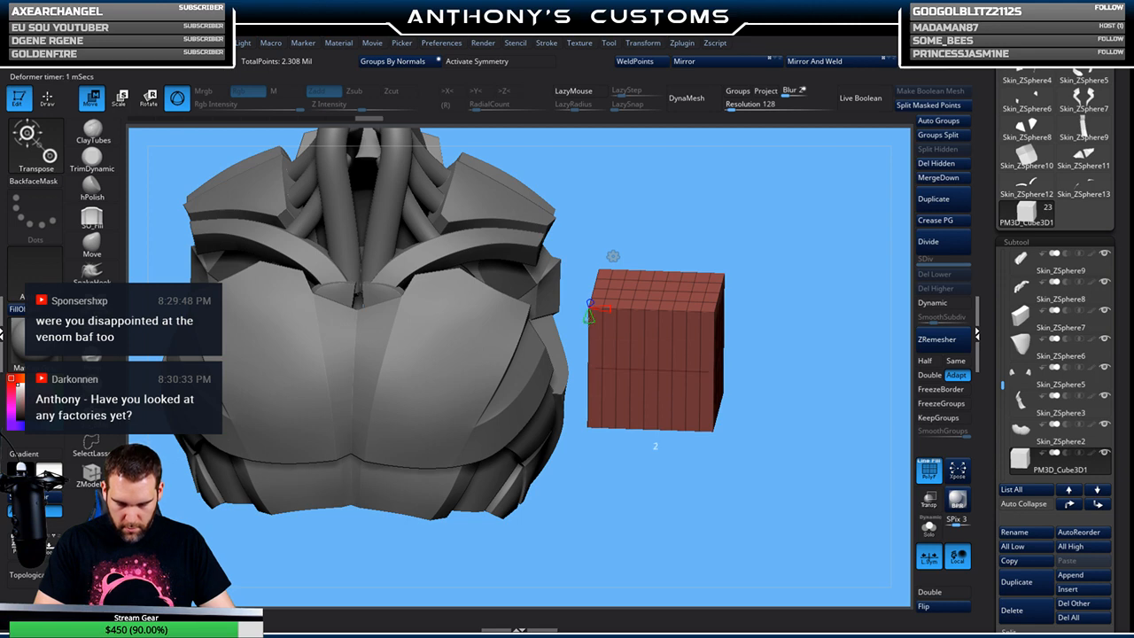
left_click_drag(590, 302, 589, 306)
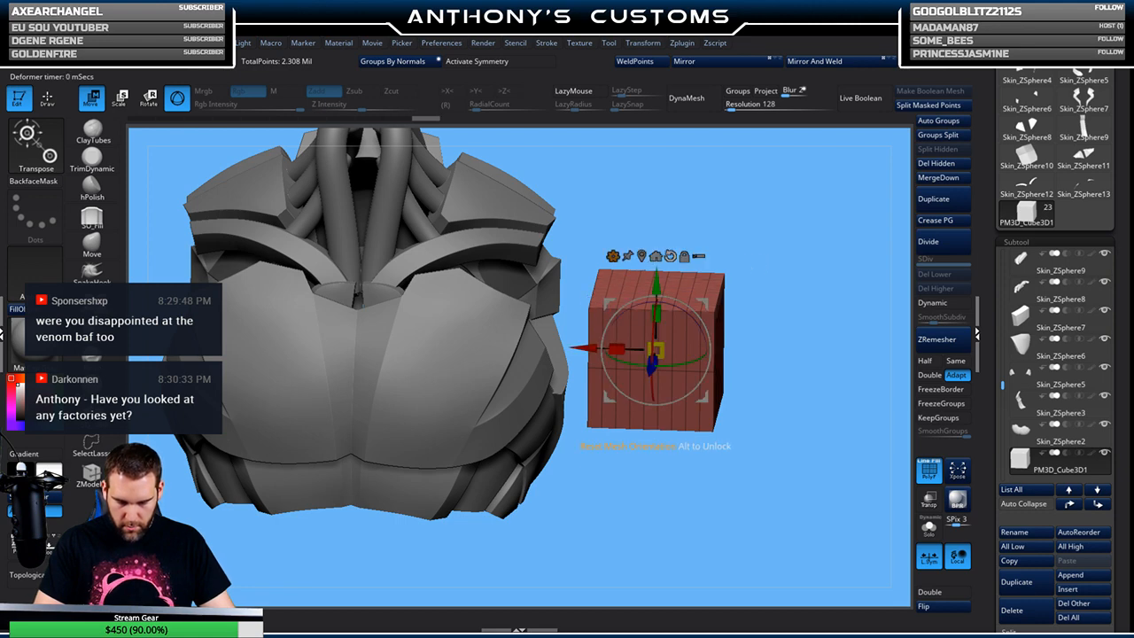
left_click_drag(657, 312, 658, 374)
Assign the four alternating inner strips on the flattened block's top face to a separate polygroup with ZModeler
key("q")
mouse_move(797, 304)
left_mouse_down()
mouse_move(766, 315)
mouse_move(773, 323)
left_mouse_up()
left_click_drag(764, 274, 809, 234)
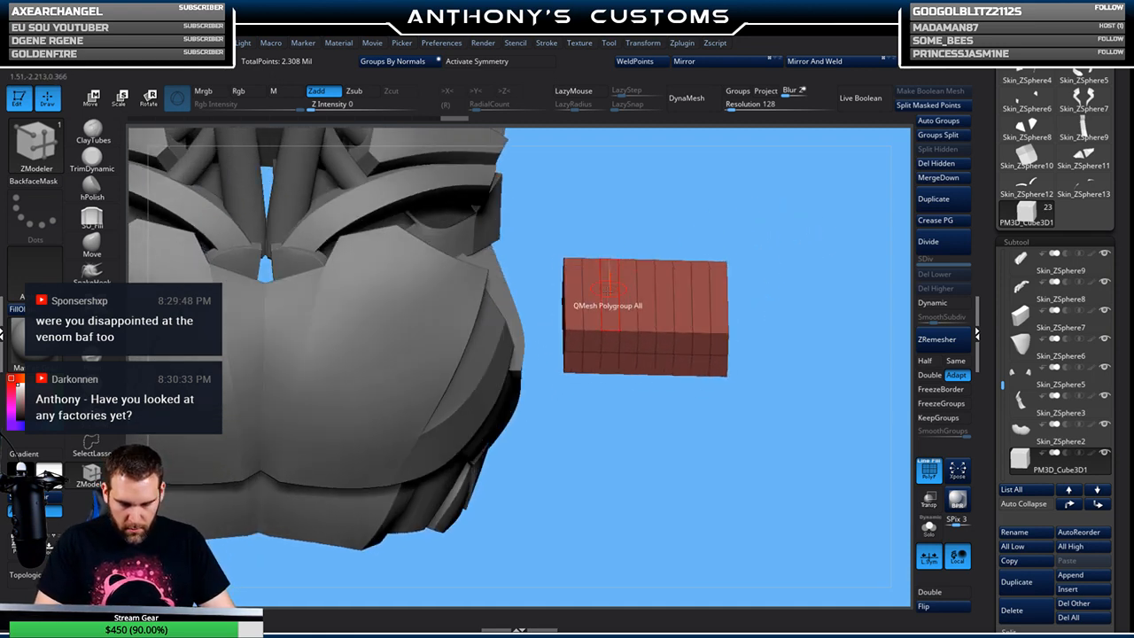
left_click(591, 317)
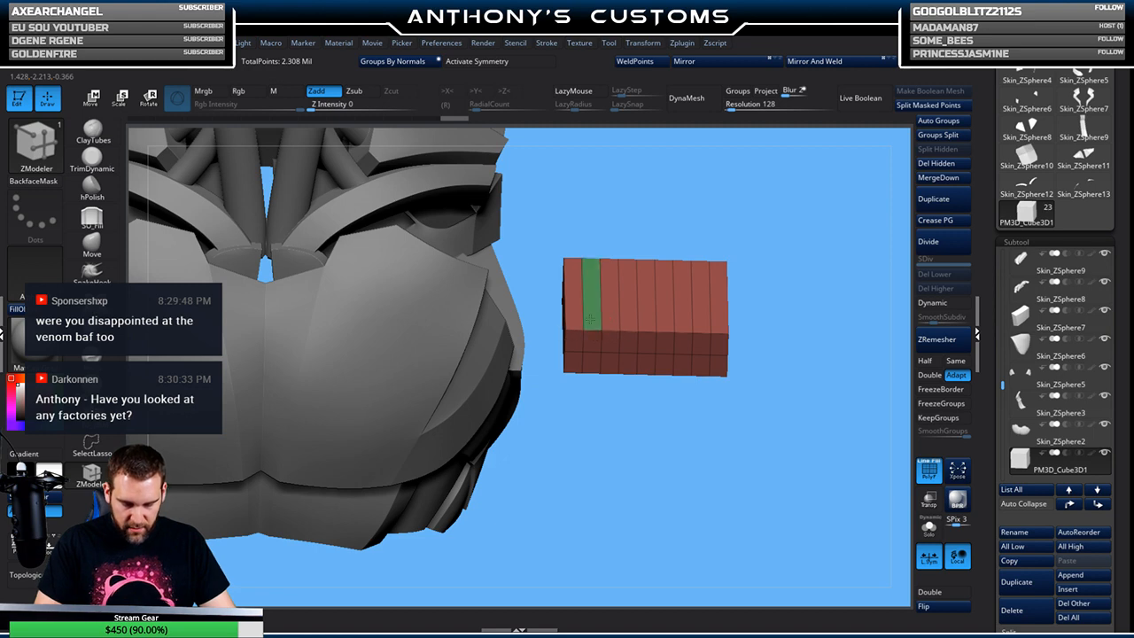
left_click(628, 312)
left_click(663, 312)
left_click(700, 312)
QMesh all polygons of the new strip polygroup downward to cut four grooves into the block
left_click_drag(762, 275, 744, 365)
key("space")
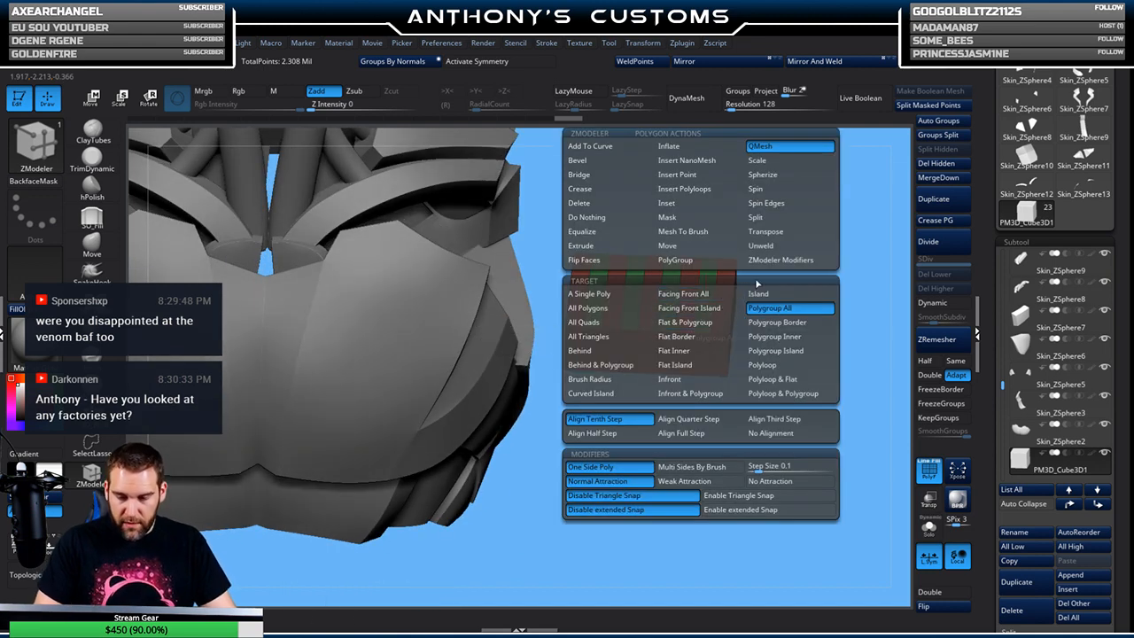
left_click_drag(700, 308, 702, 324)
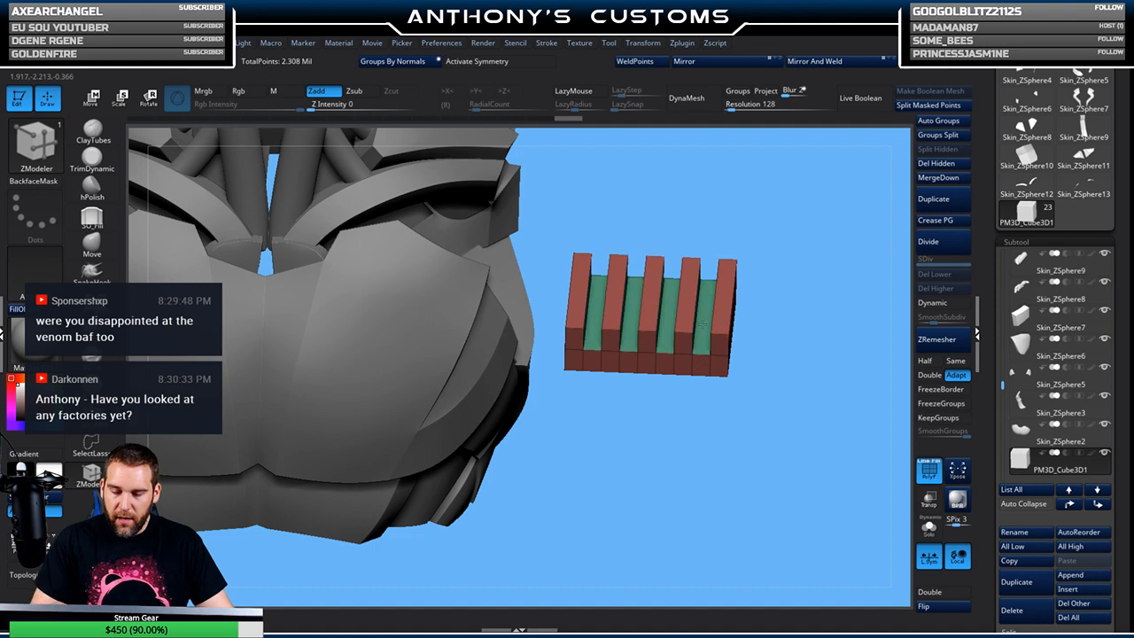
Mask the block's base from the front and lower the ribs to make the grooves shallower
mouse_move(794, 306)
left_mouse_down()
mouse_move(803, 266)
mouse_move(538, 298)
mouse_move(571, 338)
mouse_move(748, 347)
mouse_move(811, 283)
left_mouse_up()
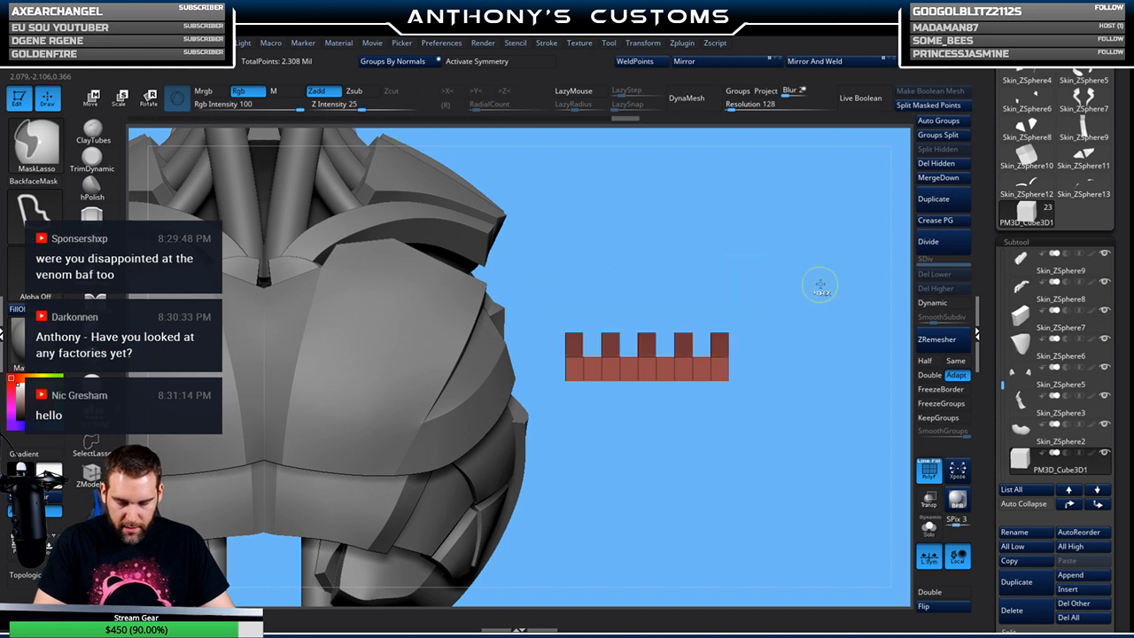
key("w")
left_click(796, 336, "ctrl")
left_click_drag(645, 285, 646, 292)
key("q")
mouse_move(800, 254)
left_mouse_down()
mouse_move(788, 384)
mouse_move(807, 291)
left_mouse_up()
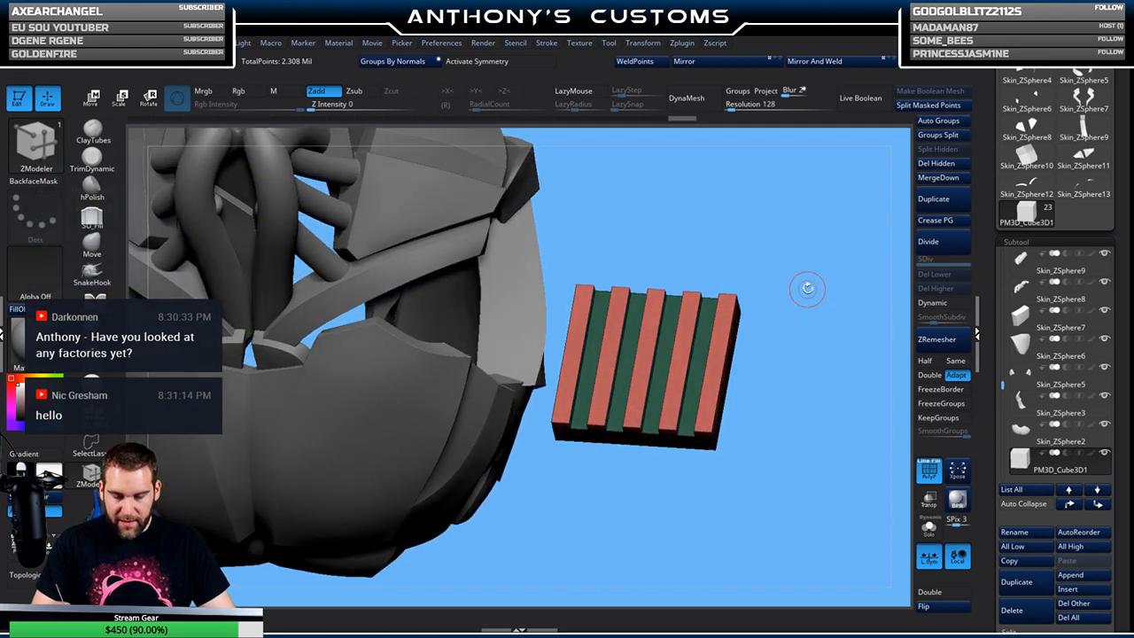
Regroup the ribbed block by normals, enable its dynamic subdivision and raise the smooth subdivision level
key("w")
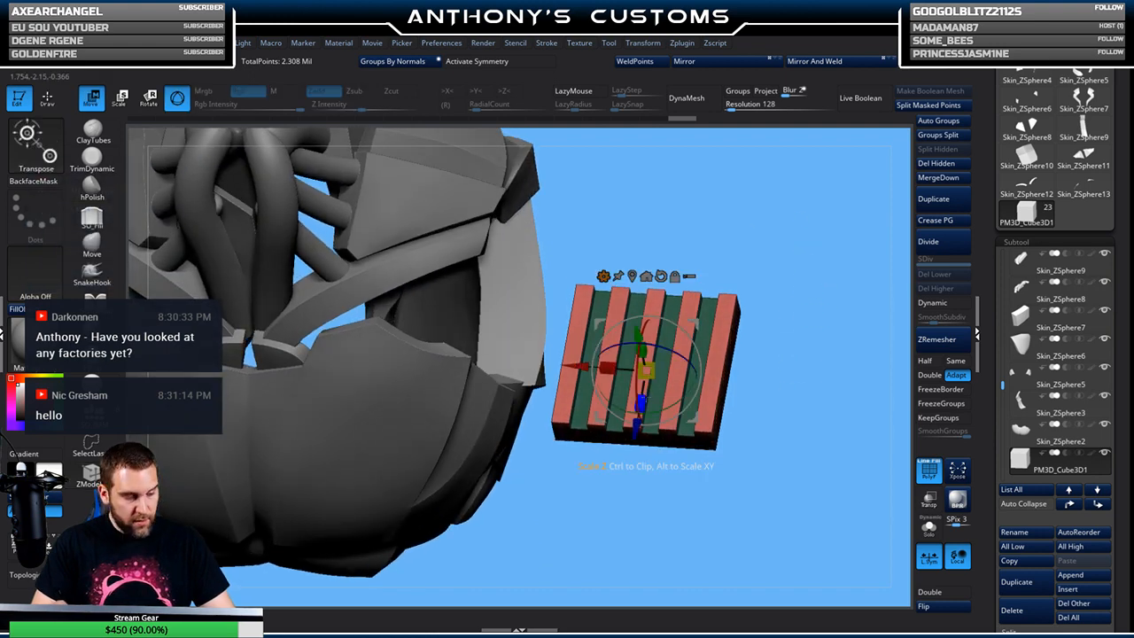
mouse_move(797, 286)
left_mouse_down()
mouse_move(784, 256)
mouse_move(794, 276)
left_mouse_up()
left_click(408, 63)
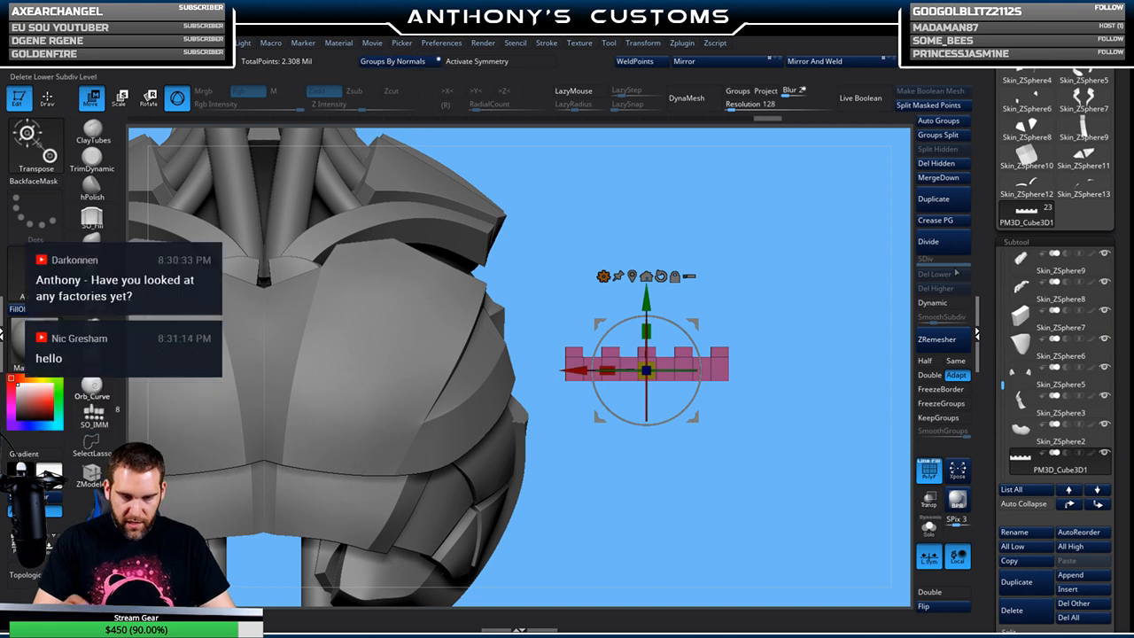
key("d")
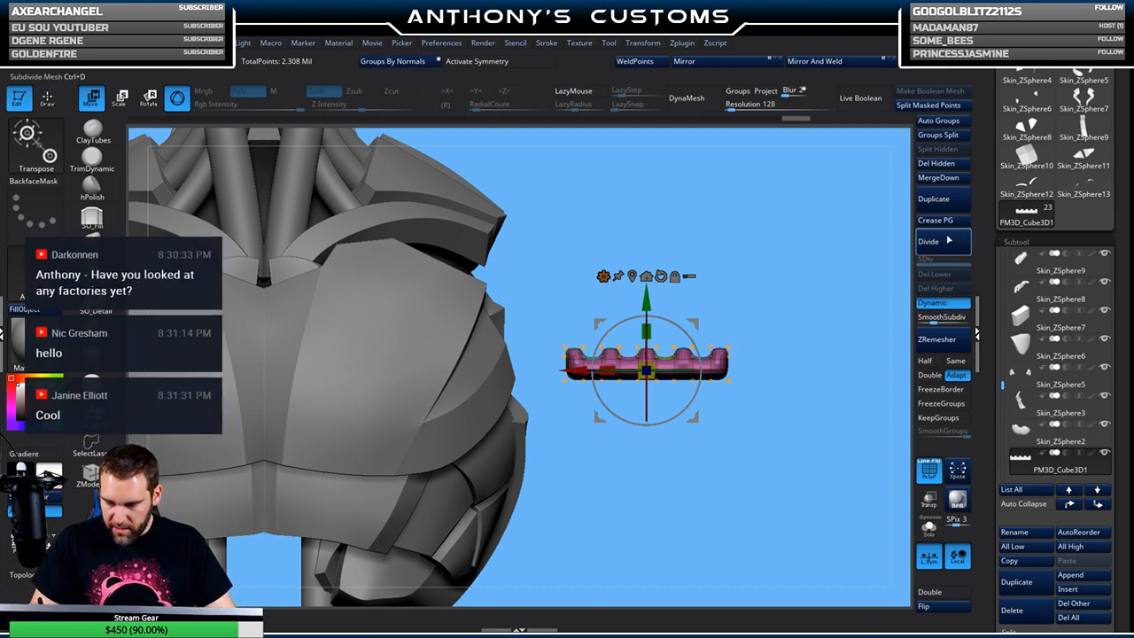
left_click(943, 316)
mouse_move(813, 351)
left_mouse_down()
mouse_move(791, 357)
mouse_move(794, 410)
mouse_move(764, 446)
left_mouse_up()
Set the ZModeler edge action to Crease with EdgeLoop Complete and crease the edge loops at the ribs' base
key("q")
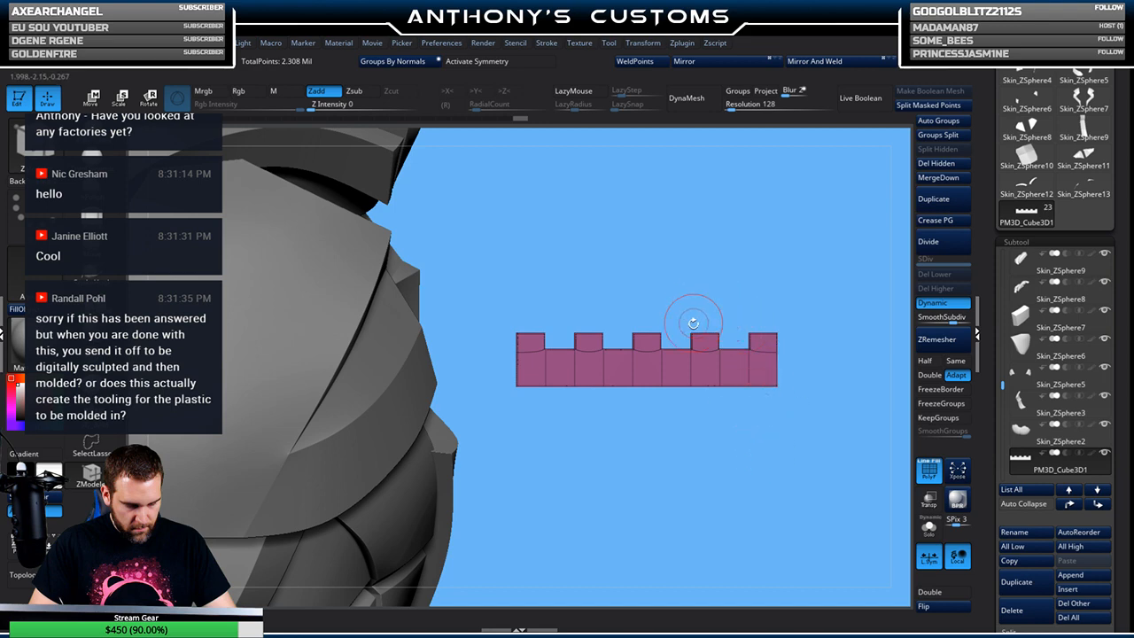
key("space")
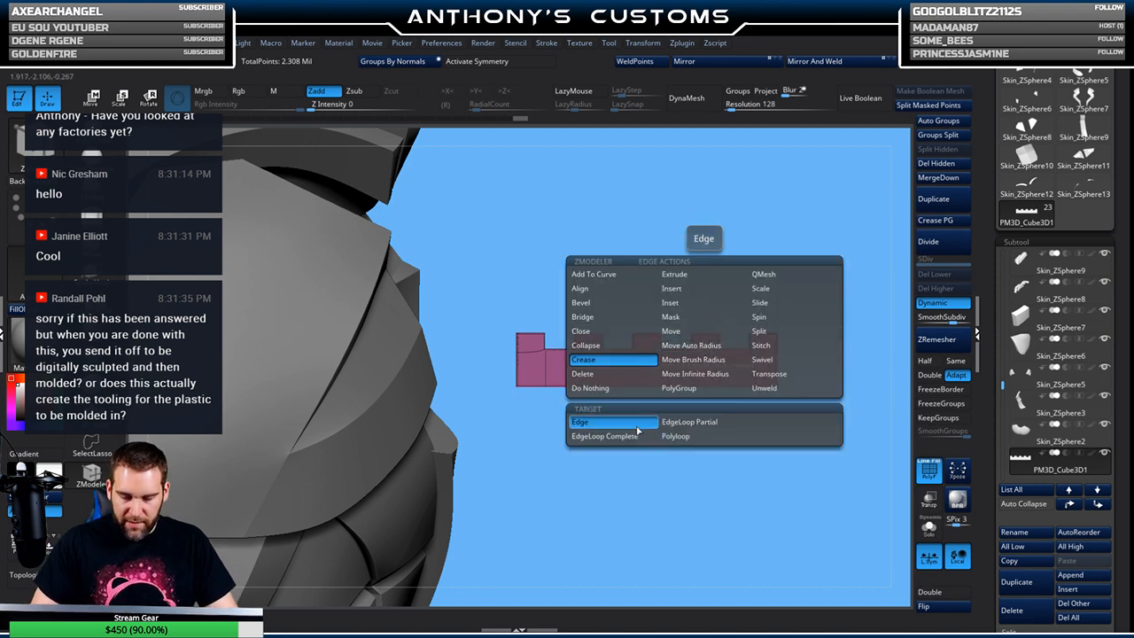
left_click(604, 436)
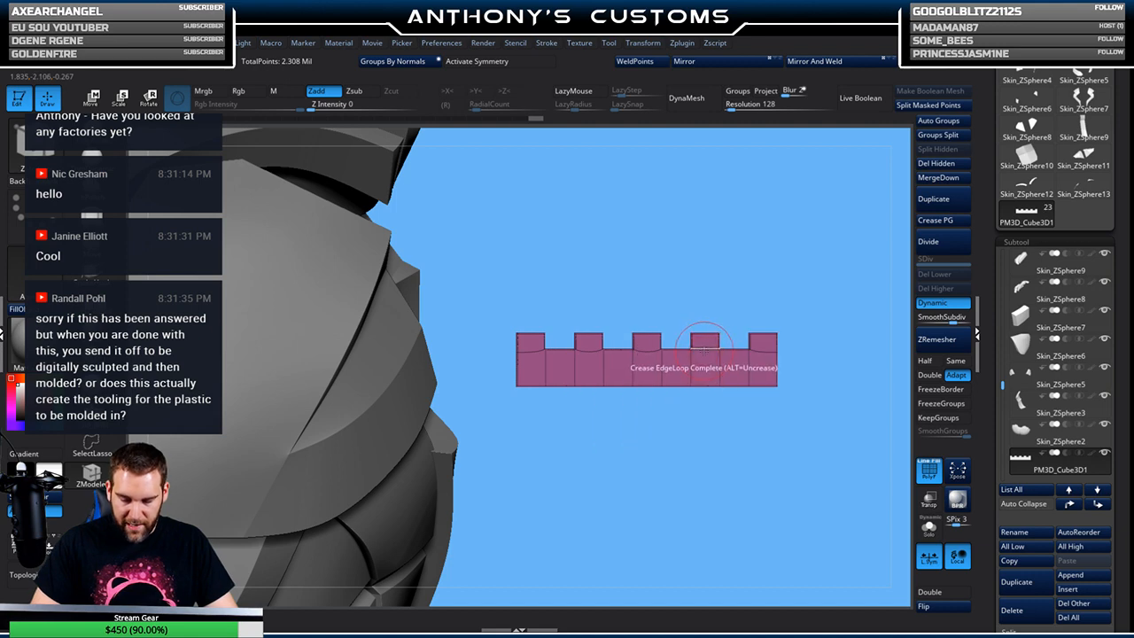
key("space")
left_click(668, 438)
left_click_drag(698, 434, 701, 470)
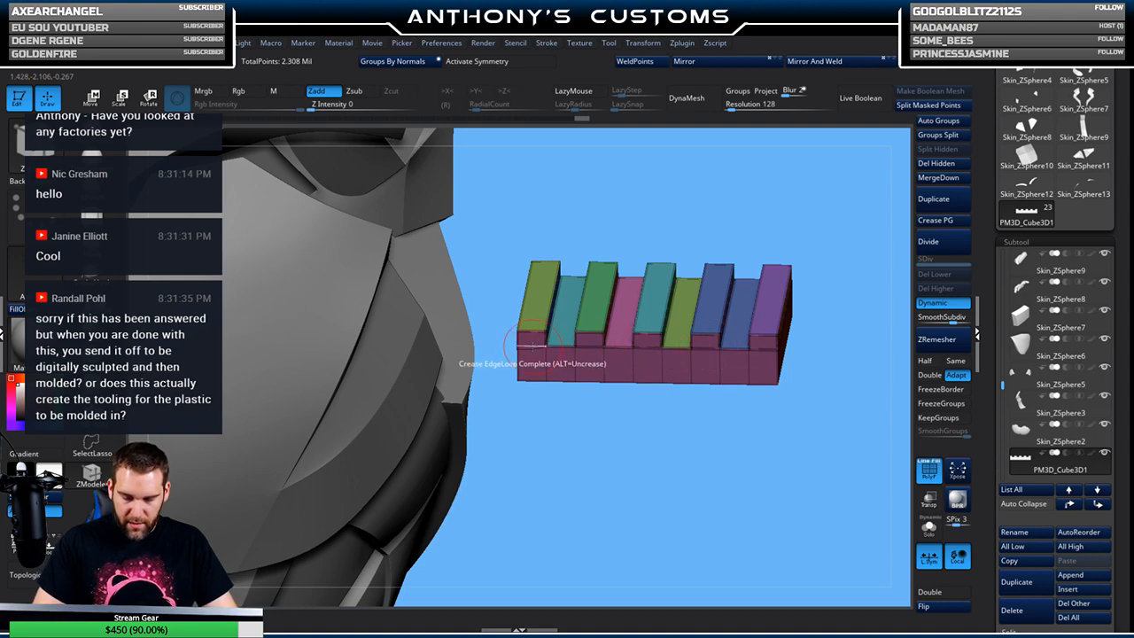
Move the ribbed block onto the body's upper side beside the shoulder plate and tilt it to match
left_click_drag(647, 450, 634, 381)
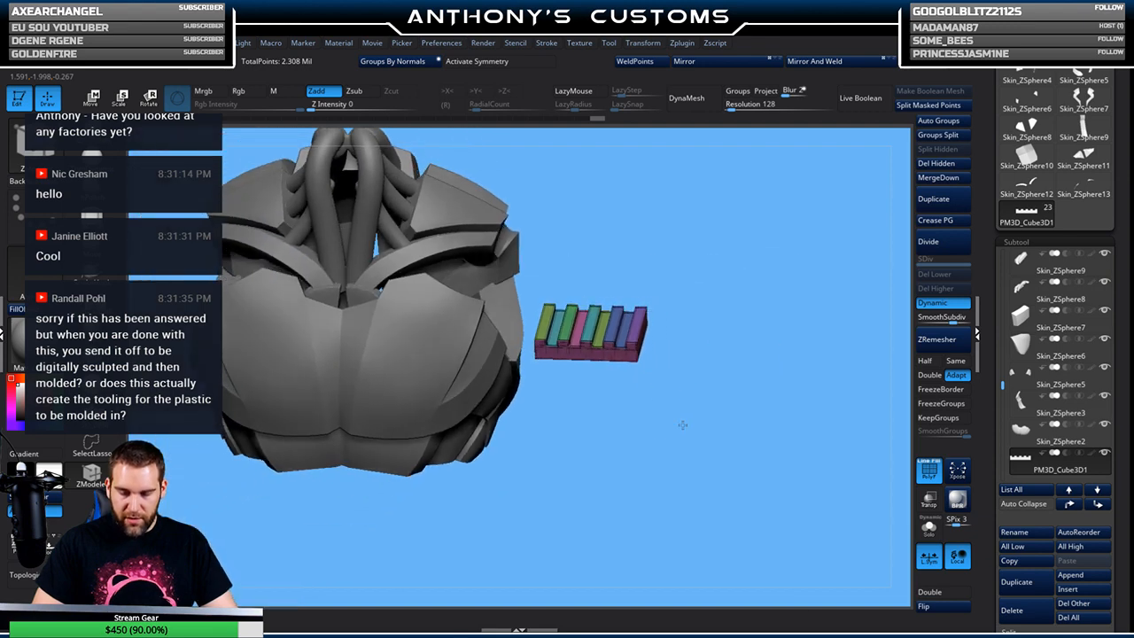
left_click_drag(681, 425, 682, 427, "shift")
left_click_drag(729, 316, 751, 370)
key("w")
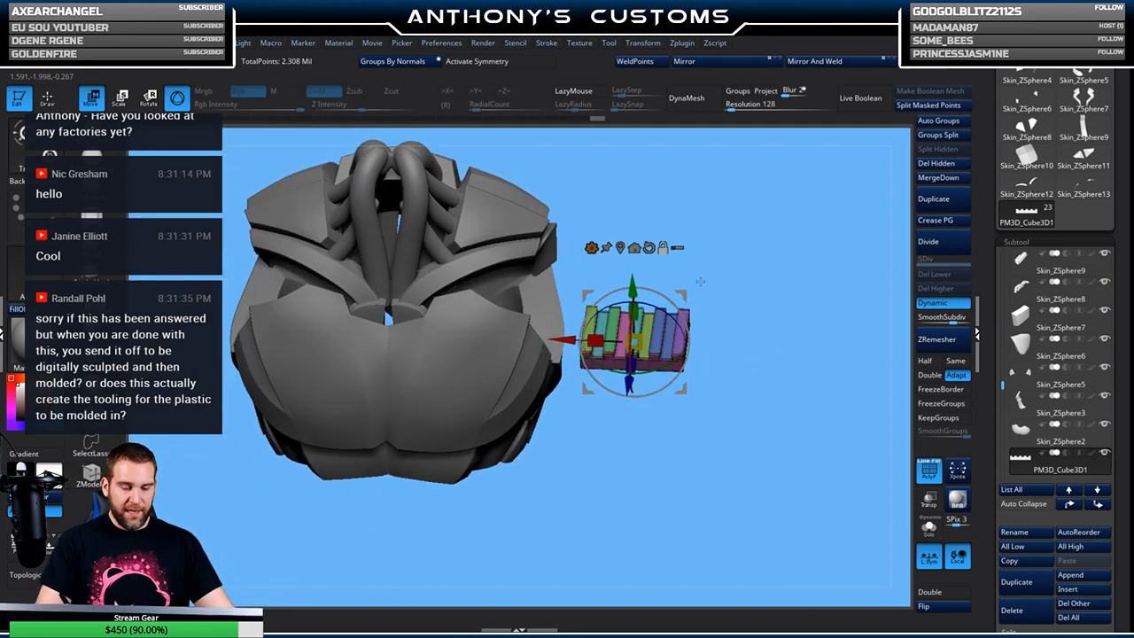
left_click_drag(631, 310, 632, 372)
left_click_drag(802, 309, 696, 248)
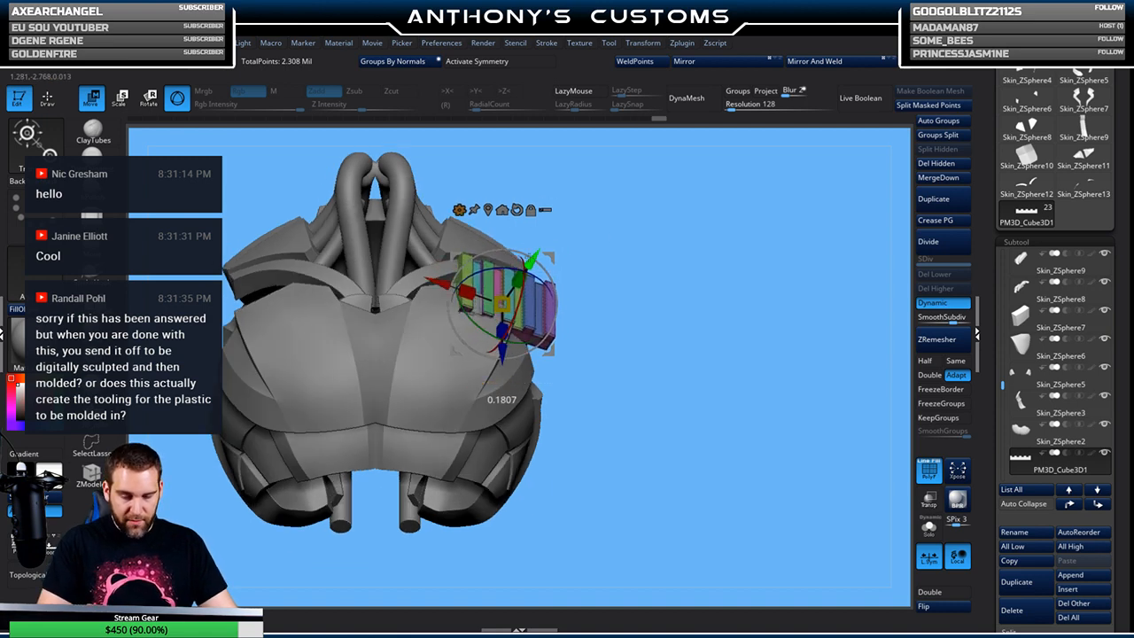
Rotate and sink the ribbed block into the gap between the large chest plate and the curved plate above it
left_click_drag(607, 246, 695, 458)
left_click_drag(430, 288, 415, 283)
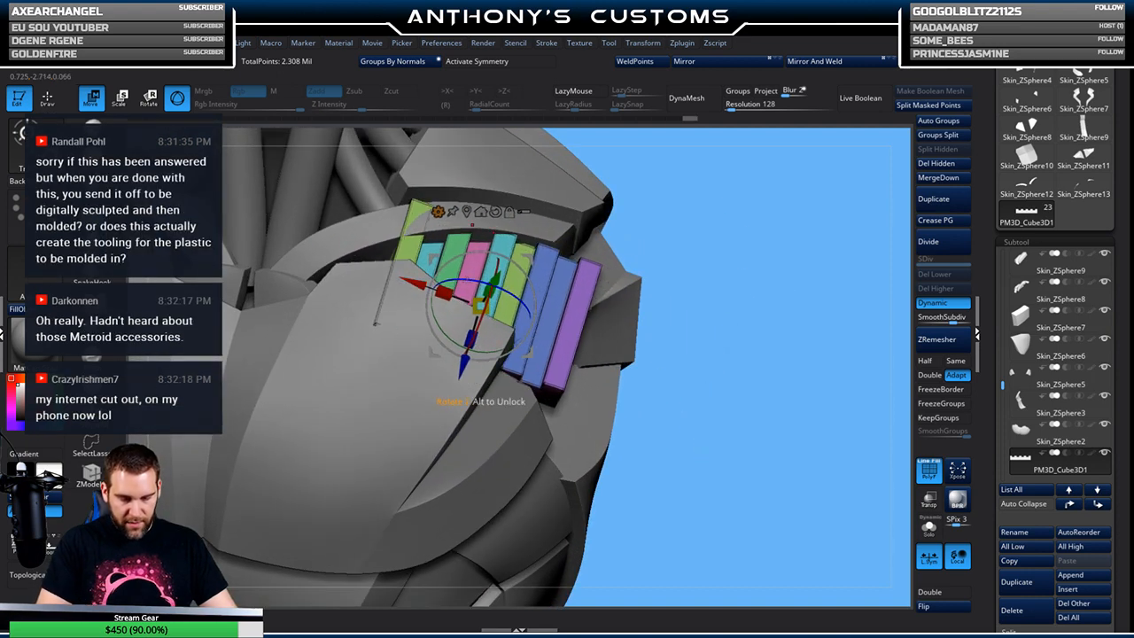
left_click_drag(767, 277, 637, 233)
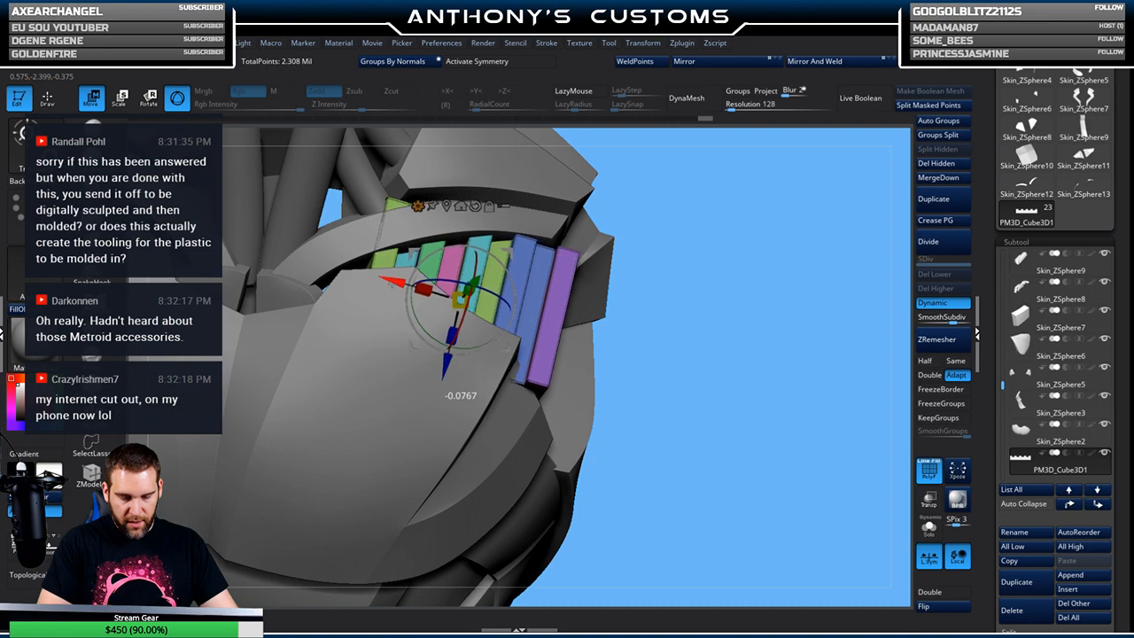
left_click_drag(734, 256, 560, 247)
left_click_drag(742, 260, 775, 182)
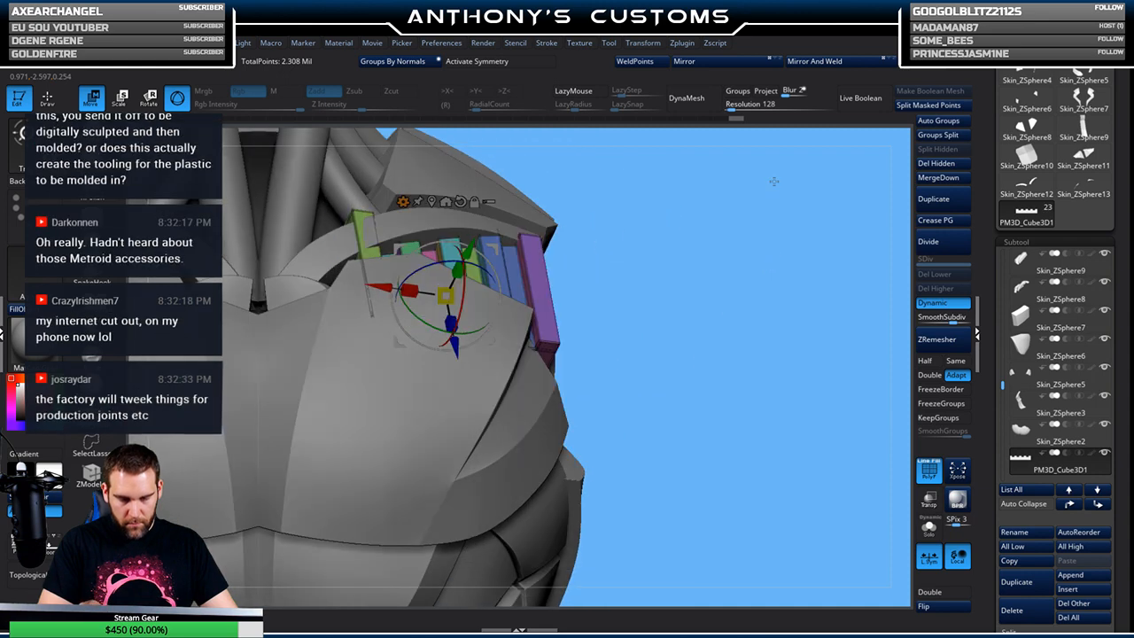
left_click_drag(714, 289, 744, 322, "alt")
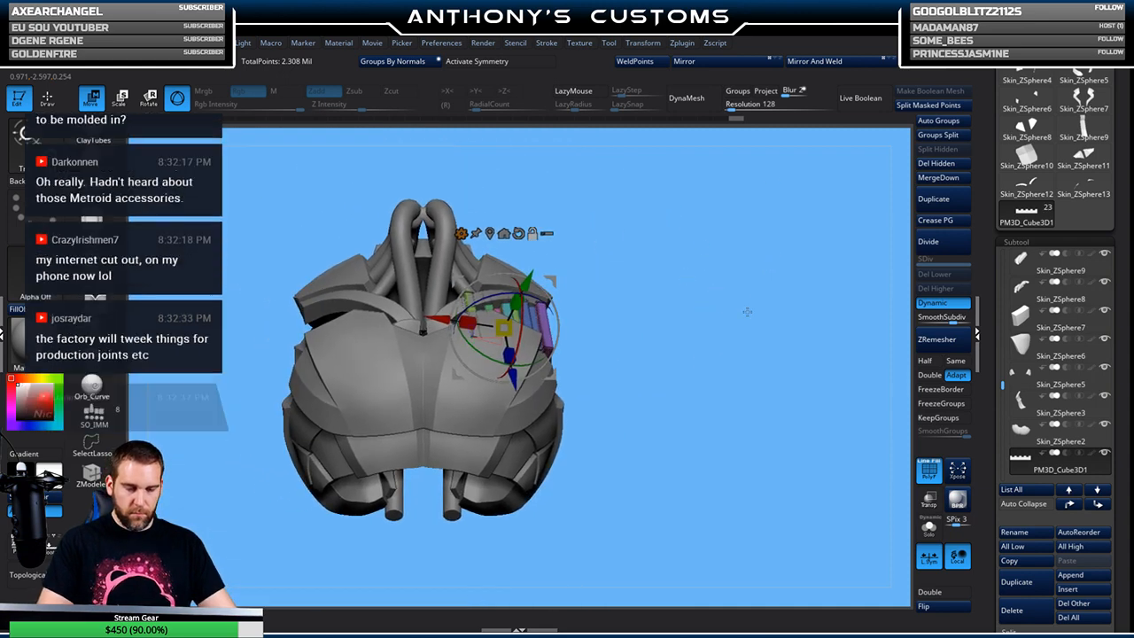
left_click_drag(749, 329, 820, 283)
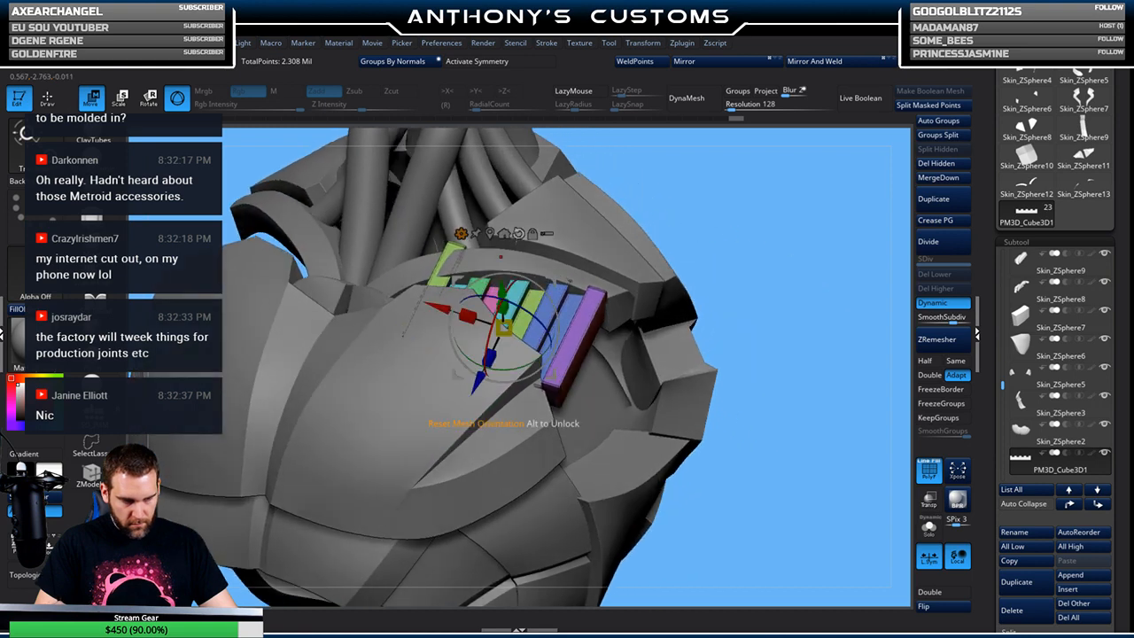
left_click(461, 234)
left_click(560, 293)
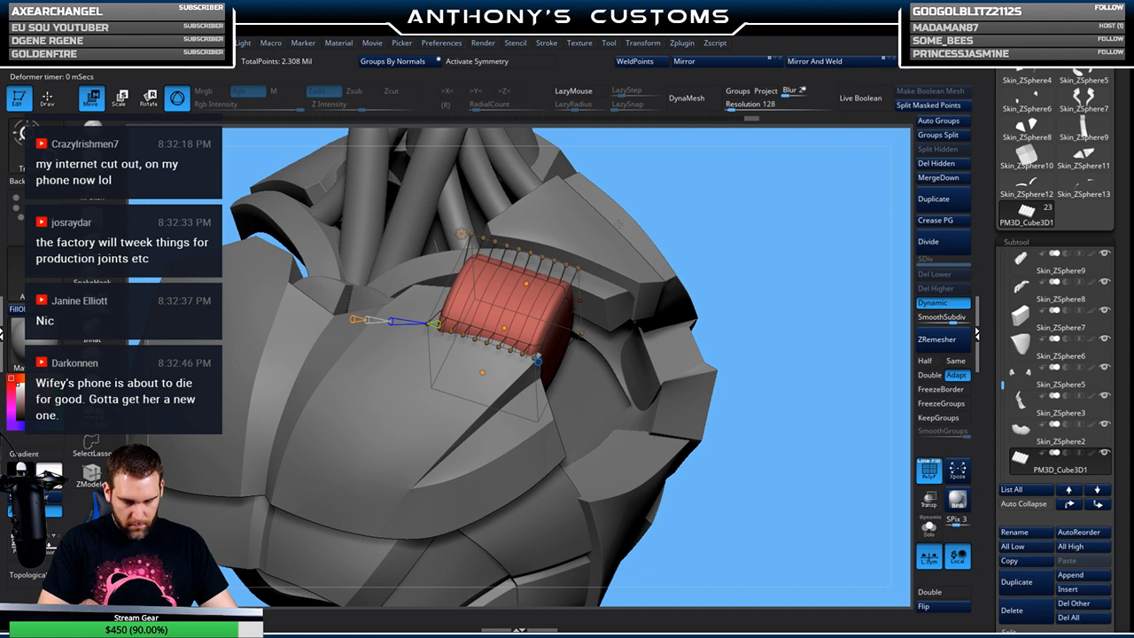
key("ctrl+z")
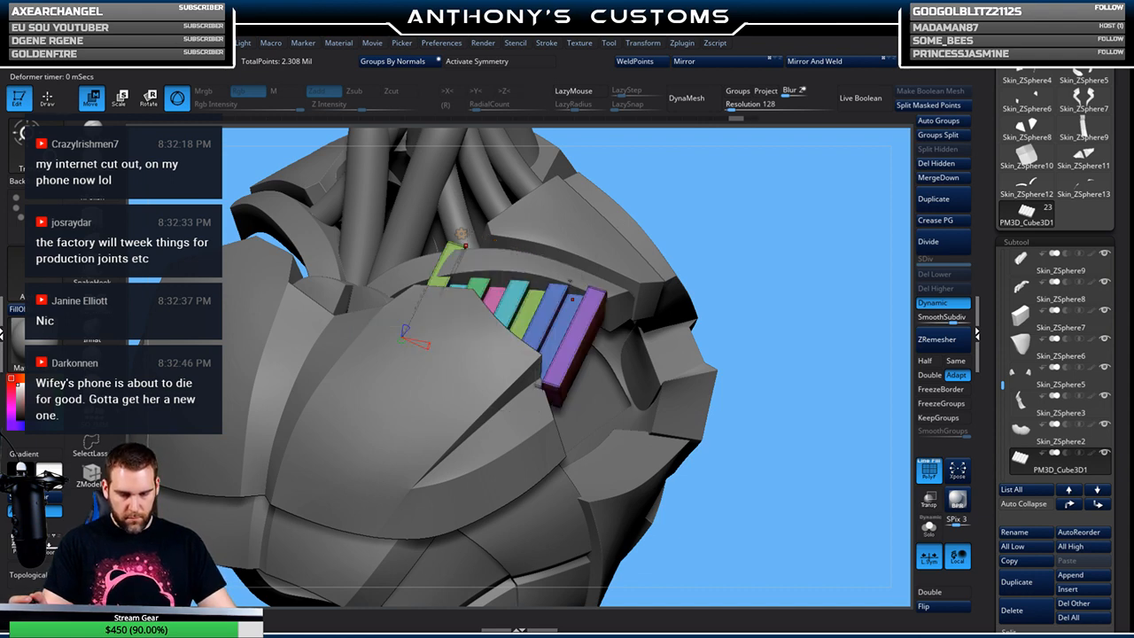
left_click(462, 233)
left_click(461, 234)
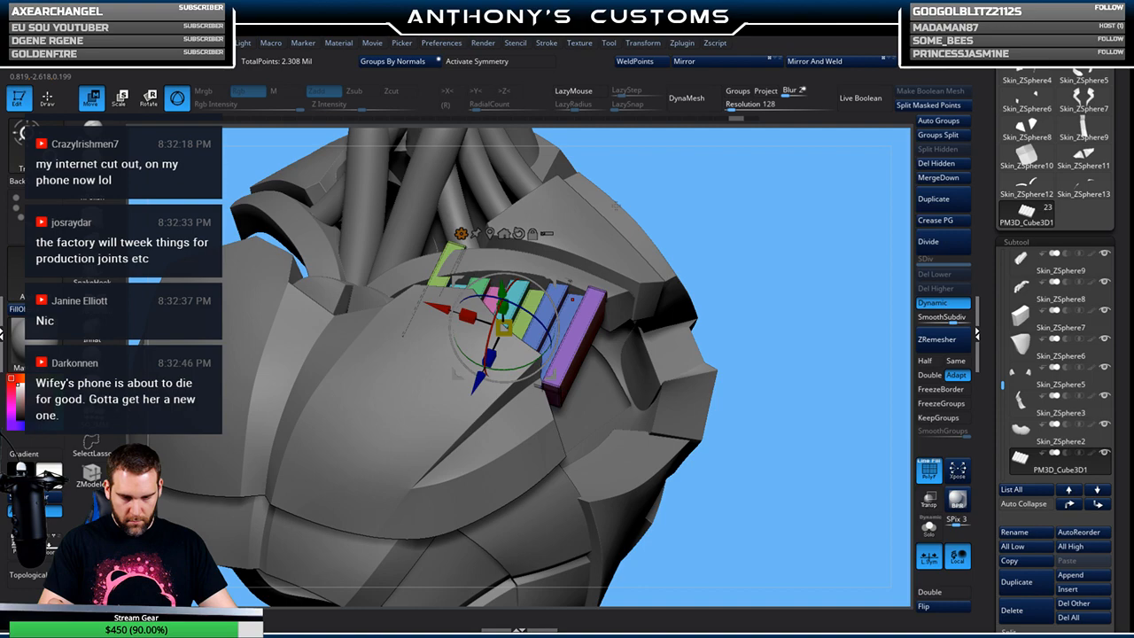
left_click(462, 234)
left_click(488, 289)
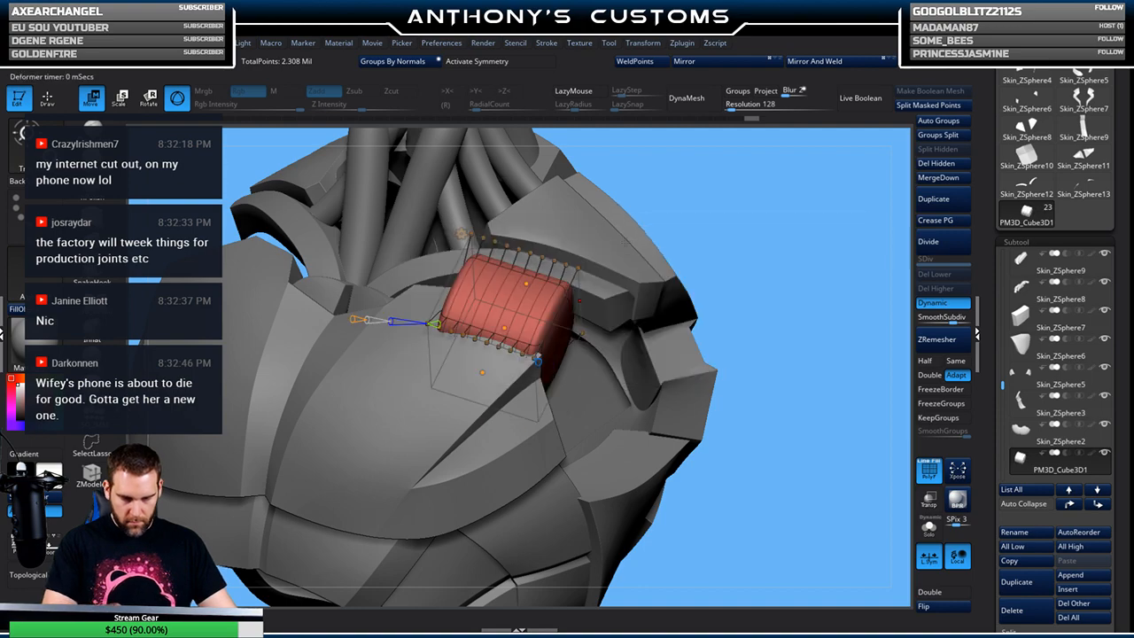
left_click_drag(801, 234, 815, 199)
key("ctrl+z")
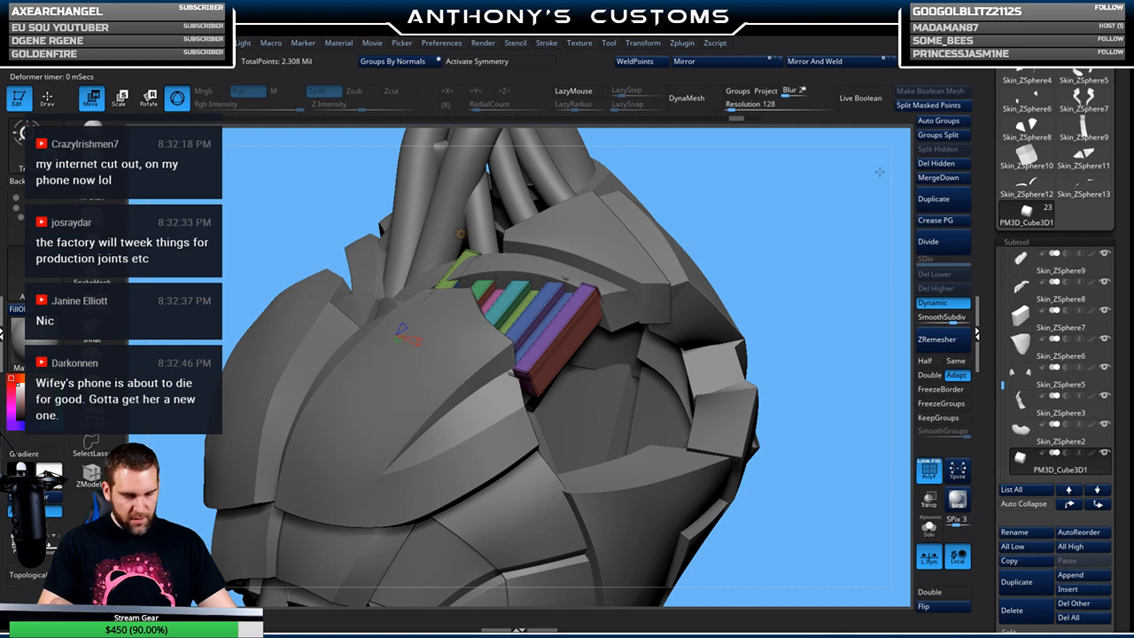
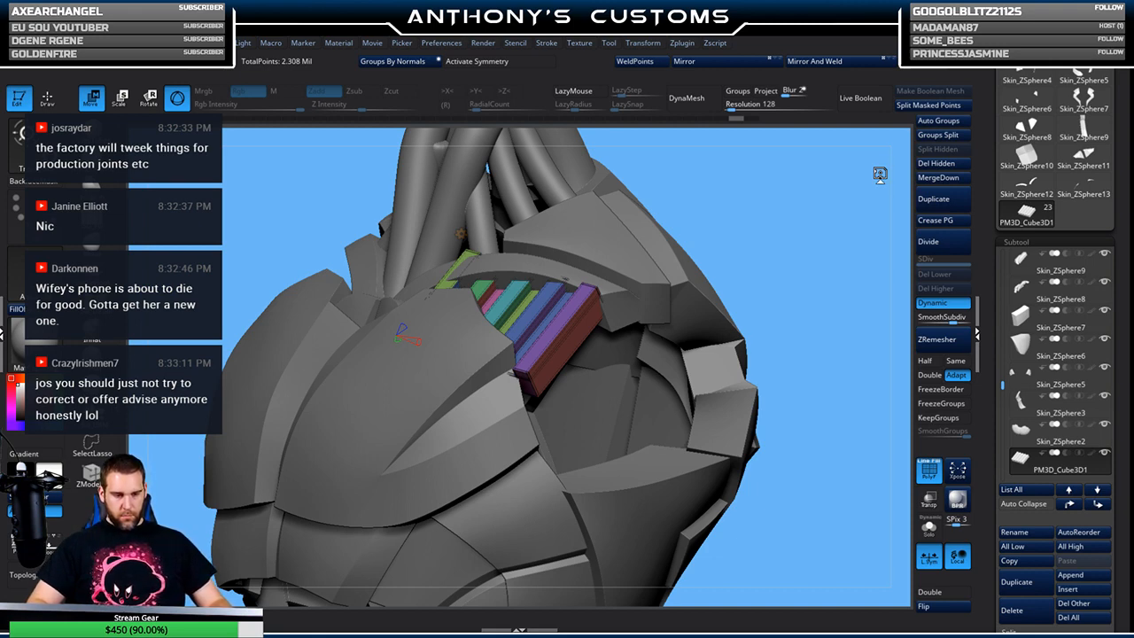
Duplicate the ribbed block's subtool and try the Bend Curve deformer on the copy
left_click(1026, 582)
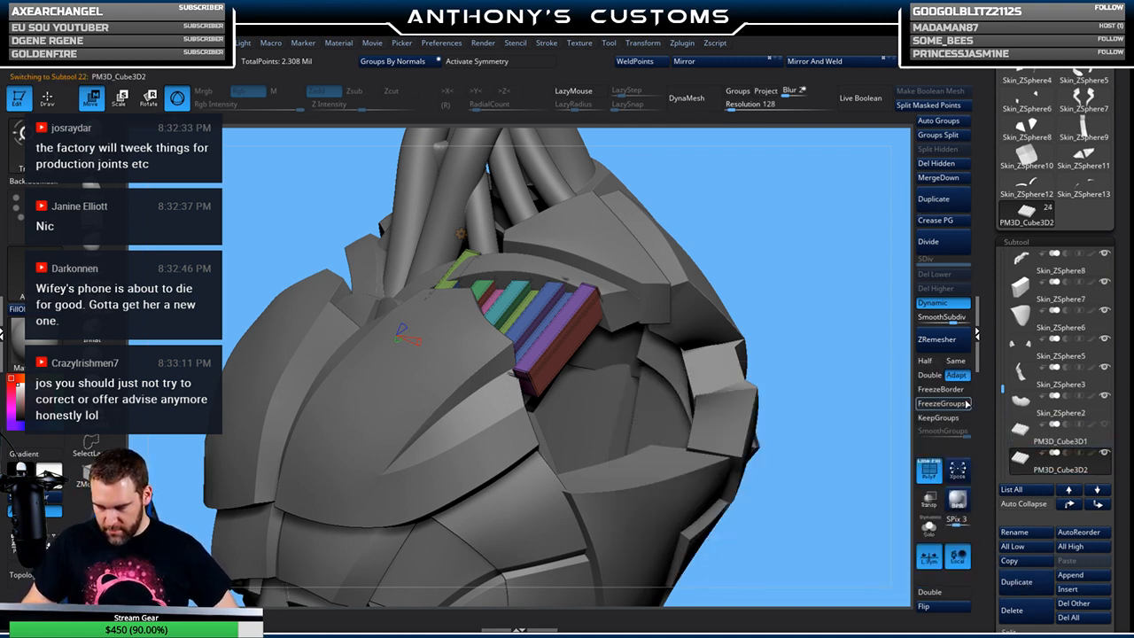
left_click_drag(777, 252, 779, 275)
key("w")
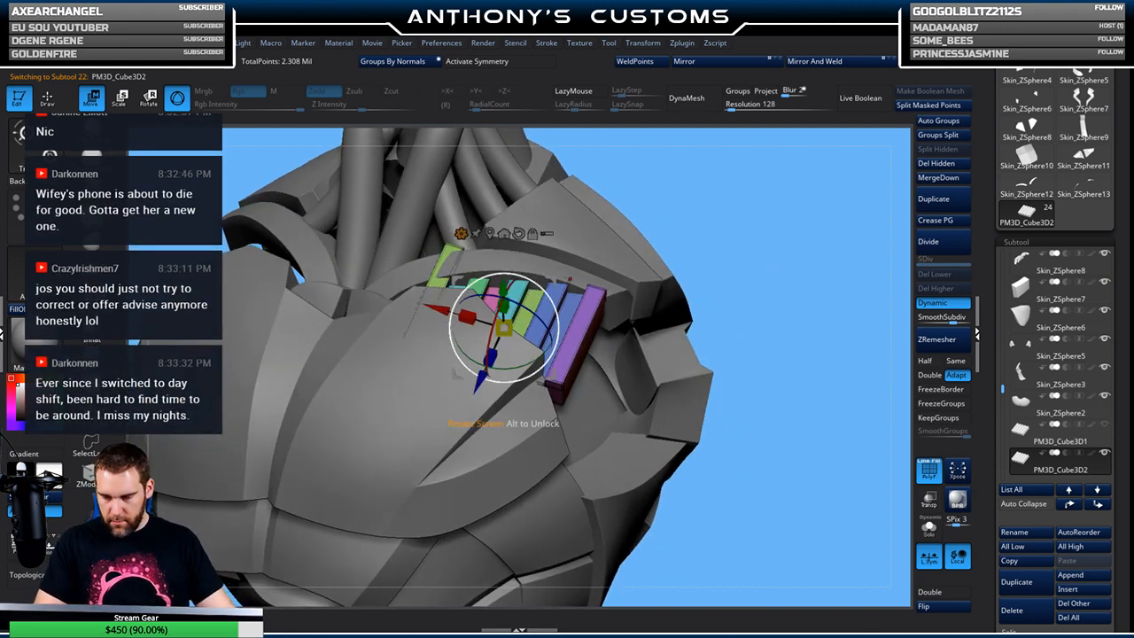
left_click(461, 233)
left_click(580, 292)
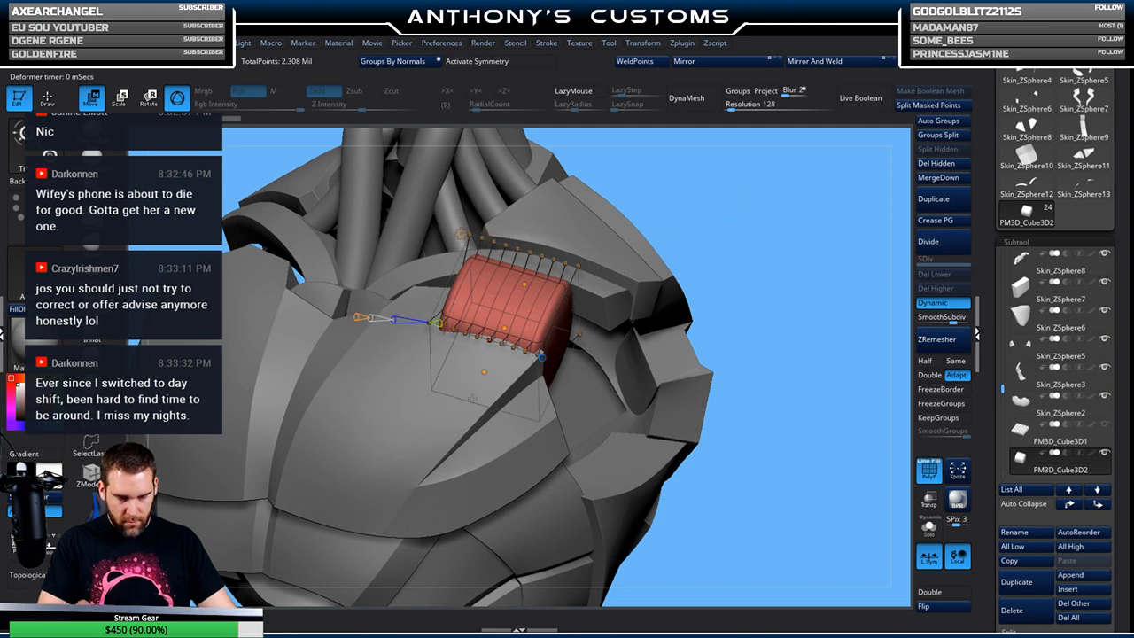
Discard the Bend Curve deformation from the ribbed block's copy
left_click_drag(753, 210, 774, 208)
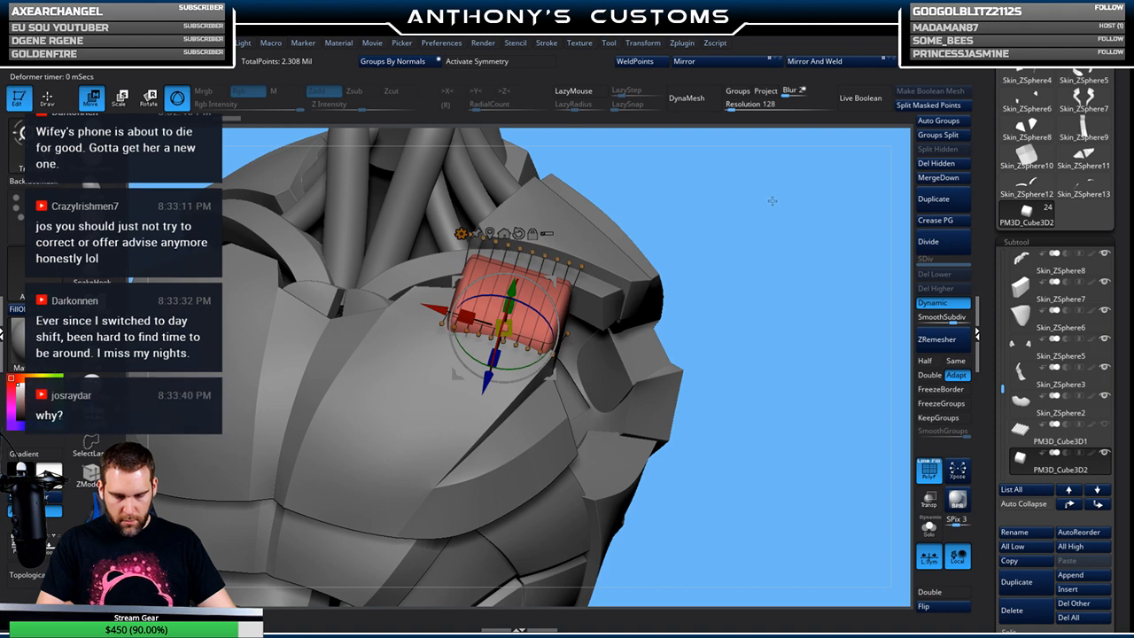
key("alt")
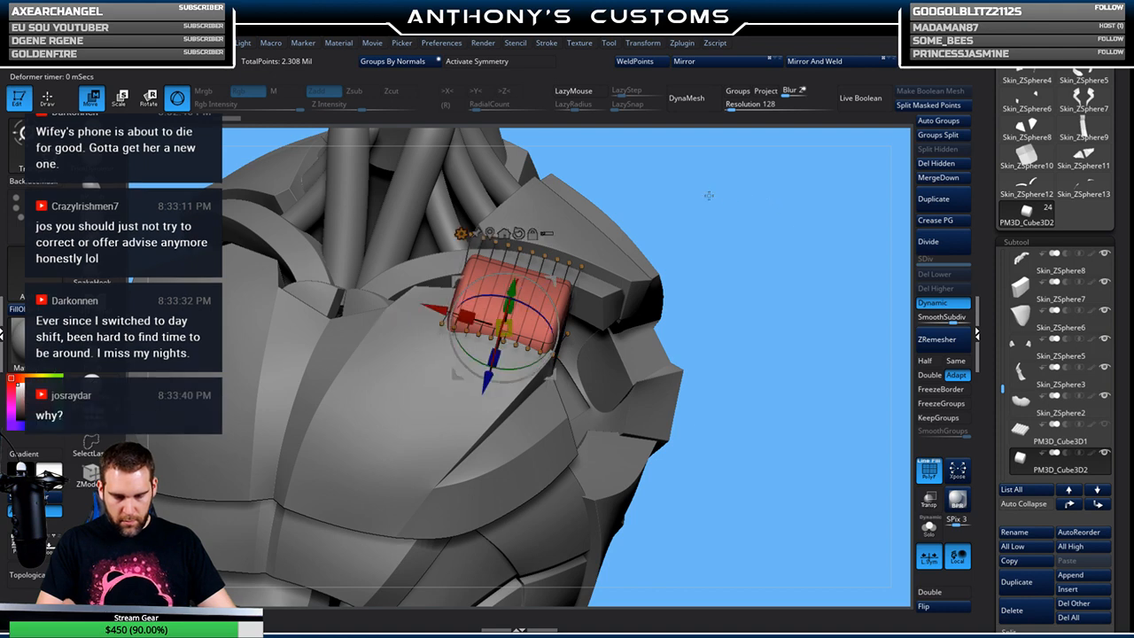
left_click(462, 235)
left_click(668, 239)
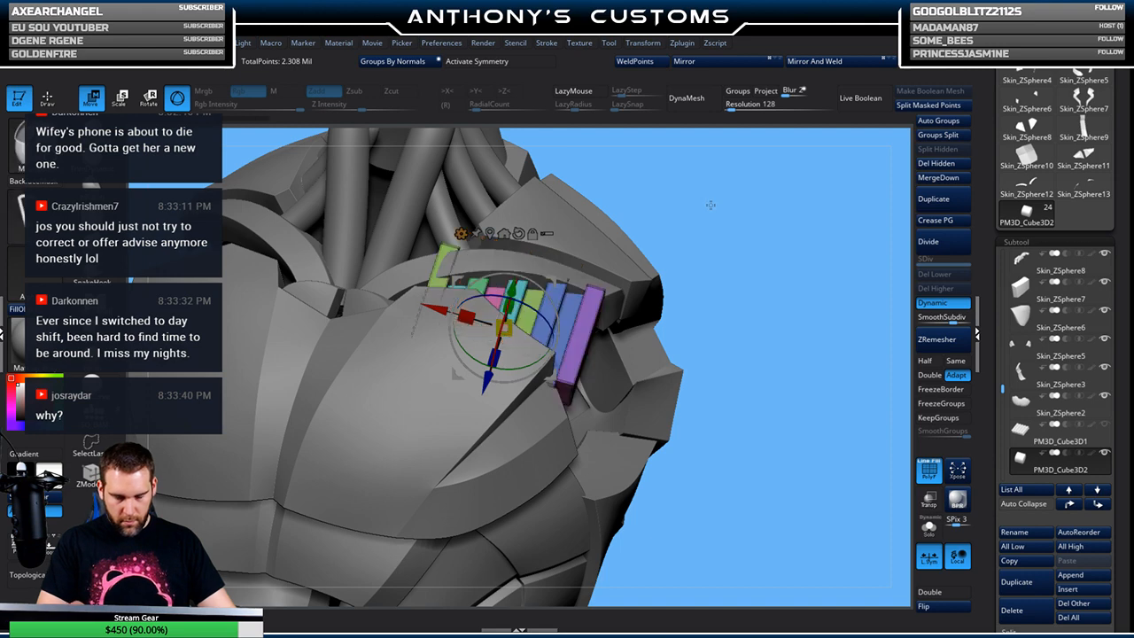
left_click_drag(751, 238, 763, 221)
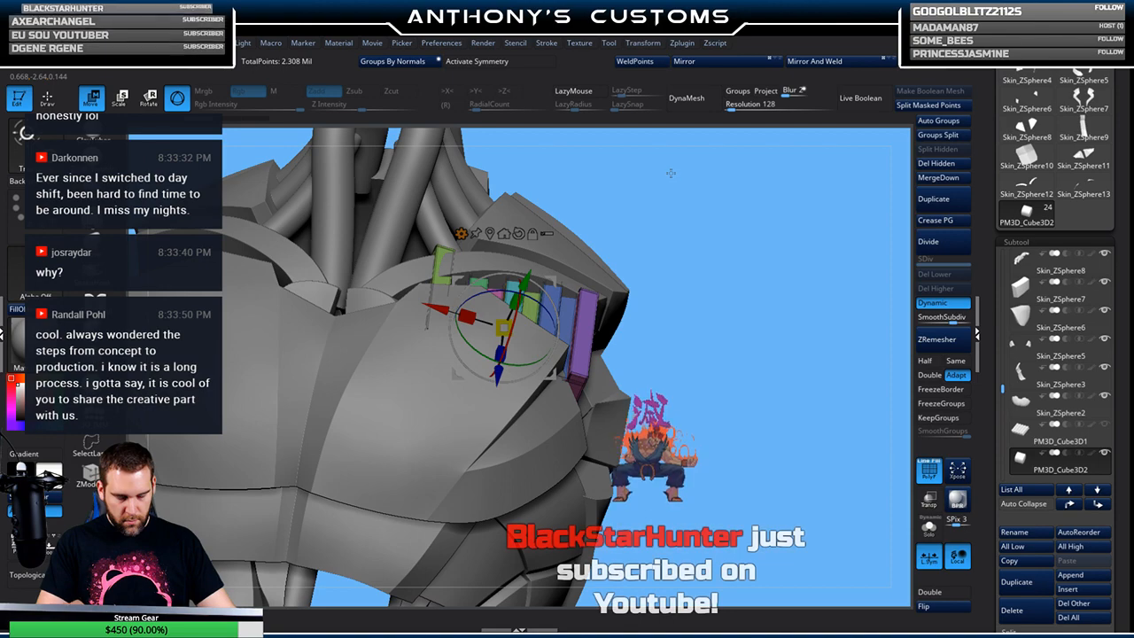
Turn off local symmetry for the ribbed block
key("q")
mouse_move(693, 205)
left_mouse_down()
mouse_move(712, 297)
mouse_move(696, 321)
mouse_move(689, 293)
mouse_move(732, 200)
left_mouse_up()
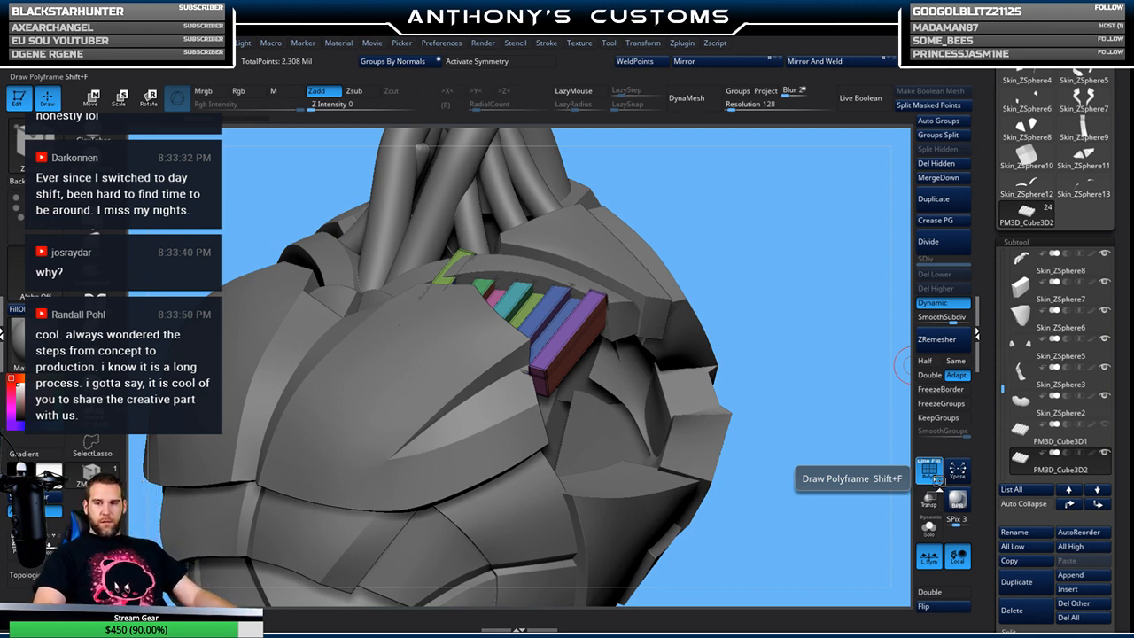
key("w")
left_click_drag(797, 237, 819, 255)
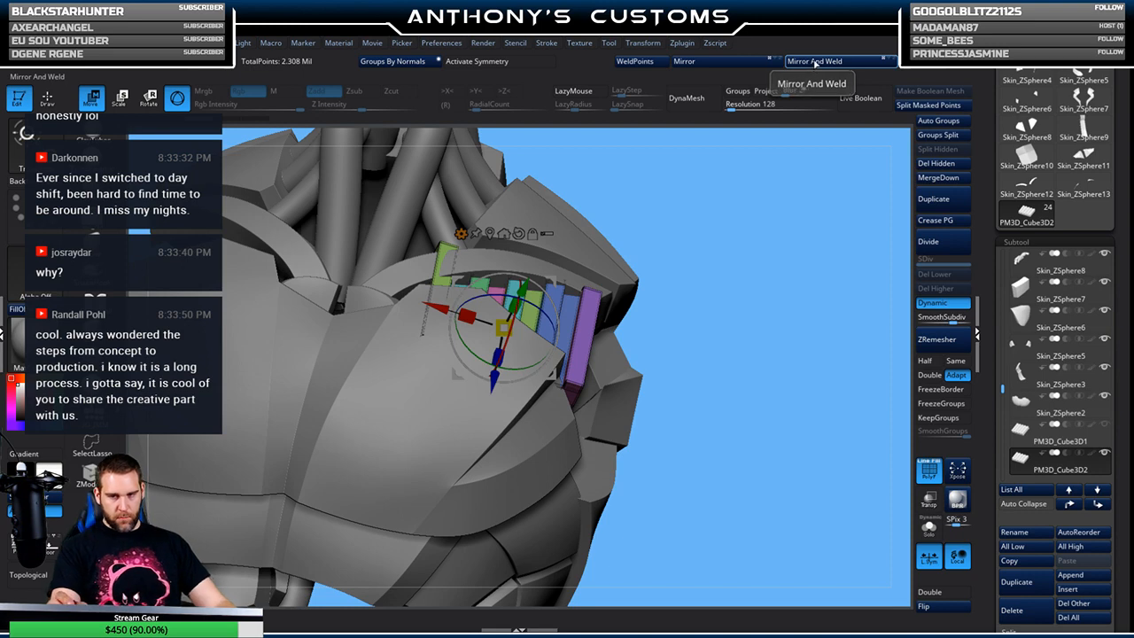
left_click(815, 62)
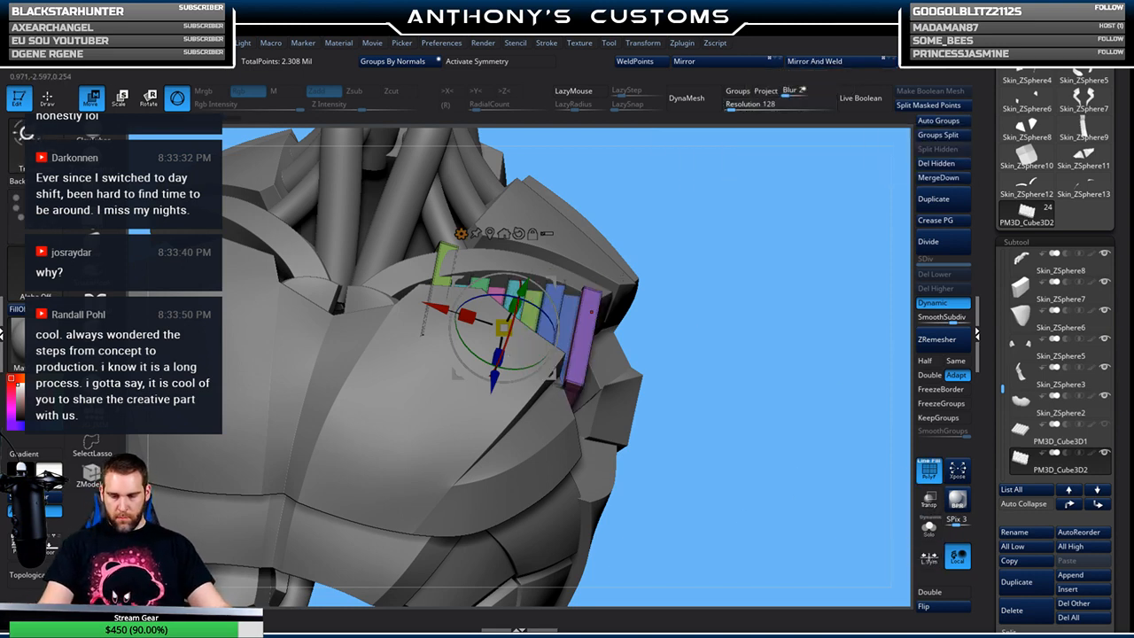
Try Bend Curve on the ribbed copy with local symmetry off, reset the curve and undo the deformation
left_click(460, 233)
left_click(578, 299)
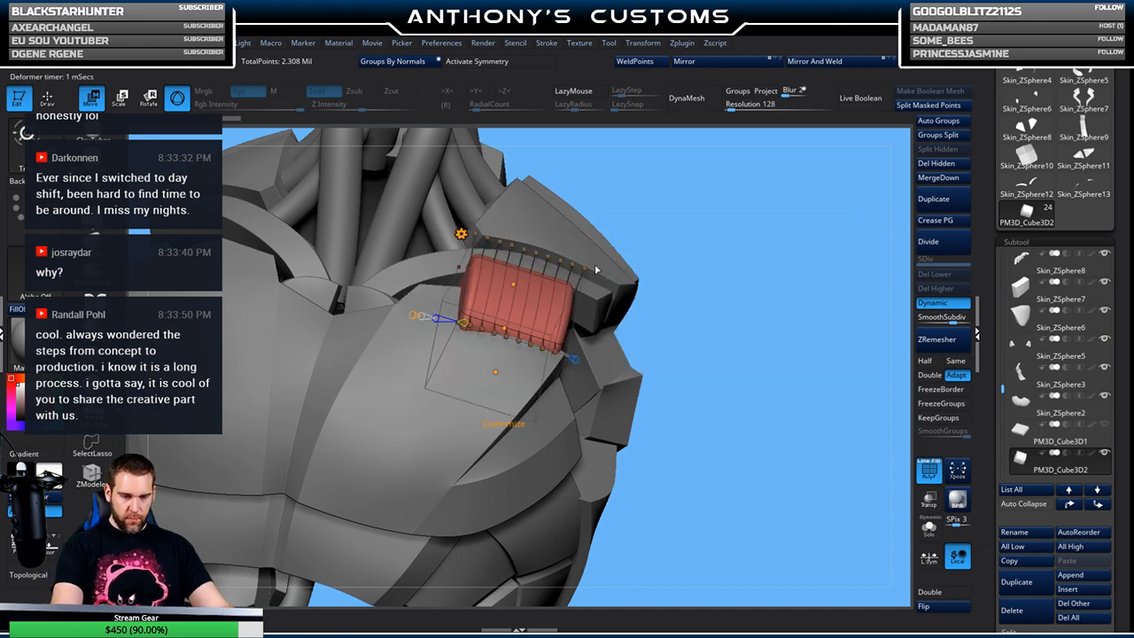
left_click(460, 234)
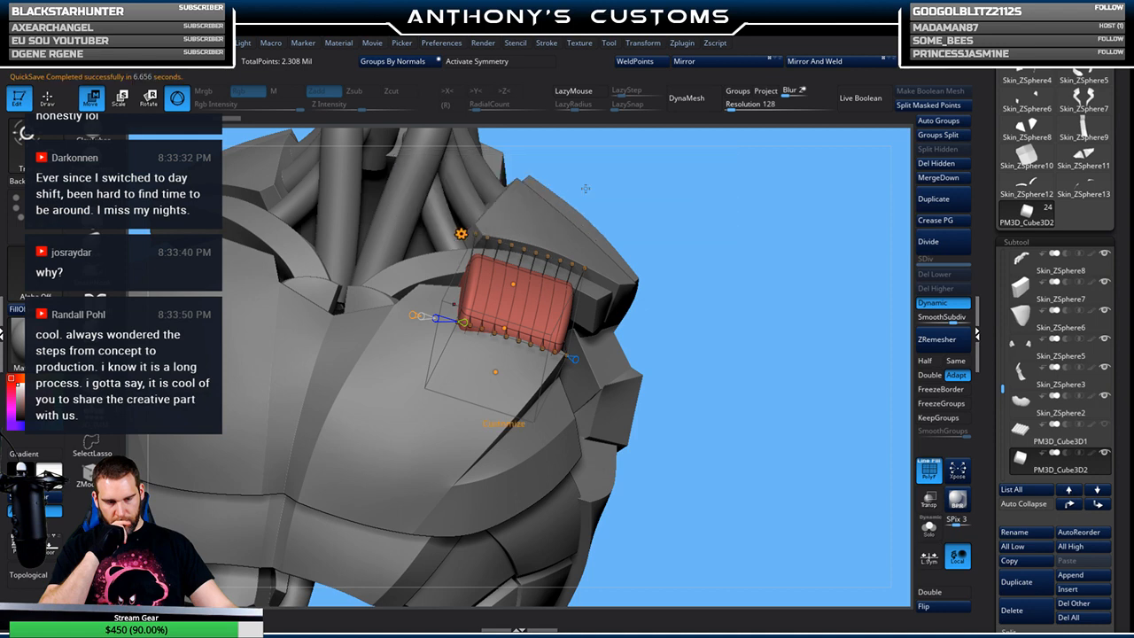
left_click(459, 234)
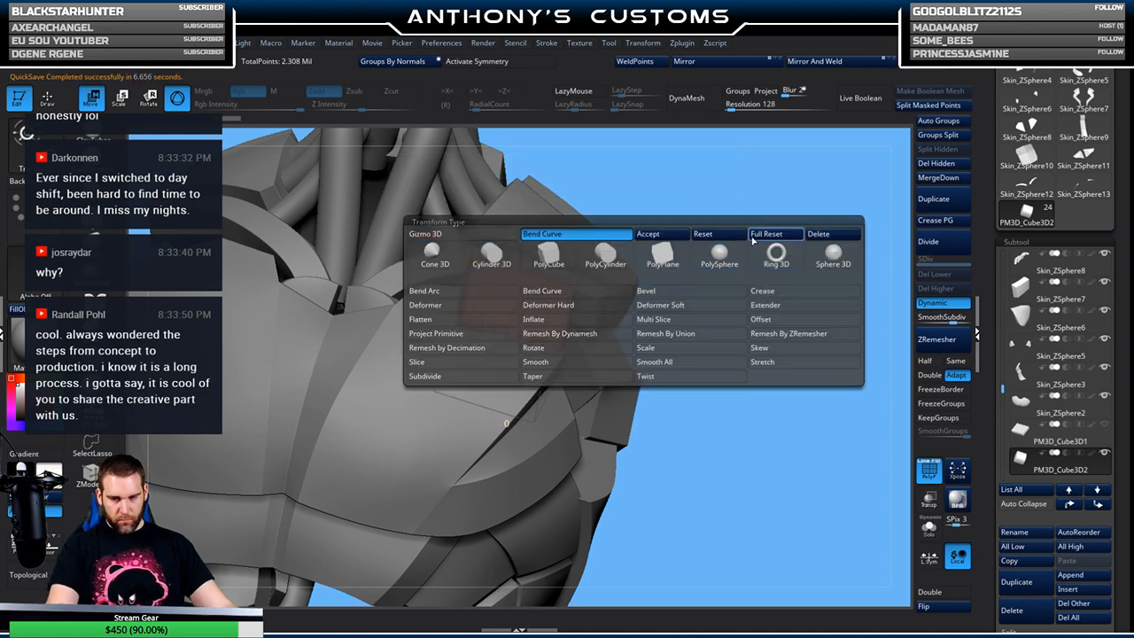
left_click(721, 235)
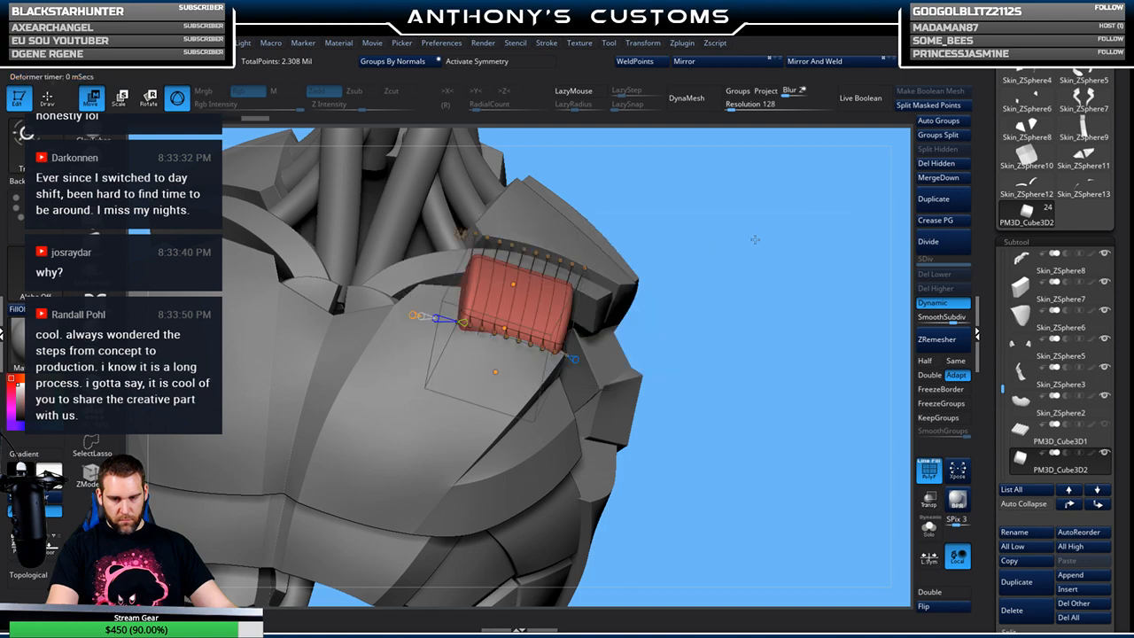
key("ctrl+z")
Isolate the ribbed block's copy in Solo mode and bring back its transform gizmo
left_click_drag(786, 329, 760, 364)
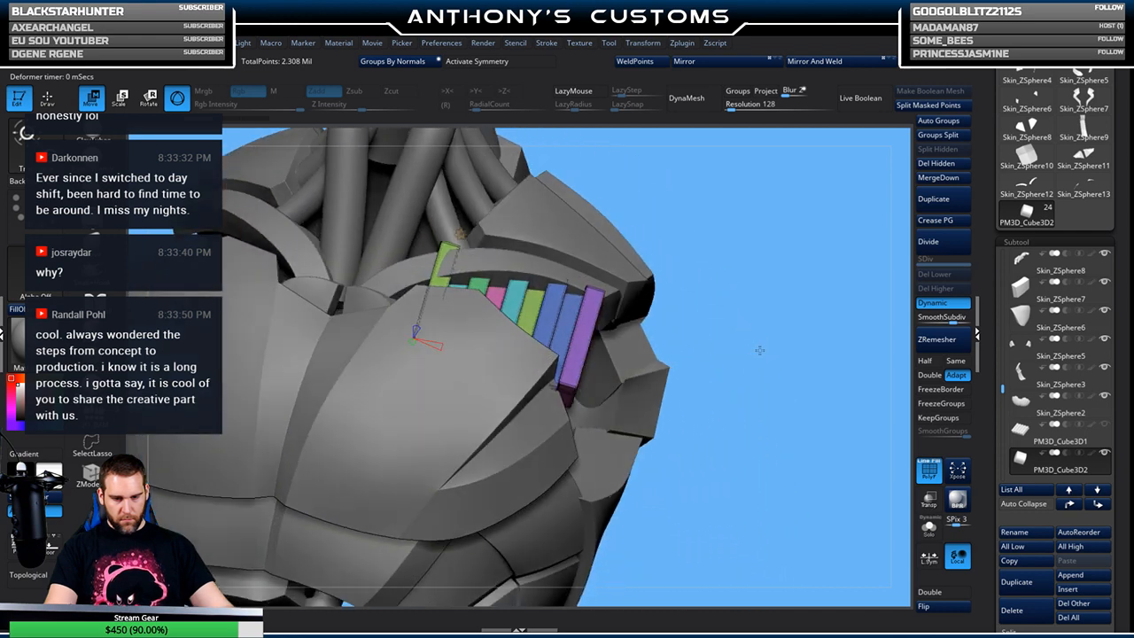
left_click_drag(746, 316, 749, 351)
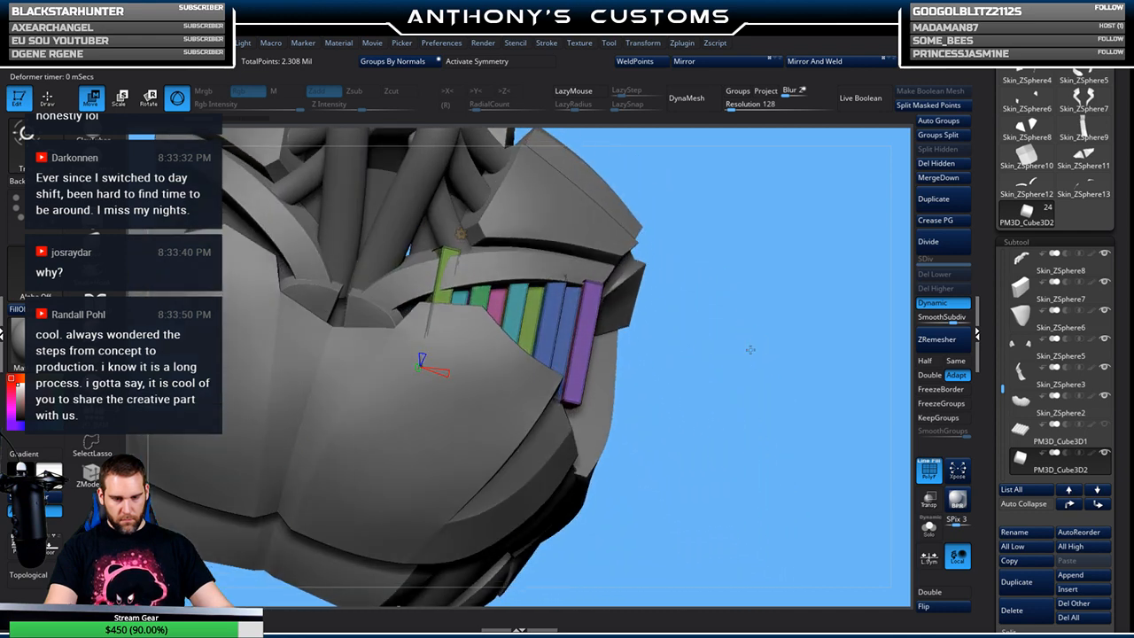
left_click_drag(735, 283, 734, 282)
left_click_drag(420, 357, 414, 383)
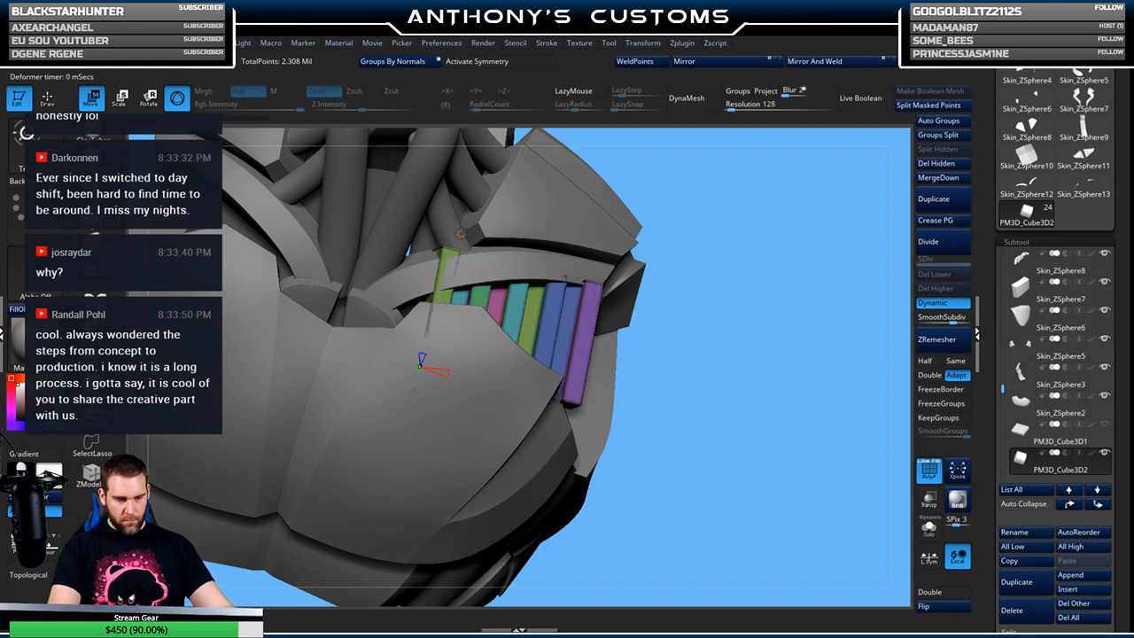
left_click_drag(405, 414, 406, 414)
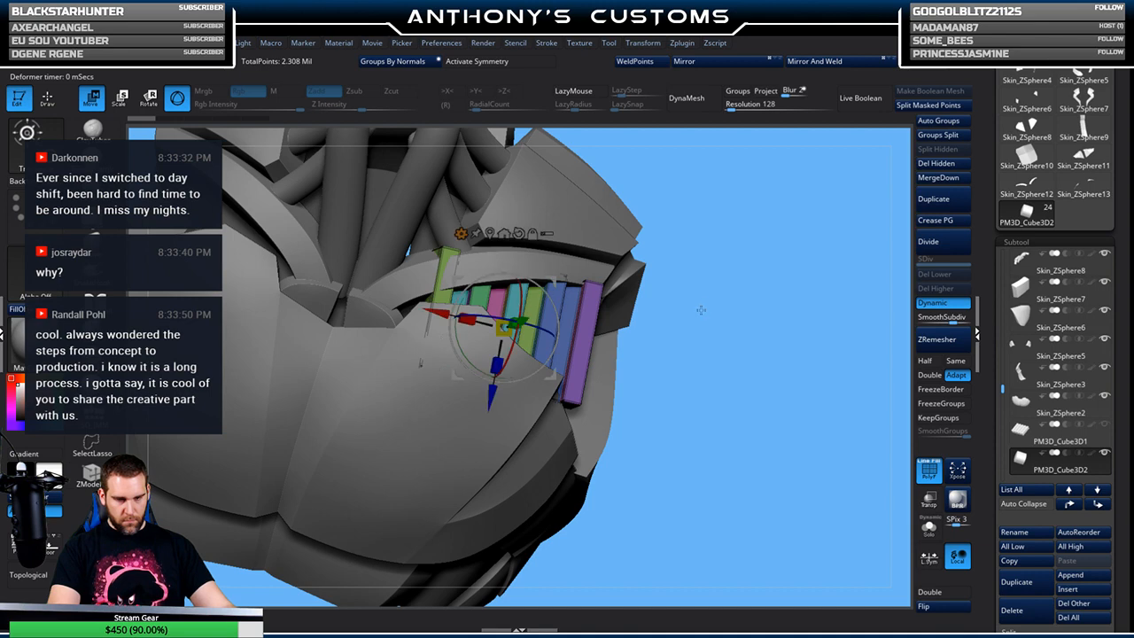
key("q")
left_click_drag(700, 310, 716, 318)
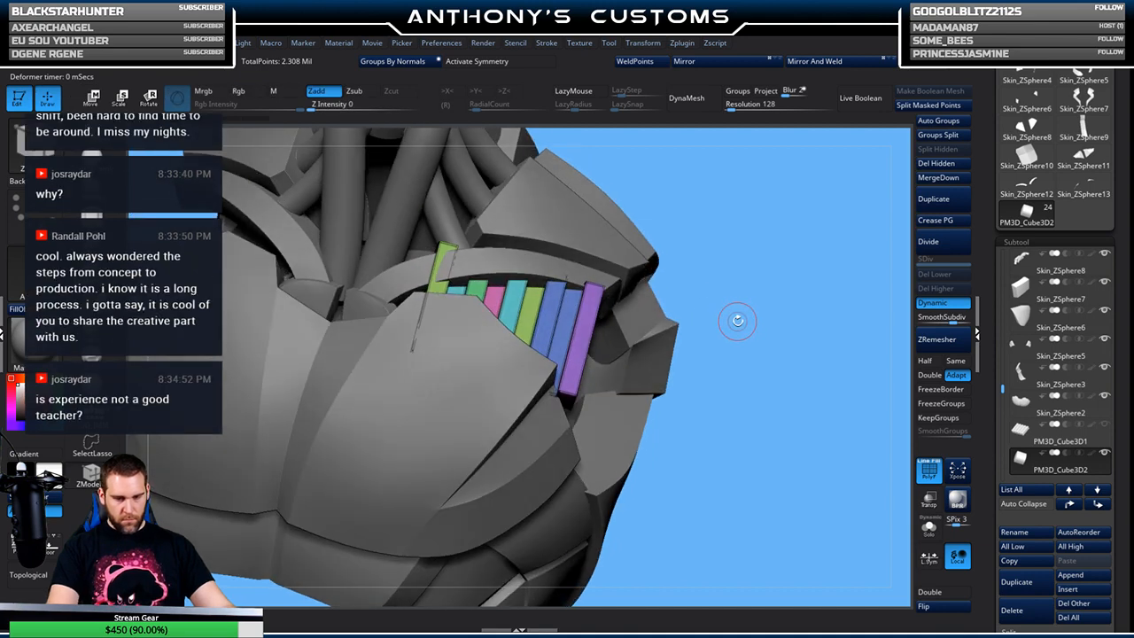
left_click(928, 528)
left_click_drag(763, 479, 777, 364)
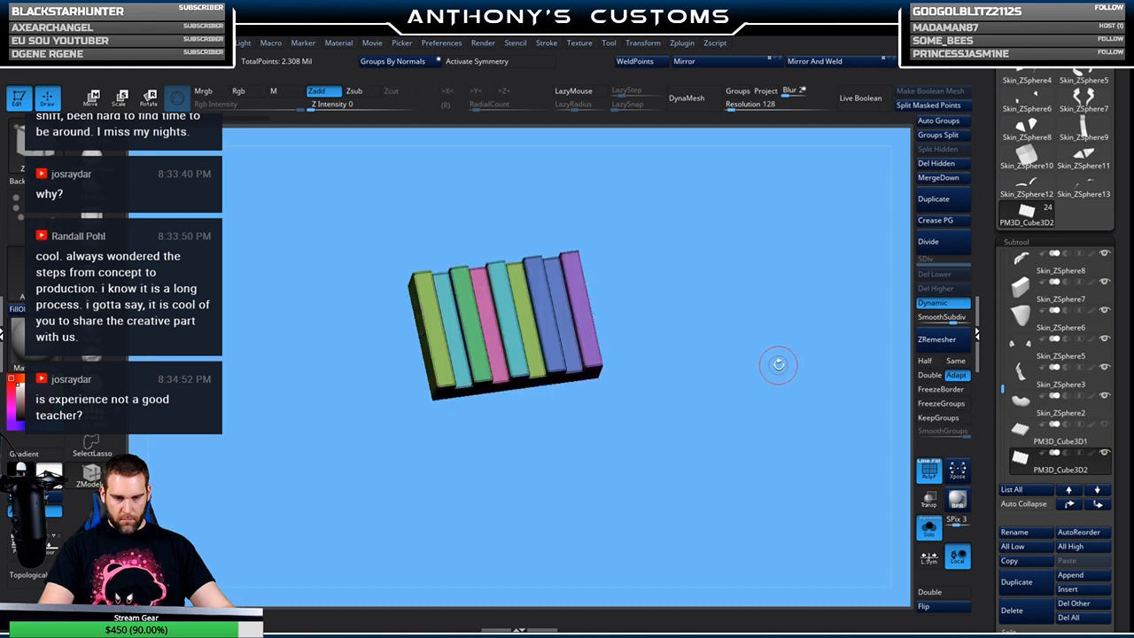
key("w")
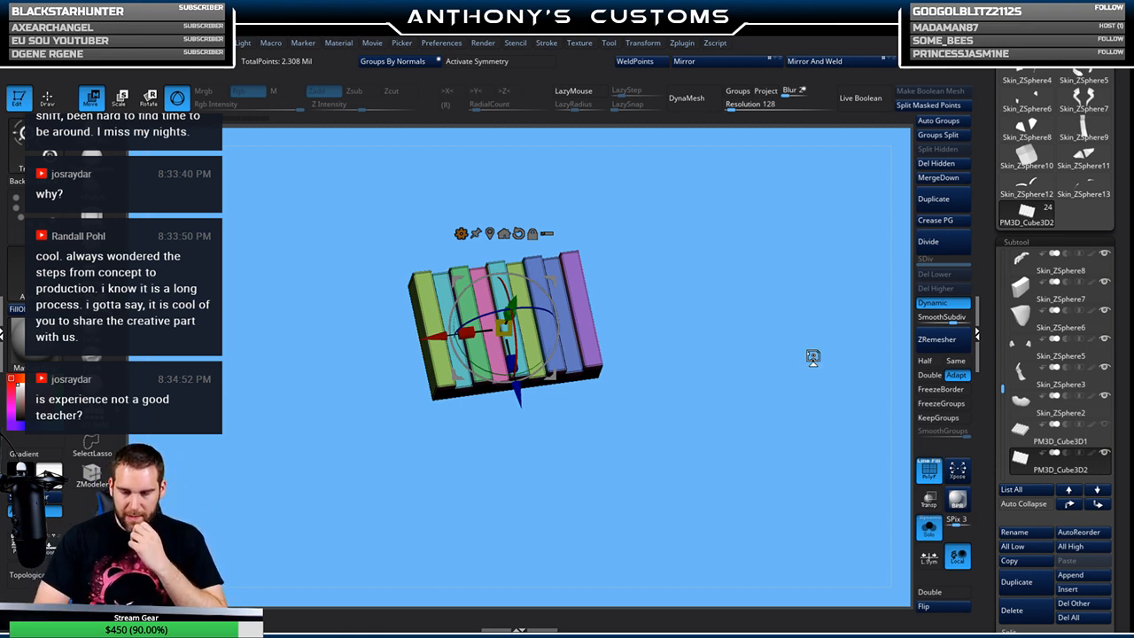
Apply Bend Curve to the isolated ribbed copy, disable its dynamic subdivision and accept the deformer
left_click(461, 233)
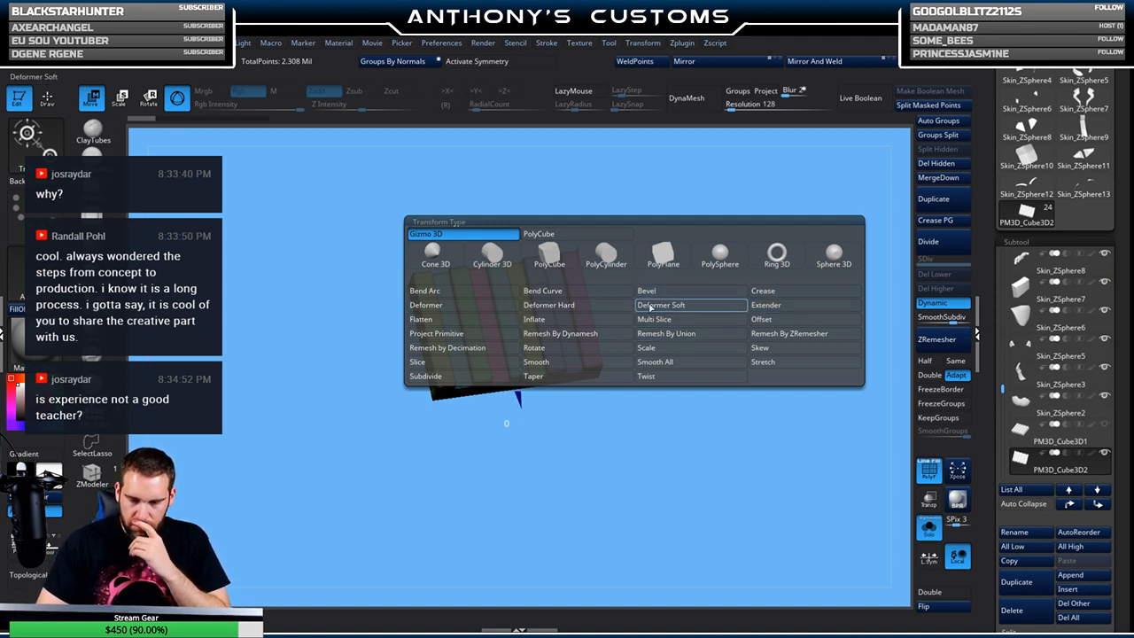
left_click(600, 292)
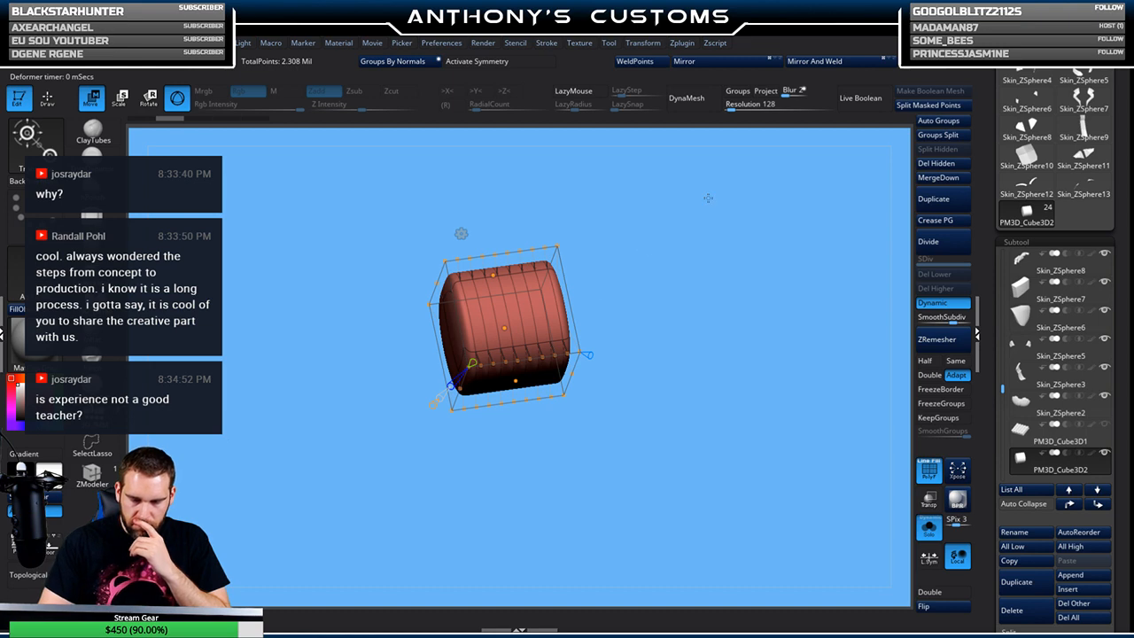
left_click(946, 304)
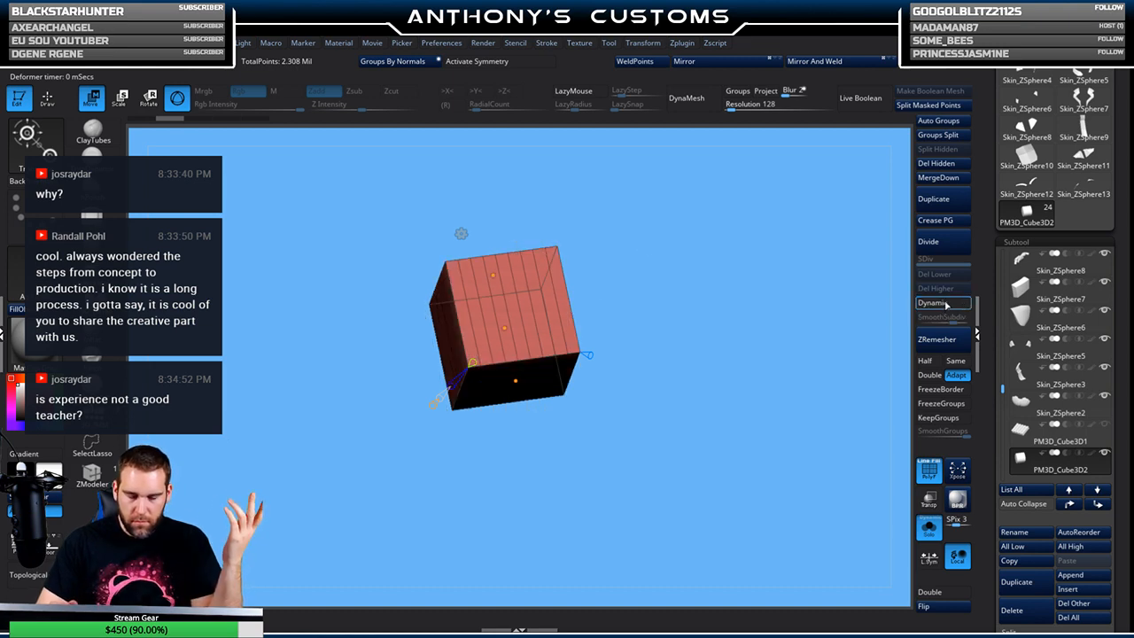
left_click_drag(744, 440, 718, 349)
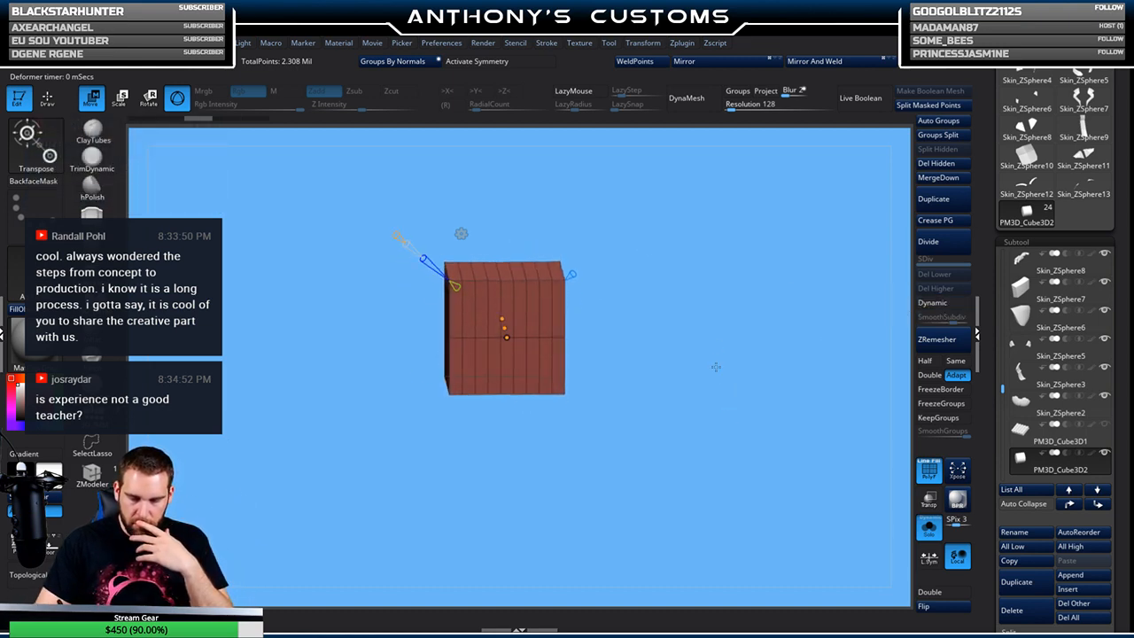
left_click(461, 233)
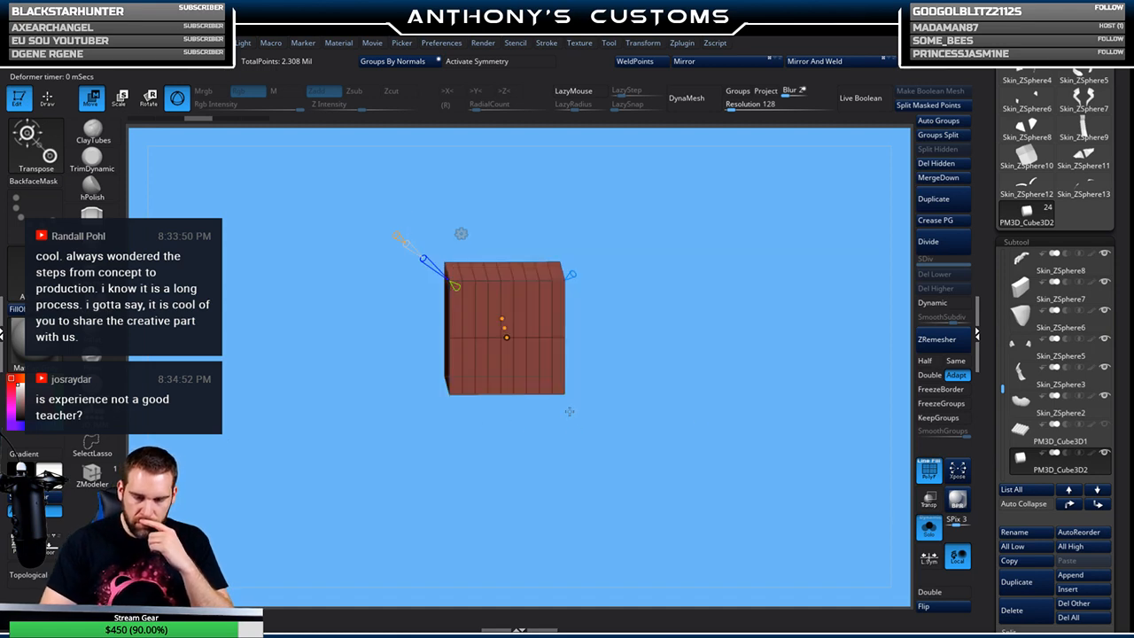
left_click(460, 233)
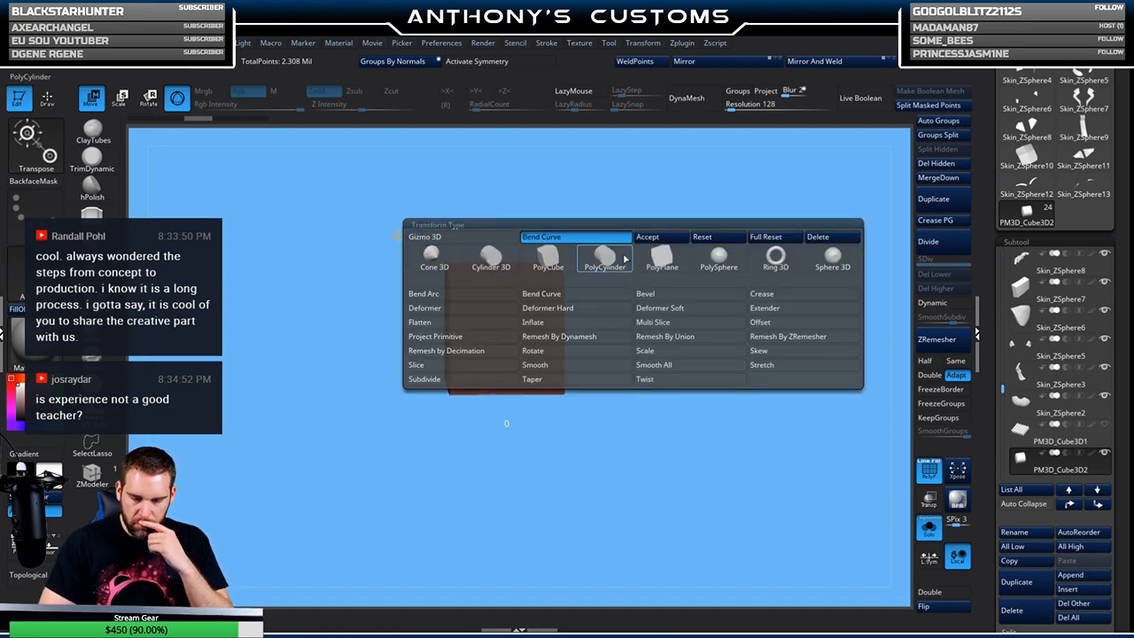
left_click(673, 240)
mouse_move(664, 264)
left_mouse_down()
mouse_move(663, 307)
mouse_move(671, 281)
left_mouse_up()
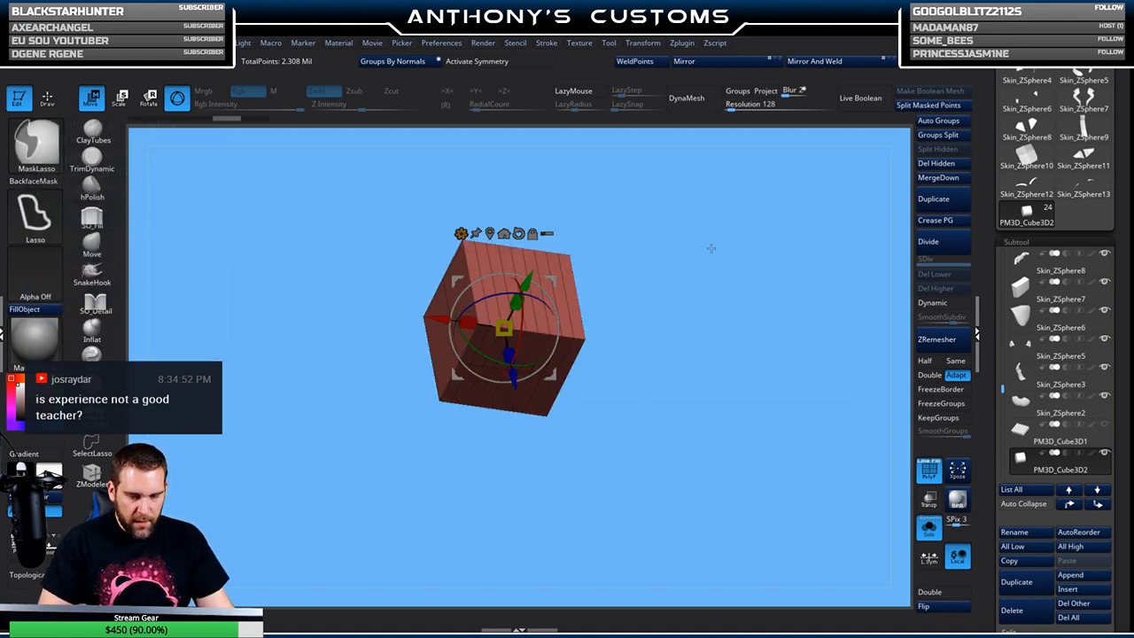
Undo the accepted Bend Curve and subdivision change, and delete the duplicate ribbed block subtool
key("ctrl+z")
key("ctrl+z")
key("ctrl+z")
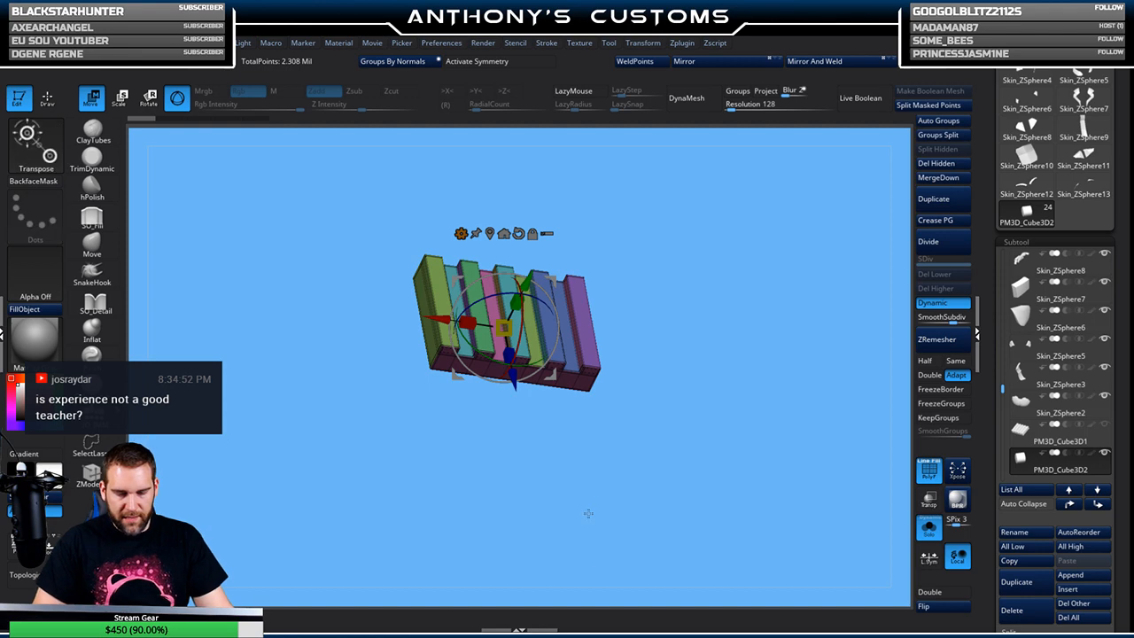
key("f")
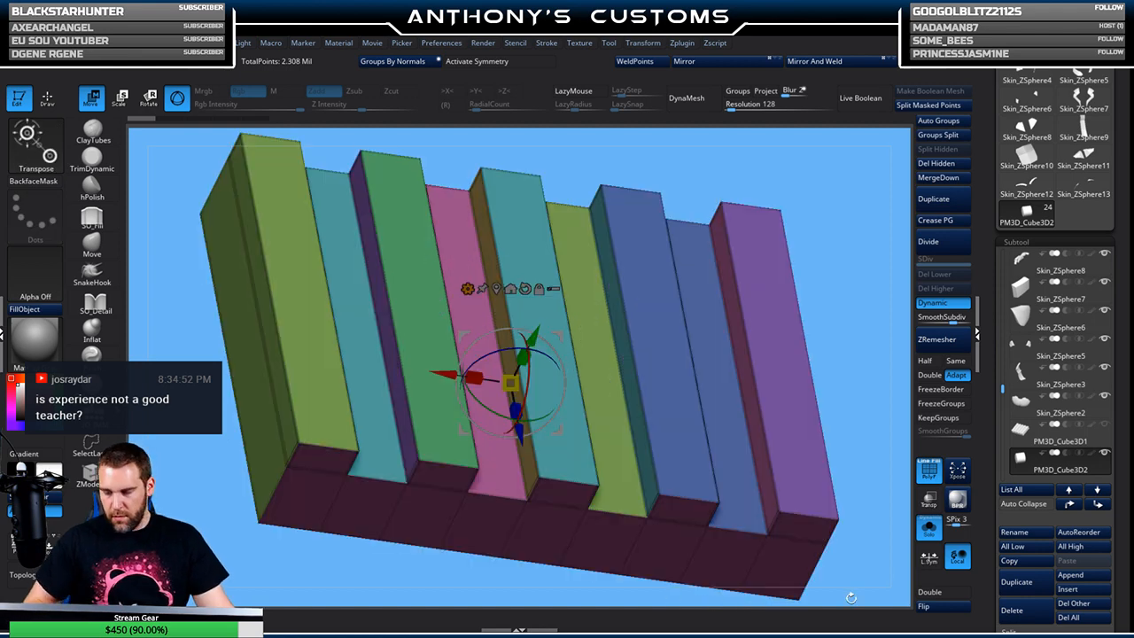
left_click(1011, 609)
left_click(919, 613)
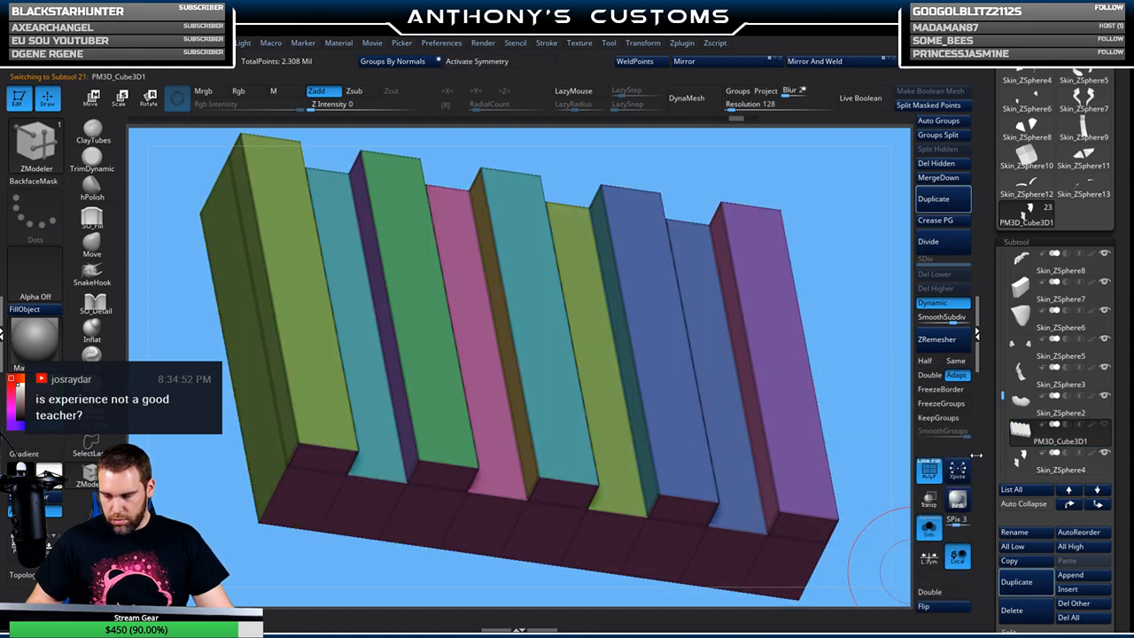
Turn off dynamic subdivision on the isolated block and roll its history back to the unribbed block
left_click(967, 469)
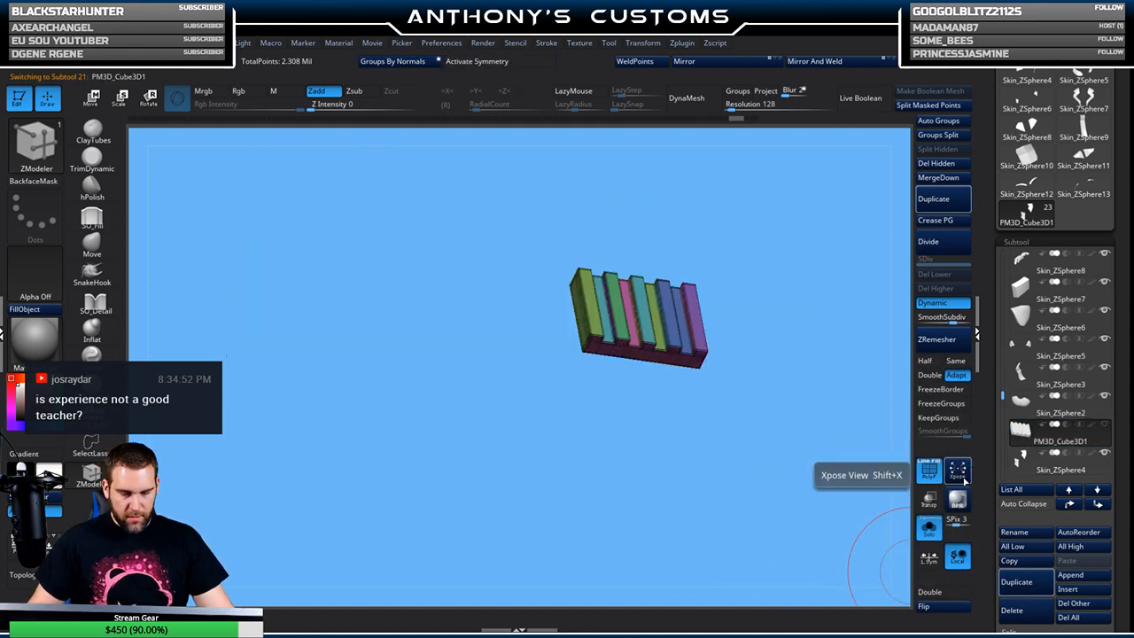
left_click_drag(748, 125, 478, 115, "shift")
key("shift+d")
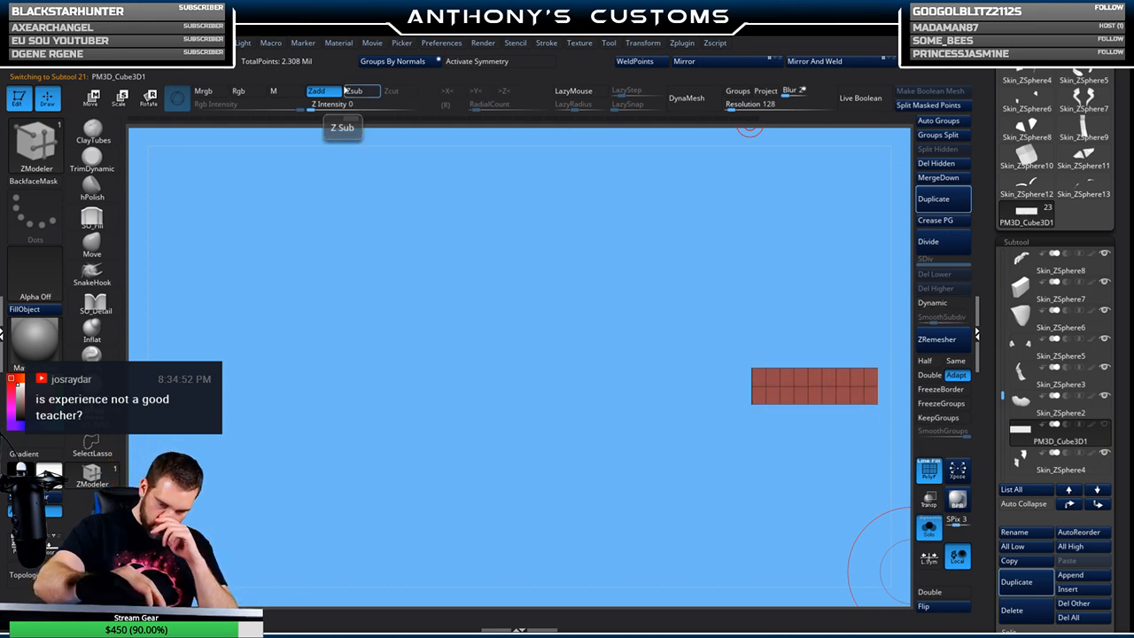
Try Bend Curve on the unribbed block, discarding the newer undo history entries
key("w")
left_click(665, 286)
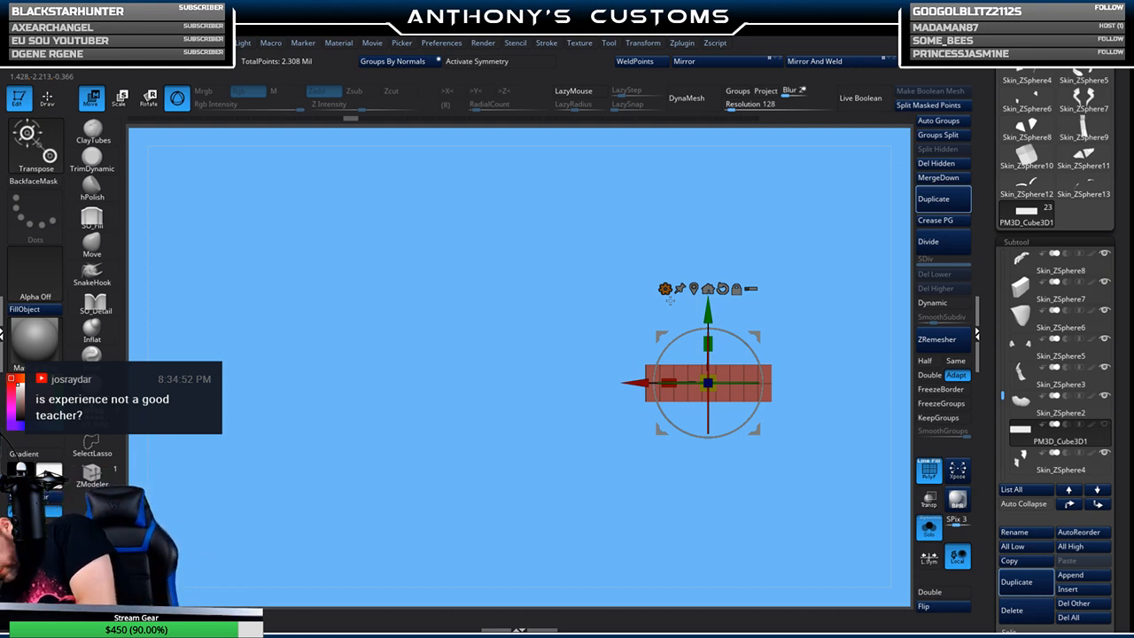
left_click(665, 287)
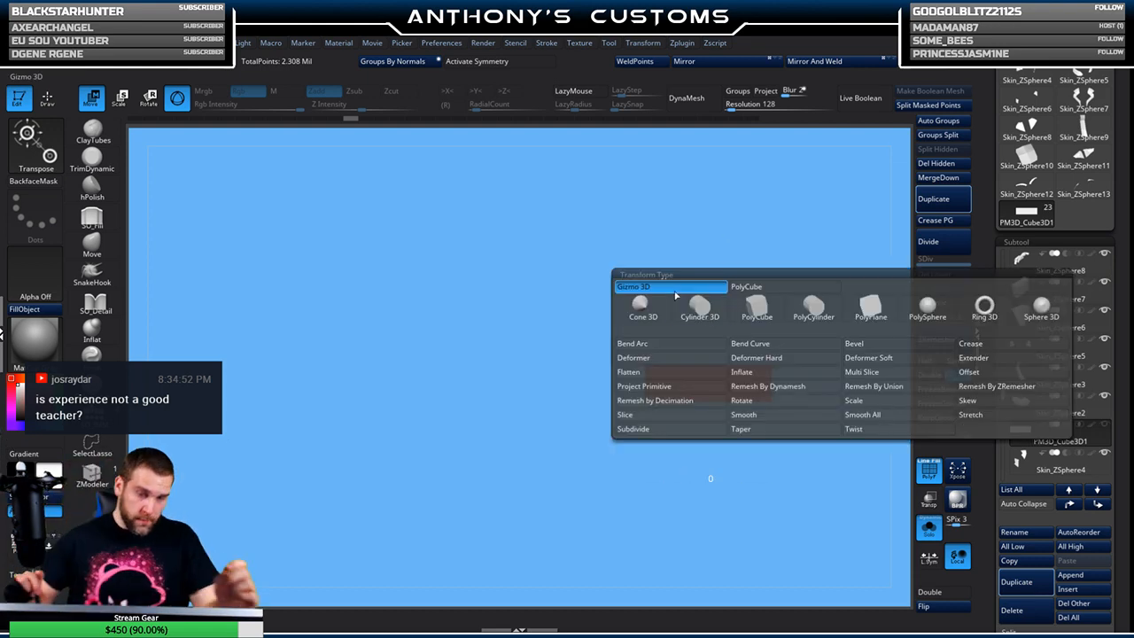
left_click(776, 344)
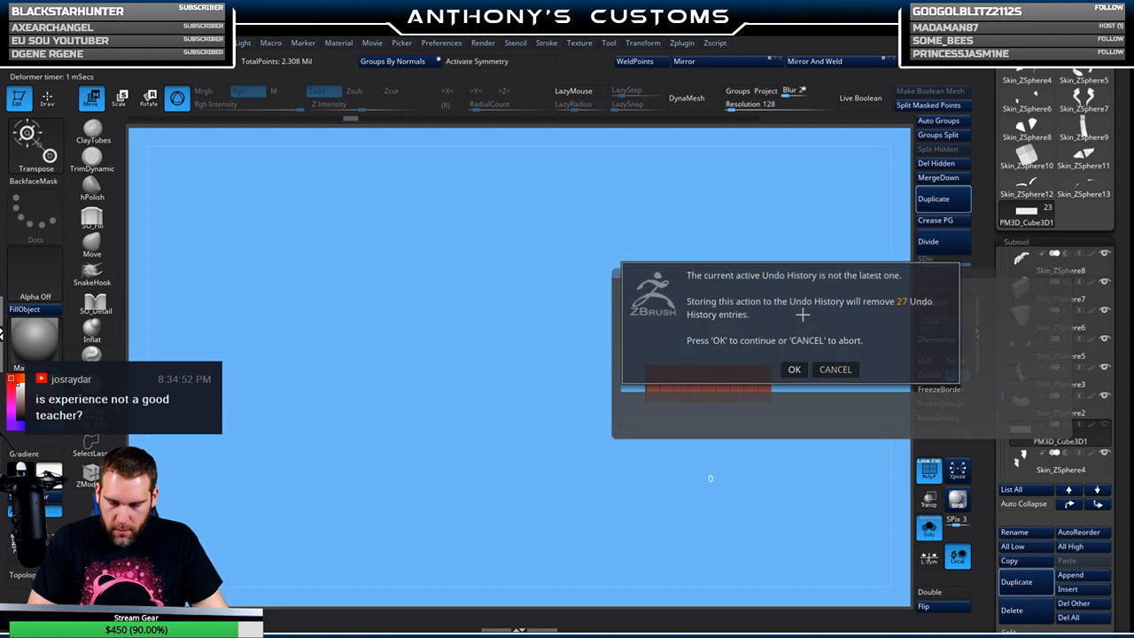
left_click(796, 369)
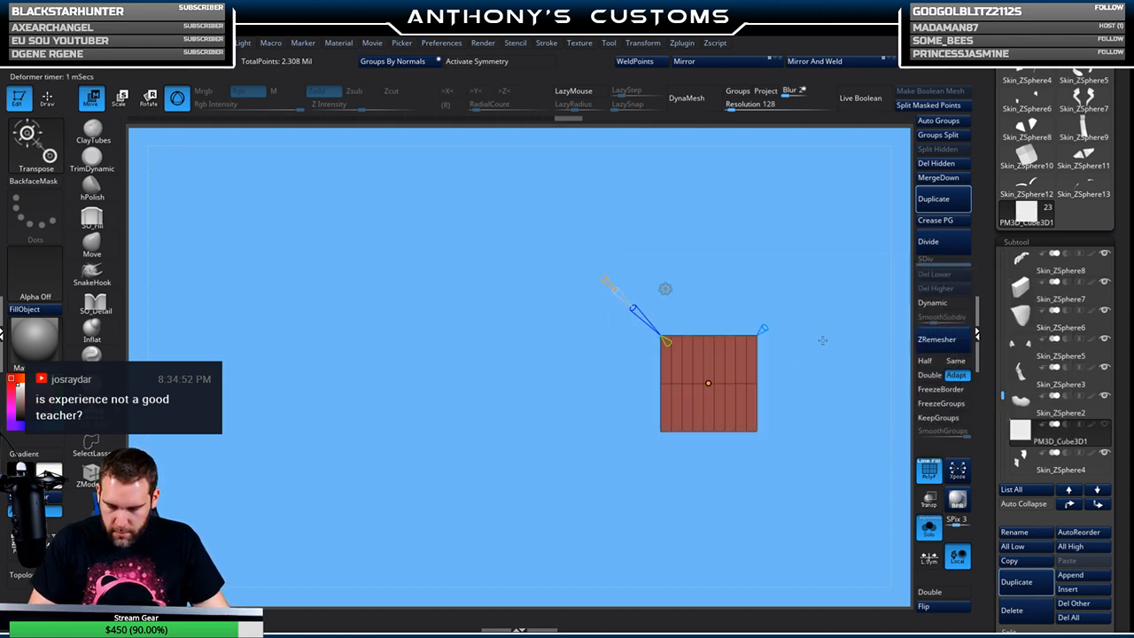
Undo the Bend Curve and the block's earlier edits back to the full-height divided cube, and leave its deformer mode
key("ctrl+z")
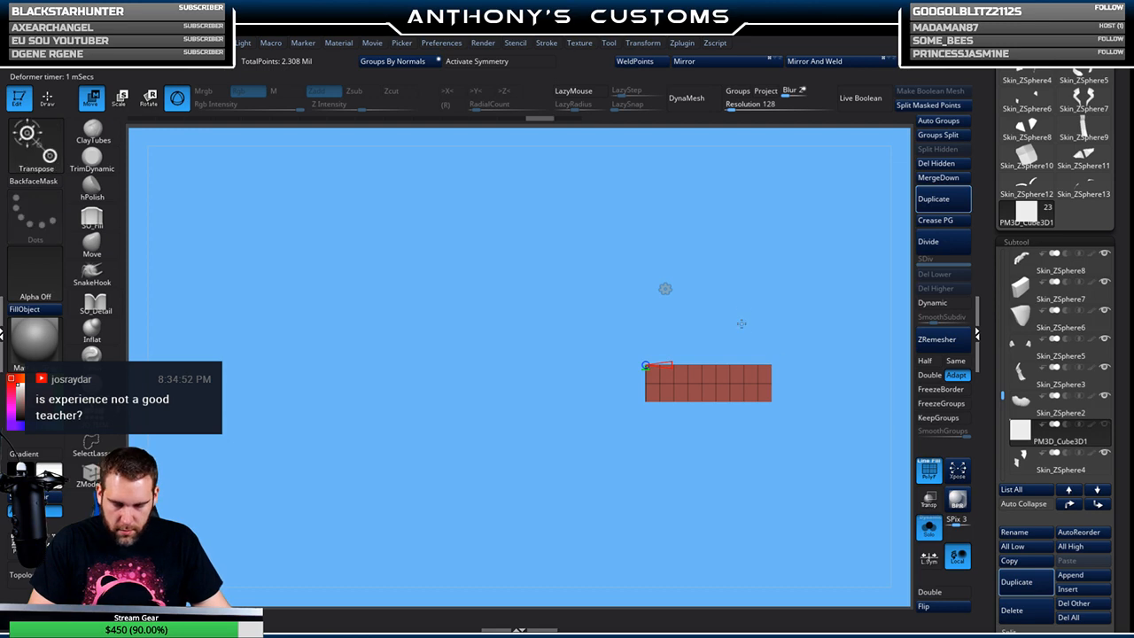
left_click(668, 288)
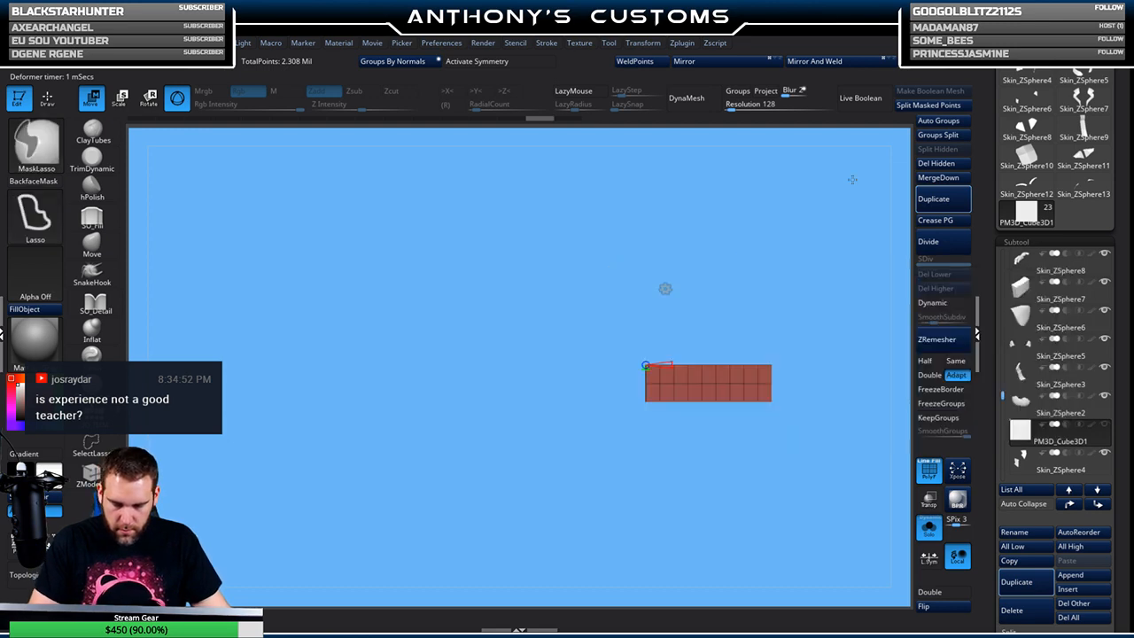
key("ctrl+z")
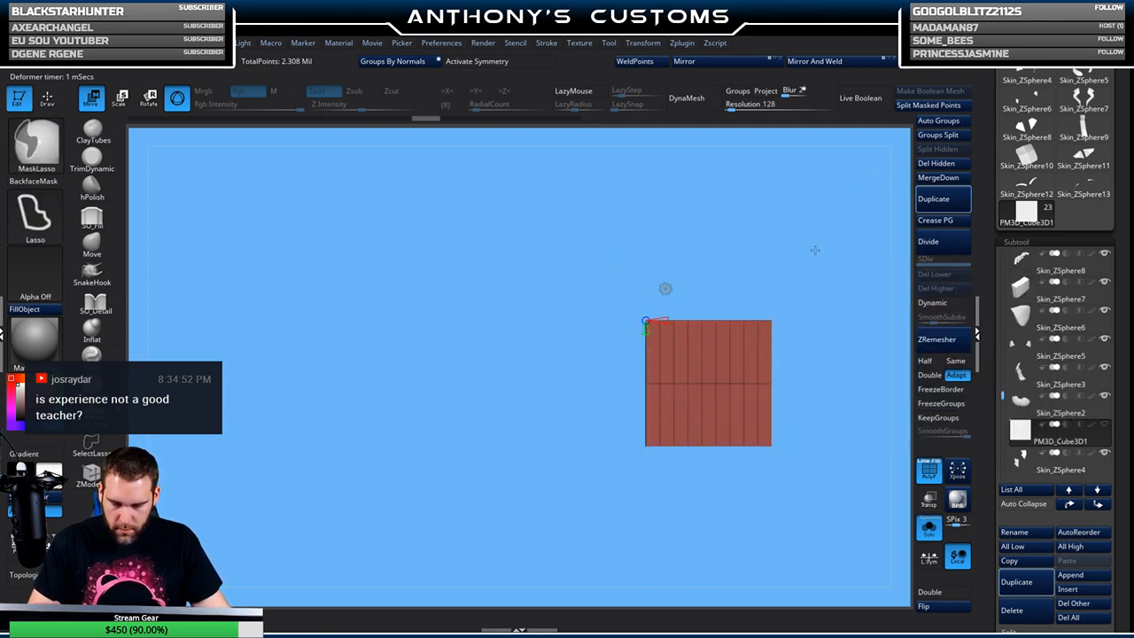
key("ctrl+z")
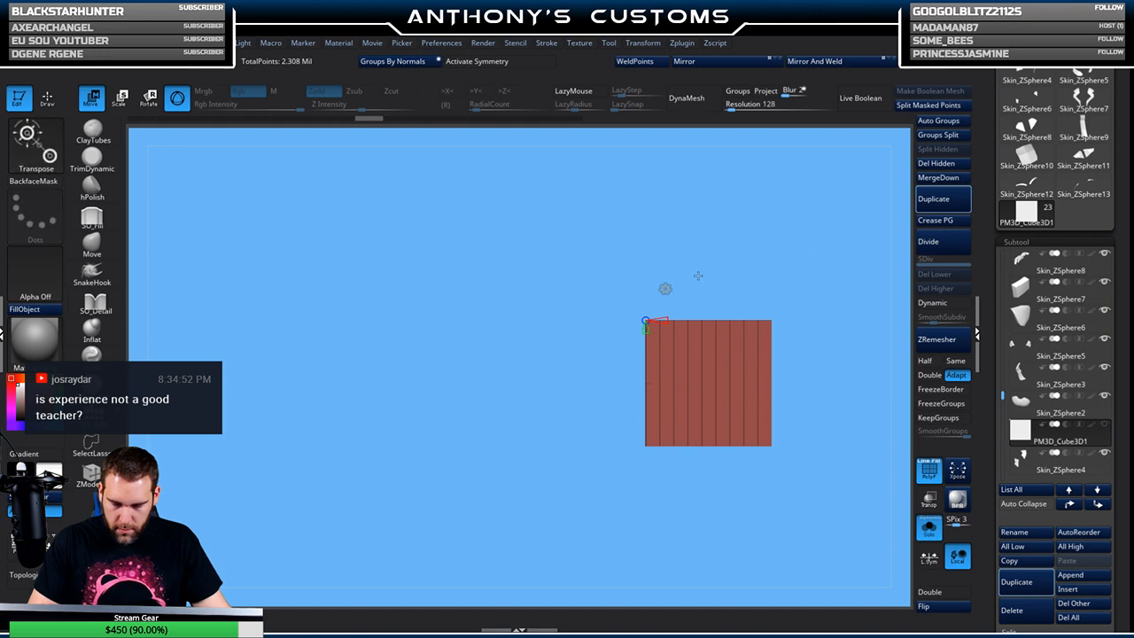
left_click(665, 288)
left_click(807, 288)
Scale the divided cube down vertically into a flat slab with the gizmo
left_click_drag(834, 241, 785, 300)
key("w")
left_click_drag(662, 342, 661, 372)
key("q")
mouse_move(780, 284)
left_mouse_down()
mouse_move(785, 417)
mouse_move(788, 373)
left_mouse_up()
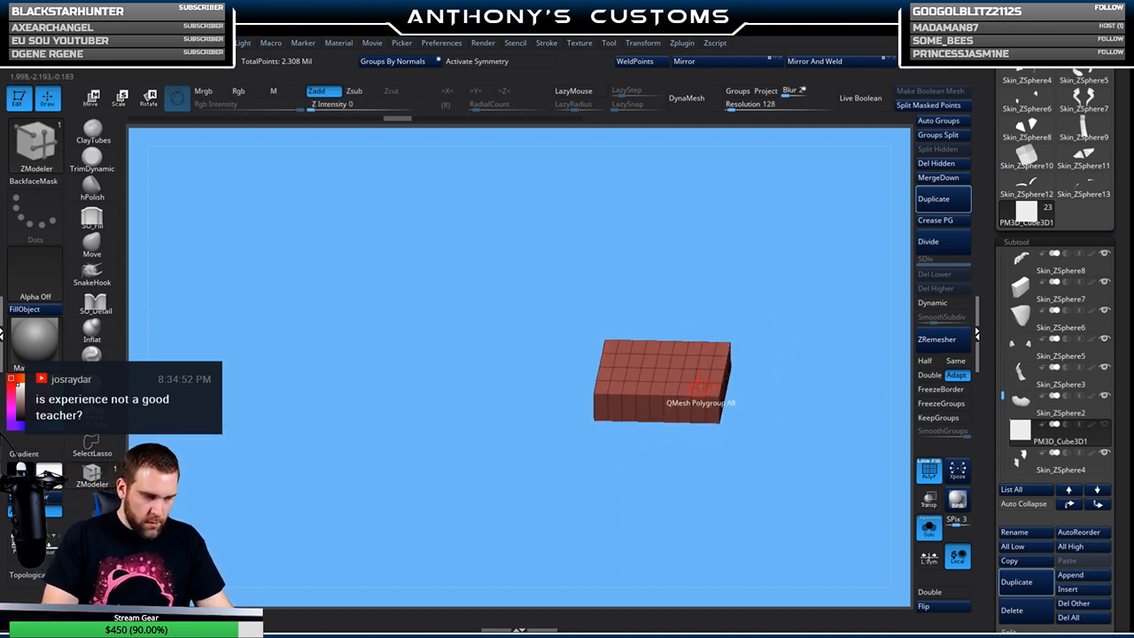
Set ZModeler's edge action to Insert with Single EdgeLoop and clear the crosswise loops from the slab's top, leaving lengthwise strips
key("space")
left_click(686, 291)
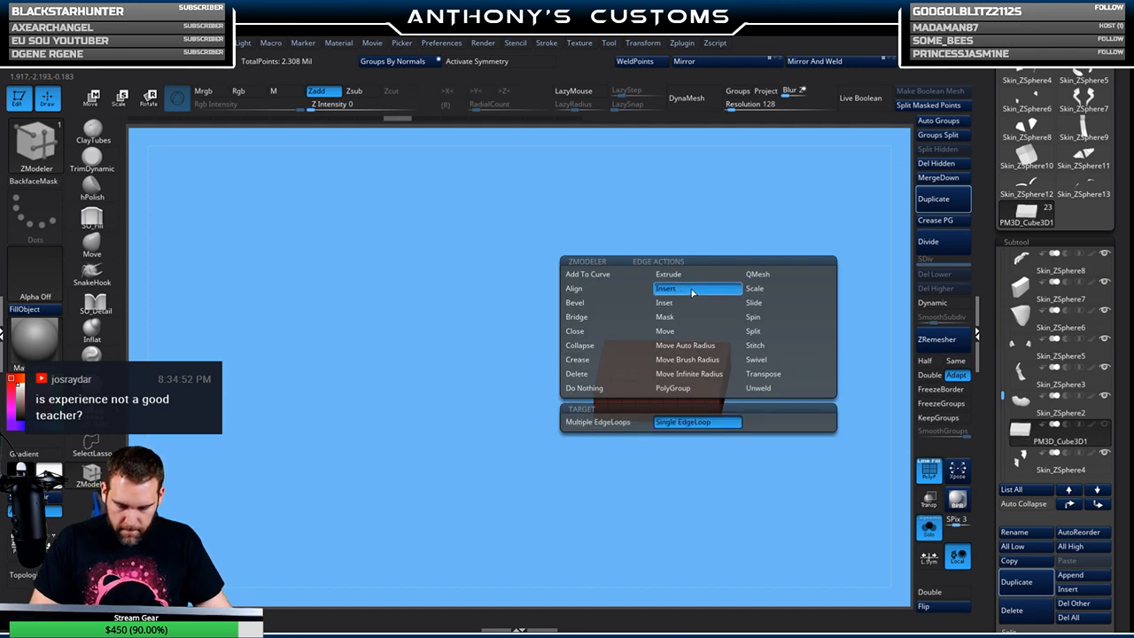
mouse_move(767, 385)
left_mouse_down("shift")
mouse_move(759, 347)
mouse_move(733, 335)
left_mouse_up("shift")
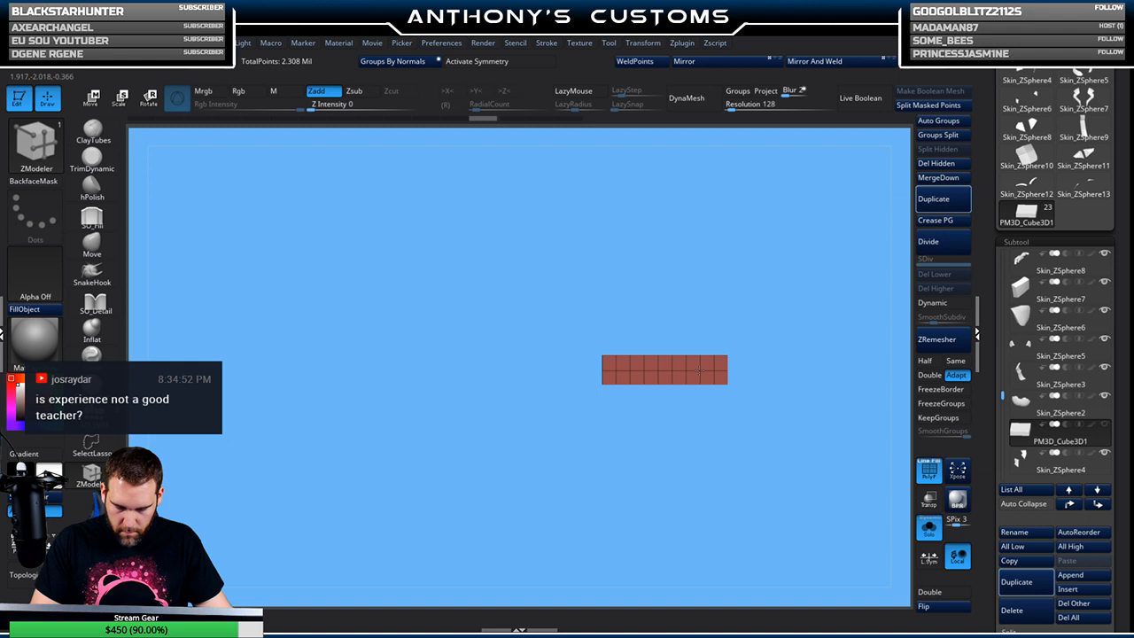
left_click_drag(760, 329, 768, 385)
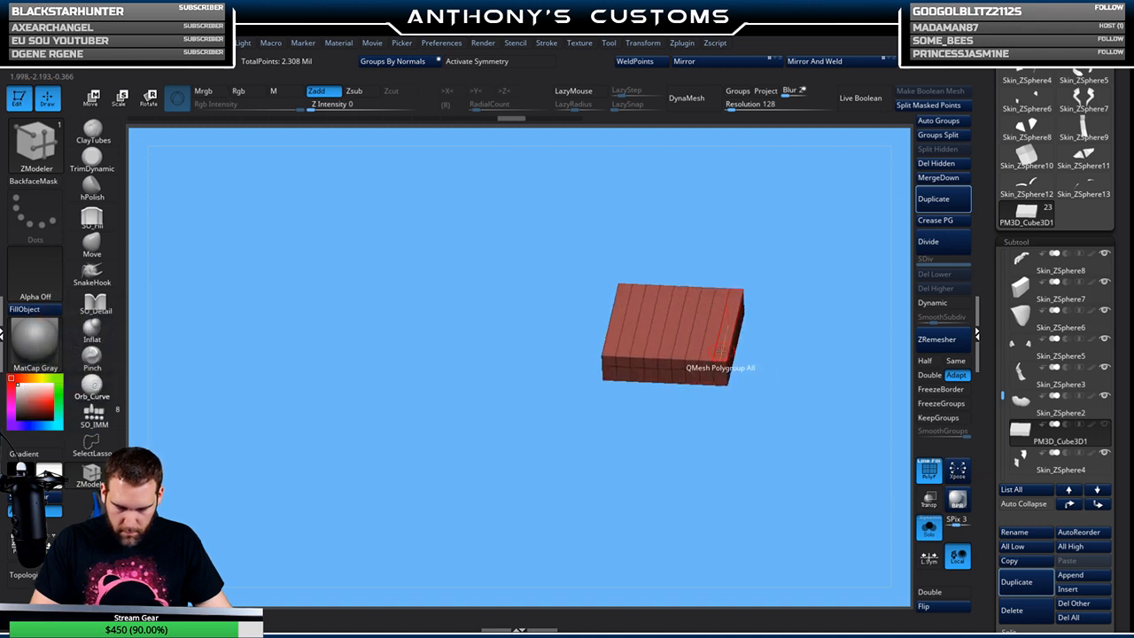
Assign five alternating strips on the slab's top face to one shared polygroup
left_click(721, 350)
left_click(700, 350)
left_click(664, 350)
left_click(644, 350)
left_click(611, 350)
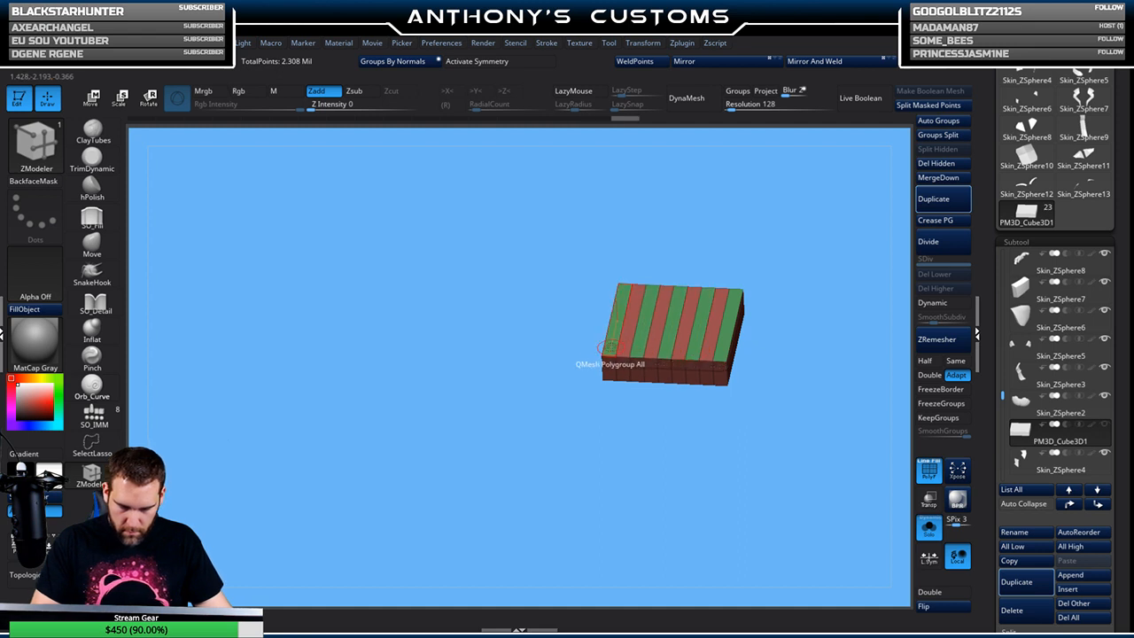
Extrude the five green strips upward into ribs using QMesh with the Polygroup All target
key("space")
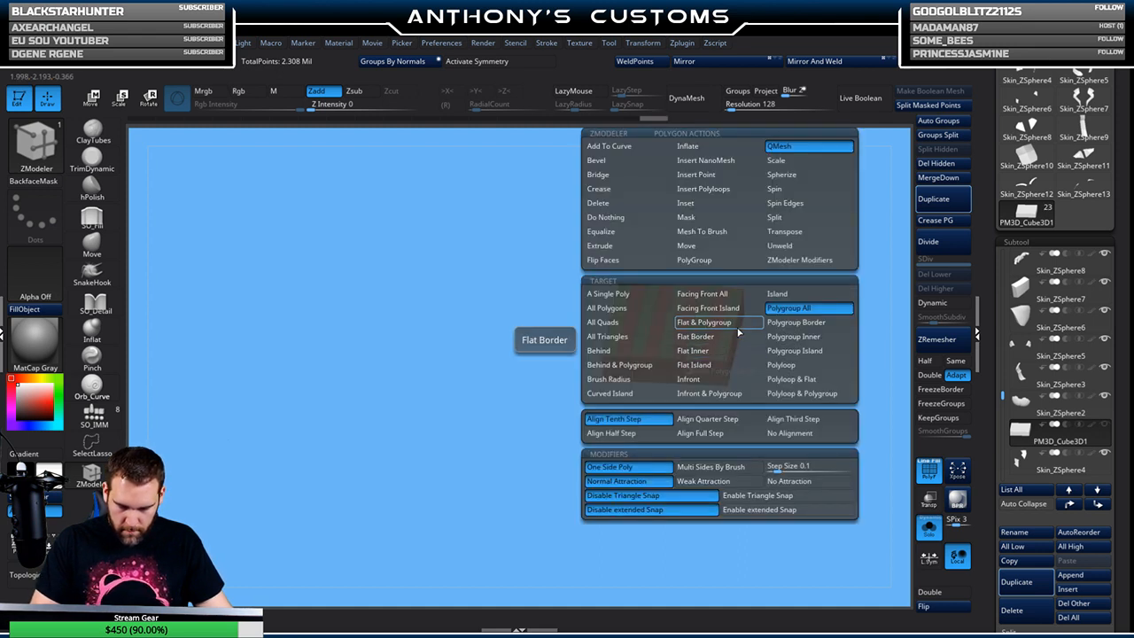
left_click_drag(794, 295, 790, 274)
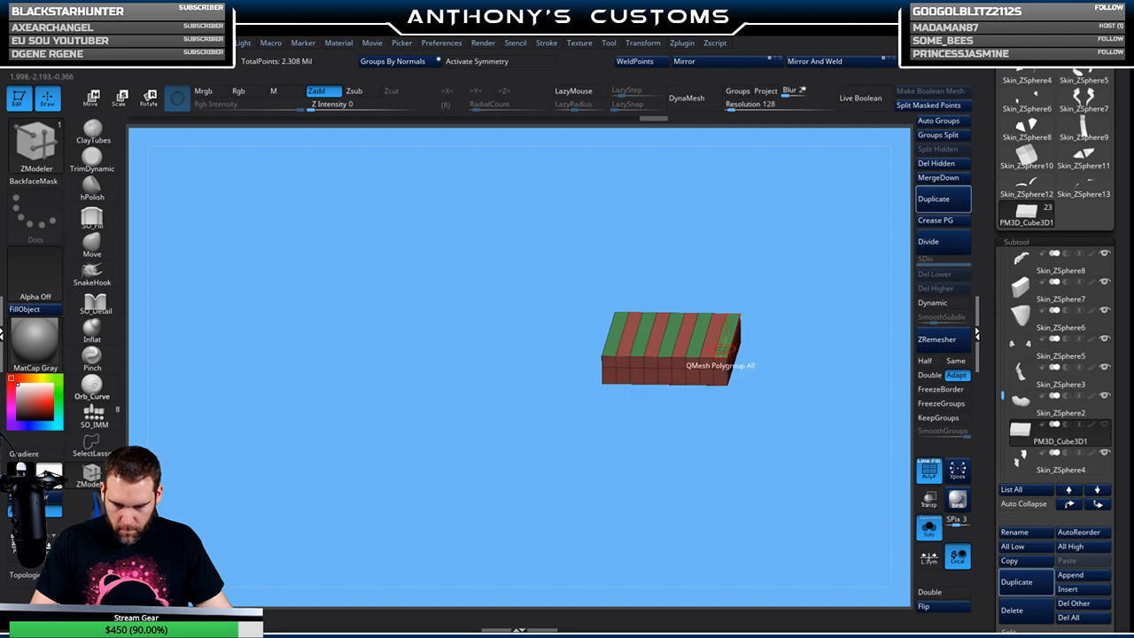
left_click_drag(722, 350, 721, 336)
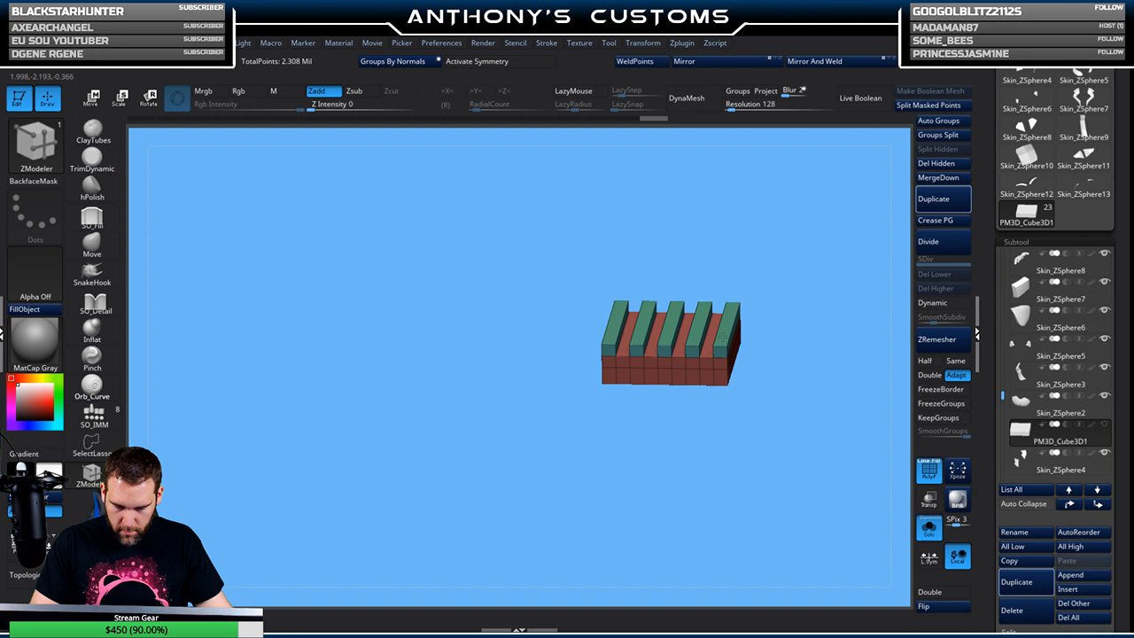
Mask the ribbed block except its underside, move the underside upward to thin the base, and clear the mask
left_click_drag(778, 307, 777, 293, "shift")
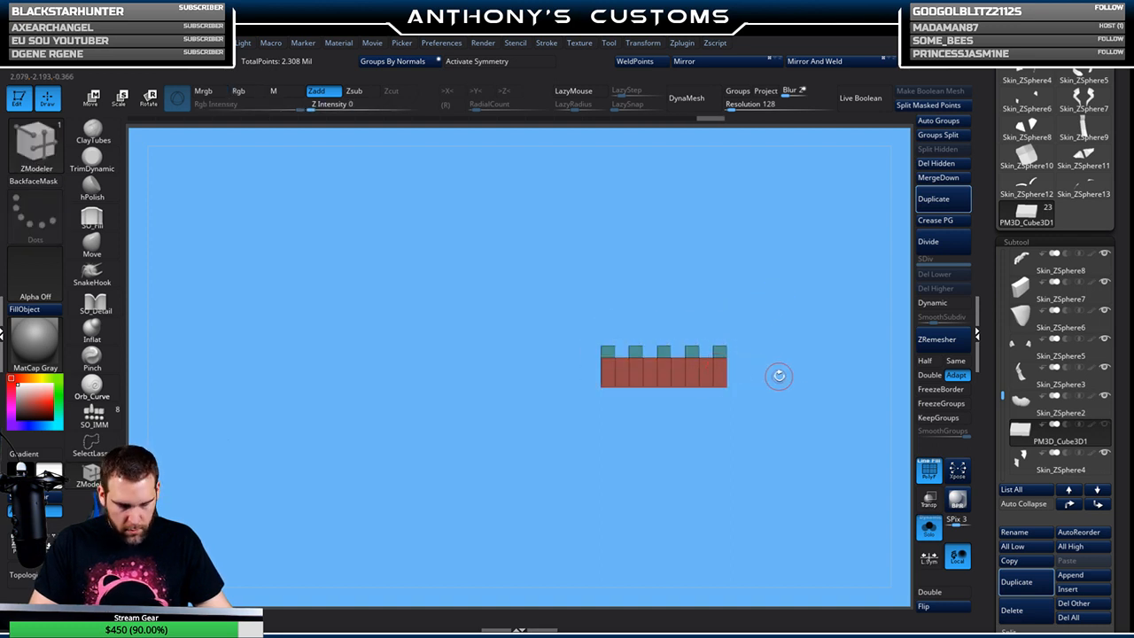
mouse_move(775, 375)
left_mouse_down("ctrl")
mouse_move(556, 374)
mouse_move(759, 461)
mouse_move(780, 443)
left_mouse_up("ctrl")
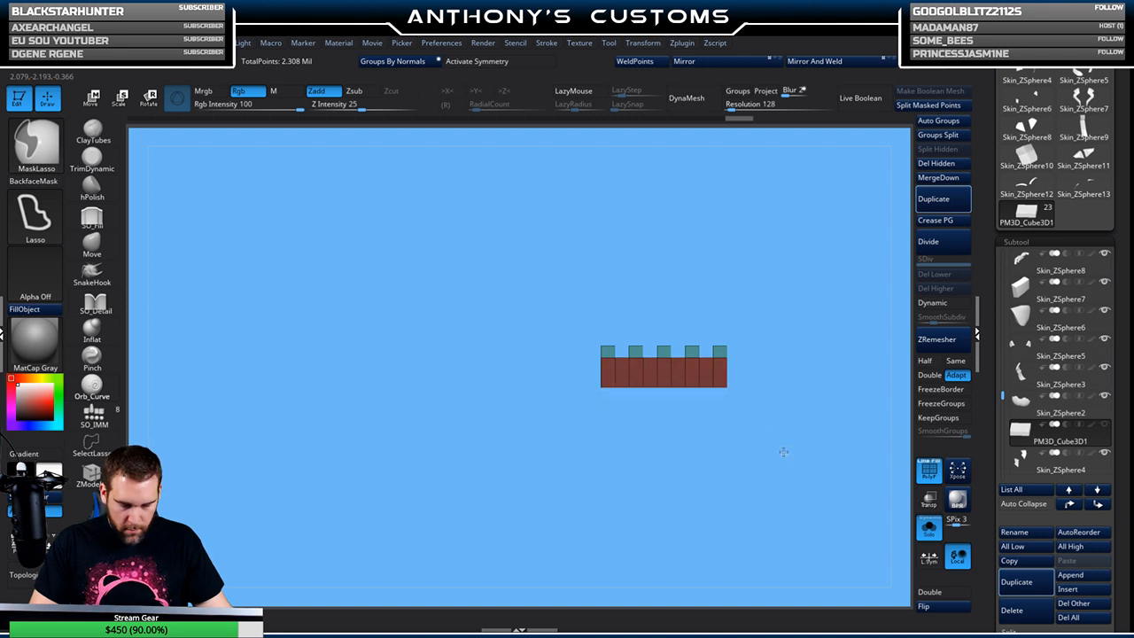
key("w")
left_click_drag(663, 301, 663, 288)
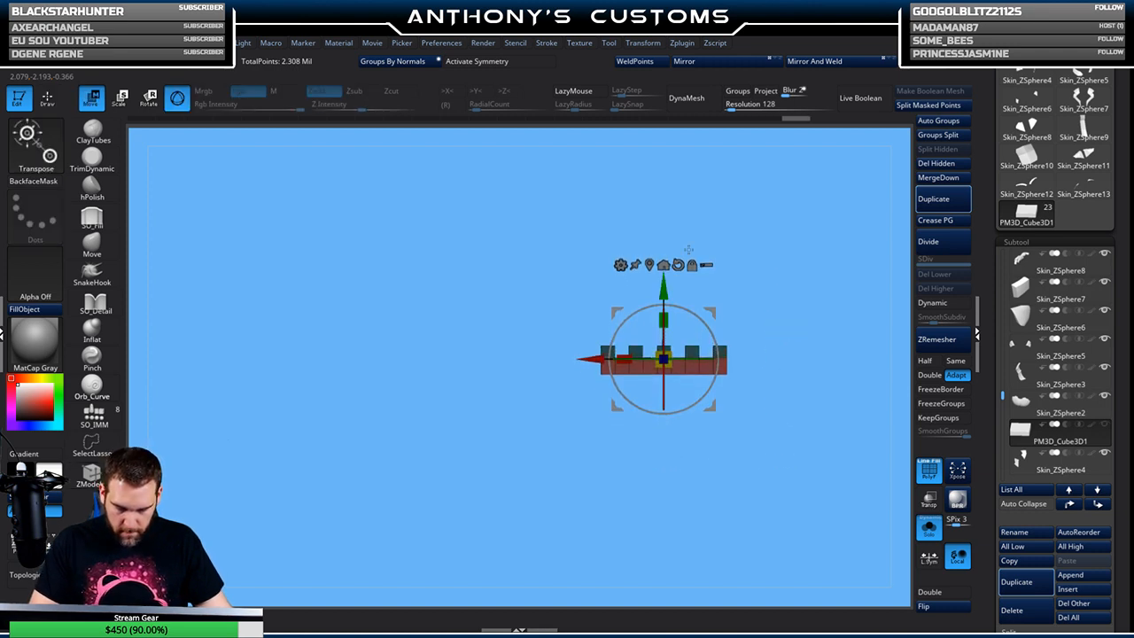
key("q")
left_click(800, 329, "ctrl")
left_click_drag(800, 329, 789, 403)
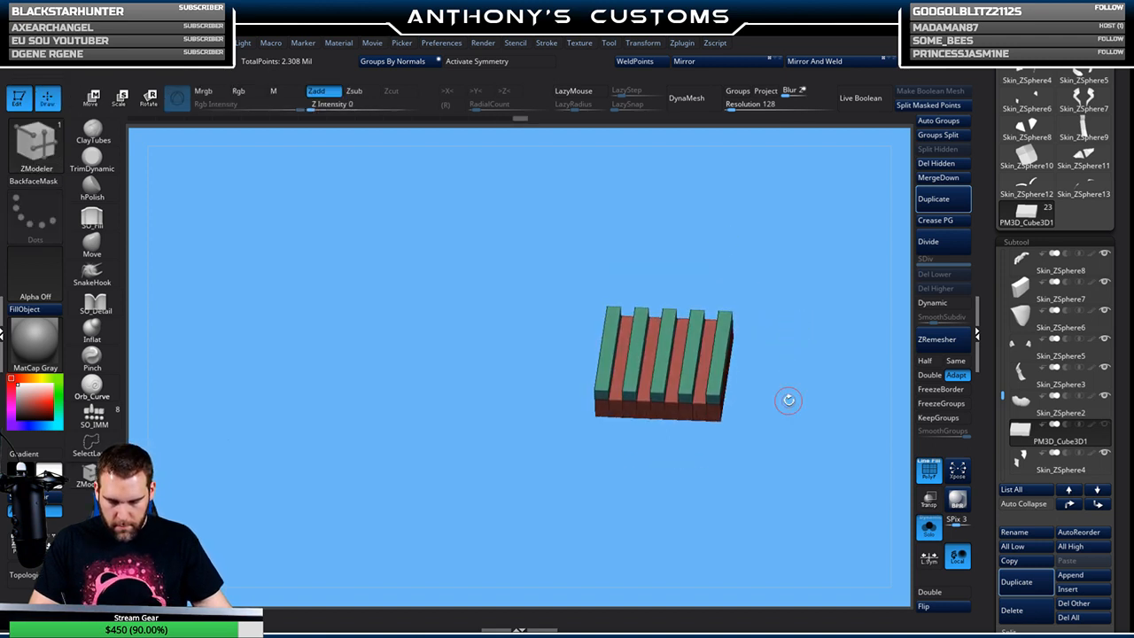
Regroup the ribbed block by normals and crease its edges with ZModeler's Crease EdgeLoop Complete action
left_click(392, 61)
left_click_drag(819, 330, 777, 398)
key("space")
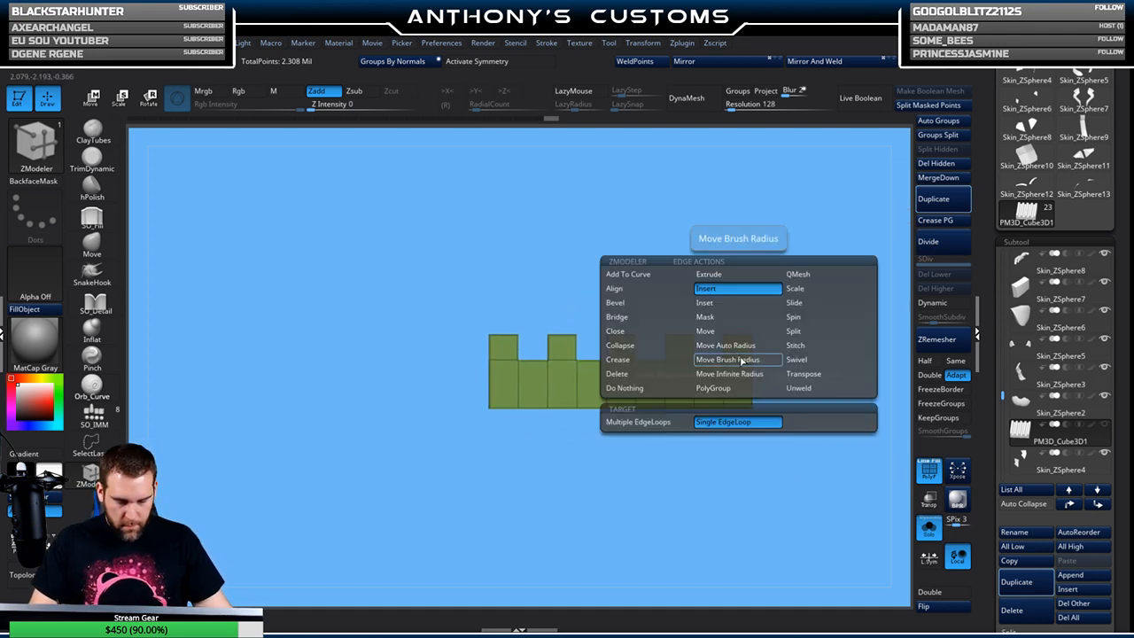
left_click(645, 359)
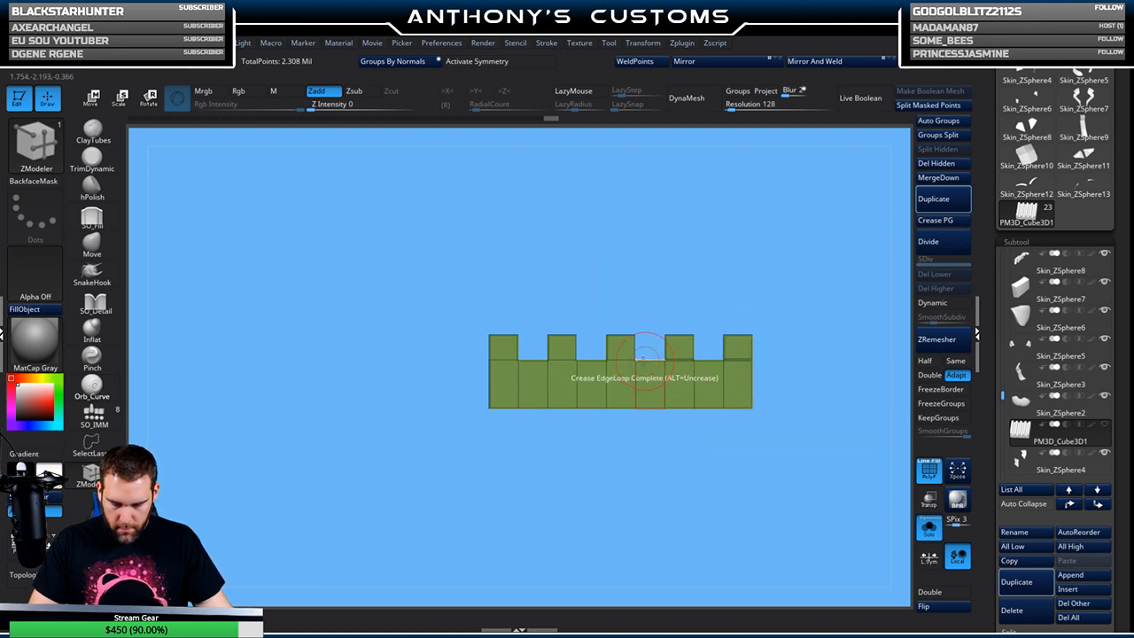
left_click_drag(735, 439, 748, 465)
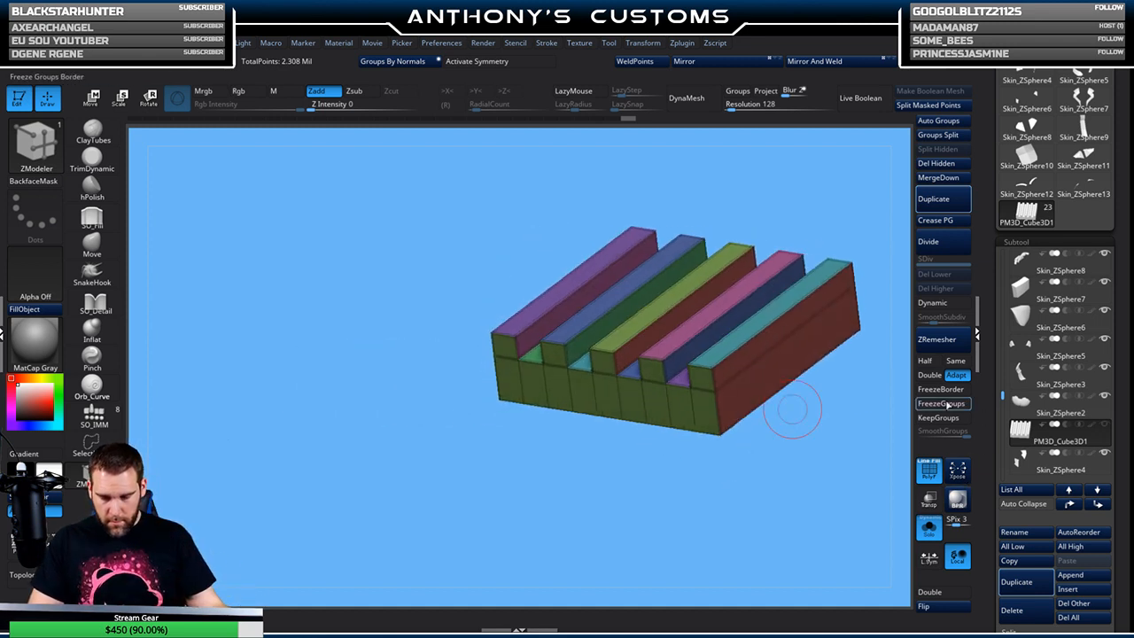
Enable dynamic subdivision on the ribbed block and leave Solo mode with its transform gizmo active
left_click(932, 303)
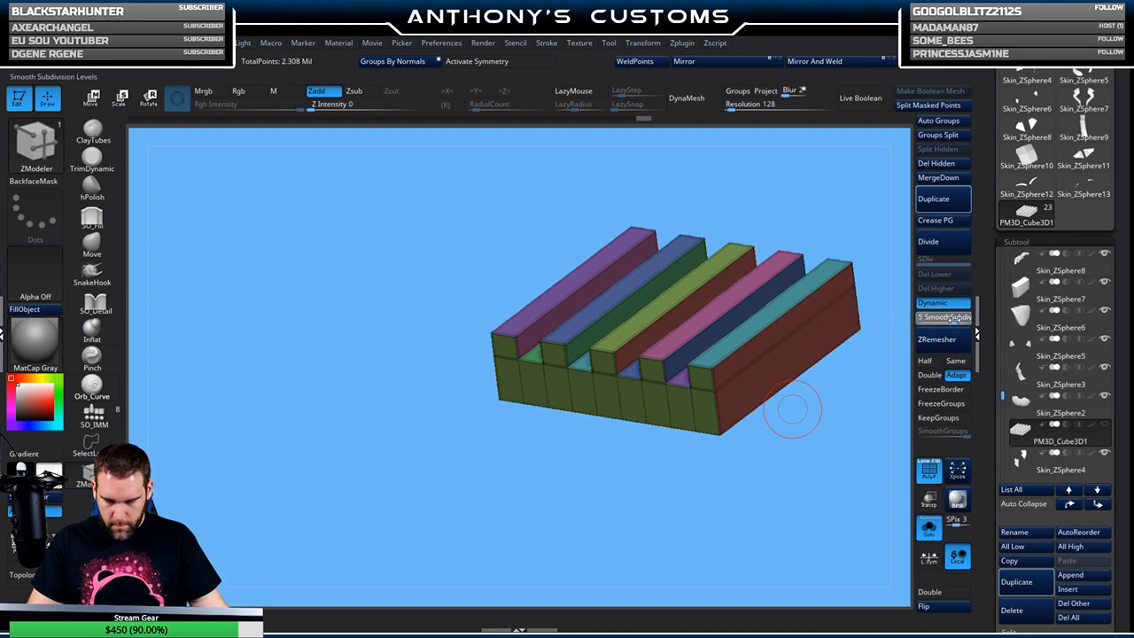
left_click_drag(782, 441, 790, 470, "shift")
key("w")
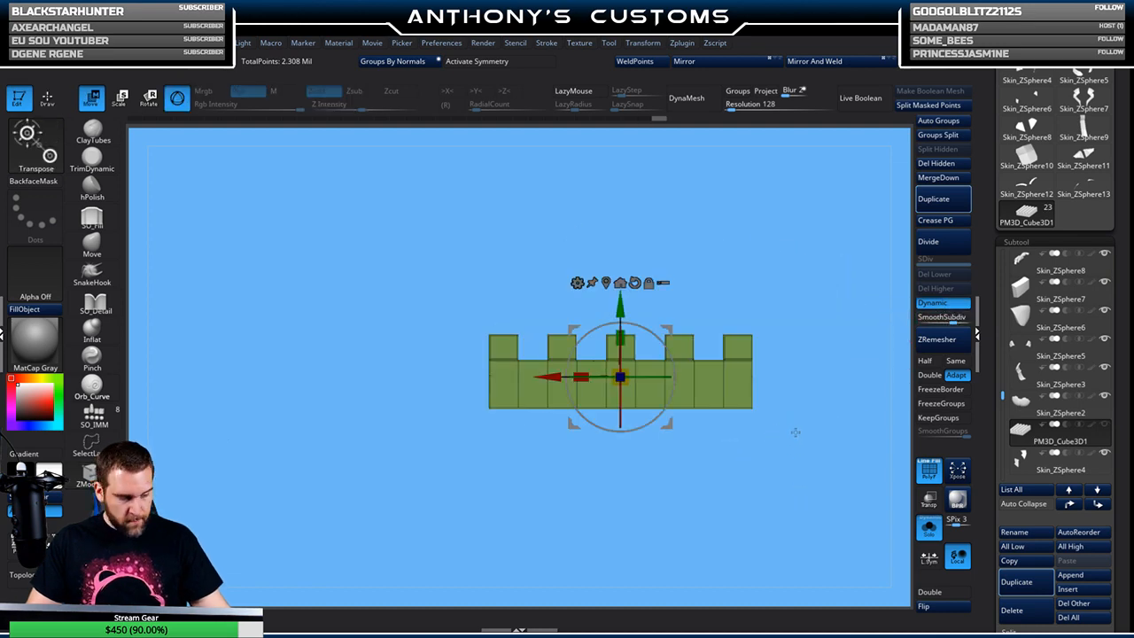
left_click(928, 527)
Scale, rotate and move the ribbed block to sit in the gap between the chest and shoulder plates
mouse_move(741, 508)
left_mouse_down("alt")
mouse_move(723, 395)
mouse_move(729, 343)
mouse_move(669, 329)
mouse_move(659, 338)
mouse_move(627, 323)
left_mouse_up("alt")
left_click_drag(534, 559, 638, 553)
left_click_drag(660, 352, 530, 276)
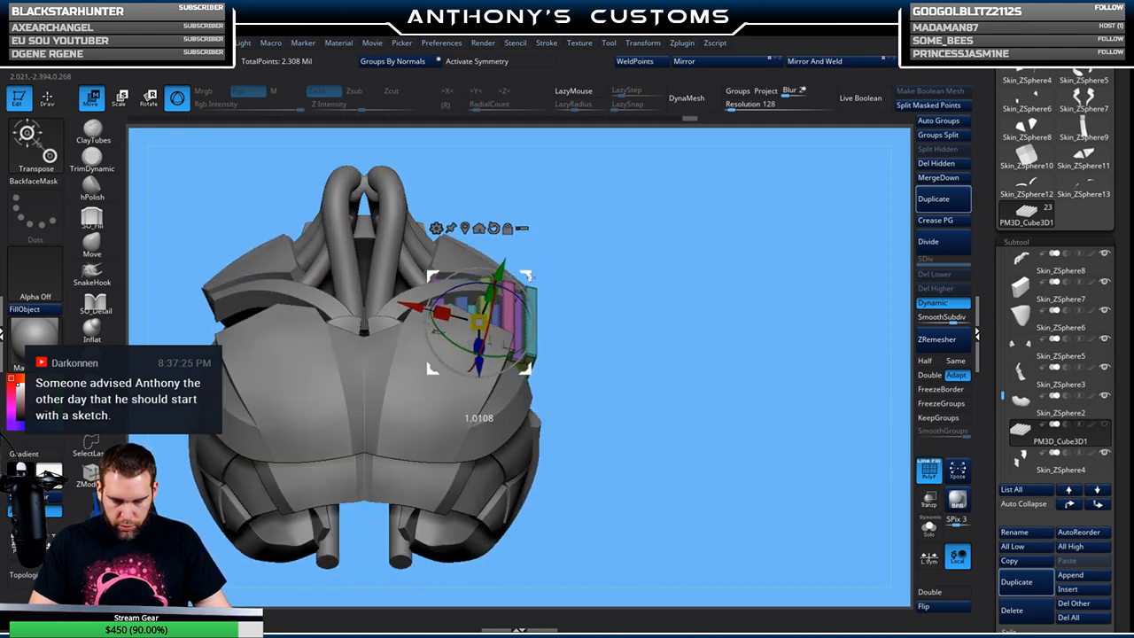
left_click_drag(667, 293, 655, 388)
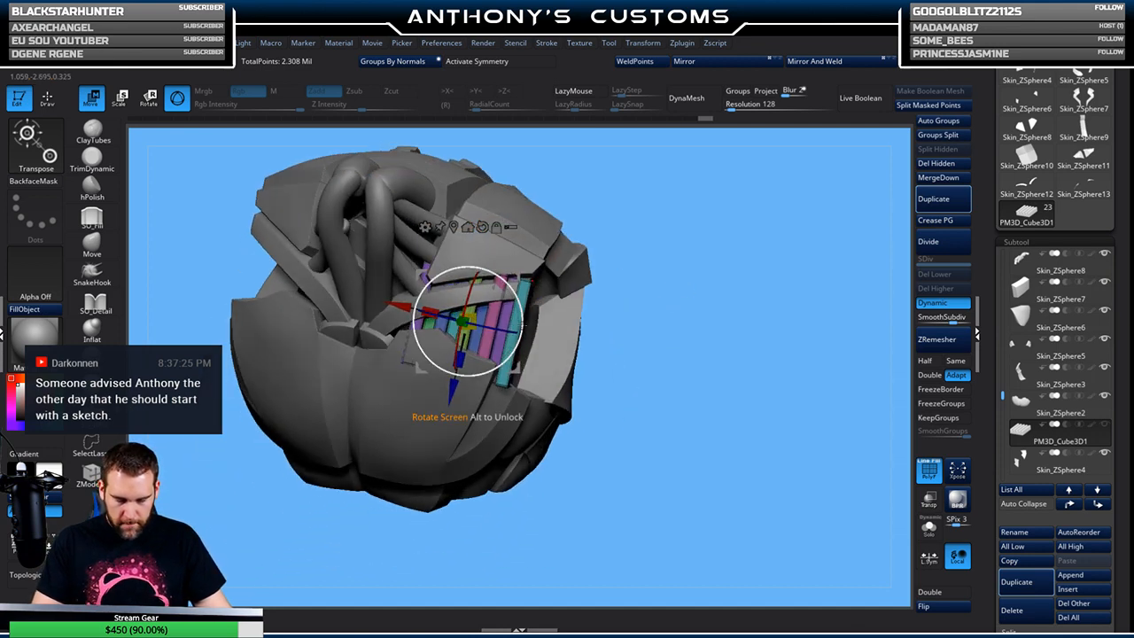
left_click_drag(519, 305, 521, 303)
left_click_drag(639, 294, 632, 266)
left_click_drag(402, 312, 395, 312)
left_click_drag(659, 273, 757, 267)
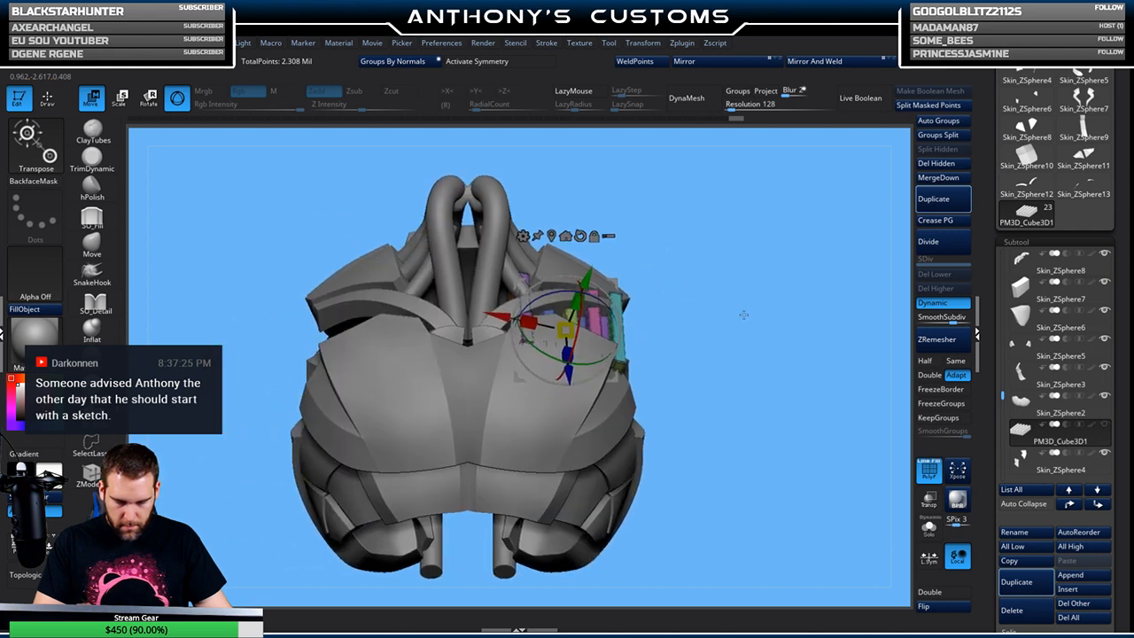
Apply the Bend Curve deformer to the ribbed block positioned in the shoulder gap
left_click(523, 238)
left_click(653, 274)
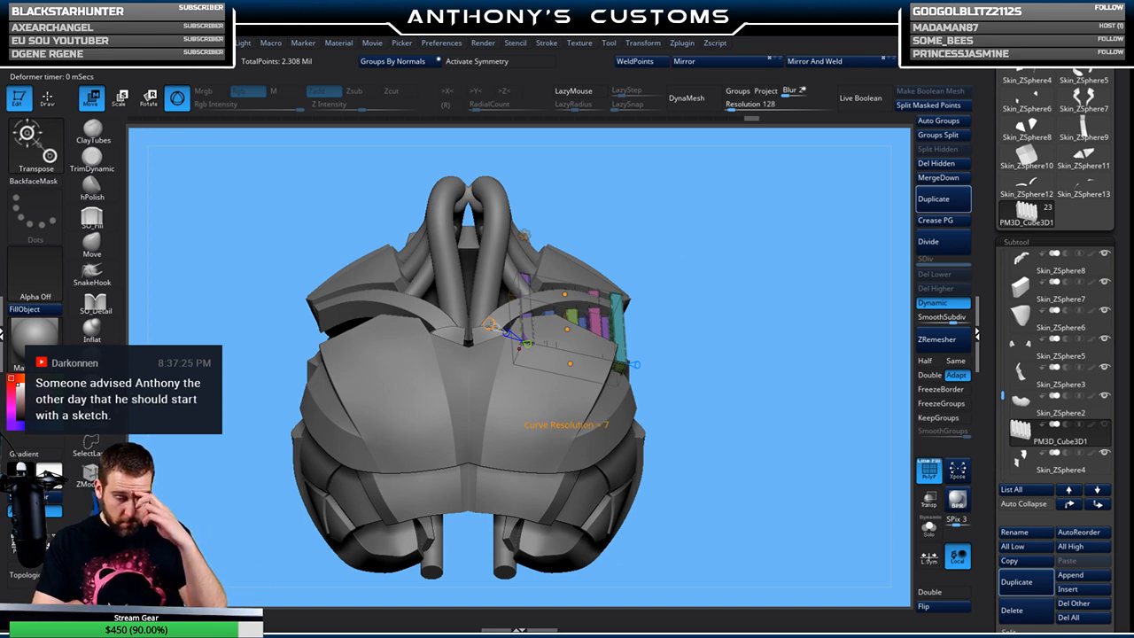
Bend the row of coloured slats with the Bend Curve handles to follow the curvature of the mask's eye opening
left_click_drag(698, 236, 654, 248)
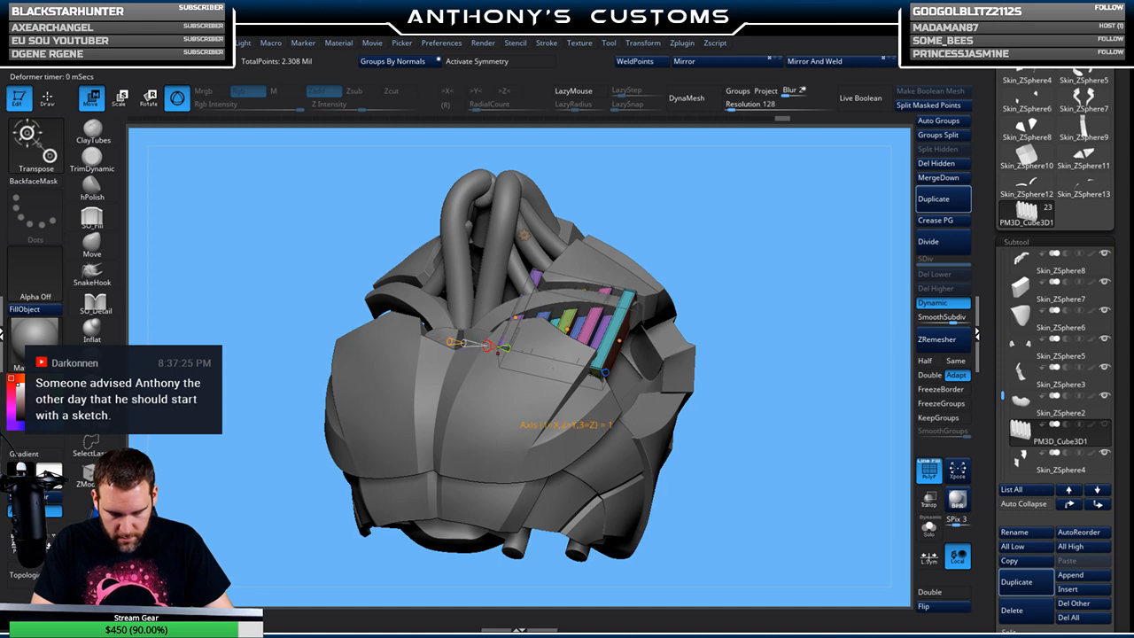
left_click_drag(758, 254, 724, 253)
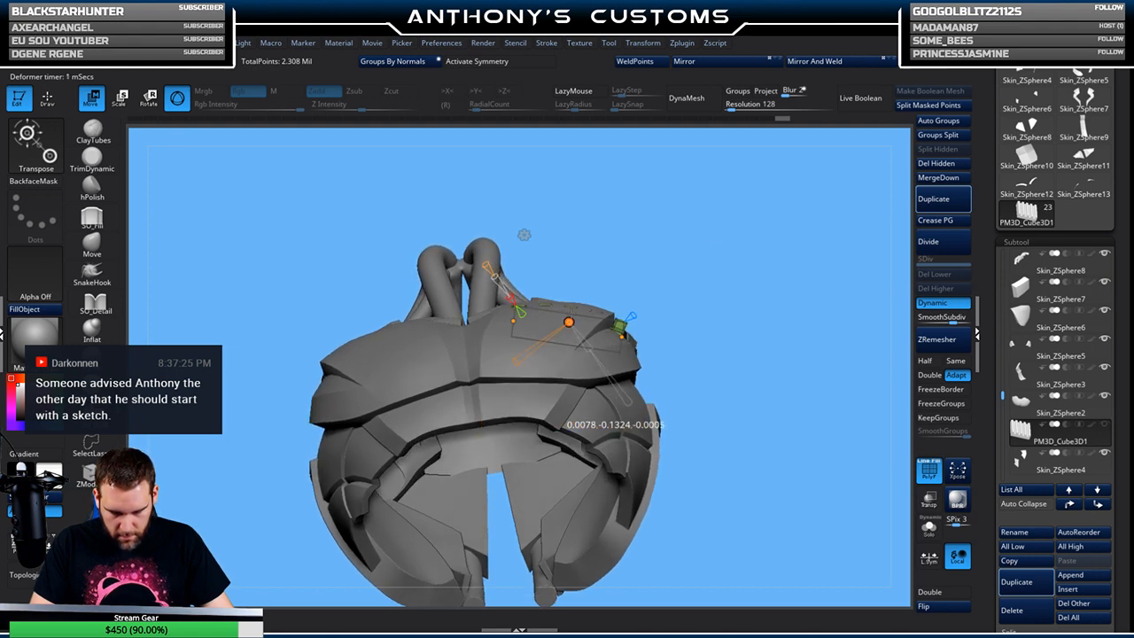
left_click_drag(741, 268, 524, 235)
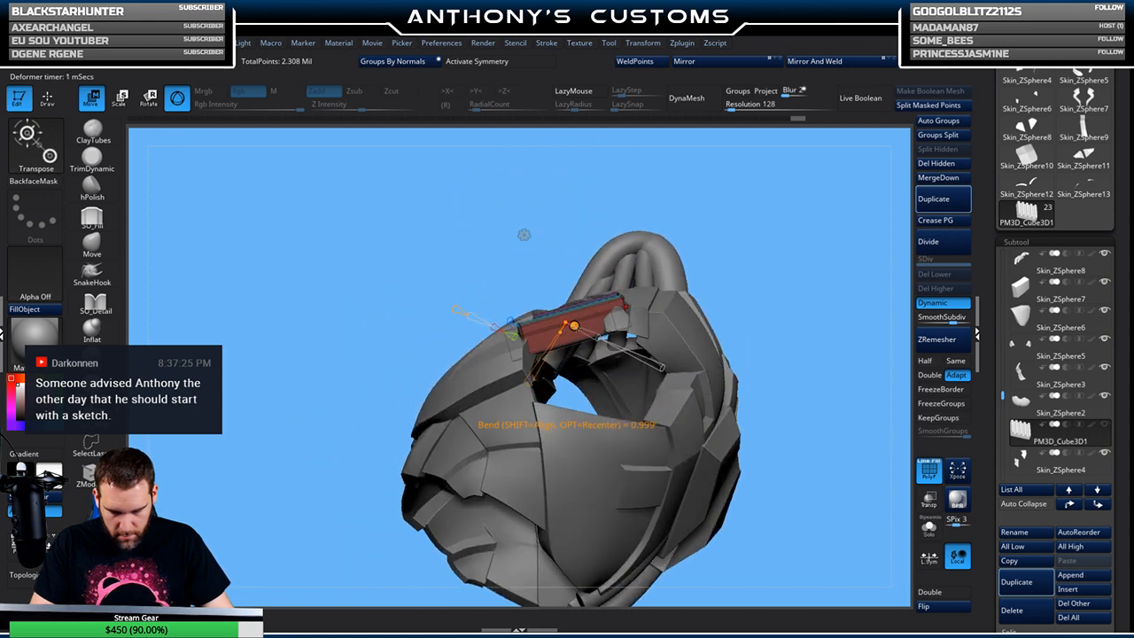
mouse_move(705, 233)
left_mouse_down()
mouse_move(725, 252)
mouse_move(748, 241)
left_mouse_up()
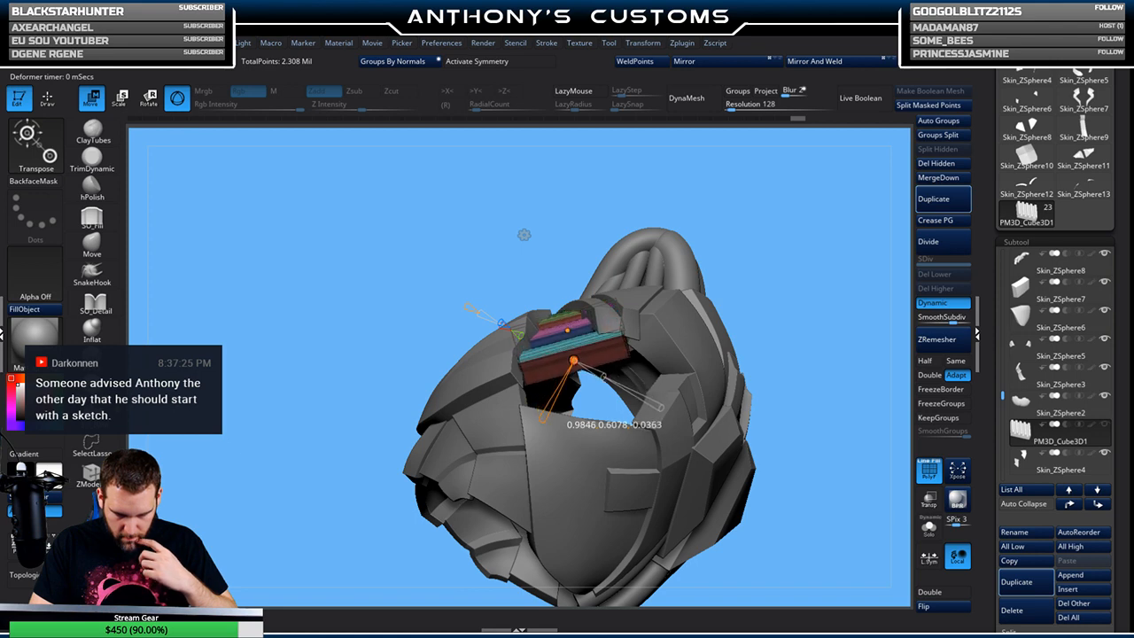
left_click_drag(762, 232, 763, 266)
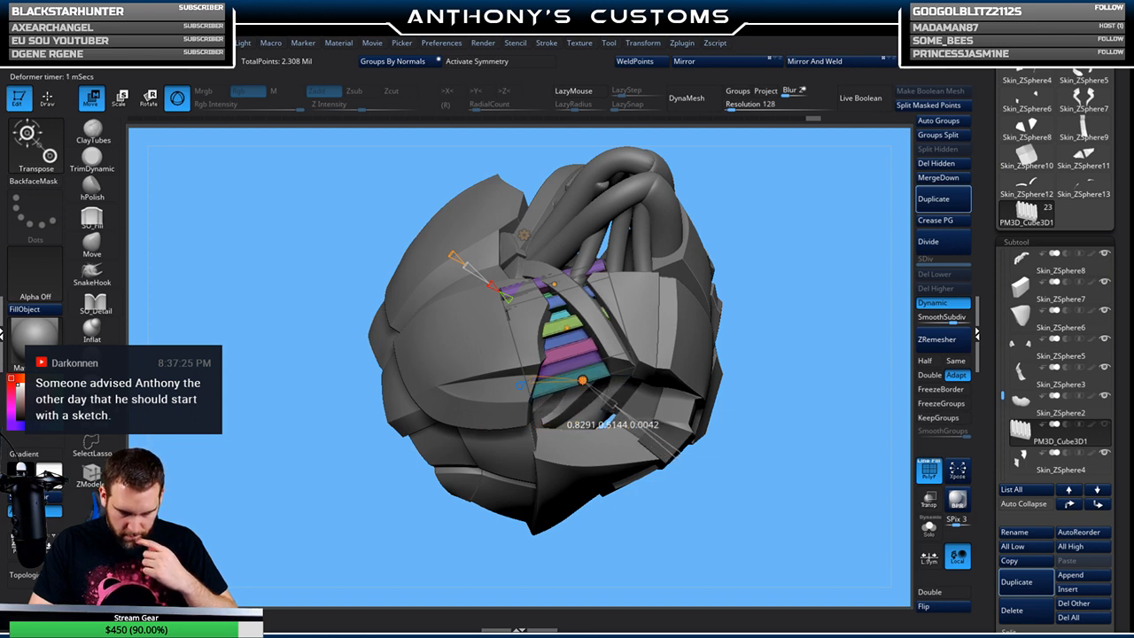
mouse_move(749, 232)
left_mouse_down()
mouse_move(772, 240)
mouse_move(756, 334)
mouse_move(675, 298)
mouse_move(675, 330)
left_mouse_up()
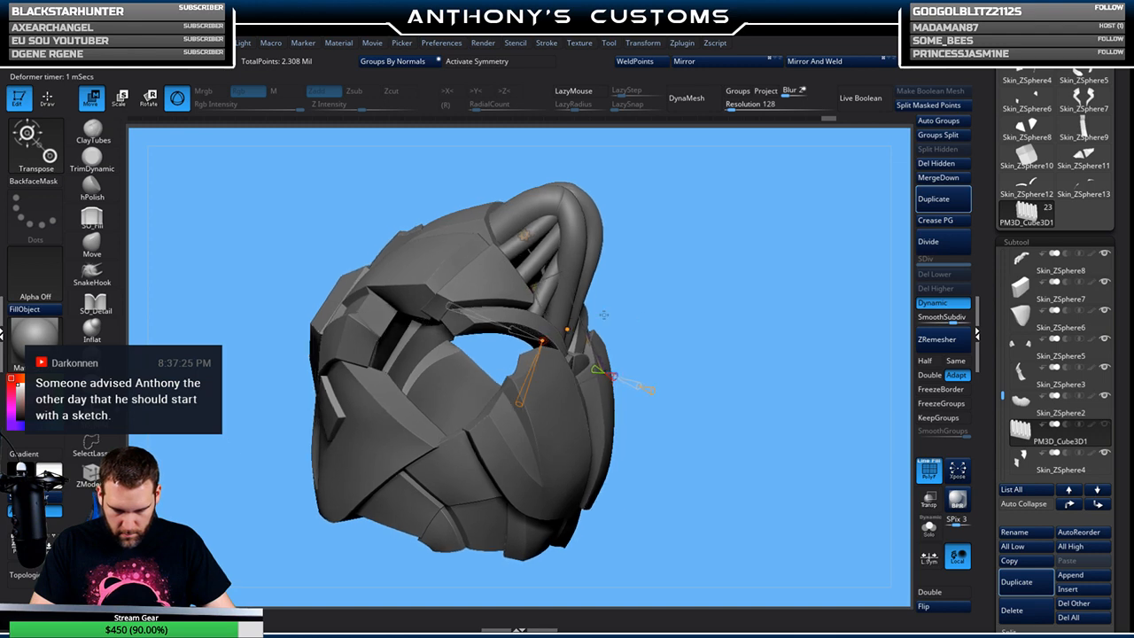
left_click_drag(742, 279, 776, 291)
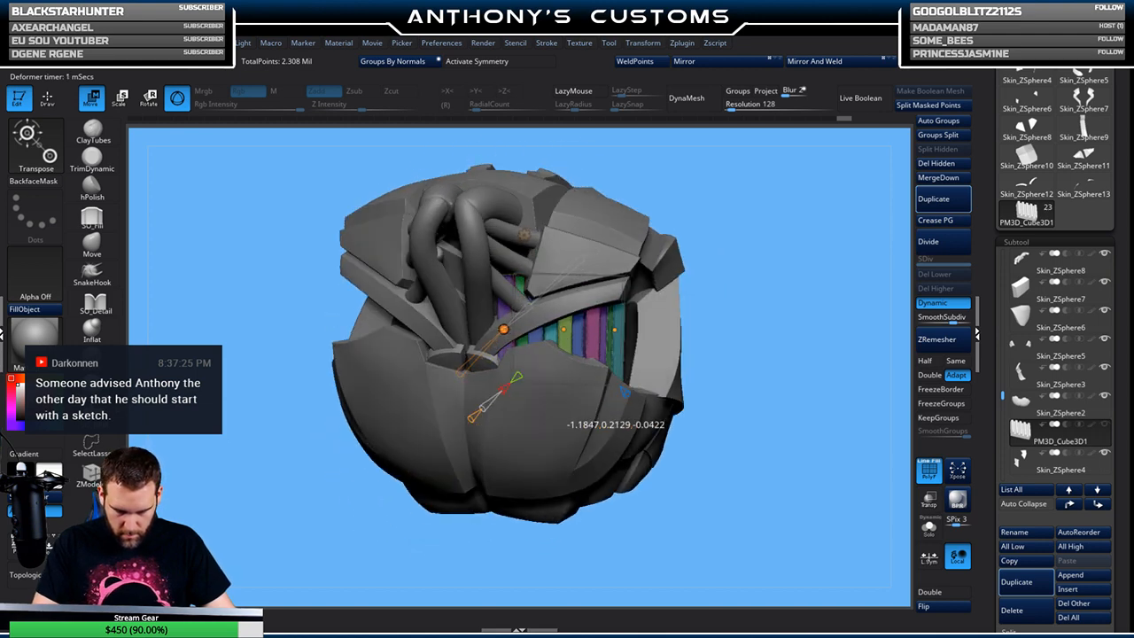
left_click_drag(782, 257, 680, 238)
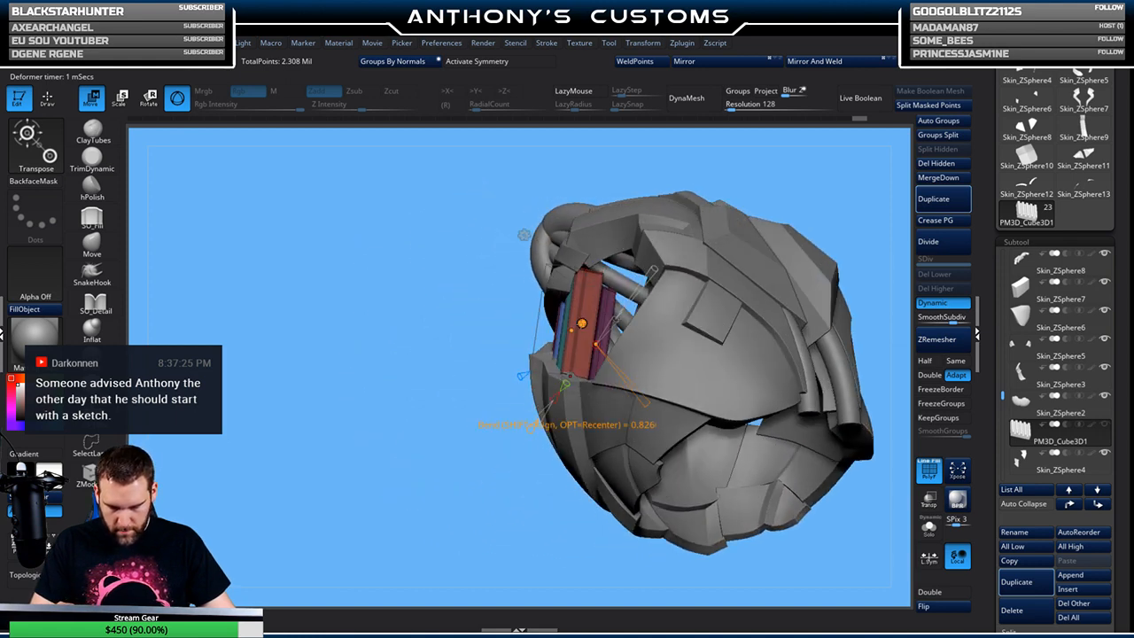
Refine the bend and position of the slats behind the eye opening, and accept the Bend Curve deformation
left_click_drag(496, 310, 628, 287)
left_click_drag(787, 255, 714, 232)
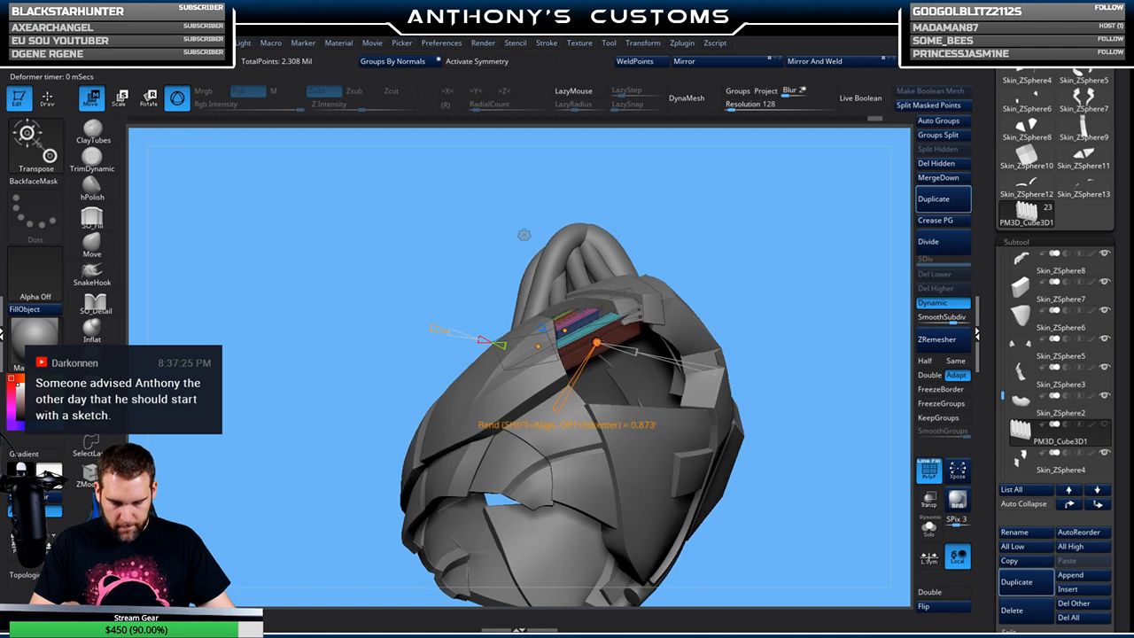
left_click_drag(564, 330, 565, 334)
left_click_drag(767, 234, 795, 304)
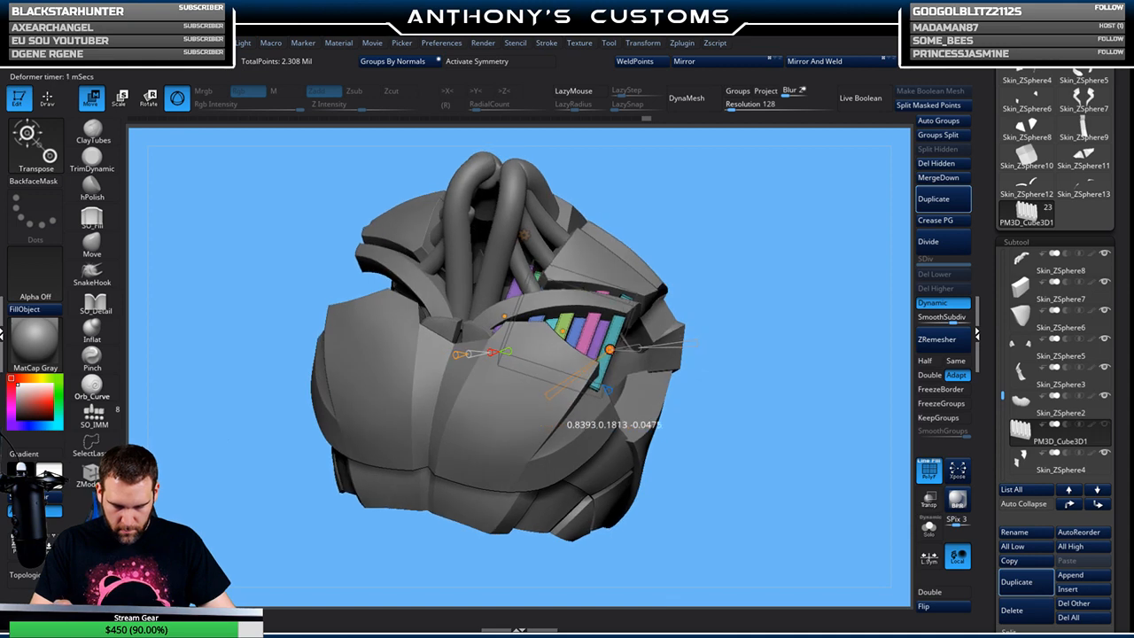
left_click_drag(746, 271, 769, 259)
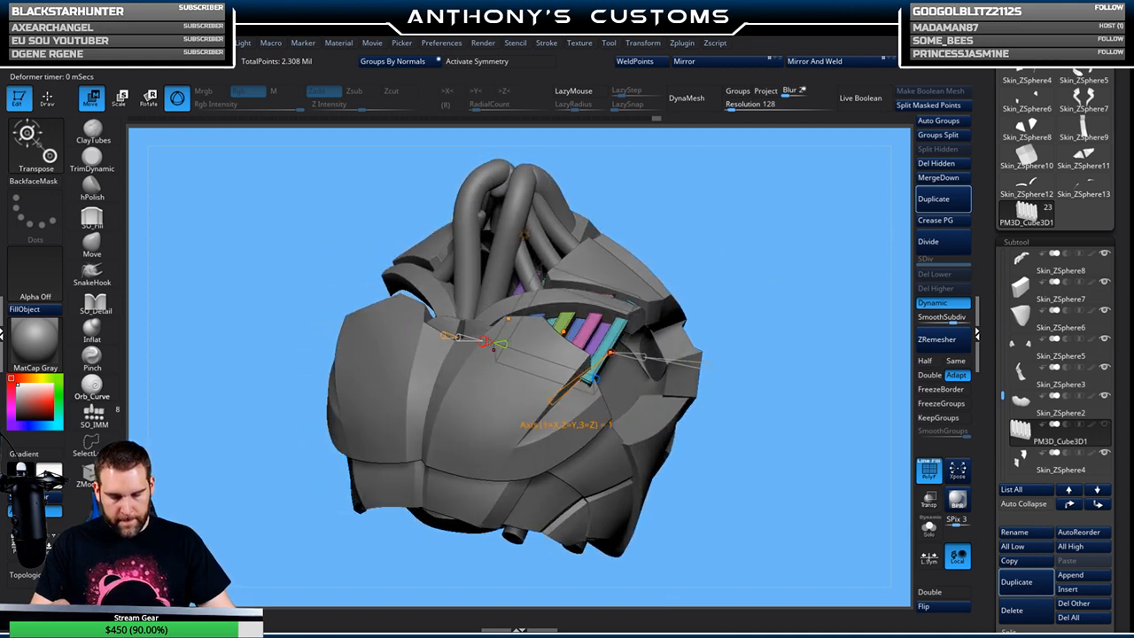
left_click_drag(485, 341, 478, 339)
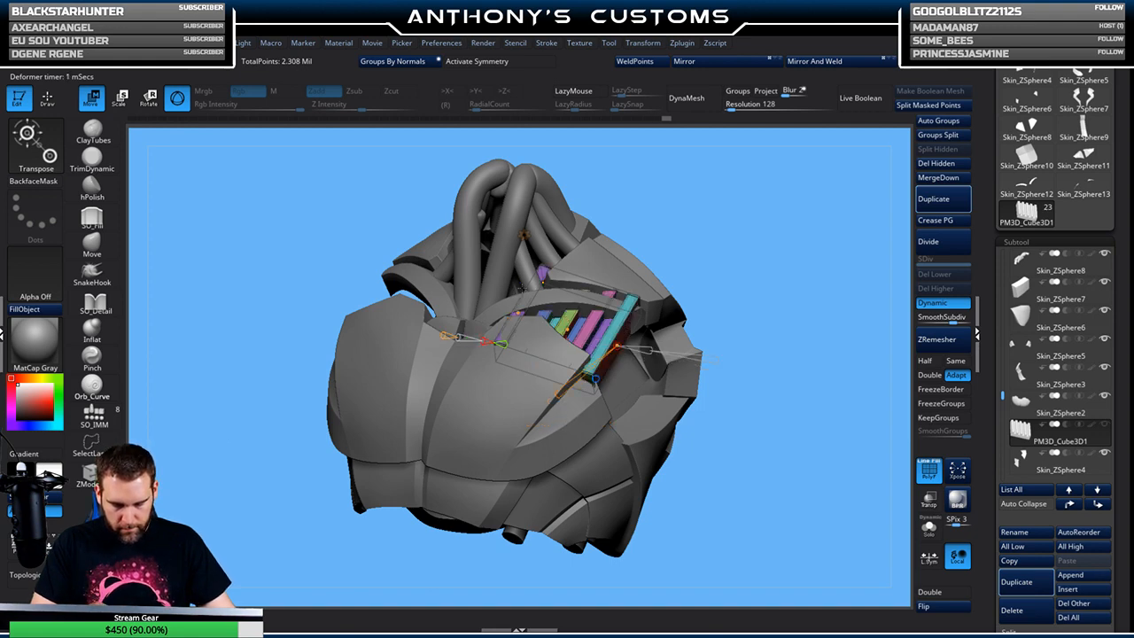
left_click_drag(521, 288, 528, 268)
key("w")
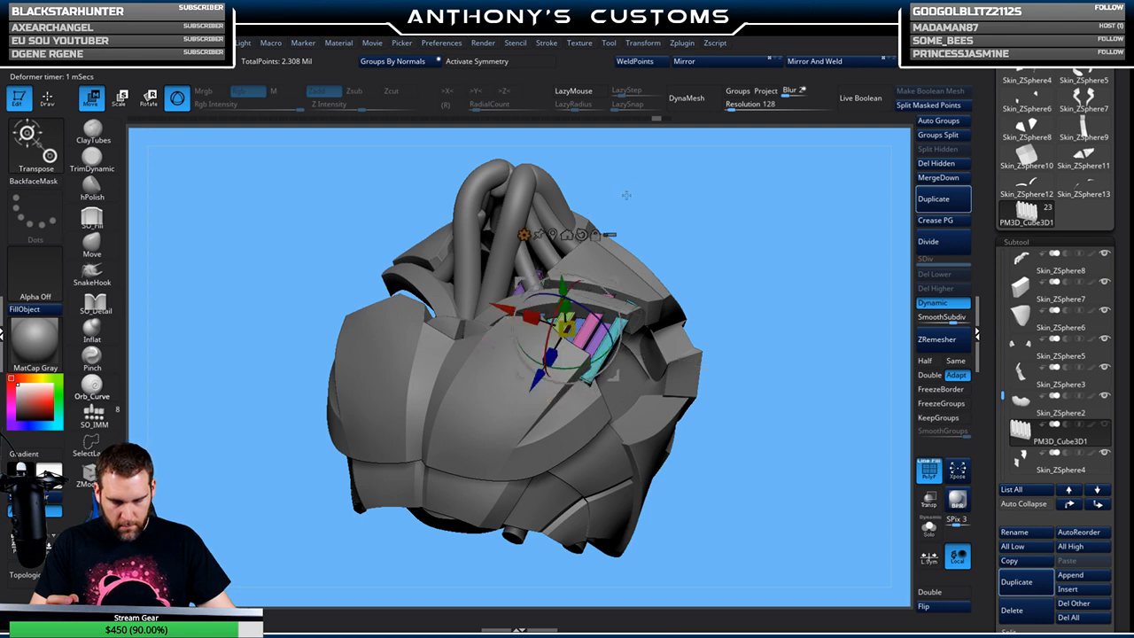
left_click(523, 234)
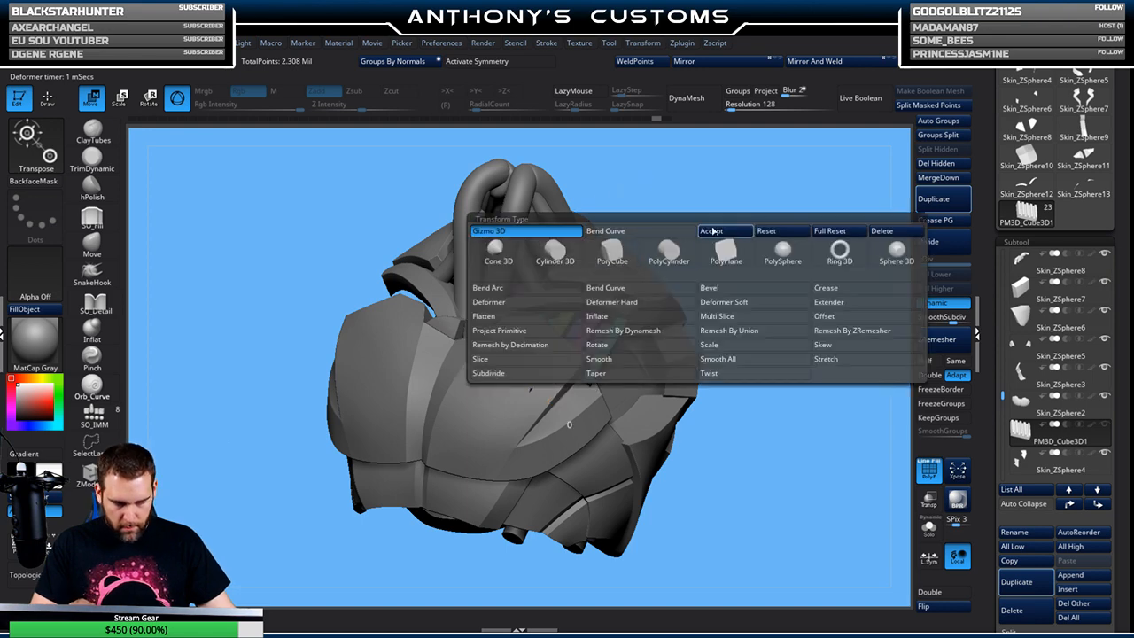
left_click(524, 234)
left_click(653, 259)
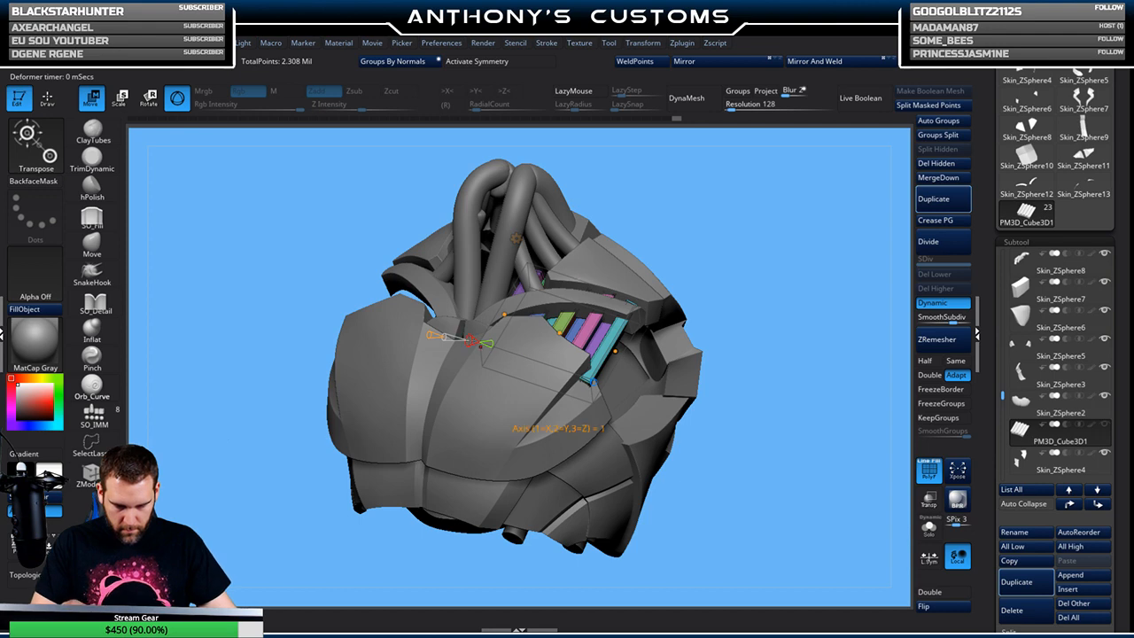
left_click_drag(698, 233, 700, 197)
left_click_drag(559, 332, 552, 323)
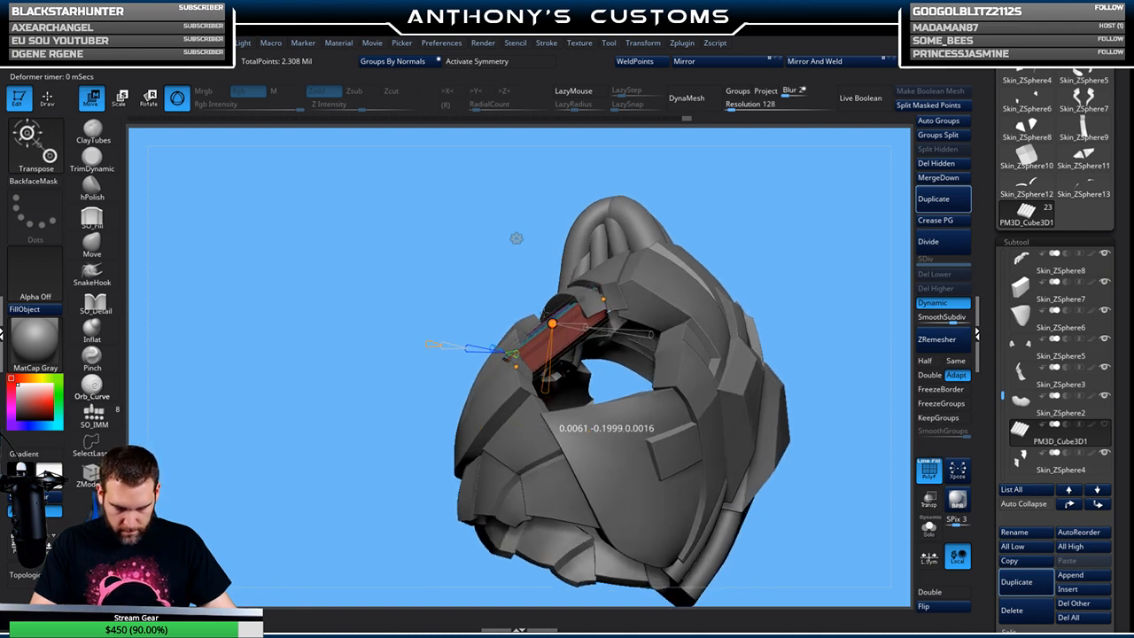
mouse_move(676, 200)
left_mouse_down()
mouse_move(804, 256)
mouse_move(769, 208)
mouse_move(753, 221)
mouse_move(805, 216)
left_mouse_up()
key("ctrl+z")
key("q")
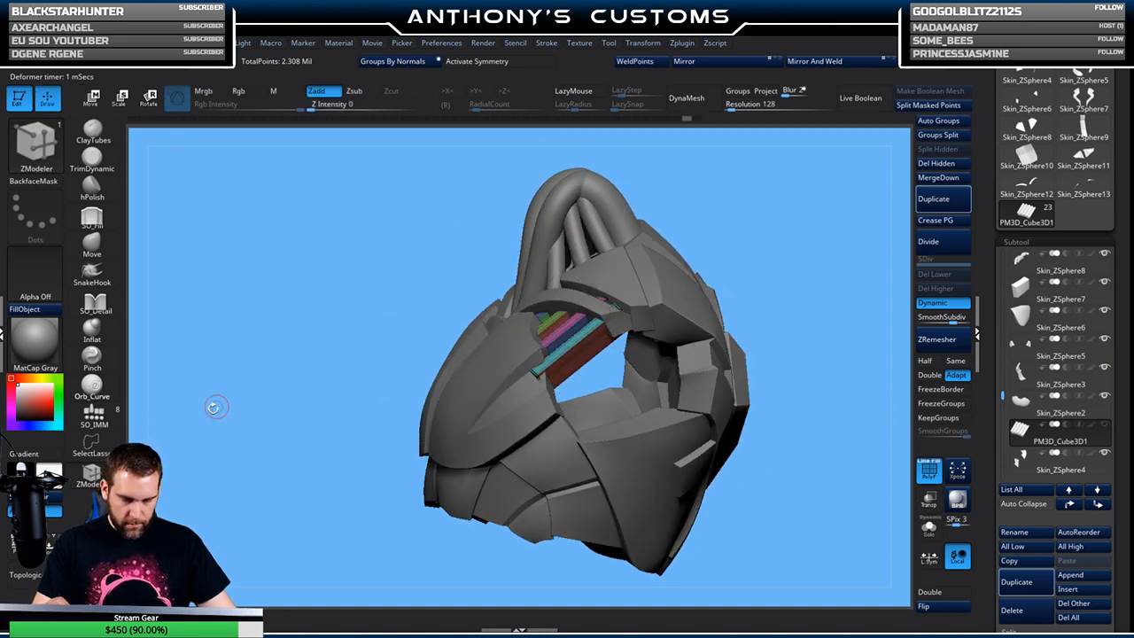
Insert multiple edge loops across the slats with ZModeler, and set the edge action back to Crease
left_click_drag(344, 343, 576, 368)
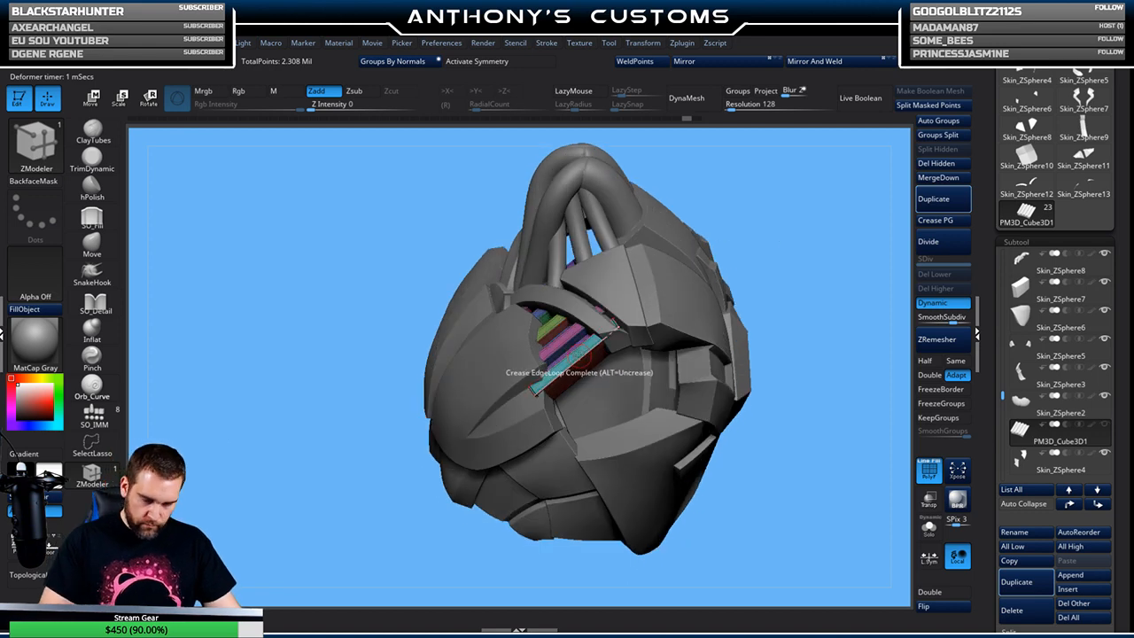
key("space")
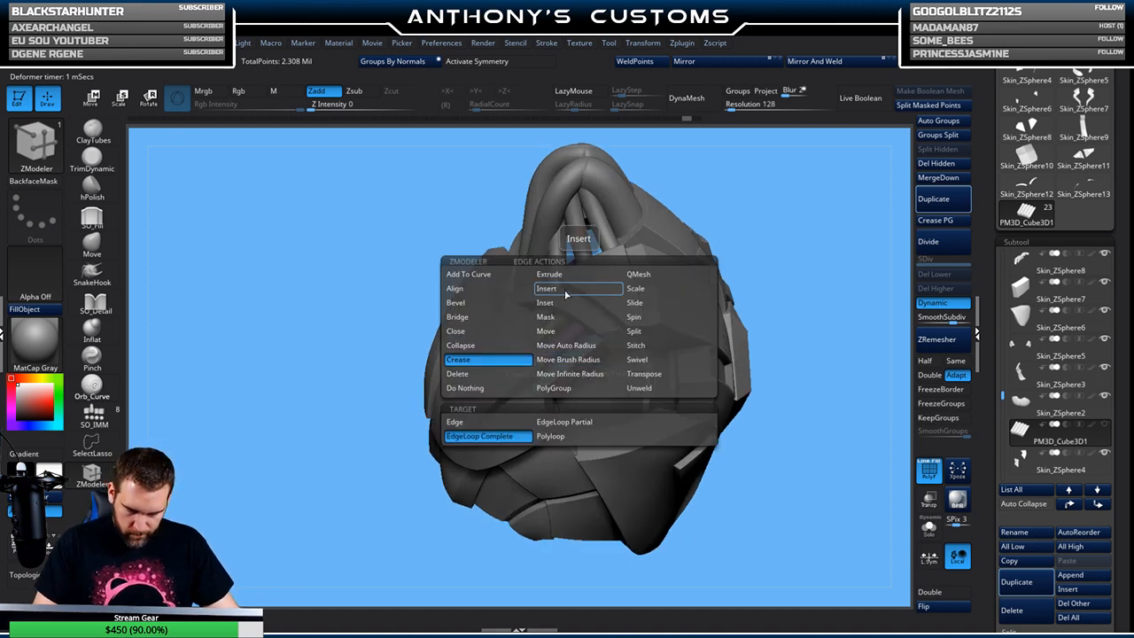
left_click(546, 288)
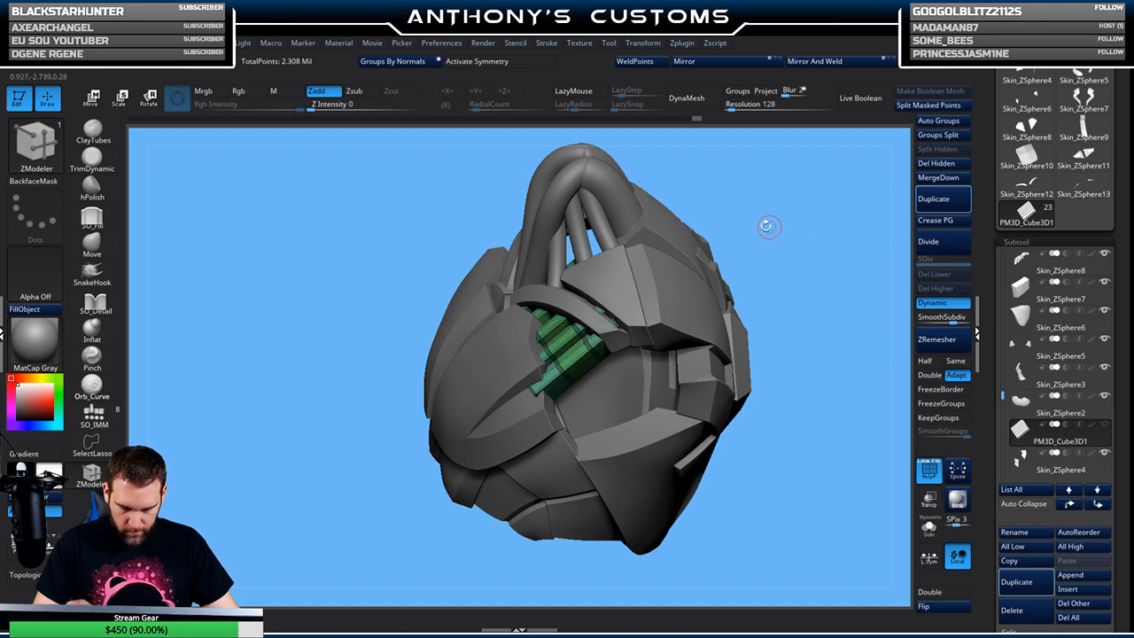
key("space")
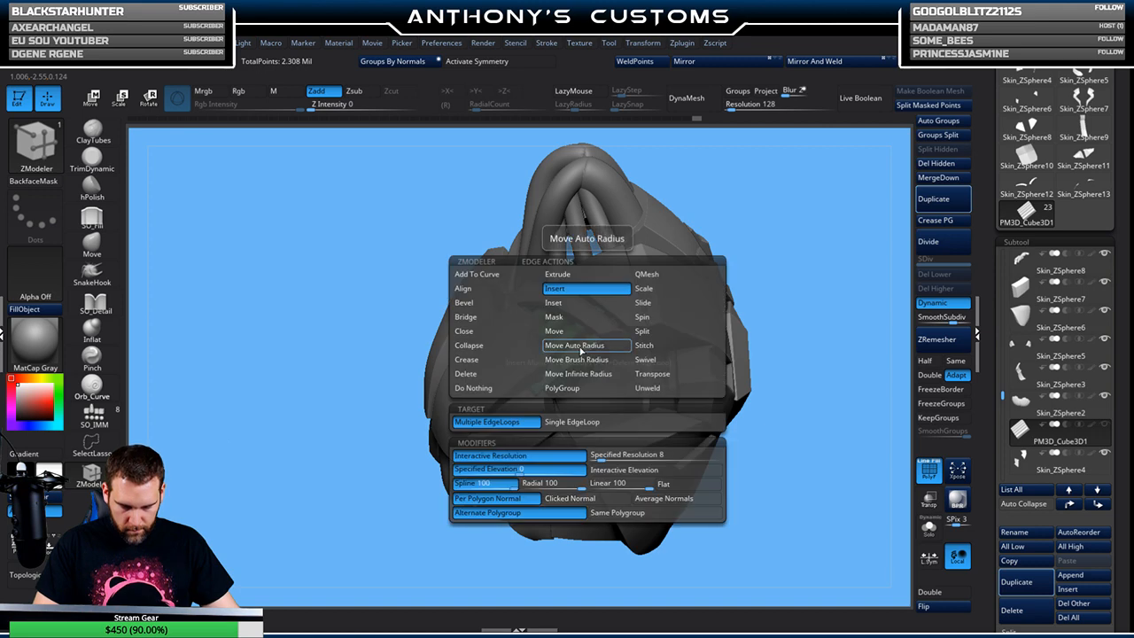
left_click(489, 360)
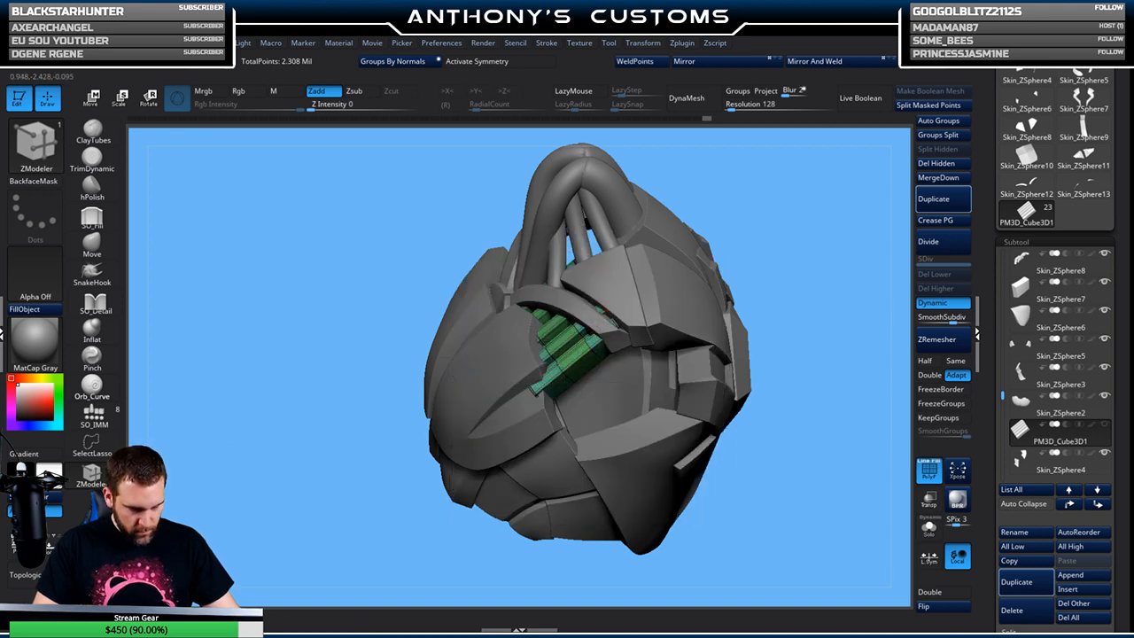
Apply a new Bend Curve to the subdivided slats and curve their middle and ends to match the eye opening
key("w")
key("space")
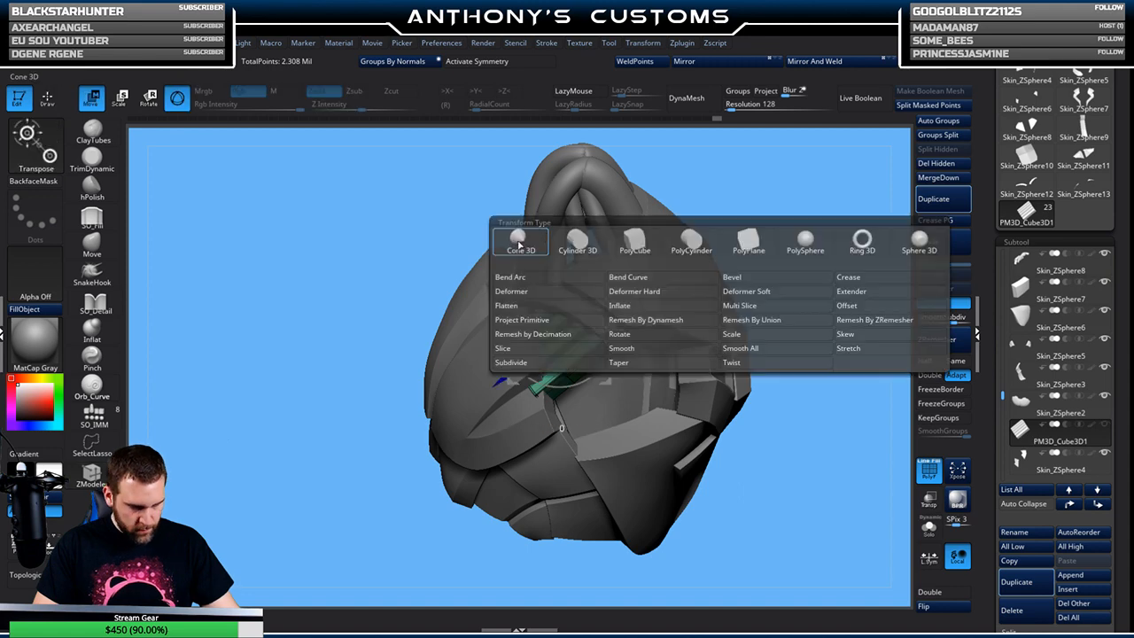
left_click(517, 238)
left_click(630, 274)
left_click_drag(704, 217, 742, 171)
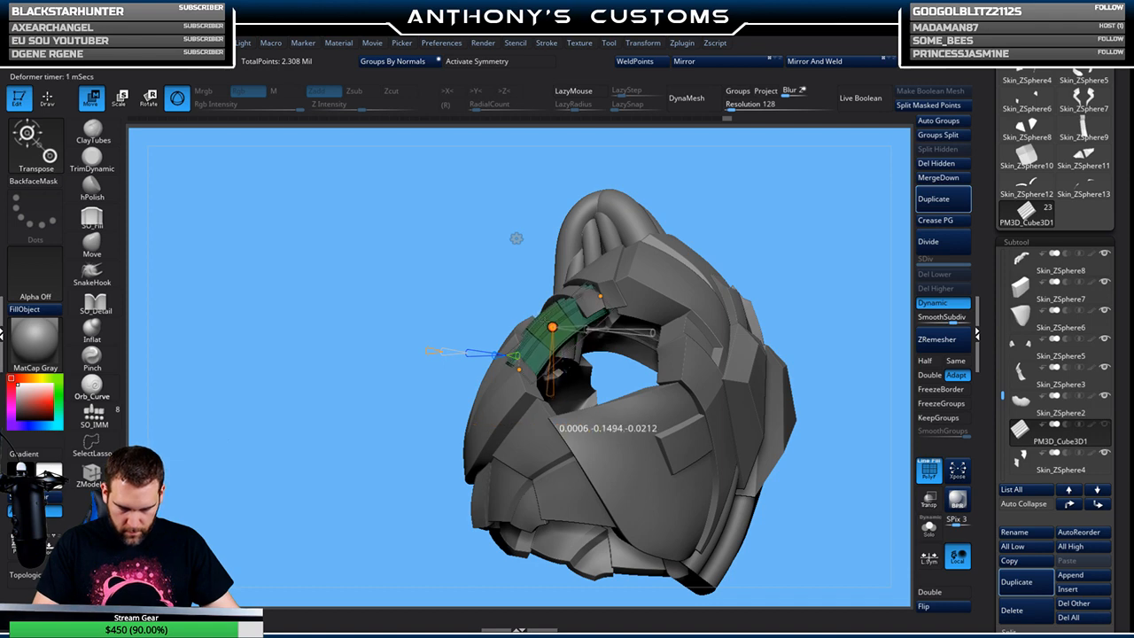
left_click_drag(601, 295, 602, 299)
left_click_drag(519, 369, 522, 373)
left_click_drag(751, 232, 774, 267)
key("q")
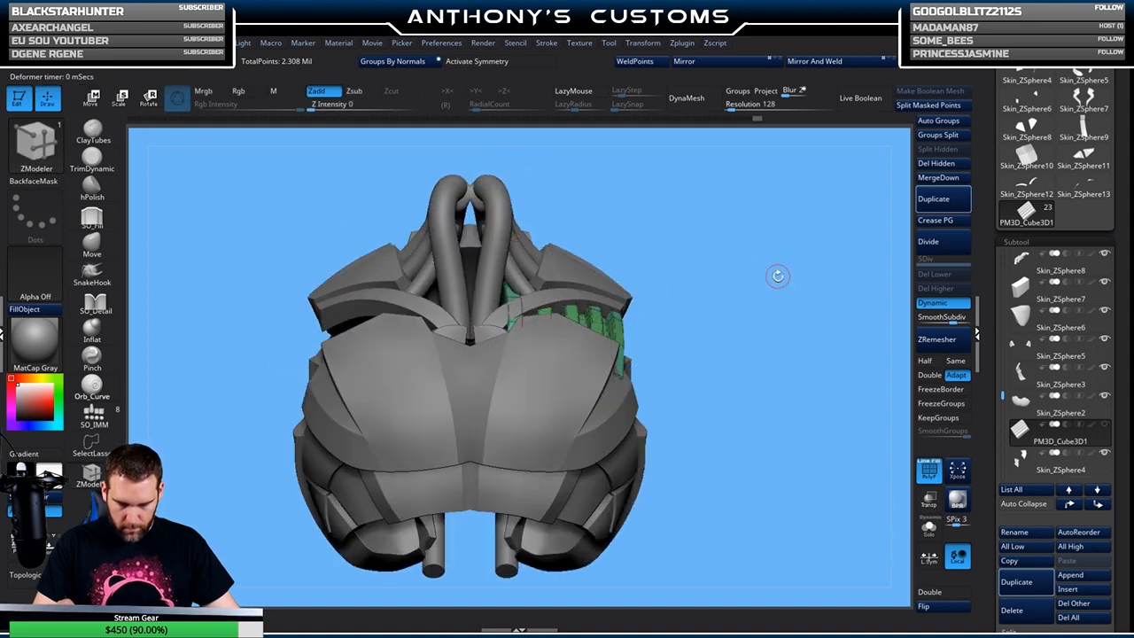
Reshape the slats with the Move brush so they sit snugly behind the curved brow band and cheek plate
left_click_drag(793, 343, 771, 387)
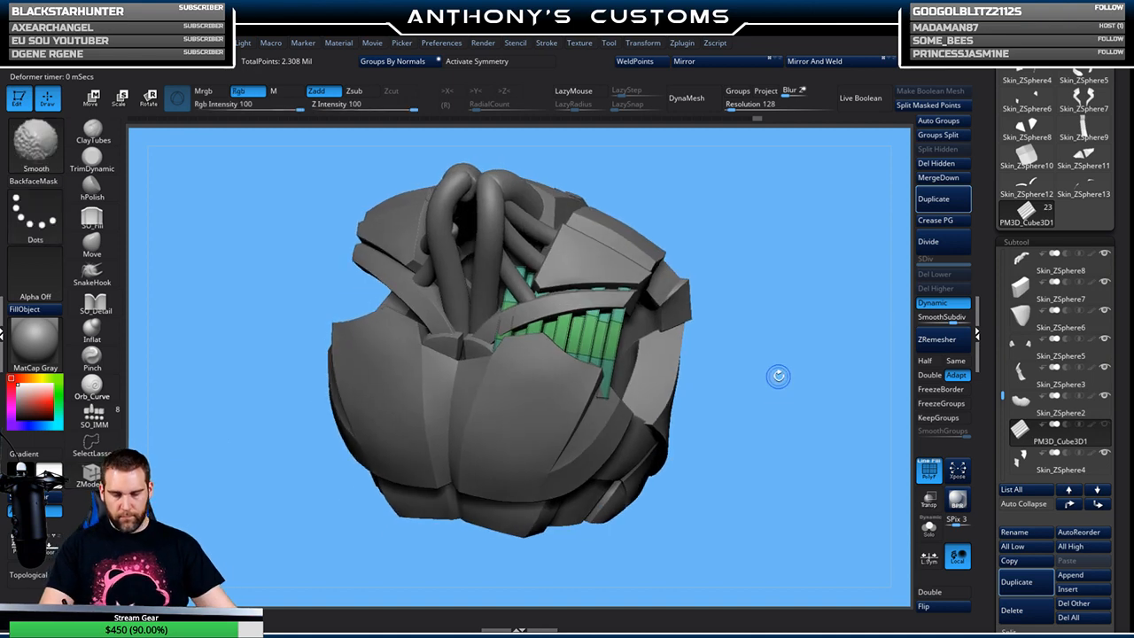
left_click_drag(777, 417, 762, 368)
left_click_drag(1002, 396, 1003, 331)
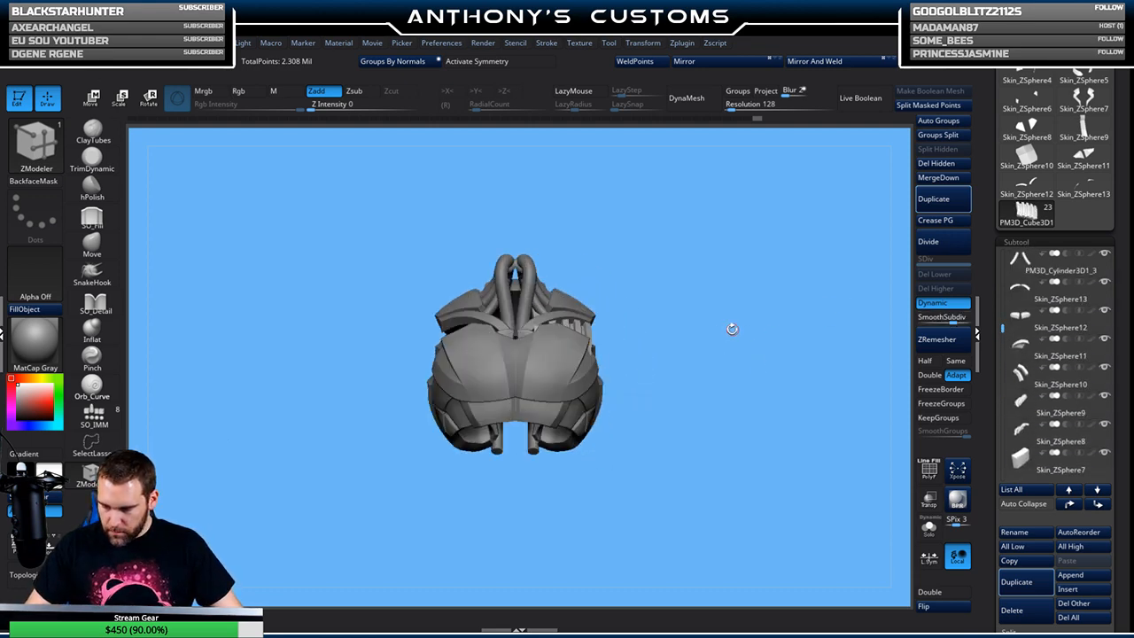
left_click_drag(711, 246, 780, 428)
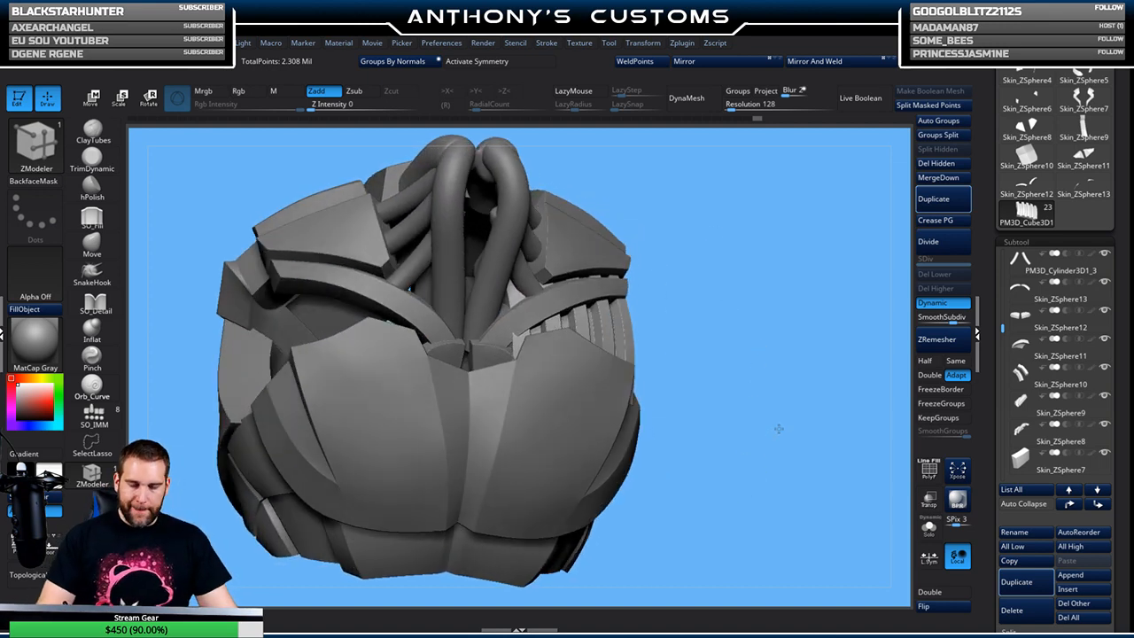
left_click(91, 246)
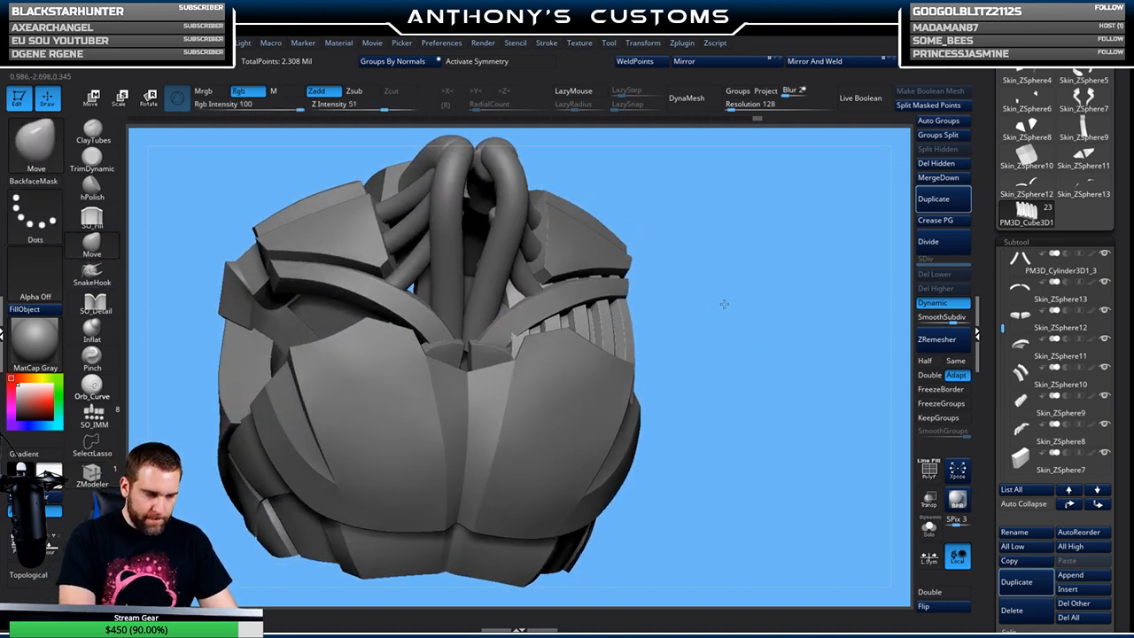
key("space")
left_click_drag(724, 303, 710, 297)
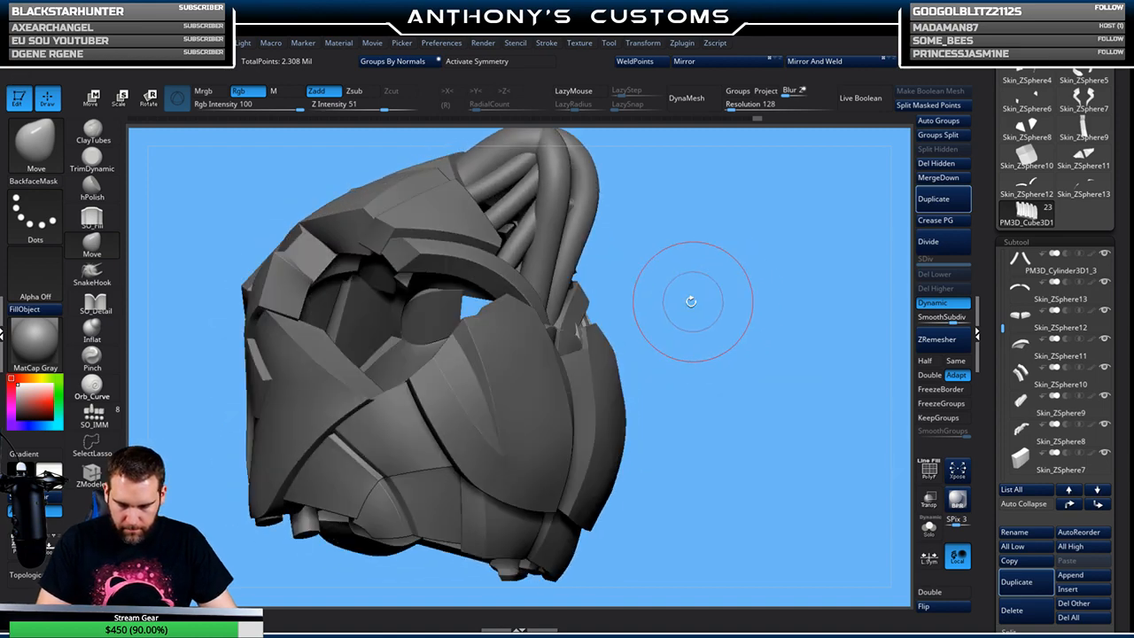
left_click_drag(759, 293, 594, 326)
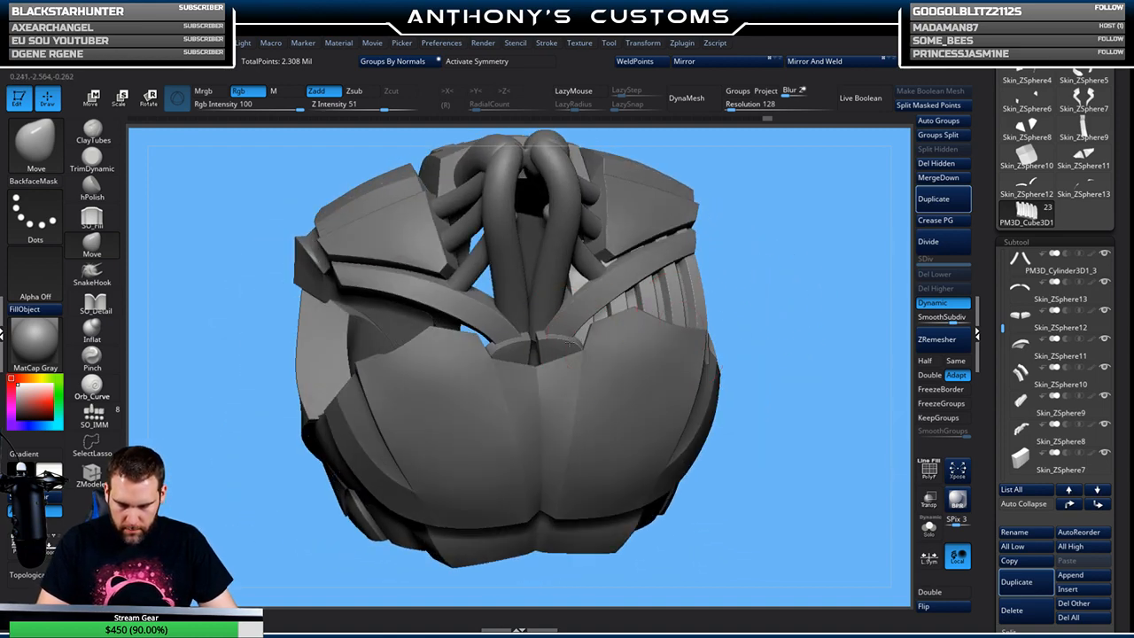
Pull the outer slats and their ends into the eye opening's outline with the Move brush, checking from several angles
left_click_drag(786, 260, 704, 273)
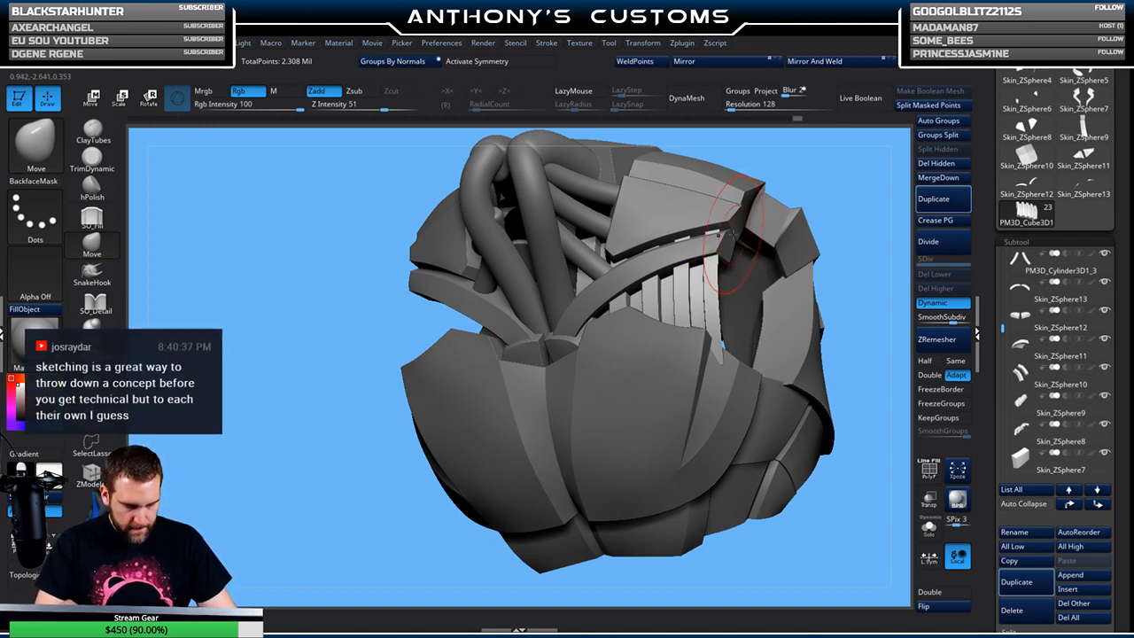
mouse_move(828, 212)
left_mouse_down()
mouse_move(770, 202)
mouse_move(654, 253)
left_mouse_up()
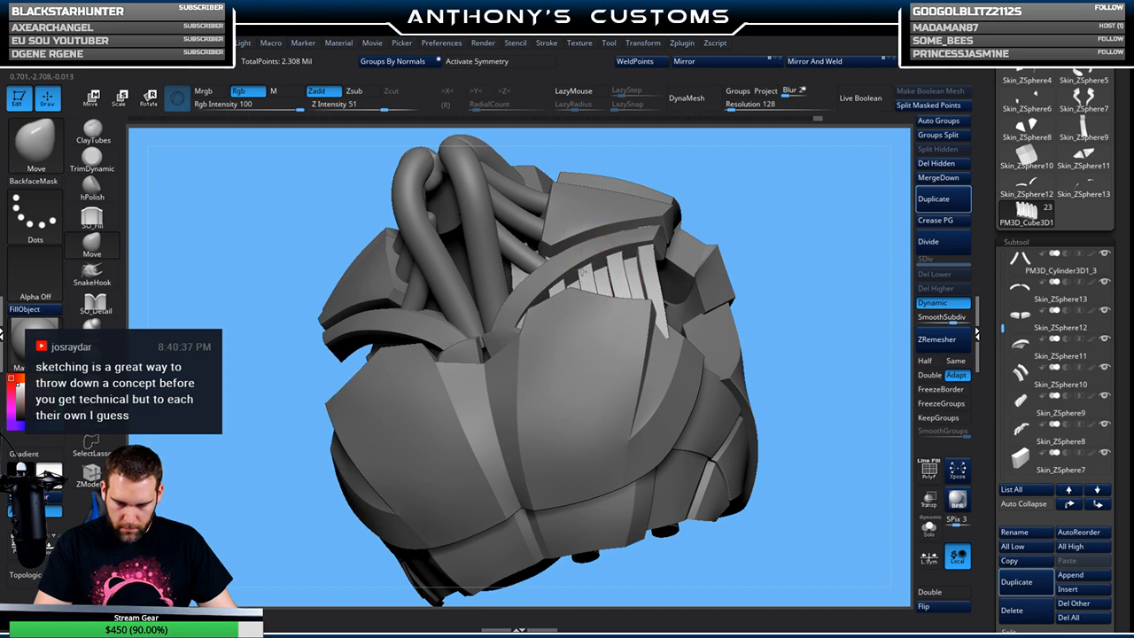
mouse_move(815, 227)
left_mouse_down()
mouse_move(778, 232)
mouse_move(625, 344)
left_mouse_up()
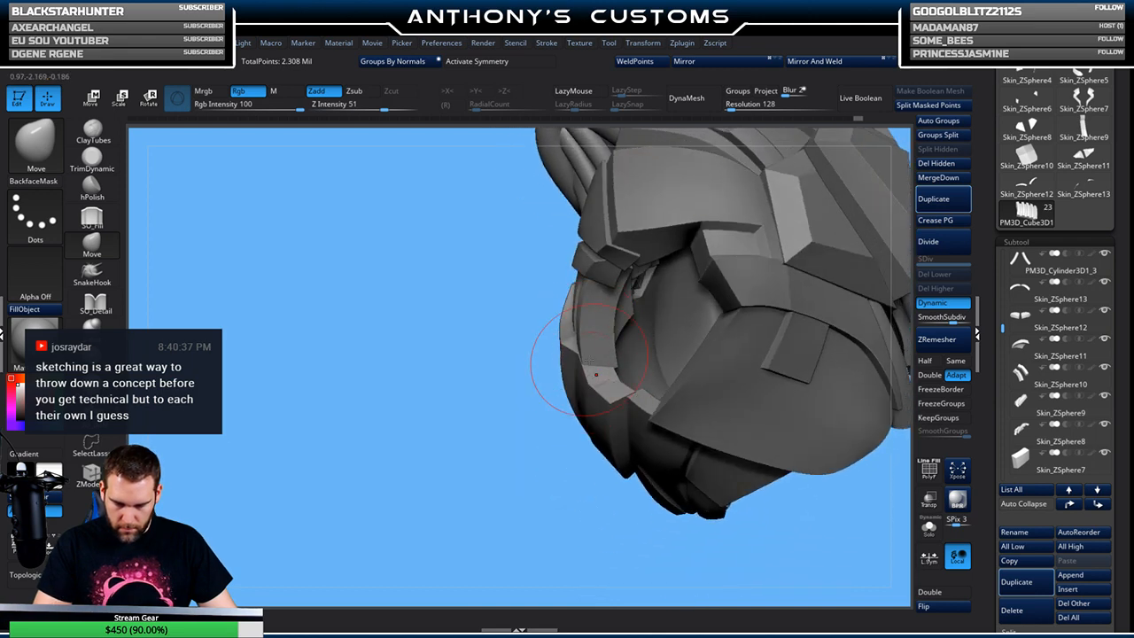
mouse_move(528, 467)
left_mouse_down()
mouse_move(603, 371)
mouse_move(717, 328)
mouse_move(739, 363)
mouse_move(756, 286)
mouse_move(726, 353)
mouse_move(753, 336)
mouse_move(751, 348)
mouse_move(728, 310)
mouse_move(716, 314)
left_mouse_up()
scroll(1064, 328, "down", 5)
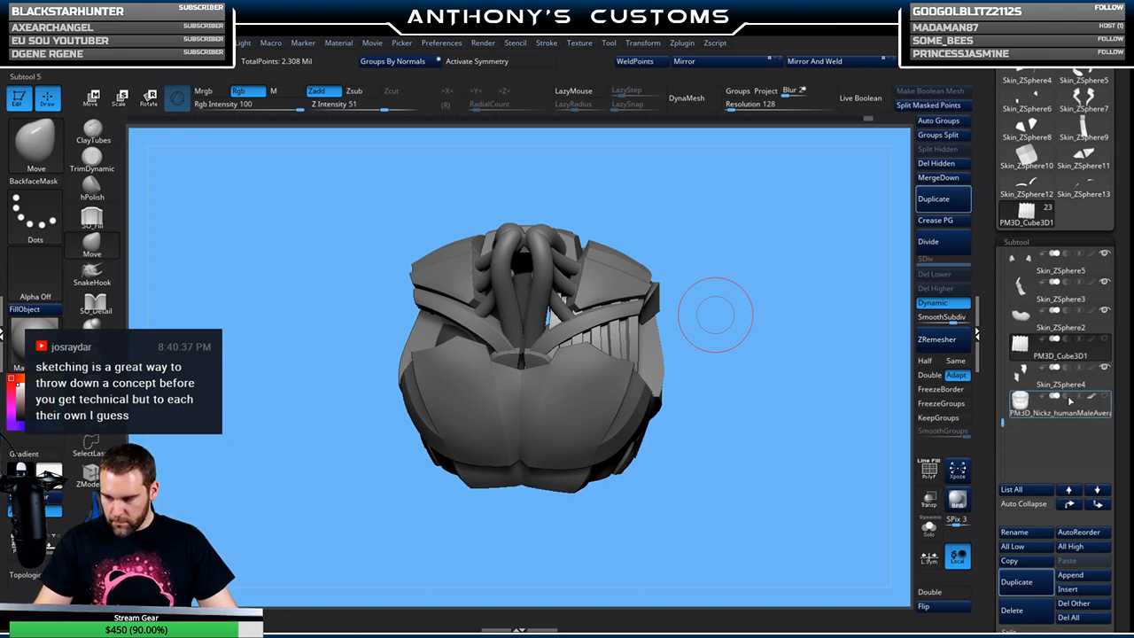
Insert a Cube3D primitive as a subtool directly below the slats, ready to transform with its wireframe displayed
left_click(1072, 575)
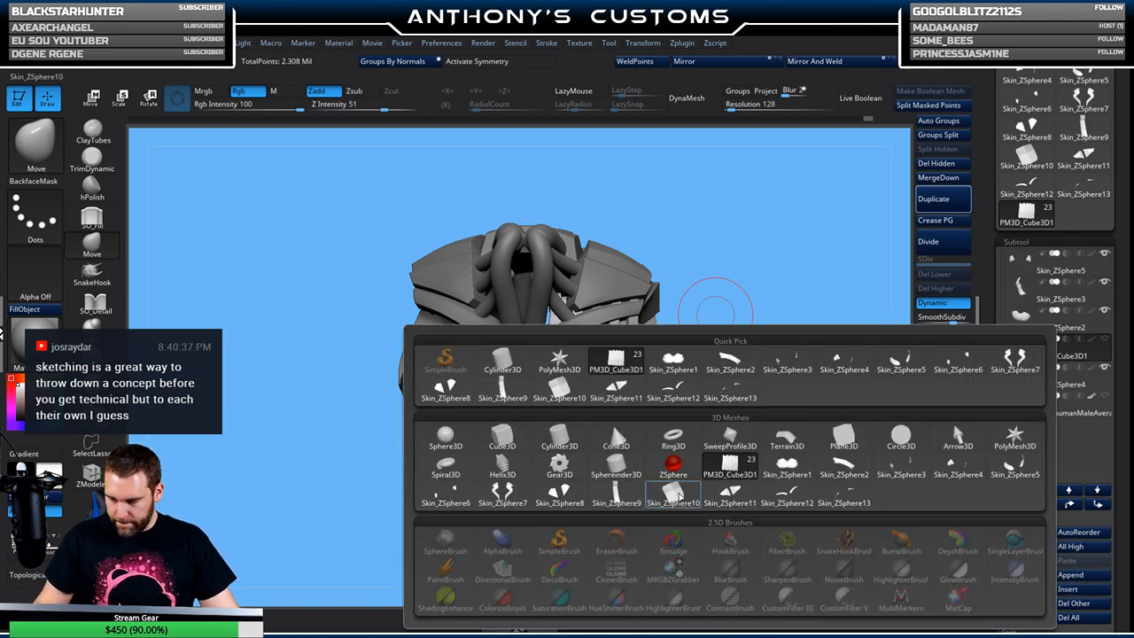
left_click(505, 441)
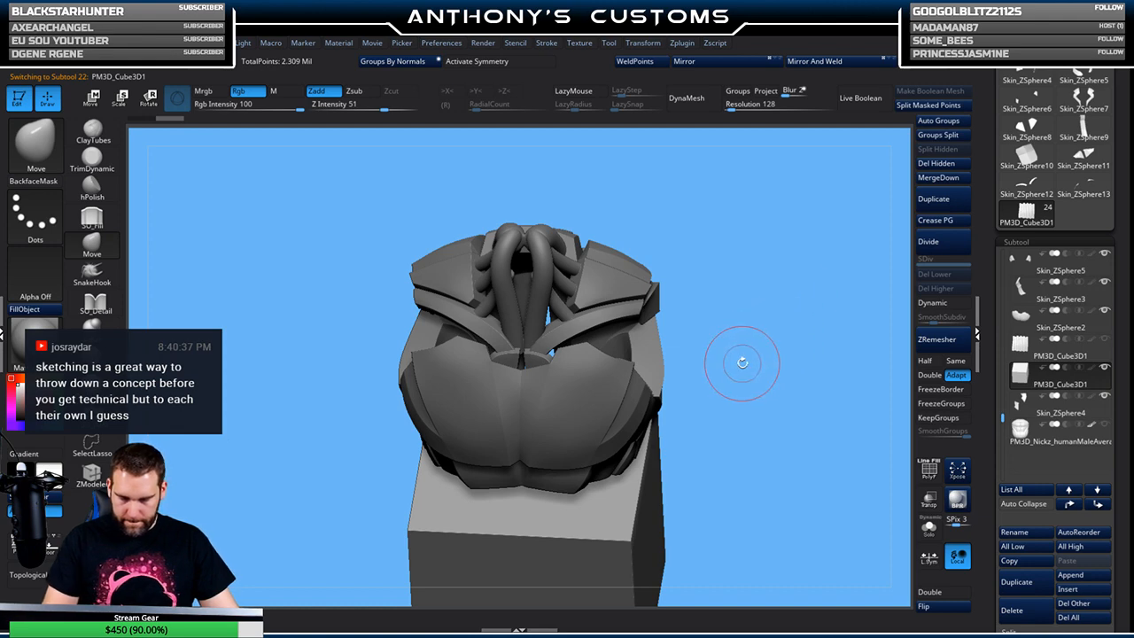
key("ctrl")
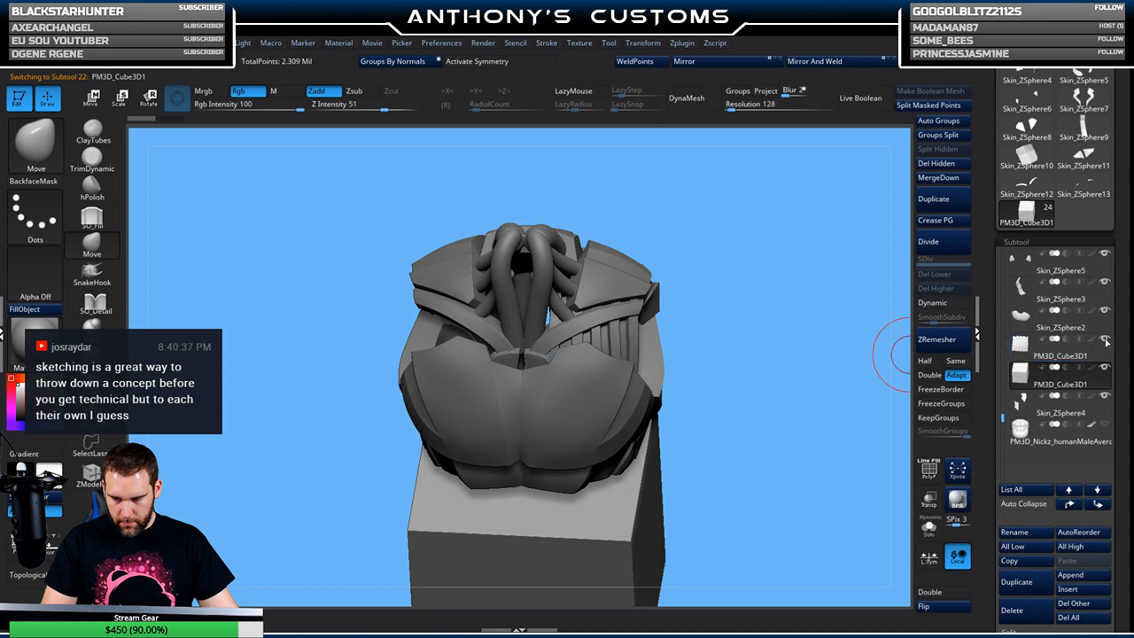
left_click_drag(815, 375, 741, 397)
key("w")
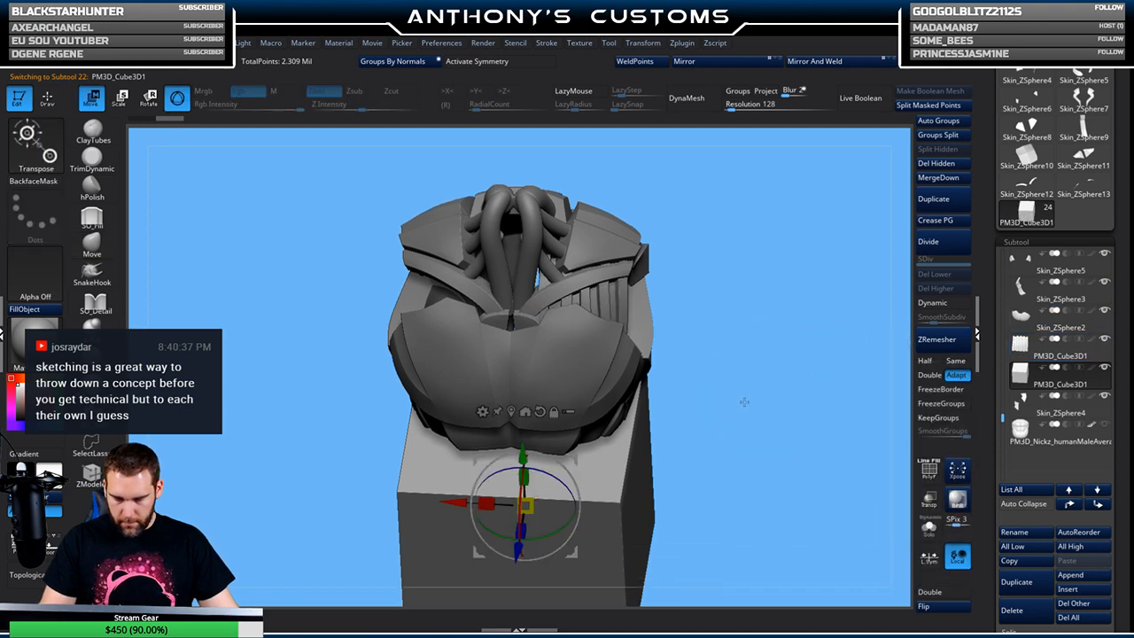
key("shift+f")
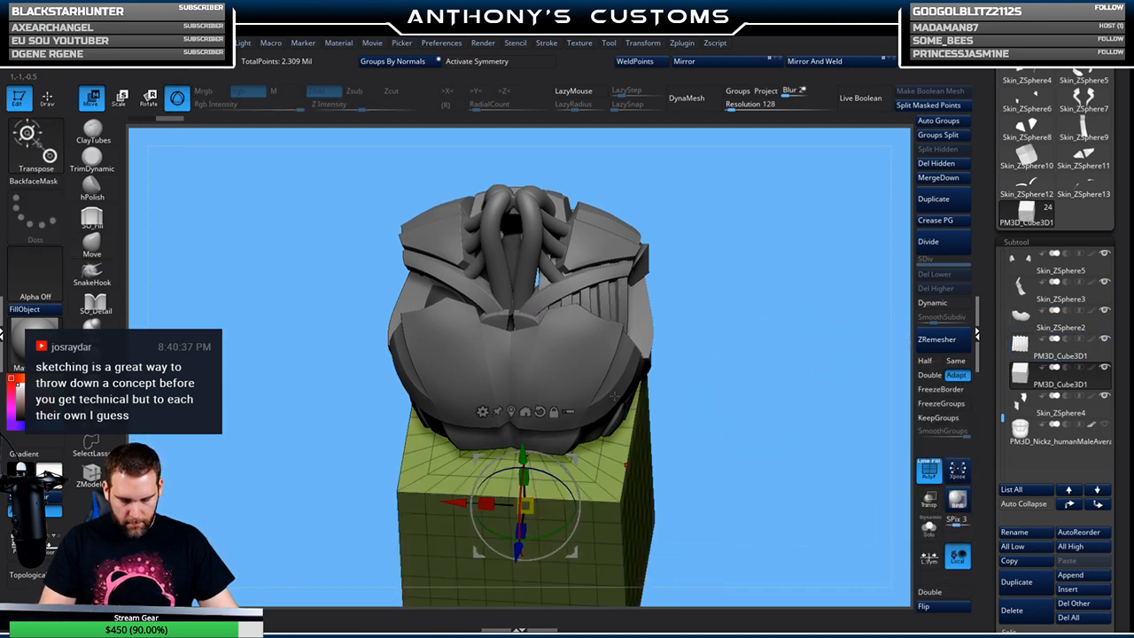
Scale down the cube and move it over the upper ends of the slats beside the neck tubes
left_click_drag(525, 503, 506, 545)
left_click_drag(744, 414, 675, 399)
left_click_drag(525, 506, 726, 441)
left_click_drag(756, 360, 744, 467)
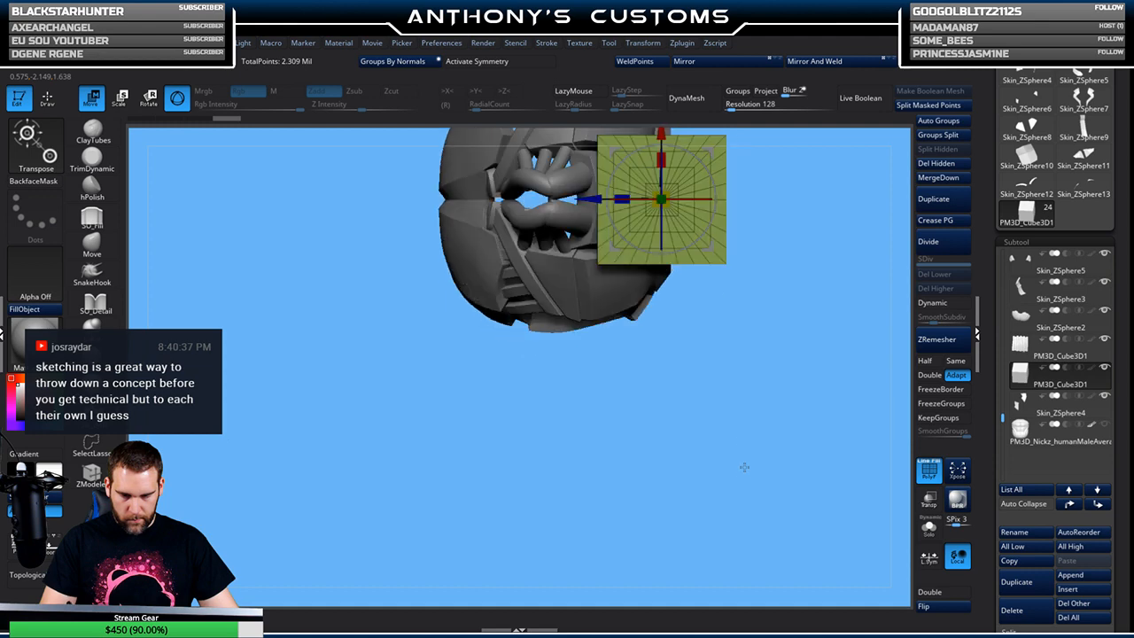
left_click_drag(736, 377, 719, 461, "alt")
left_click_drag(644, 285, 593, 342)
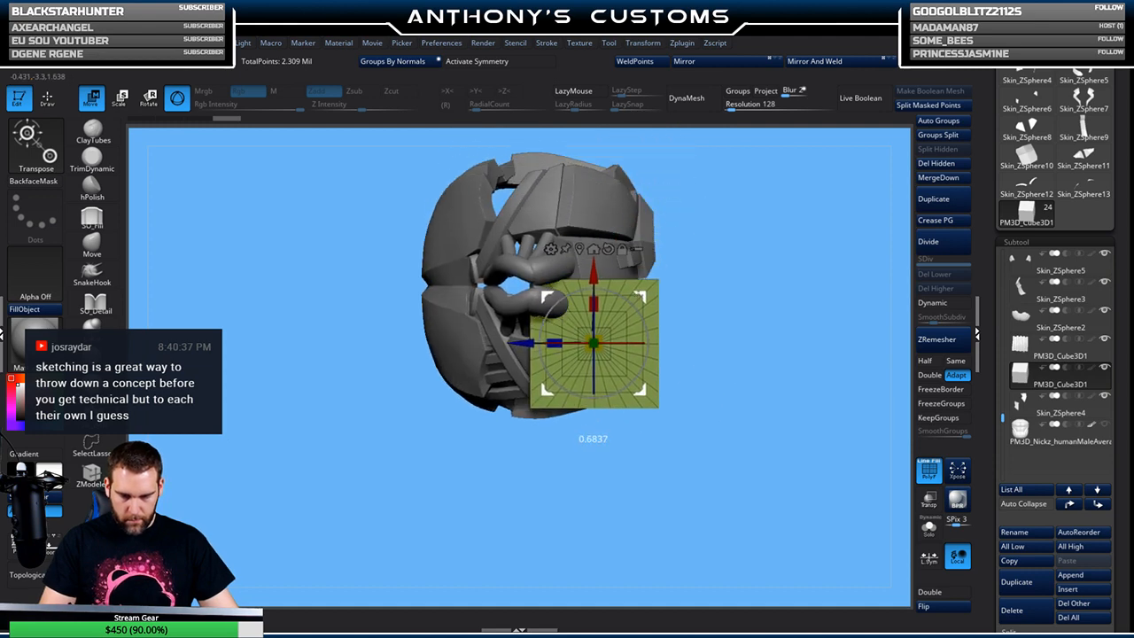
left_click_drag(734, 303, 715, 273)
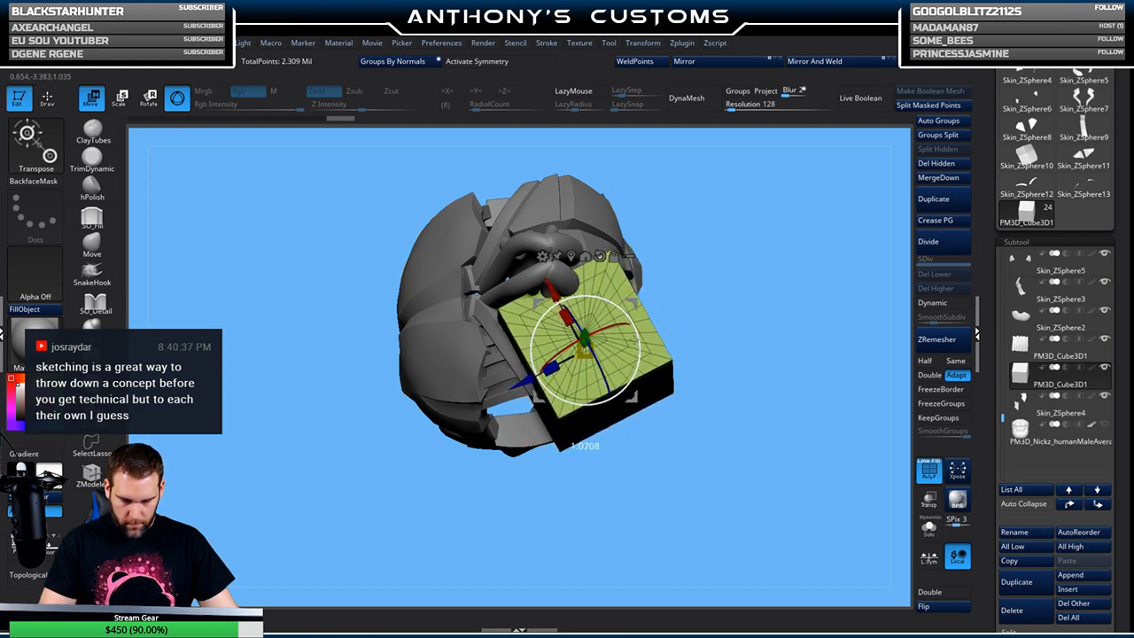
left_click_drag(672, 321, 704, 289)
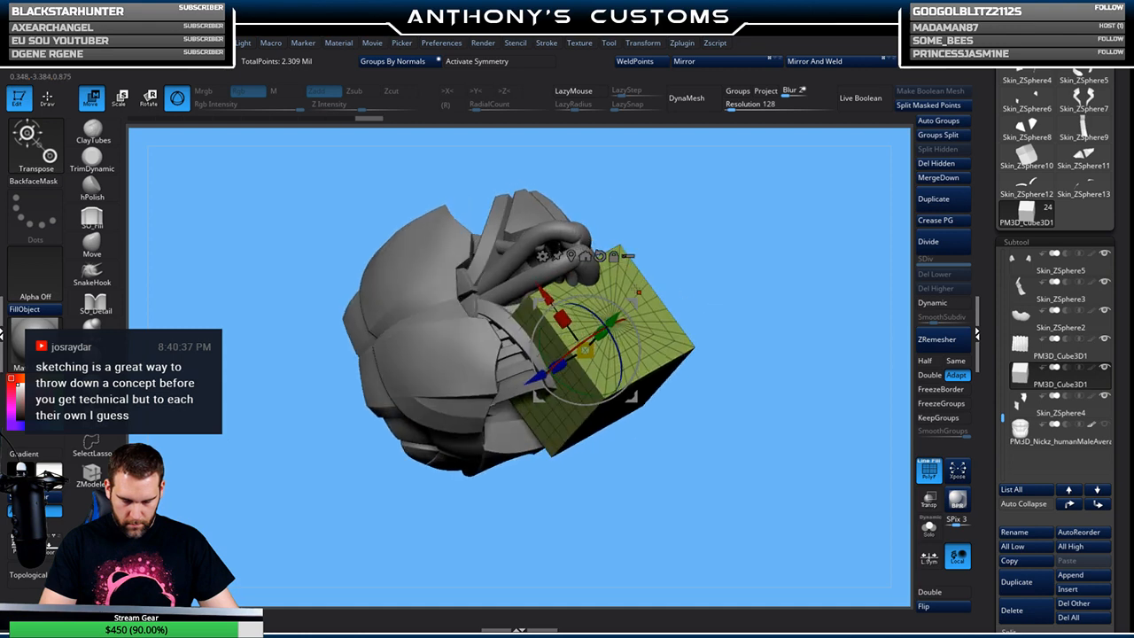
left_click_drag(678, 291, 730, 303)
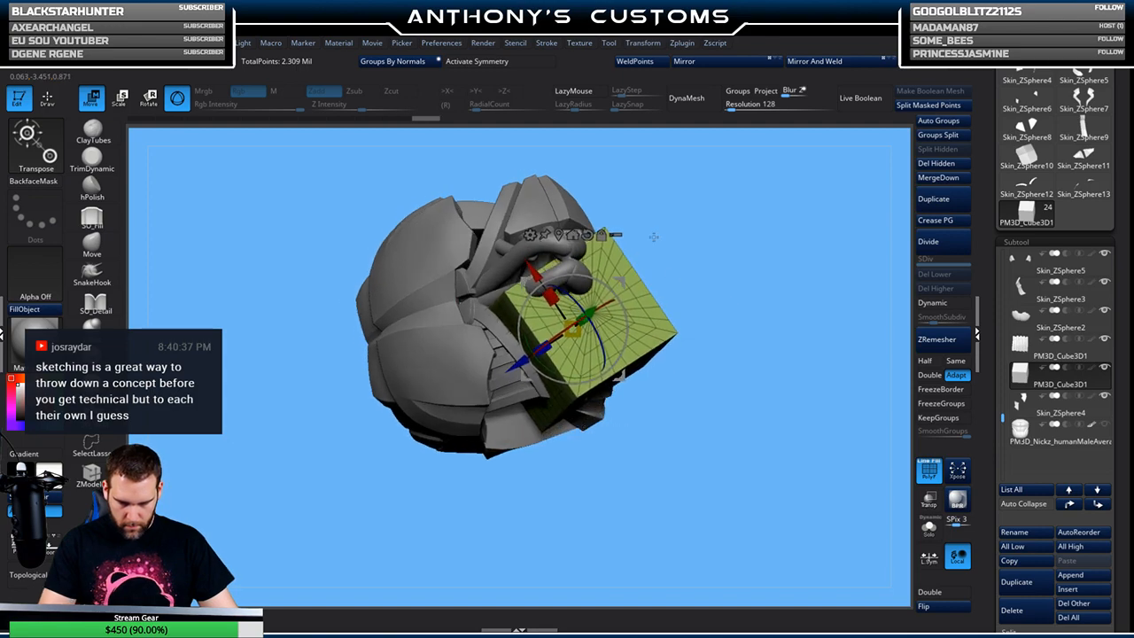
Set the slats as the boolean start group with the cube subtracting from them, and preview the cut with Live Boolean
left_click_drag(708, 423, 771, 420)
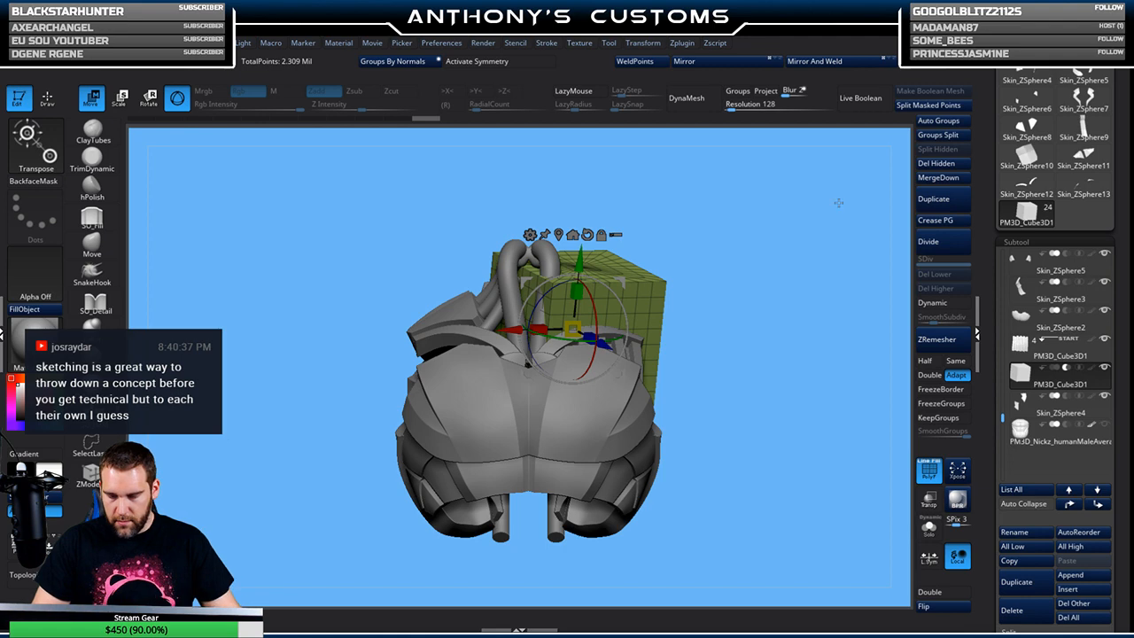
left_click(860, 97)
left_click_drag(827, 187, 775, 331)
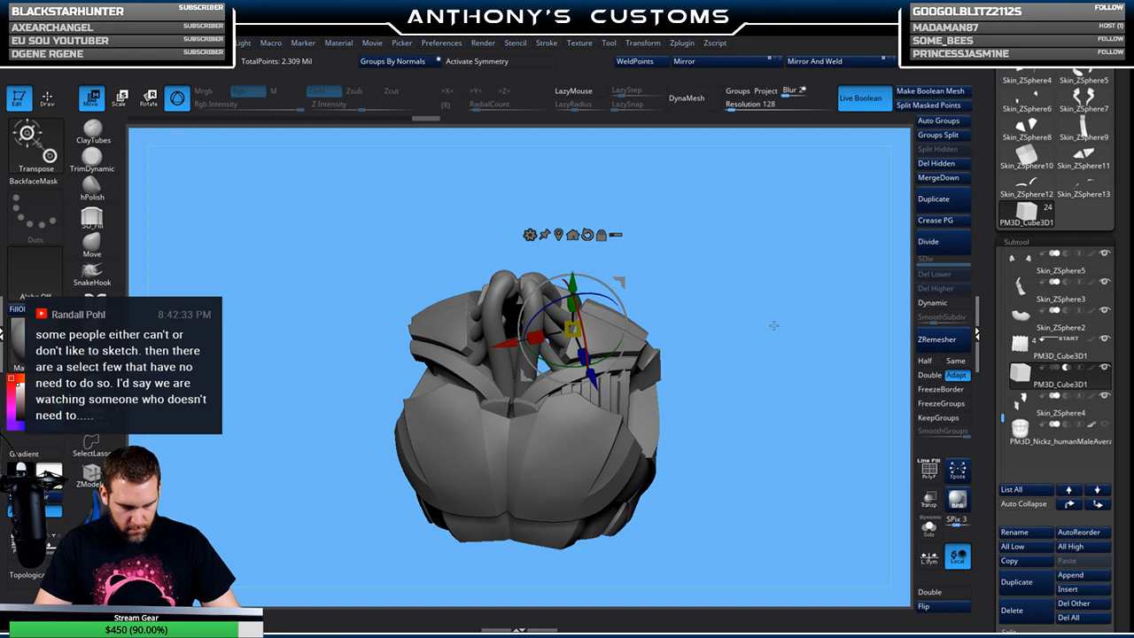
Make the slats subtool active in draw mode with the Move brush and examine the cut slats beneath the curved shoulder band
key("q")
mouse_move(751, 385)
left_mouse_down()
mouse_move(751, 329)
mouse_move(824, 355)
mouse_move(921, 358)
left_mouse_up()
left_click(1035, 351)
left_click_drag(785, 354, 797, 270, "alt")
key("space")
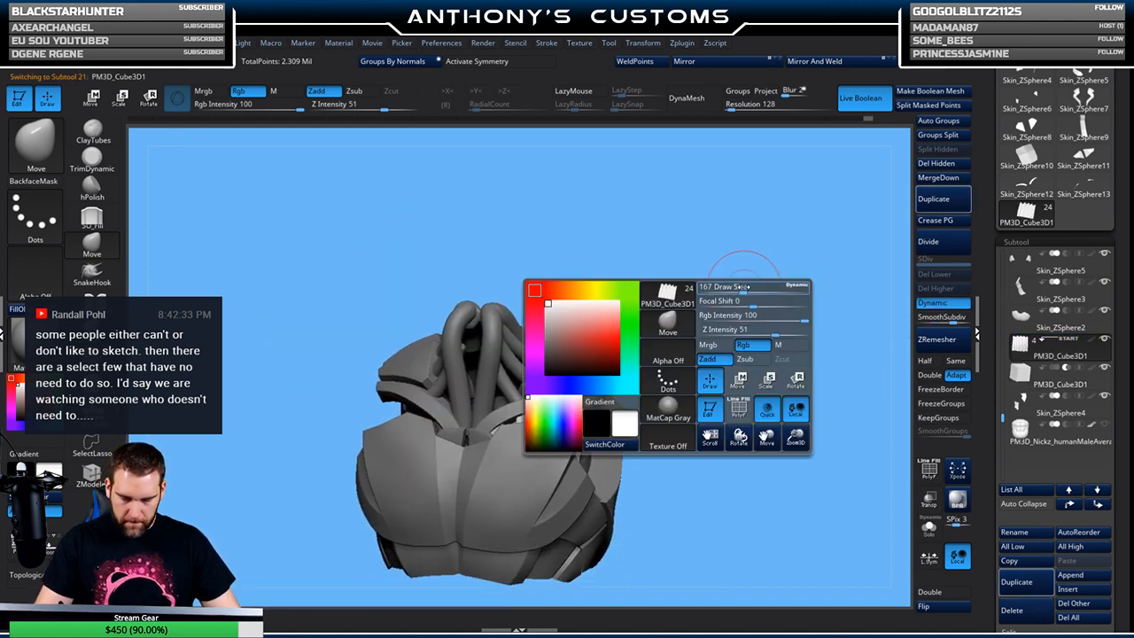
left_click_drag(737, 321, 743, 470, "alt")
mouse_move(780, 257)
left_mouse_down("alt")
mouse_move(783, 283)
mouse_move(779, 142)
left_mouse_up("alt")
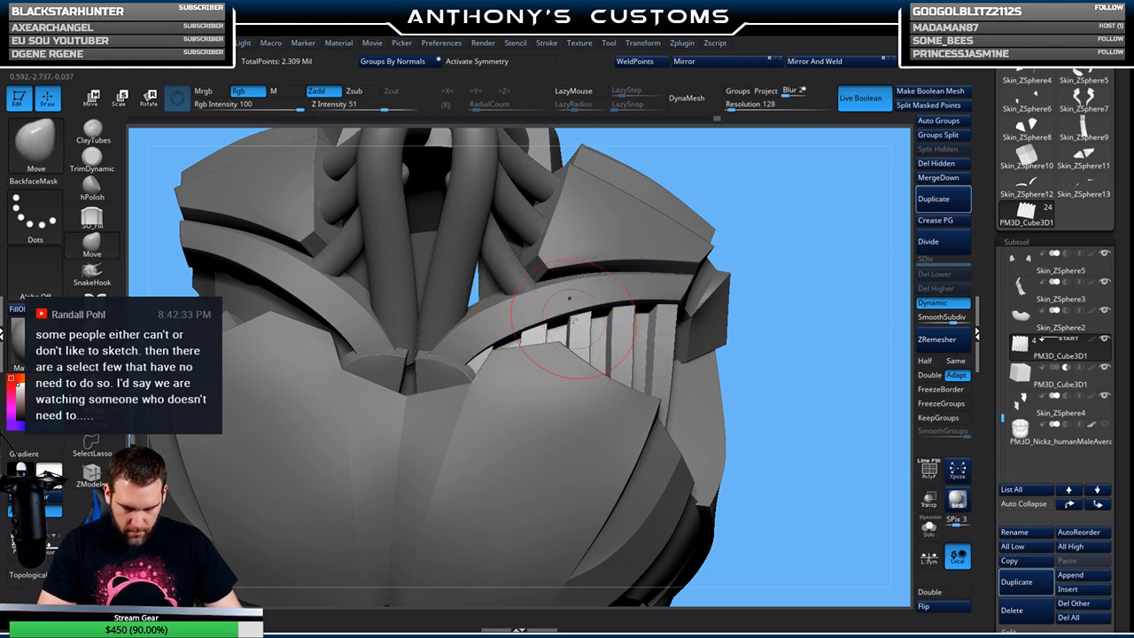
mouse_move(816, 274)
left_mouse_down()
mouse_move(801, 282)
mouse_move(783, 355)
mouse_move(781, 329)
mouse_move(816, 315)
mouse_move(807, 328)
mouse_move(810, 309)
mouse_move(823, 326)
mouse_move(805, 316)
left_mouse_up()
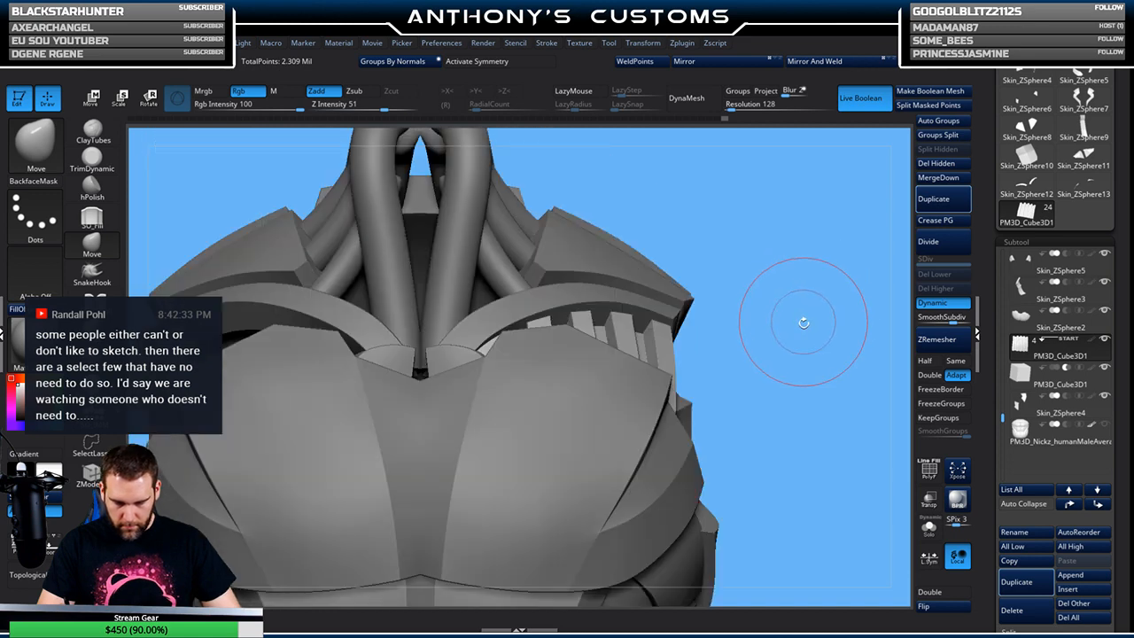
Hide all subtools except the slats and the subtracting cube, and generate a boolean mesh from the pair
left_click(1108, 340)
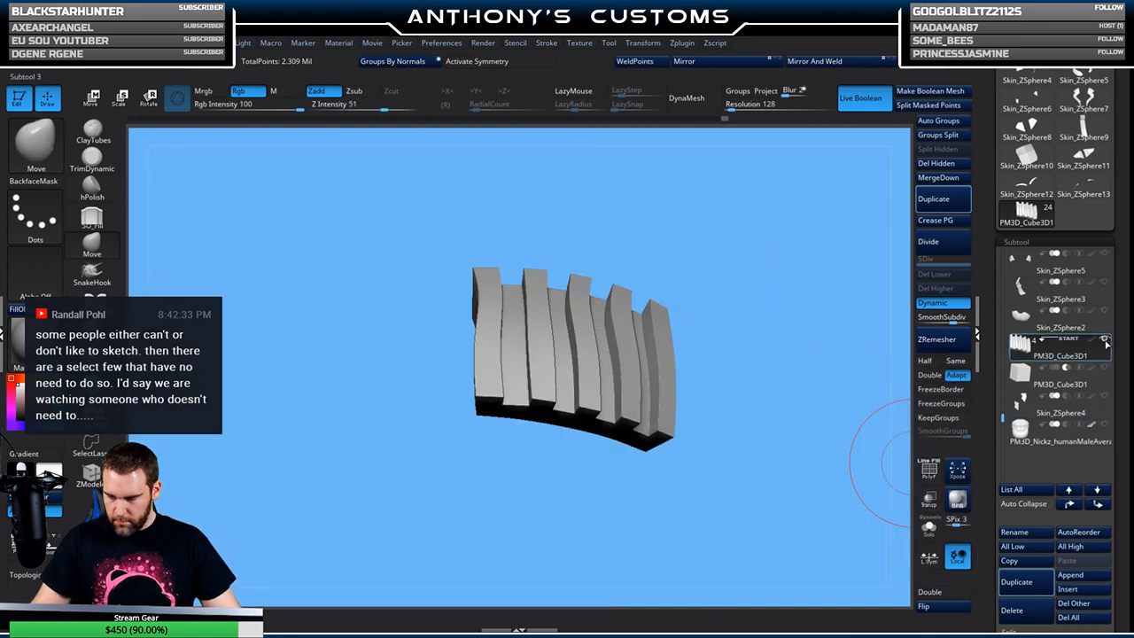
left_click_drag(785, 469, 798, 436)
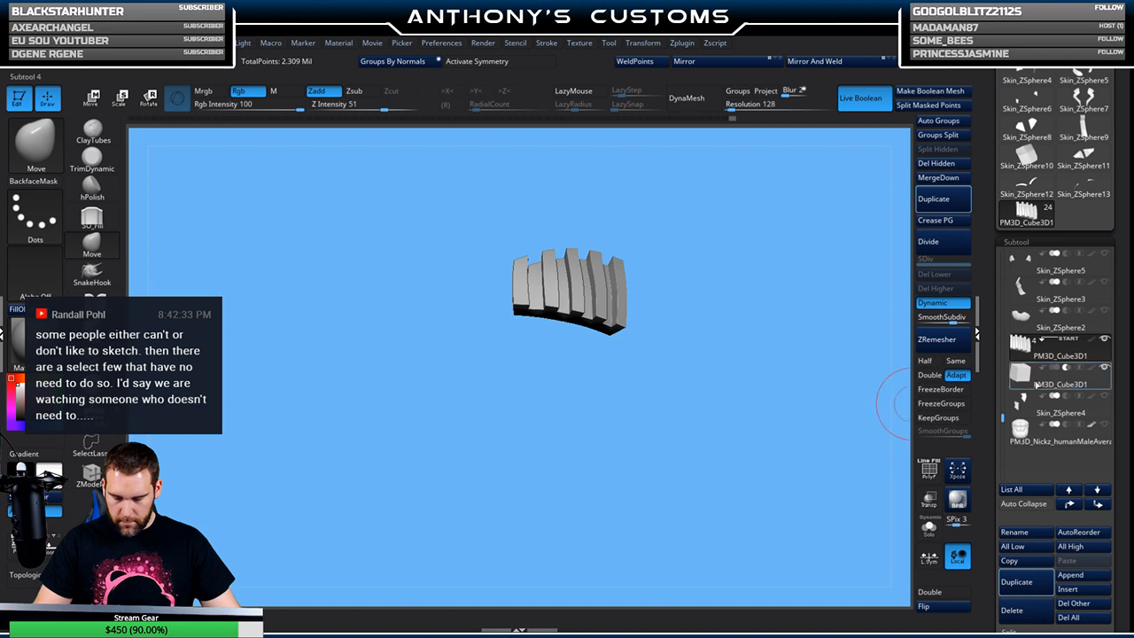
mouse_move(1063, 383)
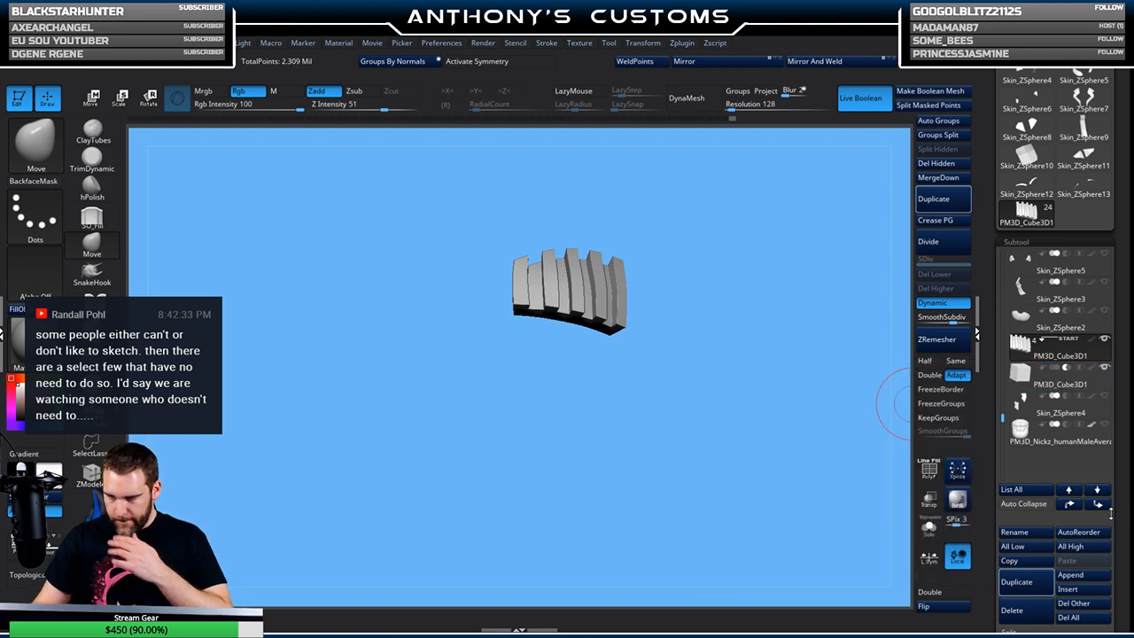
left_click_drag(1109, 518, 1127, 440)
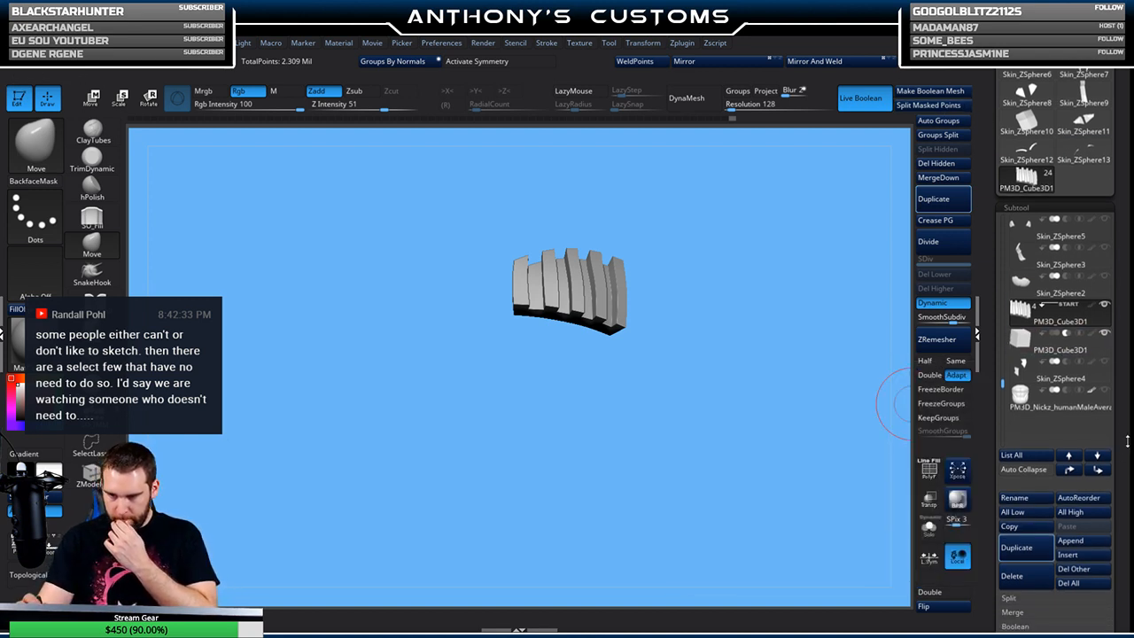
left_click(1015, 626)
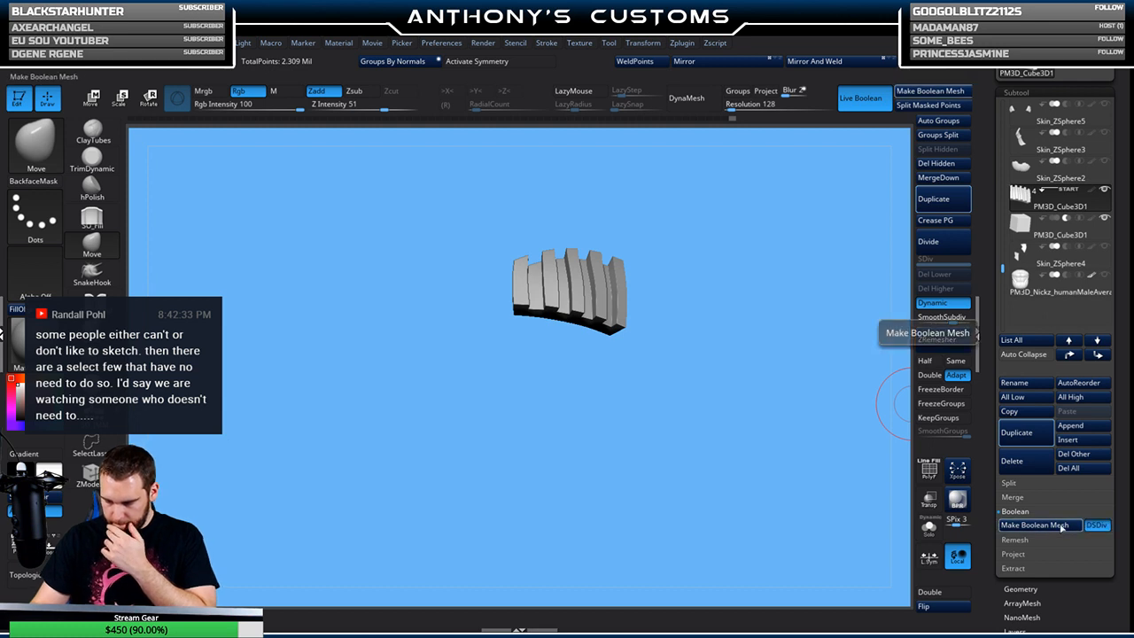
left_click(1062, 525)
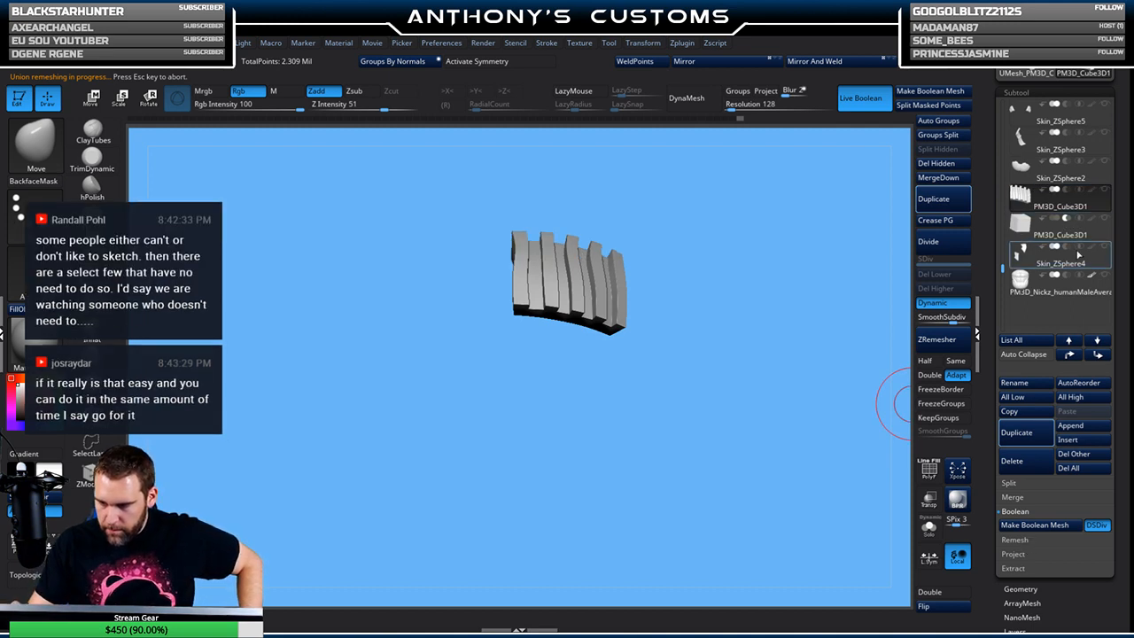
Insert the UMesh_PM3D_C boolean result as a subtool below the original slats
mouse_move(1074, 277)
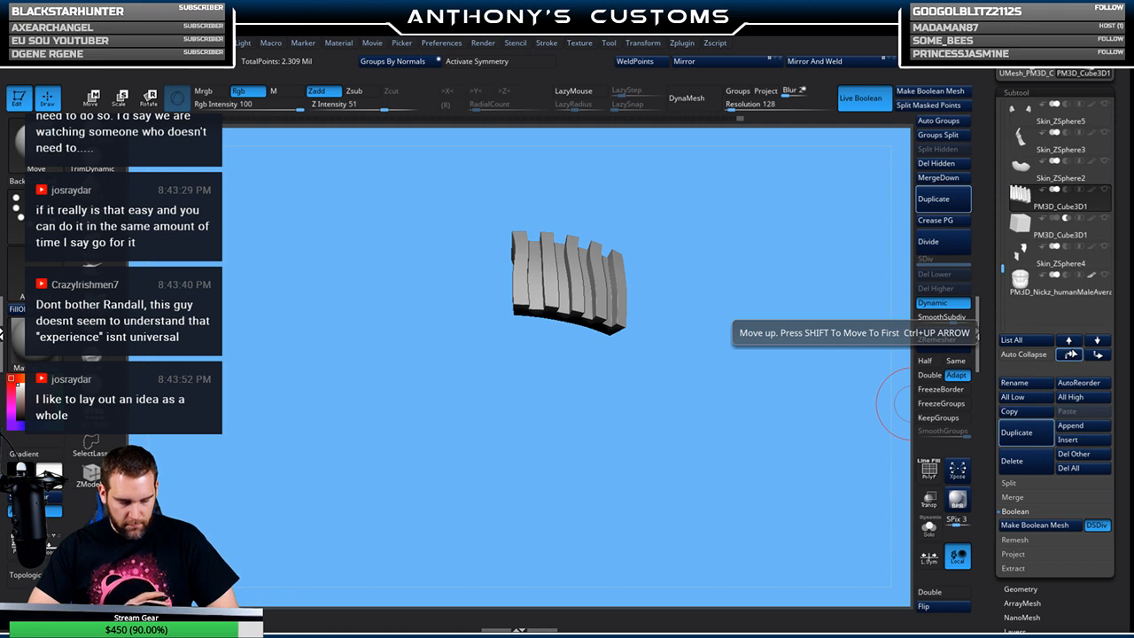
left_click(1082, 439)
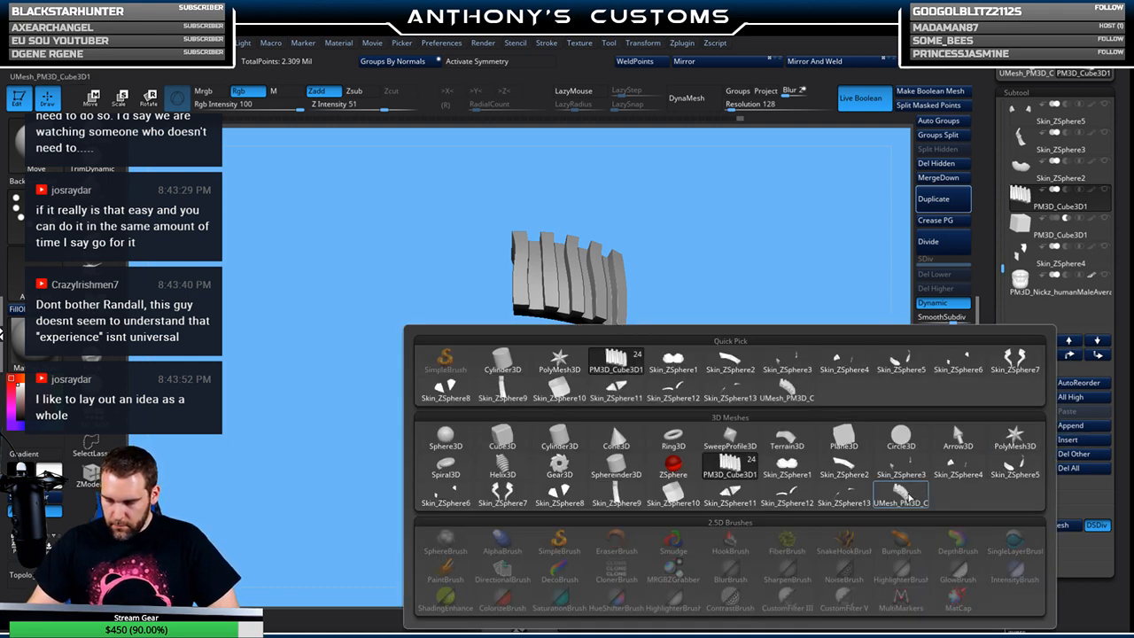
left_click(907, 495)
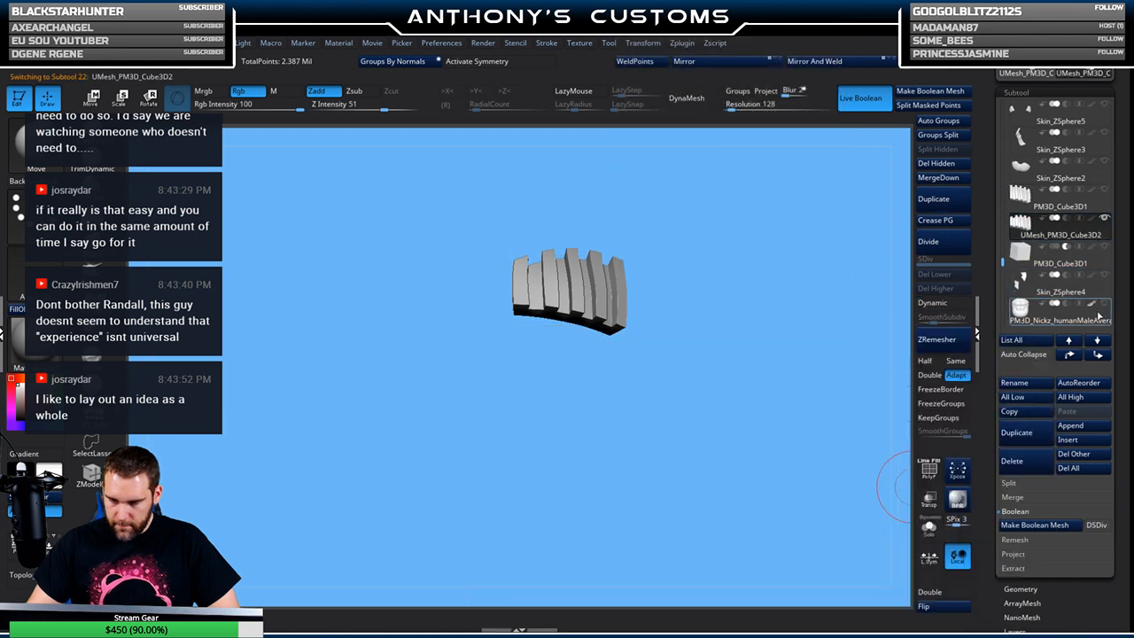
Show the armour subtools again, keeping the original slats, the cutting cube, the PolySphere and the upper human reference mesh hidden
mouse_move(1105, 223)
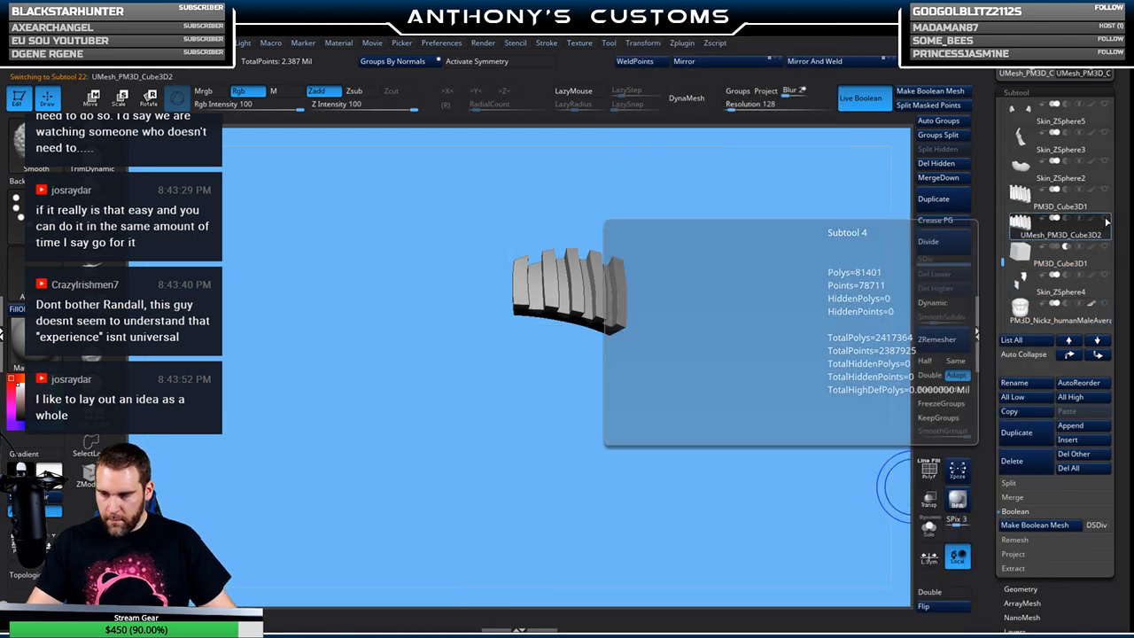
left_click(1106, 191)
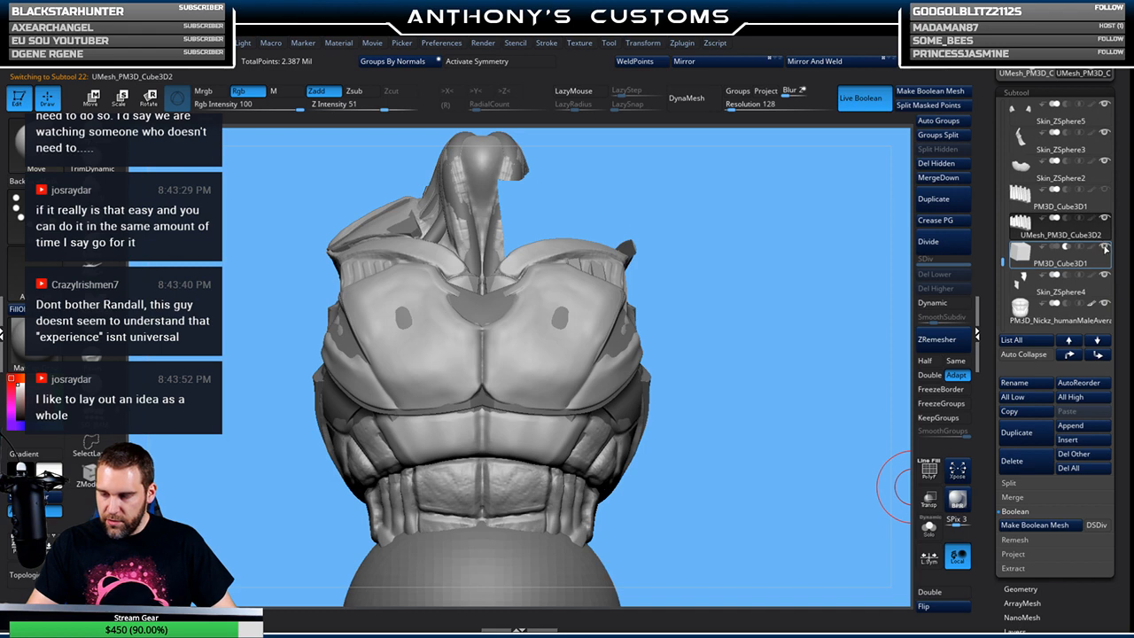
left_click_drag(1002, 262, 1002, 104)
left_click(1105, 105)
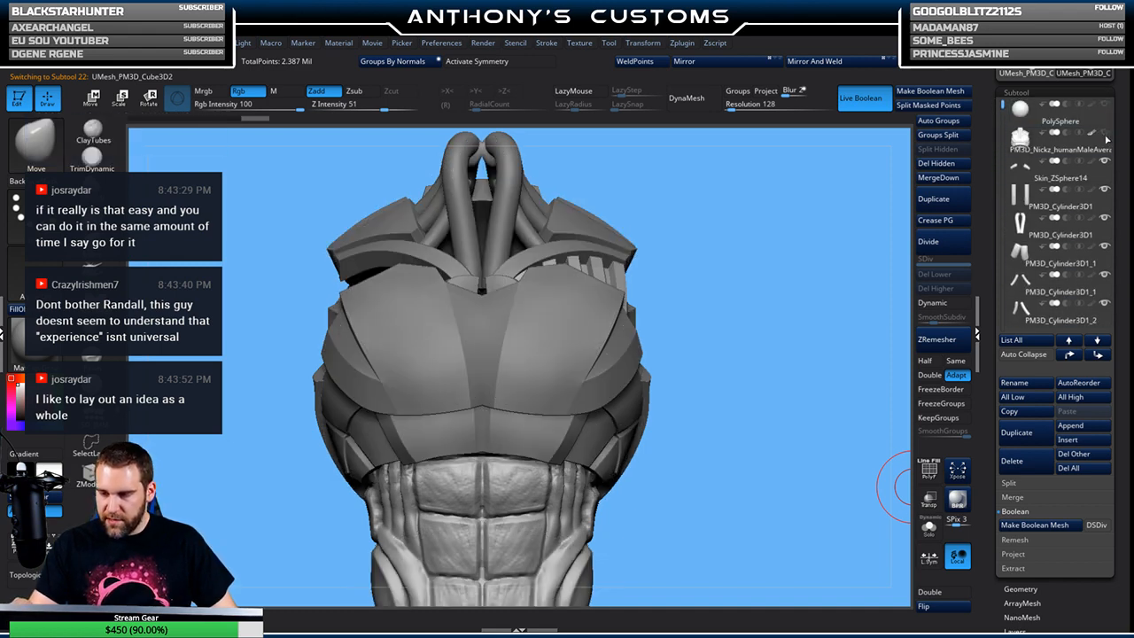
Mirror and weld the trimmed slats onto the opposite side of the torso, and save the project
mouse_move(760, 423)
left_mouse_down()
mouse_move(735, 447)
mouse_move(758, 359)
mouse_move(772, 197)
left_mouse_up()
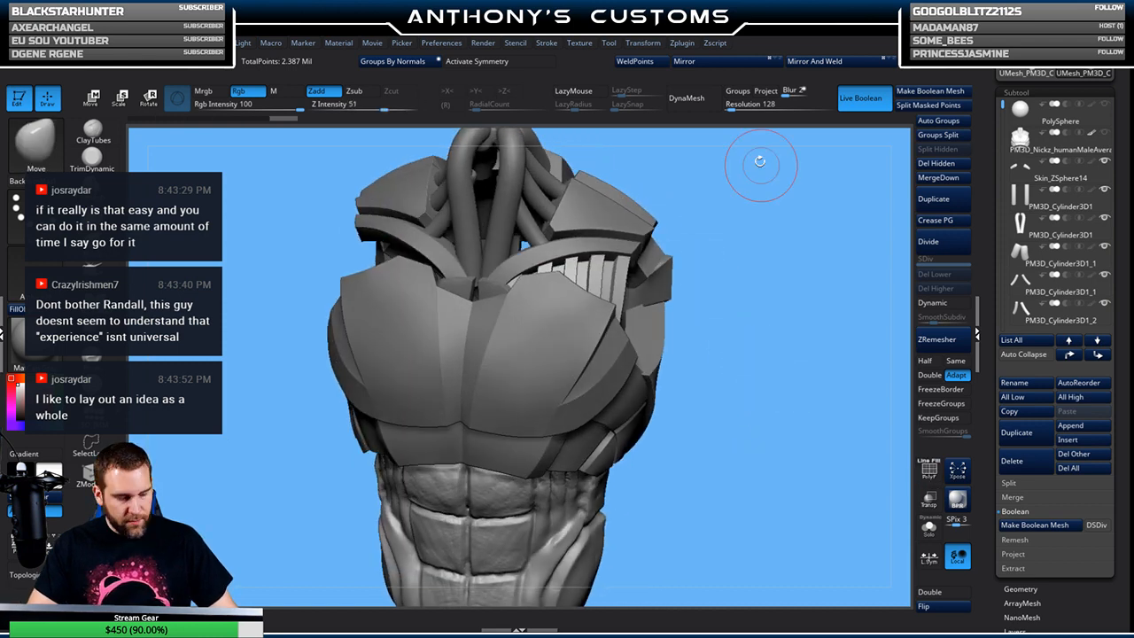
left_click(815, 61)
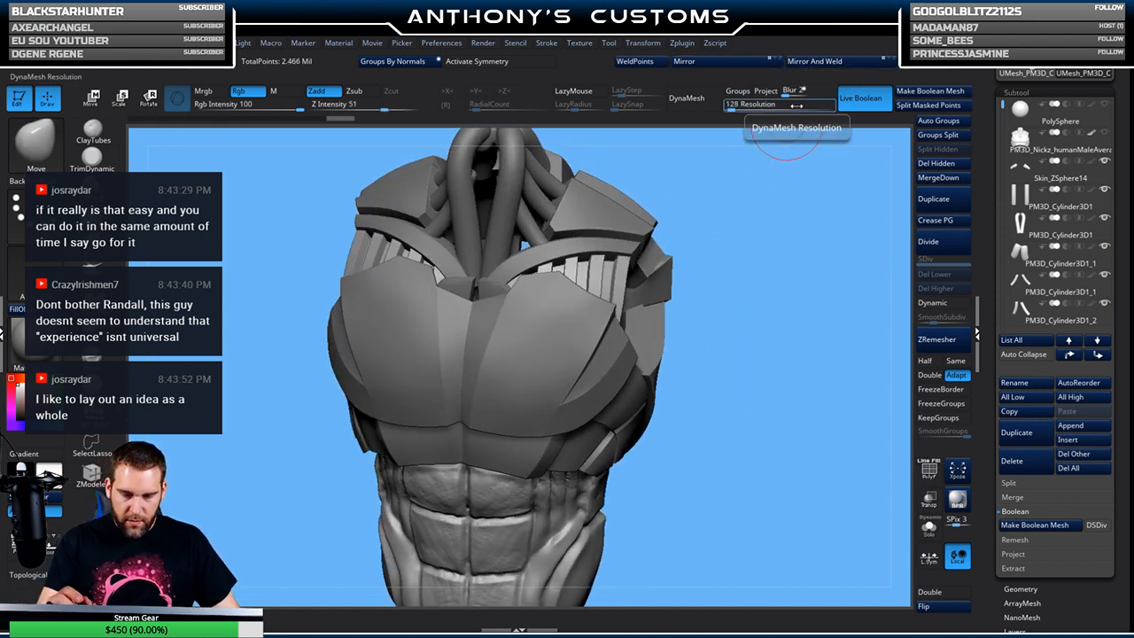
mouse_move(746, 402)
left_mouse_down()
mouse_move(785, 409)
mouse_move(802, 385)
mouse_move(761, 335)
mouse_move(787, 401)
mouse_move(739, 388)
mouse_move(776, 380)
mouse_move(761, 408)
mouse_move(739, 416)
mouse_move(724, 460)
mouse_move(774, 457)
mouse_move(770, 419)
left_mouse_up()
left_click_drag(760, 345, 768, 435)
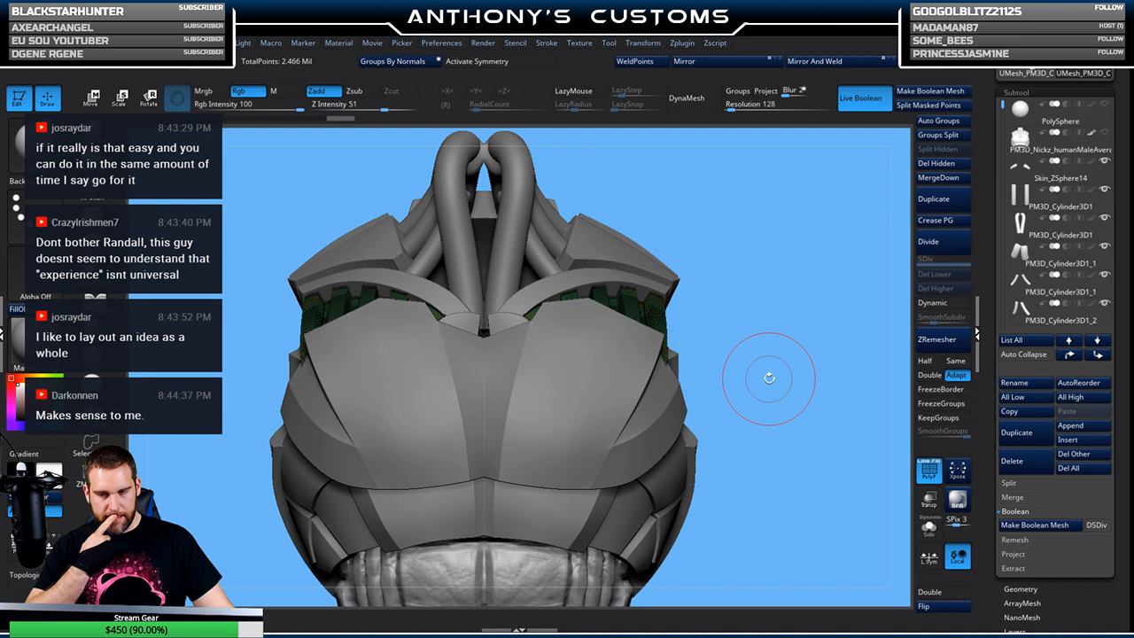
left_click_drag(754, 369, 728, 268, "alt")
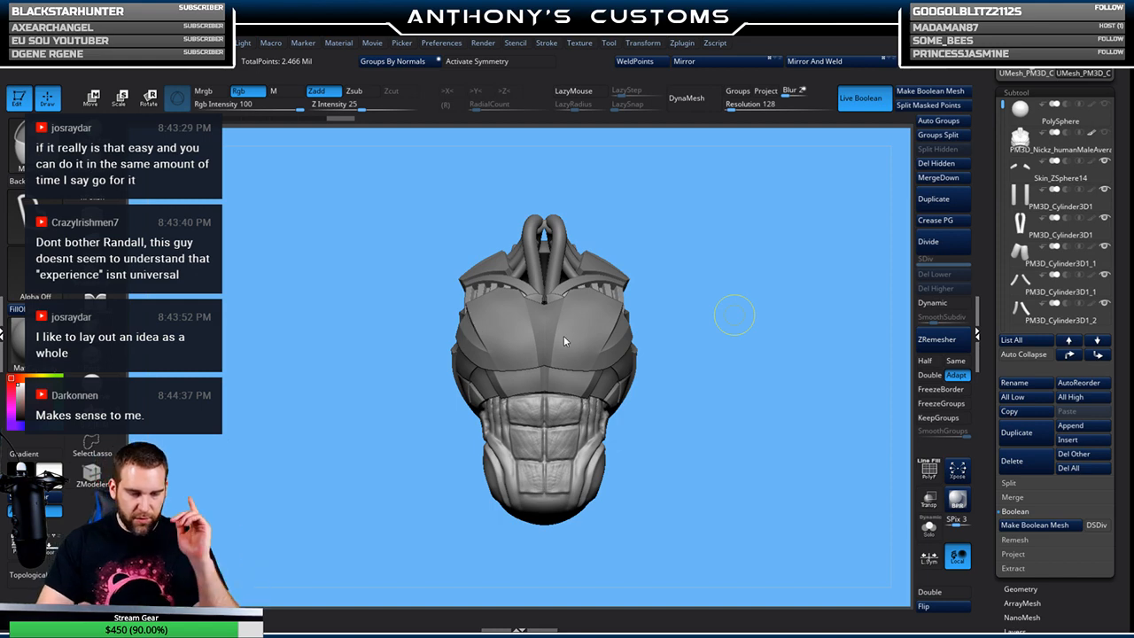
key("ctrl+s")
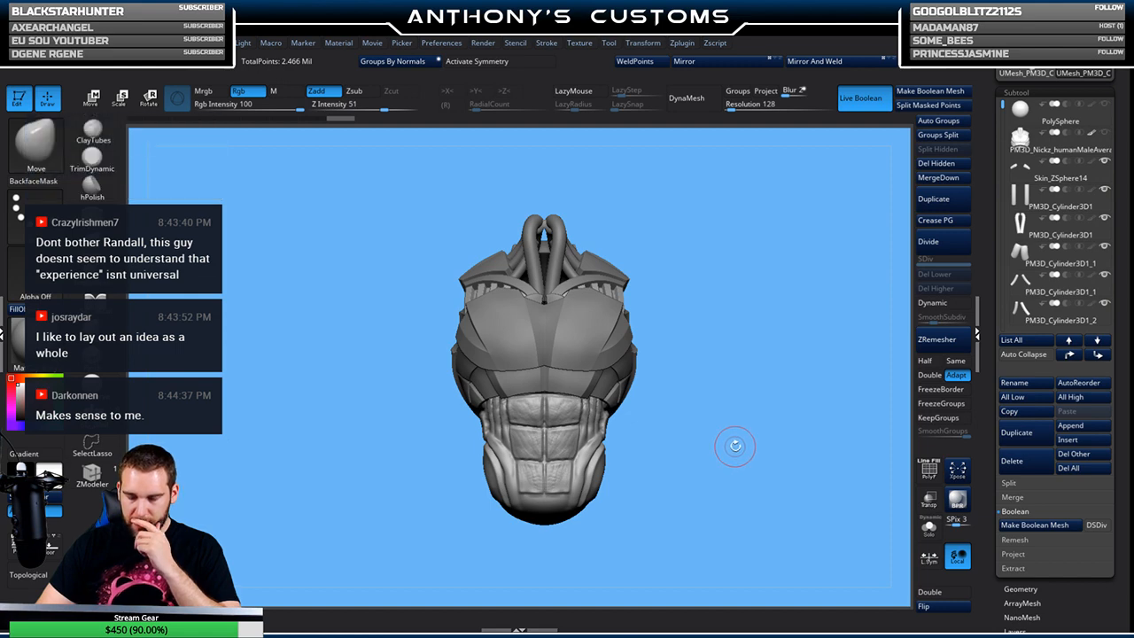
Browse the saved projects and open Master Figure File.ZPR
left_click_drag(735, 447, 723, 477)
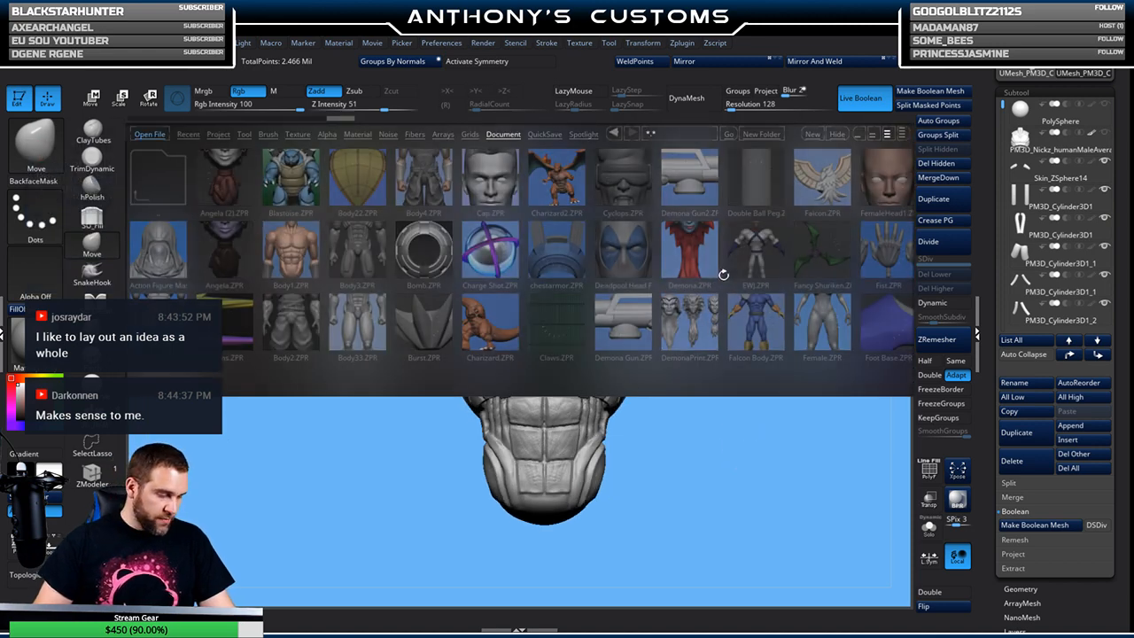
scroll(601, 310, "down", 5)
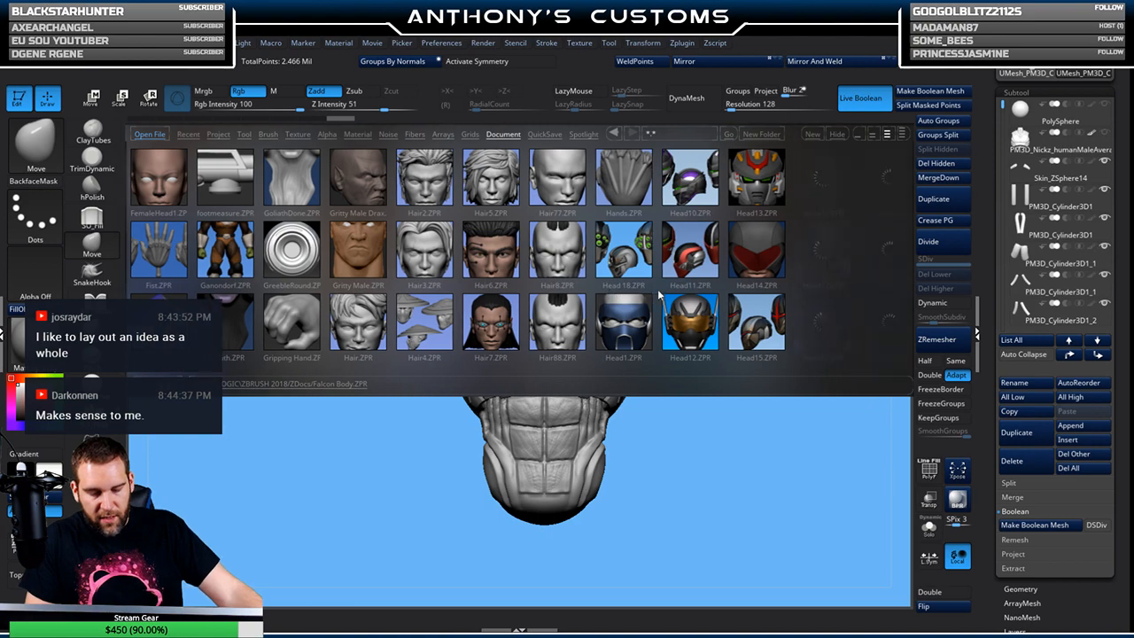
scroll(613, 299, "down", 6)
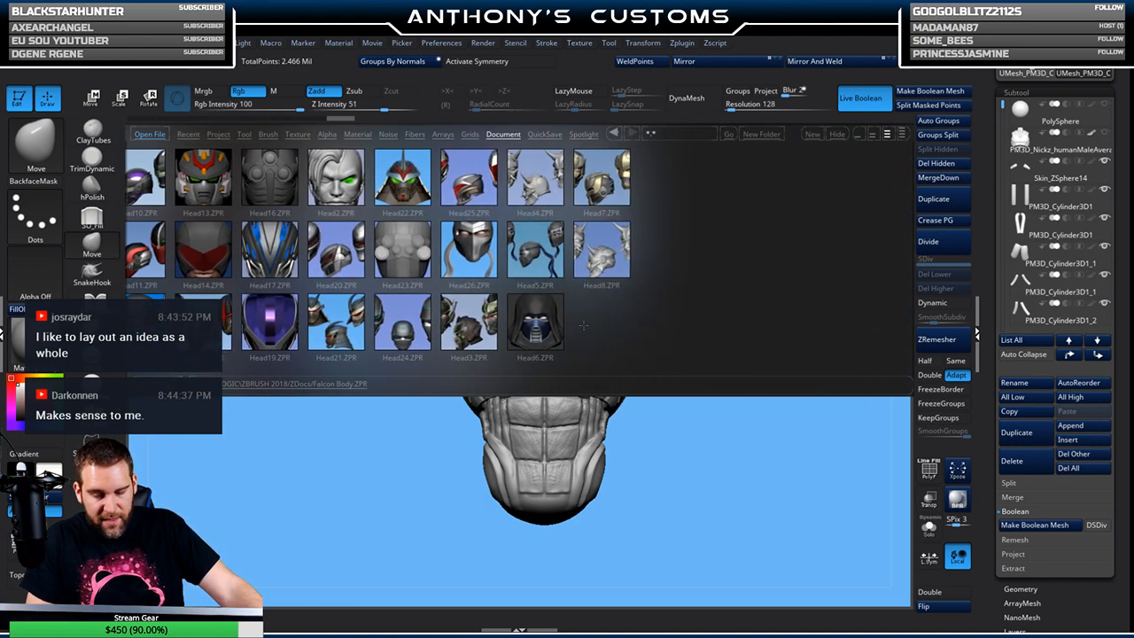
scroll(664, 313, "down", 6)
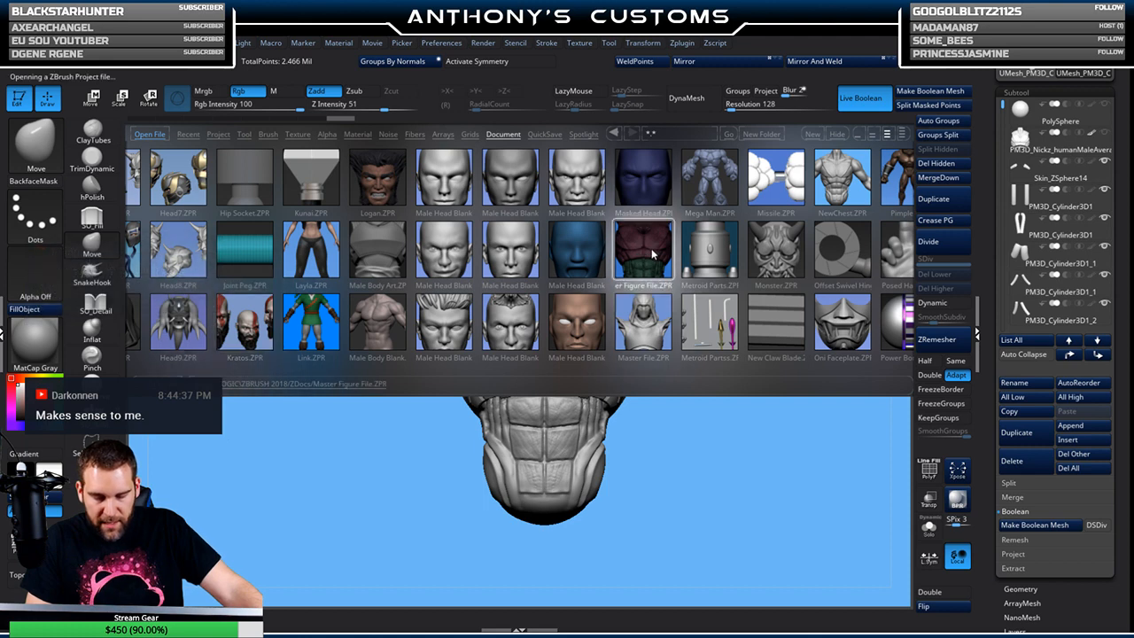
left_click(613, 363)
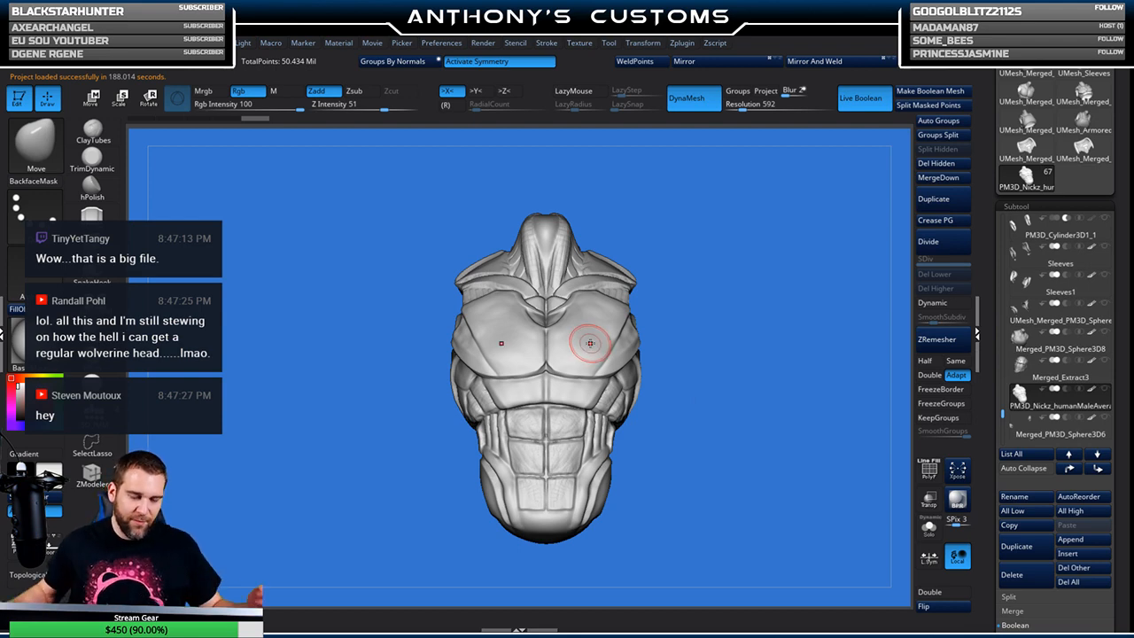
Find the pair of ribbed shoulder balls, Merged_PM3D_Sphere3D16, among the subtools and copy it
scroll(1060, 336, "down", 1)
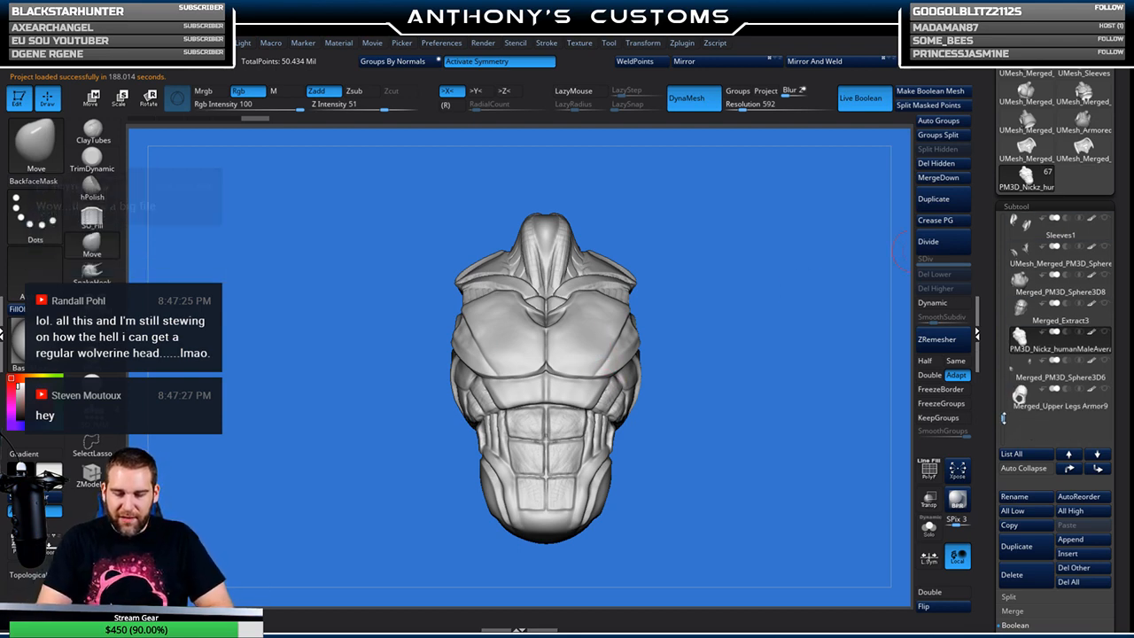
scroll(1059, 337, "up", 1)
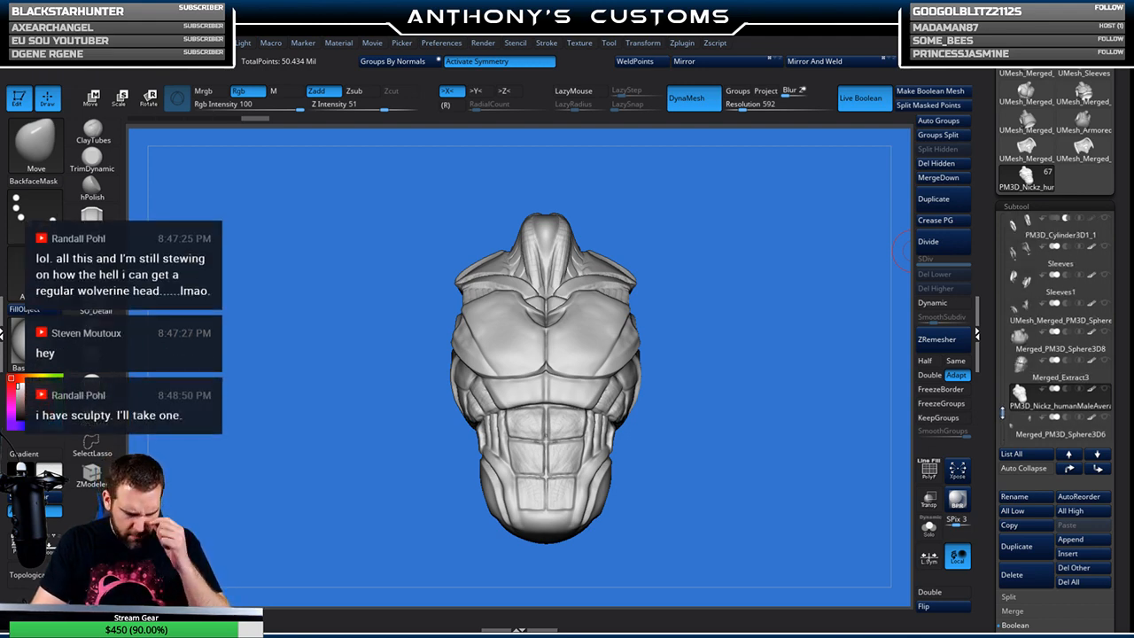
left_click_drag(1002, 411, 1004, 312)
mouse_move(1036, 282)
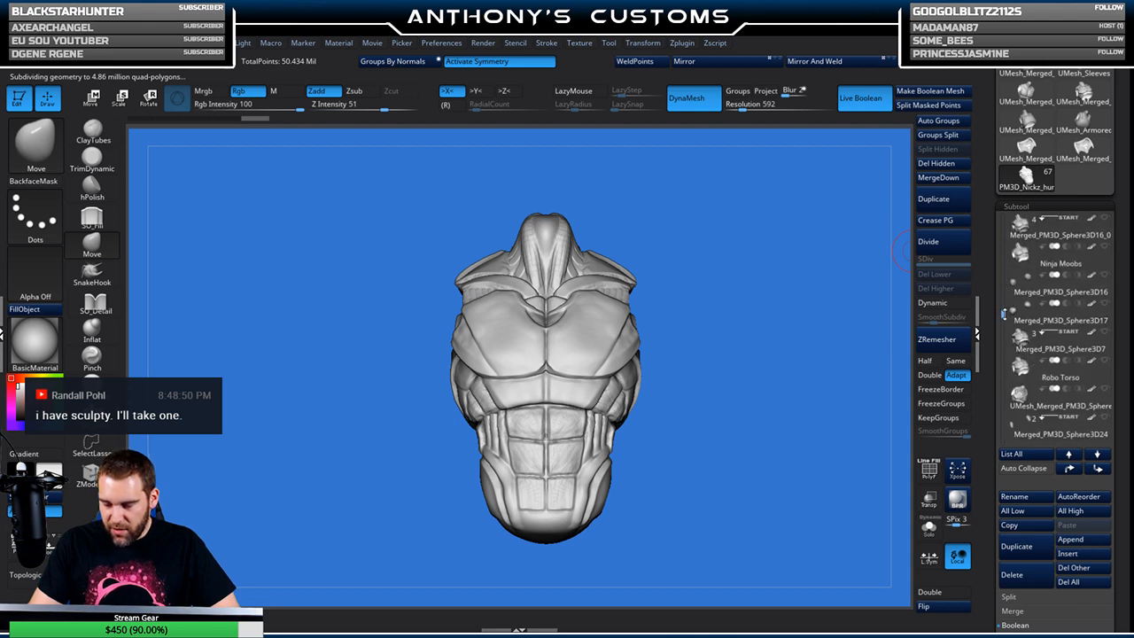
mouse_move(1027, 309)
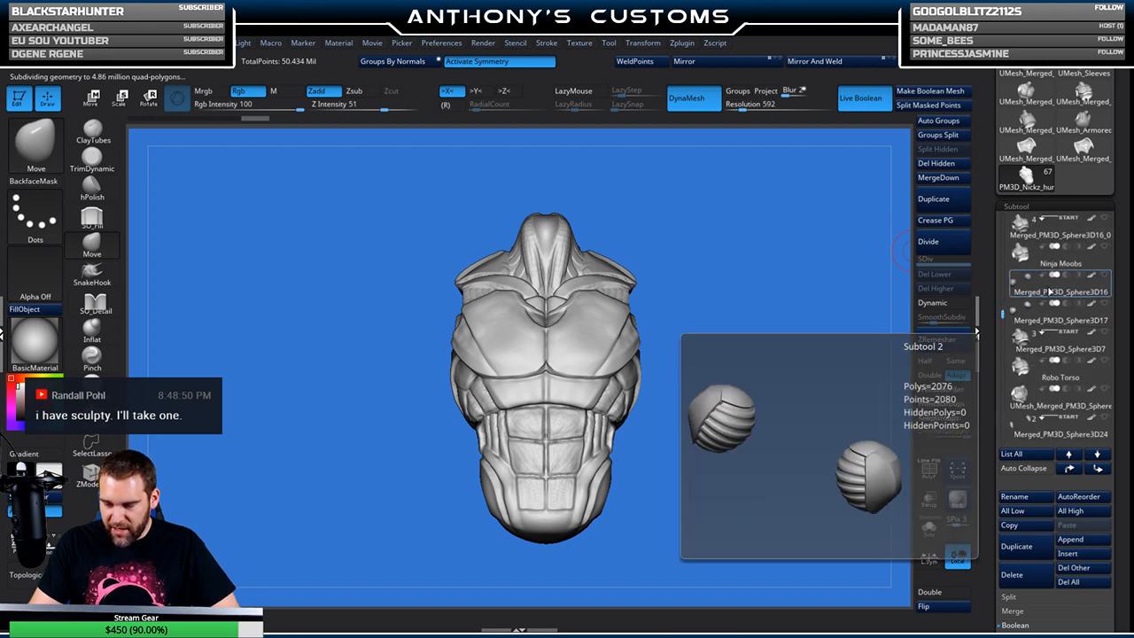
left_click(1048, 290)
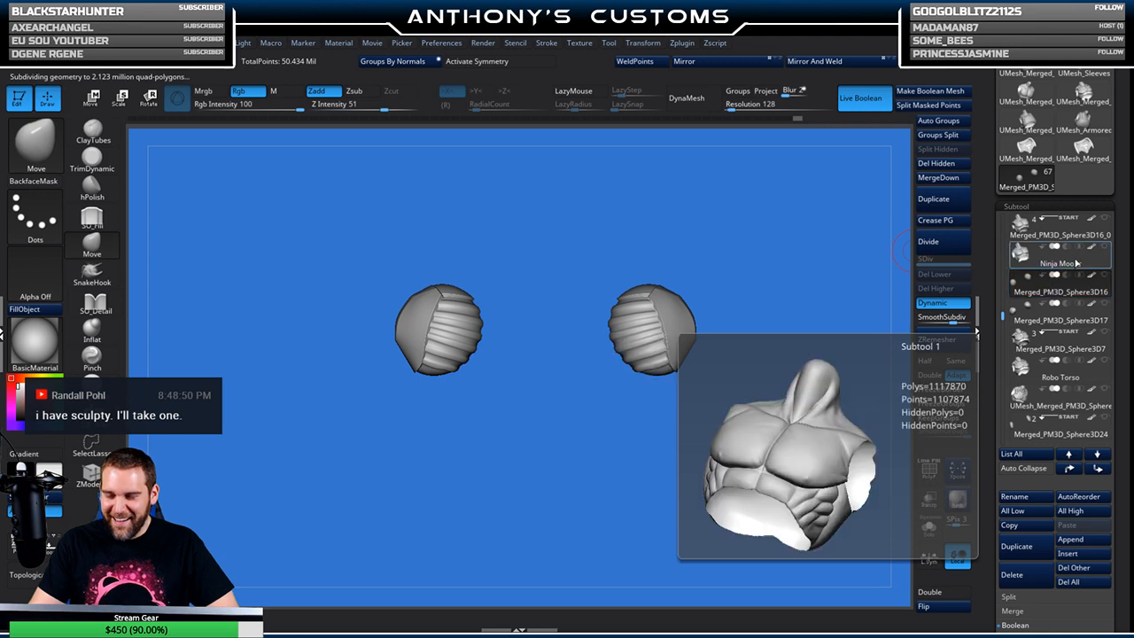
left_click(1014, 525)
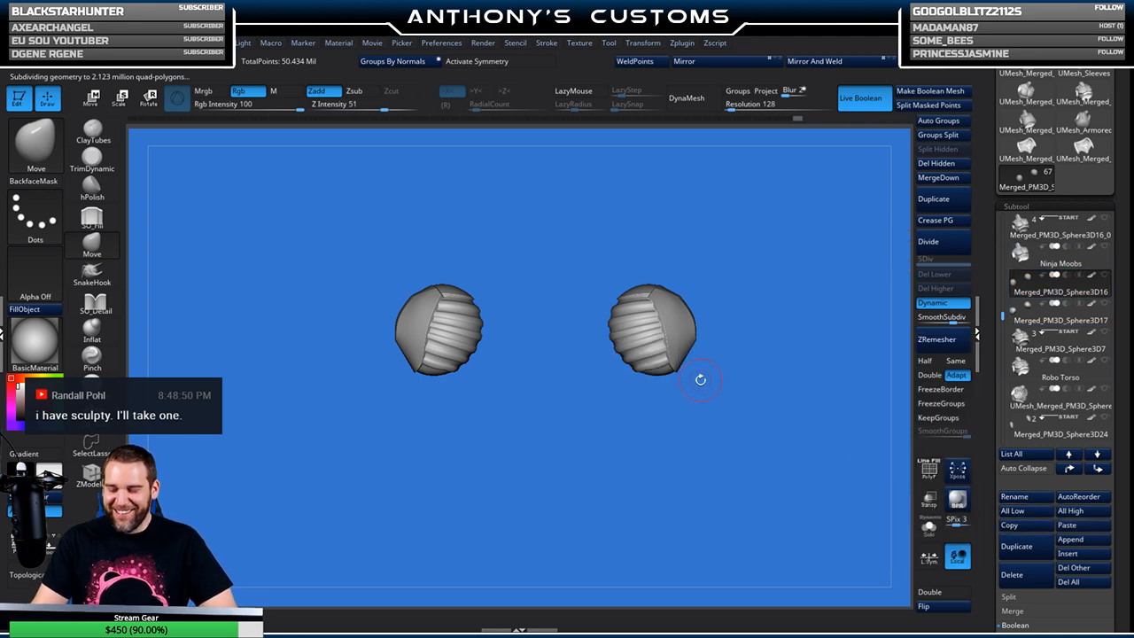
Return to the armoured torso by opening the Robo Chest 2.ZPR project
key("comma")
left_click_drag(740, 279, 523, 390)
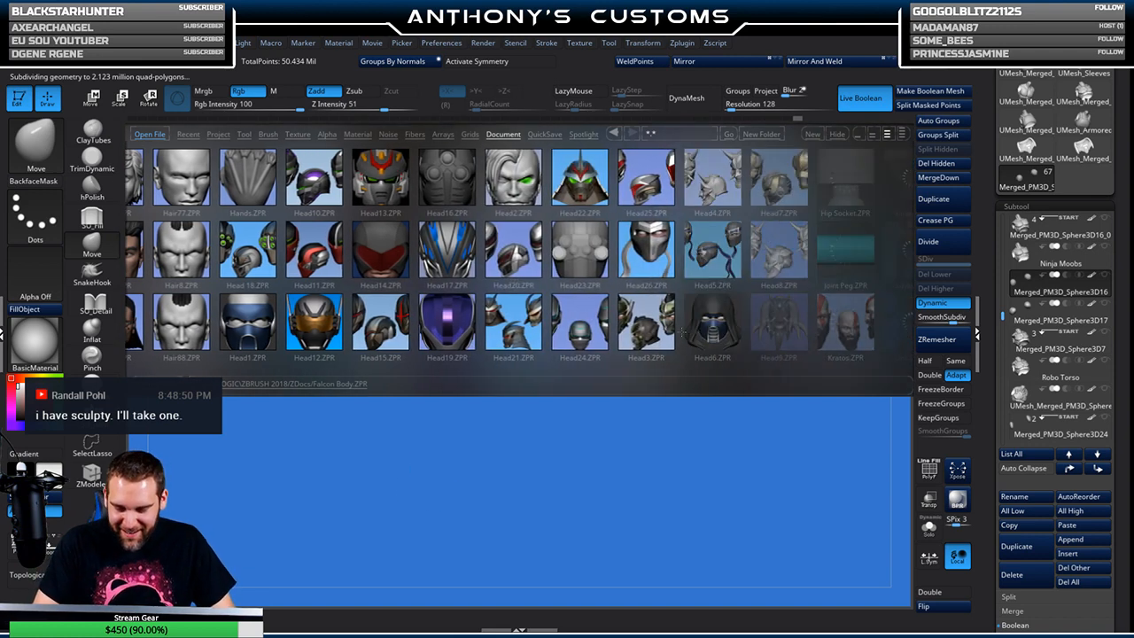
left_click_drag(699, 312, 546, 319)
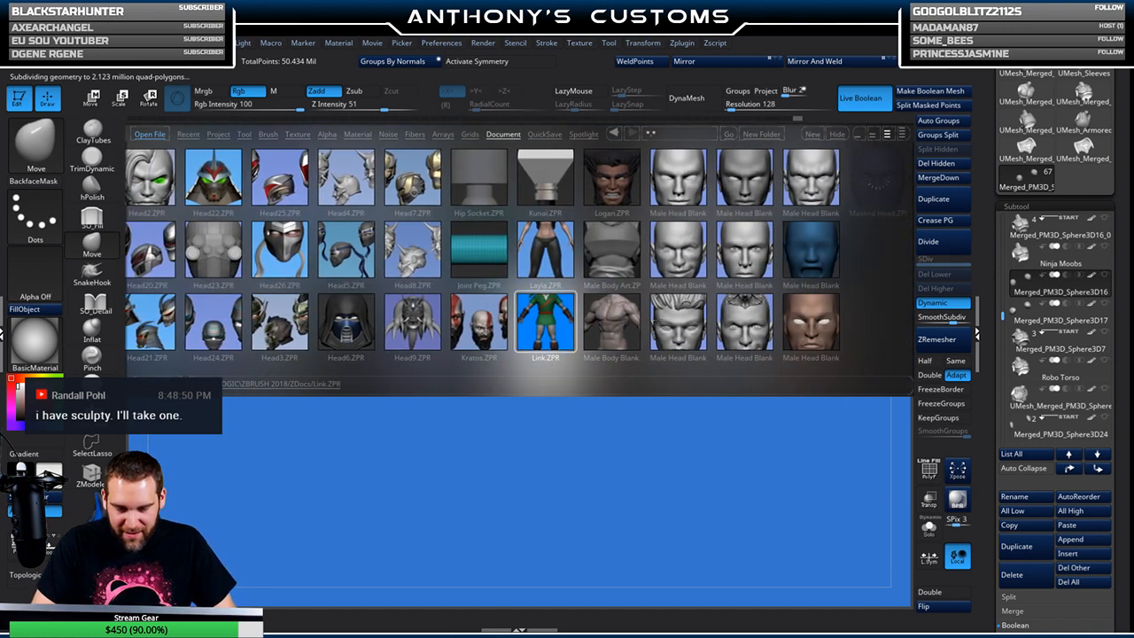
left_click_drag(798, 303, 698, 312)
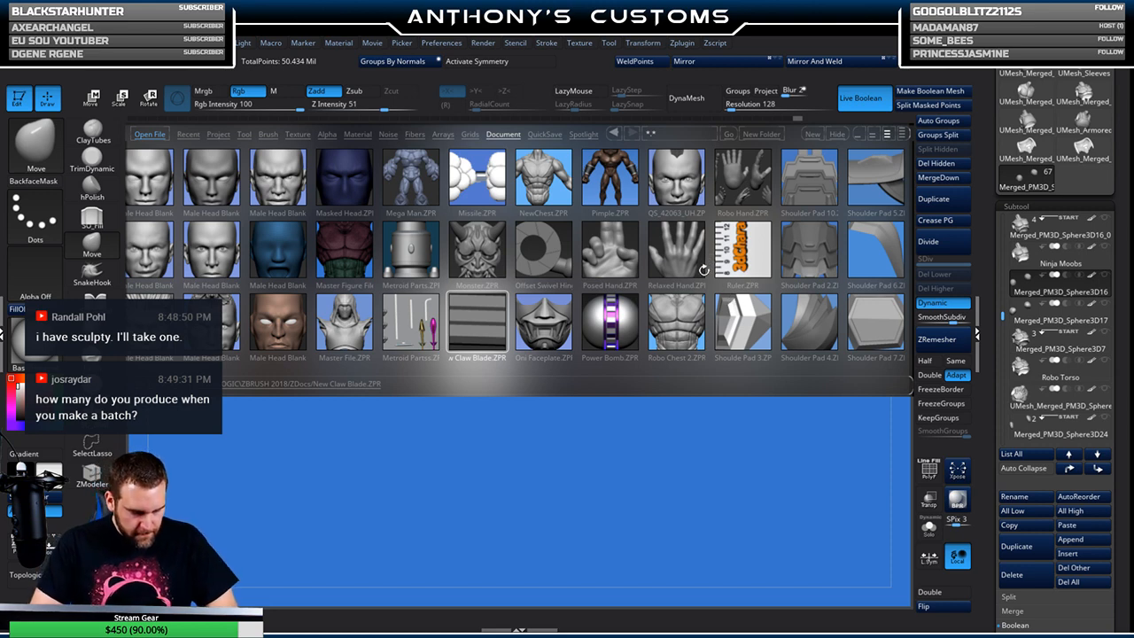
double_click(688, 326)
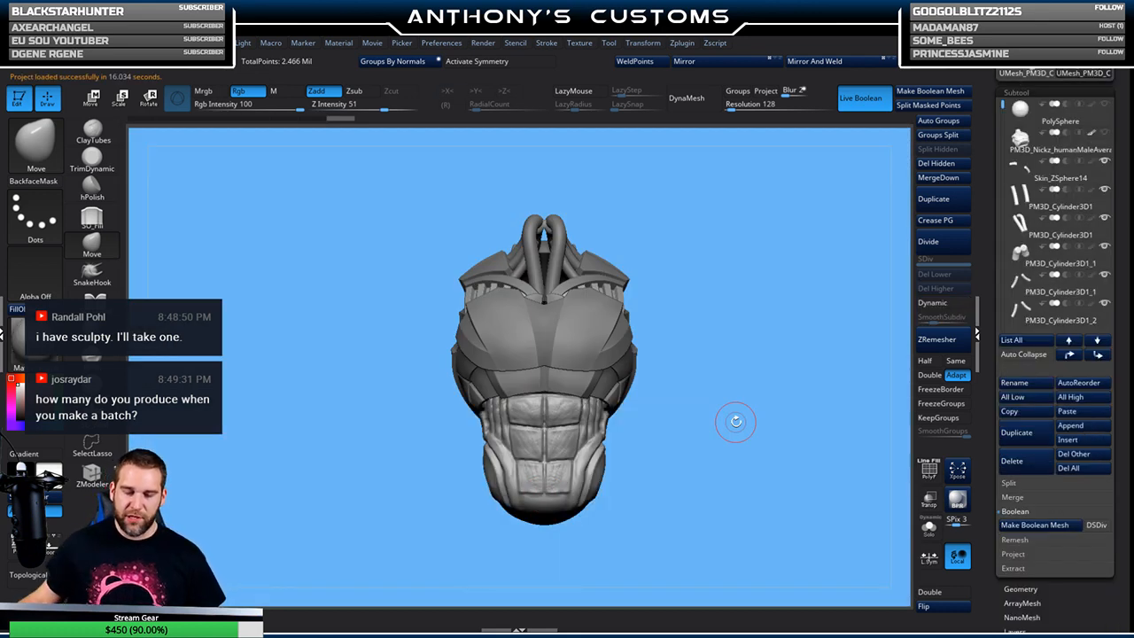
Paste the copied shoulder balls as a subtool beneath the upper human reference mesh, keeping that reference hidden
left_click(1067, 149)
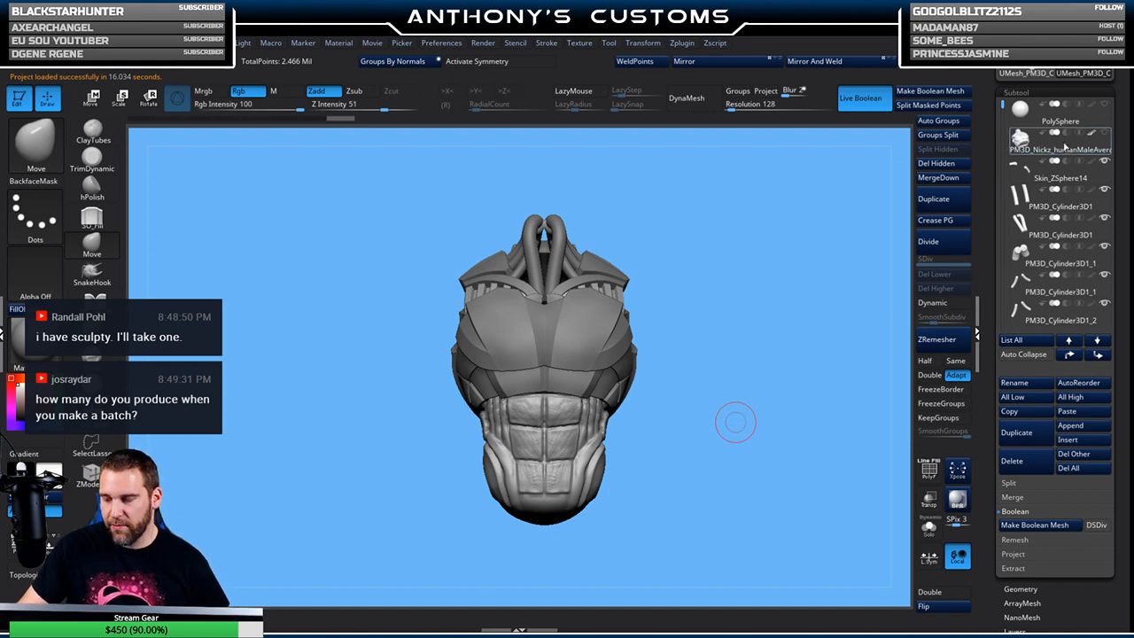
mouse_move(1068, 179)
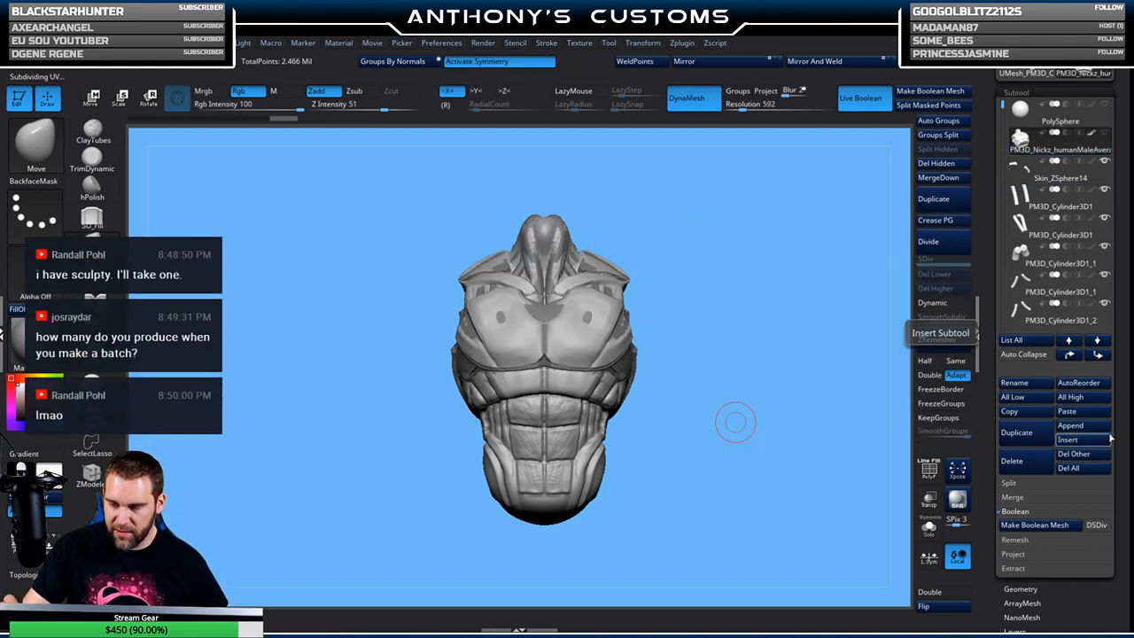
left_click(1082, 411)
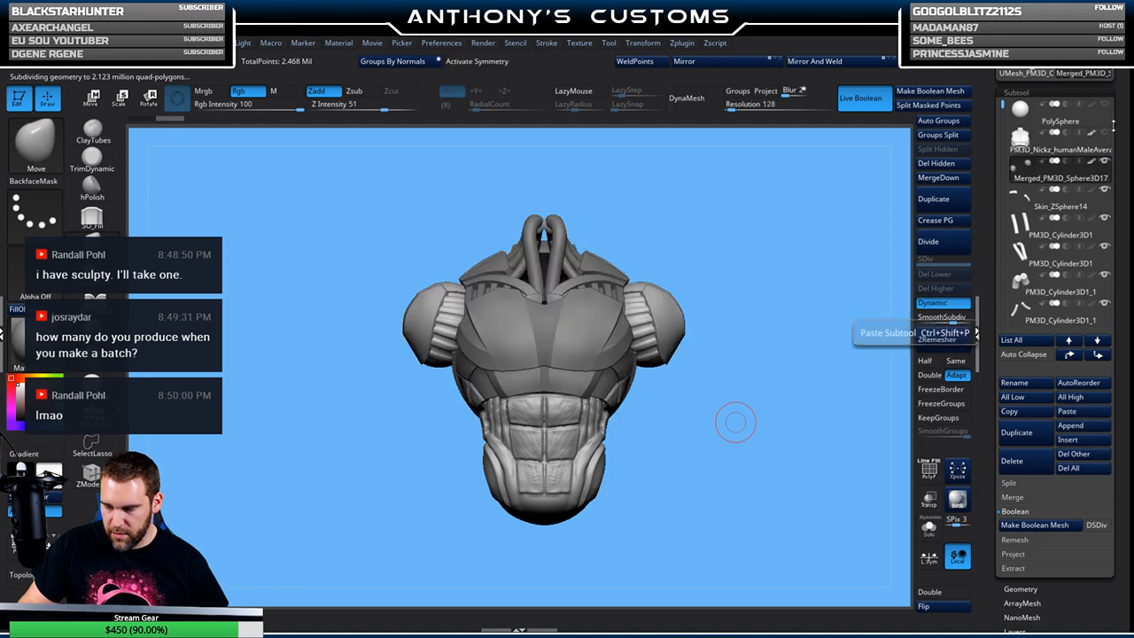
mouse_move(1105, 134)
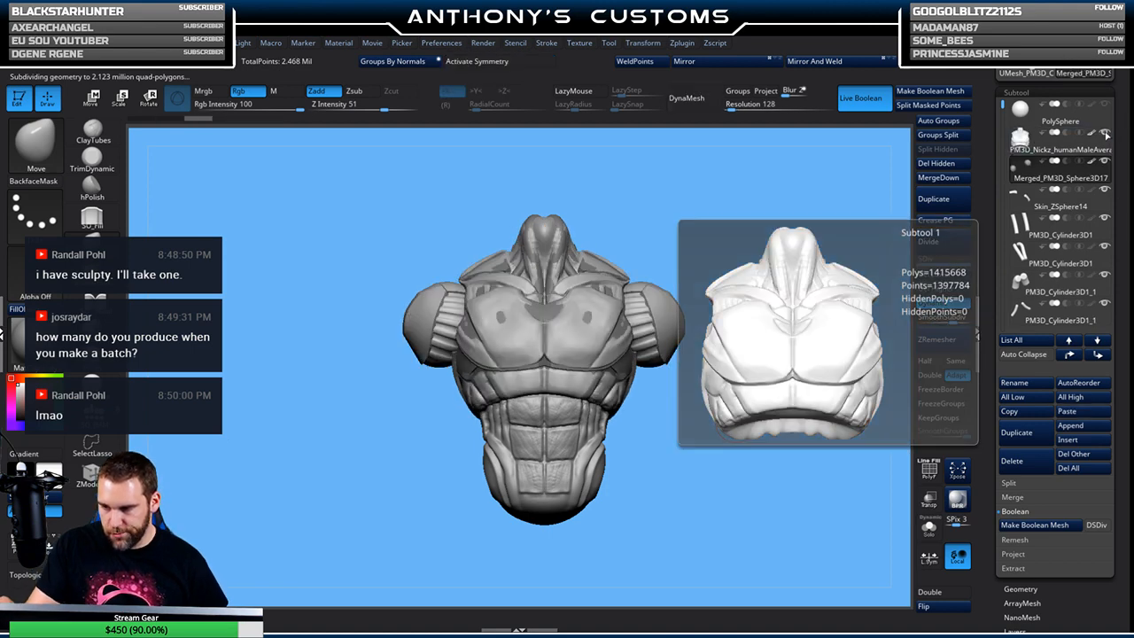
left_click(1105, 135)
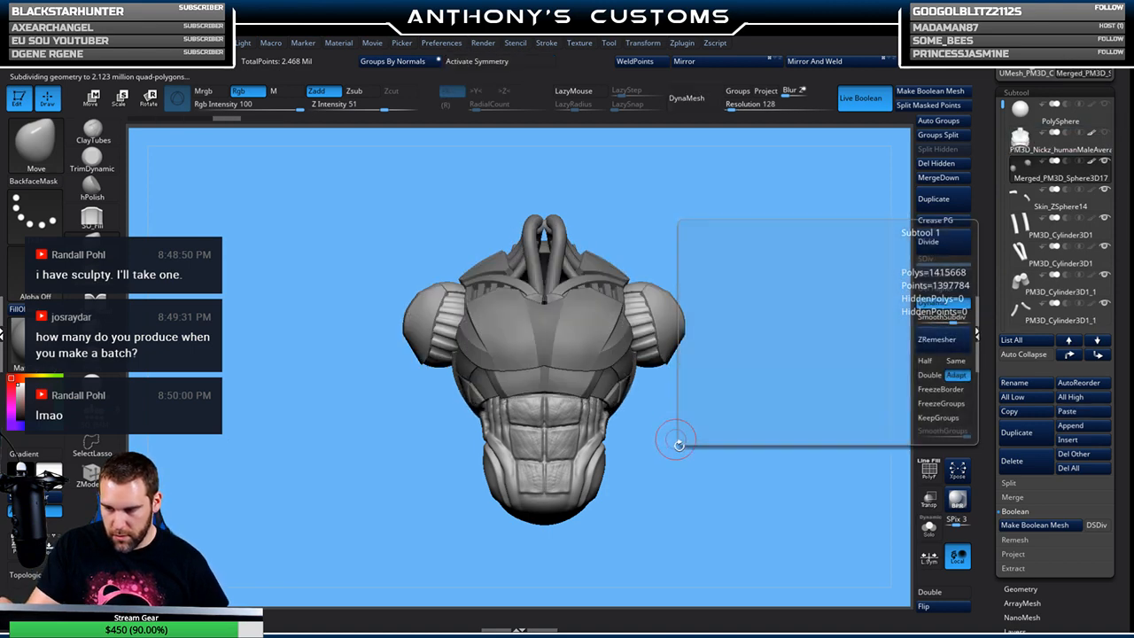
Check the shoulder balls against the torso from several angles, and delete the trimmed, mirrored slats subtool UMesh_PM3D_Cube3D2
left_click_drag(739, 453, 715, 461)
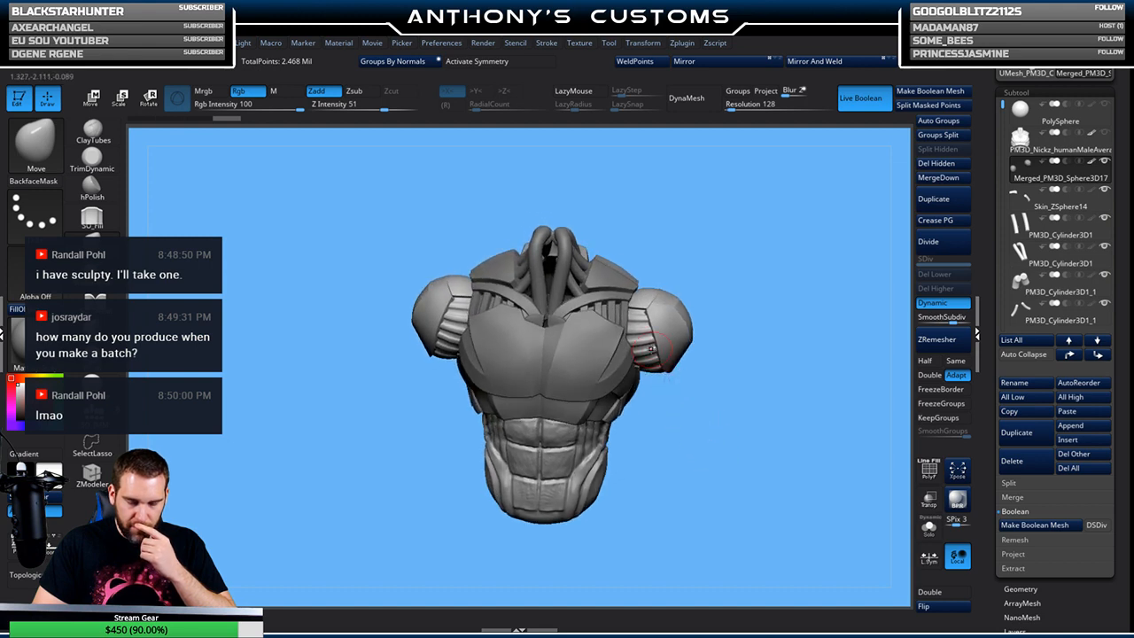
left_click_drag(717, 431, 816, 418)
mouse_move(811, 413)
left_mouse_down()
mouse_move(800, 378)
mouse_move(762, 390)
mouse_move(720, 432)
mouse_move(665, 442)
left_mouse_up()
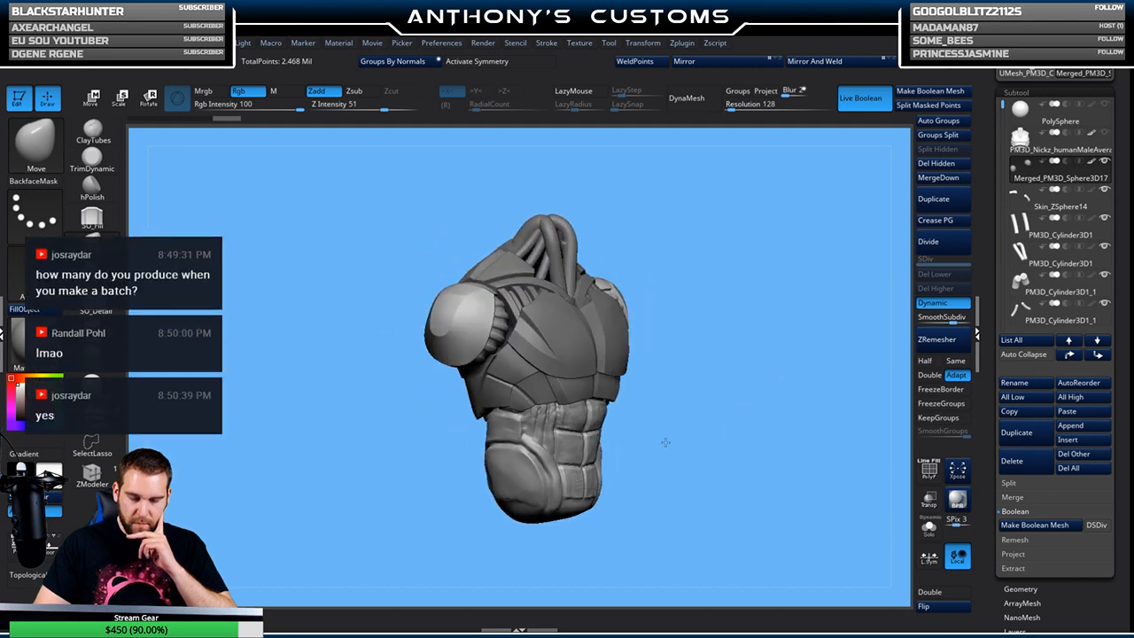
left_click_drag(779, 403, 757, 400)
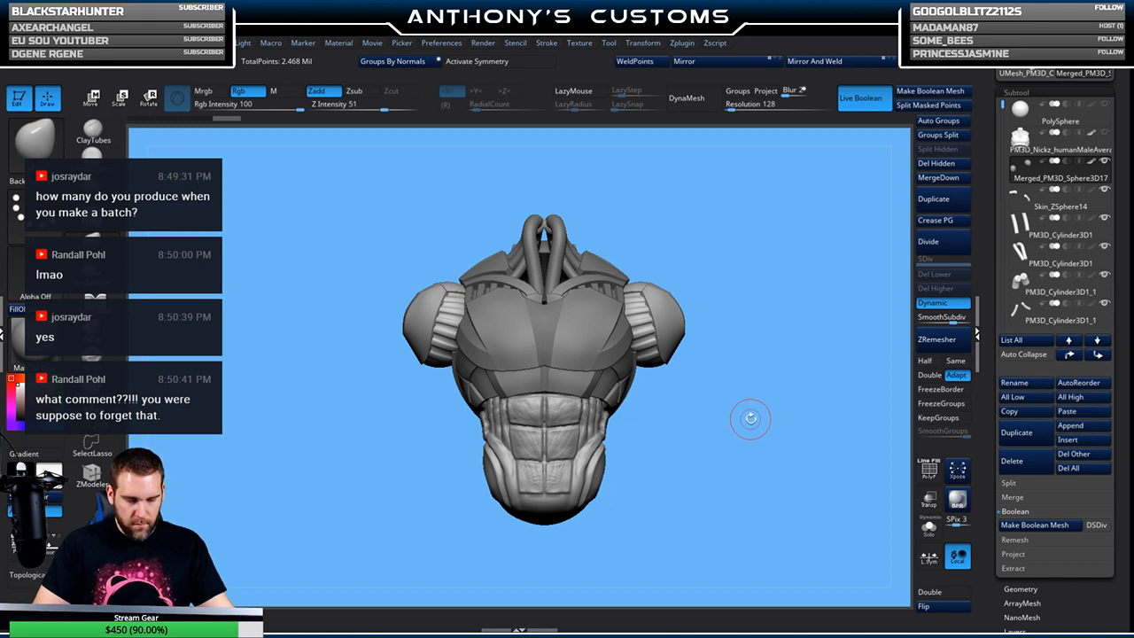
mouse_move(749, 411)
left_mouse_down("alt")
mouse_move(734, 471)
mouse_move(768, 410)
mouse_move(734, 476)
mouse_move(721, 404)
left_mouse_up("alt")
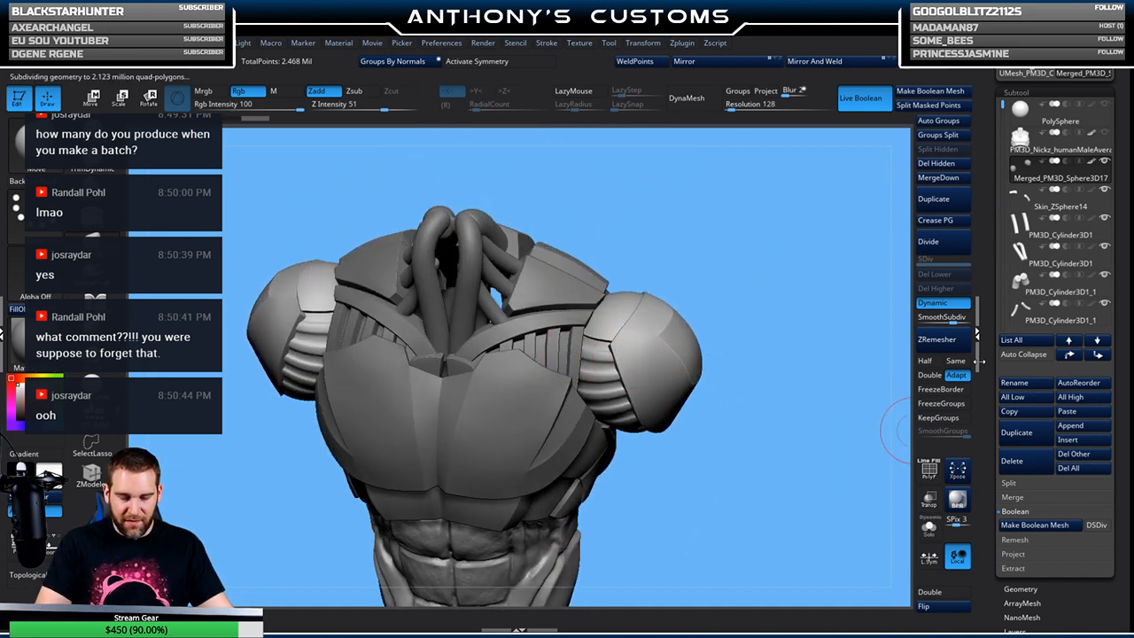
left_click(593, 350, "alt")
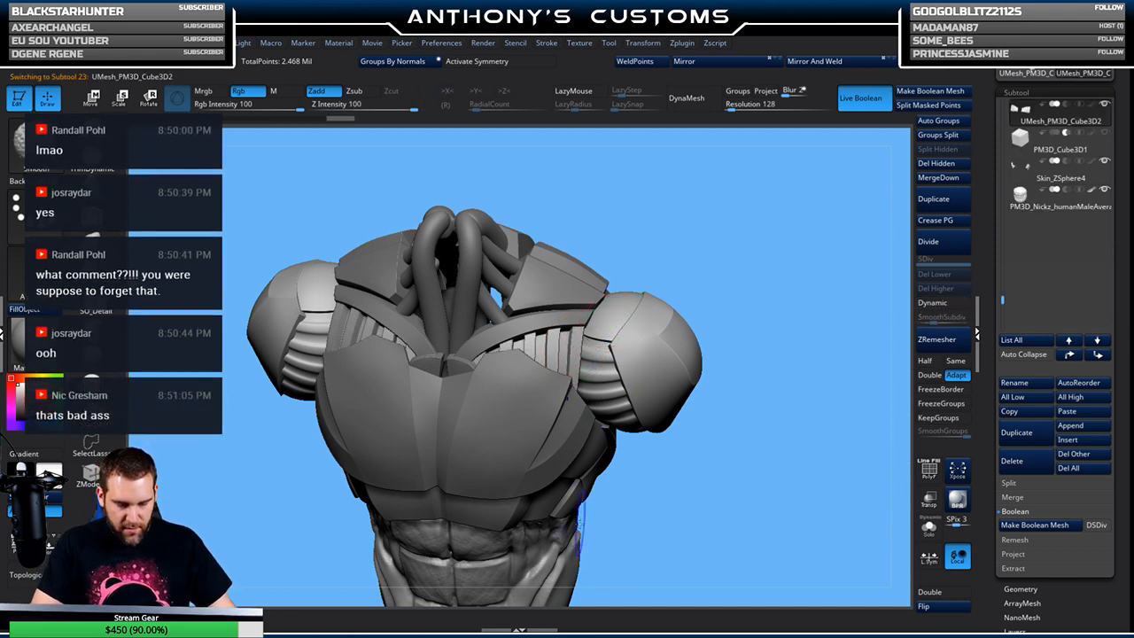
key("shift+f")
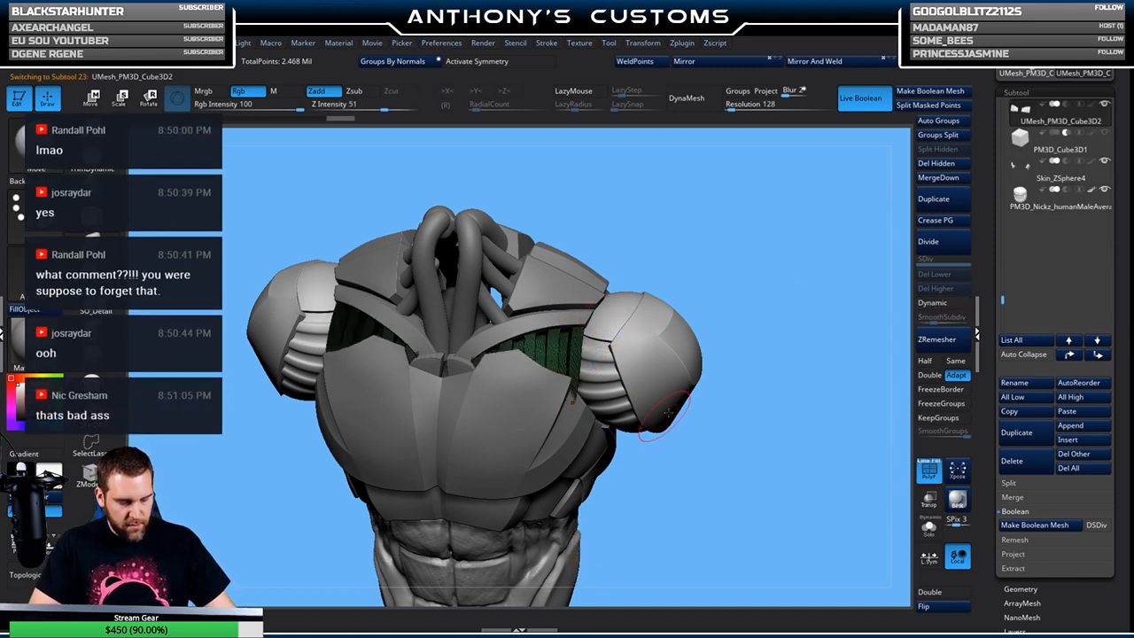
left_click_drag(1002, 300, 1001, 275)
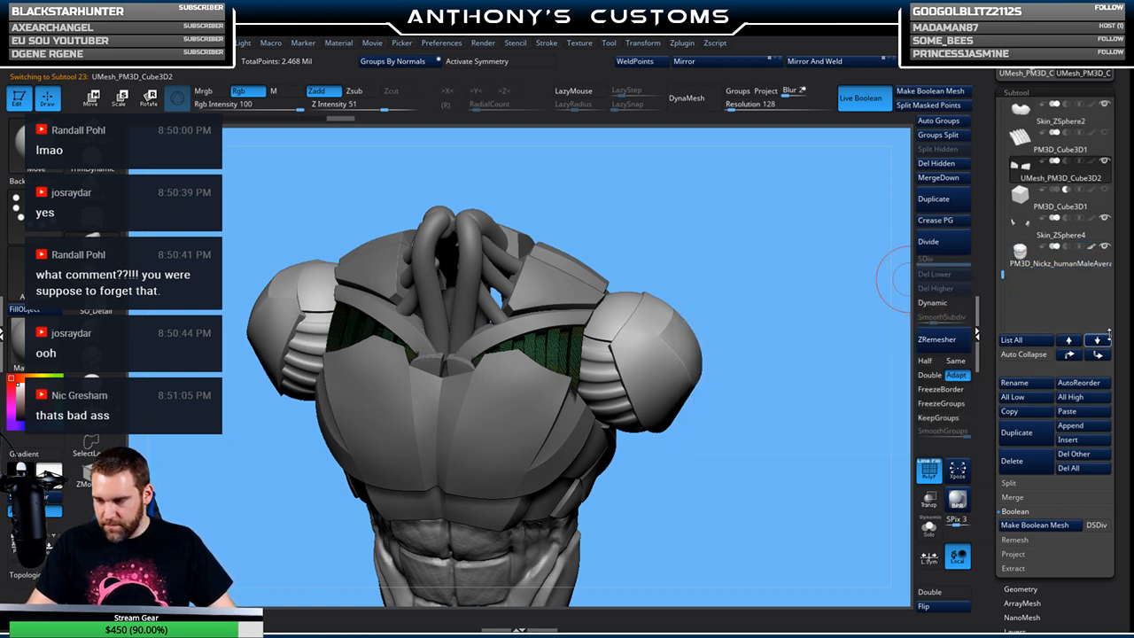
left_click(1012, 461)
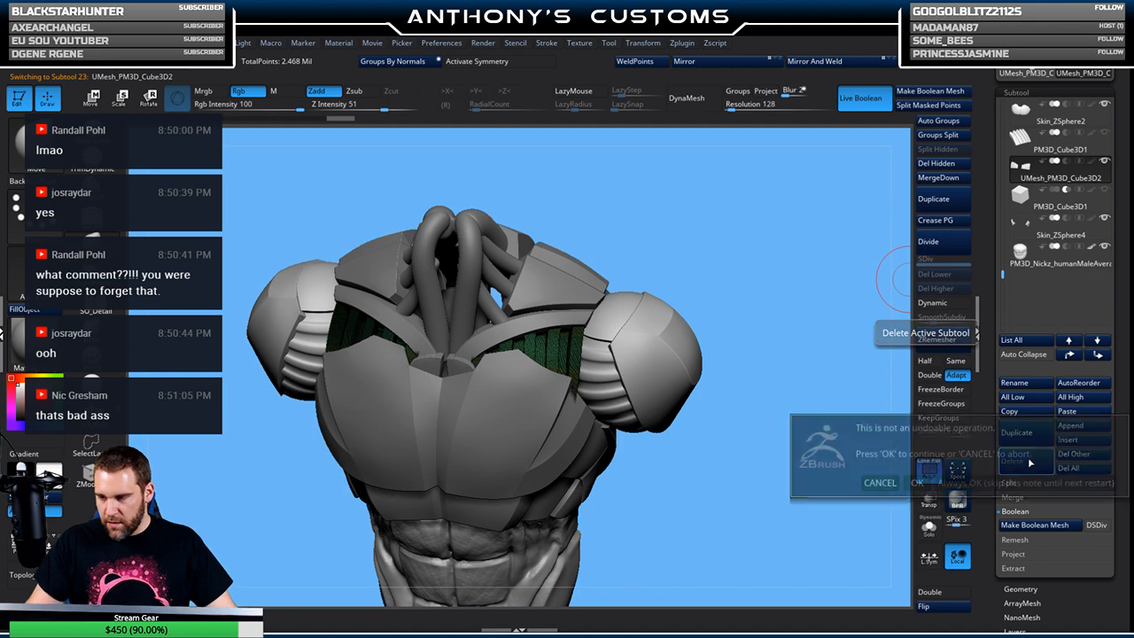
left_click(916, 482)
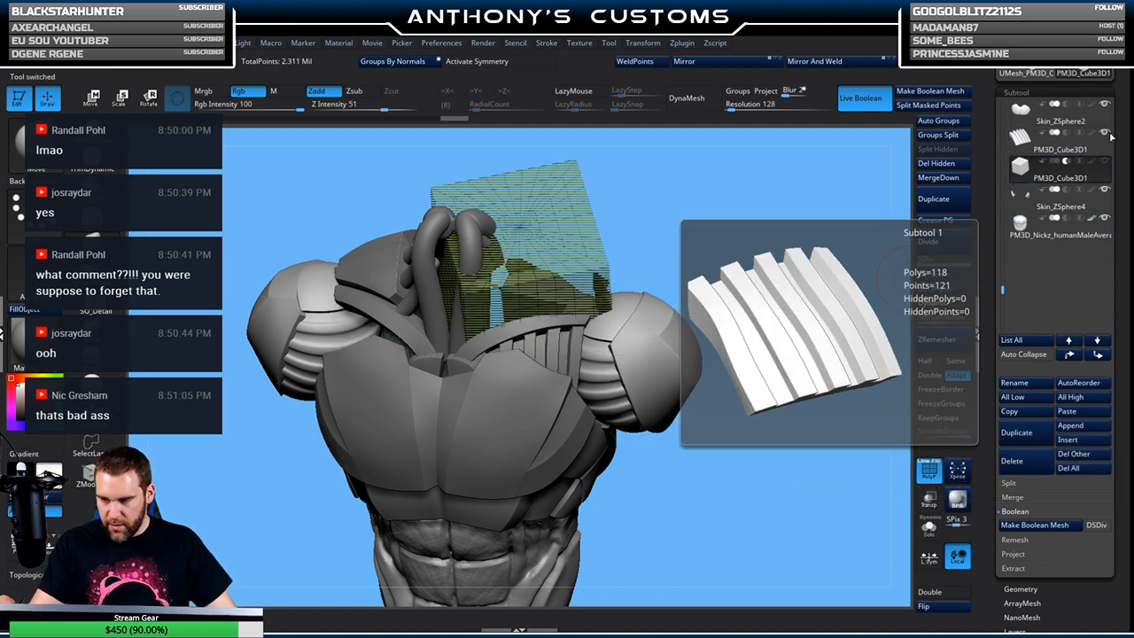
Select the original untrimmed slats, with the cutting cube hidden, and isolate them in Solo mode
left_click(1106, 164)
left_click(1065, 144)
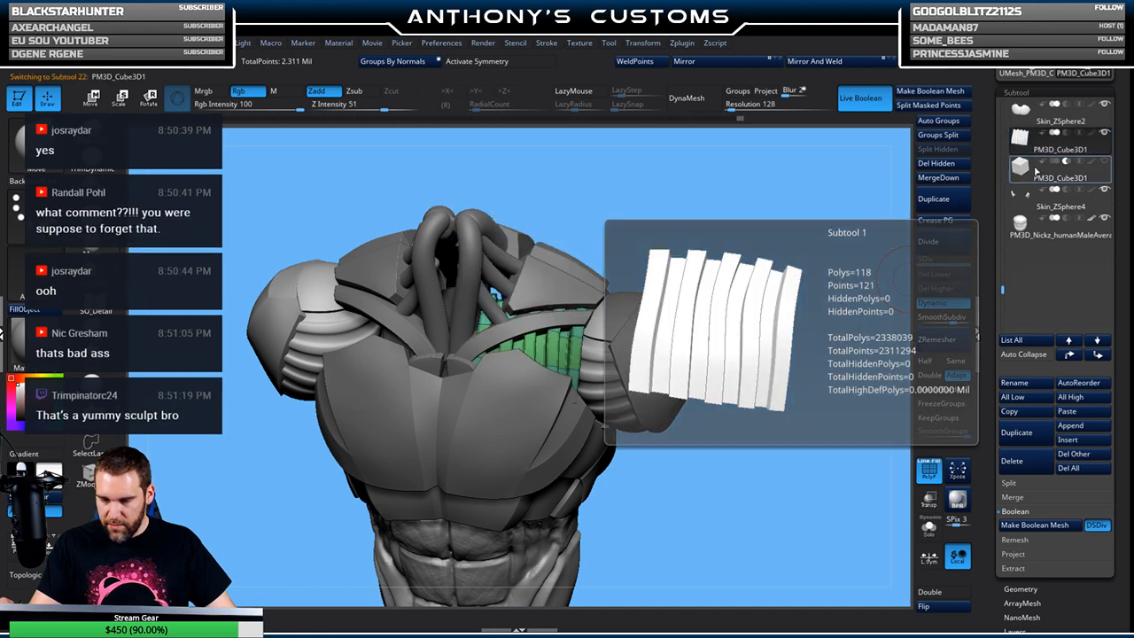
left_click_drag(777, 363, 822, 301)
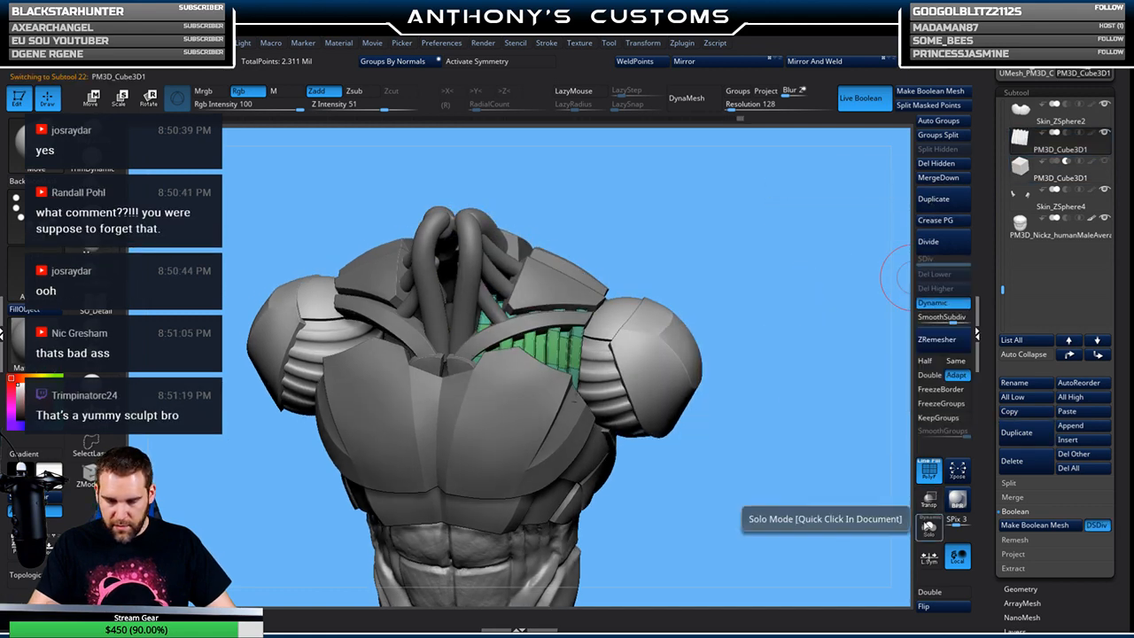
left_click(928, 526)
left_click_drag(758, 371, 734, 507, "alt")
left_click_drag(687, 424, 773, 410, "alt")
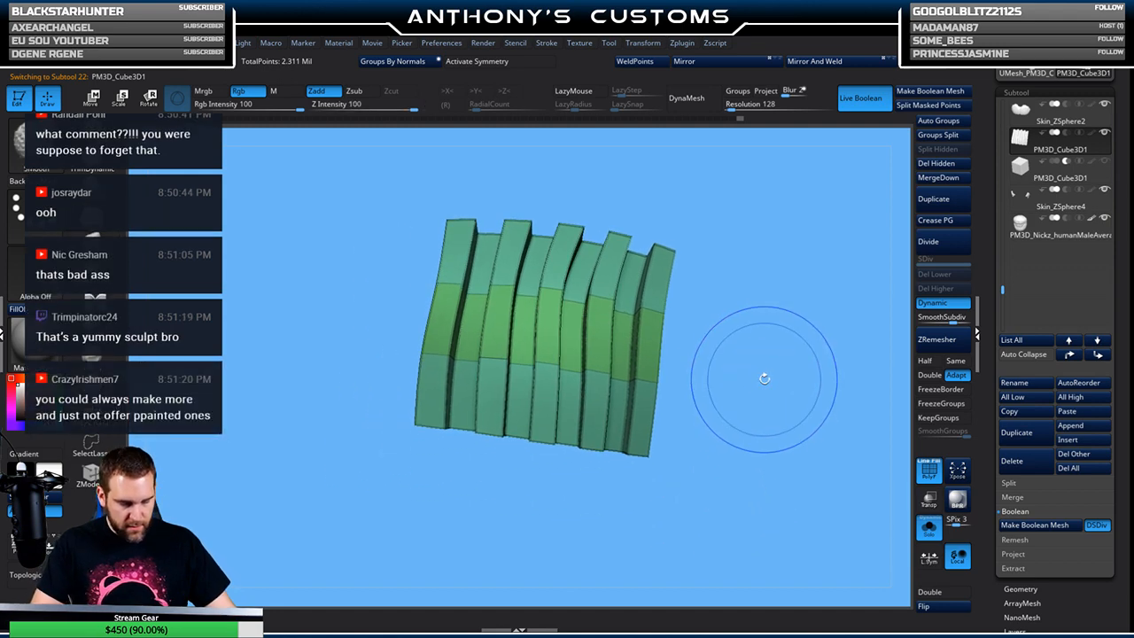
Reduce the brush's draw size and view the isolated slats without and with the polyframe
key("shift+f")
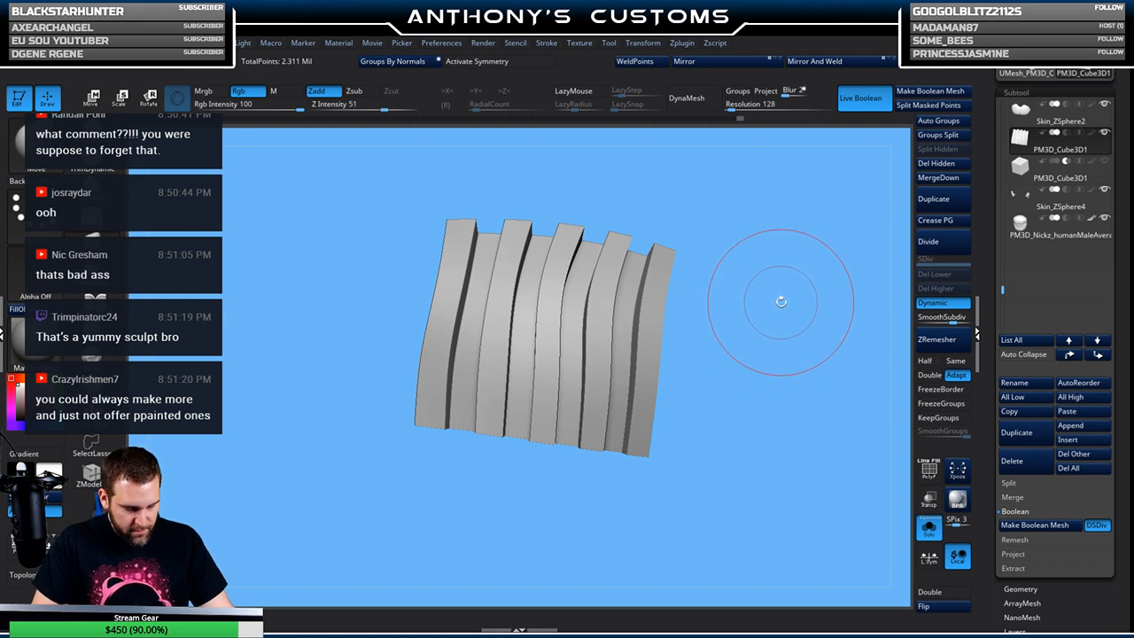
key("space")
left_click_drag(781, 302, 768, 303)
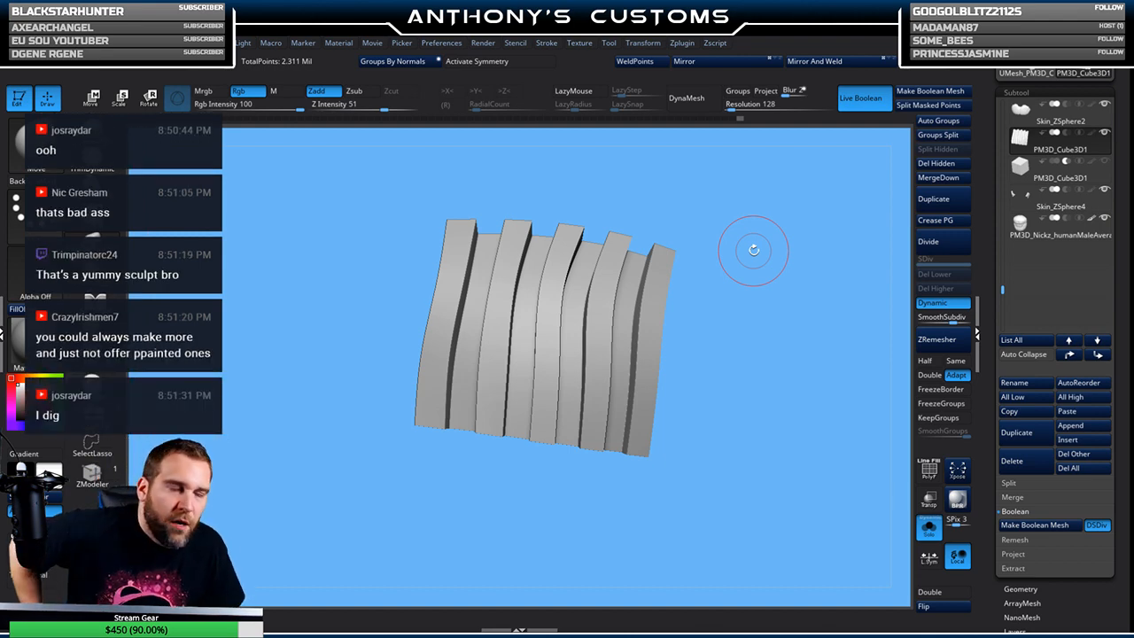
key("shift+f")
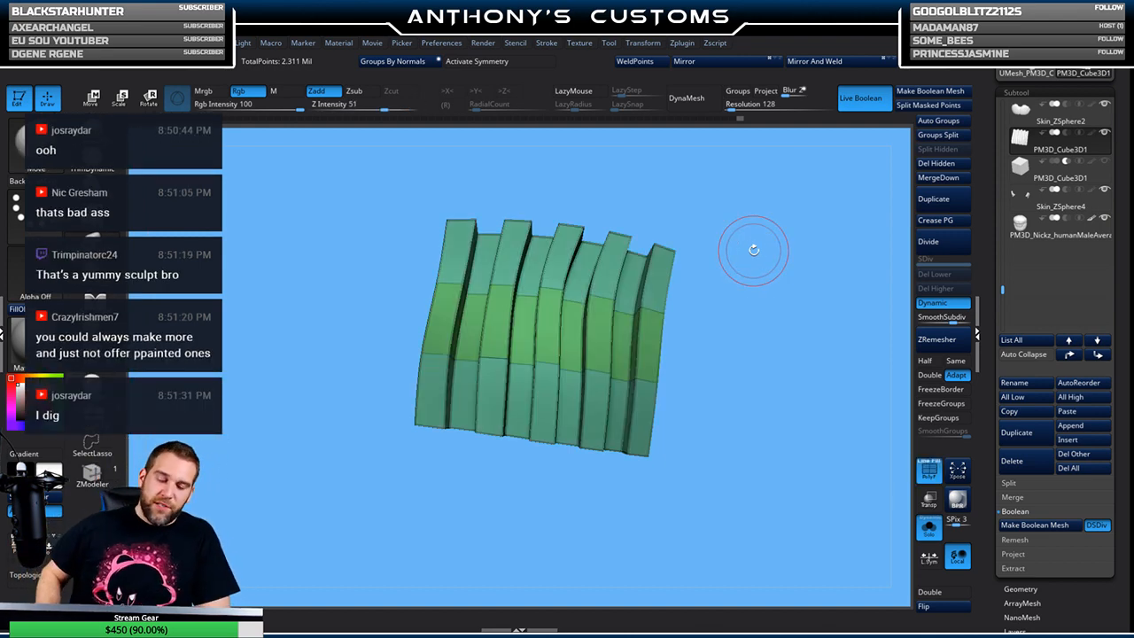
Uncrease the long vertical edge loops of the raised slats with ZModeler's EdgeLoop Complete target, and turn off dynamic subdivision
left_click_drag(734, 260, 764, 282)
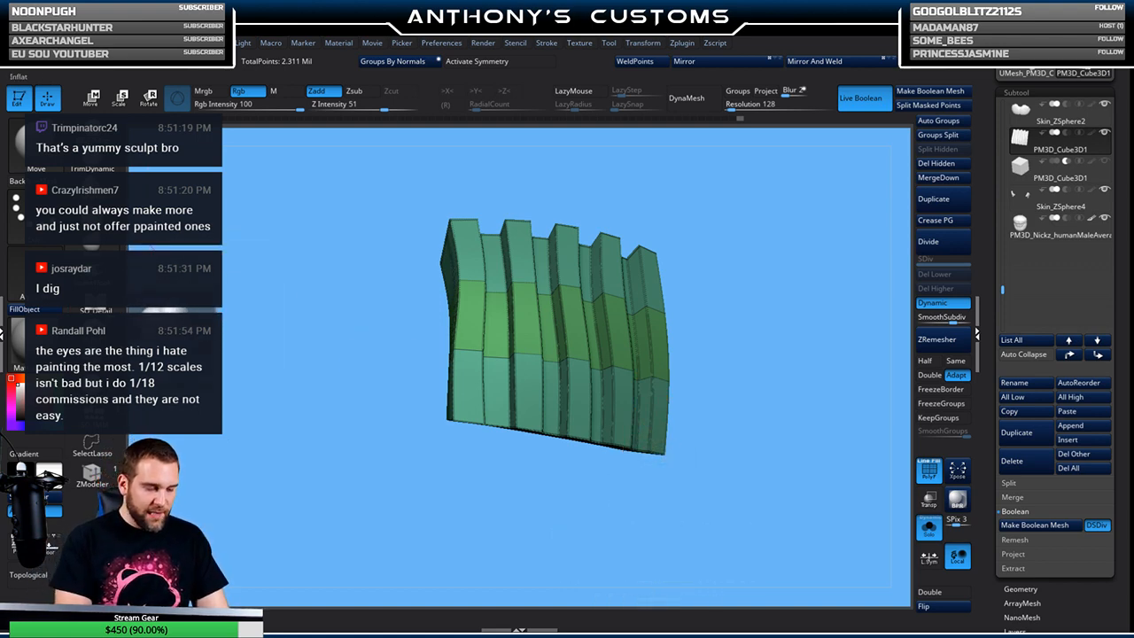
left_click(93, 476)
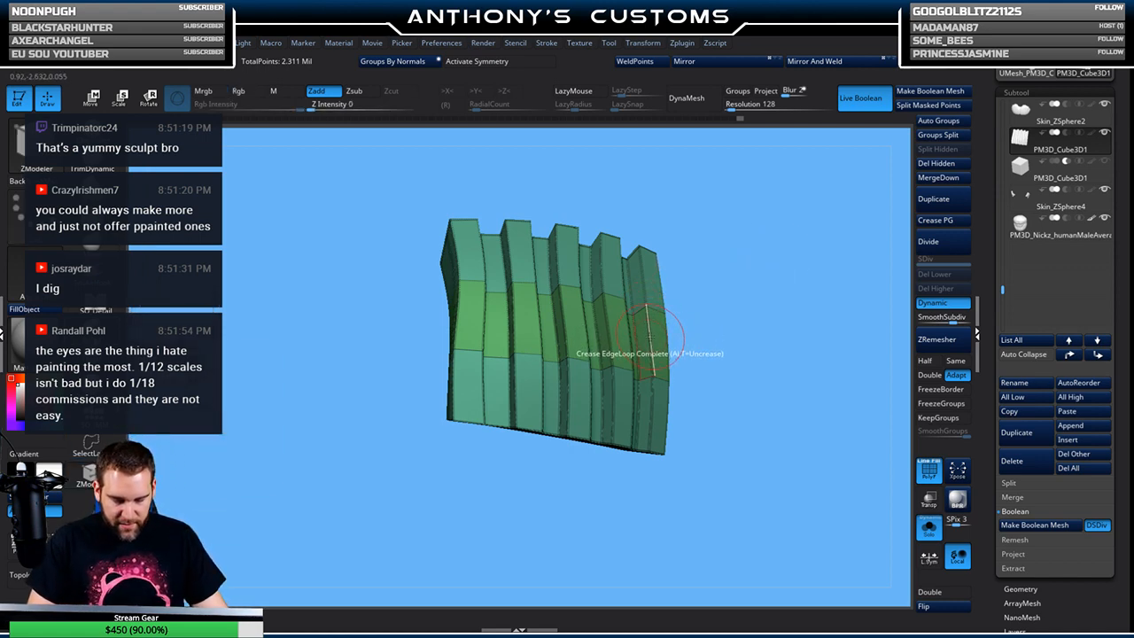
key("space")
key("space")
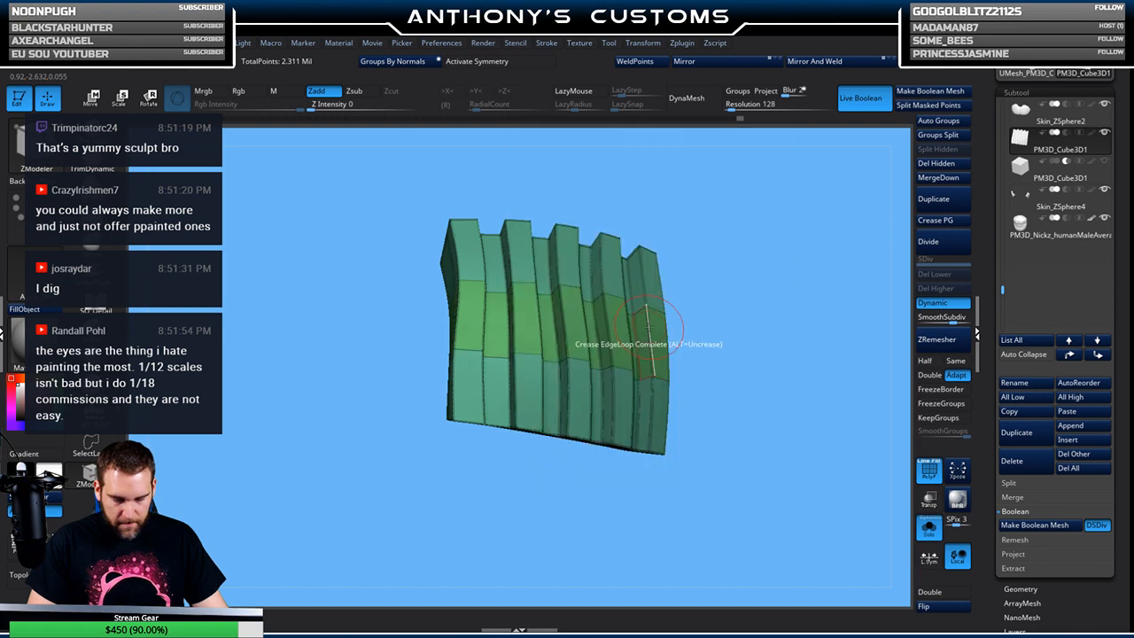
left_click(650, 332)
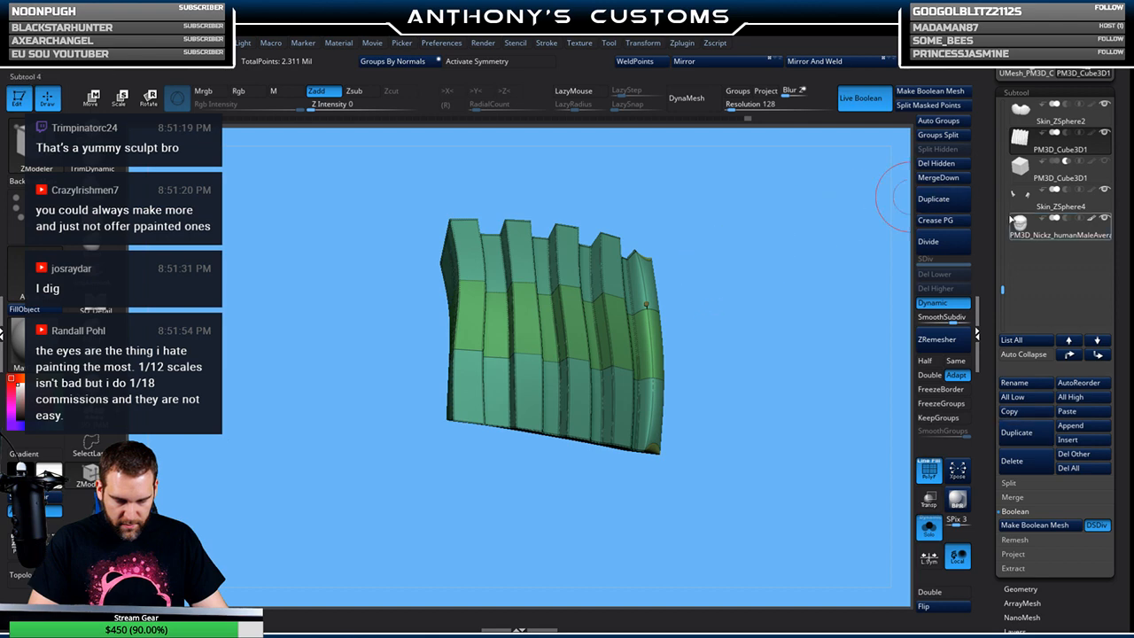
key("shift+d")
key("space")
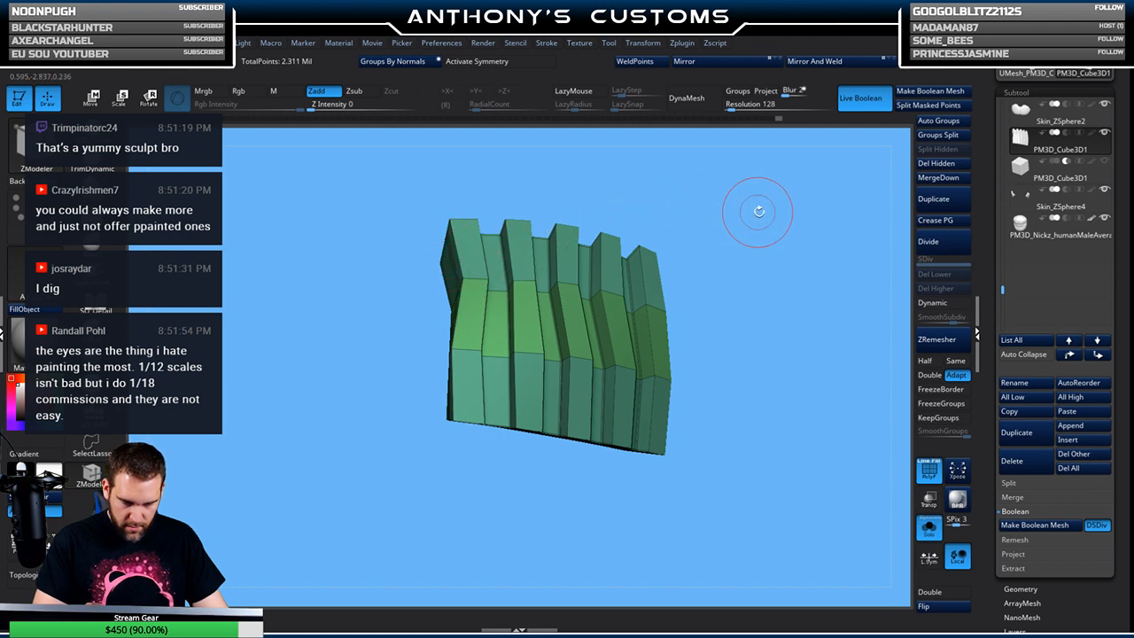
Set ZModeler's edge action to Insert with Single EdgeLoop and add edge loops near the long edges of the endmost raised slat
left_click_drag(747, 215, 688, 195)
left_click_drag(780, 240, 779, 331)
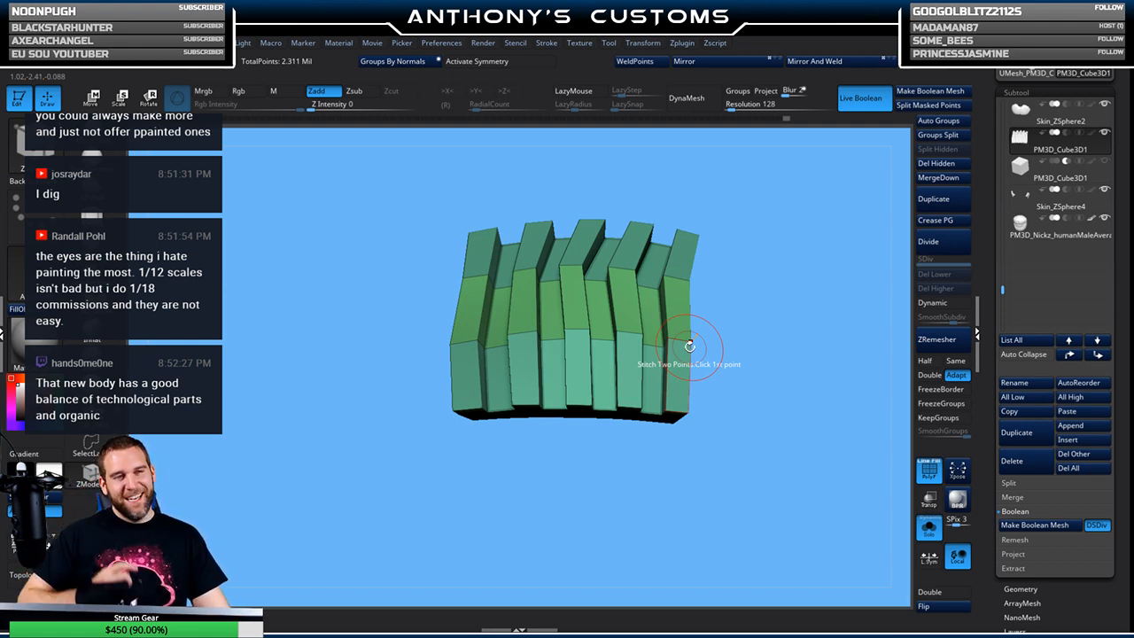
left_click_drag(779, 284, 784, 346)
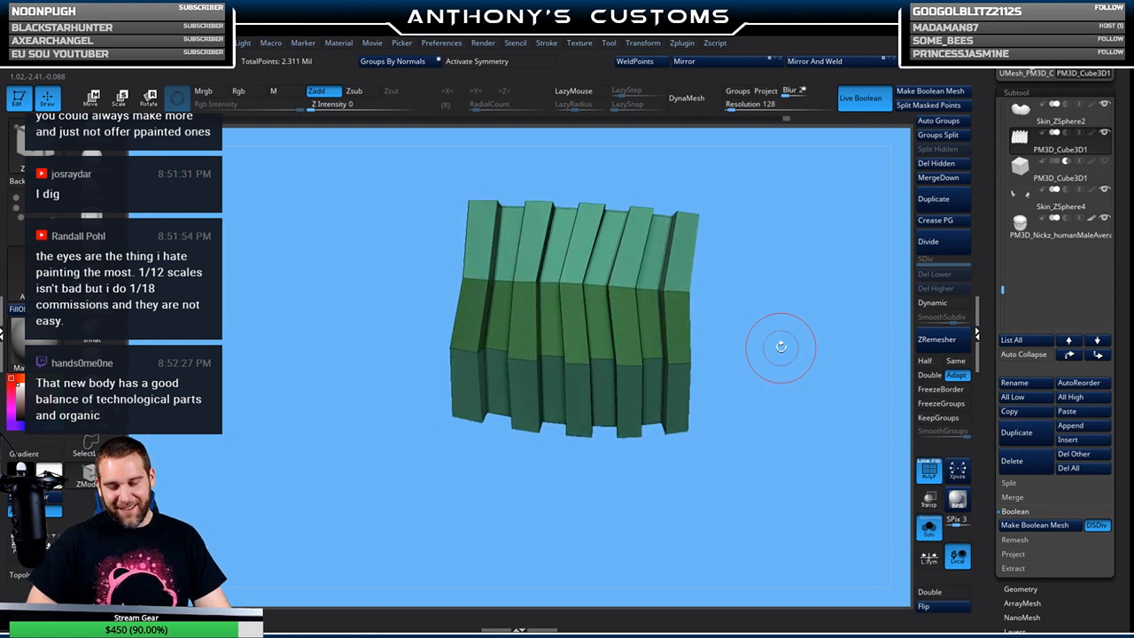
left_click_drag(748, 207, 739, 296)
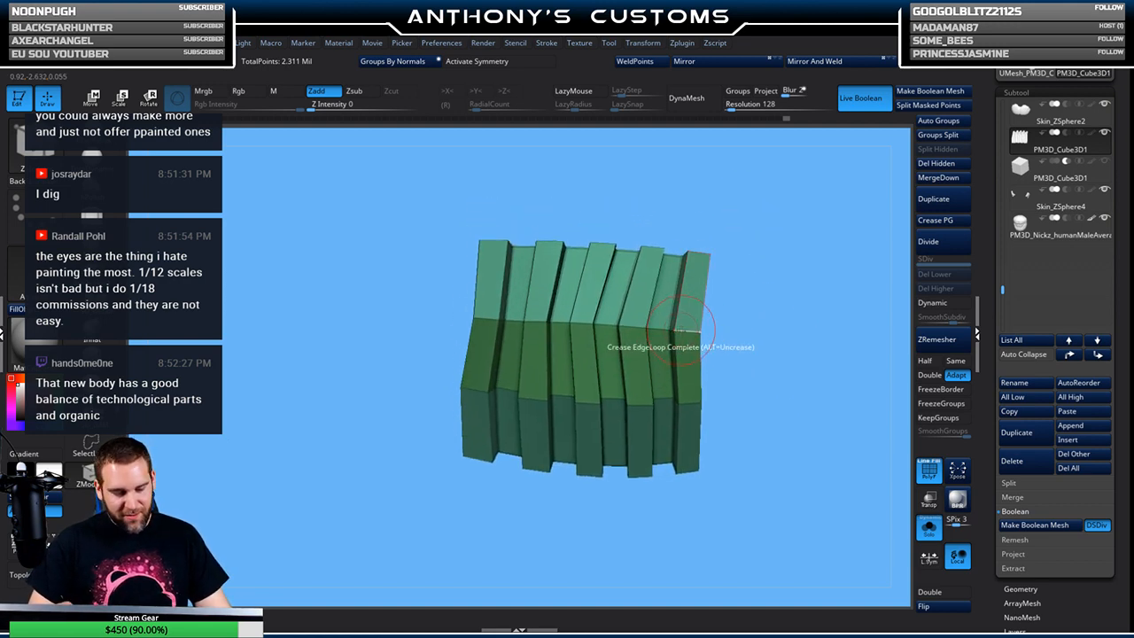
key("space")
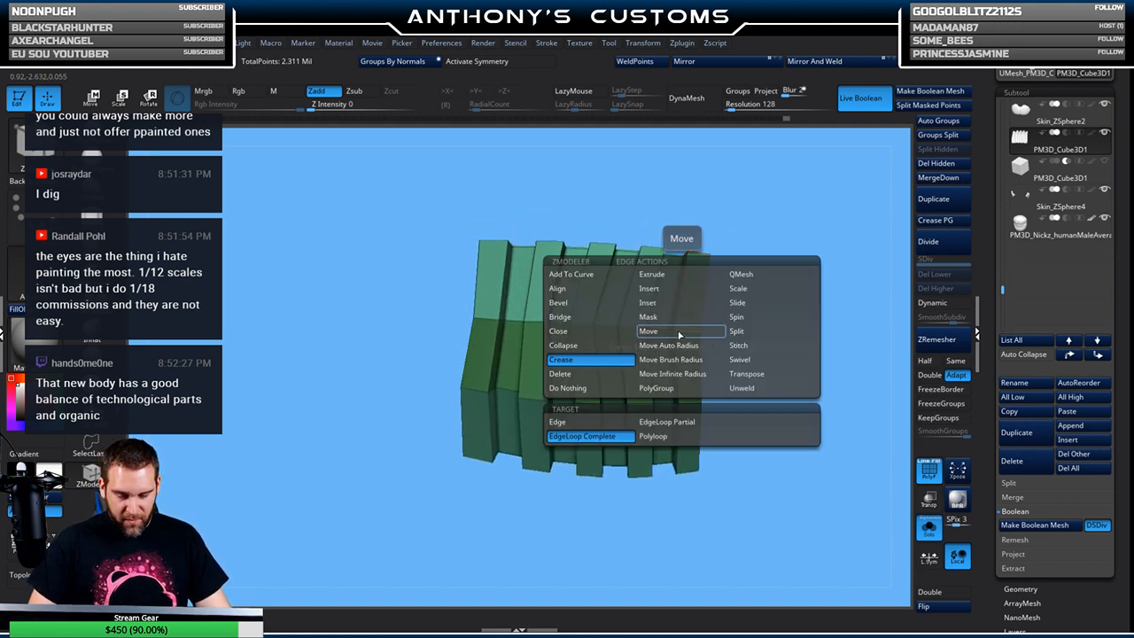
left_click(678, 287)
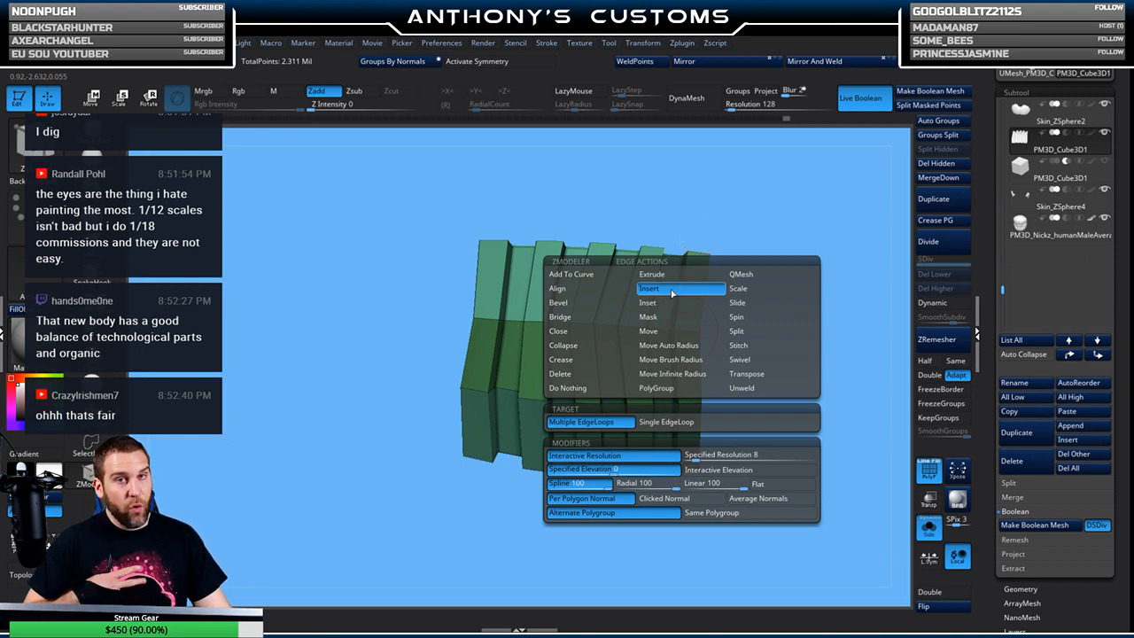
left_click(660, 423)
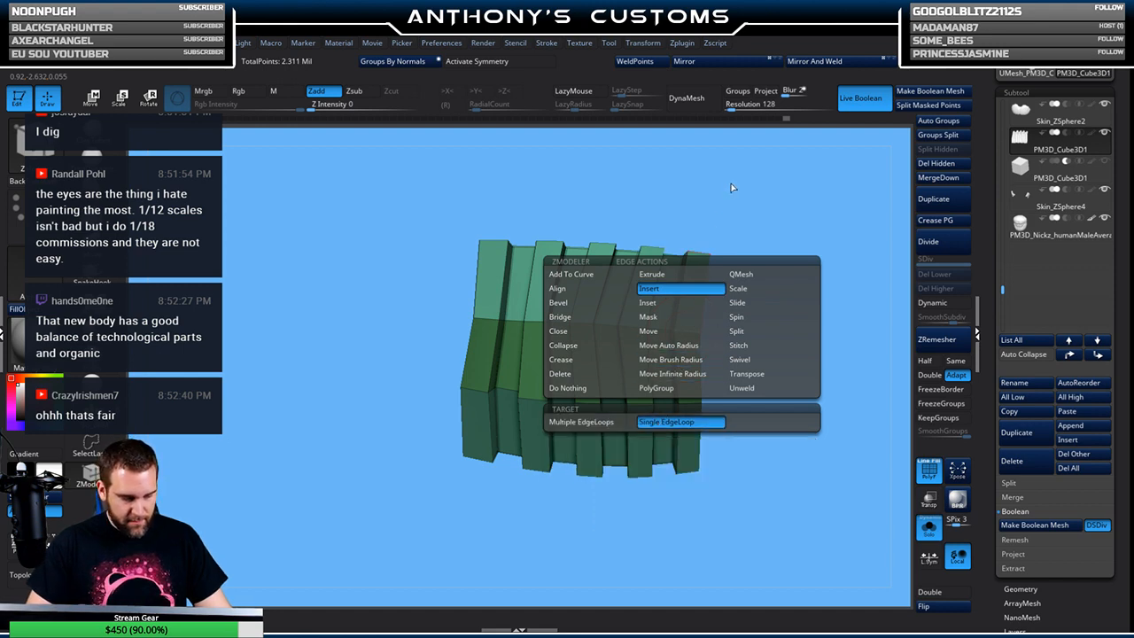
key("space")
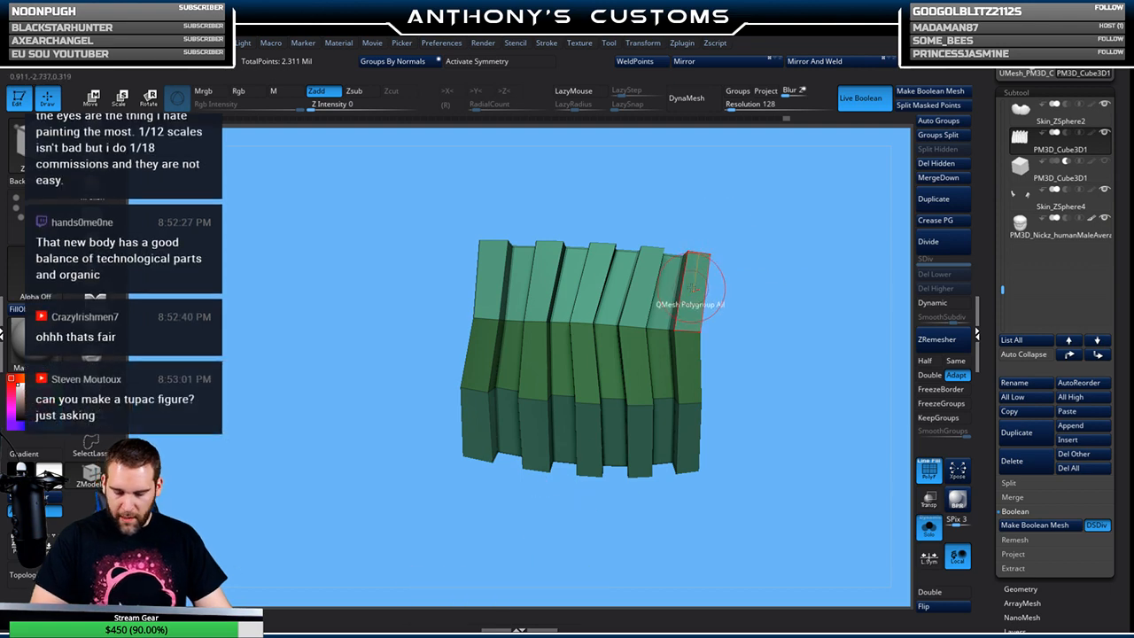
left_click_drag(806, 273, 767, 261, "alt")
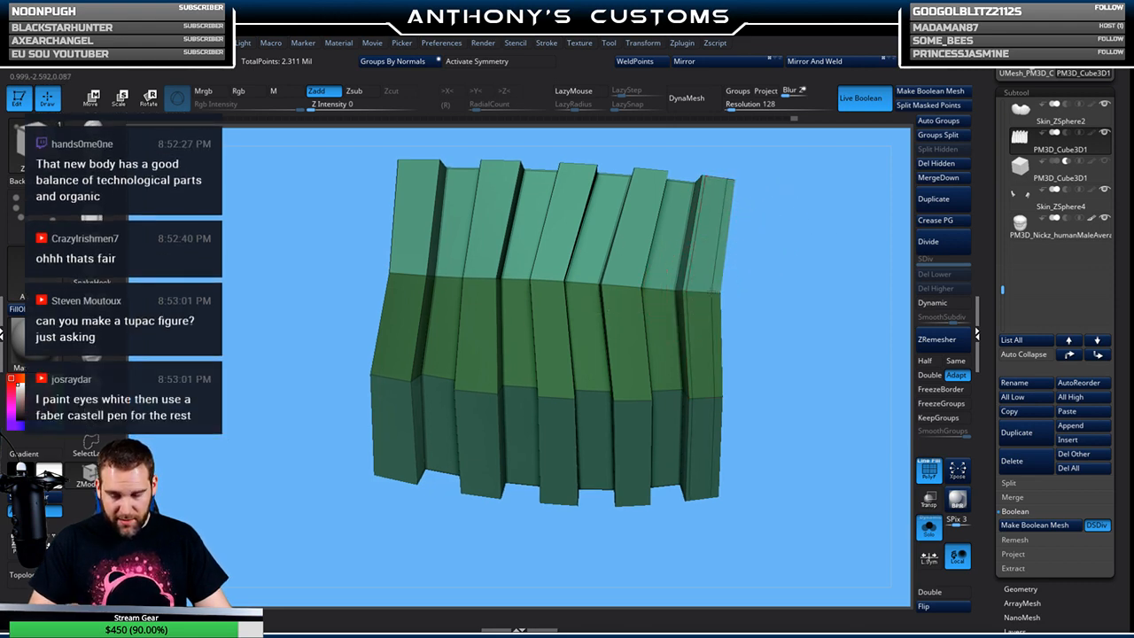
left_click(717, 290)
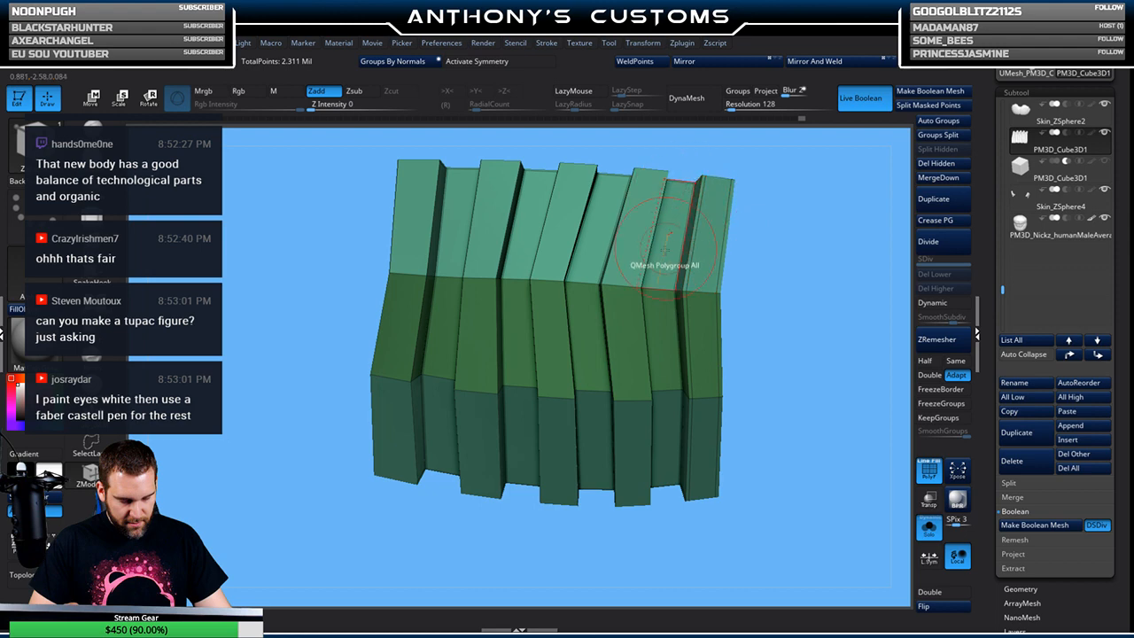
Insert single edge loops close to the long edges of the remaining raised slats, and preview the mesh with dynamic subdivision
left_click_drag(616, 285, 607, 285)
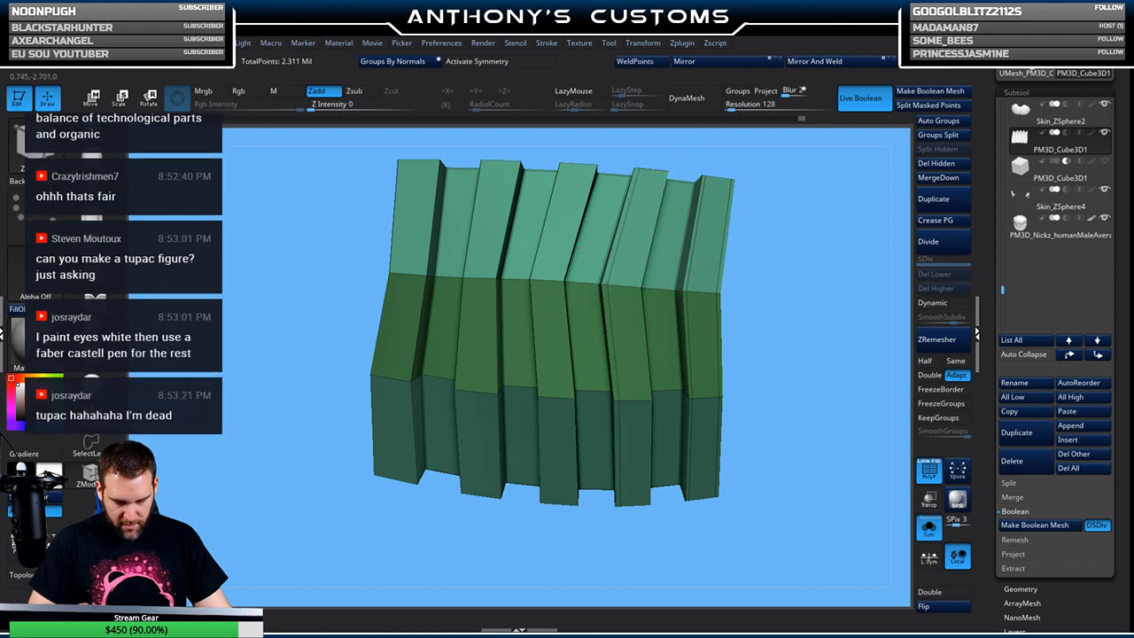
left_click(636, 284)
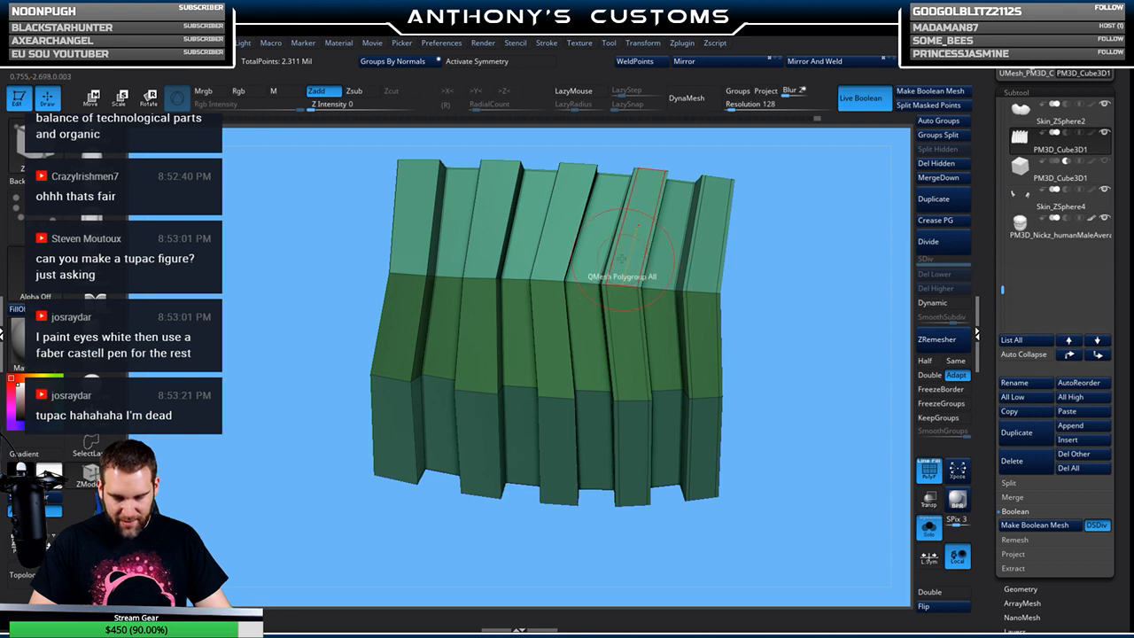
left_click(541, 283)
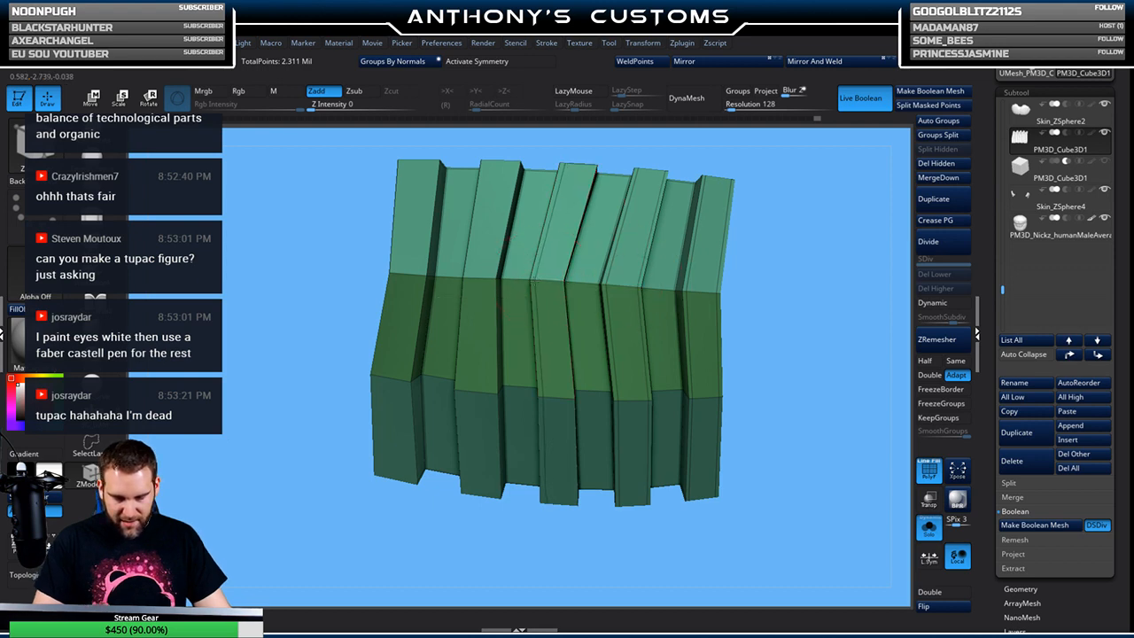
left_click_drag(555, 280, 560, 280)
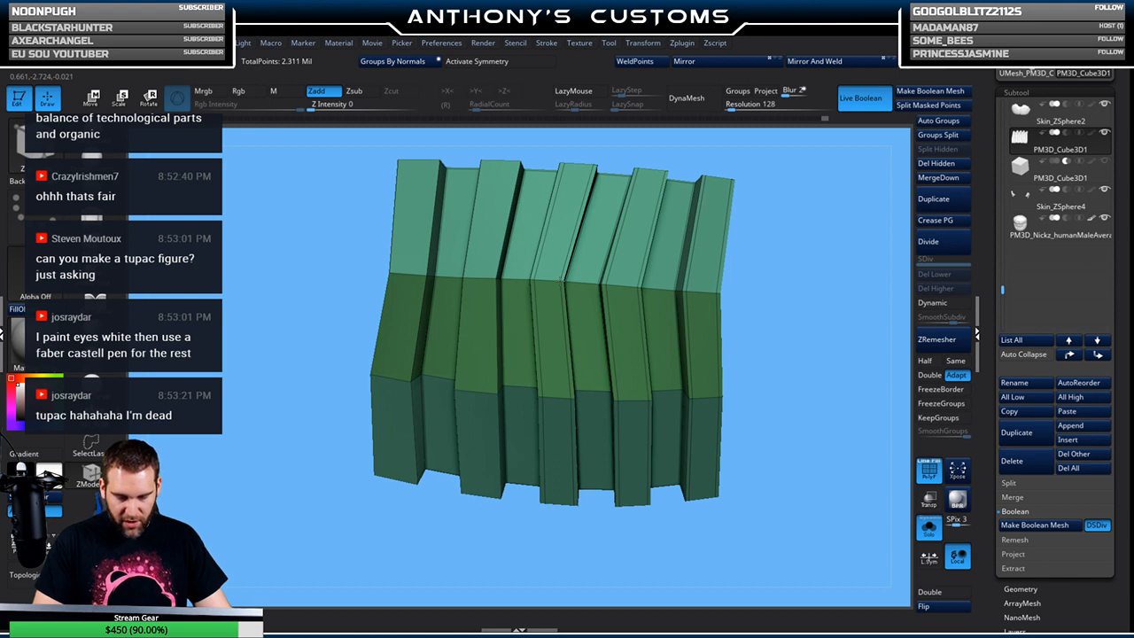
left_click_drag(586, 234, 590, 224)
left_click_drag(760, 192, 744, 198)
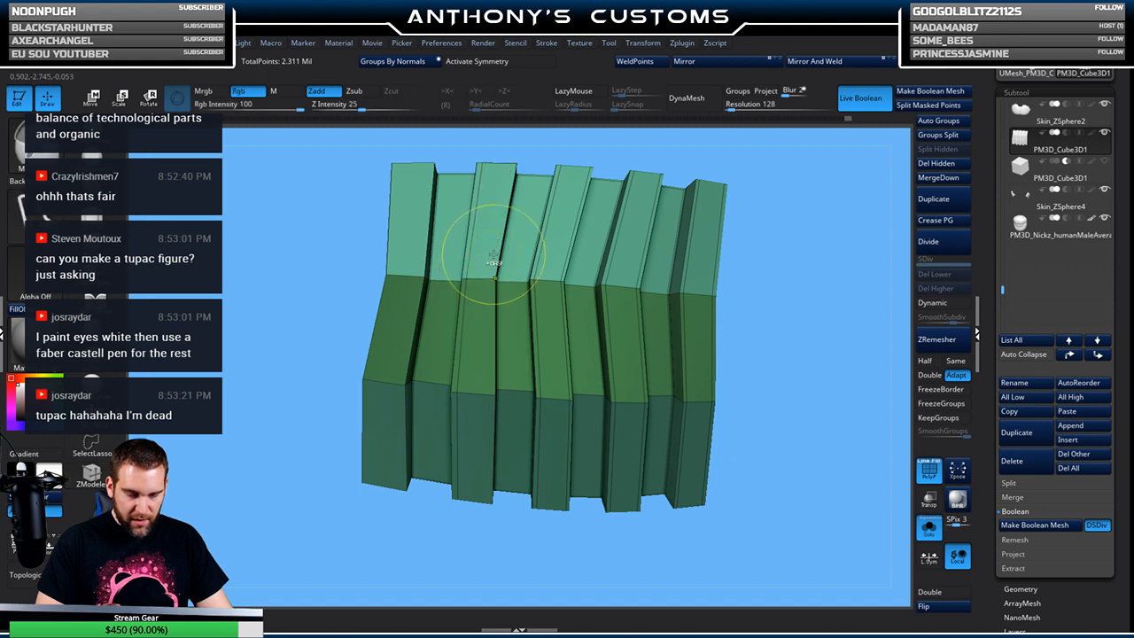
left_click(476, 276)
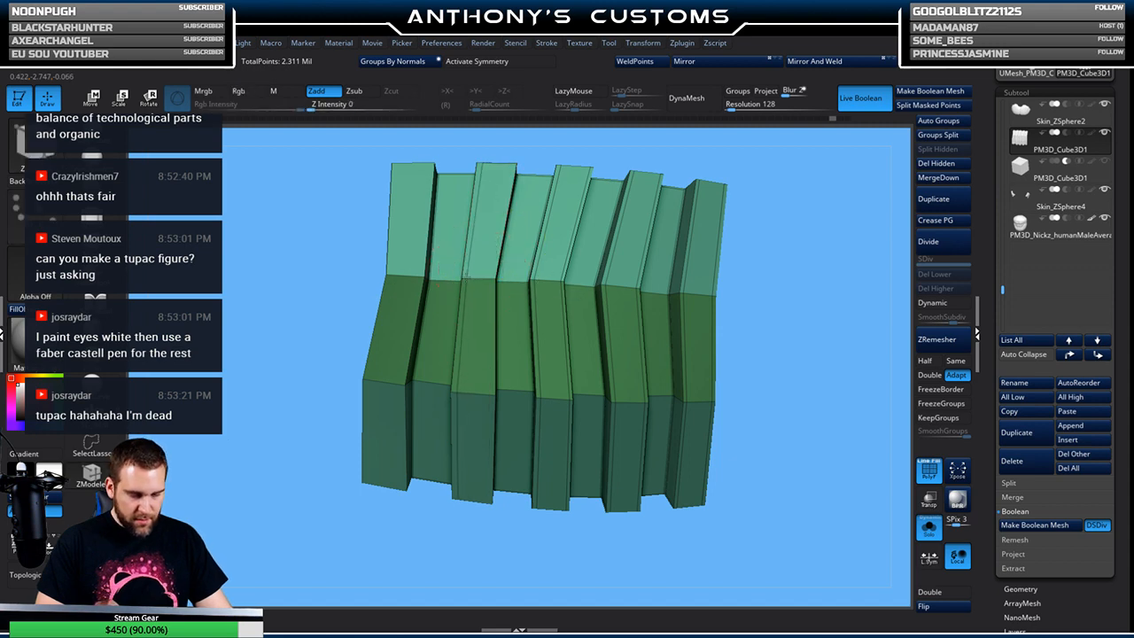
left_click(477, 277)
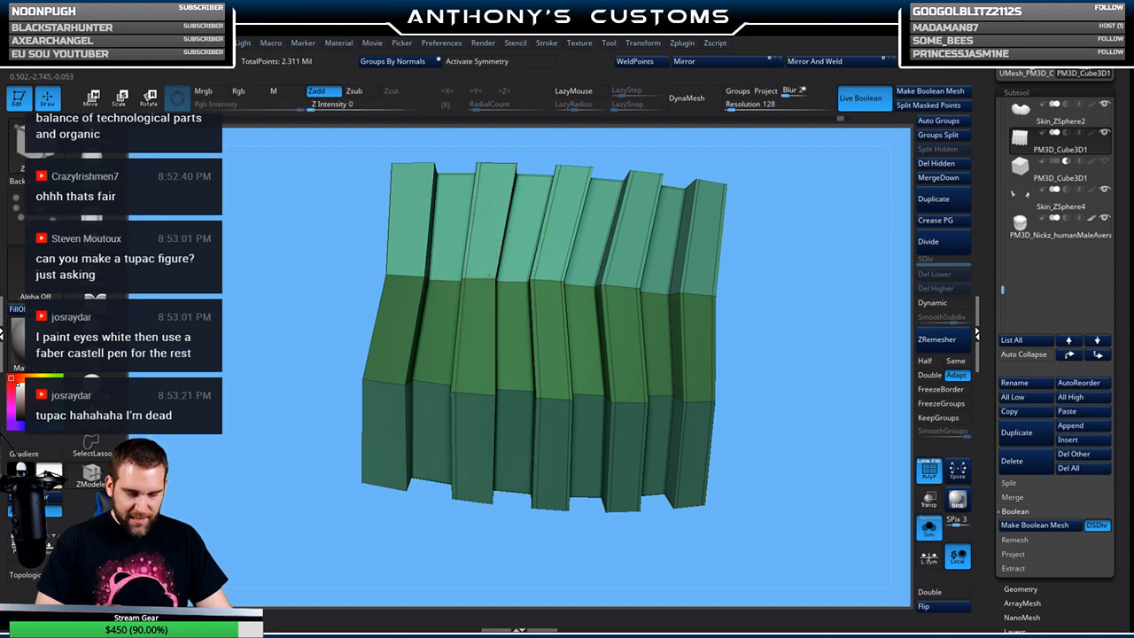
left_click_drag(479, 278, 489, 278)
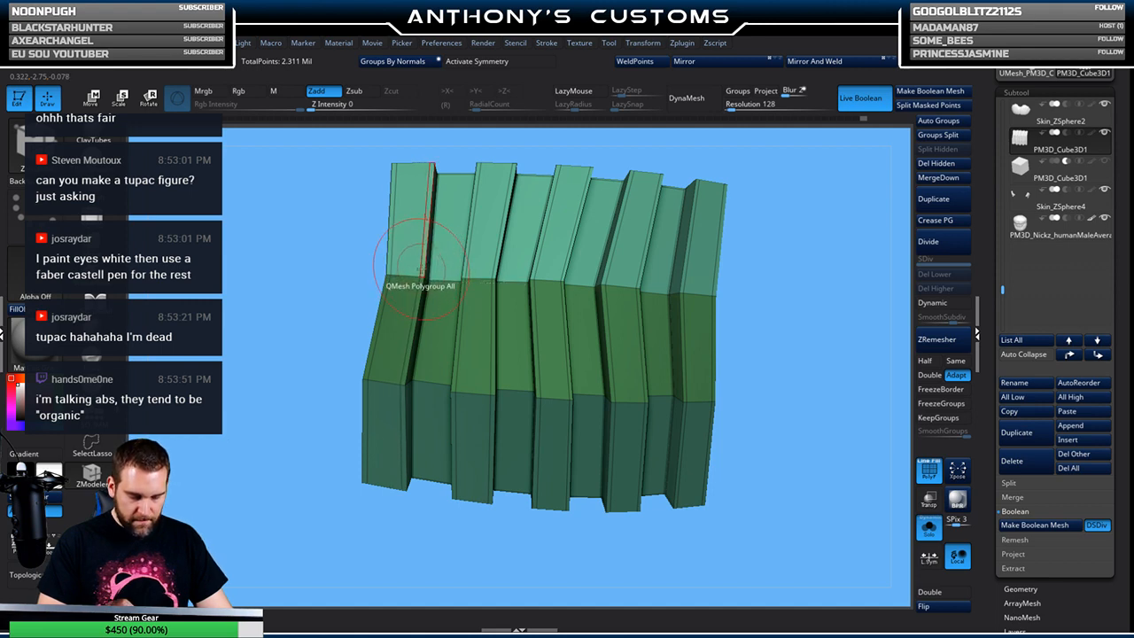
left_click_drag(784, 349, 820, 319)
left_click(933, 304)
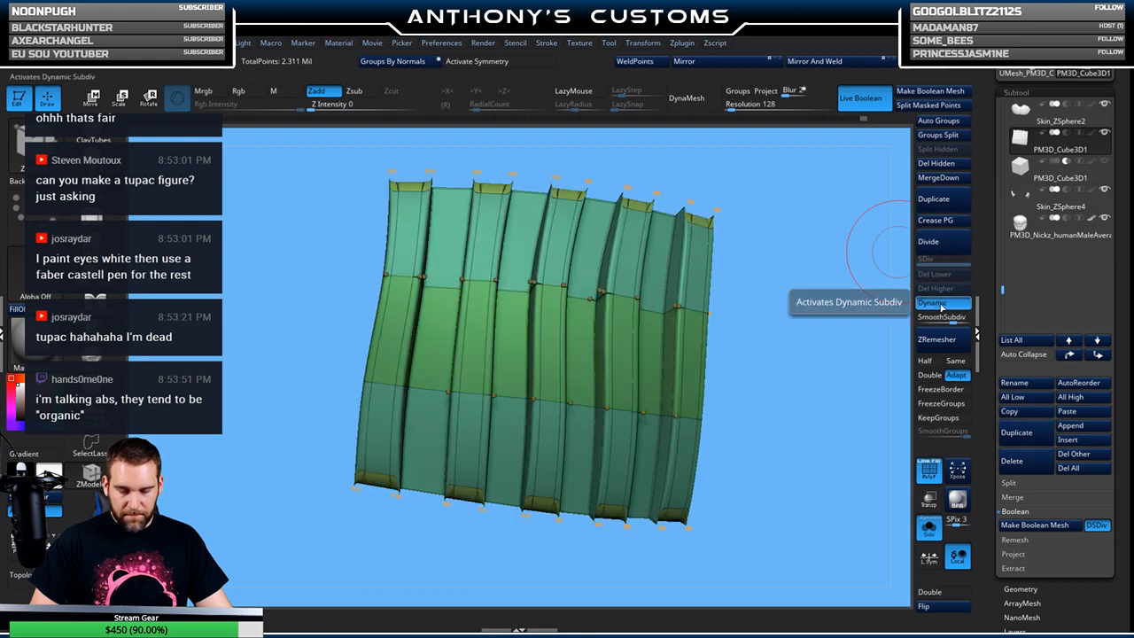
Turn off dynamic subdivision and slide the inserted edge loops inward from the slat edges with ZModeler's Slide EdgeLoop Complete
mouse_move(798, 333)
left_mouse_down()
mouse_move(801, 380)
mouse_move(800, 319)
mouse_move(803, 344)
mouse_move(800, 324)
mouse_move(781, 315)
mouse_move(801, 325)
mouse_move(772, 343)
left_mouse_up()
key("shift+d")
key("shift+f")
key("space")
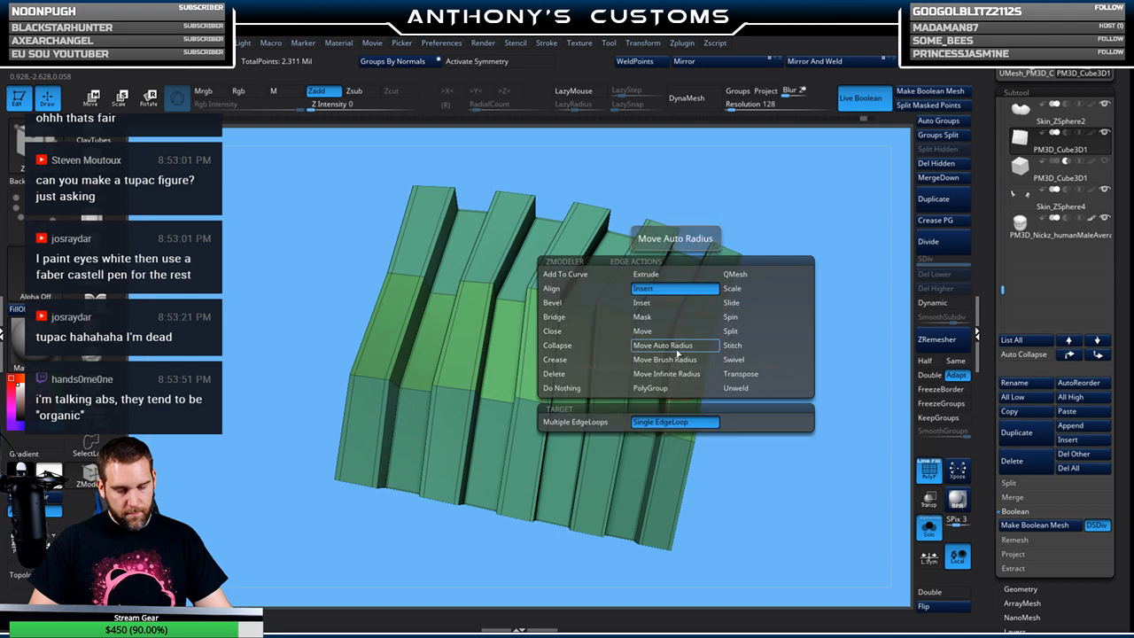
left_click(737, 304)
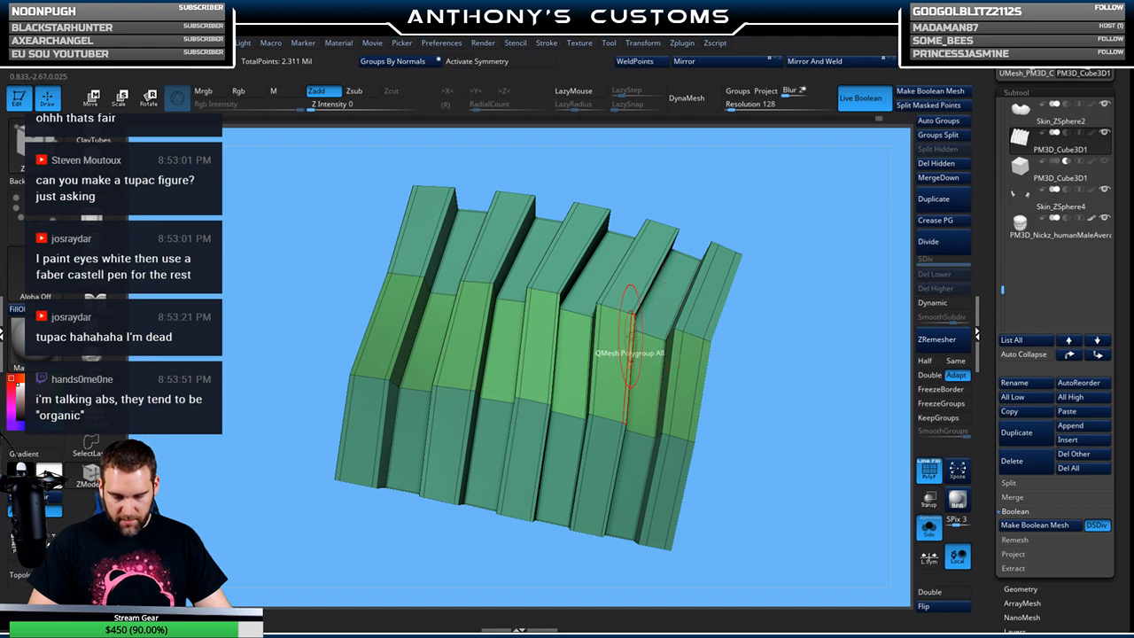
left_click_drag(629, 335, 626, 334)
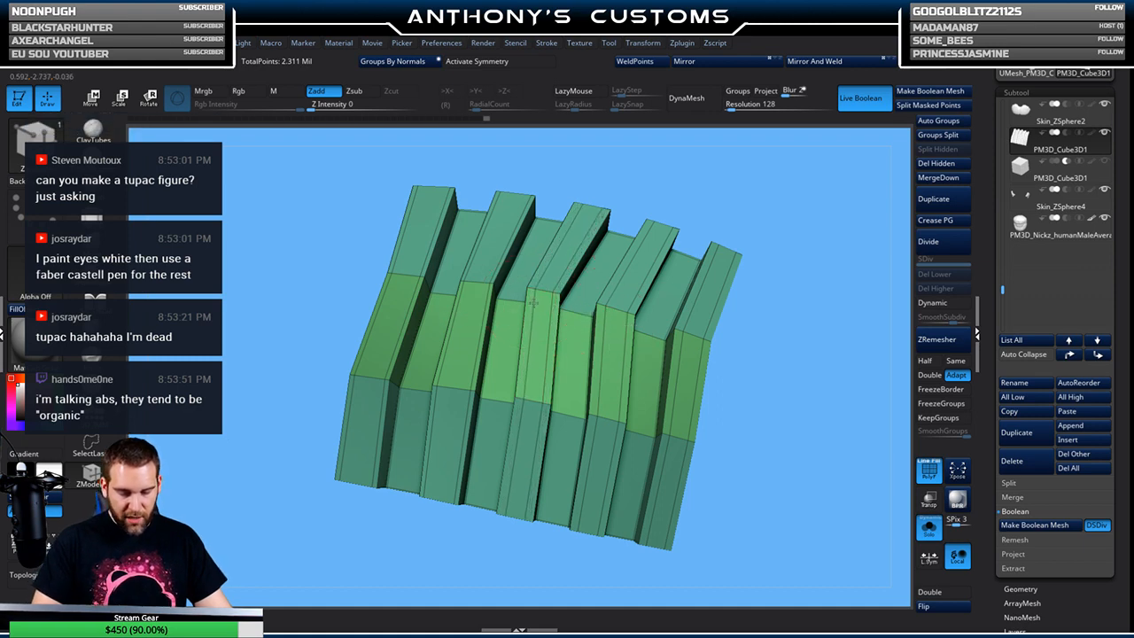
left_click(480, 298)
key("ctrl+z")
left_click_drag(776, 205, 797, 207)
left_click(485, 301)
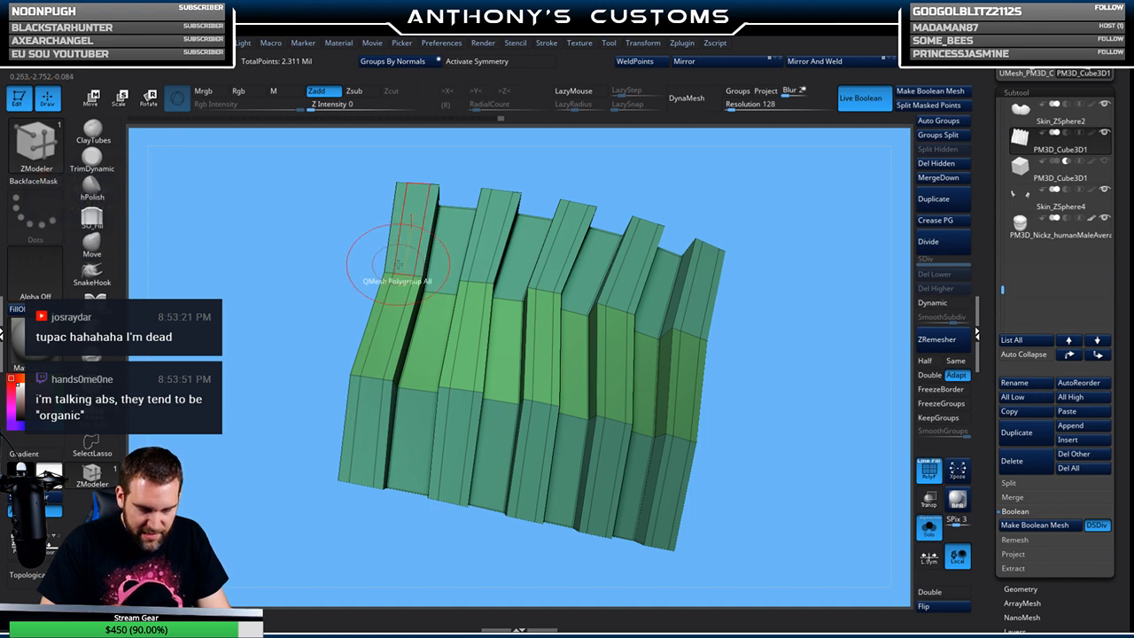
Examine the dynamically subdivided slats without polyframe among the other torso parts, outside Solo mode
left_click(946, 305)
left_click_drag(808, 341, 798, 372)
left_click(928, 530)
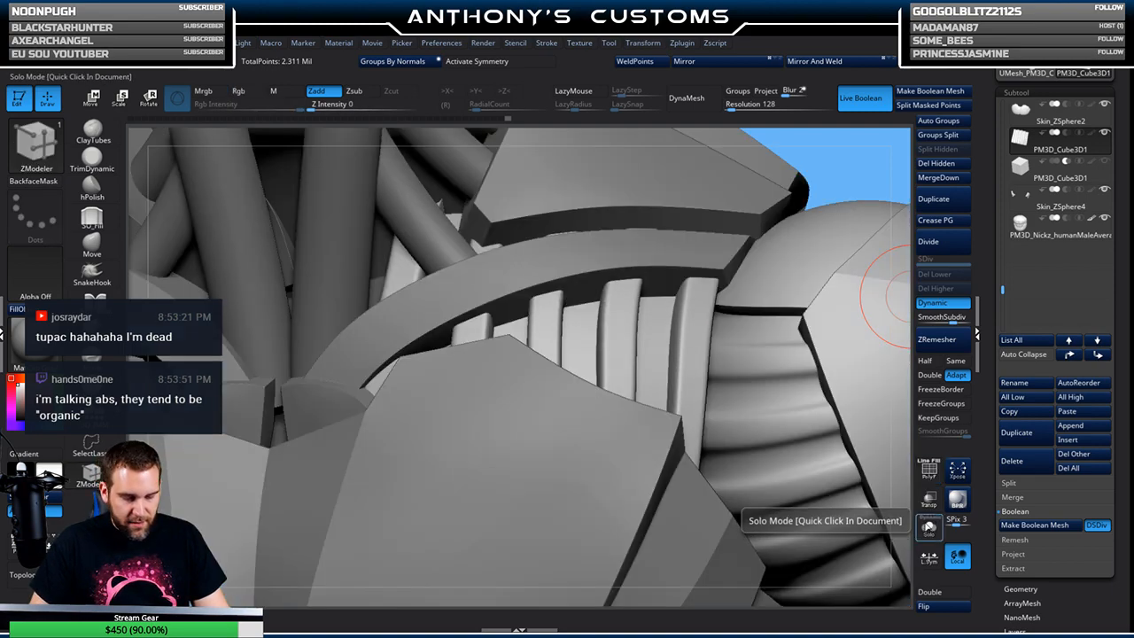
key("f")
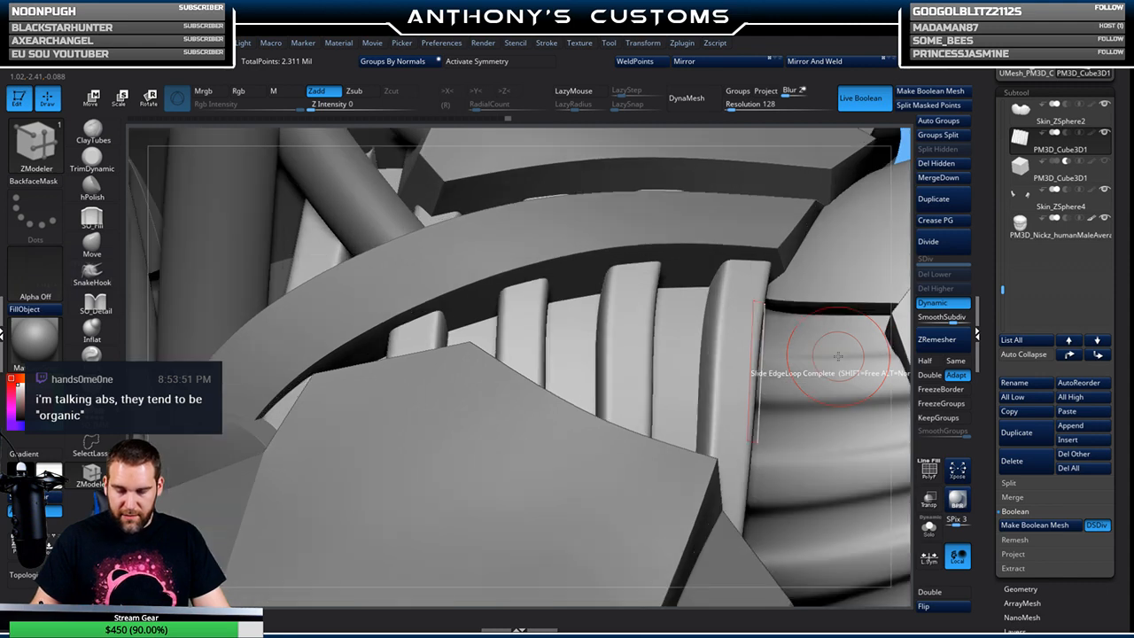
mouse_move(723, 455)
left_mouse_down("shift")
mouse_move(759, 435)
mouse_move(731, 451)
mouse_move(762, 469)
left_mouse_up("shift")
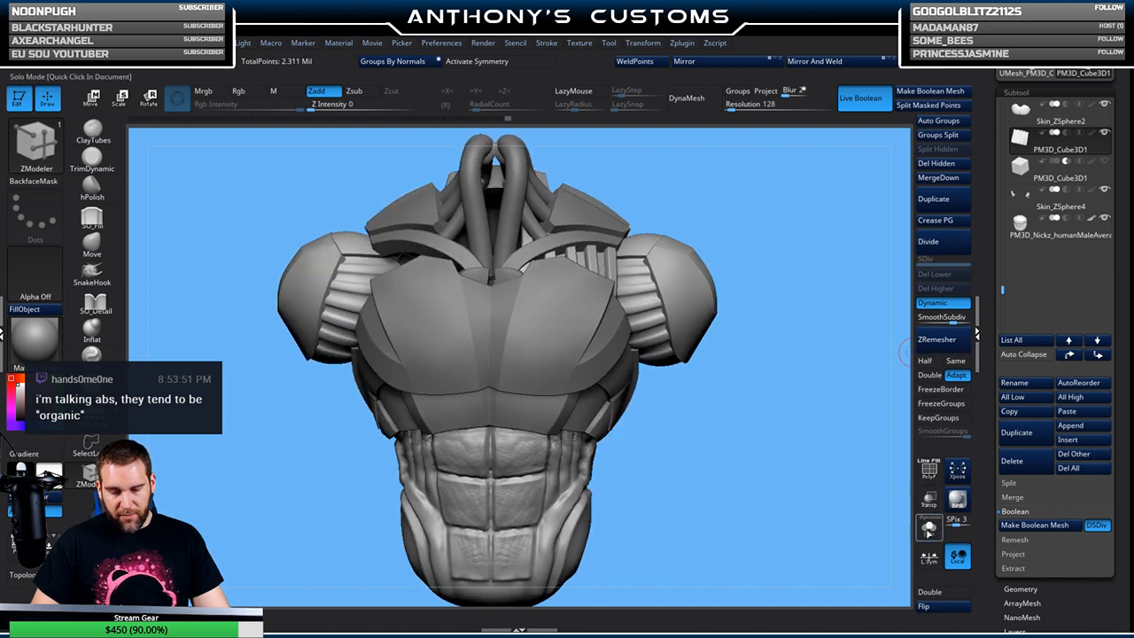
Isolate the slats with polyframe and no dynamic subdivision, and set ZModeler's edge action to Crease with the Edge target
left_click(928, 532)
left_click_drag(792, 393, 793, 531, "alt")
key("shift+f")
mouse_move(910, 356)
left_mouse_down()
mouse_move(800, 346)
mouse_move(798, 453)
mouse_move(779, 474)
mouse_move(646, 505)
left_mouse_up()
left_click_drag(773, 244, 746, 247)
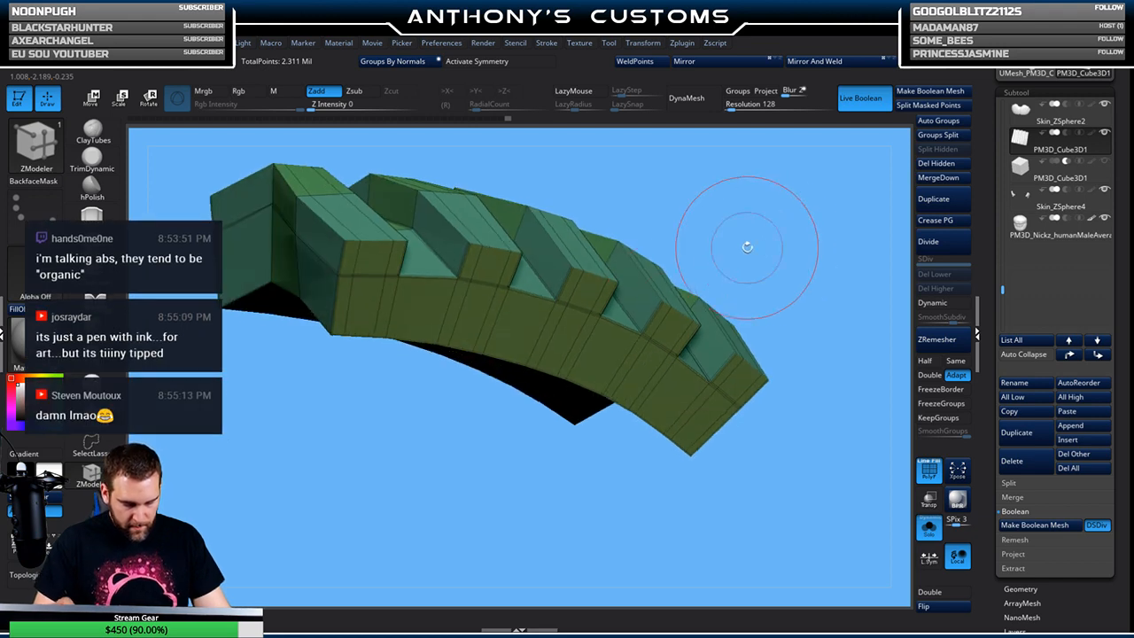
key("space")
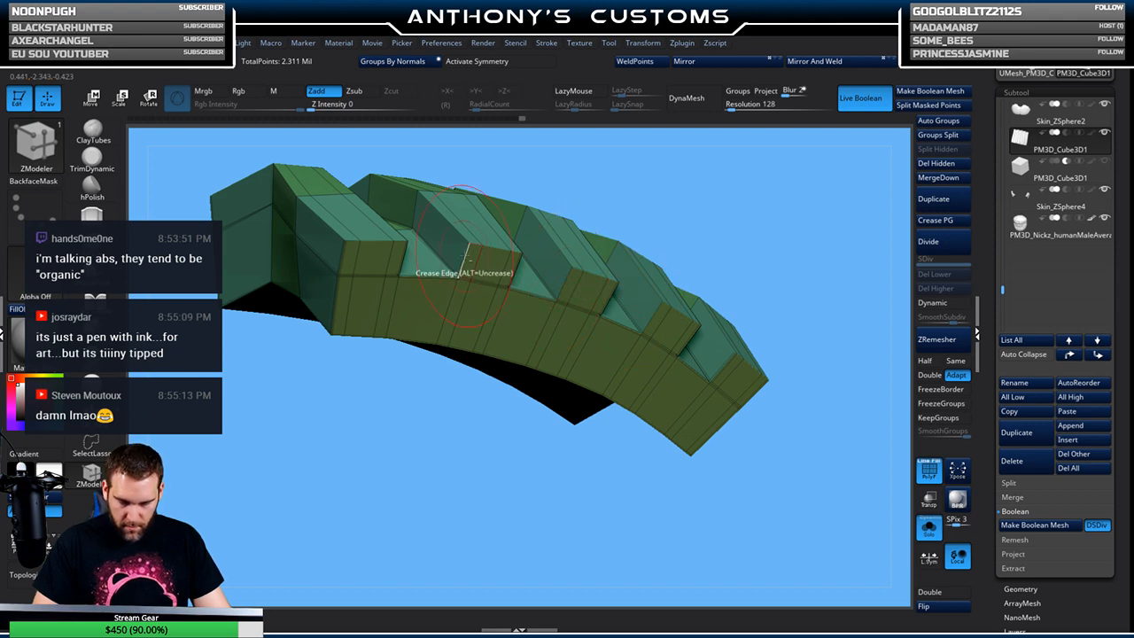
Crease individual edges of the raised slats where they meet the end faces of the strip
left_click_drag(392, 398, 367, 375)
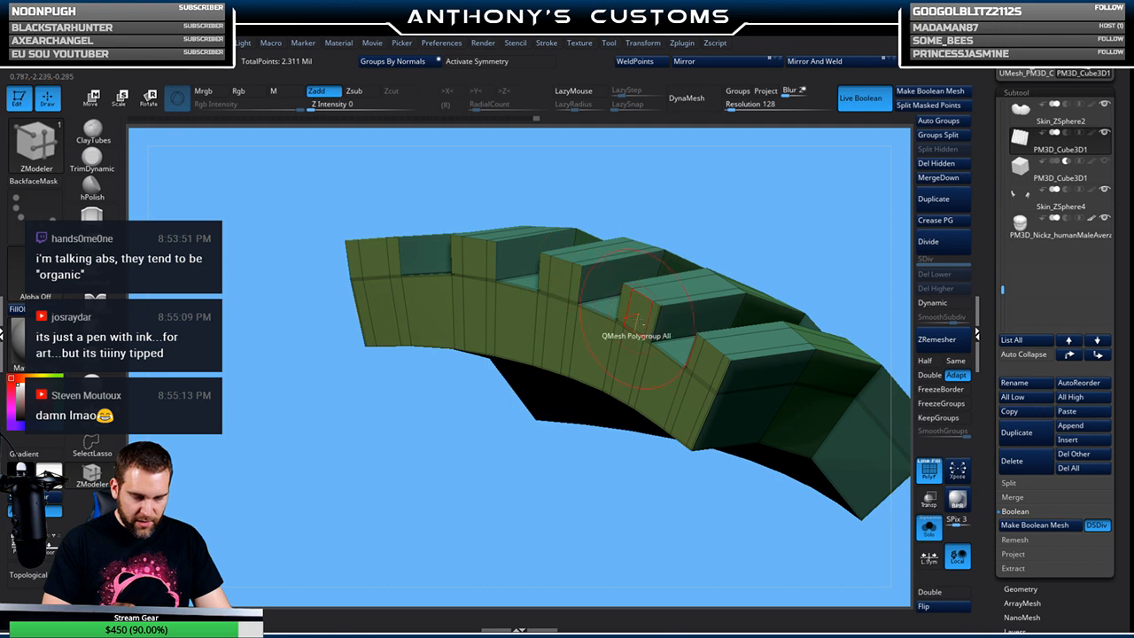
left_click_drag(623, 501, 590, 493)
left_click_drag(665, 347, 627, 336)
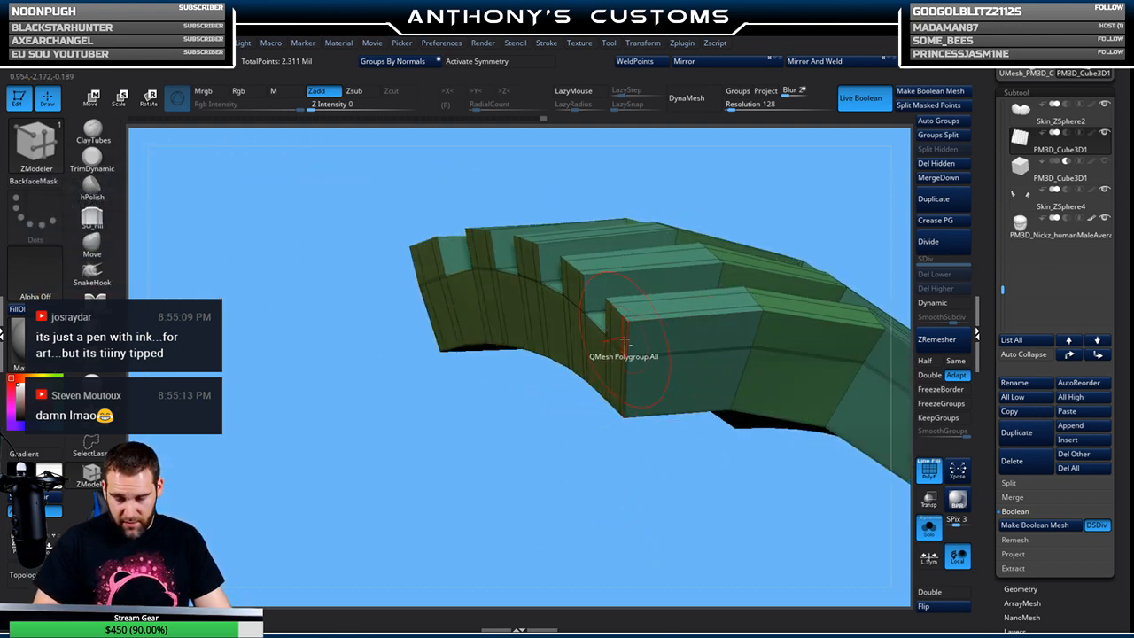
left_click_drag(663, 464, 626, 312)
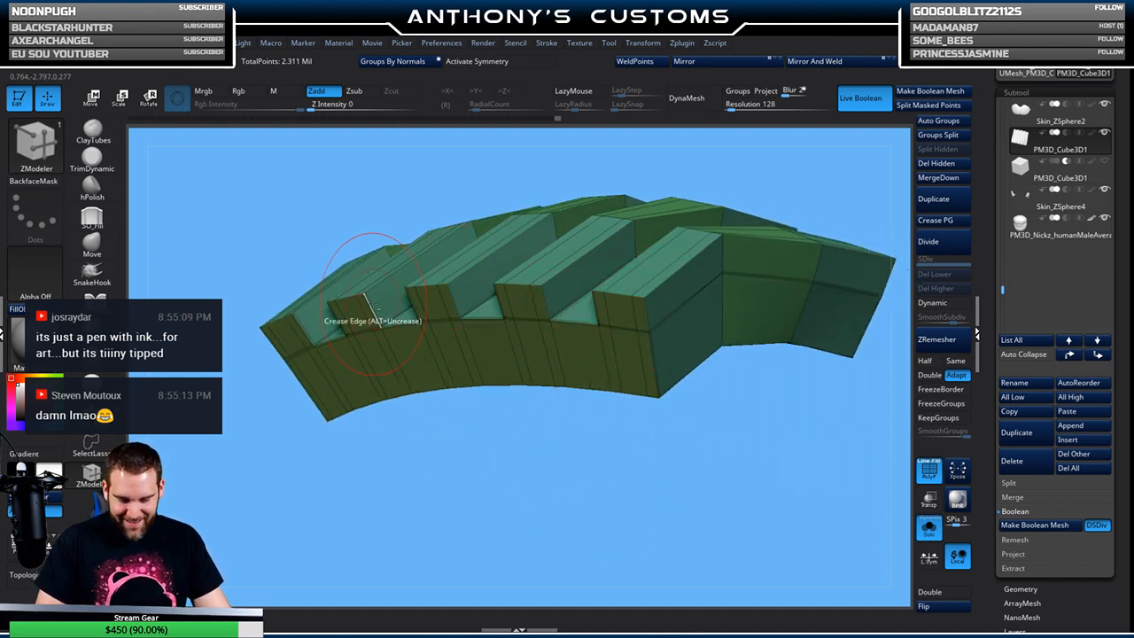
left_click_drag(377, 305, 380, 344)
left_click_drag(496, 443, 427, 350)
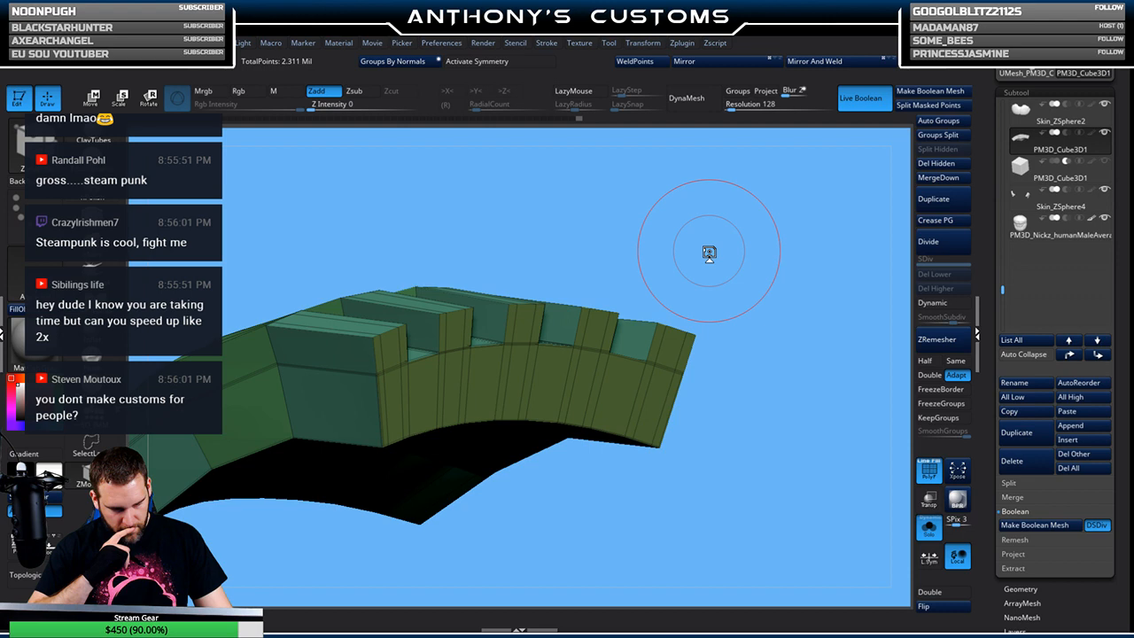
Change the Crease target to EdgeLoop Complete and crease the edge loops along the slats
mouse_move(776, 298)
left_mouse_down()
mouse_move(761, 343)
mouse_move(700, 424)
mouse_move(665, 380)
mouse_move(664, 488)
mouse_move(738, 313)
mouse_move(647, 310)
left_mouse_up()
key("space")
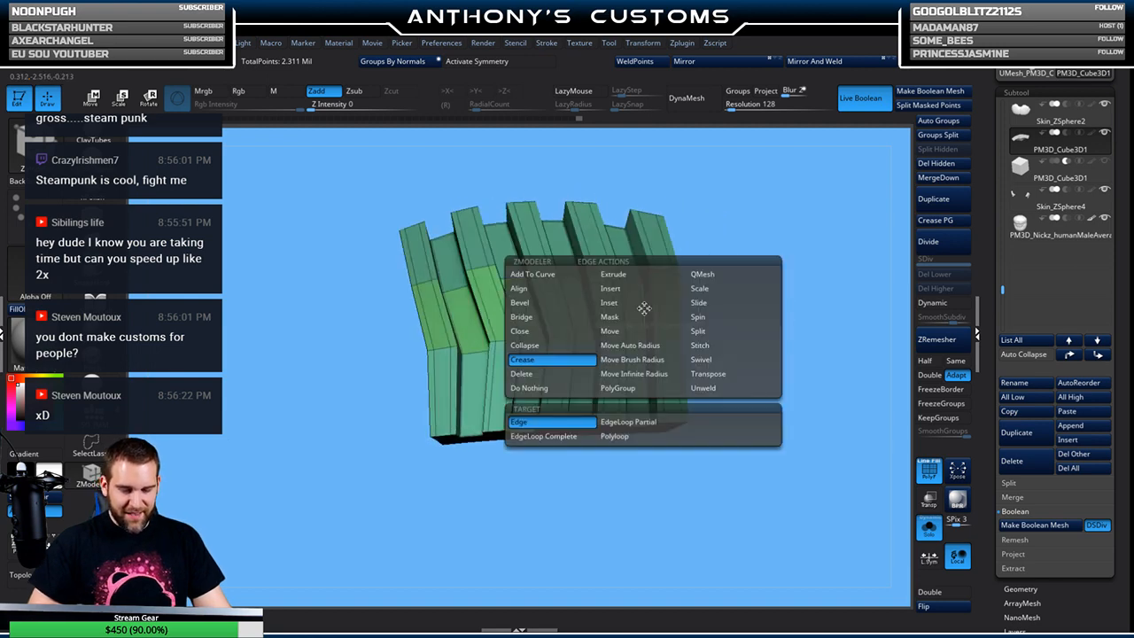
left_click(564, 438)
left_click_drag(695, 299, 581, 226)
left_click_drag(677, 240, 759, 273)
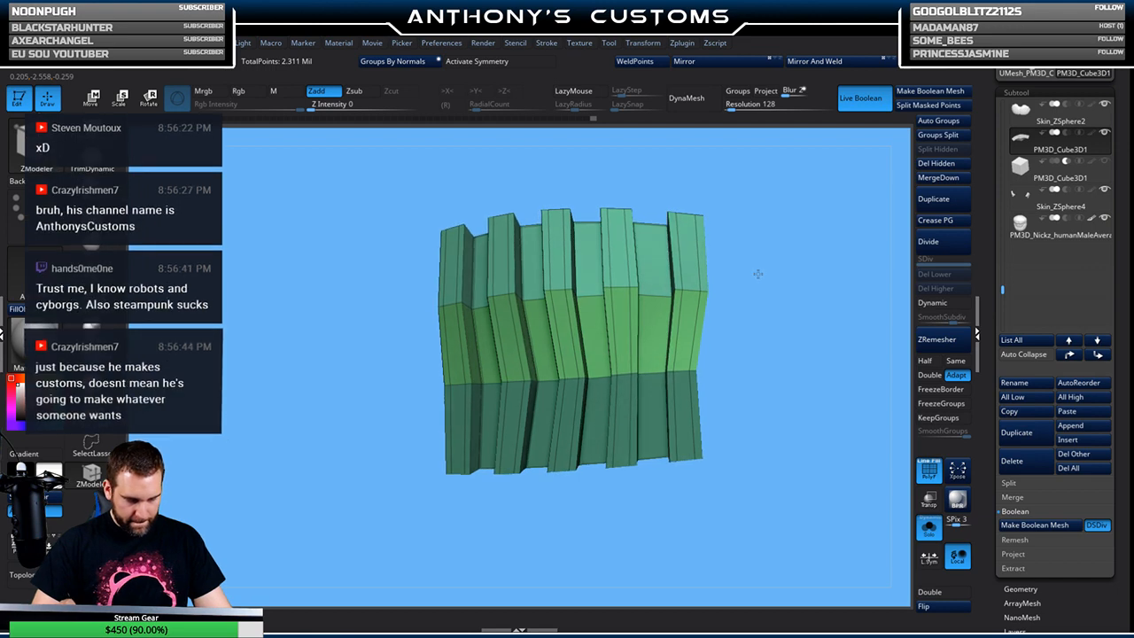
left_click_drag(767, 248, 478, 327)
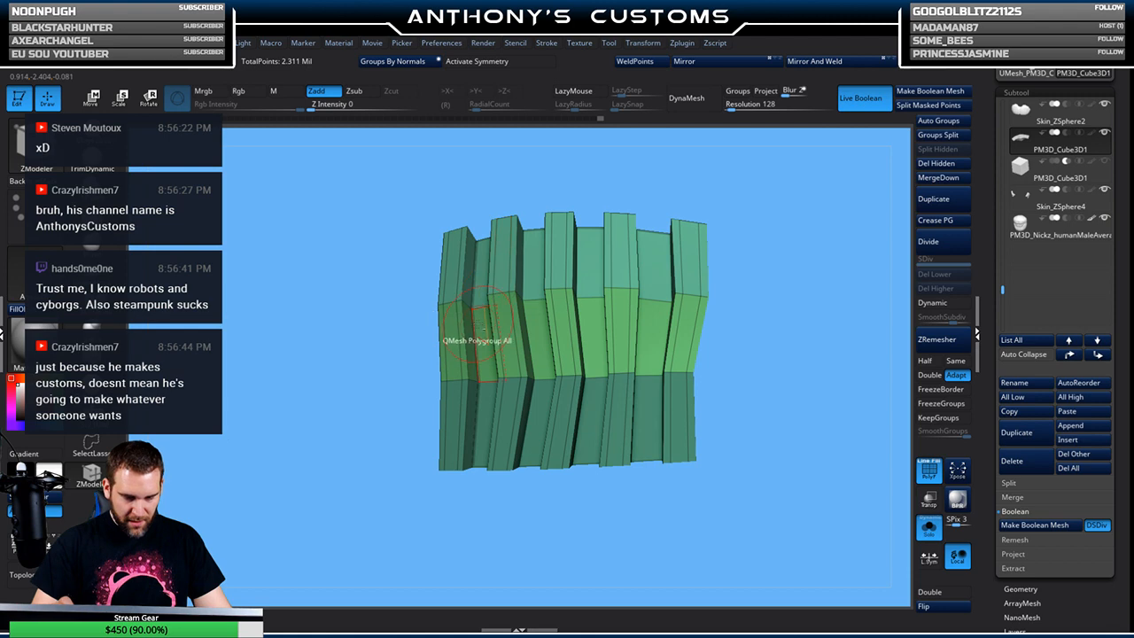
left_click_drag(461, 474, 476, 447)
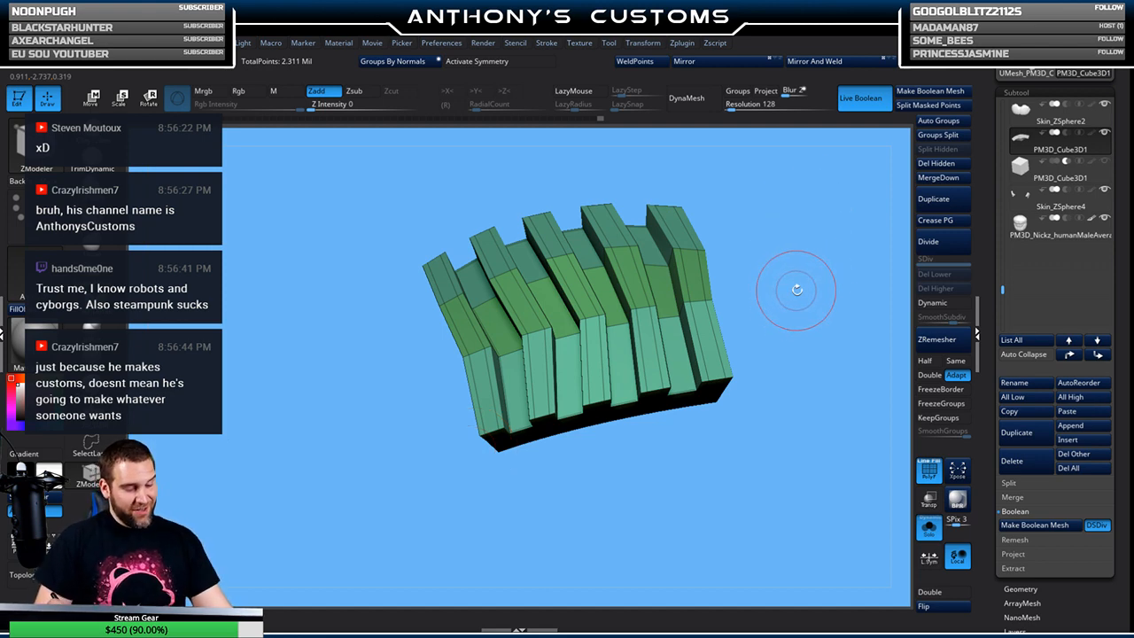
Examine the creased slats with dynamic subdivision and no polyframe, first isolated and with the rest of the torso
left_click(935, 306)
key("shift+f")
left_click_drag(845, 352, 762, 445)
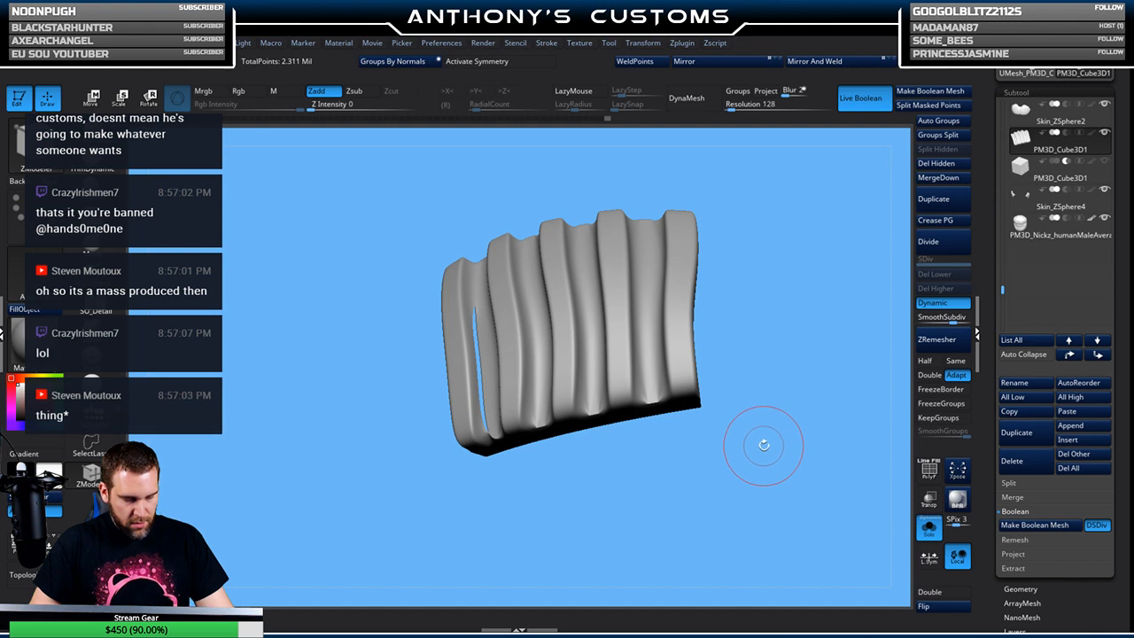
left_click(928, 529)
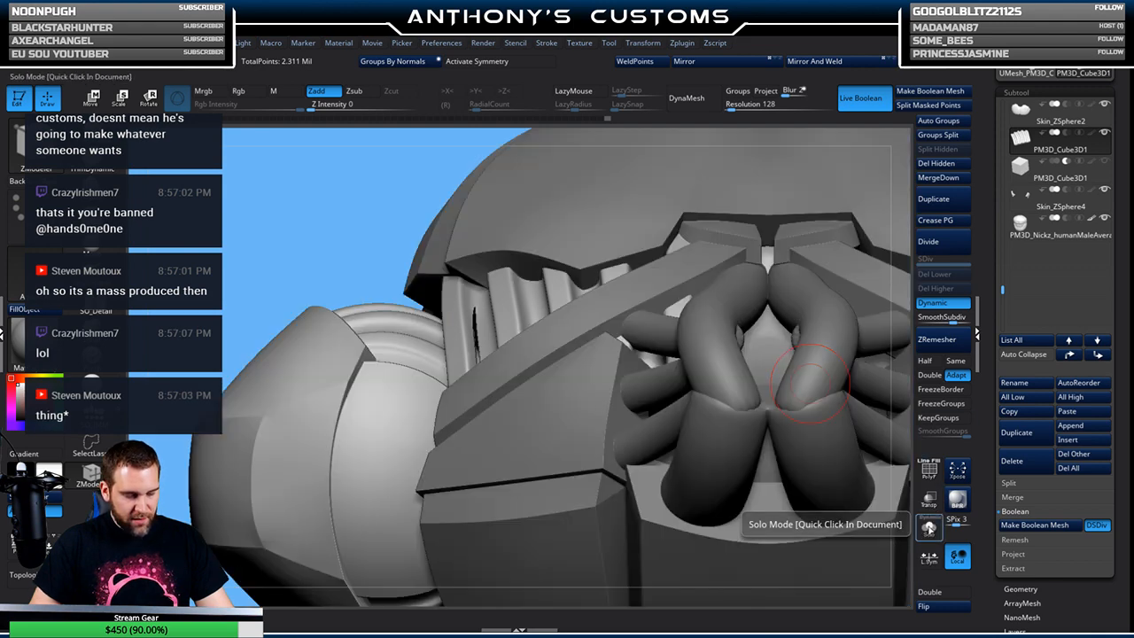
right_click_drag(690, 506, 692, 390)
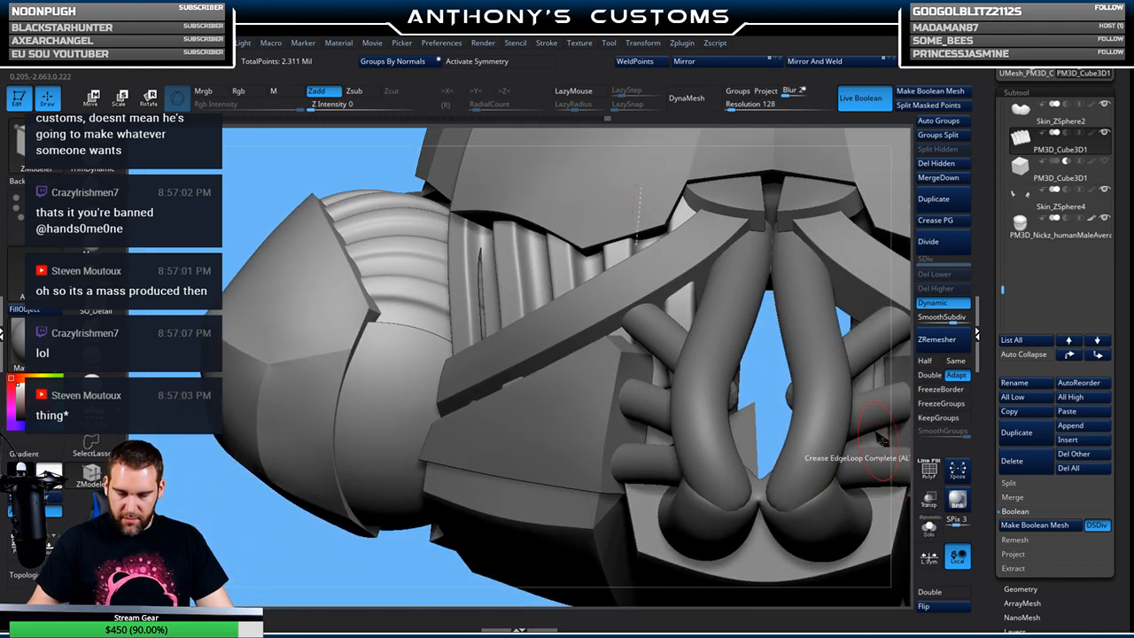
Isolate the slats with polyframe, turn off dynamic subdivision and weld their identical points to close the split beside the endmost slat
left_click(929, 529)
key("shift+f")
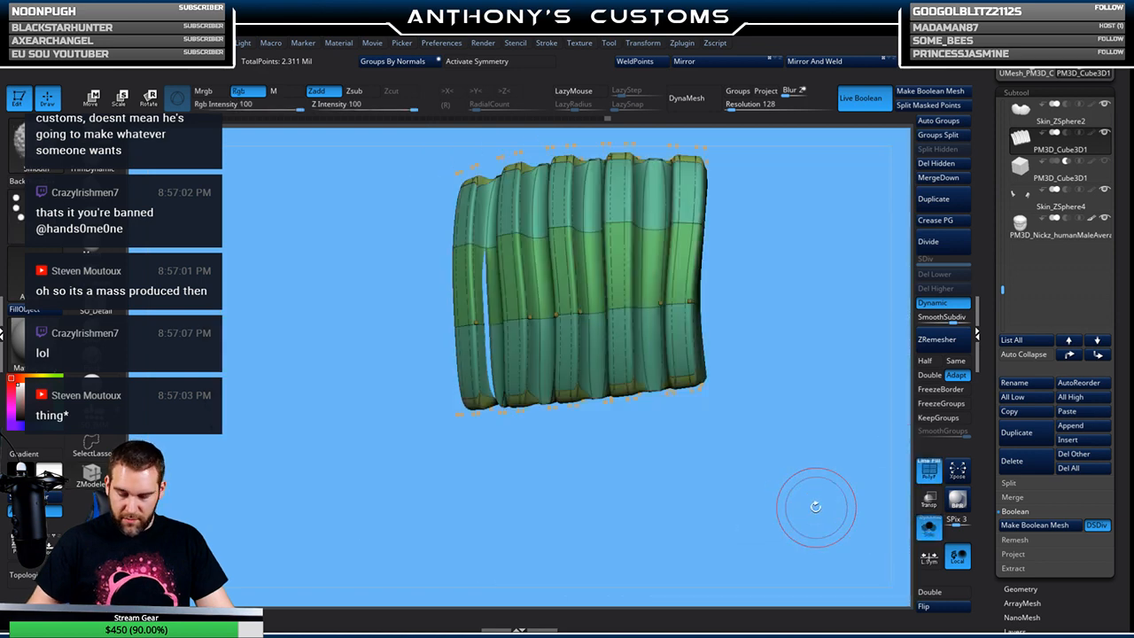
left_click(938, 303)
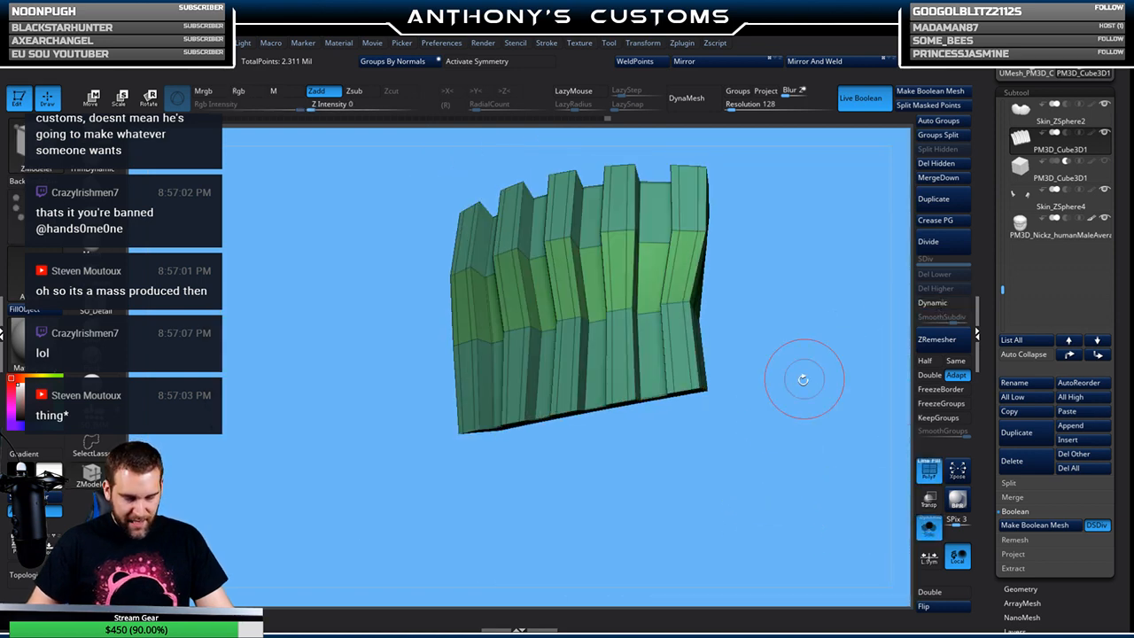
right_click_drag(764, 444, 695, 483)
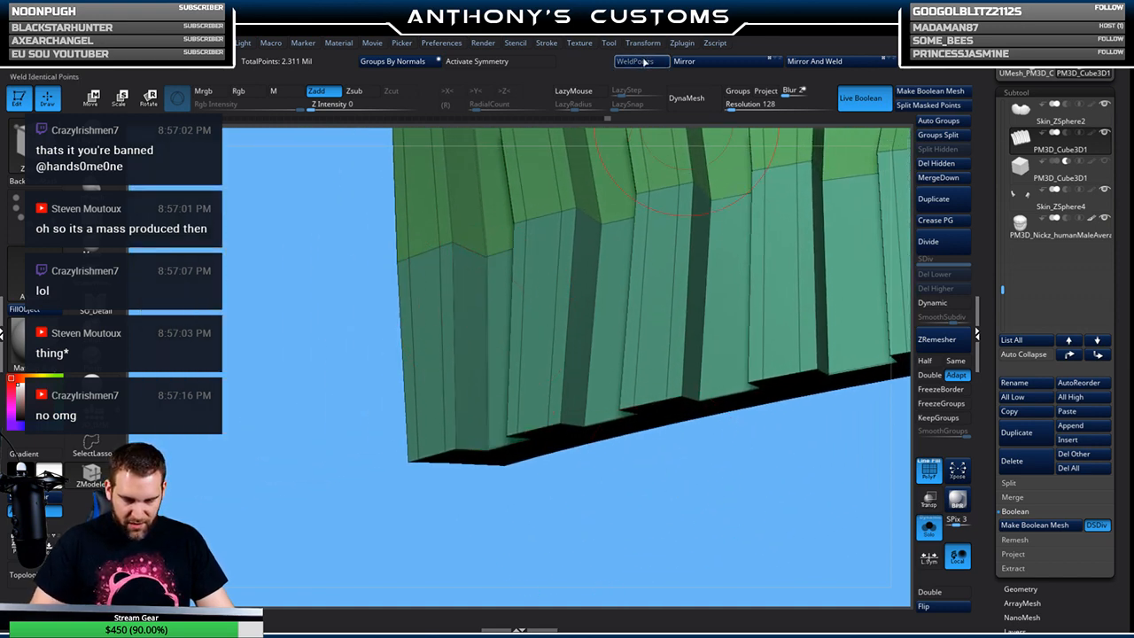
left_click_drag(728, 471, 705, 452)
left_click_drag(669, 505, 569, 472, "alt")
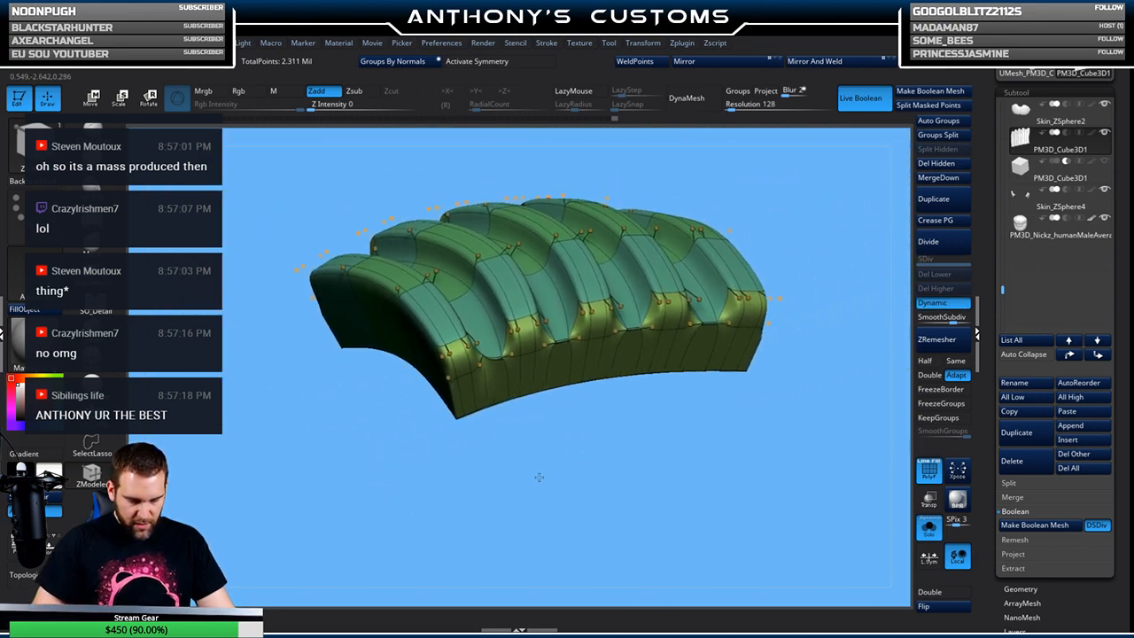
Compare the mesh with and without dynamic subdivision, then set the Crease target to Edge and crease the grooves' end edges individually
left_click(935, 302)
left_click_drag(652, 413, 659, 450)
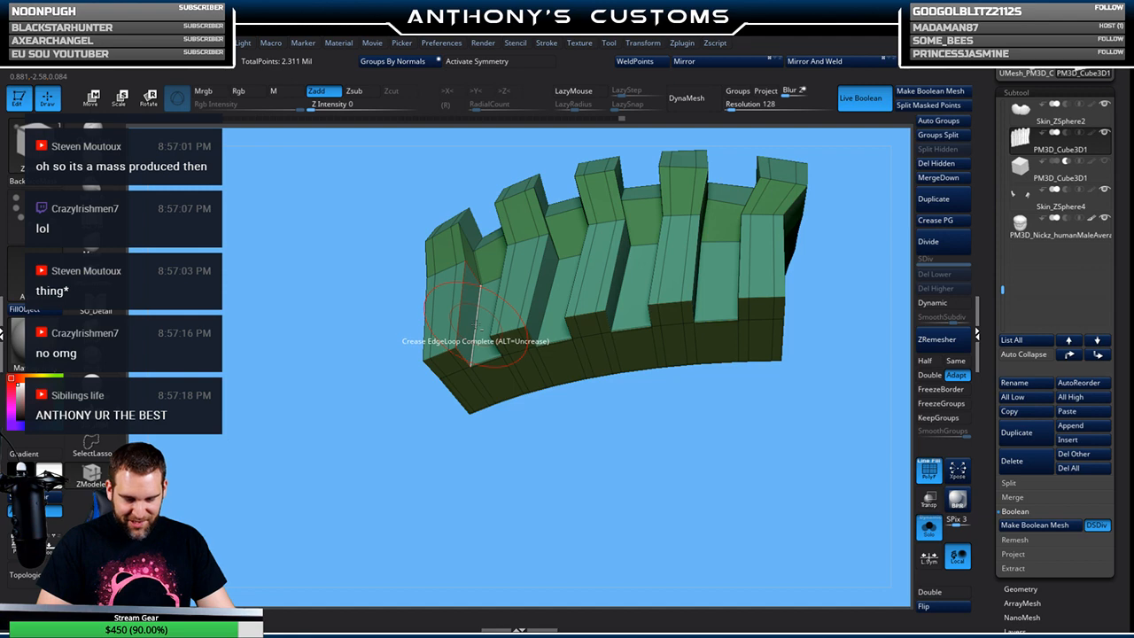
left_click(936, 302)
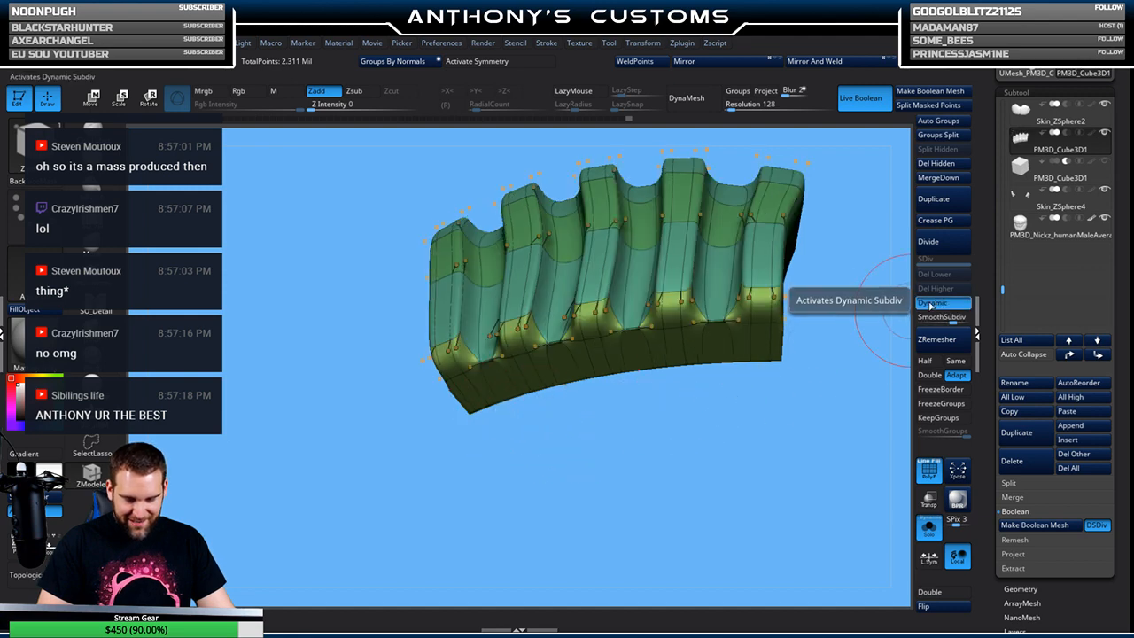
left_click(931, 302)
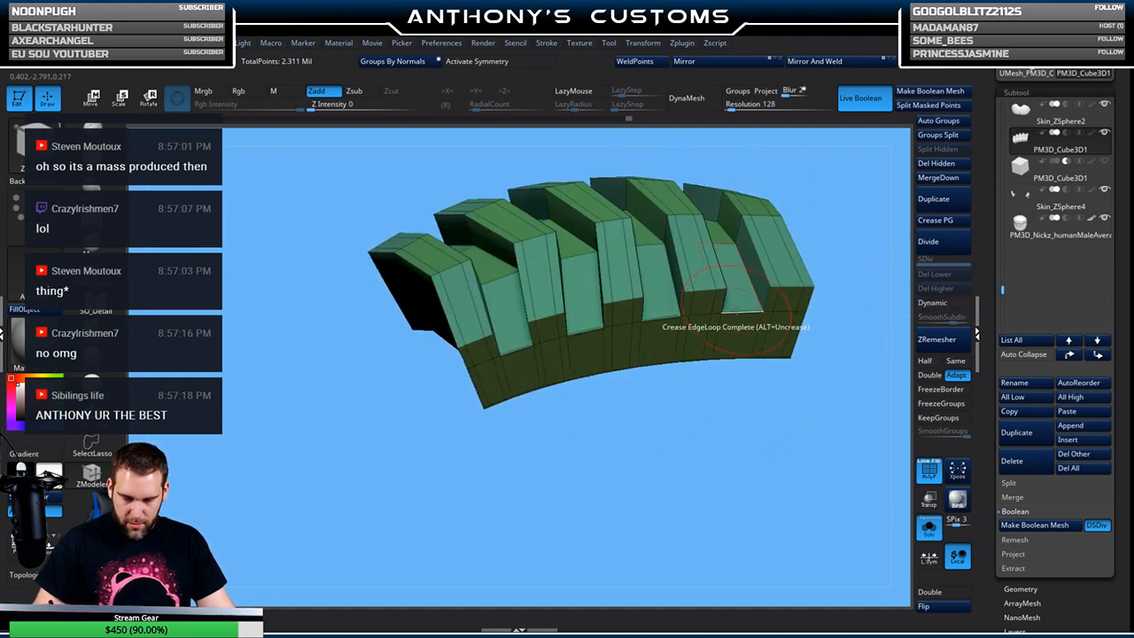
key("space")
left_click(791, 345)
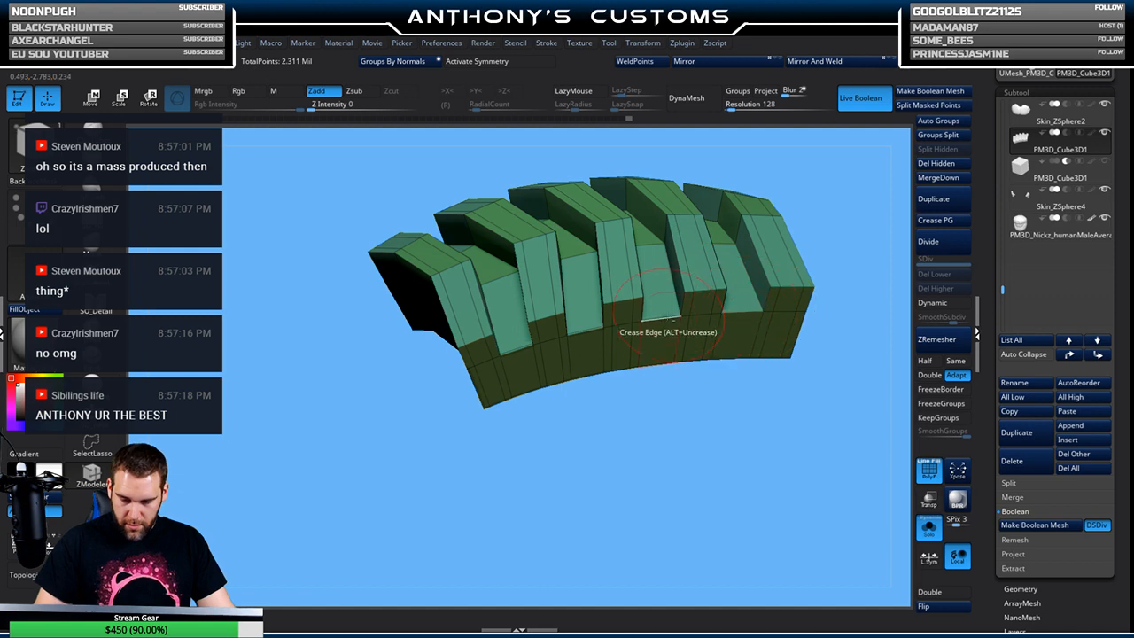
left_click_drag(543, 399, 714, 266)
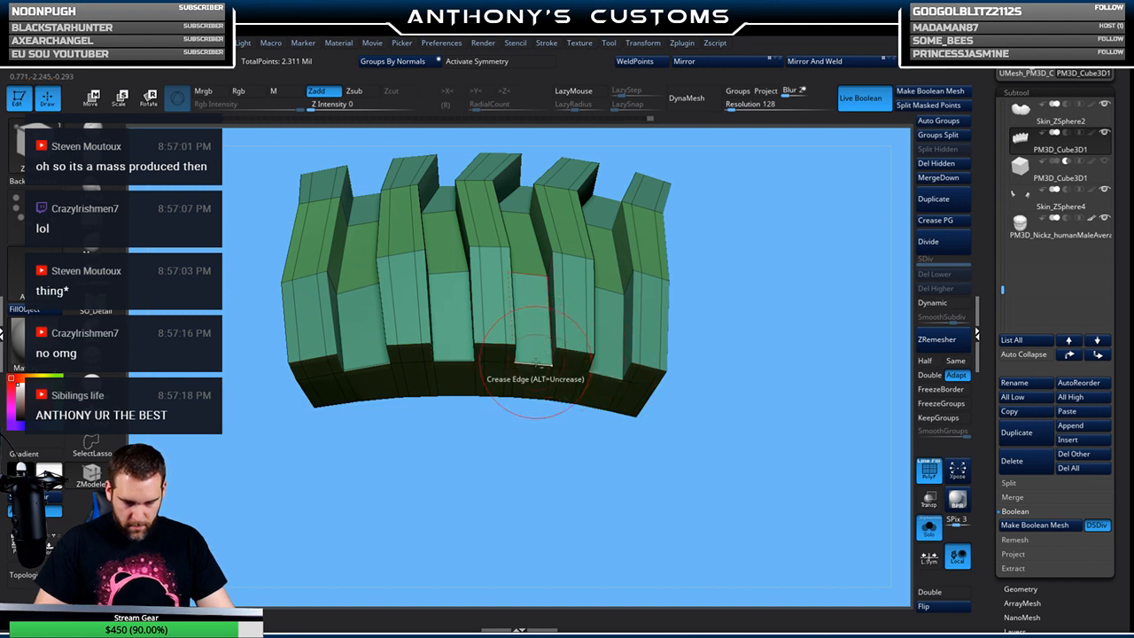
Examine the slats with dynamic subdivision in place on the full torso, outside Solo mode
left_click(932, 302)
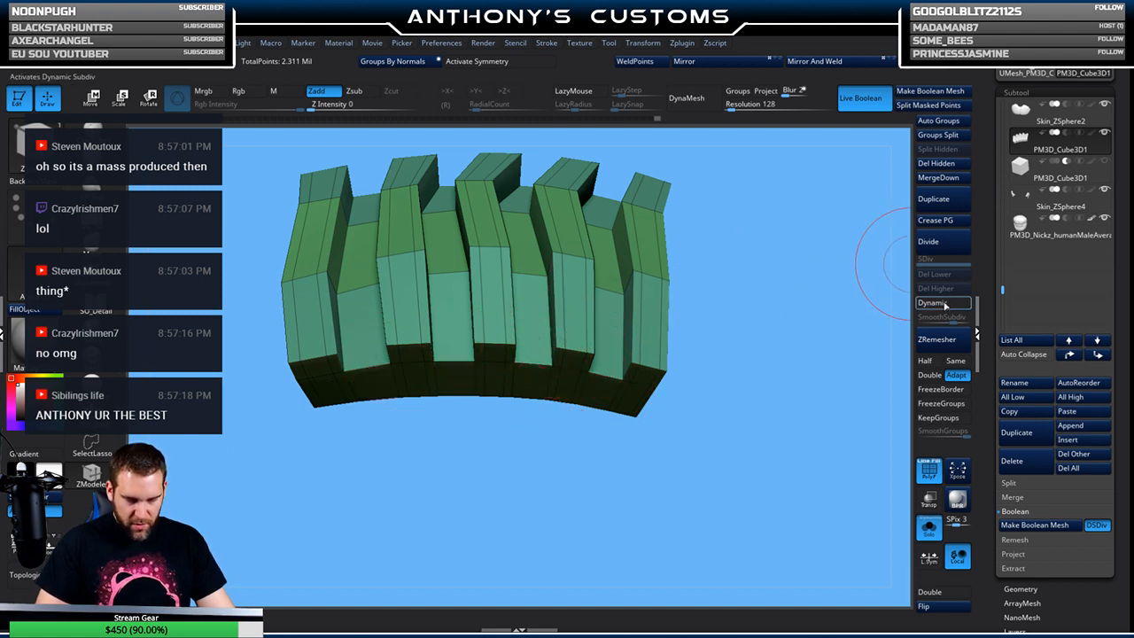
left_click_drag(758, 357, 736, 381)
left_click(928, 526)
mouse_move(742, 312)
left_mouse_down()
mouse_move(722, 190)
mouse_move(713, 317)
mouse_move(710, 243)
mouse_move(760, 307)
mouse_move(814, 273)
mouse_move(738, 277)
mouse_move(740, 325)
mouse_move(671, 300)
mouse_move(751, 284)
mouse_move(767, 292)
mouse_move(769, 312)
mouse_move(743, 317)
mouse_move(762, 312)
mouse_move(745, 295)
left_mouse_up()
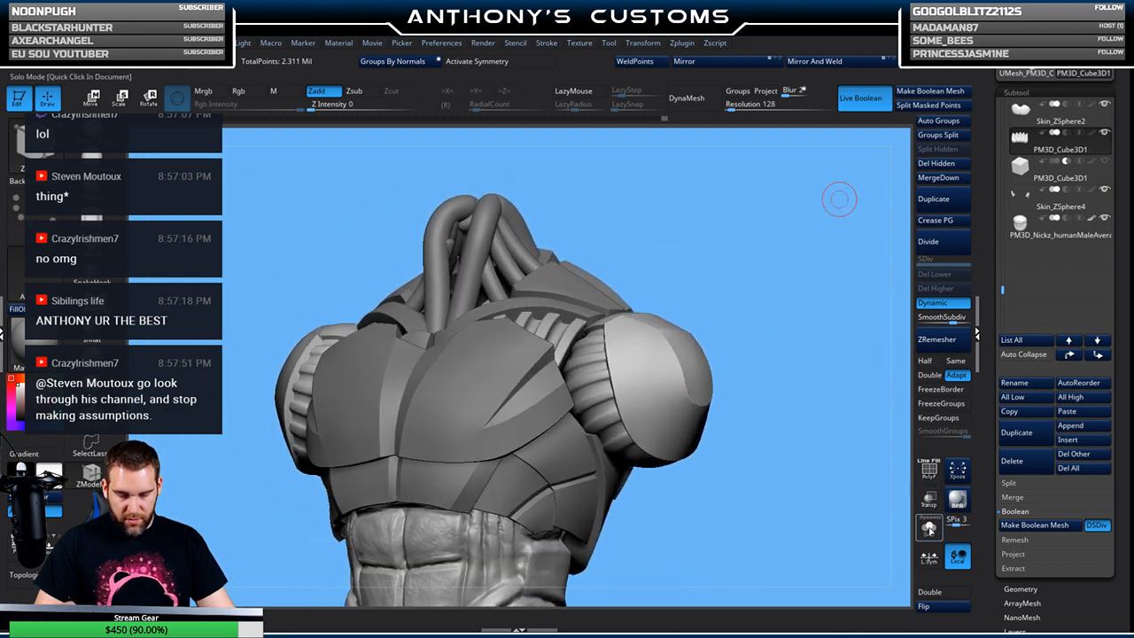
Isolate the unsubdivided slats with polyframe and assign the faces of all the grooves between them to one polygroup
left_click(929, 527)
key("shift+f")
key("shift+d")
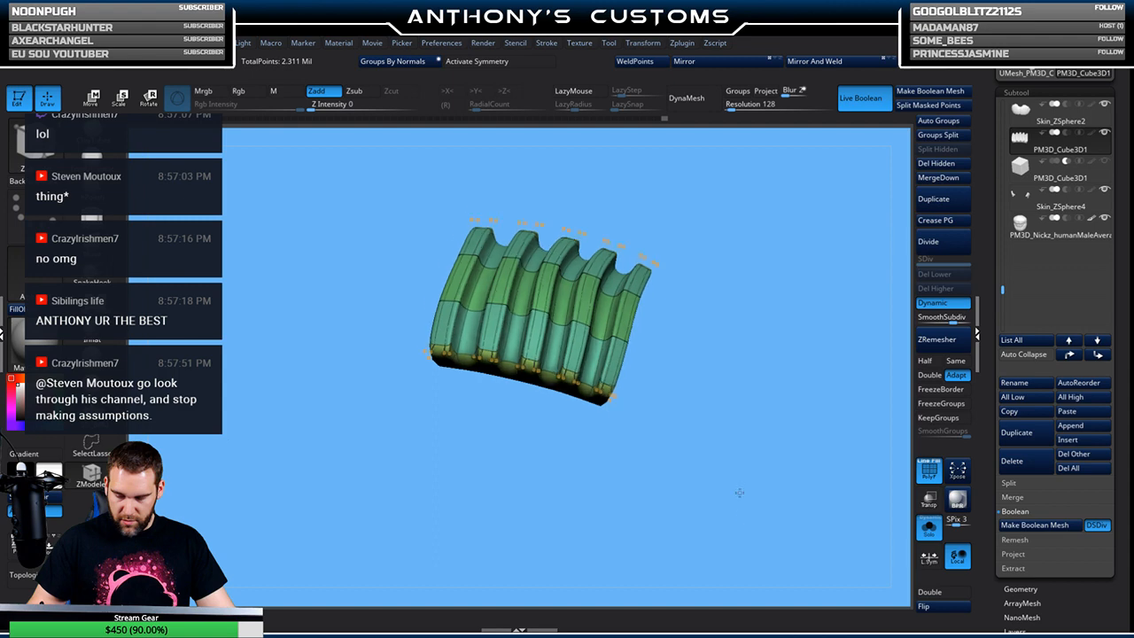
left_click_drag(823, 390, 655, 390)
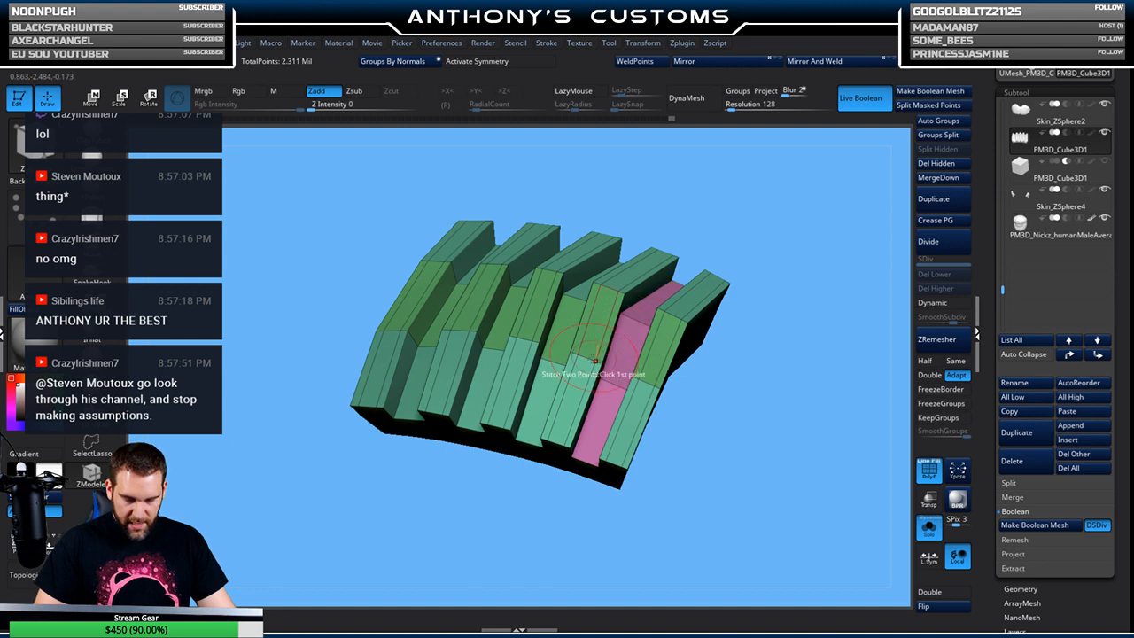
left_click_drag(763, 200, 744, 273)
mouse_move(489, 397)
left_mouse_down("alt")
mouse_move(518, 251)
mouse_move(439, 297)
mouse_move(421, 358)
left_mouse_up("alt")
mouse_move(767, 363)
left_mouse_down()
mouse_move(771, 333)
mouse_move(719, 324)
left_mouse_up()
right_click(624, 378)
left_click_drag(788, 355, 767, 263)
left_click_drag(630, 337, 631, 331)
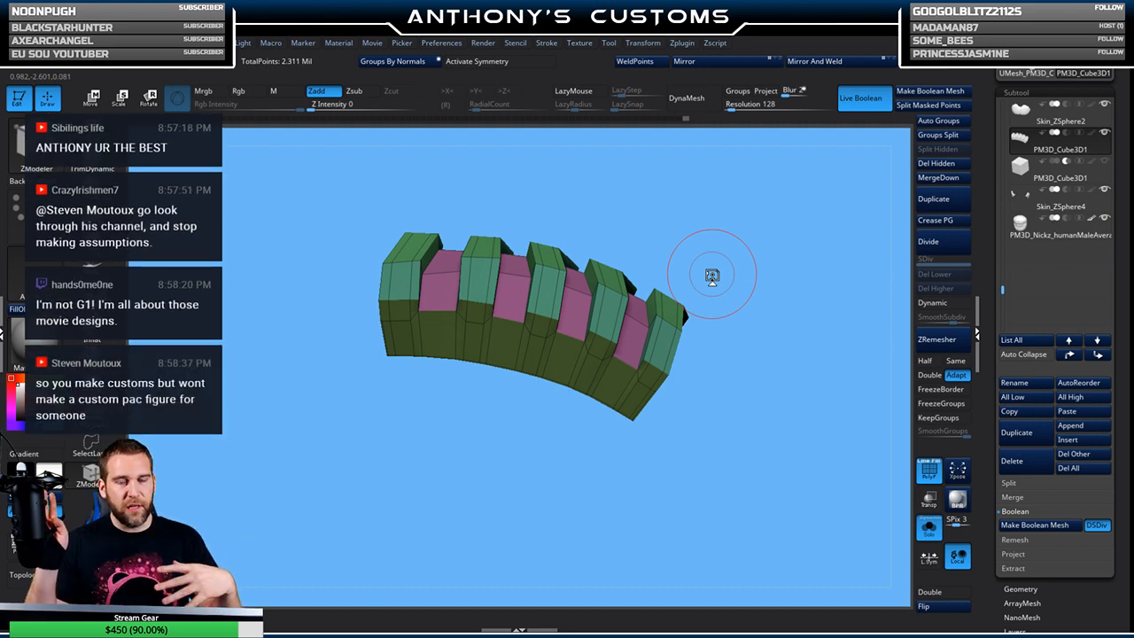
Preview the slats with dynamic subdivision and no polyframe, and examine their fit beneath the shoulder band on the full torso
key("d")
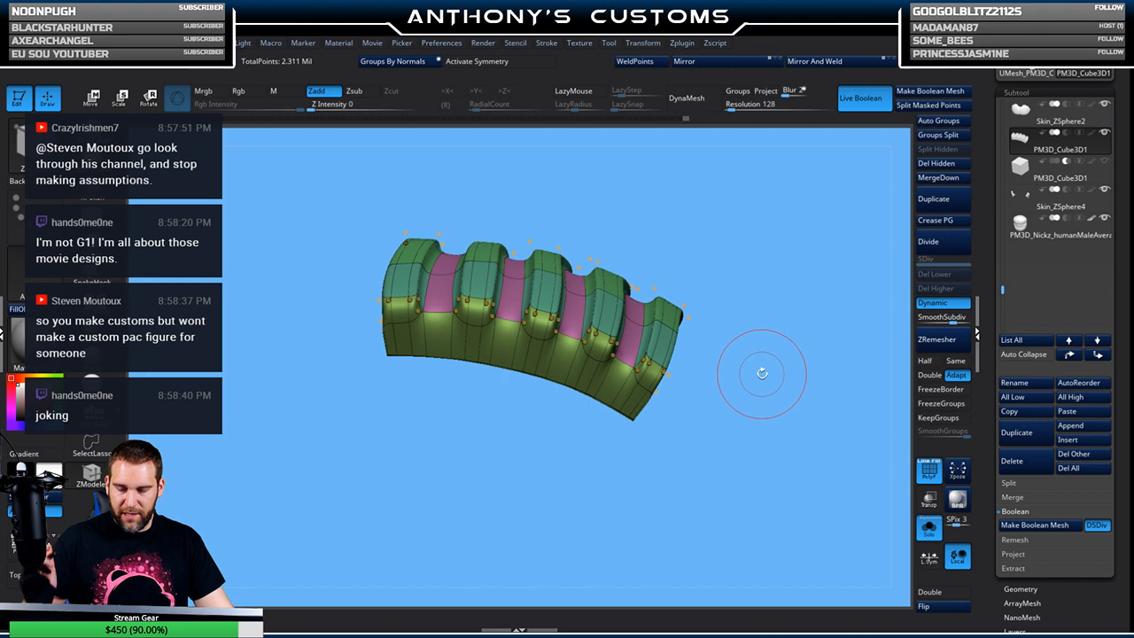
key("shift+f")
mouse_move(754, 375)
left_mouse_down()
mouse_move(745, 504)
mouse_move(765, 384)
left_mouse_up()
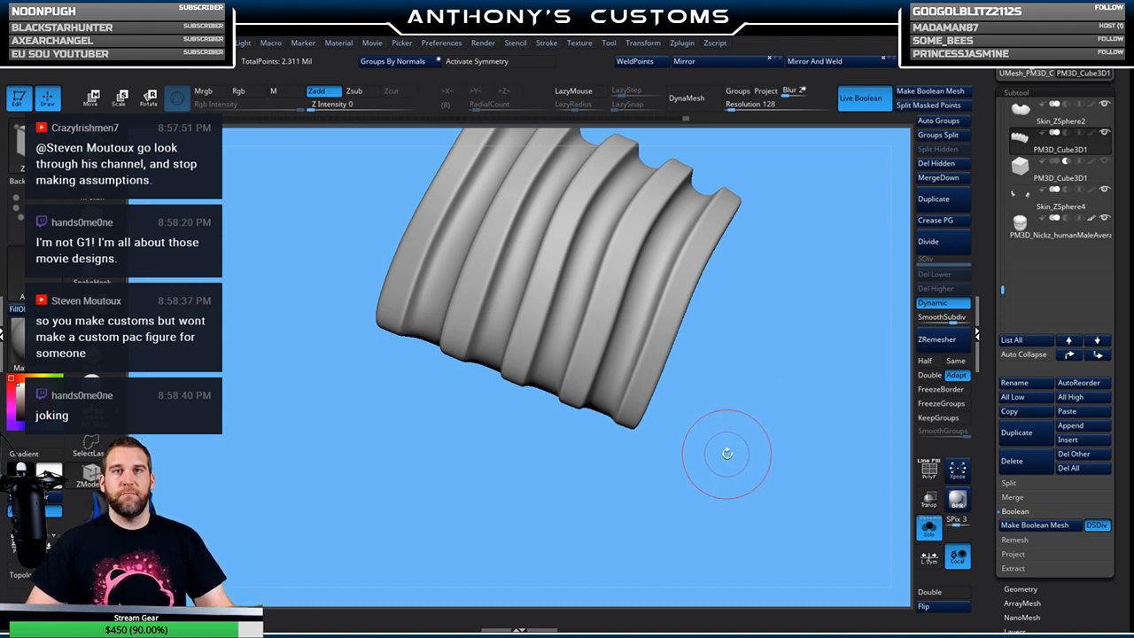
left_click_drag(734, 461, 759, 447)
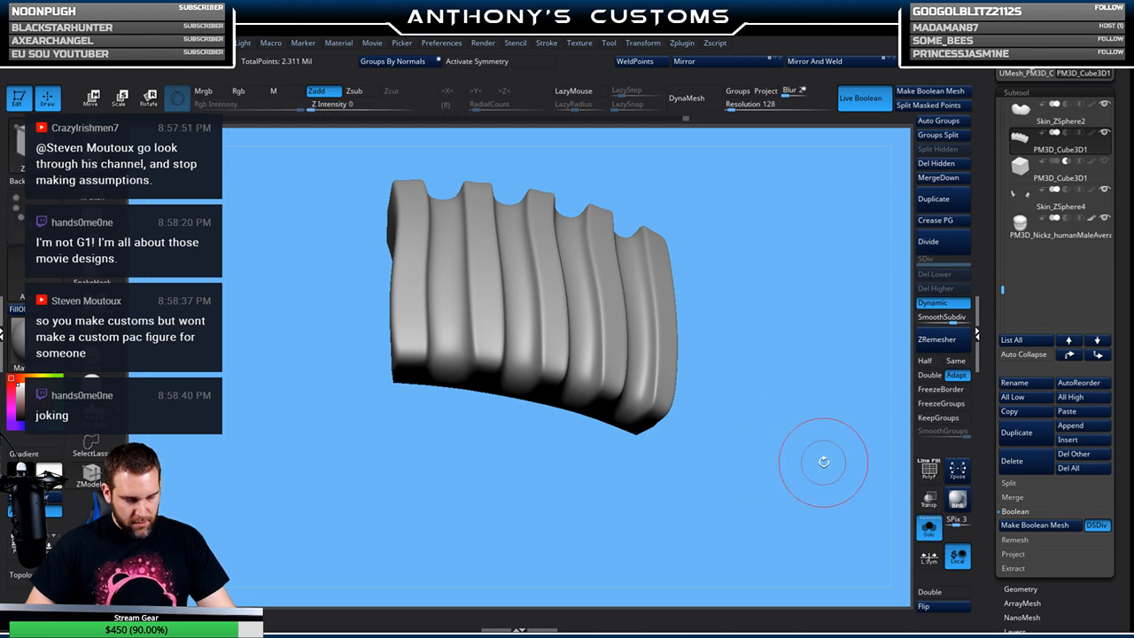
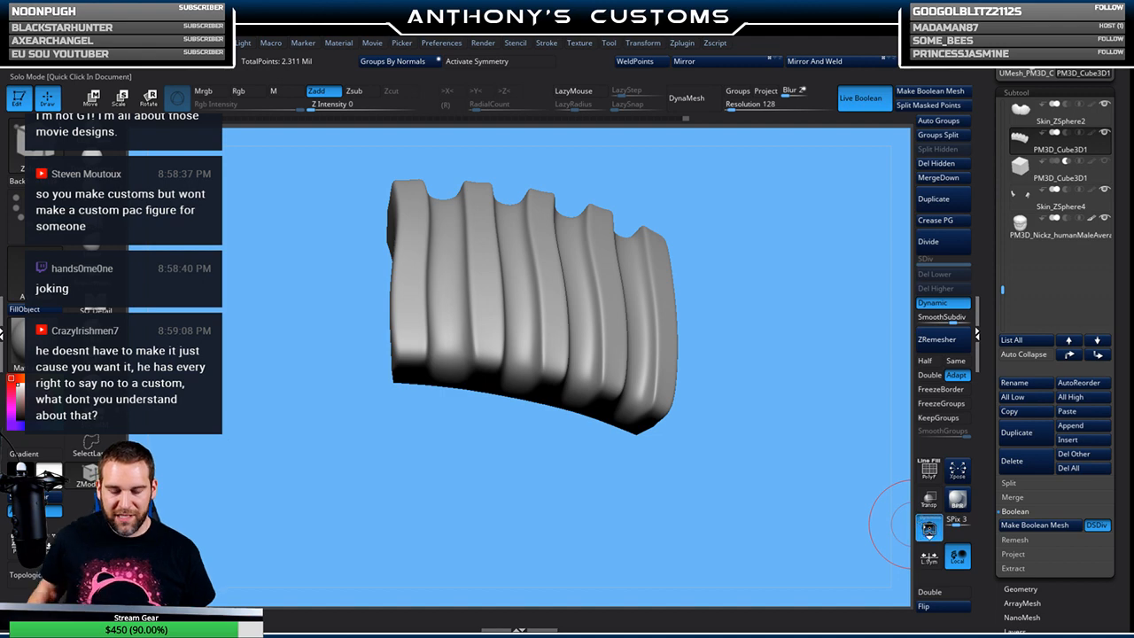
left_click(928, 528)
key("f")
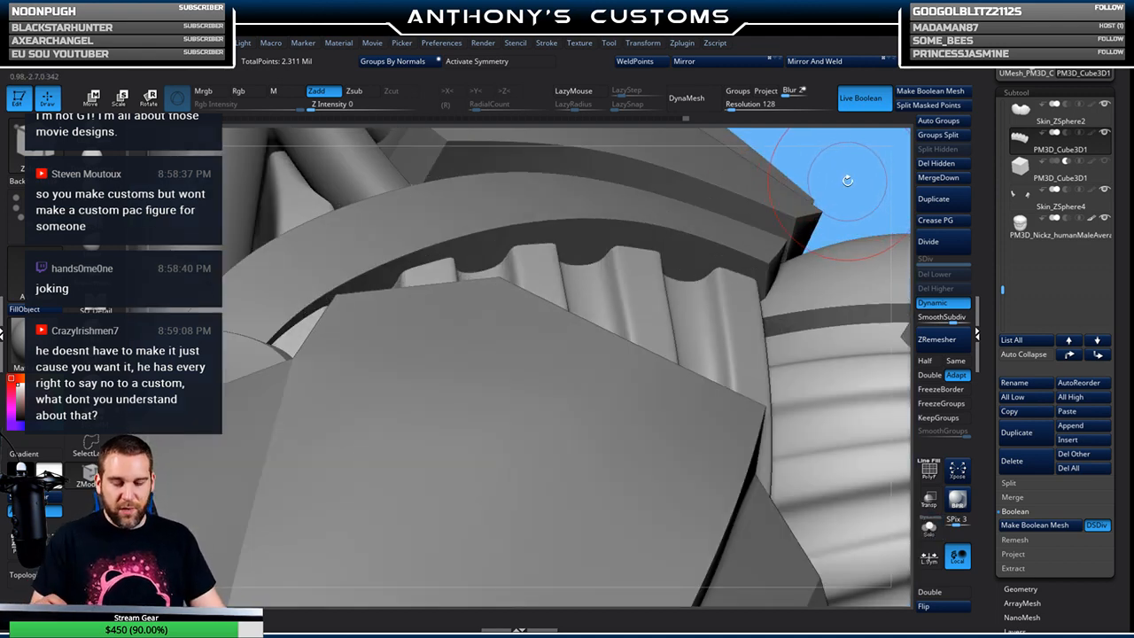
key("f")
mouse_move(844, 259)
left_mouse_down()
mouse_move(833, 278)
mouse_move(798, 279)
mouse_move(779, 222)
mouse_move(835, 238)
mouse_move(762, 235)
mouse_move(784, 226)
mouse_move(824, 259)
mouse_move(817, 229)
left_mouse_up()
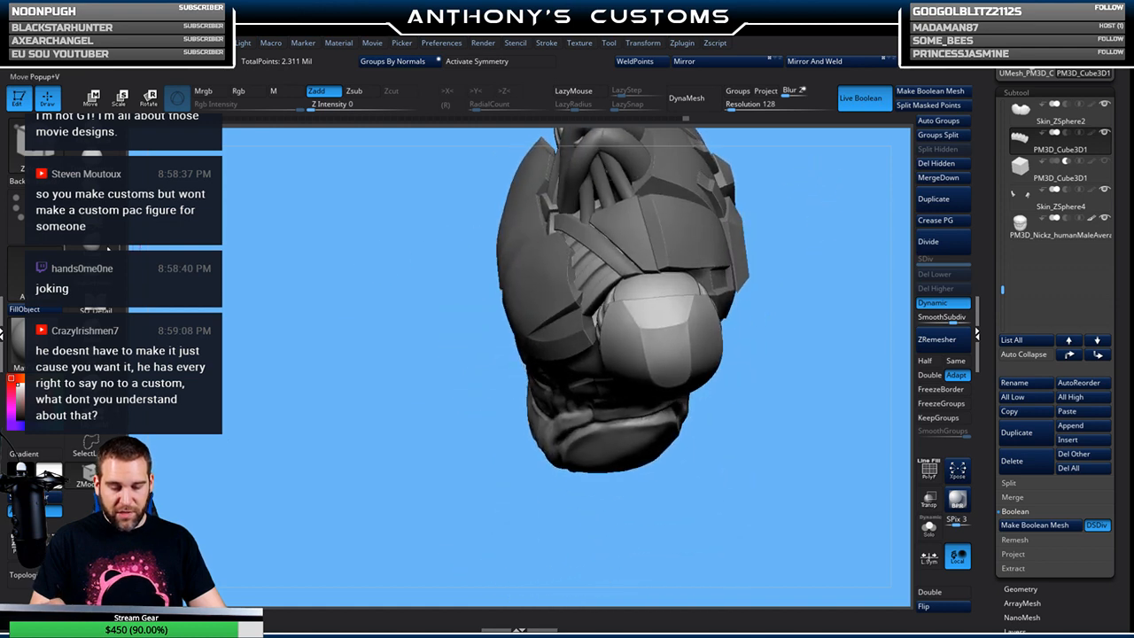
Choose the Move brush, adjust its draw size, and isolate the slats with polyframe to inspect their shape
left_click(92, 332)
key("space")
mouse_move(789, 297)
left_mouse_down()
mouse_move(819, 298)
mouse_move(810, 262)
mouse_move(830, 255)
left_mouse_up()
left_click(928, 527)
left_click_drag(780, 463, 789, 334)
left_click_drag(681, 311, 668, 248)
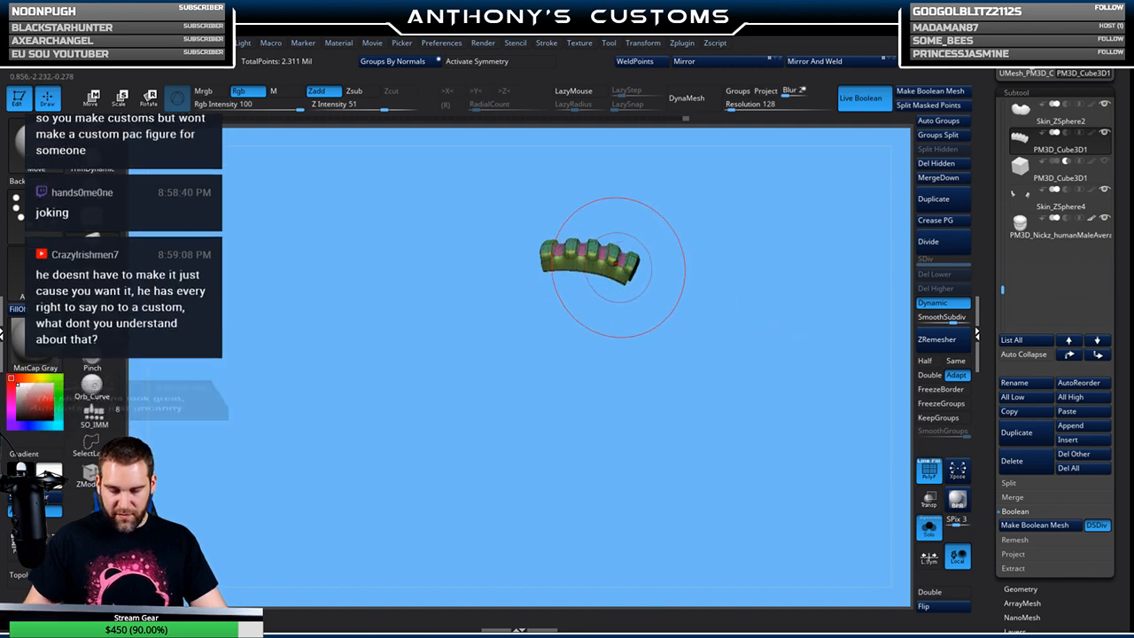
Show the full torso again, resize the Move brush, and reshape the slats' outer edge beside the shoulder ball
left_click(929, 527)
left_click_drag(873, 451, 792, 189)
key("space")
left_click_drag(848, 157, 795, 165)
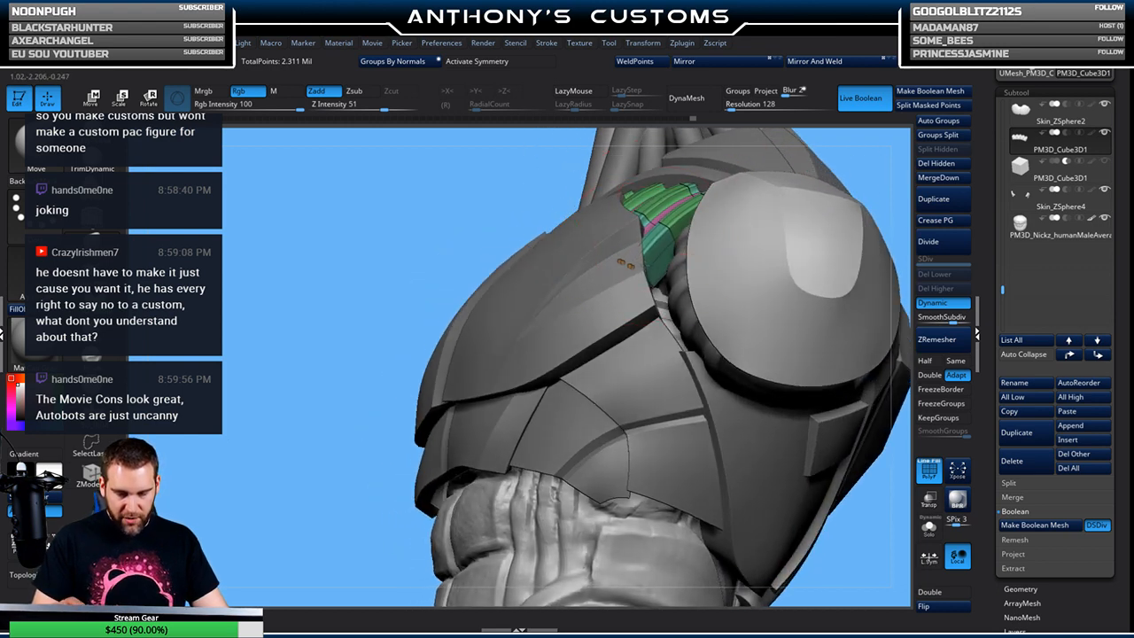
left_click_drag(652, 263, 660, 207)
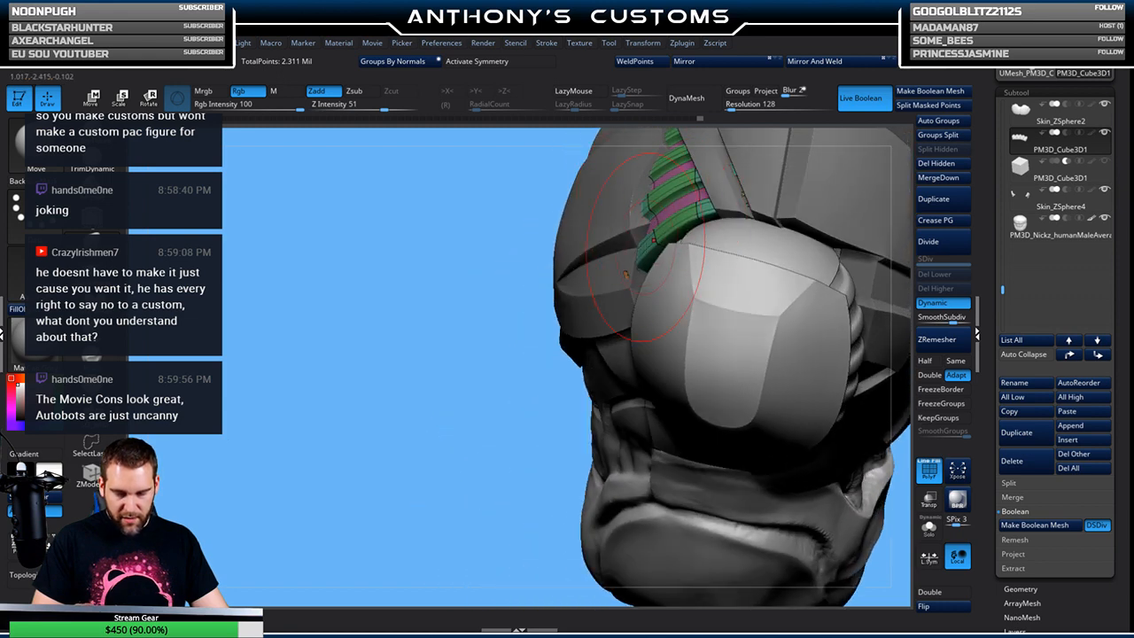
left_click_drag(443, 431, 549, 390)
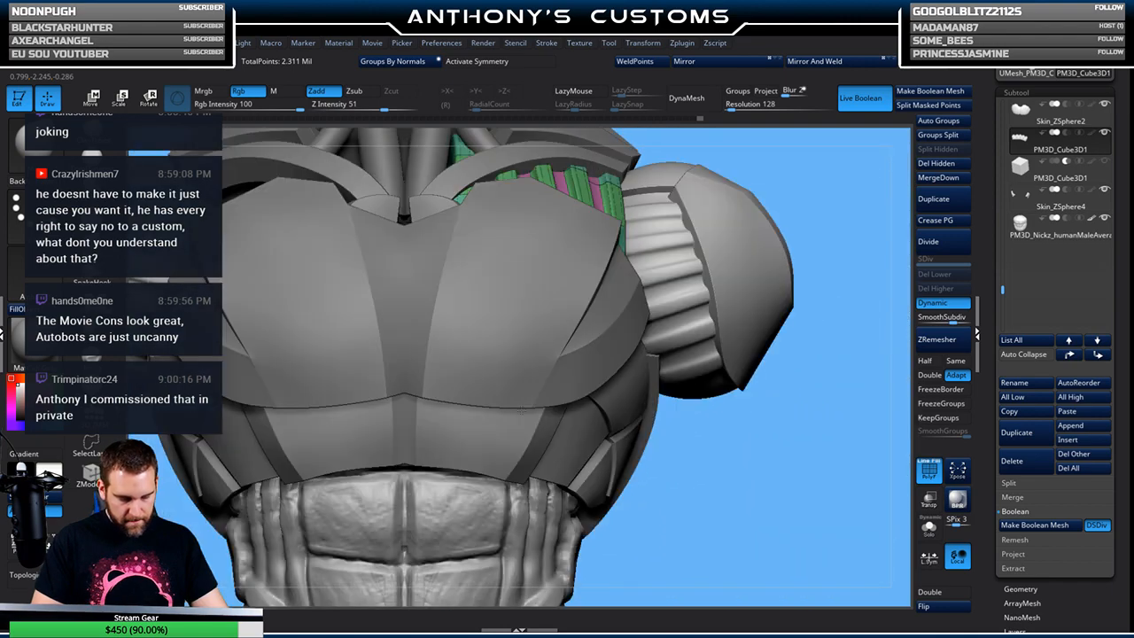
Check the slats' outer edge against the chest plate and shoulder ball from several angles, with and without polyframe
left_click_drag(838, 213, 822, 289, "alt")
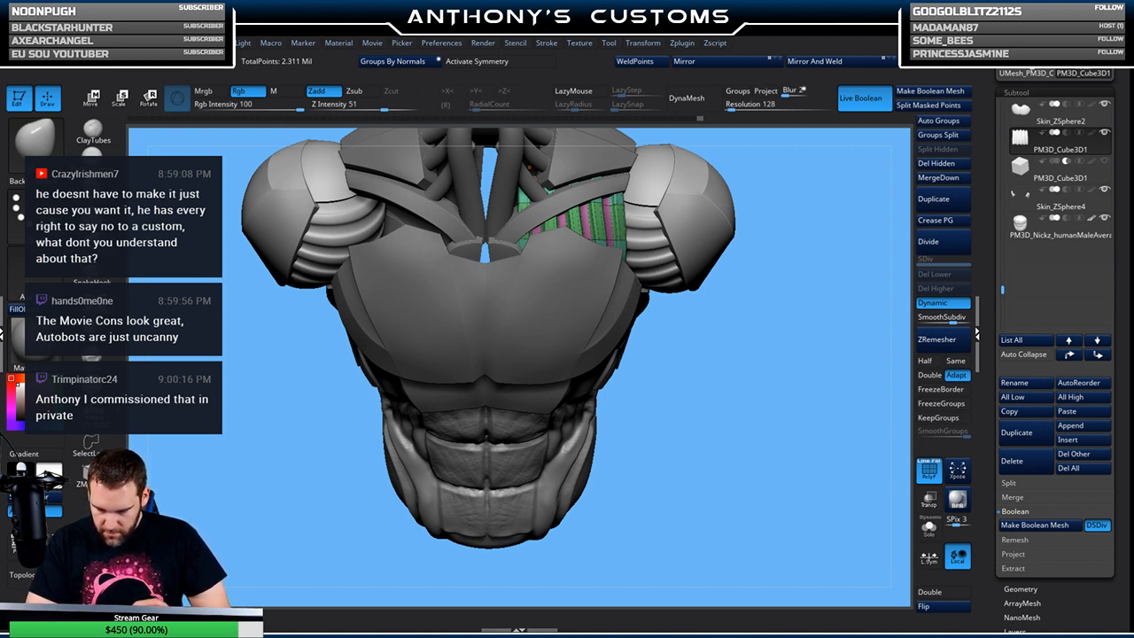
mouse_move(706, 375)
left_mouse_down()
mouse_move(830, 243)
mouse_move(823, 337)
left_mouse_up()
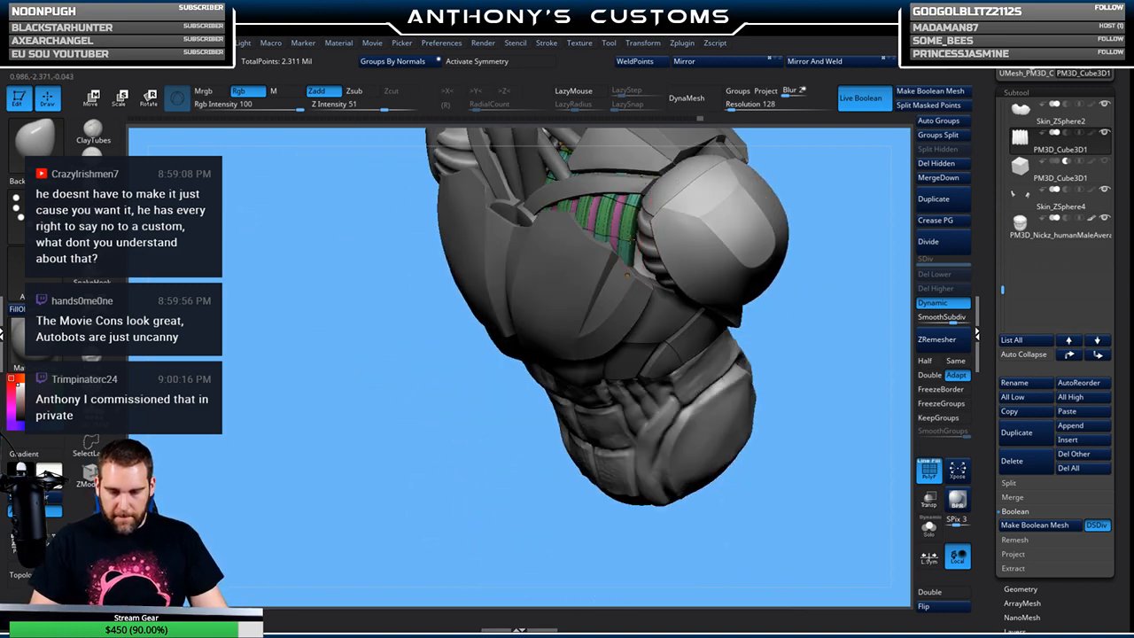
left_click_drag(803, 206, 835, 177)
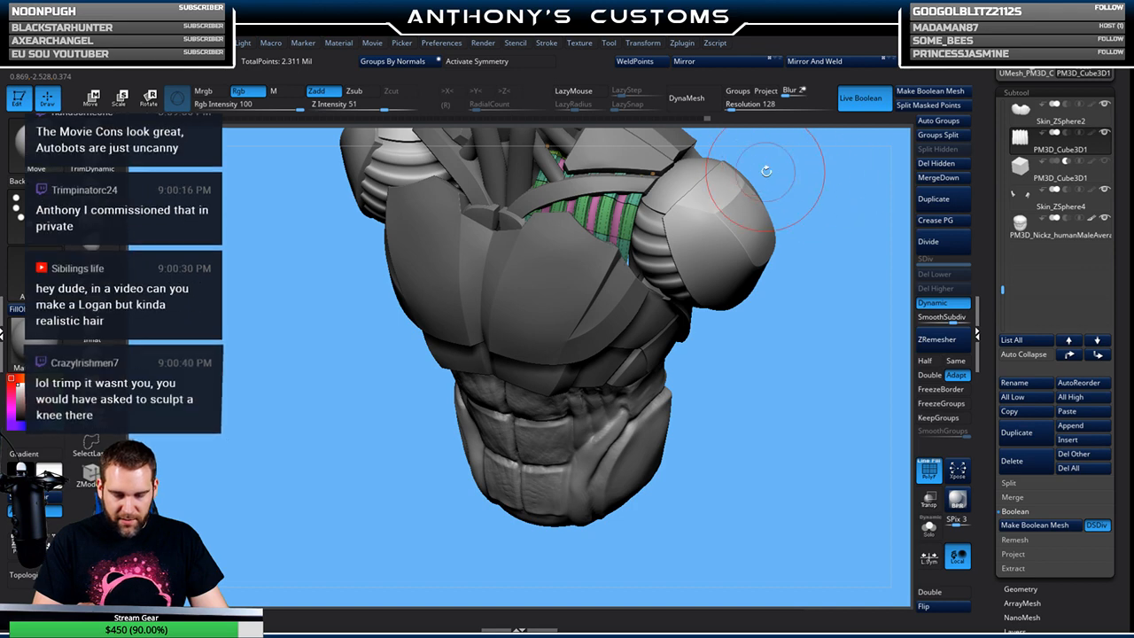
left_click_drag(753, 370, 758, 364, "shift")
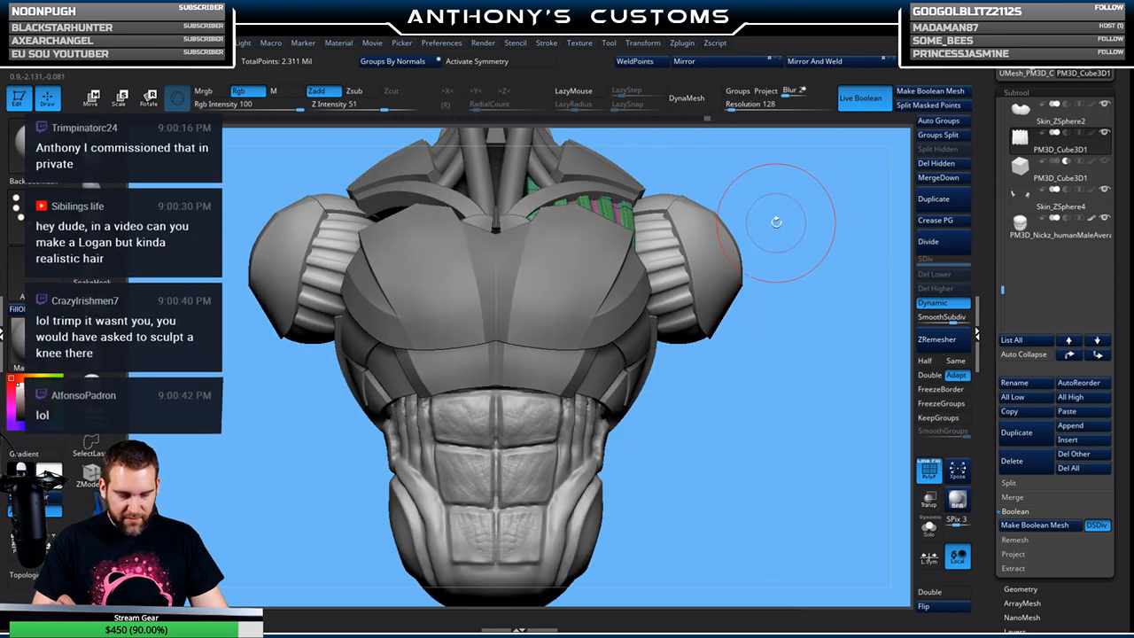
mouse_move(779, 209)
left_mouse_down()
mouse_move(788, 326)
mouse_move(641, 202)
left_mouse_up()
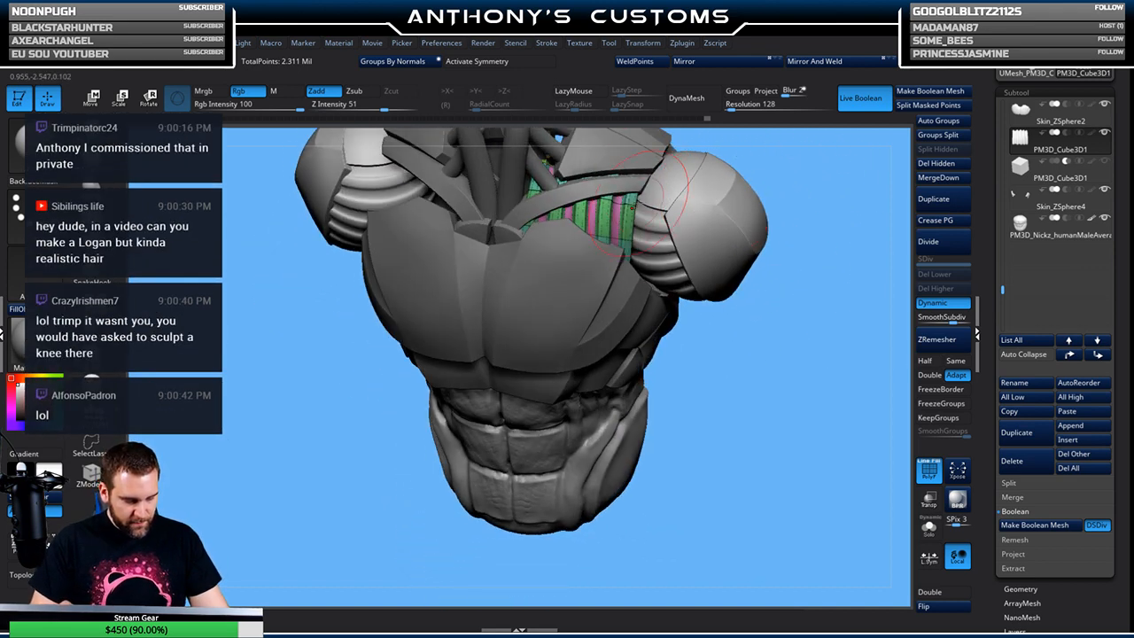
left_click_drag(755, 311, 838, 218)
mouse_move(836, 309)
left_mouse_down()
mouse_move(851, 257)
mouse_move(821, 286)
mouse_move(823, 271)
left_mouse_up()
mouse_move(784, 443)
left_mouse_down("alt")
mouse_move(779, 427)
mouse_move(772, 436)
mouse_move(785, 416)
mouse_move(788, 427)
mouse_move(787, 377)
left_mouse_up("alt")
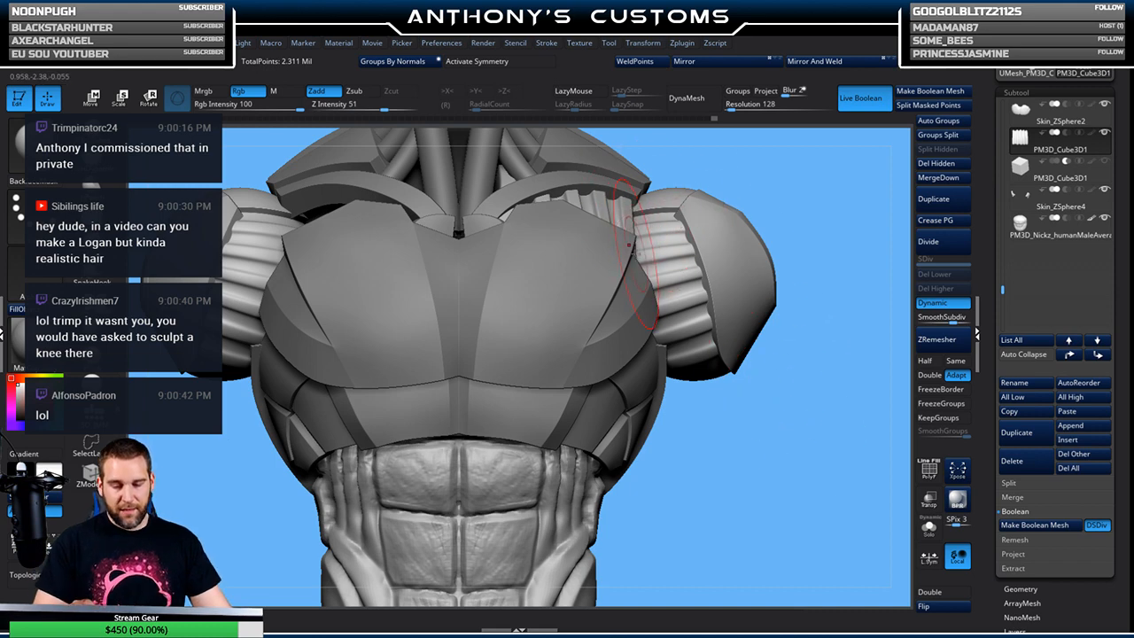
Mirror the slats to the opposite side of the torso and save the project
mouse_move(831, 187)
left_mouse_down()
mouse_move(785, 231)
mouse_move(817, 195)
left_mouse_up()
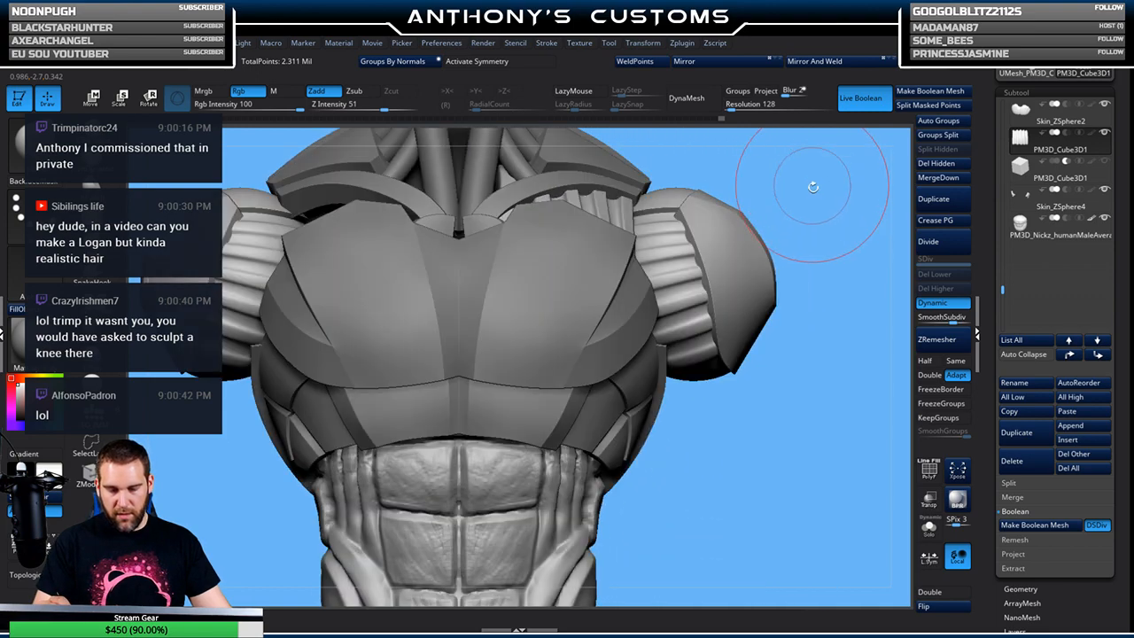
mouse_move(787, 369)
left_mouse_down("alt")
mouse_move(767, 309)
mouse_move(783, 319)
left_mouse_up("alt")
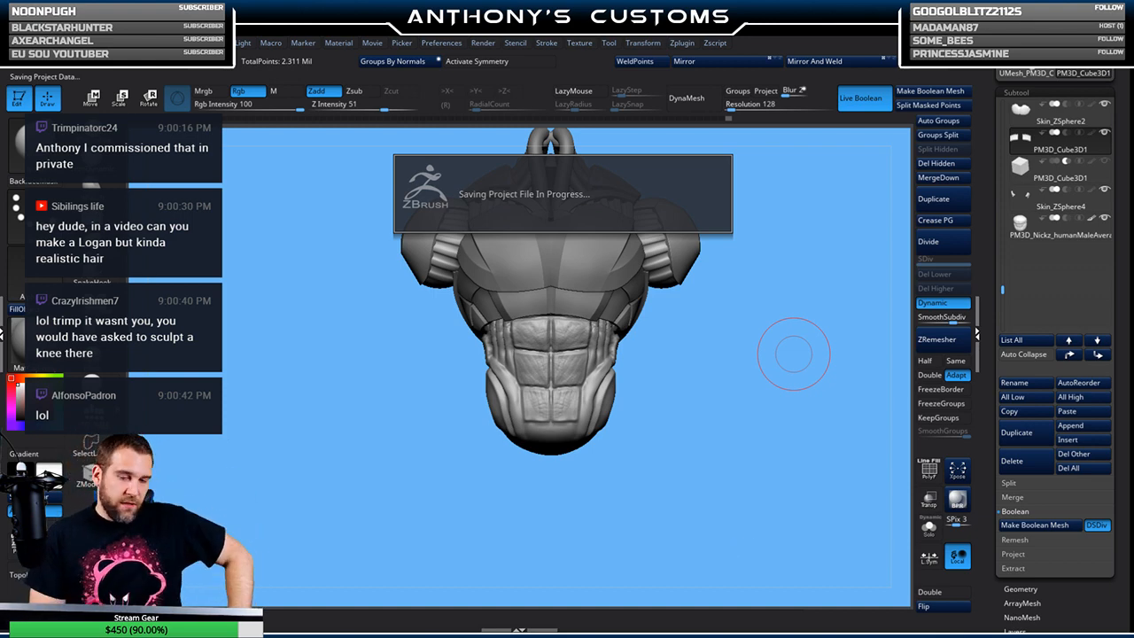
left_click_drag(794, 354, 738, 543)
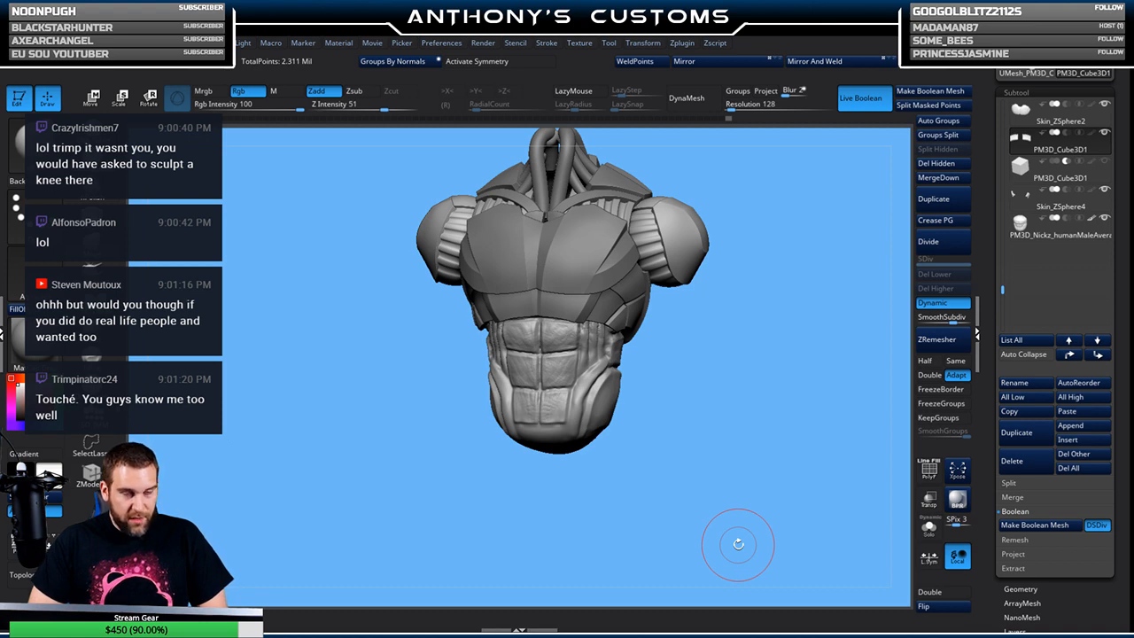
Examine the mirrored slats beneath both shoulder bands and select the chest piece's subtool
left_click_drag(738, 544, 759, 400)
left_click_drag(762, 319, 784, 404, "alt")
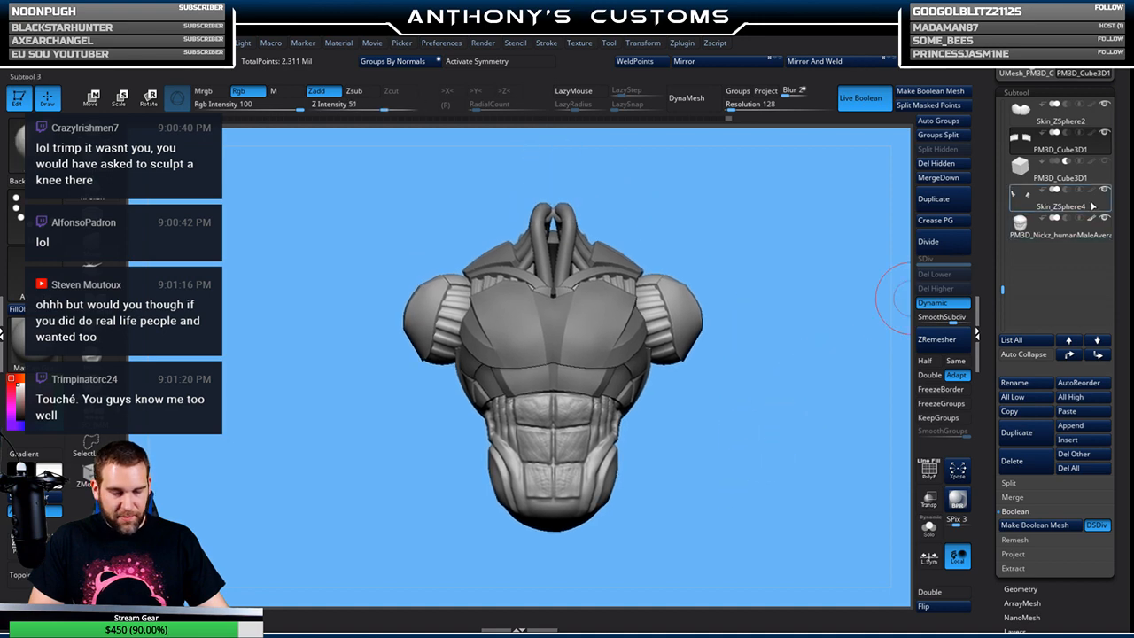
mouse_move(1045, 134)
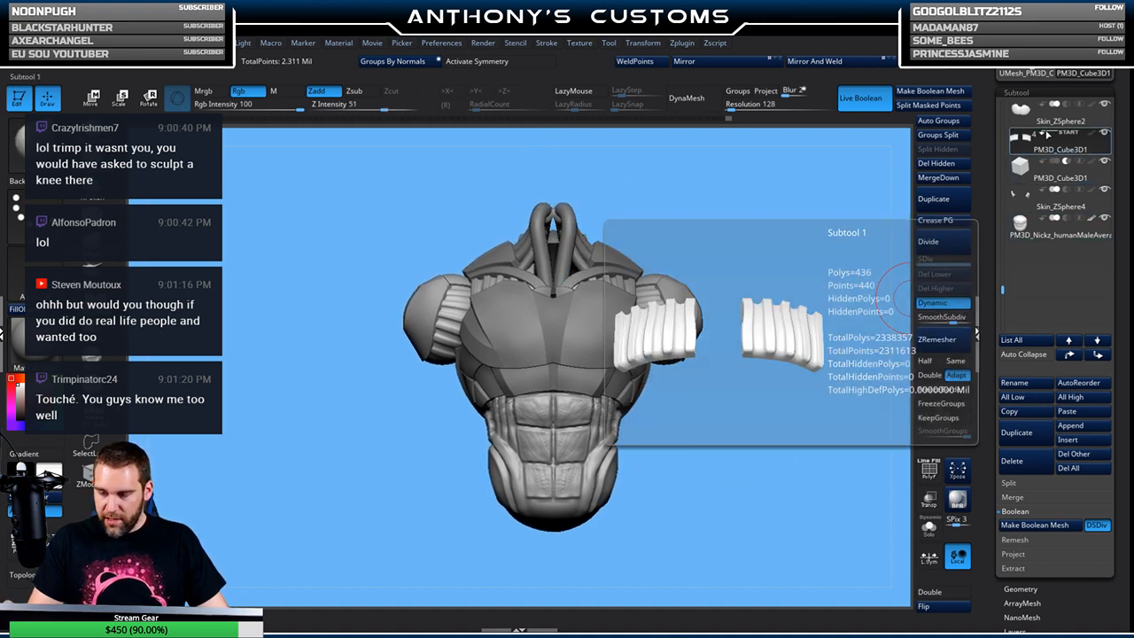
left_click_drag(822, 344, 798, 366)
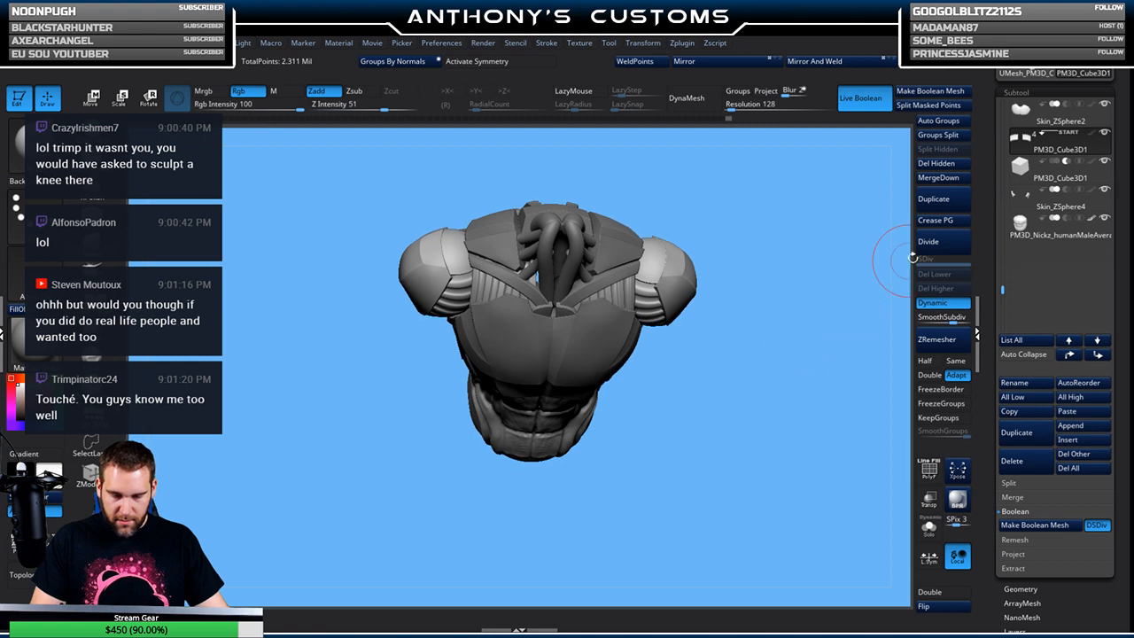
left_click(1025, 177)
left_click_drag(761, 373, 769, 514)
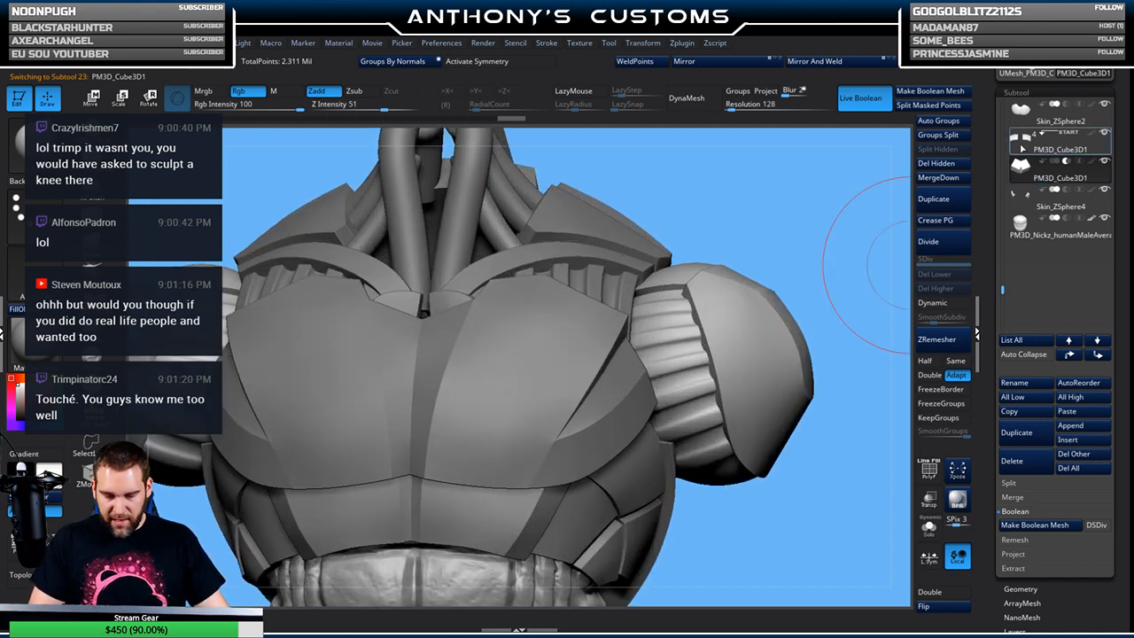
Reselect the slats' subtool, adjust the Move brush's draw size, and nudge the slats' upper area beneath the shoulder band
left_click(1054, 149)
key("space")
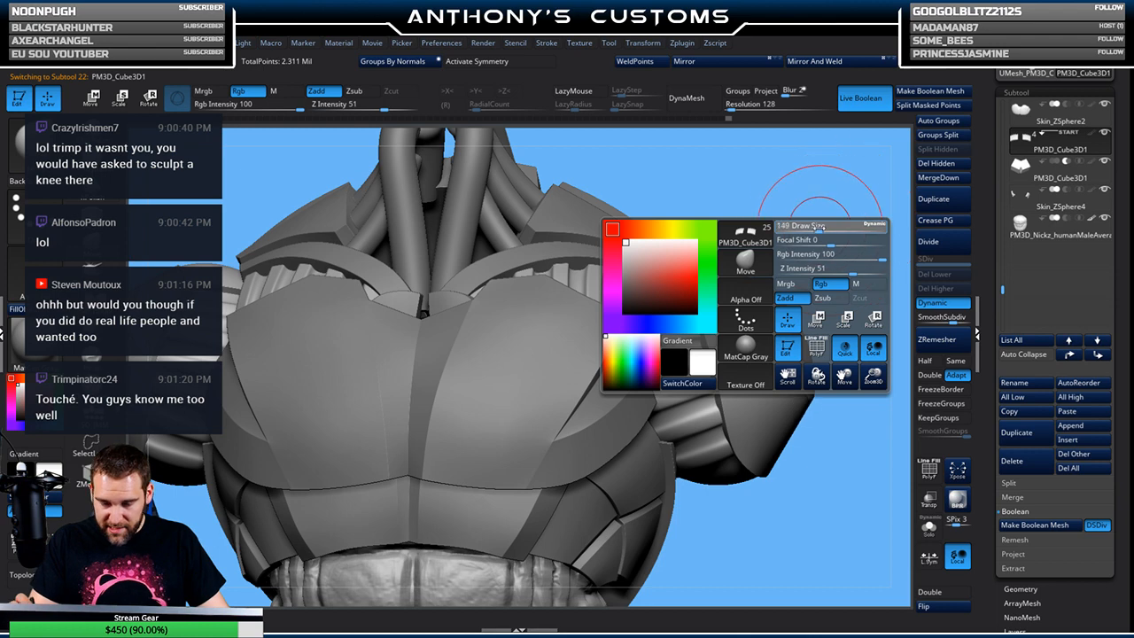
left_click_drag(819, 222, 602, 267)
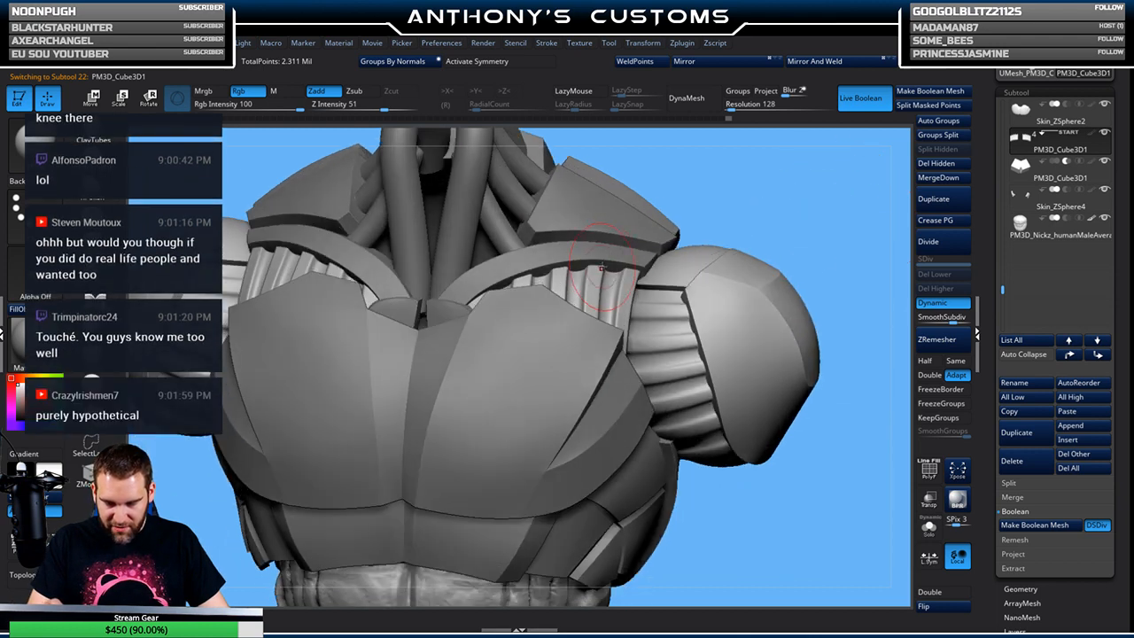
key("space")
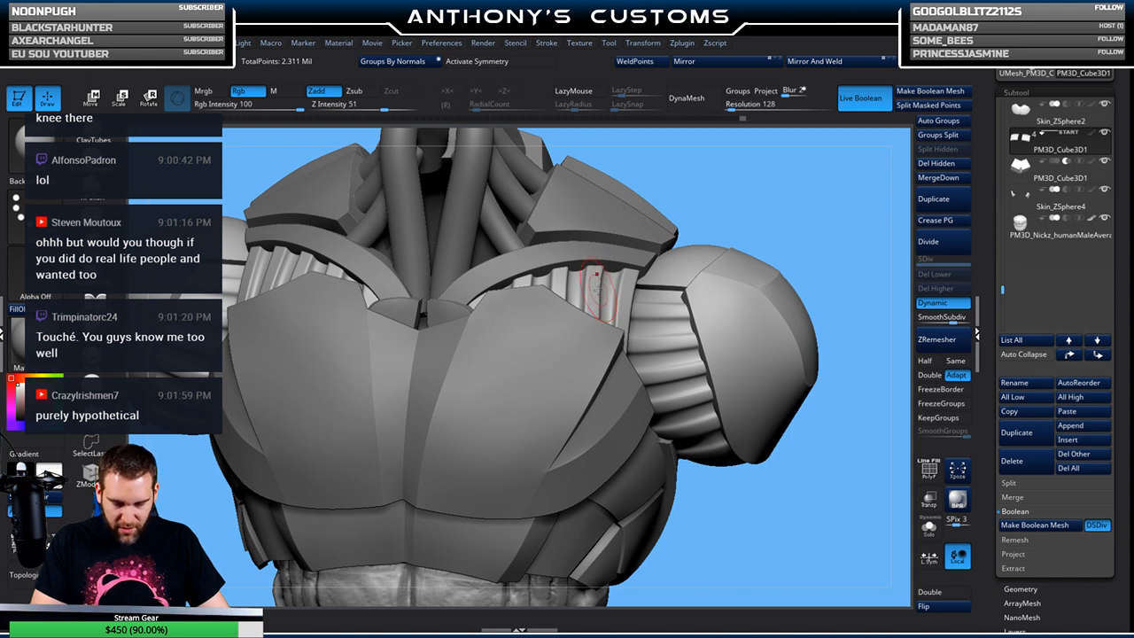
mouse_move(797, 185)
left_mouse_down()
mouse_move(759, 177)
mouse_move(594, 265)
left_mouse_up()
Resize the Move brush and adjust the slats behind the chest plate's edge, checking them from the shoulder's side
key("space")
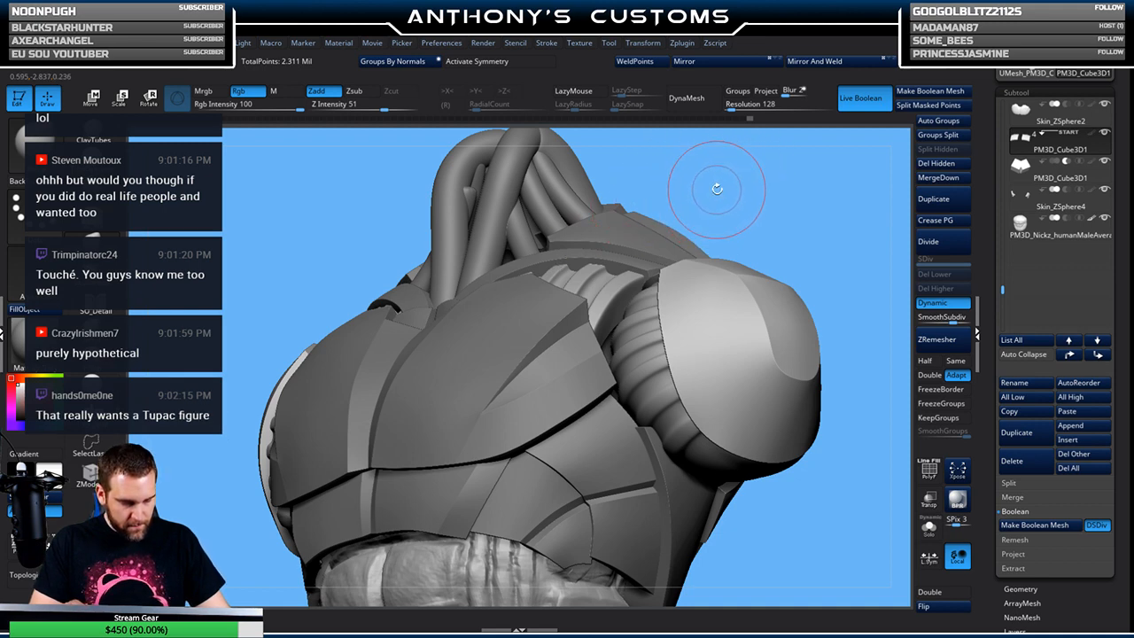
mouse_move(804, 213)
left_mouse_down()
mouse_move(730, 209)
mouse_move(828, 189)
mouse_move(589, 227)
mouse_move(531, 320)
left_mouse_up()
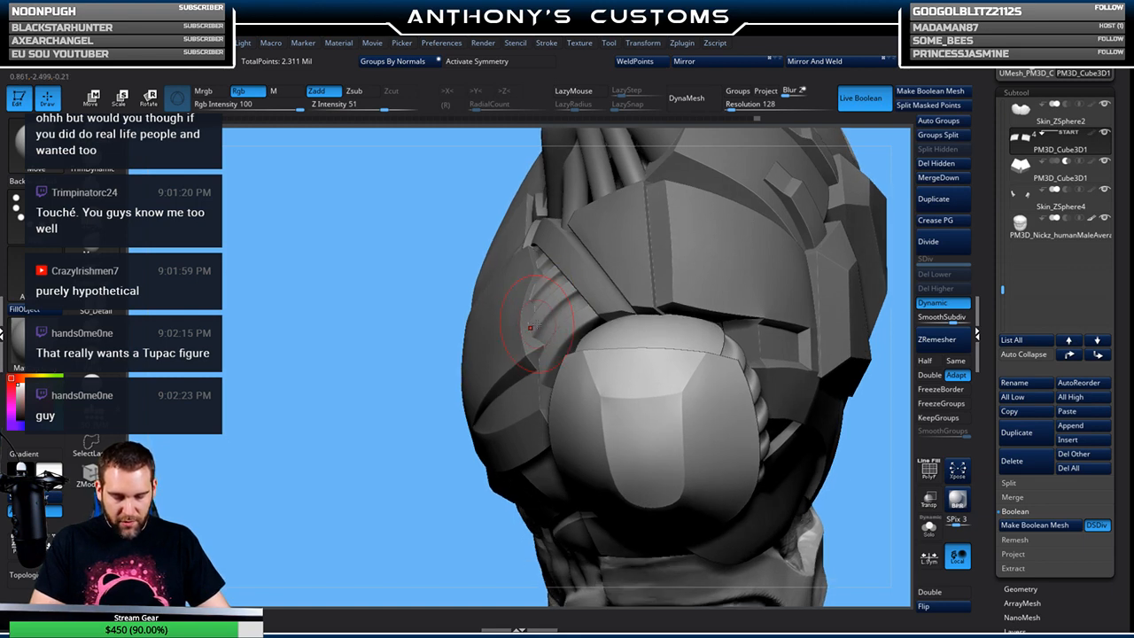
left_click_drag(431, 469, 674, 372)
left_click_drag(819, 208, 857, 217)
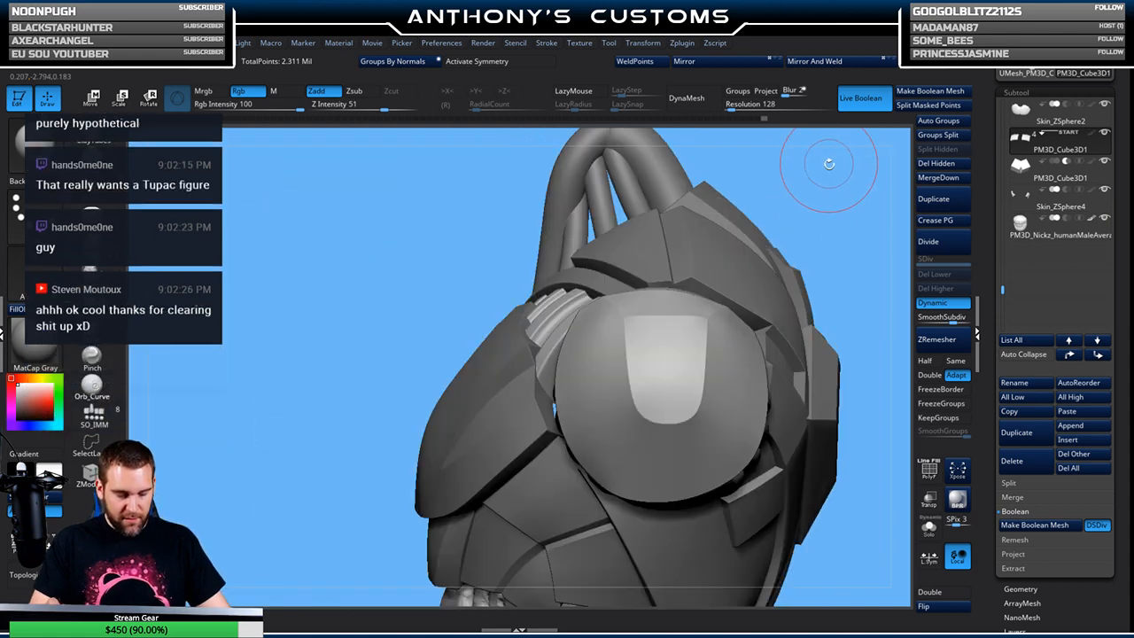
left_click_drag(824, 199, 840, 199)
Change the Move brush's draw size and adjust the outer slats below the shoulder band, using polyframe to check their mesh
key("space")
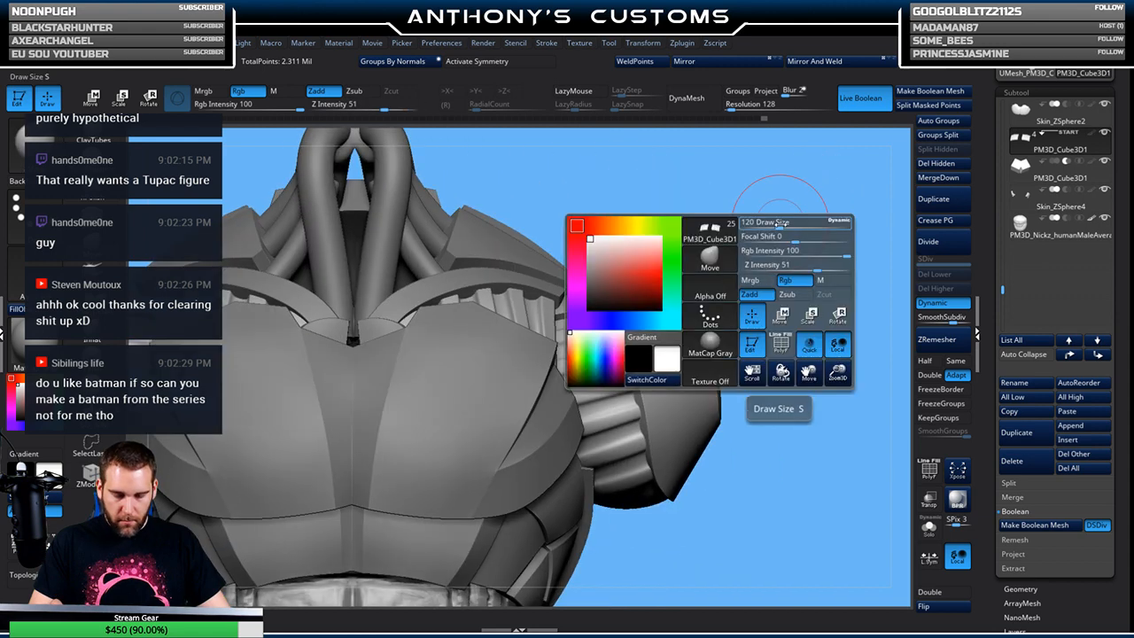
left_click_drag(764, 222, 710, 255)
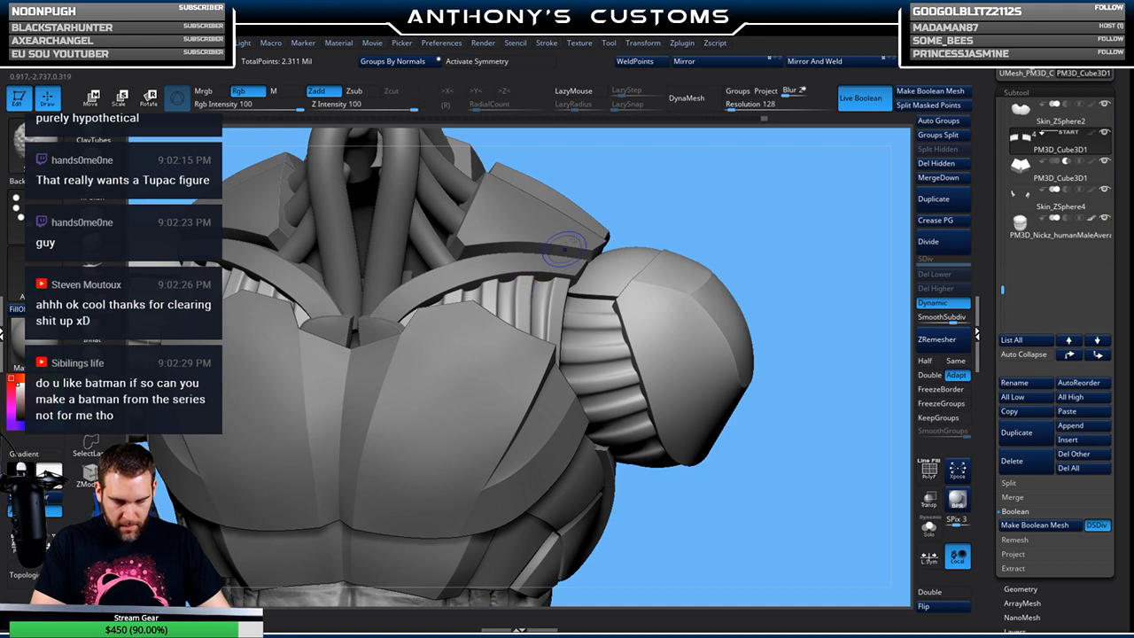
key("shift+f")
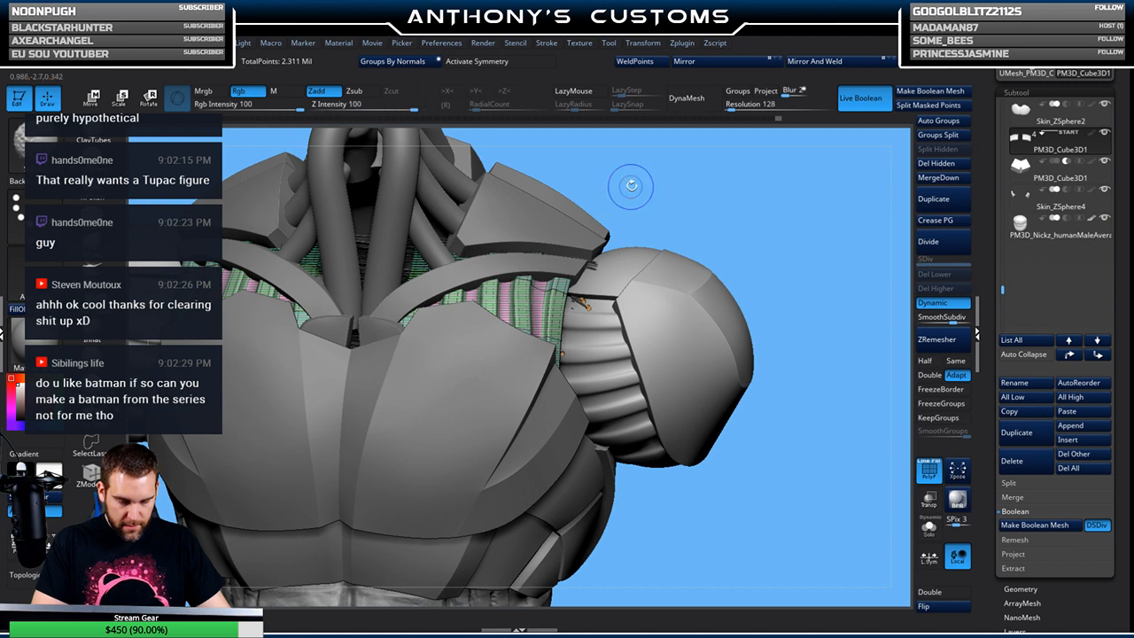
key("shift+f")
left_click_drag(818, 279, 544, 278)
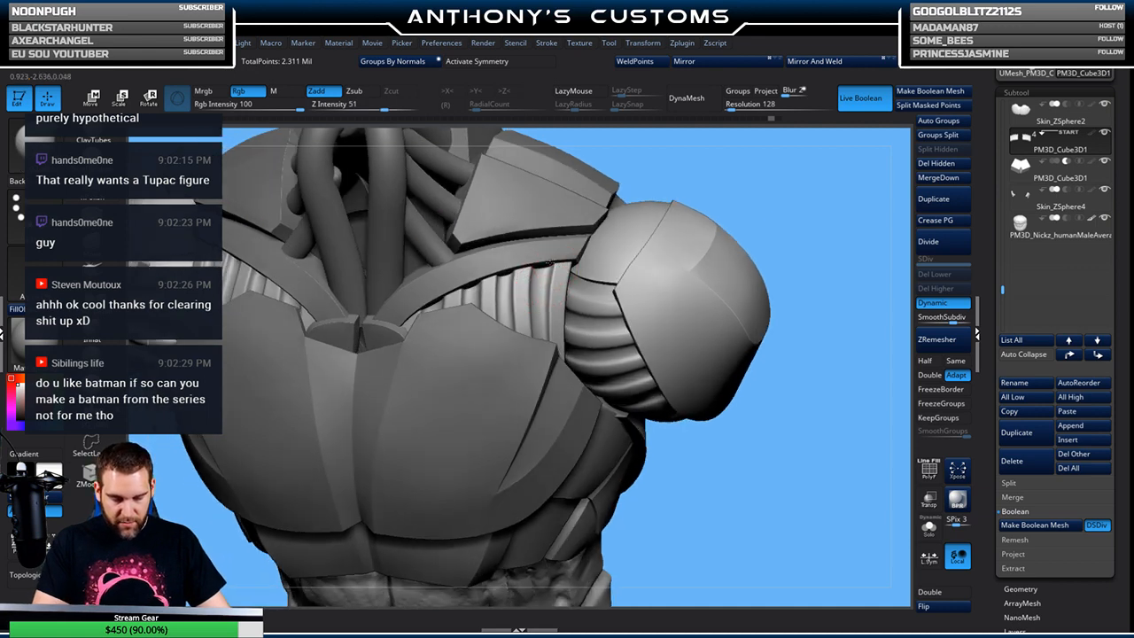
Inspect the slats' hidden ends through the armour with transparency, both with and without polyframe
left_click(928, 499)
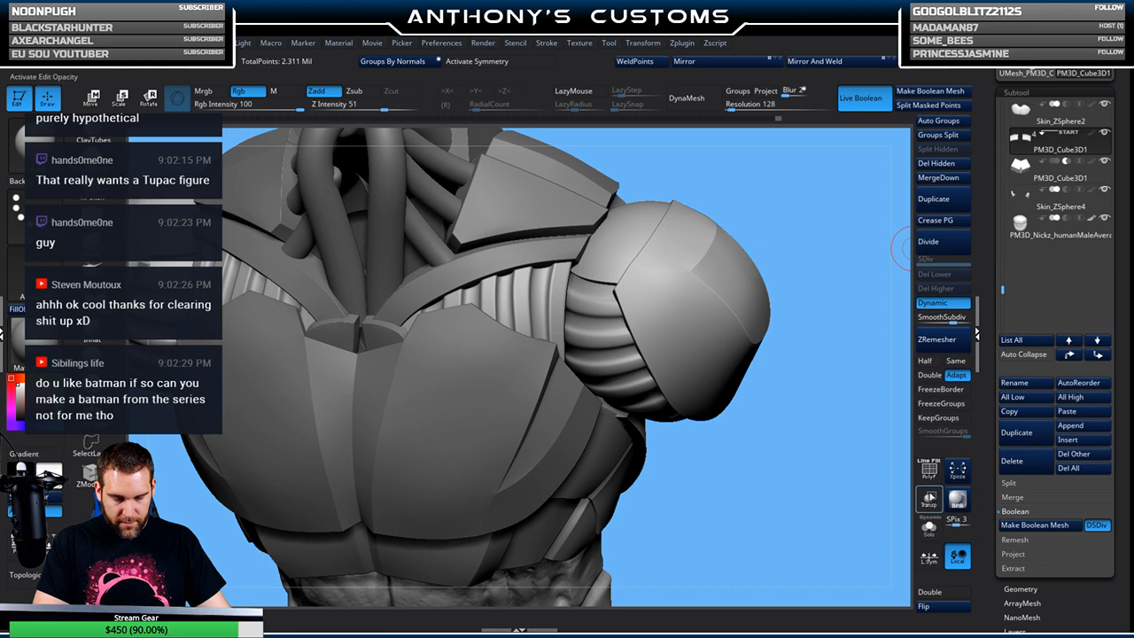
key("shift+f")
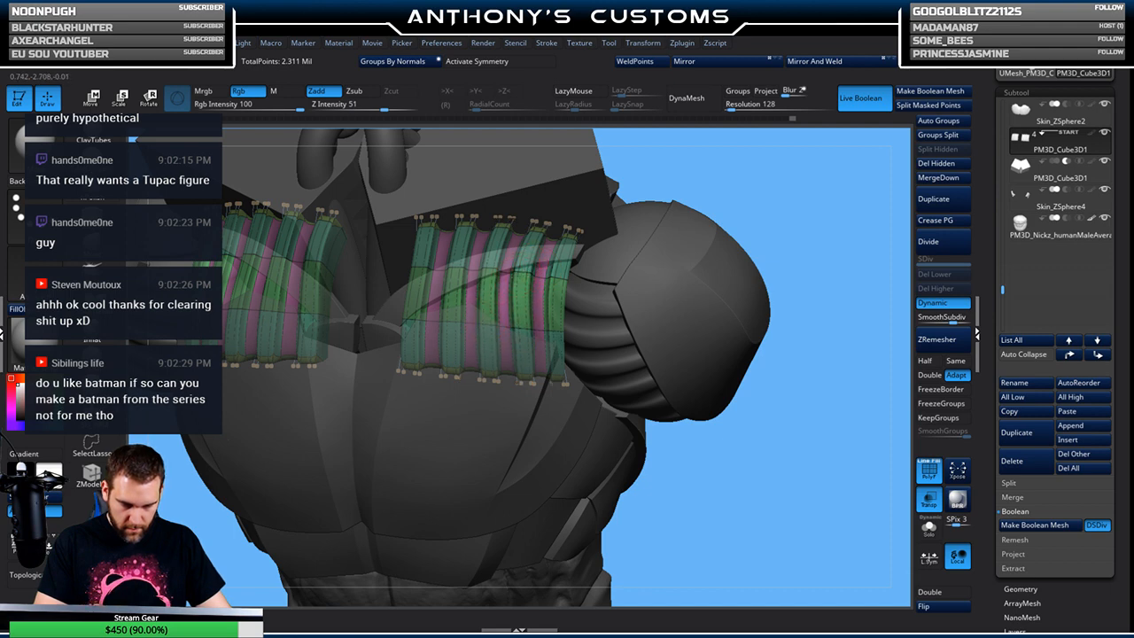
key("shift+f")
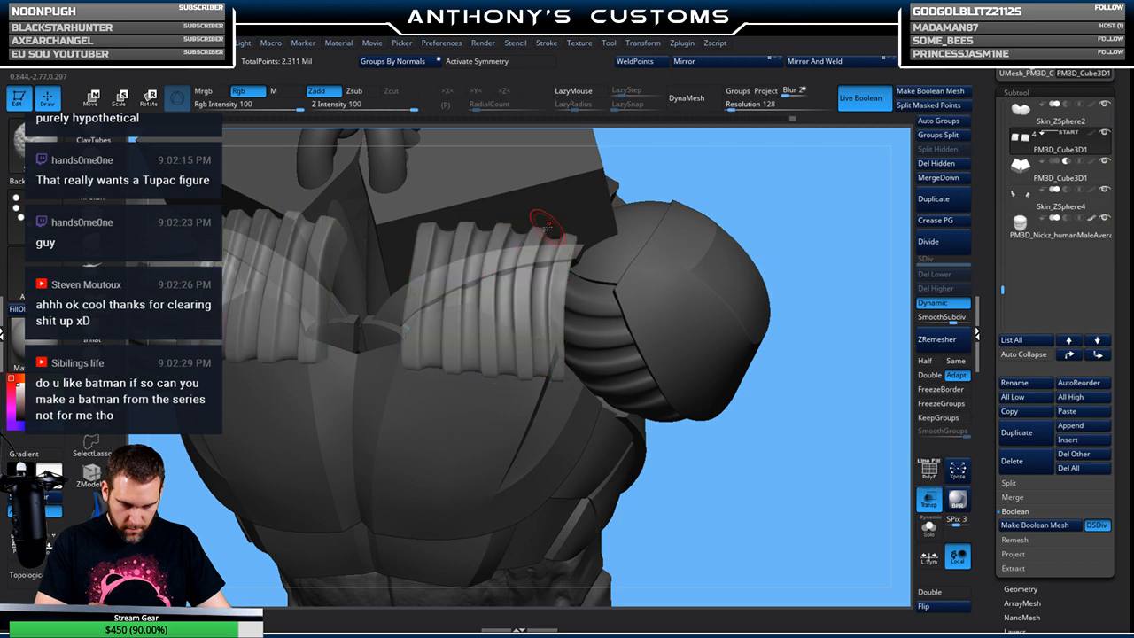
left_click(929, 504)
Examine both slat sections alone with polyframe, and compare their smooth fit with the shoulder band on the full torso
left_click_drag(786, 501, 904, 406)
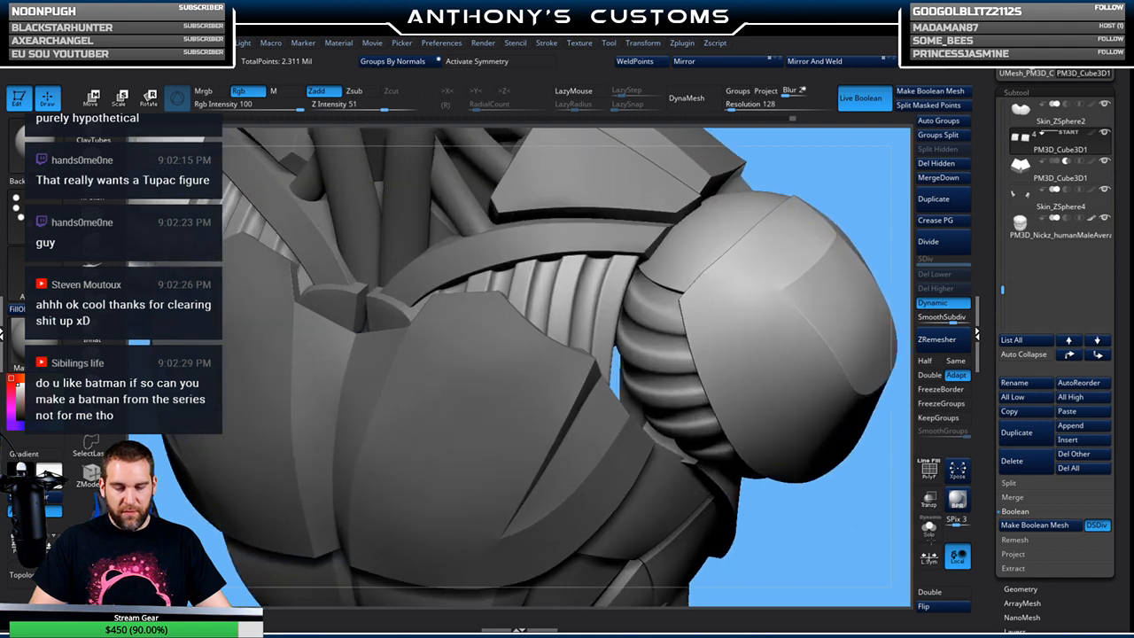
left_click(928, 523)
left_click(928, 470)
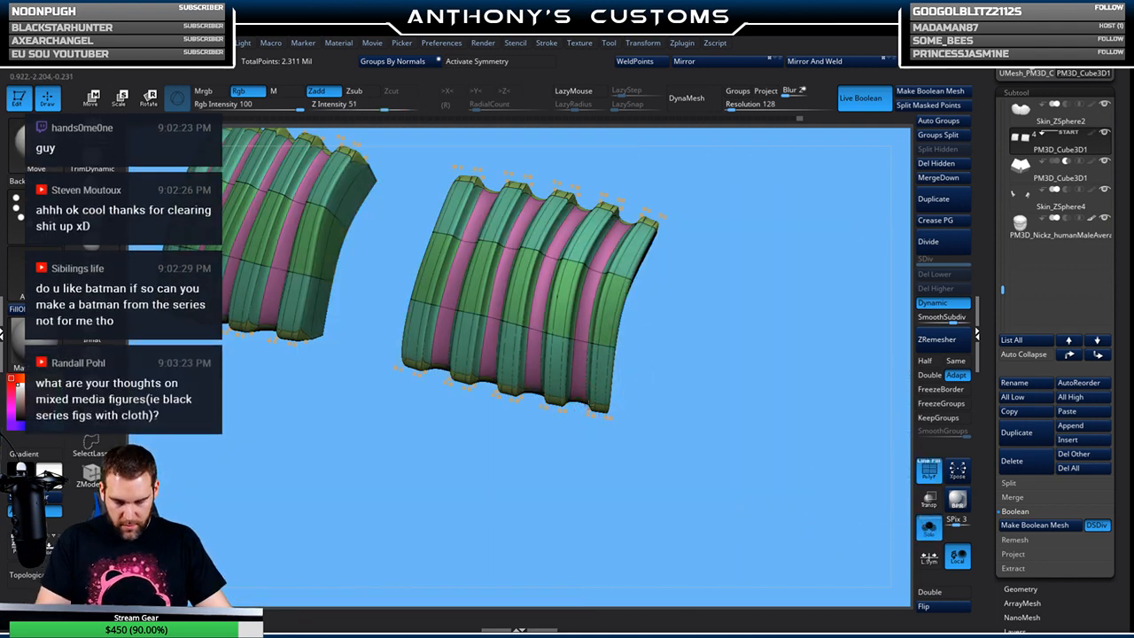
left_click(929, 529)
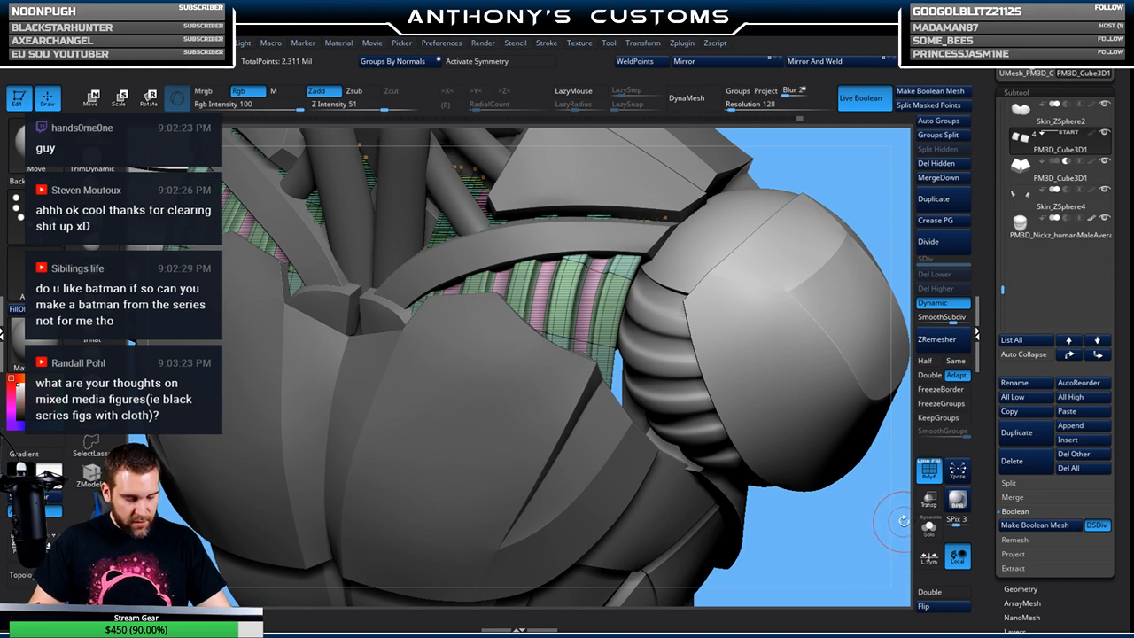
key("shift")
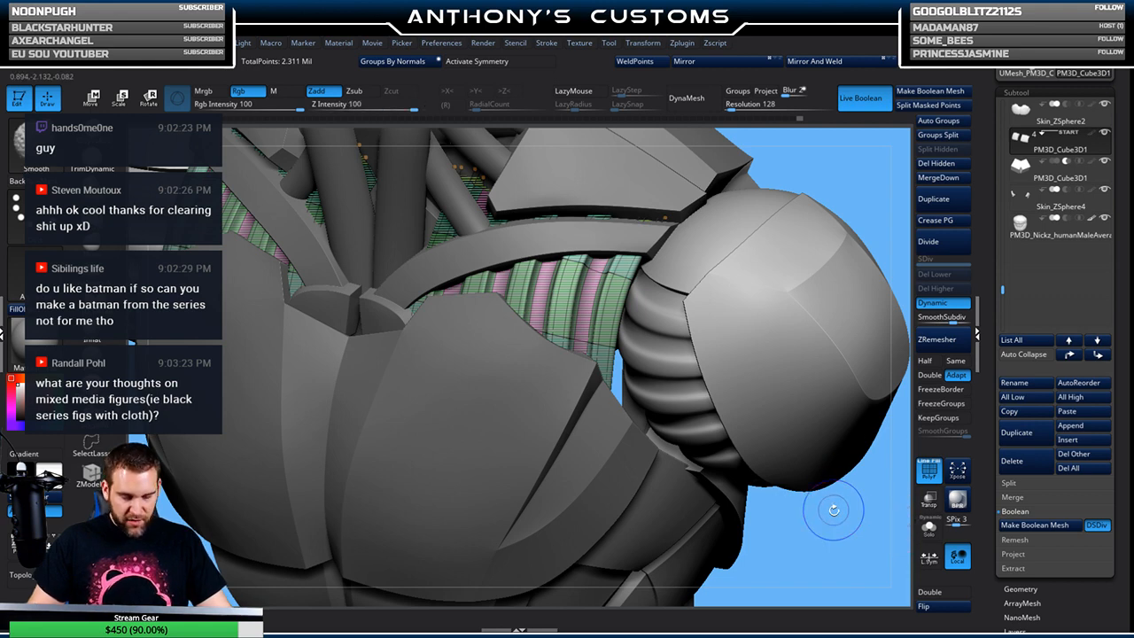
key("shift+f")
mouse_move(829, 539)
left_mouse_down()
mouse_move(837, 509)
mouse_move(820, 521)
left_mouse_up()
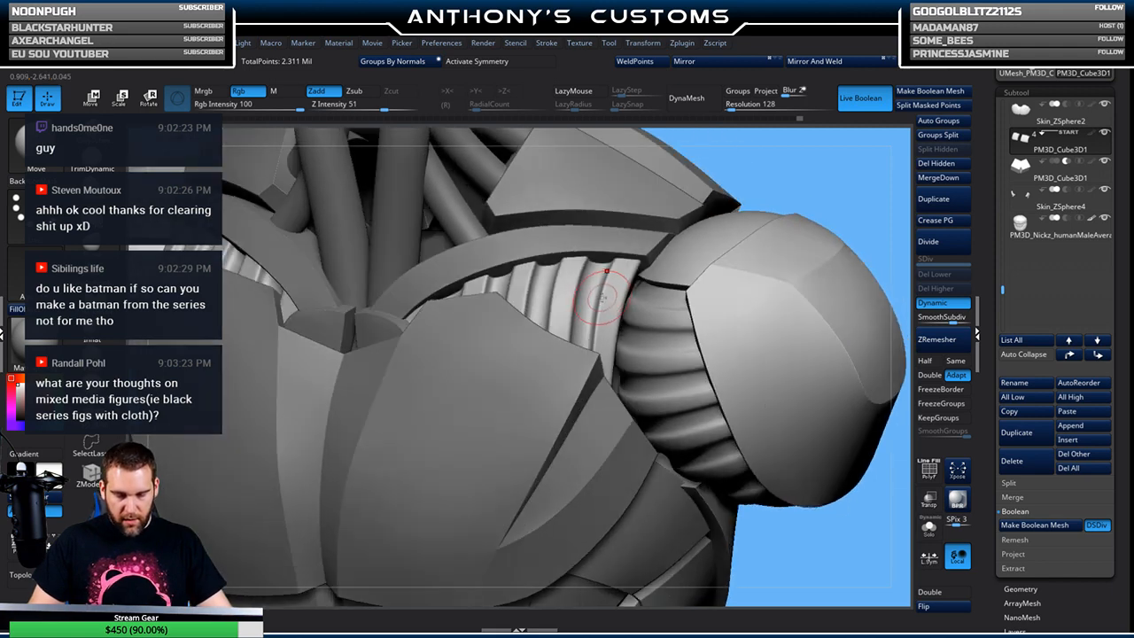
Check the slats' mesh with polyframe, both in place and in isolation, and review their fit on the full torso from front and side
key("shift+f")
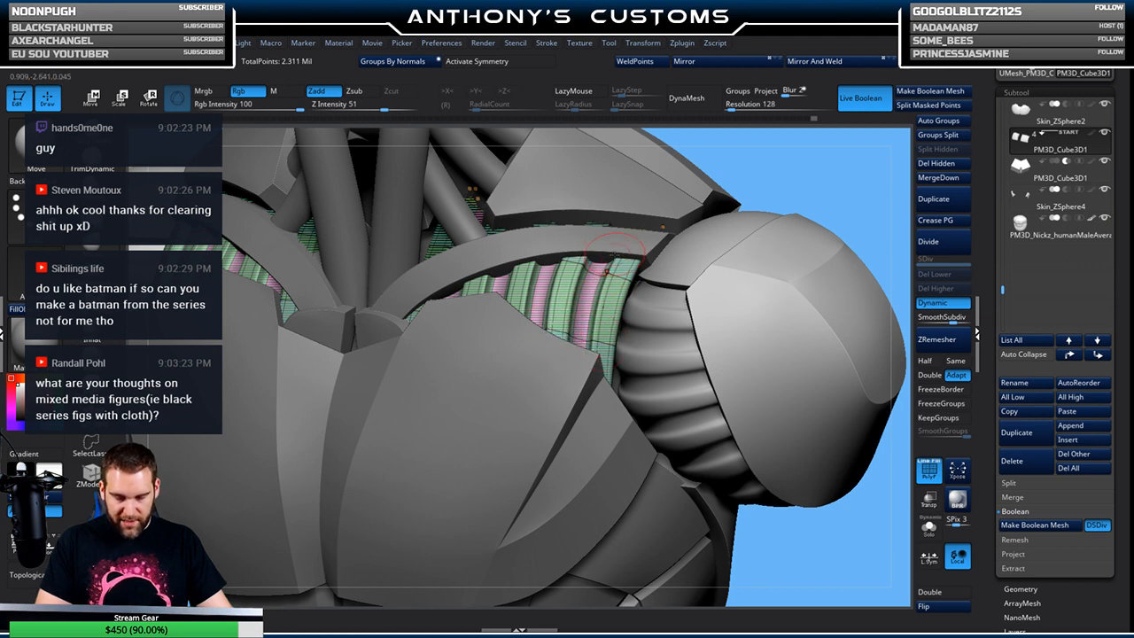
left_click(928, 526)
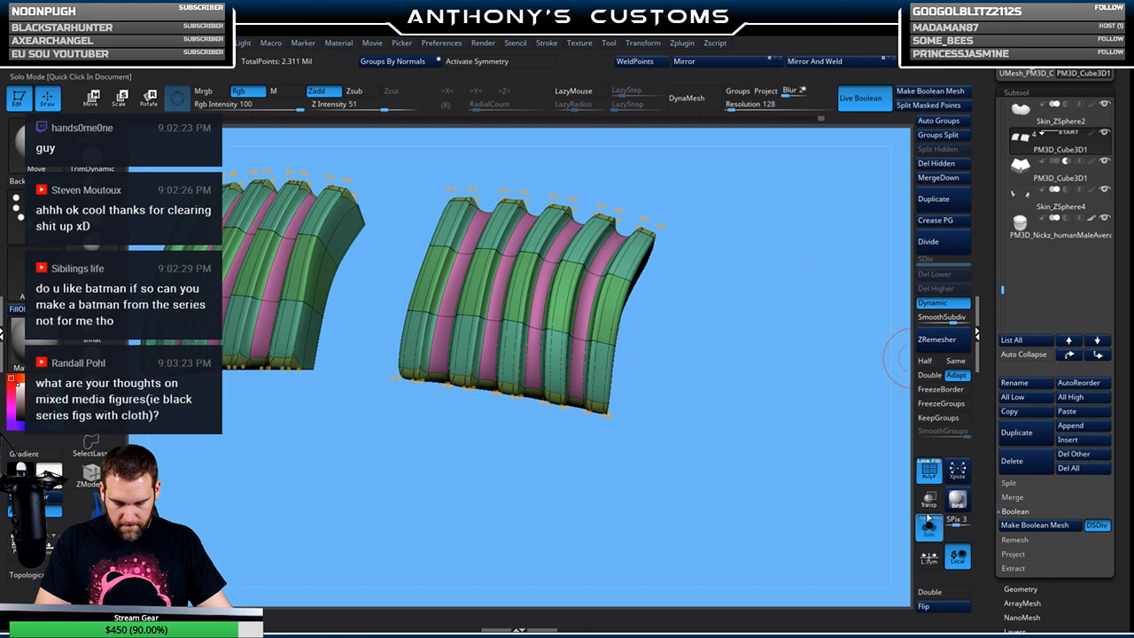
left_click(928, 526)
key("shift+f")
left_click_drag(845, 538, 567, 478)
left_click_drag(443, 359, 489, 370)
left_click_drag(804, 203, 805, 206)
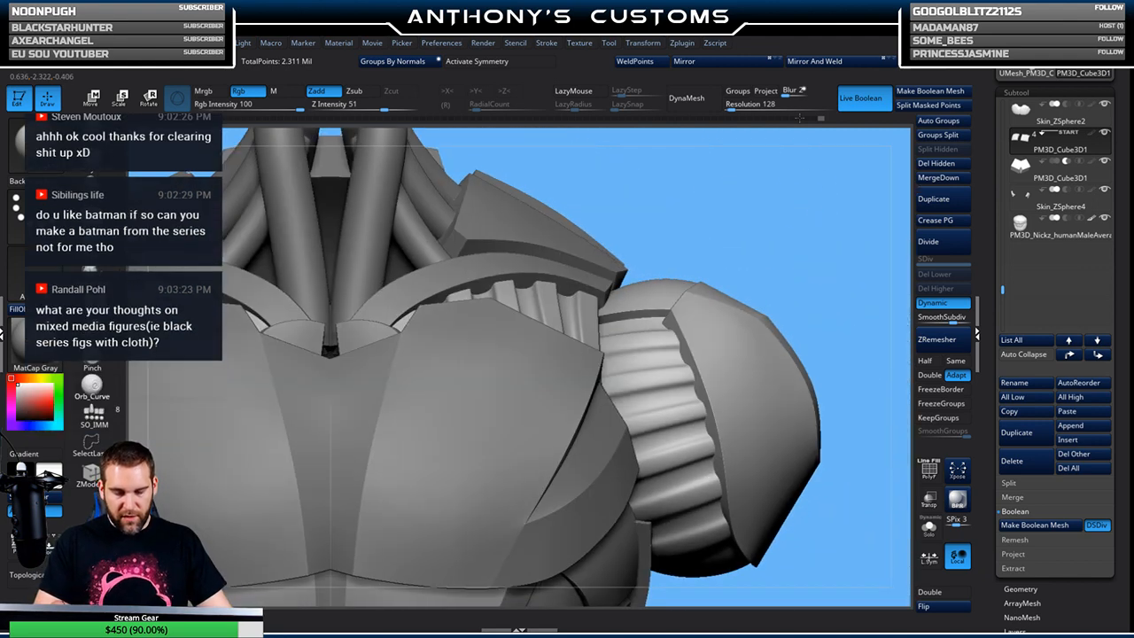
key("f")
mouse_move(733, 434)
left_mouse_down()
mouse_move(744, 377)
mouse_move(742, 425)
left_mouse_up()
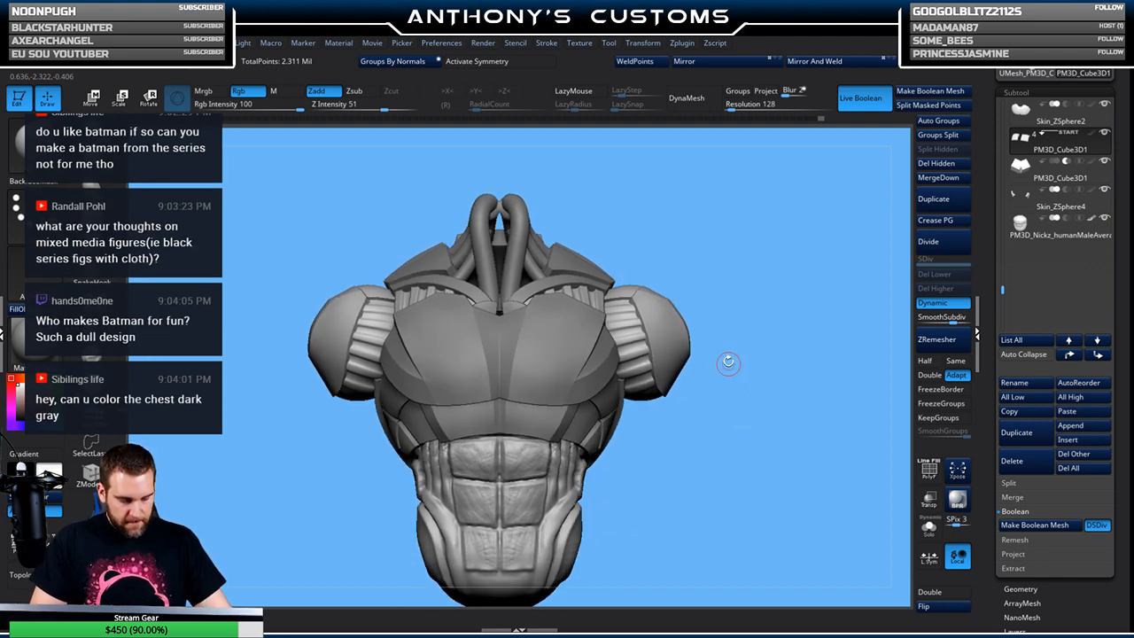
left_click_drag(732, 378, 719, 351)
left_click_drag(717, 453, 760, 443)
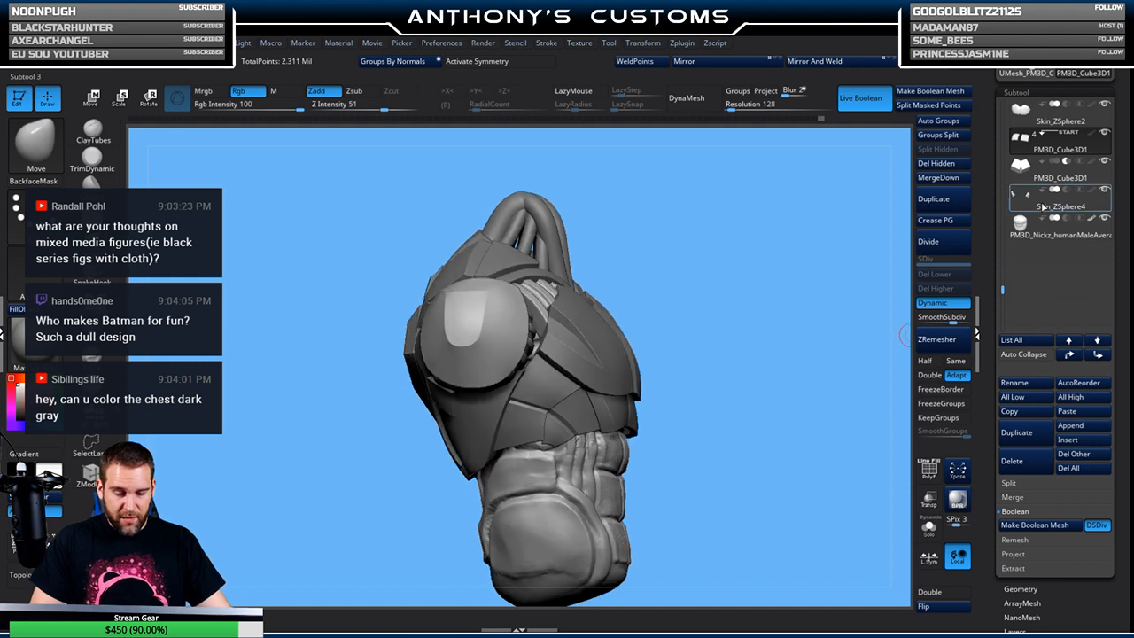
Hide the merged ribbed shoulder balls and inspect the slats' outer ends through the shoulder opening
left_click_drag(1002, 290, 1003, 116)
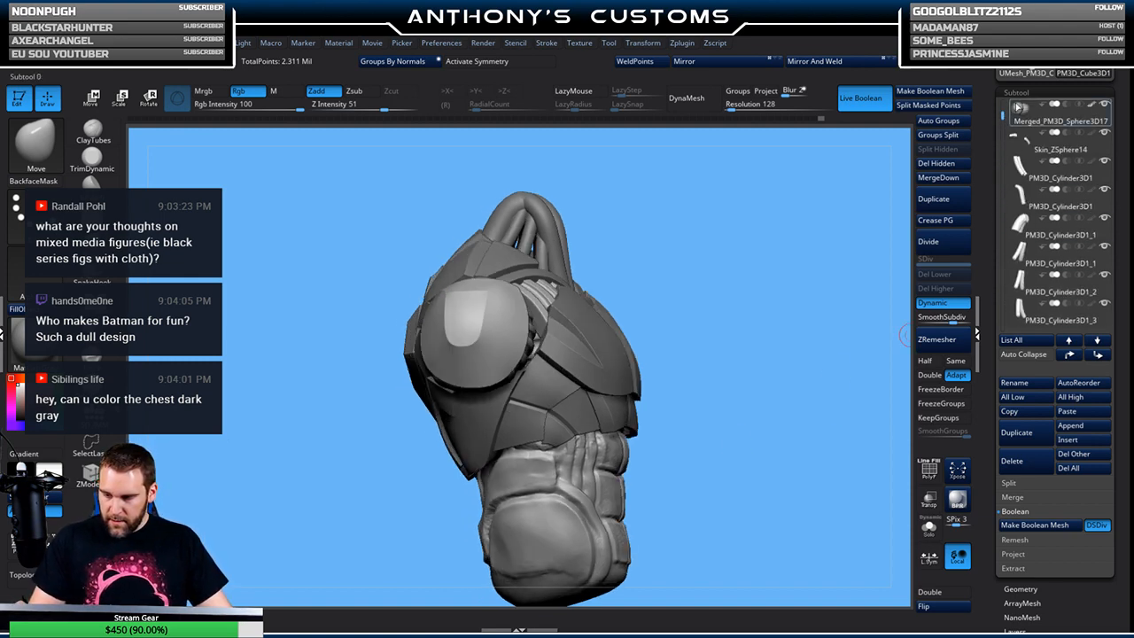
left_click(1105, 105)
left_click_drag(689, 319, 706, 304)
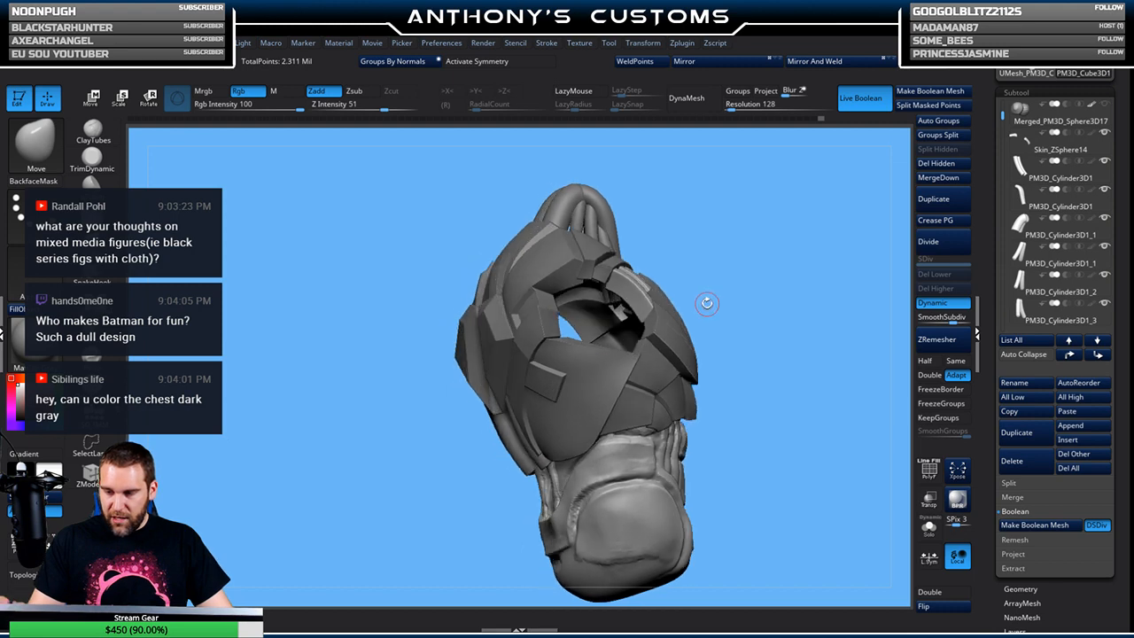
key("shift+f")
left_click_drag(796, 288, 759, 291)
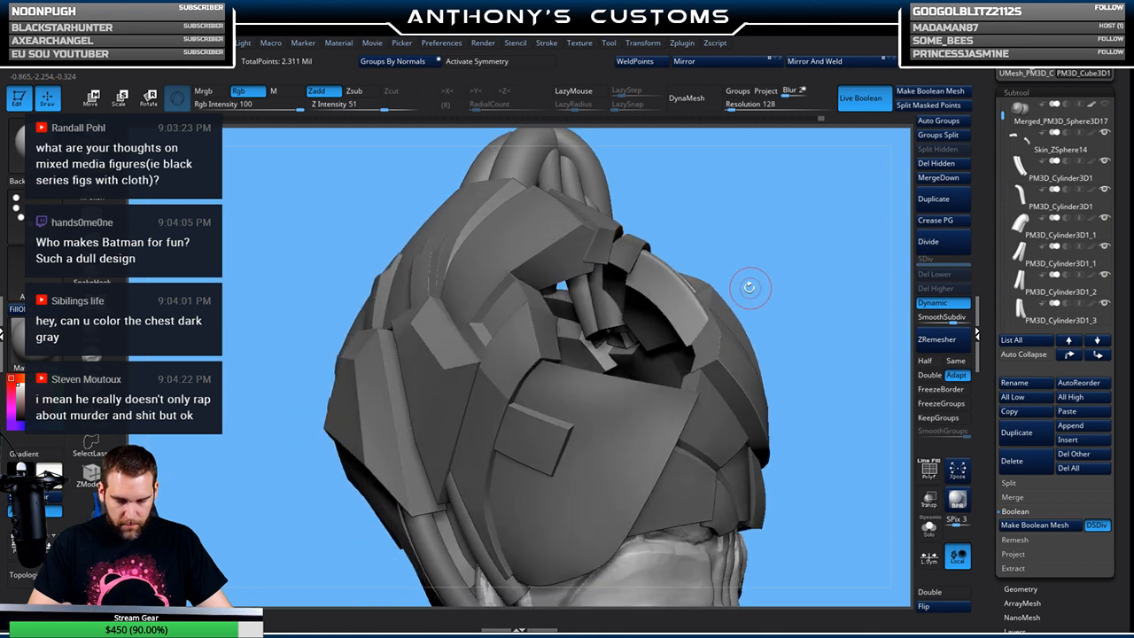
key("shift+f")
key("shift+f")
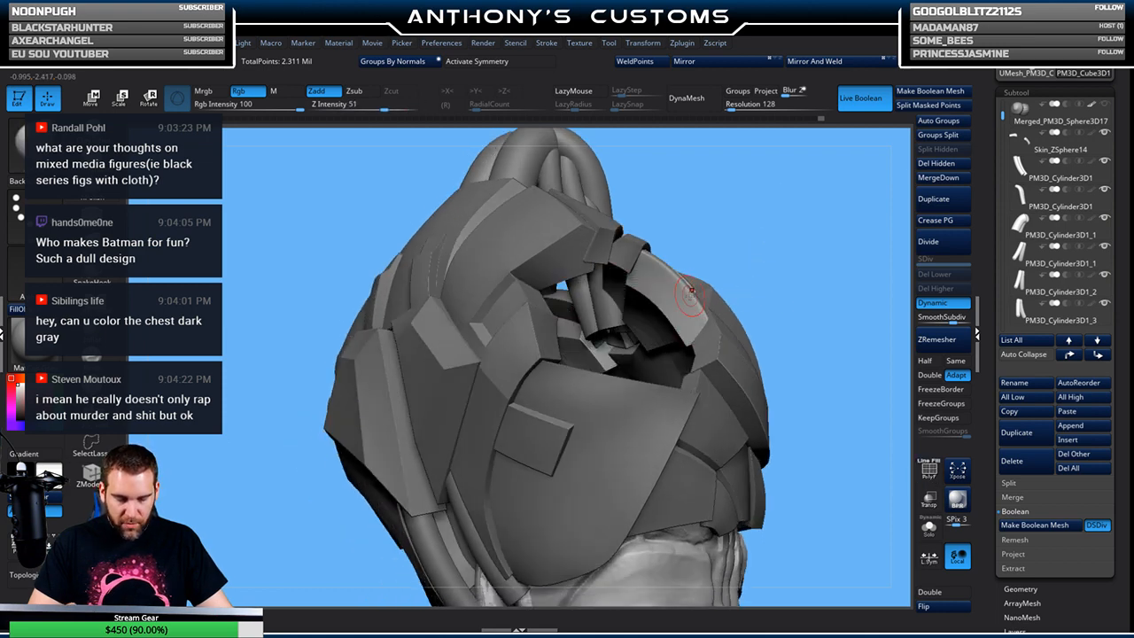
Enlarge the Move brush's draw size and check the slats' outer ends with polyframe from the open shoulder's side
right_click(773, 268)
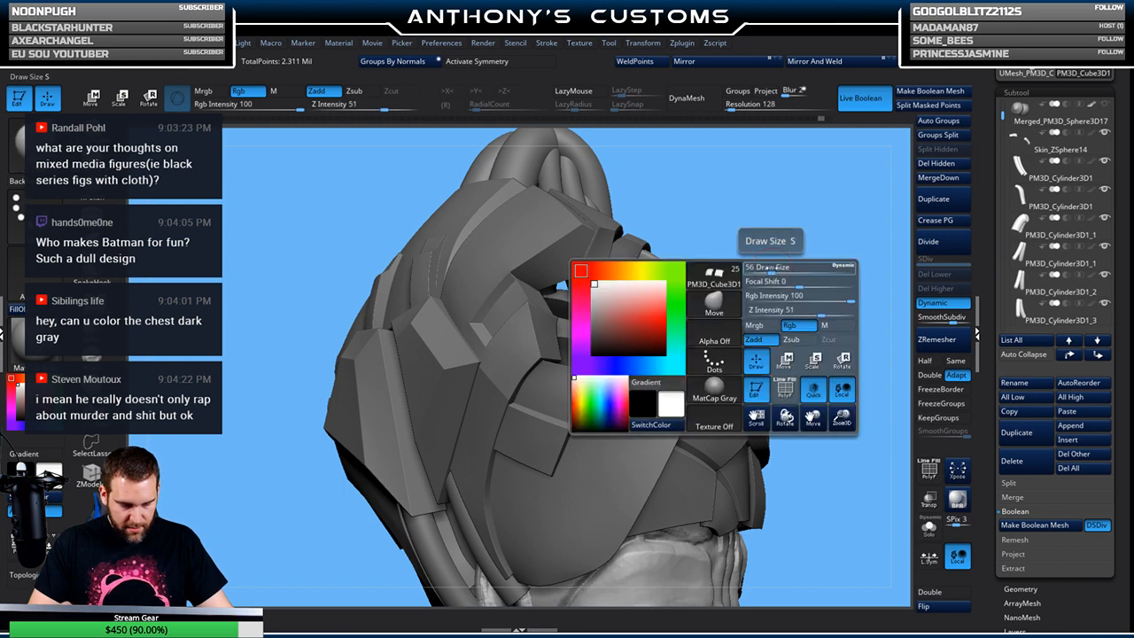
left_click_drag(772, 267, 781, 268)
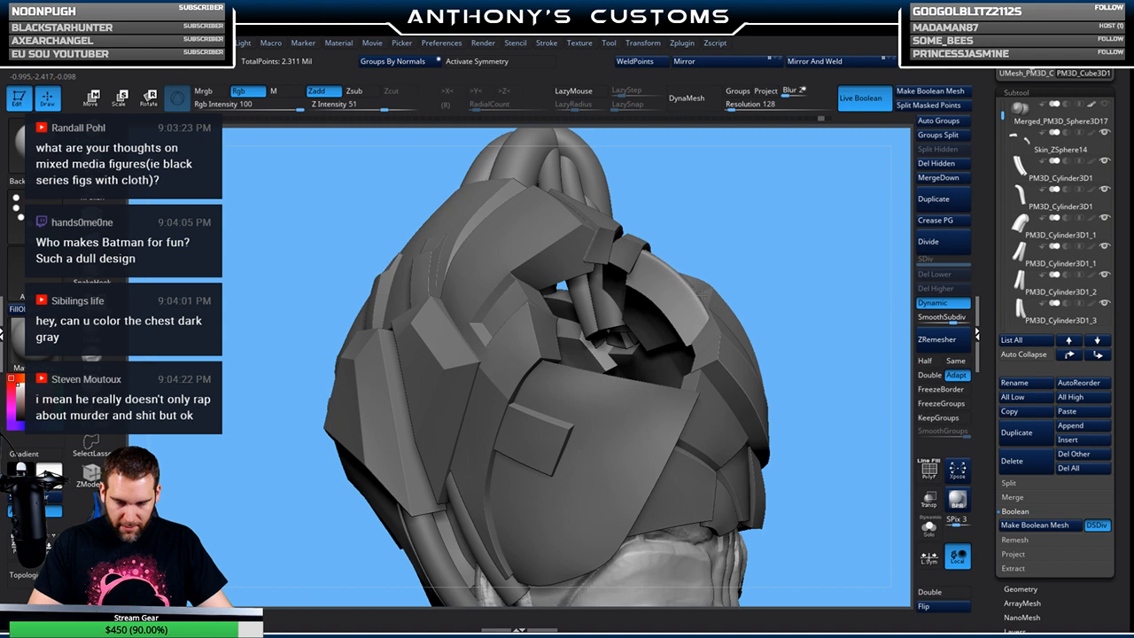
left_click_drag(835, 253, 739, 272)
key("shift+f")
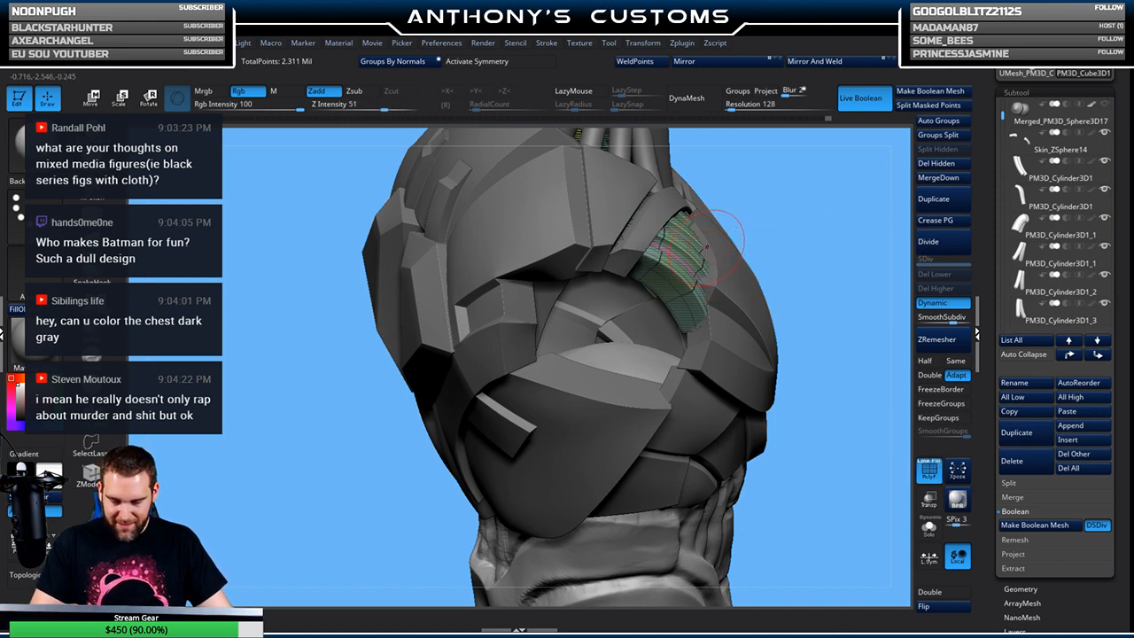
right_click_drag(795, 222, 841, 270)
key("shift+f")
key("f")
key("f")
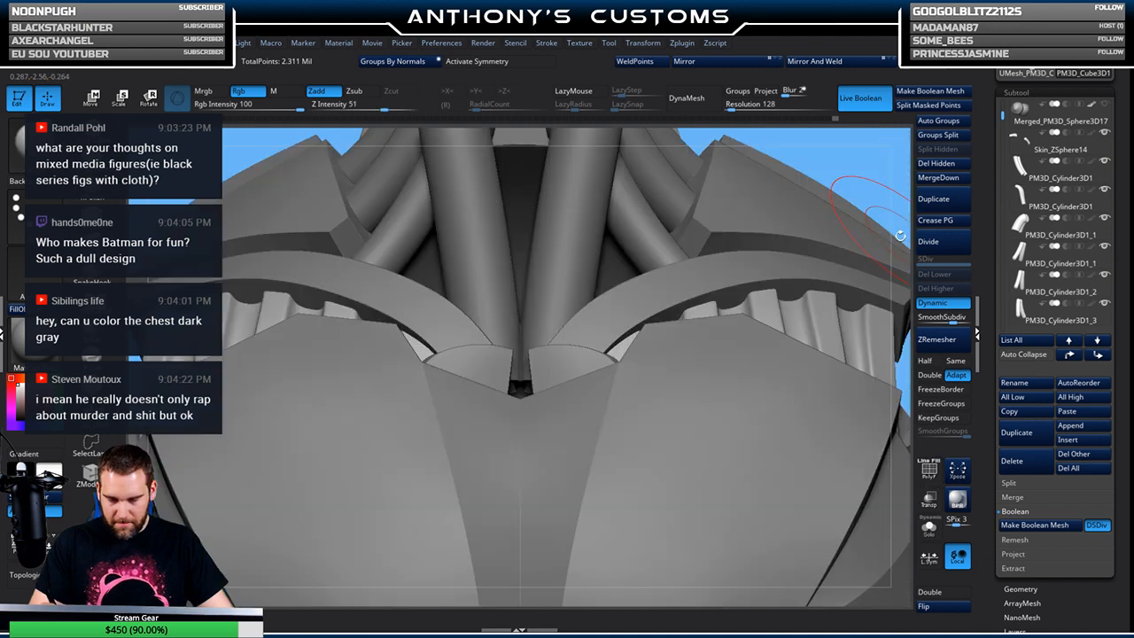
Inspect the slats between the chest plate and shoulder band, with and without polyframe, and view the whole torso from the front
mouse_move(777, 293)
right_mouse_down()
mouse_move(765, 343)
mouse_move(749, 335)
mouse_move(776, 289)
right_mouse_up()
right_click_drag(784, 358, 772, 449, "alt")
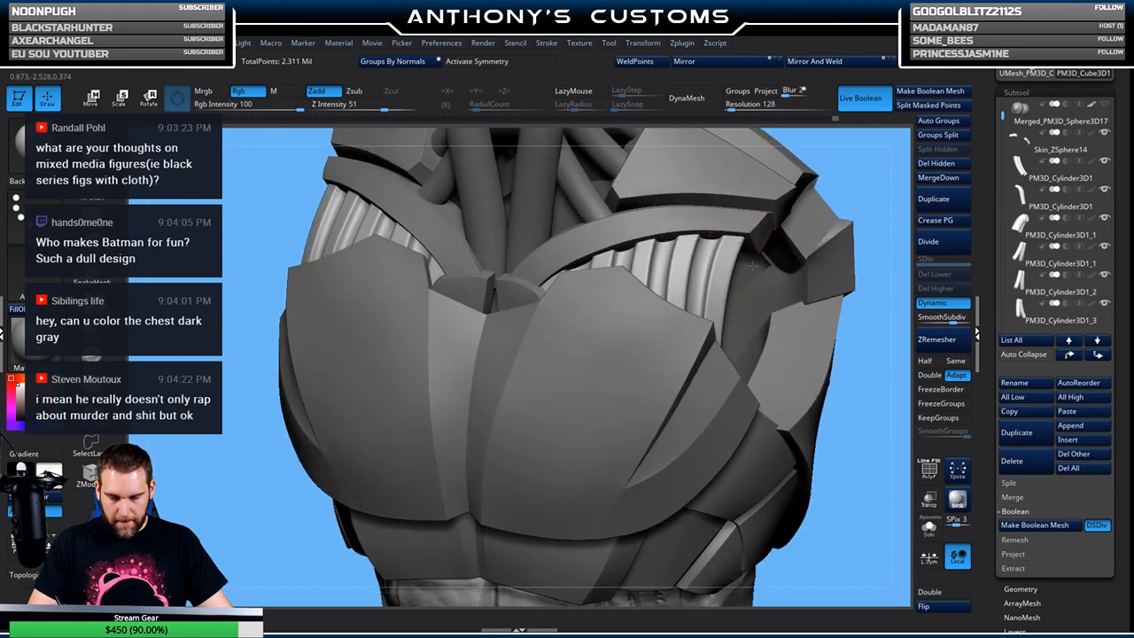
key("space")
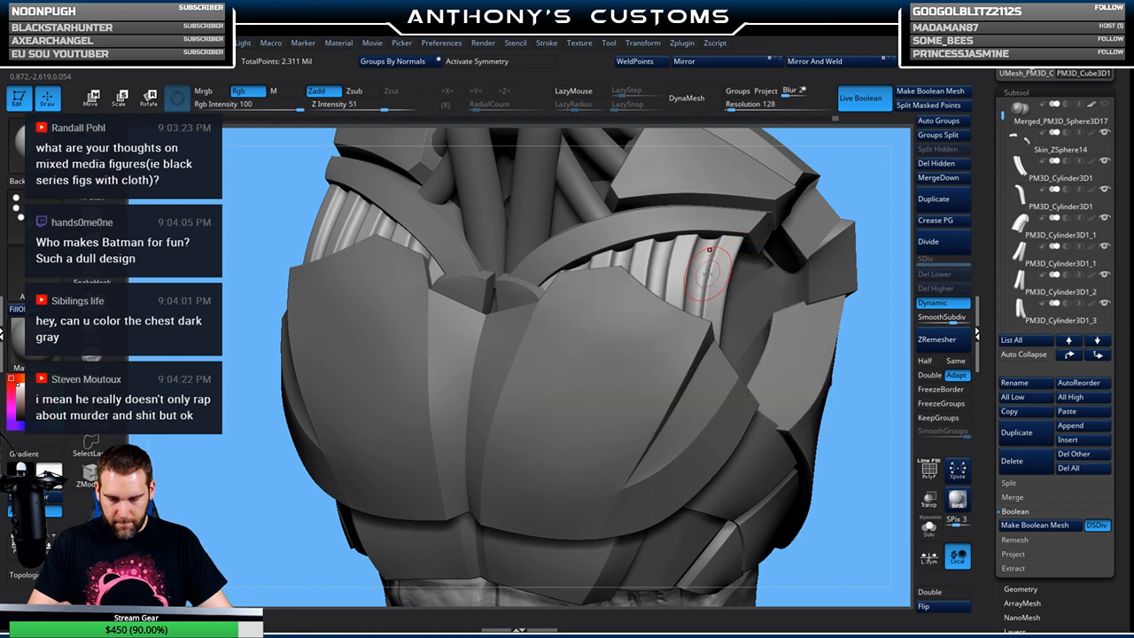
key("shift+f")
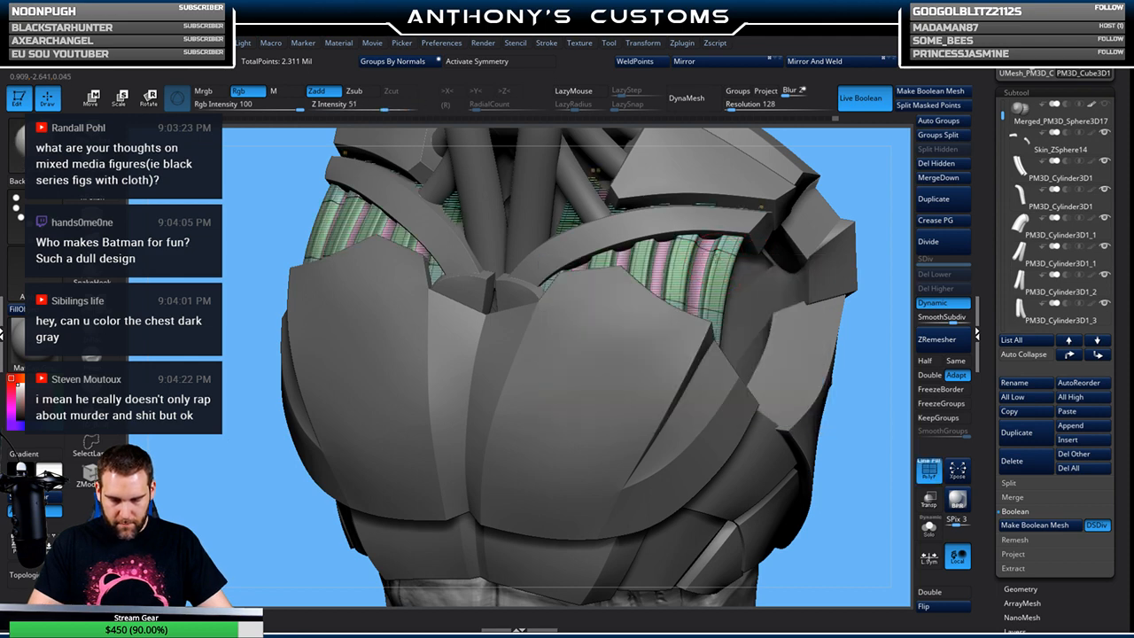
key("shift+f")
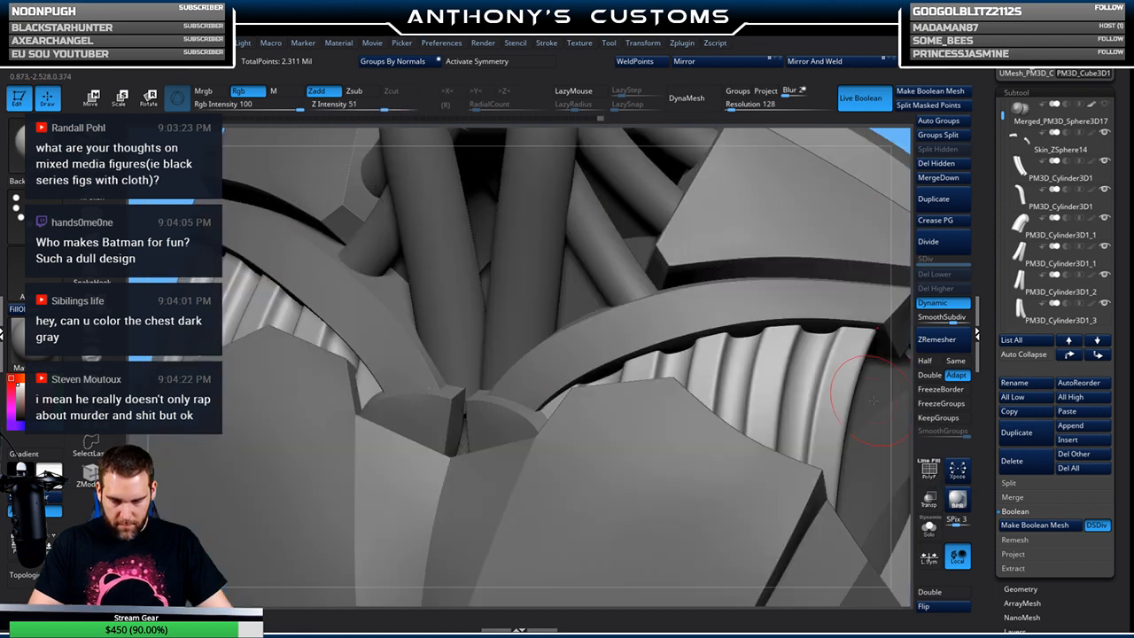
key("f")
left_click_drag(829, 402, 789, 410)
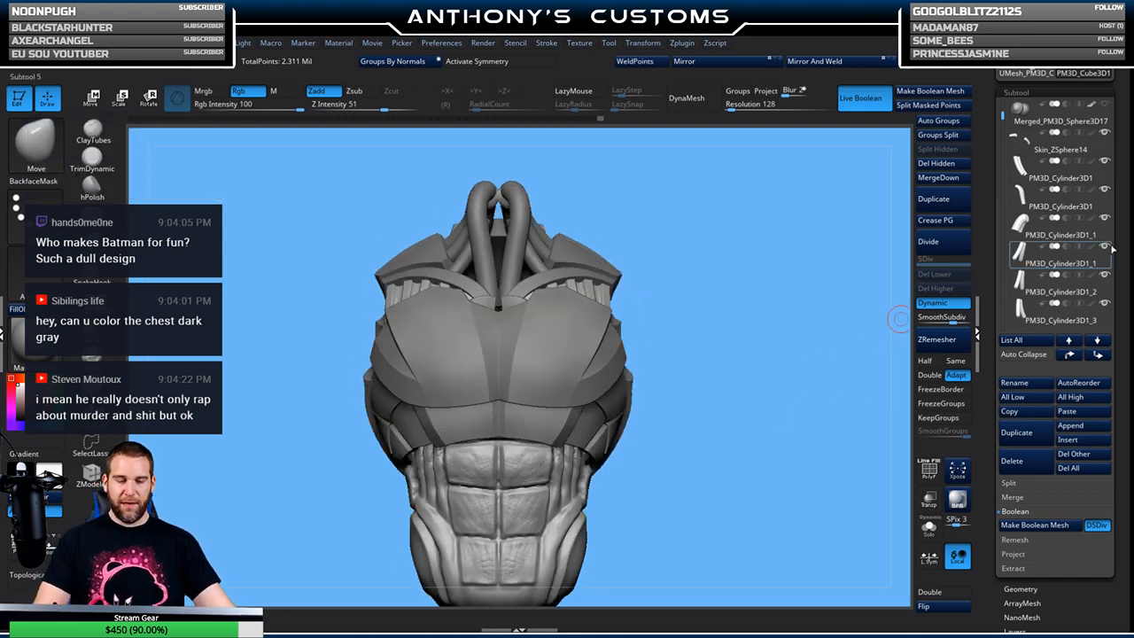
Show only the mirrored slats subtool and make a Boolean mesh from it
left_click_drag(1003, 118, 1002, 263)
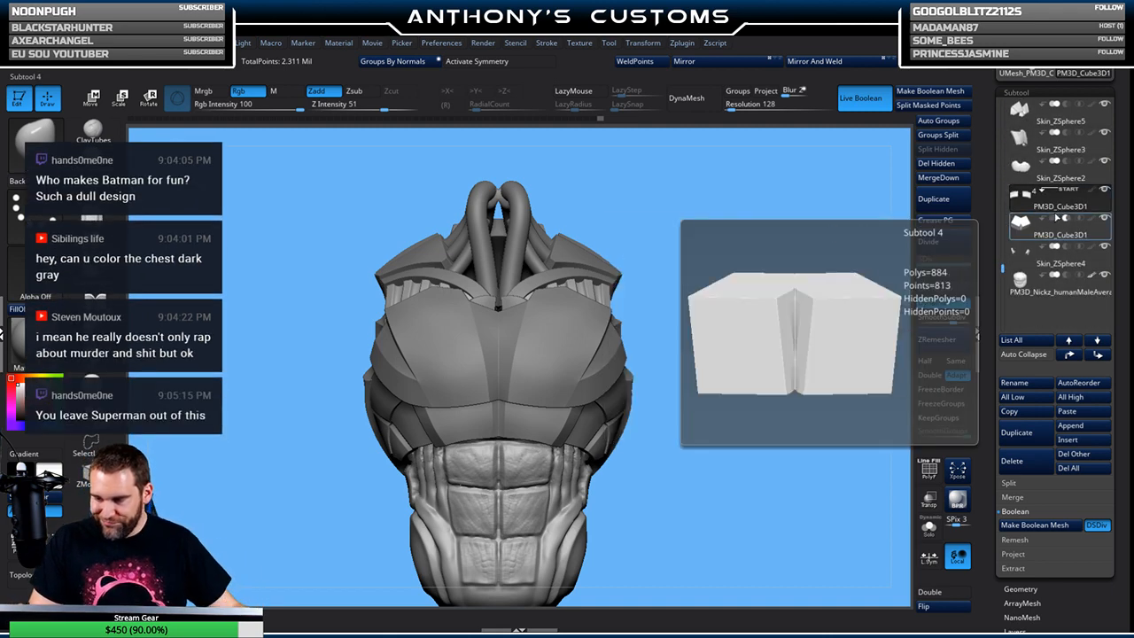
left_click(1104, 190, "shift")
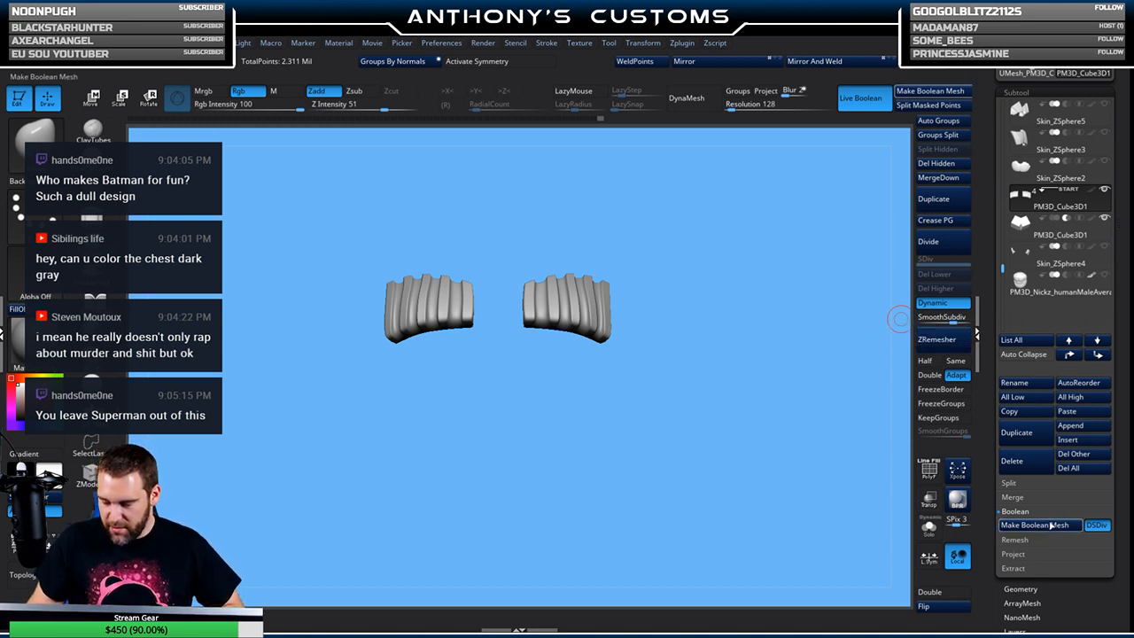
mouse_move(797, 492)
left_mouse_down()
mouse_move(838, 529)
mouse_move(795, 498)
left_mouse_up()
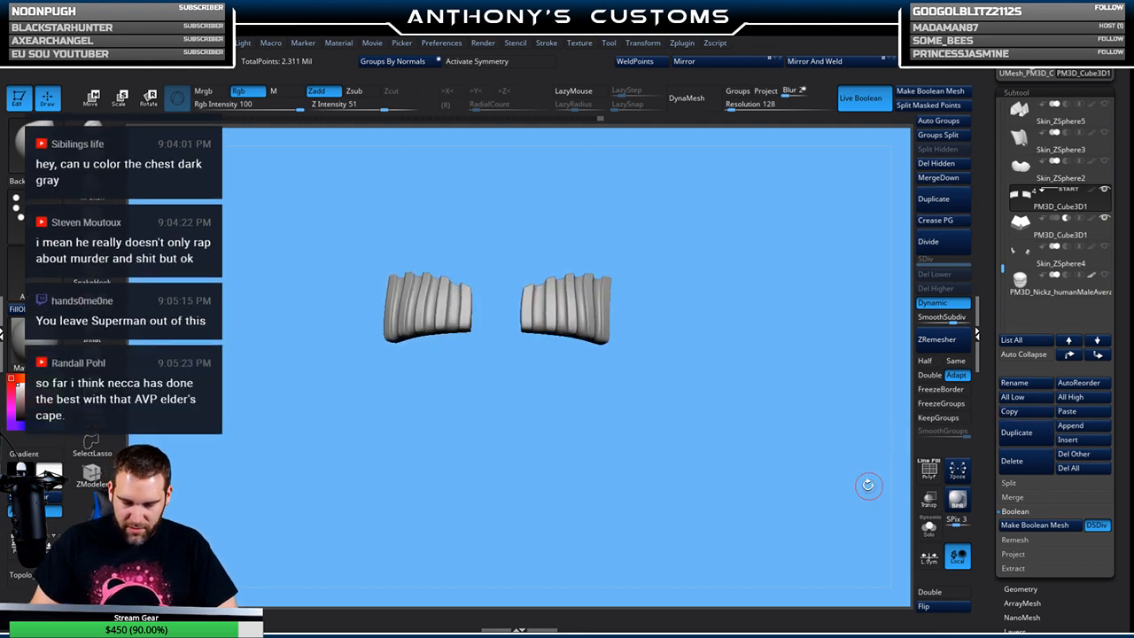
left_click_drag(818, 504, 823, 506)
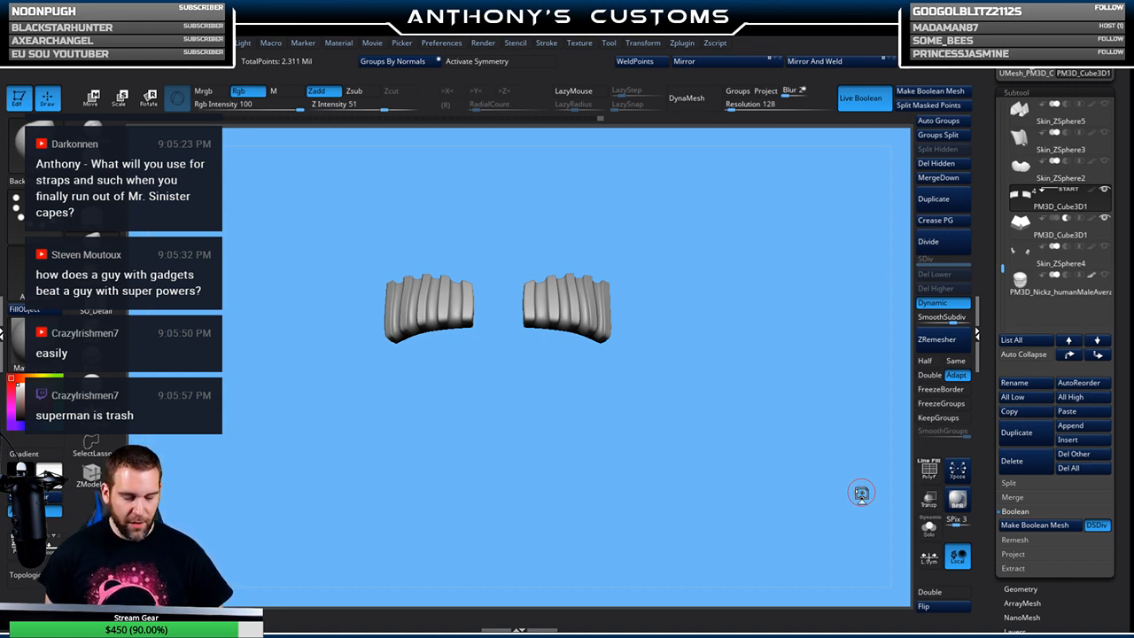
left_click(1049, 526)
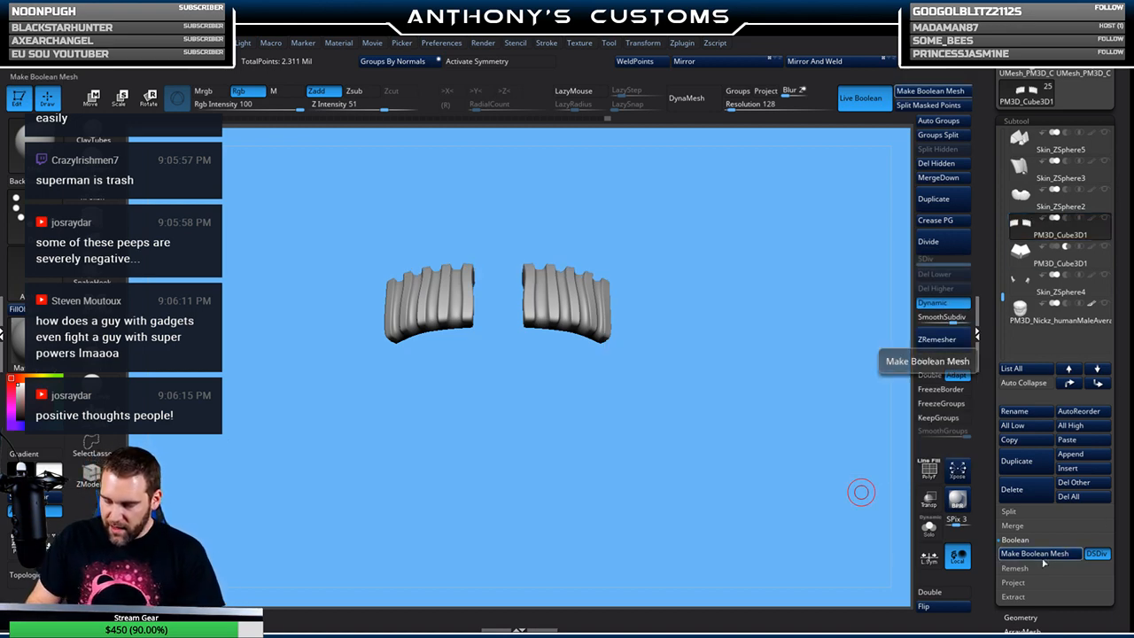
Insert the resulting slat mesh UMesh_PM3D_Cube3D3 directly below the original slats subtool
left_click(1083, 470)
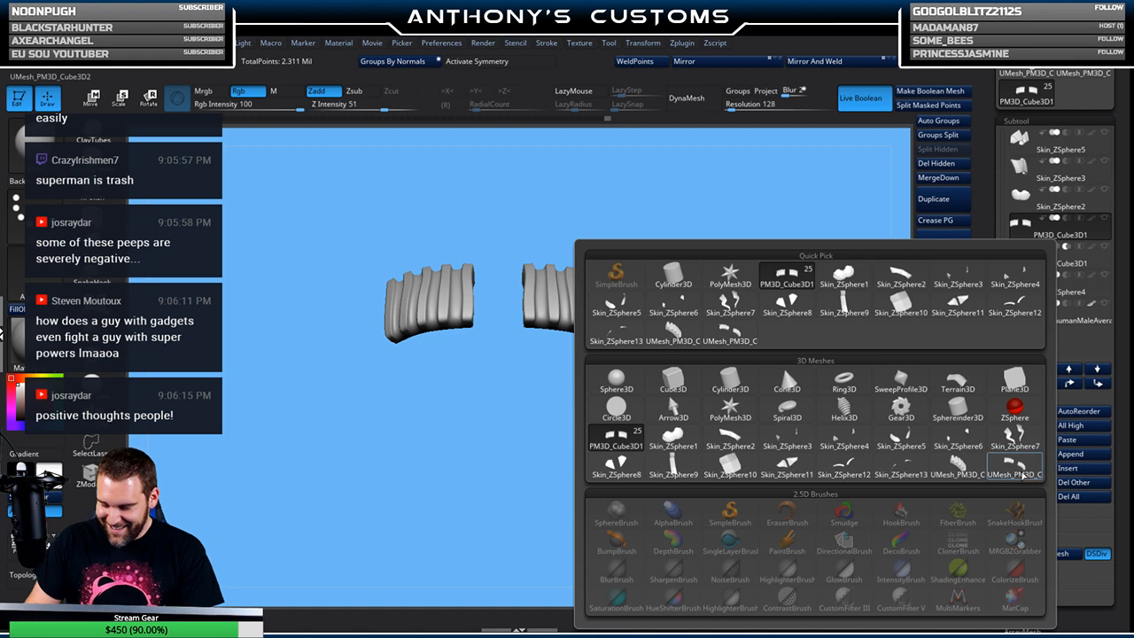
mouse_move(1023, 476)
left_click(1019, 472)
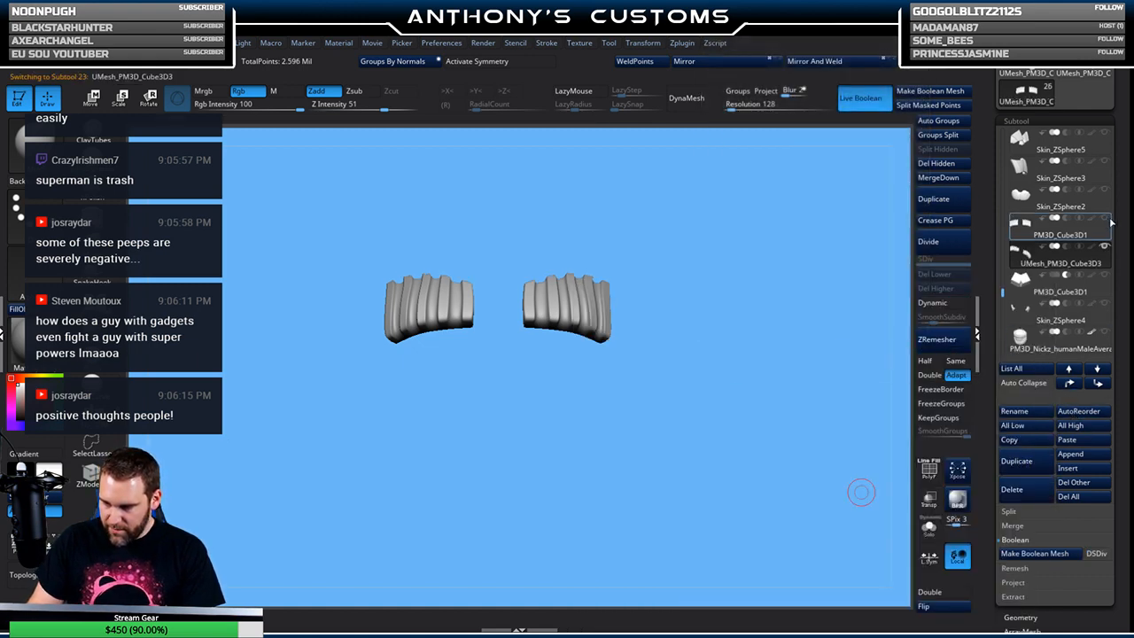
Bring back the other subtools, turn off Live Boolean, and hide the cutting blocks, the PolySphere and the muscular base torso
mouse_move(1109, 242)
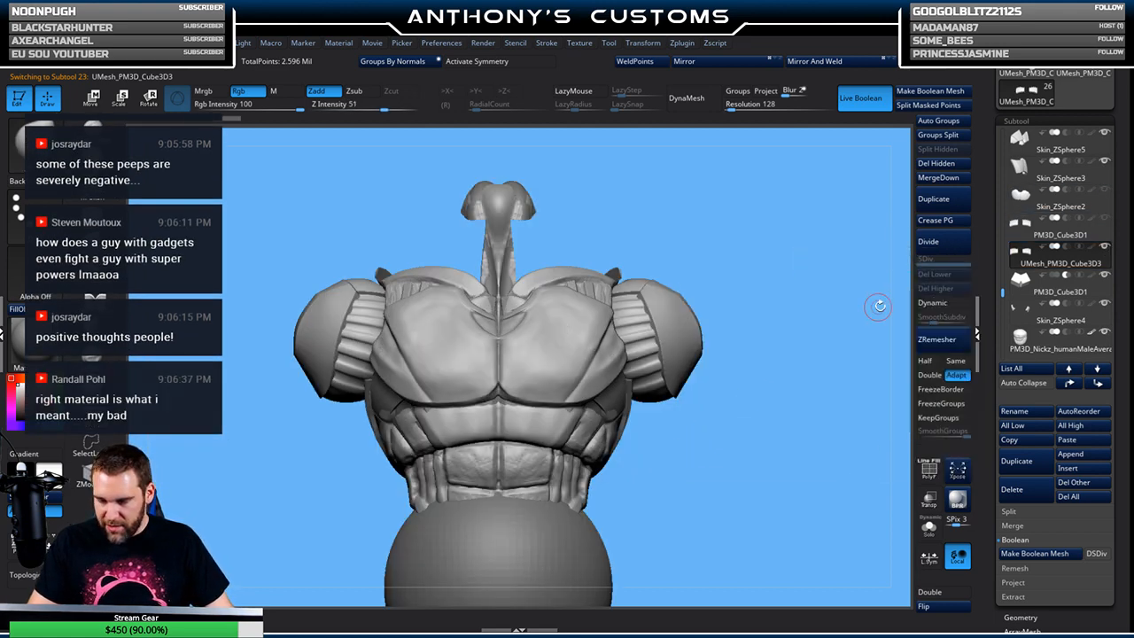
left_click(866, 100)
left_click(1104, 277)
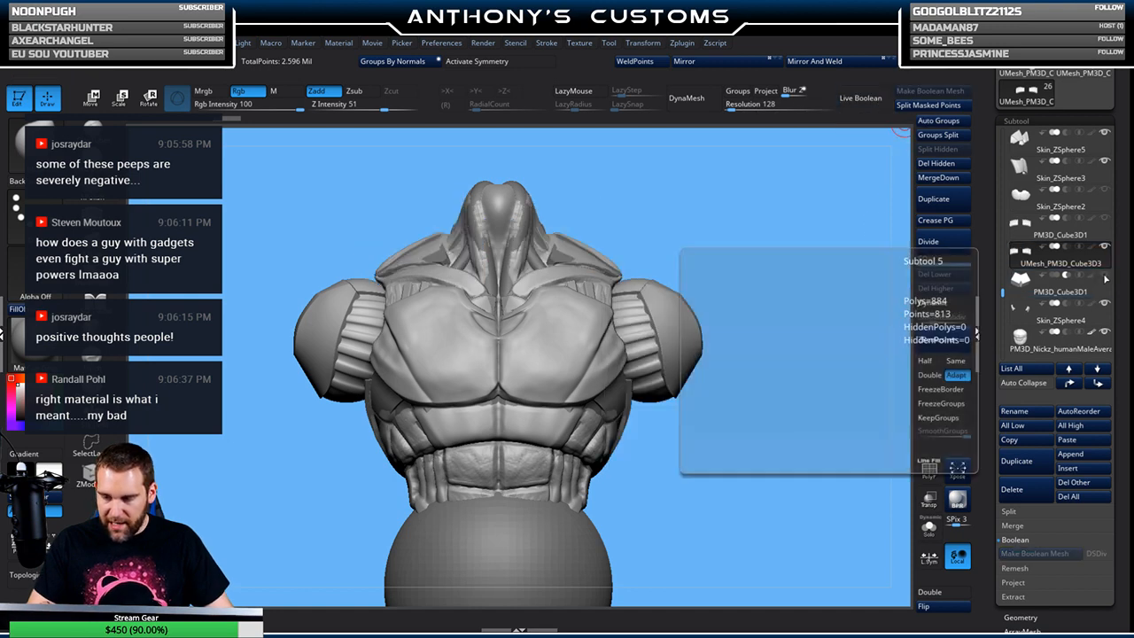
left_click_drag(1002, 292, 1002, 130)
left_click(1104, 133)
left_click(1105, 161)
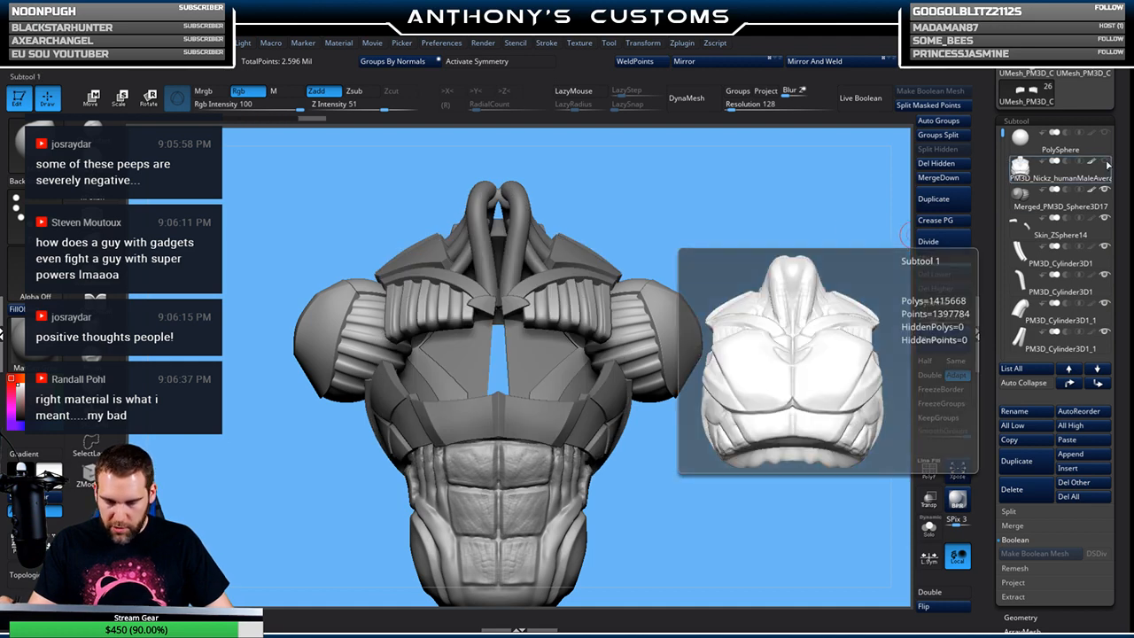
left_click_drag(821, 301, 779, 308)
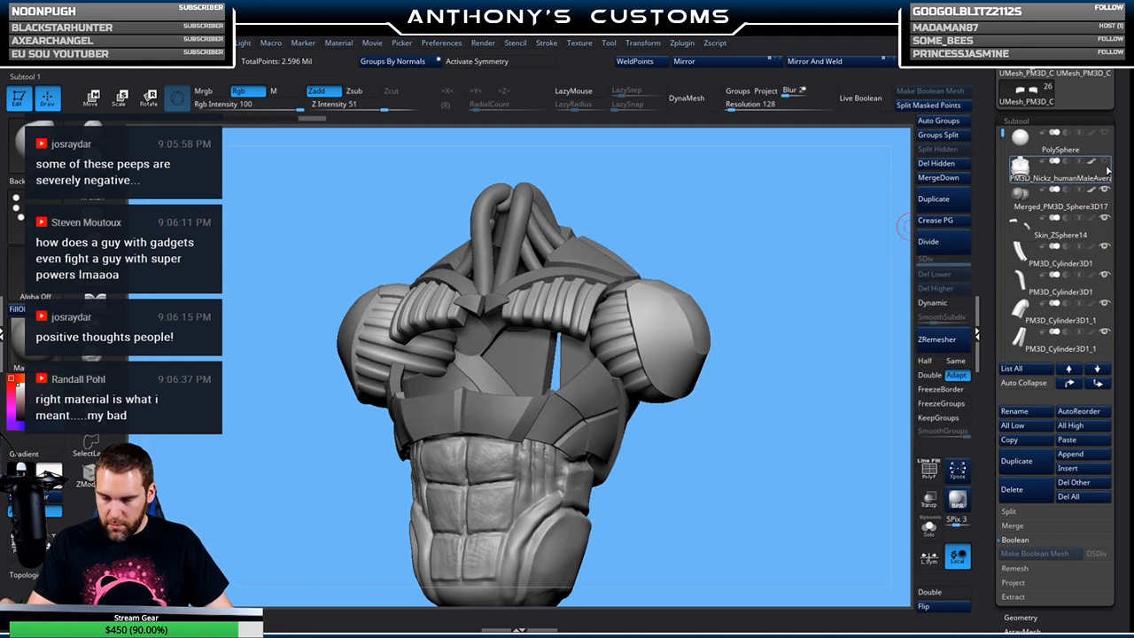
left_click_drag(747, 331, 739, 410)
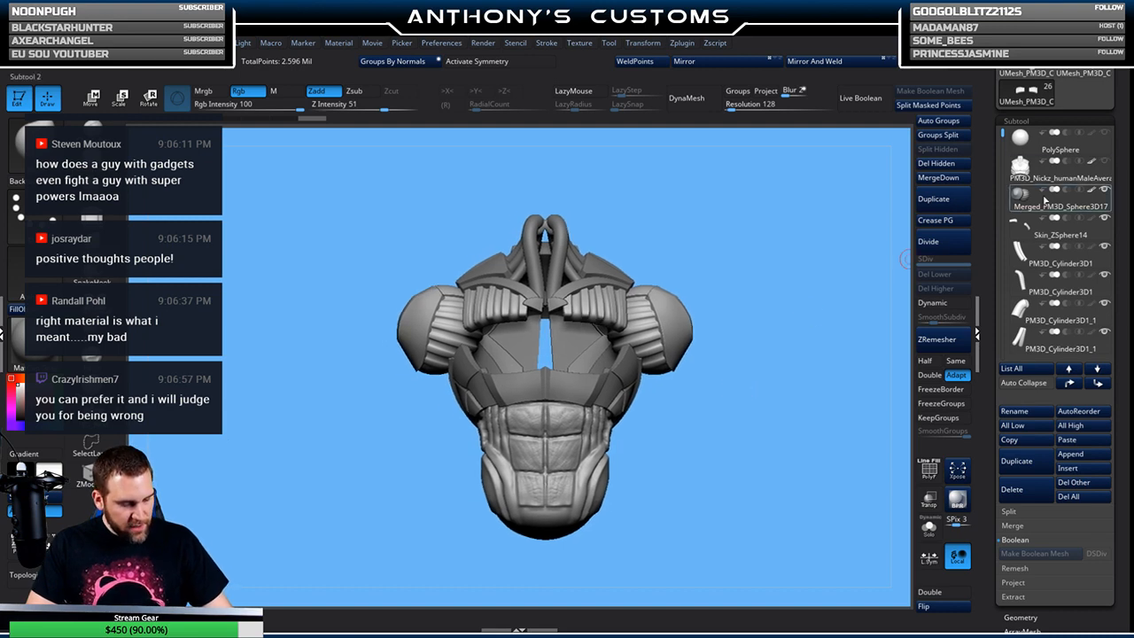
Show the chest plate Skin_ZSphere2, keep the original slats hidden, and check the armour from both sides
left_click_drag(1003, 135, 1003, 260)
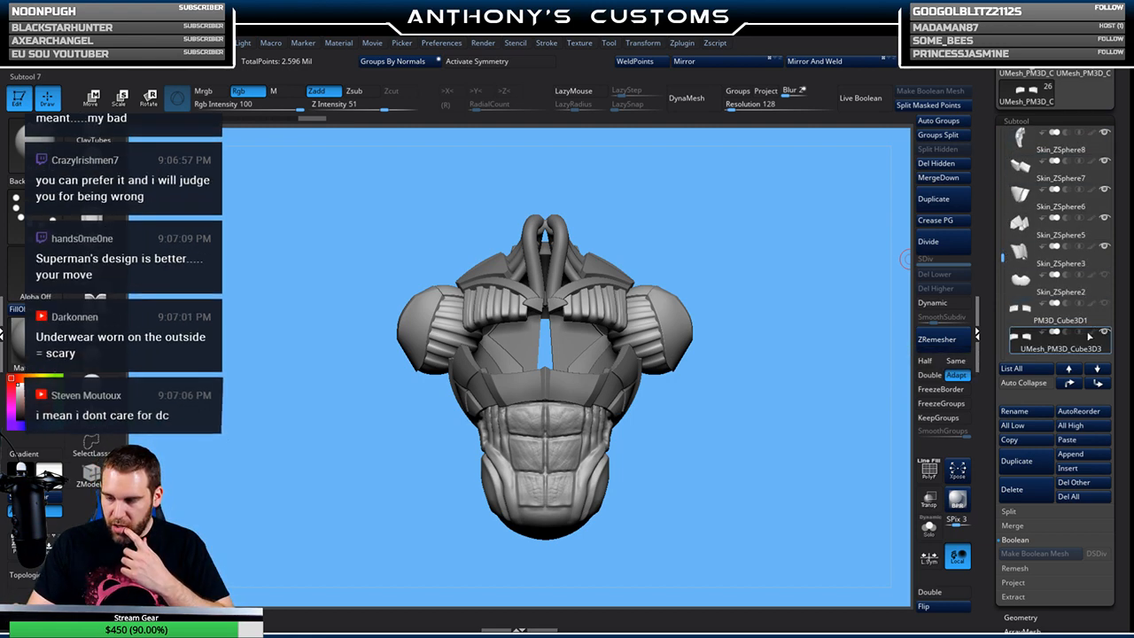
left_click(1101, 306)
left_click_drag(716, 411, 768, 403)
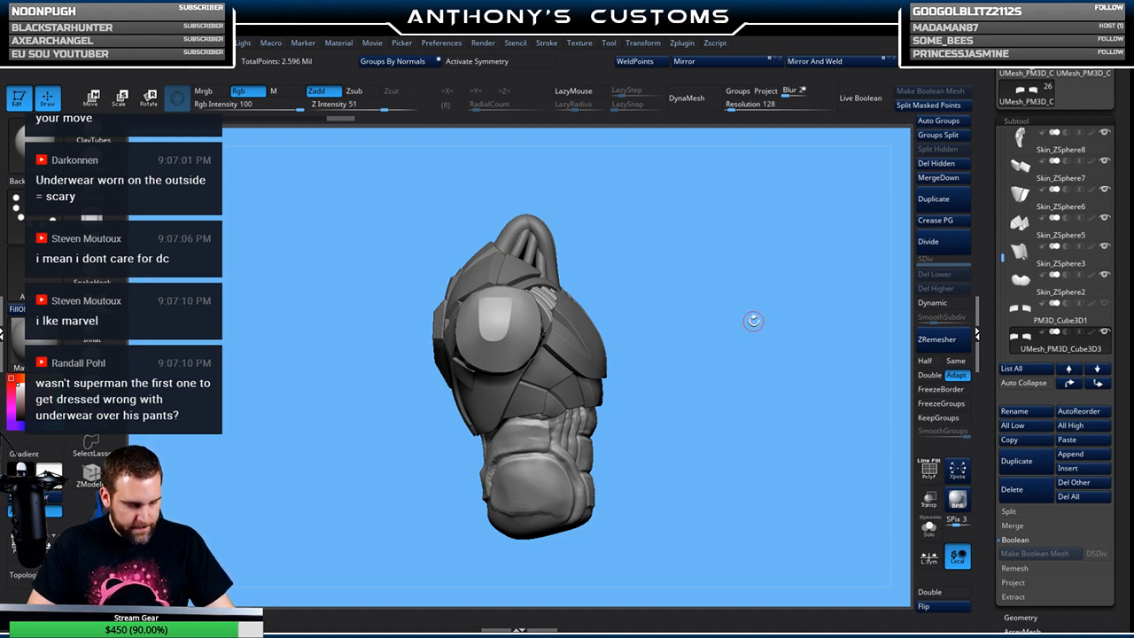
left_click_drag(780, 368, 795, 377)
mouse_move(760, 387)
left_mouse_down()
mouse_move(738, 384)
mouse_move(740, 374)
mouse_move(723, 393)
mouse_move(735, 363)
mouse_move(725, 386)
mouse_move(710, 383)
mouse_move(772, 402)
mouse_move(734, 387)
mouse_move(737, 411)
mouse_move(763, 397)
mouse_move(751, 401)
mouse_move(810, 425)
mouse_move(855, 359)
left_mouse_up()
Select the muscular base torso subtool, make it visible, and view it from the front
scroll(1010, 251, "up", 5)
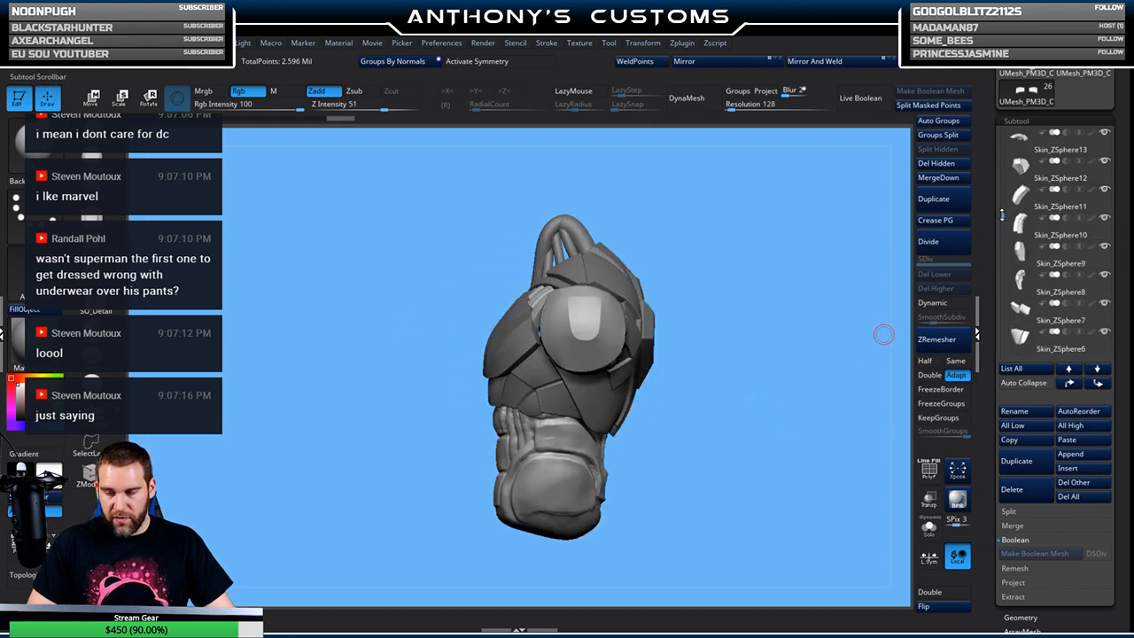
left_click(1036, 177)
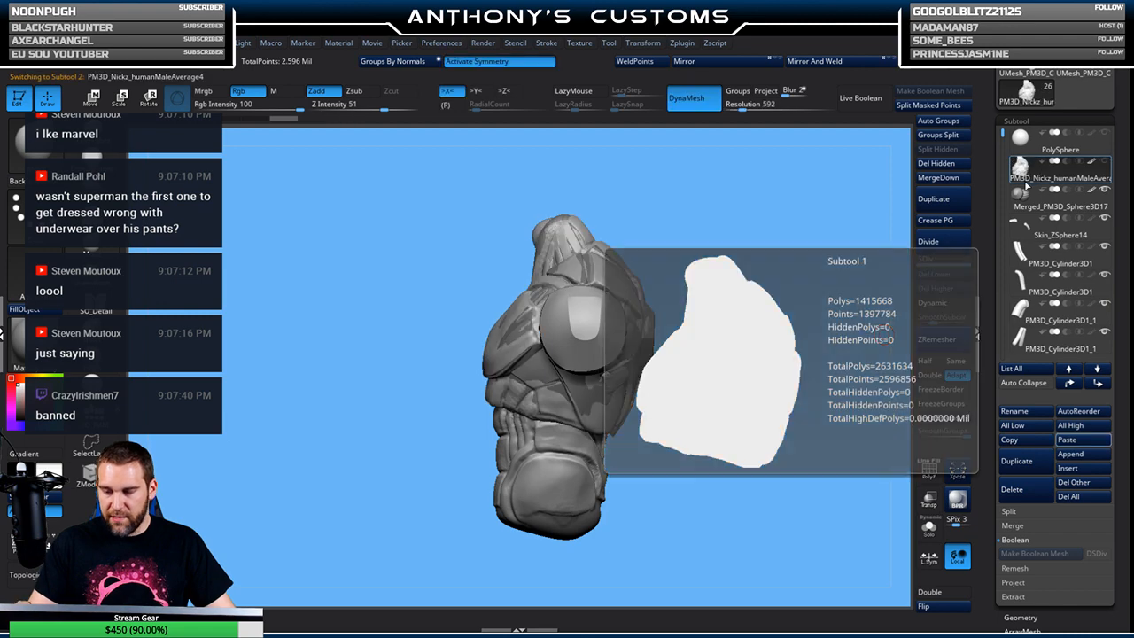
left_click_drag(716, 461, 760, 417)
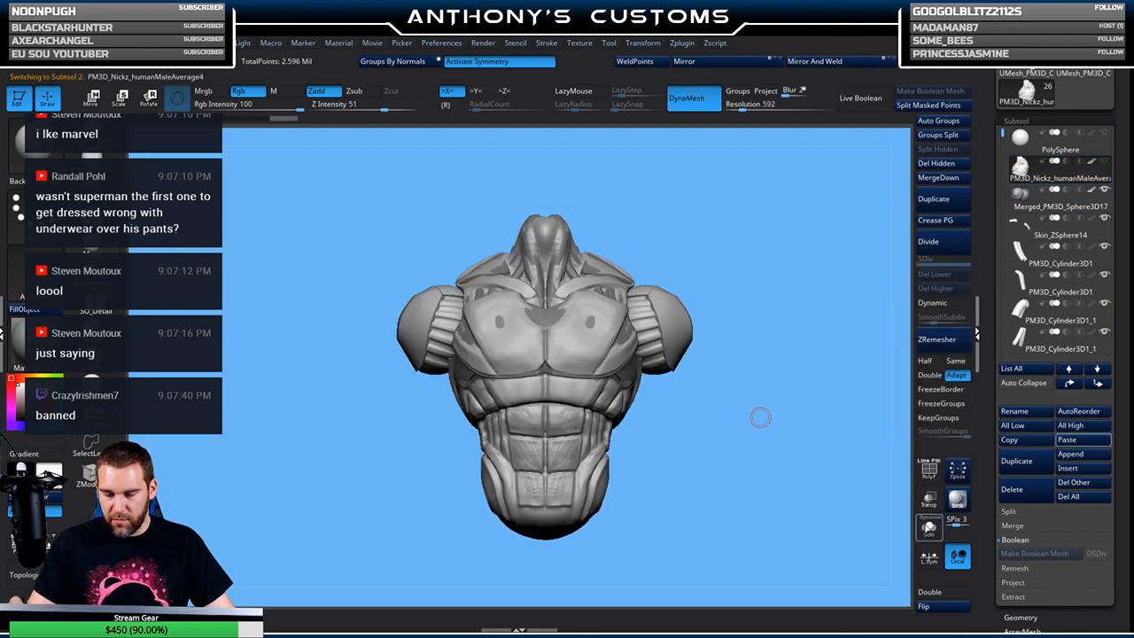
Isolate the muscular base torso and set ZRemesher to Half with Adapt turned off
left_click(928, 528)
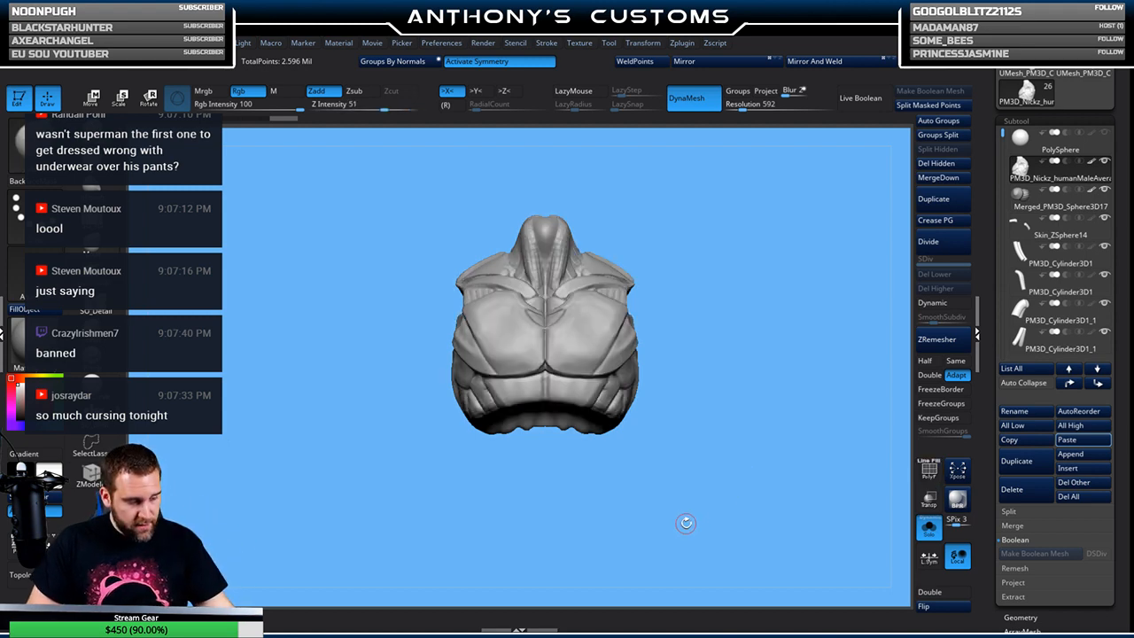
left_click(955, 375)
left_click(925, 361)
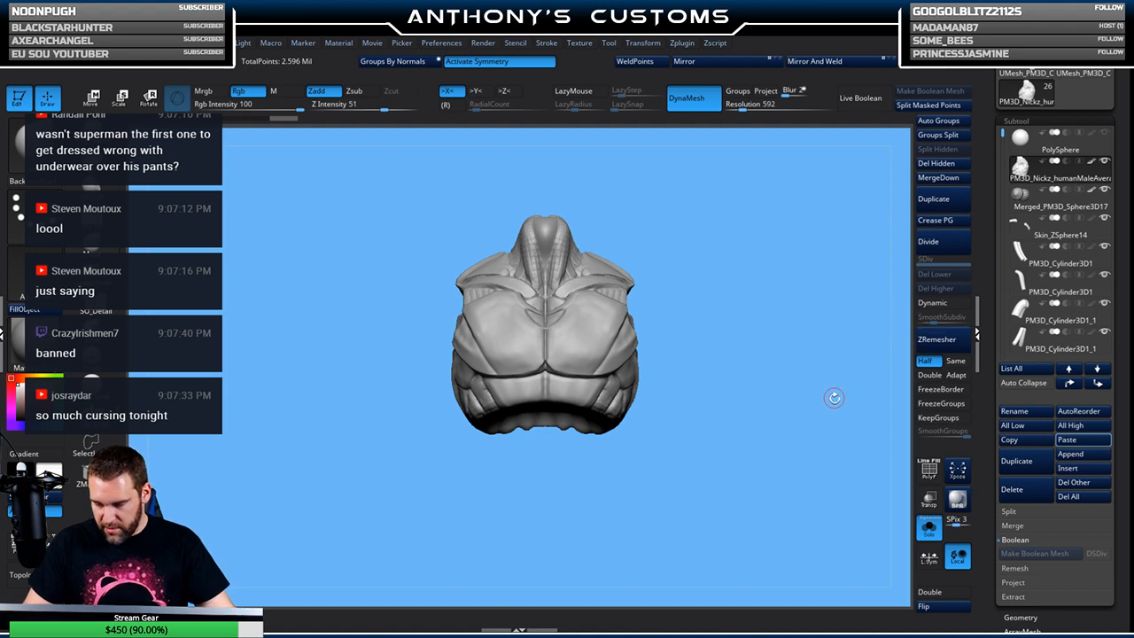
left_click_drag(809, 431, 737, 380)
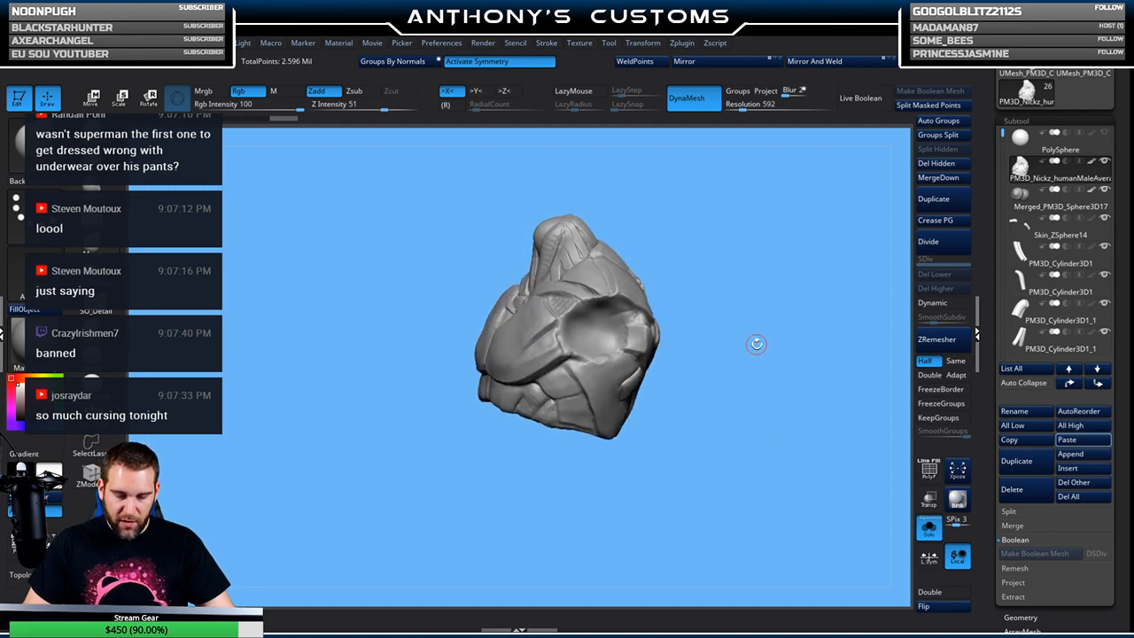
Bring back the other subtools, select Merged_PM3D_Sphere3D17, and examine the armour from the side and front
left_click(929, 527)
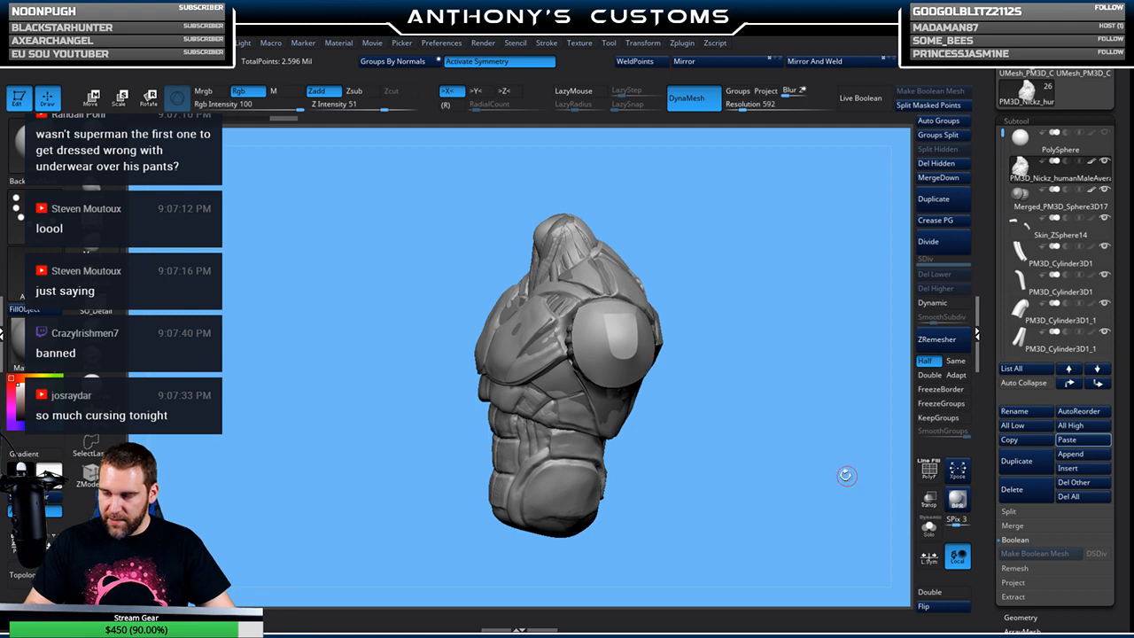
left_click(1063, 196)
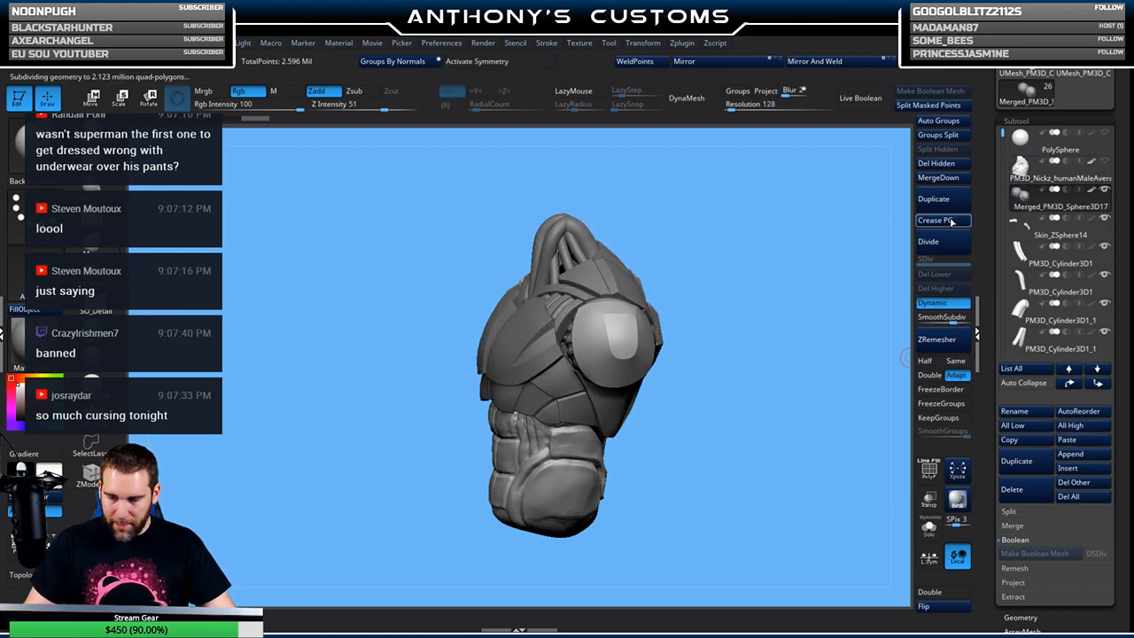
left_click_drag(764, 343, 808, 320)
left_click_drag(731, 403, 761, 401)
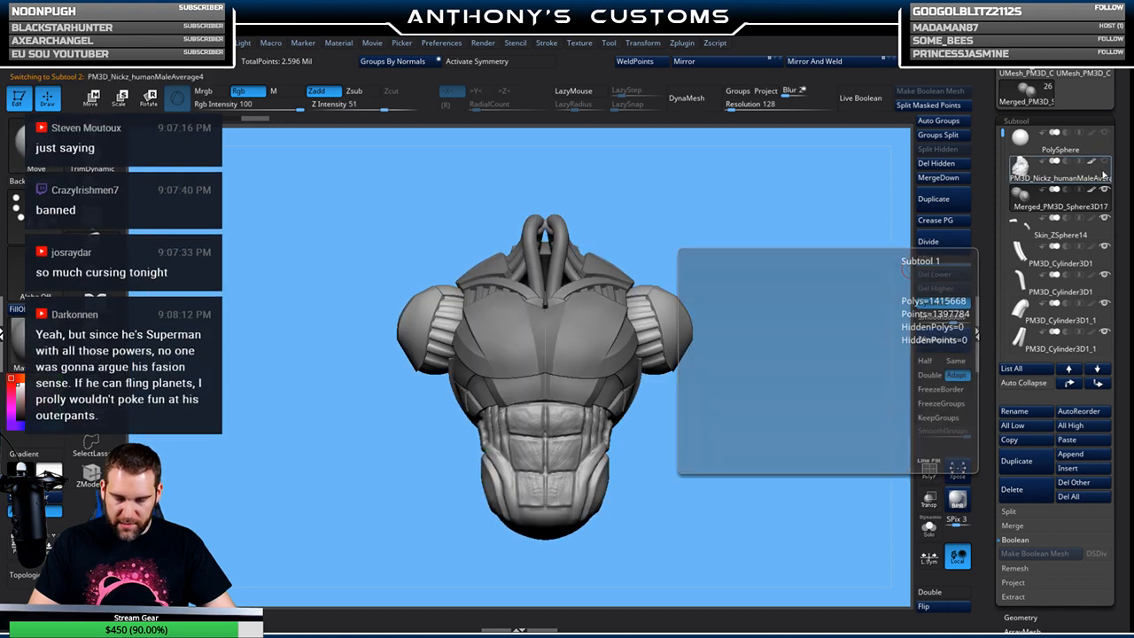
Select and isolate the muscular base torso, clear any mask, and ZRemesh it three times at Half
left_click(1103, 171)
left_click(928, 526)
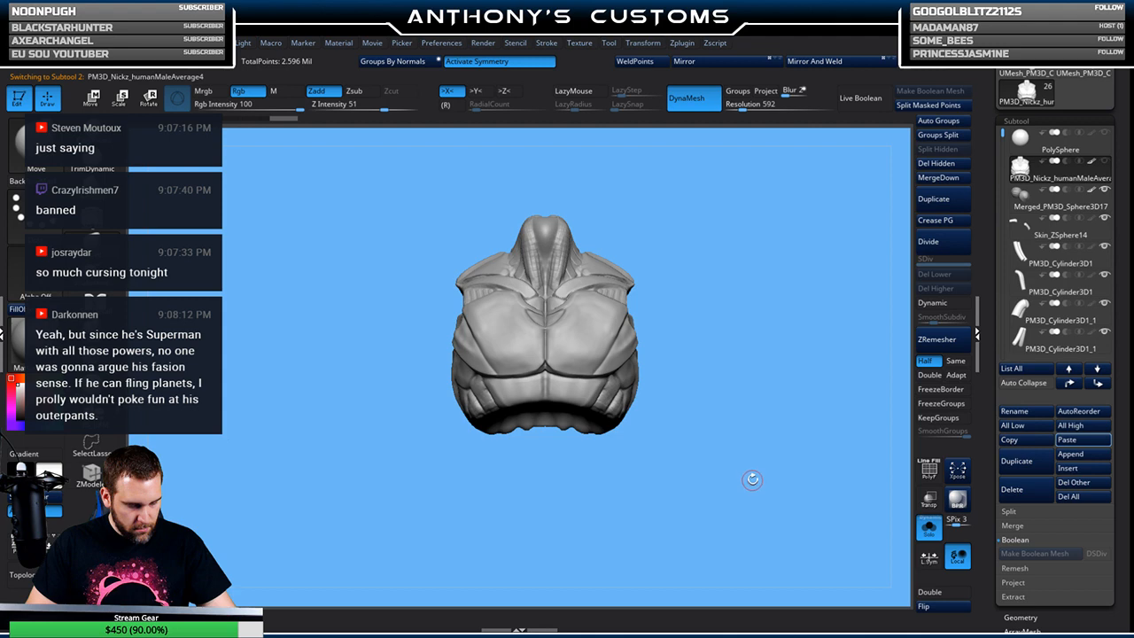
left_click(936, 339)
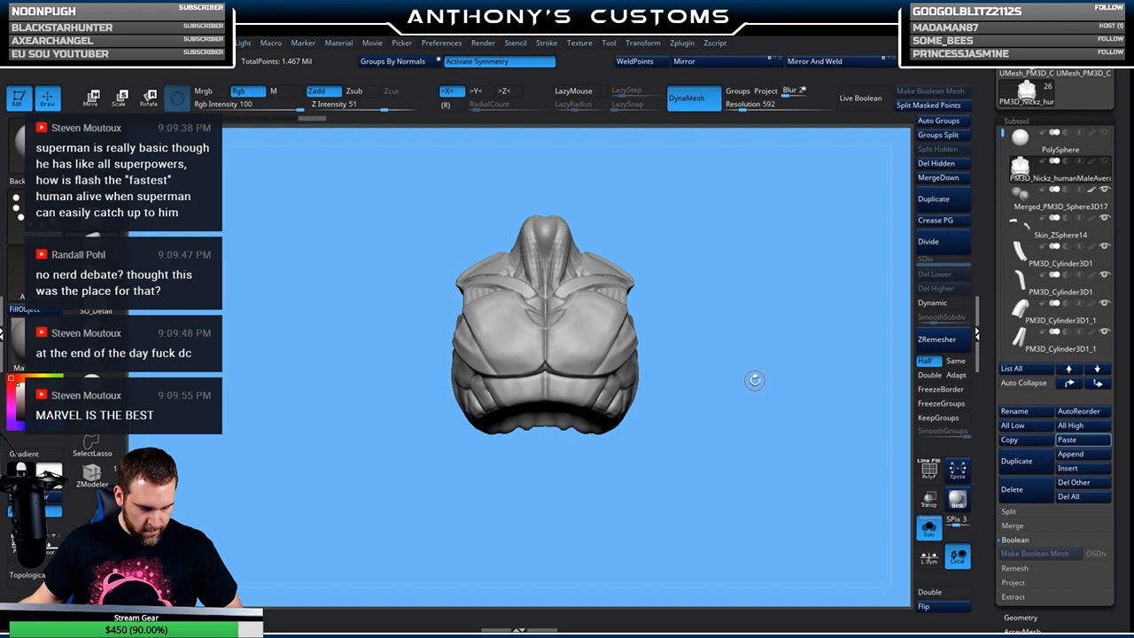
left_click(936, 339)
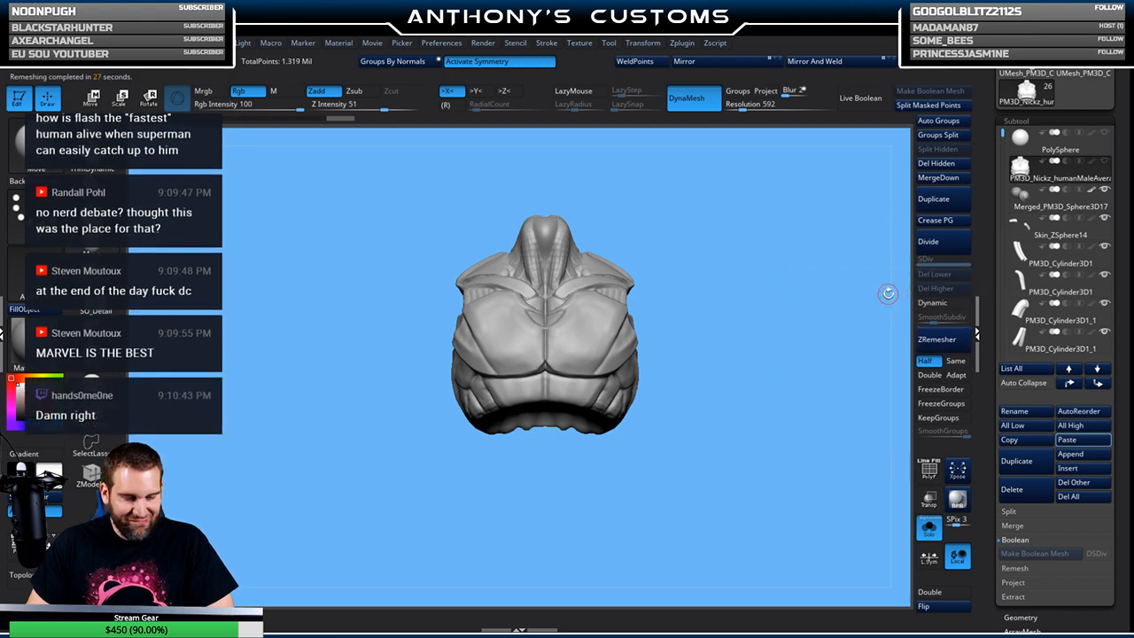
left_click(888, 293, "ctrl")
left_click(888, 293, "ctrl")
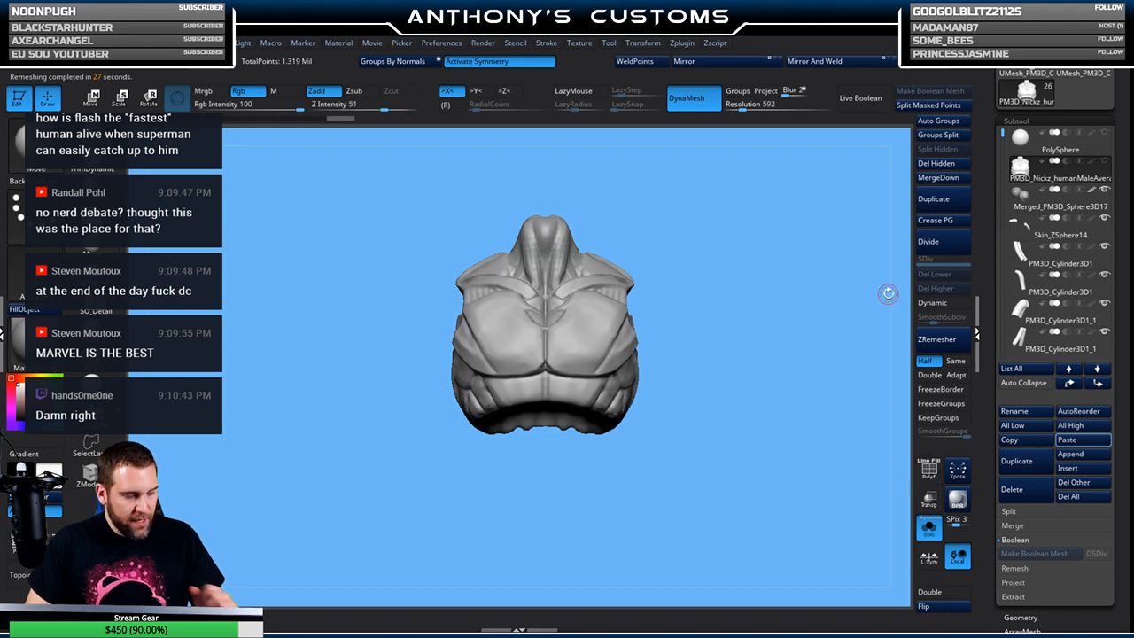
left_click(936, 340)
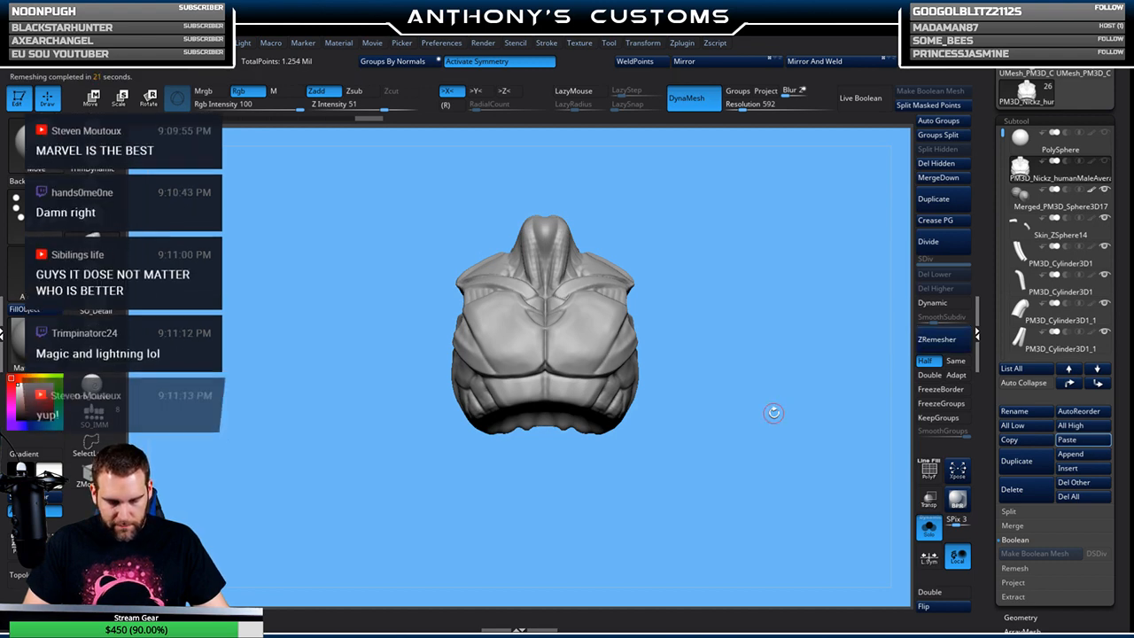
Check the base torso's wireframe and ZRemesh it twice more at Half
left_click_drag(724, 470, 735, 469)
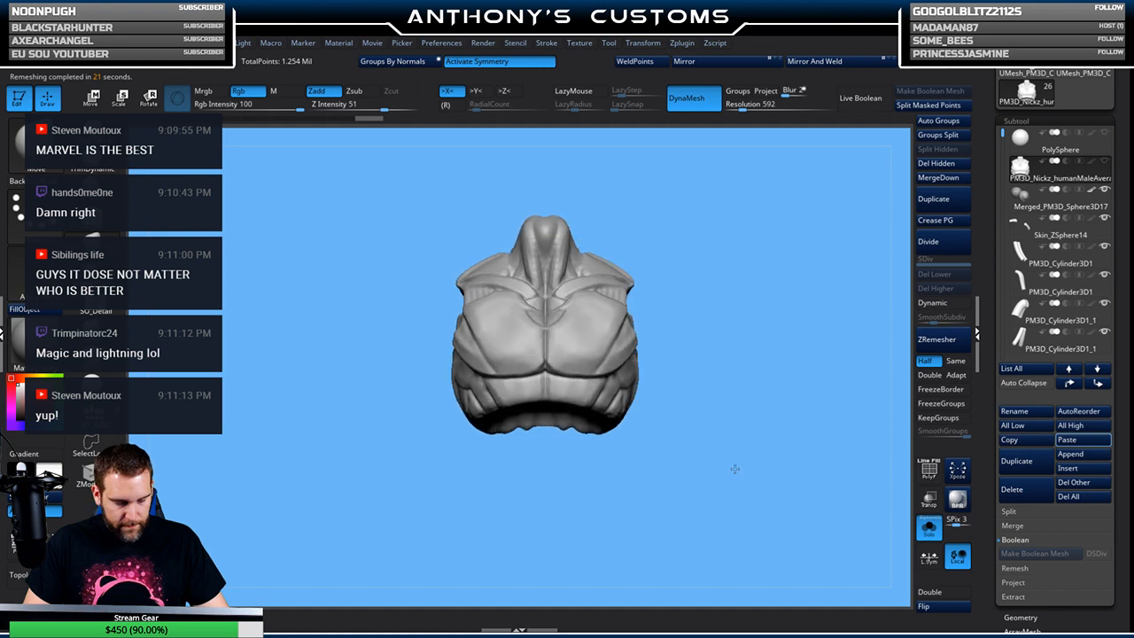
key("shift+f")
key("shift+f")
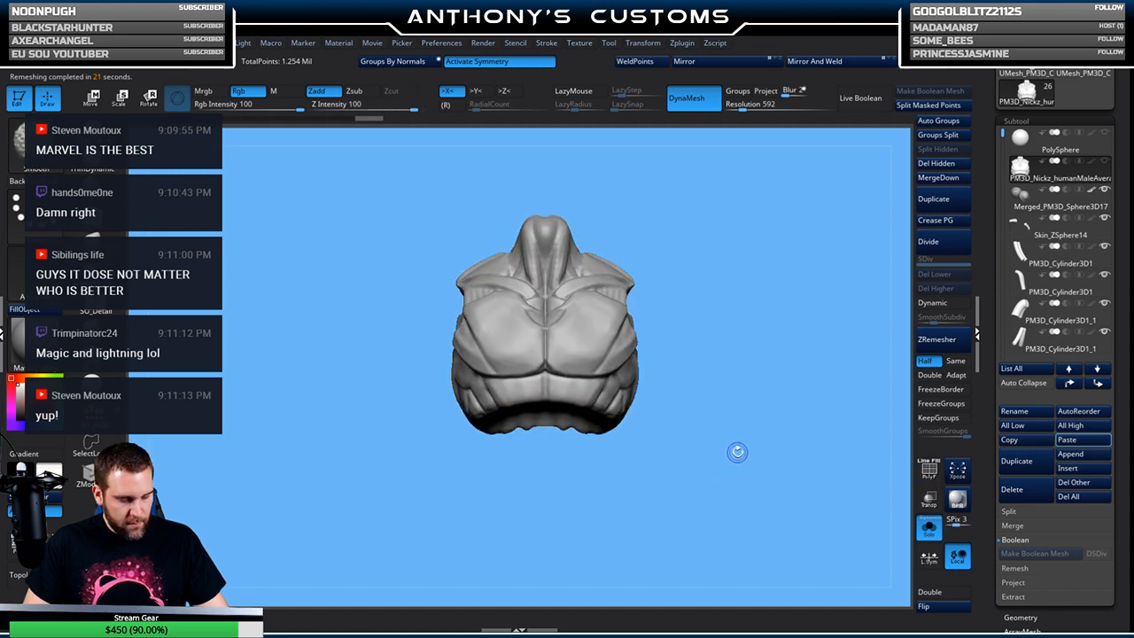
left_click(937, 339)
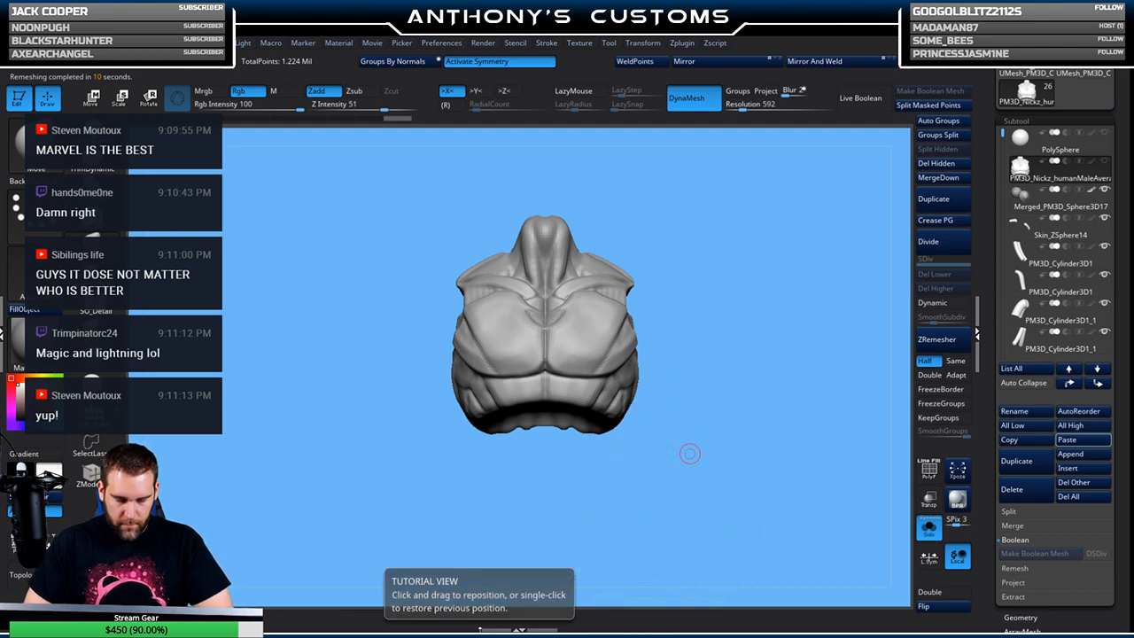
left_click(937, 340)
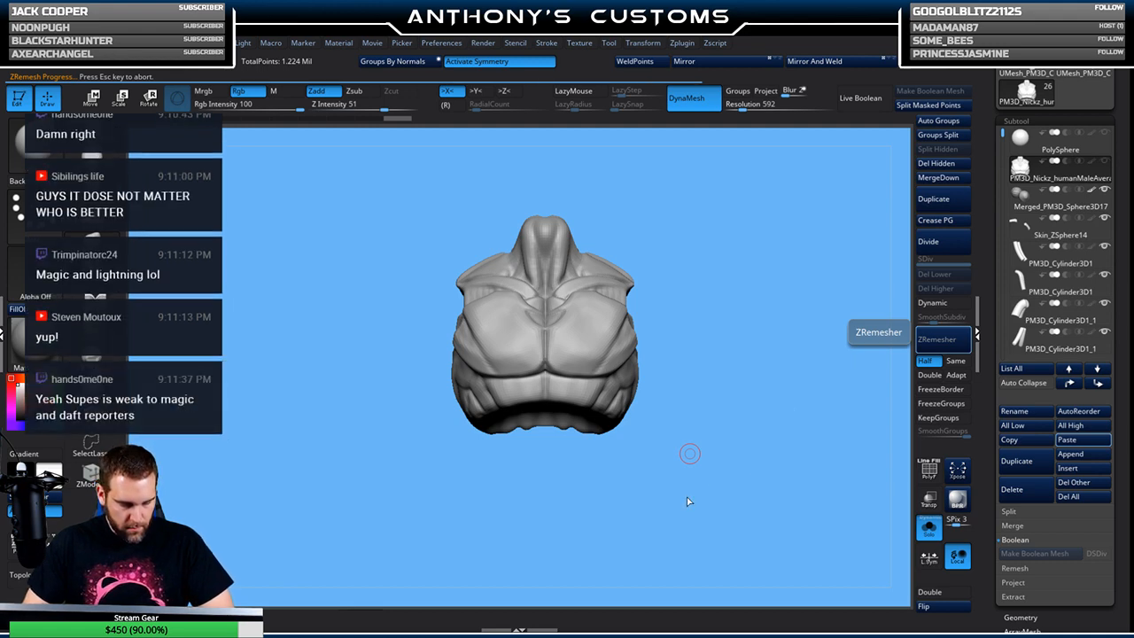
Adjust the brush size and smooth away the muscle detail on the front of the base torso's chest and neck
mouse_move(686, 497)
left_mouse_down()
mouse_move(706, 490)
mouse_move(641, 493)
mouse_move(700, 487)
mouse_move(720, 446)
left_mouse_up()
key("space")
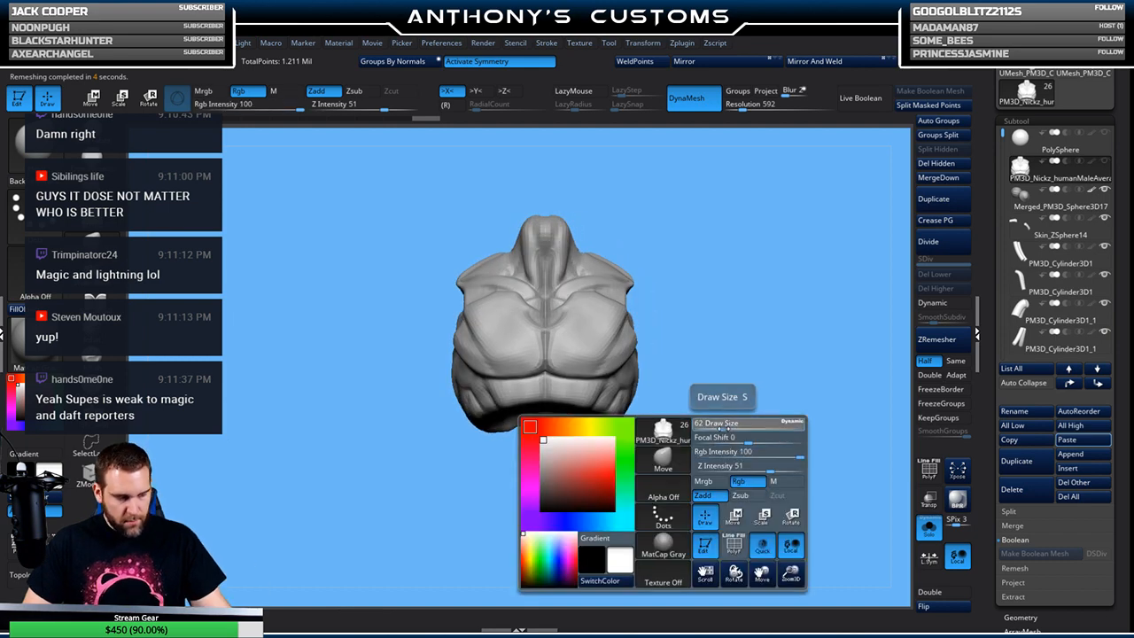
mouse_move(580, 251)
left_mouse_down("shift")
mouse_move(549, 279)
mouse_move(545, 234)
mouse_move(562, 306)
mouse_move(542, 372)
mouse_move(564, 357)
mouse_move(612, 355)
left_mouse_up("shift")
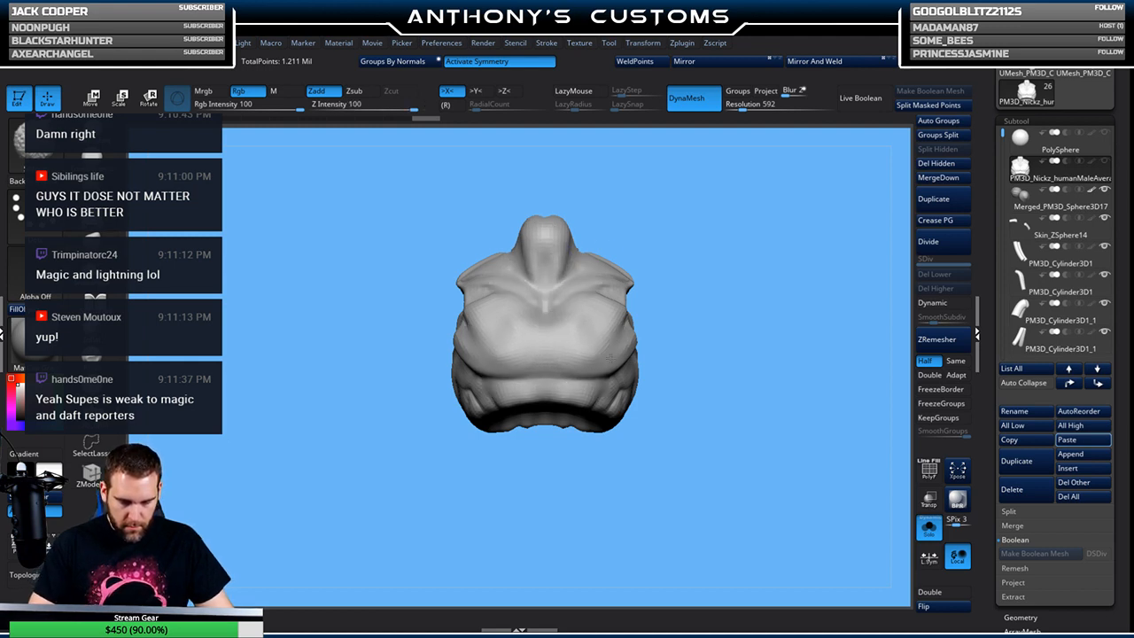
mouse_move(557, 273)
left_mouse_down("shift")
mouse_move(549, 241)
mouse_move(545, 256)
left_mouse_up("shift")
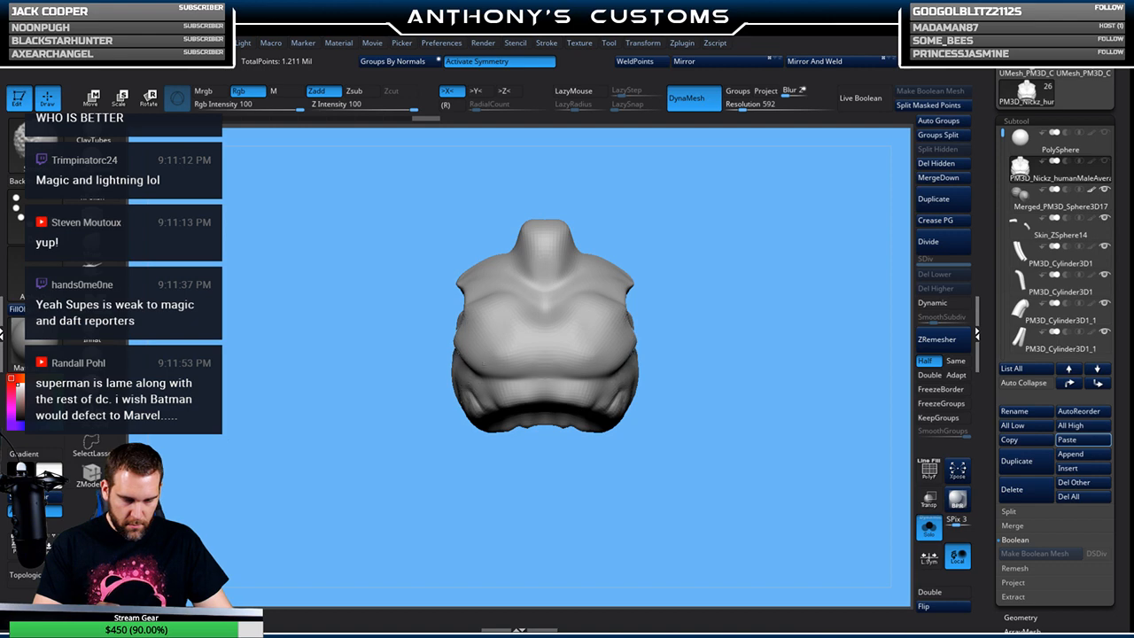
Smooth the muscle detail on the sides, back and lower front of the isolated base torso
left_click_drag(754, 316, 666, 355)
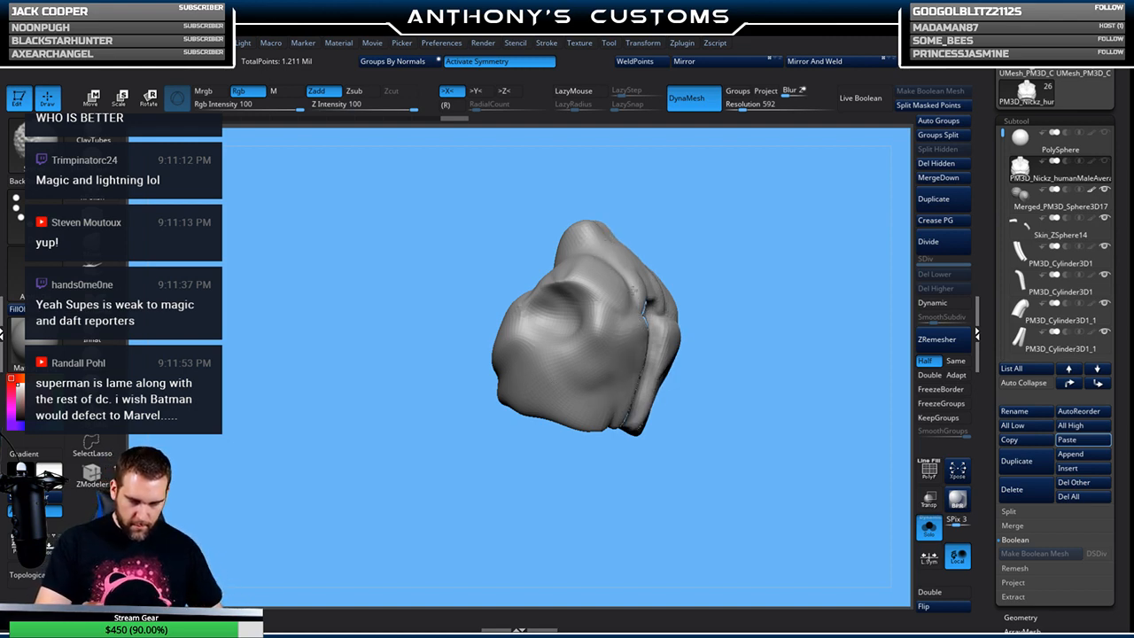
left_click_drag(829, 309, 788, 316, "shift")
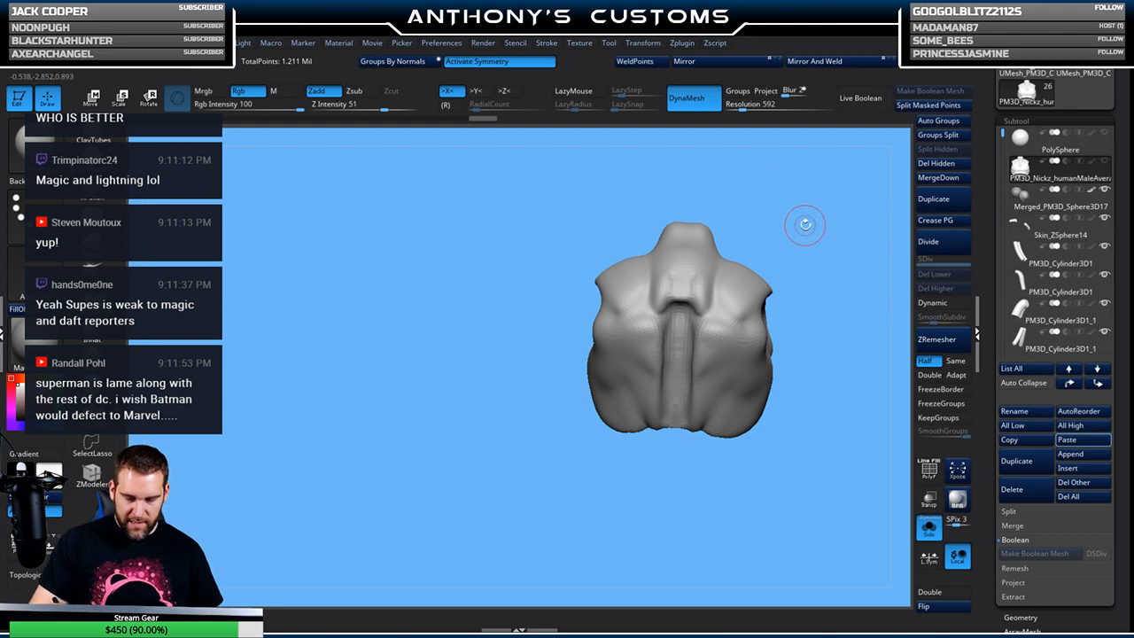
left_click_drag(803, 223, 709, 292, "shift")
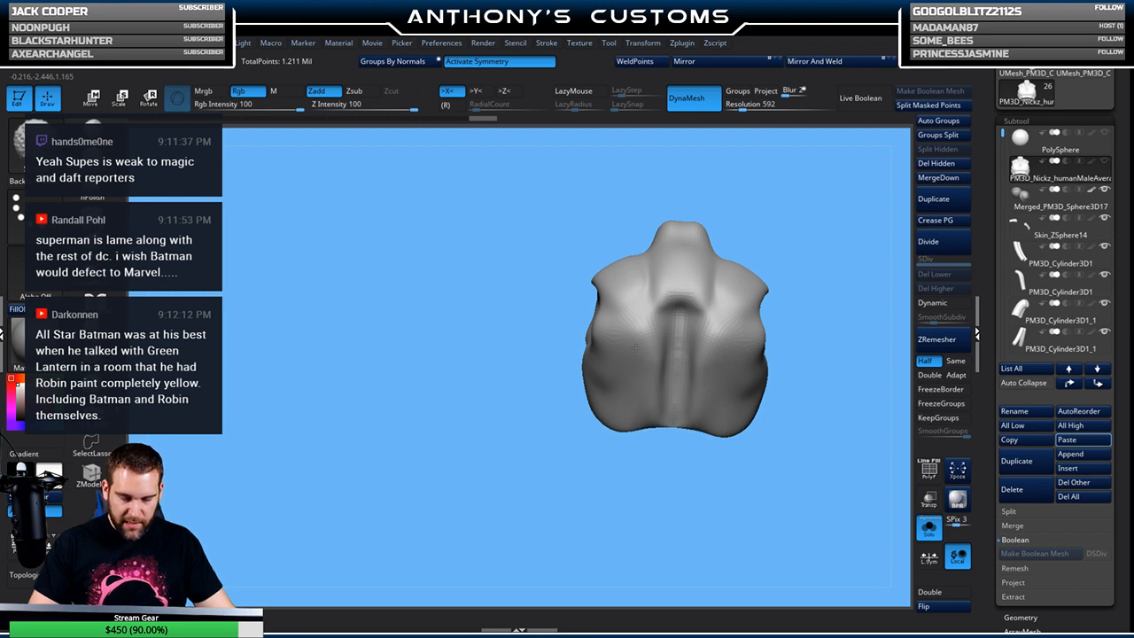
left_click_drag(599, 366, 602, 376)
left_click_drag(774, 253, 841, 244)
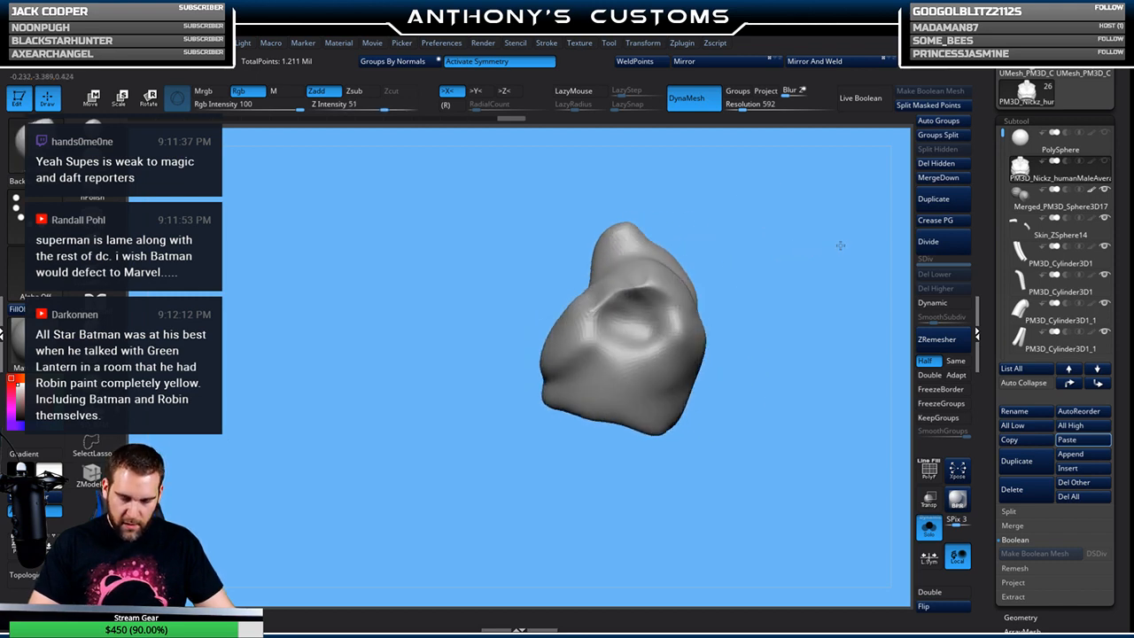
mouse_move(737, 420)
left_mouse_down("shift")
mouse_move(777, 443)
mouse_move(808, 434)
left_mouse_up("shift")
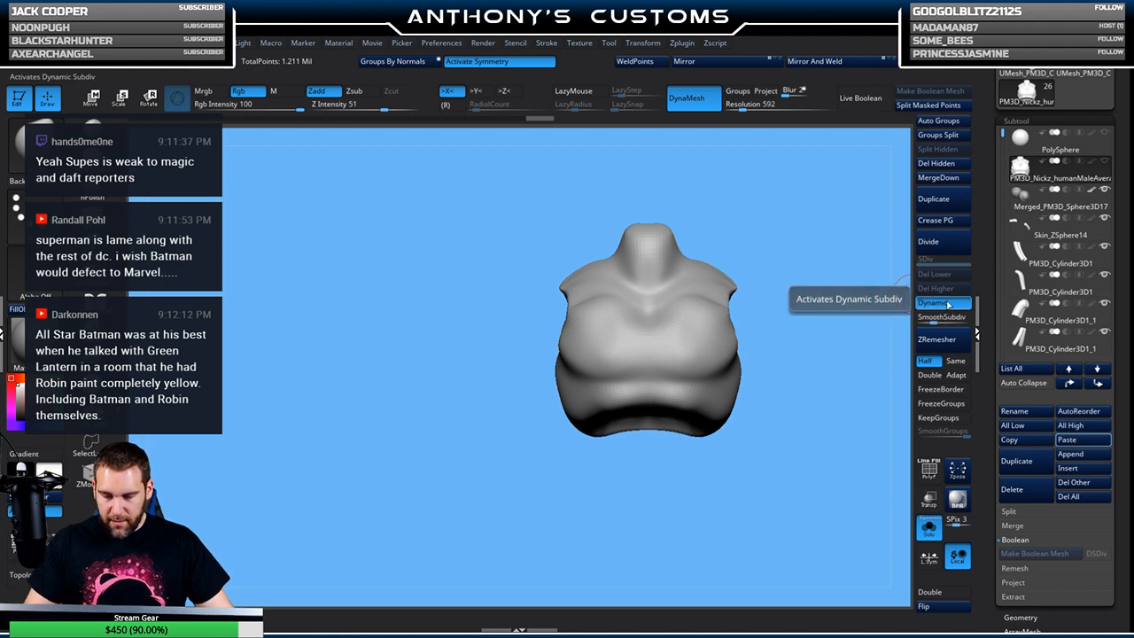
ZRemesh the smoothed base torso at Half, check its wireframe, and show the other subtools again
left_click(952, 334)
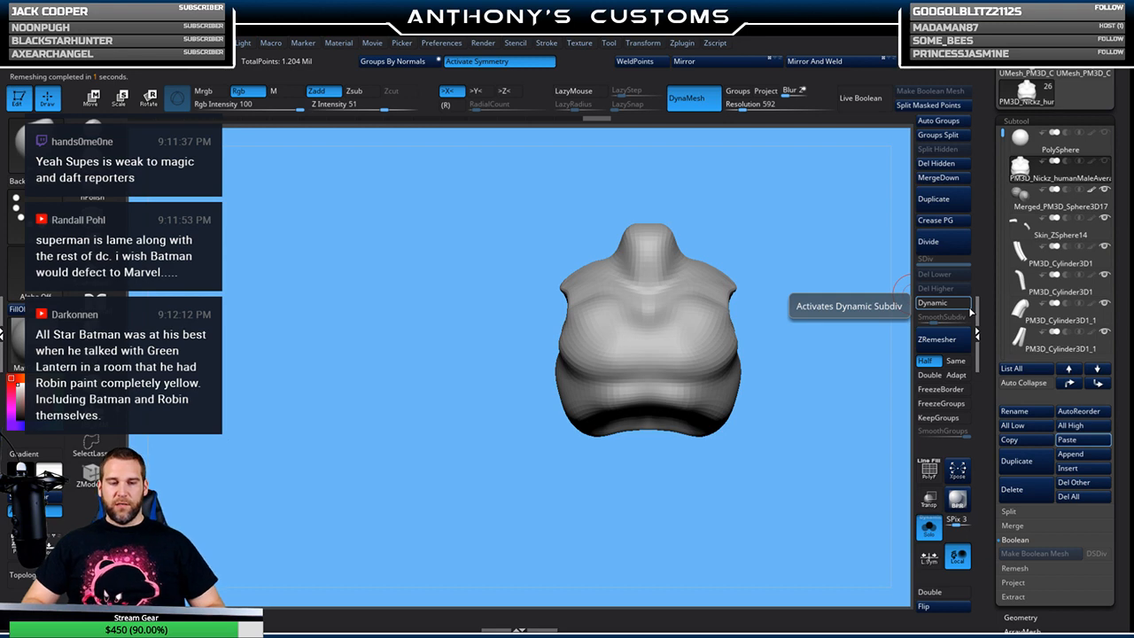
key("shift+f")
key("shift+f")
left_click(929, 529)
left_click_drag(821, 496, 767, 483)
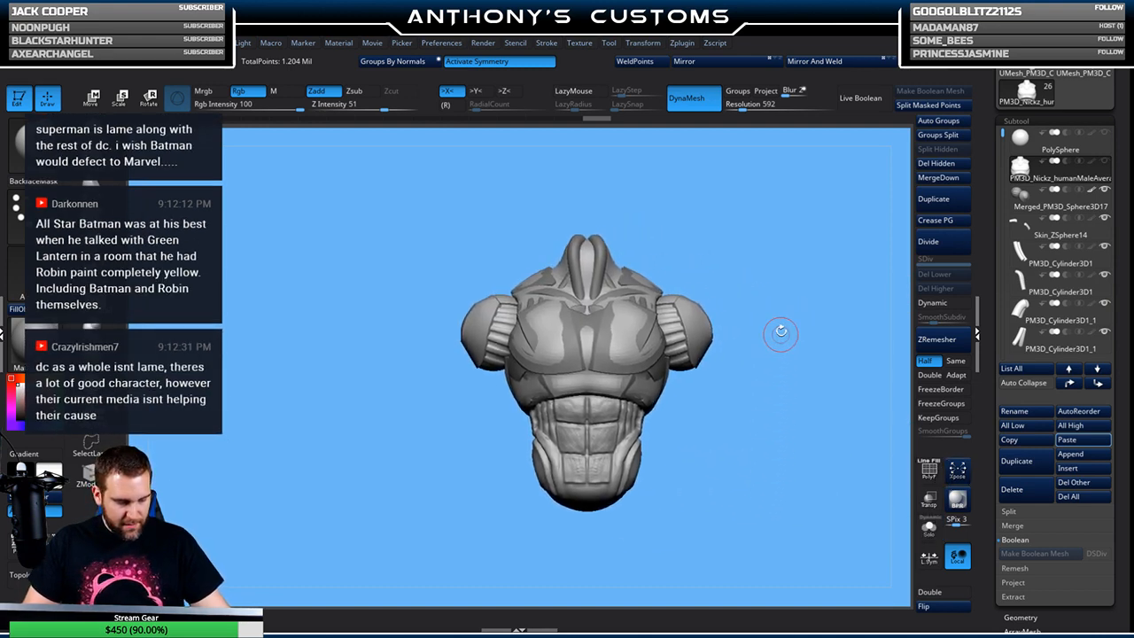
Quick-save the project and enlarge the Move brush's draw size
right_click(786, 358)
key("ctrl+s")
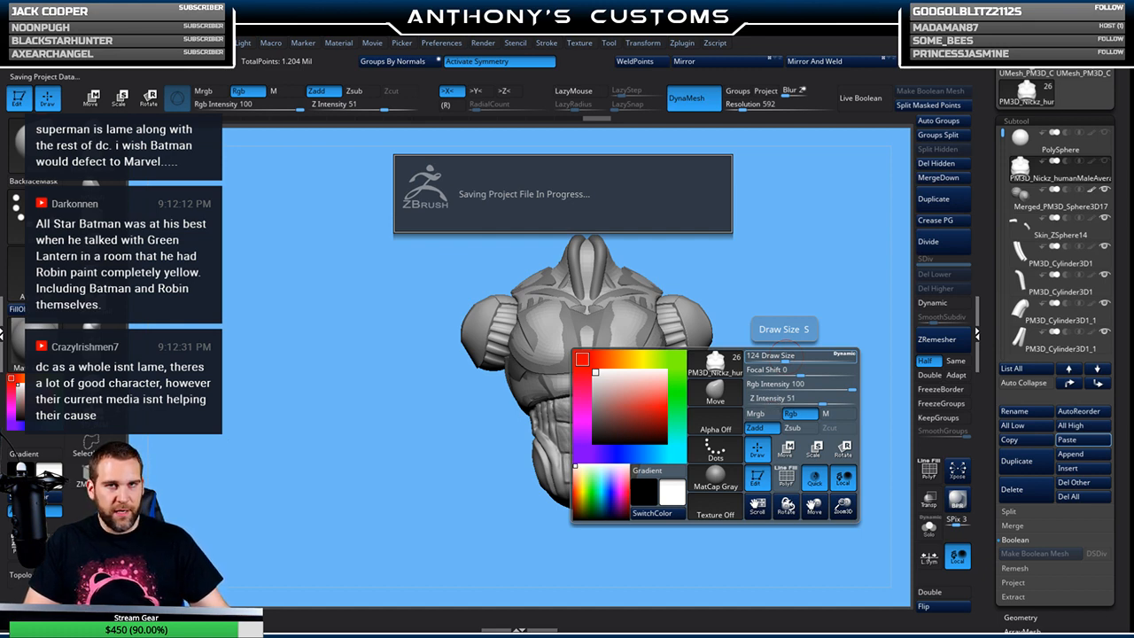
left_click_drag(786, 358, 805, 358)
Push the base torso's chest surface beneath the chest plate with the Move brush
left_click_drag(779, 308, 678, 334)
key("space")
left_click_drag(768, 297, 796, 307)
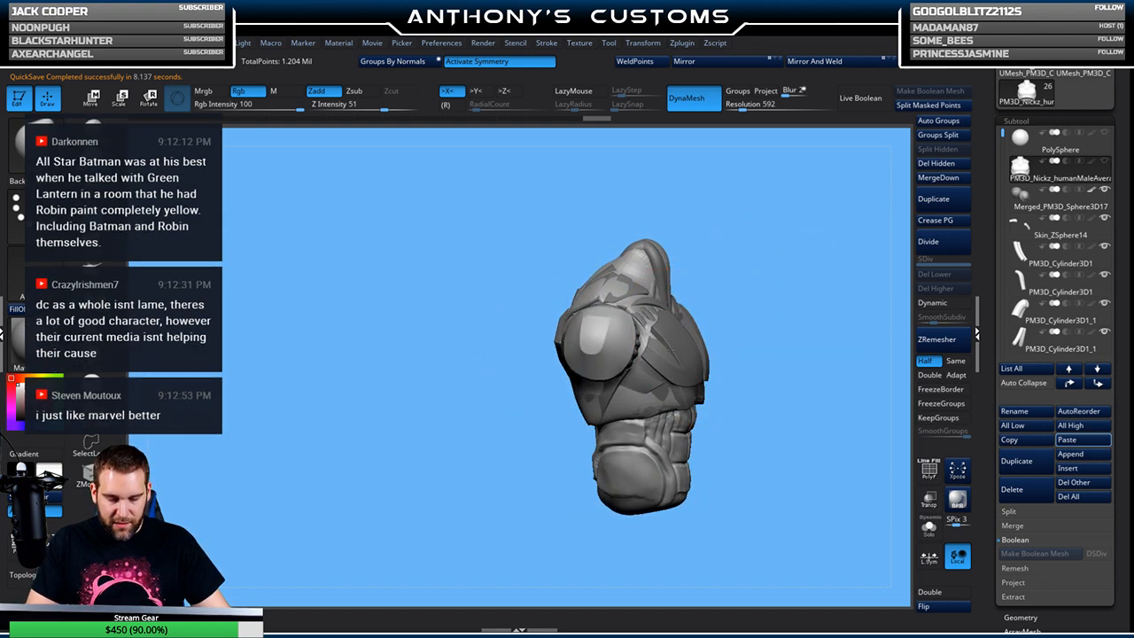
left_click_drag(704, 348, 671, 390)
mouse_move(753, 390)
left_mouse_down()
mouse_move(700, 387)
mouse_move(808, 346)
left_mouse_up()
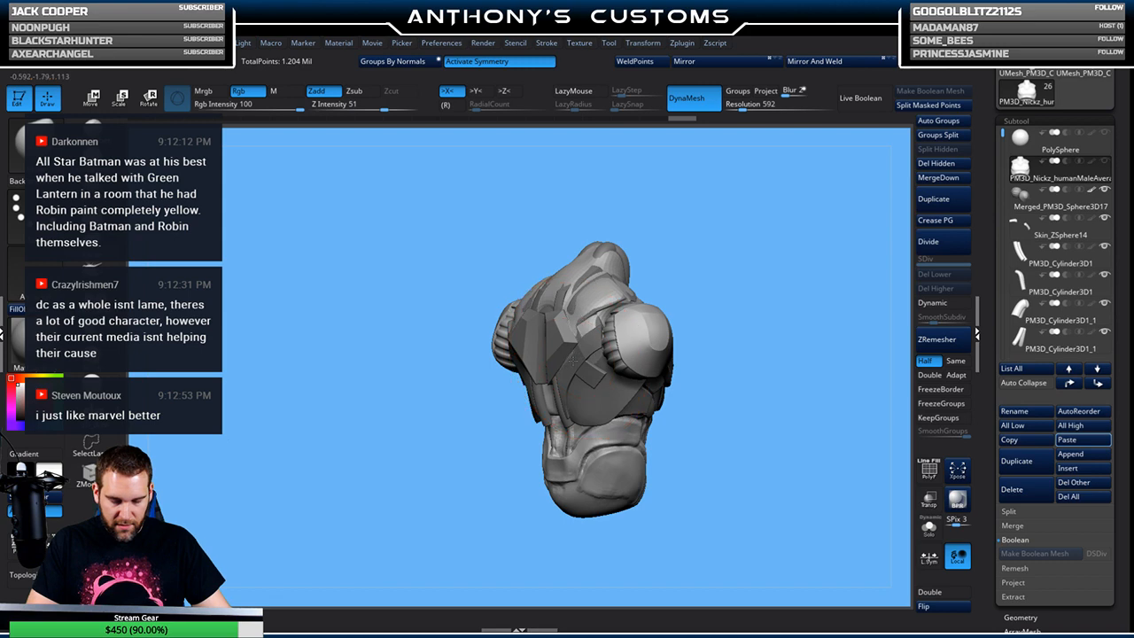
Tuck the base torso's shoulder and side surfaces beneath the armour plates with the Move brush
left_click_drag(709, 316, 630, 319)
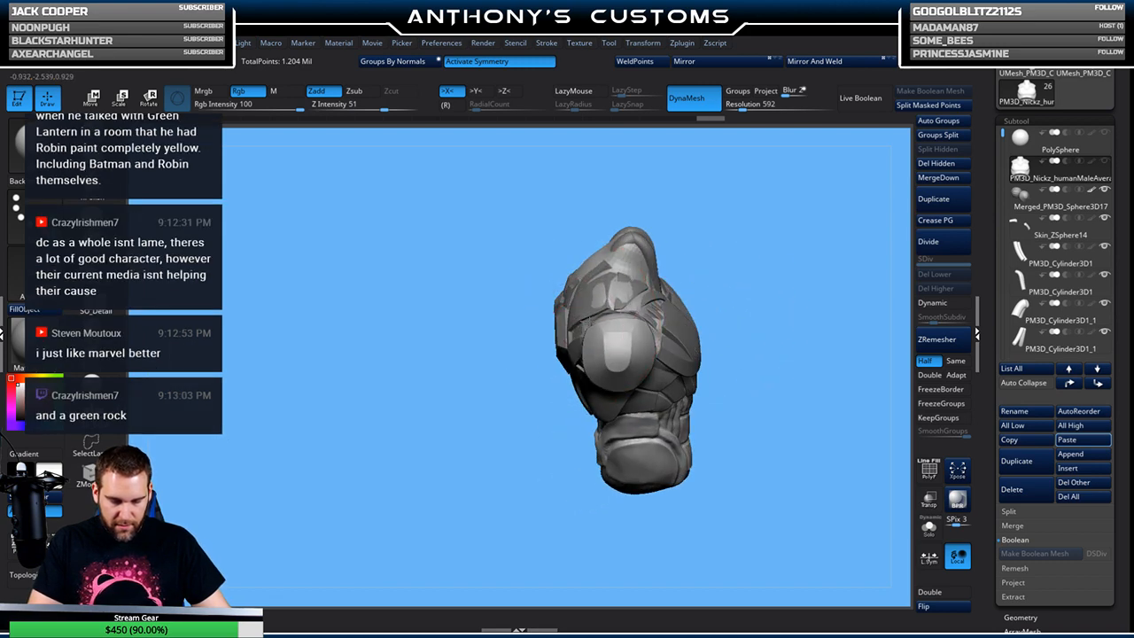
left_click_drag(749, 279, 574, 334)
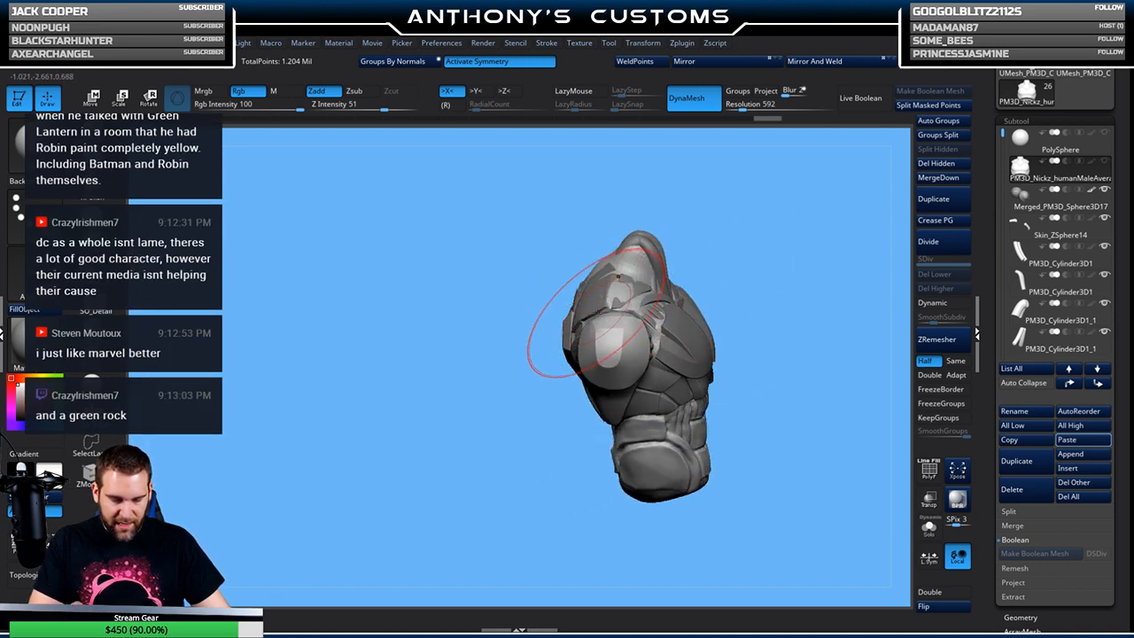
mouse_move(657, 306)
left_mouse_down()
mouse_move(620, 310)
mouse_move(651, 304)
left_mouse_up()
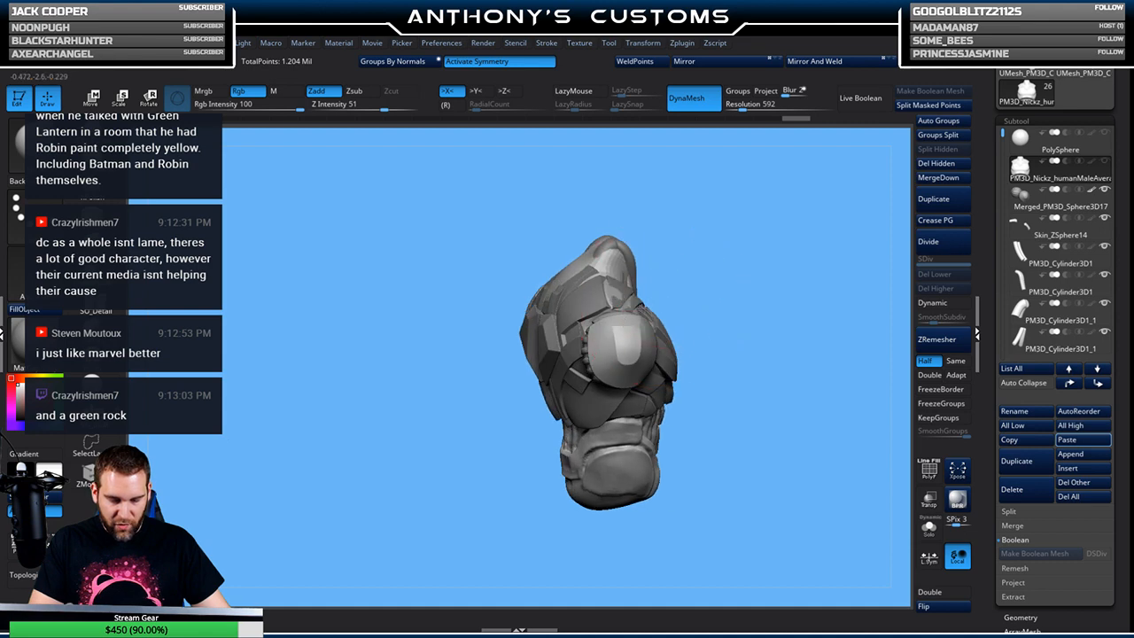
mouse_move(718, 301)
left_mouse_down()
mouse_move(686, 303)
mouse_move(686, 258)
mouse_move(592, 308)
left_mouse_up()
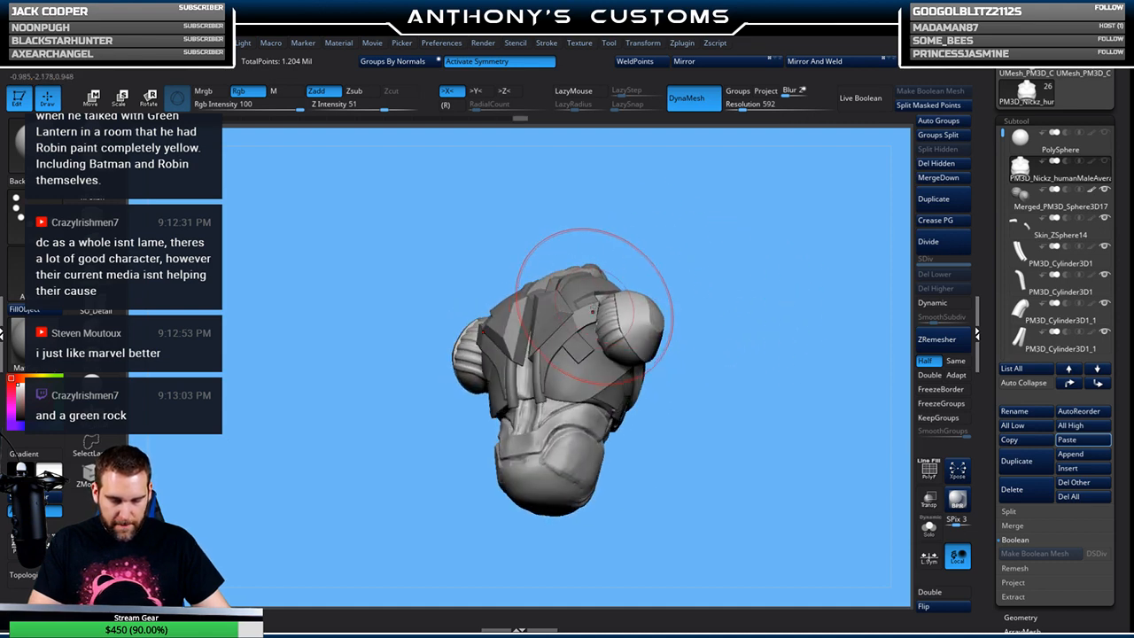
Adjust the Move brush's draw size and reshape the base torso's upper back and neck area beneath the armour plates
mouse_move(671, 240)
left_mouse_down()
mouse_move(721, 366)
mouse_move(775, 343)
mouse_move(804, 361)
mouse_move(810, 351)
mouse_move(729, 397)
mouse_move(774, 439)
mouse_move(789, 438)
mouse_move(801, 408)
mouse_move(884, 415)
left_mouse_up()
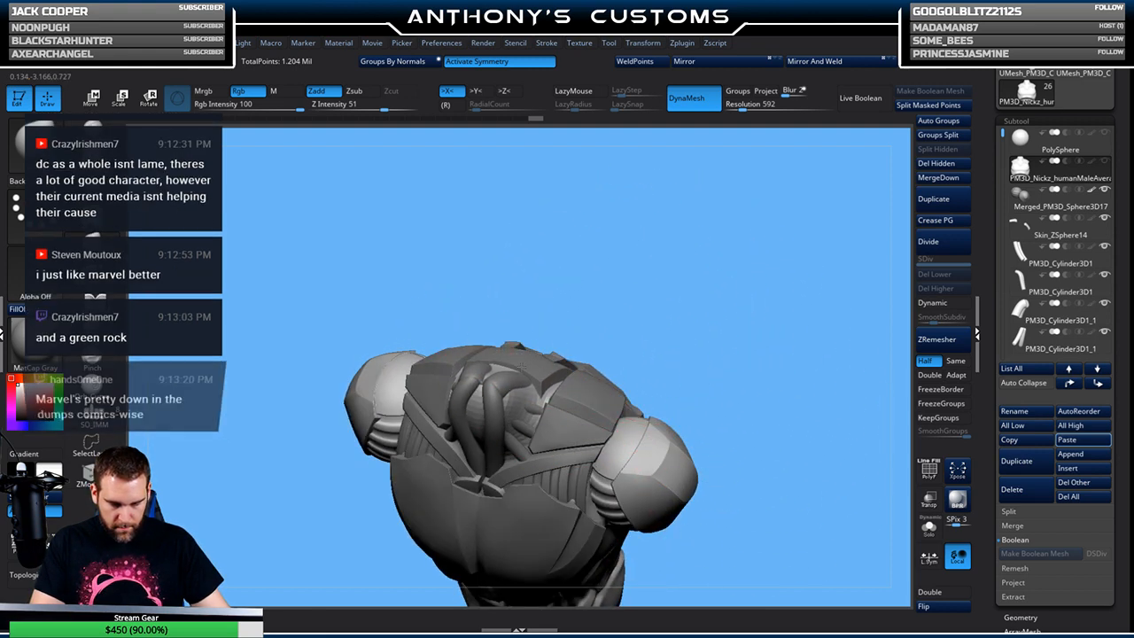
mouse_move(741, 301)
left_mouse_down()
mouse_move(764, 314)
mouse_move(739, 339)
mouse_move(753, 322)
mouse_move(837, 303)
mouse_move(844, 386)
left_mouse_up()
key("space")
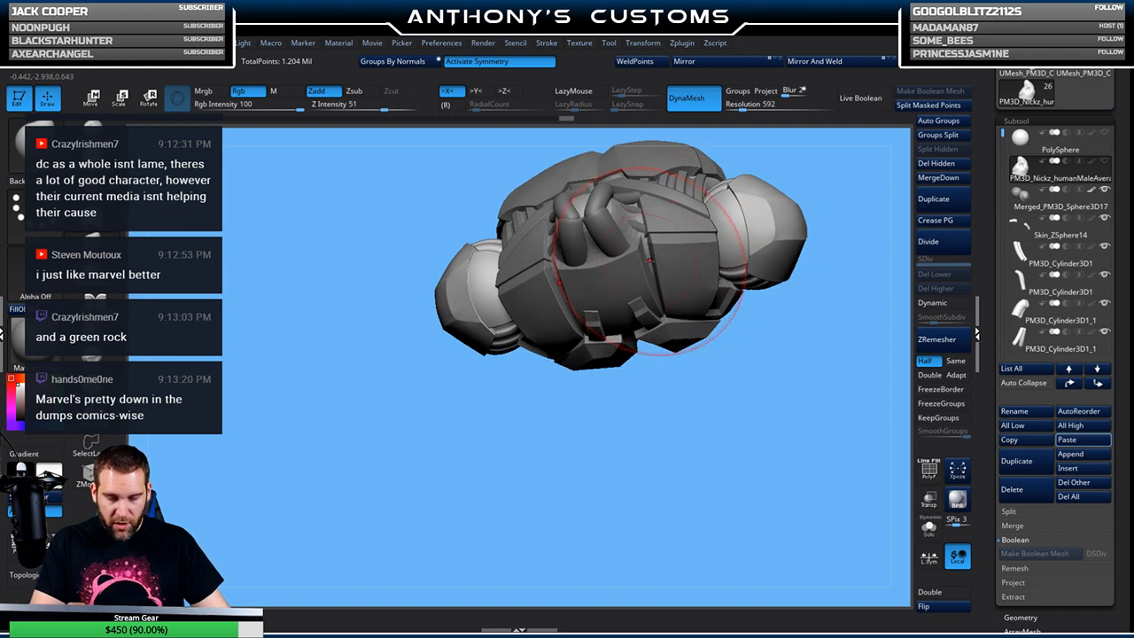
key("space")
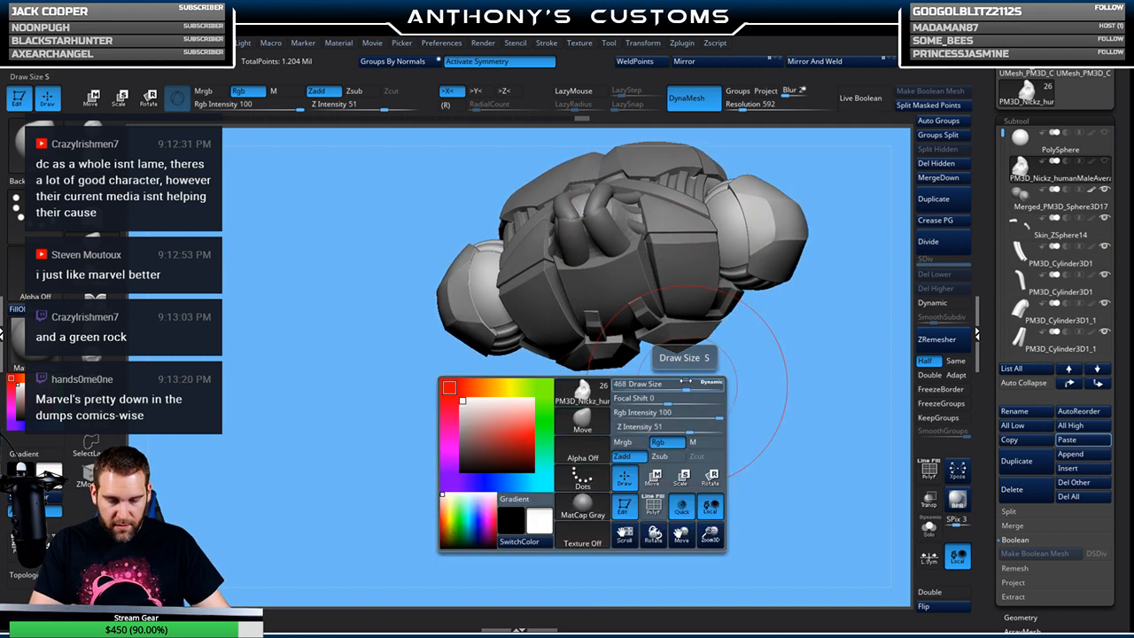
left_click_drag(664, 380, 572, 203)
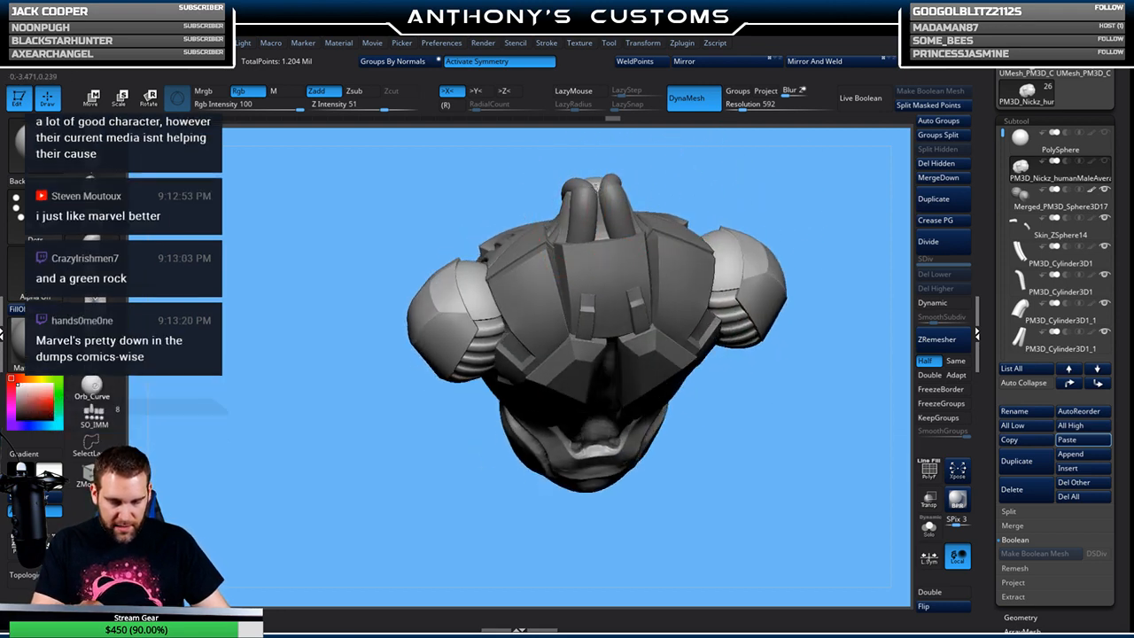
mouse_move(593, 186)
left_mouse_down()
mouse_move(789, 201)
mouse_move(589, 193)
mouse_move(734, 199)
mouse_move(716, 200)
left_mouse_up()
Resize the Move brush and fit the base torso's neck and shoulder surfaces beneath the neck tubes and surrounding plates
key("space")
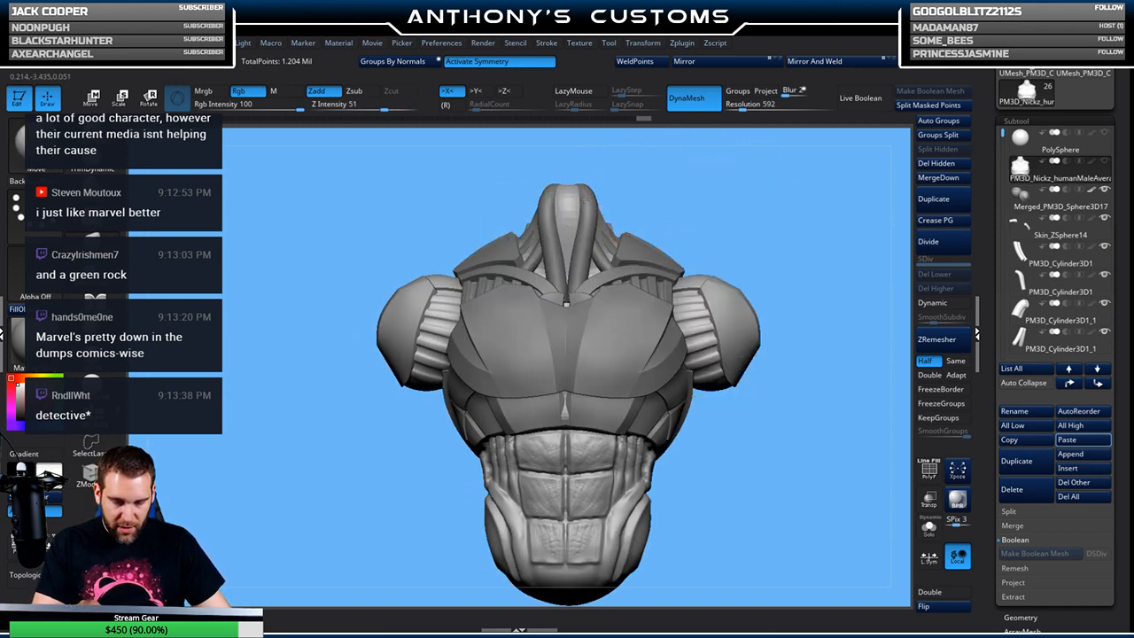
mouse_move(726, 215)
left_mouse_down()
mouse_move(745, 258)
mouse_move(707, 266)
left_mouse_up()
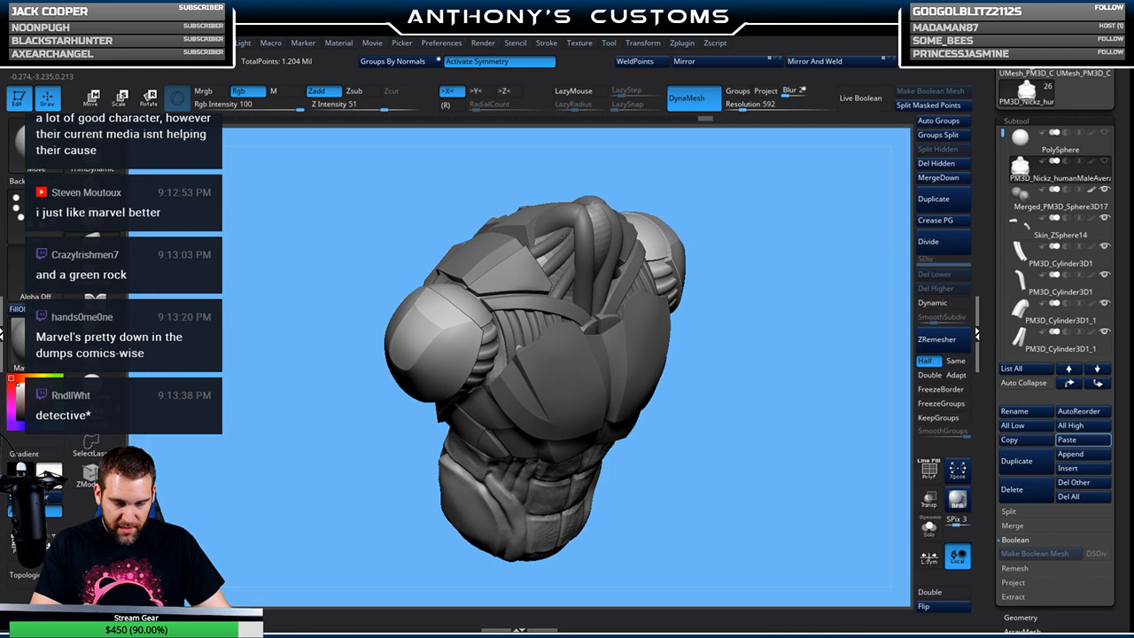
mouse_move(785, 206)
left_mouse_down()
mouse_move(789, 190)
mouse_move(780, 194)
left_mouse_up()
mouse_move(683, 227)
left_mouse_down()
mouse_move(693, 257)
mouse_move(676, 240)
left_mouse_up()
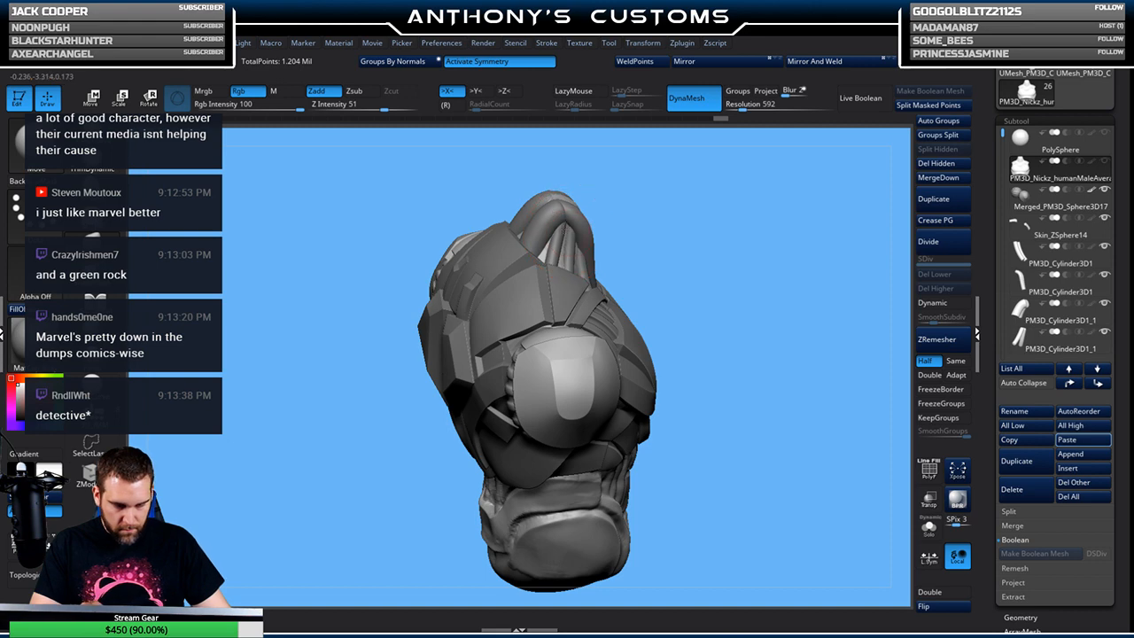
left_click_drag(682, 207, 673, 271)
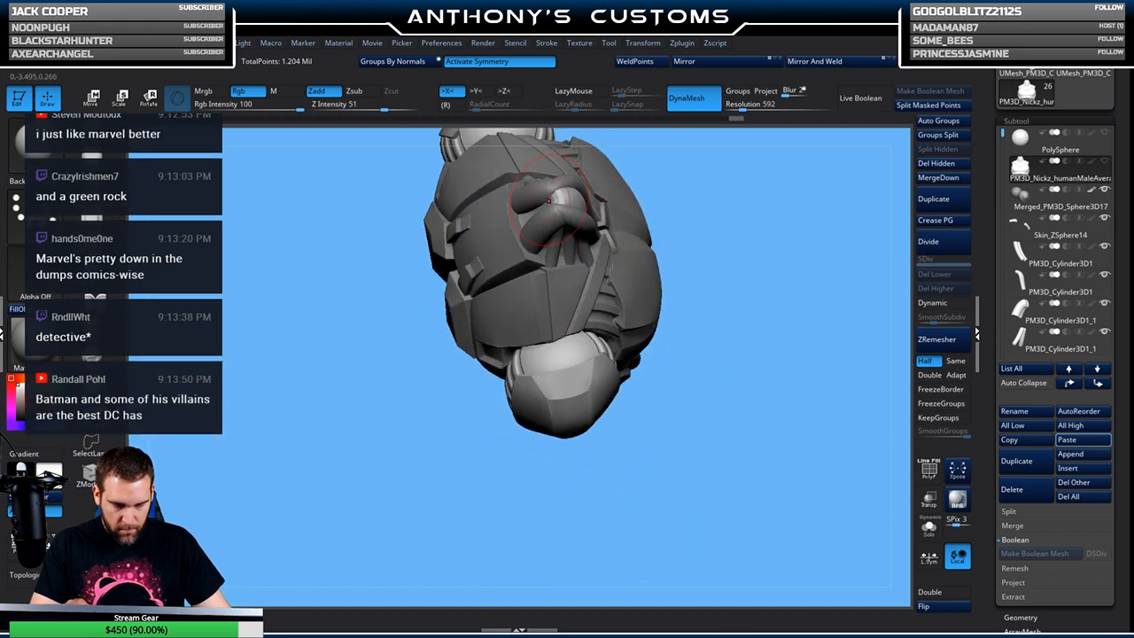
left_click_drag(709, 286, 711, 292)
left_click_drag(772, 271, 694, 225)
mouse_move(694, 221)
left_mouse_down()
mouse_move(682, 208)
mouse_move(699, 193)
left_mouse_up()
Select the neck tube subtool, turn the base torso's visibility on, and make the base torso active again
left_click(556, 282, "alt")
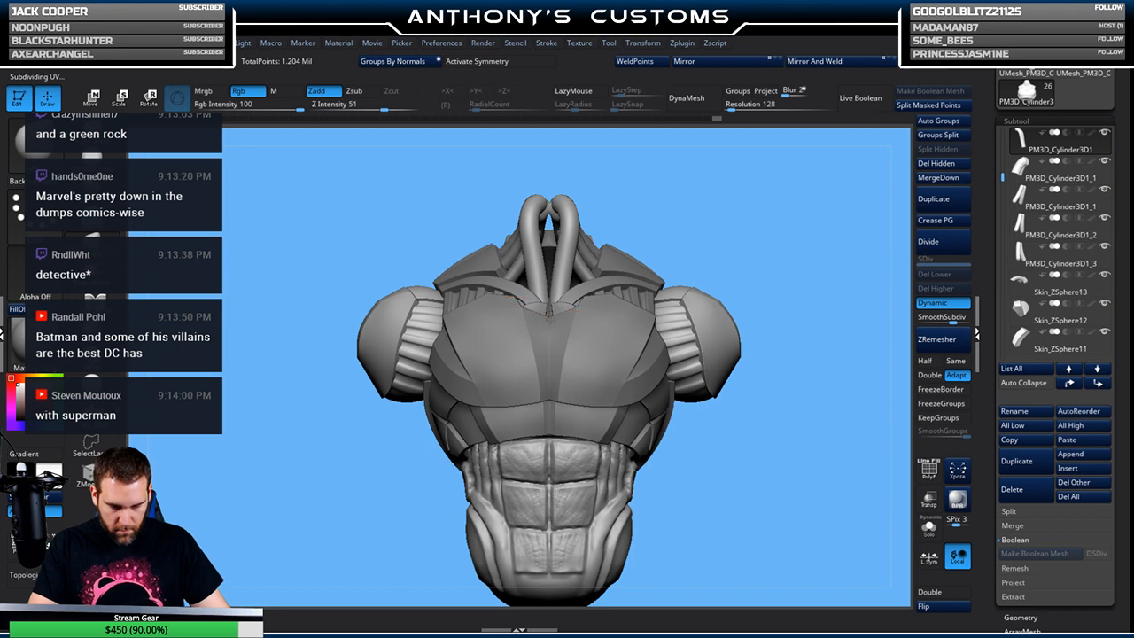
left_click_drag(1004, 166, 1004, 133)
left_click(1105, 162)
left_click_drag(858, 211, 567, 425)
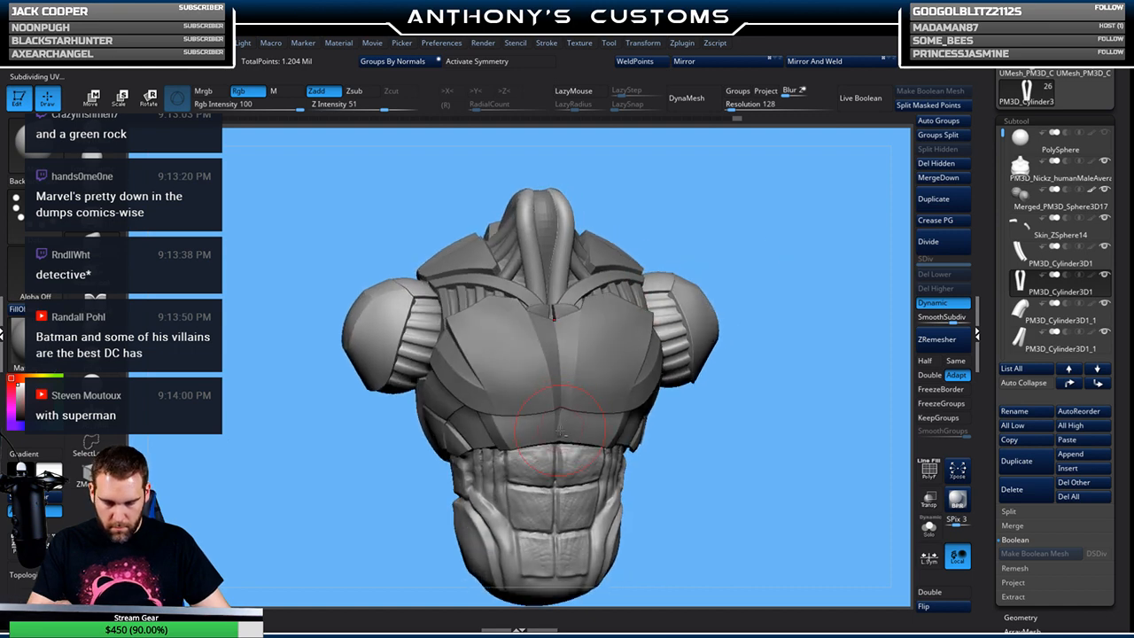
left_click(559, 432, "alt")
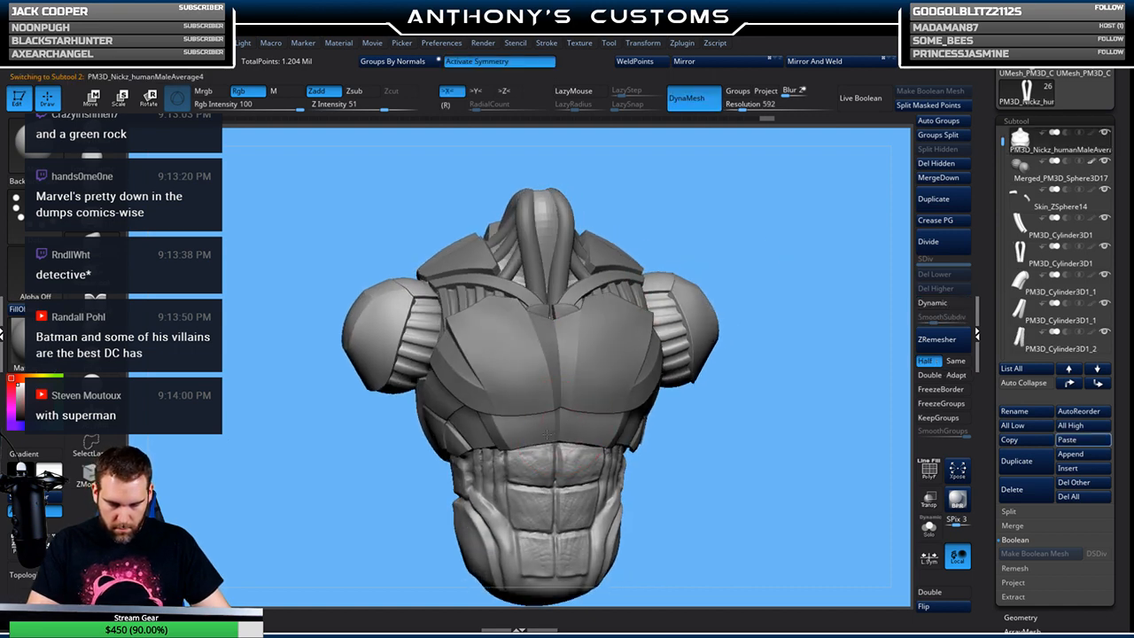
Check the base torso's fit around the shoulders and back, and hide the muscular abdomen subtool to expose the torso's underside
mouse_move(774, 283)
left_mouse_down()
mouse_move(763, 334)
mouse_move(777, 261)
mouse_move(793, 312)
mouse_move(640, 381)
left_mouse_up()
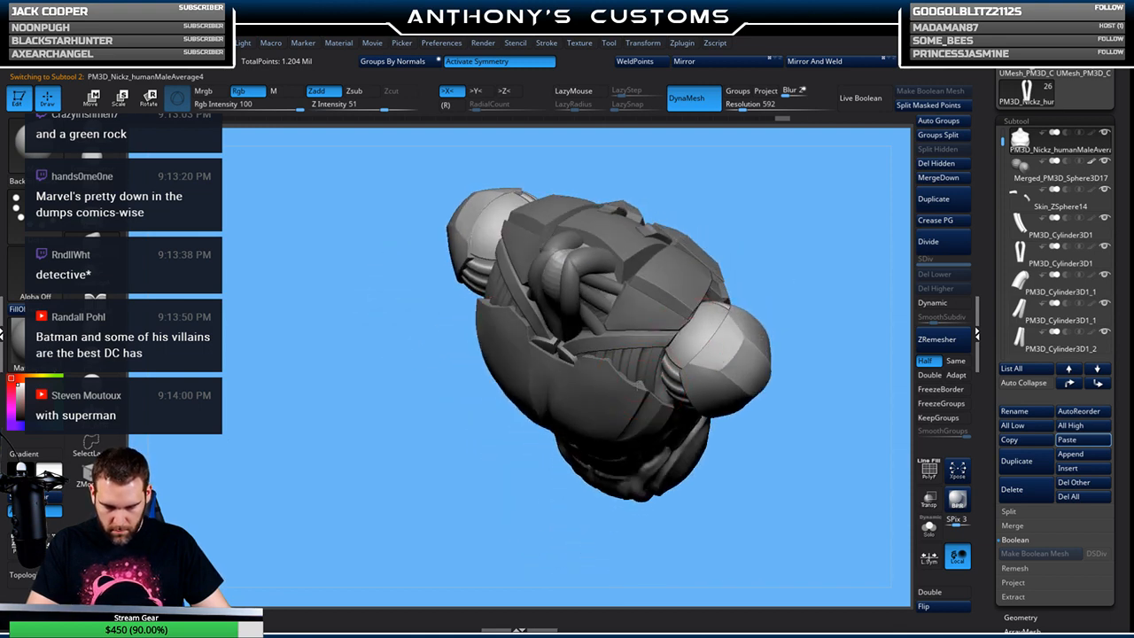
left_click_drag(805, 259, 890, 275)
left_click_drag(806, 464, 795, 511)
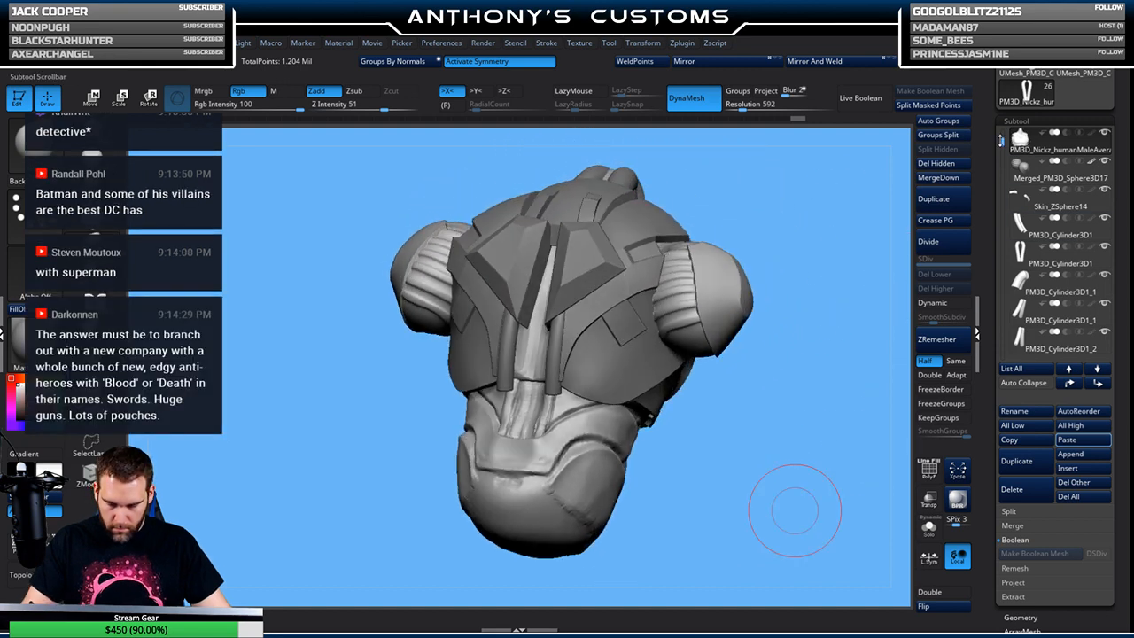
scroll(1041, 257, "down", 15)
mouse_move(861, 266)
left_mouse_down()
mouse_move(795, 341)
mouse_move(764, 421)
mouse_move(744, 398)
mouse_move(712, 405)
mouse_move(752, 406)
mouse_move(759, 432)
mouse_move(733, 399)
mouse_move(759, 385)
left_mouse_up()
Adjust the Move brush's draw size and tuck the base torso's waist edge beneath the front armour plates
key("space")
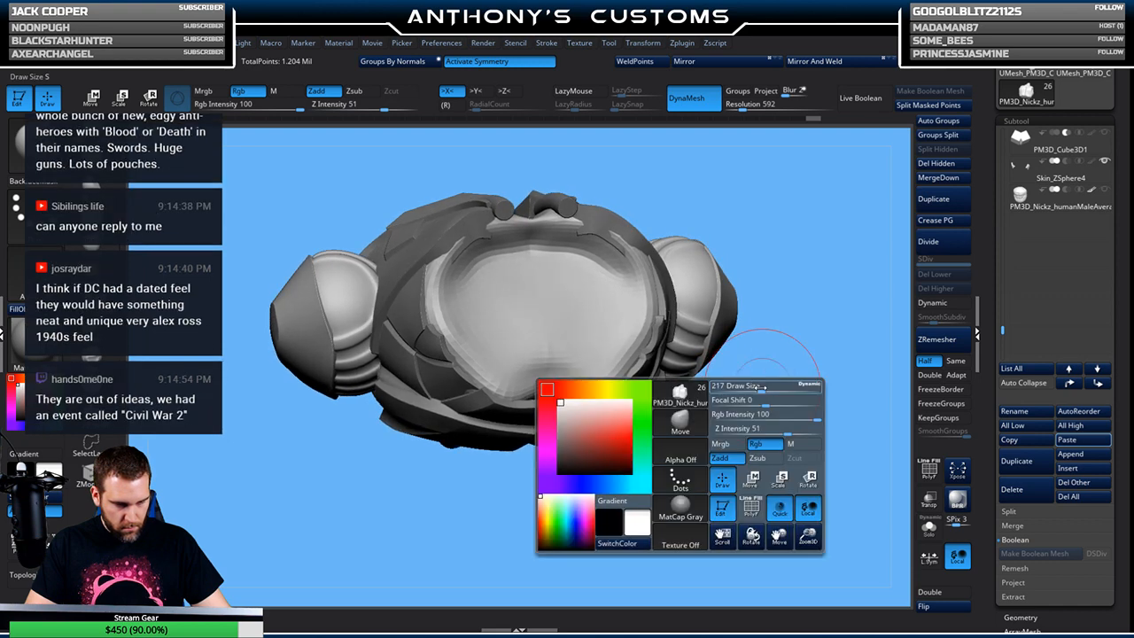
left_click_drag(754, 385, 716, 428)
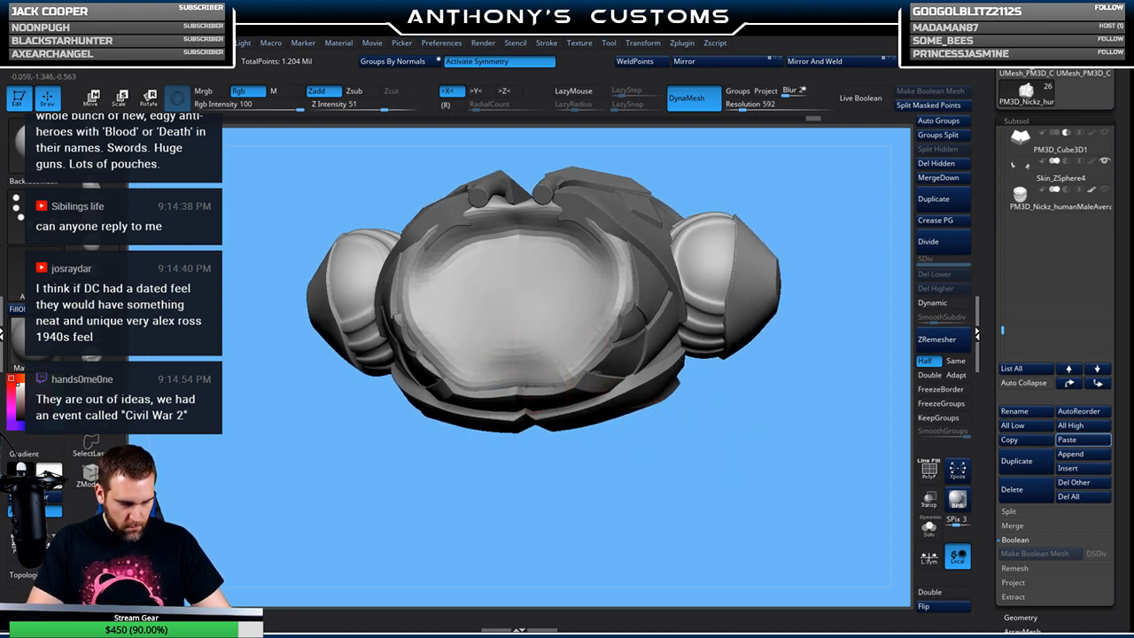
left_click_drag(545, 496, 535, 381)
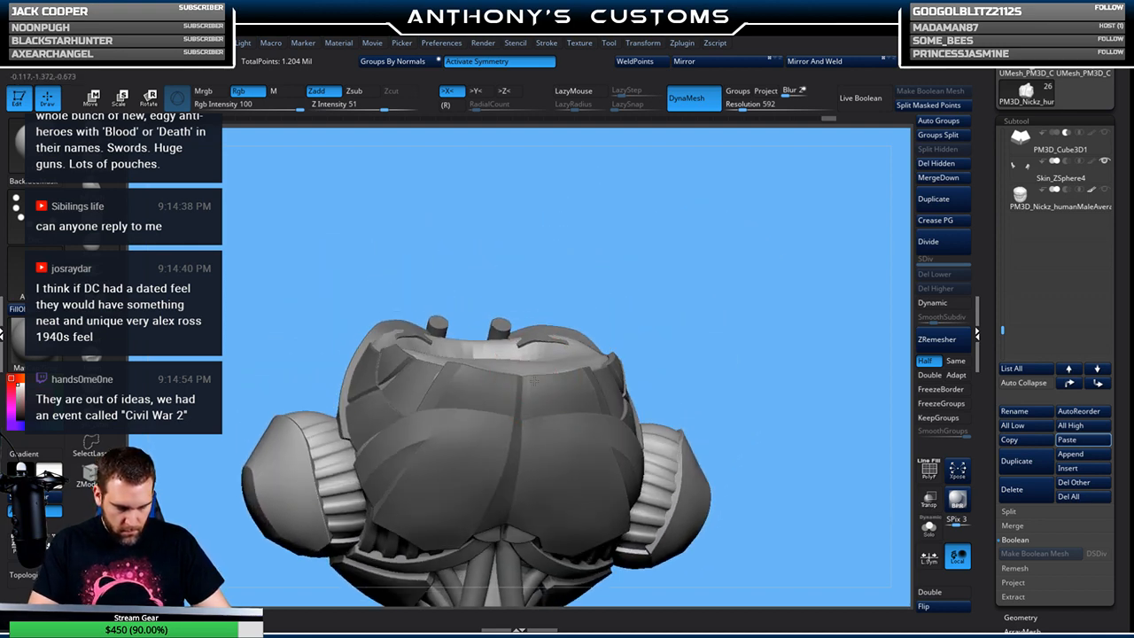
mouse_move(671, 303)
left_mouse_down()
mouse_move(698, 334)
mouse_move(675, 362)
mouse_move(626, 375)
left_mouse_up()
mouse_move(756, 242)
left_mouse_down()
mouse_move(775, 306)
mouse_move(716, 328)
mouse_move(728, 373)
mouse_move(732, 314)
mouse_move(637, 254)
mouse_move(612, 310)
mouse_move(642, 353)
mouse_move(581, 372)
left_mouse_up()
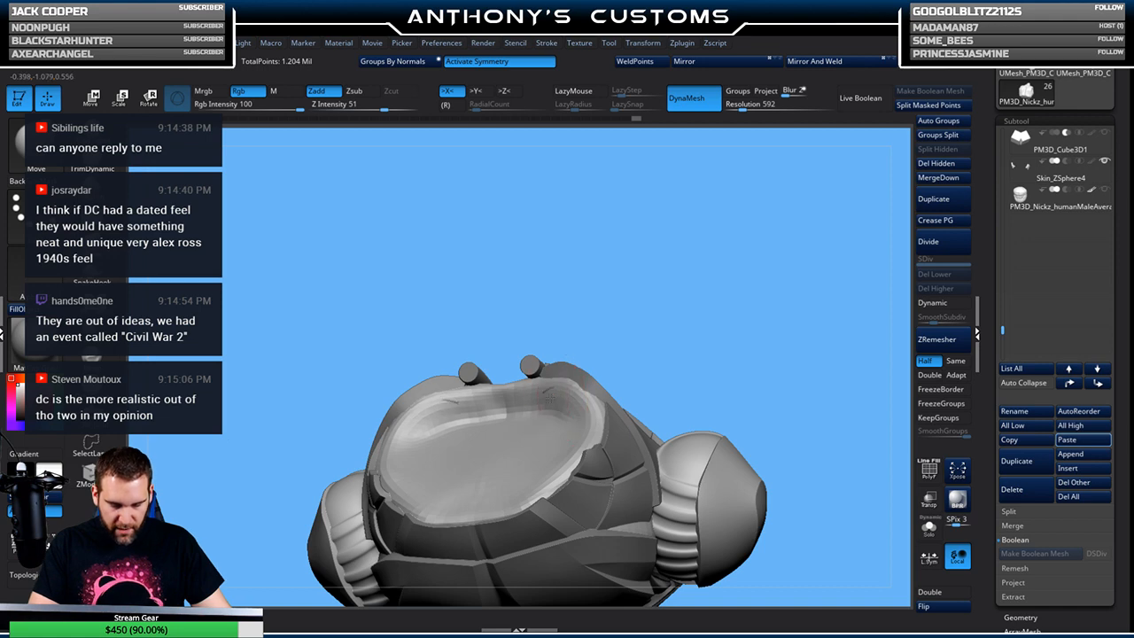
Shape the base torso's underside and waist rim to fit inside the side and back armour with the Move brush
mouse_move(682, 318)
left_mouse_down()
mouse_move(713, 323)
mouse_move(750, 296)
mouse_move(608, 316)
mouse_move(509, 376)
left_mouse_up()
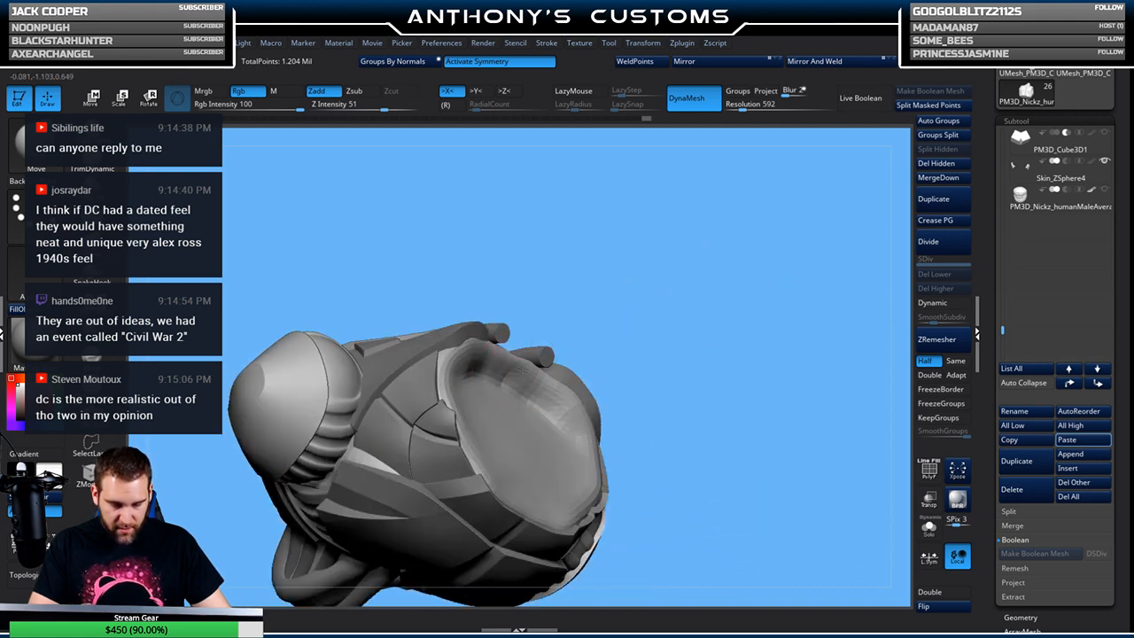
left_click_drag(588, 313, 759, 299)
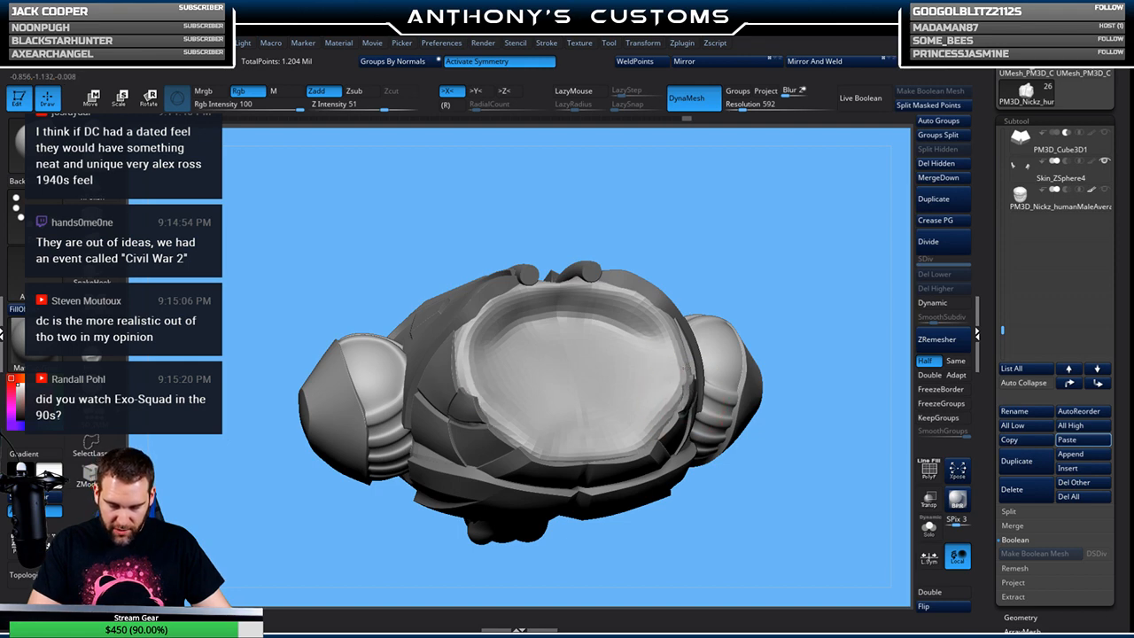
mouse_move(772, 271)
left_mouse_down()
mouse_move(803, 321)
mouse_move(722, 390)
mouse_move(693, 396)
mouse_move(699, 404)
mouse_move(680, 395)
left_mouse_up()
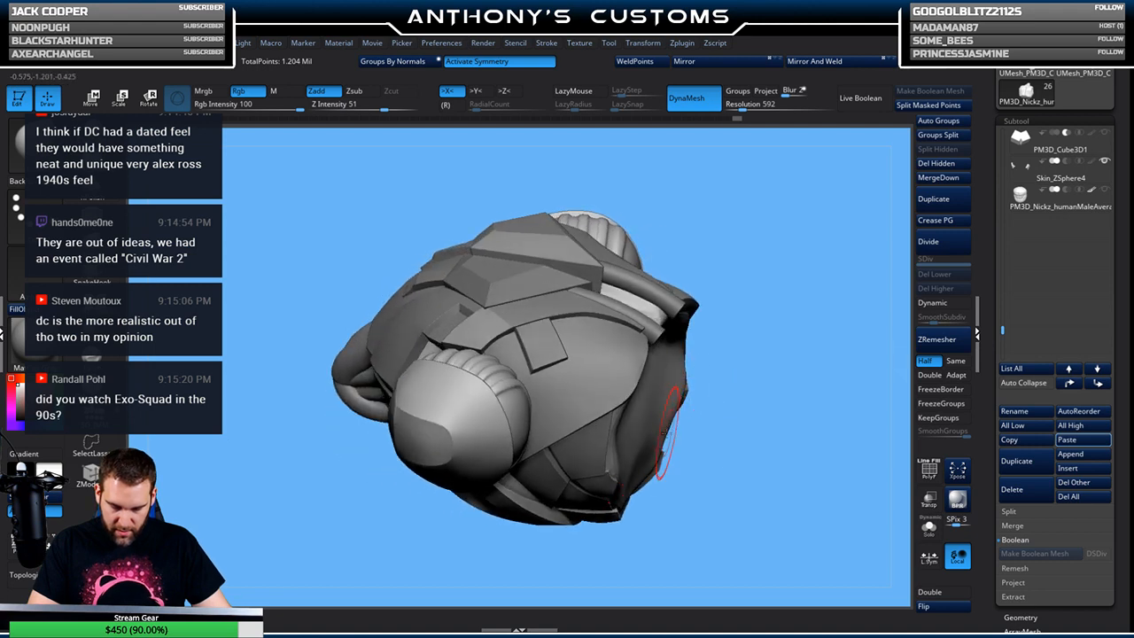
mouse_move(733, 384)
left_mouse_down()
mouse_move(734, 307)
mouse_move(693, 245)
left_mouse_up()
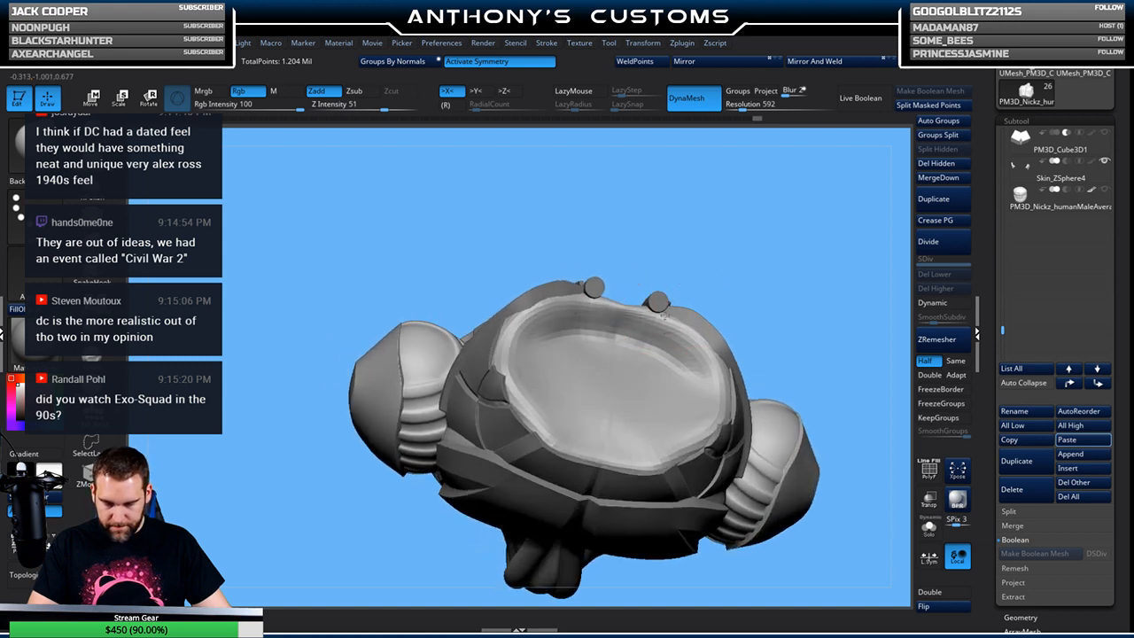
mouse_move(675, 304)
left_mouse_down()
mouse_move(709, 297)
mouse_move(779, 315)
mouse_move(747, 455)
mouse_move(734, 452)
mouse_move(741, 431)
left_mouse_up()
Isolate the base torso in Solo mode and display its PolyFrame wireframe around the arm recess
key("alt+s")
left_click_drag(841, 402, 735, 423, "alt")
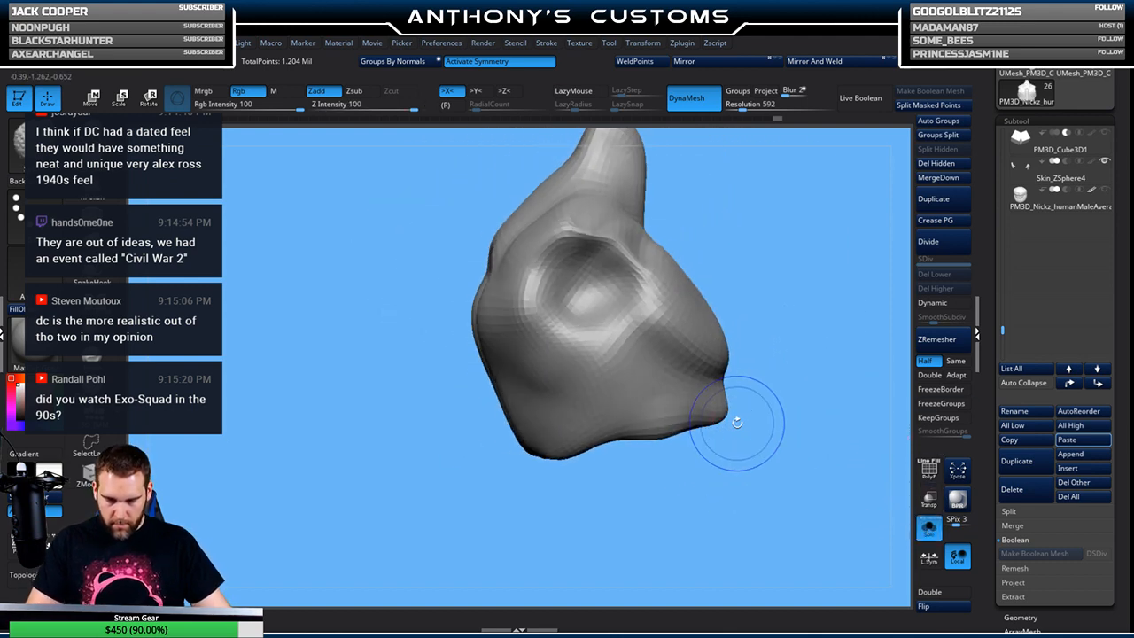
key("shift+f")
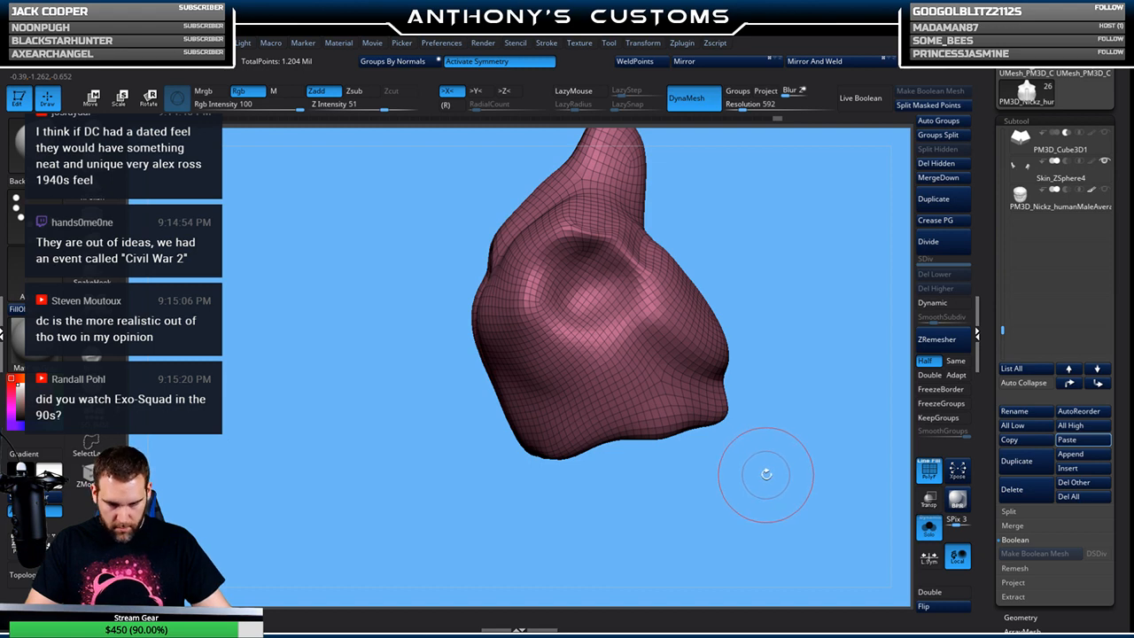
mouse_move(766, 472)
left_mouse_down()
mouse_move(762, 457)
mouse_move(762, 475)
left_mouse_up()
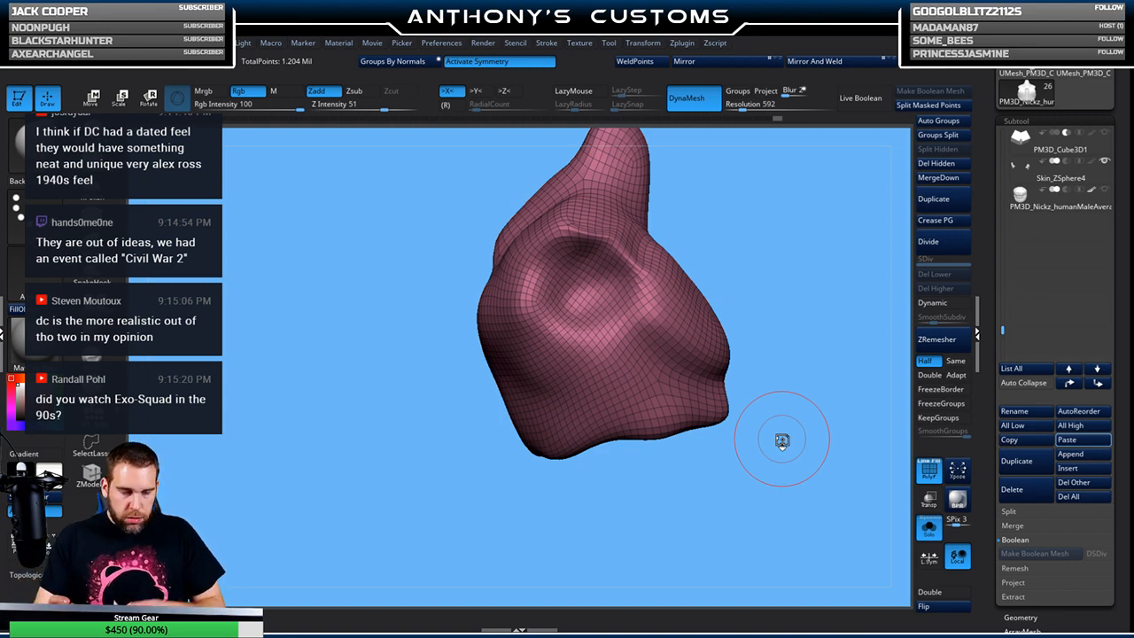
Draw guide loops around the arm recess with the ZRemesherGuides brush and ZRemesh the base torso at Same
key("b")
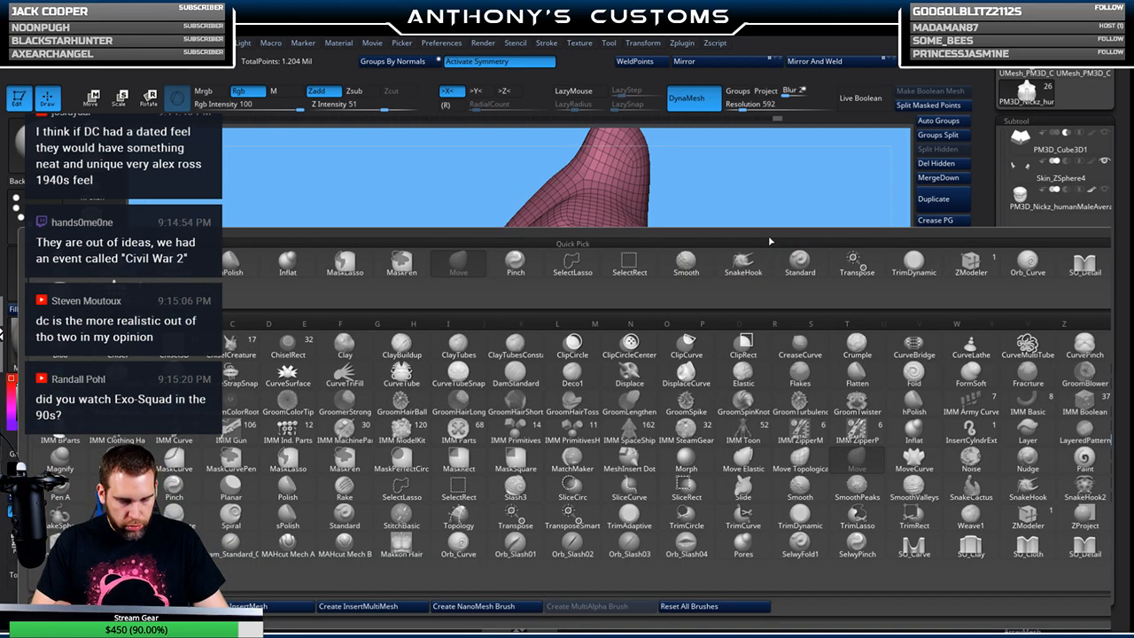
key("Escape")
key("b")
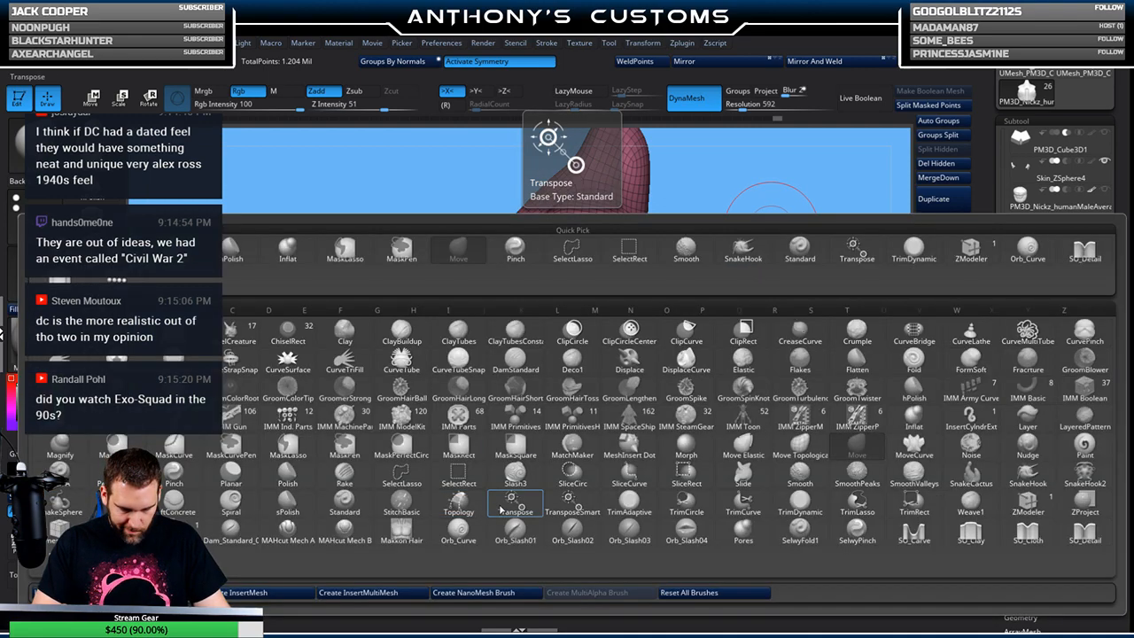
left_click(60, 531)
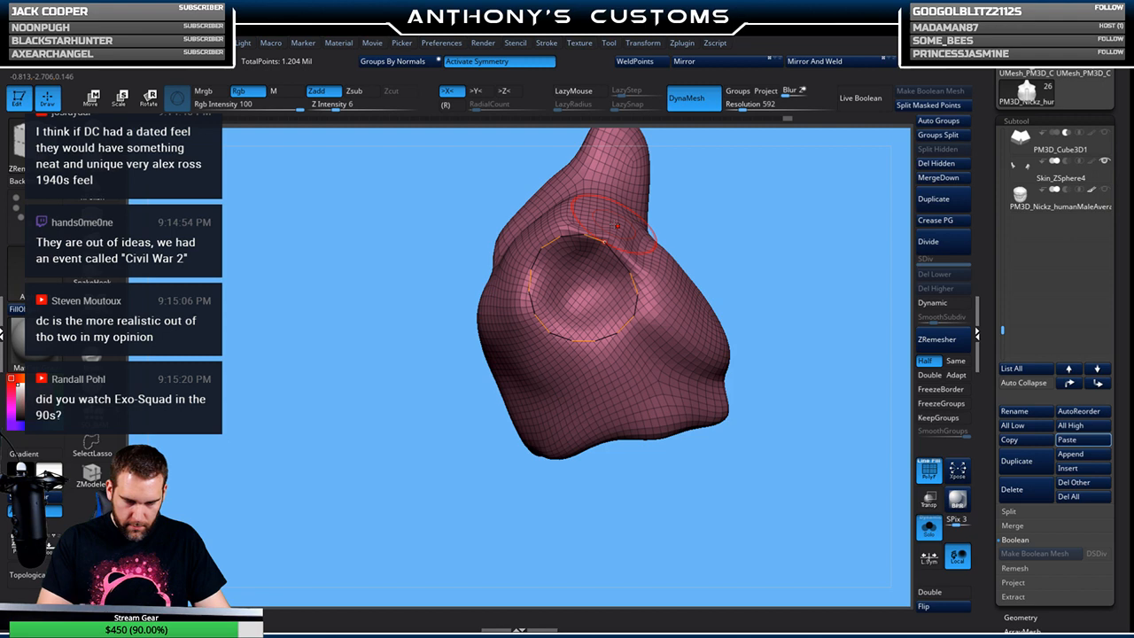
left_click(955, 360)
left_click(936, 339)
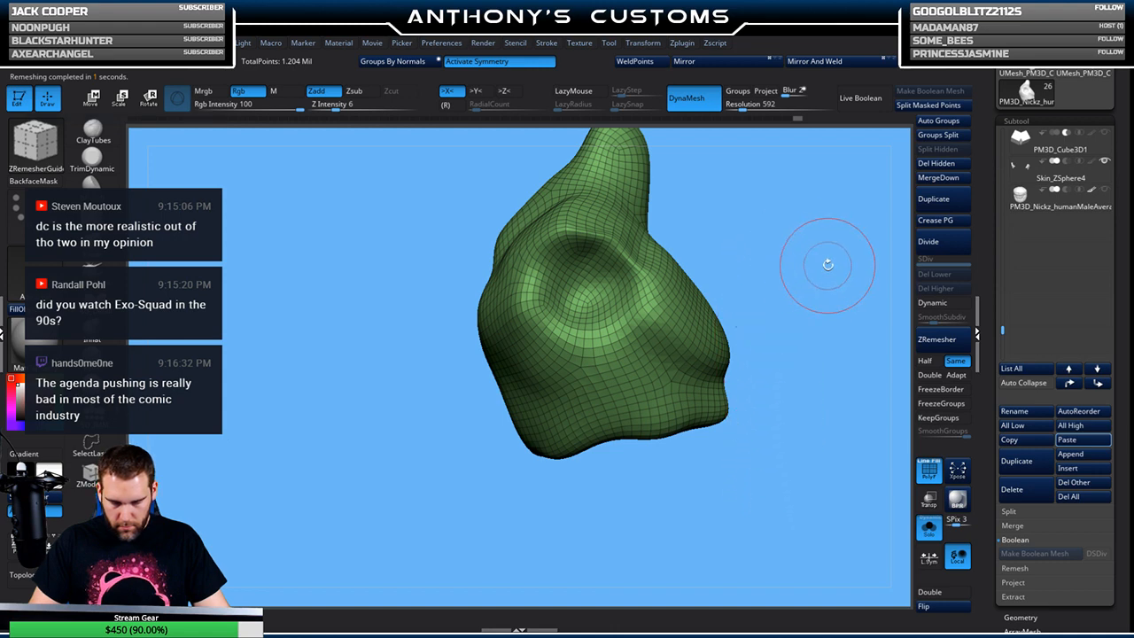
left_click_drag(824, 267, 774, 304, "alt")
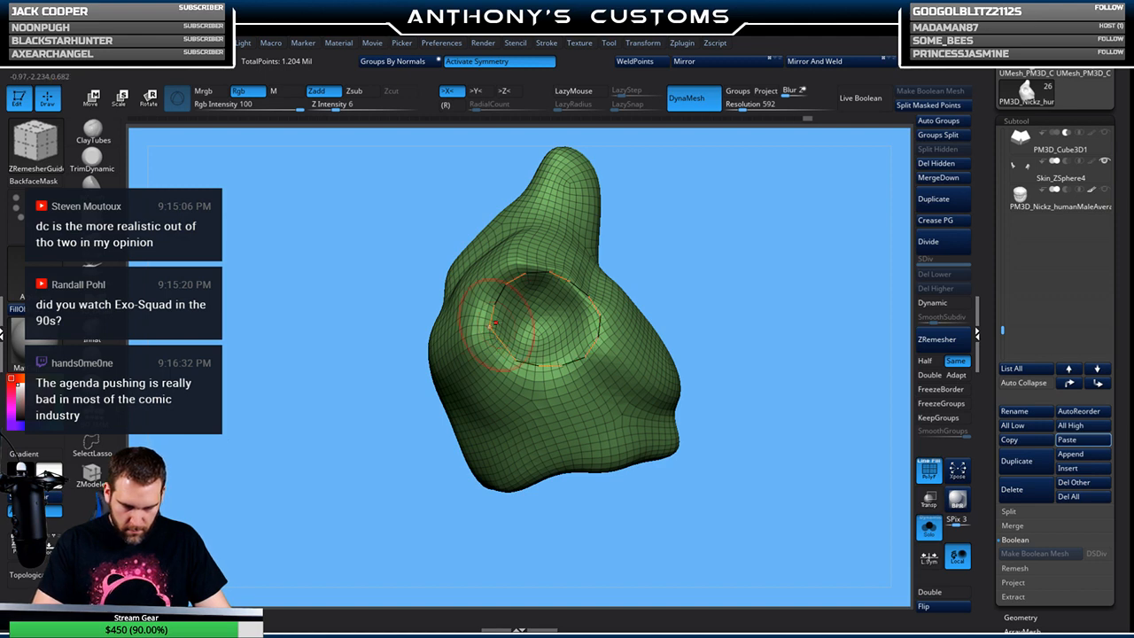
left_click(941, 342)
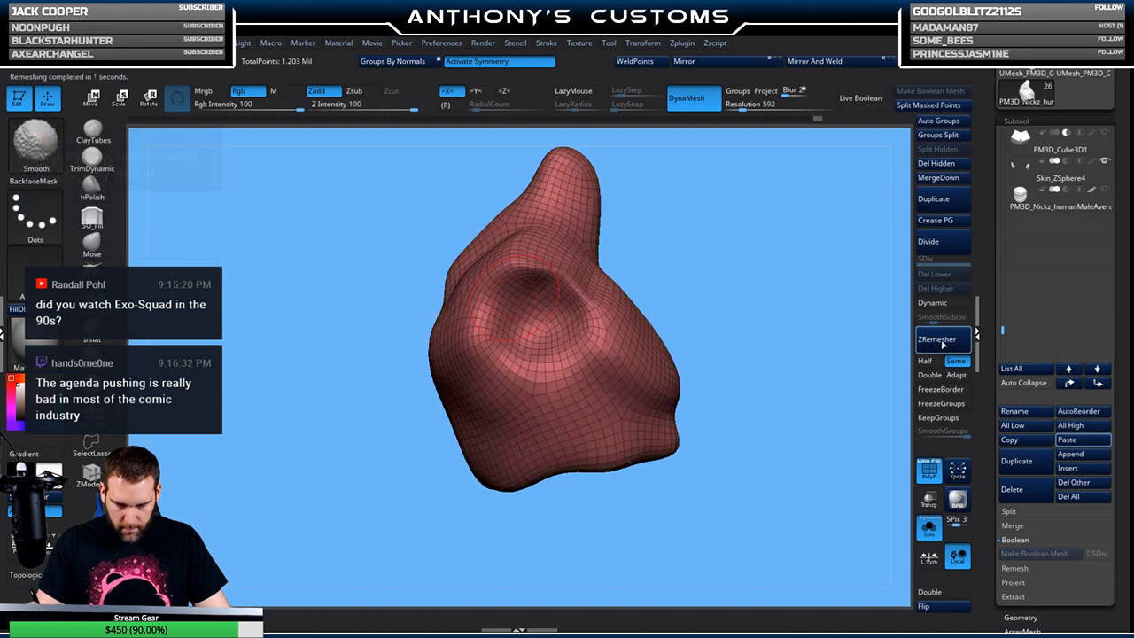
Switch to the ZModeler brush and set its edge action to Crease with the EdgeLoop Complete target
key("shift+f")
left_click(91, 474)
key("shift+f")
left_click_drag(750, 272, 764, 324, "alt")
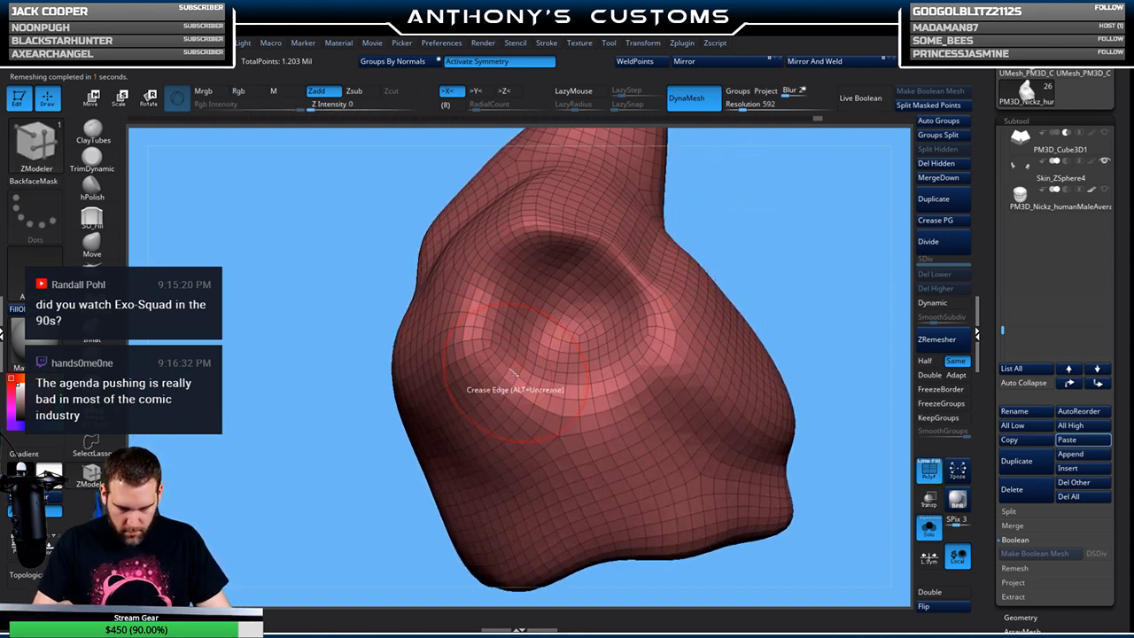
key("space")
left_click(440, 438)
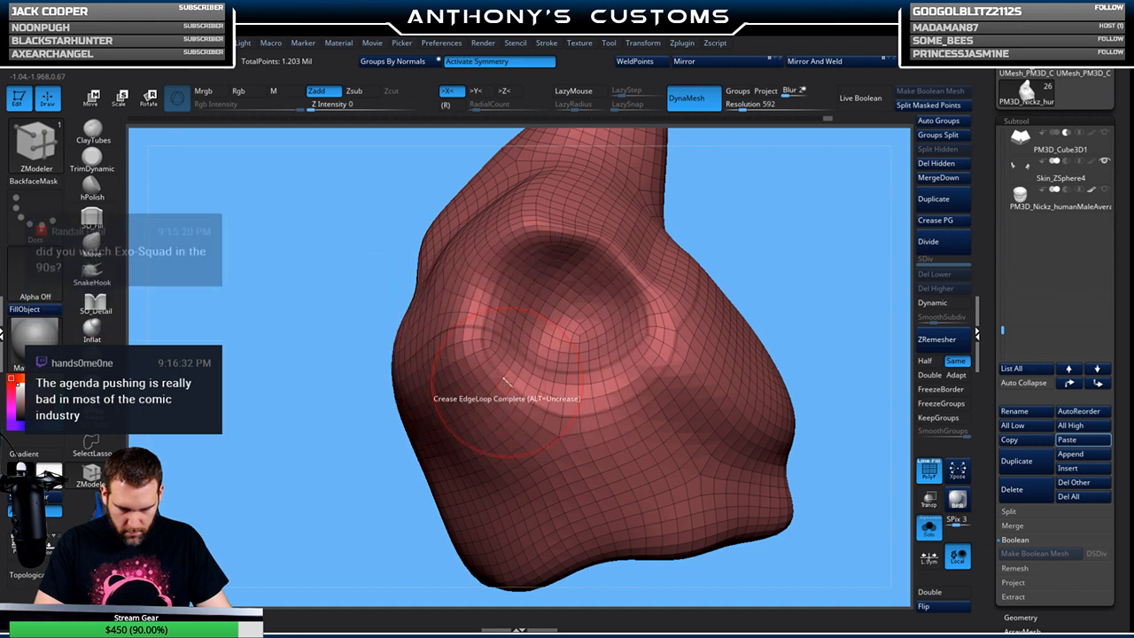
Undo the last crease and crease a complete edge loop around the base torso's arm recess
key("ctrl+z")
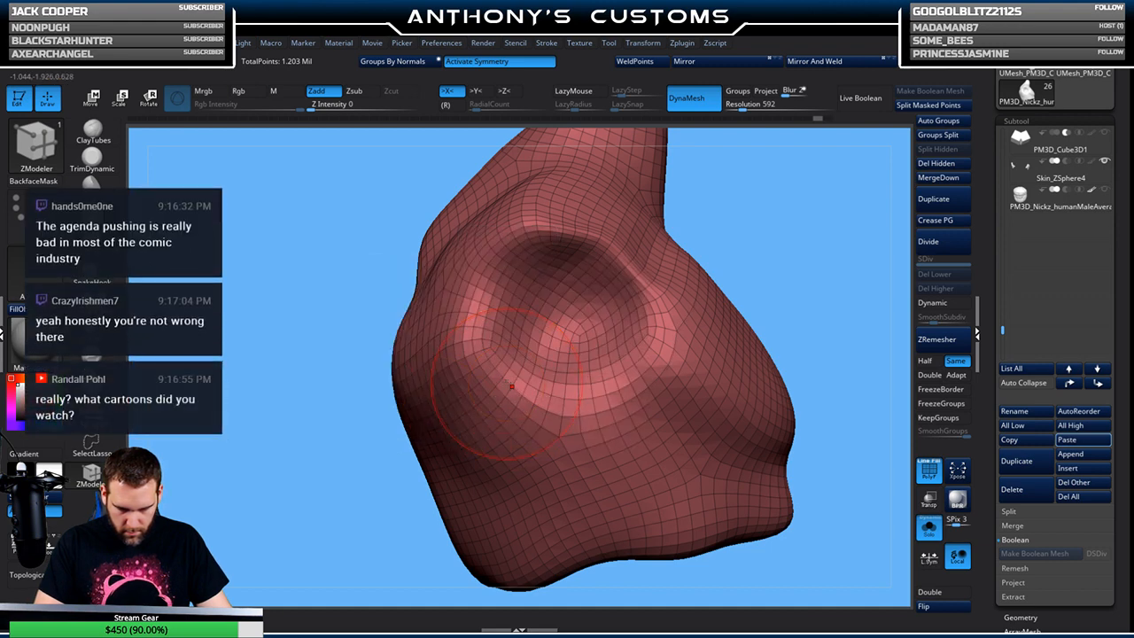
left_click(499, 390)
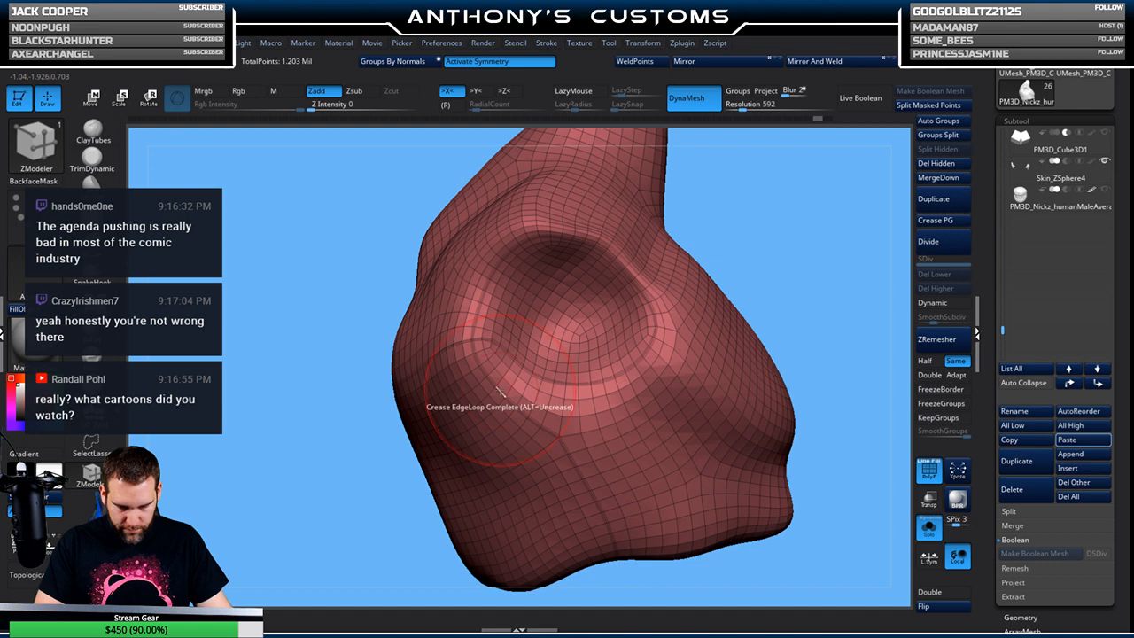
left_click(520, 353)
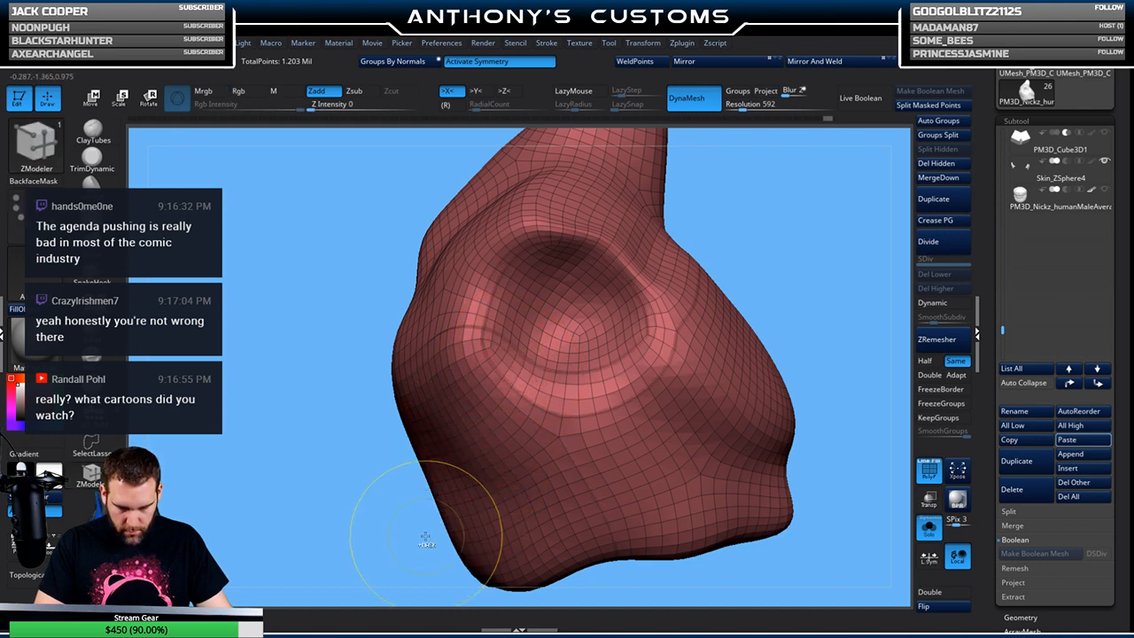
Undo the crease around the base torso's arm recess and leave Solo mode to show all armour parts
key("ctrl+z")
left_click_drag(827, 290, 819, 209, "alt")
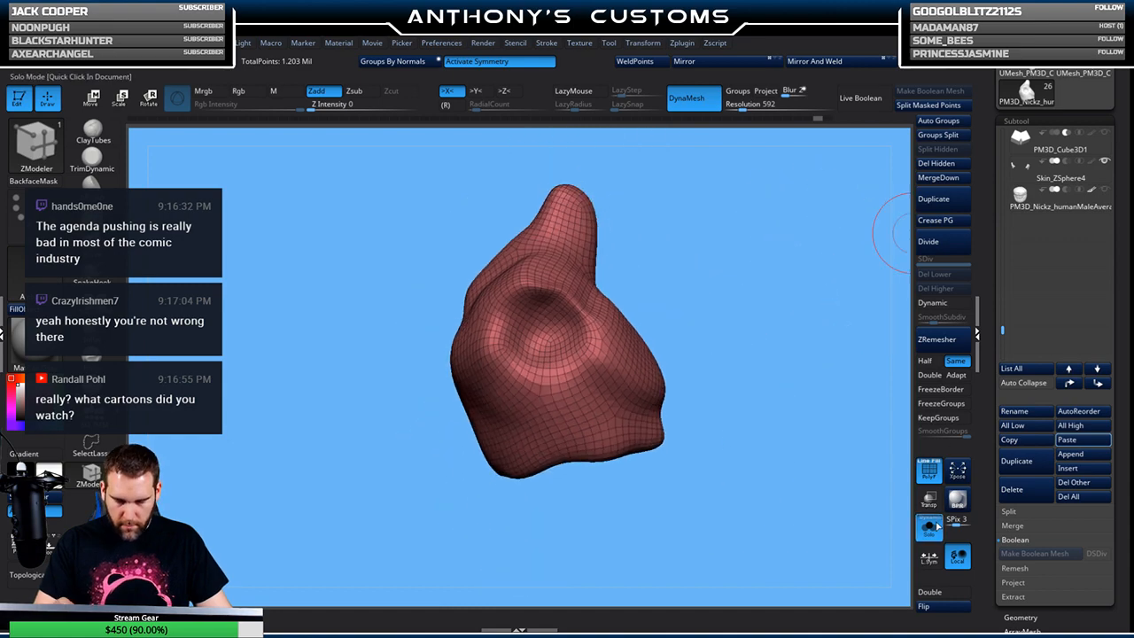
left_click(930, 531)
left_click_drag(800, 511, 759, 481)
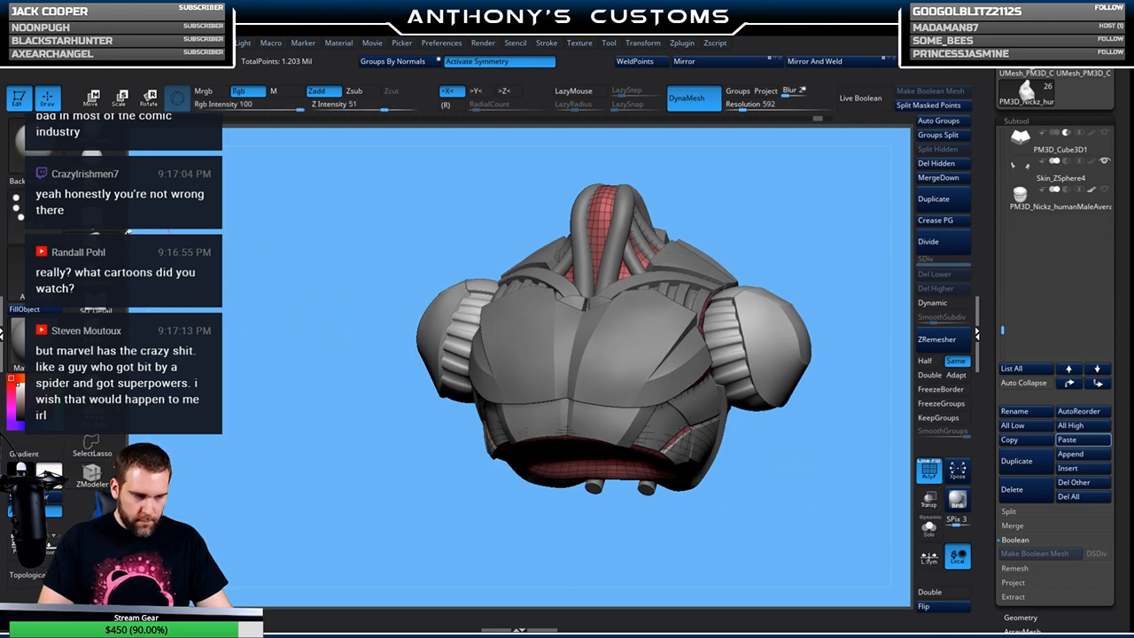
Adjust the base torso beneath the armour around the waist opening and shoulders with the Move brush
left_click_drag(800, 457, 749, 430)
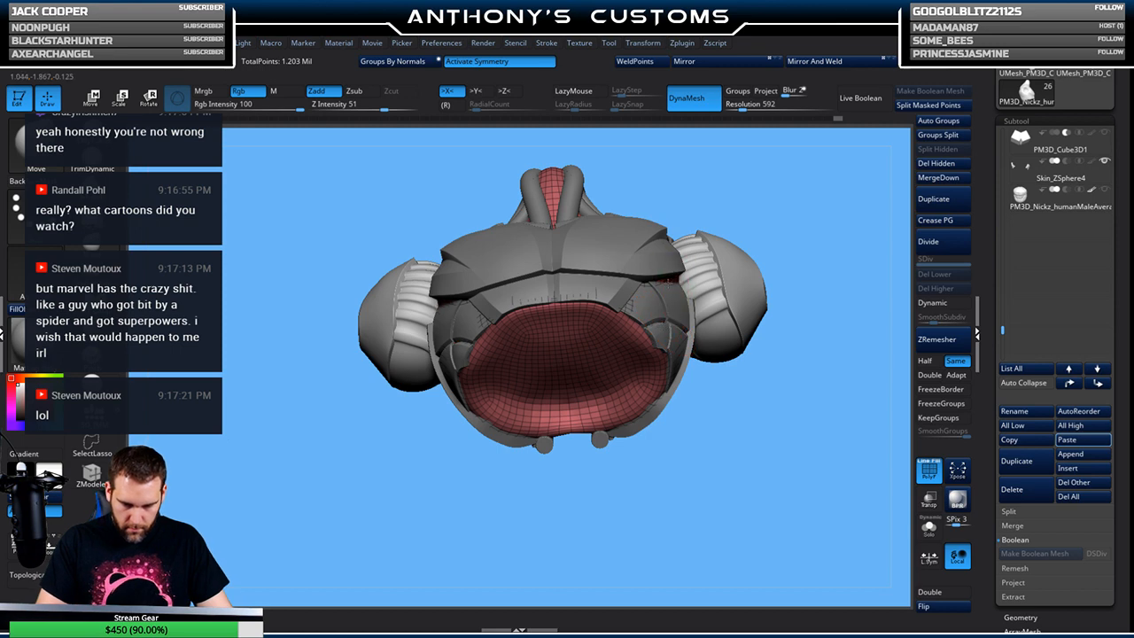
left_click_drag(746, 387, 641, 216)
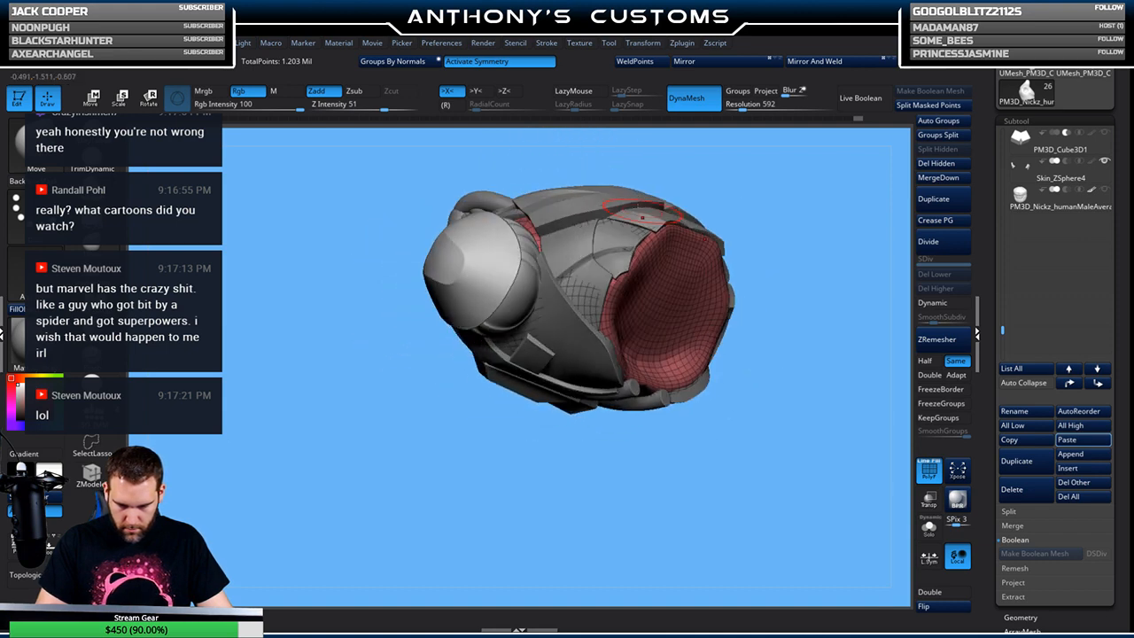
mouse_move(769, 199)
left_mouse_down()
mouse_move(756, 289)
mouse_move(747, 268)
mouse_move(764, 262)
mouse_move(751, 293)
mouse_move(737, 271)
mouse_move(715, 349)
mouse_move(468, 285)
left_mouse_up()
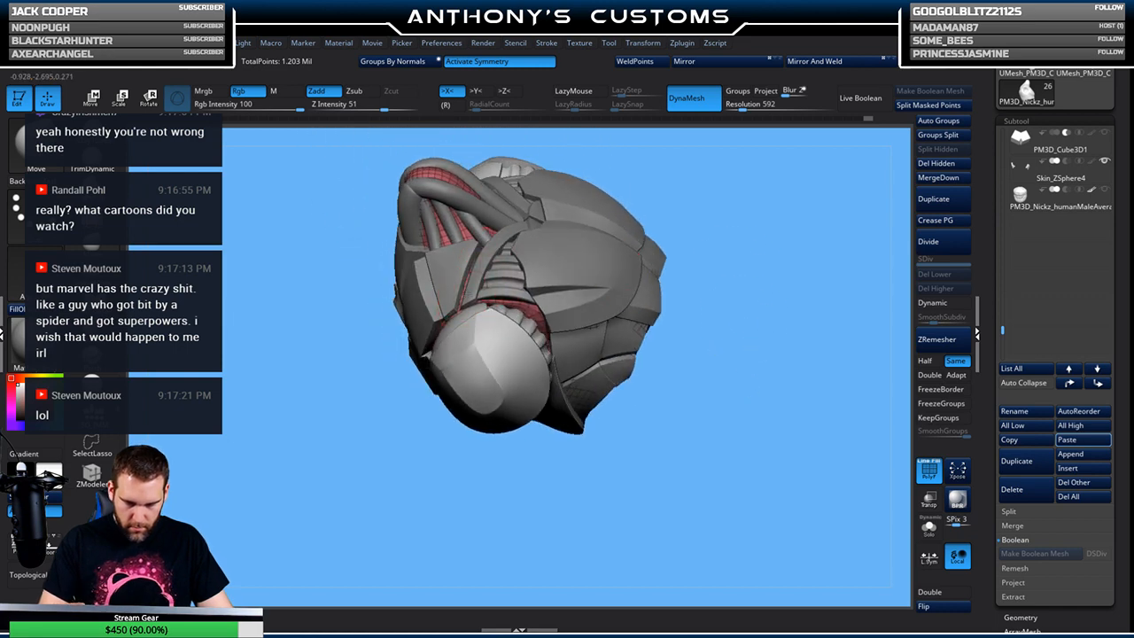
left_click_drag(717, 237, 474, 288)
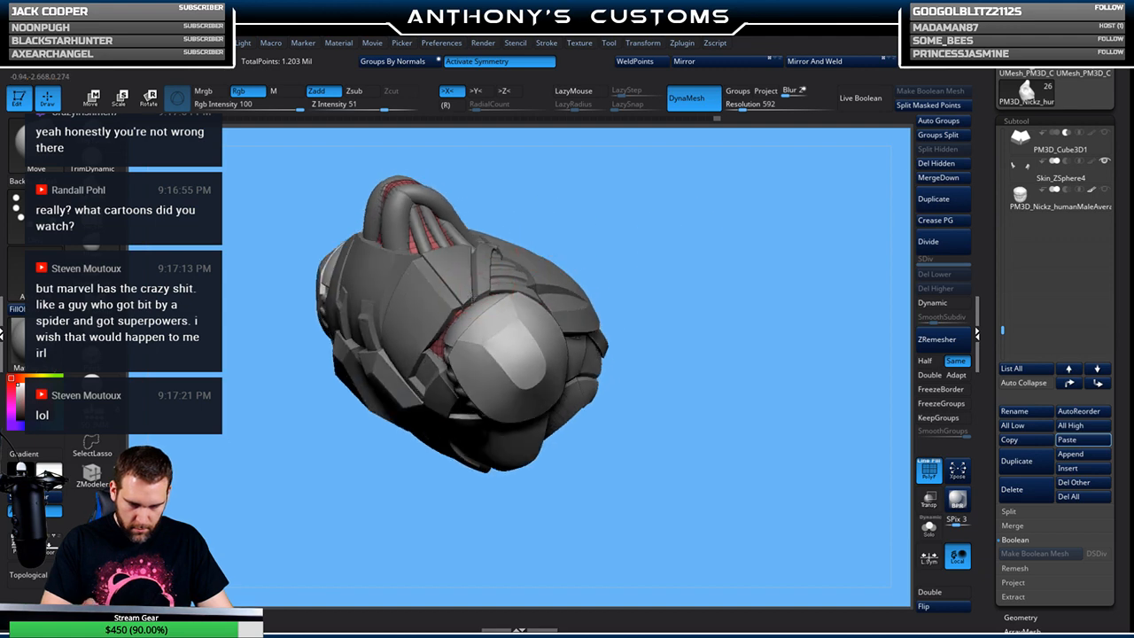
mouse_move(668, 258)
left_mouse_down()
mouse_move(660, 292)
mouse_move(663, 216)
mouse_move(601, 219)
left_mouse_up()
Adjust the neck area of the base torso between the neck tubes with the Move brush
mouse_move(469, 297)
left_mouse_down()
mouse_move(607, 240)
mouse_move(753, 293)
mouse_move(754, 339)
mouse_move(561, 314)
left_mouse_up()
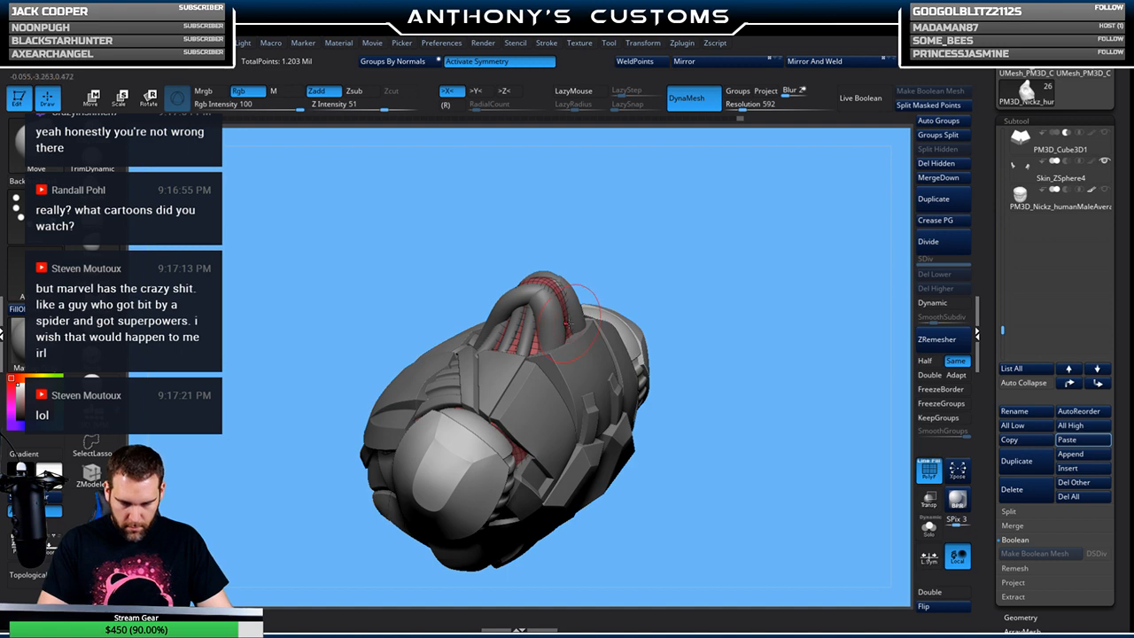
mouse_move(677, 283)
left_mouse_down()
mouse_move(678, 245)
mouse_move(699, 302)
mouse_move(762, 294)
mouse_move(529, 383)
left_mouse_up()
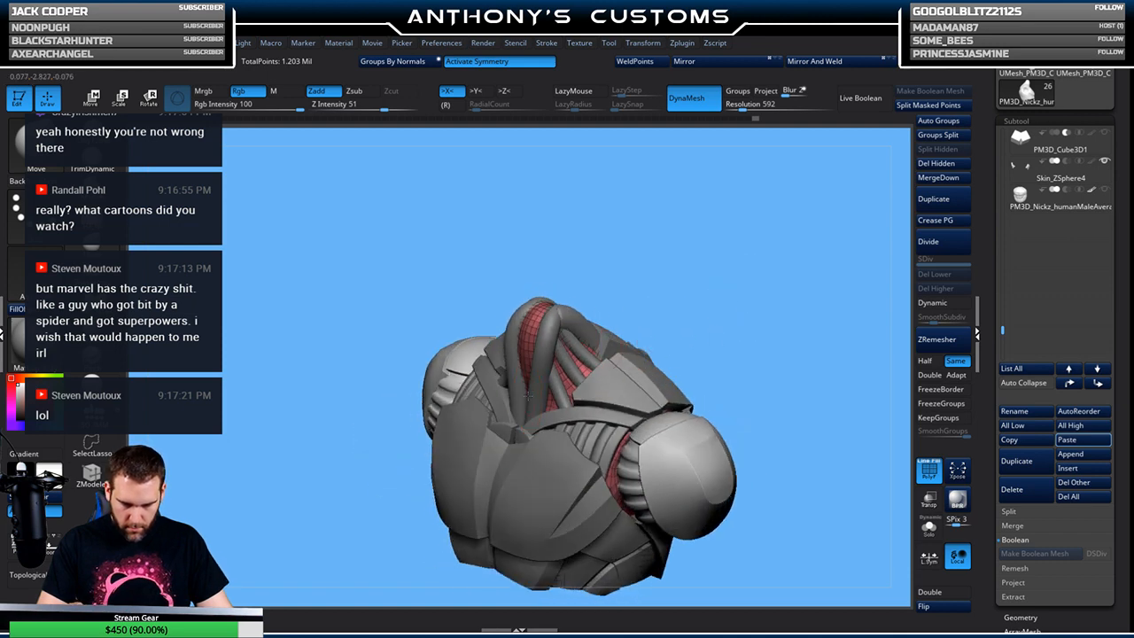
left_click_drag(647, 317, 714, 264)
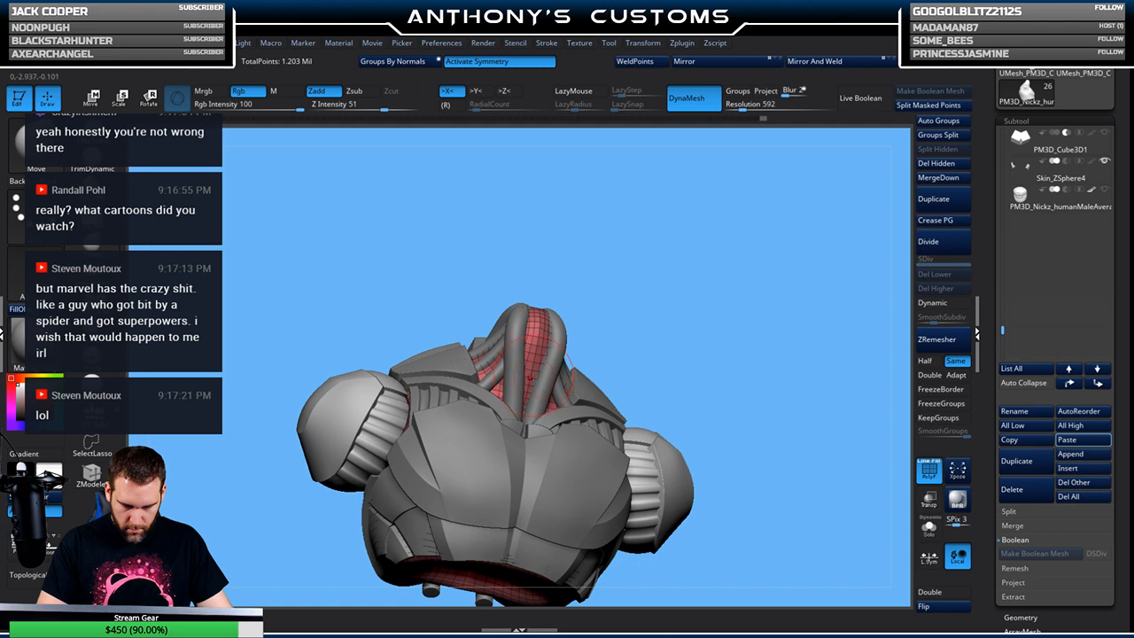
left_click_drag(648, 296, 682, 302)
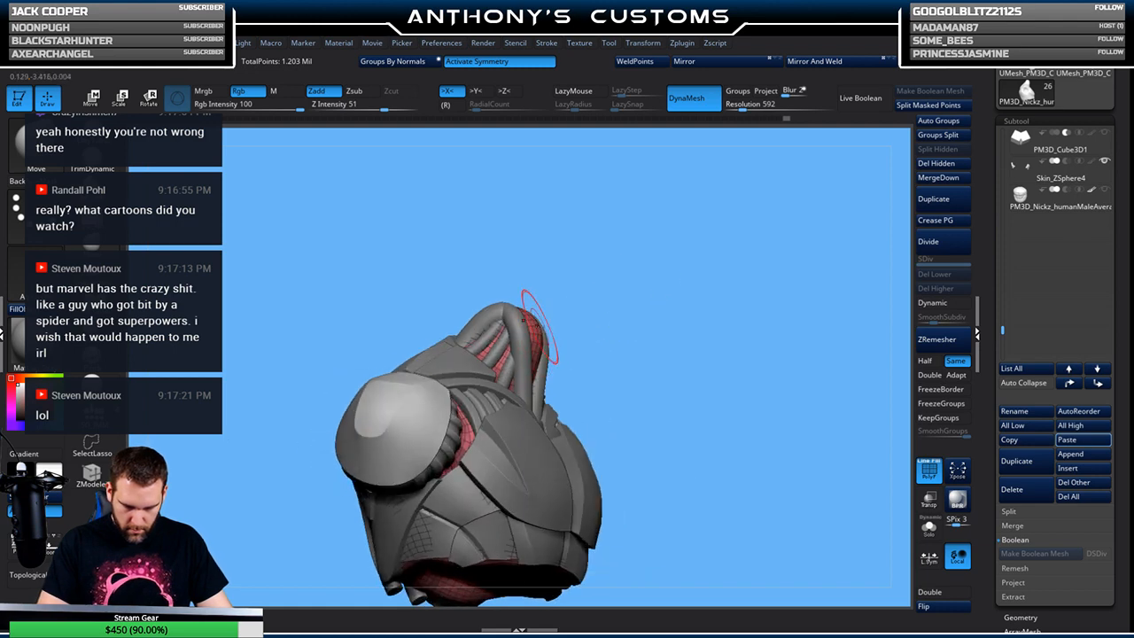
left_click_drag(594, 271, 522, 304)
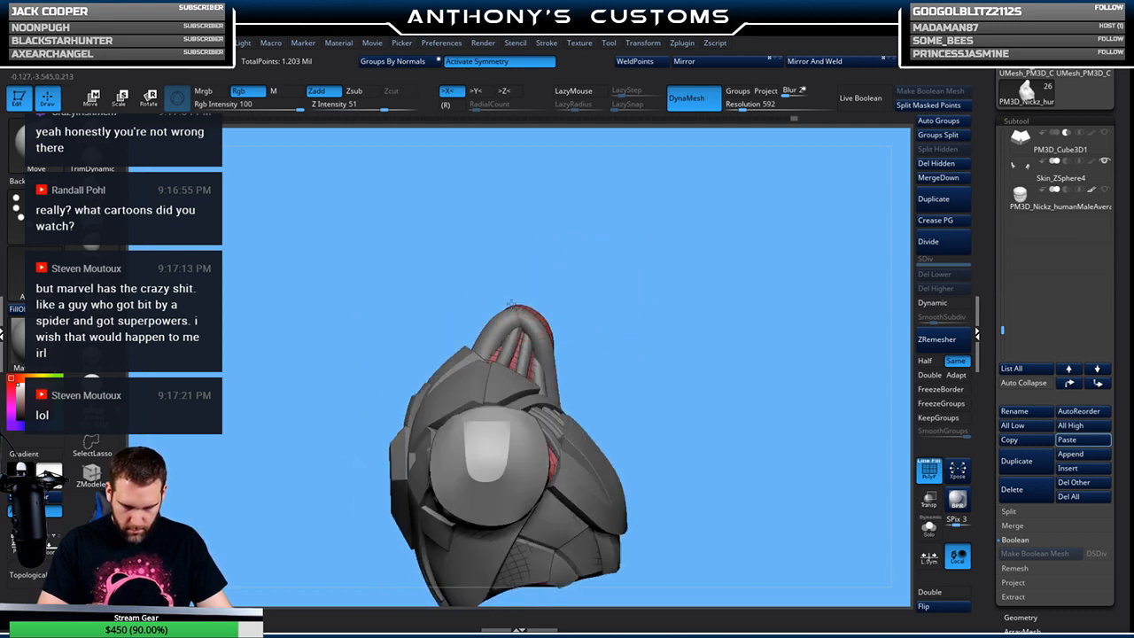
left_click_drag(664, 297, 749, 232)
mouse_move(800, 470)
left_mouse_down()
mouse_move(785, 468)
mouse_move(802, 460)
left_mouse_up()
Enable Dynamic subdivision on the base torso and hide the PolyFrame wireframe
left_click(945, 305)
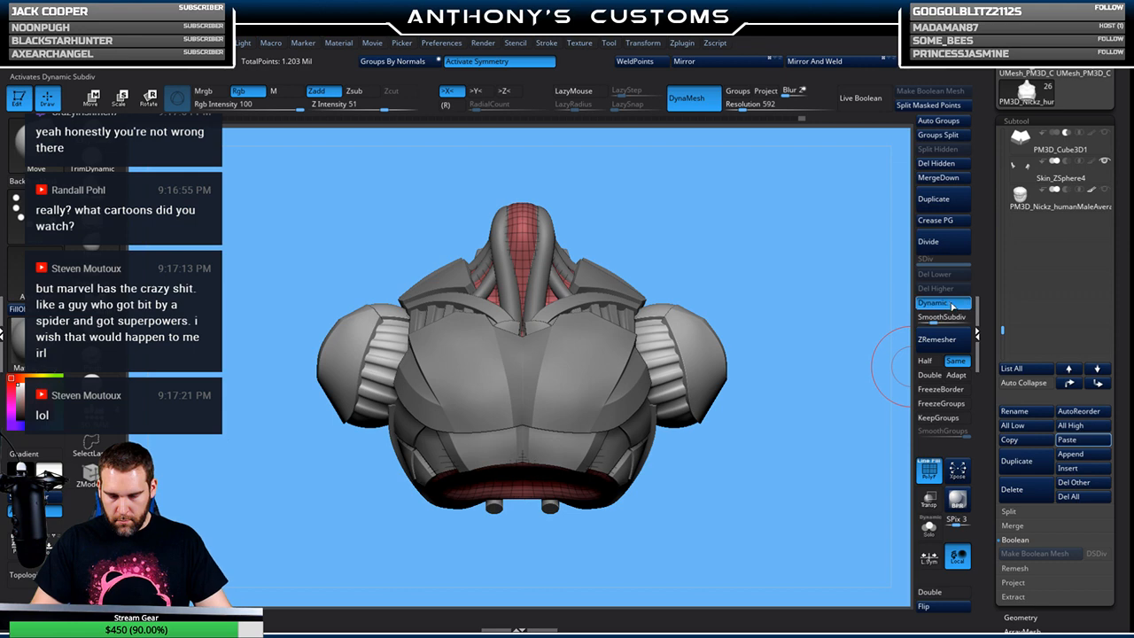
left_click_drag(815, 414, 753, 425)
left_click_drag(731, 470, 810, 430)
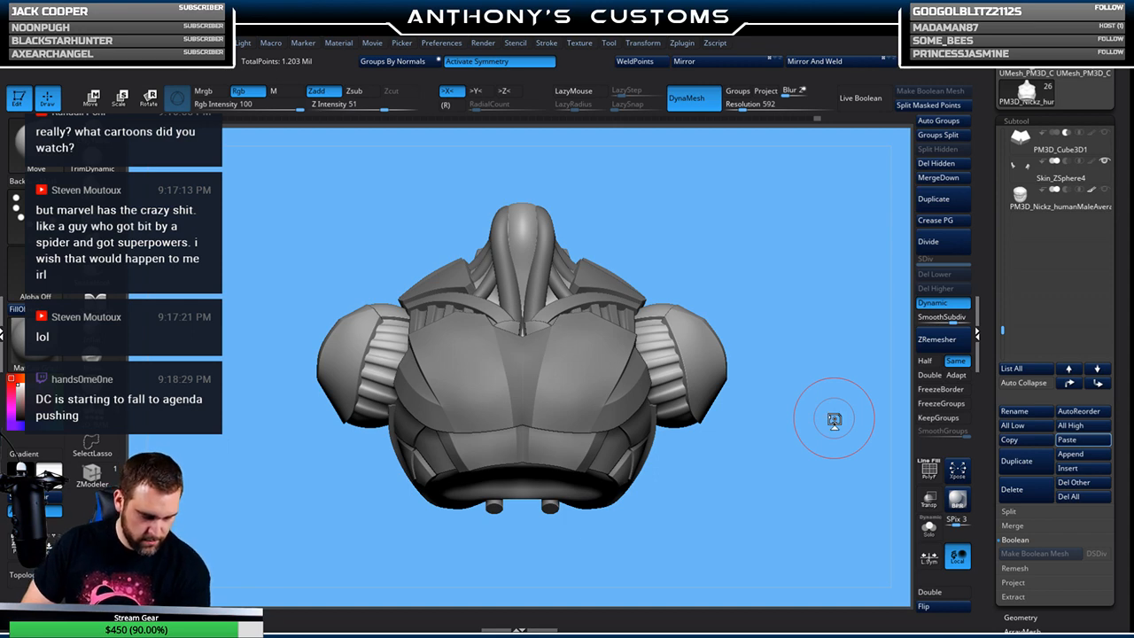
Insert a cylinder subtool below Skin_ZSphere2 and convert it to a parametric Cylinder 3D
left_click_drag(1002, 330, 1003, 271)
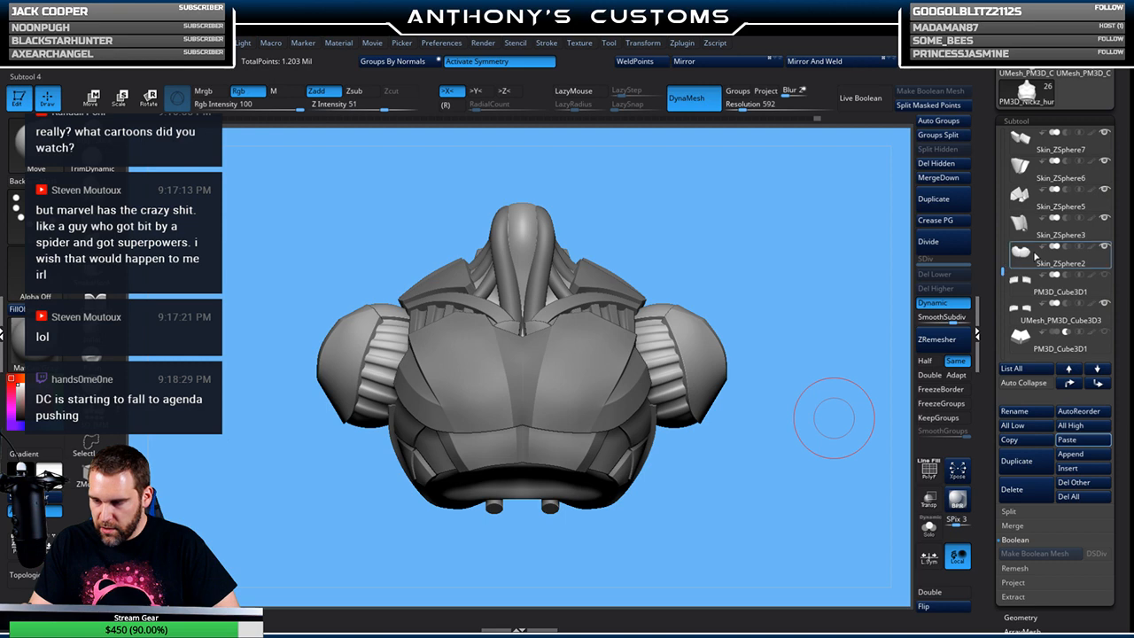
left_click(1035, 256)
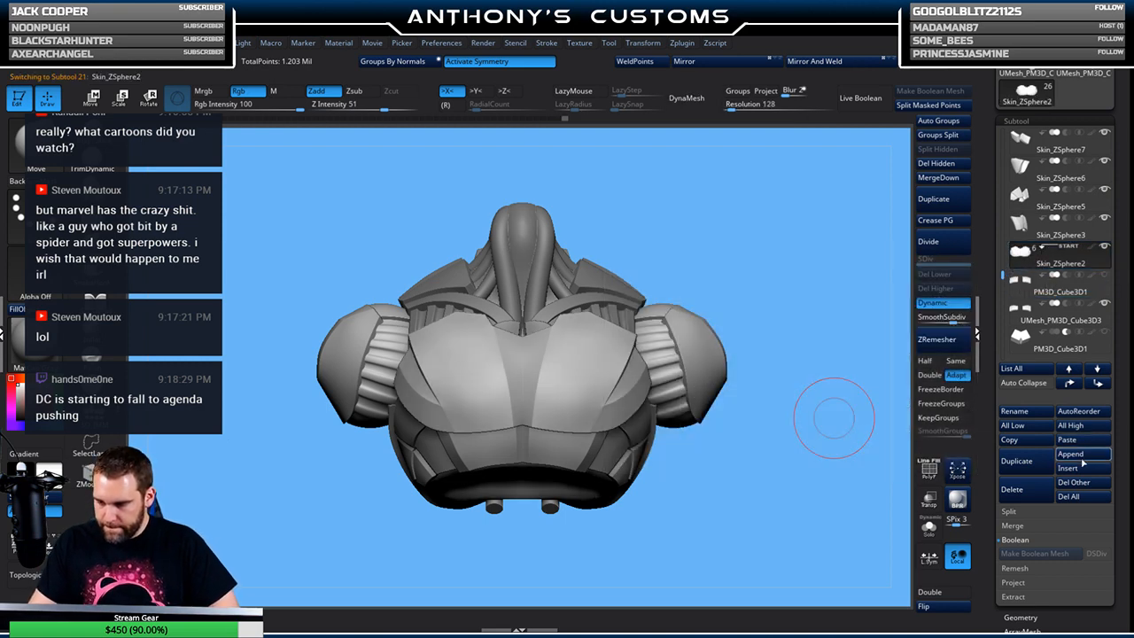
left_click(1063, 469)
left_click(729, 381)
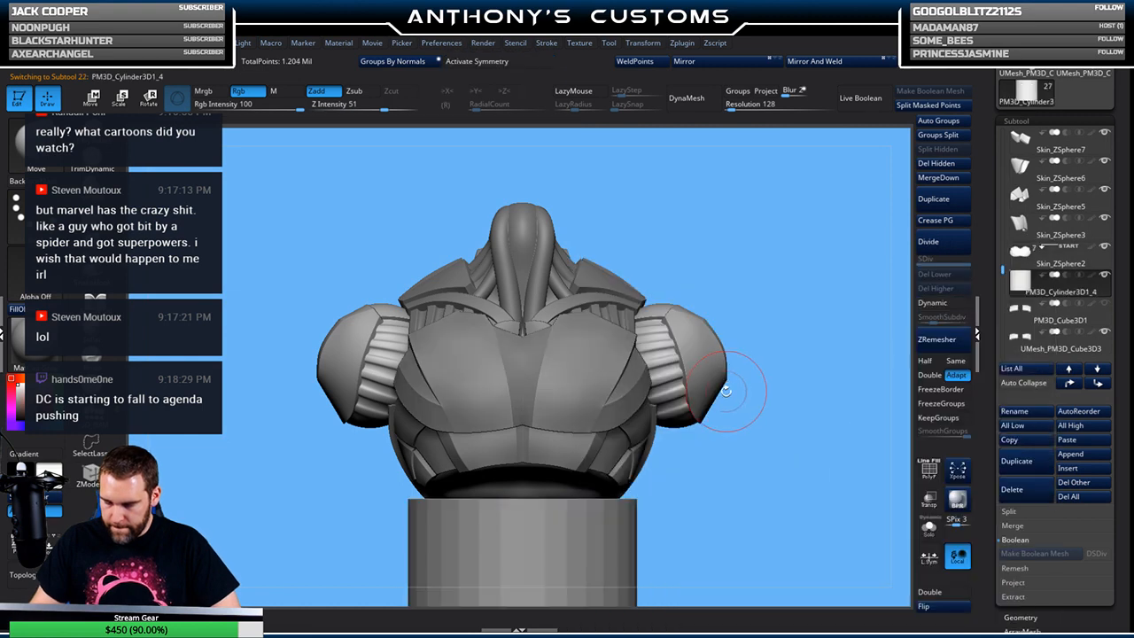
key("w")
left_click(496, 553)
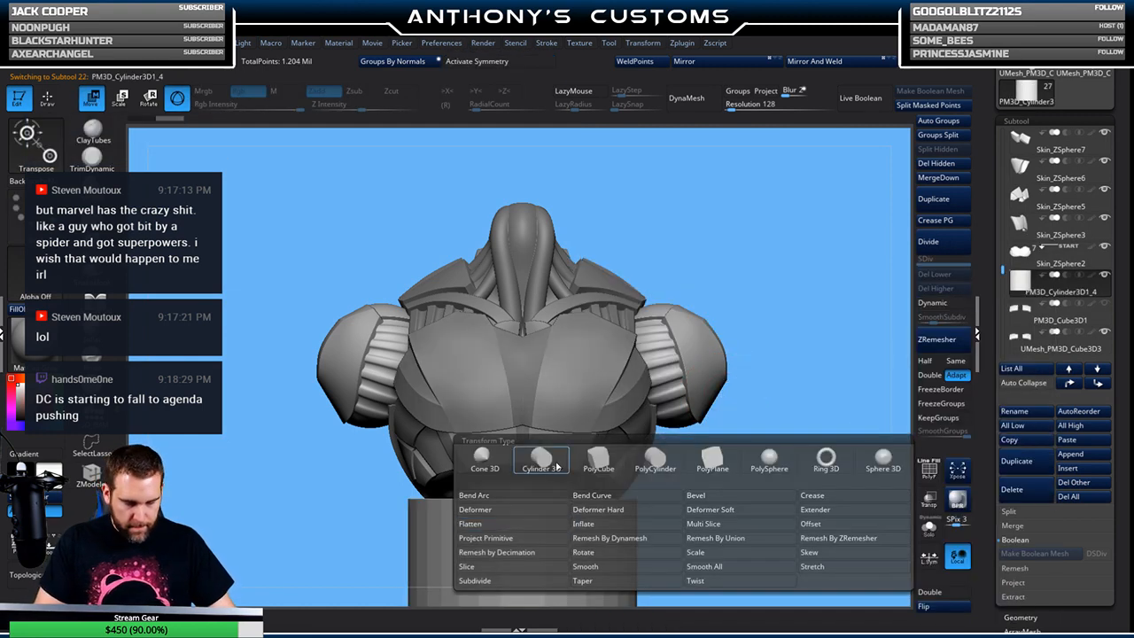
left_click(537, 462)
Scale the cylinder and move it up from below the torso to the centre of the upper chest plate
left_click_drag(686, 543, 699, 392, "alt")
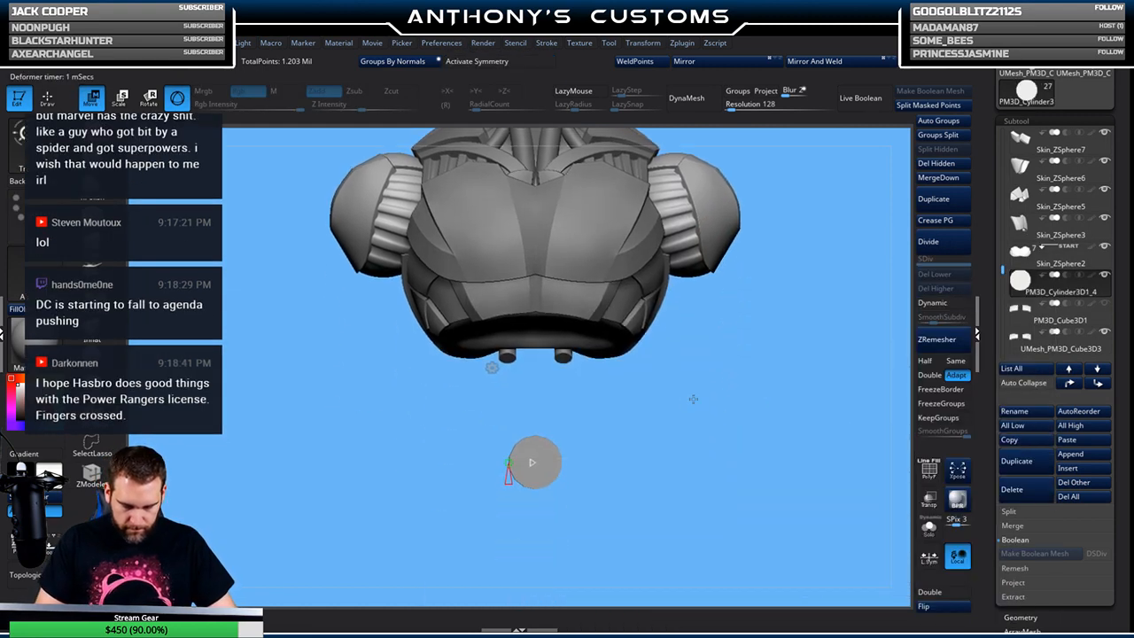
left_click_drag(609, 445, 651, 447)
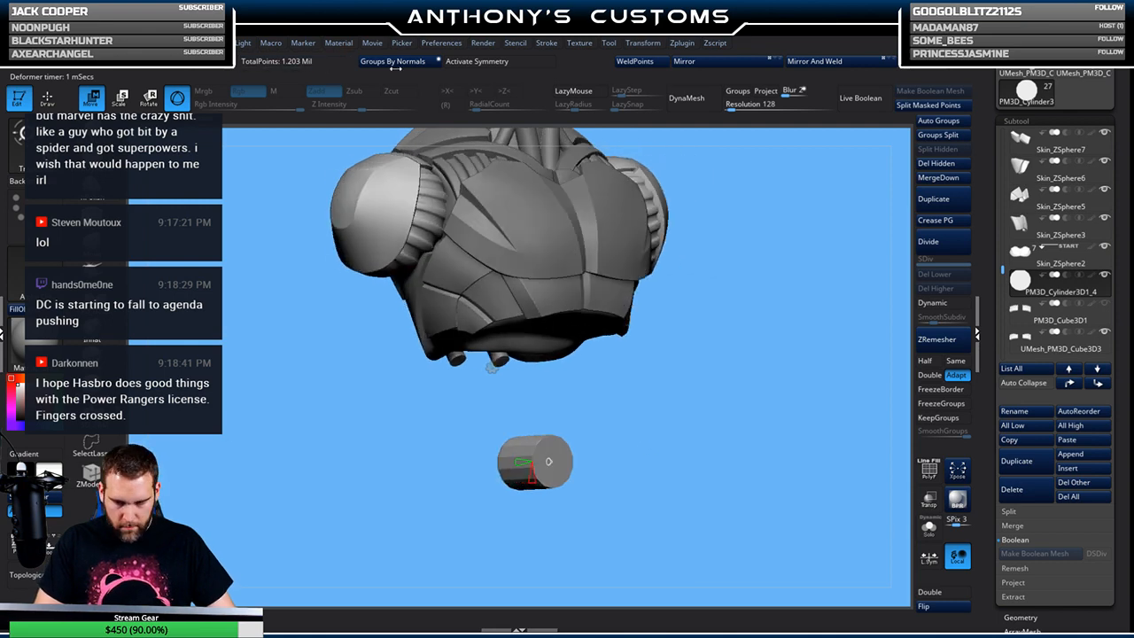
left_click_drag(761, 420, 729, 429)
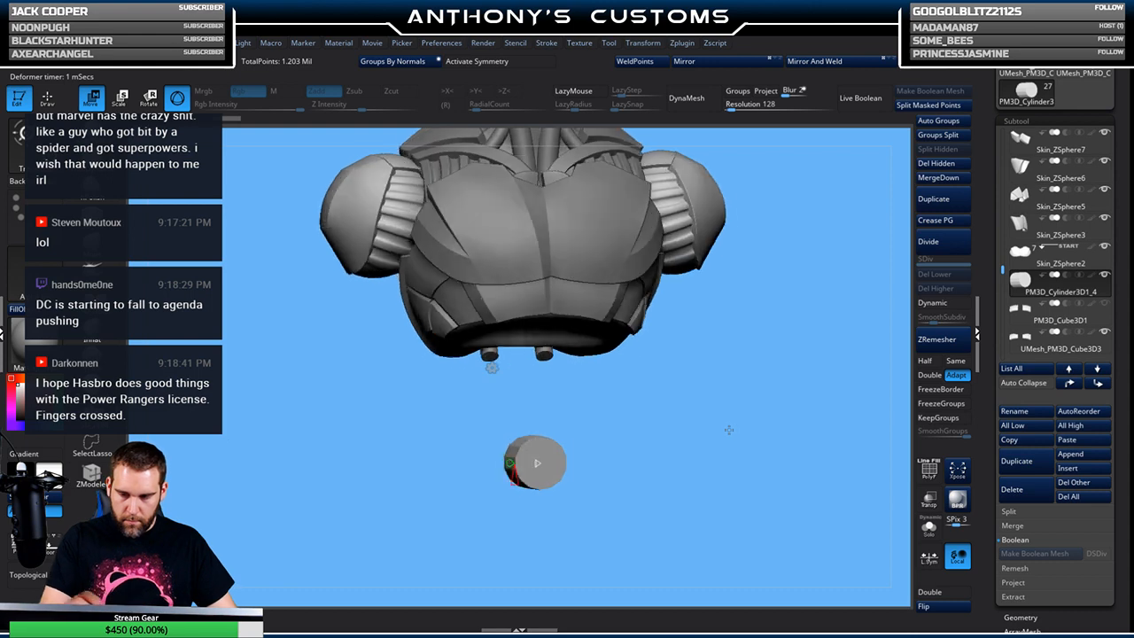
left_click_drag(537, 458, 548, 449)
left_click_drag(535, 389, 535, 116)
left_click_drag(776, 368, 734, 539)
left_click_drag(779, 342, 841, 337)
left_click_drag(533, 376, 588, 378)
Smooth the cylinder with Dynamic subdivision and preview it as a Live Boolean subtraction at the chest plate's top centre
left_click(934, 303)
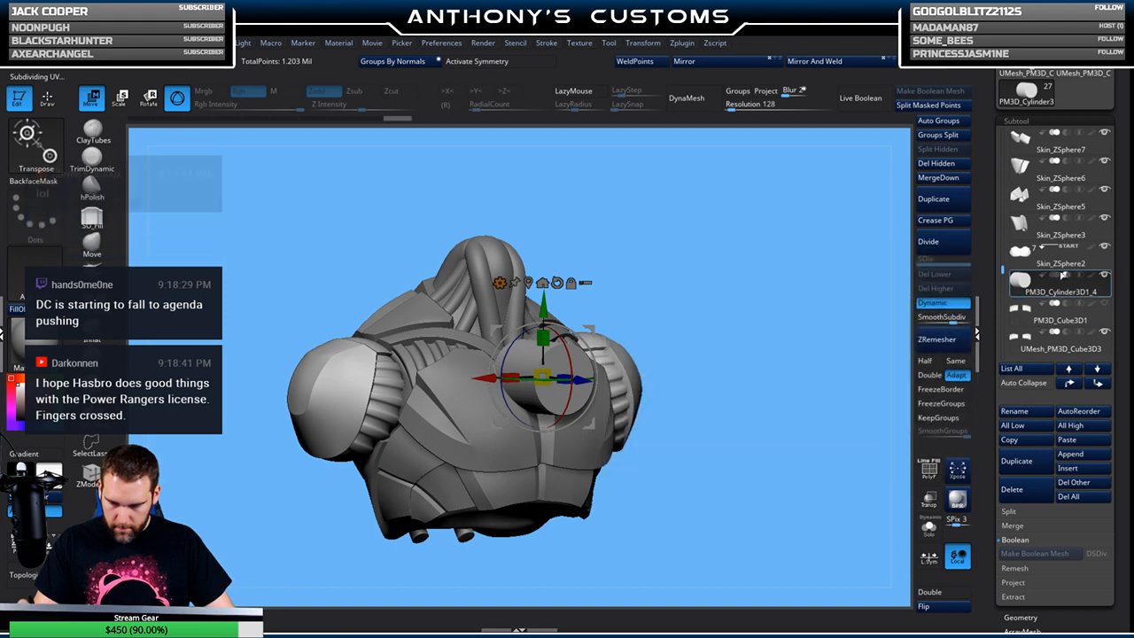
left_click(859, 98)
left_click_drag(780, 312, 767, 282)
left_click_drag(542, 307, 542, 292)
left_click_drag(543, 343, 543, 331)
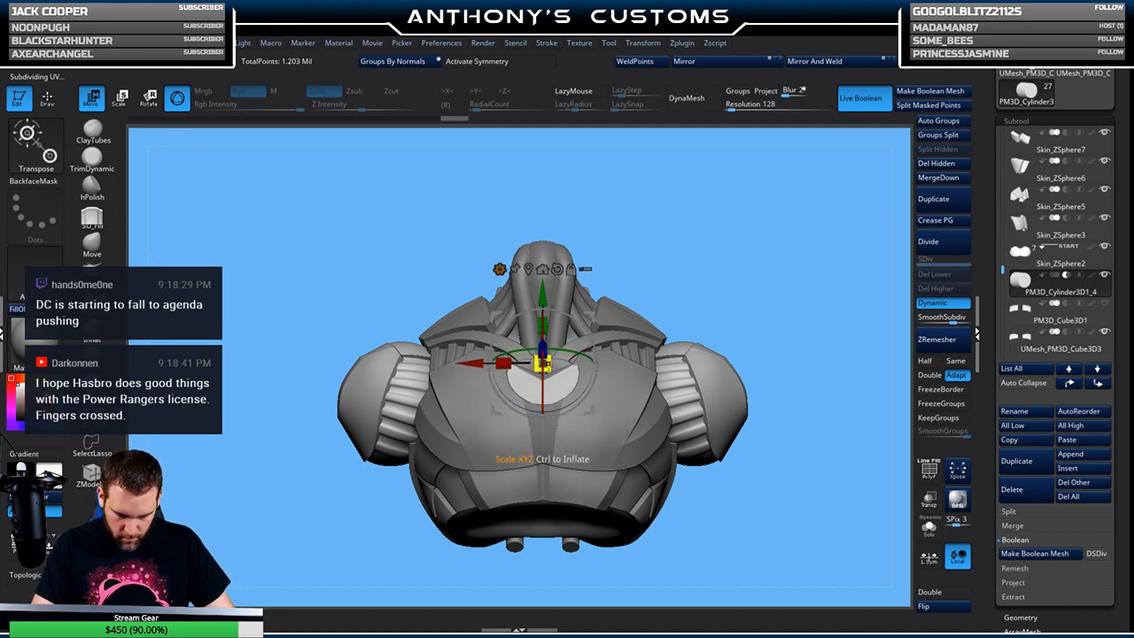
Adjust the subtracting cylinder's depth, size and height so it cuts a crescent into the chest plate's neckline
left_click_drag(753, 297, 711, 337)
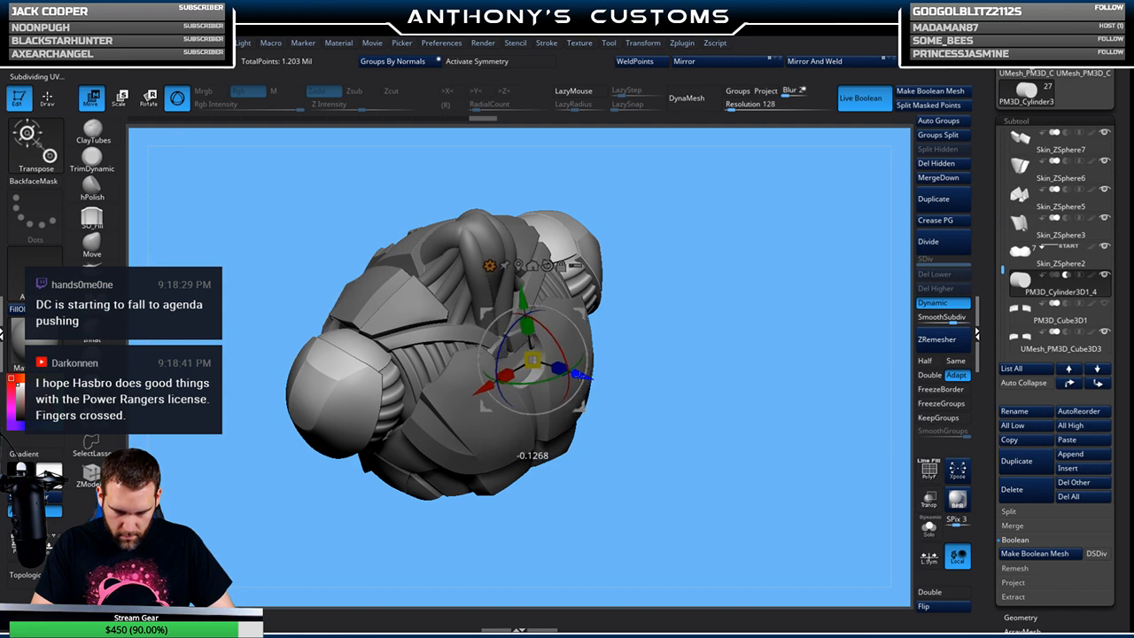
left_click_drag(637, 308, 682, 301)
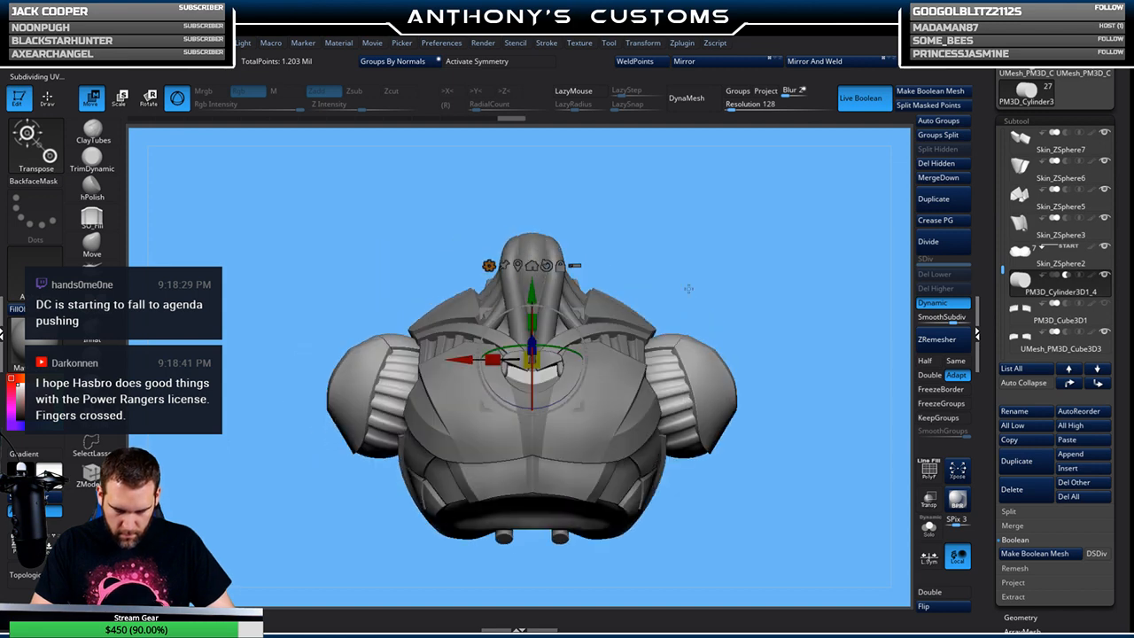
key("q")
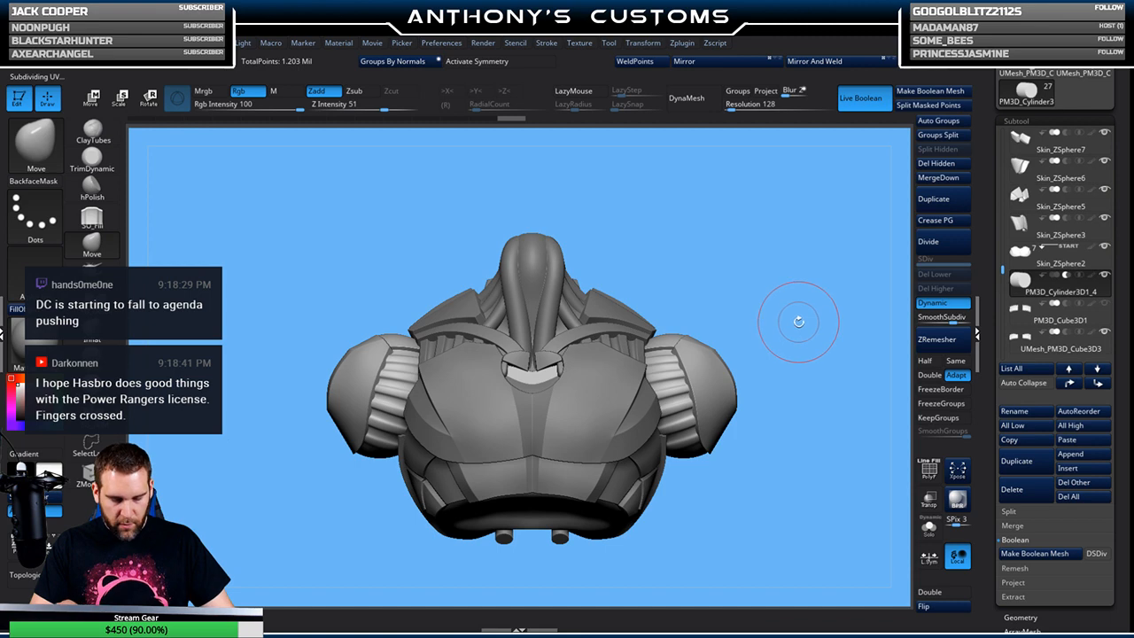
key("w")
left_click_drag(531, 347, 532, 343)
mouse_move(617, 259)
left_mouse_down()
mouse_move(699, 274)
mouse_move(771, 342)
mouse_move(751, 323)
left_mouse_up()
key("q")
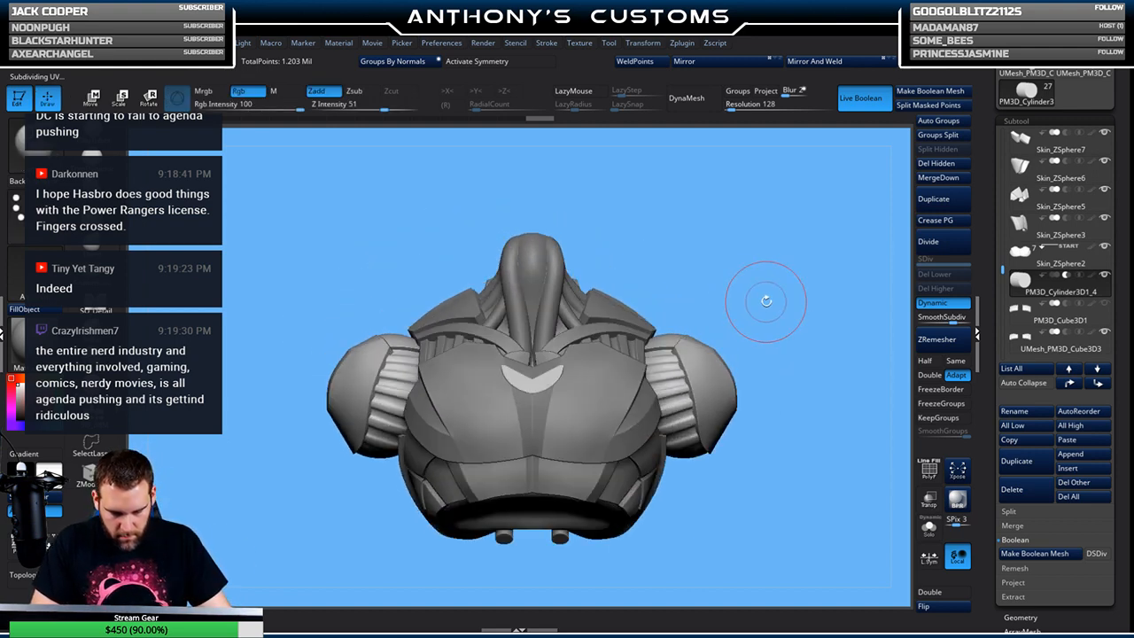
Fine-tune the scale and position of the subtracting cylinder to shape a small rounded notch below the neck
key("w")
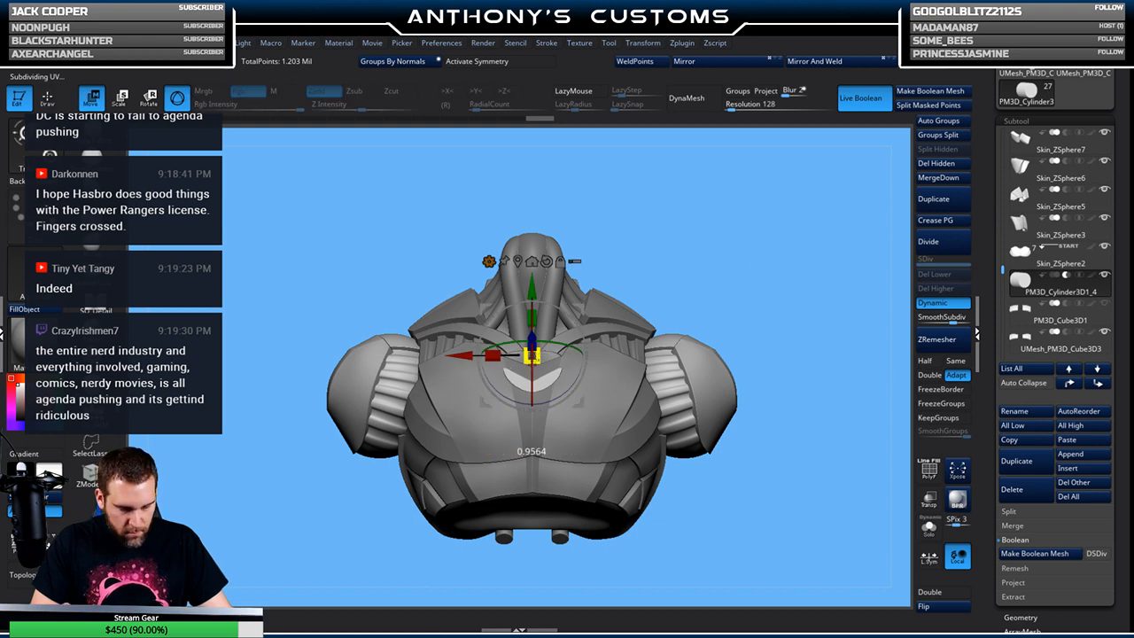
left_click_drag(531, 340, 532, 343)
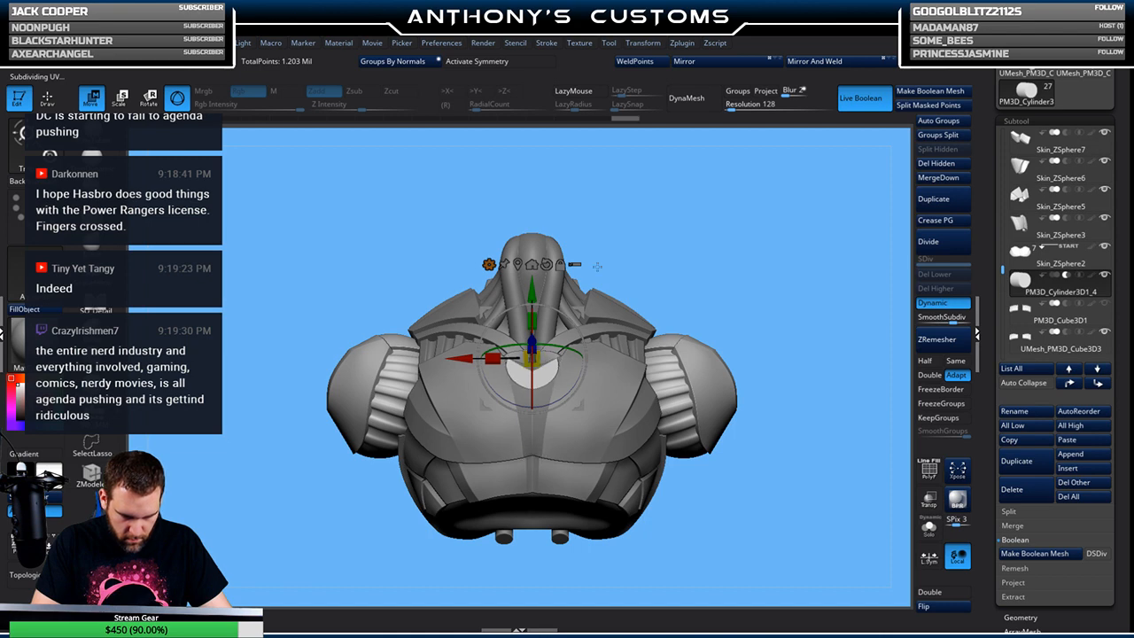
key("q")
mouse_move(774, 284)
left_mouse_down()
mouse_move(768, 362)
mouse_move(776, 287)
left_mouse_up()
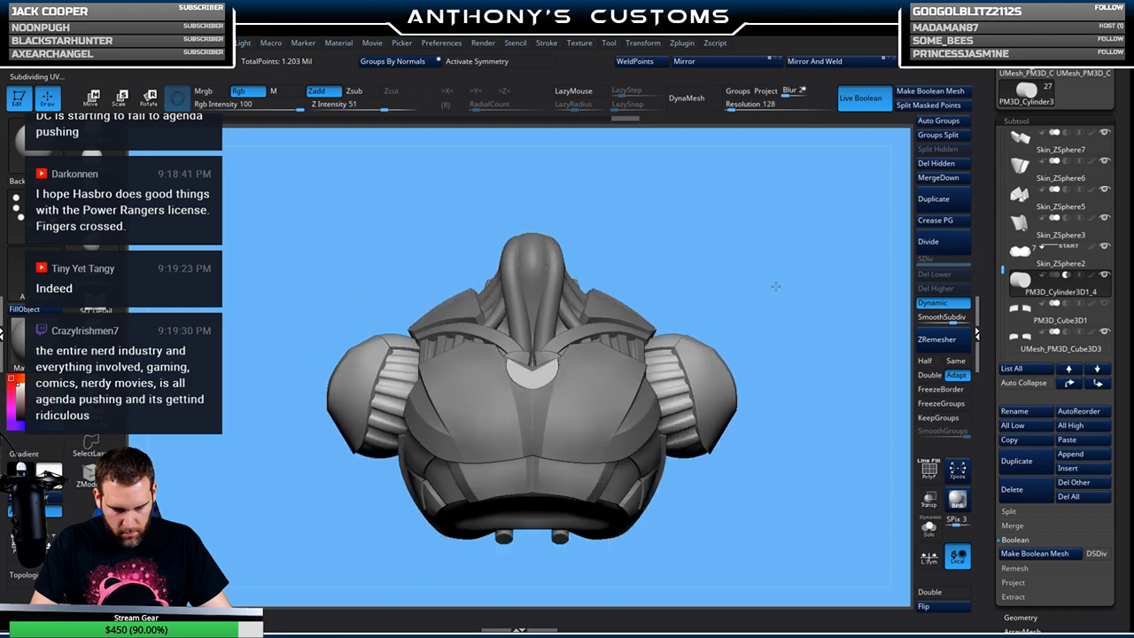
key("w")
left_click_drag(531, 292, 532, 282)
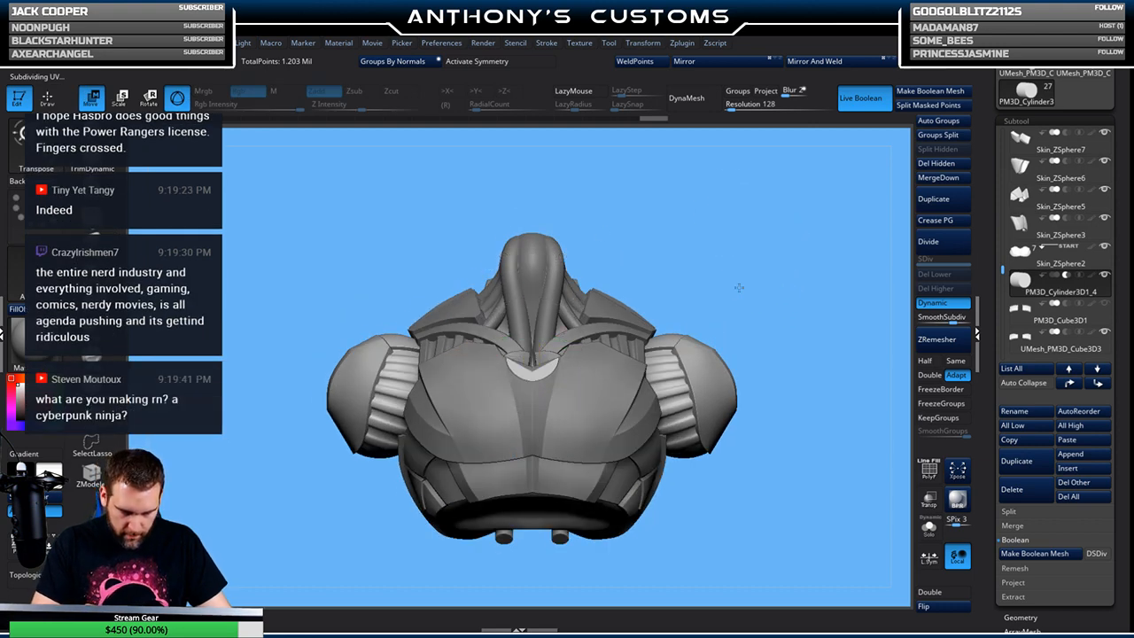
left_click_drag(737, 301, 743, 347)
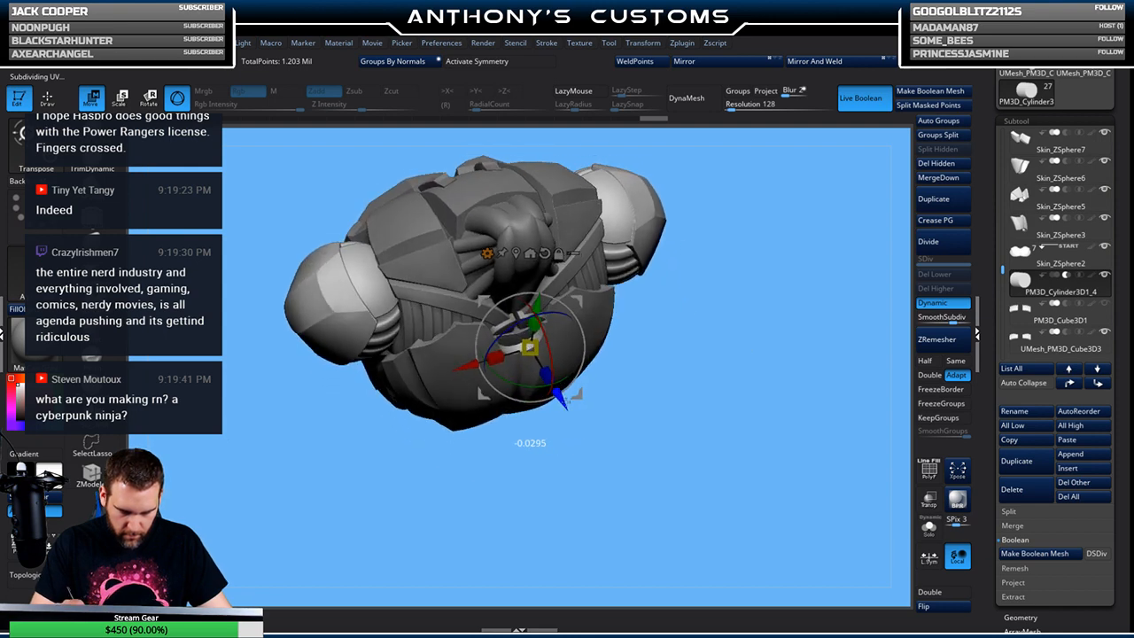
left_click_drag(711, 320, 711, 239)
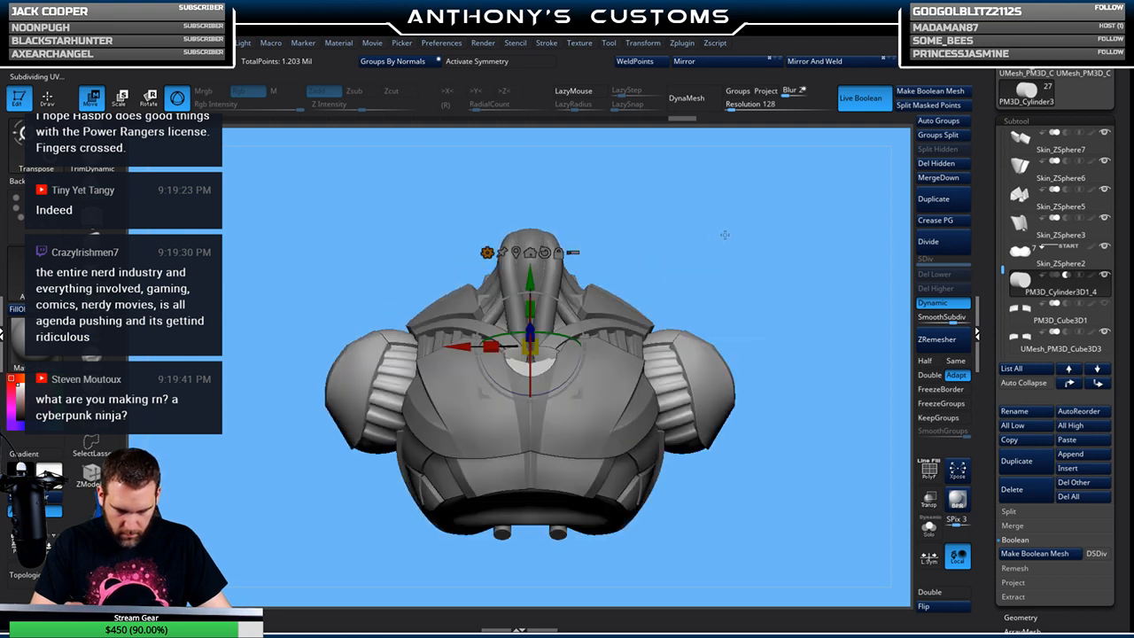
key("q")
mouse_move(750, 473)
left_mouse_down()
mouse_move(787, 486)
mouse_move(748, 465)
left_mouse_up()
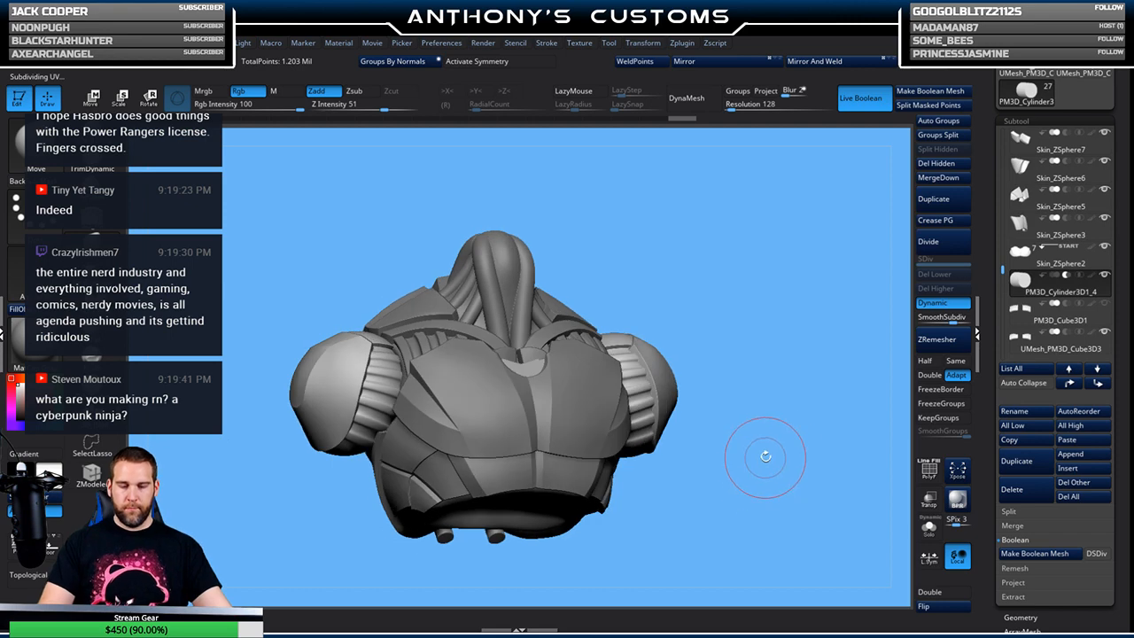
Look through the saved project files in the LightBox document library
key("comma")
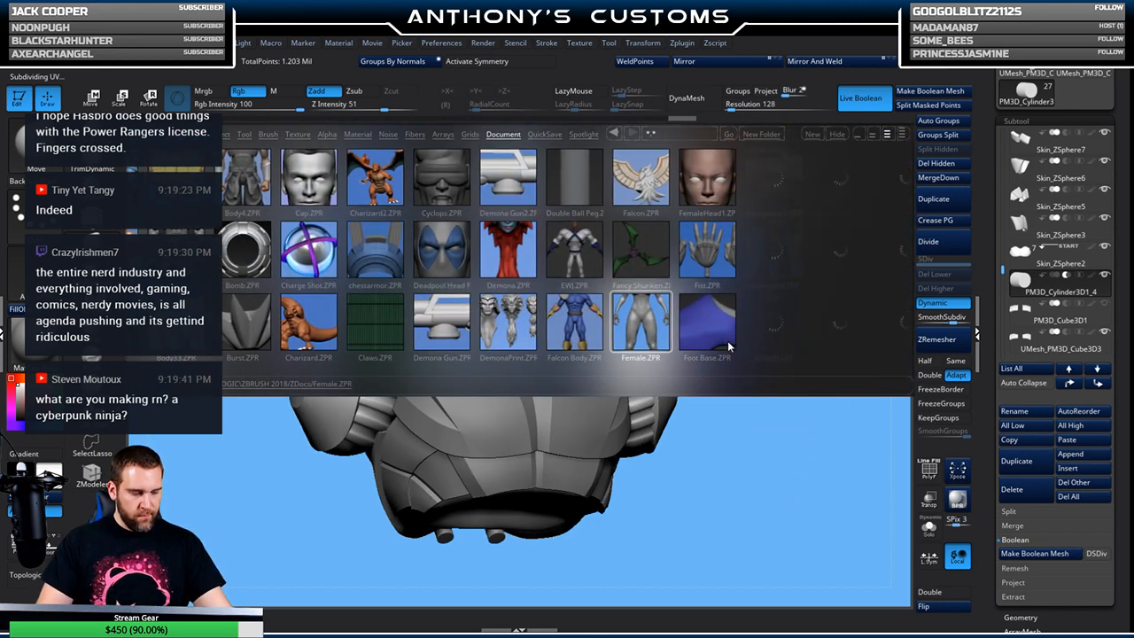
left_click_drag(756, 335, 676, 358)
left_click_drag(737, 340, 654, 325)
left_click_drag(722, 352, 667, 348)
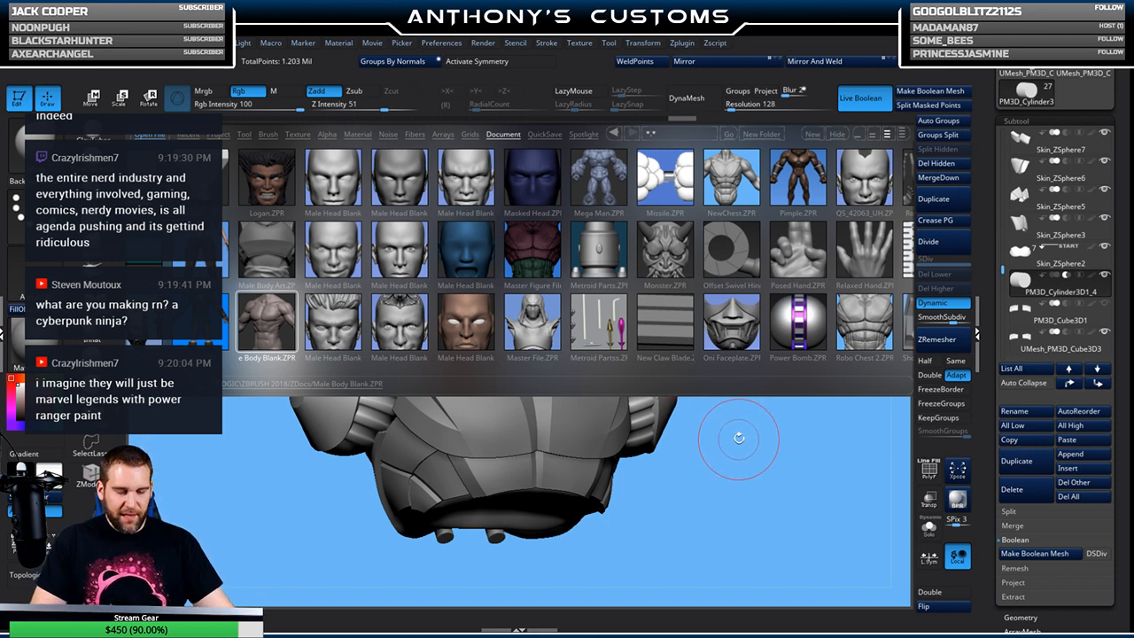
key("space")
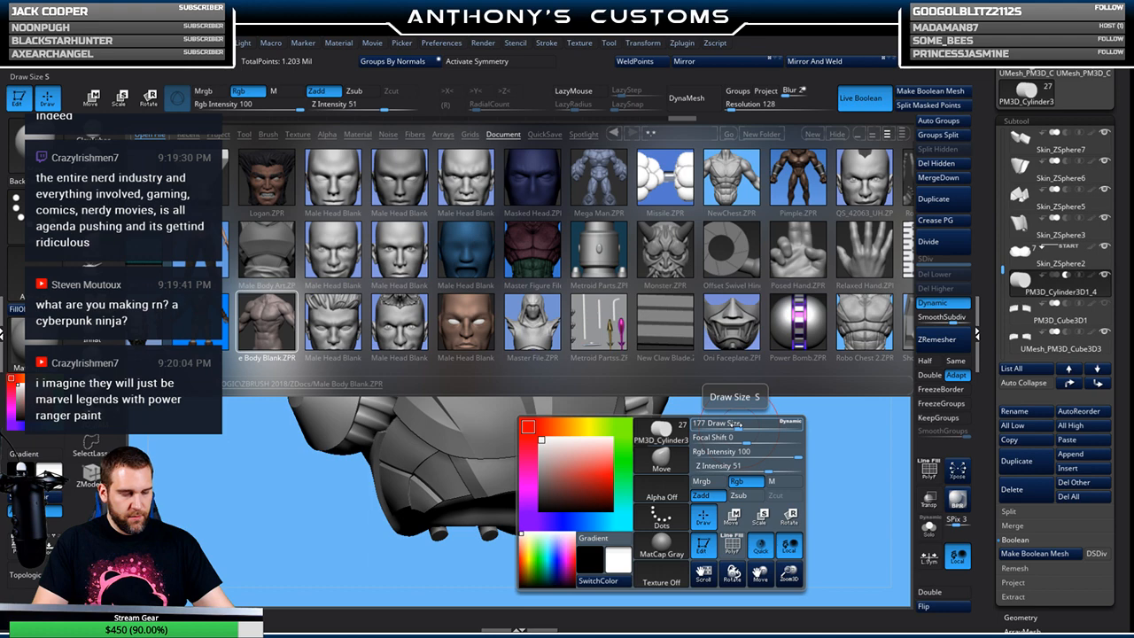
key("comma")
Nudge the subtracting cylinder slightly downward at the chest plate's neckline in the front view
left_click_drag(765, 408, 767, 393, "shift")
key("w")
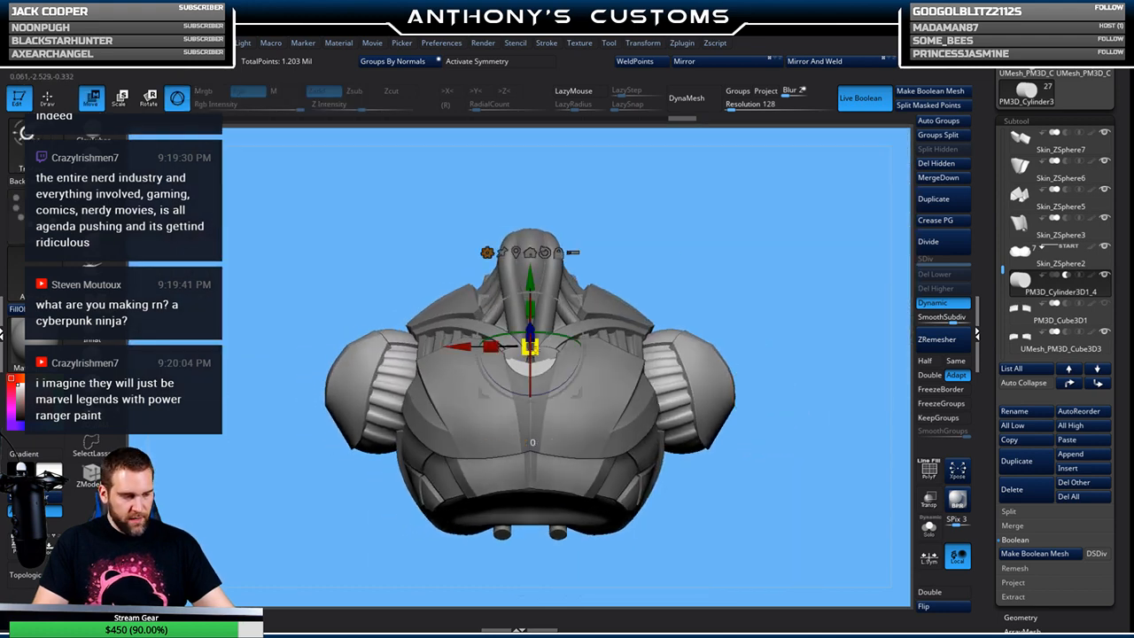
left_click_drag(529, 308, 528, 310)
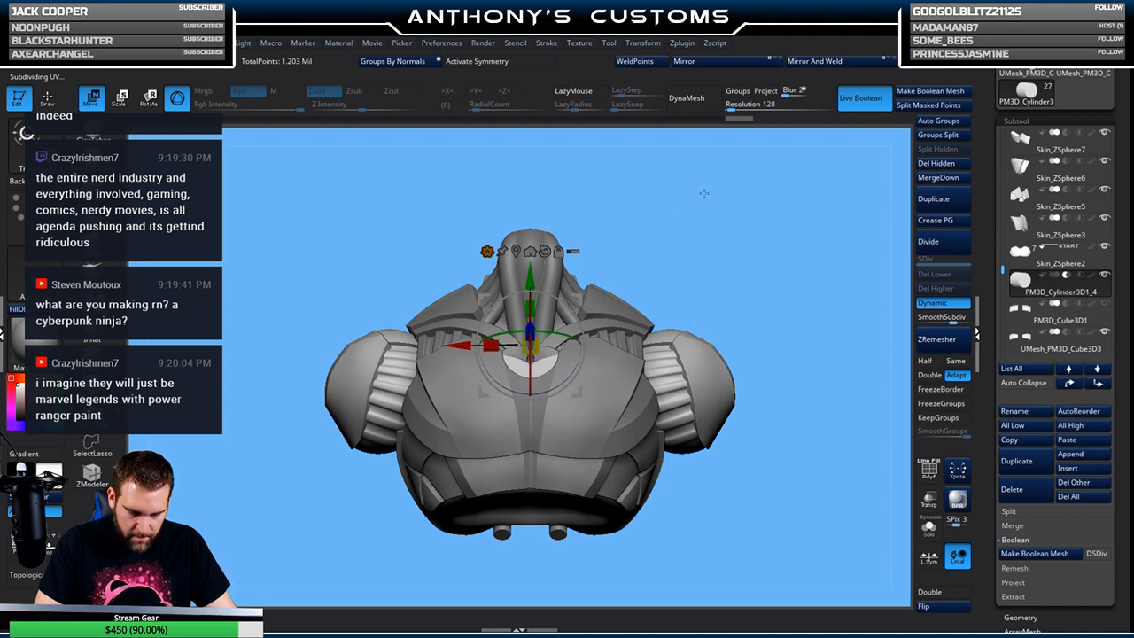
key("Tab")
key("Tab")
key("q")
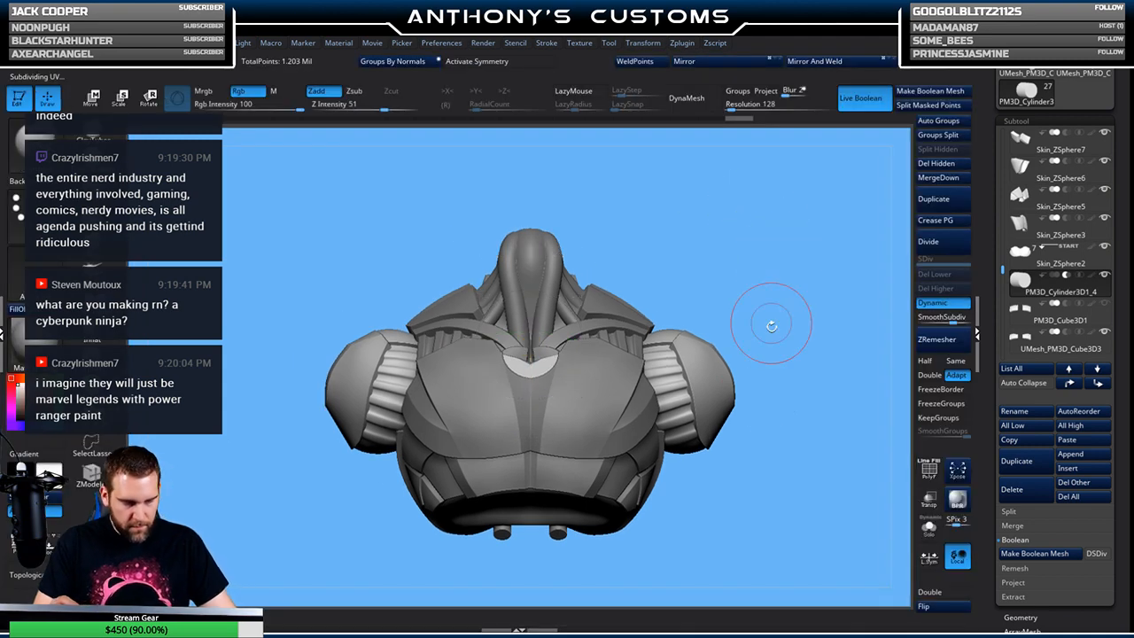
Move the subtracting cylinder down from the neckline to the upper middle of the chest plate
left_click_drag(747, 413, 722, 453)
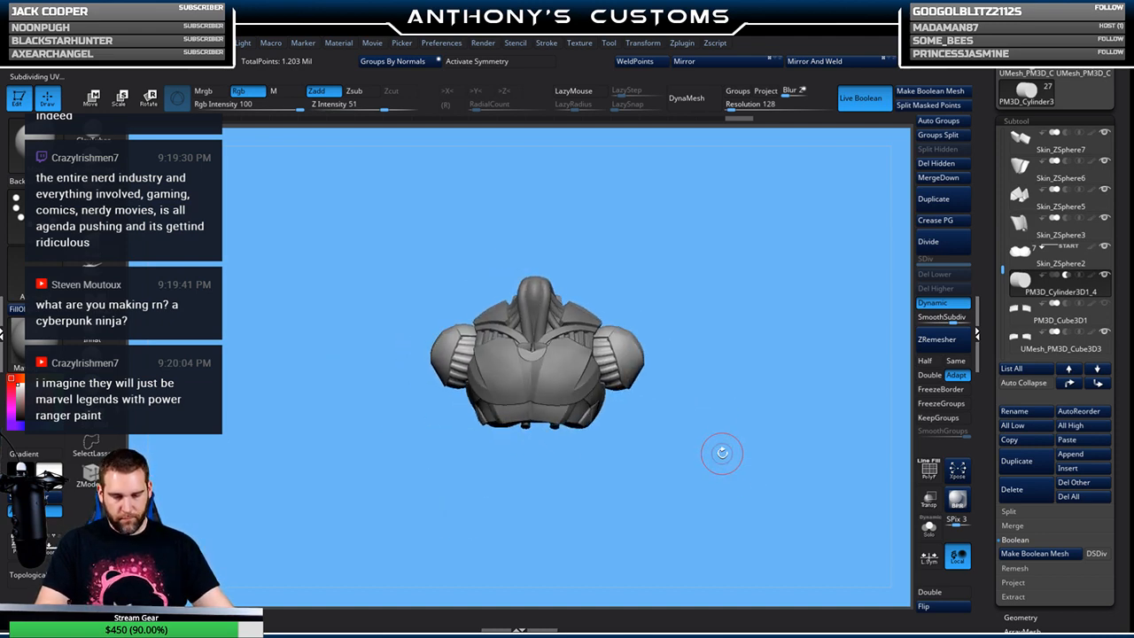
key("w")
left_click_drag(539, 262, 536, 285)
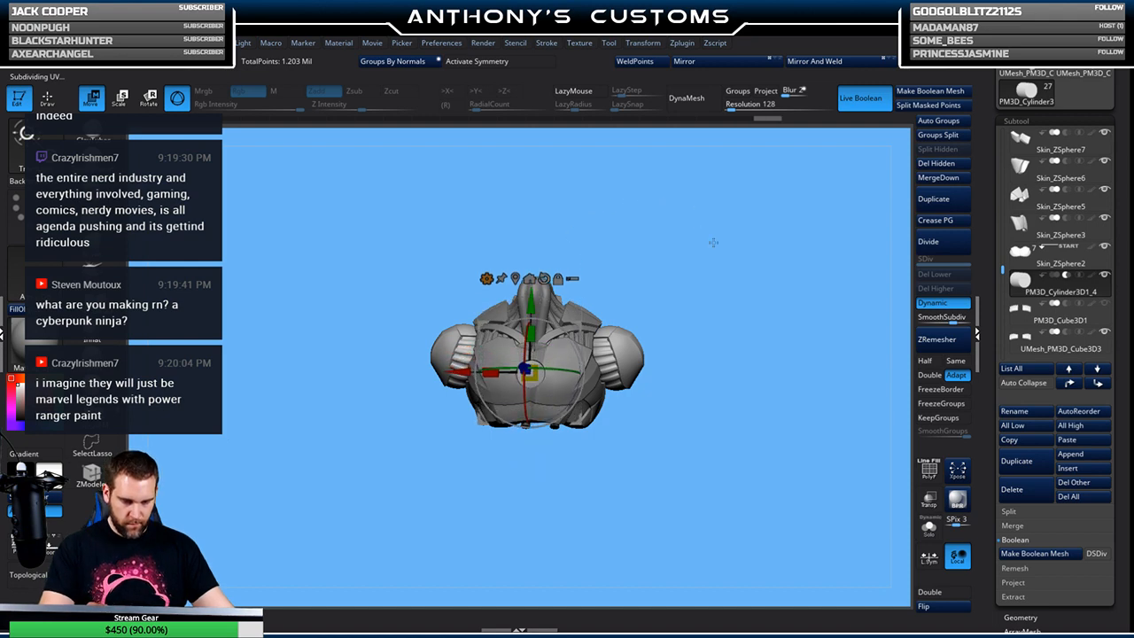
key("q")
left_click_drag(711, 445, 717, 440)
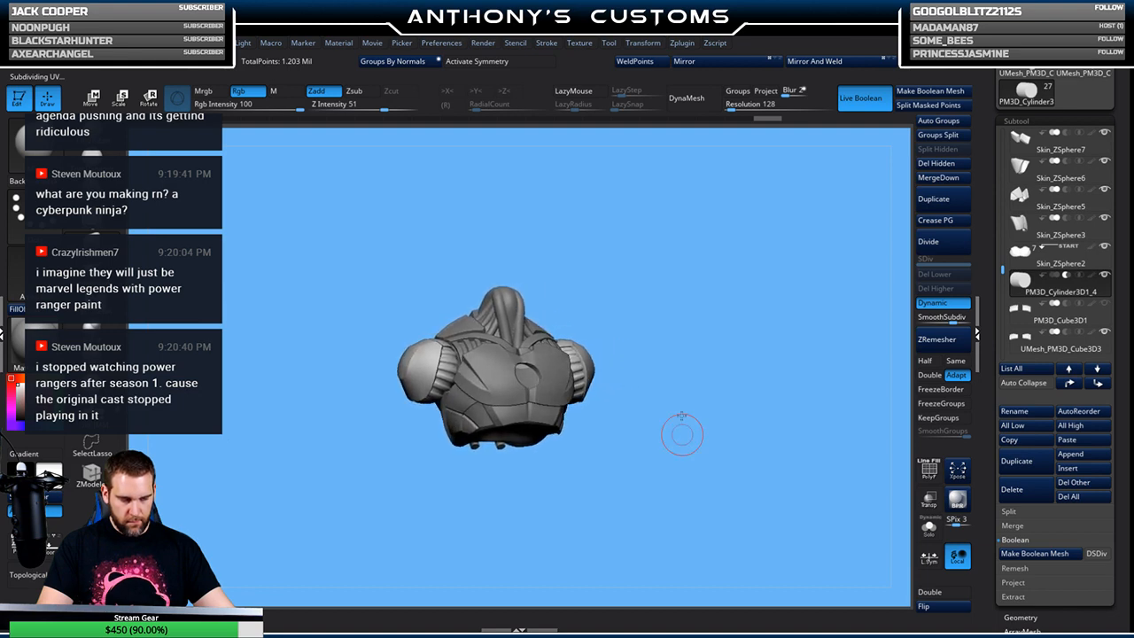
Lower the subtracting cylinder along the centre line until it cuts into the chest plate's bottom edge
key("w")
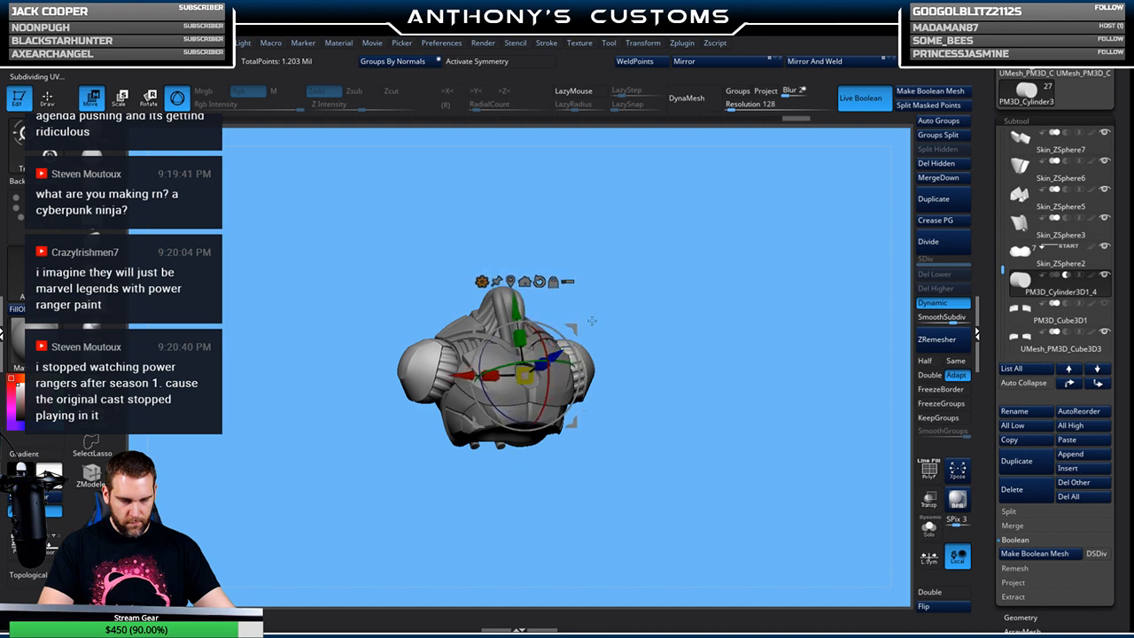
key("q")
left_click_drag(731, 369, 717, 374)
mouse_move(635, 463)
left_mouse_down()
mouse_move(621, 457)
mouse_move(651, 457)
left_mouse_up()
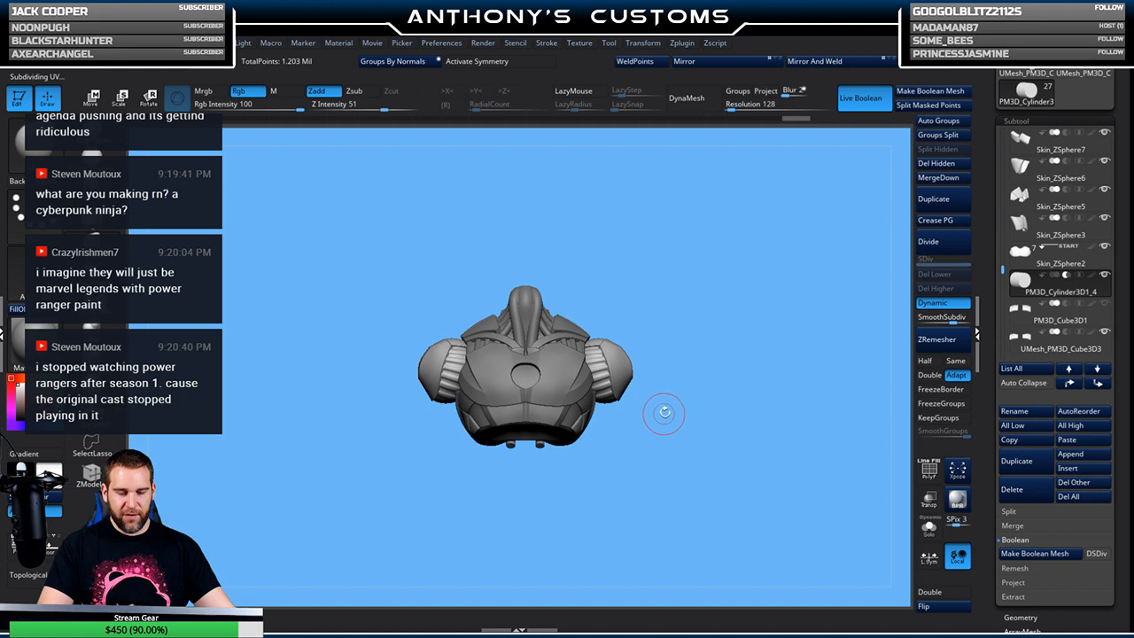
key("w")
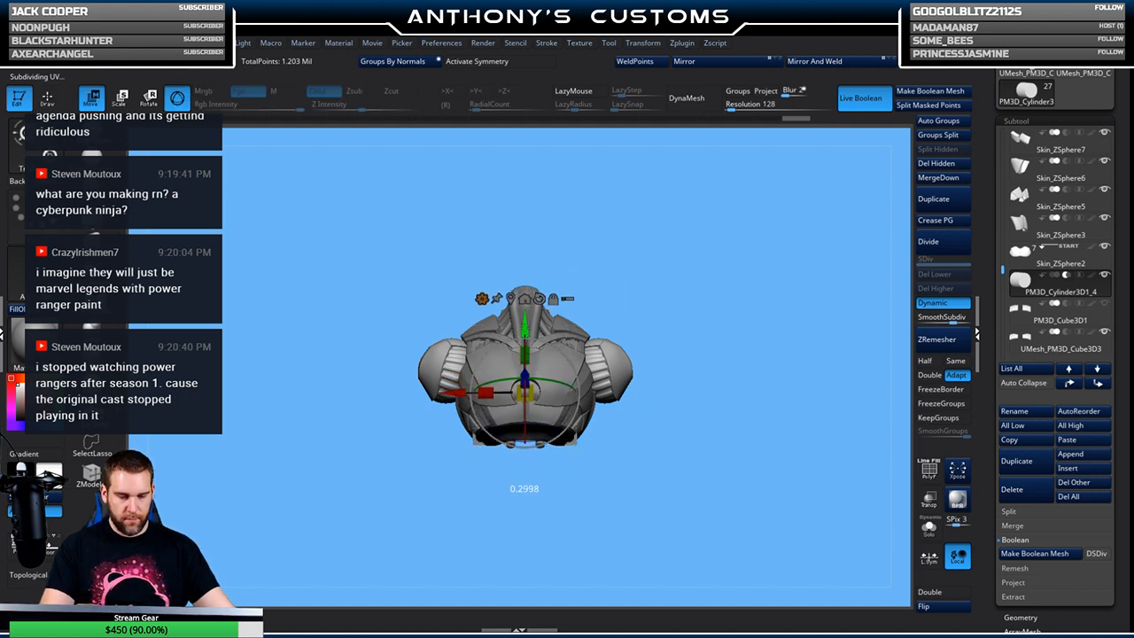
key("q")
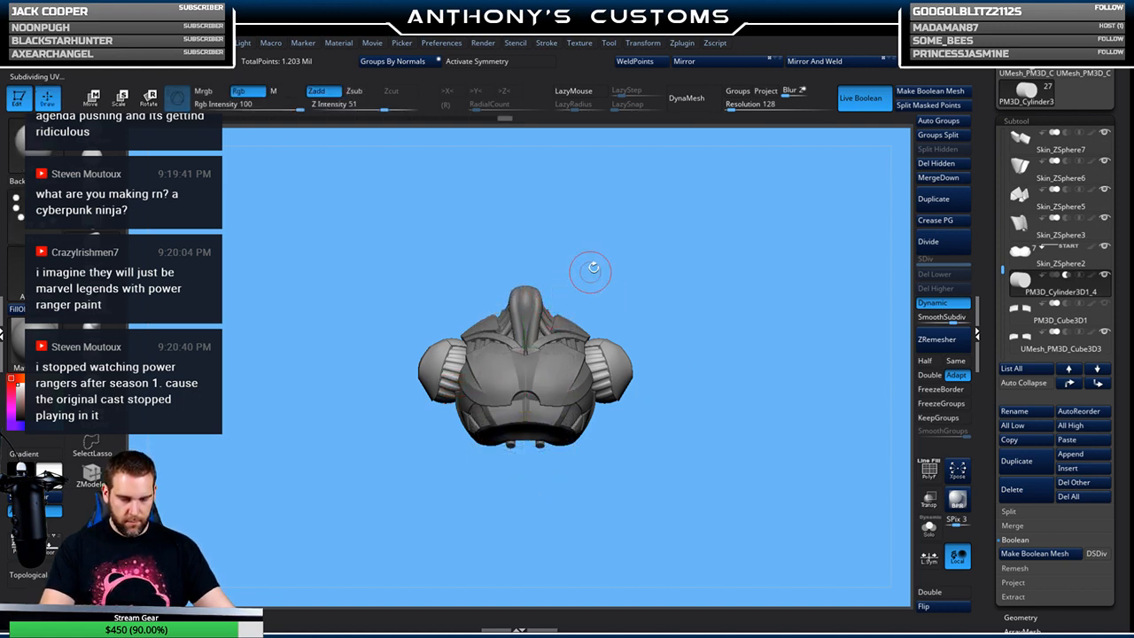
left_click_drag(723, 379, 707, 411)
Fine-tune the cylinder's height so it leaves a shallow rounded notch in the chest plate's lower edge
key("w")
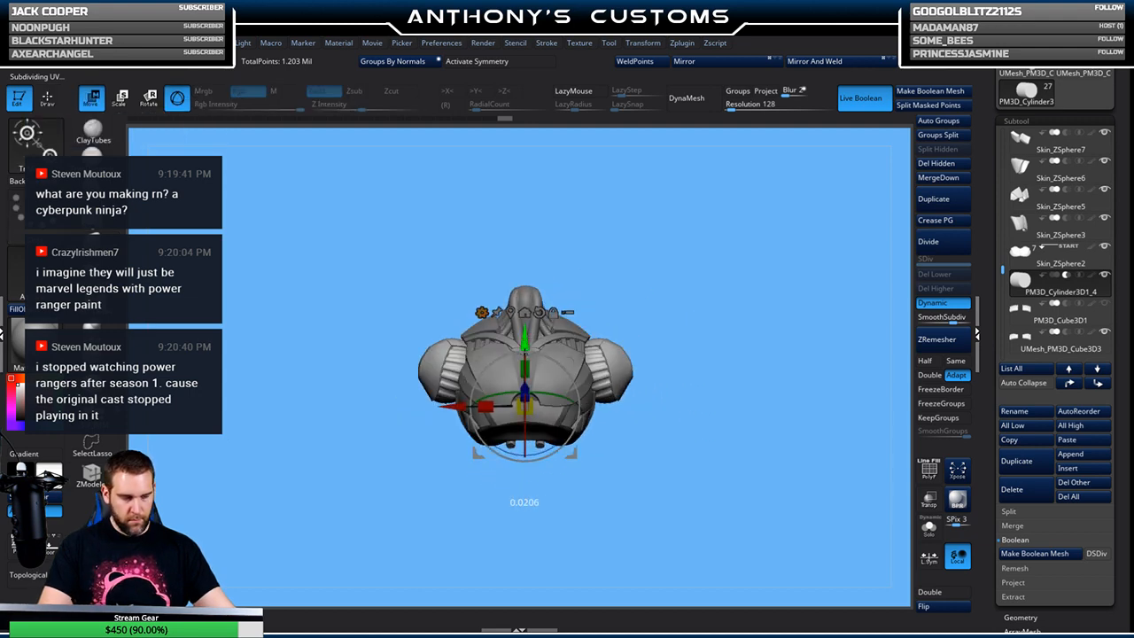
key("q")
left_click_drag(695, 300, 620, 271)
key("w")
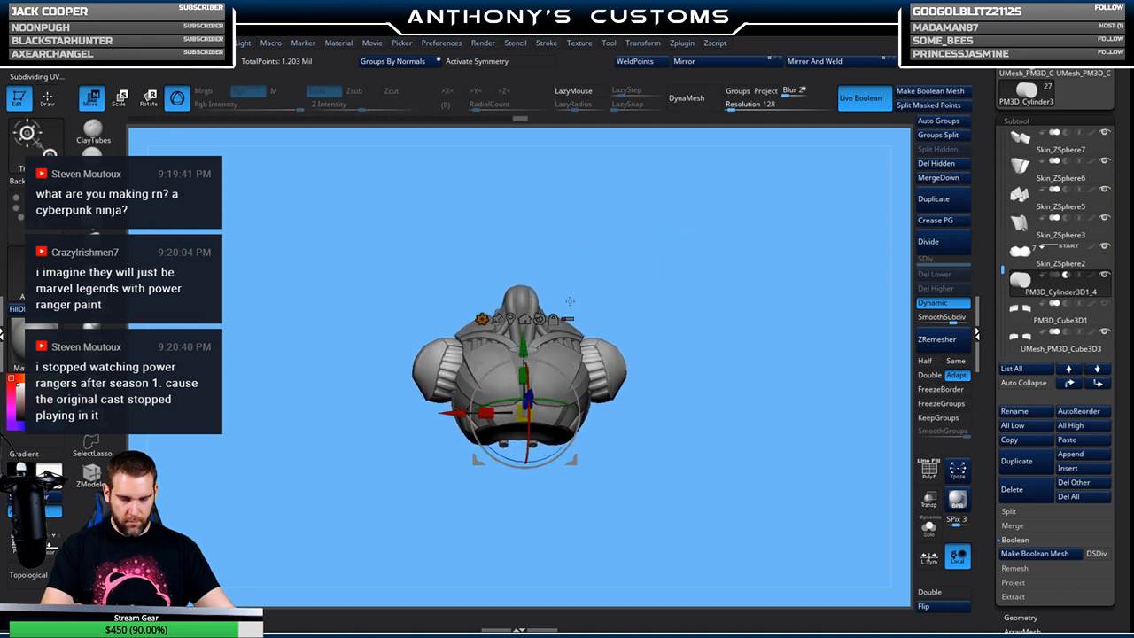
left_click_drag(525, 404, 523, 360)
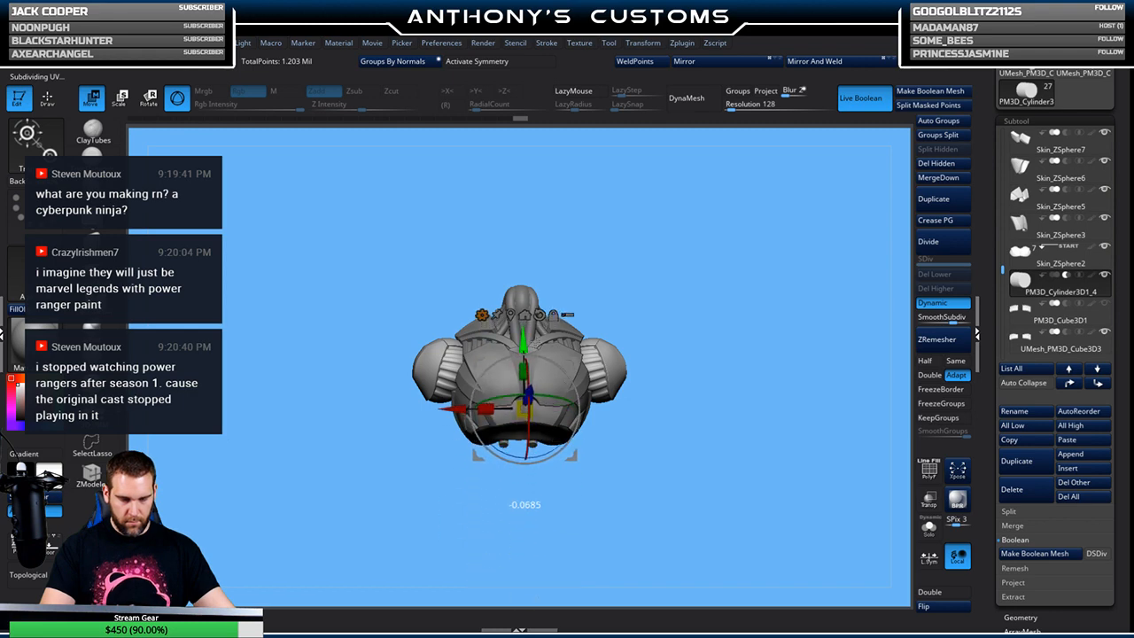
key("q")
mouse_move(706, 304)
left_mouse_down()
mouse_move(723, 319)
mouse_move(720, 274)
left_mouse_up()
left_click_drag(750, 344, 748, 525, "alt")
mouse_move(781, 452)
left_mouse_down()
mouse_move(769, 414)
mouse_move(775, 356)
mouse_move(775, 459)
left_mouse_up()
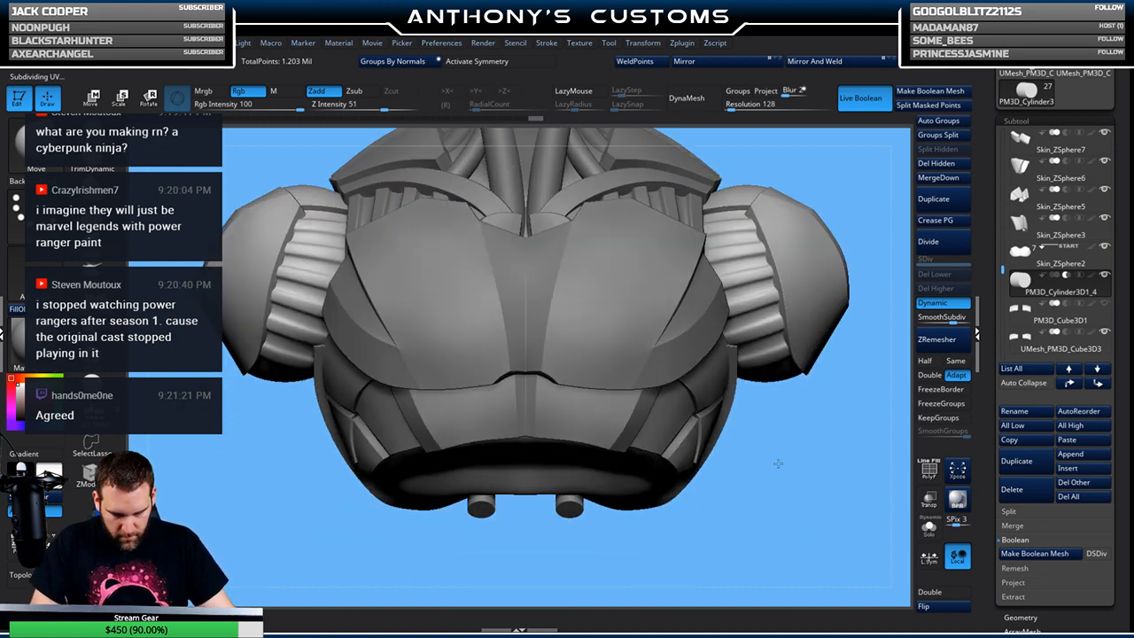
Tilt the subtracting cylinder at the chest plate's lower edge and check the notch on the whole torso
key("w")
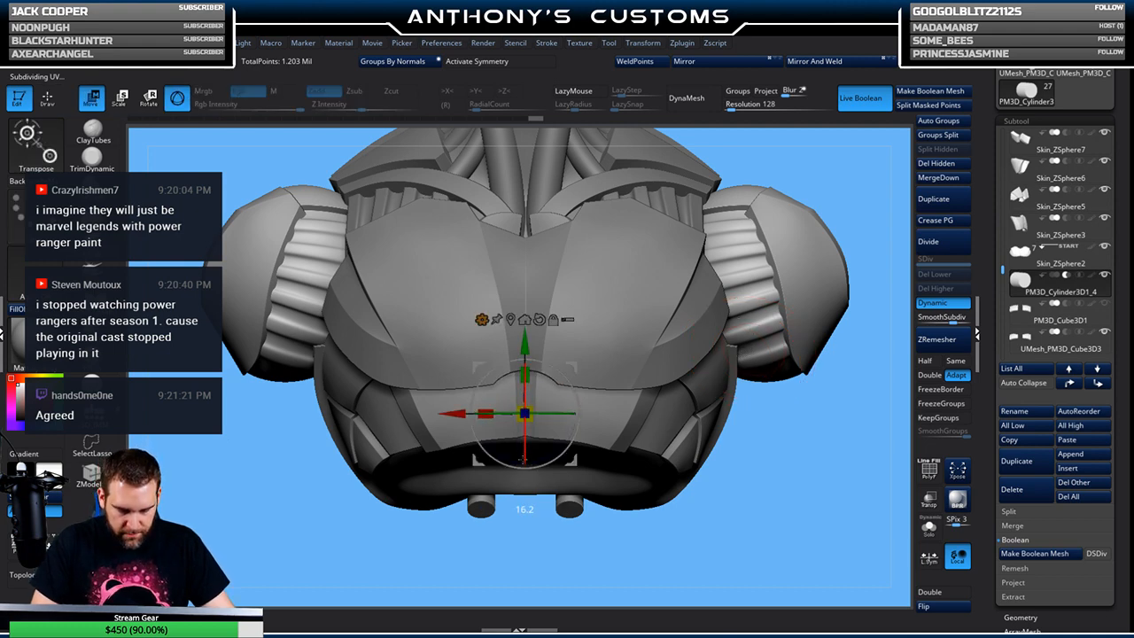
key("q")
left_click_drag(779, 385, 776, 287, "alt")
mouse_move(715, 395)
left_mouse_down()
mouse_move(707, 409)
mouse_move(725, 431)
mouse_move(683, 426)
mouse_move(760, 433)
mouse_move(721, 428)
mouse_move(718, 398)
left_mouse_up()
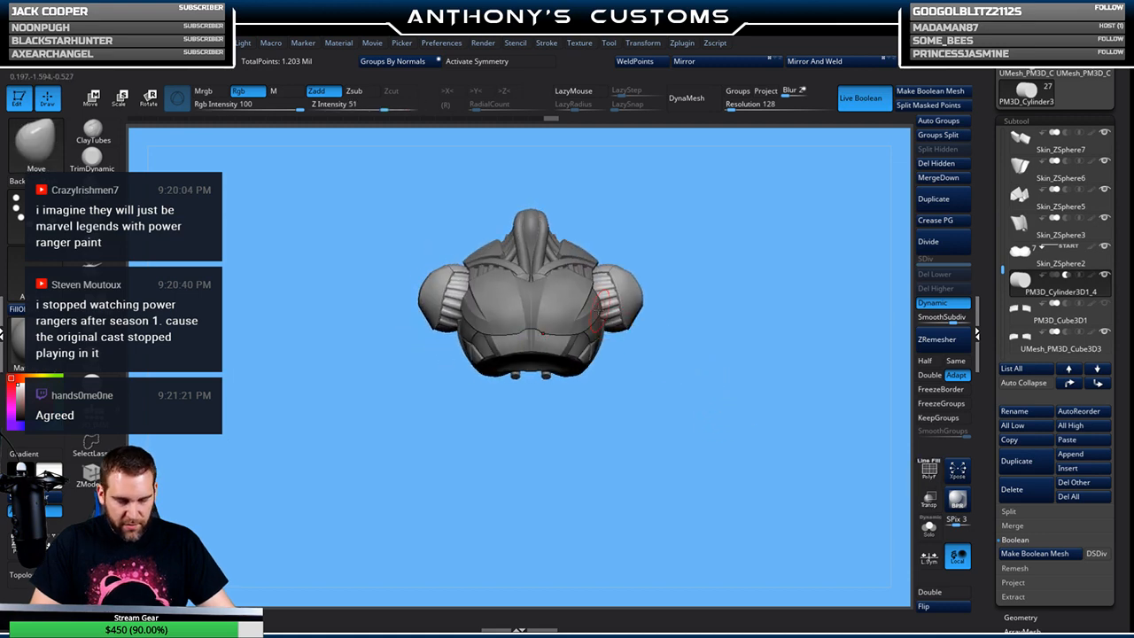
Select the subtracting cylinder PM3D_Cylinder3D1_4 and delete it from the subtools
key("x")
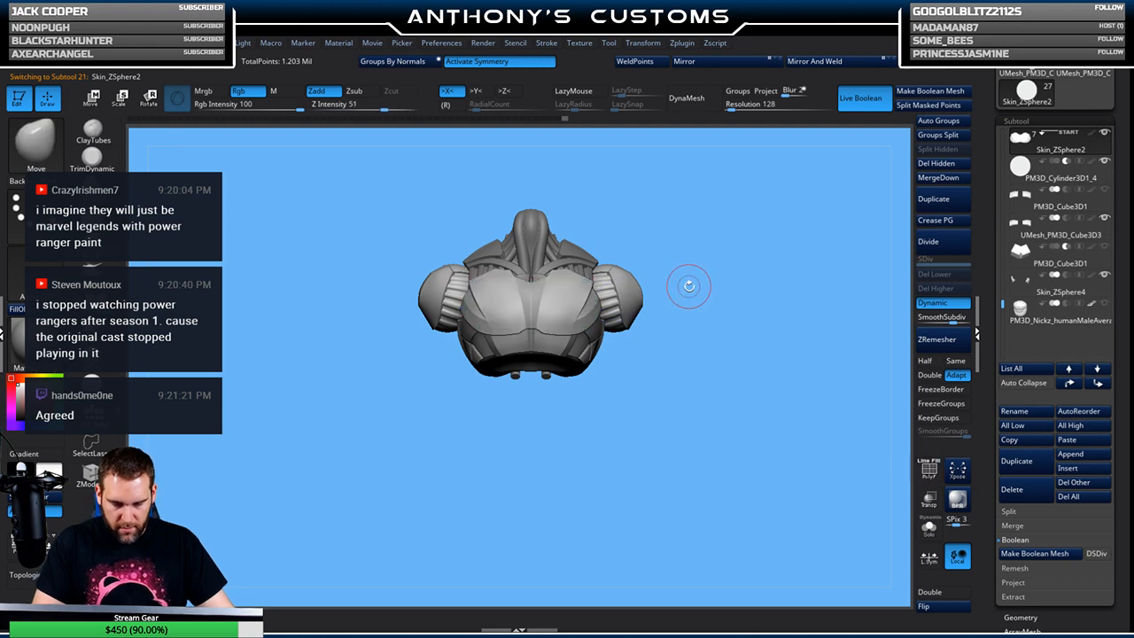
left_click(1068, 169)
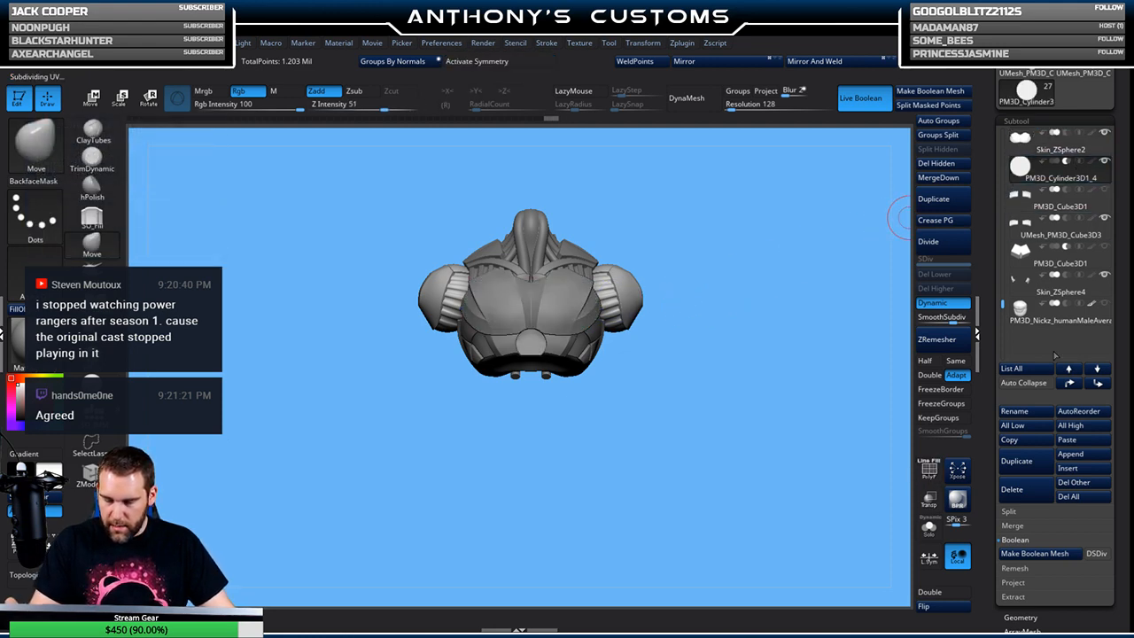
left_click(1023, 494)
left_click(916, 517)
Examine the ribbed chest insert subtools and the area around the neckline
left_click_drag(746, 372, 753, 443)
key("shift+f")
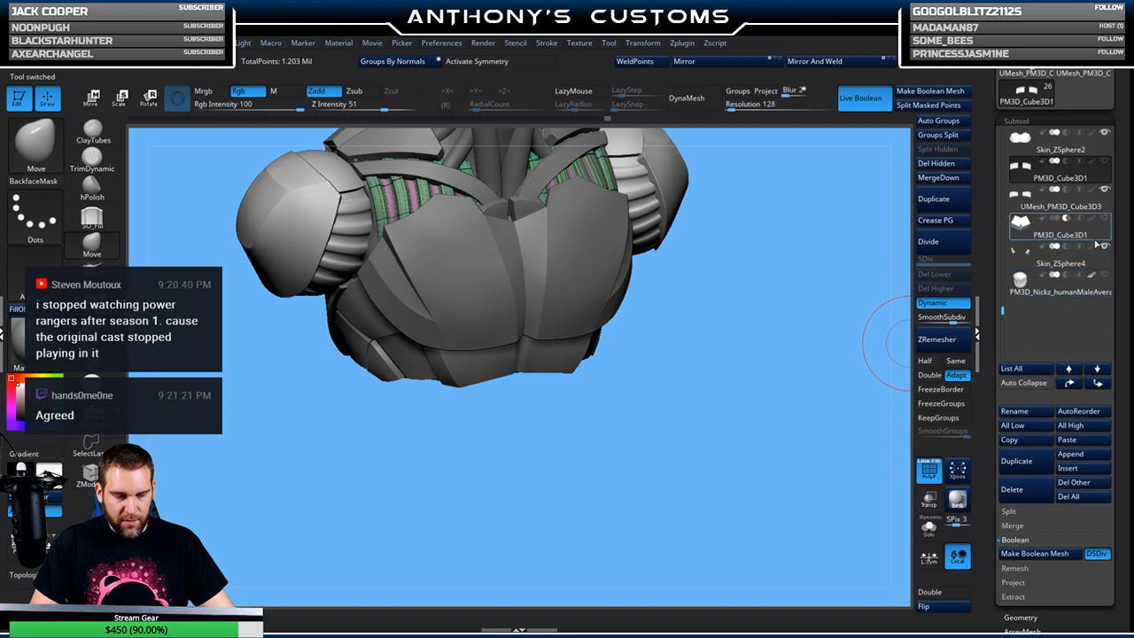
mouse_move(1105, 176)
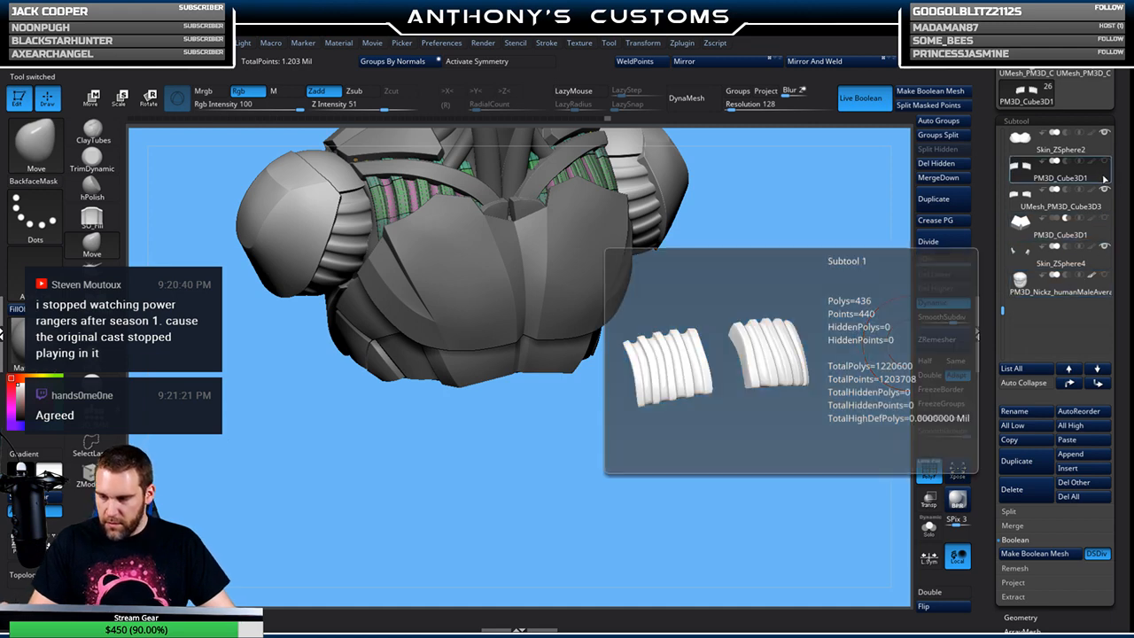
left_click(1096, 204)
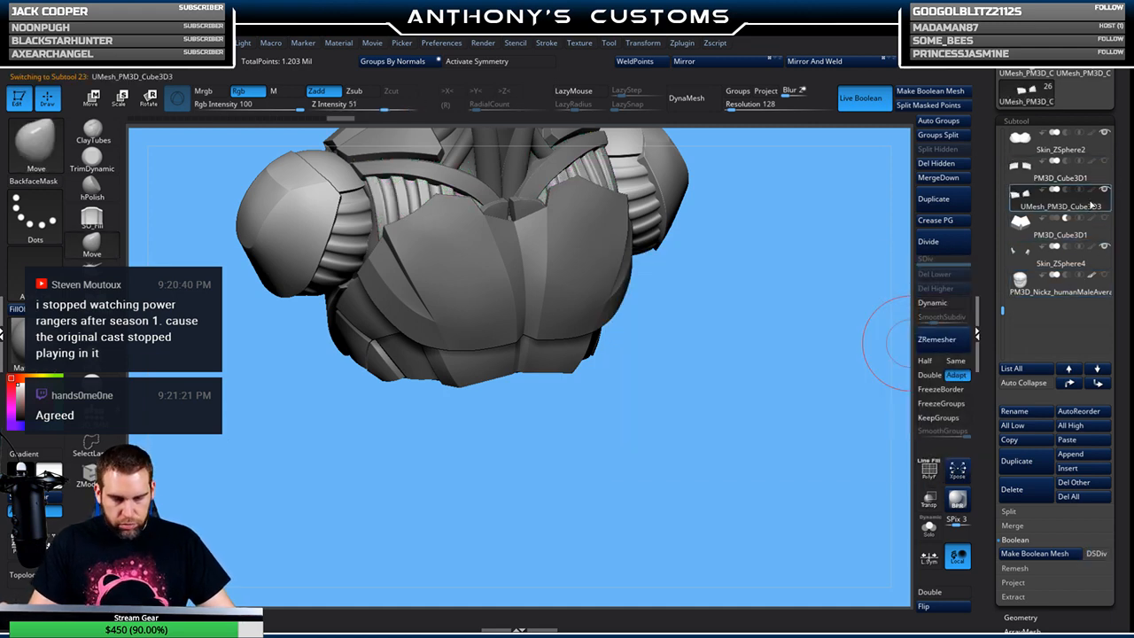
left_click_drag(768, 424, 751, 535)
left_click_drag(829, 384, 841, 537, "alt")
Select the two small neckline pieces, Skin_ZSphere12, and inspect their wireframe in isolation and on the torso
left_click(538, 269, "alt")
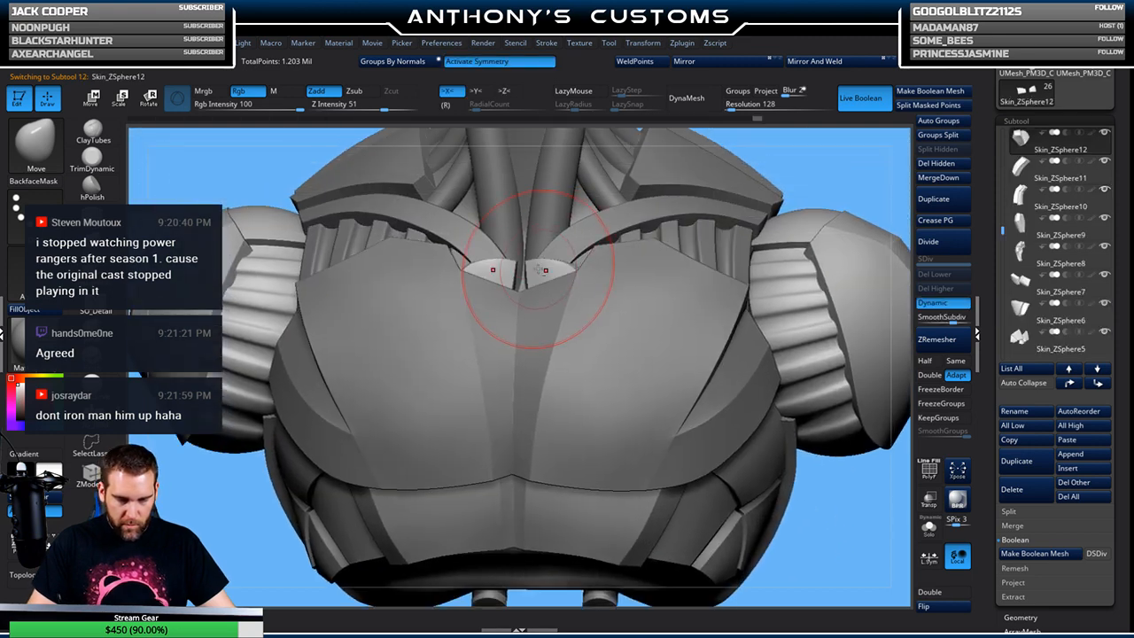
left_click(928, 528)
key("shift+f")
key("space")
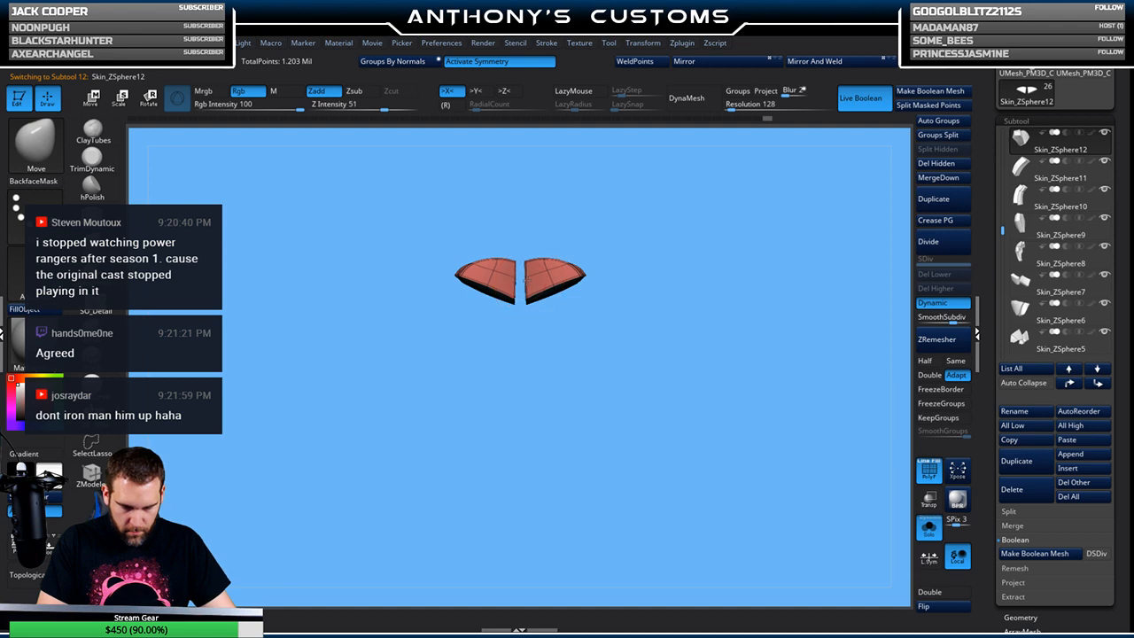
left_click(929, 530)
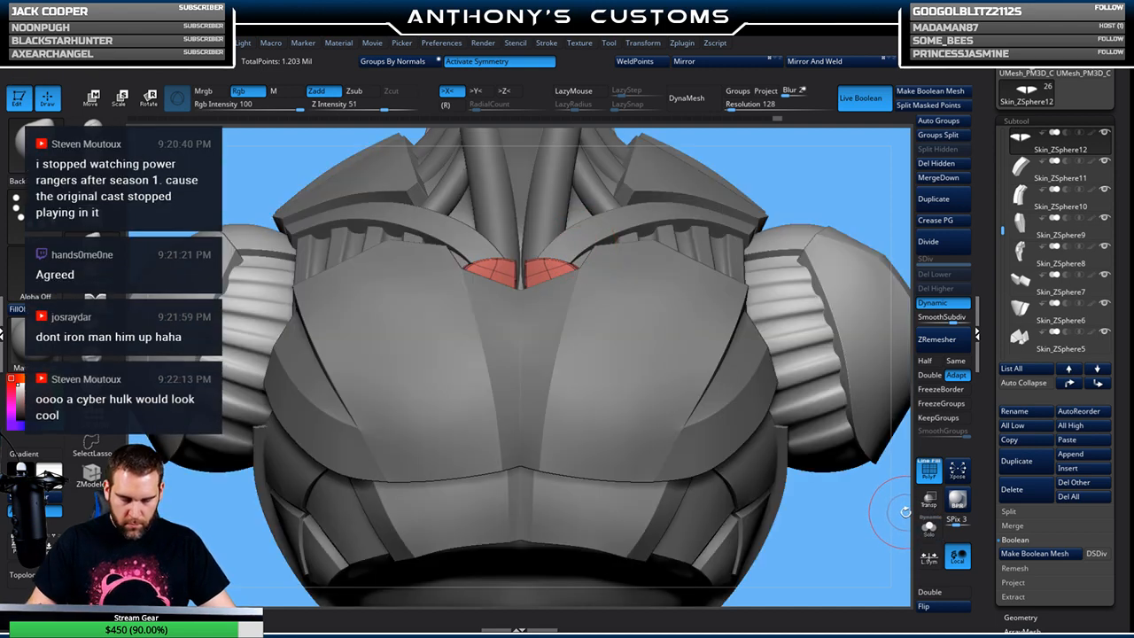
key("shift+f")
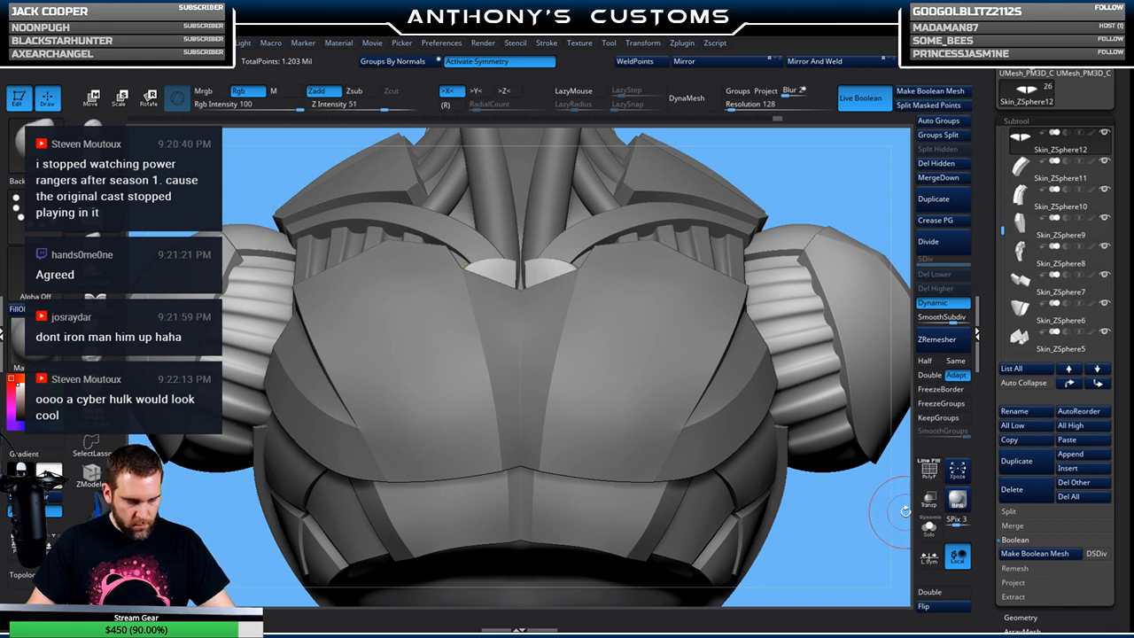
Isolate the neckline pieces and compare their polygon layout with and without Dynamic subdivision
key("f")
mouse_move(745, 505)
right_mouse_down()
mouse_move(803, 496)
mouse_move(763, 502)
mouse_move(757, 468)
mouse_move(752, 195)
right_mouse_up()
left_click(928, 528)
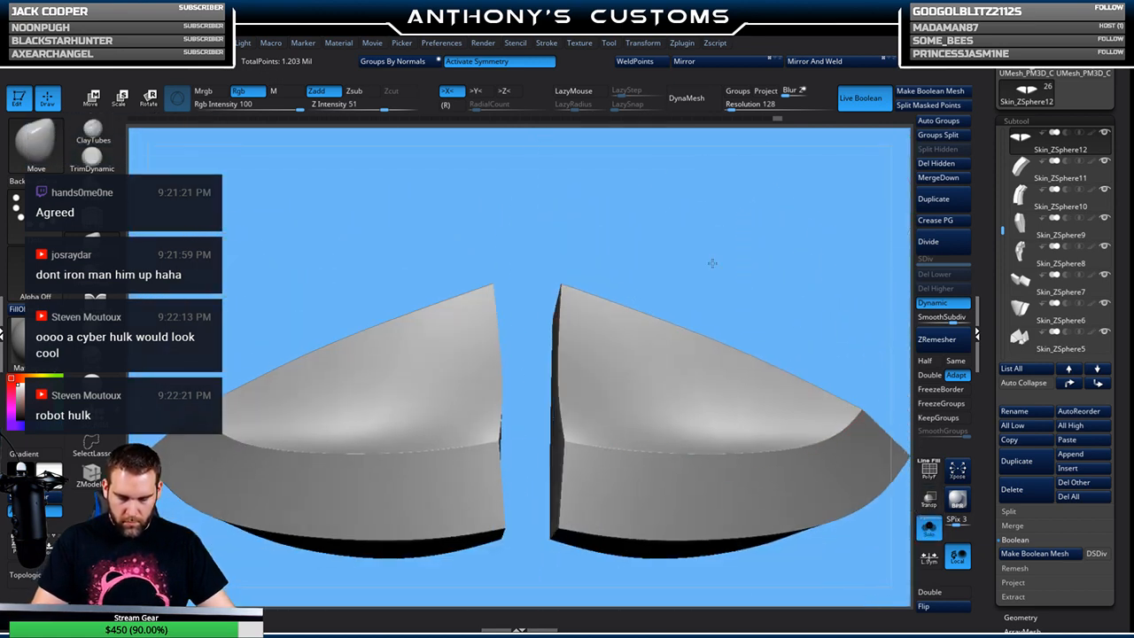
key("space")
key("shift+f")
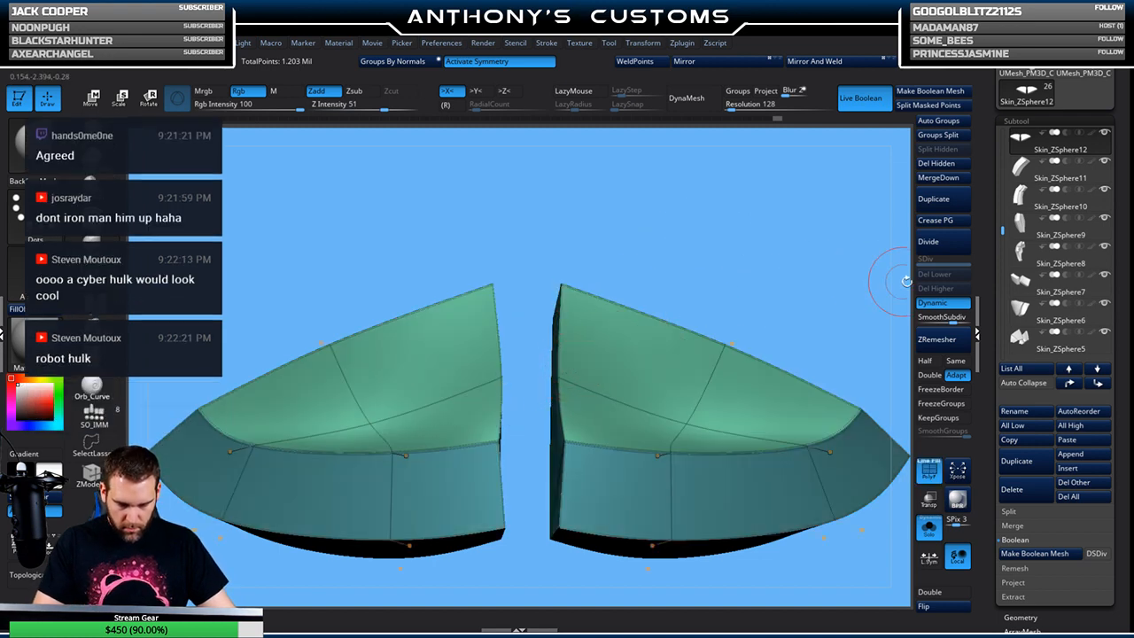
key("shift+d")
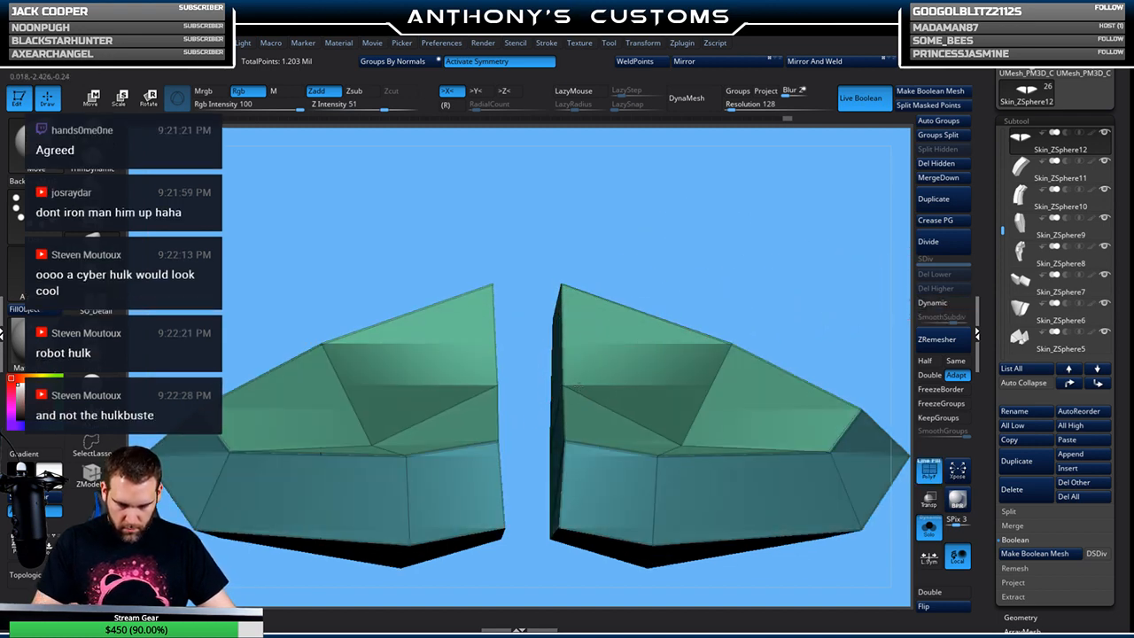
key("shift+d")
Mask the two neckline pieces so that only their facing inner ends stay unmasked
mouse_move(792, 221)
right_mouse_down()
mouse_move(782, 467)
mouse_move(734, 486)
mouse_move(726, 398)
mouse_move(734, 496)
mouse_move(711, 412)
mouse_move(720, 490)
mouse_move(700, 446)
right_mouse_up()
mouse_move(569, 259)
left_mouse_down("ctrl")
mouse_move(569, 271)
mouse_move(579, 250)
left_mouse_up("ctrl")
left_click_drag(538, 297, 576, 241, "ctrl")
left_click(675, 437, "ctrl")
mouse_move(674, 437)
right_mouse_down()
mouse_move(662, 382)
mouse_move(672, 325)
right_mouse_up()
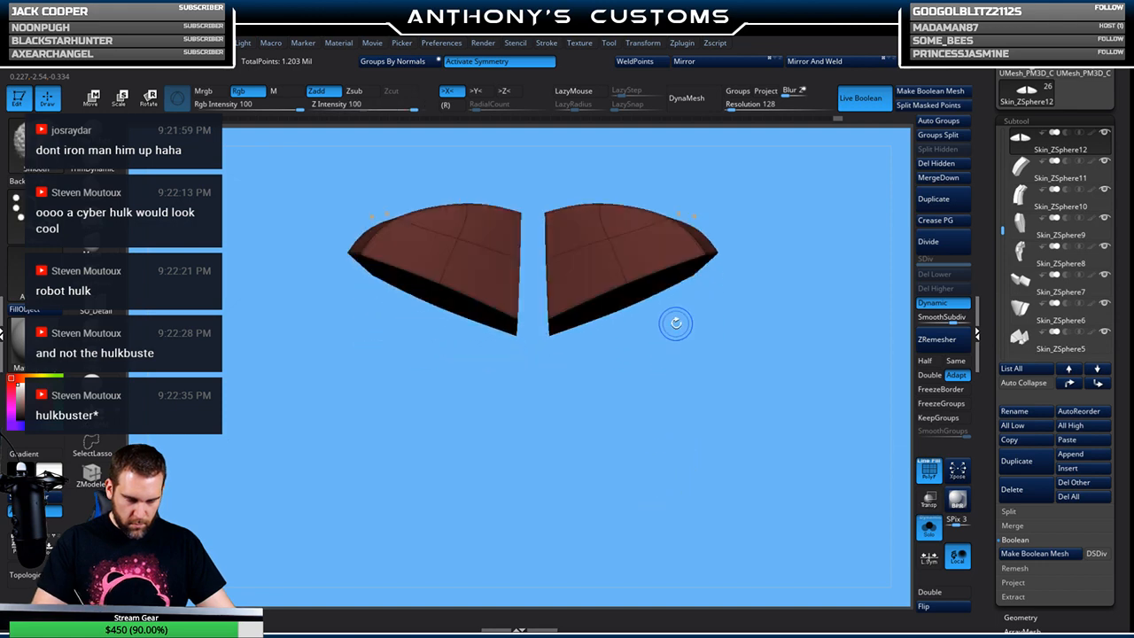
Move the unmasked inner ends to the centre line to join the neckline pieces, and show the full torso again
key("w")
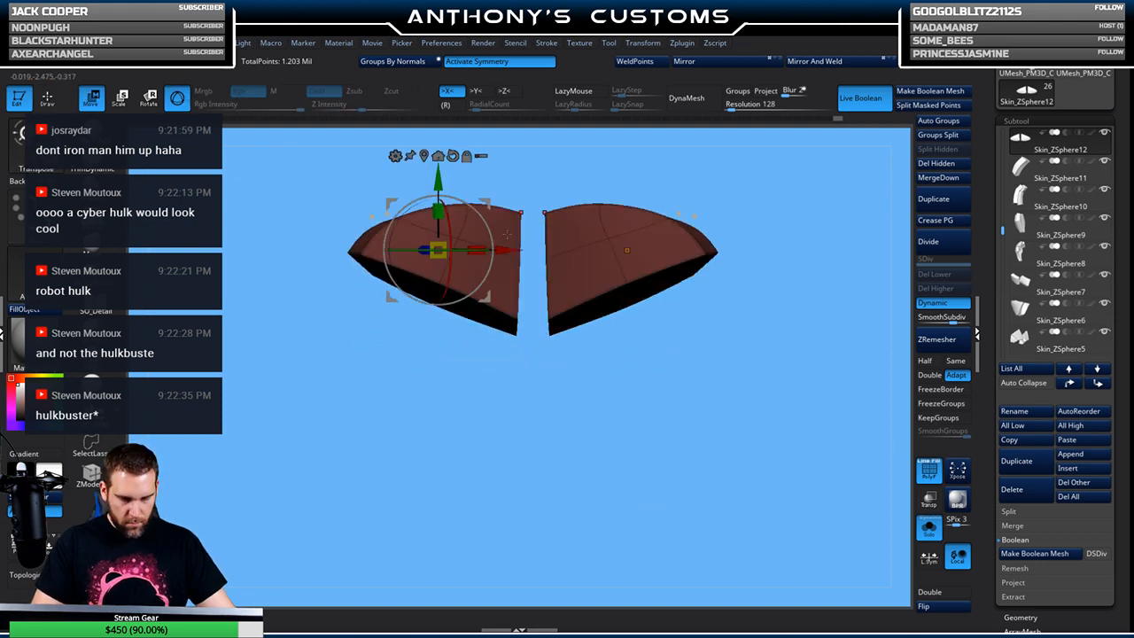
left_click_drag(507, 251, 522, 258)
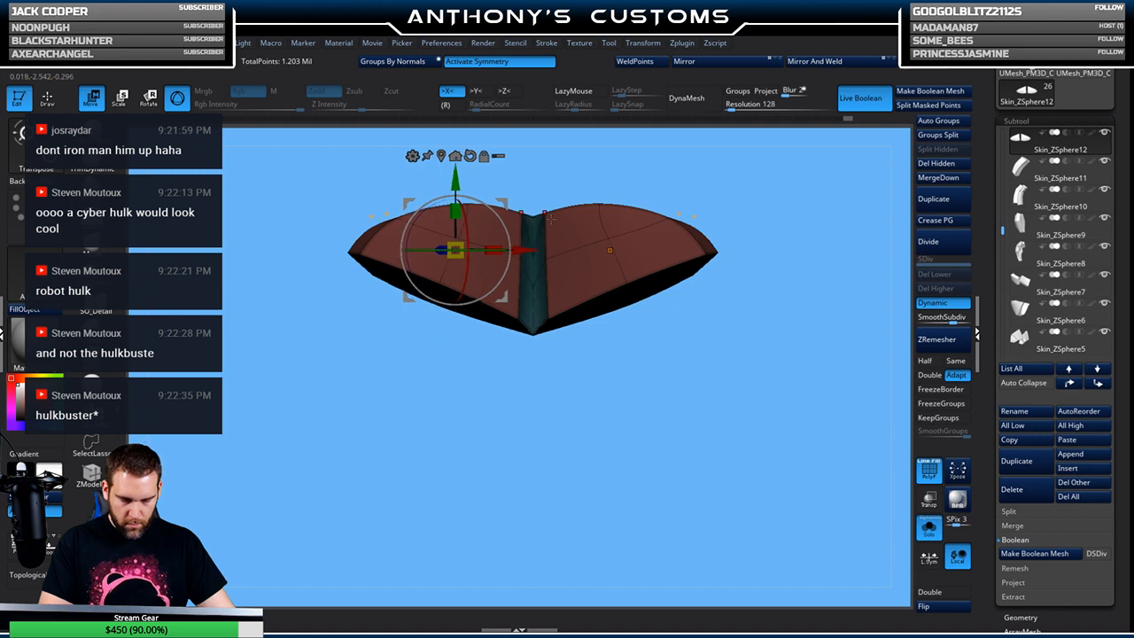
key("q")
left_click(929, 527)
left_click_drag(739, 277, 655, 292)
key("shift+f")
right_click_drag(655, 292, 809, 430, "ctrl")
right_click_drag(821, 491, 791, 464)
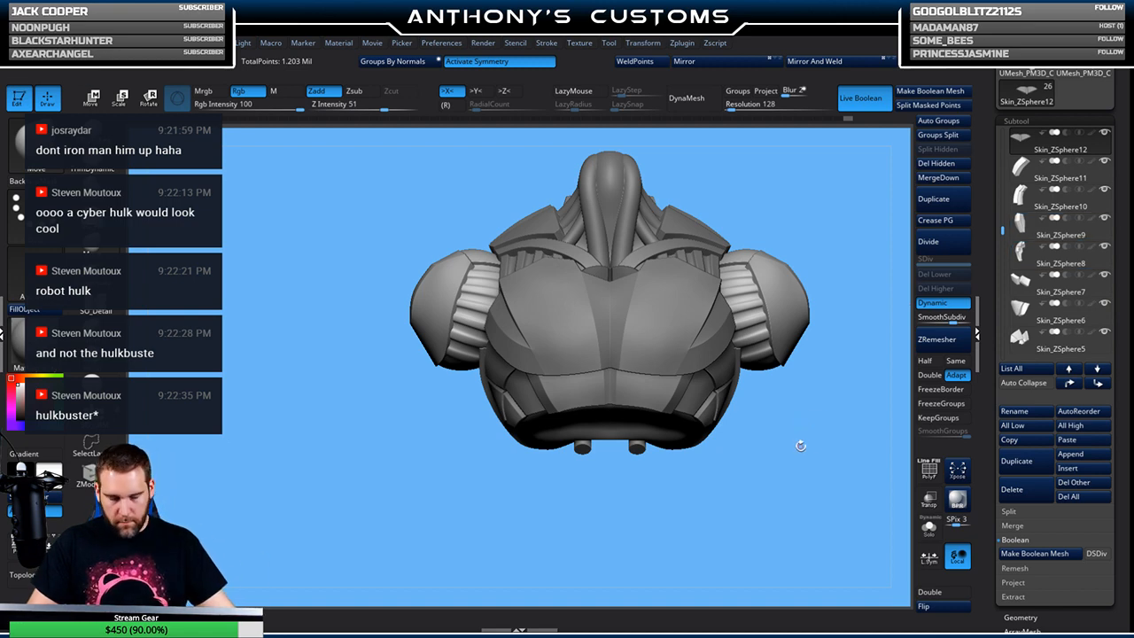
Show the neckline pieces' wireframe up close and set the ZModeler edge action to Crease on a single Edge
right_click_drag(797, 433, 653, 241)
key("shift+f")
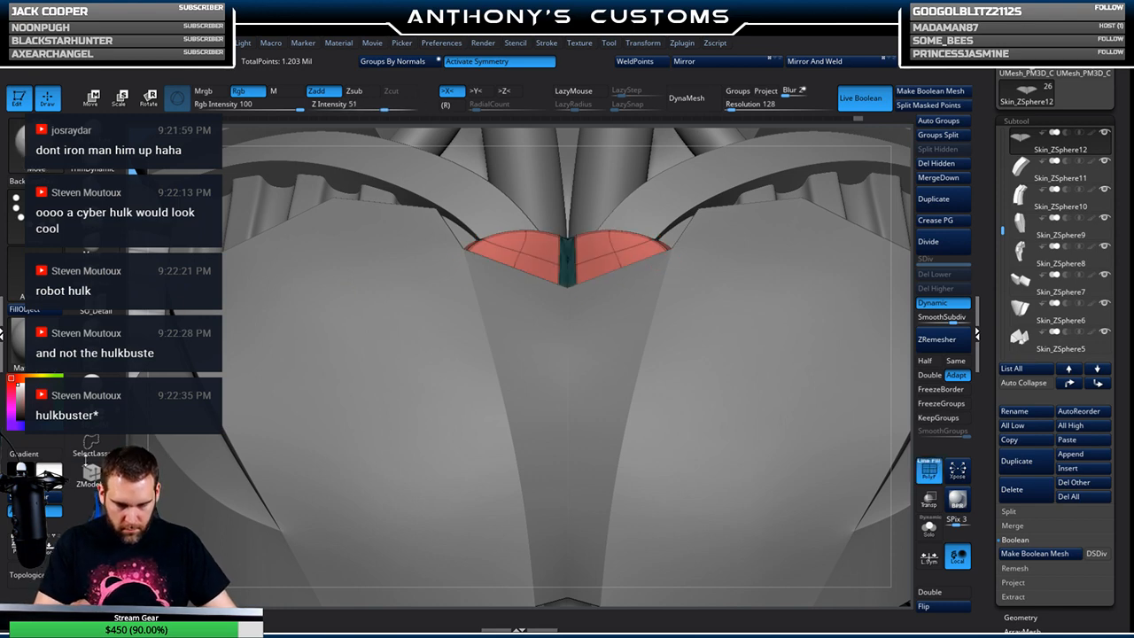
left_click(91, 470)
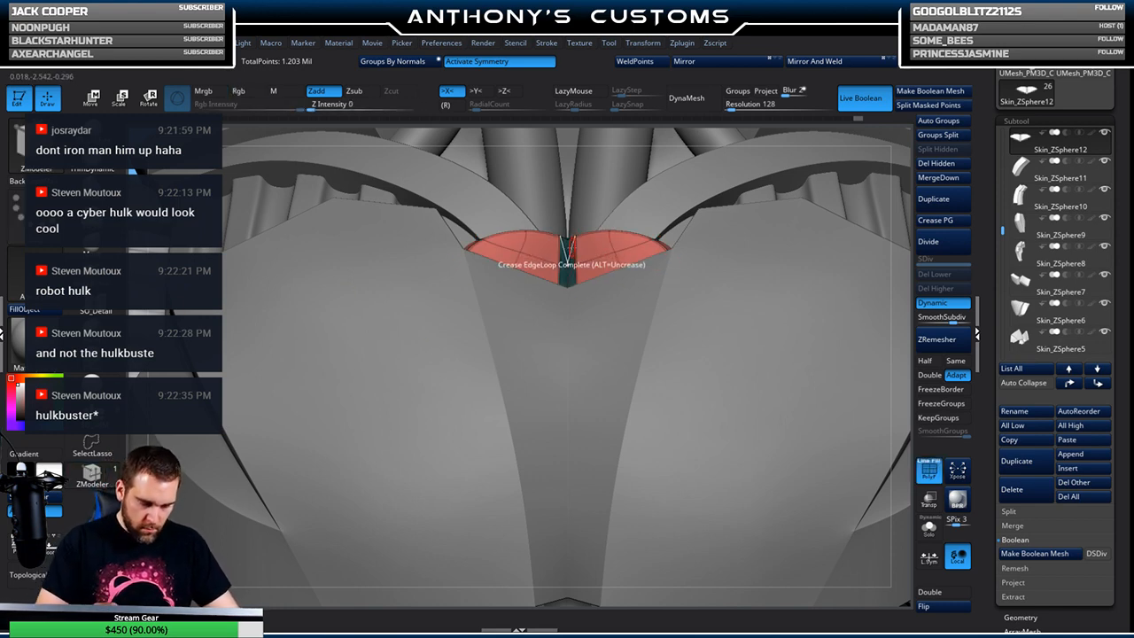
key("space")
left_click(469, 395)
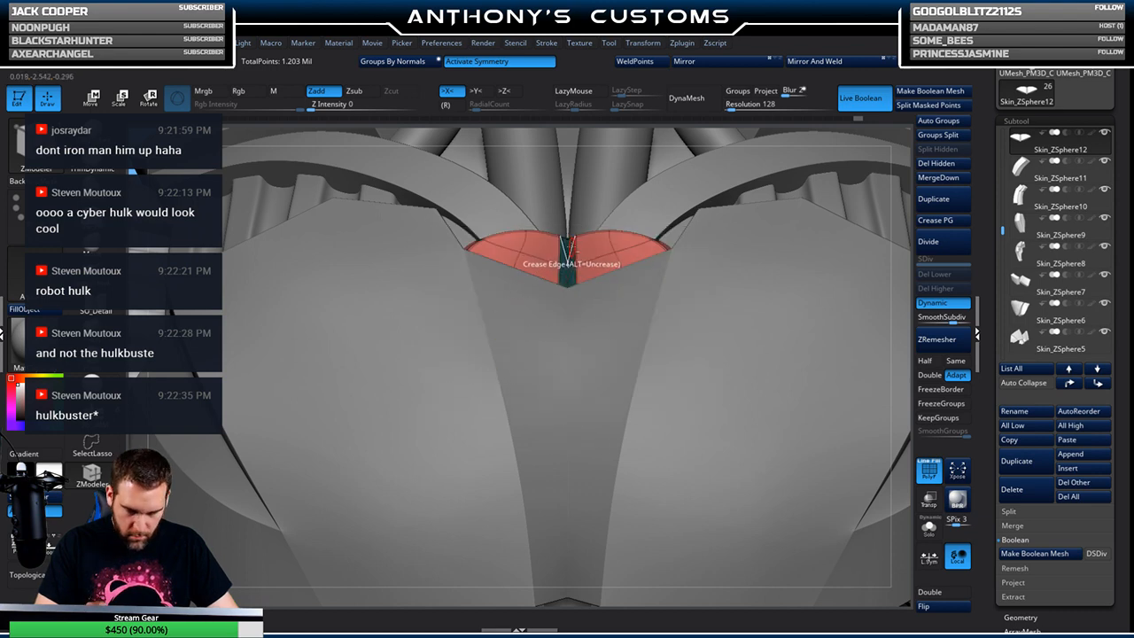
Isolate the two neckline pieces and crease the edge along their facing inner ends
right_click_drag(673, 228, 651, 315)
left_click(928, 527)
mouse_move(848, 465)
right_mouse_down()
mouse_move(765, 351)
mouse_move(777, 328)
mouse_move(733, 484)
mouse_move(747, 455)
mouse_move(716, 438)
mouse_move(773, 406)
mouse_move(779, 384)
mouse_move(726, 455)
mouse_move(722, 442)
mouse_move(743, 417)
mouse_move(668, 452)
mouse_move(697, 476)
mouse_move(675, 472)
mouse_move(679, 451)
mouse_move(717, 467)
mouse_move(654, 430)
right_mouse_up()
left_click(618, 277)
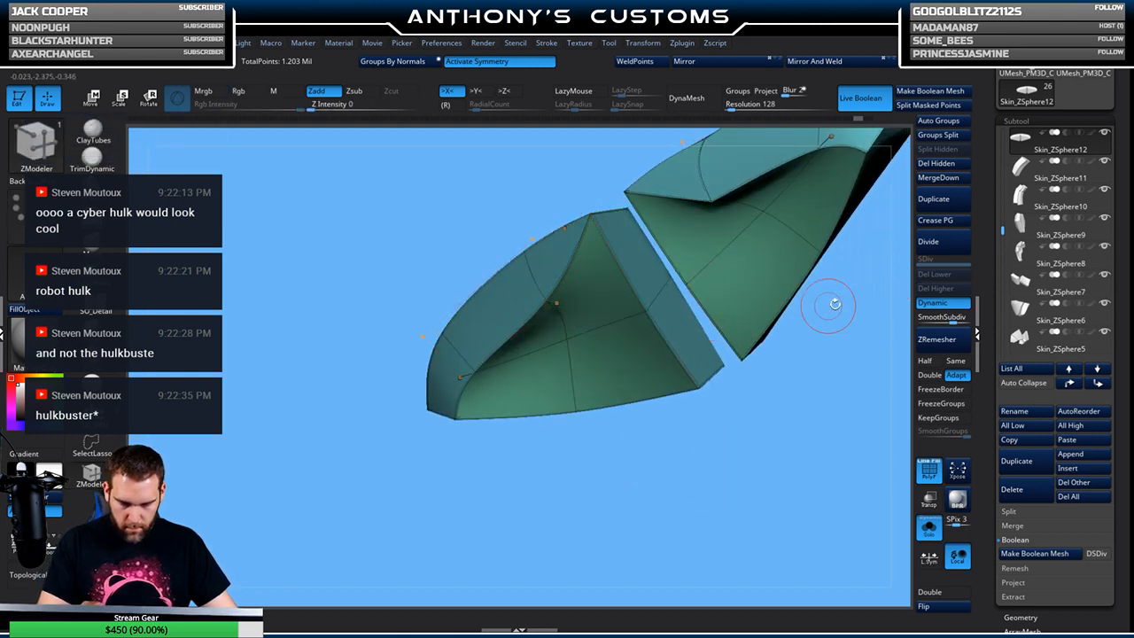
Turn off Dynamic subdivision and crease the edges around the outer corners of the neckline pieces
key("shift+d")
right_click_drag(531, 240, 532, 376)
left_click(400, 350)
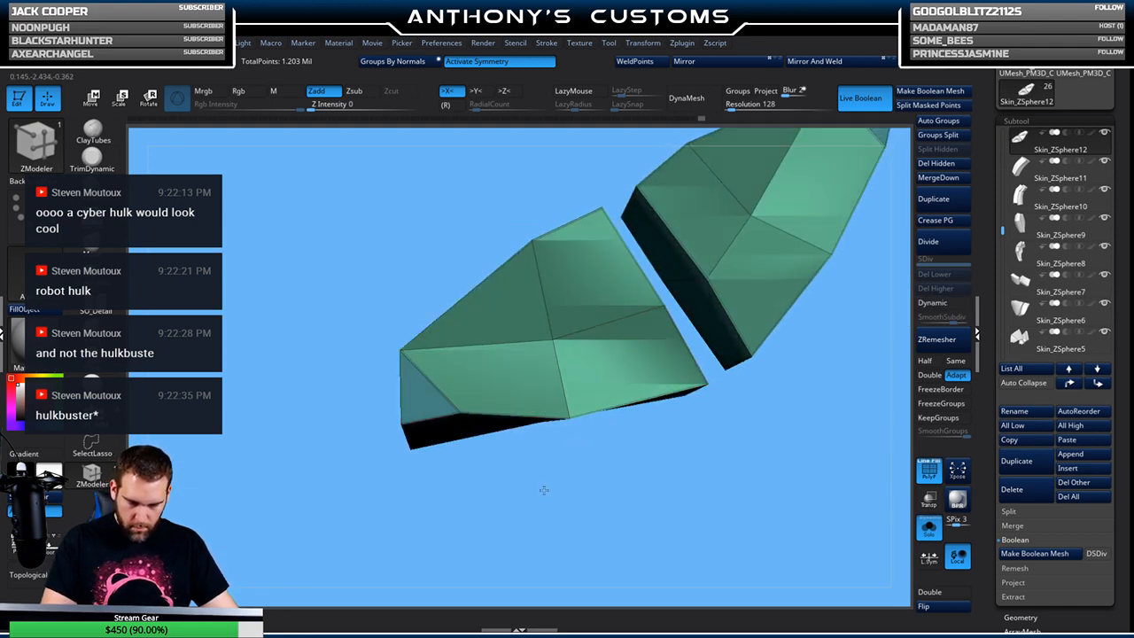
right_click_drag(543, 493, 524, 390)
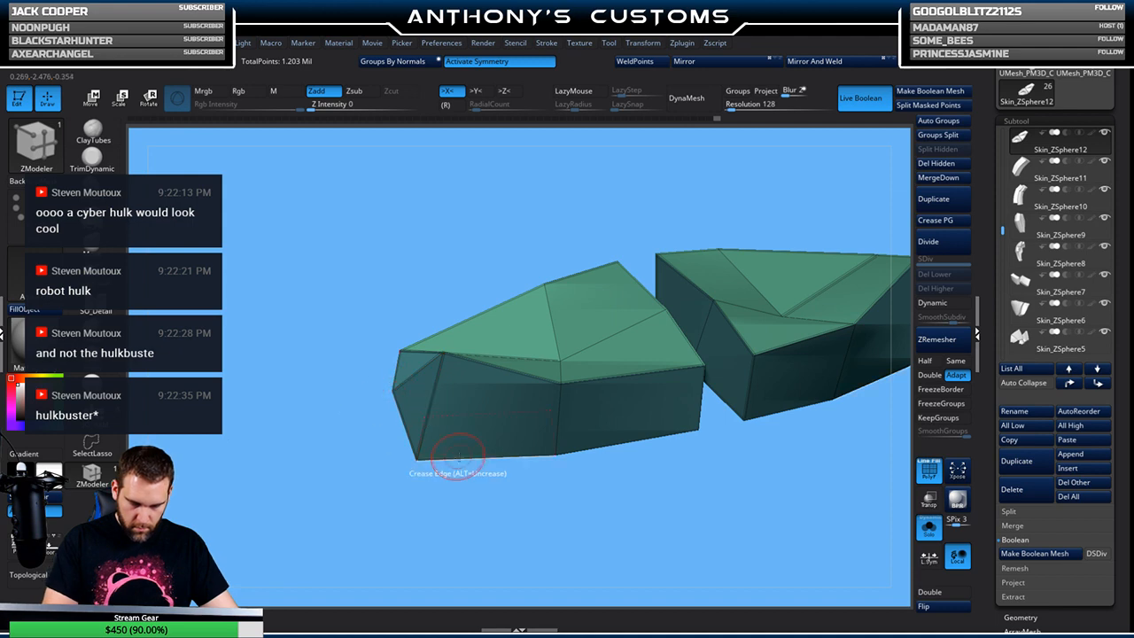
left_click(446, 355)
left_click(392, 391)
Check the low-poly neckline pieces from several sides and turn Dynamic subdivision back on
left_click_drag(622, 471, 693, 534)
left_click_drag(686, 494, 727, 496)
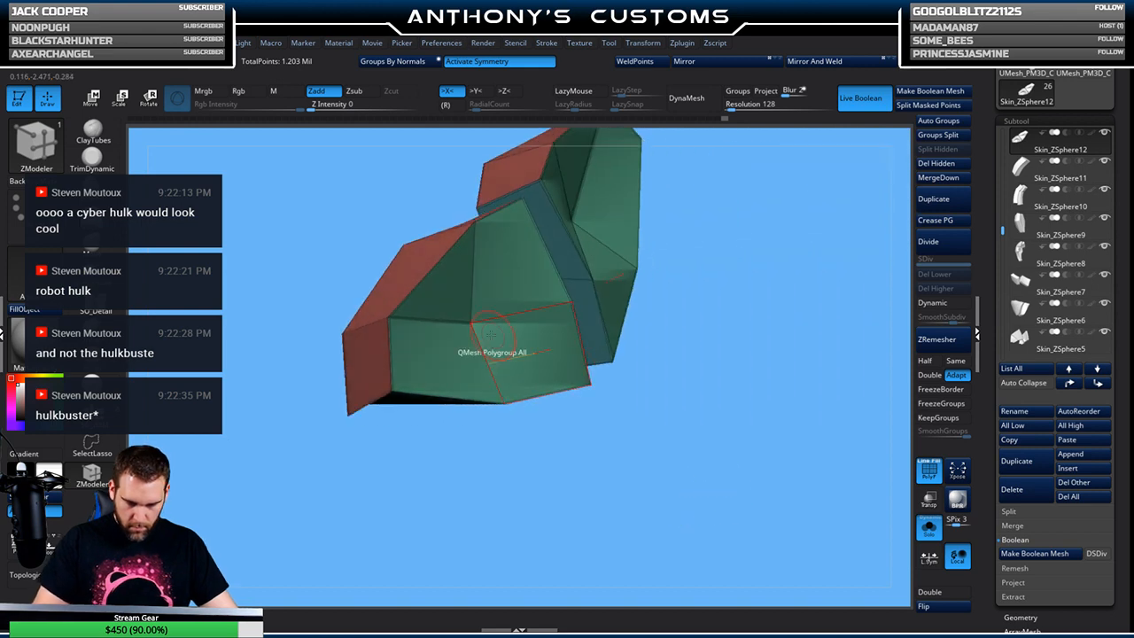
left_click_drag(733, 419, 770, 381)
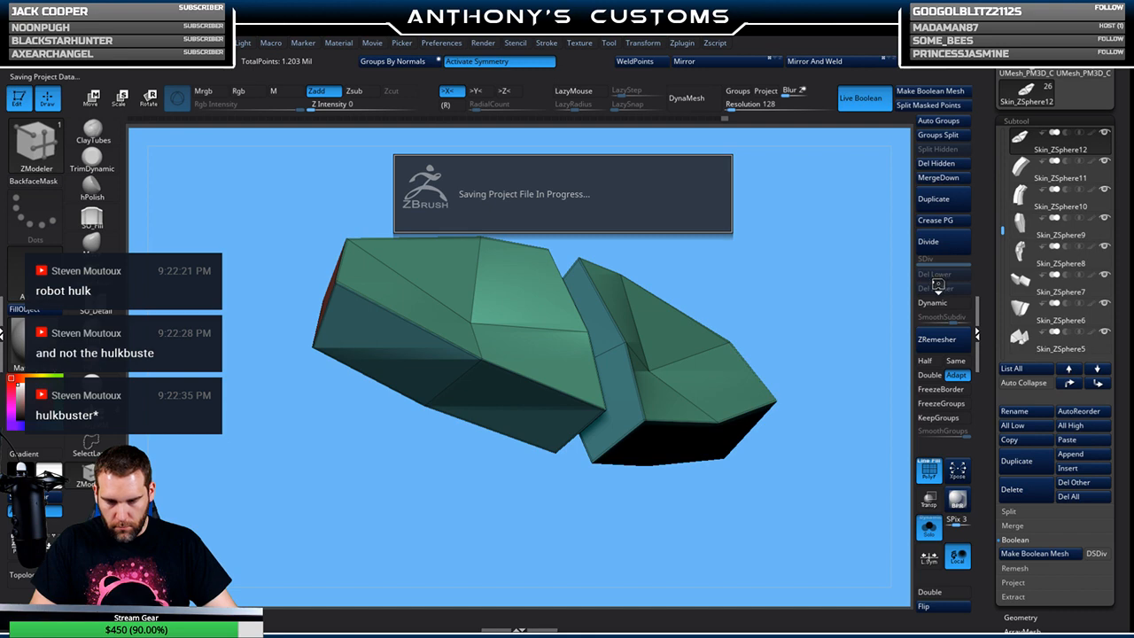
left_click(931, 301)
Mask everything on the neckline pieces except their facing inner ends and bring the rest of the torso back into view
left_click_drag(779, 292, 707, 427)
left_click_drag(734, 337, 750, 492)
left_click_drag(751, 409, 754, 495)
mouse_move(533, 211)
left_mouse_down("ctrl")
mouse_move(487, 274)
mouse_move(494, 217)
left_mouse_up("ctrl")
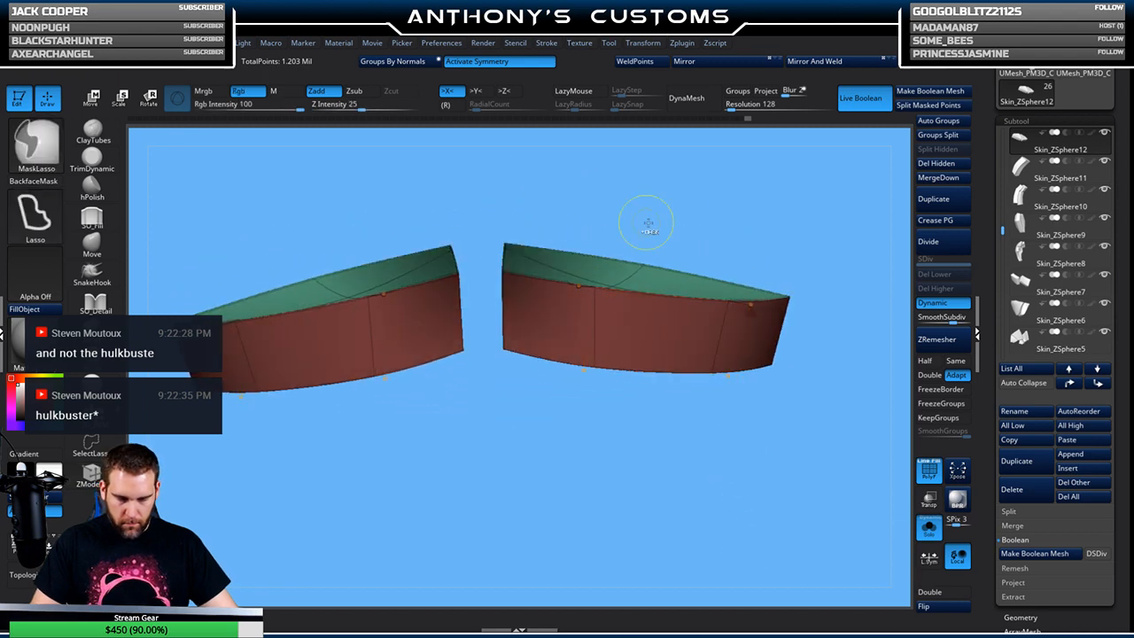
left_click(647, 222, "ctrl")
left_click_drag(714, 449, 727, 357)
left_click(928, 499)
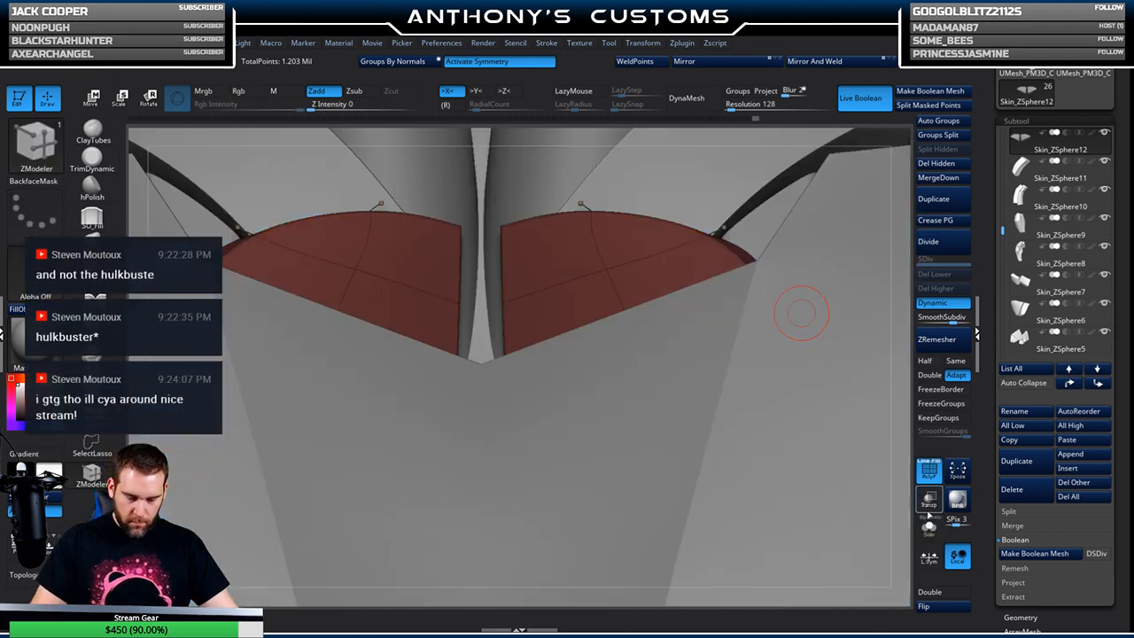
Shift the unmasked inner ends inward until the neckline pieces meet at the centre, and hide the wireframe
key("w")
left_click_drag(390, 288, 418, 293)
key("q")
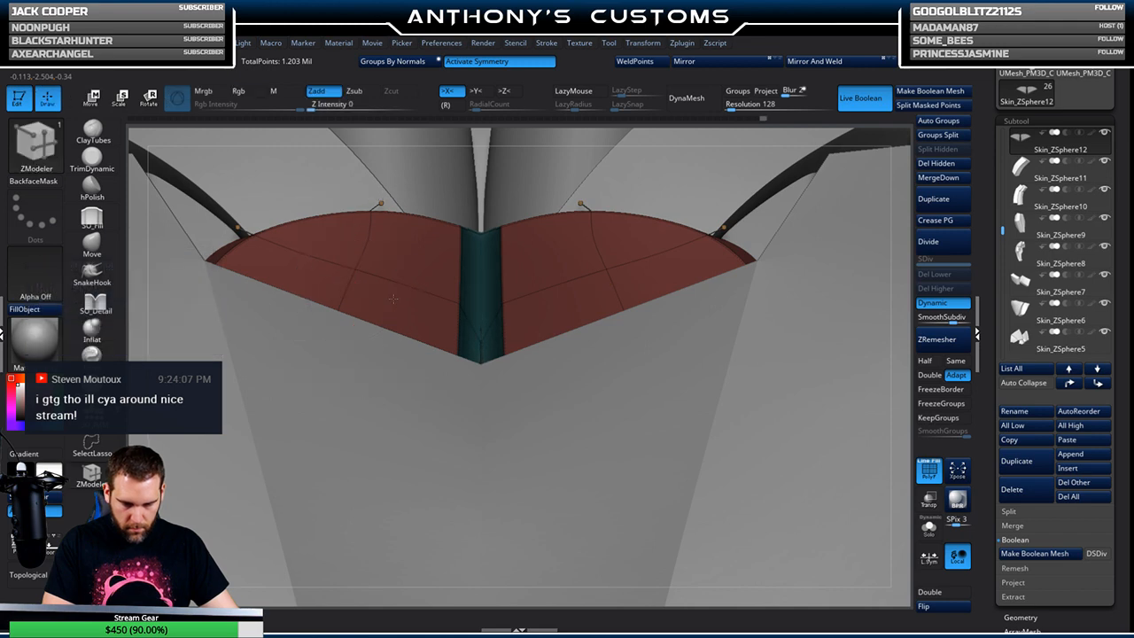
key("shift+f")
right_click_drag(496, 341, 512, 129, "ctrl")
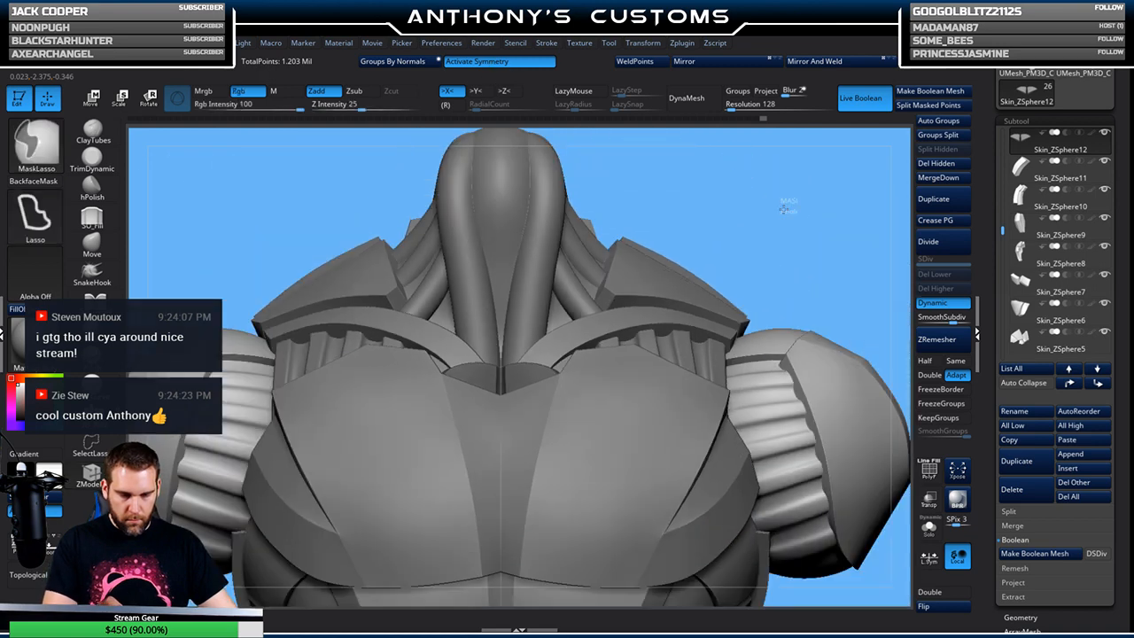
right_click_drag(787, 282, 680, 363, "ctrl")
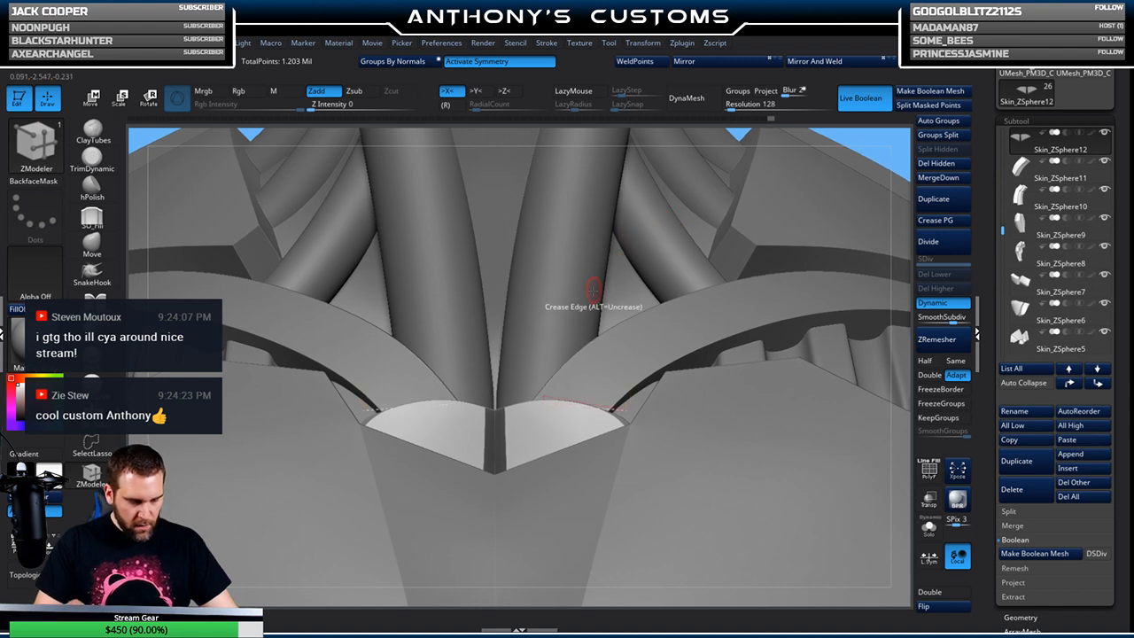
Adjust the upper inner corners of the neckline pieces with the Move brush and check the fit on the torso
left_click(92, 244)
key("shift+f")
key("shift+f")
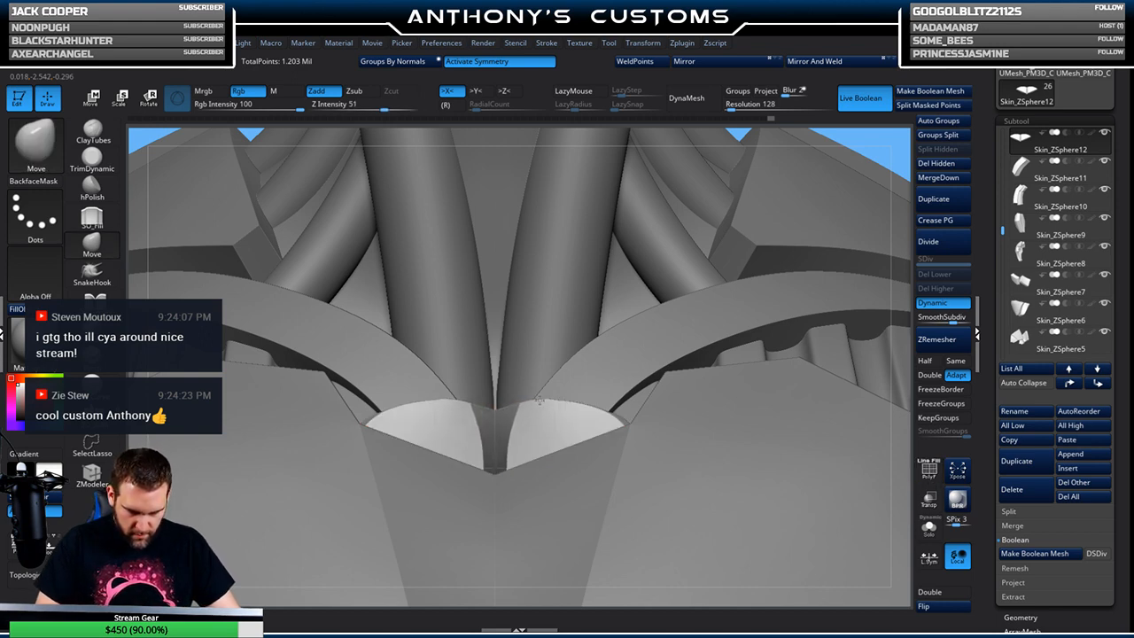
key("f")
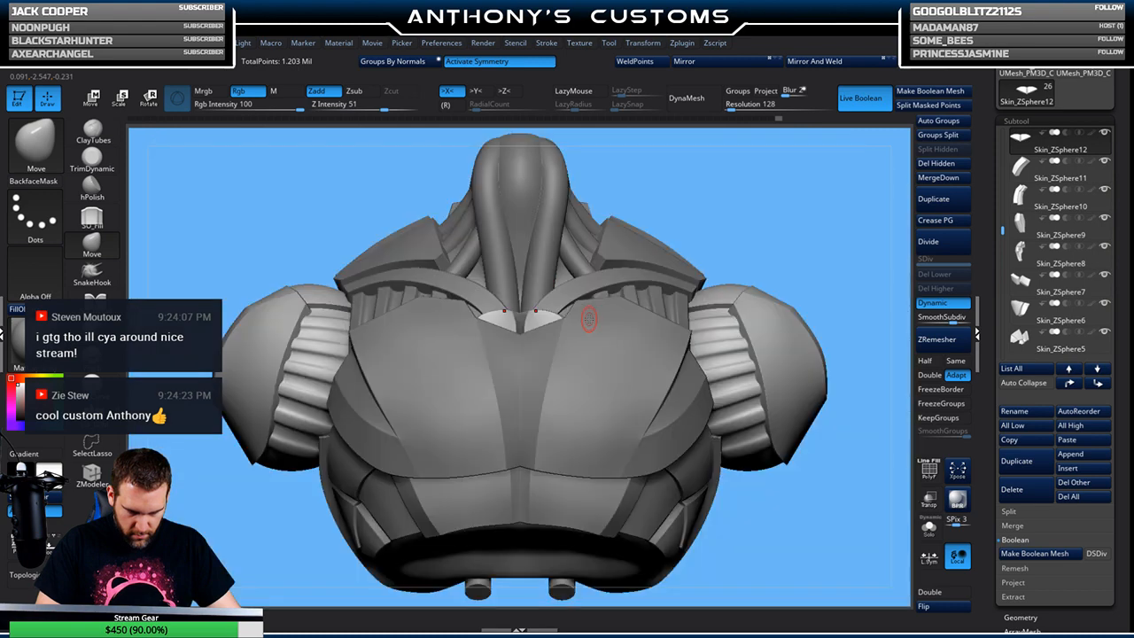
key("shift+f")
left_click_drag(824, 266, 785, 319, "alt")
key("shift+f")
left_click_drag(736, 452, 888, 388)
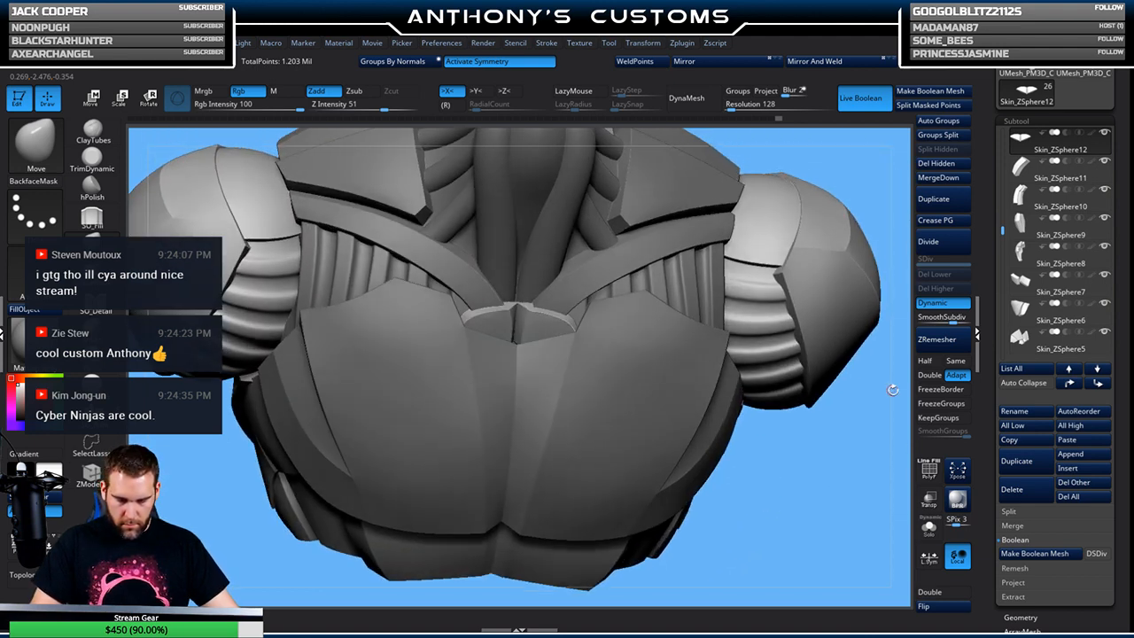
Isolate the neckline pieces, mask all but their inner ends, close the remaining centre gap, and clear the mask
left_click(928, 527)
mouse_move(573, 408)
left_mouse_down()
mouse_move(531, 352)
mouse_move(520, 356)
mouse_move(553, 374)
mouse_move(551, 287)
mouse_move(569, 287)
mouse_move(624, 339)
mouse_move(666, 268)
mouse_move(666, 198)
left_mouse_up()
mouse_move(515, 315)
left_mouse_down("ctrl")
mouse_move(505, 334)
mouse_move(526, 271)
left_mouse_up("ctrl")
key("w")
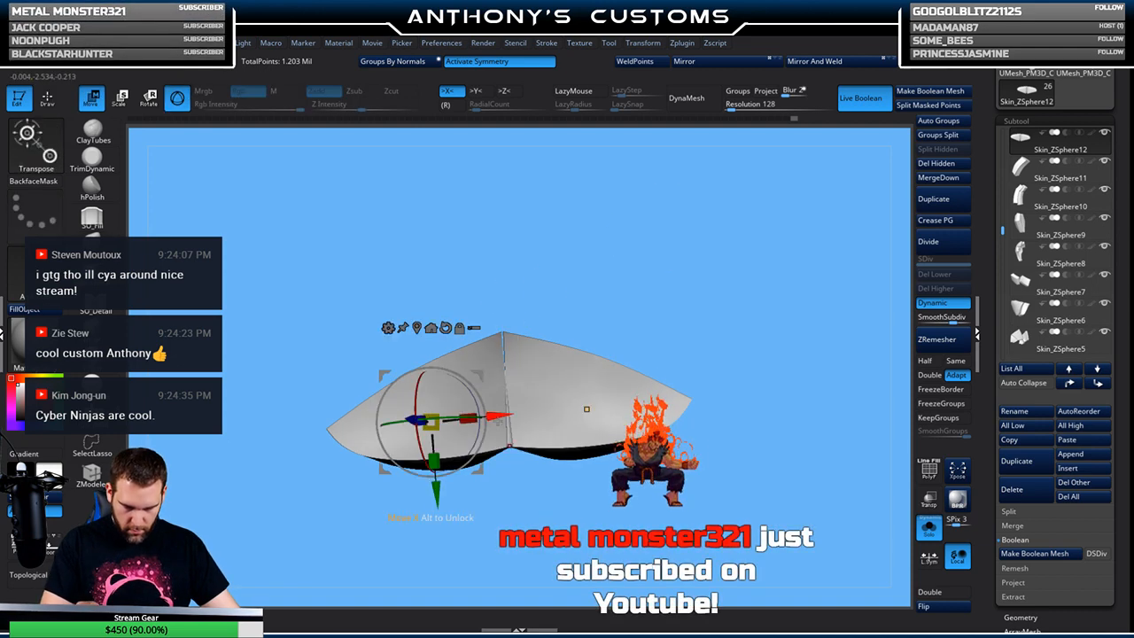
left_click_drag(501, 423, 507, 423)
key("q")
left_click_drag(703, 282, 719, 297, "ctrl")
Pull the lower centre tip of the neckline pieces slightly down with the Move brush and show the full torso
mouse_move(753, 306)
left_mouse_down()
mouse_move(791, 374)
mouse_move(792, 460)
mouse_move(879, 445)
left_mouse_up()
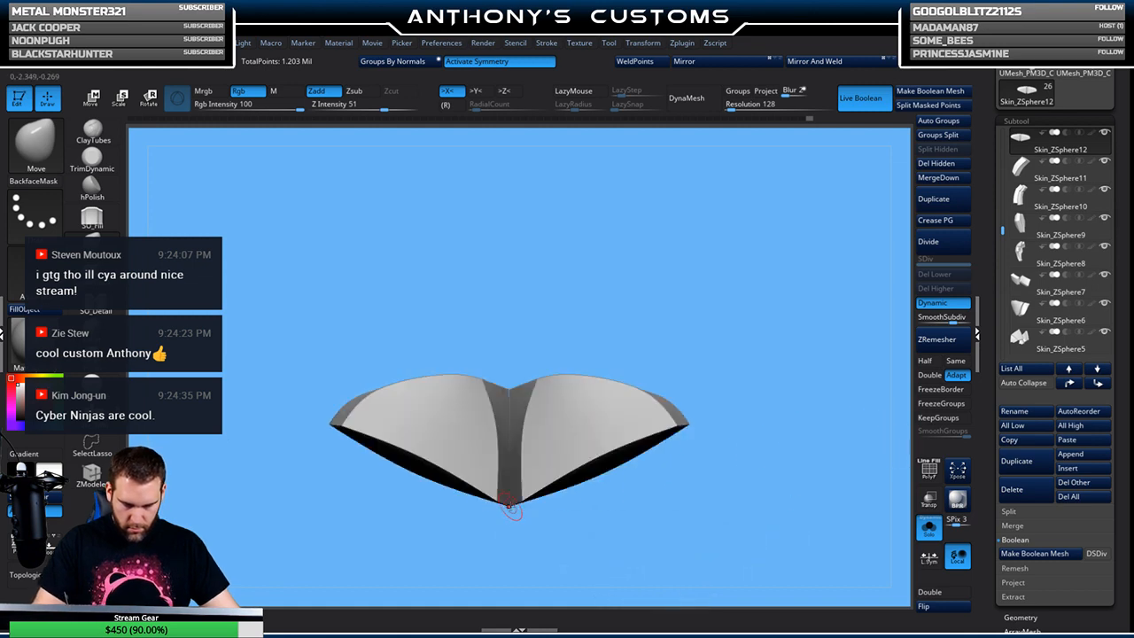
left_click_drag(509, 507, 508, 515)
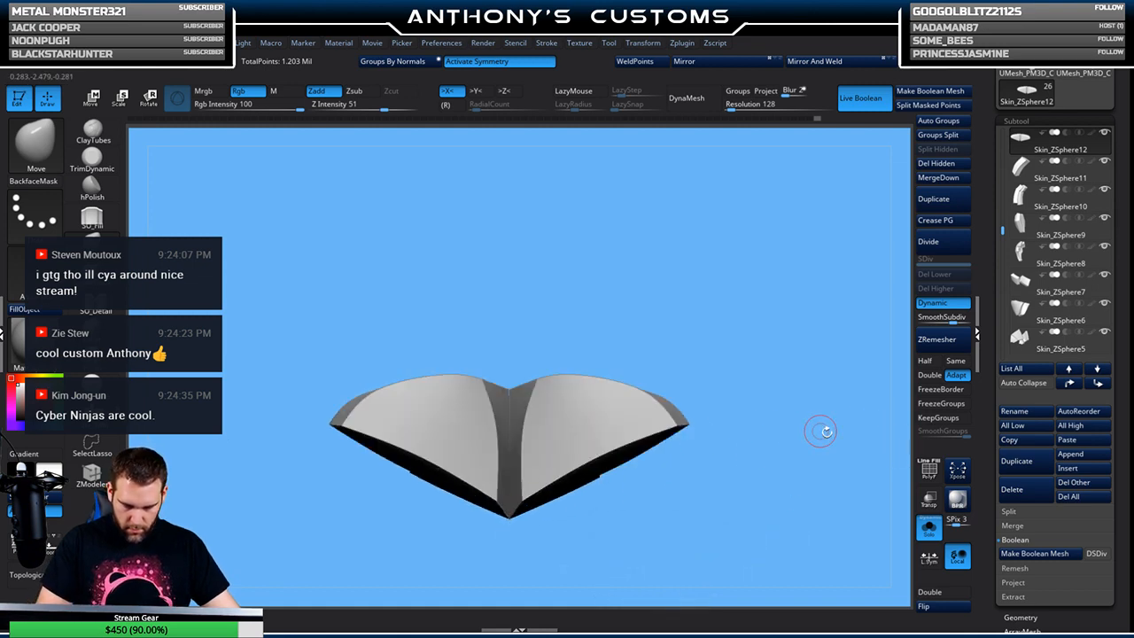
left_click(929, 529)
right_click_drag(704, 327, 690, 414)
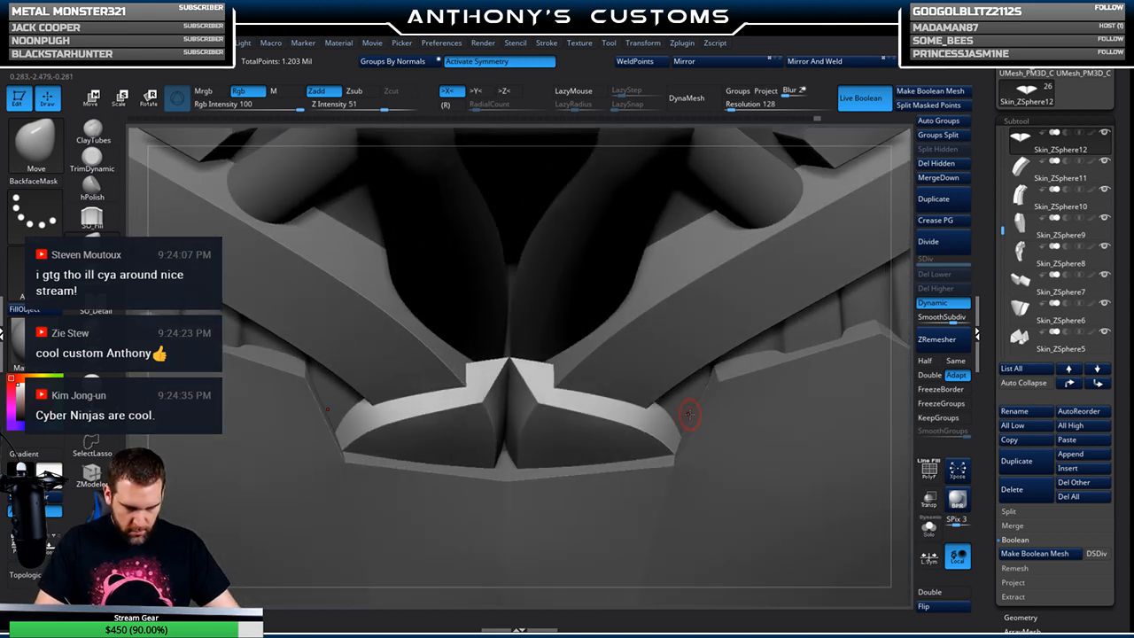
Select the chest plate, Skin_ZSphere2, and examine its upper neckline edge alone and with the other parts
left_click(506, 464, "alt")
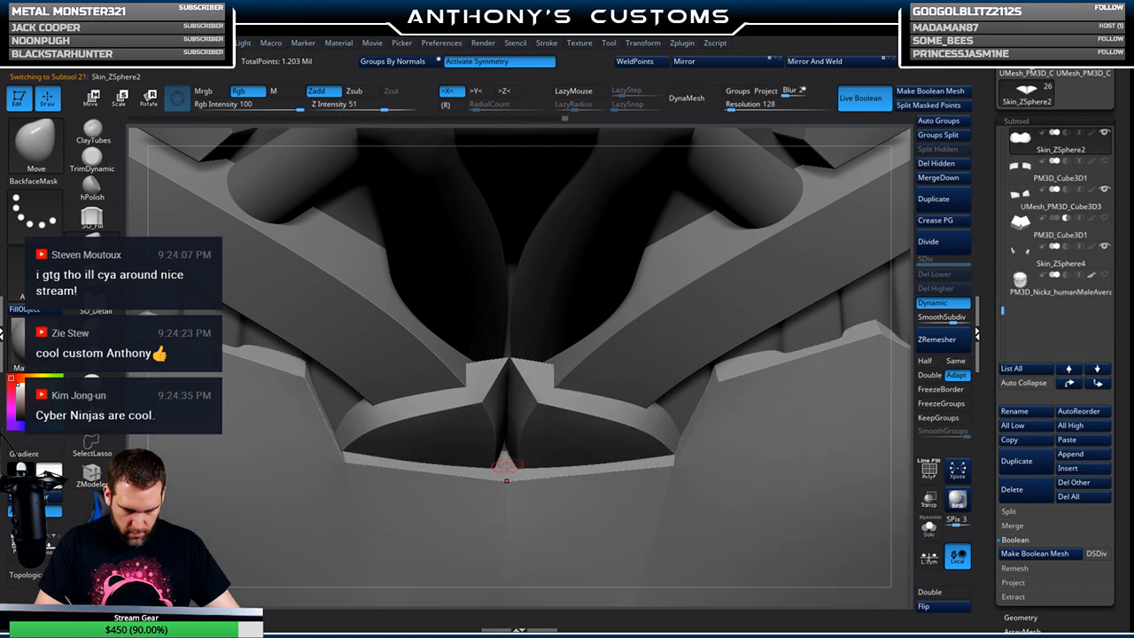
left_click(930, 526)
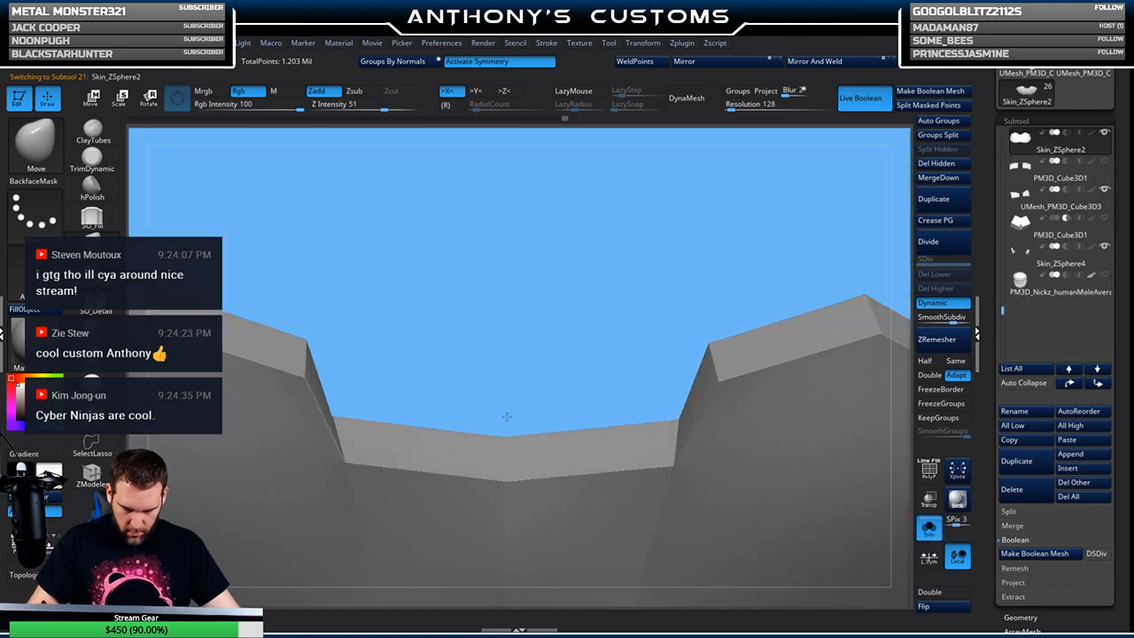
left_click(929, 529)
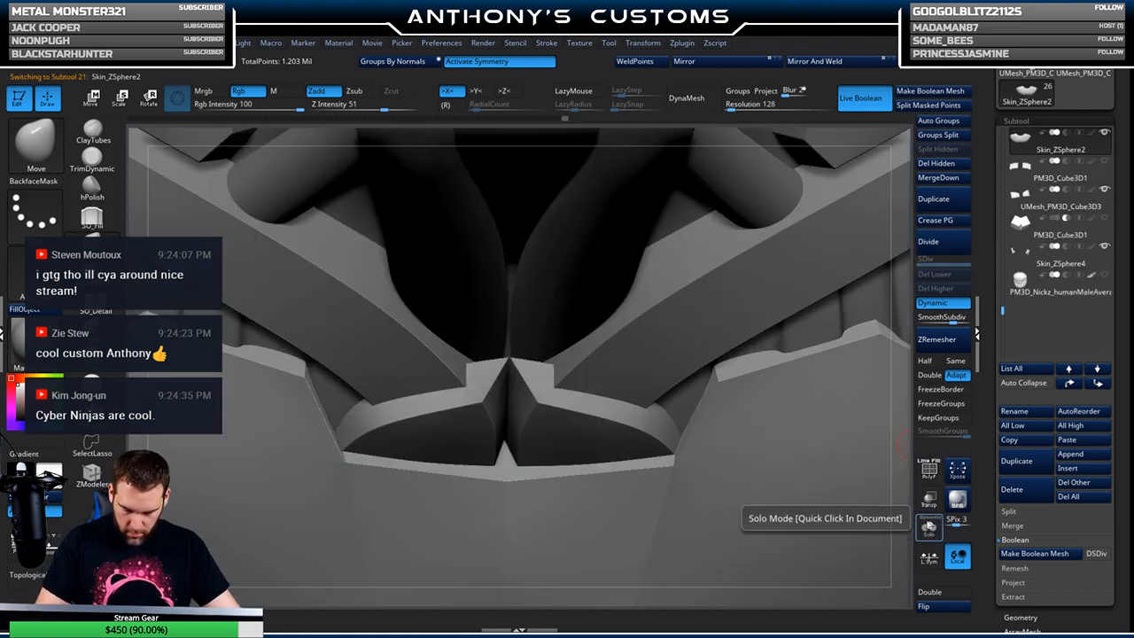
Review the neckline area and the whole torso from the front, and save the project
mouse_move(794, 492)
right_mouse_down()
mouse_move(819, 448)
mouse_move(774, 394)
right_mouse_up()
key("f")
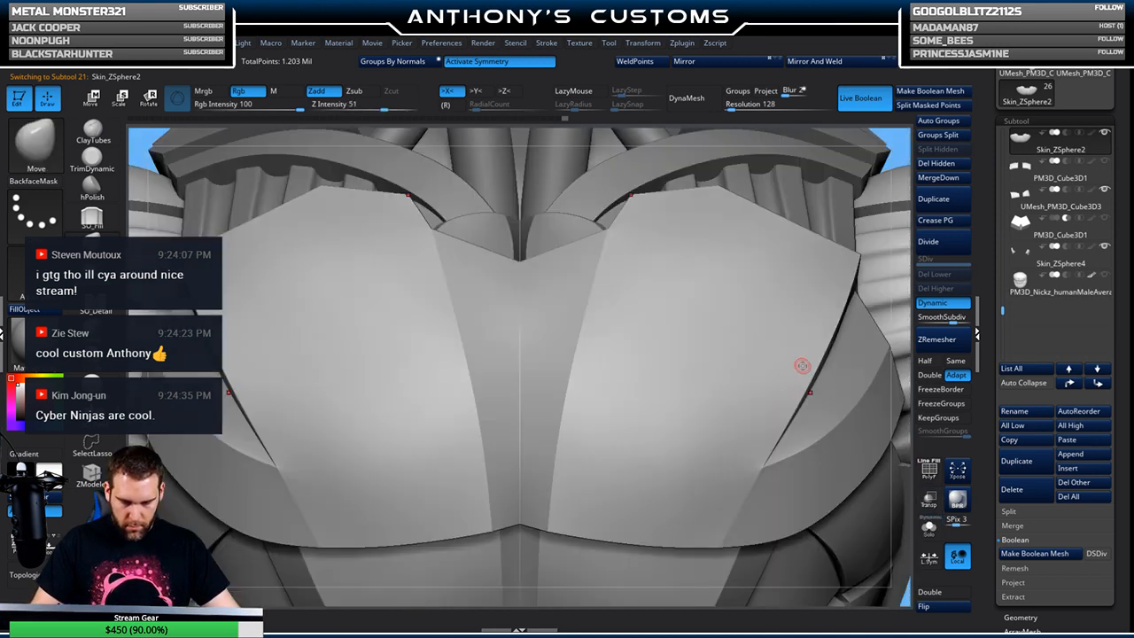
key("f")
mouse_move(809, 235)
right_mouse_down()
mouse_move(758, 233)
mouse_move(813, 236)
right_mouse_up()
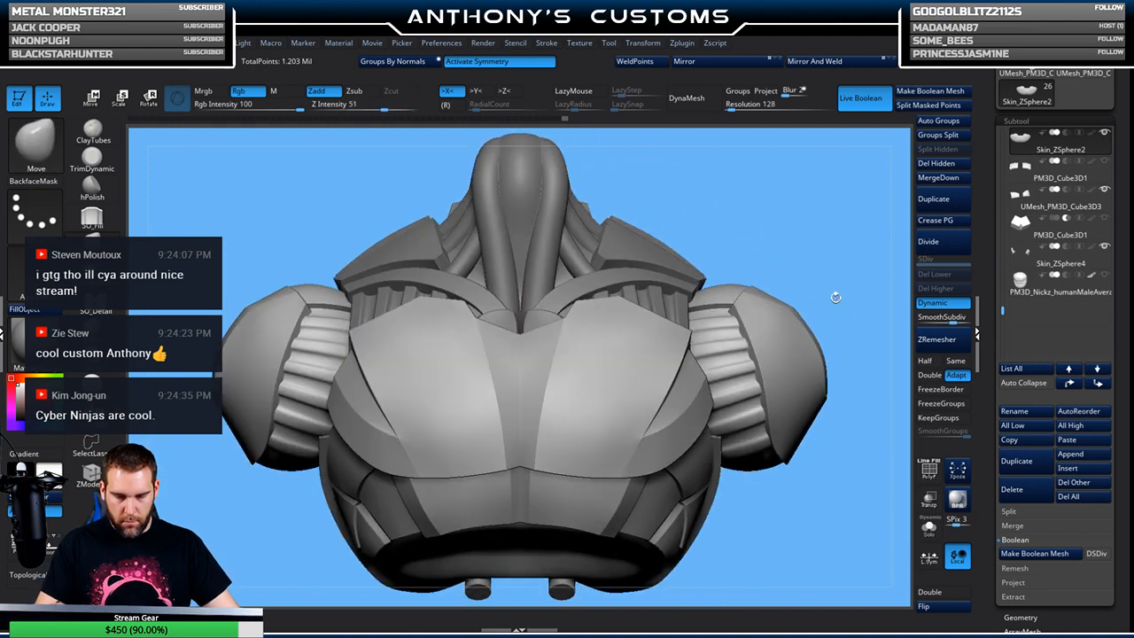
right_click_drag(801, 458, 783, 392, "ctrl")
mouse_move(718, 475)
right_mouse_down()
mouse_move(824, 474)
mouse_move(678, 484)
mouse_move(837, 376)
right_mouse_up()
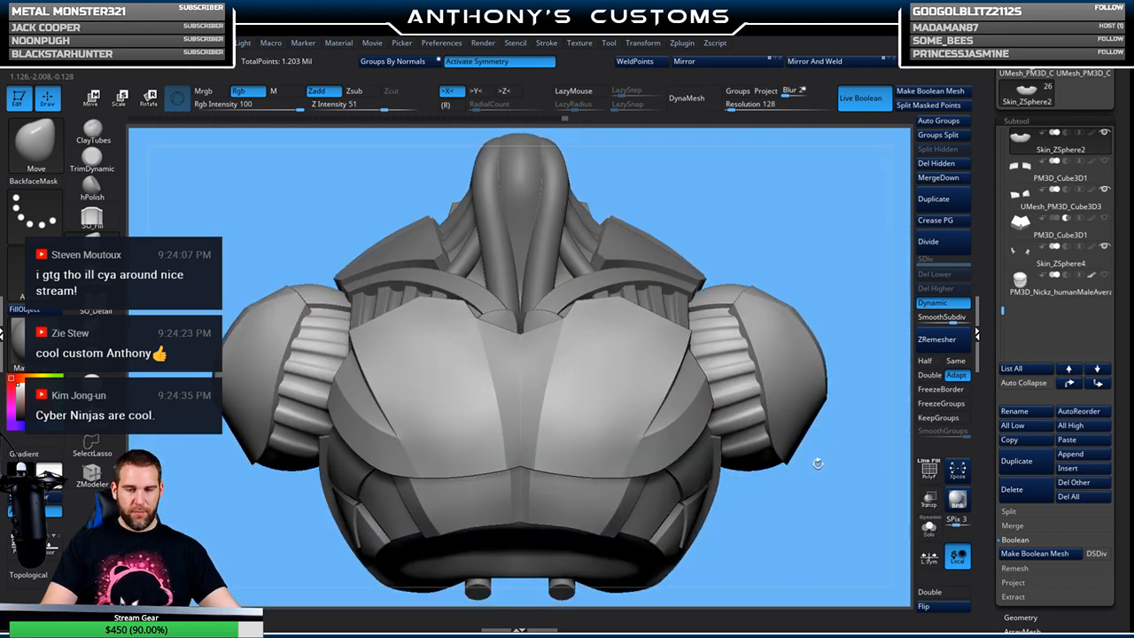
key("ctrl")
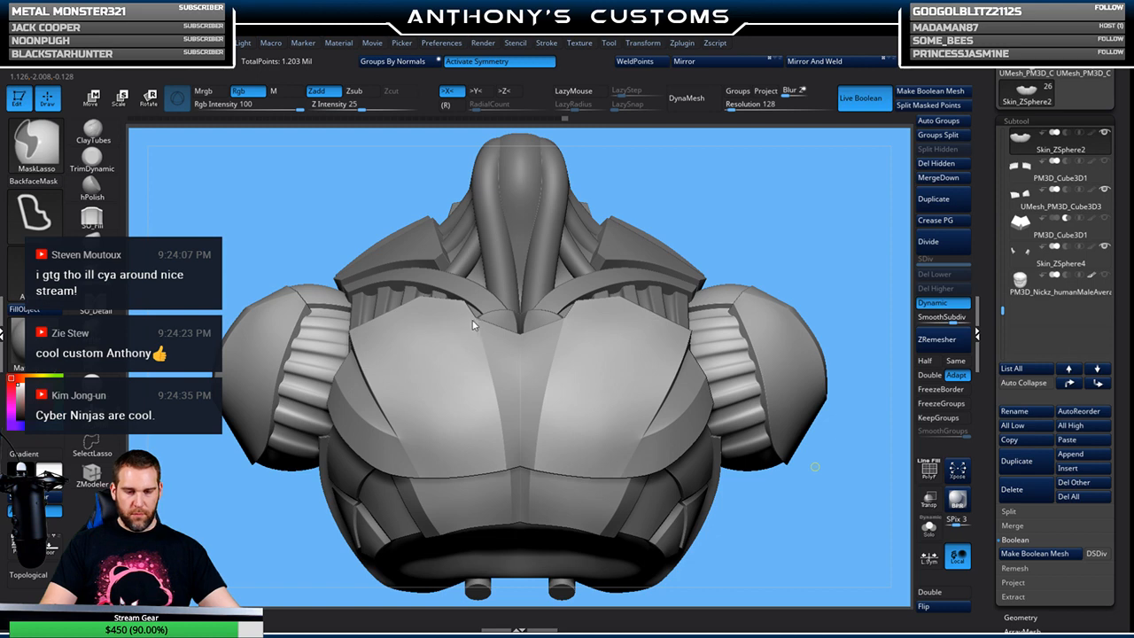
key("ctrl+s")
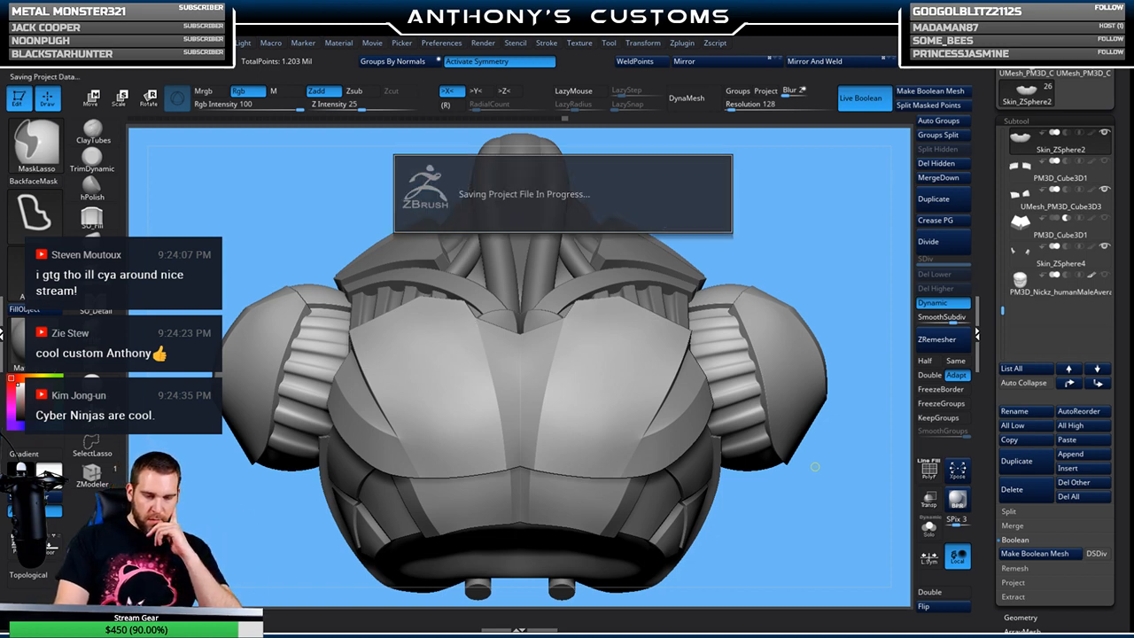